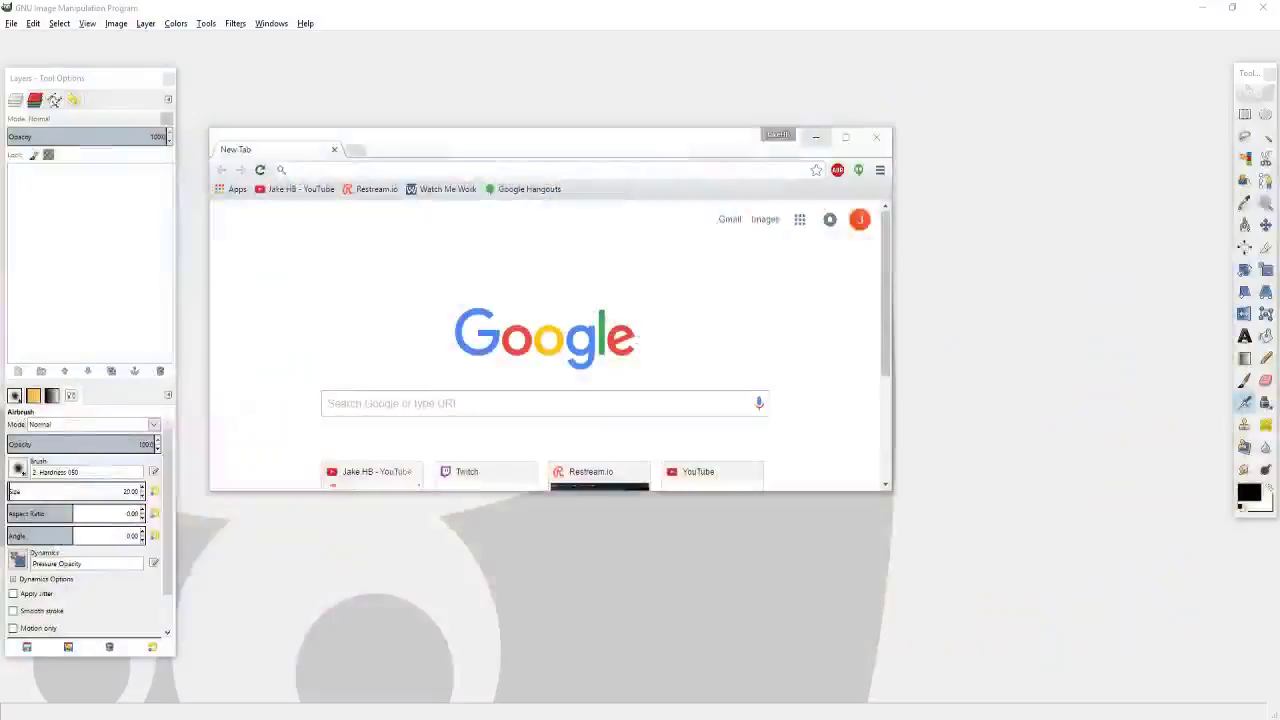
Step: Maximize the browser window, search Google for "ocean" and show the image results
click(846, 137)
click(503, 253)
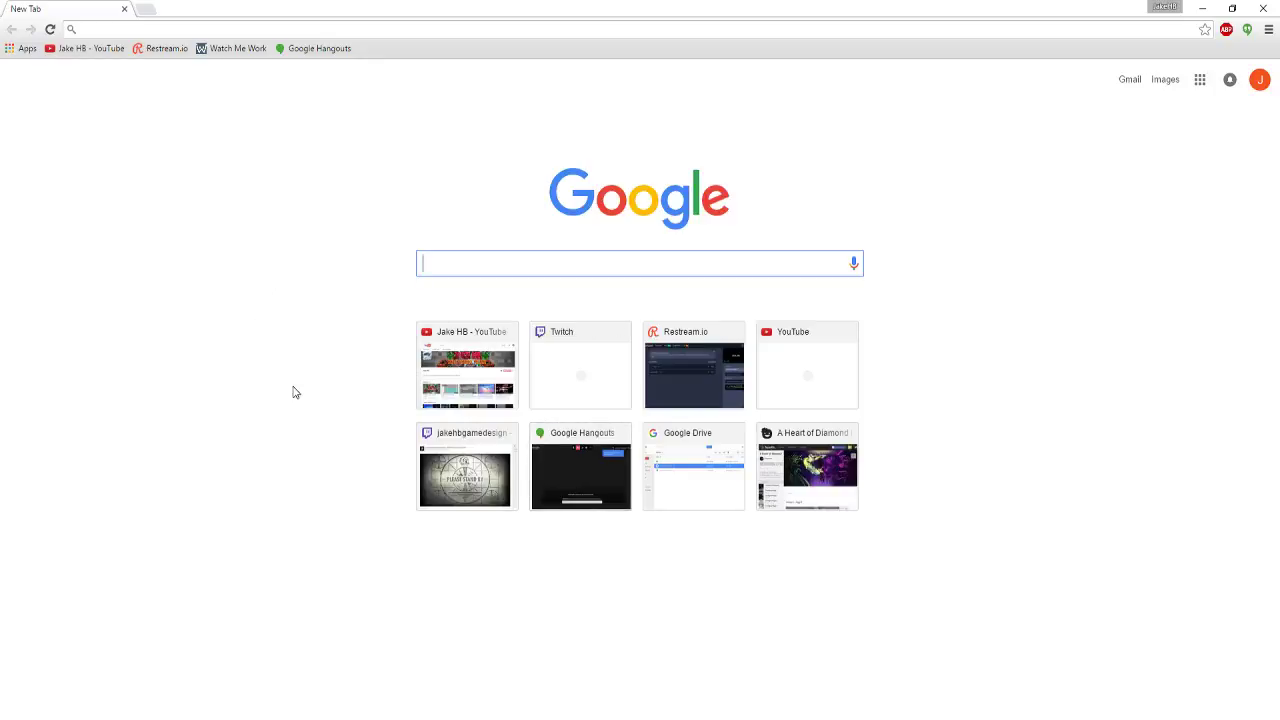
text(d)
key(BackSpace)
text(oc)
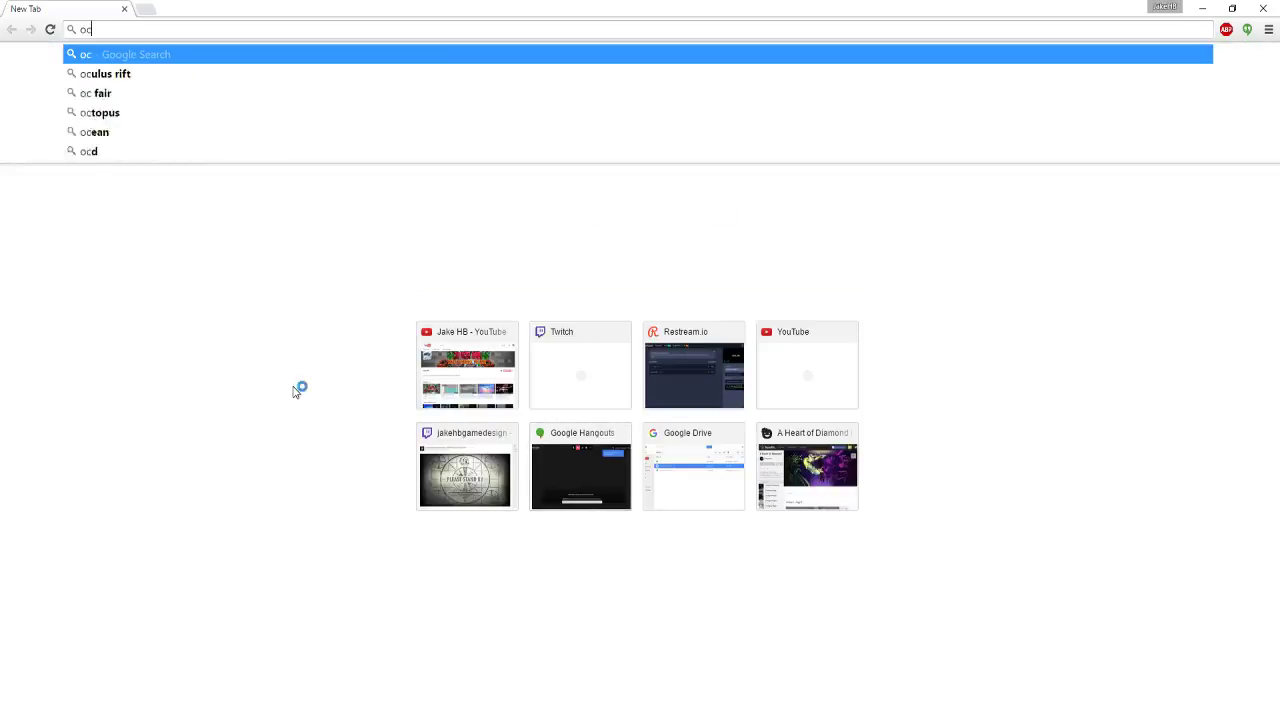
text(ean)
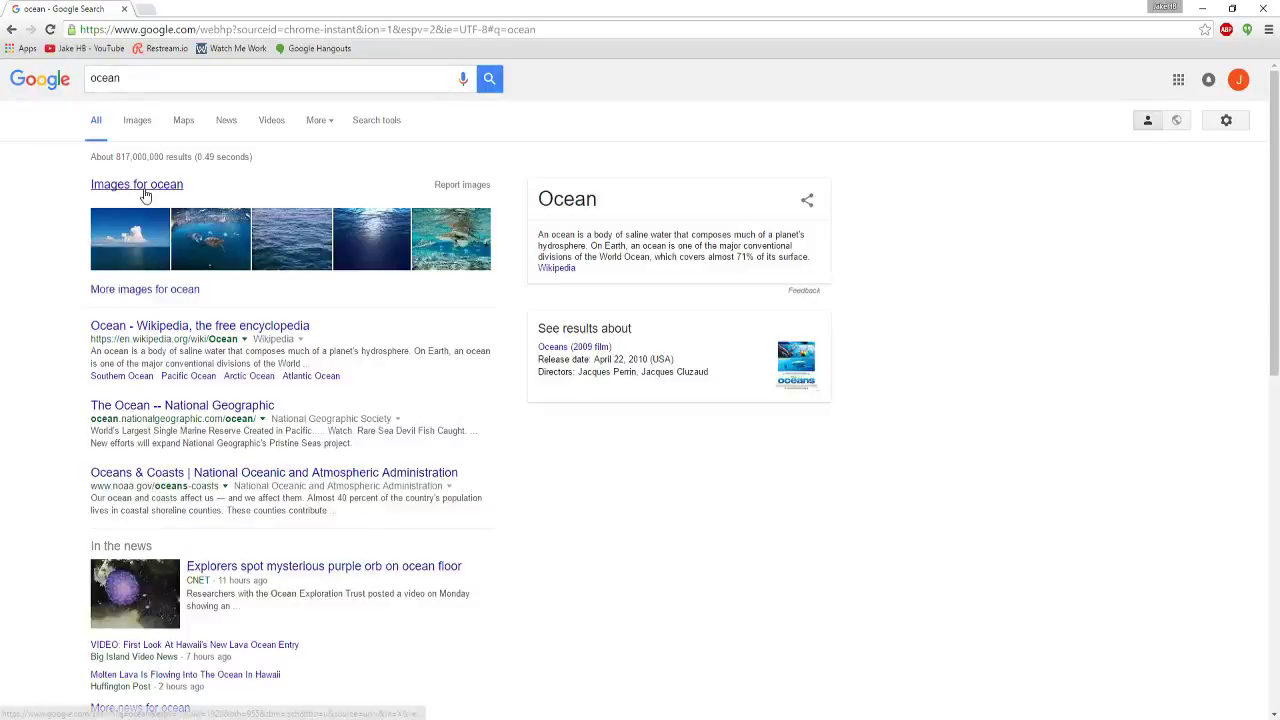
click(140, 186)
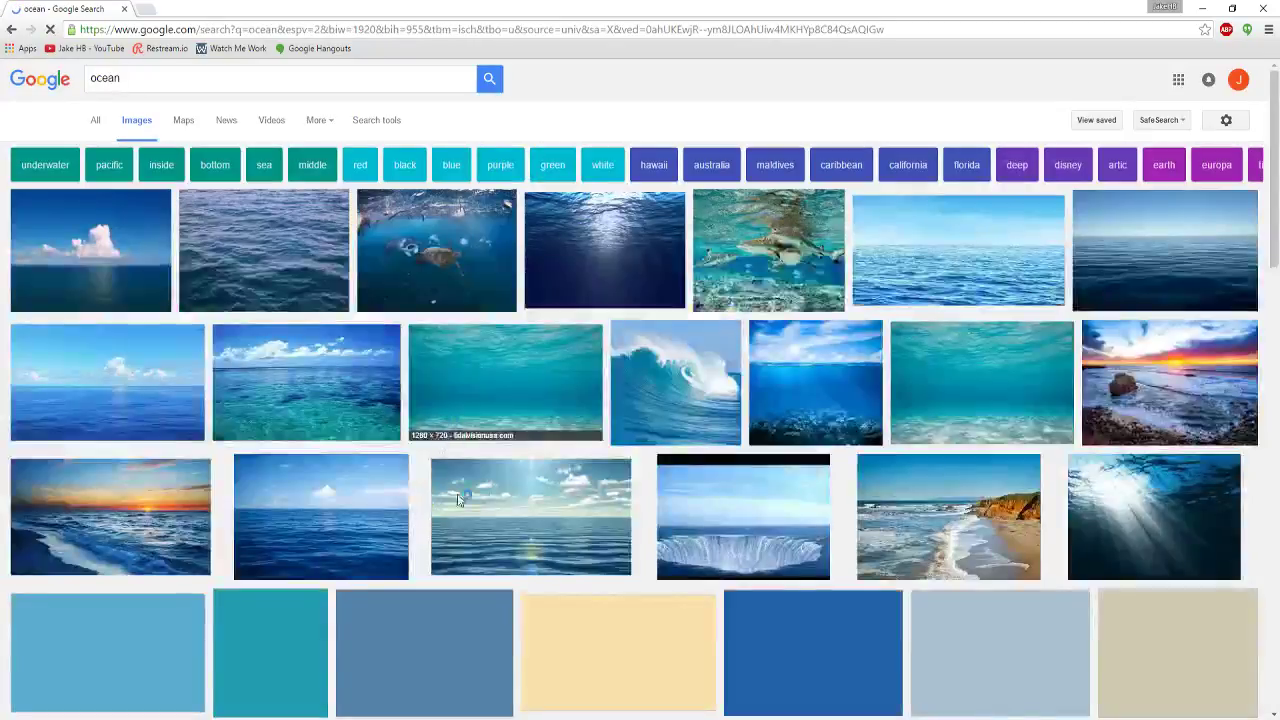
Step: Change the image search to "ocean art" and look through the first rows of artwork
click(153, 78)
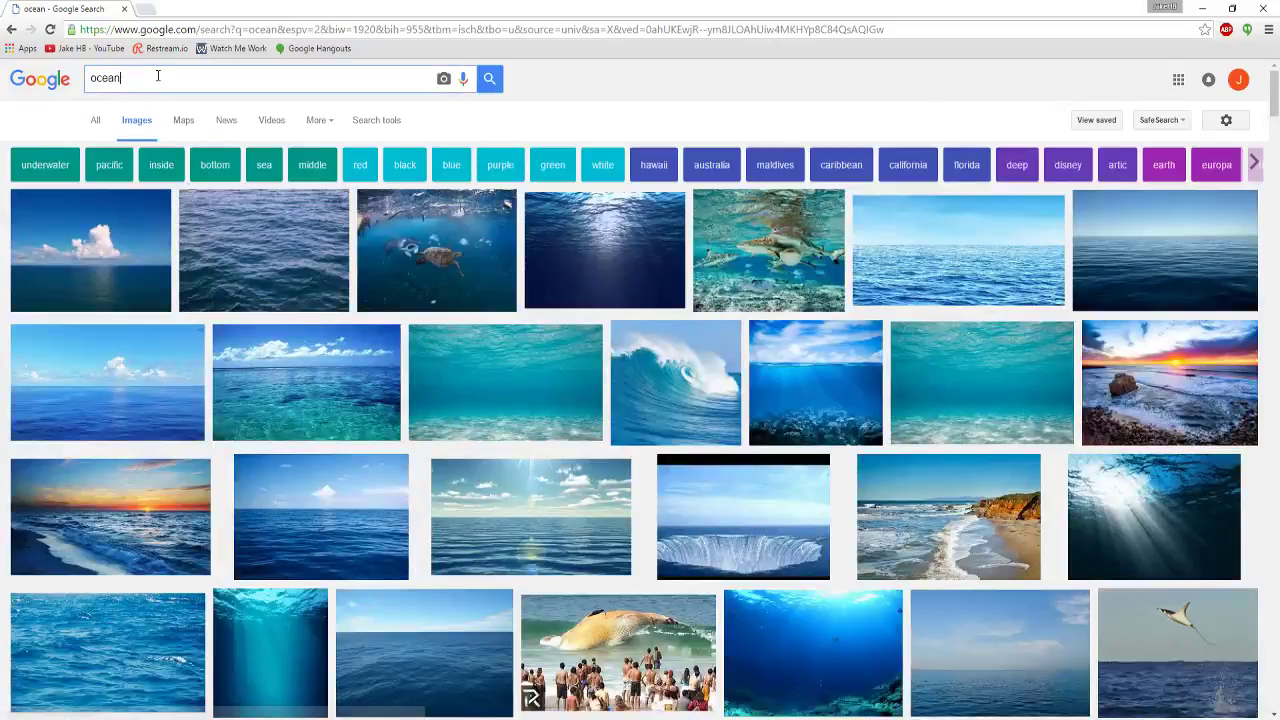
text(art)
key(Return)
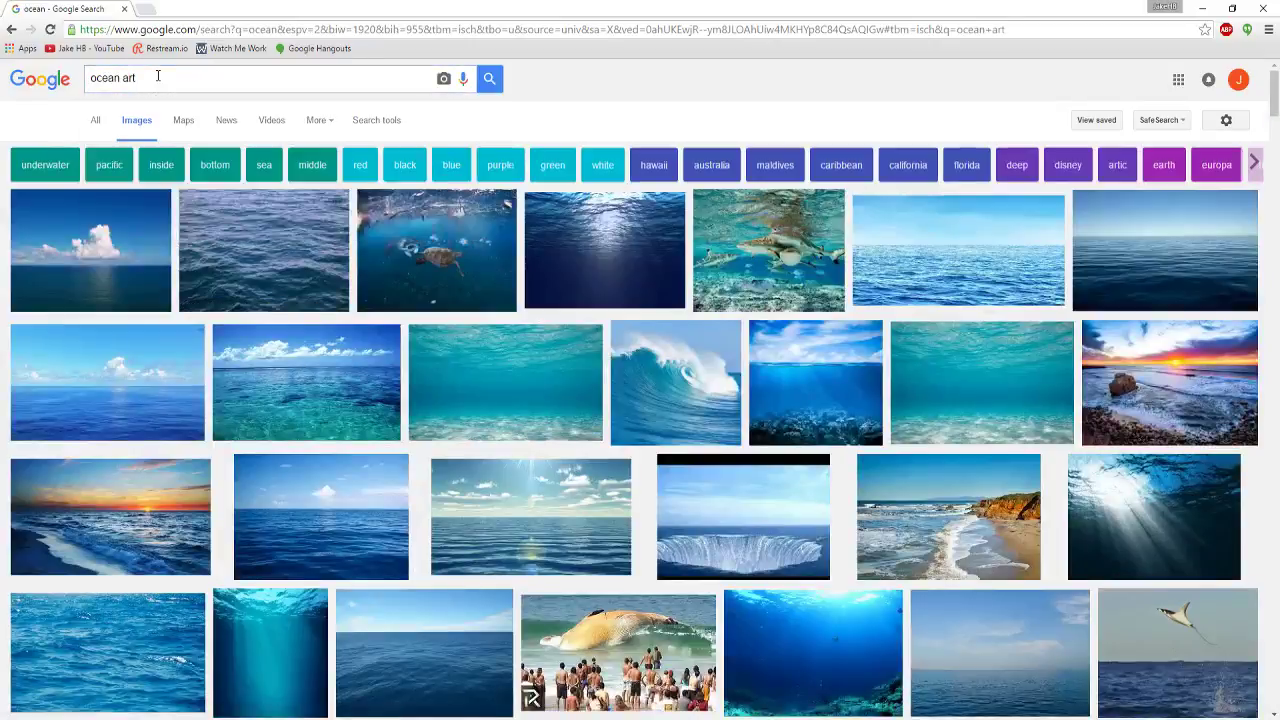
scroll(380, 365, down, 2)
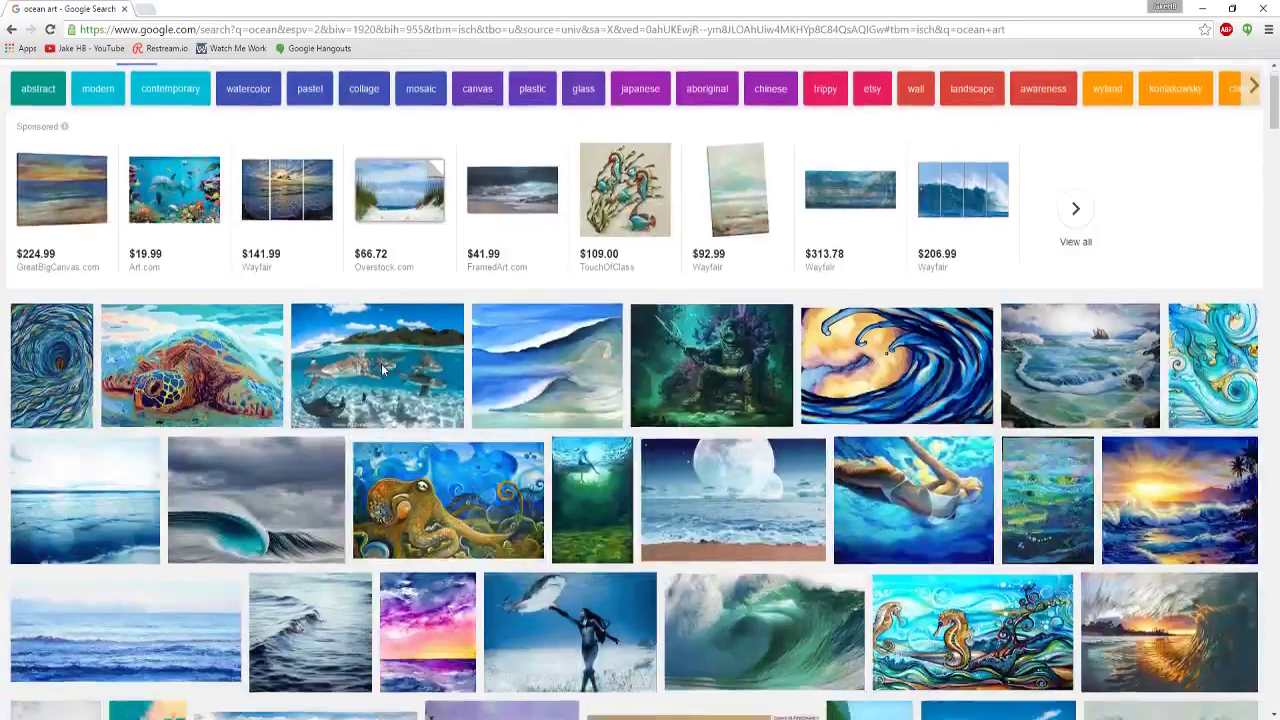
scroll(381, 369, down, 1)
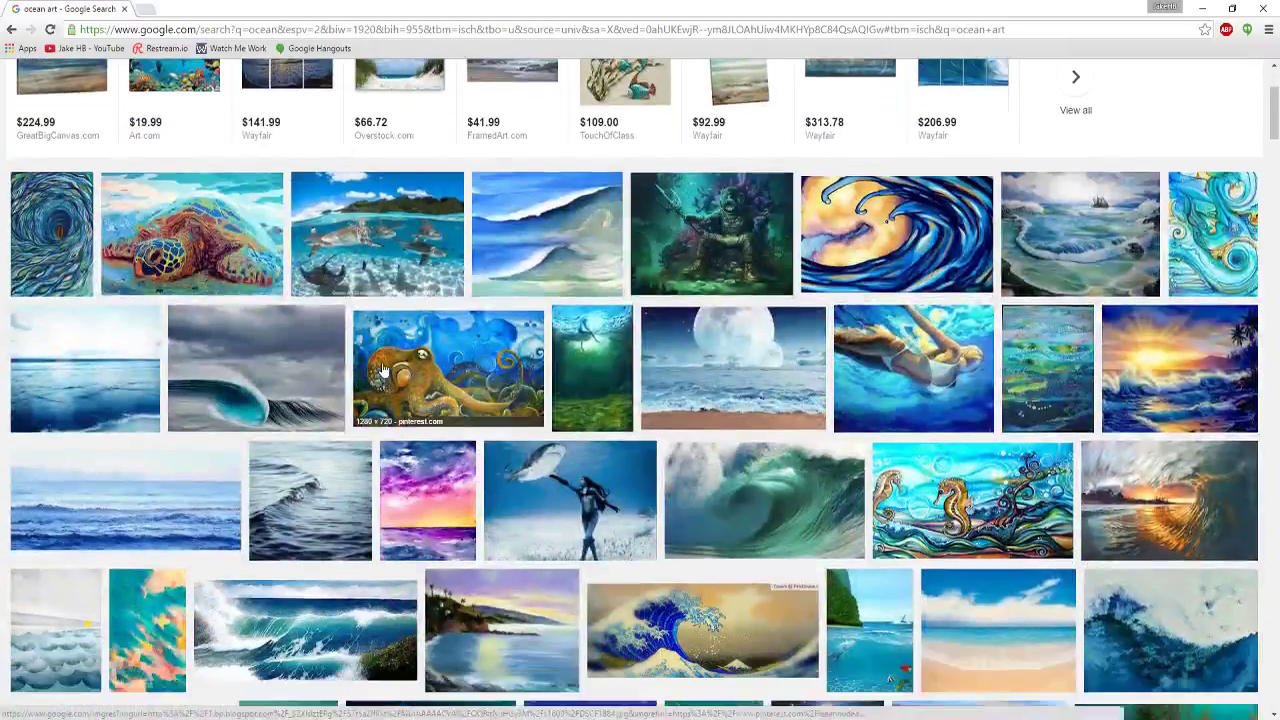
scroll(381, 369, down, 1)
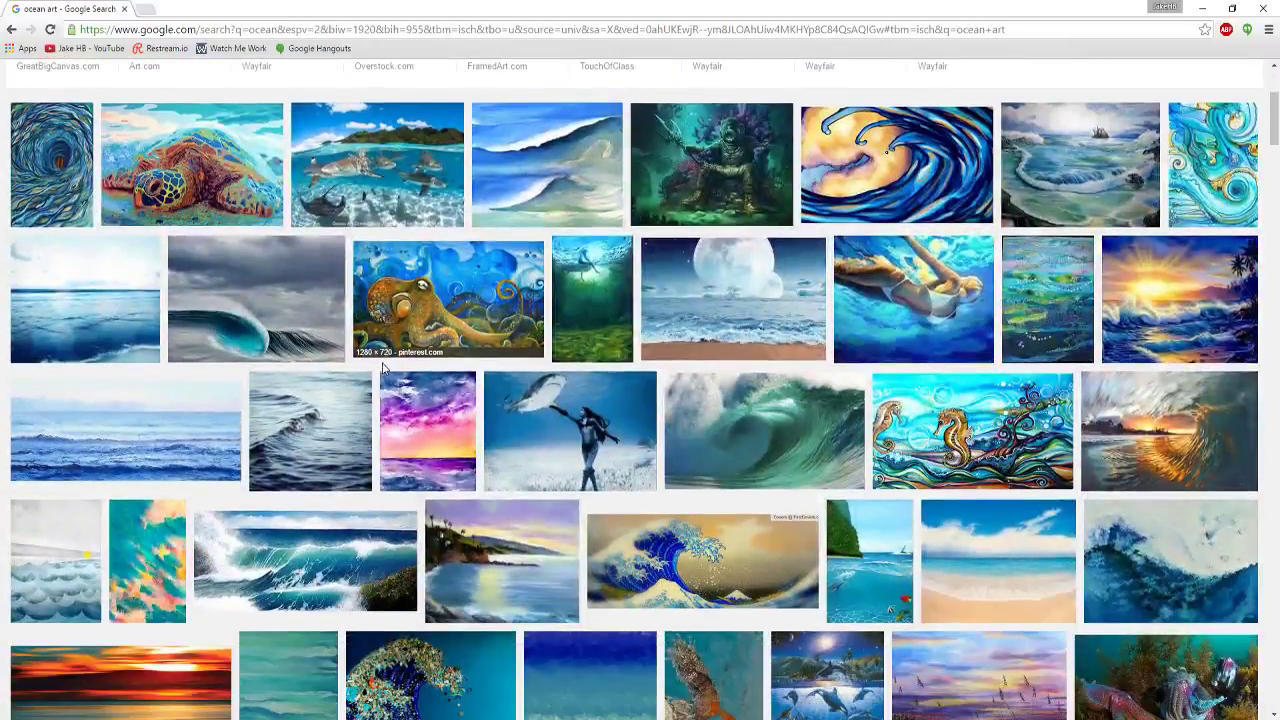
scroll(381, 369, down, 3)
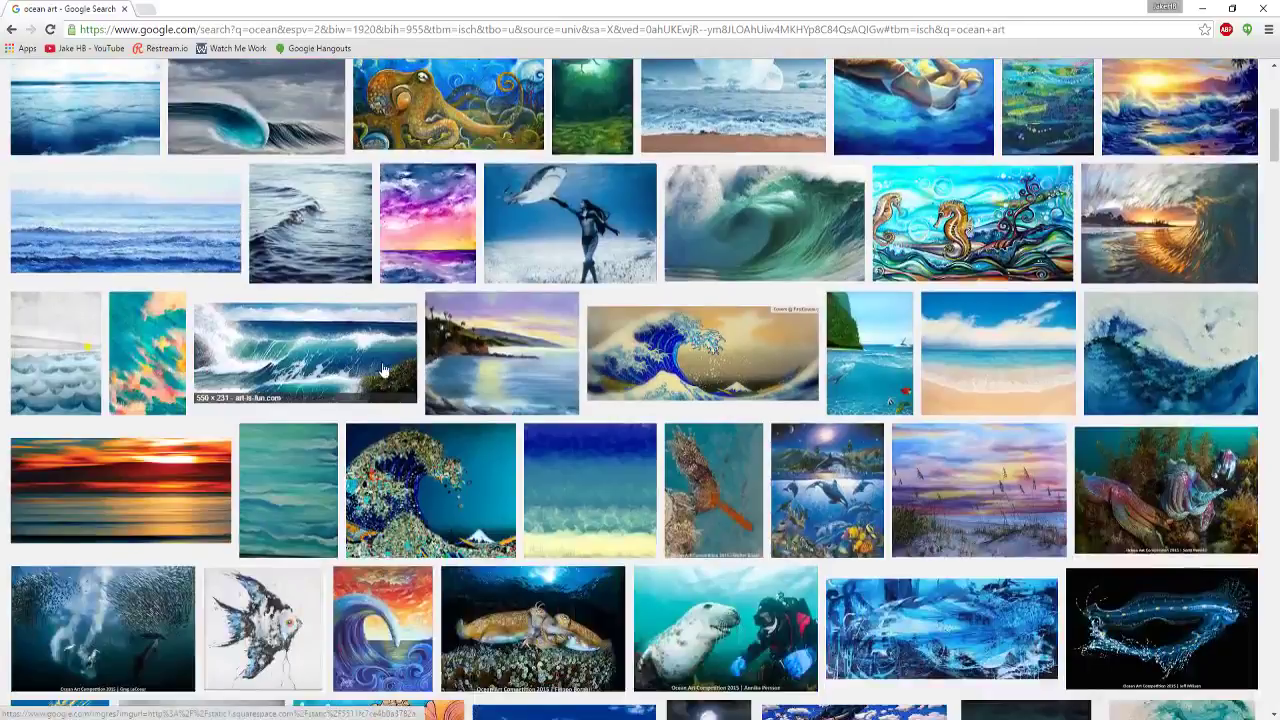
scroll(381, 369, down, 1)
scroll(381, 369, up, 7)
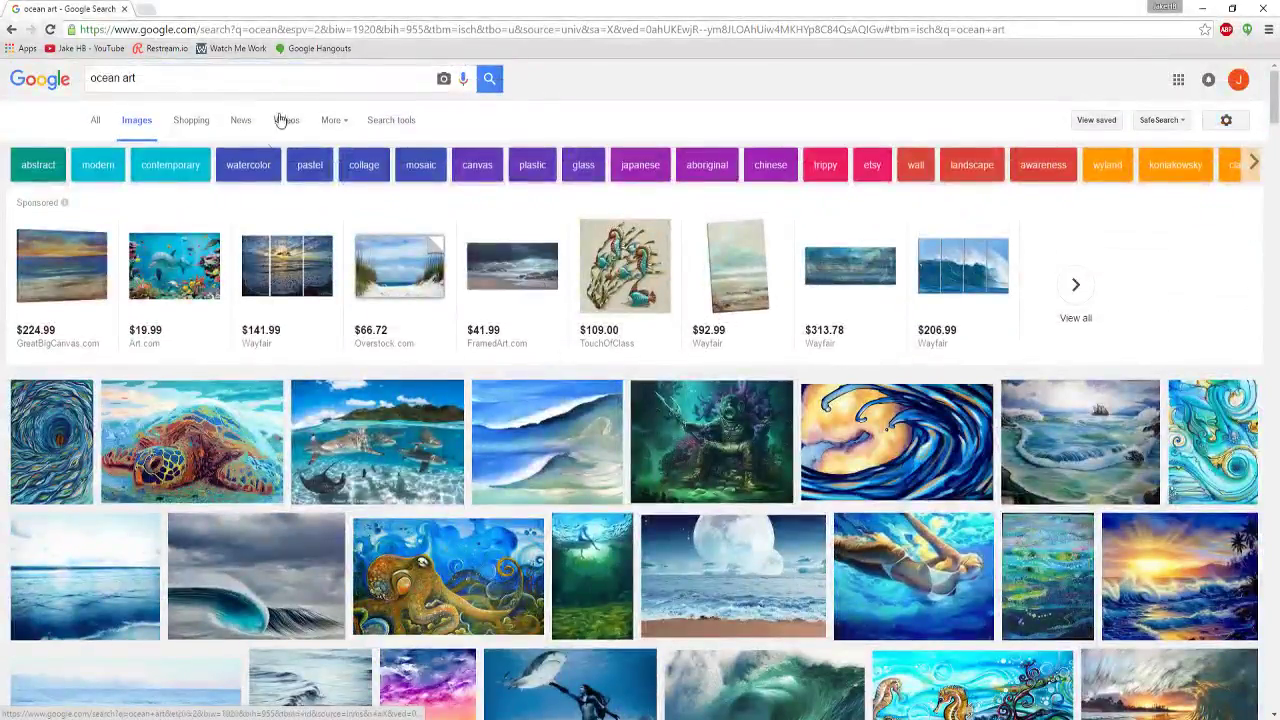
Step: Refine the image search to "ocean art underwater"
click(226, 78)
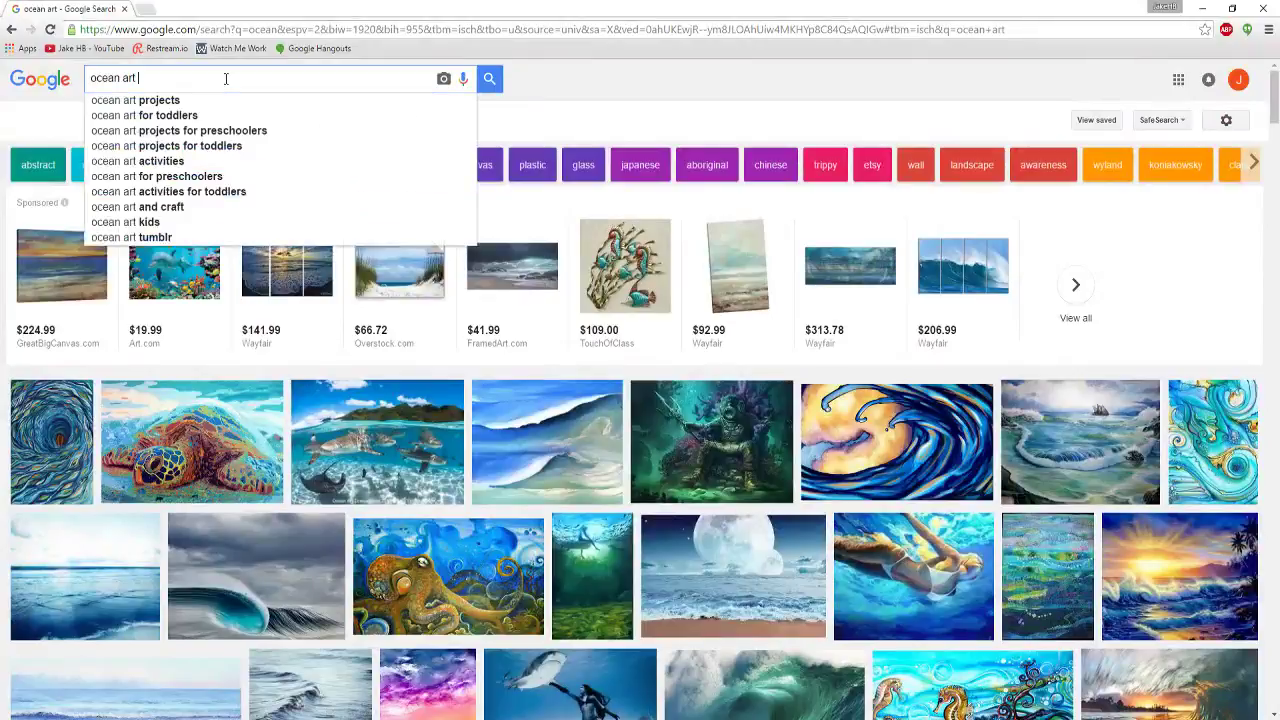
text(underwa)
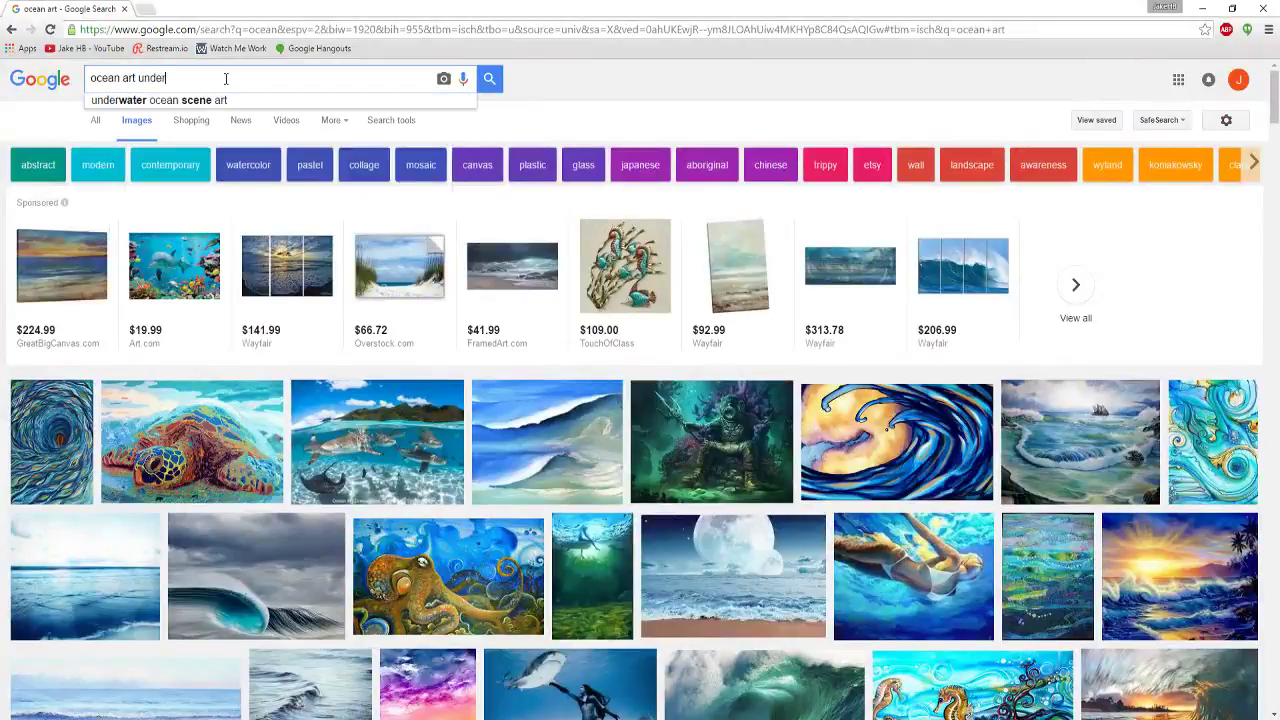
text(ter)
key(Return)
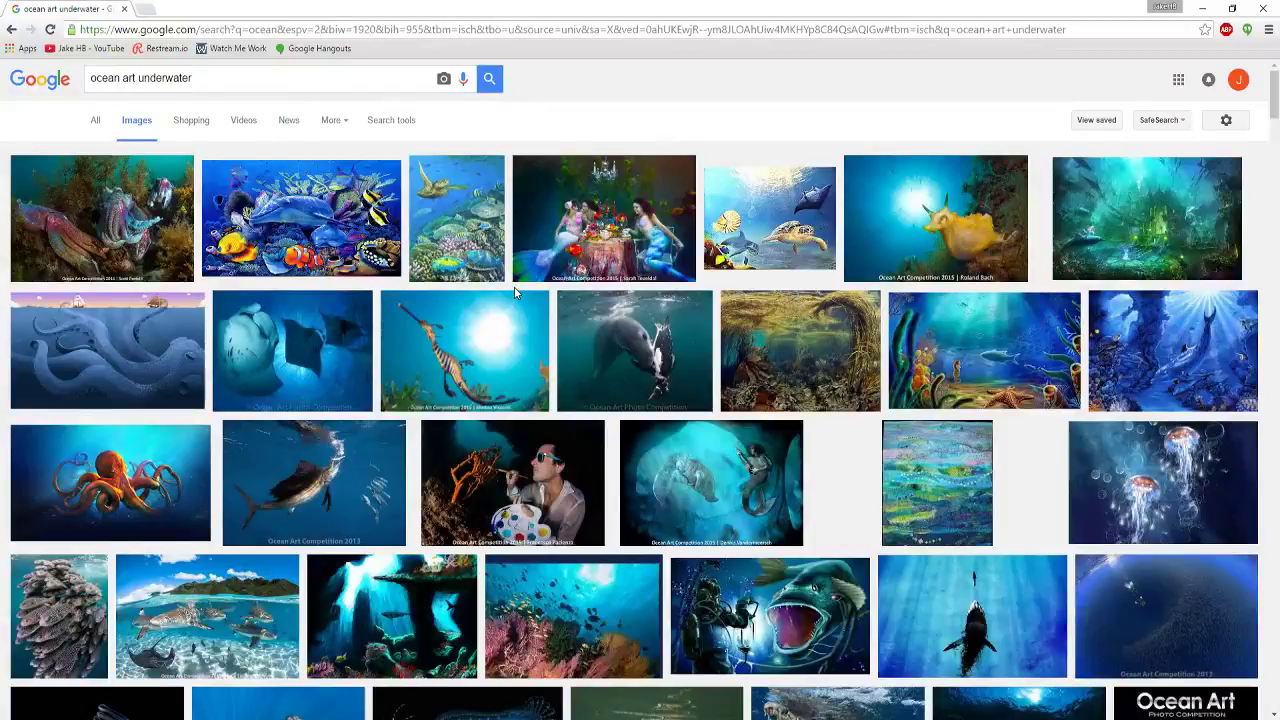
Step: Look through the underwater ocean art images for reference ideas and return to the first results
scroll(580, 375, down, 5)
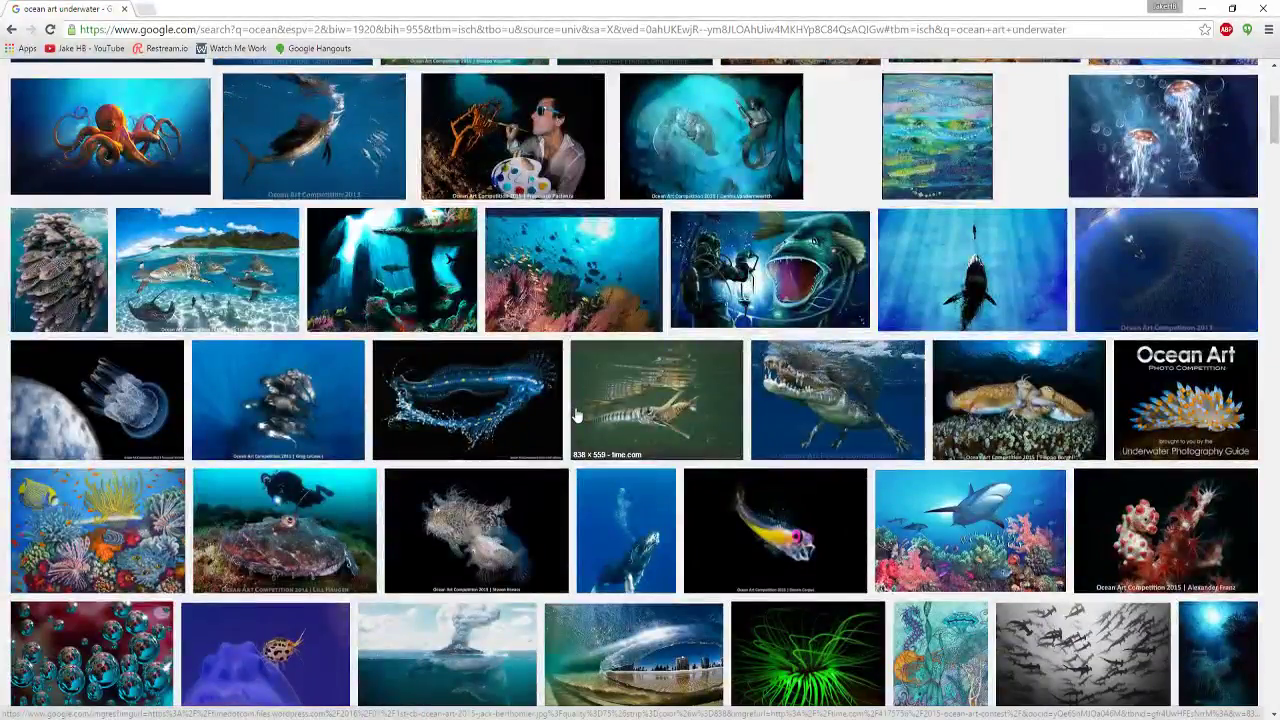
scroll(577, 415, down, 5)
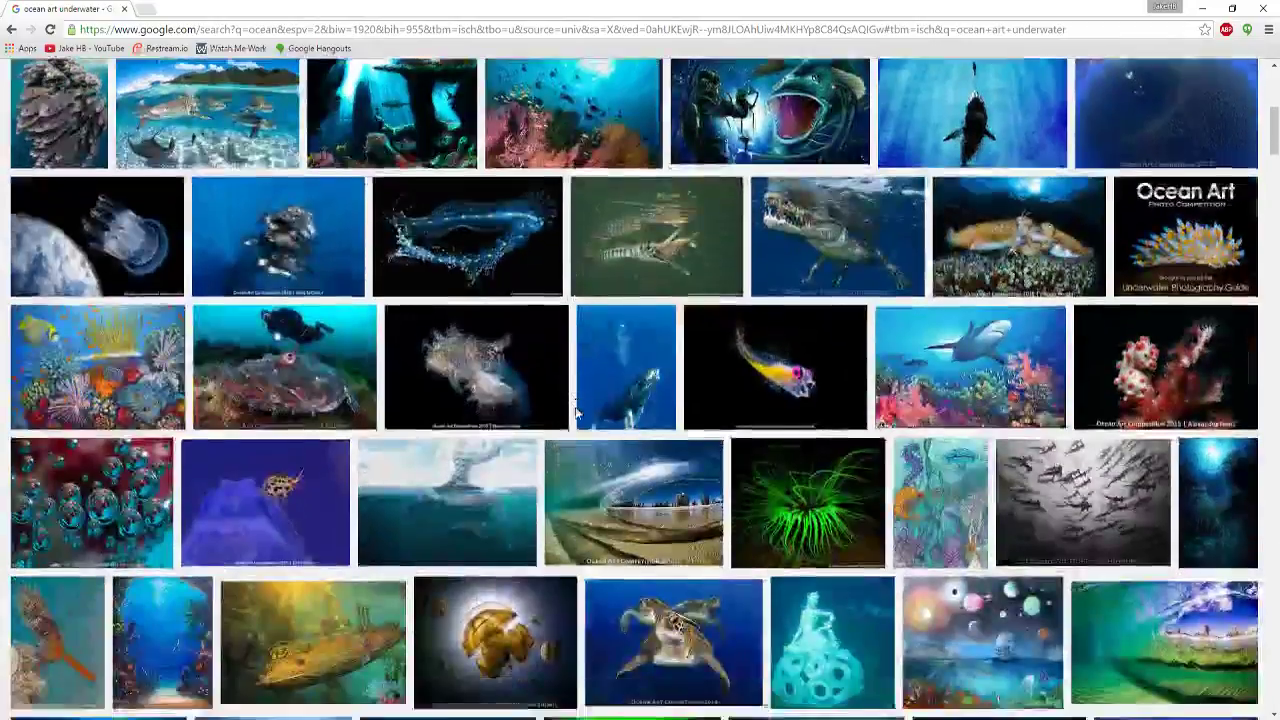
scroll(577, 415, down, 2)
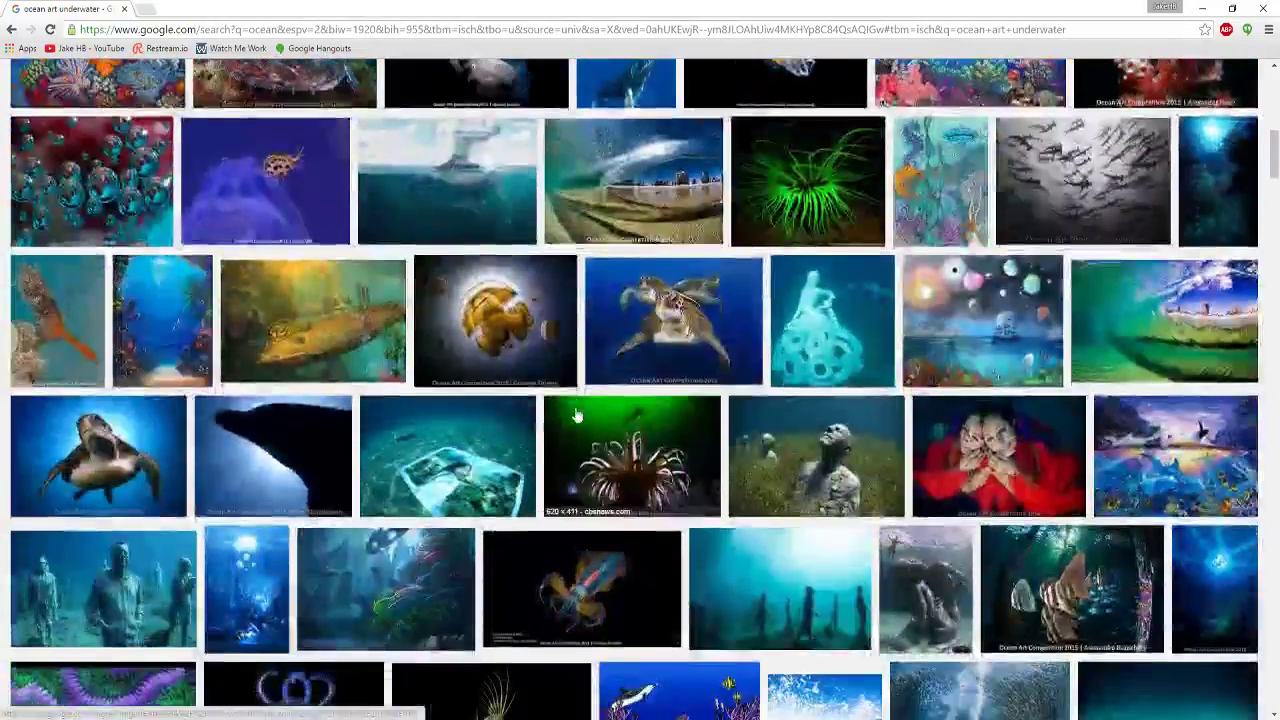
scroll(577, 415, down, 2)
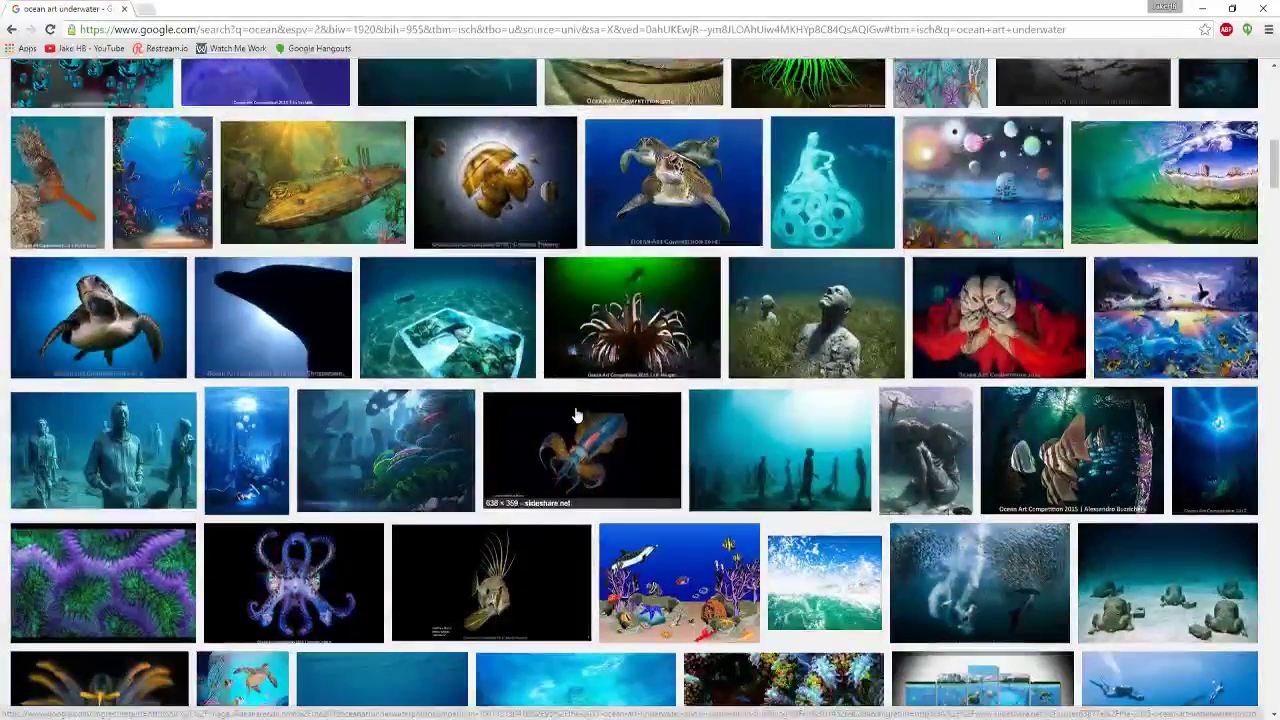
scroll(577, 415, down, 1)
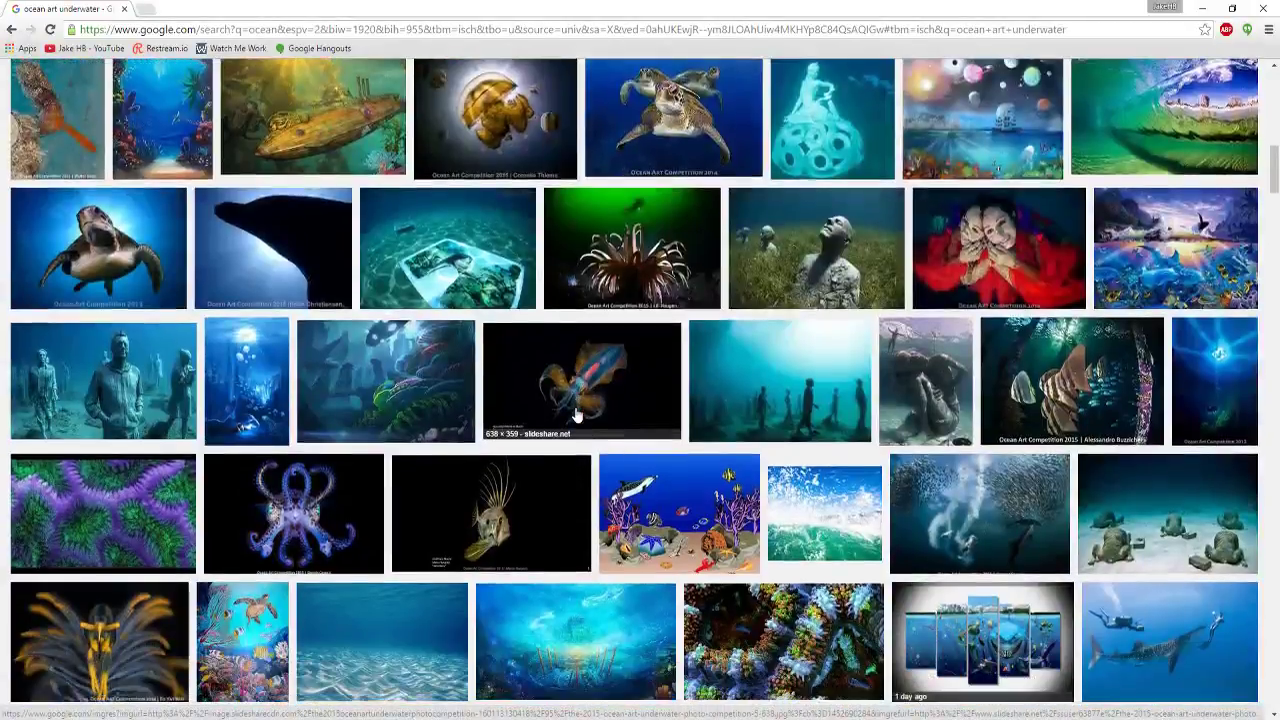
scroll(577, 415, down, 6)
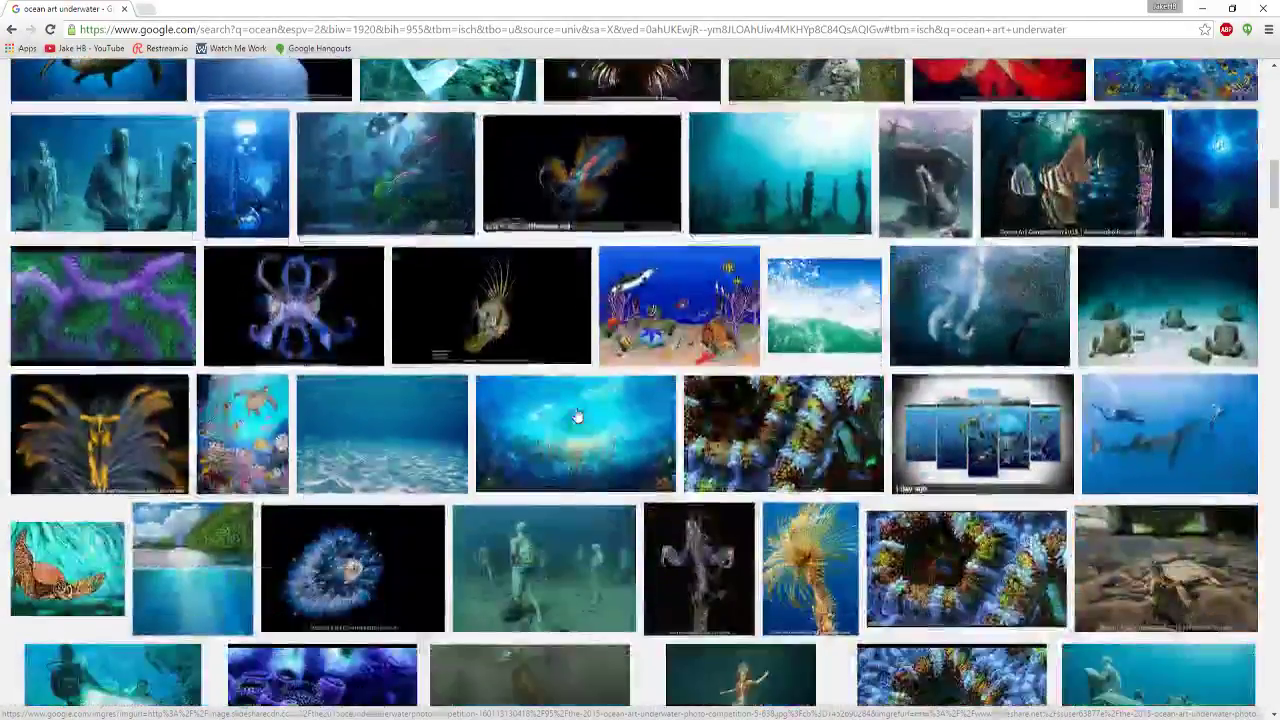
scroll(577, 415, down, 4)
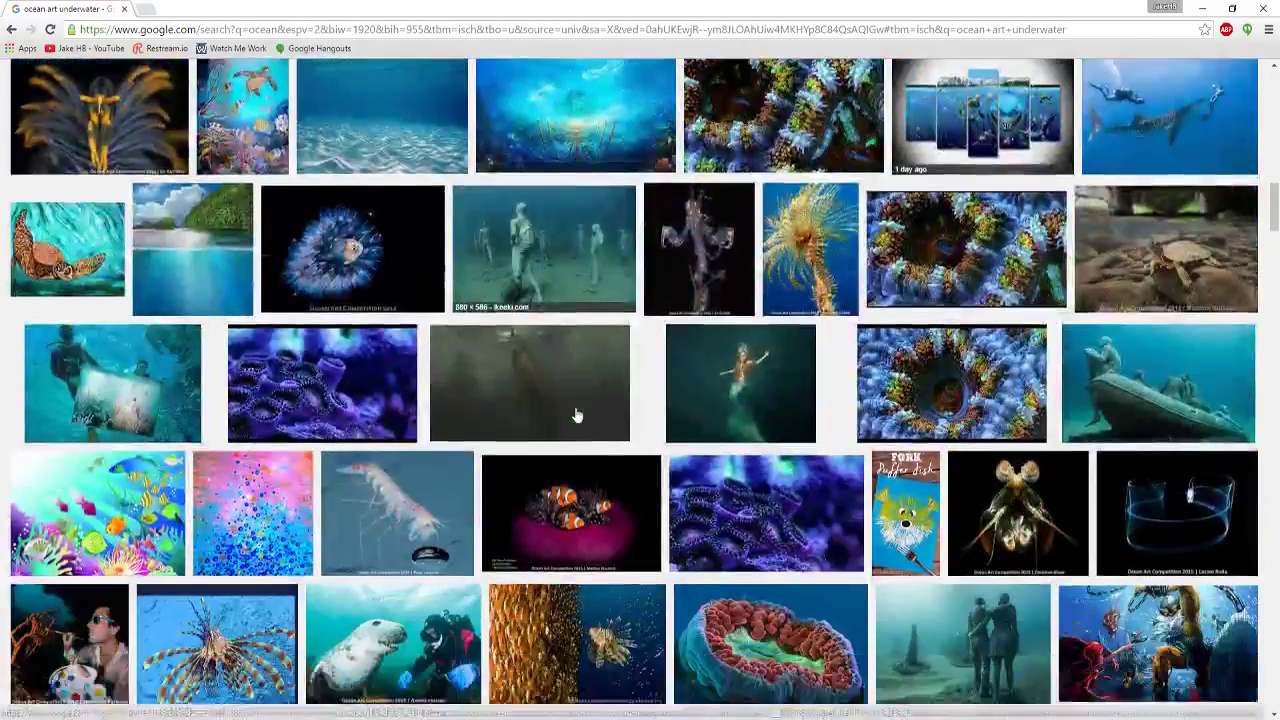
scroll(577, 413, down, 1)
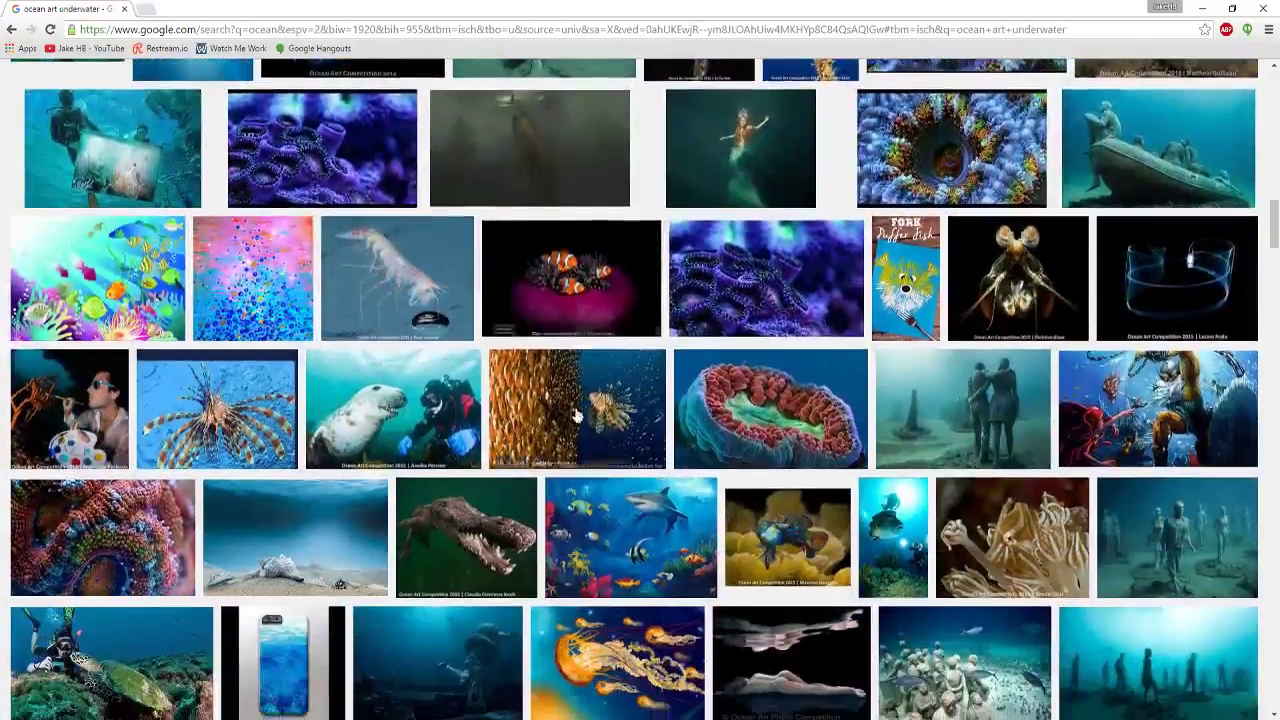
scroll(577, 413, up, 3)
scroll(577, 415, up, 11)
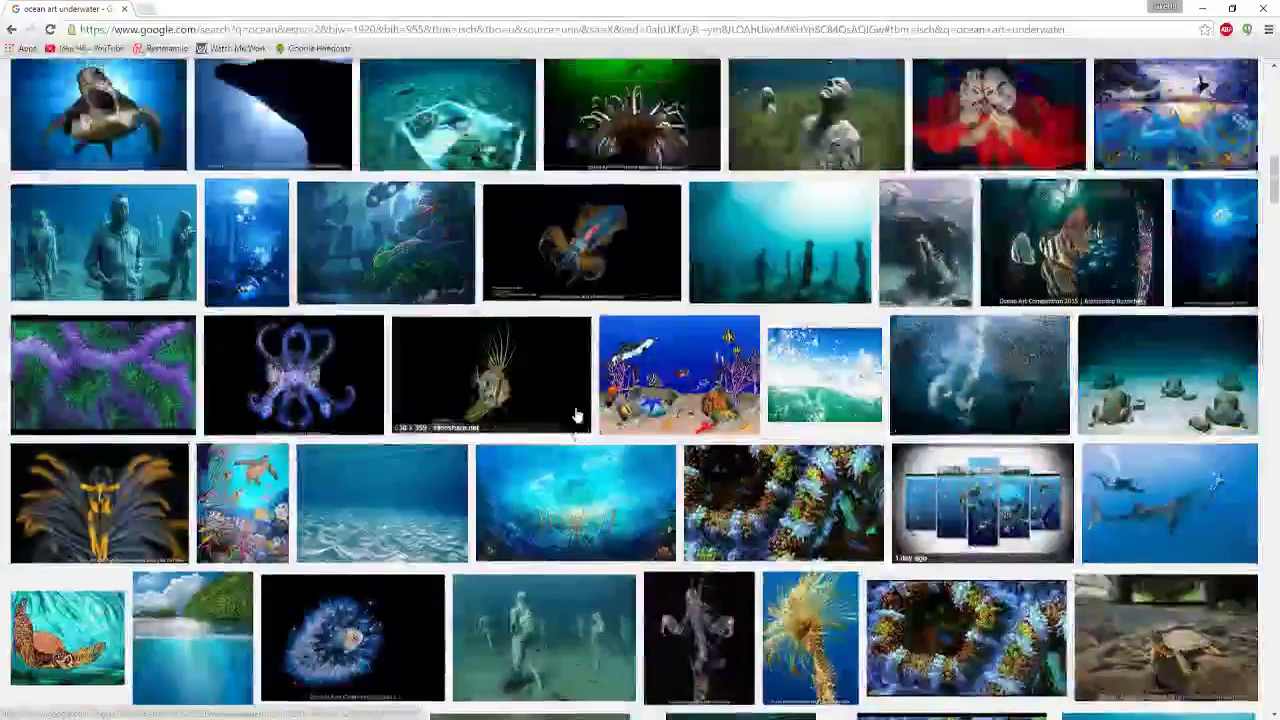
scroll(577, 415, up, 2)
scroll(577, 415, up, 5)
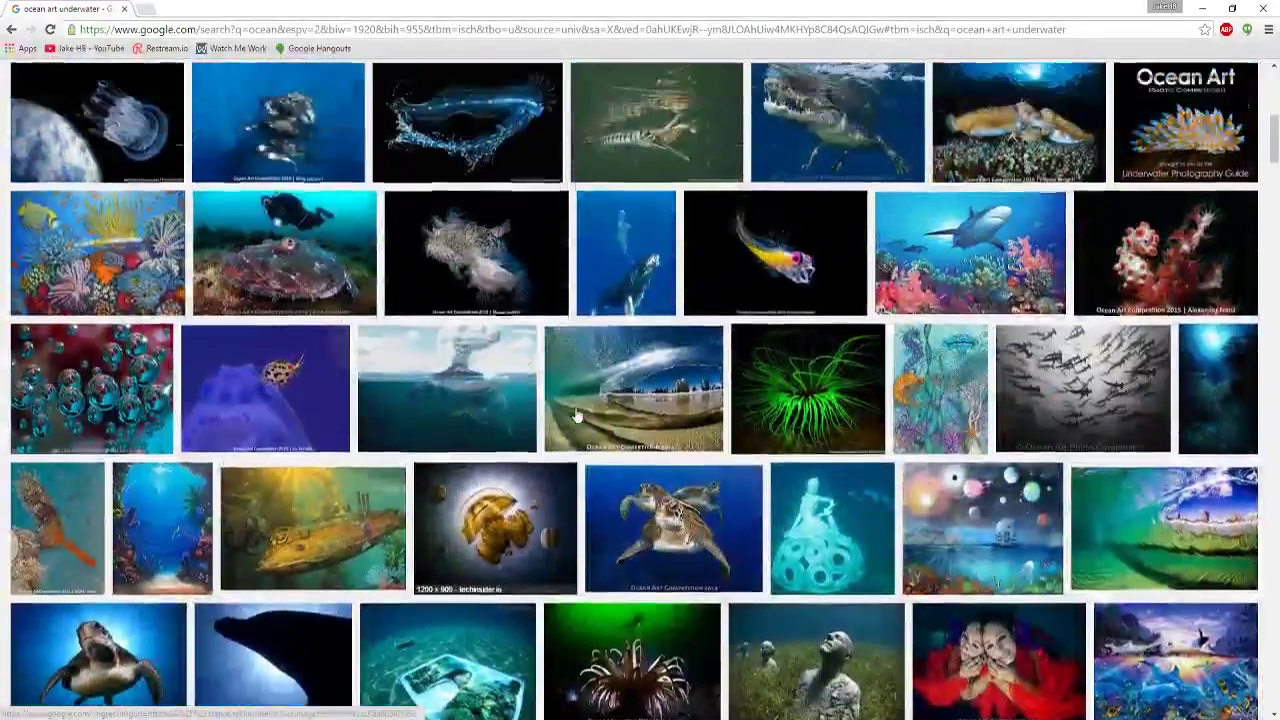
scroll(603, 379, up, 5)
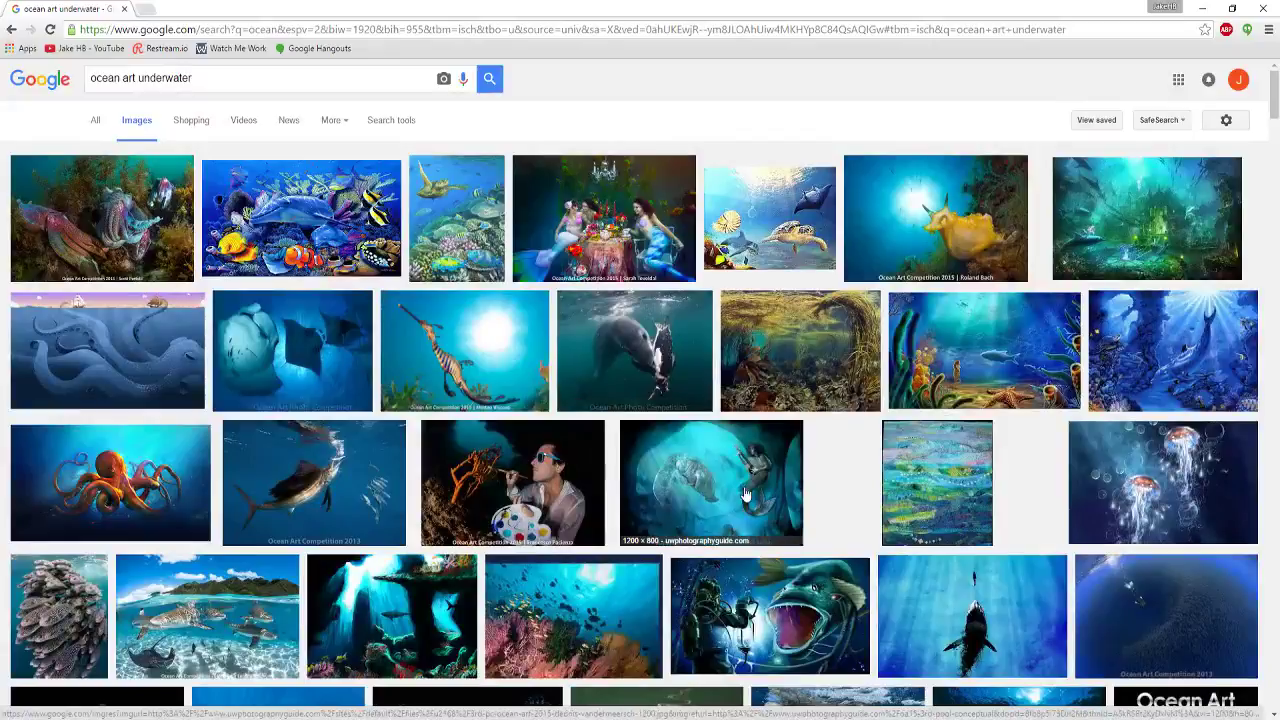
Step: Examine the underwater ocean art results far down the page for scenes usable as a reference
scroll(455, 422, down, 4)
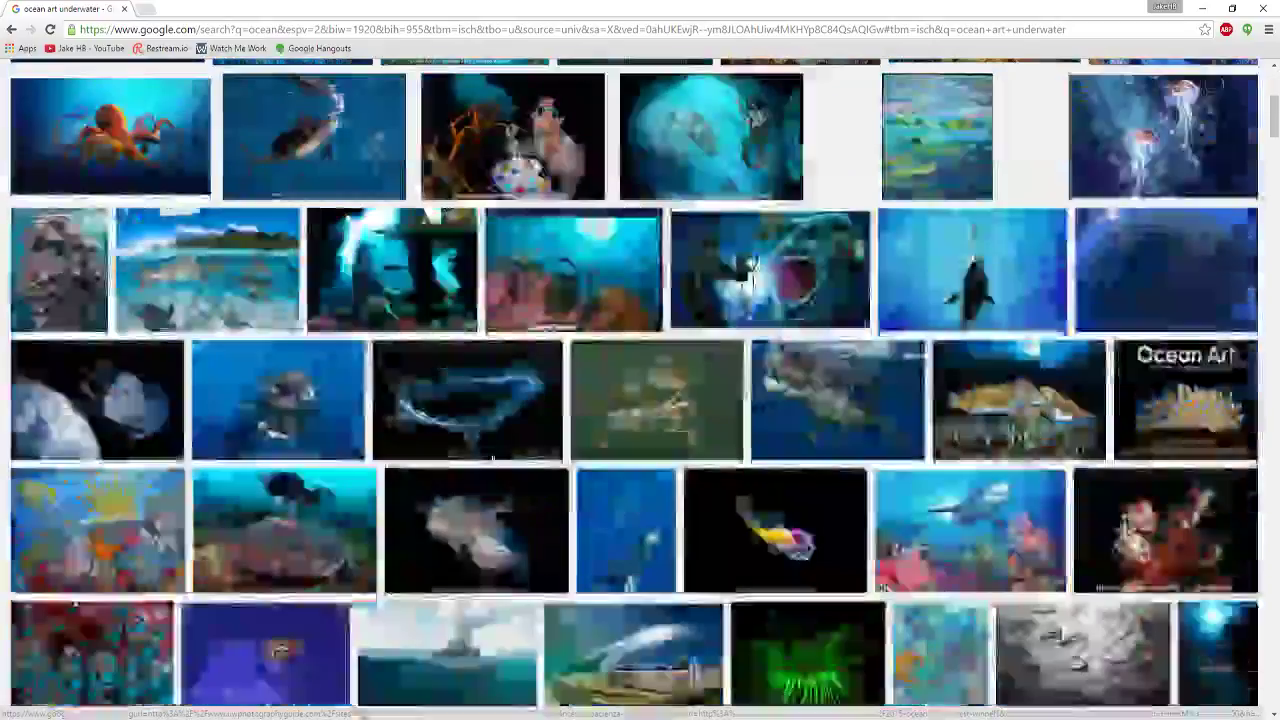
scroll(491, 437, down, 5)
scroll(495, 425, down, 3)
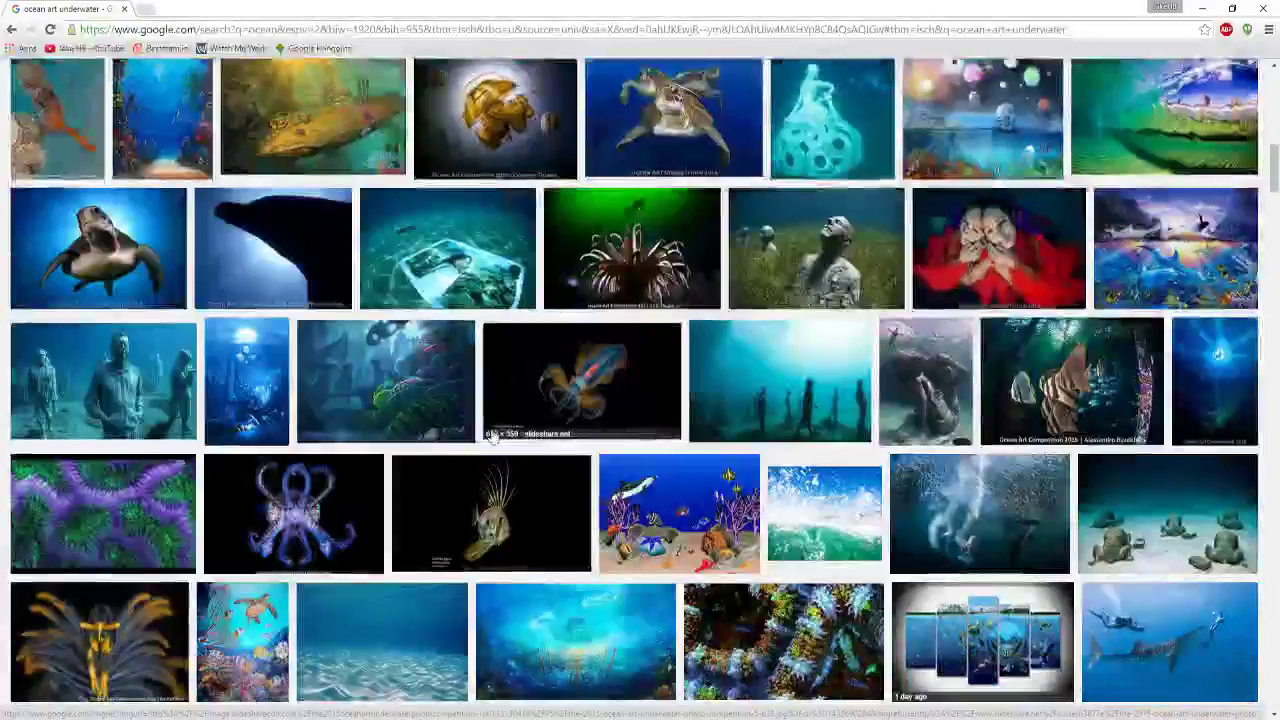
scroll(508, 410, down, 2)
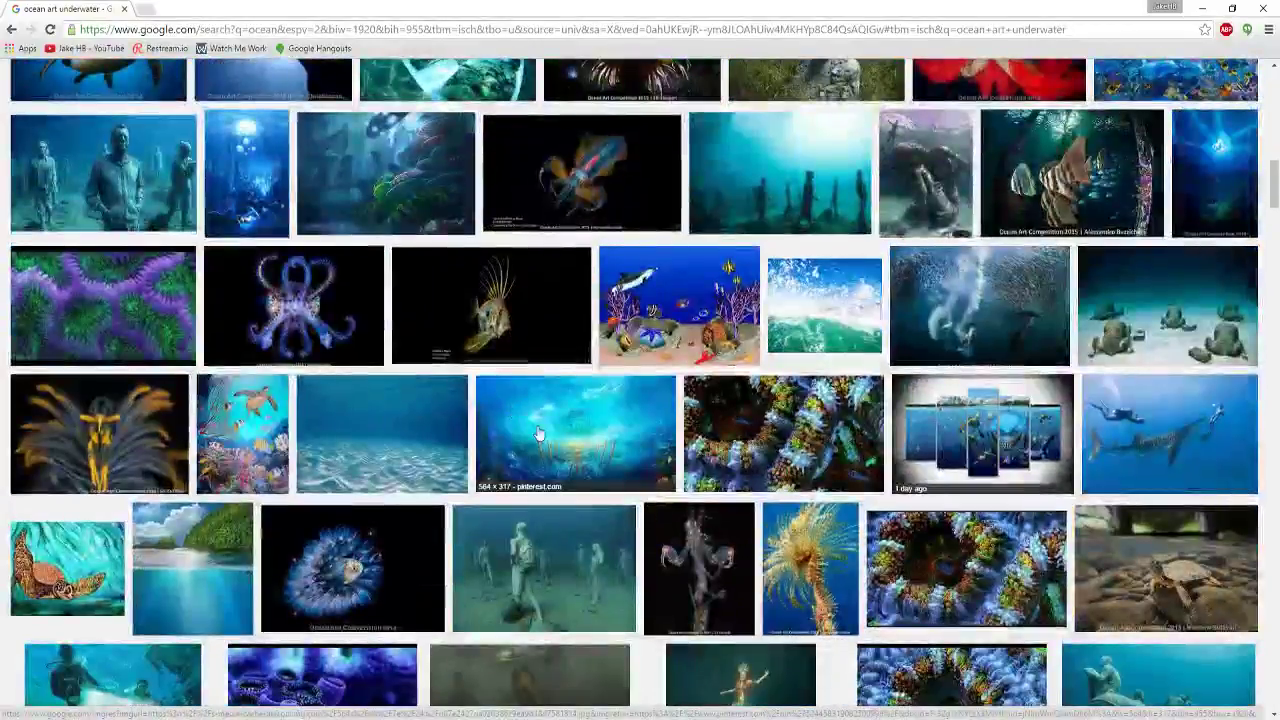
scroll(530, 430, down, 2)
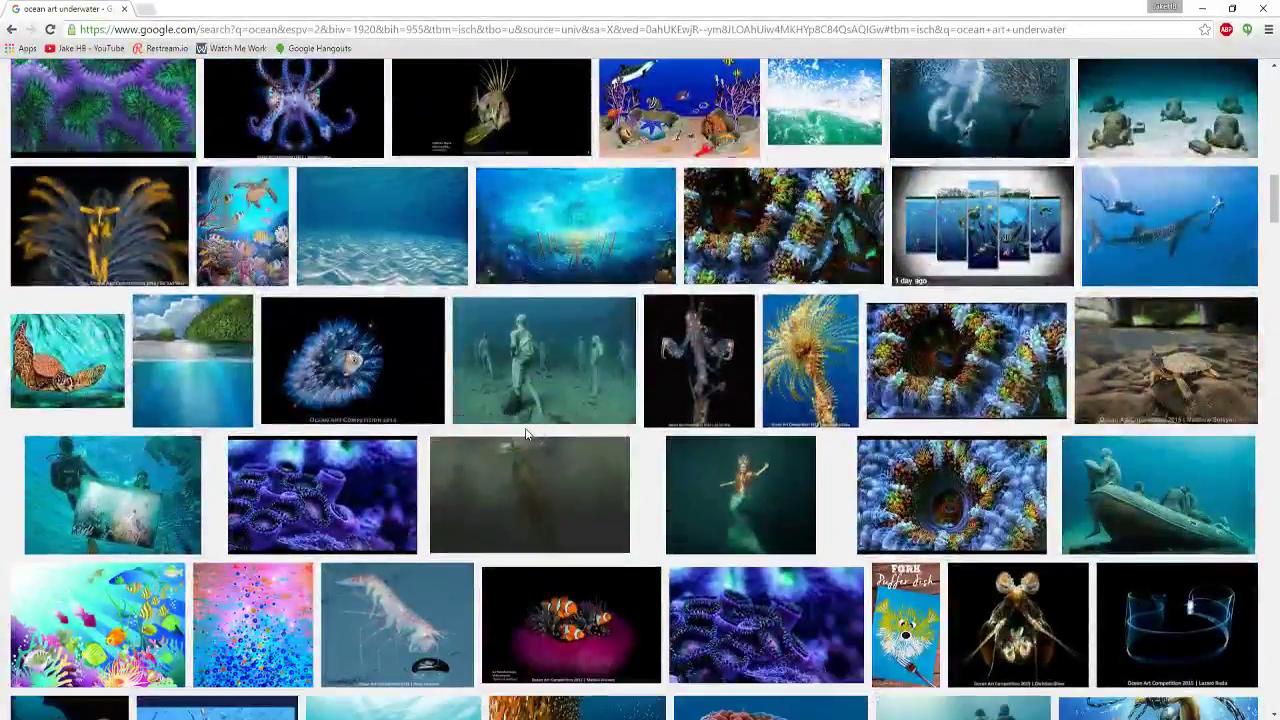
scroll(530, 452, down, 2)
scroll(535, 455, down, 1)
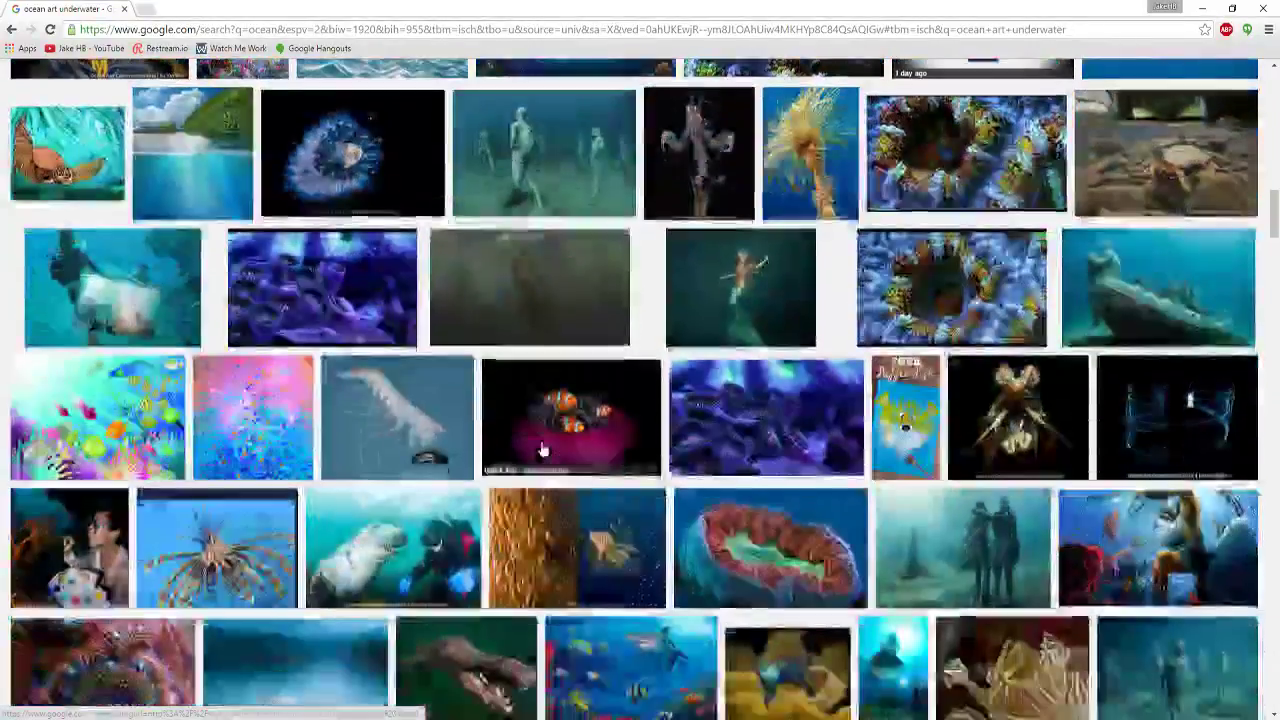
scroll(543, 450, down, 3)
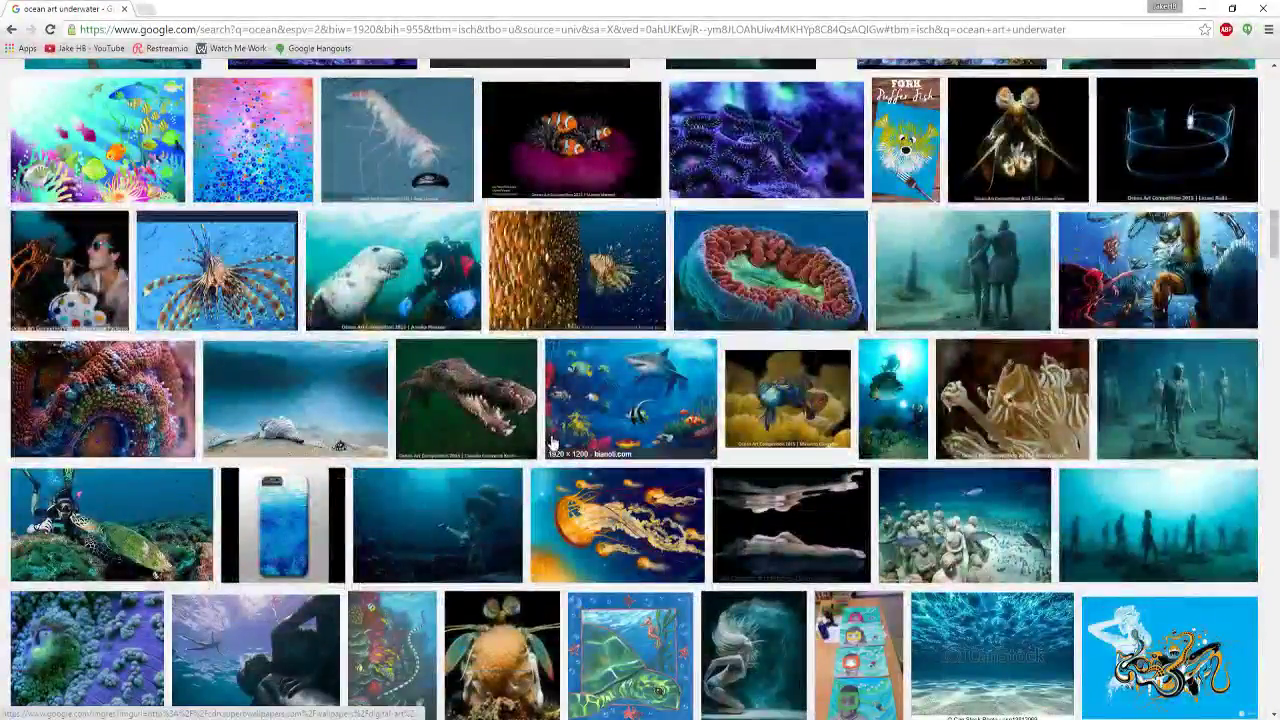
scroll(547, 428, down, 2)
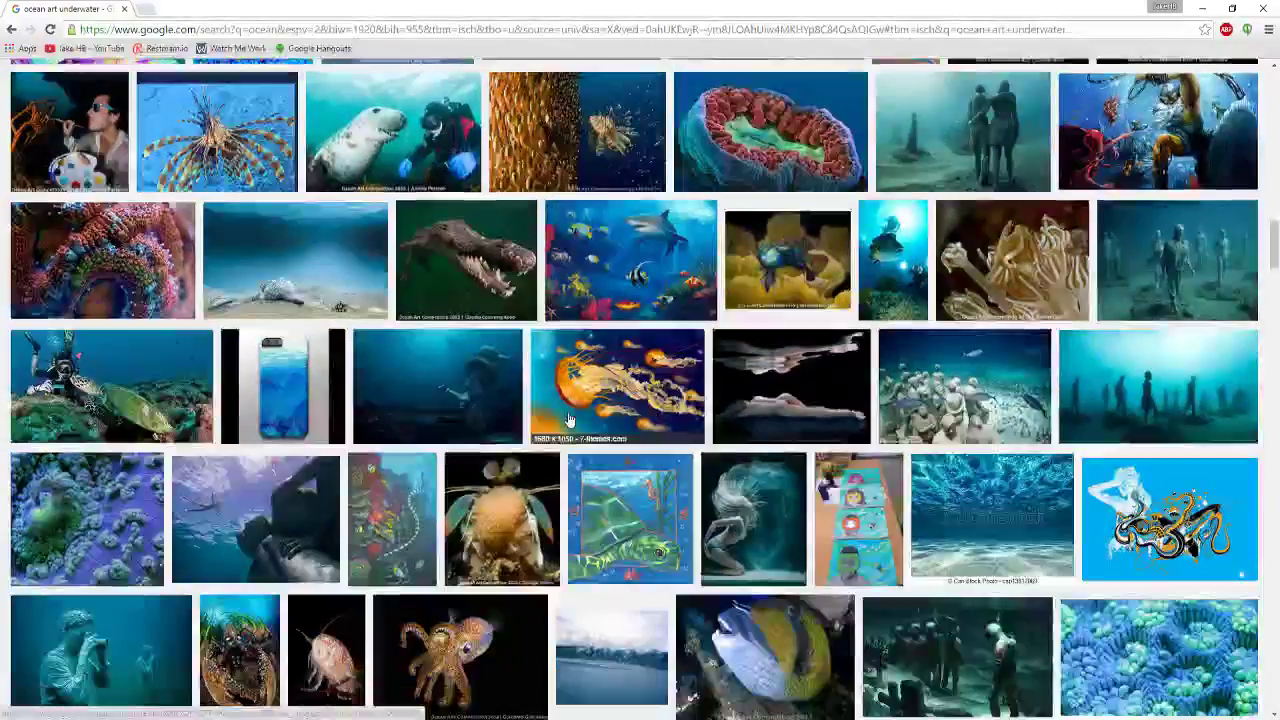
scroll(594, 453, down, 1)
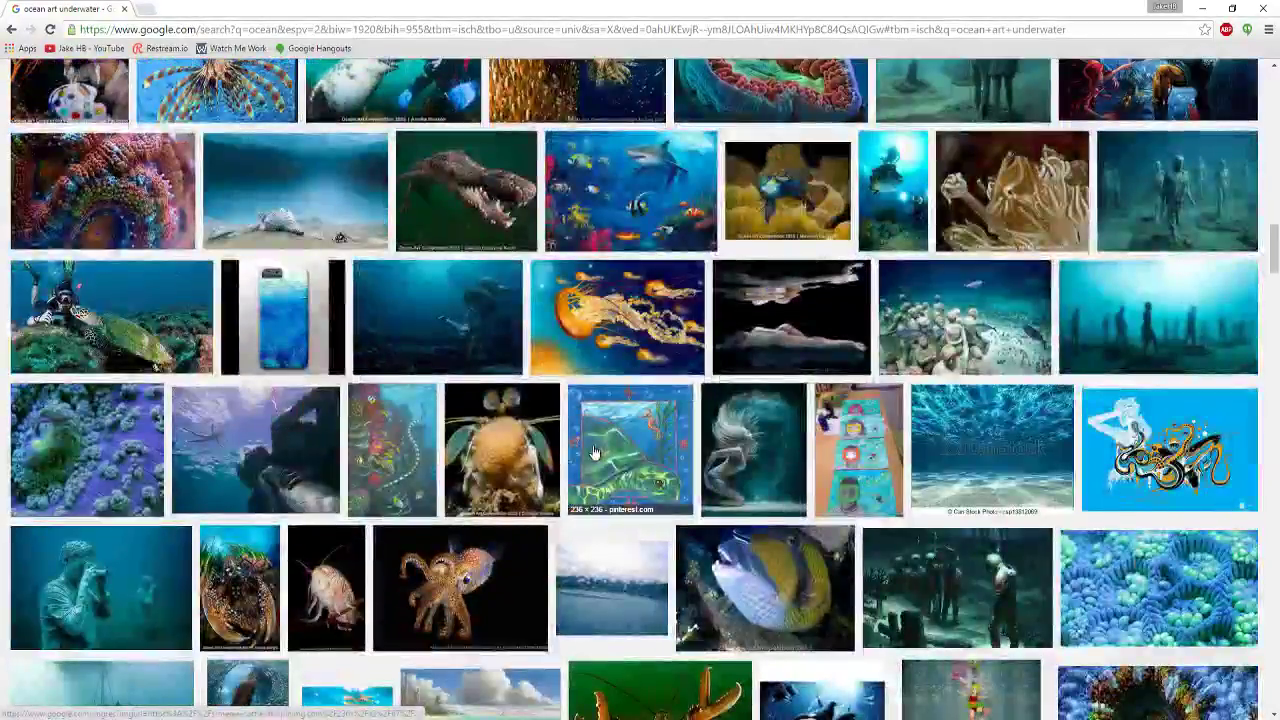
scroll(594, 453, down, 9)
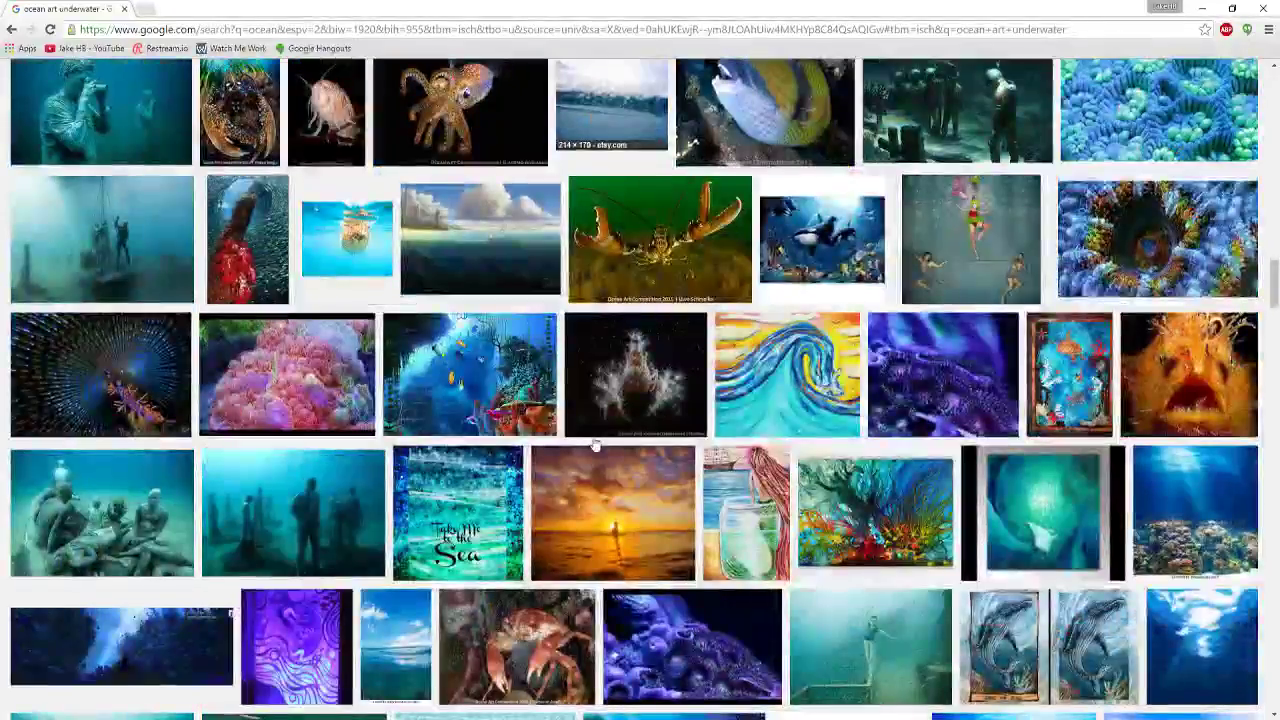
scroll(600, 430, down, 1)
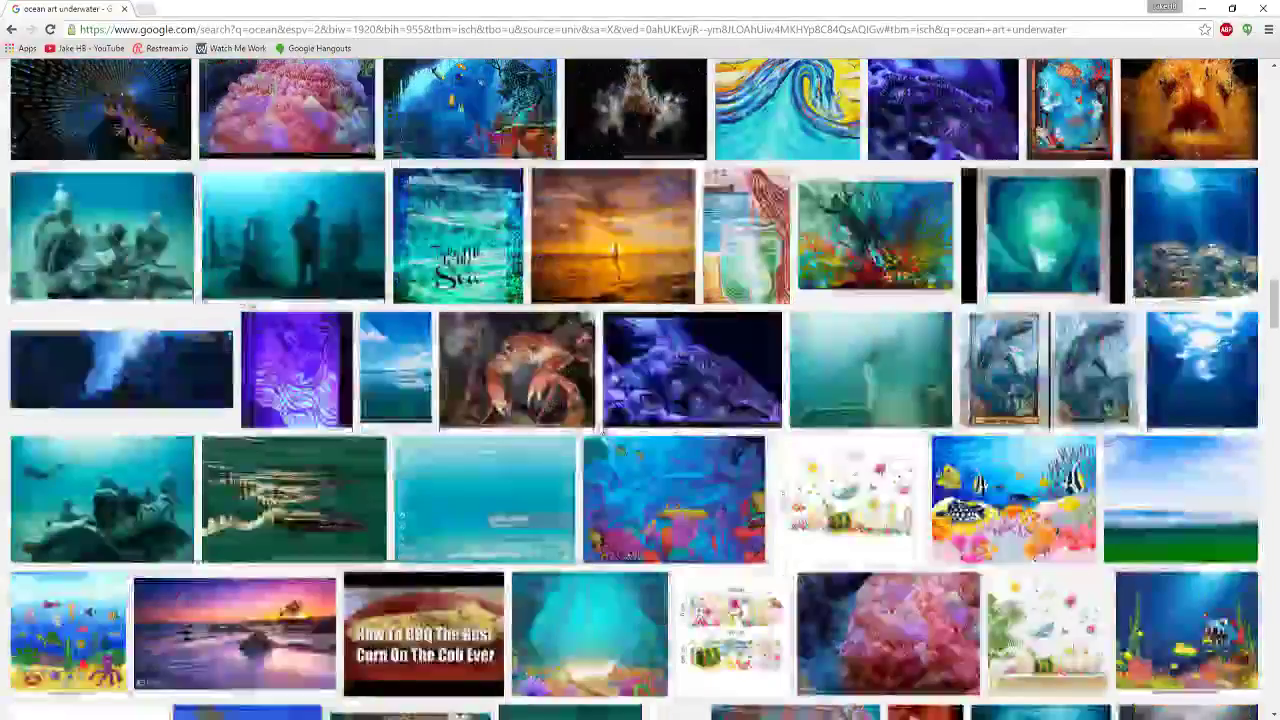
scroll(603, 437, down, 4)
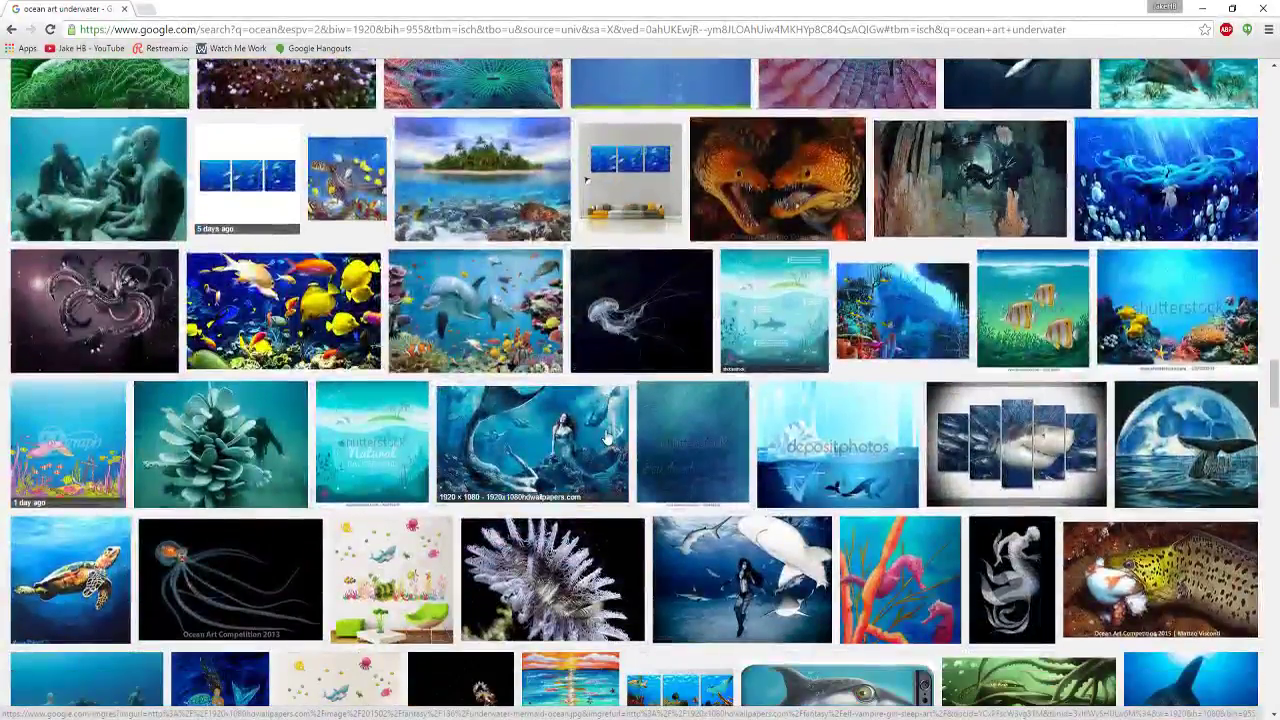
scroll(605, 438, down, 1)
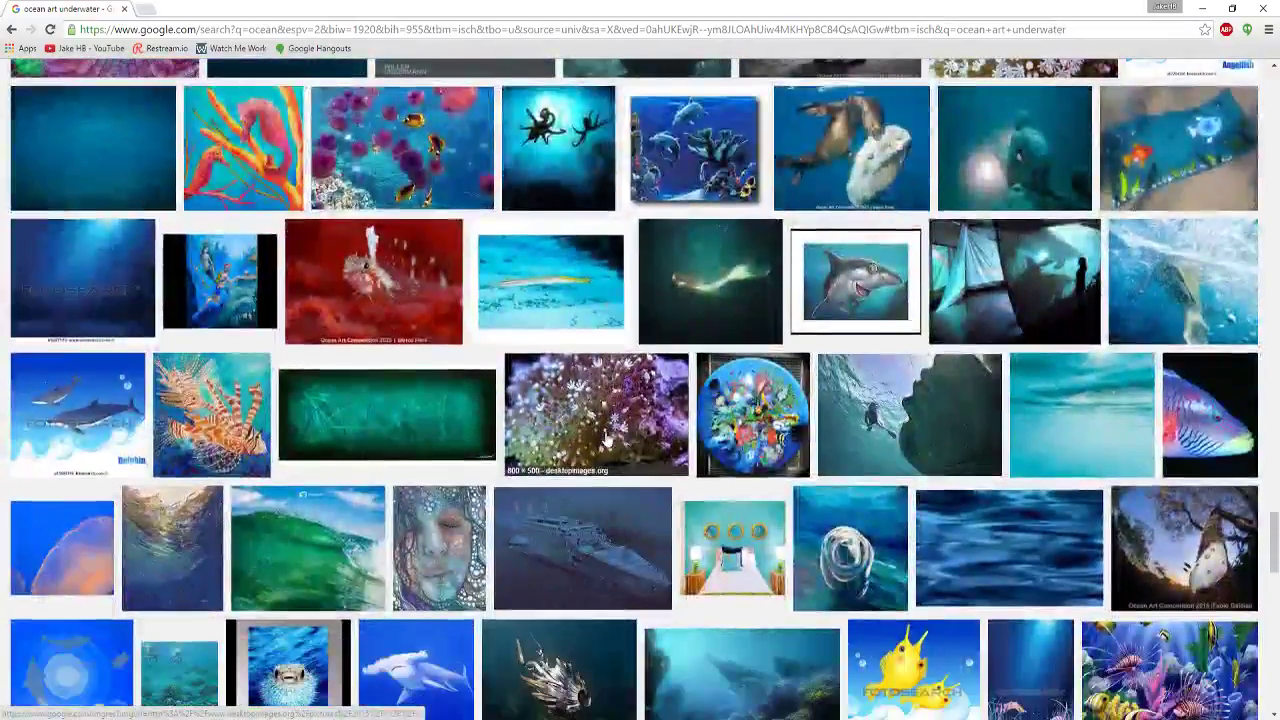
scroll(605, 440, down, 4)
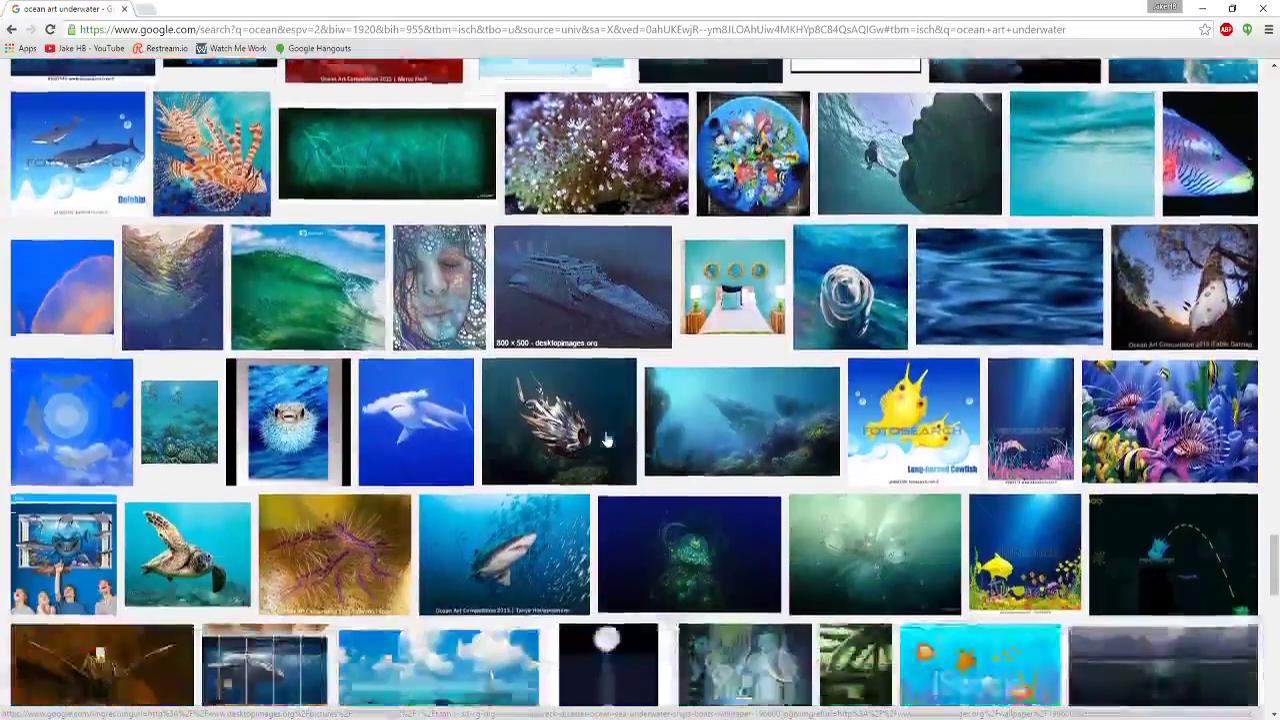
scroll(605, 440, down, 1)
scroll(605, 440, down, 2)
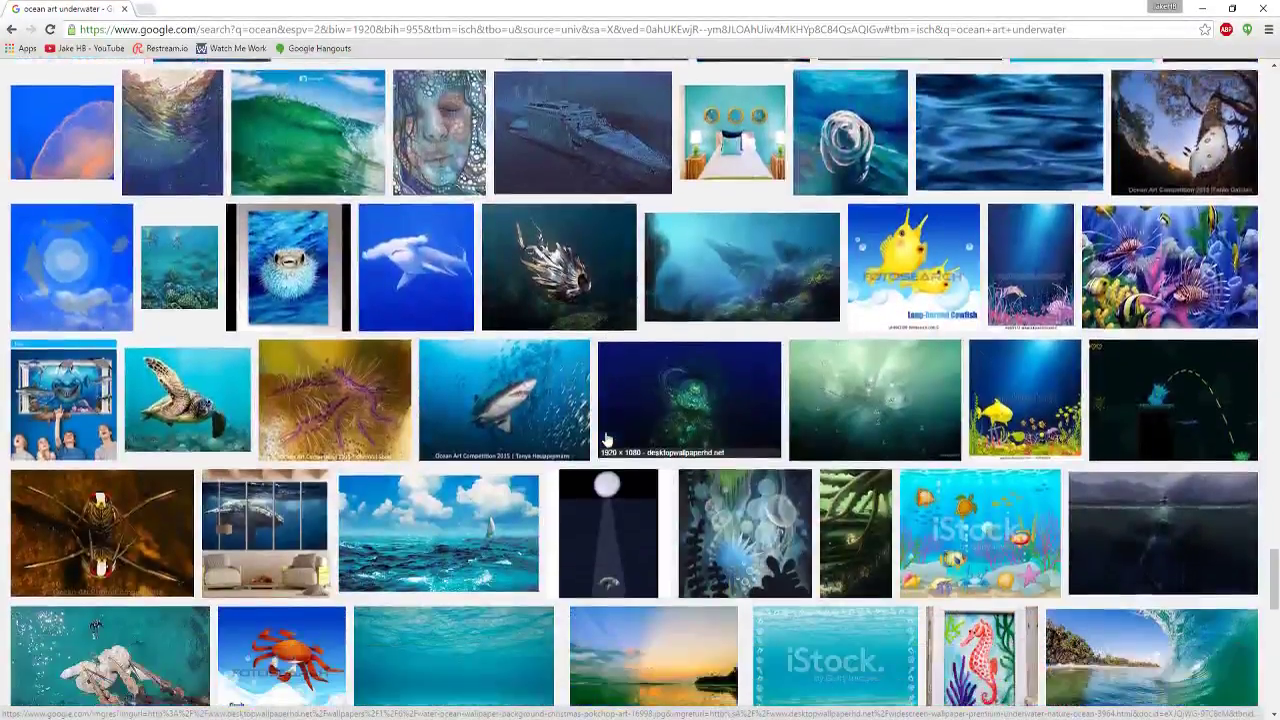
scroll(605, 440, down, 1)
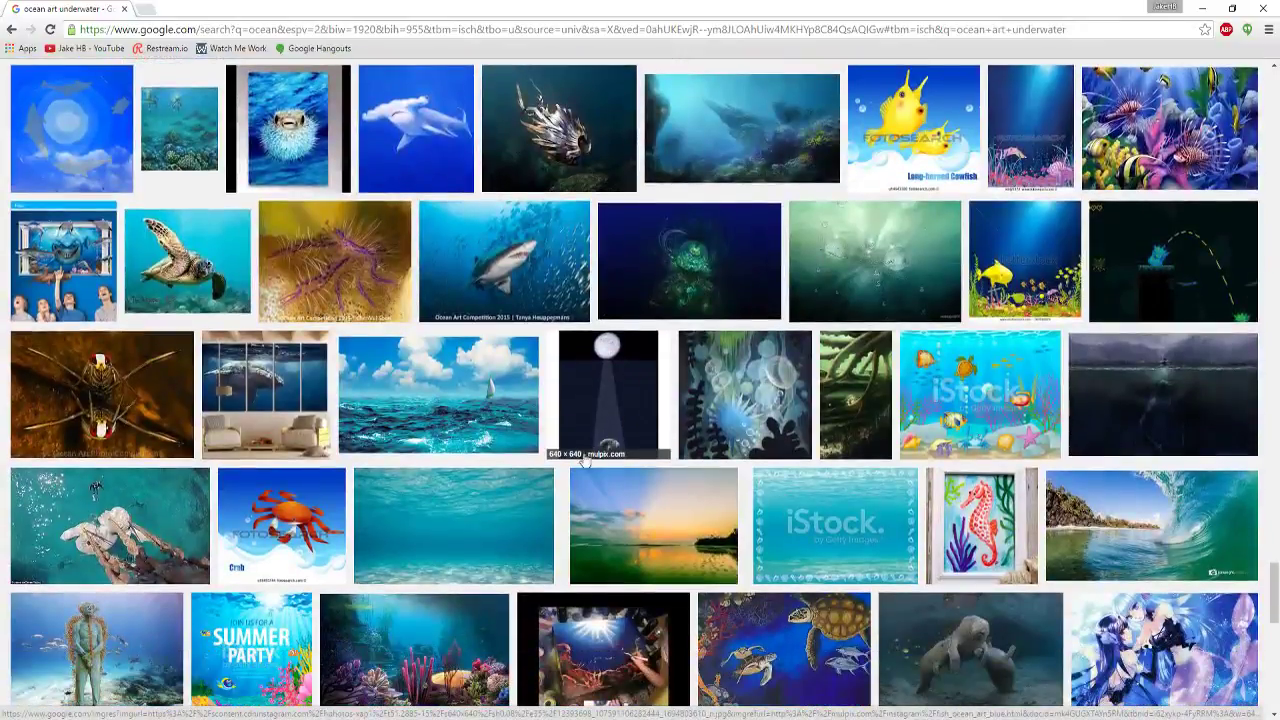
Step: Preview the plain turquoise underwater background and its related square seabed image, and return to the first results
click(516, 506)
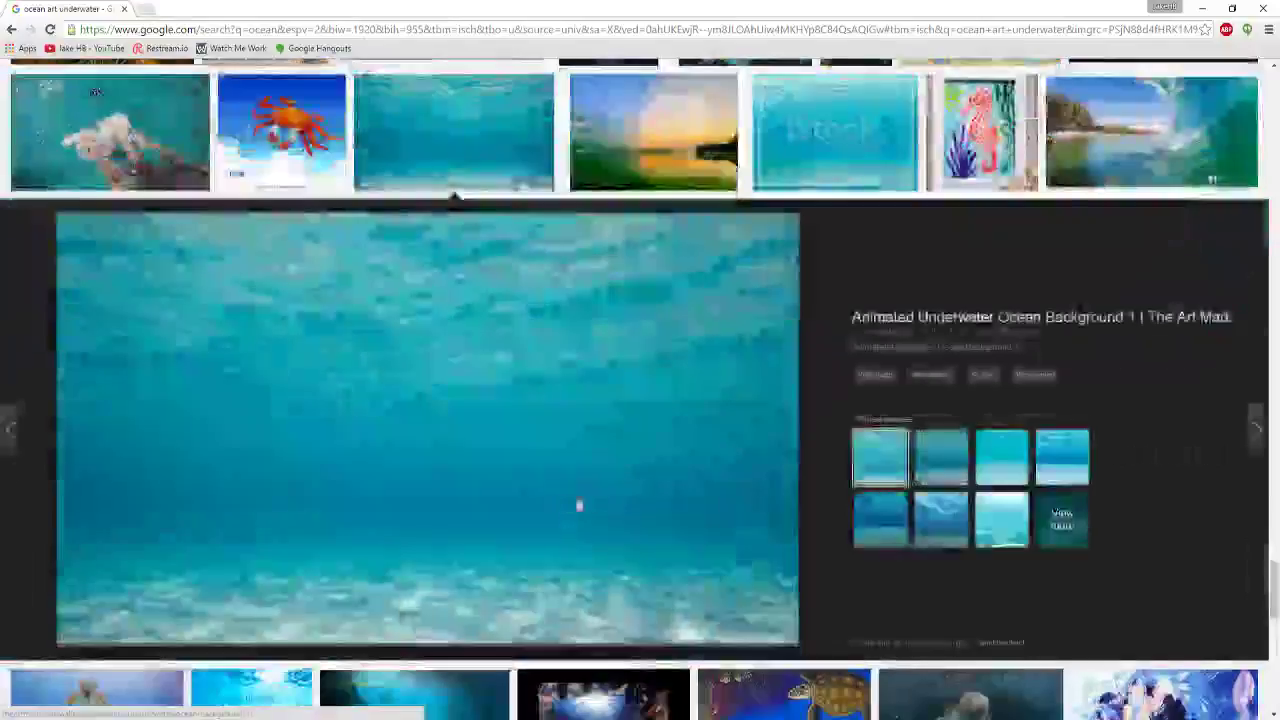
click(918, 468)
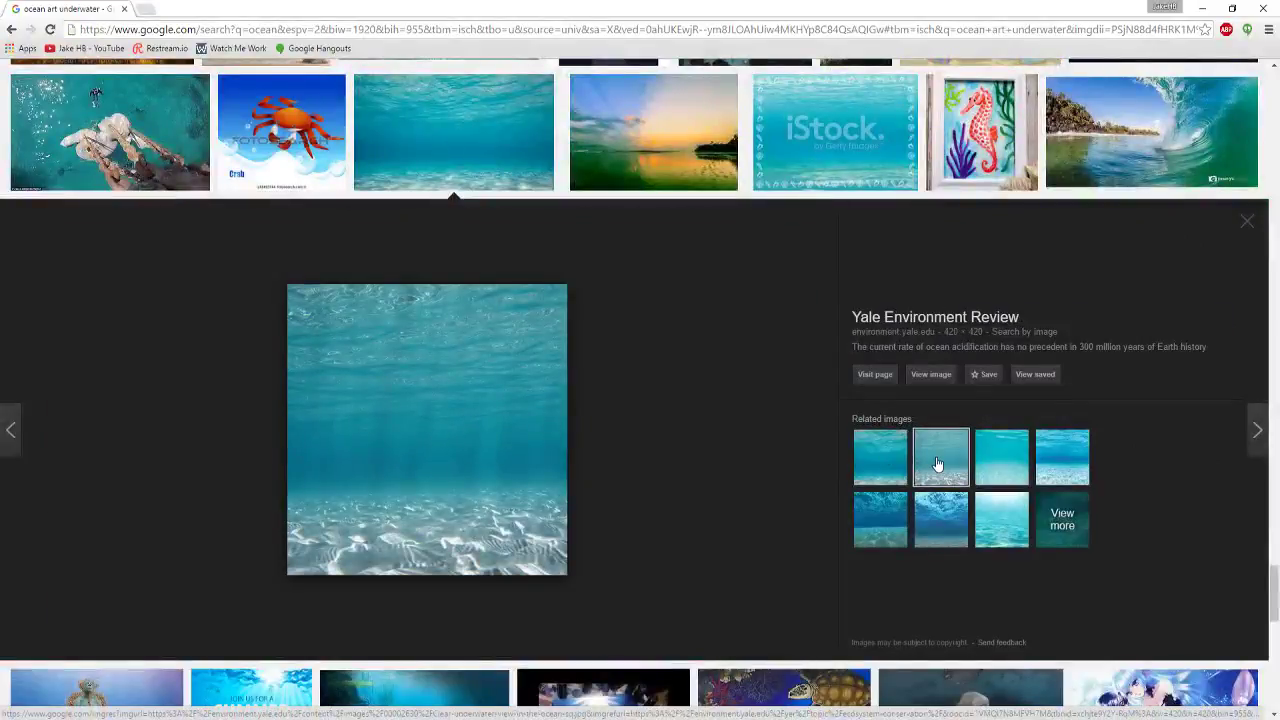
scroll(351, 326, up, 5)
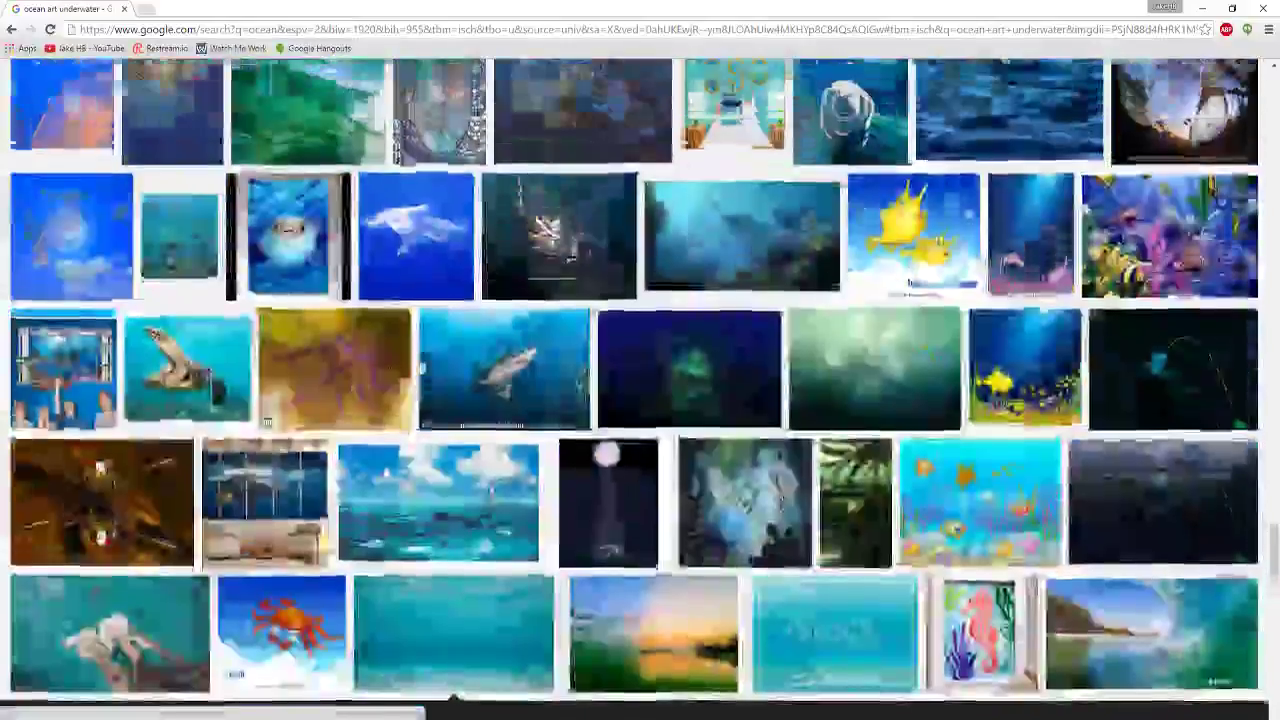
scroll(421, 367, up, 10)
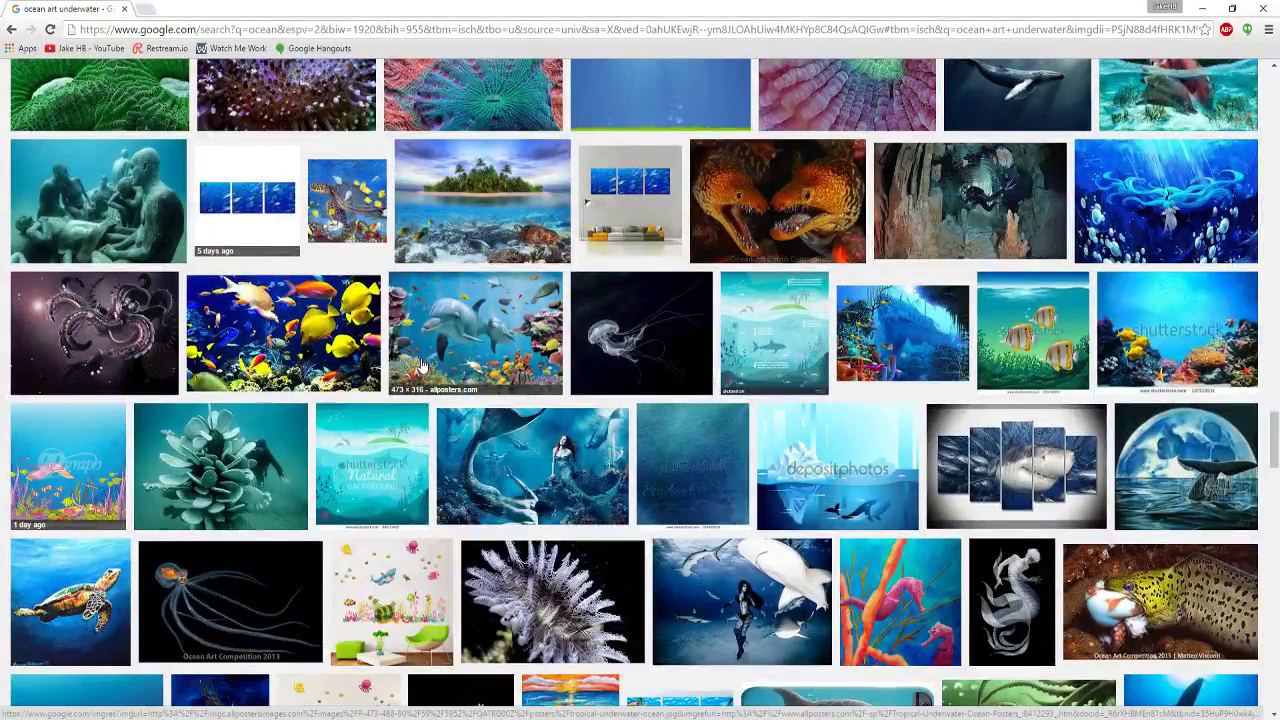
scroll(421, 367, up, 12)
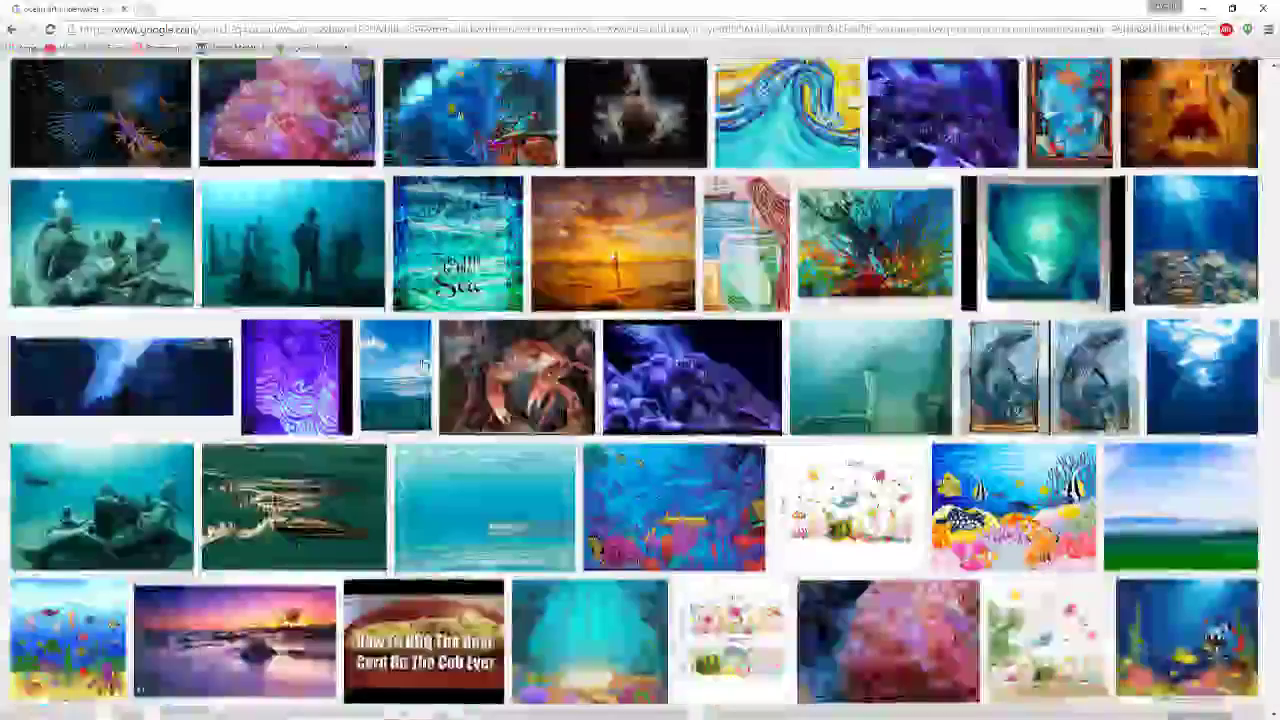
scroll(421, 368, up, 12)
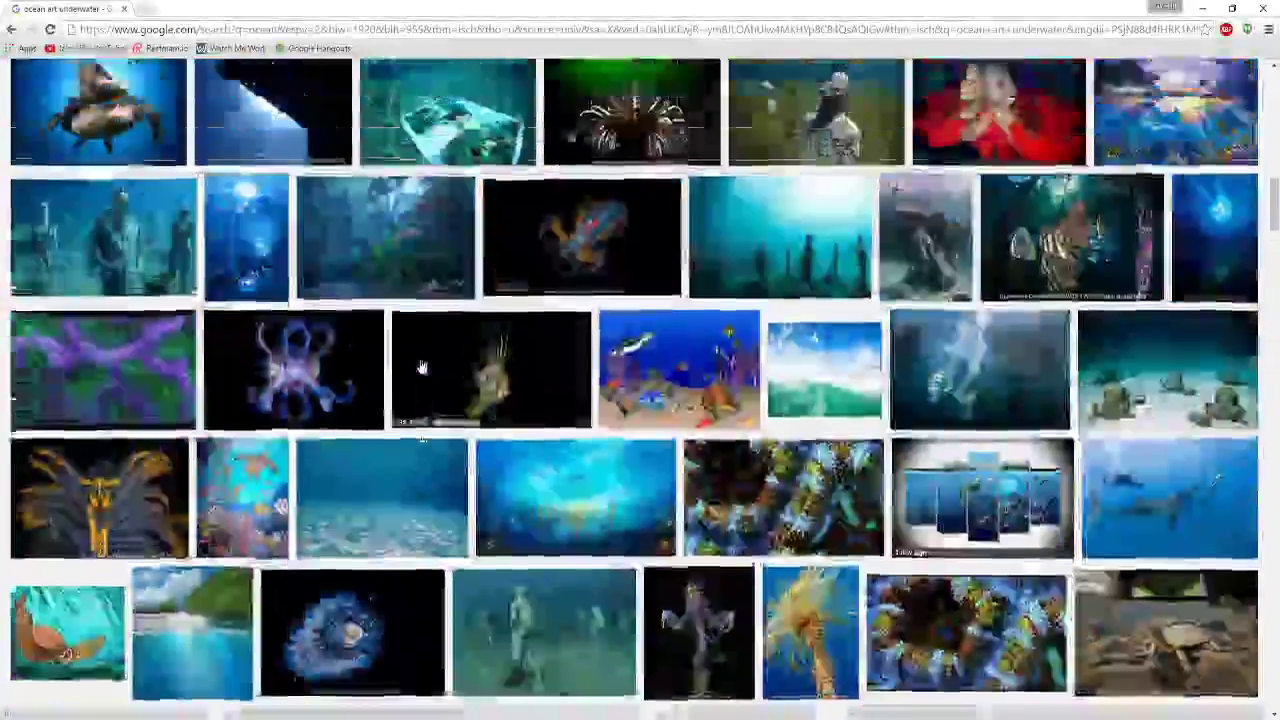
scroll(421, 368, up, 10)
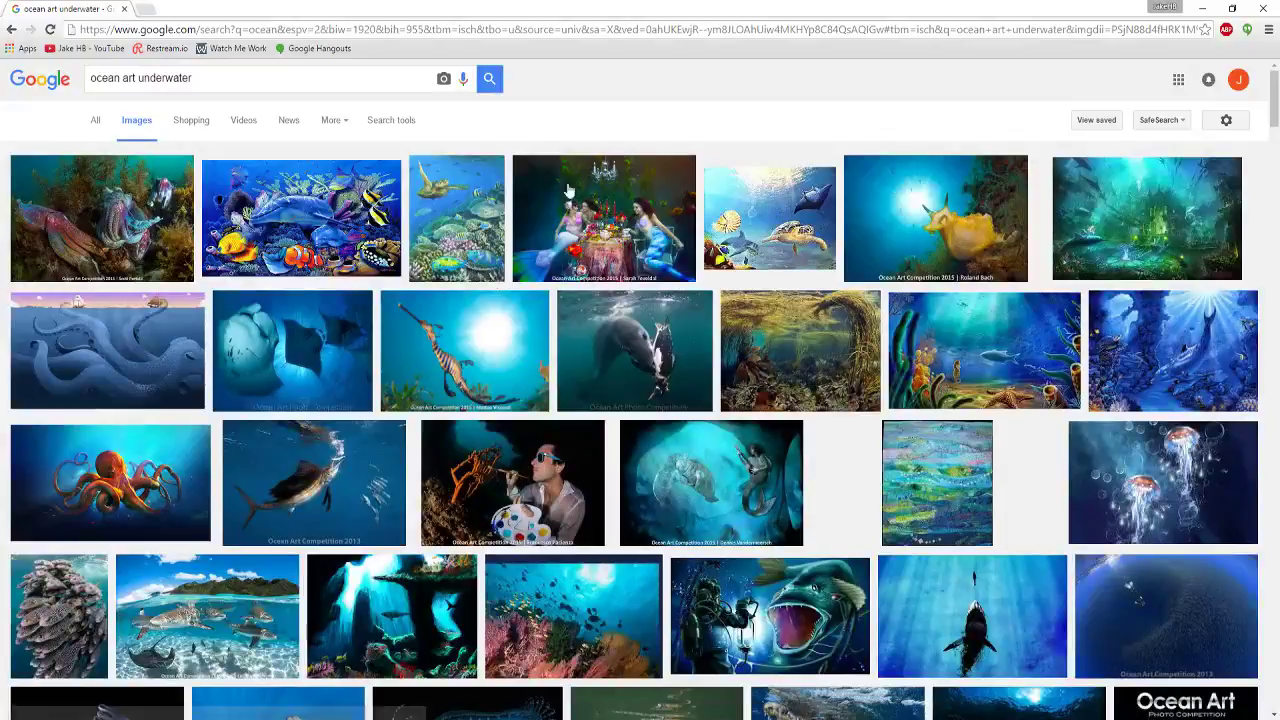
Step: Compare the upper rows of underwater ocean artwork once more for composition ideas and go back to the search field
scroll(630, 435, down, 2)
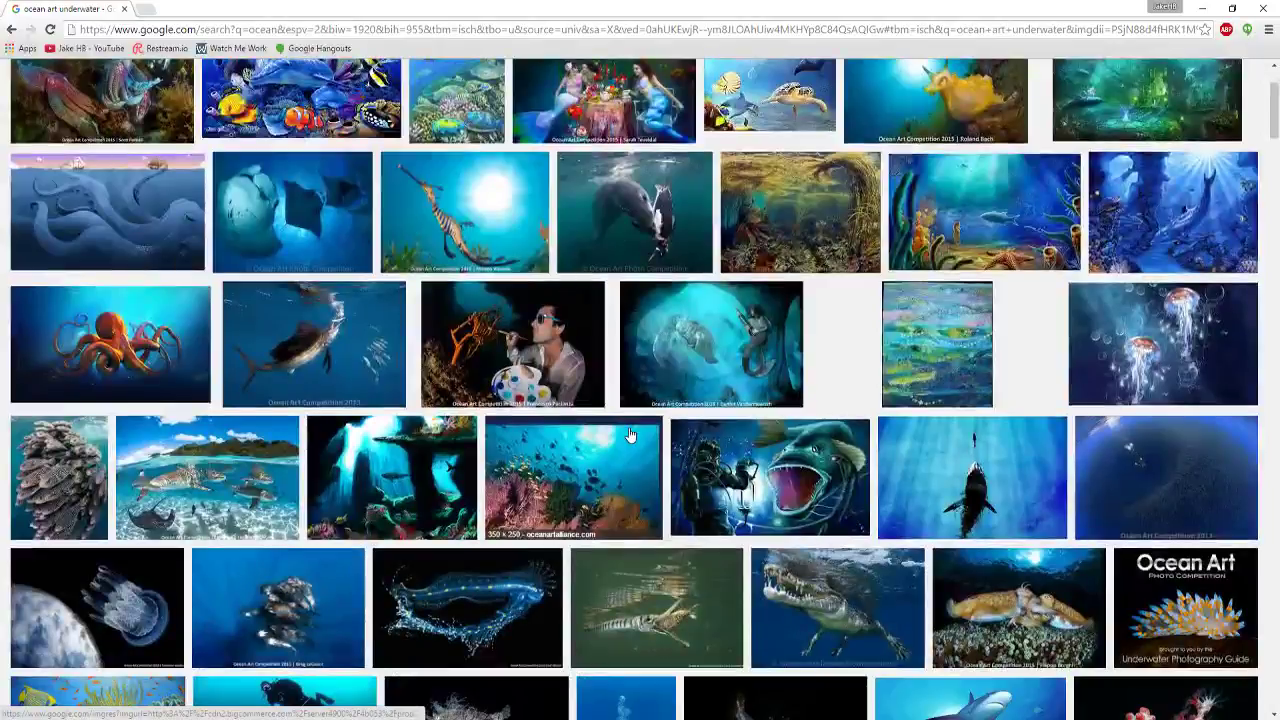
scroll(630, 435, down, 4)
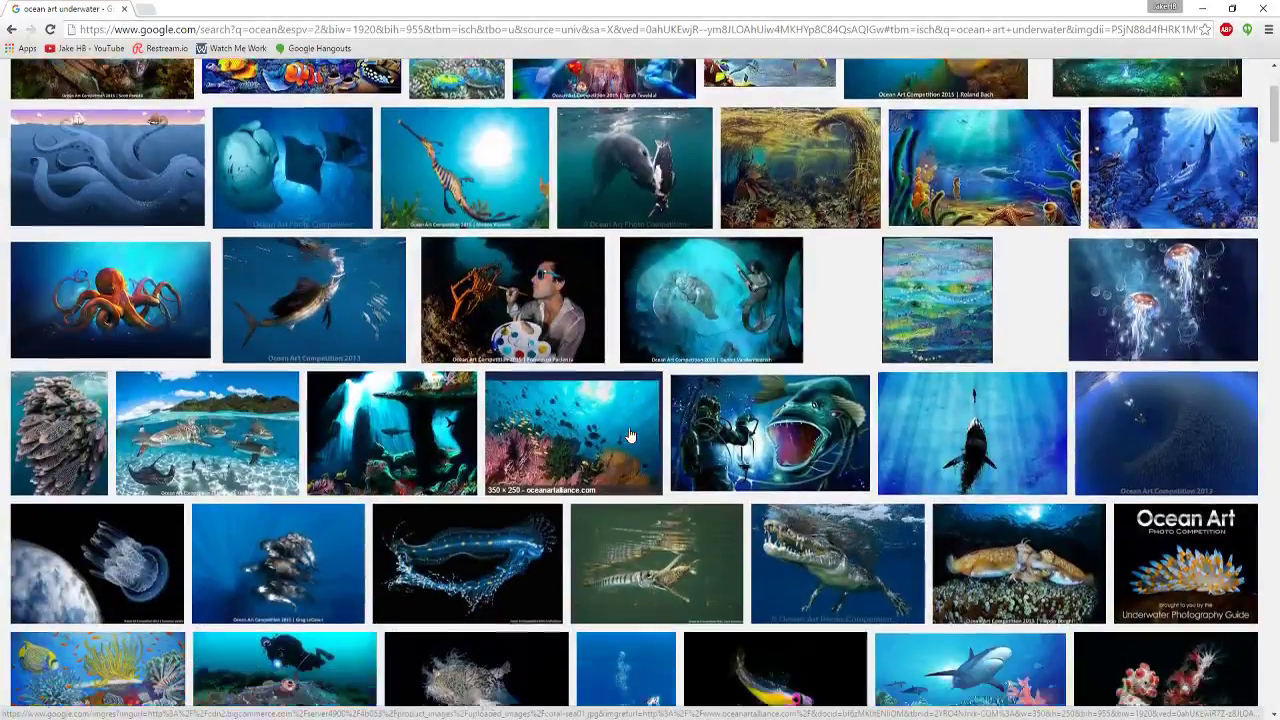
scroll(630, 435, down, 1)
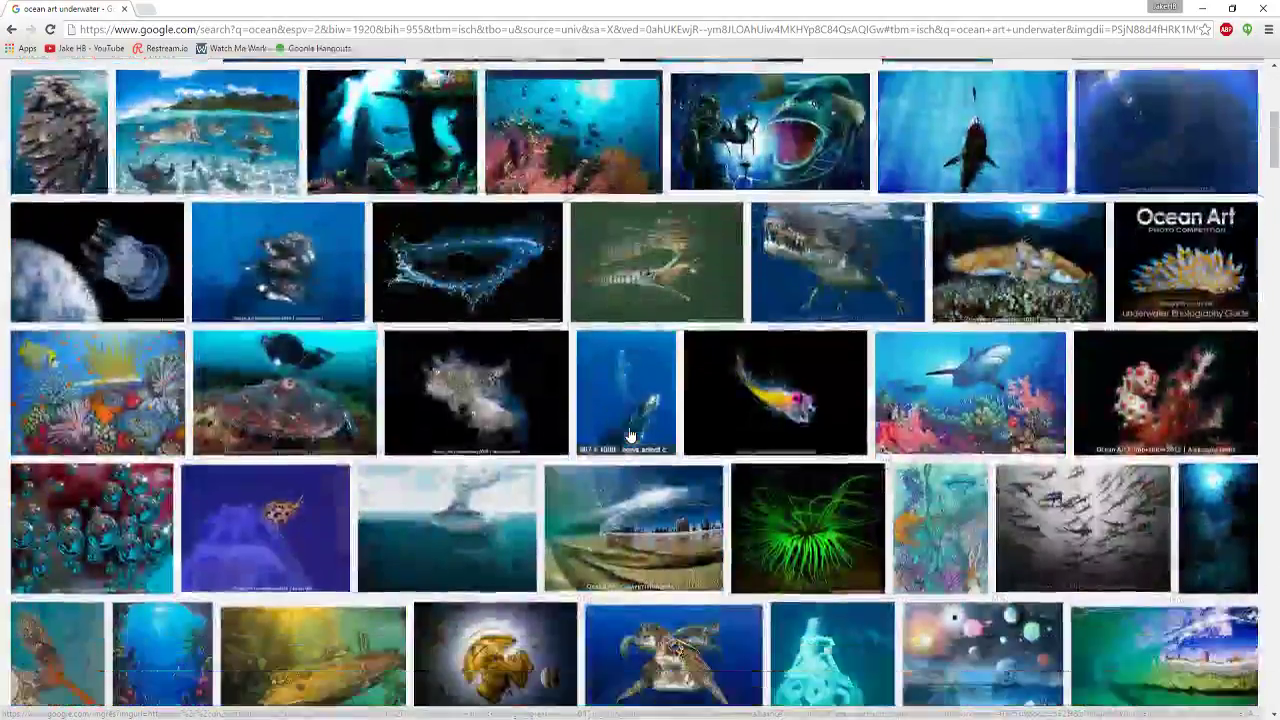
scroll(630, 435, down, 1)
scroll(630, 435, down, 3)
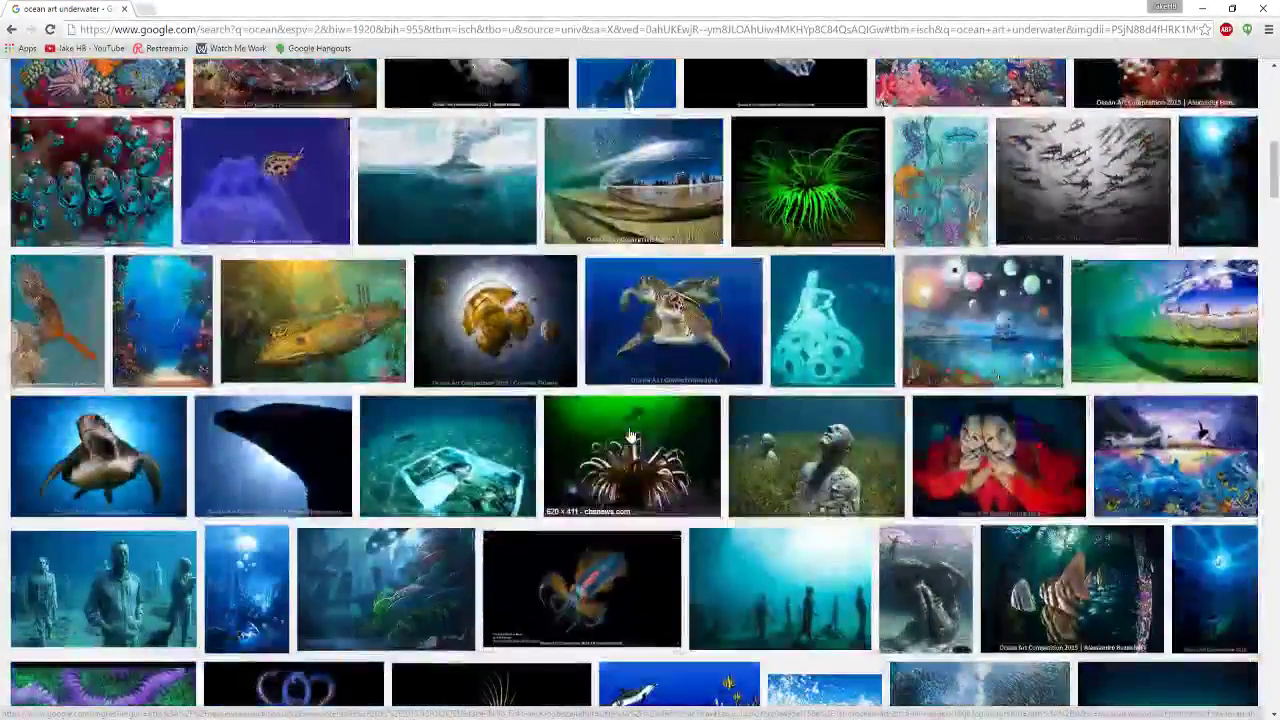
scroll(625, 425, up, 10)
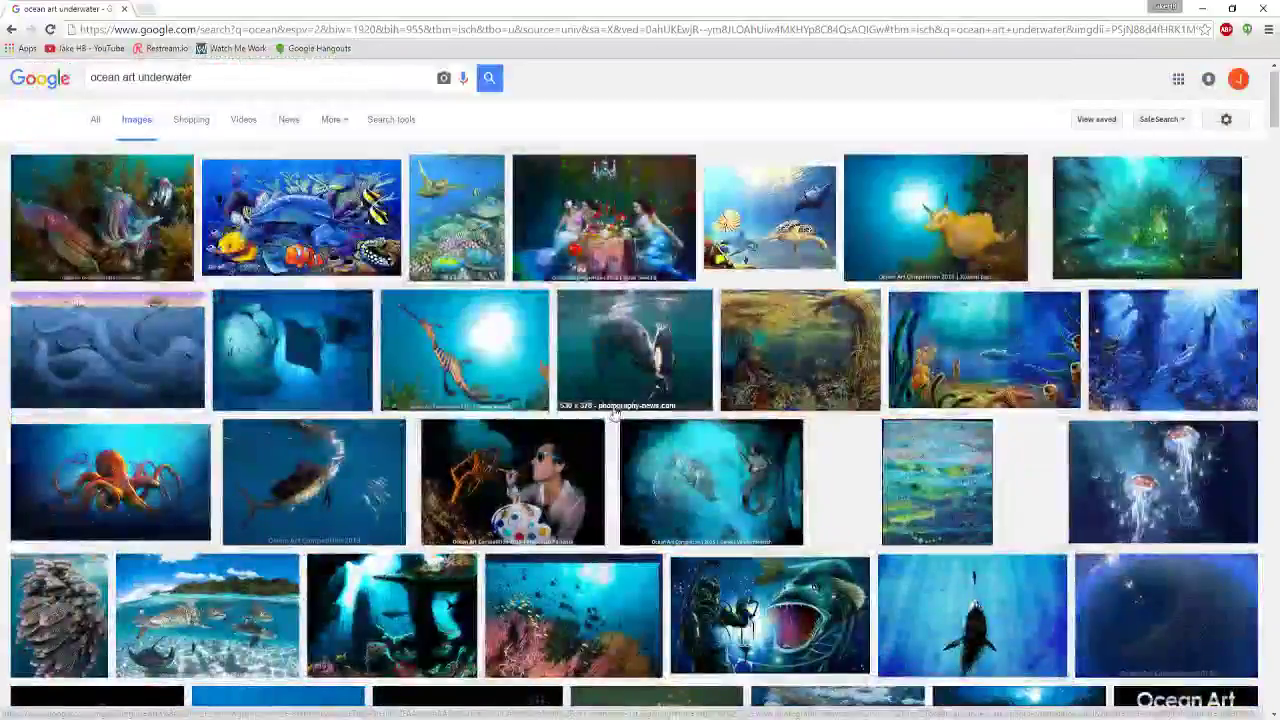
scroll(590, 530, down, 3)
scroll(583, 527, down, 3)
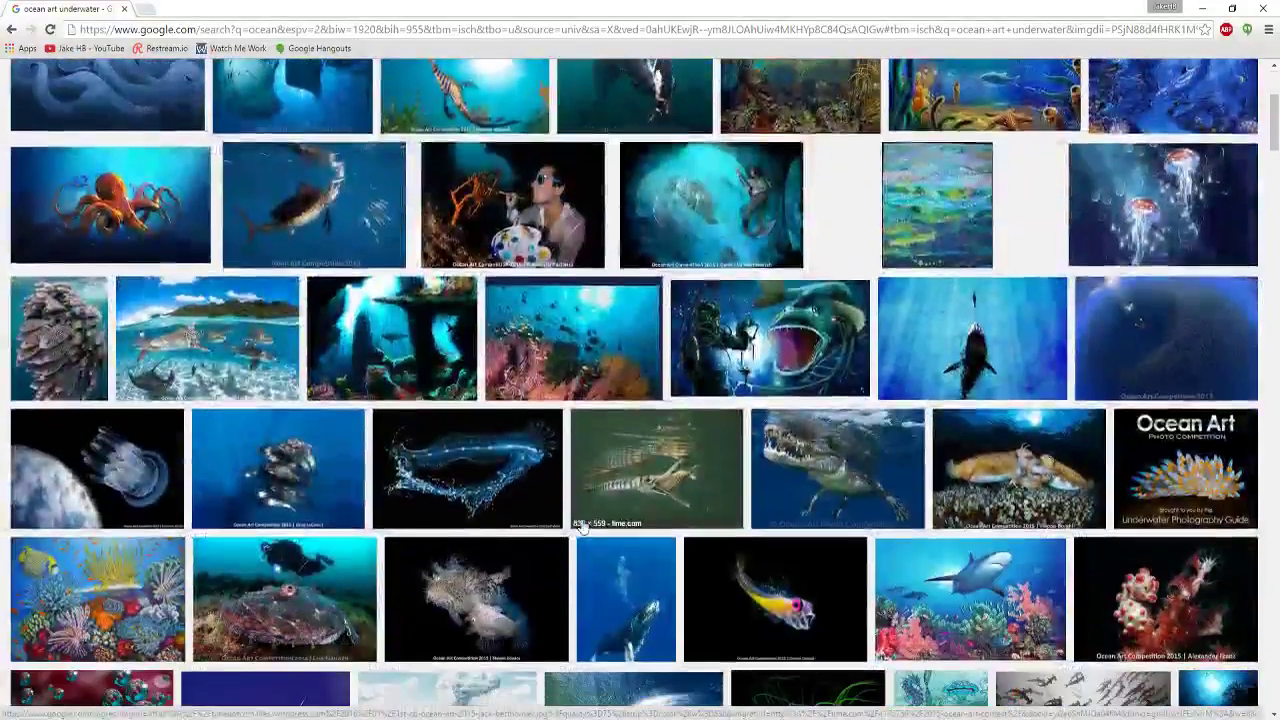
scroll(583, 527, down, 1)
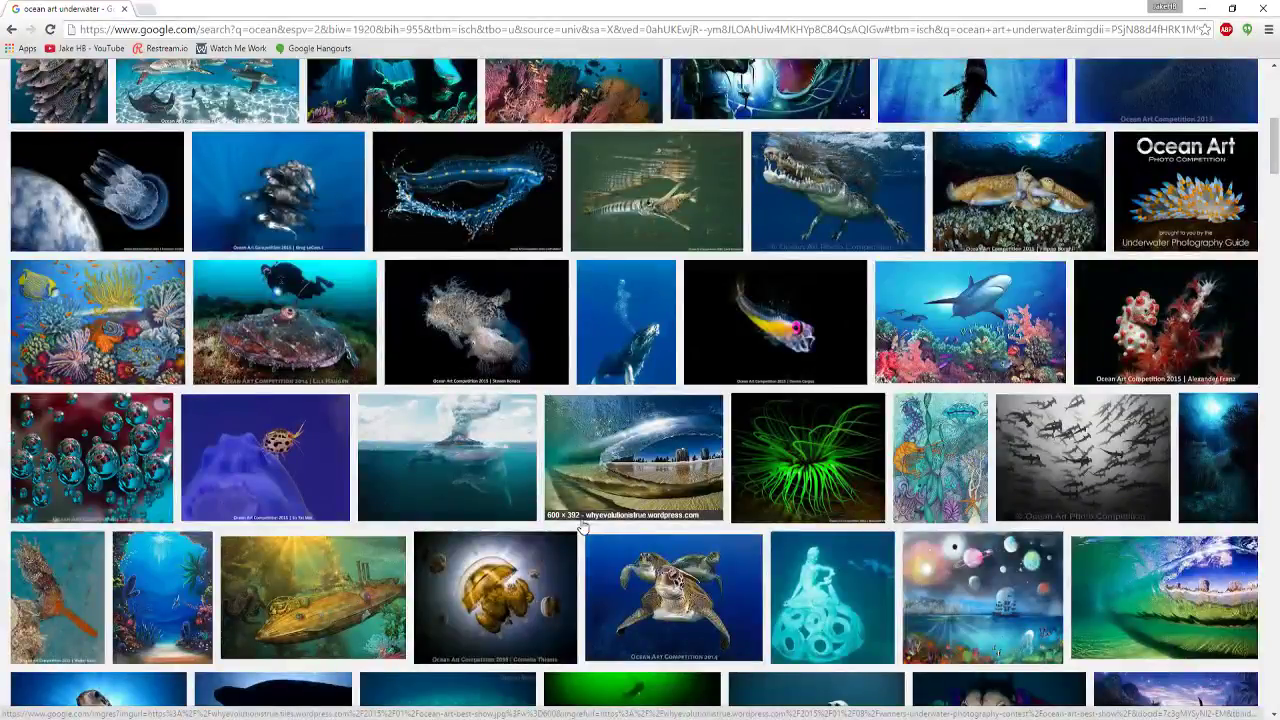
scroll(583, 527, down, 6)
scroll(521, 519, down, 1)
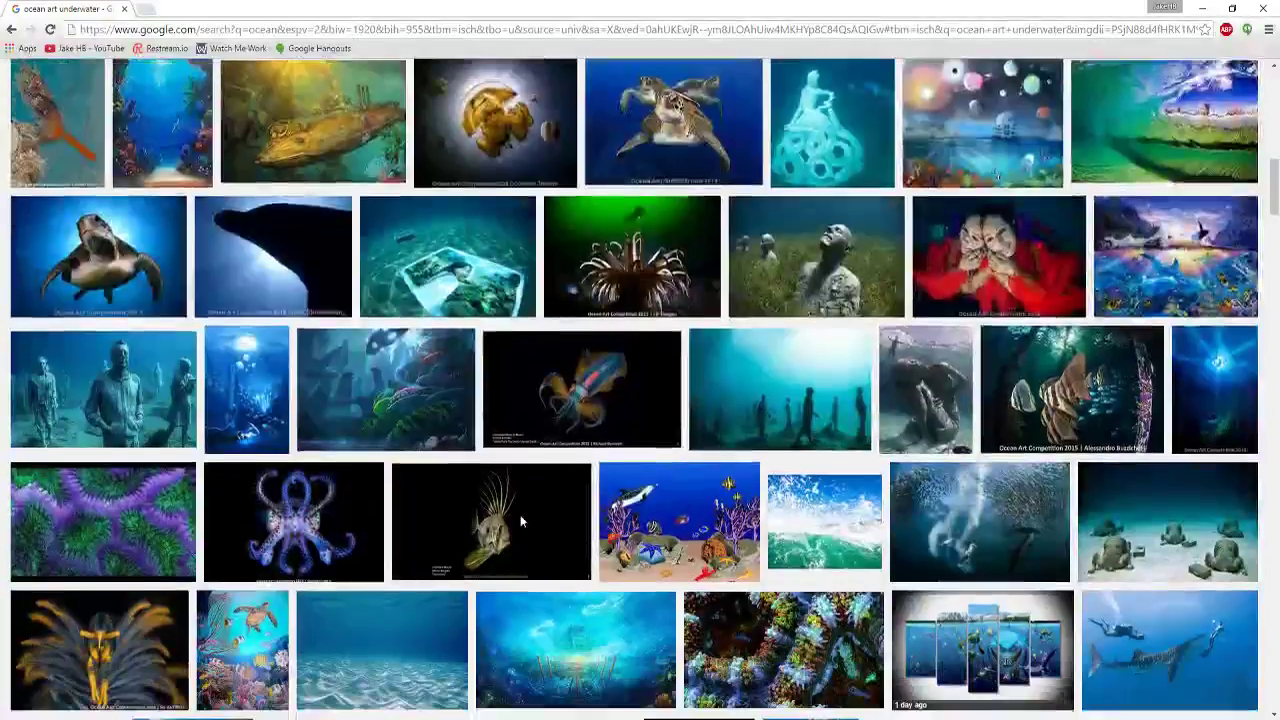
scroll(510, 525, down, 2)
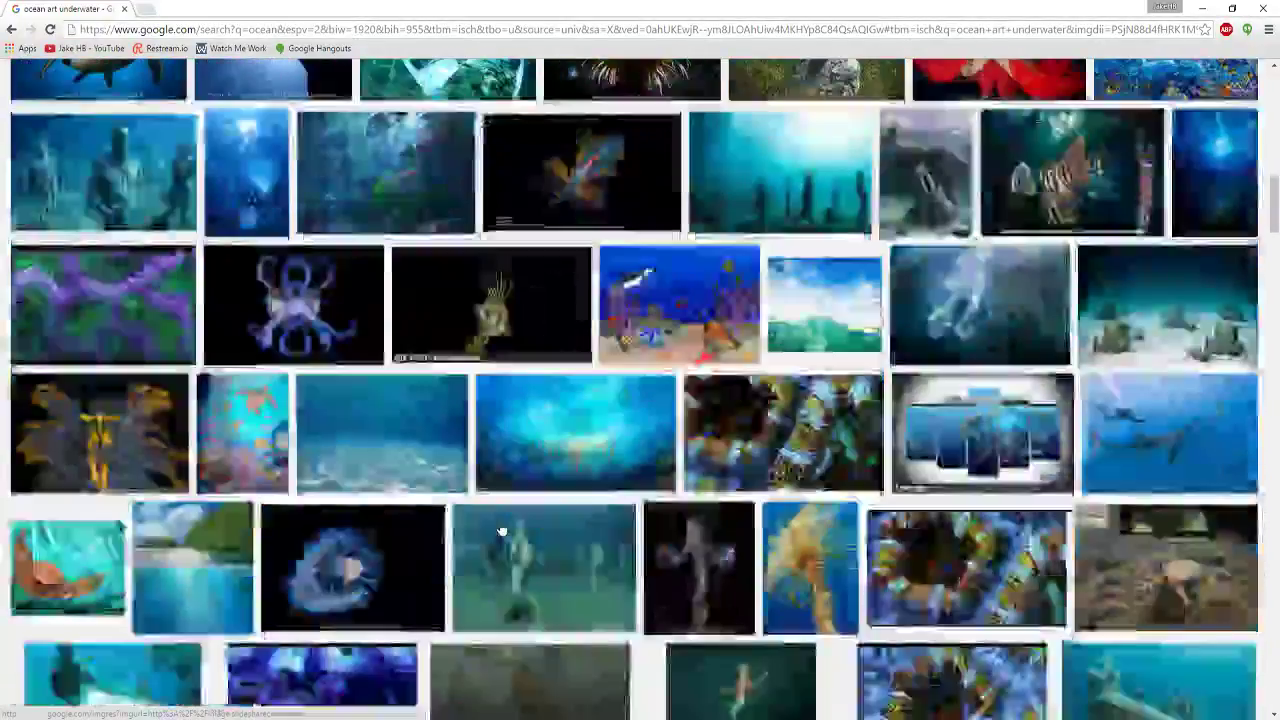
scroll(502, 531, down, 1)
scroll(500, 560, down, 1)
scroll(484, 531, up, 5)
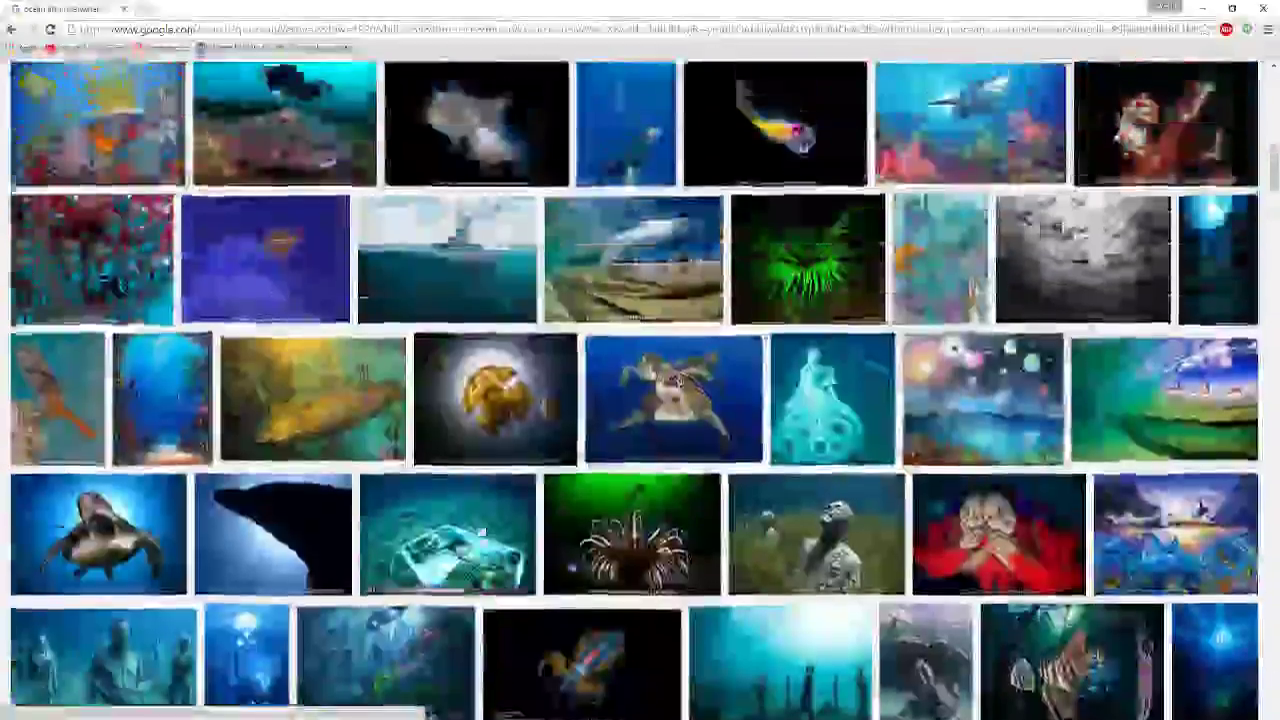
scroll(481, 532, up, 9)
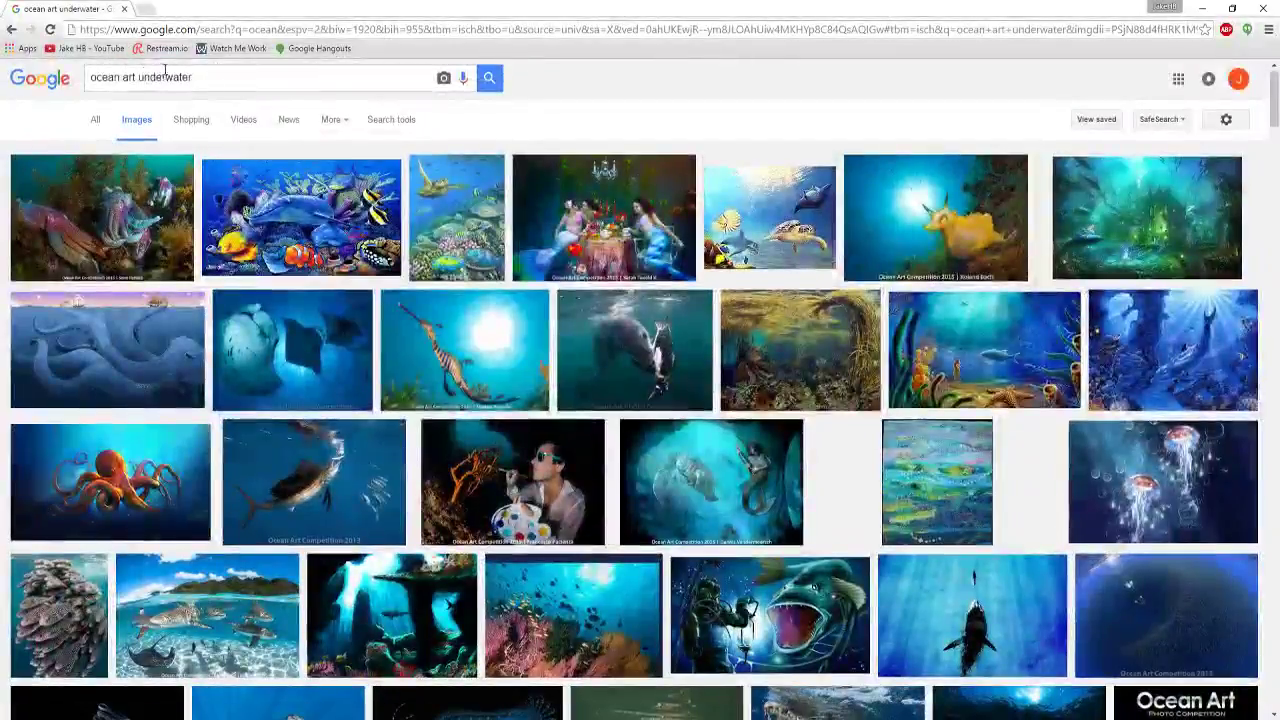
Step: Search Google Images for "pixel art ocean art underwater"
click(91, 78)
text(pixel a)
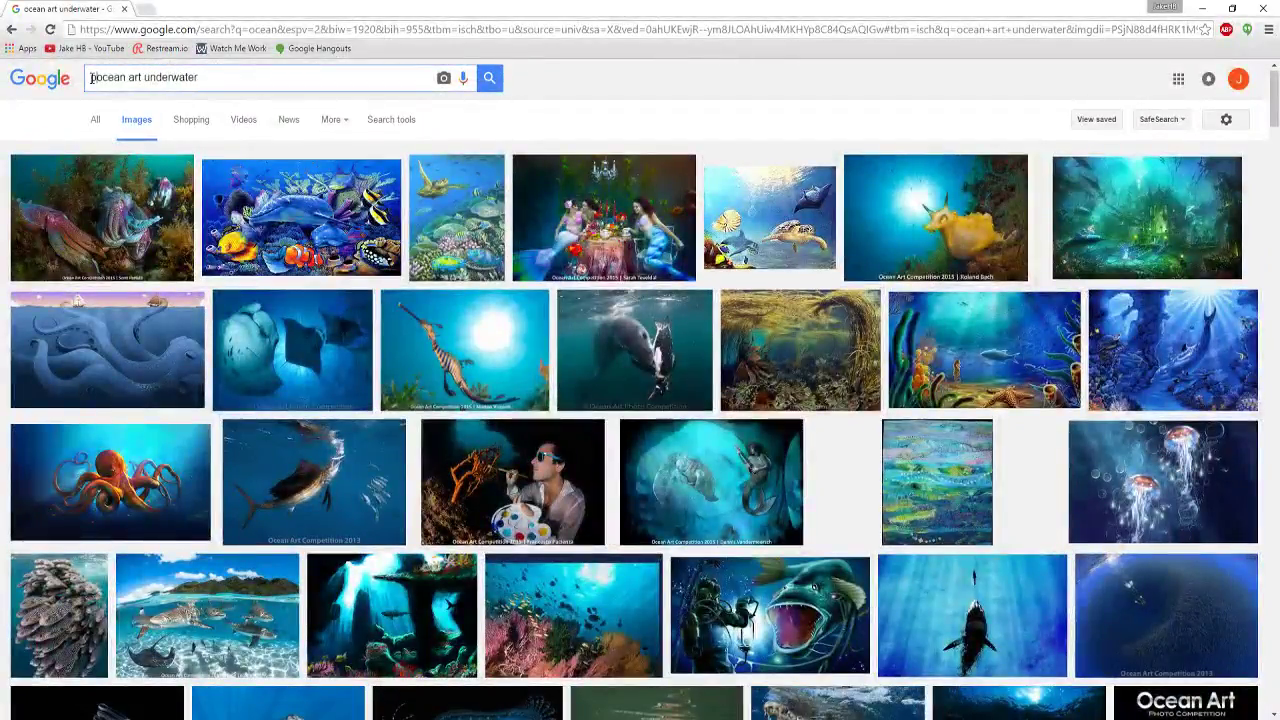
text(rt)
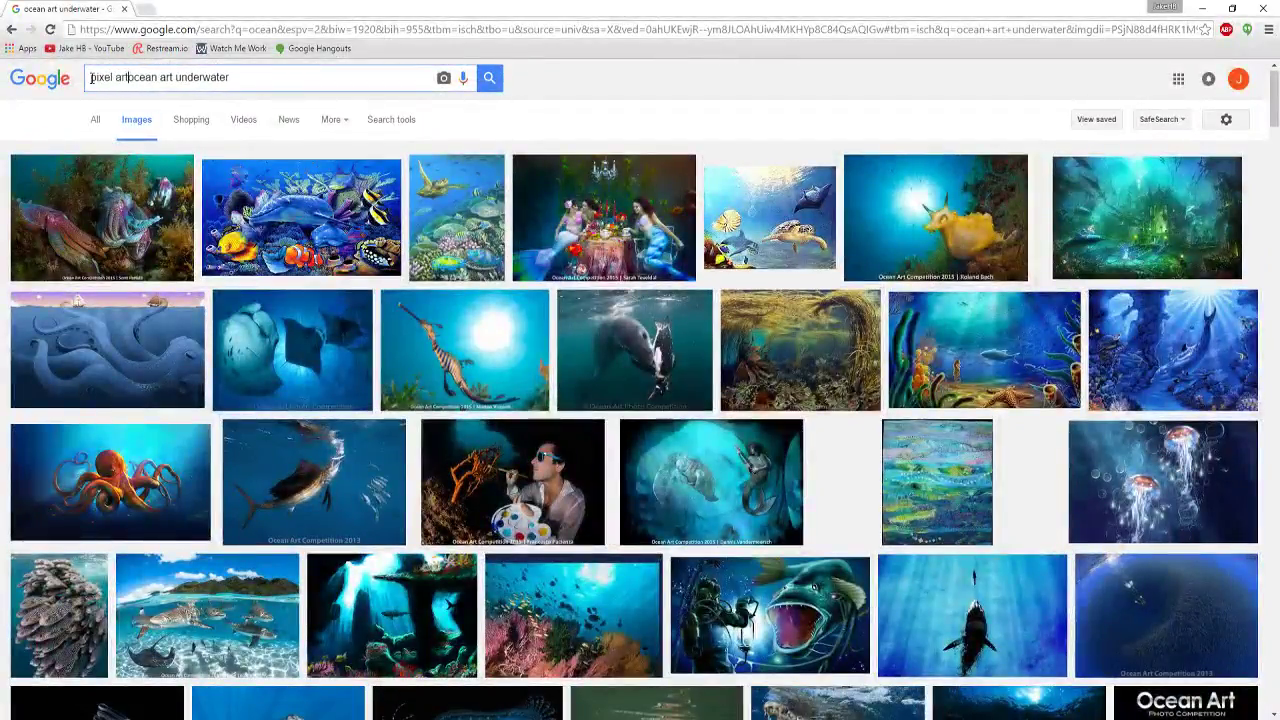
key(Return)
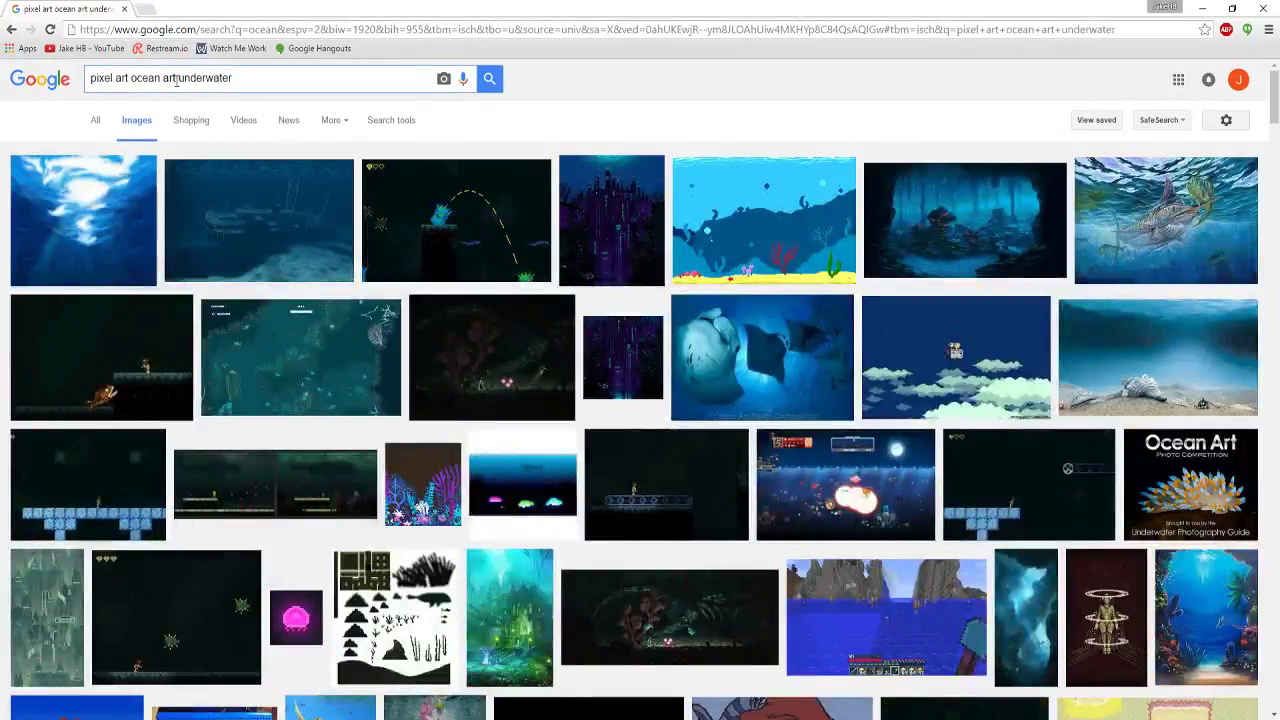
Step: Shorten the image search to "pixel art ocean underwater" by removing the second "art"
click(176, 81)
key(BackSpace)
key(BackSpace)
key(BackSpace)
key(BackSpace)
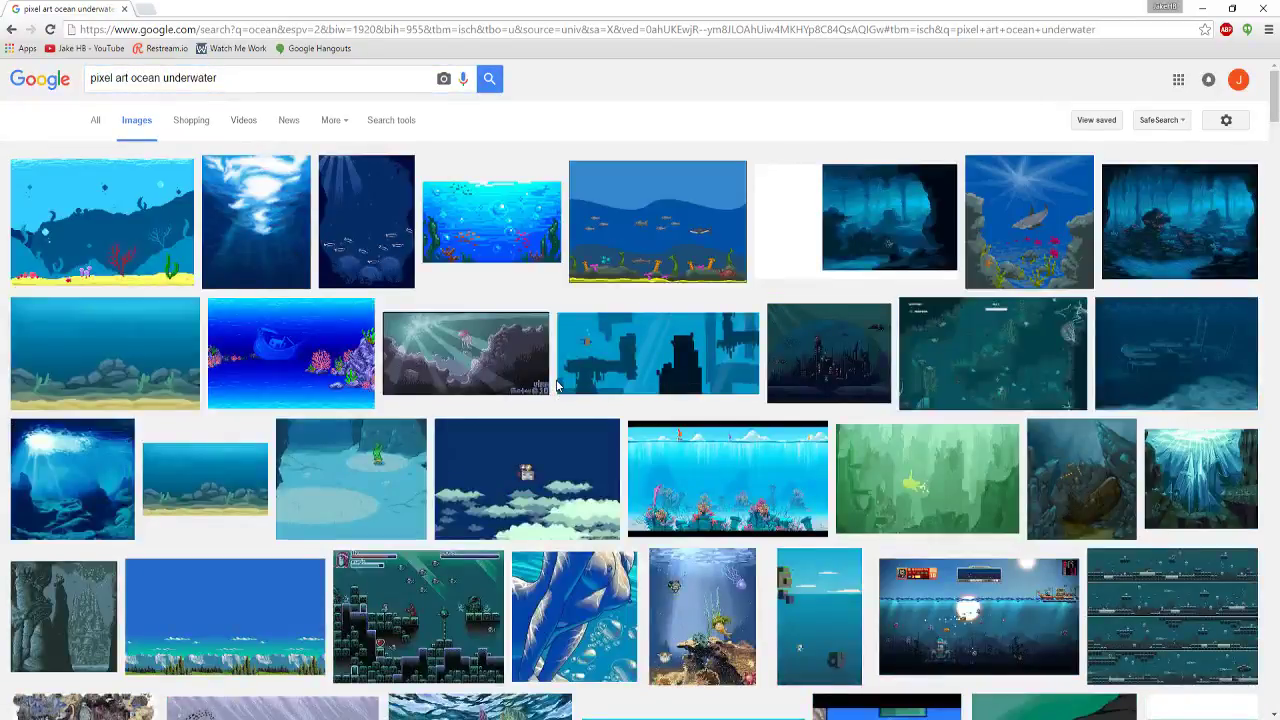
Step: Preview the bright blue pixel reef image and its related images, ending with the pixel art seabed with red coral
click(546, 245)
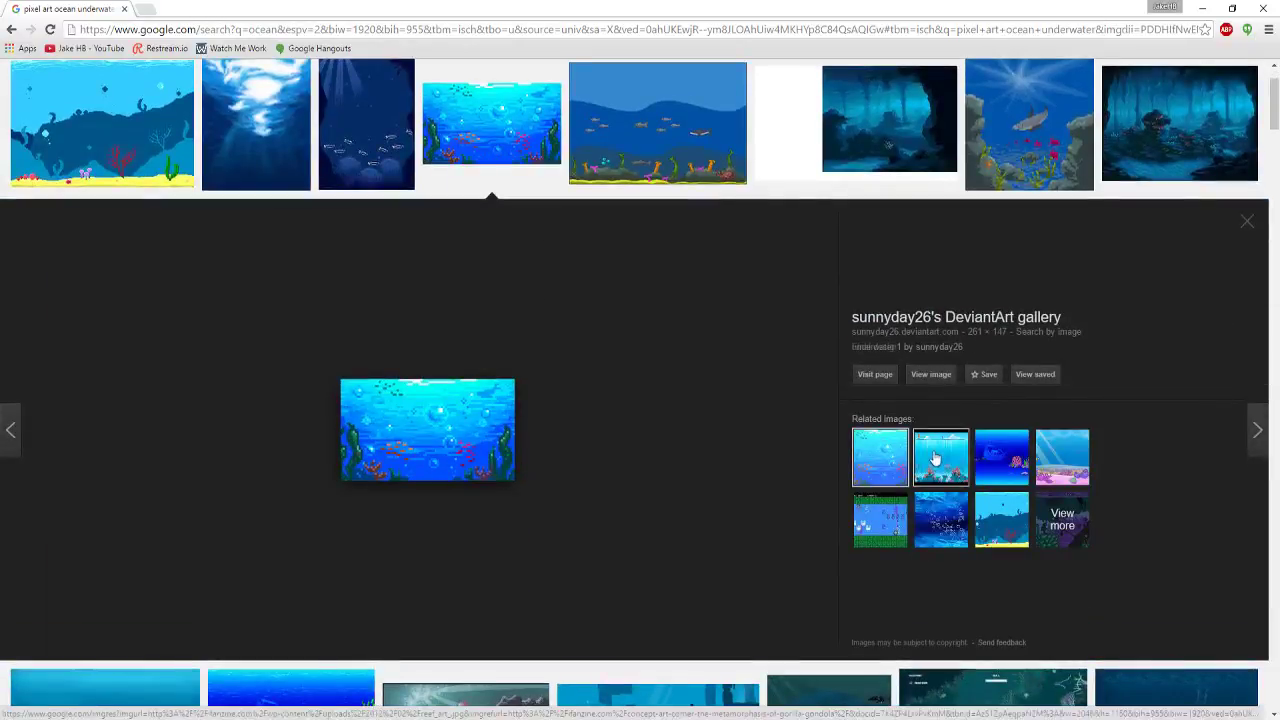
click(935, 458)
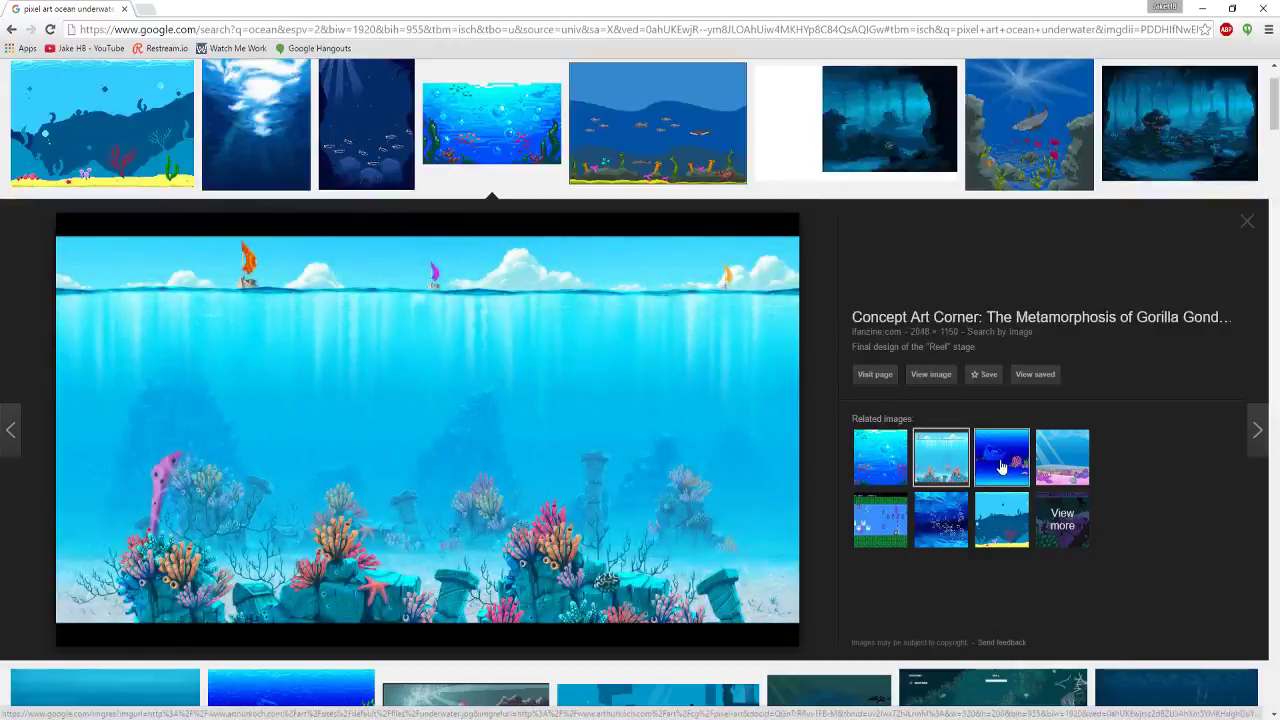
click(1001, 466)
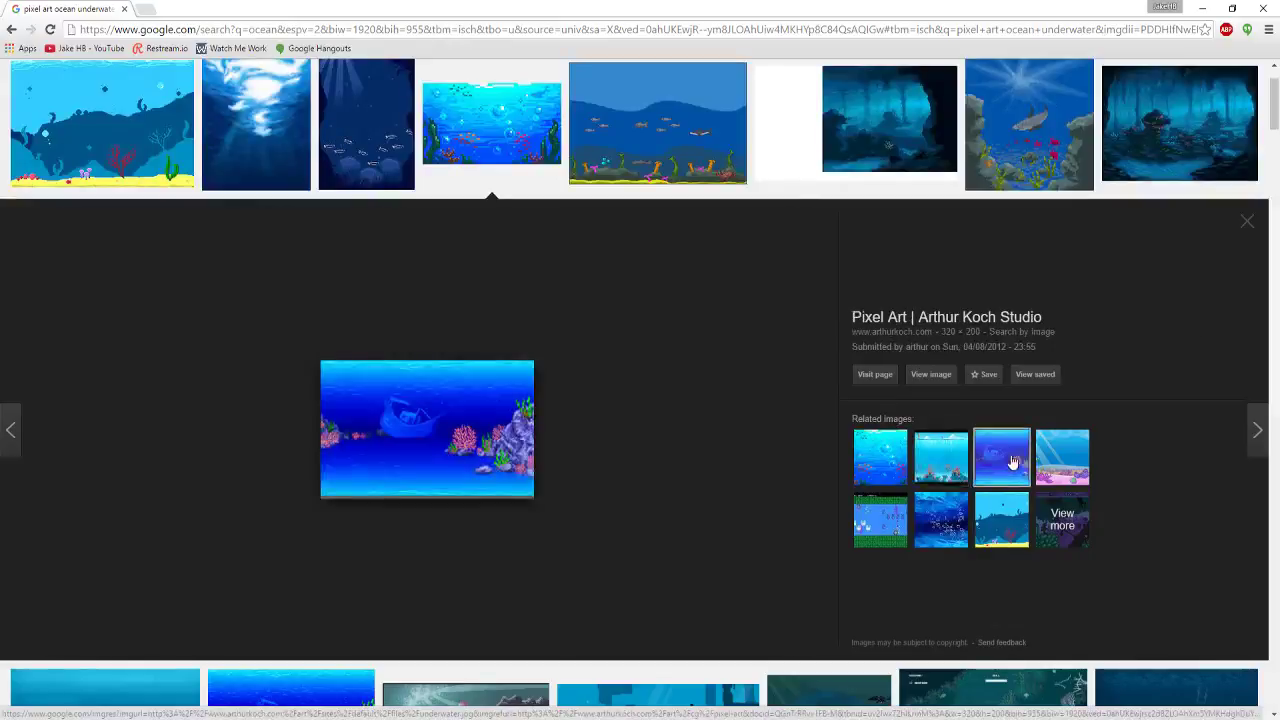
click(1045, 468)
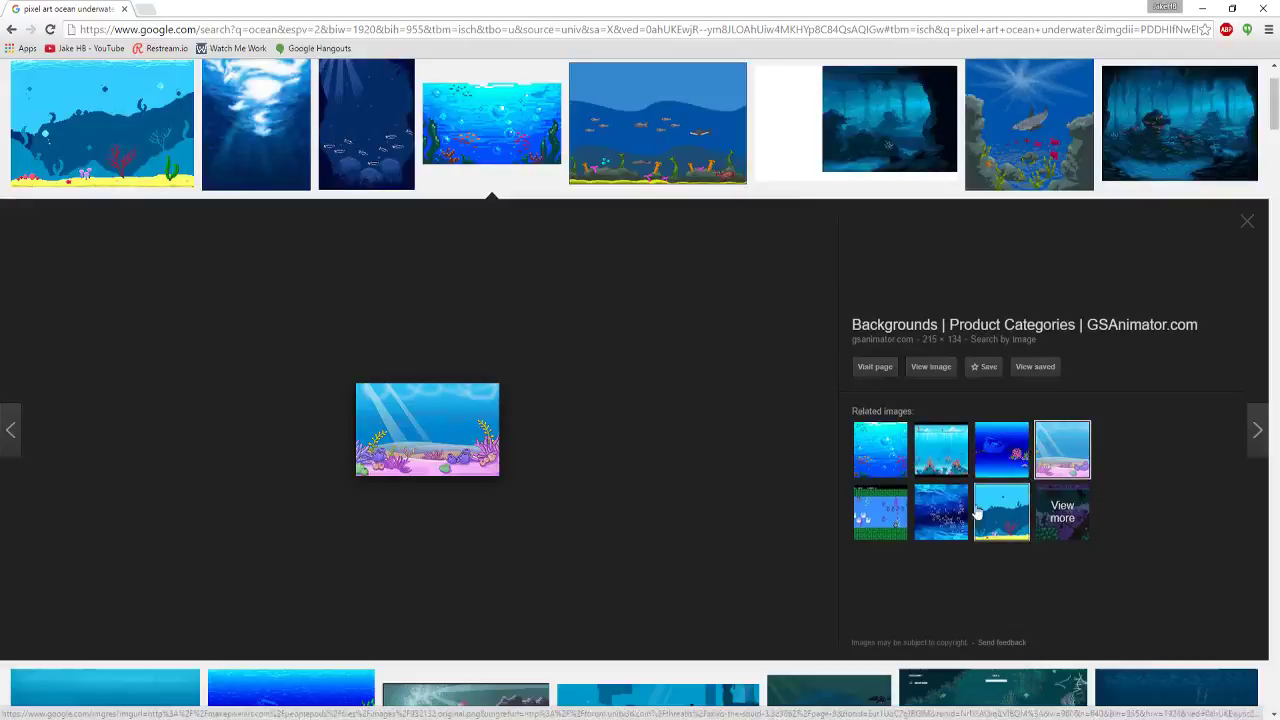
click(882, 515)
click(951, 524)
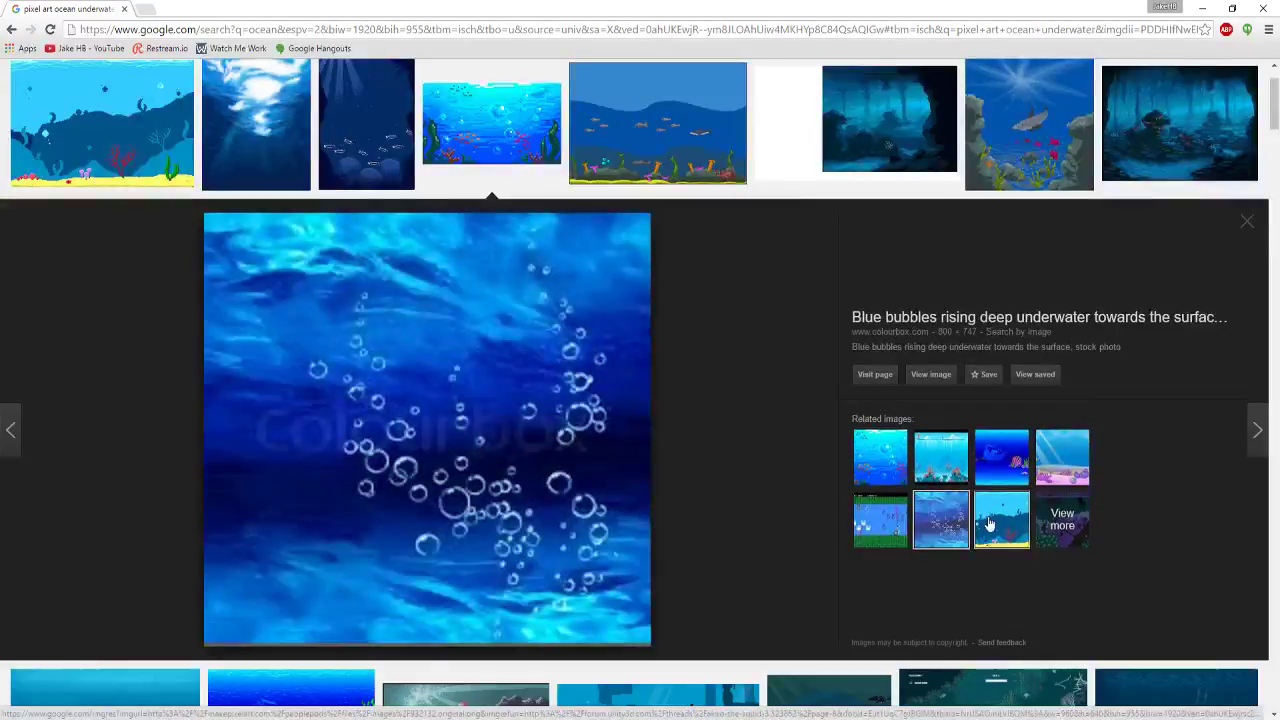
click(997, 520)
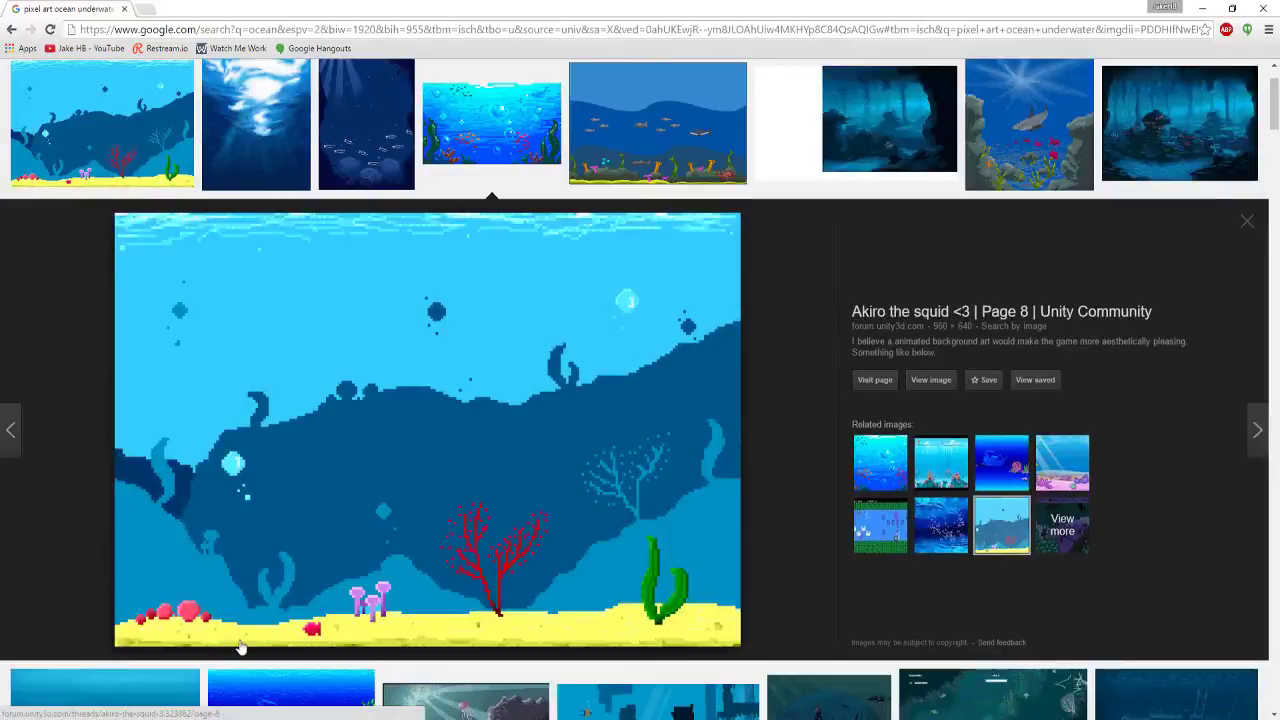
Step: Switch to GIMP and start a new image in portrait orientation at 400 × 640 px
click(1204, 16)
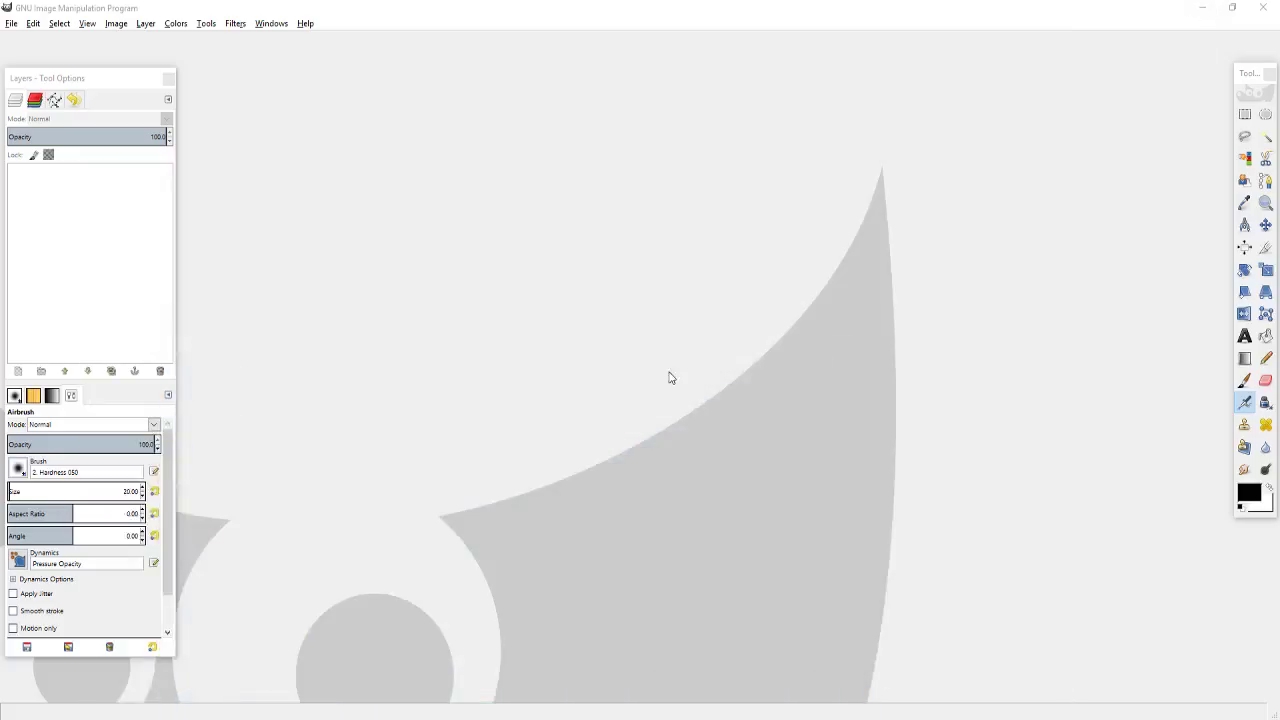
click(9, 24)
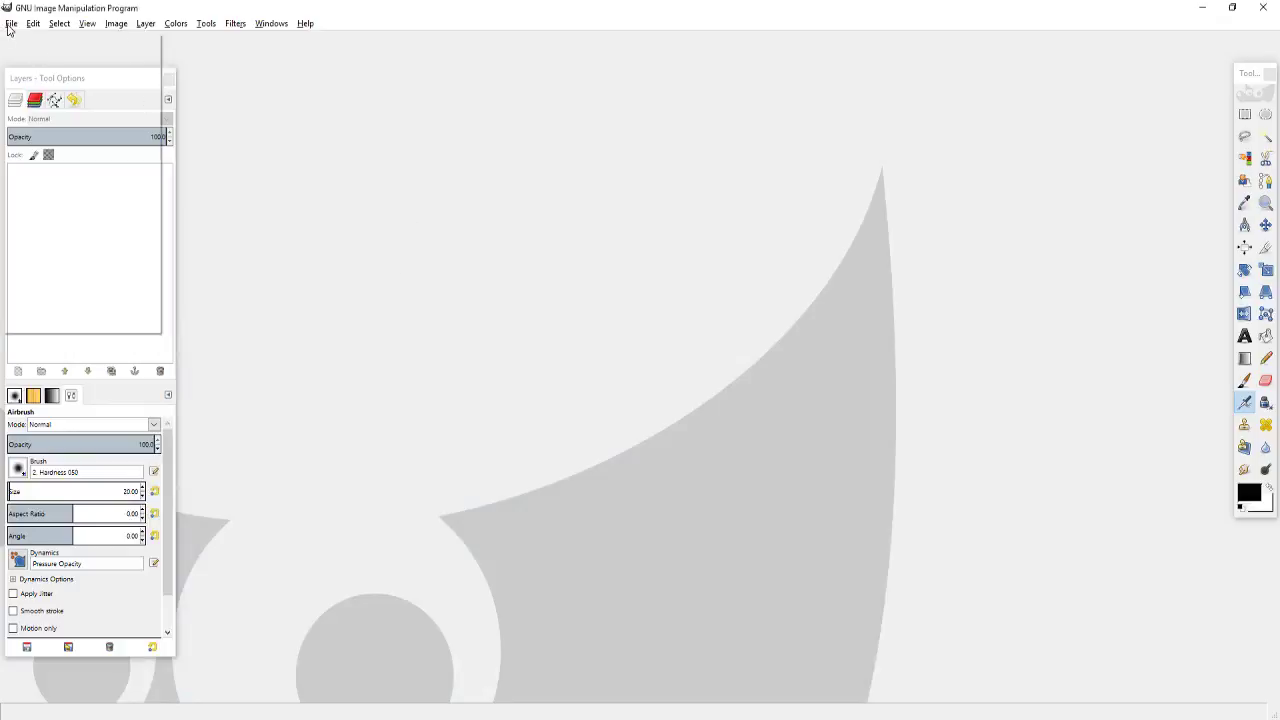
click(24, 39)
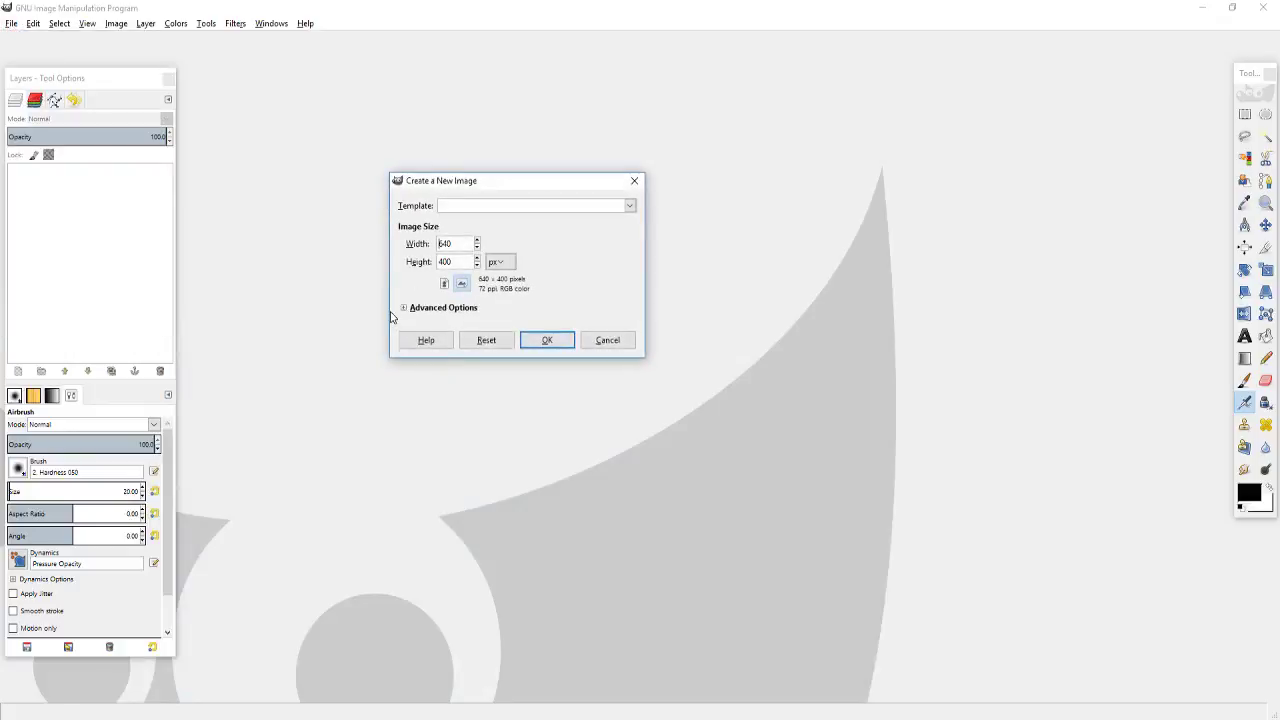
click(444, 284)
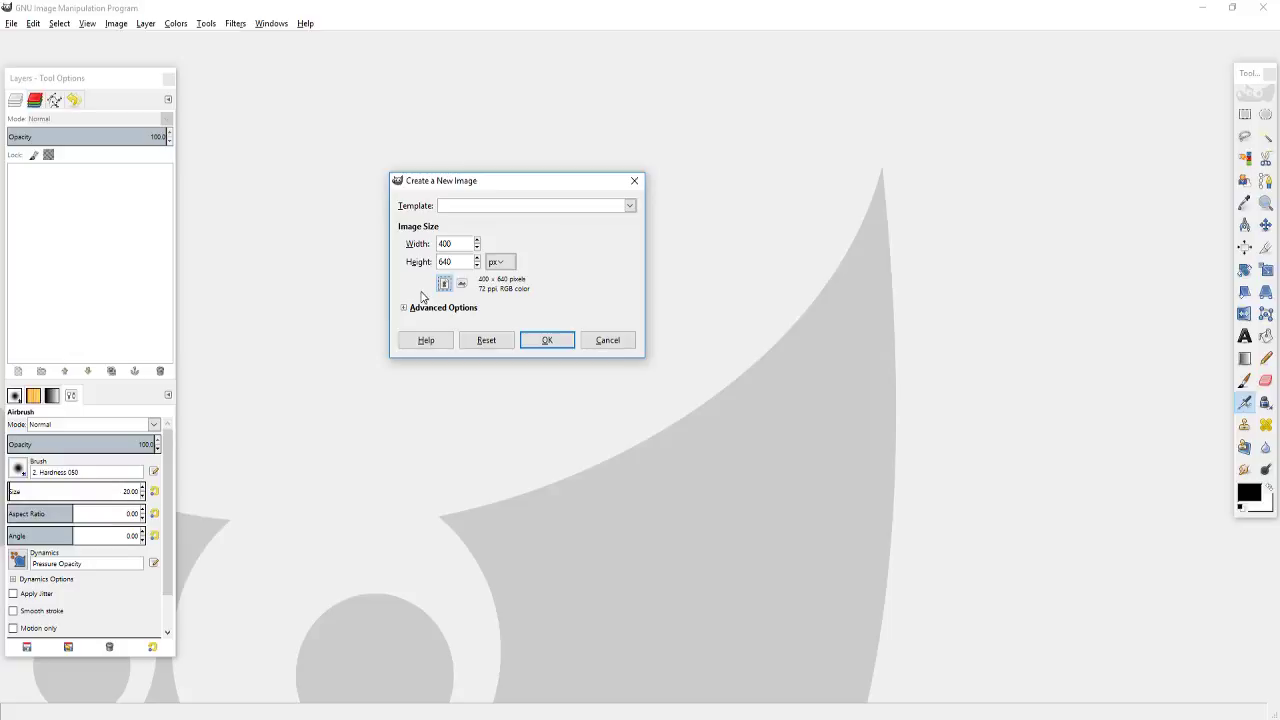
drag(536, 185, 650, 257)
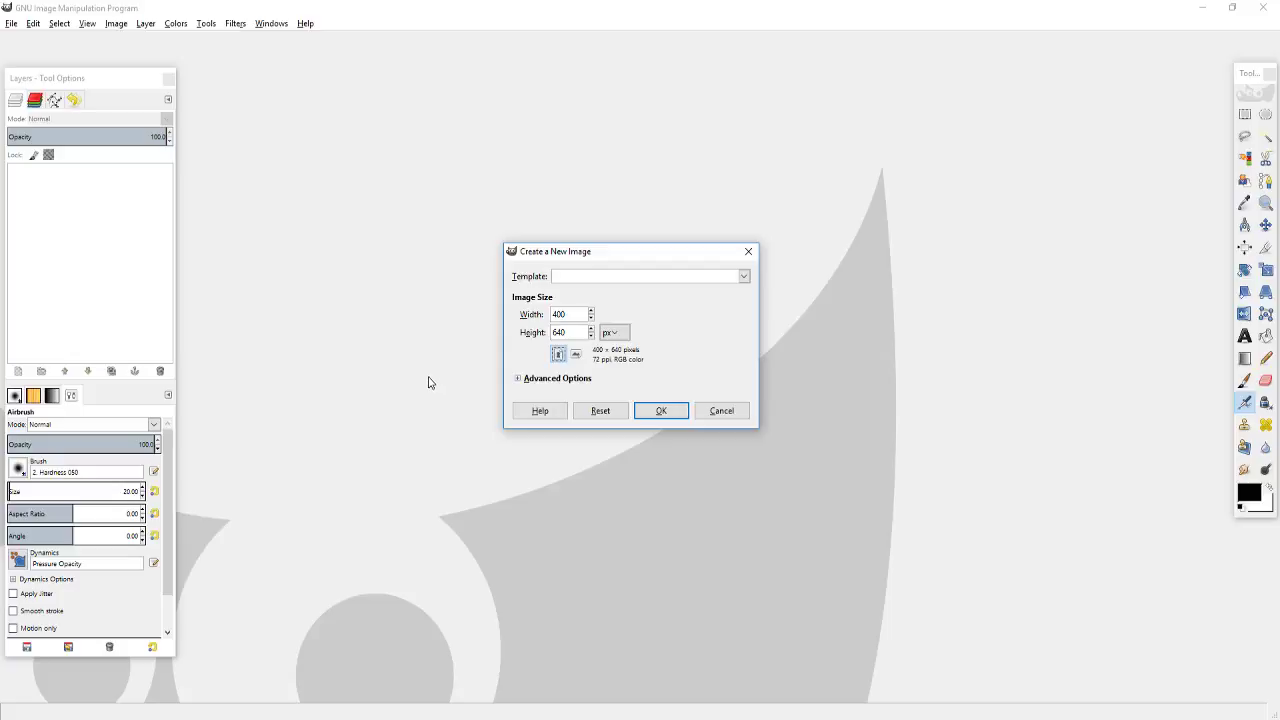
double_click(568, 331)
click(1201, 10)
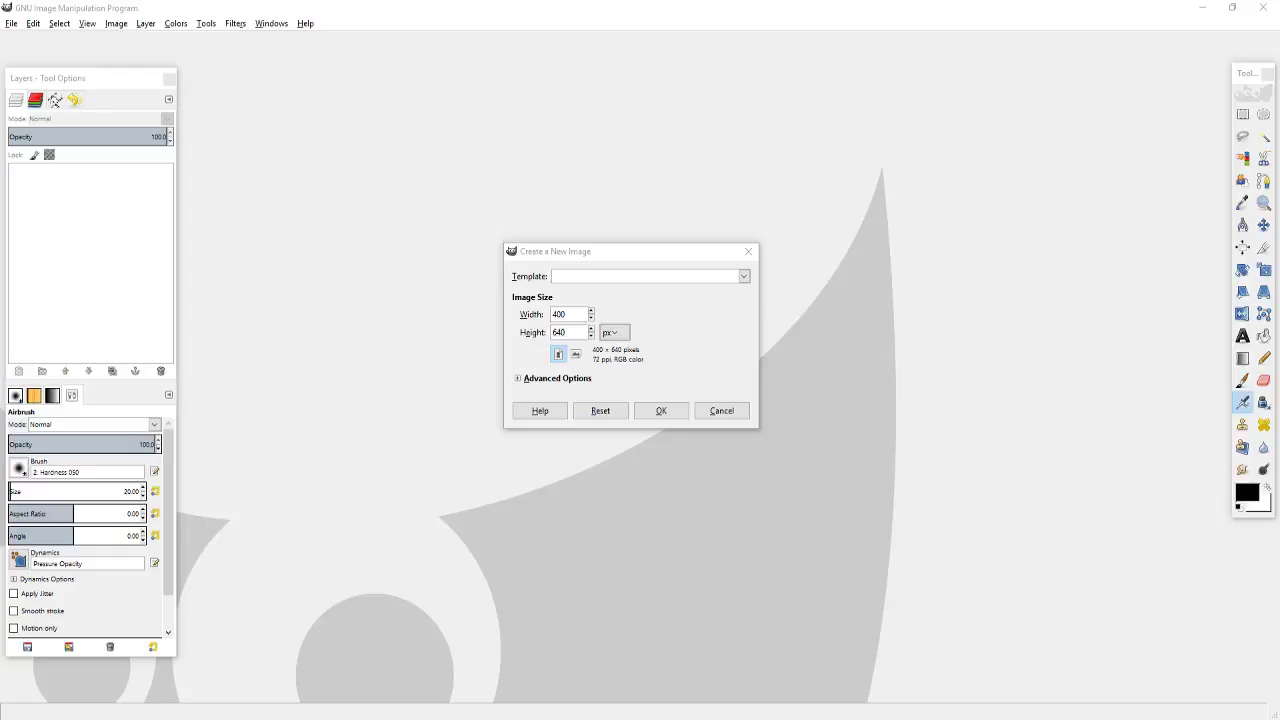
Step: Enter 400 px as the new image's width and 1080 px as its height
click(581, 315)
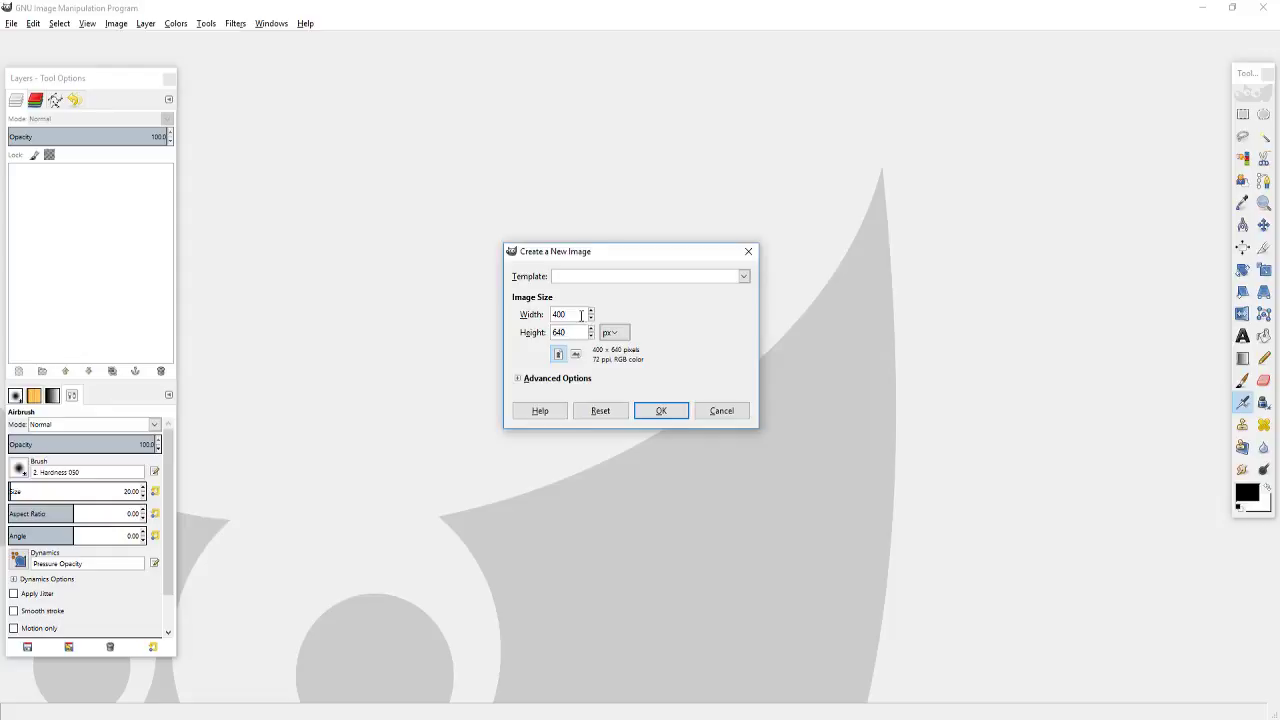
key(BackSpace)
key(BackSpace)
key(BackSpace)
text(400)
key(Tab)
text(1080)
key(shift+Tab)
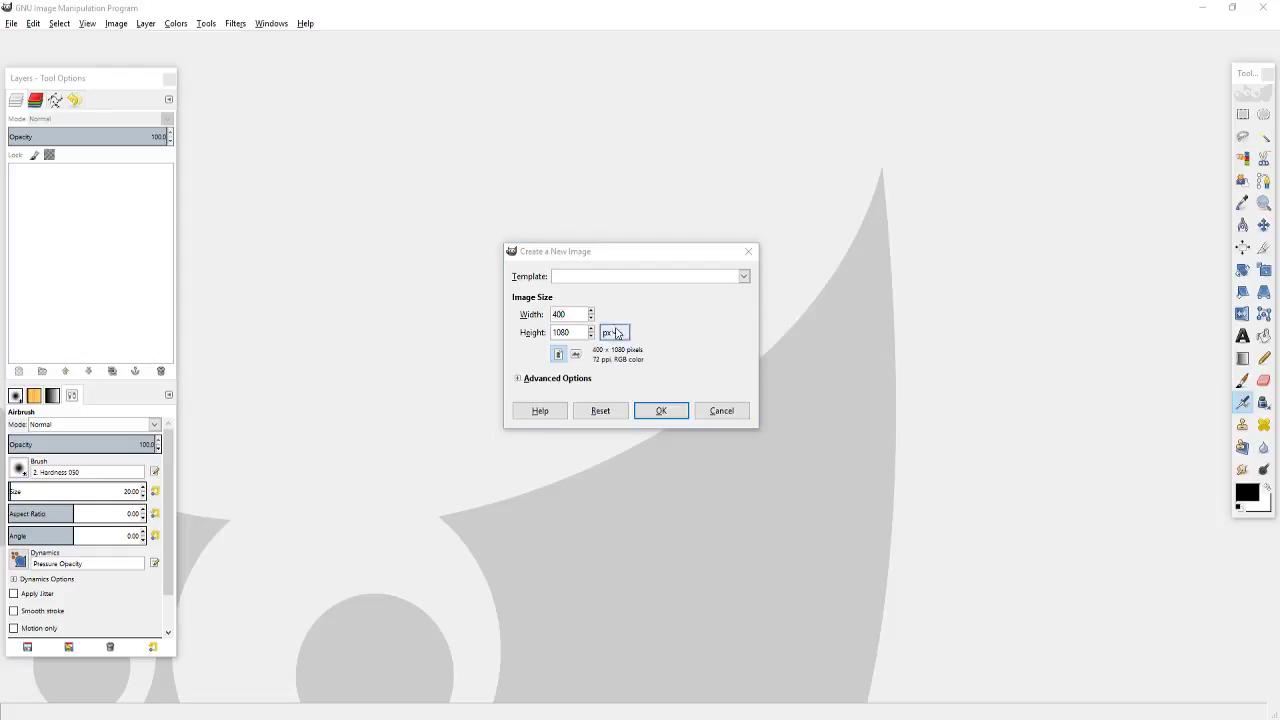
Step: Set the new image's width to 720 px and create the 720 × 1080 px image
click(572, 314)
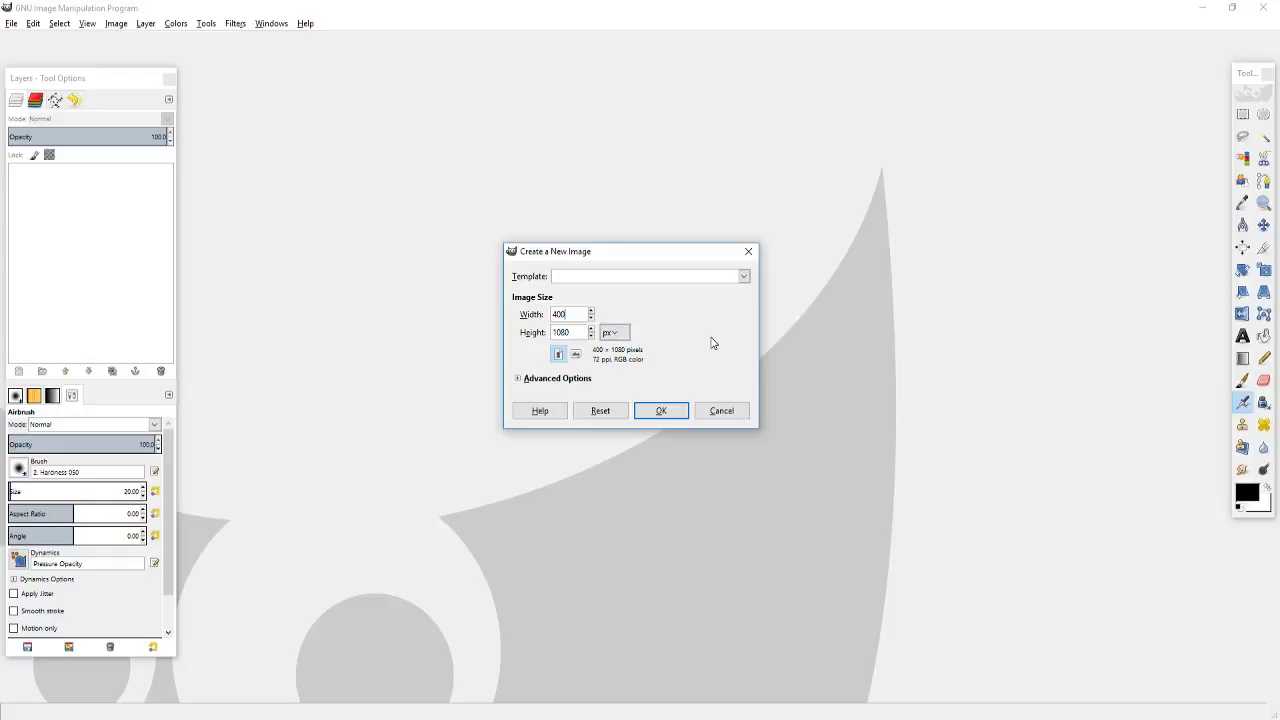
key(BackSpace)
key(BackSpace)
key(BackSpace)
click(661, 411)
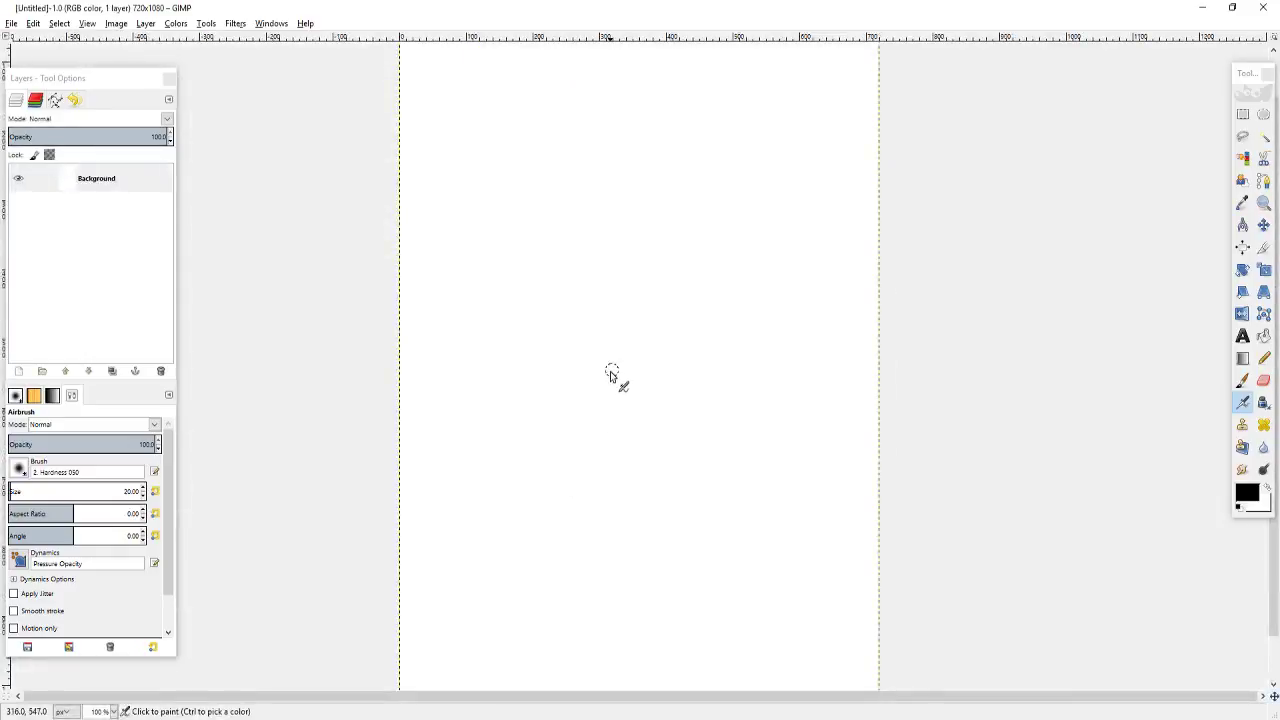
Step: Configure the image grid with 16 × 16 pixel spacing and solid lines, and show it on the canvas
scroll(612, 370, down, 1)
scroll(614, 368, down, 1)
scroll(614, 368, up, 2)
scroll(614, 368, down, 1)
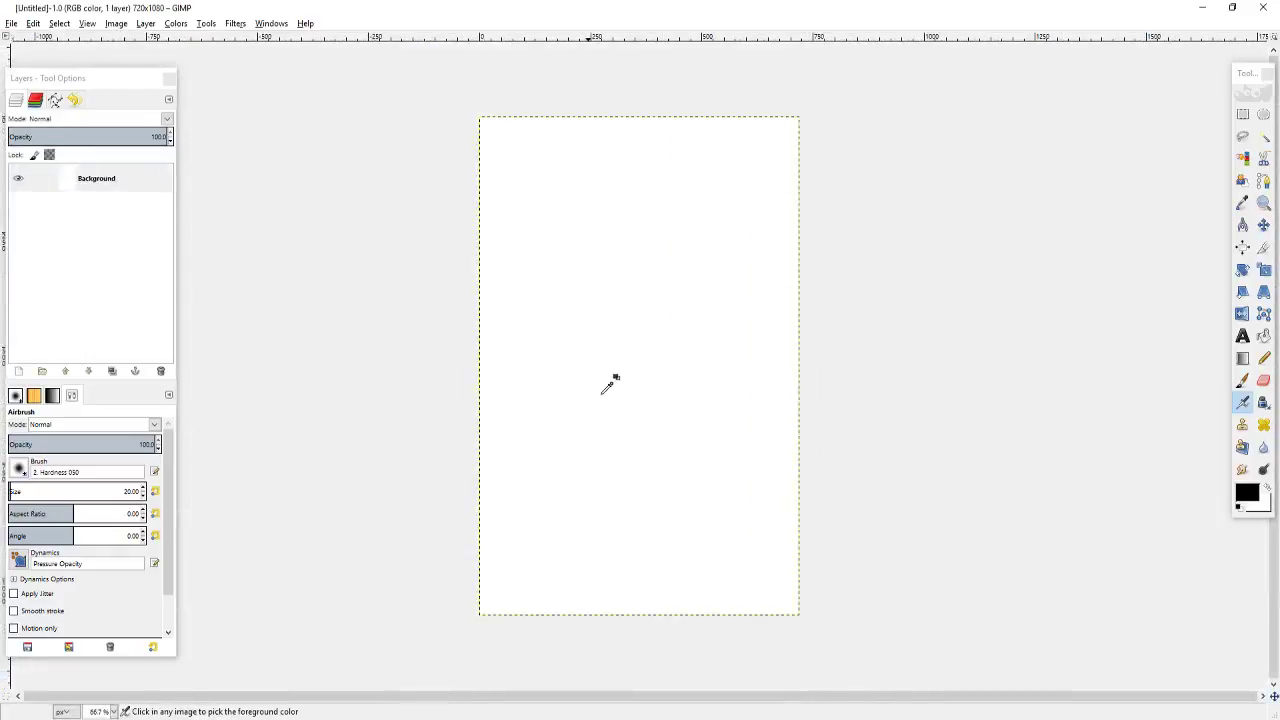
click(117, 23)
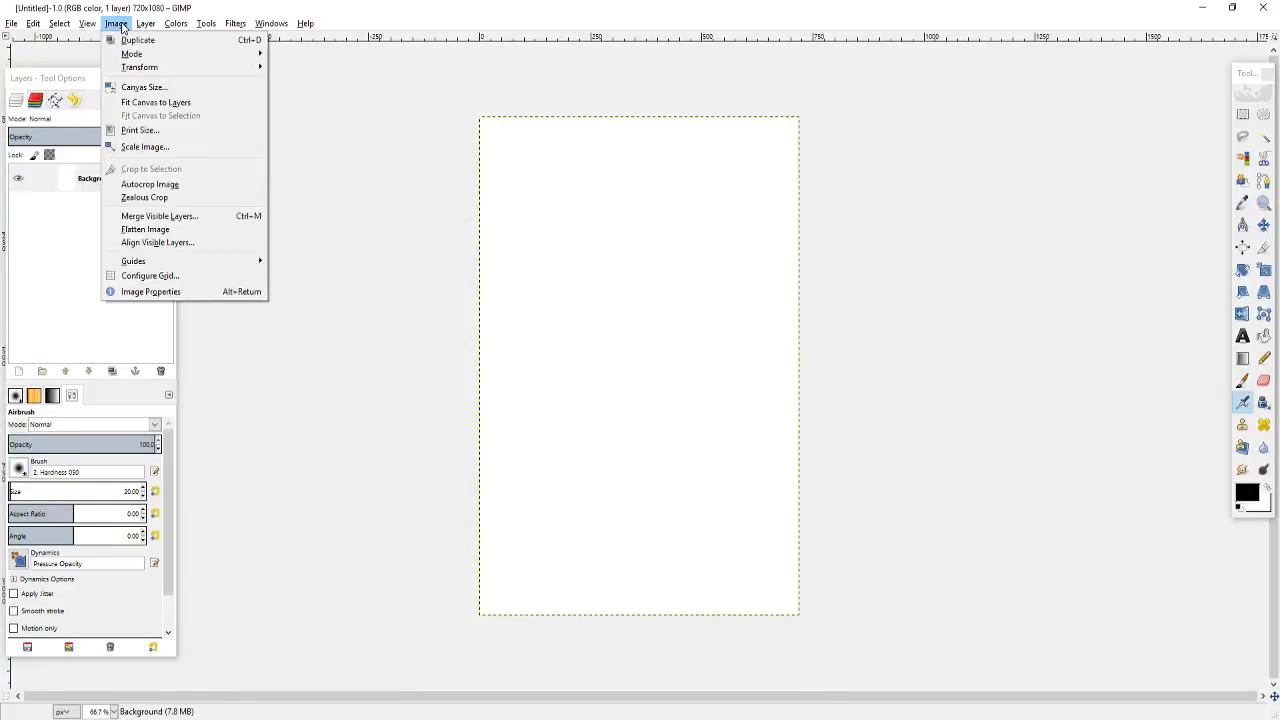
click(152, 276)
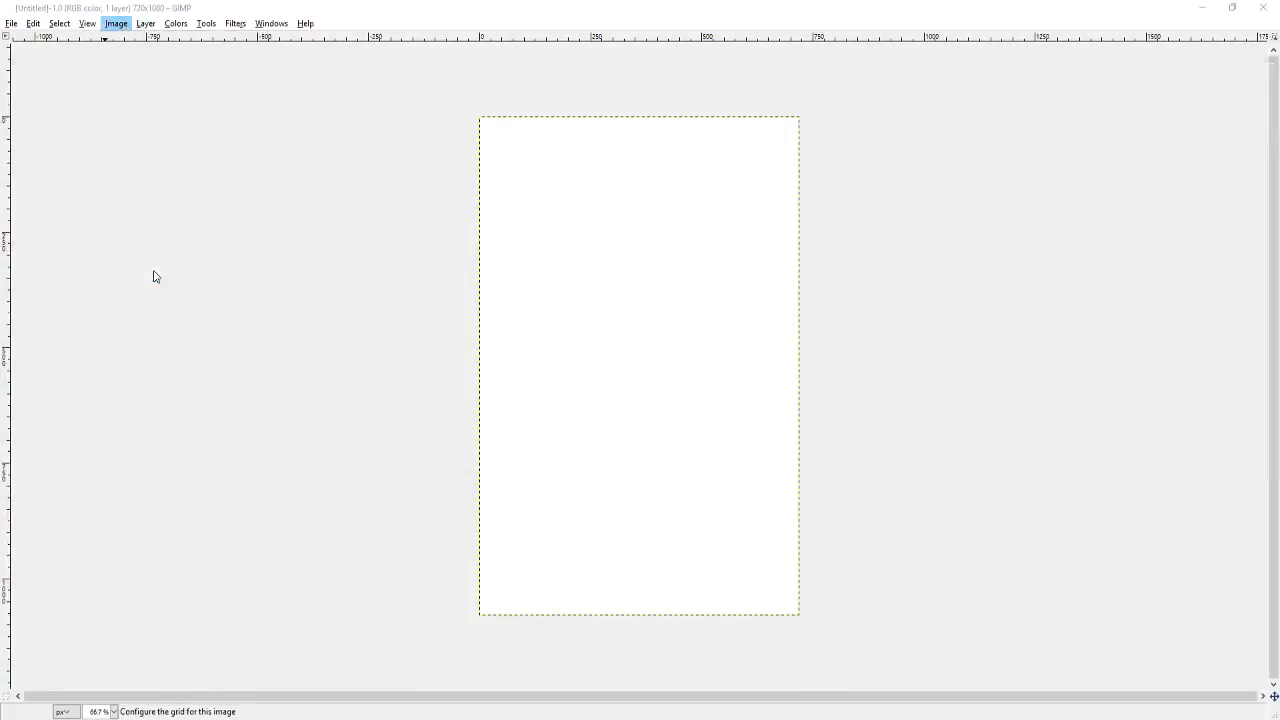
click(68, 290)
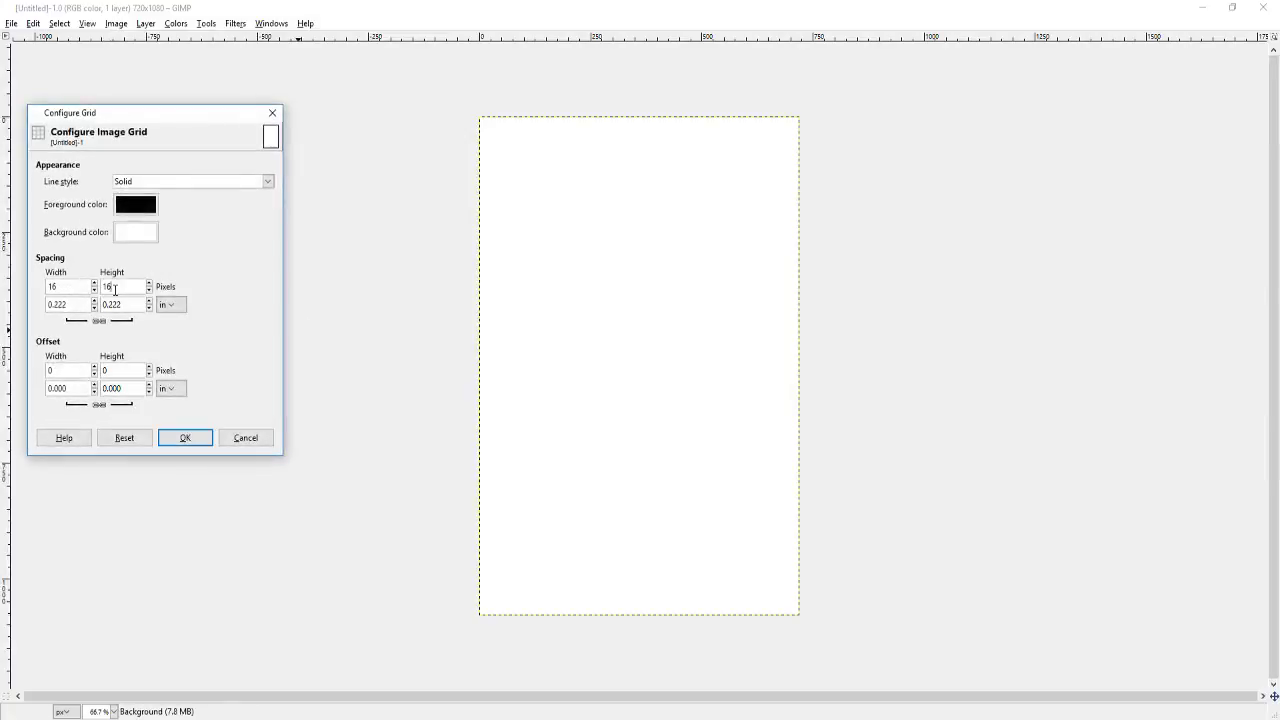
click(185, 438)
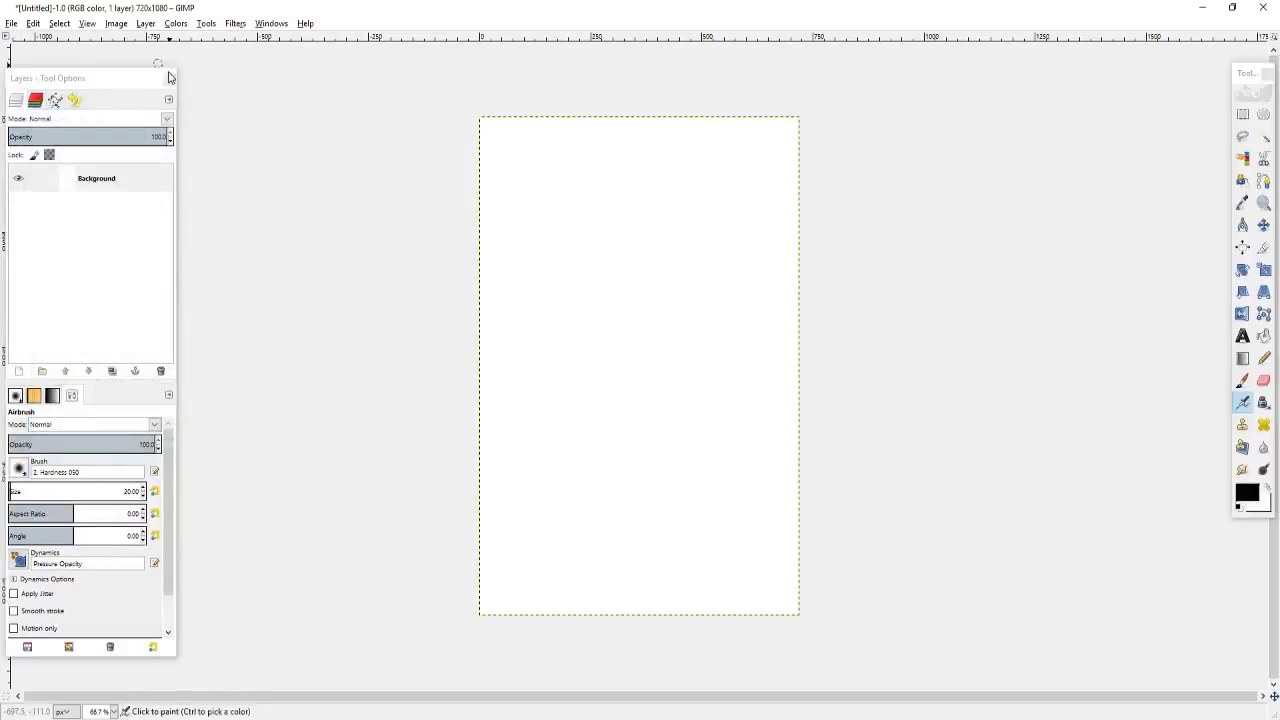
click(87, 23)
click(108, 205)
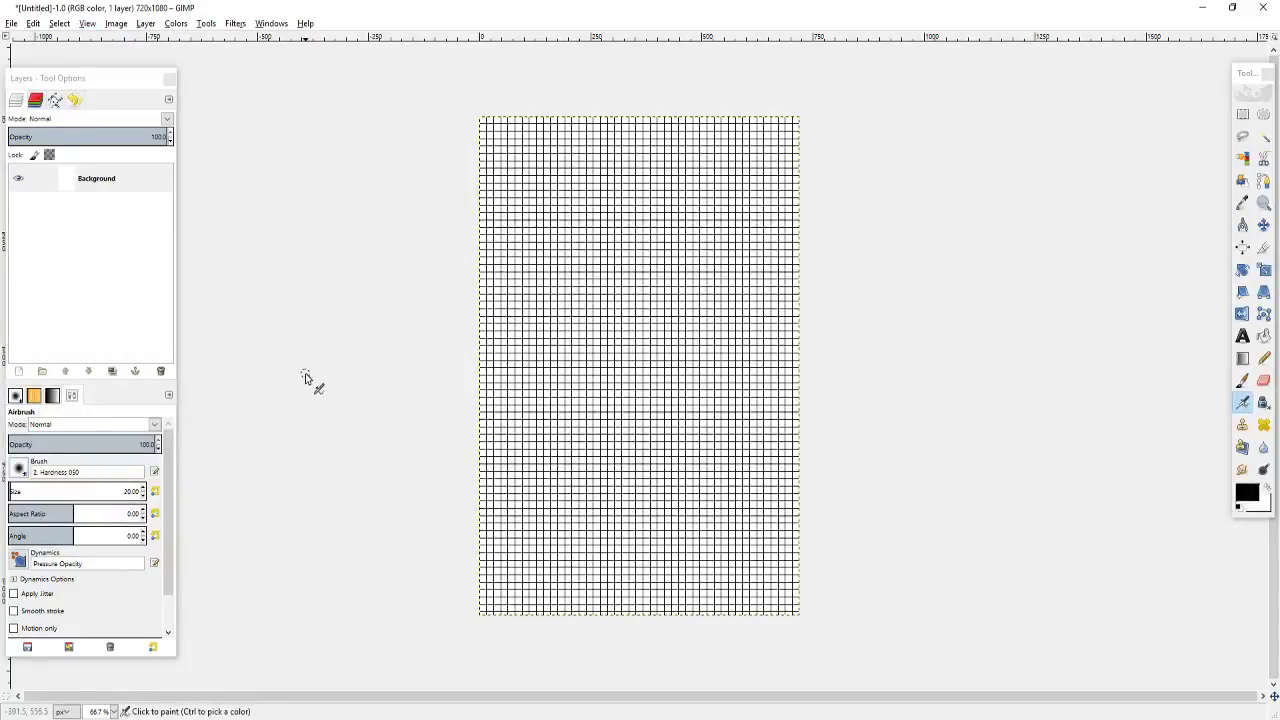
Step: Give the Airbrush the 1. Pixel brush at size 10 and dab black in the canvas's bottom-left grid cell
scroll(389, 322, up, 2)
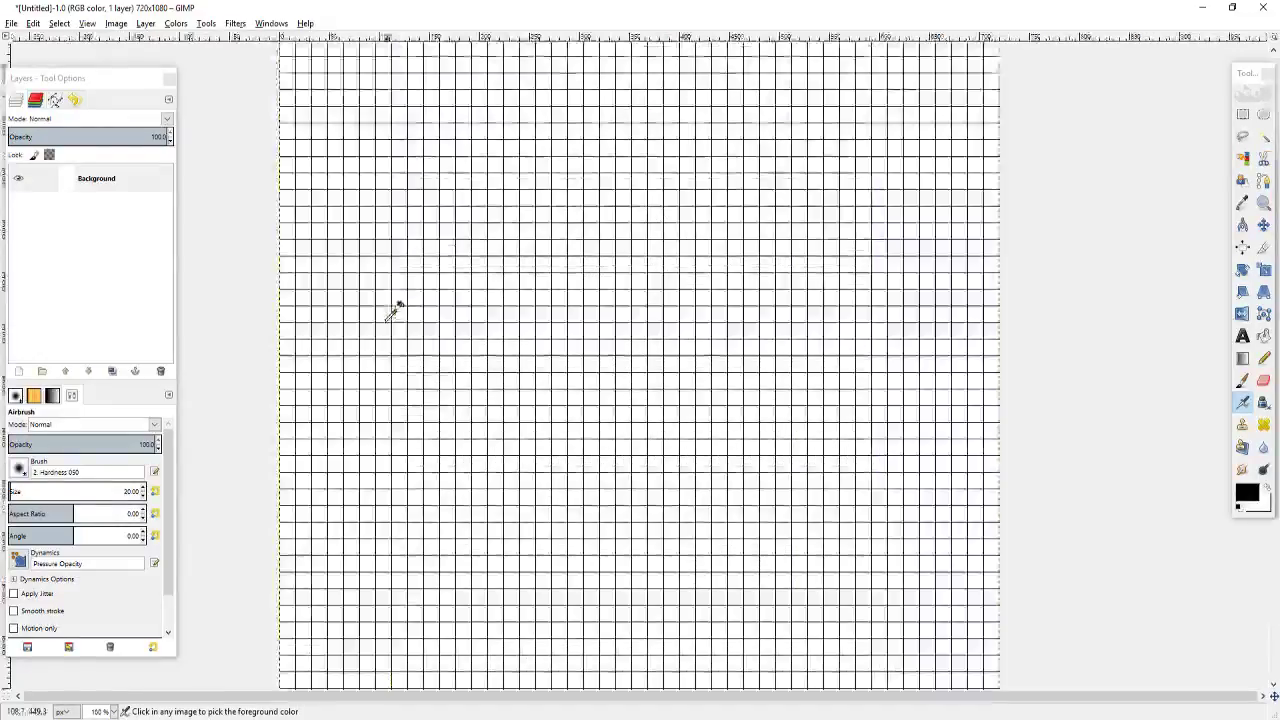
scroll(382, 320, down, 2)
mouse_move(371, 318)
mouse_down()
mouse_move(331, 254)
mouse_move(298, 271)
mouse_up()
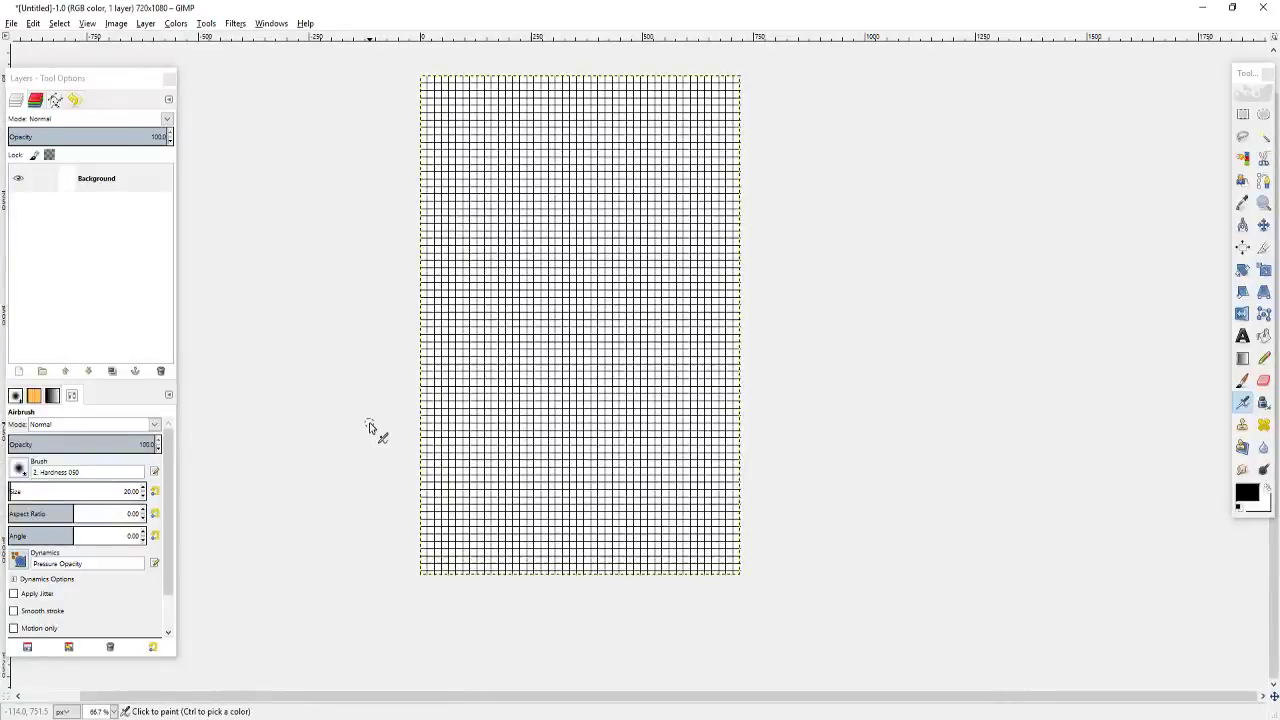
scroll(423, 543, up, 3)
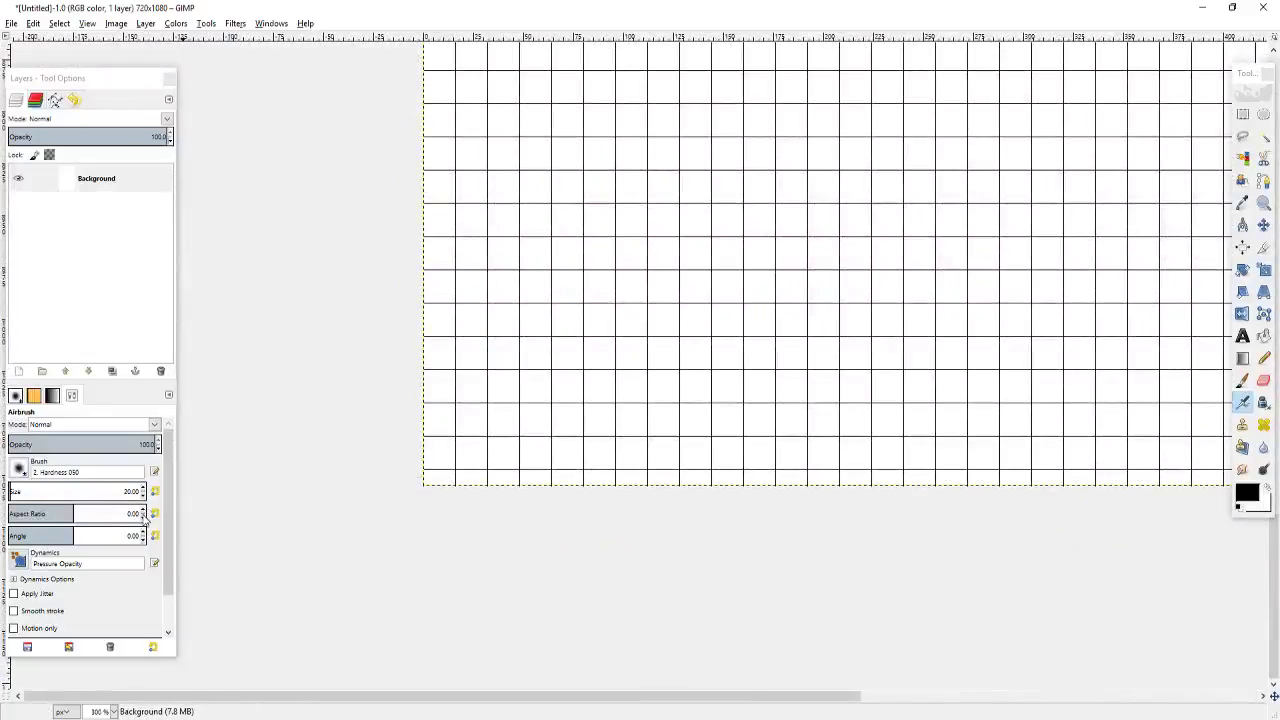
click(19, 469)
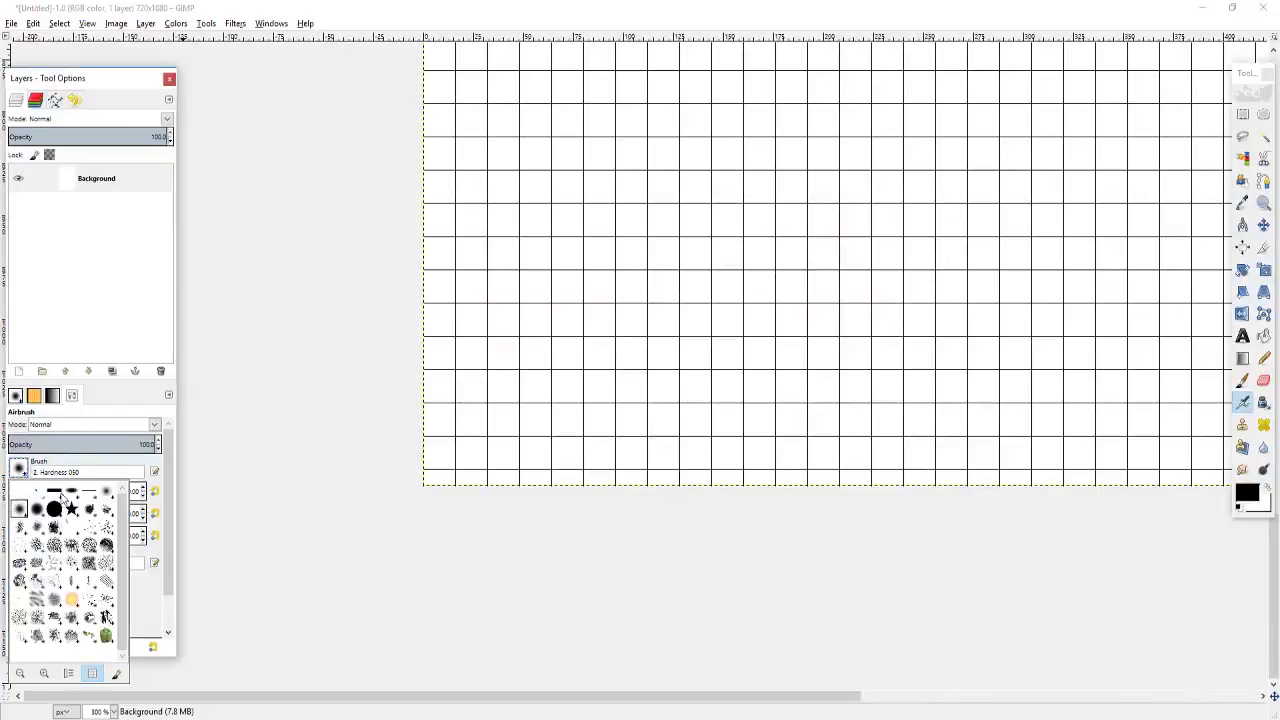
click(38, 491)
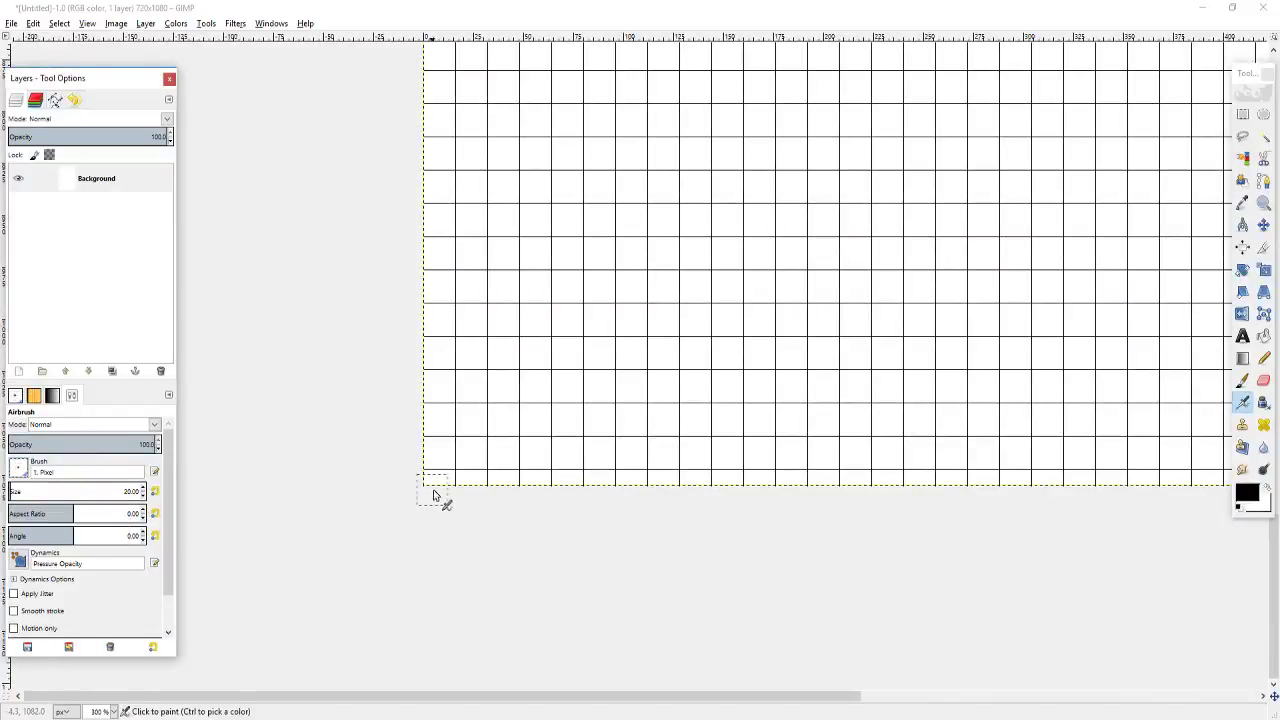
click(143, 497)
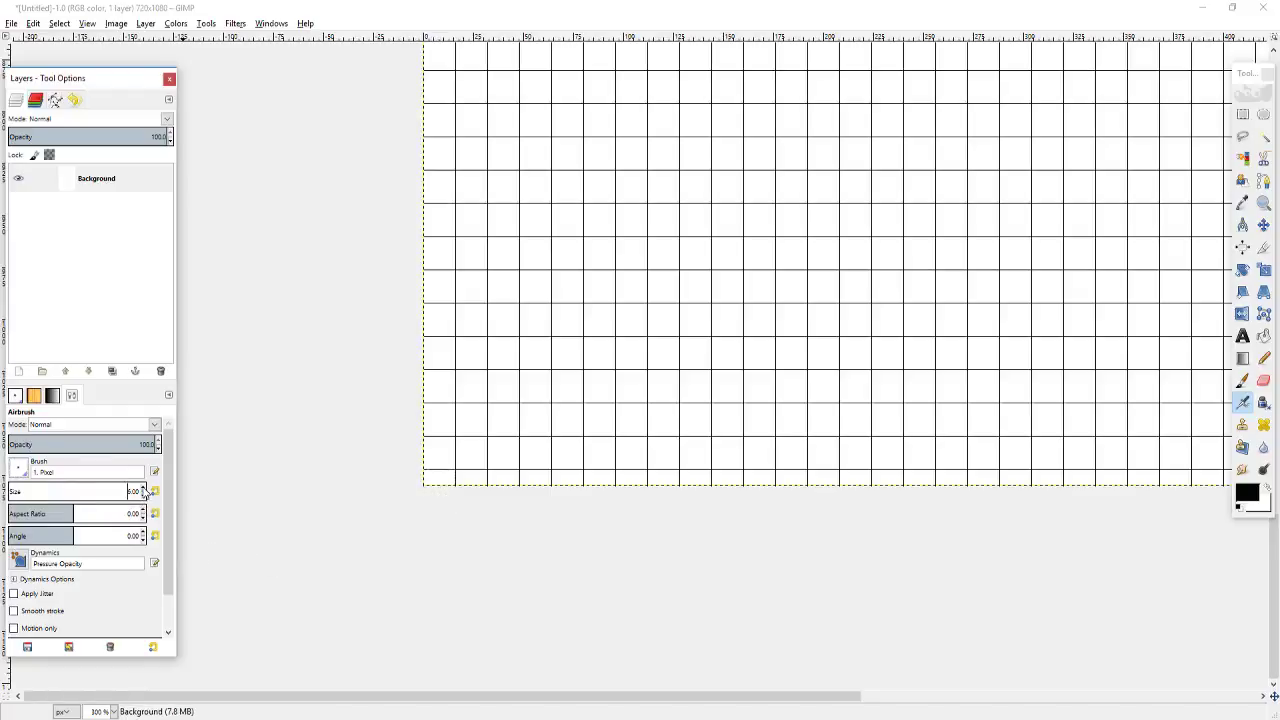
click(143, 488)
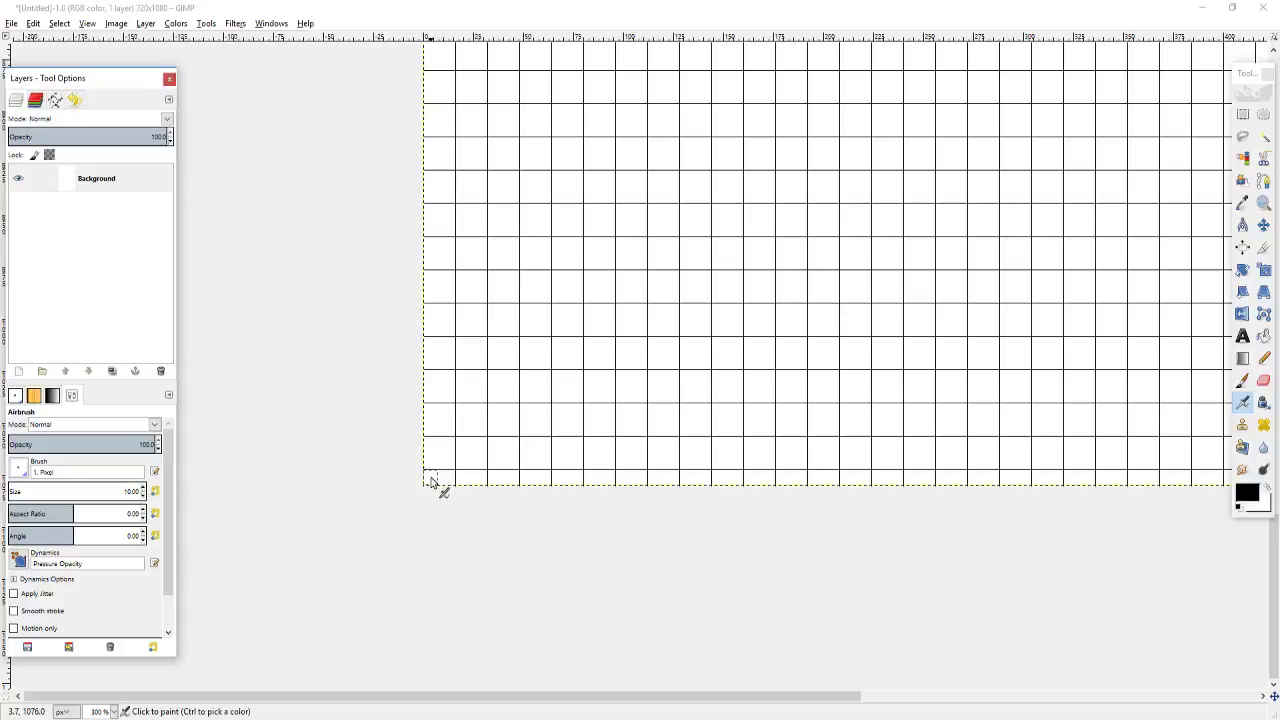
scroll(431, 481, up, 8)
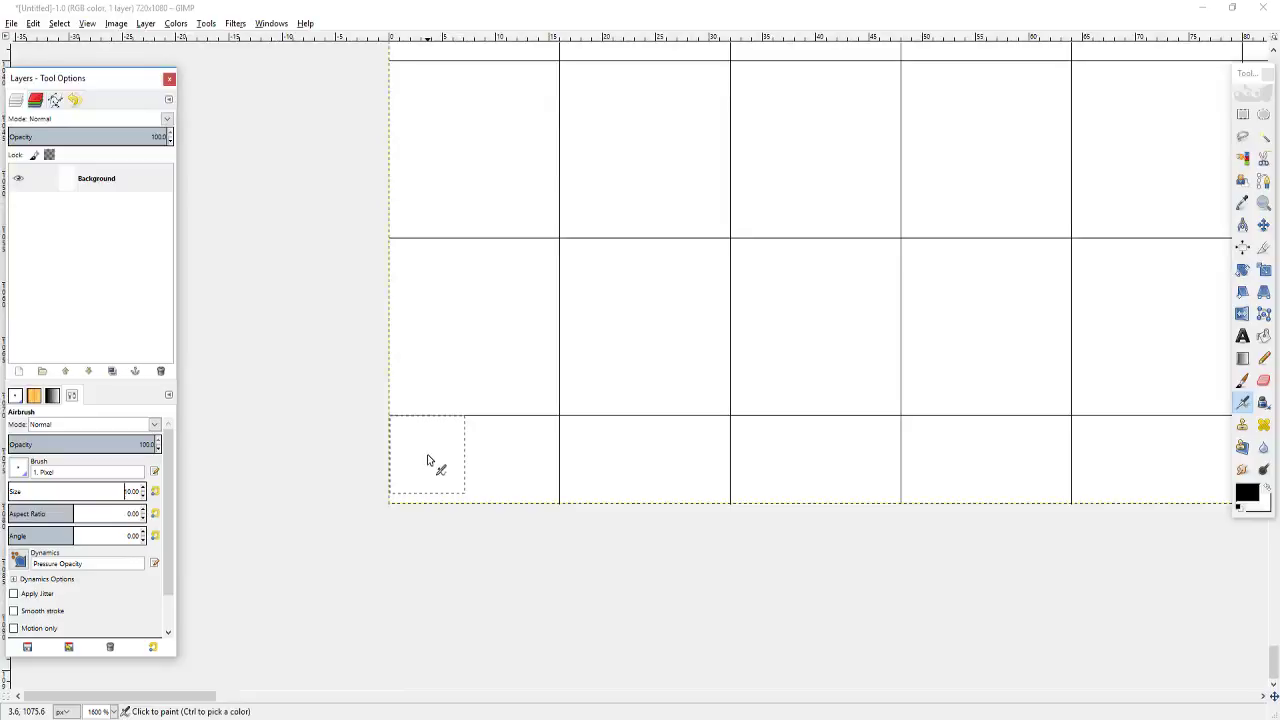
click(427, 460)
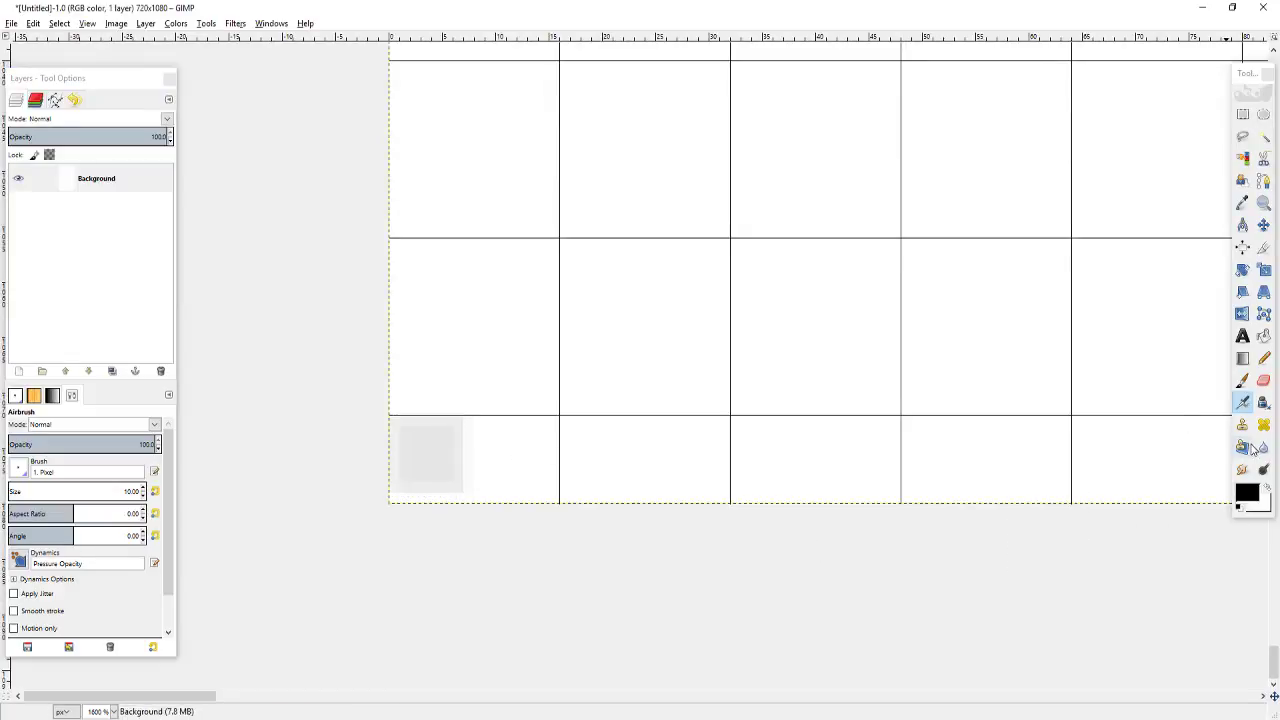
Step: Switch to the Pencil with the 1. Pixel brush at size 10 and dab black in the canvas's bottom-left grid cell
click(25, 465)
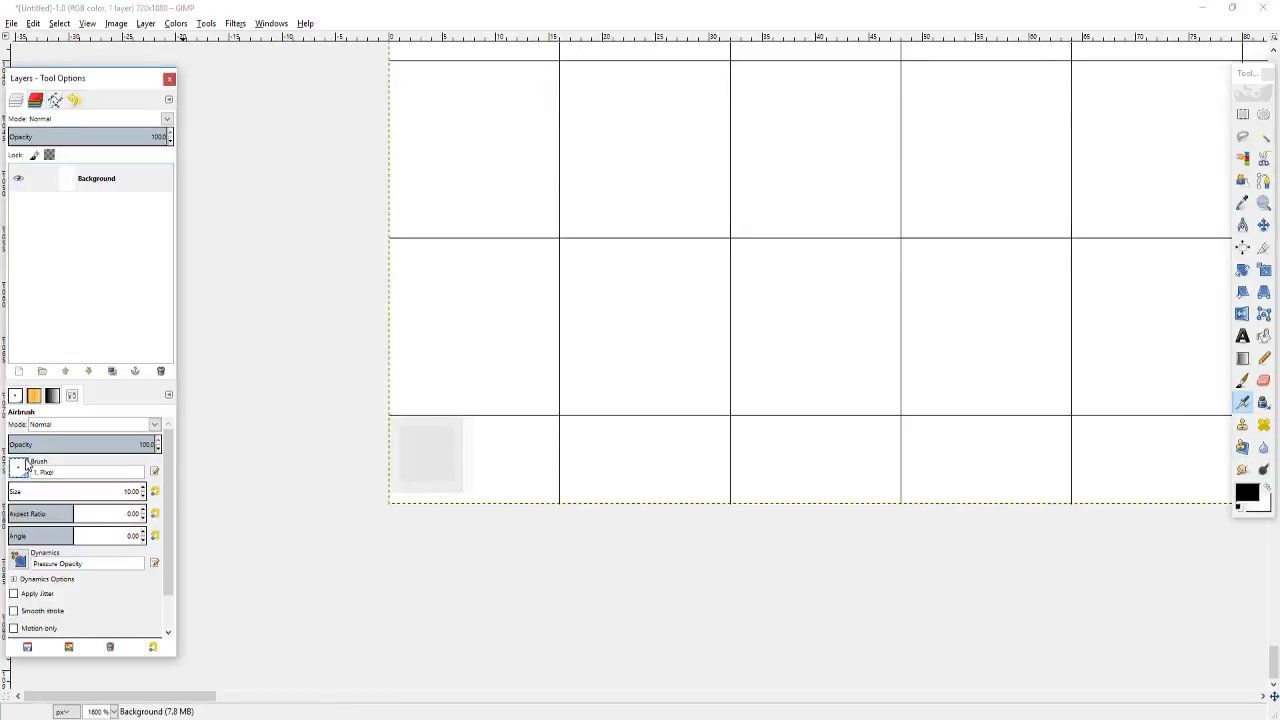
click(1264, 358)
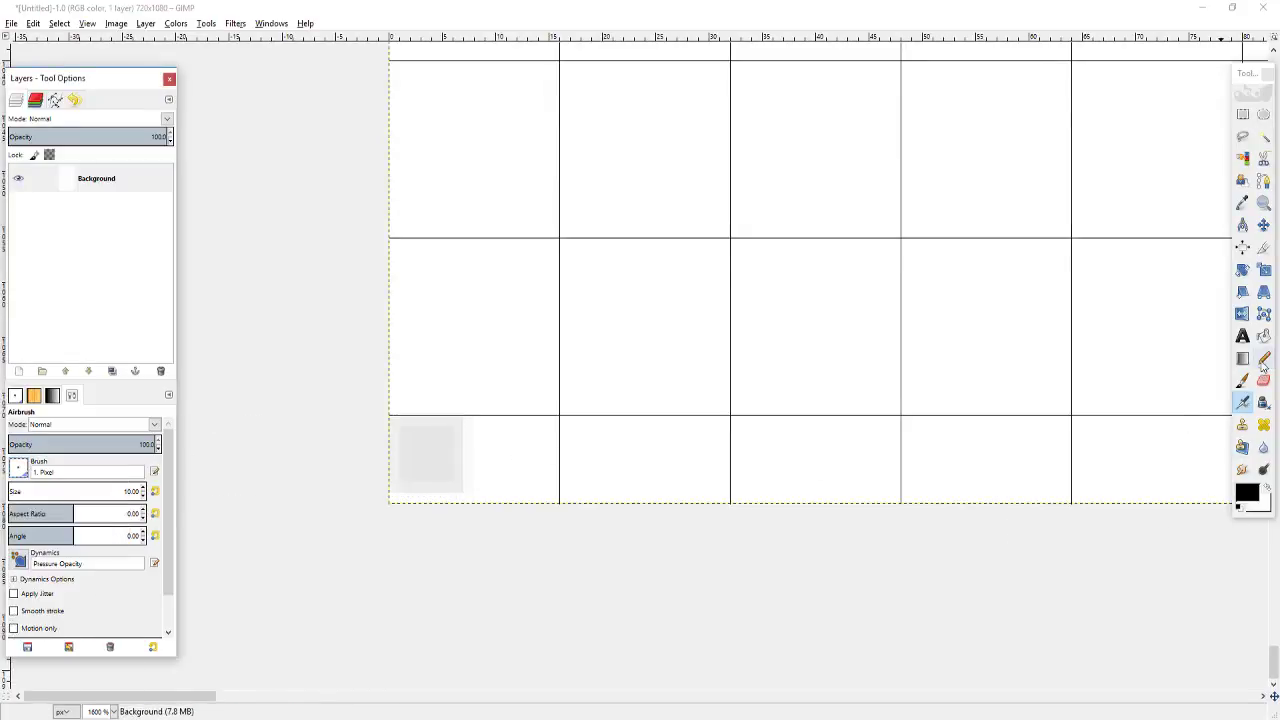
click(429, 455)
click(428, 456)
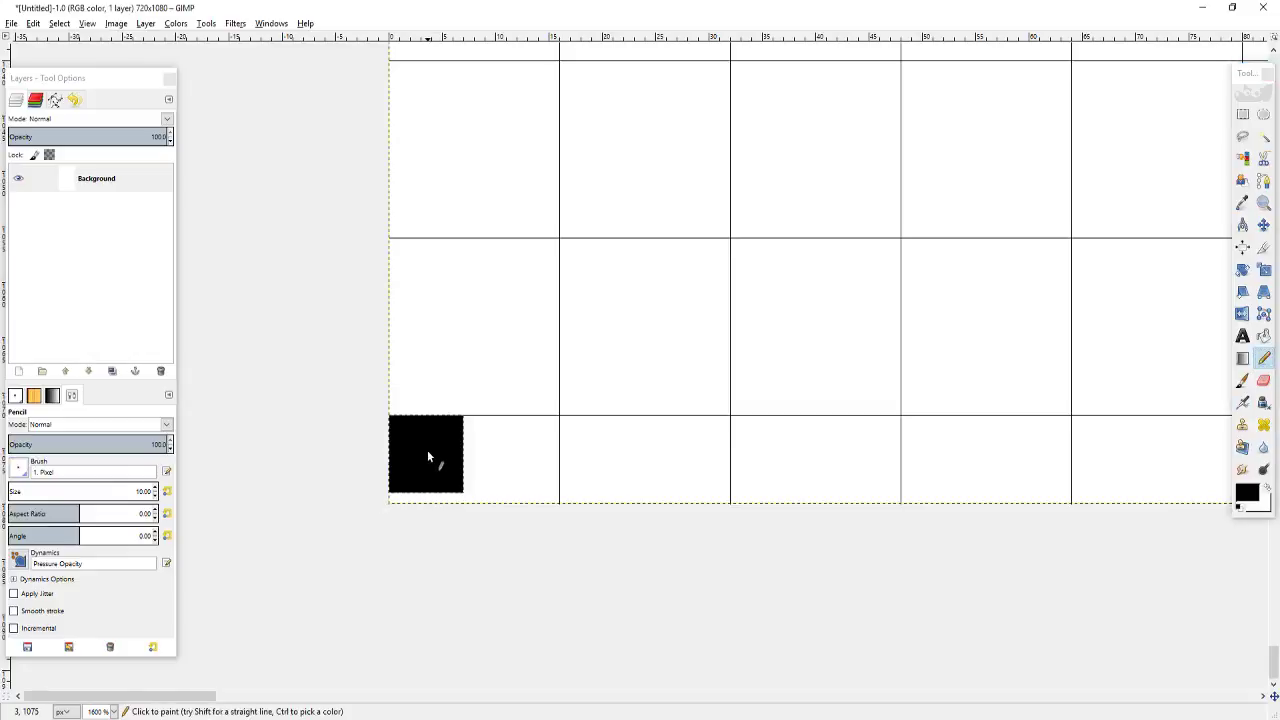
Step: Set the Pencil's brush size to 1 and undo the black dabs in the canvas's bottom-left cell
click(156, 497)
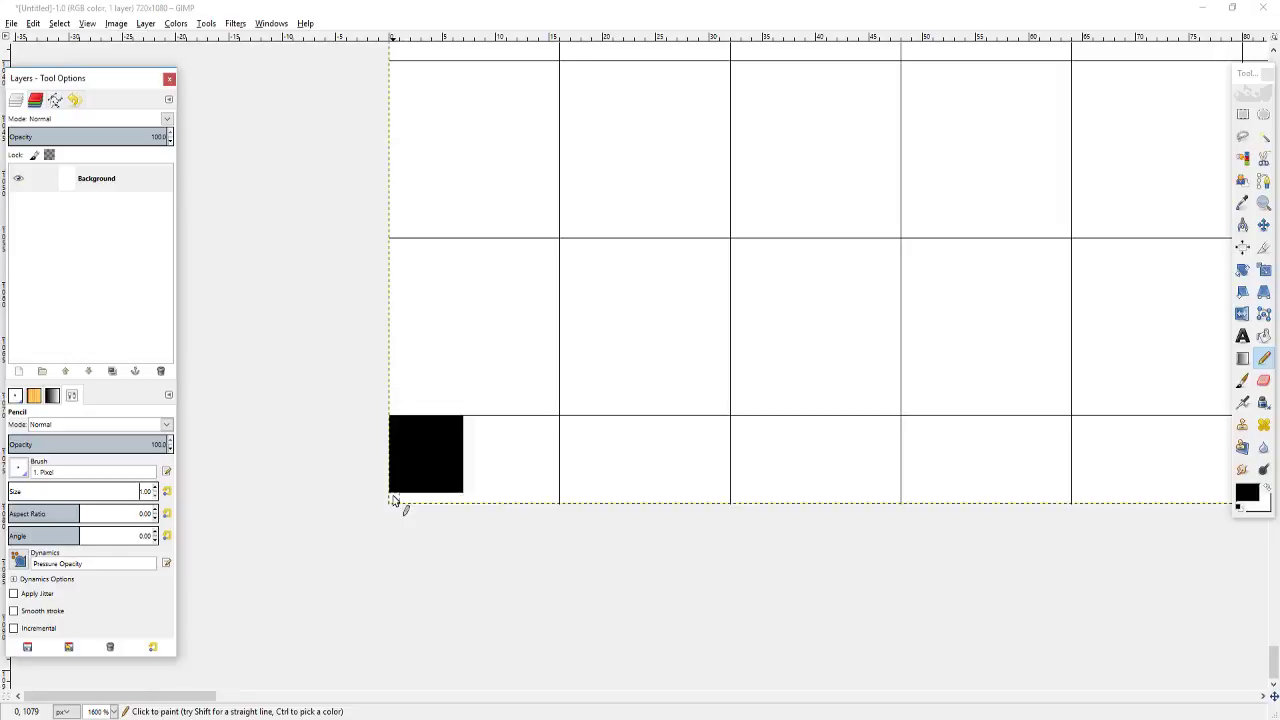
key(ctrl+z)
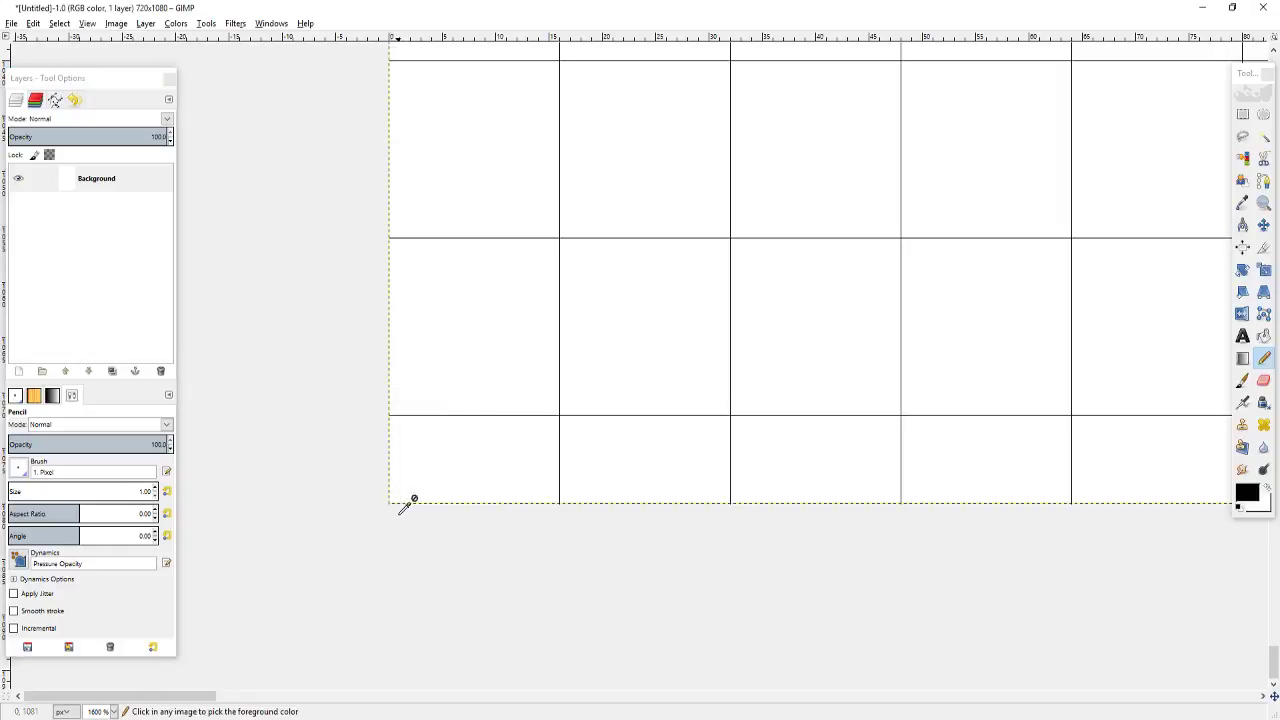
scroll(437, 466, down, 5)
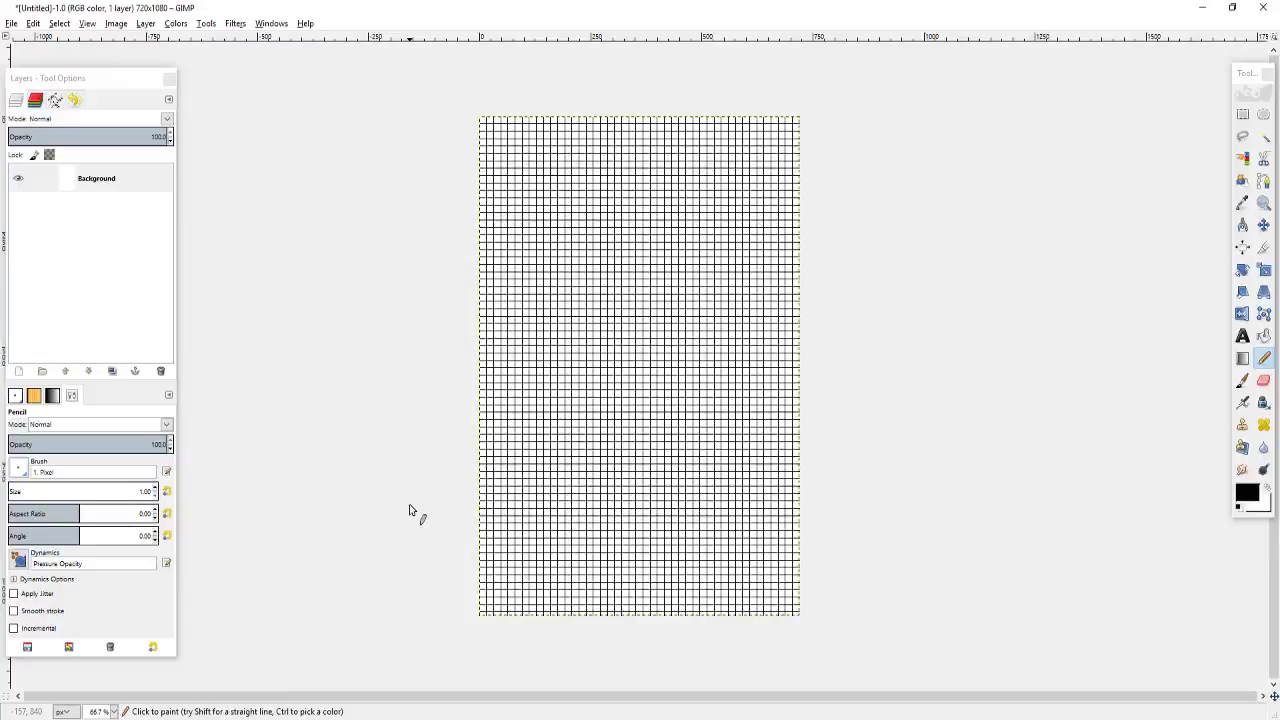
Step: Close the current image without saving and create a new 720 × 1069 px image
click(1263, 8)
click(654, 443)
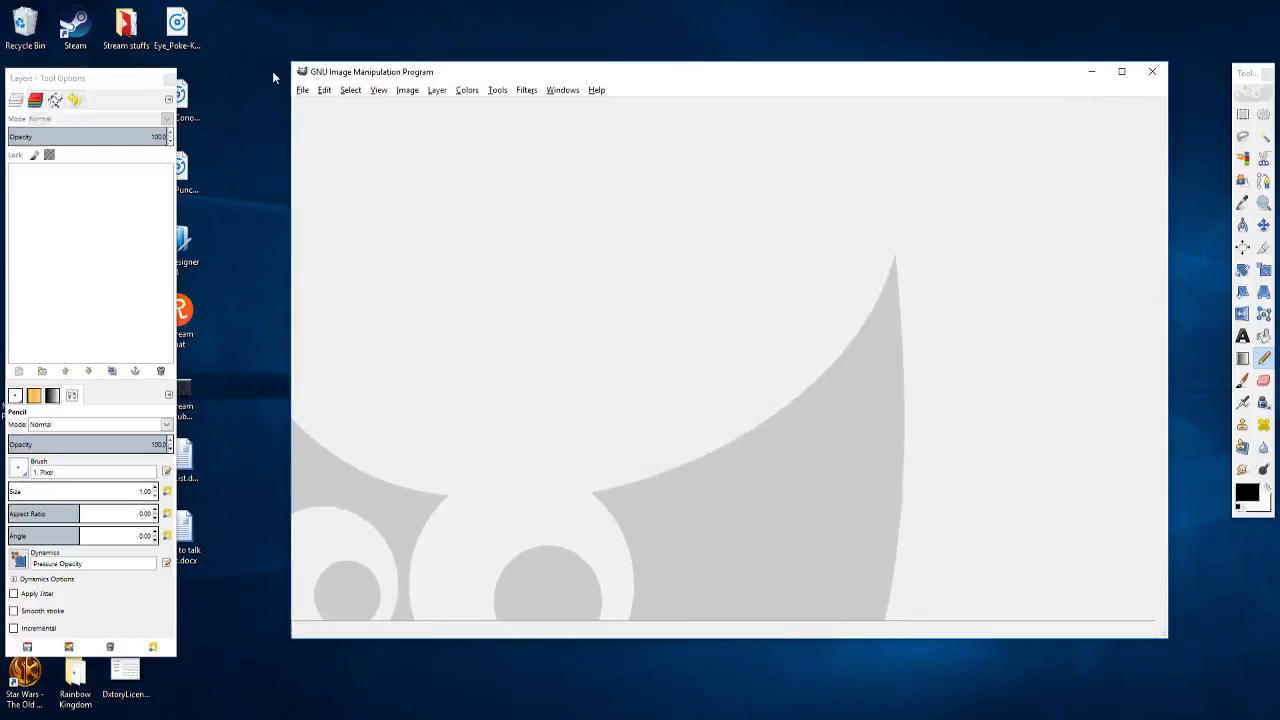
click(302, 90)
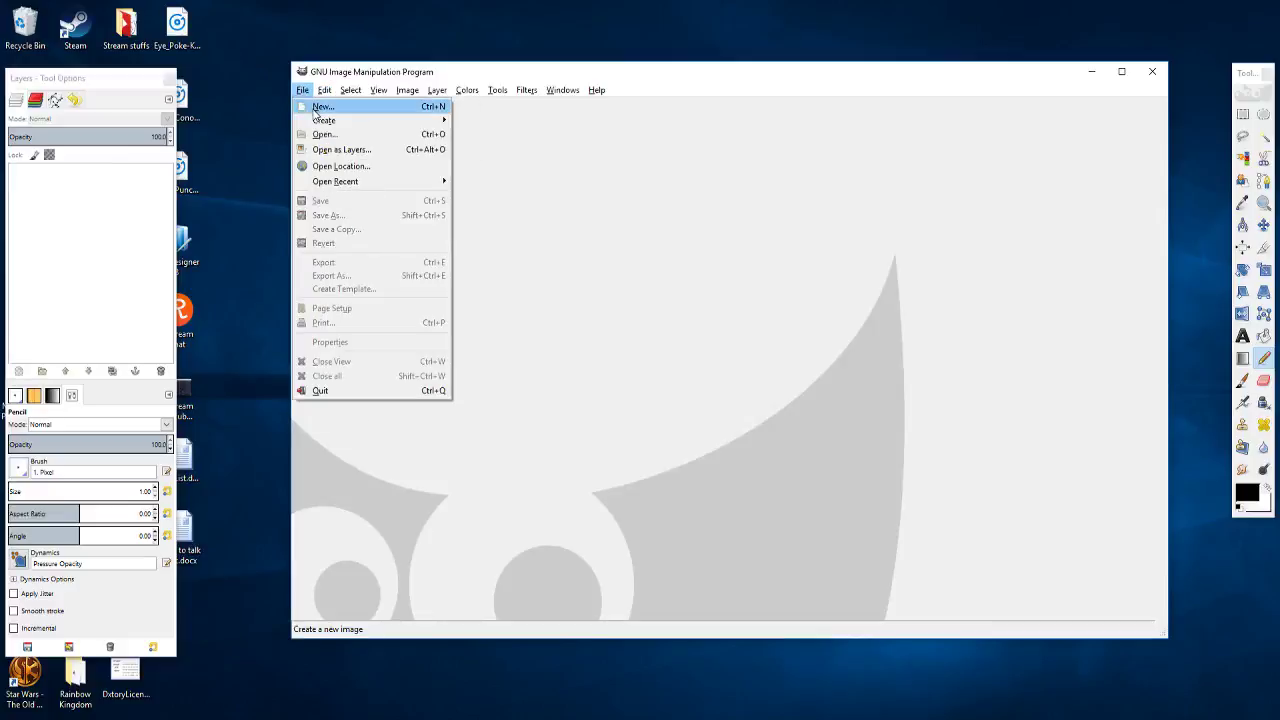
click(322, 106)
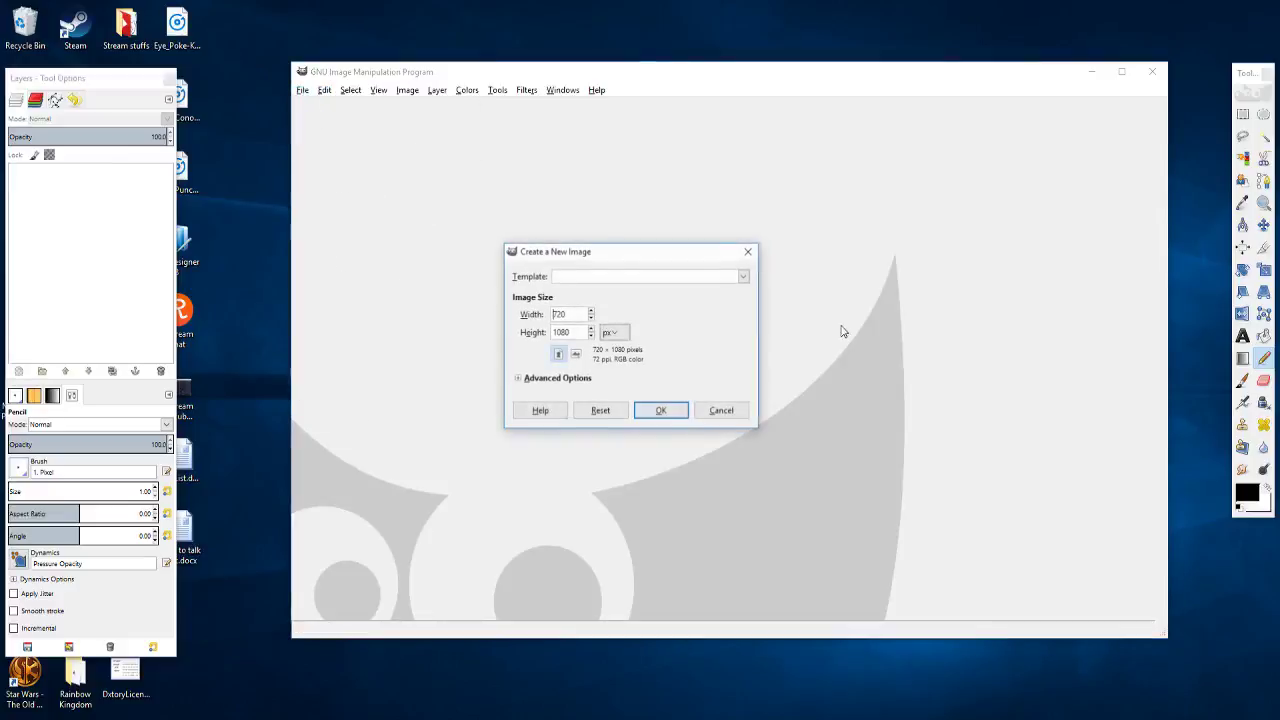
click(581, 331)
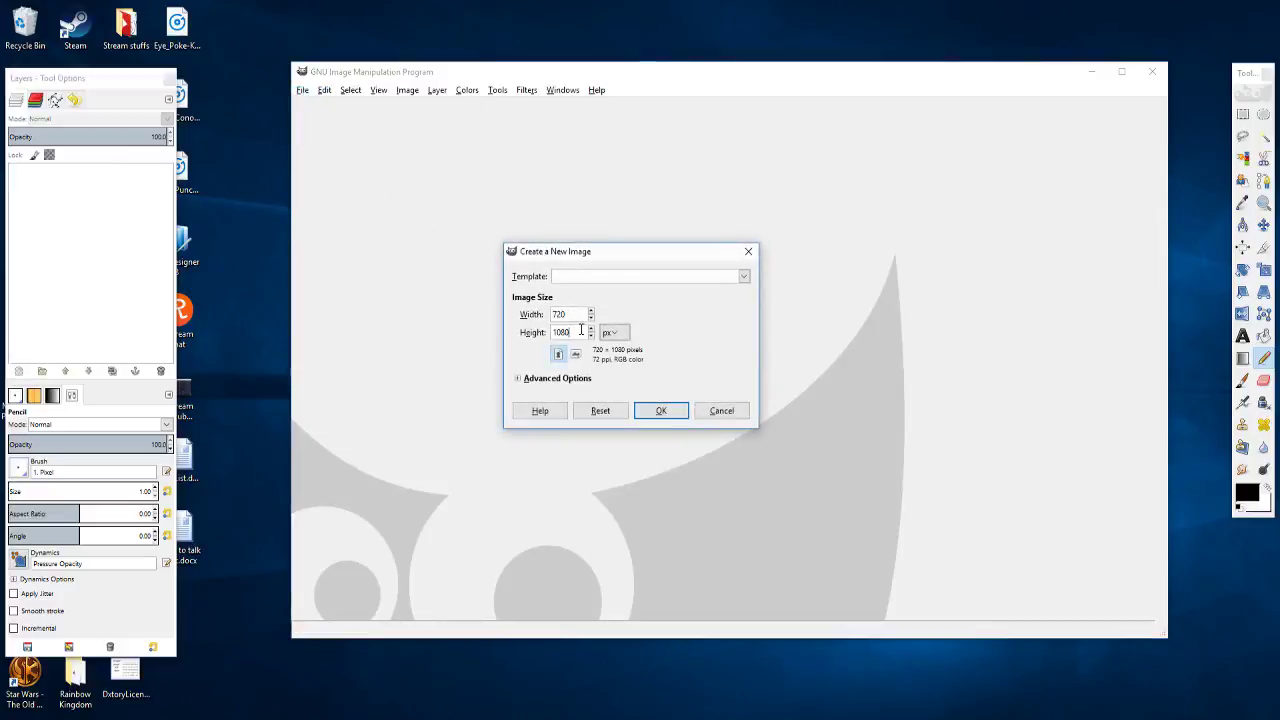
text(1)
key(BackSpace)
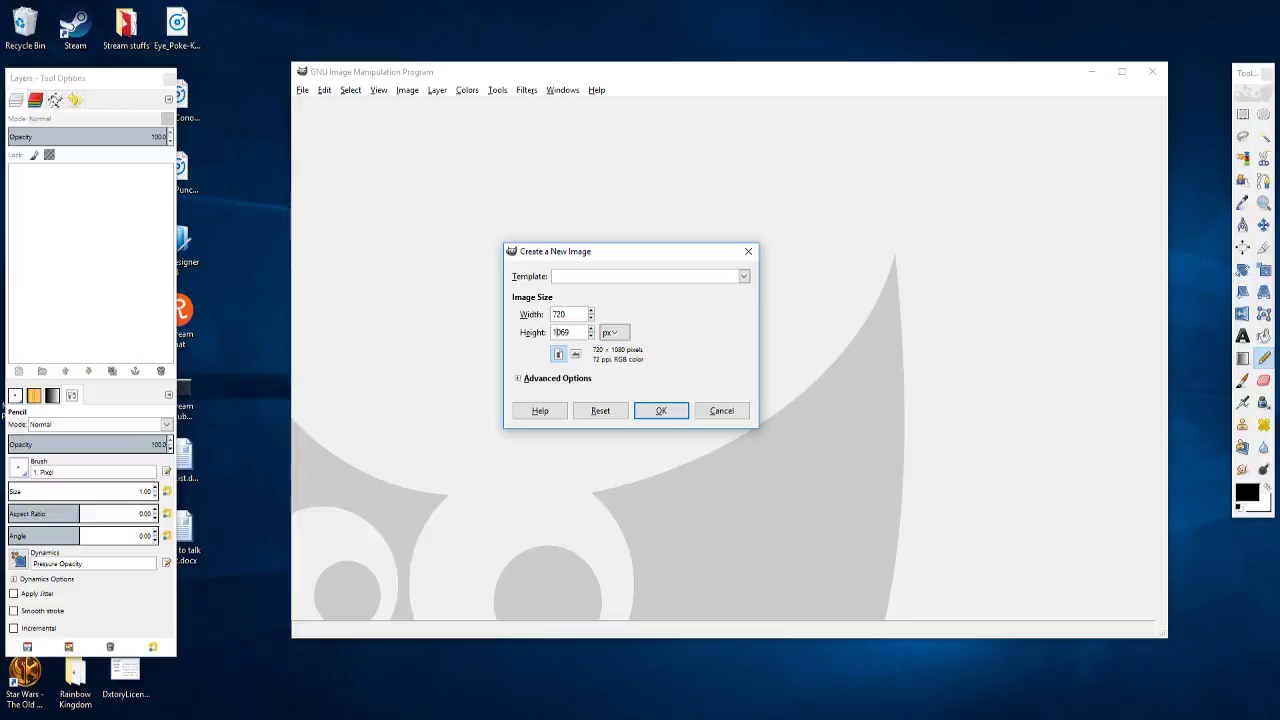
click(661, 410)
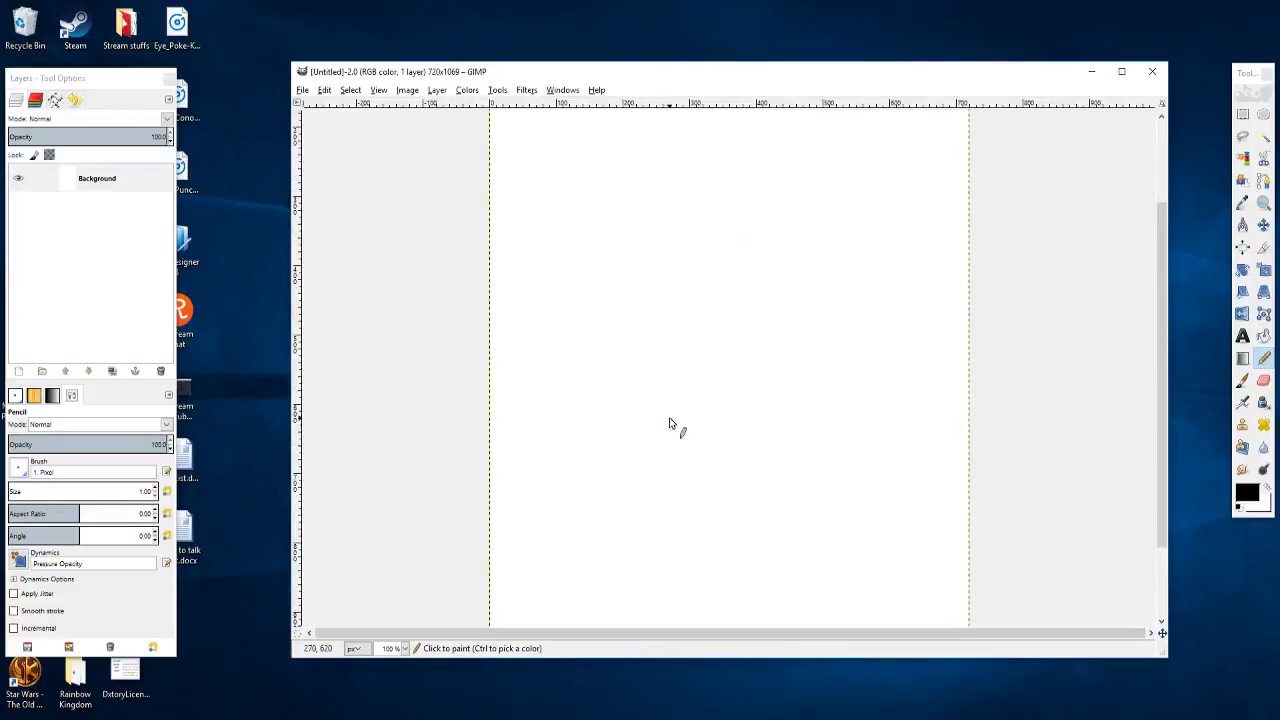
Step: Show the grid on the new image and set its linked width and height spacing to 16 pixels
click(379, 90)
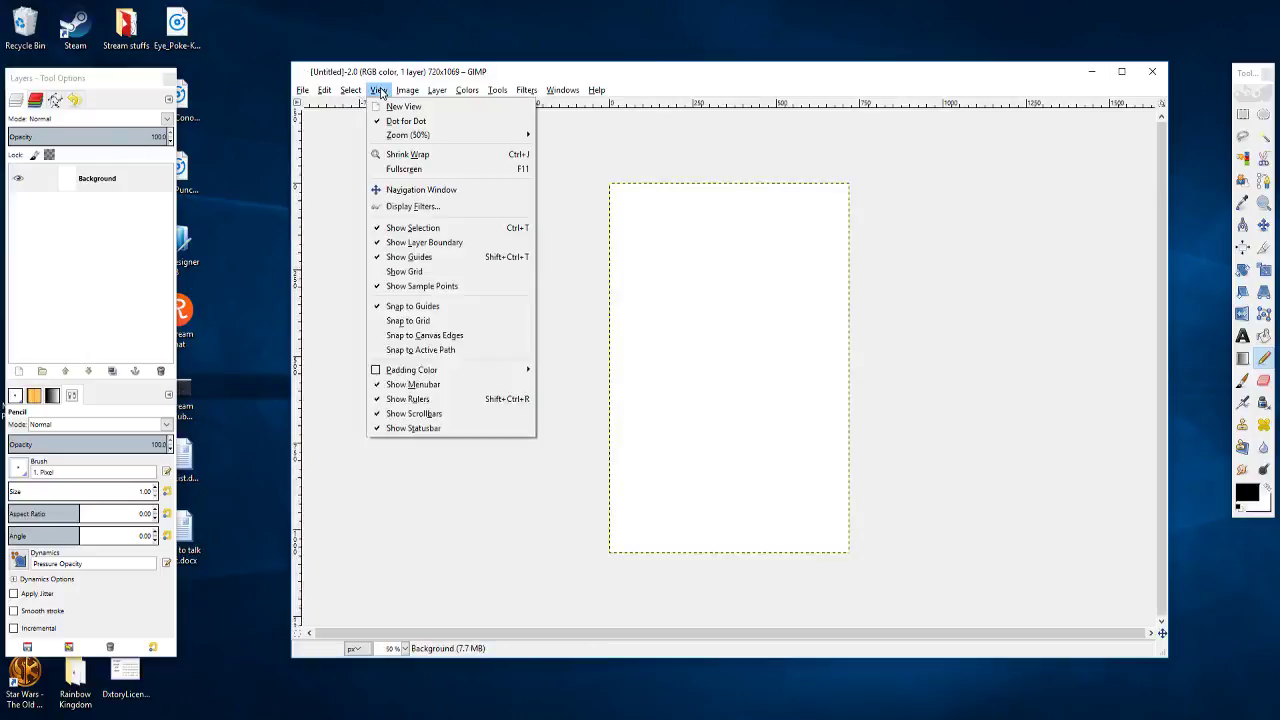
click(418, 272)
ctrl+scroll(560, 300, up, 2)
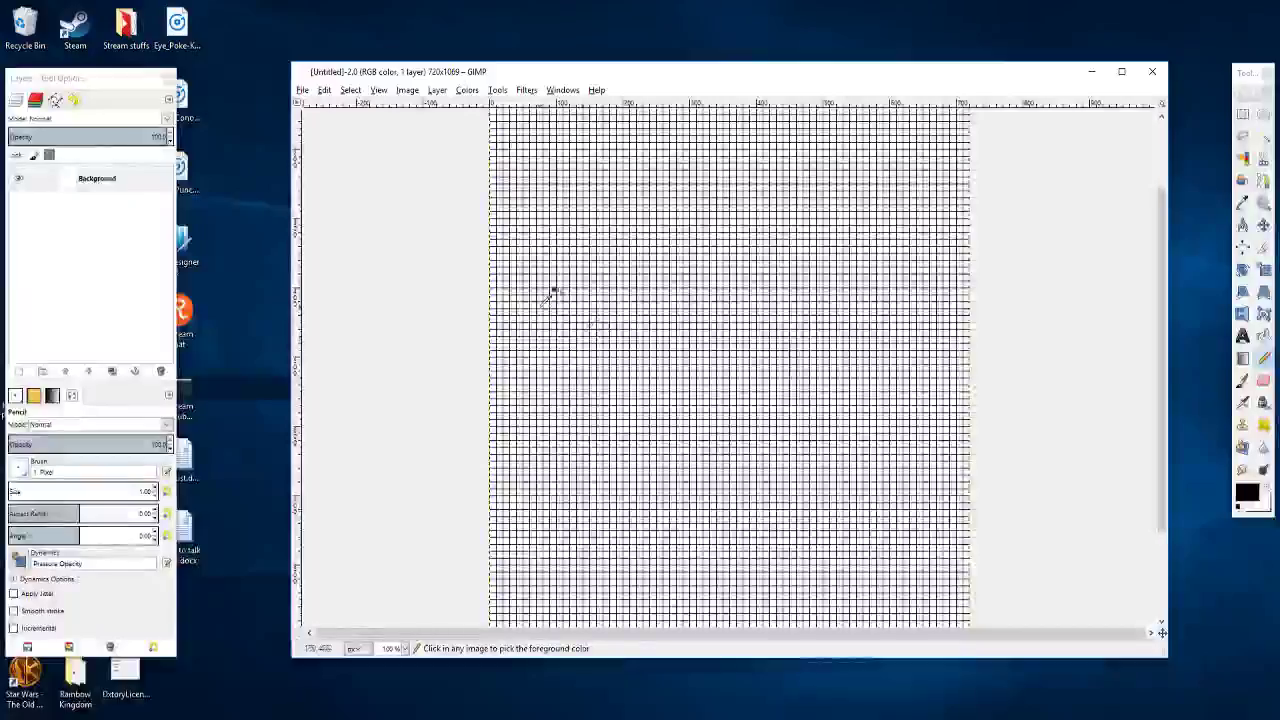
ctrl+scroll(545, 298, down, 1)
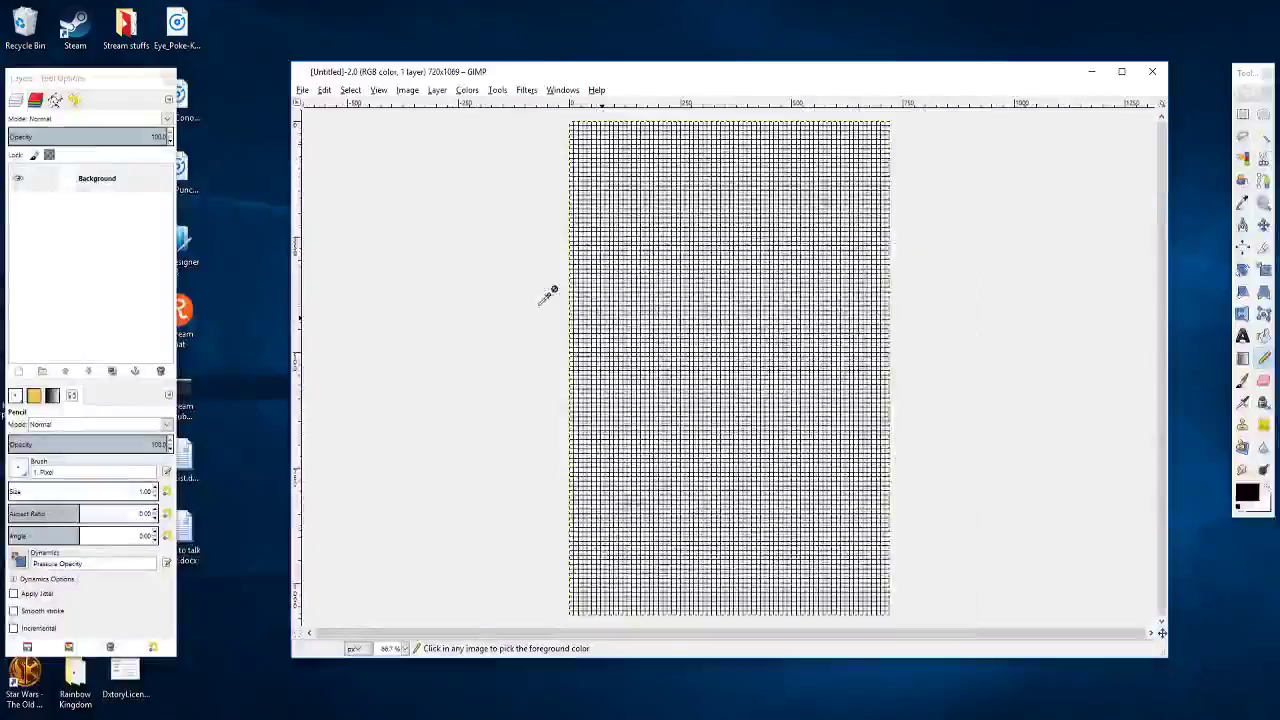
click(404, 95)
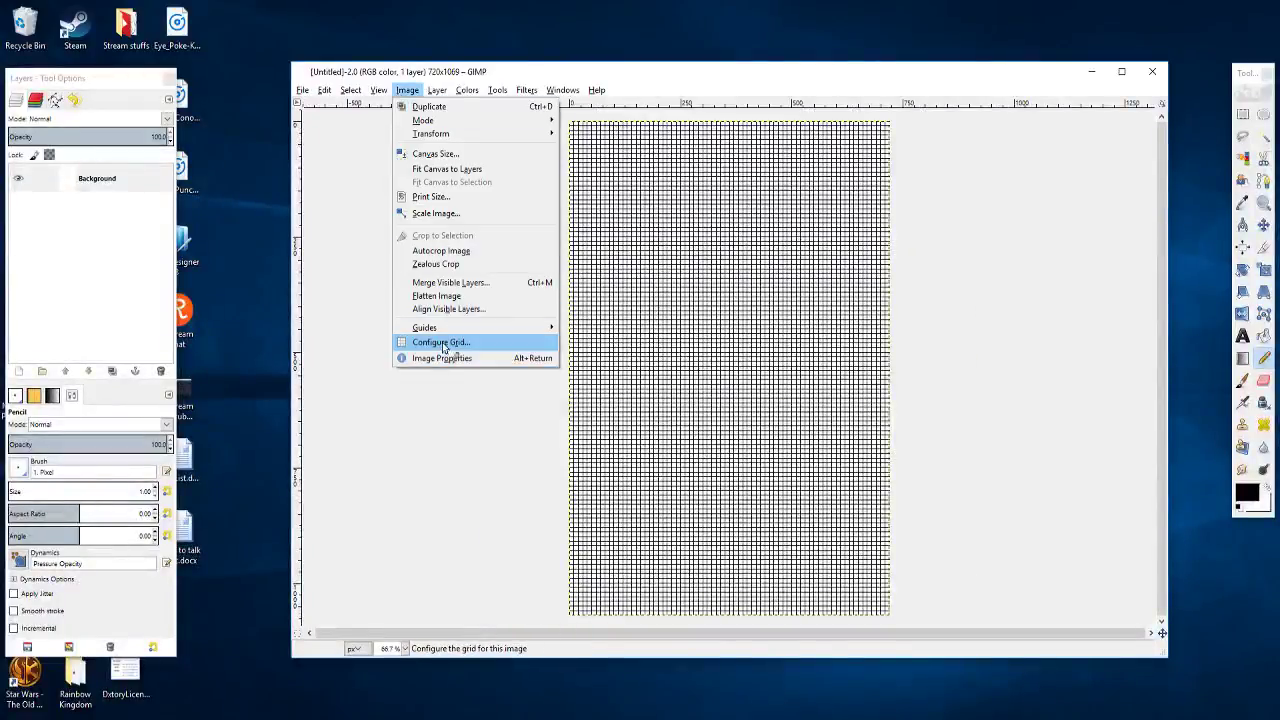
click(444, 343)
click(358, 358)
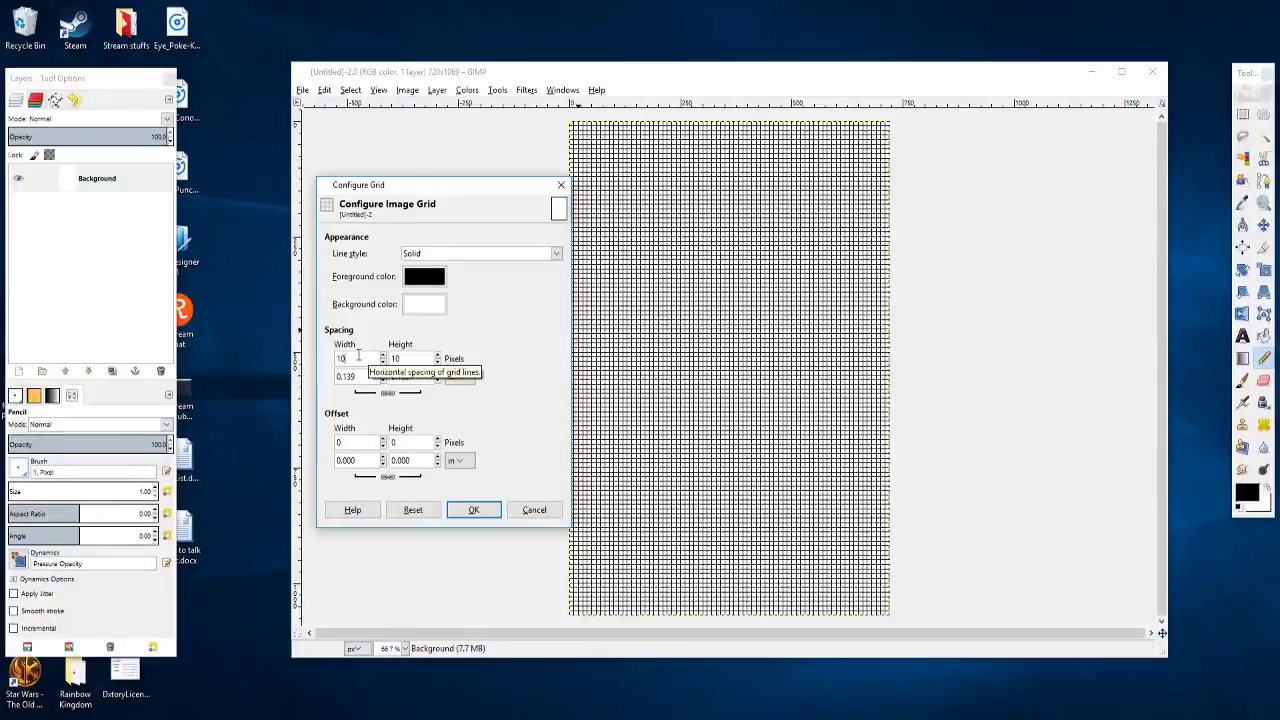
key(BackSpace)
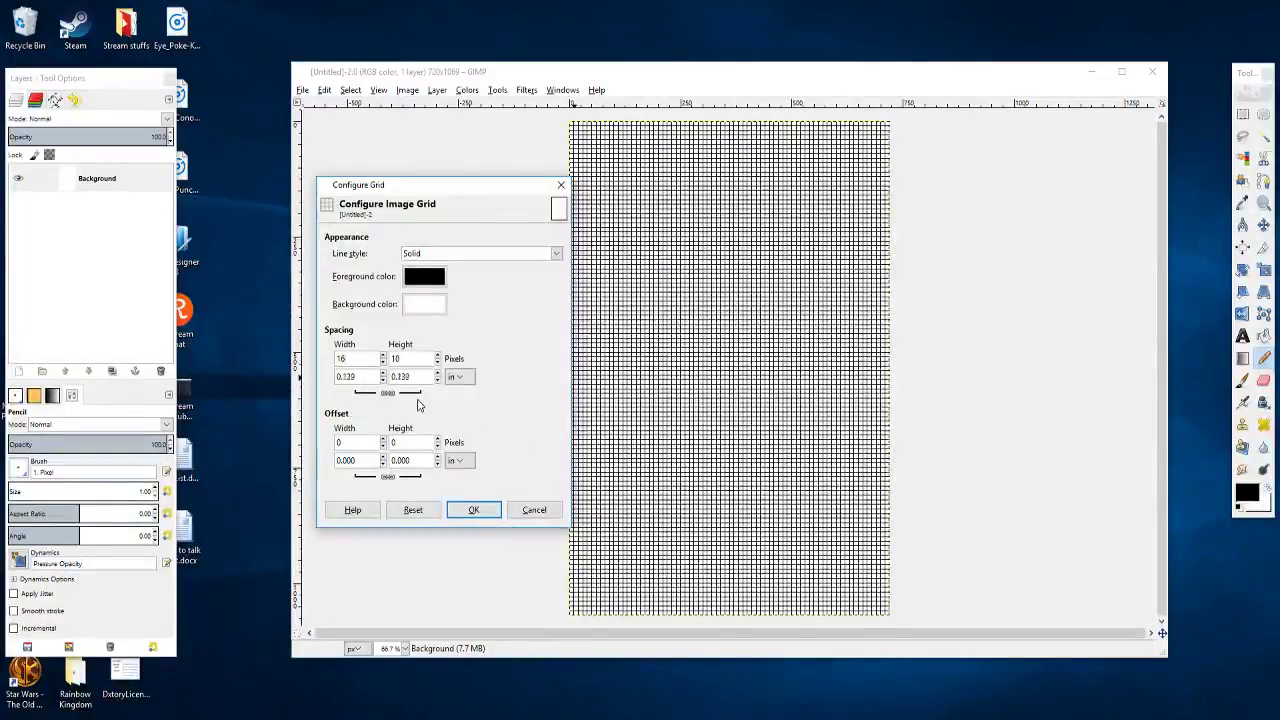
click(472, 510)
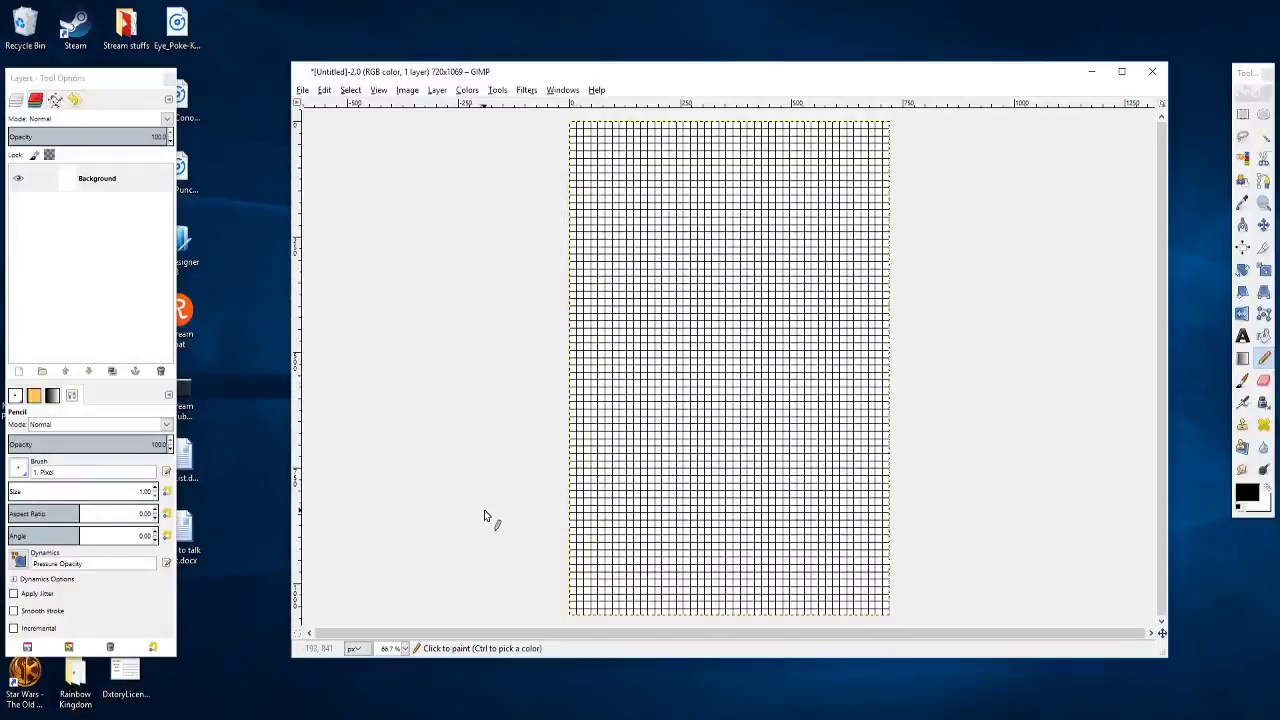
Step: Maximize the image window and fit the whole gridded canvas in view
ctrl+scroll(910, 177, up, 5)
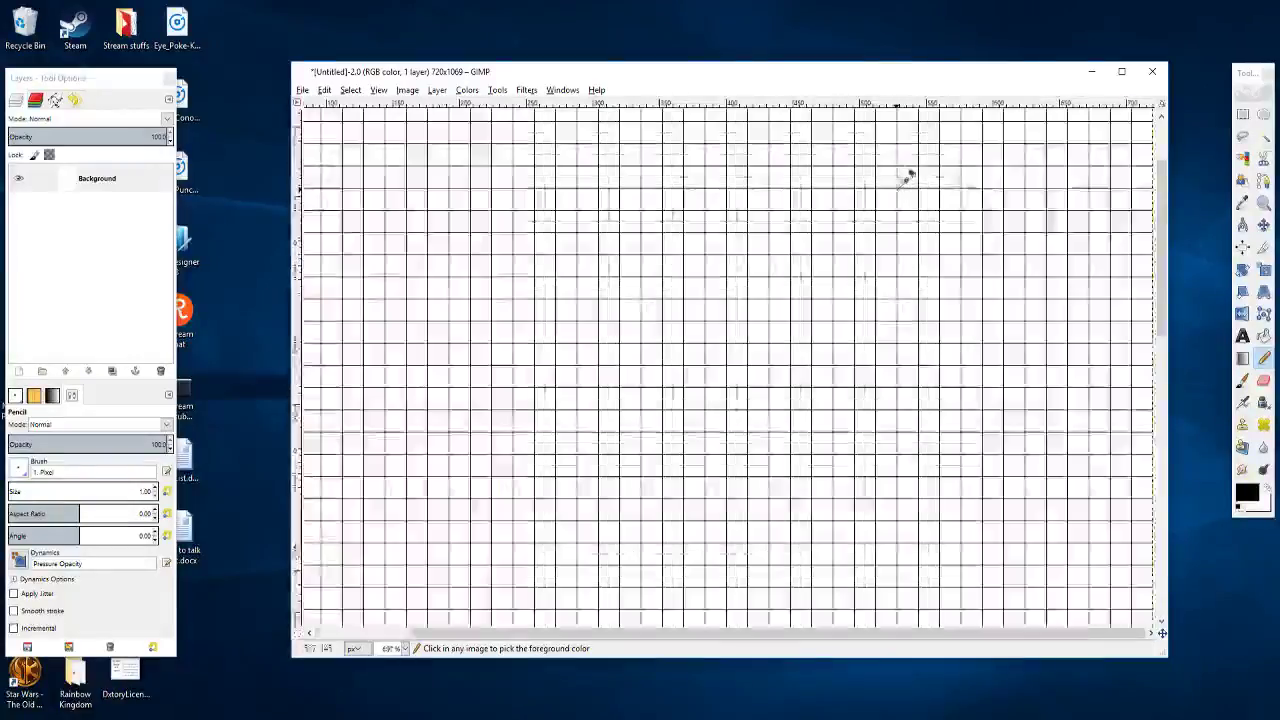
ctrl+scroll(910, 177, down, 5)
ctrl+scroll(700, 310, up, 3)
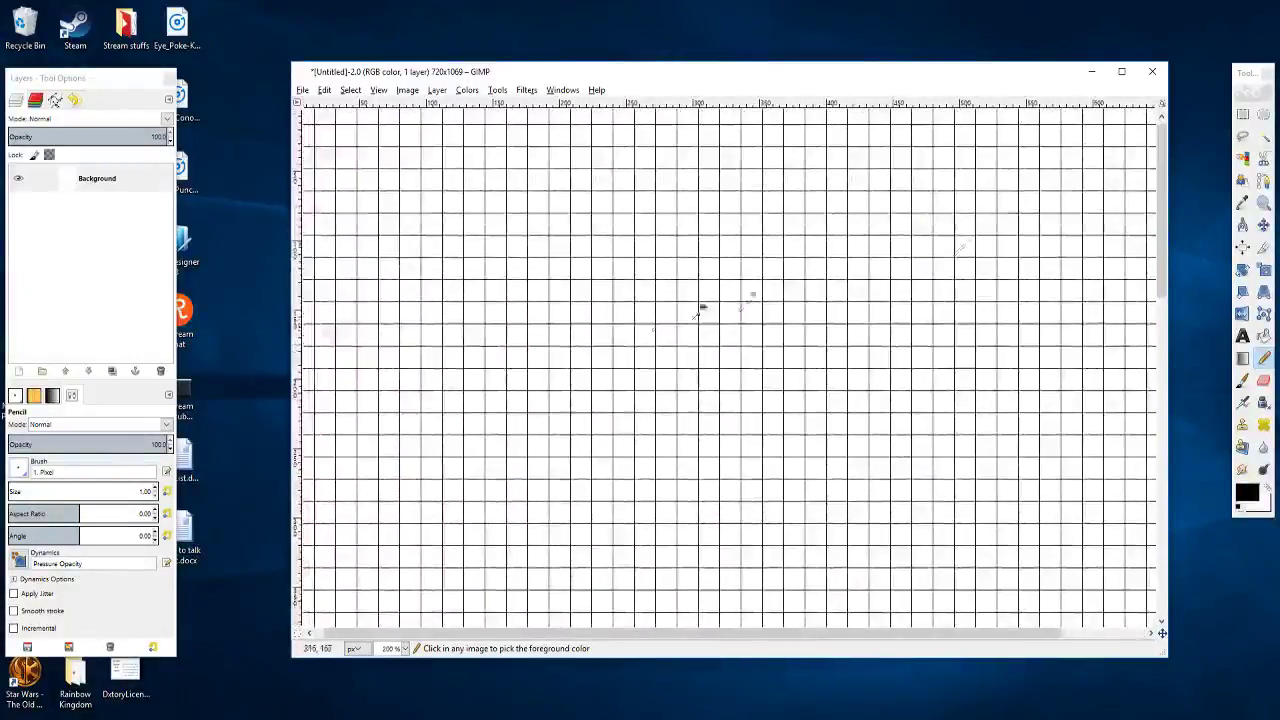
ctrl+scroll(700, 312, down, 3)
scroll(649, 329, right, 3)
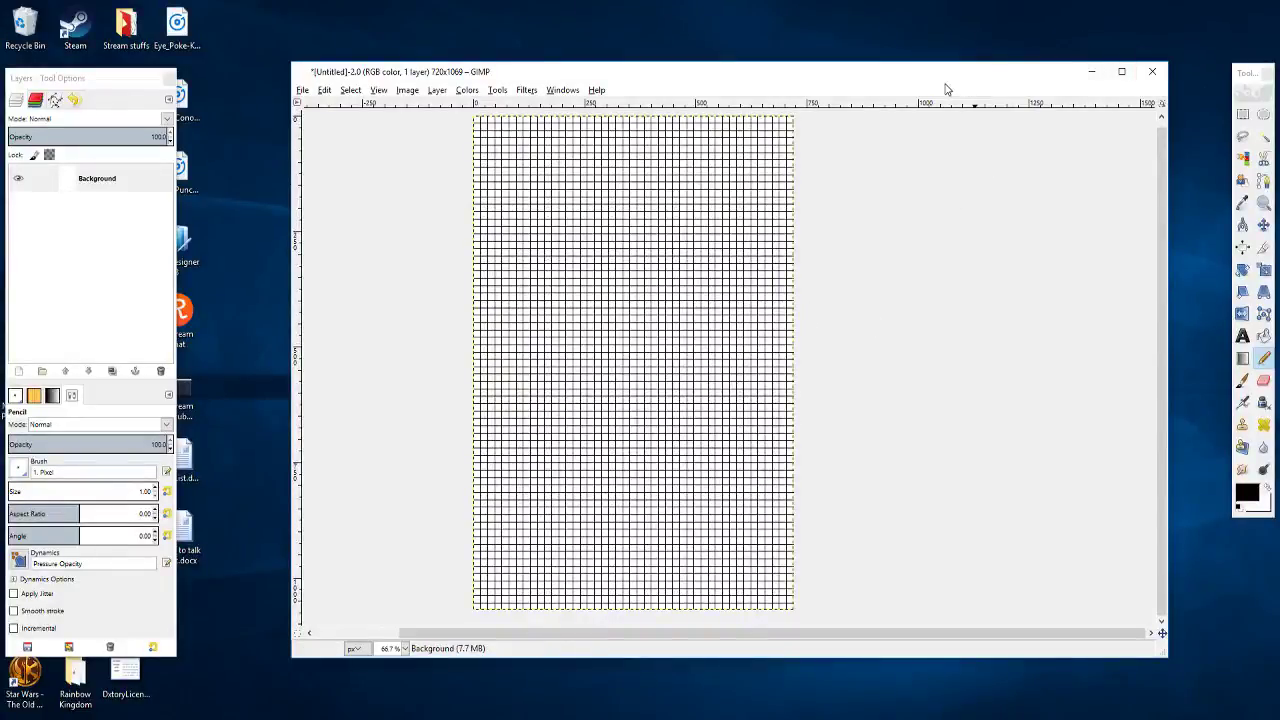
drag(950, 79, 943, 77)
click(1114, 69)
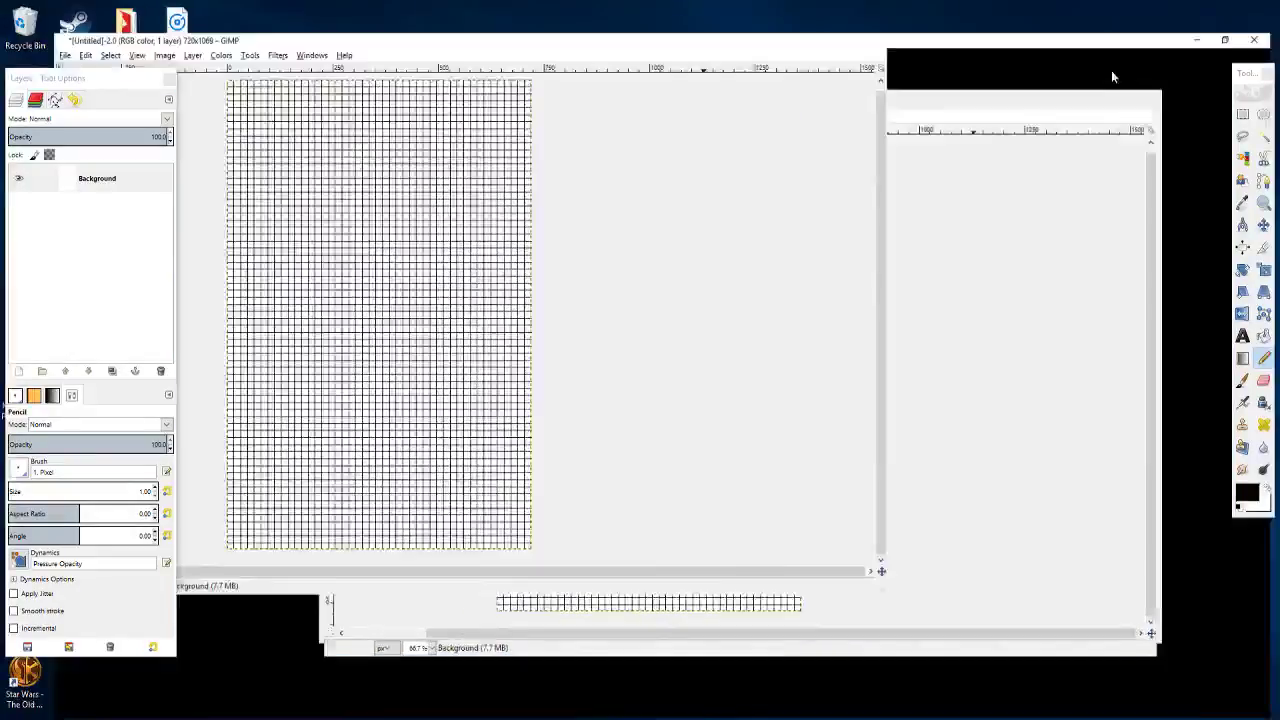
scroll(737, 405, up, 3)
scroll(737, 405, down, 6)
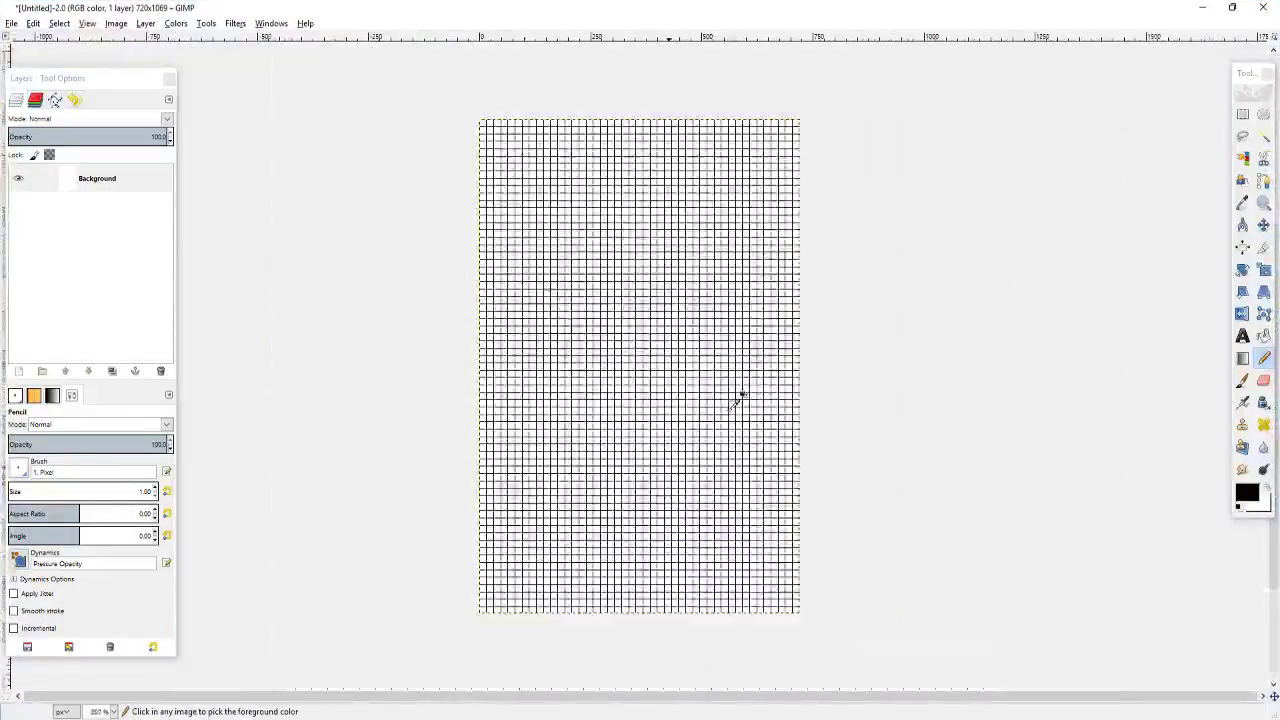
scroll(728, 518, up, 1)
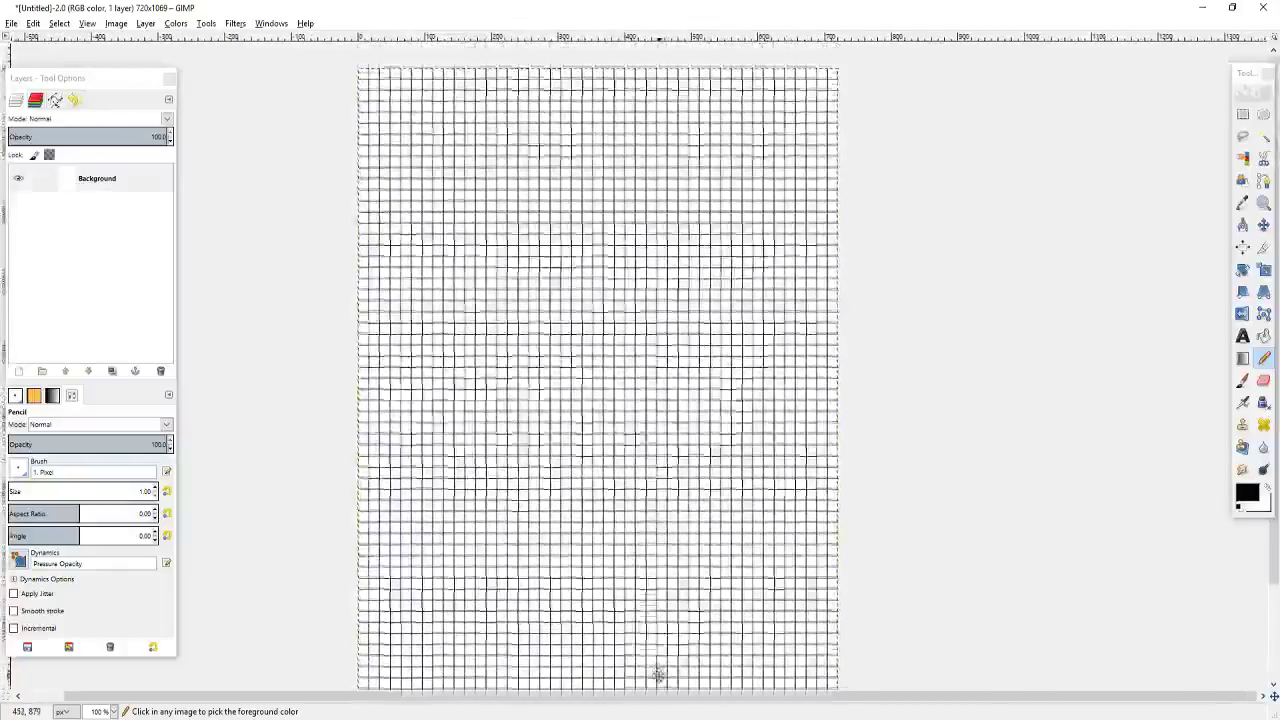
scroll(743, 337, down, 1)
drag(722, 341, 752, 306)
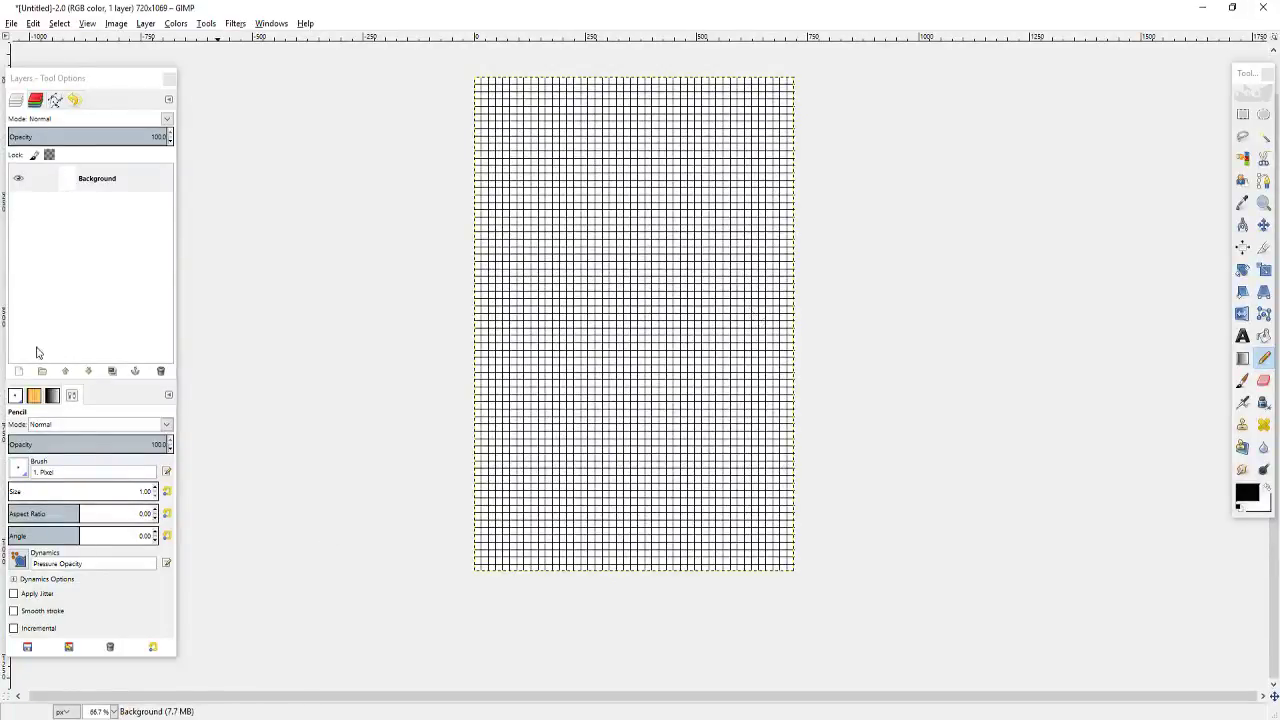
click(1246, 492)
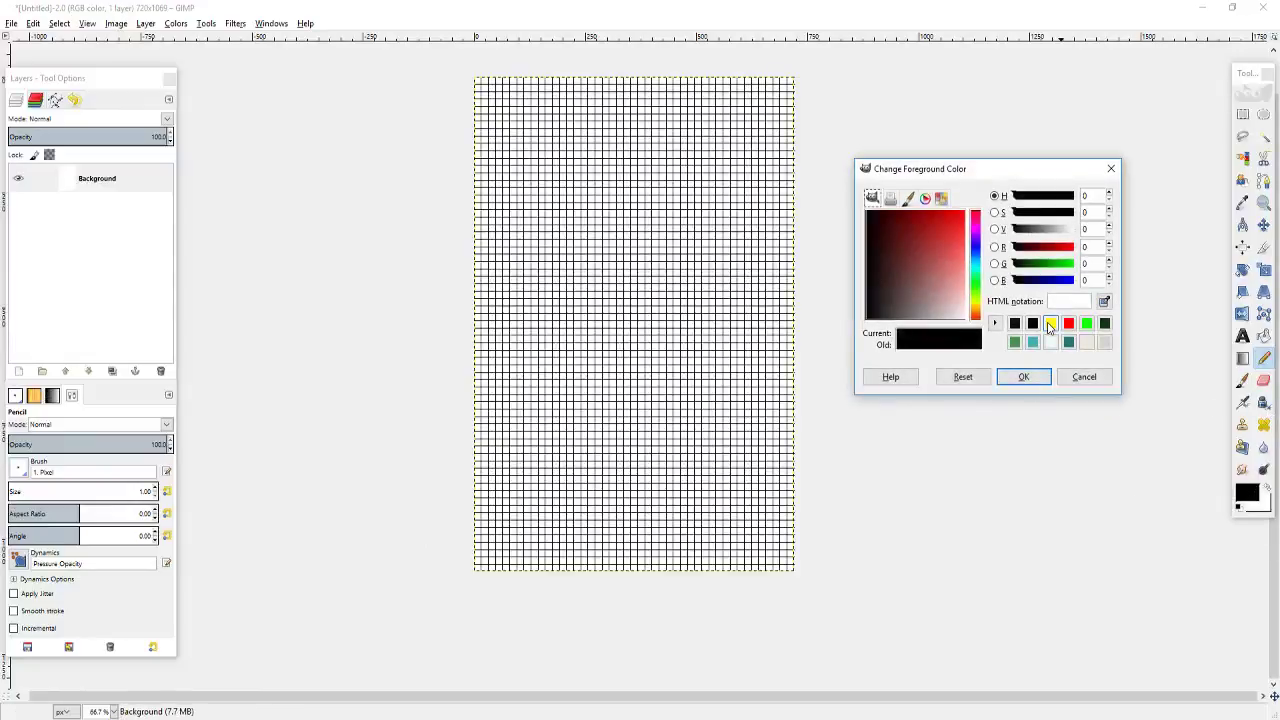
click(1049, 324)
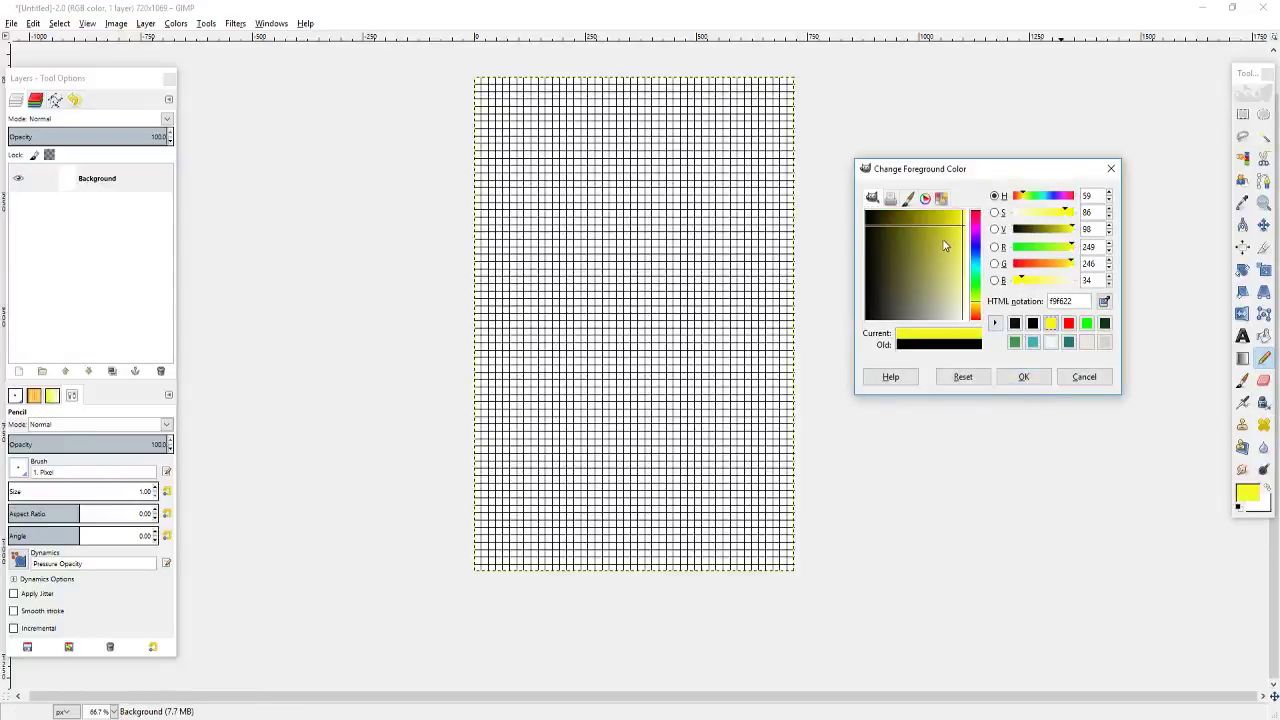
click(1090, 380)
Step: Switch to Google Images in Chrome and save the previewed underwater image with the red coral as 932132.original.png
click(1201, 8)
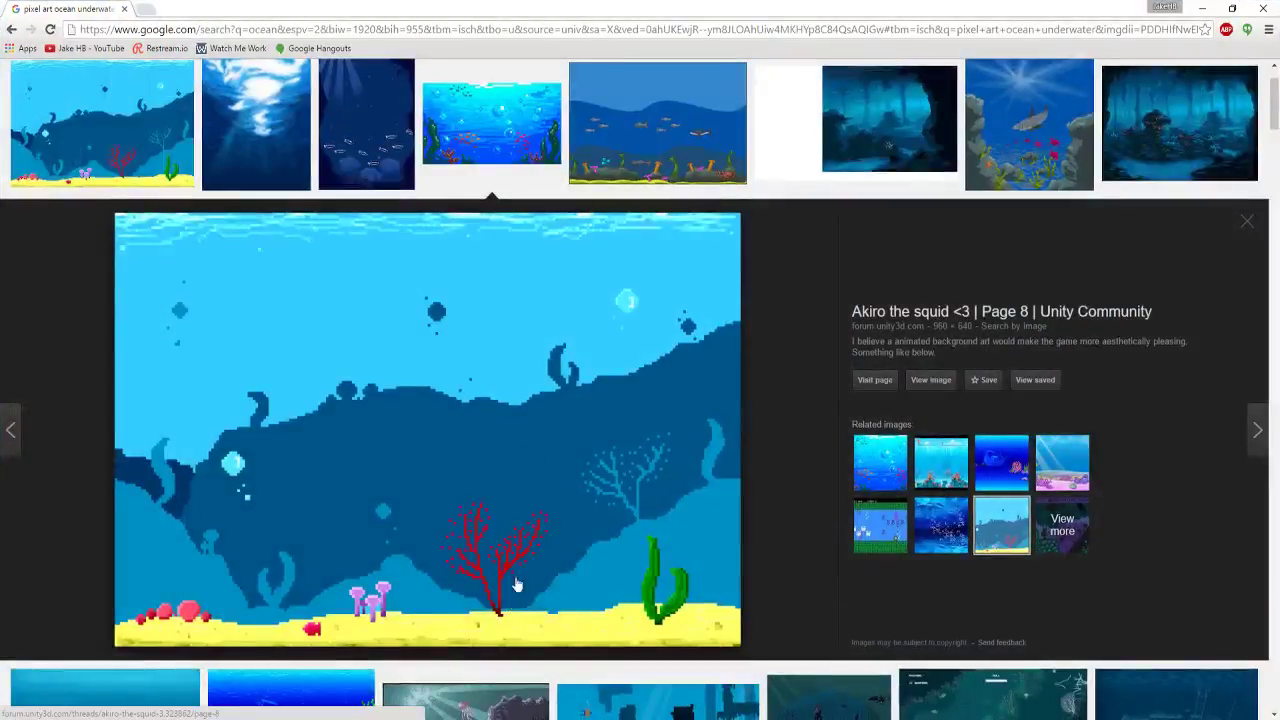
right_click(547, 523)
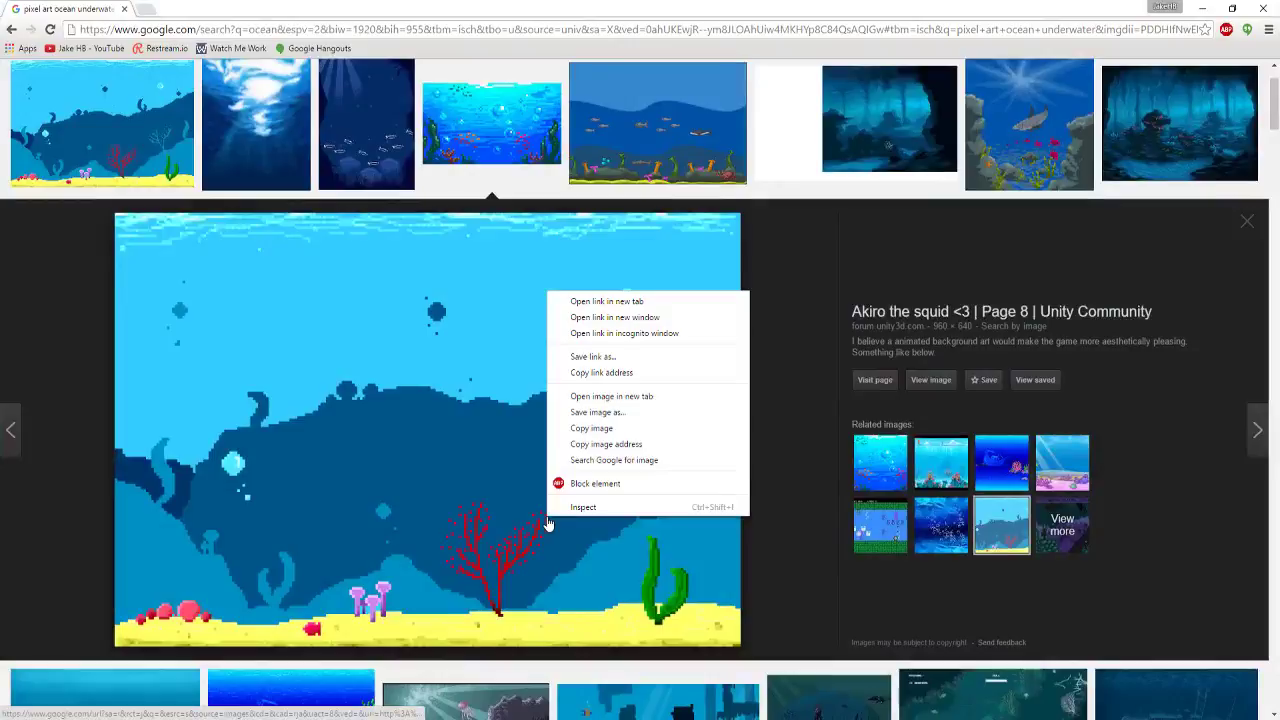
click(640, 423)
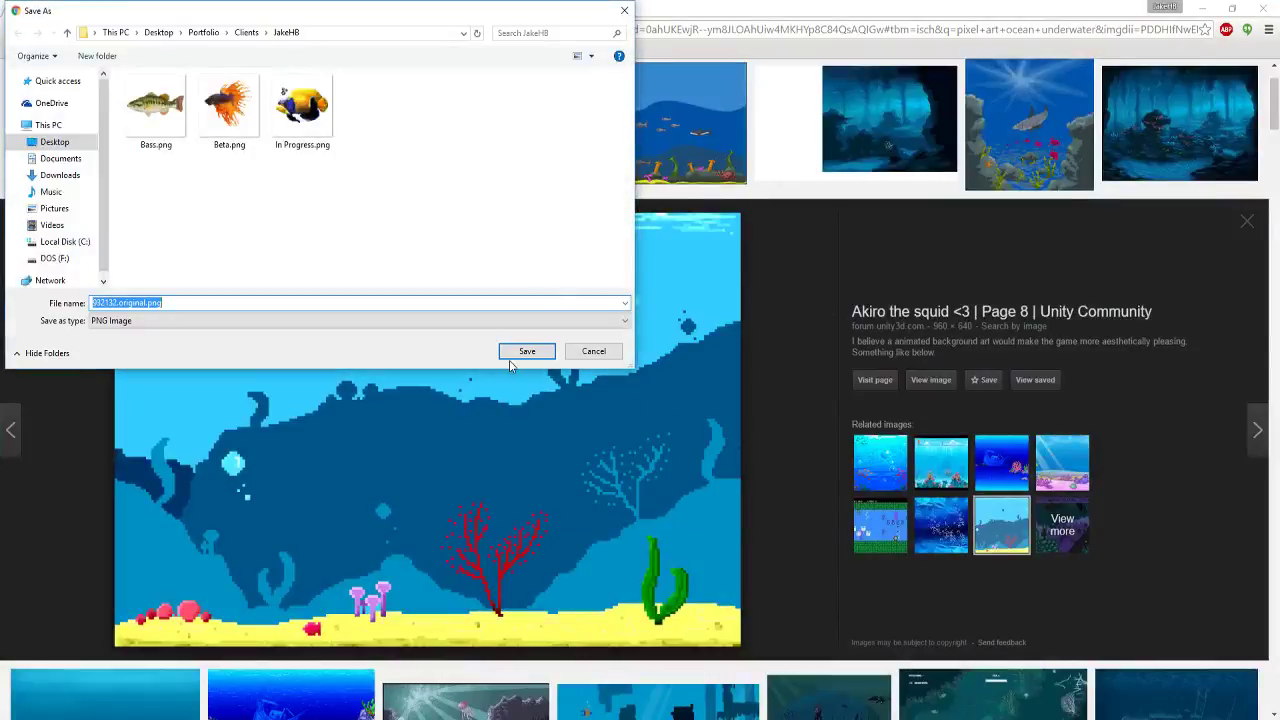
click(540, 352)
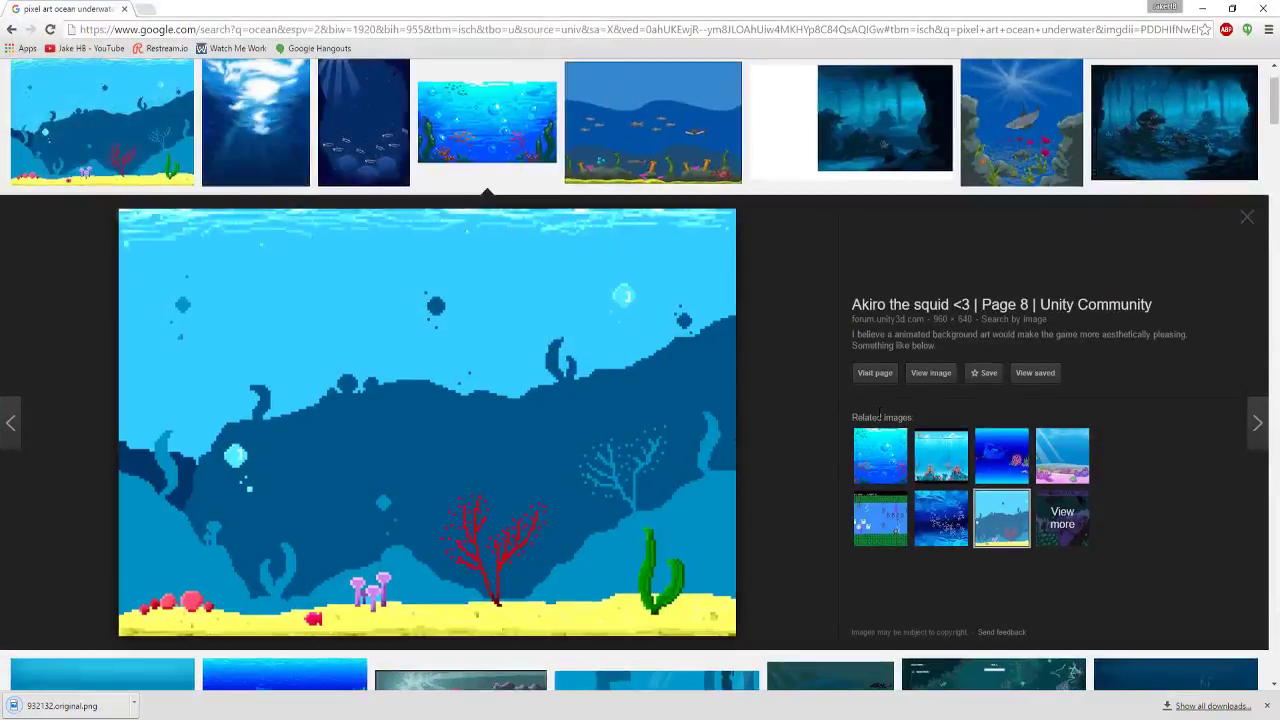
Step: Find the small underwater image with grey rocks and a sandy seabed among the image results and preview it
scroll(851, 412, down, 4)
scroll(842, 405, up, 2)
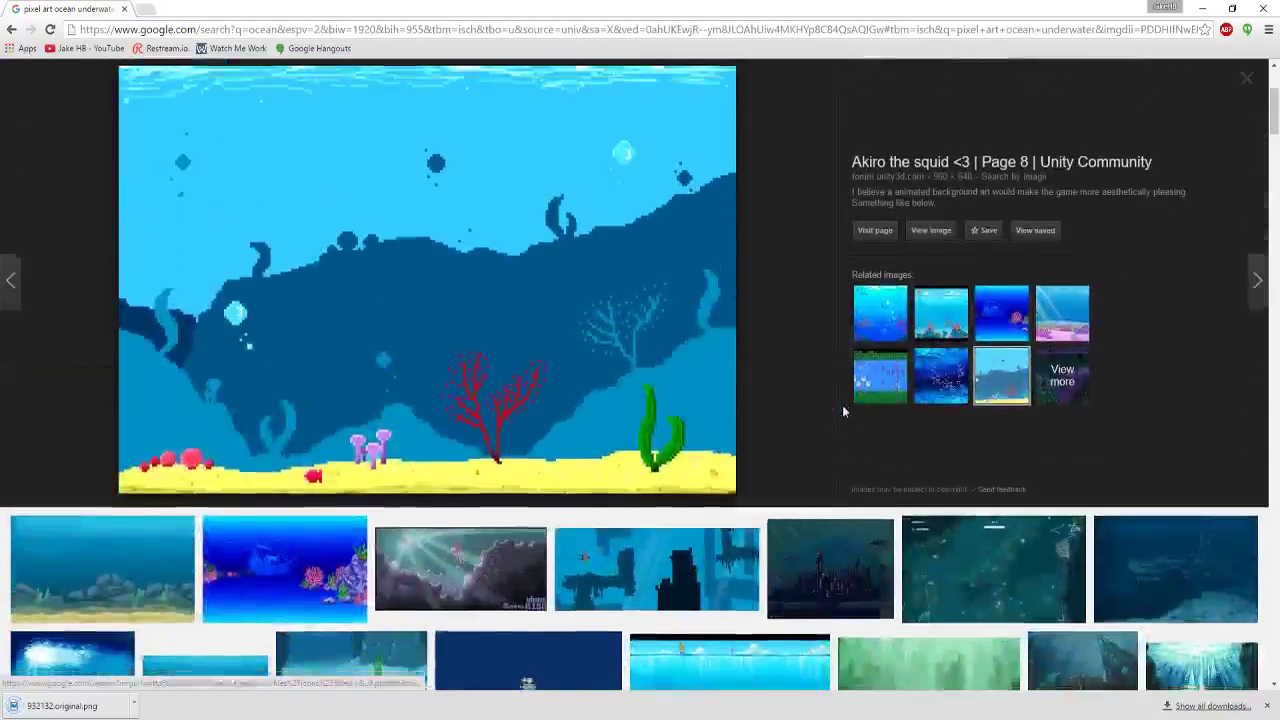
scroll(842, 405, down, 3)
click(212, 478)
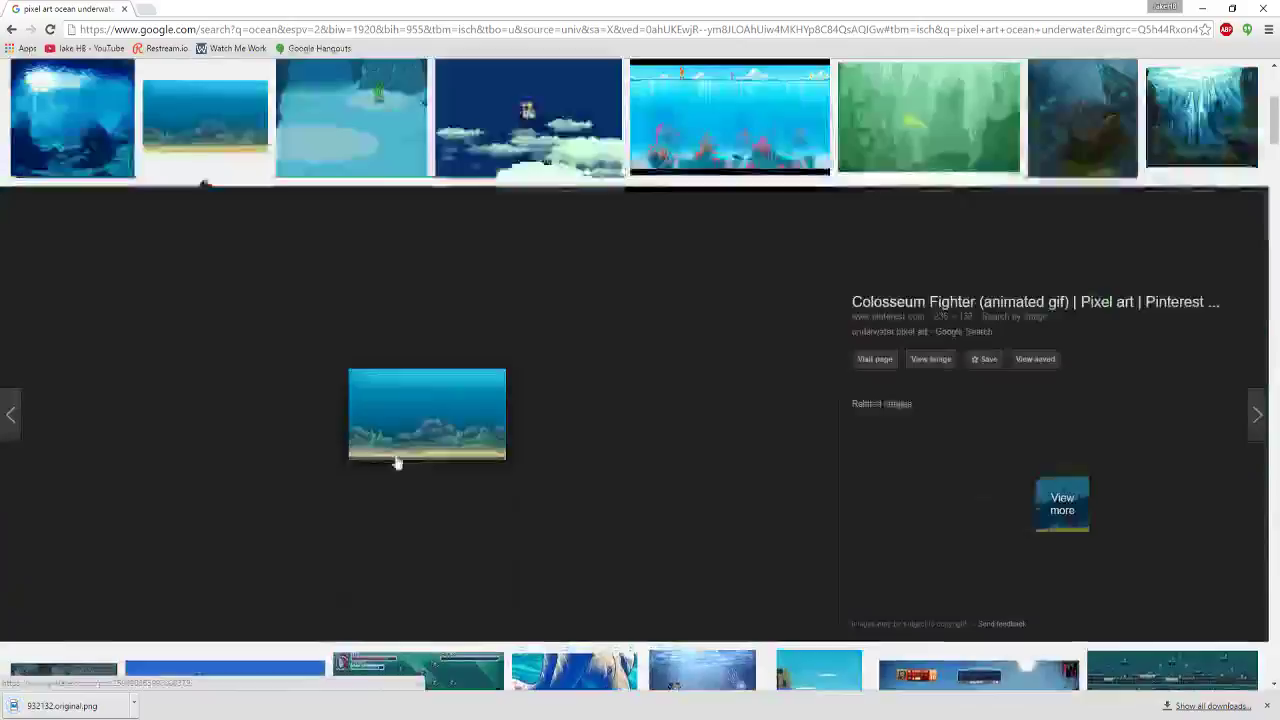
right_click(465, 430)
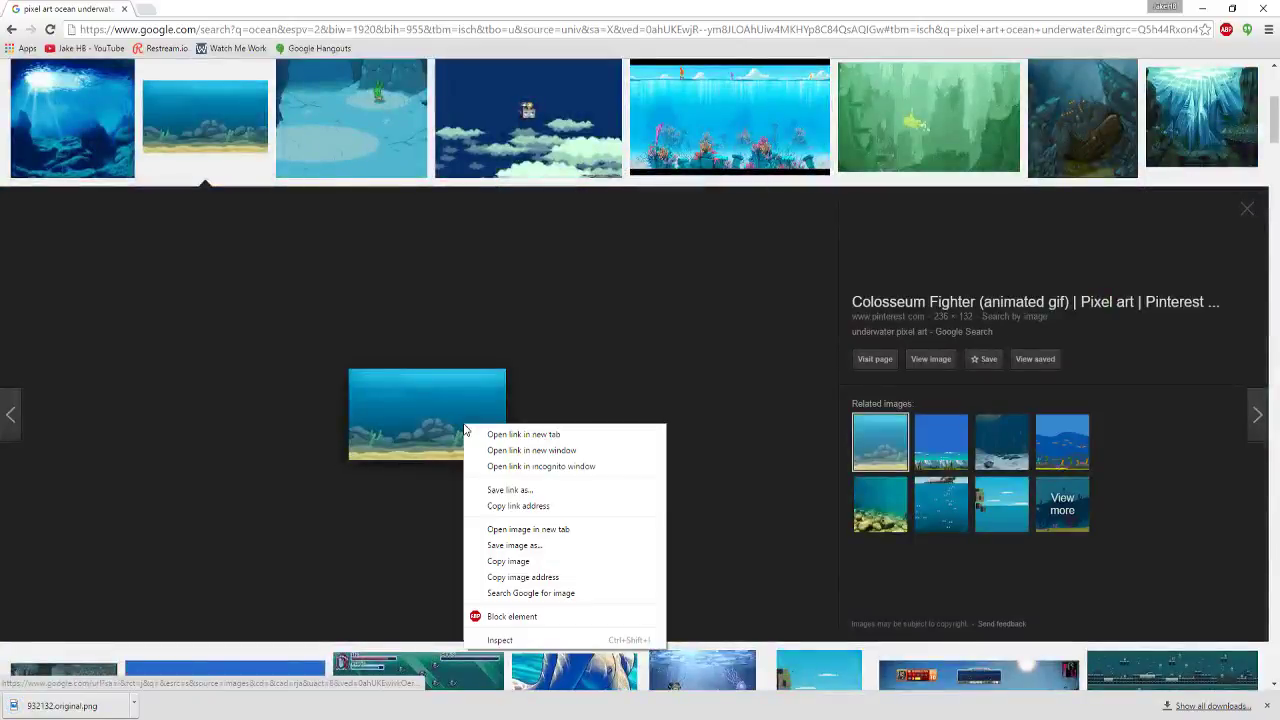
click(510, 489)
click(594, 351)
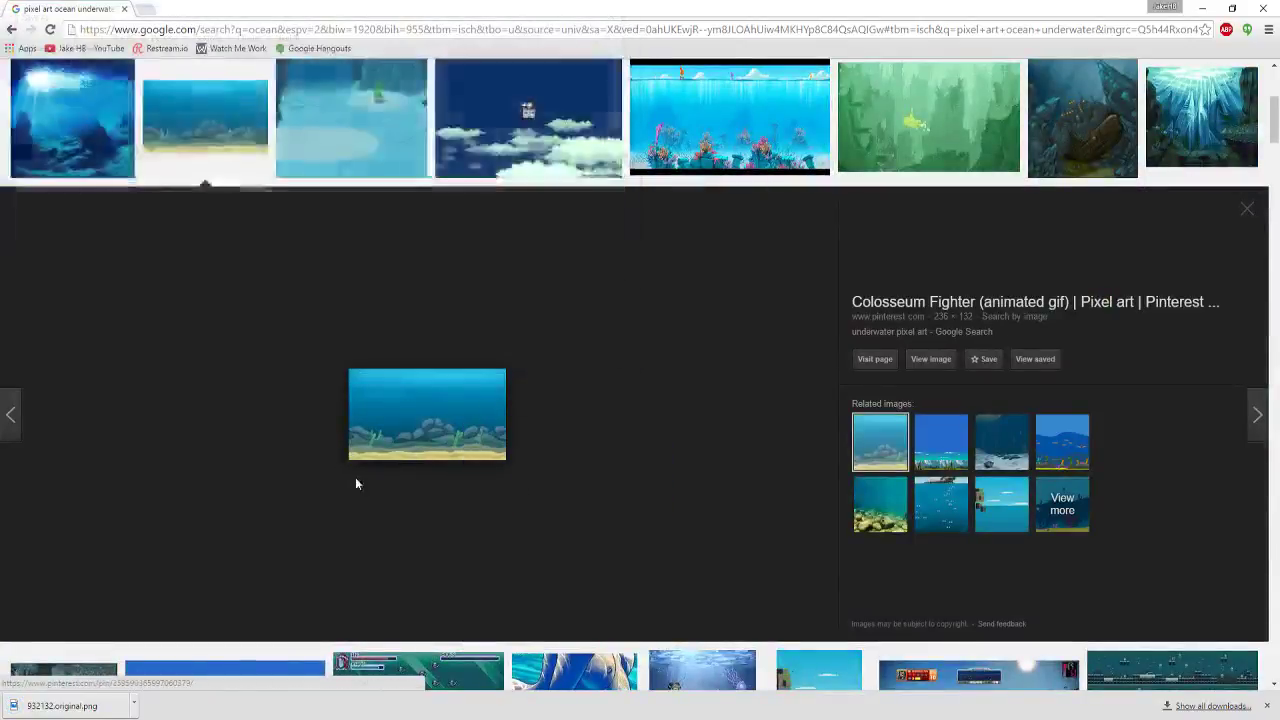
Step: Save the previewed rocky seabed image as a JPEG under its suggested name in the current folder
right_click(431, 428)
click(486, 549)
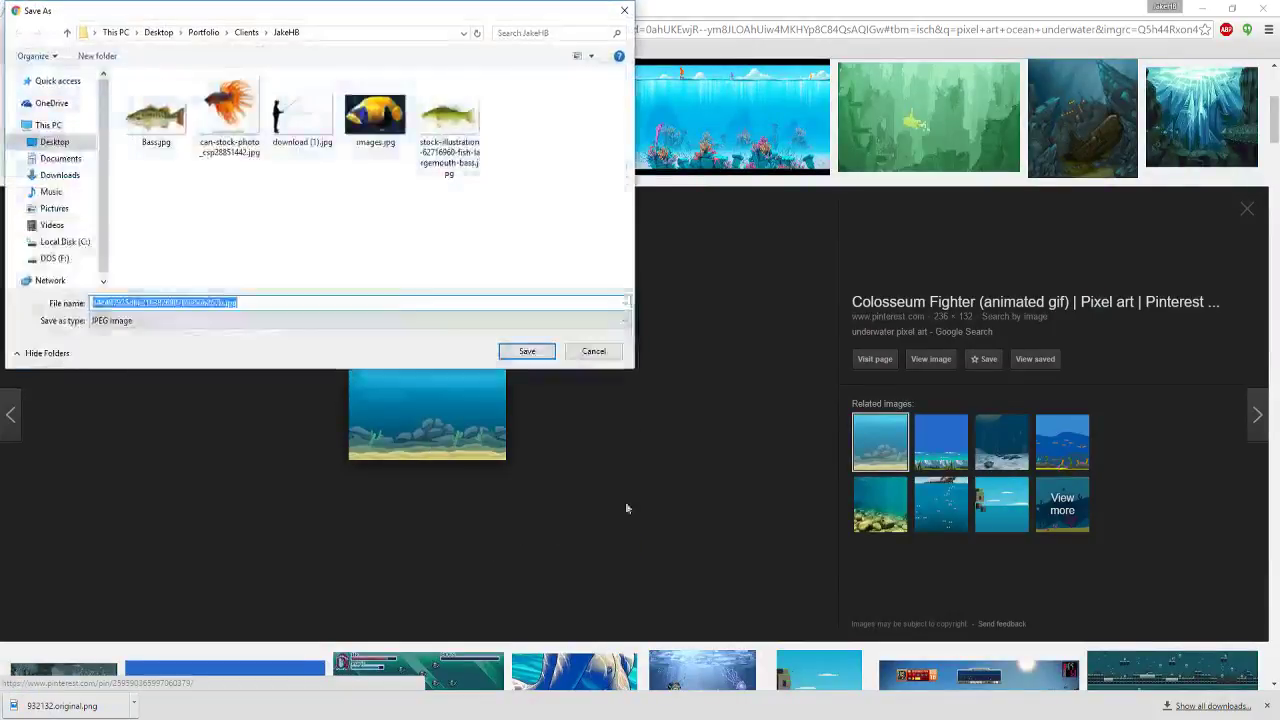
click(527, 353)
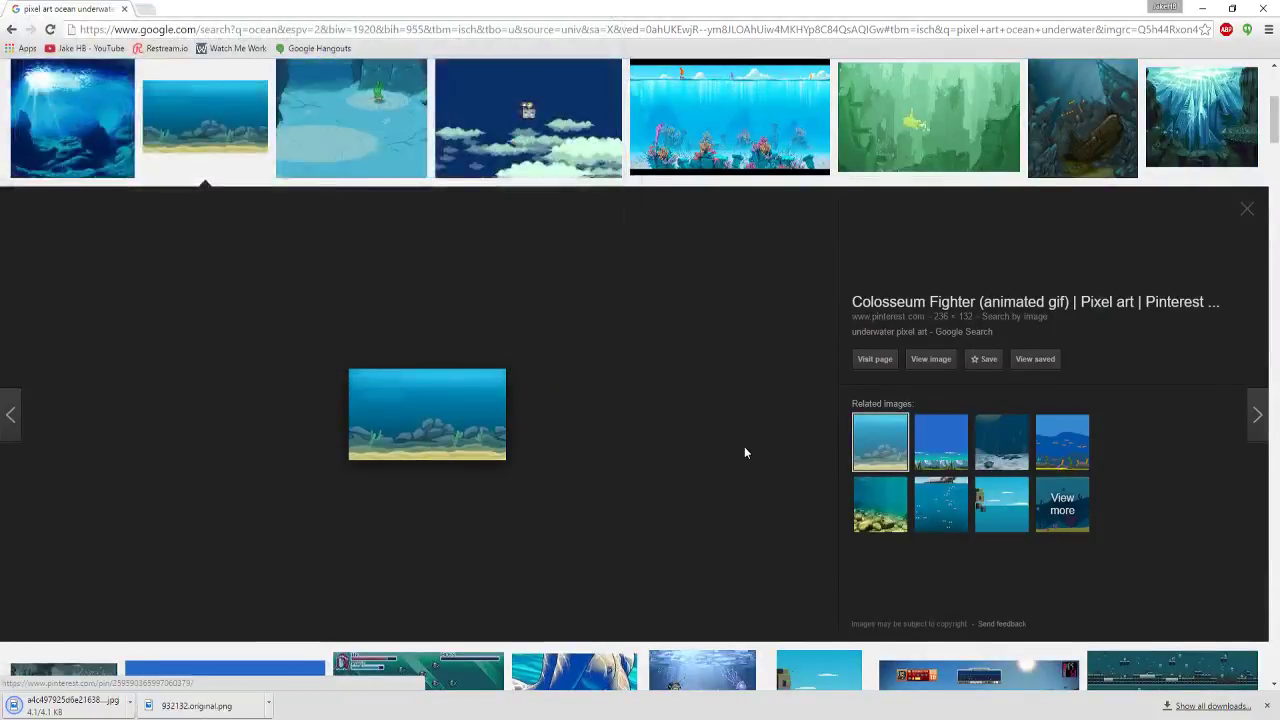
Step: Browse further underwater pixel art results for more references and close Chrome
scroll(744, 446, down, 3)
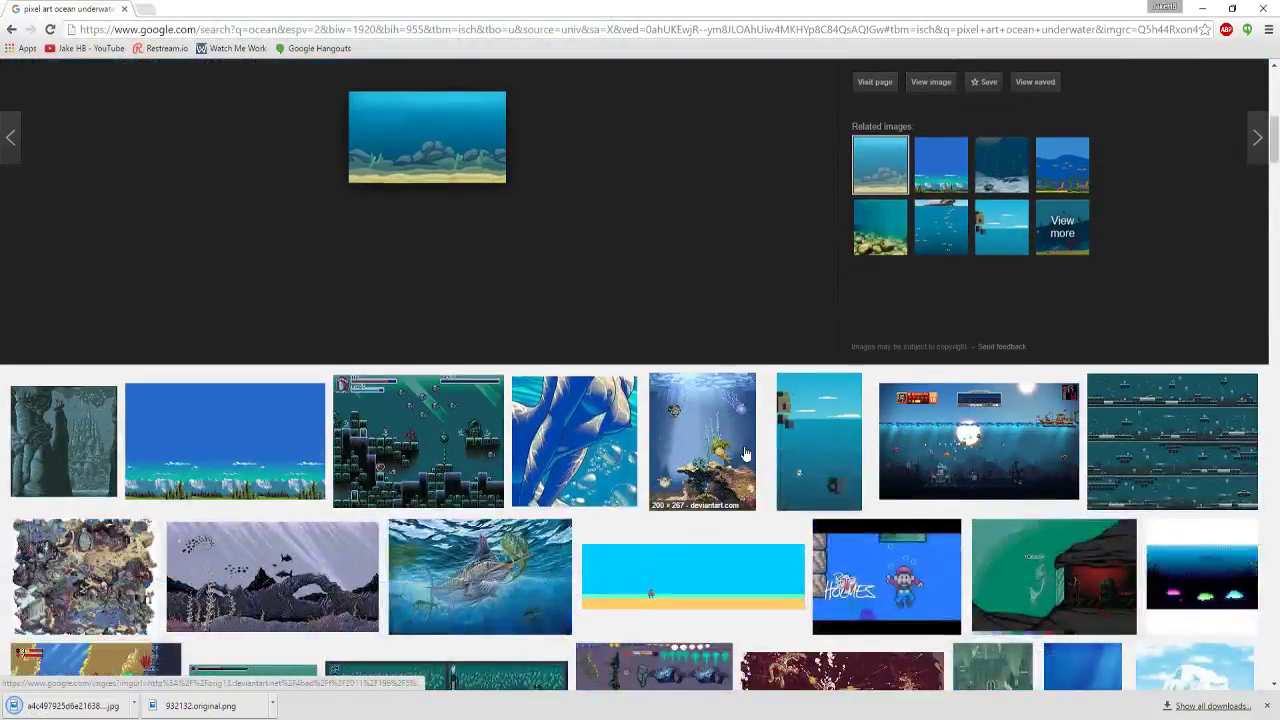
scroll(744, 453, down, 1)
scroll(744, 453, down, 1)
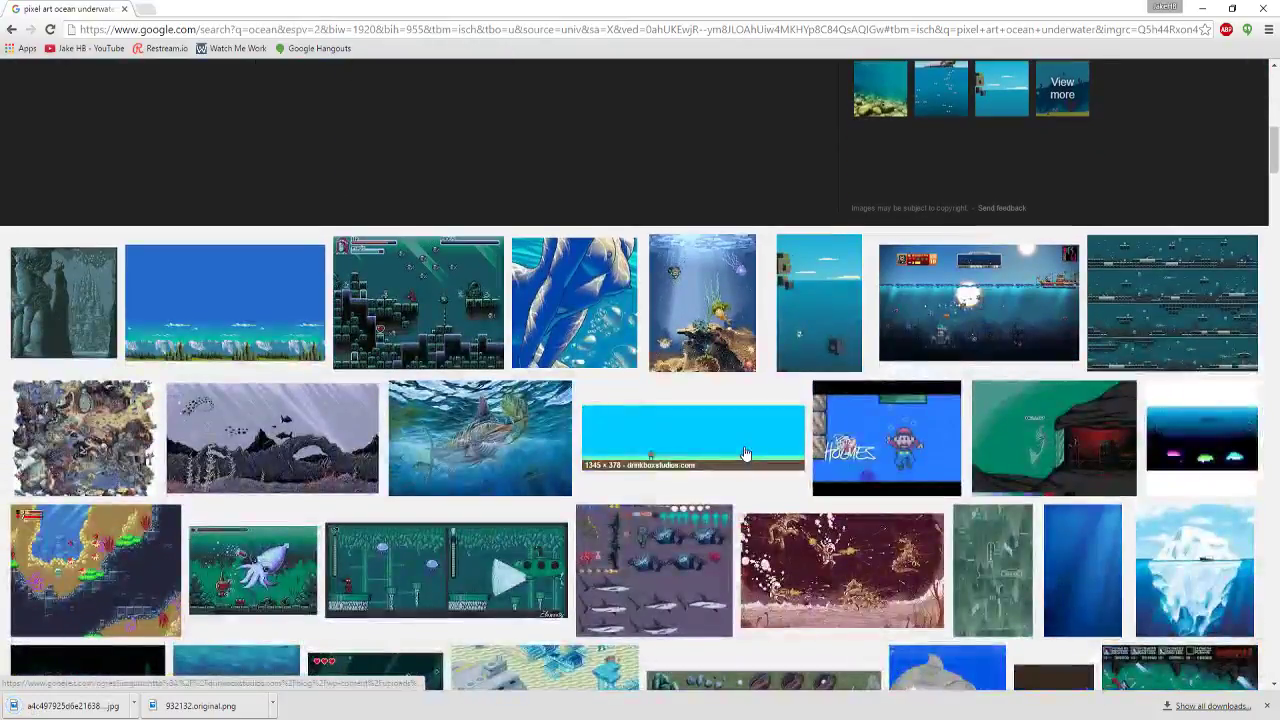
scroll(744, 453, down, 1)
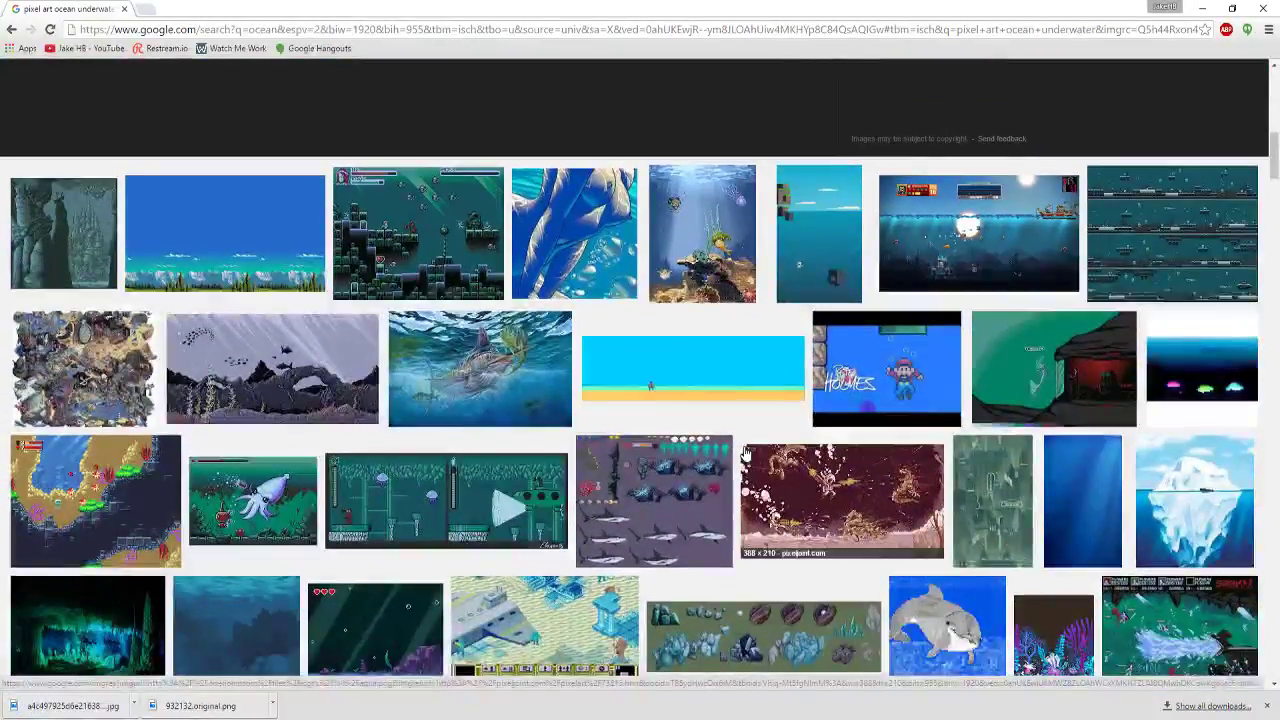
scroll(744, 453, down, 2)
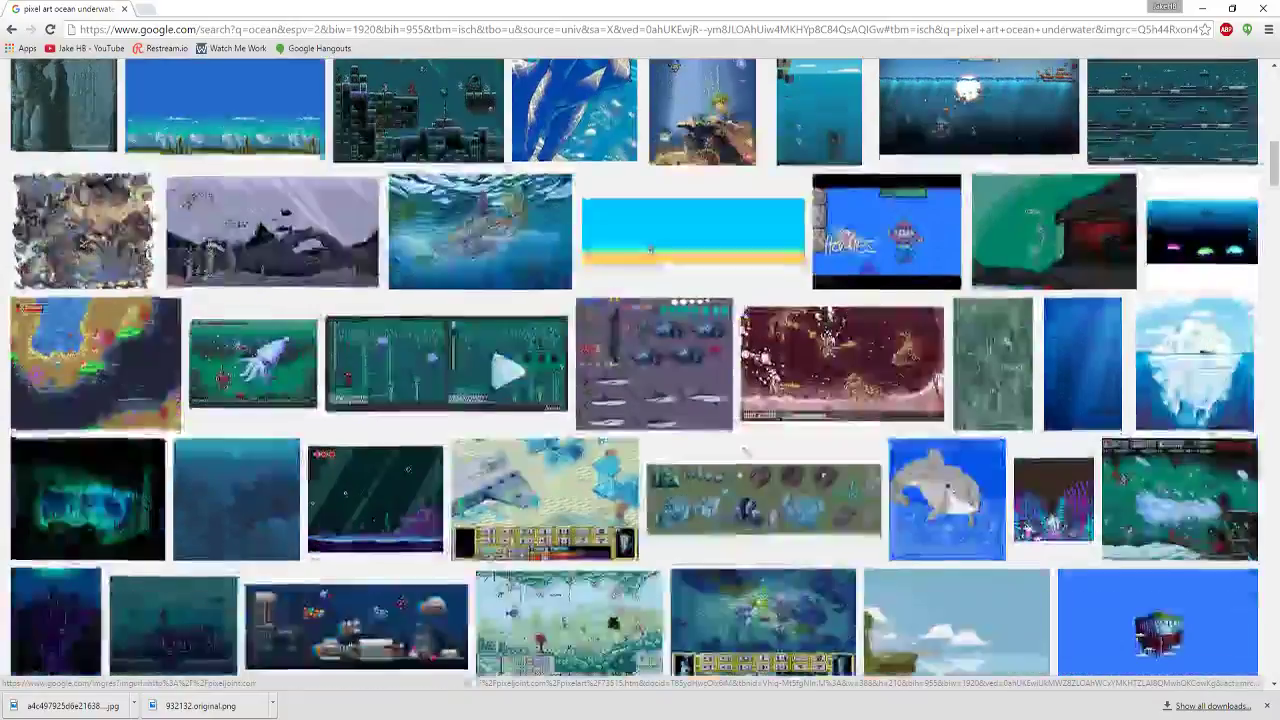
scroll(746, 449, up, 3)
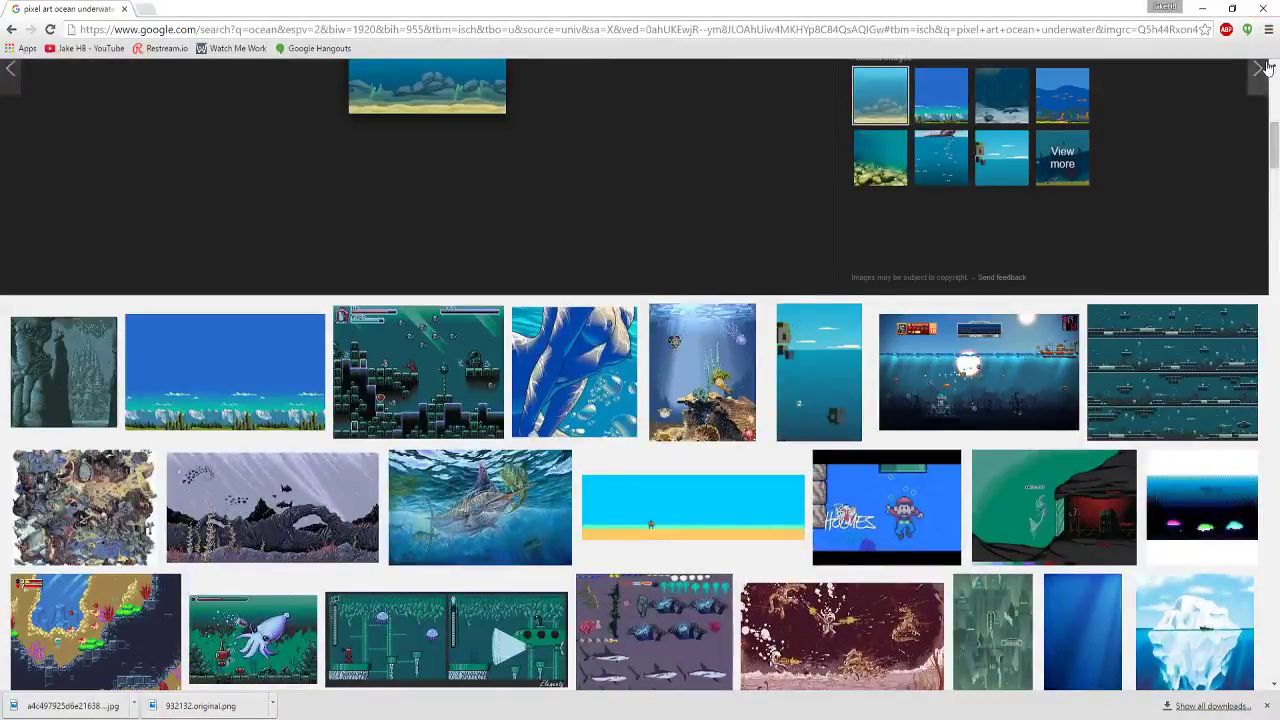
click(1264, 8)
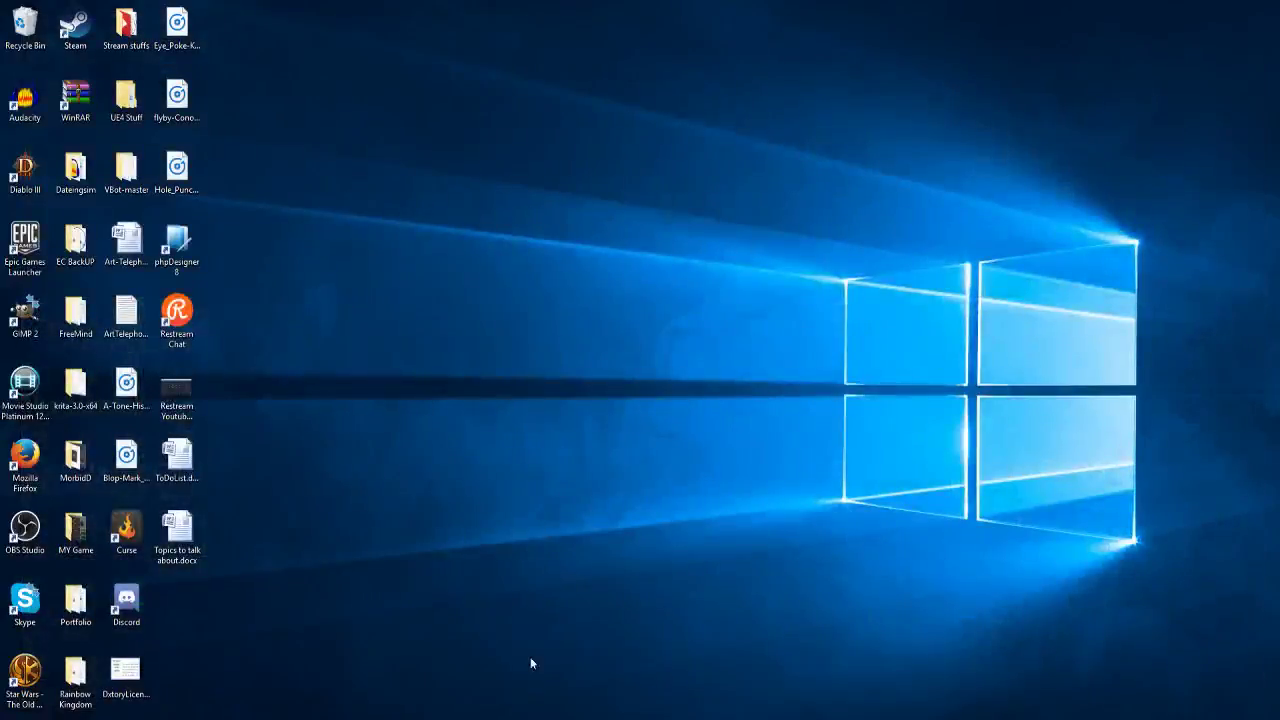
Step: Switch to GIMP and add a transparent 720 × 1069 px layer above the background of the gridded image
mouse_move(473, 714)
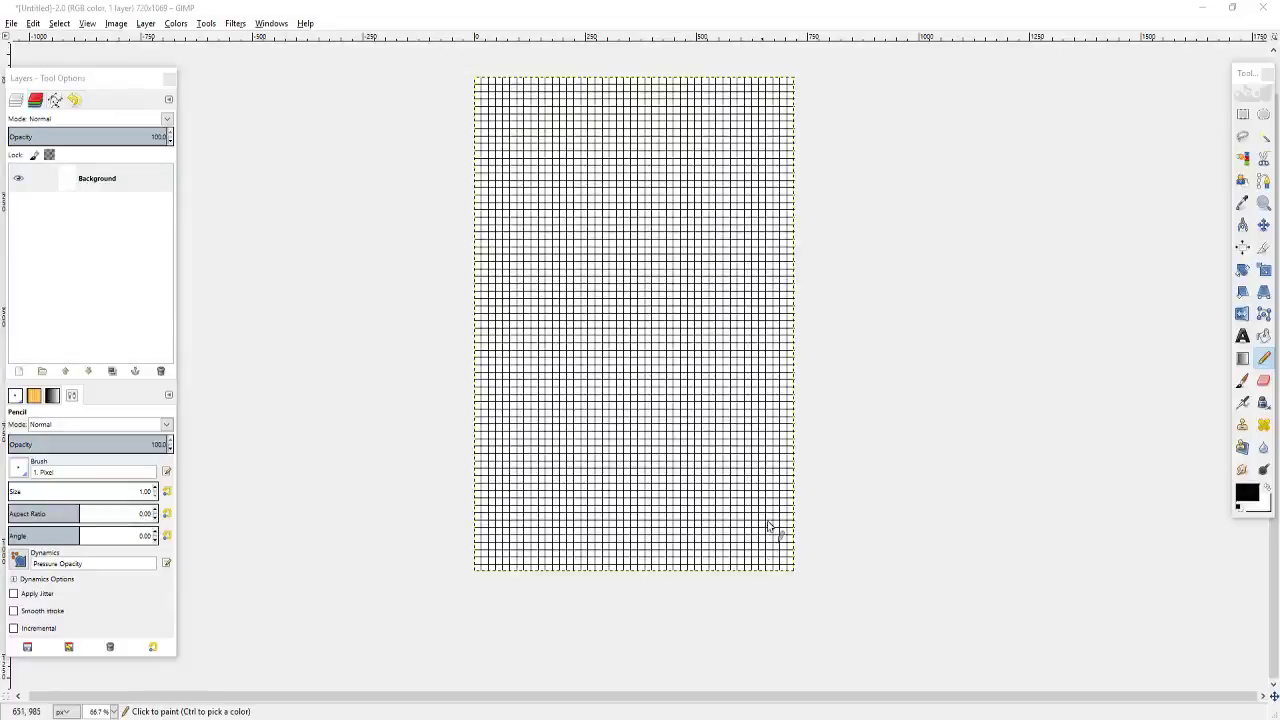
scroll(523, 574, up, 1)
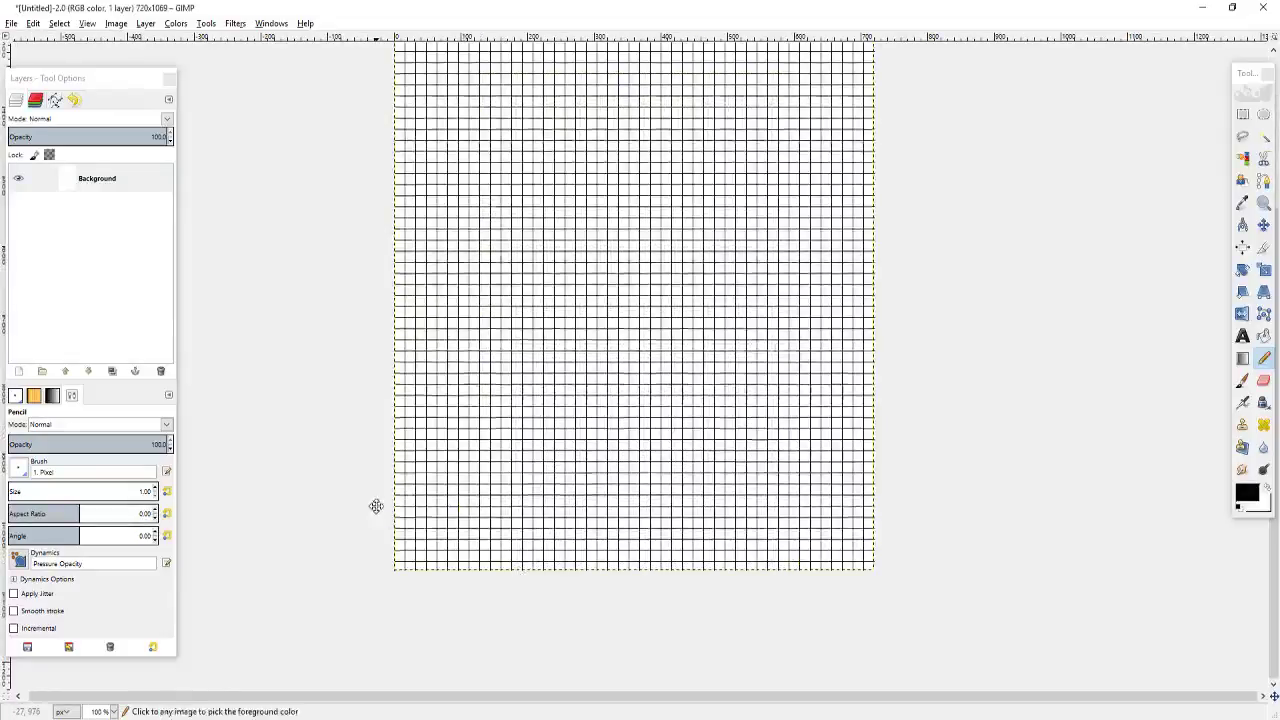
drag(377, 506, 391, 572)
ctrl+scroll(494, 534, up, 1)
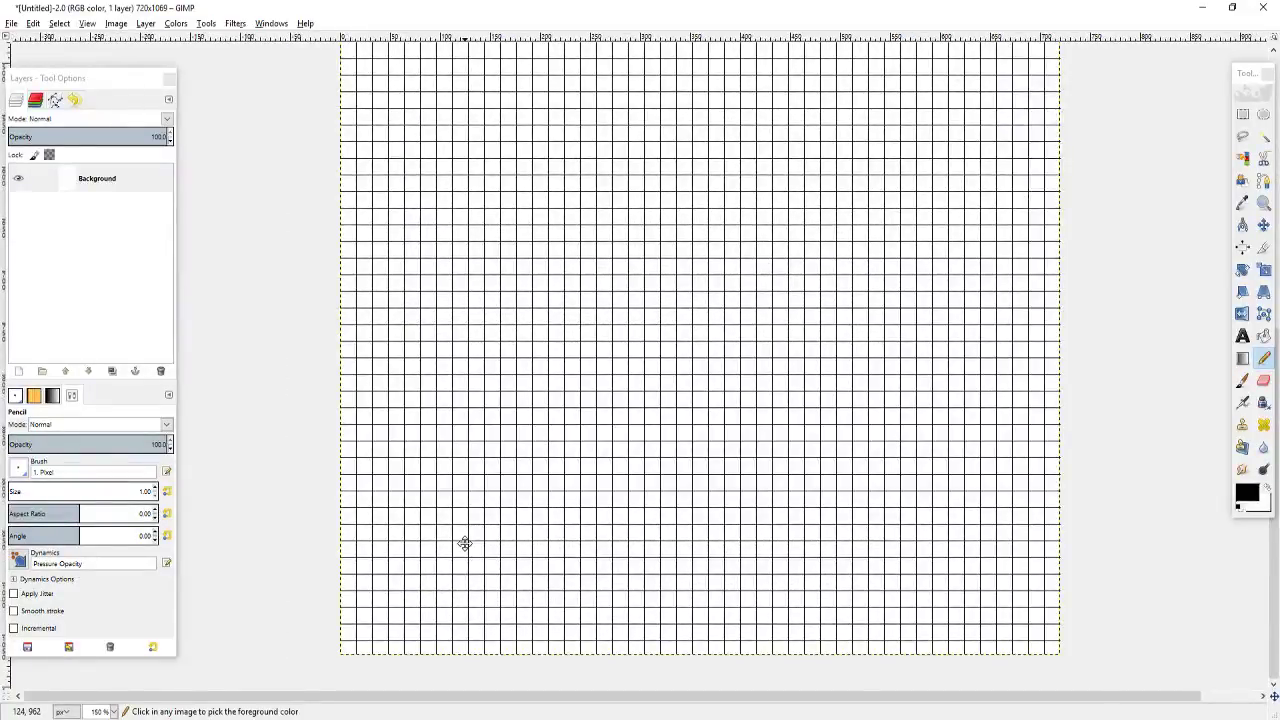
drag(465, 543, 435, 436)
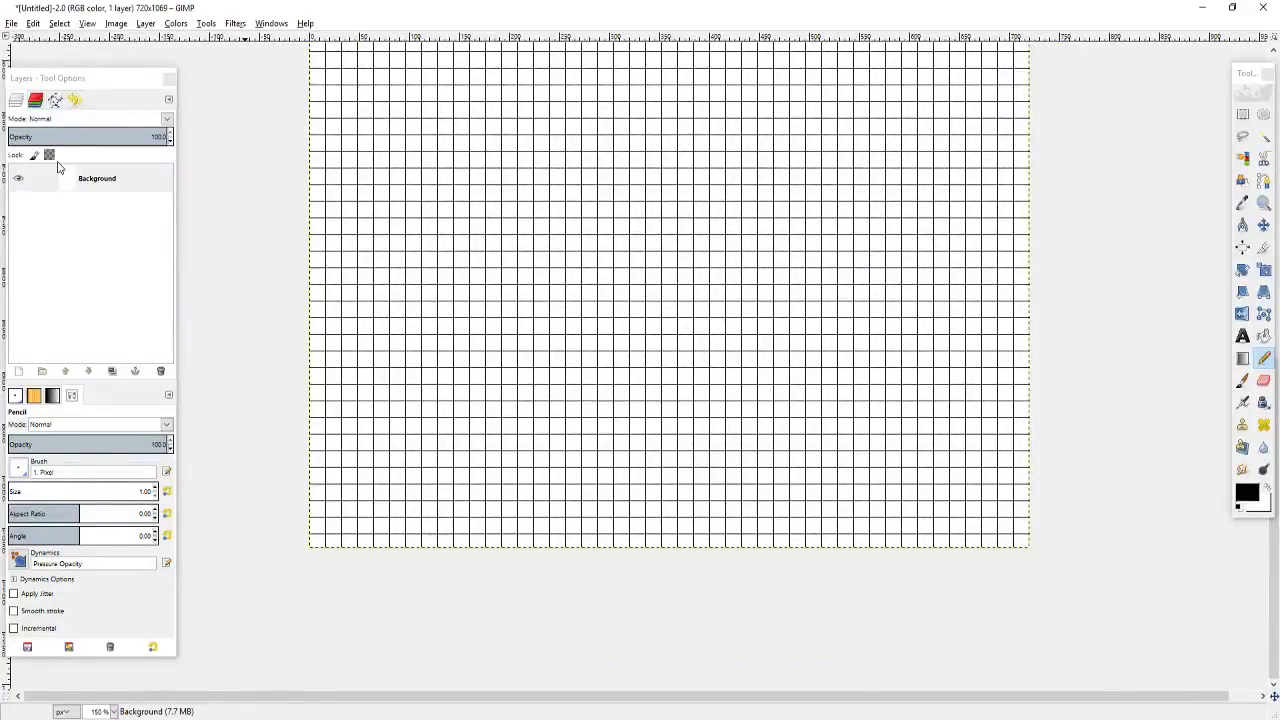
right_click(86, 178)
click(118, 210)
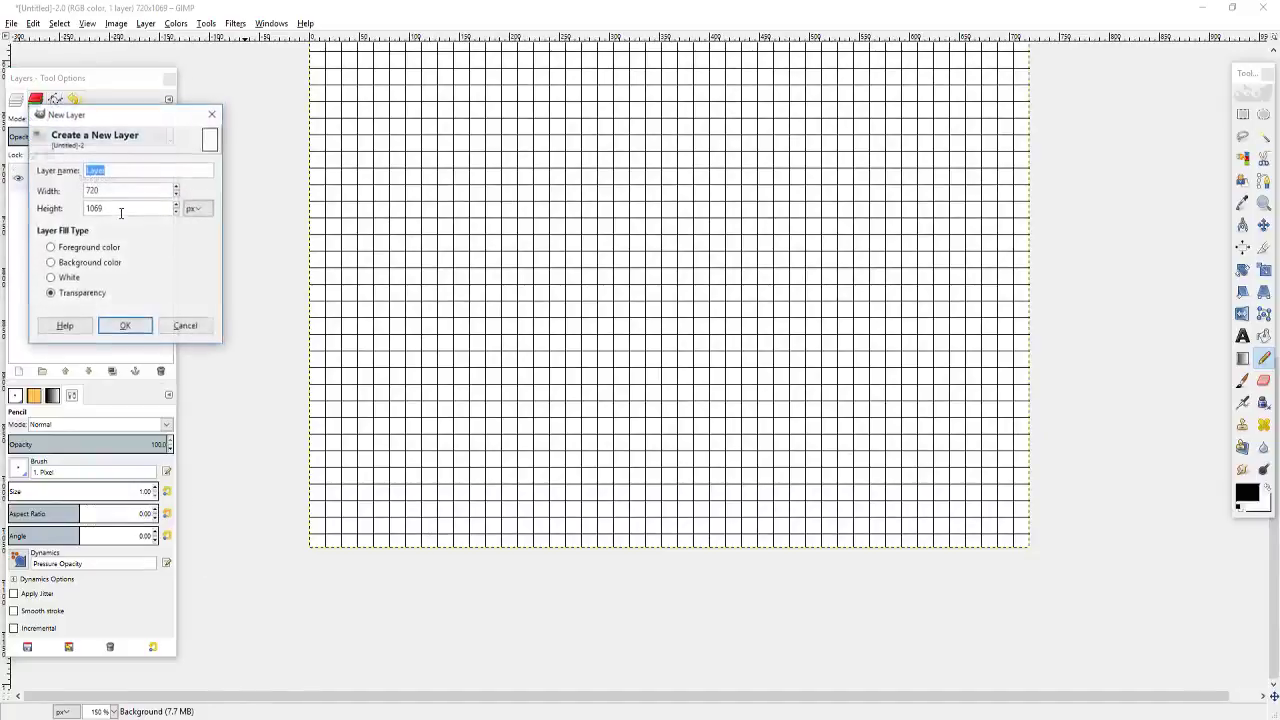
click(126, 326)
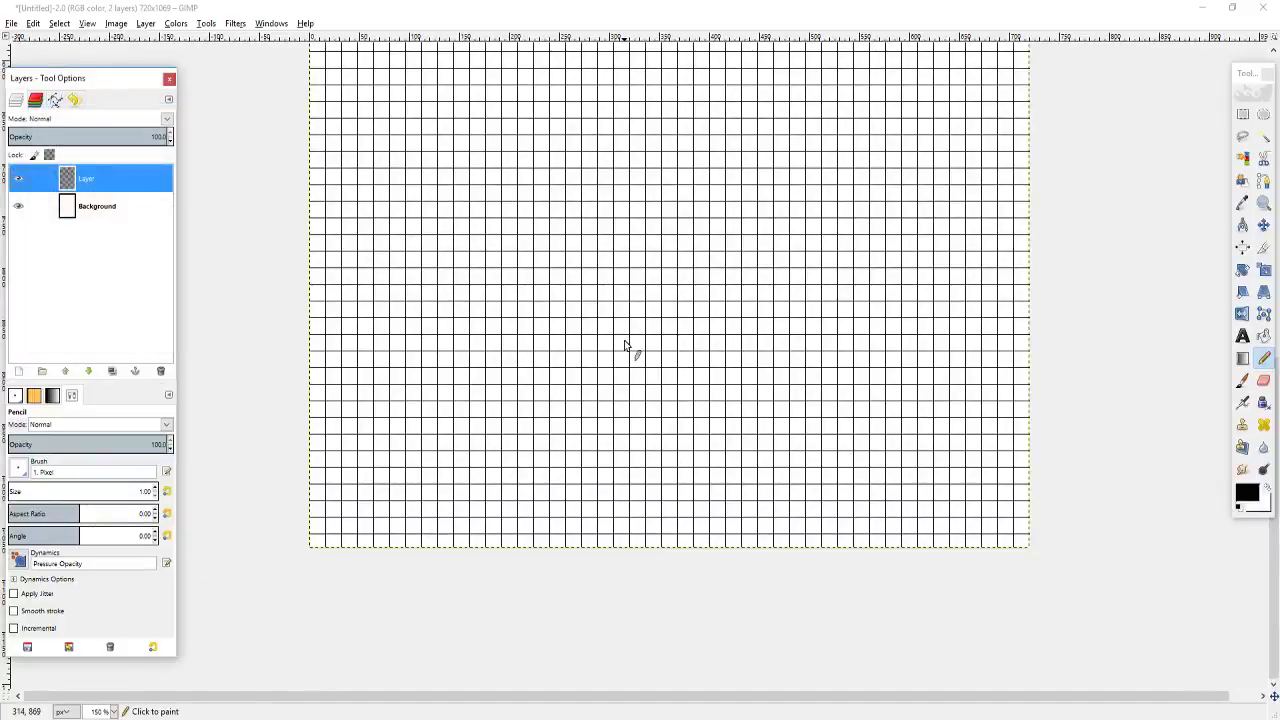
Step: Try to paste an image from the clipboard onto the new layer
key(ctrl+v)
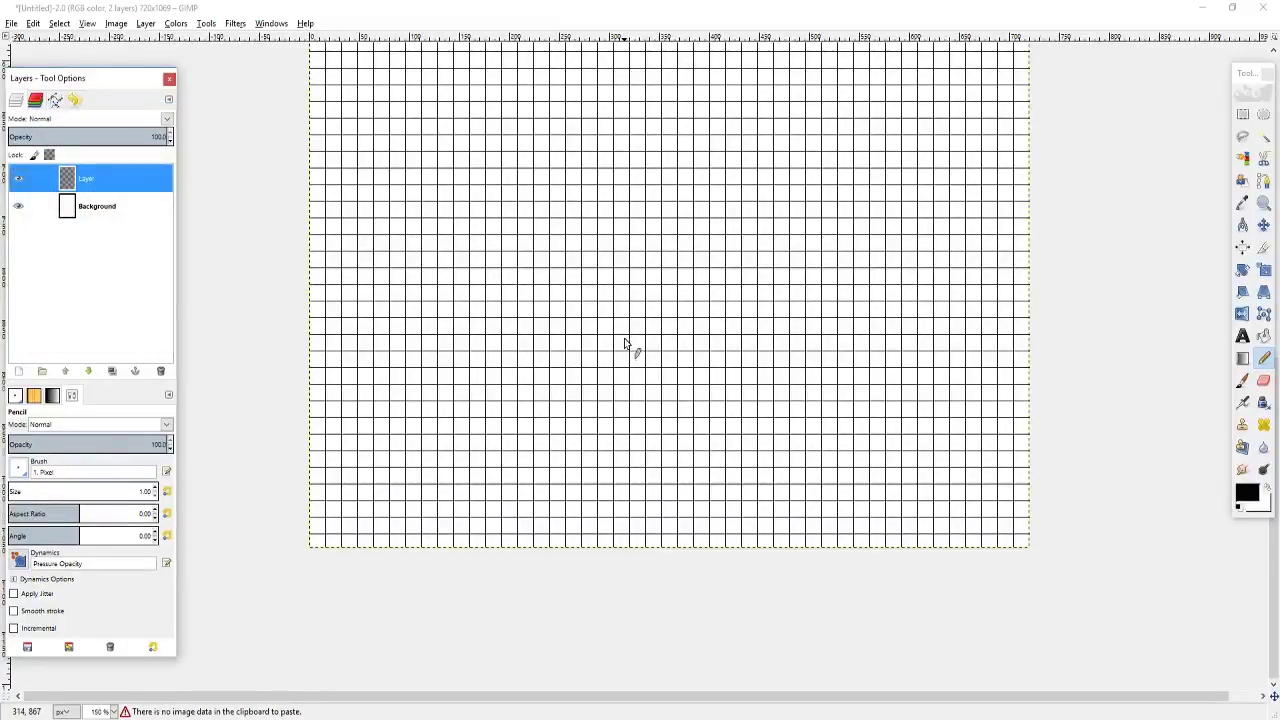
key(minus)
key(minus)
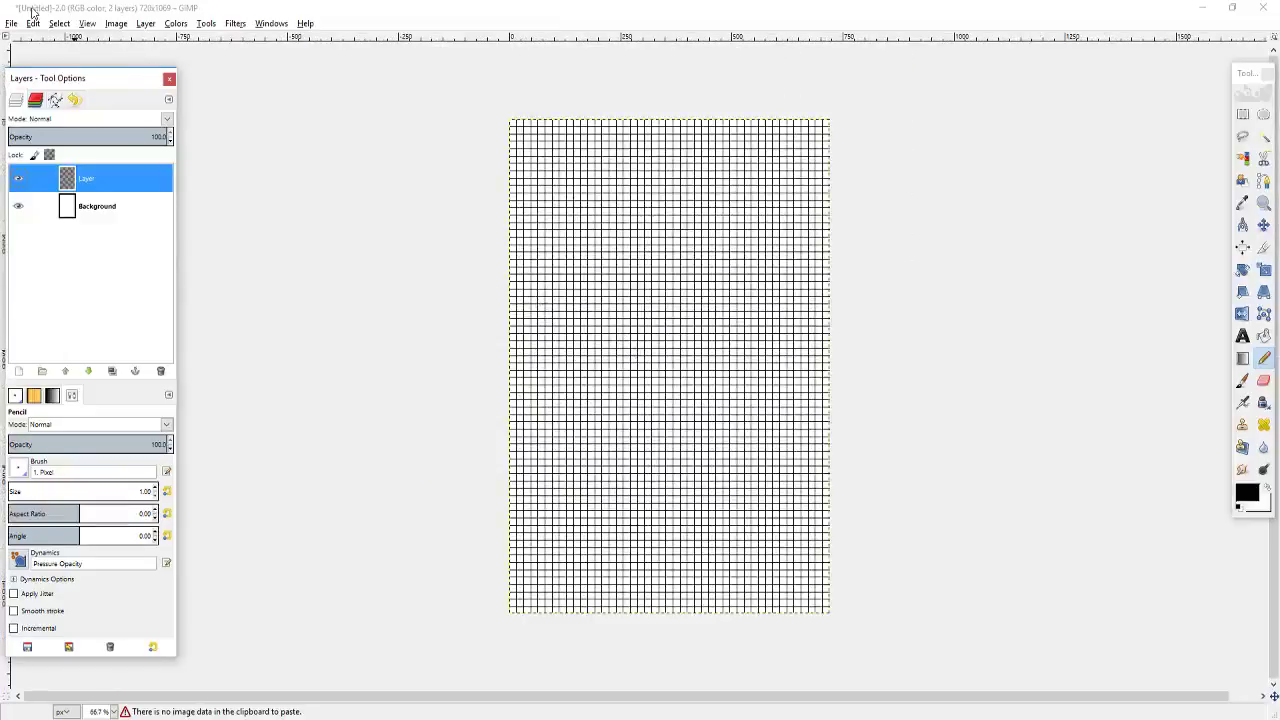
Step: Open the reference image 932132.original.png from the client's folder inside Portfolio/Clients on the Desktop
click(12, 23)
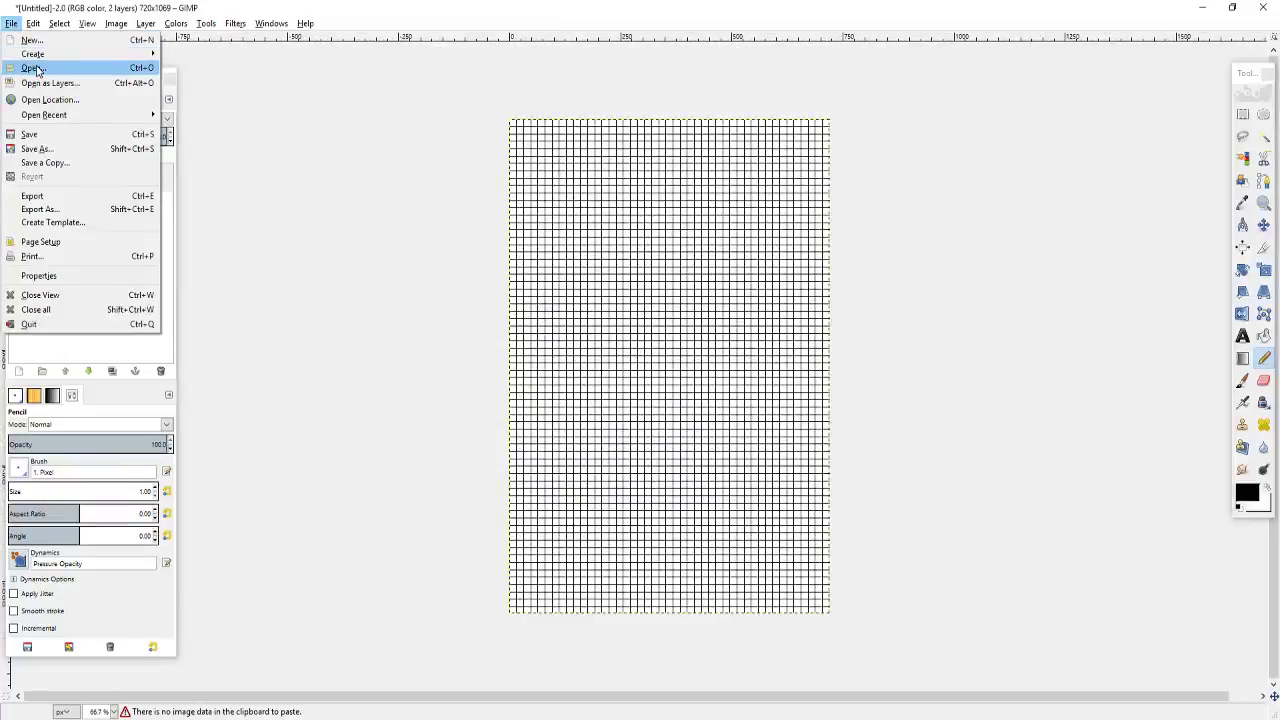
click(33, 66)
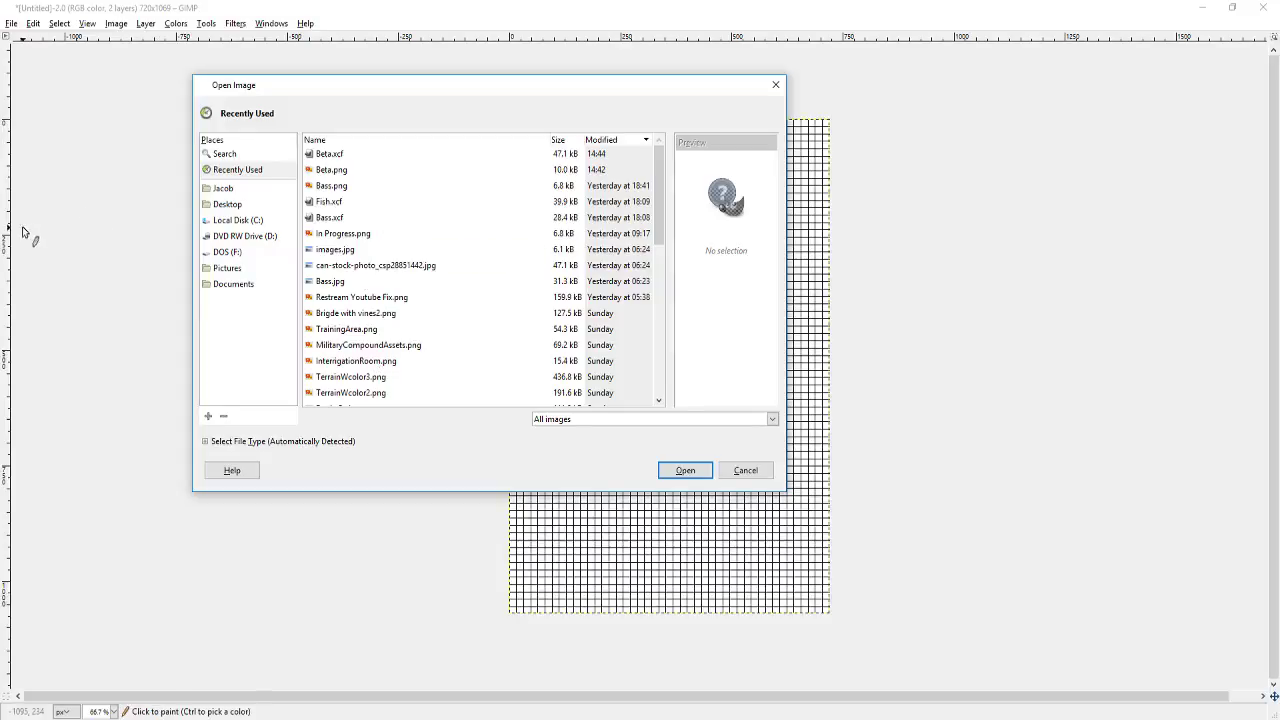
click(266, 208)
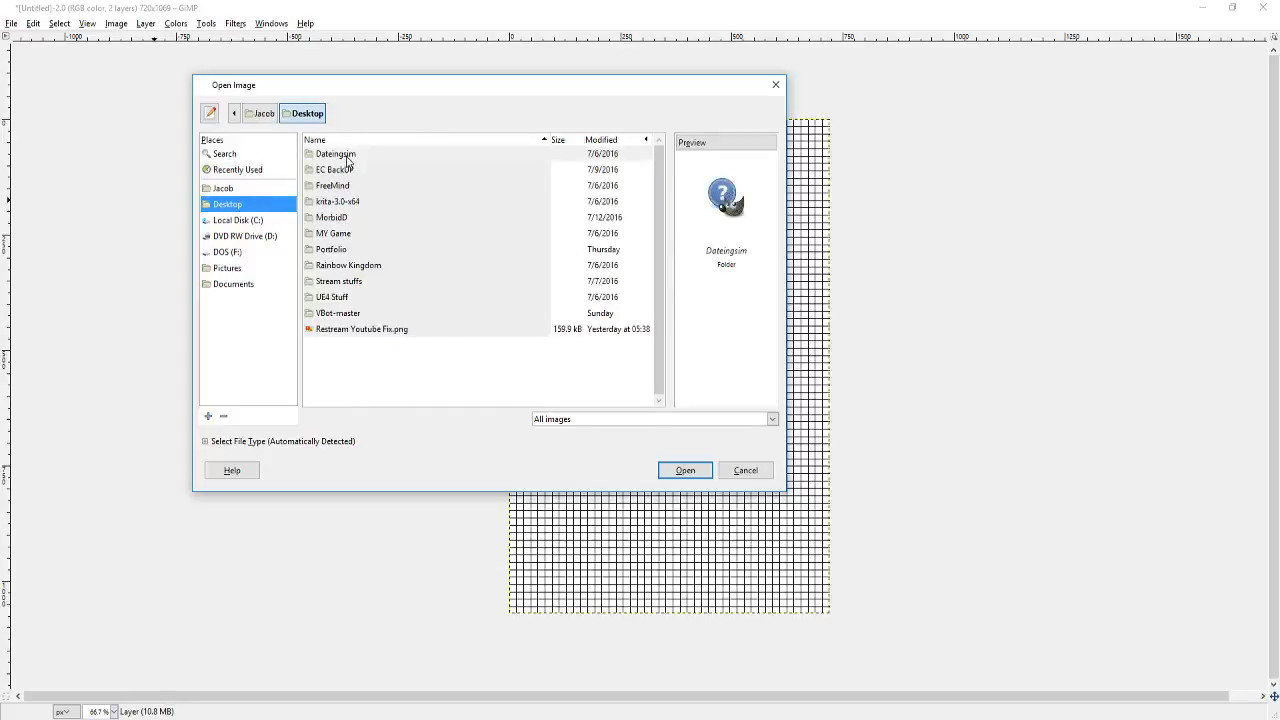
double_click(334, 251)
double_click(338, 157)
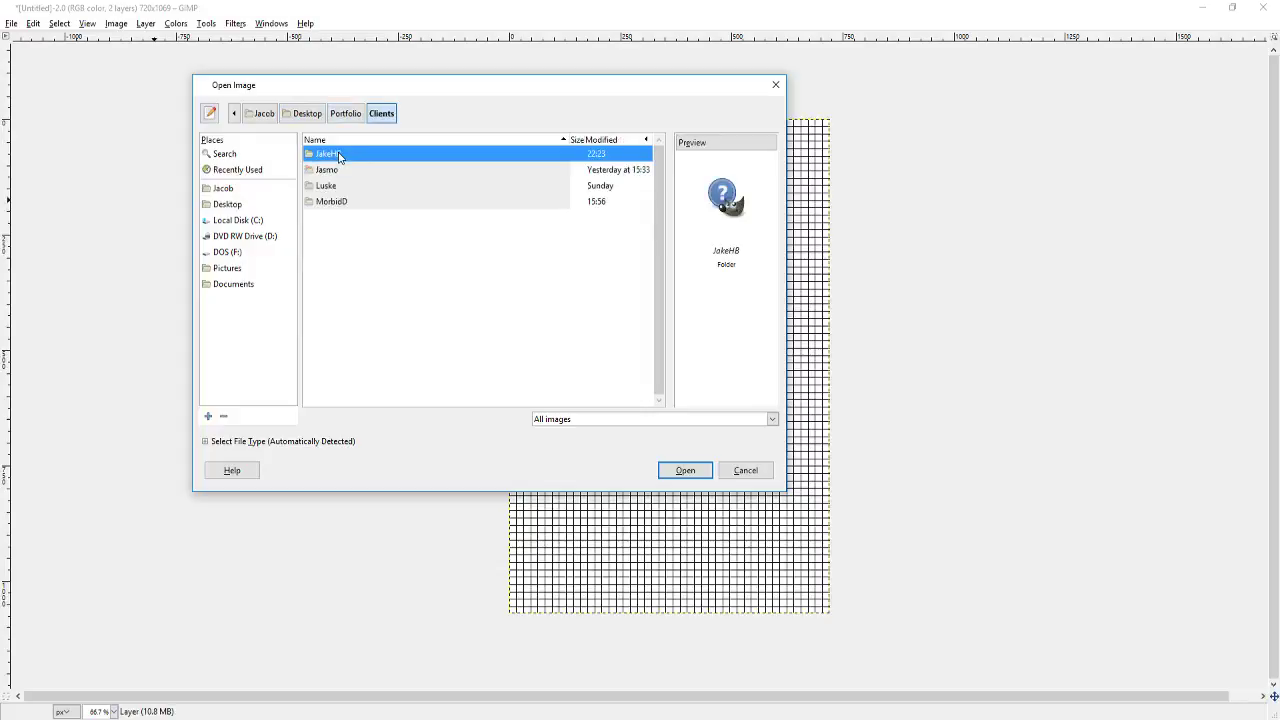
double_click(338, 155)
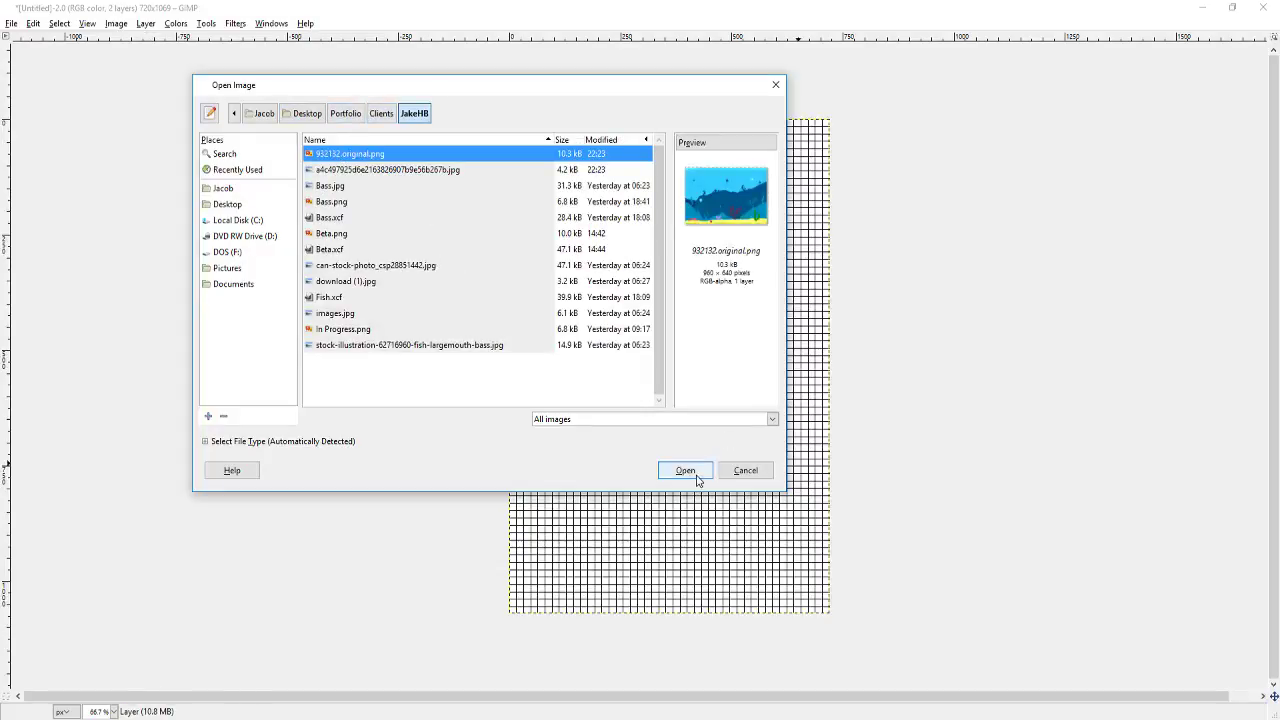
click(696, 476)
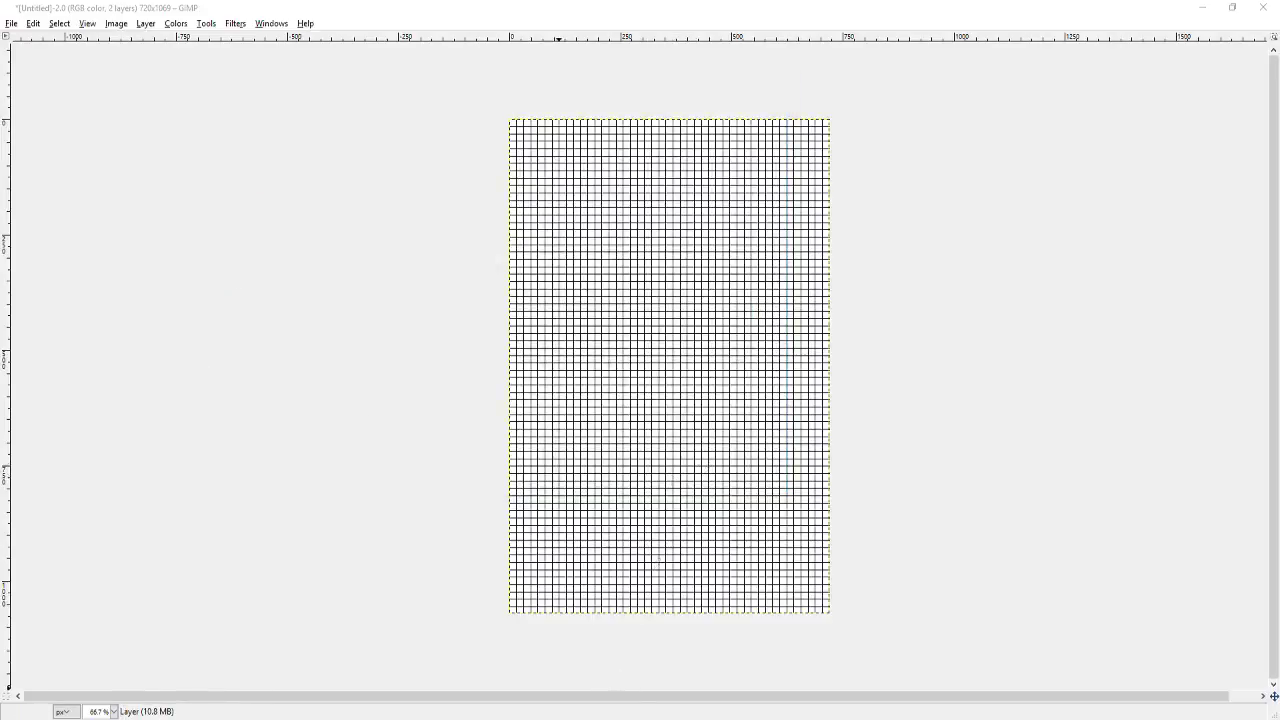
Step: Restore the canvas window from its maximized size and place the reference image window beside it, stretched to full screen height
mouse_move(310, 712)
click(362, 670)
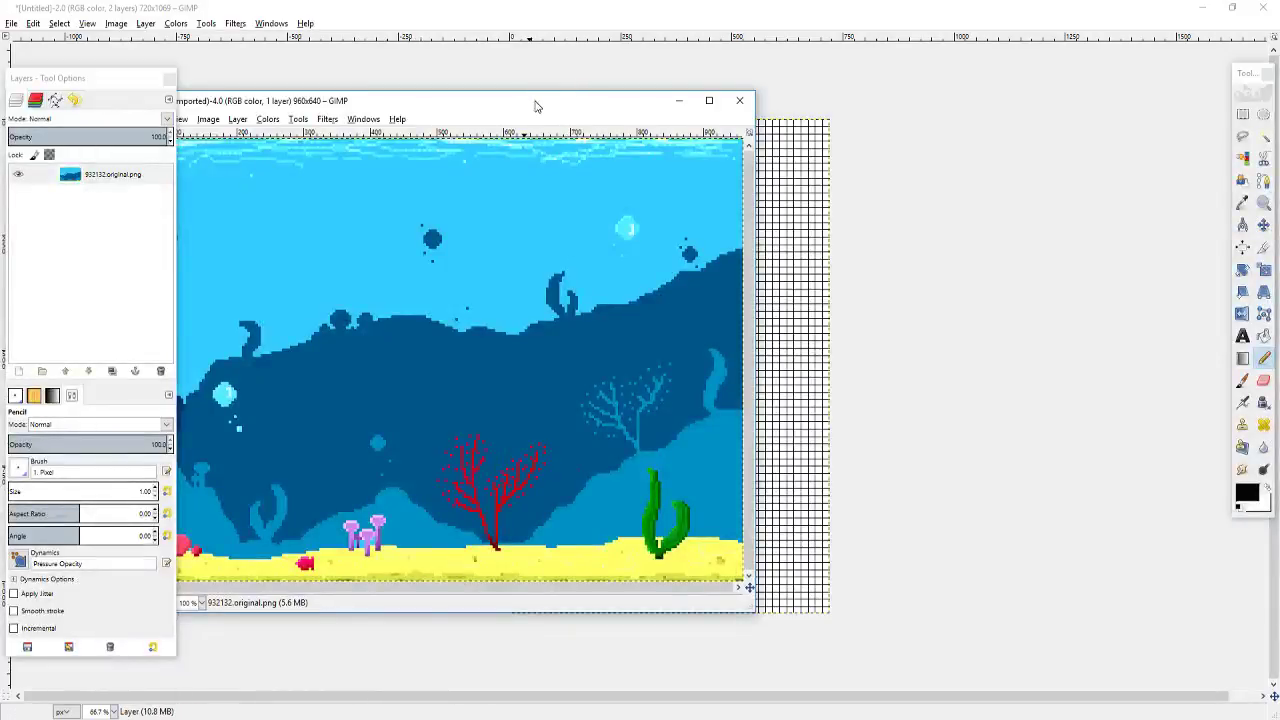
drag(535, 105, 1011, 164)
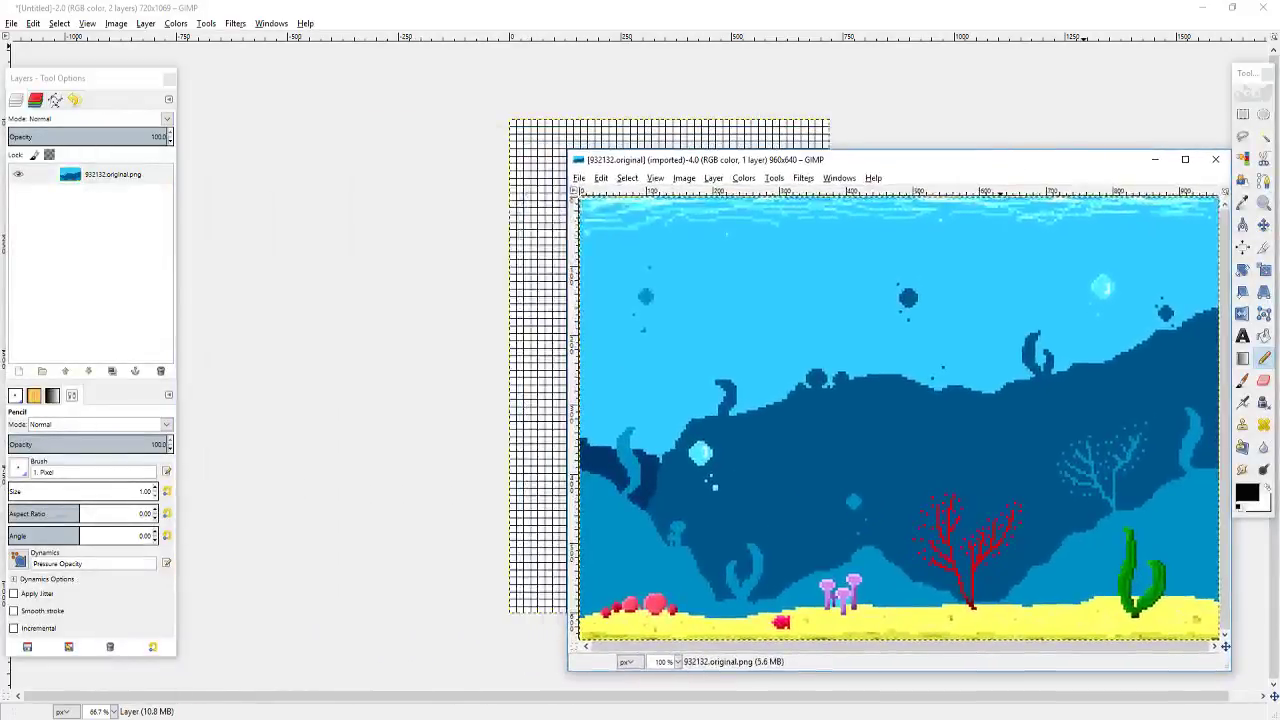
click(1232, 8)
drag(963, 68, 651, 63)
drag(1106, 169, 1170, 129)
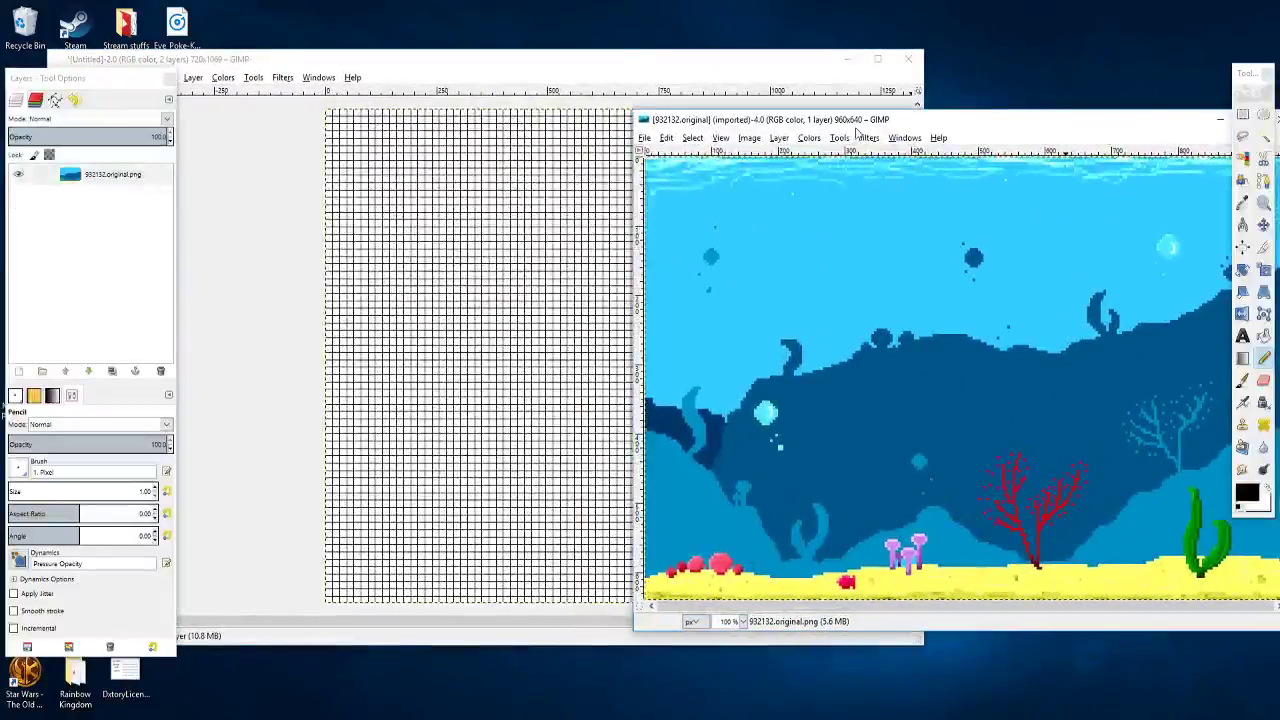
drag(993, 128, 978, 19)
drag(940, 520, 909, 714)
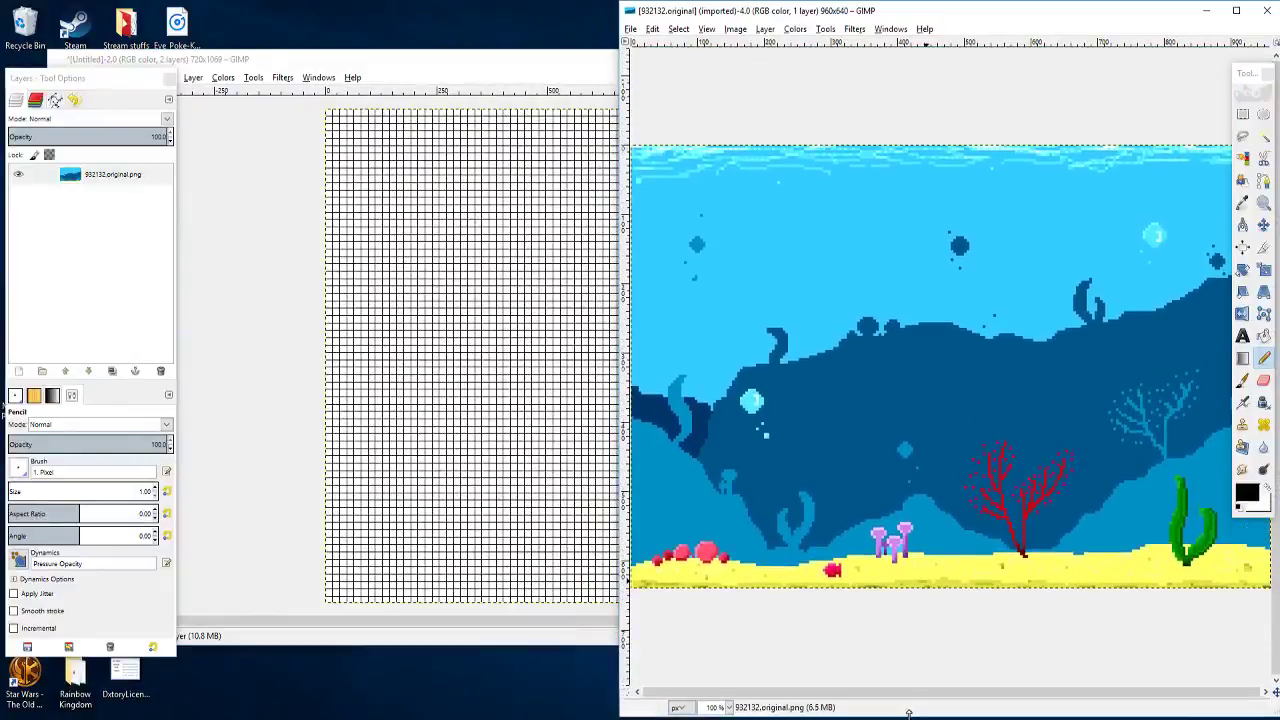
Step: Move and resize the gridded canvas window to fill the rest of the screen next to the reference window
drag(490, 59, 438, 19)
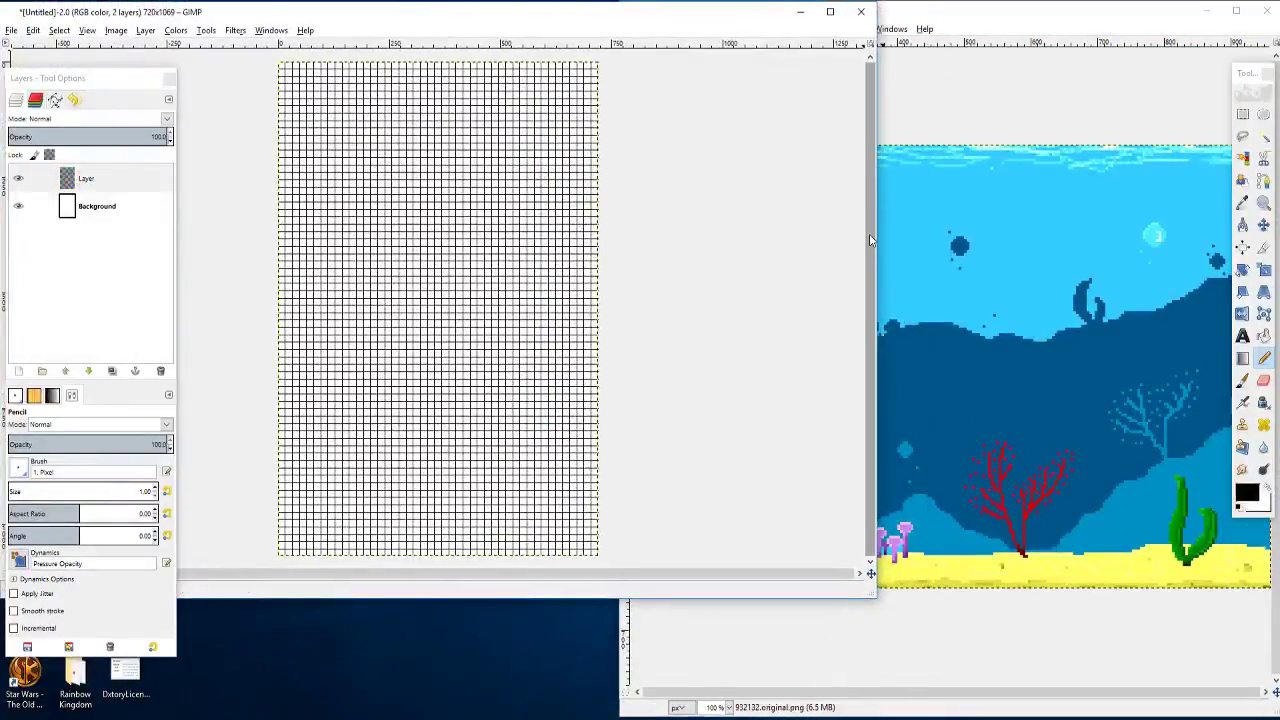
drag(875, 231, 619, 263)
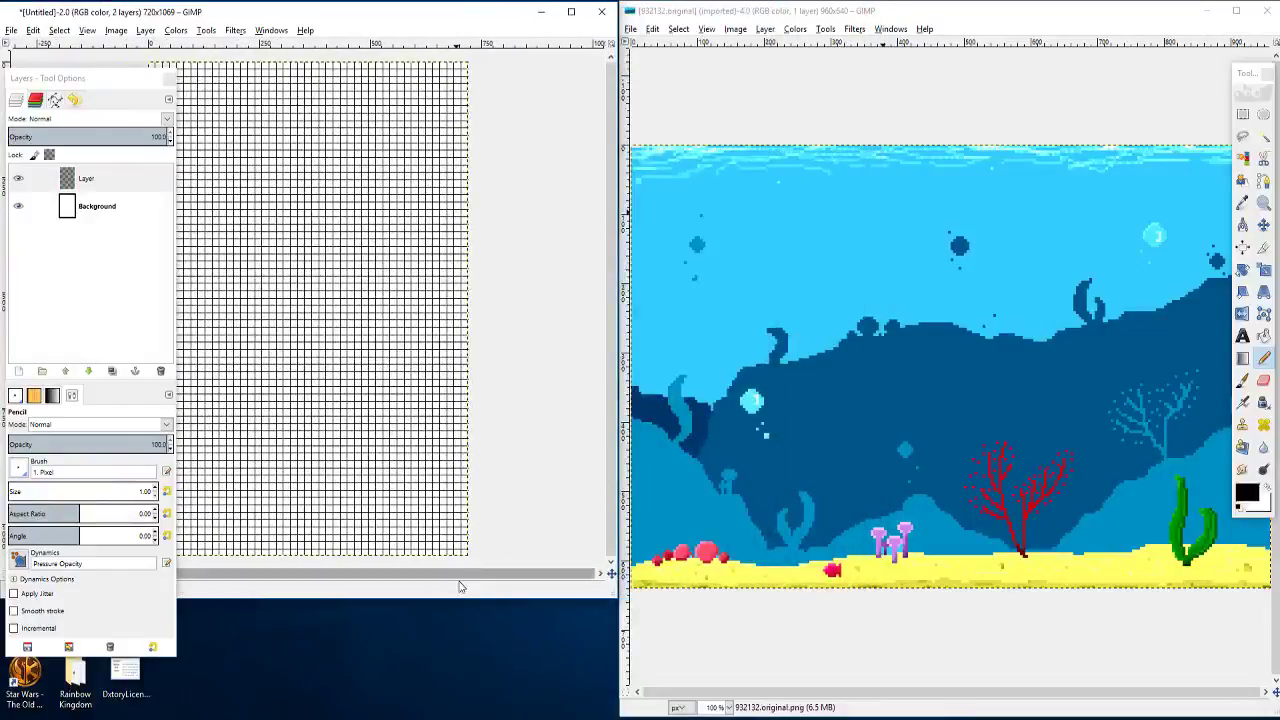
drag(461, 598, 459, 717)
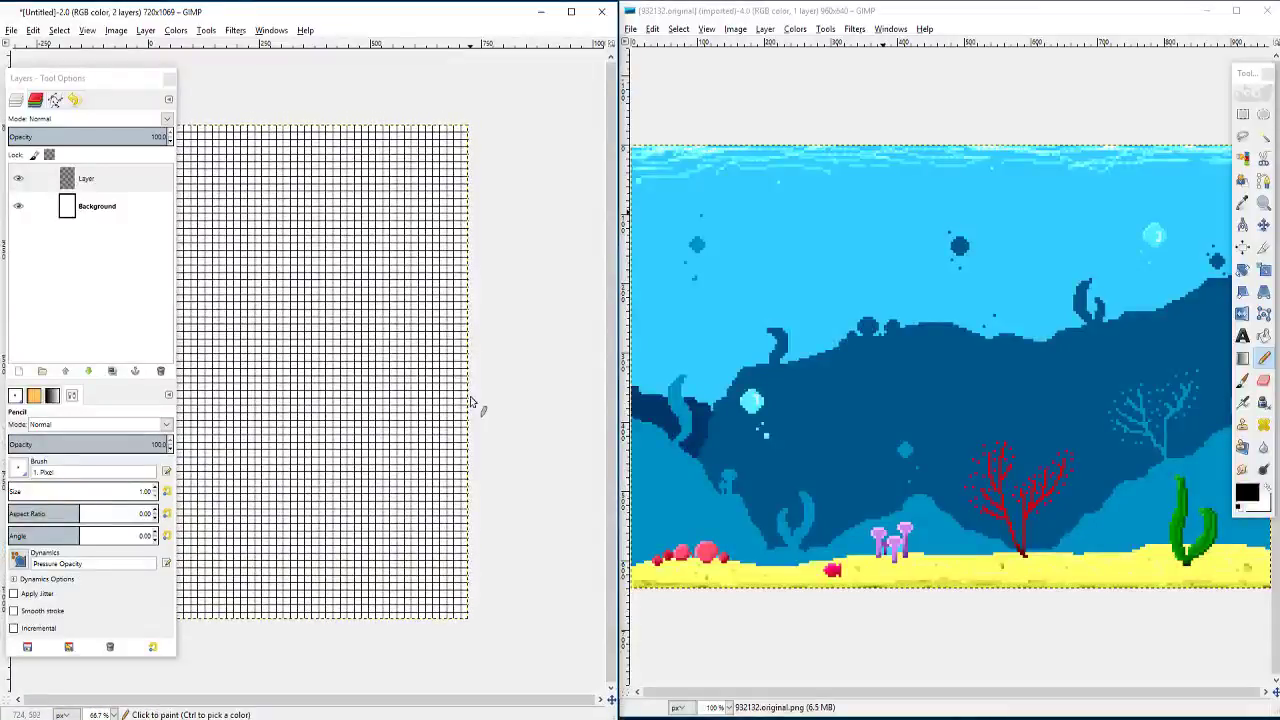
drag(620, 314, 624, 318)
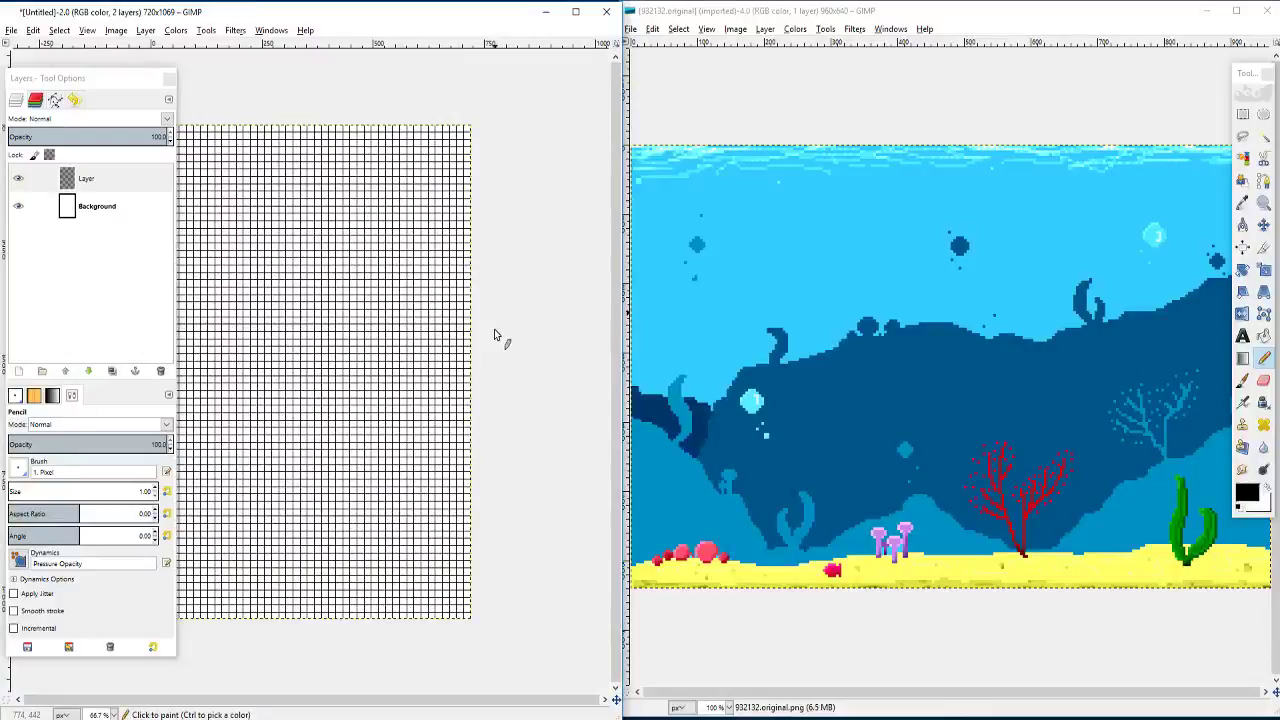
scroll(469, 342, up, 1)
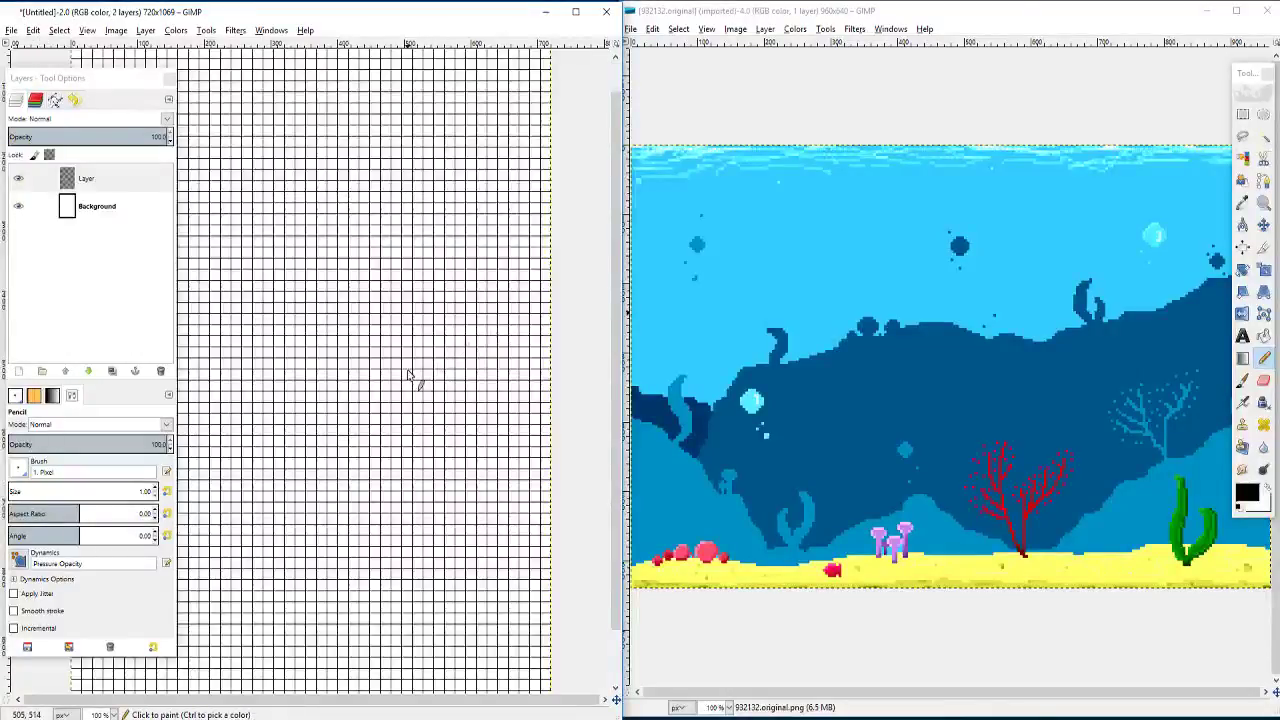
Step: Pick the light sand yellow from the seabed in the reference image as the foreground color
drag(394, 386, 483, 390)
scroll(458, 358, down, 1)
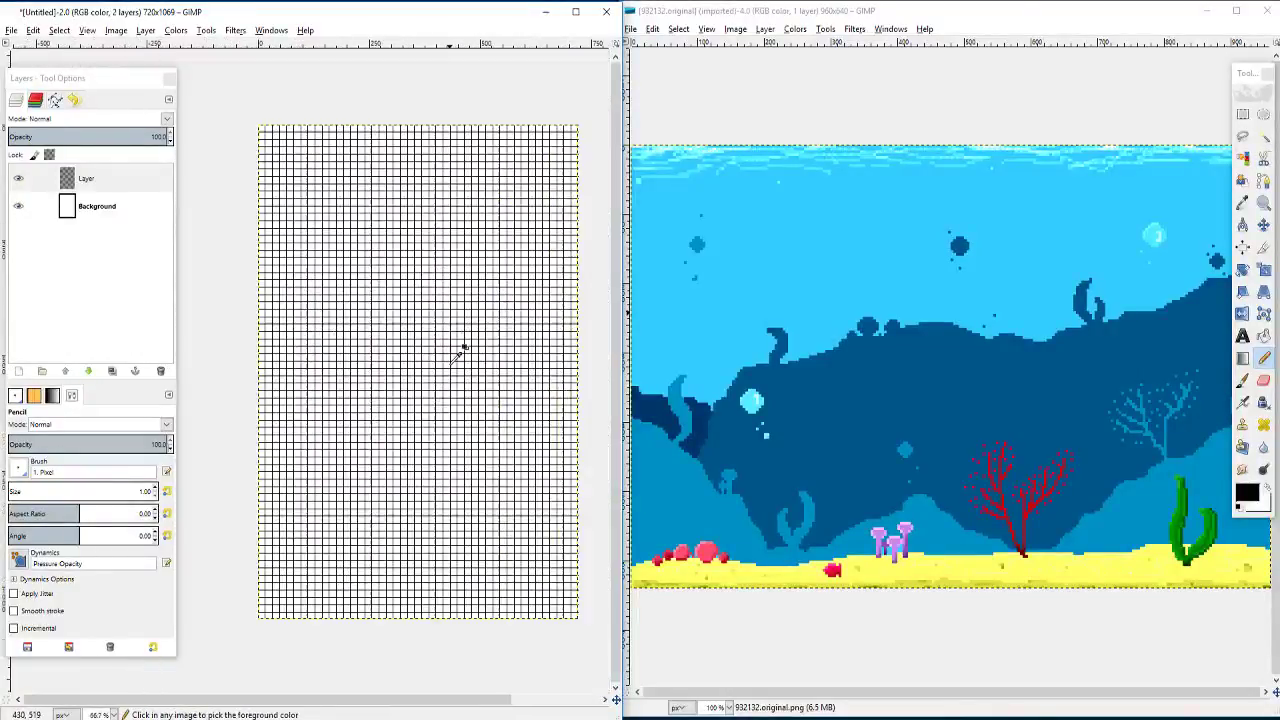
scroll(448, 368, up, 2)
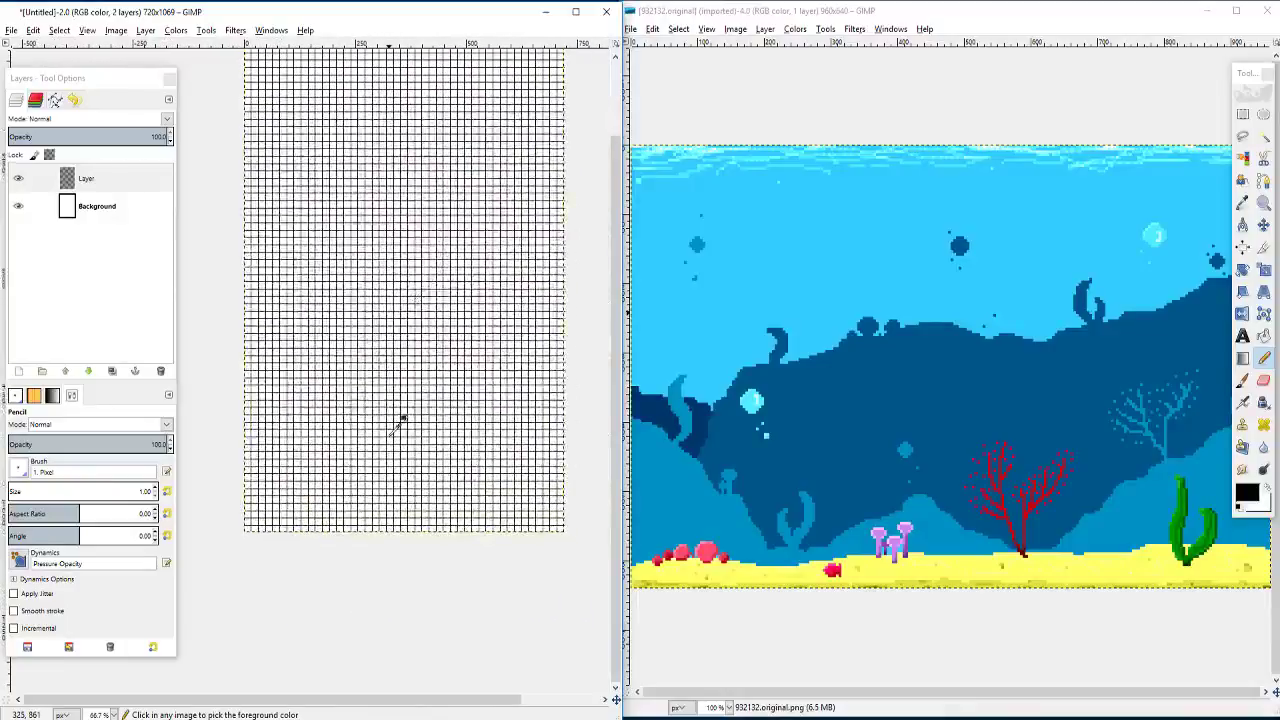
scroll(396, 424, up, 1)
scroll(396, 424, down, 1)
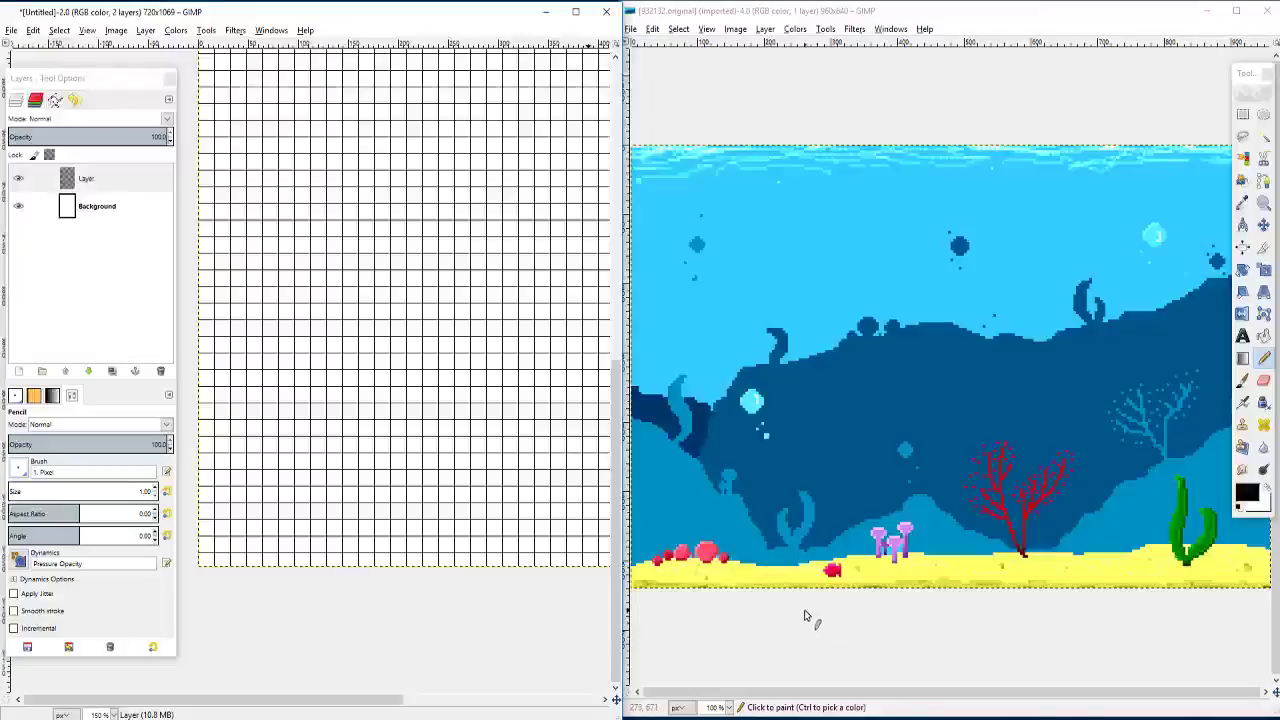
click(1243, 466)
click(874, 565)
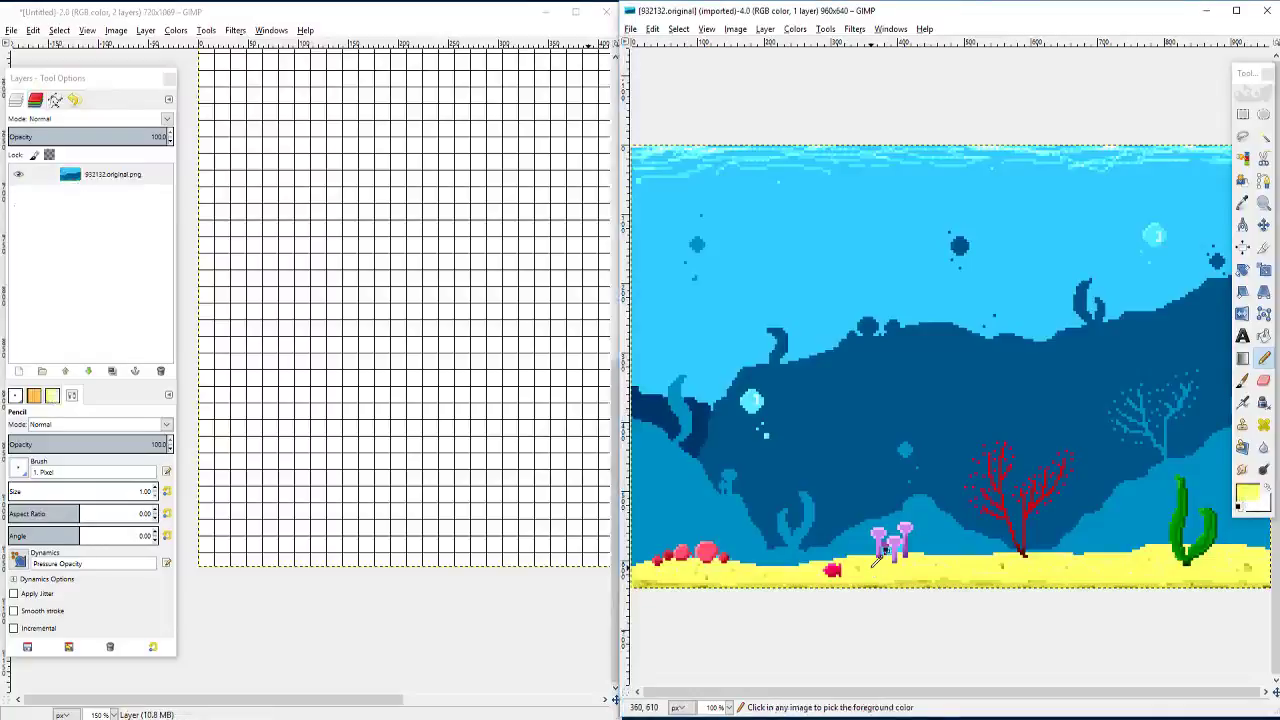
Step: Adjust the foreground color to a darker yellow-green with red 213, green 230 and blue 71
click(1245, 490)
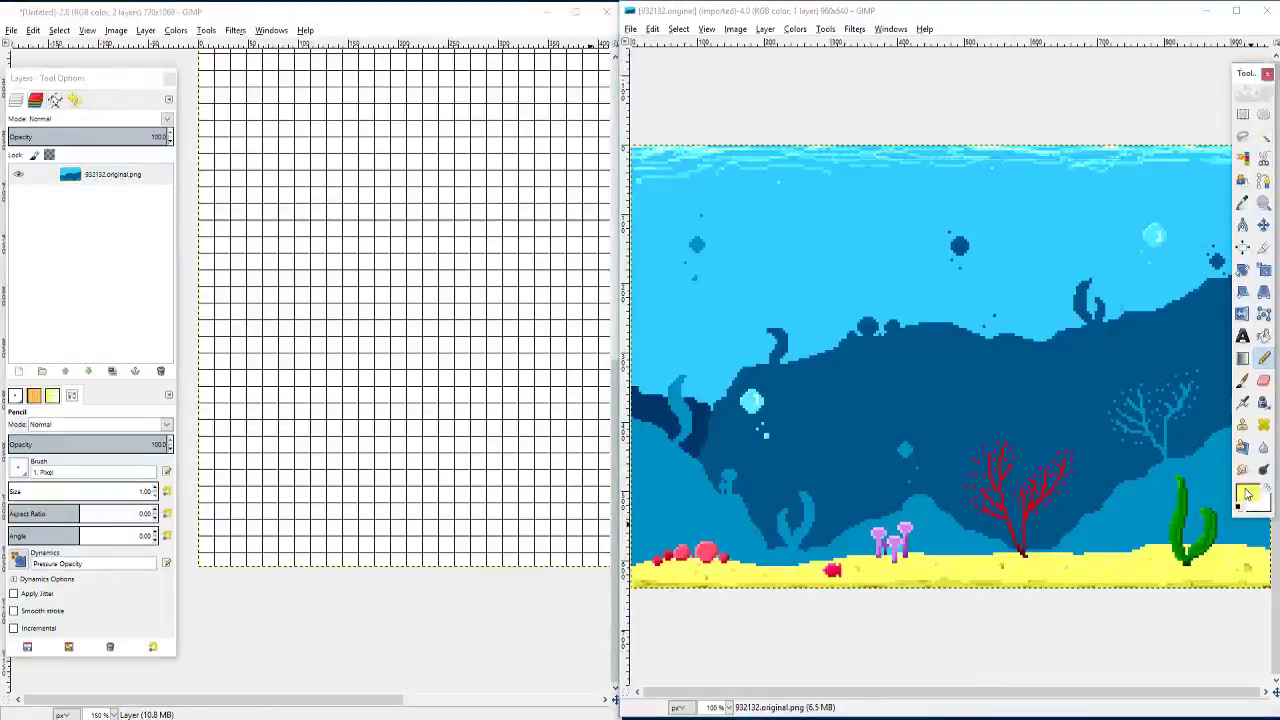
click(1247, 494)
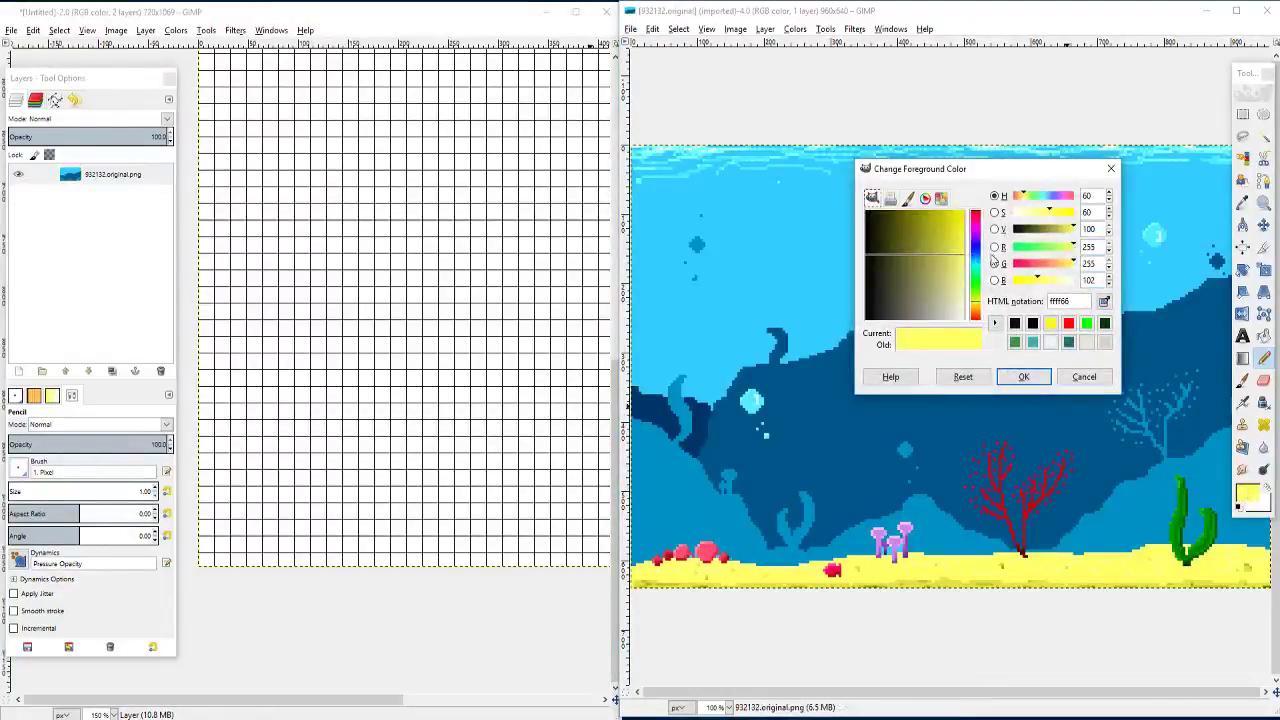
click(1064, 231)
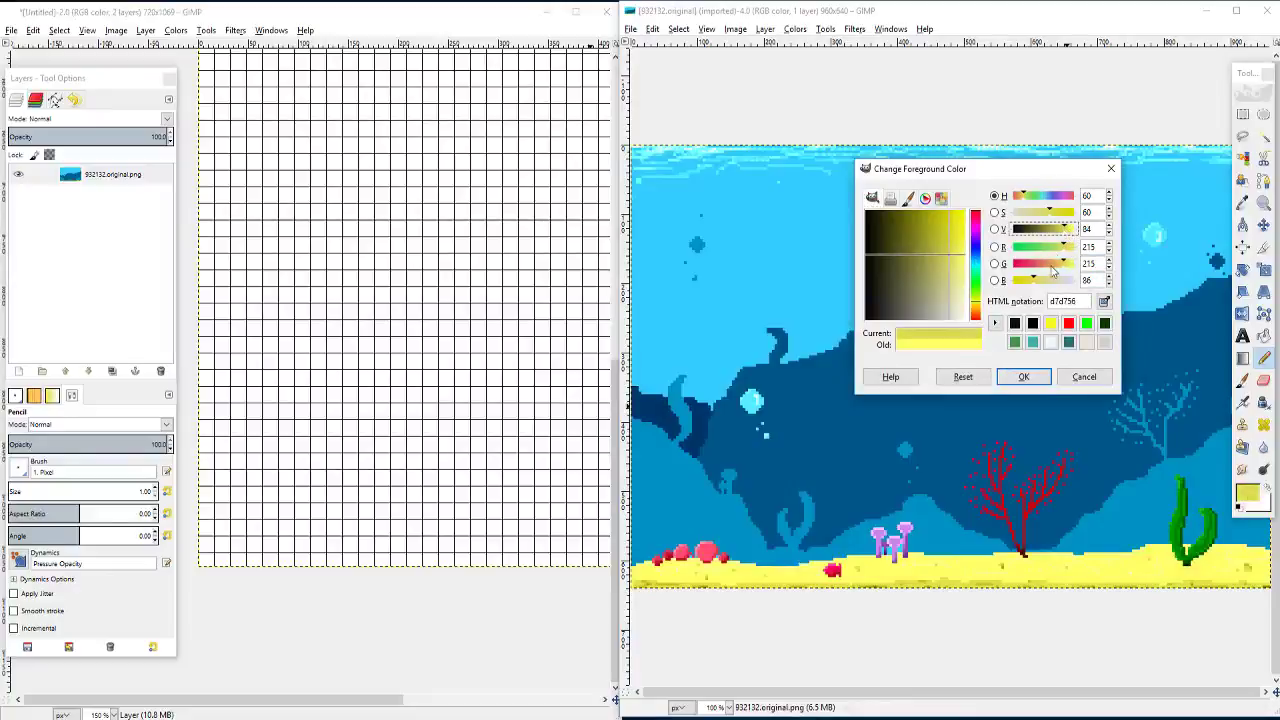
click(1067, 248)
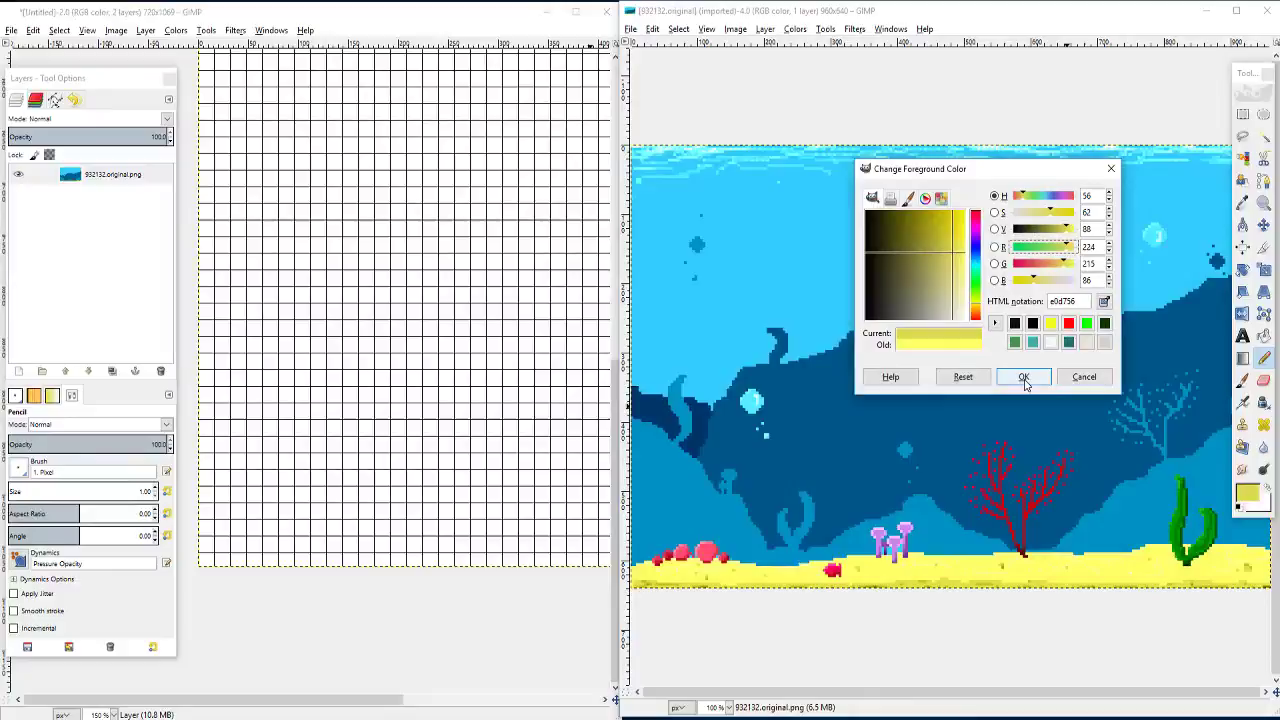
click(1059, 249)
click(1063, 253)
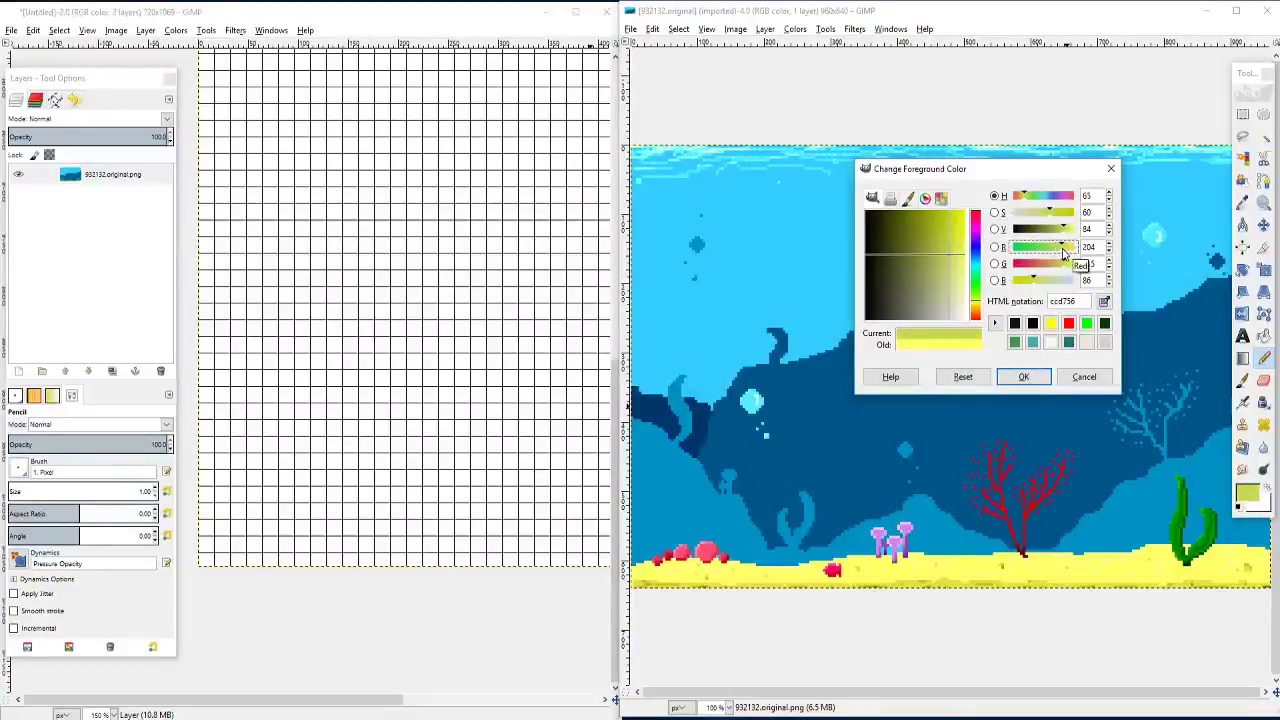
click(1065, 264)
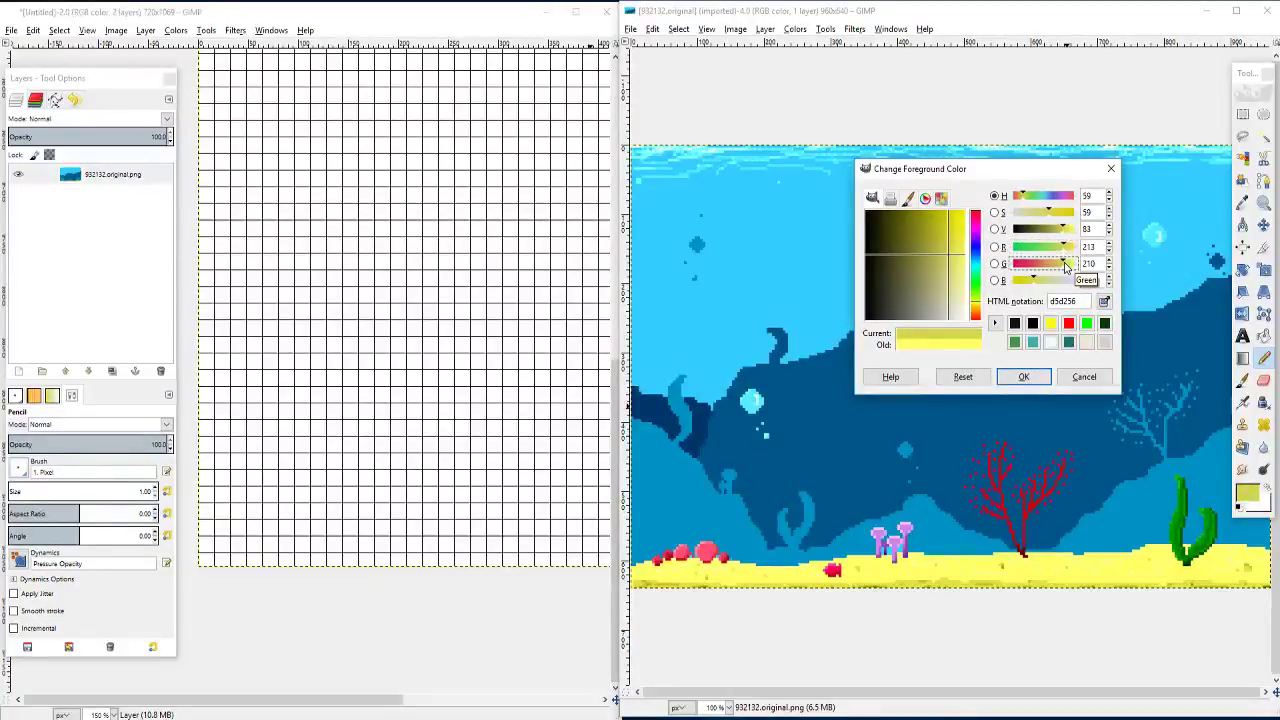
click(1068, 264)
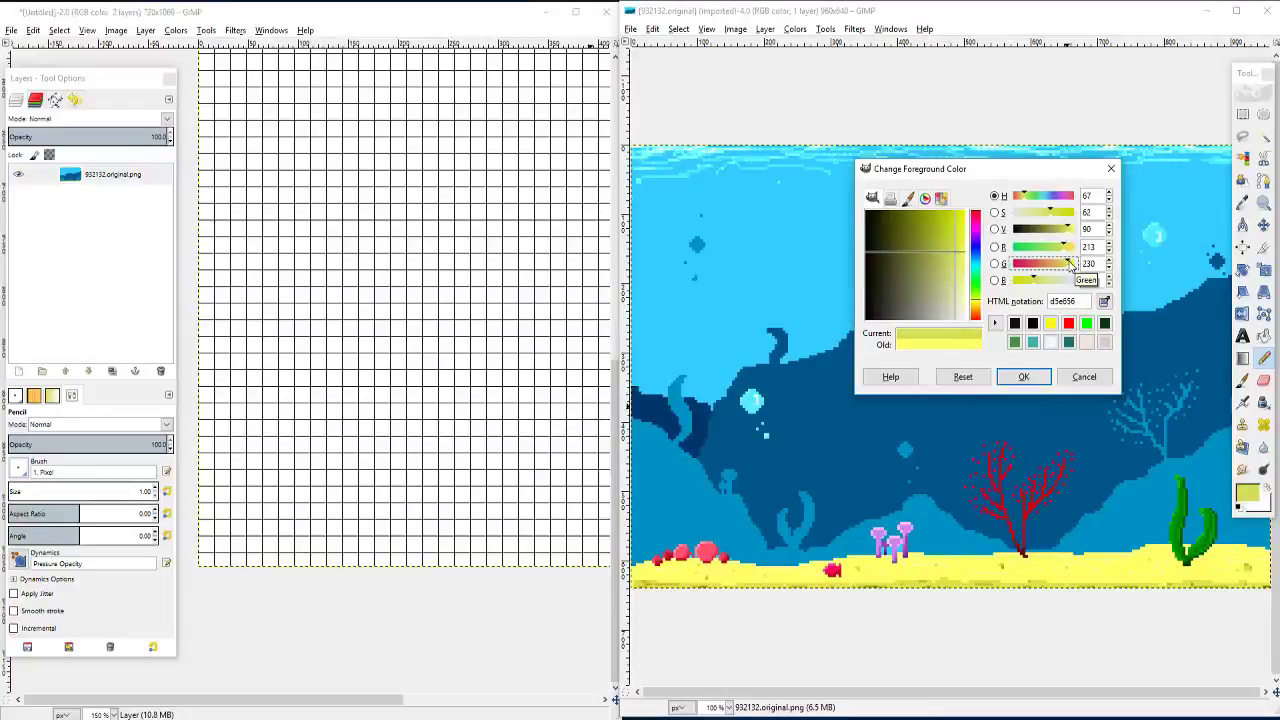
click(1040, 281)
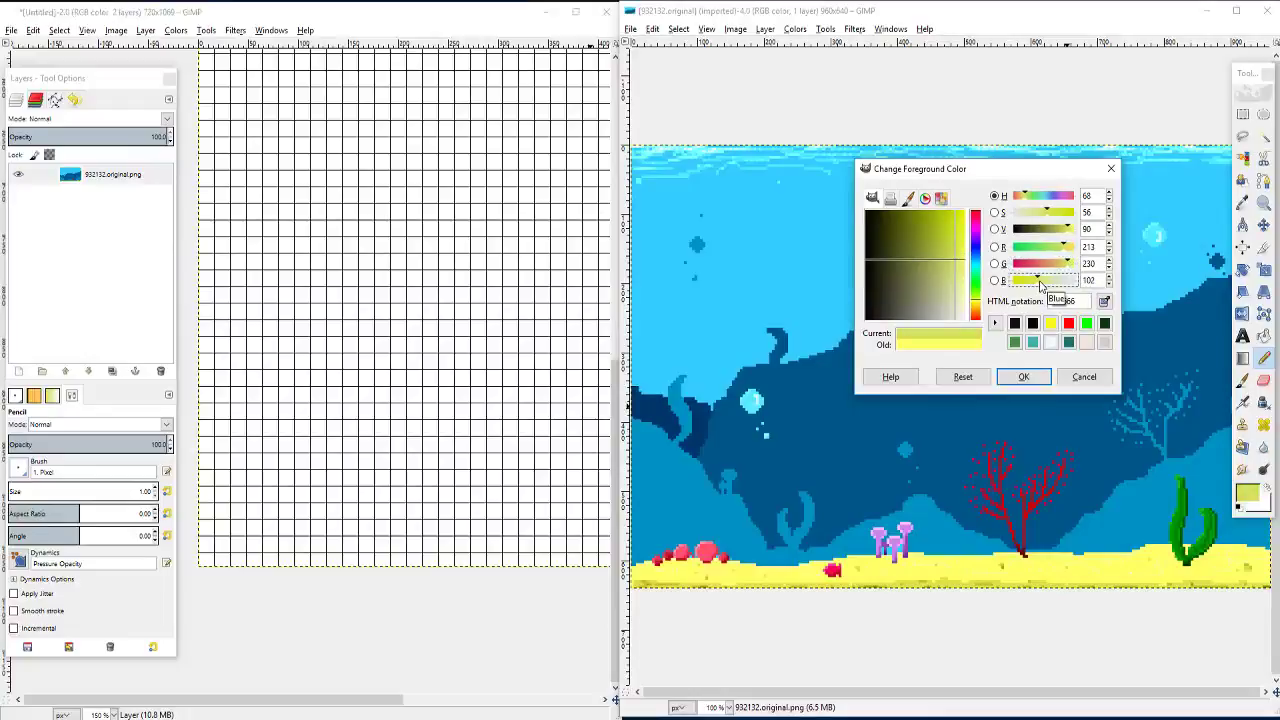
drag(1040, 283, 1033, 283)
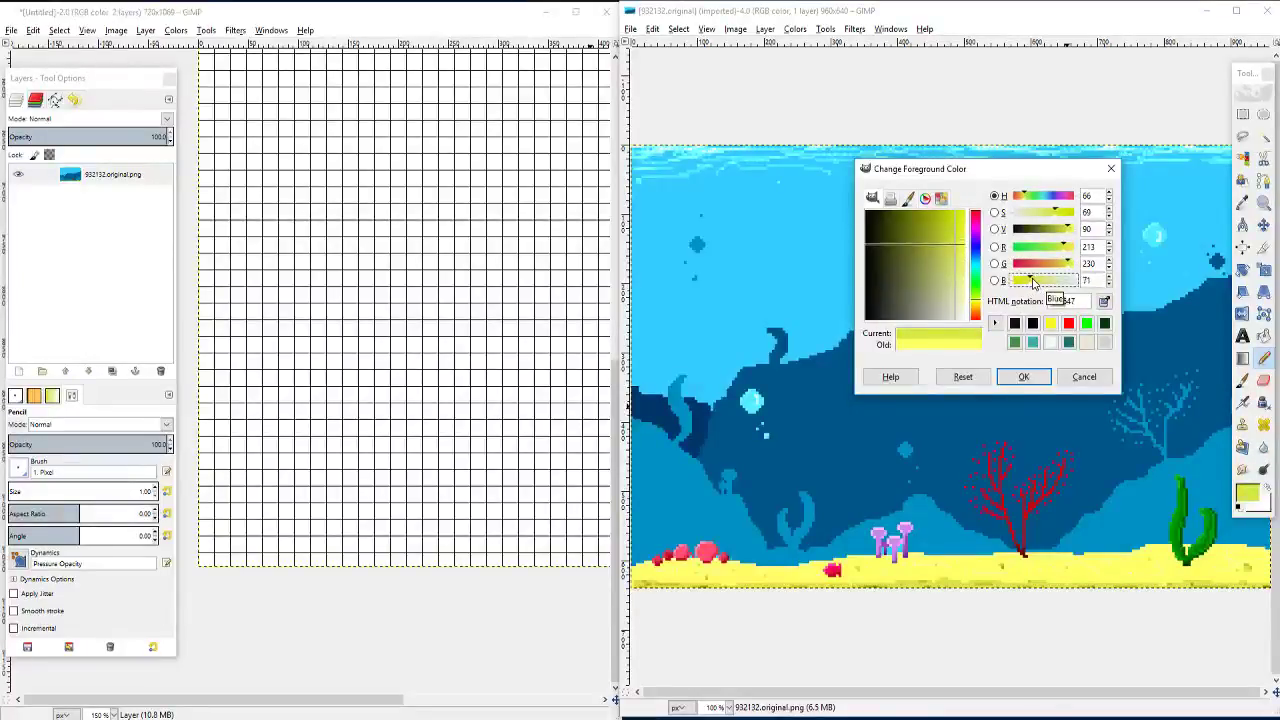
click(1022, 378)
Step: Set the Pencil size to 4 and paint one yellow-green block near the canvas's lower-left corner
click(429, 571)
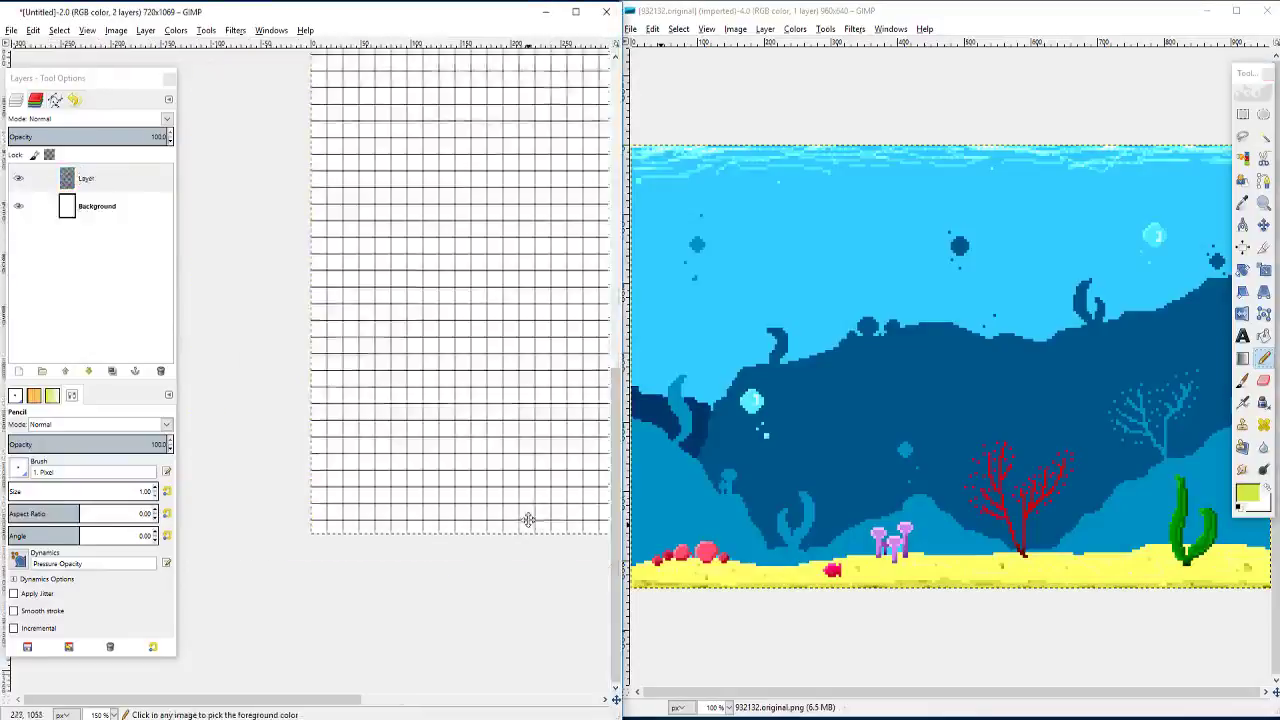
scroll(289, 507, up, 2)
drag(433, 543, 408, 543)
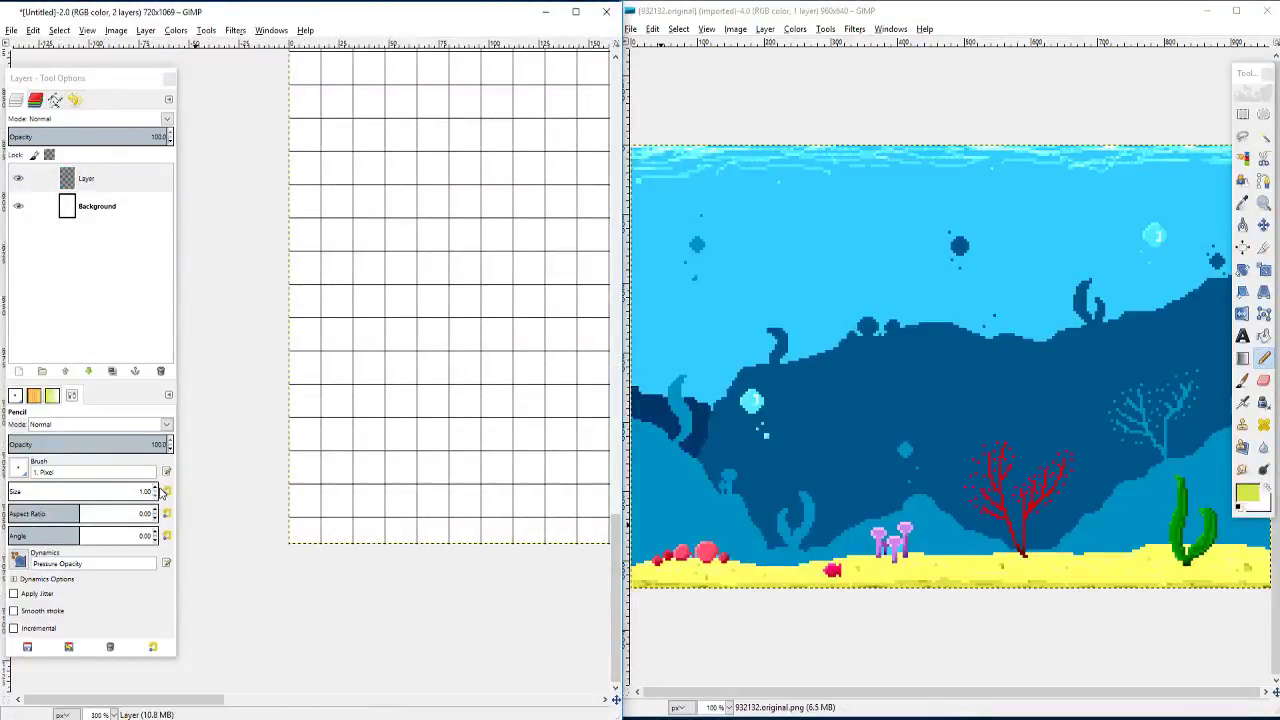
click(155, 487)
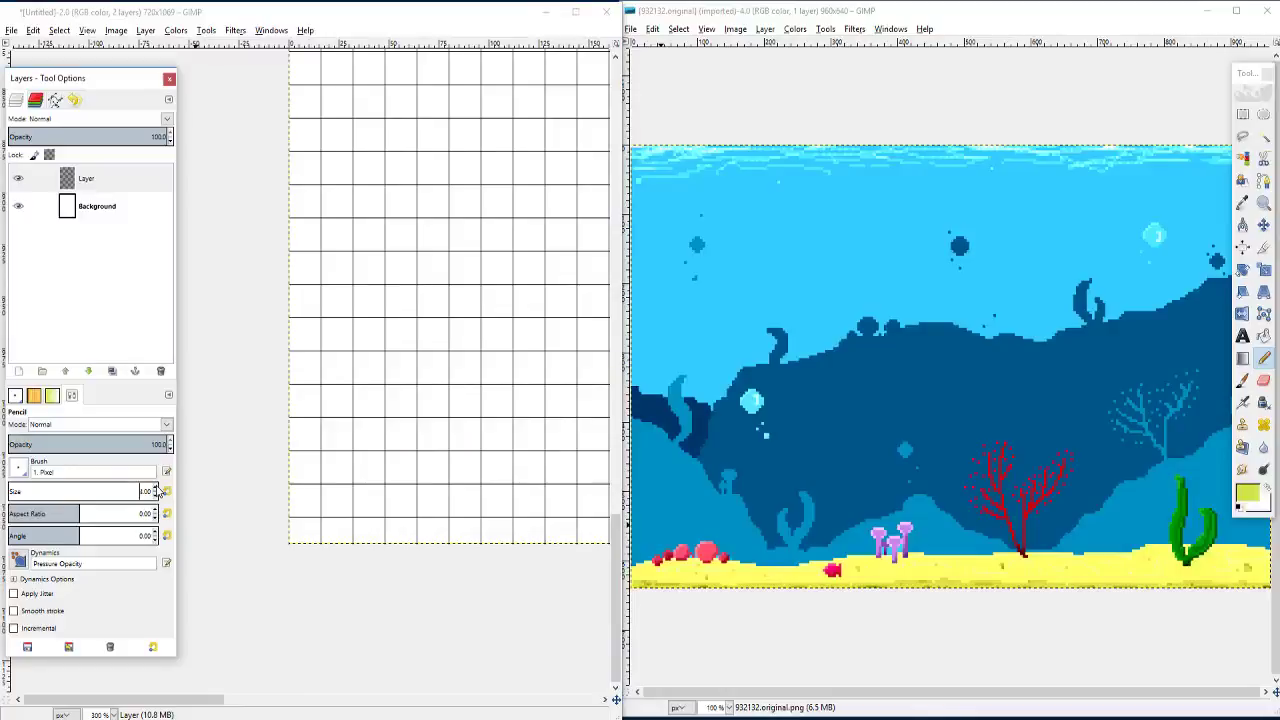
click(323, 522)
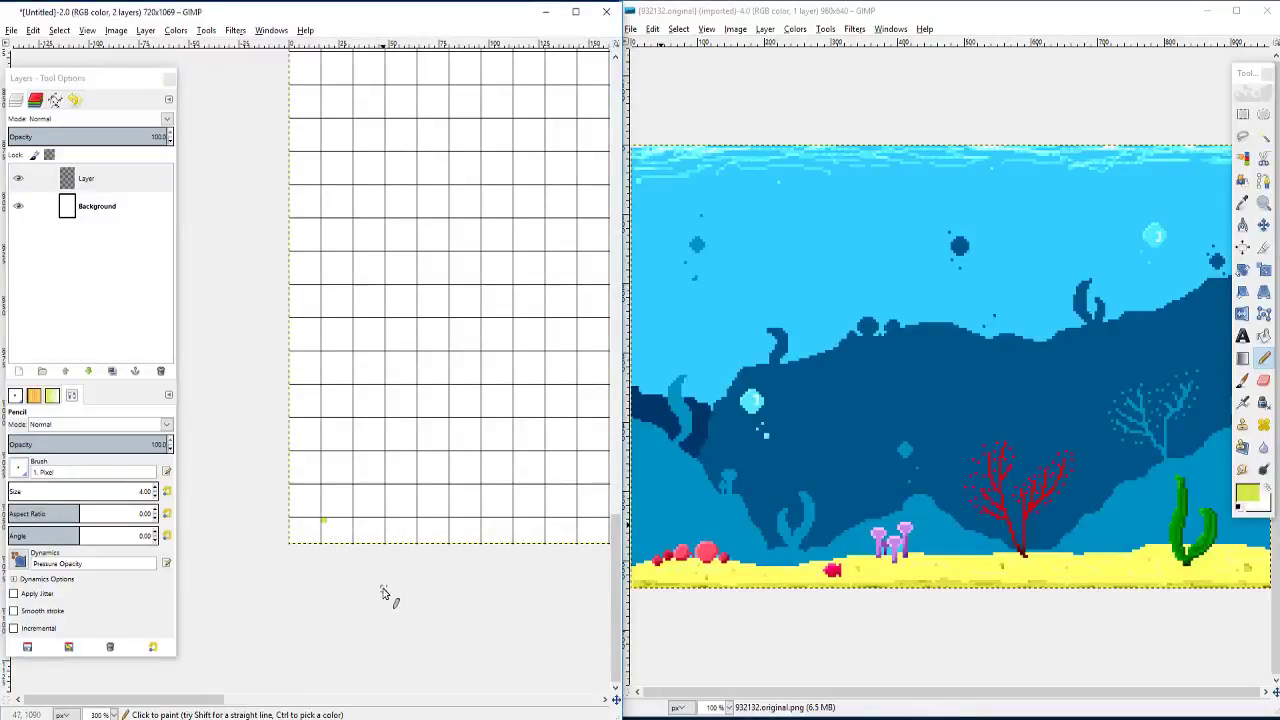
Step: Try extra Pencil blocks below the first yellow-green one, check the grid snapping option, and undo the added blocks
scroll(333, 540, up, 3)
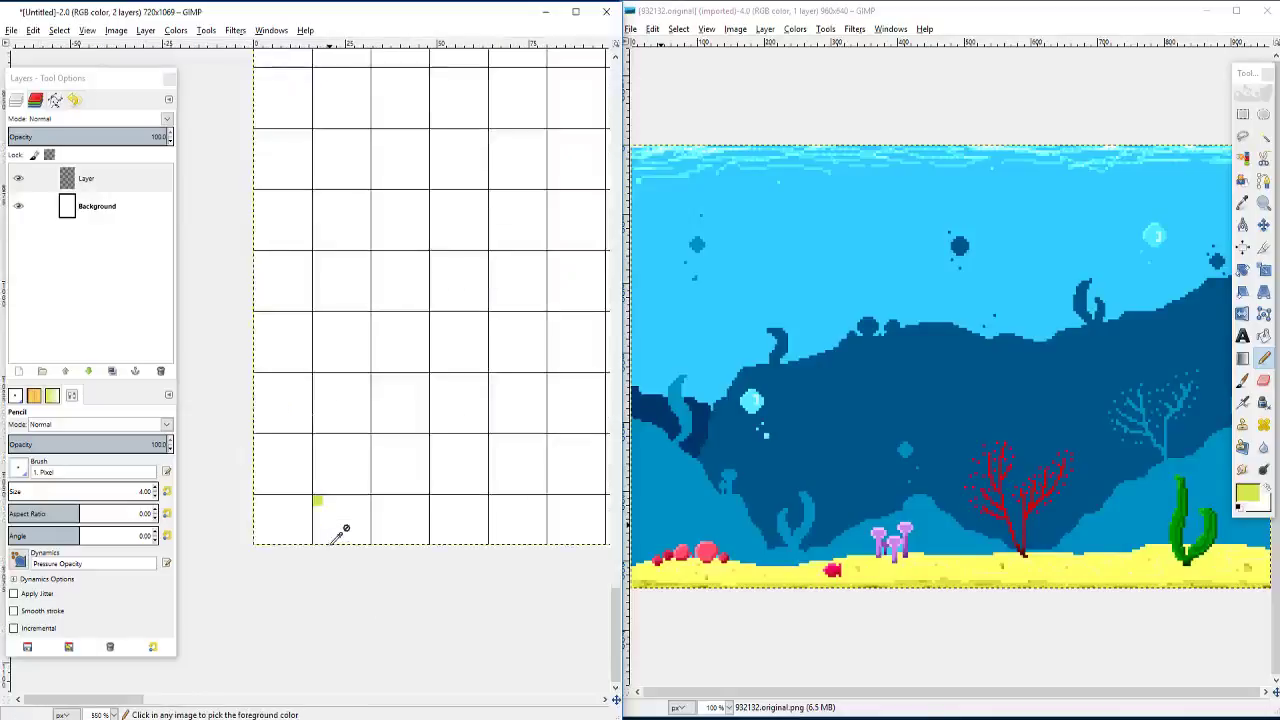
scroll(335, 515, up, 1)
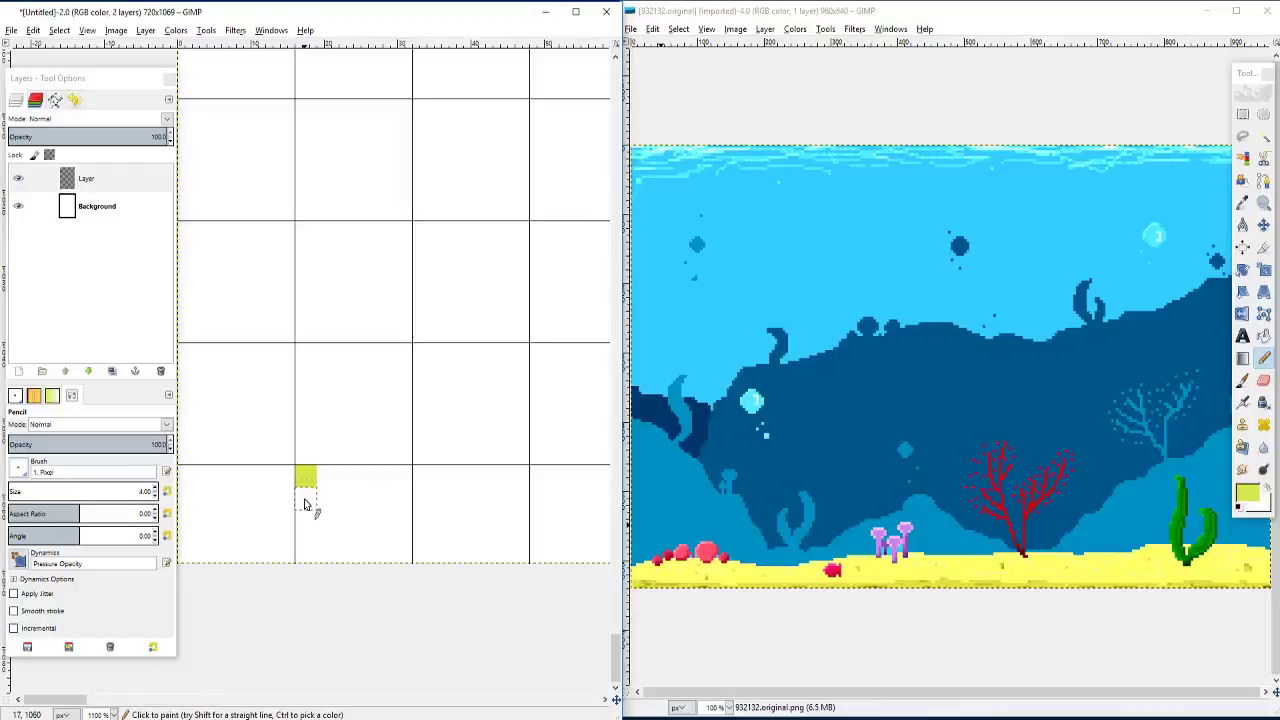
click(306, 498)
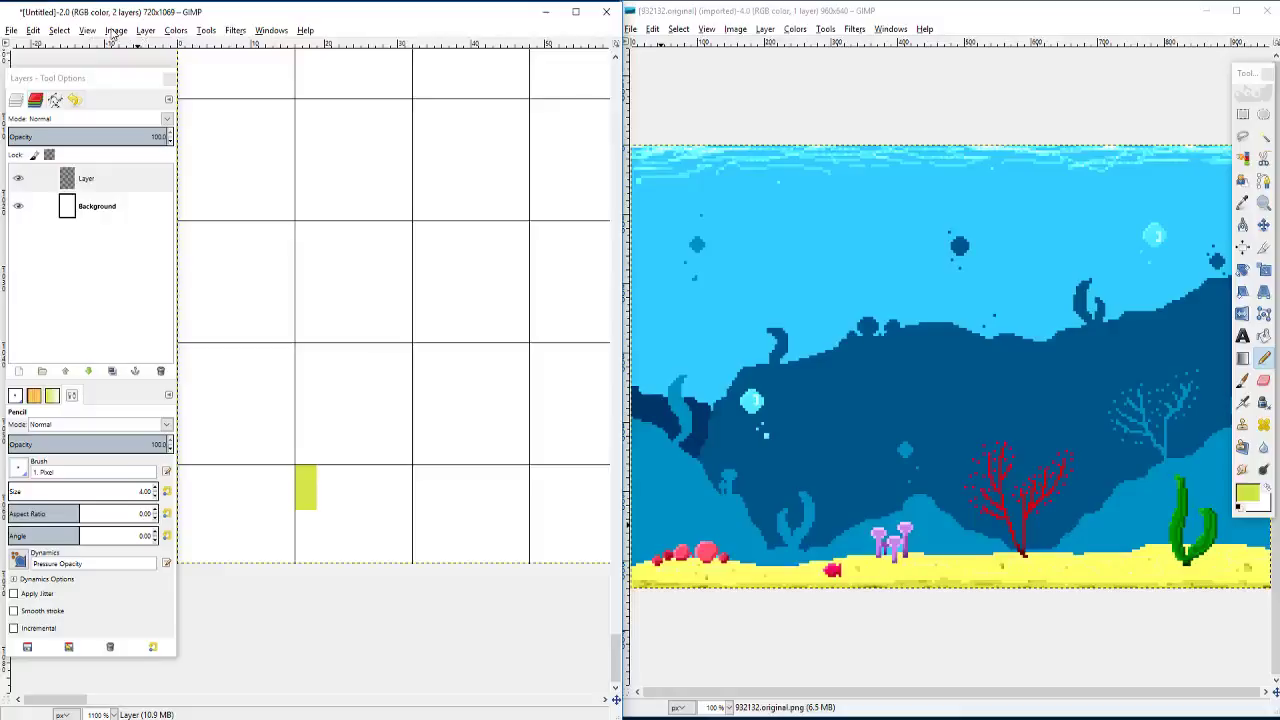
click(115, 31)
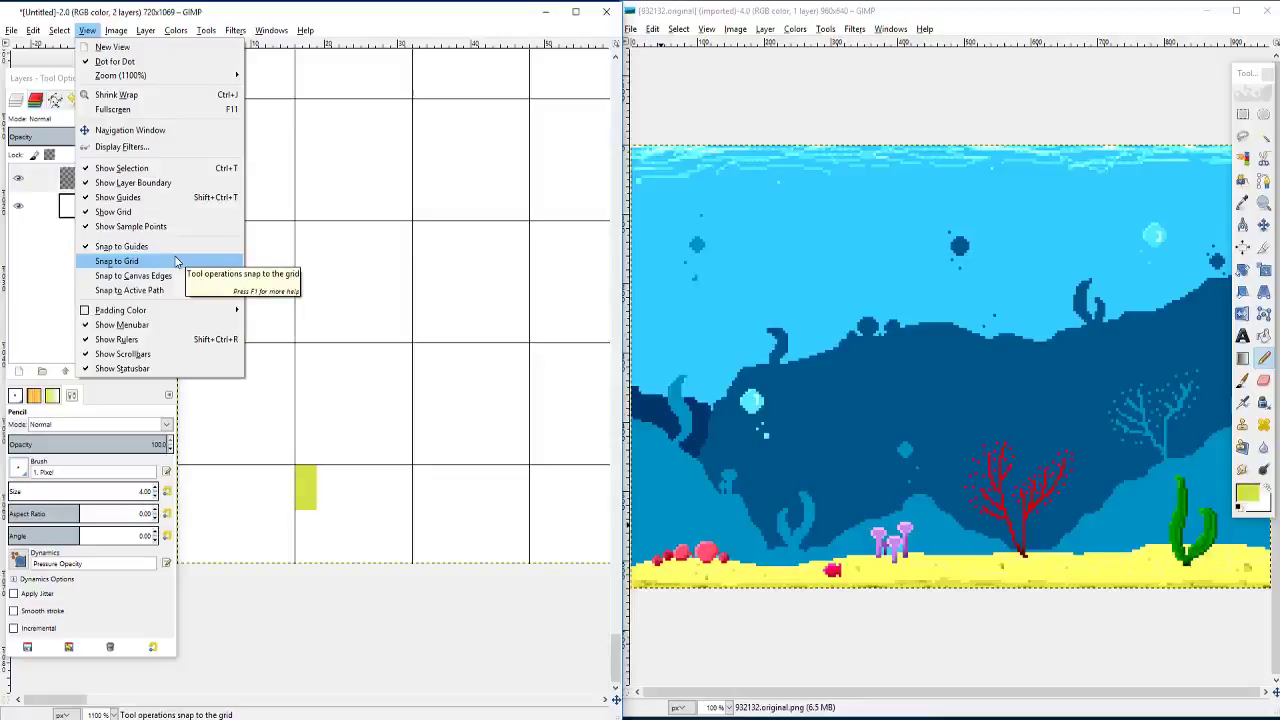
click(306, 526)
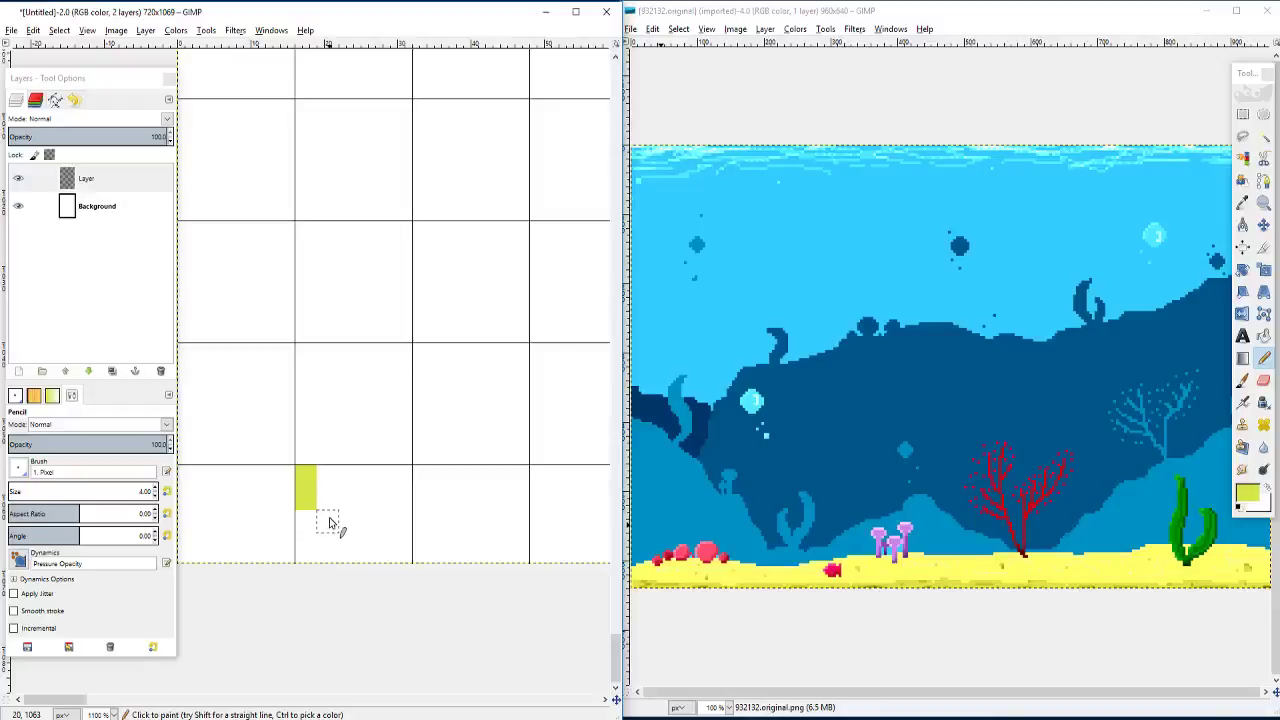
click(329, 521)
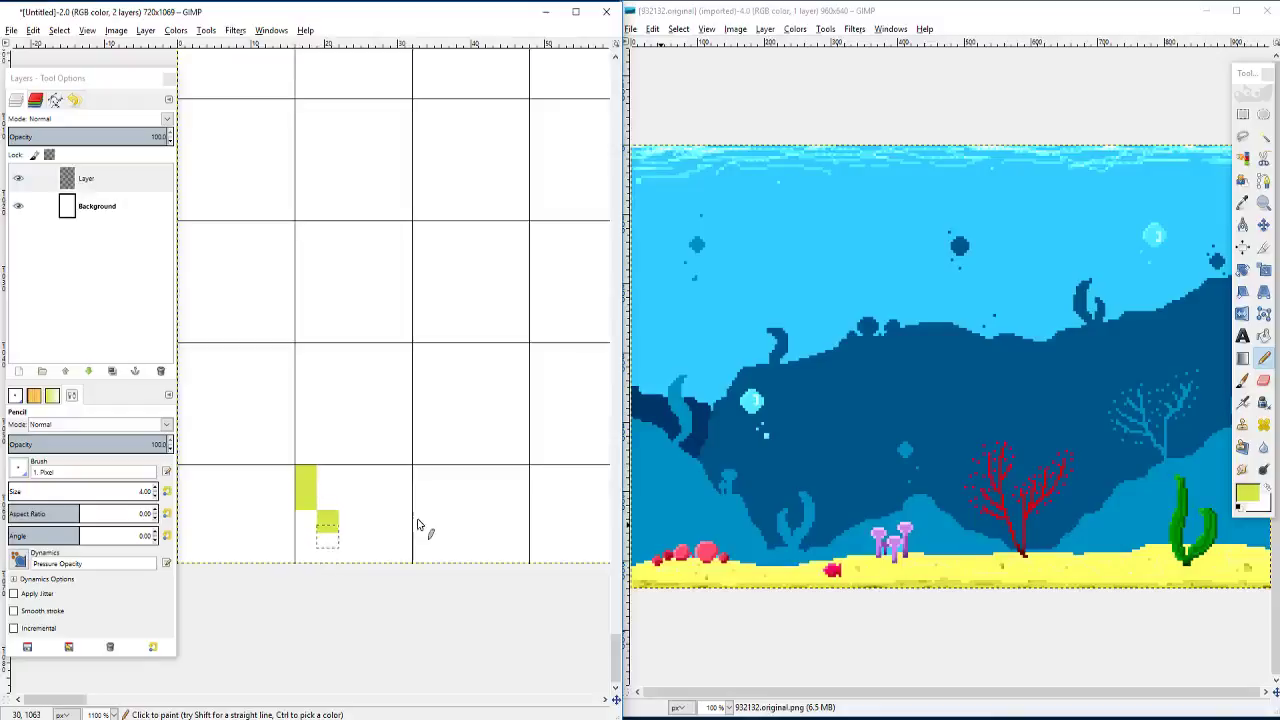
key(ctrl+z)
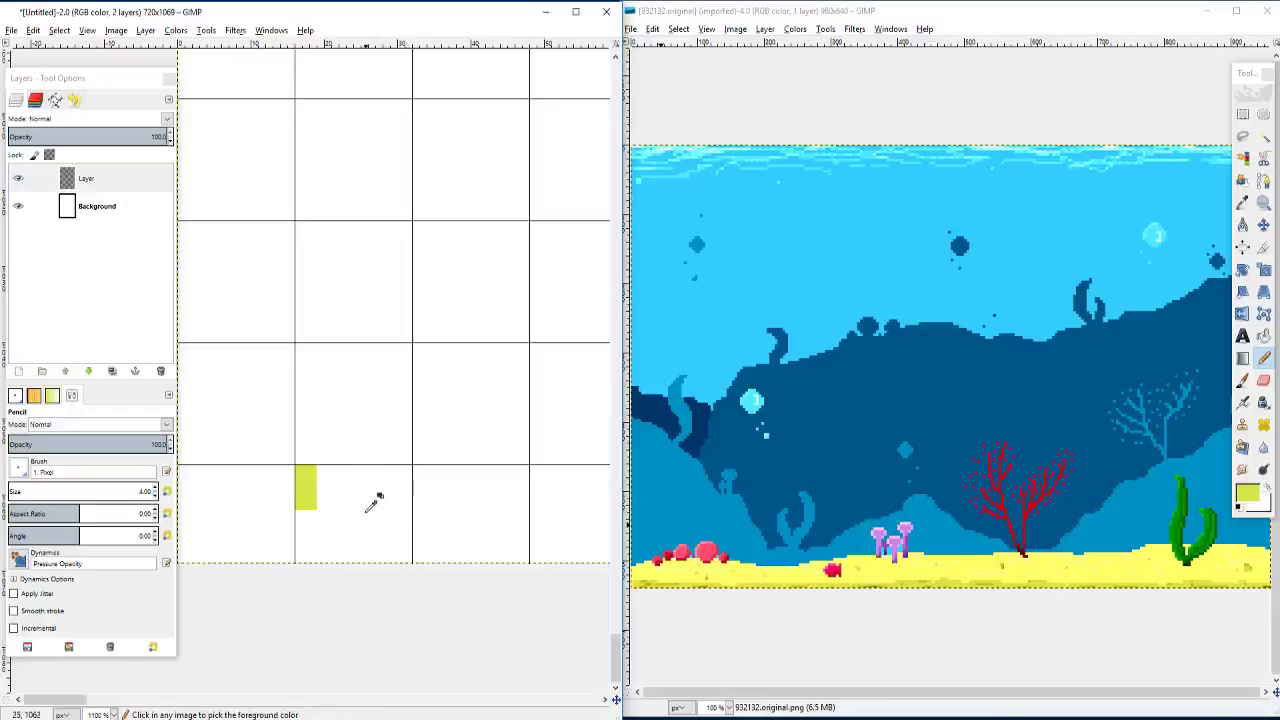
key(ctrl+z)
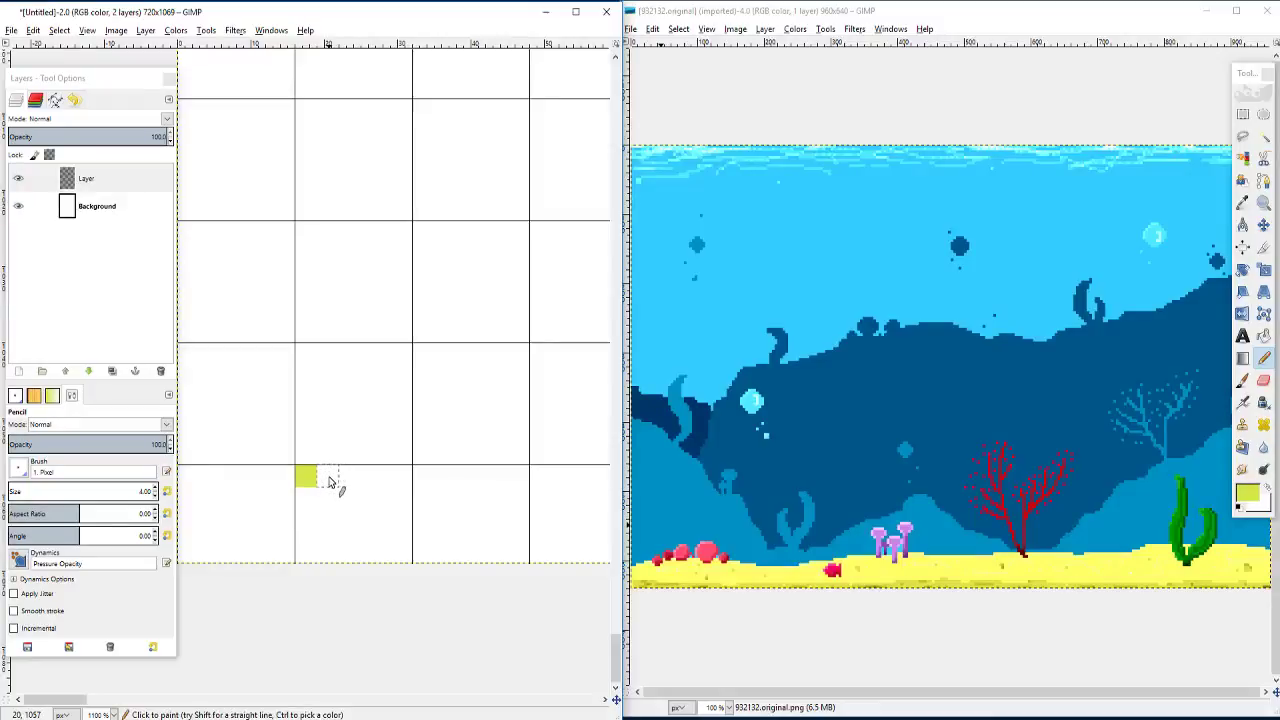
Step: Paint two more yellow-green blocks, one directly right of the first and one diagonally above that
click(329, 481)
click(352, 458)
scroll(390, 452, down, 2)
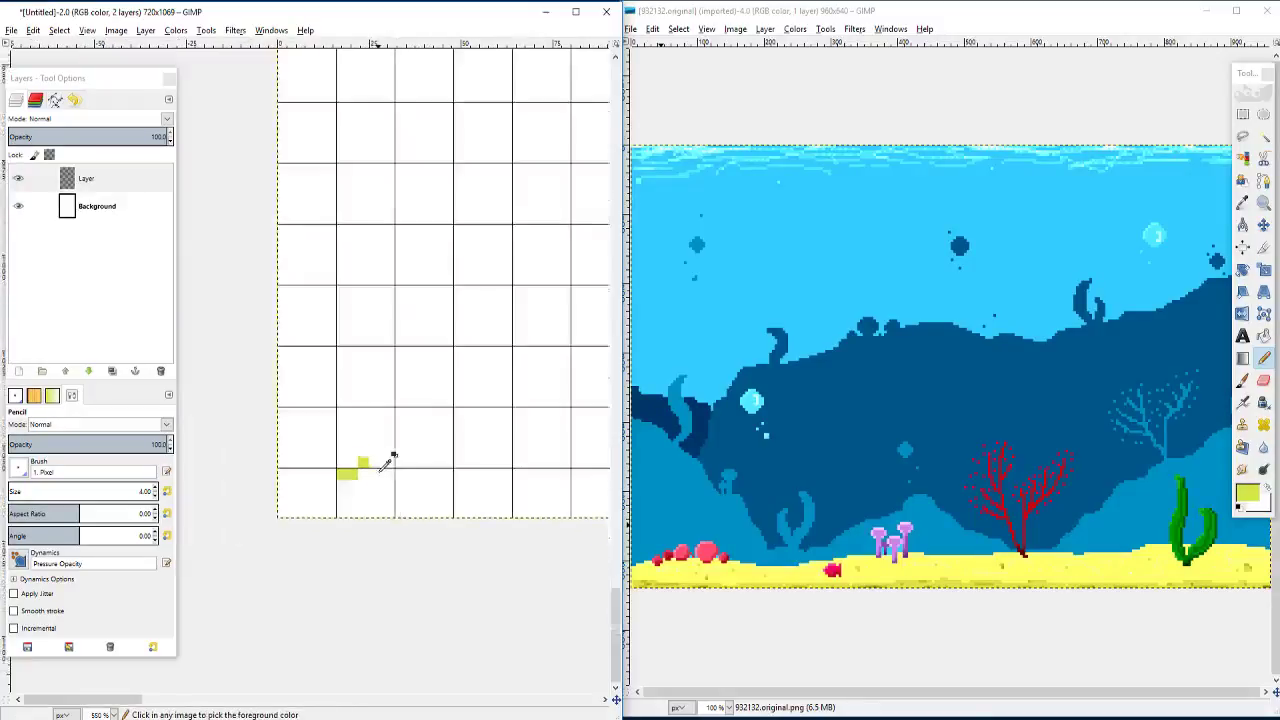
scroll(346, 449, down, 3)
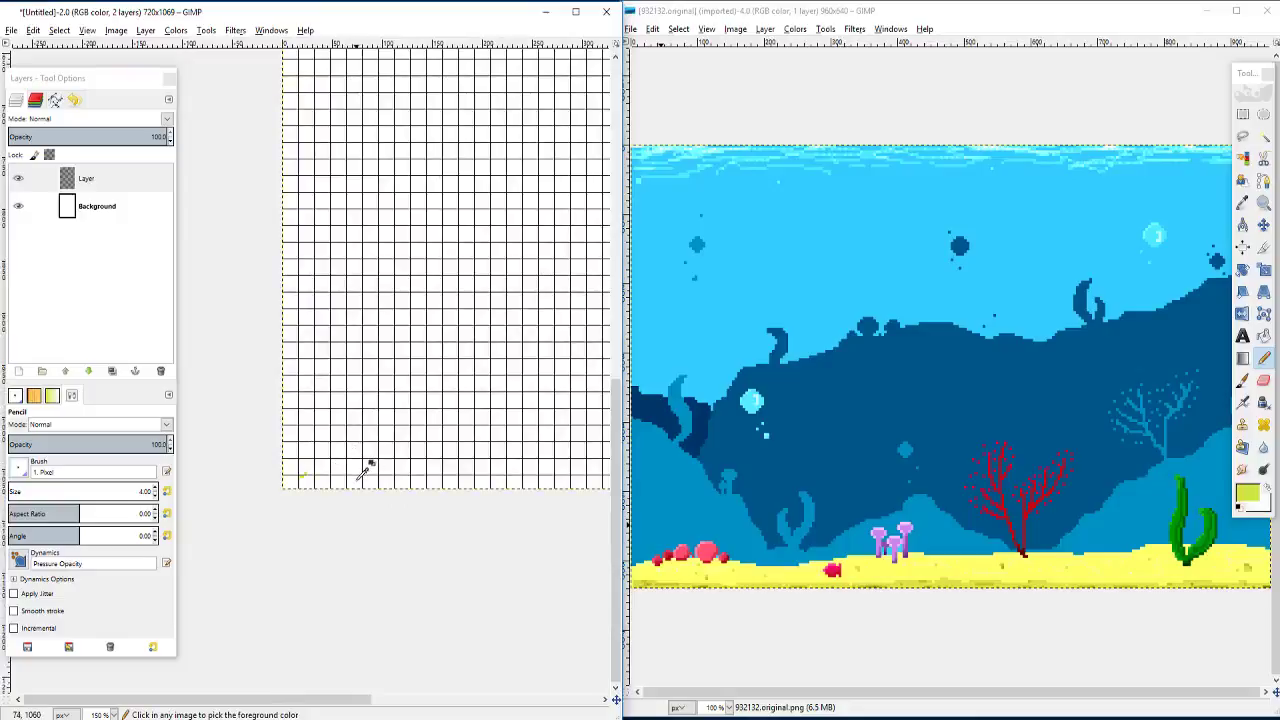
Step: Swap the foreground and background colors and sample the light sand yellow from the reference image as foreground
scroll(366, 463, up, 1)
scroll(363, 466, up, 1)
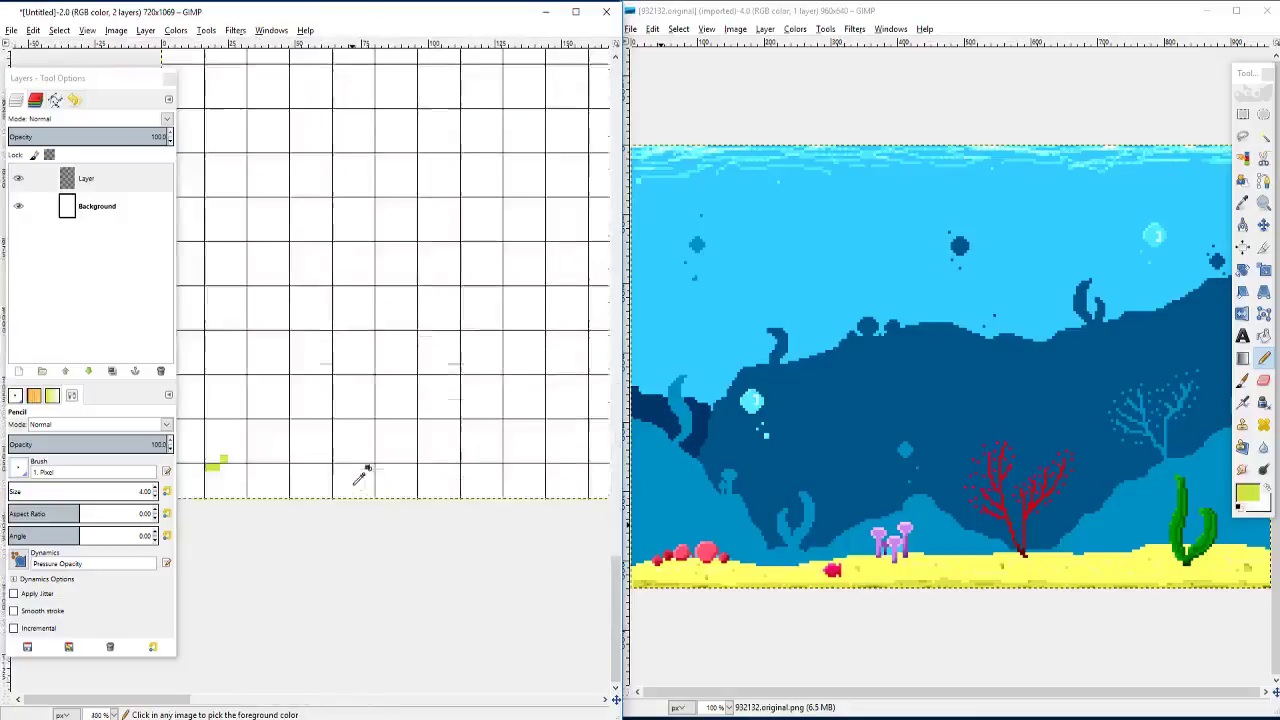
click(1266, 489)
ctrl+click(958, 581)
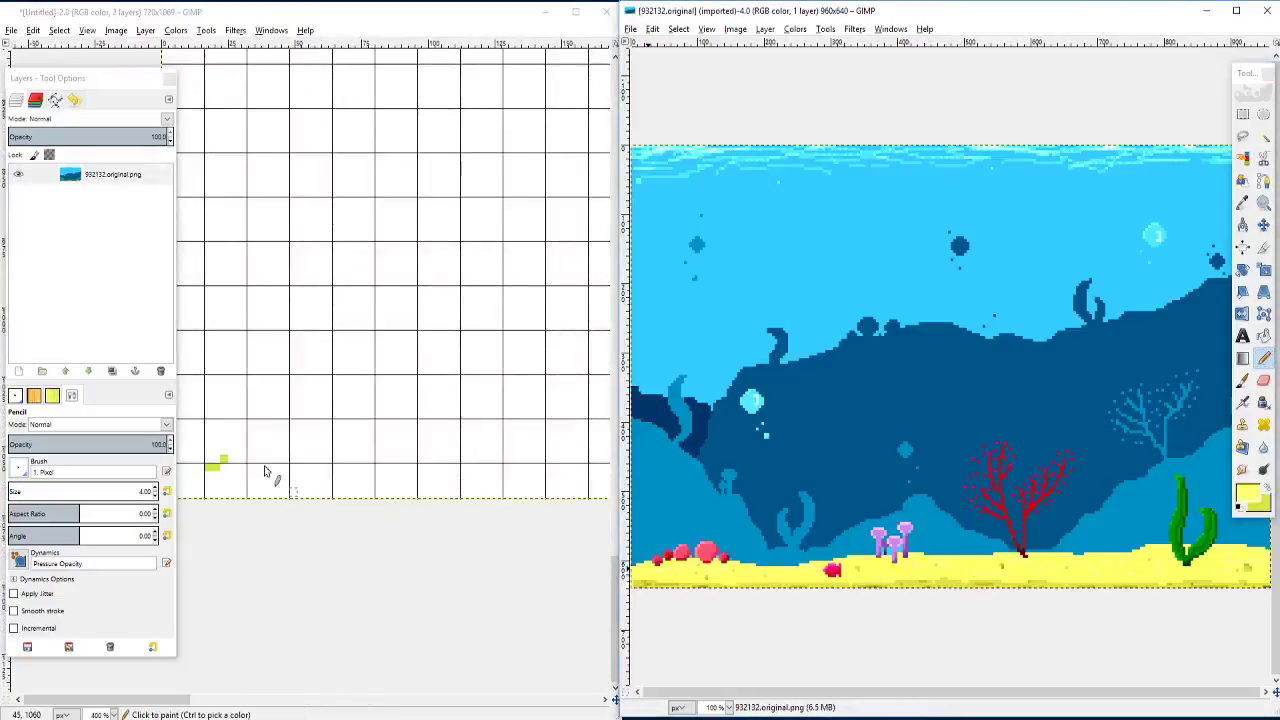
Step: Draw a wavy light-yellow sand outline across the lower part of the gridded canvas, starting at its left edge
scroll(340, 420, down, 1)
scroll(315, 436, down, 3)
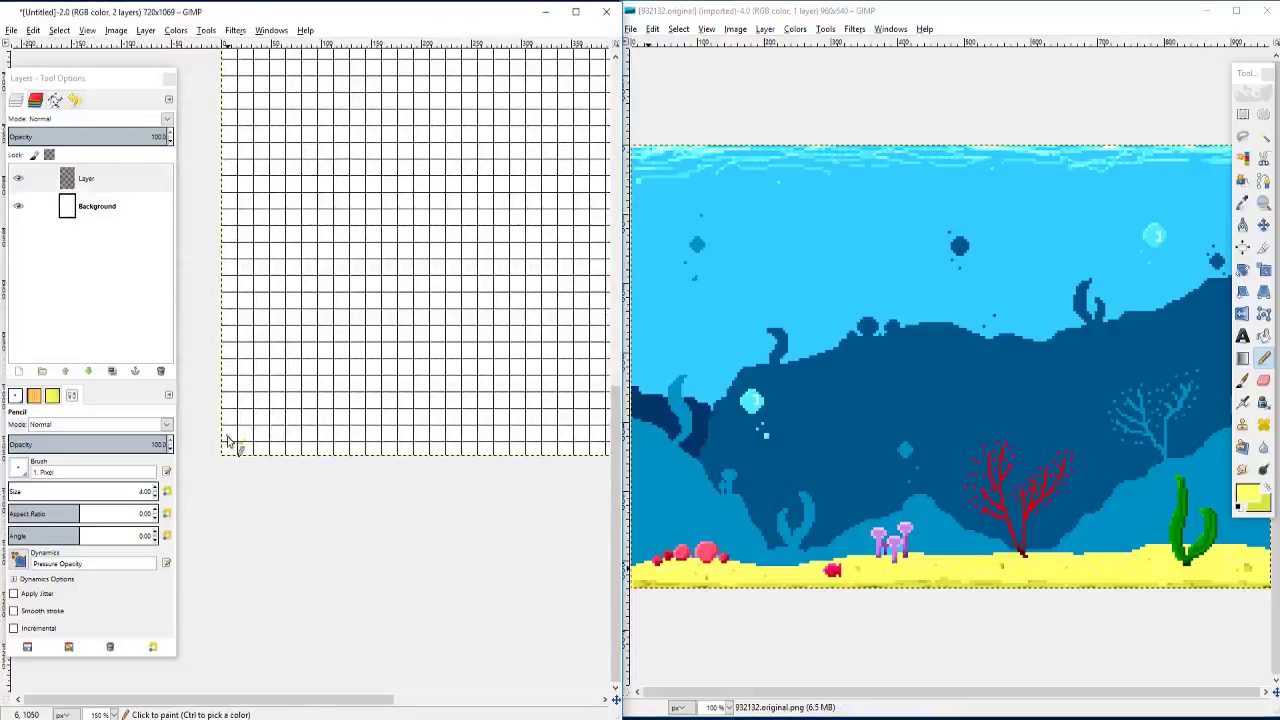
mouse_move(226, 443)
mouse_down()
mouse_move(243, 431)
mouse_move(537, 417)
mouse_move(618, 428)
mouse_up()
mouse_move(424, 401)
mouse_down()
mouse_move(400, 392)
mouse_move(508, 403)
mouse_move(612, 390)
mouse_move(372, 420)
mouse_move(517, 409)
mouse_up()
scroll(400, 423, down, 3)
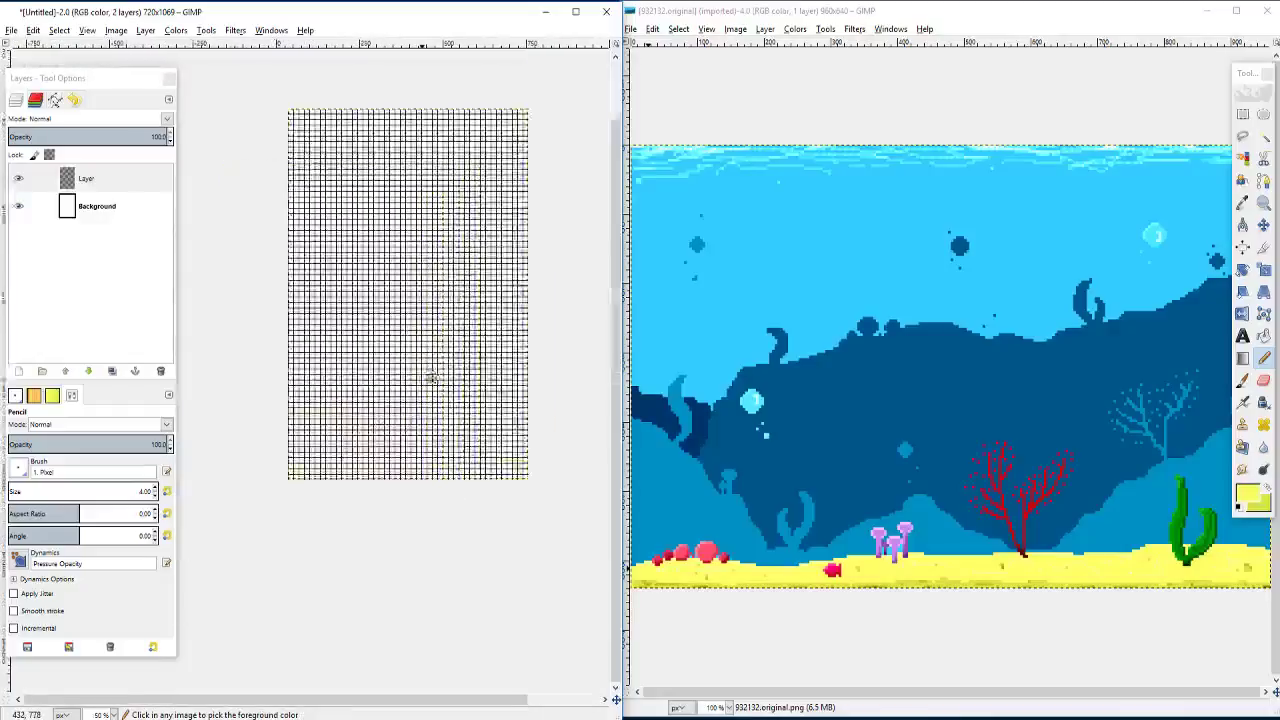
scroll(380, 457, up, 4)
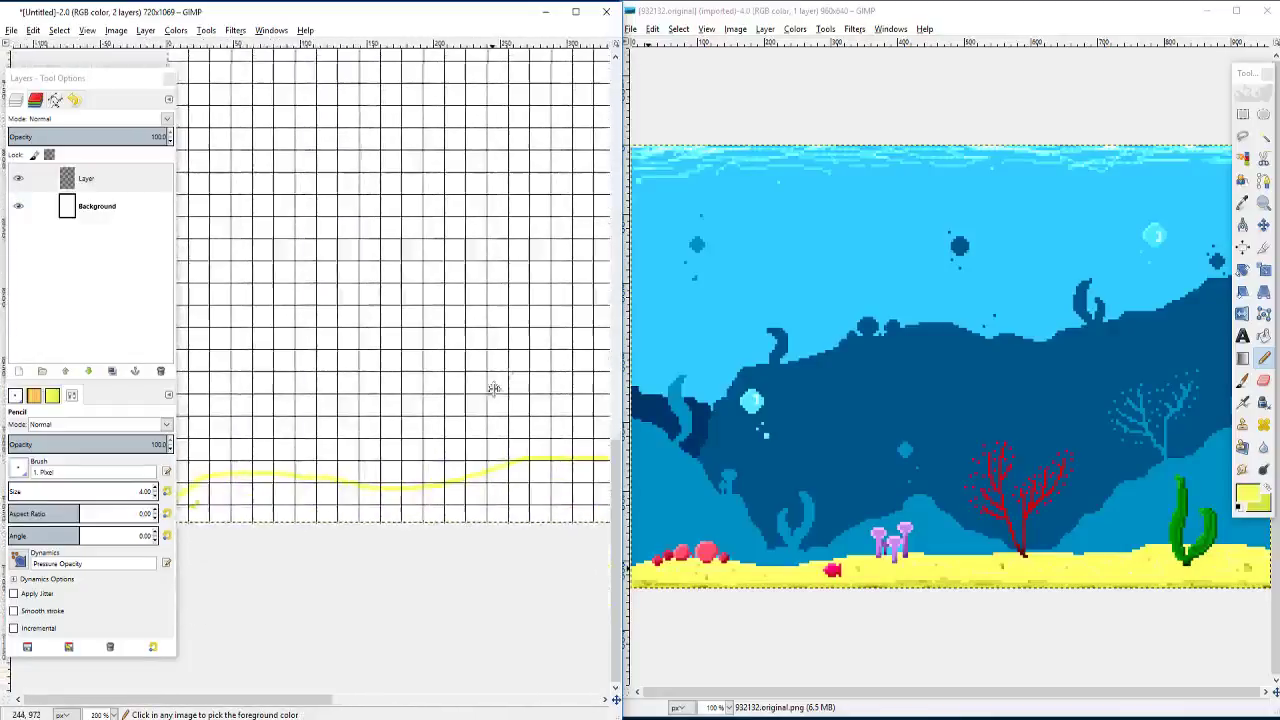
Step: Try to Bucket Fill the area below the wavy sand line with light yellow, and undo the fill
key(shift+b)
click(388, 501)
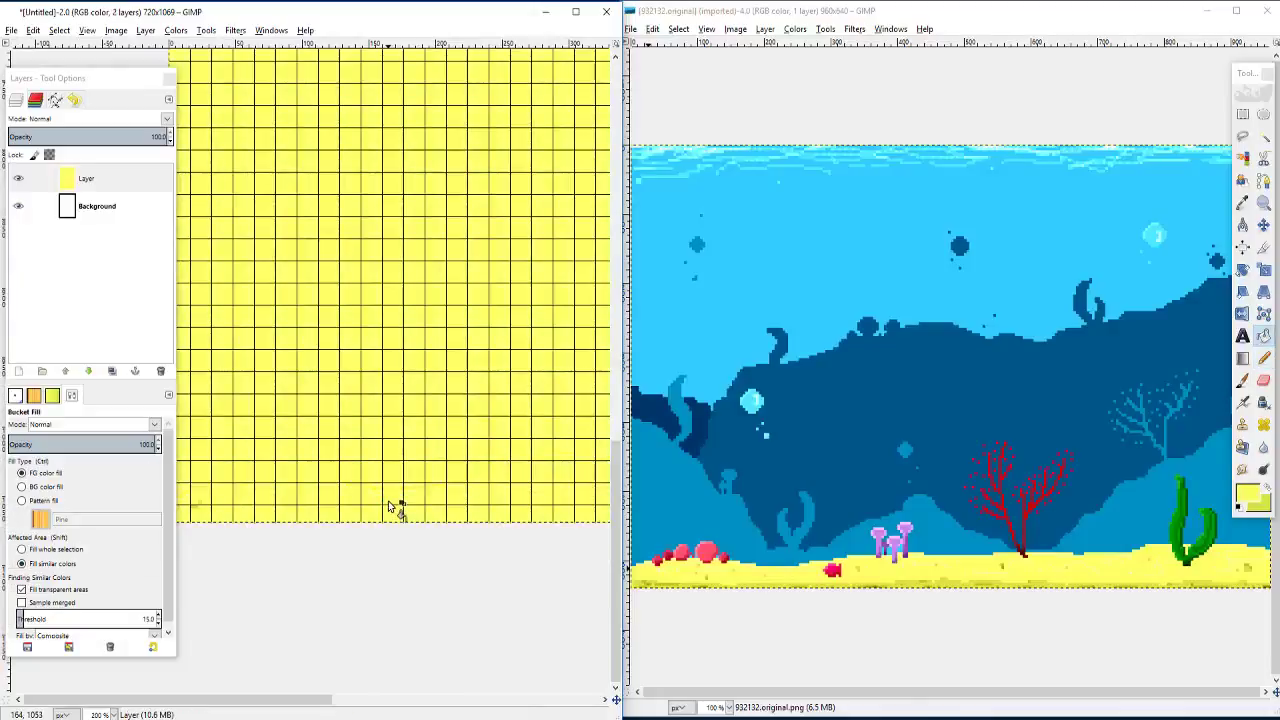
key(ctrl+z)
Step: Hide the Background layer so that only the layer with the sand outline is displayed
mouse_move(222, 499)
mouse_down()
mouse_move(337, 466)
mouse_move(434, 463)
mouse_up()
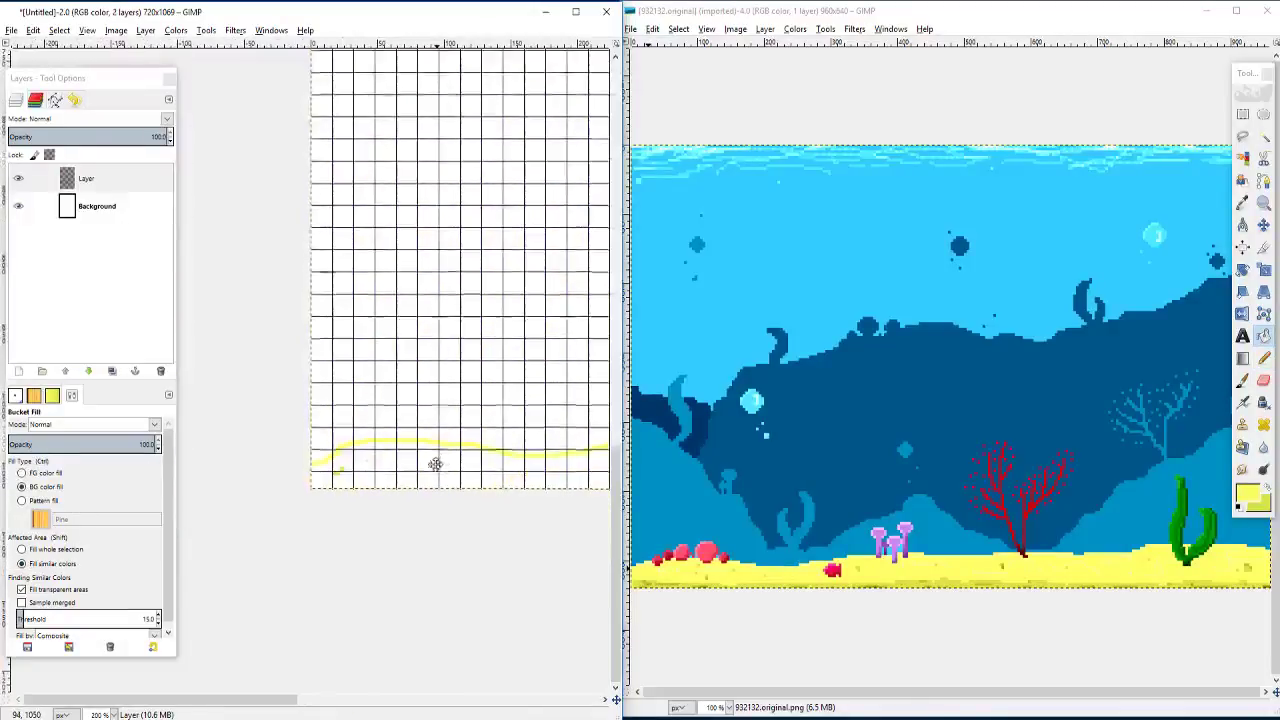
click(17, 206)
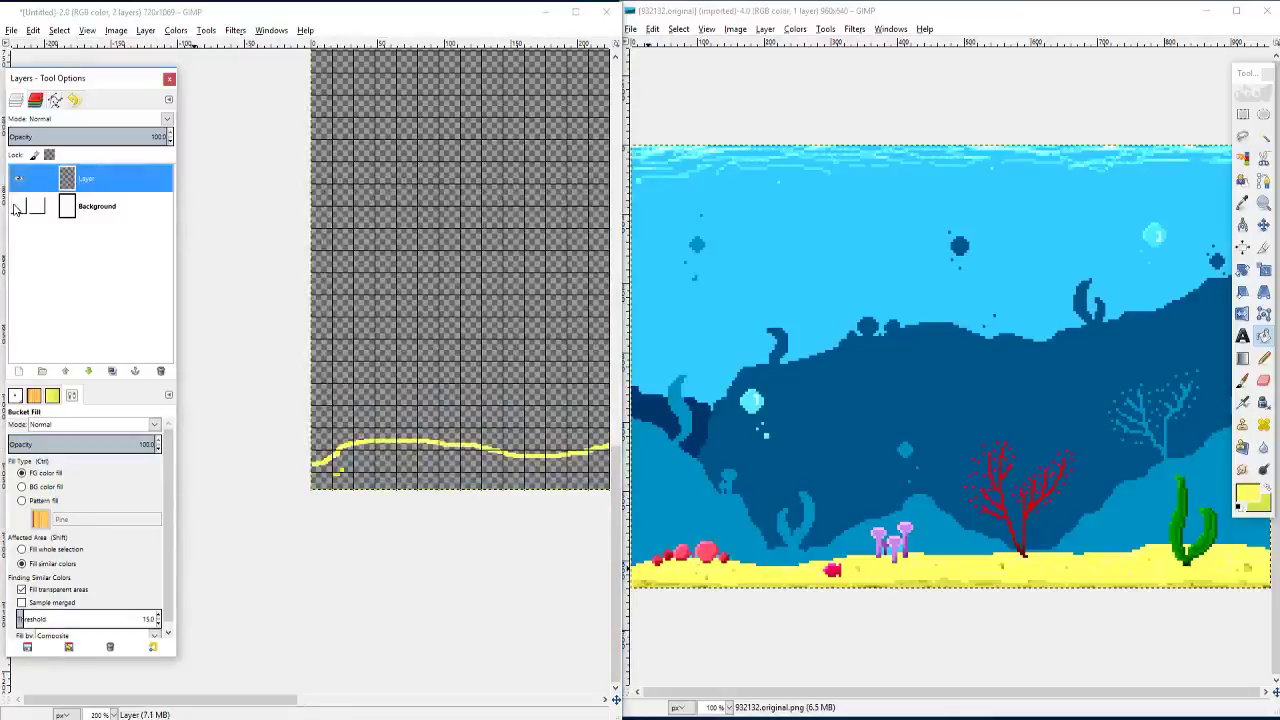
Step: Bucket Fill the transparent area below the wavy sand line with light yellow
click(17, 206)
click(17, 206)
scroll(263, 430, up, 3)
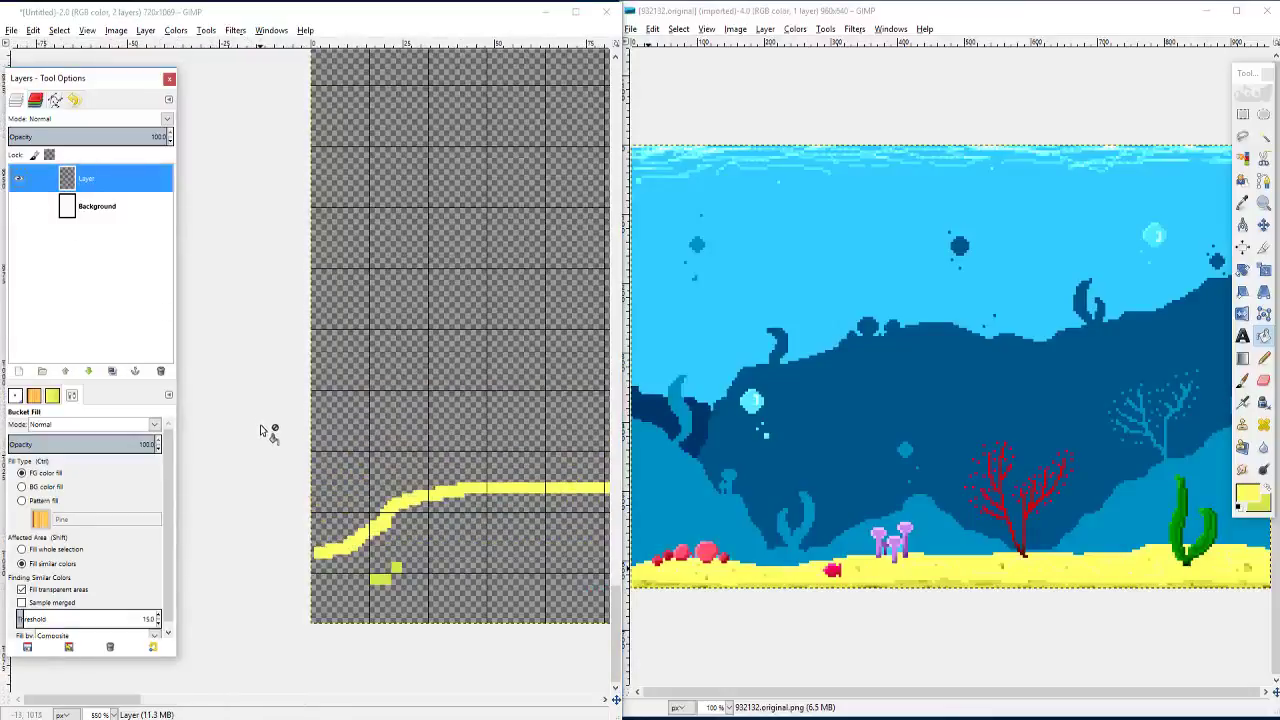
key(n)
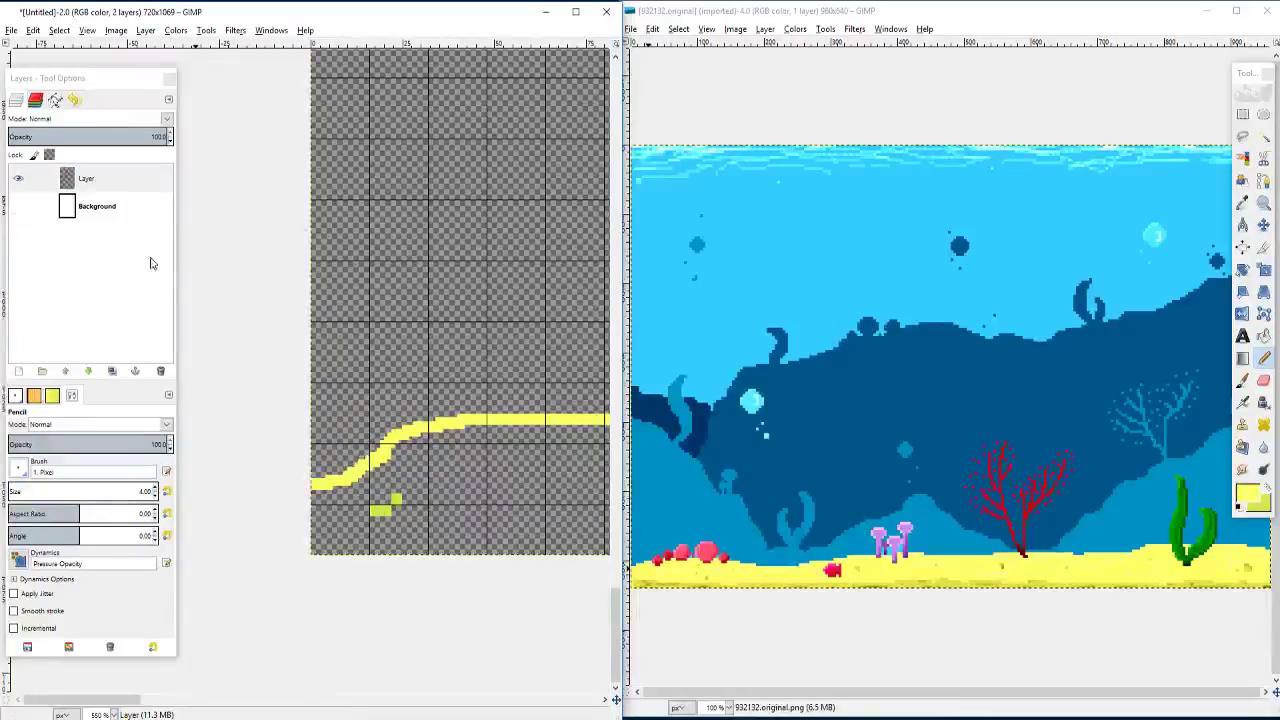
key(shift+b)
click(352, 532)
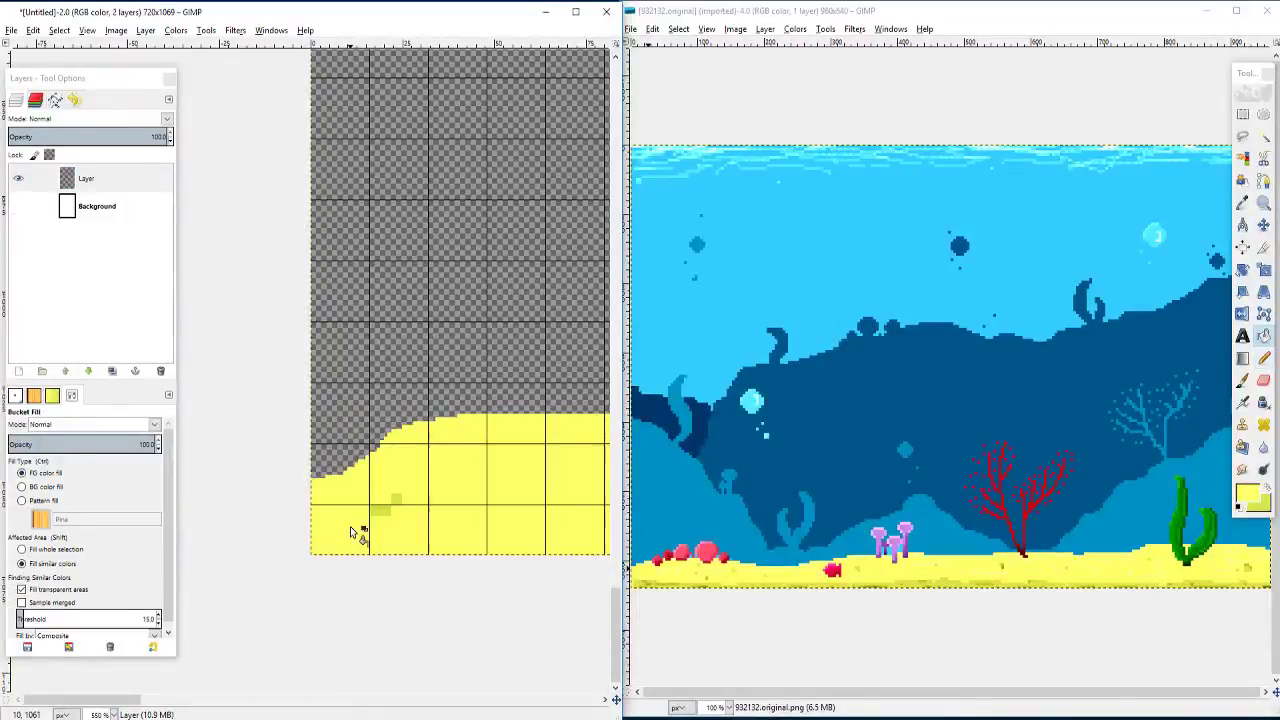
scroll(349, 532, down, 10)
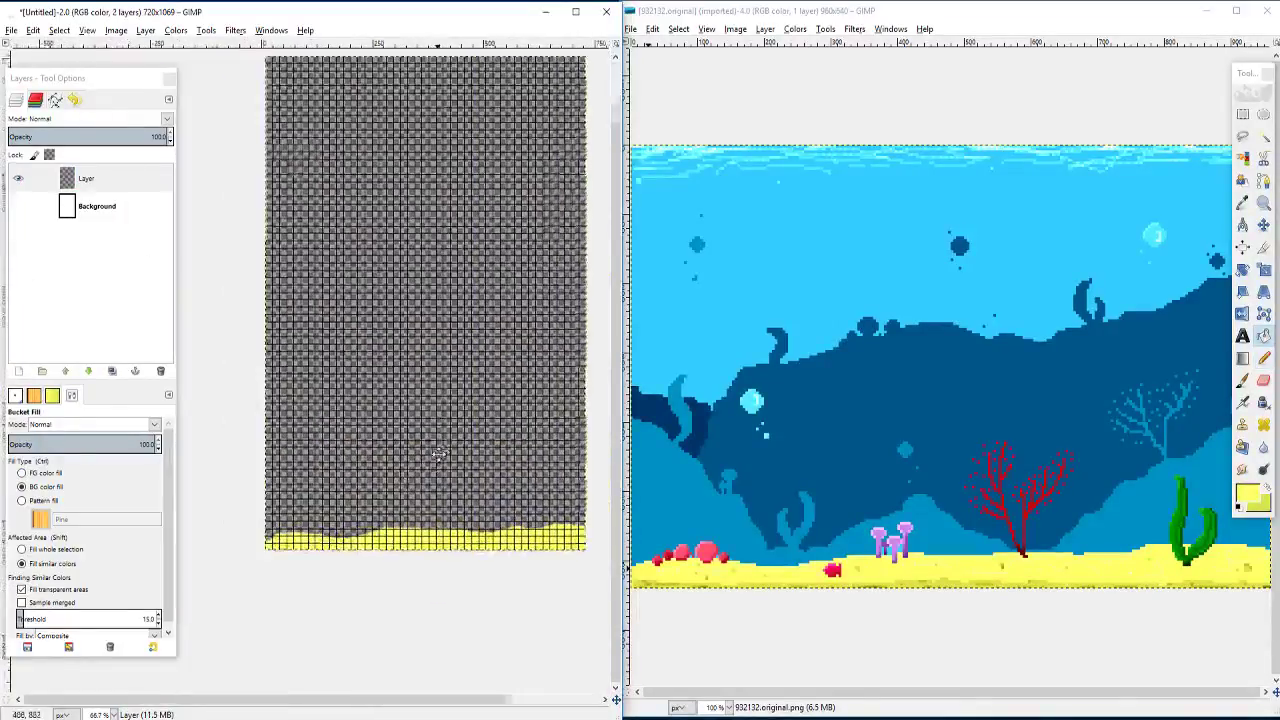
drag(402, 465, 397, 490)
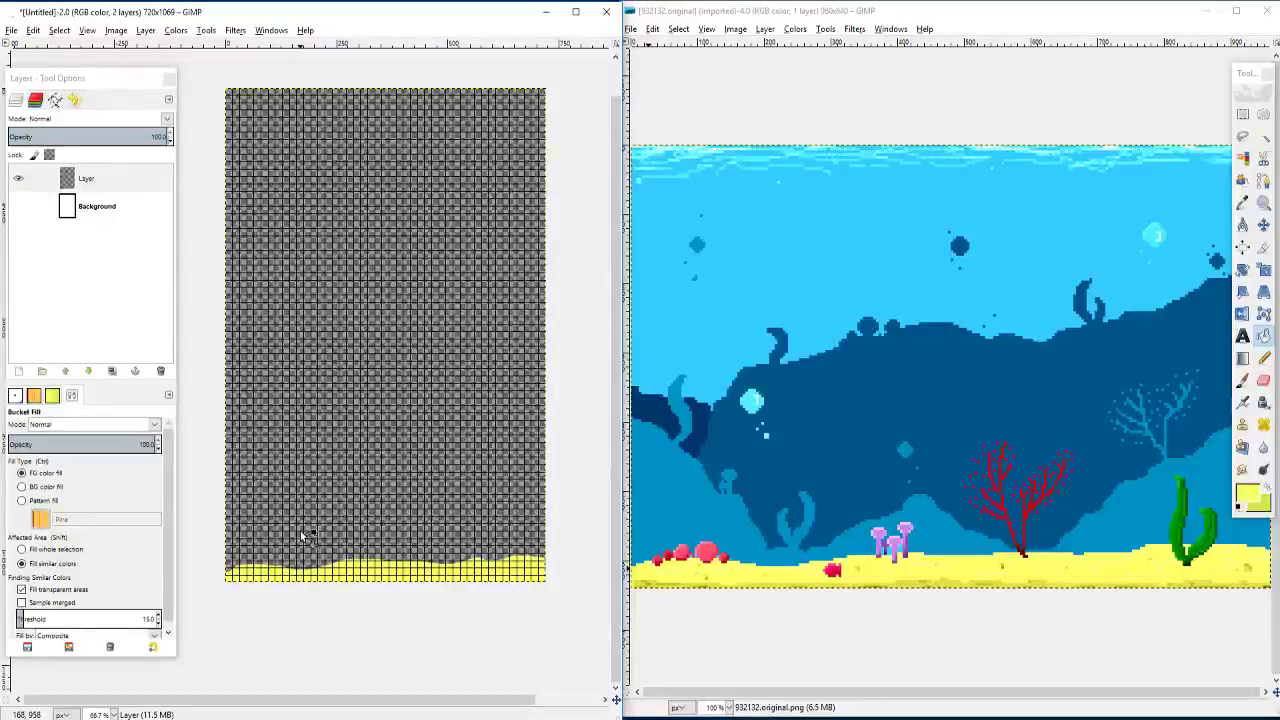
Step: Paint over the leftover greenish pixels near the sand's left end with light yellow, using the 4 px Pencil
scroll(280, 580, up, 3)
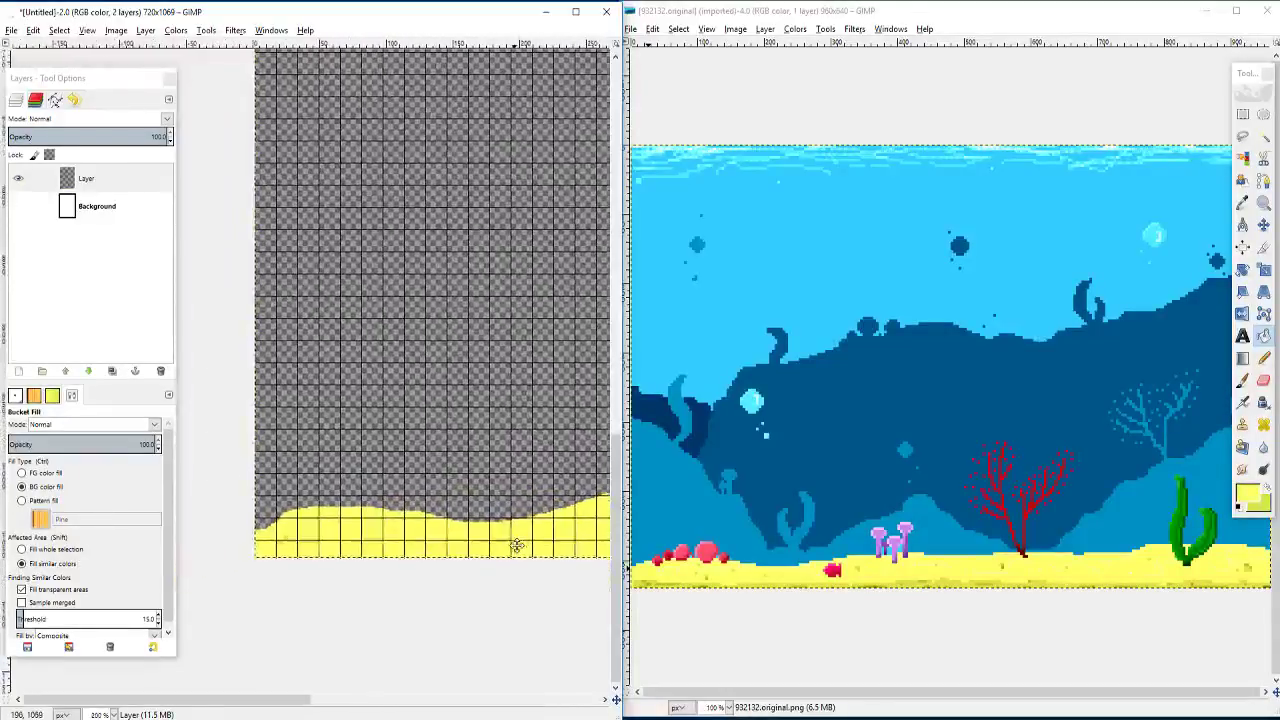
scroll(297, 570, up, 1)
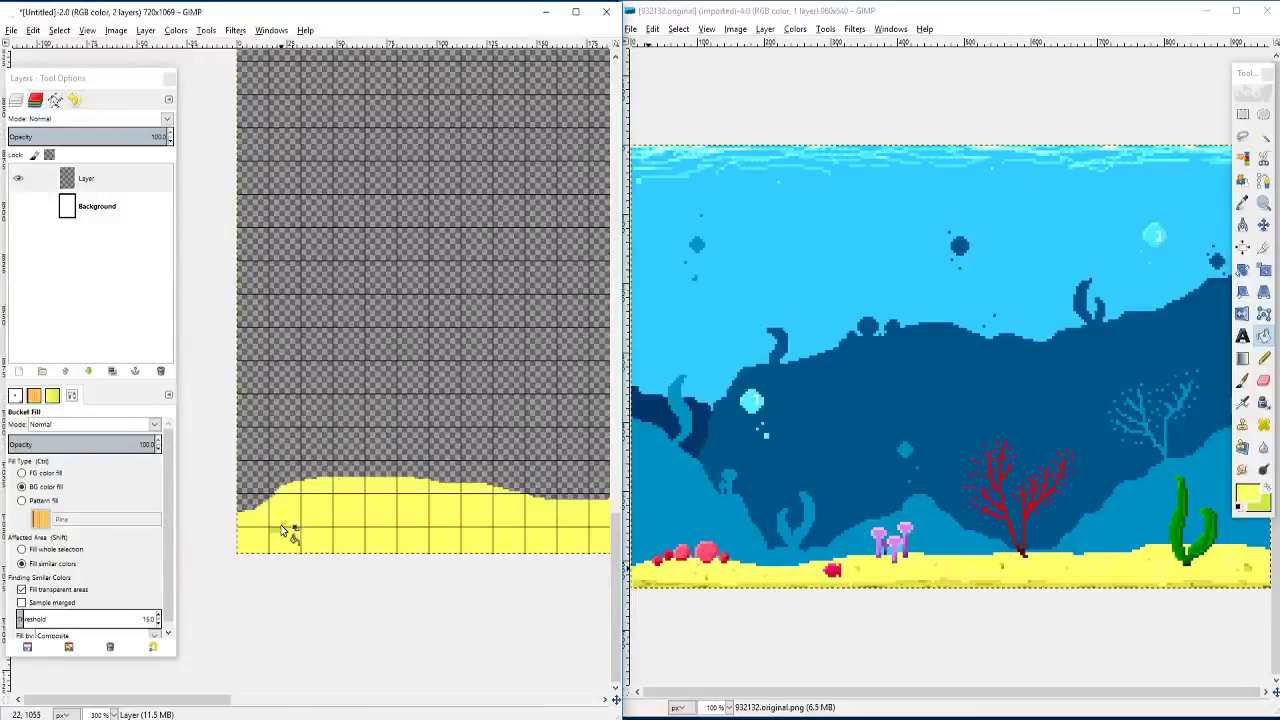
scroll(283, 530, up, 3)
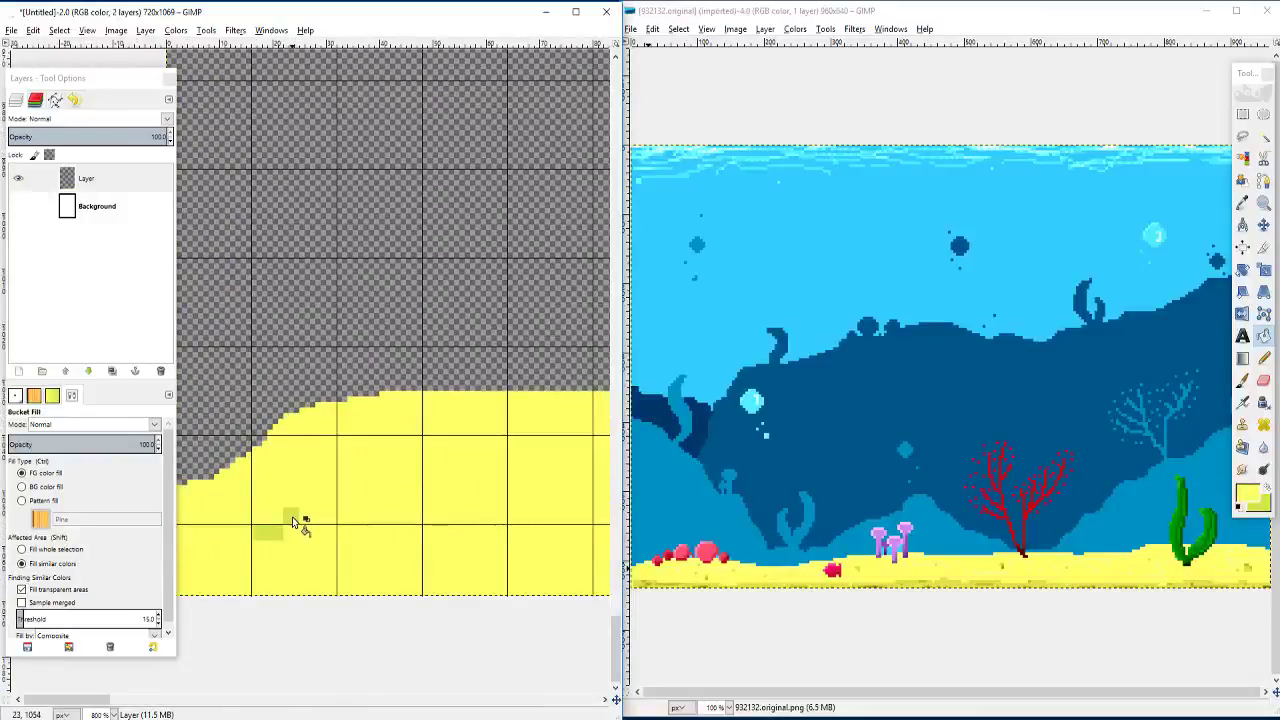
key(n)
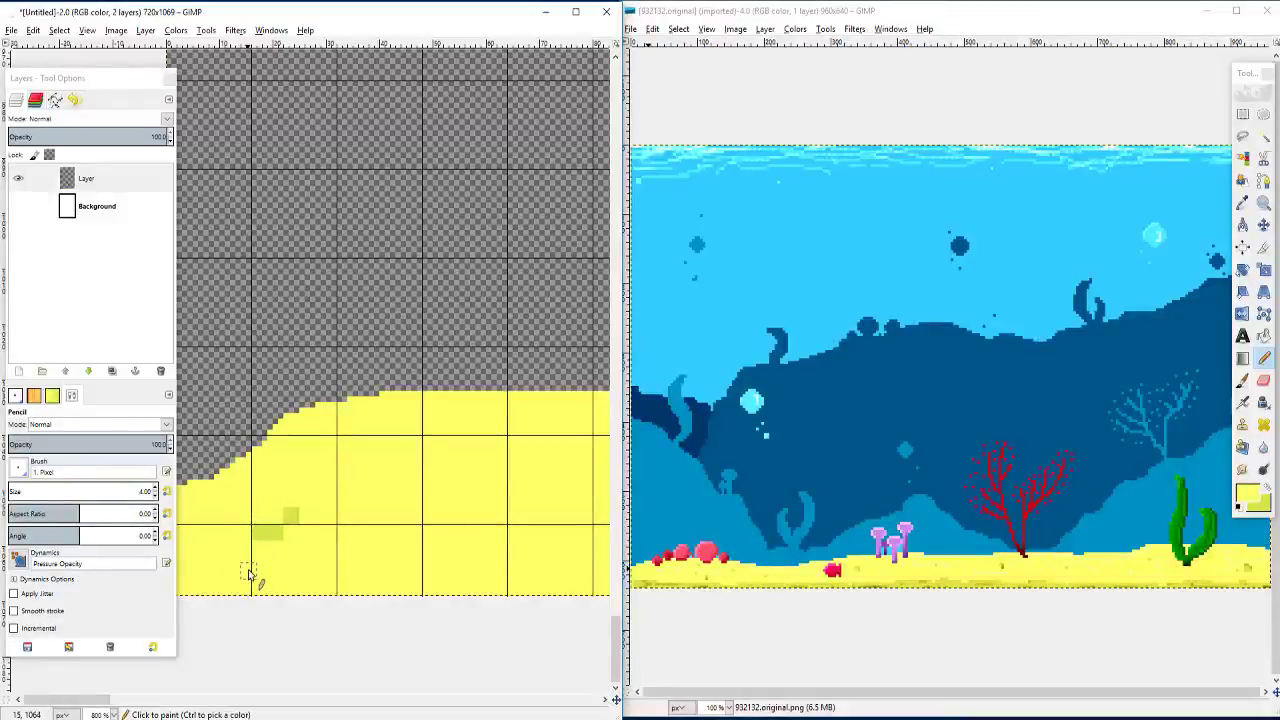
ctrl+click(300, 537)
mouse_move(281, 533)
mouse_down()
mouse_move(266, 532)
mouse_move(348, 523)
mouse_up()
click(291, 512)
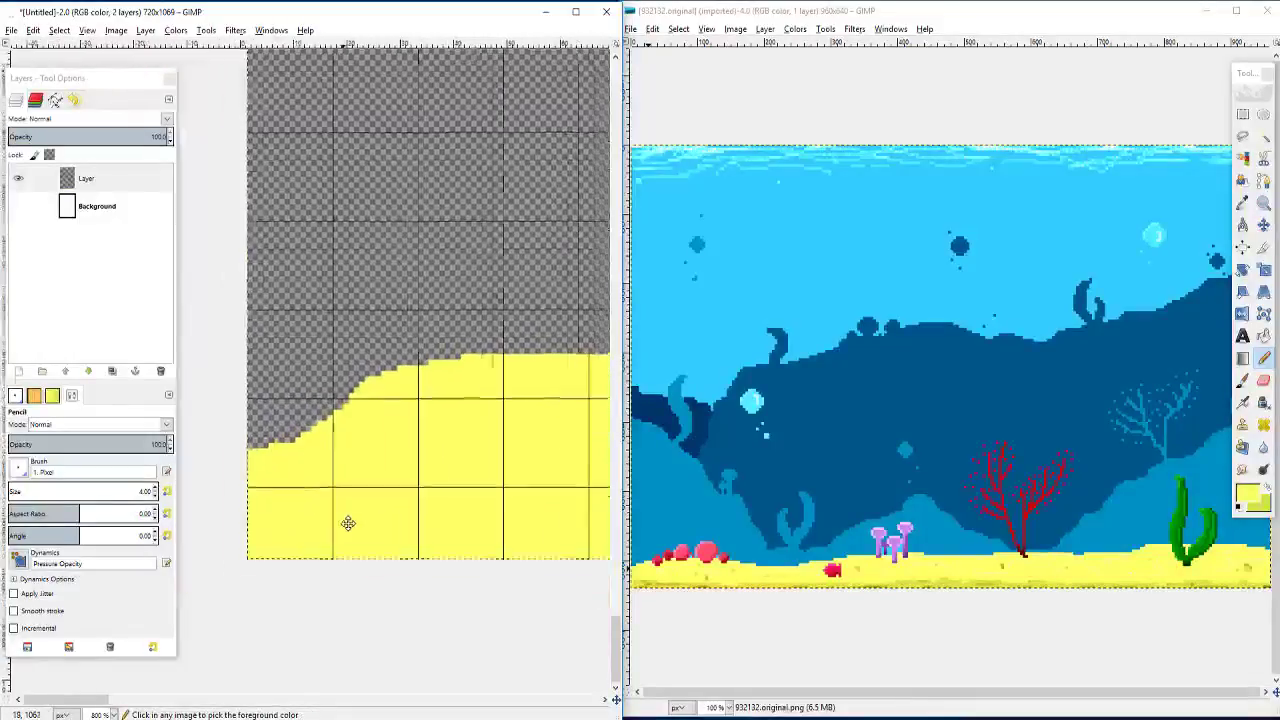
scroll(348, 523, down, 6)
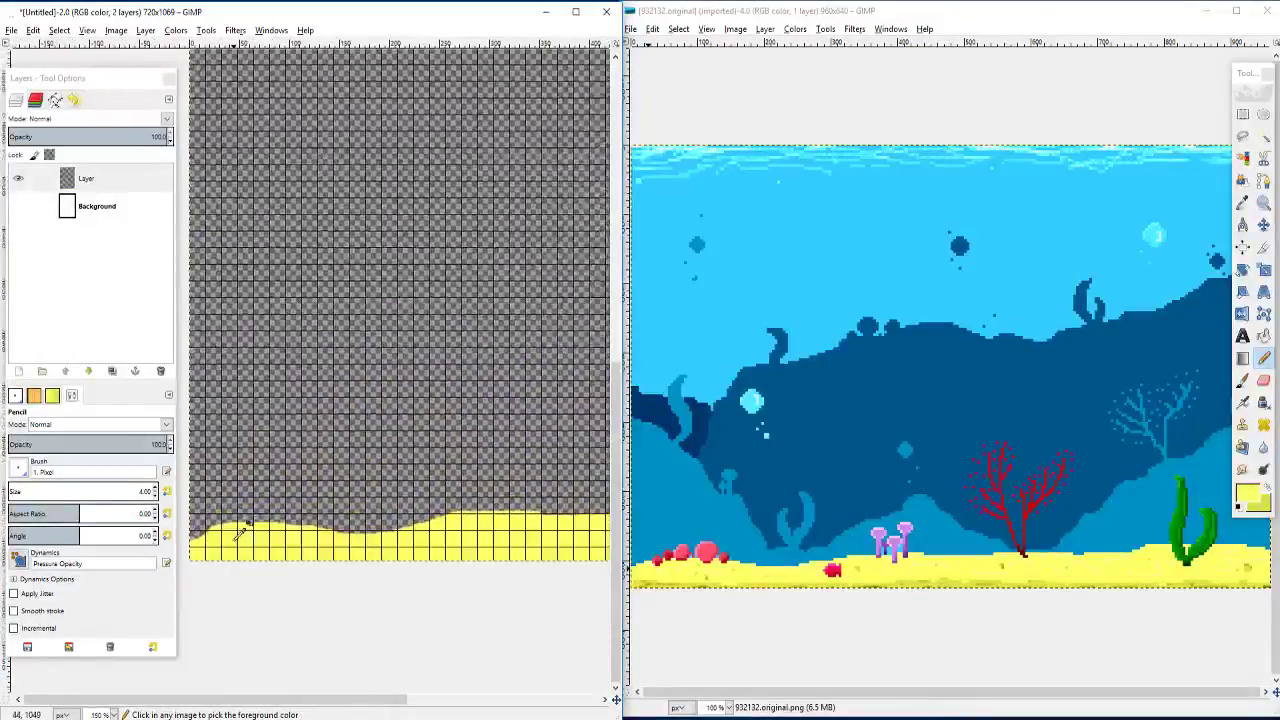
scroll(236, 536, down, 1)
drag(281, 516, 439, 568)
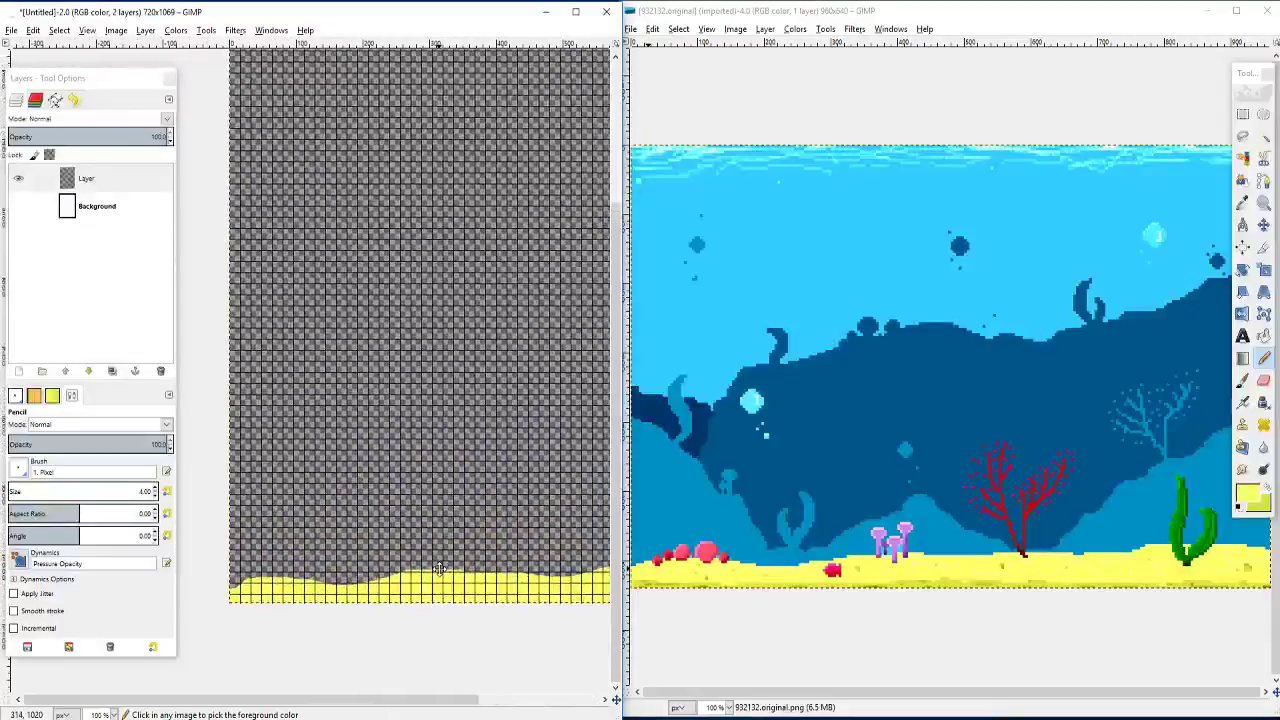
scroll(305, 562, down, 3)
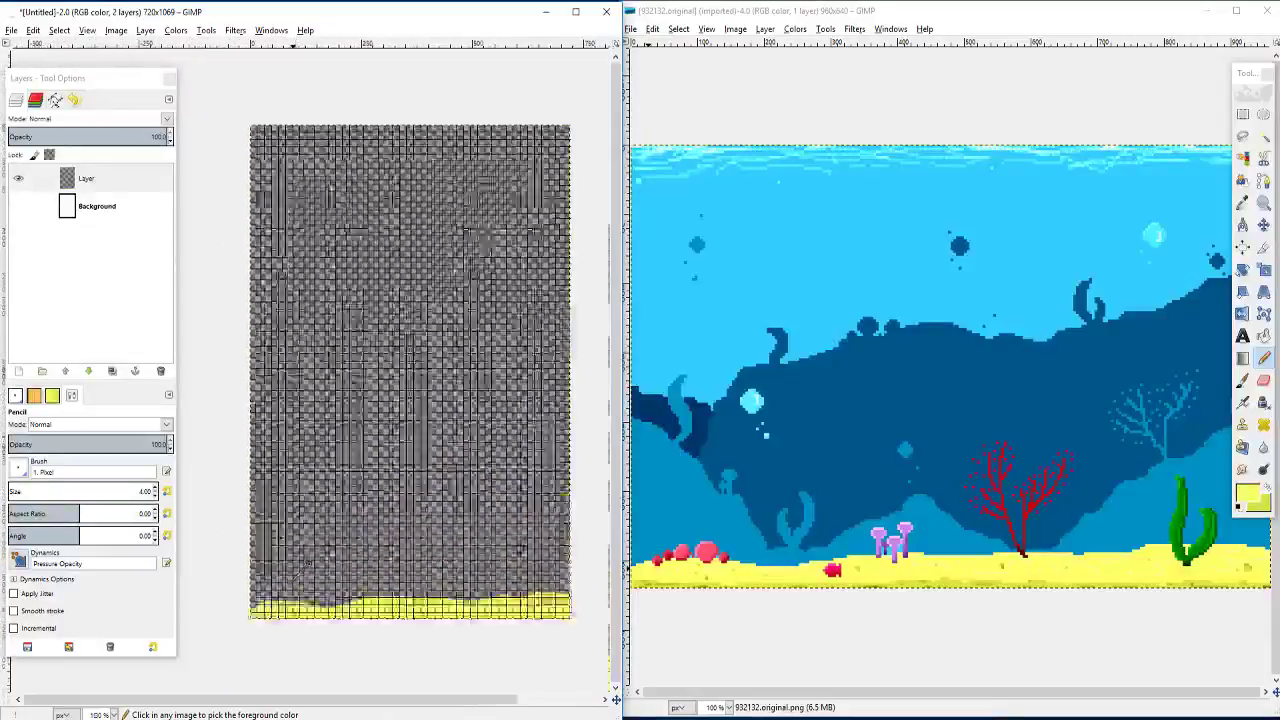
scroll(305, 562, down, 1)
scroll(300, 557, up, 2)
scroll(387, 540, down, 1)
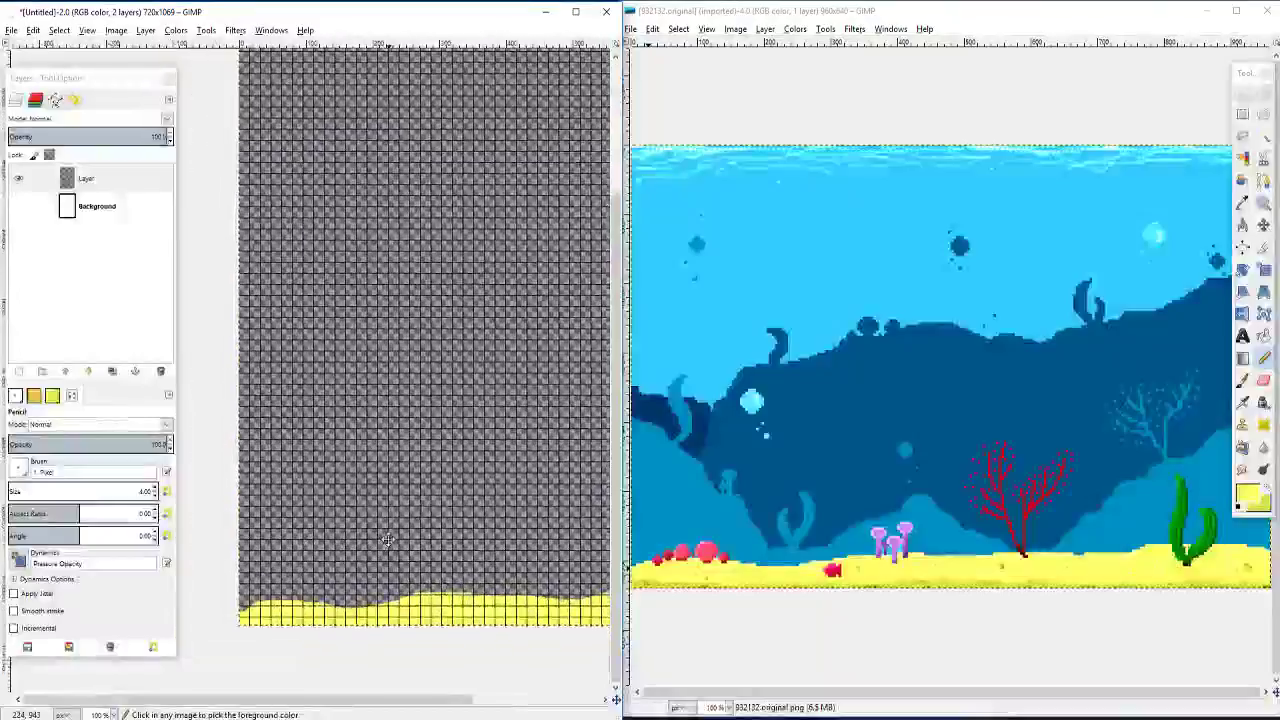
scroll(365, 535, down, 1)
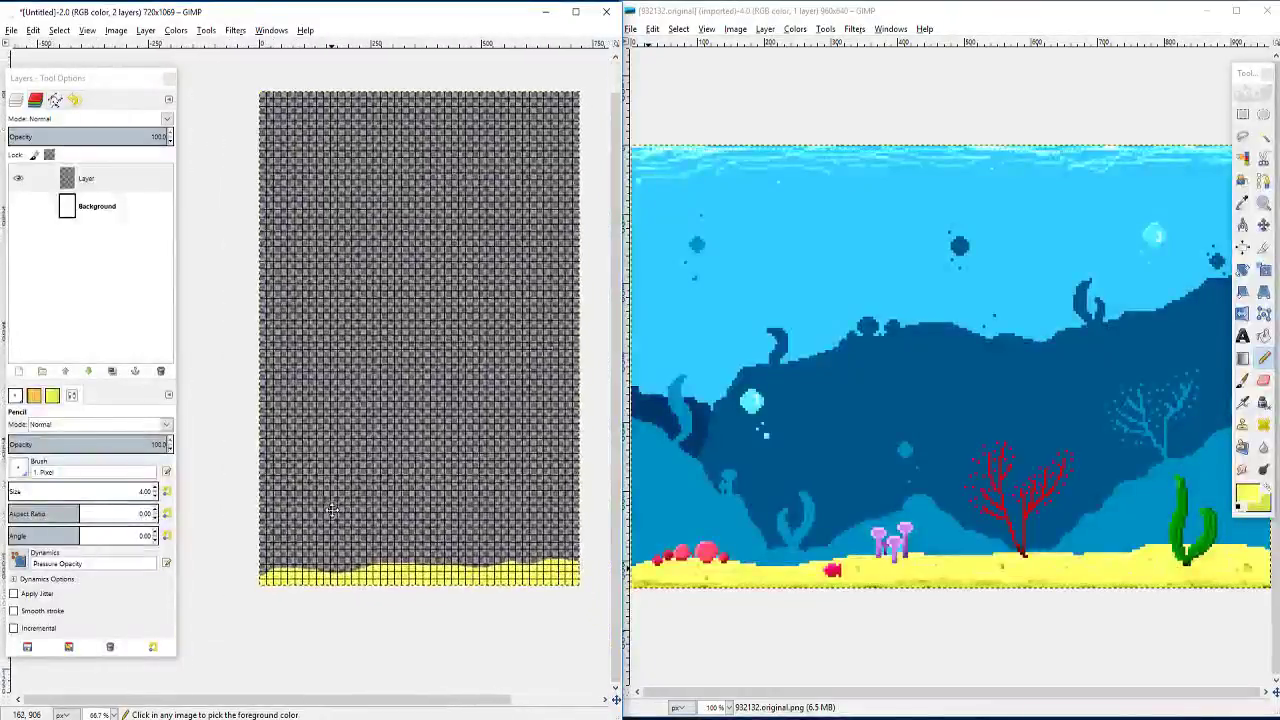
Step: Set the foreground color to a very dark navy, 121025
click(1245, 496)
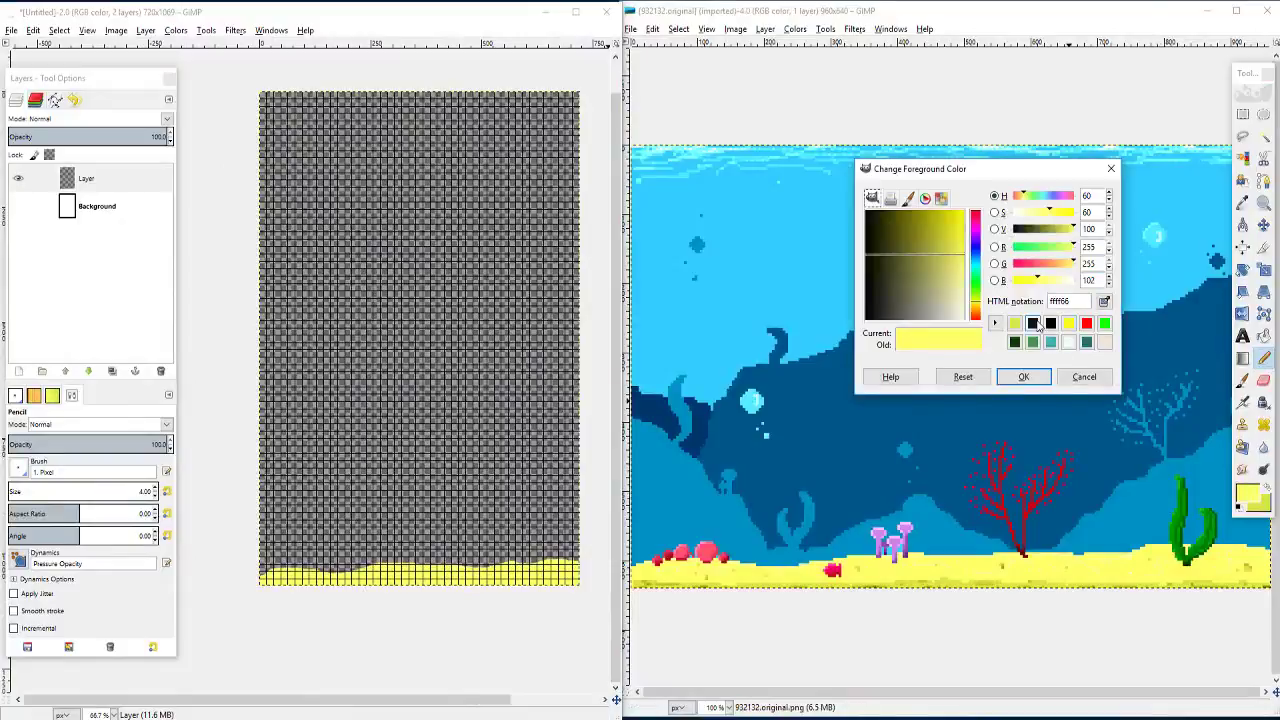
click(1036, 325)
click(872, 308)
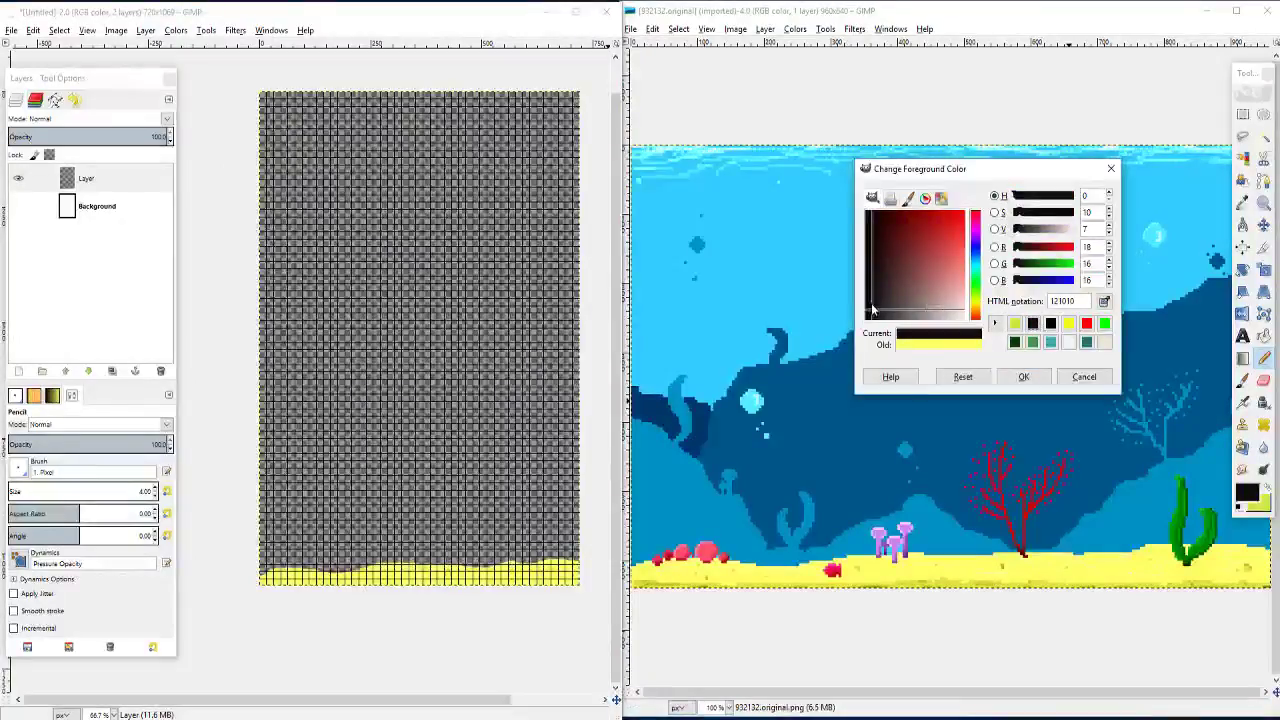
drag(1015, 285, 1023, 285)
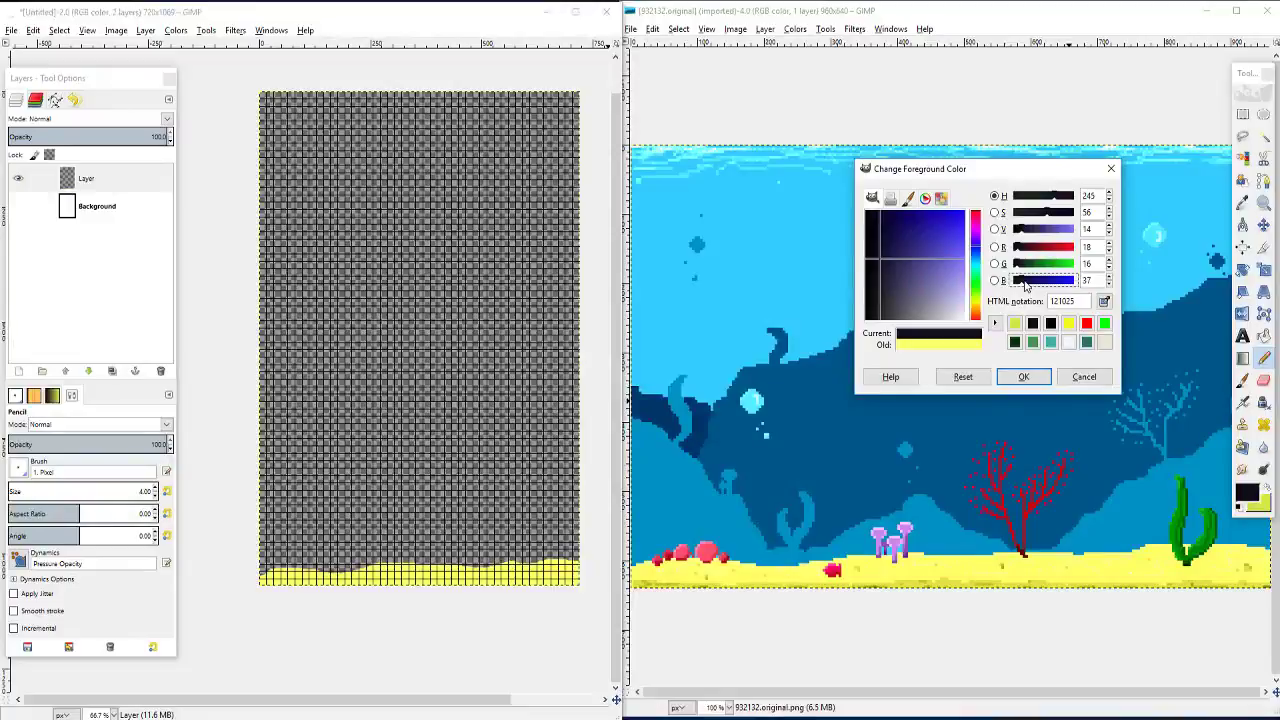
click(1023, 376)
Step: Try to draw a dark, roughly vertical line from the sand up to the canvas top near its left edge, and undo it
scroll(288, 572, up, 3)
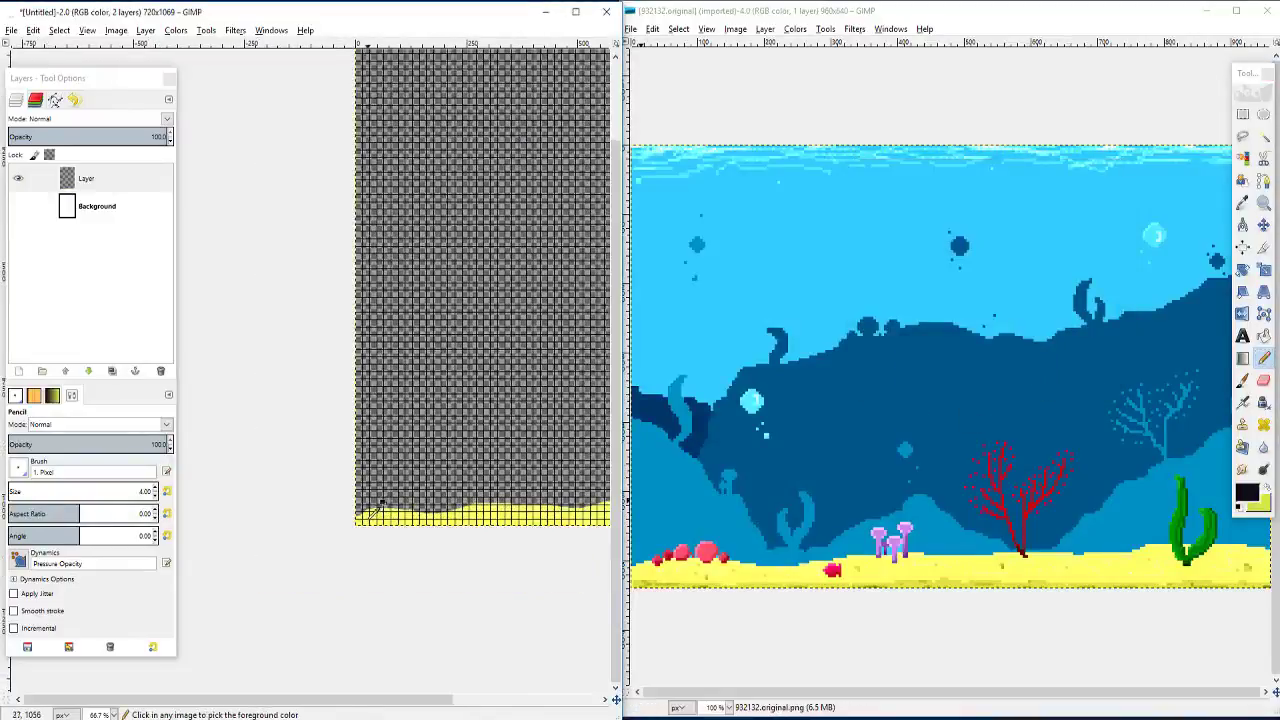
scroll(325, 497, down, 2)
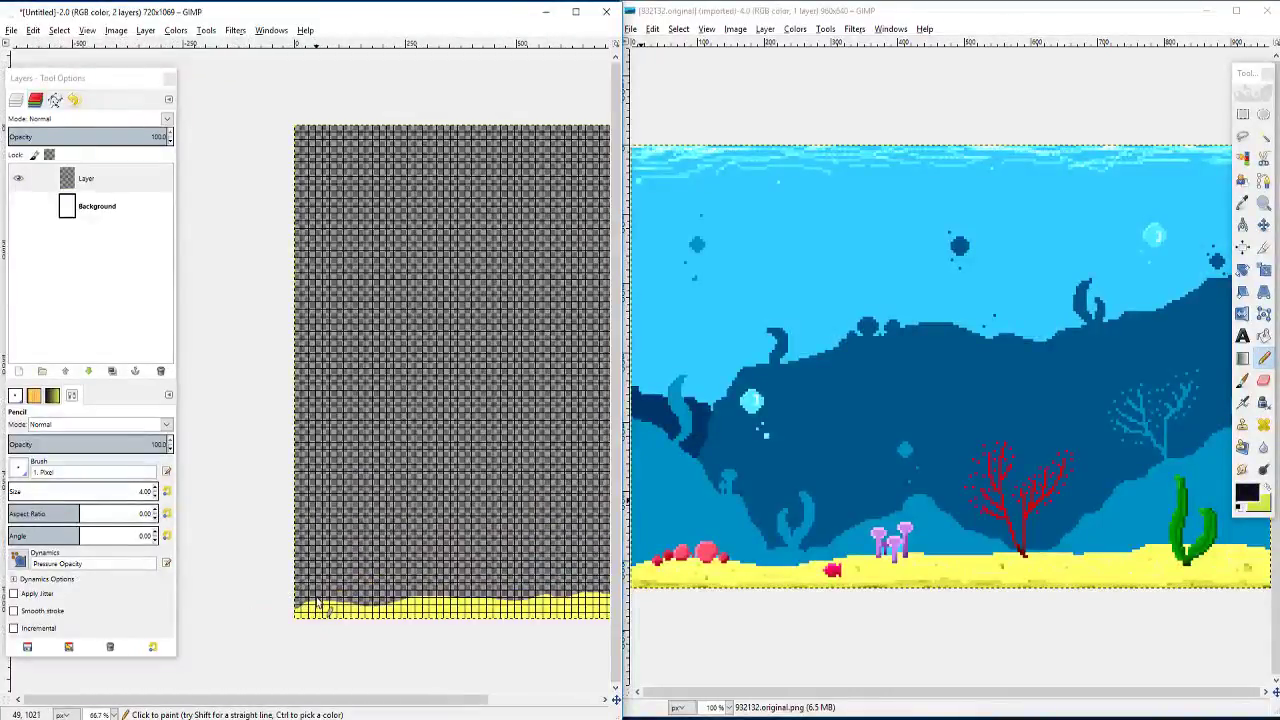
drag(318, 600, 320, 175)
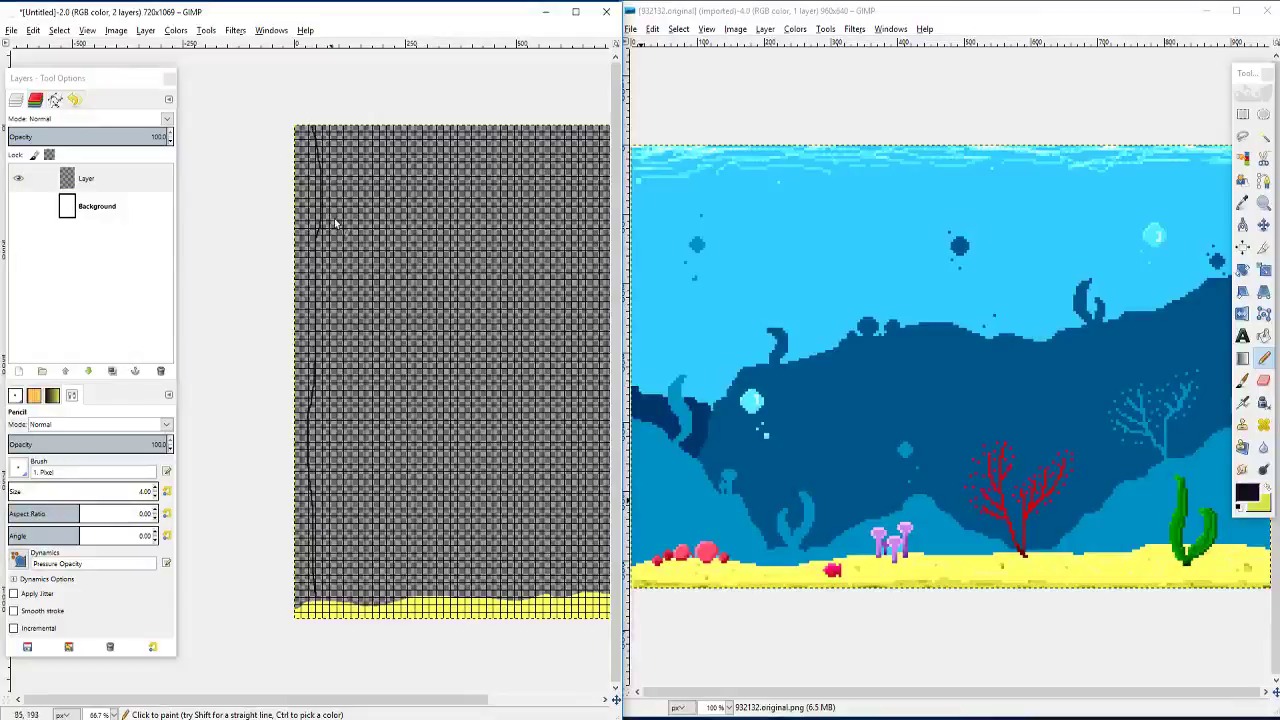
key(ctrl+z)
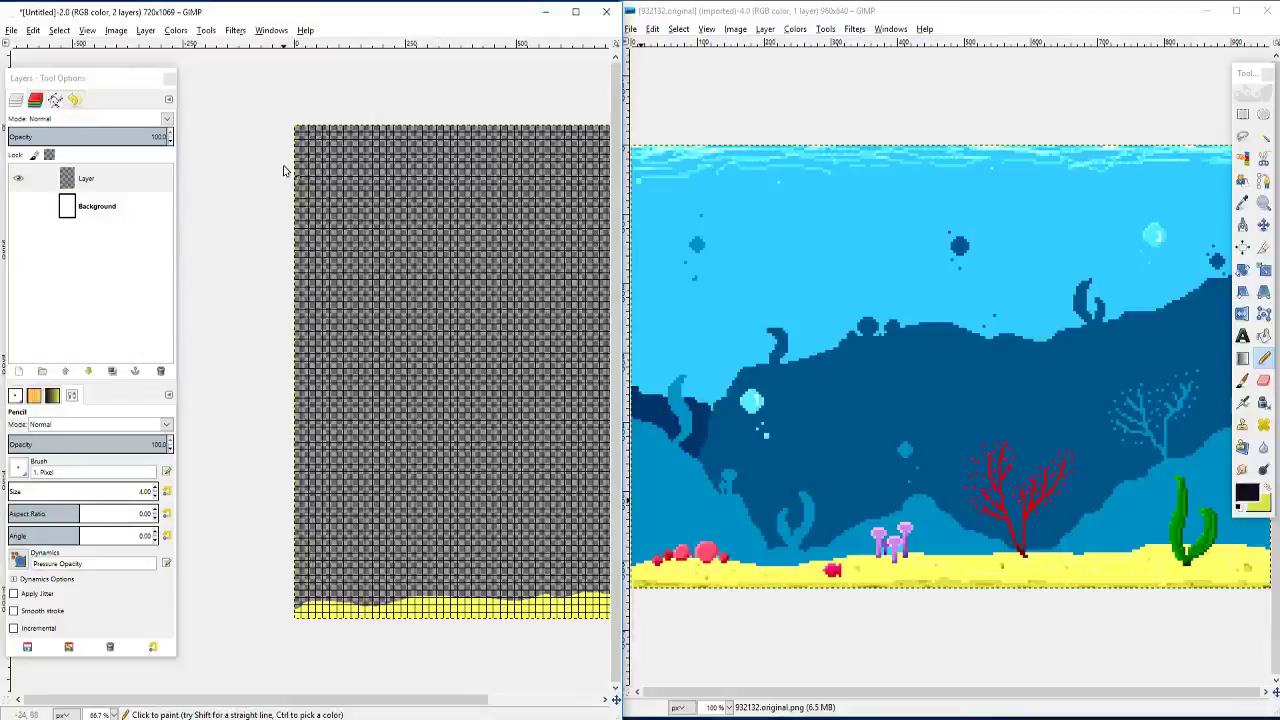
scroll(305, 155, up, 1)
scroll(290, 220, down, 2)
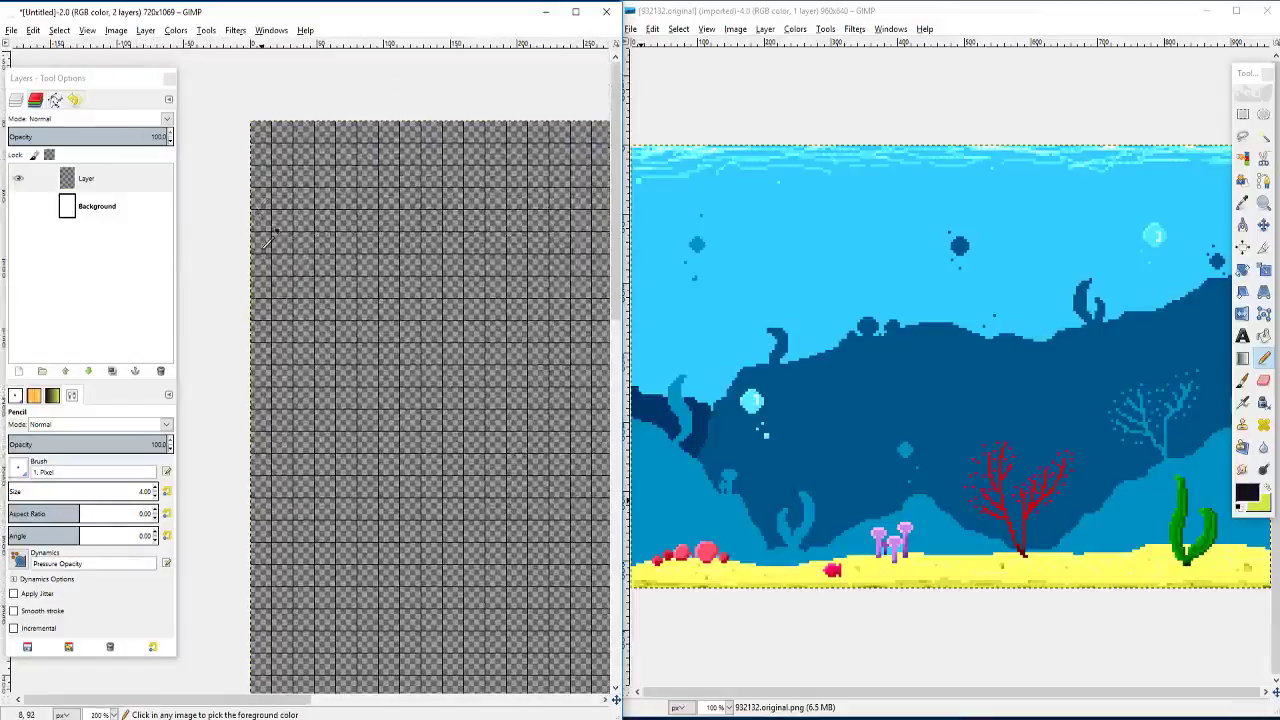
scroll(275, 297, down, 2)
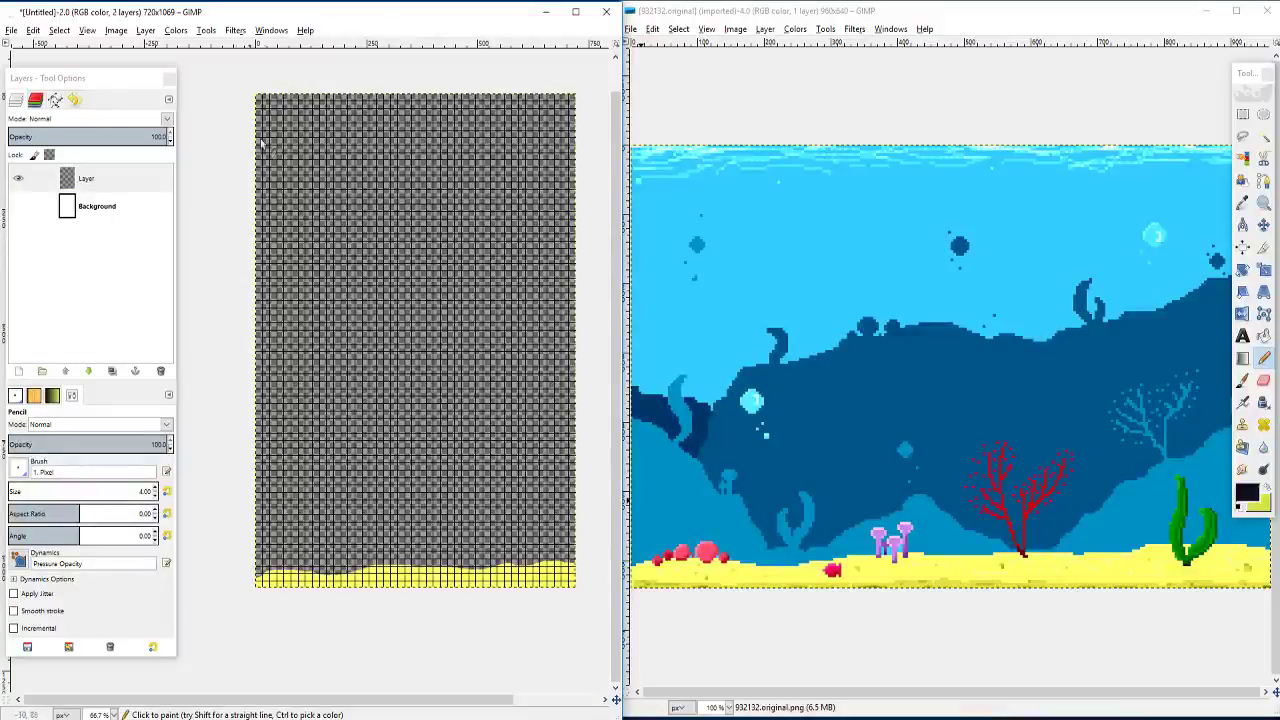
scroll(268, 148, up, 7)
scroll(251, 146, down, 4)
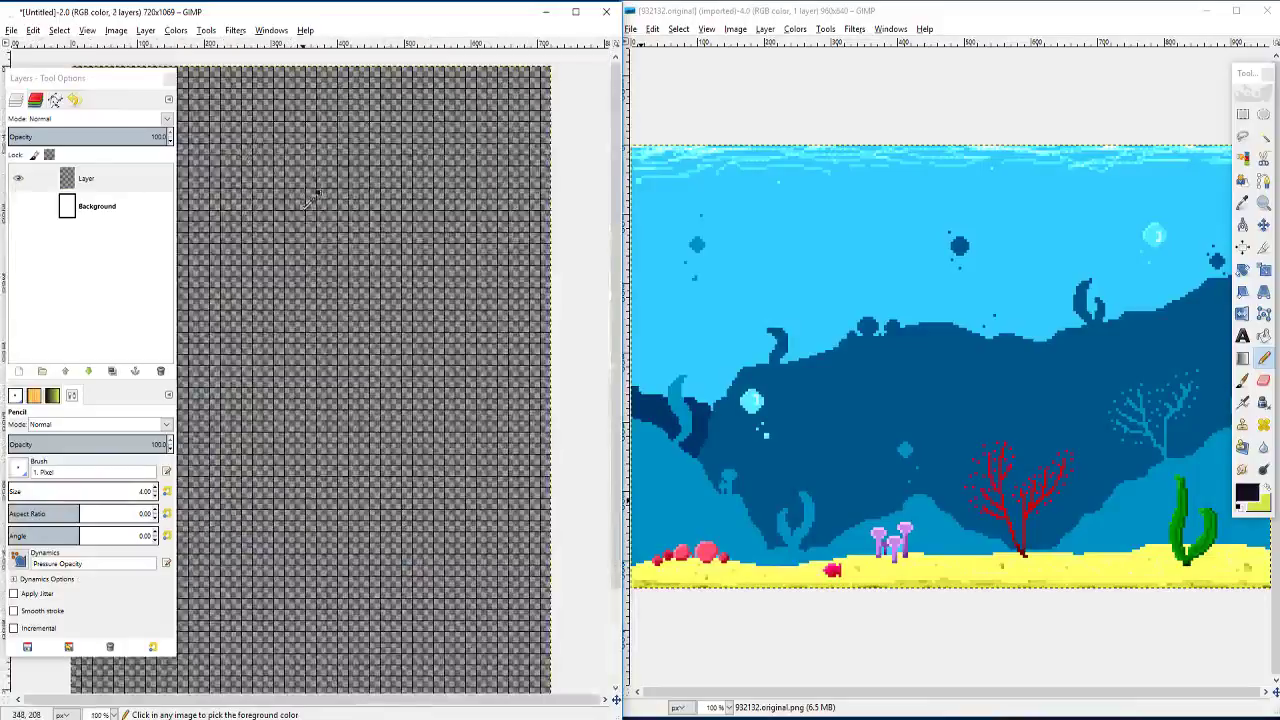
scroll(300, 255, up, 1)
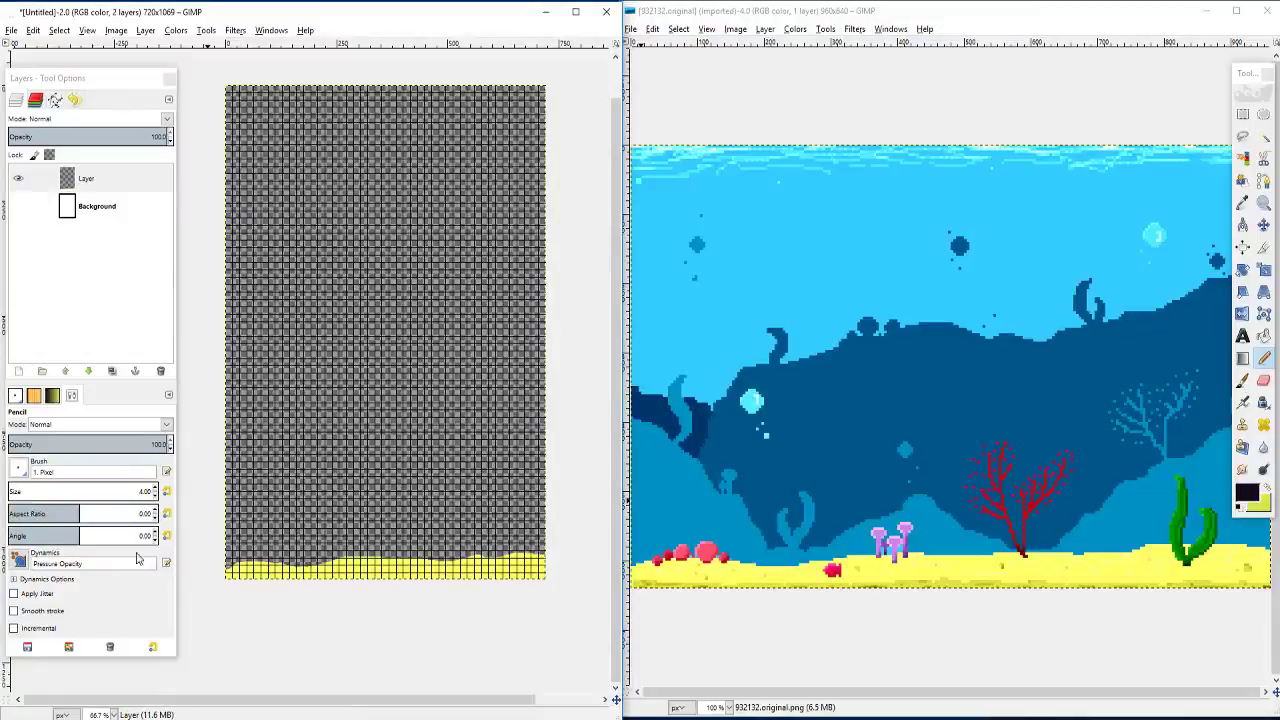
scroll(407, 213, up, 2)
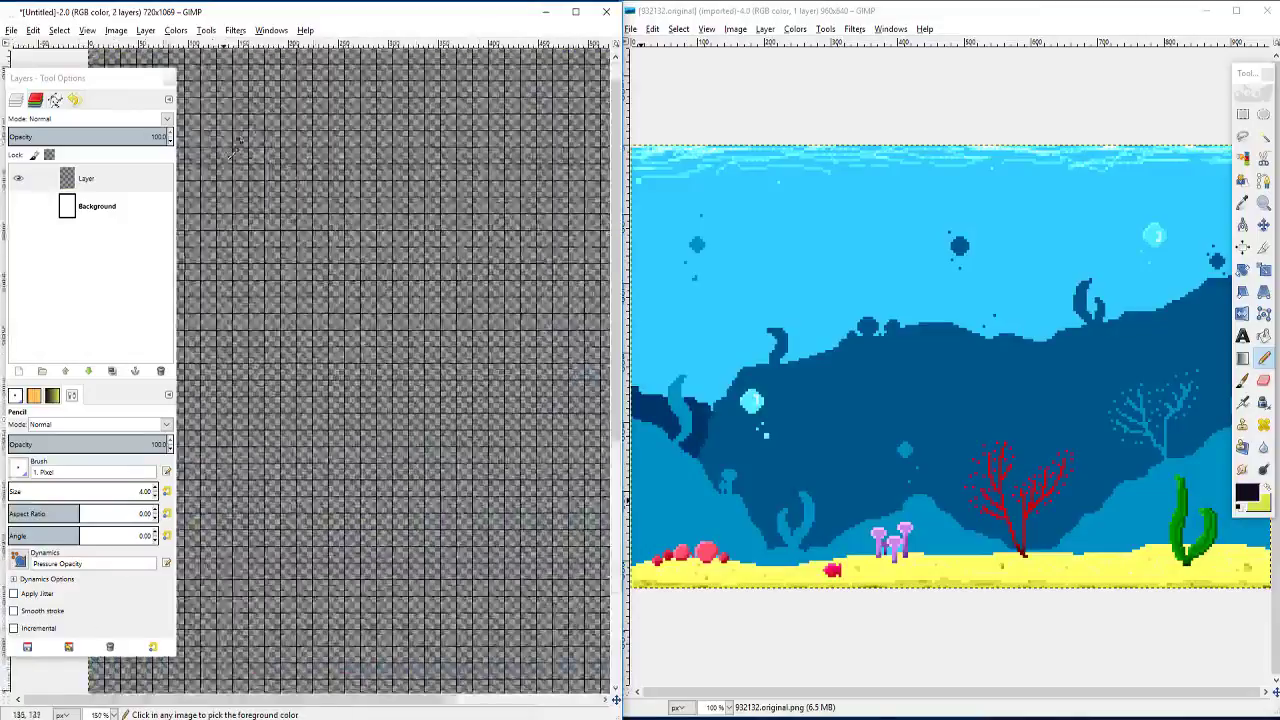
Step: Show the Background layer and draw a straight dark horizontal line about 160 px long from the canvas's left edge, at a height of about y = 260
click(18, 206)
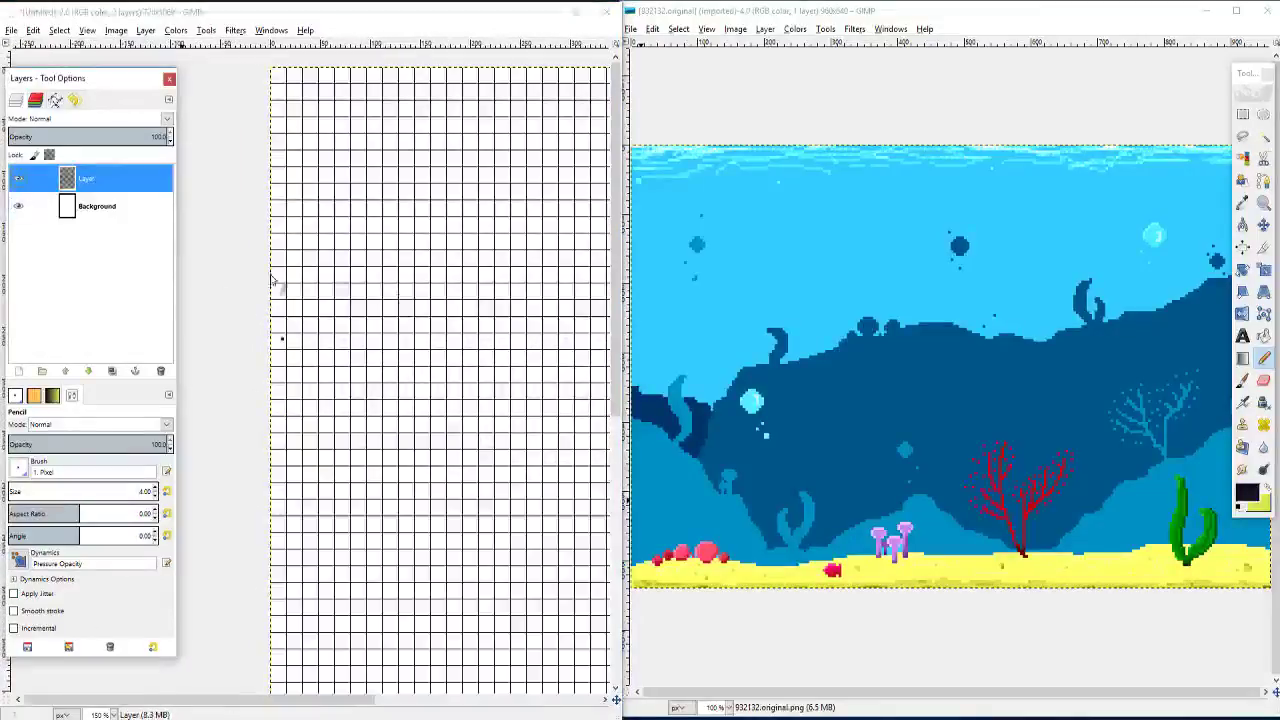
scroll(294, 317, down, 3)
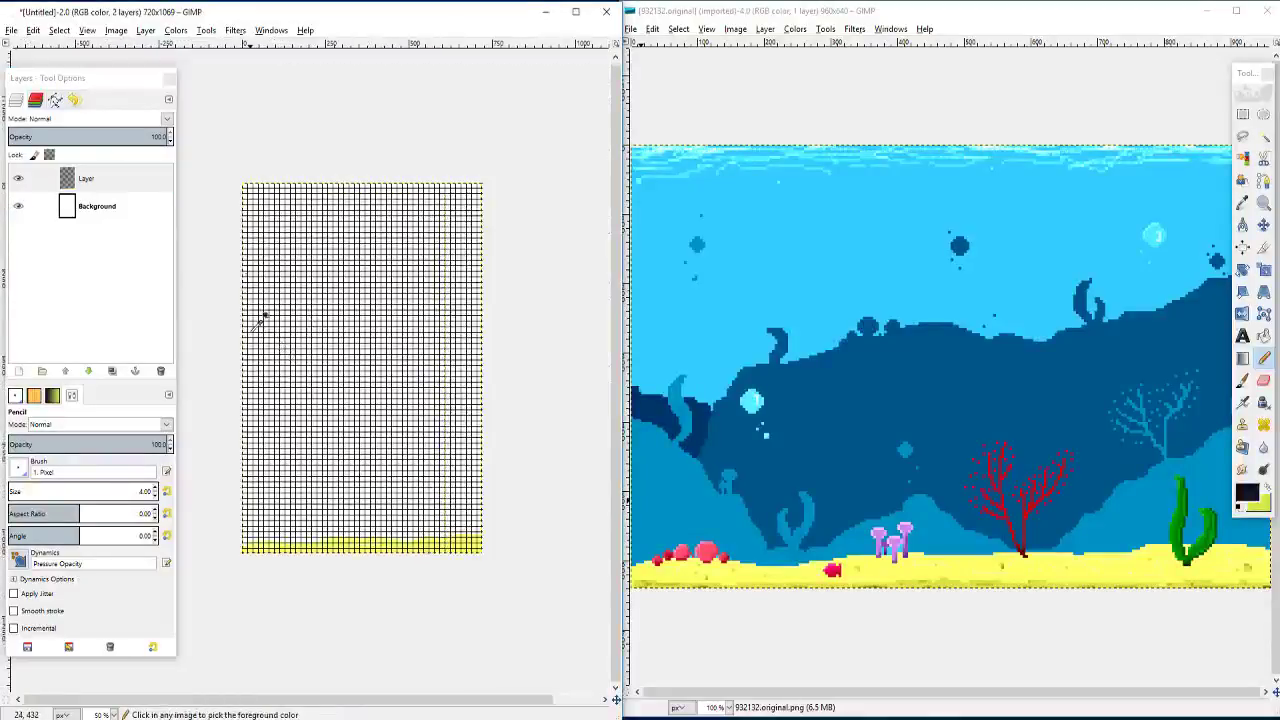
scroll(264, 318, up, 2)
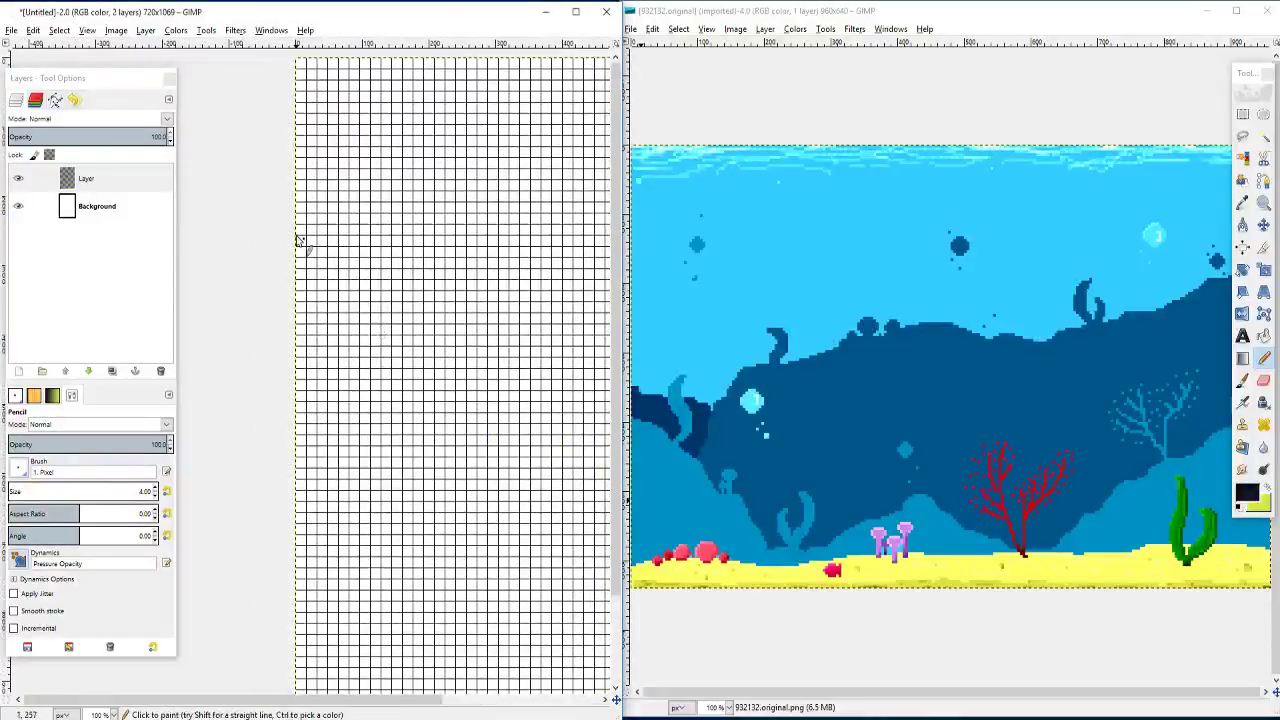
click(298, 238)
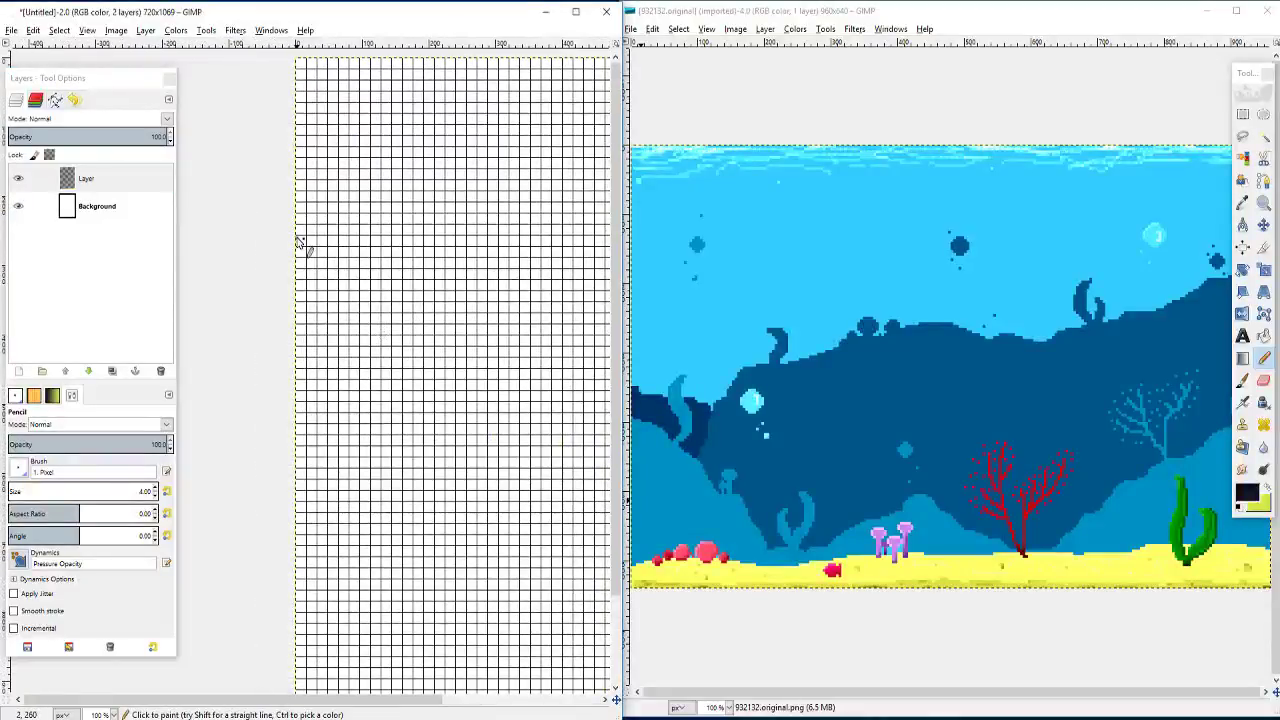
shift+click(401, 238)
scroll(403, 243, down, 4)
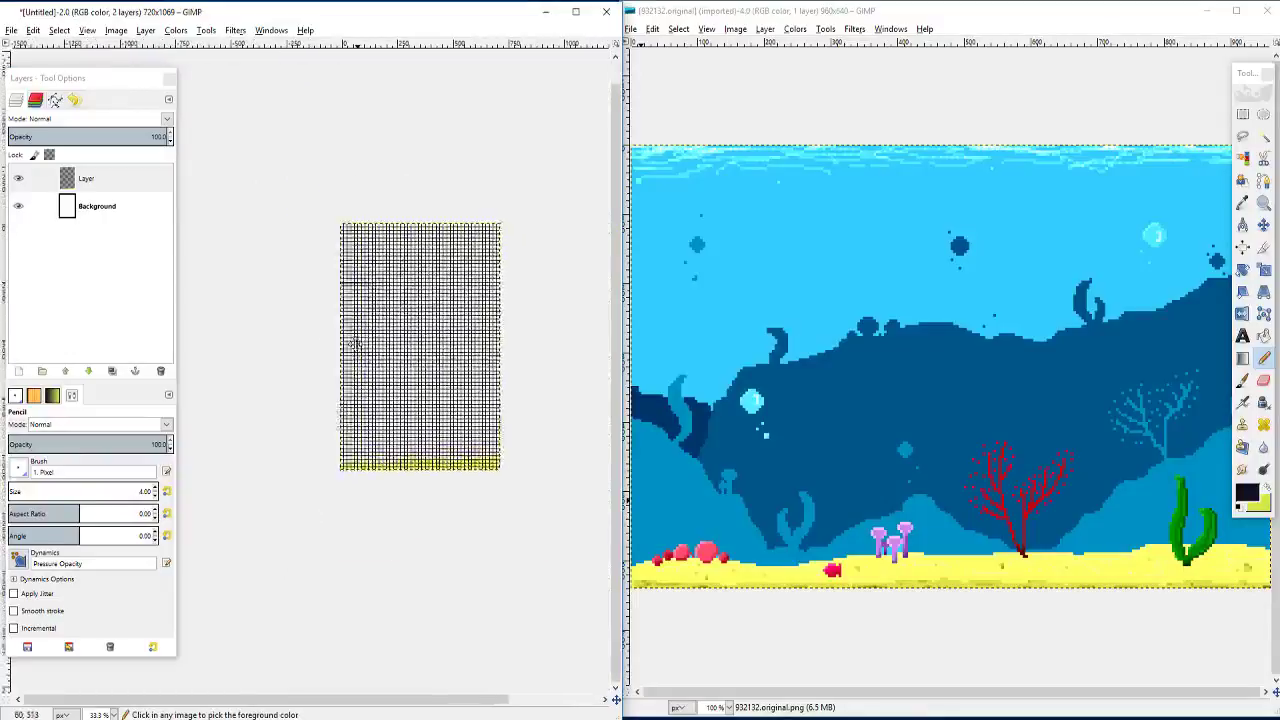
scroll(380, 325, up, 1)
scroll(380, 325, up, 2)
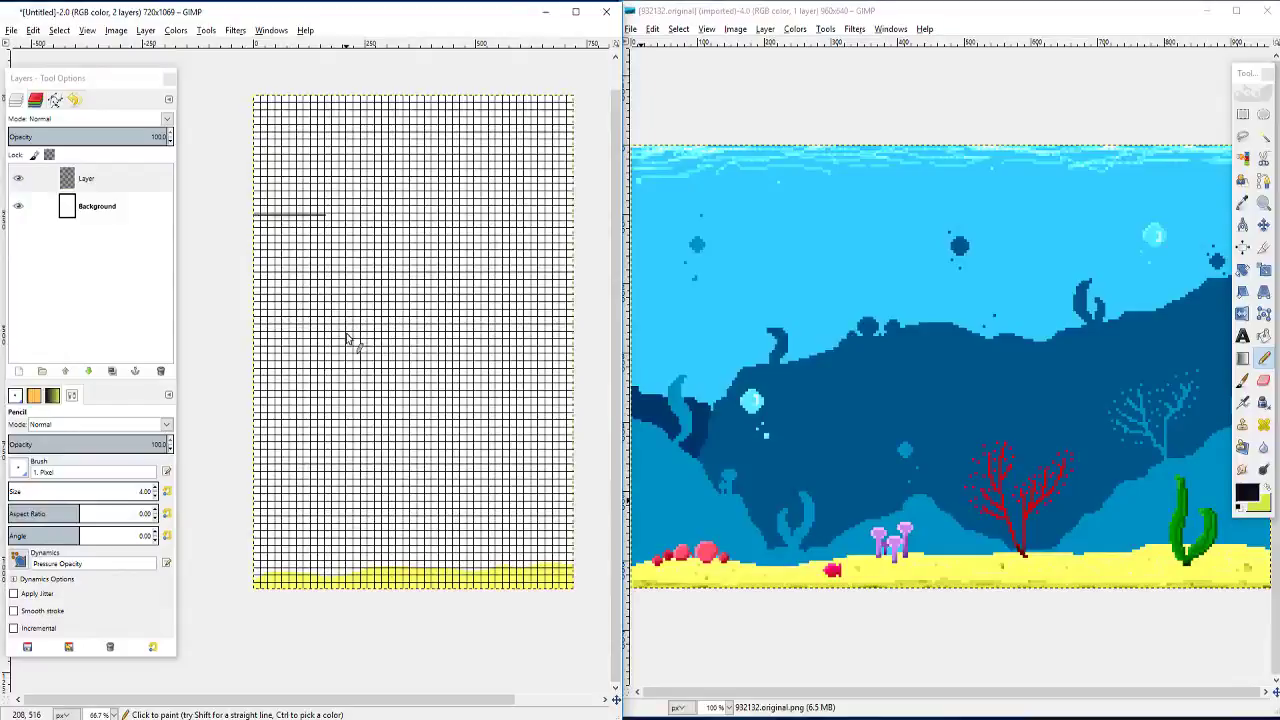
Step: Sample the light blue of the water surface from the reference and draw a wavy waterline from the dark line's end to the canvas's right edge
ctrl+click(803, 160)
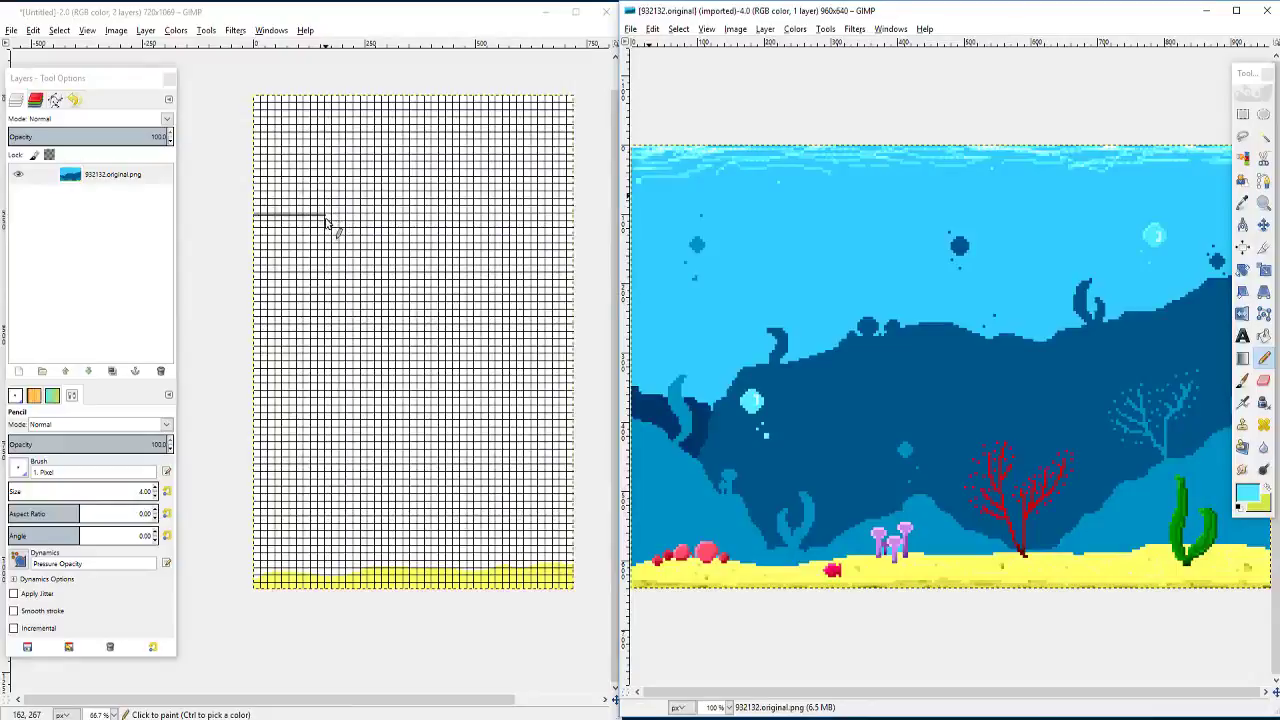
mouse_move(325, 222)
mouse_down()
mouse_move(351, 237)
mouse_move(574, 238)
mouse_up()
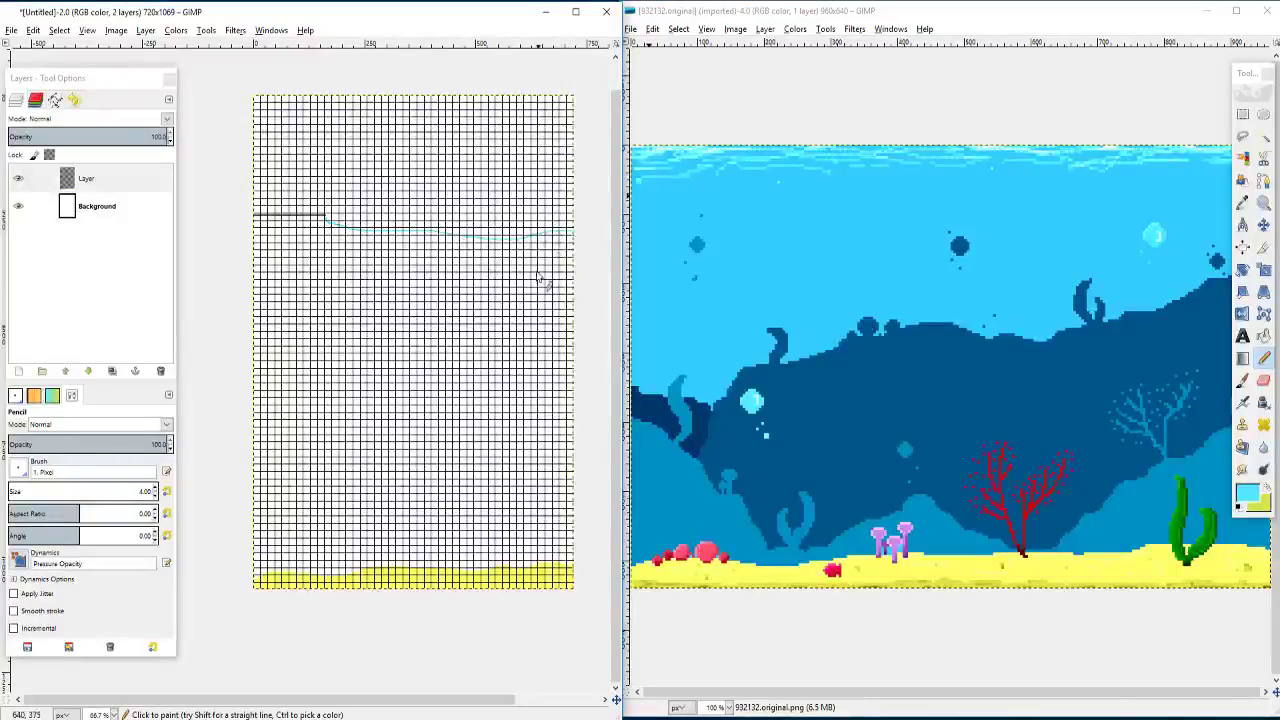
Step: Undo the wavy waterline and draw a straight horizontal light blue line from the dark line's end to the canvas's right edge
key(ctrl+z)
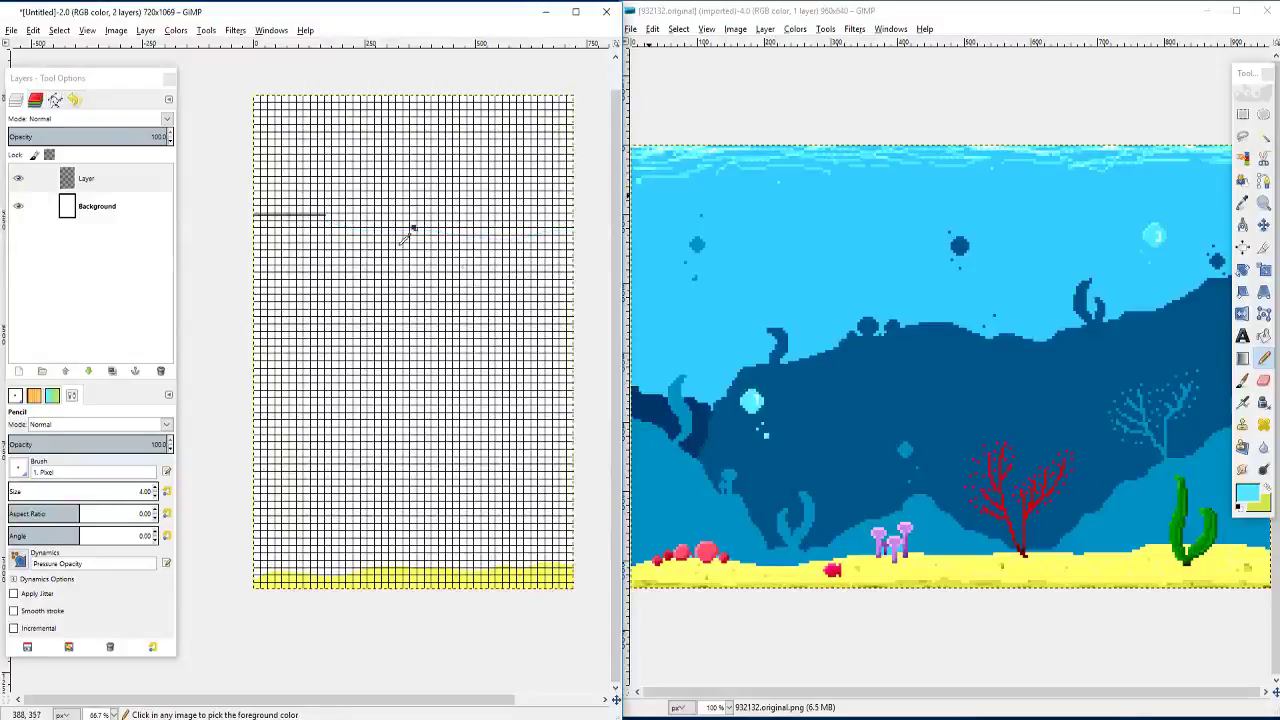
shift+click(567, 228)
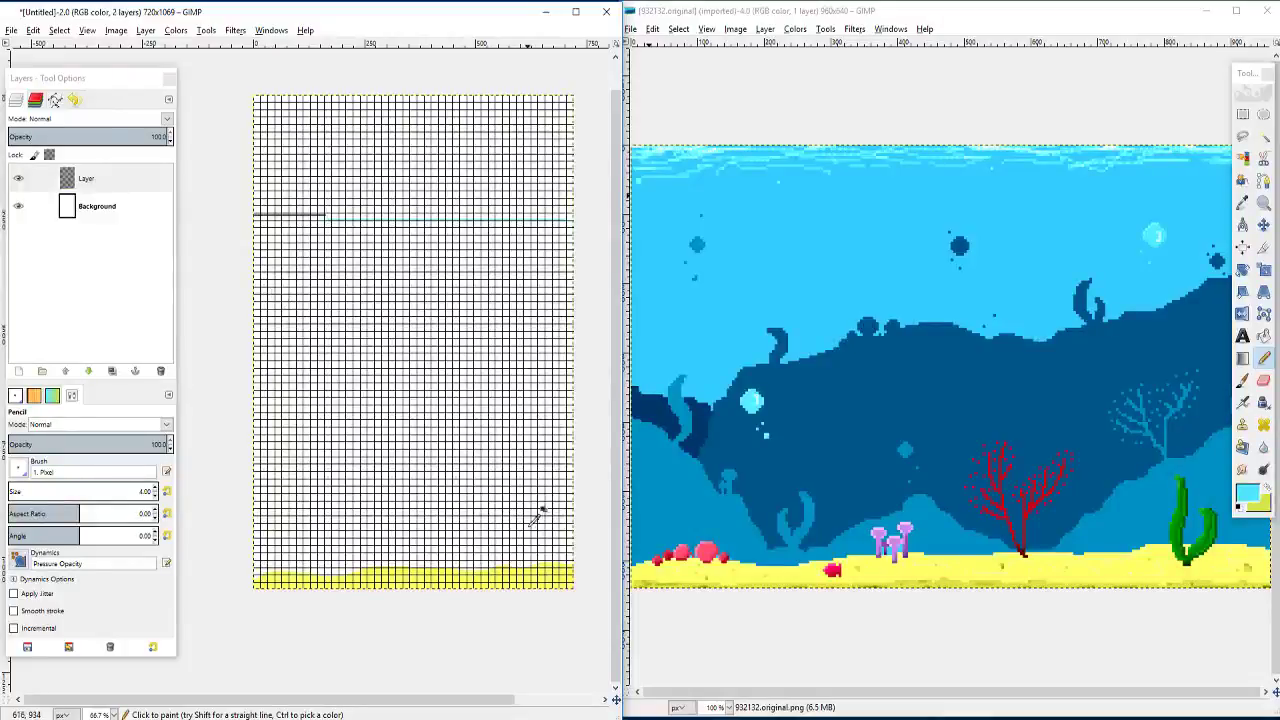
ctrl+scroll(540, 514, up, 3)
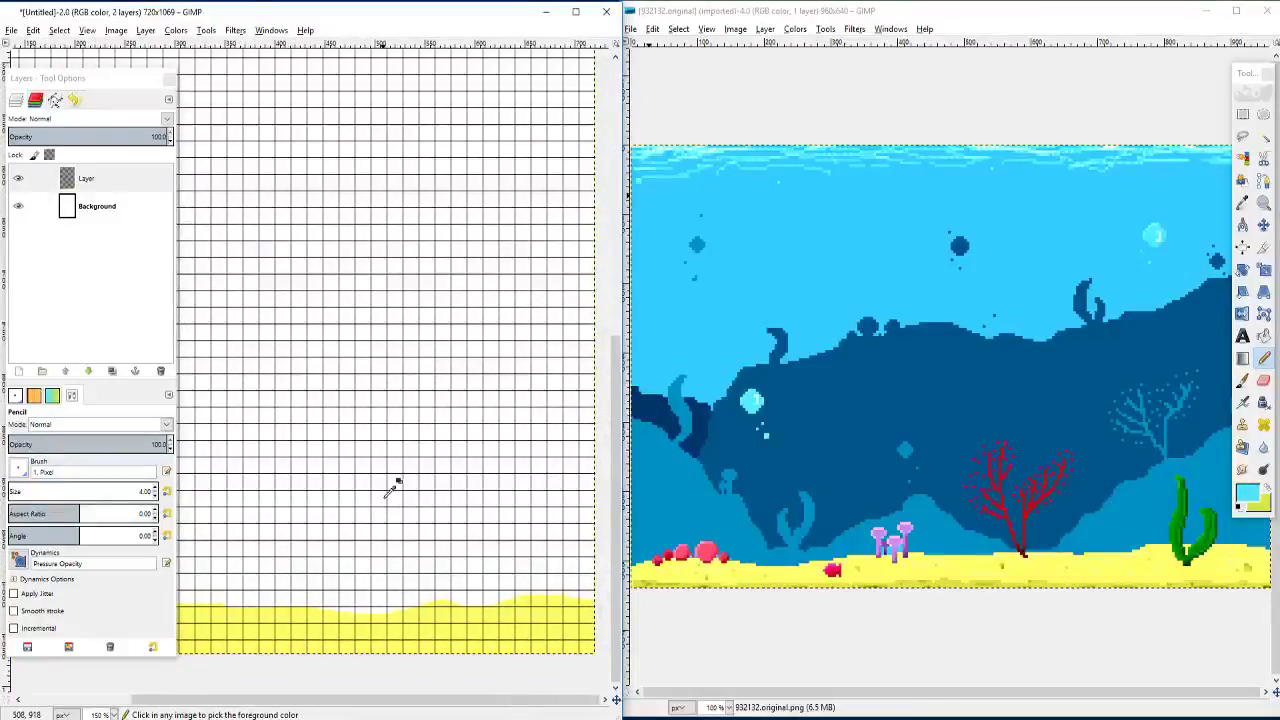
ctrl+scroll(396, 485, down, 1)
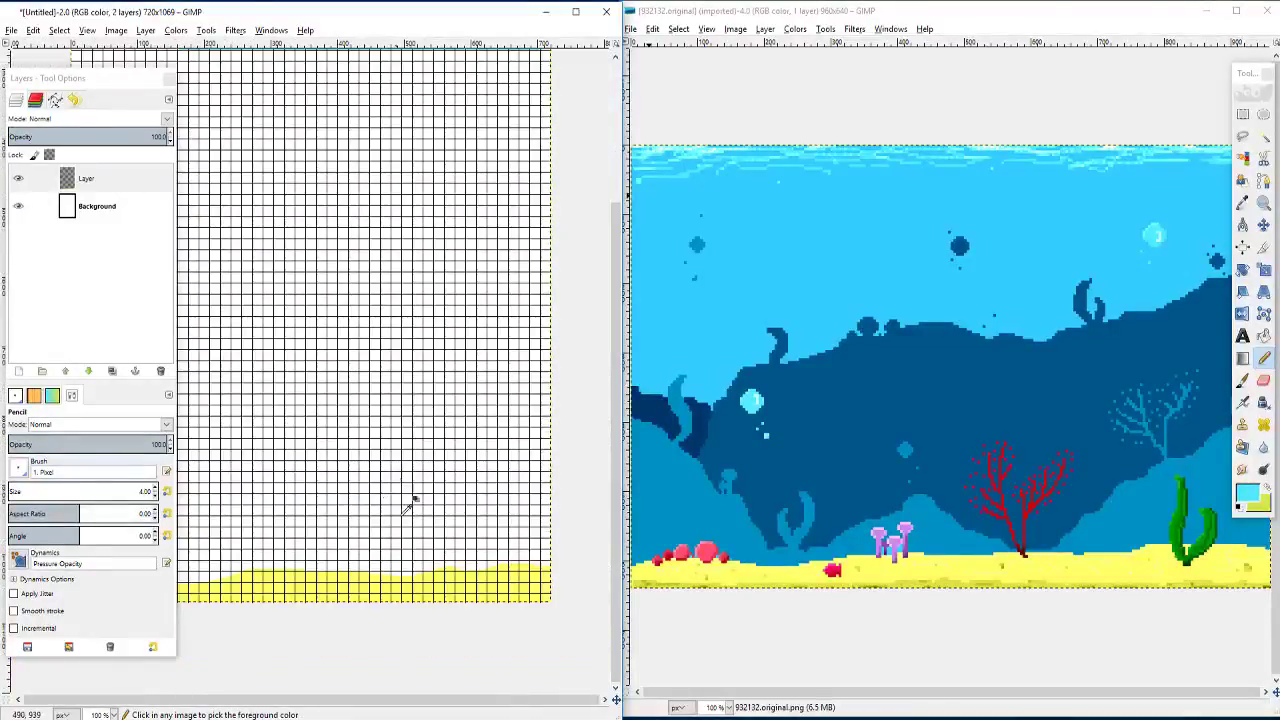
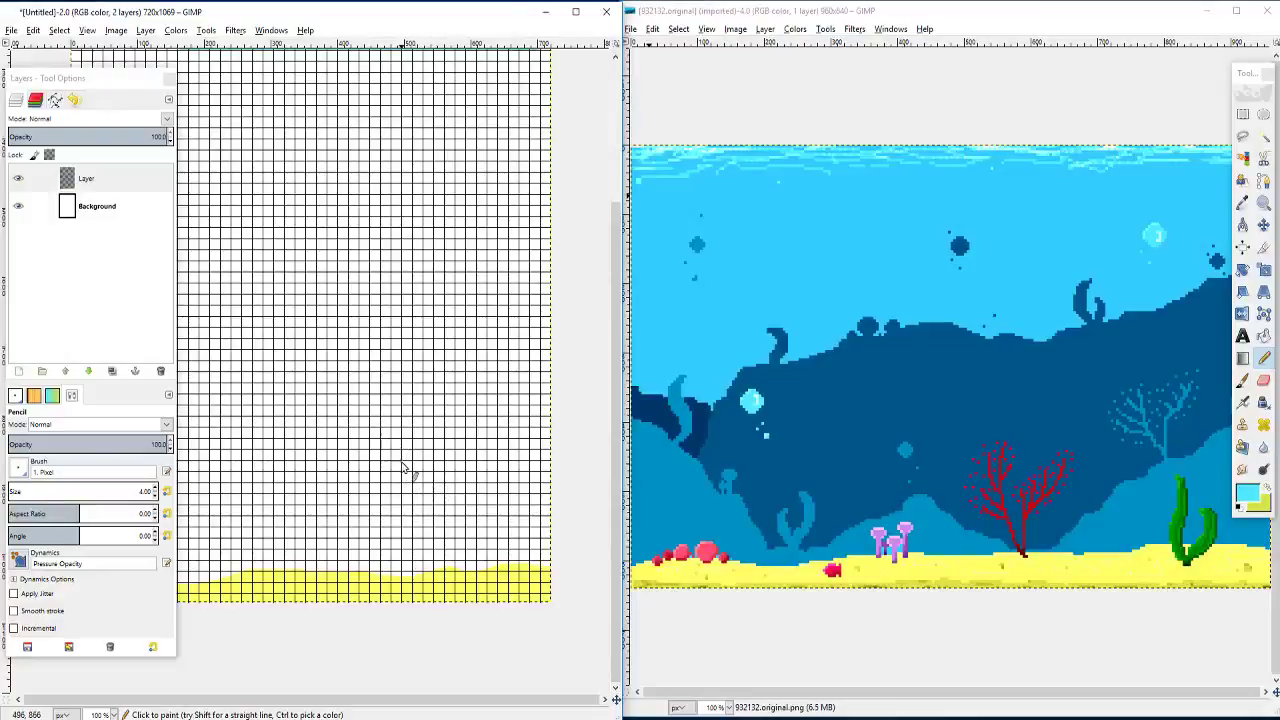
scroll(396, 450, down, 2)
scroll(390, 437, up, 2)
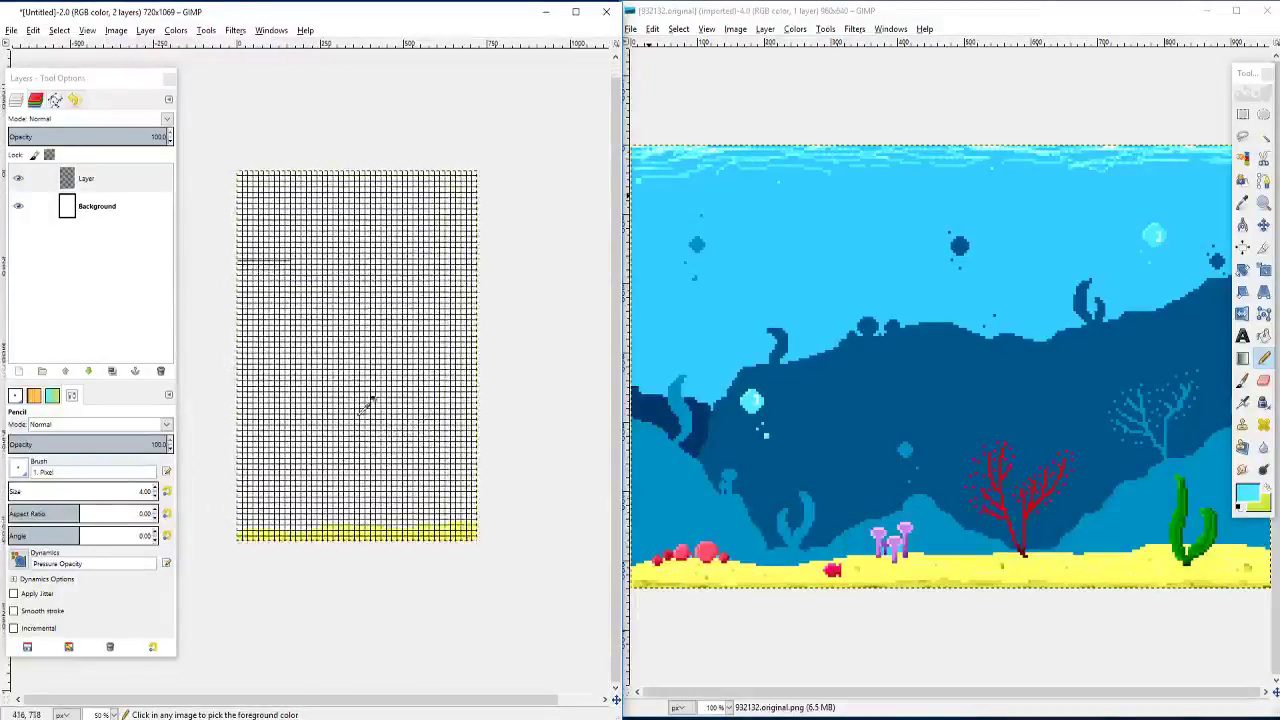
scroll(291, 258, up, 2)
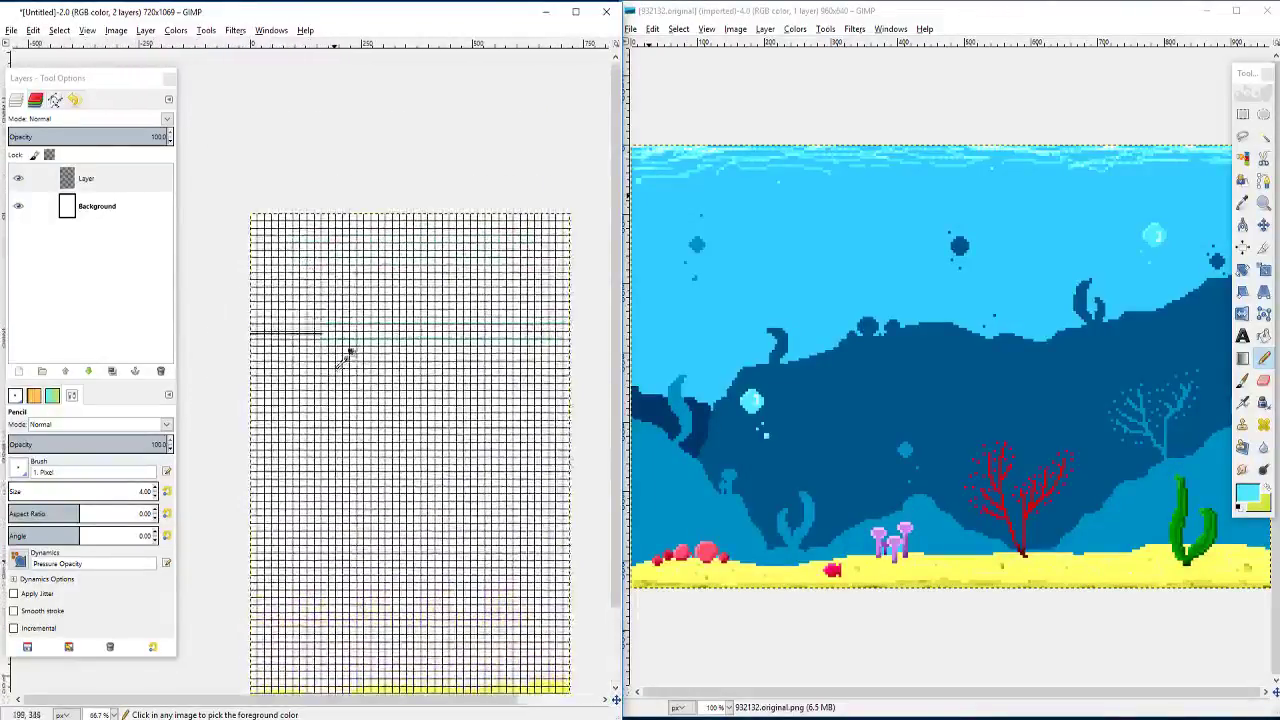
drag(293, 371, 429, 441)
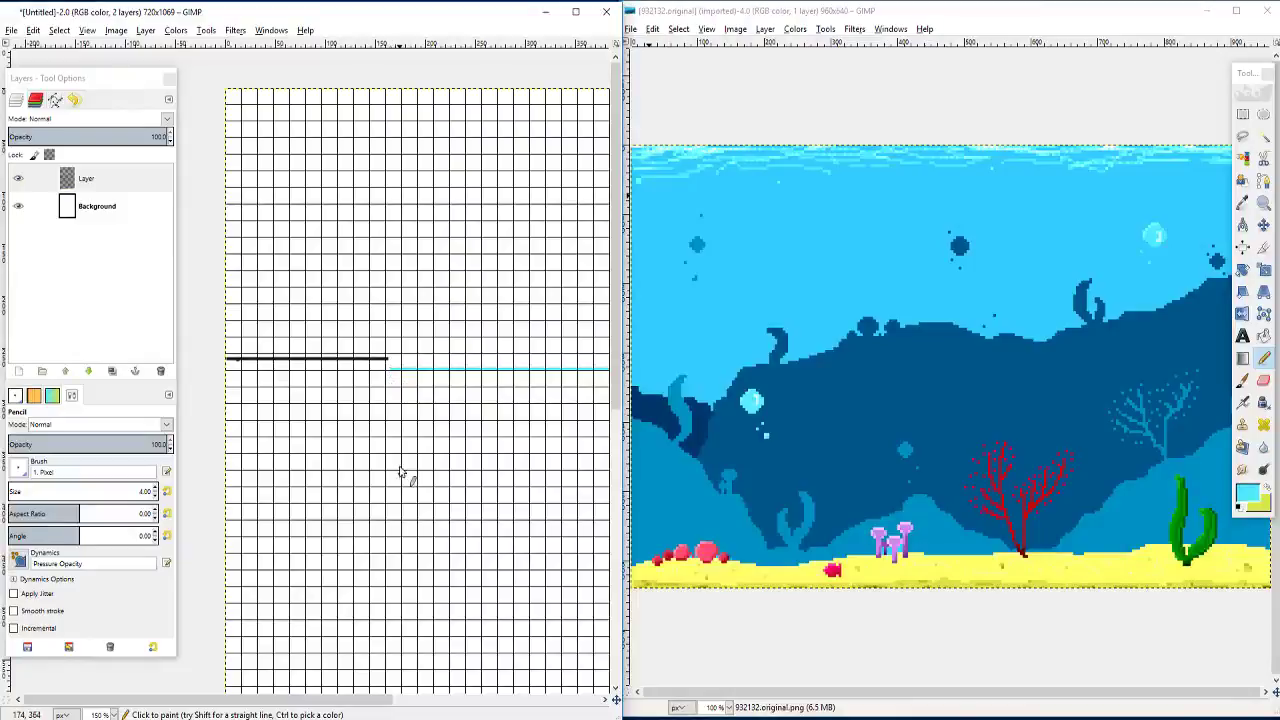
scroll(403, 428, down, 1)
scroll(391, 428, down, 2)
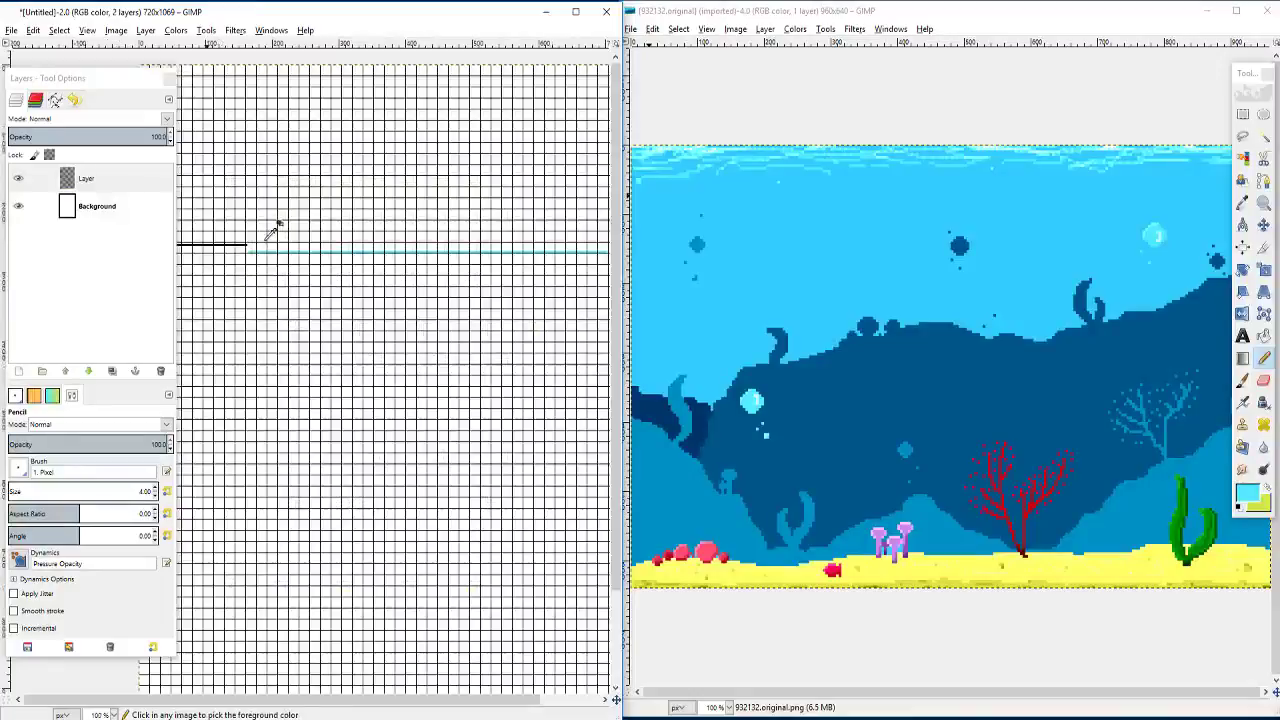
scroll(274, 232, right, 2)
scroll(270, 322, left, 1)
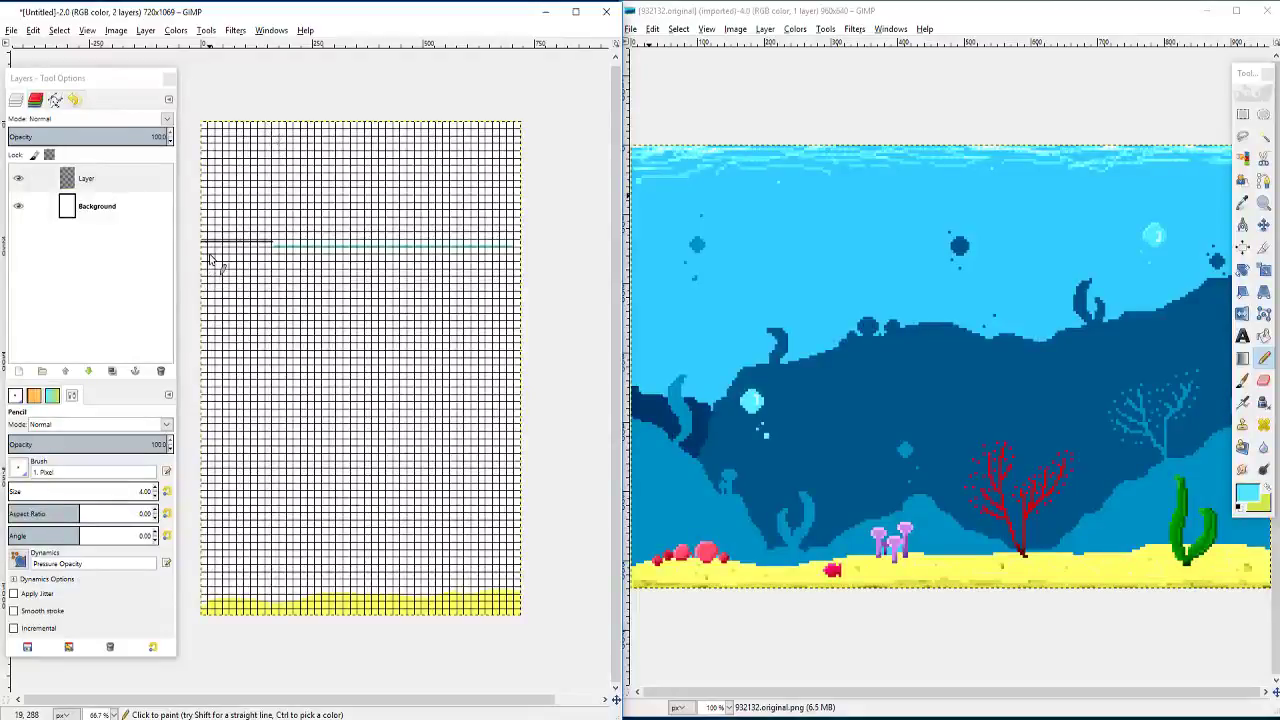
Step: Draw a second straight light blue horizontal line about 505 px long from the canvas's left edge, at about y = 305
ctrl+scroll(209, 258, up, 1)
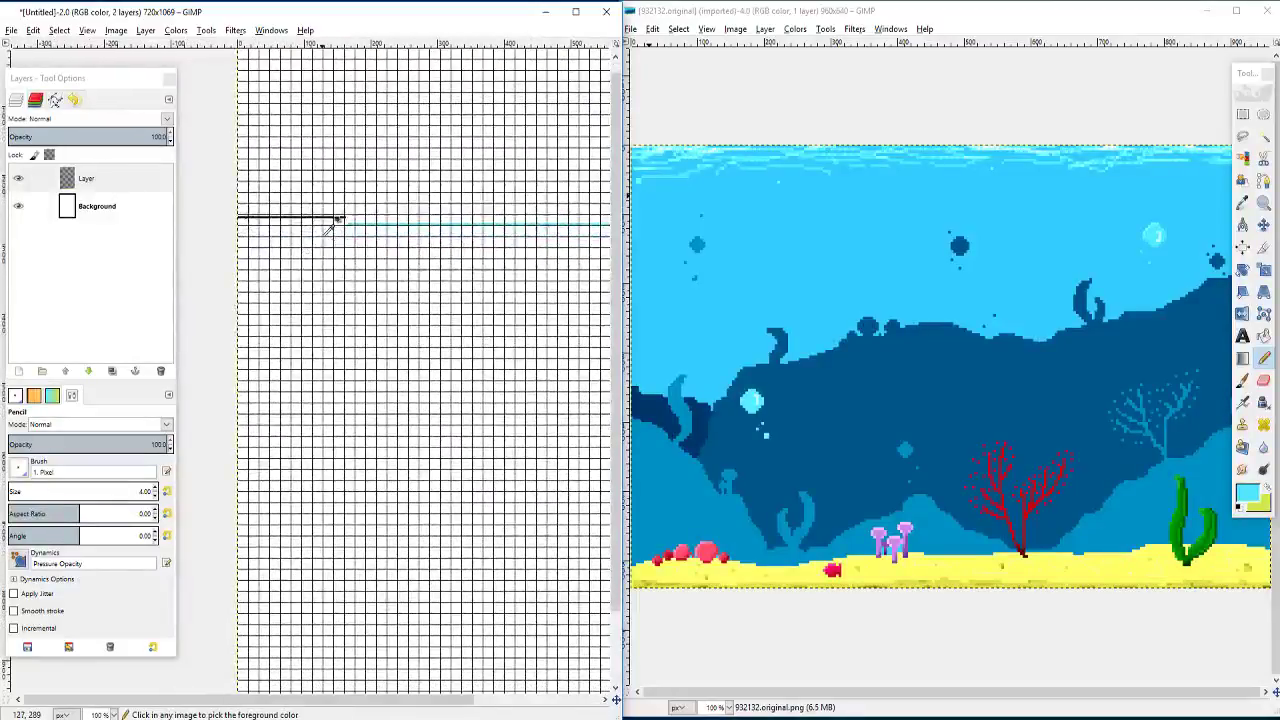
click(238, 251)
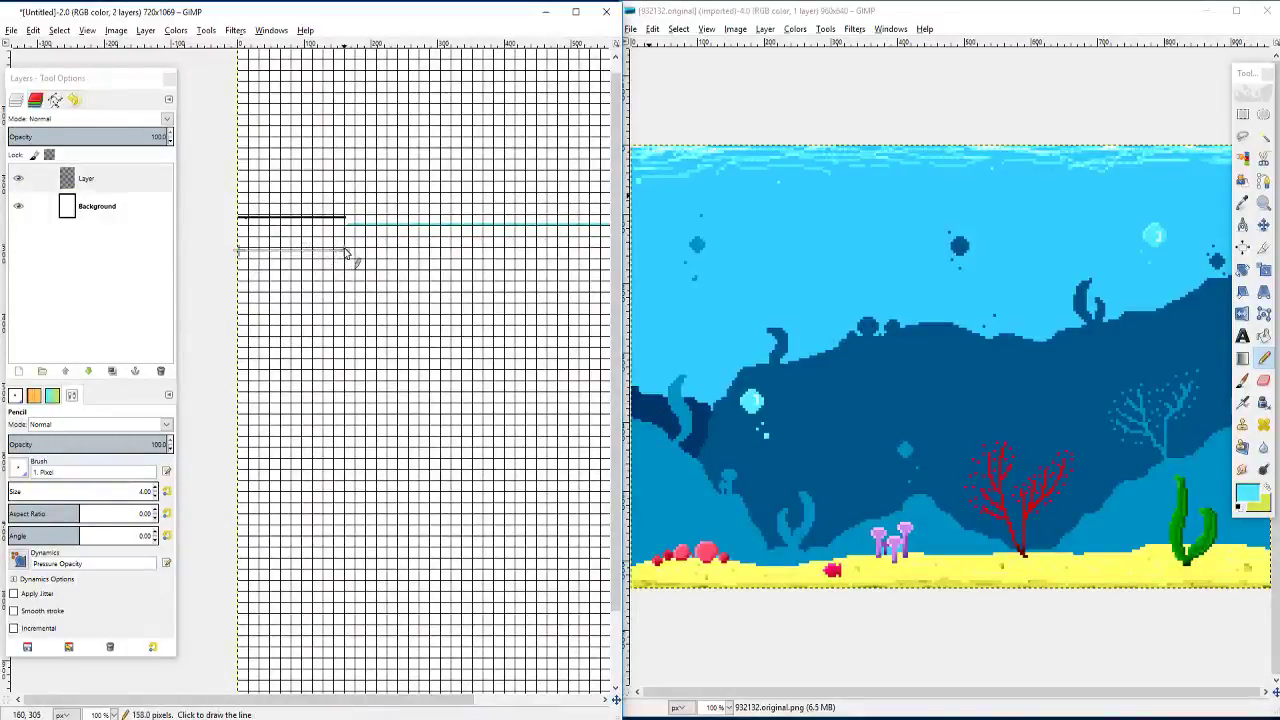
ctrl+shift+click(575, 270)
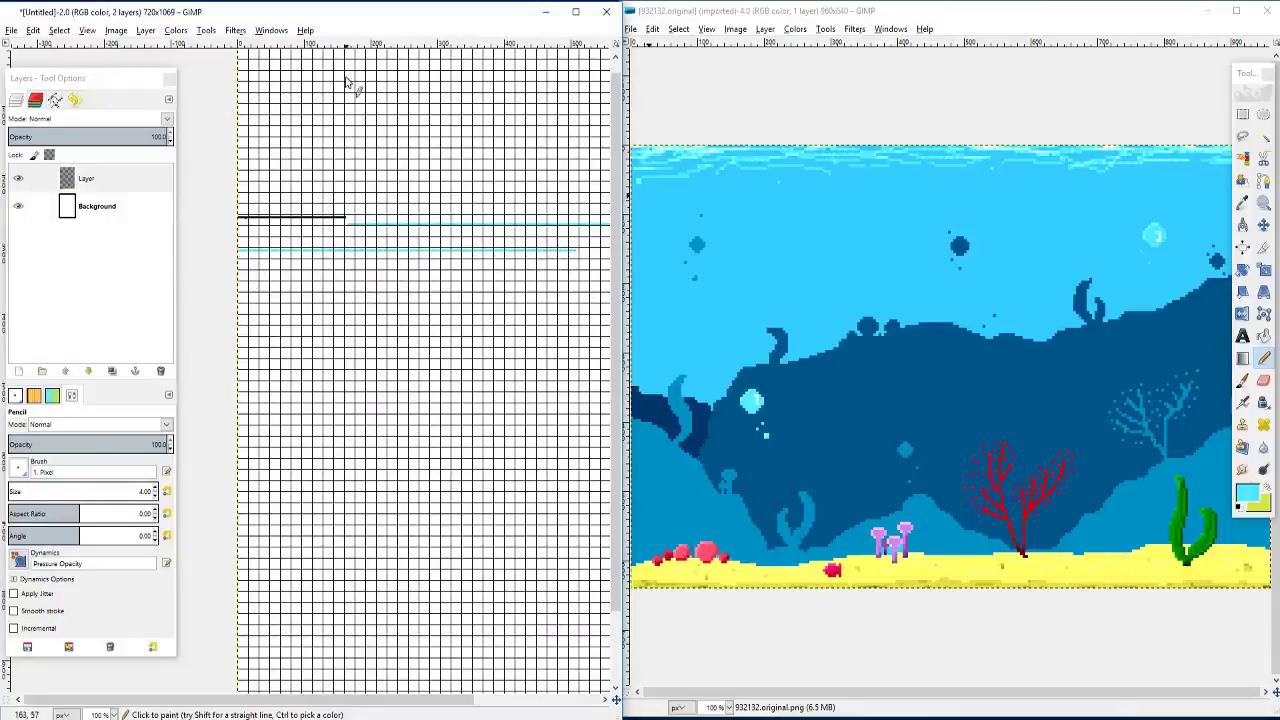
Step: Sample the dark navy of the existing line and draw a straight line about 165 px long from the left canvas edge, just above the second light blue line
ctrl+click(314, 216)
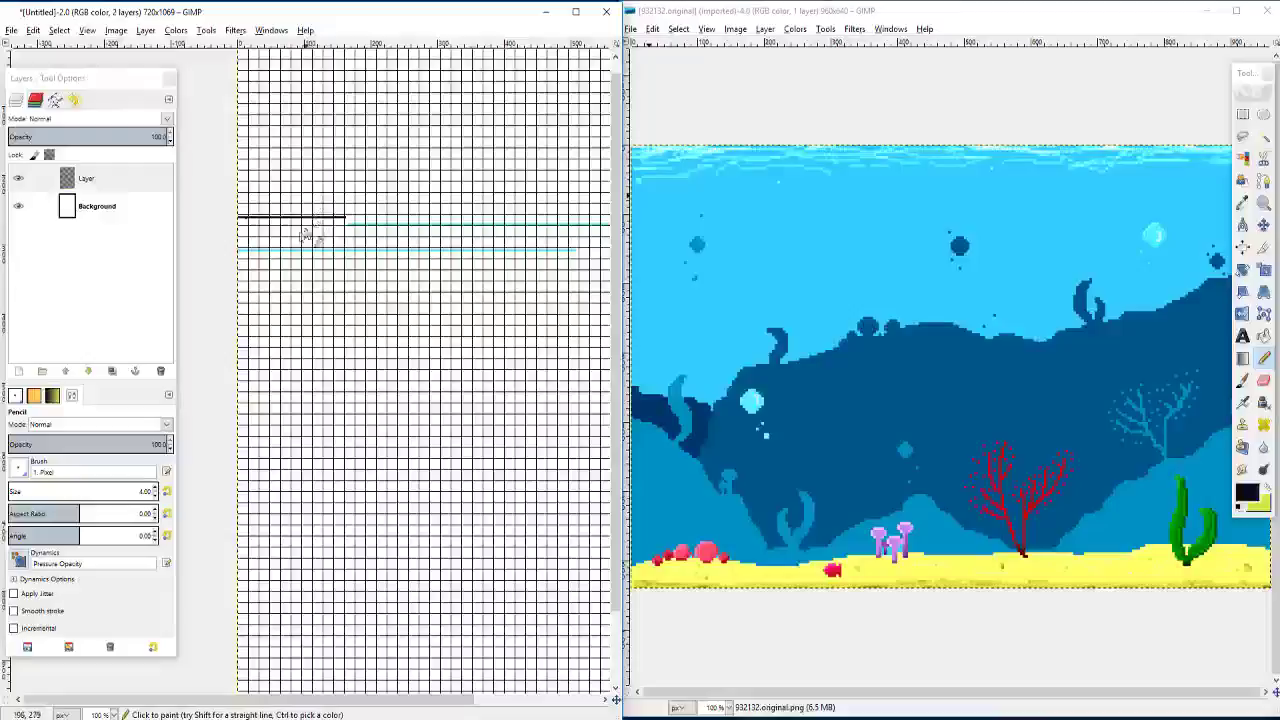
click(239, 247)
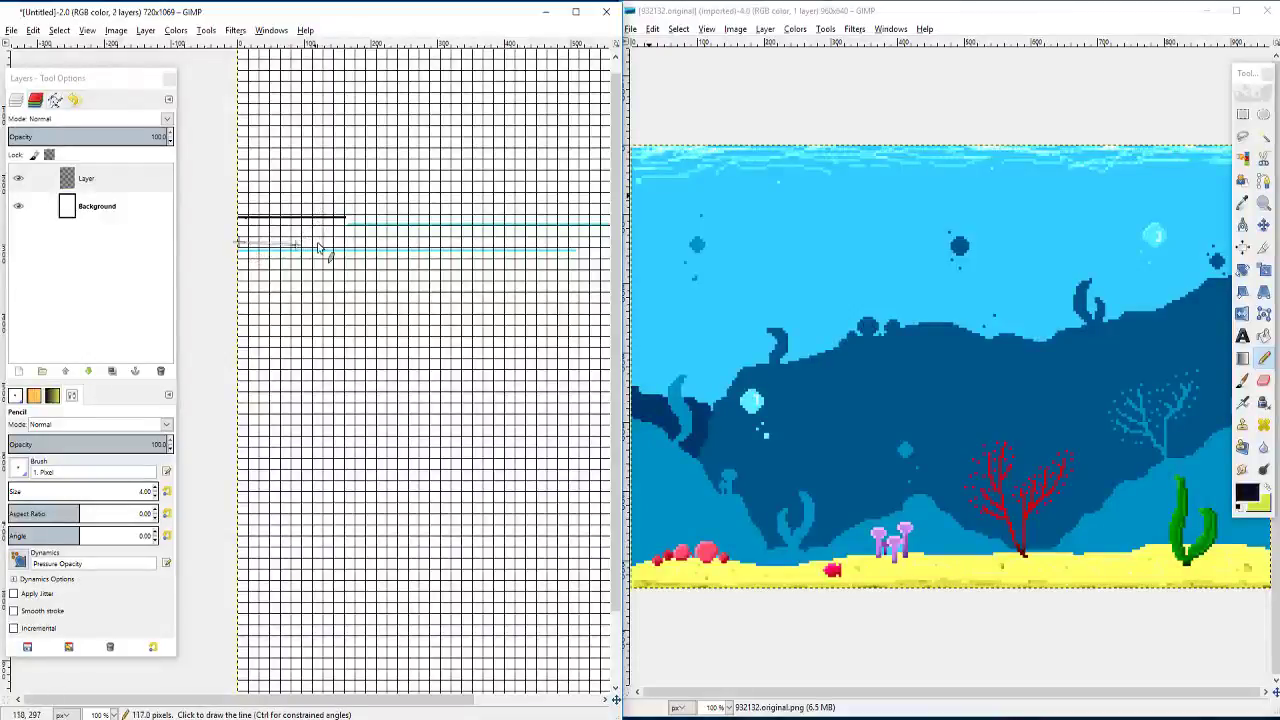
shift+click(349, 246)
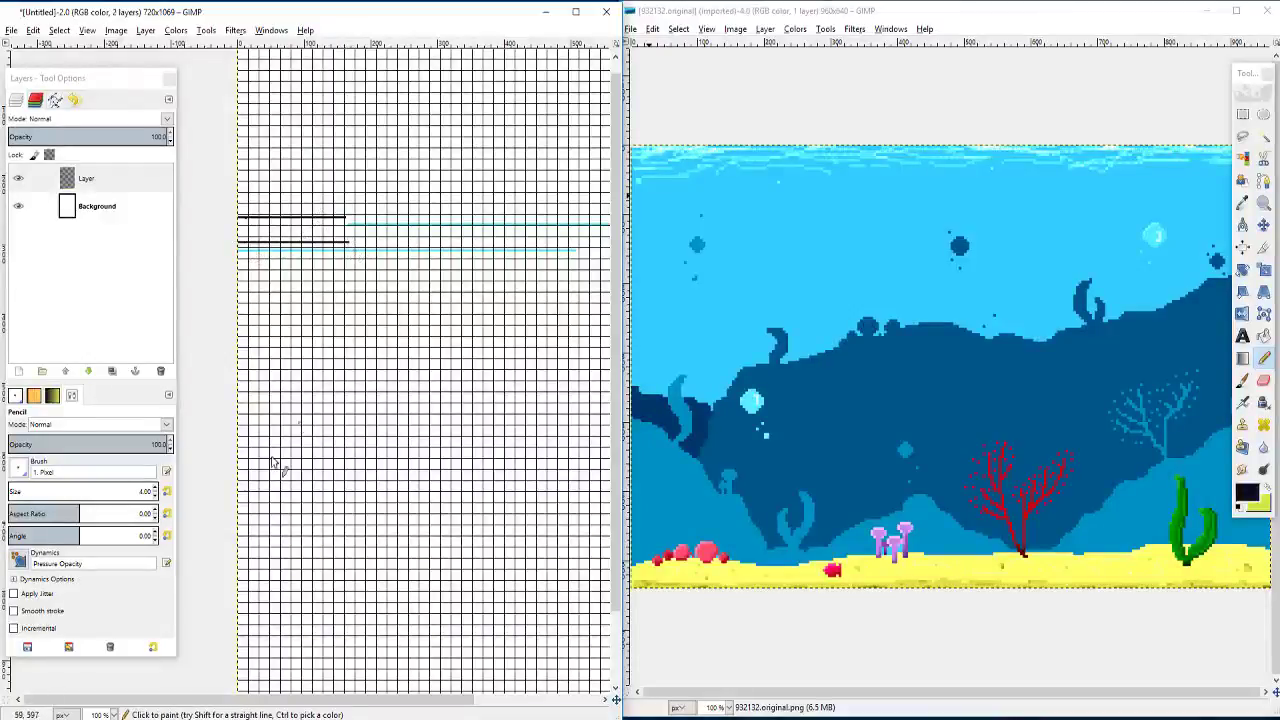
Step: Set the brush size to 23 and erase the upper dark and light blue lines across the full canvas width with the Eraser
scroll(290, 326, down, 3)
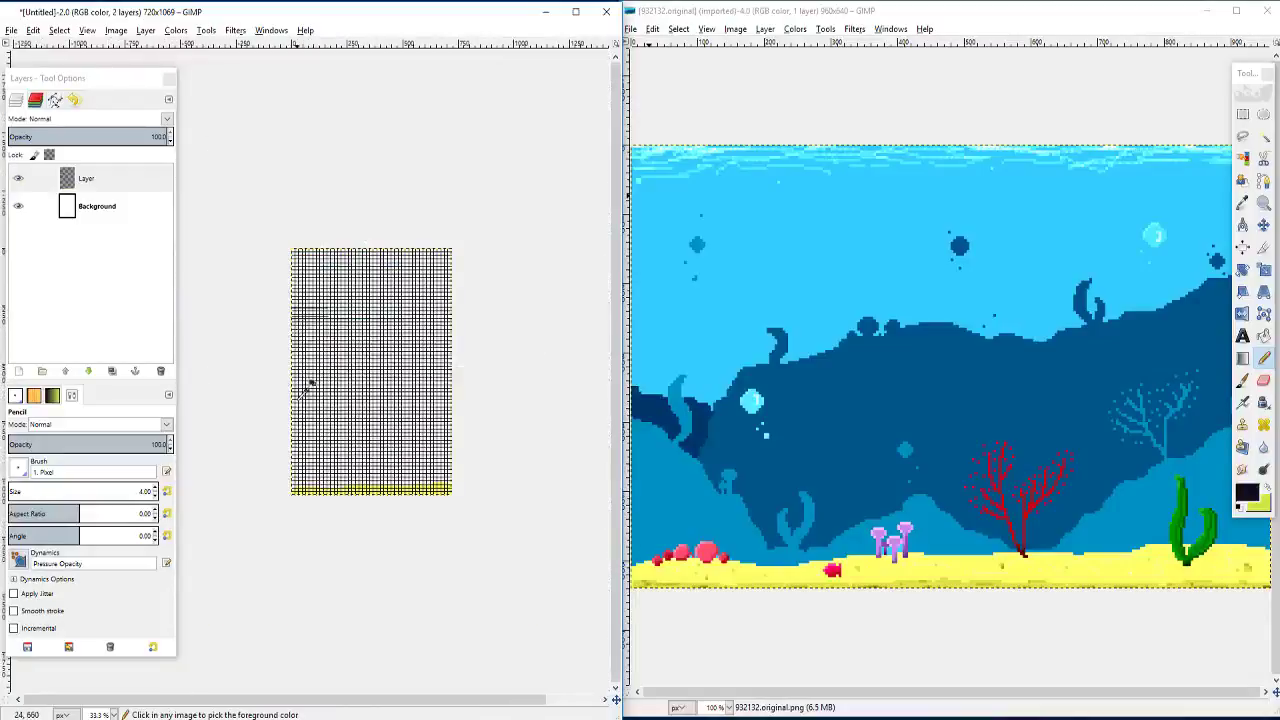
scroll(305, 375, up, 3)
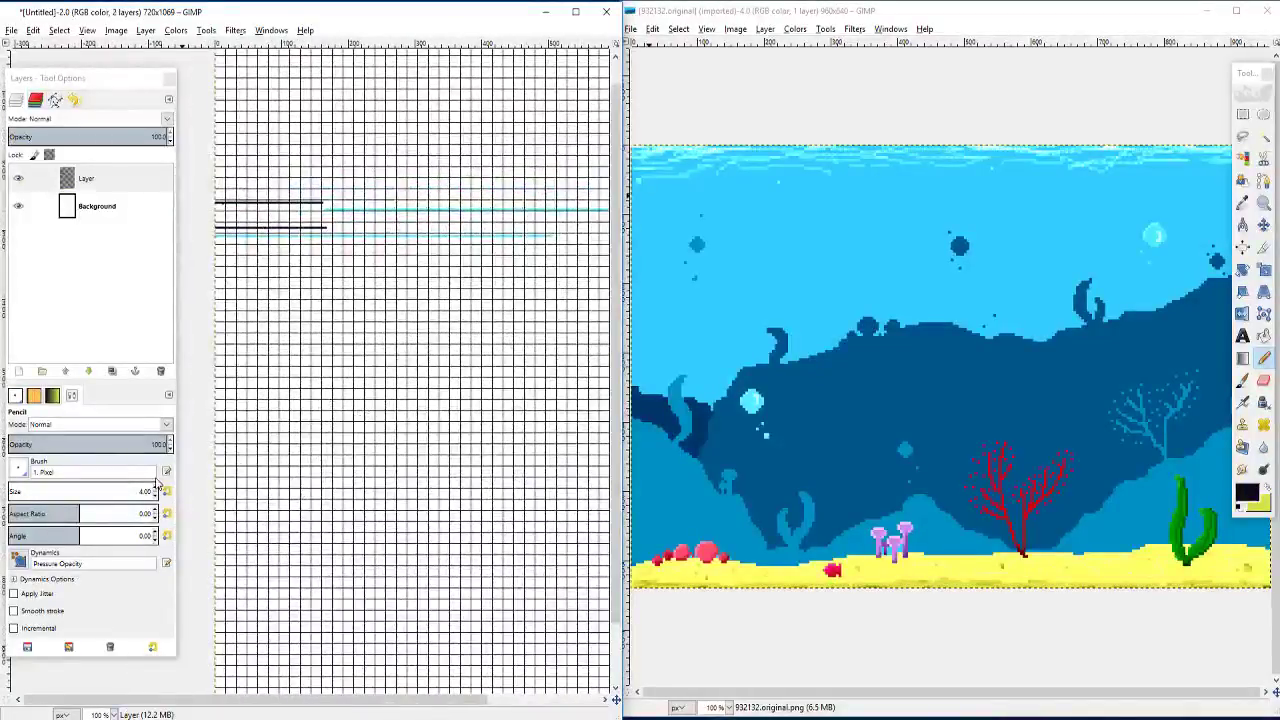
click(155, 488)
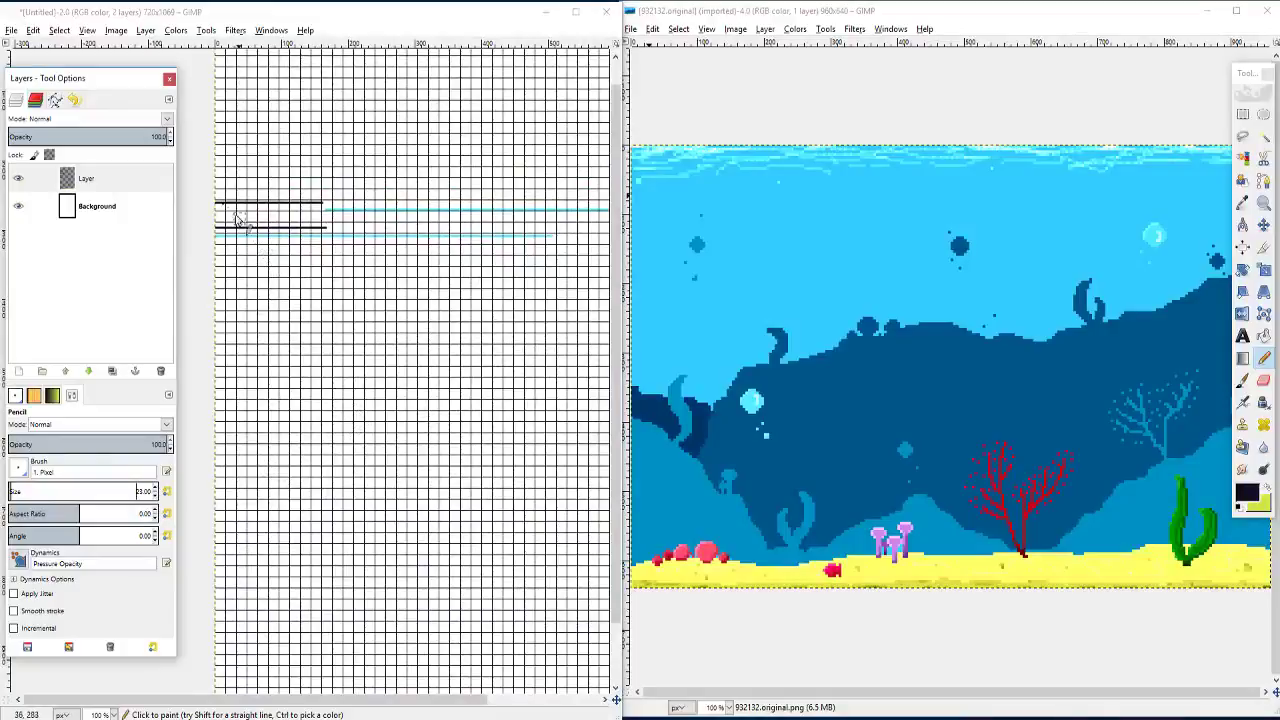
click(1263, 380)
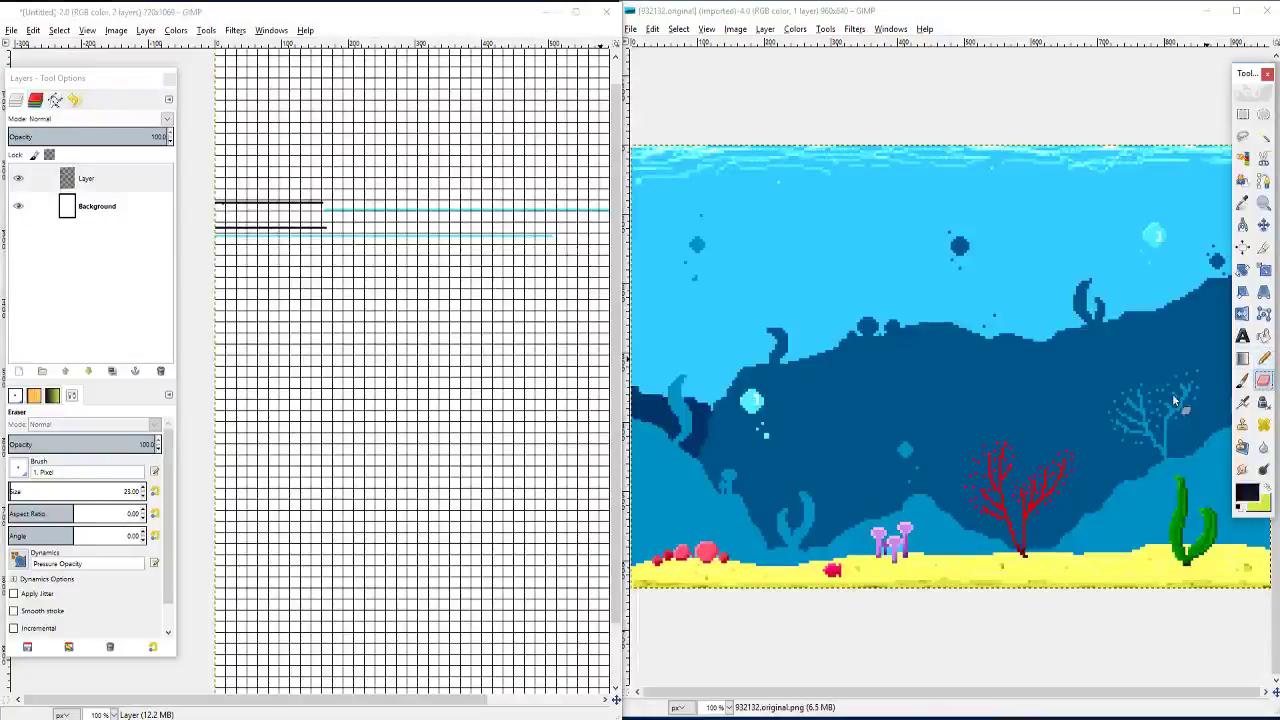
click(222, 204)
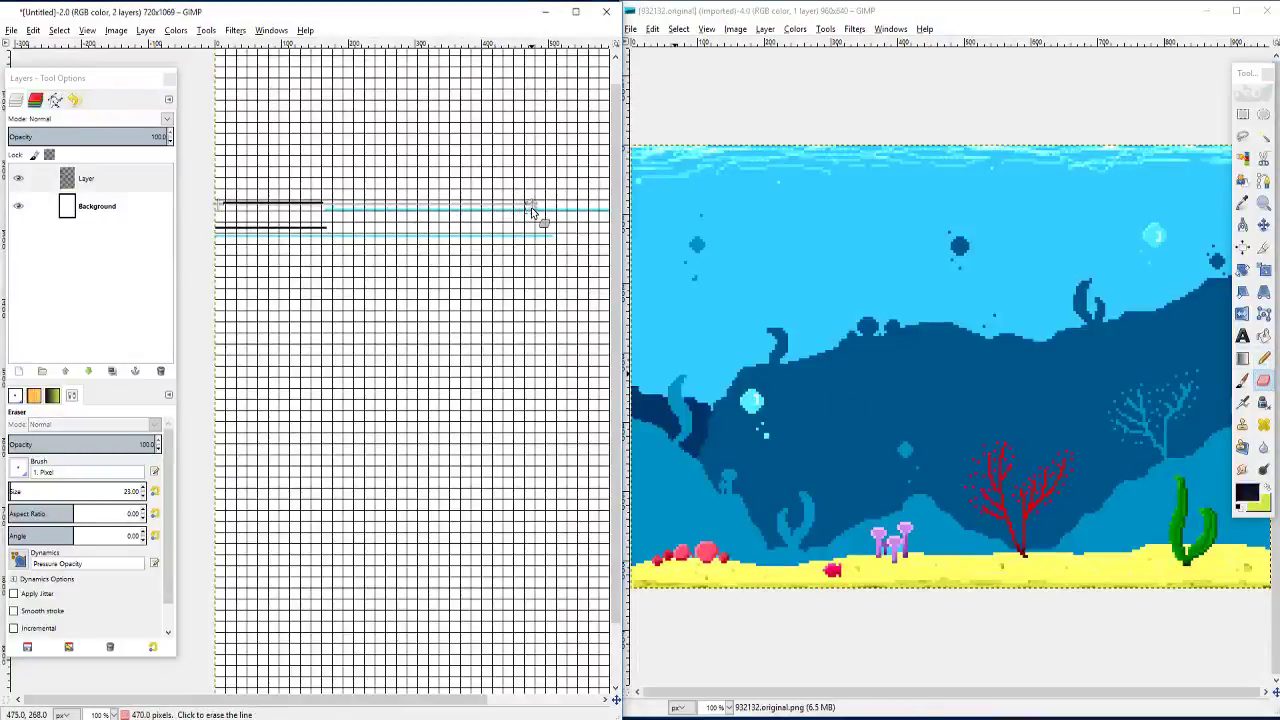
drag(531, 208, 314, 206)
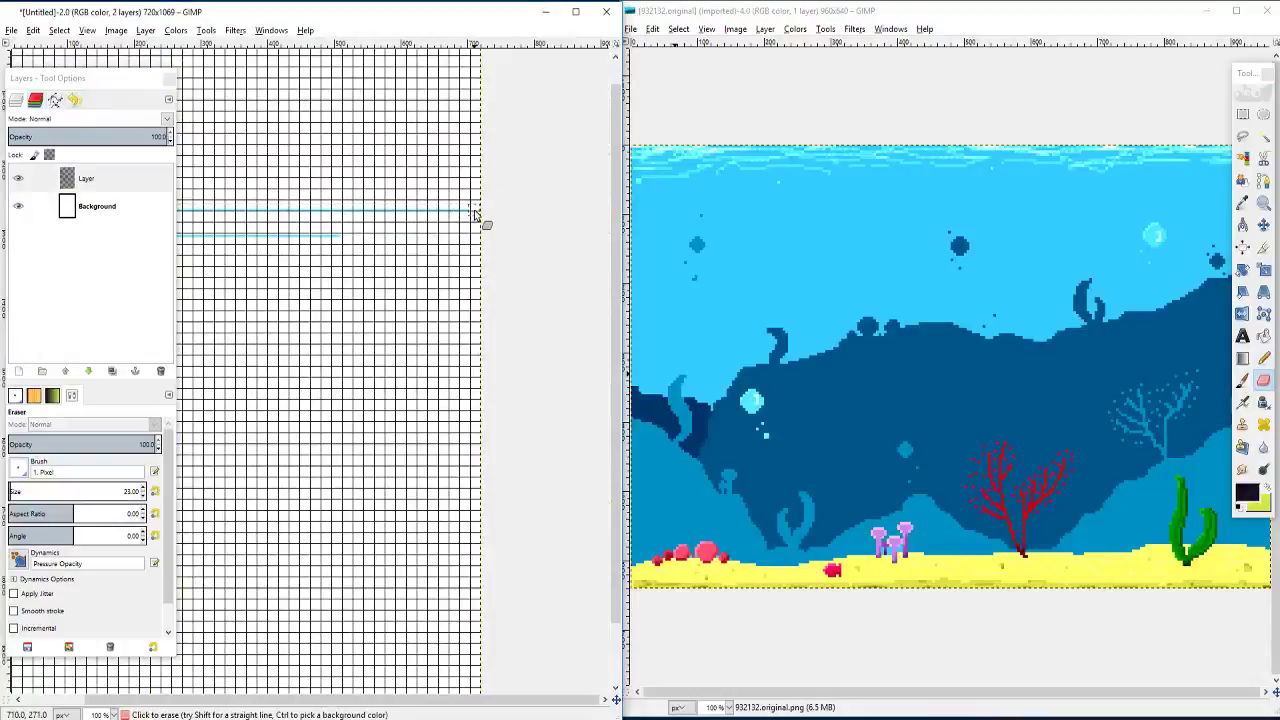
scroll(286, 220, left, 4)
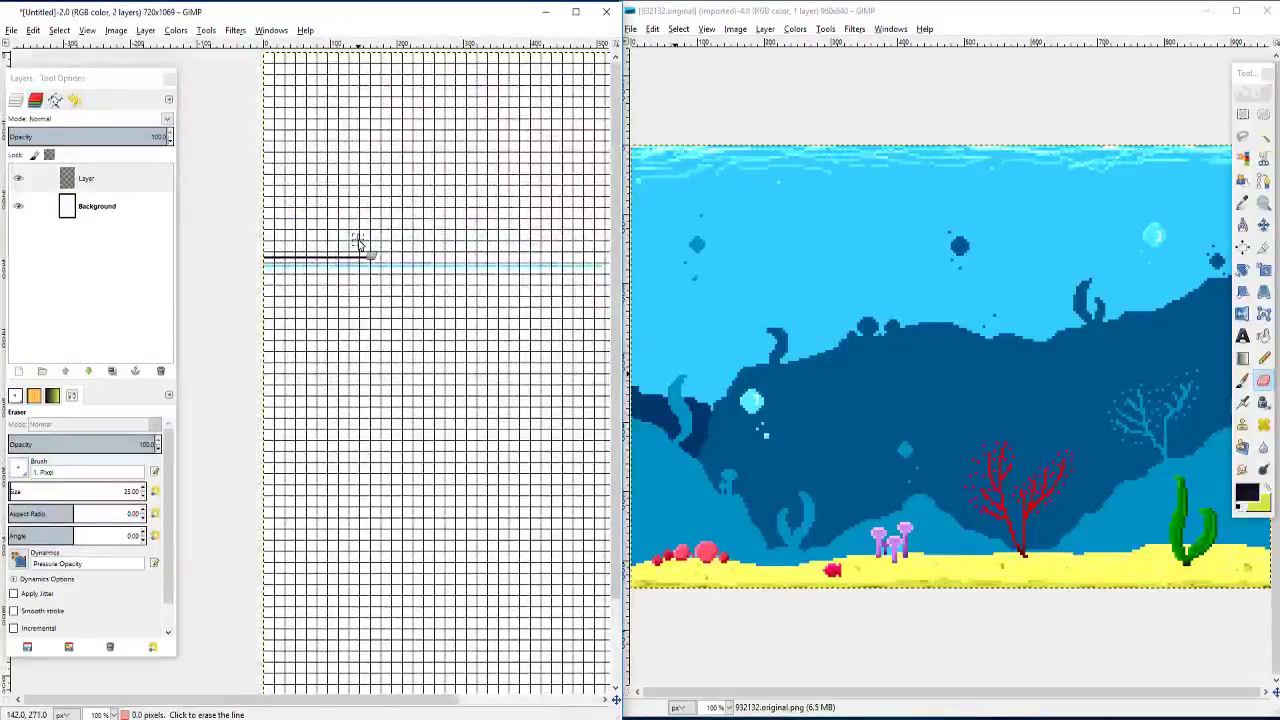
ctrl+scroll(362, 230, down, 2)
mouse_move(339, 300)
mouse_down()
mouse_move(294, 229)
mouse_move(237, 229)
mouse_move(279, 234)
mouse_up()
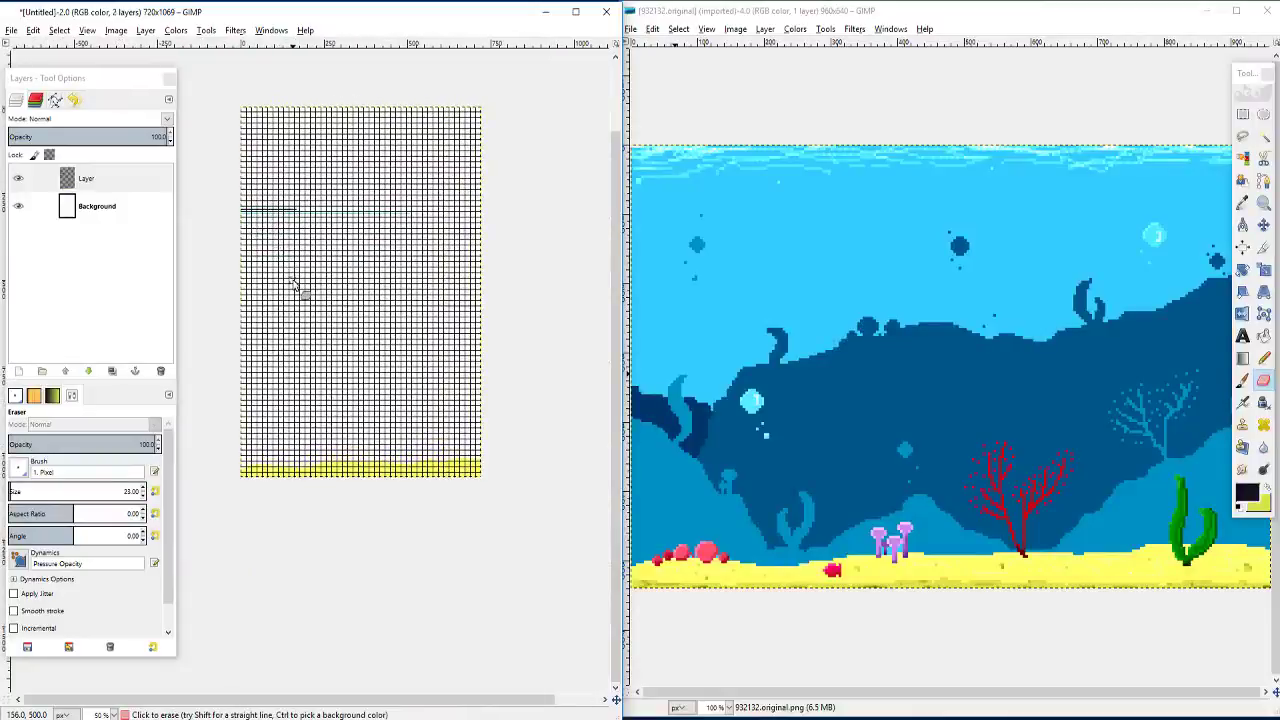
key(ctrl)
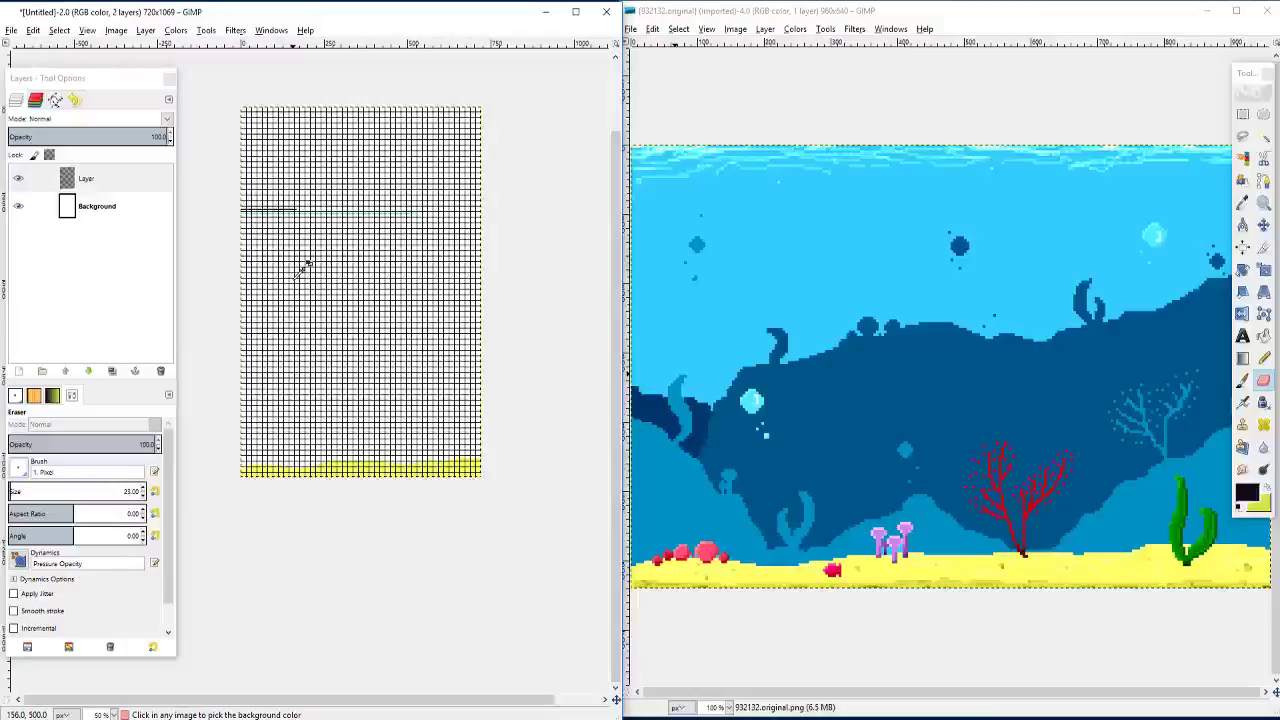
scroll(272, 252, up, 1)
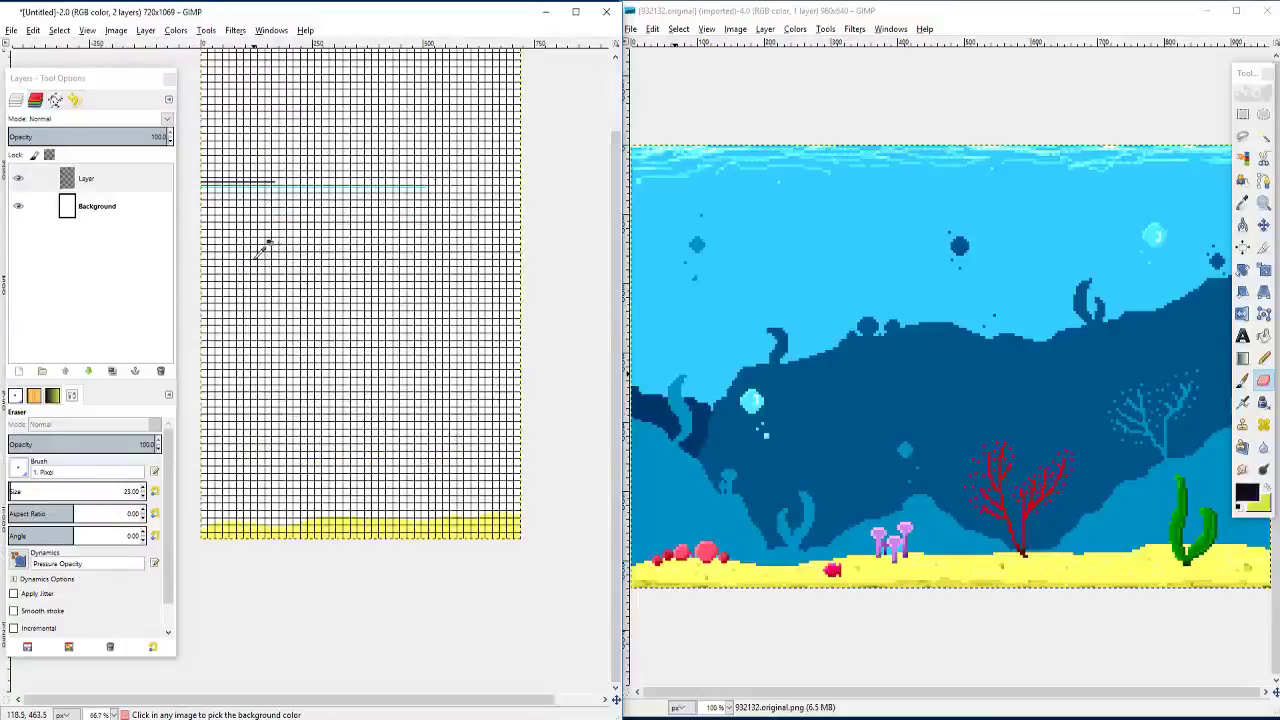
drag(239, 360, 264, 313)
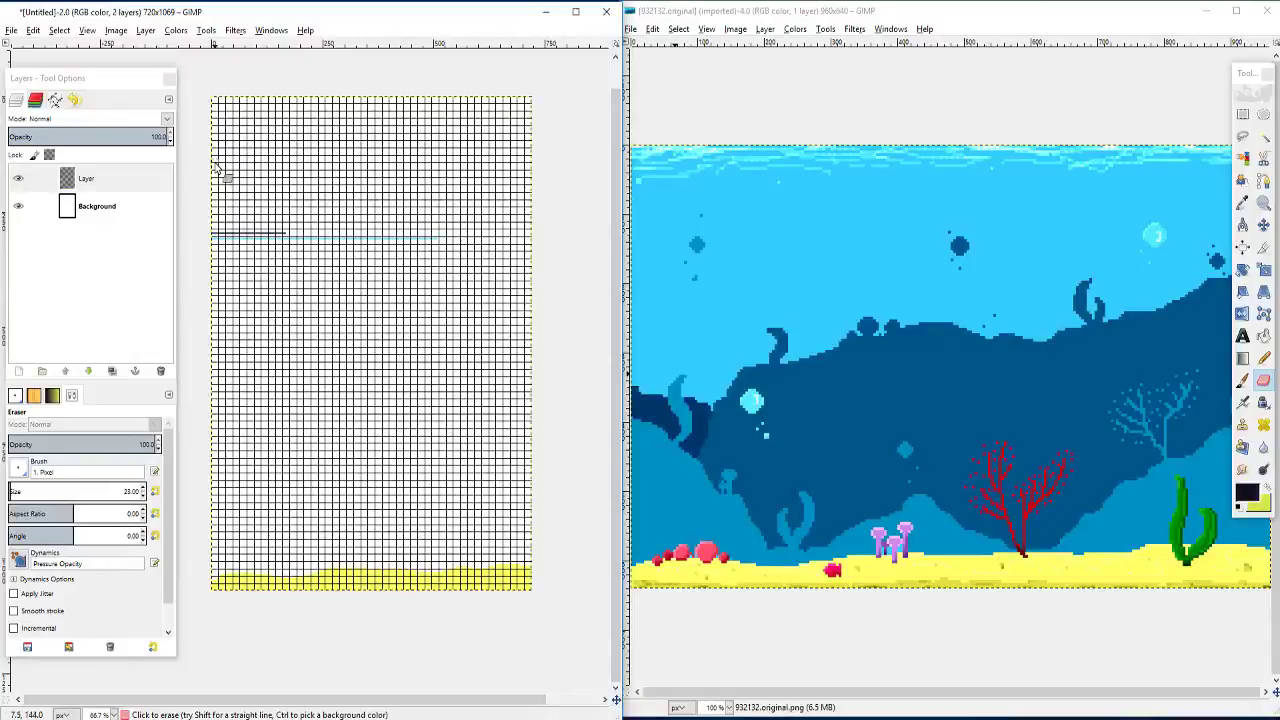
Step: Set the brush size to 16 and stamp one dark Pencil square at the canvas's left edge, at about y = 85
scroll(215, 163, up, 2)
drag(209, 164, 385, 197)
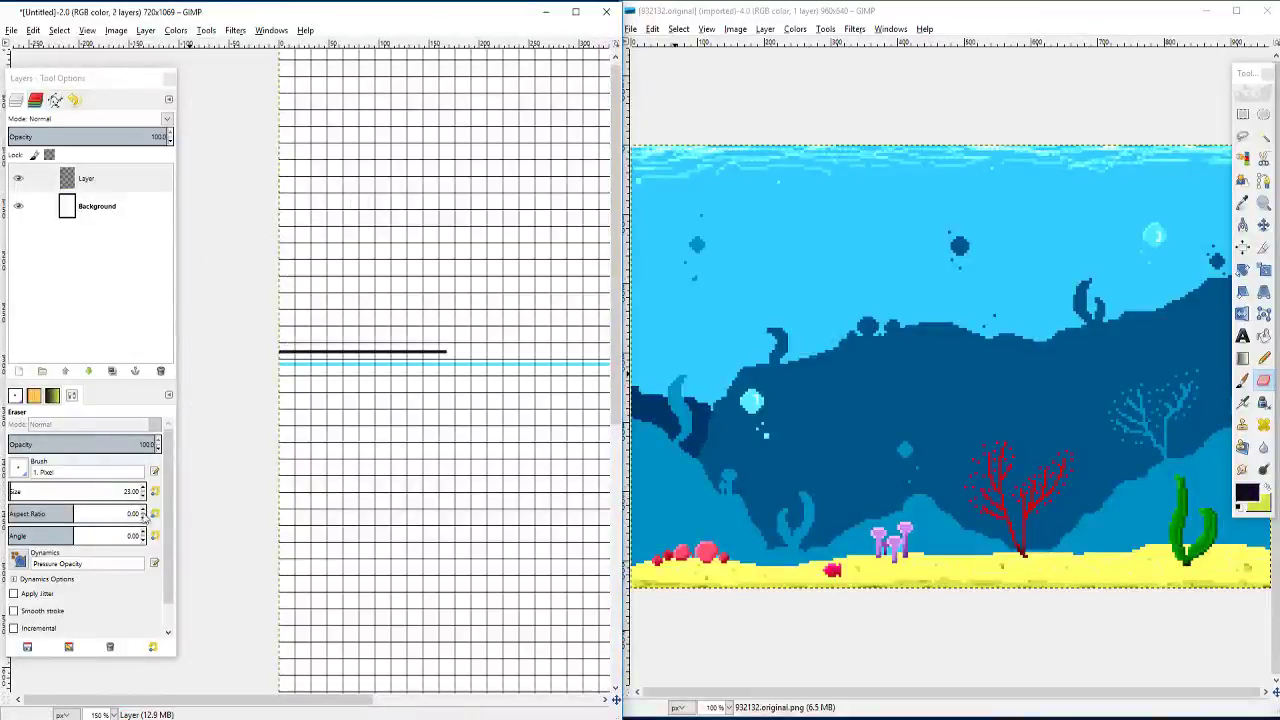
click(142, 496)
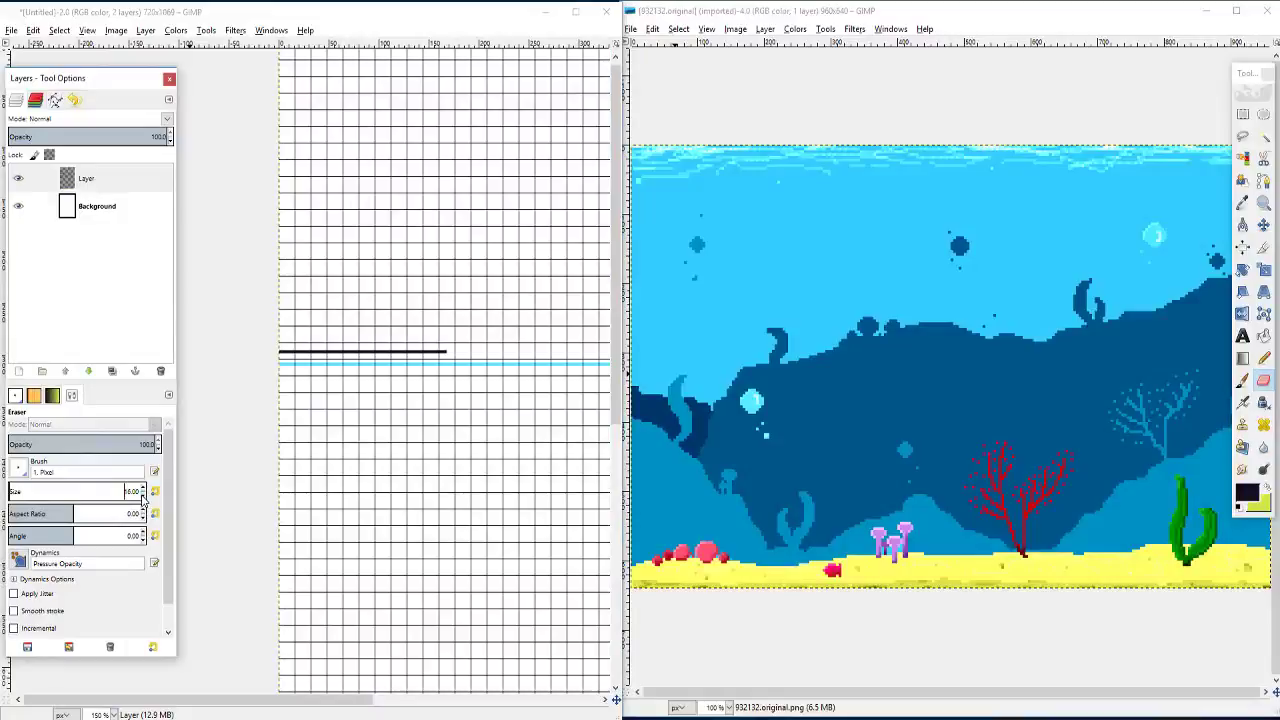
click(285, 137)
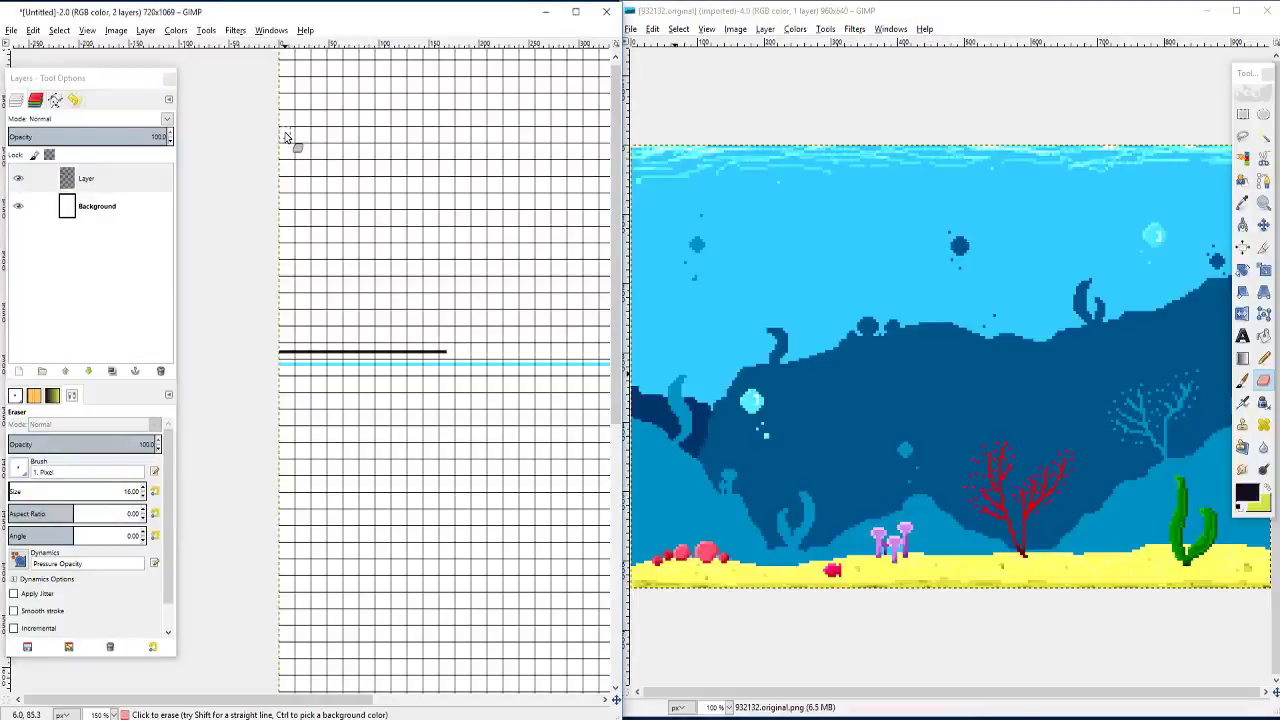
key(n)
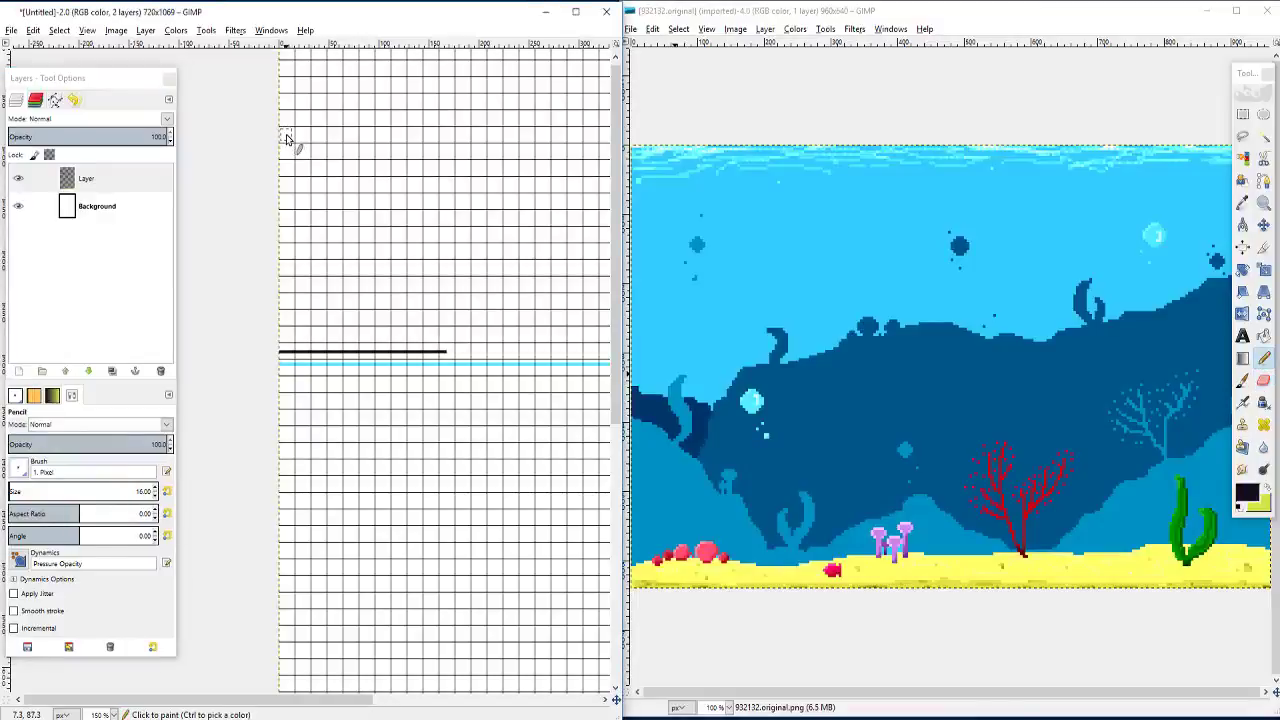
click(286, 134)
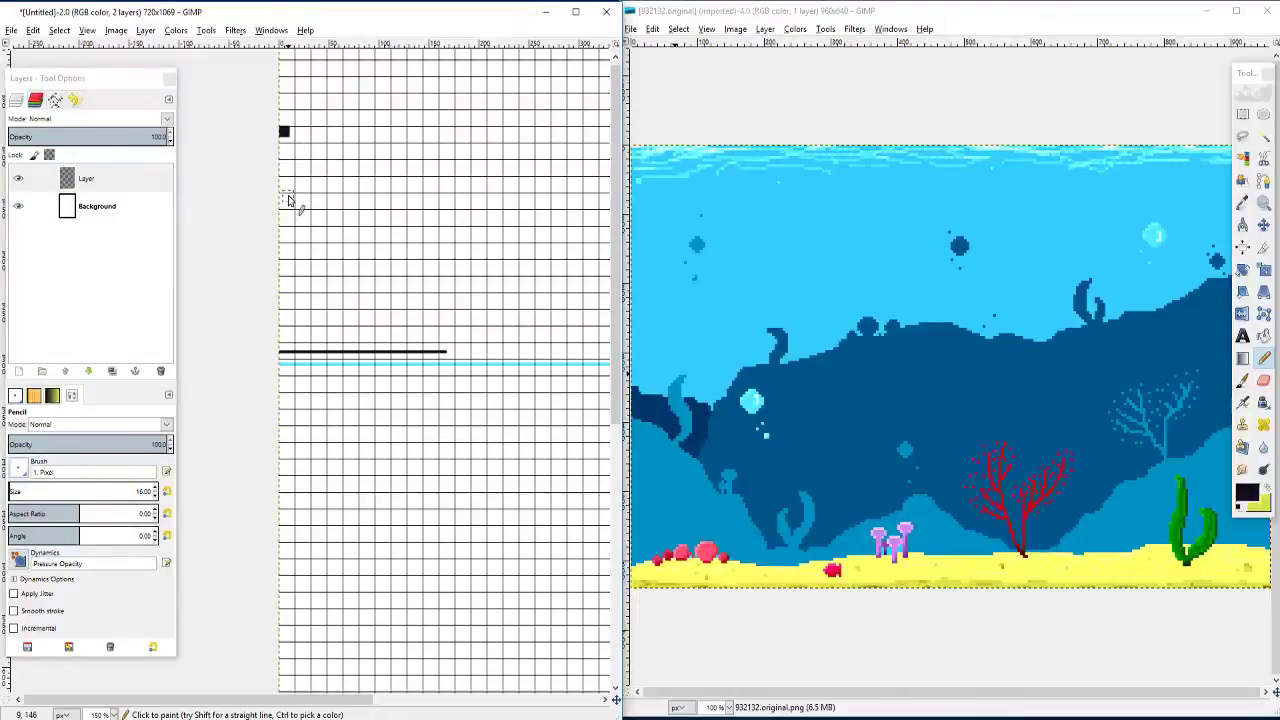
Step: Examine the image grid's pixel spacing and its available measurement units in the grid configuration
scroll(309, 209, down, 1)
drag(340, 227, 489, 248)
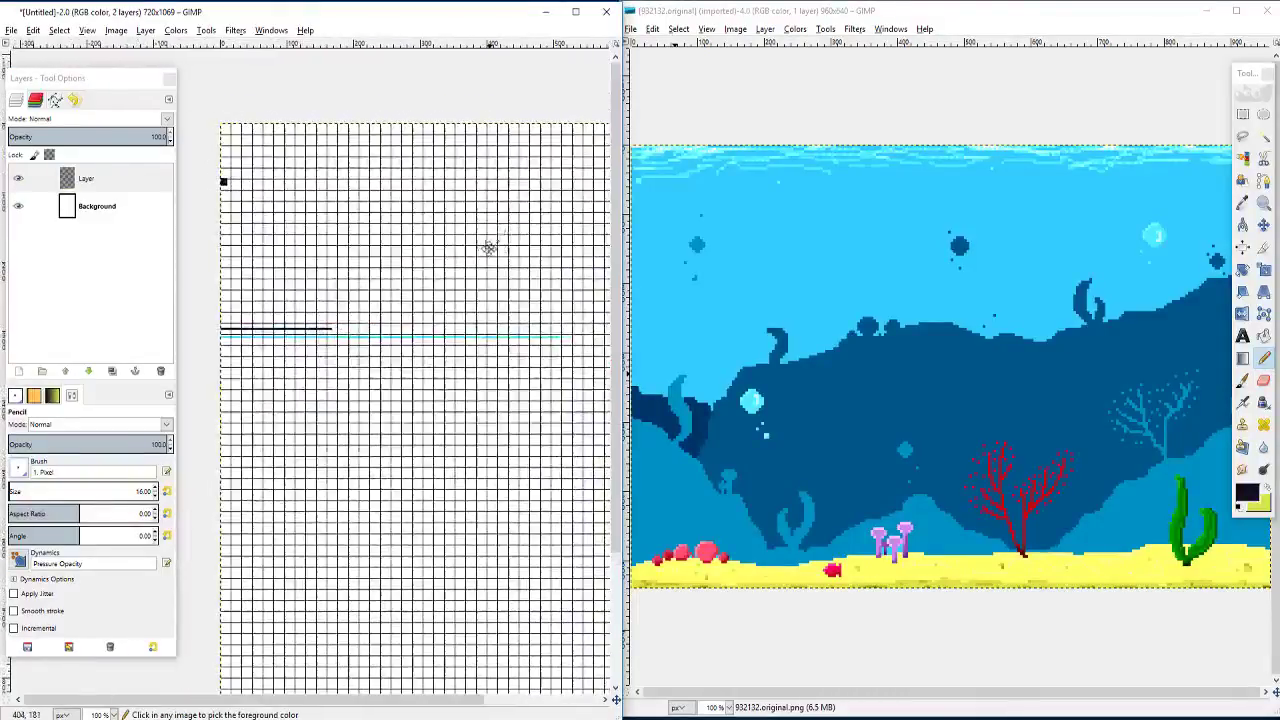
click(116, 30)
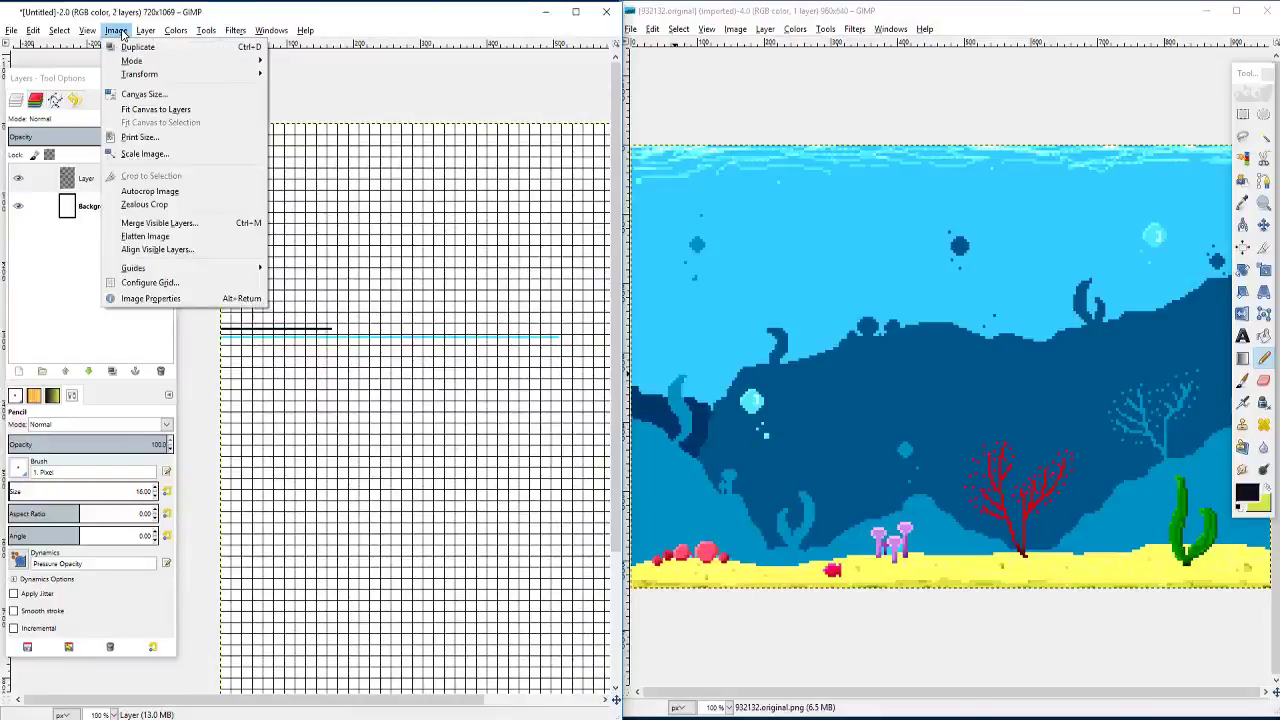
click(150, 279)
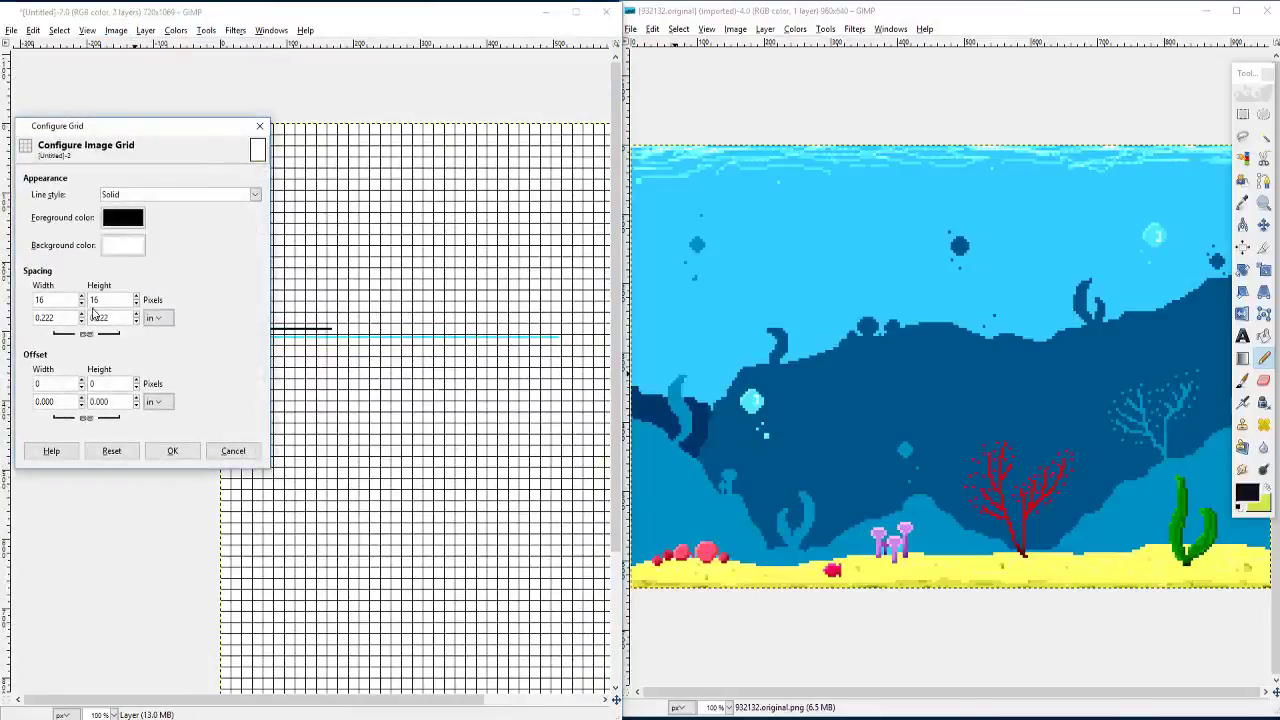
click(156, 318)
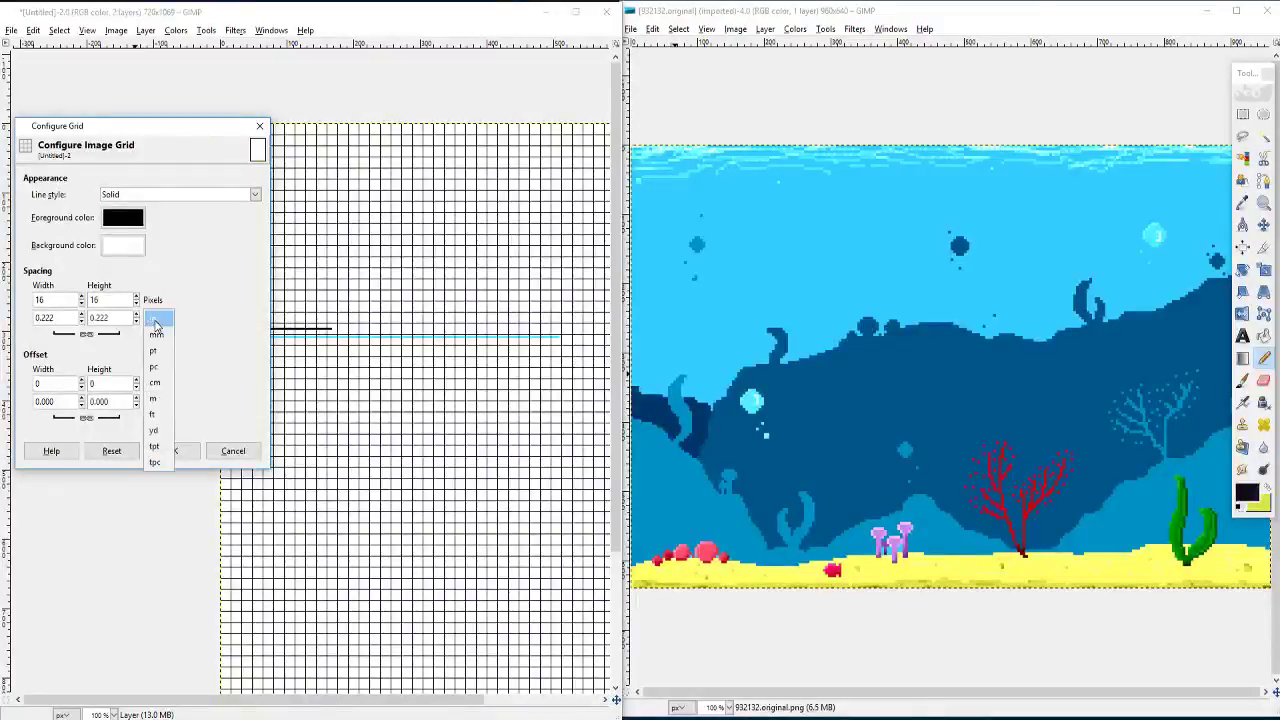
click(156, 320)
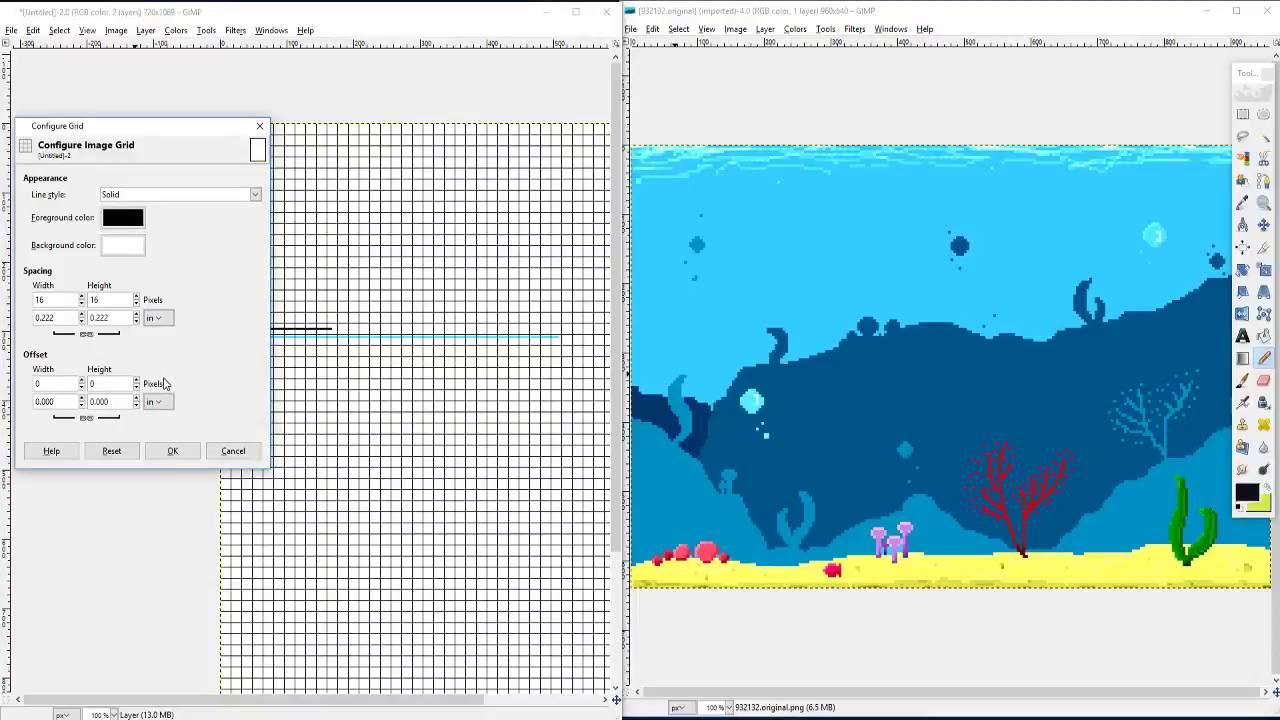
click(172, 451)
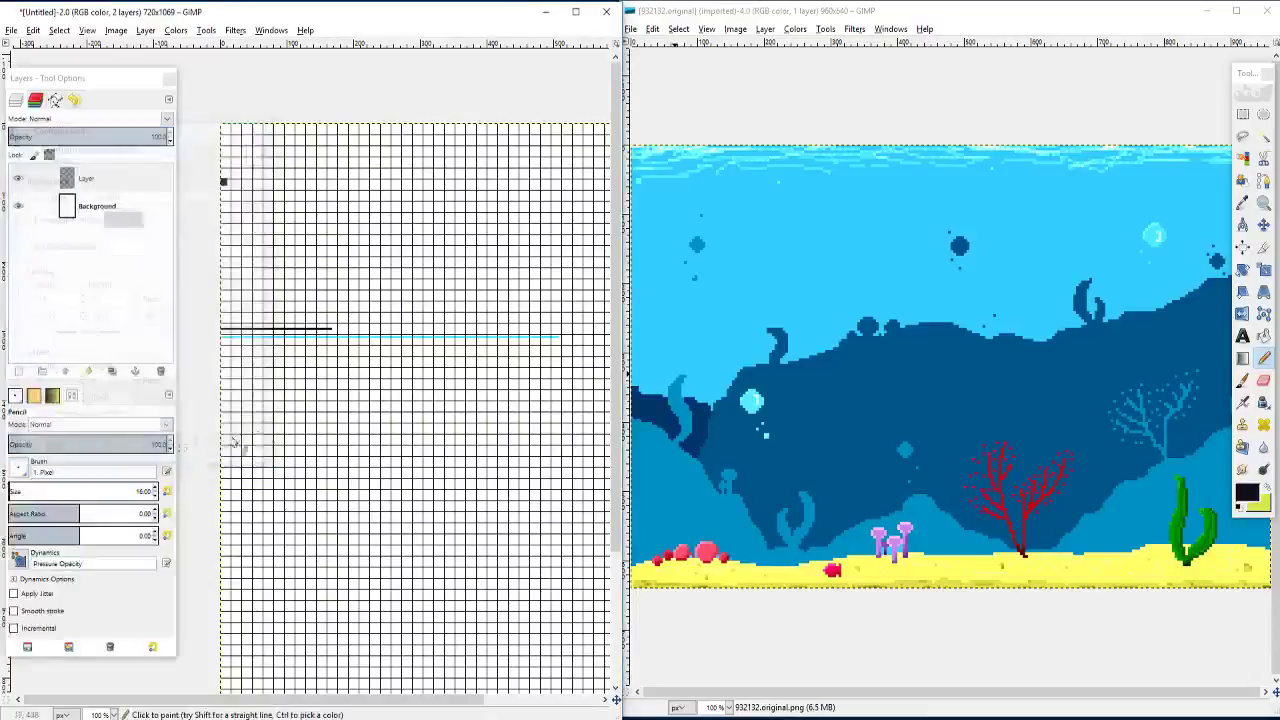
scroll(243, 310, down, 1)
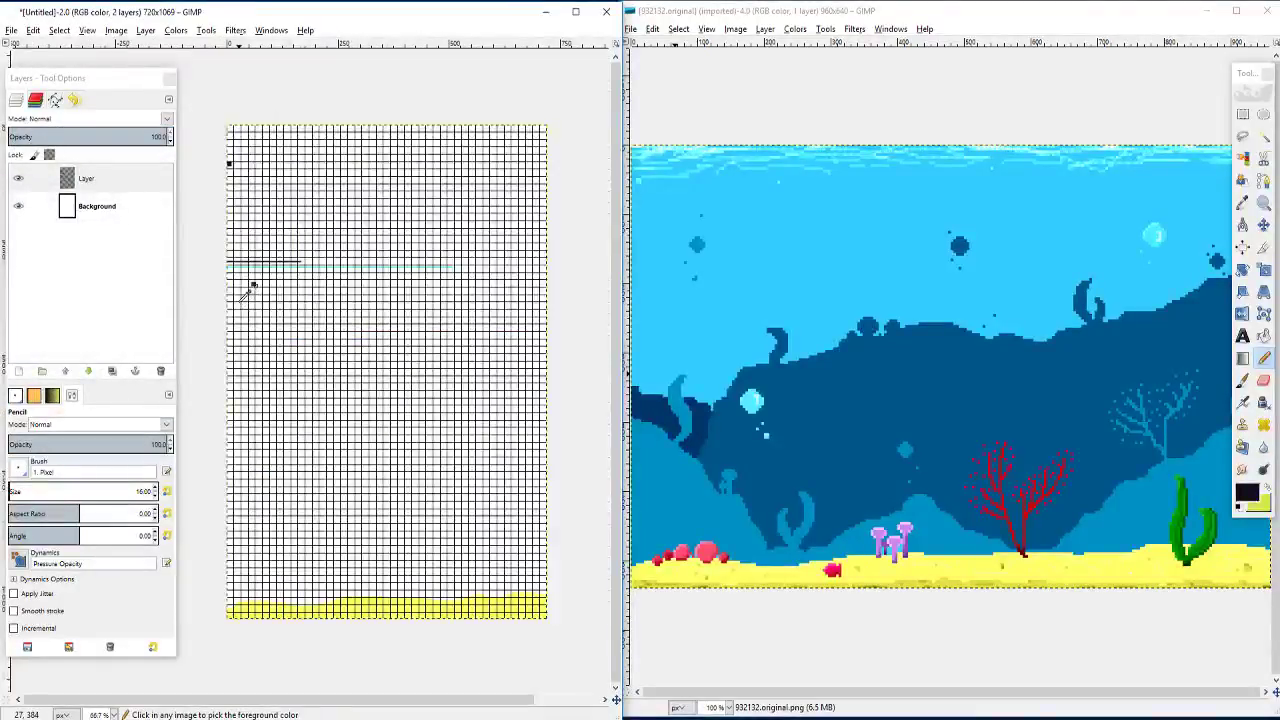
scroll(240, 301, up, 1)
scroll(248, 292, down, 1)
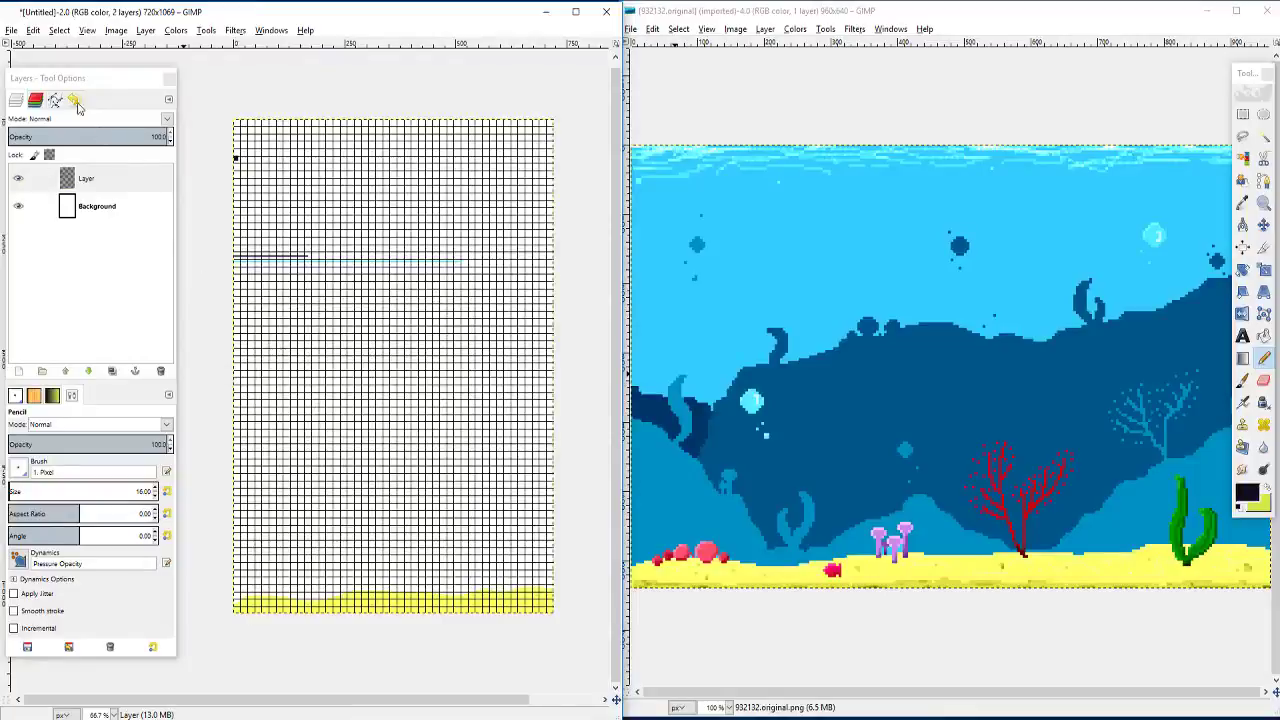
Step: Close the untitled 720 × 1069 px drawing and discard its changes
click(11, 30)
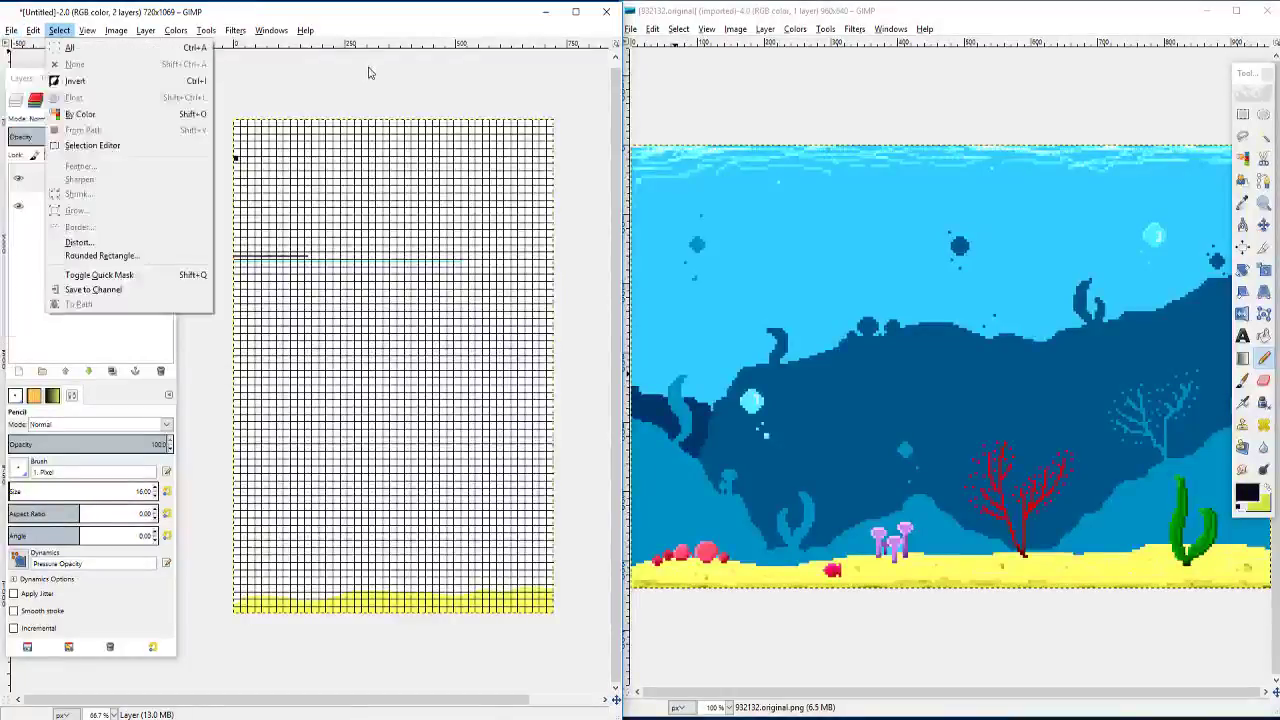
click(59, 30)
click(607, 12)
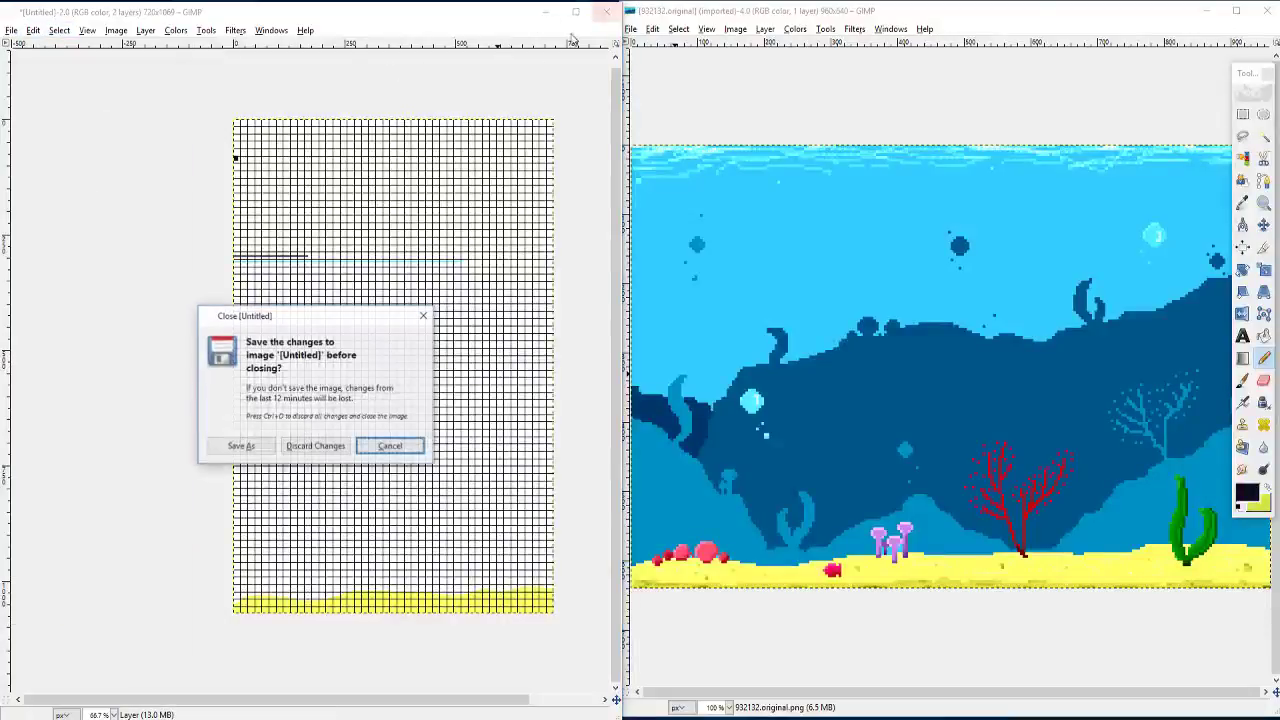
click(333, 445)
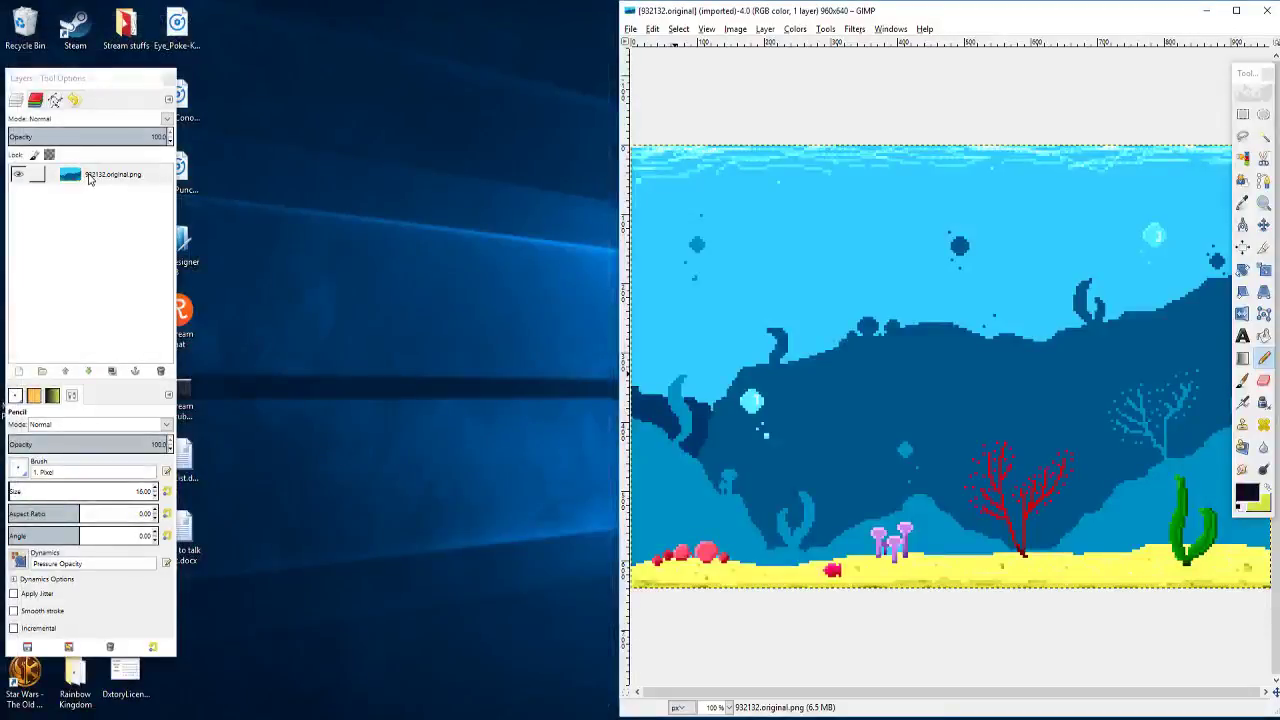
Step: Try to open another GIMP window beside the reference image
click(631, 28)
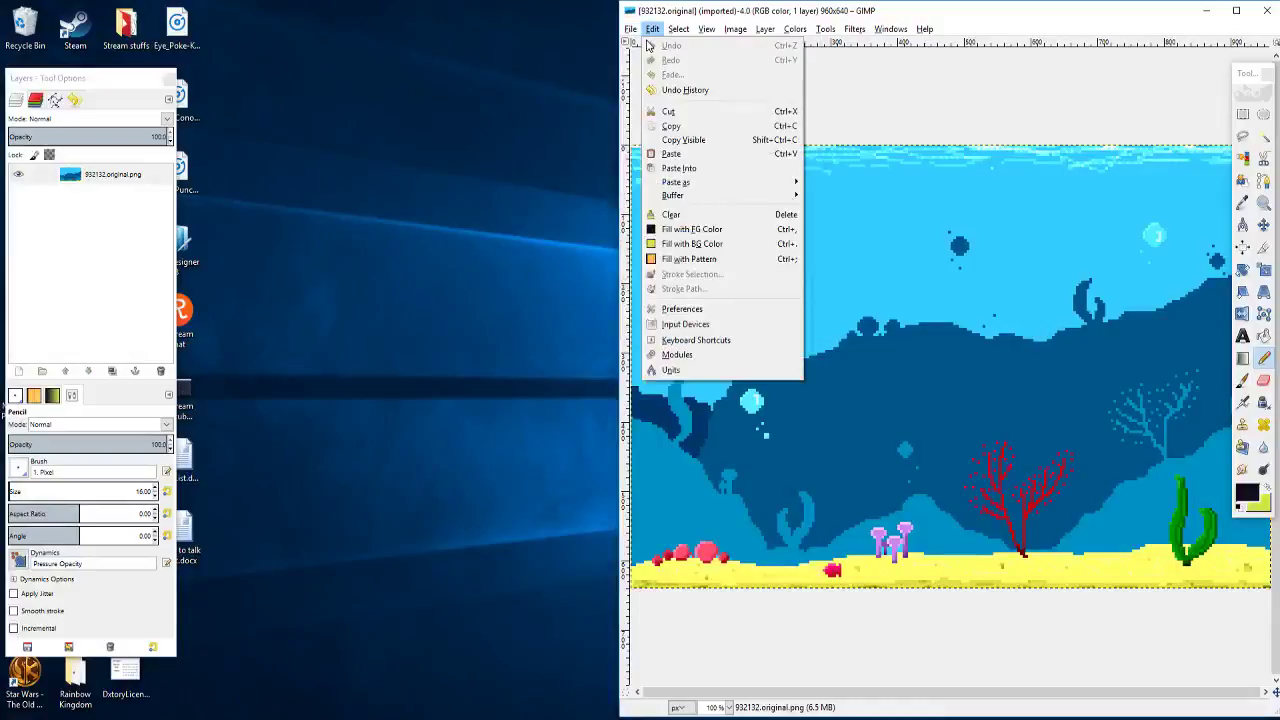
click(1237, 31)
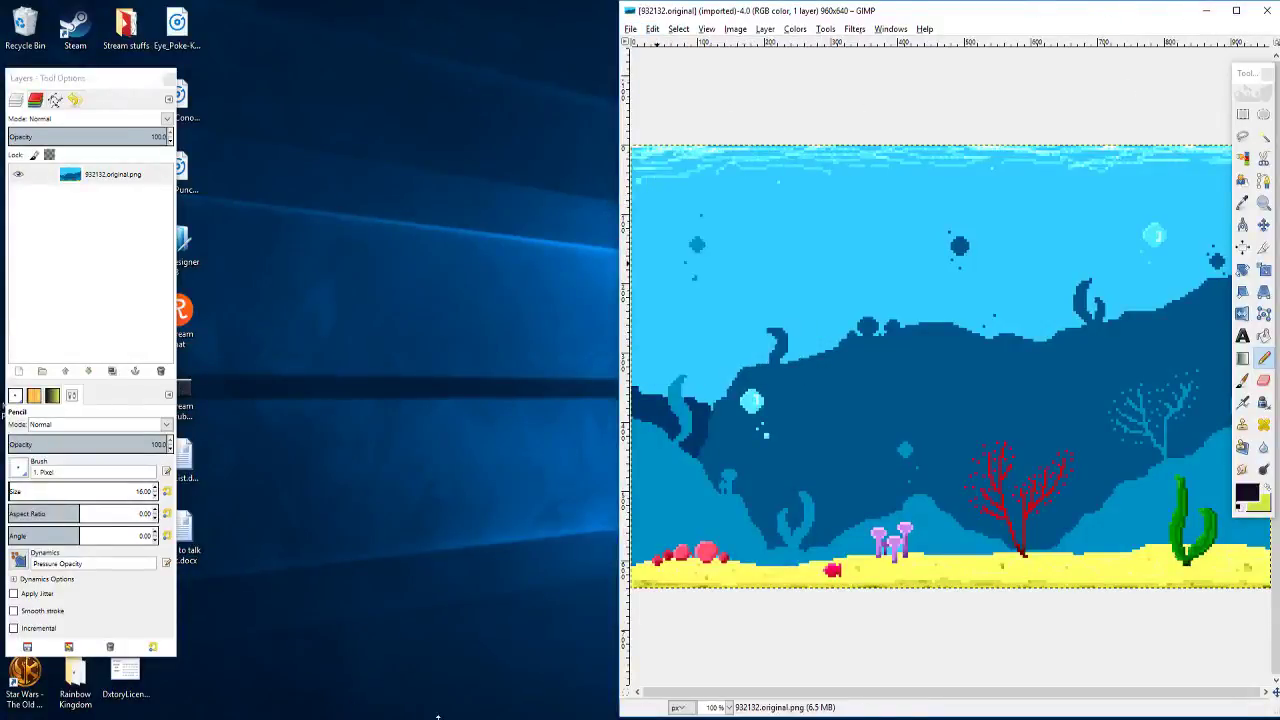
right_click(309, 717)
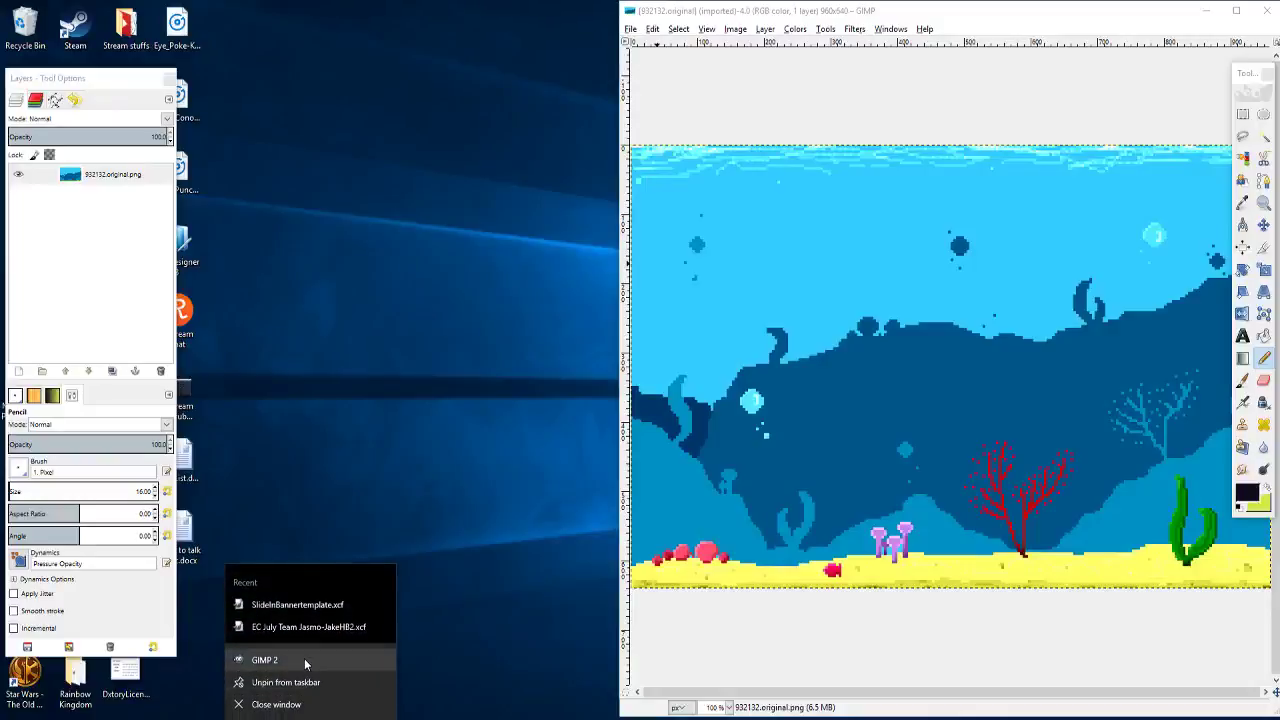
click(306, 661)
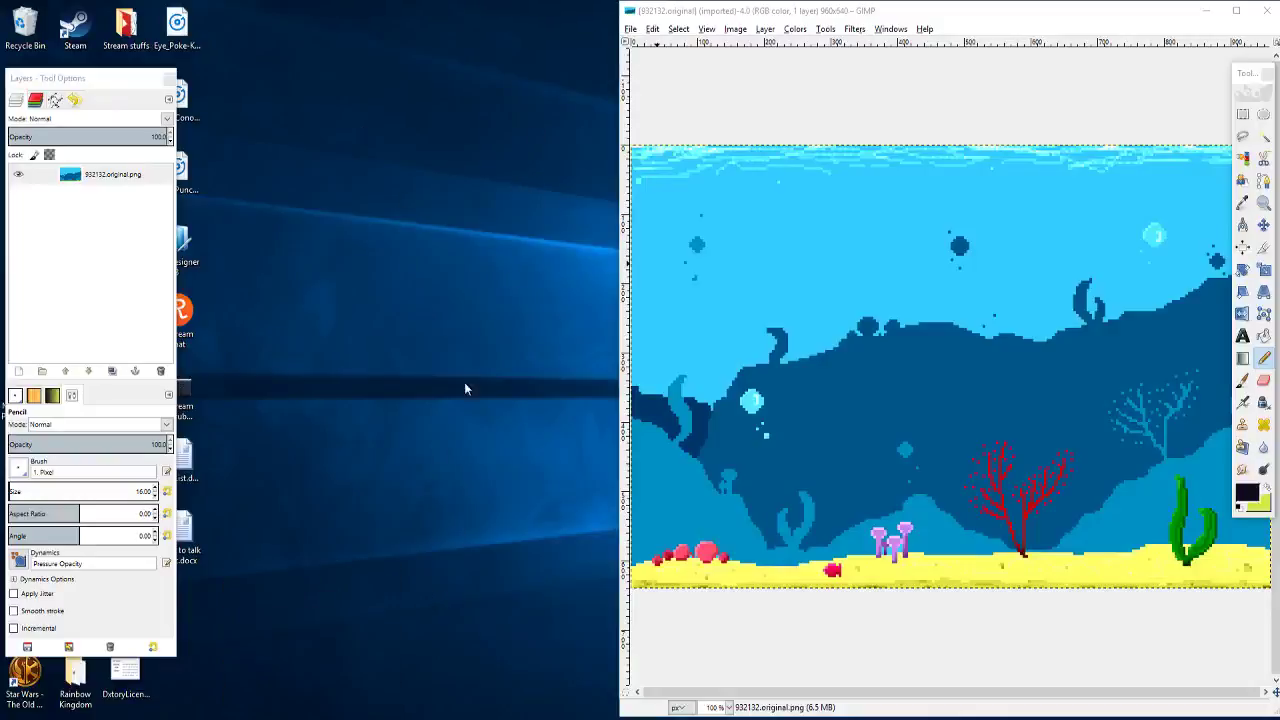
key(alt+Tab)
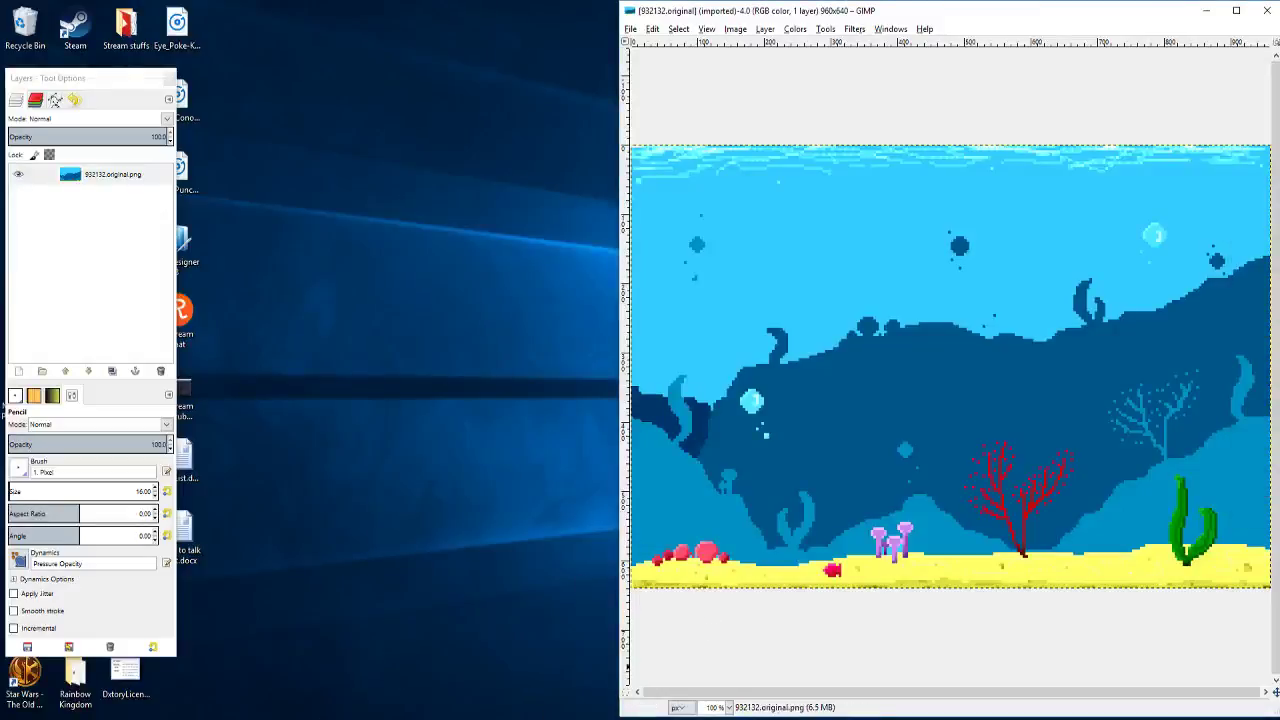
click(308, 675)
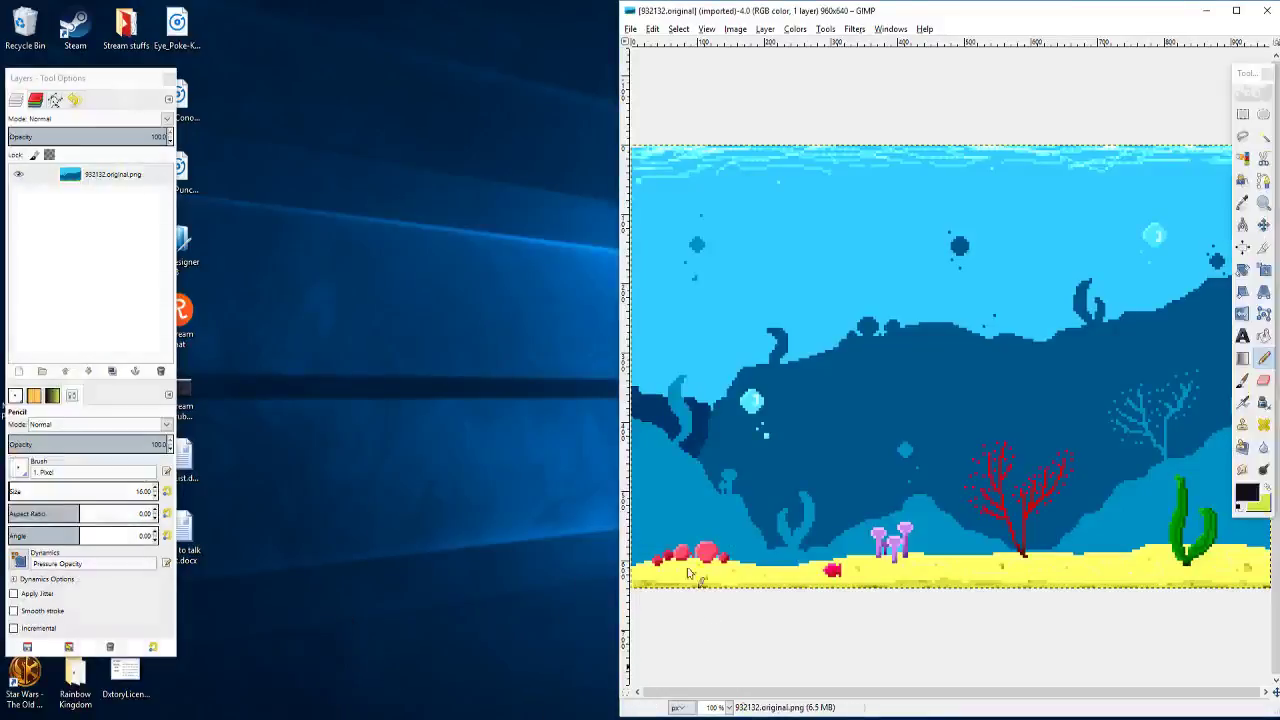
Step: Close the 932132.original.png reference image and move the empty GIMP window toward the middle of the desktop
click(1266, 10)
drag(985, 18, 757, 63)
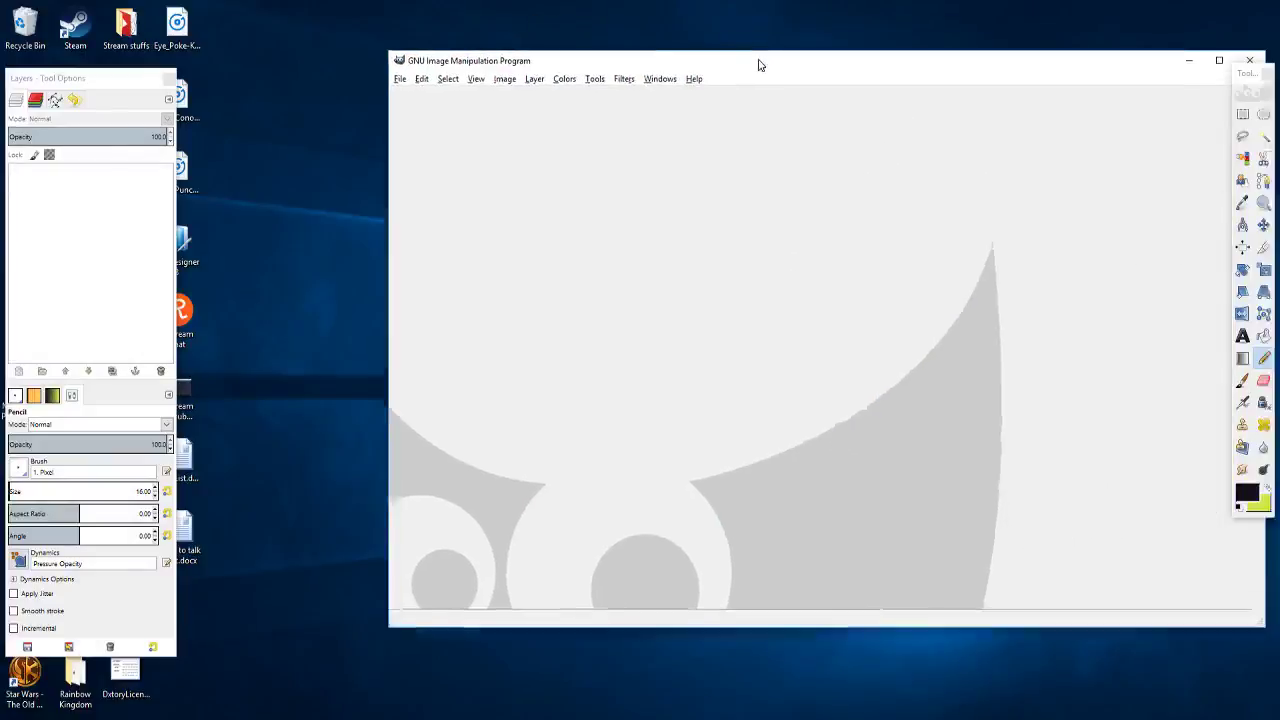
Step: Create a new 720 × 1069 px RGB image with the X and Y resolution set to 16 pixels/in
click(402, 80)
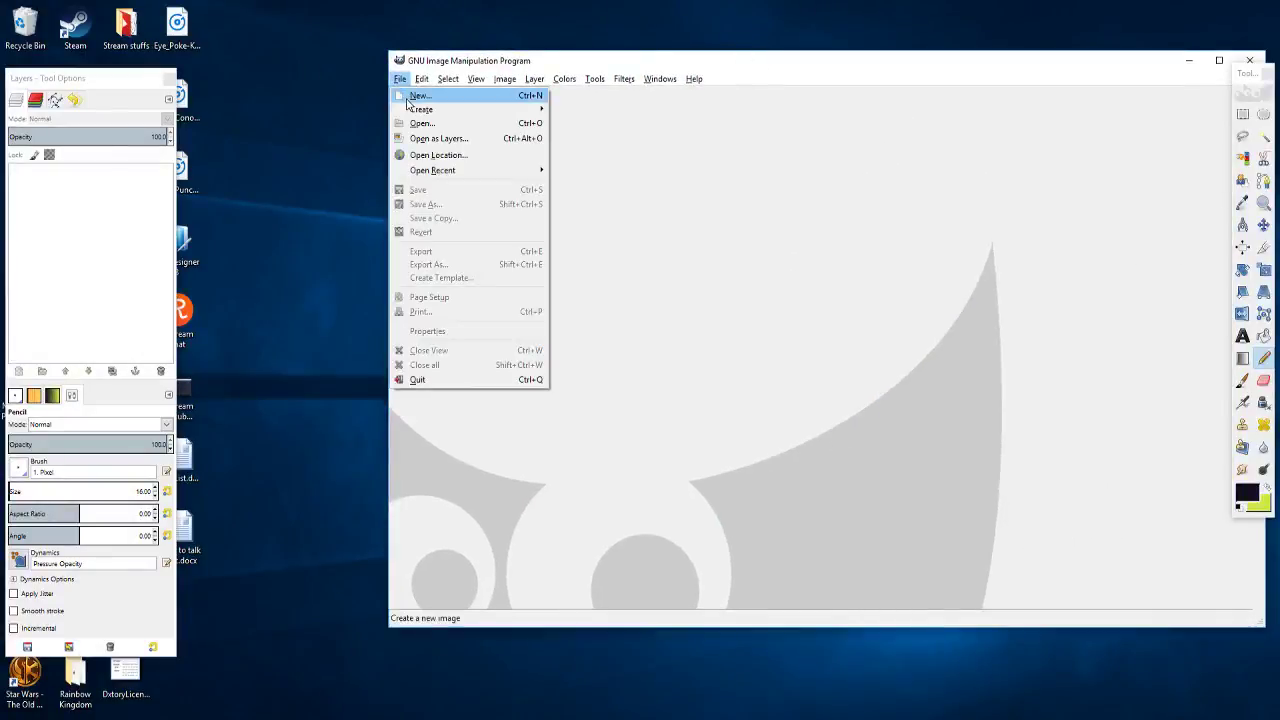
click(415, 95)
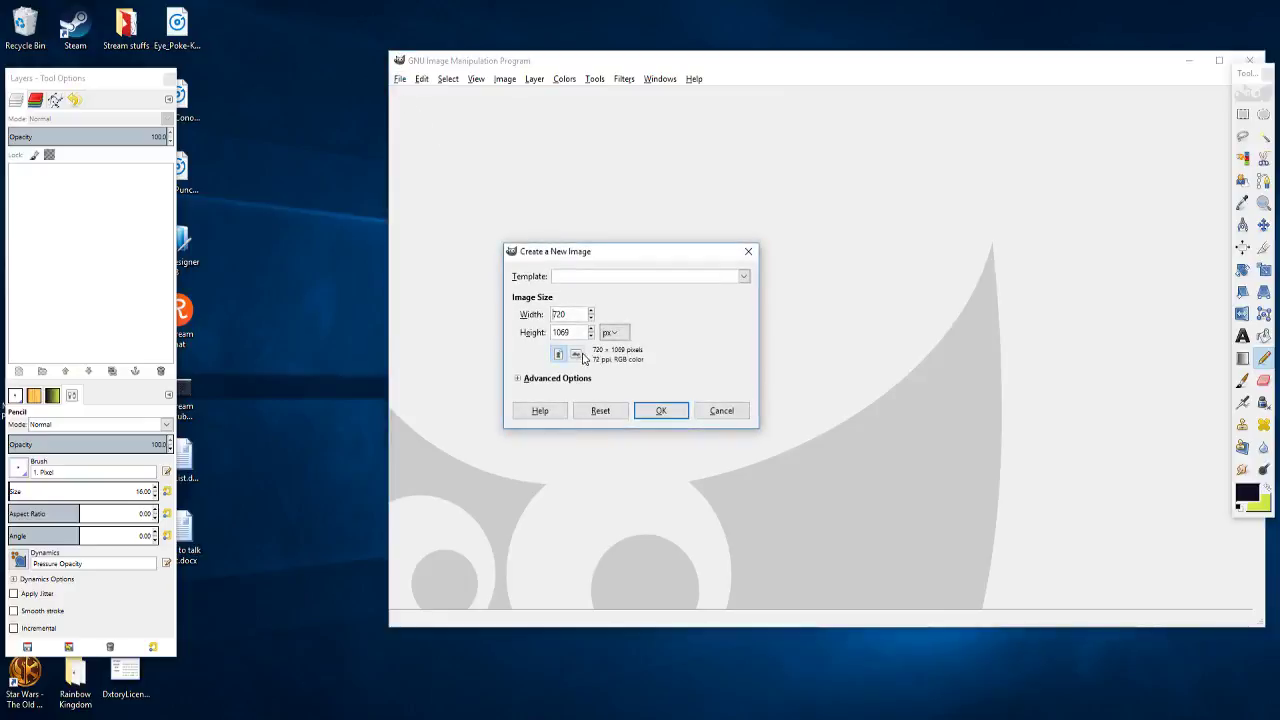
click(518, 379)
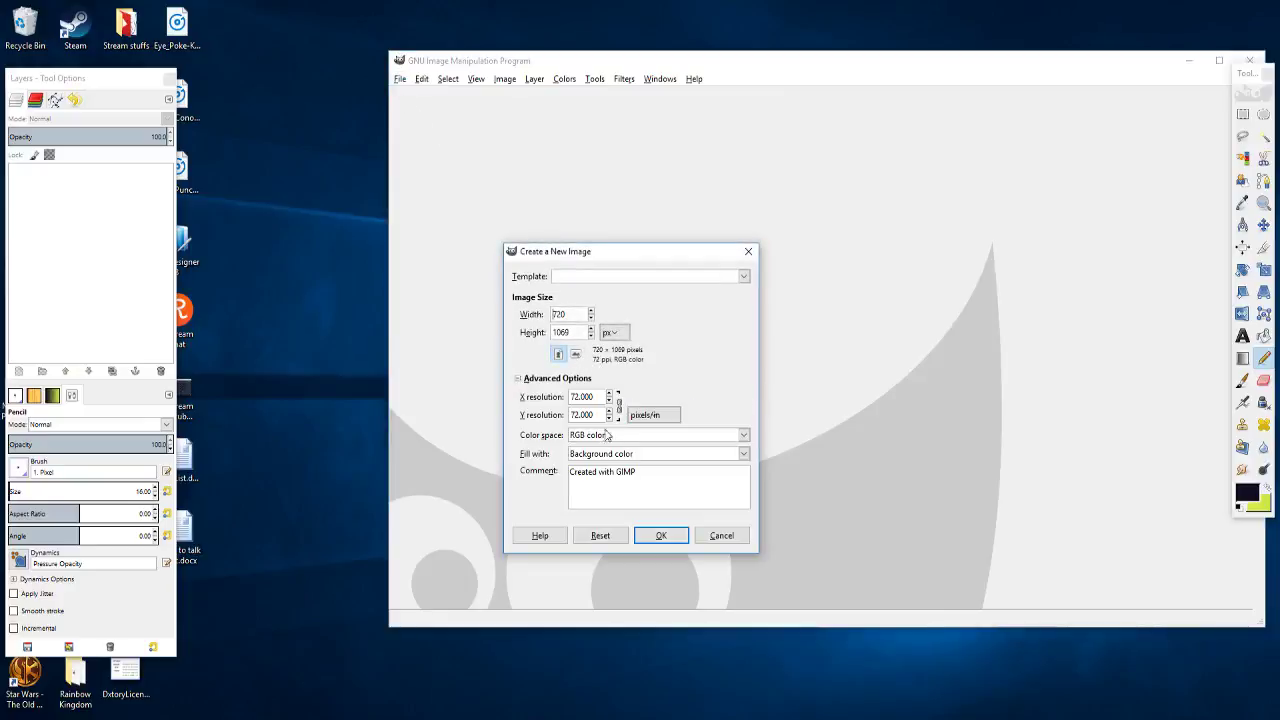
drag(584, 398, 572, 402)
text(16)
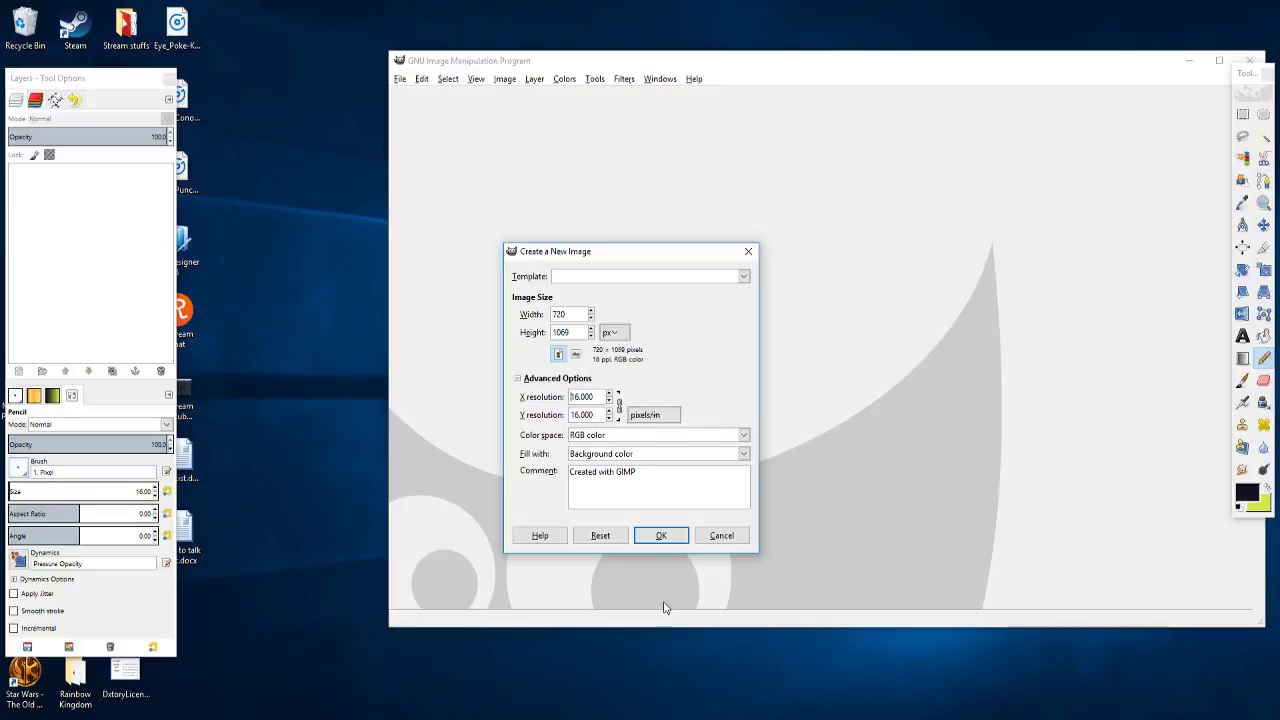
click(661, 538)
Step: Delete the yellow-green Background layer and add a 720 × 1069 px layer filled with white in its place
scroll(620, 420, down, 2)
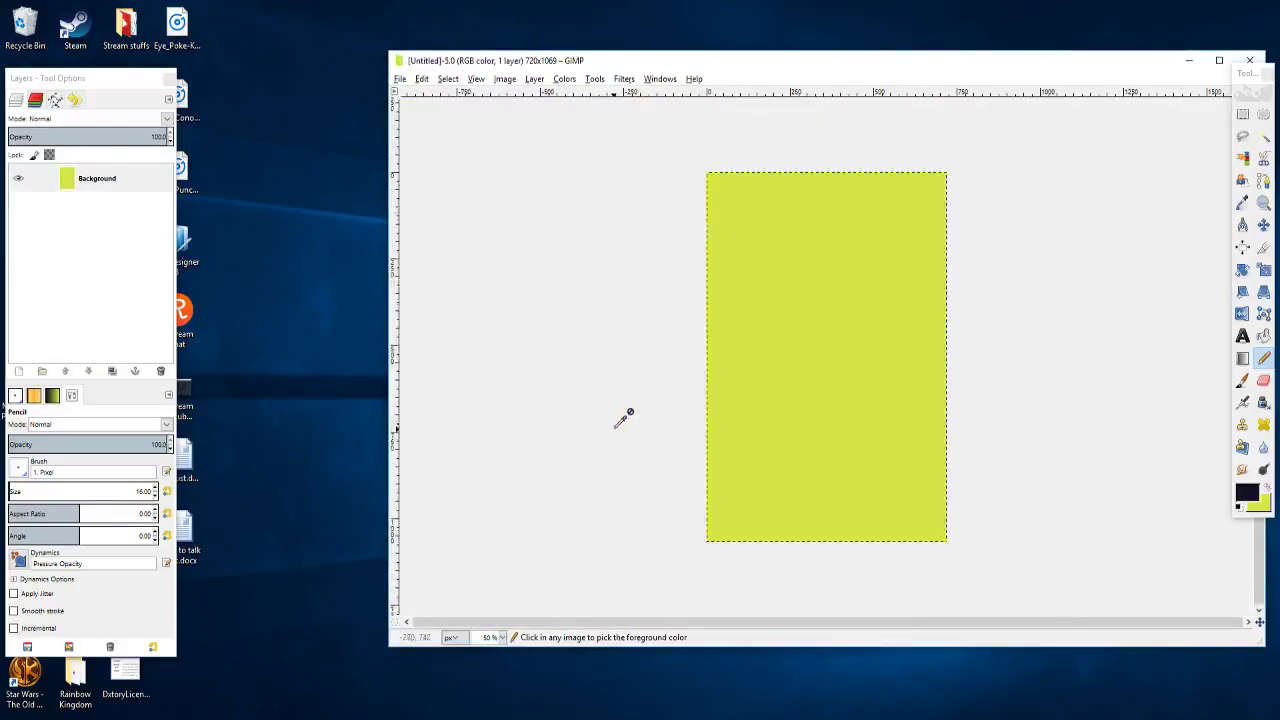
right_click(86, 193)
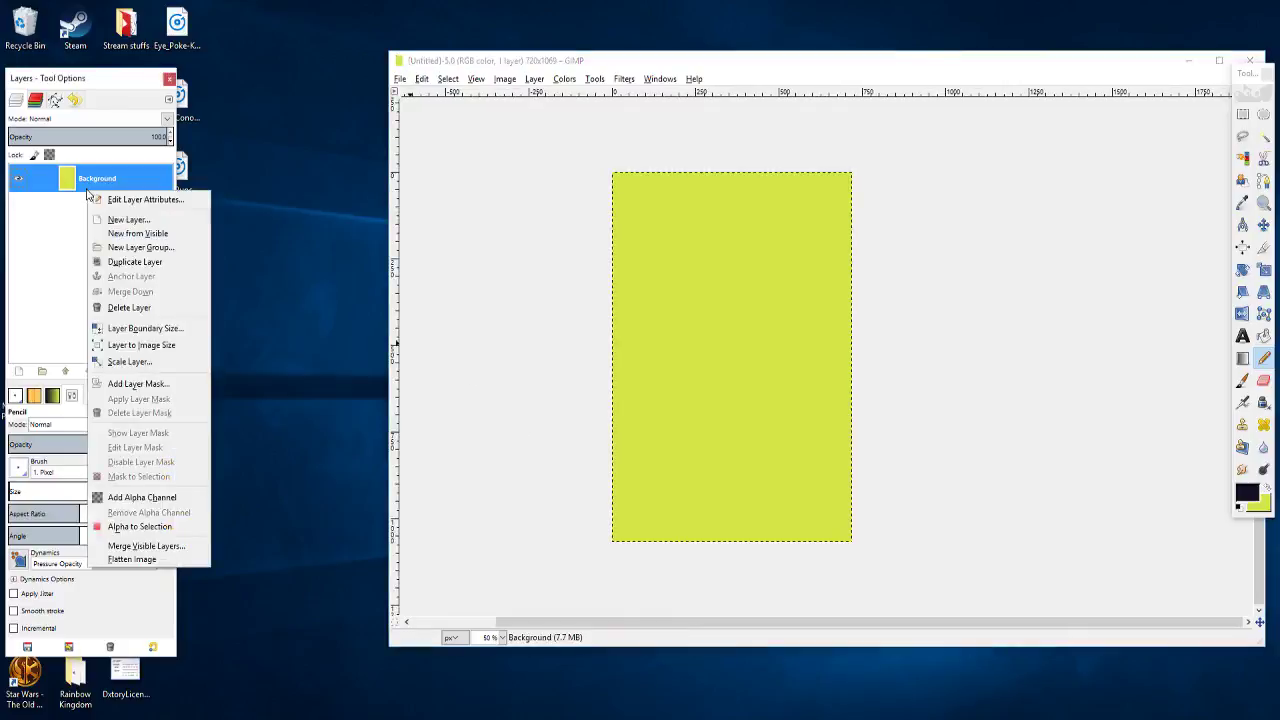
click(124, 308)
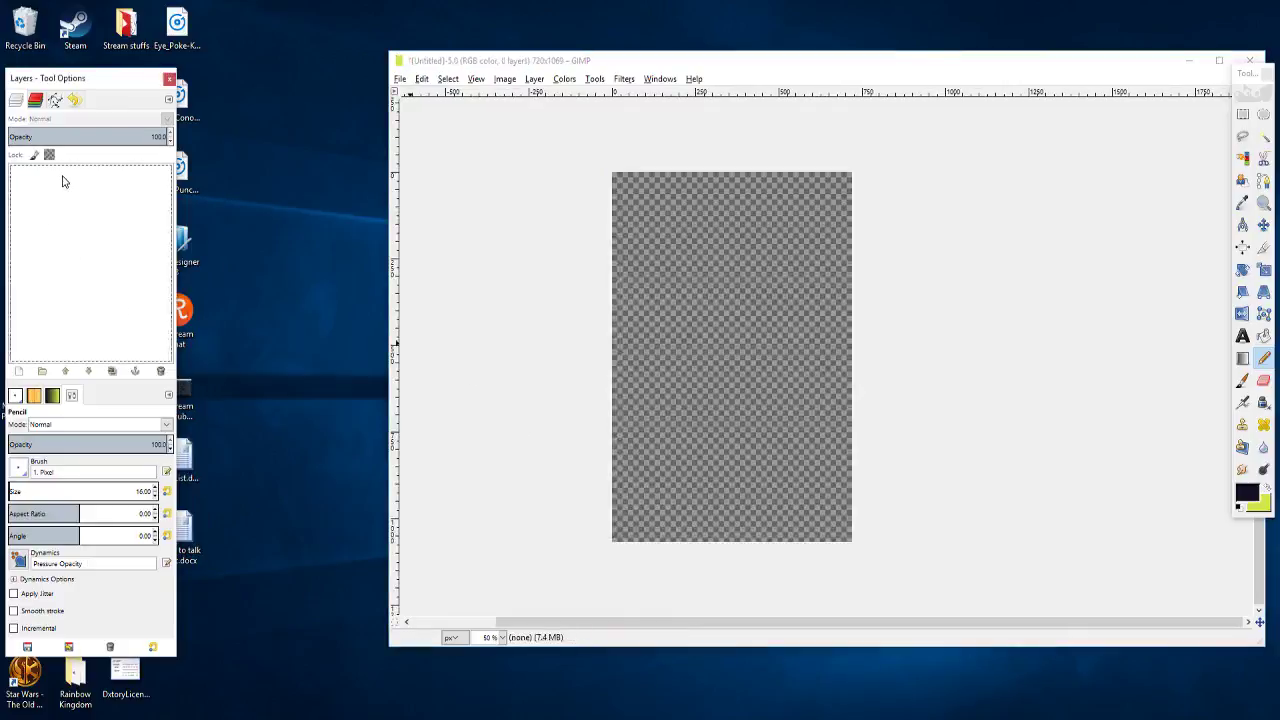
right_click(62, 181)
click(110, 209)
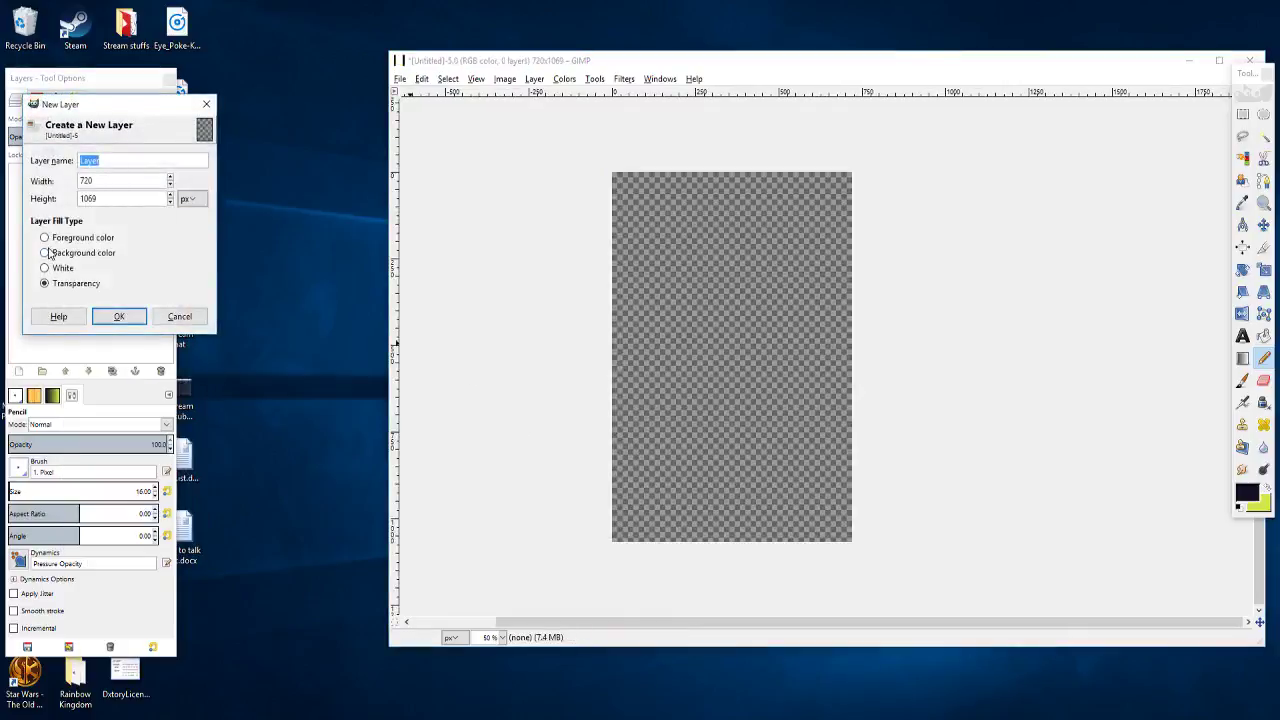
click(44, 268)
click(119, 316)
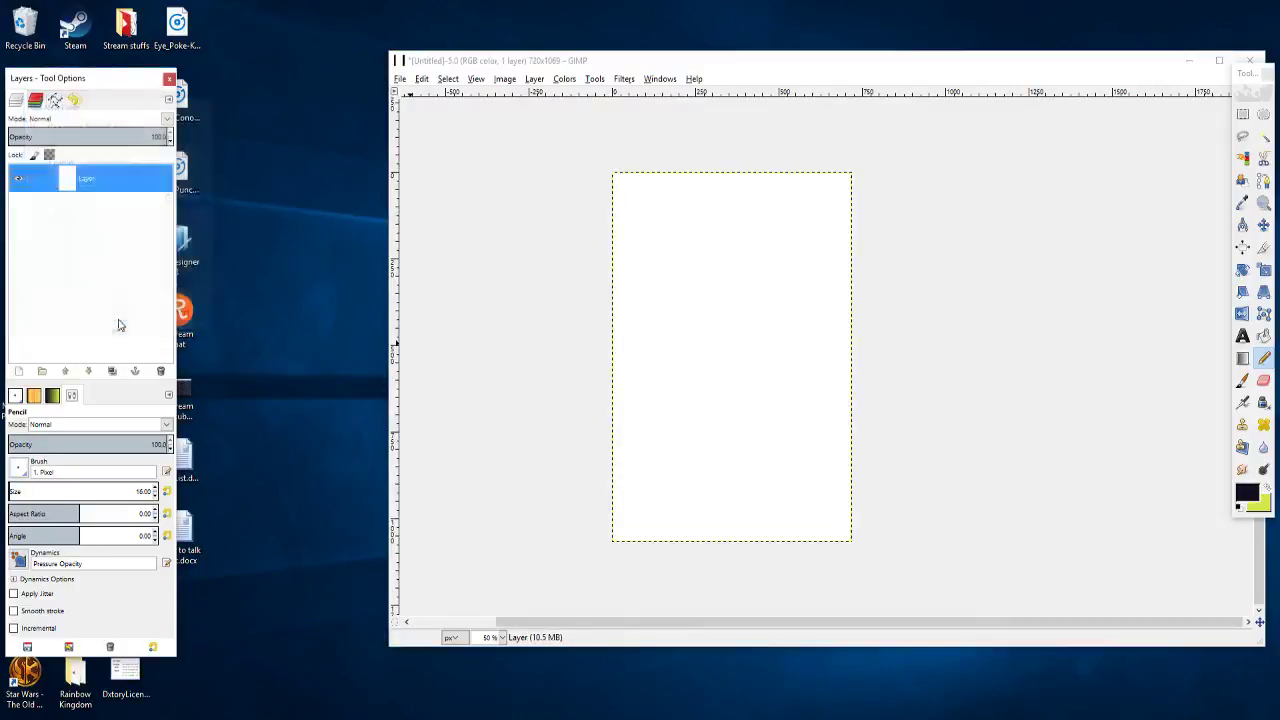
Step: Add a transparent 720 × 1069 px layer above the white one, and toggle the white layer's visibility off and on
right_click(101, 178)
click(140, 211)
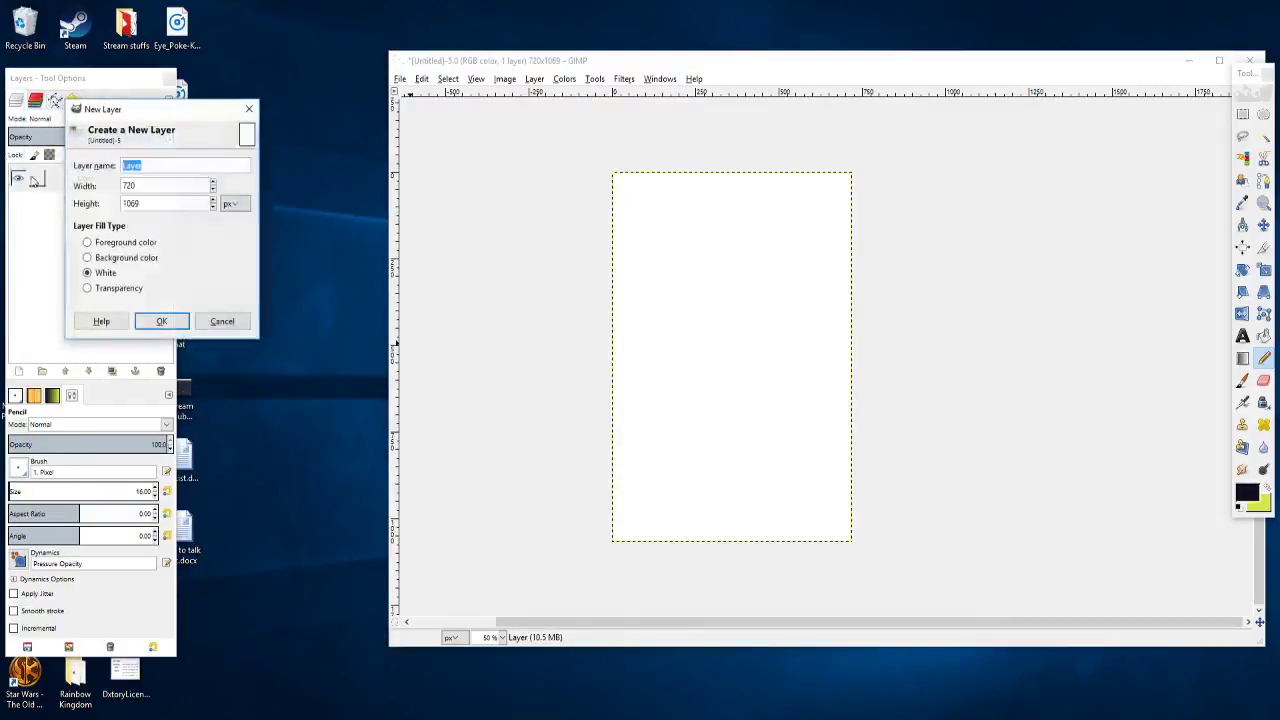
click(87, 288)
click(161, 321)
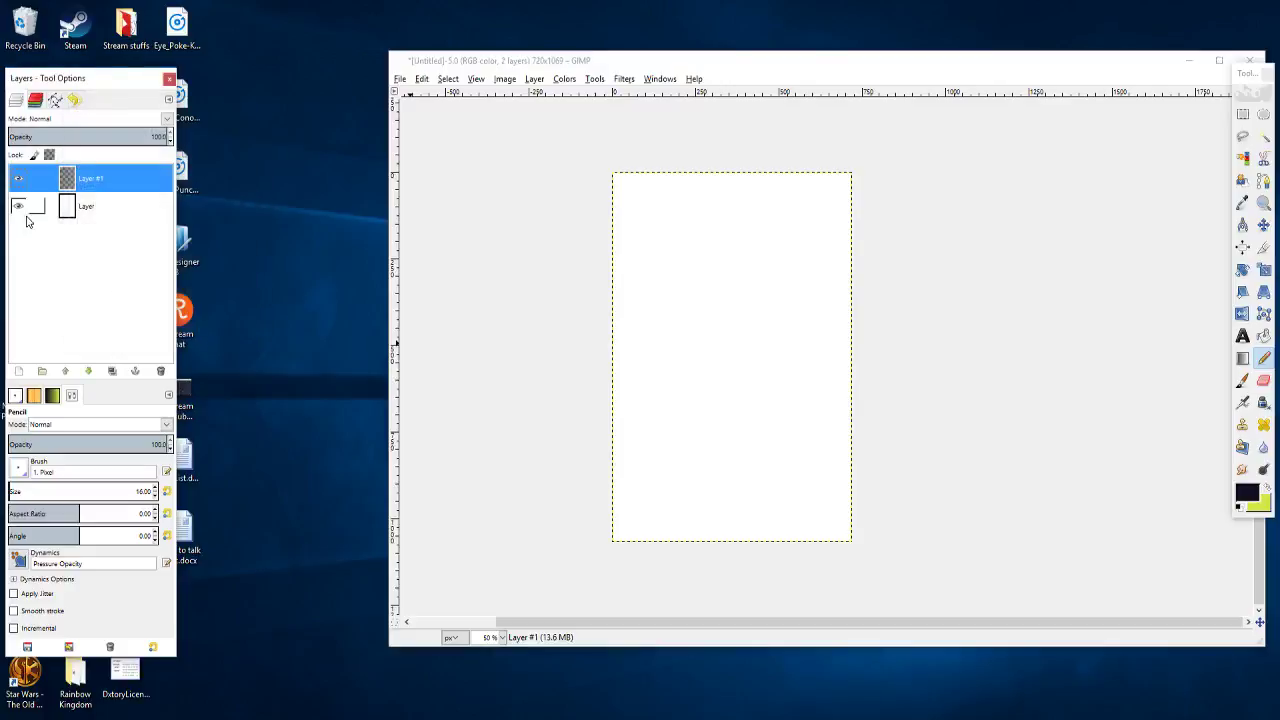
click(22, 207)
click(22, 207)
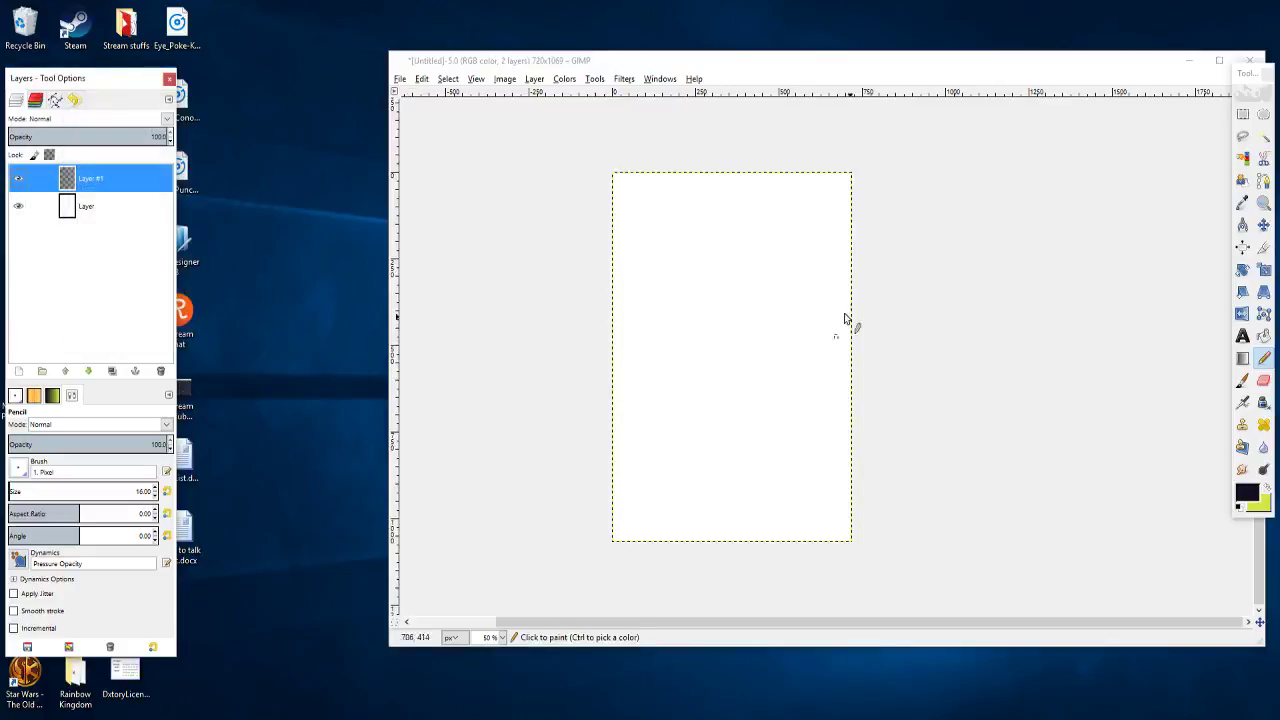
Step: Show the grid on the new image and set its spacing to 16 × 16 pixels
click(476, 80)
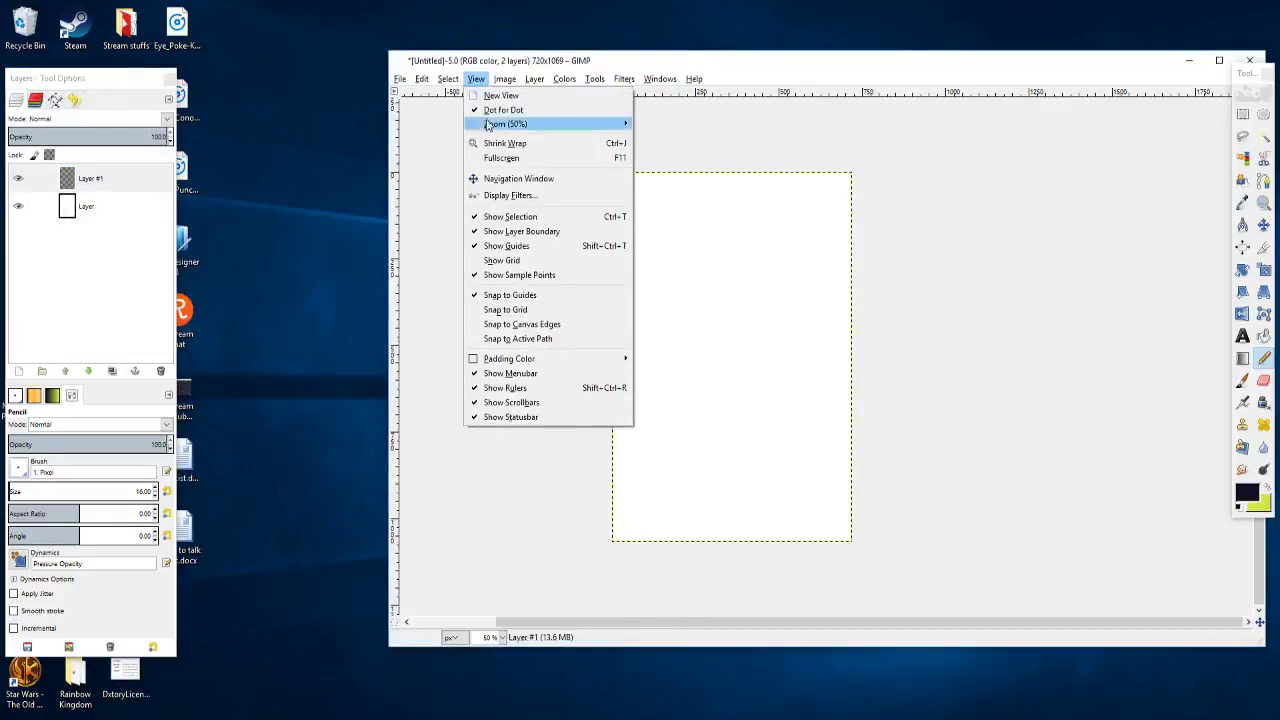
click(500, 260)
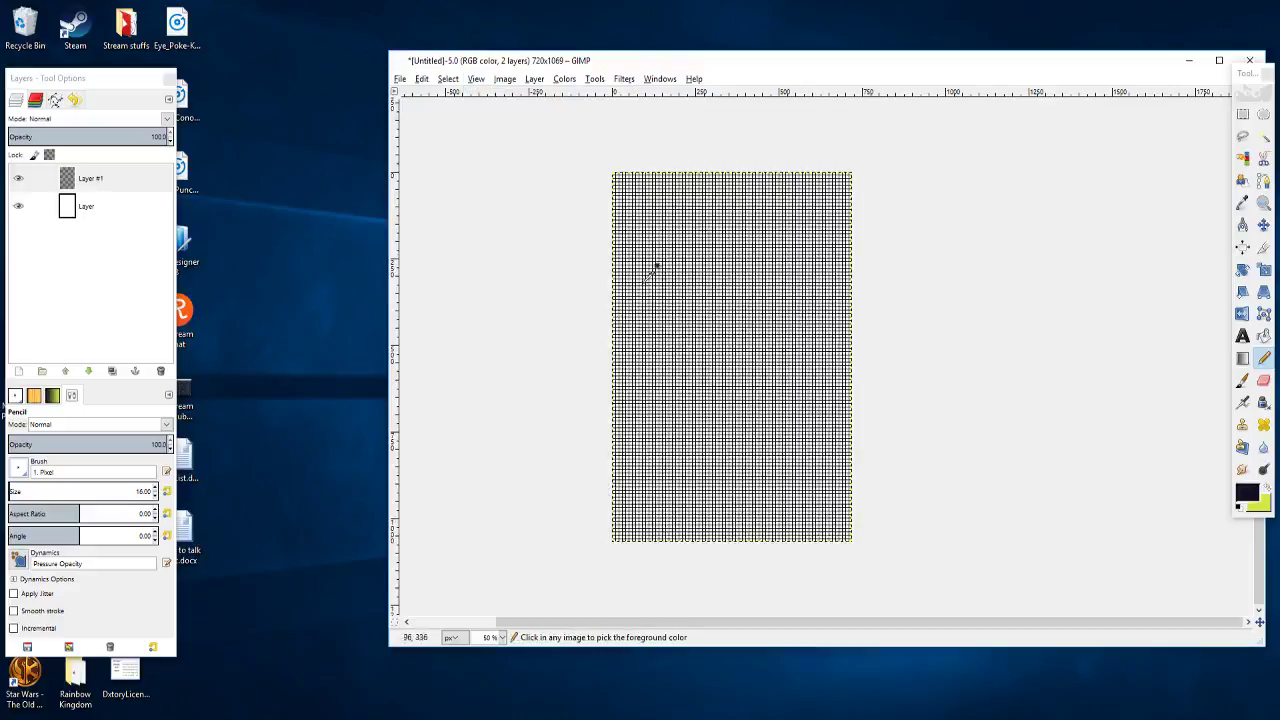
click(503, 80)
click(534, 331)
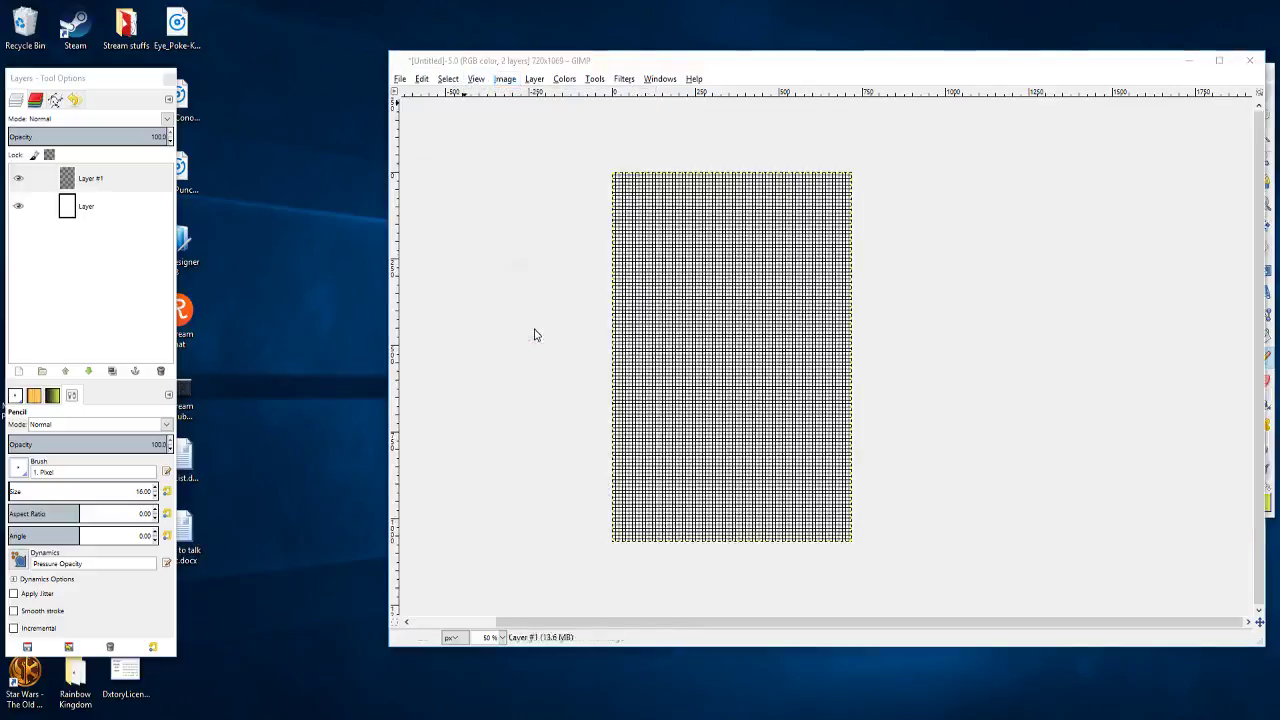
click(458, 345)
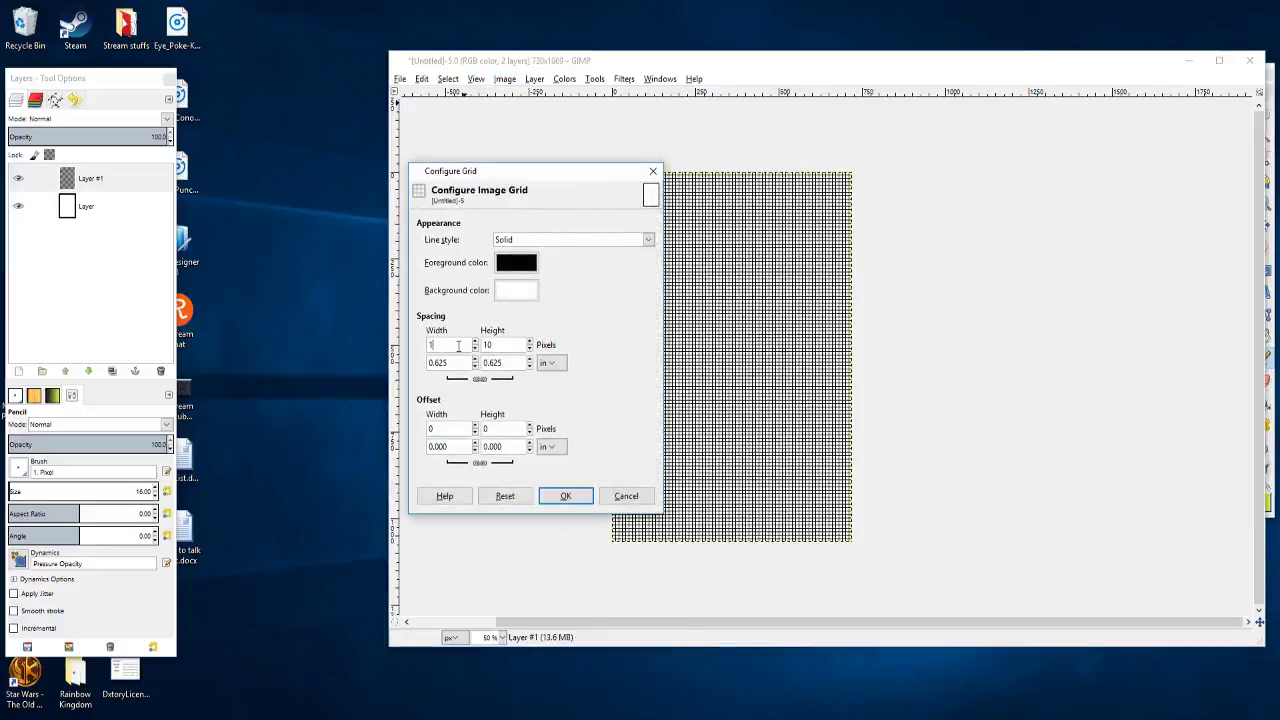
text(6)
key(Return)
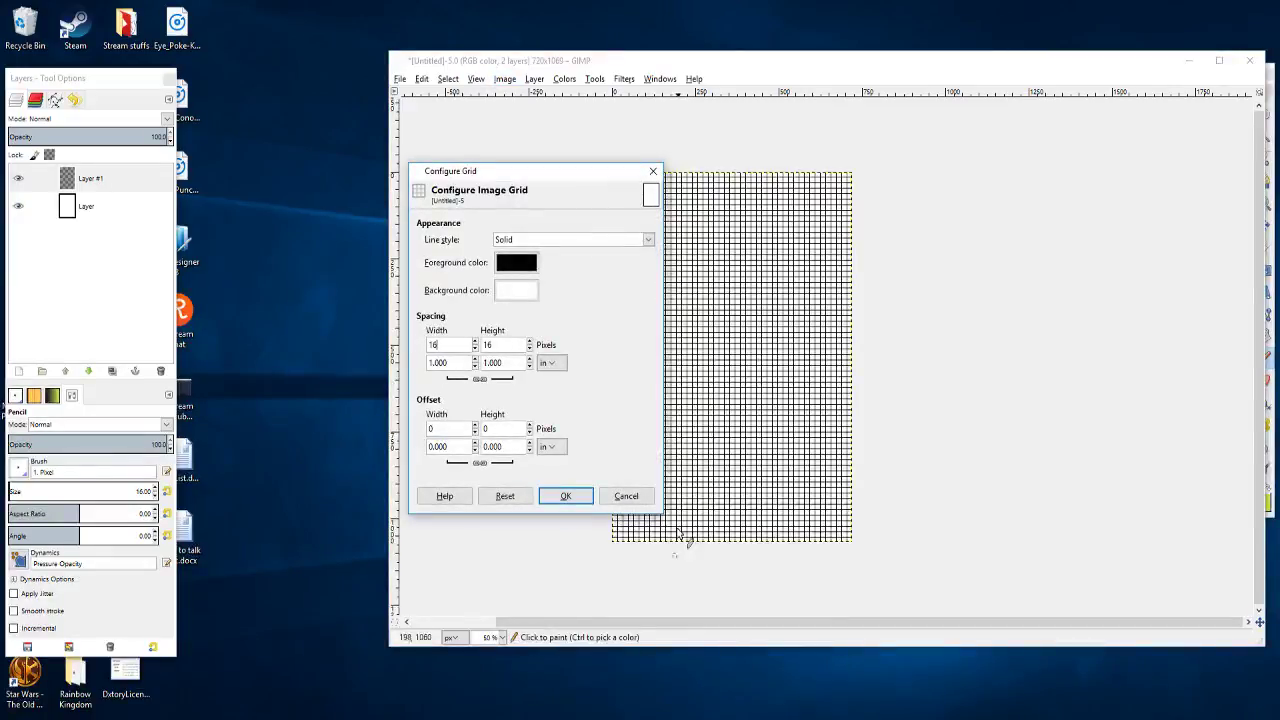
Step: Apply the grid settings and resize the canvas window to about half the desktop's width and nearly its full height
click(568, 503)
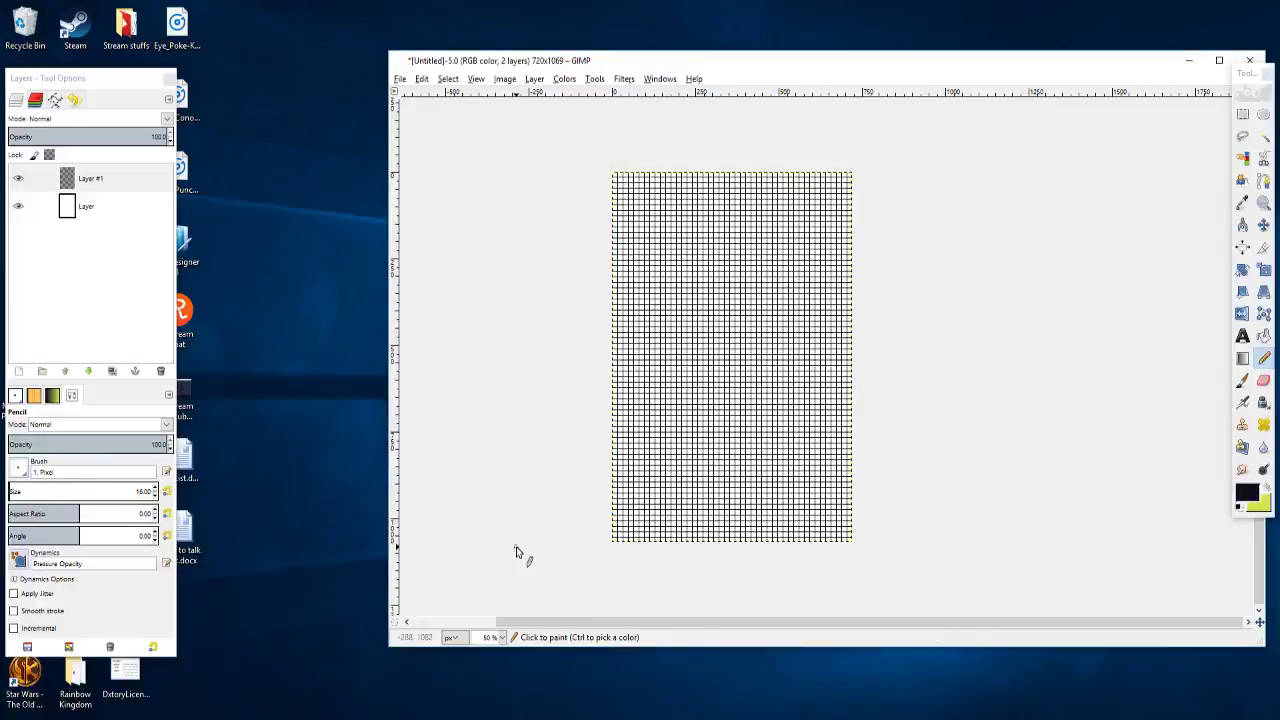
drag(587, 386, 500, 356)
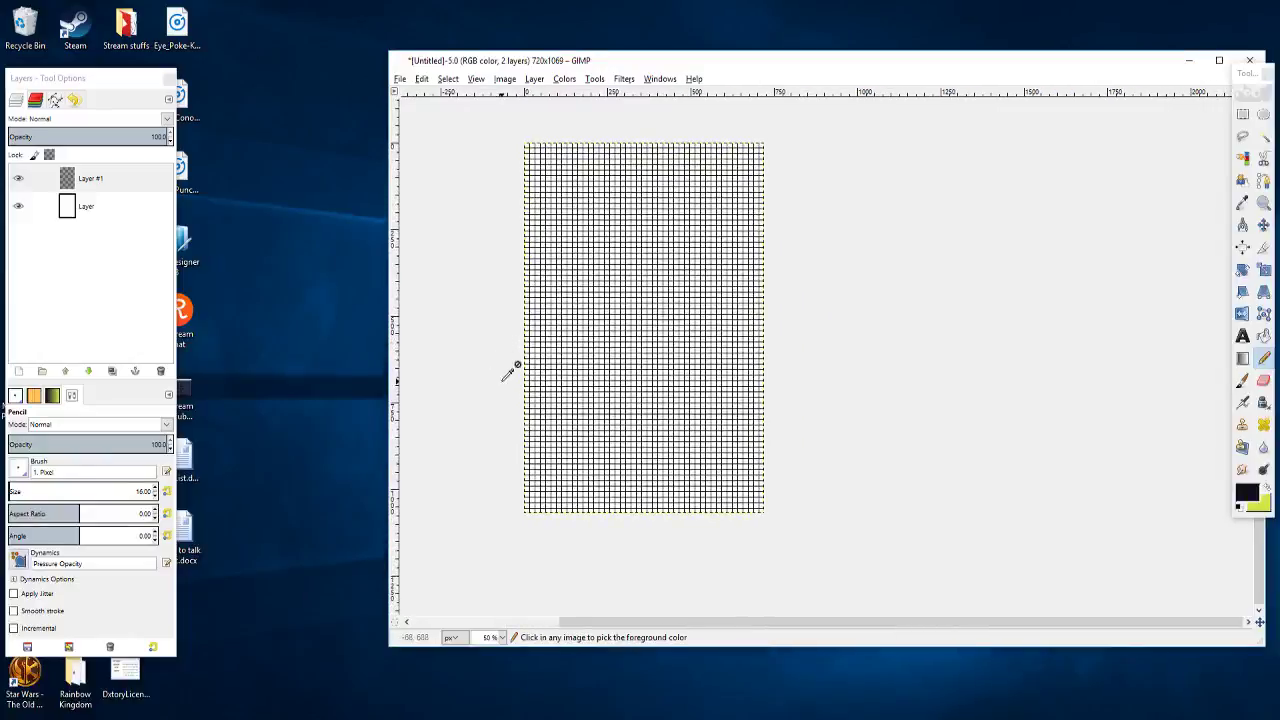
scroll(504, 378, up, 1)
drag(520, 268, 525, 335)
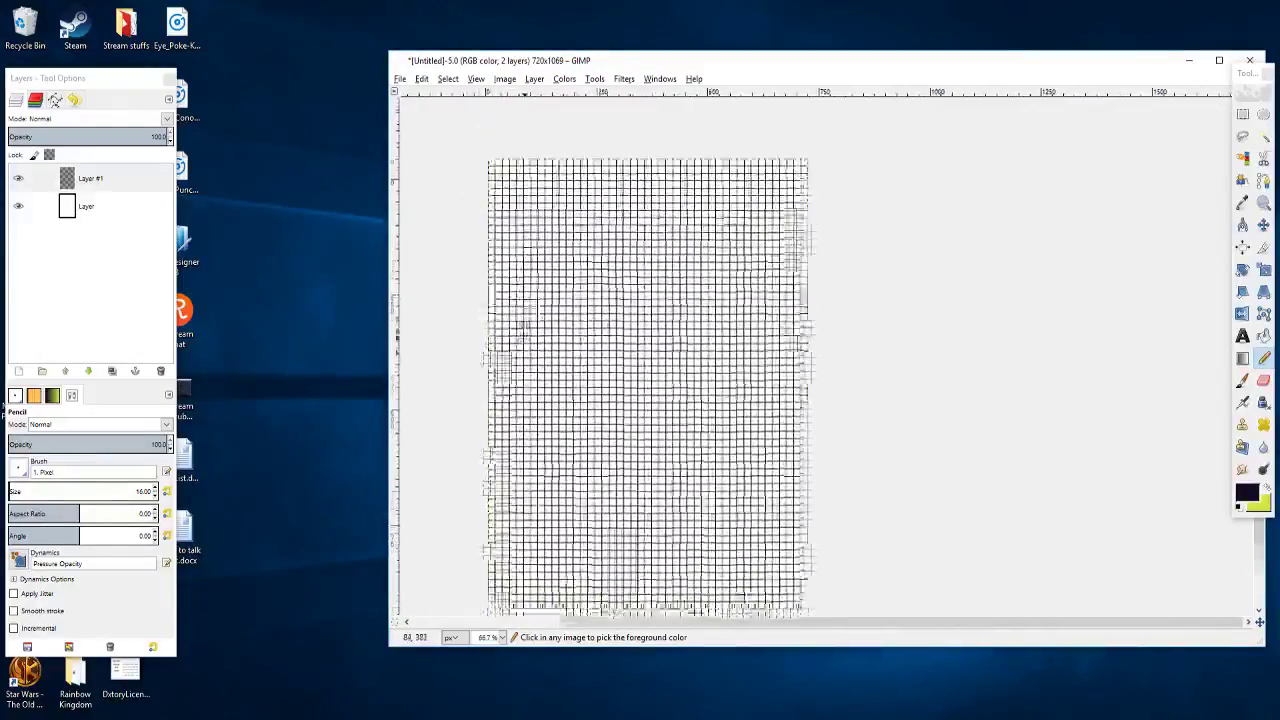
drag(1143, 63, 724, 12)
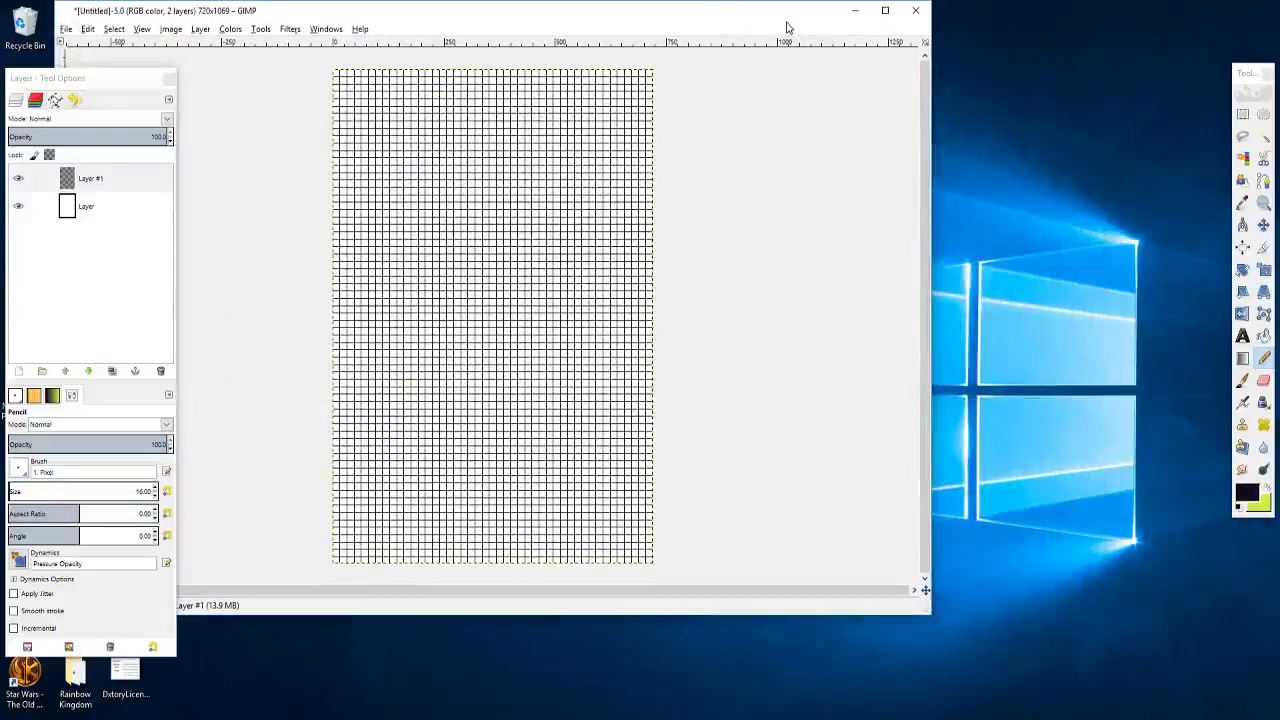
drag(766, 20, 709, 20)
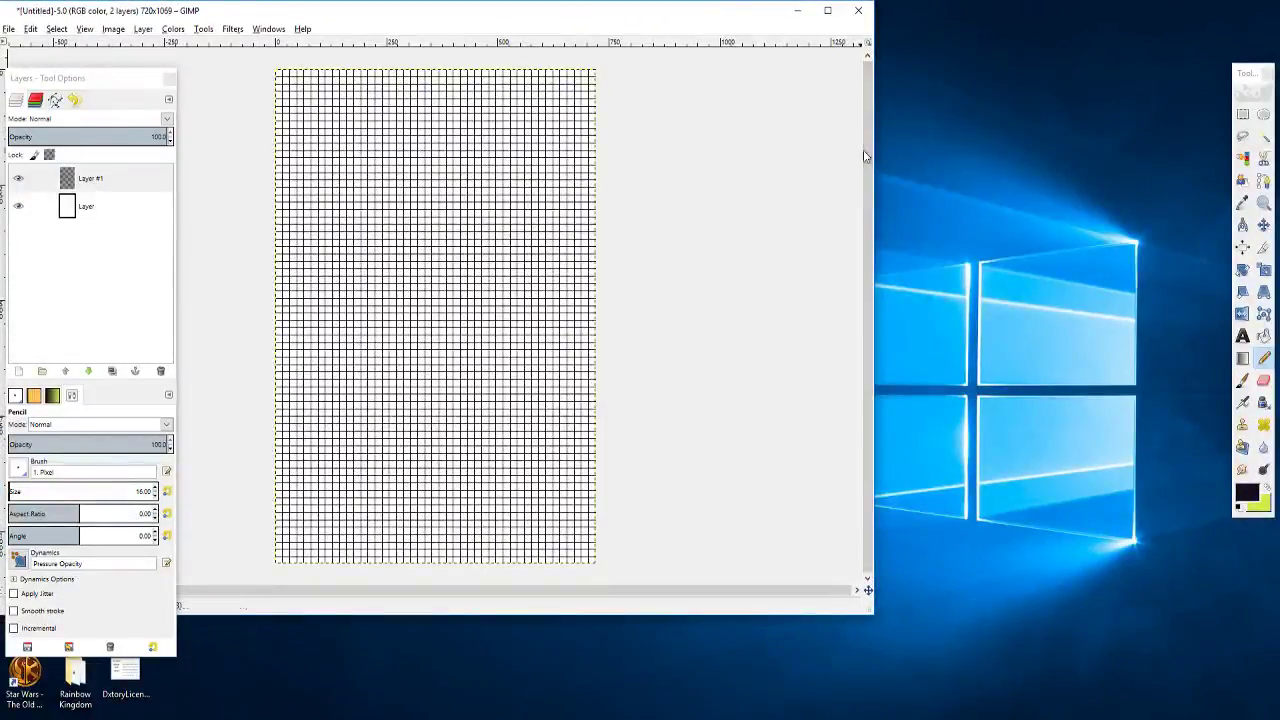
drag(877, 155, 626, 164)
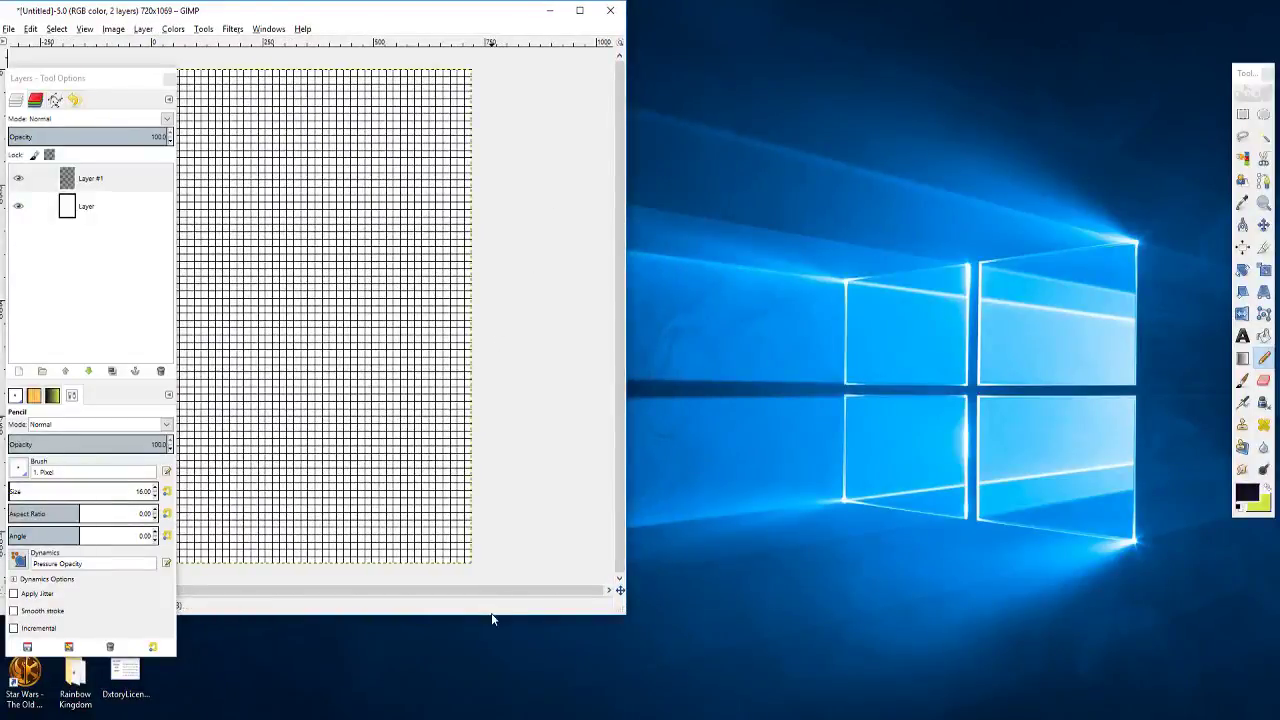
drag(493, 616, 488, 697)
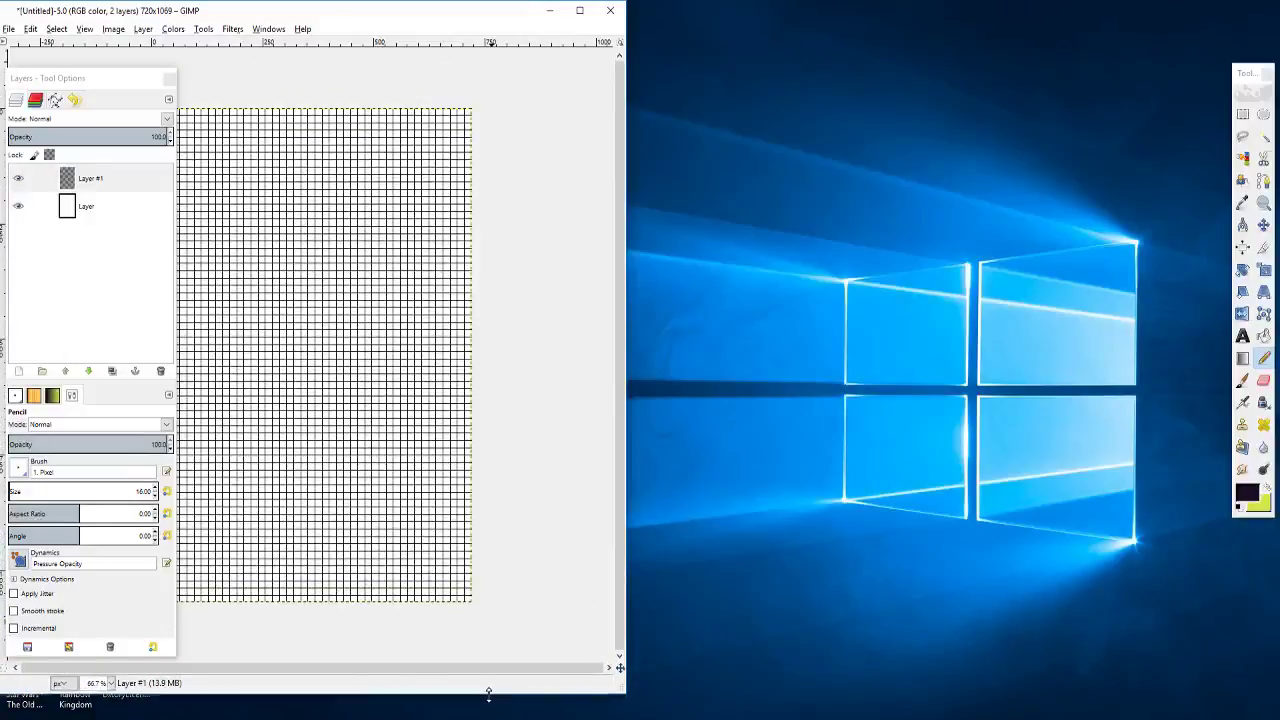
drag(446, 517, 541, 510)
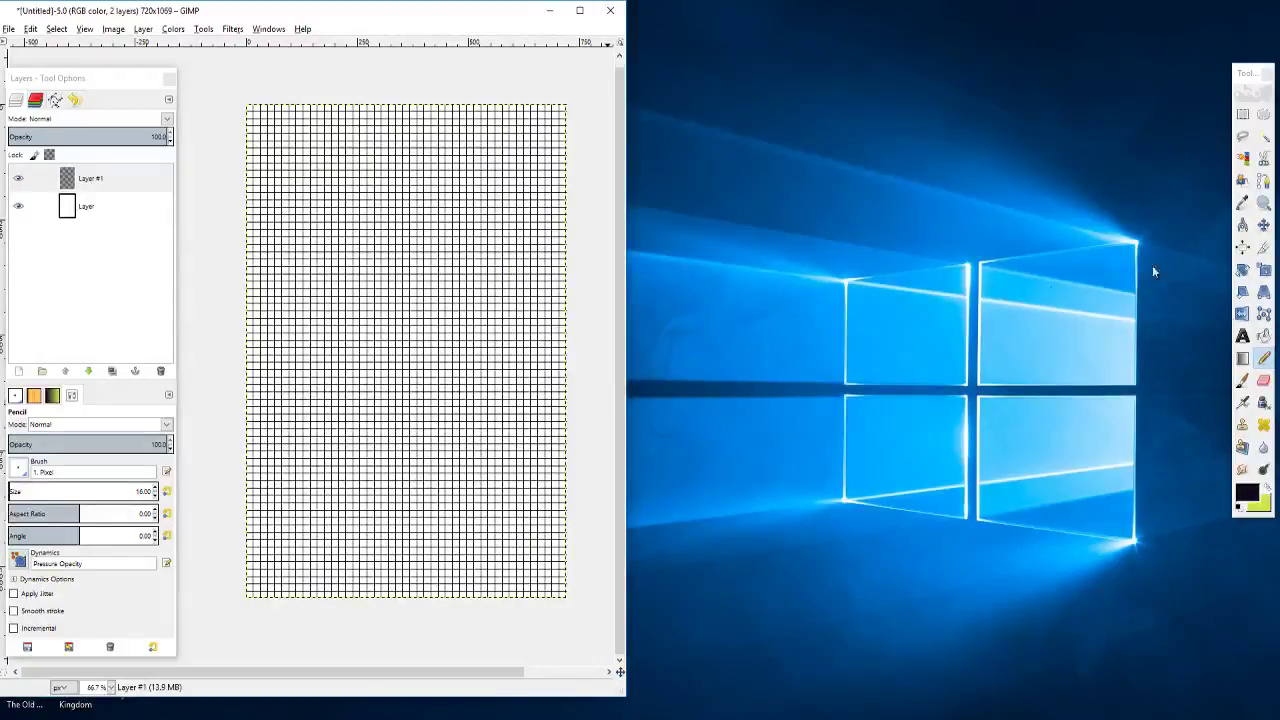
Step: Open 932132.original.png as the reference image and place its window beside the canvas window
click(8, 28)
click(31, 74)
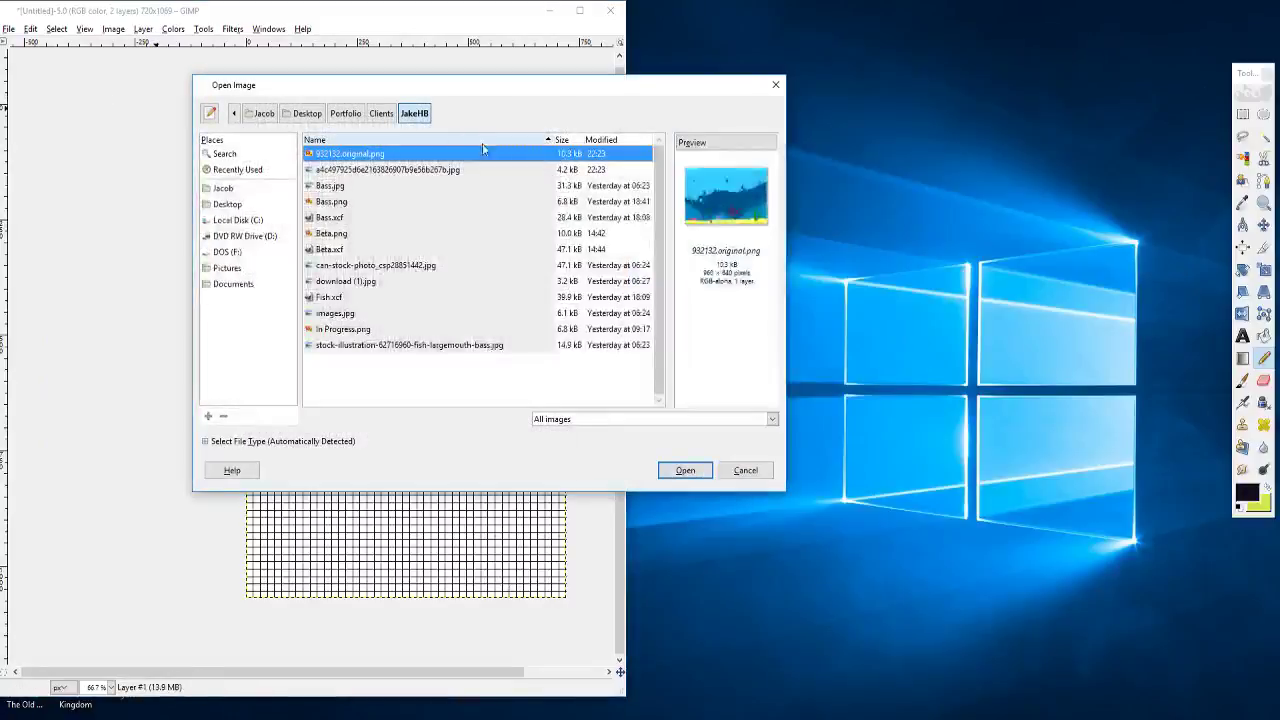
double_click(413, 155)
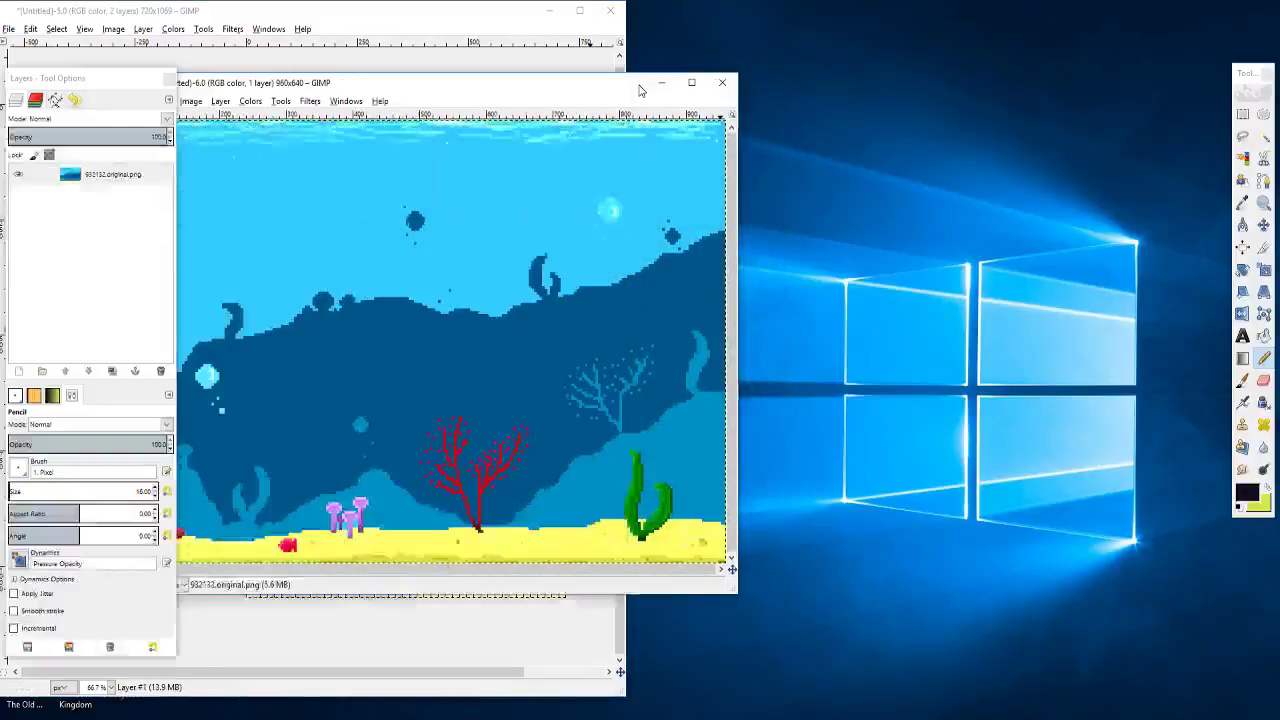
drag(648, 90, 1192, 18)
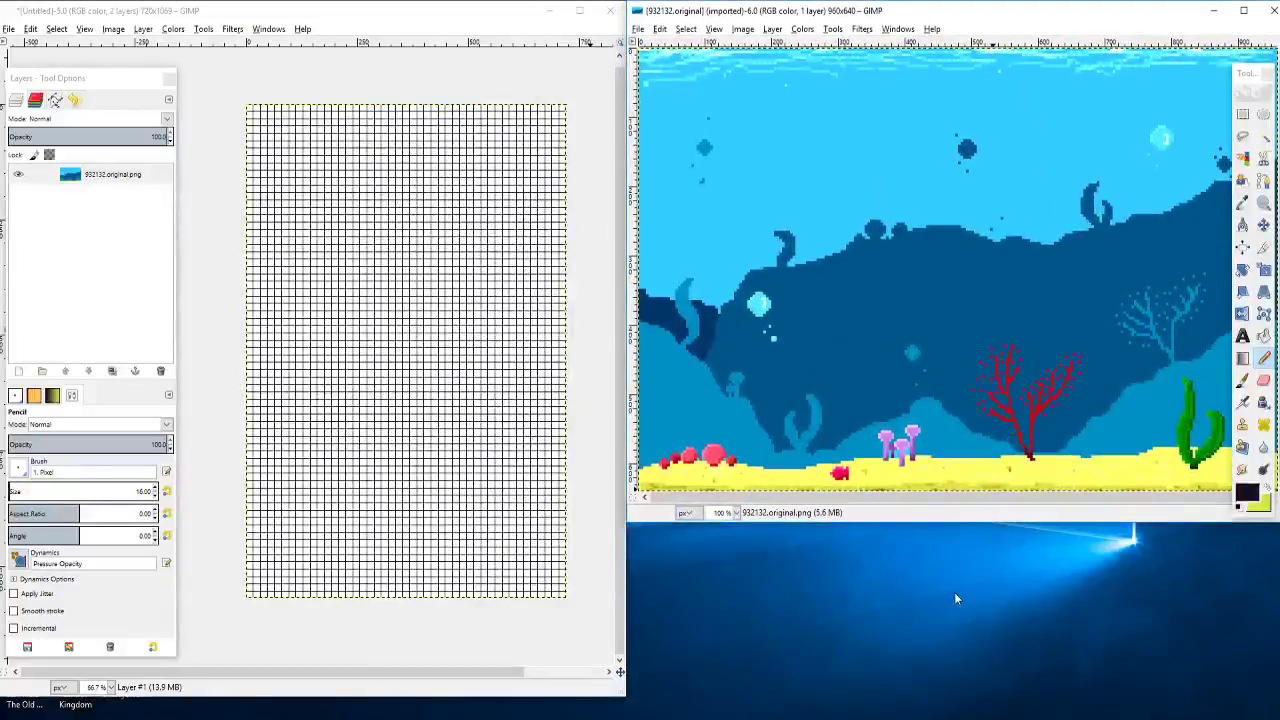
Step: Extend the reference window to match the canvas window's height and adjust both widths so they meet side by side
drag(953, 520, 930, 700)
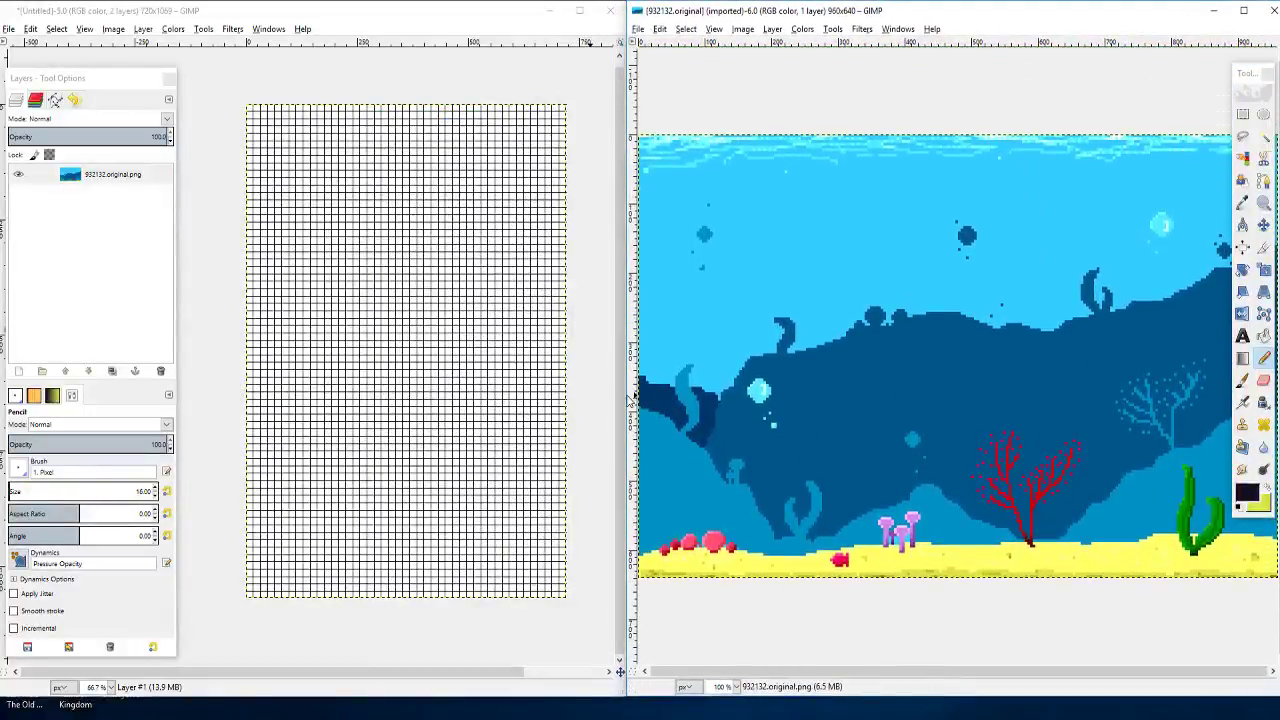
drag(626, 395, 674, 400)
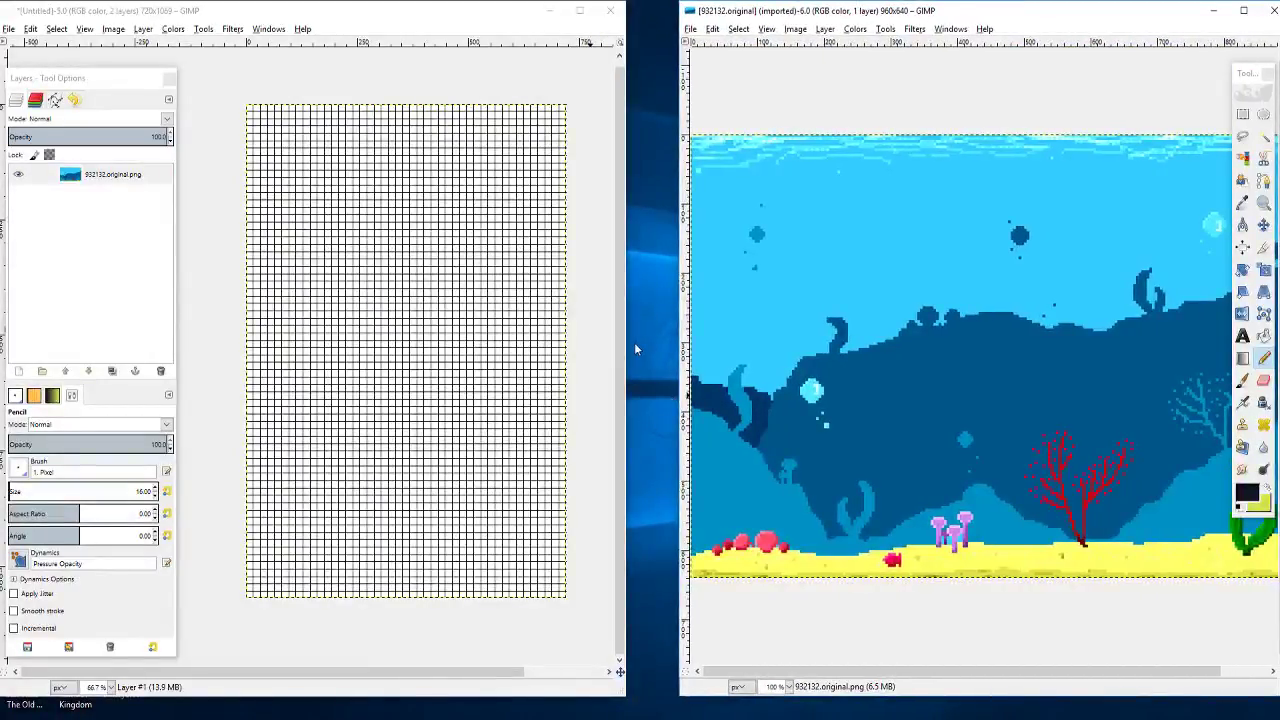
drag(634, 348, 679, 362)
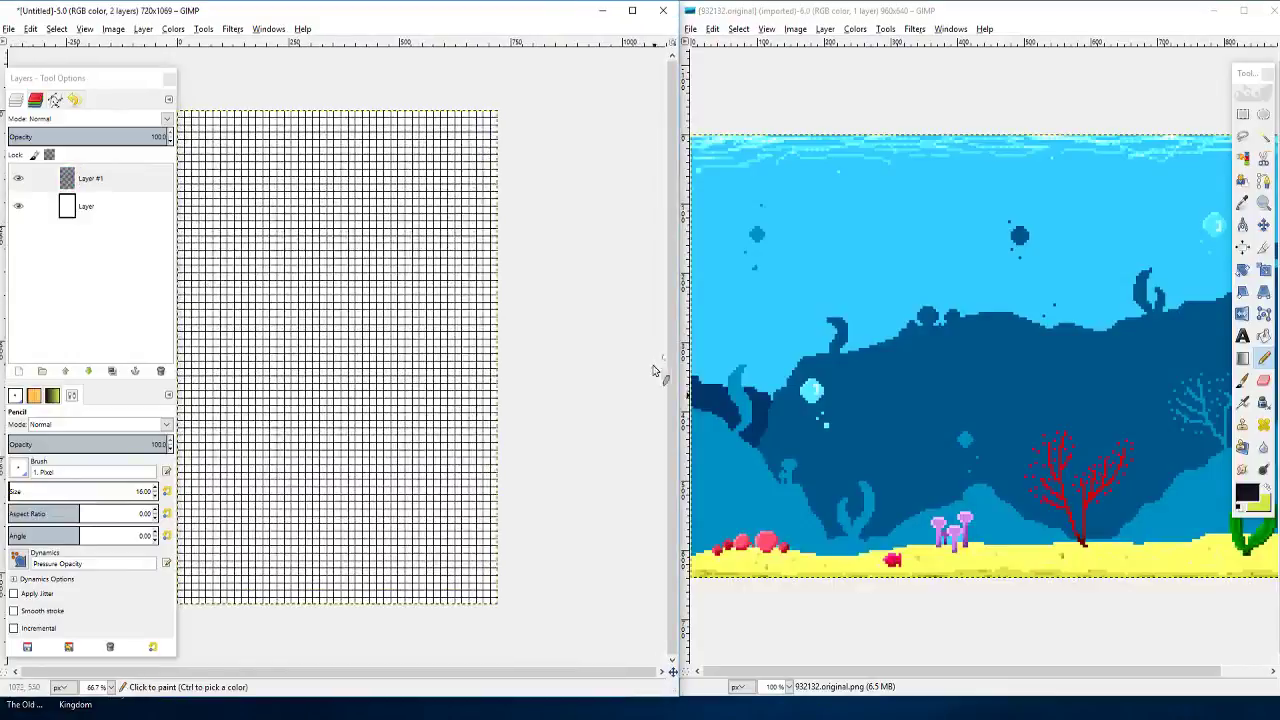
drag(431, 363, 502, 360)
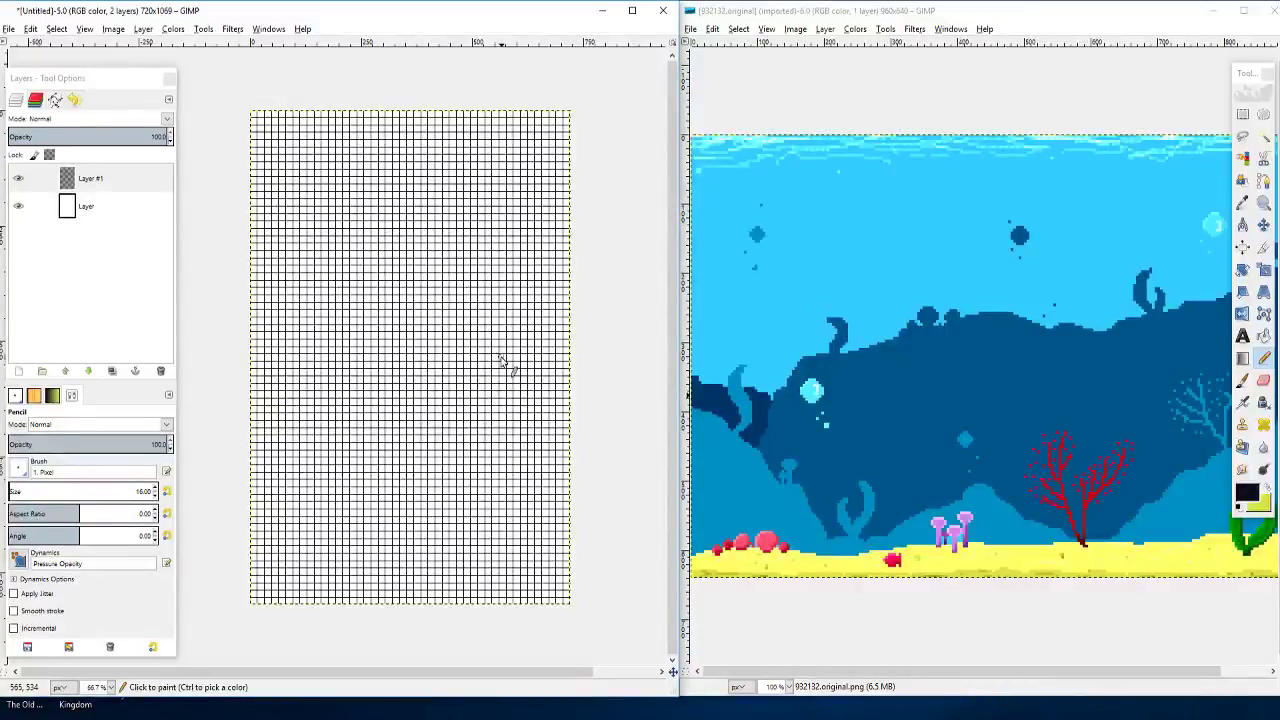
Step: Try a single black 16 px Pencil square on the gridded canvas and undo it
ctrl+scroll(510, 350, up, 4)
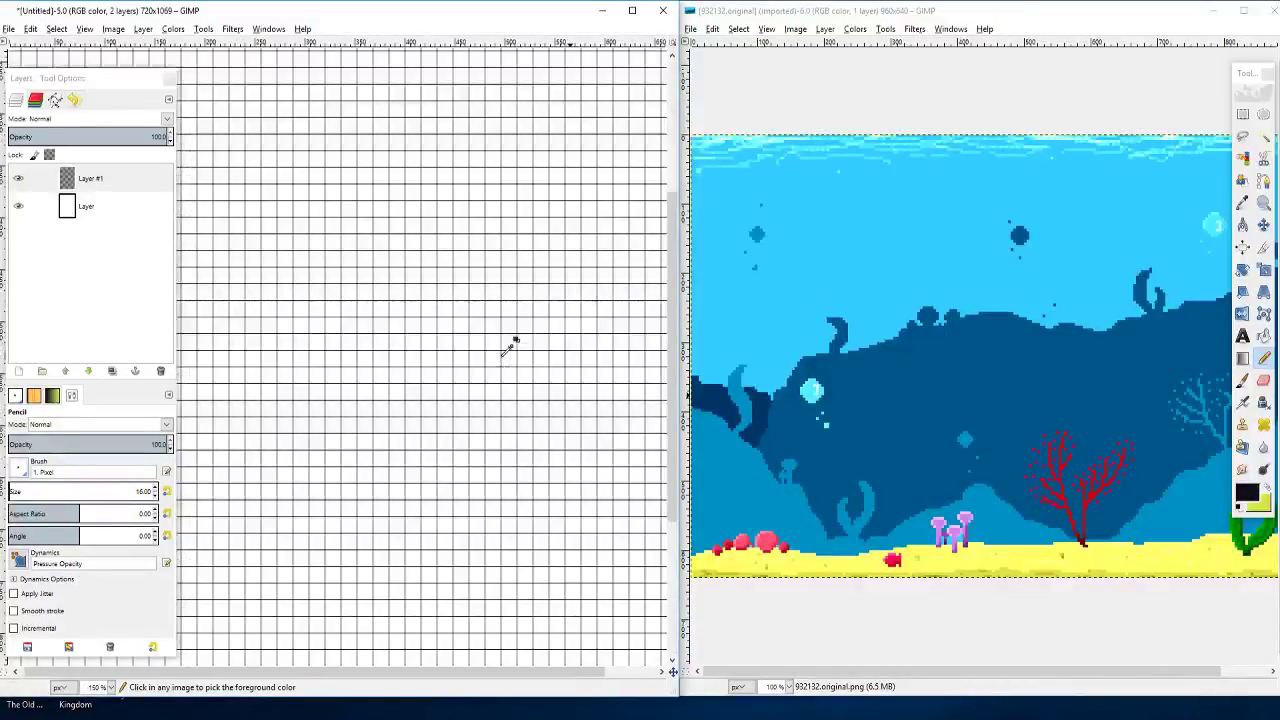
ctrl+scroll(510, 350, down, 4)
drag(427, 388, 534, 396)
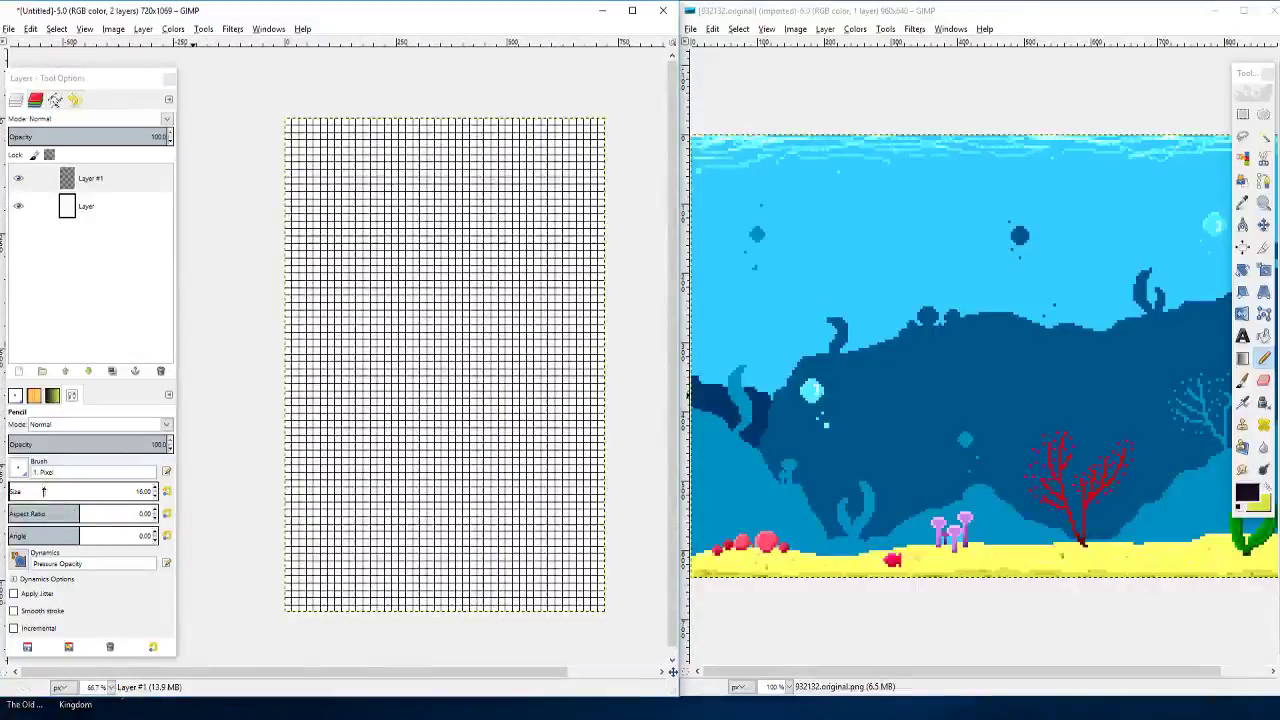
click(550, 386)
scroll(550, 419, up, 3)
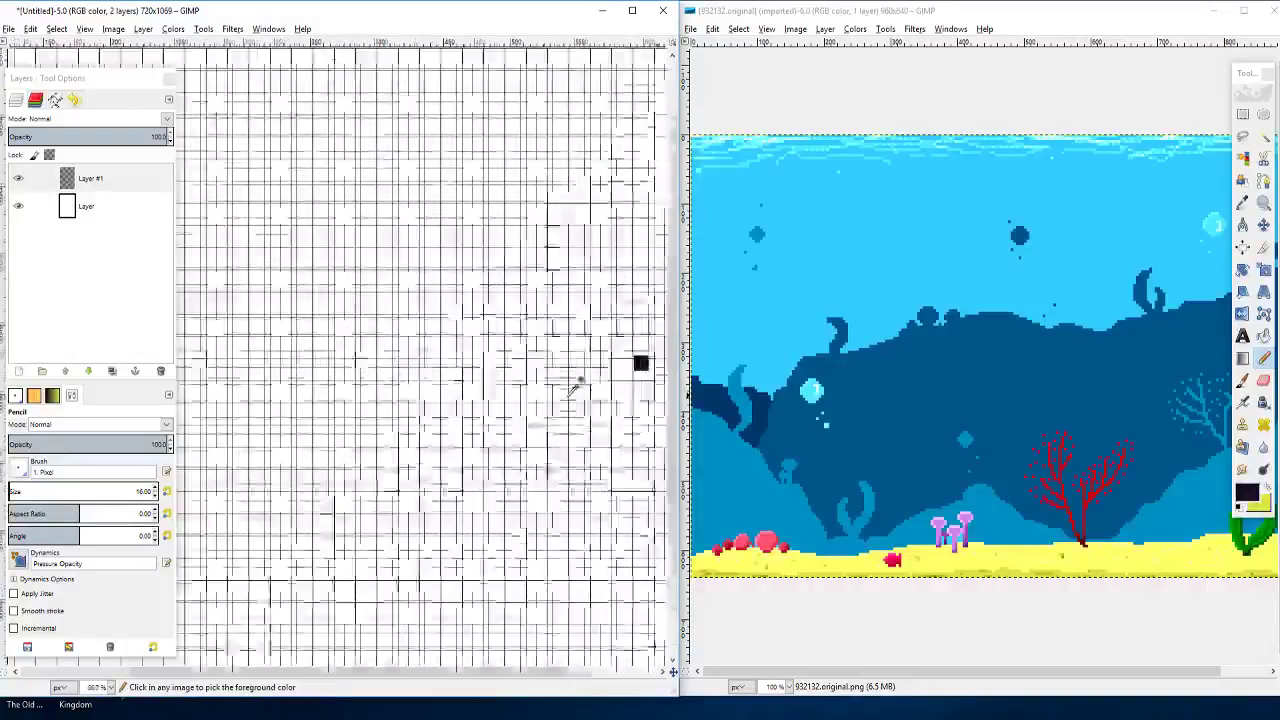
key(ctrl+z)
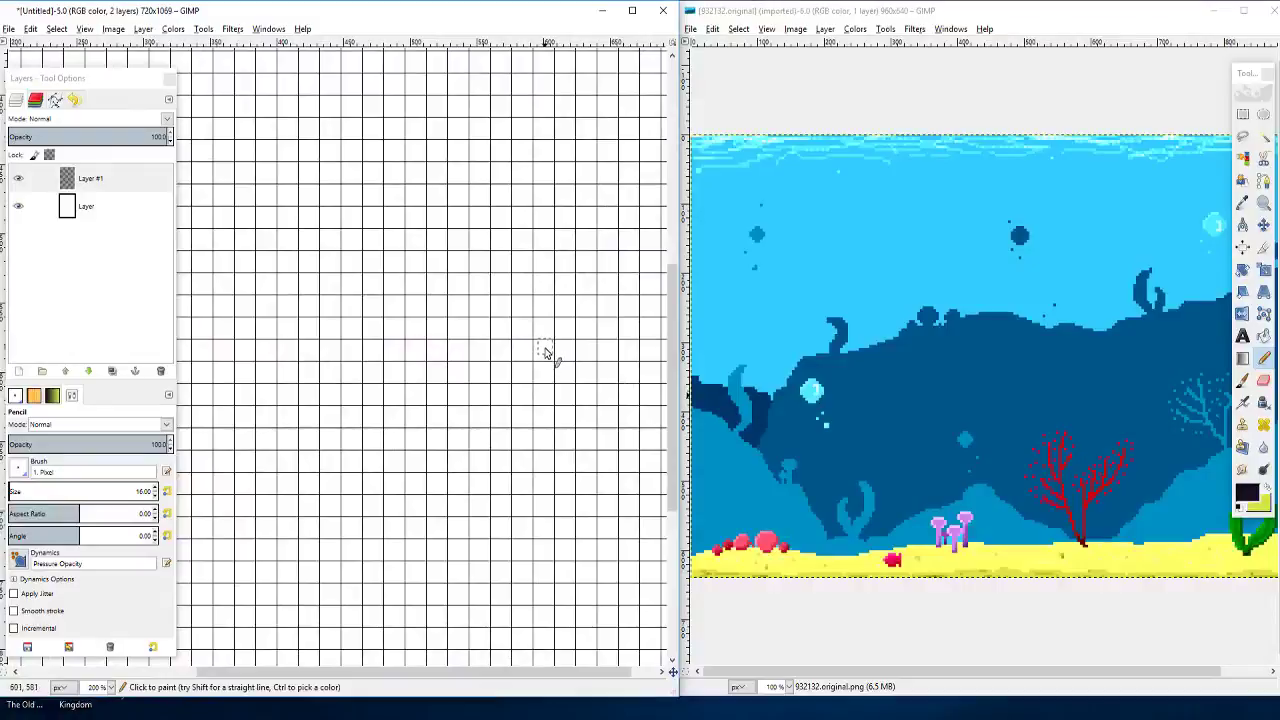
Step: Paint one black 16 px Pencil square on the transparent layer and try a straight horizontal line from it
click(545, 350)
key(ctrl)
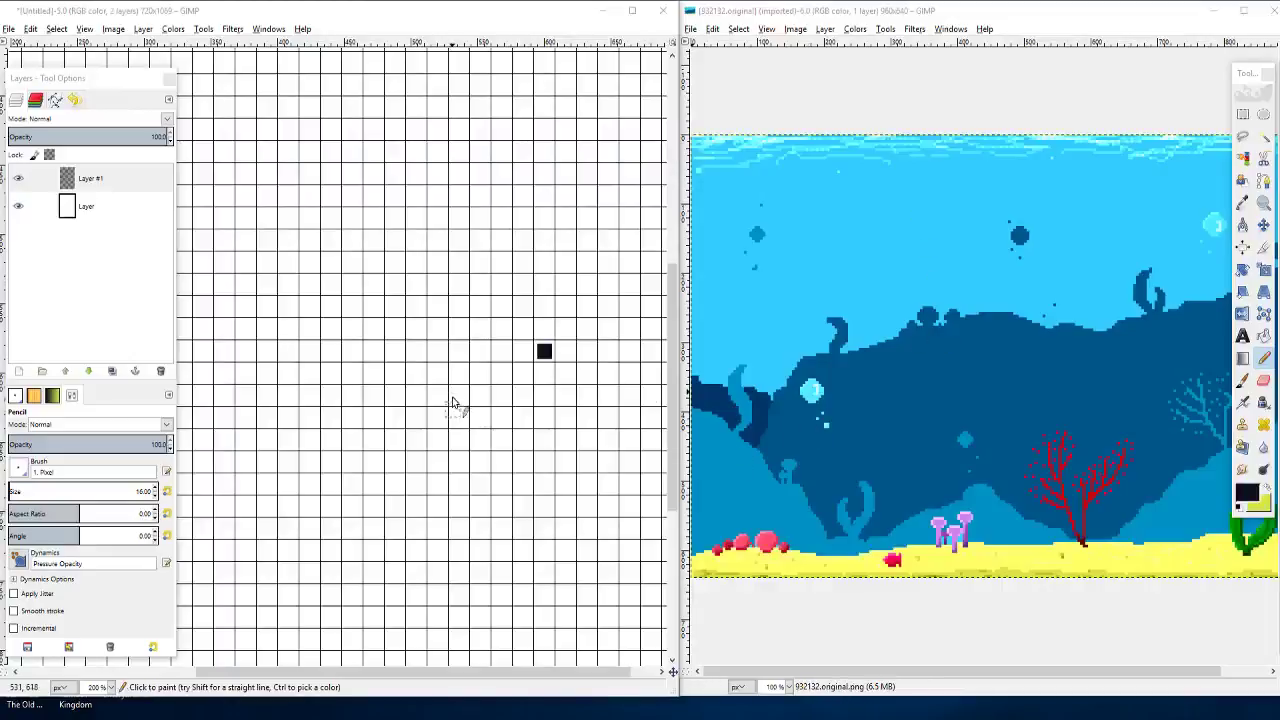
key(shift)
drag(477, 403, 519, 383)
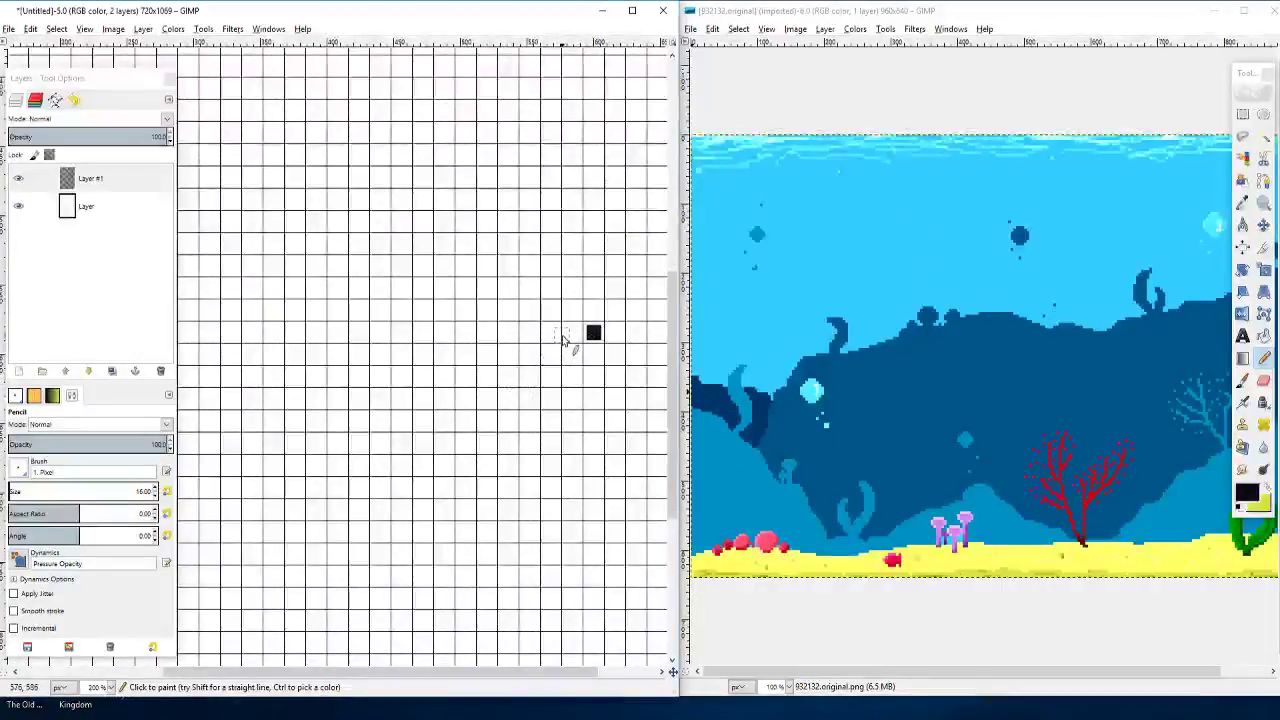
key(ctrl)
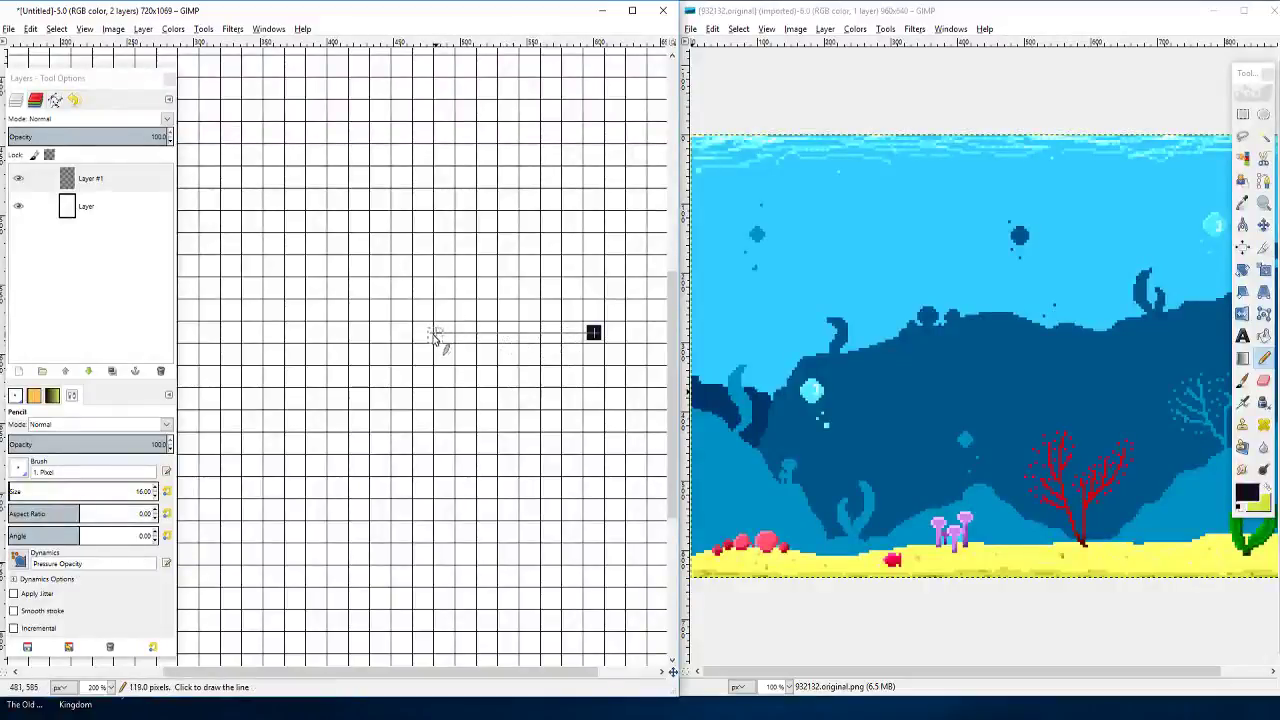
shift+click(390, 333)
key(ctrl+z)
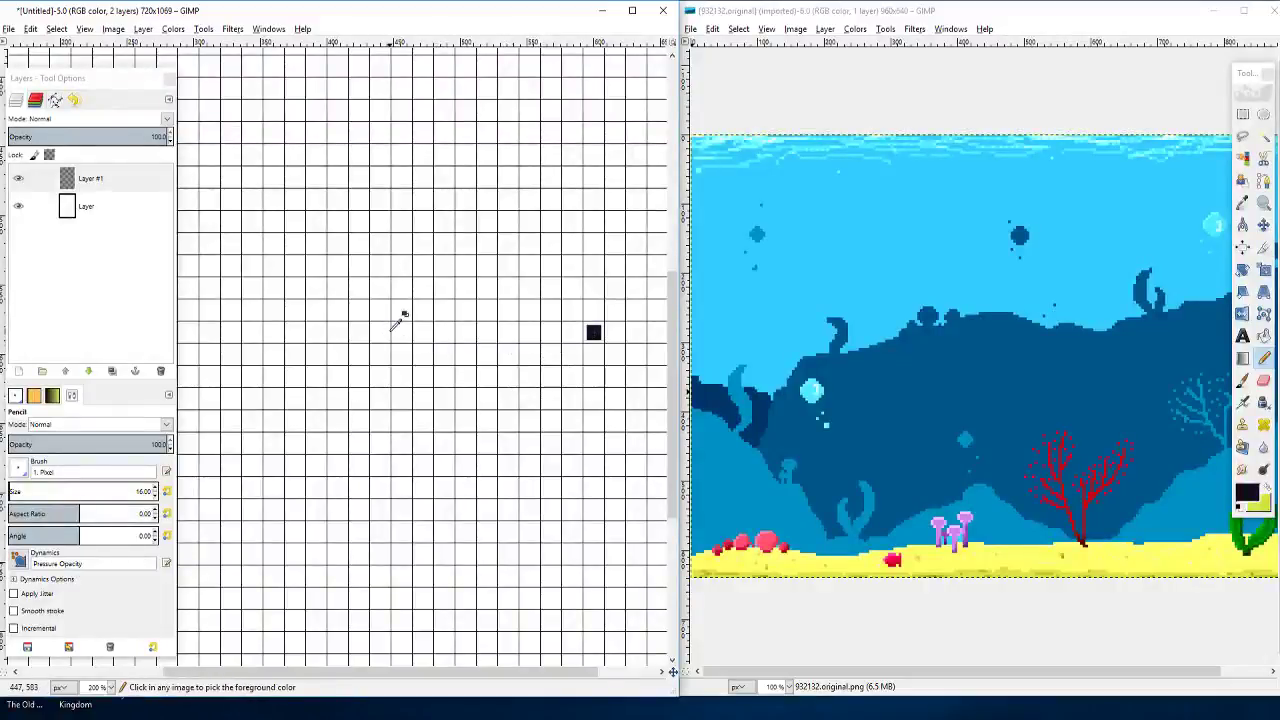
Step: Compare the painted square with its grid cell and set the Pencil brush size to 22
scroll(595, 352, up, 3)
drag(575, 342, 513, 358)
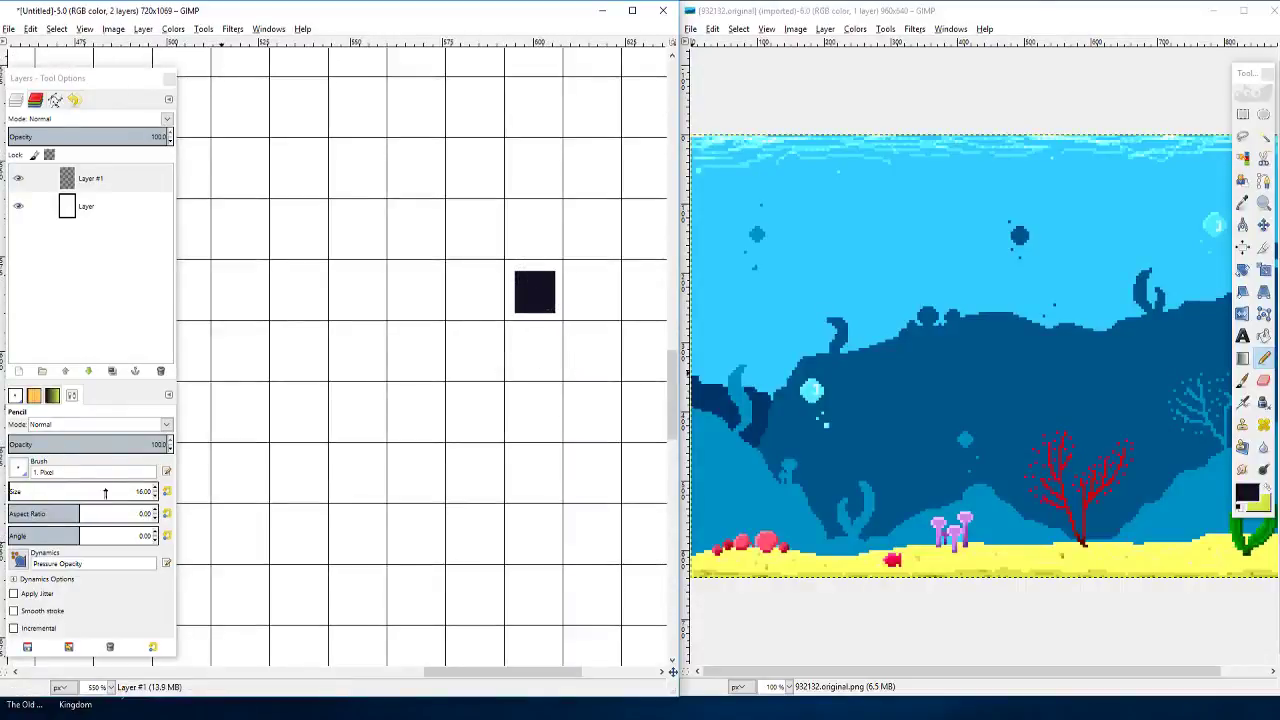
click(155, 488)
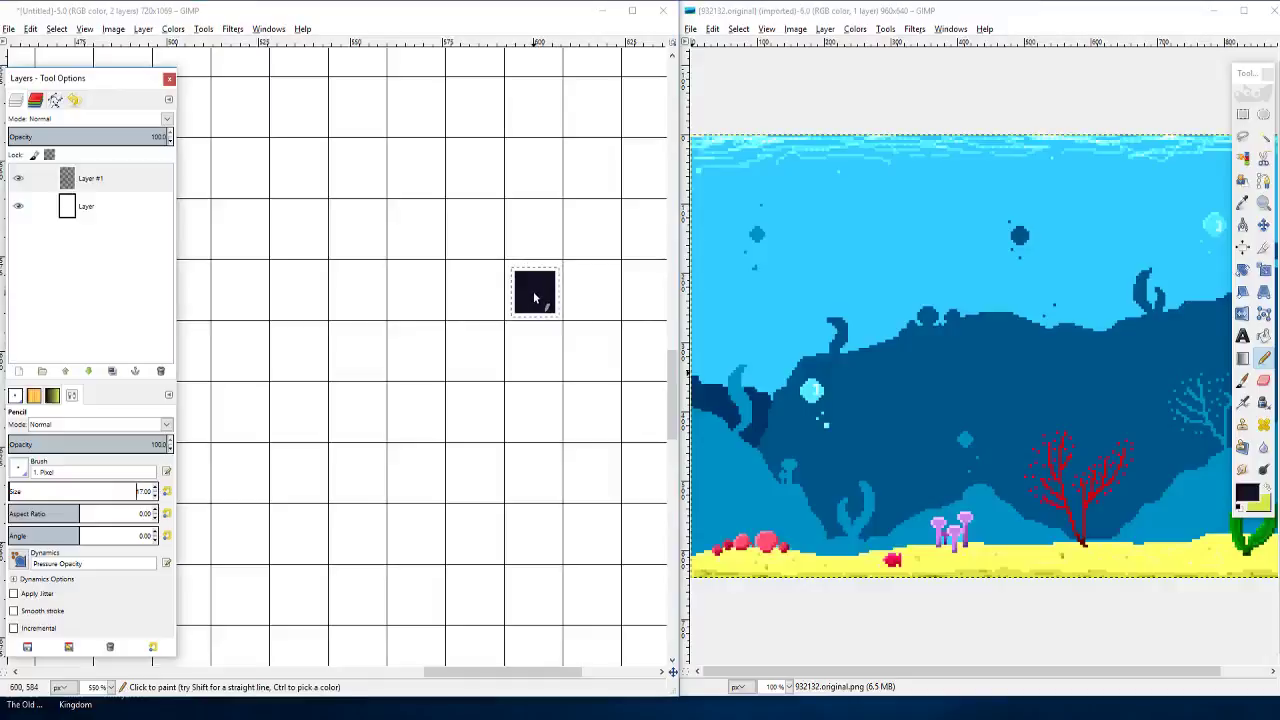
click(155, 488)
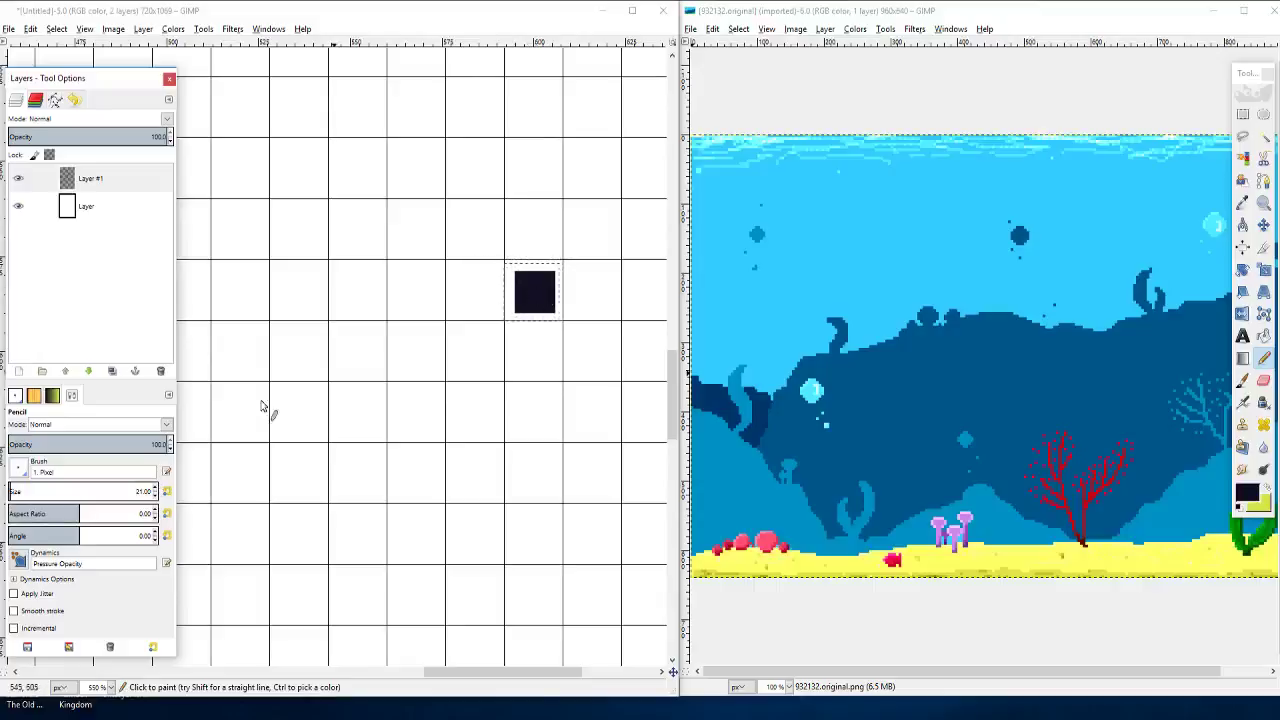
click(156, 488)
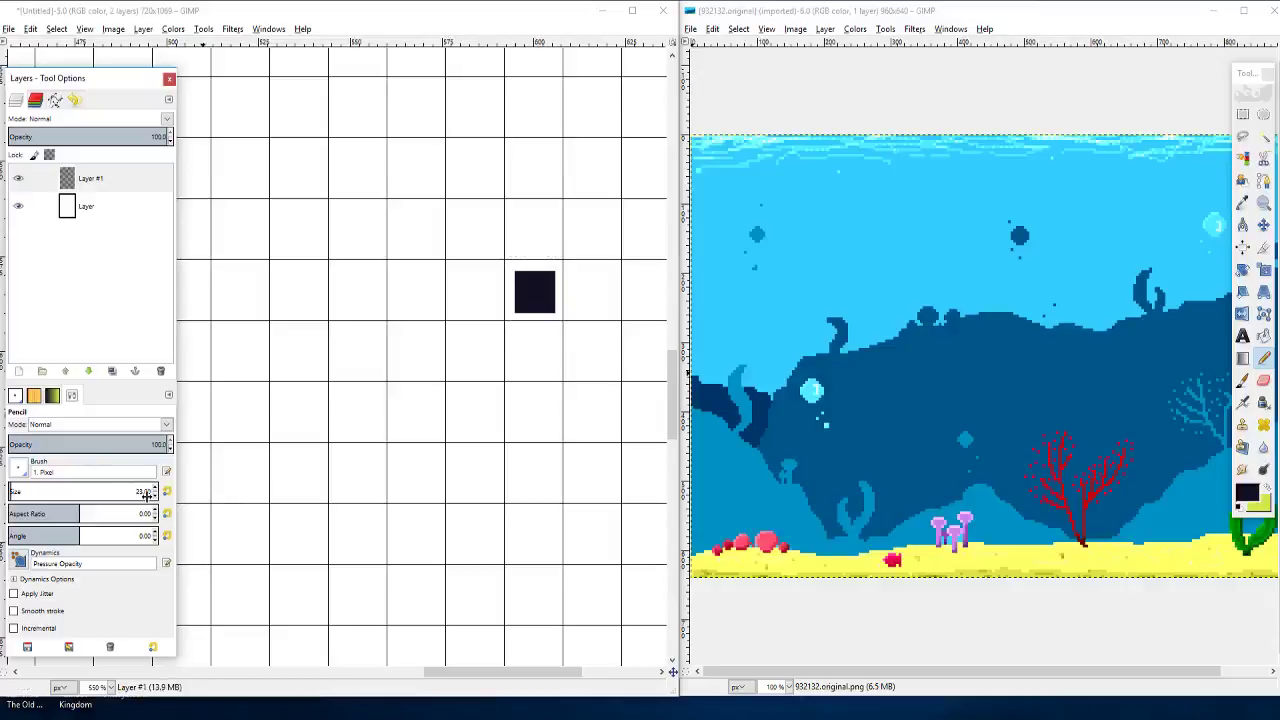
click(155, 497)
click(136, 491)
Step: Erase the black test square from the transparent layer and return to the Pencil tool with the whole canvas in view
click(1264, 379)
click(541, 291)
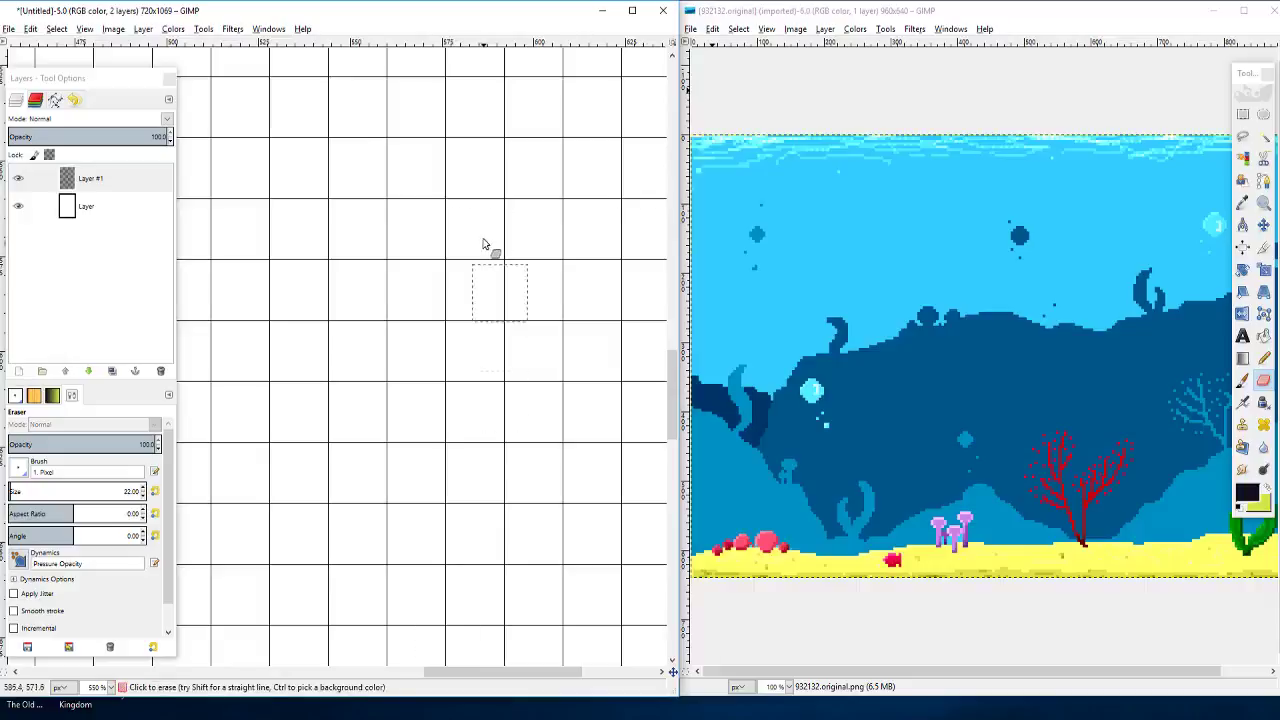
drag(488, 304, 528, 299)
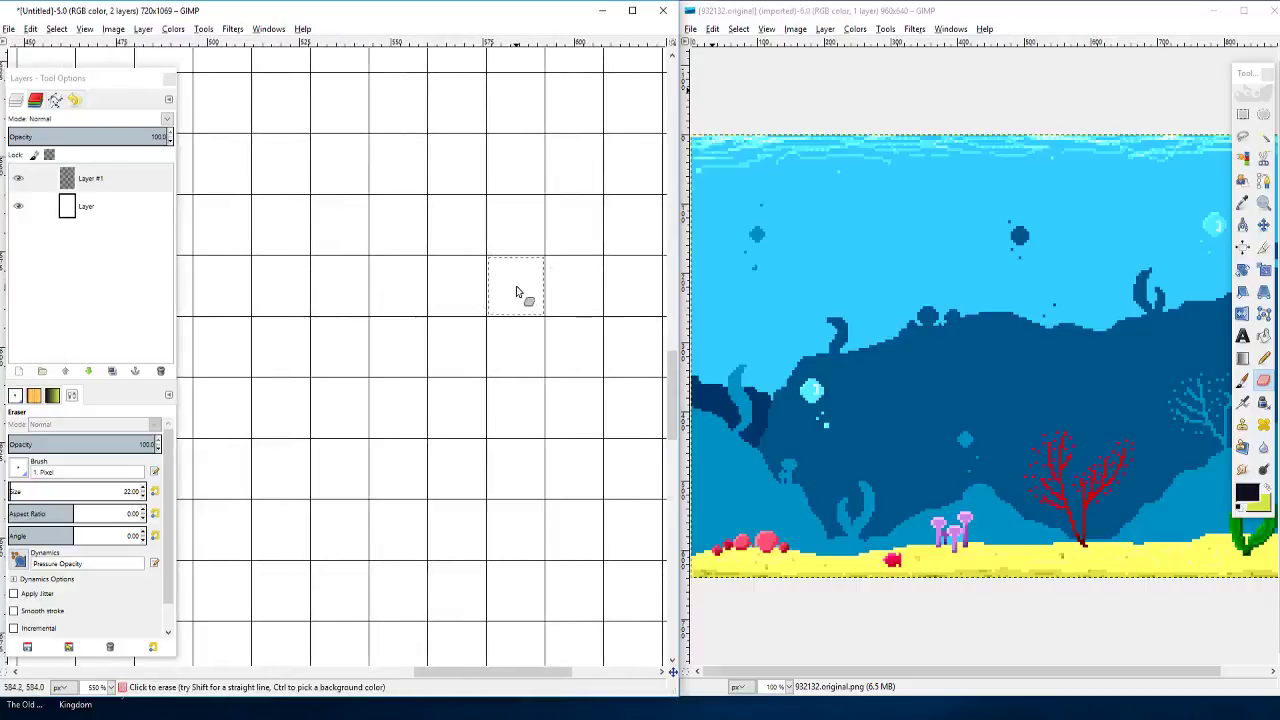
scroll(427, 310, down, 1)
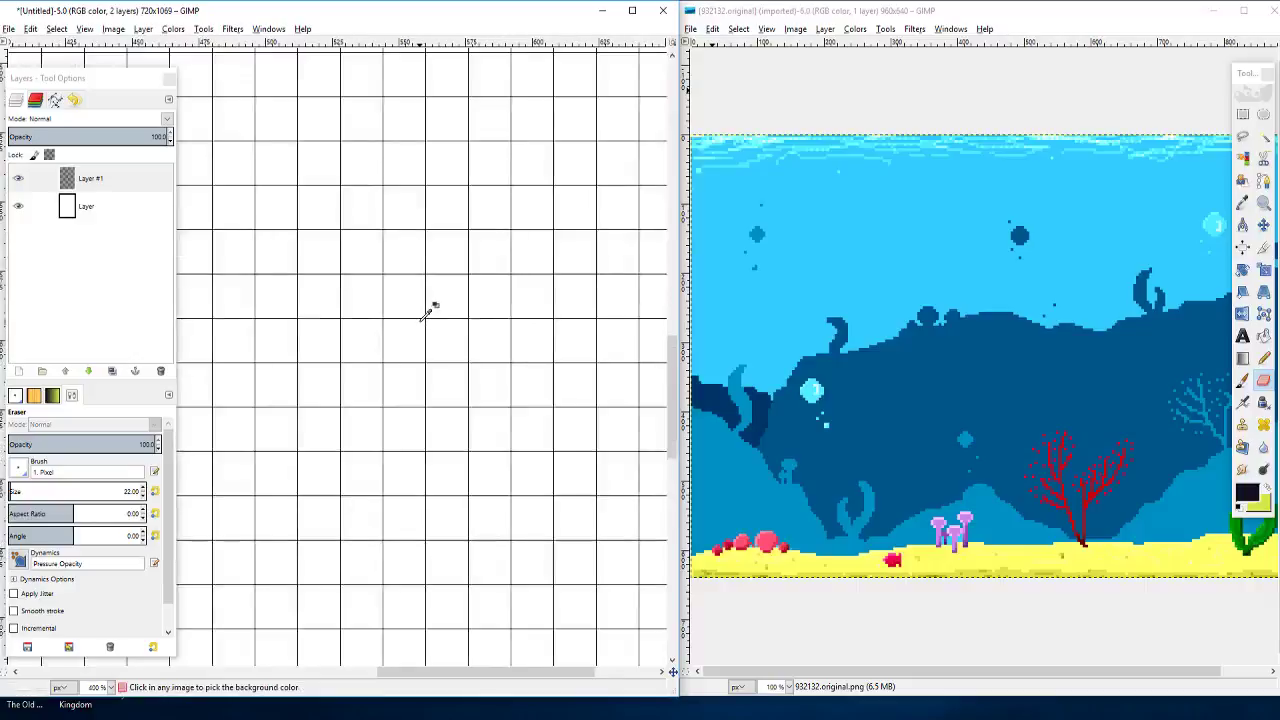
scroll(423, 316, down, 1)
scroll(426, 316, down, 1)
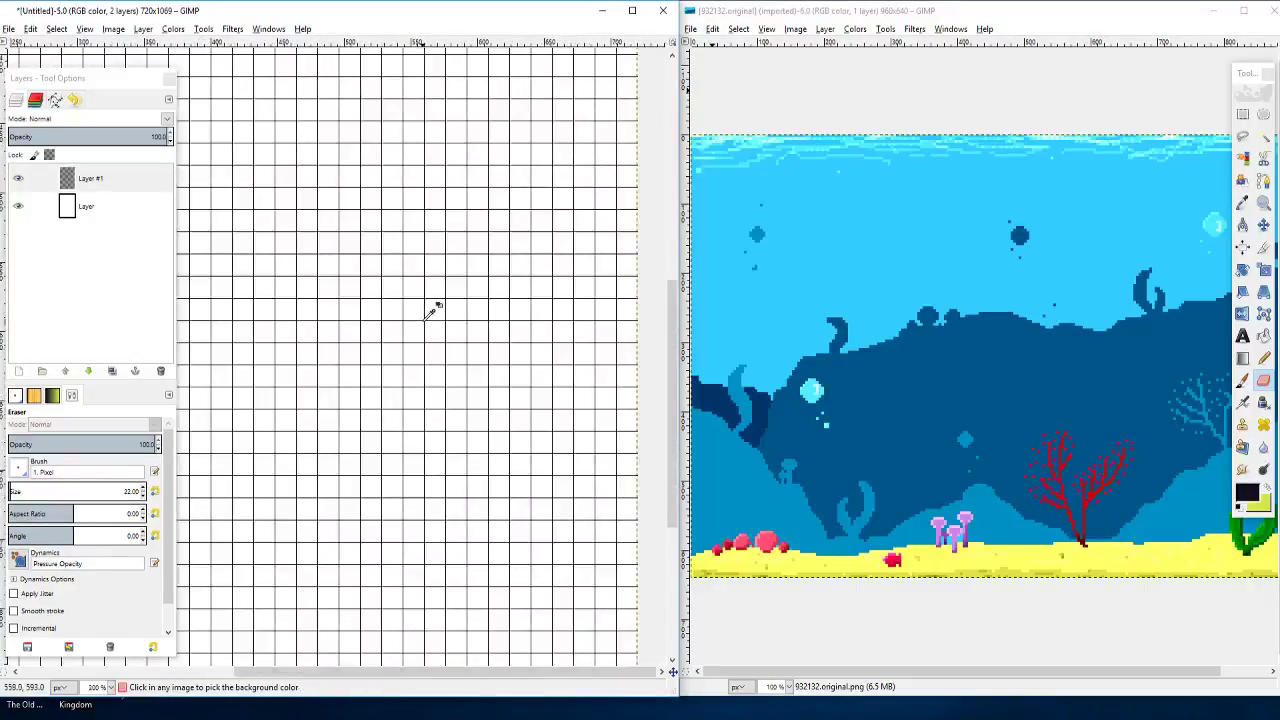
scroll(427, 316, down, 1)
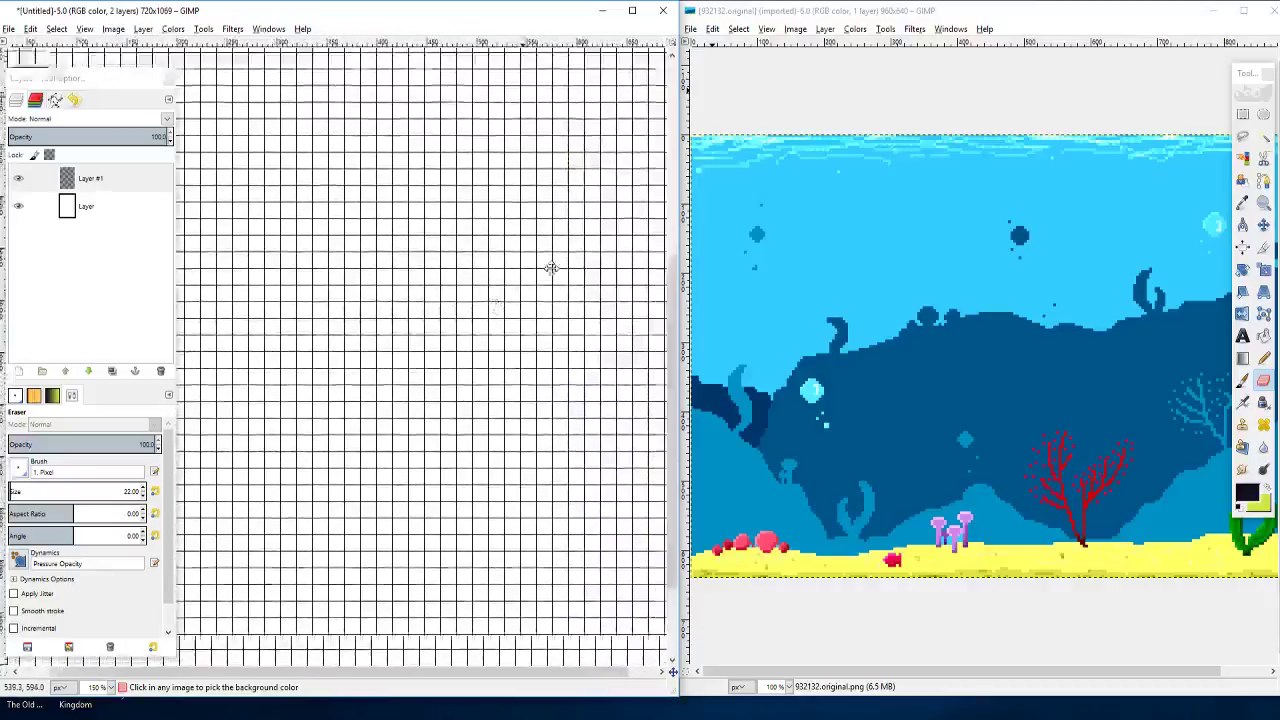
scroll(450, 295, down, 2)
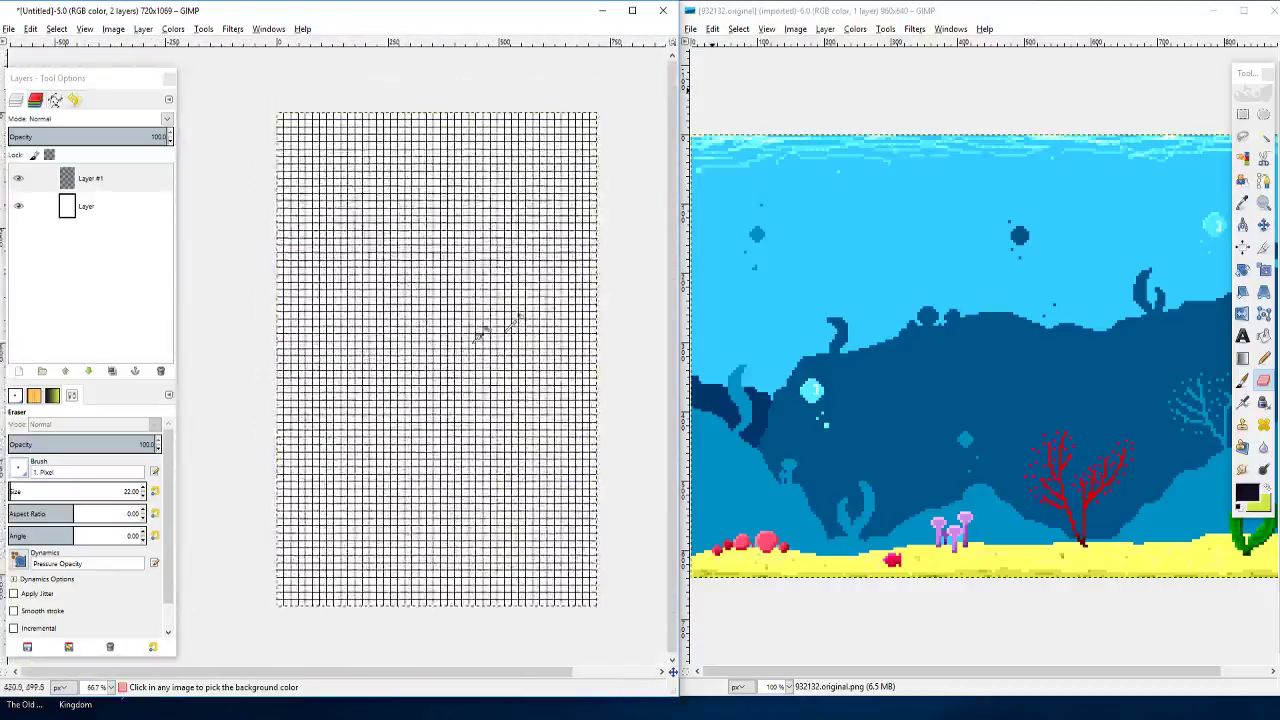
scroll(457, 343, up, 1)
scroll(458, 344, down, 1)
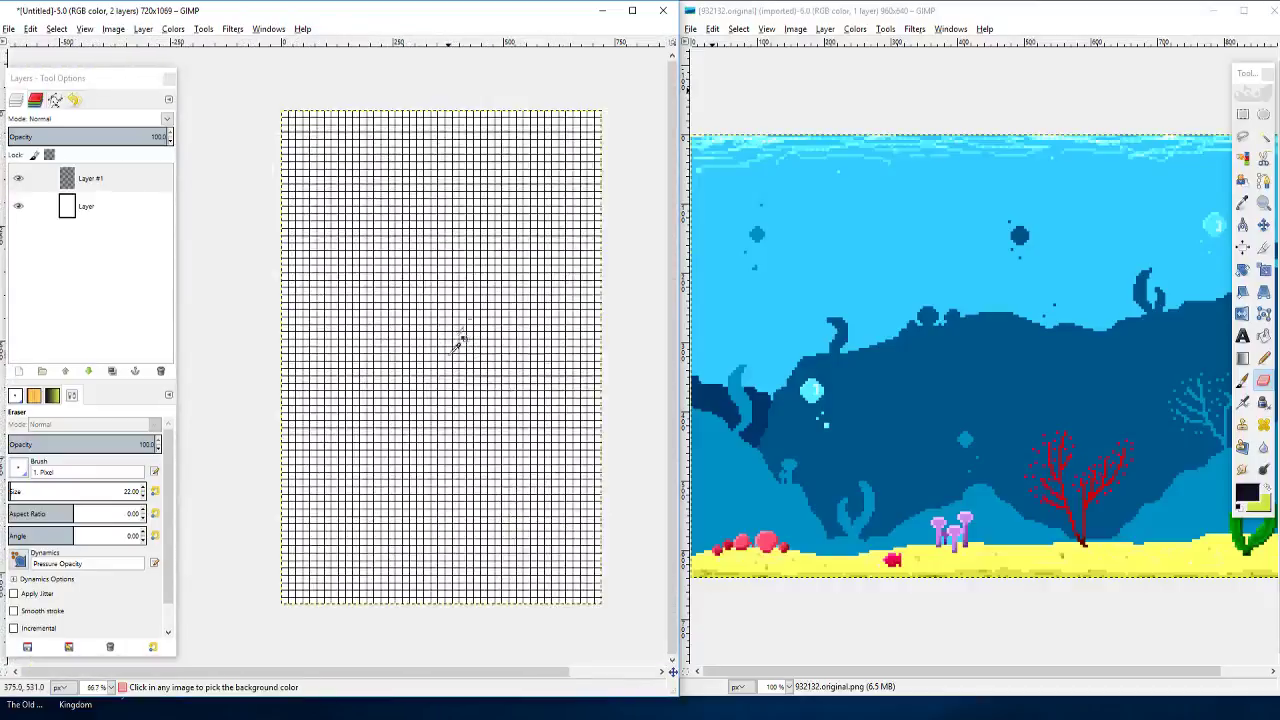
drag(472, 280, 446, 246)
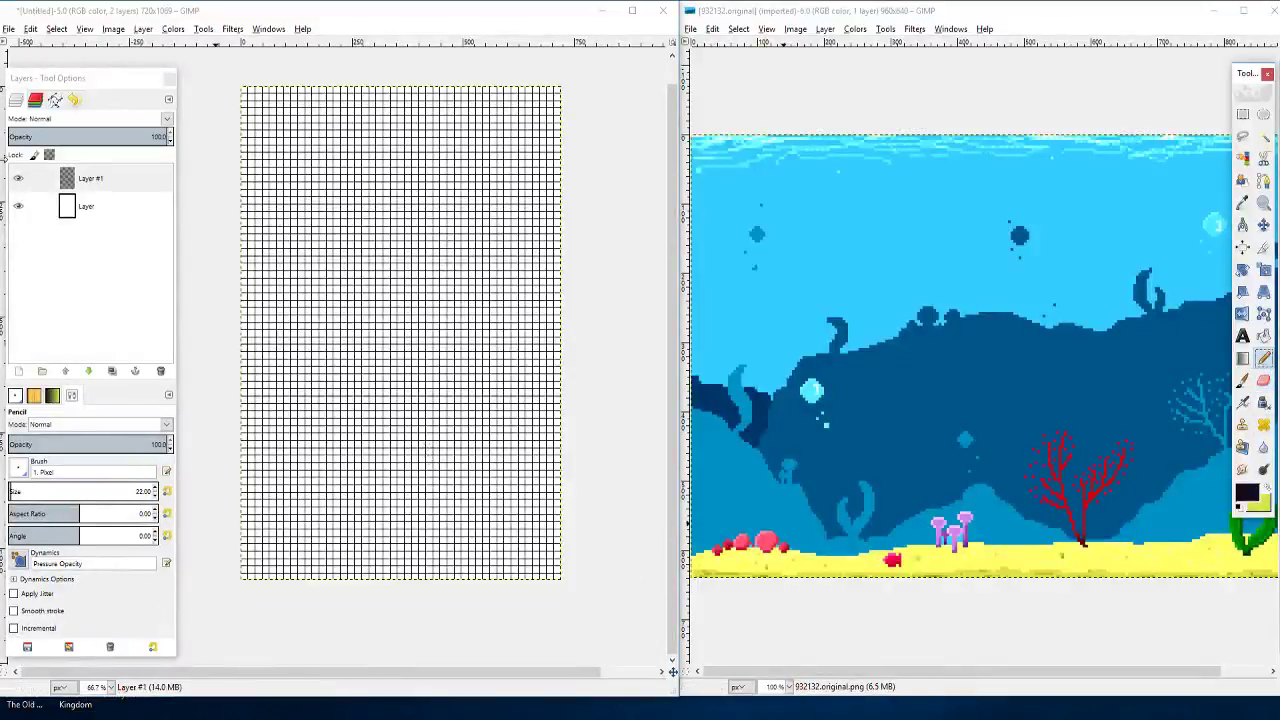
Step: Open the grid configuration for the 720 × 1069 px image and show the available line styles
click(113, 28)
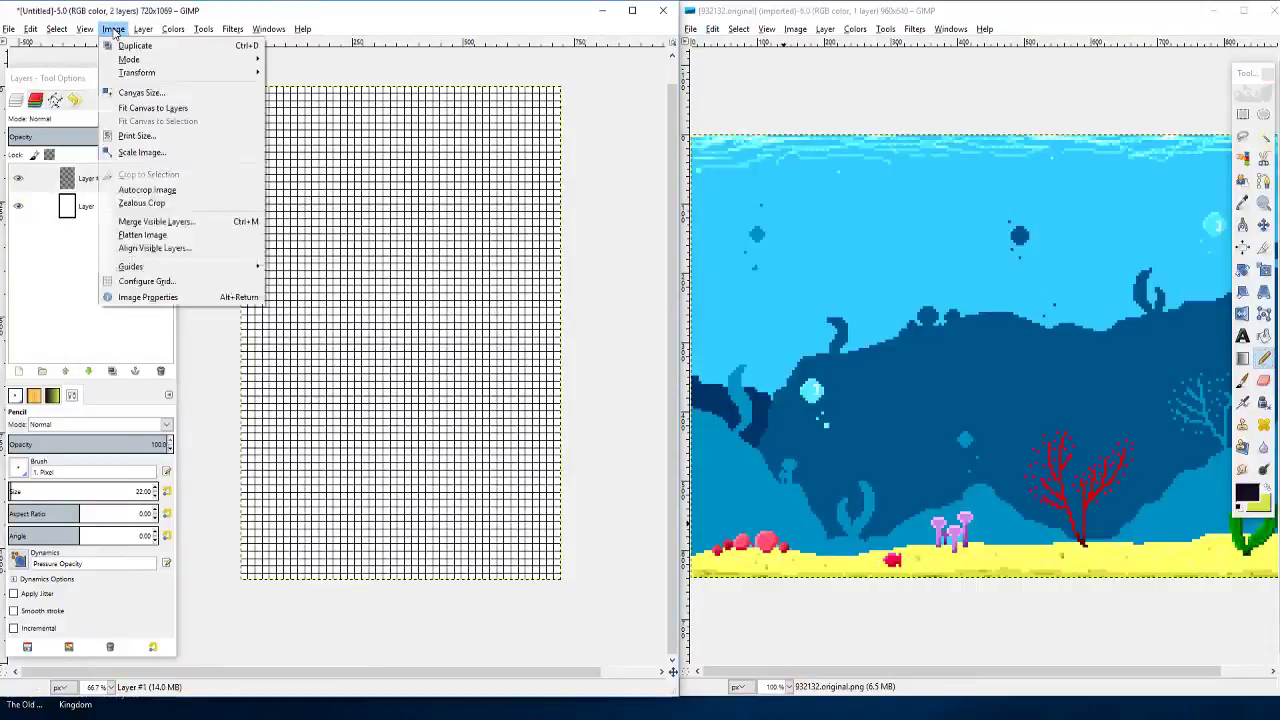
click(172, 284)
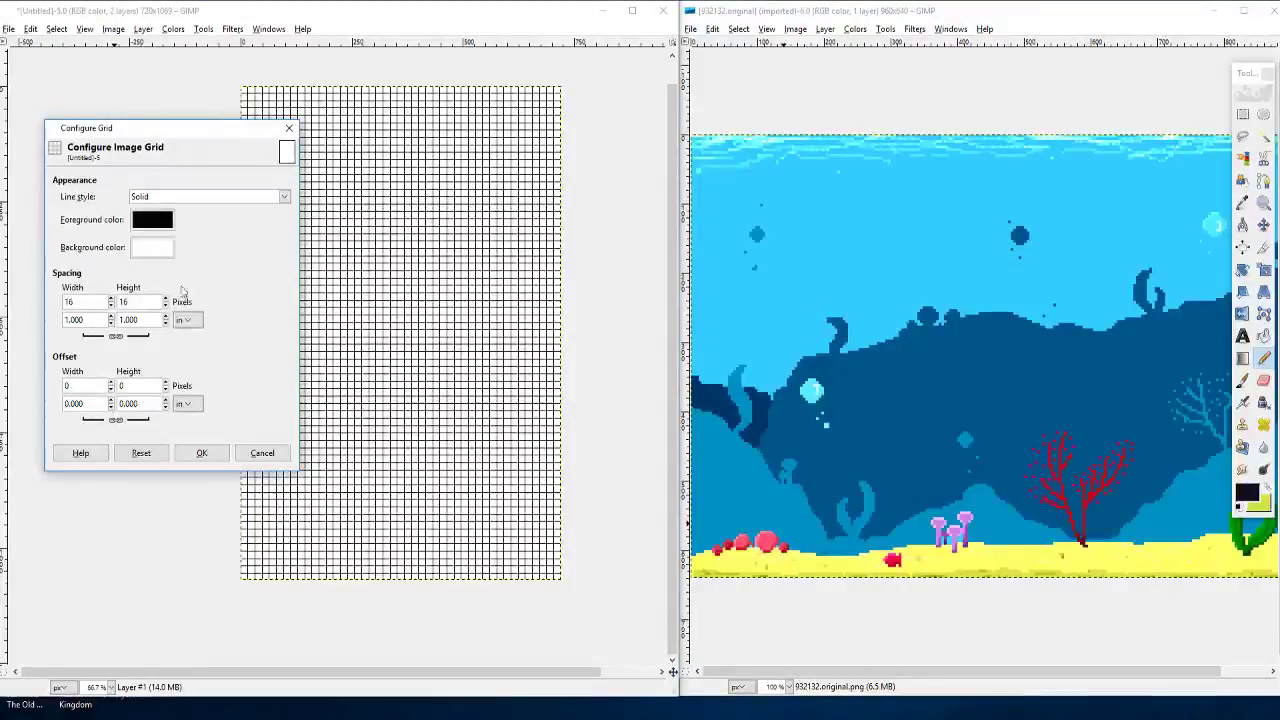
click(284, 198)
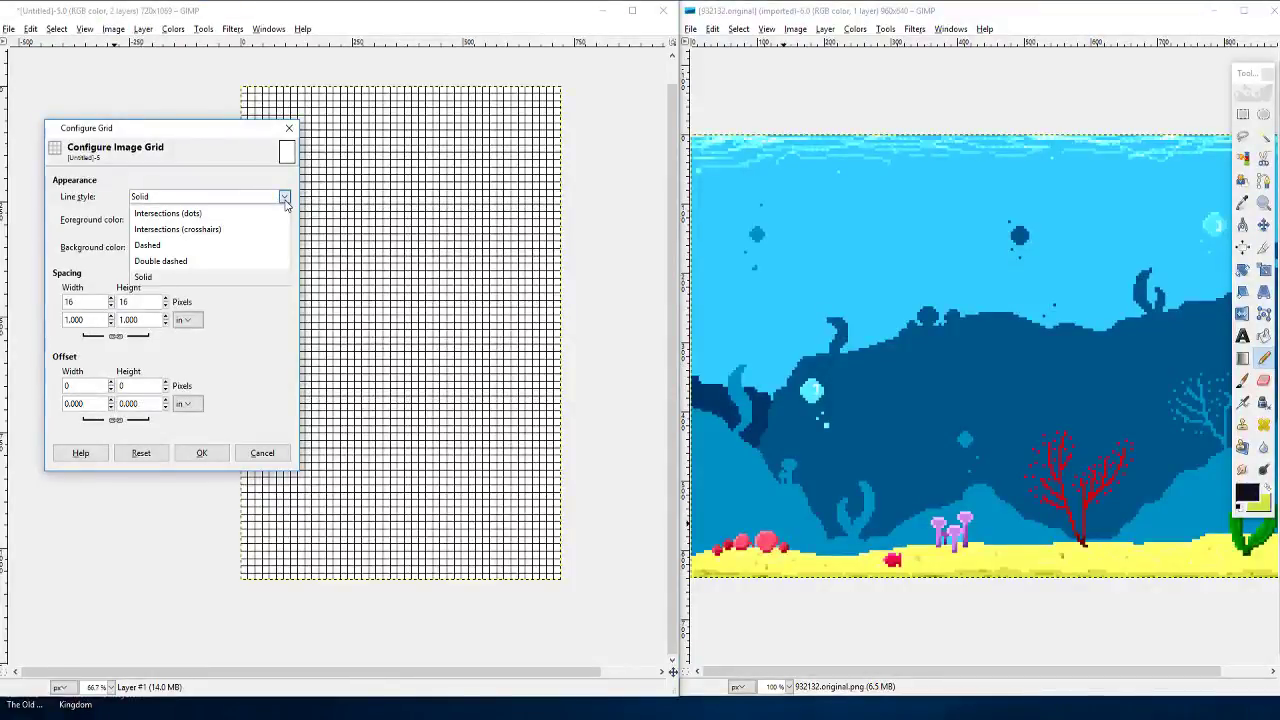
Step: Compare the crosshairs, double dashed and dashed grid line styles, and apply the image grid with the Solid line style
click(245, 232)
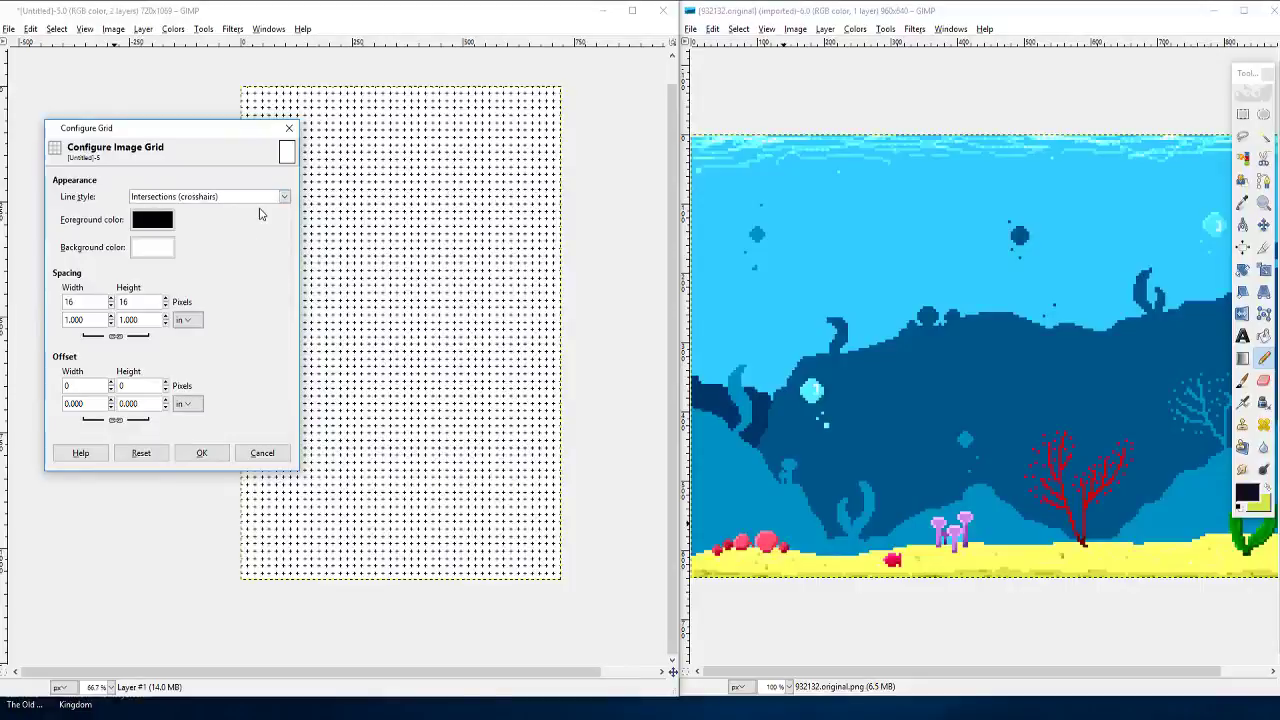
click(282, 198)
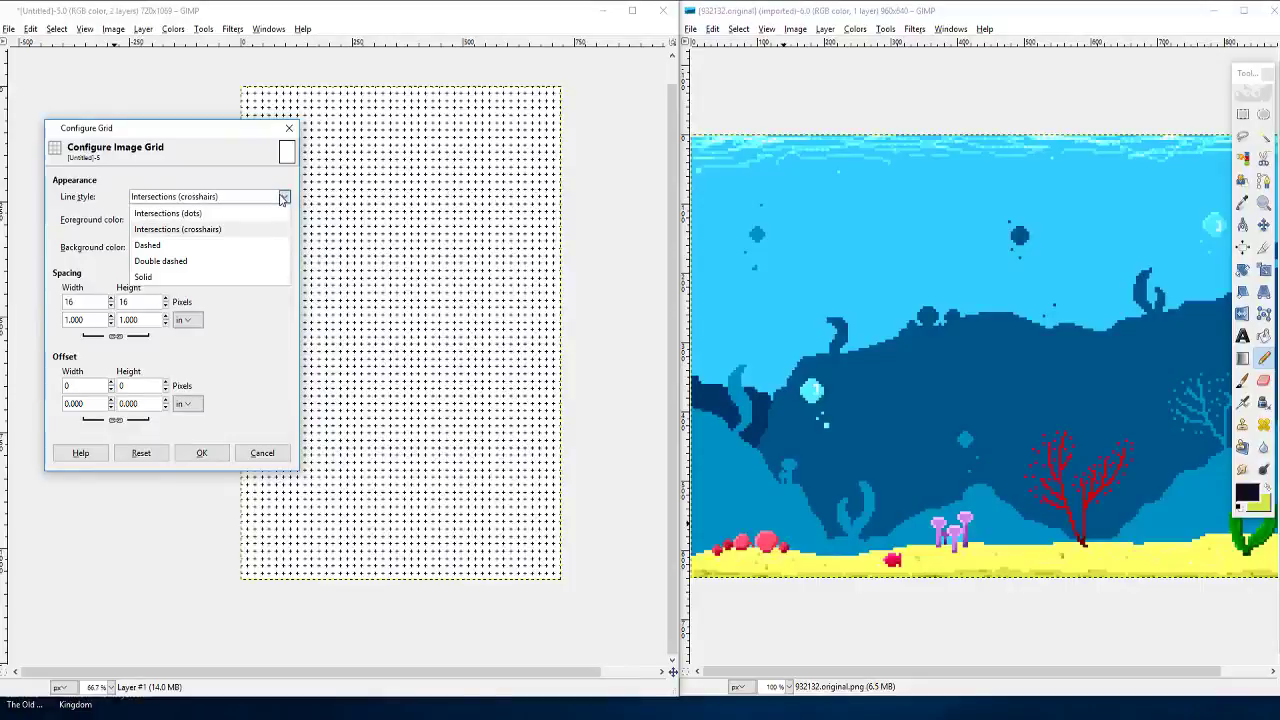
click(237, 262)
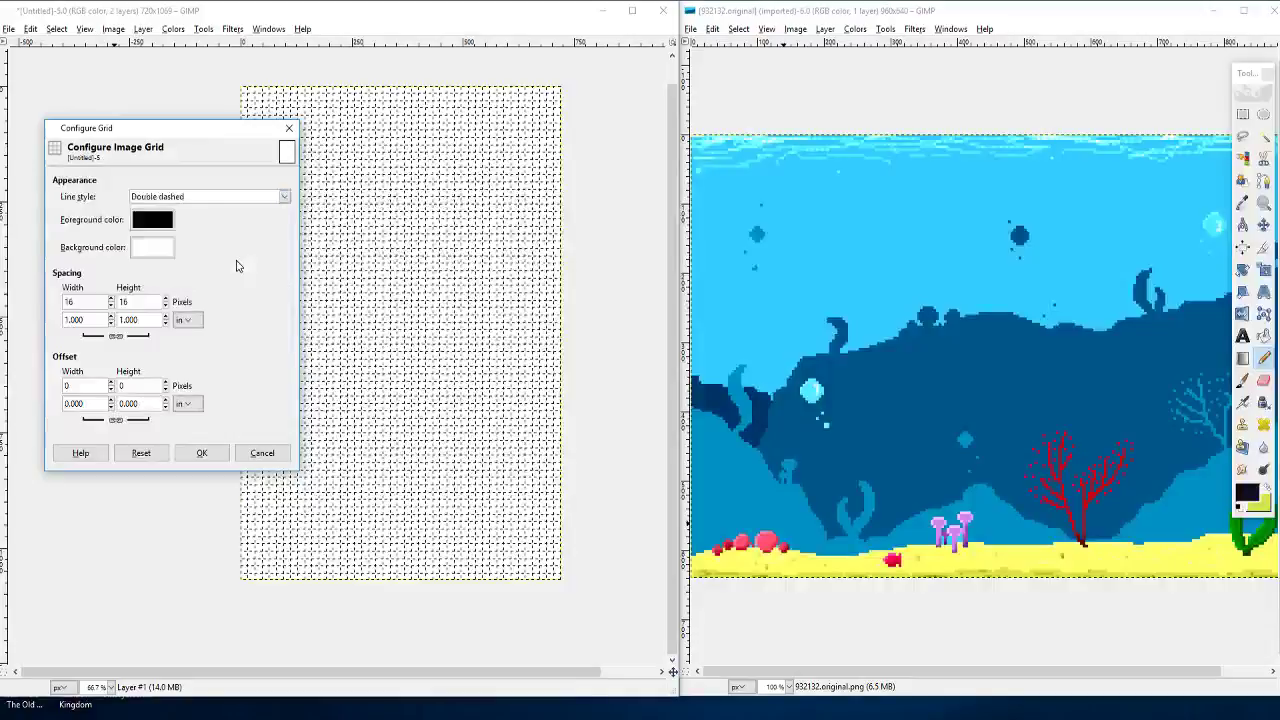
click(284, 198)
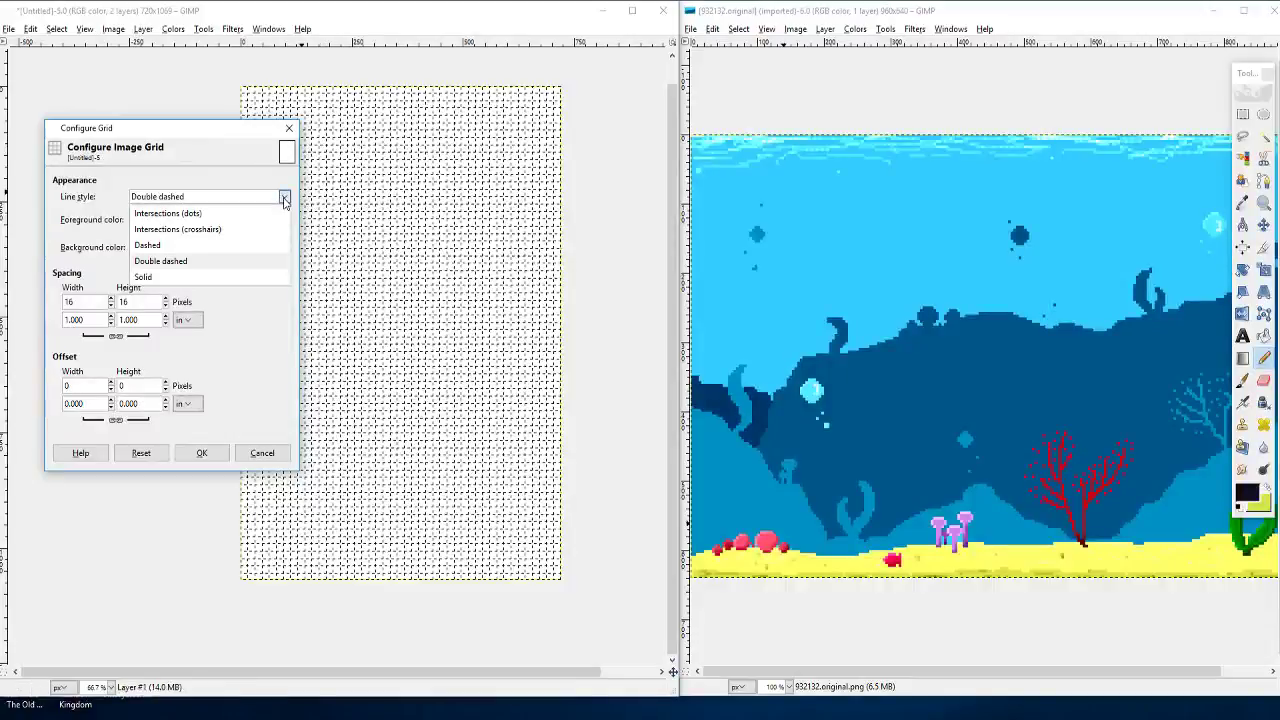
click(230, 247)
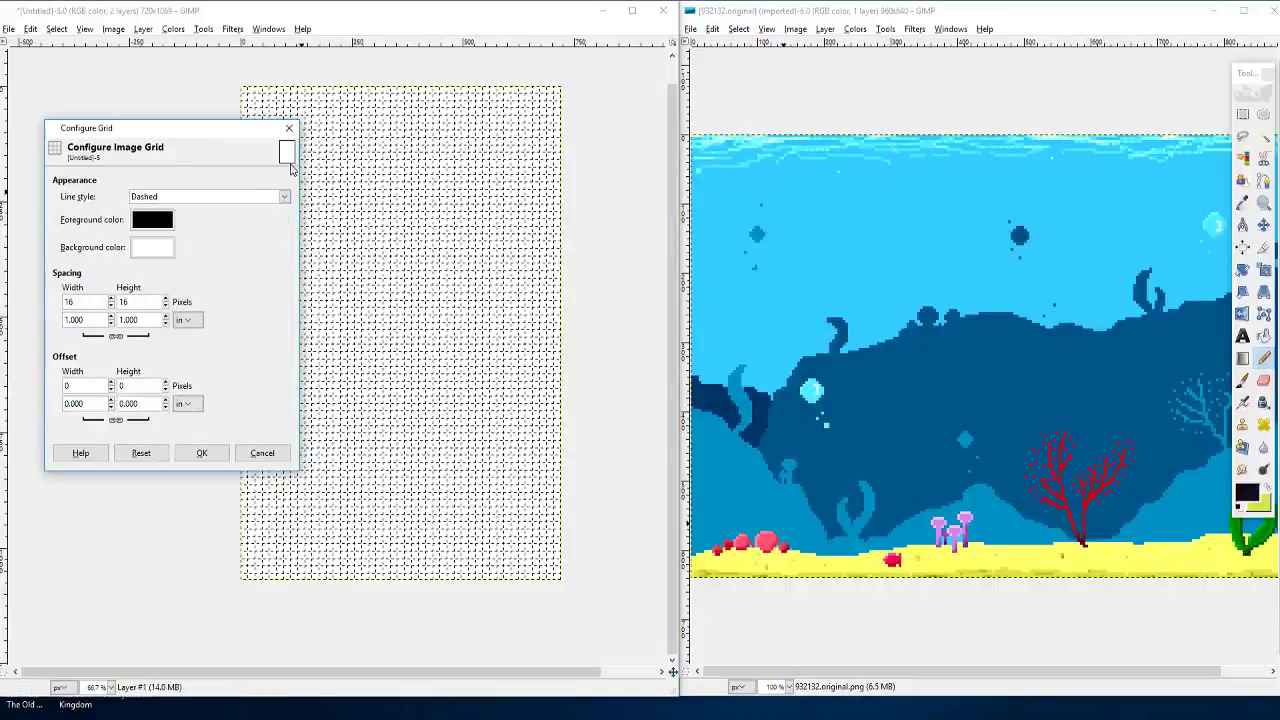
click(284, 196)
click(231, 277)
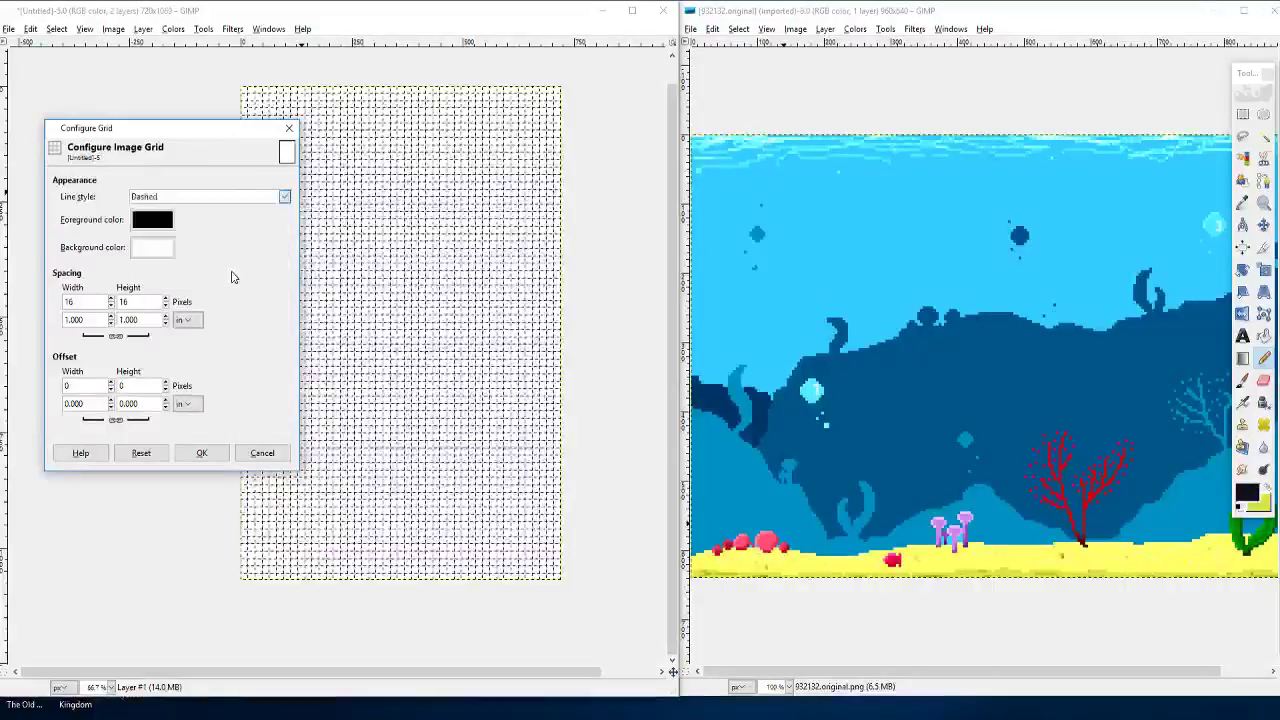
click(201, 453)
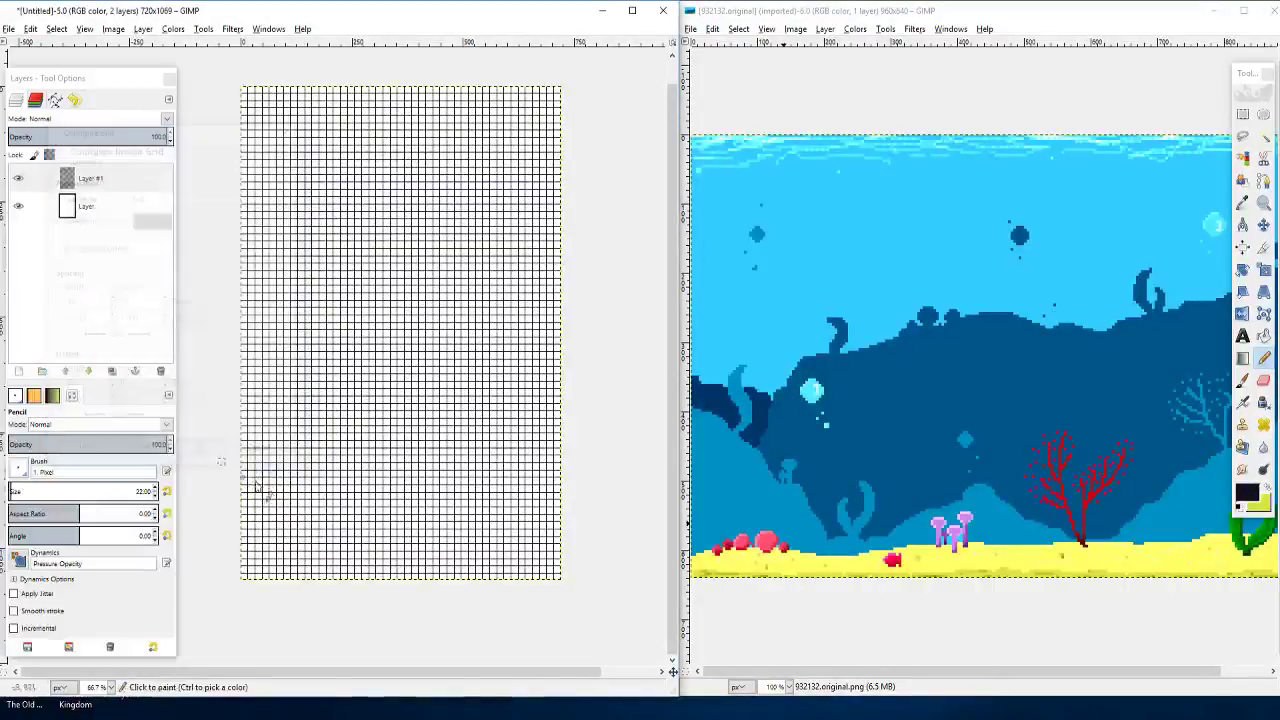
Step: Set the Pencil brush size to 1
drag(296, 514, 322, 503)
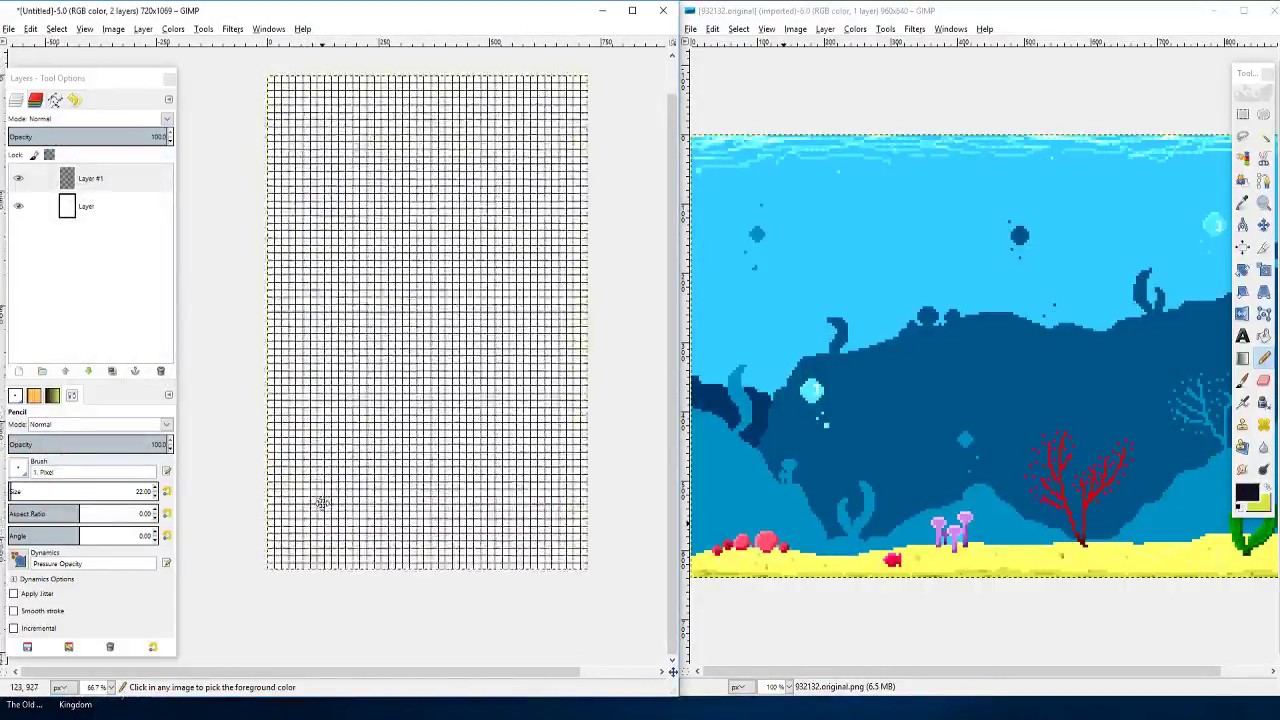
key(1)
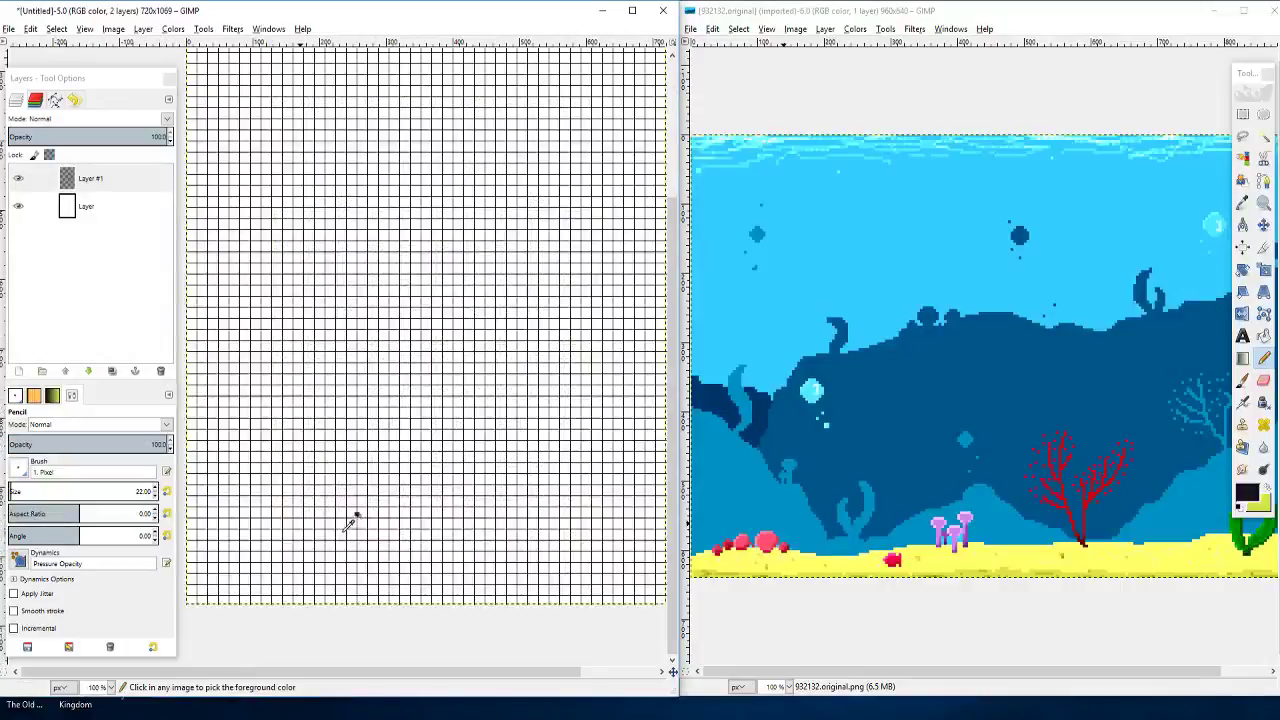
scroll(343, 530, down, 1)
drag(329, 497, 303, 449)
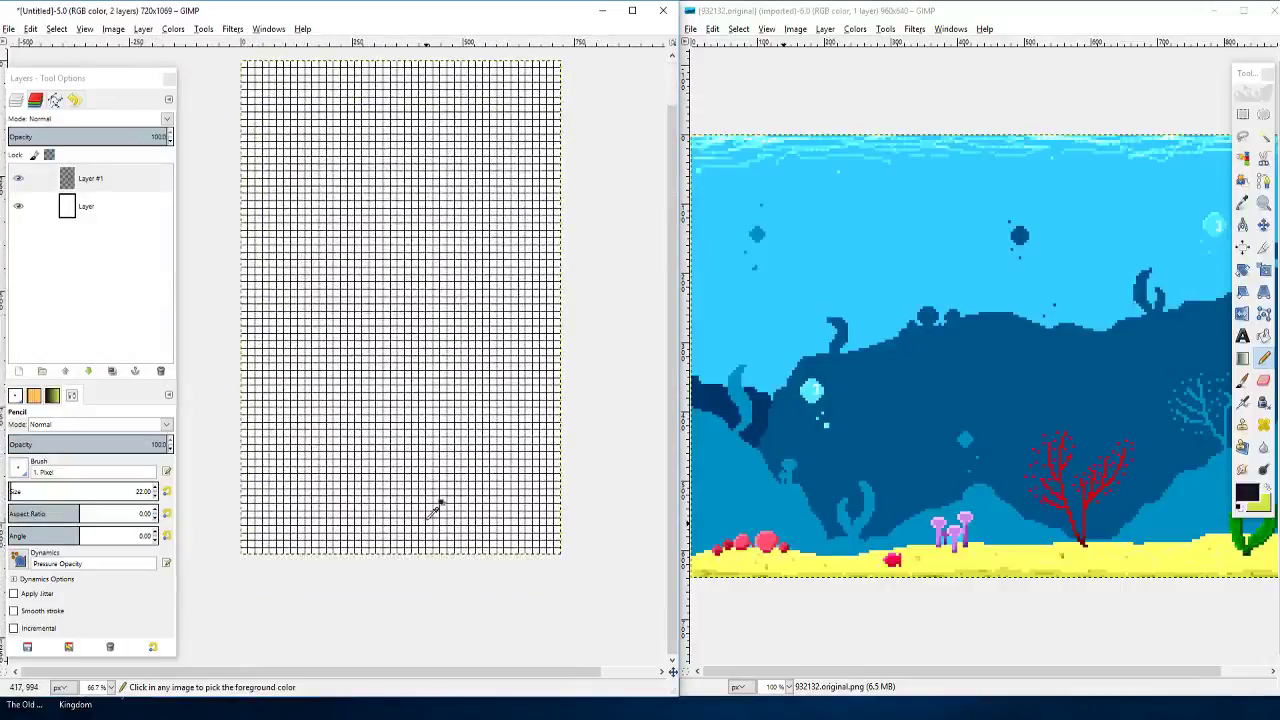
drag(437, 503, 451, 552)
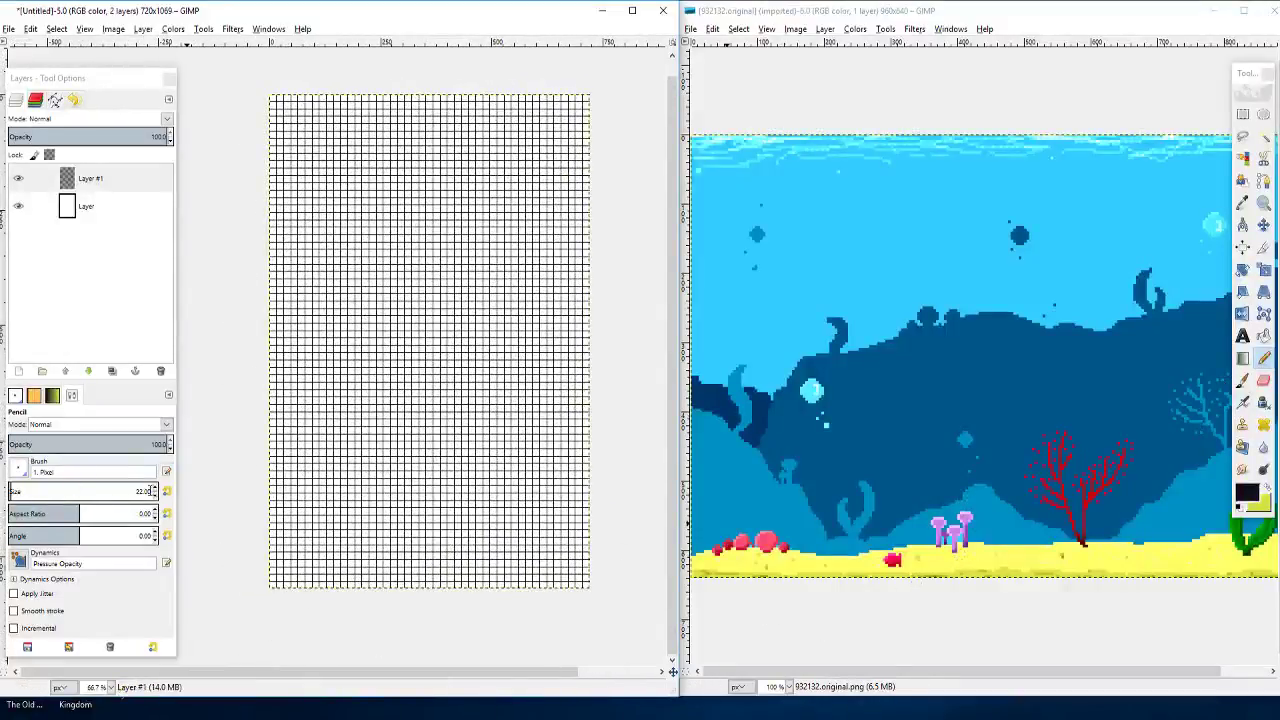
click(155, 496)
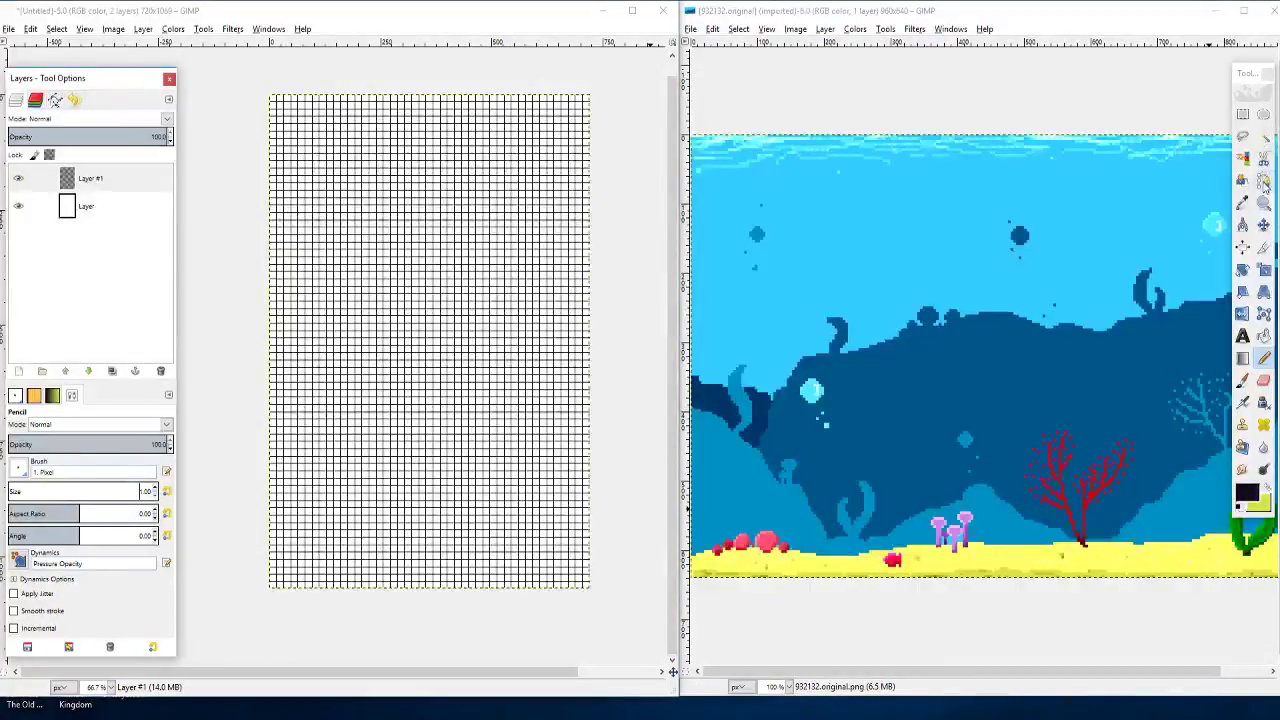
Step: Swap the foreground and background colours and lay out a four-anchor path across the full width of the lower canvas
click(1264, 182)
click(1266, 488)
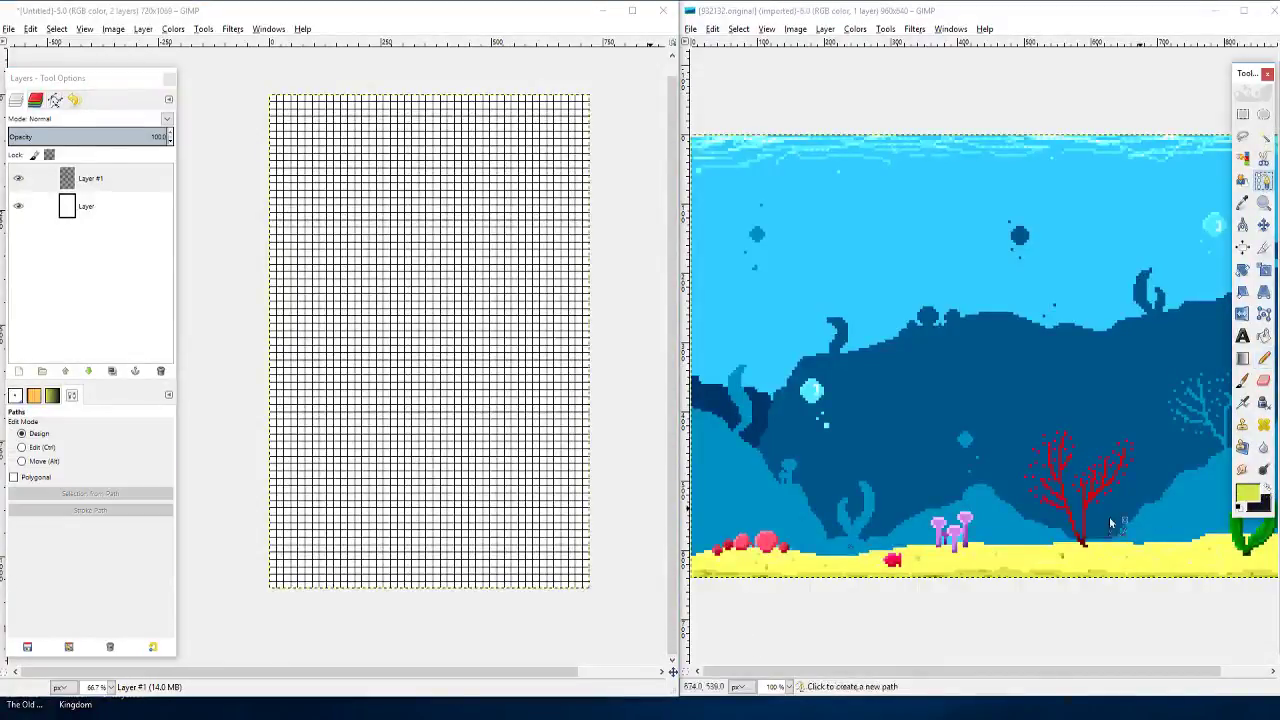
click(269, 569)
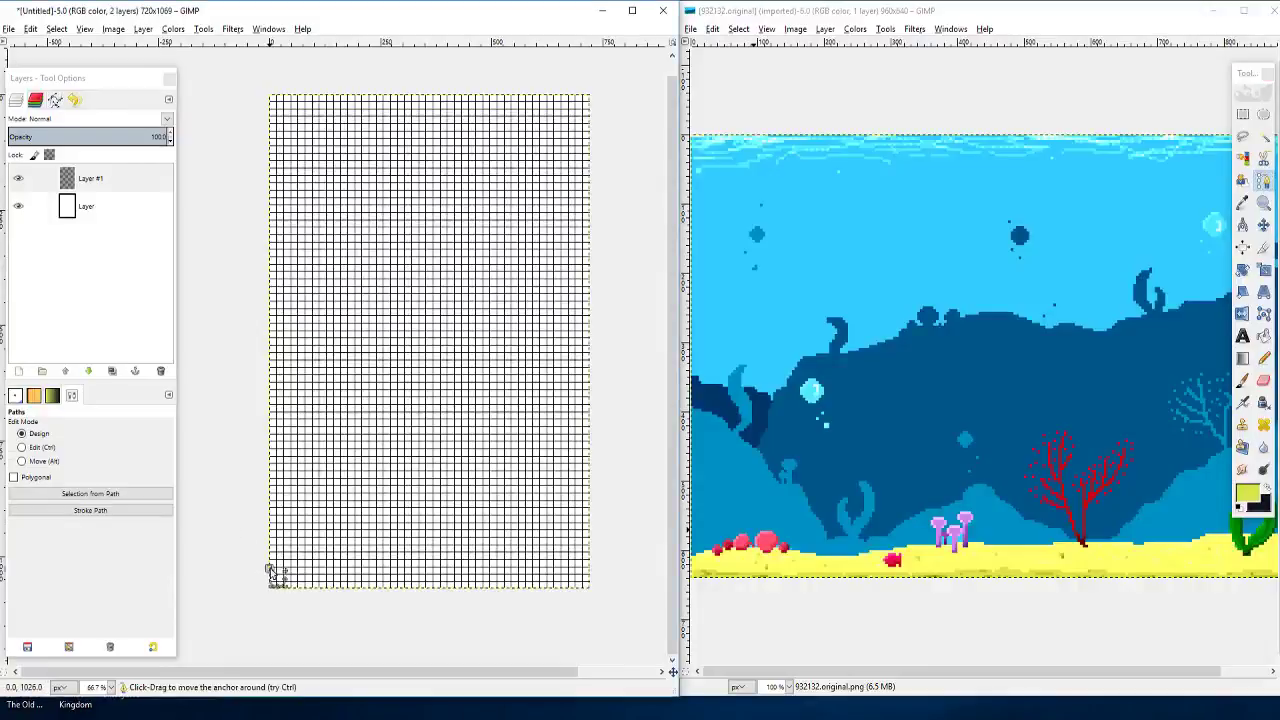
click(383, 556)
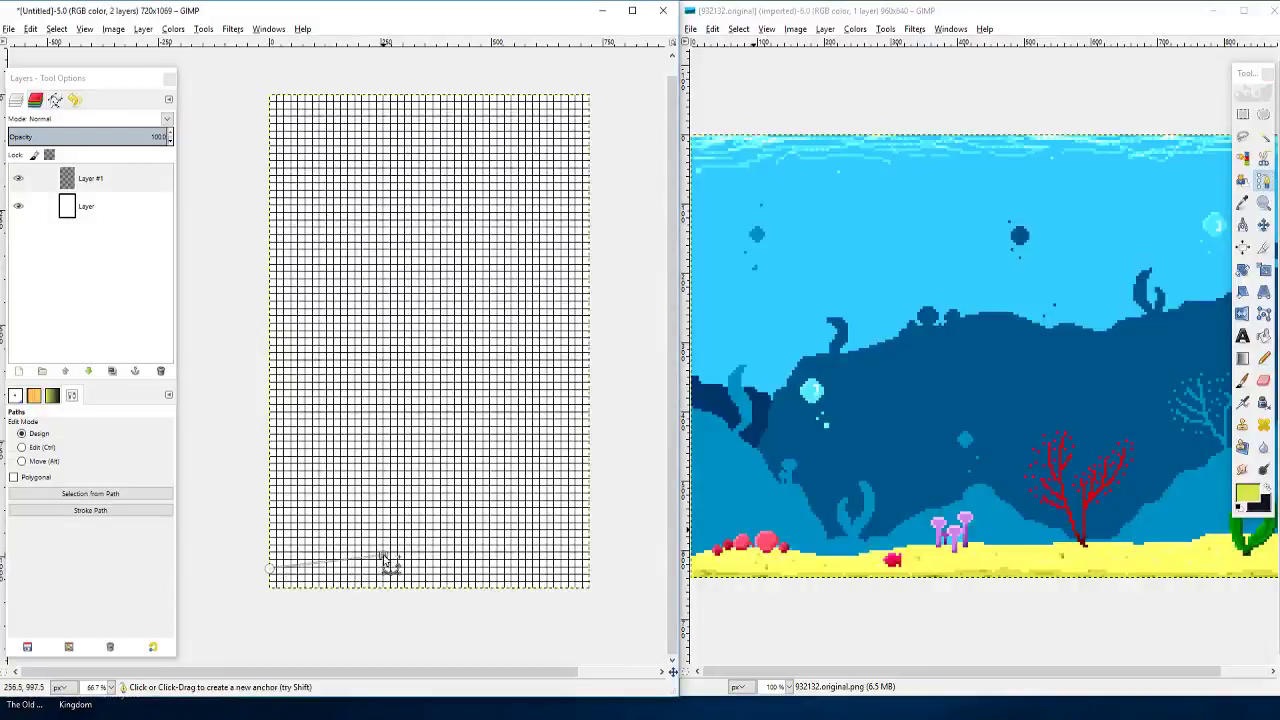
click(523, 568)
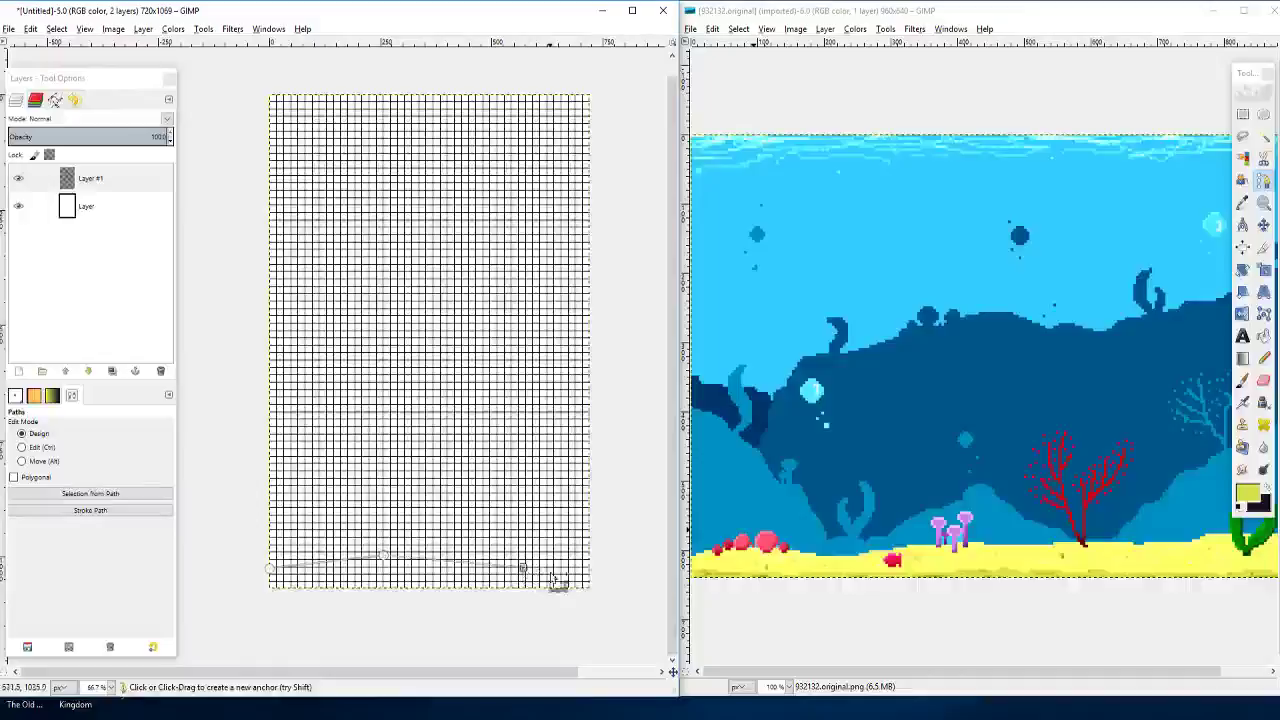
click(590, 540)
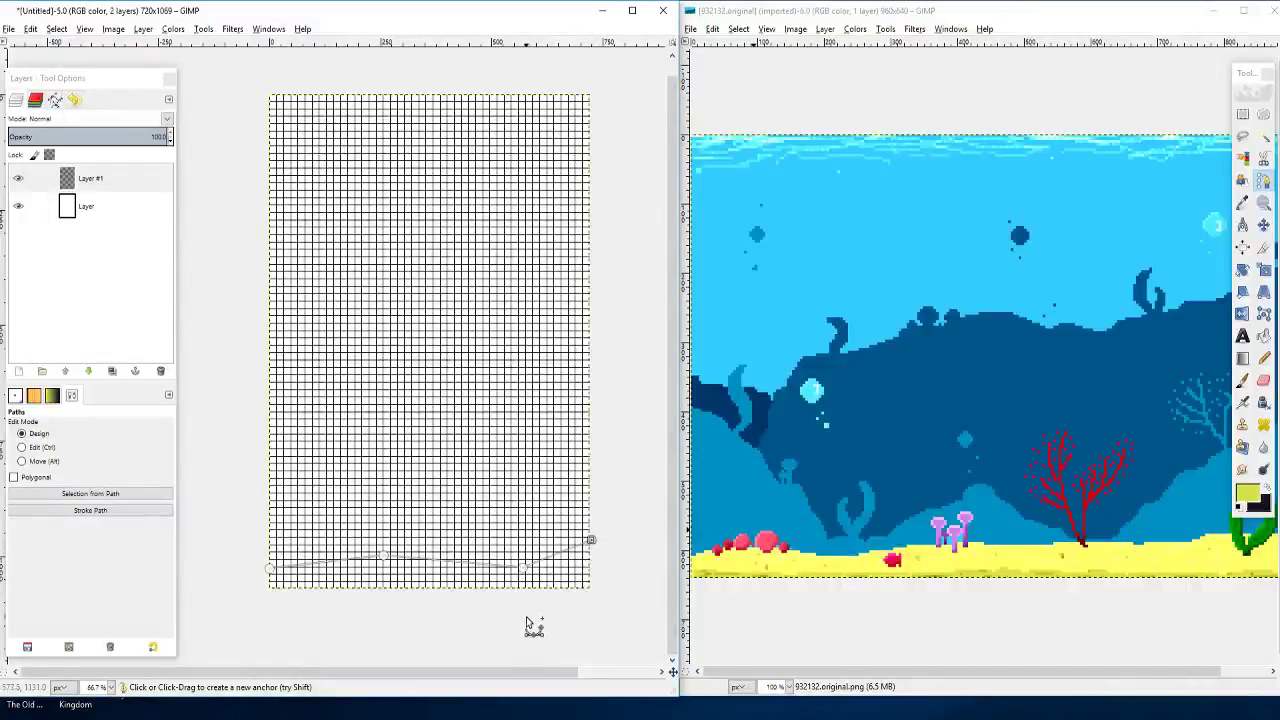
Step: Smooth the dip in the path's right part with an added anchor, and lower the right endpoint at the canvas edge
ctrl+scroll(558, 575, up, 2)
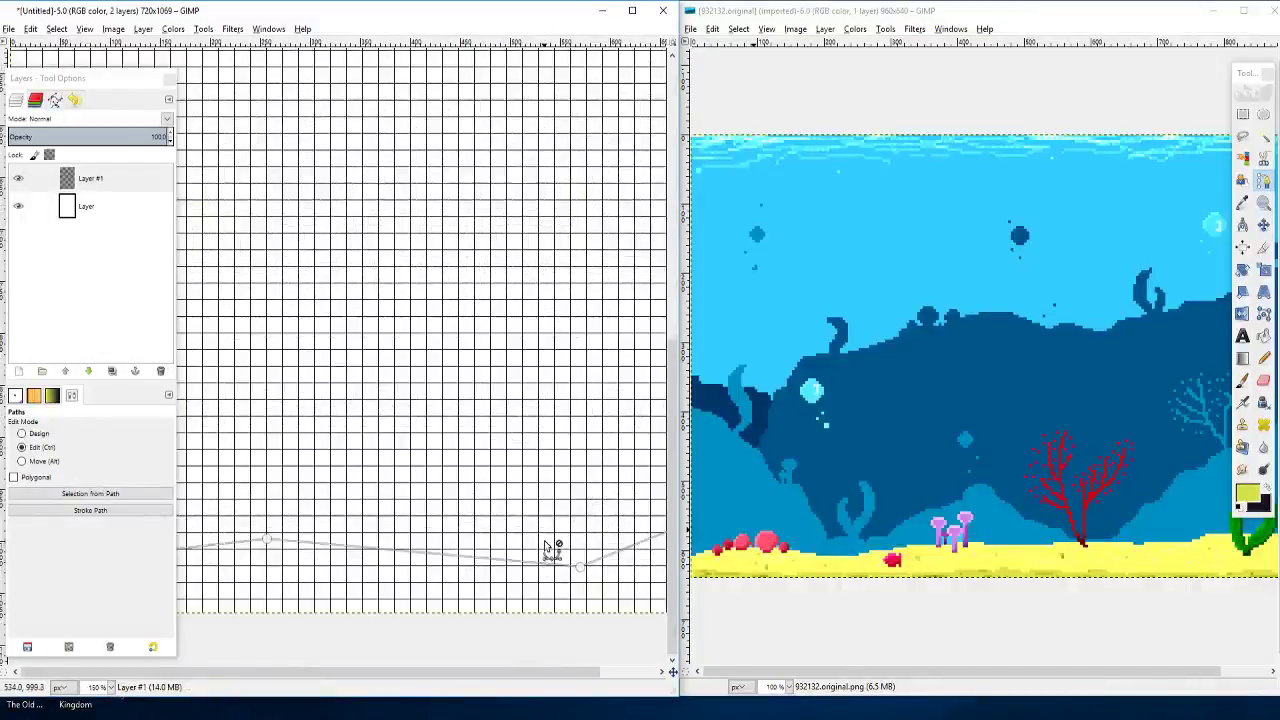
scroll(544, 540, right, 3)
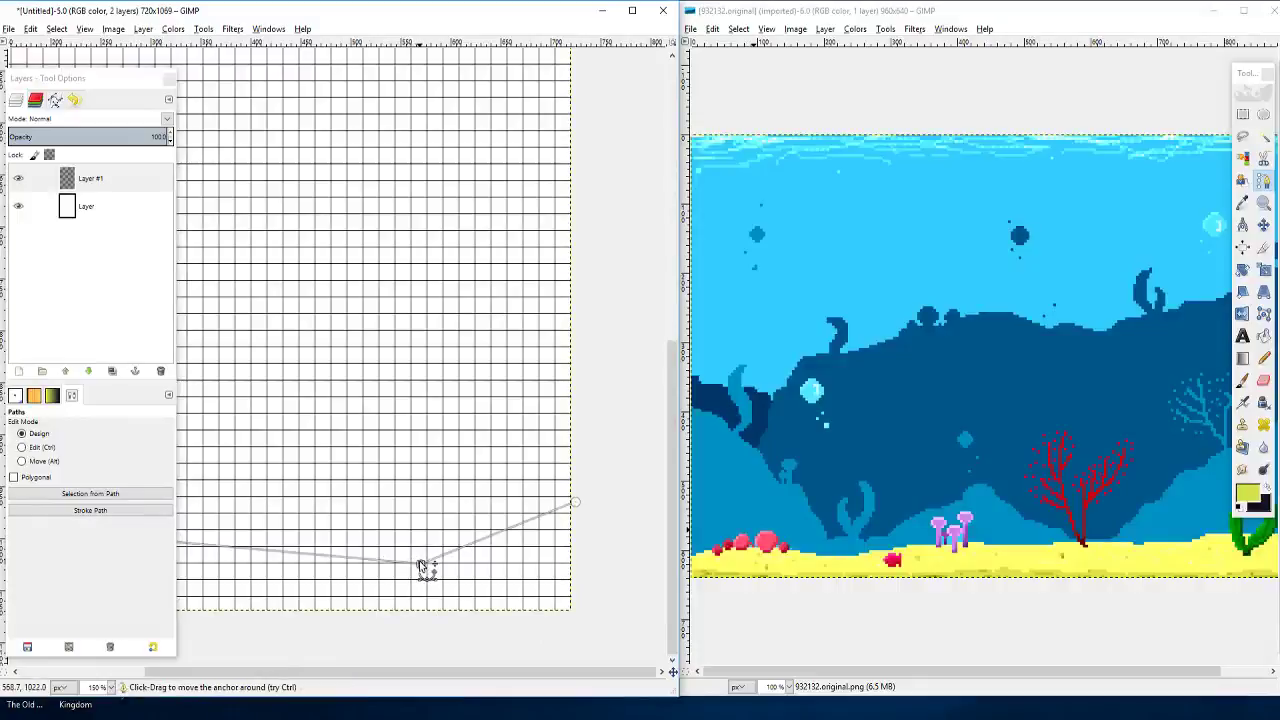
ctrl+drag(421, 565, 451, 571)
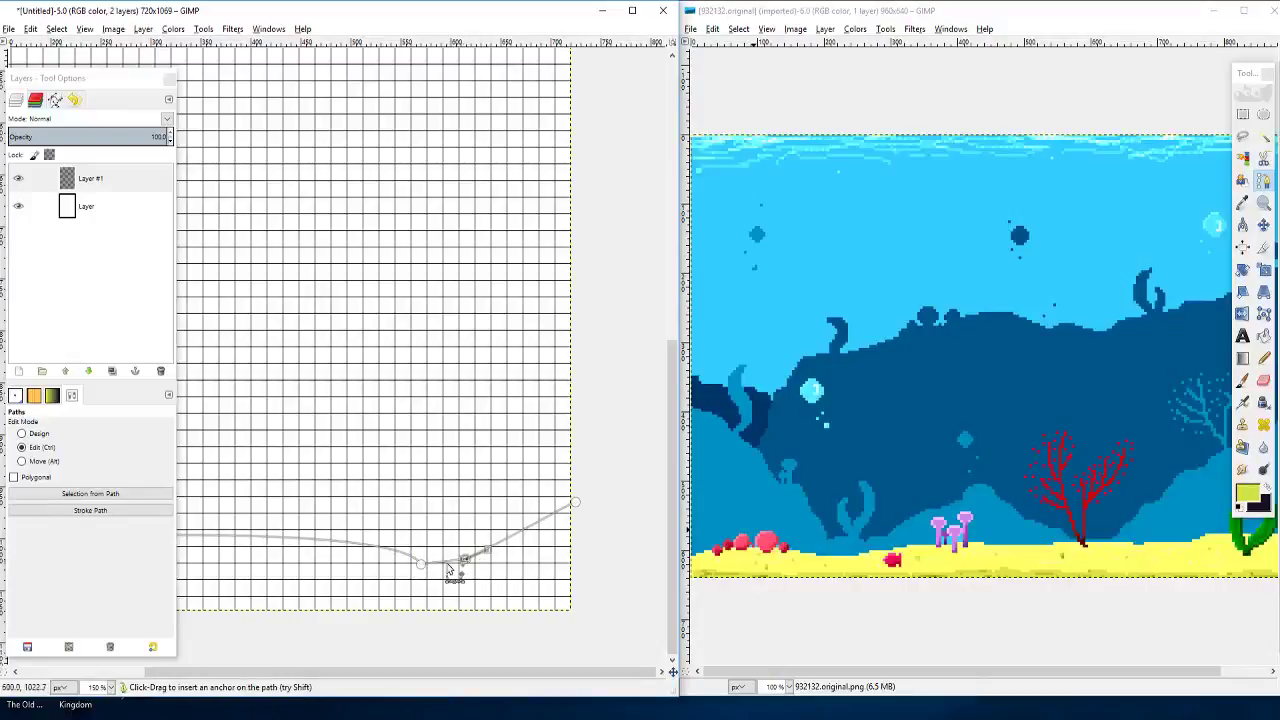
key(ctrl+z)
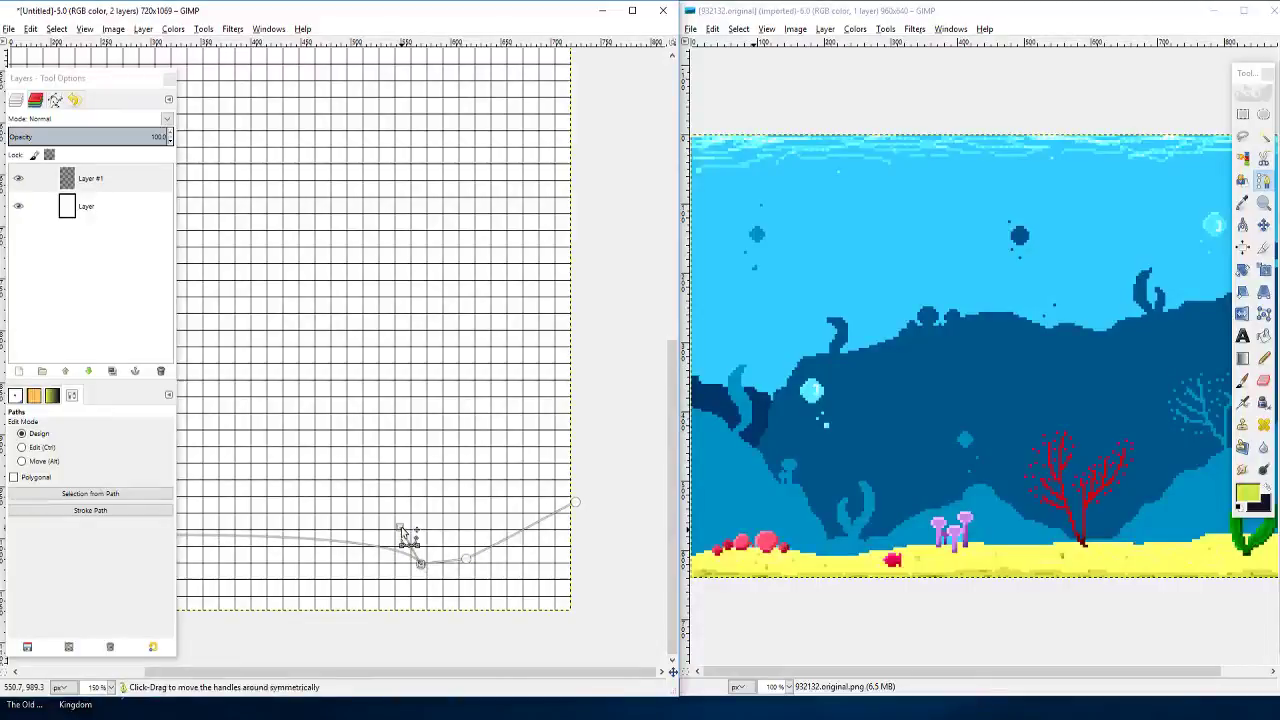
drag(400, 528, 406, 563)
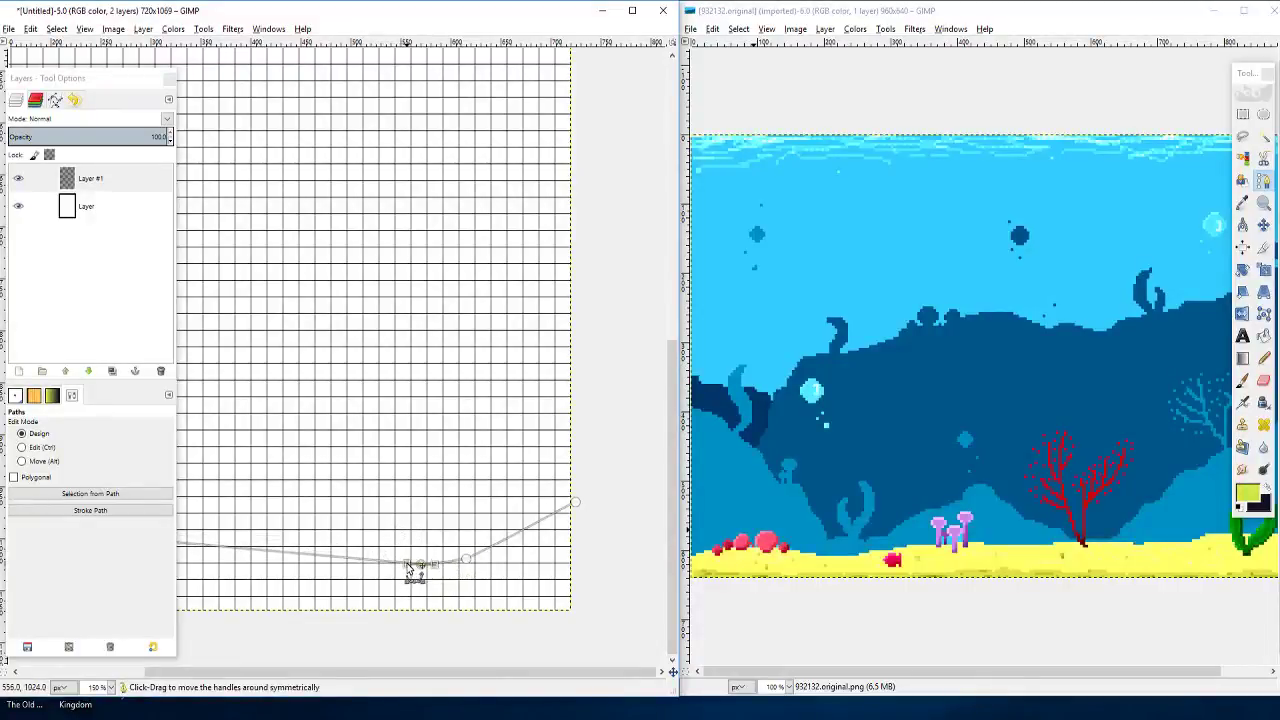
click(471, 560)
drag(577, 504, 571, 540)
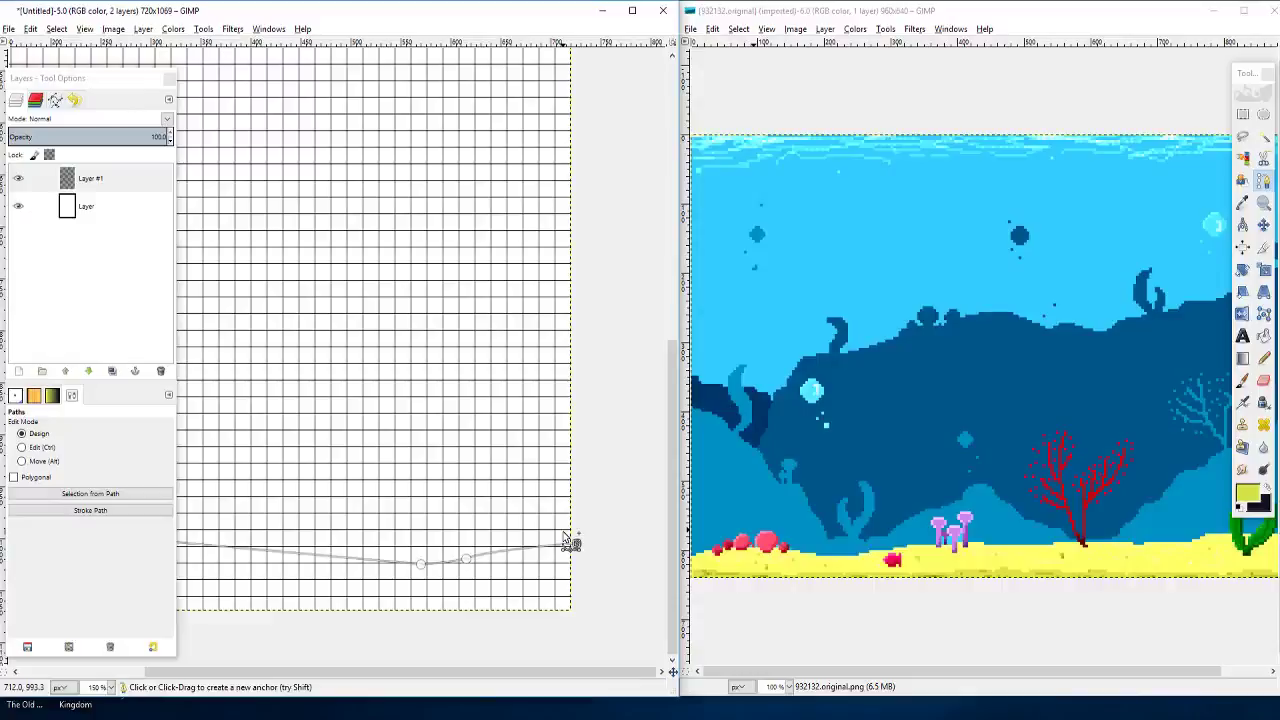
Step: Round the path's crest left of centre by pulling nearly horizontal curve handles from its anchor
scroll(480, 549, left, 6)
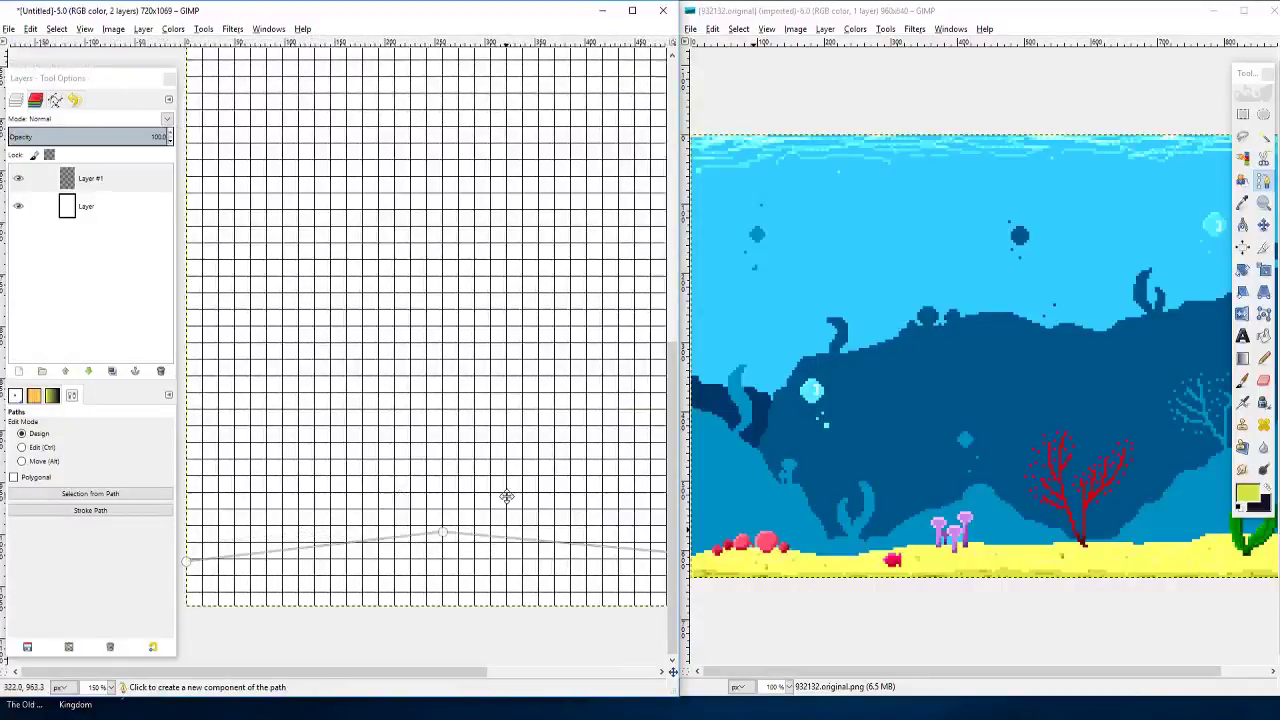
click(448, 532)
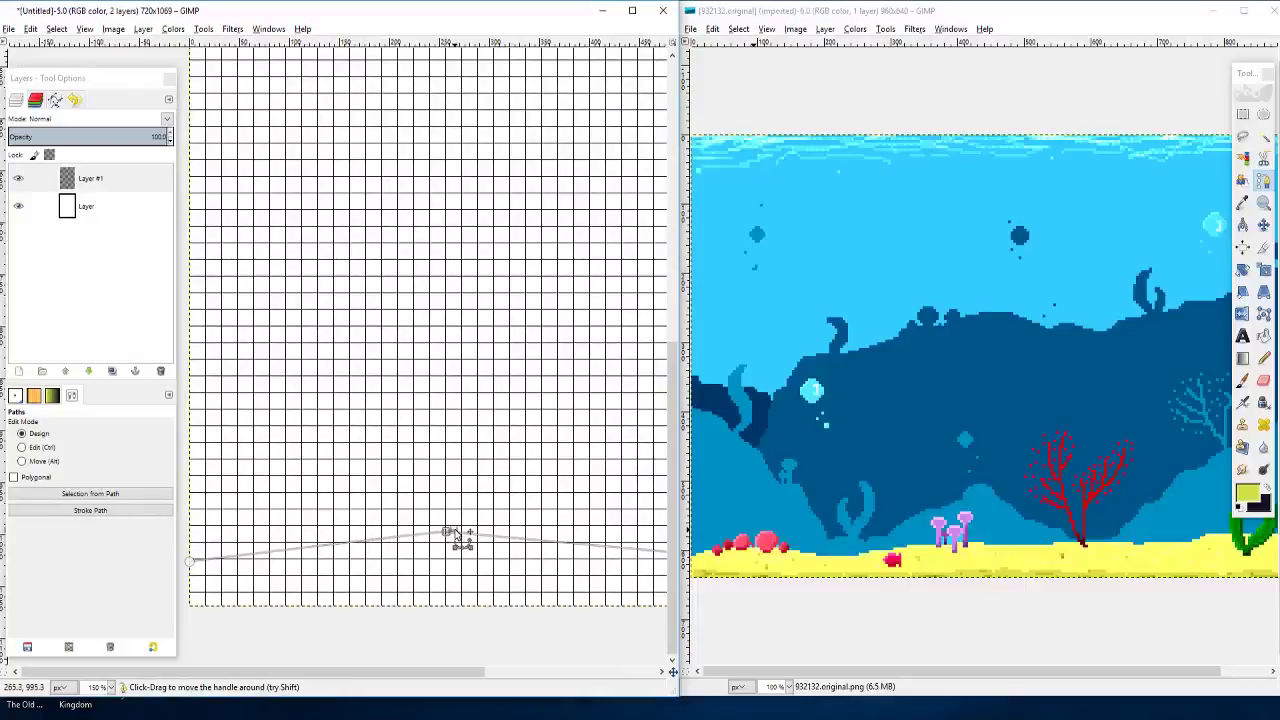
drag(457, 534, 522, 530)
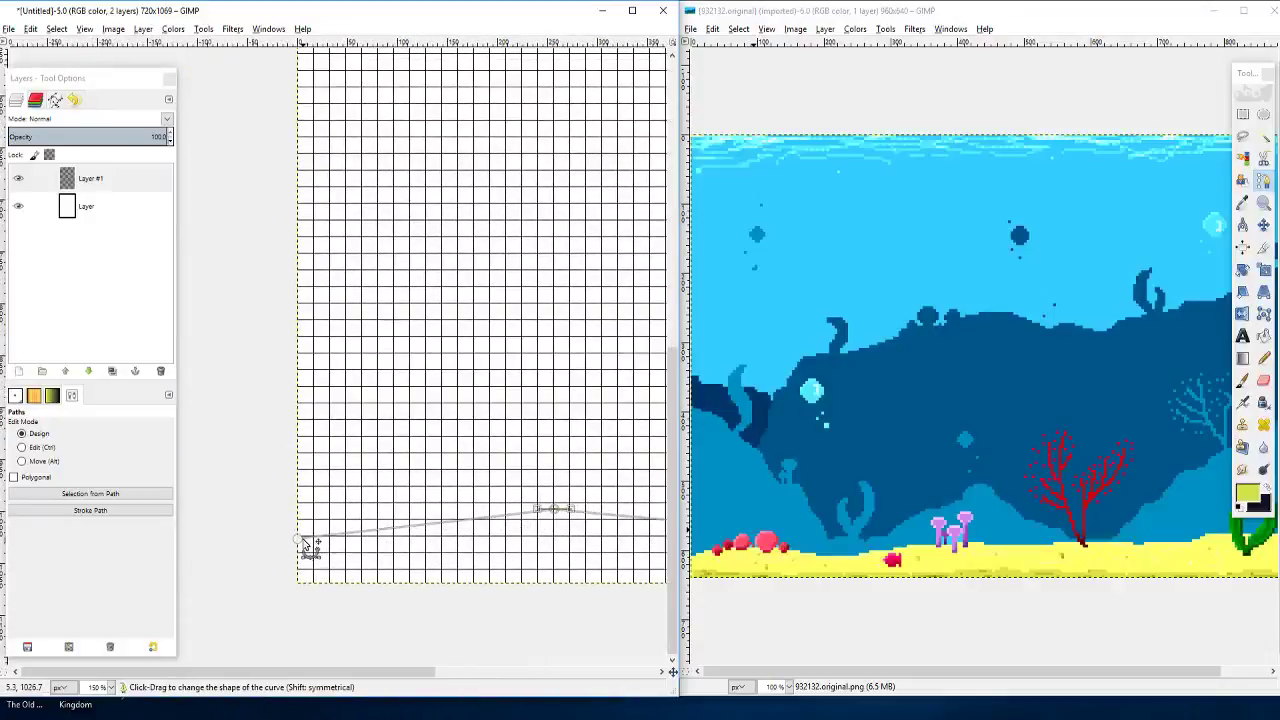
Step: Insert an anchor in the path's left segment, shape it into a shallow dip, and raise the left endpoint
key(ctrl)
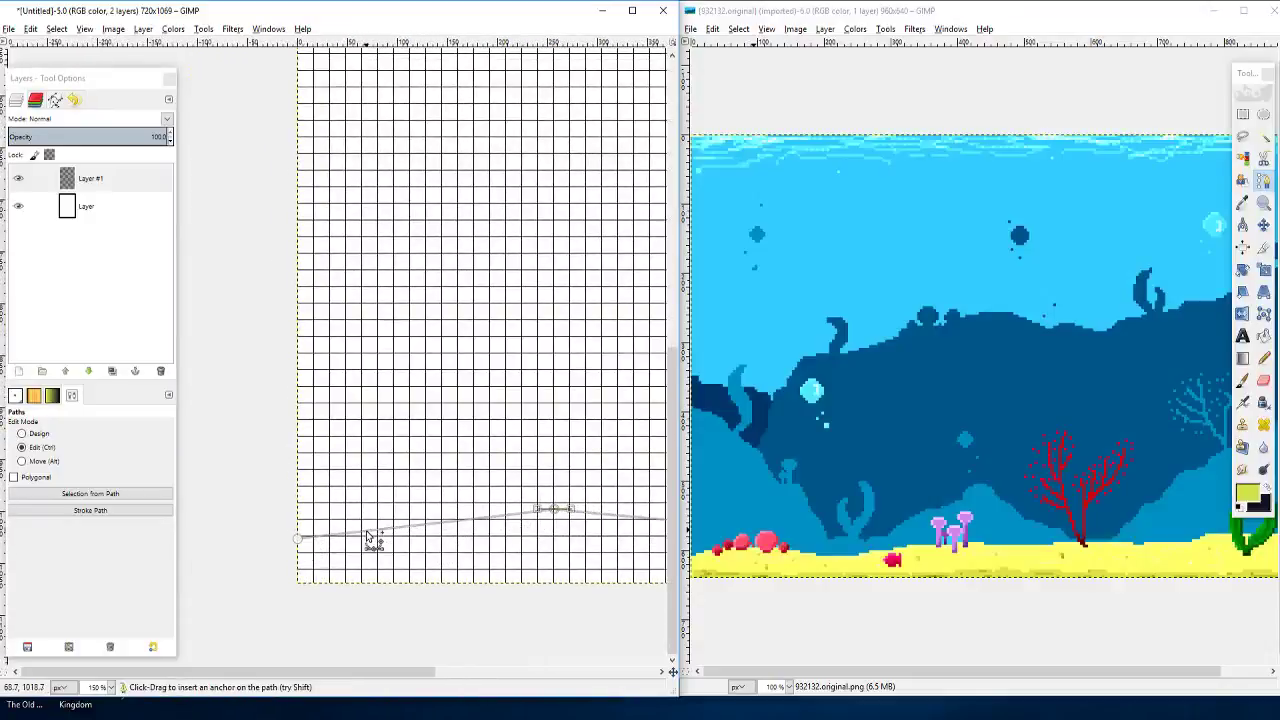
ctrl+click(383, 527)
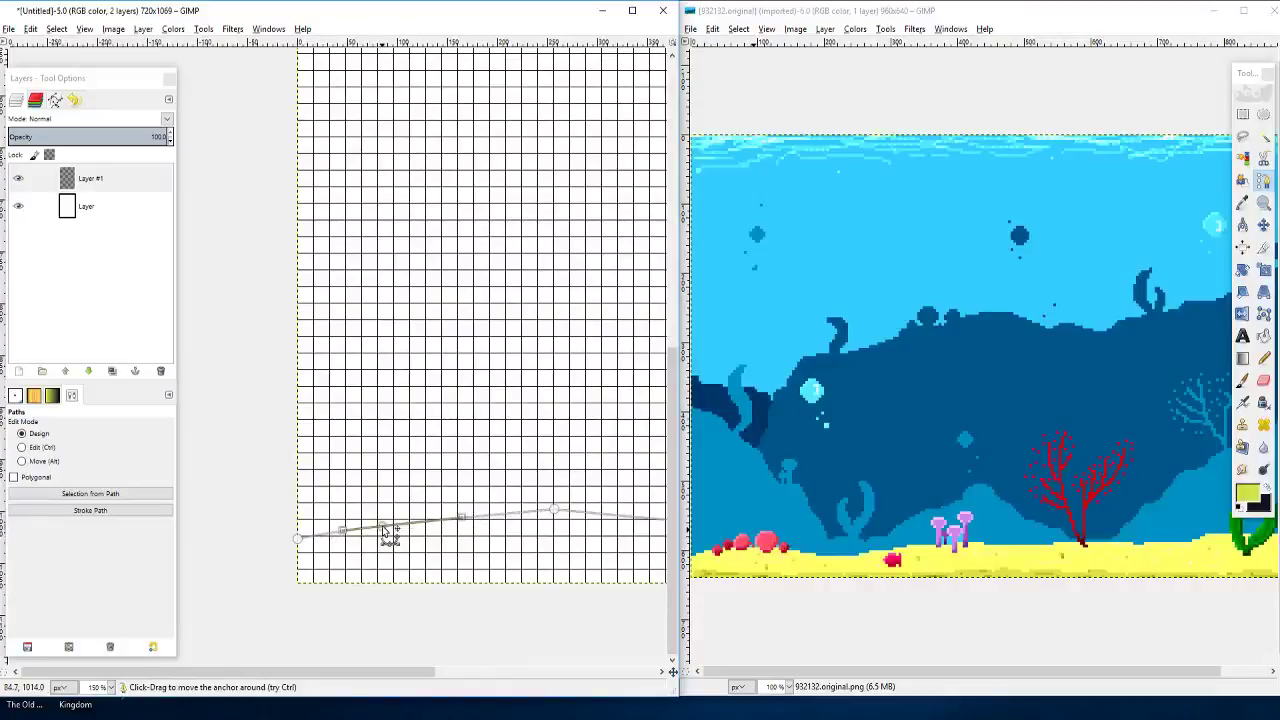
shift+drag(343, 531, 457, 513)
scroll(343, 530, down, 1)
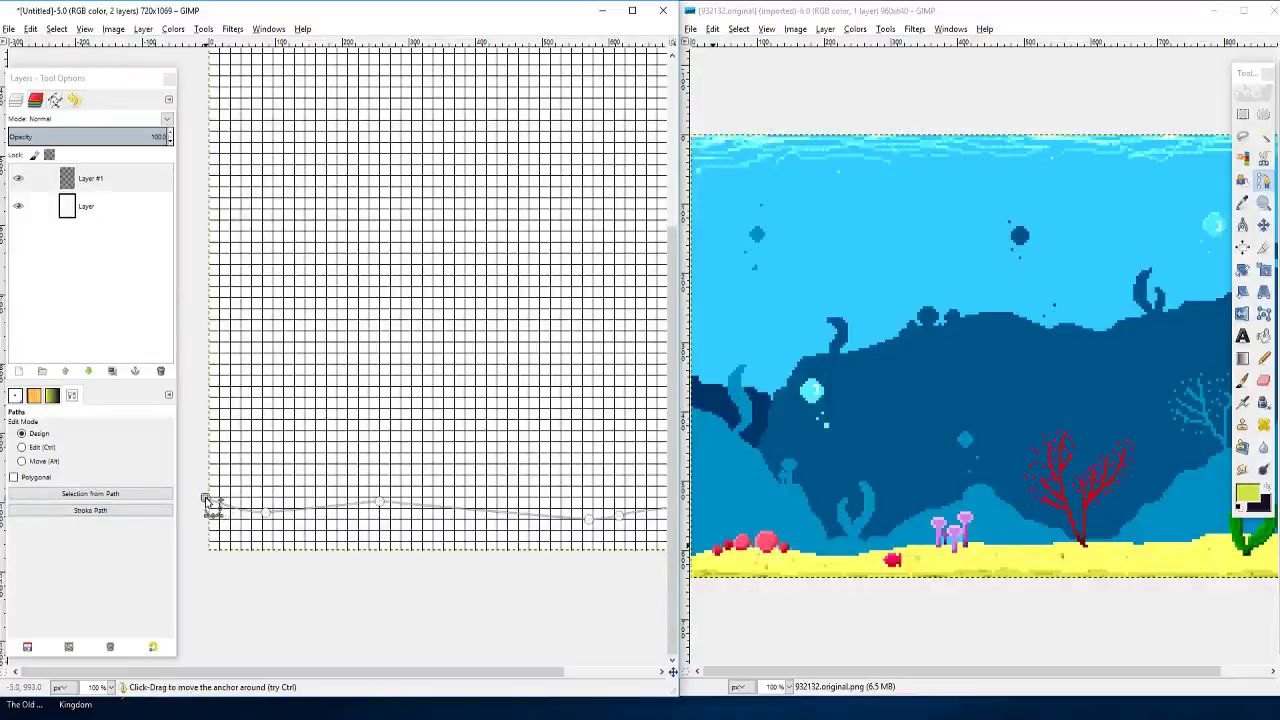
Step: Stroke the wavy path with a 6 px antialiased line in the solid yellow-green foreground colour
click(83, 516)
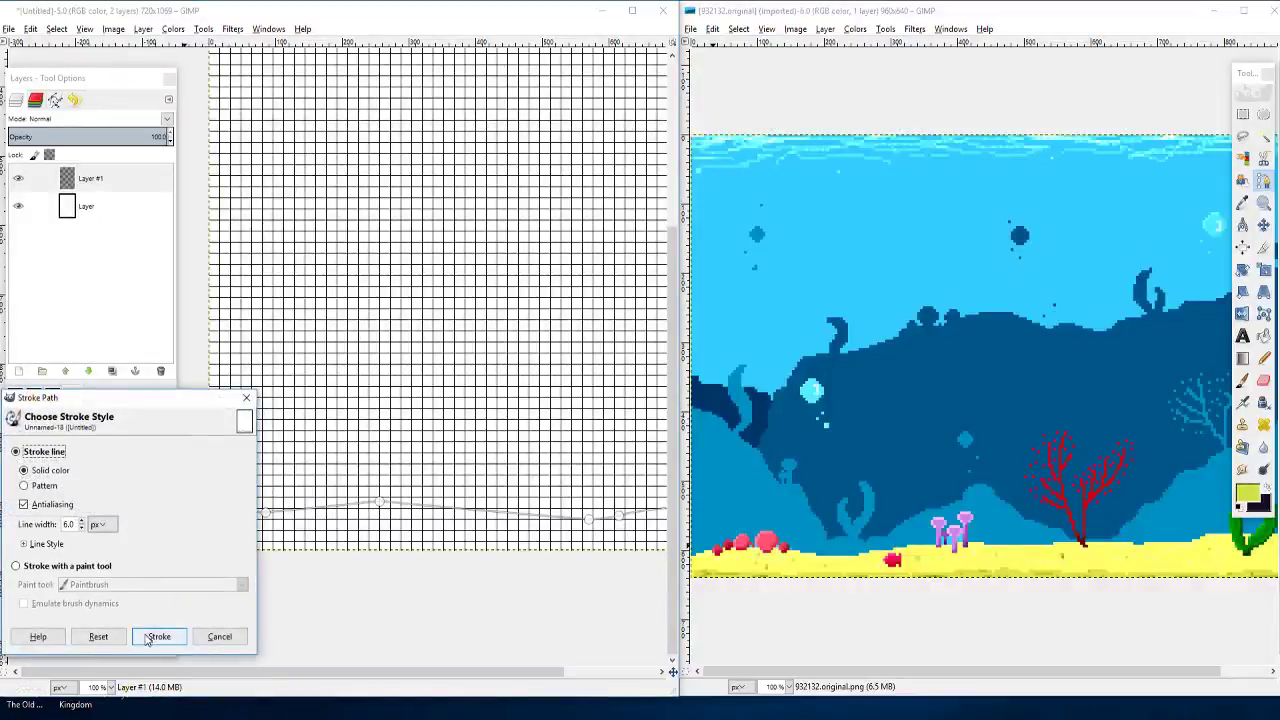
click(157, 637)
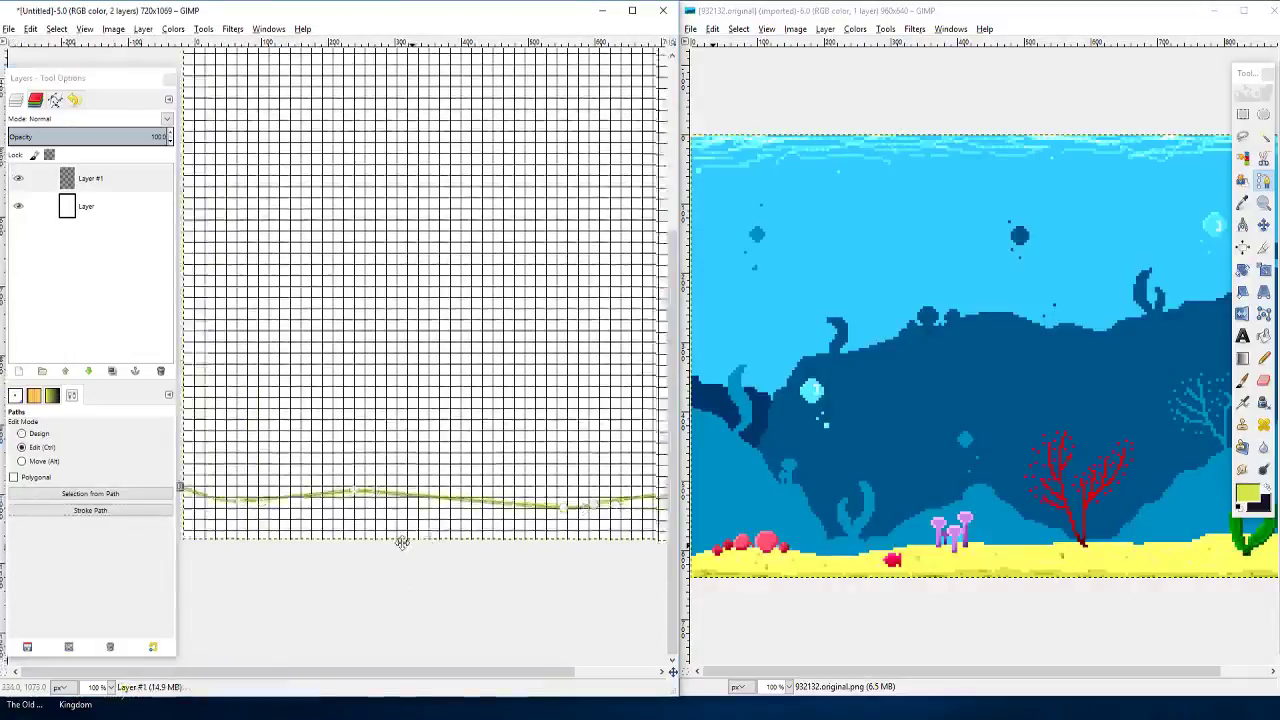
ctrl+scroll(372, 546, down, 2)
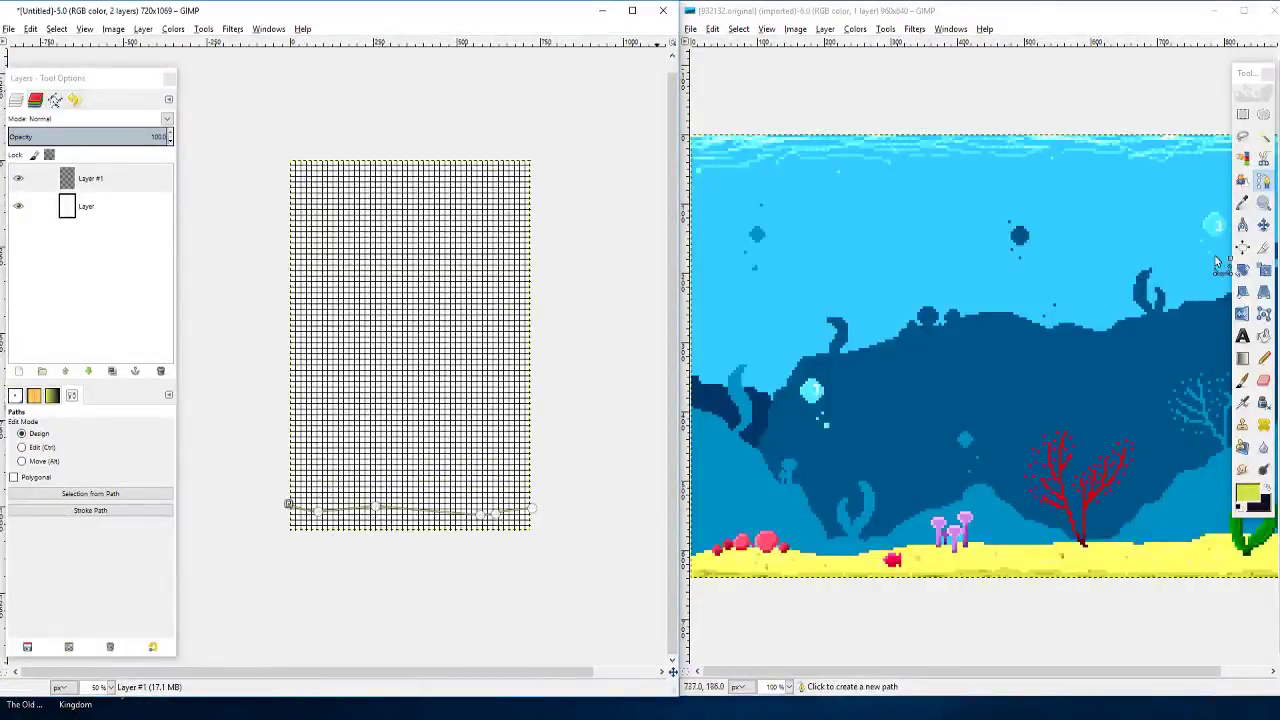
Step: Hide the image grid and examine the stroked yellow-green ground line without it
click(1242, 113)
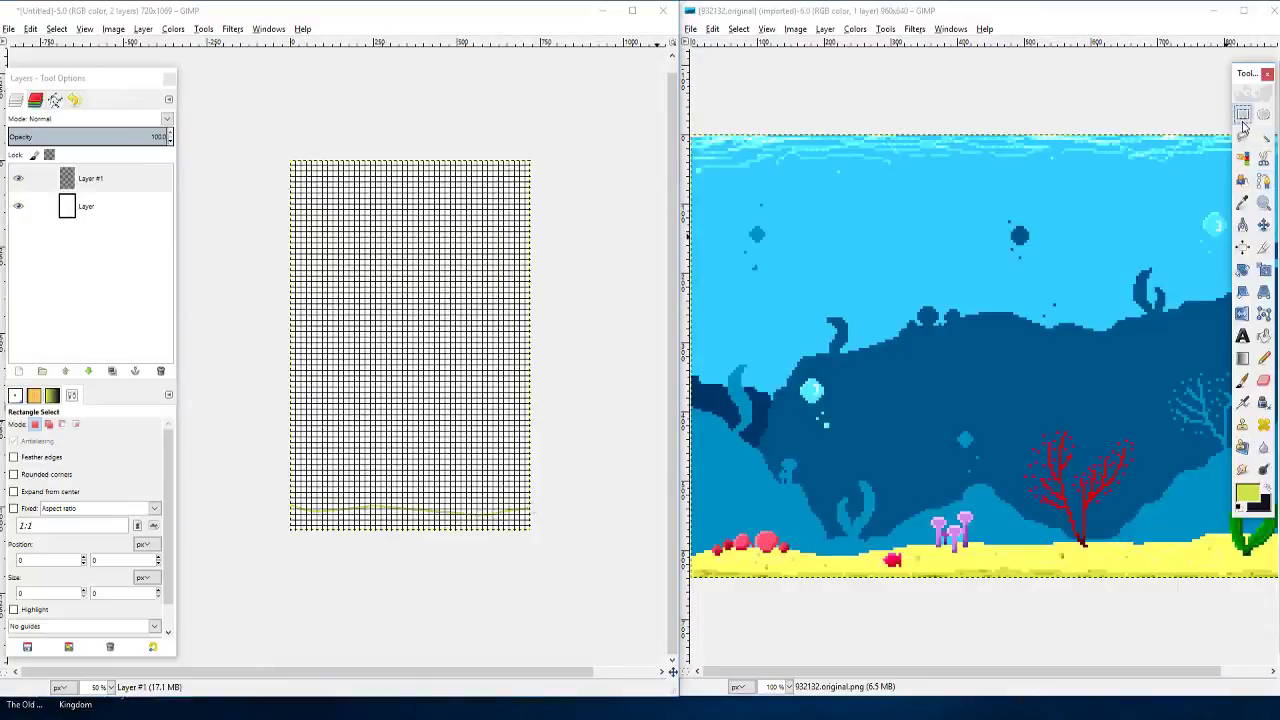
ctrl+scroll(360, 528, up, 3)
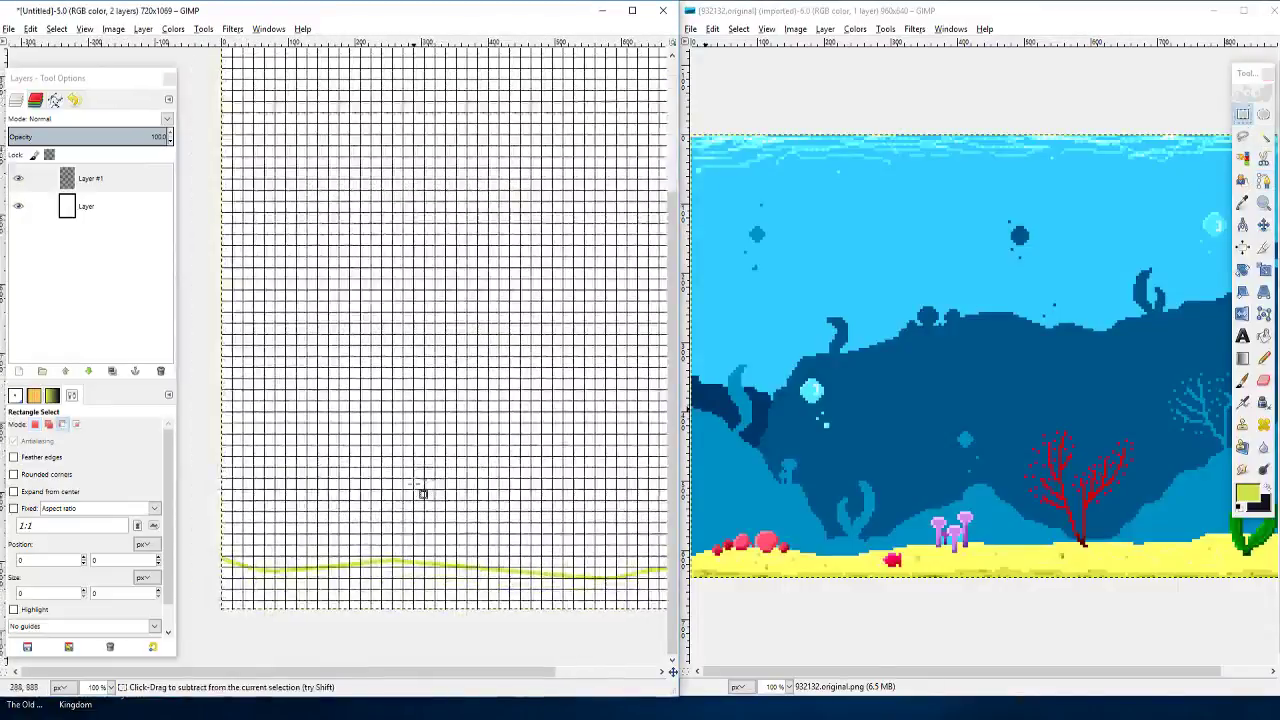
click(85, 28)
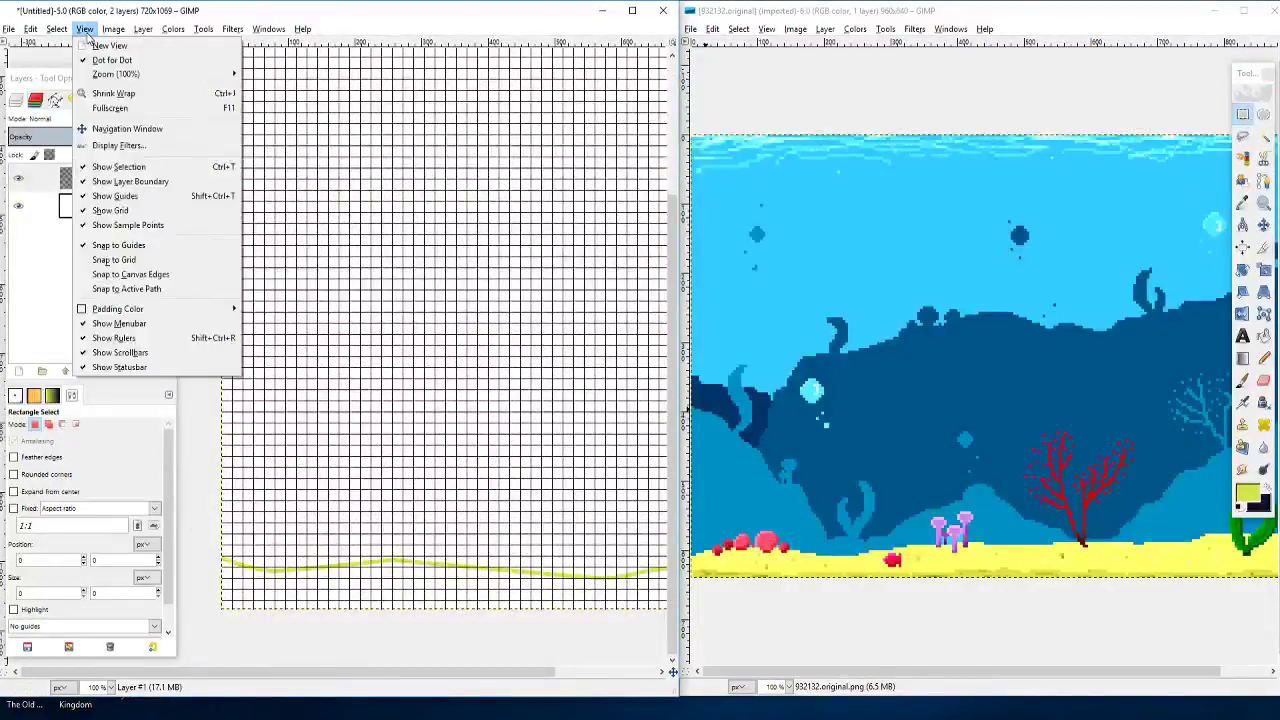
click(118, 210)
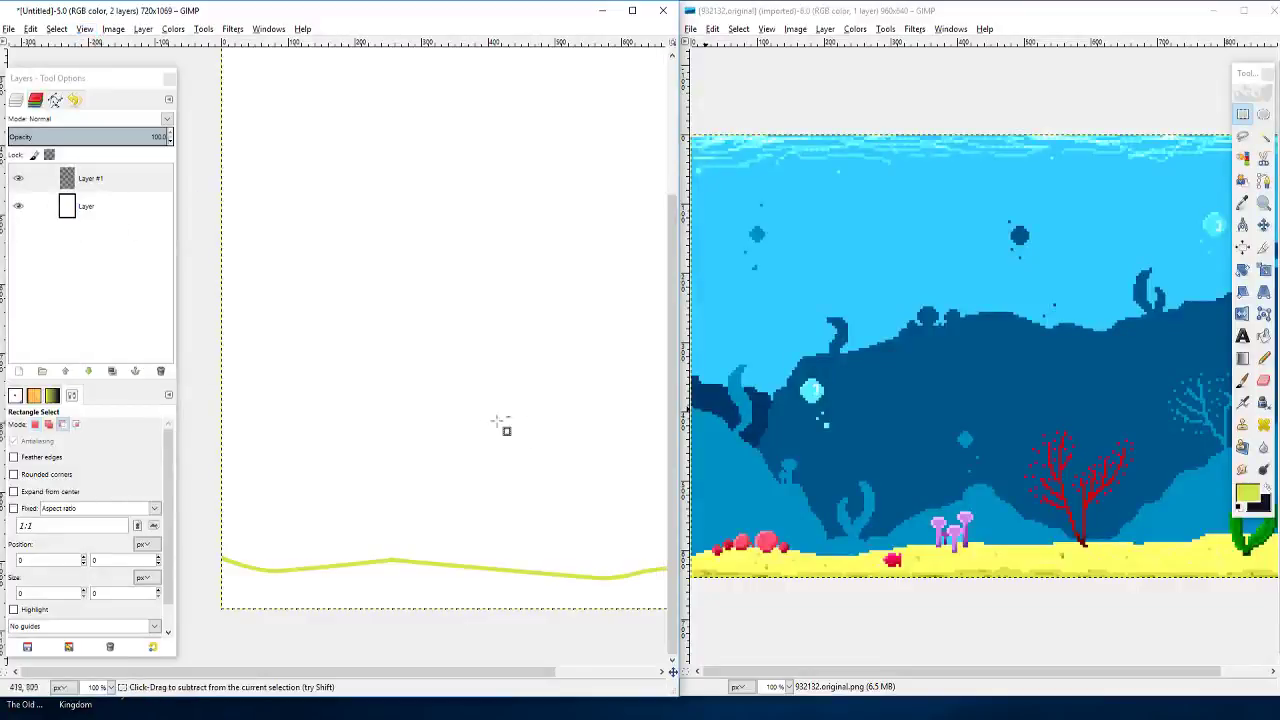
ctrl+scroll(437, 449, down, 2)
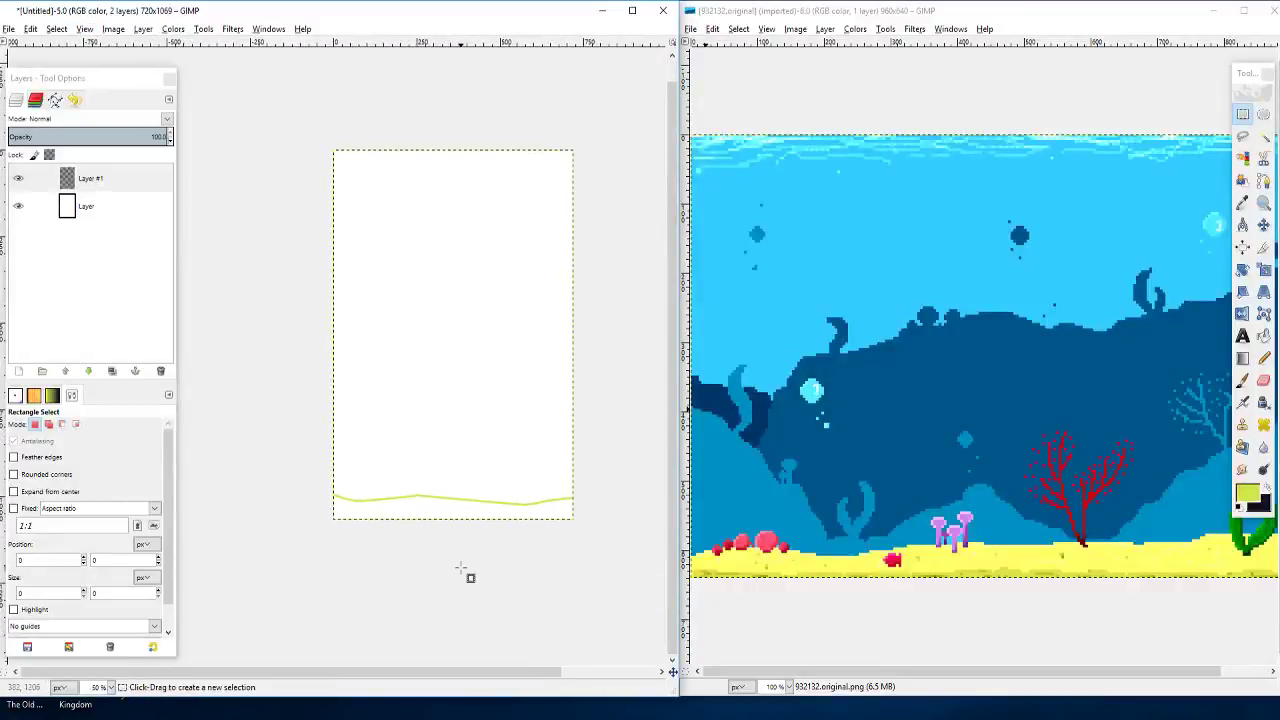
scroll(478, 558, up, 2)
scroll(478, 555, down, 1)
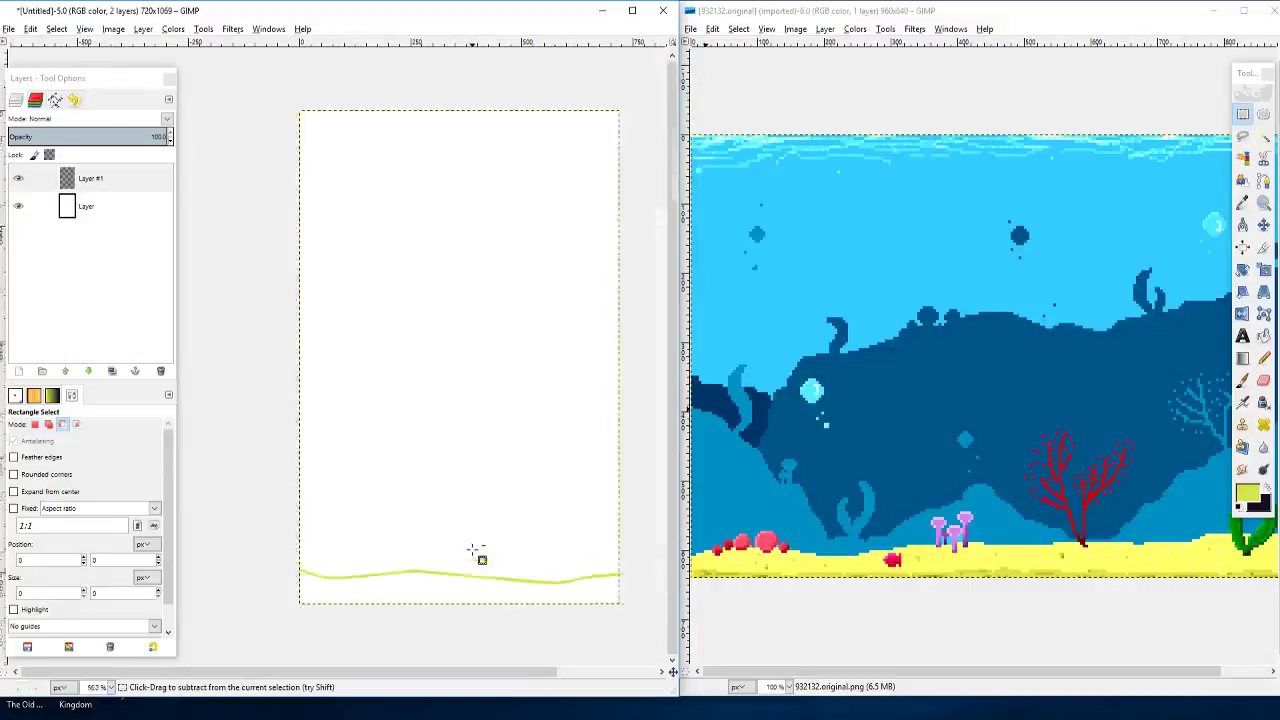
scroll(465, 553, down, 2)
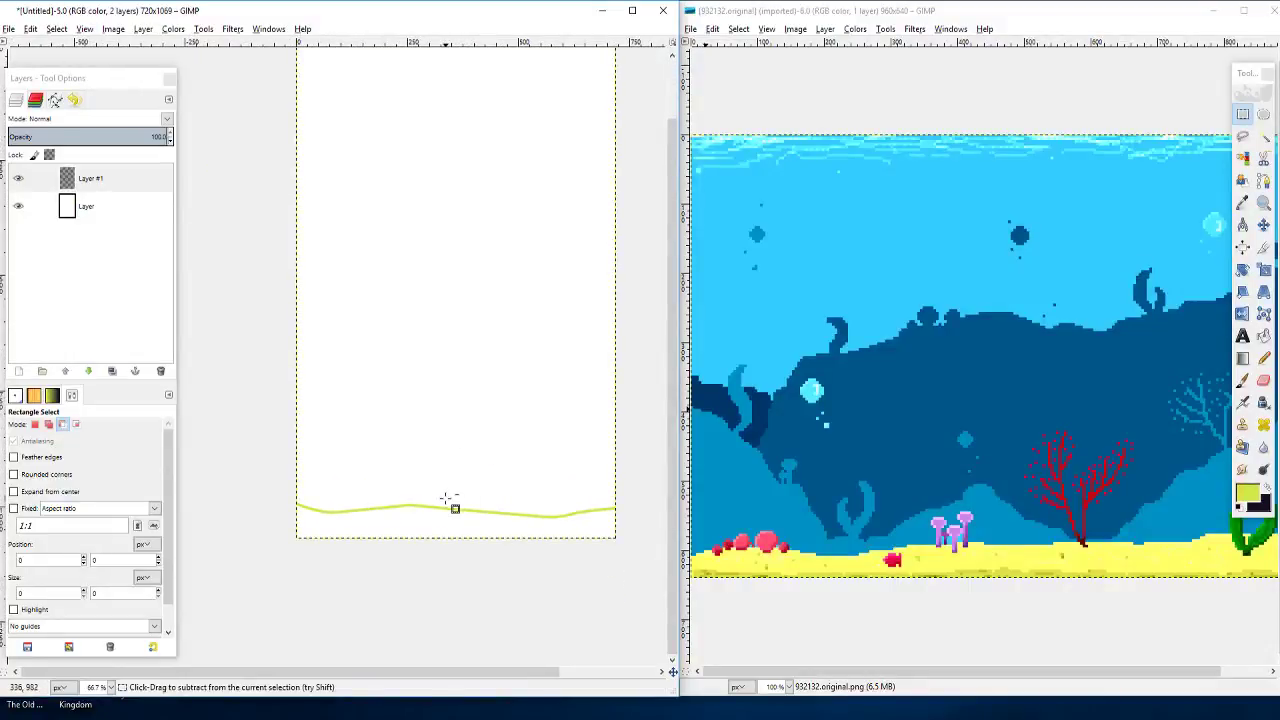
scroll(447, 497, up, 1)
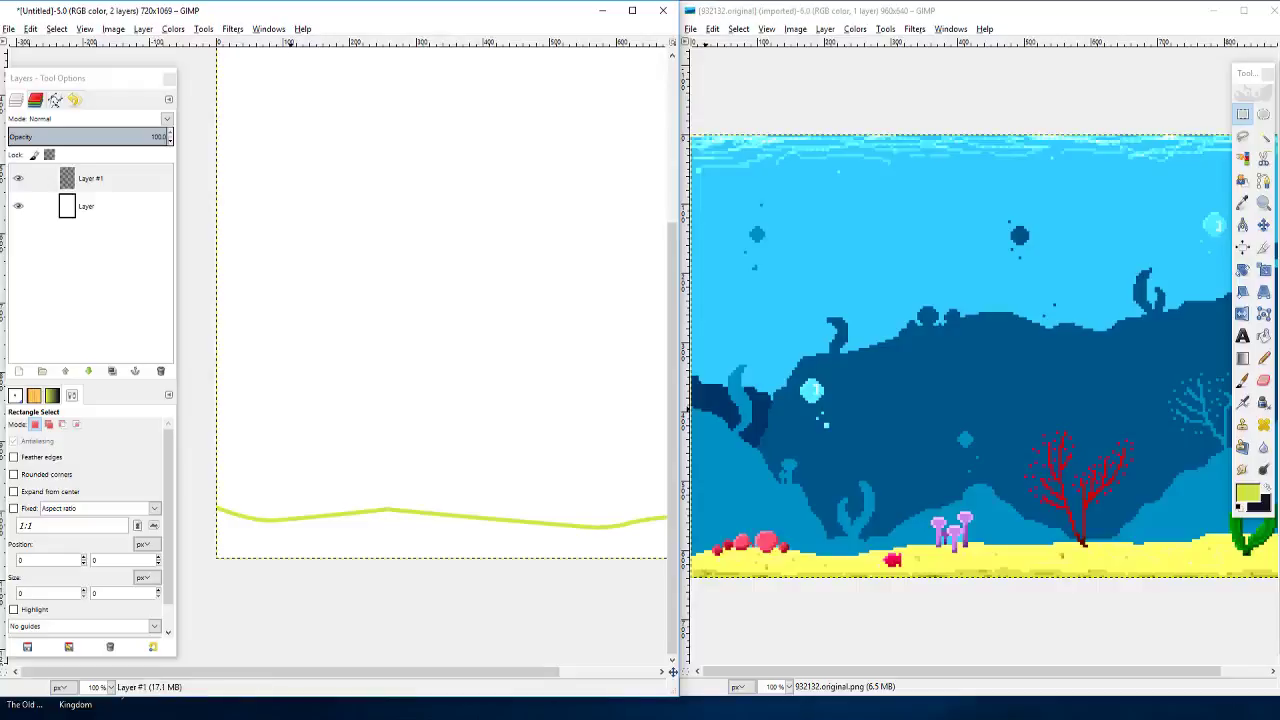
Step: Close the drawing without saving its changes, close the underwater reference image, and move the empty image window beside the layers dock
click(668, 14)
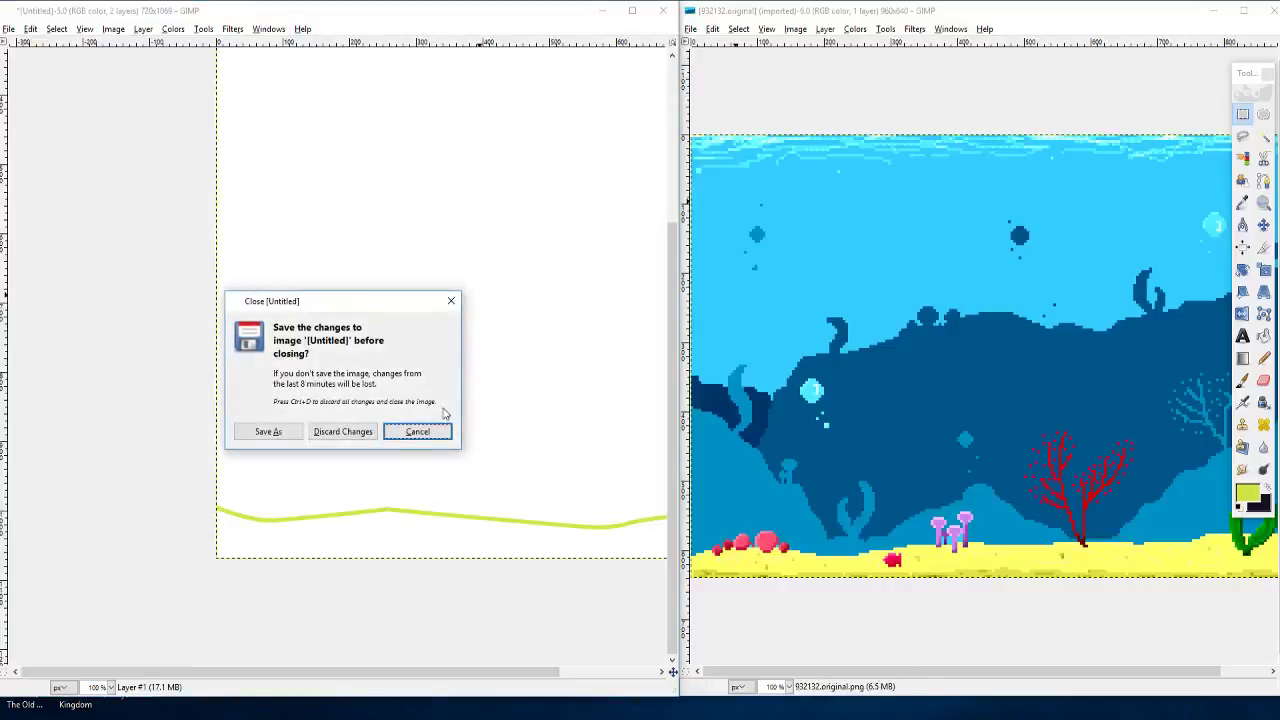
click(365, 432)
click(1267, 17)
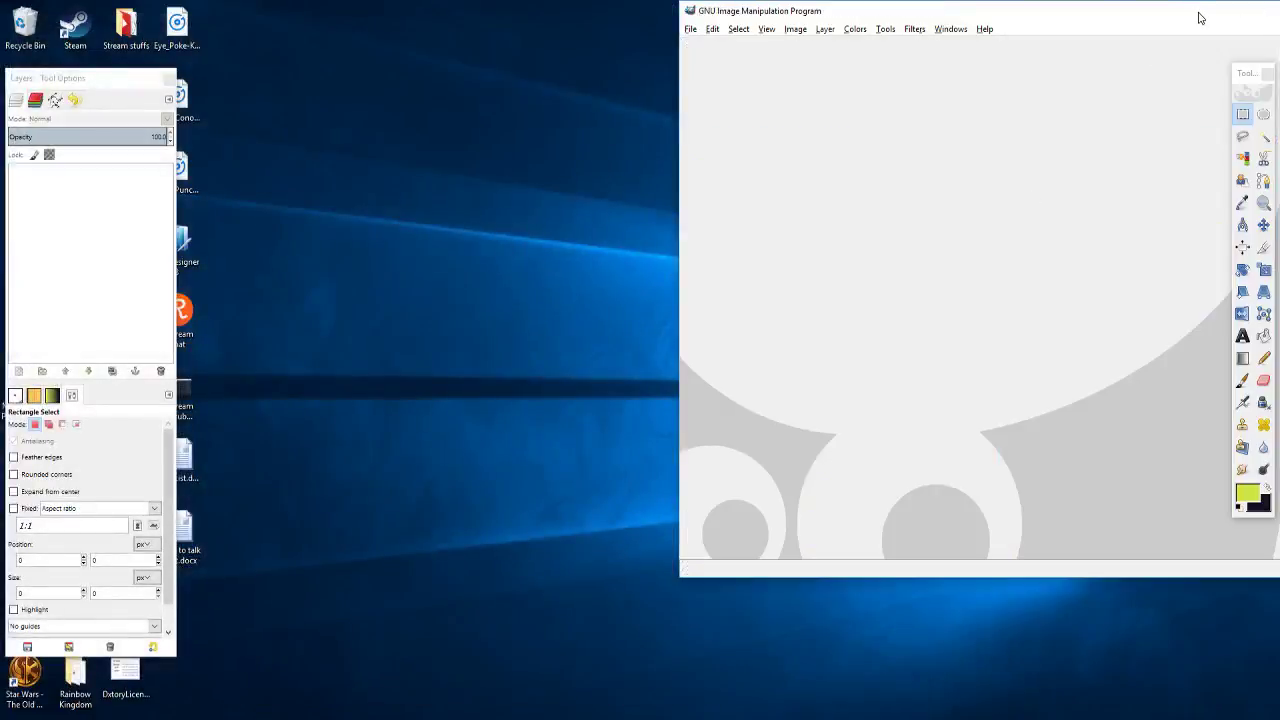
drag(1200, 18, 805, 95)
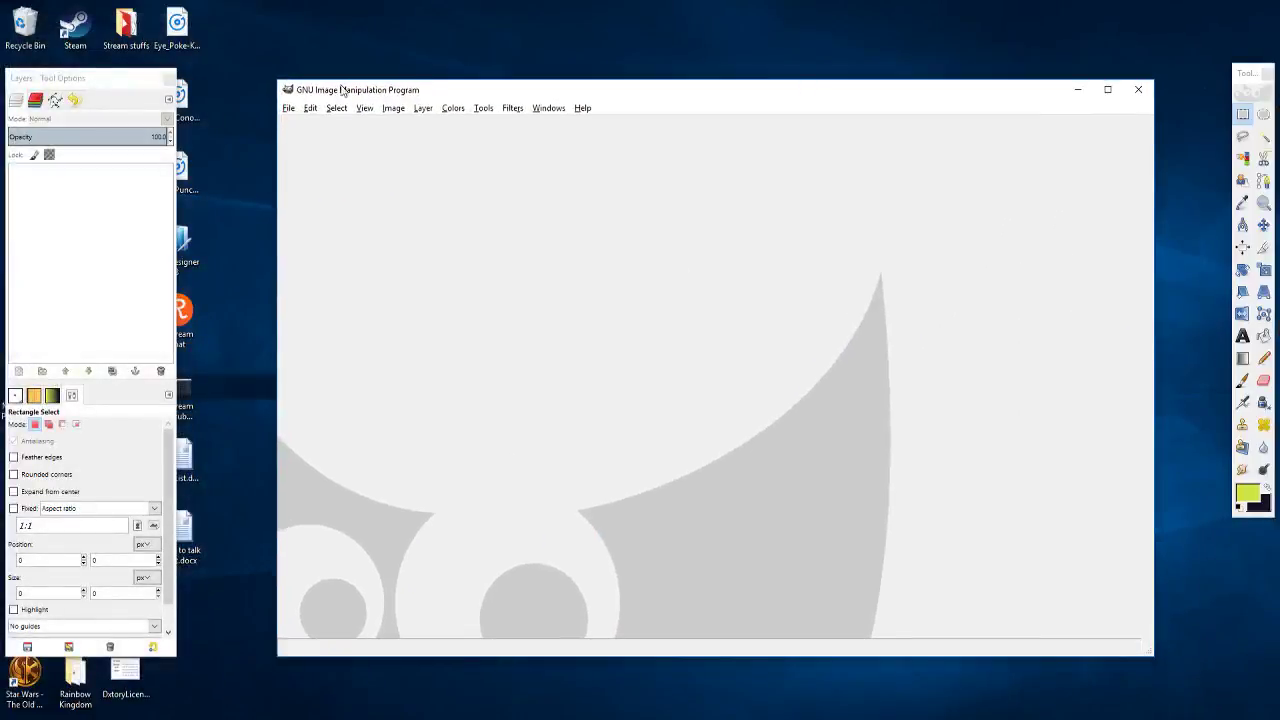
Step: Start a new image and expand its advanced options
click(288, 108)
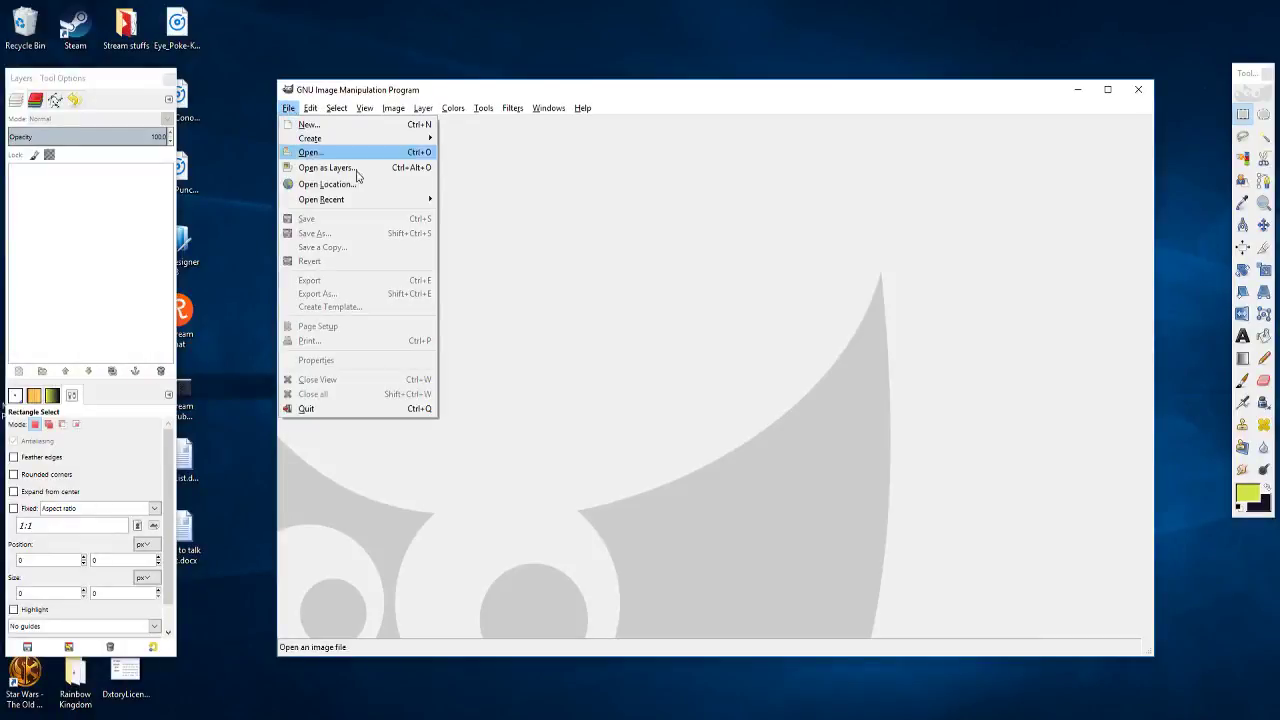
click(355, 125)
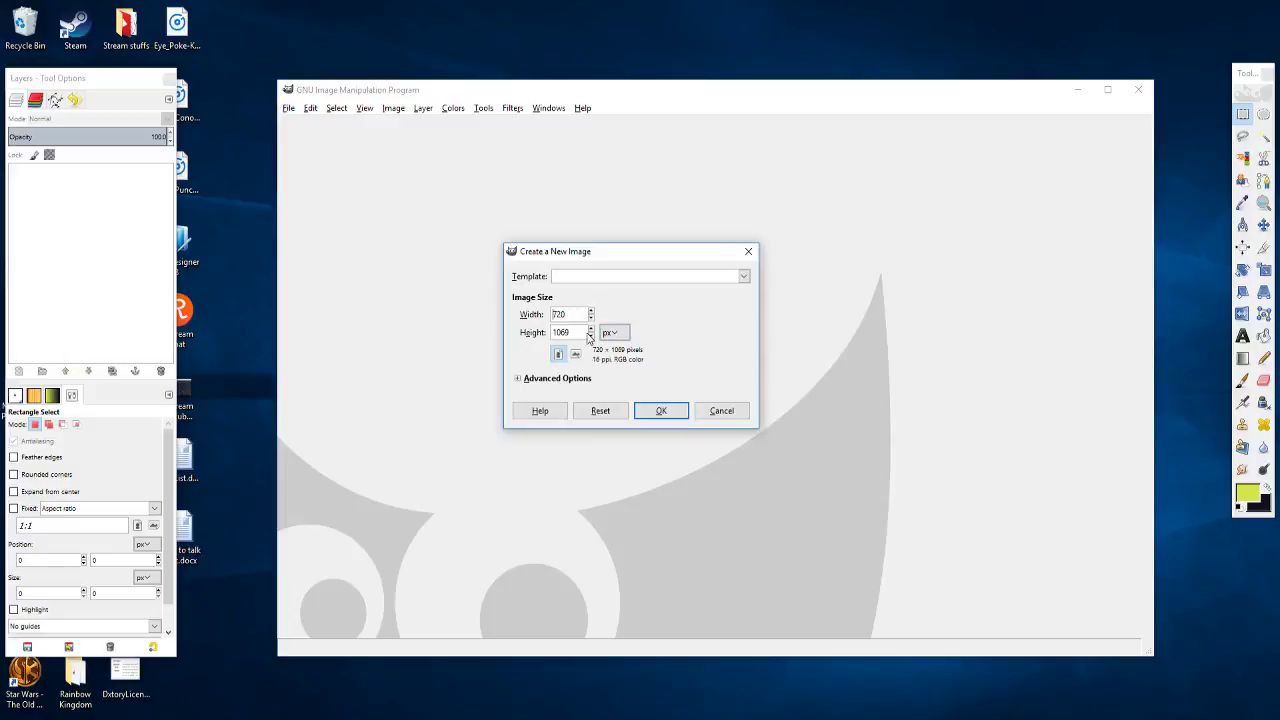
click(525, 380)
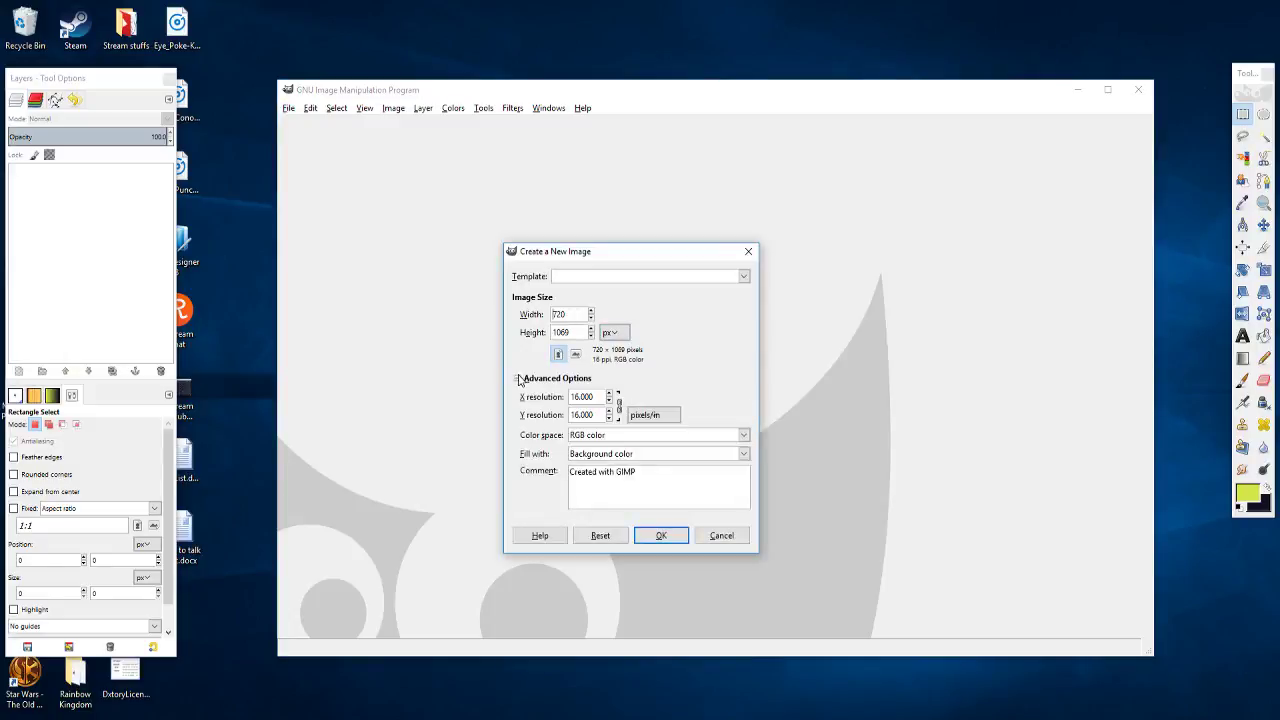
Step: Try pixels/point as the new image's resolution unit and return it to pixels/inch
click(661, 416)
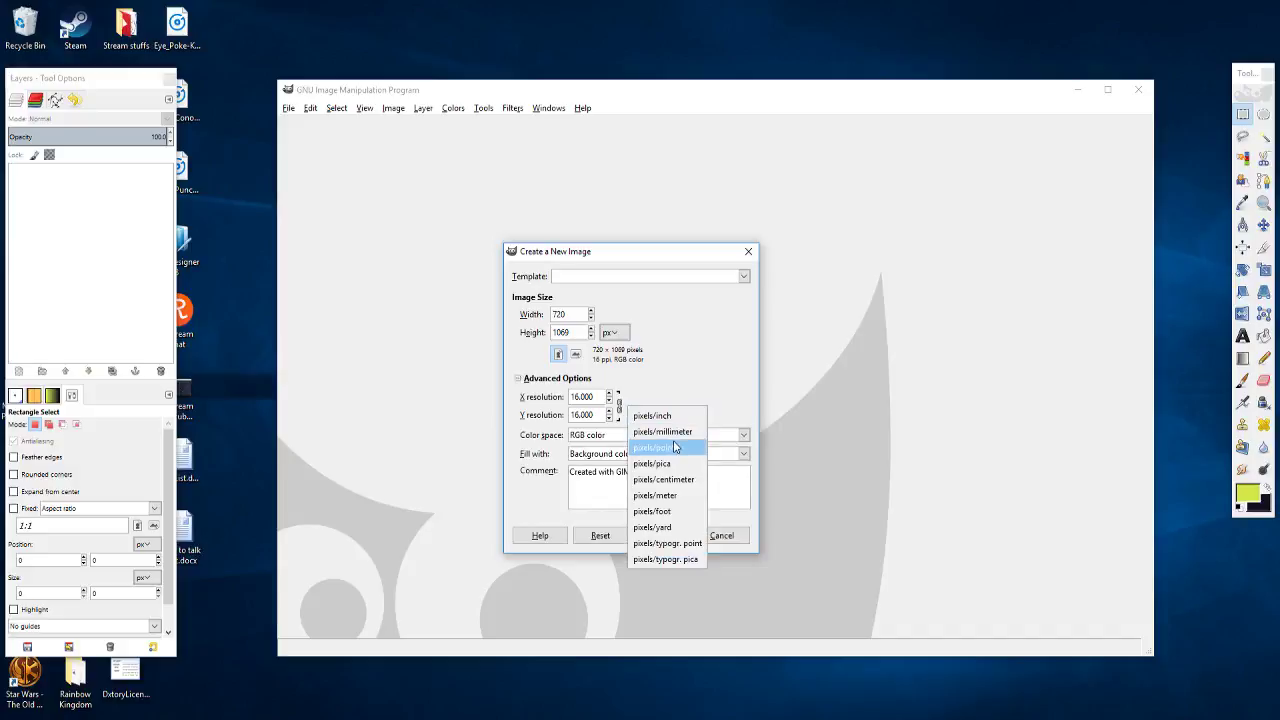
click(675, 447)
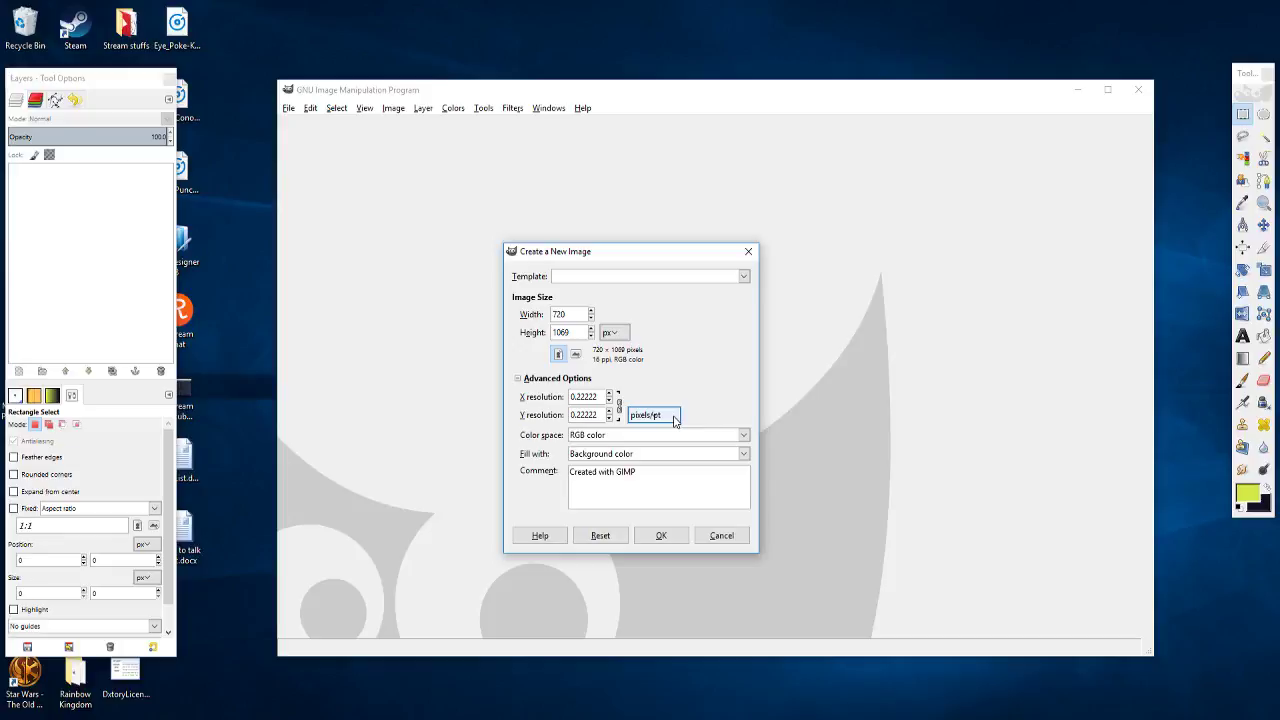
click(674, 420)
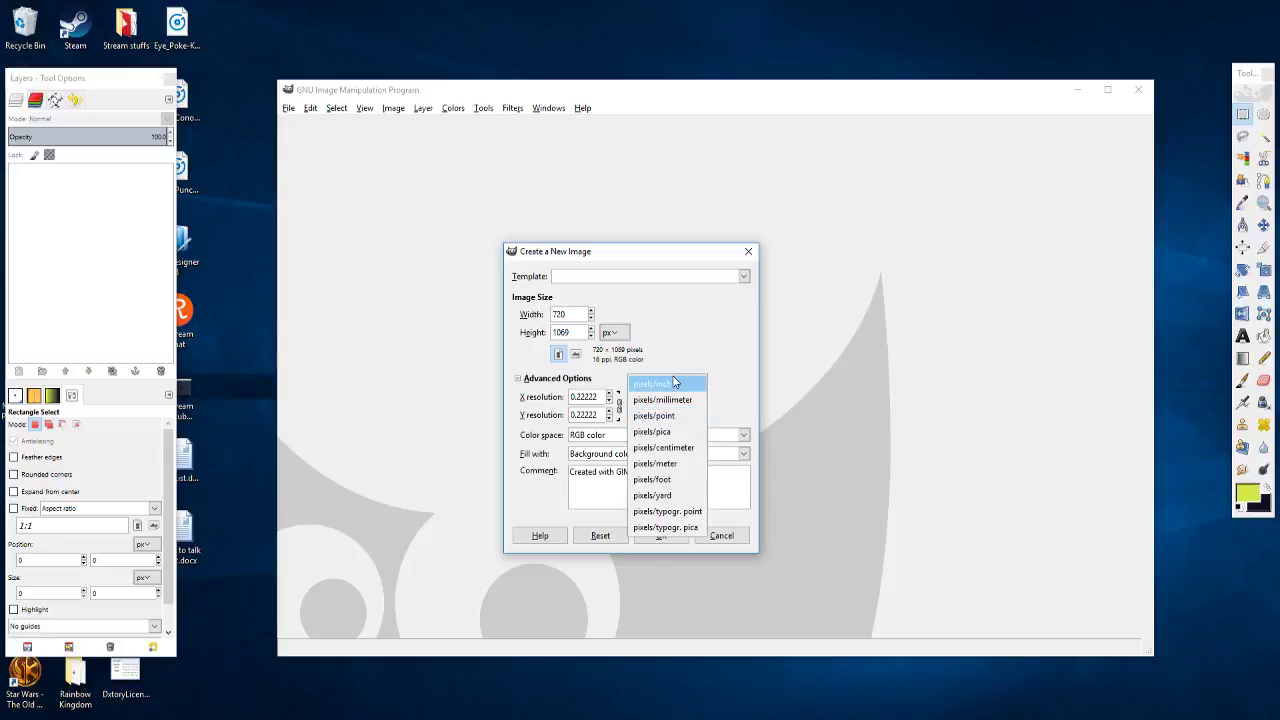
click(674, 383)
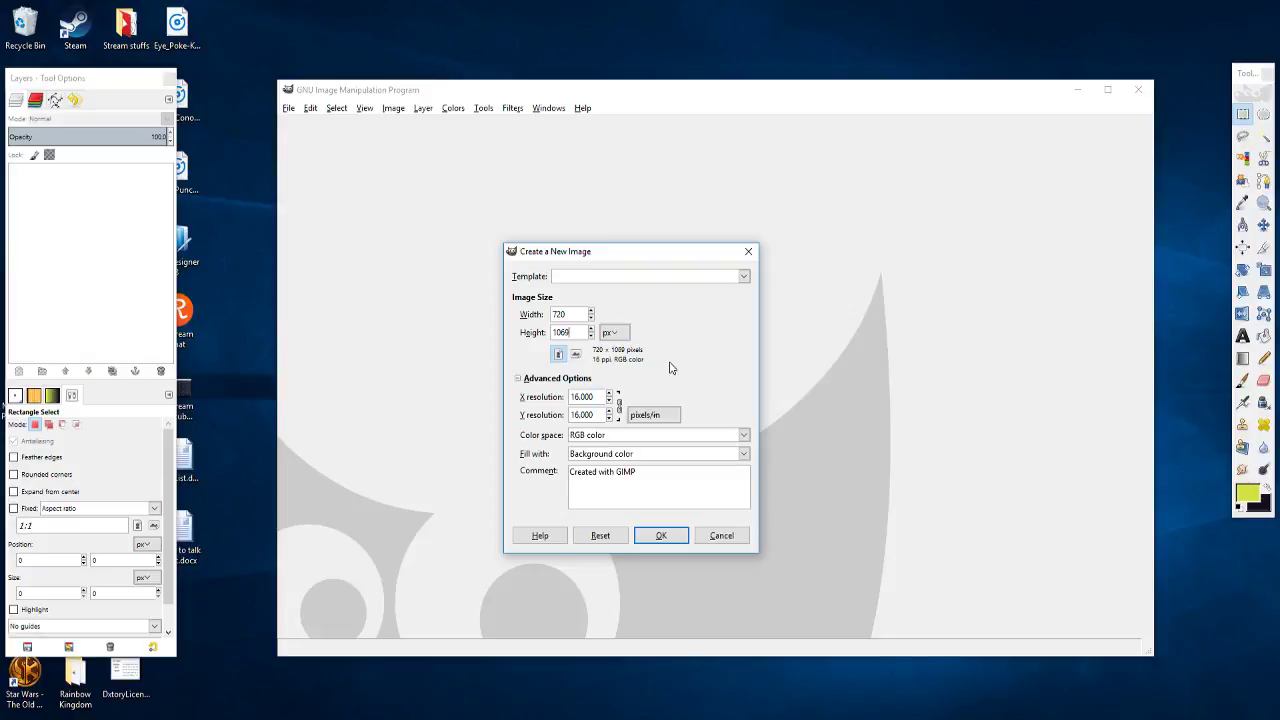
Step: Set the new image's size to 768 × 1024 px and create it
key(BackSpace)
key(BackSpace)
text(24)
key(BackSpace)
key(BackSpace)
text(68)
click(661, 536)
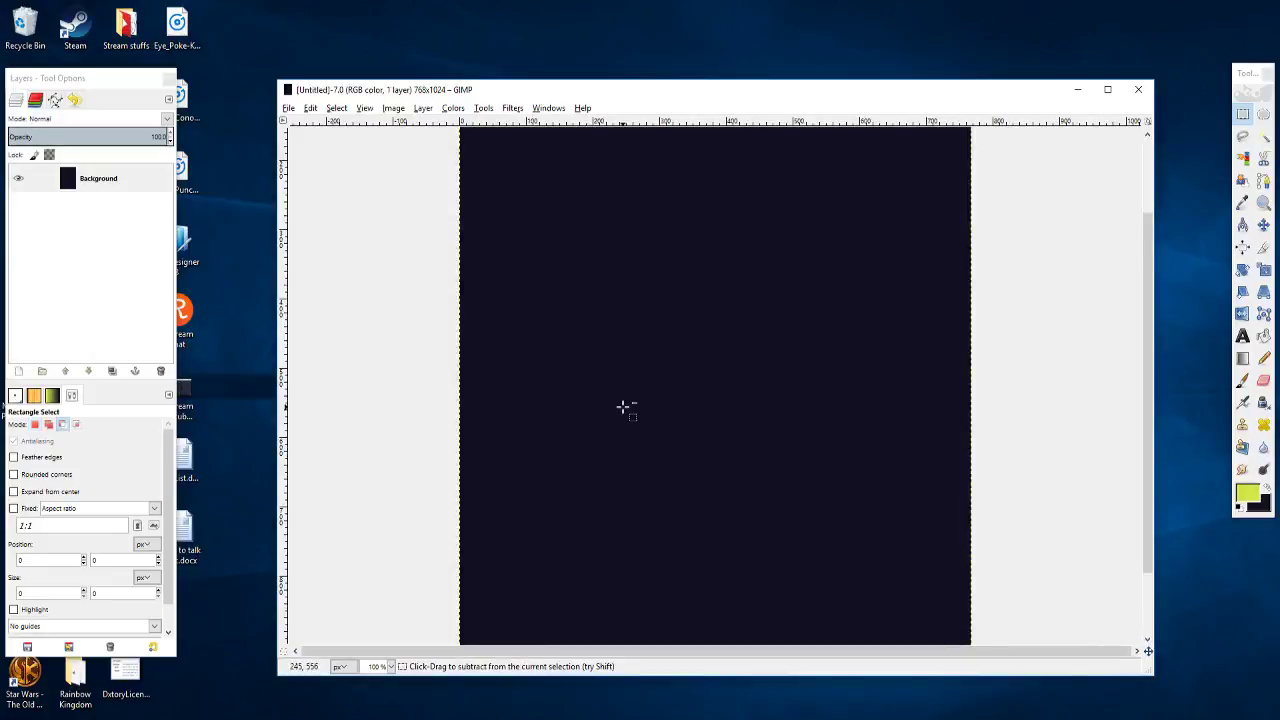
Step: Add a white-filled layer at full image size and delete the dark Background layer
scroll(625, 405, down, 2)
right_click(114, 189)
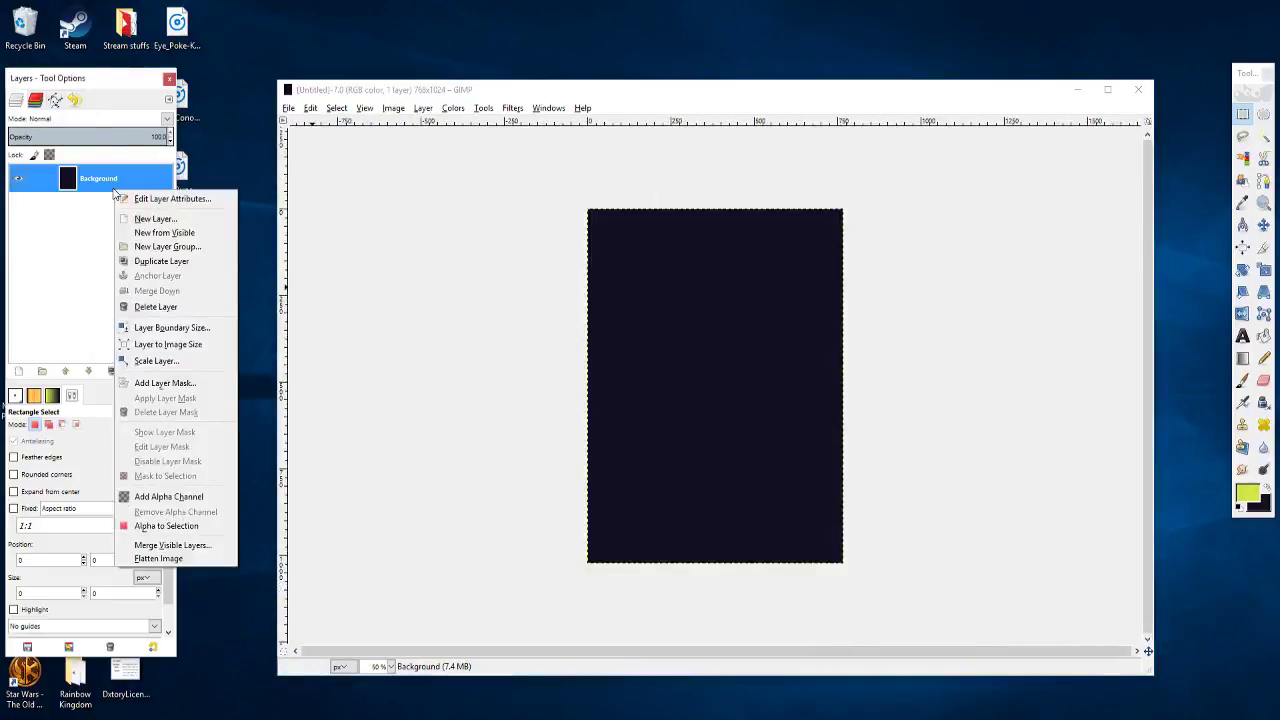
click(160, 219)
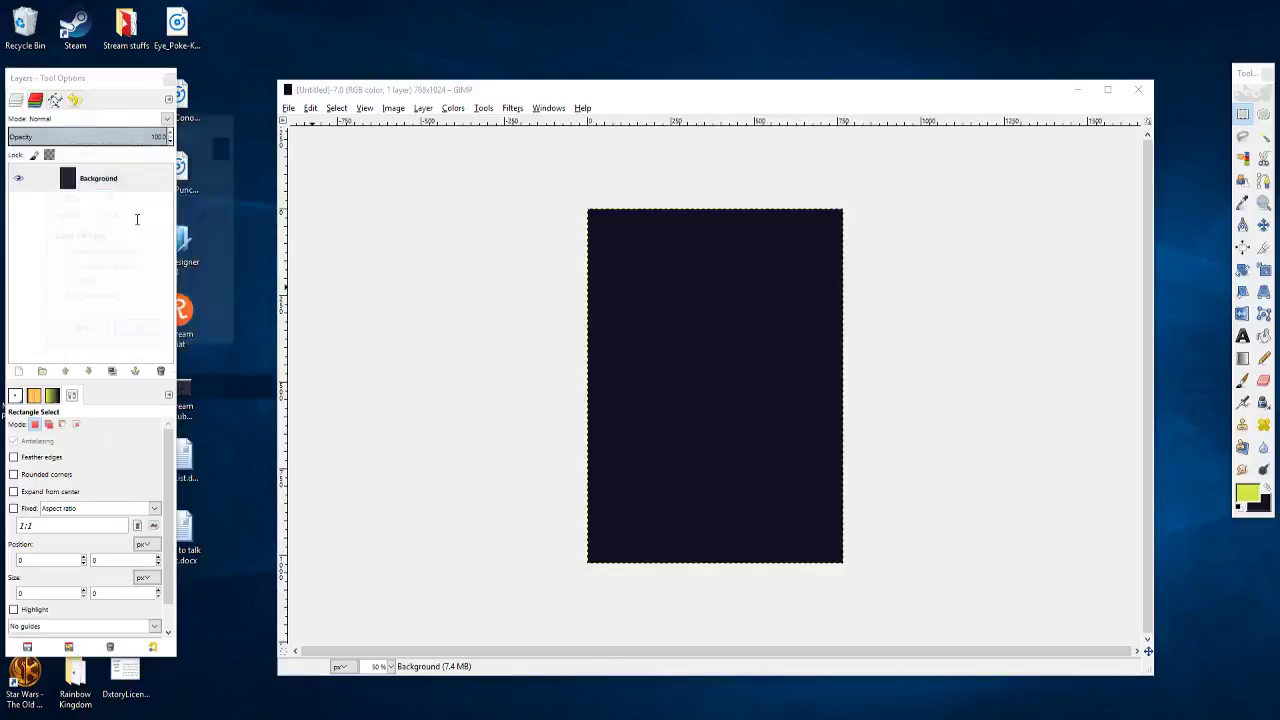
key(alt+w)
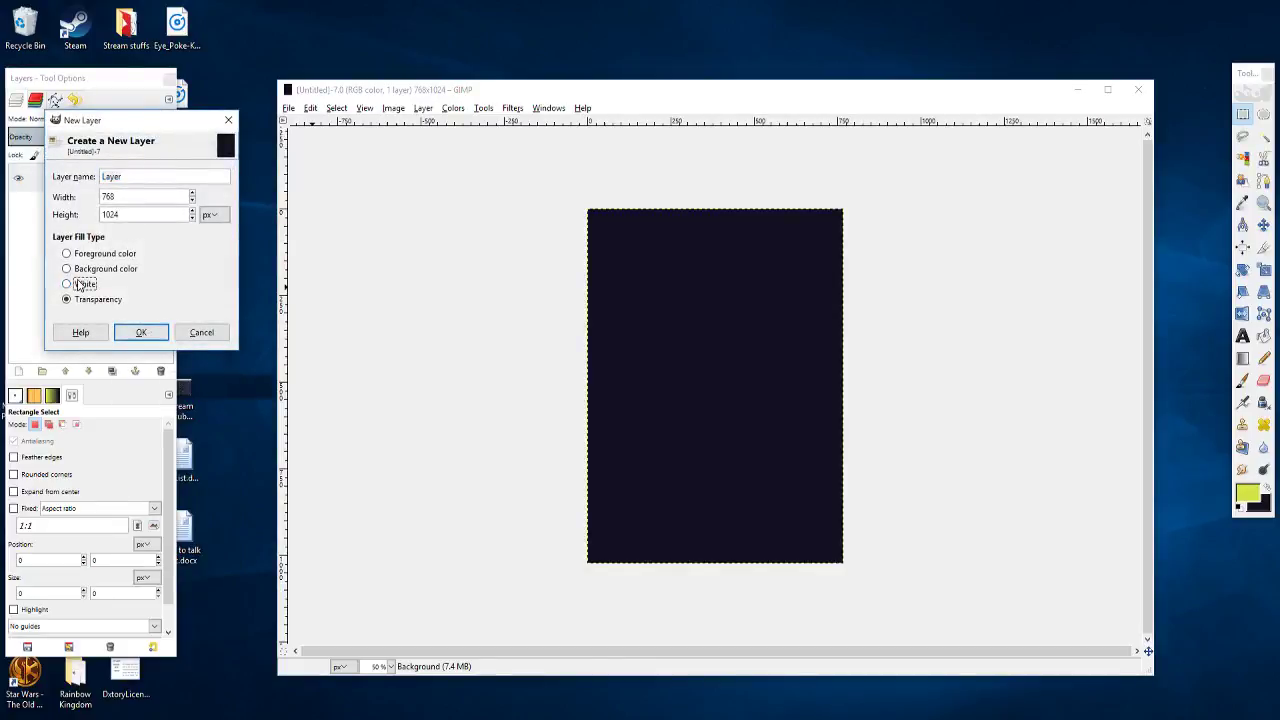
click(142, 334)
right_click(72, 215)
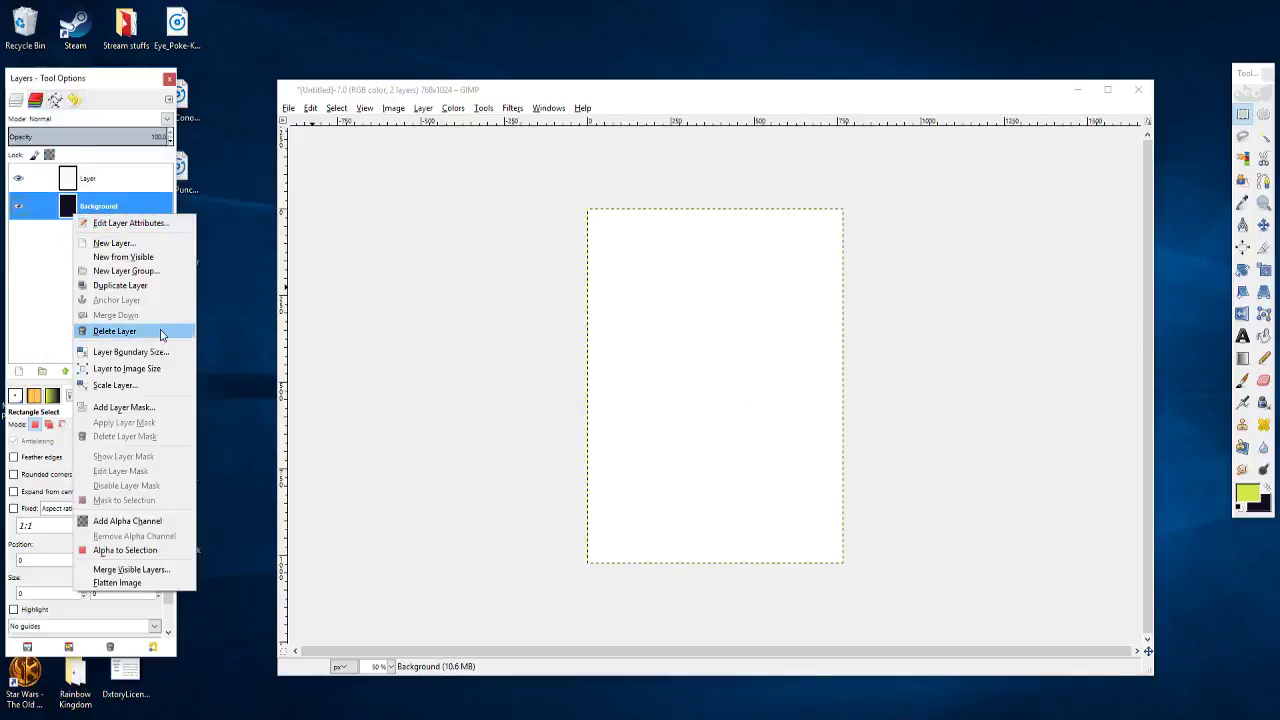
click(160, 334)
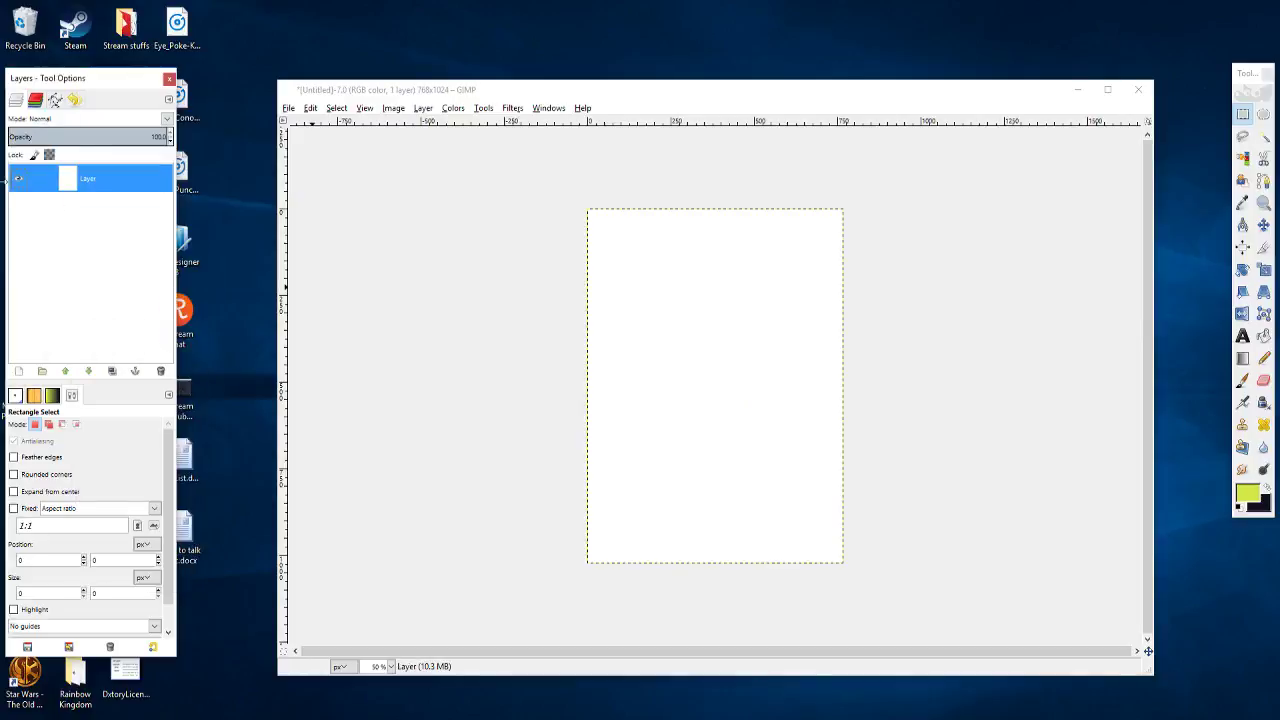
Step: Add a transparent layer above the white layer and make it the active layer
right_click(128, 172)
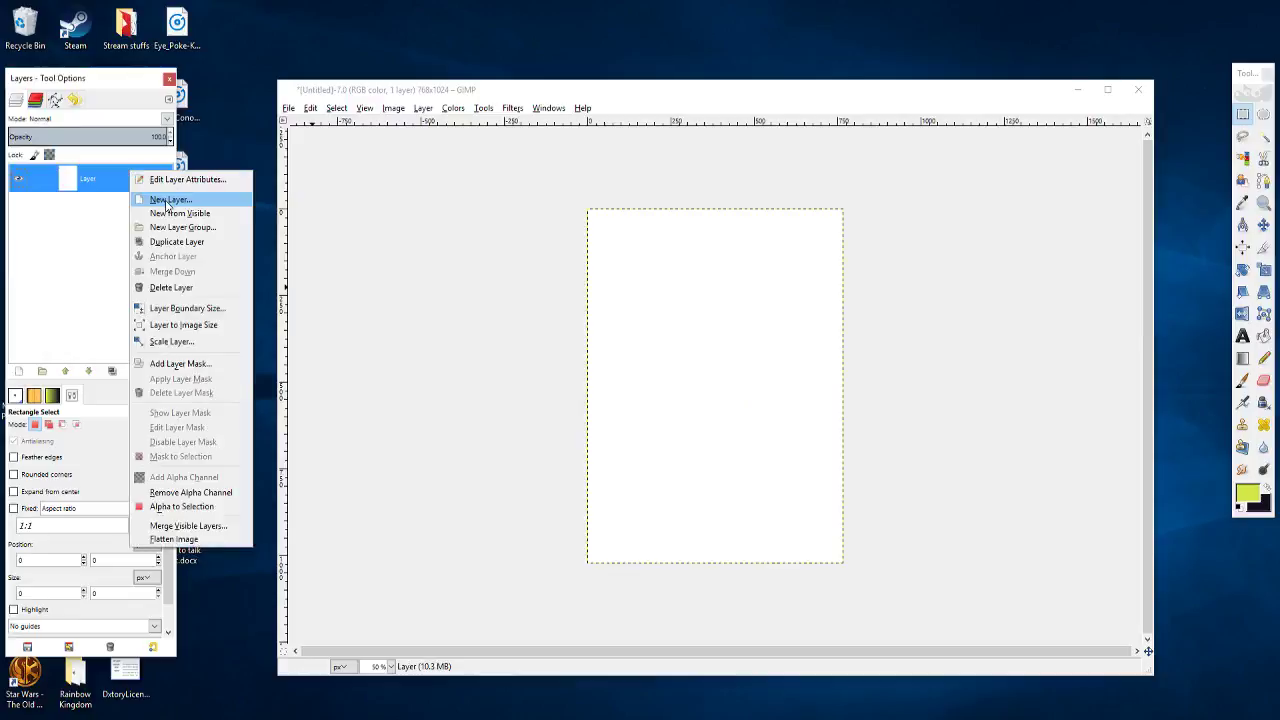
click(170, 203)
click(100, 278)
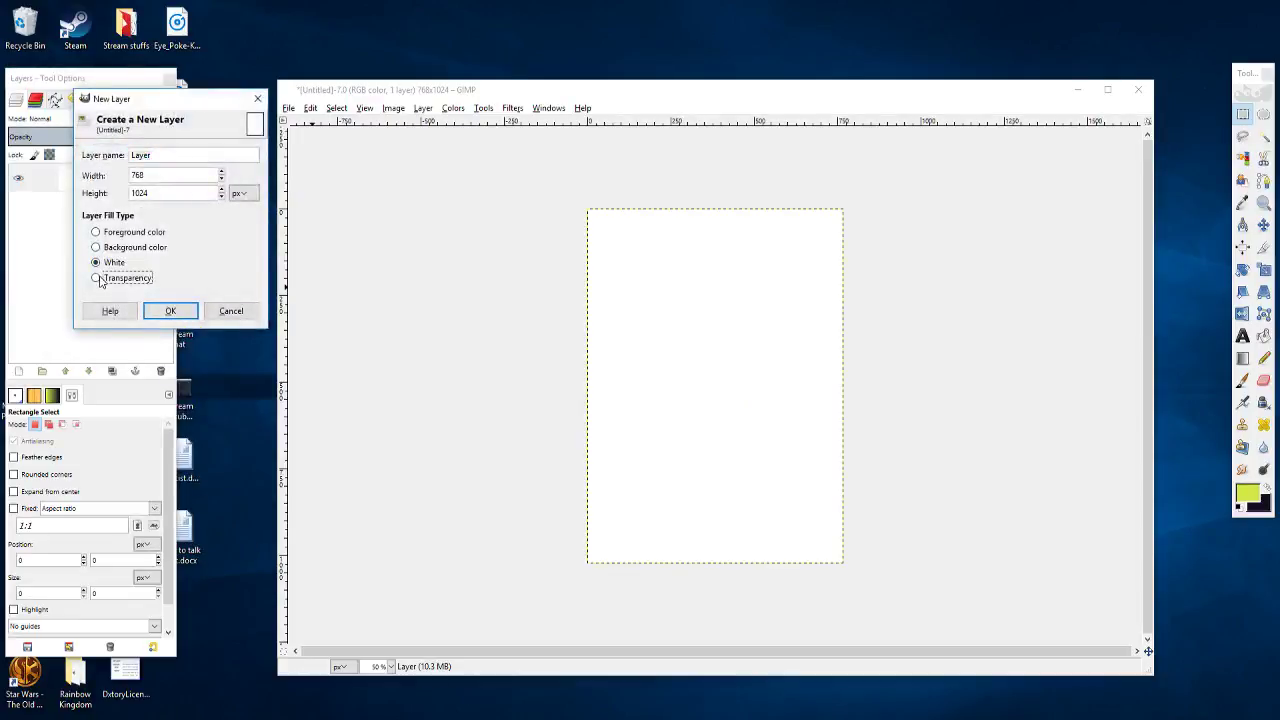
click(166, 312)
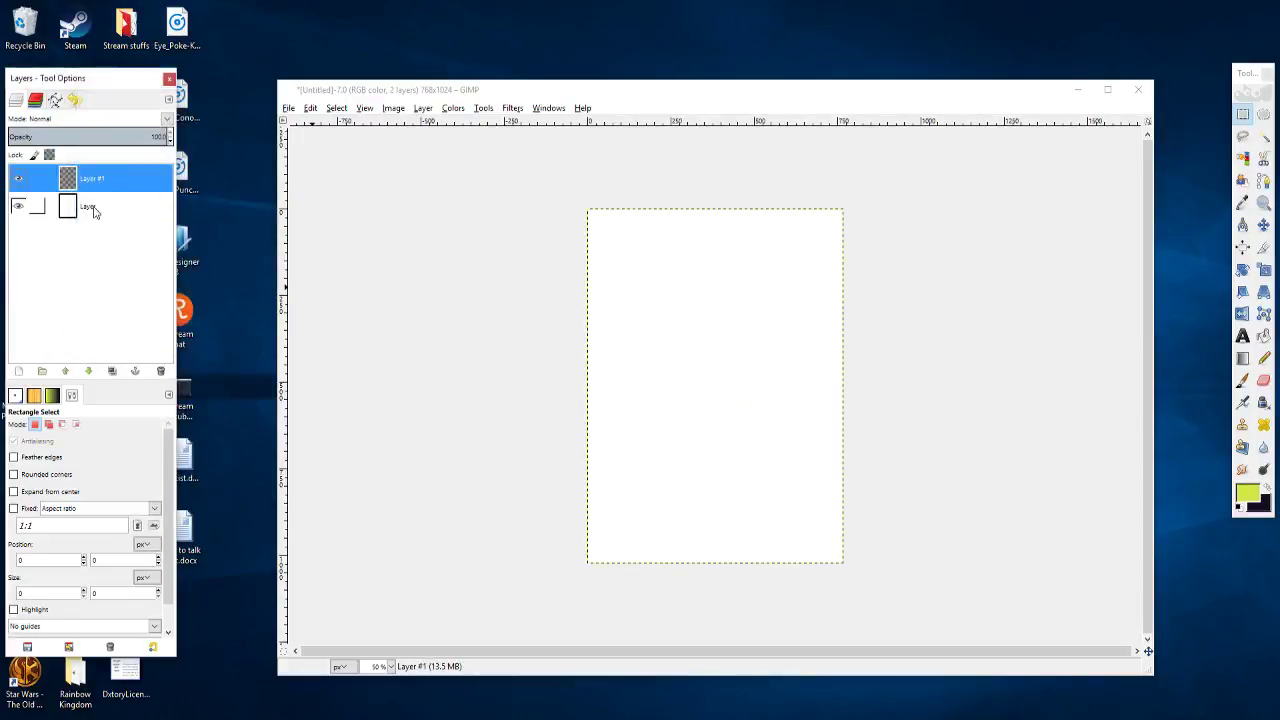
click(93, 207)
click(117, 185)
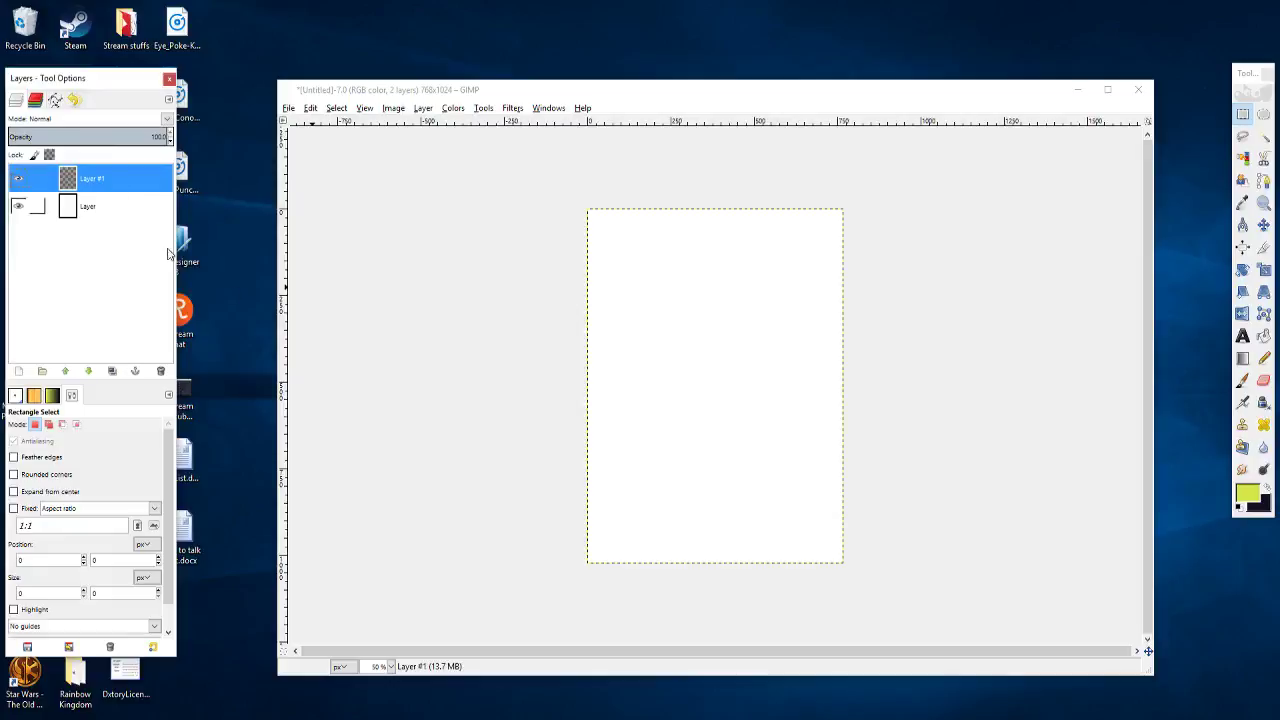
Step: Show the image grid and set its spacing to 16 pixels in width and height
click(364, 108)
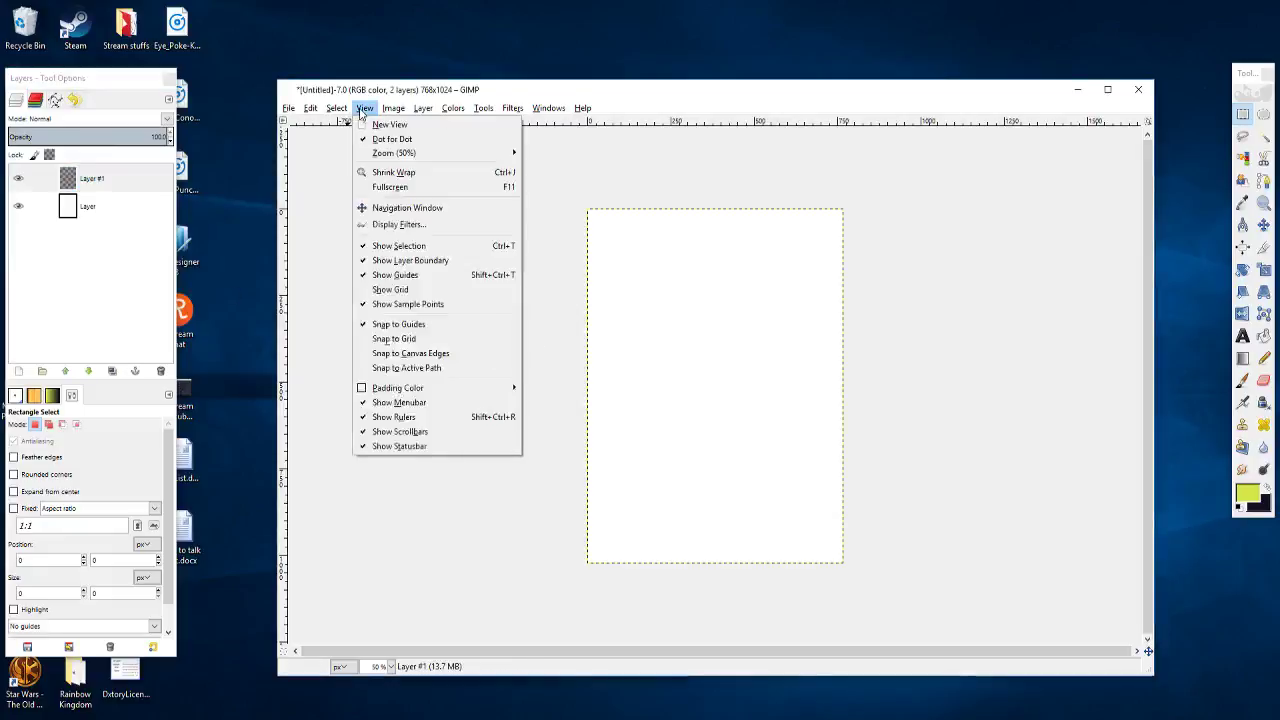
click(423, 289)
click(394, 108)
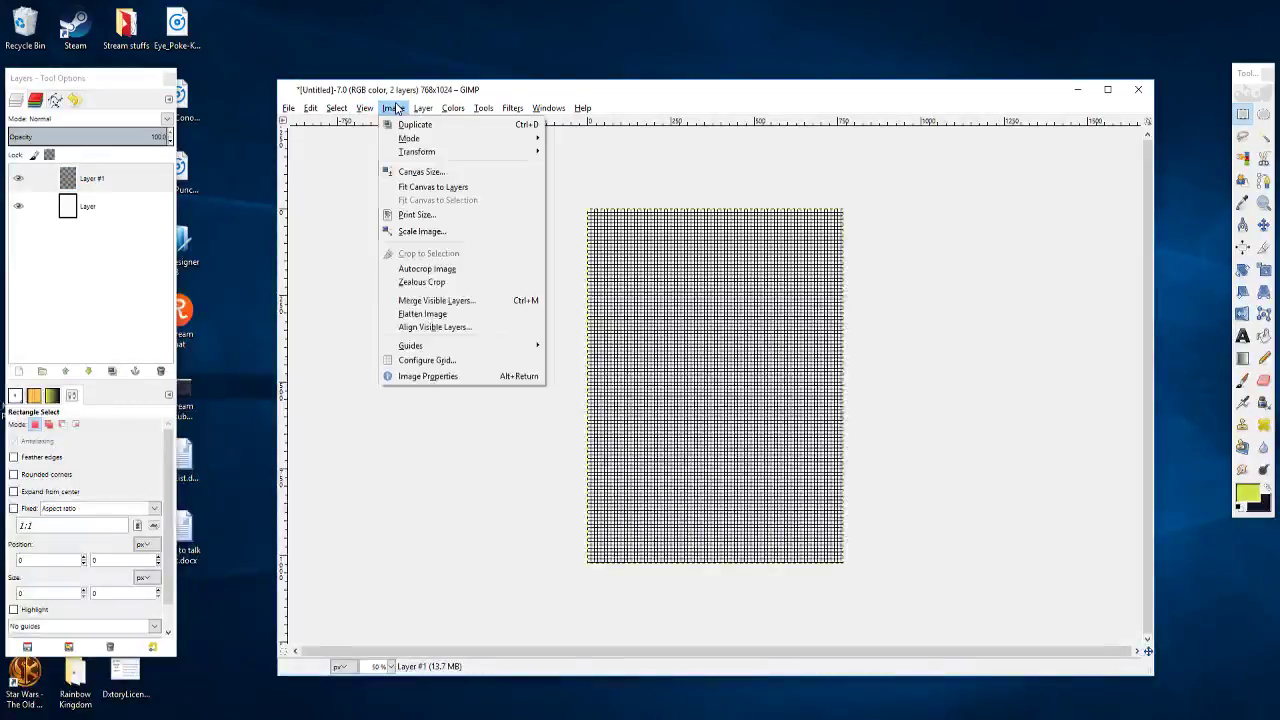
click(440, 360)
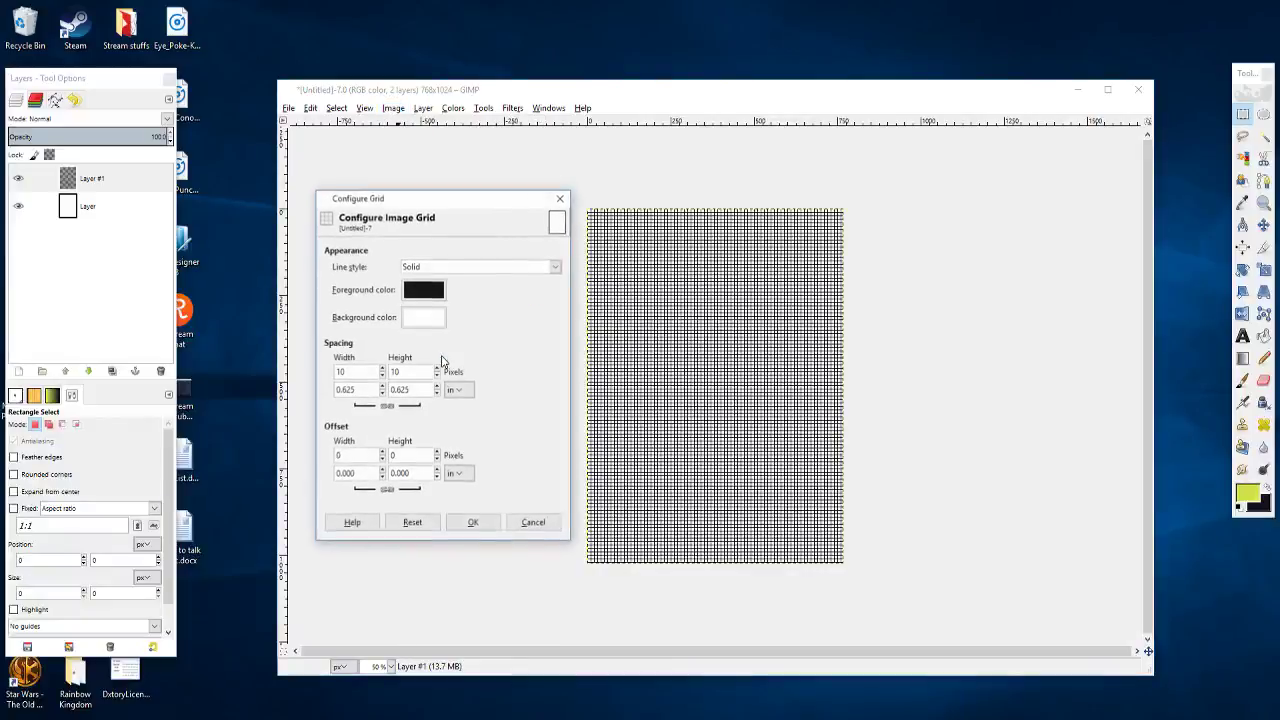
click(375, 371)
text(6)
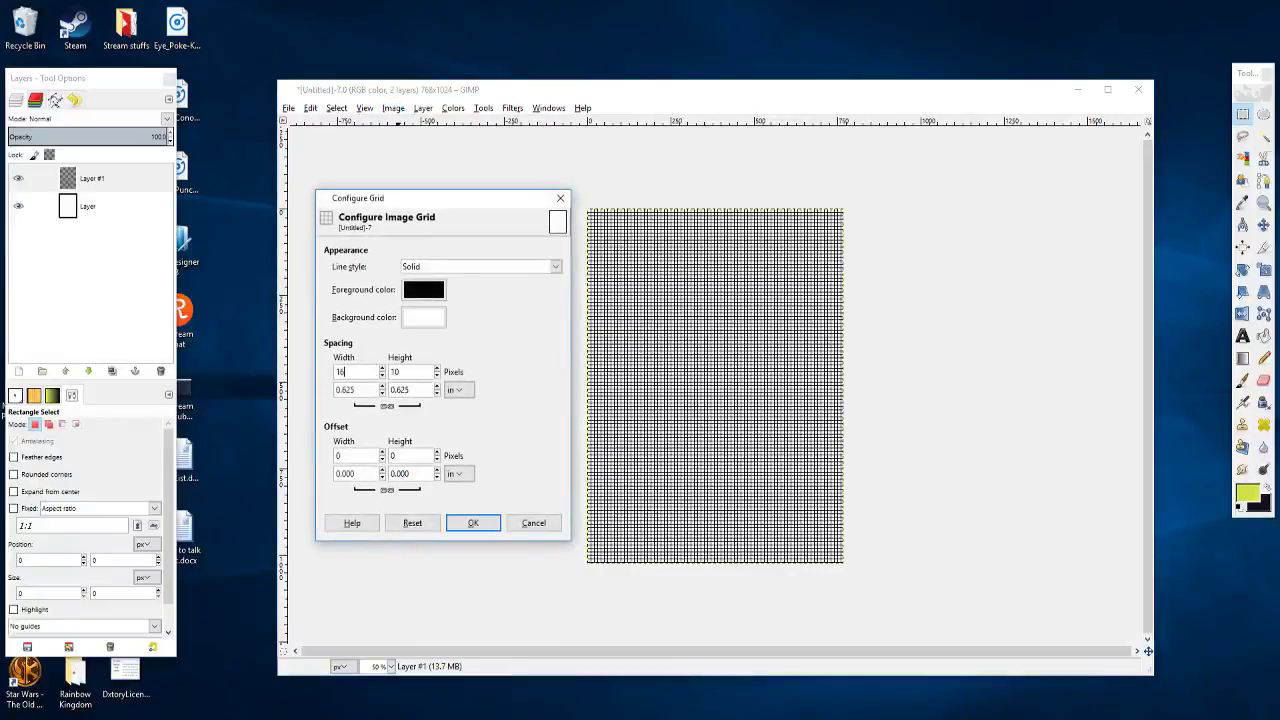
click(408, 371)
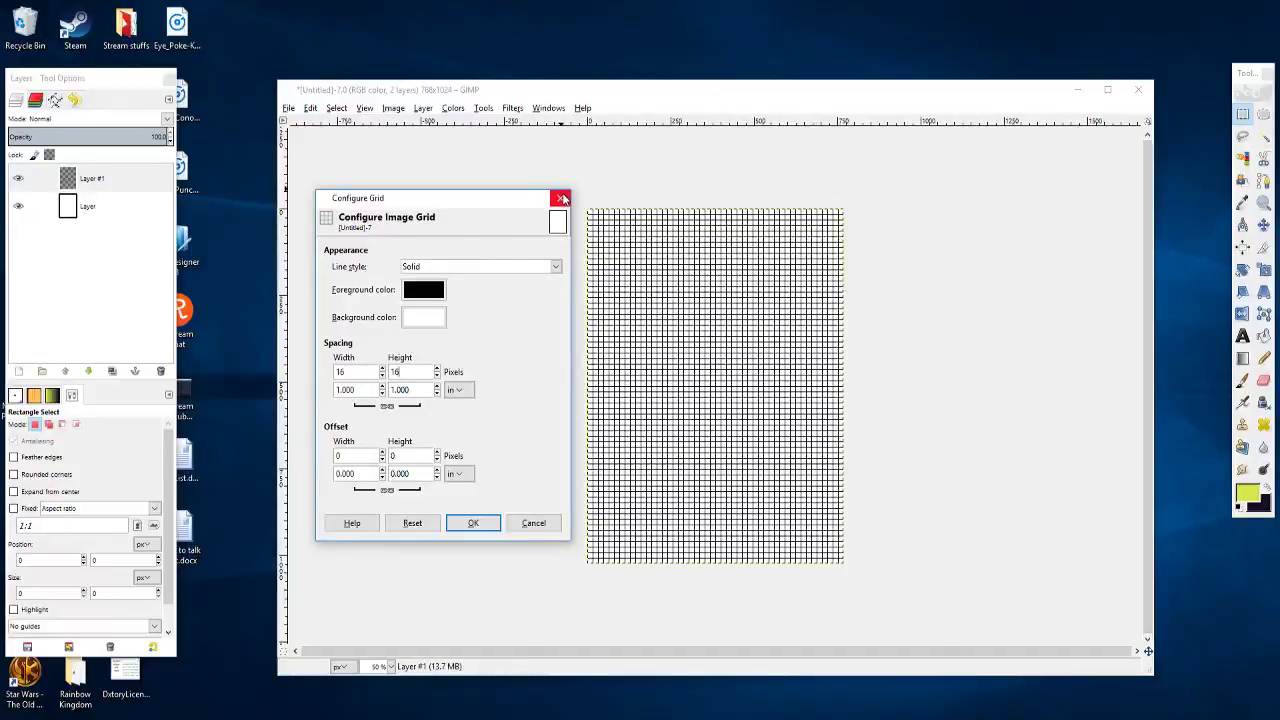
click(475, 523)
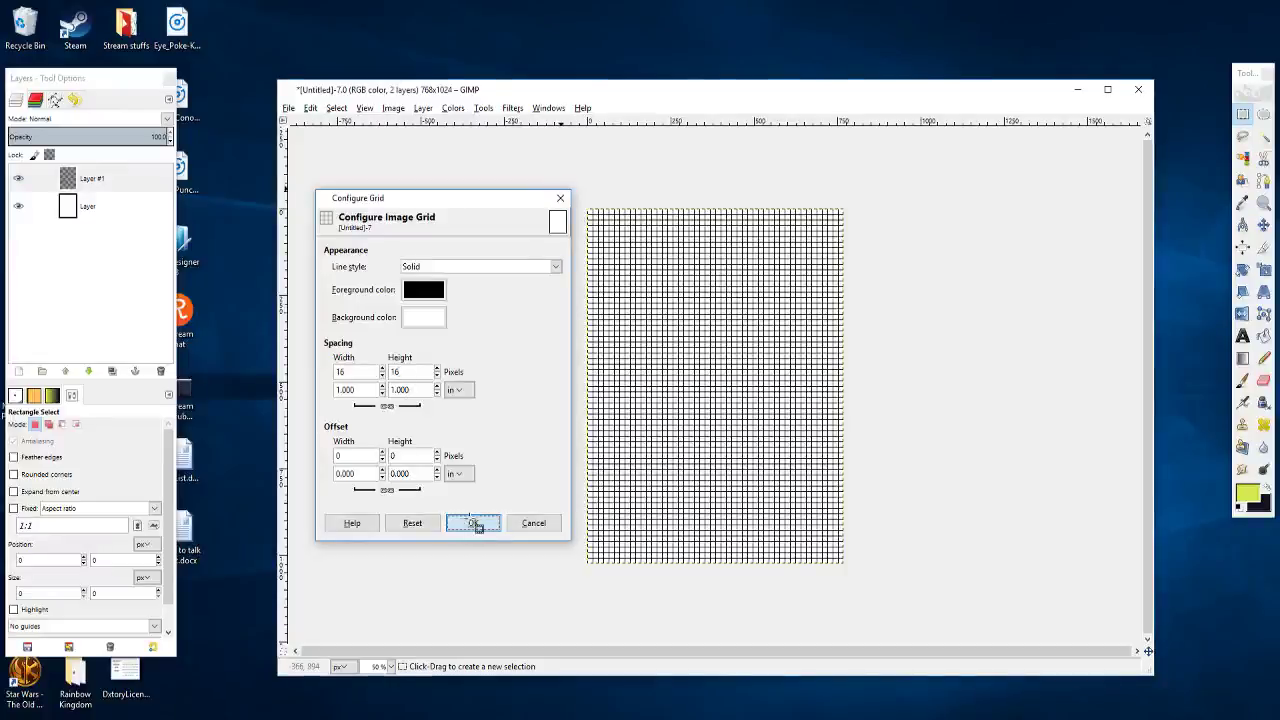
scroll(596, 558, up, 4)
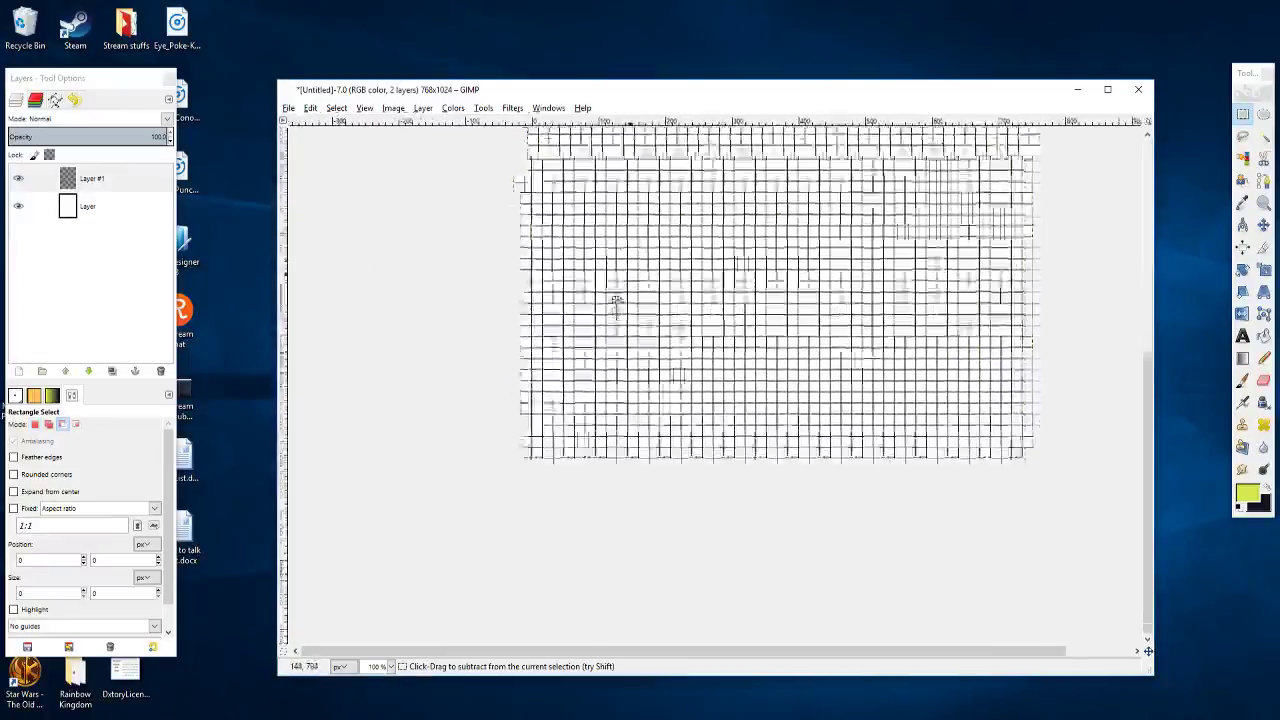
Step: Activate the Pencil tool and try a straight yellow-green line near the canvas's lower-left corner
drag(481, 473, 561, 437)
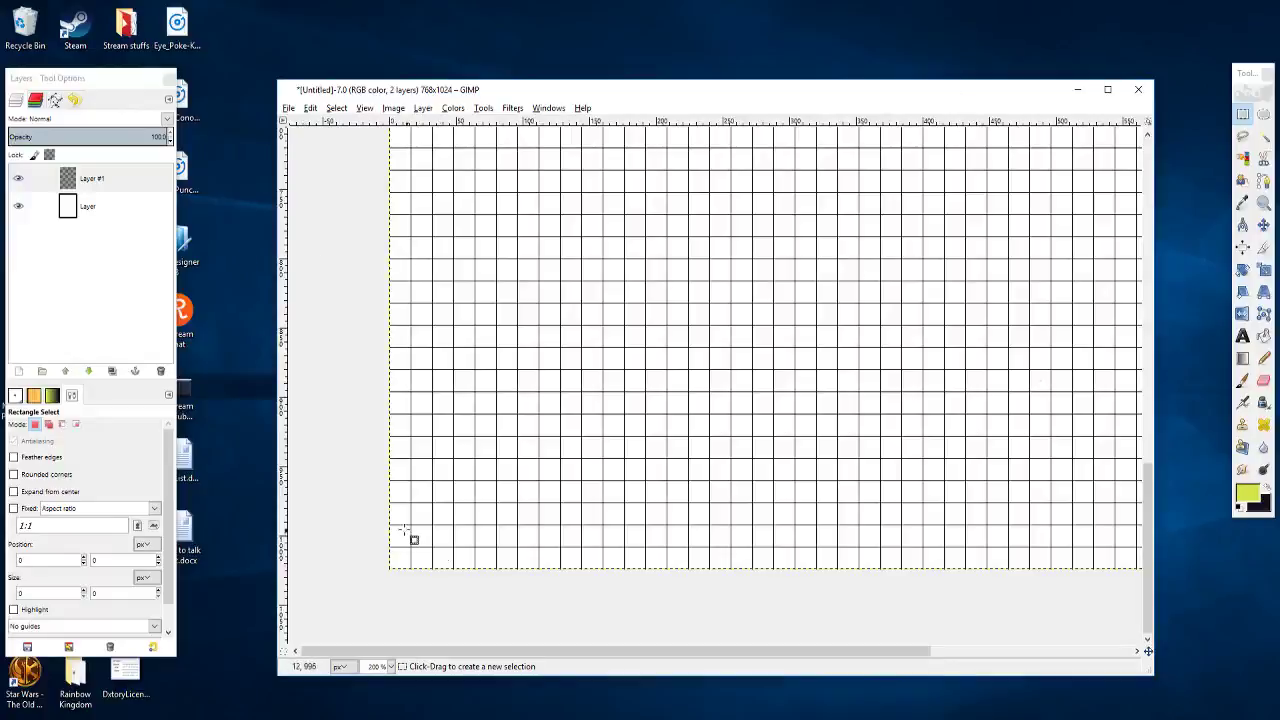
drag(486, 456, 448, 461)
scroll(467, 477, down, 1)
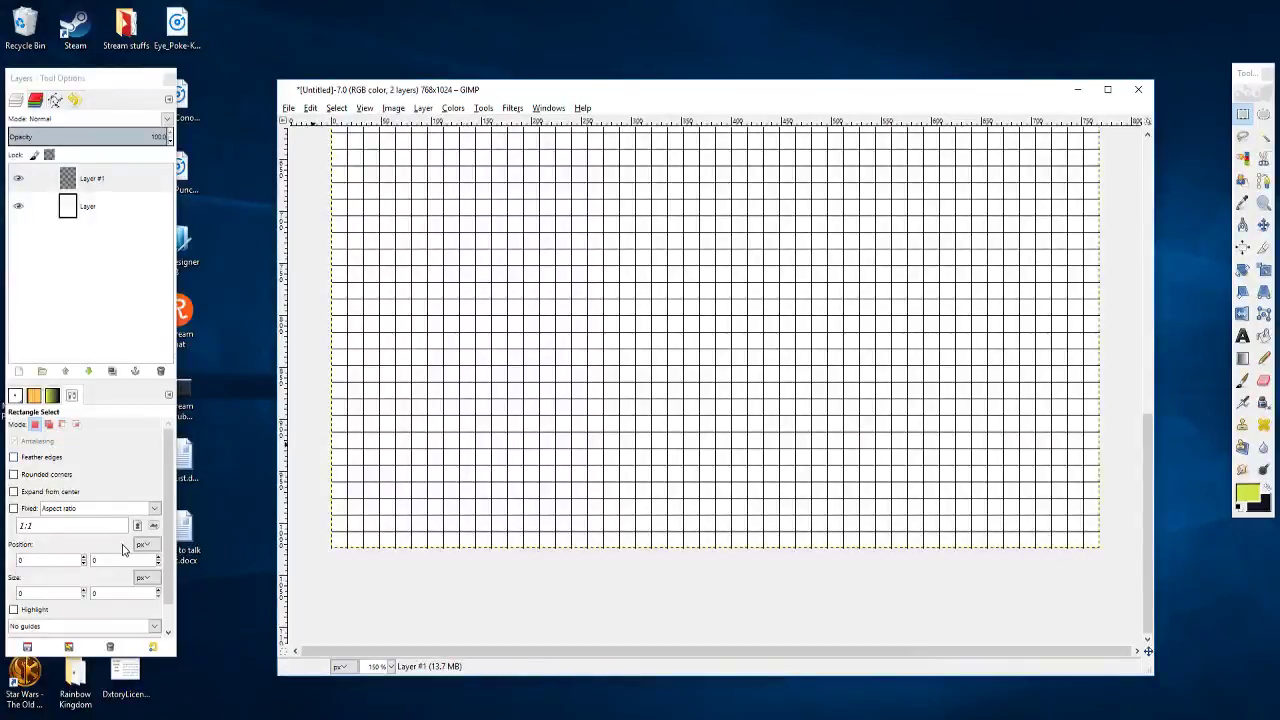
click(1263, 360)
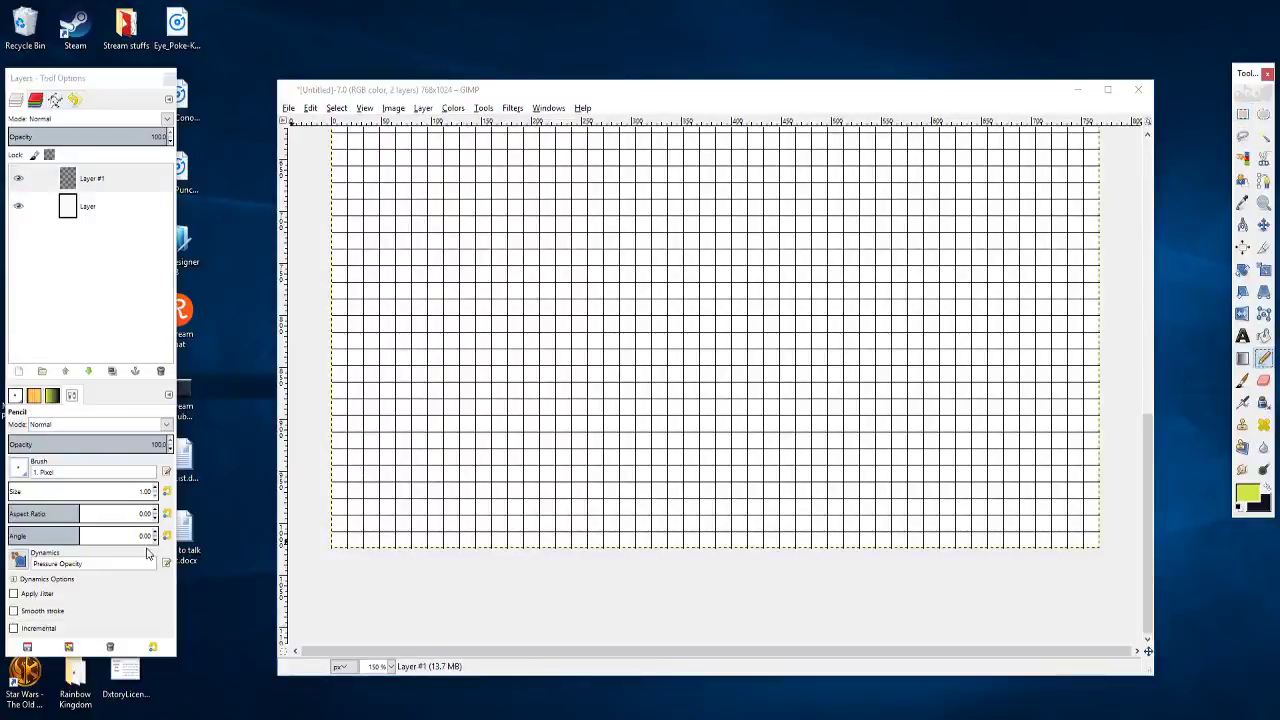
click(338, 431)
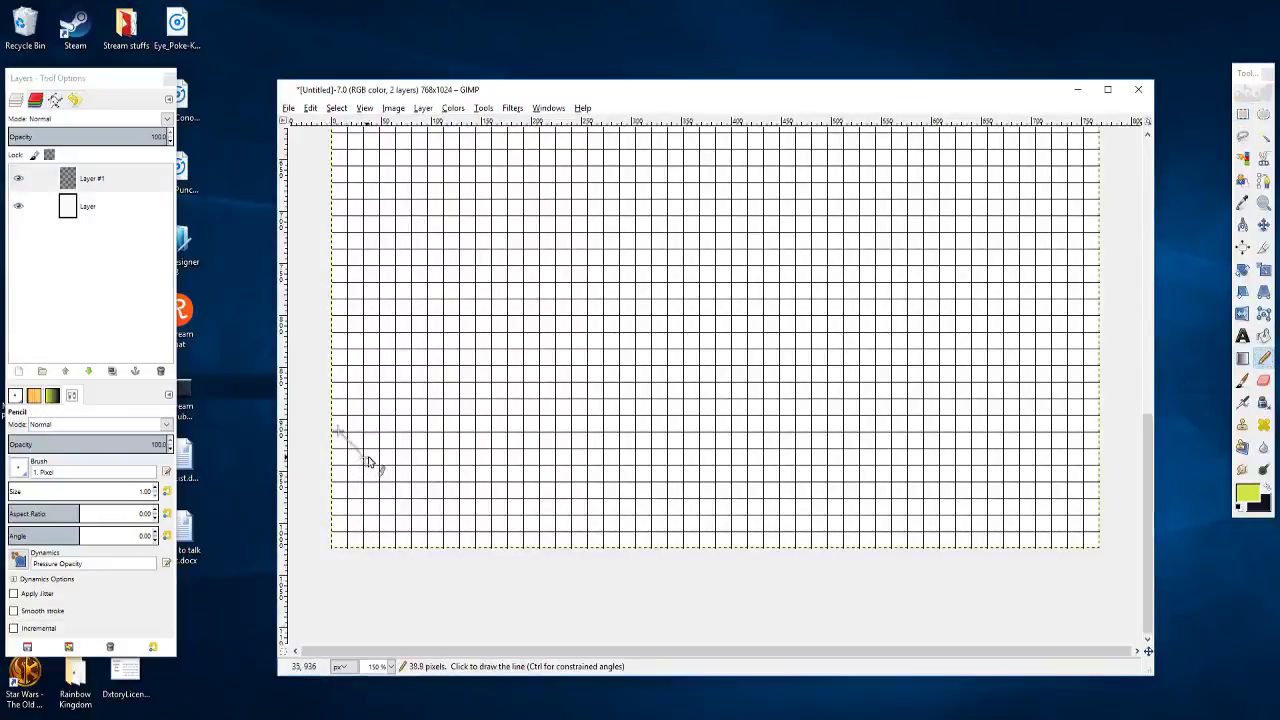
shift+click(394, 462)
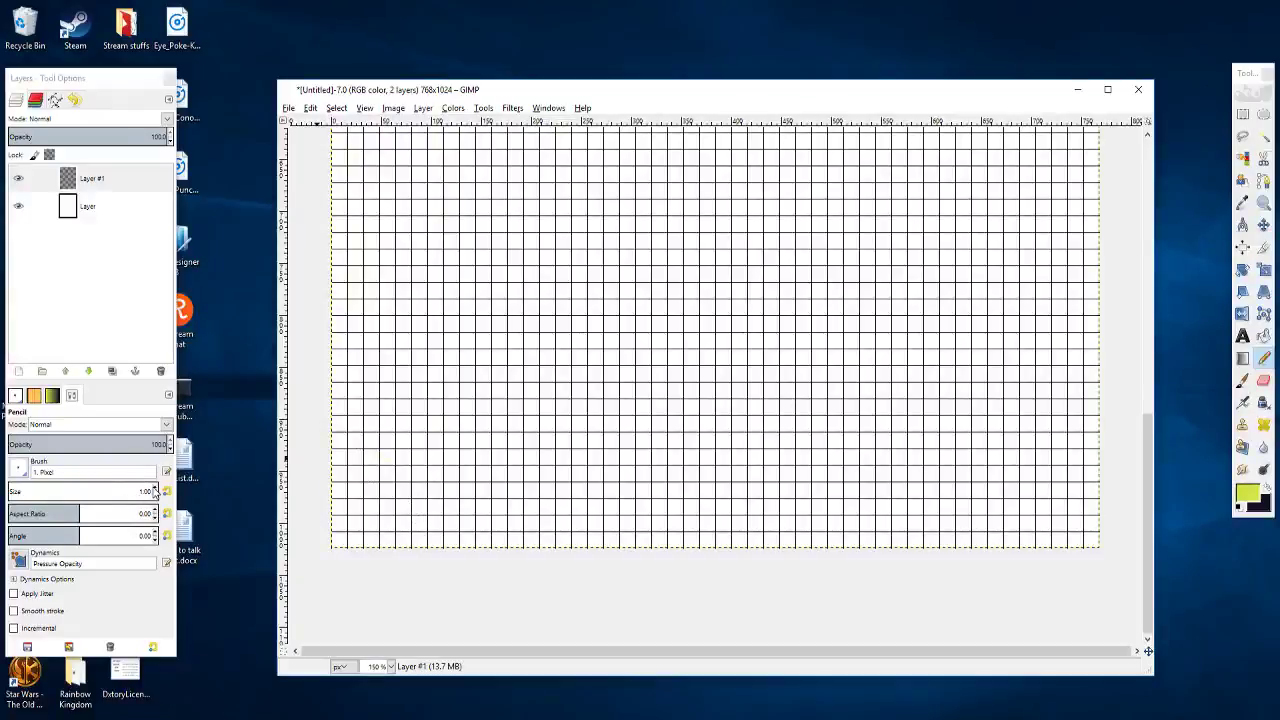
click(146, 491)
click(154, 488)
click(154, 488)
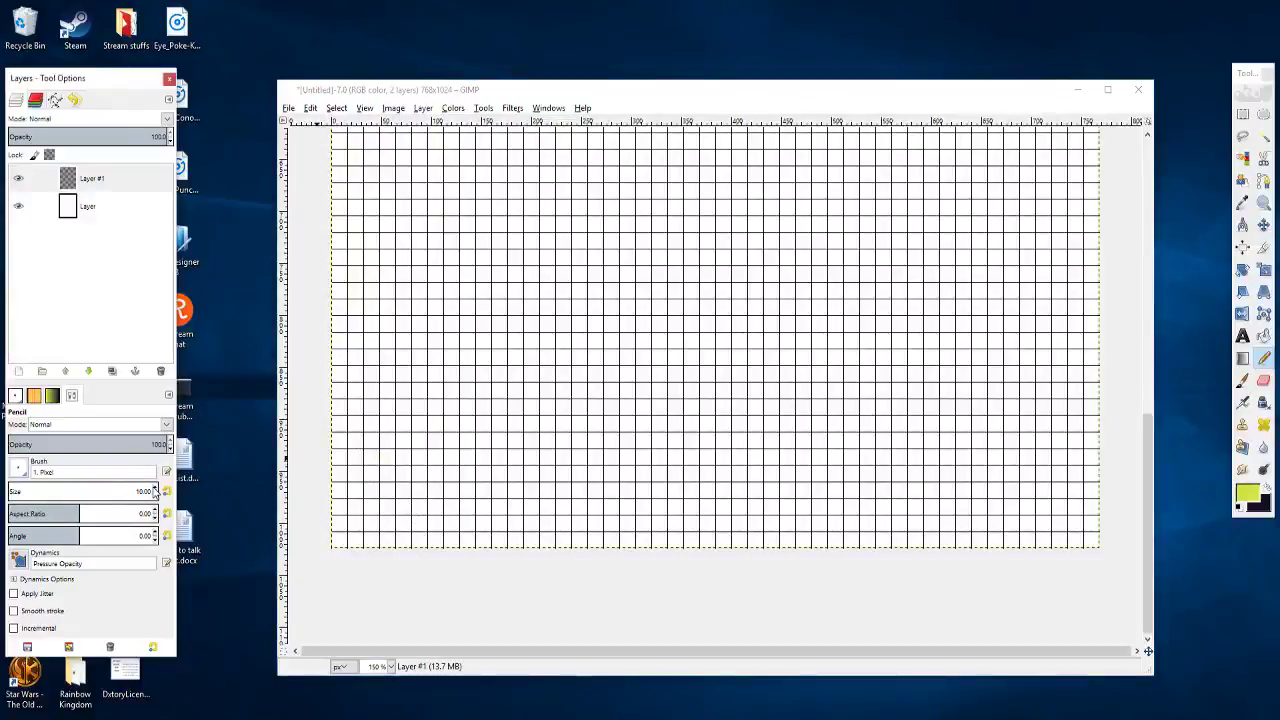
click(154, 488)
click(154, 488)
click(166, 491)
Step: Draw a wavy yellow-green seabed line across the lower canvas with the 1-pixel Pencil, adding a higher slope at its left end
scroll(414, 491, up, 1)
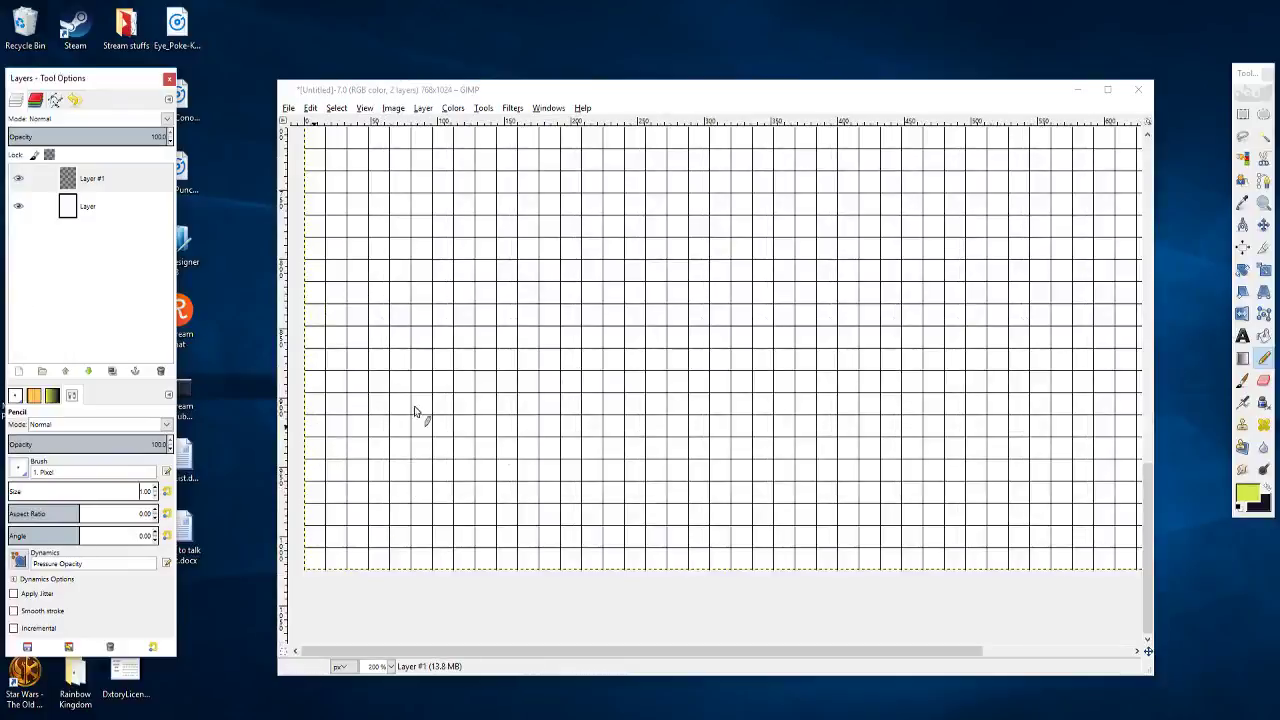
scroll(528, 472, down, 1)
drag(543, 448, 523, 460)
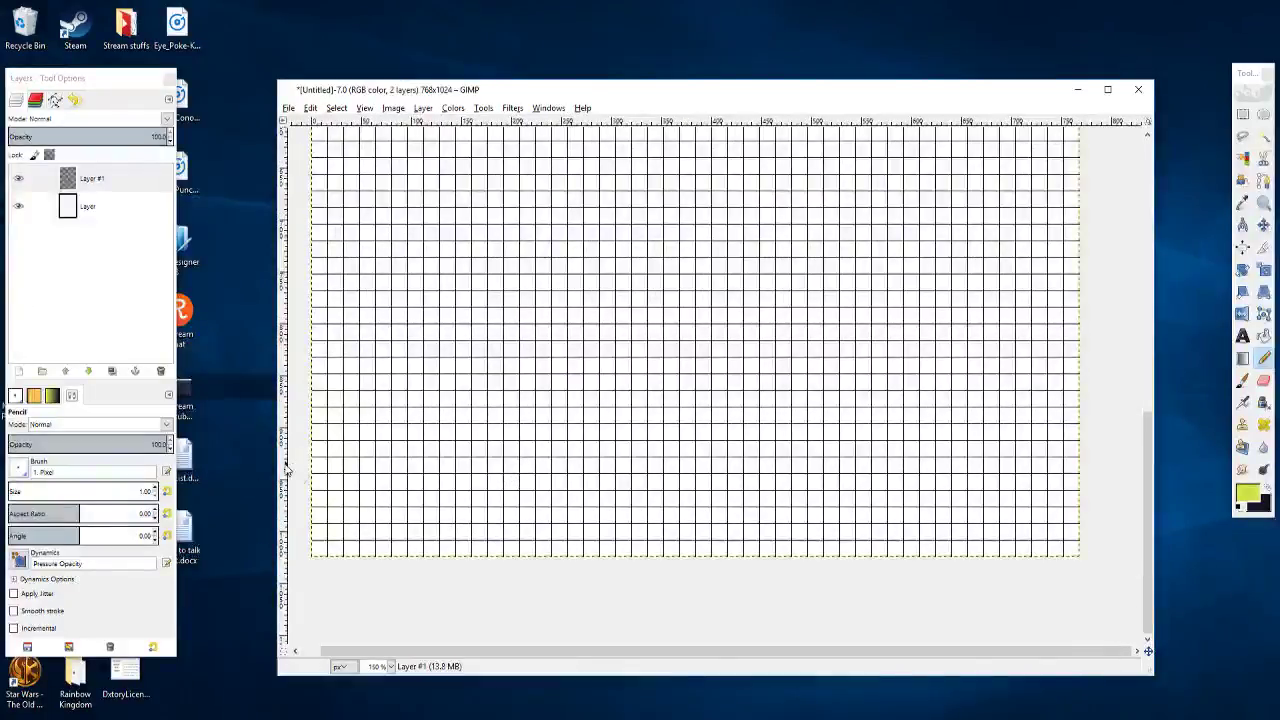
mouse_move(333, 472)
mouse_down()
mouse_move(464, 452)
mouse_move(633, 467)
mouse_up()
mouse_move(784, 482)
mouse_down()
mouse_move(902, 459)
mouse_move(1080, 480)
mouse_up()
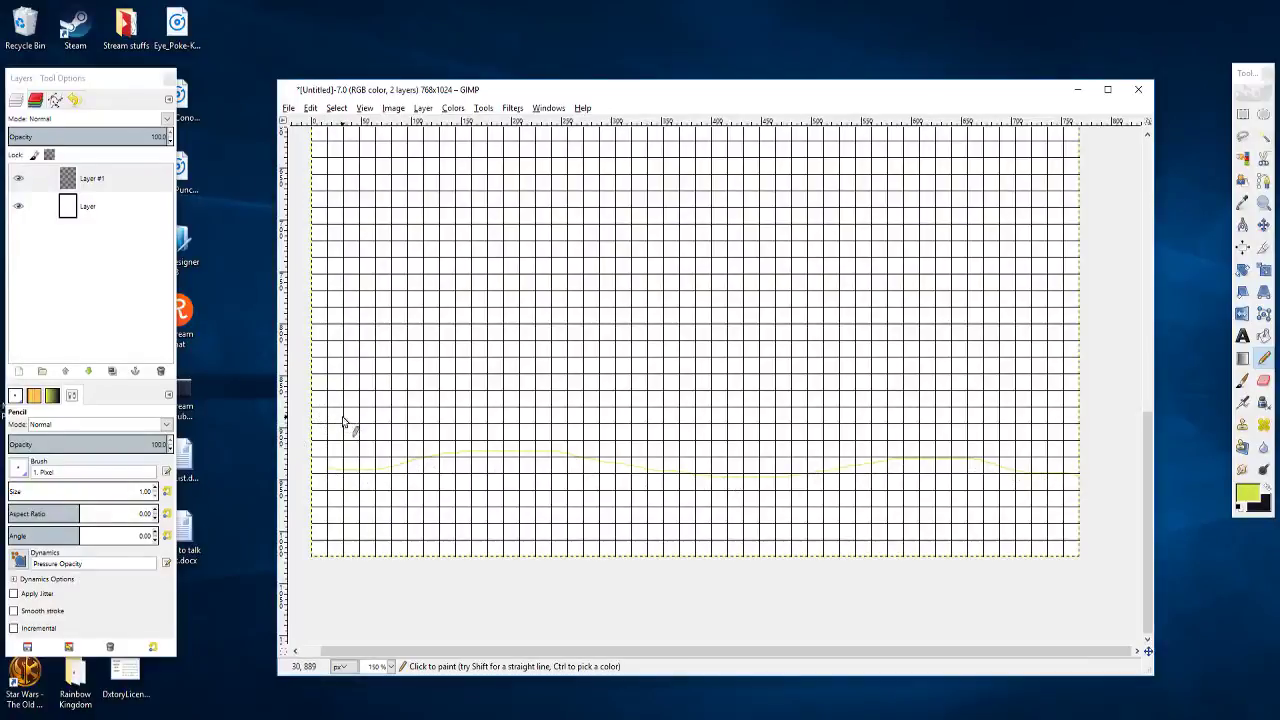
mouse_move(346, 423)
mouse_down()
mouse_move(412, 451)
mouse_move(474, 452)
mouse_move(424, 473)
mouse_move(565, 481)
mouse_up()
Step: Erase the lower left branch of the seabed line with the Eraser at size 3
ctrl+scroll(430, 461, up, 3)
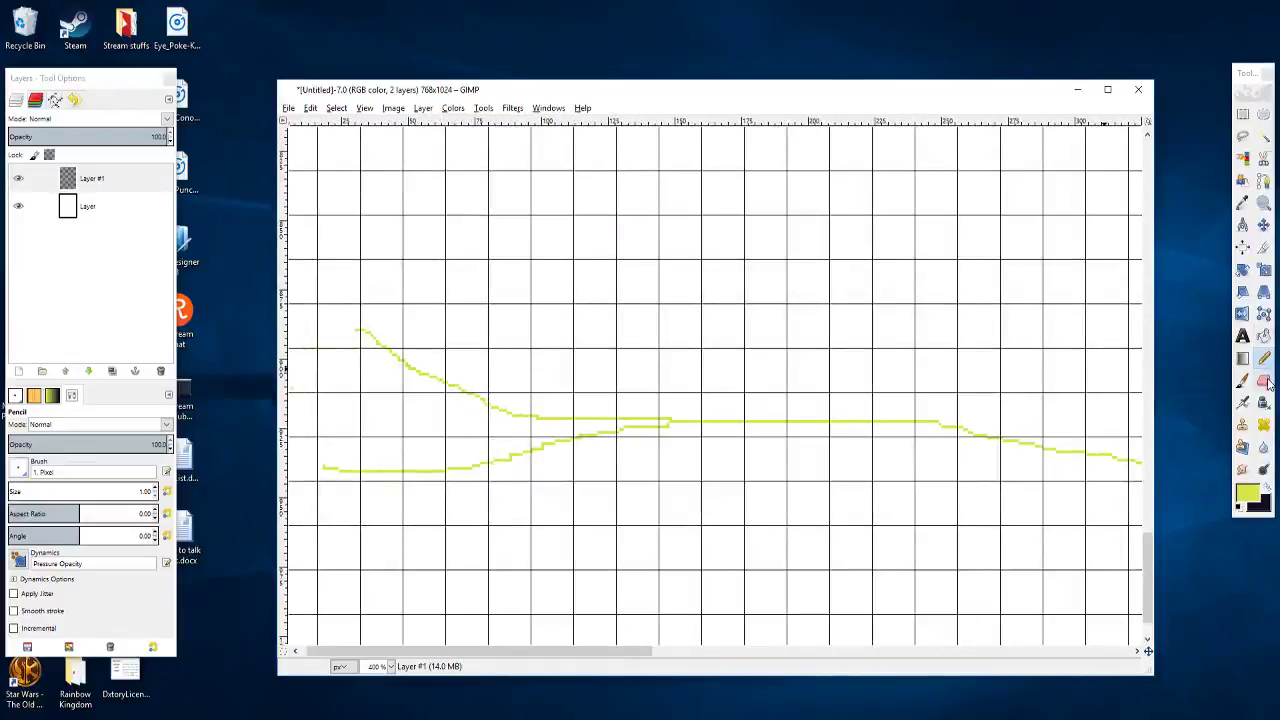
click(1264, 380)
click(143, 488)
click(143, 488)
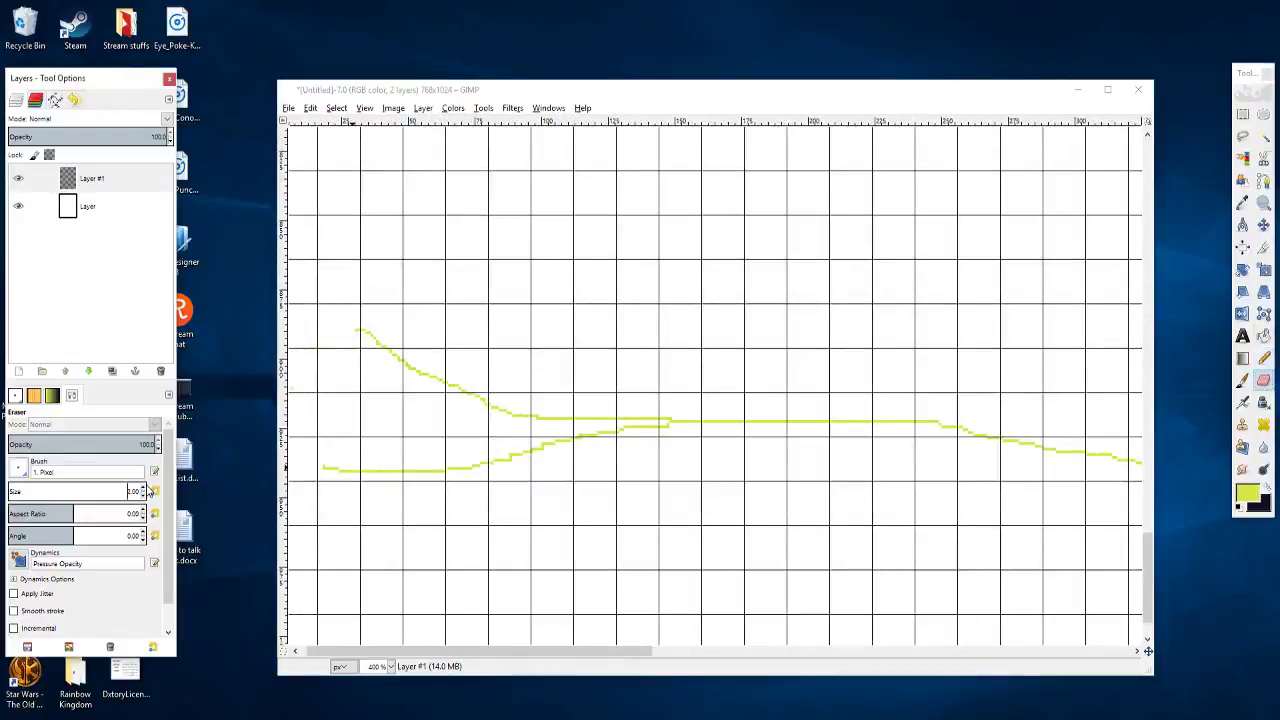
mouse_move(655, 428)
mouse_down()
mouse_move(677, 430)
mouse_move(440, 477)
mouse_move(395, 477)
mouse_move(457, 474)
mouse_move(349, 480)
mouse_move(396, 470)
mouse_move(489, 494)
mouse_up()
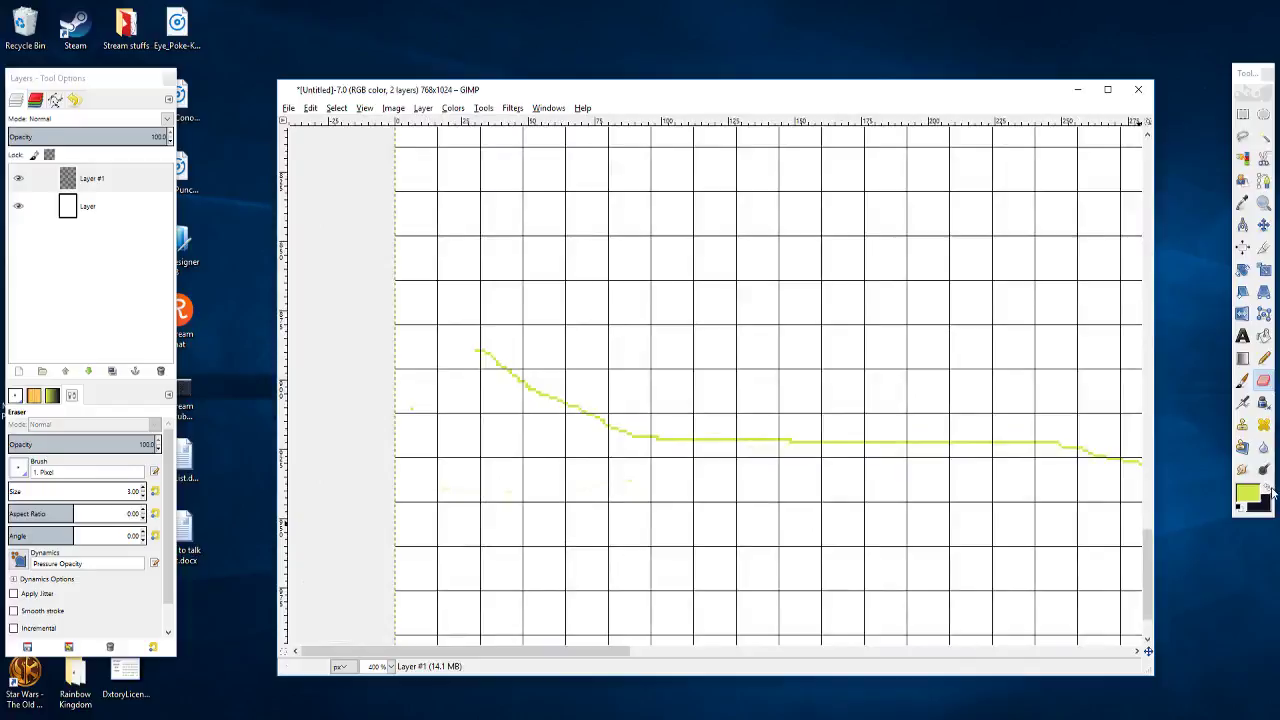
Step: Make dark 121022 the foreground color and pencil a short ledge from the left canvas edge to the start of the slope
click(1263, 510)
click(1265, 487)
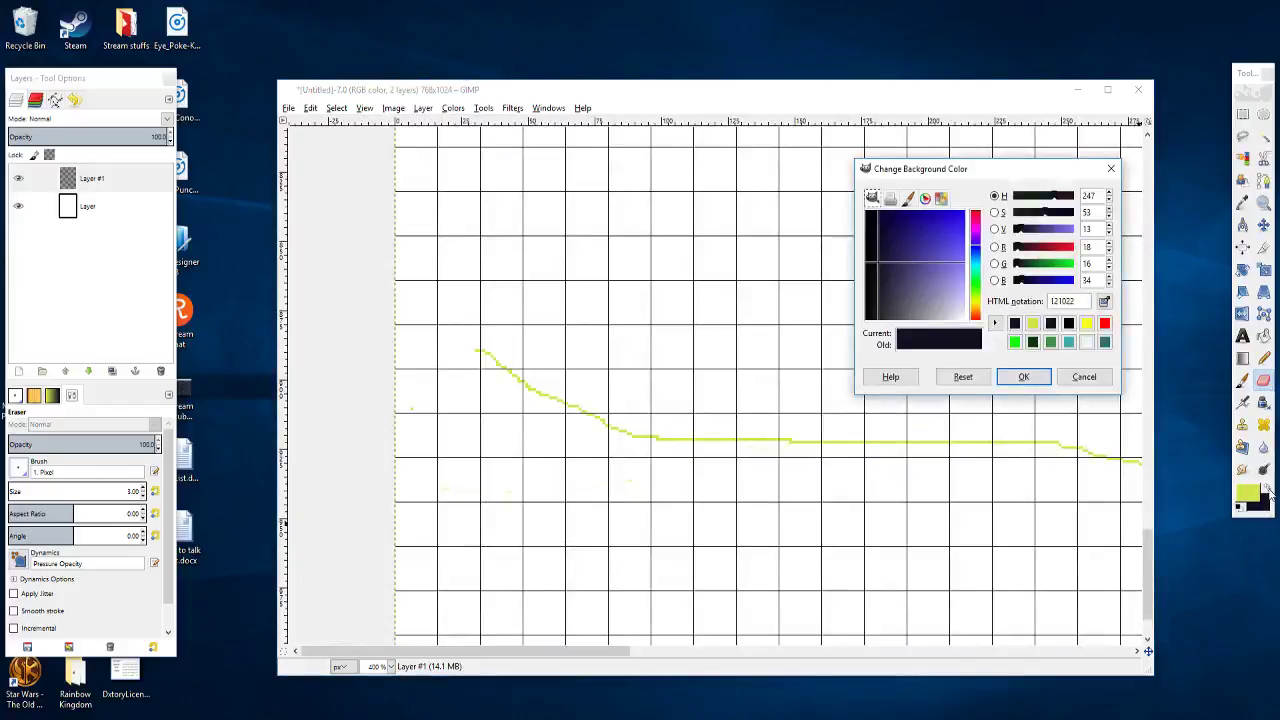
click(1023, 377)
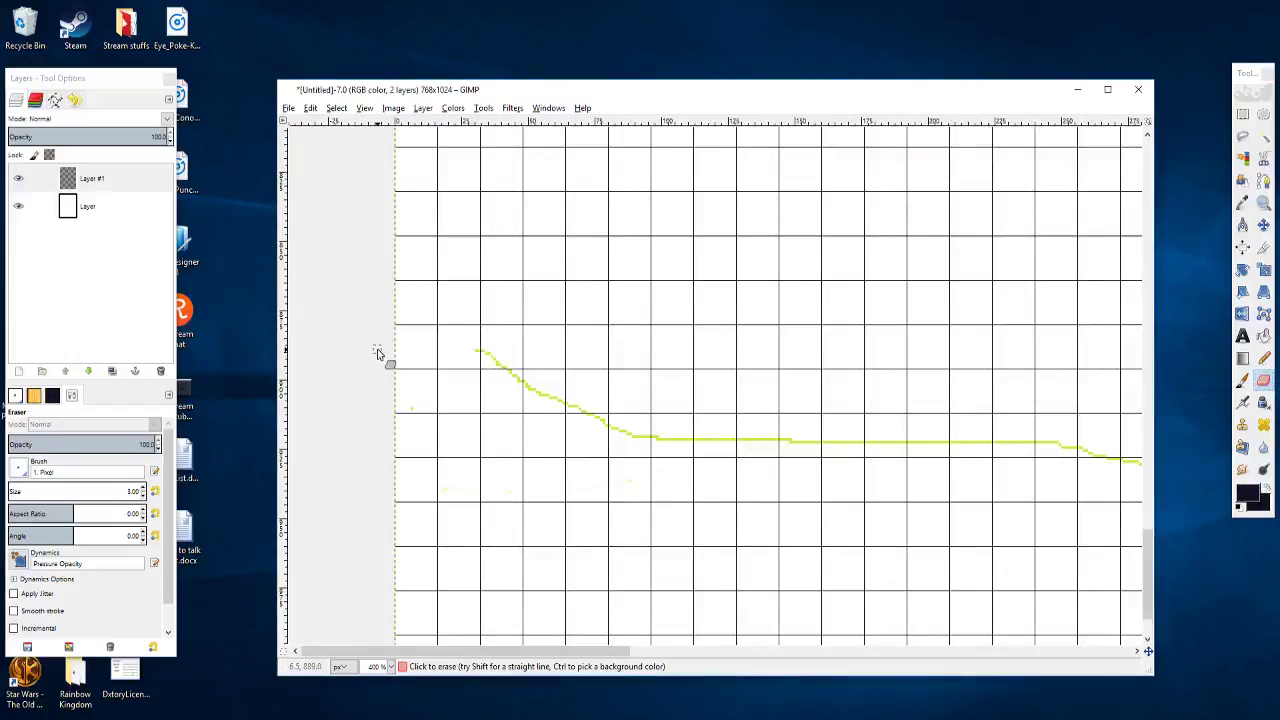
key(n)
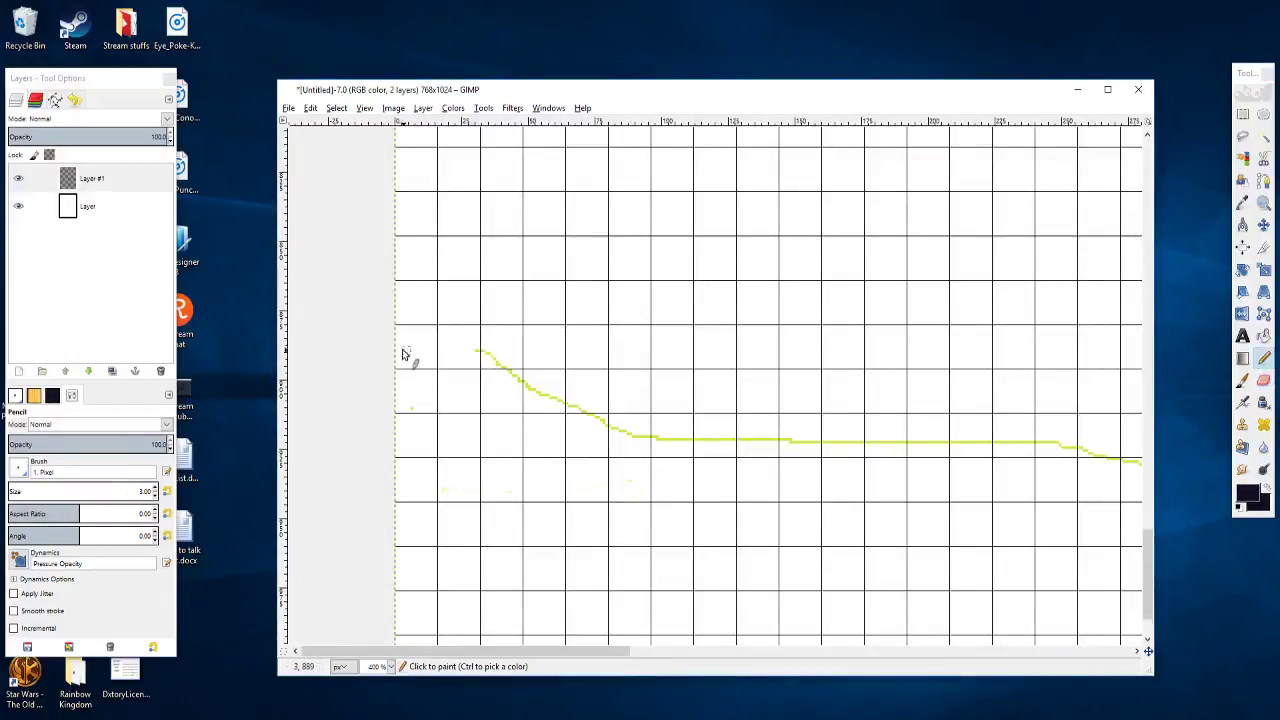
drag(401, 350, 471, 352)
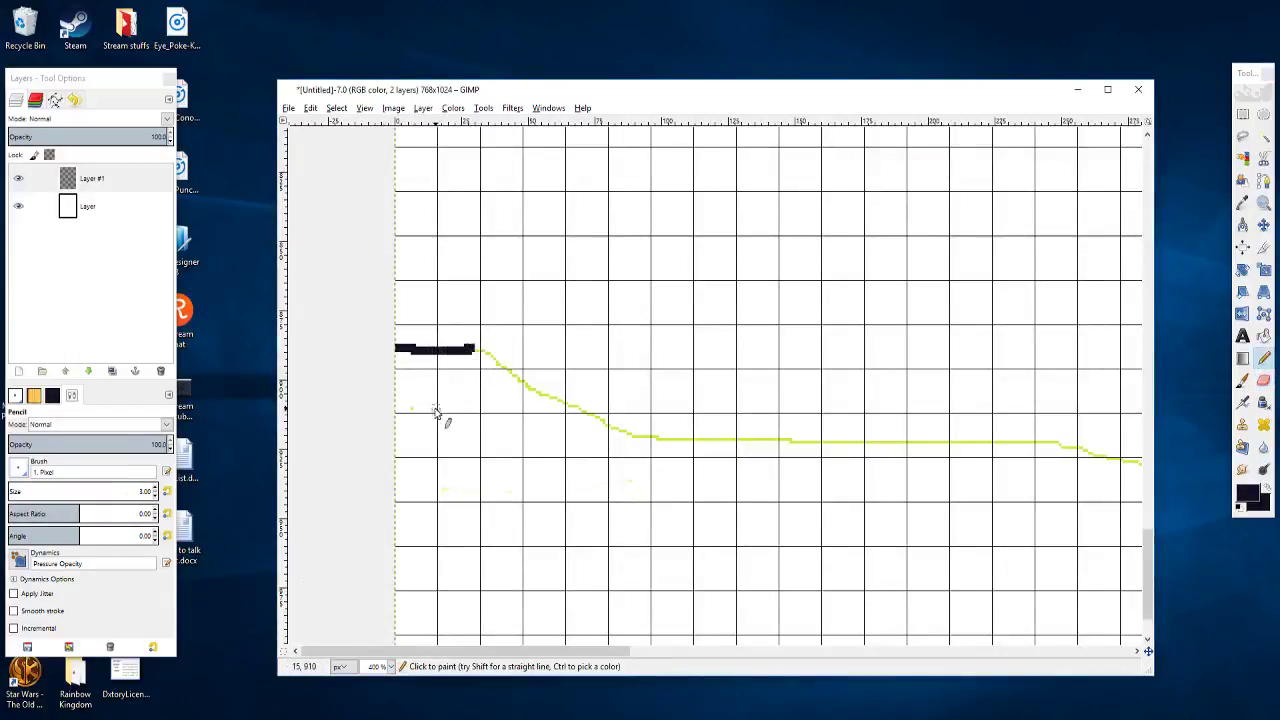
drag(525, 439, 466, 386)
Step: Set the foreground color back to the yellow-green from the color history
key(super)
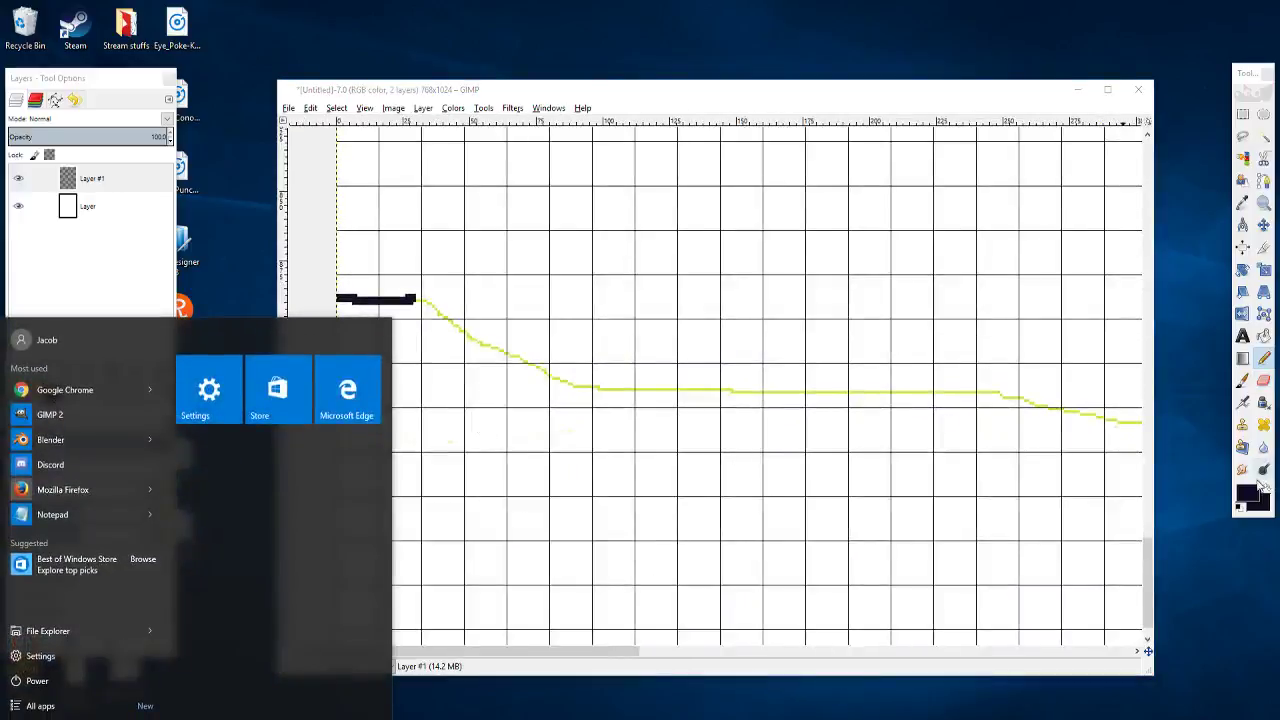
click(1243, 469)
click(1256, 495)
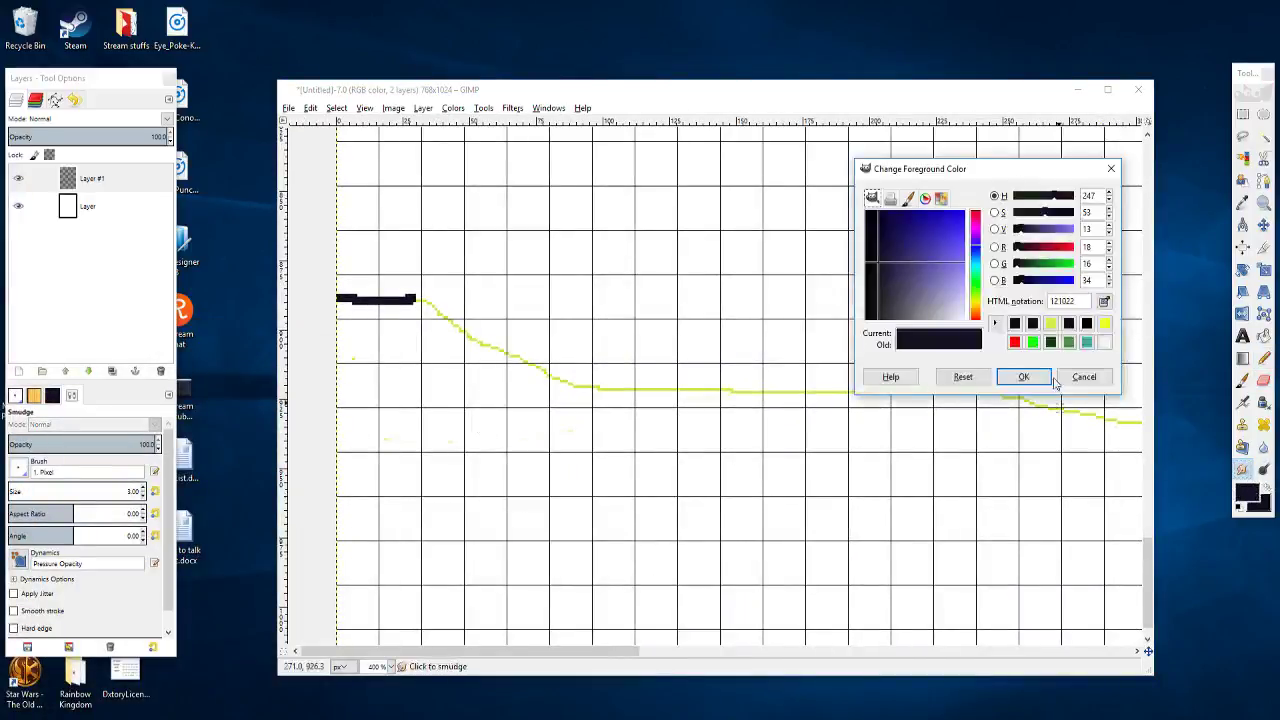
click(1050, 323)
click(1024, 377)
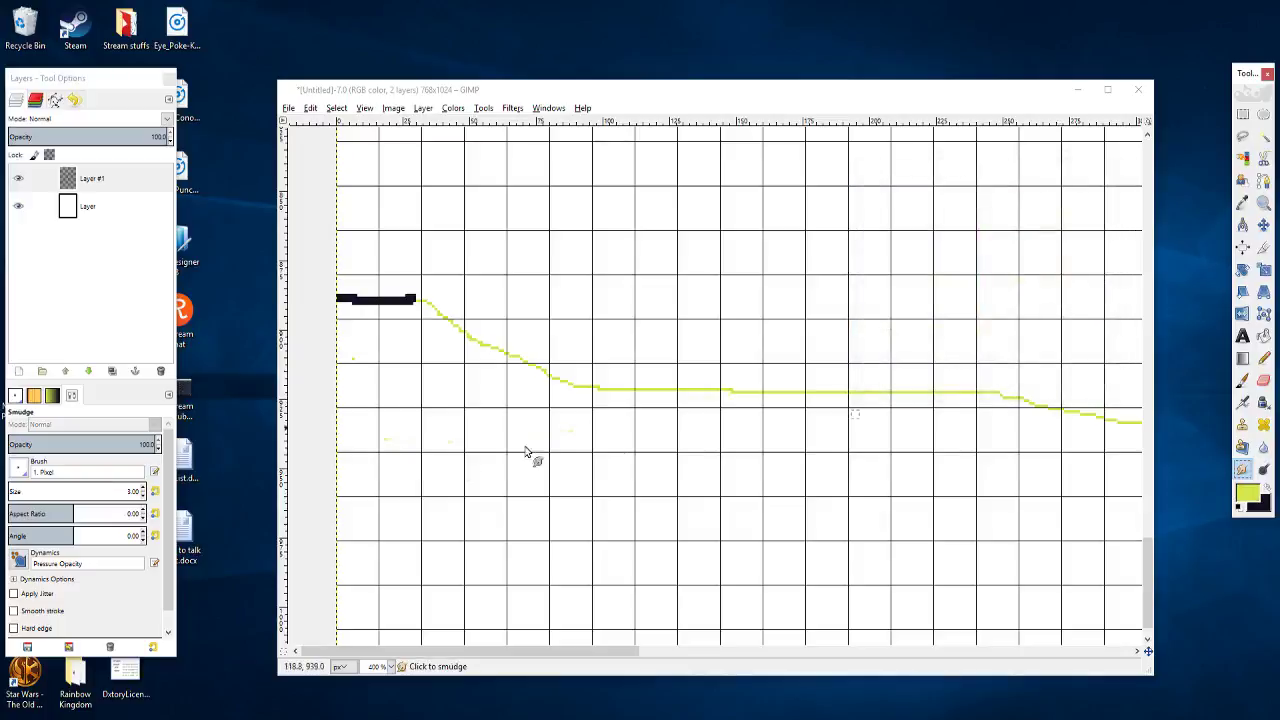
Step: Try to bucket-fill the area below the seabed line with the foreground color, and undo the fill
key(shift+b)
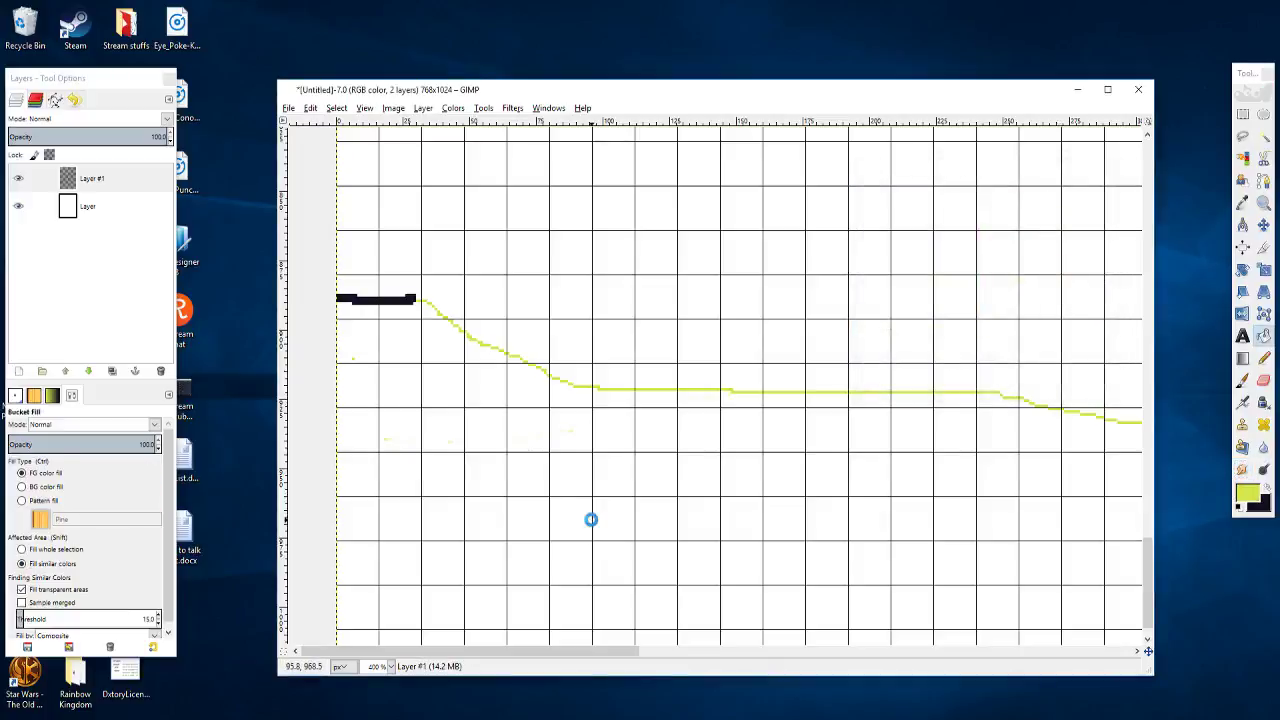
click(650, 512)
key(ctrl+z)
Step: Close the seabed line at the right canvas edge with the Pencil and bucket-fill the area beneath it with yellow-green
scroll(657, 501, down, 1)
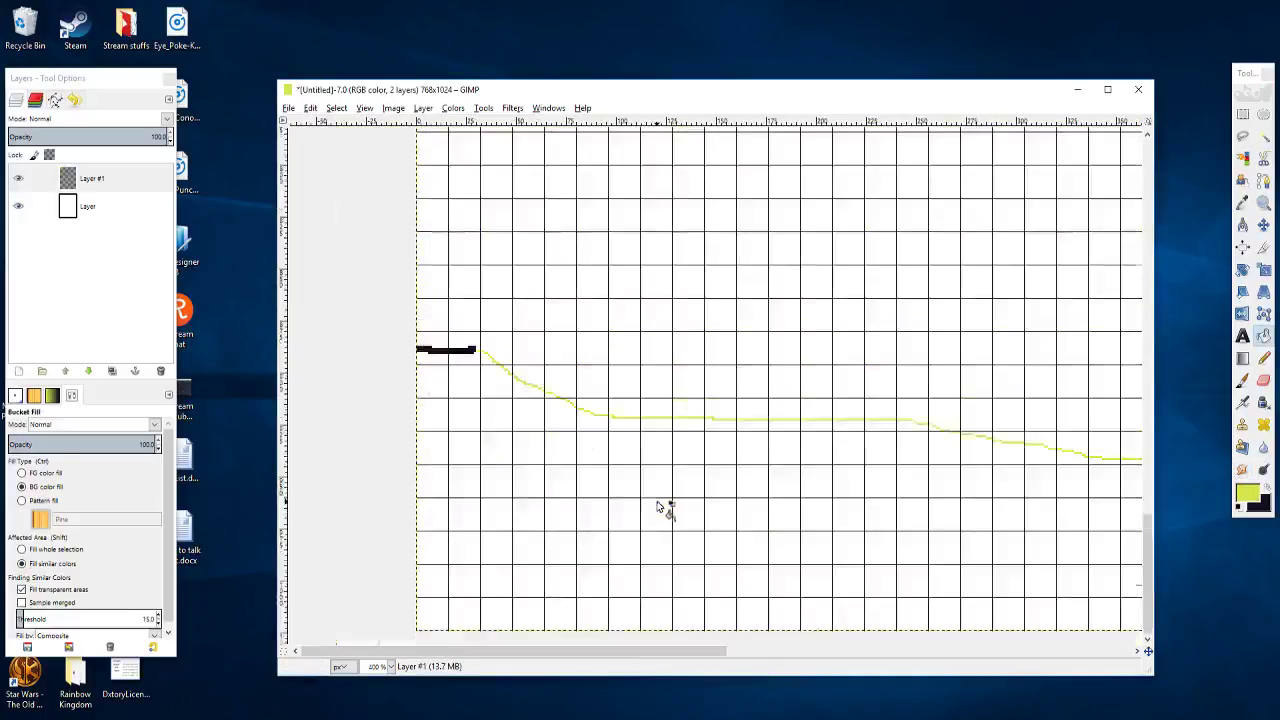
drag(725, 468, 394, 390)
drag(699, 420, 360, 422)
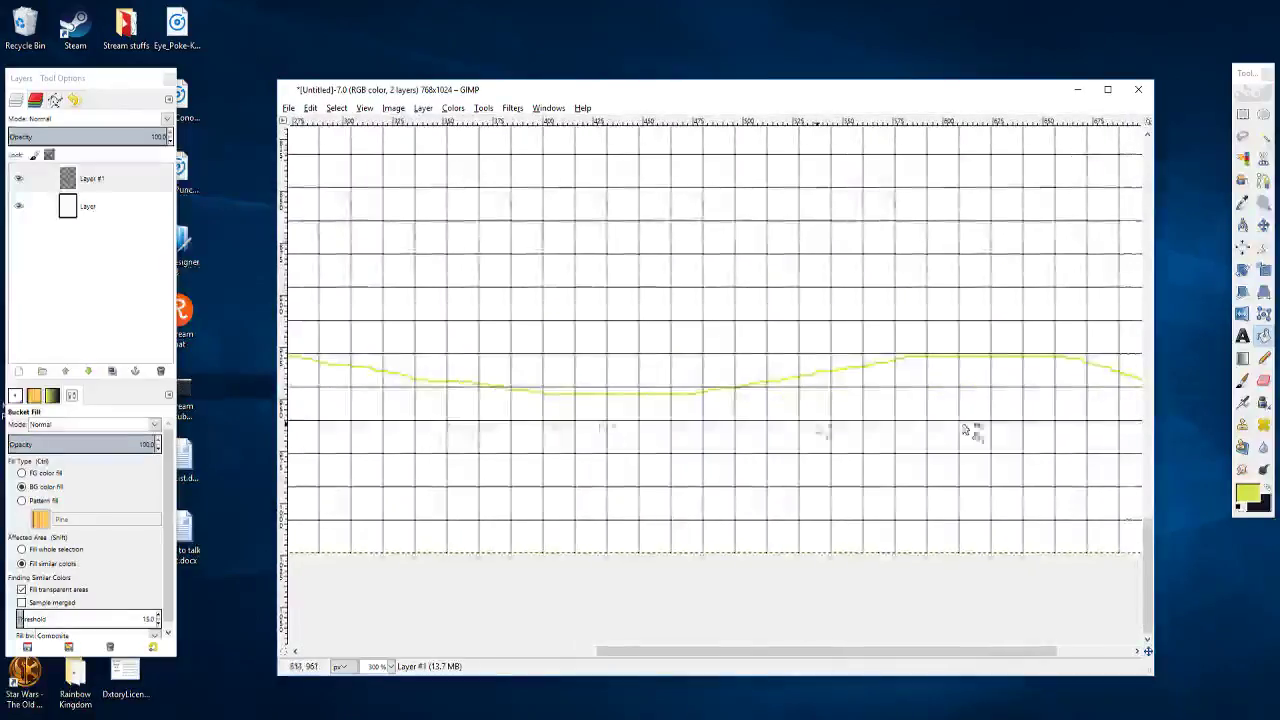
drag(971, 429, 494, 452)
scroll(743, 453, up, 2)
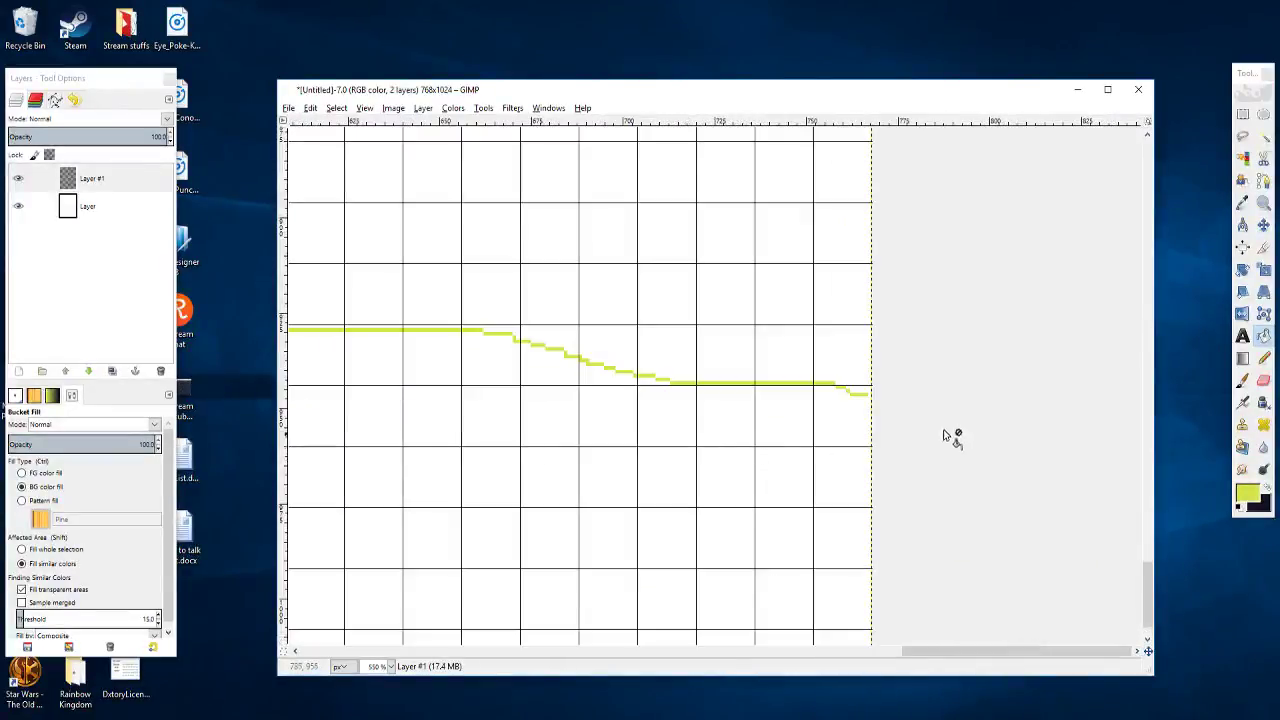
click(1263, 357)
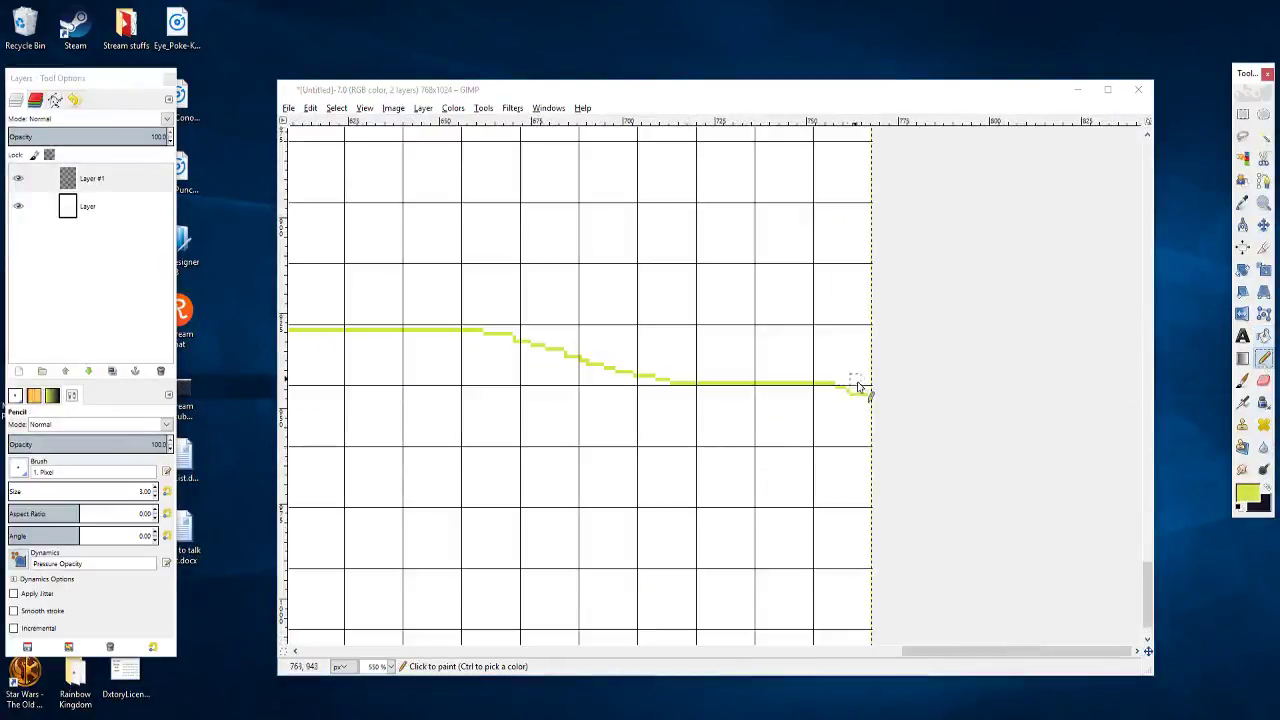
key(shift+b)
click(710, 490)
scroll(645, 460, down, 5)
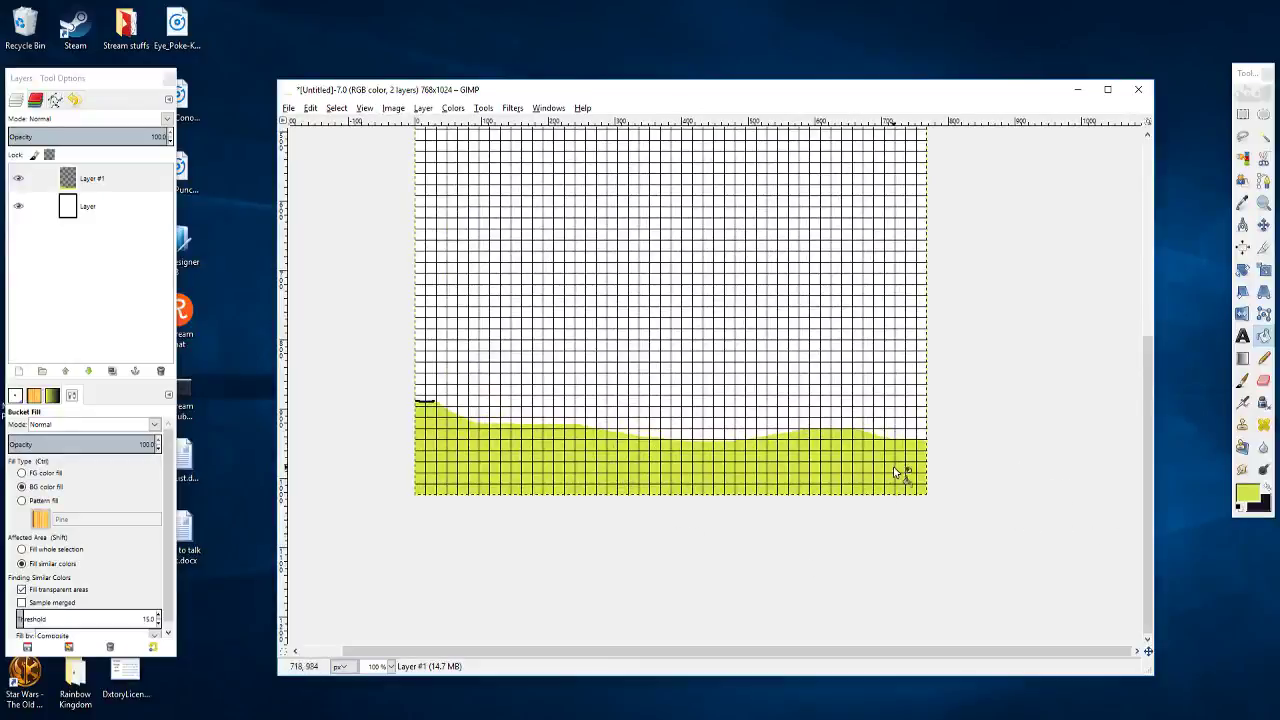
scroll(880, 465, down, 3)
scroll(758, 497, up, 3)
scroll(760, 497, down, 1)
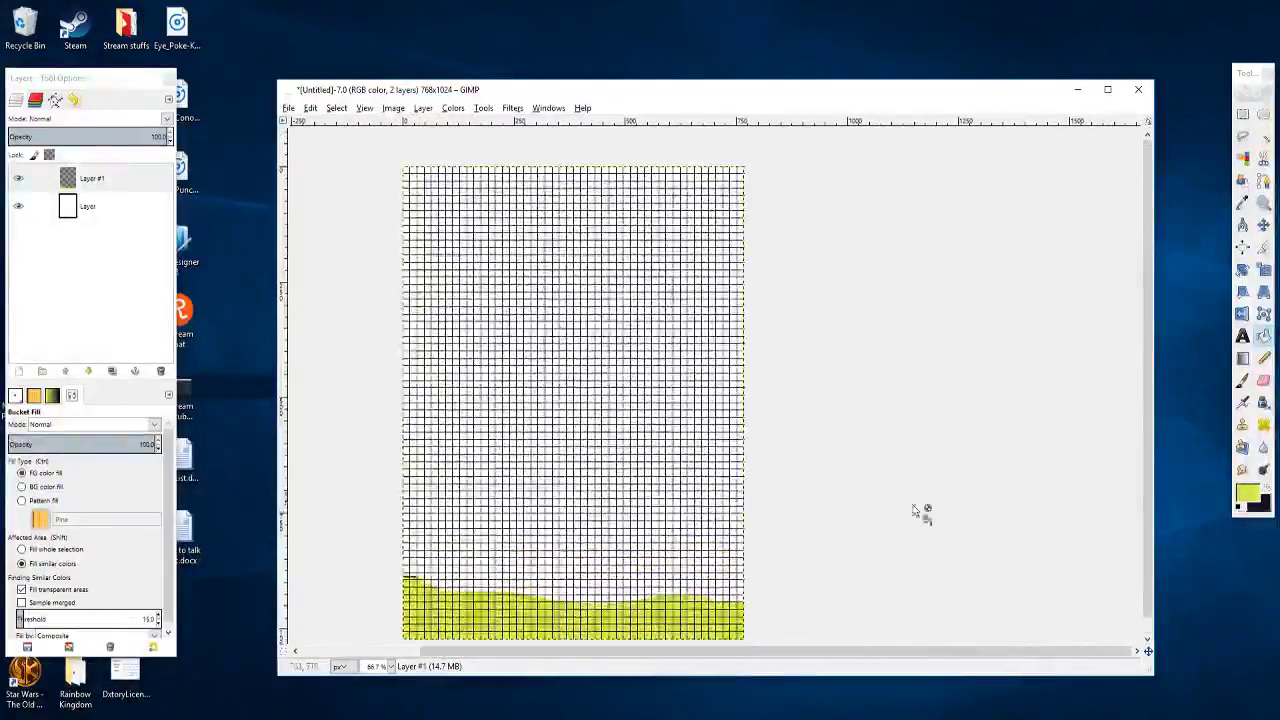
Step: Swap to the dark color and pencil a straight horizontal line about 81 px long from the left canvas edge, at about y = 183
click(1265, 492)
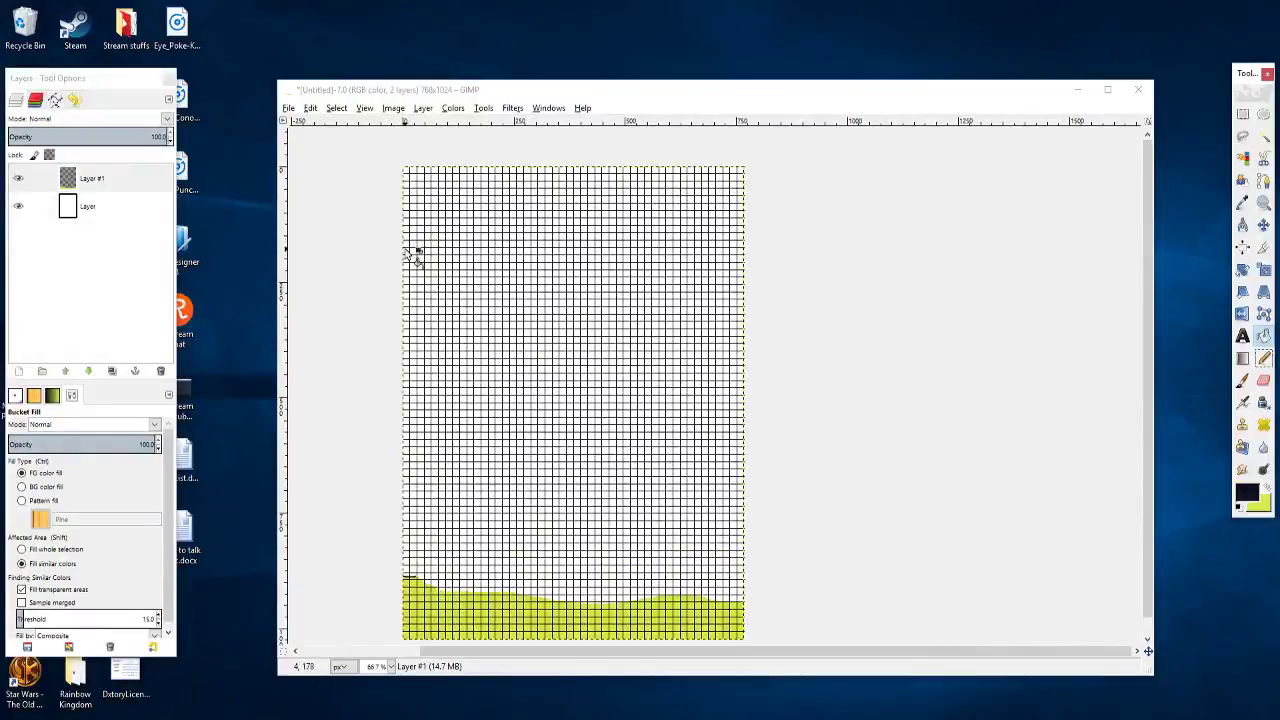
key(n)
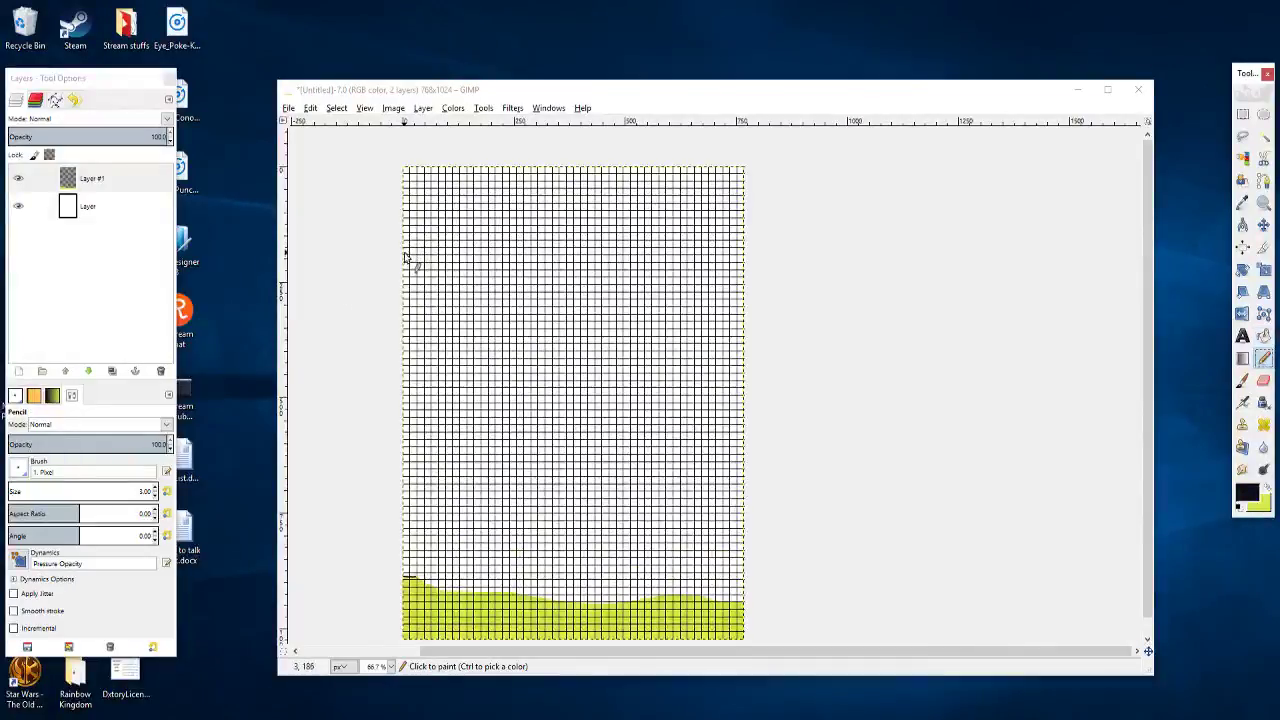
click(405, 257)
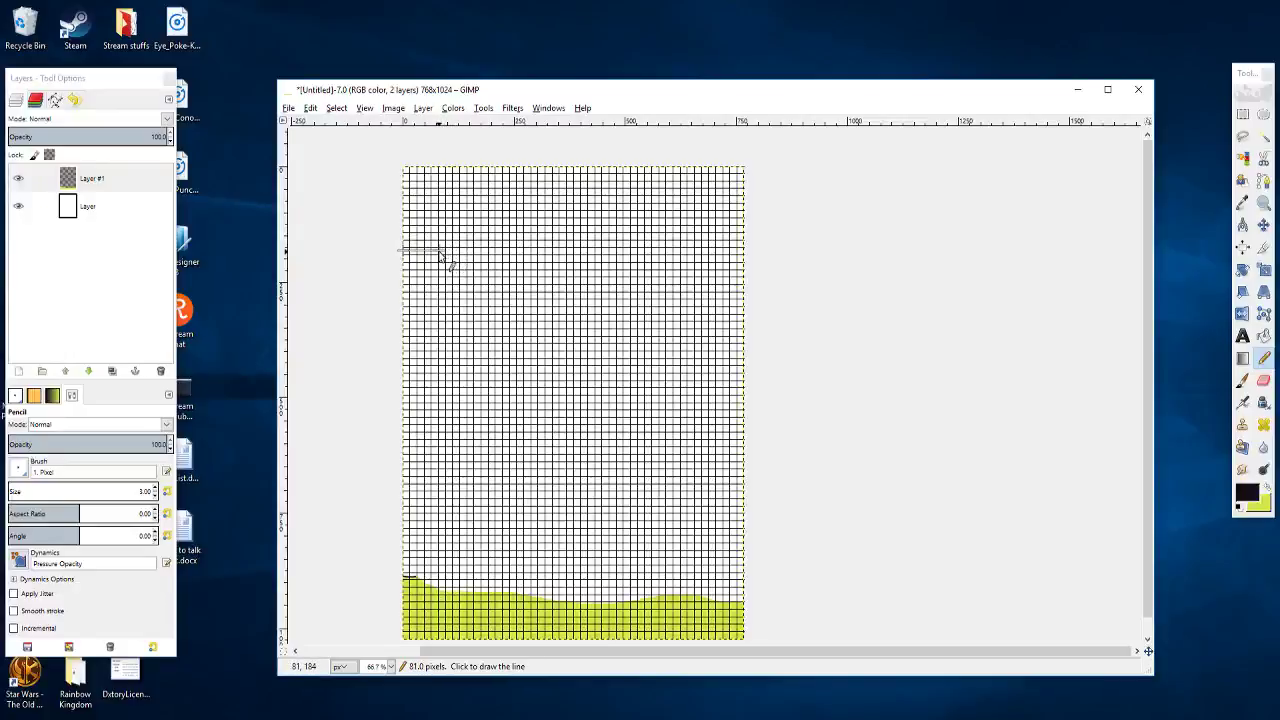
shift+click(441, 252)
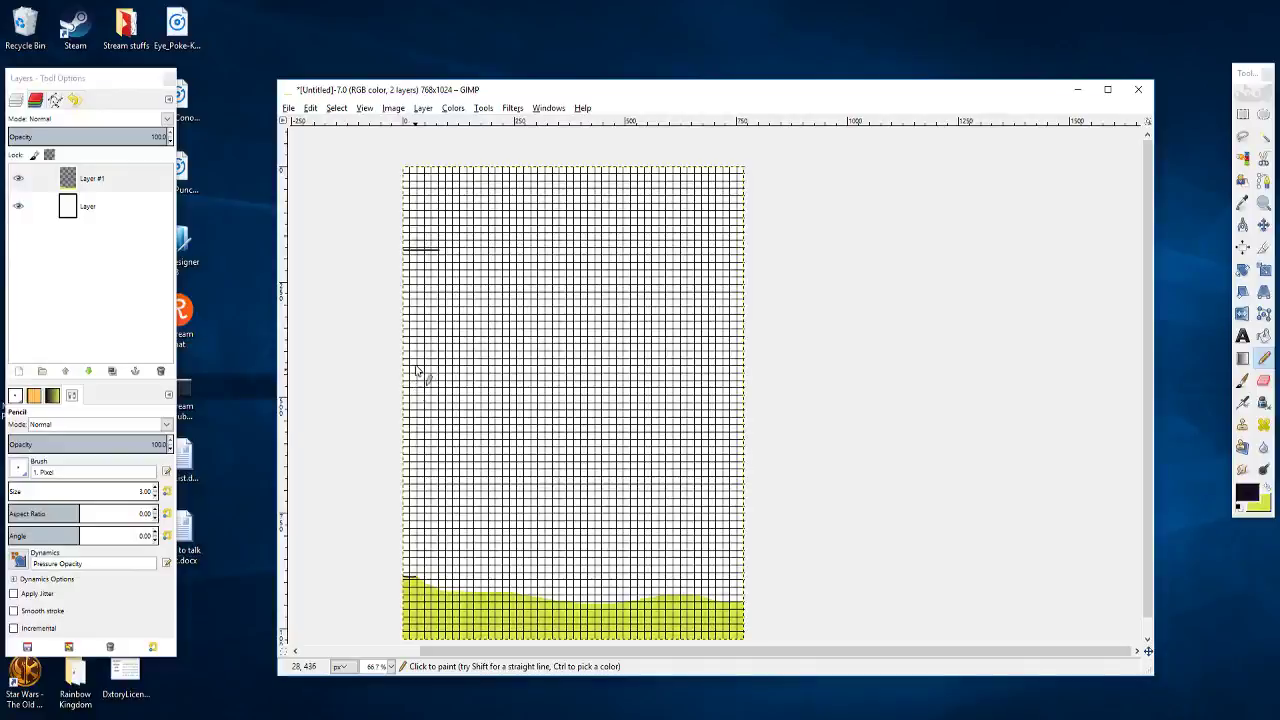
Step: Draw a wavy dark cliff outline from the horizontal line's free end down to the seabed beside the short ledge, at about y = 889
scroll(437, 237, up, 3)
drag(437, 237, 783, 293)
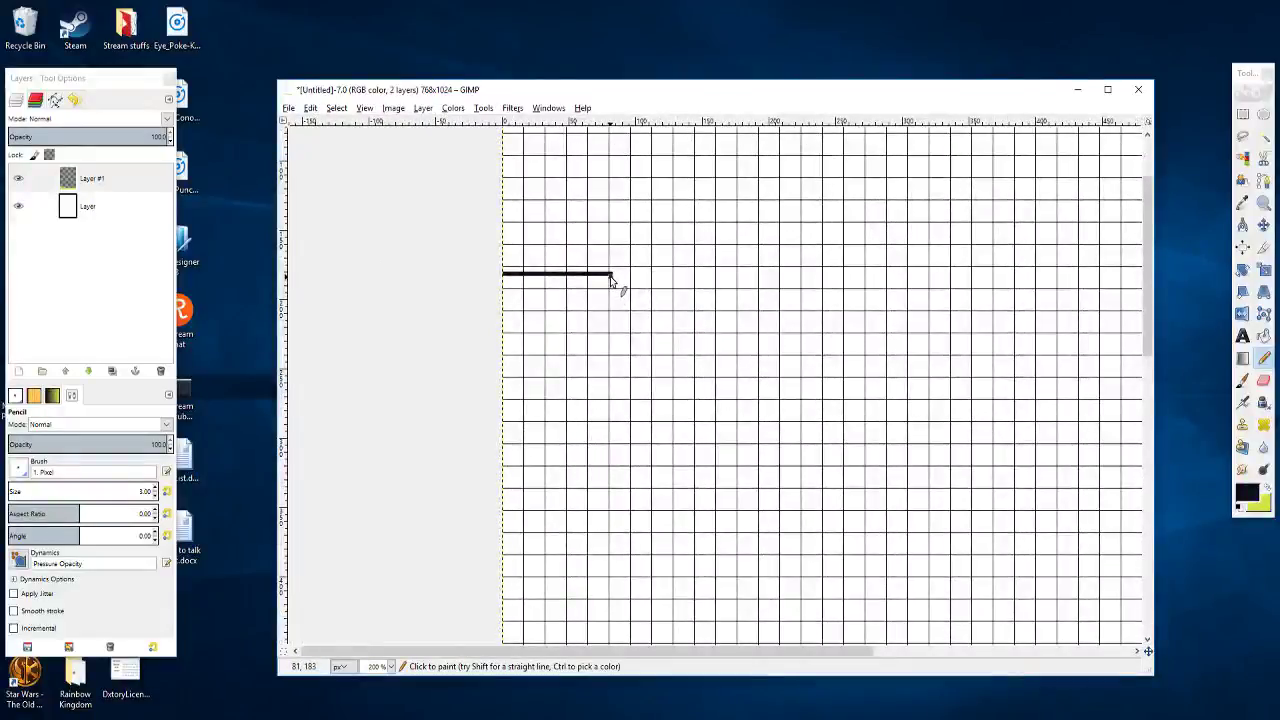
mouse_move(610, 278)
mouse_down()
mouse_move(602, 350)
mouse_move(575, 389)
mouse_move(592, 587)
mouse_up()
scroll(598, 610, down, 6)
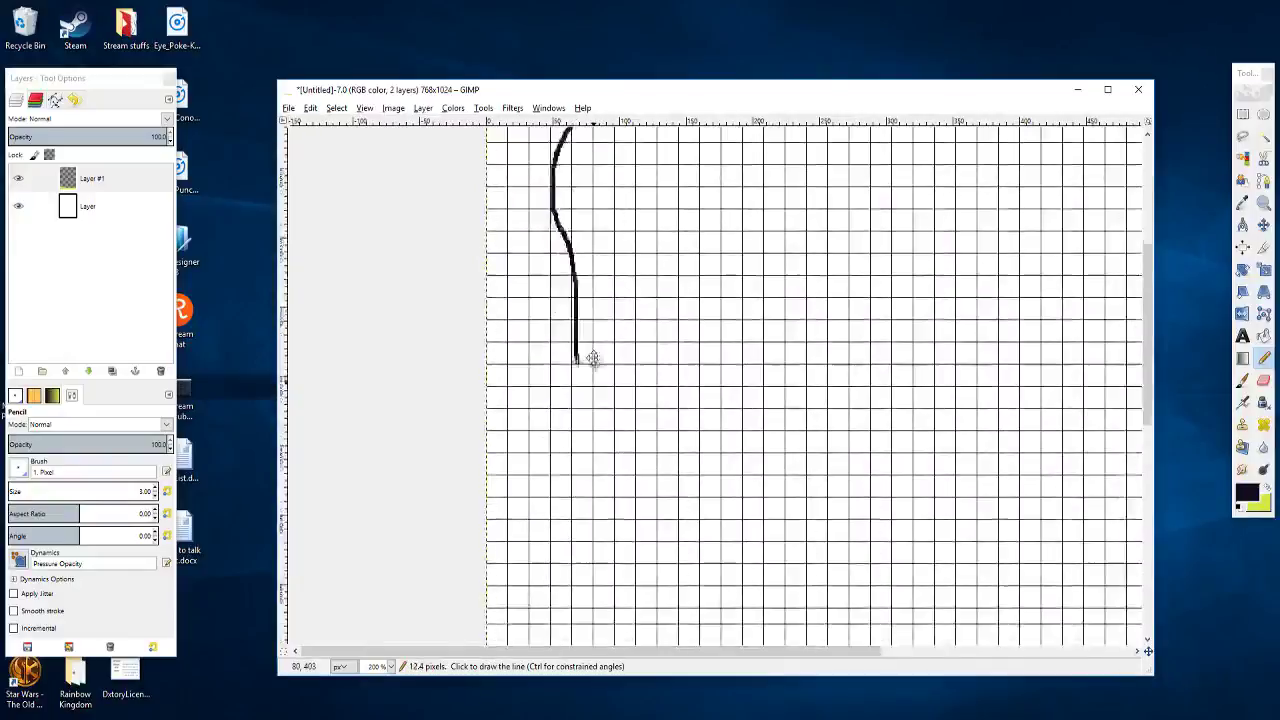
drag(586, 242, 585, 543)
scroll(590, 540, down, 6)
mouse_move(601, 196)
mouse_down()
mouse_move(591, 385)
mouse_move(550, 560)
mouse_up()
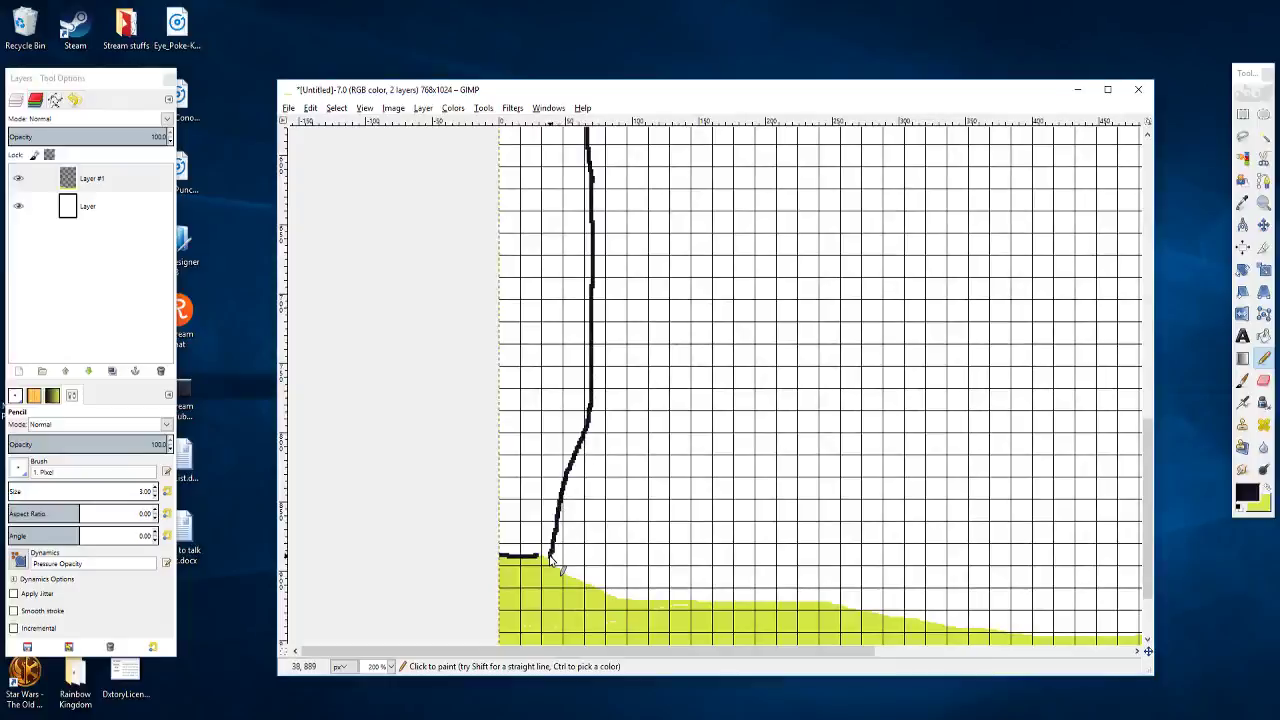
scroll(611, 486, down, 2)
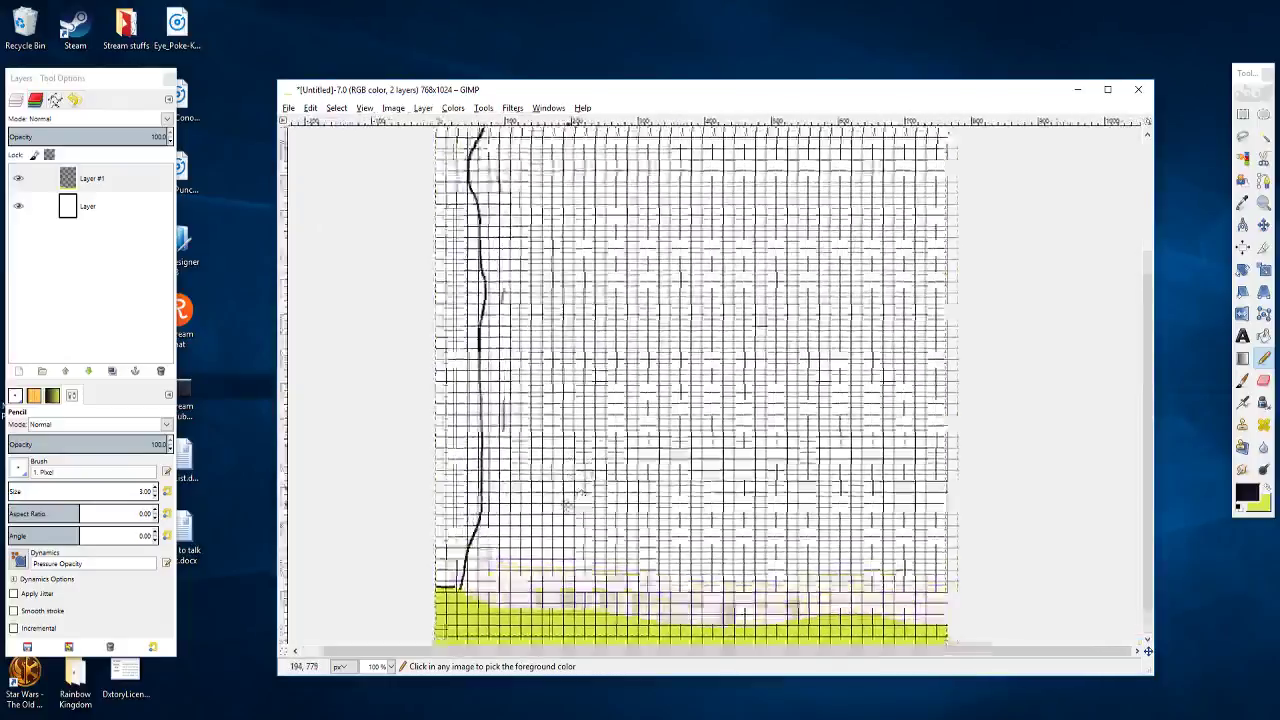
scroll(483, 440, down, 1)
drag(514, 433, 416, 405)
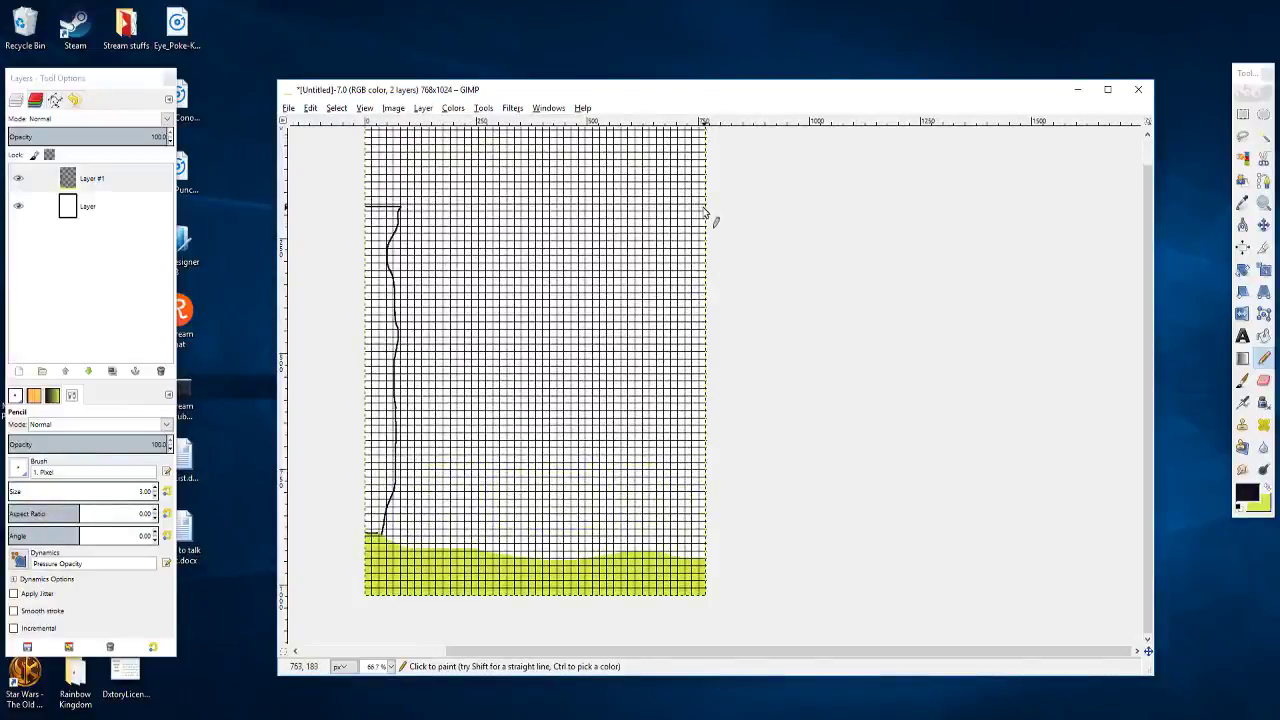
Step: Try to pencil a wavy dark cliff outline down the right canvas edge to the seabed, and undo the stroke
mouse_move(701, 207)
mouse_down()
mouse_move(690, 238)
mouse_move(703, 563)
mouse_up()
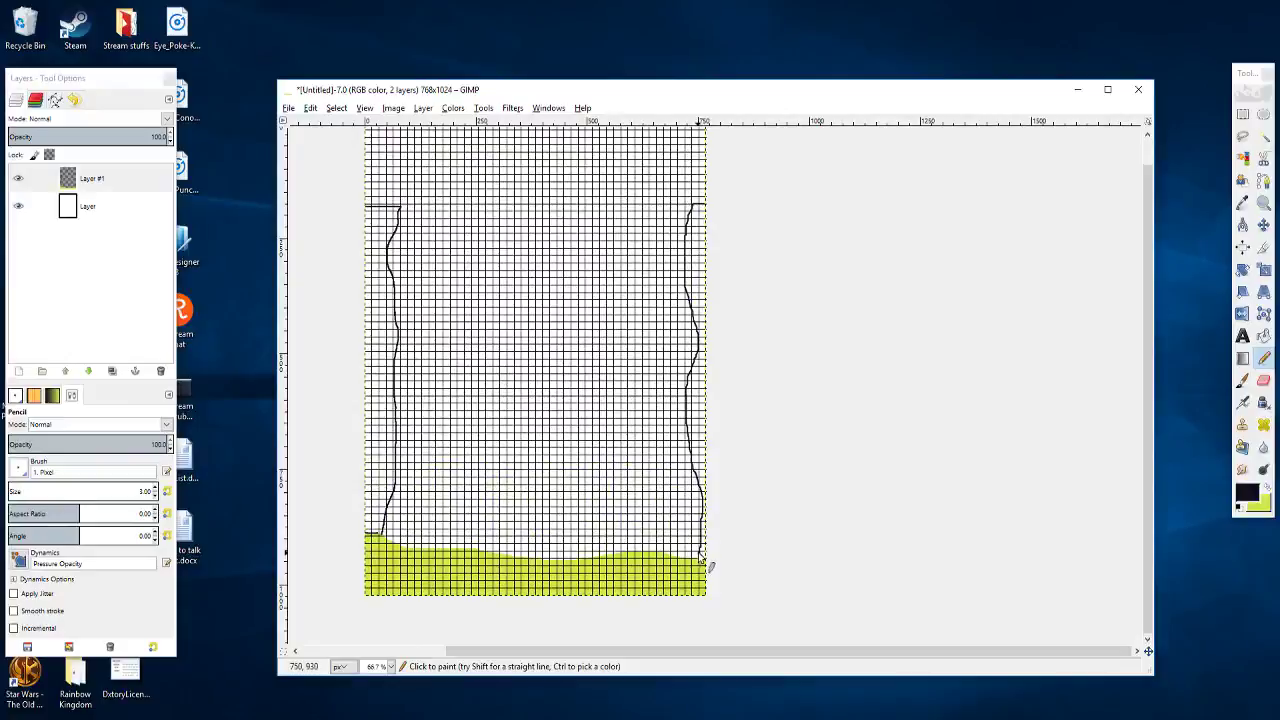
key(ctrl+z)
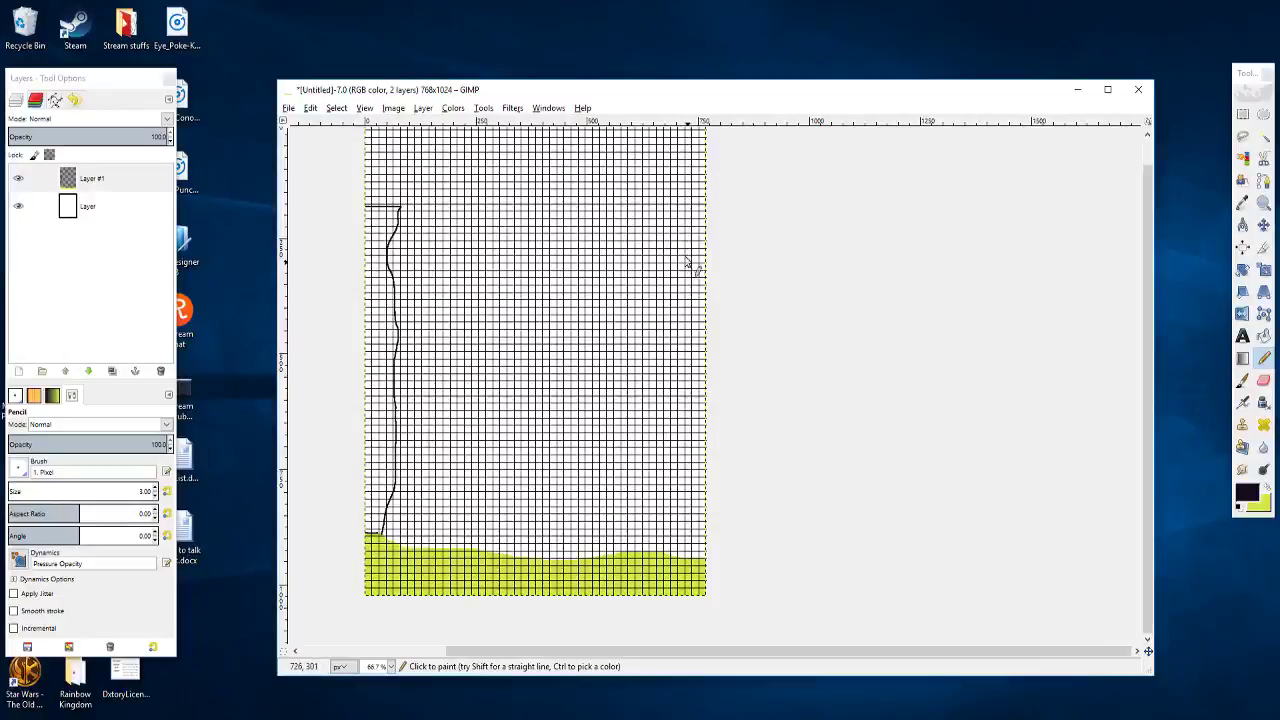
Step: Set the foreground color to slate blue 7181ad and pencil a wavy line from the cliff outline to the right canvas edge, starting at about y = 520
drag(646, 352, 805, 367)
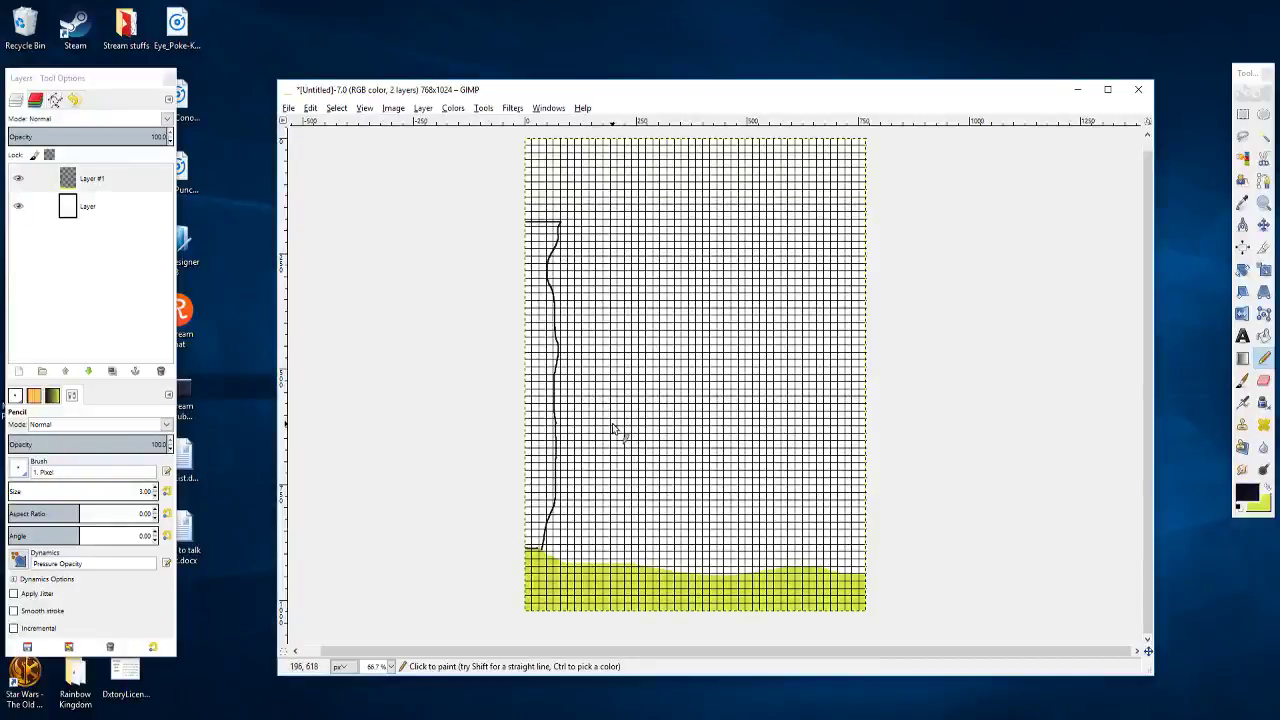
mouse_move(608, 414)
mouse_down()
mouse_move(497, 380)
mouse_move(507, 462)
mouse_up()
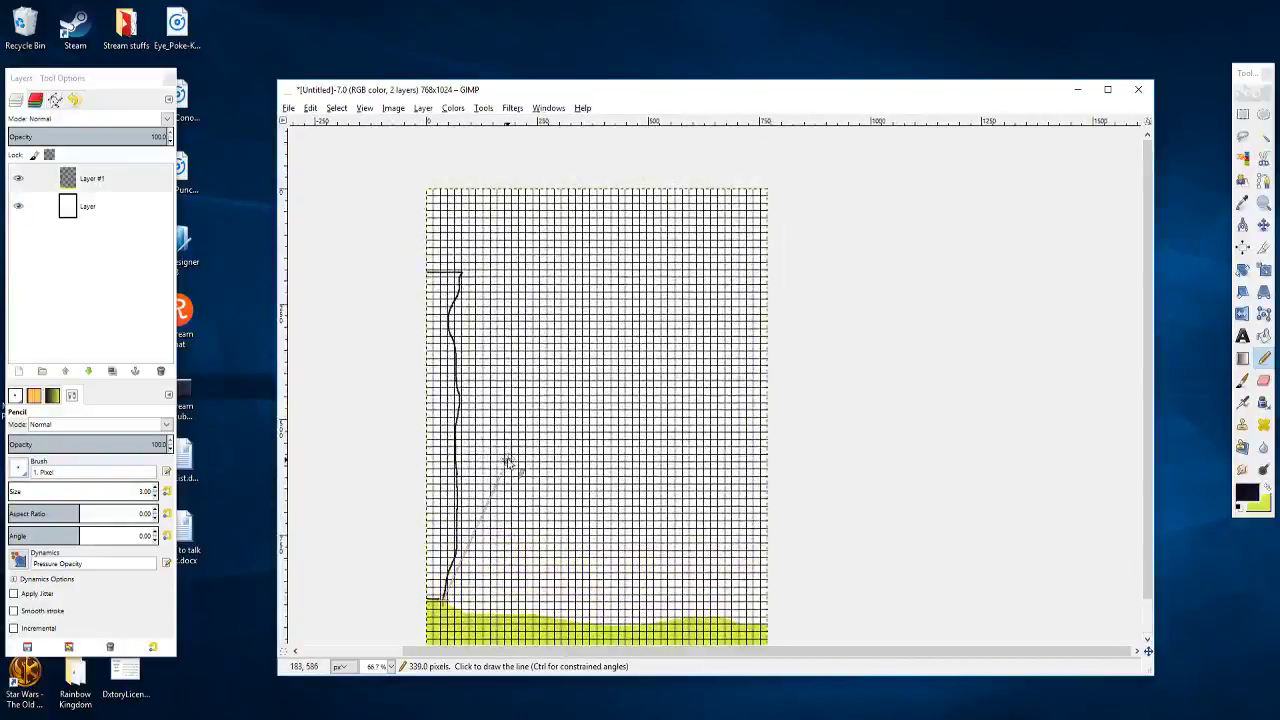
scroll(457, 320, up, 1)
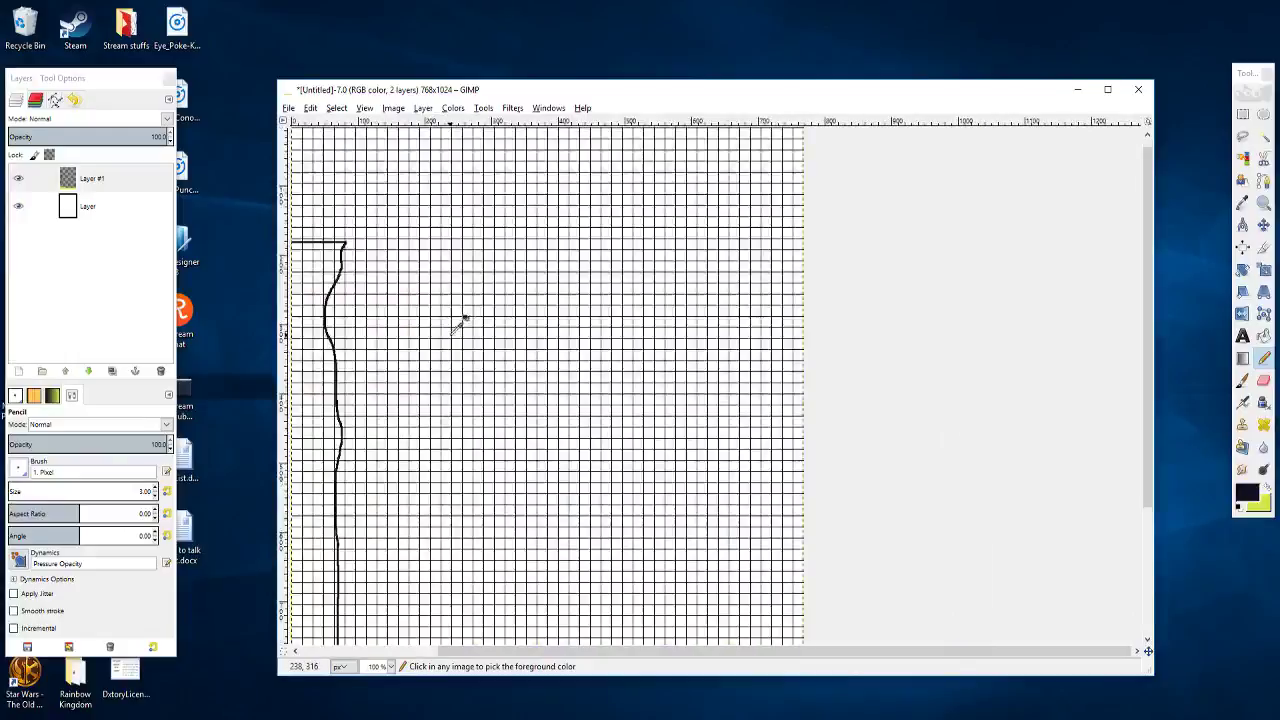
scroll(515, 295, down, 3)
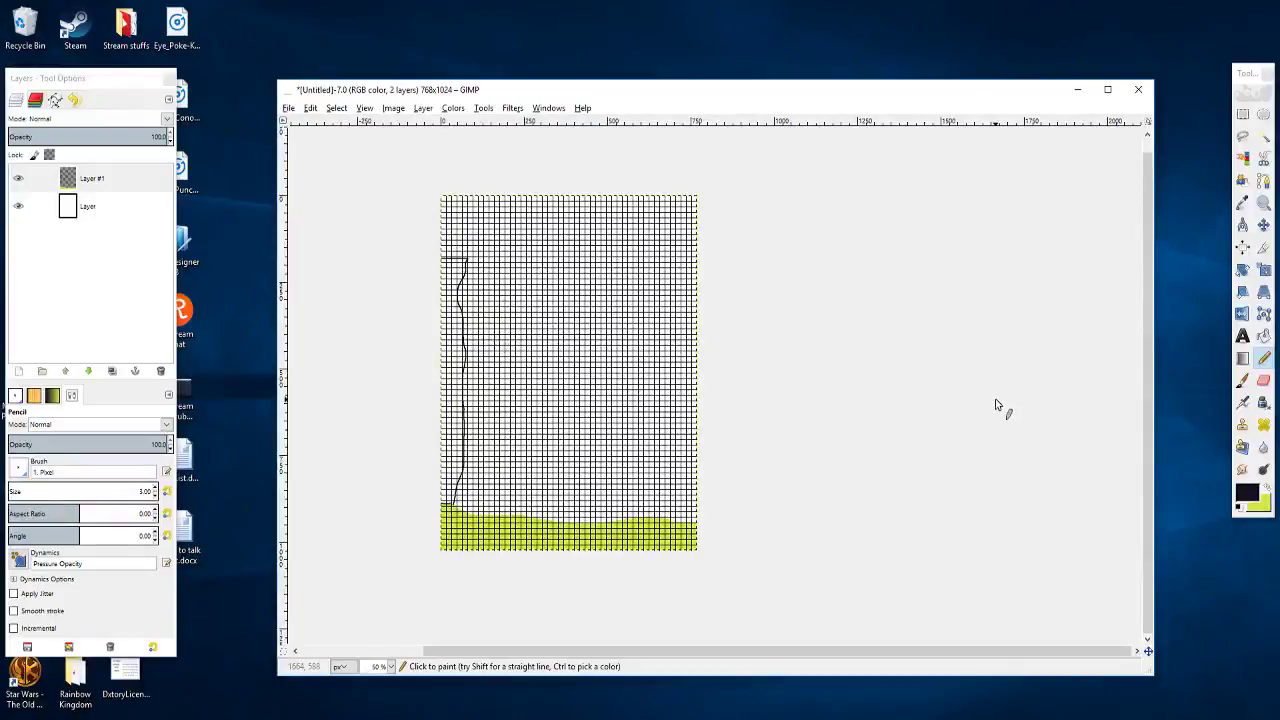
click(1244, 501)
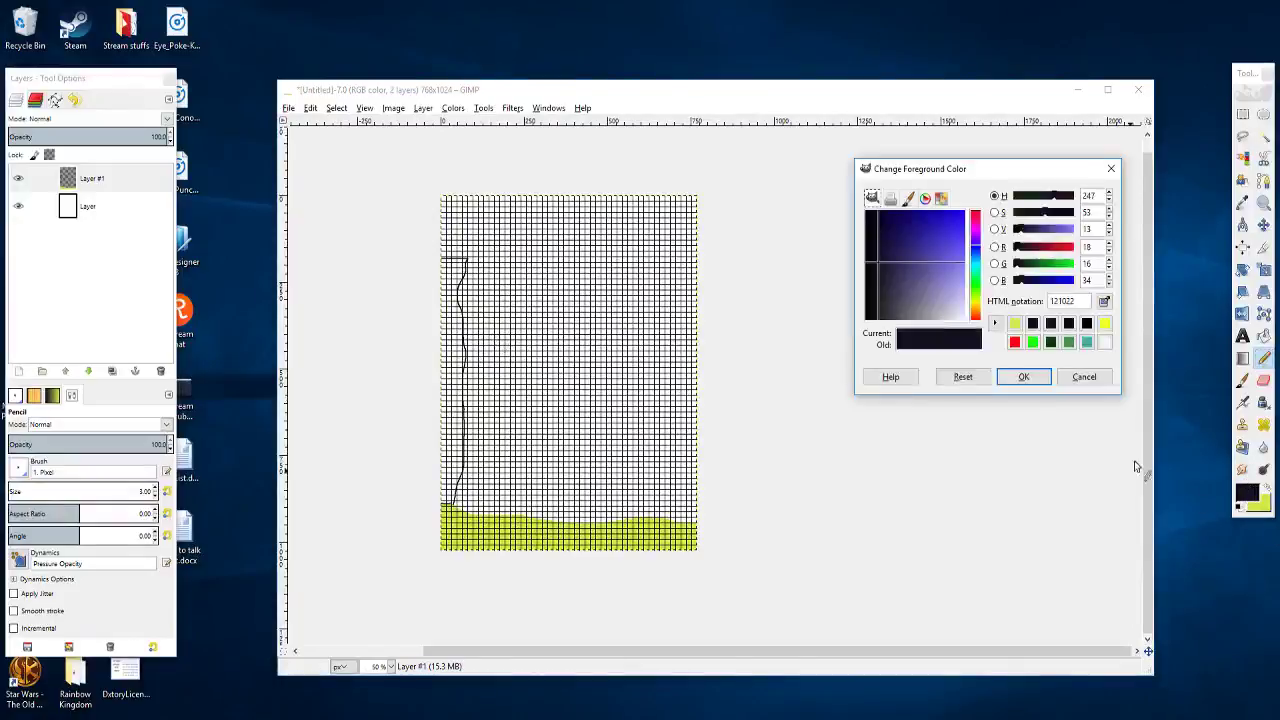
drag(904, 260, 922, 270)
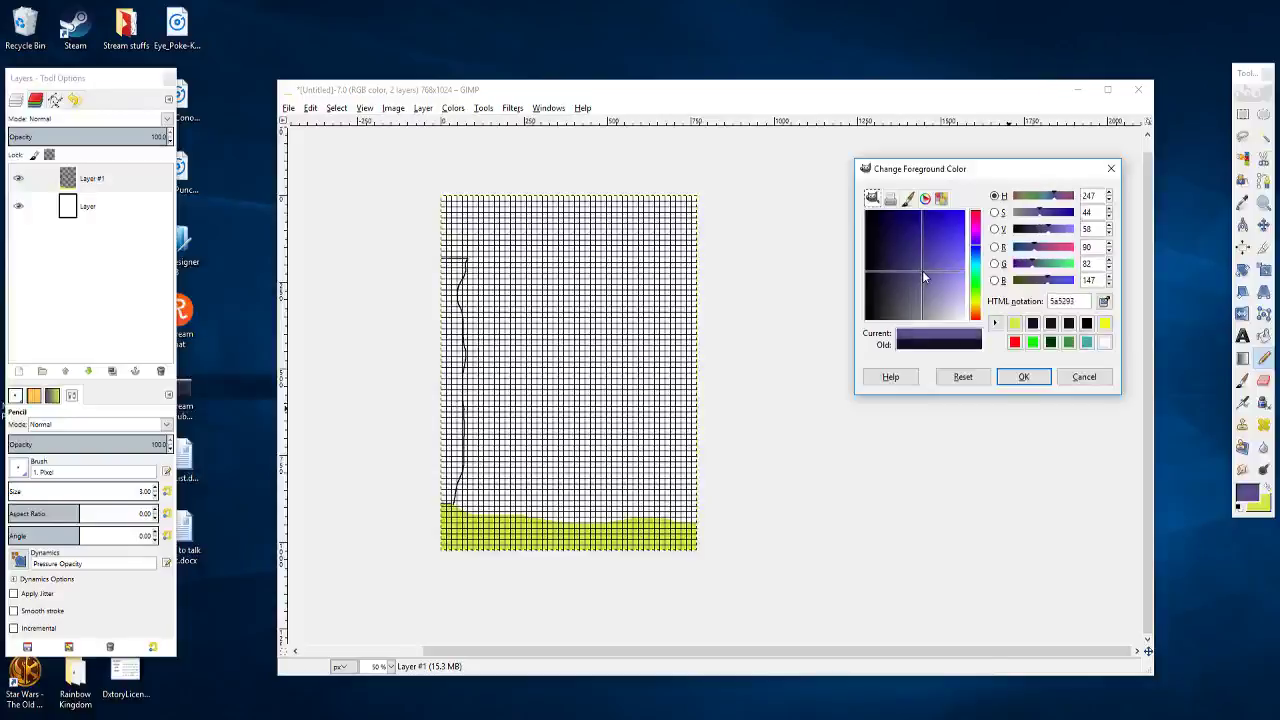
drag(1034, 254, 1030, 221)
click(1022, 376)
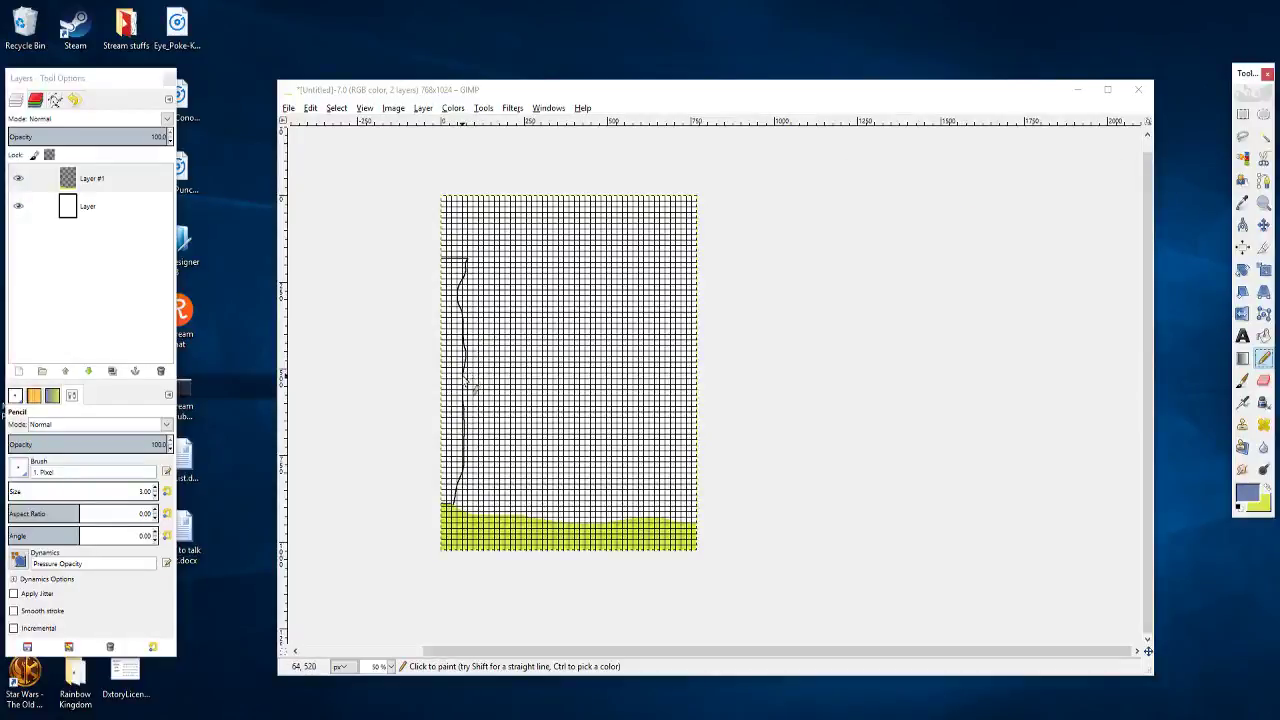
click(463, 377)
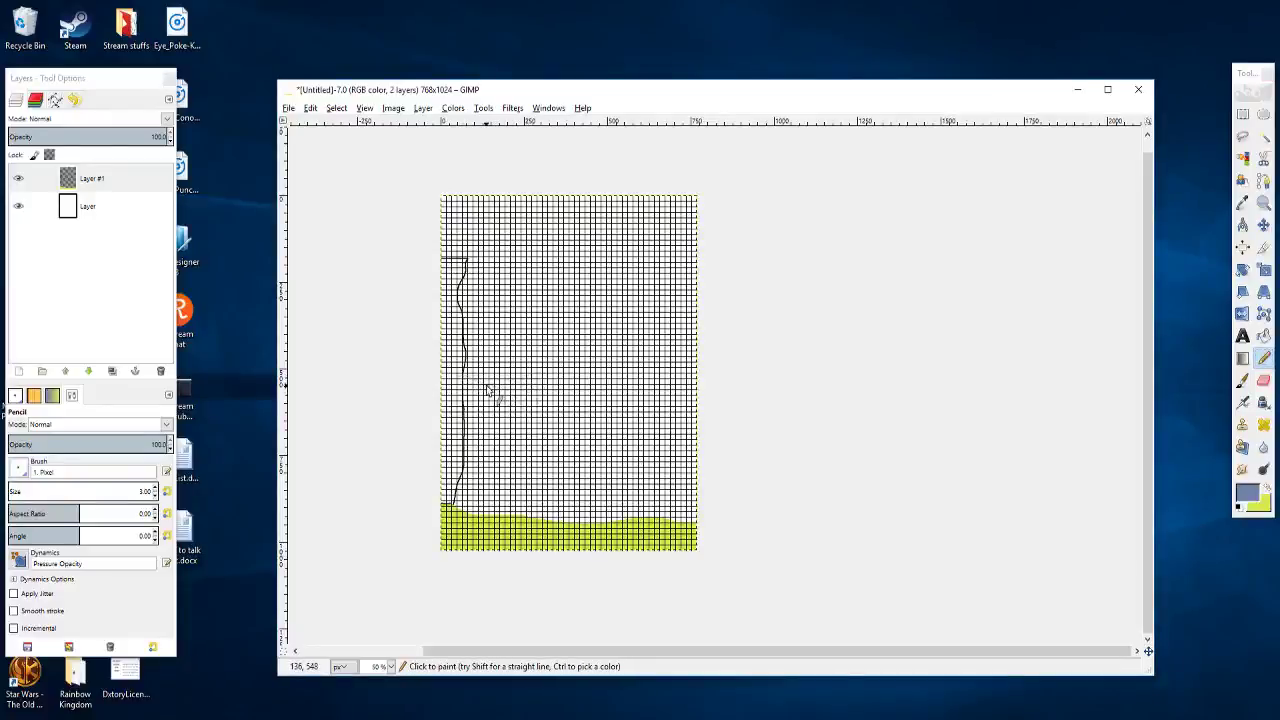
mouse_move(463, 377)
mouse_down()
mouse_move(492, 391)
mouse_move(598, 376)
mouse_move(695, 386)
mouse_up()
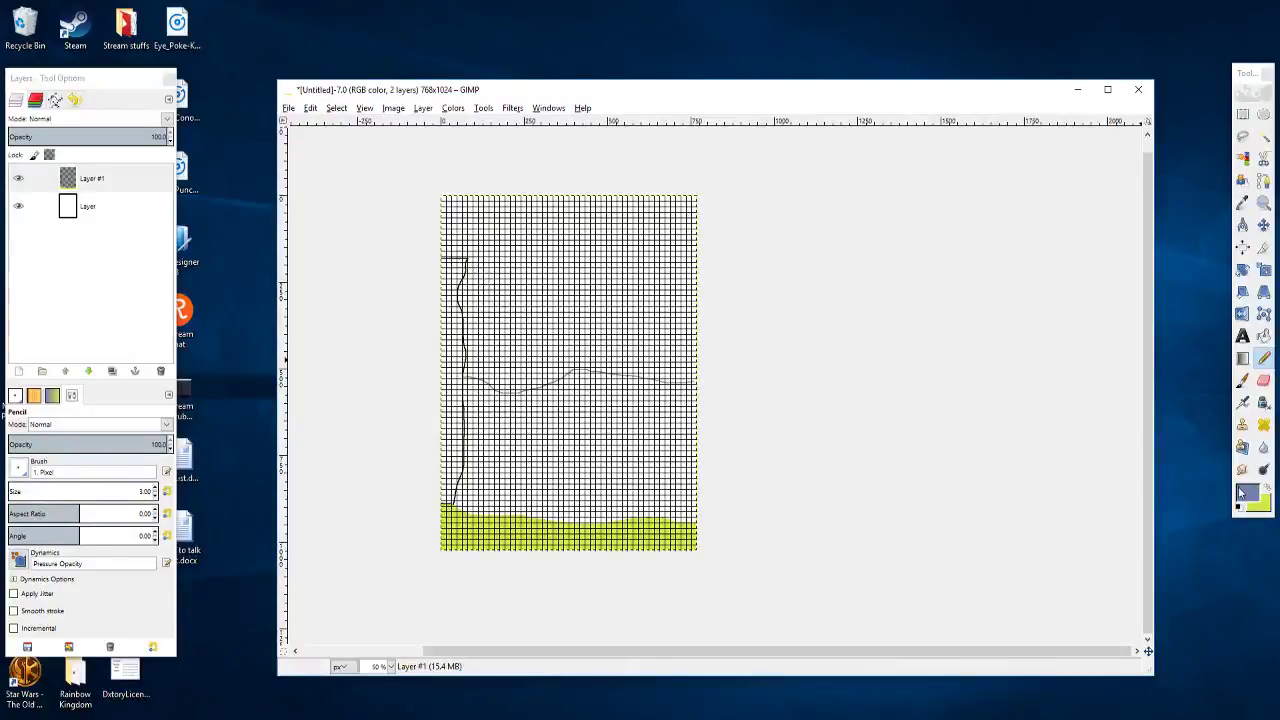
Step: Set the foreground color to light cyan 70d3dc and pencil a horizontal line from just below the cliff's top to the right canvas edge
click(1246, 492)
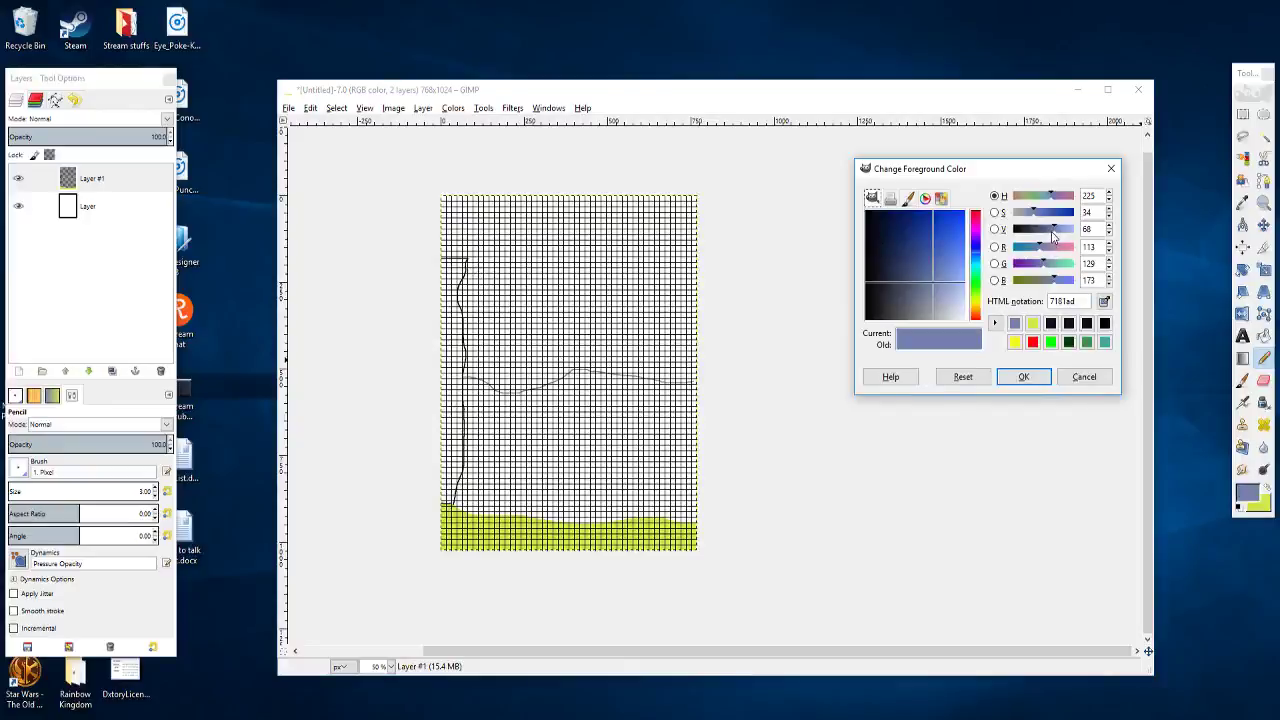
click(976, 266)
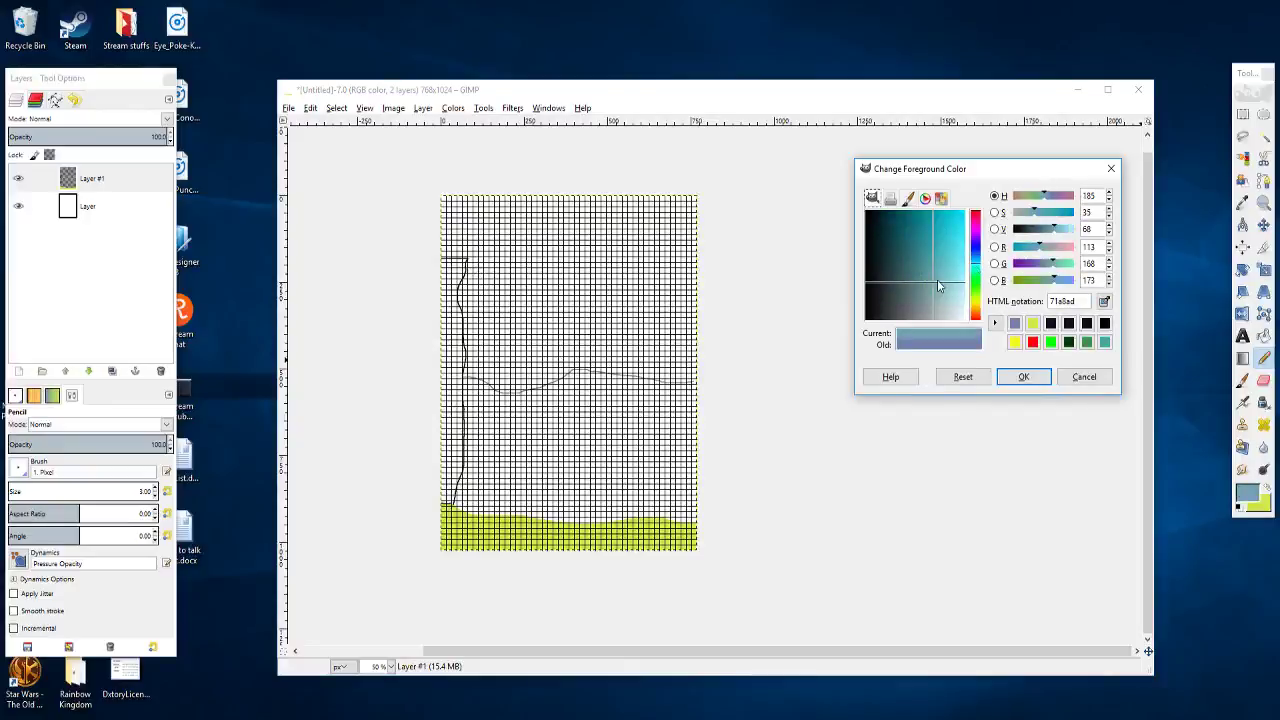
drag(937, 279, 951, 266)
click(1023, 376)
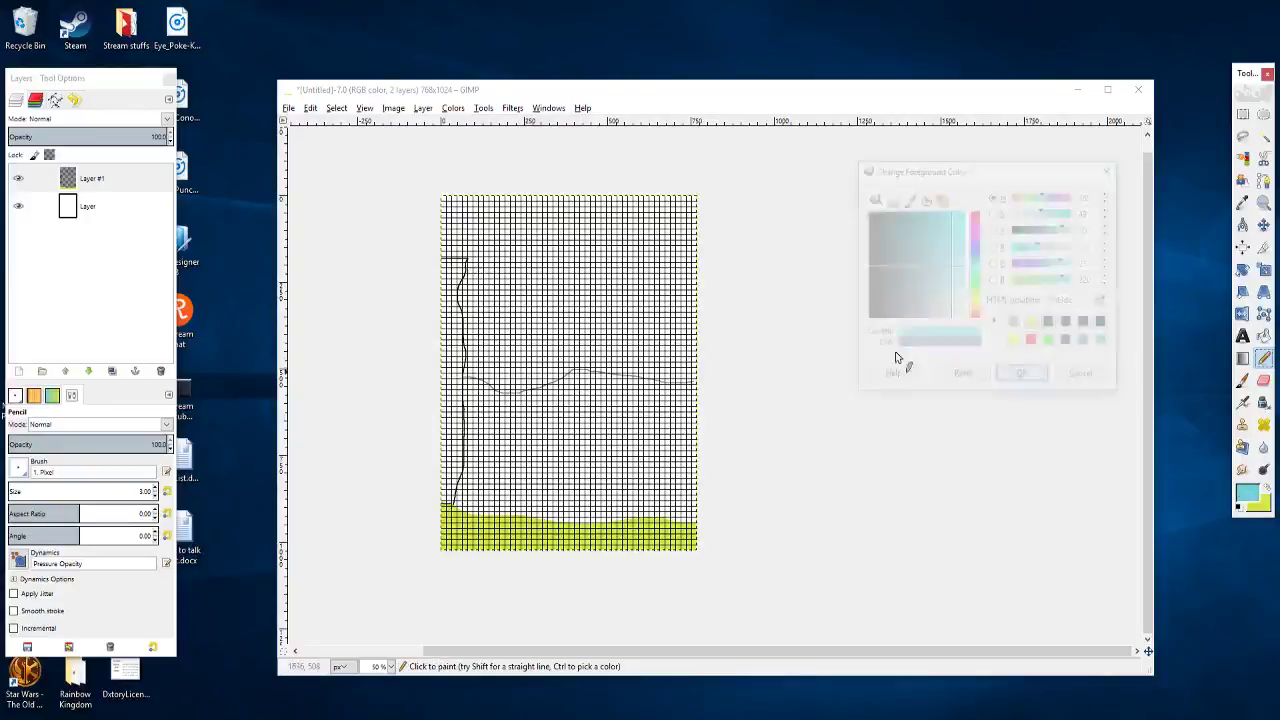
drag(465, 268, 705, 269)
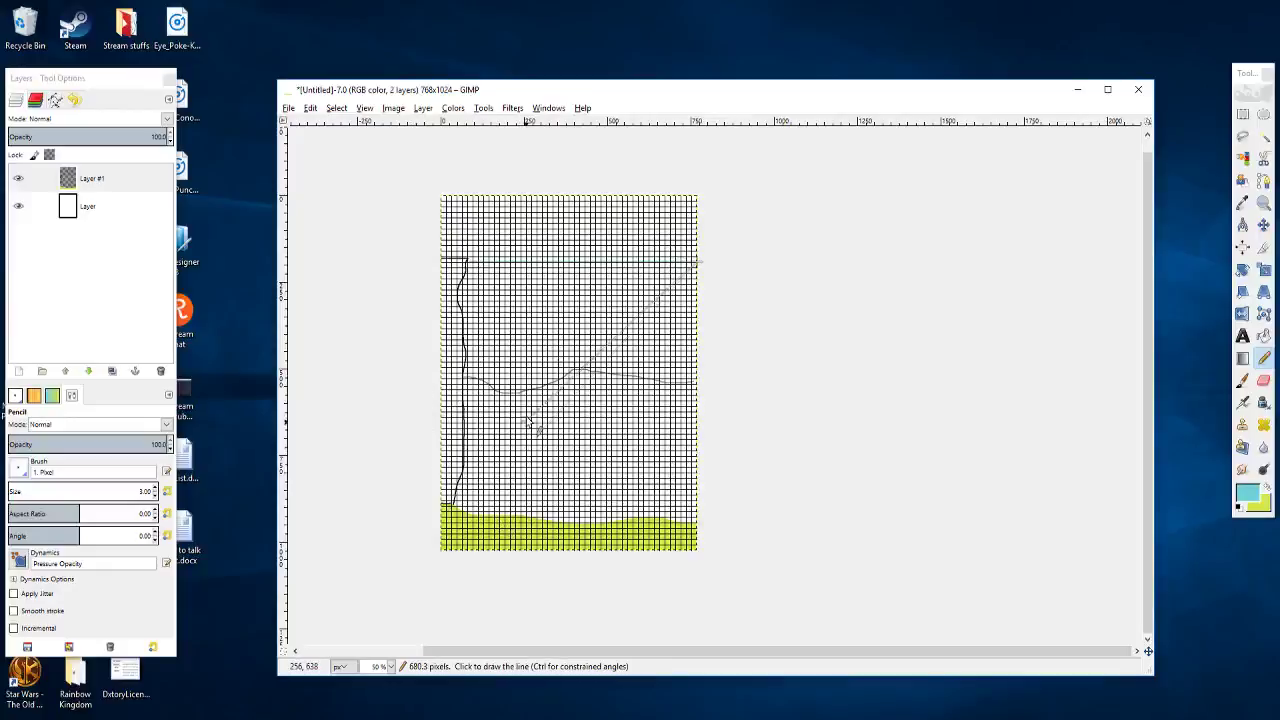
Step: Swap the yellow-green back to the foreground and raise its red value to turn it into a warmer yellow
scroll(527, 400, down, 3)
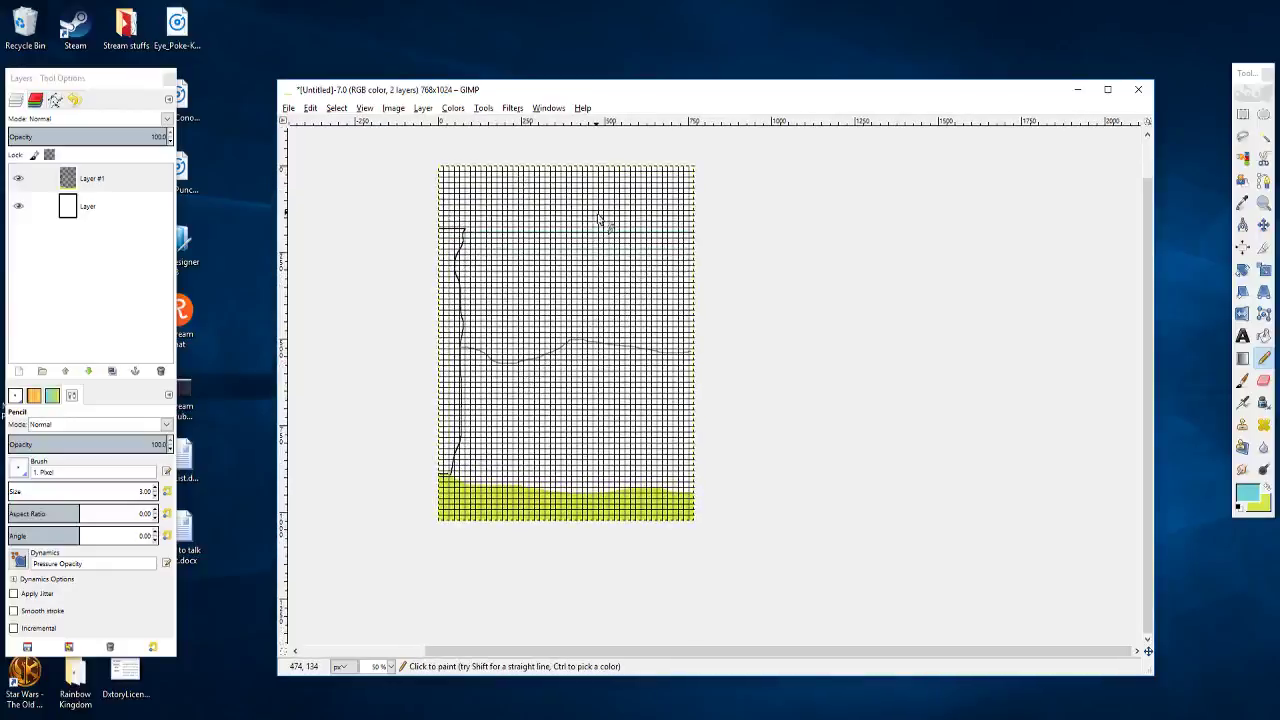
drag(563, 434, 580, 390)
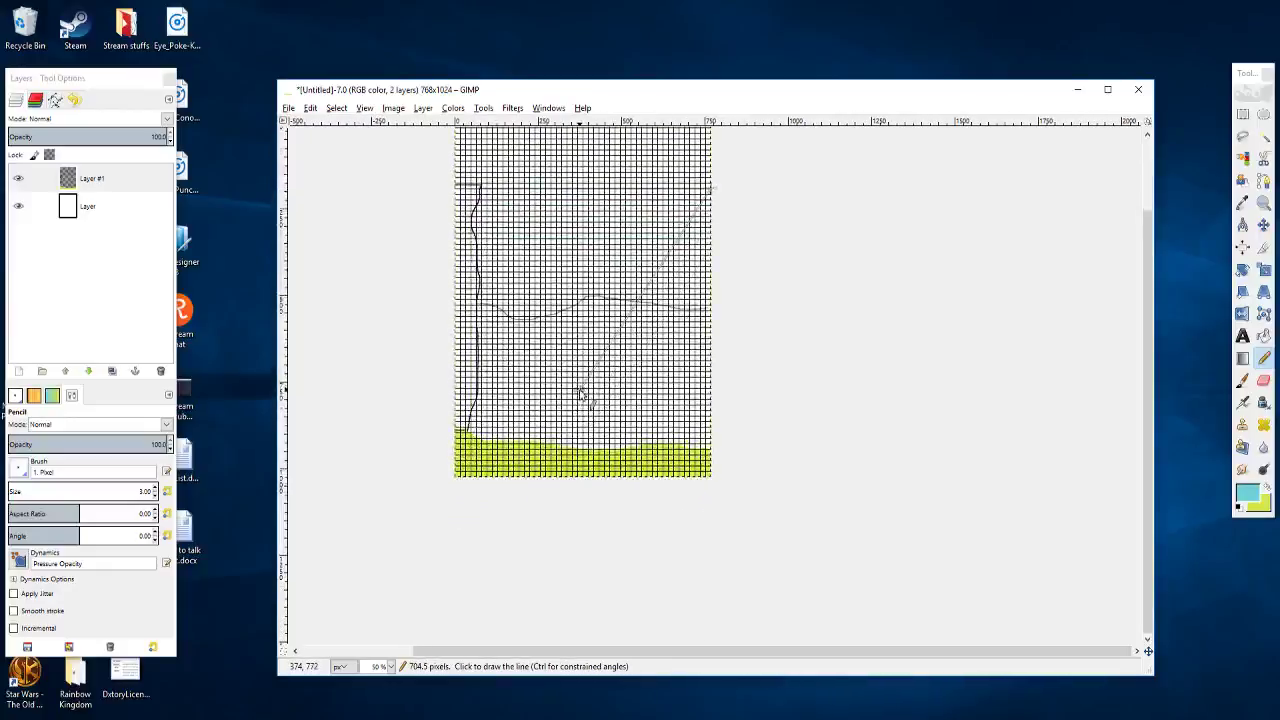
scroll(580, 393, up, 3)
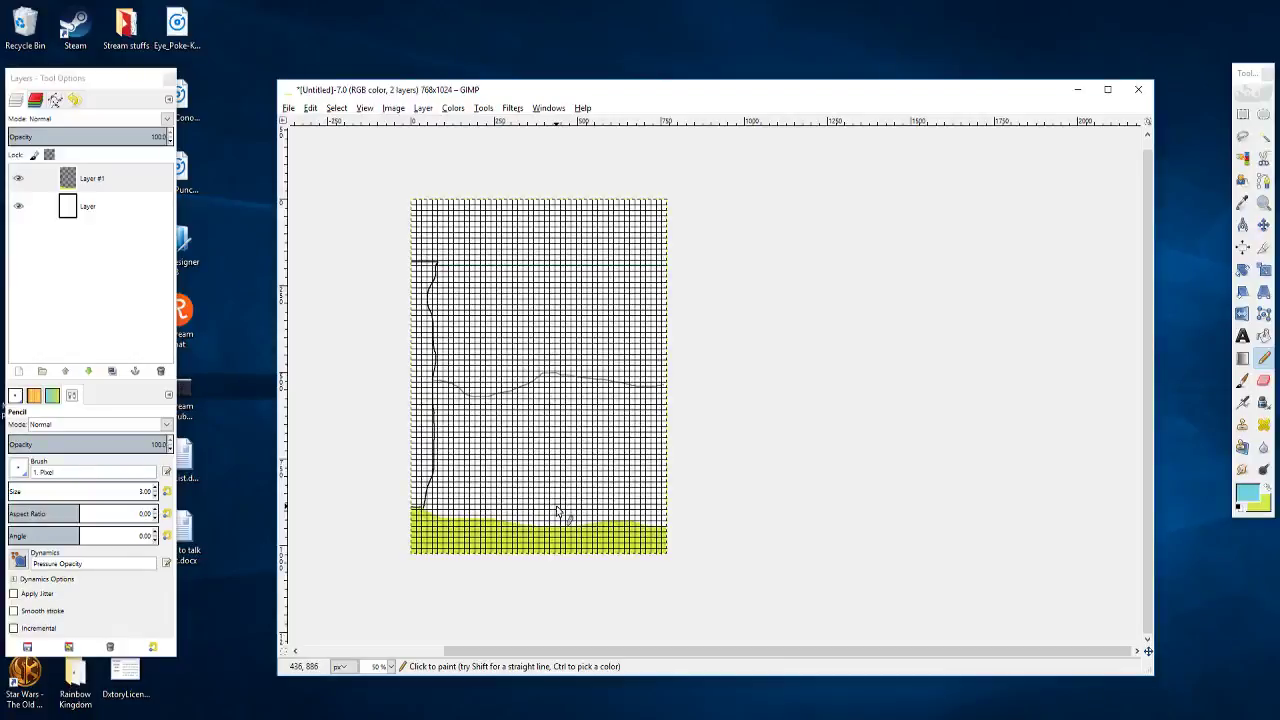
scroll(553, 497, down, 3)
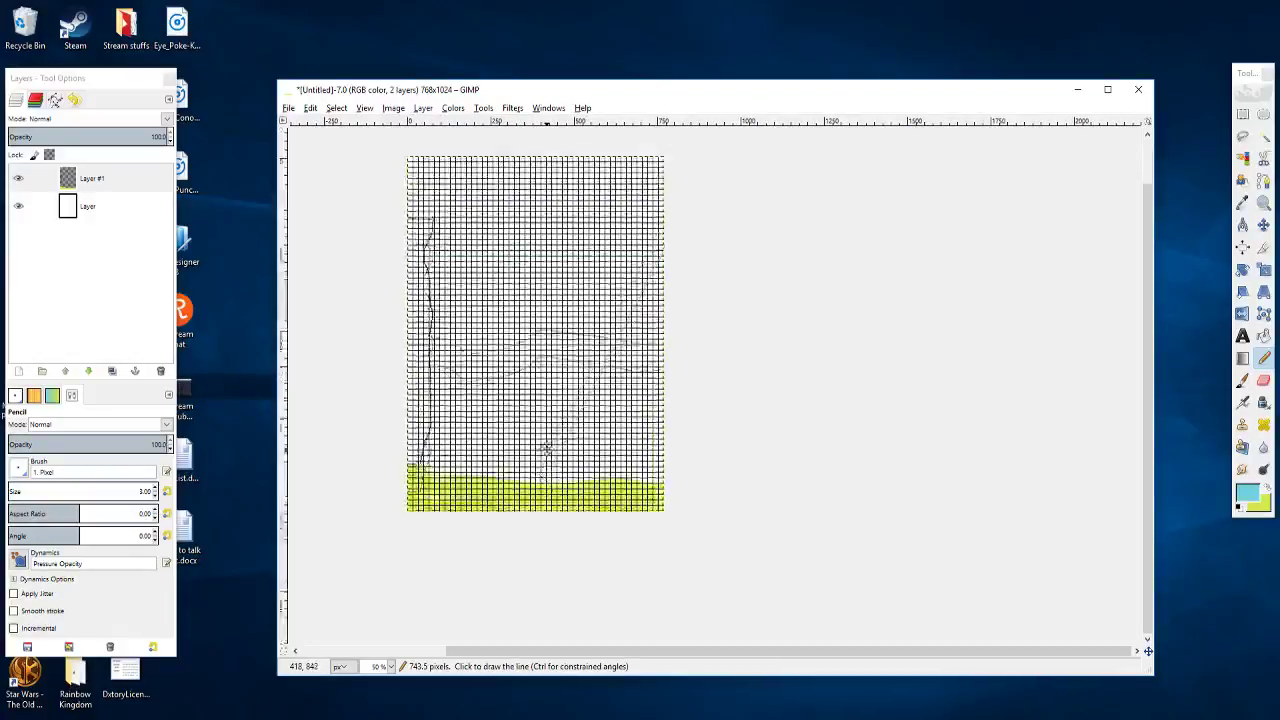
ctrl+scroll(480, 429, up, 2)
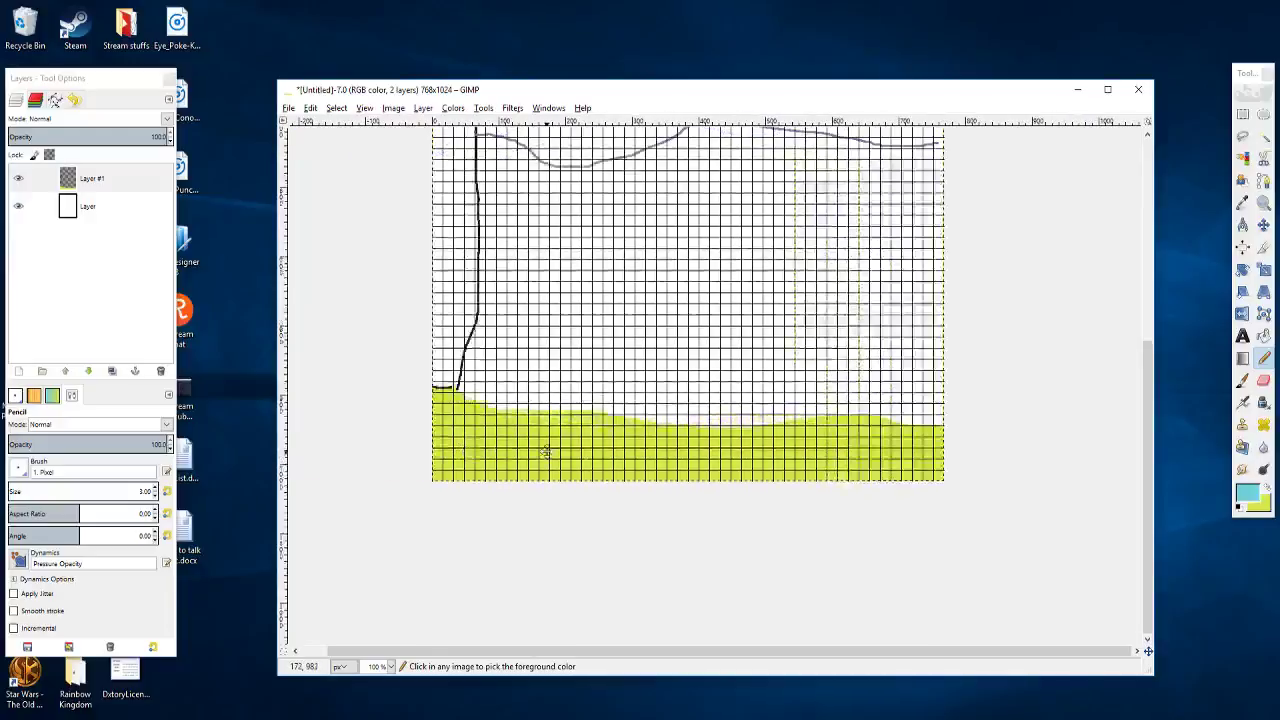
ctrl+scroll(549, 455, up, 2)
drag(432, 448, 610, 480)
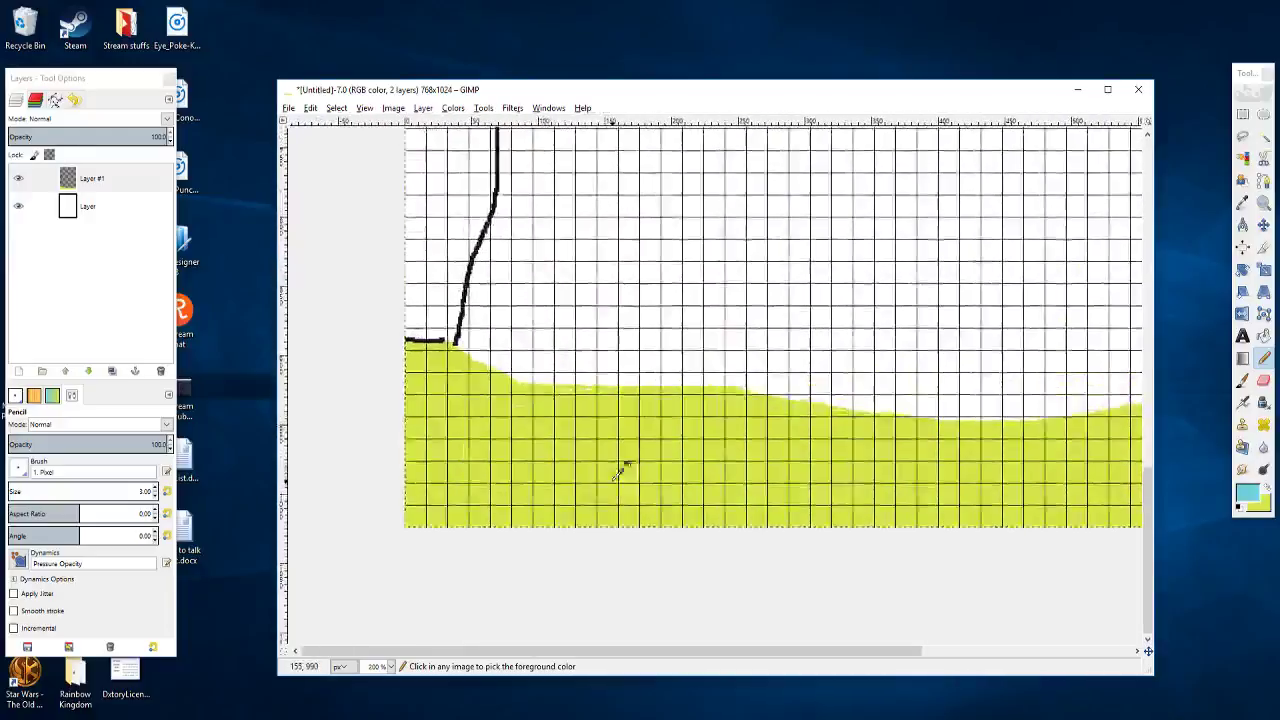
click(1267, 490)
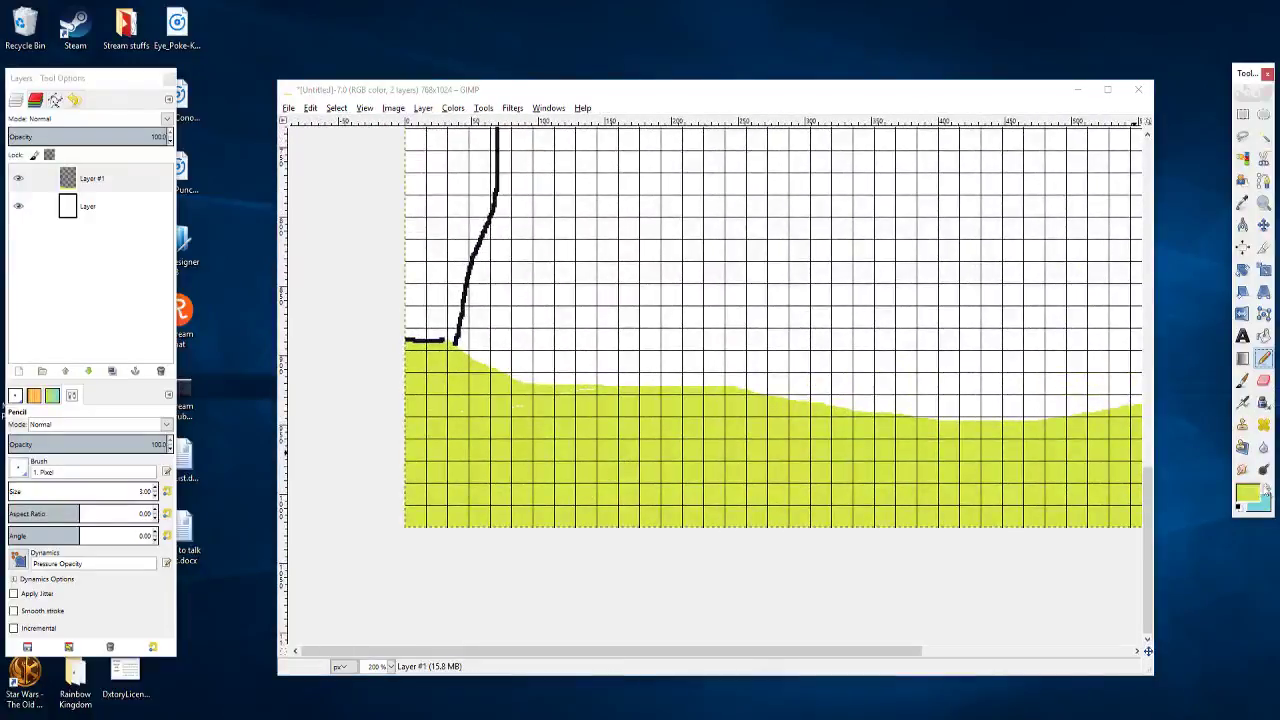
click(1246, 491)
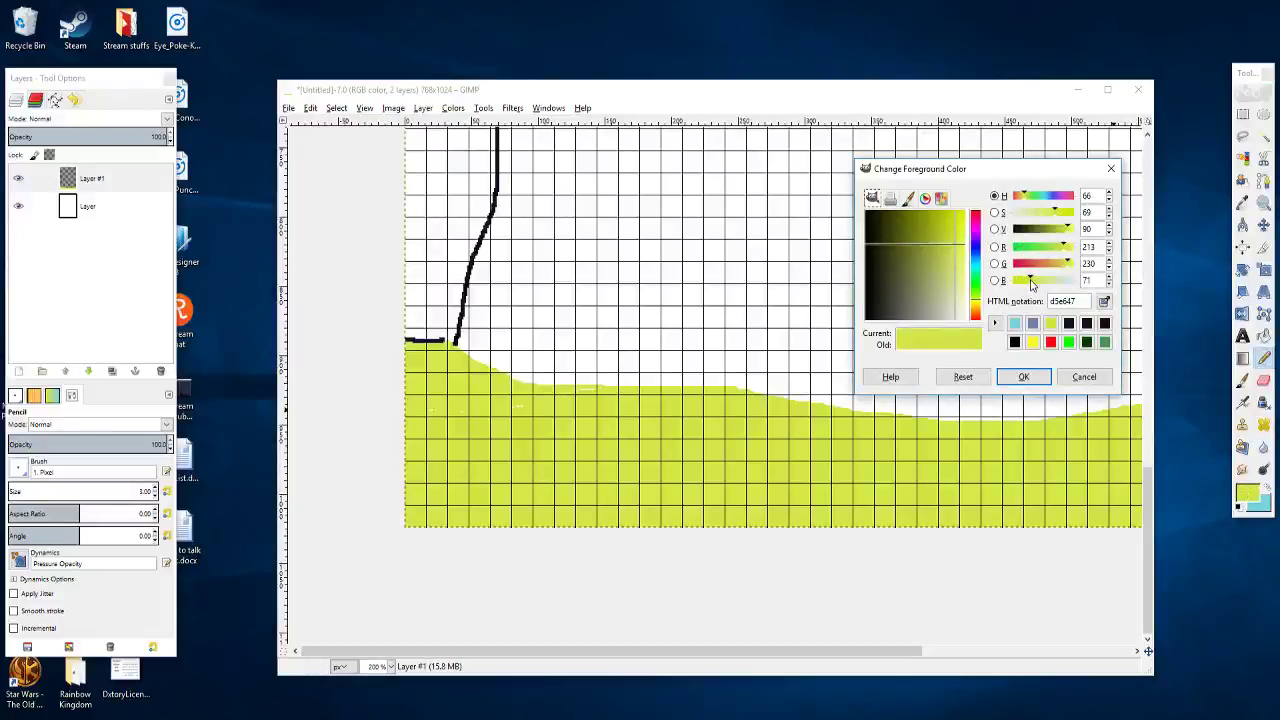
drag(1063, 246, 1071, 246)
click(1023, 376)
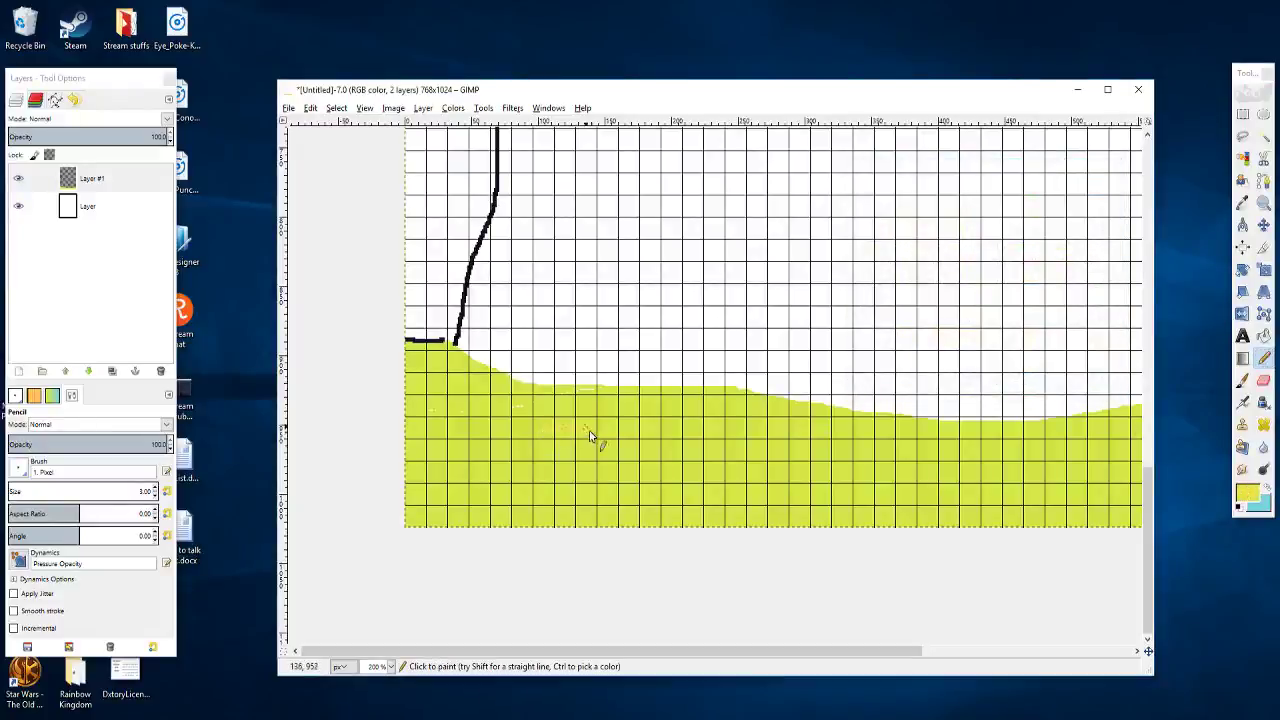
Step: Set the Pencil size to 1 and dab a small yellow mark on the ground just below the cliff's foot
key(ctrl)
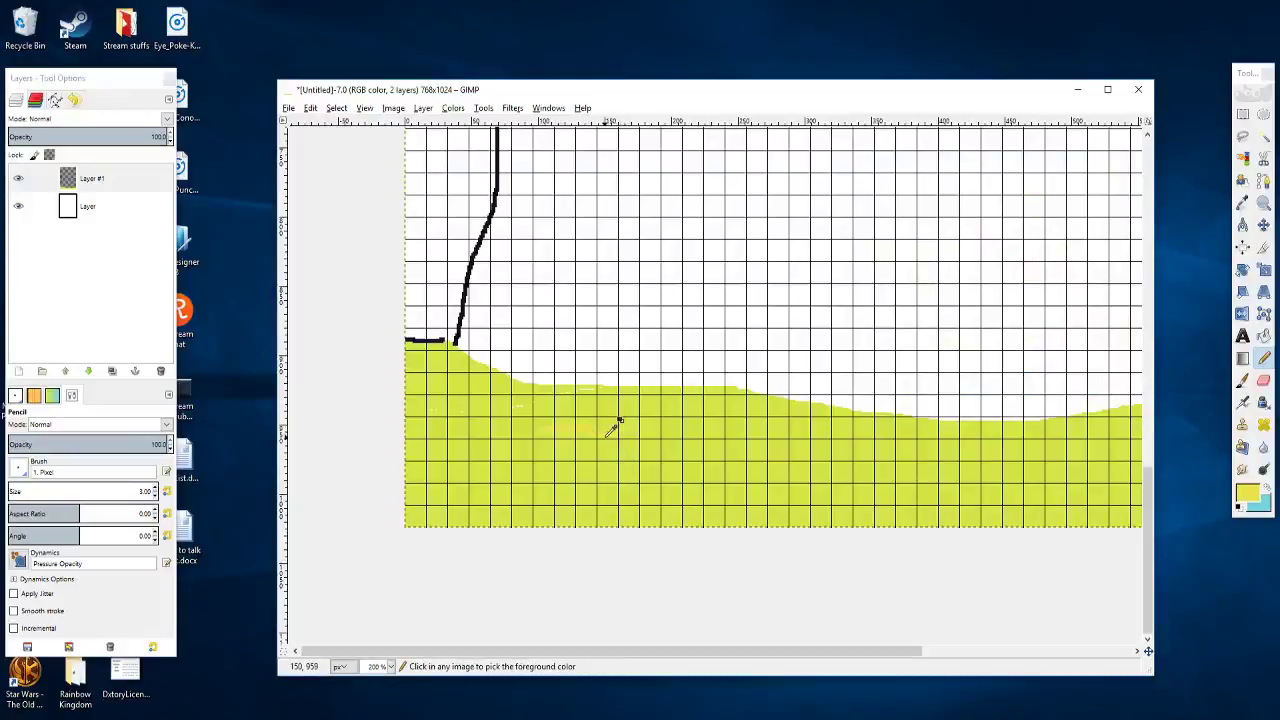
scroll(477, 366, up, 4)
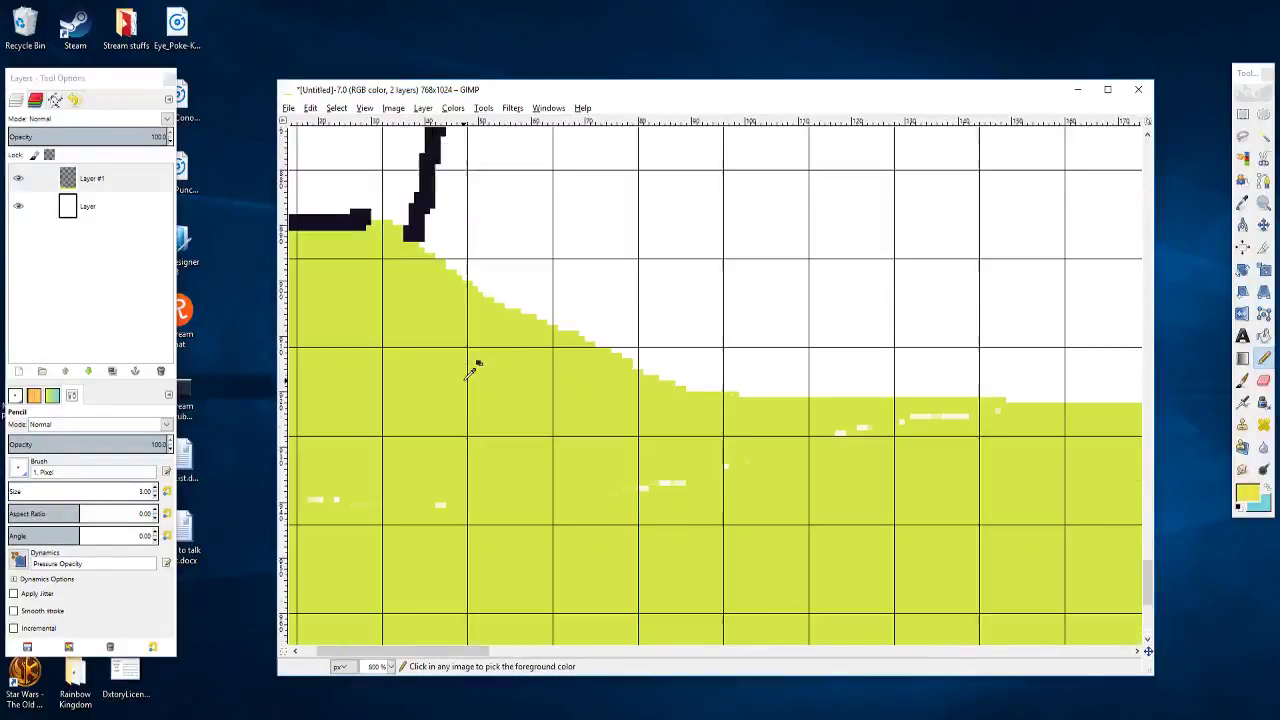
drag(442, 379, 677, 394)
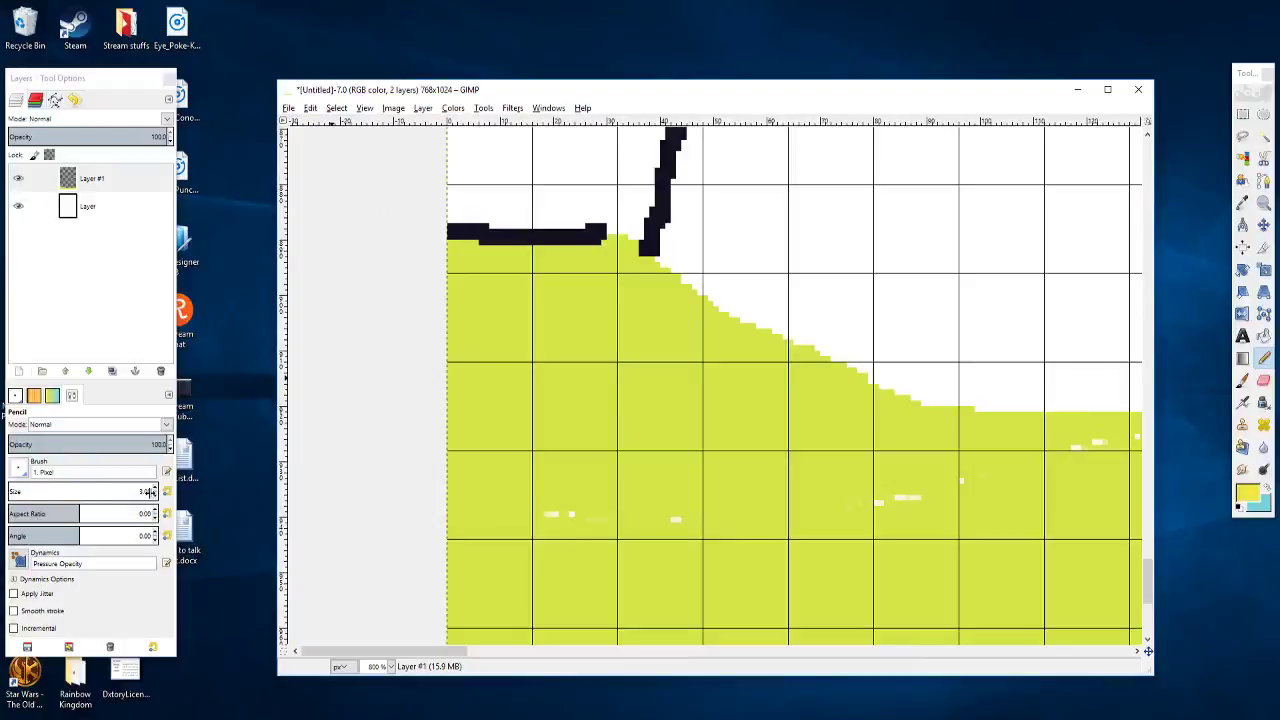
click(155, 497)
click(155, 497)
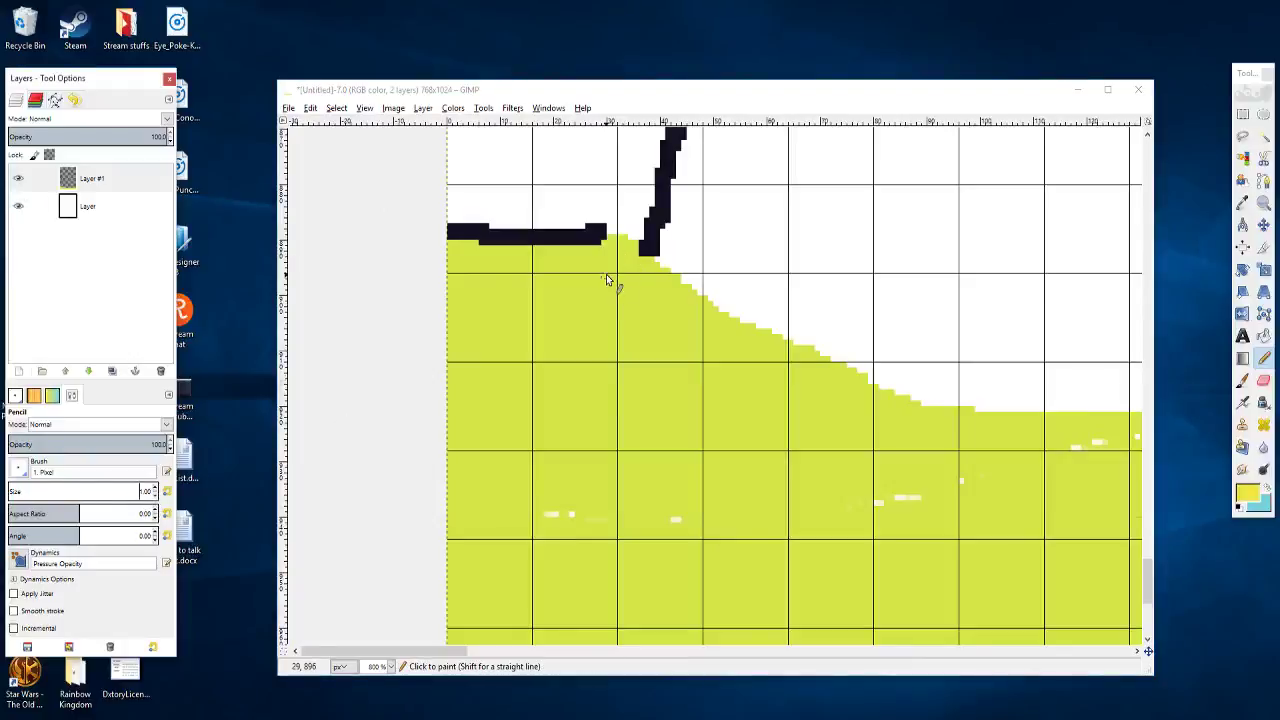
scroll(607, 274, up, 1)
drag(620, 262, 517, 260)
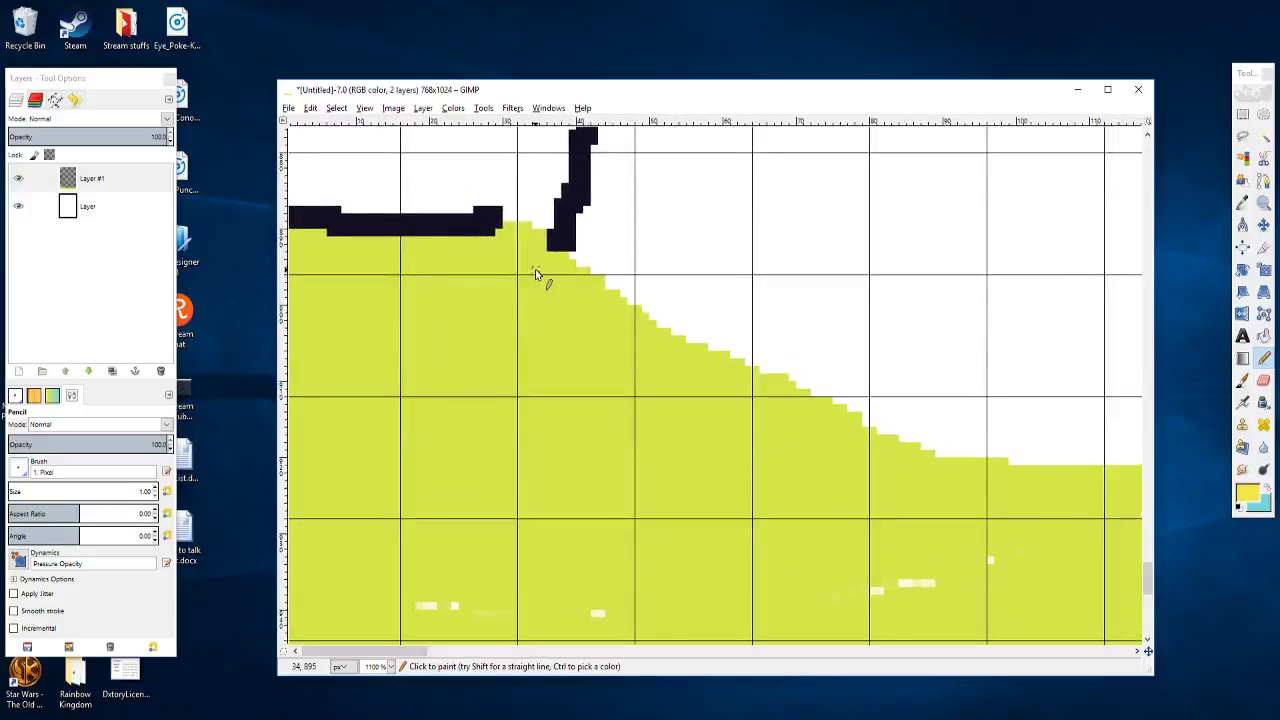
drag(598, 355, 540, 317)
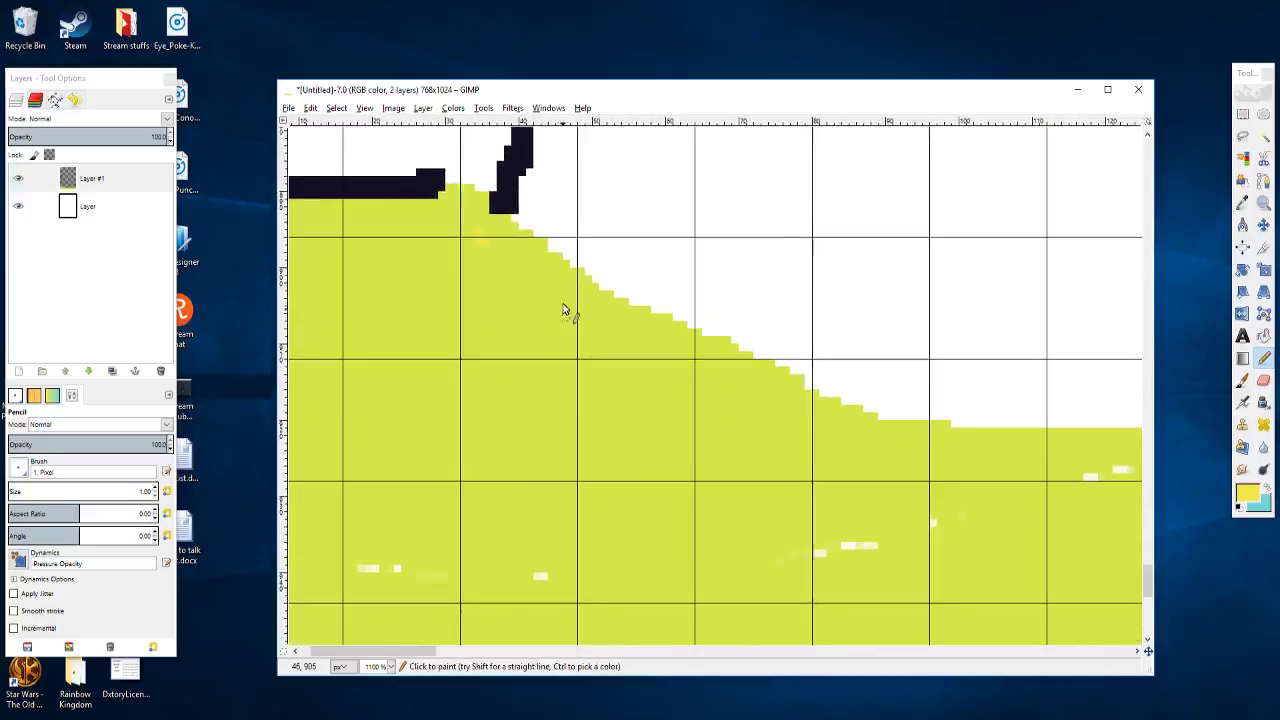
Step: Bucket-fill the yellow-green seabed ground with the yellow foreground color
key(shift+b)
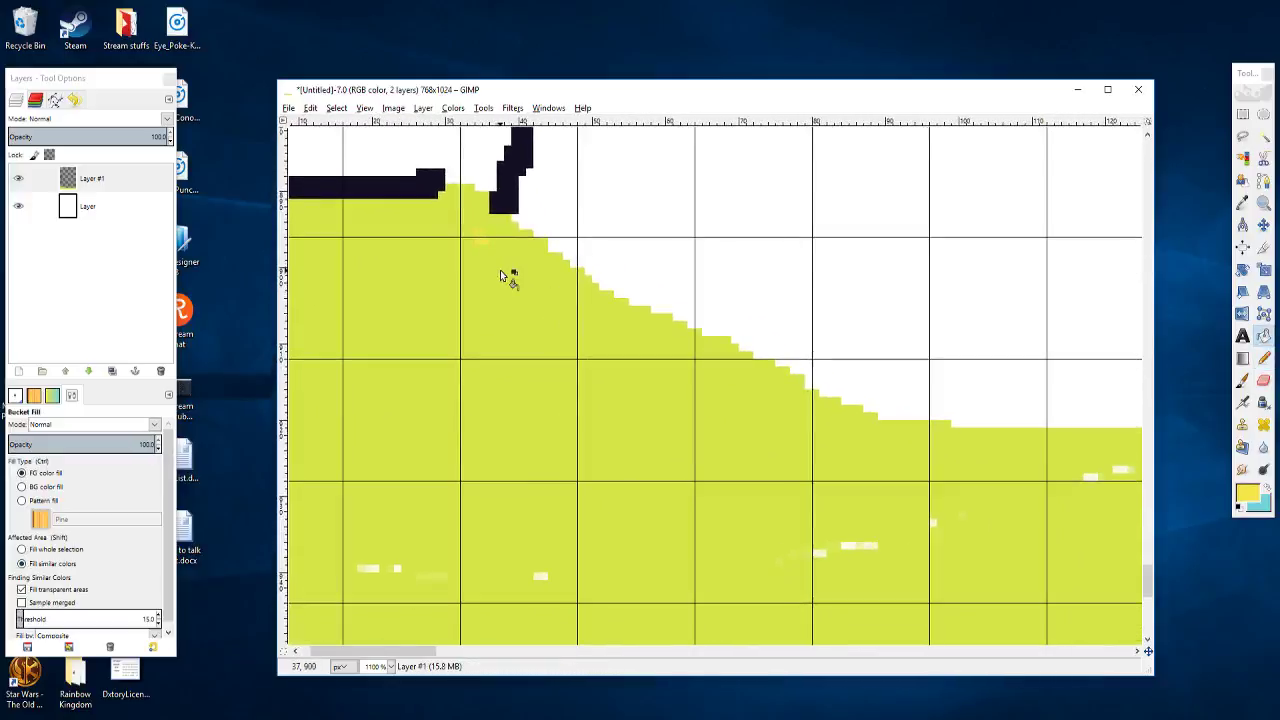
click(503, 277)
scroll(503, 277, down, 7)
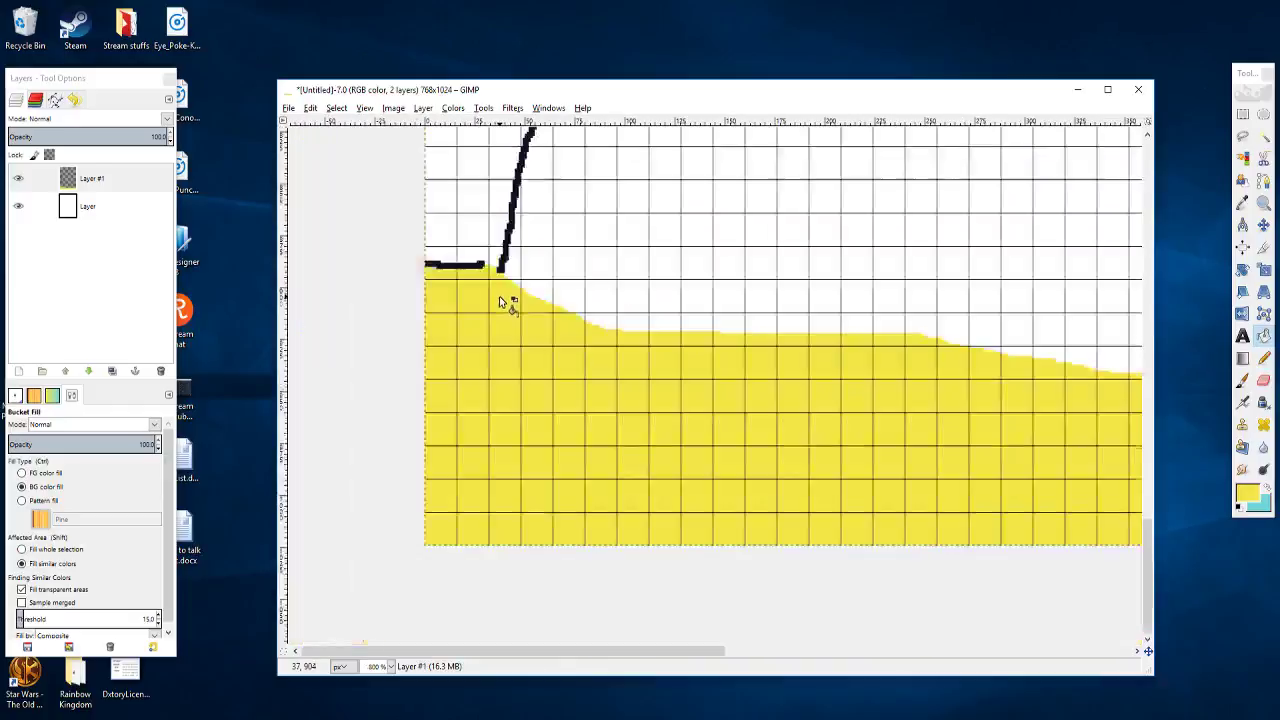
Step: Set the foreground color to a darker sandy shade, starting from the ground's yellow, lowering its value to about 84 and shifting its hue toward orange
scroll(481, 359, up, 4)
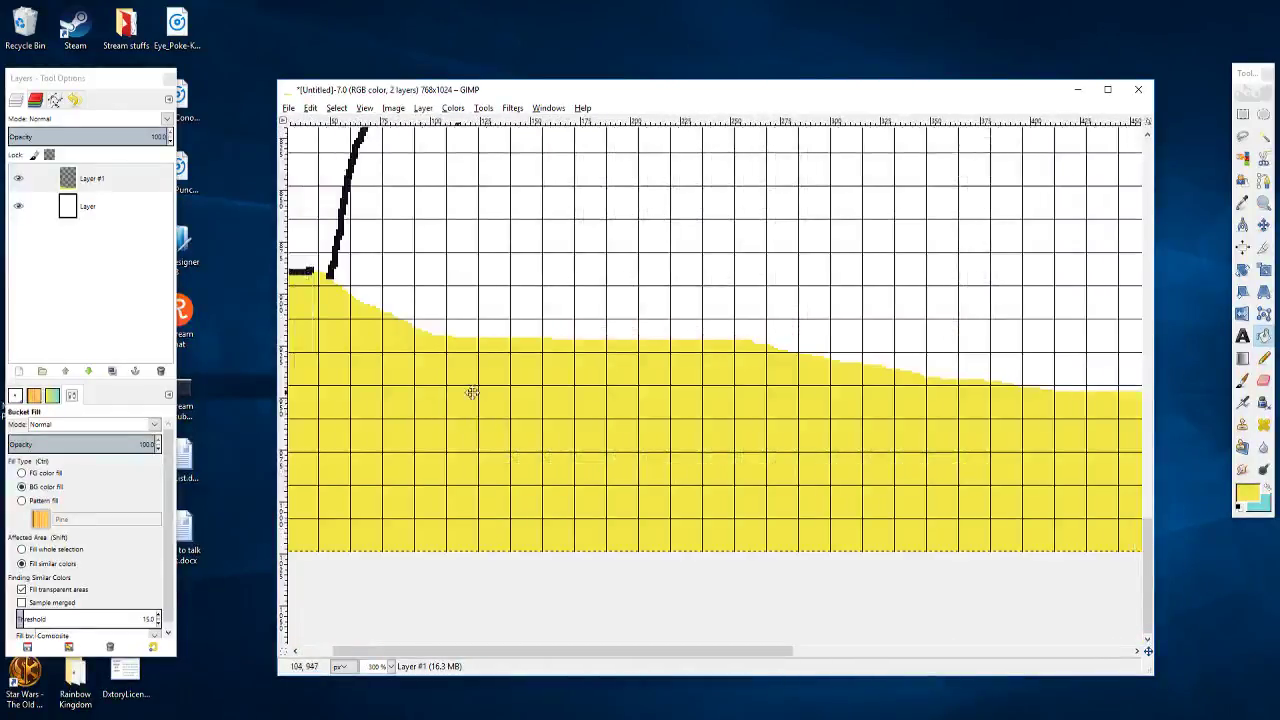
drag(472, 393, 663, 440)
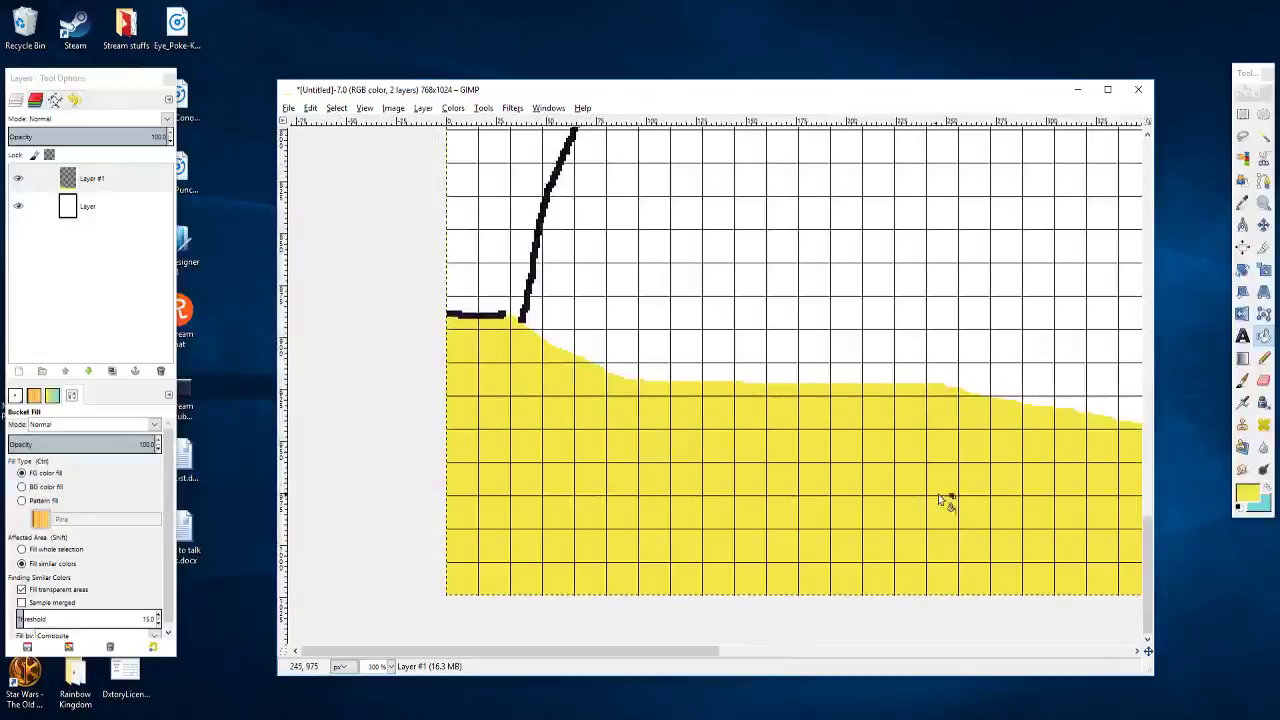
click(1268, 490)
click(1247, 492)
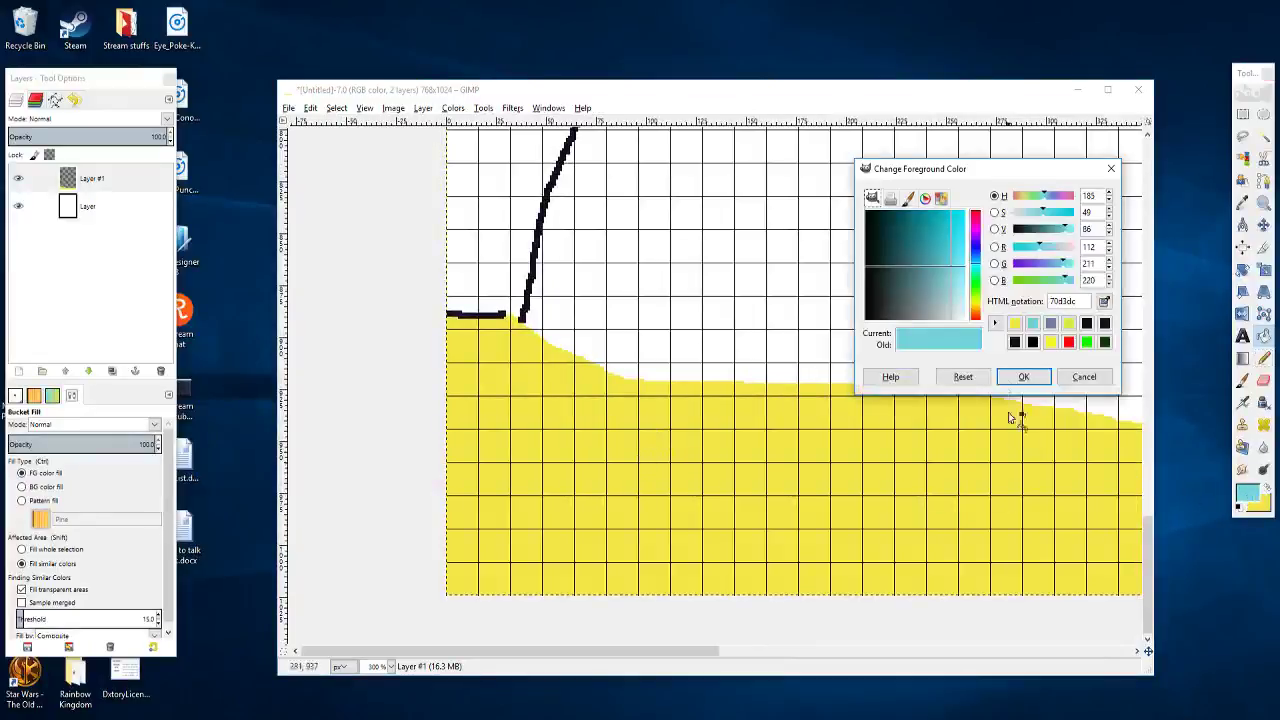
click(1014, 322)
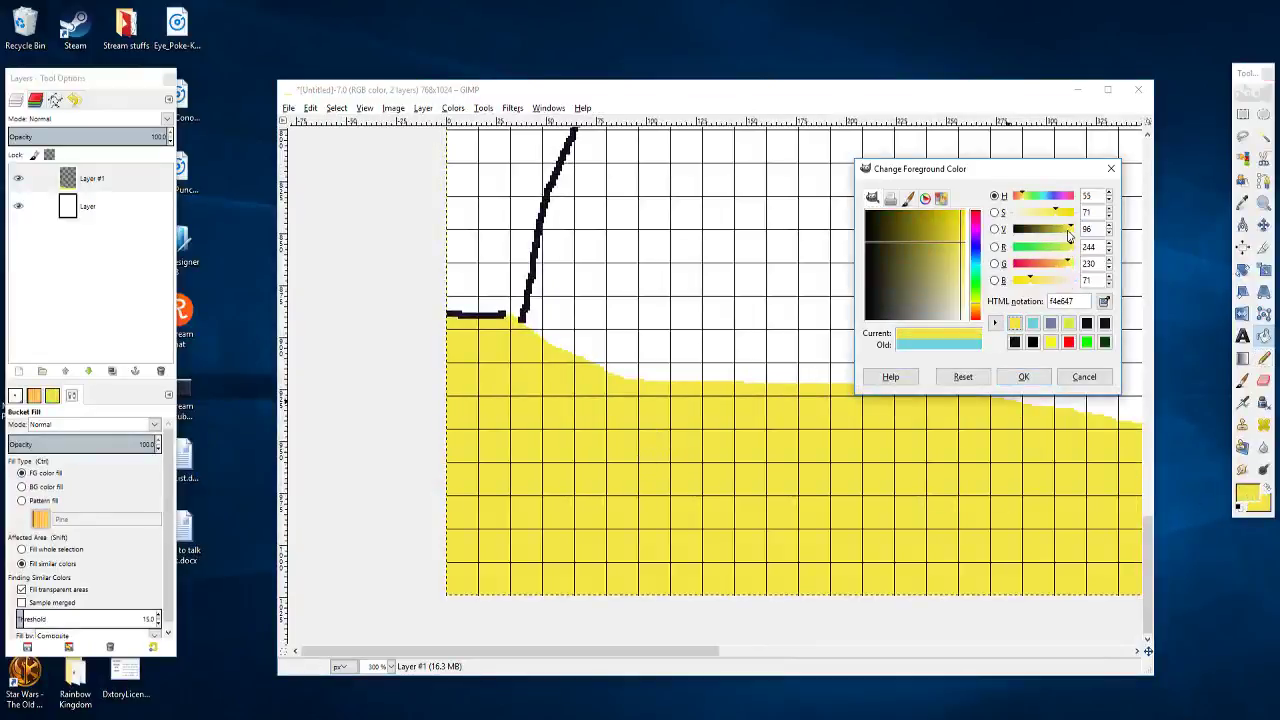
drag(1068, 231, 1063, 231)
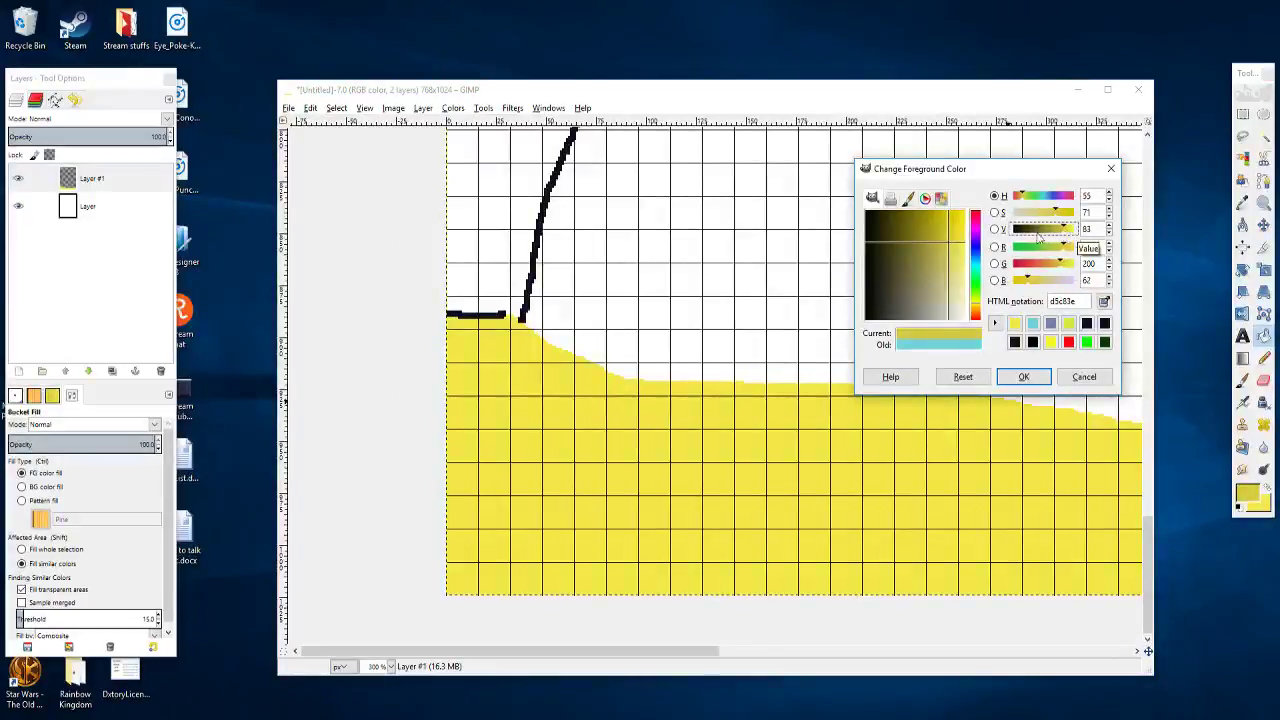
click(974, 308)
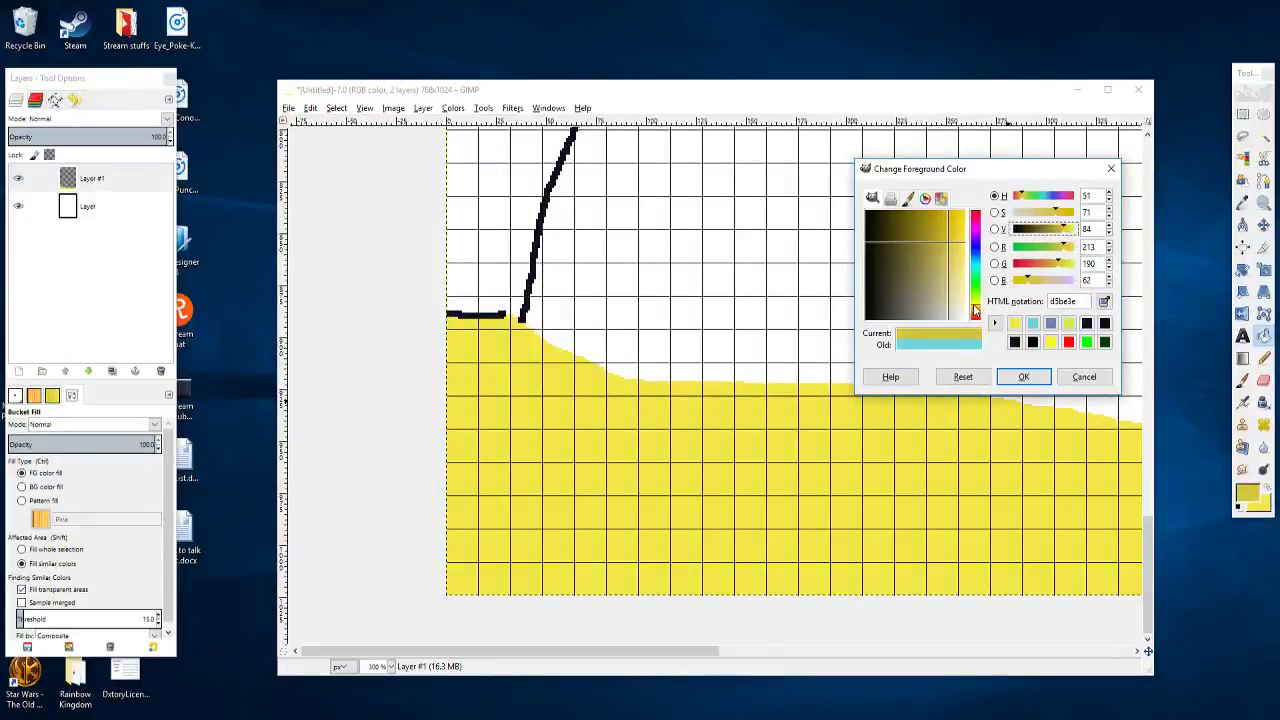
click(975, 310)
click(1012, 377)
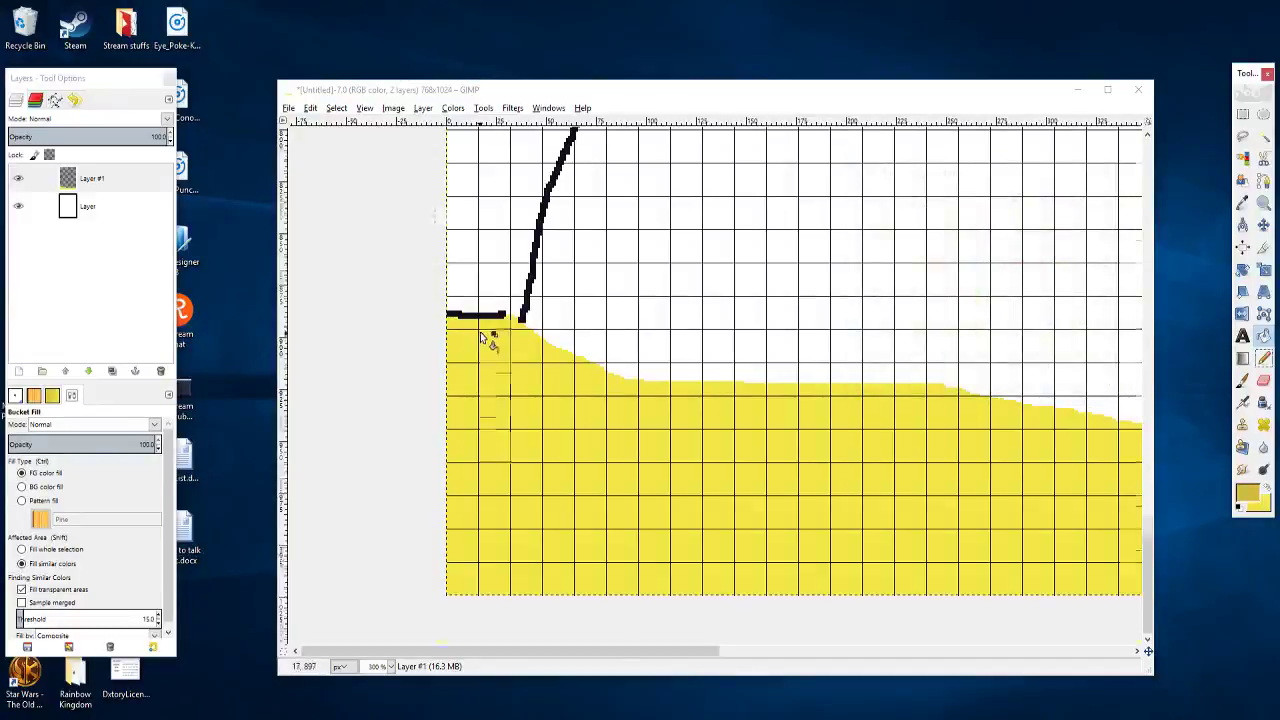
Step: Pencil the first small L-shaped, one-pixel-wide dark sand marks on the ground beneath the dark ledge line and the cliff's foot
scroll(465, 352, up, 2)
key(n)
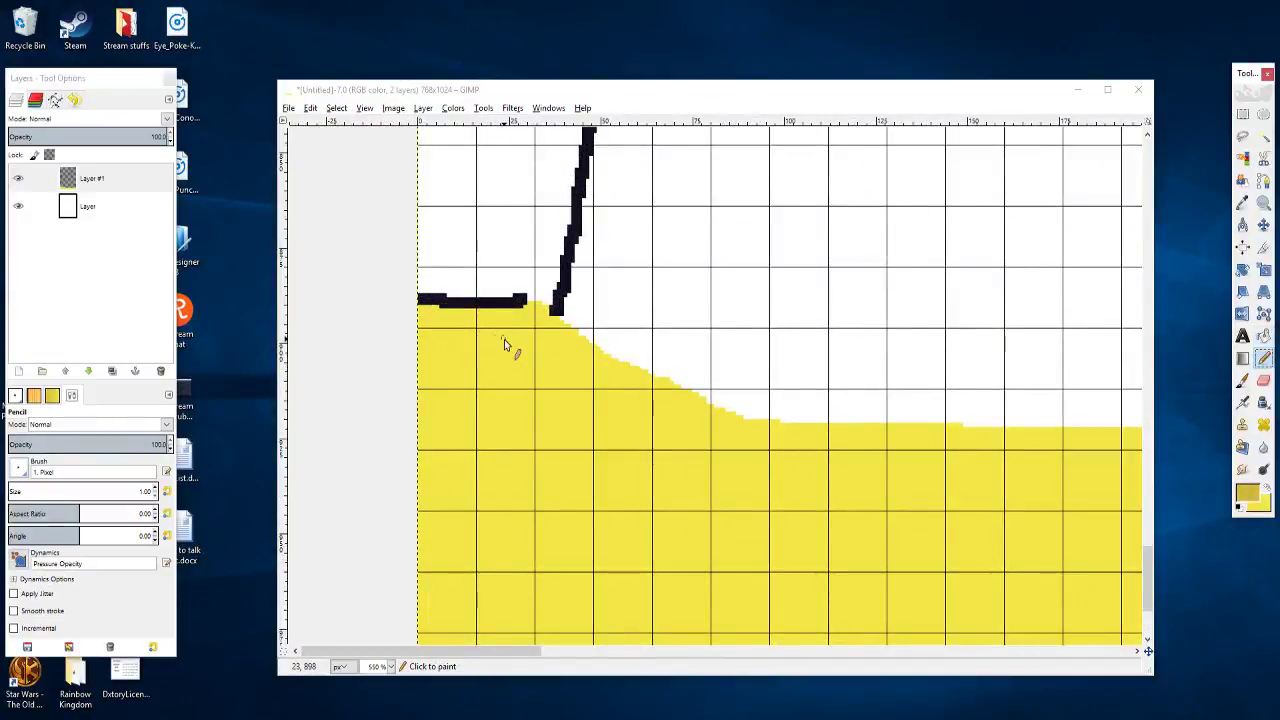
scroll(504, 339, up, 1)
mouse_move(494, 320)
mouse_down()
mouse_move(541, 361)
mouse_move(502, 328)
mouse_up()
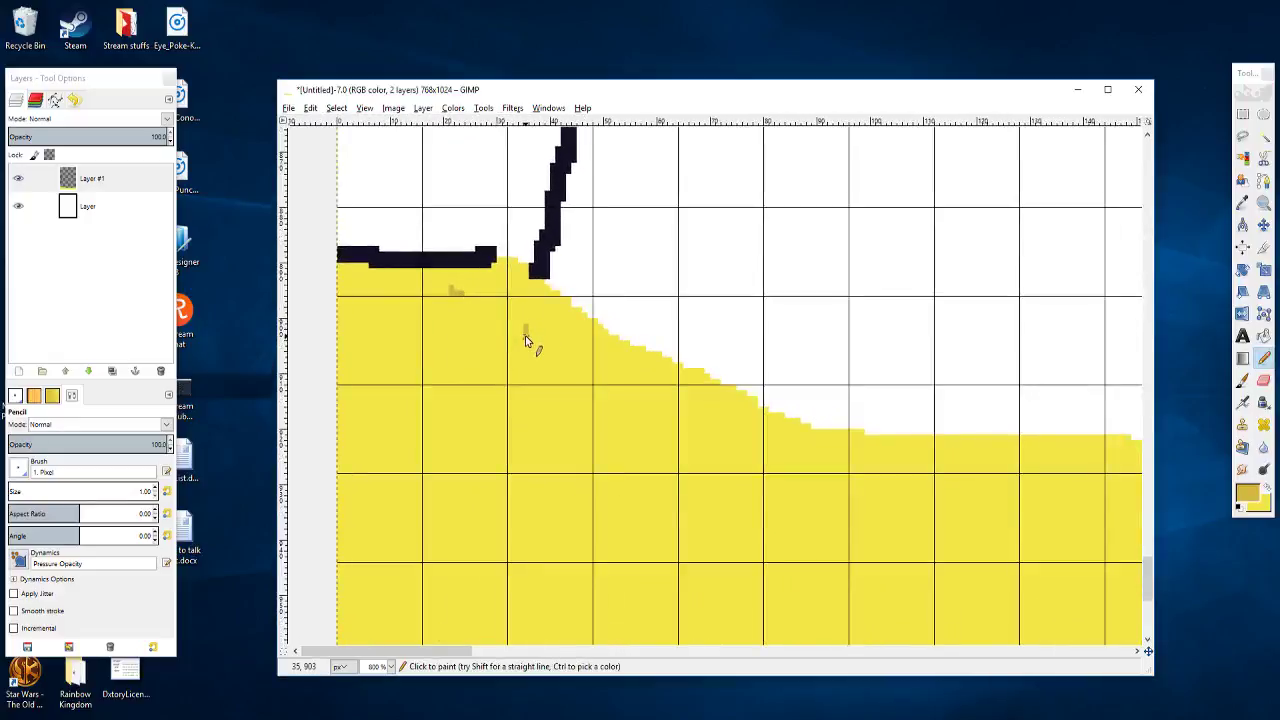
scroll(533, 335, down, 1)
scroll(533, 335, right, 1)
click(529, 298)
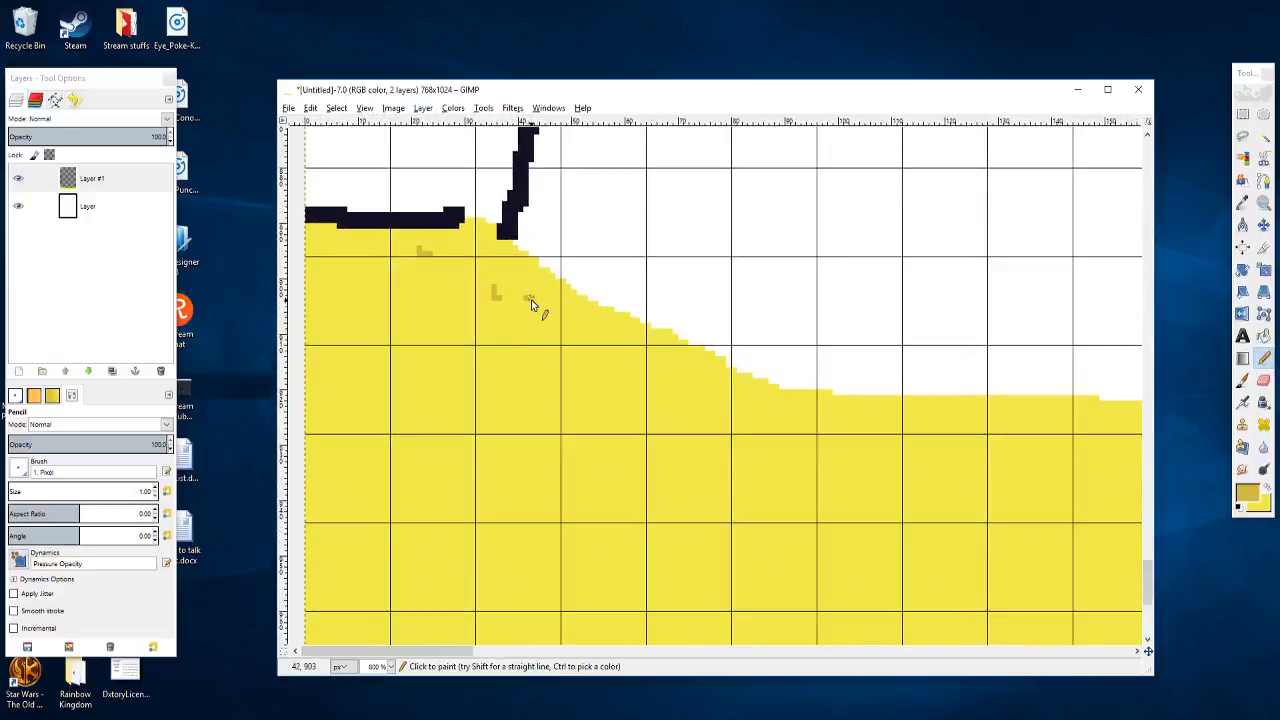
Step: Pencil more short dark sand marks down the slope to around x 55, y 911, plus two just below the cliff's foot
scroll(535, 306, down, 1)
scroll(535, 306, right, 1)
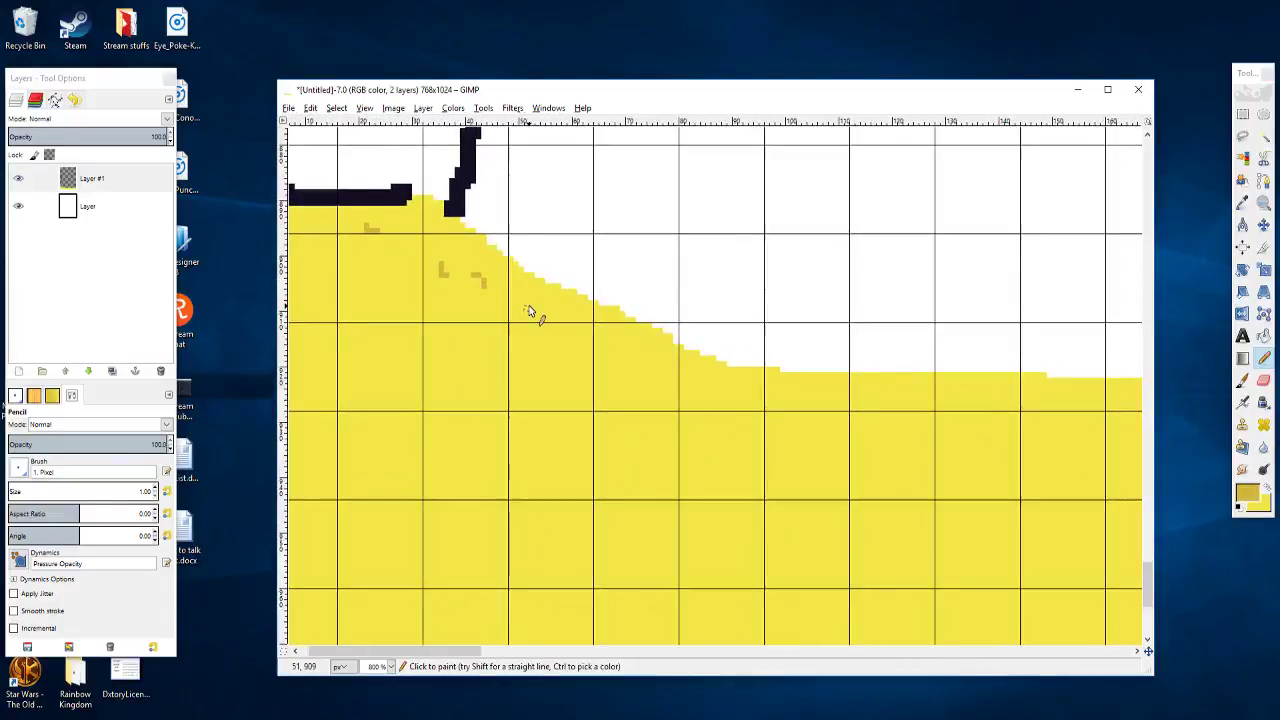
click(532, 308)
scroll(540, 312, up, 1)
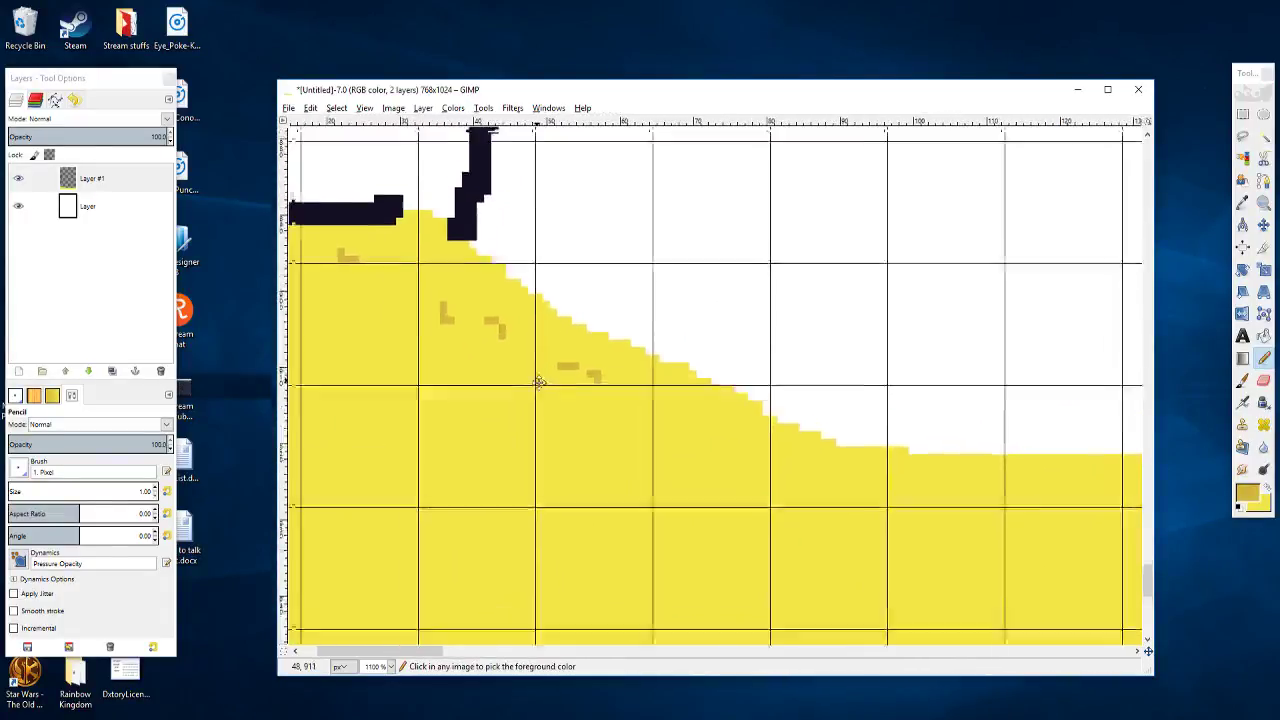
scroll(537, 325, up, 1)
scroll(537, 325, left, 1)
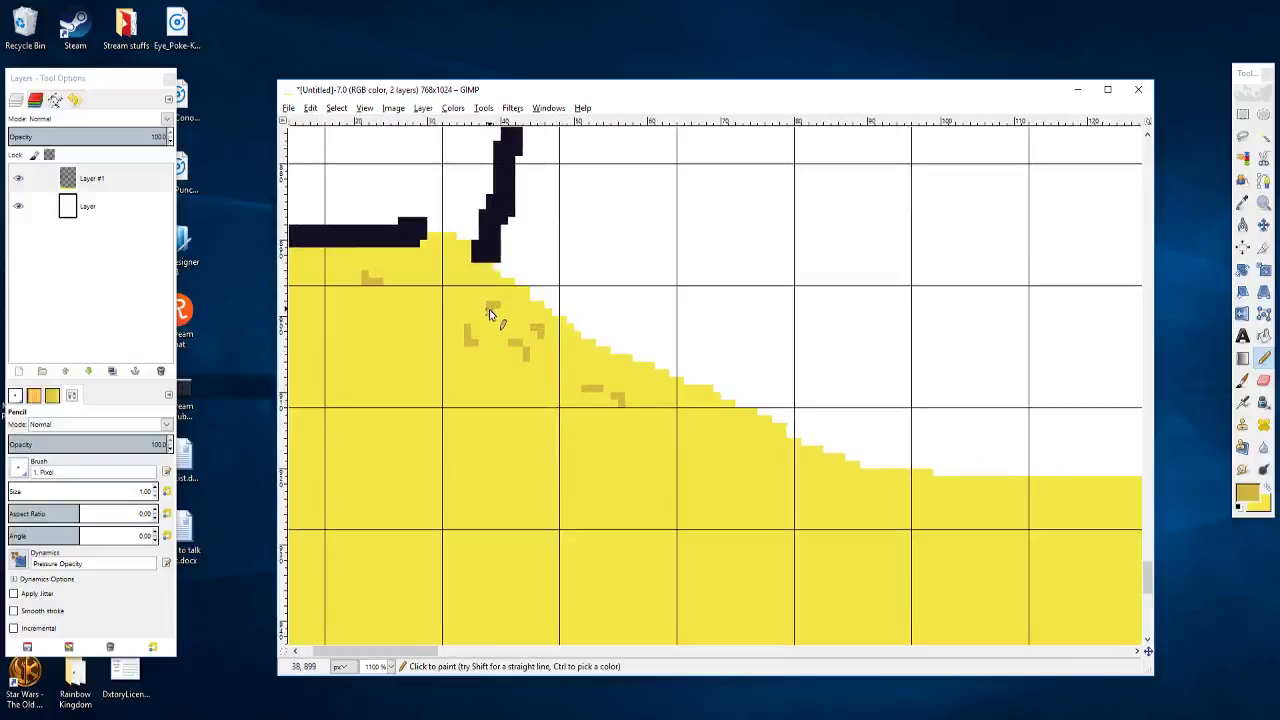
Step: Pencil small angular sand marks beneath the dark ledge line, working back to the canvas's left edge
scroll(490, 314, left, 1)
click(510, 319)
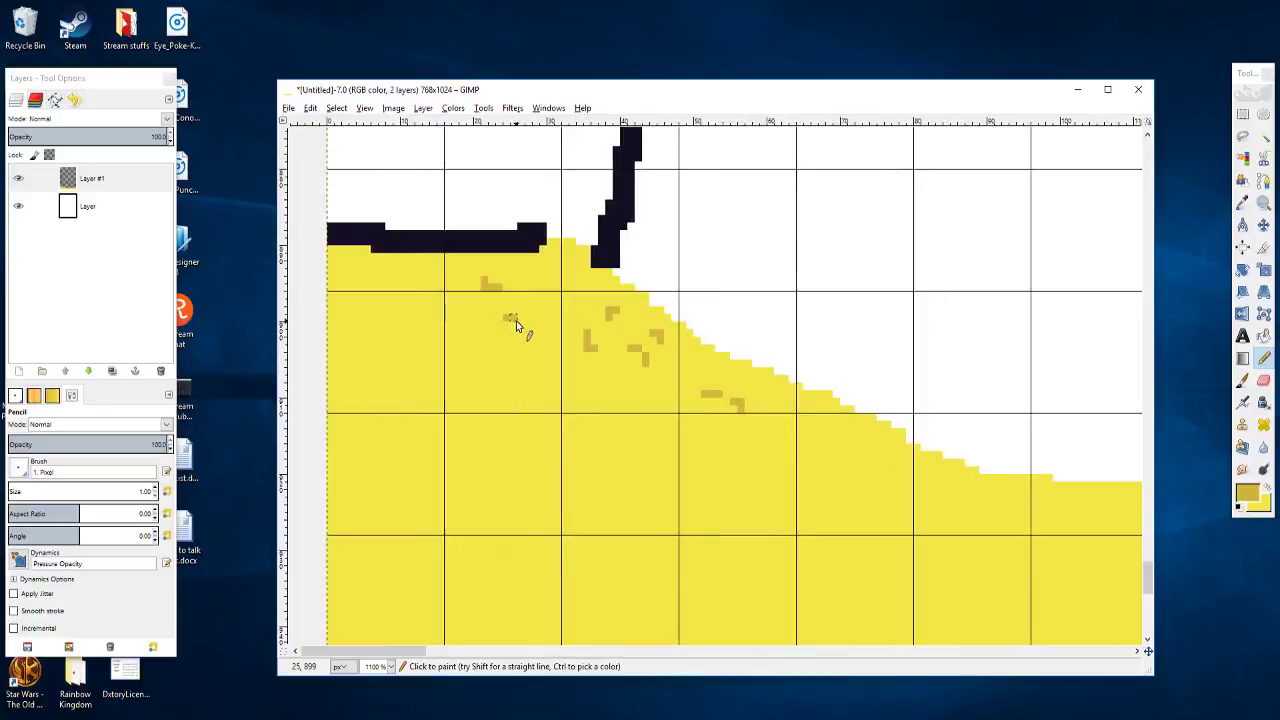
click(395, 302)
click(384, 266)
click(342, 265)
click(341, 270)
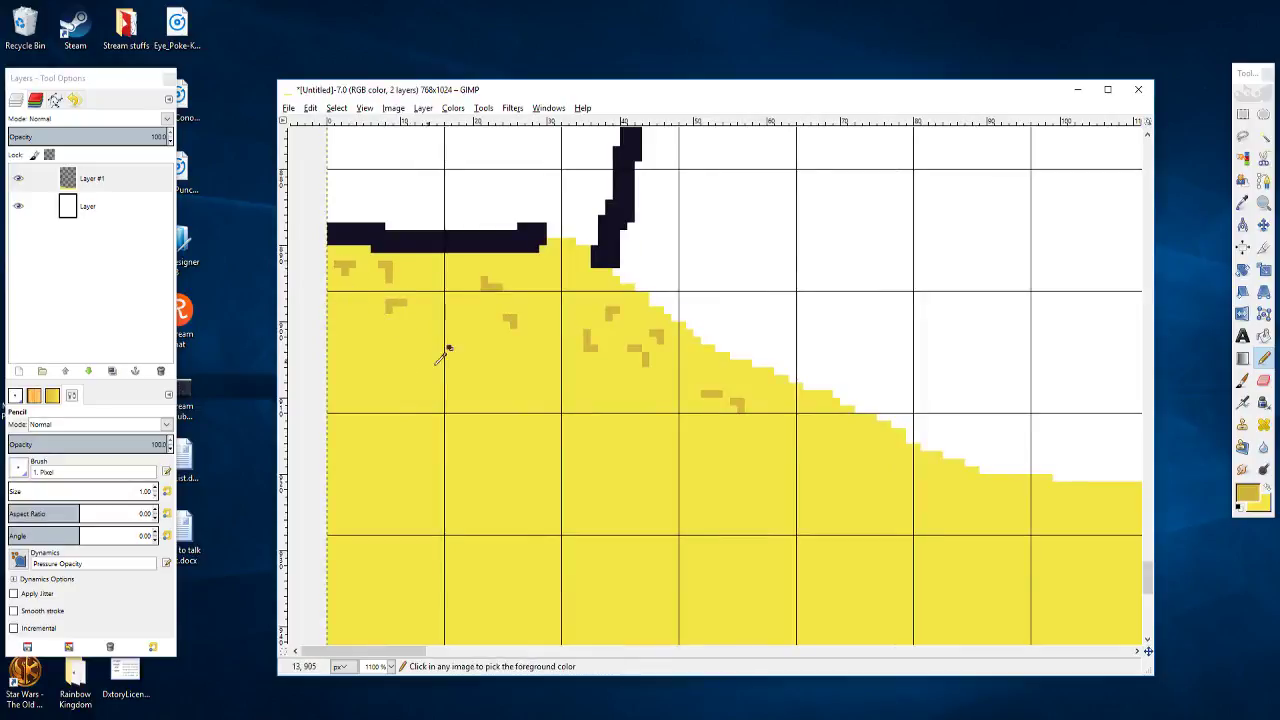
Step: Fill the gaps directly beneath the ledge line with more sand marks, including a short vertical one by the opening before the cliff
drag(601, 404, 493, 352)
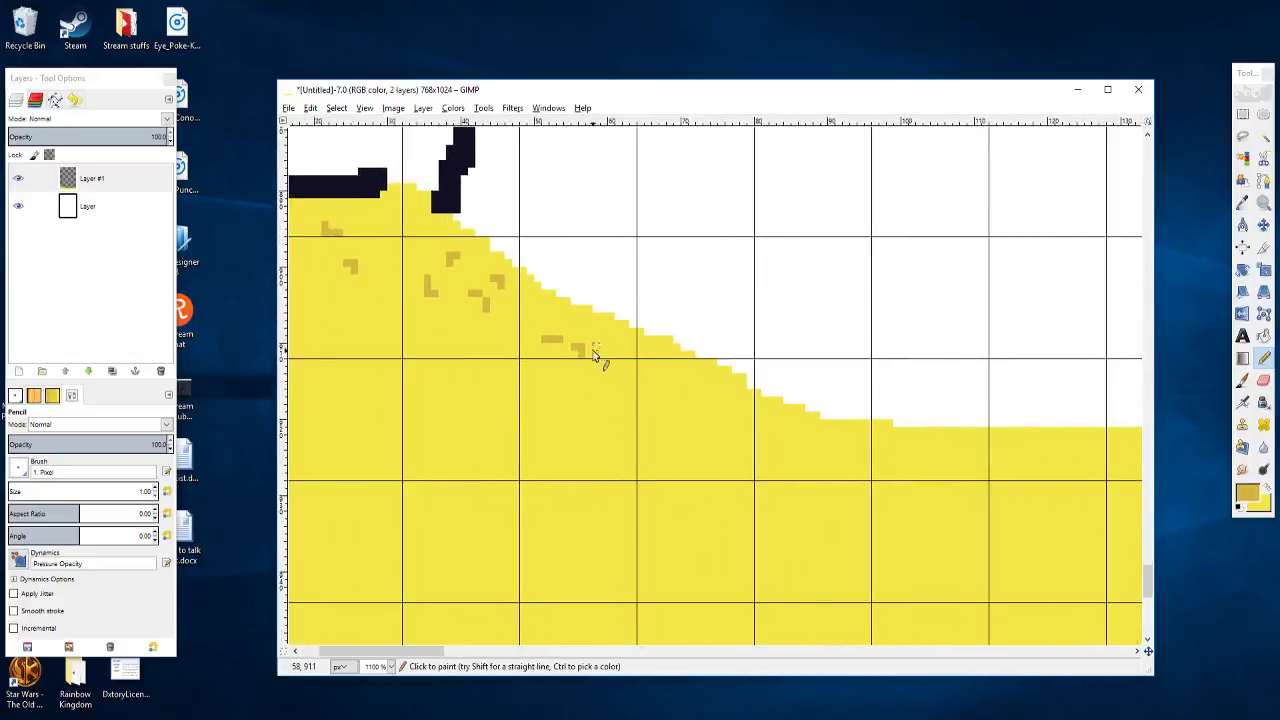
drag(400, 343, 593, 410)
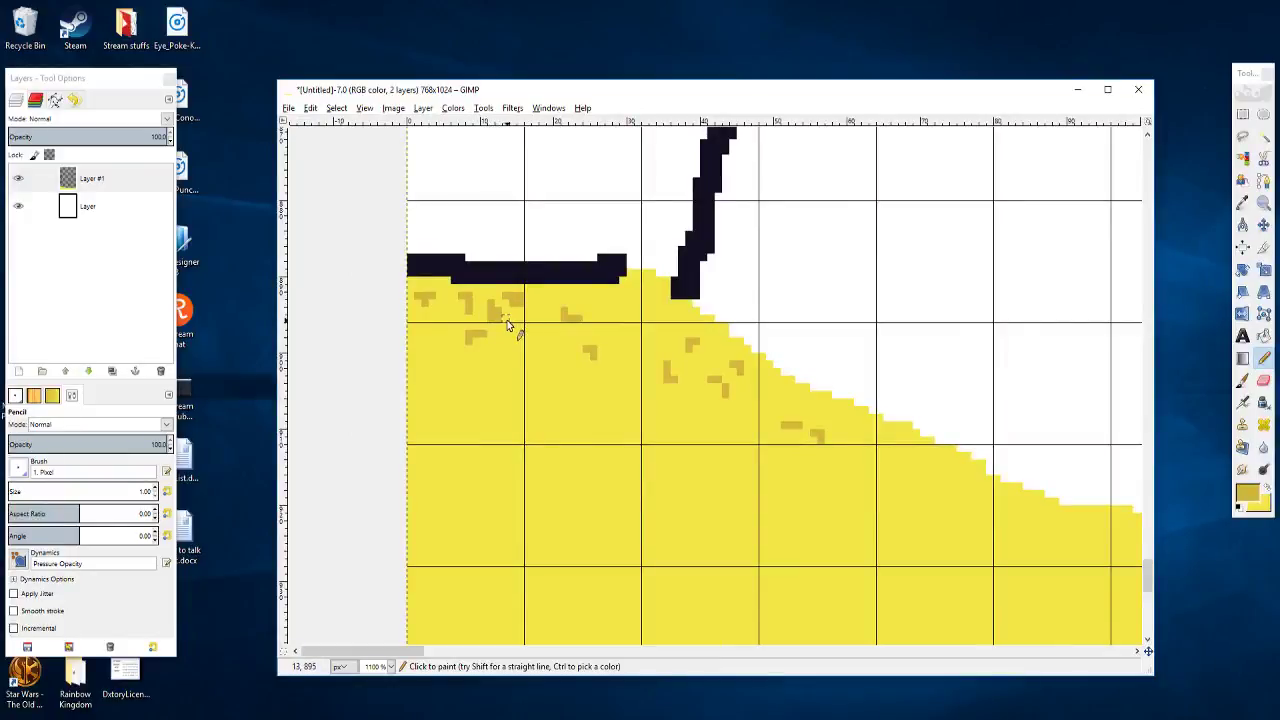
scroll(508, 323, right, 1)
click(566, 303)
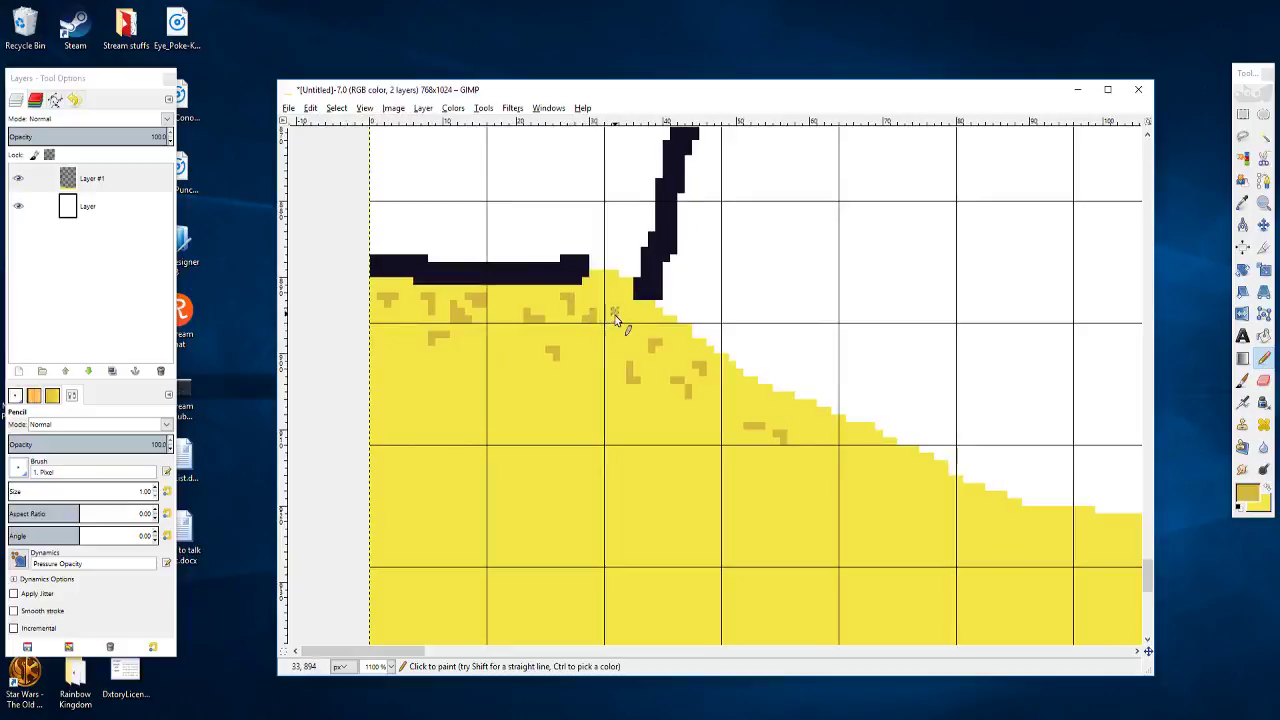
mouse_move(617, 298)
mouse_down()
mouse_move(639, 343)
mouse_move(588, 330)
mouse_move(607, 355)
mouse_move(504, 329)
mouse_up()
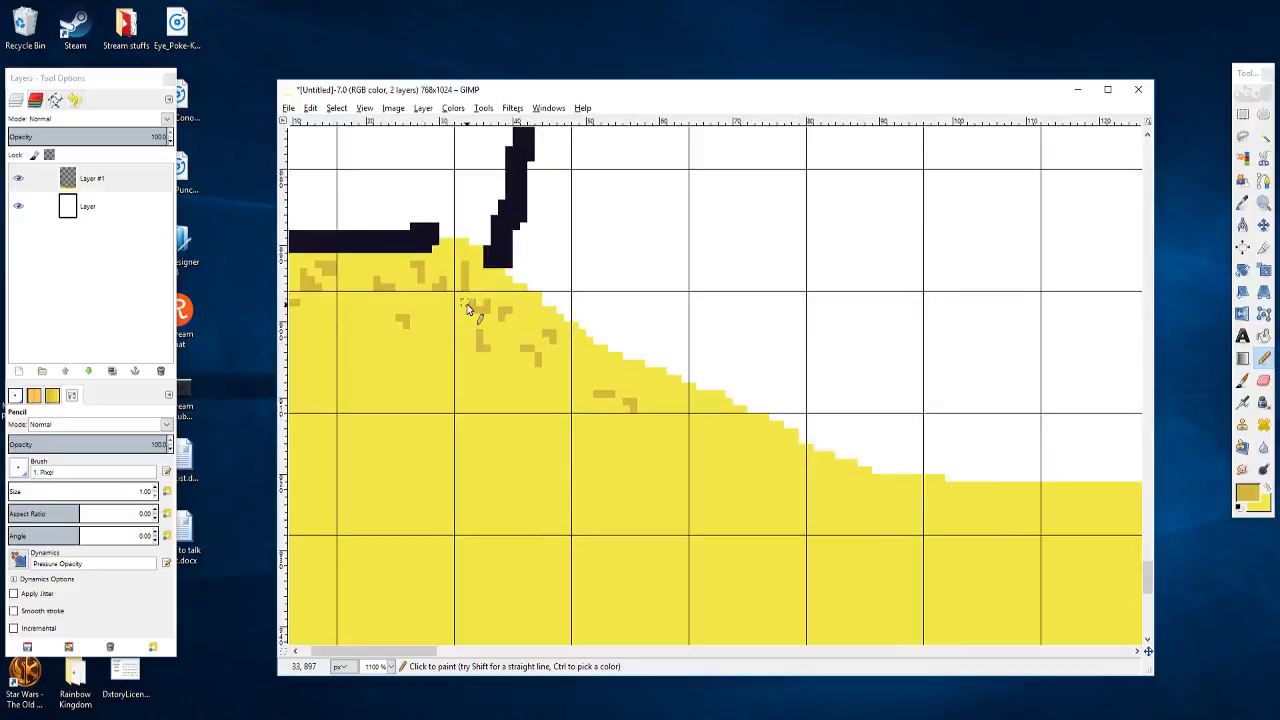
Step: Speckle the upper slope below the cliff's foot with small dark sand marks and short horizontal dashes following the ground's edge
scroll(460, 343, right, 3)
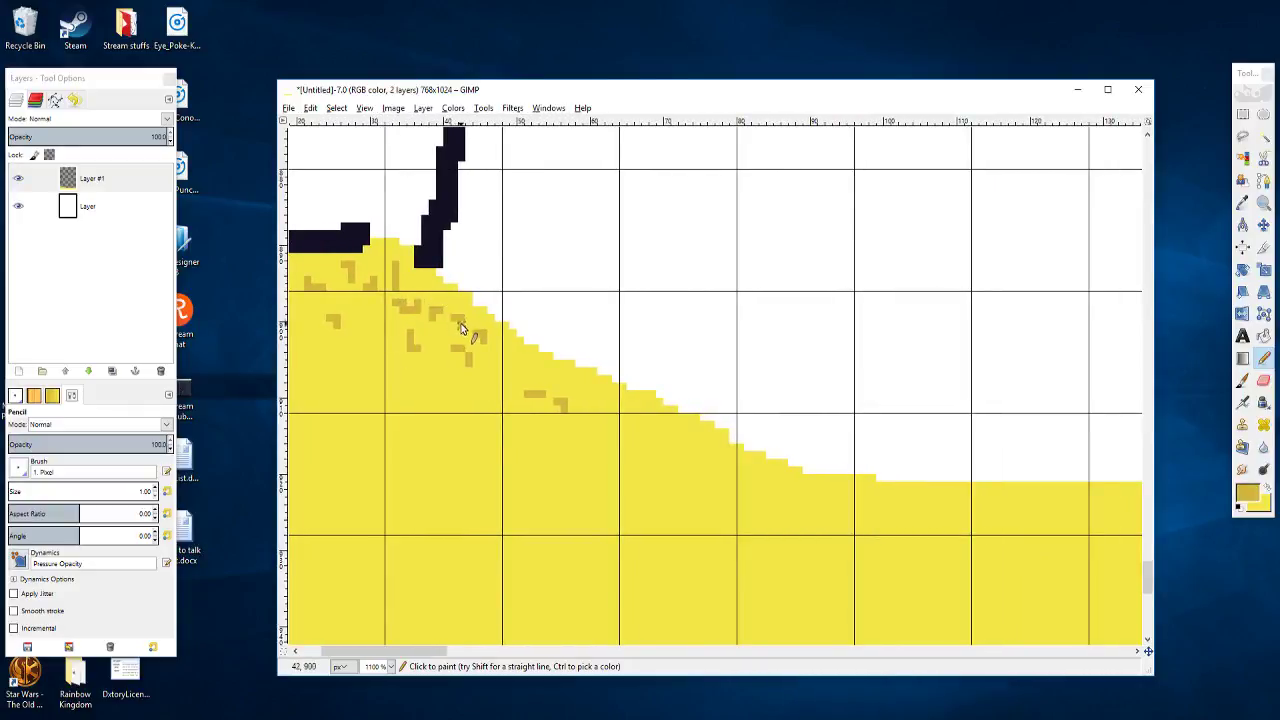
scroll(462, 325, right, 2)
scroll(450, 330, down, 1)
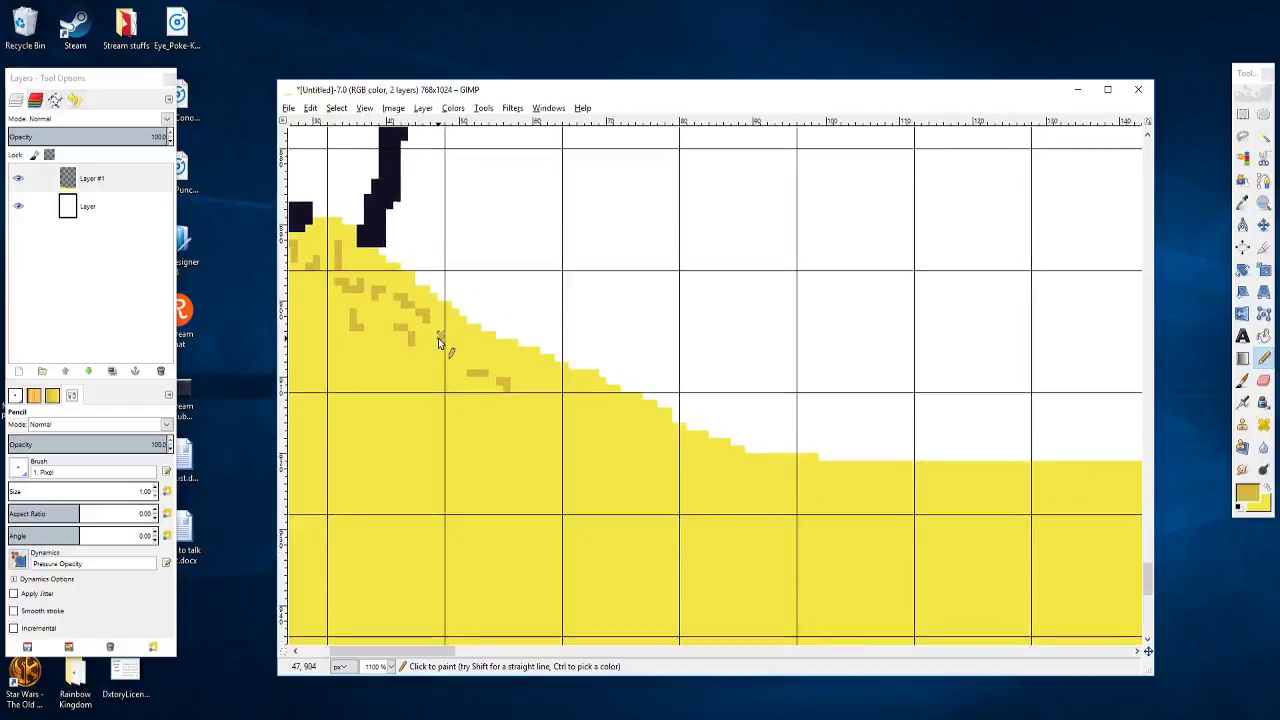
drag(452, 352, 480, 353)
scroll(471, 362, down, 2)
scroll(480, 340, right, 1)
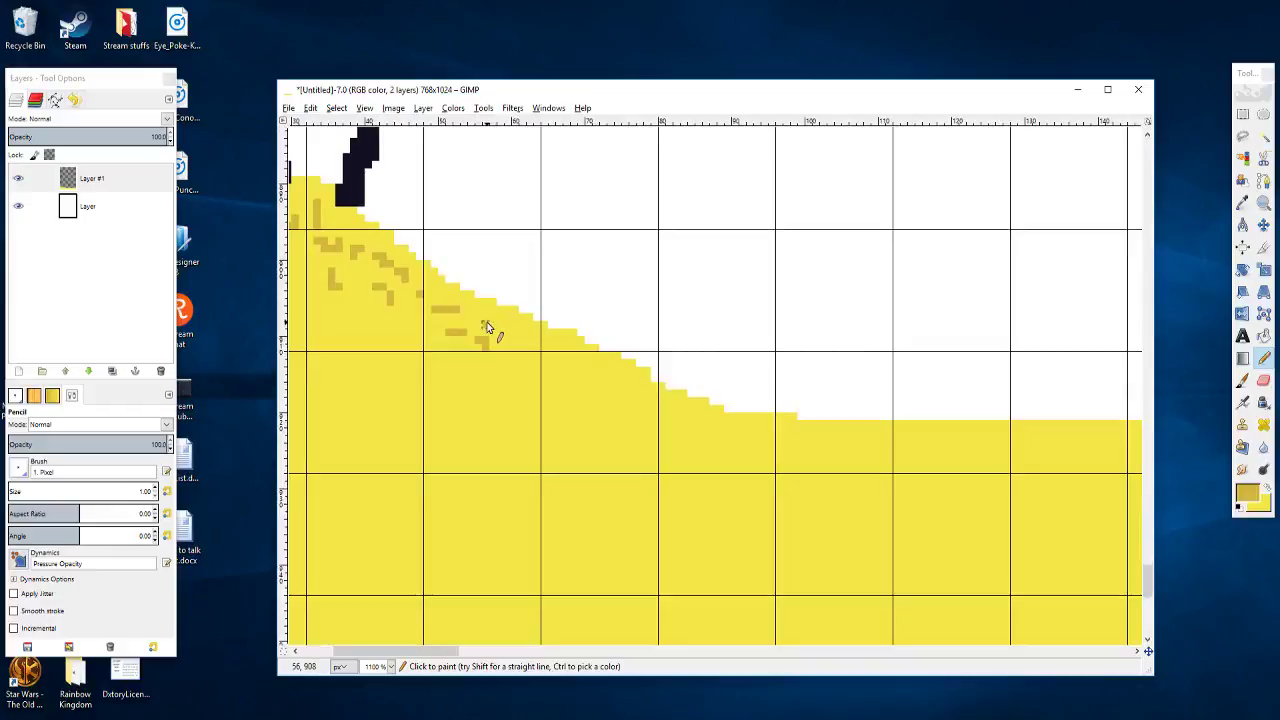
Step: Dab a cluster of single-pixel sand specks near the slope's edge around x 60, y 910, and check the texture at several zoom levels
click(500, 345)
click(500, 346)
click(528, 333)
click(514, 325)
ctrl+scroll(505, 348, up, 1)
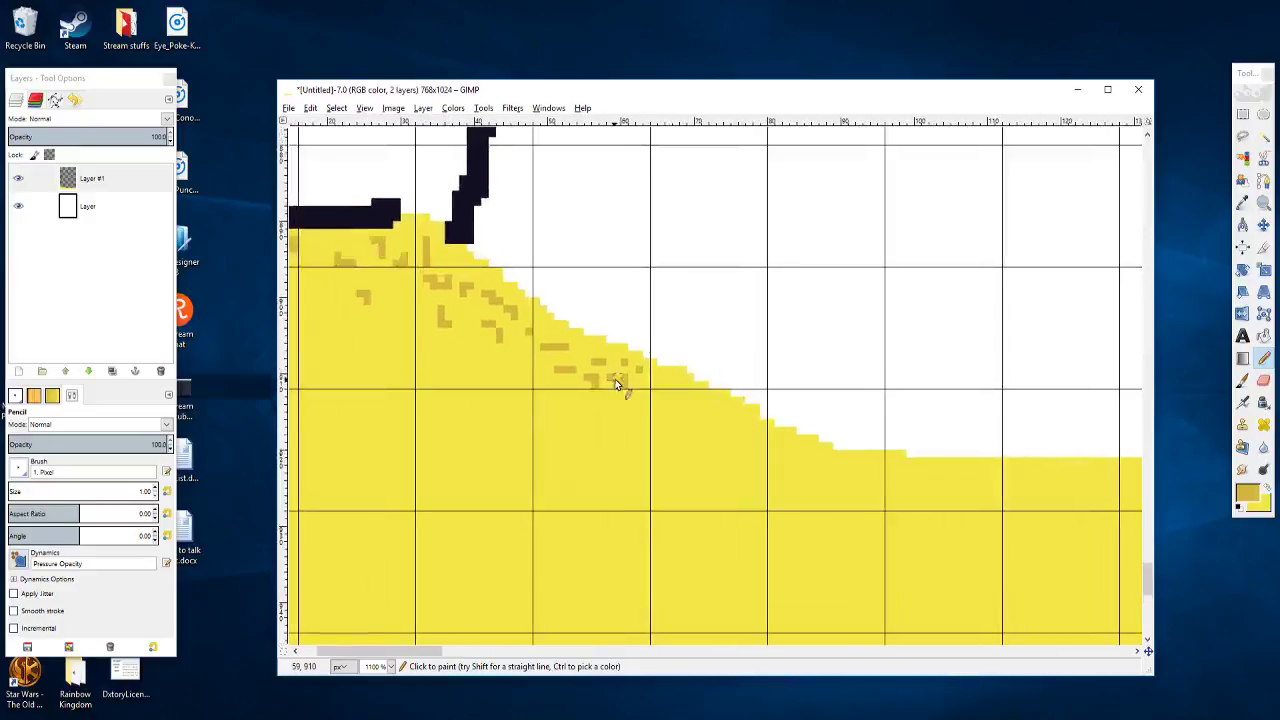
ctrl+scroll(706, 430, down, 6)
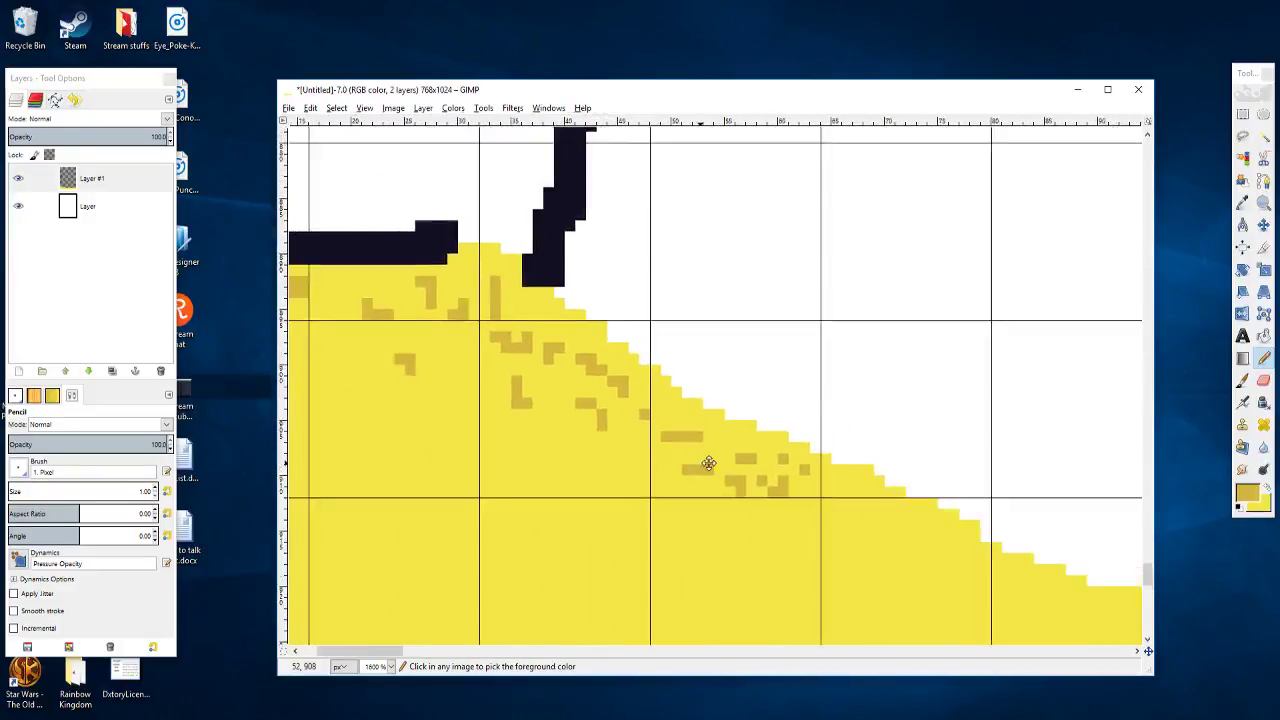
ctrl+scroll(712, 416, up, 3)
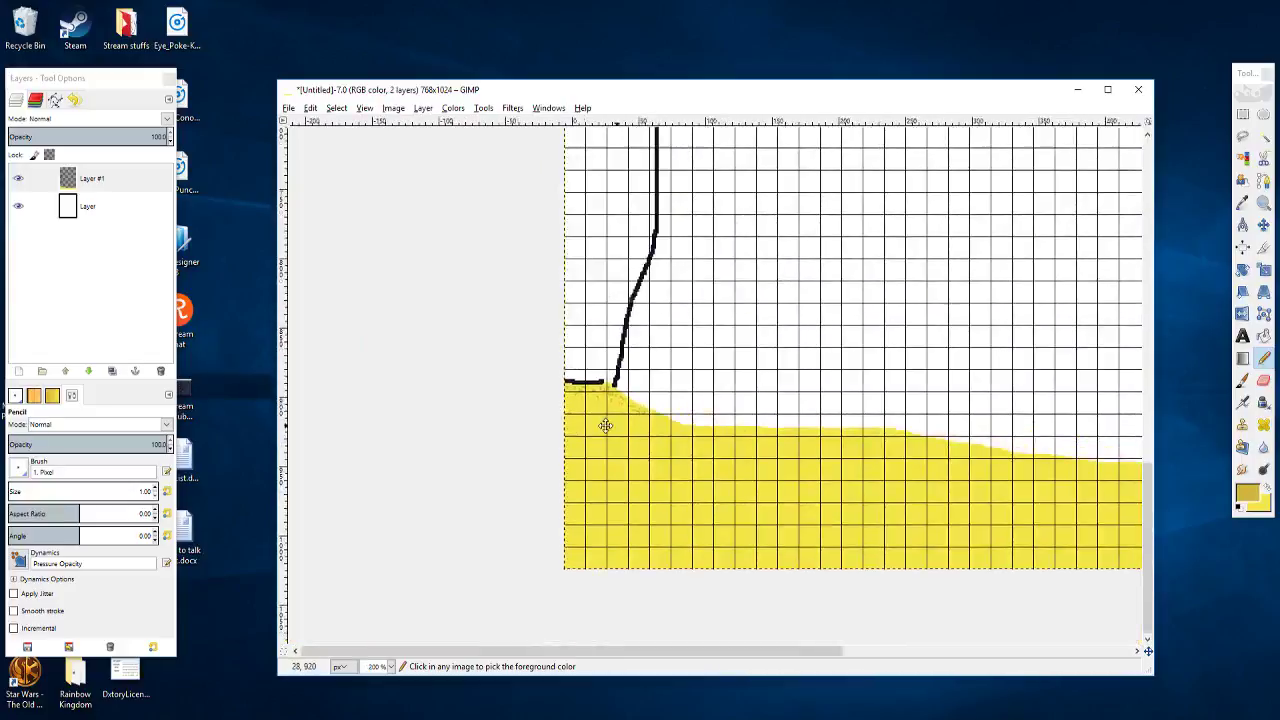
ctrl+scroll(568, 348, up, 3)
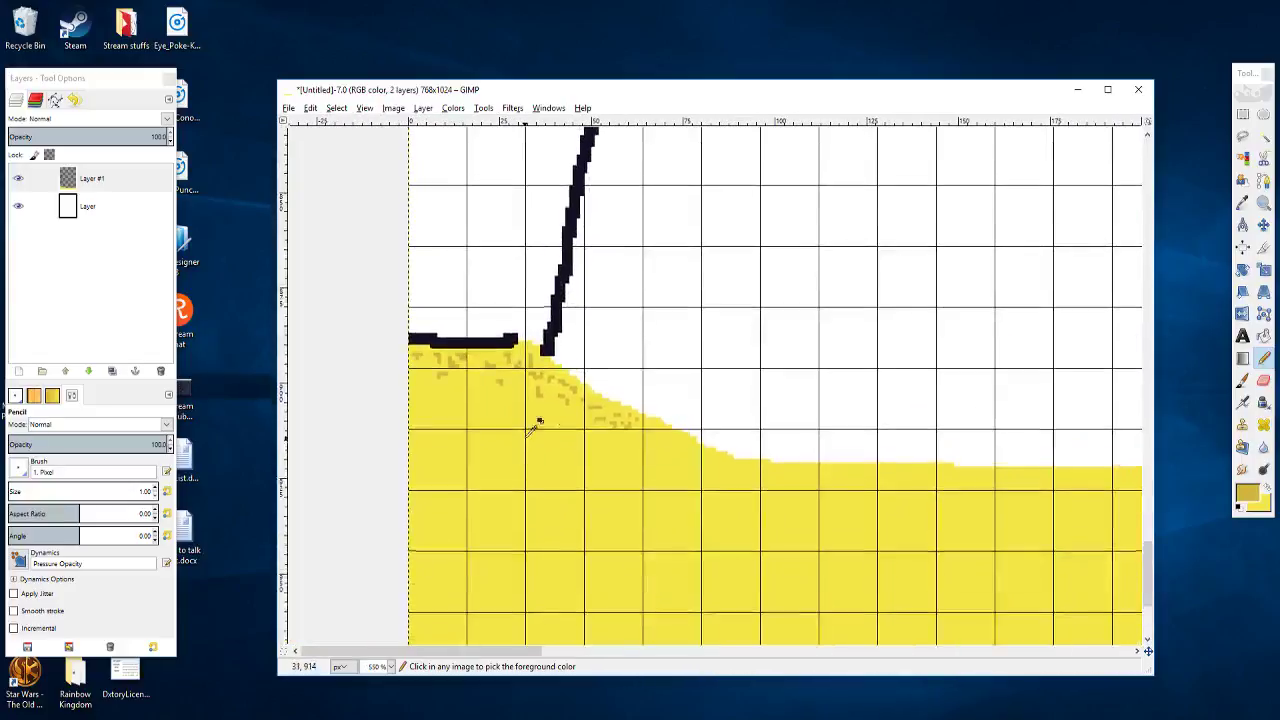
Step: Pencil a lower row of dark sand marks under the ledge, around x 16 to 21 and y 898 to 902
scroll(466, 394, left, 3)
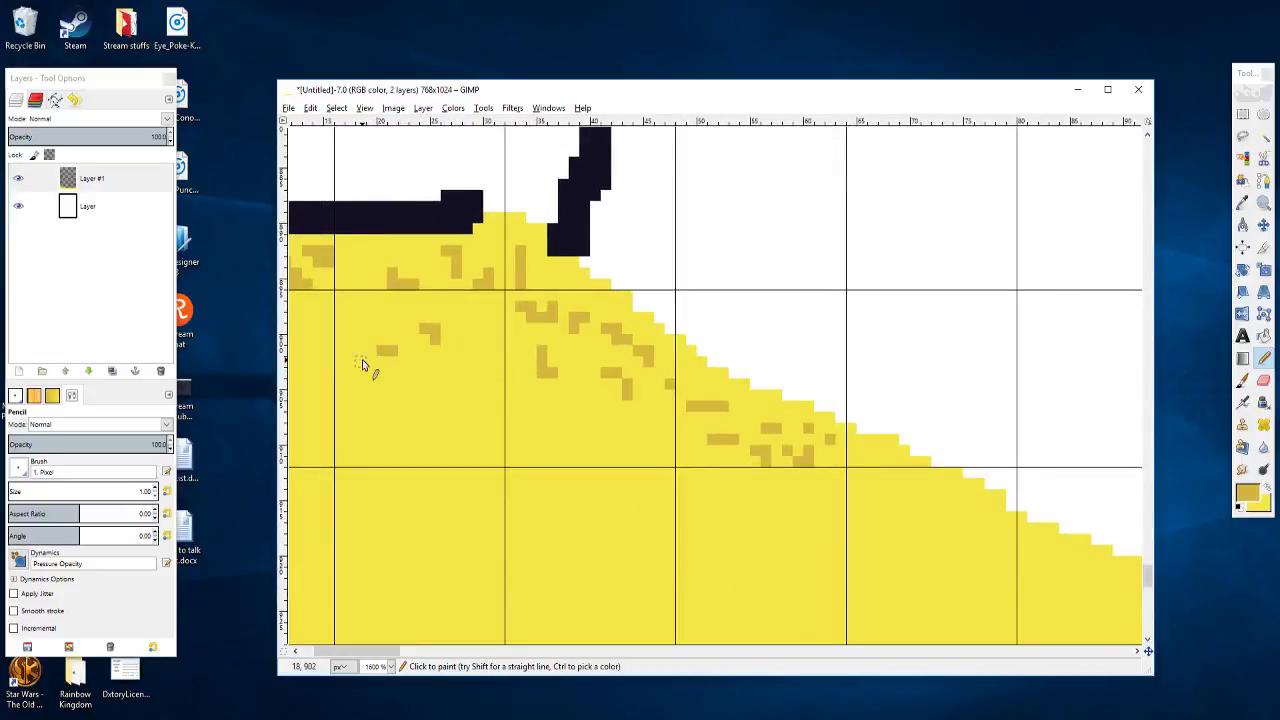
drag(371, 356, 364, 360)
mouse_move(391, 403)
mouse_down()
mouse_move(583, 408)
mouse_move(692, 358)
mouse_up()
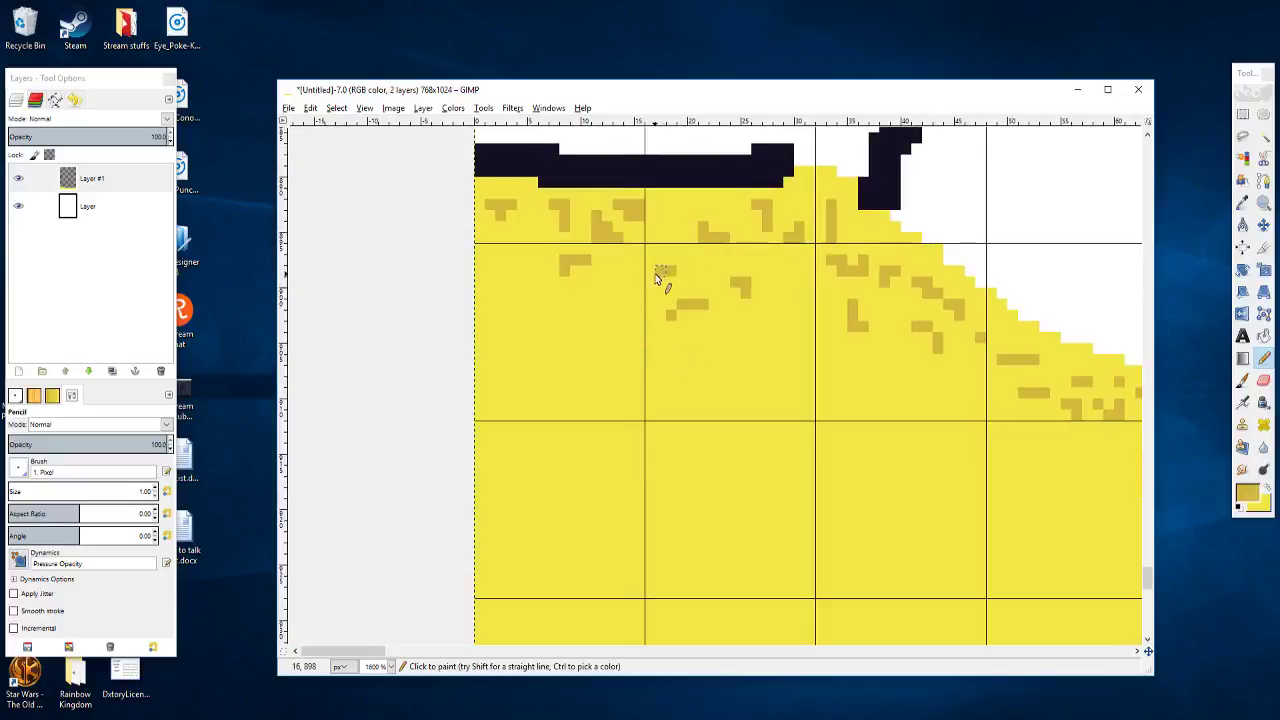
drag(653, 276, 655, 286)
click(649, 295)
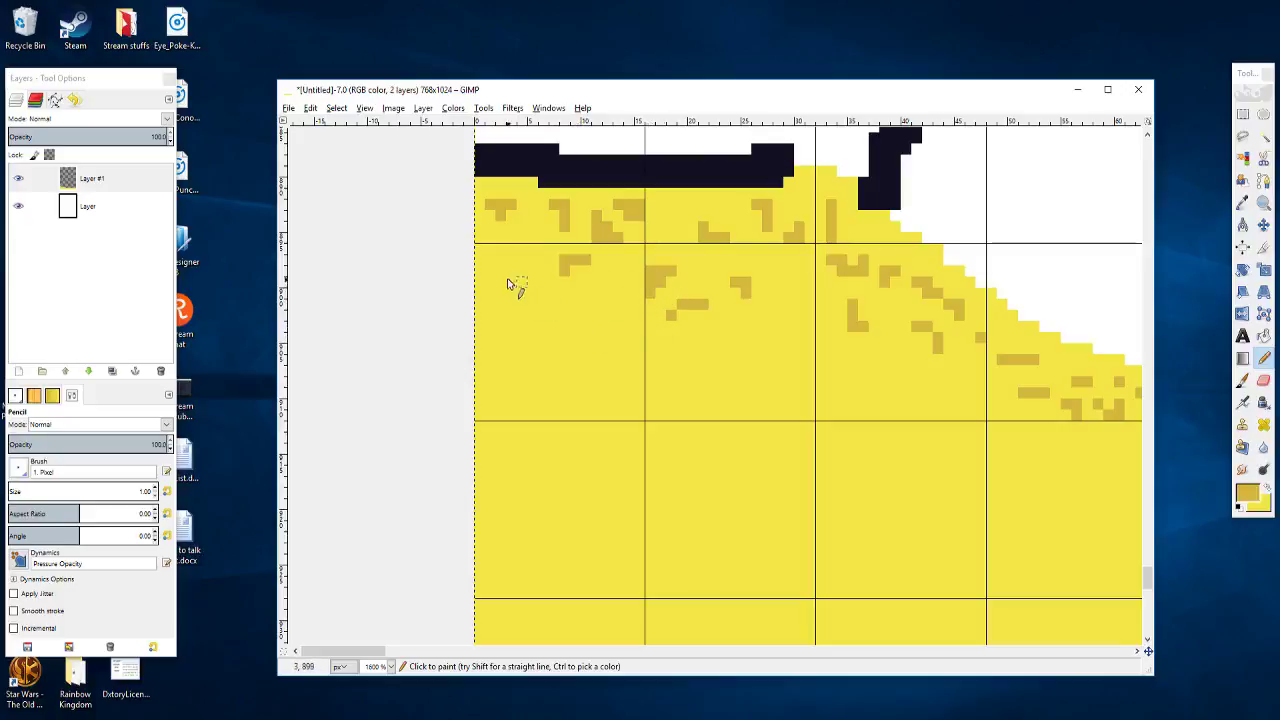
Step: Thicken the sand texture under the ledge with a short dash near x 17, y 896 and small angular marks around x 25 to 28
drag(667, 249, 681, 249)
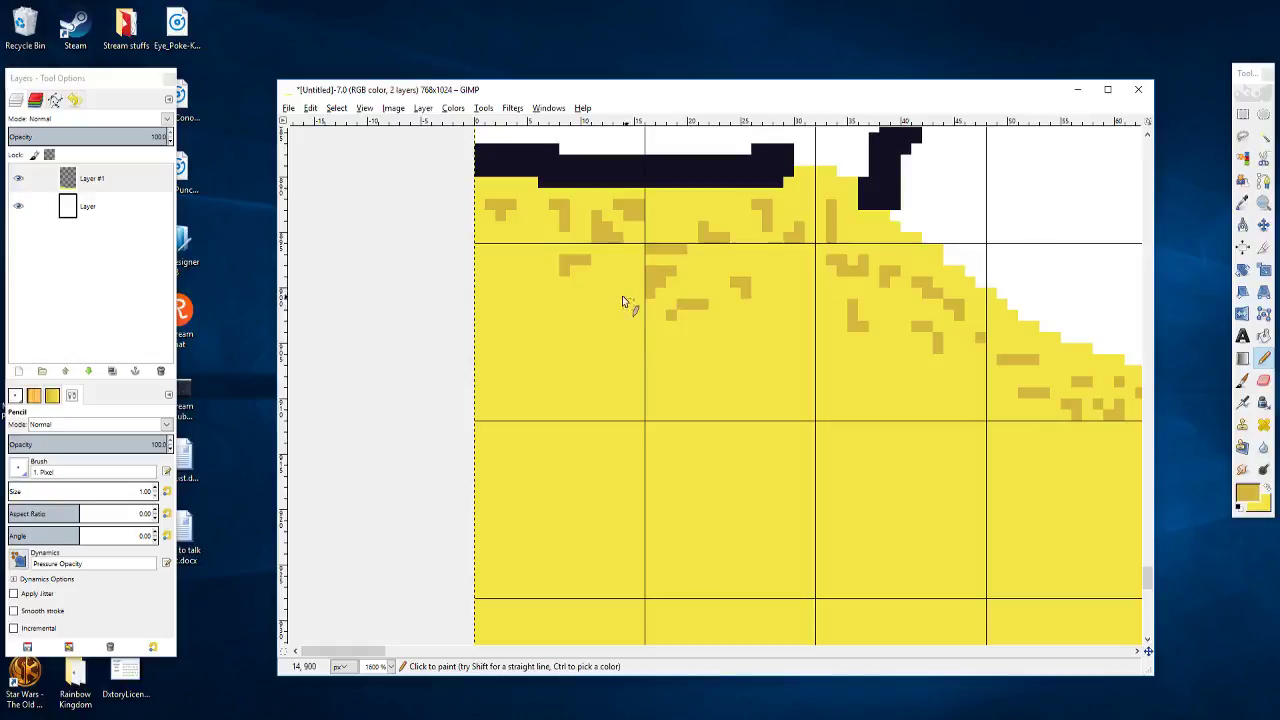
mouse_move(614, 301)
mouse_down()
mouse_move(623, 283)
mouse_move(479, 343)
mouse_up()
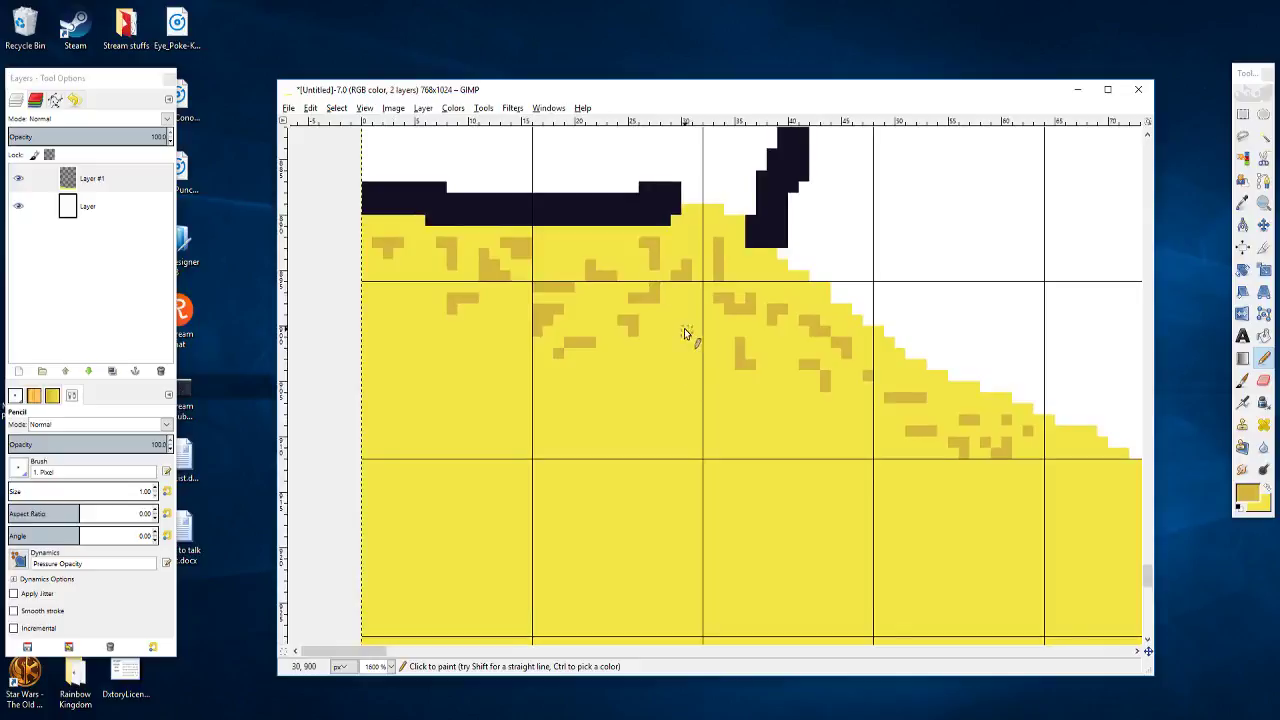
drag(686, 337, 647, 333)
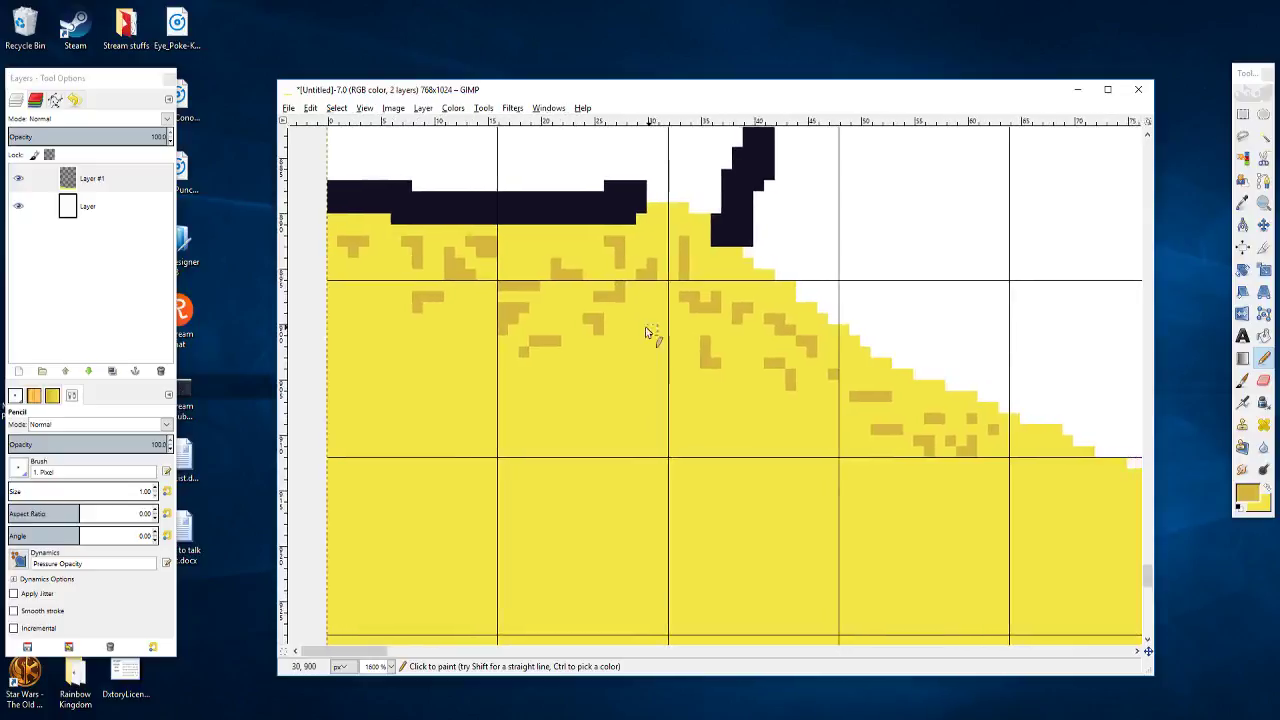
click(584, 248)
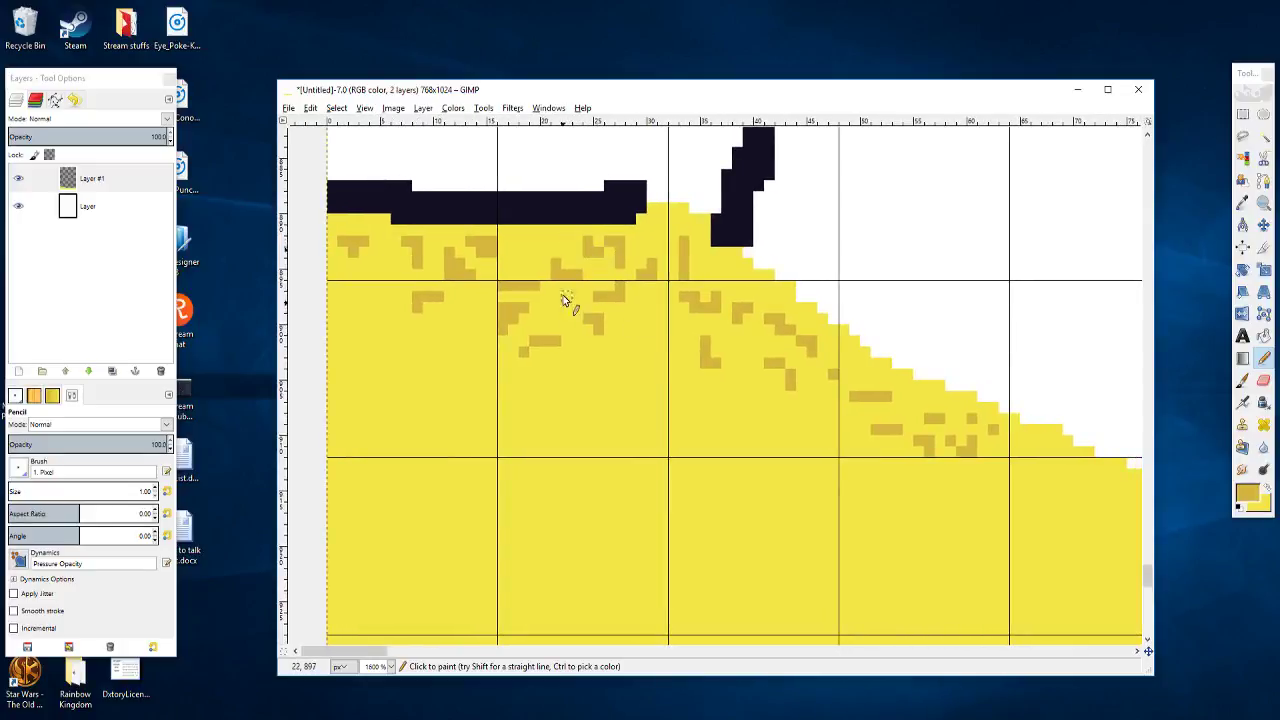
mouse_move(630, 314)
mouse_down()
mouse_move(577, 266)
mouse_move(561, 271)
mouse_up()
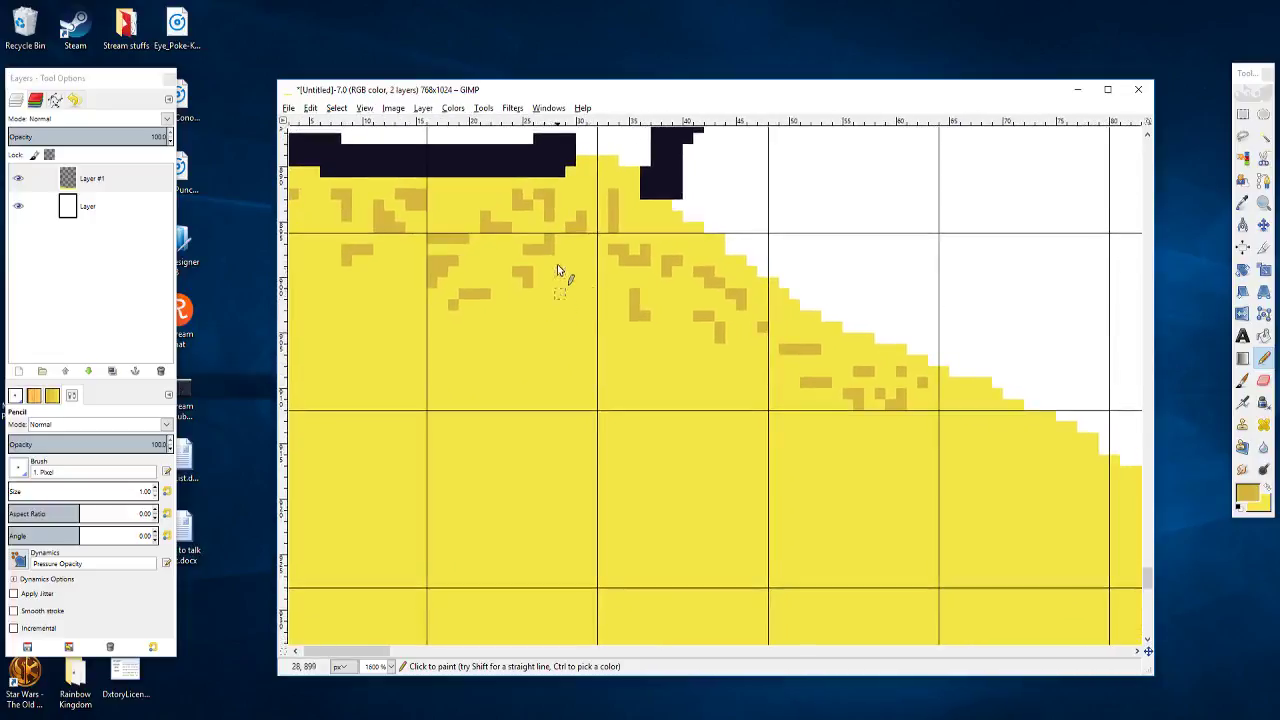
drag(574, 277, 553, 271)
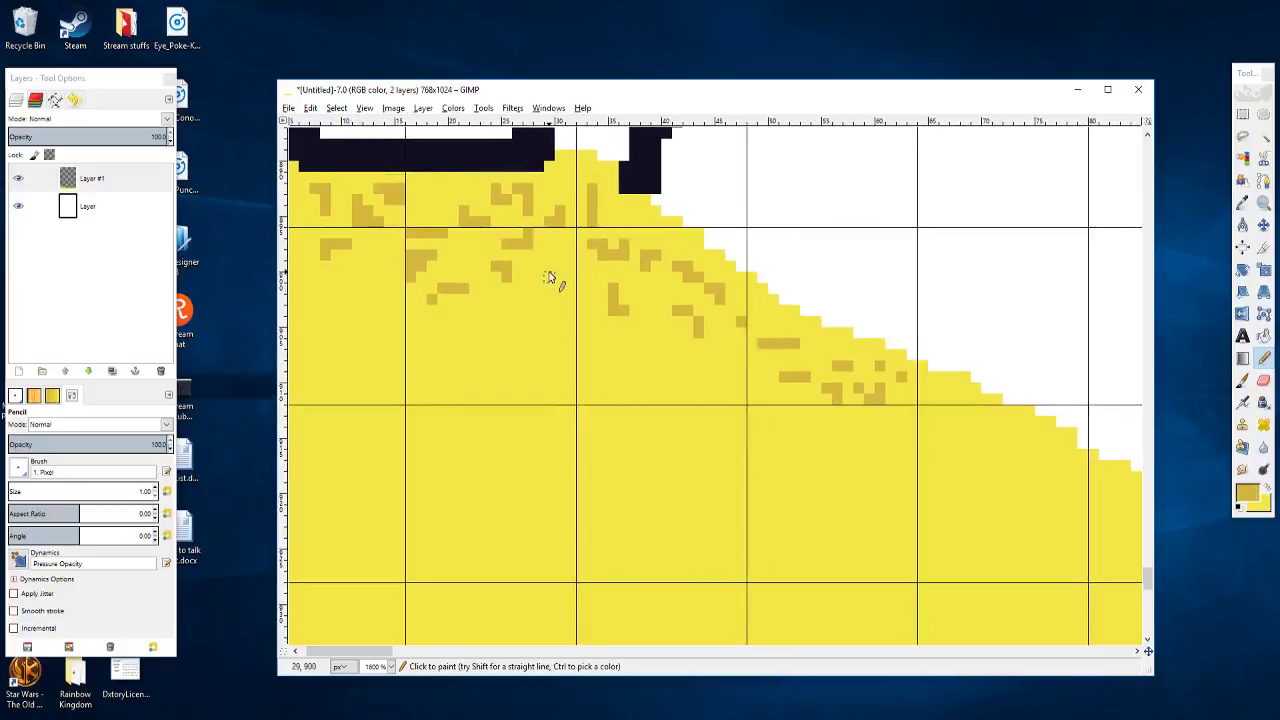
Step: Pencil a small T-shaped sand mark around x 29 to 31, y 898, and a hooked mark around x 38 to 39, y 901 to 903
scroll(563, 255, up, 1)
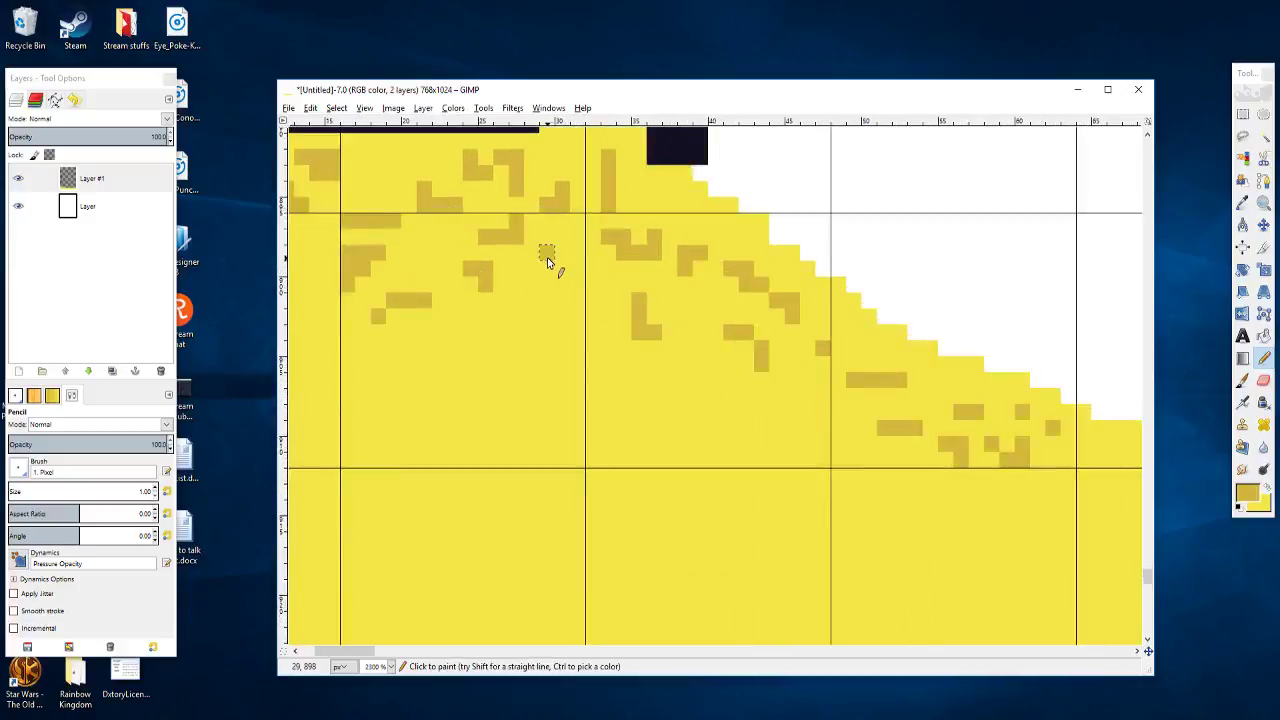
click(578, 256)
click(563, 268)
drag(630, 332, 494, 354)
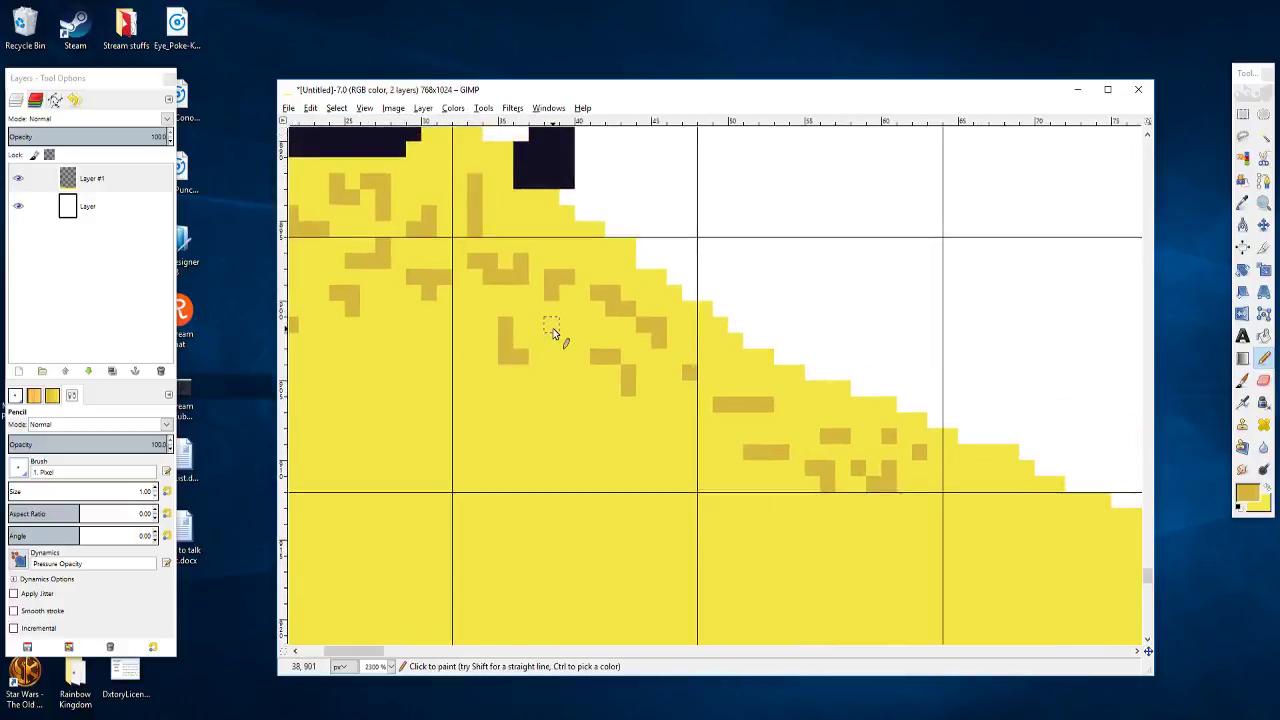
click(566, 340)
click(551, 355)
drag(543, 394, 673, 391)
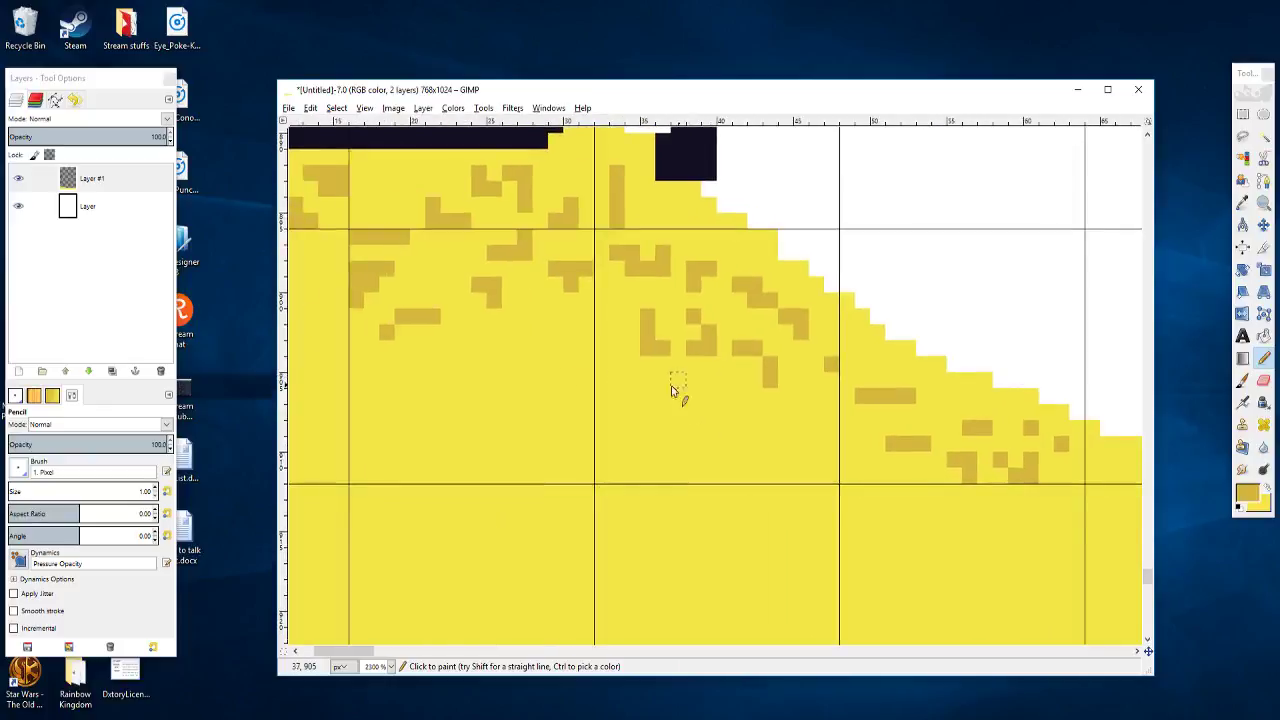
Step: Add a vertical sand bar at x 29, y 901 to 904, a diagonal mark near x 26, y 902, and a cluster near x 12, y 900
click(552, 333)
click(554, 364)
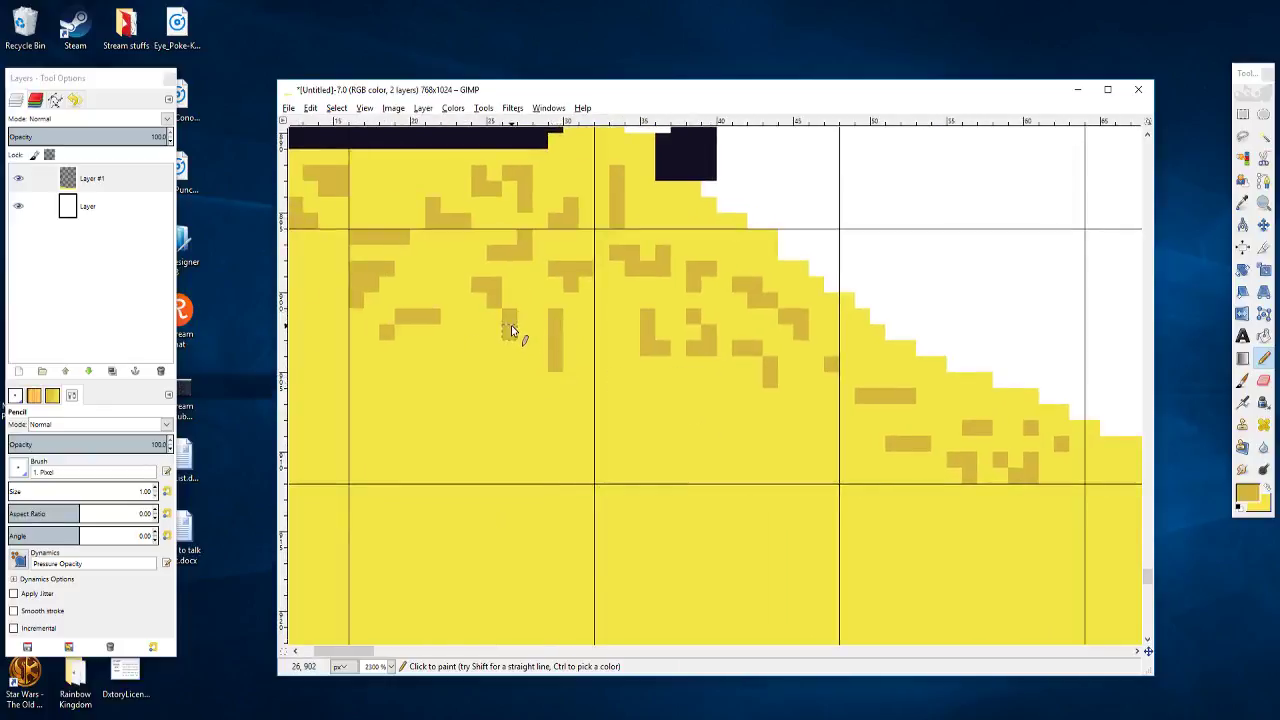
mouse_move(519, 334)
mouse_down()
mouse_move(496, 363)
mouse_move(497, 350)
mouse_move(580, 352)
mouse_up()
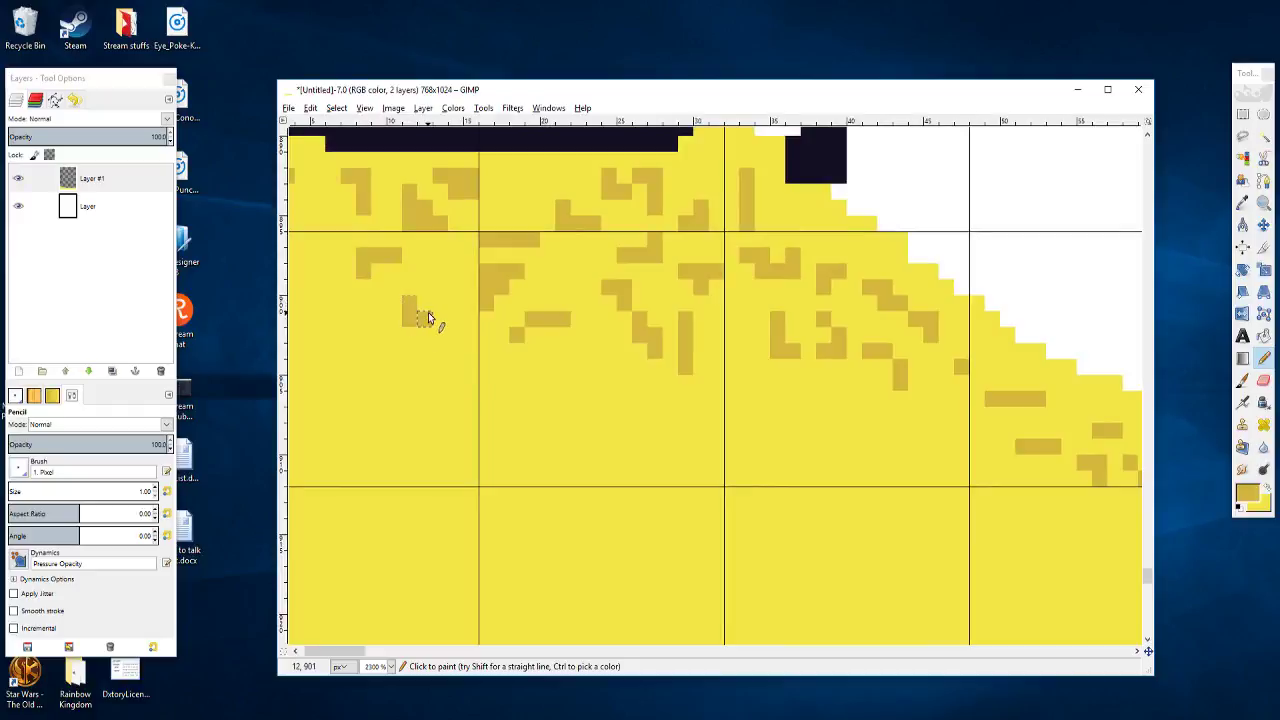
click(433, 305)
drag(390, 357, 644, 392)
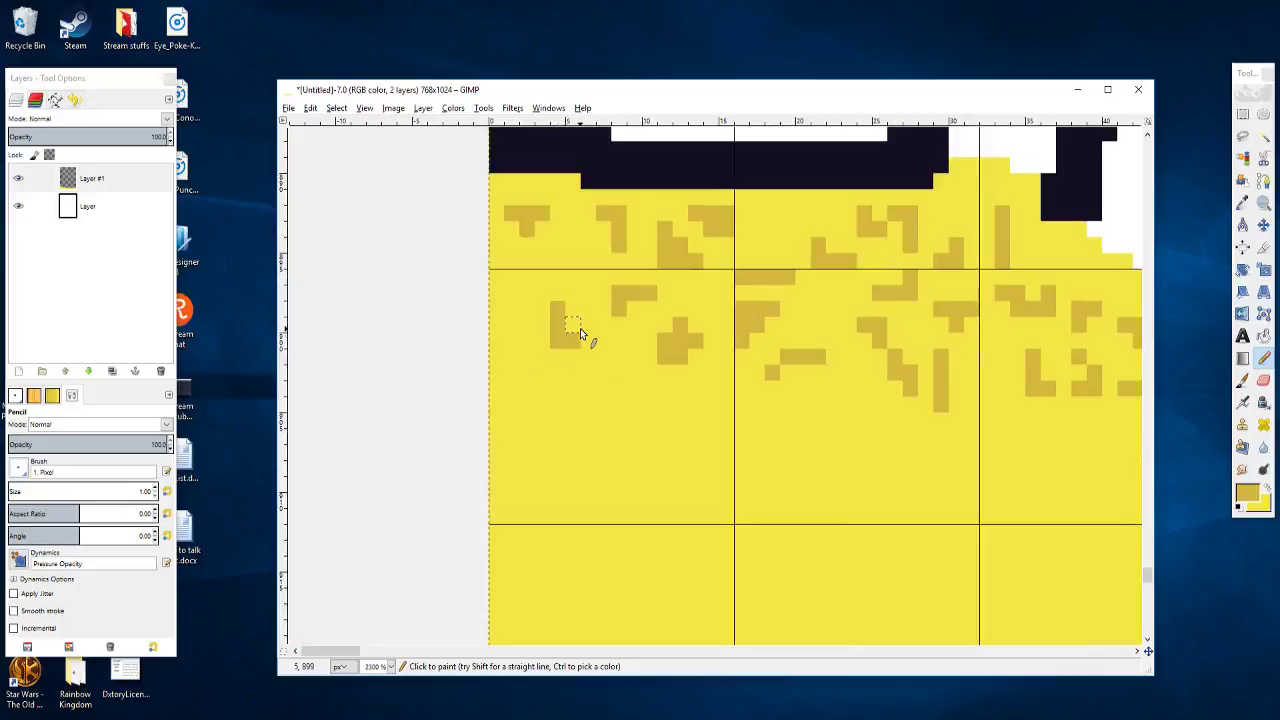
Step: Pencil angular sand marks around x 4 to 6, y 898 to 900, and x 0 to 2, y 897, and reshape the mark near x 2, y 894
click(580, 328)
drag(525, 291, 524, 306)
click(497, 292)
drag(539, 377, 467, 439)
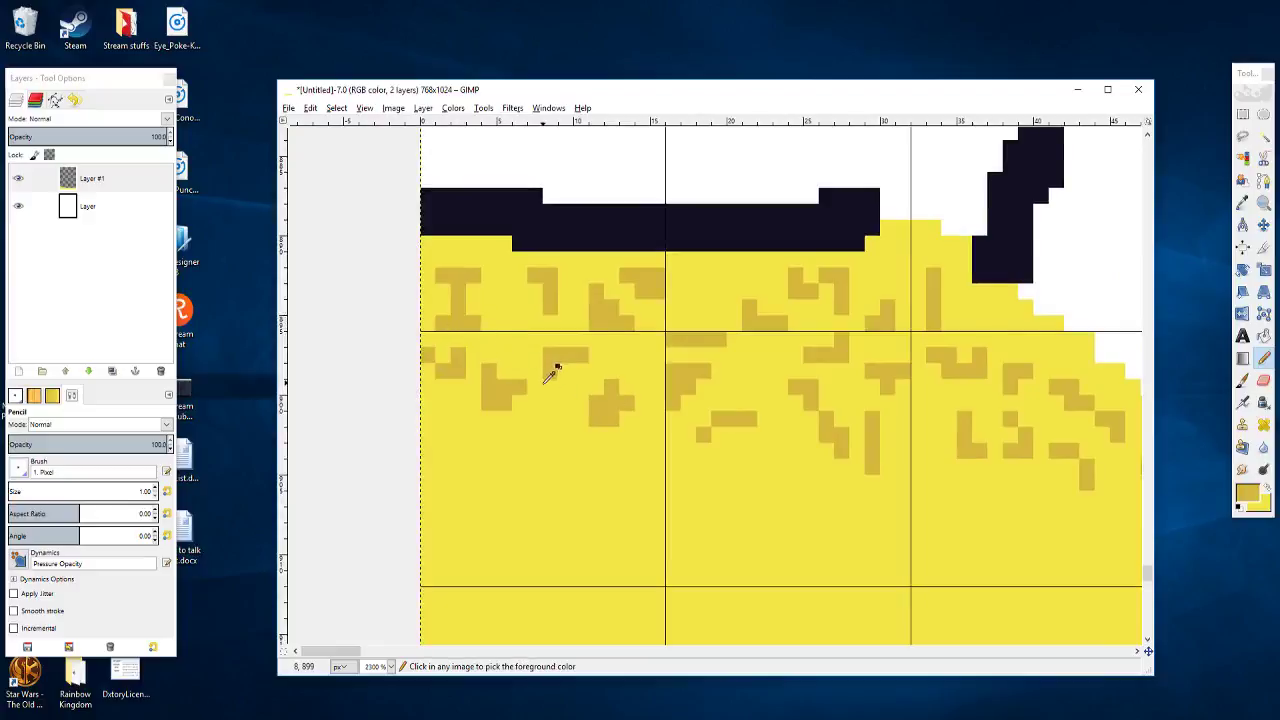
scroll(548, 380, down, 1)
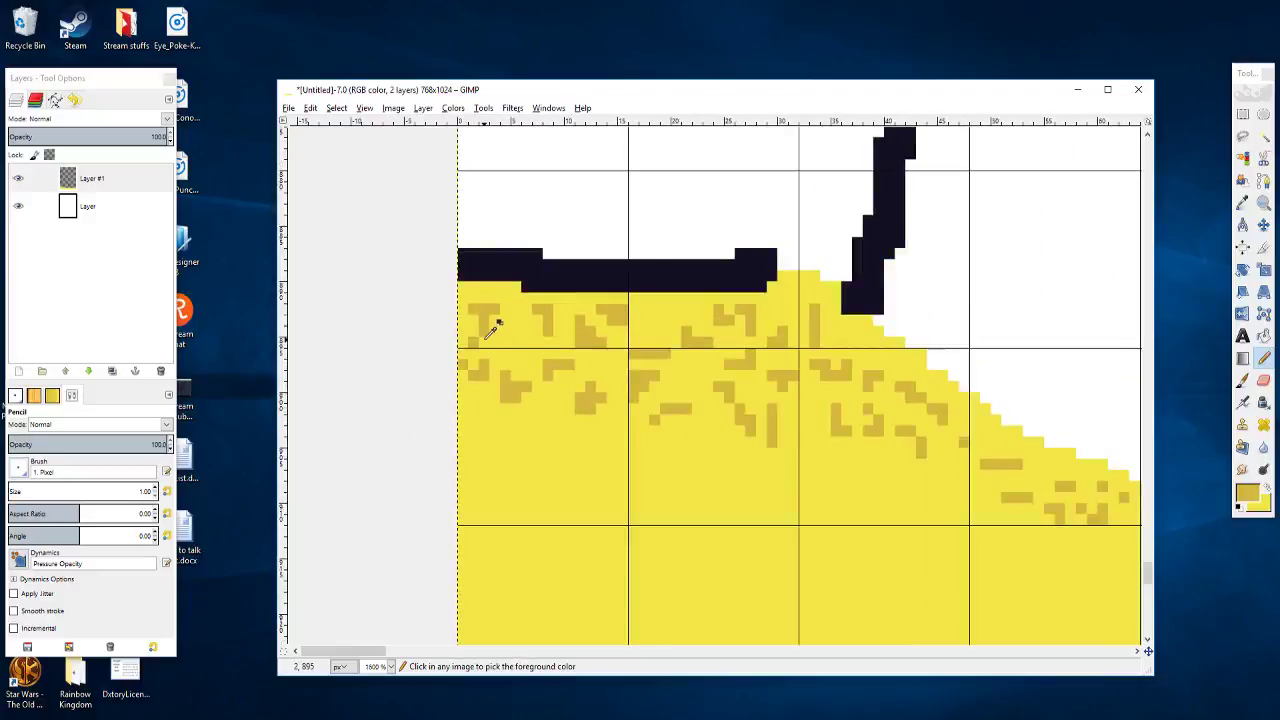
scroll(490, 332, up, 2)
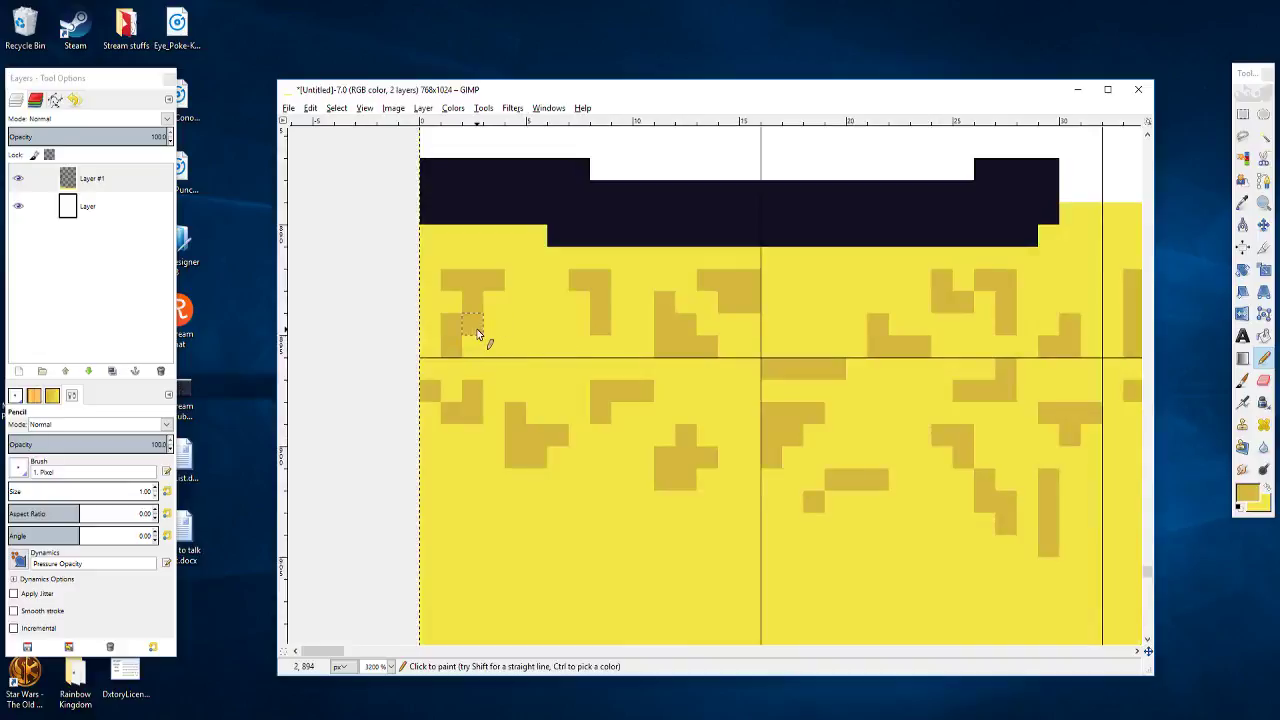
scroll(520, 343, down, 1)
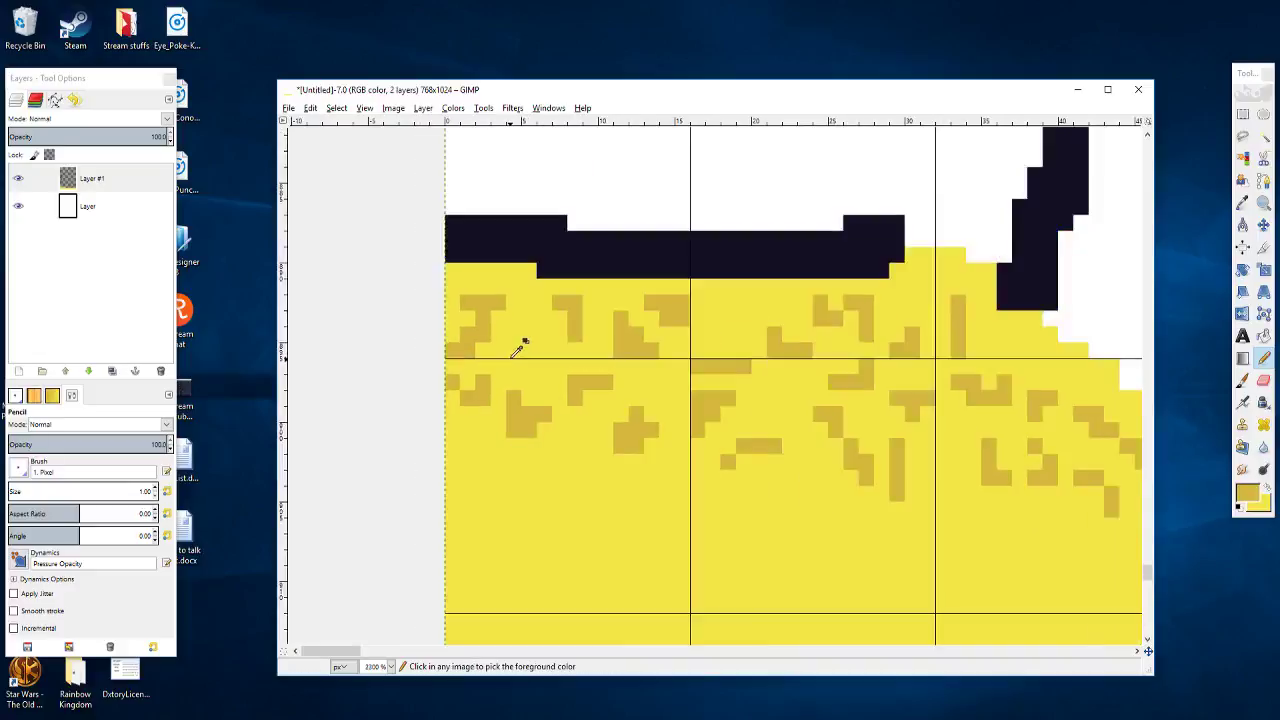
Step: Examine the sand texture under the ledge and along the slope at several zoom levels for gaps in the pattern
scroll(510, 359, down, 1)
drag(553, 425, 457, 408)
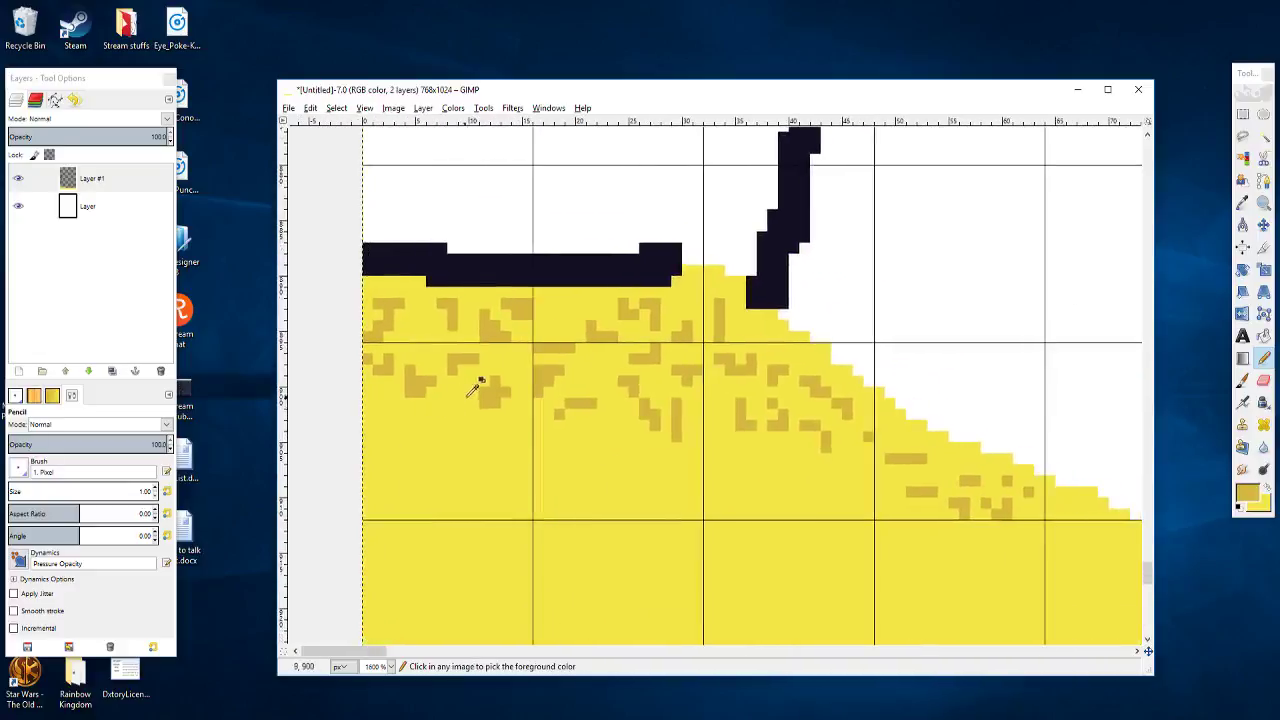
scroll(468, 397, down, 1)
scroll(626, 420, down, 1)
scroll(531, 380, down, 1)
scroll(531, 380, down, 1)
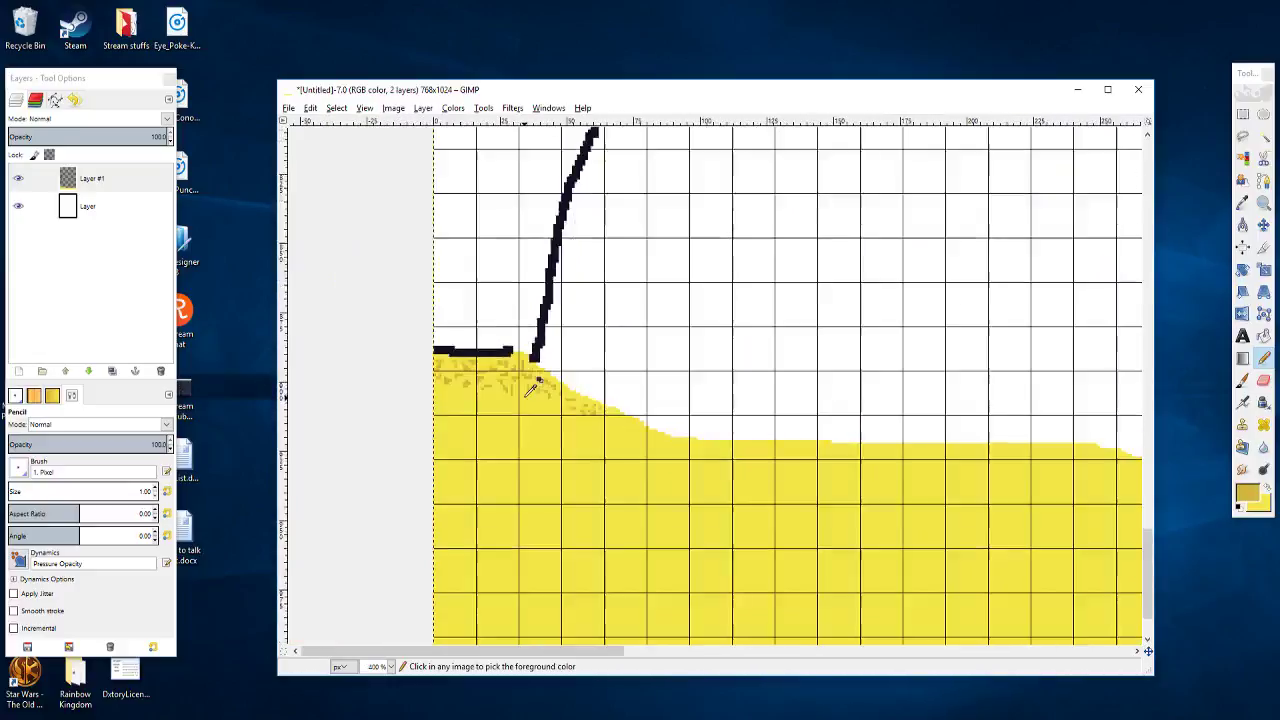
drag(589, 476, 666, 488)
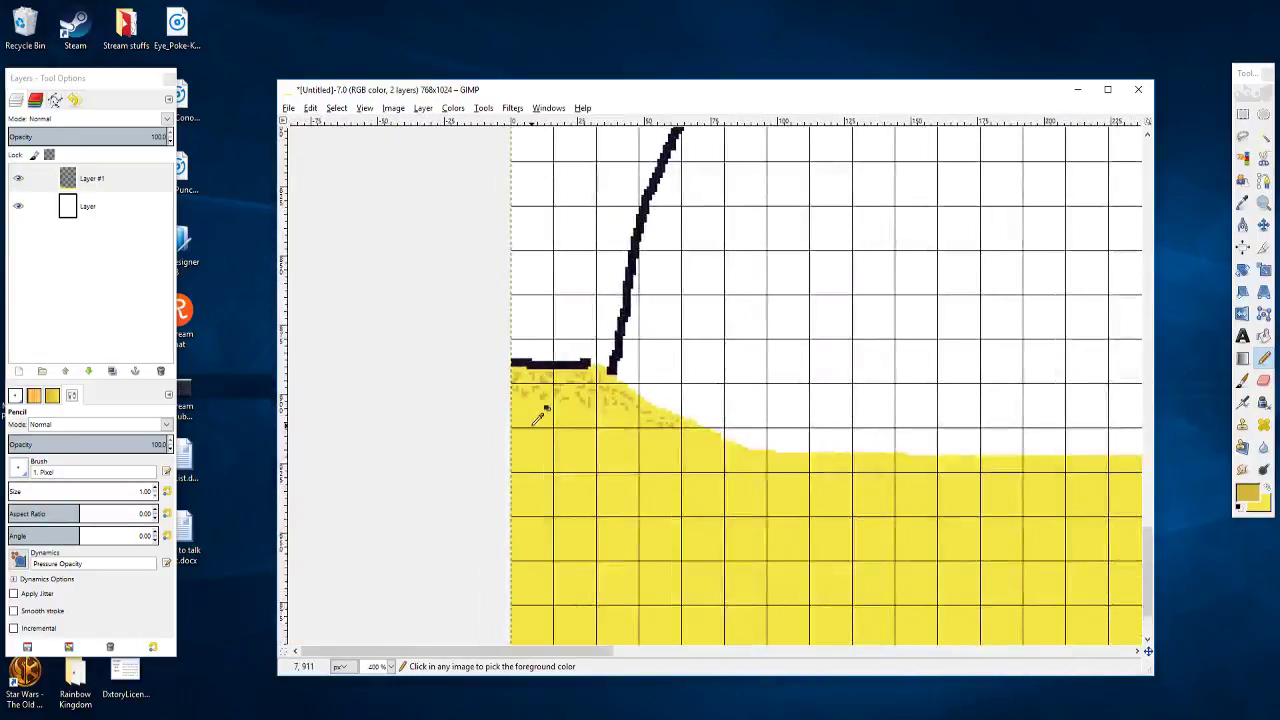
scroll(532, 425, up, 1)
scroll(540, 417, up, 1)
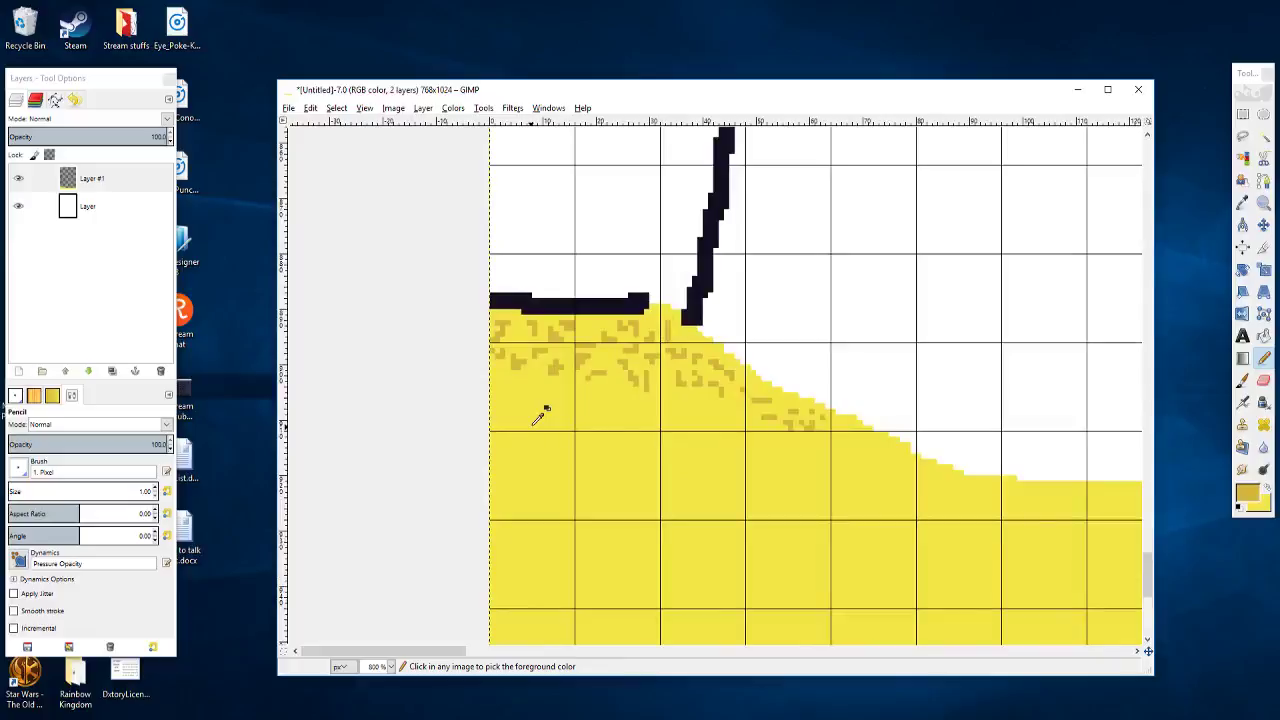
scroll(537, 414, up, 2)
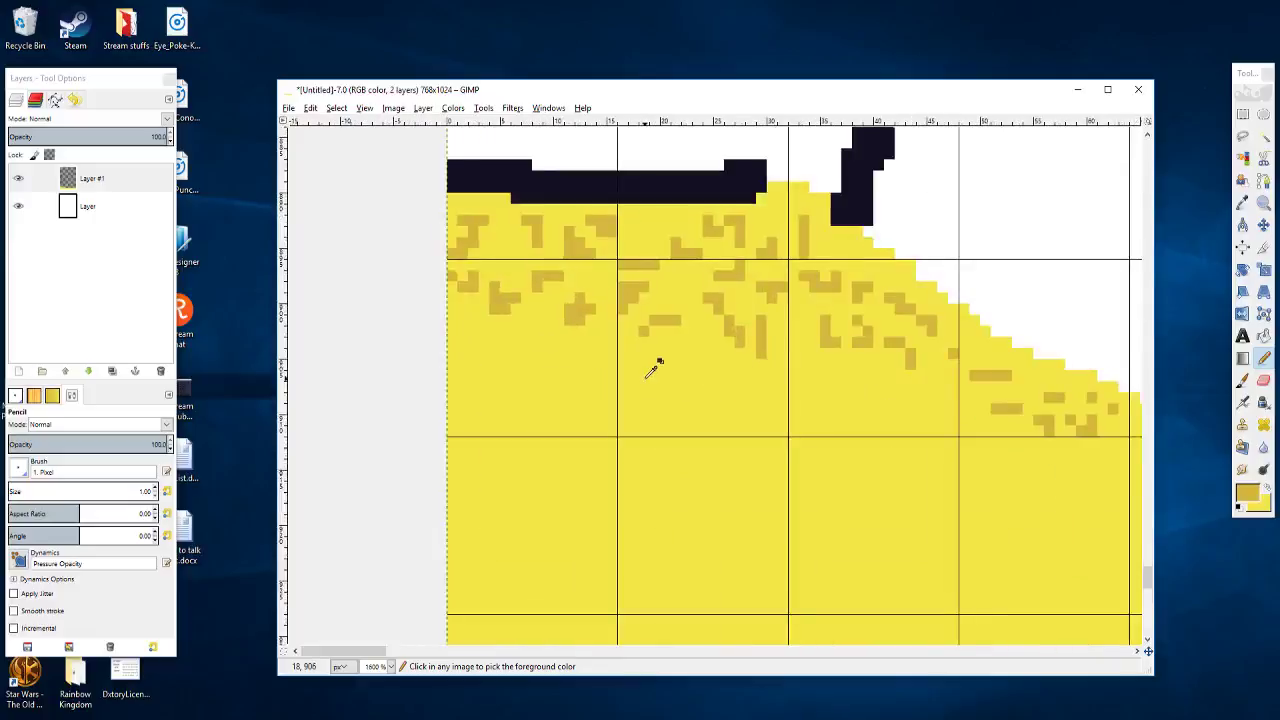
drag(654, 366, 650, 470)
Step: Fill the gap under the ledge with a stepped dark sand mark around x 21 to 23, y 897 to 899
scroll(690, 385, up, 1)
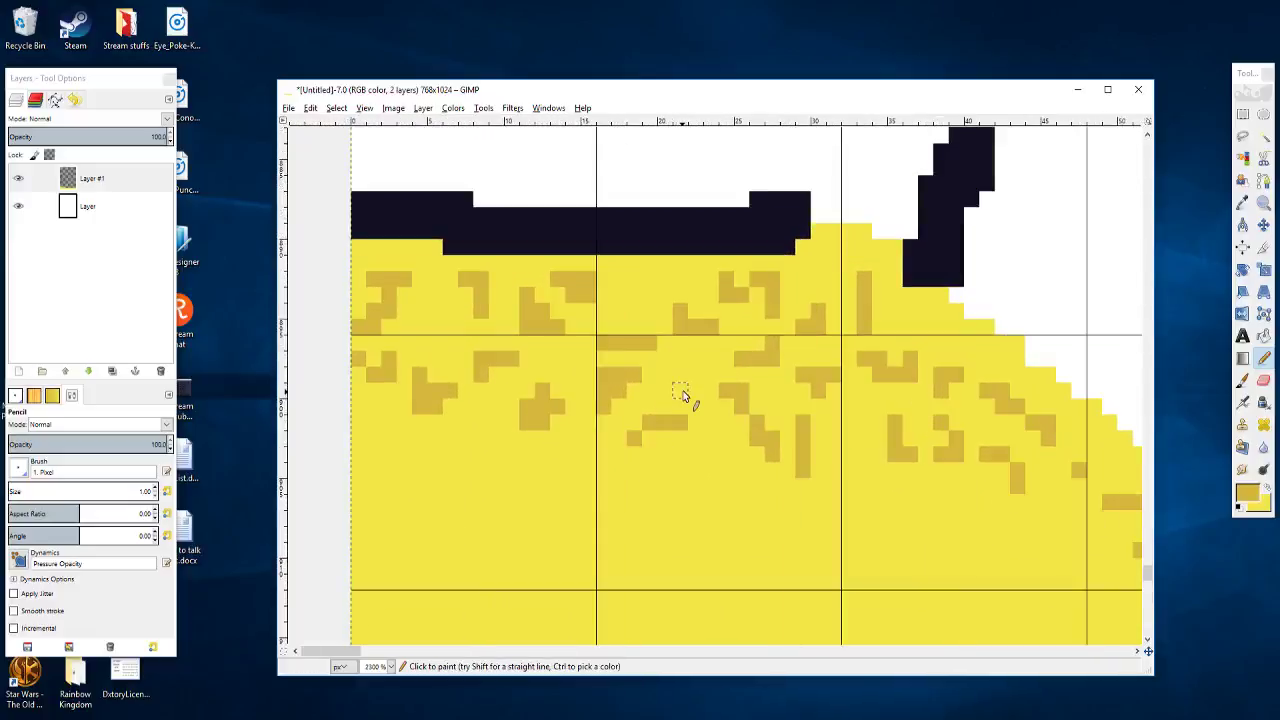
scroll(697, 395, up, 1)
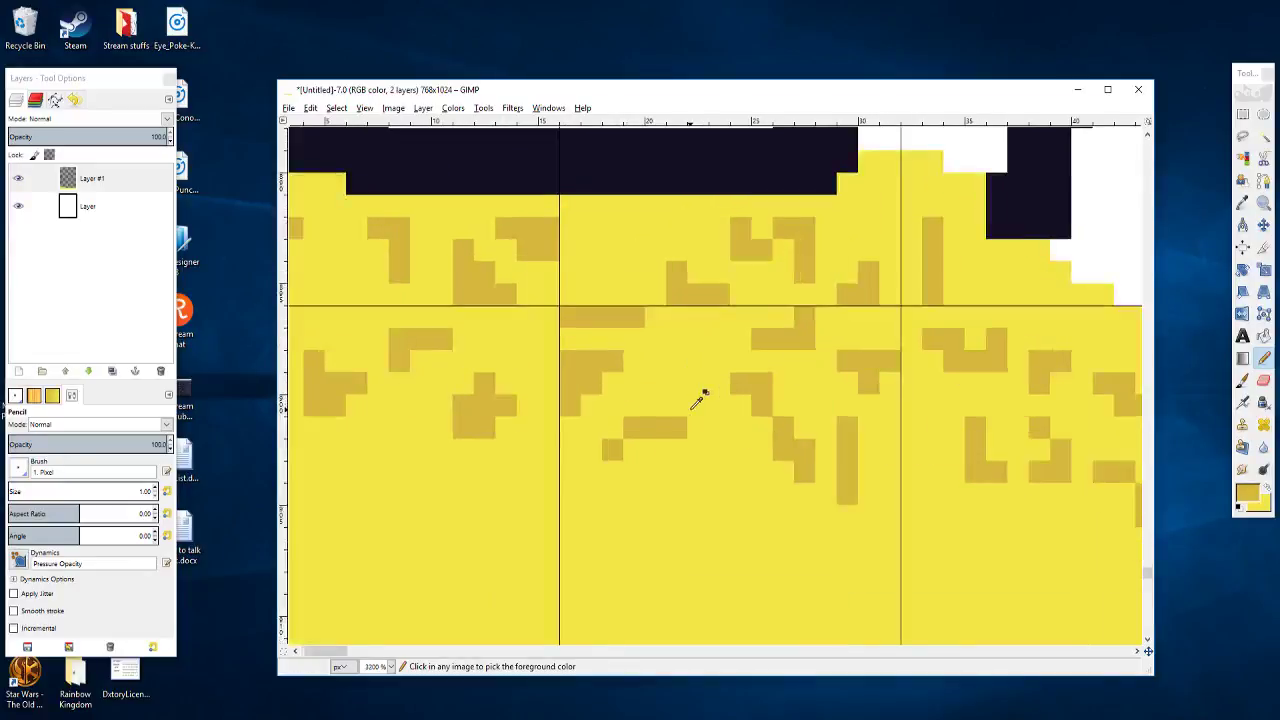
click(670, 346)
click(716, 342)
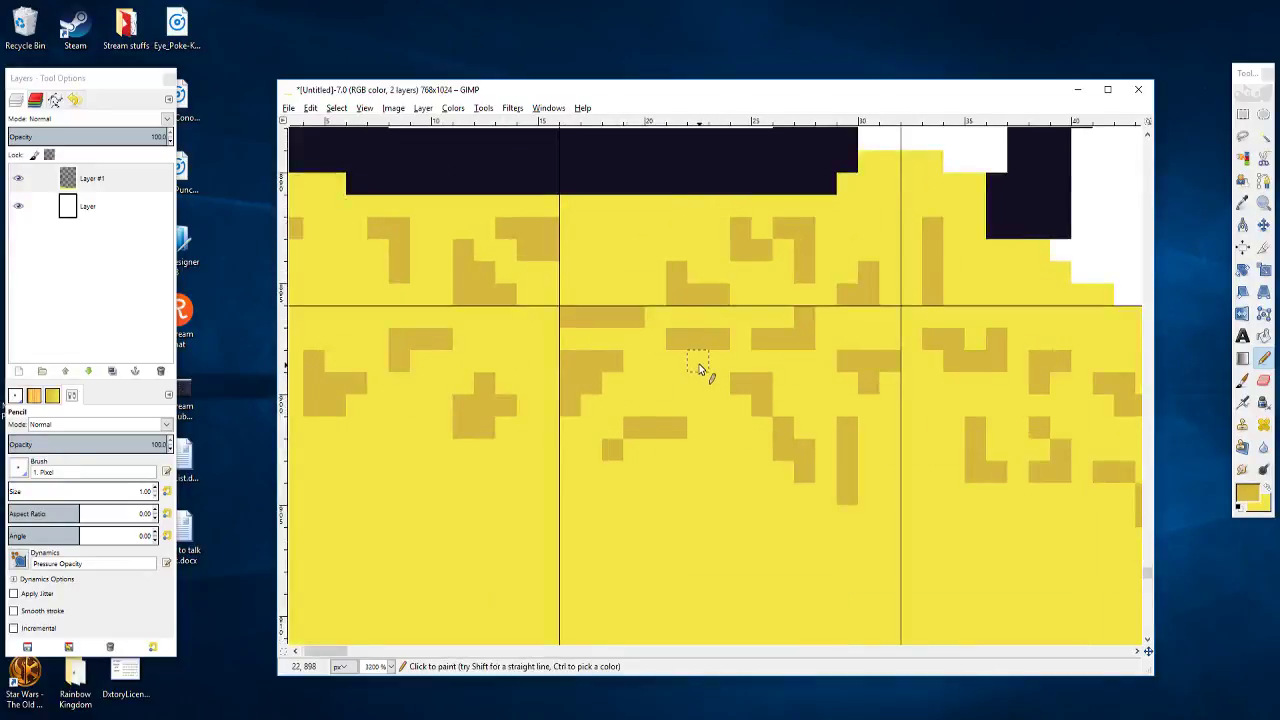
click(672, 362)
scroll(620, 420, right, 5)
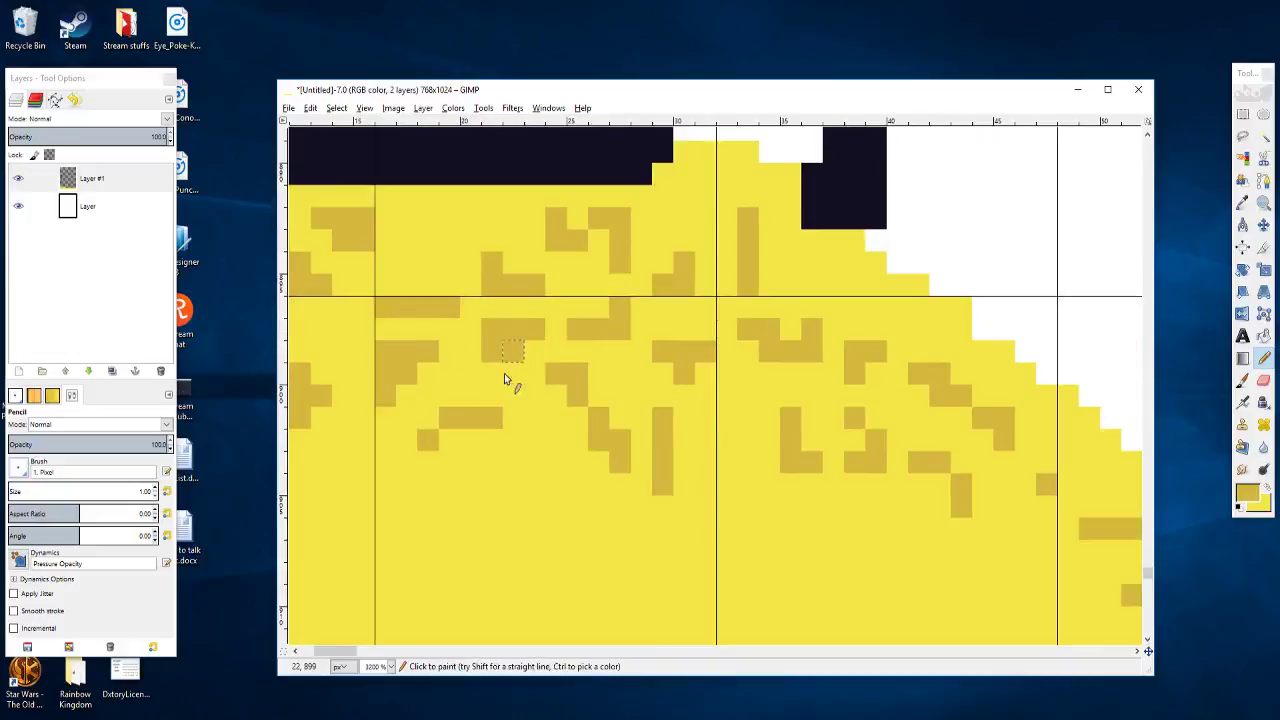
click(500, 376)
Step: Review the speckled ground beneath the ledge and down the slope, both from afar and close up
scroll(600, 410, right, 3)
scroll(550, 398, down, 1)
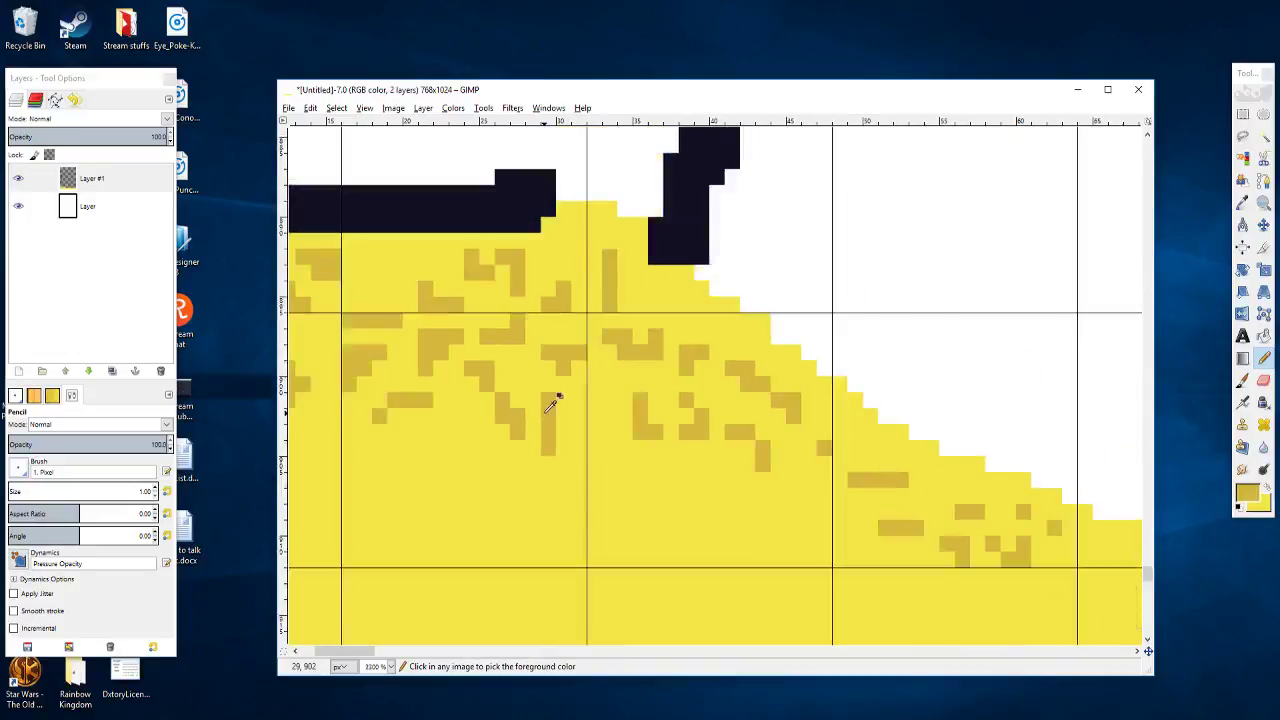
scroll(600, 378, left, 4)
scroll(610, 372, up, 1)
scroll(612, 330, down, 3)
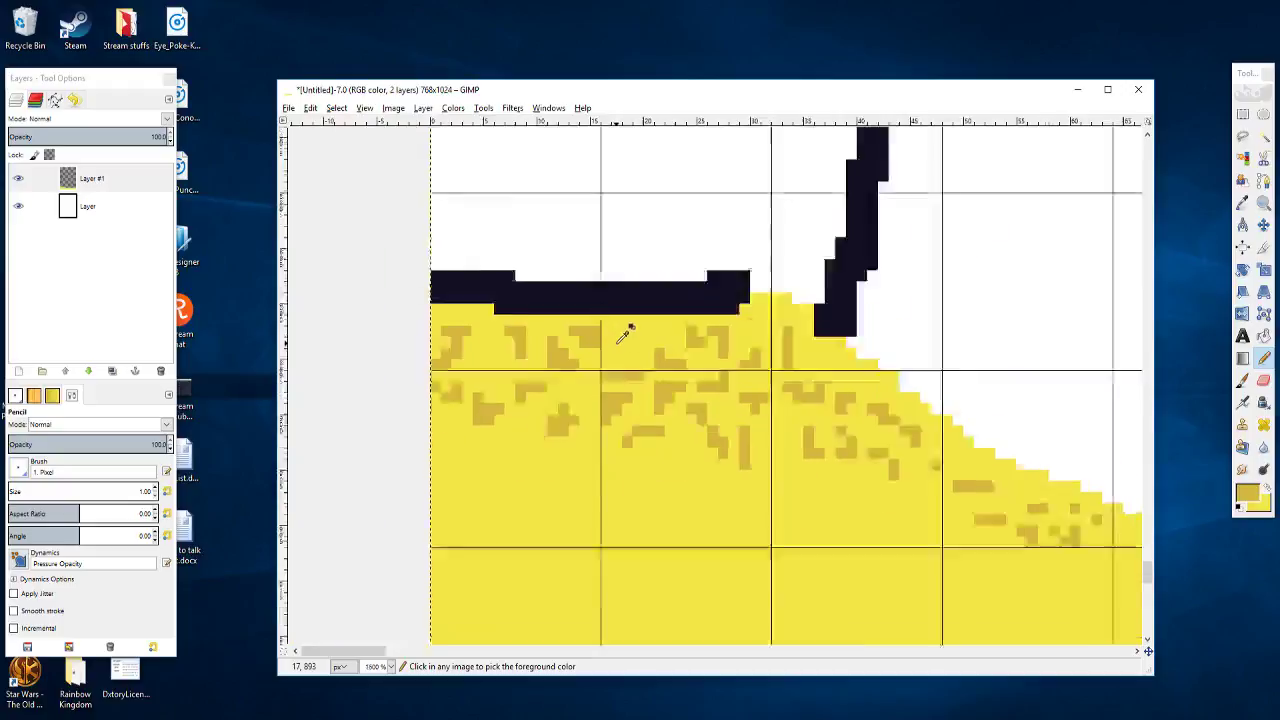
scroll(507, 332, down, 1)
scroll(507, 332, right, 2)
scroll(520, 326, down, 1)
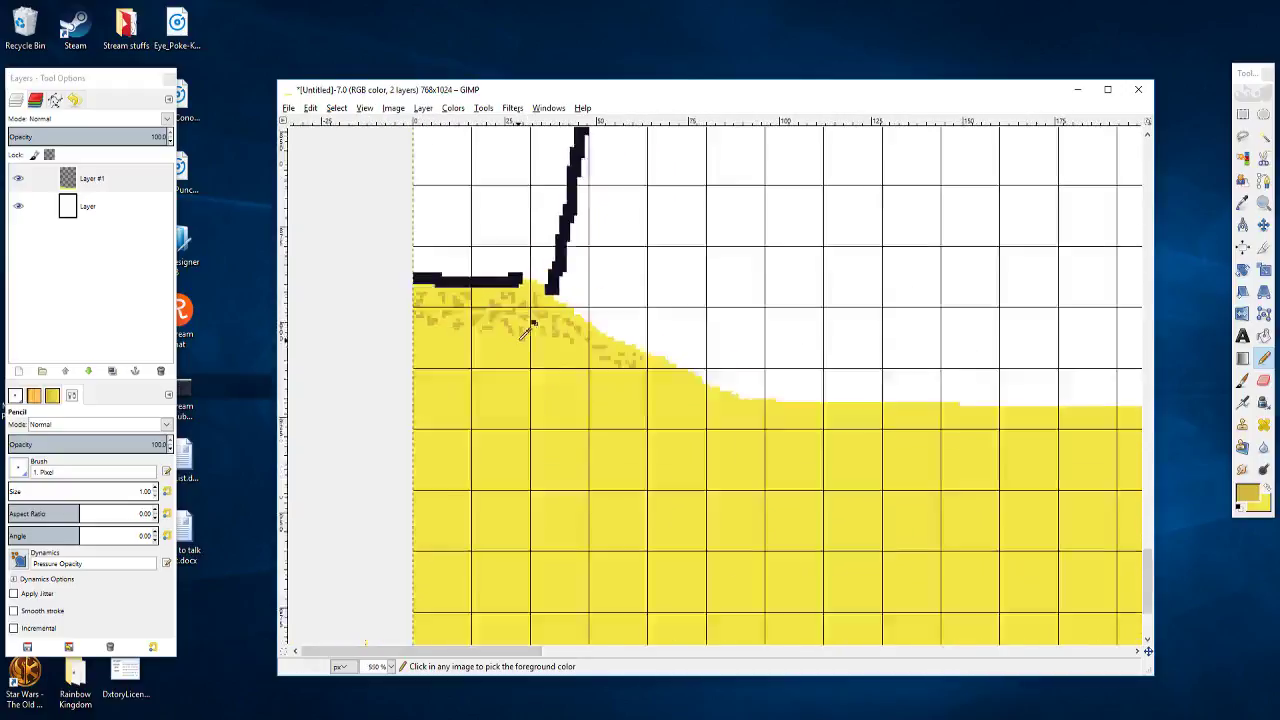
scroll(557, 363, right, 1)
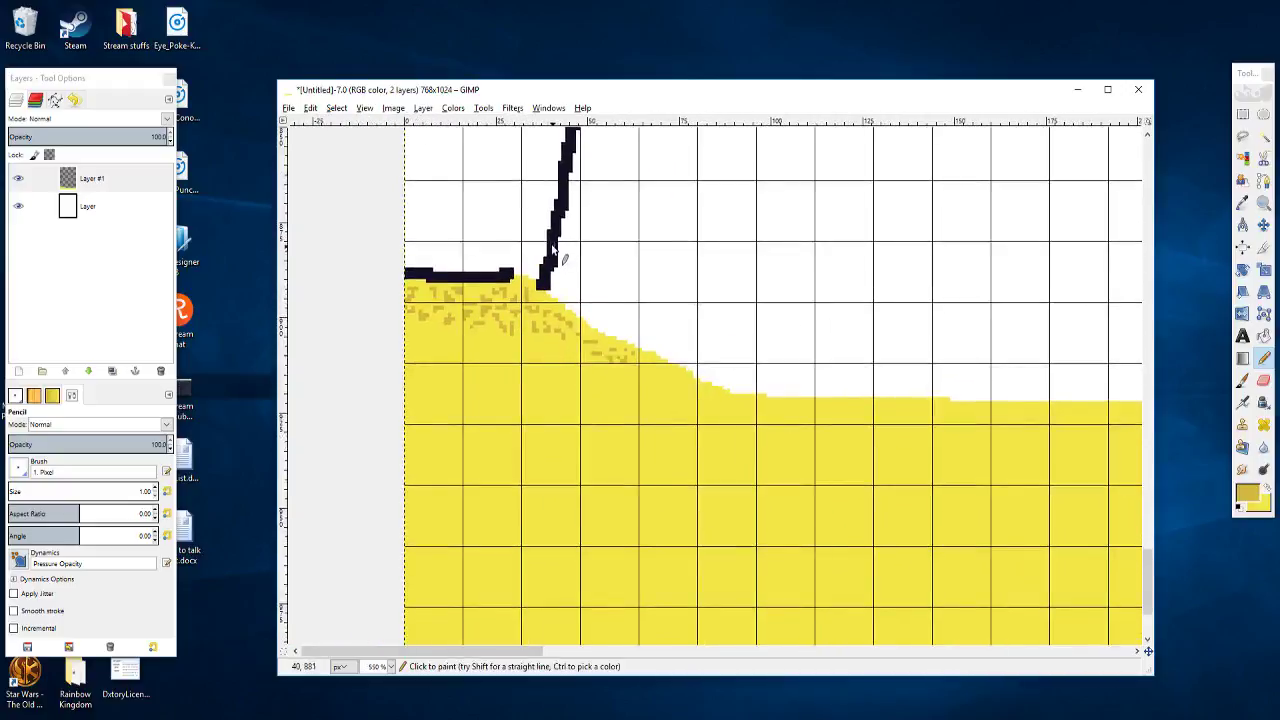
scroll(558, 346, up, 1)
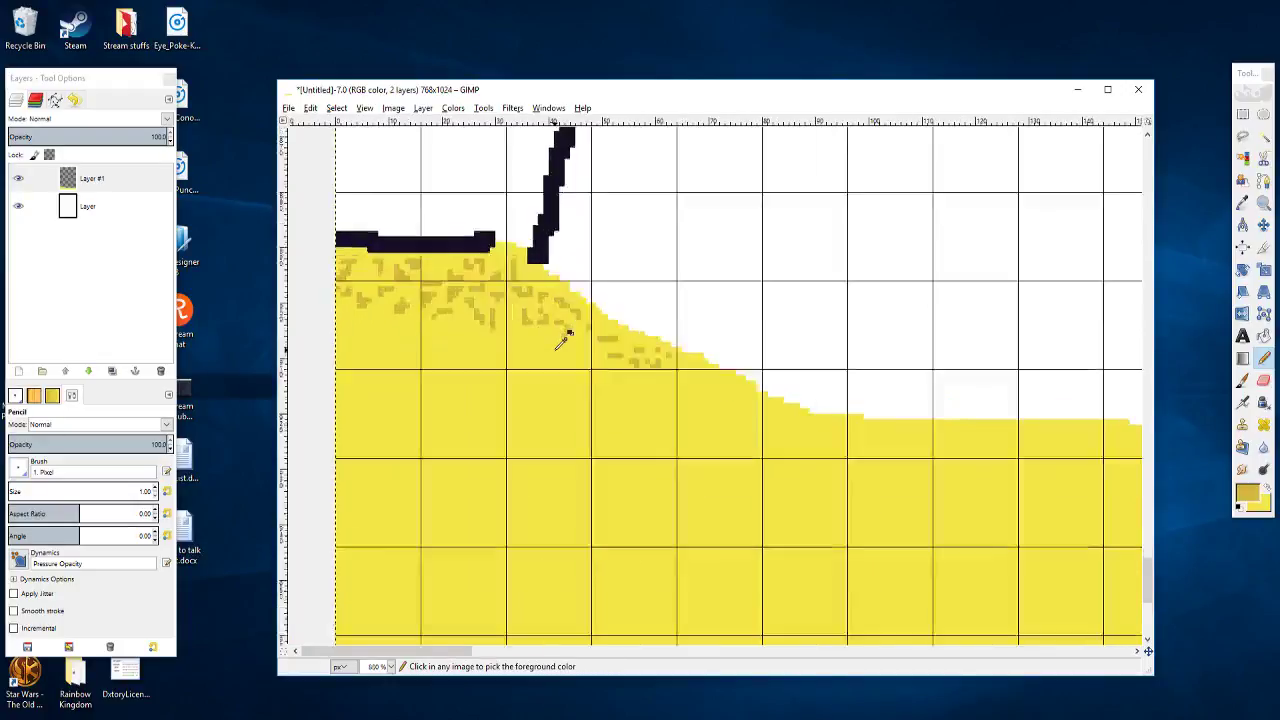
drag(673, 385, 618, 361)
scroll(443, 354, right, 2)
scroll(777, 371, left, 3)
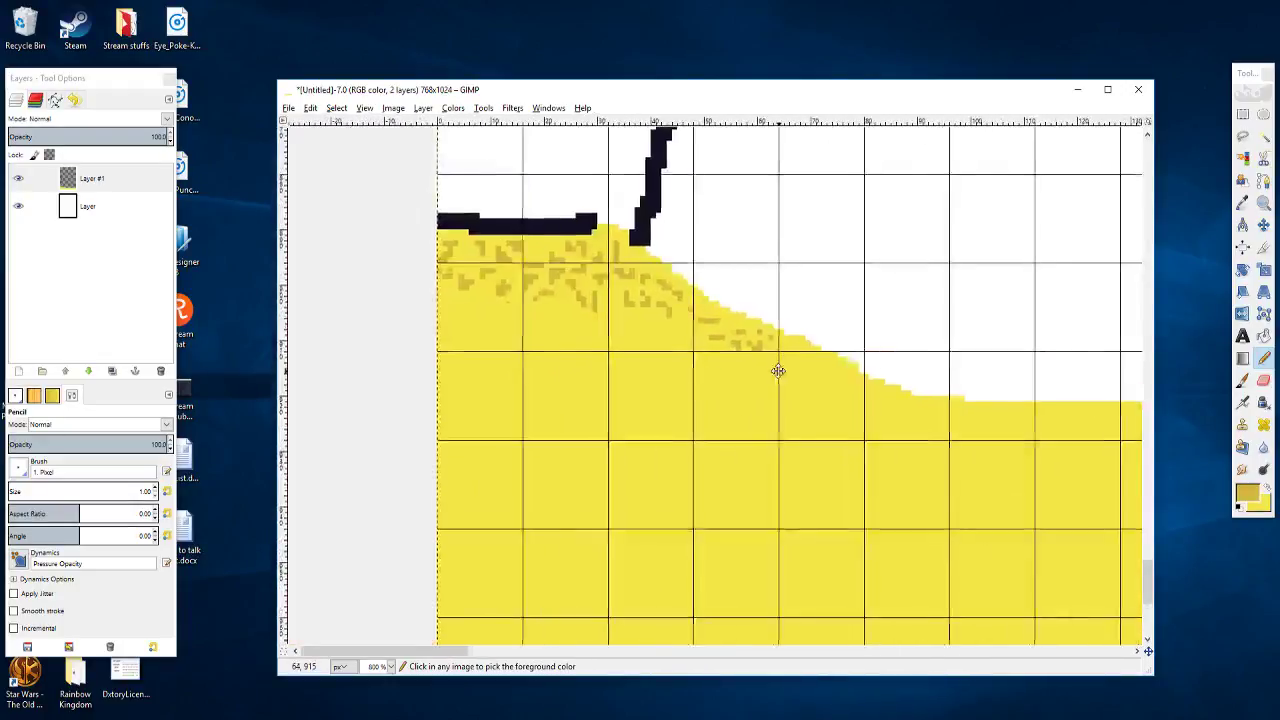
scroll(776, 350, up, 1)
scroll(767, 362, up, 1)
drag(641, 321, 1006, 496)
drag(445, 343, 641, 345)
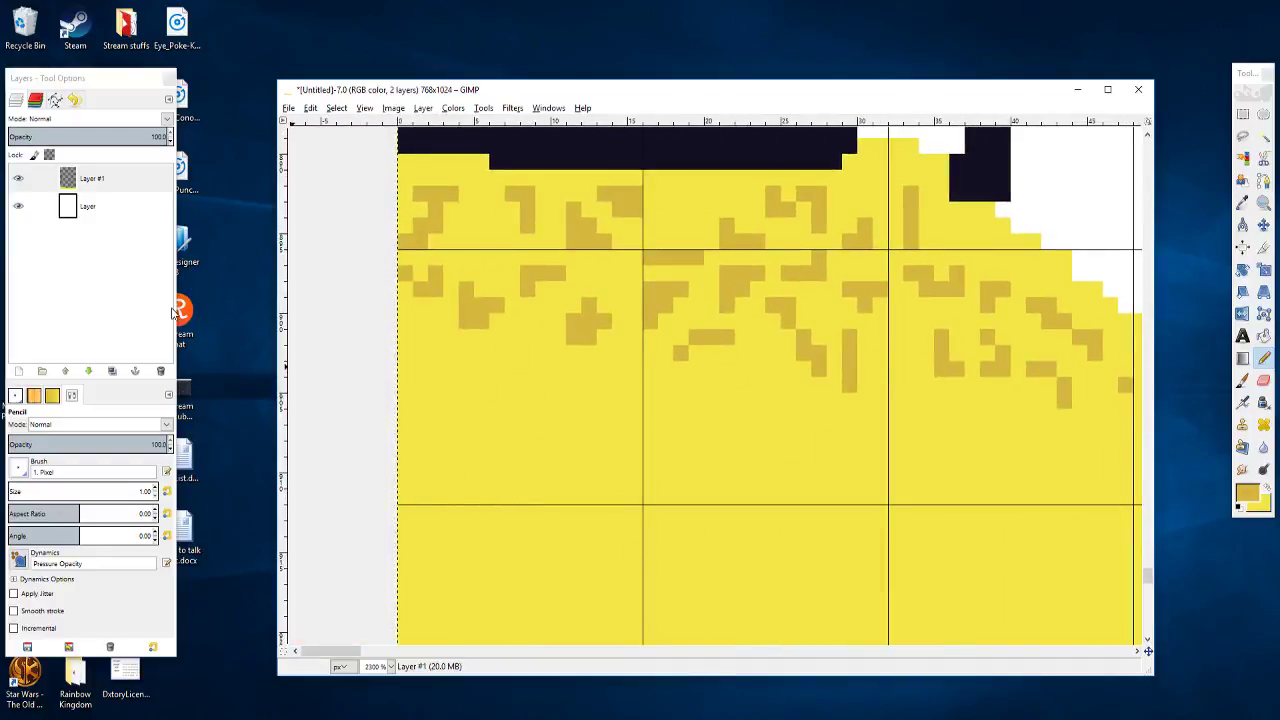
Step: Try olive green b0bb3e, mixed from the dark sand colour, with a single speck near x 14, y 903, and undo the speck
click(1269, 491)
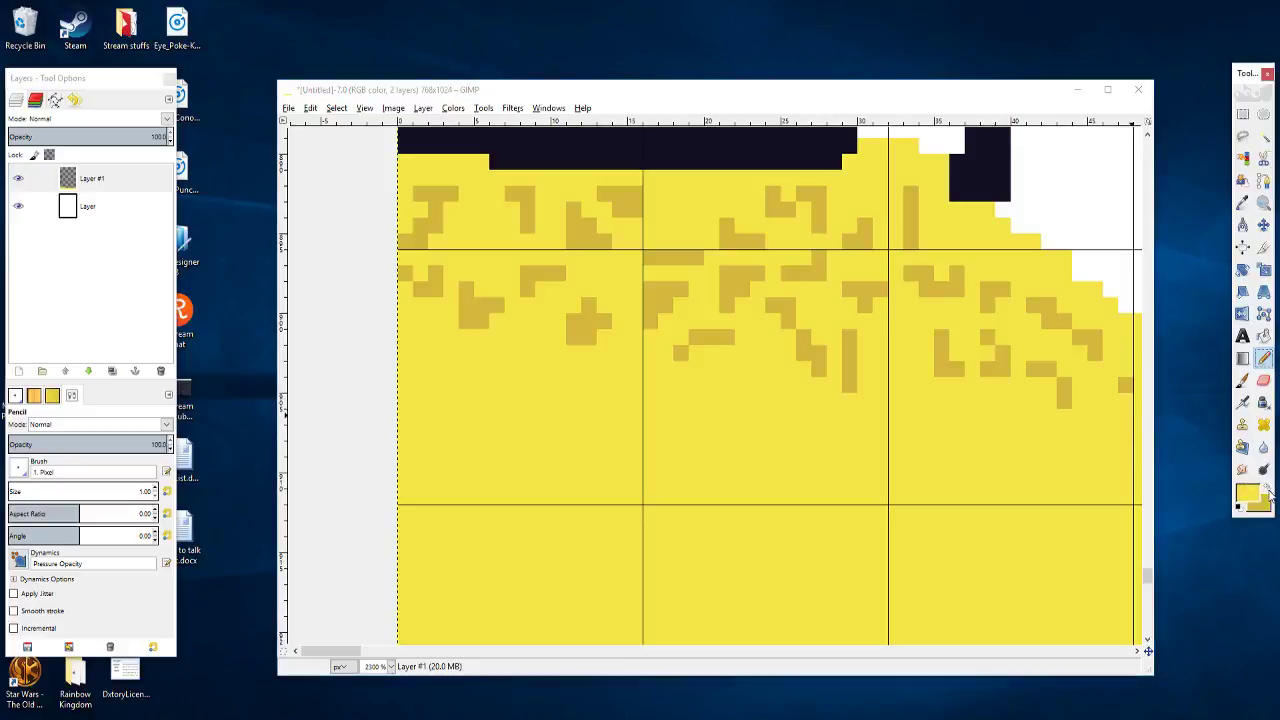
click(1259, 500)
click(1015, 324)
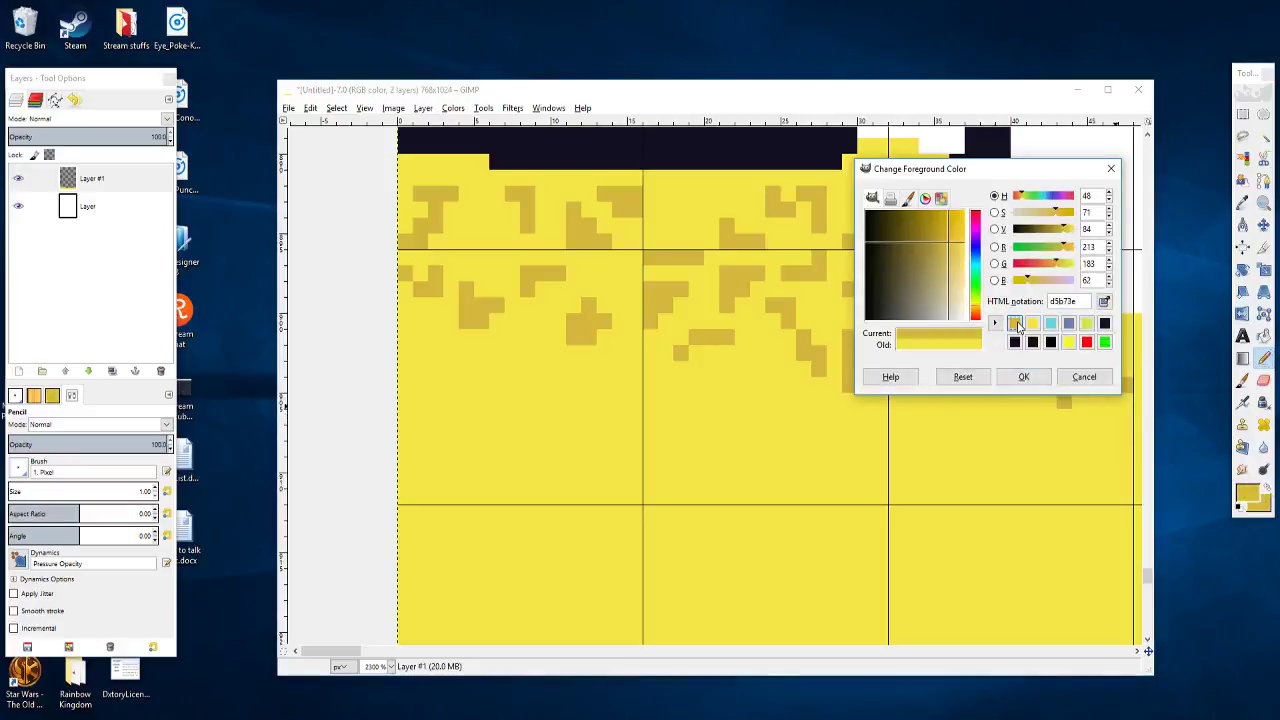
click(1057, 268)
drag(1057, 273, 1059, 250)
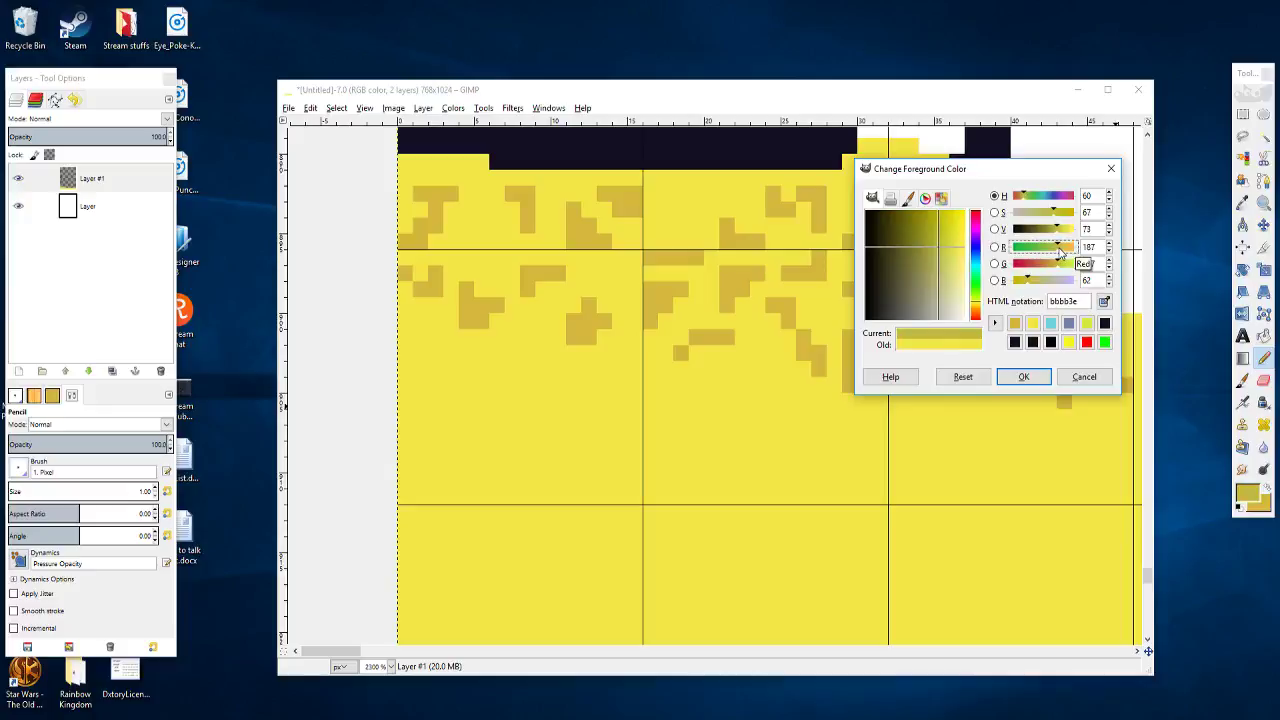
click(1023, 376)
click(620, 369)
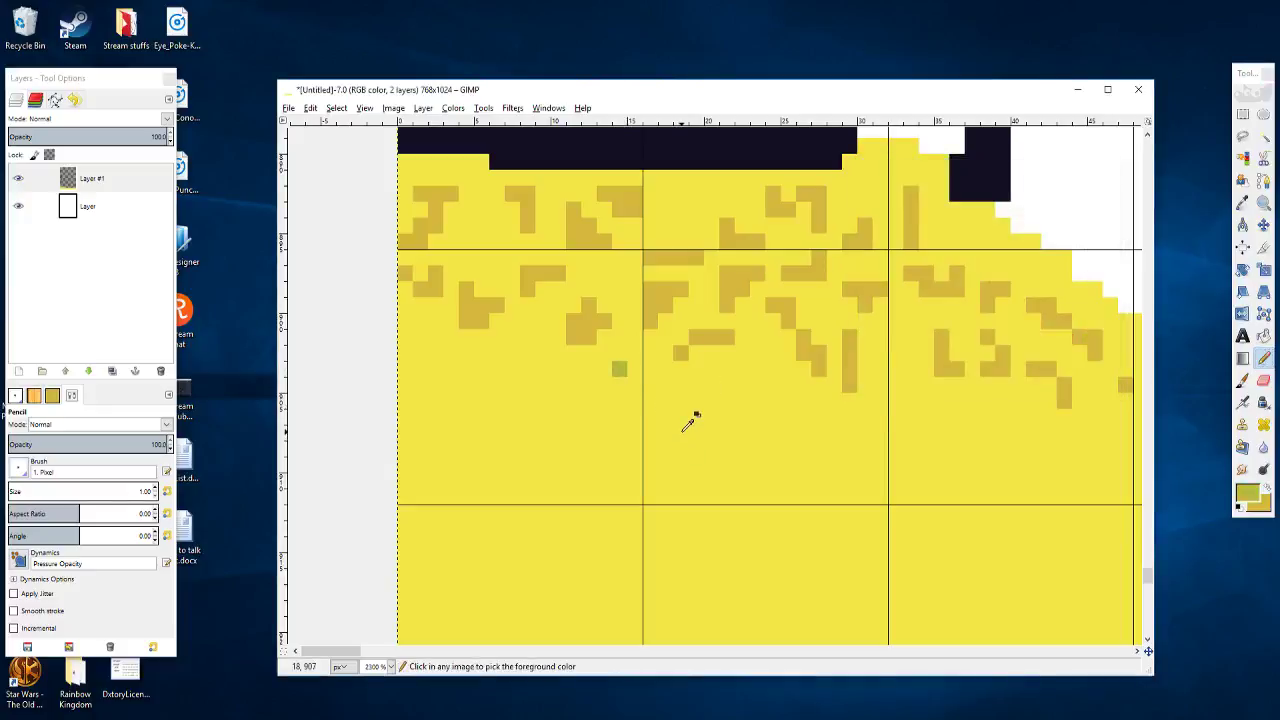
key(ctrl+z)
Step: Brighten the foreground colour to the yellow-green d4e13f
click(1245, 491)
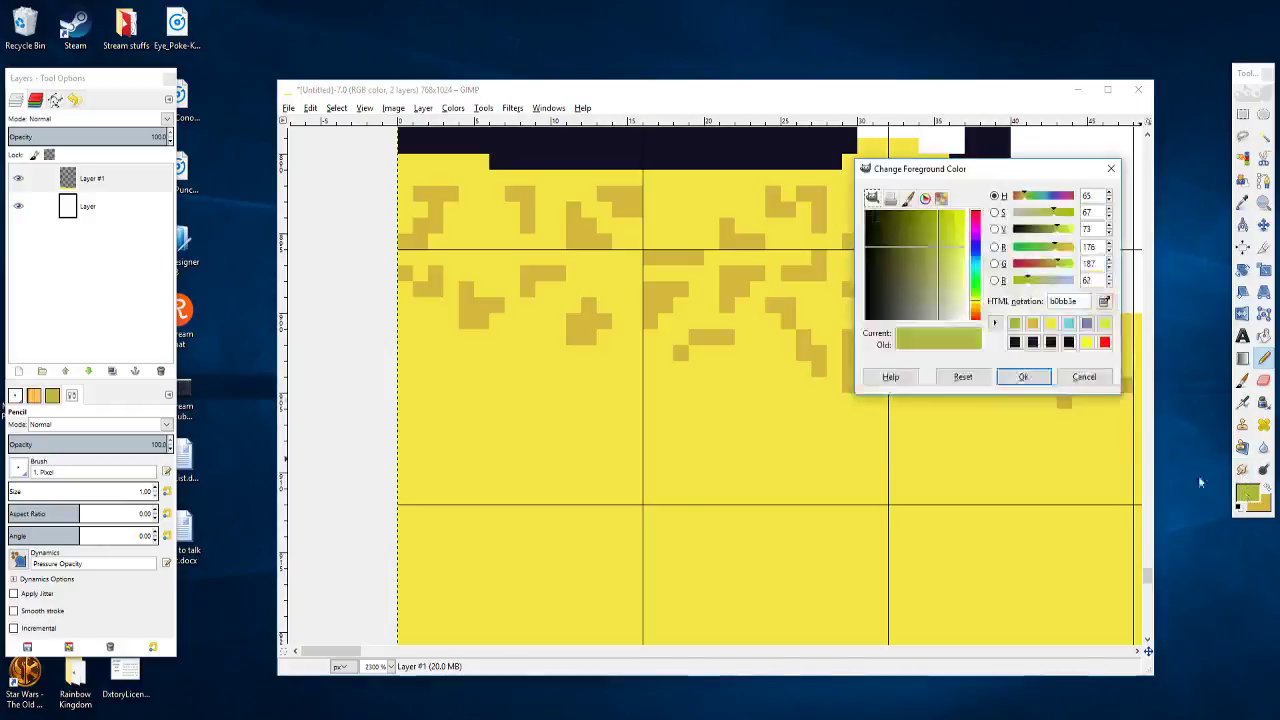
click(954, 249)
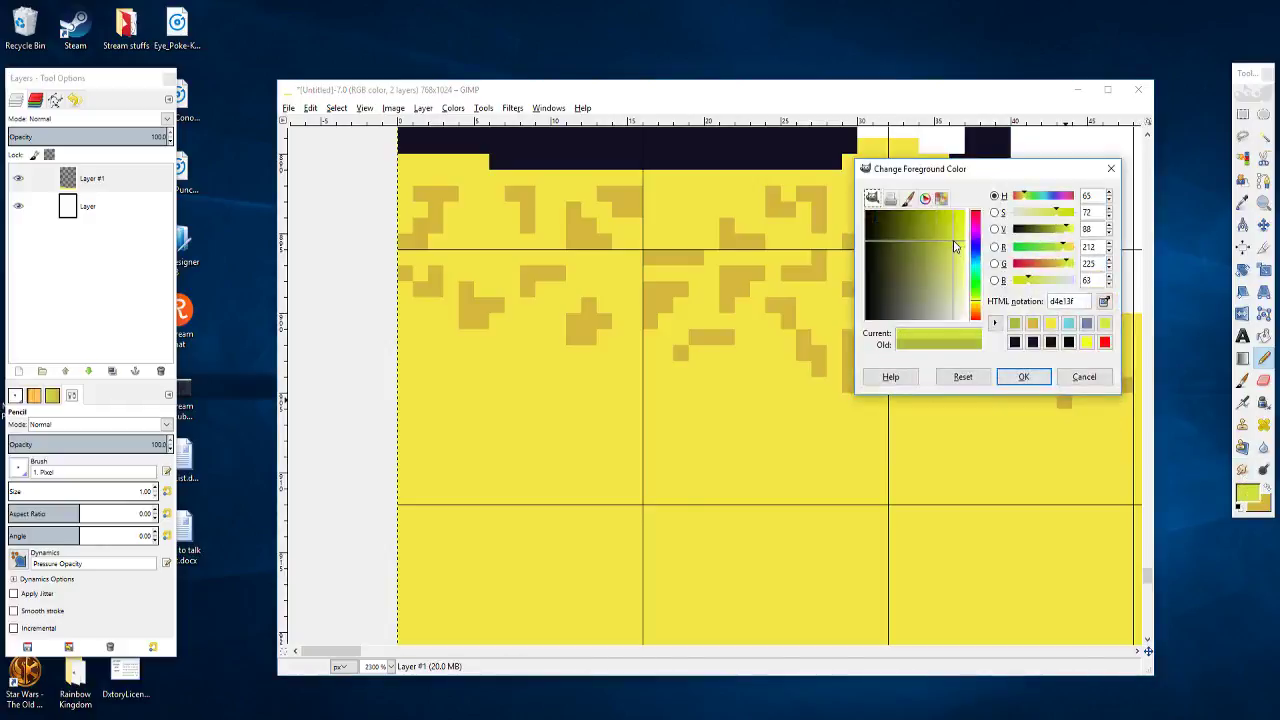
click(1023, 376)
Step: Try single yellow-green specks beside the sand marks around x 6 to 11, y 895 to 900, and undo them
click(511, 320)
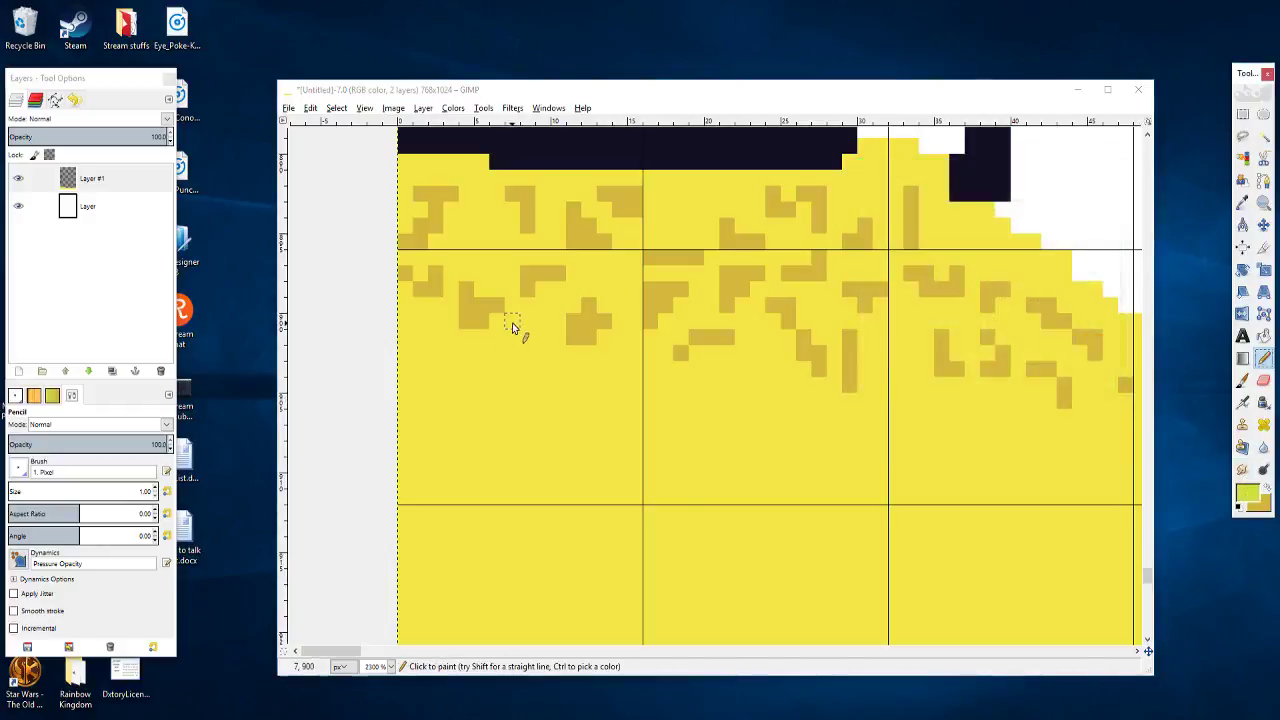
key(ctrl+z)
click(497, 320)
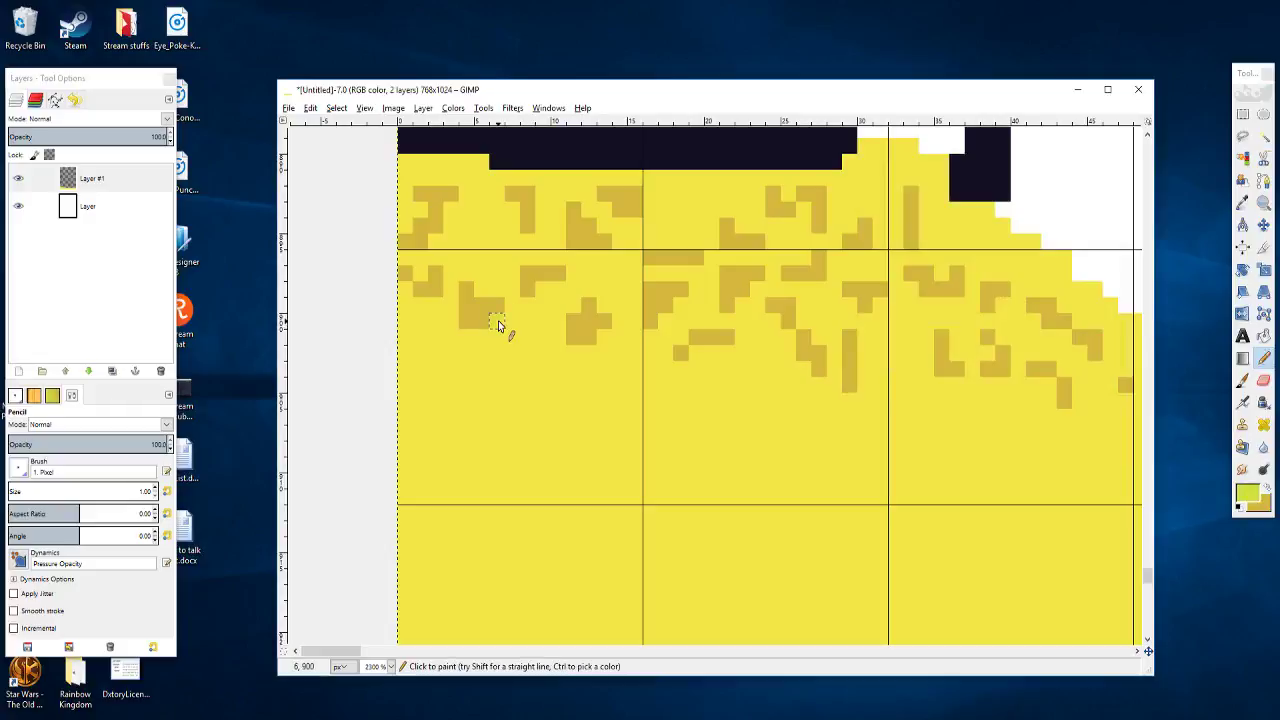
click(543, 289)
click(573, 257)
click(559, 242)
key(ctrl+z)
key(ctrl+z)
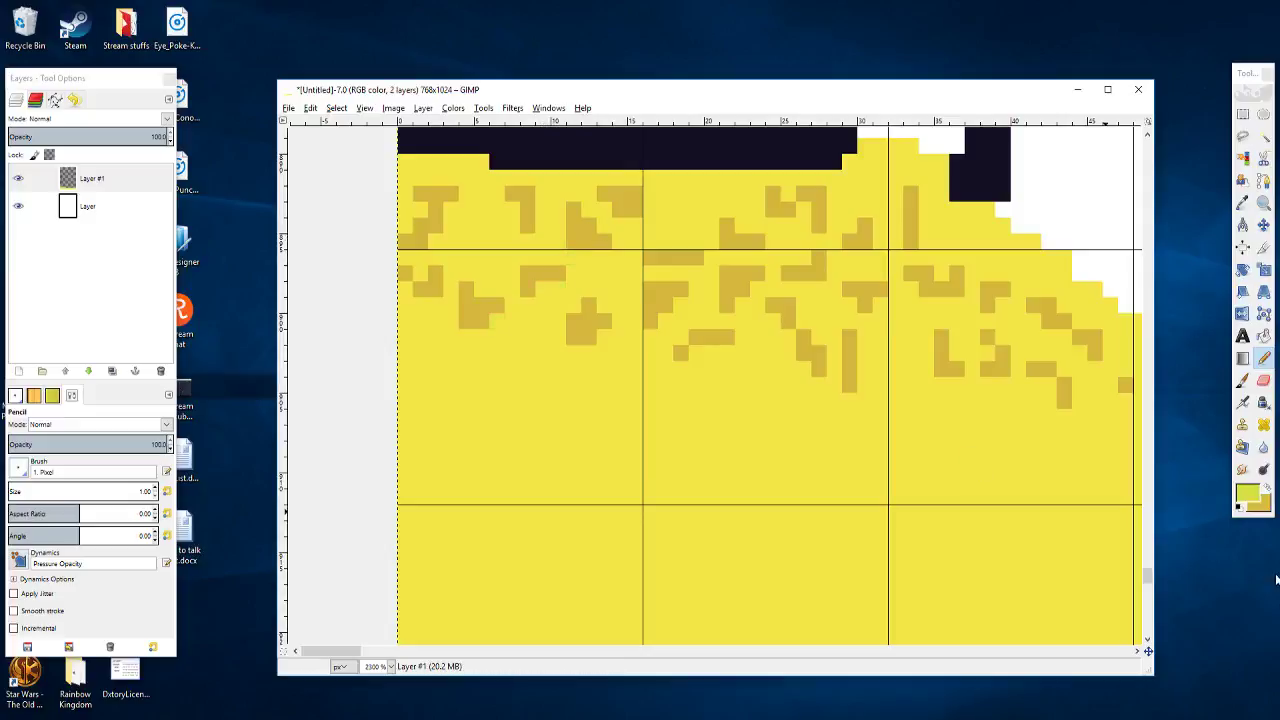
Step: Try the yellow-green shades d3e028 and d5d528 with single specks around x 13 to 15, y 898, and undo the specks
click(1242, 495)
drag(1031, 285, 1024, 283)
click(597, 293)
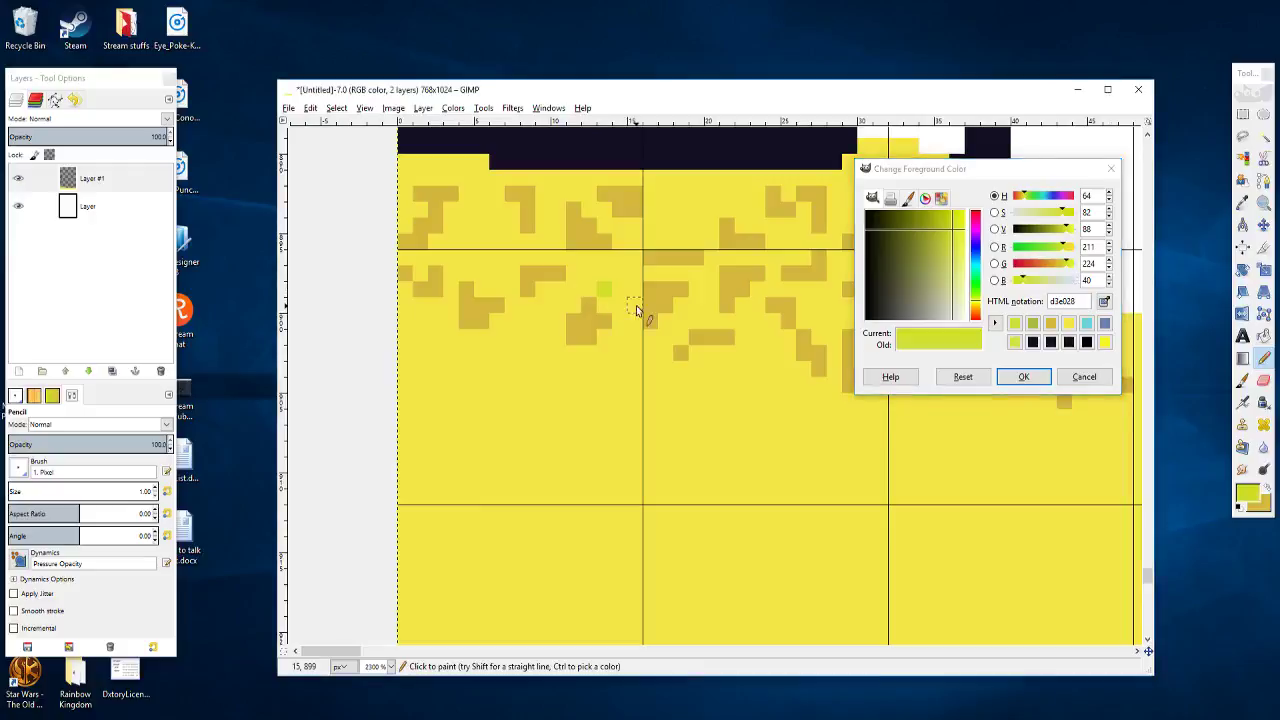
click(1065, 250)
click(1065, 265)
drag(1065, 267, 1063, 267)
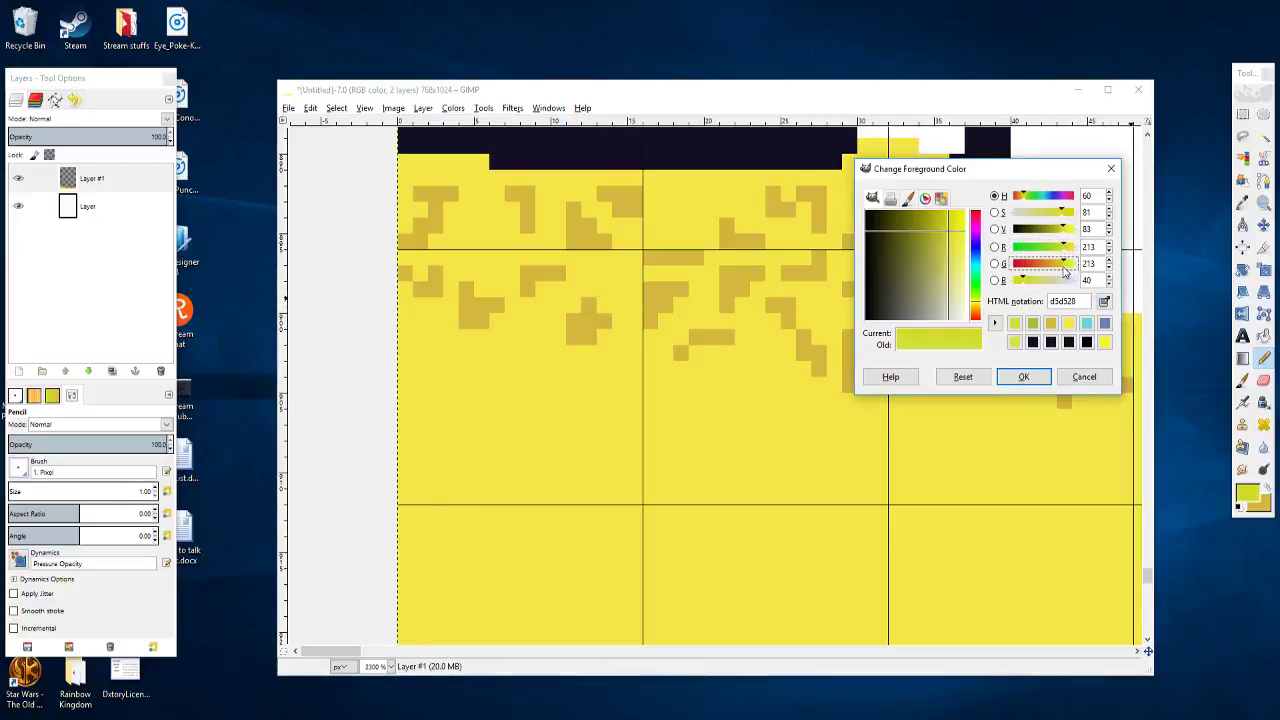
click(632, 289)
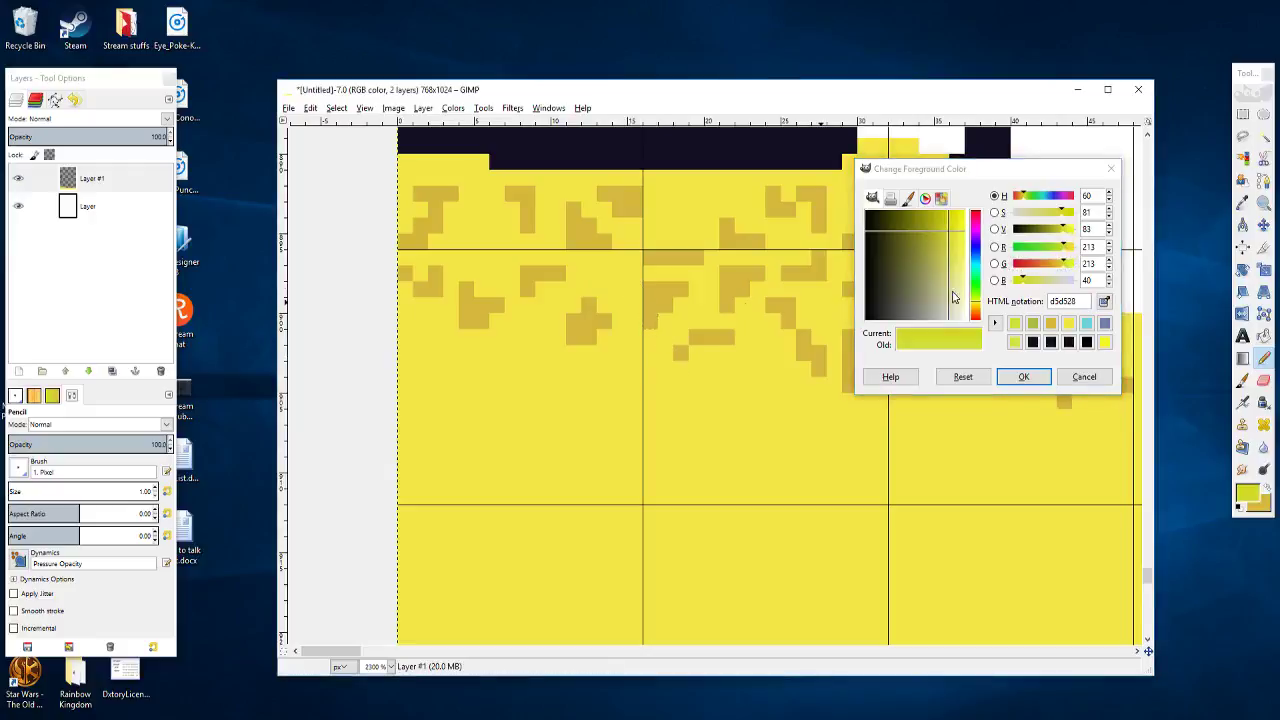
Step: Set the foreground colour to golden d5bb28 and link the sand marks around x 10 to 24, y 894 to 899 with specks
click(1062, 268)
click(1060, 265)
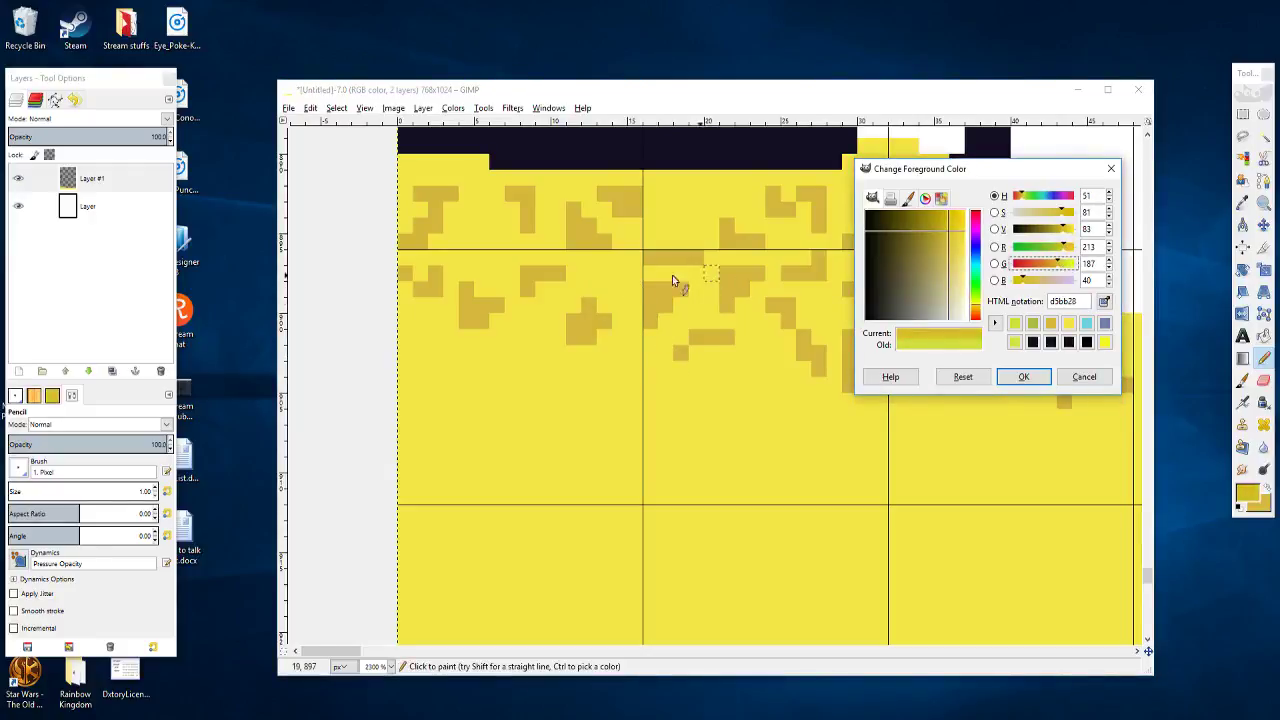
click(631, 277)
click(573, 273)
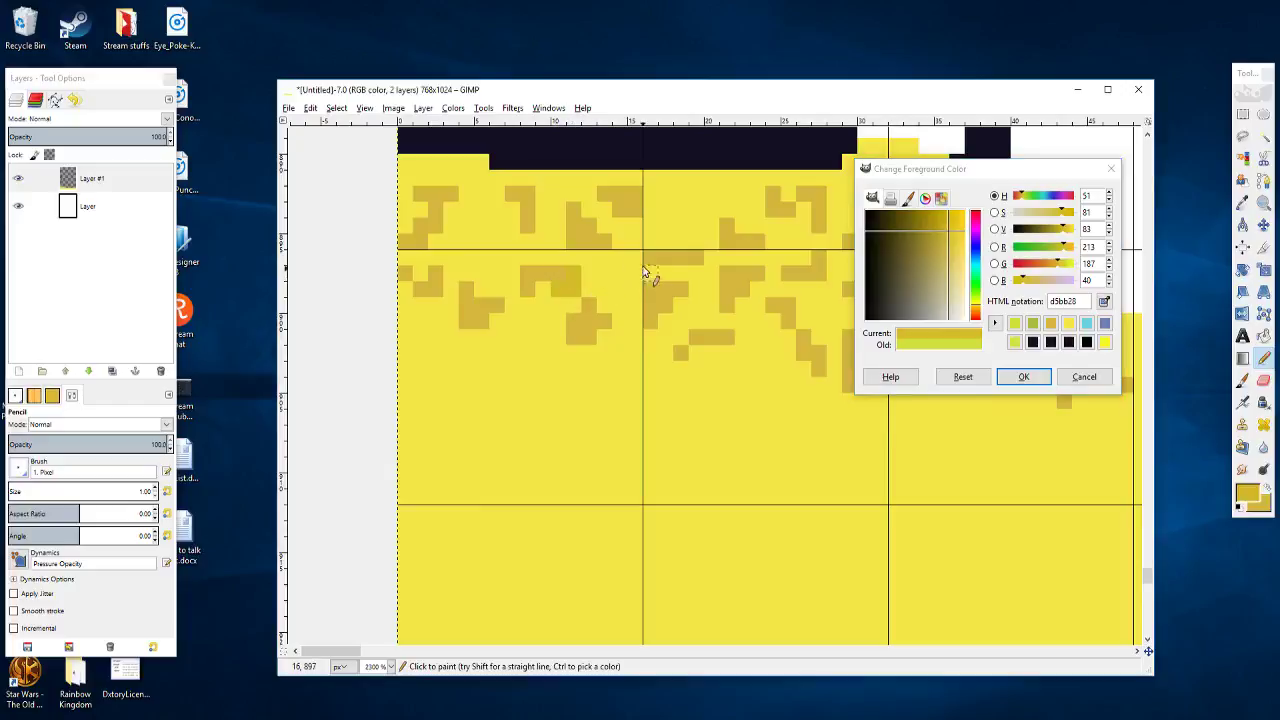
mouse_move(633, 240)
mouse_down()
mouse_move(662, 290)
mouse_move(630, 297)
mouse_move(639, 272)
mouse_move(638, 311)
mouse_up()
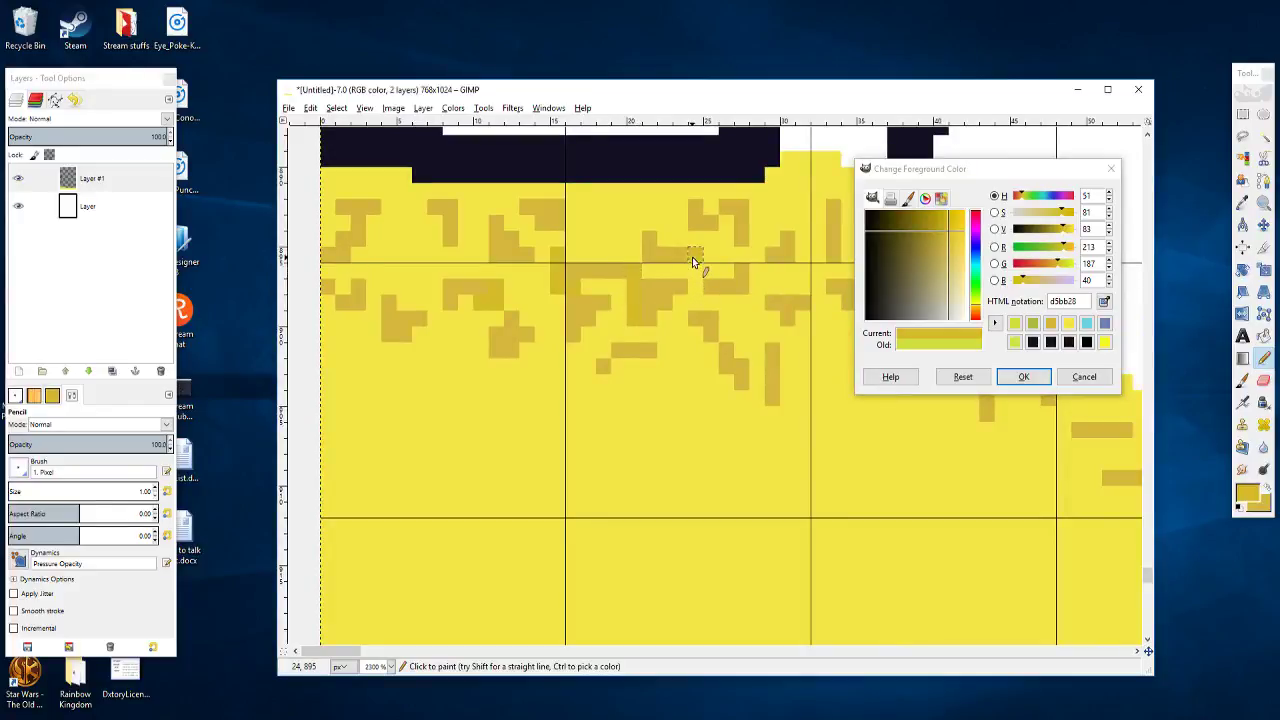
scroll(715, 282, right, 2)
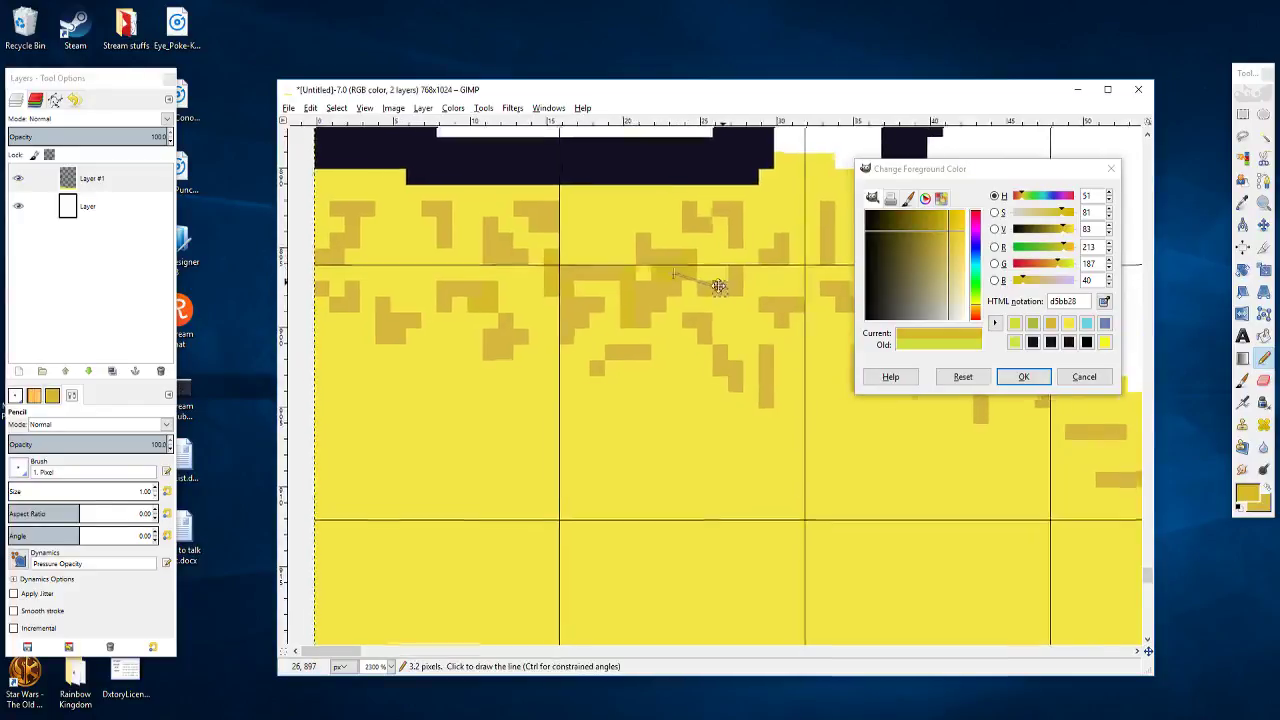
Step: Fill in golden specks between the sand marks beneath the ledge around x 20 to 27, y 892 to 895
scroll(640, 340, up, 3)
drag(633, 329, 654, 338)
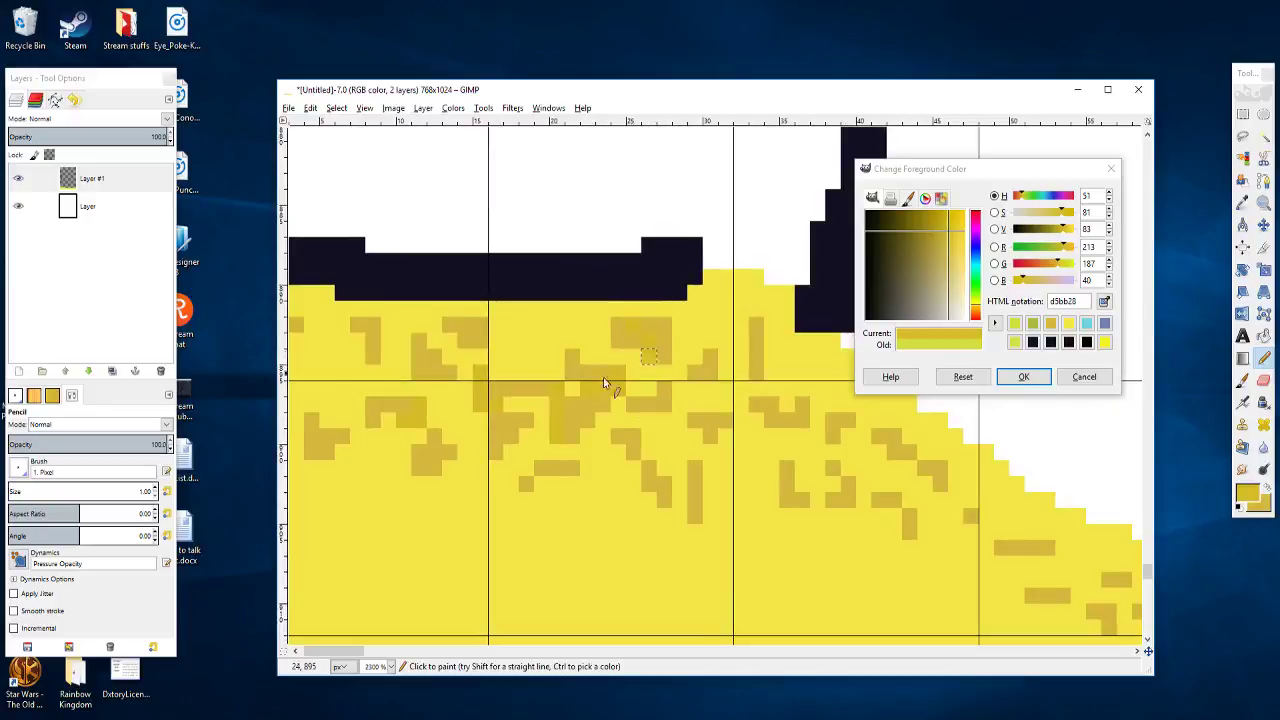
drag(585, 368, 562, 343)
scroll(620, 360, left, 4)
drag(646, 355, 670, 345)
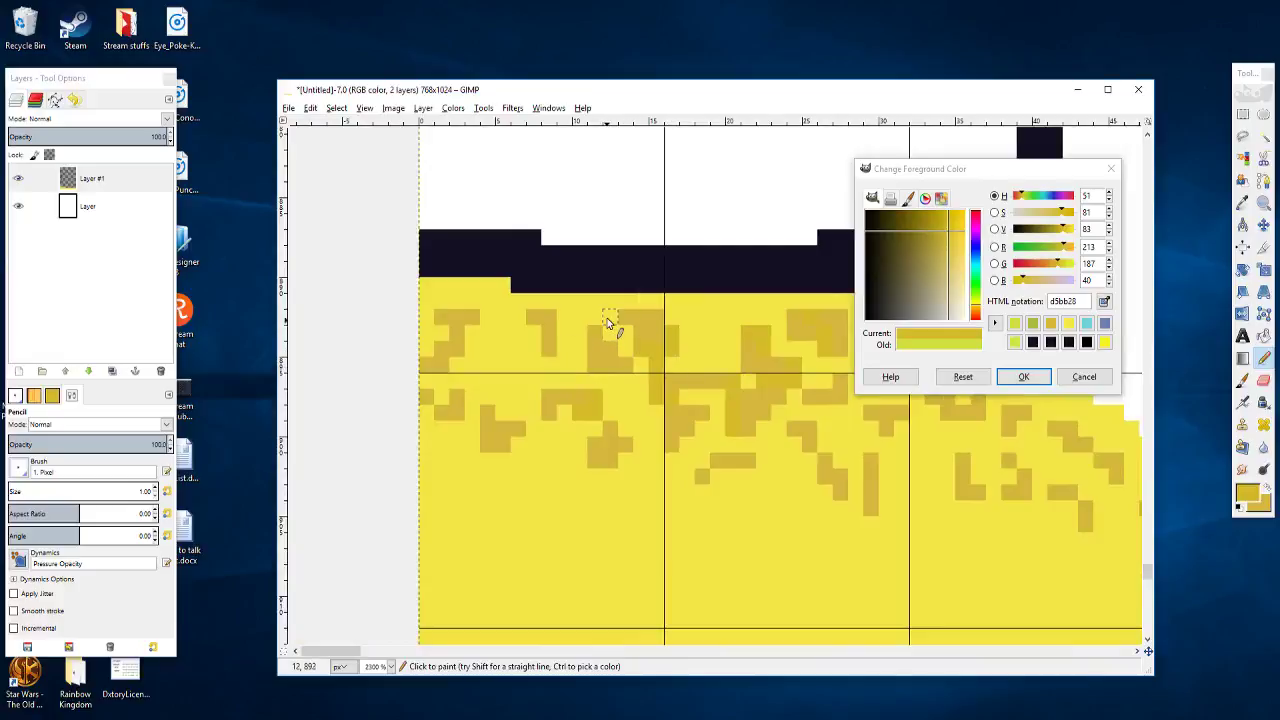
Step: Add golden specks beside the sand marks under the ledge around x 2 to 13, y 892 to 895
mouse_move(597, 323)
mouse_down()
mouse_move(575, 363)
mouse_move(643, 357)
mouse_move(608, 358)
mouse_up()
click(580, 317)
click(579, 335)
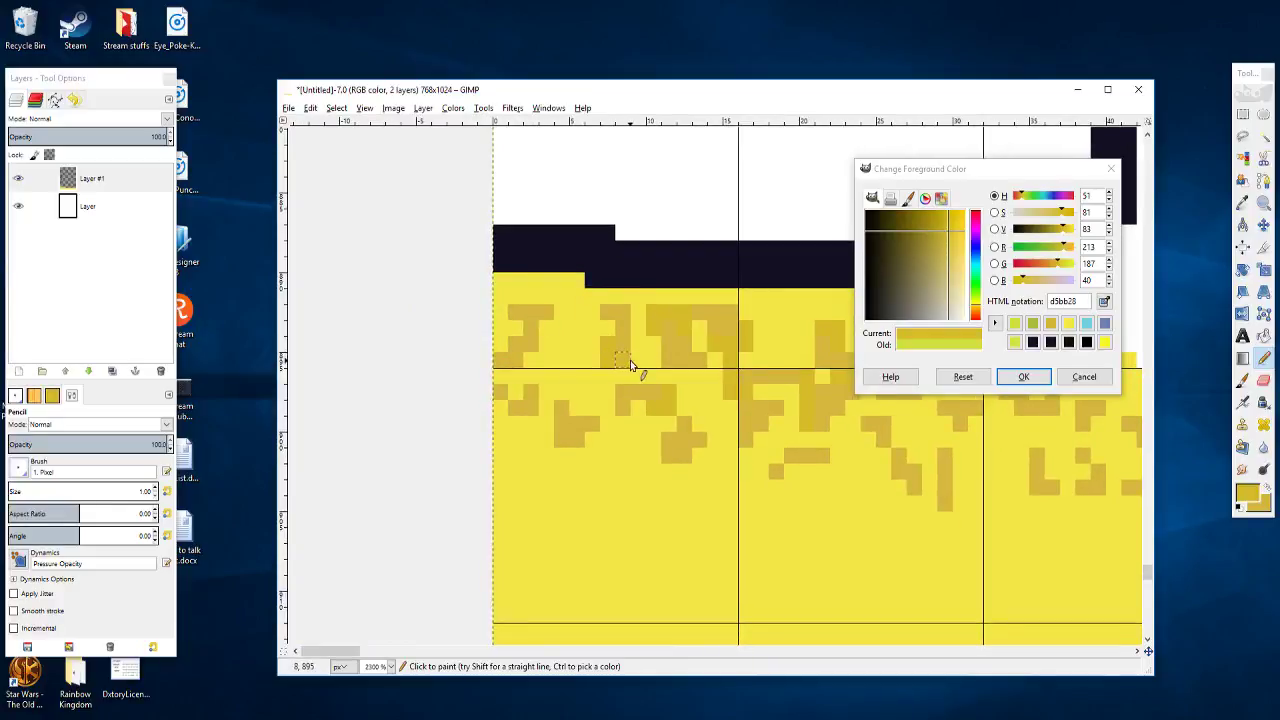
click(545, 358)
click(559, 330)
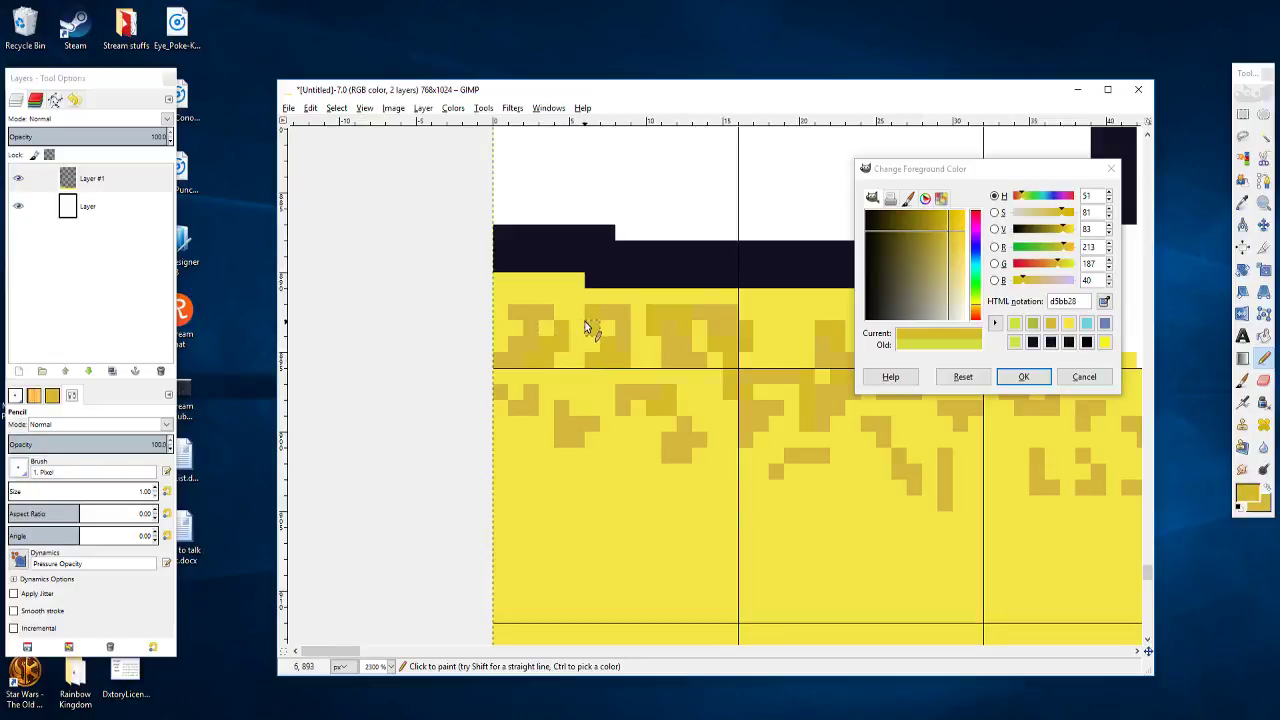
Step: Run a column of golden specks down x 13 from y 896 to 899, and undo its lower part
scroll(624, 385, down, 1)
scroll(624, 385, down, 3)
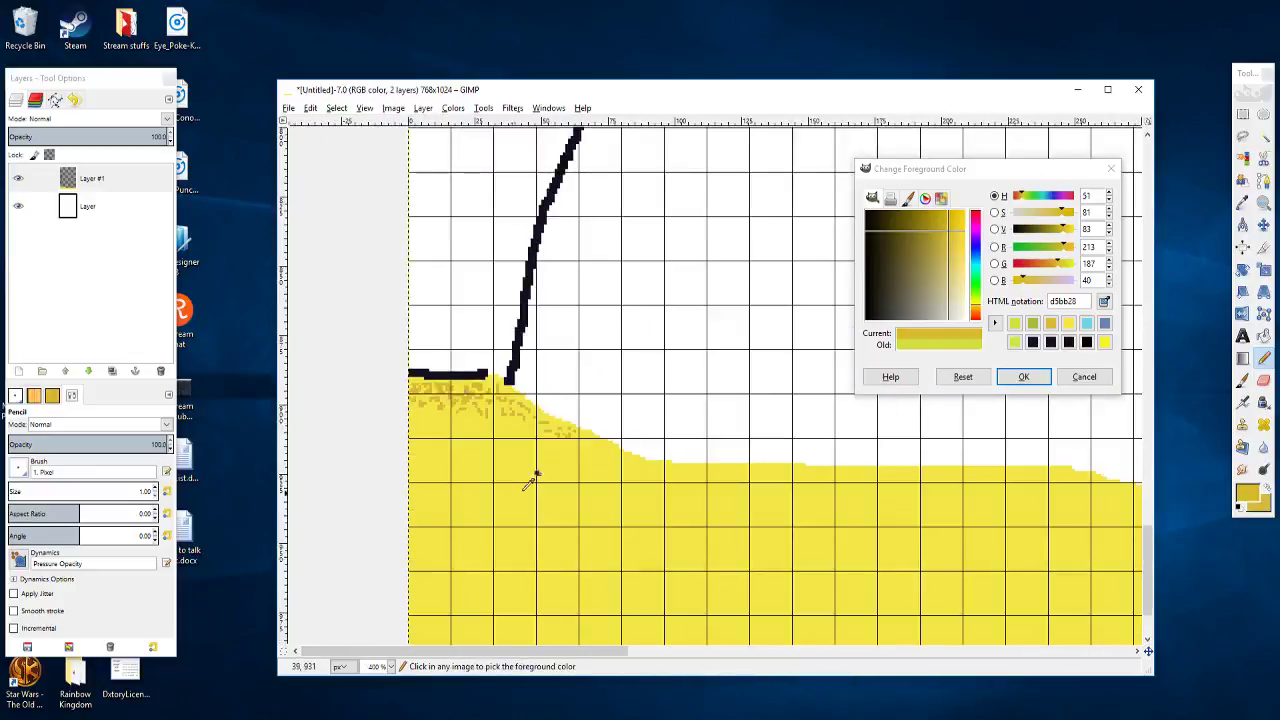
scroll(394, 409, up, 2)
scroll(521, 388, up, 1)
drag(517, 395, 404, 482)
scroll(478, 430, up, 2)
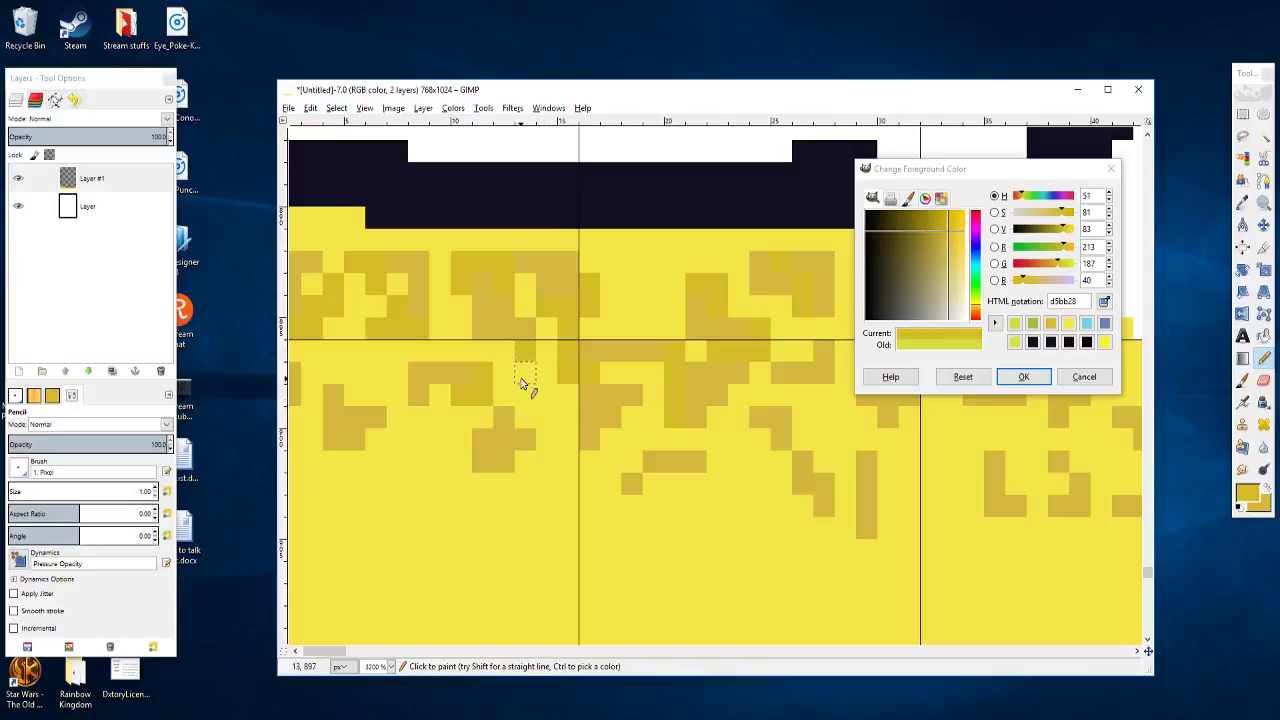
click(527, 398)
click(529, 416)
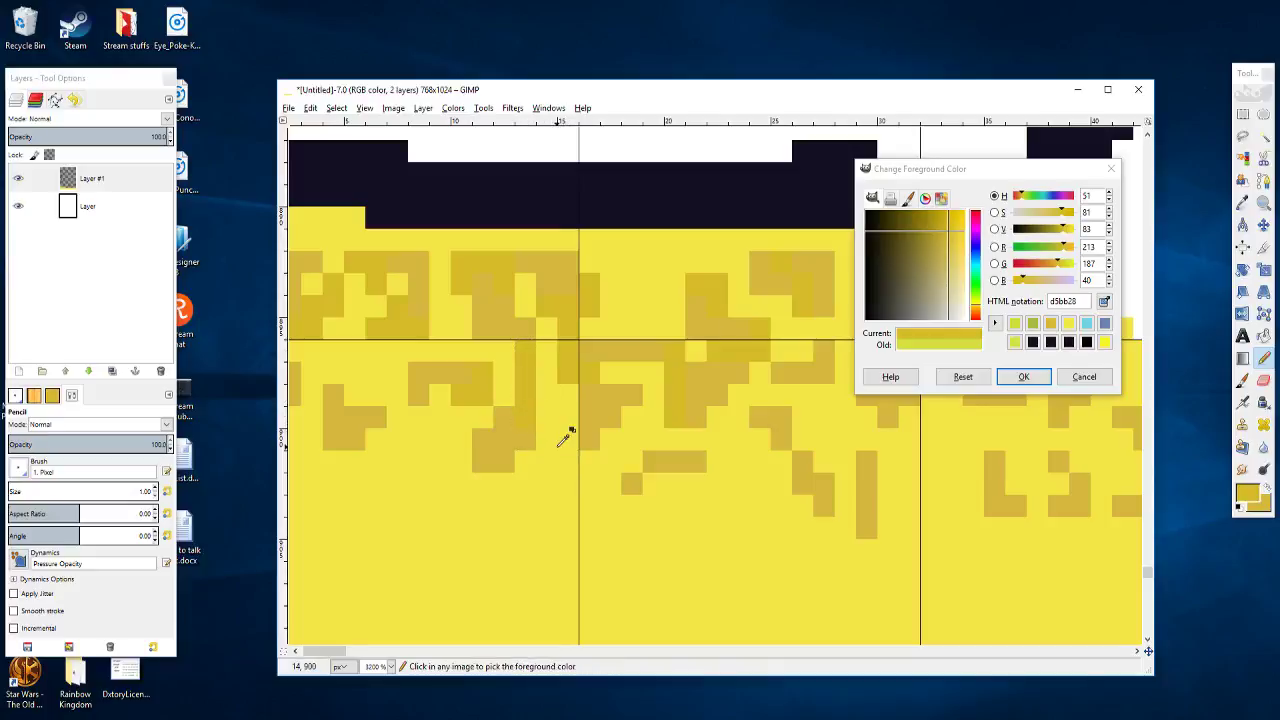
key(ctrl+z)
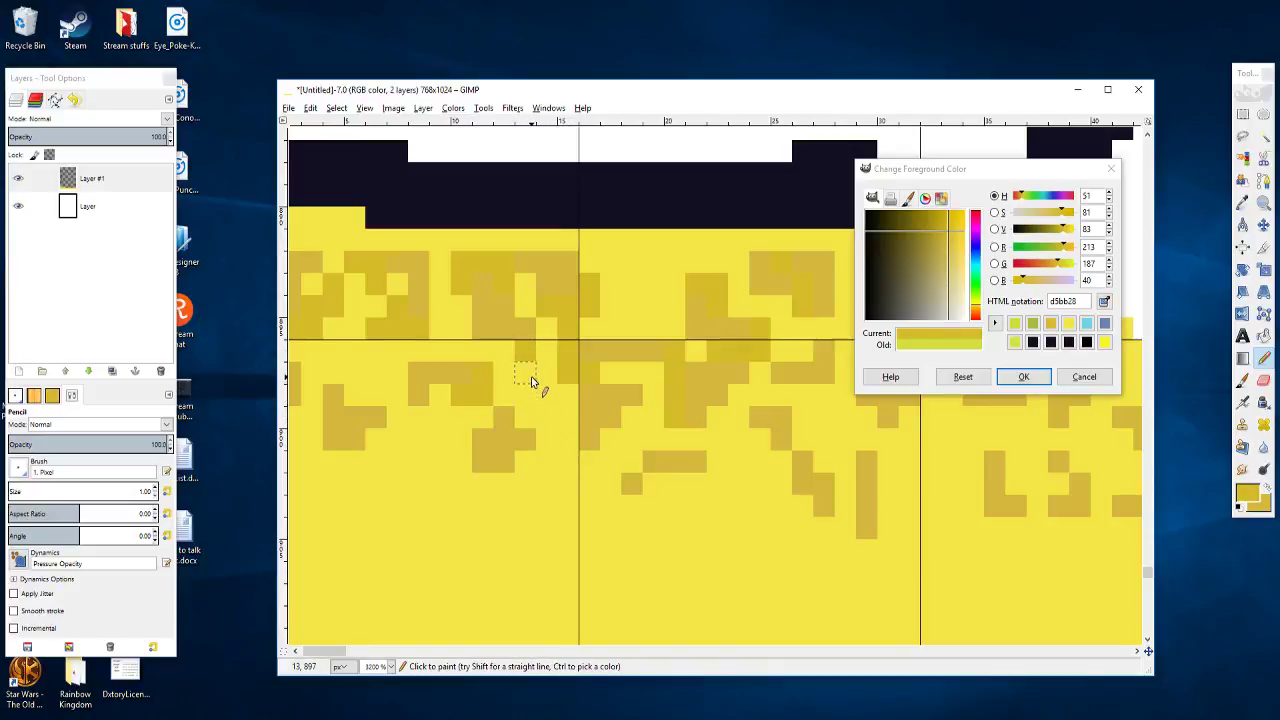
Step: Build up a cluster of golden specks around the sand marks at x 4 to 8, y 896 to 902
drag(469, 411, 611, 403)
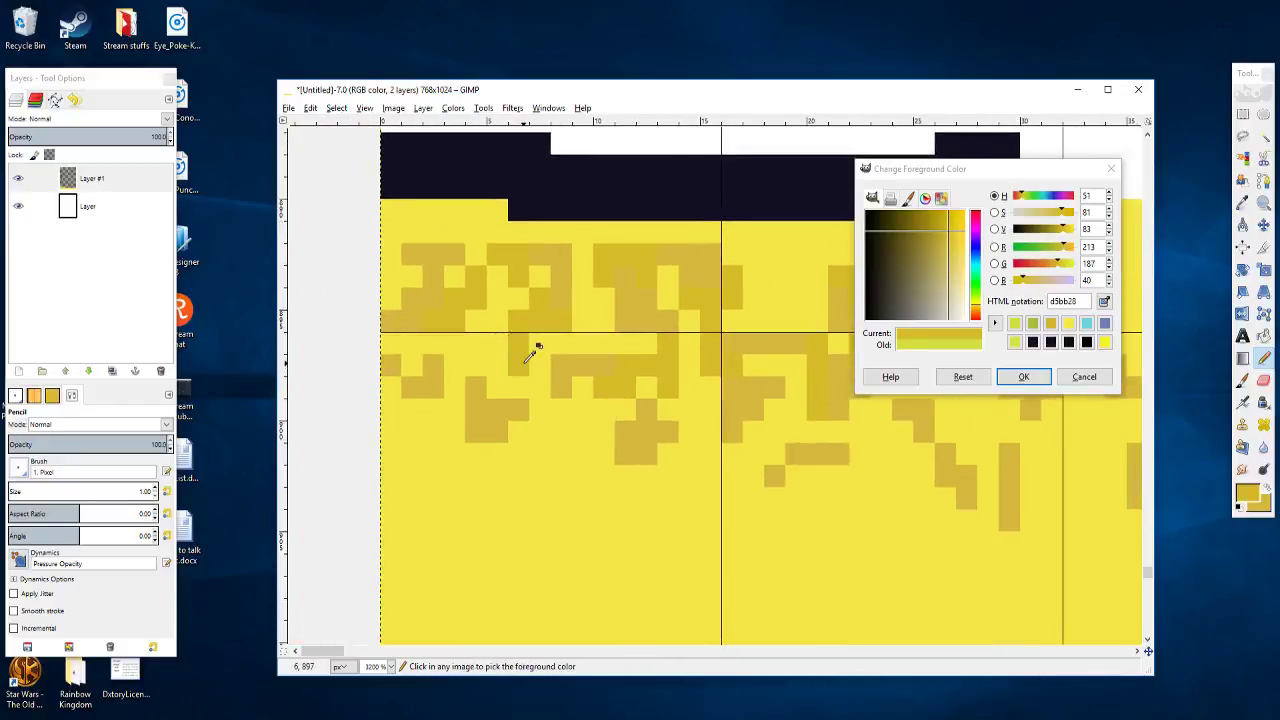
drag(503, 370, 532, 386)
click(522, 432)
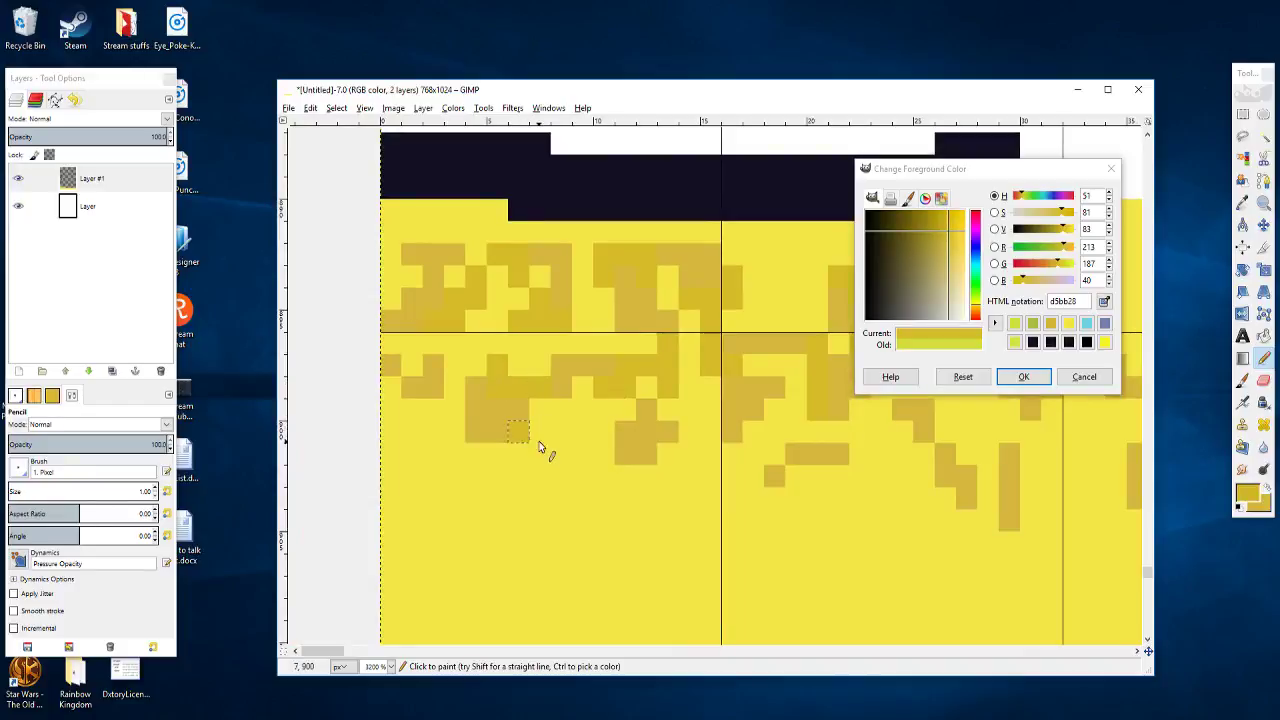
click(540, 432)
click(519, 455)
click(497, 454)
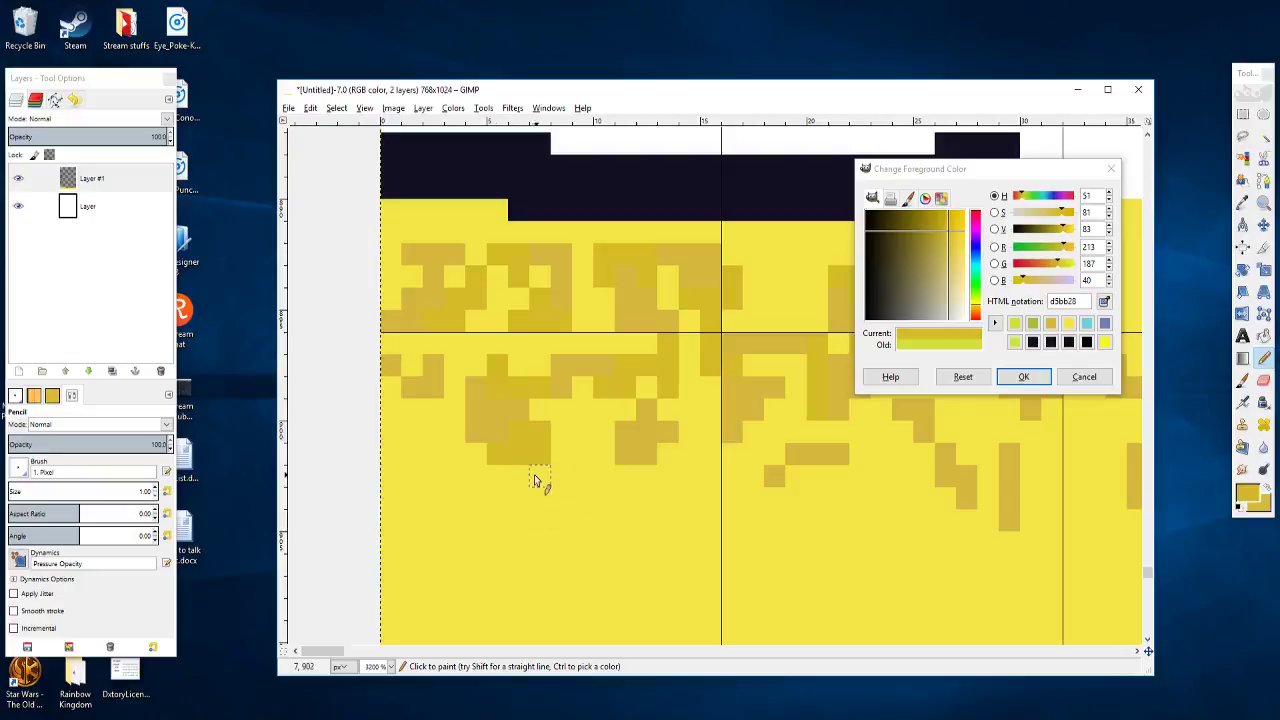
click(539, 473)
scroll(563, 480, right, 5)
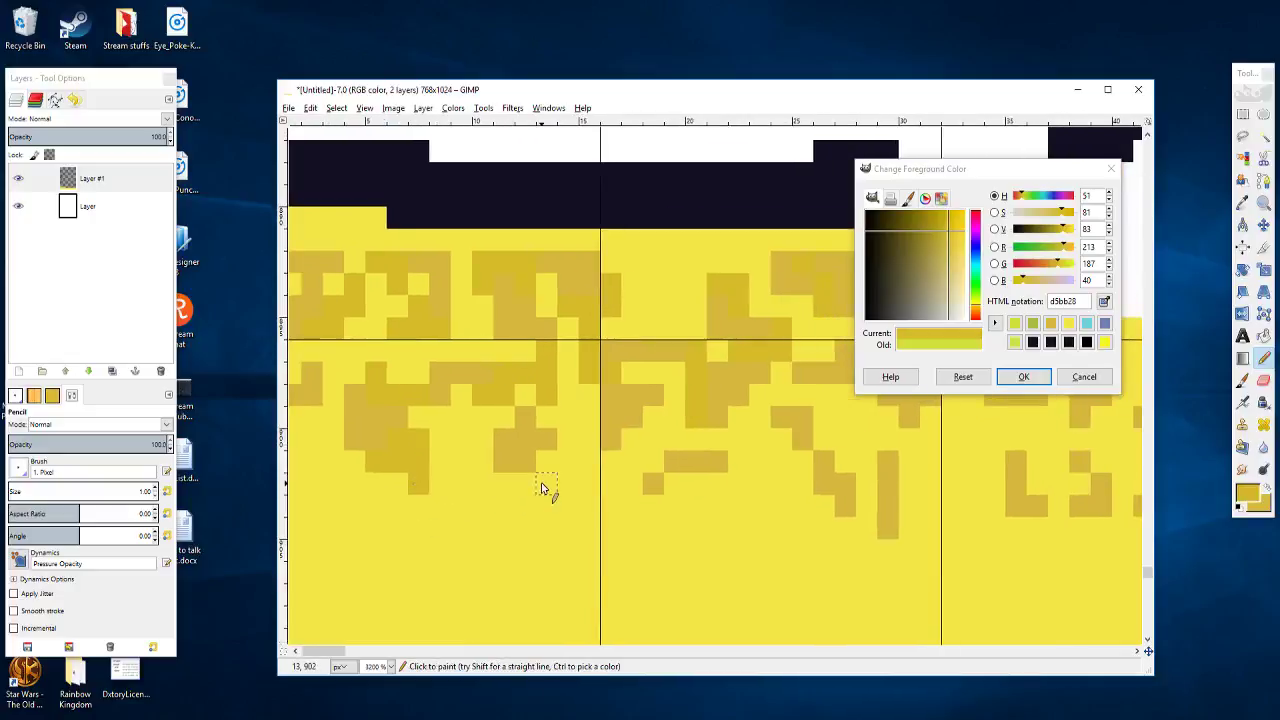
click(374, 481)
click(355, 462)
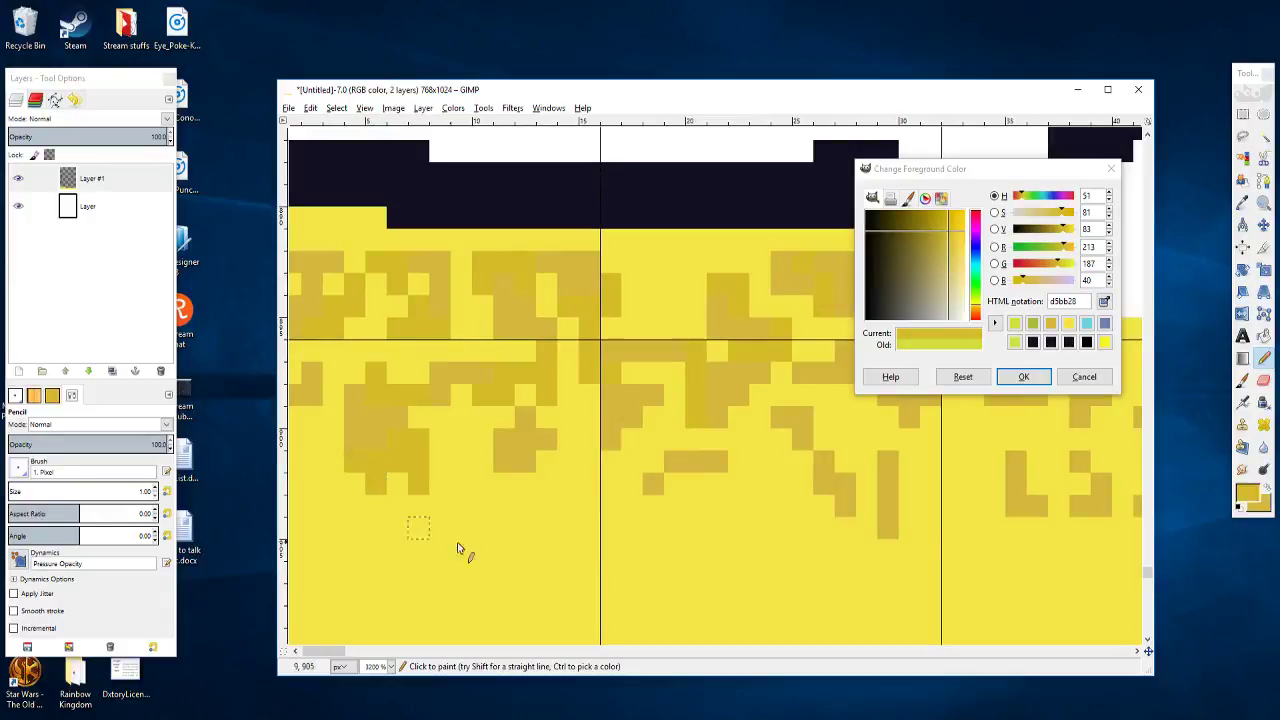
Step: Bridge the sand marks around x 14 to 24, y 898 to 900 with golden specks
click(588, 440)
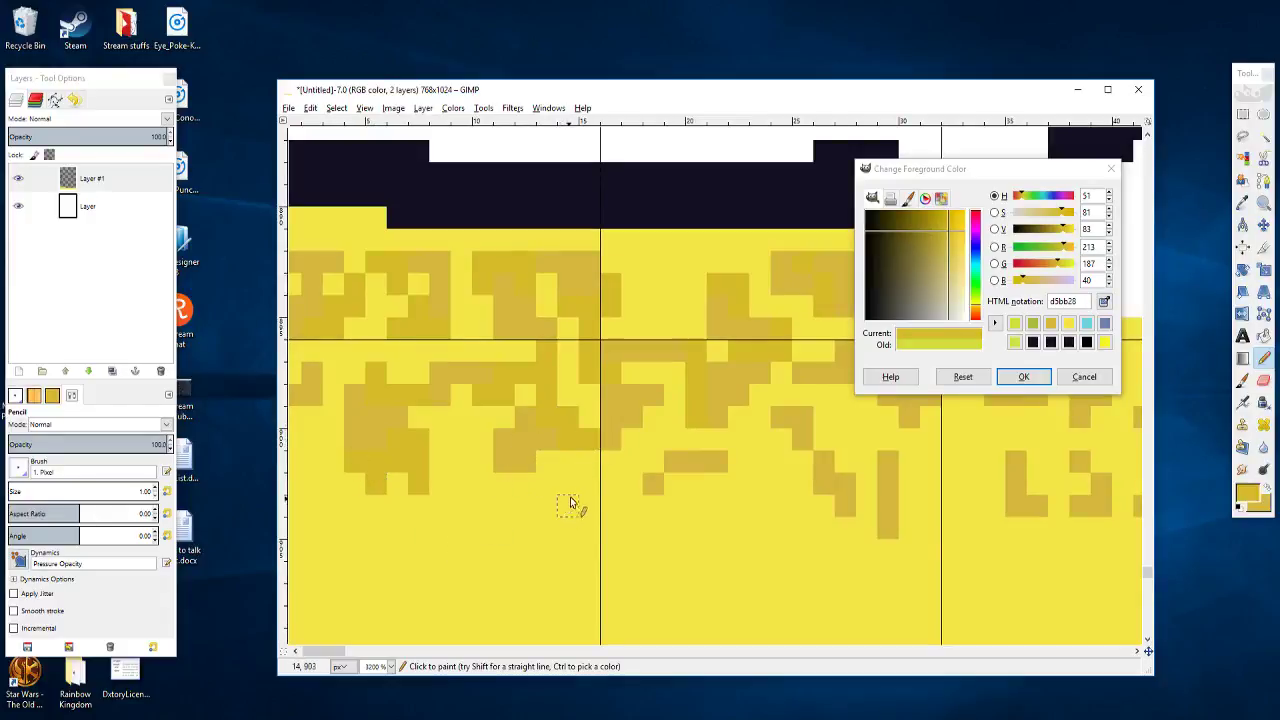
mouse_move(657, 459)
mouse_down()
mouse_move(547, 475)
mouse_move(495, 439)
mouse_up()
click(528, 456)
click(539, 436)
click(578, 405)
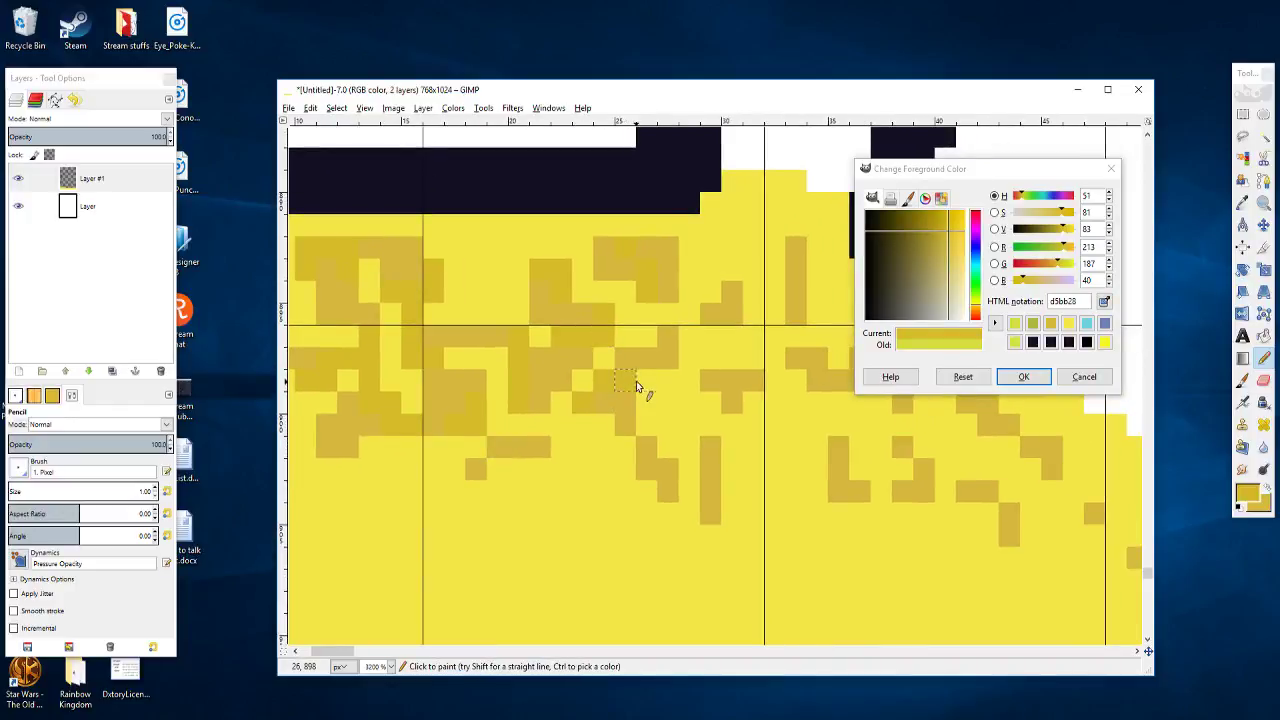
Step: Extend the sand marks around x 24 to 27 downward with golden specks between y 899 and 904
scroll(610, 445, down, 1)
scroll(610, 445, right, 2)
drag(592, 397, 609, 398)
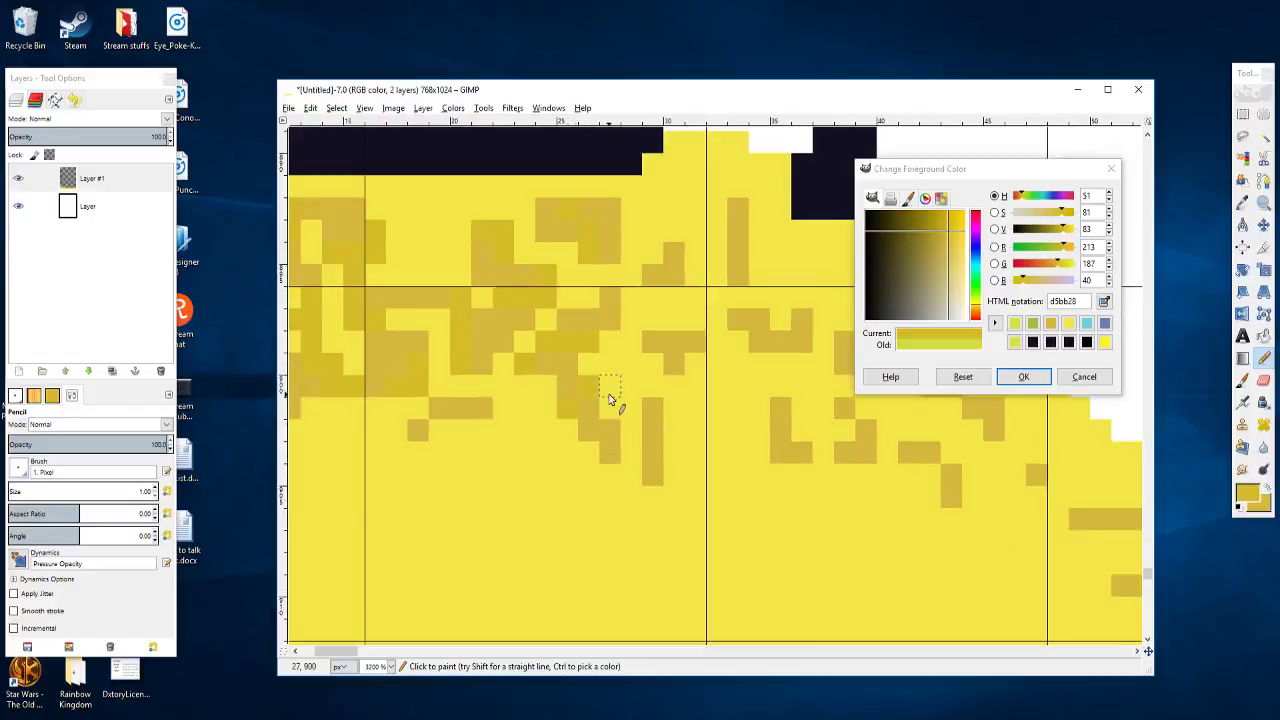
click(547, 386)
drag(571, 437, 574, 457)
Step: Add golden specks connecting the sand marks at the top of the slope around x 29 to 36, y 896 to 902
scroll(569, 509, down, 4)
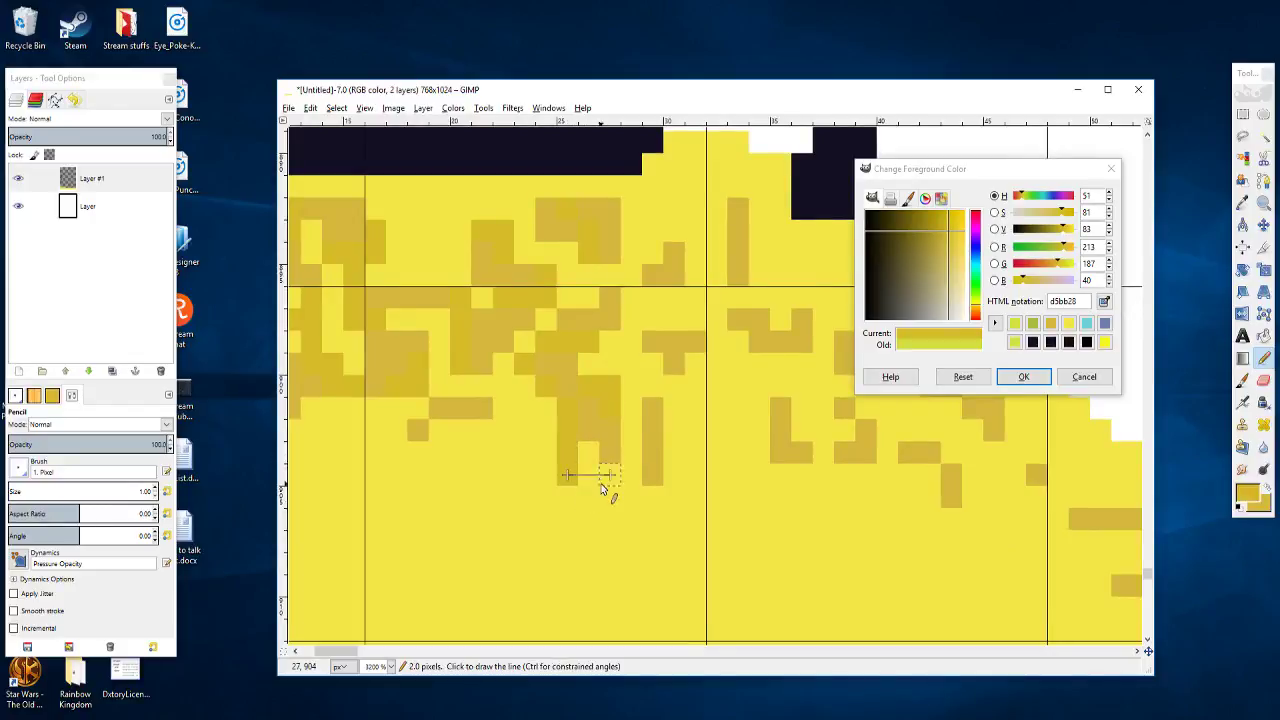
scroll(523, 490, down, 2)
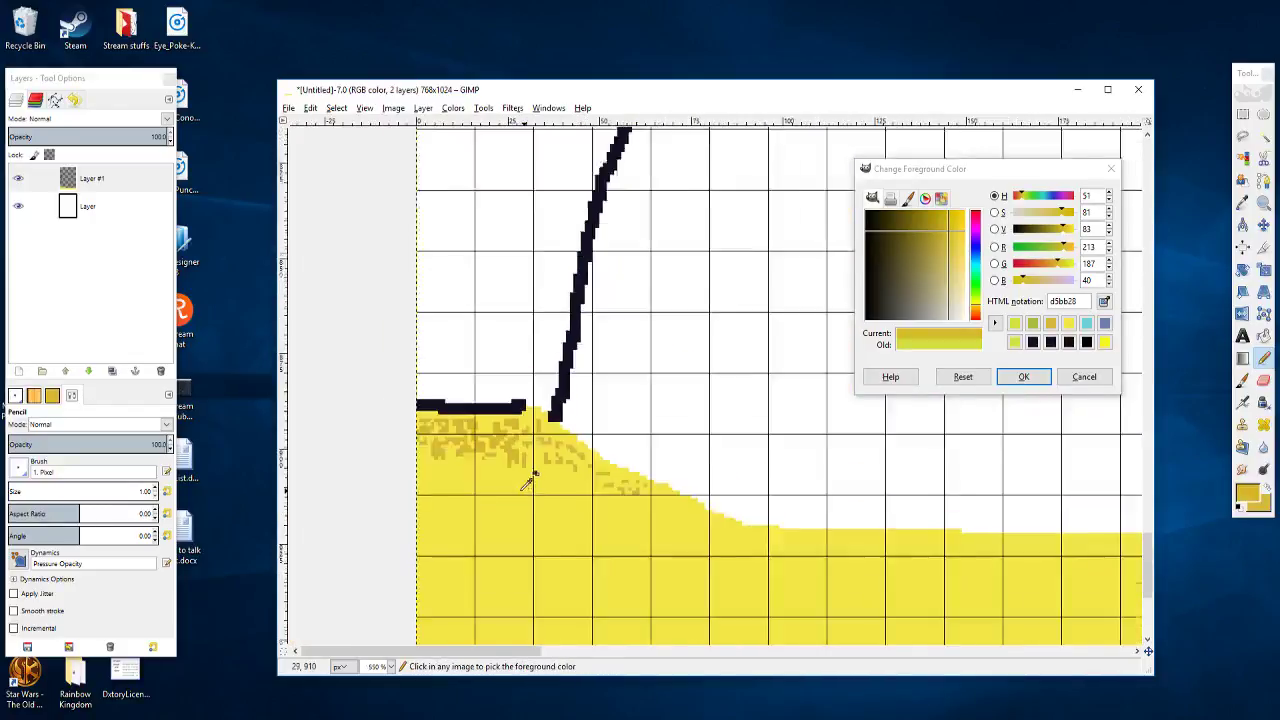
scroll(516, 484, up, 3)
drag(476, 482, 585, 484)
scroll(585, 484, up, 3)
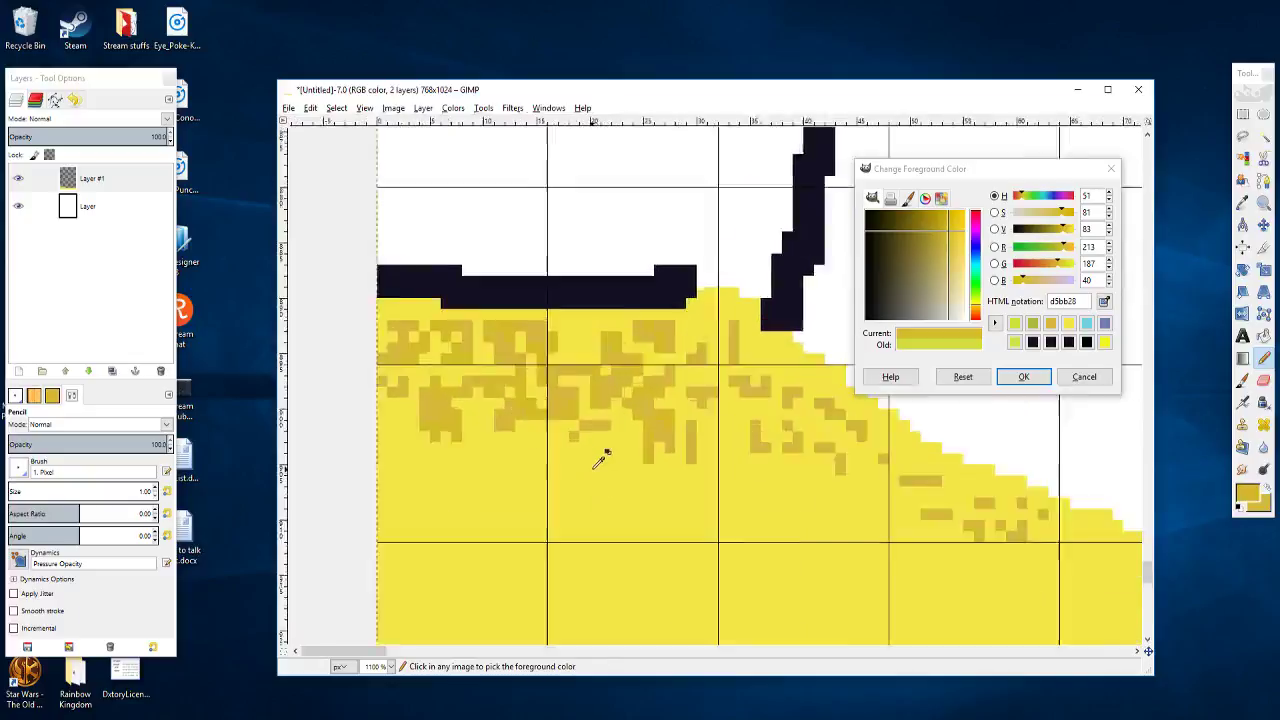
scroll(530, 480, down, 3)
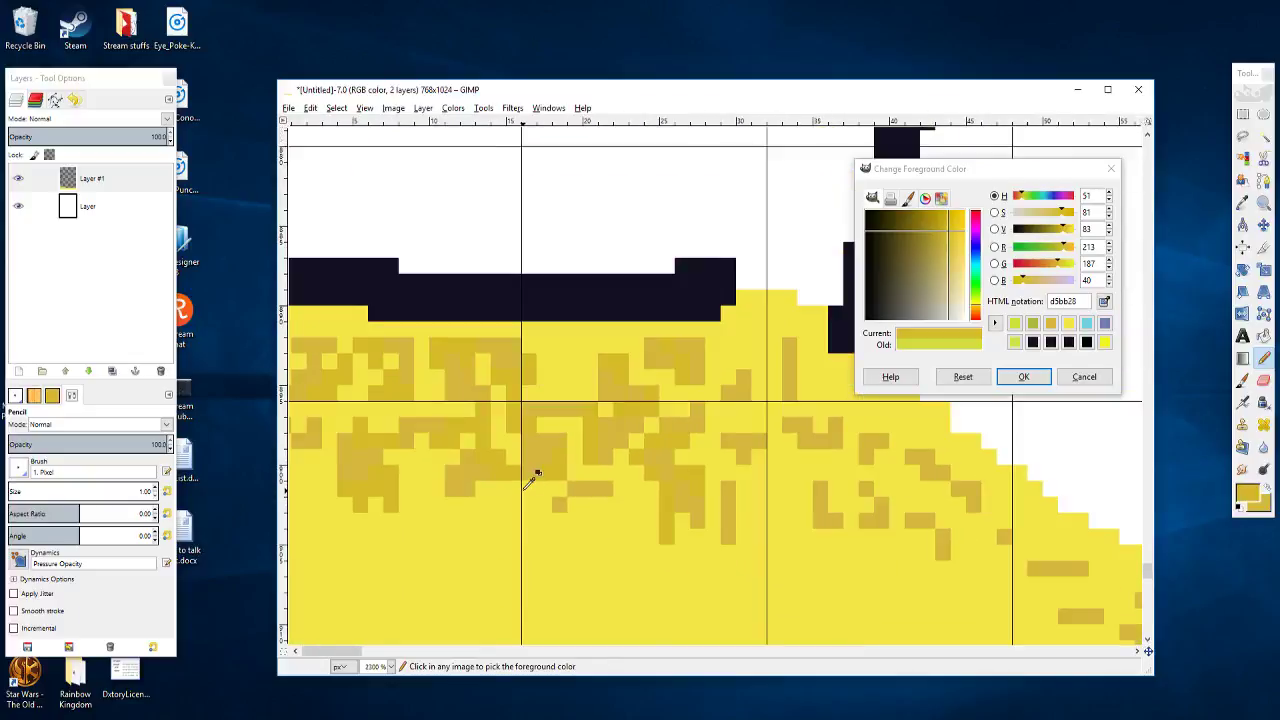
scroll(504, 465, up, 3)
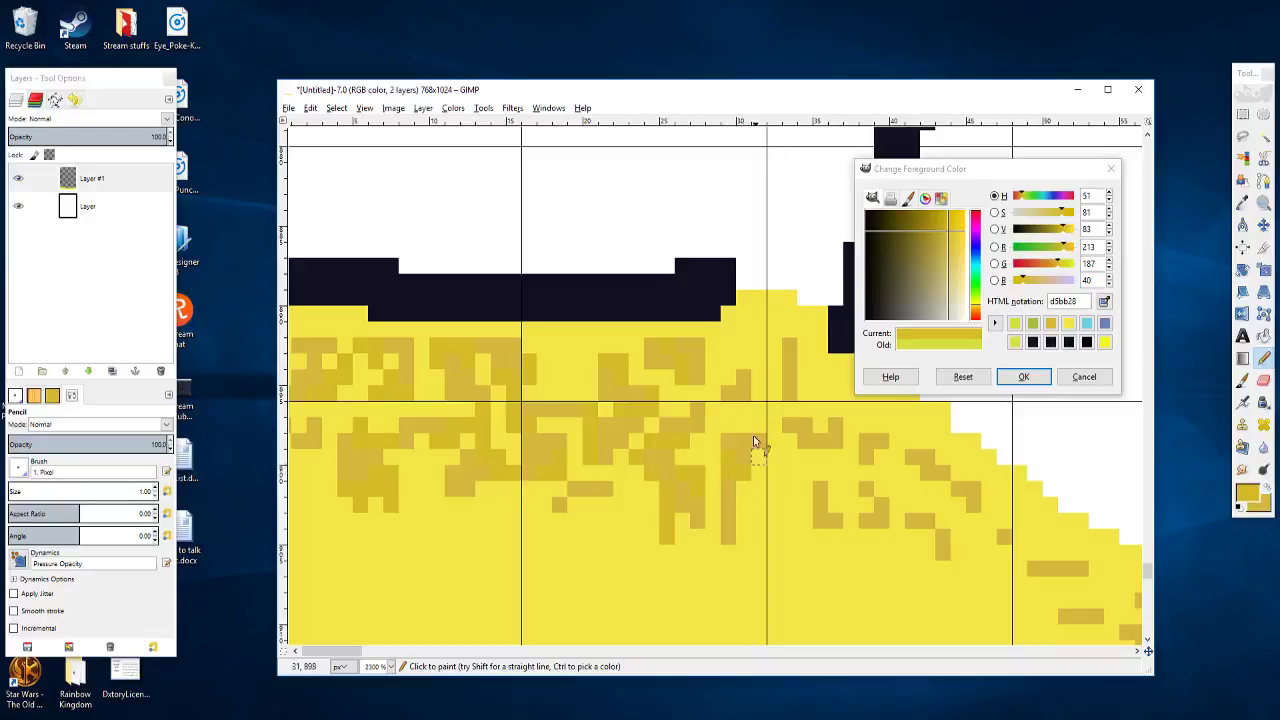
mouse_move(734, 424)
mouse_down()
mouse_move(767, 446)
mouse_move(648, 419)
mouse_up()
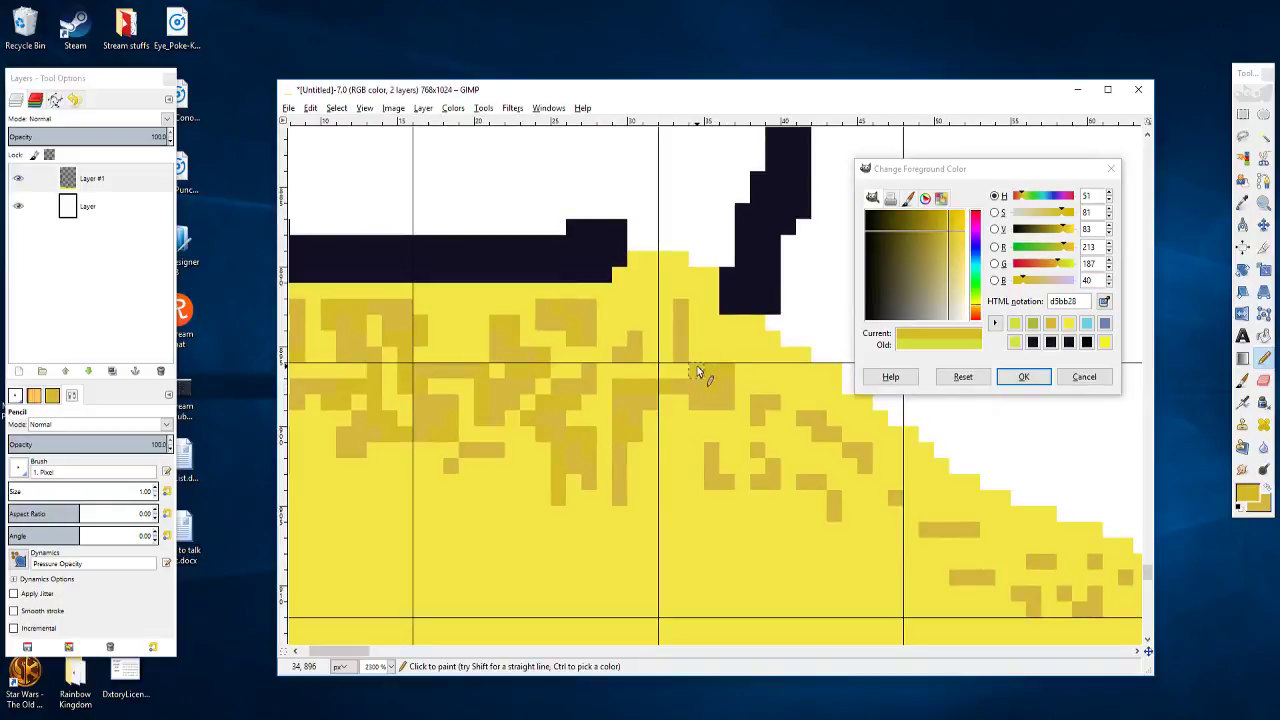
mouse_move(705, 440)
mouse_down()
mouse_move(646, 417)
mouse_move(671, 429)
mouse_up()
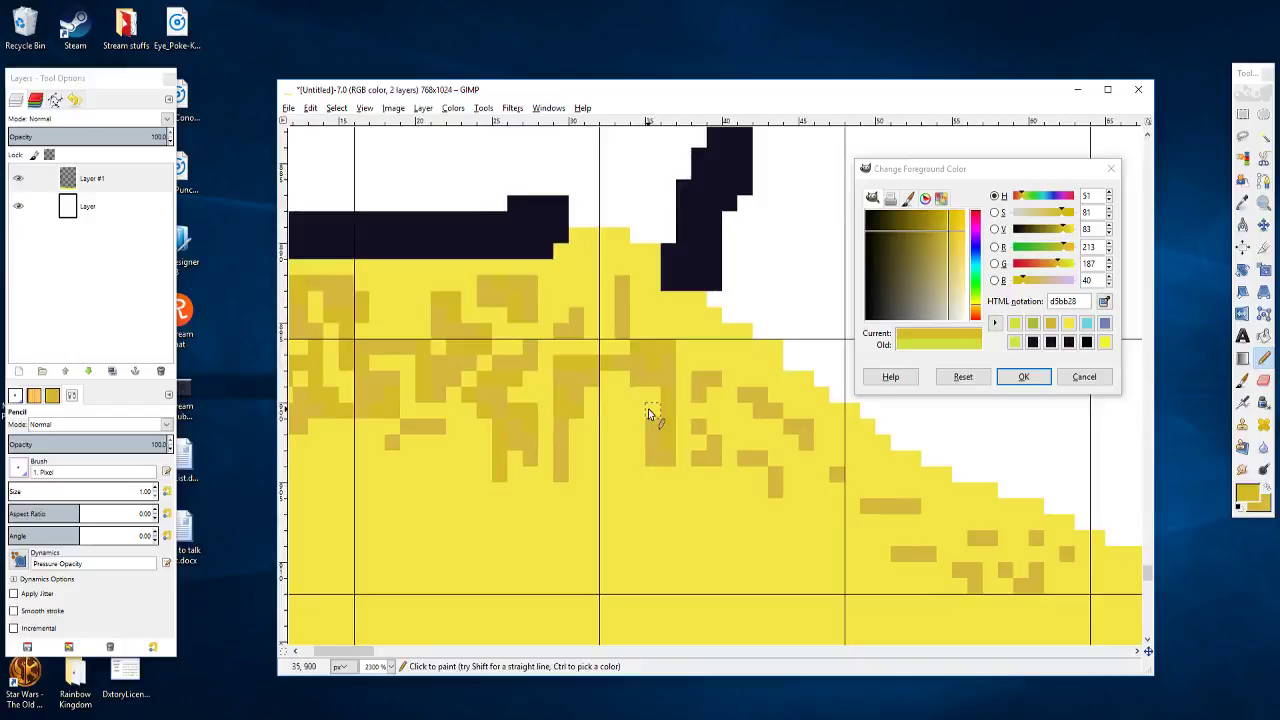
Step: Continue the golden specks down the slope between the sand marks around x 35 to 44, y 898 to 903
drag(636, 412, 620, 401)
mouse_move(650, 455)
mouse_down()
mouse_move(571, 443)
mouse_move(620, 431)
mouse_move(605, 445)
mouse_up()
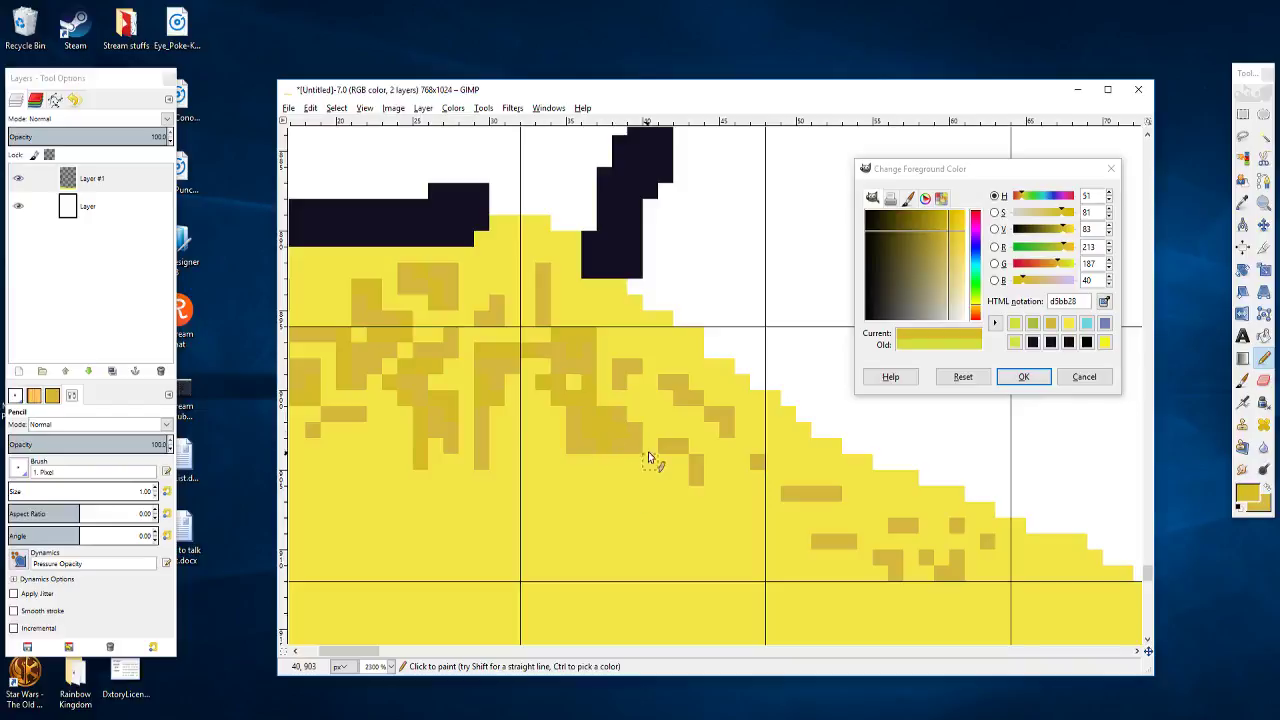
scroll(648, 451, right, 2)
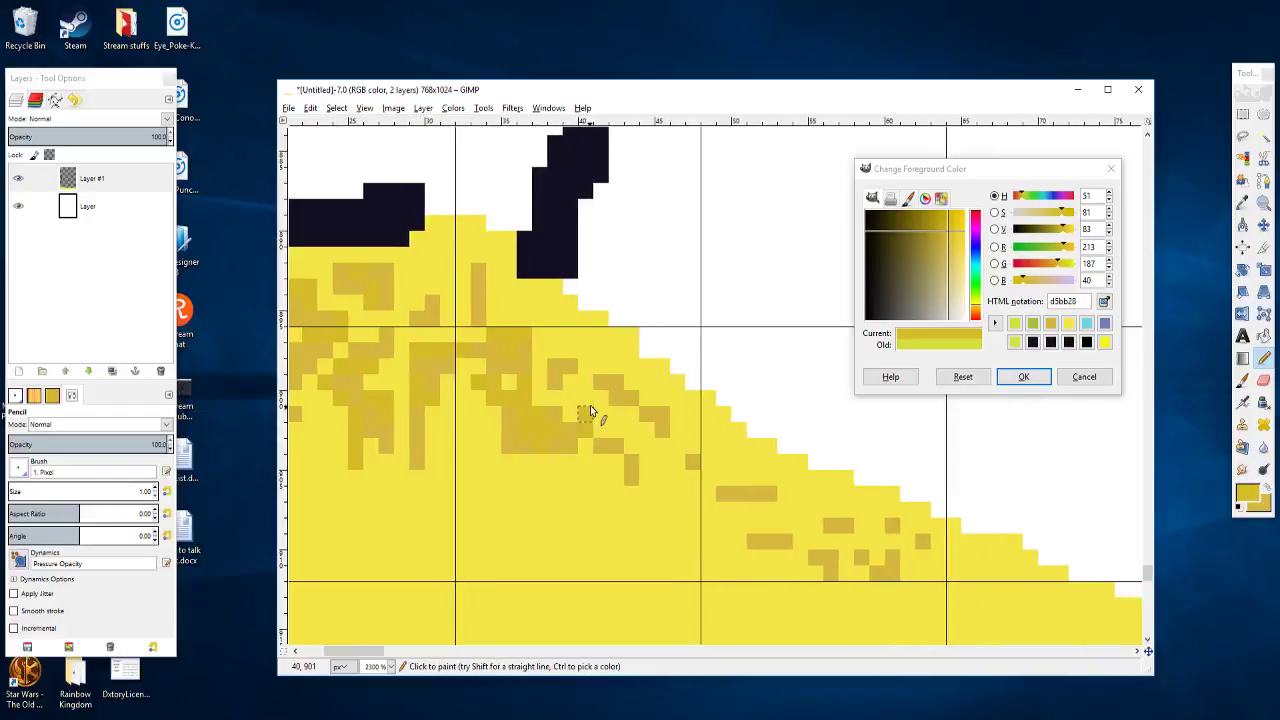
scroll(601, 403, right, 2)
scroll(590, 410, down, 1)
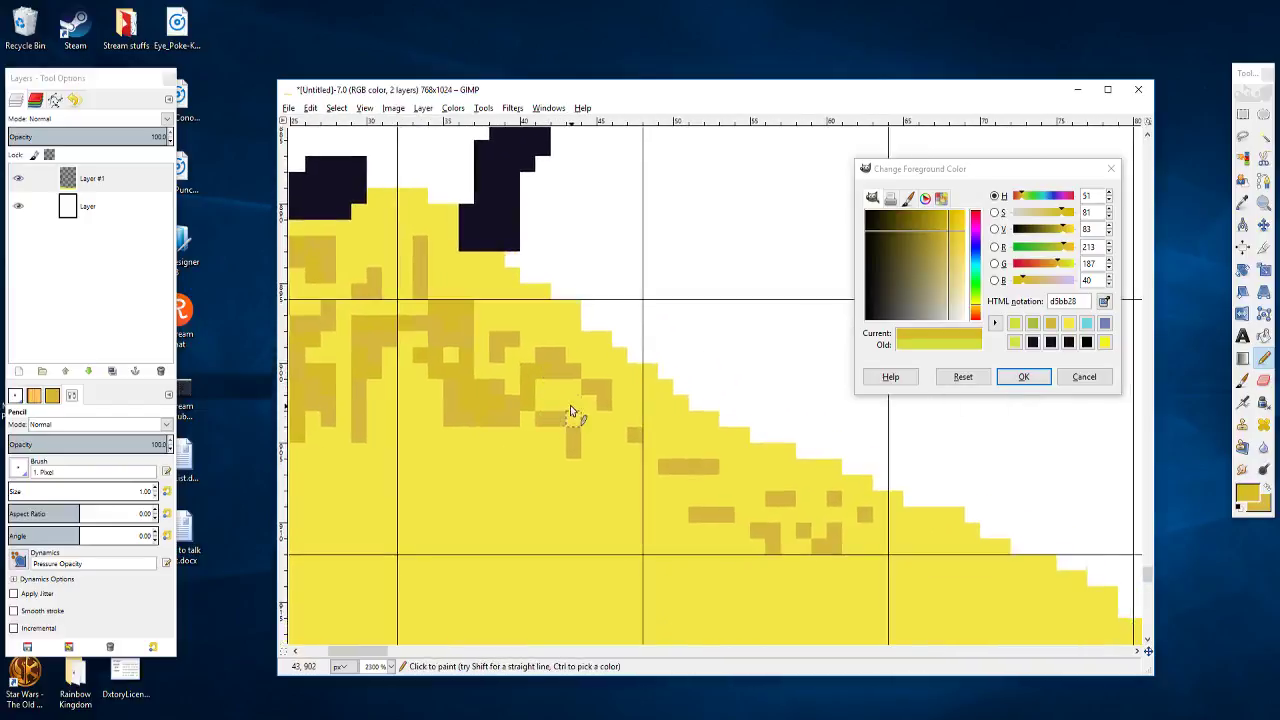
Step: Paint a ring of golden specks around the sand mark near x 41 to 44, y 903 to 906
click(588, 465)
drag(547, 443, 562, 449)
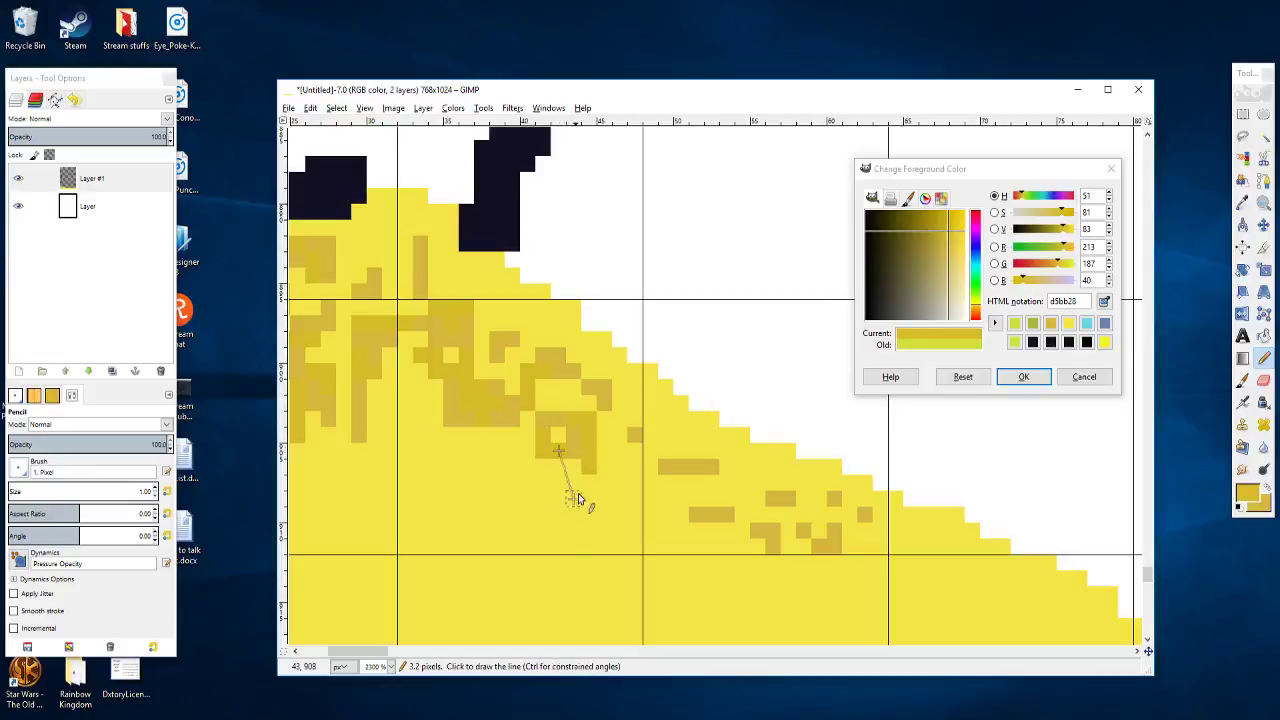
drag(575, 494, 540, 541)
ctrl+scroll(410, 515, down, 4)
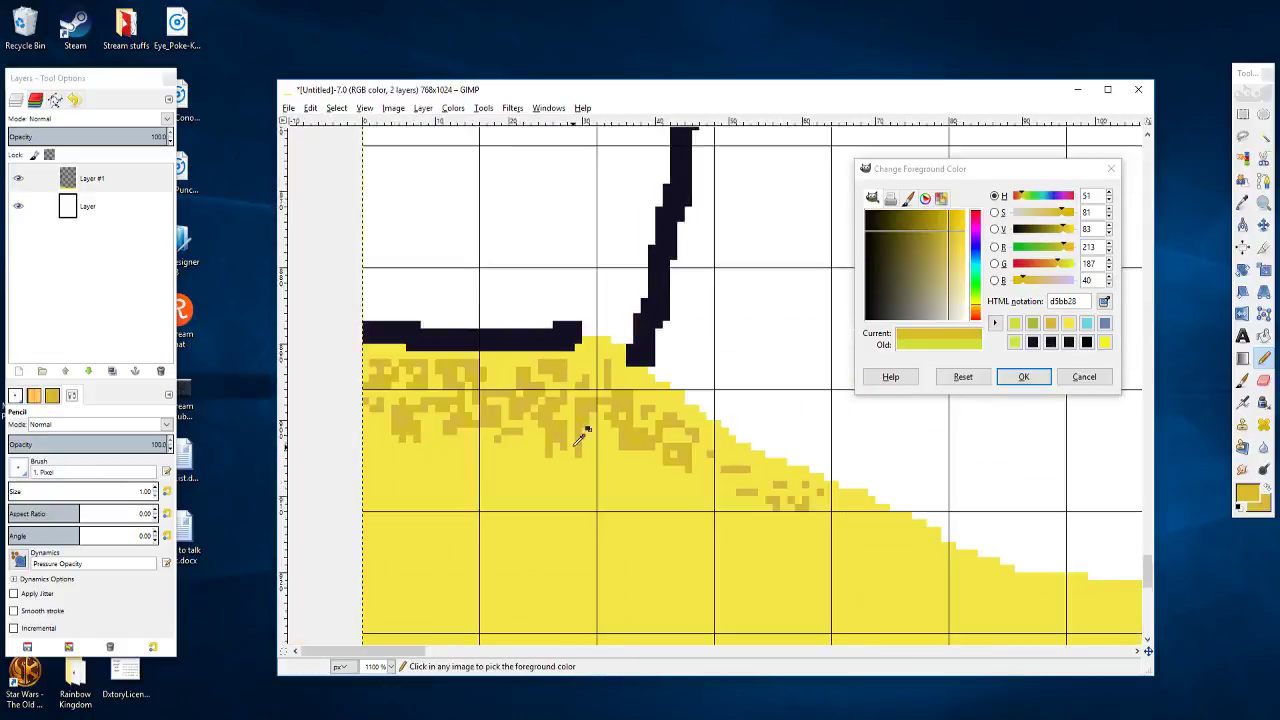
Step: Fill golden specks beneath the small sand mark around x 19 to 21, y 902 to 903
ctrl+scroll(575, 458, up, 4)
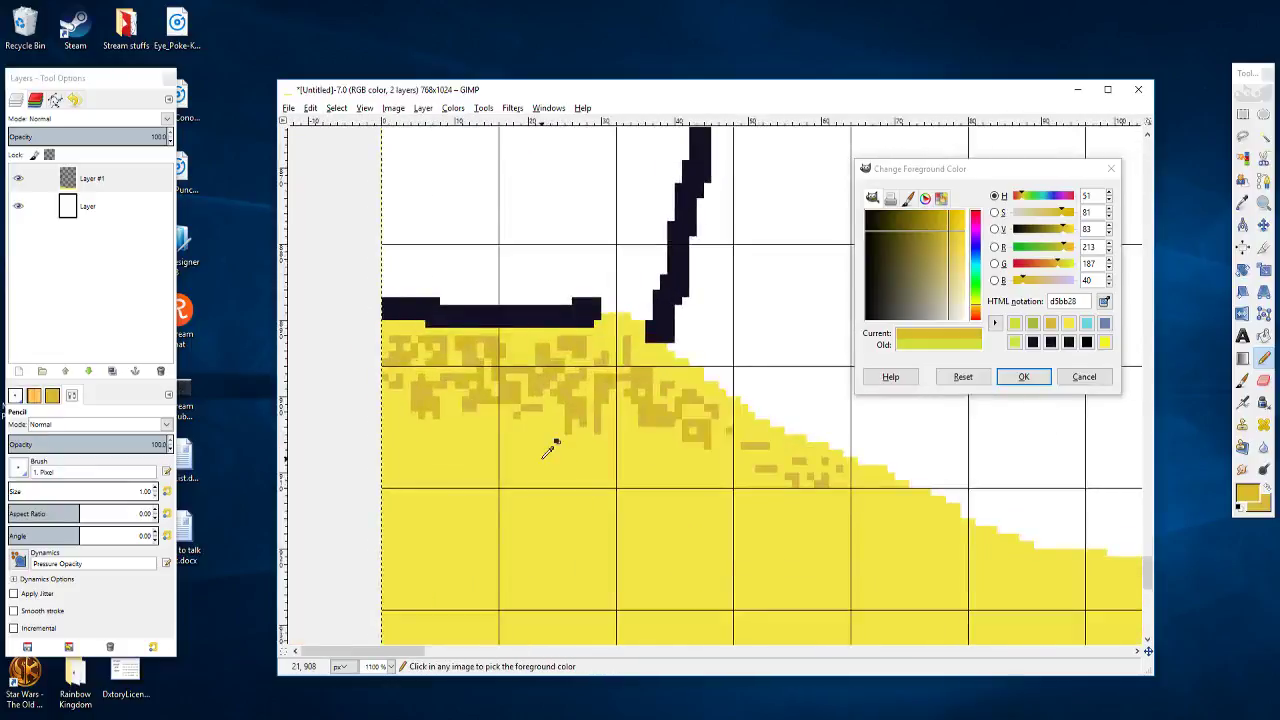
ctrl+scroll(523, 441, up, 3)
click(524, 400)
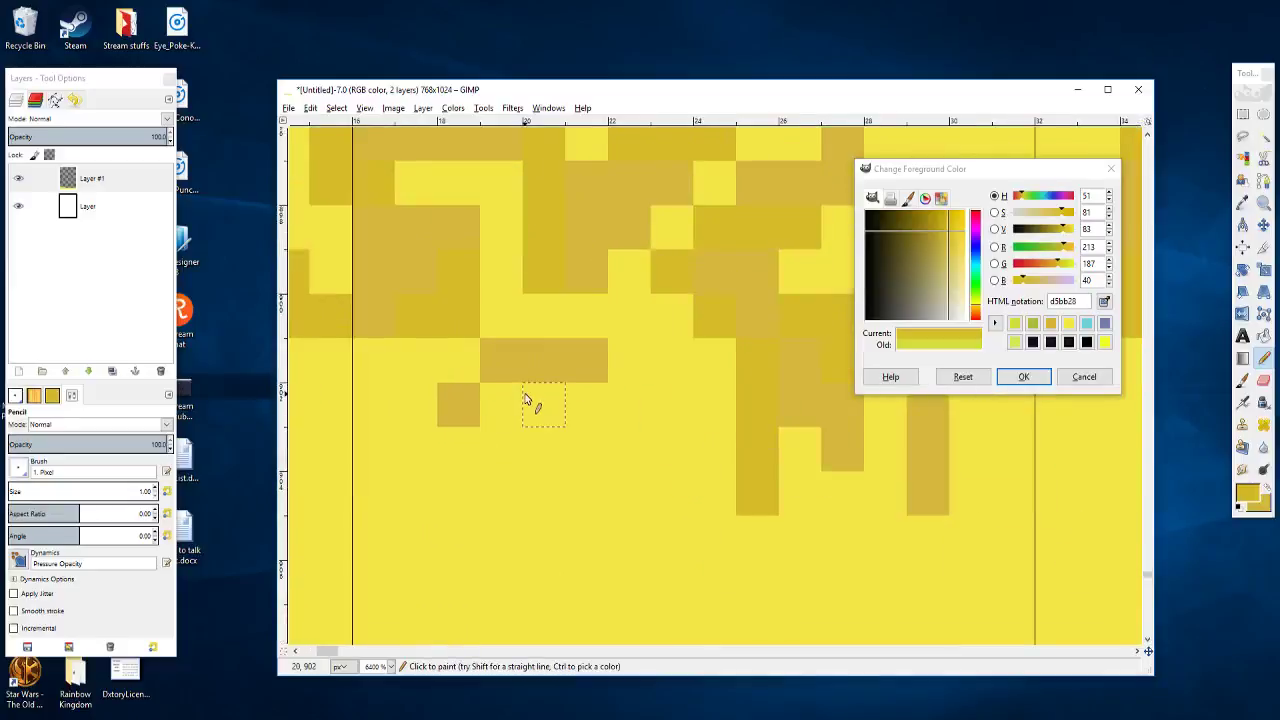
click(494, 404)
click(567, 400)
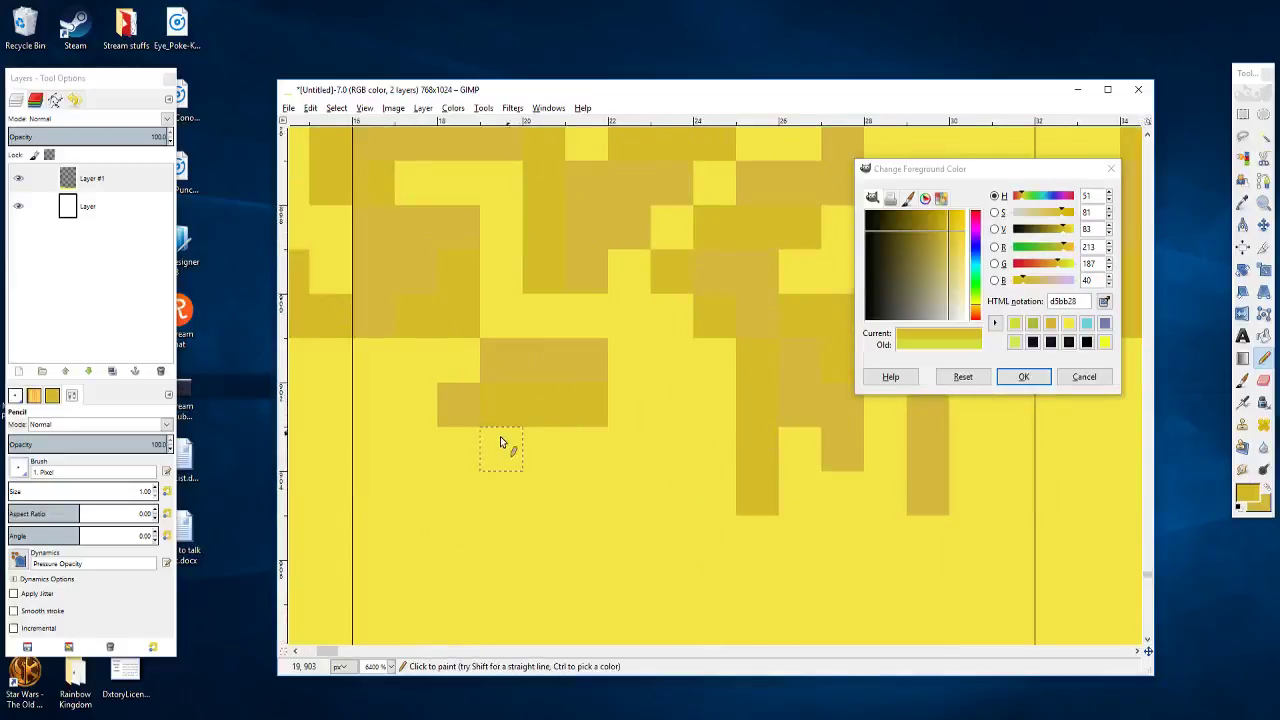
scroll(495, 458, down, 2)
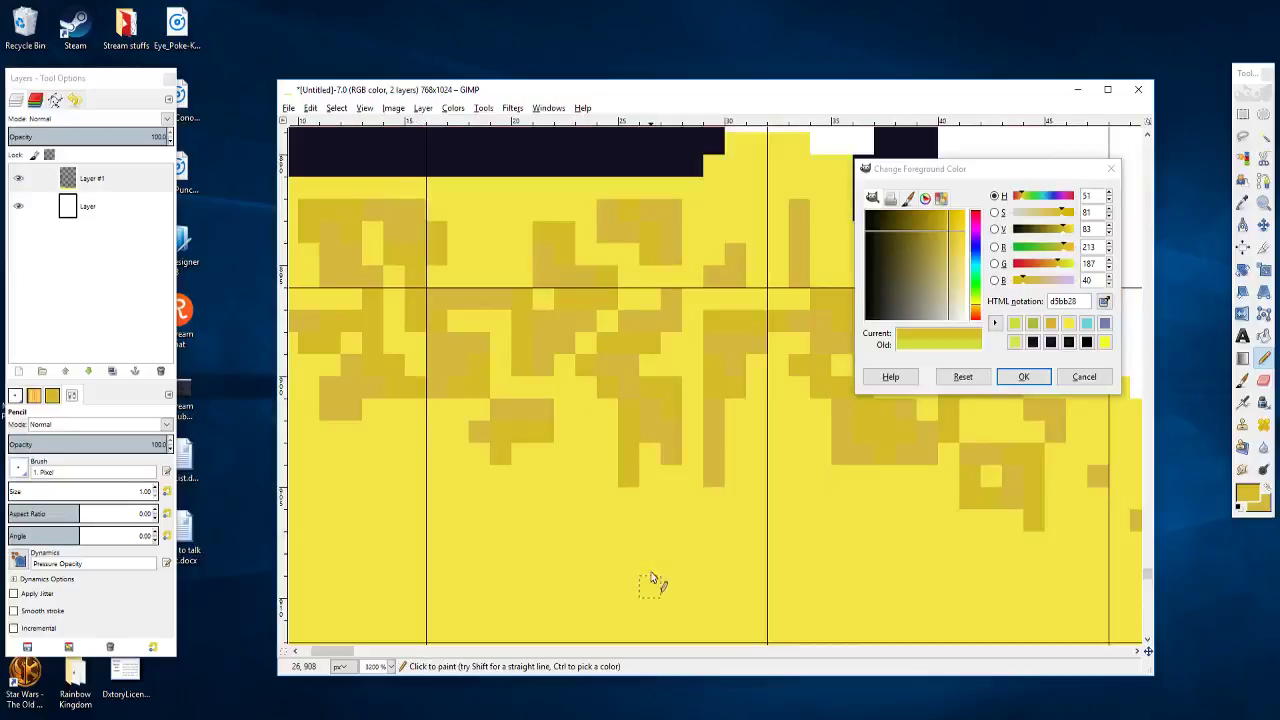
scroll(571, 405, down, 2)
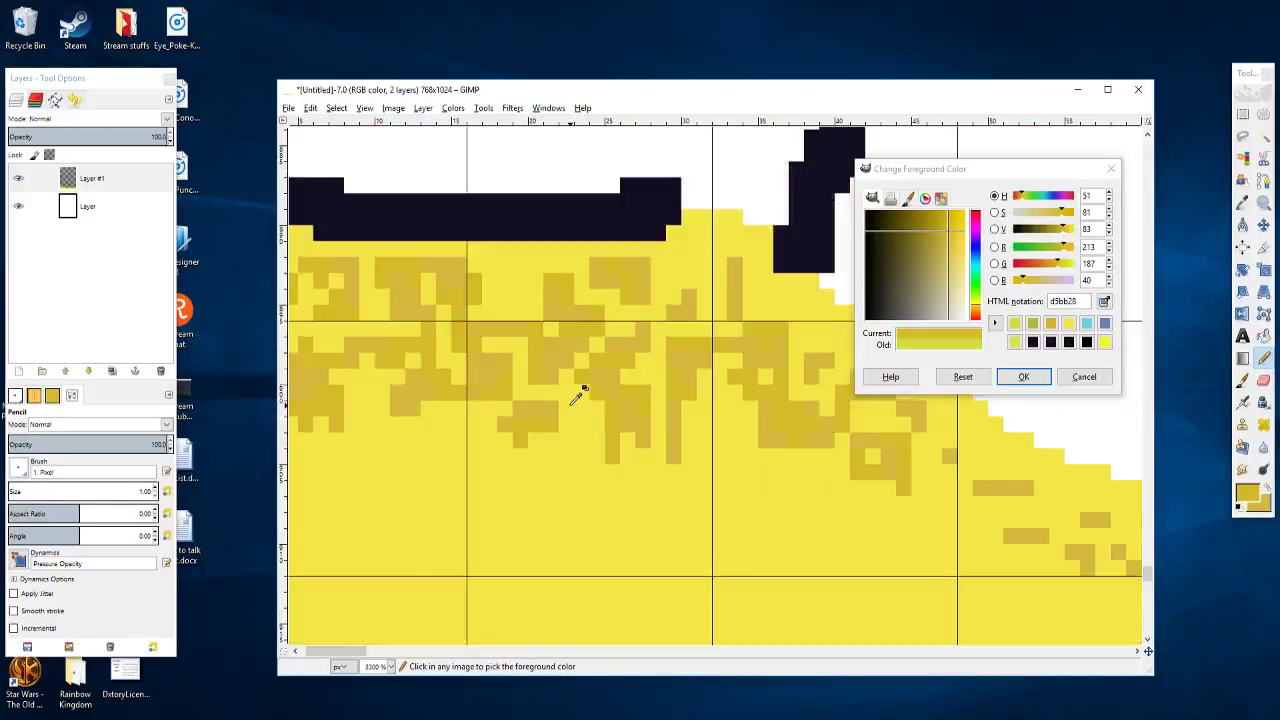
Step: Add golden specks between the sand marks below the dark ledge around x 17 to 19, y 894 to 895
scroll(574, 390, up, 2)
mouse_move(570, 350)
mouse_down()
mouse_move(581, 428)
mouse_move(611, 486)
mouse_up()
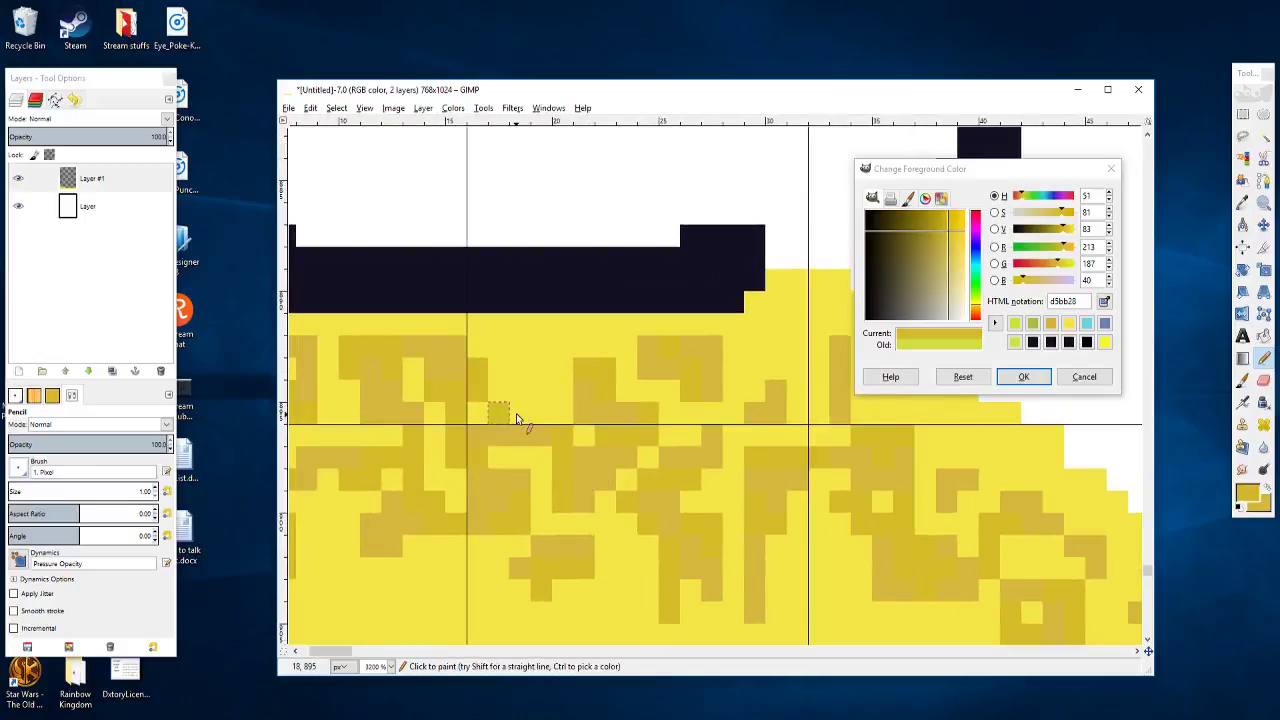
scroll(528, 410, down, 2)
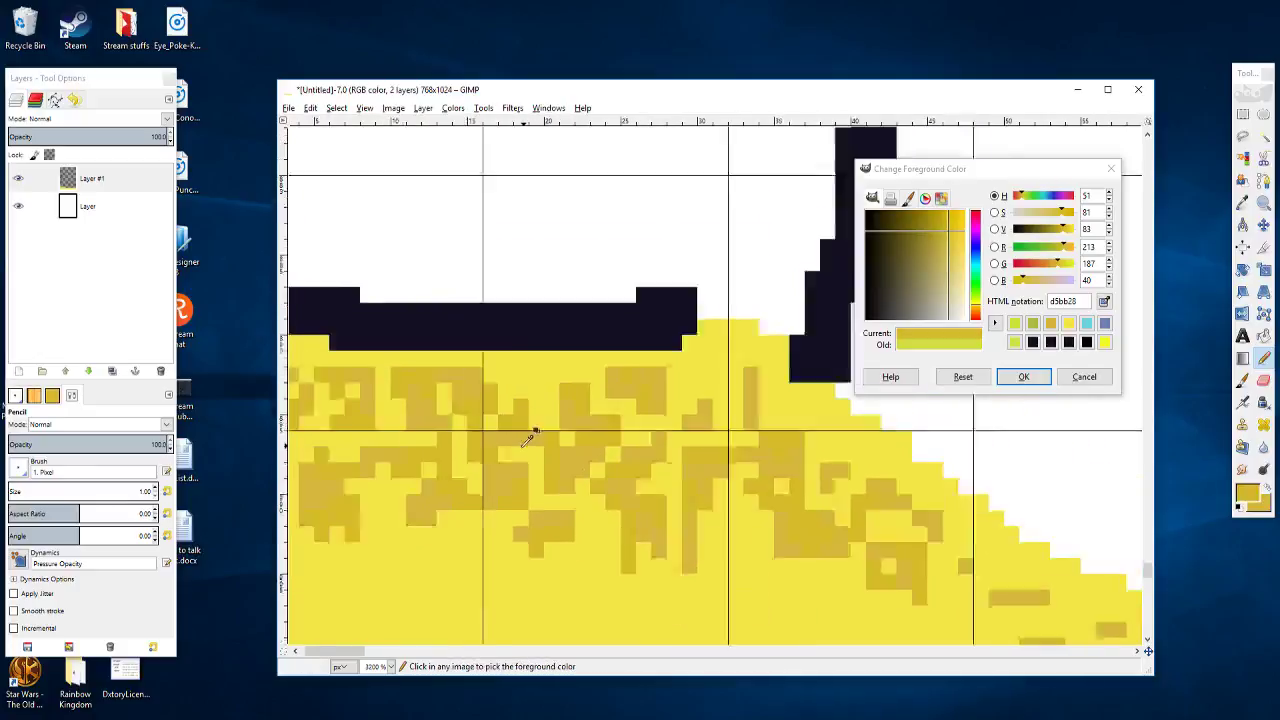
scroll(483, 400, down, 3)
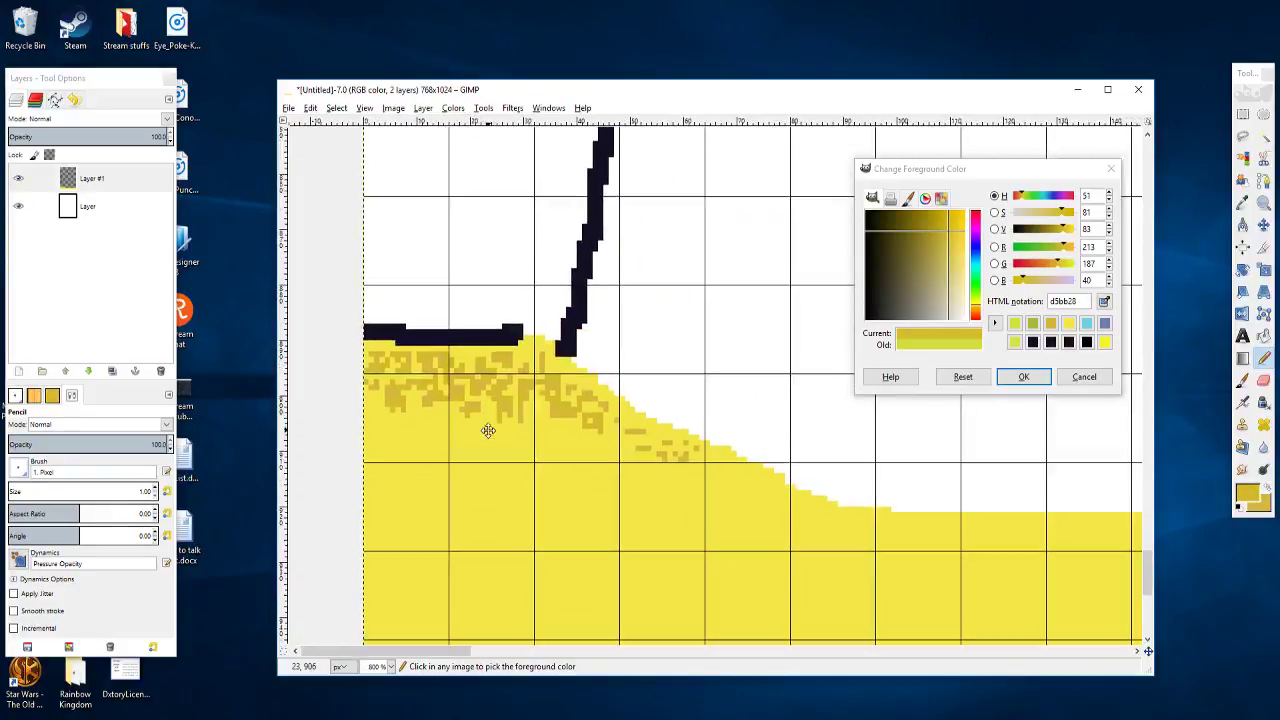
scroll(497, 422, up, 4)
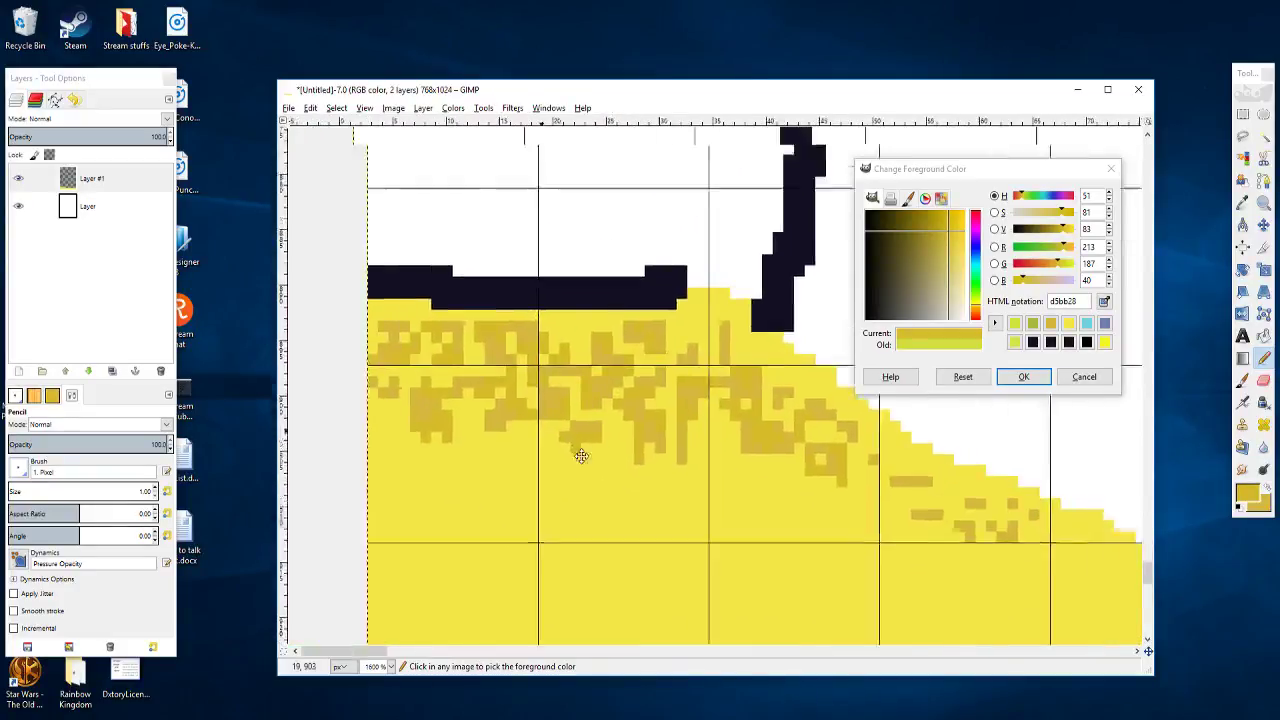
scroll(583, 490, up, 1)
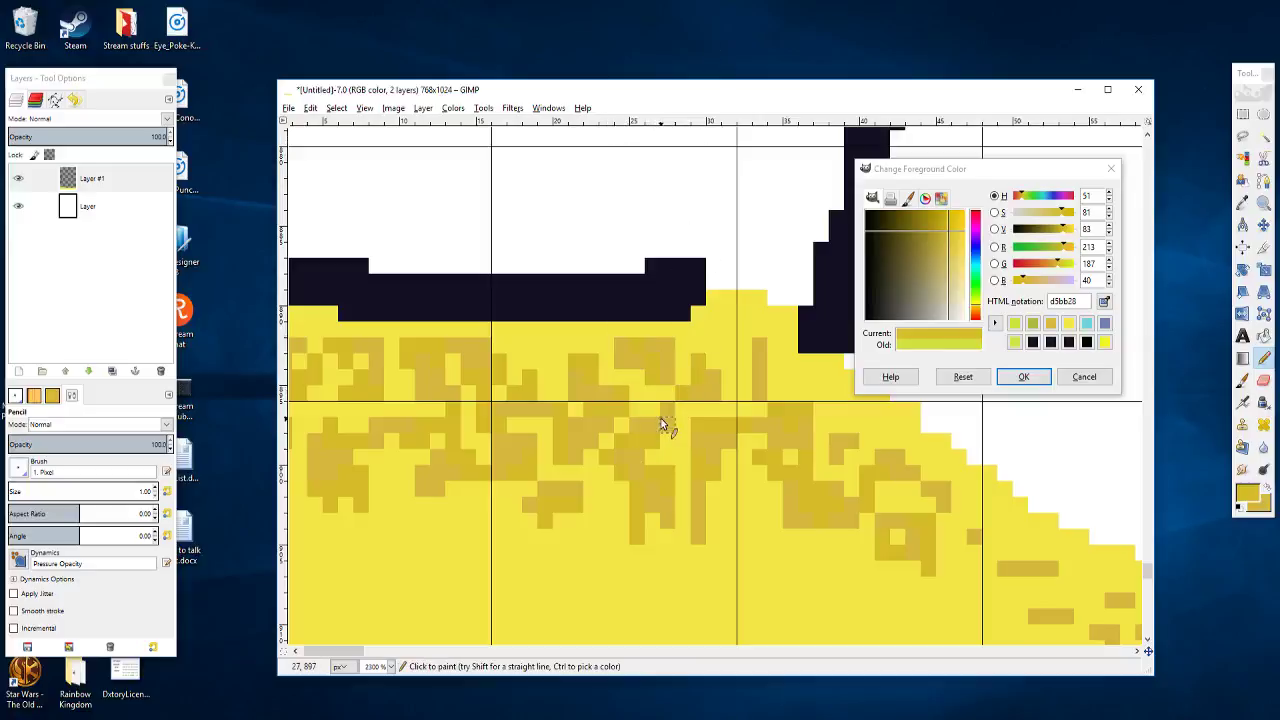
Step: Connect the sand marks with golden specks around x 30 to 33, y 893 to 895, and around x 40, y 897 to 898
drag(705, 407, 643, 390)
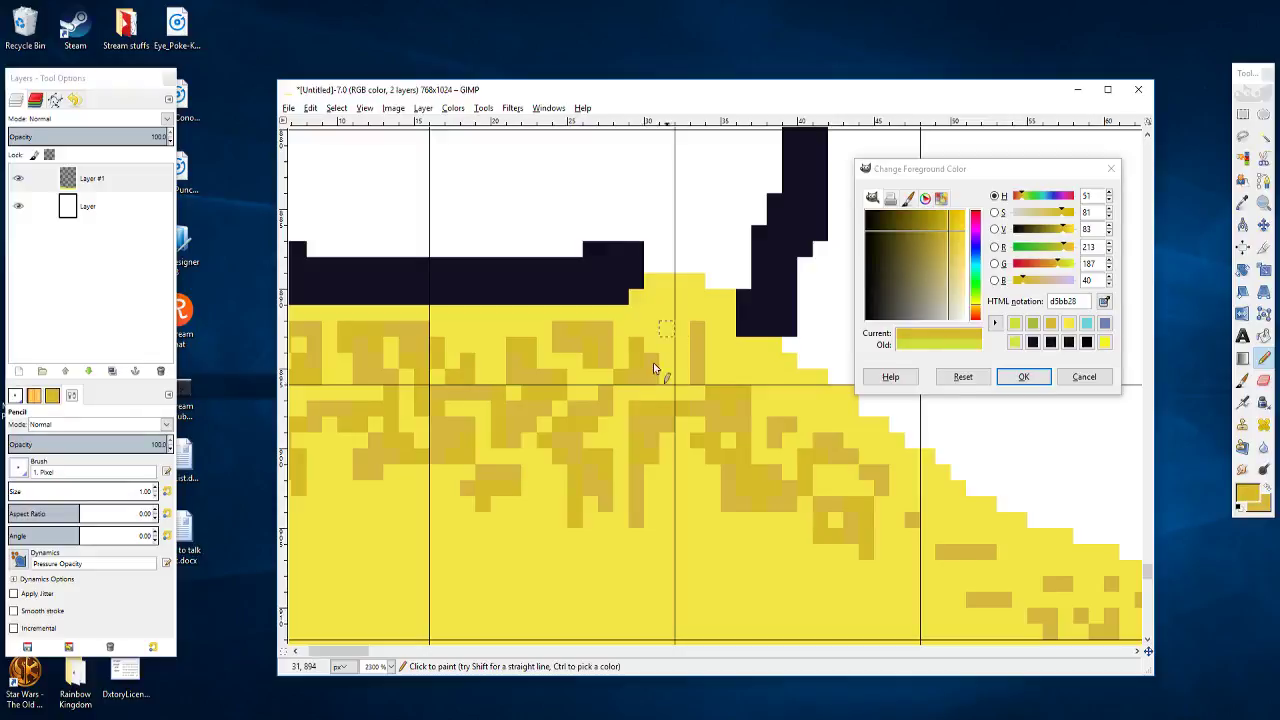
click(669, 346)
drag(772, 417, 687, 373)
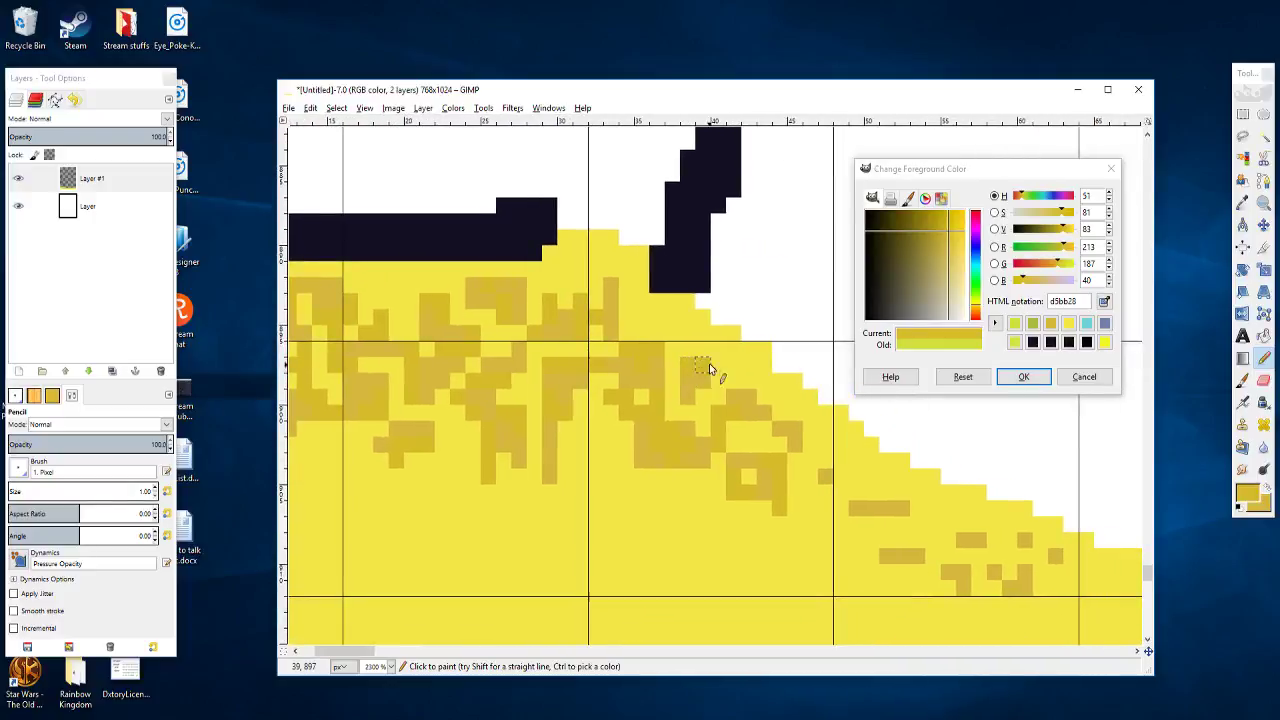
click(722, 378)
Step: Add golden specks below the foot of the dark cliff around x 35 to 38, y 892 to 895
mouse_move(700, 494)
mouse_down()
mouse_move(677, 491)
mouse_move(663, 534)
mouse_up()
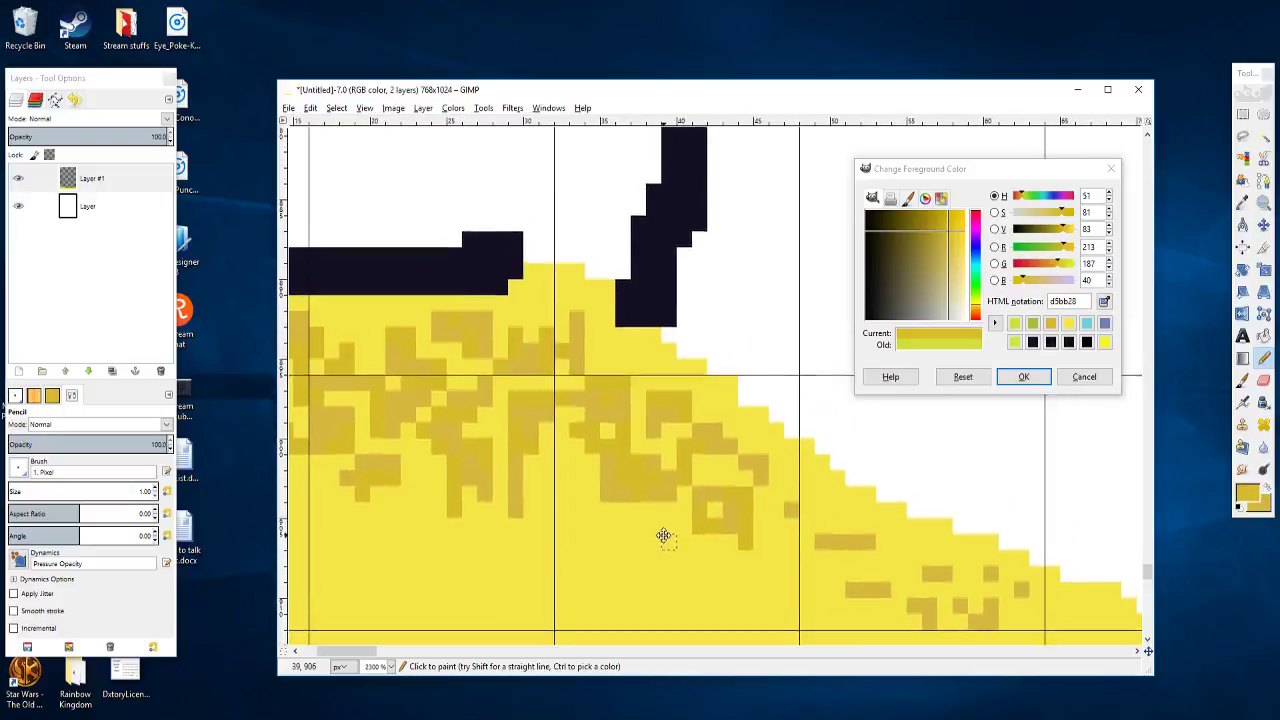
click(637, 351)
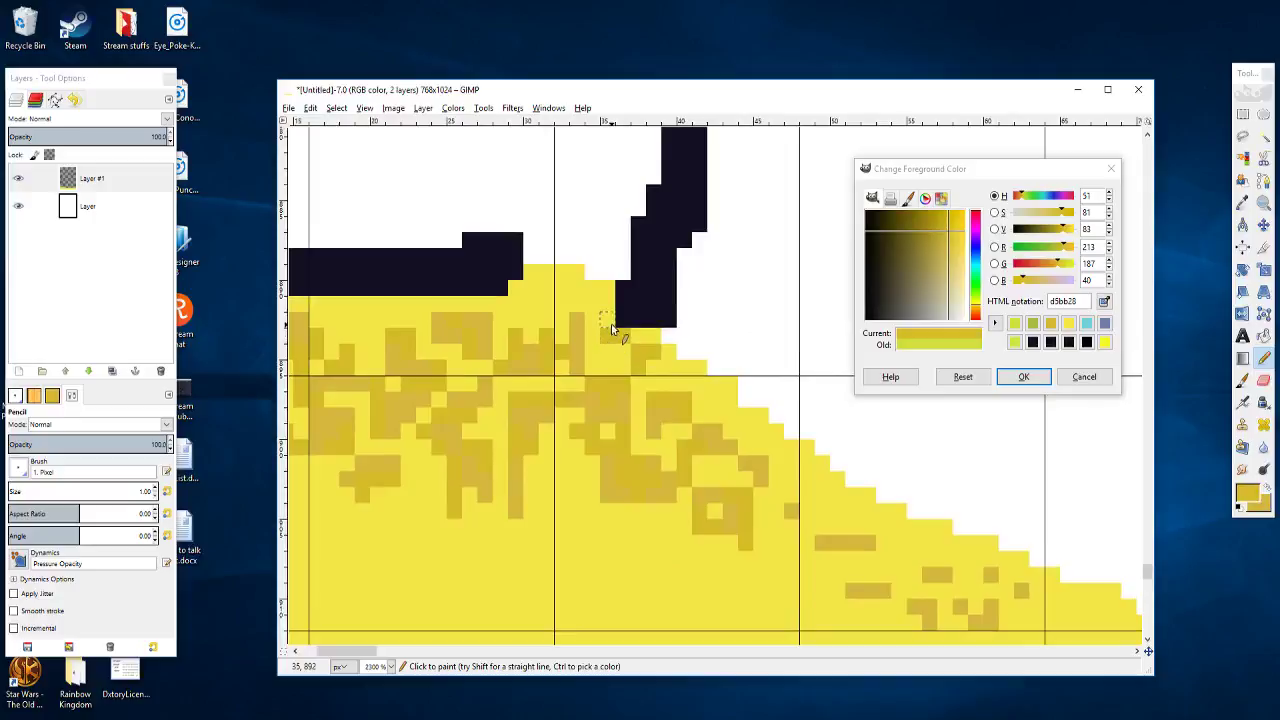
click(608, 324)
drag(602, 352, 660, 374)
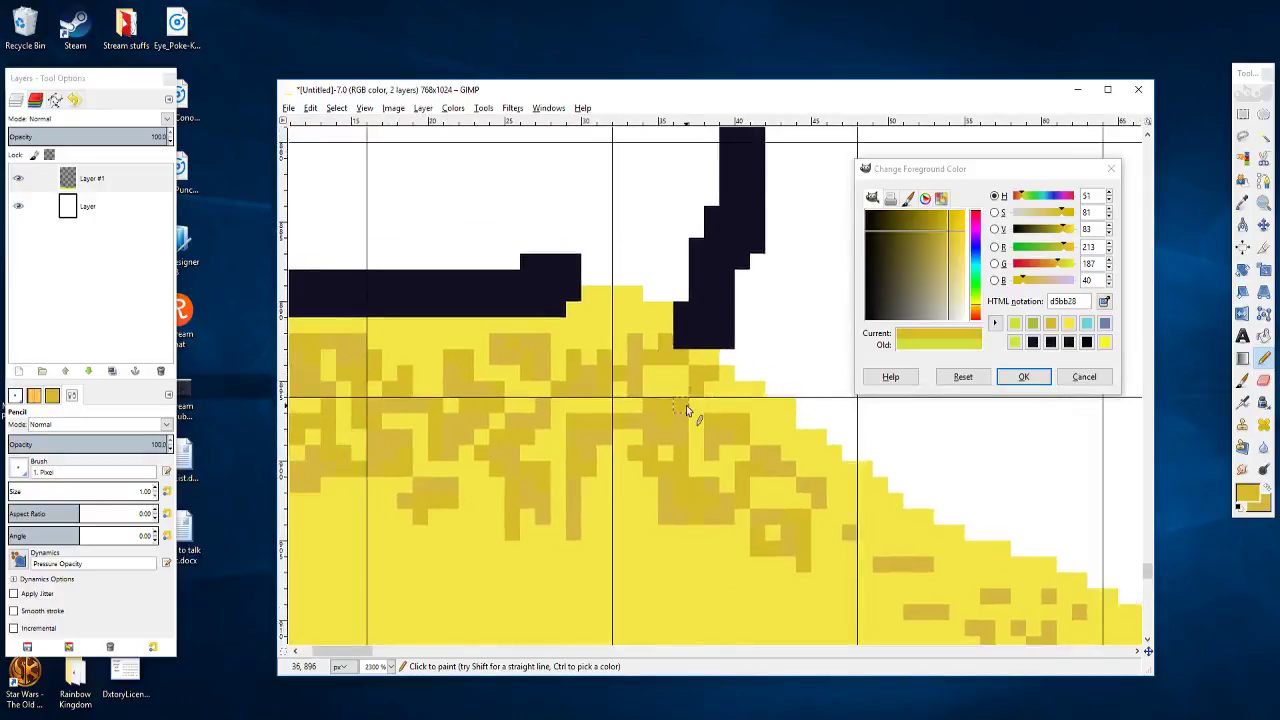
Step: Paint golden specks along the crest between the ledge and the cliff around x 29 to 32, y 889 to 891
click(621, 295)
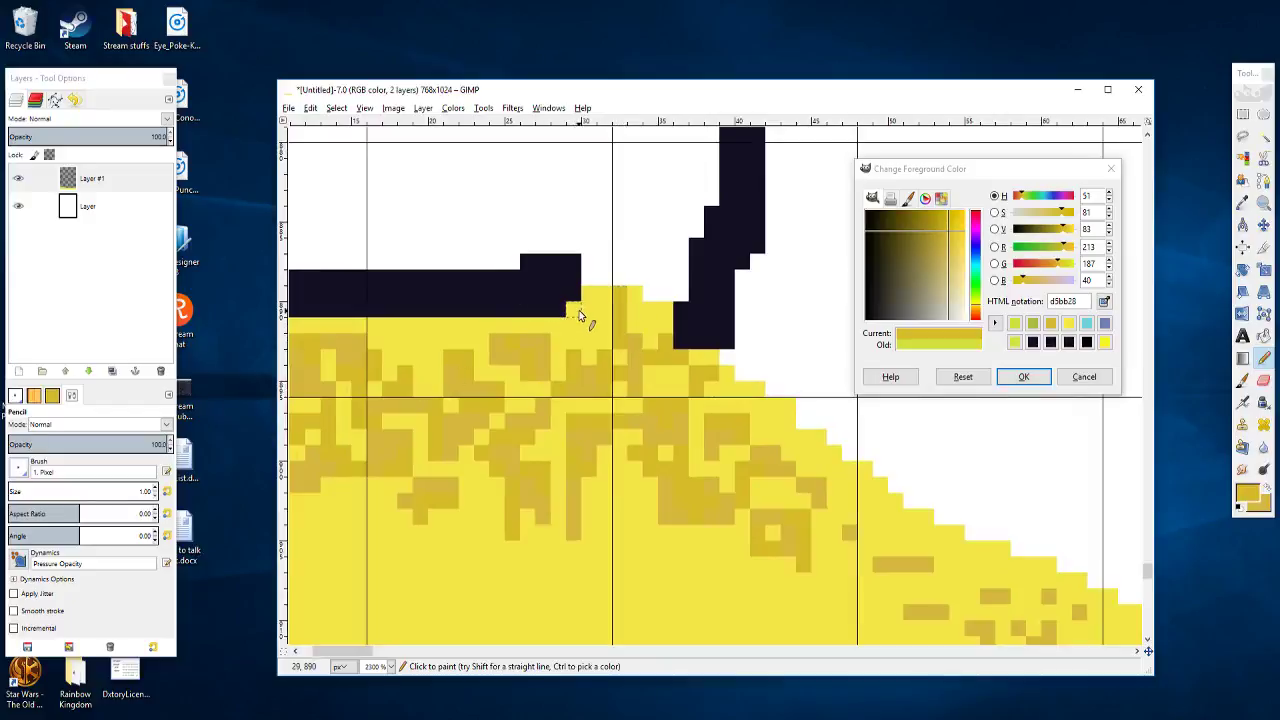
click(573, 308)
click(588, 293)
key(ctrl)
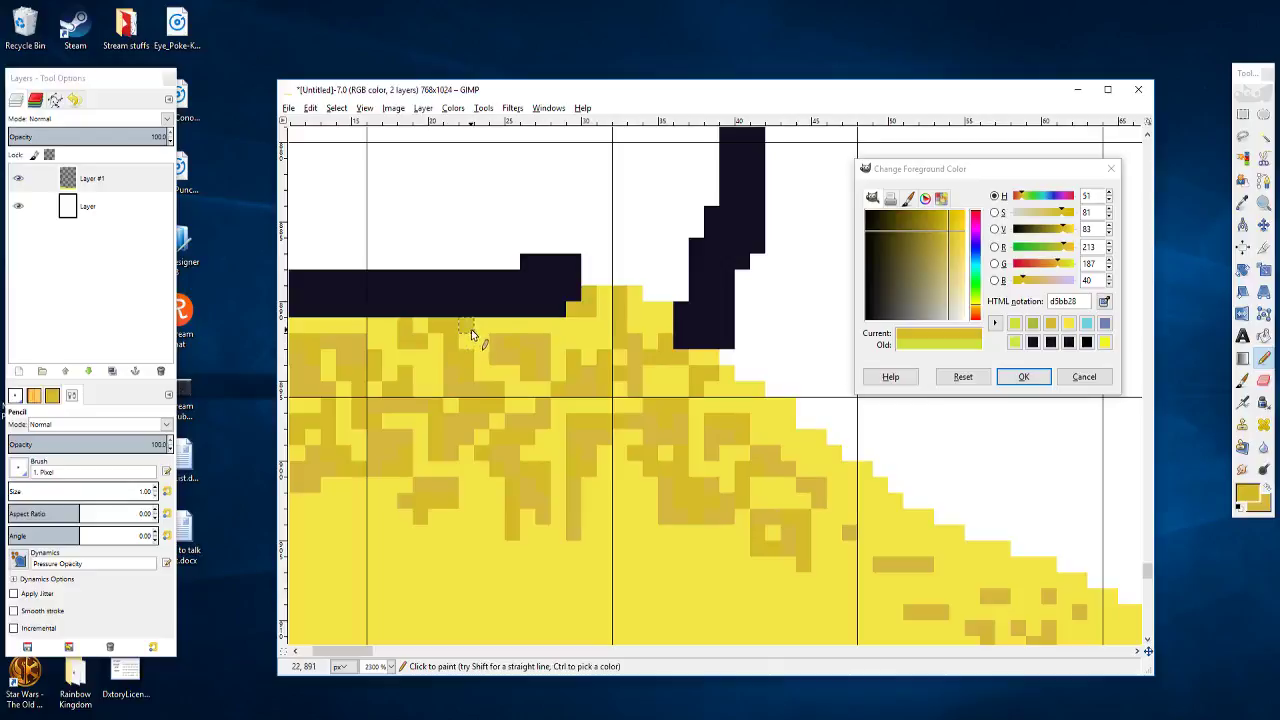
Step: Fill golden specks directly under the dark ledge around x 18 to 22, y 891 to 892
scroll(440, 400, down, 2)
scroll(455, 428, up, 3)
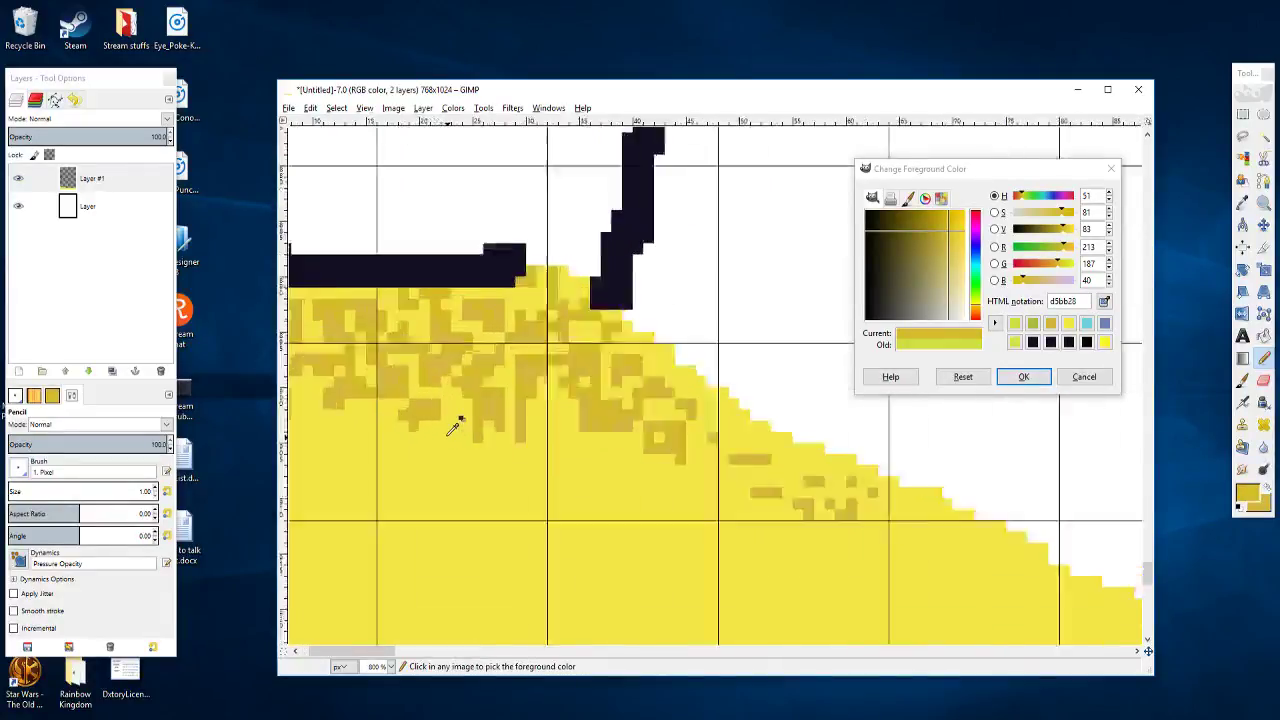
drag(446, 295, 595, 466)
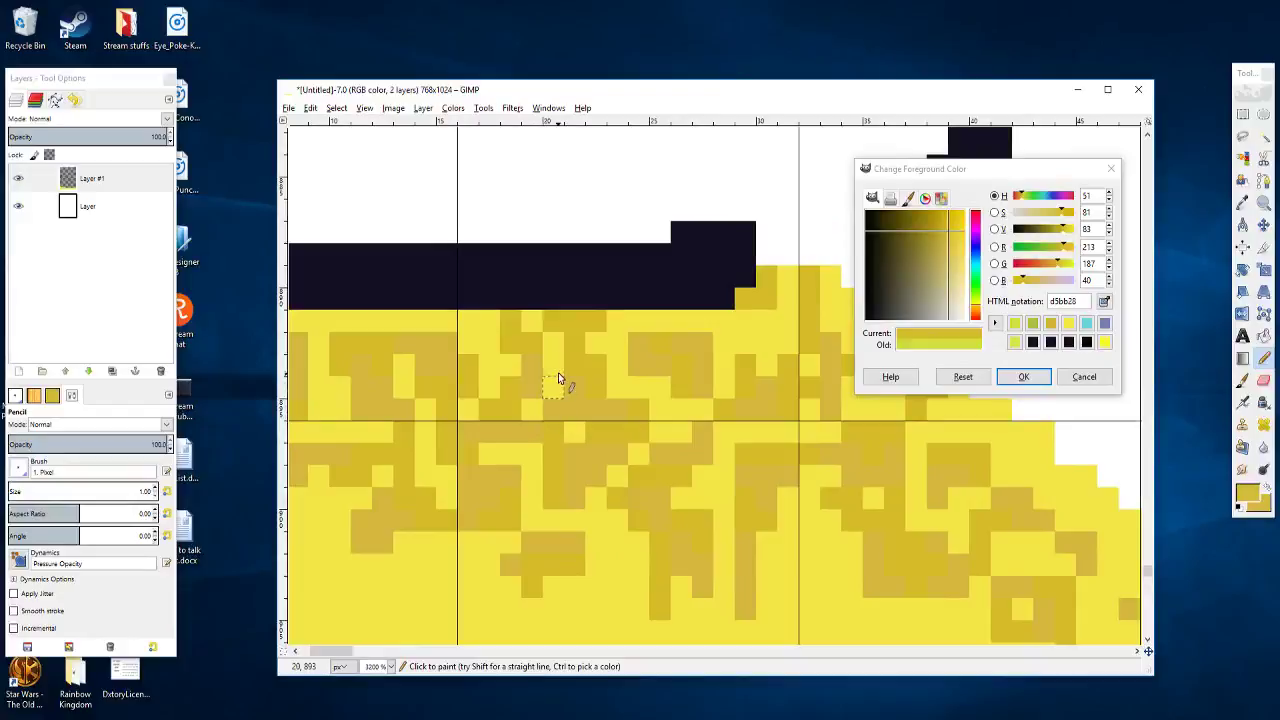
click(559, 339)
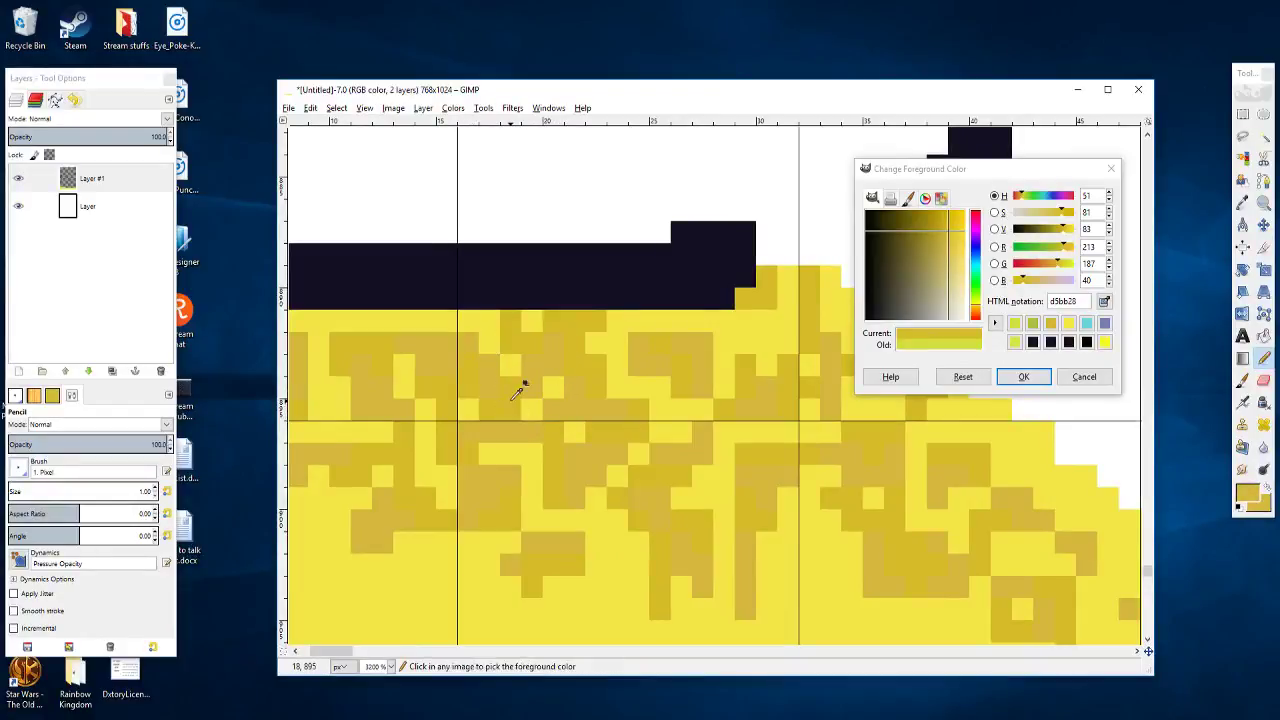
Step: Add golden specks between the sand marks near the canvas's left edge around x 4 to 8, y 892 to 895
scroll(520, 376, down, 1)
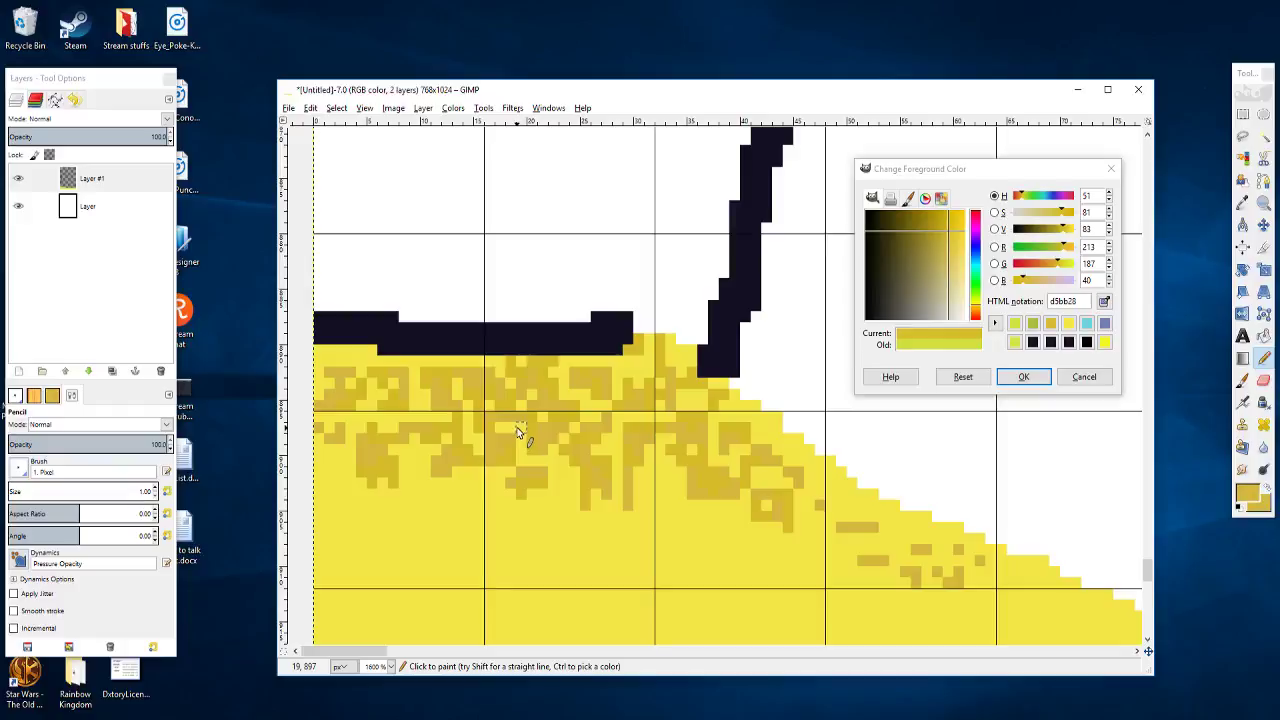
scroll(591, 412, up, 2)
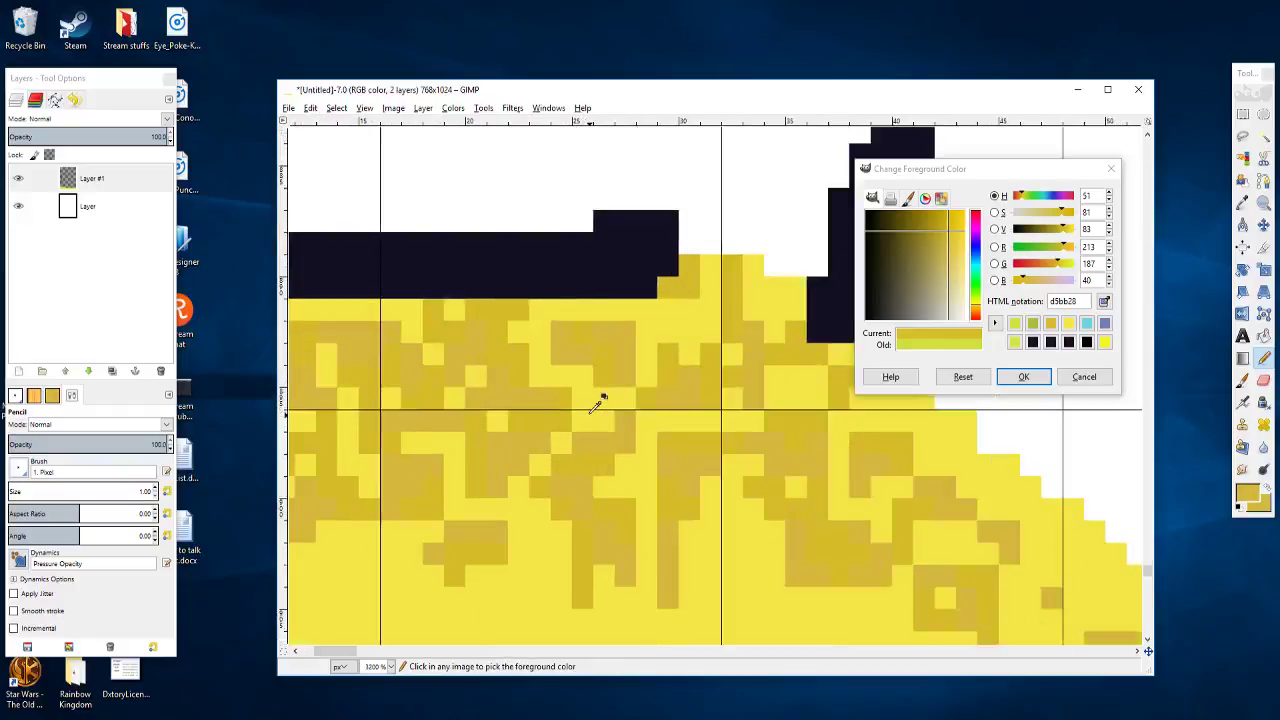
scroll(591, 413, down, 2)
scroll(517, 417, up, 1)
scroll(486, 377, up, 1)
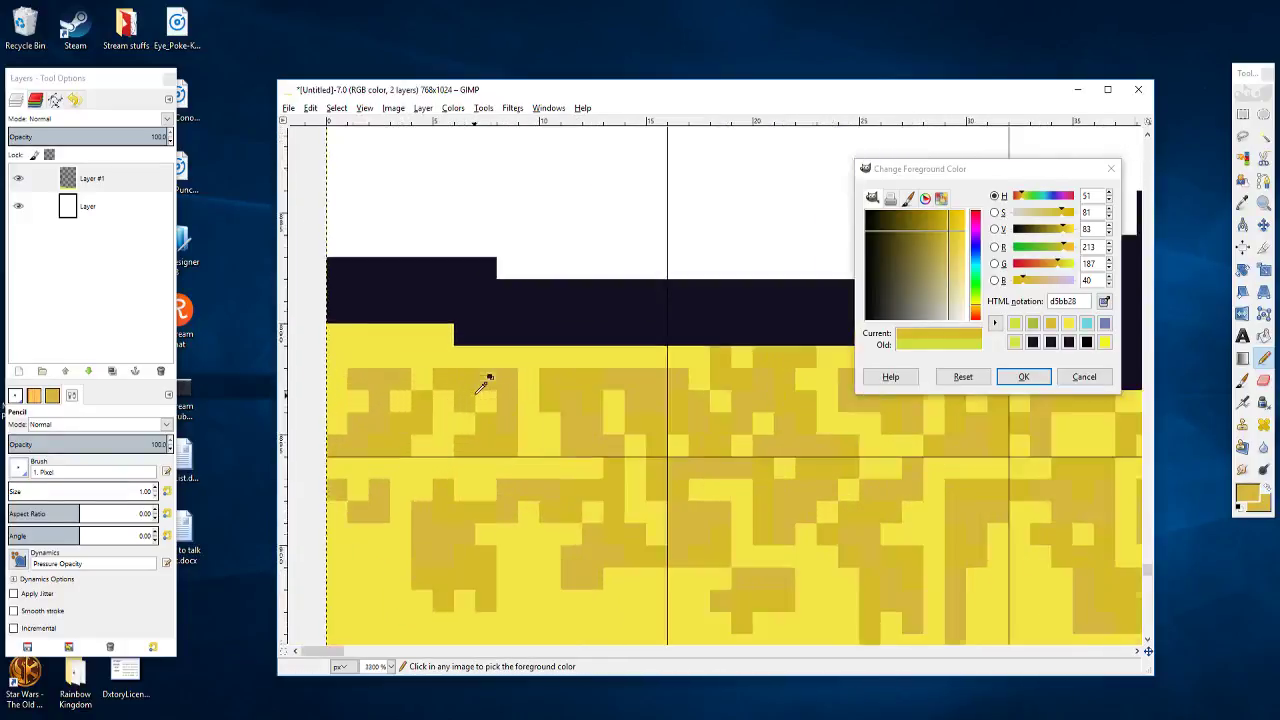
drag(469, 400, 540, 386)
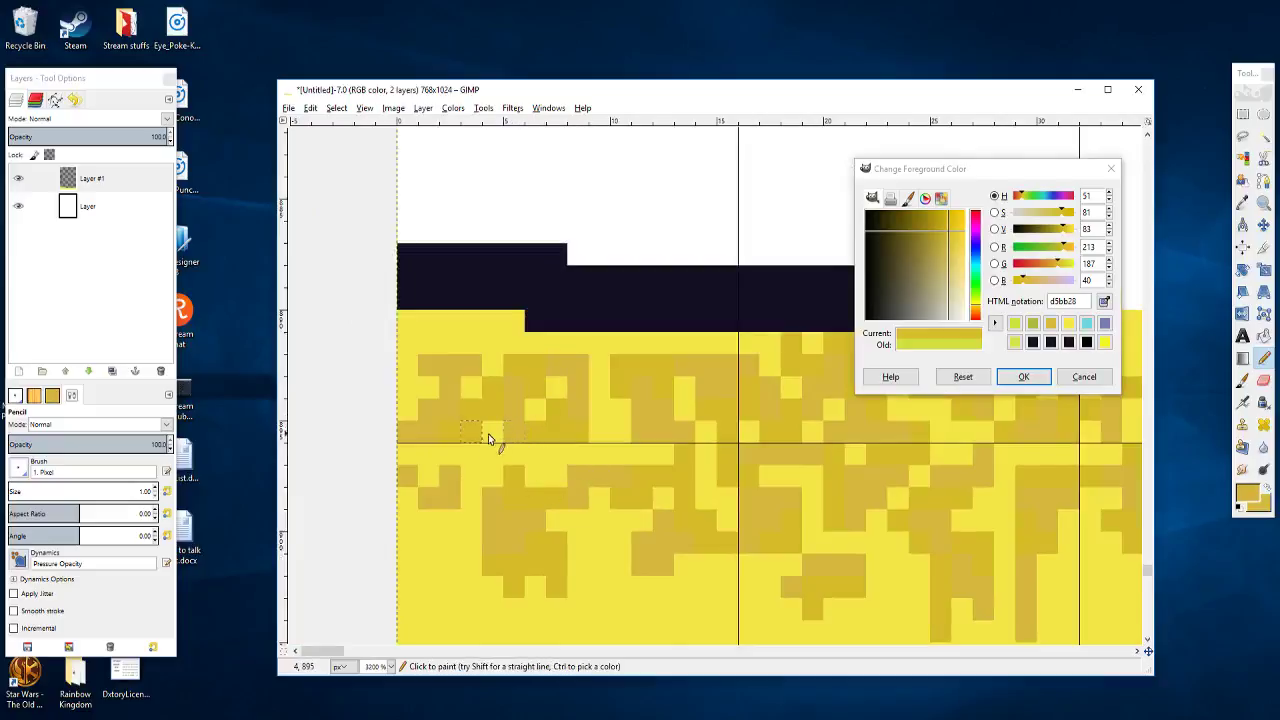
drag(609, 409, 570, 462)
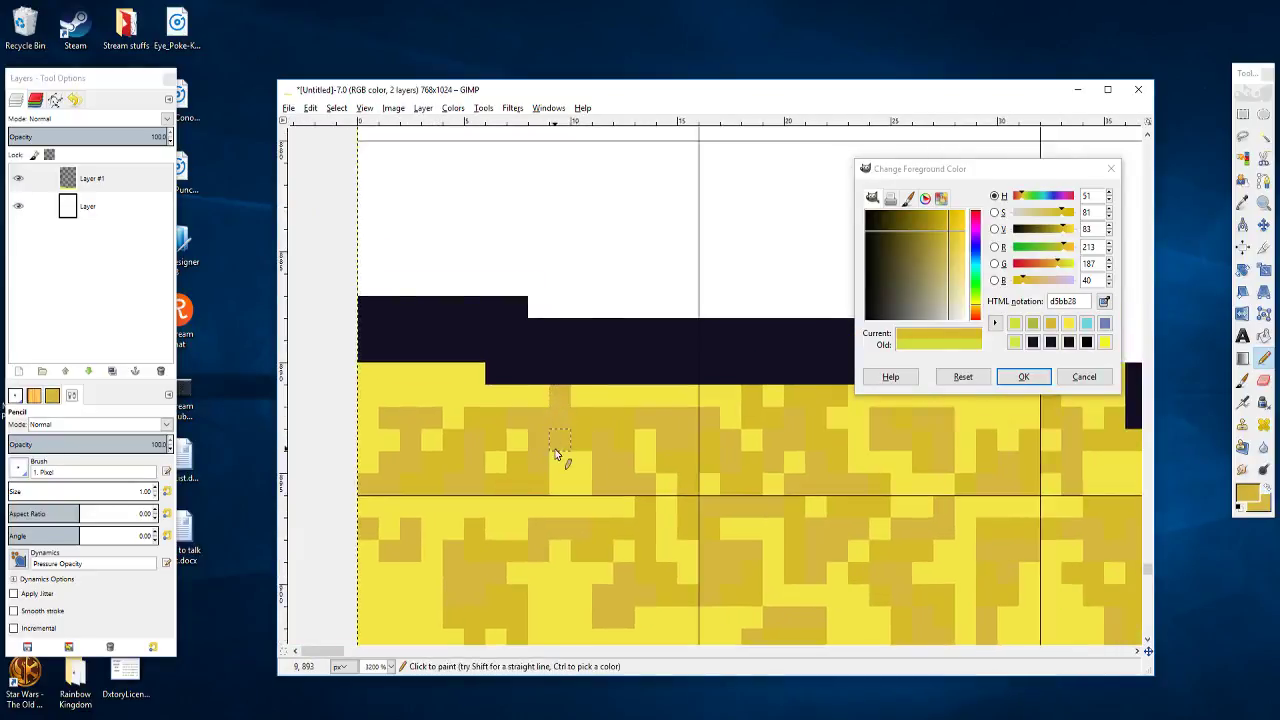
key(ctrl)
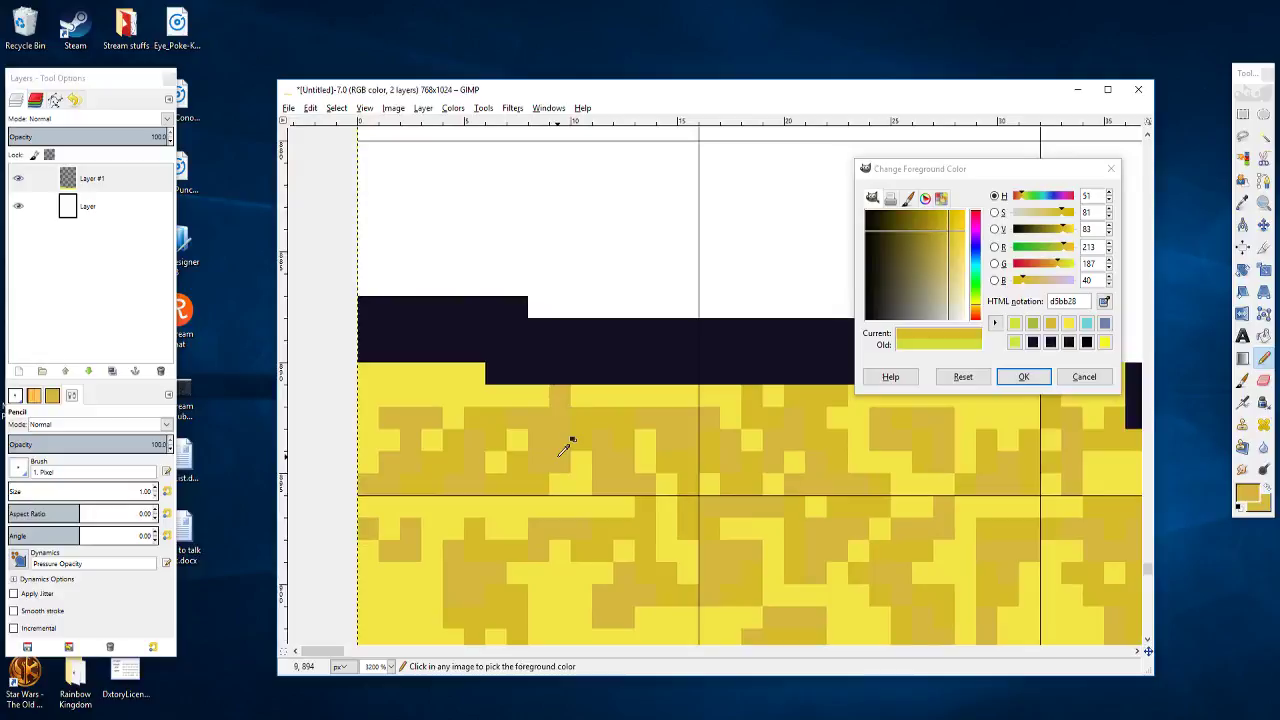
key(ctrl+z)
key(ctrl+z)
key(ctrl+z)
key(ctrl+z)
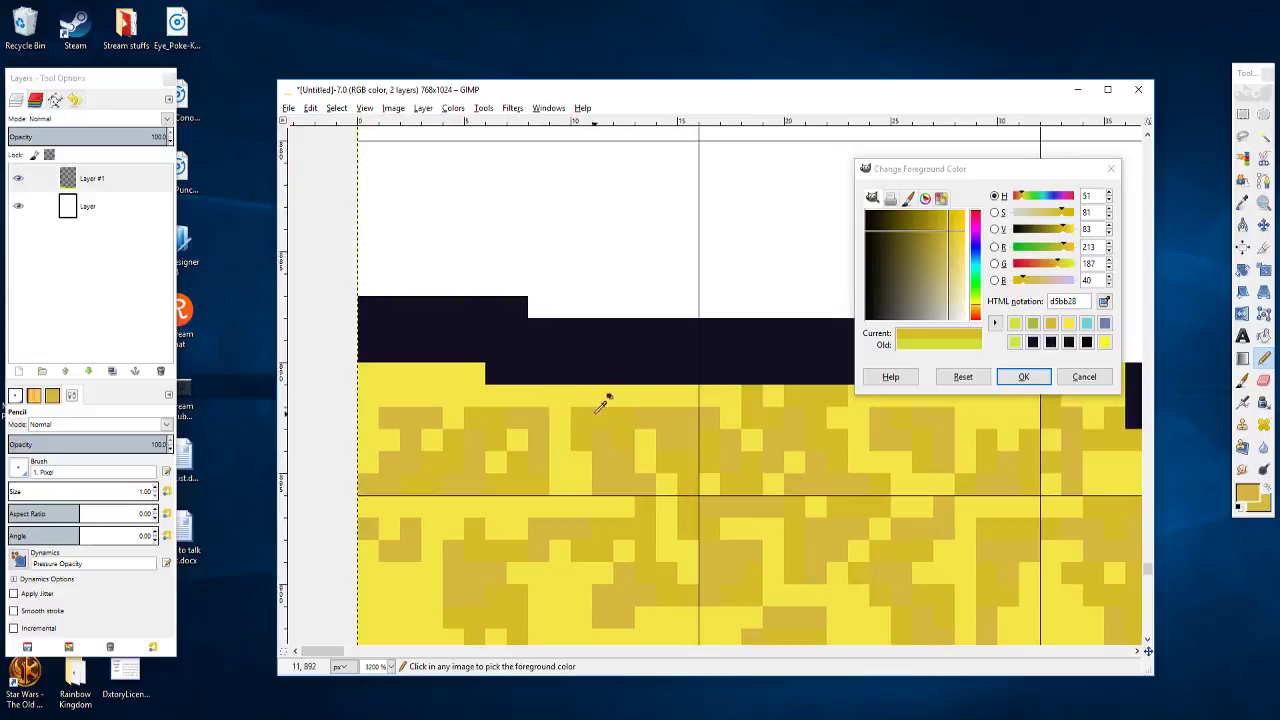
Step: Paint a hooked sand mark 3 pixels wide on the lower slope around x 64 to 66, y 910 to 911
scroll(628, 443, down, 2)
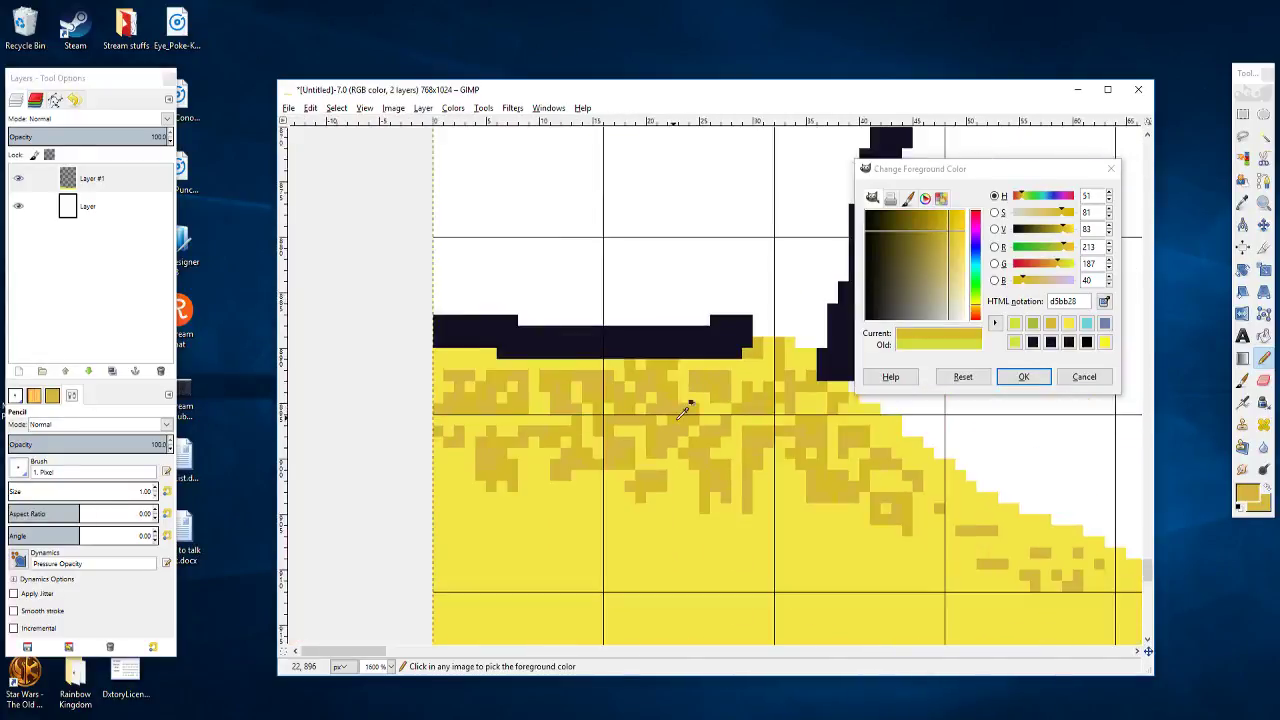
drag(678, 419, 438, 400)
drag(710, 467, 814, 433)
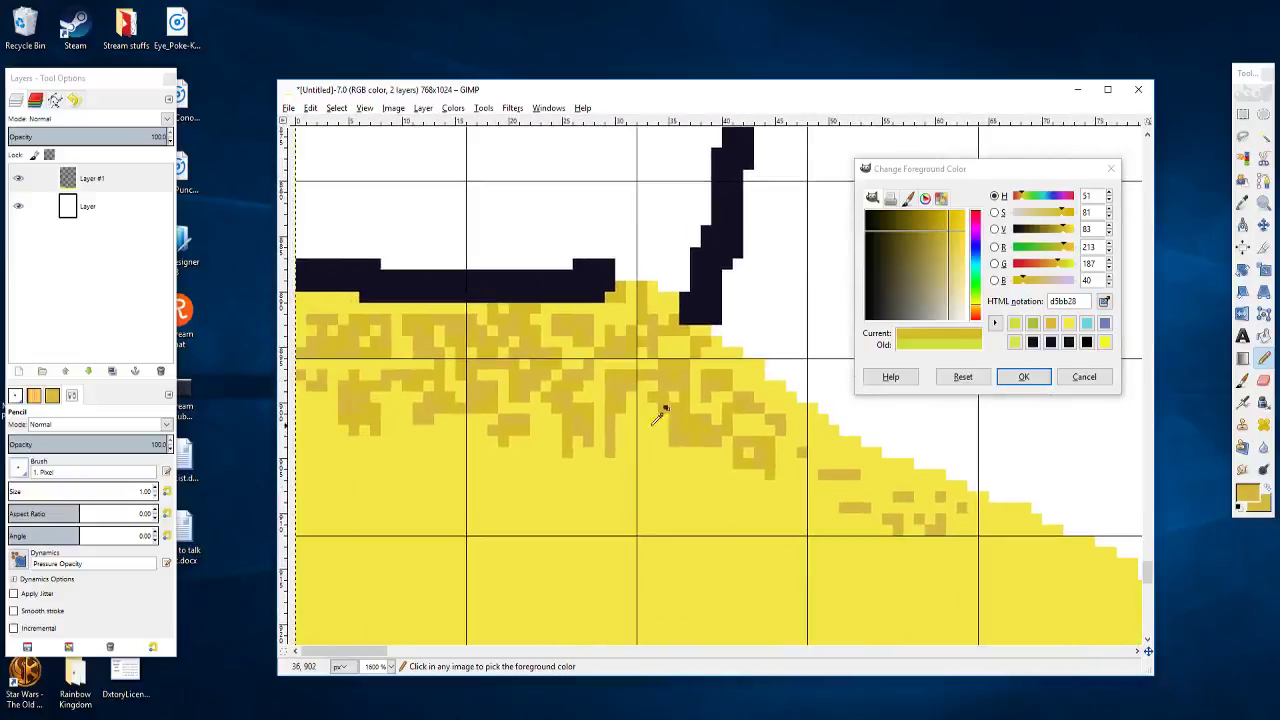
scroll(660, 415, down, 1)
scroll(658, 415, up, 2)
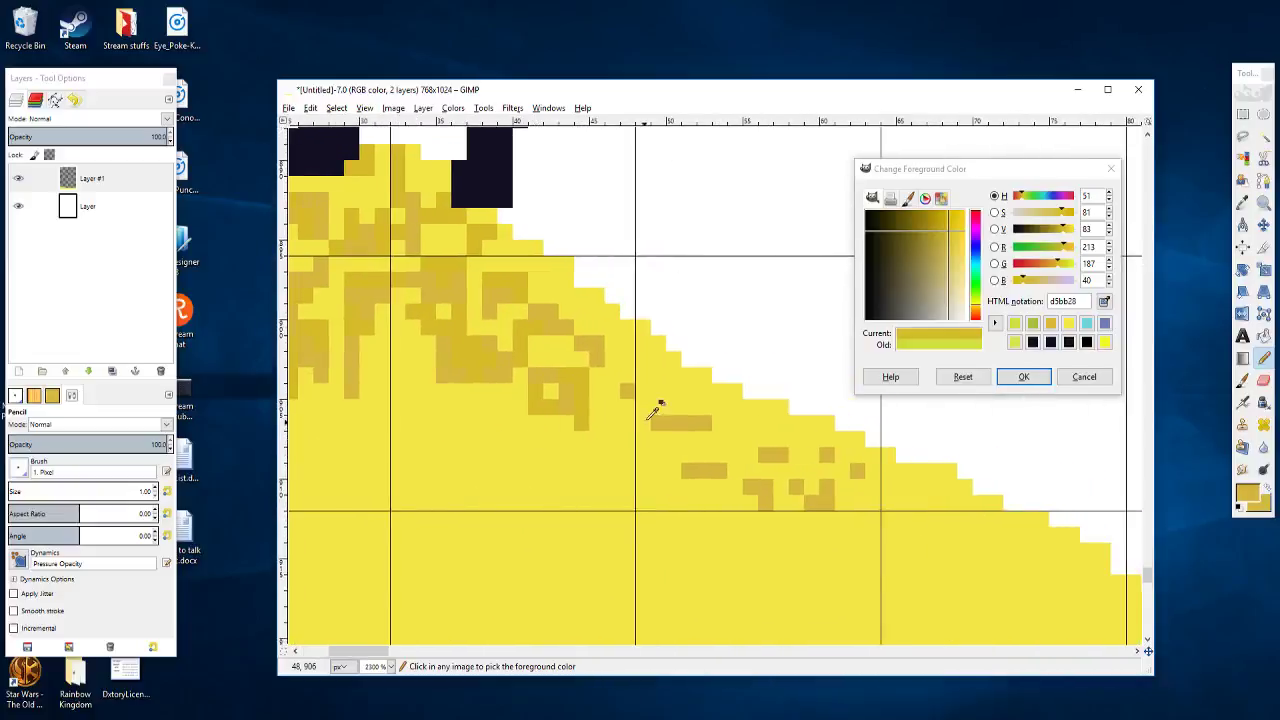
scroll(652, 410, down, 2)
scroll(652, 410, right, 1)
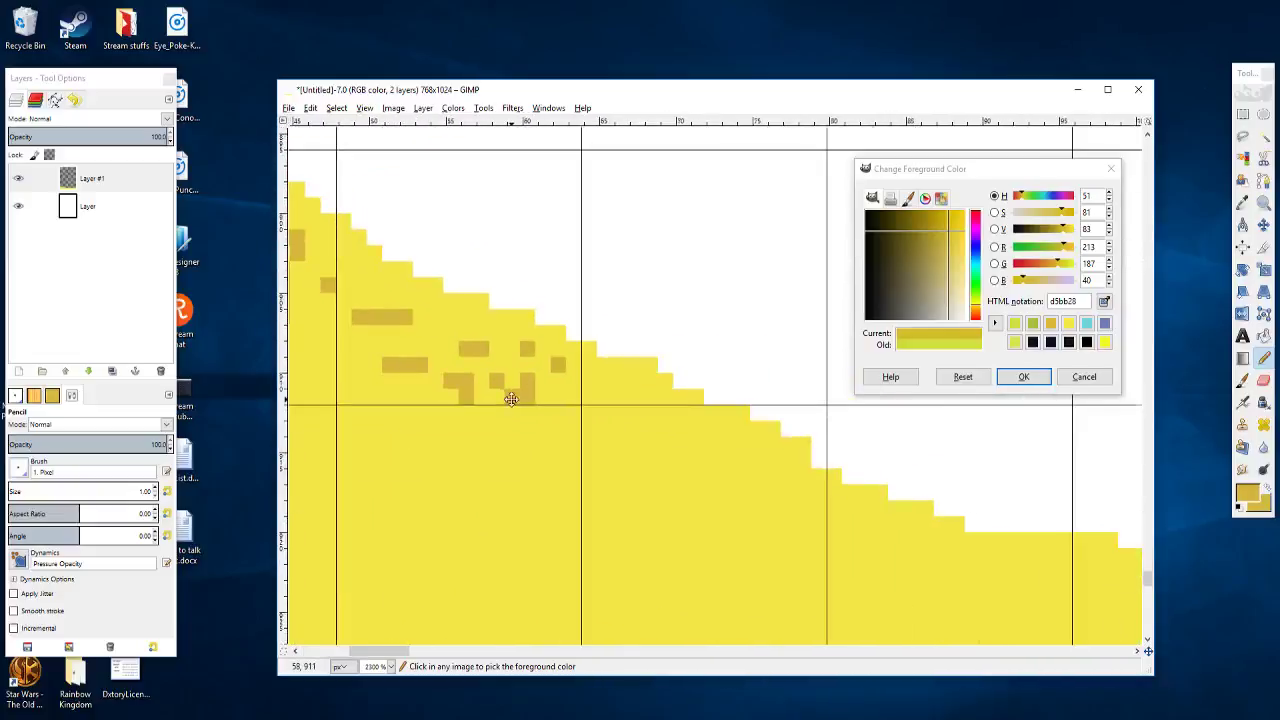
click(594, 381)
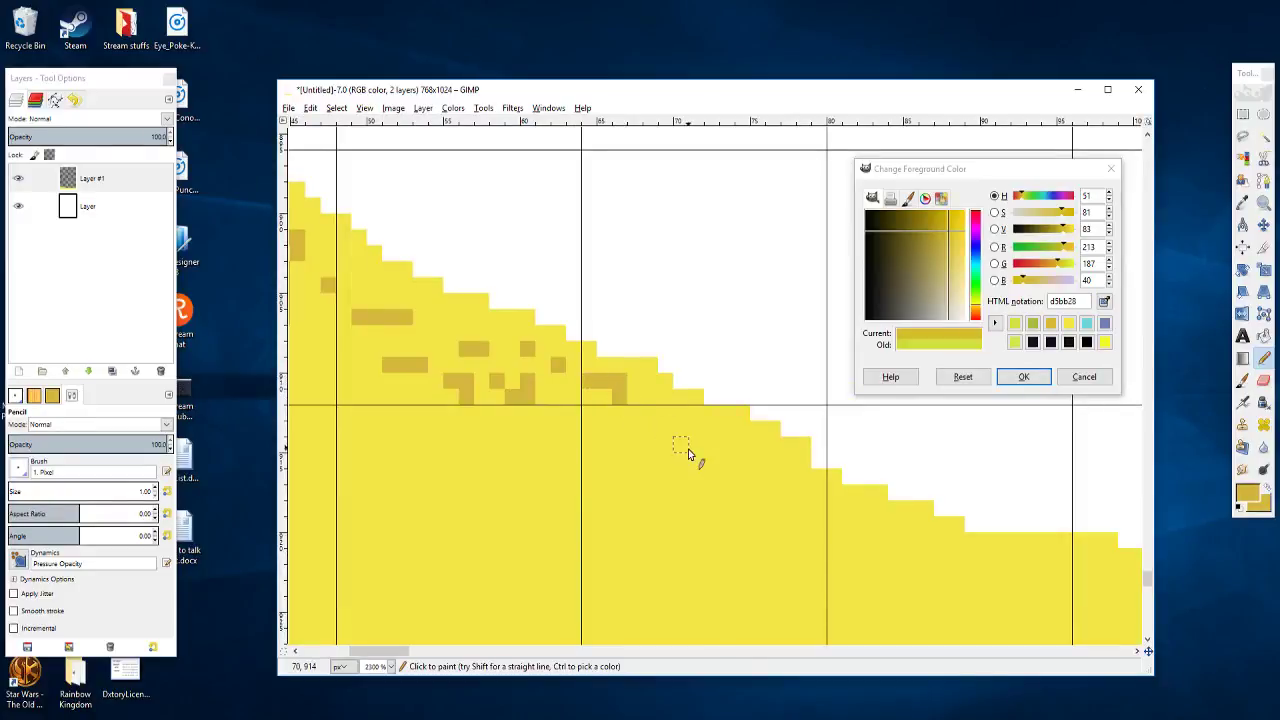
Step: Continue the sand marks down the slope around x 66 to 73, y 912 to 915
mouse_move(688, 449)
mouse_down()
mouse_move(597, 386)
mouse_move(605, 361)
mouse_move(599, 380)
mouse_up()
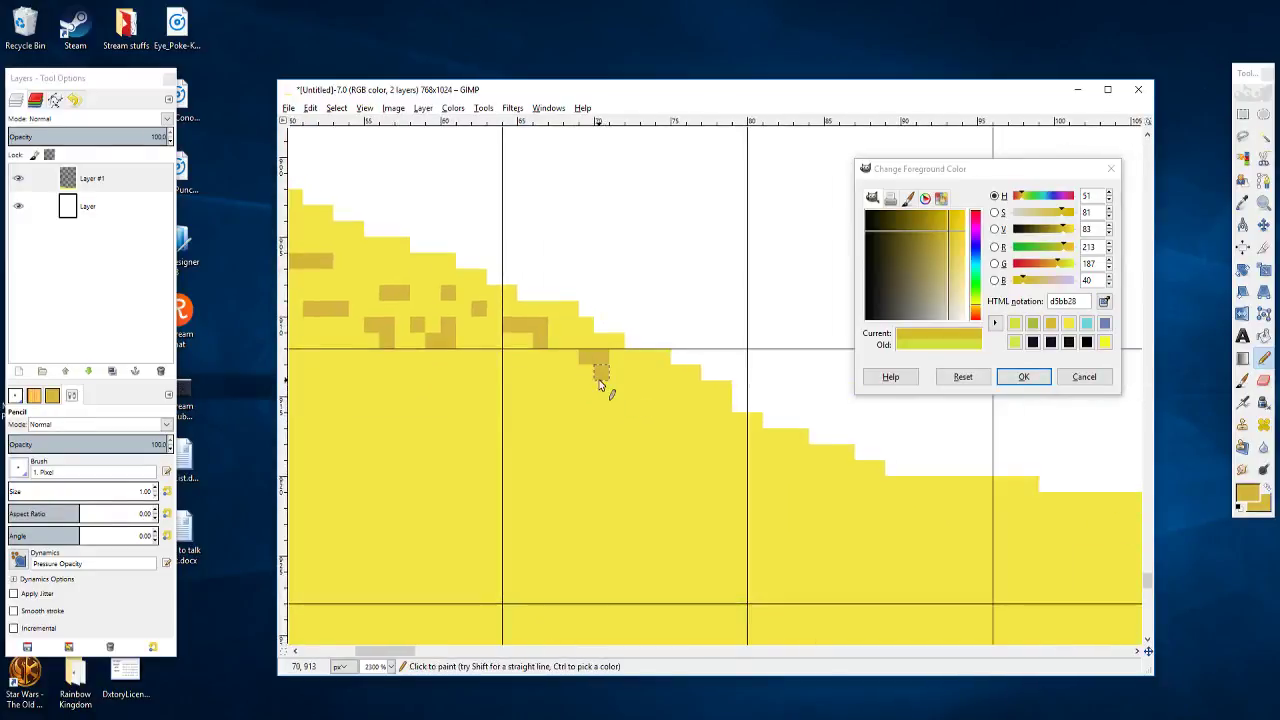
click(618, 406)
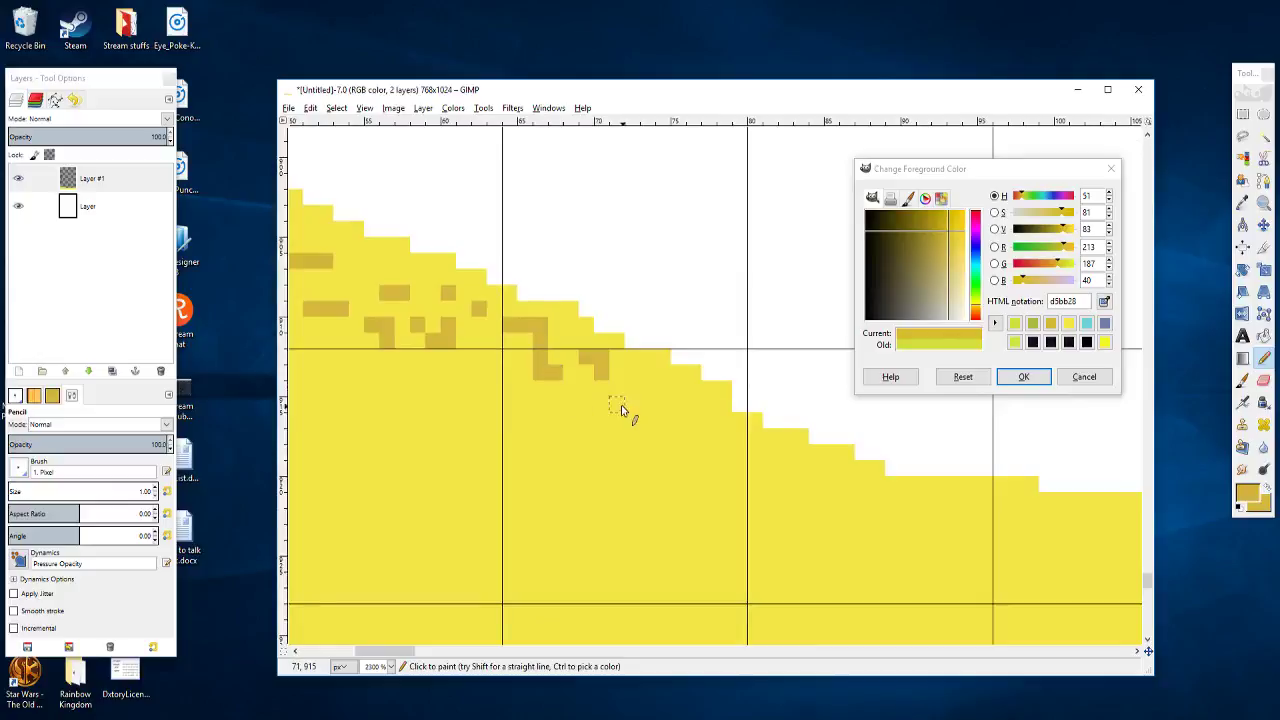
scroll(600, 400, down, 1)
scroll(600, 400, right, 1)
click(568, 373)
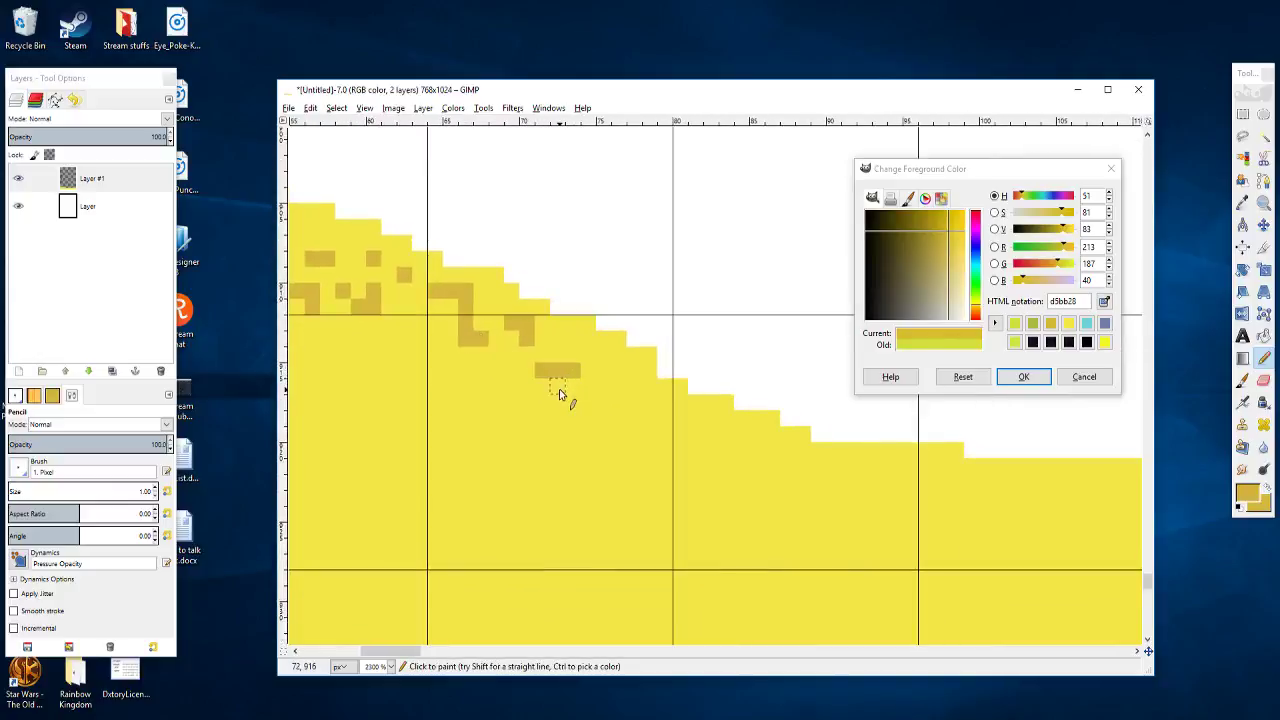
Step: Finish the T-shaped sand mark at x 72, y 916, and continue the marks down the slope around x 75 to 81, y 913 to 919
click(557, 386)
scroll(600, 410, down, 1)
scroll(600, 410, right, 1)
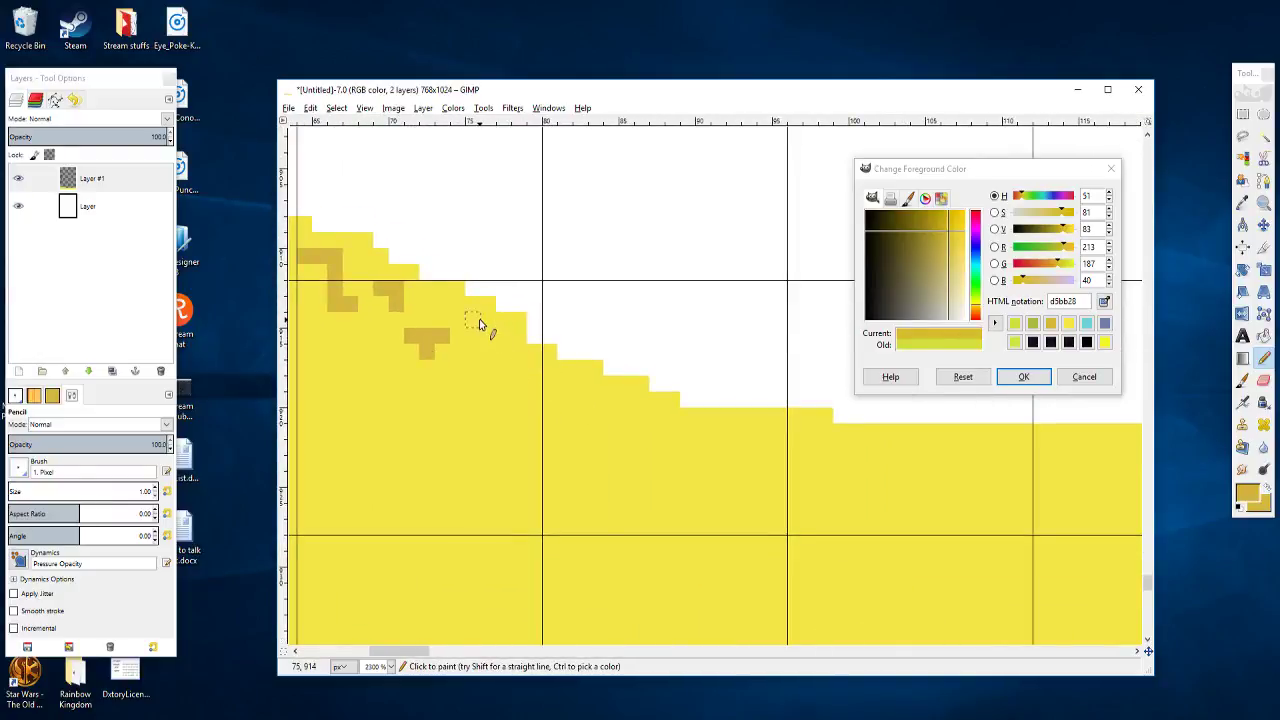
drag(478, 300, 478, 376)
mouse_move(555, 378)
mouse_down()
mouse_move(554, 395)
mouse_move(468, 348)
mouse_up()
click(564, 386)
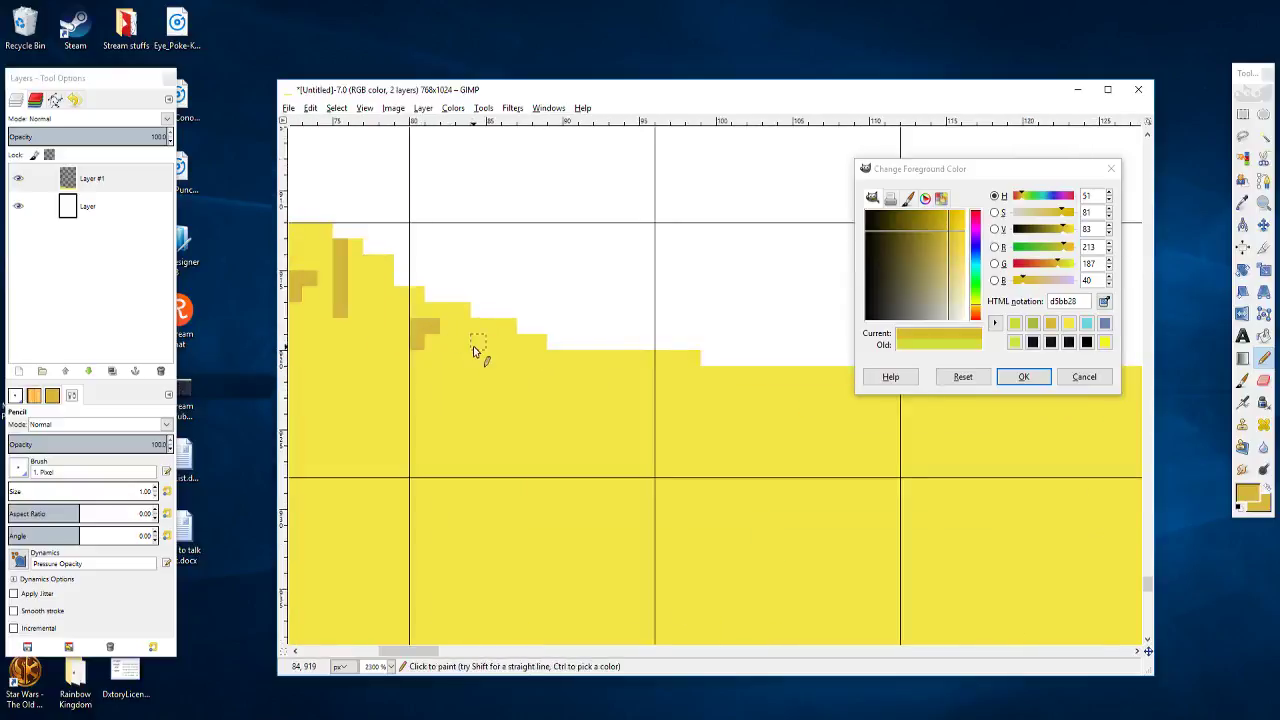
Step: Paint sand marks along the foot of the slope around x 84 to 103, y 919 to 923, extending the surface ledge at x 99 to 100, y 920
click(492, 373)
mouse_move(526, 364)
mouse_down()
mouse_move(571, 404)
mouse_move(430, 413)
mouse_move(461, 402)
mouse_move(464, 422)
mouse_move(525, 418)
mouse_move(471, 400)
mouse_up()
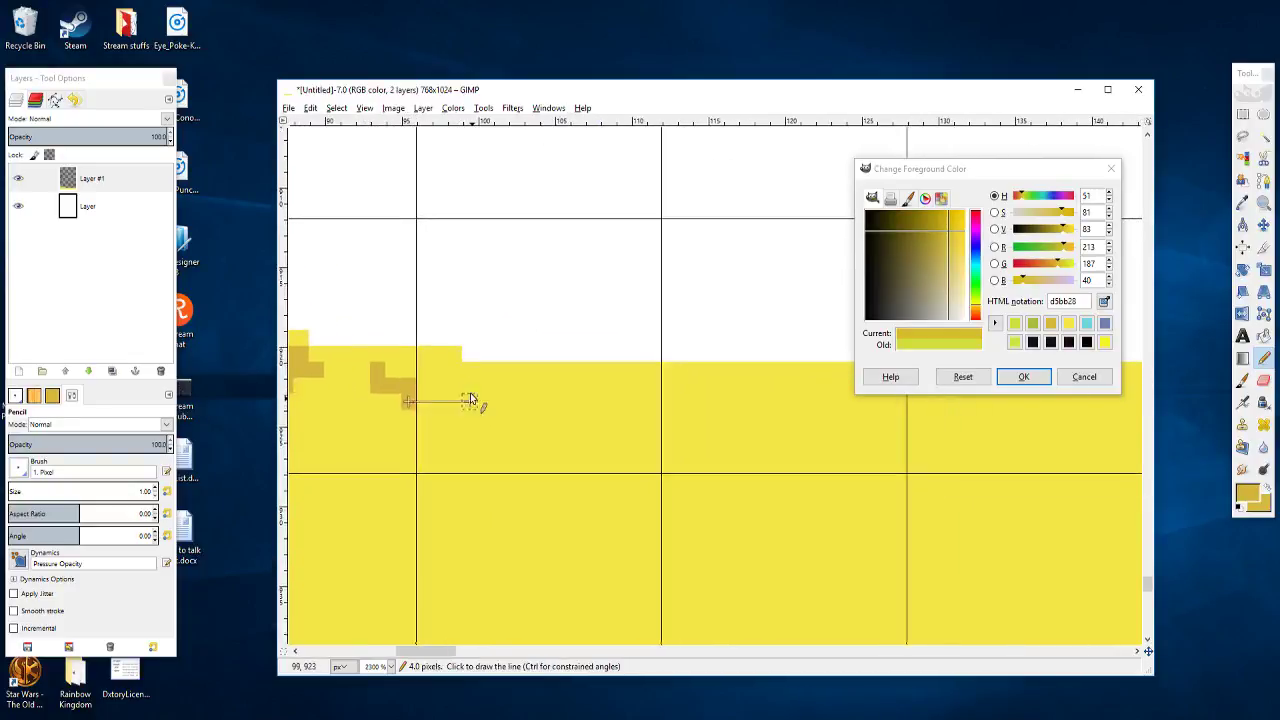
click(468, 359)
key(ctrl+z)
click(481, 352)
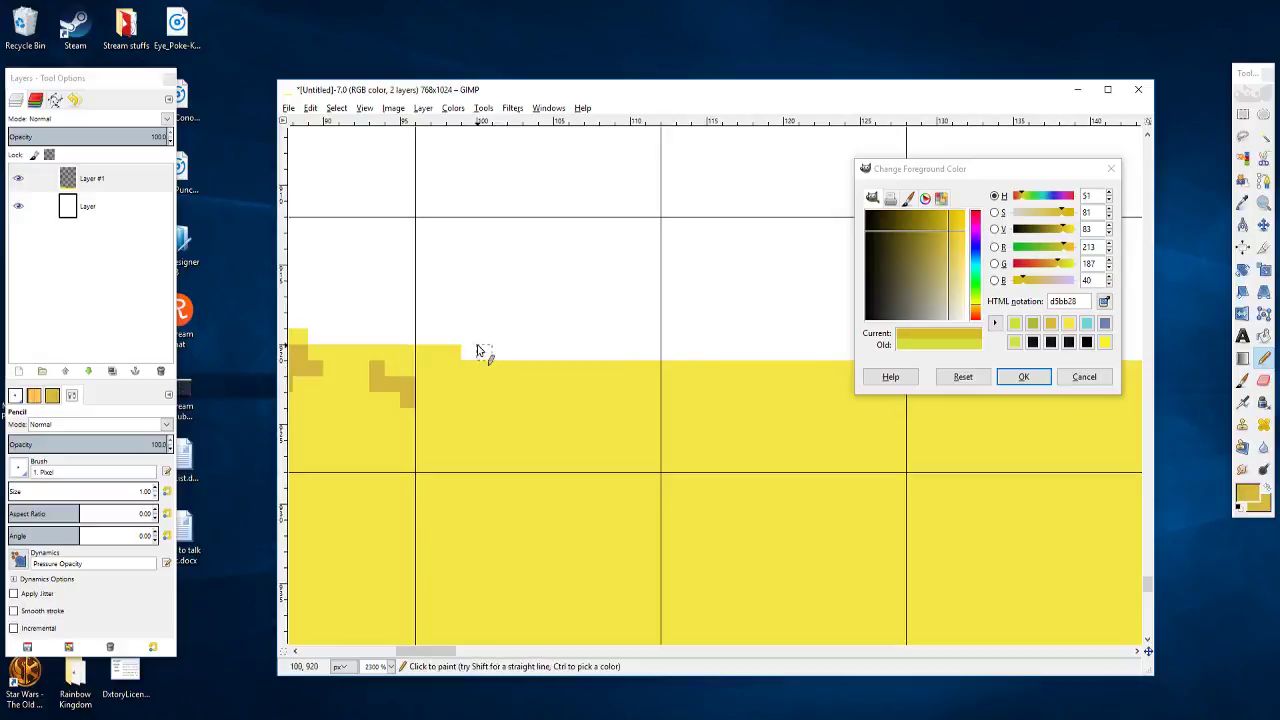
click(469, 352)
mouse_move(499, 393)
mouse_down()
mouse_move(474, 385)
mouse_move(508, 388)
mouse_up()
scroll(443, 403, right, 2)
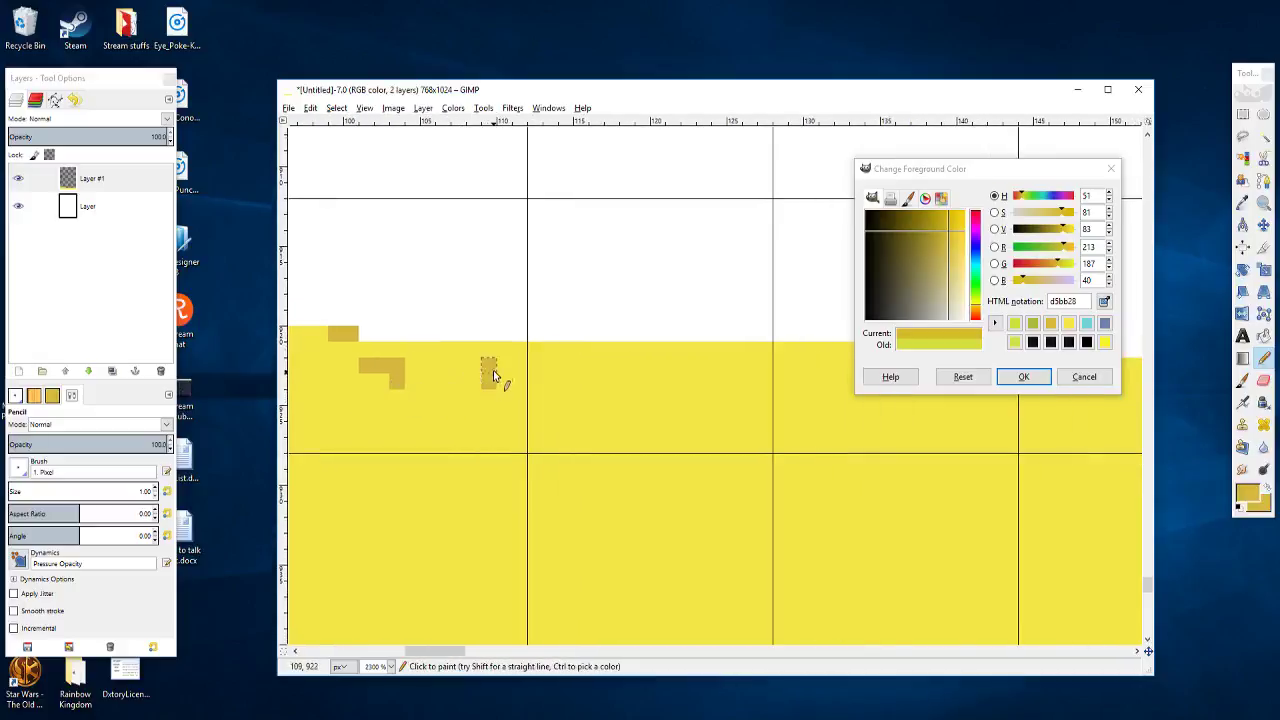
Step: Continue the sand marks across the flat ground around x 107 to 126, y 921 to 925
mouse_move(551, 365)
mouse_down()
mouse_move(600, 349)
mouse_move(533, 335)
mouse_move(595, 350)
mouse_up()
scroll(621, 369, right, 2)
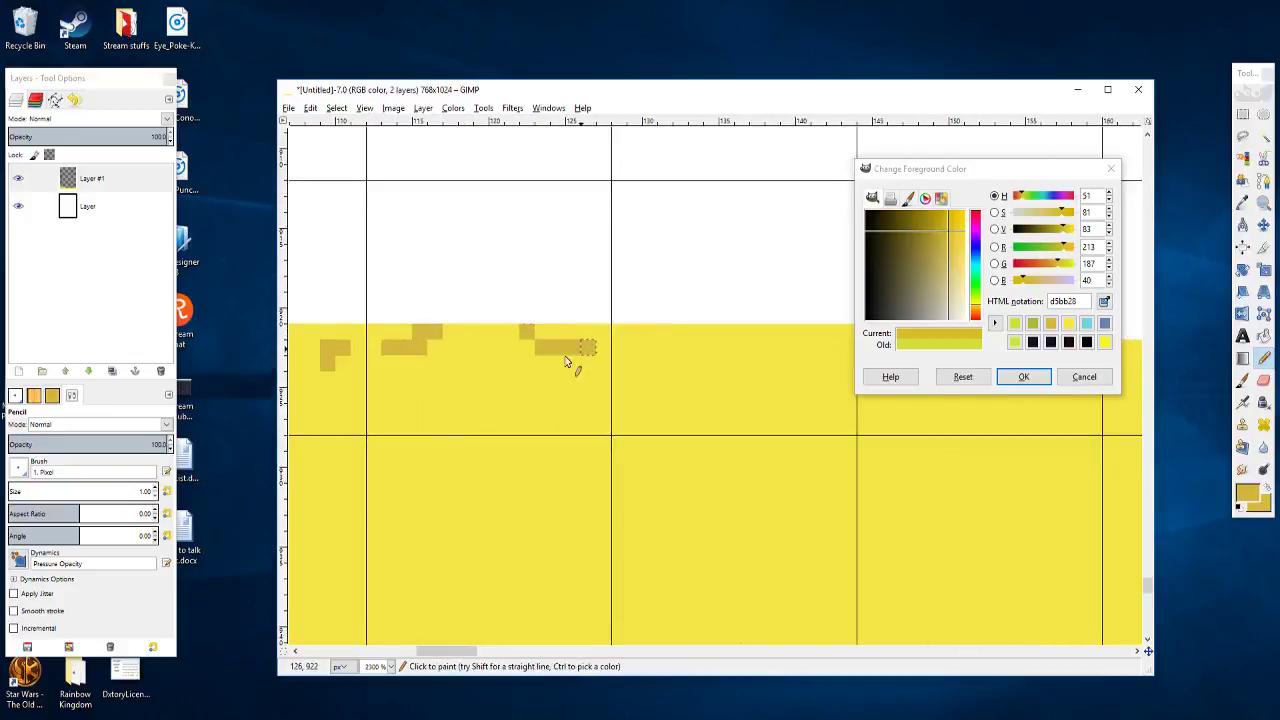
scroll(571, 363, left, 5)
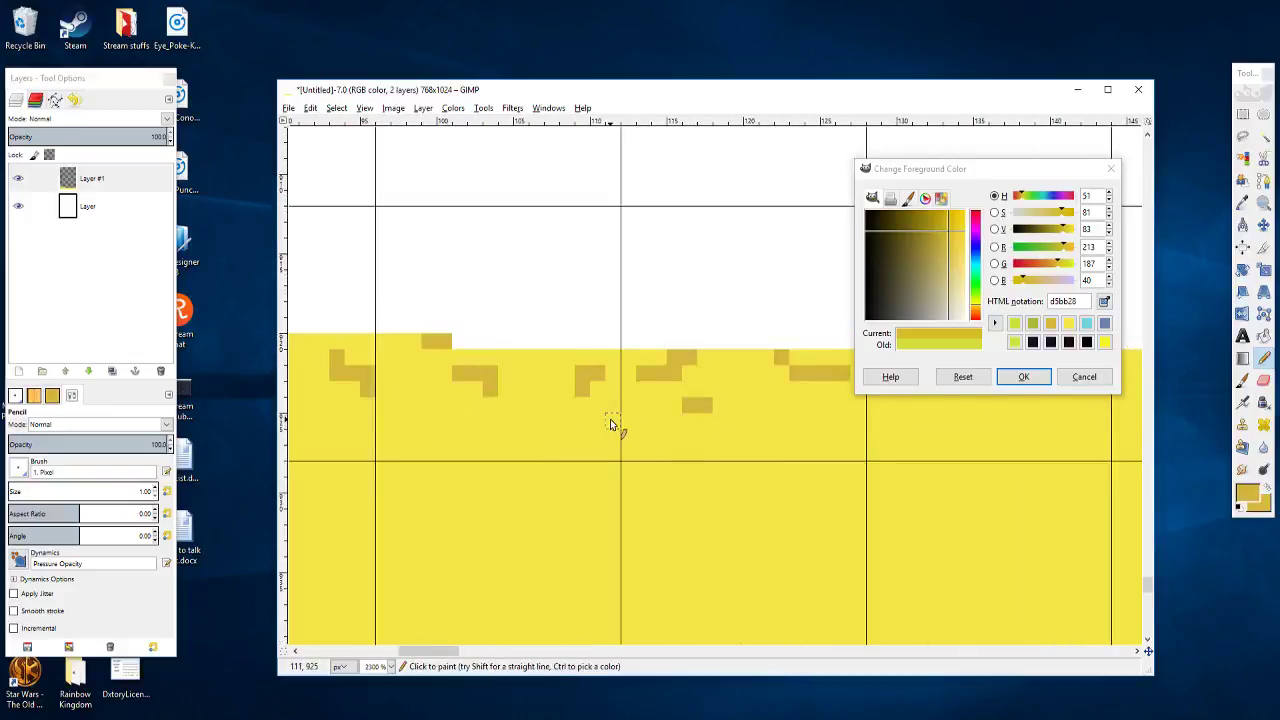
drag(604, 421, 563, 418)
click(552, 418)
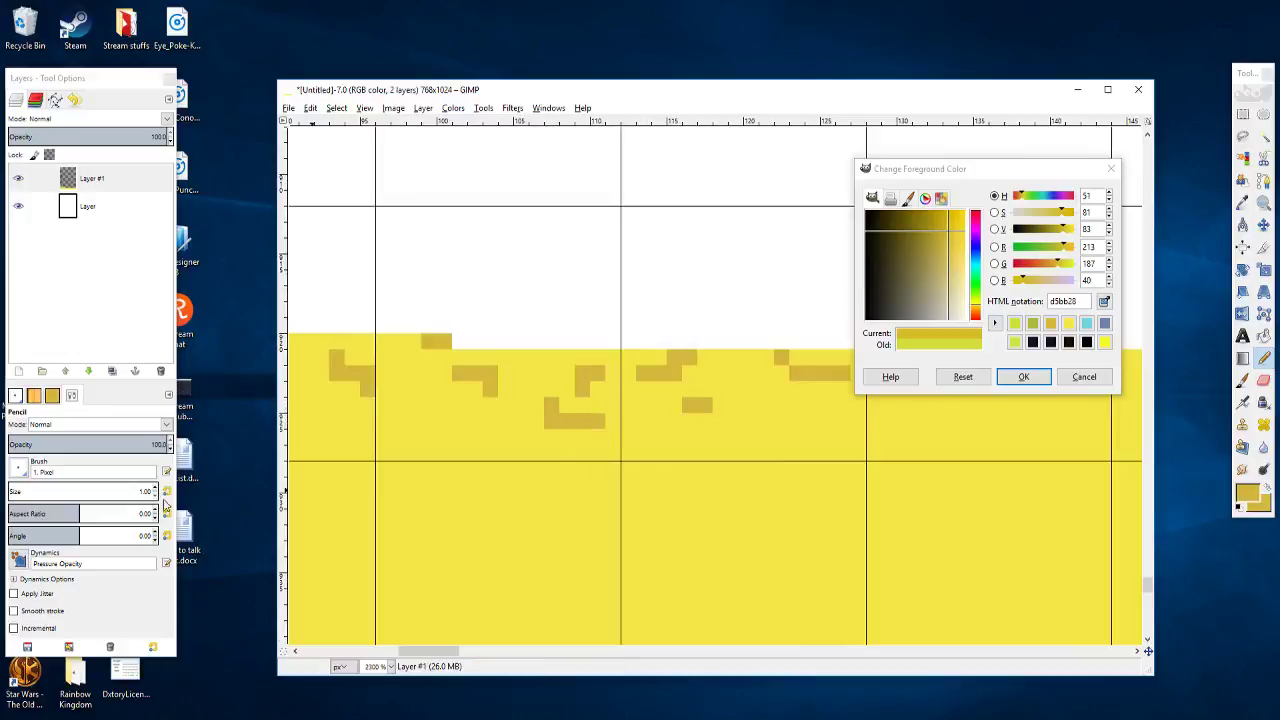
Step: Fill the gap below the surface ledge with sand marks around x 94 to 100, y 921 to 926
drag(440, 432, 617, 409)
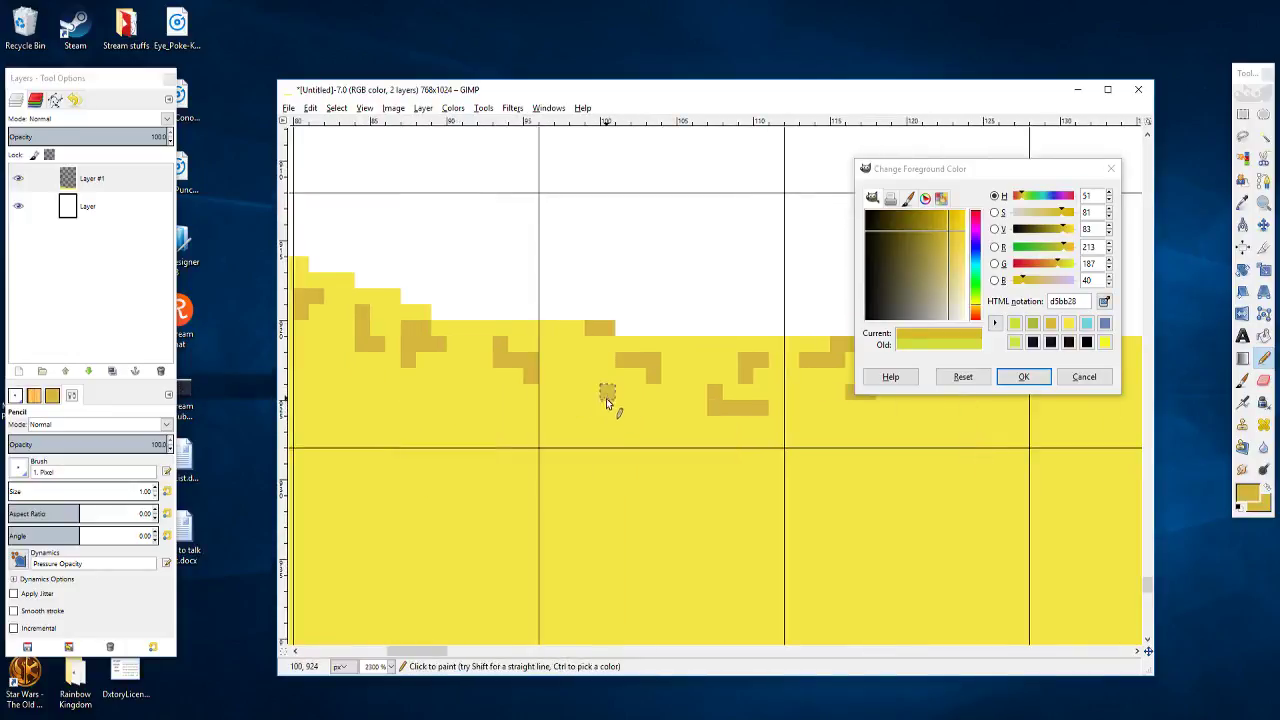
click(606, 402)
click(562, 376)
click(575, 361)
click(559, 349)
click(590, 363)
drag(566, 438, 628, 435)
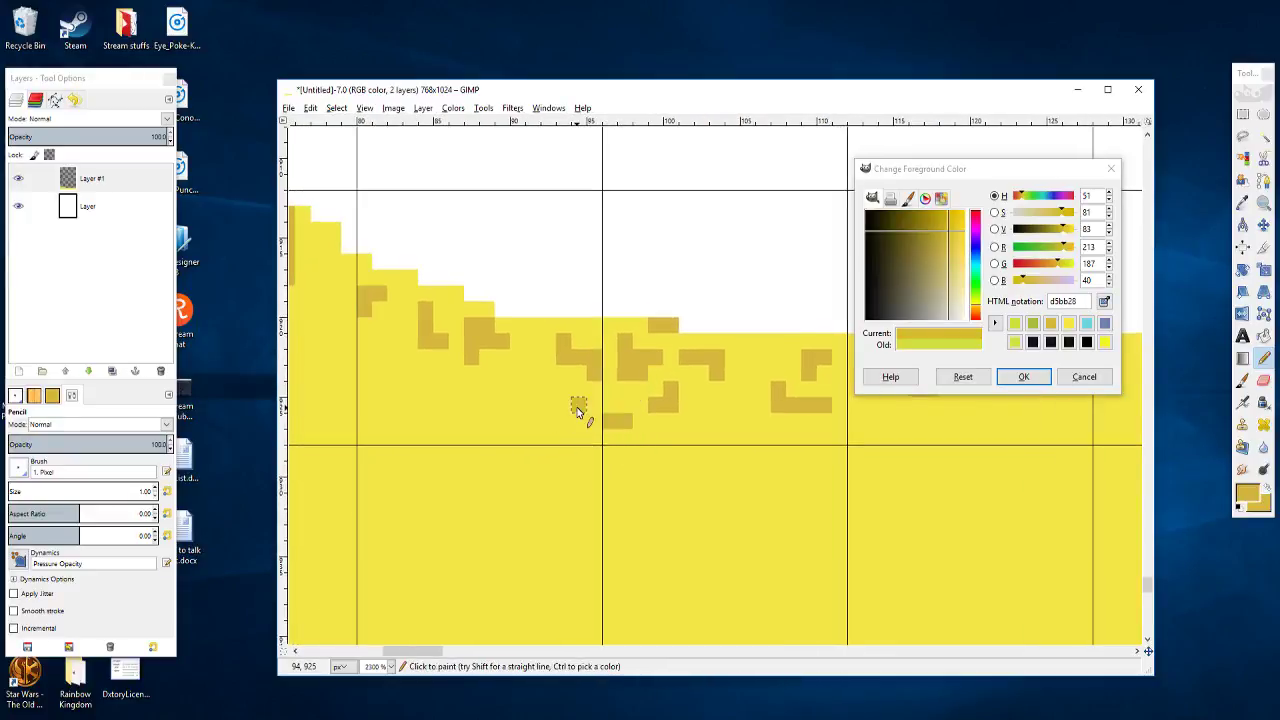
Step: Add a second row of sand marks beneath the lower slope around x 77 to 90, y 921 to 927
click(517, 390)
mouse_move(513, 356)
mouse_down()
mouse_move(478, 387)
mouse_move(487, 402)
mouse_move(463, 388)
mouse_move(474, 381)
mouse_move(472, 426)
mouse_move(540, 408)
mouse_move(555, 437)
mouse_move(539, 429)
mouse_move(622, 464)
mouse_up()
click(472, 390)
click(472, 420)
drag(547, 407, 598, 407)
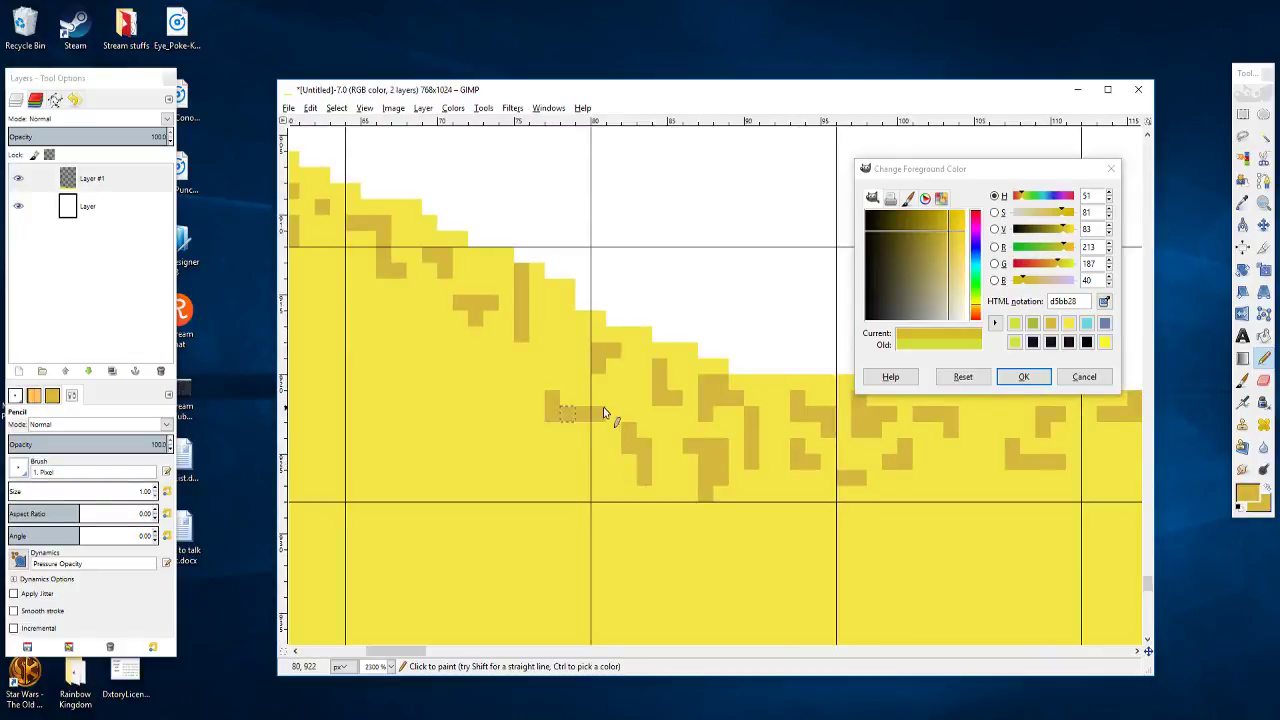
Step: Extend the second row of sand marks up the slope around x 67 to 76, y 916 to 921
drag(507, 383, 633, 419)
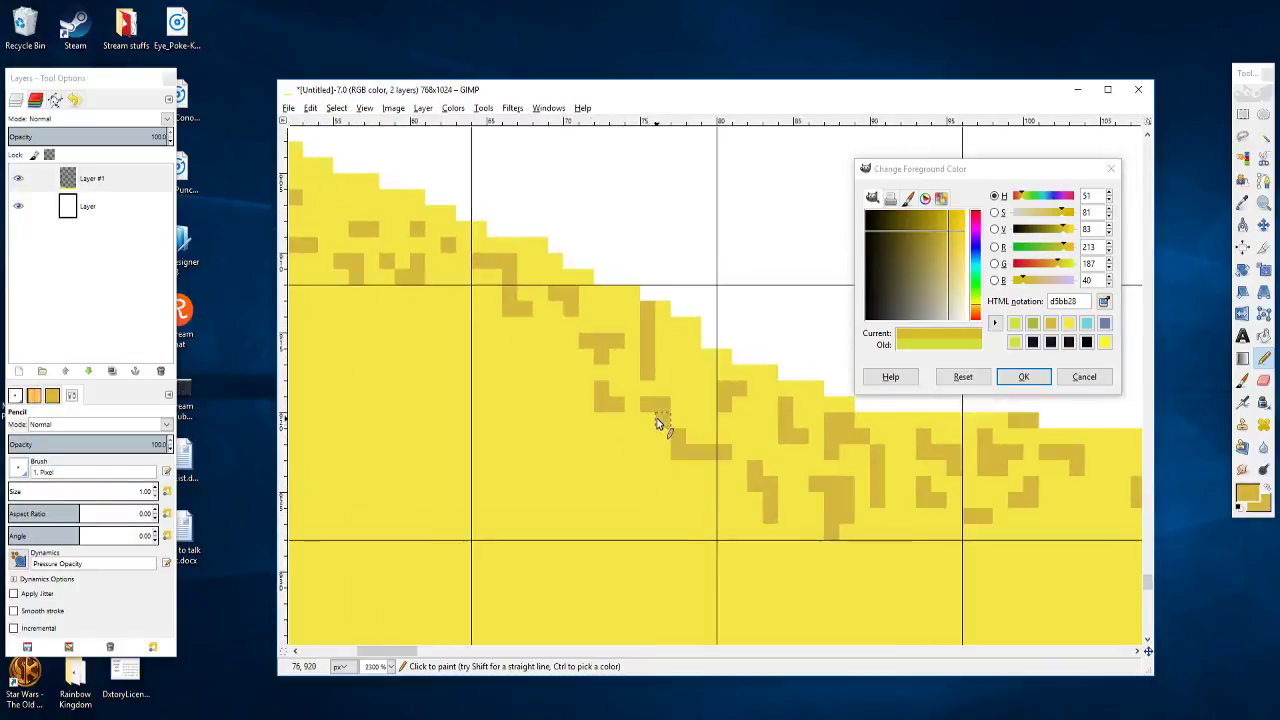
click(626, 436)
click(598, 437)
click(574, 414)
click(558, 390)
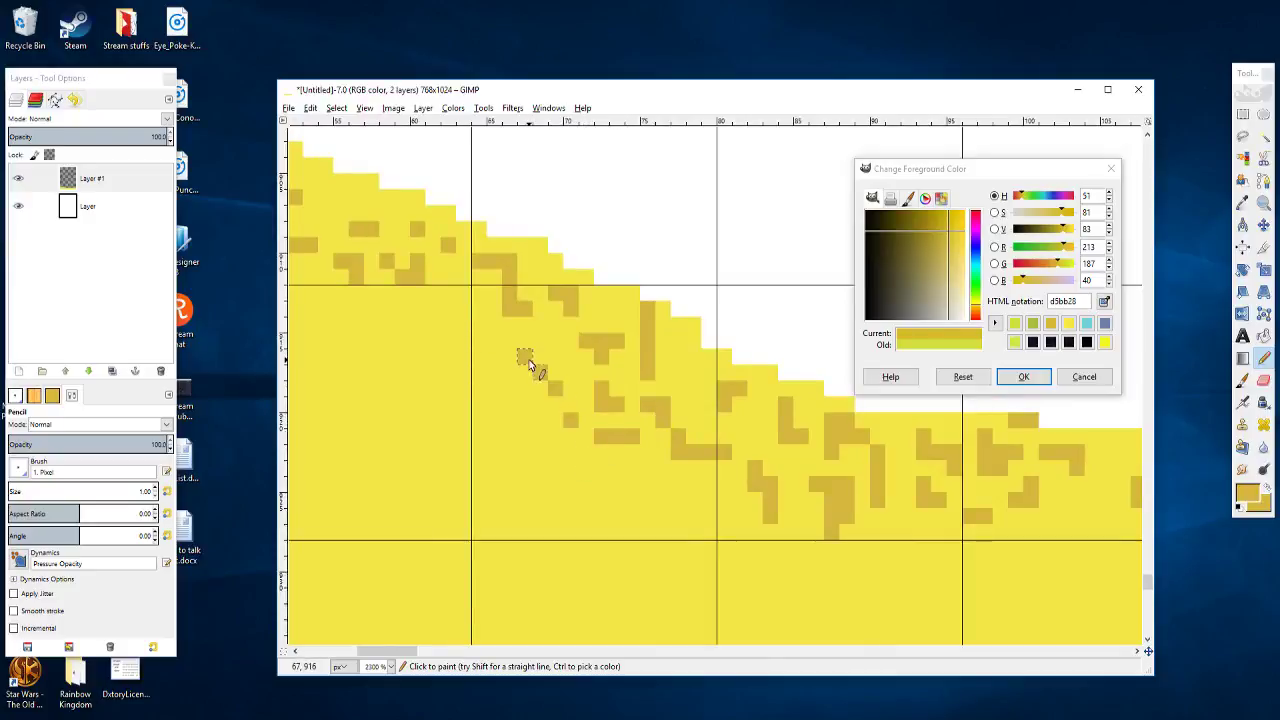
click(525, 371)
click(556, 372)
Step: Paint a stepped sand mark under the slope around x 62 to 65, y 914 to 915
drag(492, 422, 653, 497)
drag(642, 417, 628, 398)
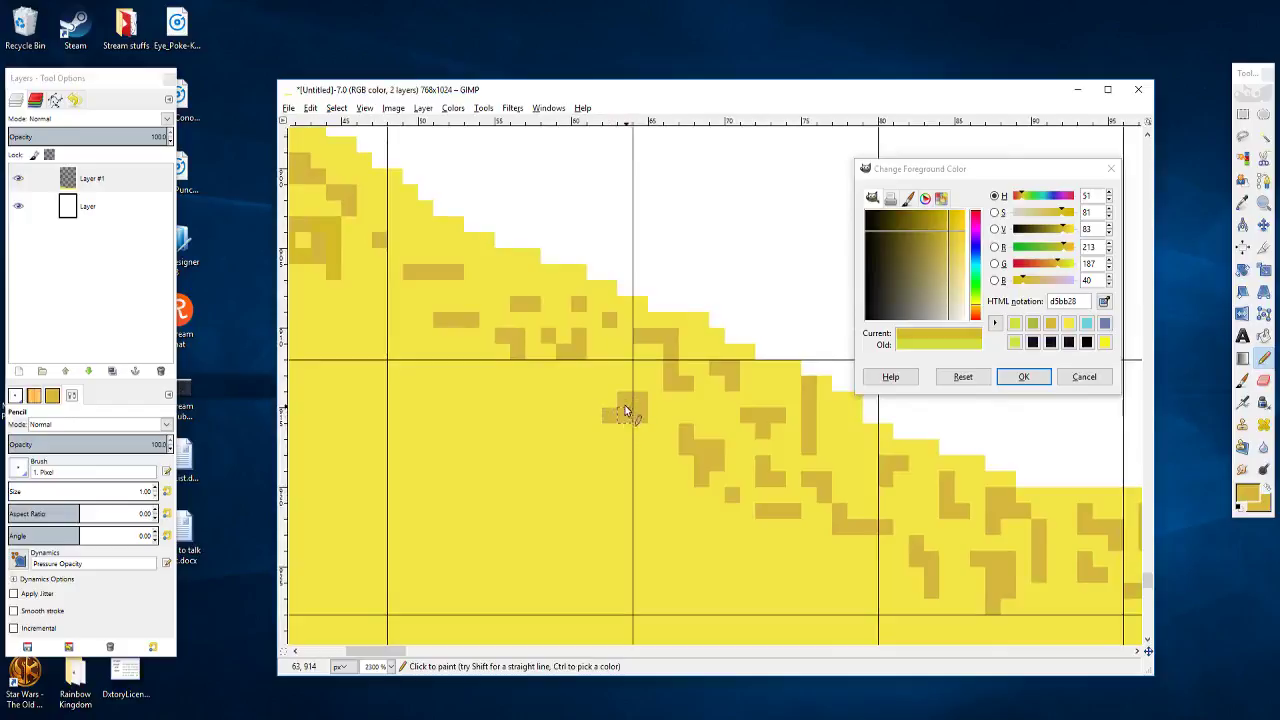
click(652, 404)
drag(620, 434, 683, 447)
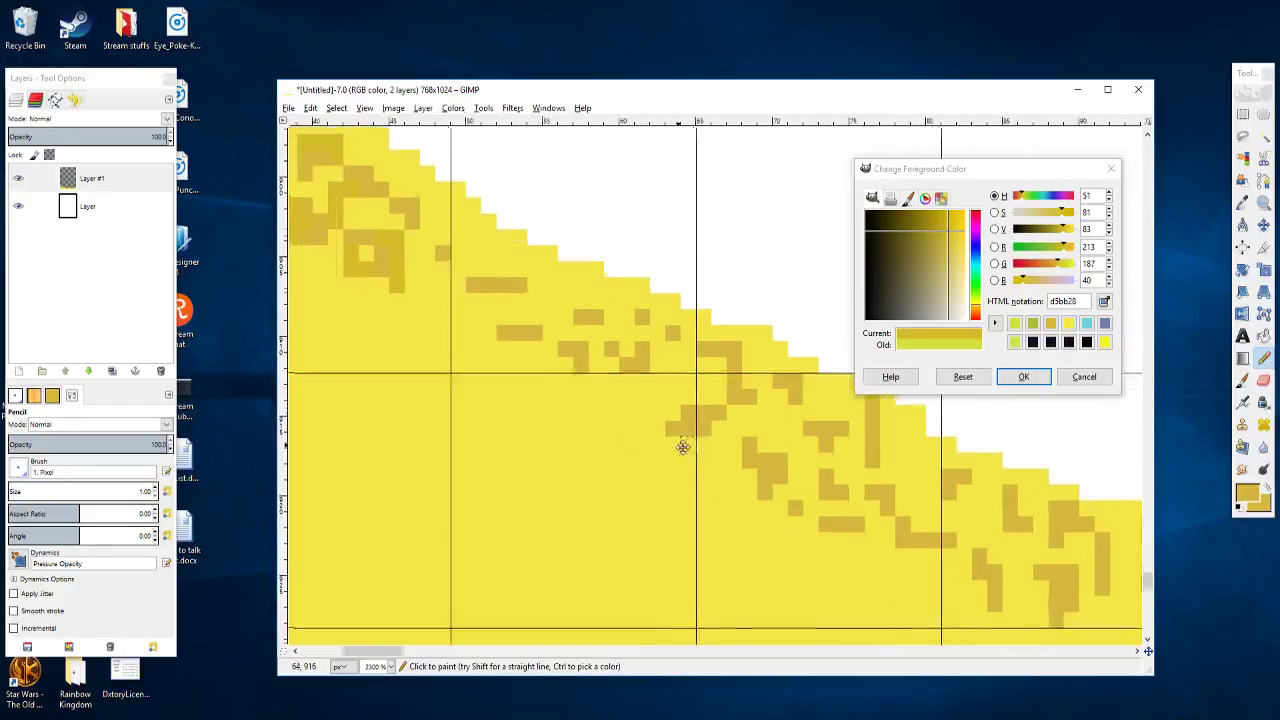
Step: Continue the lower row of sand marks up the slope around x 45 to 60, y 907 to 915
scroll(682, 447, left, 1)
scroll(662, 433, up, 1)
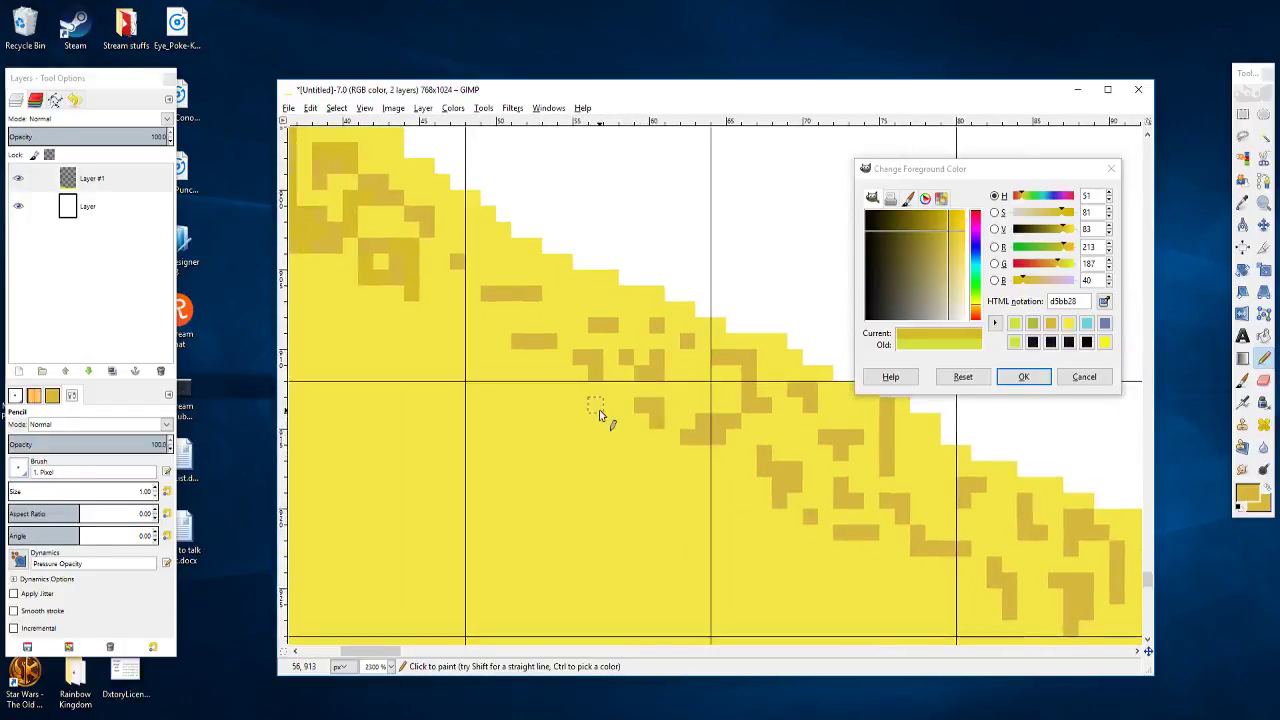
drag(597, 408, 578, 430)
drag(501, 429, 648, 490)
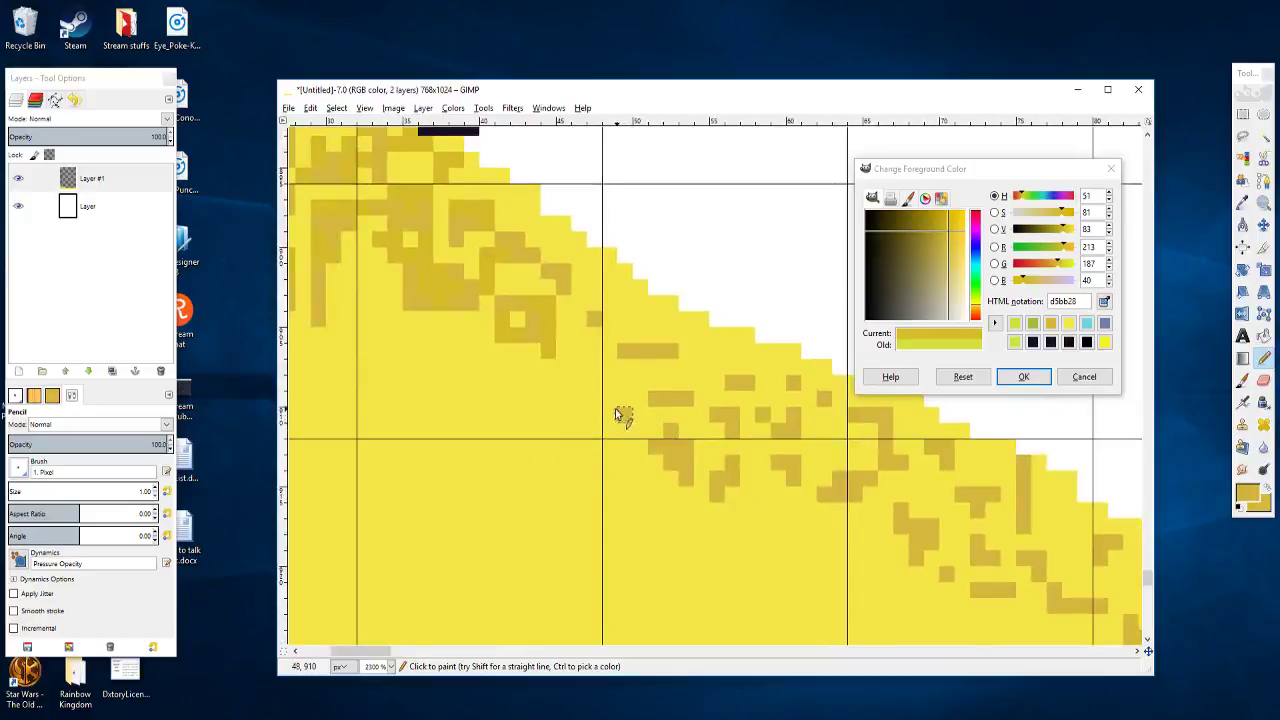
click(562, 366)
Step: Add lower sand marks on the flat ground around x 104 to 120, y 925 to 927
drag(639, 420, 434, 351)
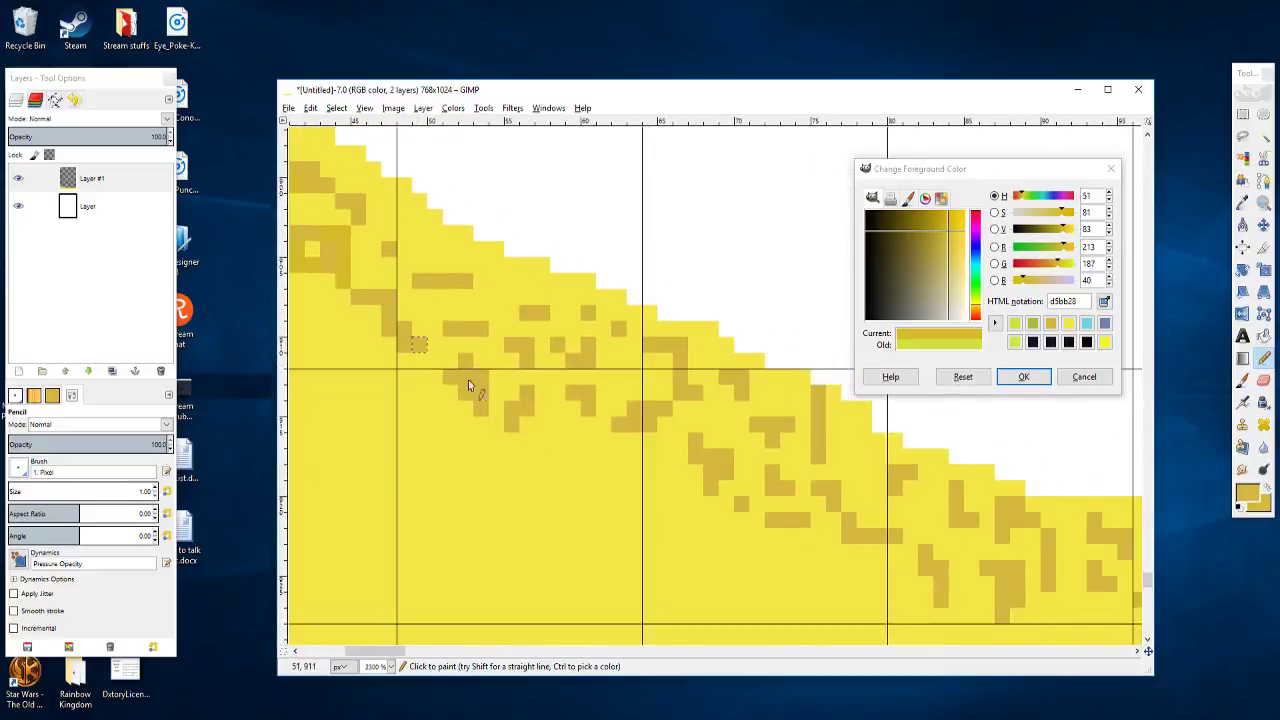
drag(768, 469, 314, 313)
drag(676, 446, 340, 449)
drag(491, 445, 520, 461)
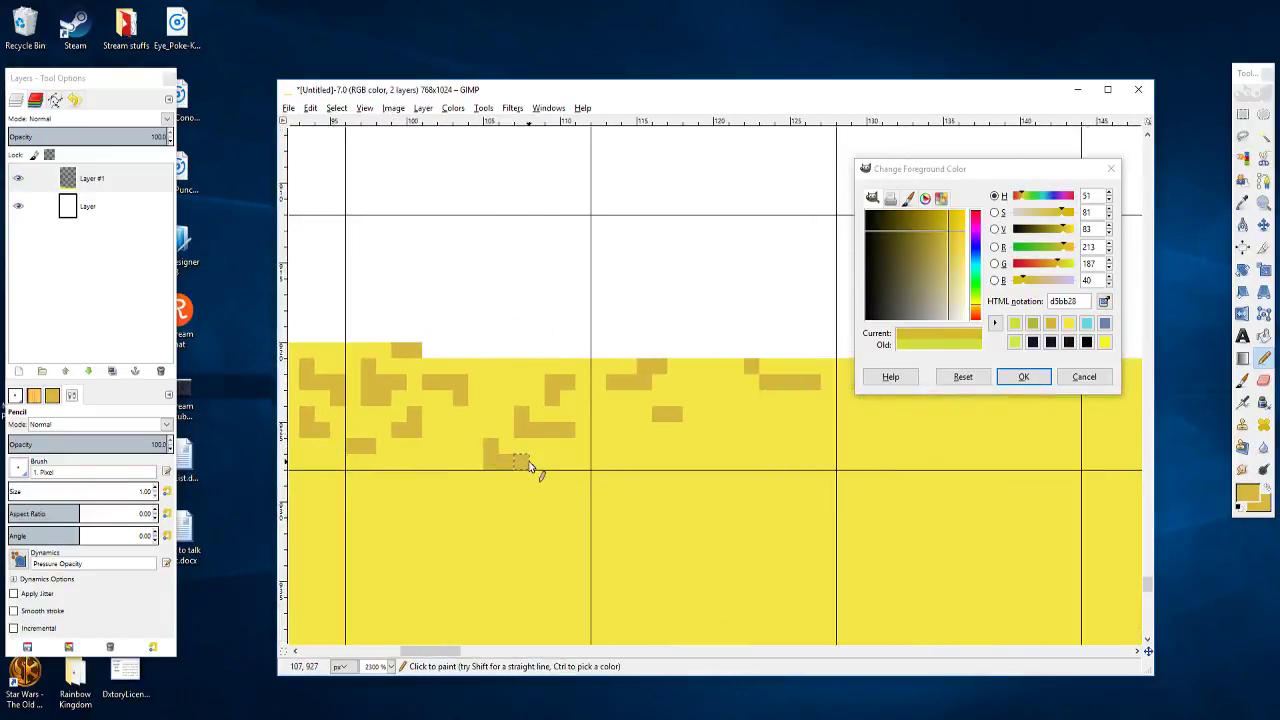
click(478, 445)
mouse_move(613, 470)
mouse_down()
mouse_move(515, 489)
mouse_move(530, 450)
mouse_move(545, 449)
mouse_up()
drag(622, 478, 626, 468)
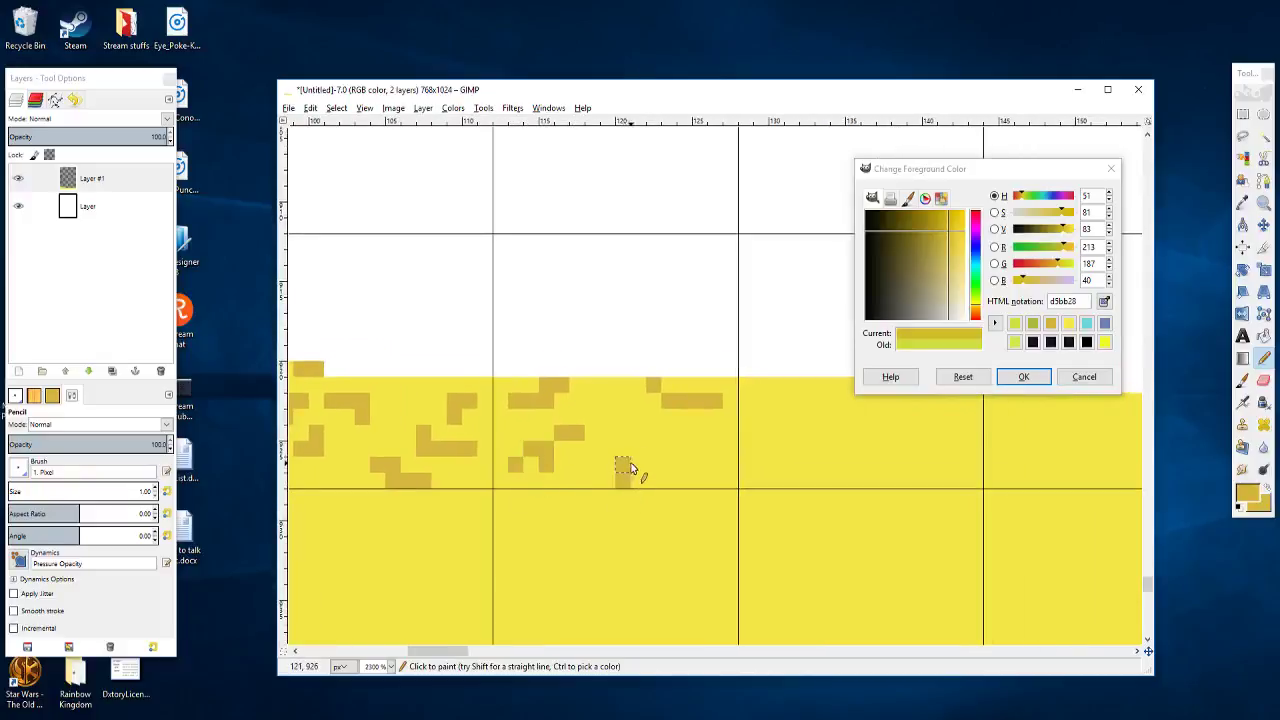
Step: Paint sand marks in the middle of the flat strip around x 120 to 130, y 923 to 925, undoing one misplaced stroke
mouse_move(631, 418)
mouse_down()
mouse_move(572, 447)
mouse_move(625, 446)
mouse_move(657, 419)
mouse_up()
key(ctrl+z)
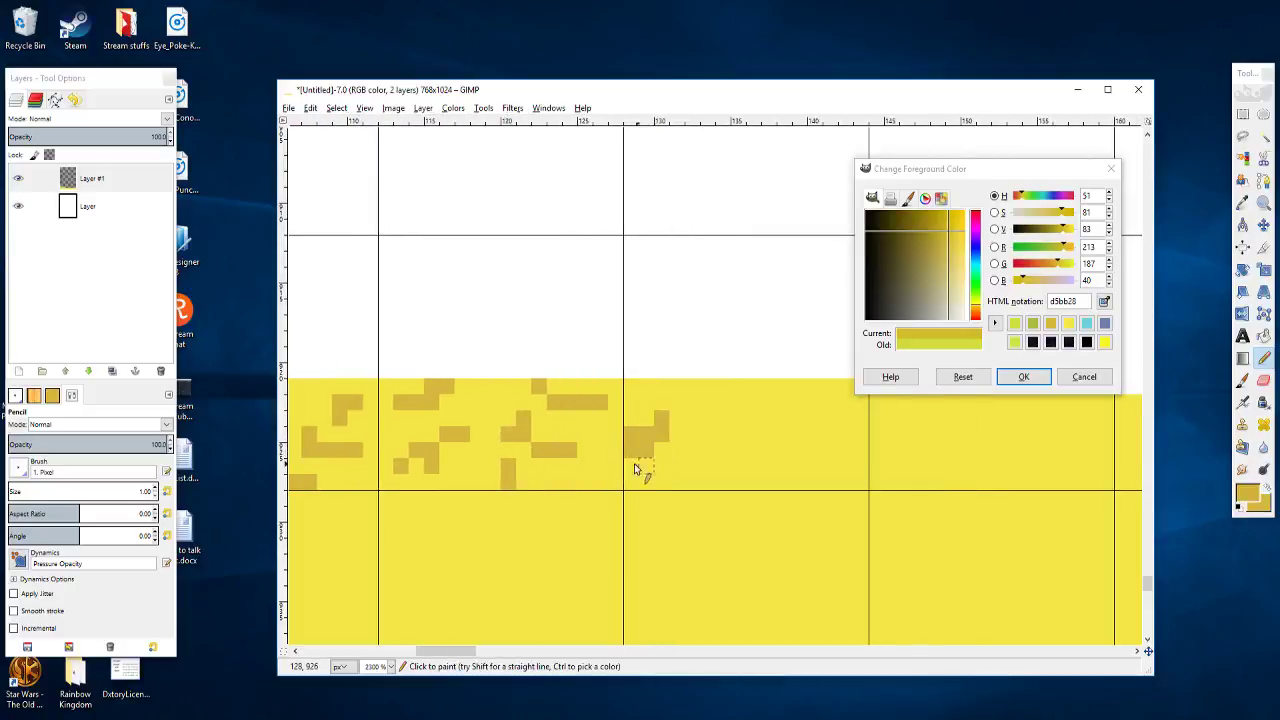
click(615, 418)
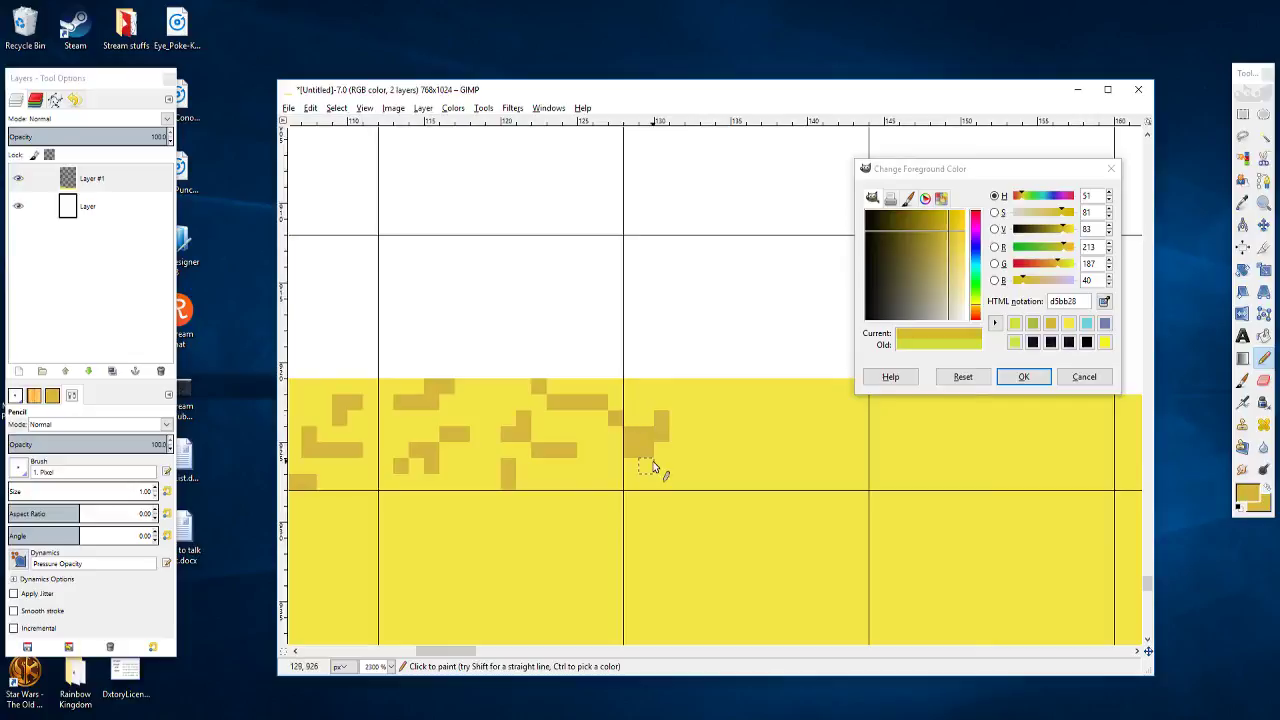
Step: Paint hooked sand marks at x 132 to 133, y 924 to 926, and x 132 to 134, y 921 to 922
scroll(689, 494, right, 2)
drag(599, 458, 615, 443)
click(615, 427)
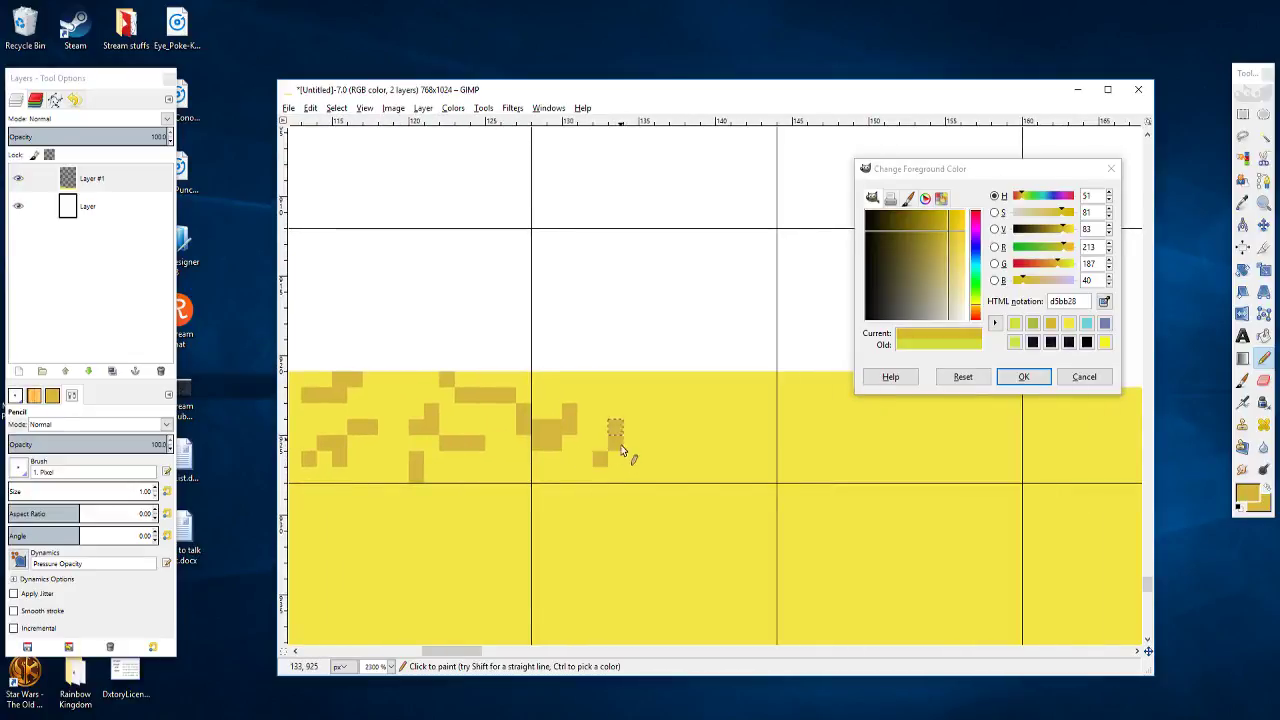
click(615, 458)
drag(600, 386, 630, 380)
click(630, 395)
Step: Paint a T-shaped sand mark at the ground surface around x 137 to 139, y 921 to 922
scroll(660, 420, right, 3)
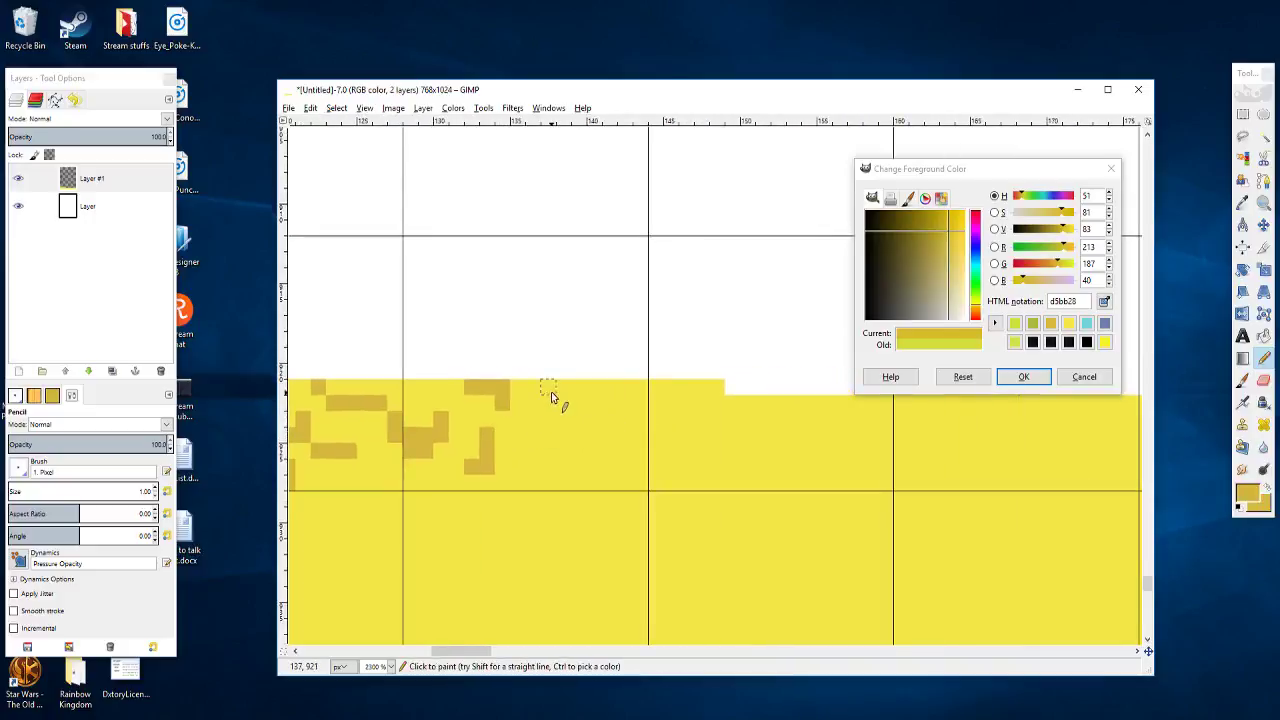
mouse_move(550, 388)
mouse_down()
mouse_move(579, 388)
mouse_move(577, 414)
mouse_move(531, 437)
mouse_move(558, 455)
mouse_up()
click(564, 401)
Step: Build a cluster of hooked sand marks below the T-shaped mark around x 135 to 139, y 924 to 926
scroll(576, 413, right, 2)
click(553, 437)
click(522, 444)
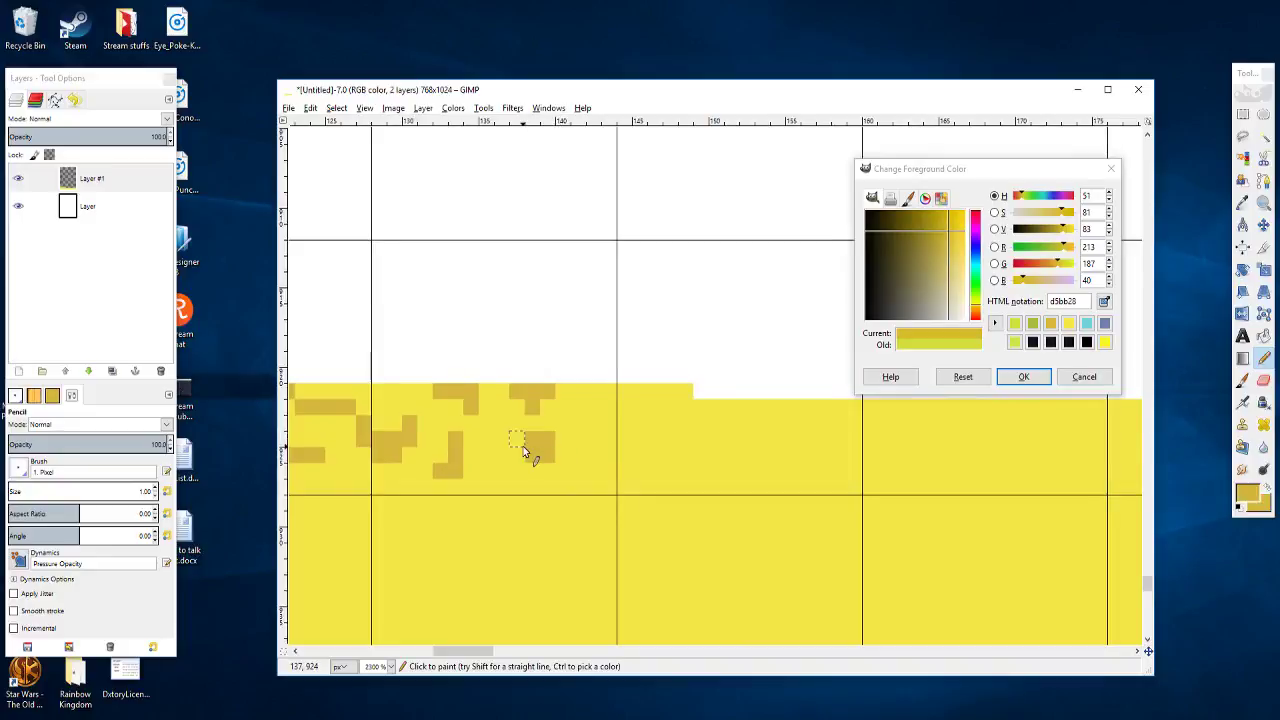
click(530, 467)
drag(494, 461, 501, 479)
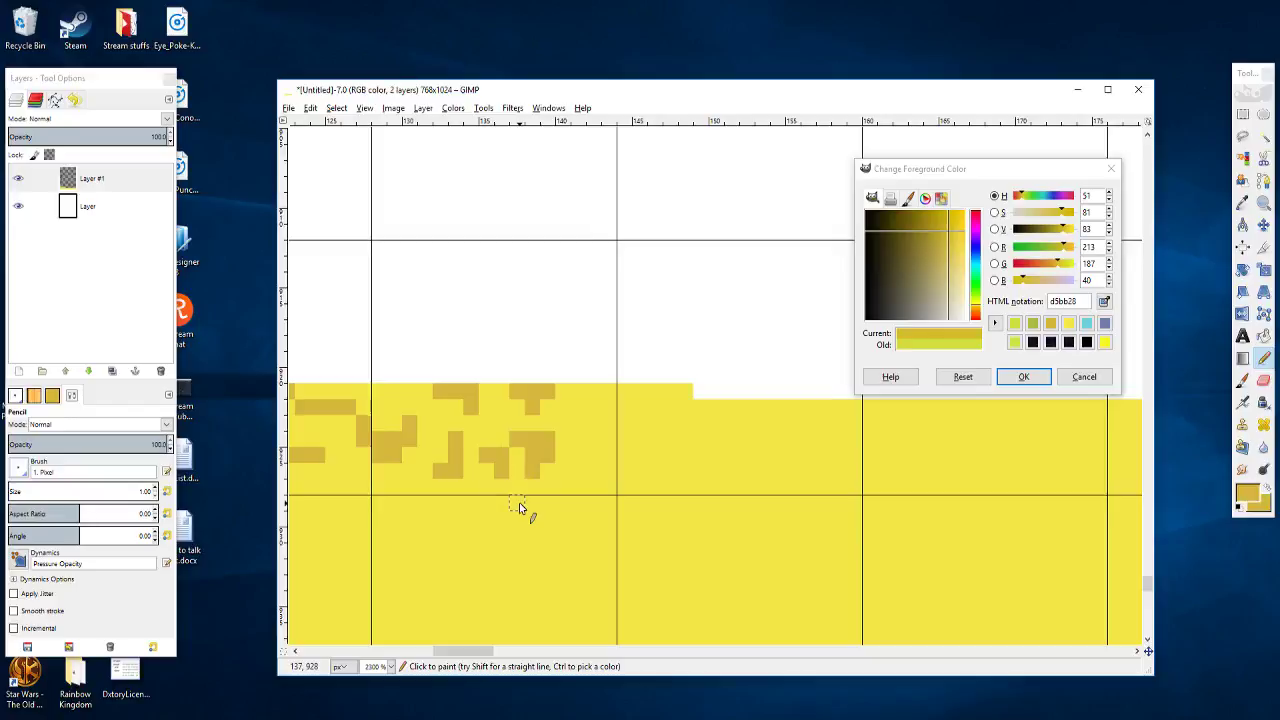
Step: Fill the surface gap with a small T-shaped sand mark around x 128 to 130, y 921 to 922
drag(493, 418, 690, 384)
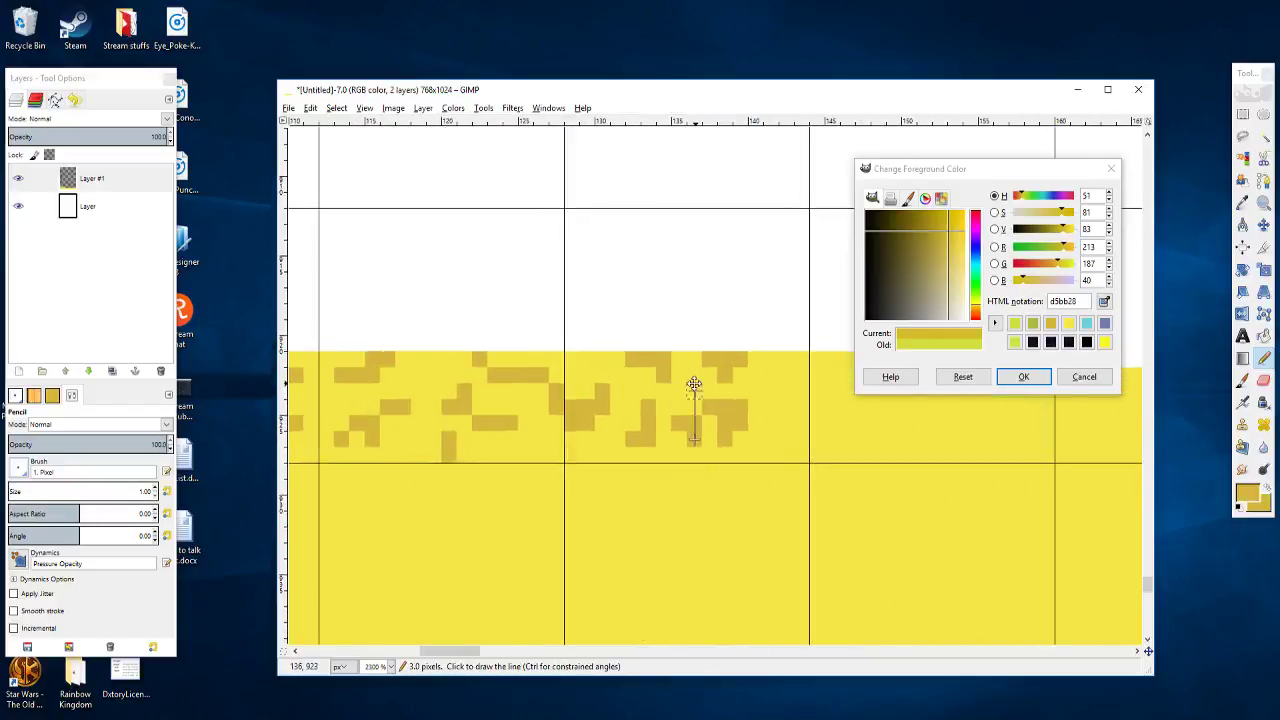
drag(636, 420, 595, 430)
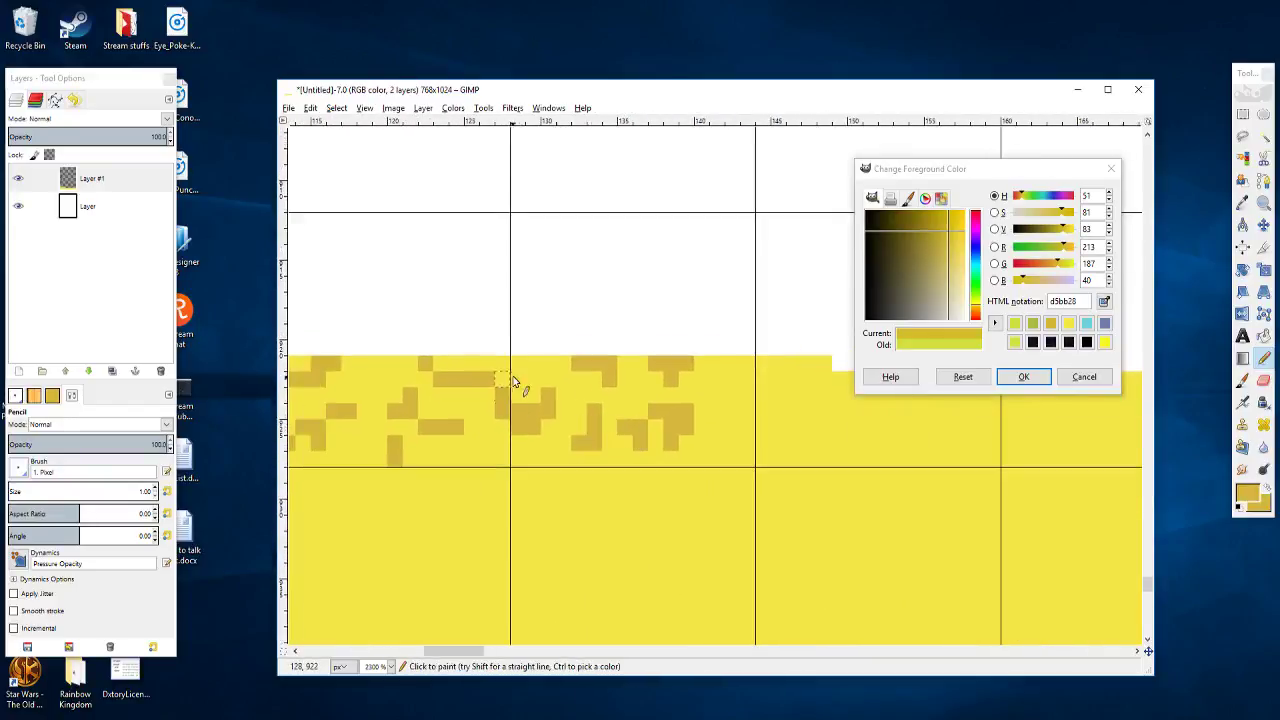
drag(523, 365, 552, 366)
Step: Continue the sand marks along the flat ground past the surface step around x 142 to 154, y 922 to 927
scroll(545, 452, right, 3)
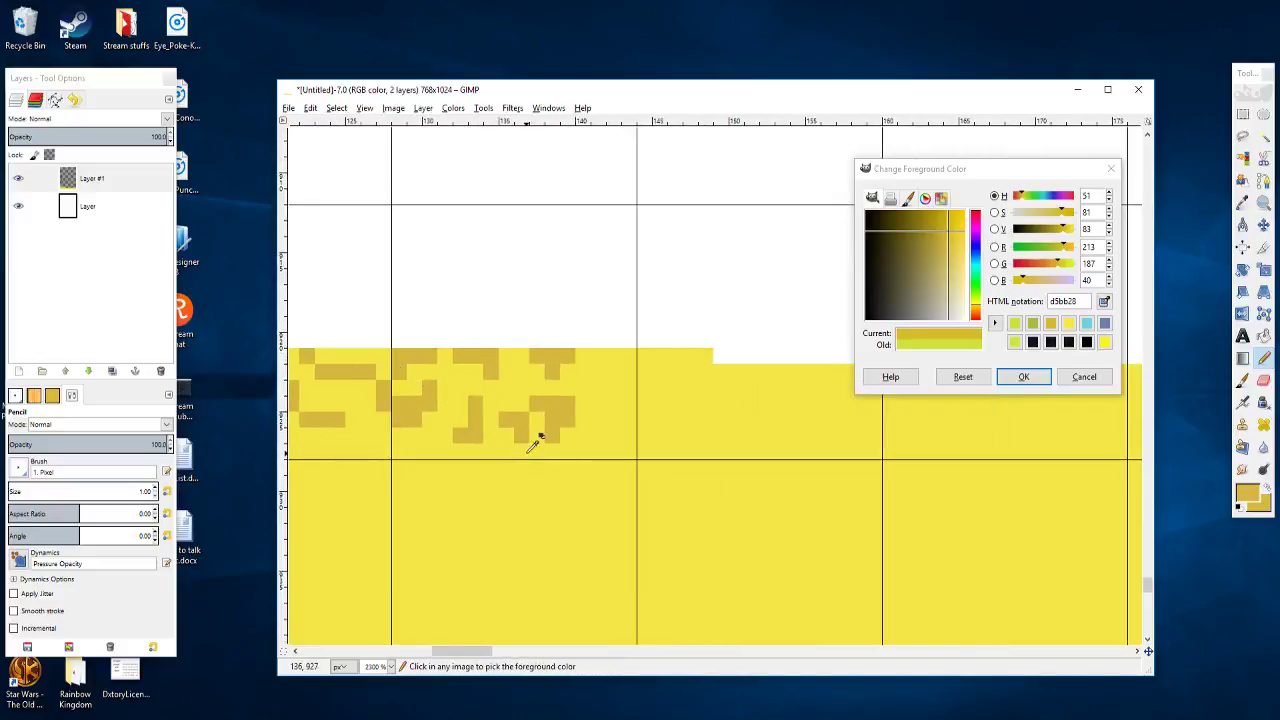
scroll(422, 383, right, 2)
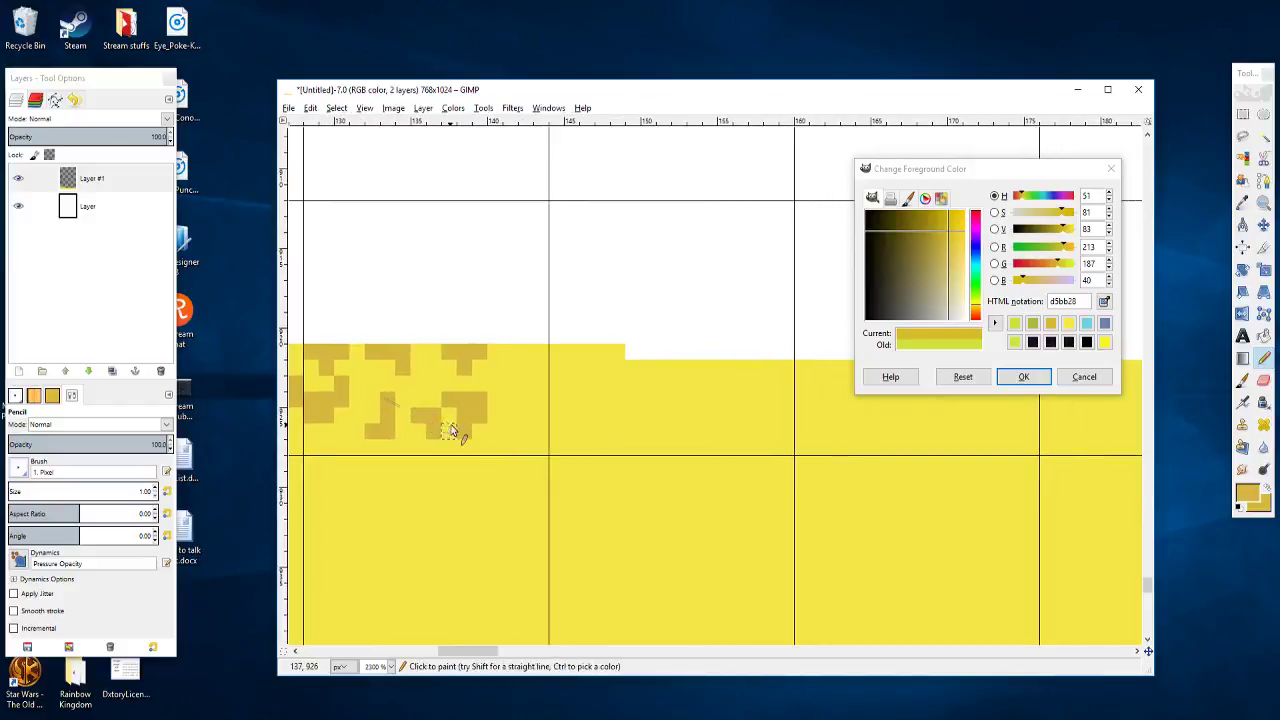
drag(371, 417, 759, 452)
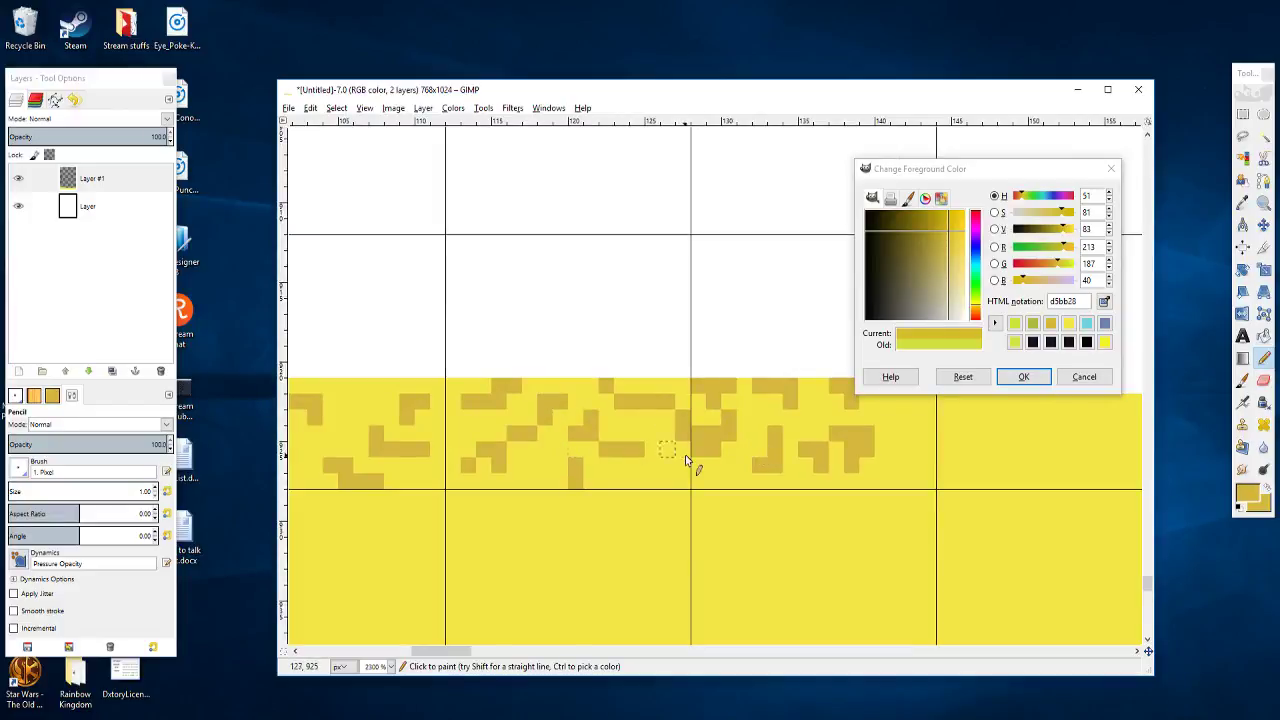
mouse_move(686, 451)
mouse_down()
mouse_move(534, 449)
mouse_move(523, 471)
mouse_up()
drag(686, 474, 608, 478)
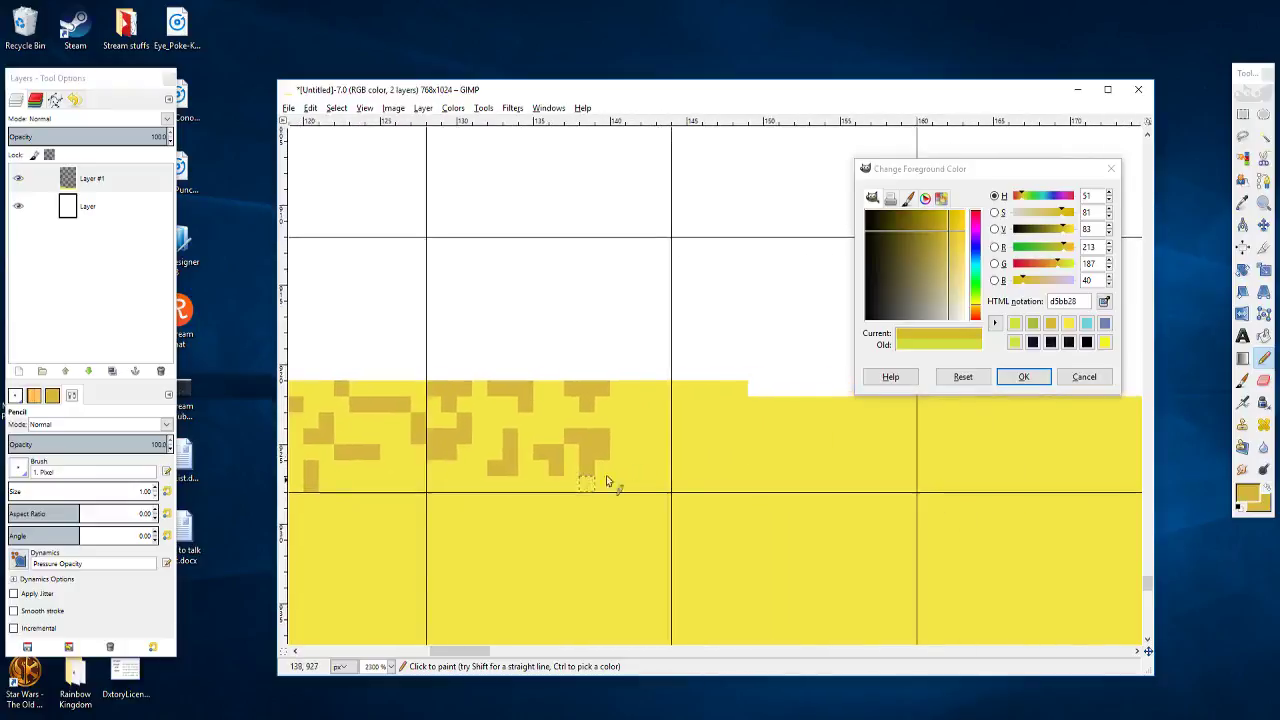
click(688, 426)
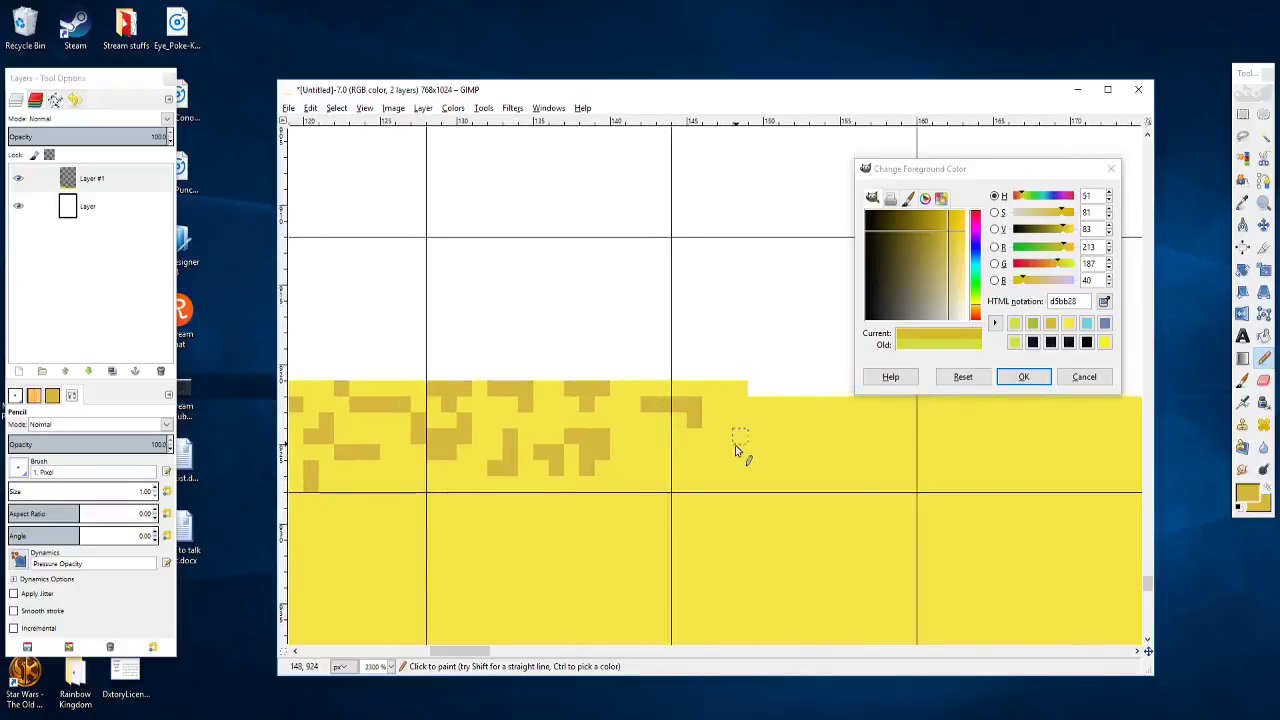
mouse_move(737, 443)
mouse_down()
mouse_move(627, 446)
mouse_move(714, 408)
mouse_up()
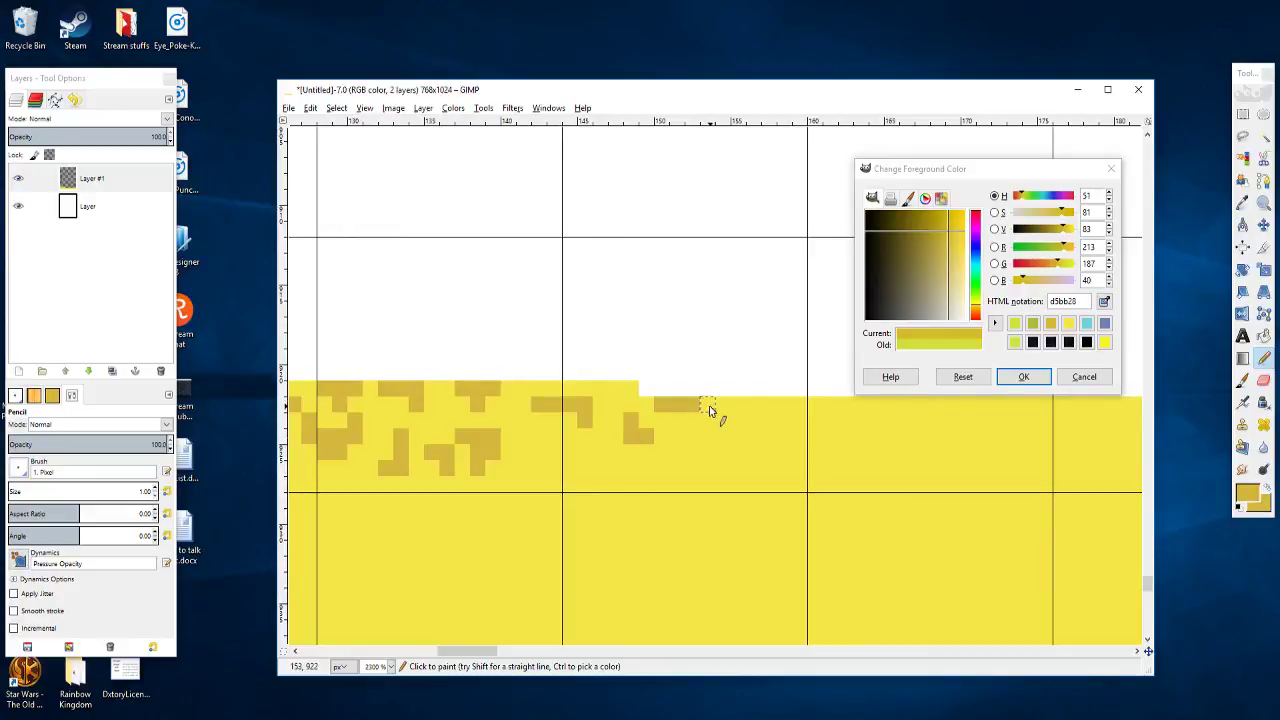
mouse_move(714, 465)
mouse_down()
mouse_move(549, 458)
mouse_move(554, 434)
mouse_move(558, 449)
mouse_move(581, 452)
mouse_move(580, 435)
mouse_move(553, 486)
mouse_move(555, 464)
mouse_move(481, 492)
mouse_move(543, 449)
mouse_up()
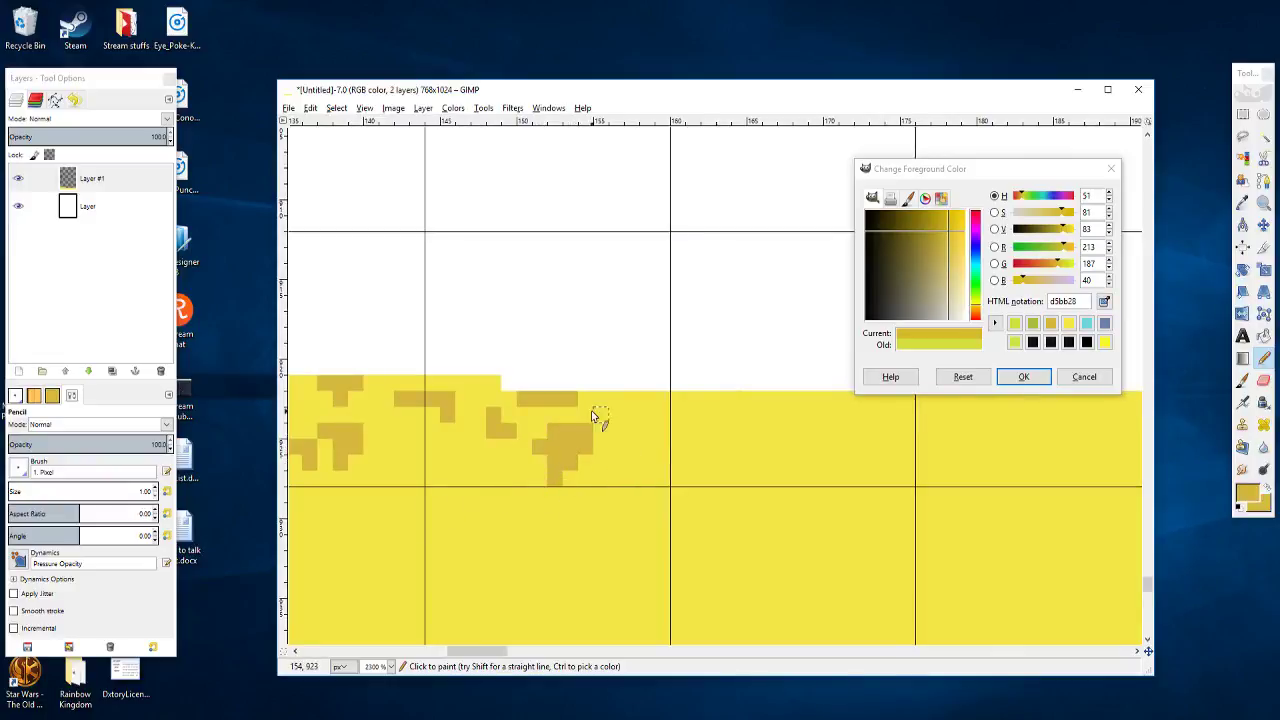
Step: Paint a cross-shaped sand mark with a small foot on the flat ground around x 157 to 160, y 922 to 926
scroll(607, 463, right, 3)
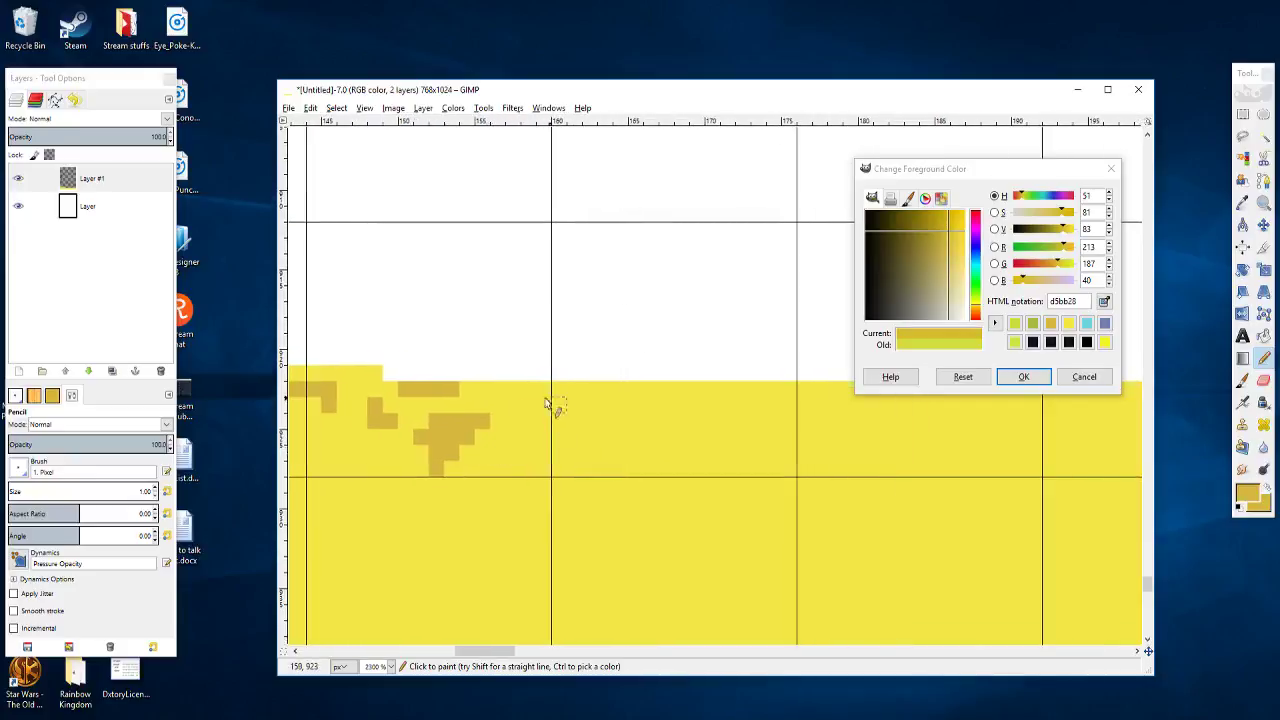
drag(530, 390, 528, 414)
click(532, 426)
click(513, 421)
scroll(563, 449, right, 2)
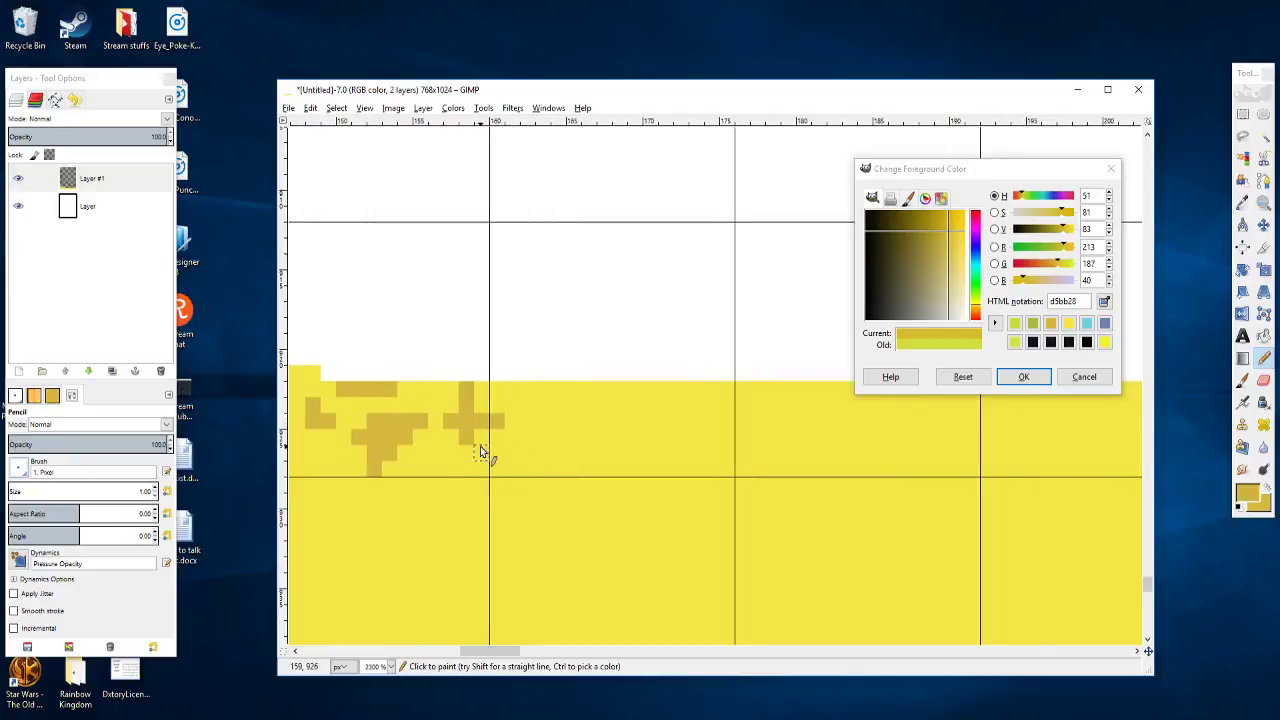
Step: Continue the sand marks with a T shape and two hooked shapes around x 162 to 173, y 923 to 928
mouse_move(558, 438)
mouse_down()
mouse_move(511, 451)
mouse_move(540, 457)
mouse_move(539, 480)
mouse_move(541, 469)
mouse_move(520, 470)
mouse_move(638, 474)
mouse_move(593, 473)
mouse_move(545, 418)
mouse_move(546, 466)
mouse_up()
scroll(593, 473, right, 1)
scroll(593, 473, right, 1)
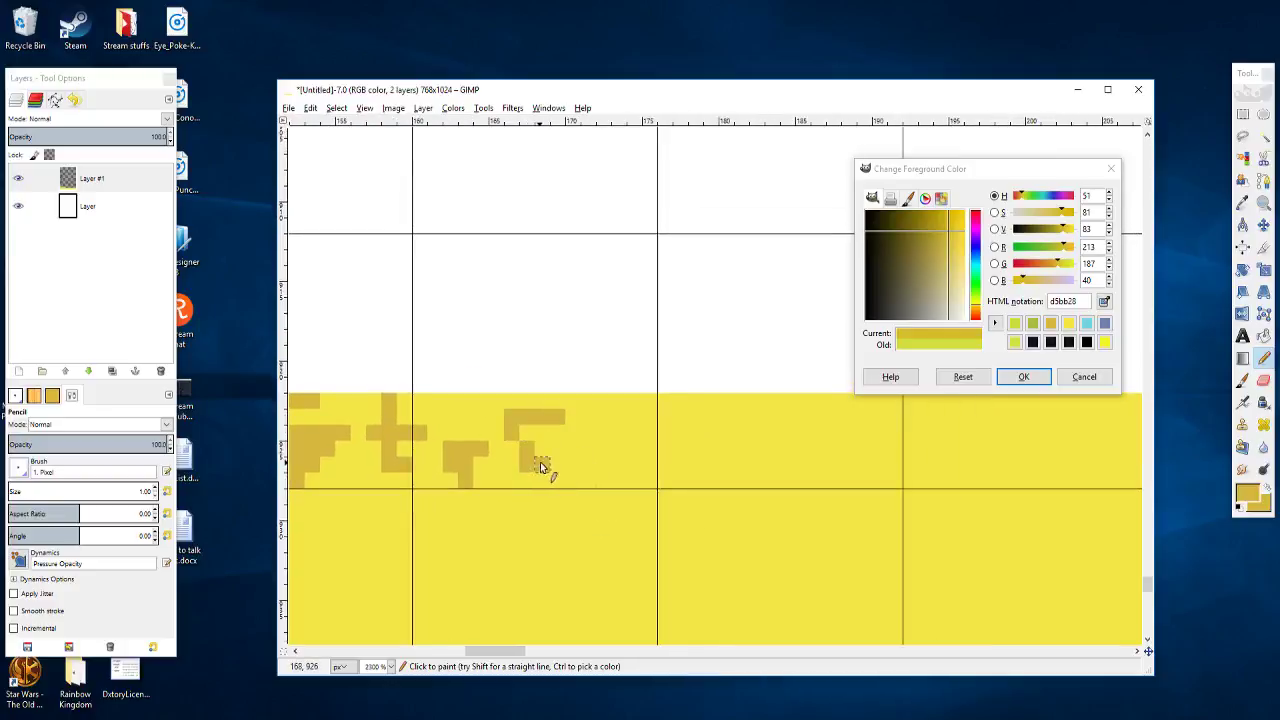
mouse_move(602, 432)
mouse_down()
mouse_move(622, 434)
mouse_move(618, 455)
mouse_up()
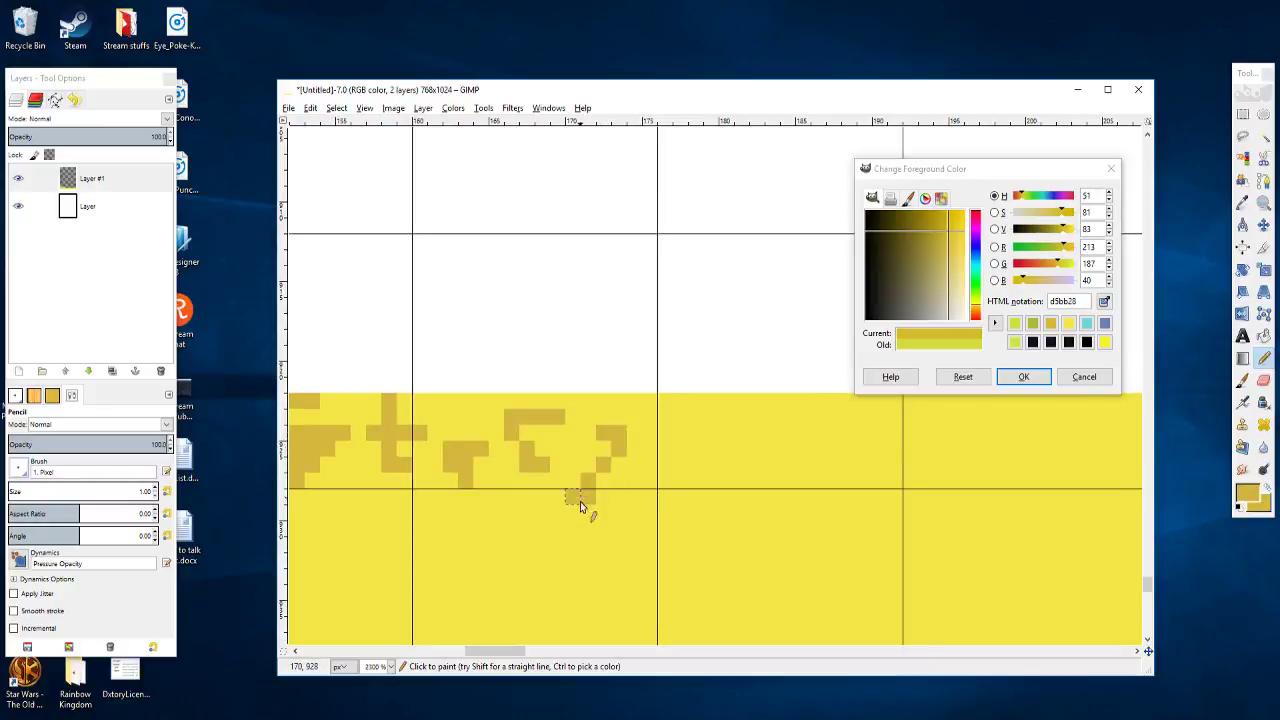
Step: Add a lower row of separate stepped sand marks around x 150 to 164, y 929 to 931, undoing the stroke that joins two of them
scroll(610, 508, left, 4)
scroll(637, 489, down, 1)
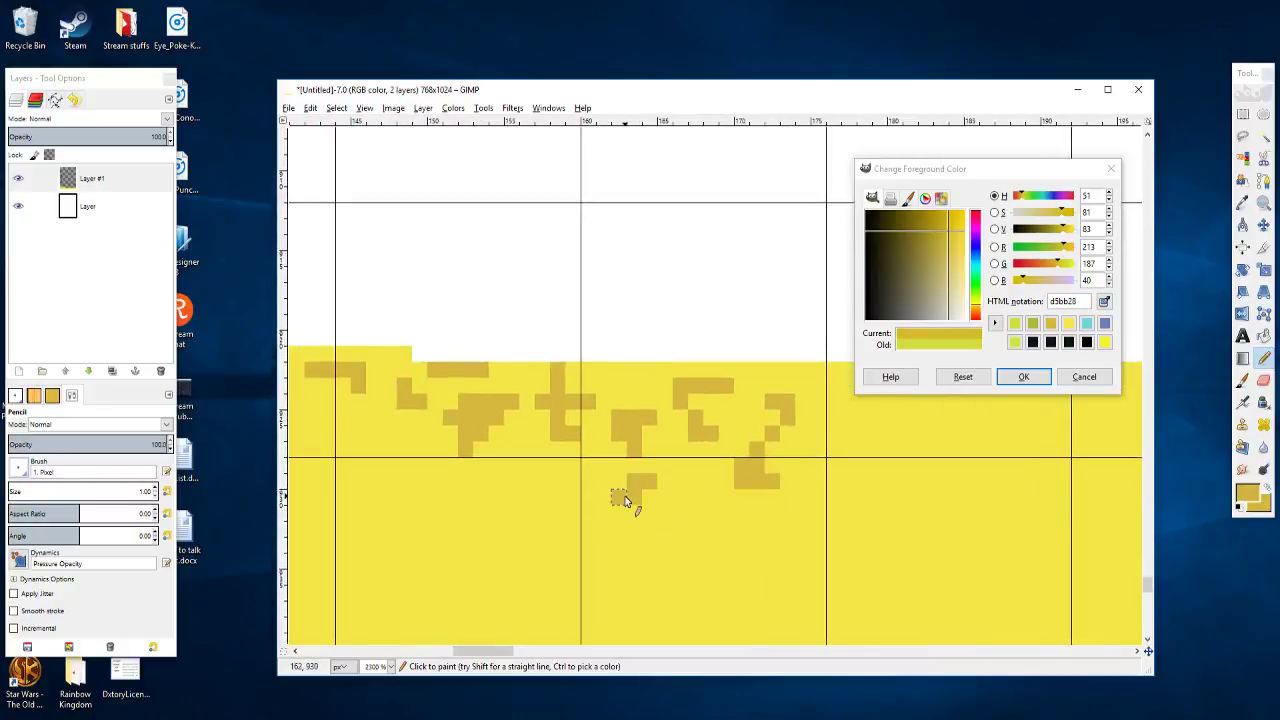
mouse_move(542, 481)
mouse_down()
mouse_move(518, 503)
mouse_move(433, 505)
mouse_move(454, 490)
mouse_move(418, 483)
mouse_move(463, 503)
mouse_up()
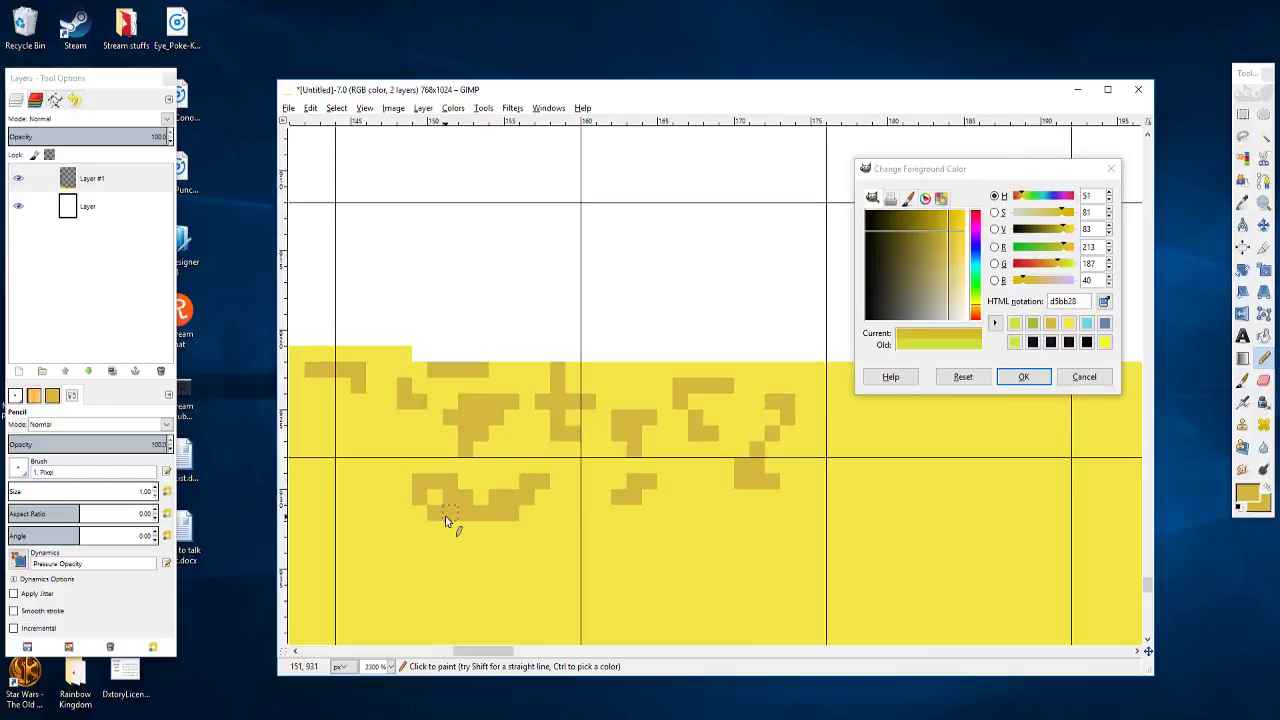
key(ctrl+z)
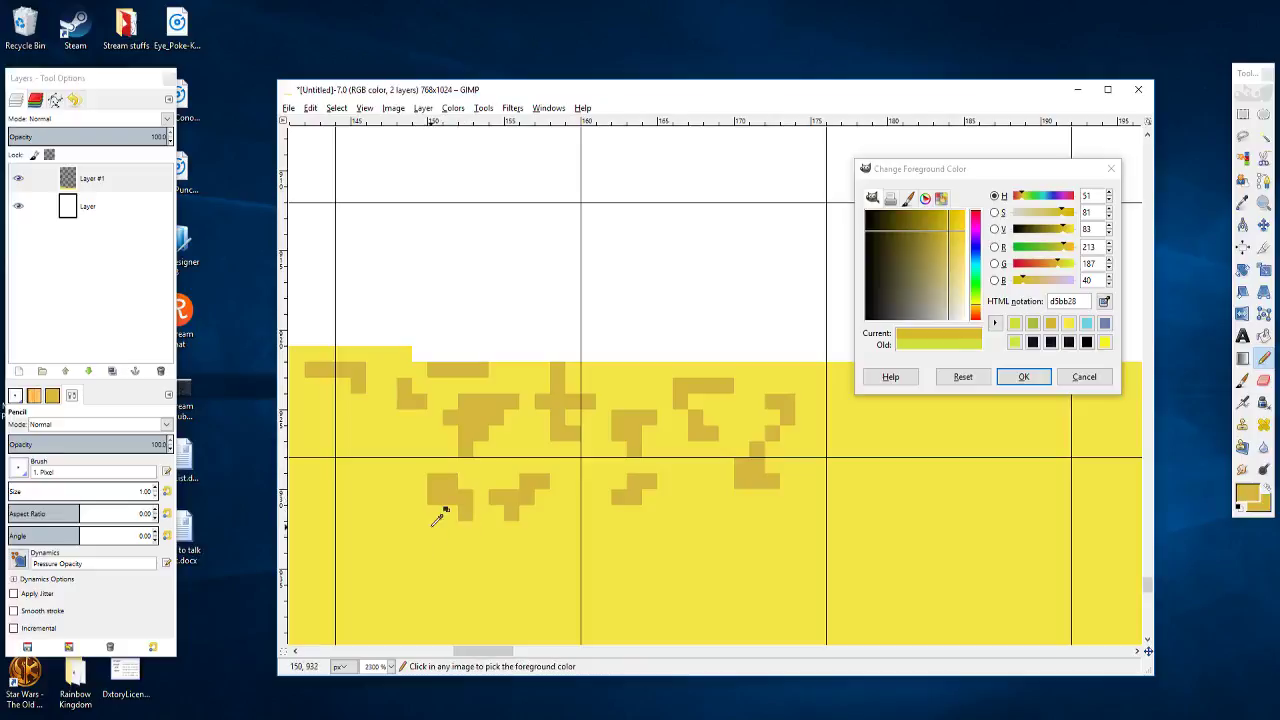
Step: Paint a hooked sand mark and a four-pixel horizontal bar around x 178 to 184, y 923 to 925
scroll(497, 514, down, 3)
scroll(565, 530, down, 3)
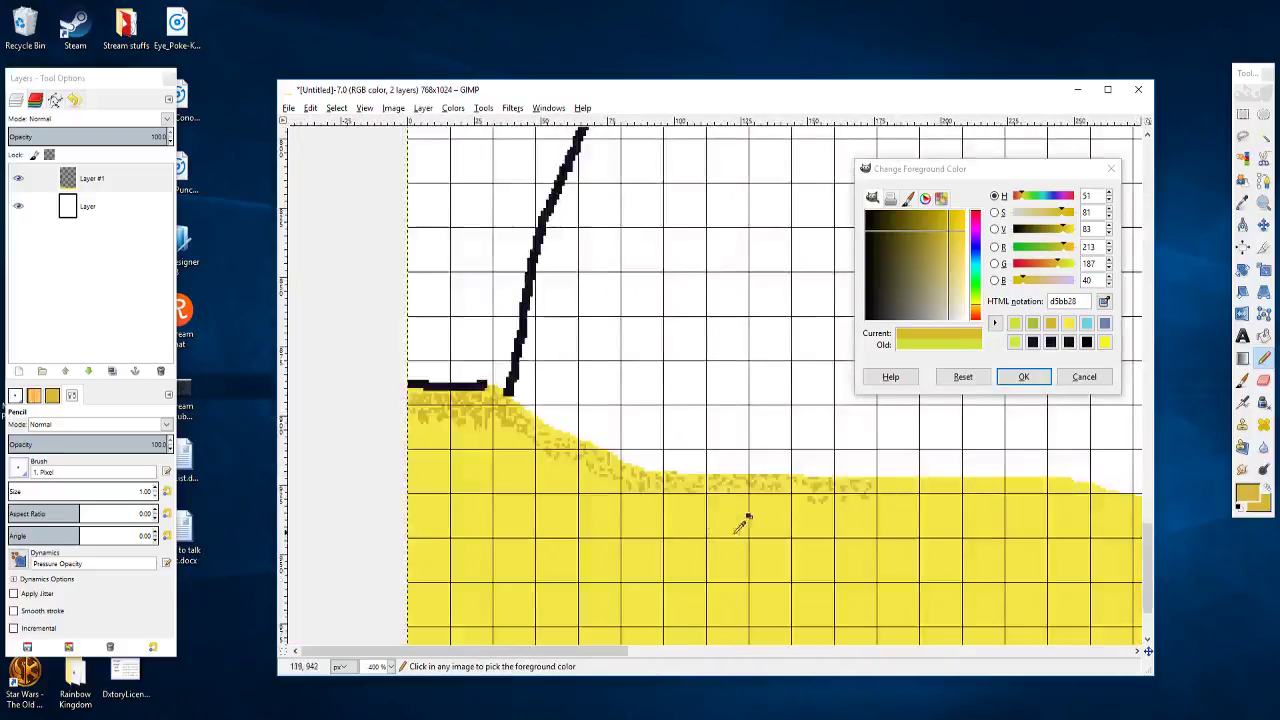
ctrl+scroll(746, 521, up, 3)
ctrl+scroll(763, 510, up, 5)
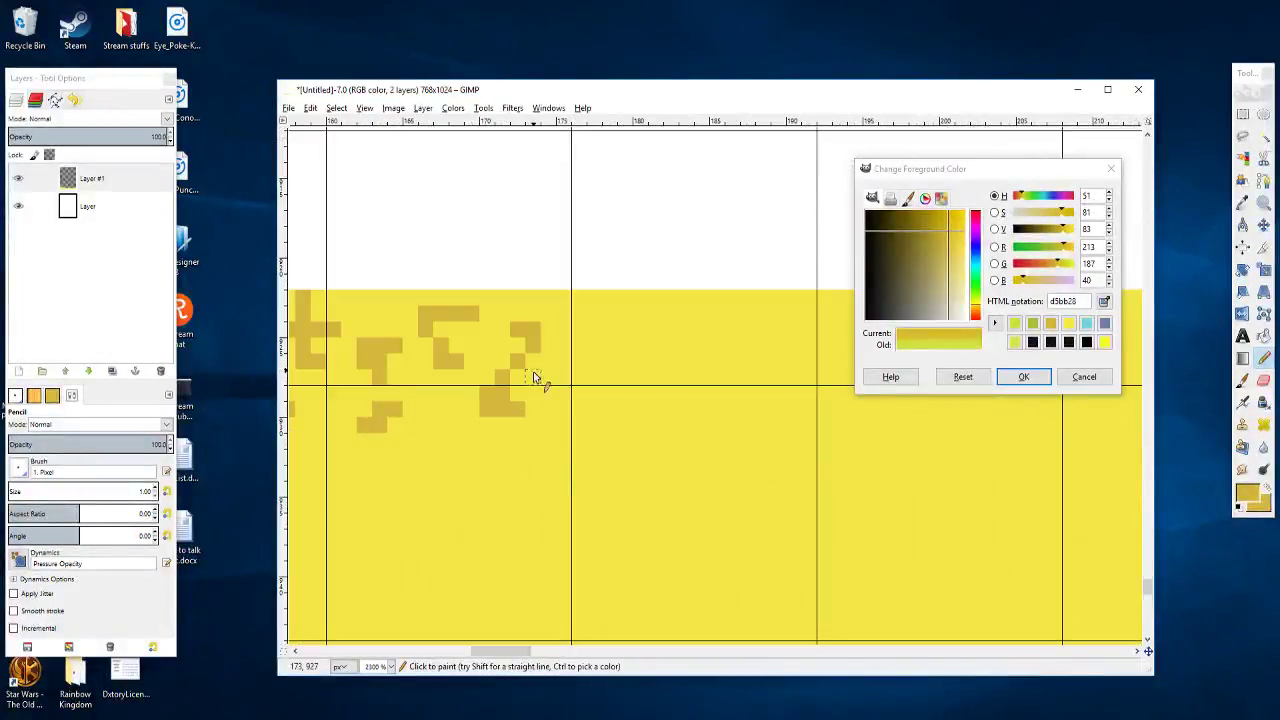
drag(718, 406, 637, 480)
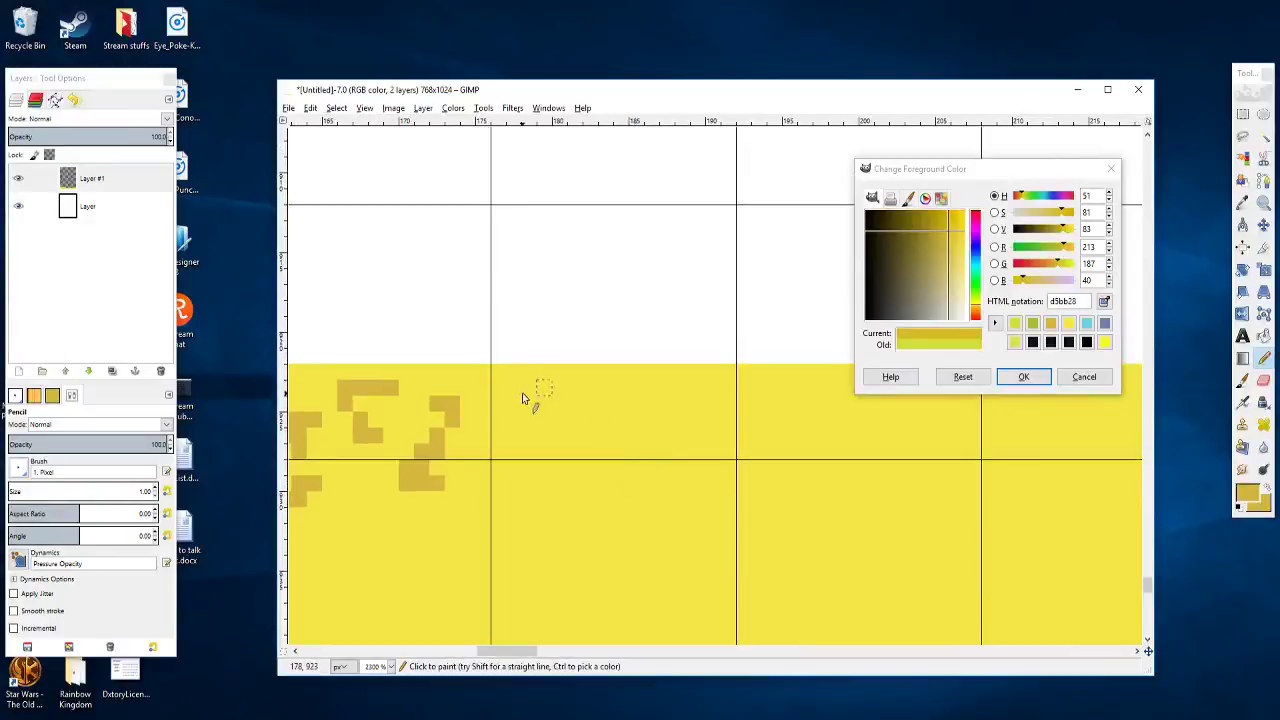
click(532, 388)
drag(572, 403, 630, 410)
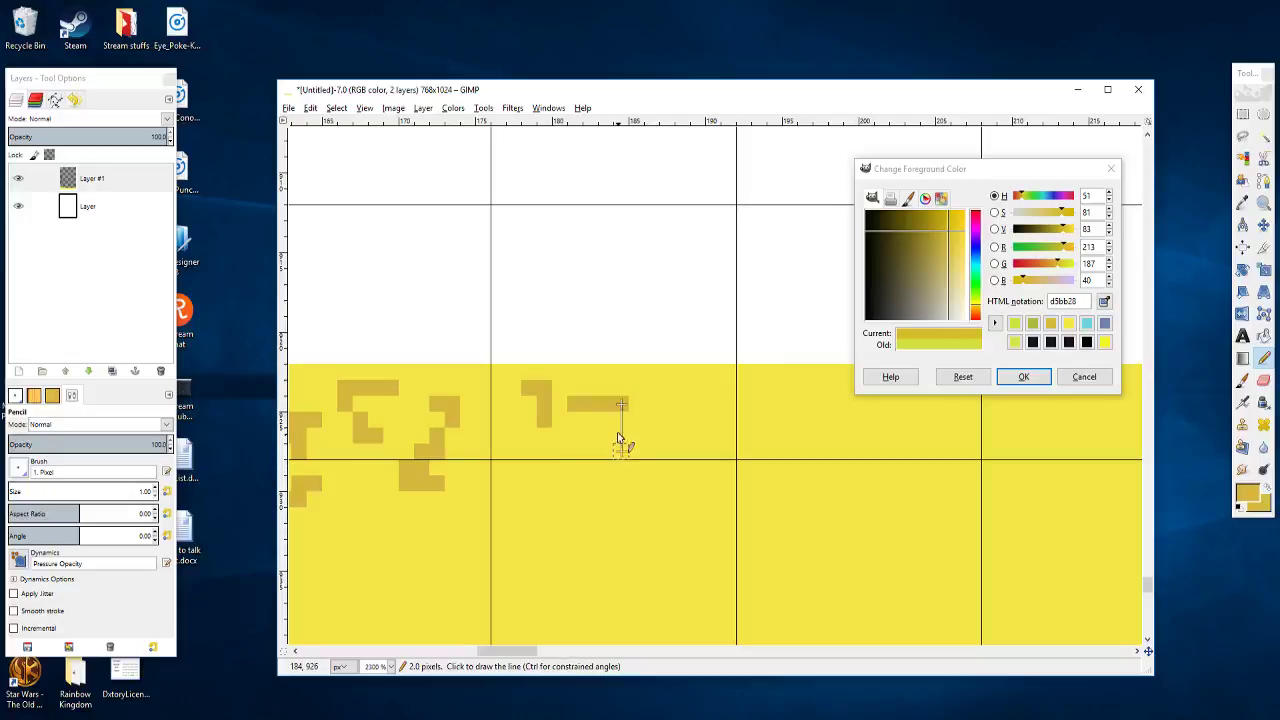
drag(616, 435, 581, 456)
mouse_move(634, 411)
mouse_down()
mouse_move(554, 383)
mouse_move(611, 415)
mouse_up()
Step: Paint a small hooked sand mark below the previous hook around x 177 to 179, y 927 to 928
scroll(610, 415, down, 2)
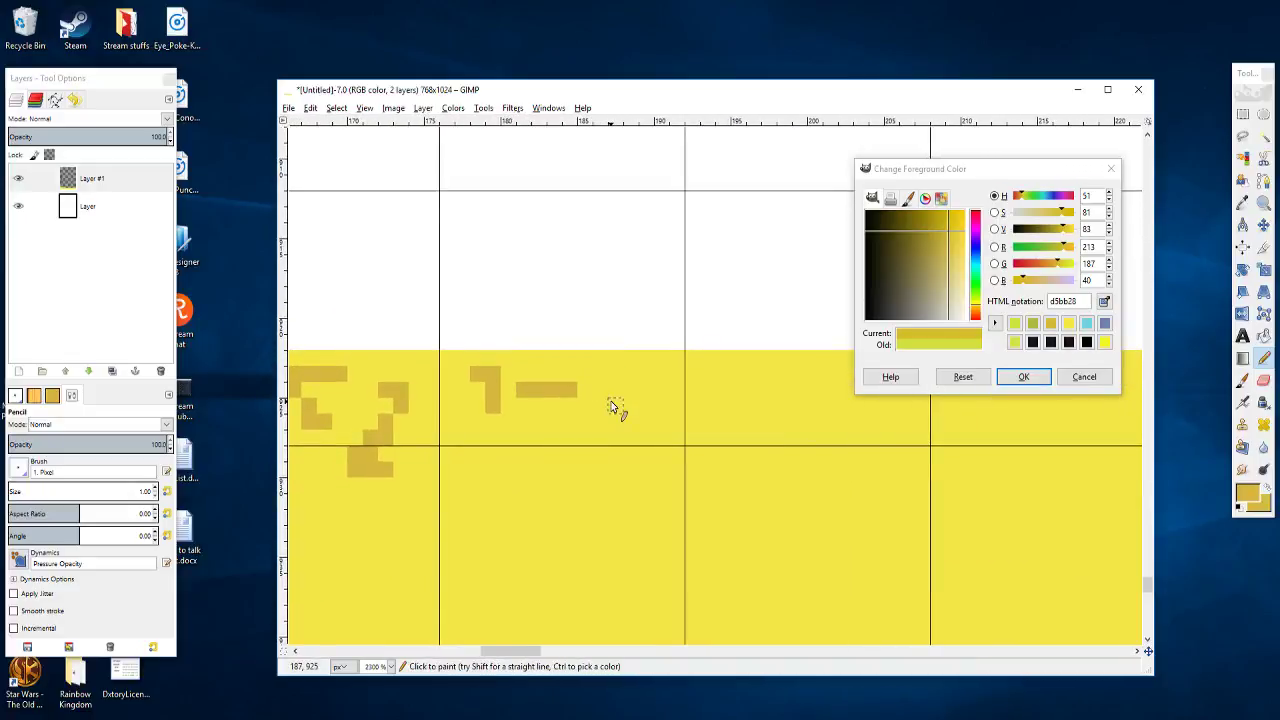
click(463, 437)
click(490, 445)
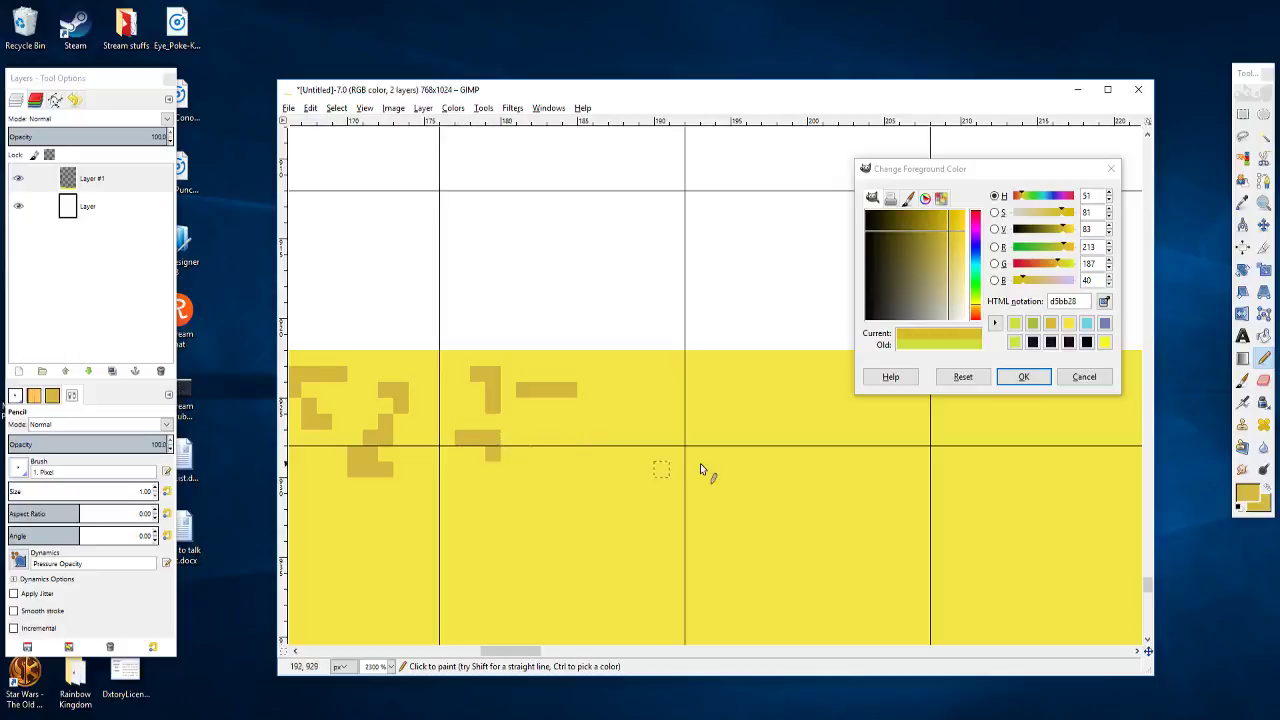
Step: Paint an L-shaped and a hooked sand mark along the ground surface around x 184 to 190, y 922 to 924
scroll(668, 457, right, 1)
drag(668, 457, 620, 483)
mouse_move(593, 384)
mouse_down()
mouse_move(593, 414)
mouse_move(514, 391)
mouse_up()
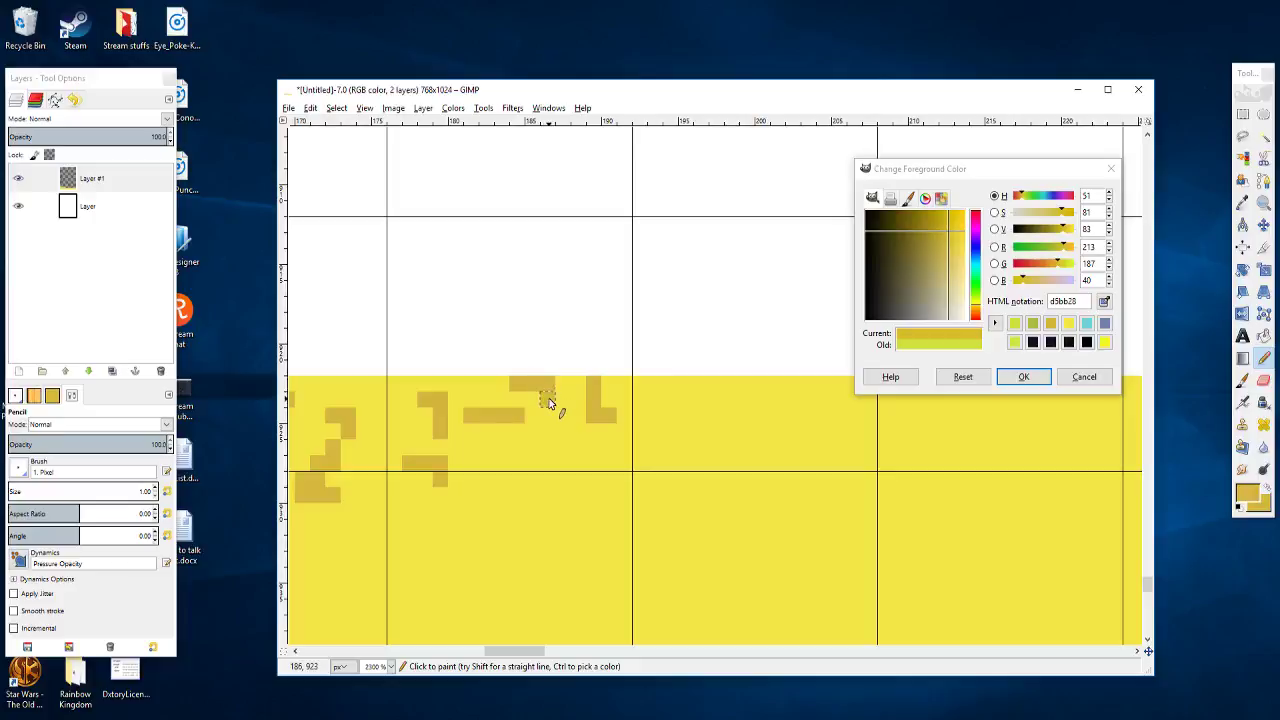
Step: Fill the gap around x 174 to 176 with a surface mark at y 922 to 923 and a hooked mark at y 925 to 927
scroll(490, 391, left, 1)
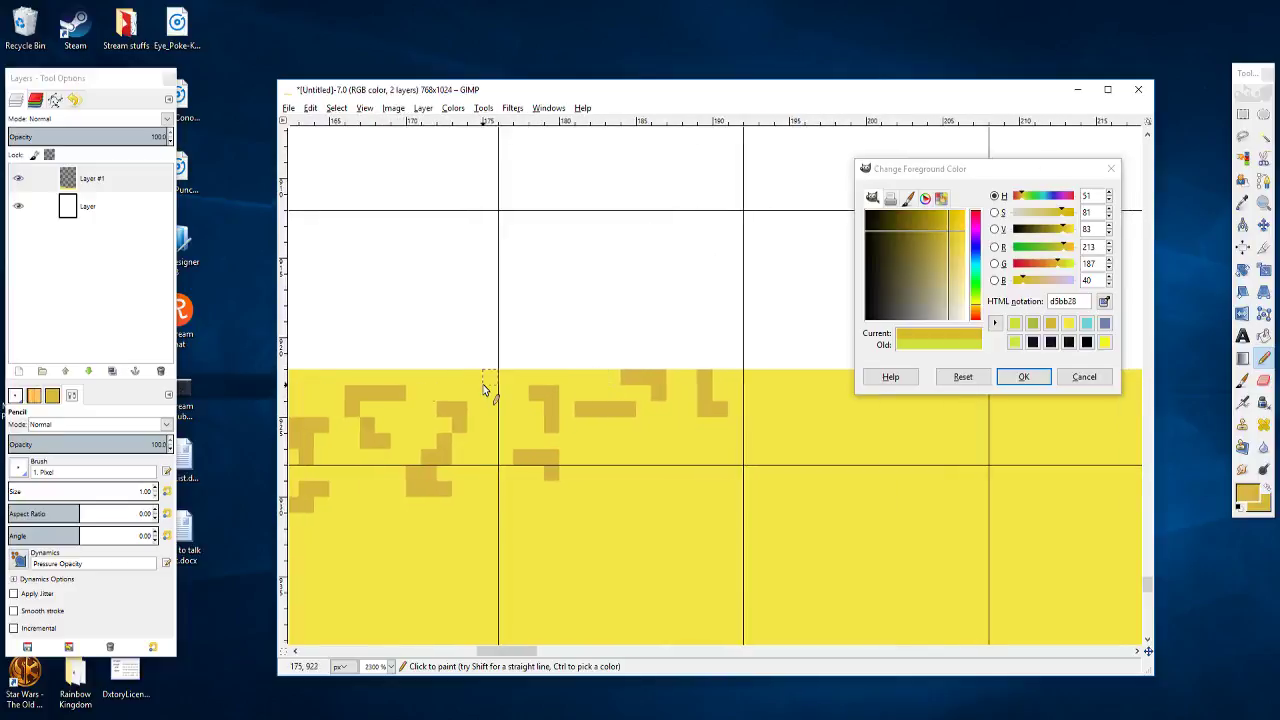
mouse_move(486, 390)
mouse_down()
mouse_move(471, 391)
mouse_move(509, 391)
mouse_up()
scroll(630, 483, right, 1)
click(448, 421)
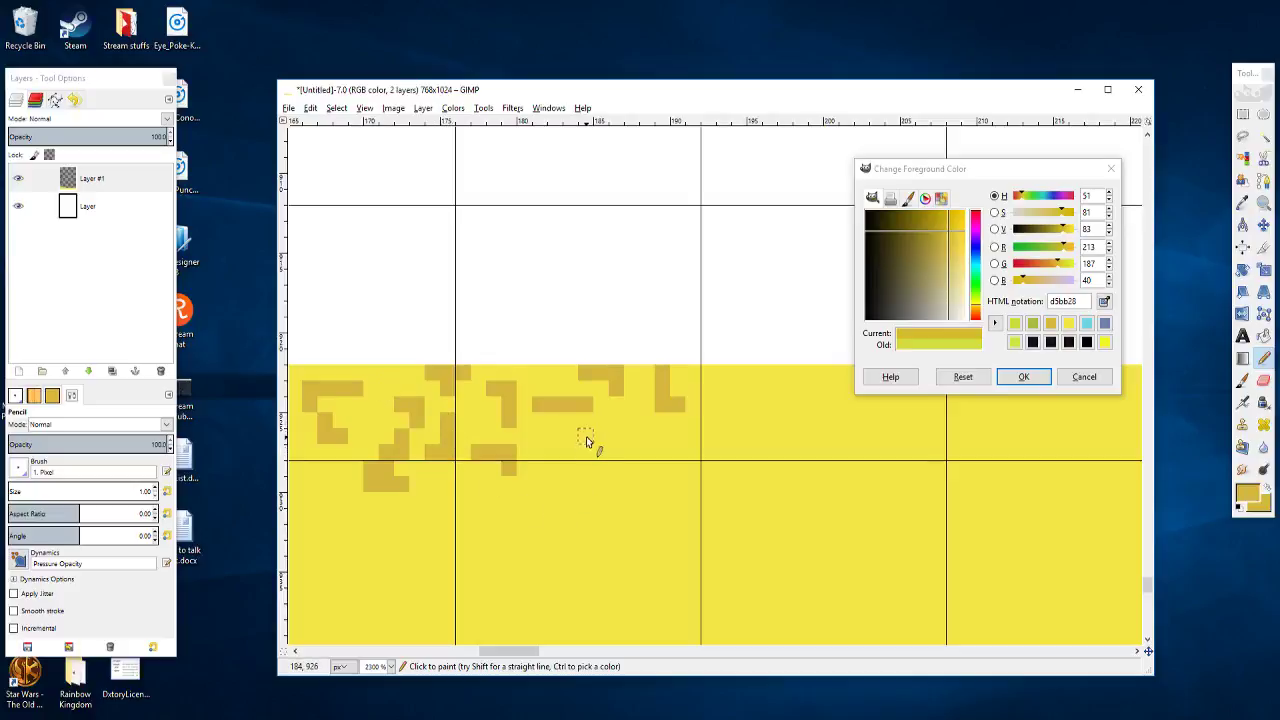
Step: Fill the surface gap around x 161 to 163, y 922 to 923 with a stepped sand mark
mouse_move(586, 436)
mouse_down()
mouse_move(462, 443)
mouse_move(686, 440)
mouse_up()
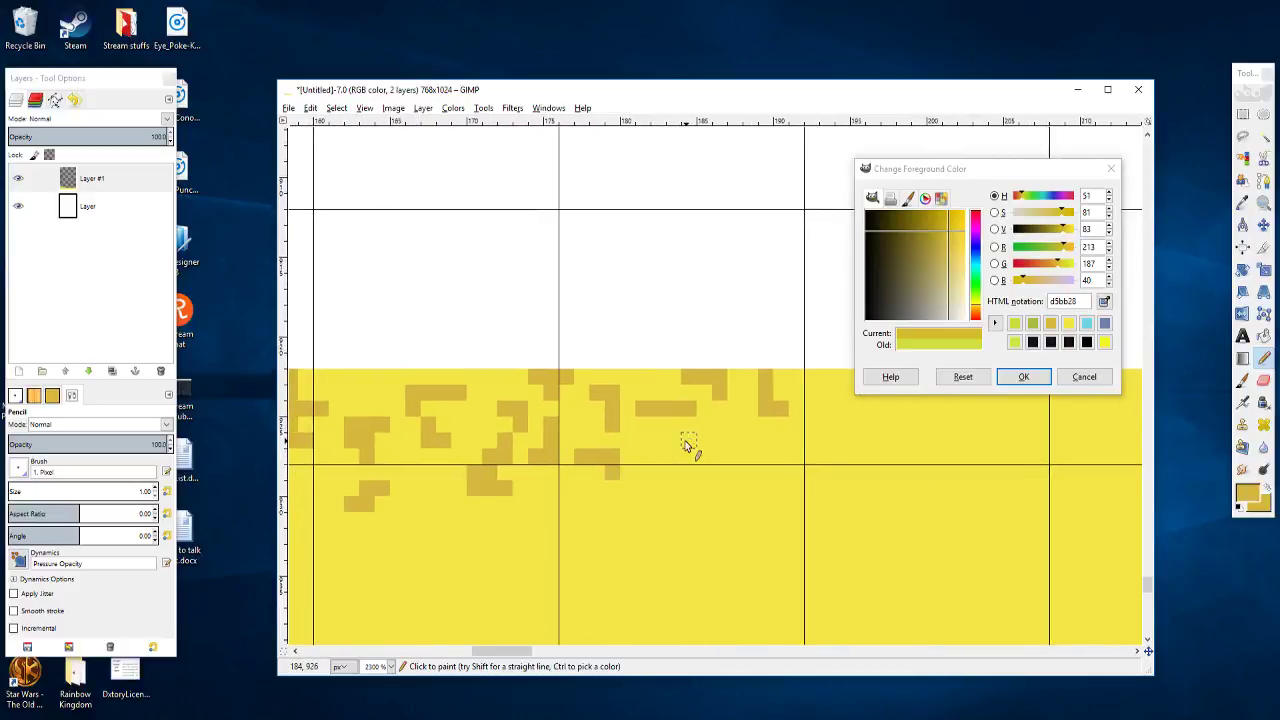
ctrl+scroll(652, 432, down, 2)
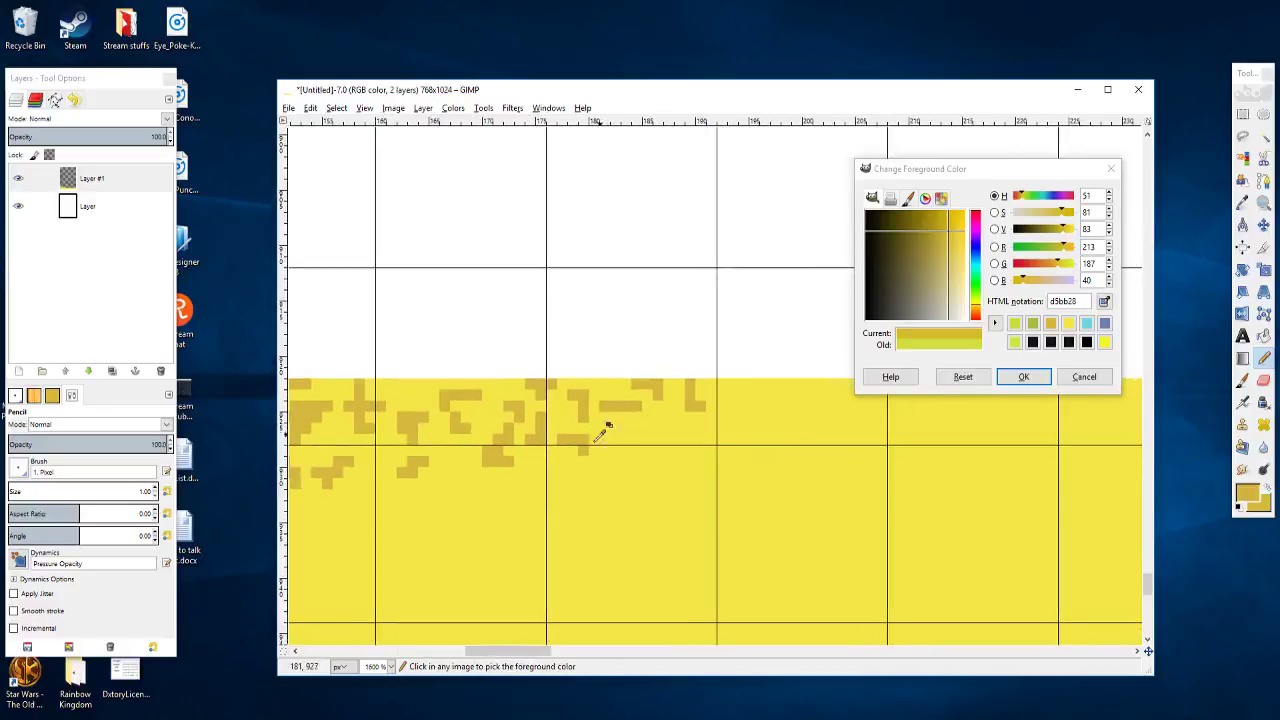
ctrl+scroll(580, 412, up, 2)
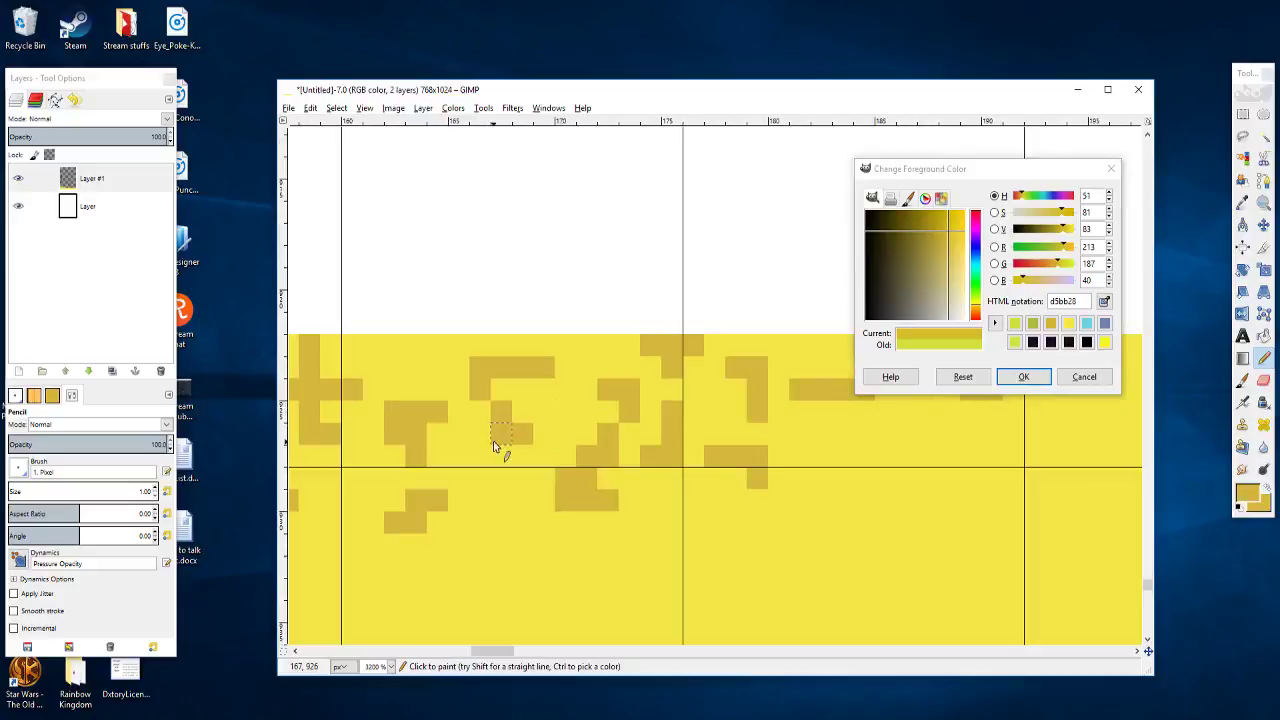
scroll(560, 412, left, 4)
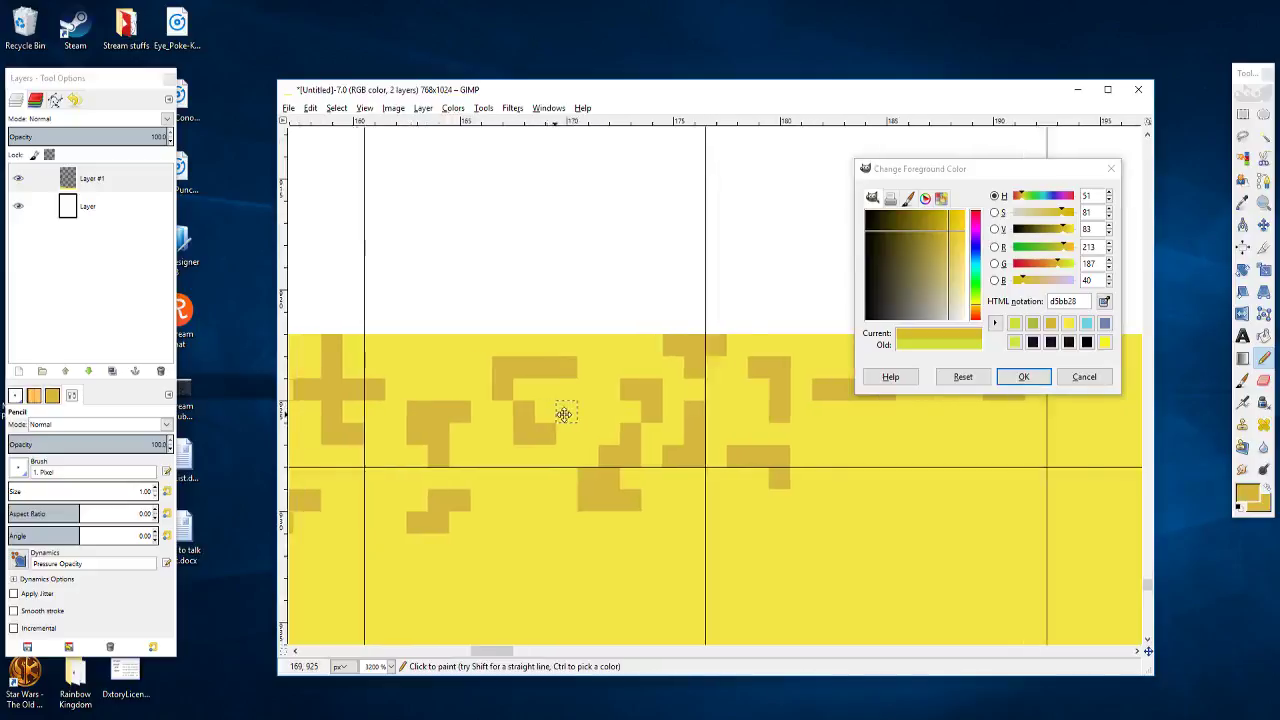
click(494, 349)
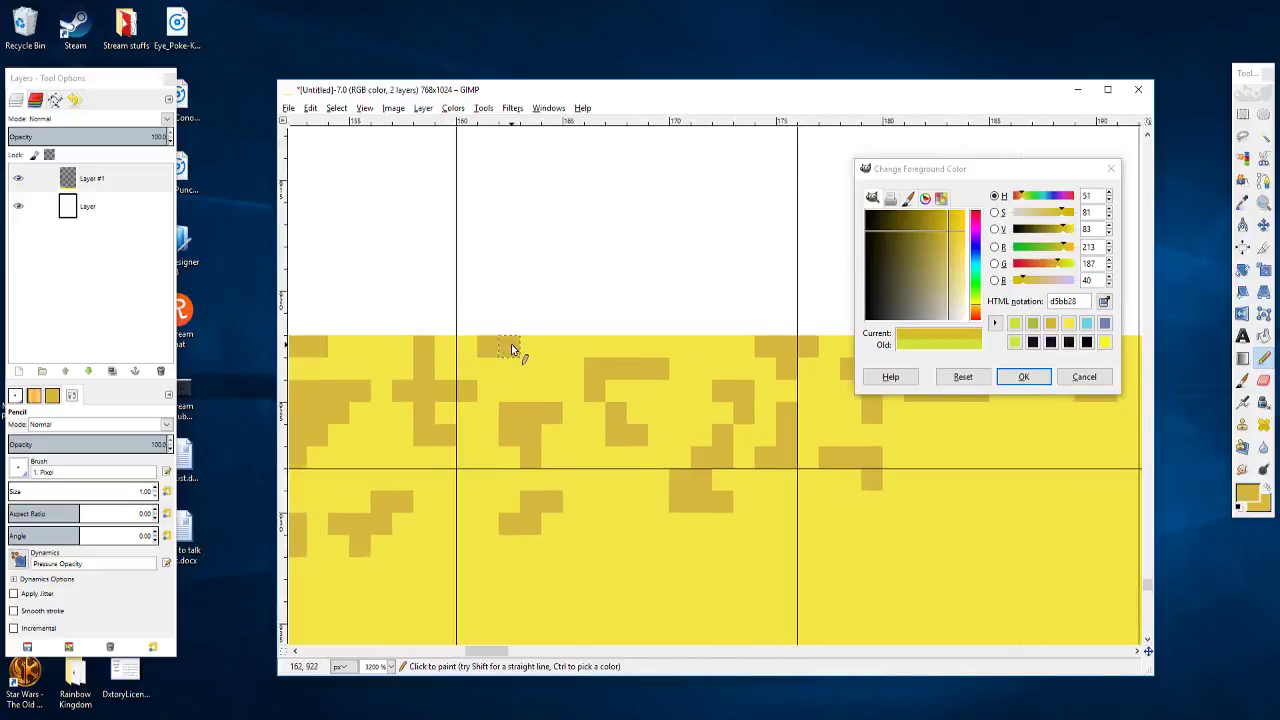
Step: Paint a stepped sand mark below the horizontal bar around x 185 to 187, y 926 to 927
scroll(543, 443, right, 4)
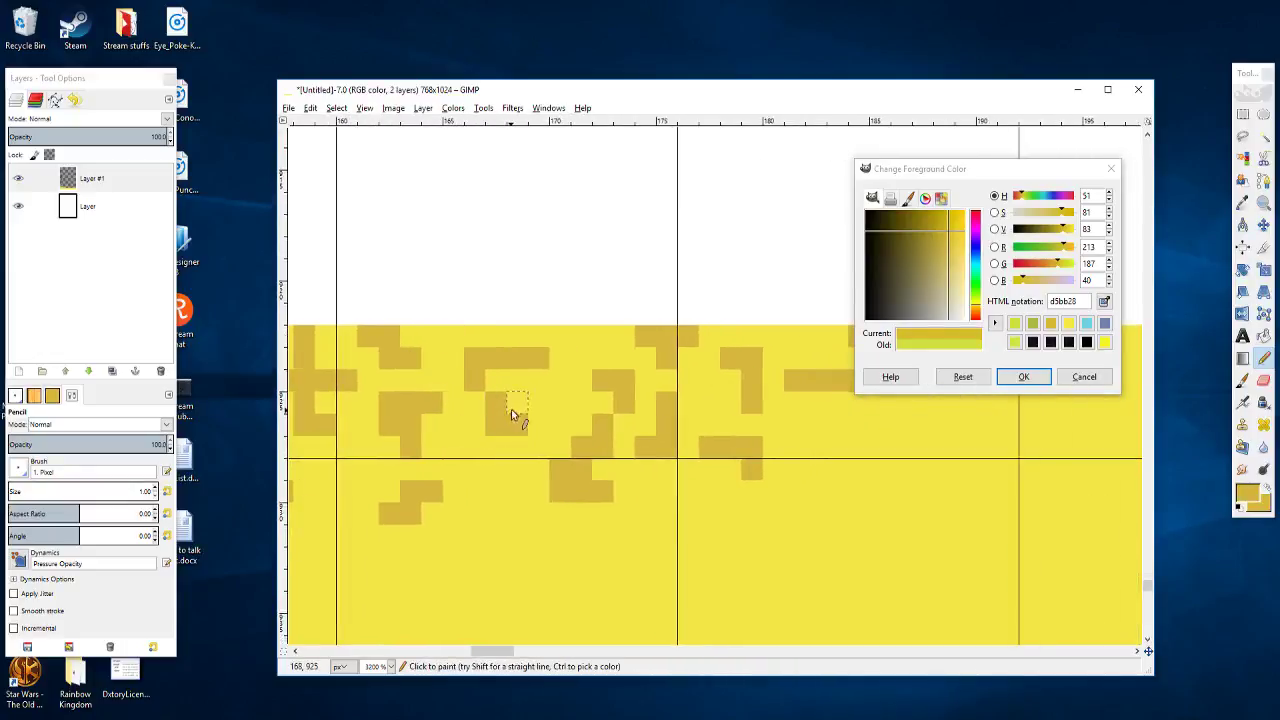
scroll(555, 407, right, 2)
ctrl+scroll(555, 407, down, 5)
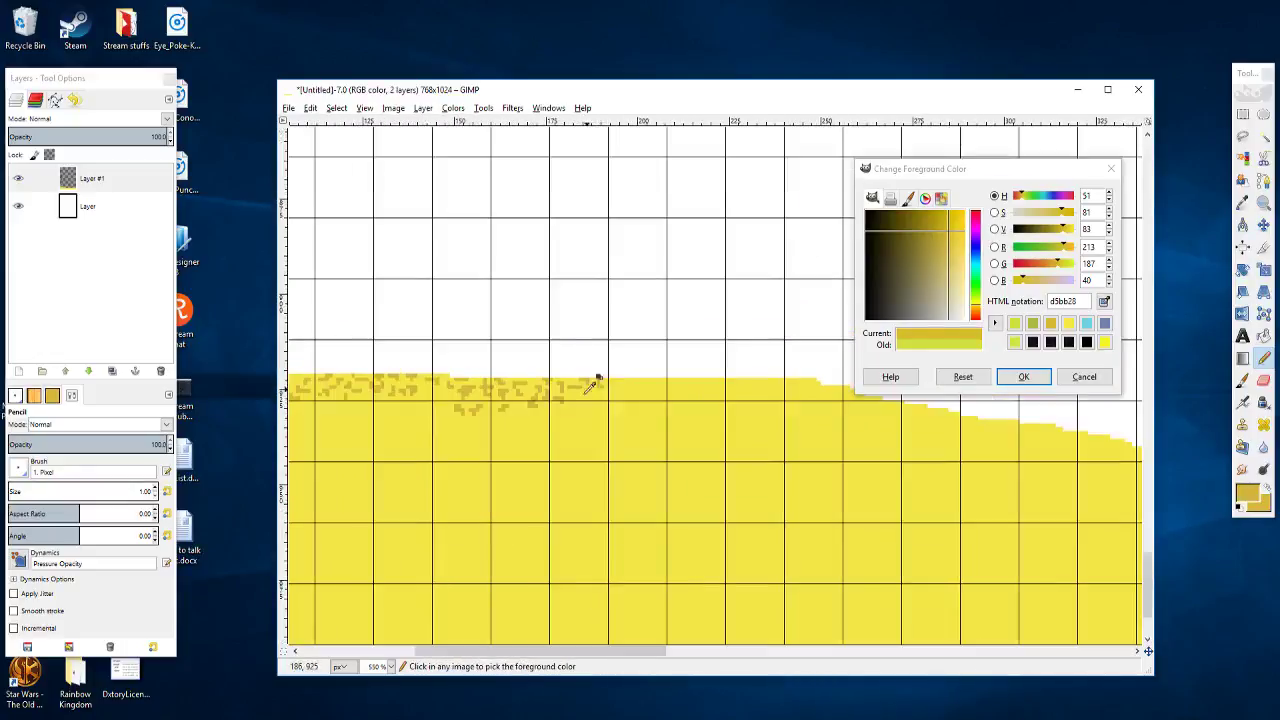
ctrl+scroll(694, 390, down, 2)
drag(660, 414, 403, 462)
ctrl+scroll(403, 463, up, 5)
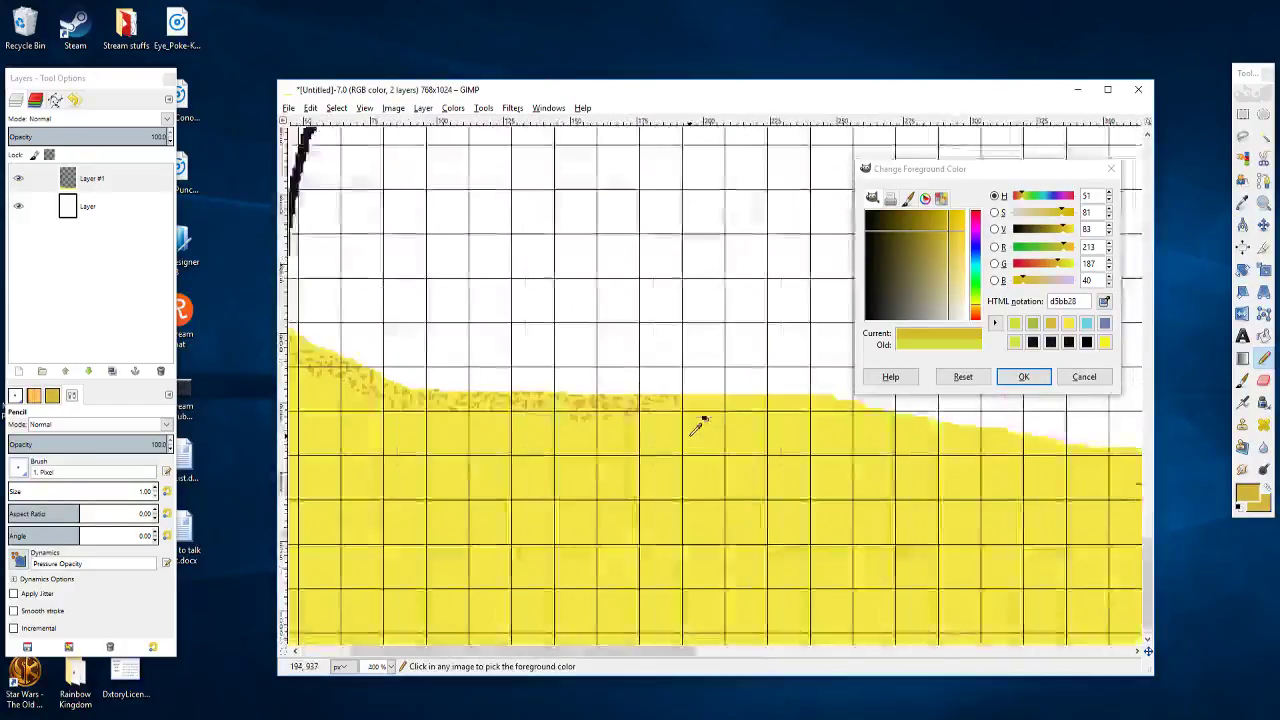
drag(486, 462, 669, 530)
ctrl+scroll(635, 499, up, 1)
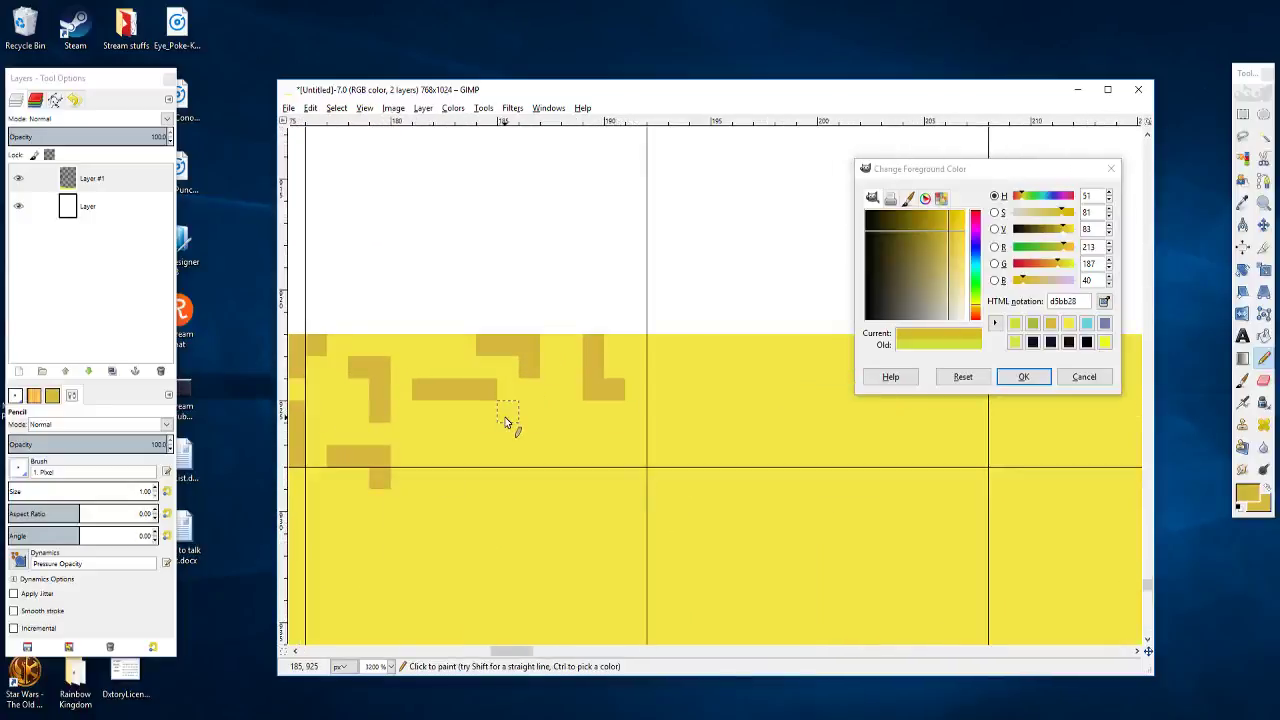
click(550, 456)
scroll(665, 447, right, 2)
scroll(620, 465, up, 1)
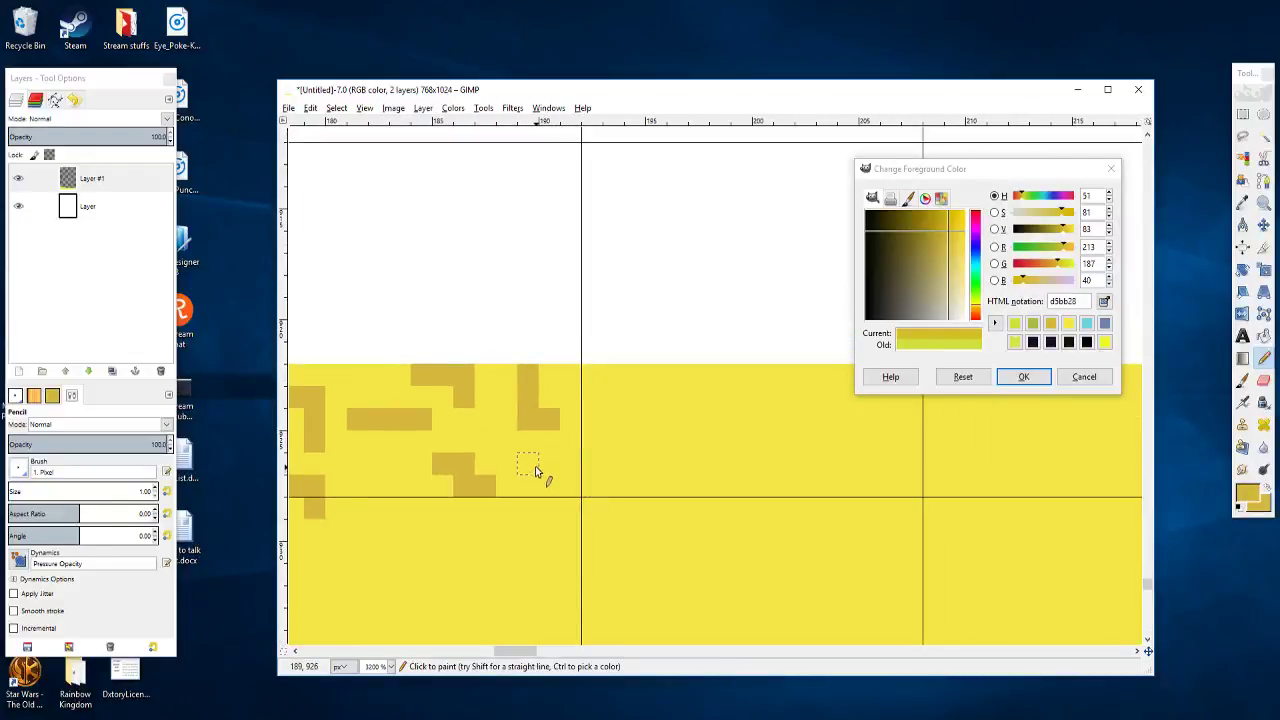
Step: Pencil dark-gold hook-shaped specks into the upper yellow band on both sides of the 192 px gridline, from about x 189 to 194
mouse_move(535, 468)
mouse_down()
mouse_move(577, 466)
mouse_move(574, 487)
mouse_up()
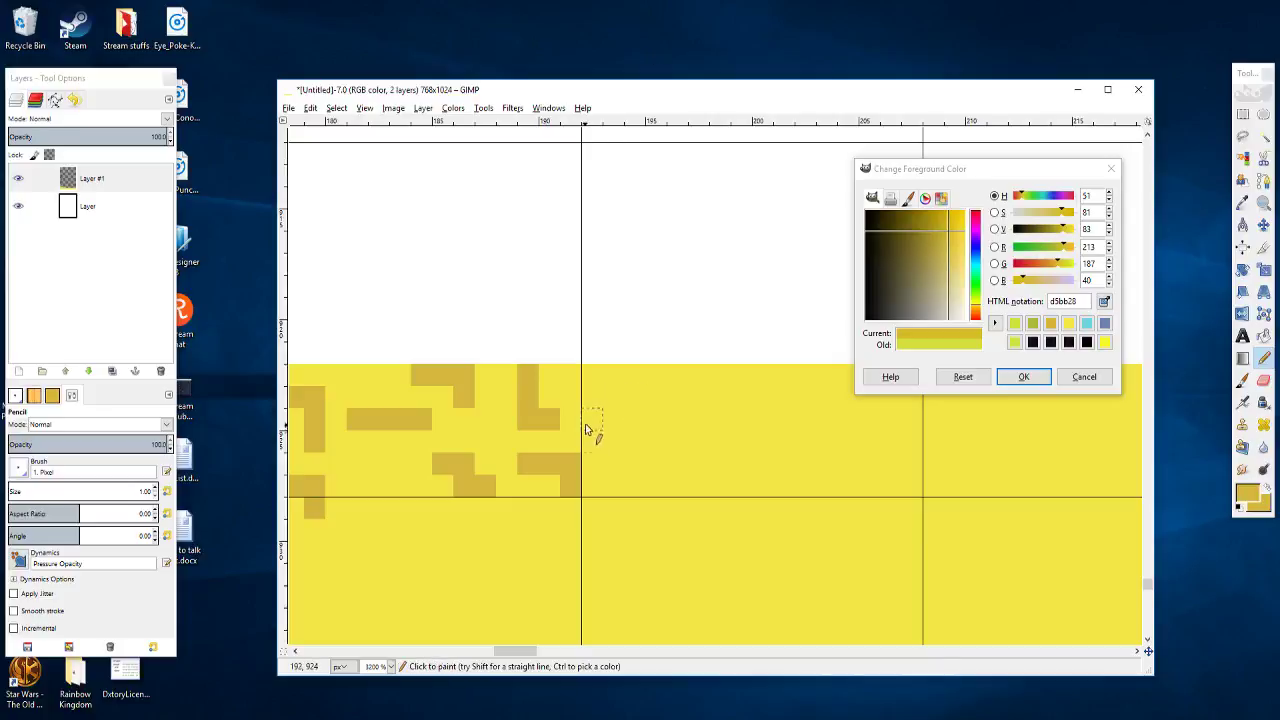
mouse_move(595, 393)
mouse_down()
mouse_move(643, 396)
mouse_move(649, 436)
mouse_up()
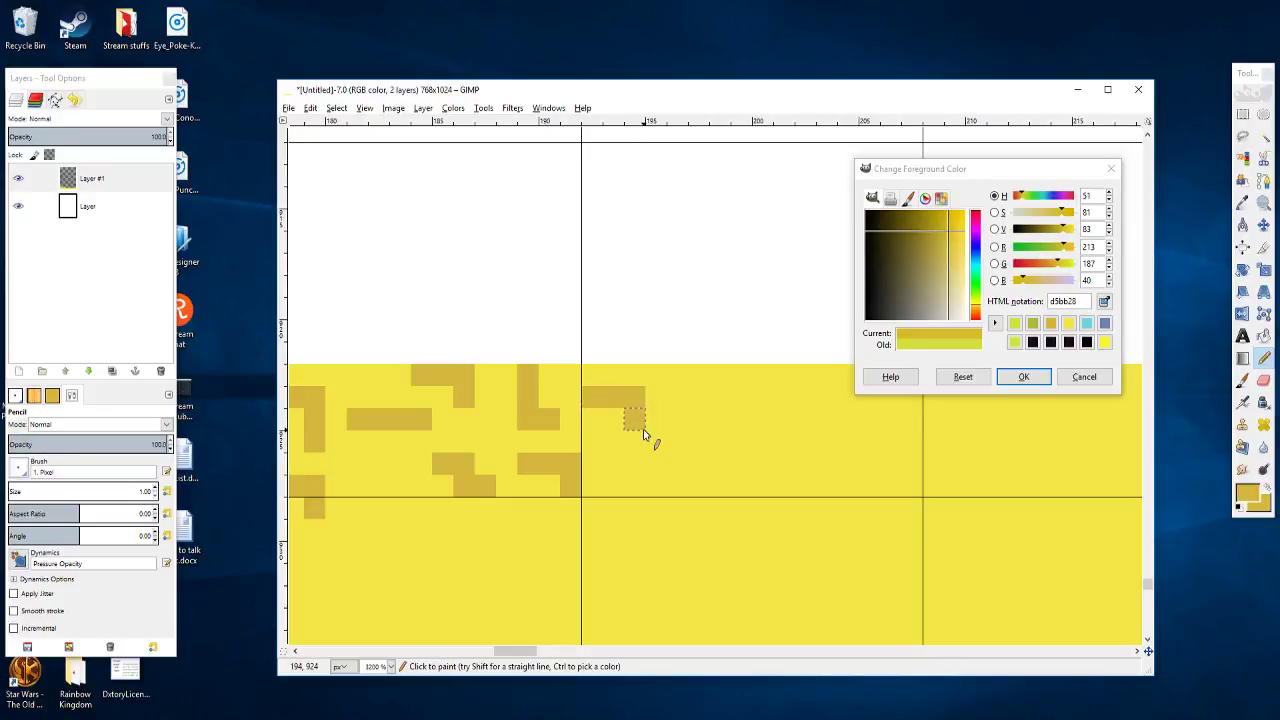
drag(740, 407, 668, 401)
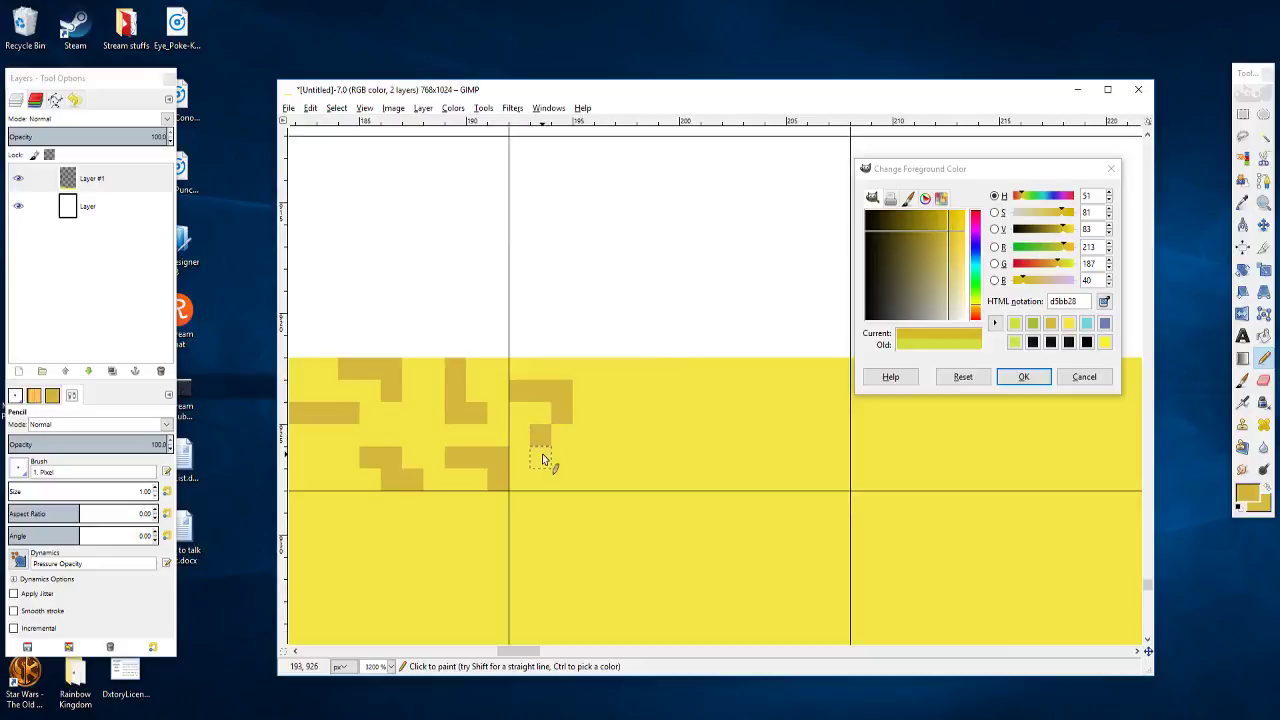
drag(542, 453, 560, 454)
Step: Paint a small T-shaped speck at the yellow edge around x 197–199 and an h-shaped speck beneath it
mouse_move(643, 374)
mouse_down()
mouse_move(663, 371)
mouse_move(648, 385)
mouse_up()
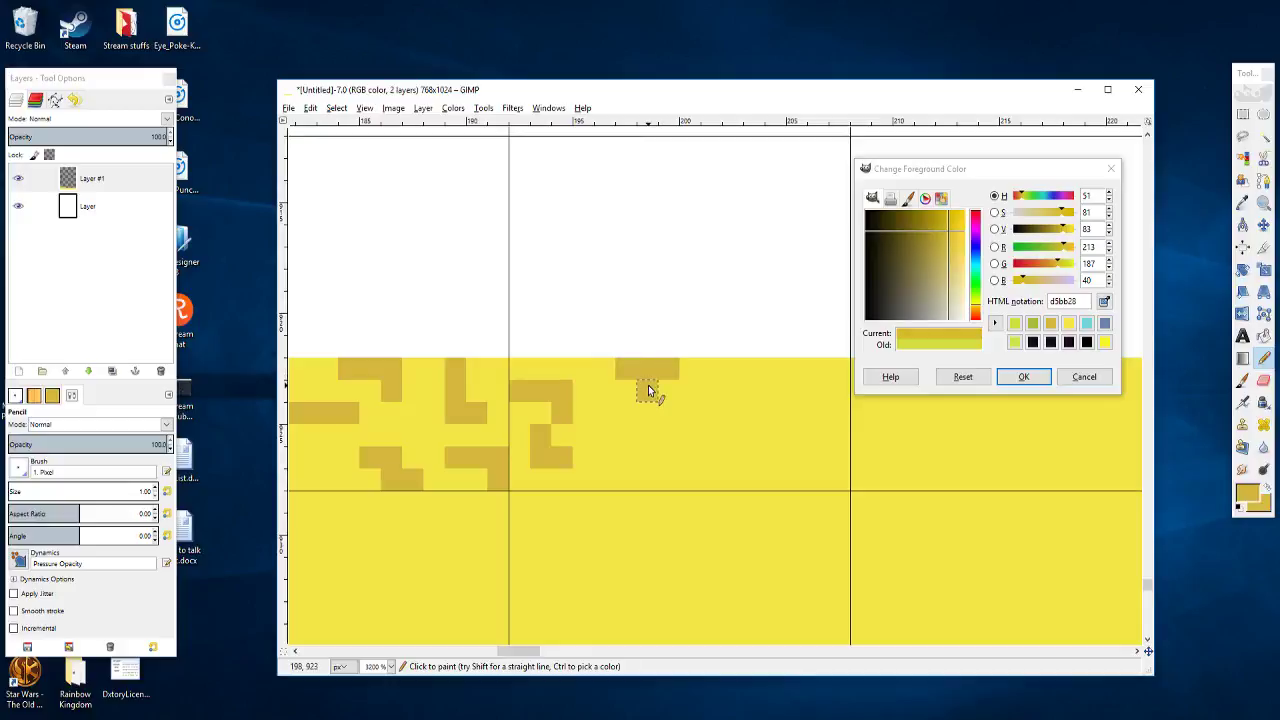
drag(691, 428, 575, 450)
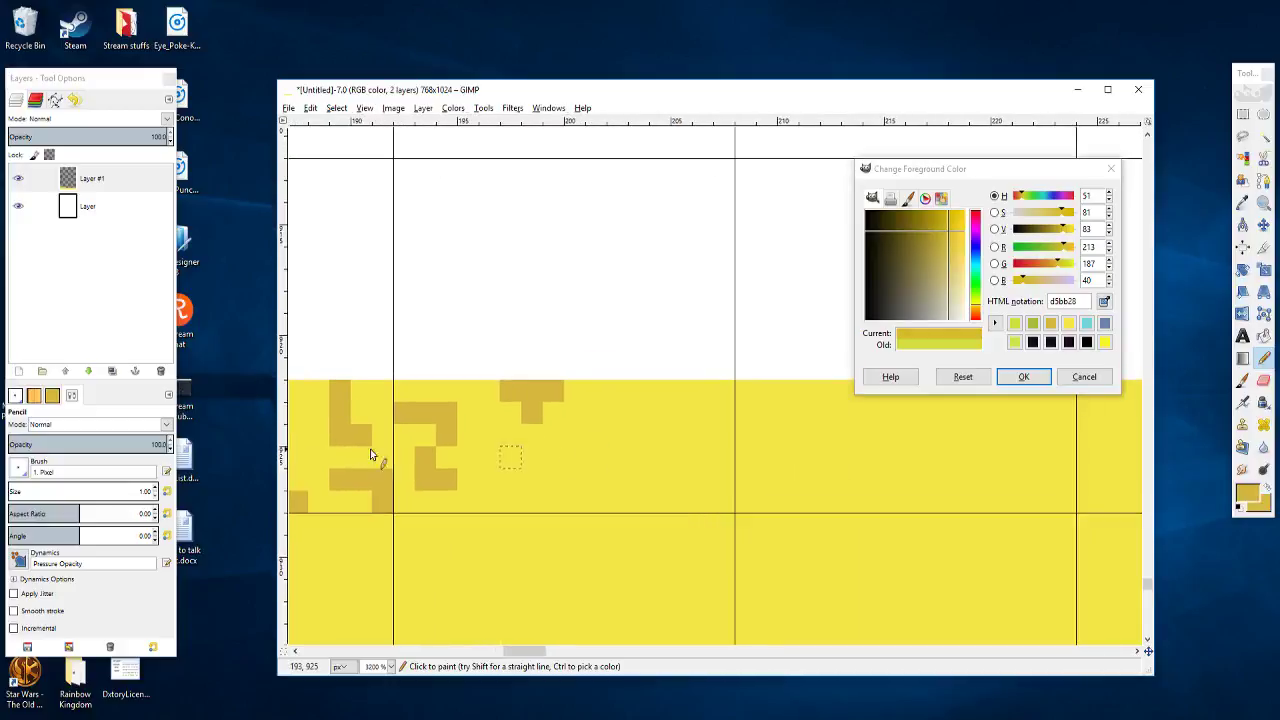
click(490, 438)
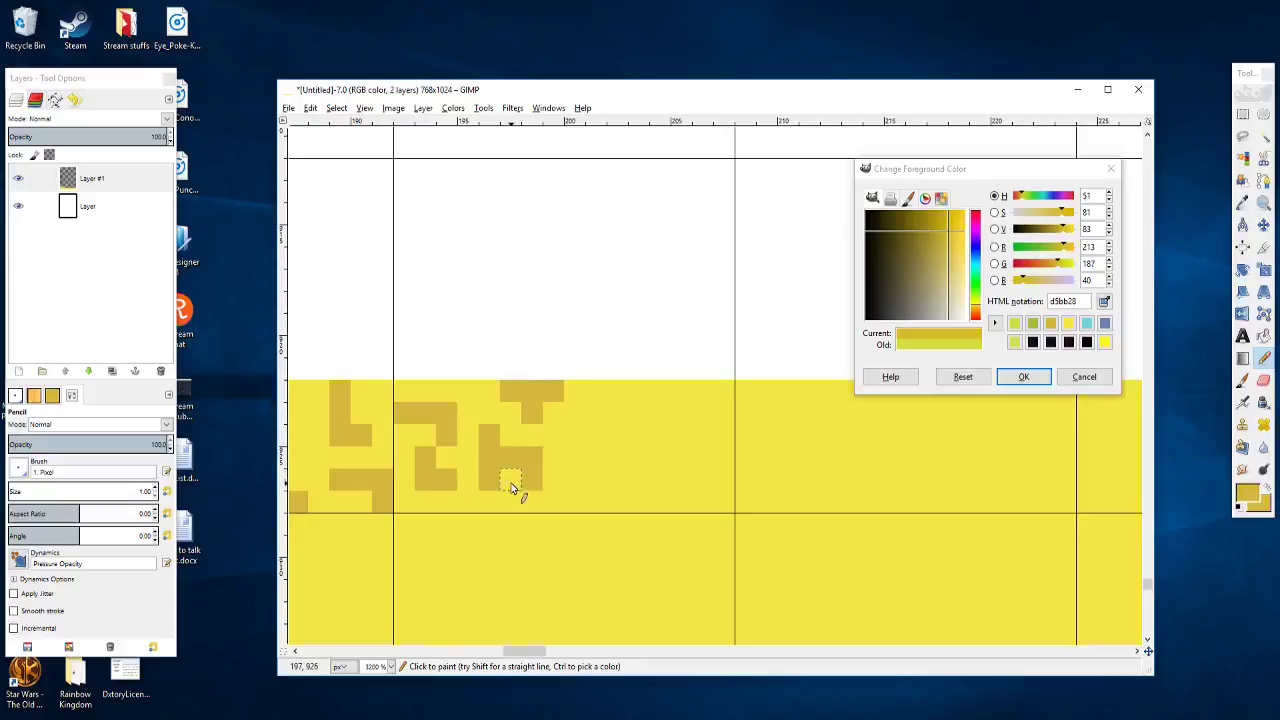
scroll(580, 490, right, 2)
scroll(540, 475, down, 1)
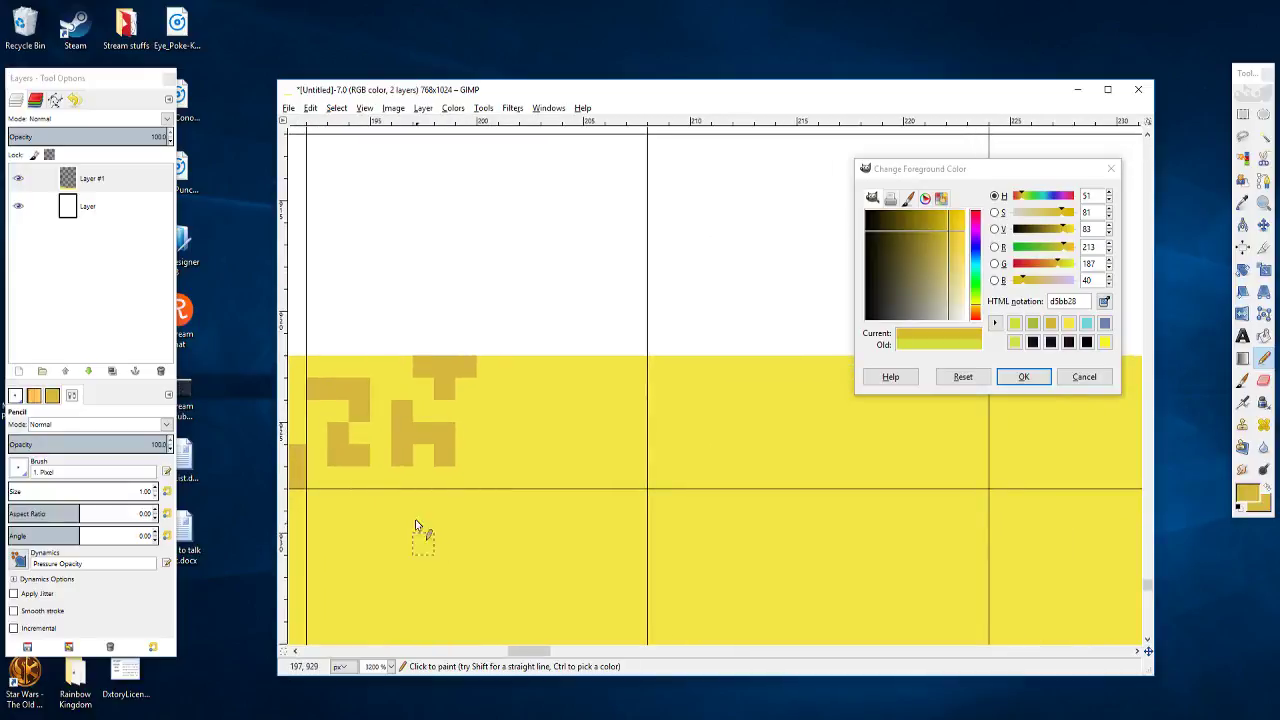
click(403, 478)
Step: Add a second row of dark-gold specks just below the horizontal gridline, between about x 185 and 200
ctrl+scroll(532, 410, down, 2)
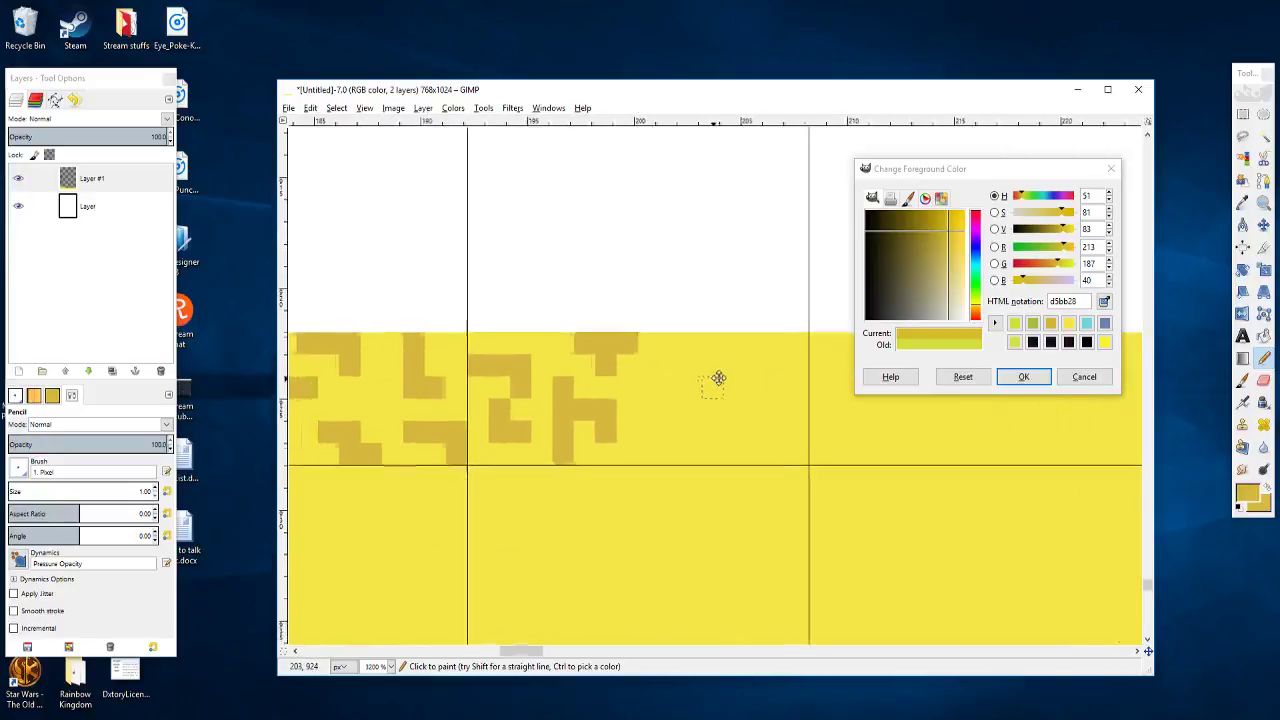
ctrl+scroll(665, 420, down, 1)
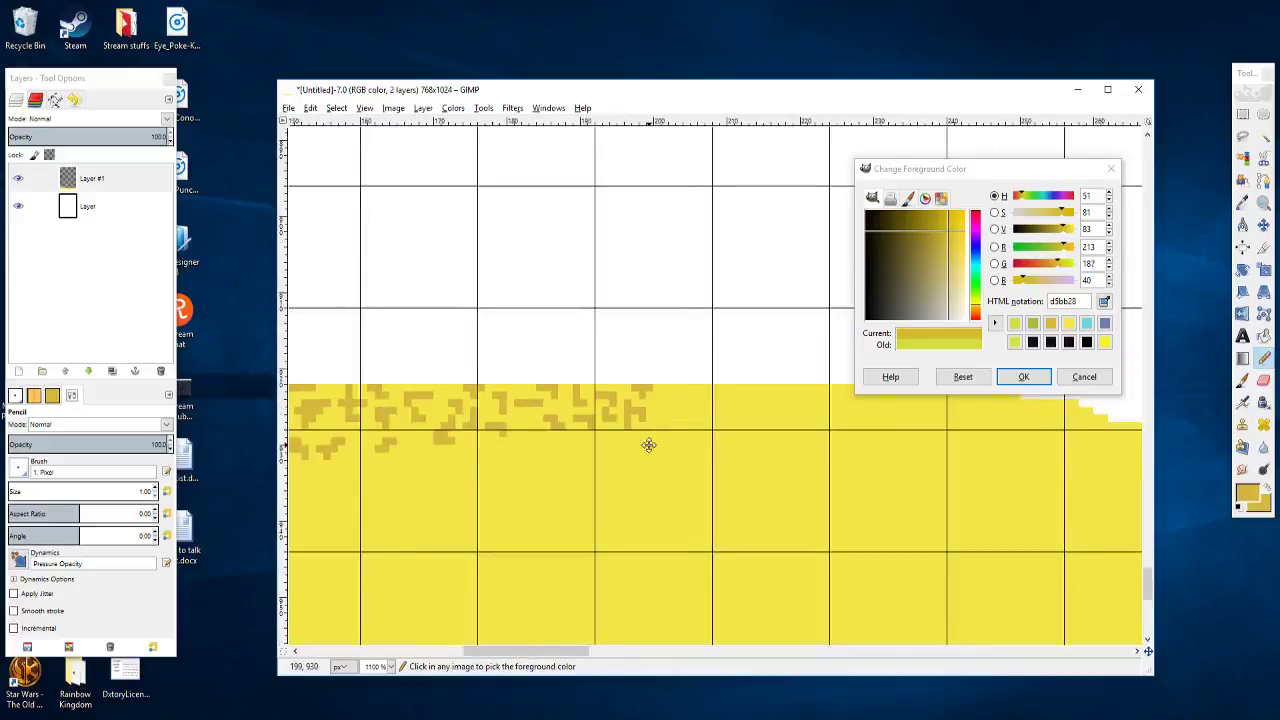
ctrl+scroll(648, 443, up, 2)
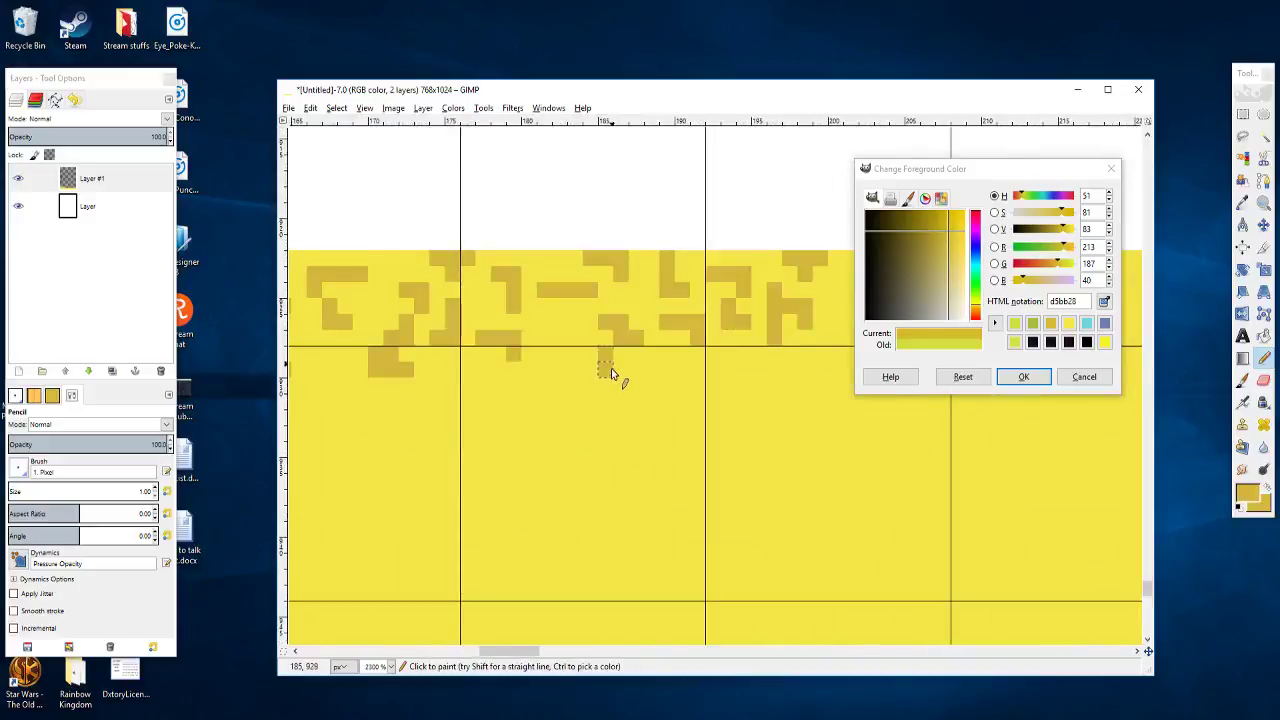
mouse_move(634, 380)
mouse_down()
mouse_move(622, 360)
mouse_move(647, 382)
mouse_up()
drag(717, 418, 548, 448)
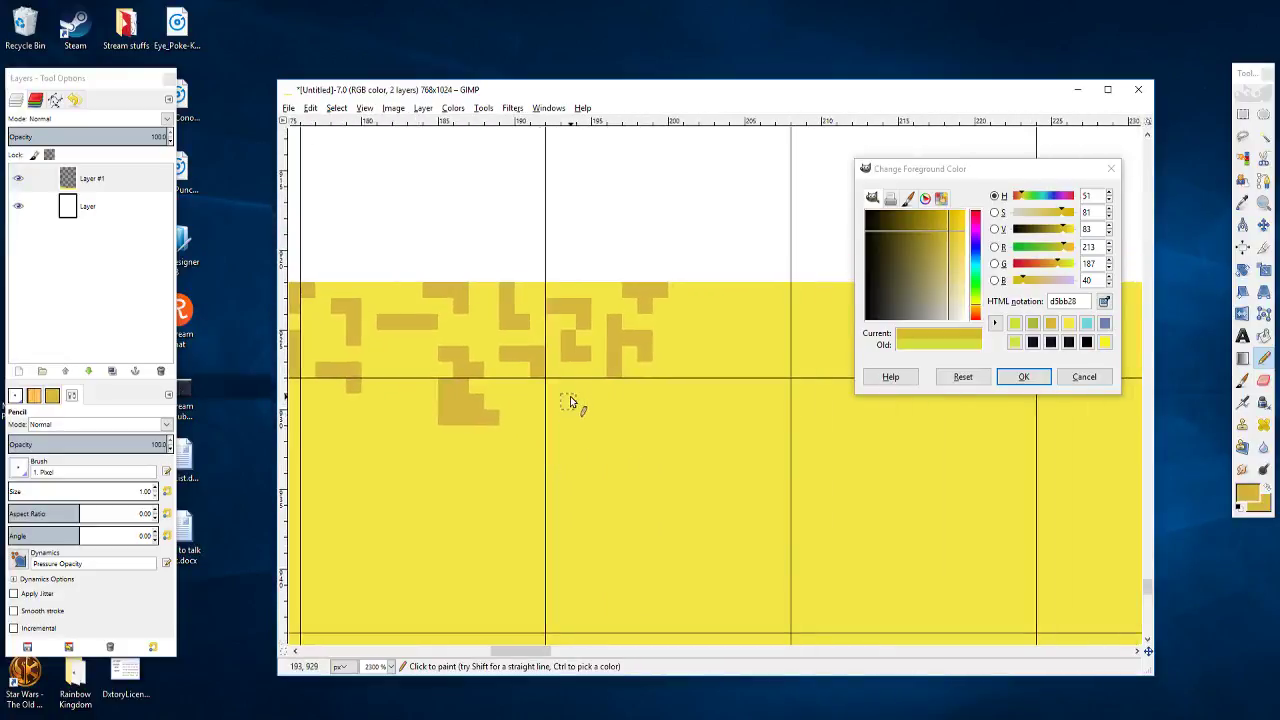
click(570, 399)
mouse_move(643, 392)
mouse_down()
mouse_move(683, 410)
mouse_move(665, 420)
mouse_move(674, 390)
mouse_move(732, 409)
mouse_move(700, 392)
mouse_move(608, 441)
mouse_up()
Step: Fill the upper band between about x 200 and 206 with angular dark-gold specks up to the yellow edge
click(676, 388)
mouse_move(617, 398)
mouse_down()
mouse_move(635, 372)
mouse_move(629, 394)
mouse_move(596, 362)
mouse_up()
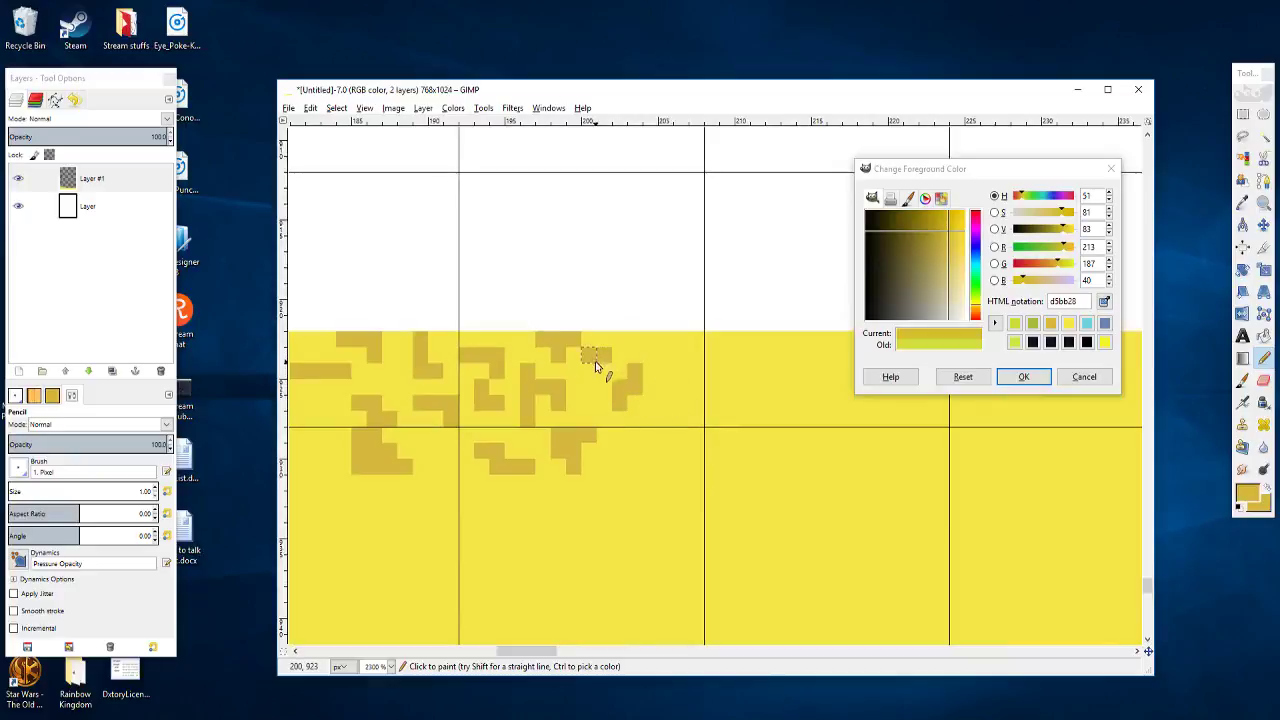
click(666, 343)
drag(671, 393, 652, 415)
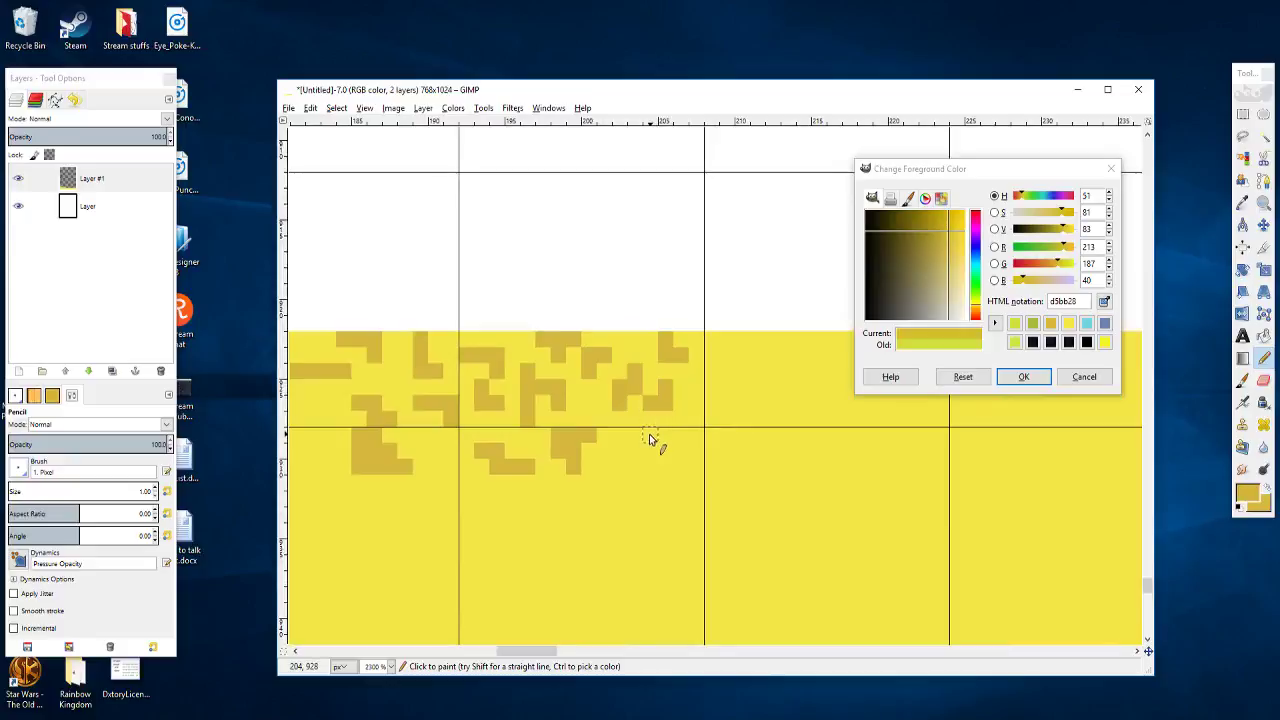
Step: Pencil an L-shaped speck below the gridline near x 203, a stepped one near x 207 and a four-pixel bar from x 208
ctrl+scroll(650, 440, down, 5)
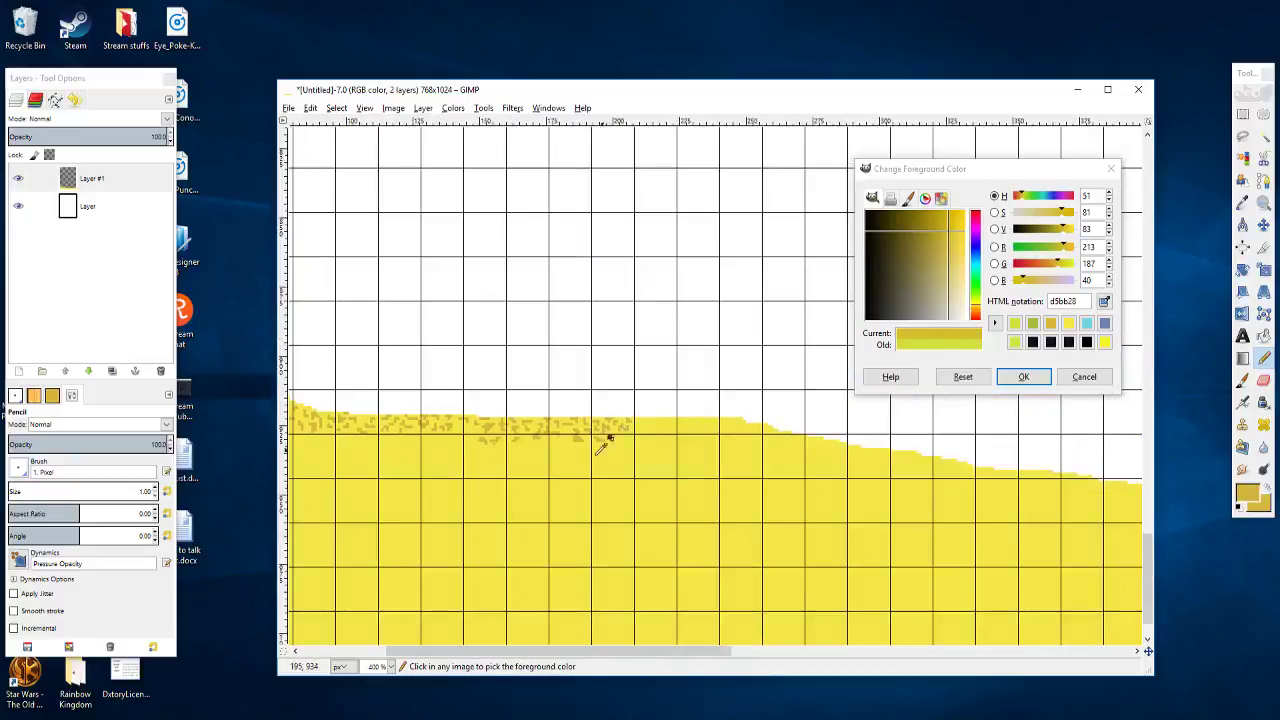
ctrl+scroll(620, 440, up, 5)
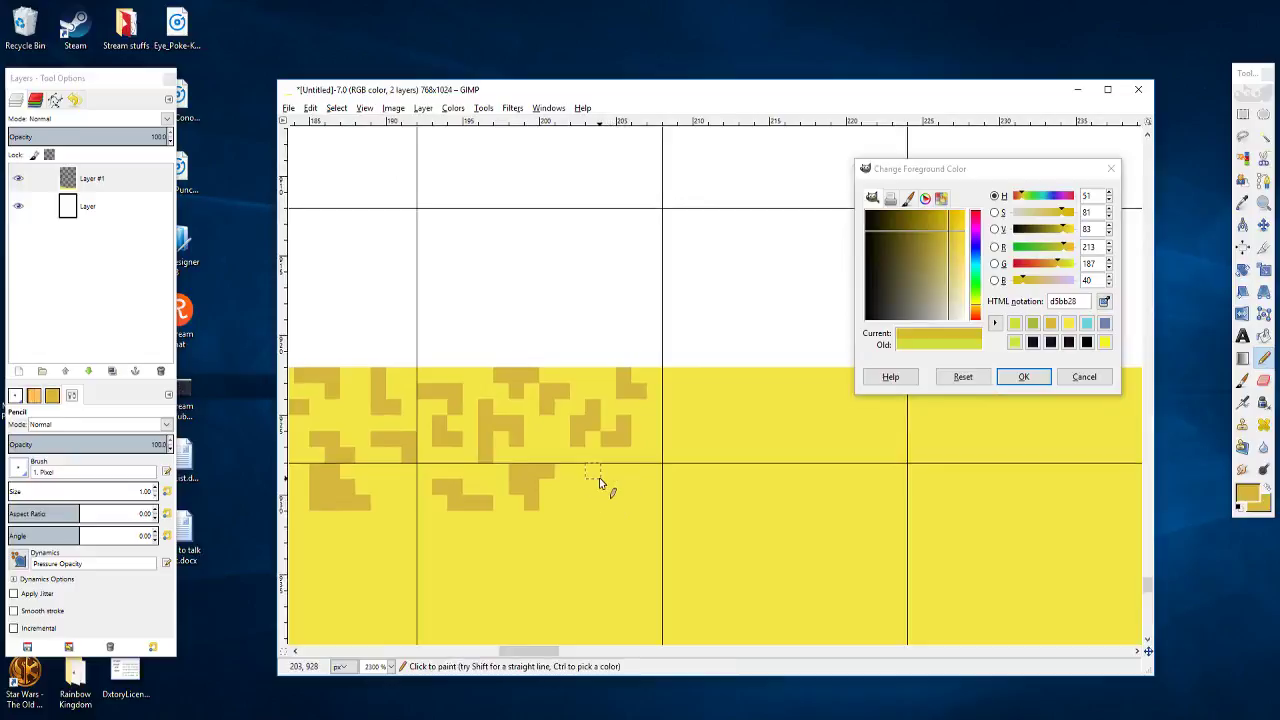
click(578, 455)
mouse_move(592, 489)
mouse_down()
mouse_move(558, 477)
mouse_move(589, 467)
mouse_up()
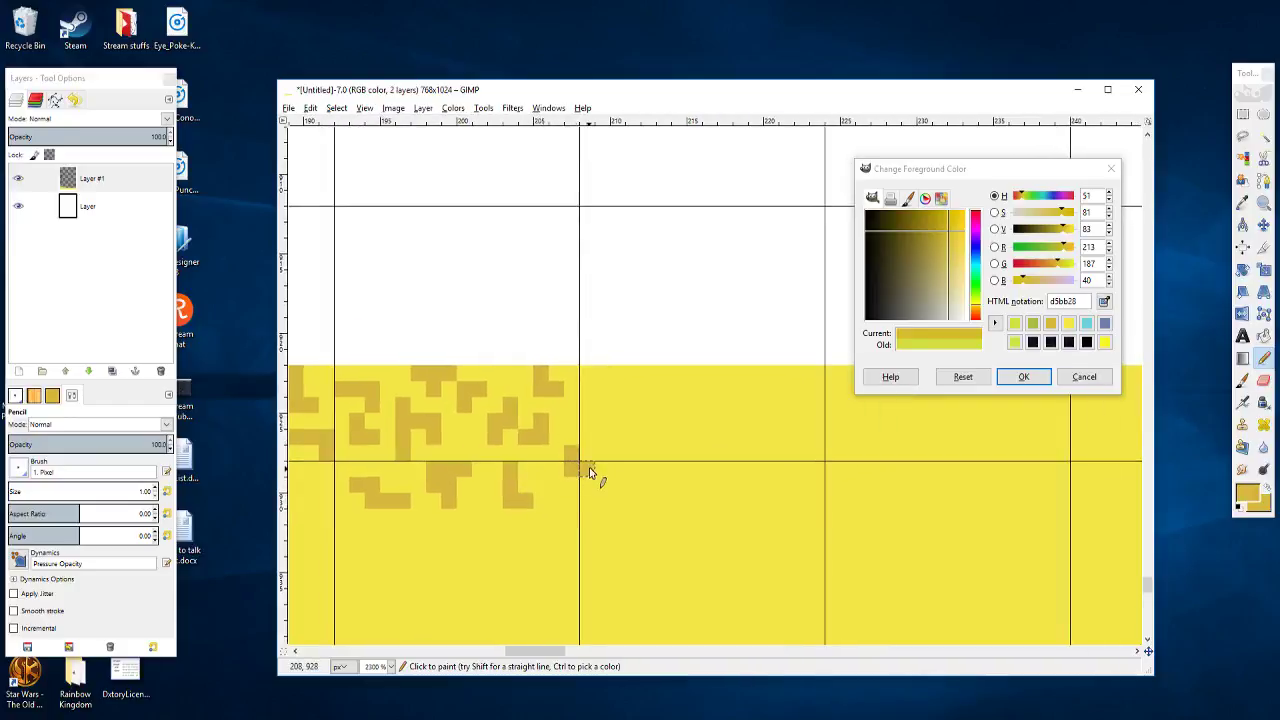
click(616, 407)
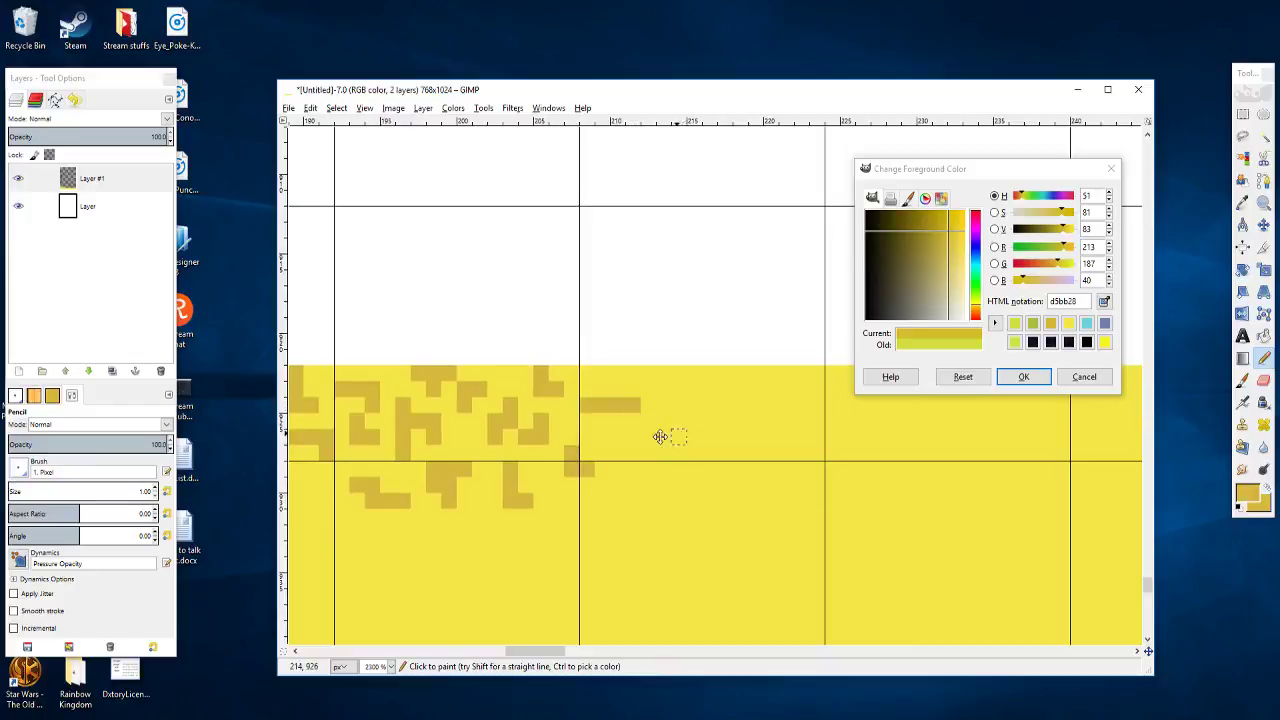
Step: Paint a stepped speck around x 212–214 and a T-shaped speck at the yellow edge around x 216–218
mouse_move(660, 437)
mouse_down()
mouse_move(556, 449)
mouse_move(562, 437)
mouse_up()
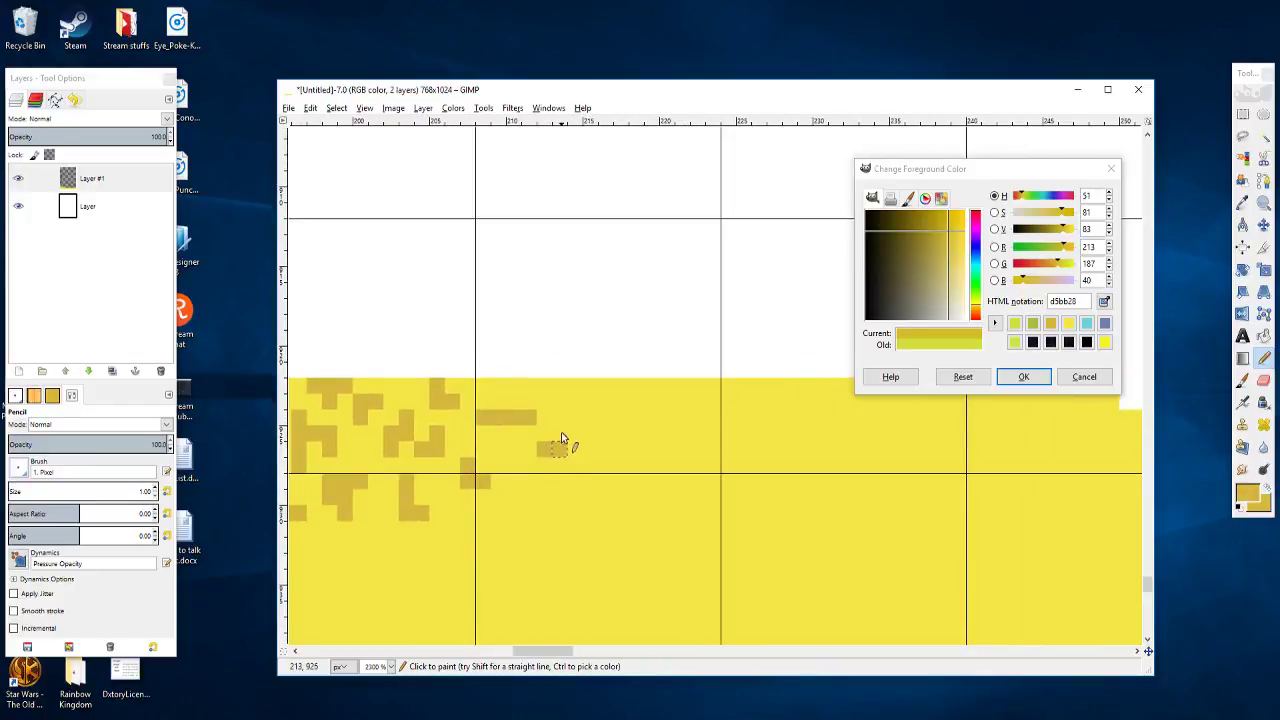
click(558, 432)
click(574, 404)
click(614, 386)
click(628, 390)
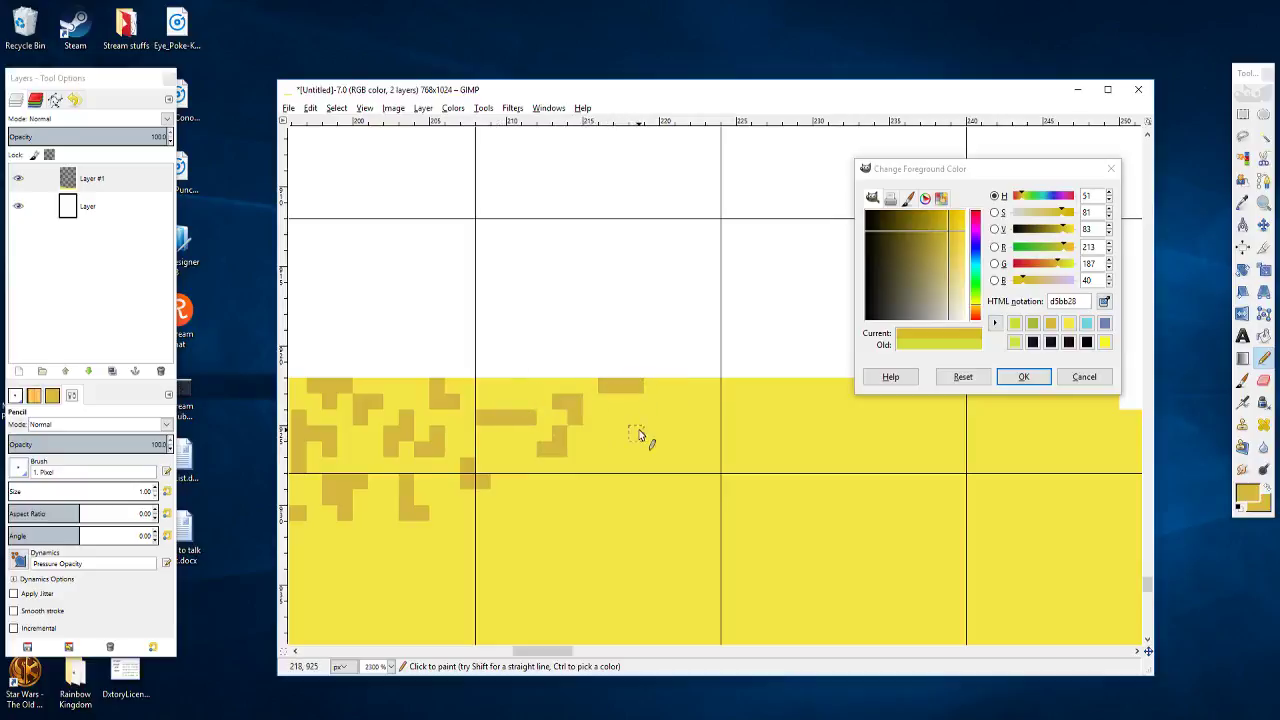
drag(638, 419, 555, 407)
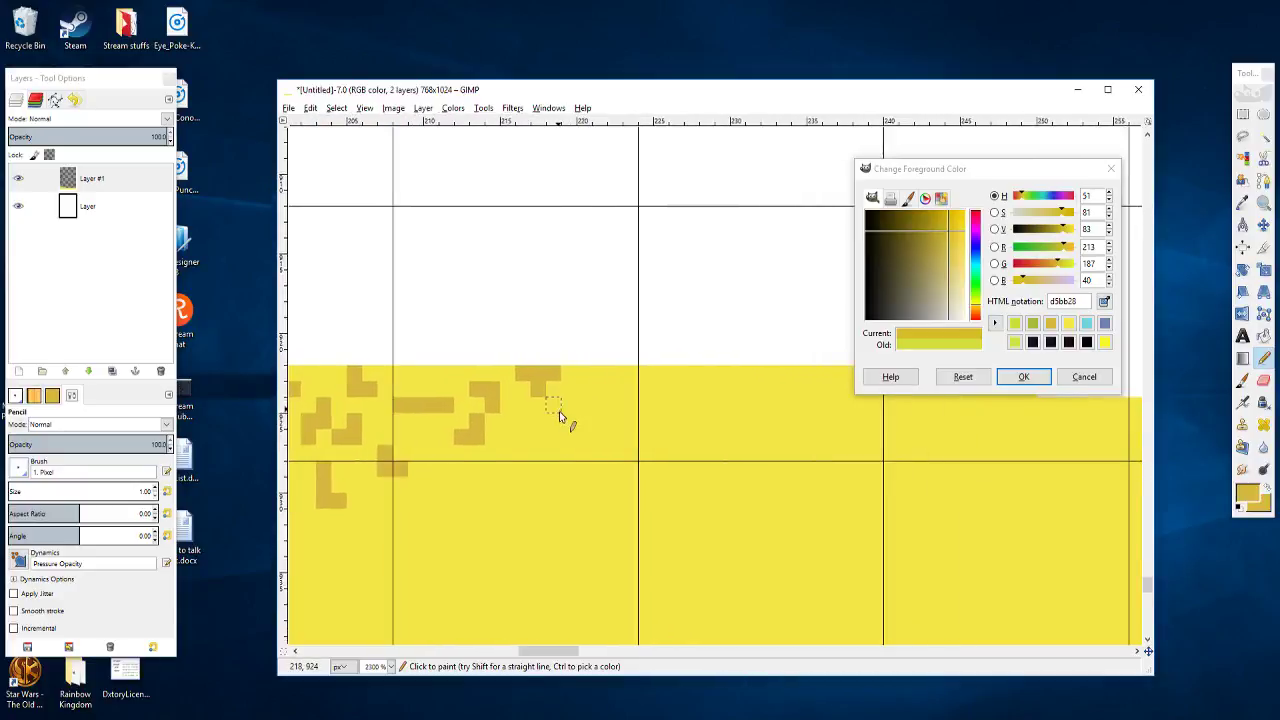
Step: Add dark-gold specks across the gridline from about x 212 to 220 and one at the yellow edge near x 221–223
drag(458, 486, 510, 486)
drag(563, 480, 509, 480)
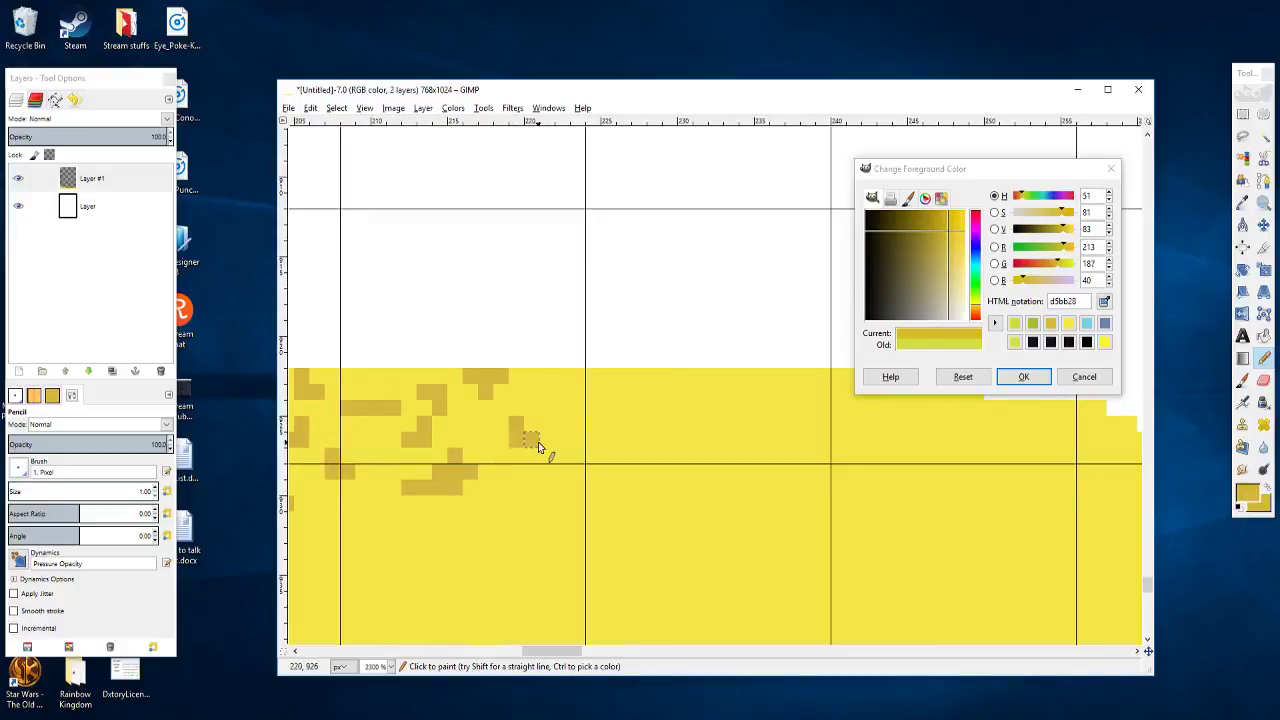
mouse_move(498, 434)
mouse_down()
mouse_move(535, 428)
mouse_move(541, 468)
mouse_up()
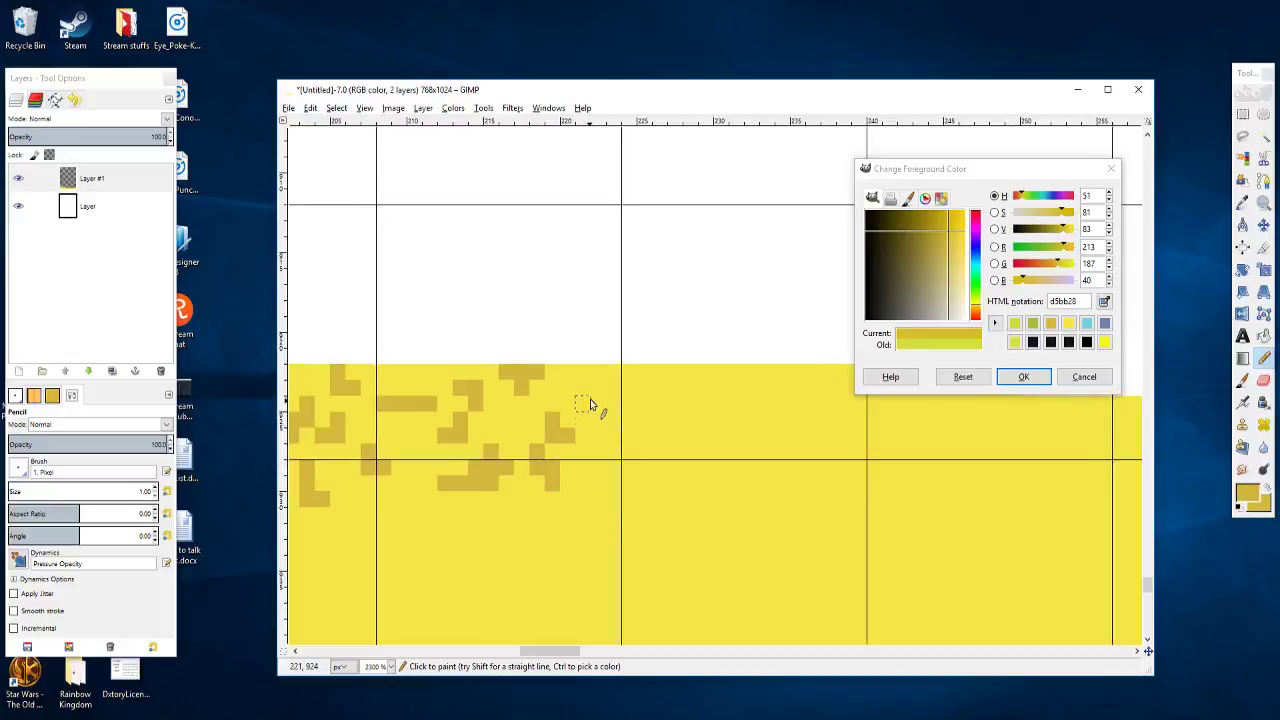
mouse_move(593, 402)
mouse_down()
mouse_move(589, 385)
mouse_move(607, 375)
mouse_up()
Step: Pencil a connected cluster of dark-gold pixels just past the 224 px gridline, spanning about x 225 to 229
mouse_move(648, 418)
mouse_down()
mouse_move(501, 393)
mouse_move(545, 395)
mouse_up()
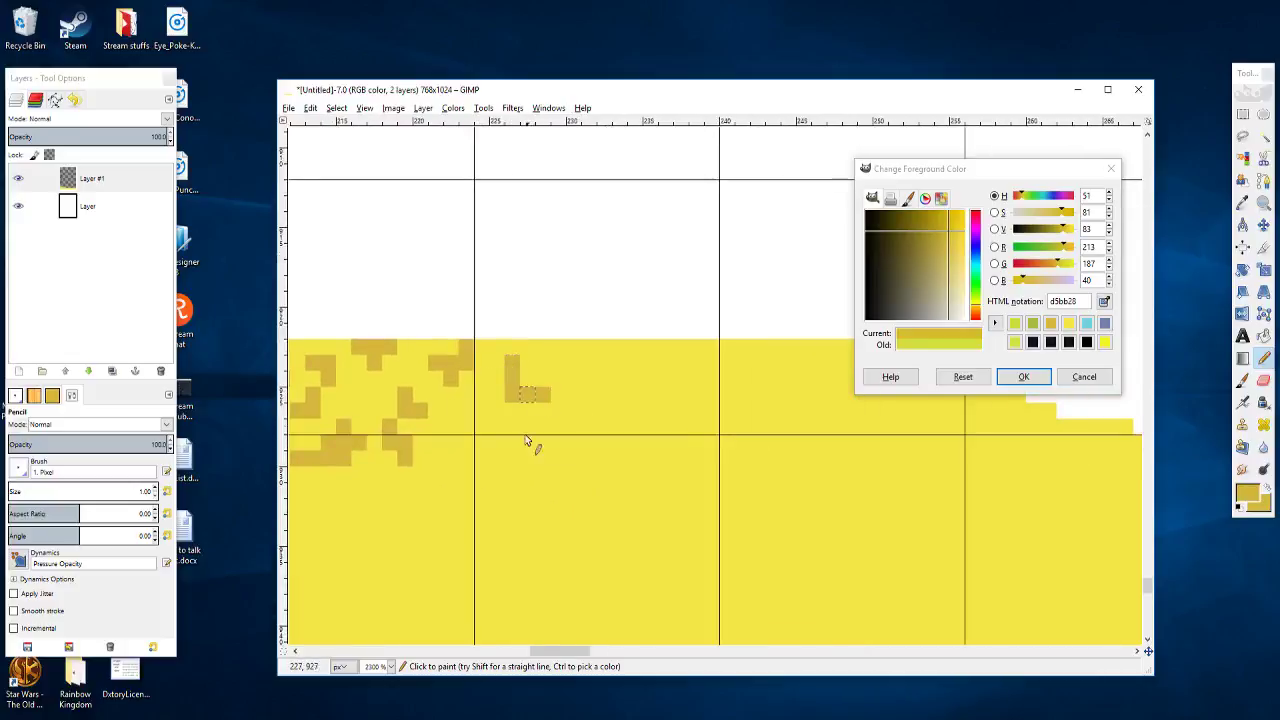
click(544, 378)
click(558, 392)
drag(529, 426, 504, 430)
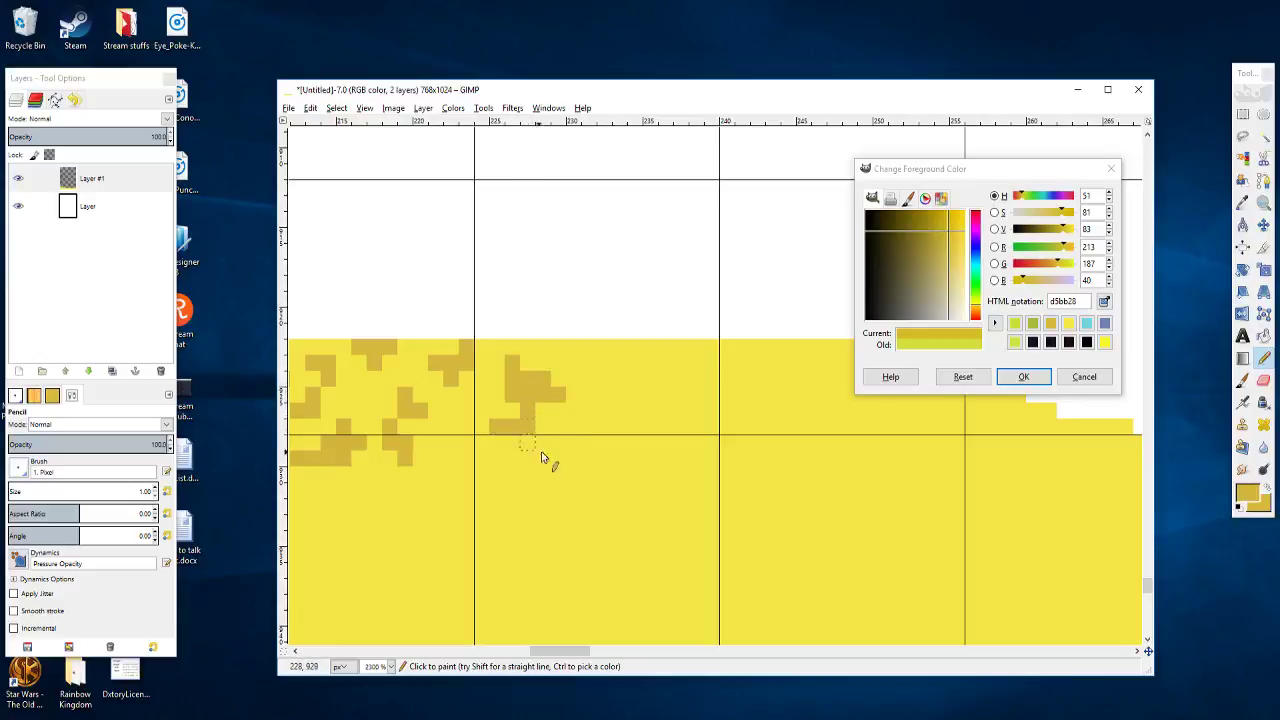
Step: Scatter dark-gold specks through the upper band from about x 230 to 238, including two at the yellow edge
scroll(543, 457, right, 2)
click(537, 393)
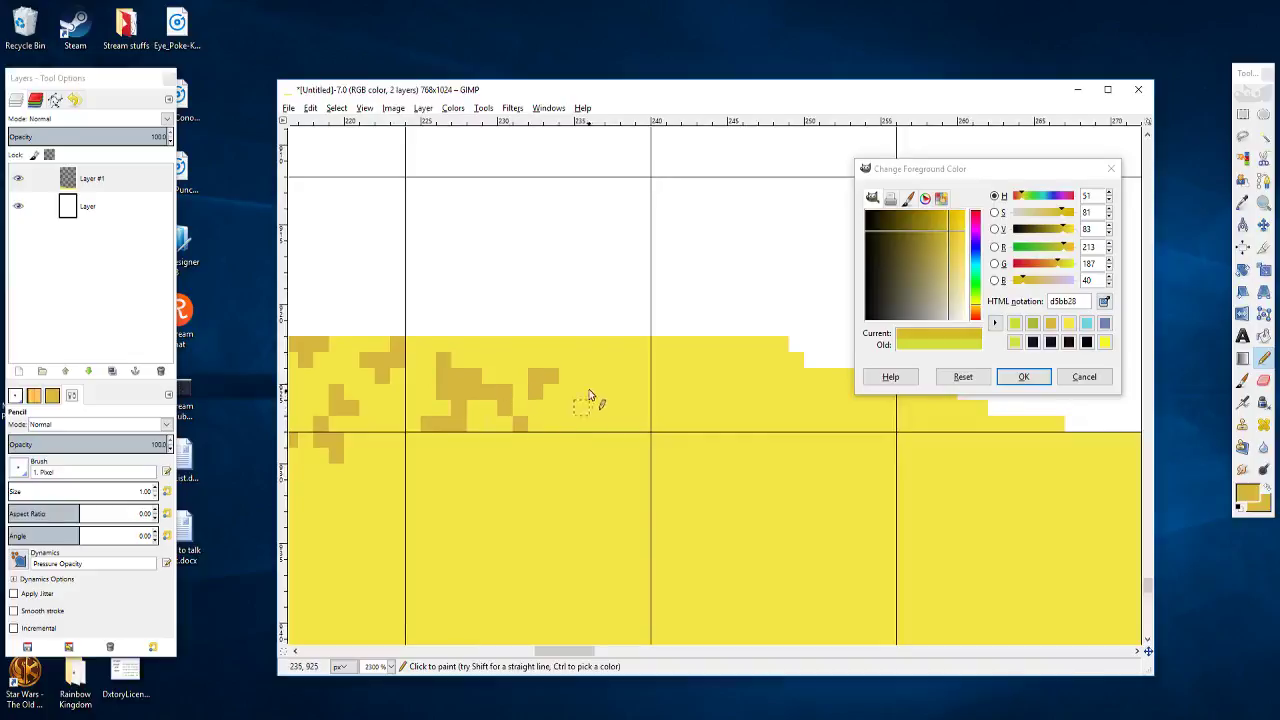
drag(596, 376, 592, 403)
click(564, 424)
click(552, 354)
click(611, 345)
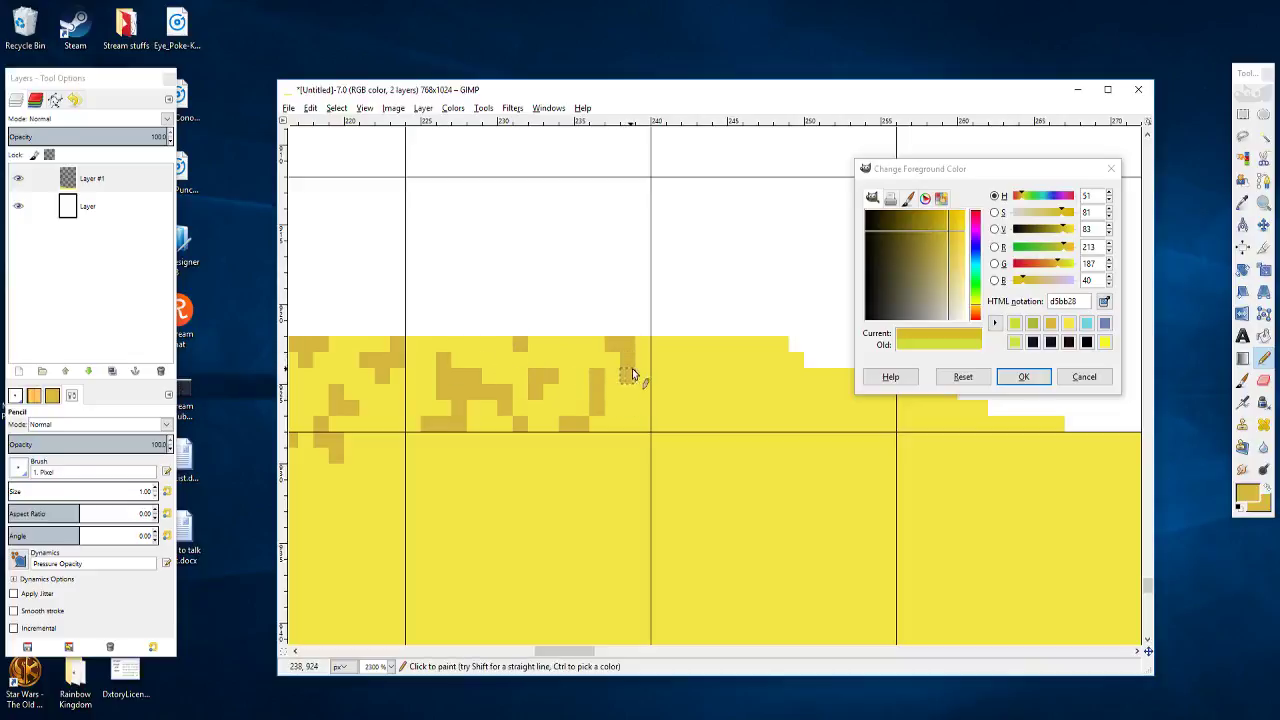
Step: Paint a branching dark-gold speck just past the 240 px gridline, spanning about x 240 to 243
scroll(634, 400, right, 3)
click(564, 372)
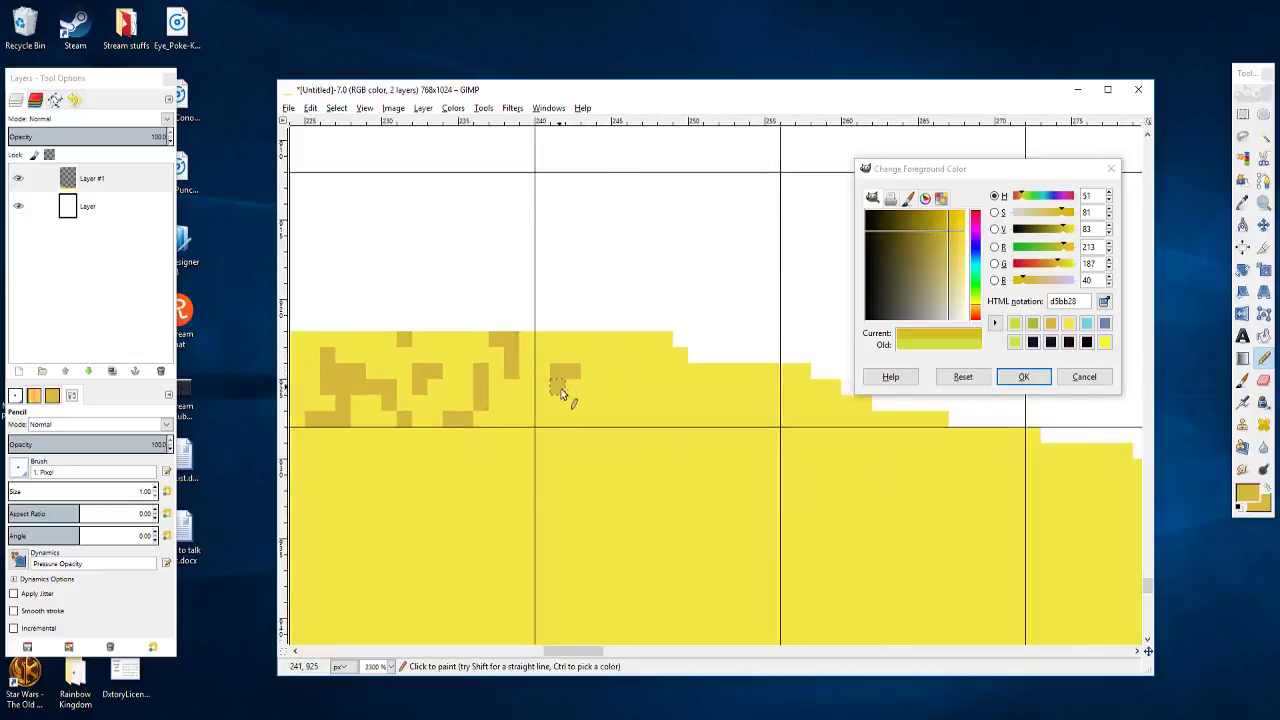
click(588, 370)
click(557, 355)
click(542, 386)
Step: Continue the dark-gold specks down the stepped yellow slope from about x 245 to 263
mouse_move(614, 387)
mouse_down()
mouse_move(667, 406)
mouse_move(632, 405)
mouse_up()
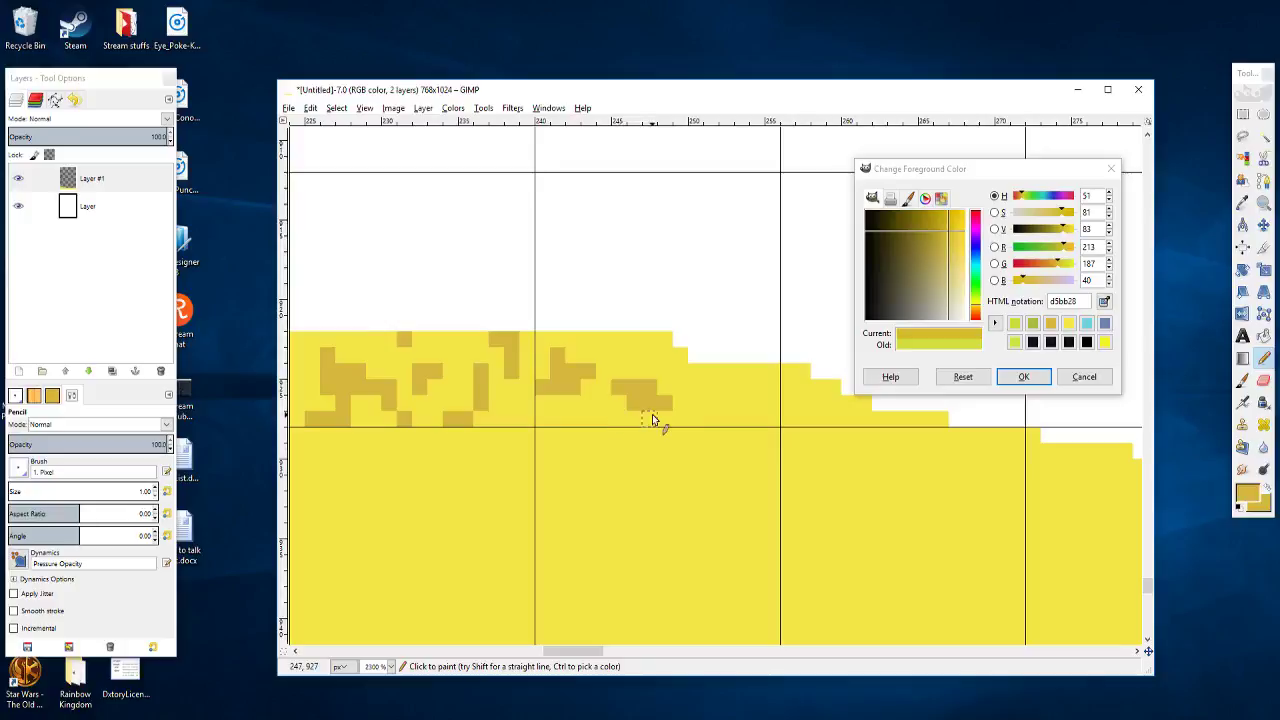
drag(710, 371, 726, 386)
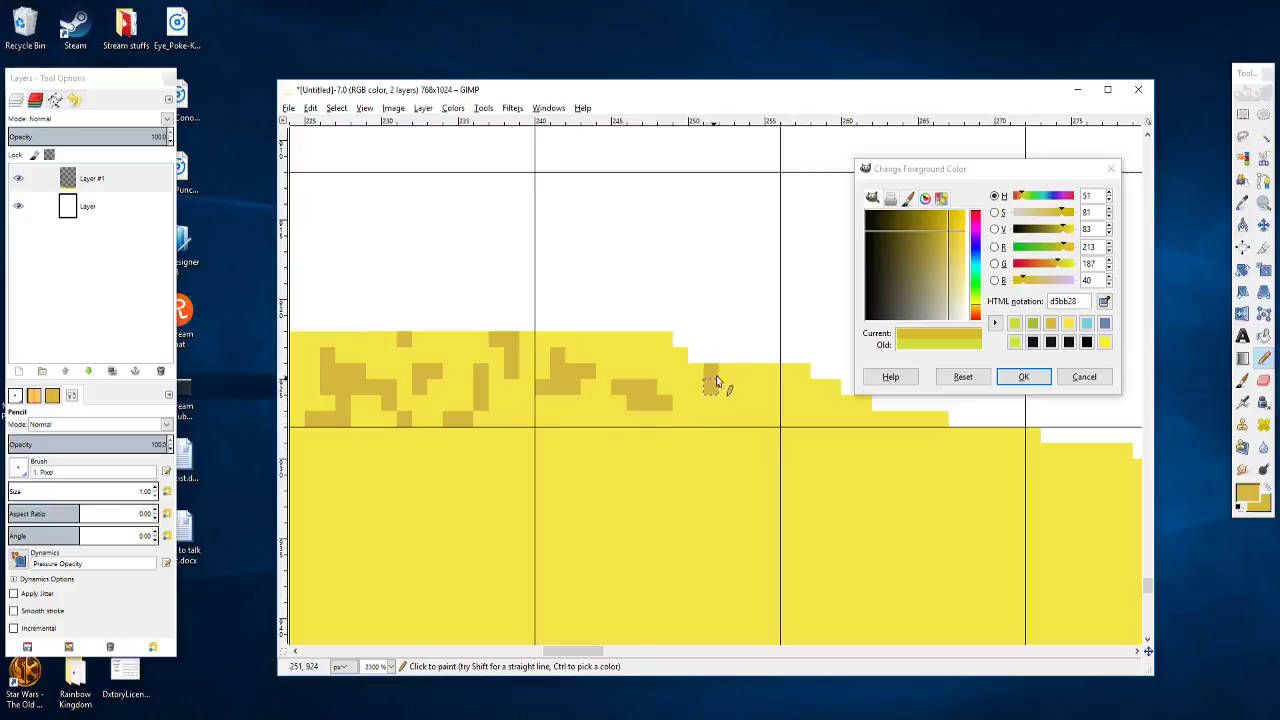
click(620, 356)
drag(759, 407, 601, 377)
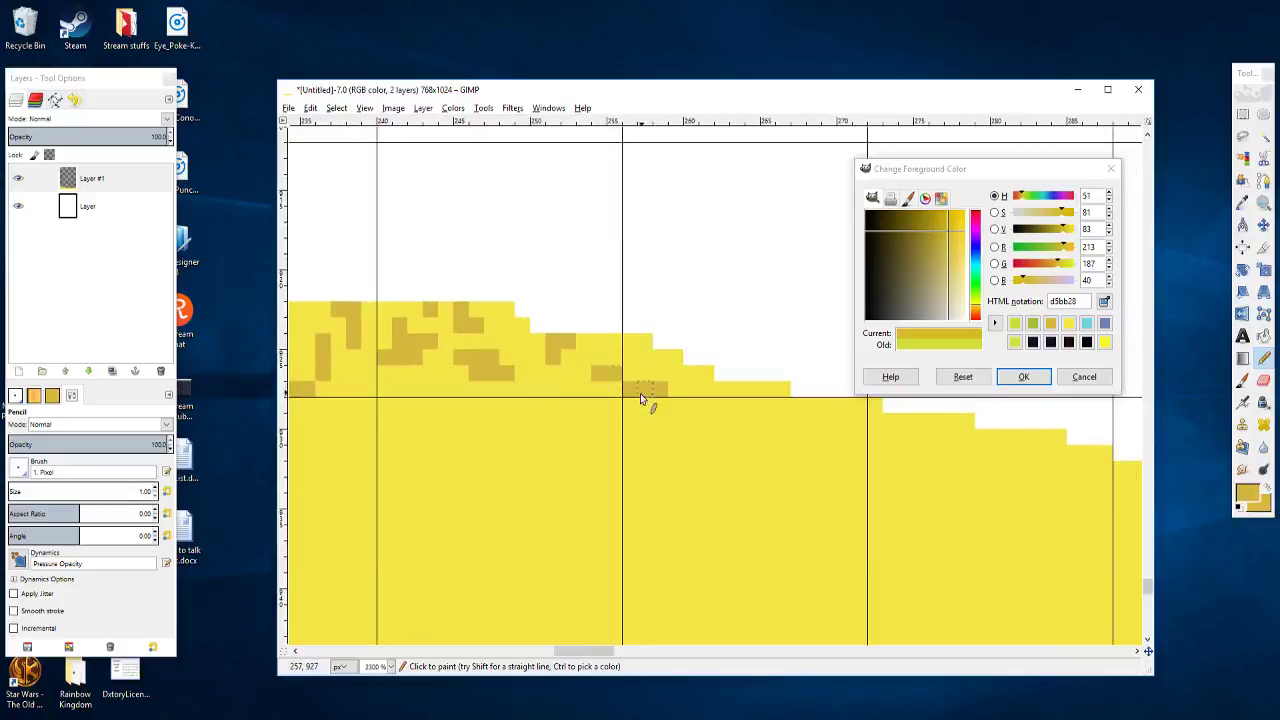
drag(726, 396, 711, 397)
click(642, 345)
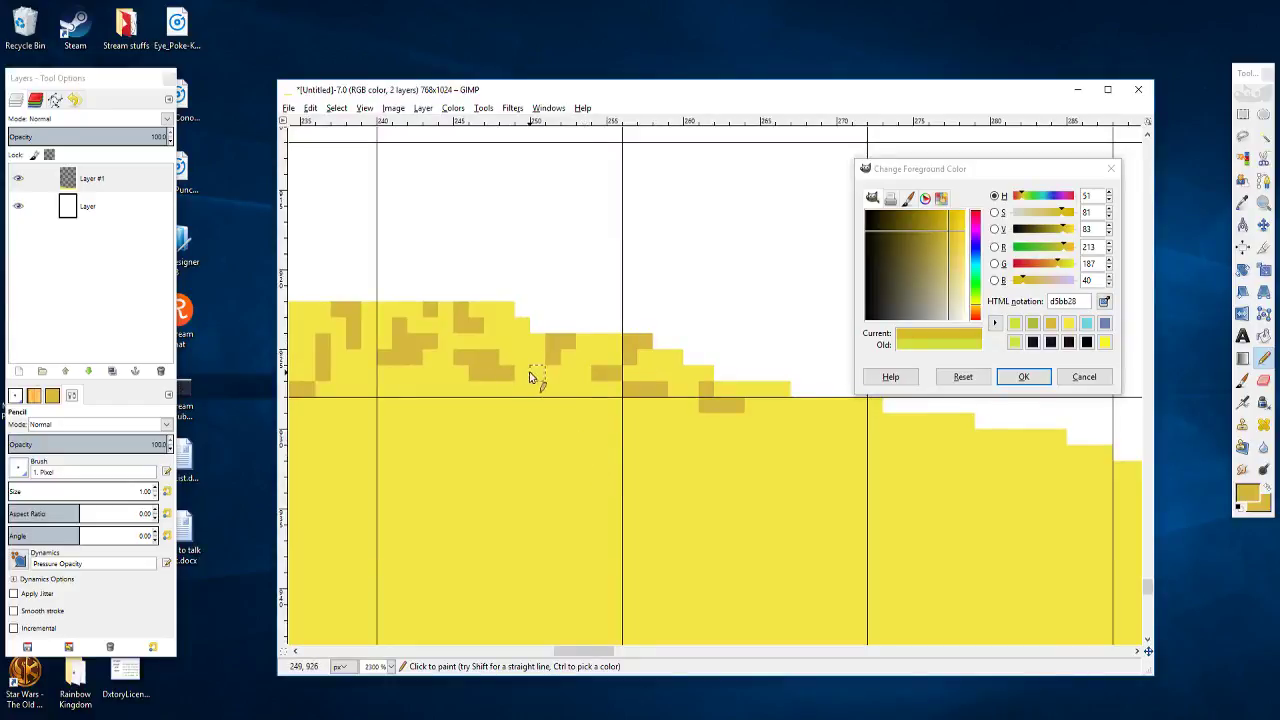
Step: Check the texture at a wider view and add lower-row specks beneath the gridline between about x 224 and 244
scroll(537, 357, down, 6)
scroll(528, 399, down, 2)
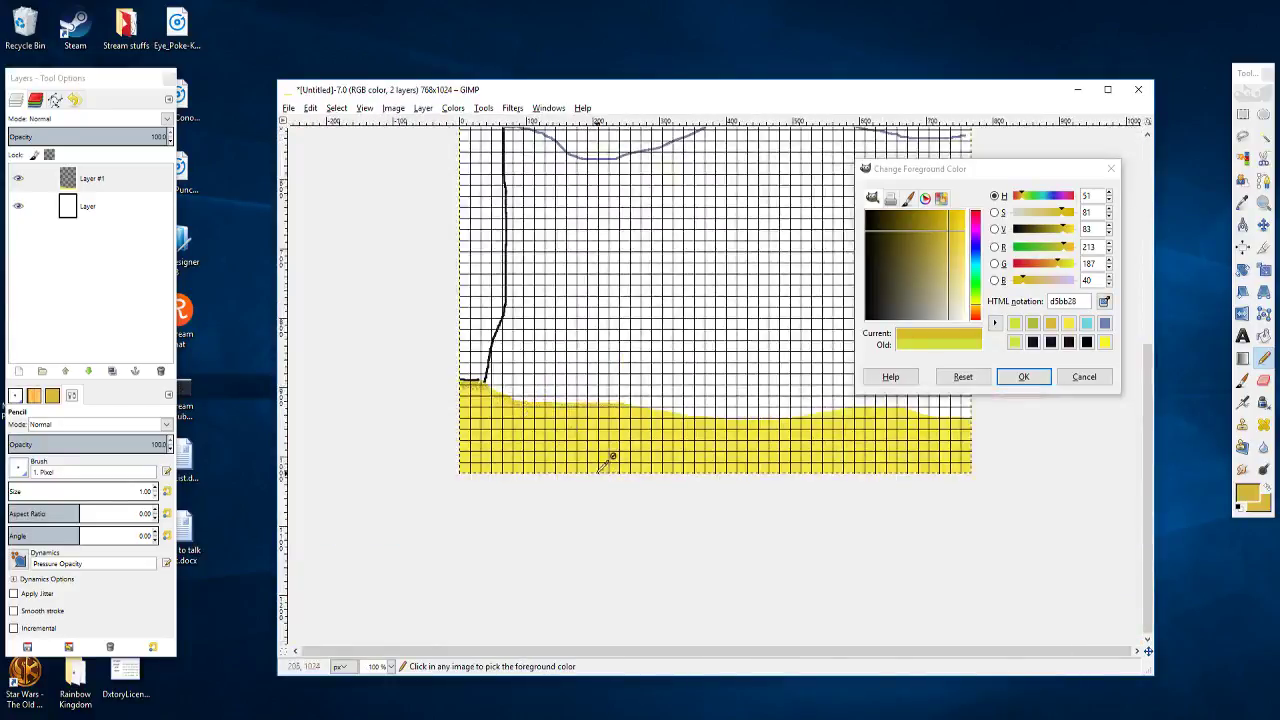
scroll(603, 457, up, 2)
scroll(535, 290, up, 5)
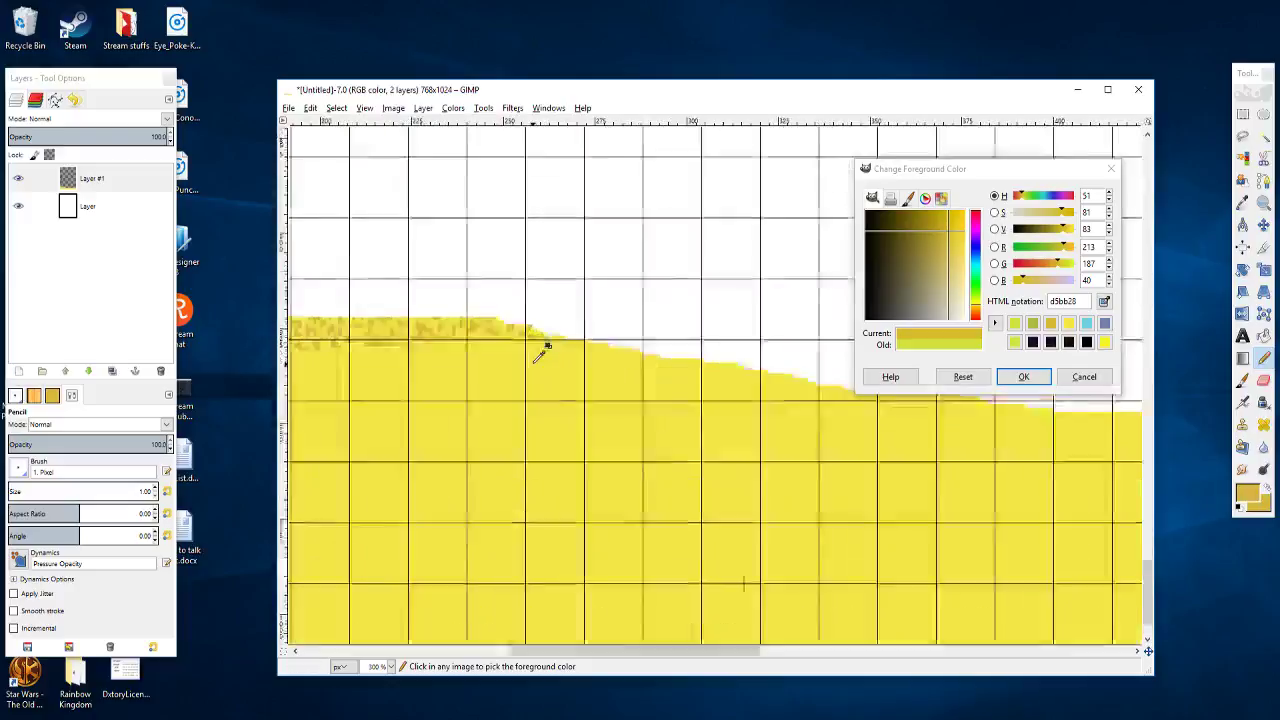
drag(740, 392, 853, 427)
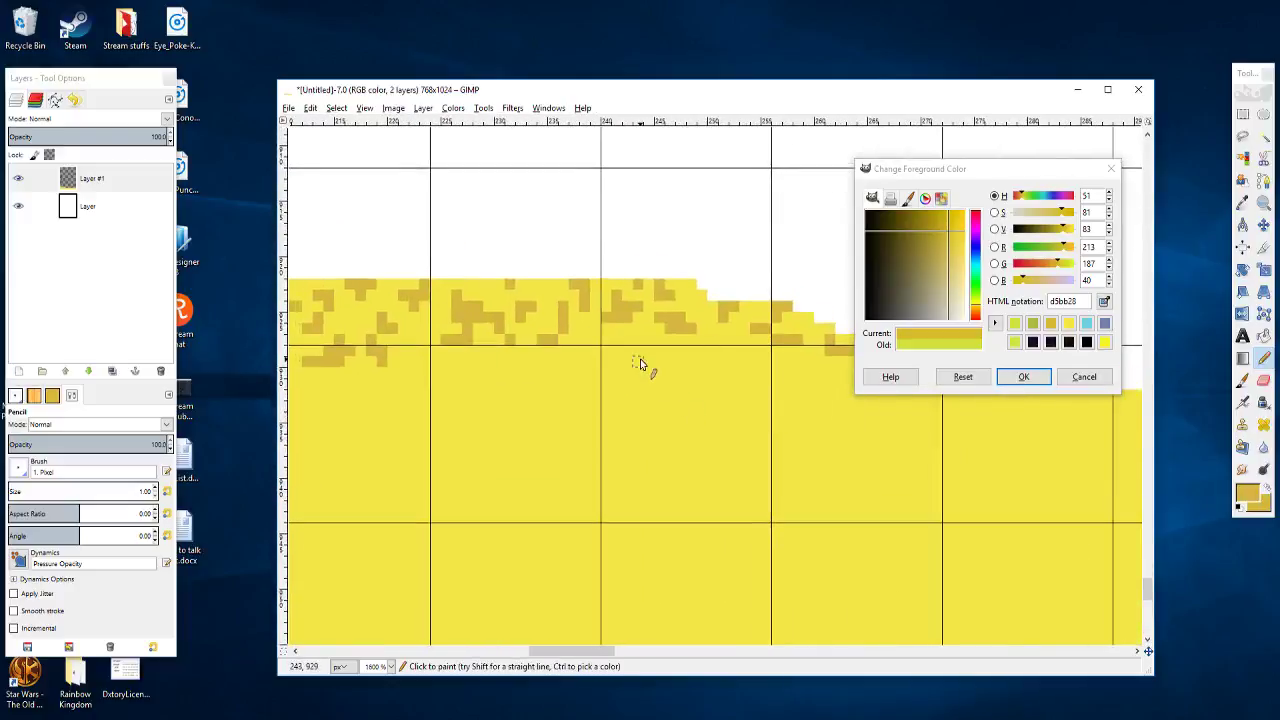
drag(638, 351, 659, 366)
mouse_move(574, 359)
mouse_down()
mouse_move(455, 383)
mouse_move(428, 423)
mouse_move(705, 415)
mouse_move(747, 446)
mouse_up()
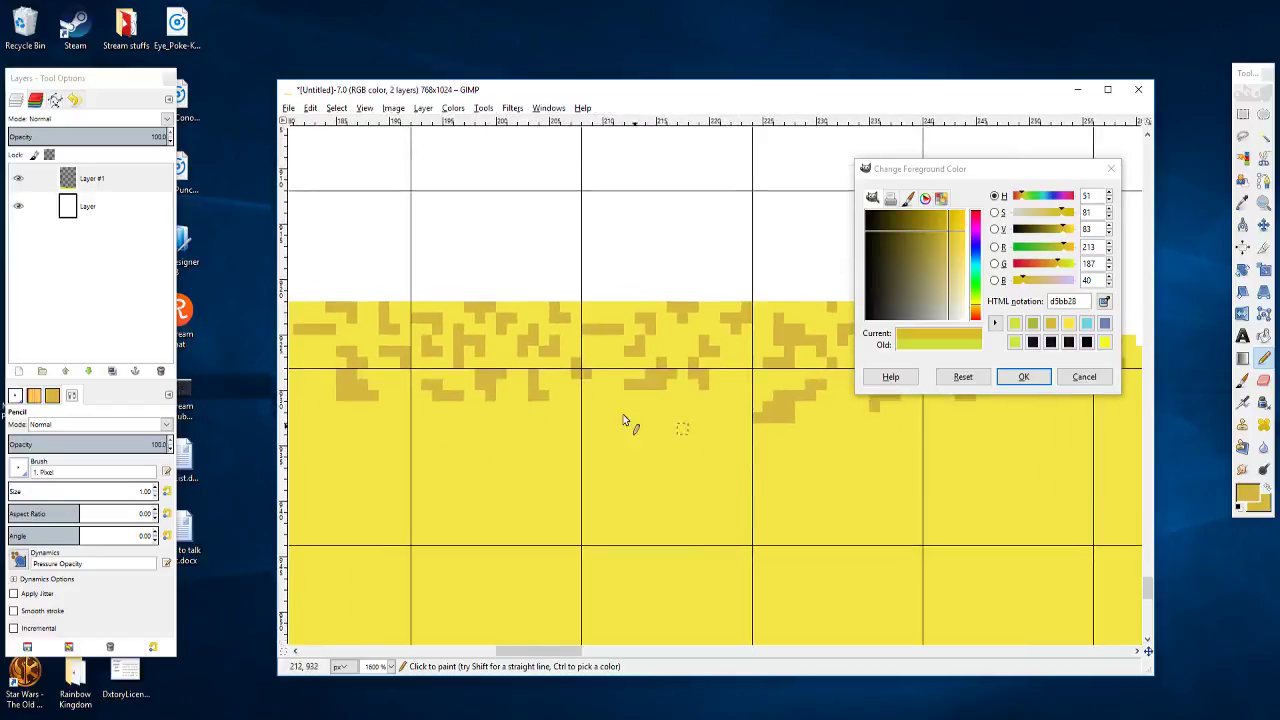
Step: Add a deeper row of dark-gold specks beneath the gridline, working back from about x 213 to 159
drag(622, 407, 574, 441)
mouse_move(476, 424)
mouse_down()
mouse_move(415, 451)
mouse_move(598, 451)
mouse_move(736, 488)
mouse_up()
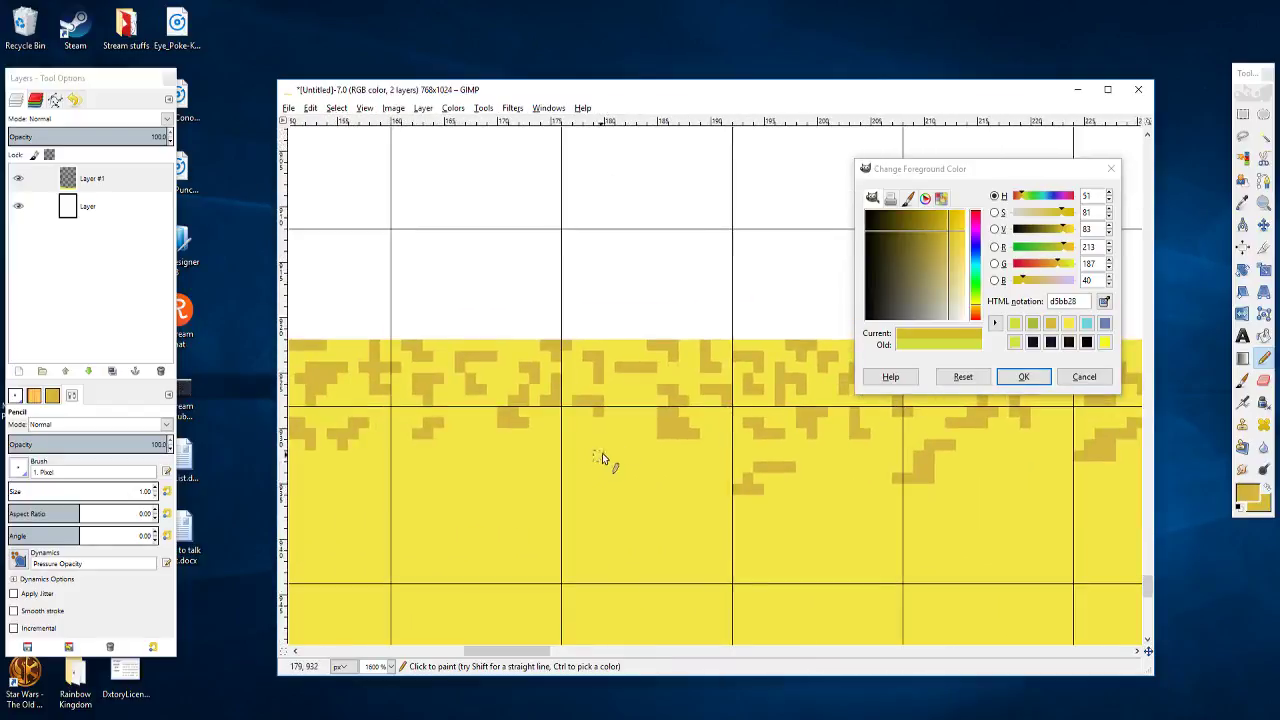
drag(600, 450, 580, 451)
drag(456, 462, 646, 456)
mouse_move(551, 415)
mouse_down()
mouse_move(518, 391)
mouse_move(574, 390)
mouse_move(551, 378)
mouse_move(571, 410)
mouse_up()
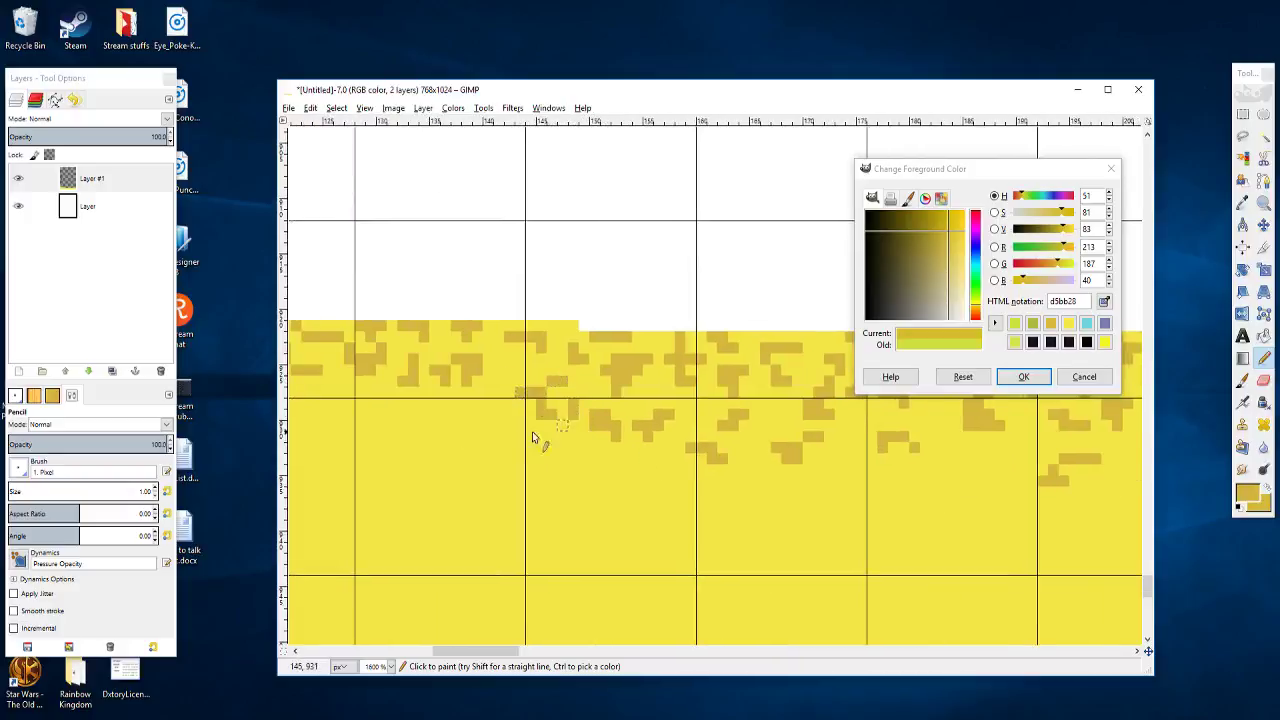
Step: Extend the dark-gold specks beneath the gridline from about x 146 back to x 95
click(488, 402)
mouse_move(466, 404)
mouse_down()
mouse_move(446, 404)
mouse_move(688, 462)
mouse_up()
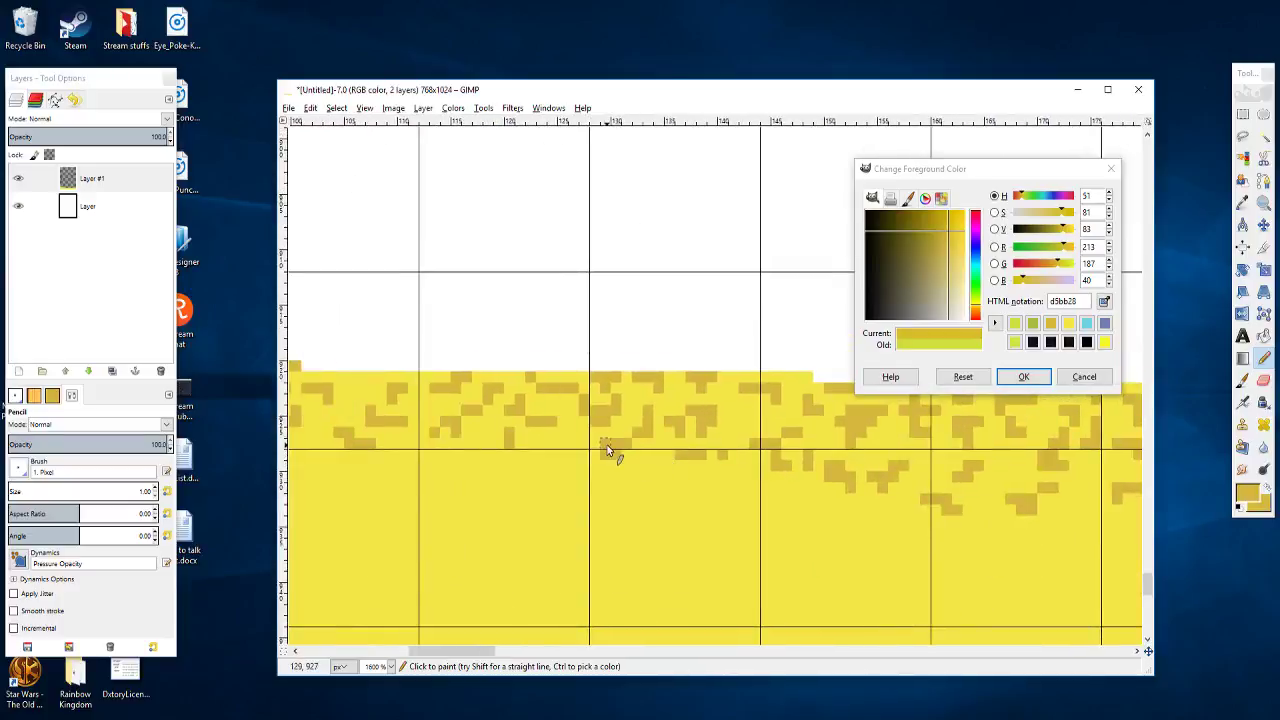
scroll(660, 455, left, 5)
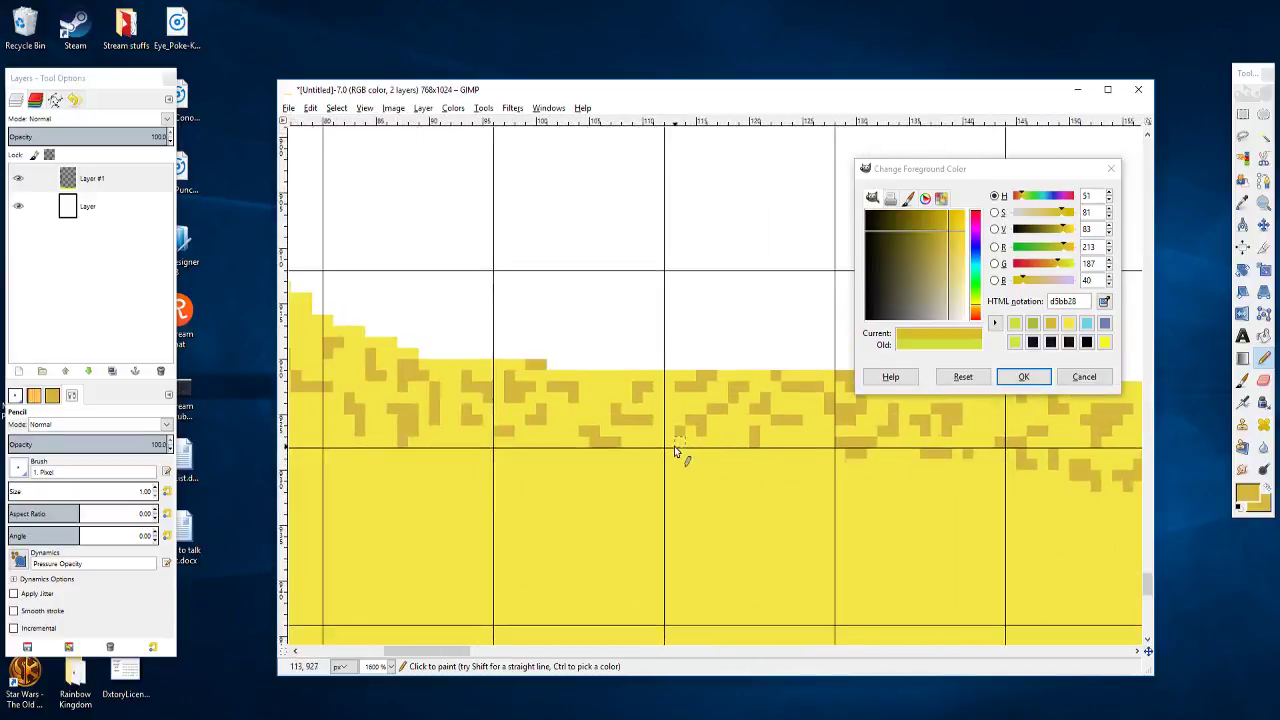
drag(674, 457, 707, 461)
scroll(749, 491, left, 6)
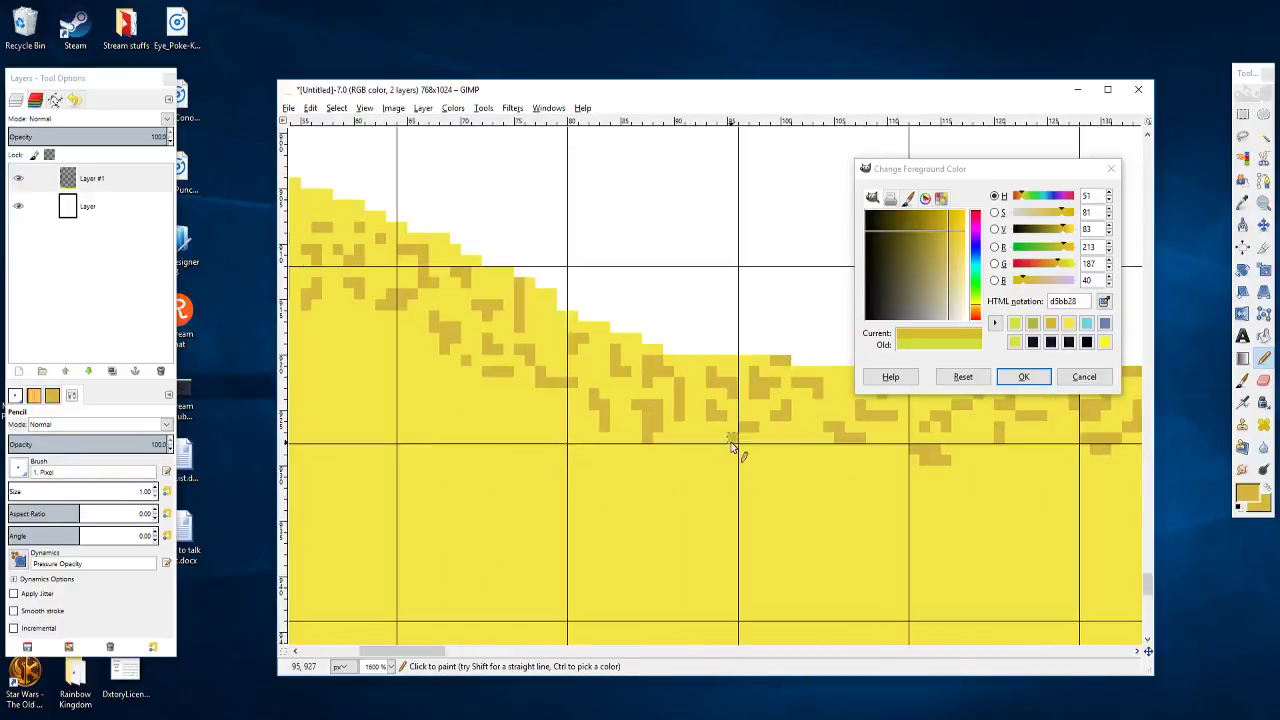
mouse_move(731, 447)
mouse_down()
mouse_move(771, 465)
mouse_move(810, 465)
mouse_move(592, 458)
mouse_up()
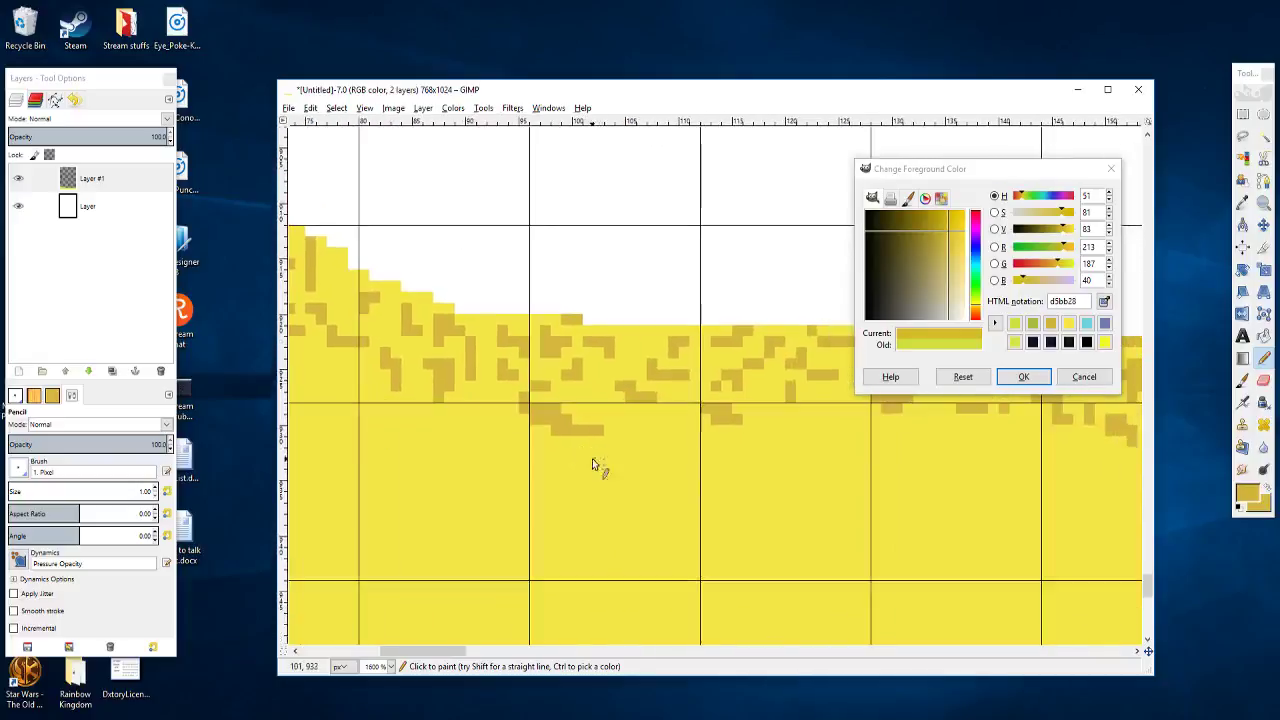
Step: Resume texturing the descending slope with a vertical bar at x 265 and hooked dark-gold specks at about x 267 to 272
scroll(674, 451, down, 5)
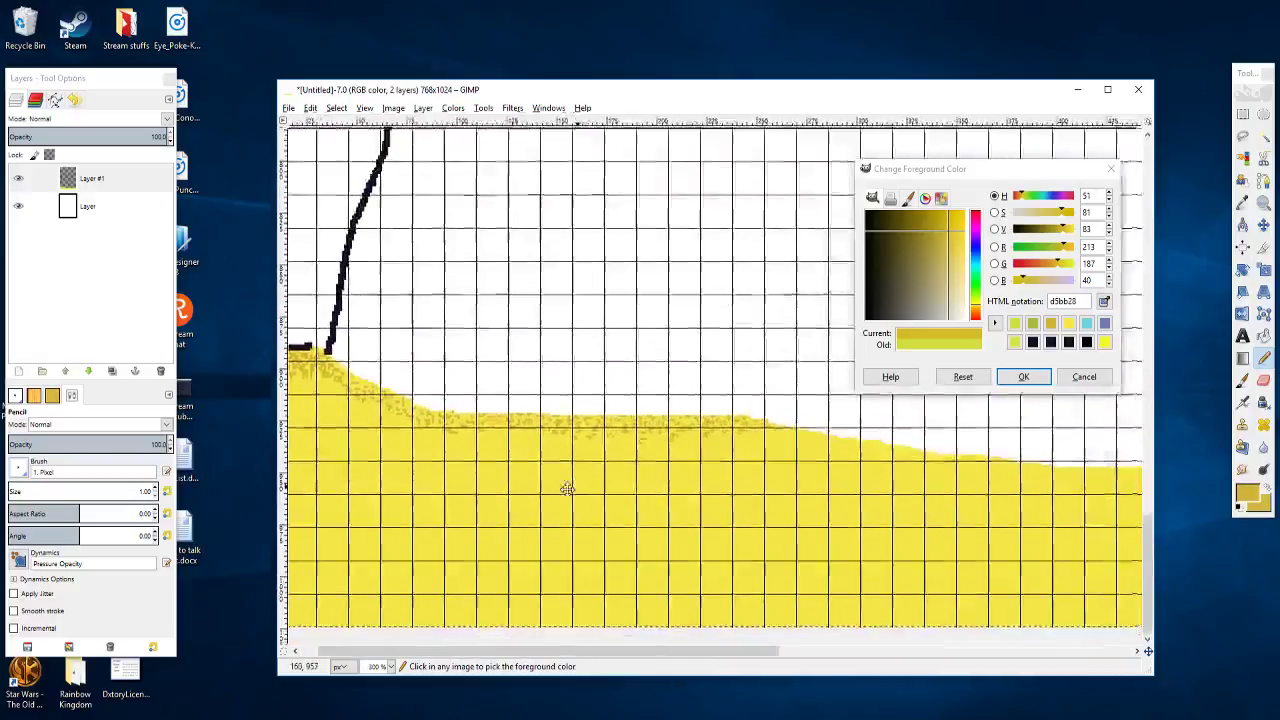
scroll(803, 443, up, 3)
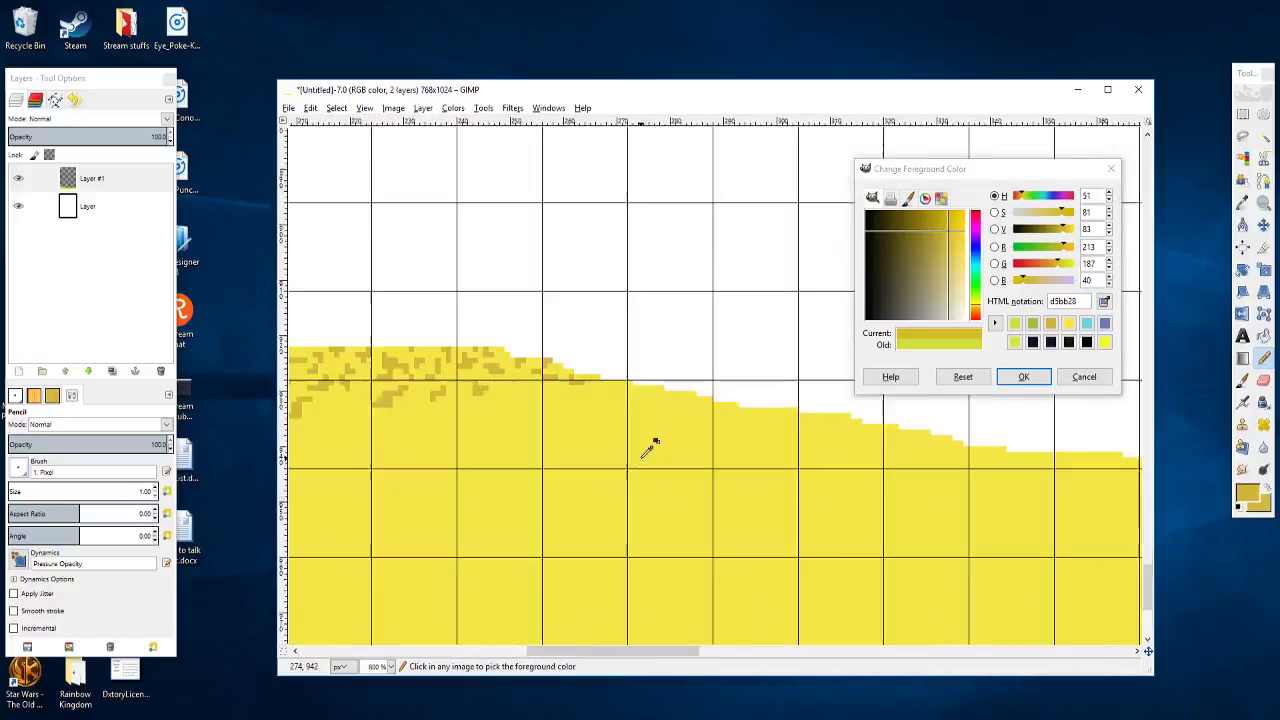
scroll(608, 423, up, 1)
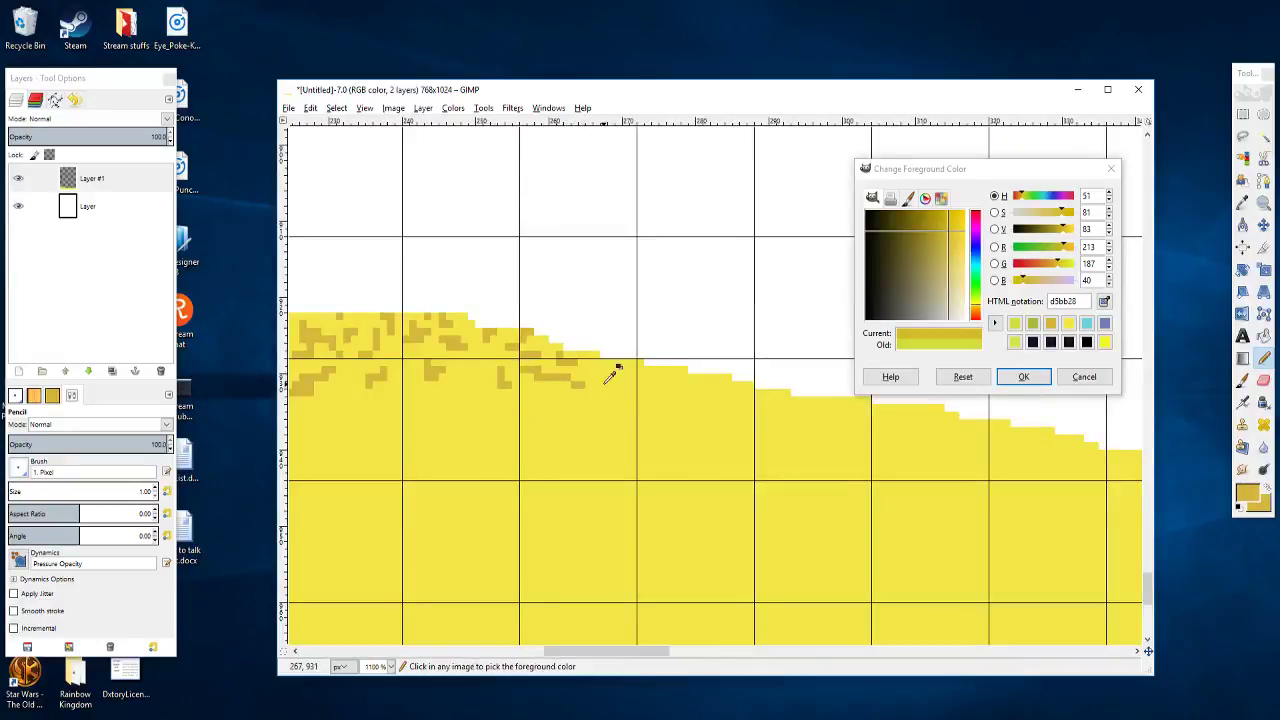
click(544, 380)
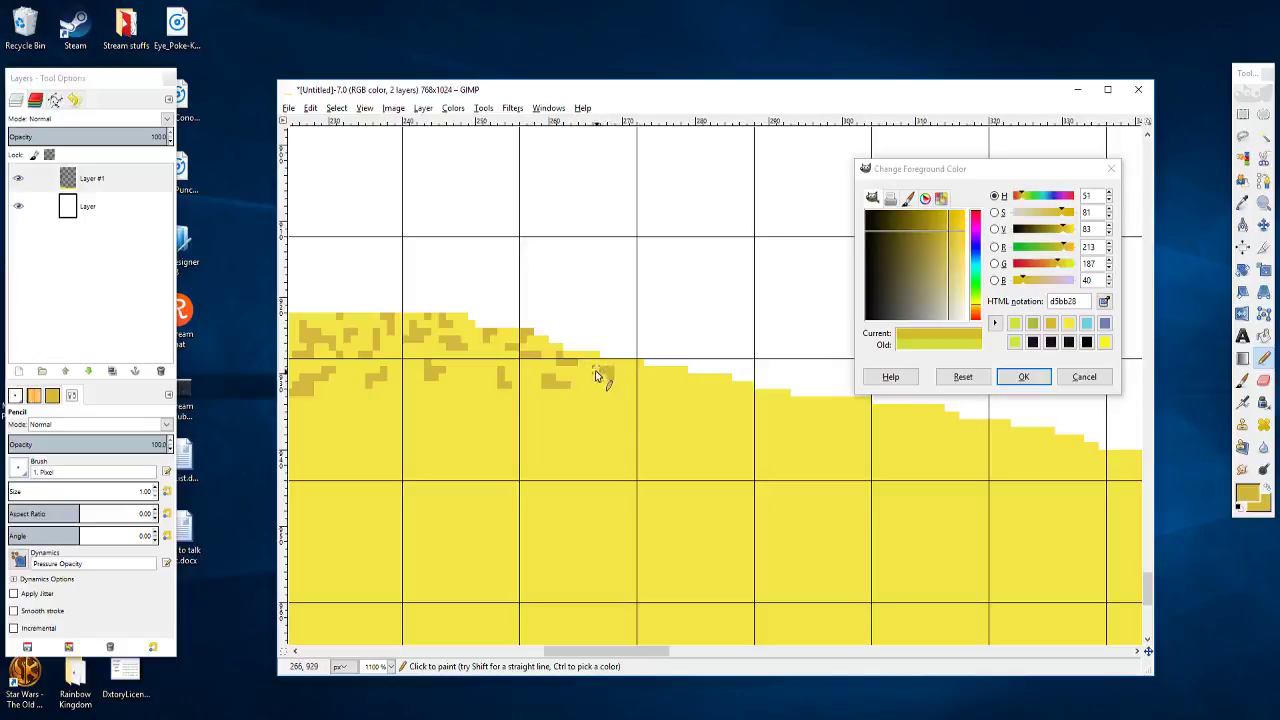
scroll(597, 381, up, 3)
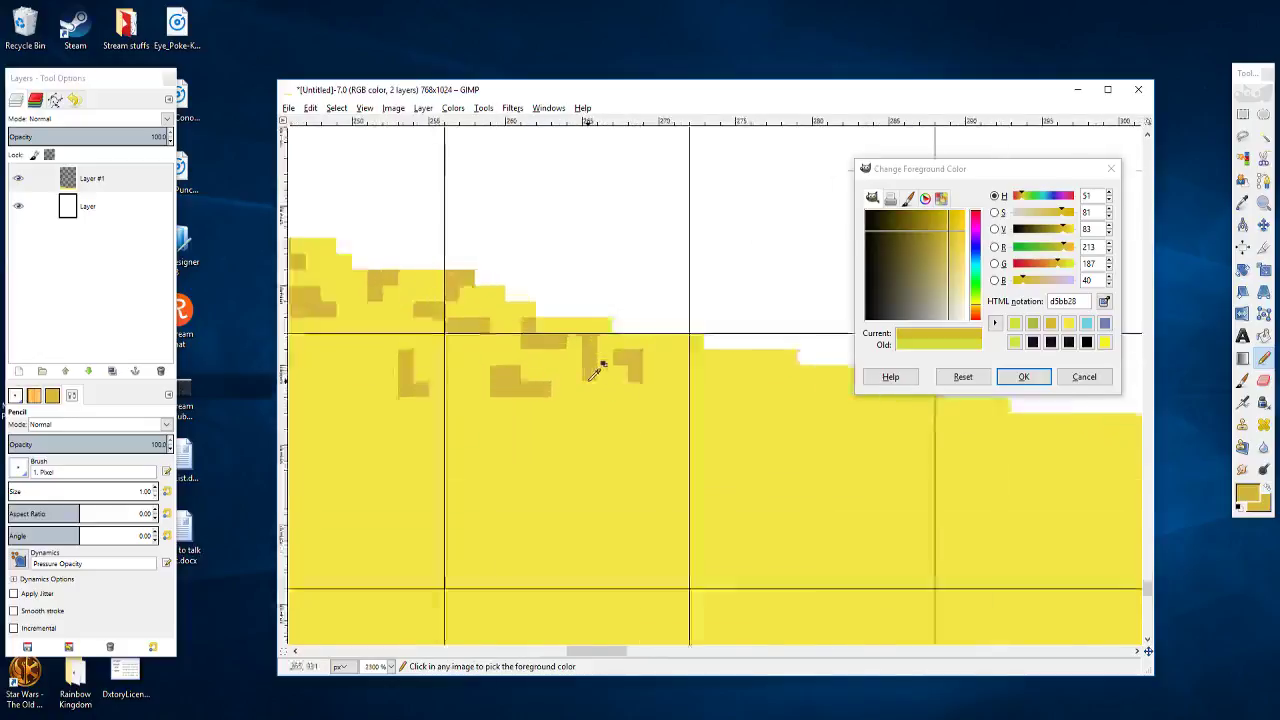
mouse_move(723, 378)
mouse_down()
mouse_move(557, 354)
mouse_move(553, 322)
mouse_move(577, 330)
mouse_up()
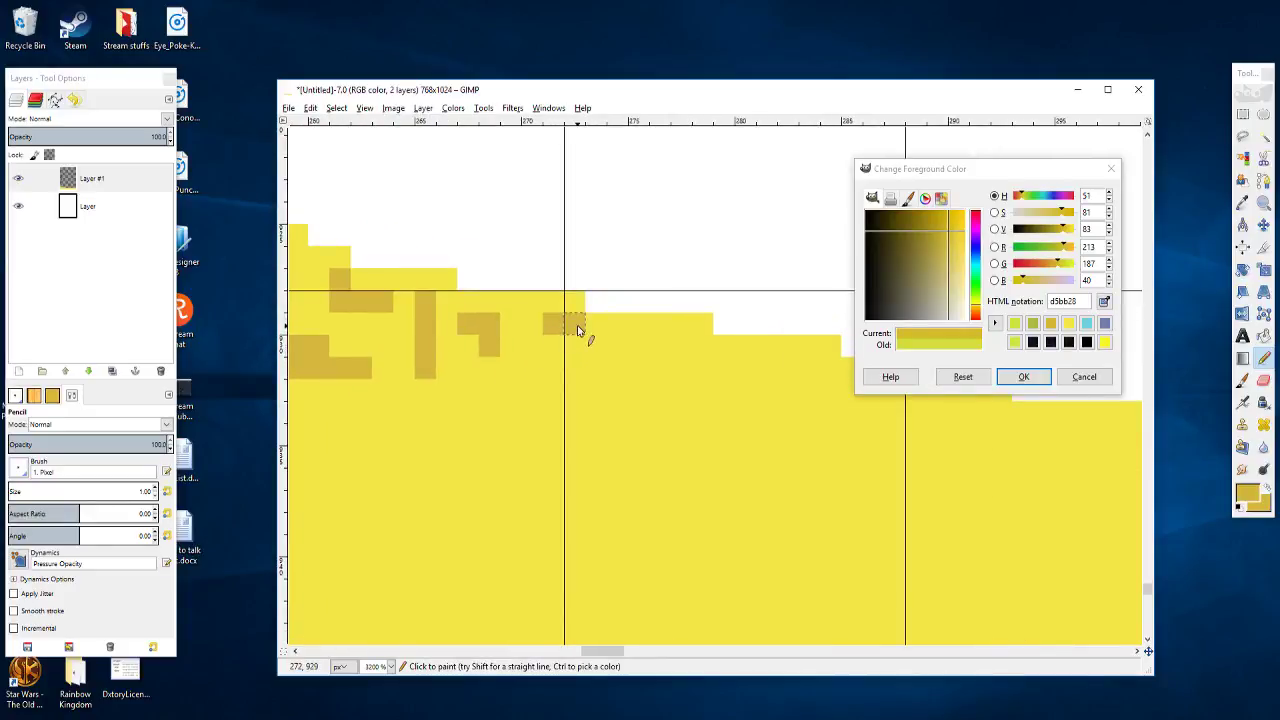
click(530, 343)
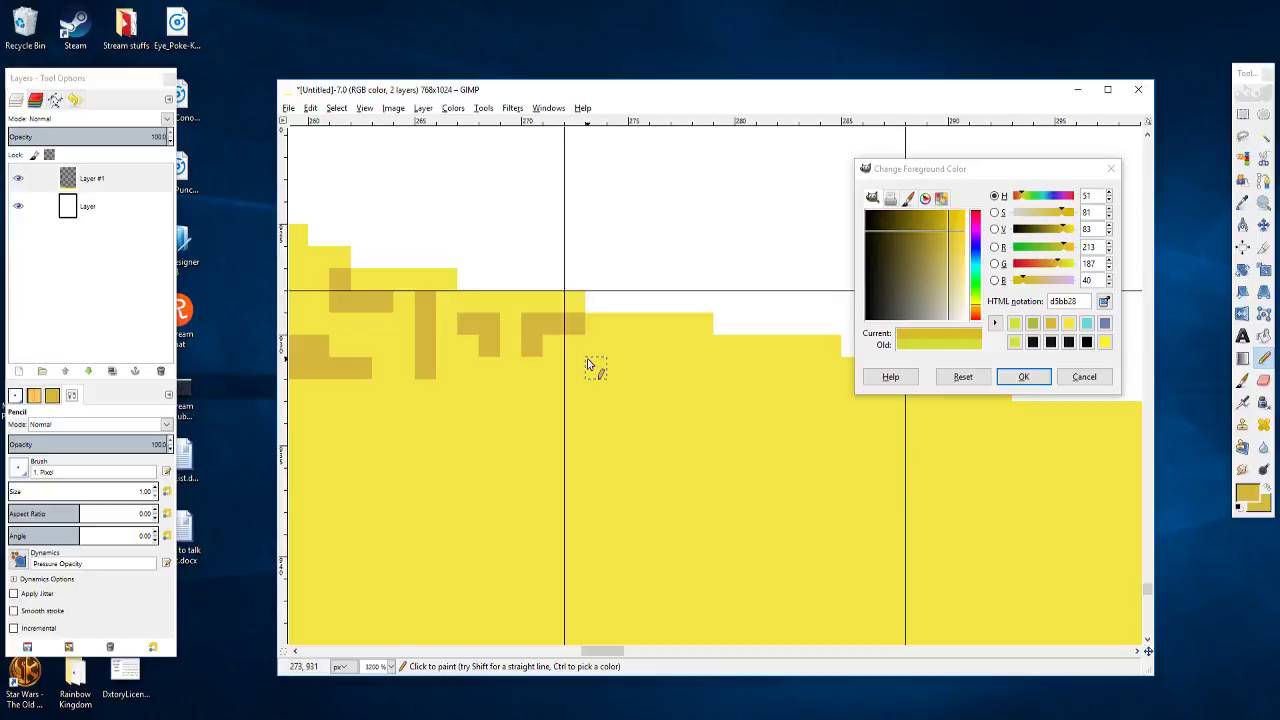
Step: Paint an L-shaped dark-gold speck at x 275 to 276 and a hooked bar along the edge from x 279 to 282
mouse_move(640, 325)
mouse_down()
mouse_move(637, 367)
mouse_move(655, 374)
mouse_up()
drag(734, 387, 529, 377)
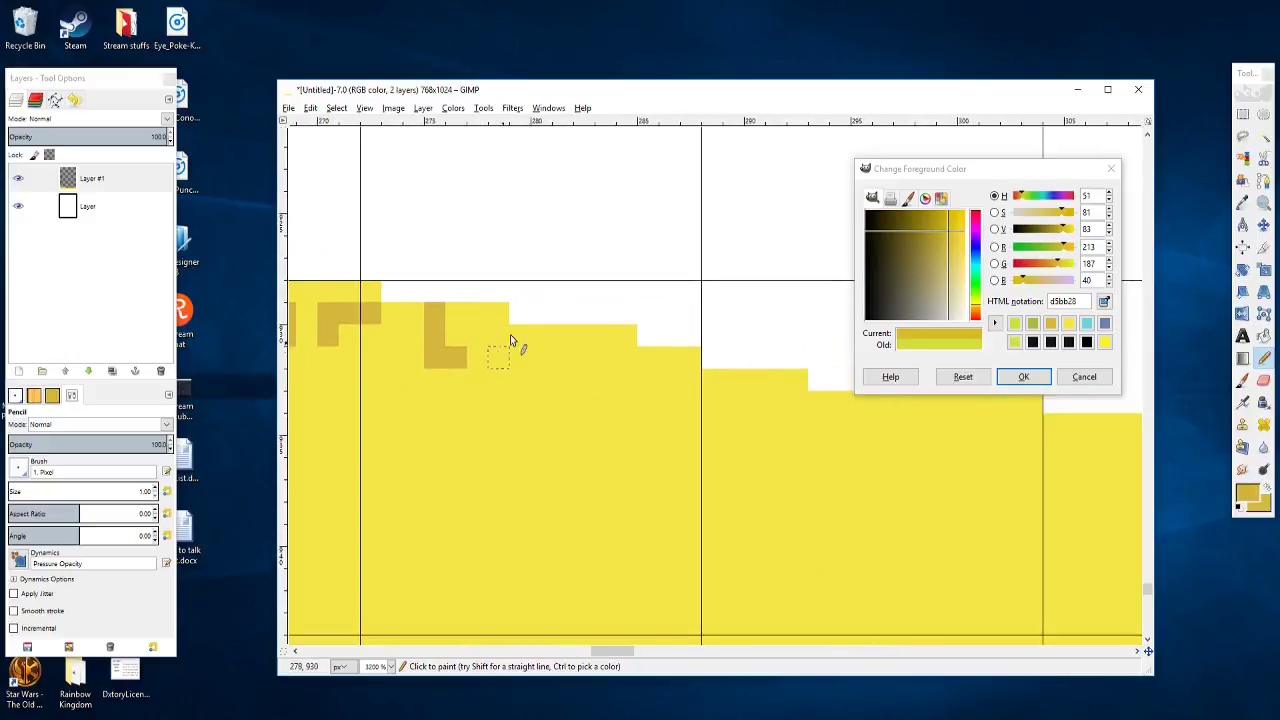
click(522, 336)
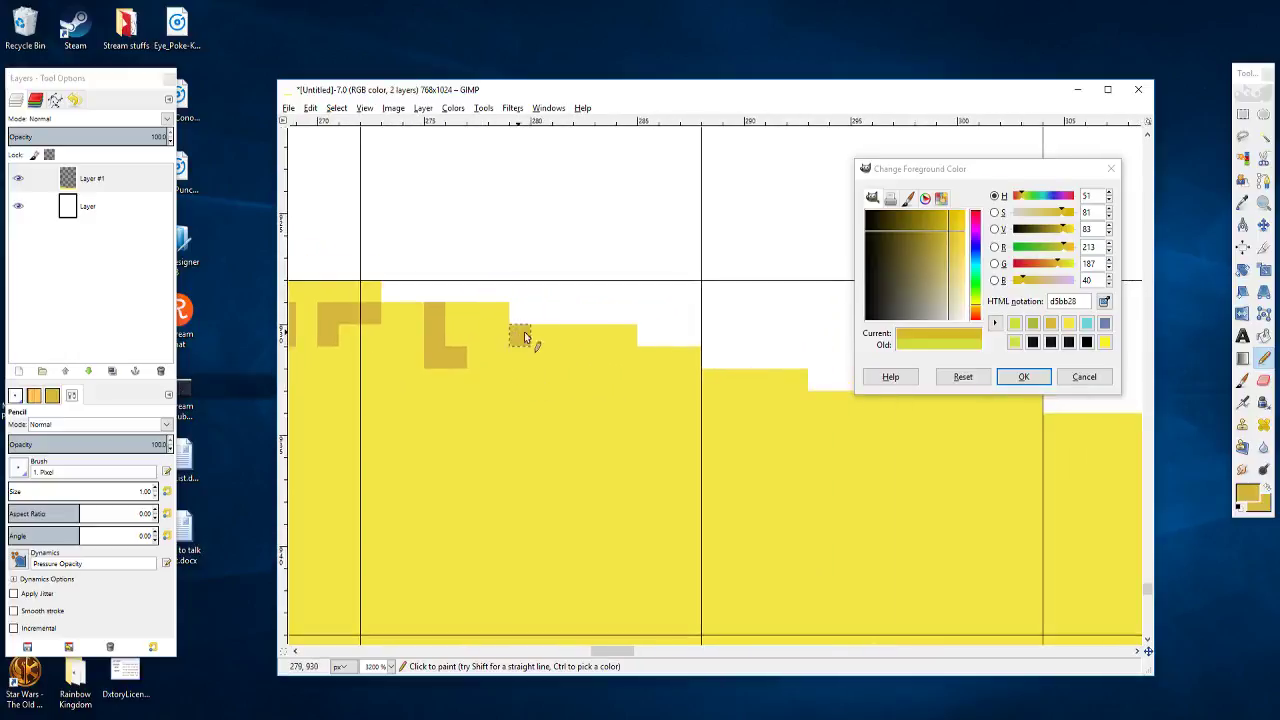
click(586, 366)
drag(676, 433, 461, 370)
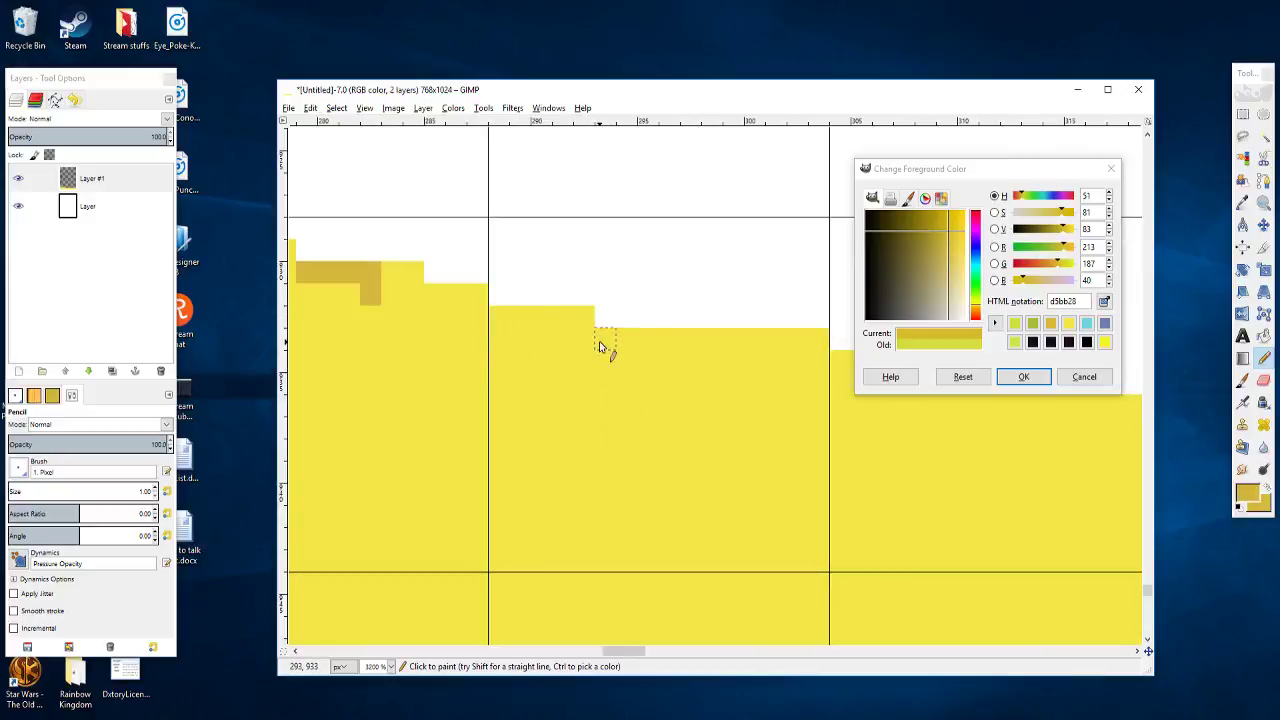
Step: Paint a dark-gold bar along the yellow edge from x 293 to 296 with a one-pixel stub beneath it
drag(600, 342, 657, 343)
click(662, 342)
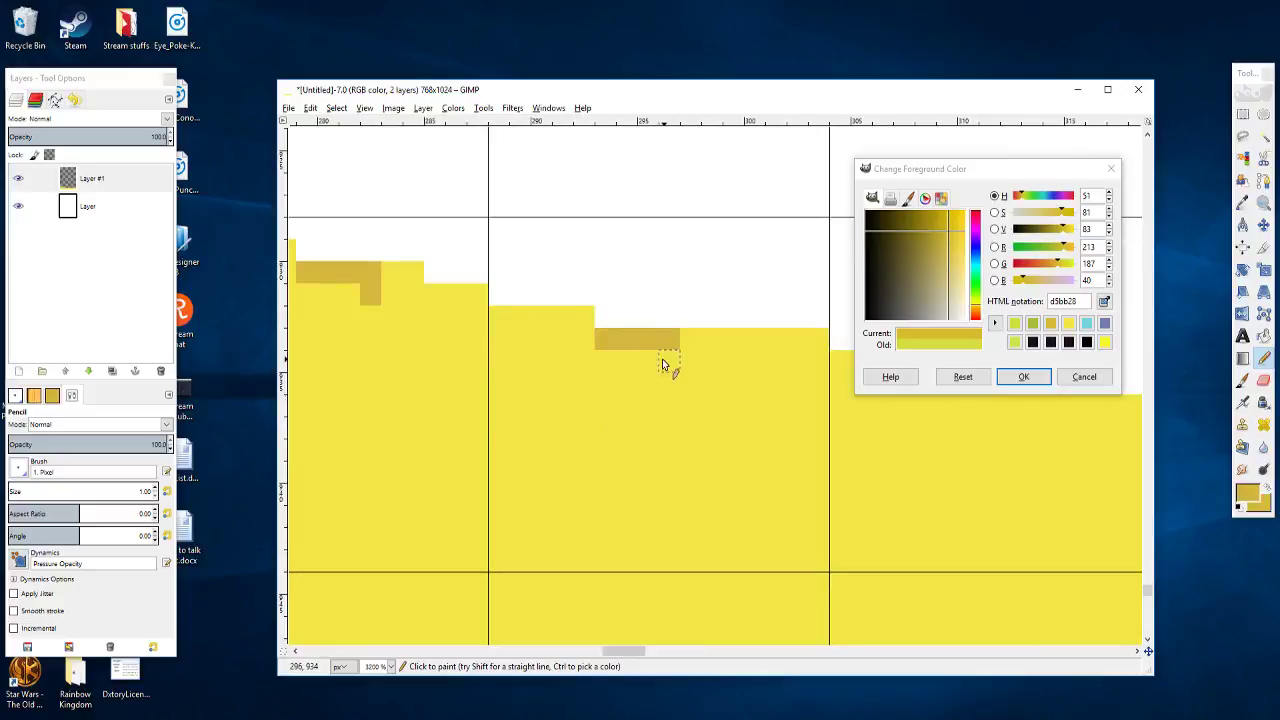
click(649, 360)
scroll(743, 414, right, 2)
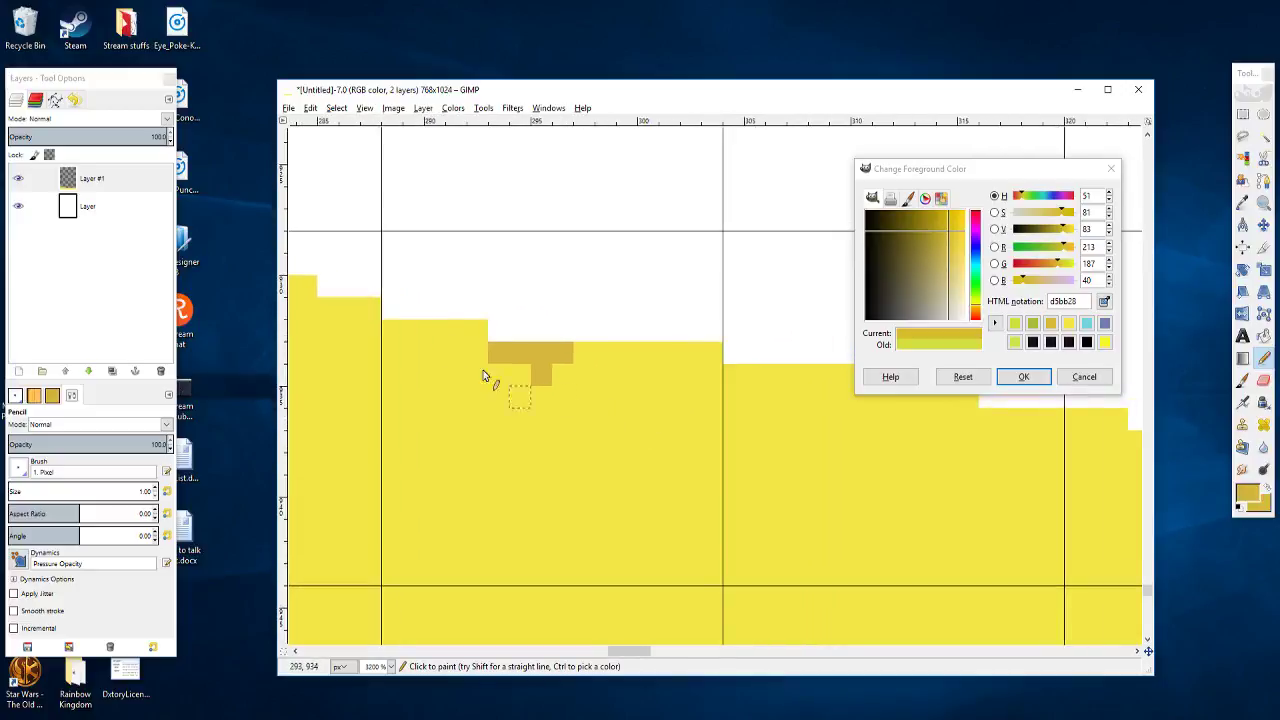
Step: Paint a branching dark-gold speck just past the 288 px gridline and a small hooked one at about x 284 to 285
ctrl+scroll(430, 327, down, 2)
scroll(591, 334, left, 4)
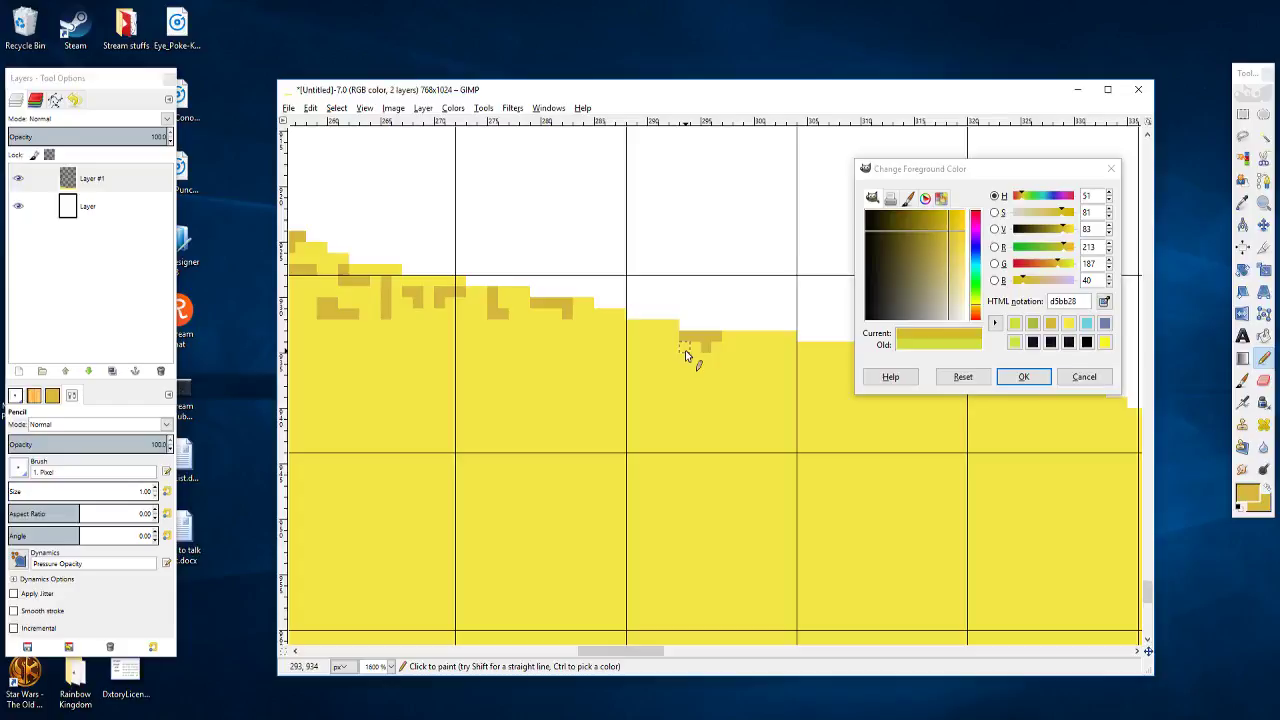
drag(632, 325, 632, 338)
click(633, 343)
click(644, 333)
click(655, 328)
scroll(600, 343, right, 5)
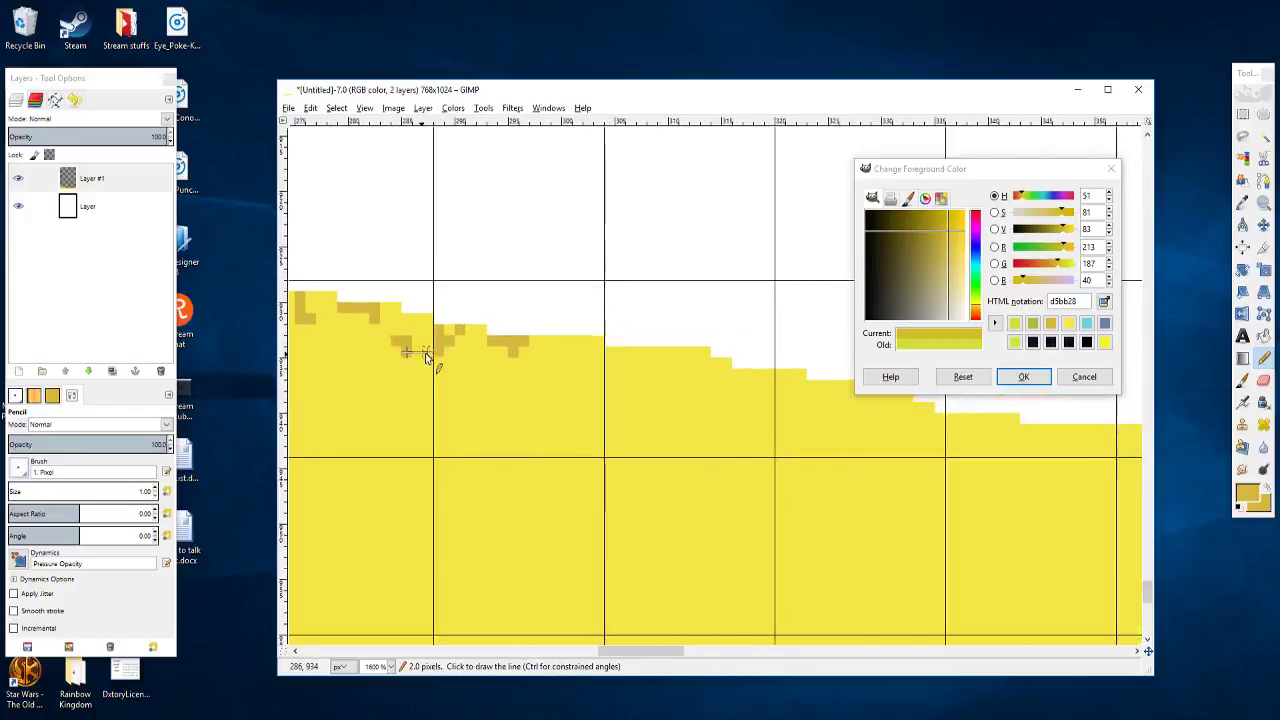
Step: Add an L-shaped speck at x 299 to 300, a hooked one ending at x 304, and a short bar from about x 291 to 294
drag(568, 343, 560, 356)
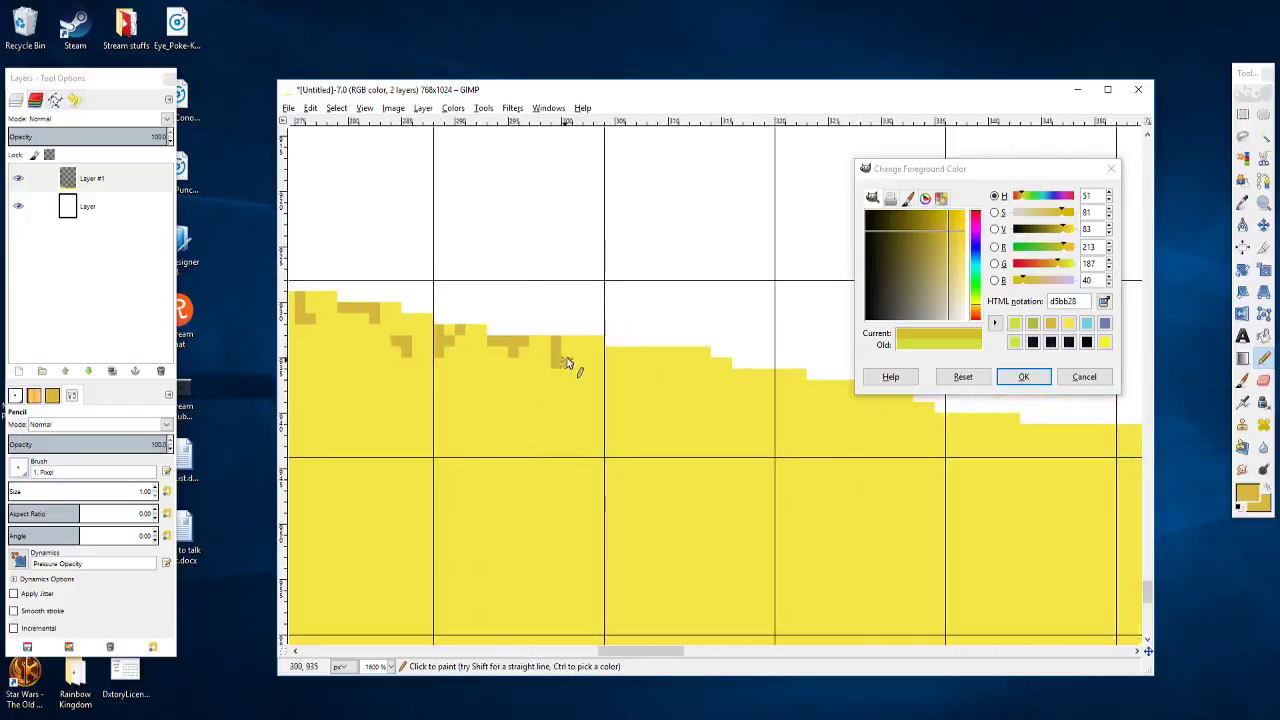
mouse_move(597, 343)
mouse_down()
mouse_move(554, 324)
mouse_move(563, 340)
mouse_up()
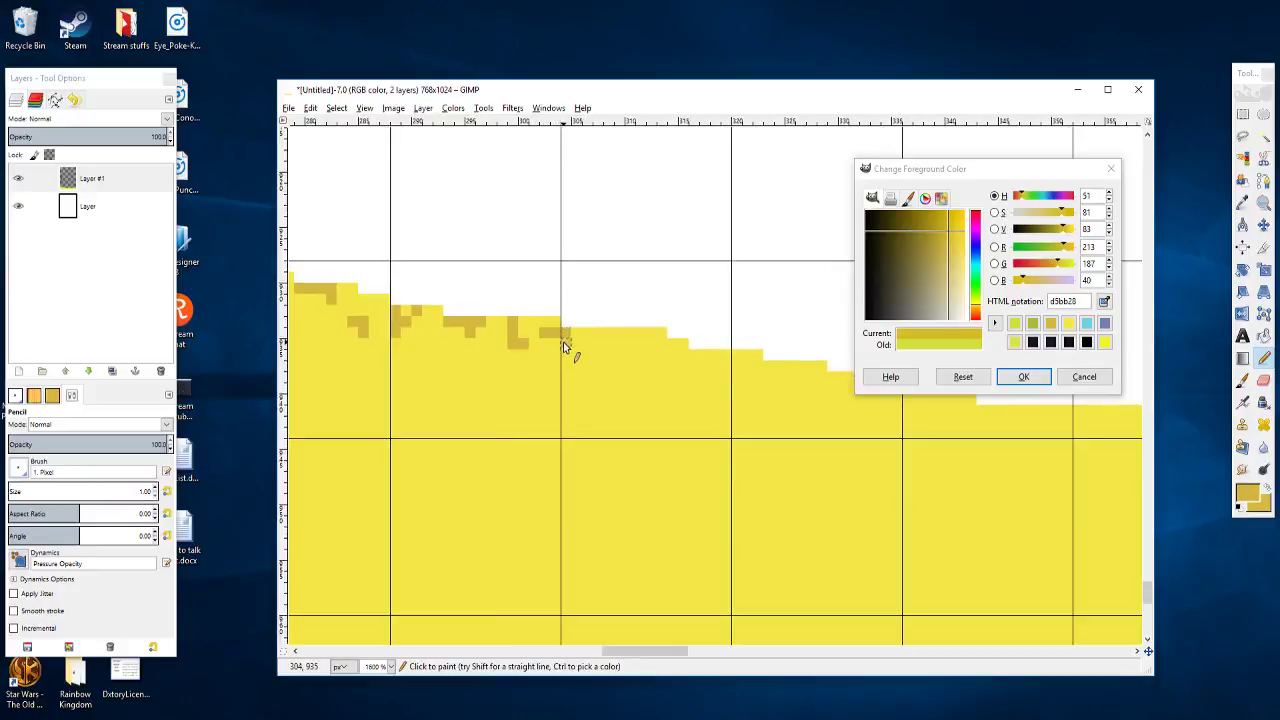
key(shift)
scroll(491, 363, left, 4)
scroll(491, 363, down, 1)
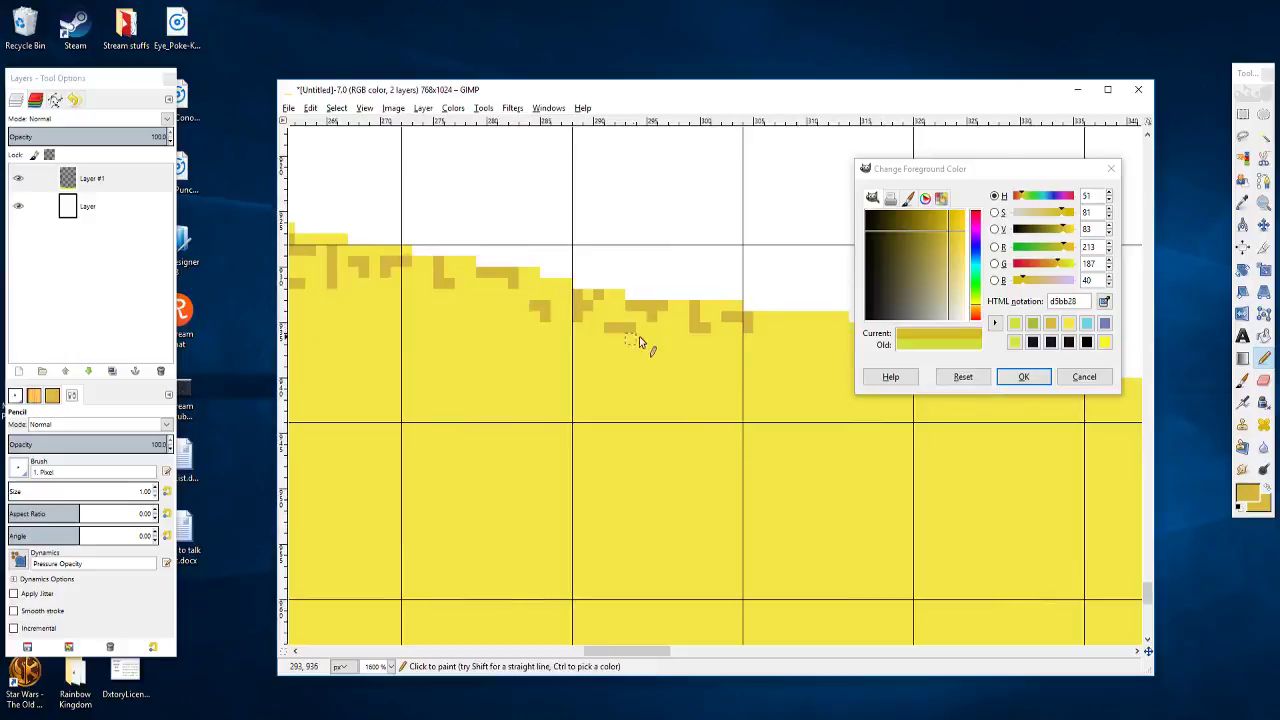
scroll(600, 360, right, 4)
scroll(600, 360, up, 1)
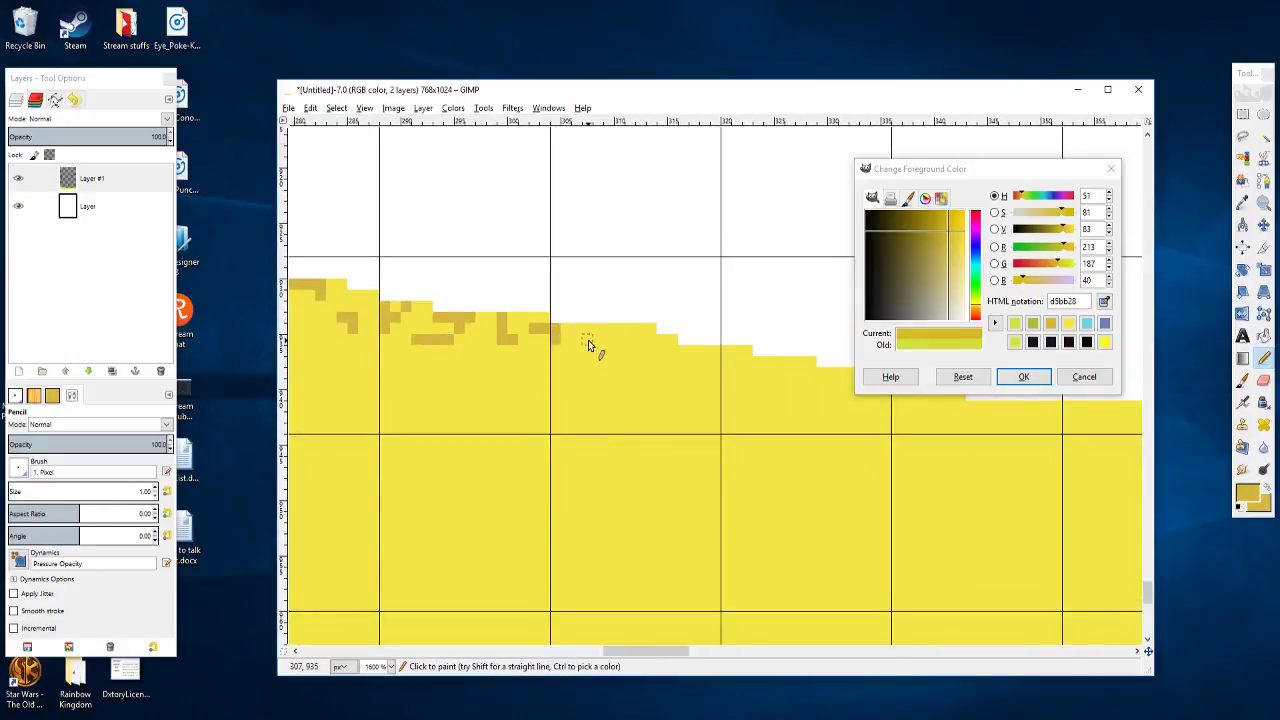
Step: Undo a stray stroke, then paint a dark-gold bar from x 307 to 310 and a hooked speck below at x 306 to 307
drag(588, 340, 598, 345)
key(ctrl+z)
drag(587, 339, 617, 340)
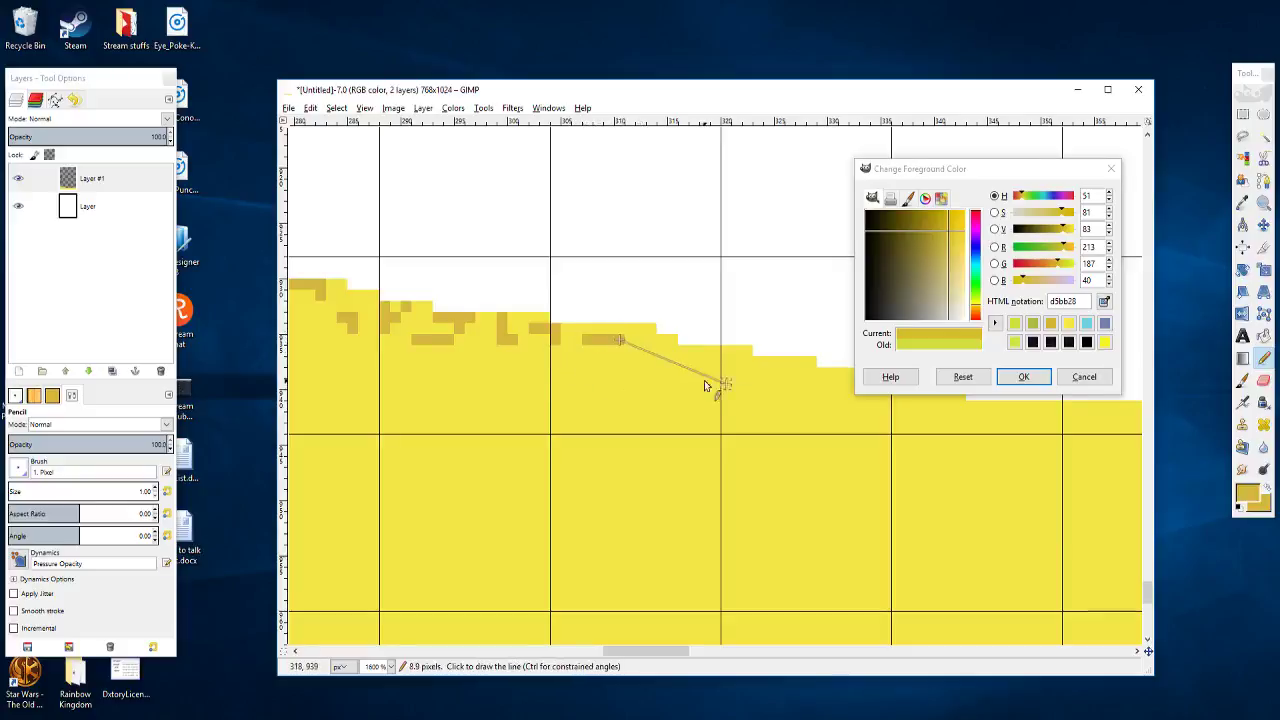
mouse_move(704, 384)
mouse_down()
mouse_move(606, 371)
mouse_move(619, 350)
mouse_up()
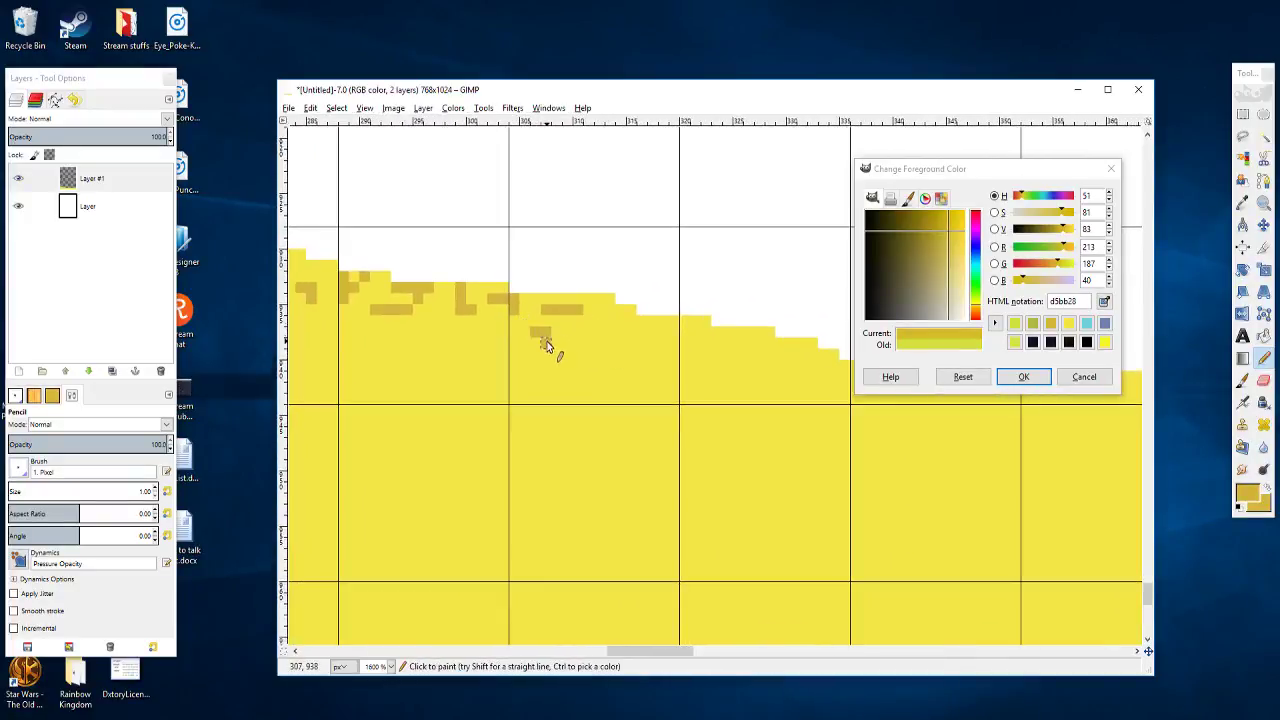
click(546, 344)
drag(523, 344, 625, 354)
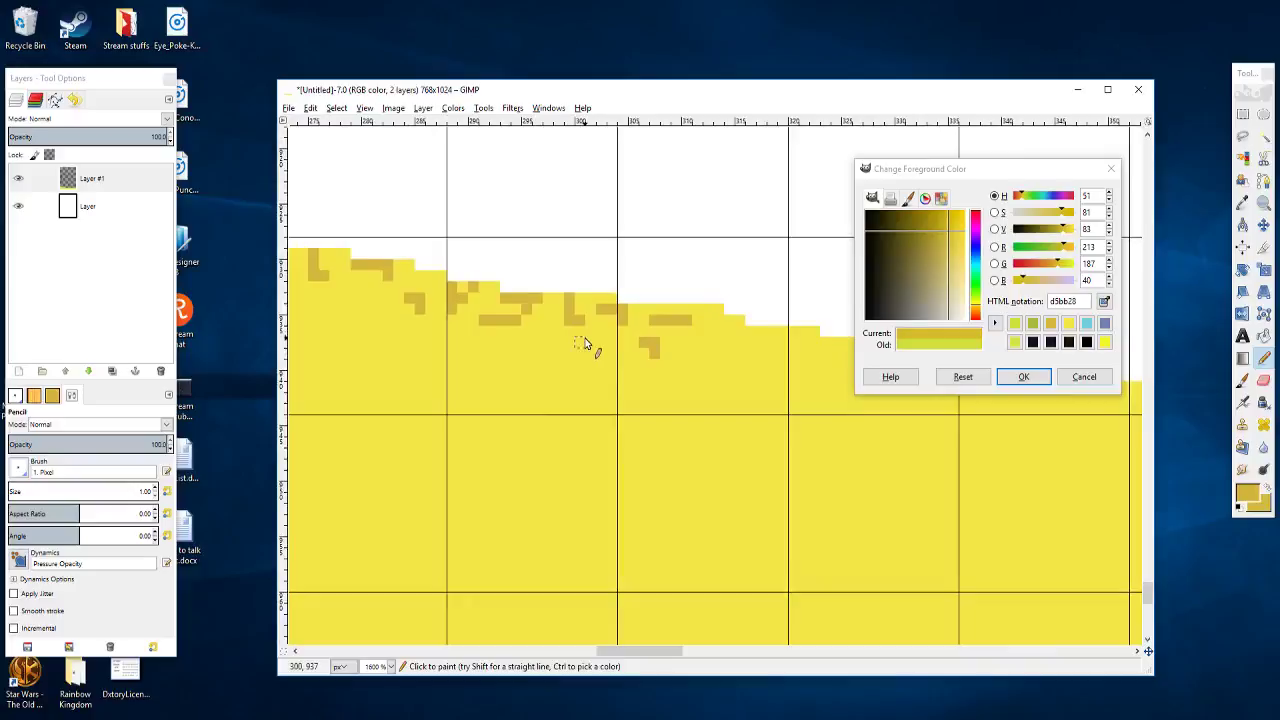
Step: Paint a small L-shaped dark-gold speck at about x 297 to 298 and a four-pixel bar from x 312 to 315
click(546, 343)
key(shift)
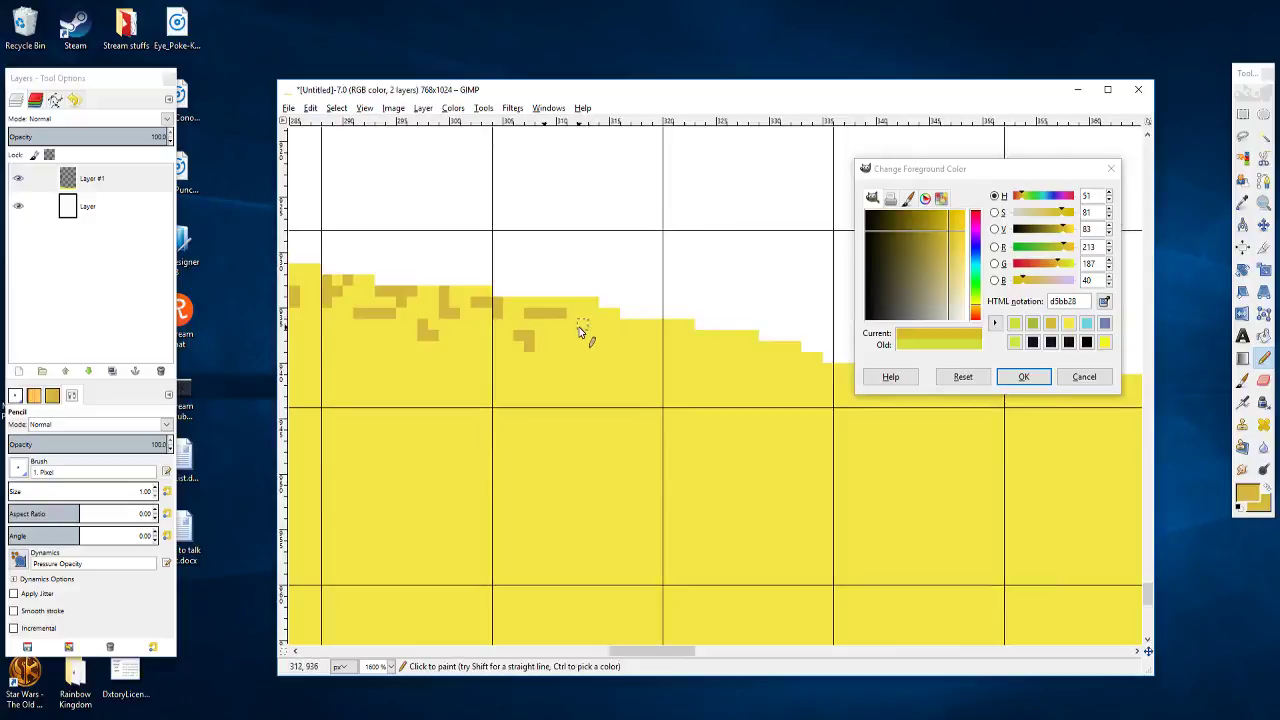
drag(579, 327, 618, 327)
key(shift)
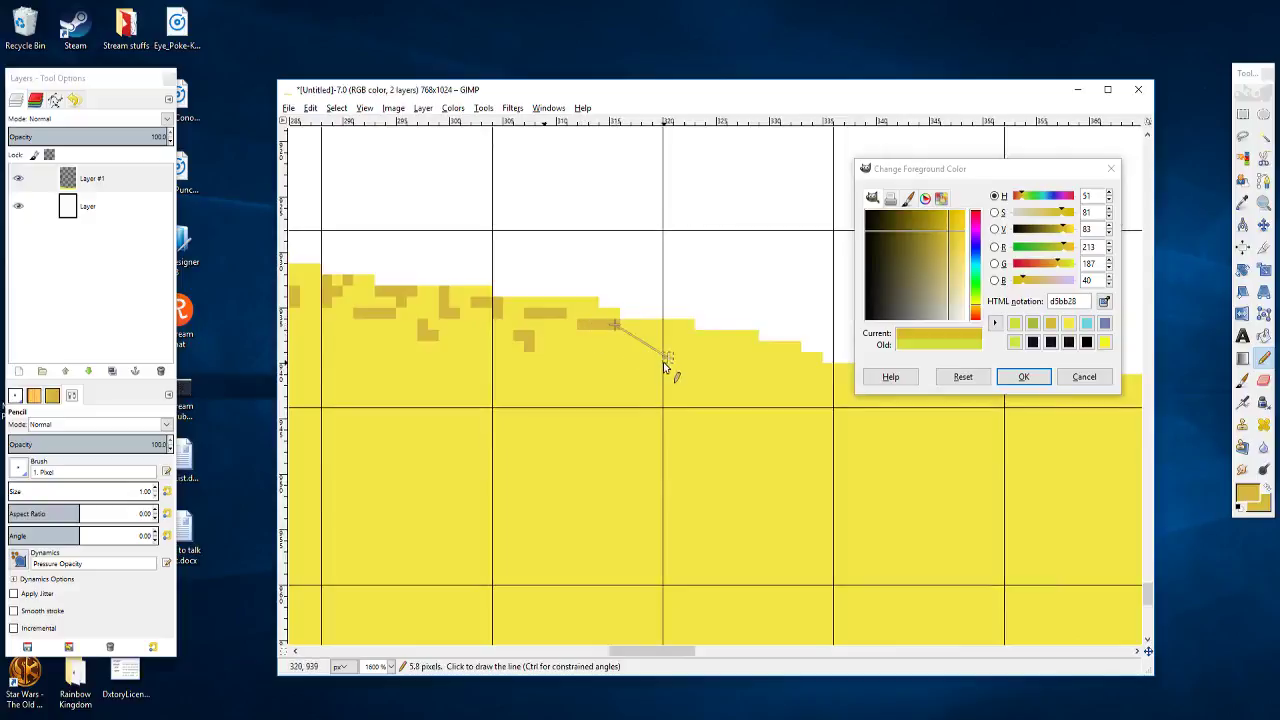
Step: Add lower-row specks at about x 309 to 314 and a single dark-gold pixel at x 318
scroll(663, 363, right, 2)
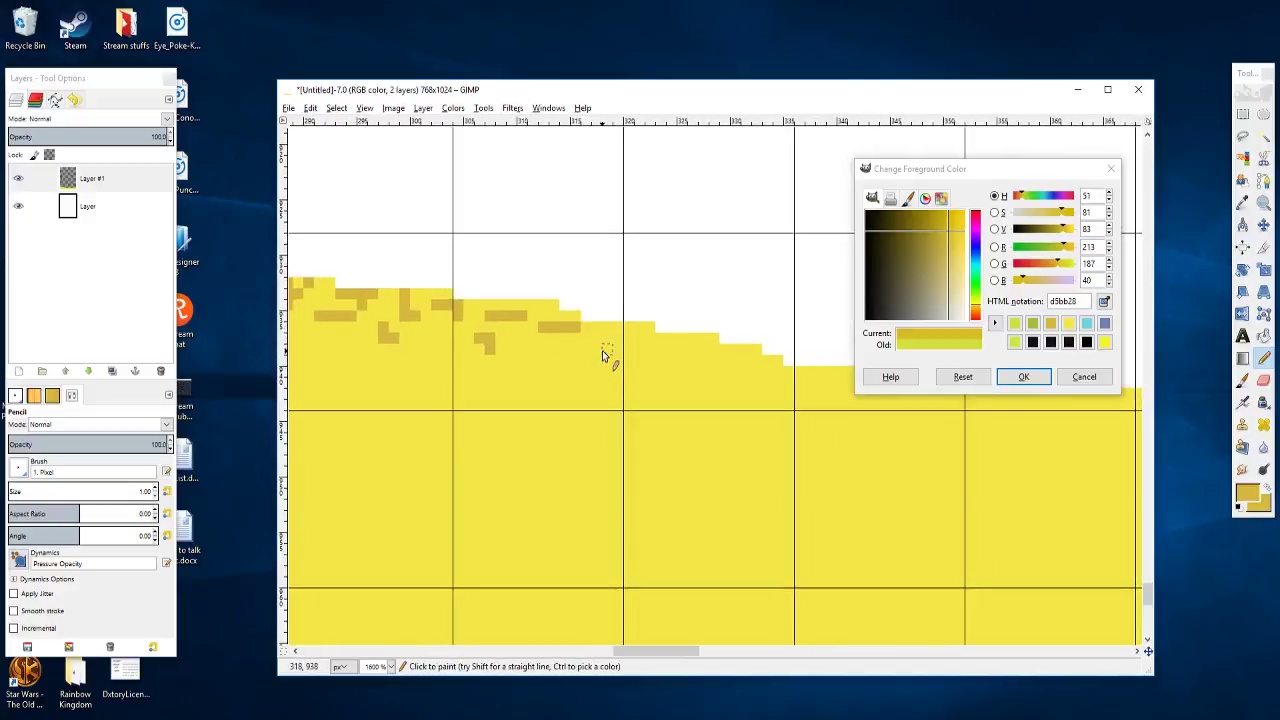
click(602, 350)
click(551, 350)
scroll(560, 355, left, 2)
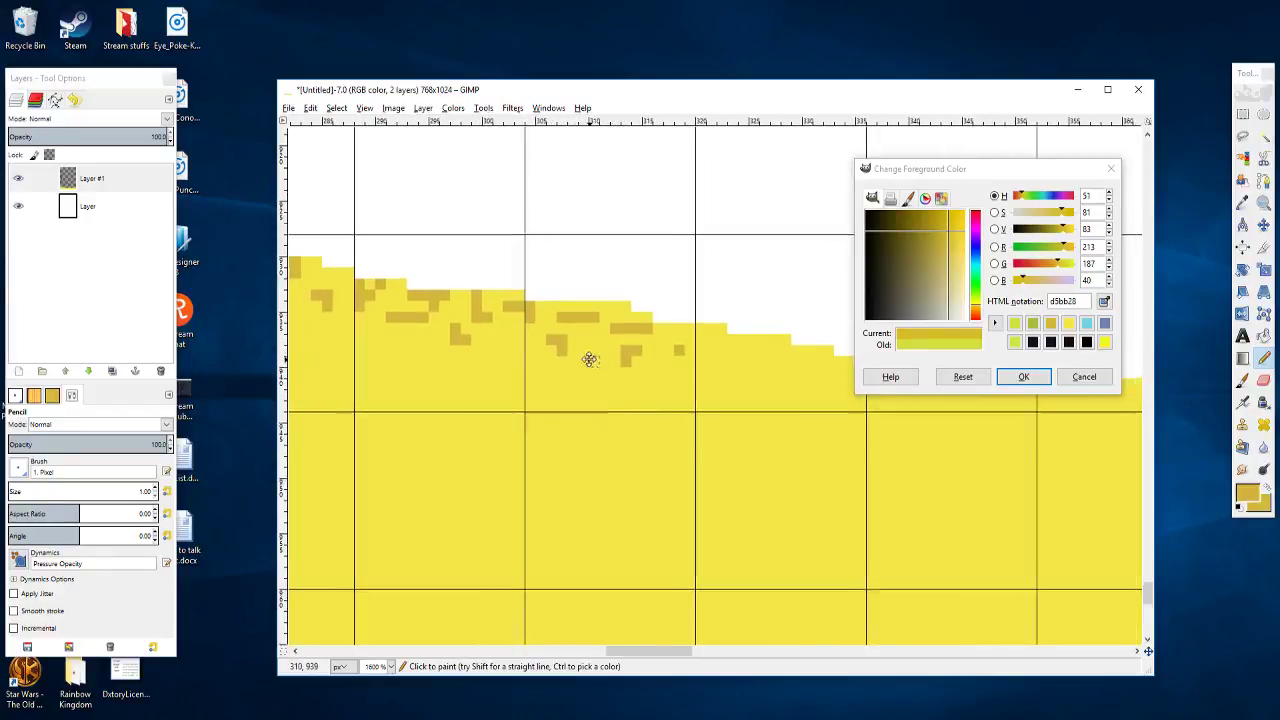
drag(594, 349, 583, 343)
Step: Fill the second row beneath the slope with dark-gold specks between about x 266 and 280
scroll(575, 385, left, 5)
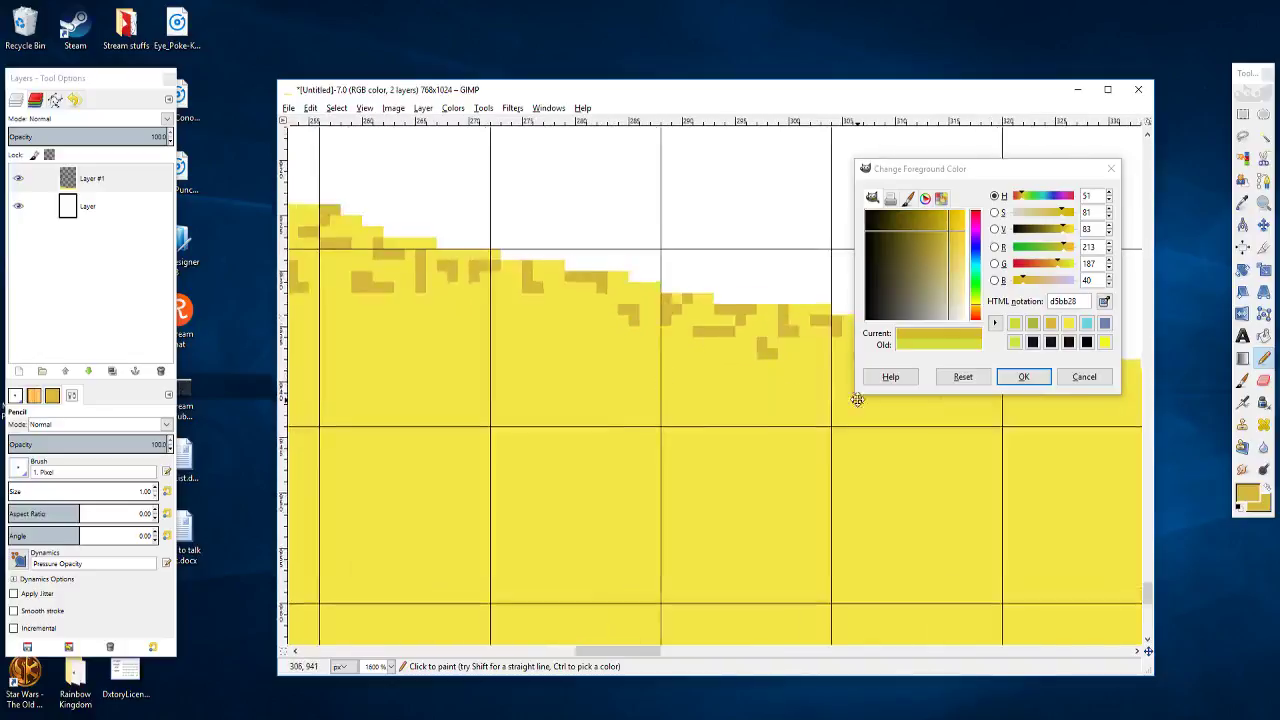
scroll(597, 390, up, 1)
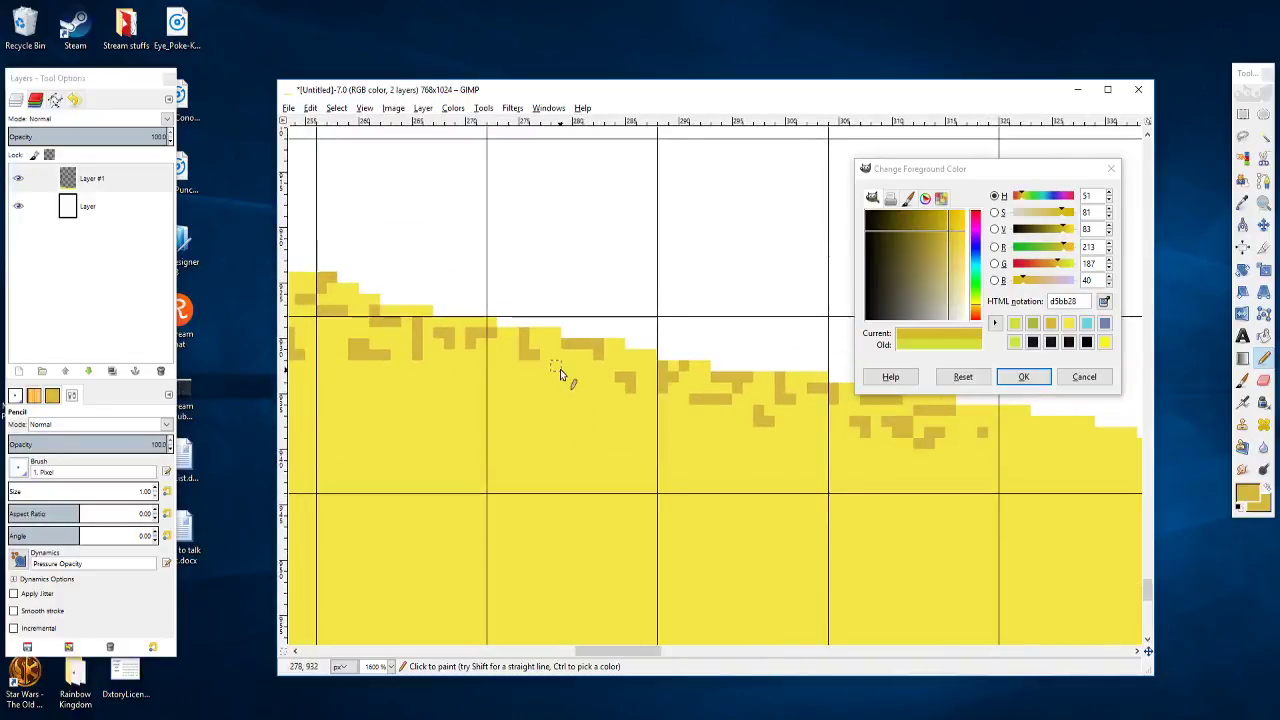
scroll(514, 405, left, 1)
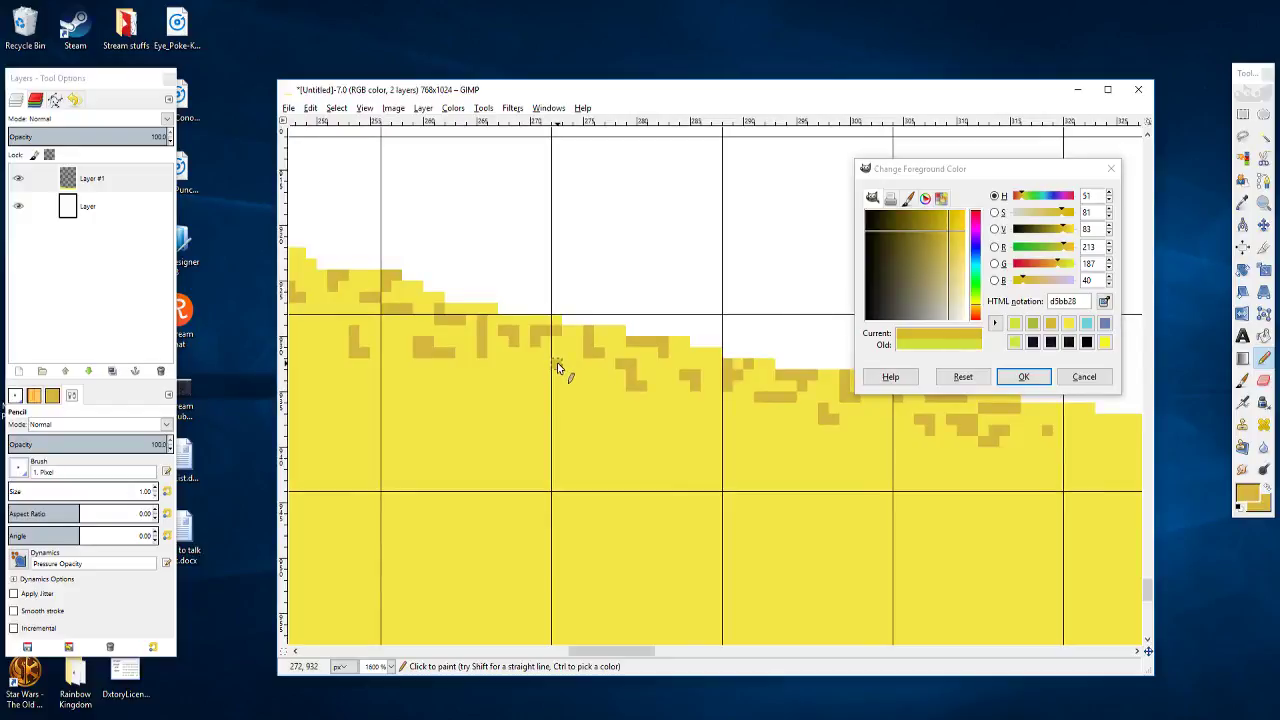
click(548, 365)
click(547, 375)
scroll(519, 390, left, 2)
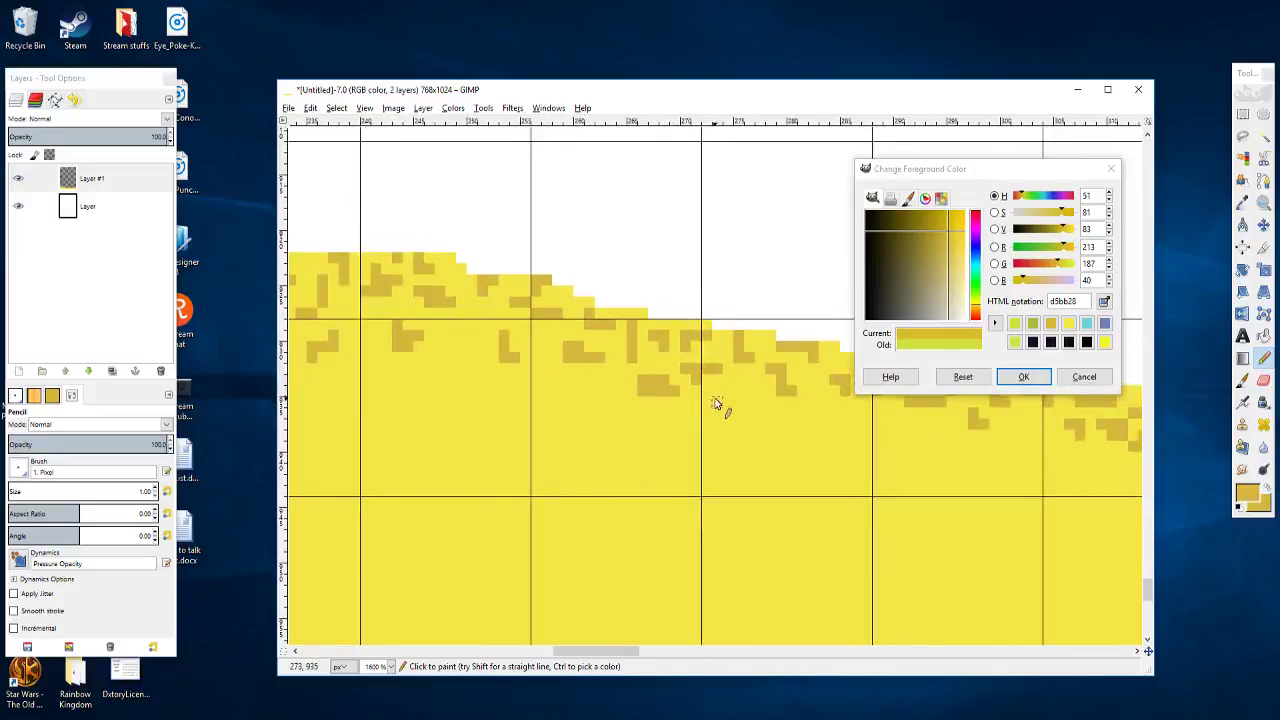
Step: Paint second-row dark-gold specks beneath the slope at about x 275 to 278, 288 to 291 and 297 to 301
scroll(714, 400, right, 1)
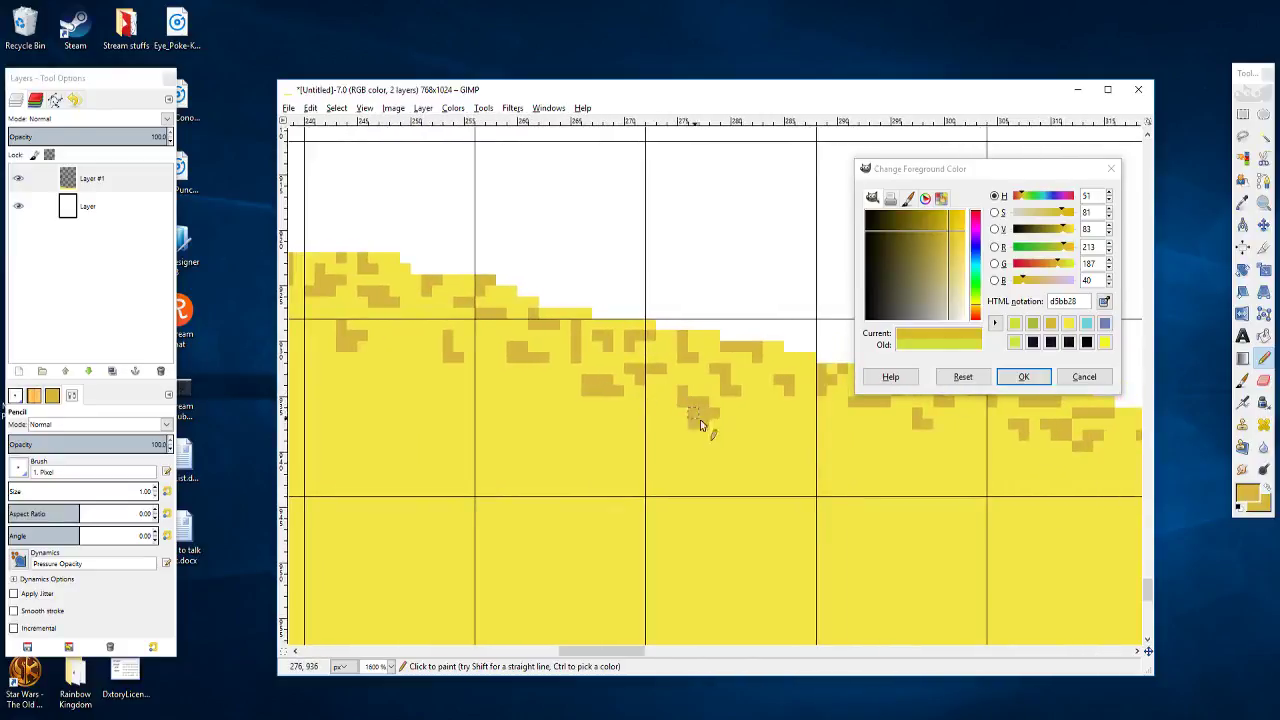
scroll(700, 418, right, 2)
mouse_move(686, 414)
mouse_down()
mouse_move(718, 430)
mouse_move(708, 418)
mouse_up()
mouse_move(770, 450)
mouse_down()
mouse_move(569, 430)
mouse_move(612, 418)
mouse_up()
click(630, 436)
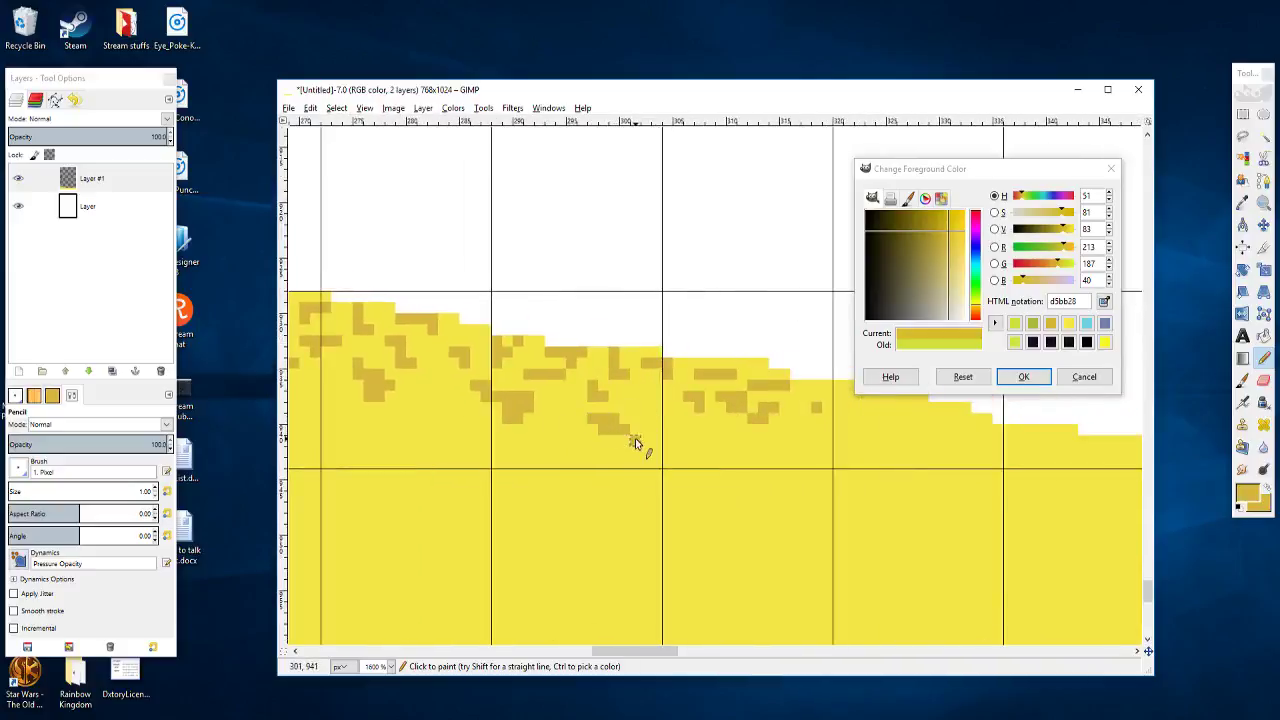
Step: Continue the lower row with blocky dark-gold specks at about x 305 to 308 and x 314 to 316
scroll(632, 438, right, 1)
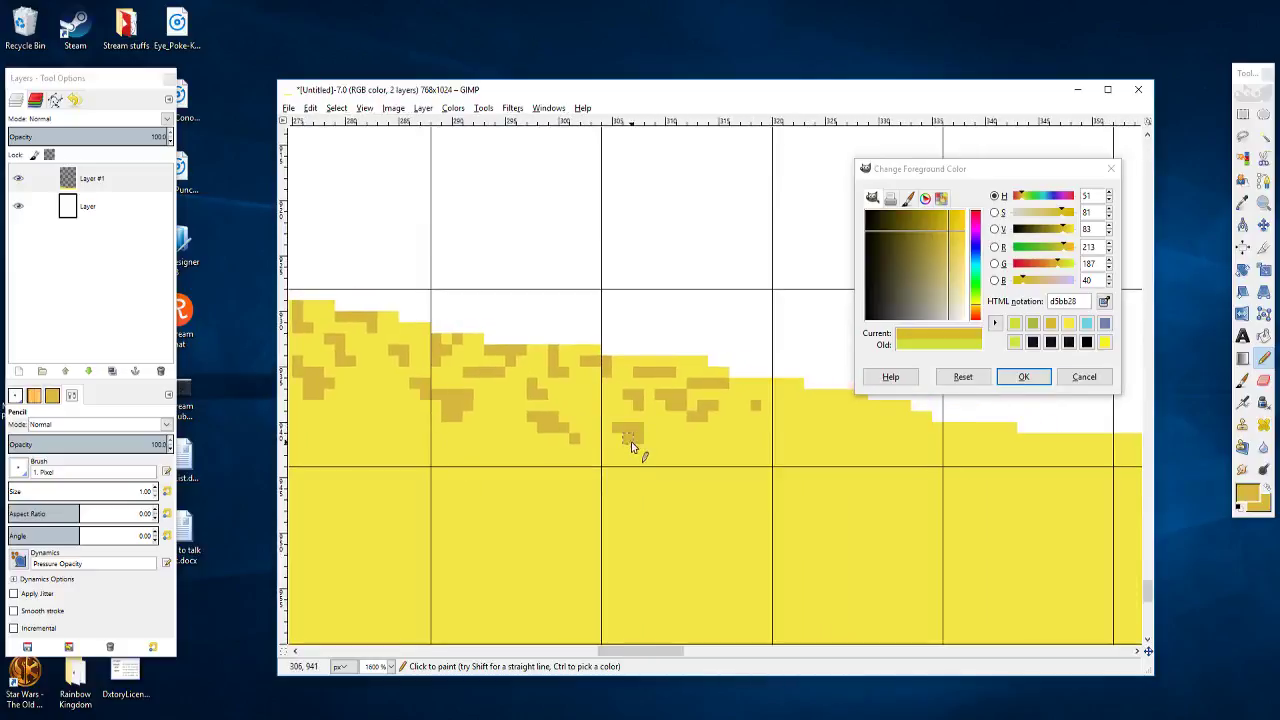
click(640, 446)
scroll(640, 445, right, 2)
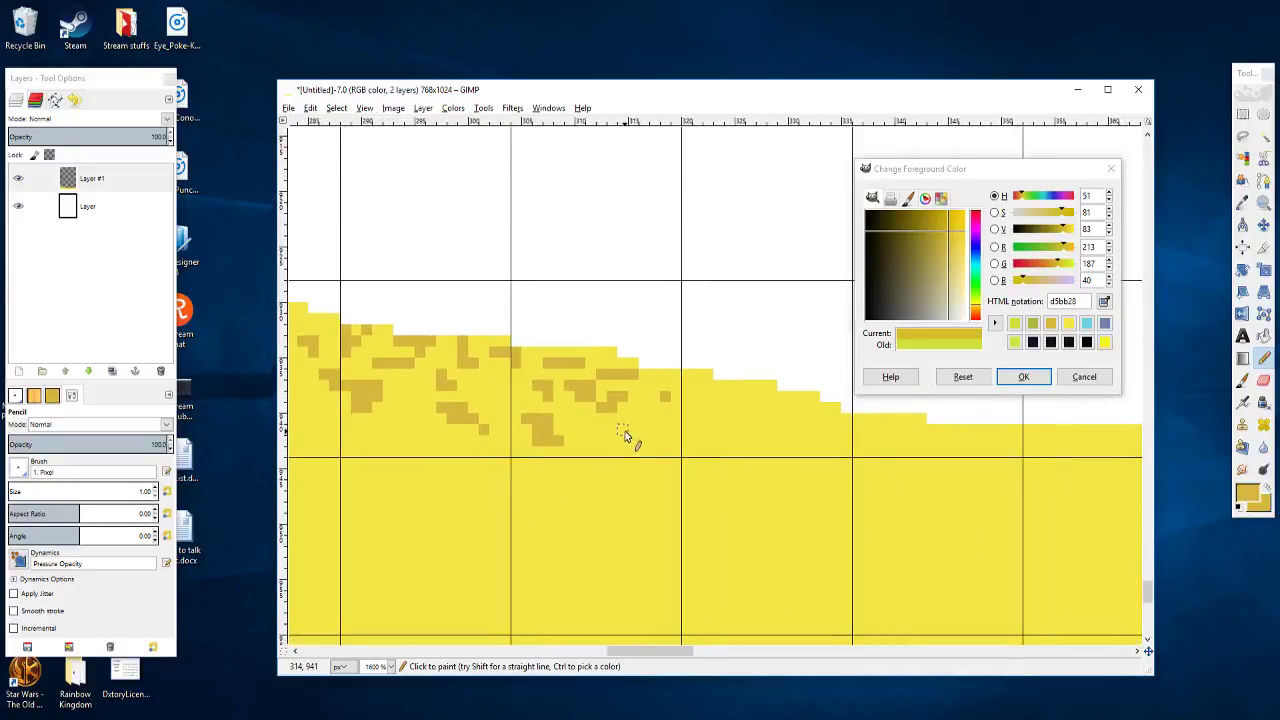
drag(624, 434, 640, 447)
scroll(728, 445, right, 2)
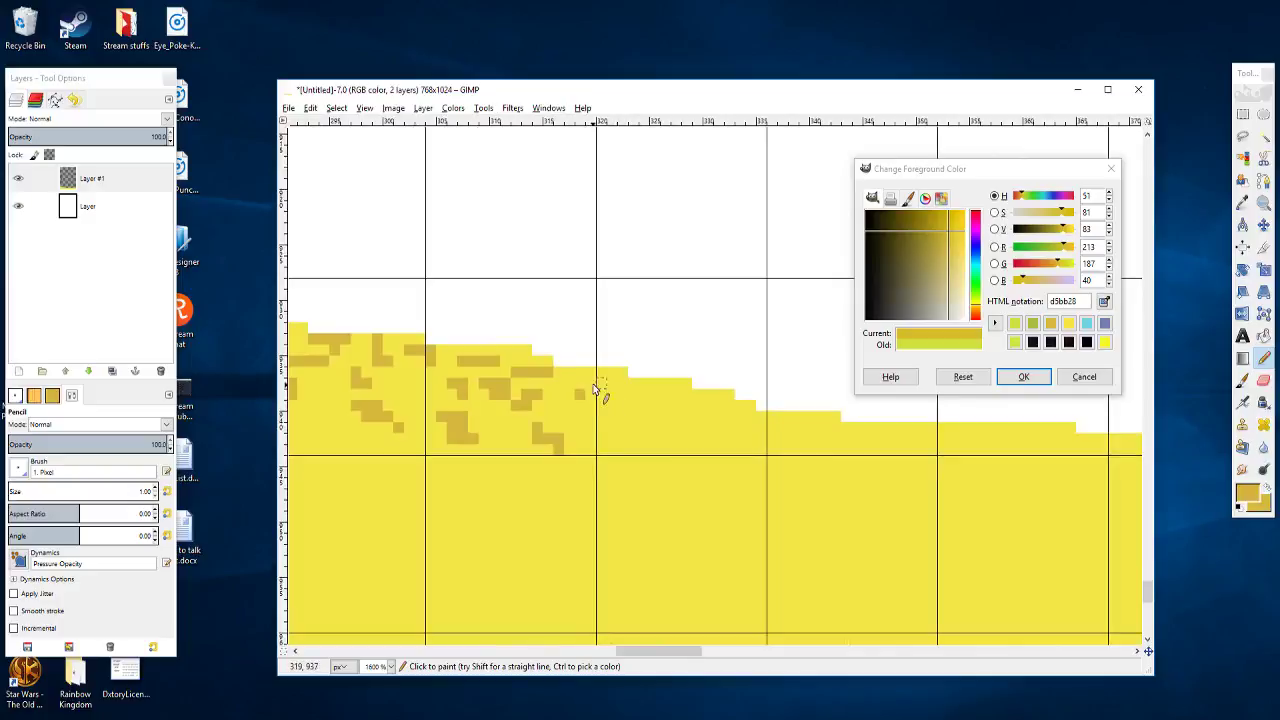
Step: Paint dark-gold specks along the slope's edge from about x 320 to 326 and an L-shaped one below at x 326 to 328
click(590, 372)
scroll(594, 392, right, 1)
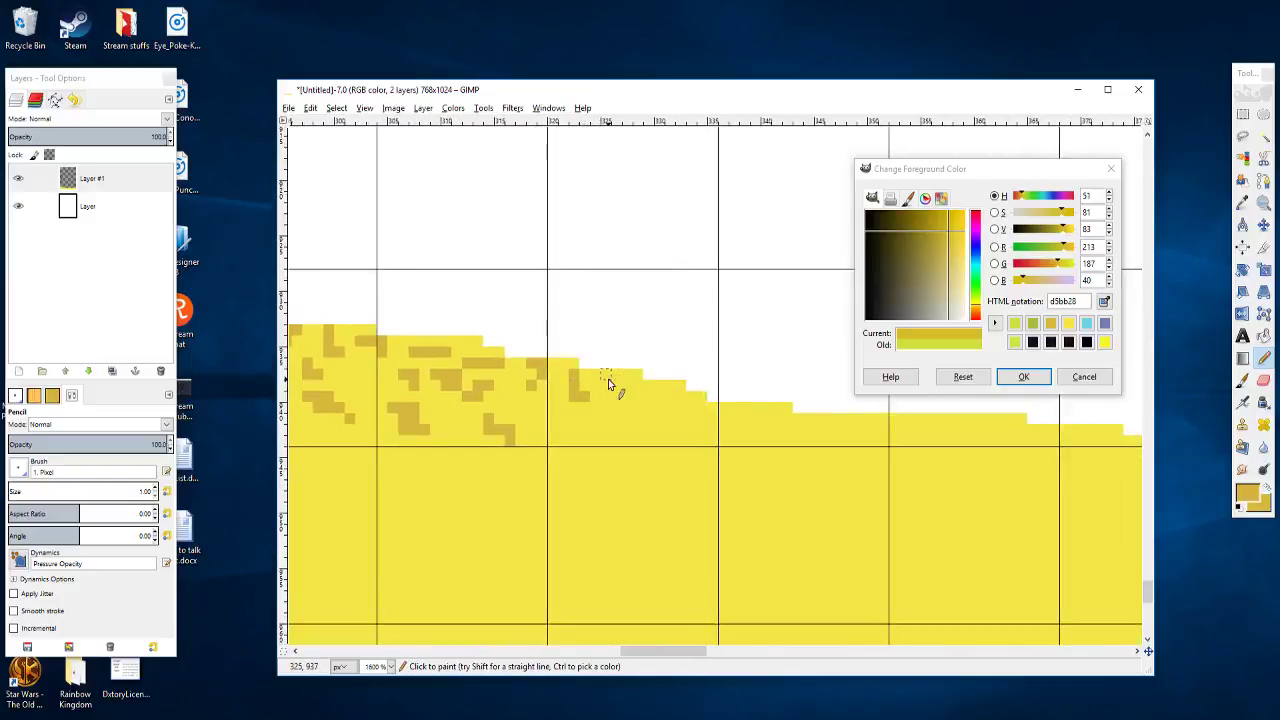
click(614, 382)
scroll(636, 401, right, 1)
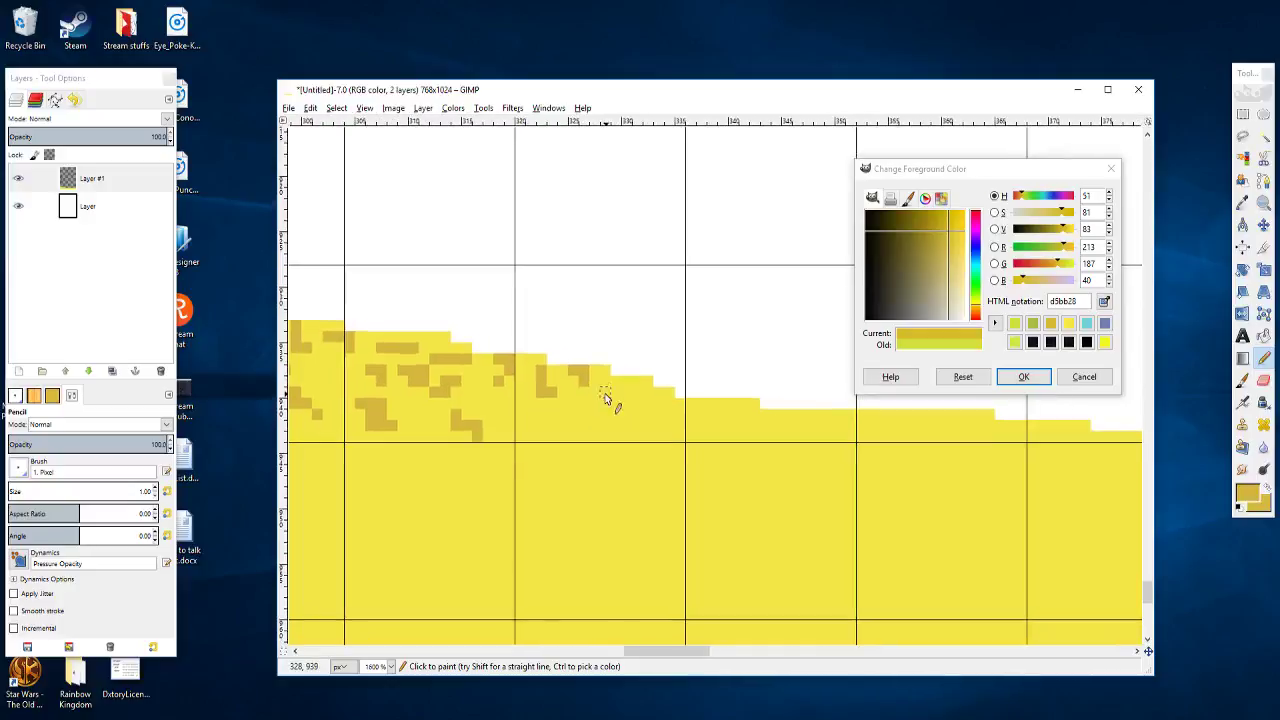
click(585, 410)
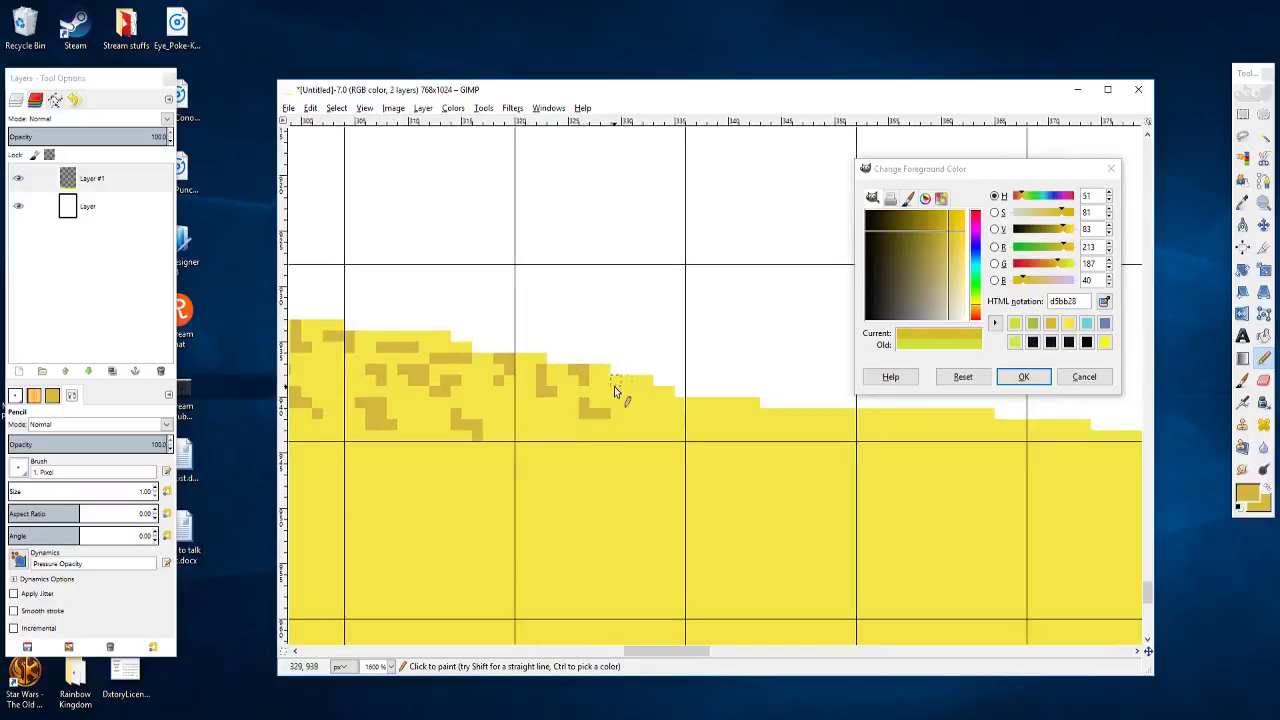
Step: Paint a stepped dark-gold speck at about x 329 to 331 and undo its downward extension
click(615, 386)
drag(638, 398, 633, 415)
scroll(655, 418, left, 3)
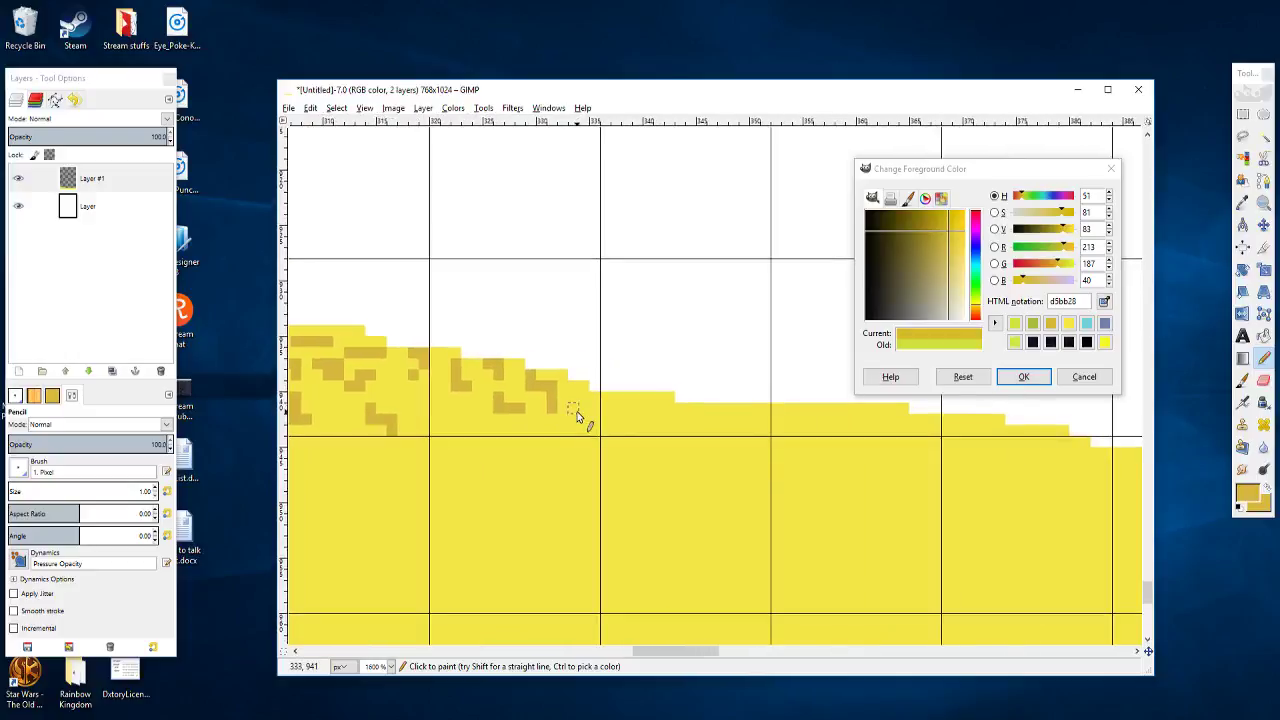
key(ctrl+z)
Step: Add small dark-gold specks at about x 334 to 336, 338 to 339 and 344 to 345
drag(592, 418, 528, 408)
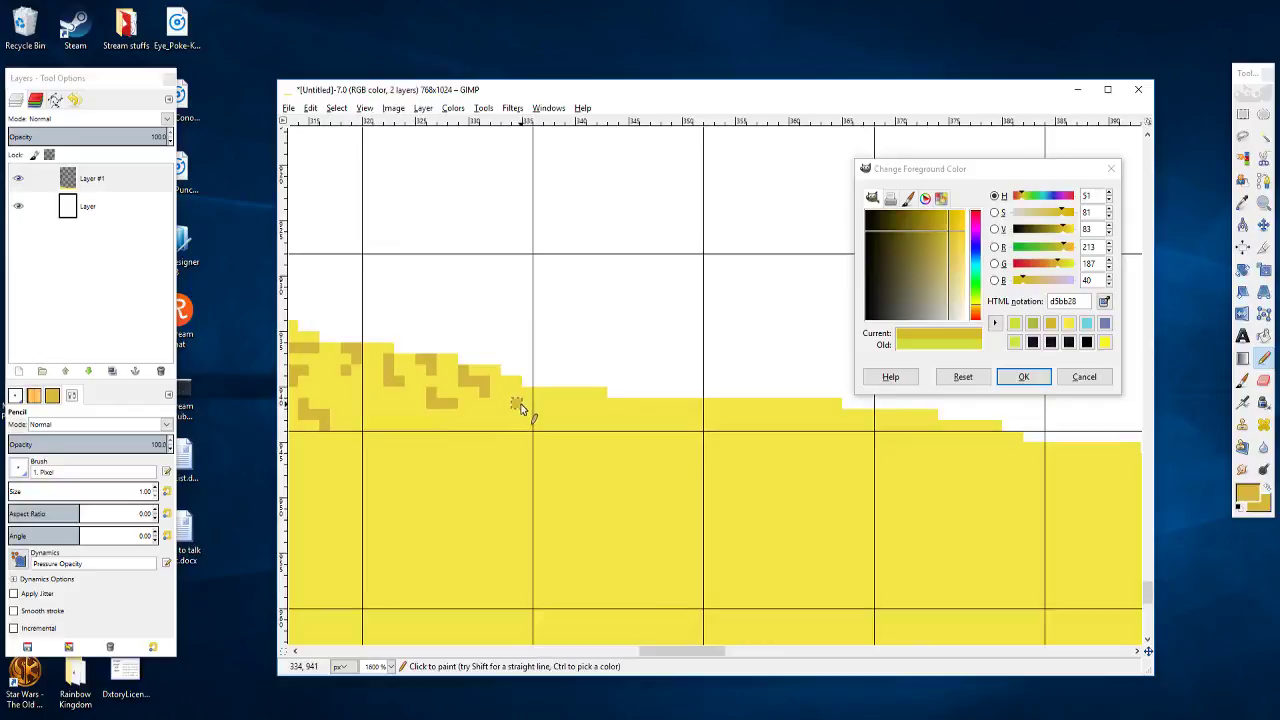
click(534, 416)
click(558, 397)
click(569, 404)
drag(582, 415, 533, 403)
Step: Paint a T-shaped speck at about x 348 to 350 and a hooked one in the lower row at x 340 to 342
click(578, 406)
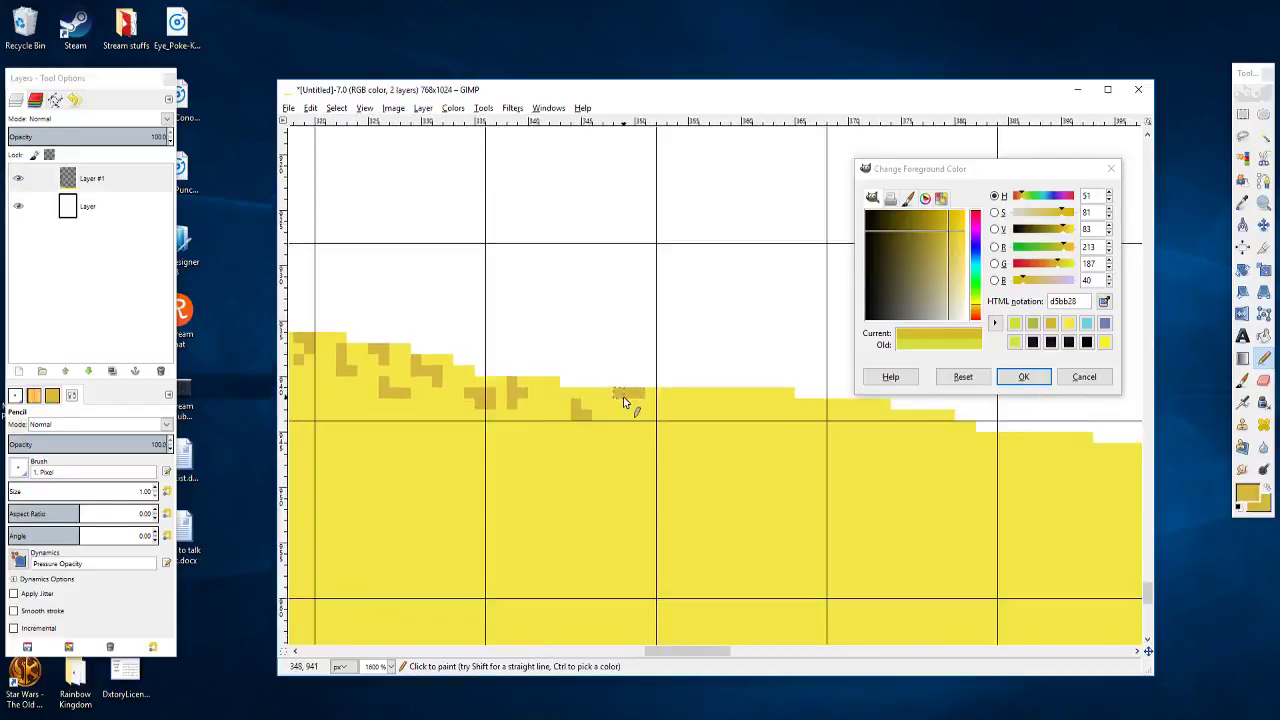
scroll(623, 411, right, 1)
scroll(623, 411, right, 3)
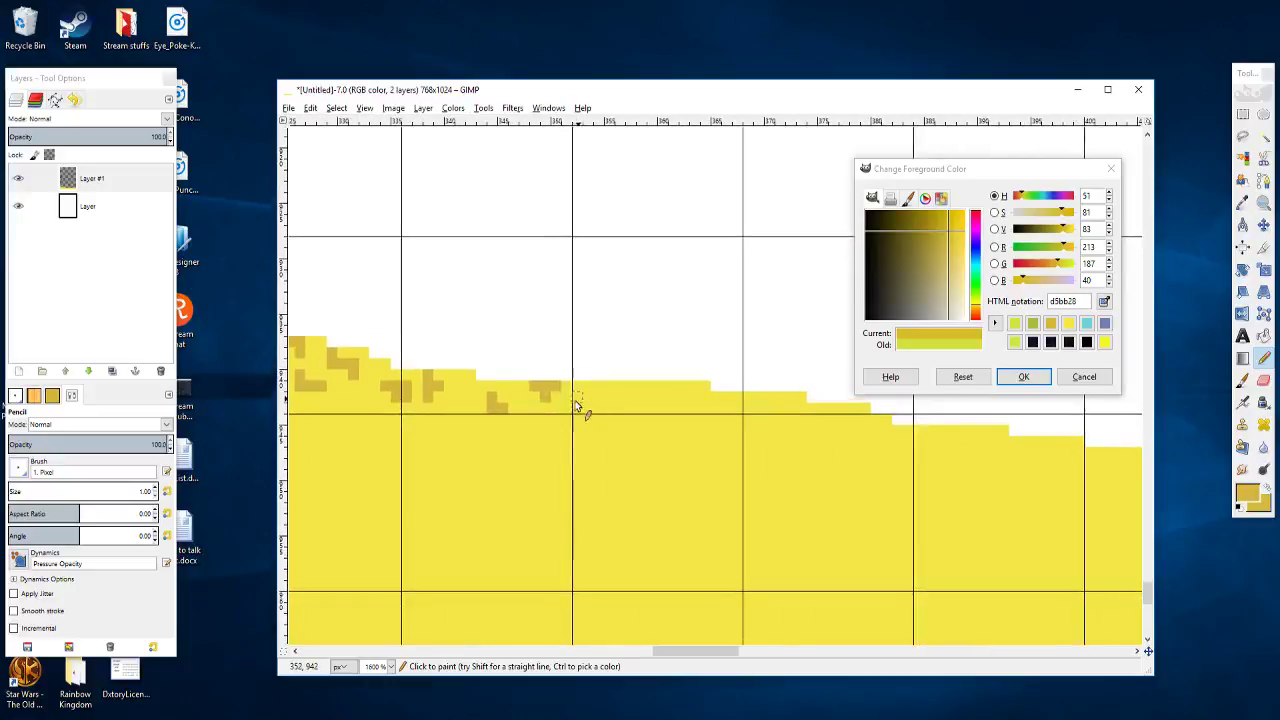
drag(447, 422, 469, 437)
scroll(574, 451, right, 3)
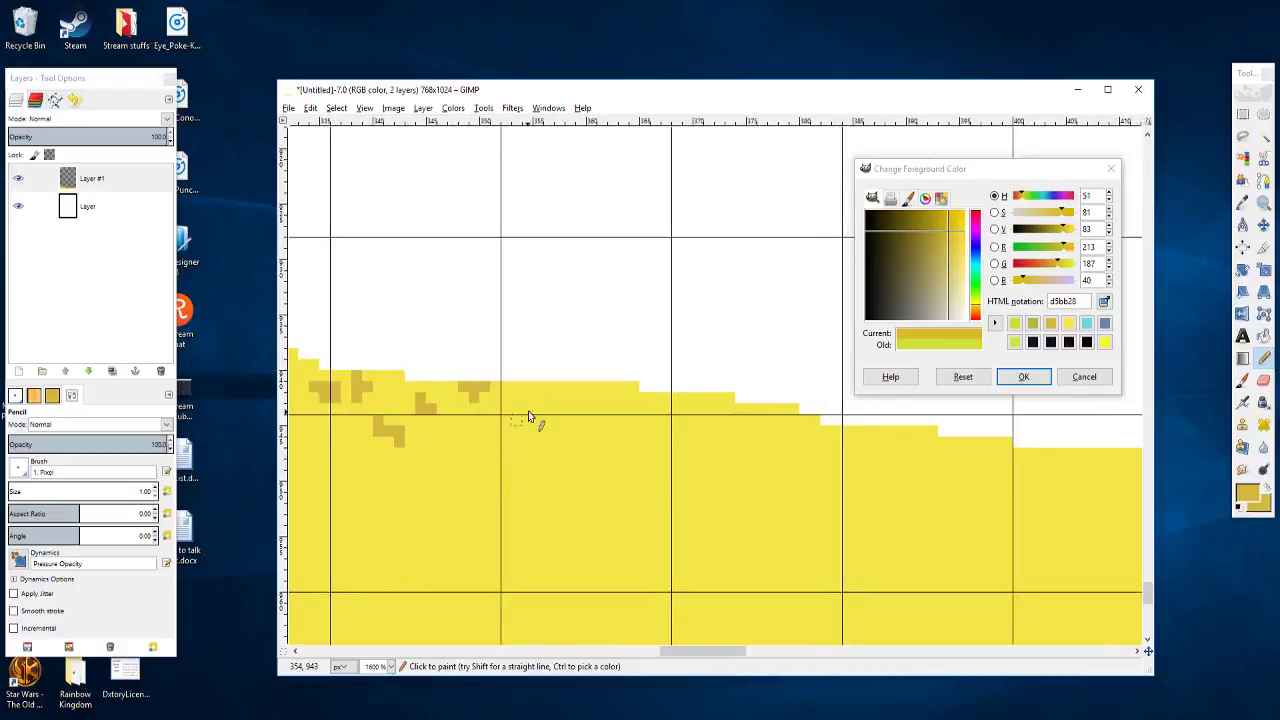
Step: Paint a stepped speck at about x 353 to 356, a single pixel at x 360 and a hooked speck at x 357 to 358
click(518, 407)
scroll(565, 412, right, 2)
click(545, 400)
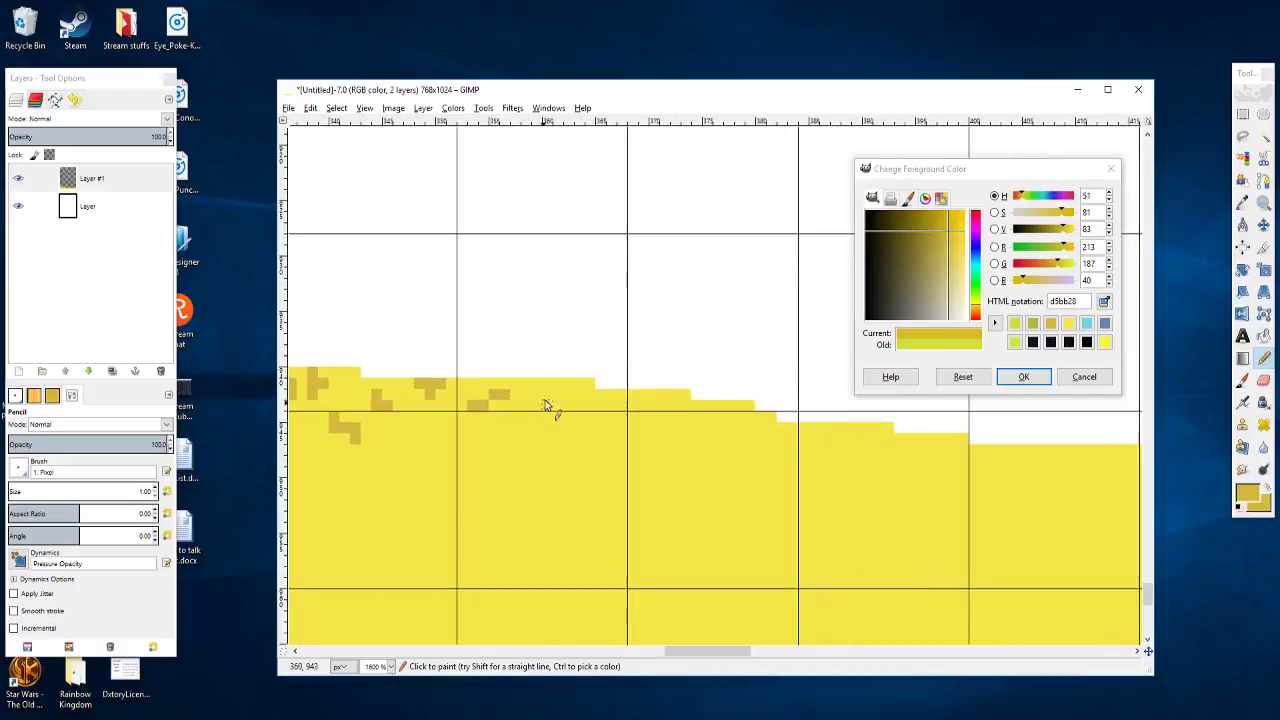
click(519, 420)
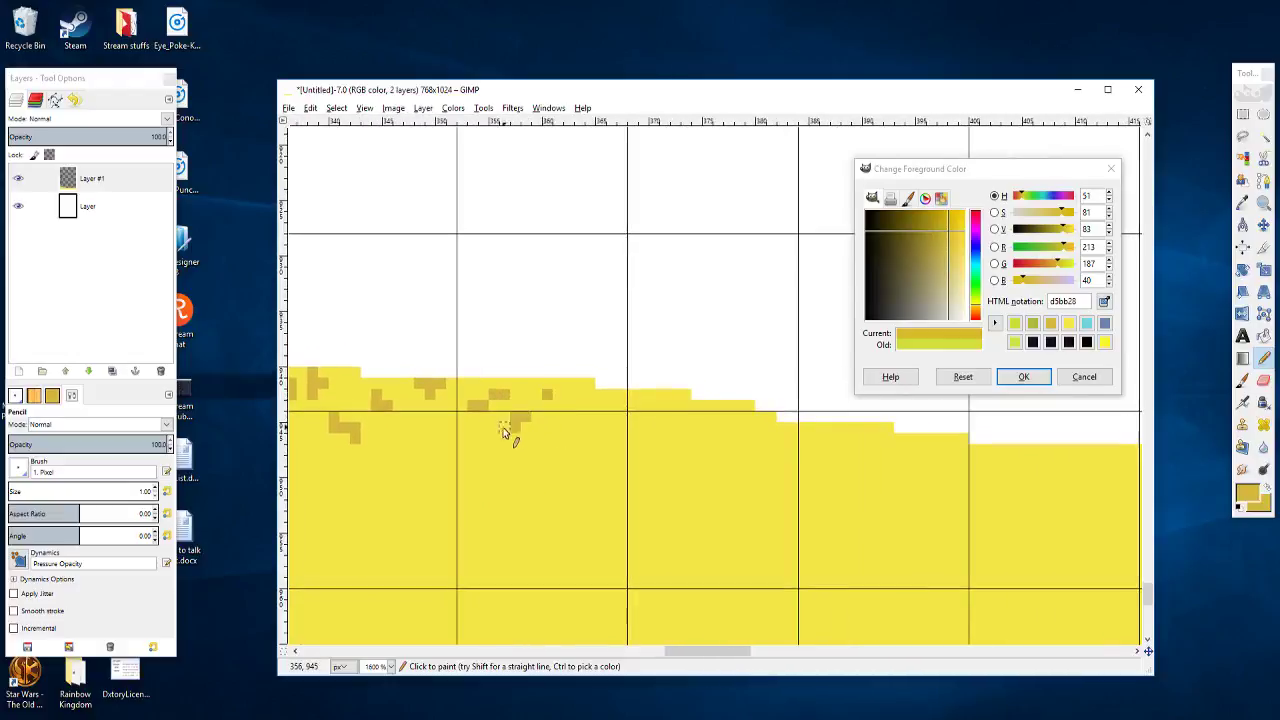
Step: Paint two hooked dark-gold specks at about x 362 to 363 and 365 to 366, plus an edge pixel at x 363
click(569, 415)
click(569, 428)
click(601, 425)
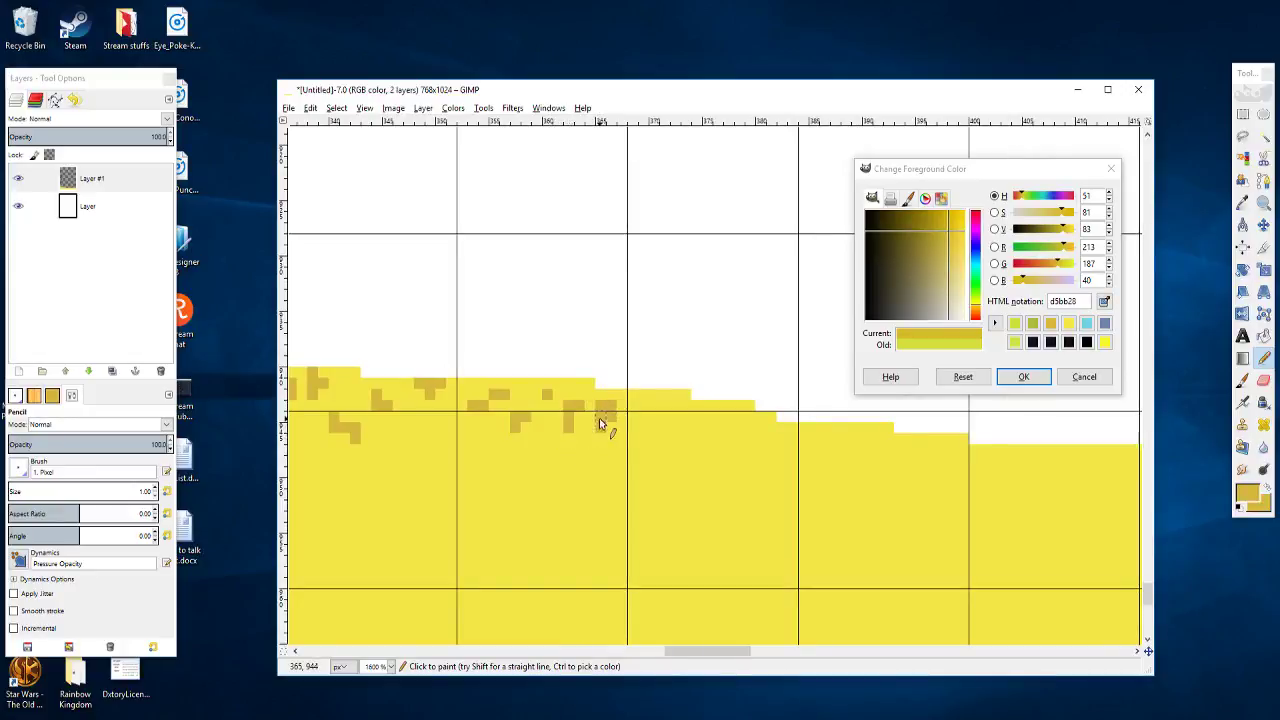
scroll(630, 418, right, 2)
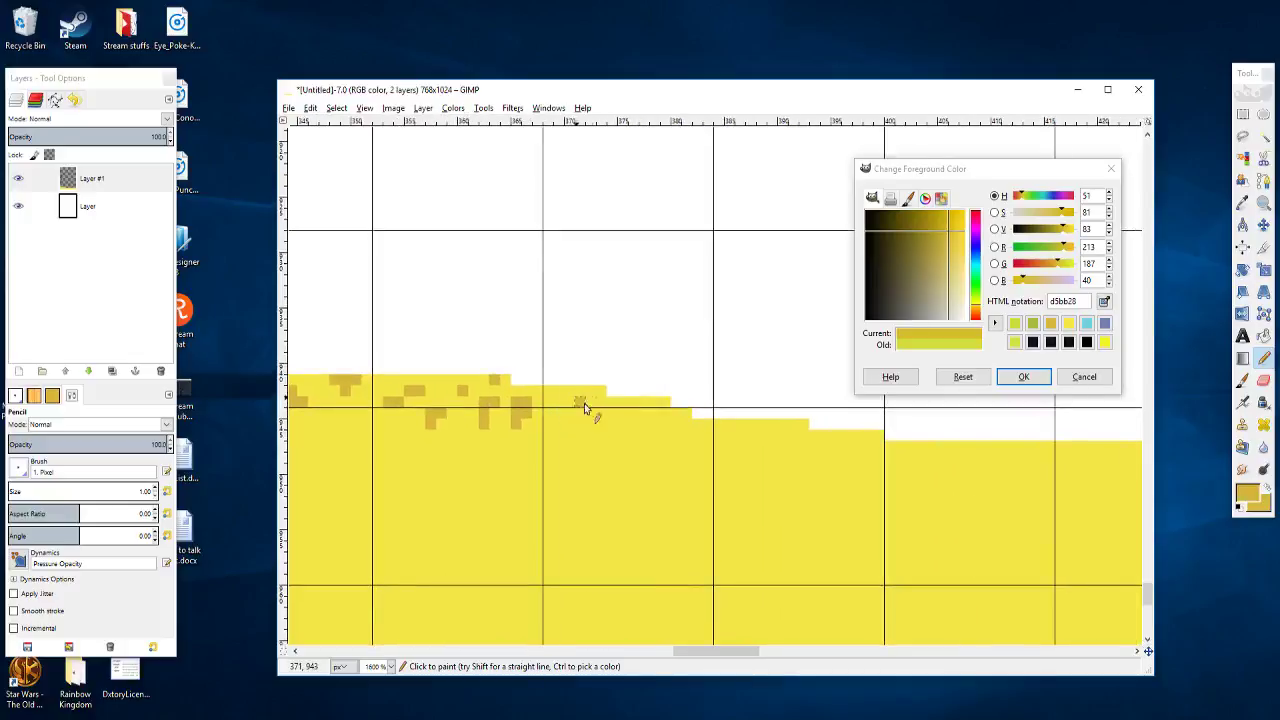
Step: Scatter dark-gold fragments at about x 370 to 375 and lower-row specks at x 350, 359 to 362 and 371 to 372
scroll(575, 428, left, 3)
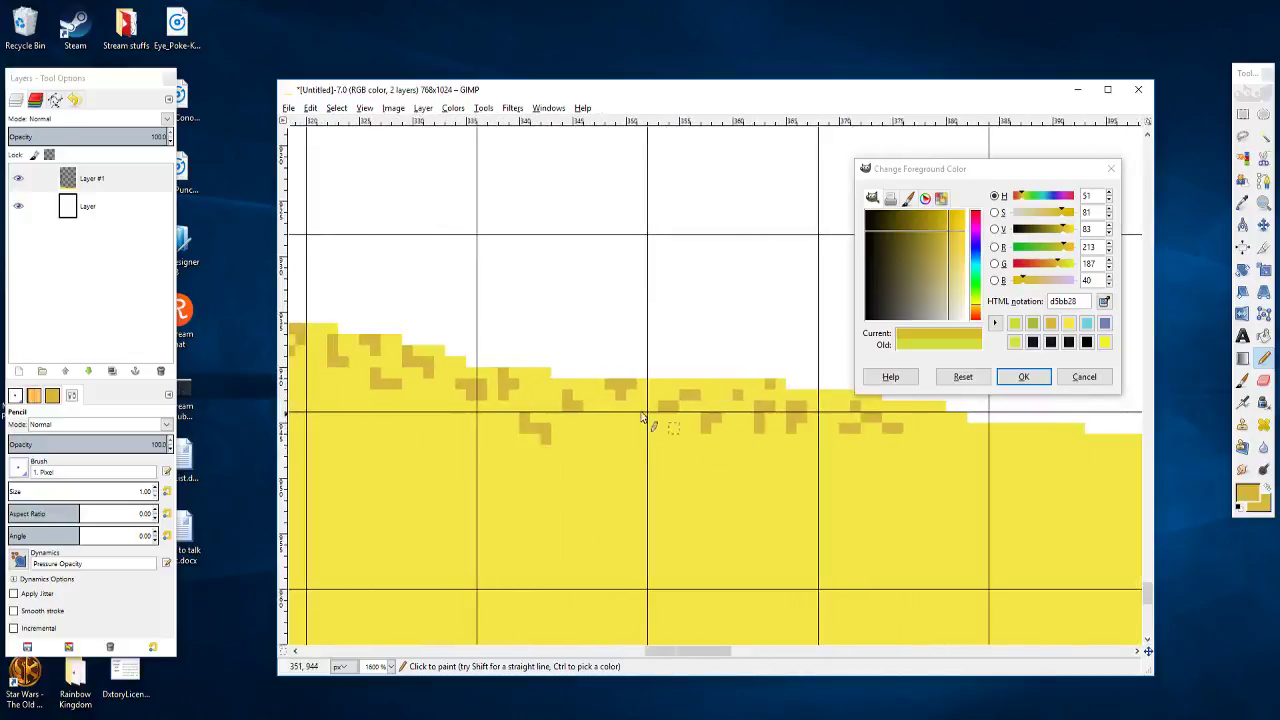
scroll(600, 440, right, 2)
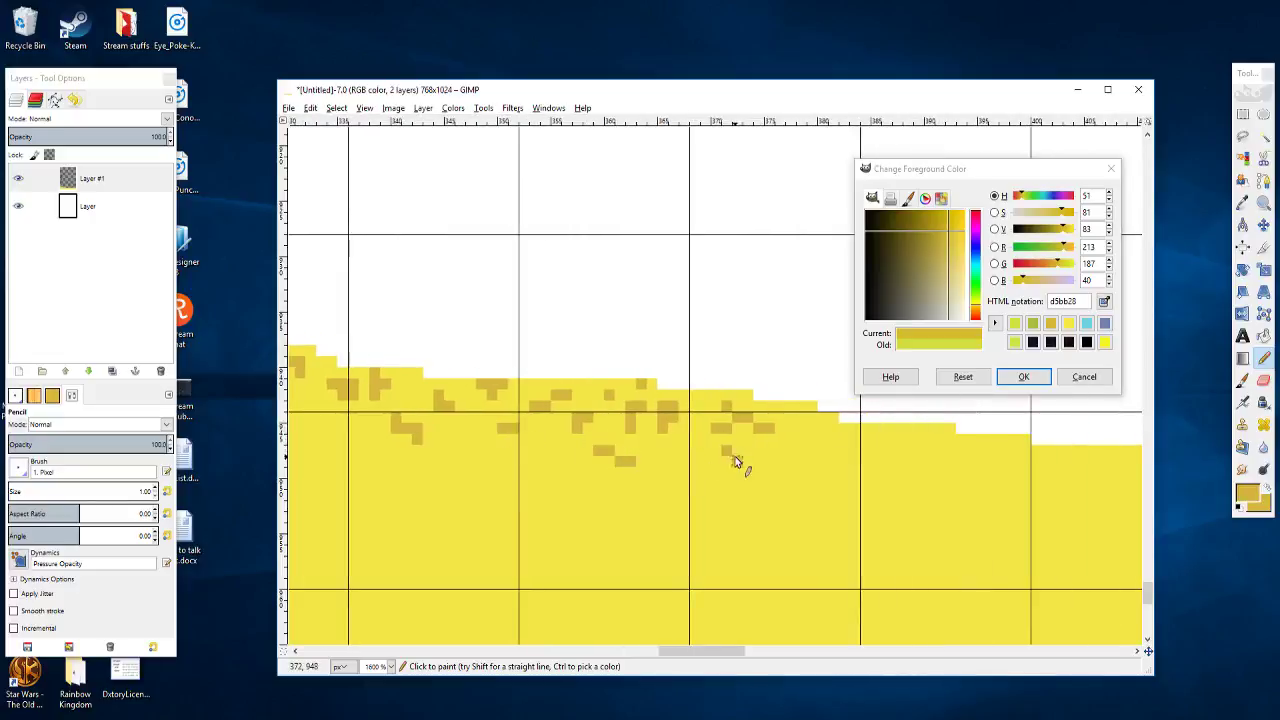
scroll(568, 457, right, 1)
Step: Undo an overlong lower bar, then fill the slope's rows with dark-gold specks from about x 377 to 397
drag(548, 447, 613, 447)
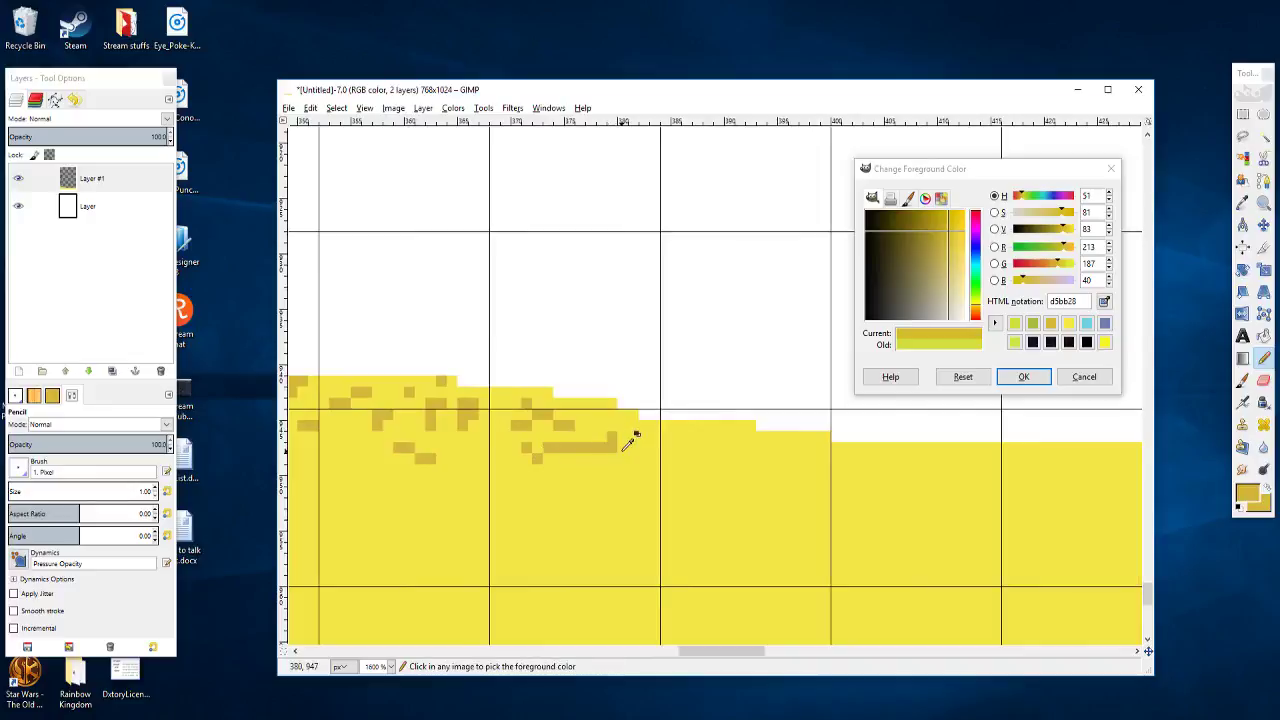
key(ctrl+z)
mouse_move(591, 449)
mouse_down()
mouse_move(632, 440)
mouse_move(596, 438)
mouse_move(591, 420)
mouse_move(611, 443)
mouse_move(572, 405)
mouse_move(592, 443)
mouse_move(541, 446)
mouse_move(584, 403)
mouse_move(619, 411)
mouse_move(579, 416)
mouse_move(651, 417)
mouse_move(560, 403)
mouse_move(607, 400)
mouse_up()
scroll(600, 437, right, 1)
scroll(606, 413, right, 1)
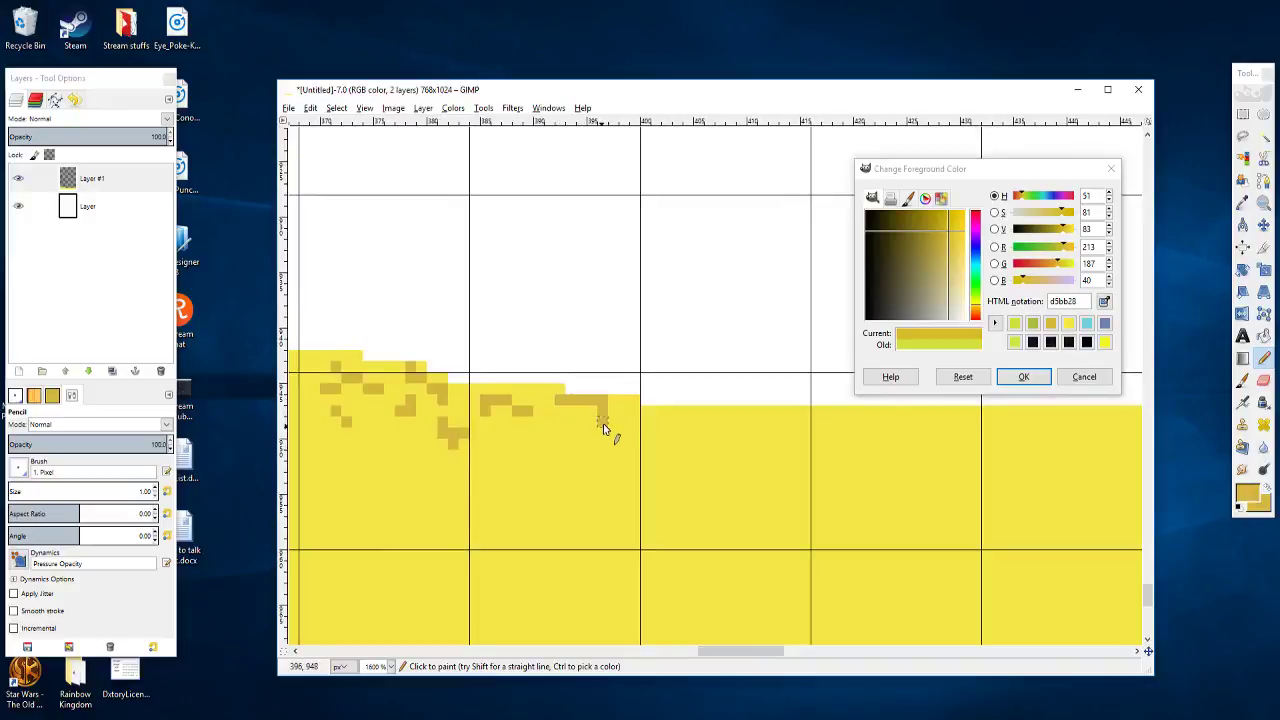
scroll(612, 414, right, 3)
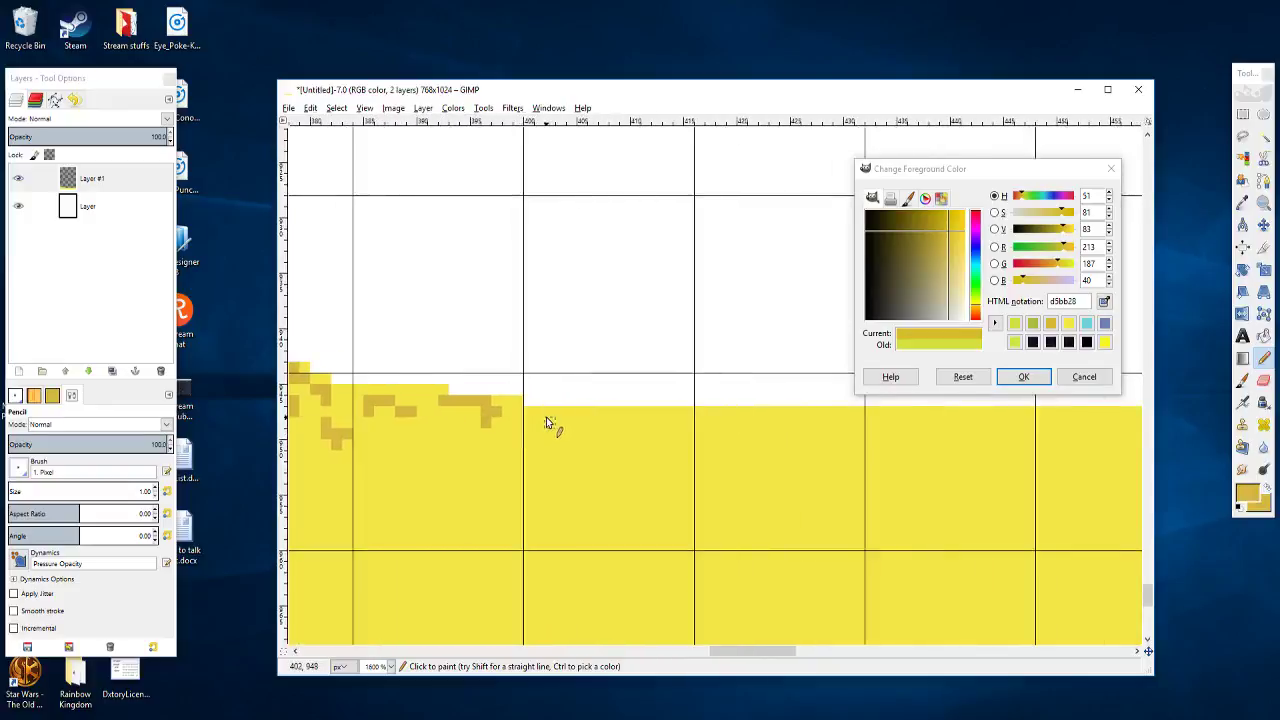
mouse_move(425, 433)
mouse_down()
mouse_move(491, 442)
mouse_move(466, 425)
mouse_move(466, 476)
mouse_move(544, 483)
mouse_move(500, 459)
mouse_up()
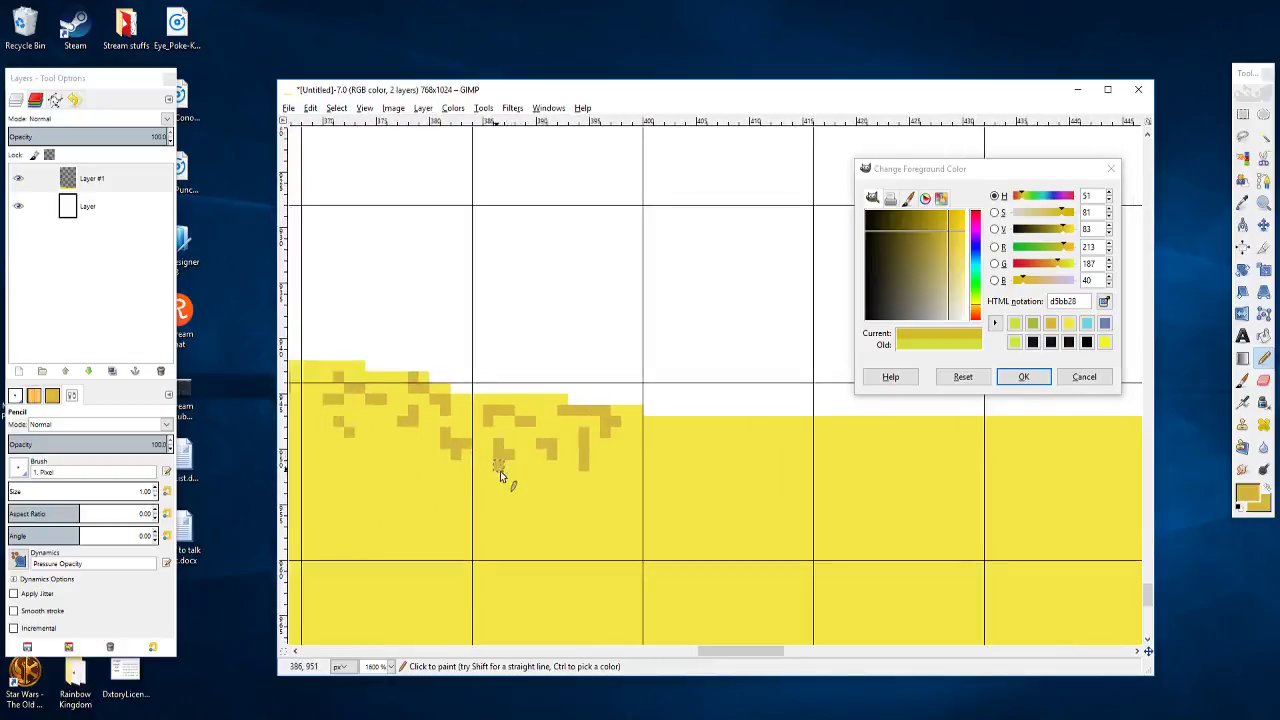
Step: Paint a hooked dark-gold speck at about x 401 to 402, where the flat stretch of ground begins
scroll(563, 457, down, 3)
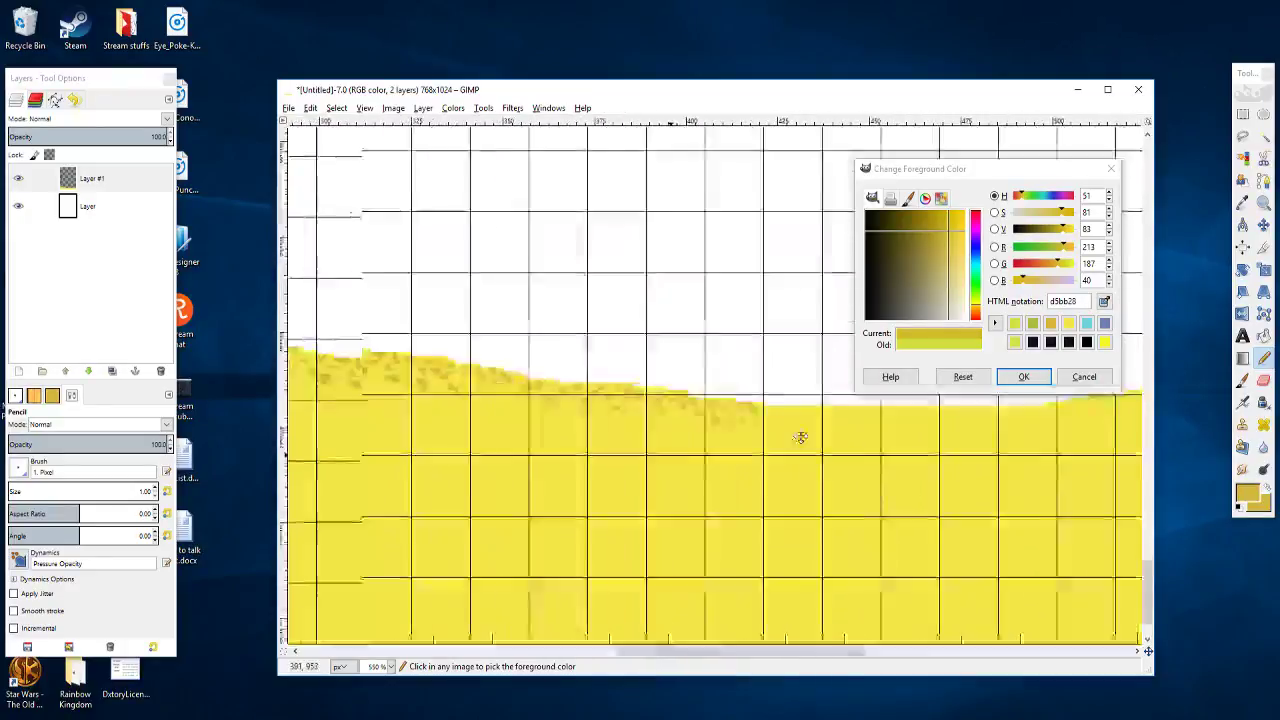
scroll(800, 437, left, 2)
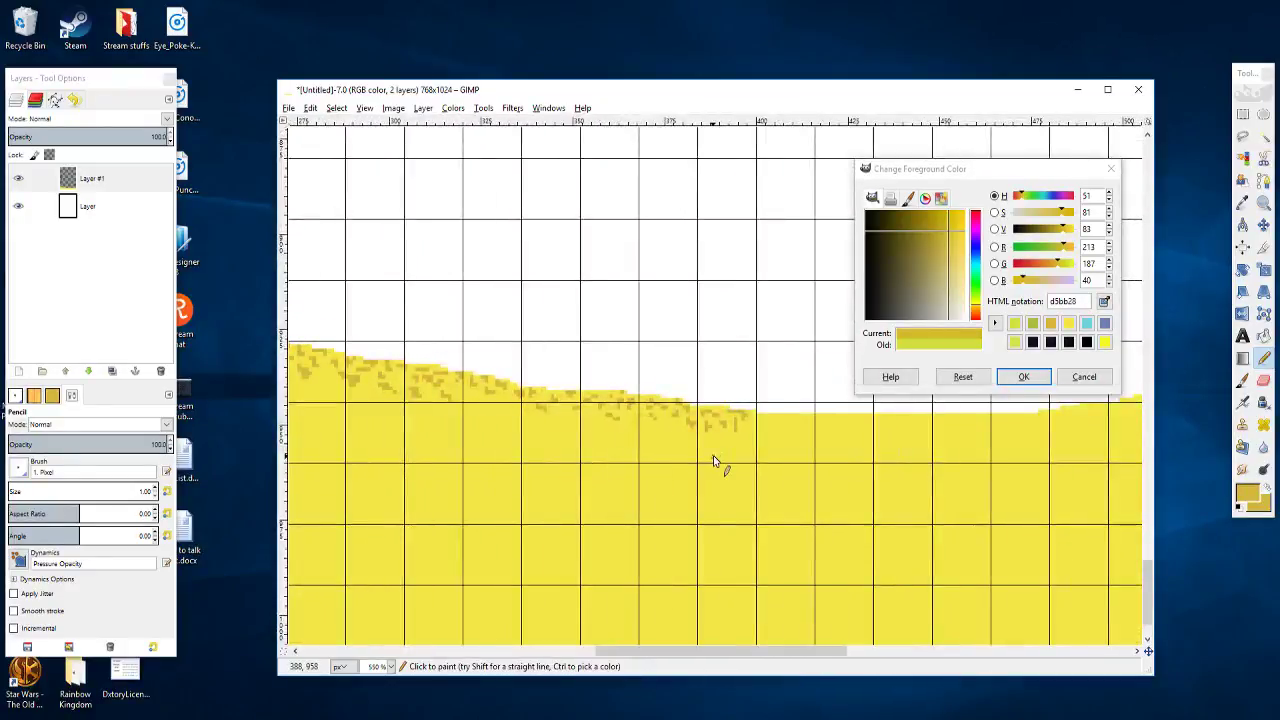
scroll(713, 459, down, 4)
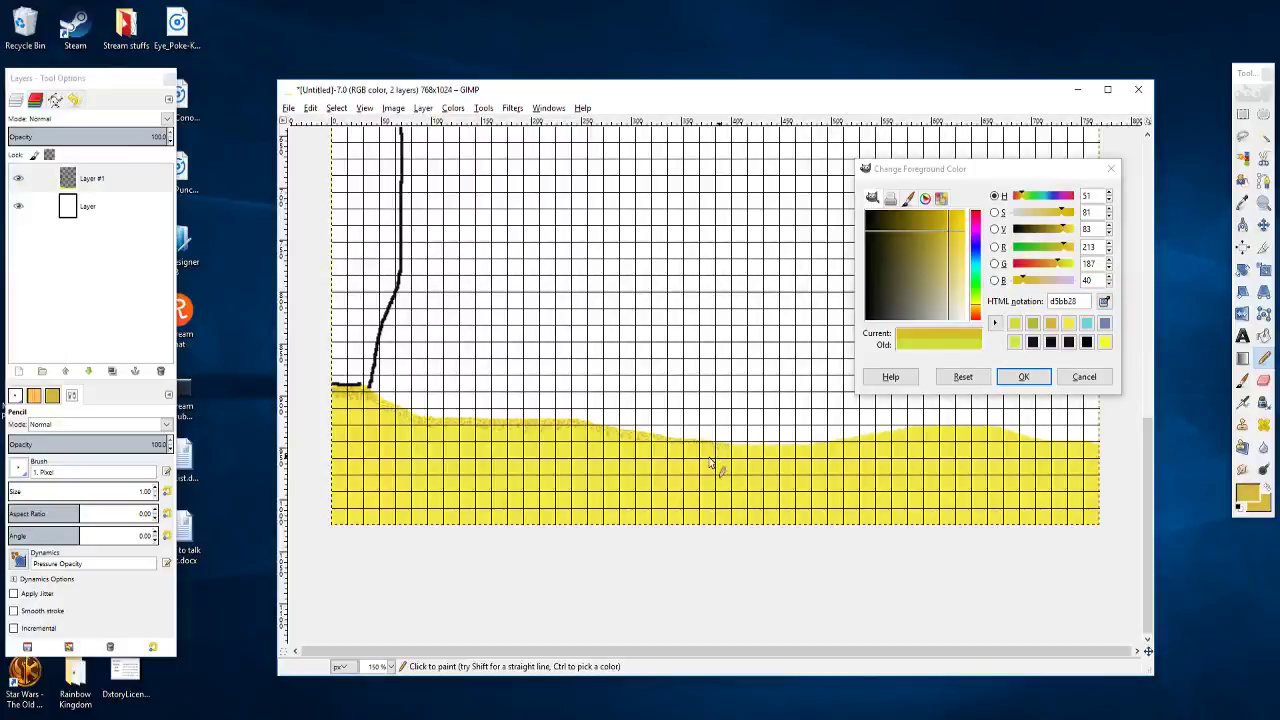
ctrl+scroll(686, 423, up, 4)
ctrl+scroll(492, 448, up, 3)
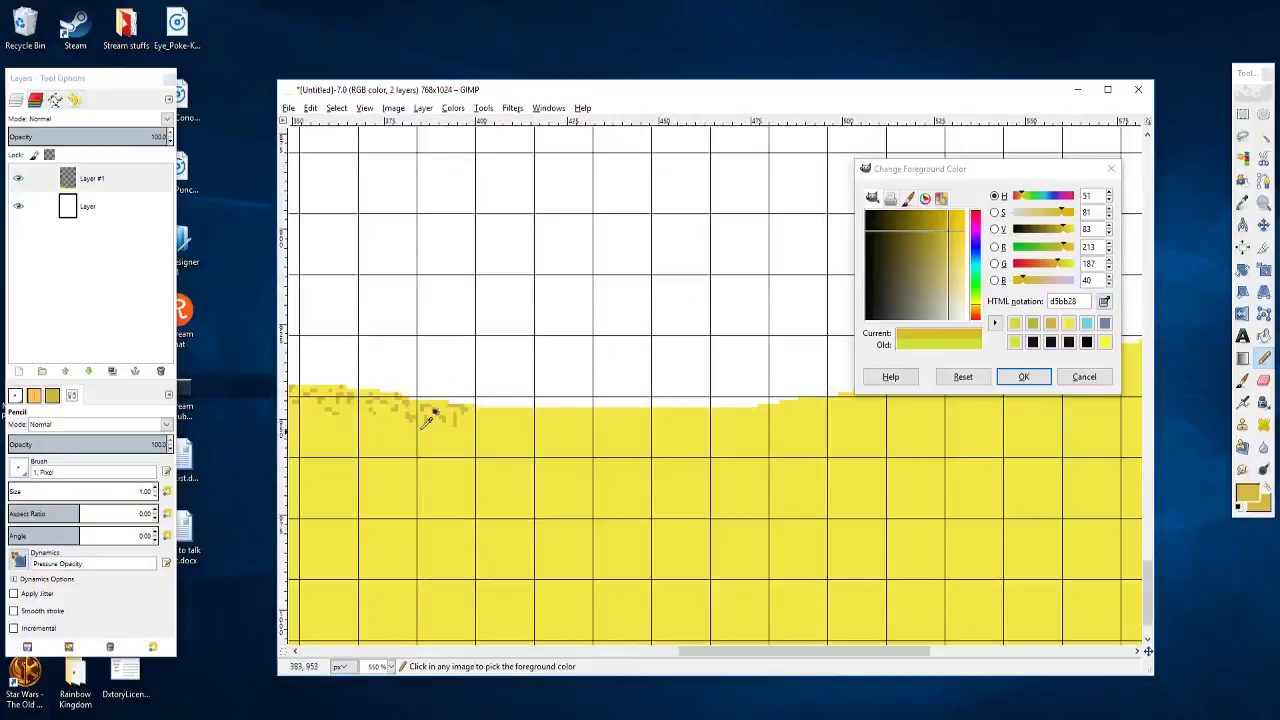
drag(475, 413, 350, 386)
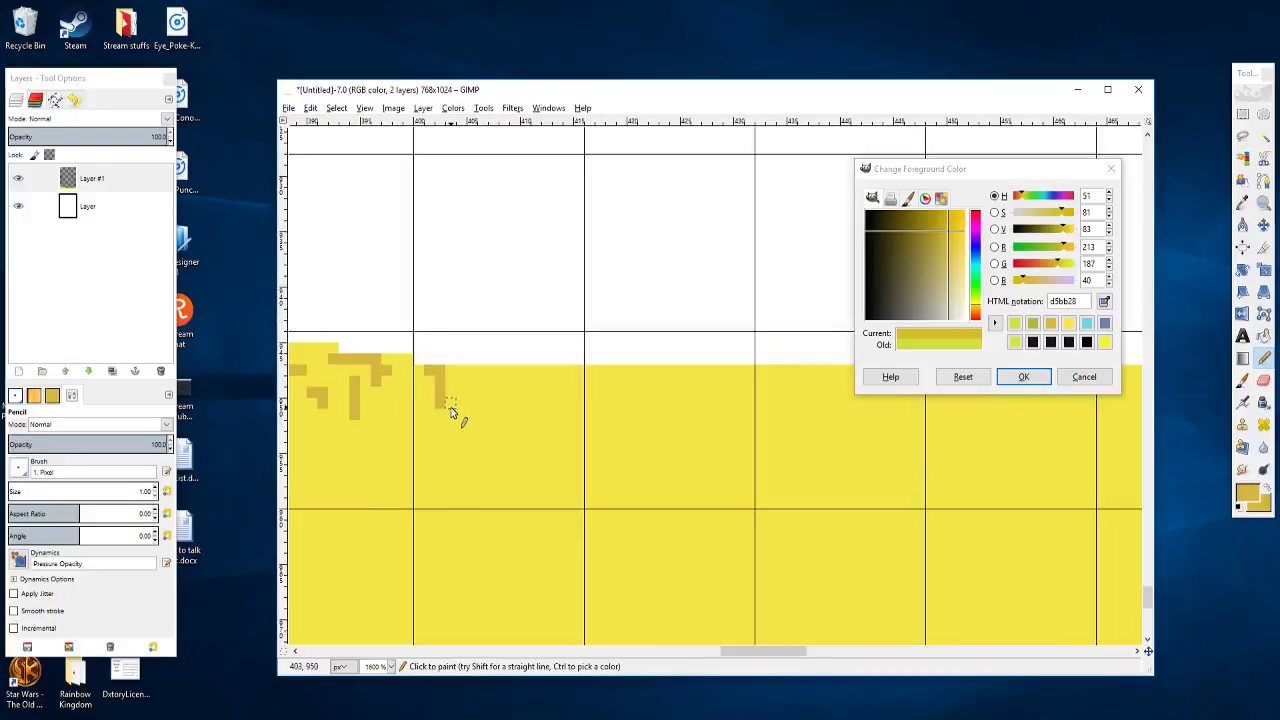
Step: Undo the last stroke, then paint dark-gold specks across the flat ground from about x 404 to 422
key(ctrl+z)
mouse_move(516, 388)
mouse_down()
mouse_move(547, 394)
mouse_move(547, 381)
mouse_up()
click(534, 402)
mouse_move(487, 426)
mouse_down()
mouse_move(486, 448)
mouse_move(592, 414)
mouse_move(514, 414)
mouse_move(522, 384)
mouse_move(547, 377)
mouse_move(580, 406)
mouse_move(616, 397)
mouse_move(534, 396)
mouse_move(578, 438)
mouse_up()
click(495, 426)
Step: Undo the latest speck strokes, repaint a smaller speck at about x 425 to 427 and add single pixels at x 420 to 423
key(ctrl+z)
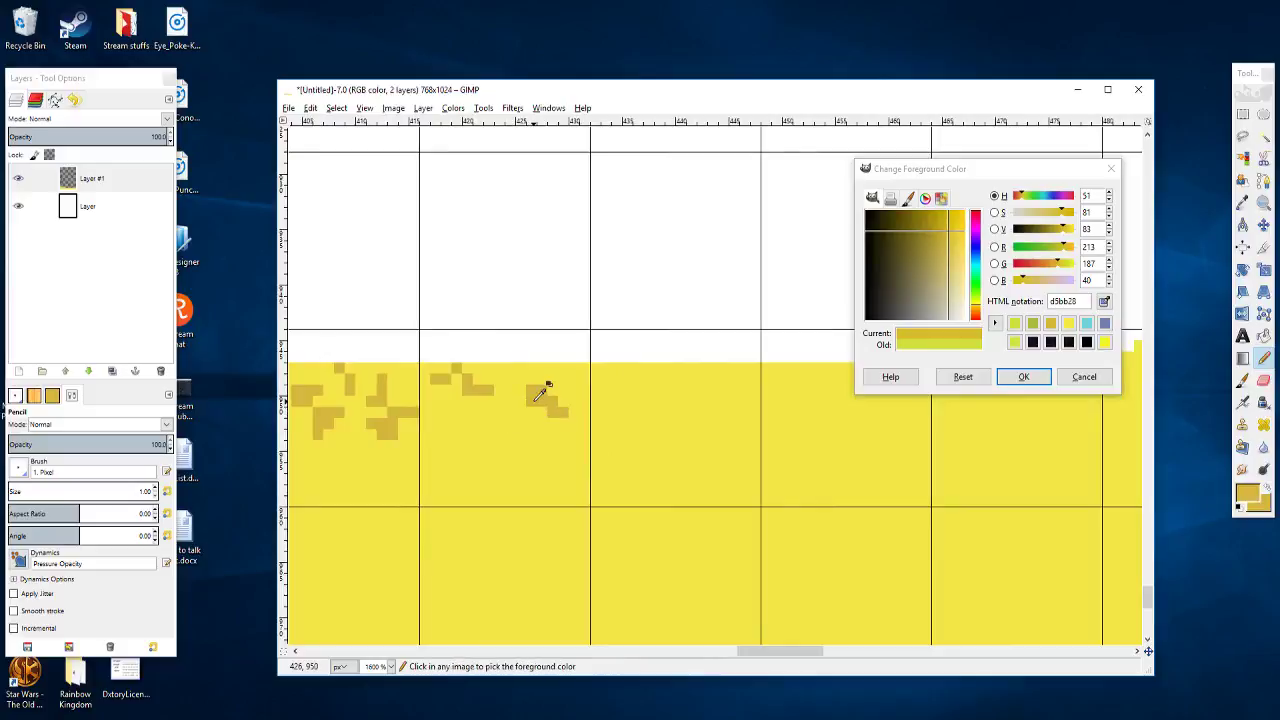
key(ctrl+z)
mouse_move(529, 388)
mouse_down()
mouse_move(521, 442)
mouse_move(495, 400)
mouse_move(489, 417)
mouse_move(446, 399)
mouse_up()
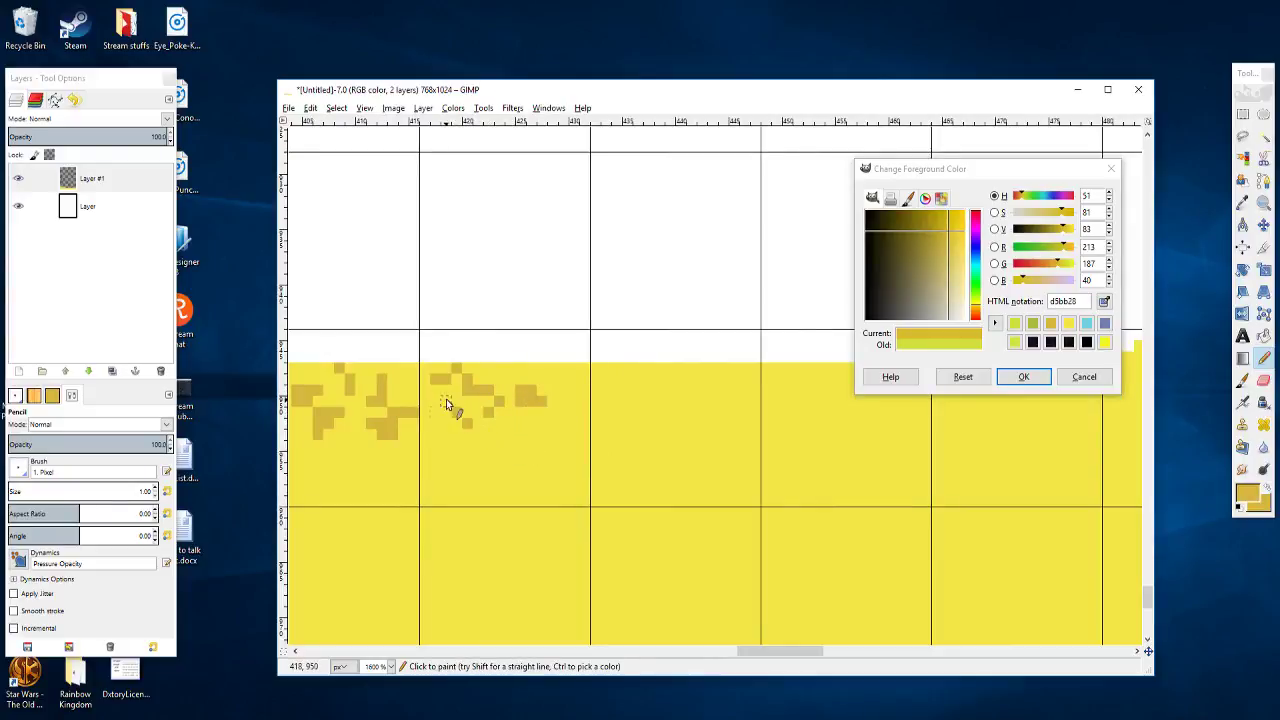
Step: Paint an L-shaped speck at about x 429 to 430 and a stepped one beneath at x 426 to 428
drag(573, 427, 326, 431)
drag(391, 406, 580, 438)
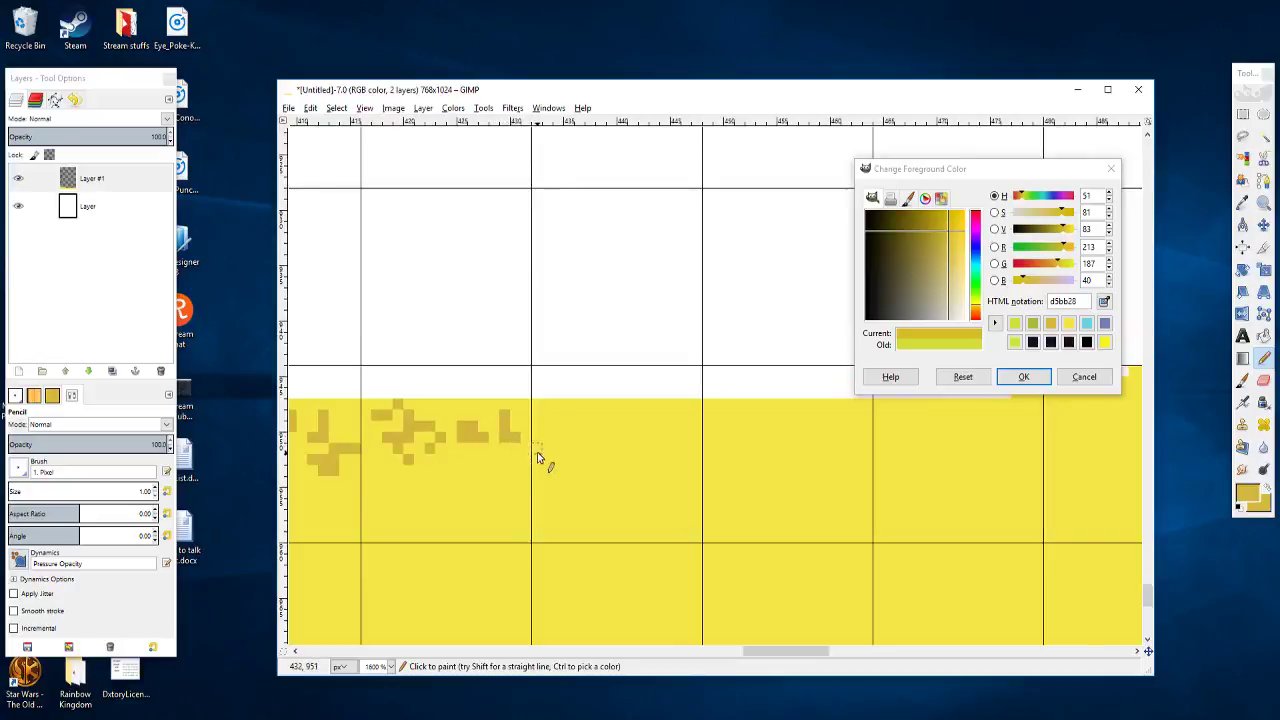
scroll(480, 430, down, 1)
scroll(460, 427, right, 1)
drag(394, 435, 416, 460)
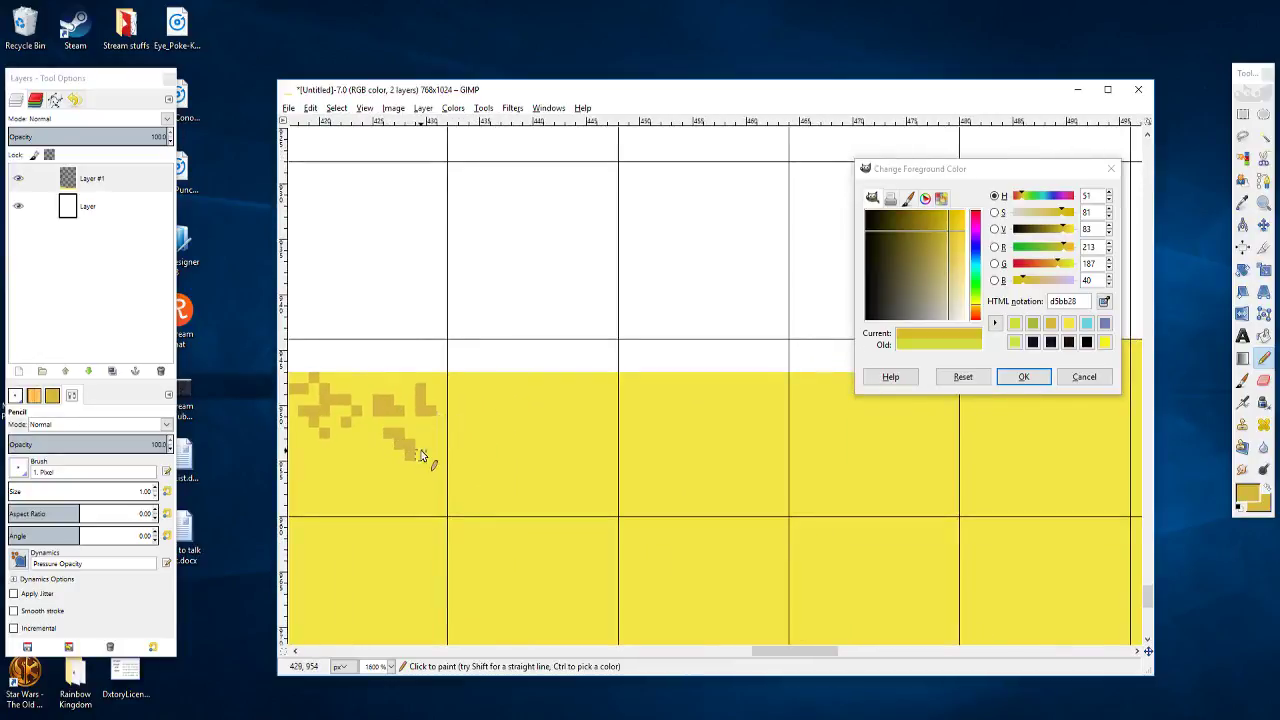
Step: Paint dark-gold bars and a U-shaped speck from about x 434 to 441, undoing an overlong end, plus a hook at x 444 to 445
mouse_move(491, 402)
mouse_down()
mouse_move(478, 430)
mouse_move(504, 430)
mouse_move(520, 394)
mouse_move(557, 402)
mouse_up()
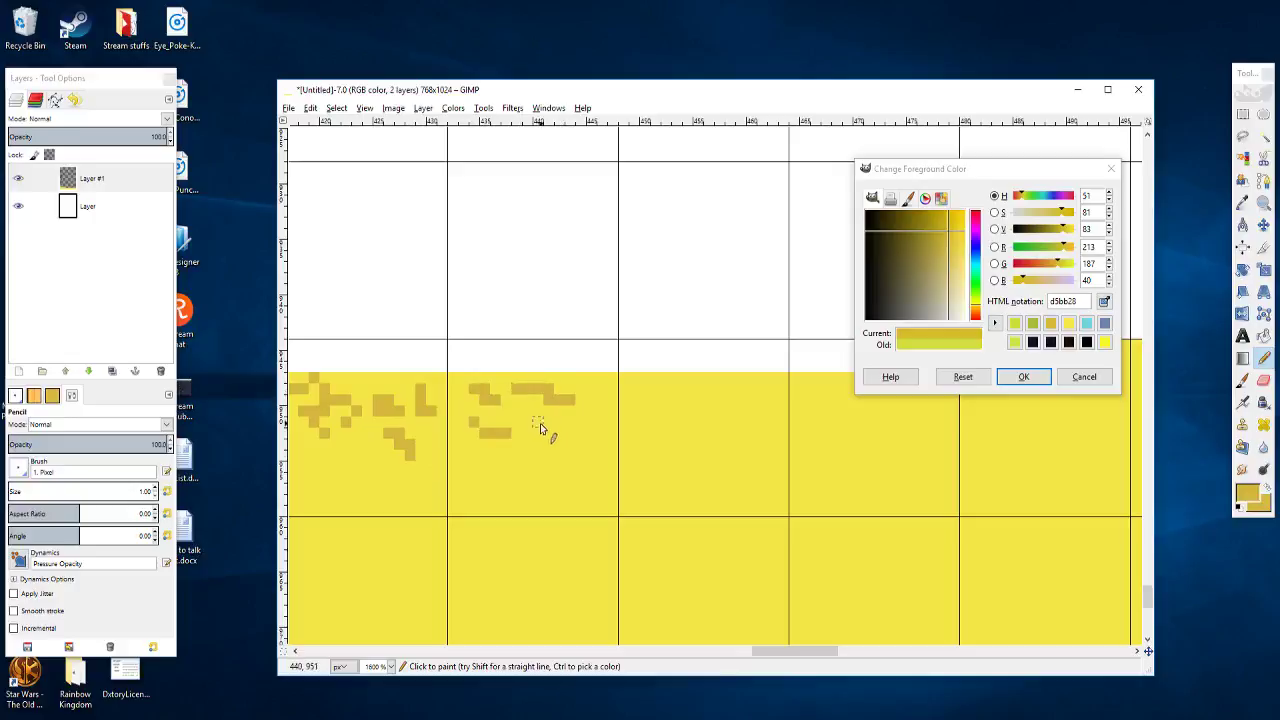
key(ctrl+z)
mouse_move(527, 406)
mouse_down()
mouse_move(554, 443)
mouse_move(520, 441)
mouse_move(546, 421)
mouse_up()
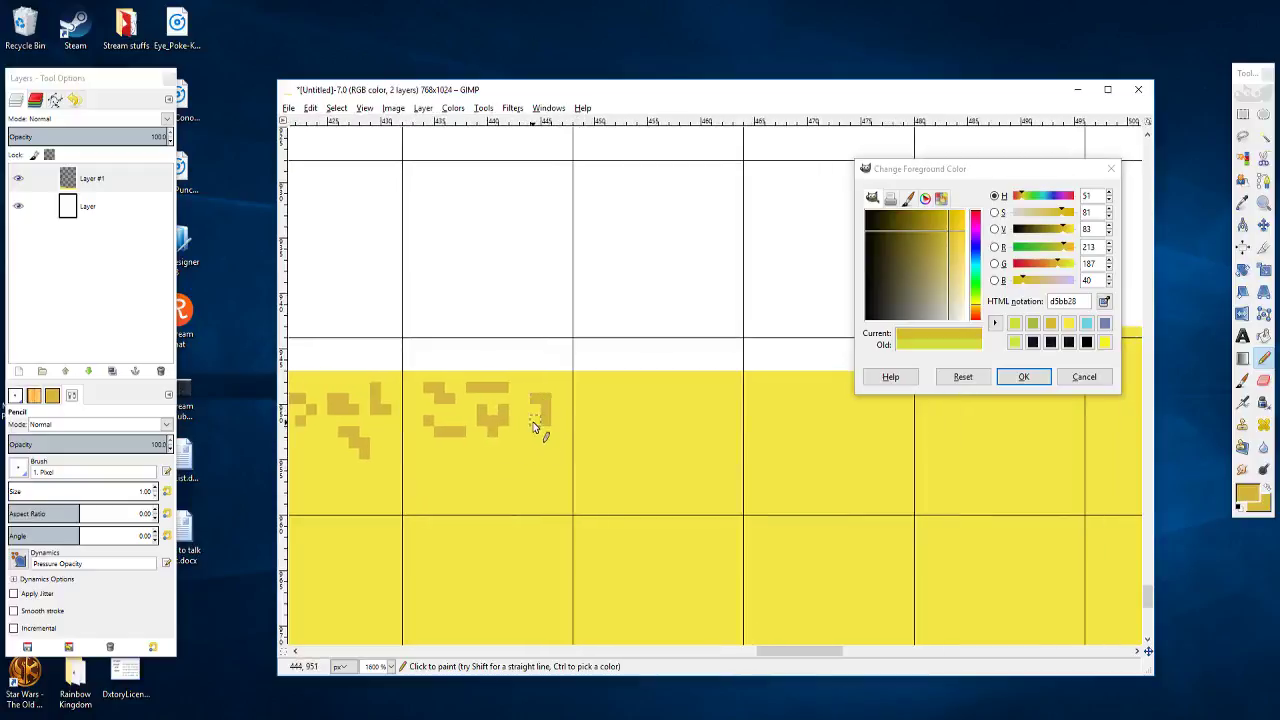
scroll(567, 428, right, 1)
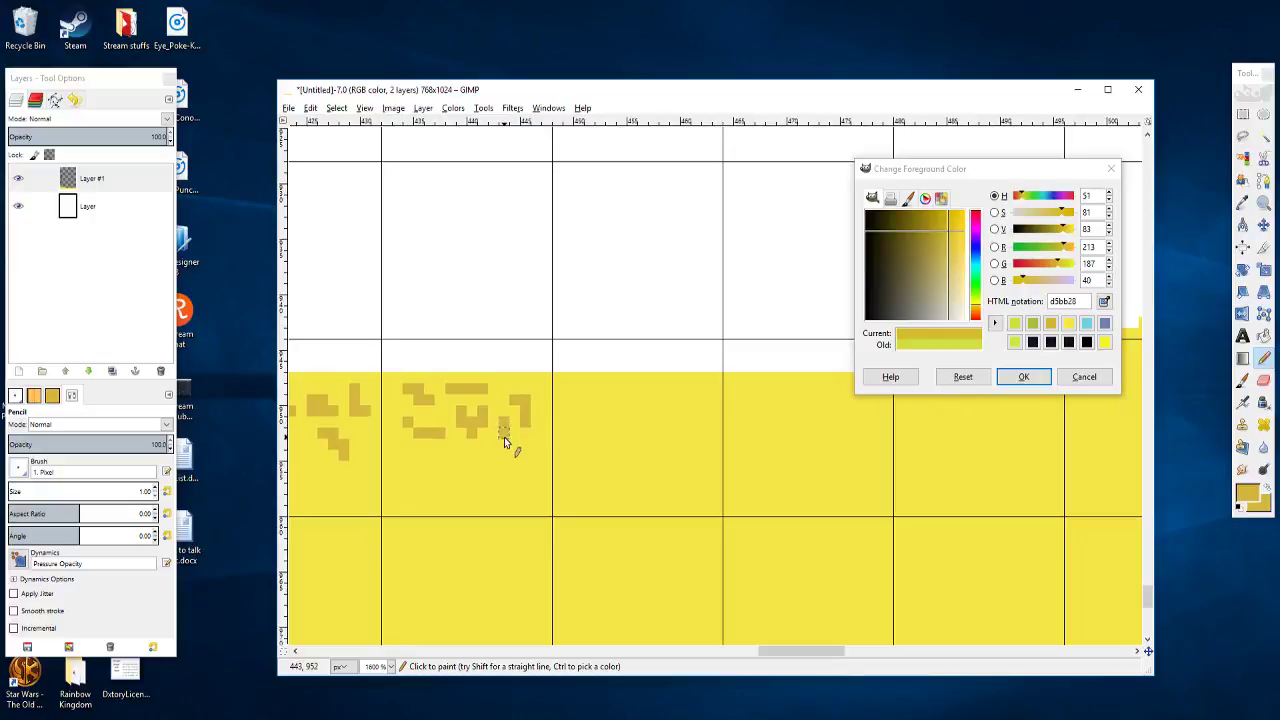
Step: Complete the hook at about x 443 to 445 and paint an edge speck at 446 to 448 plus two small specks across 450 to 455
drag(504, 437, 510, 439)
drag(537, 381, 549, 388)
scroll(588, 404, right, 3)
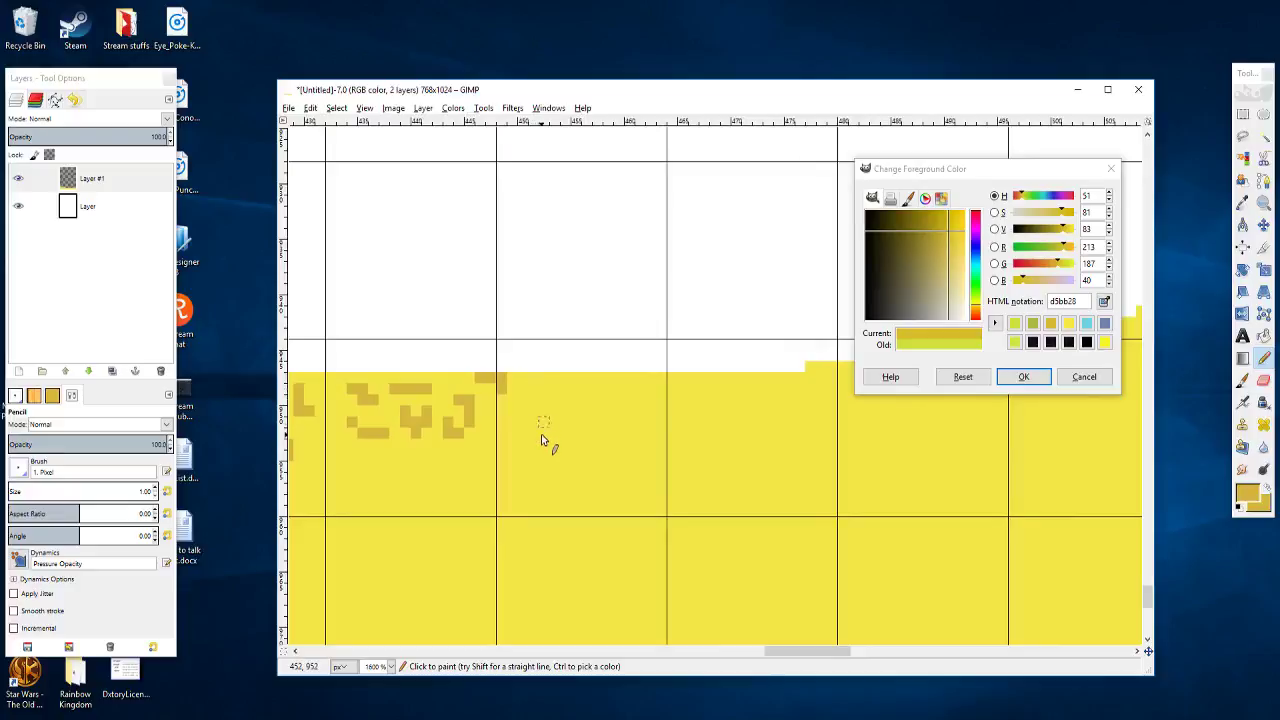
mouse_move(530, 390)
mouse_down()
mouse_move(543, 432)
mouse_move(532, 402)
mouse_up()
click(544, 410)
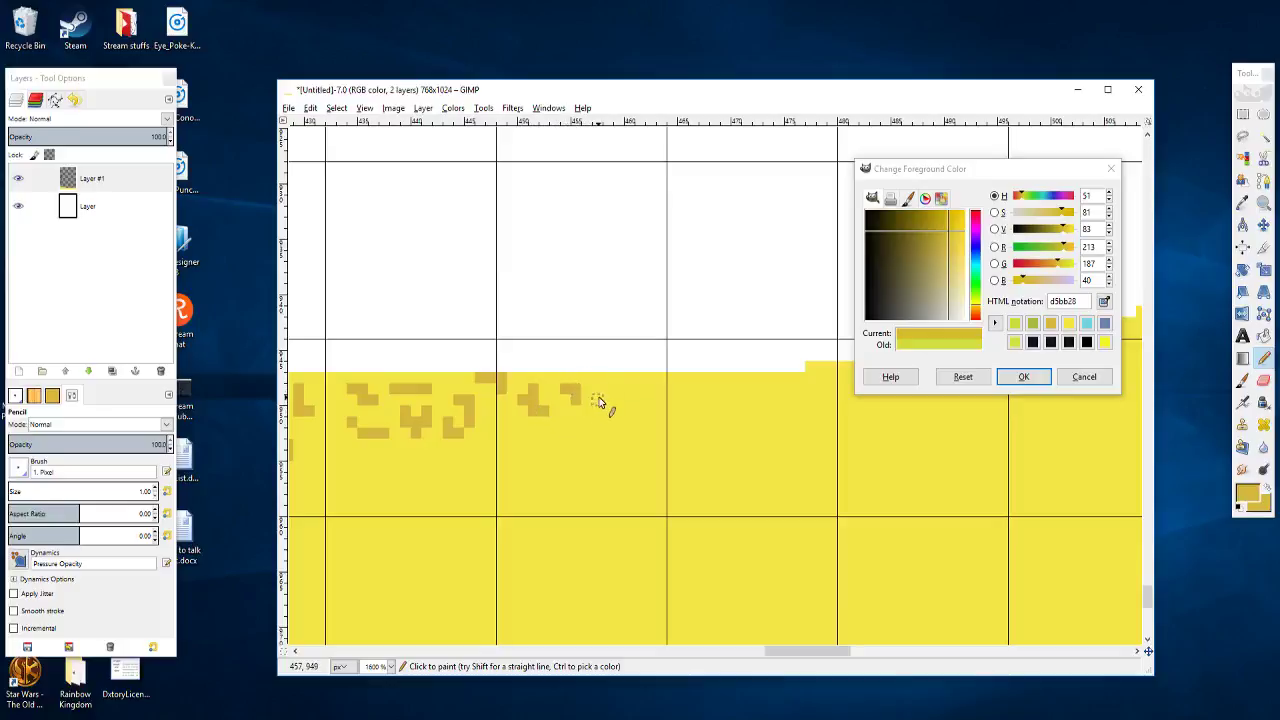
Step: Paint a vertical dark-gold bar at about x 458 with small stepped specks beneath it, from about x 453 to 458
mouse_move(607, 382)
mouse_down()
mouse_move(620, 424)
mouse_move(550, 408)
mouse_up()
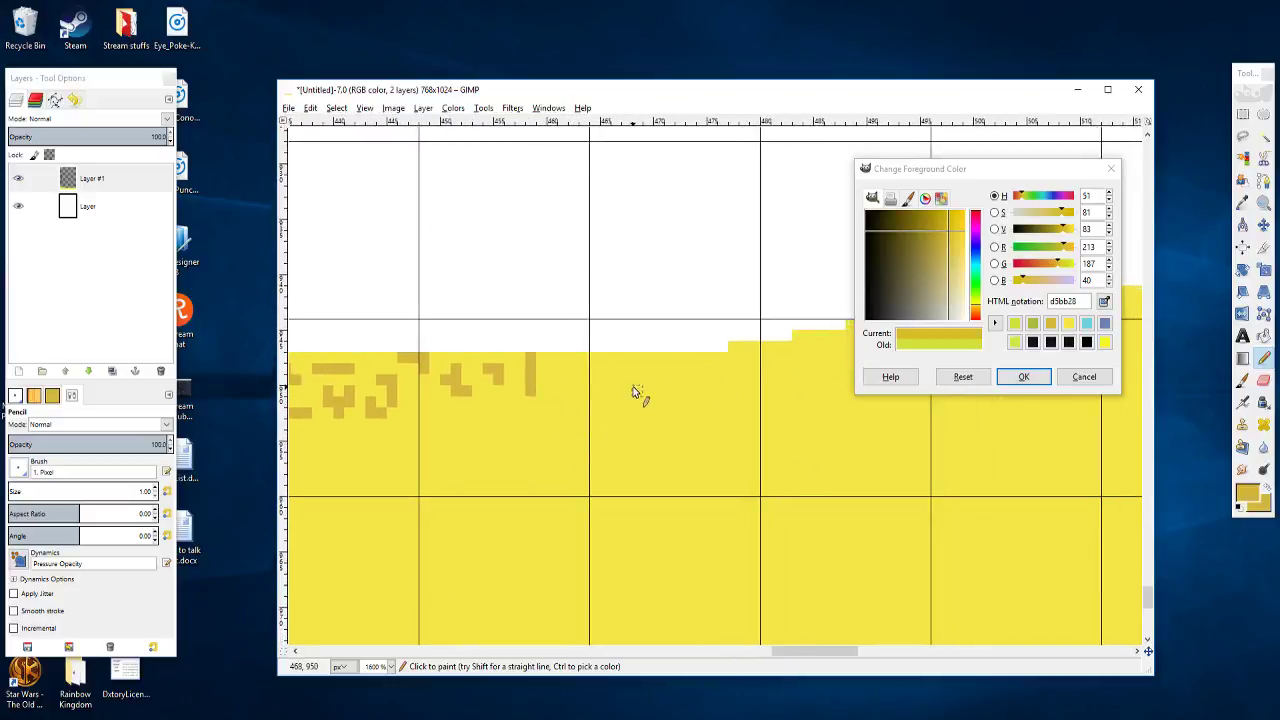
drag(542, 403, 630, 378)
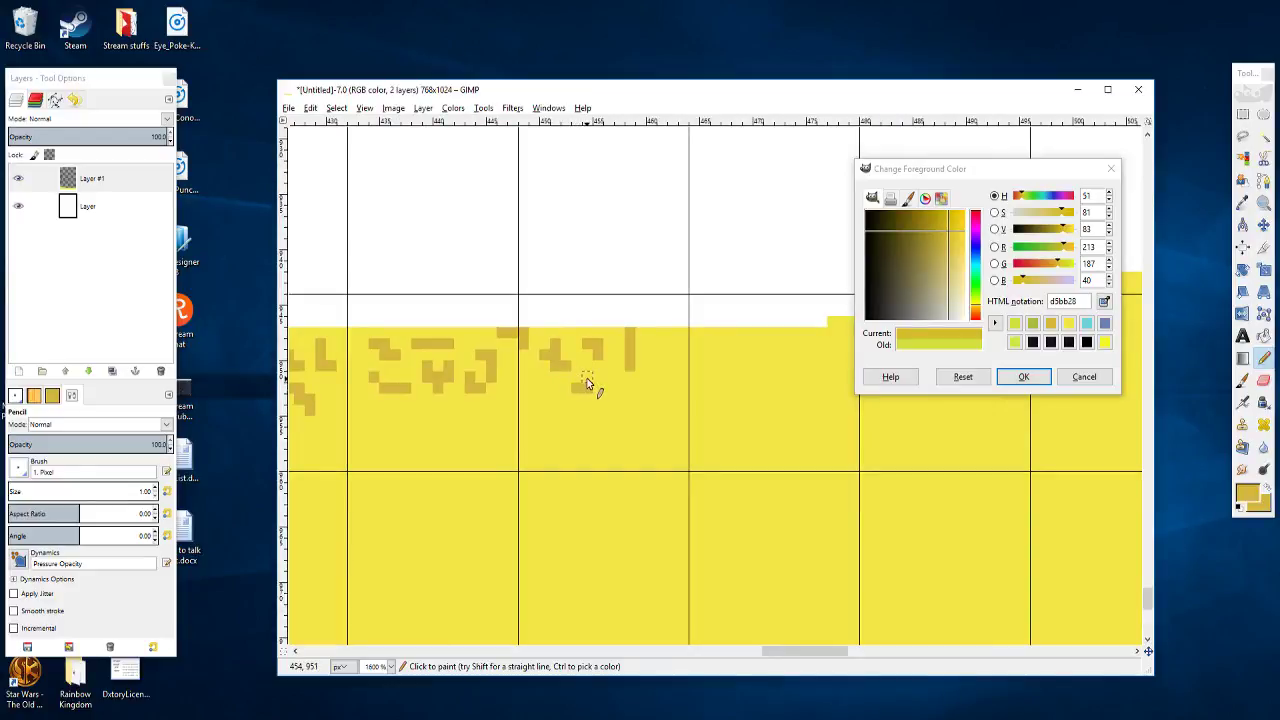
drag(630, 389, 565, 375)
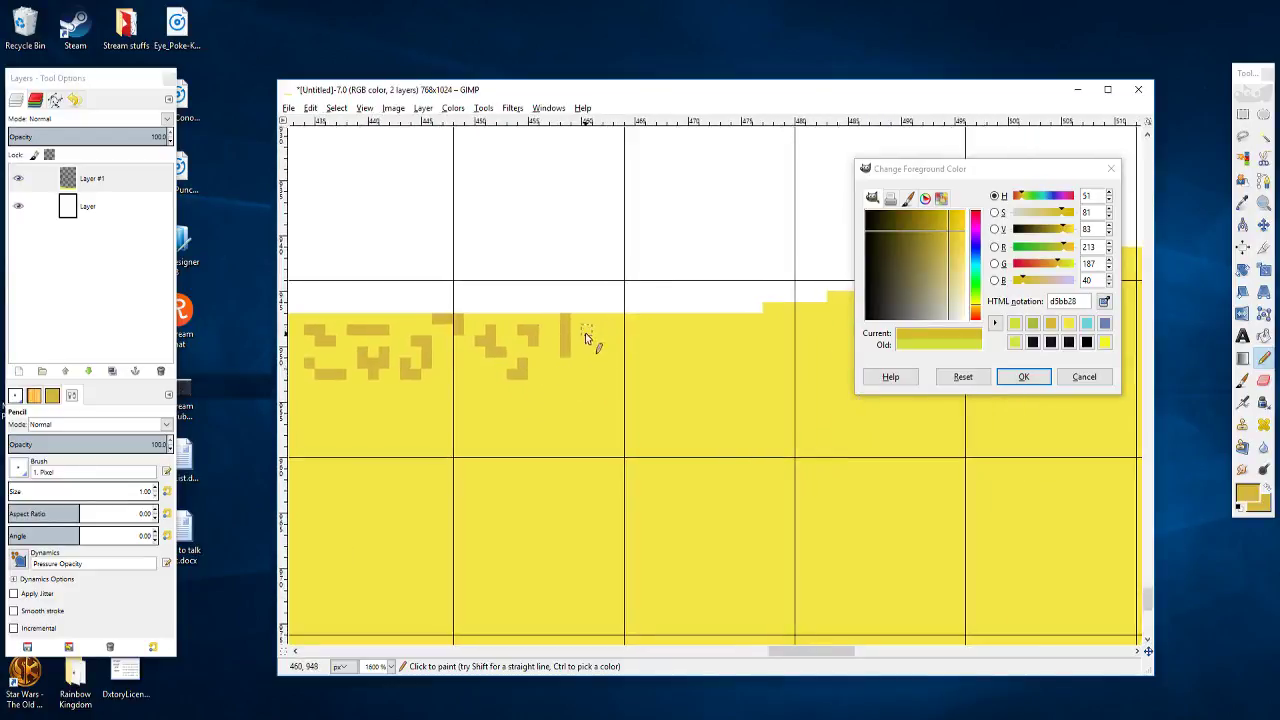
click(546, 362)
click(565, 374)
drag(589, 361, 575, 390)
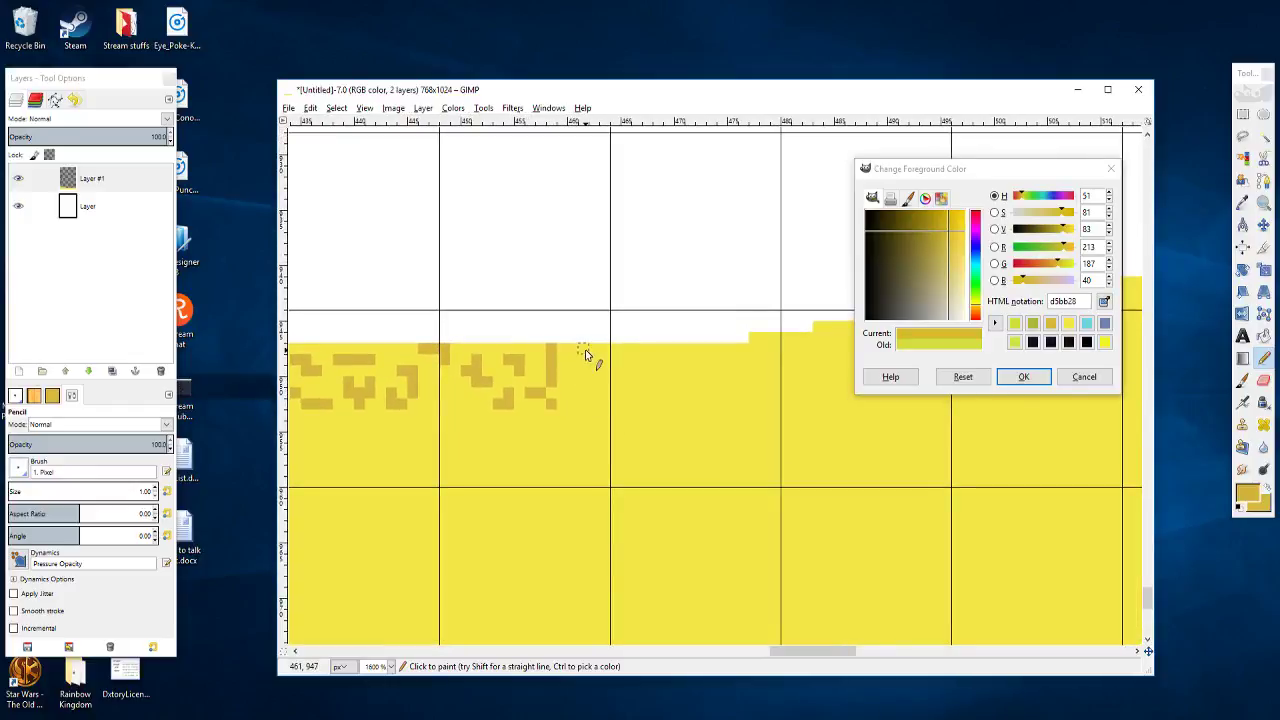
Step: Paint a T-shaped edge speck at about x 461 to 463 and a small L-shaped speck beneath at 460 to 461
drag(624, 371, 580, 372)
scroll(570, 361, down, 3)
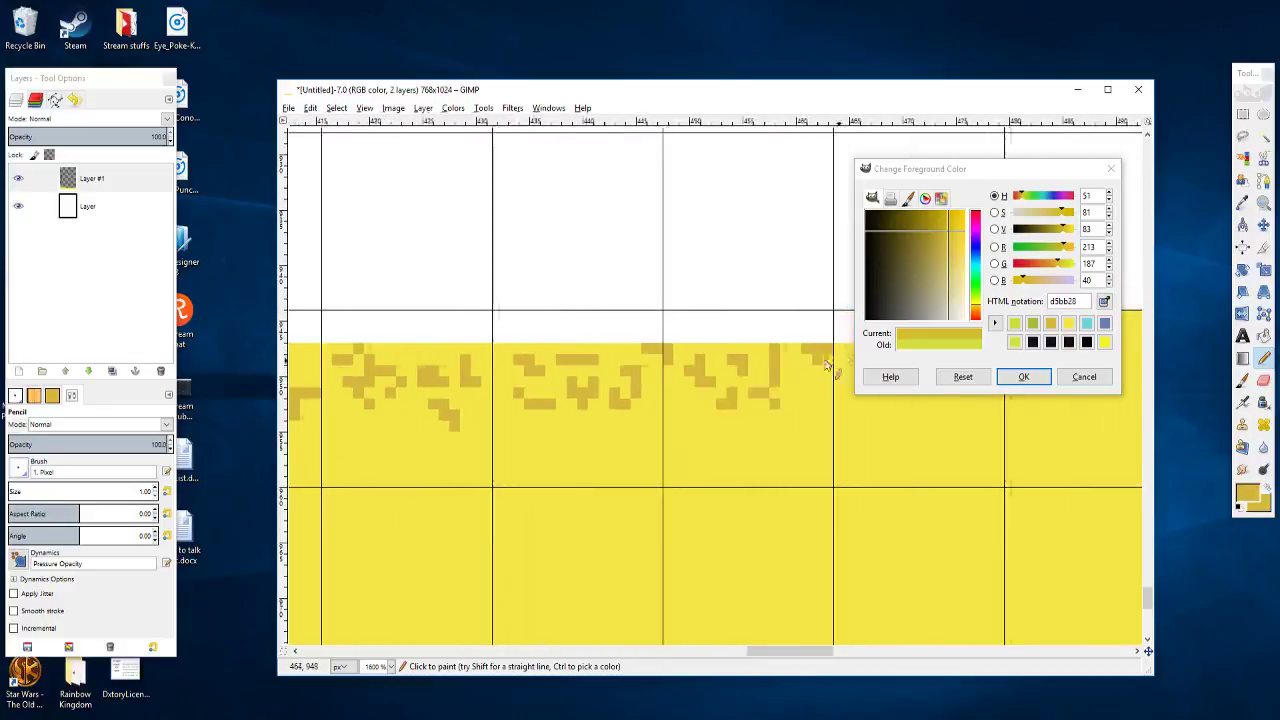
scroll(615, 394, up, 1)
scroll(615, 394, up, 4)
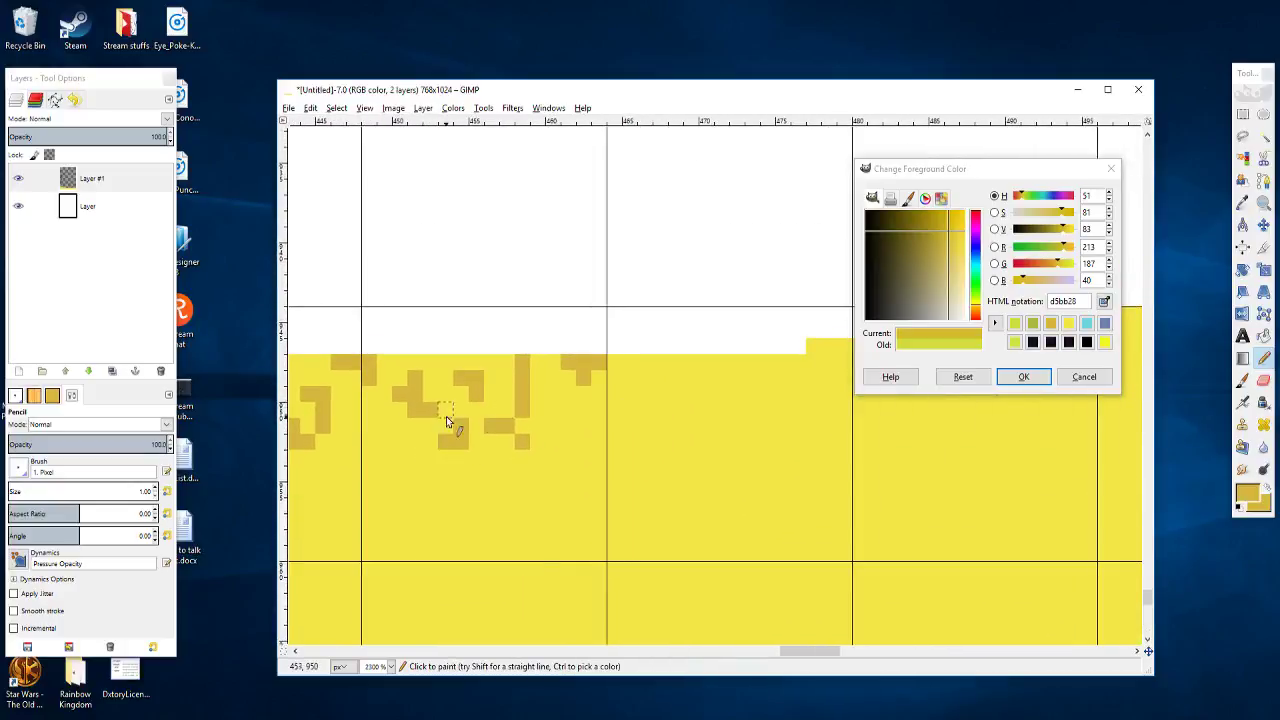
click(562, 414)
drag(575, 437, 519, 456)
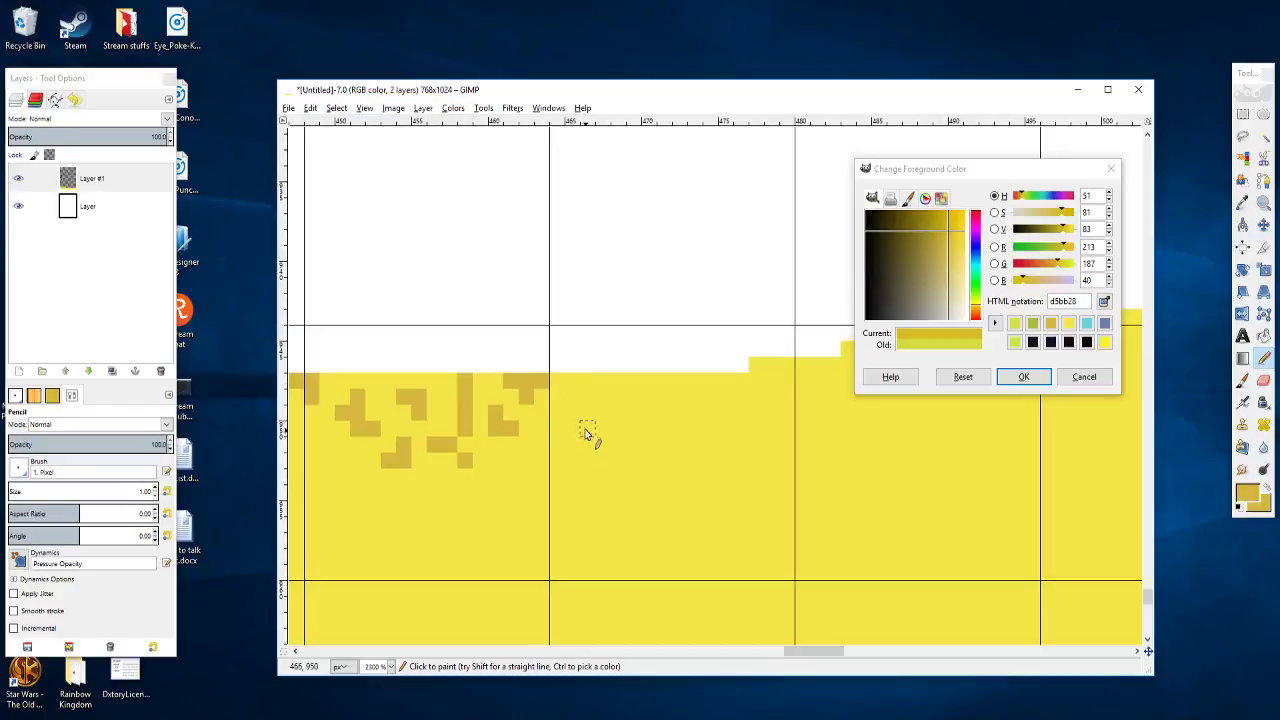
Step: Paint corner specks at about x 464 to 465 and 469 to 470, plus a short bar on the raised edge at 475 to 476
click(571, 397)
click(631, 403)
mouse_move(711, 390)
mouse_down()
mouse_move(593, 378)
mouse_move(610, 356)
mouse_up()
drag(635, 400, 686, 408)
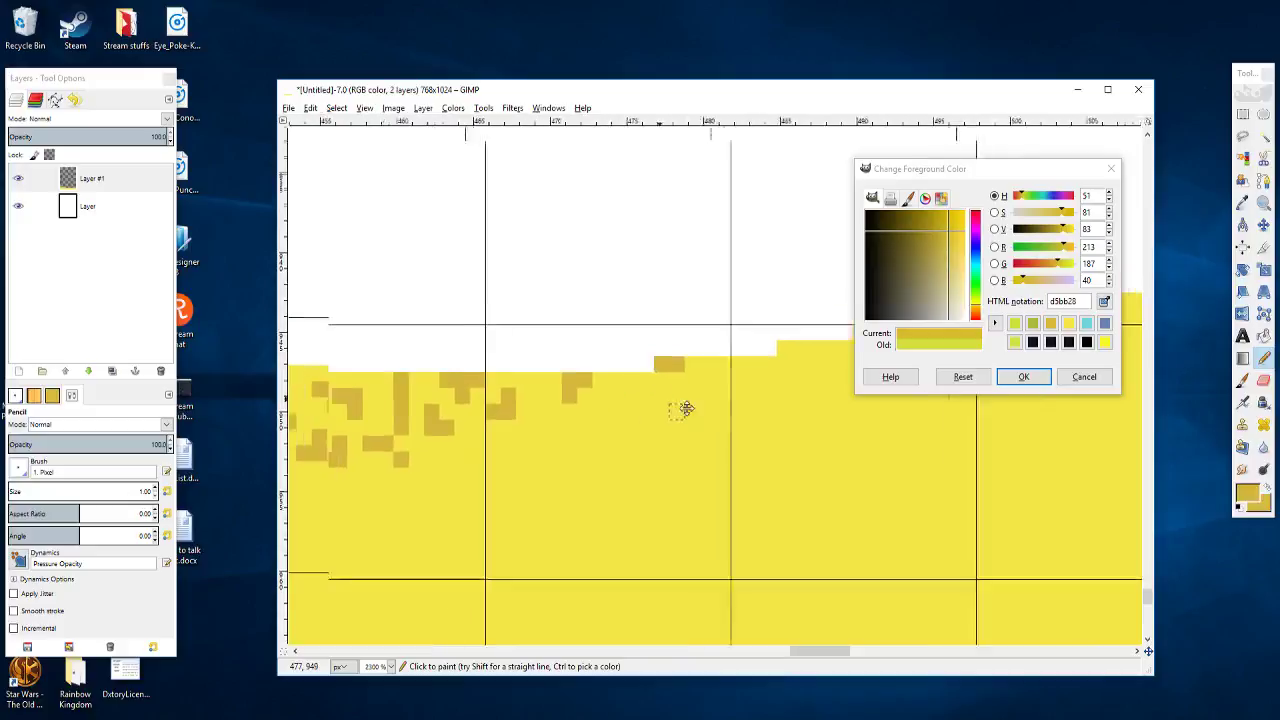
Step: Paint an L-shaped speck at about x 472 to 474 and a small hook at 476 to 477 under the edge bar
scroll(670, 430, down, 3)
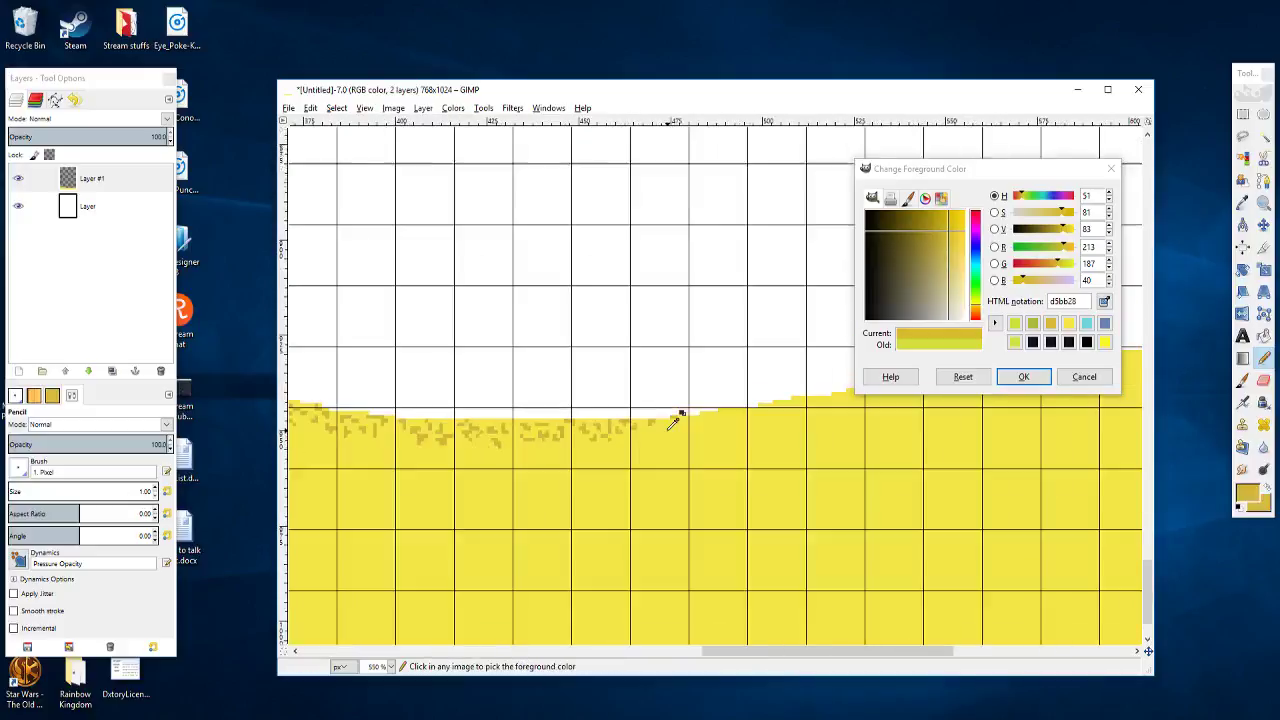
scroll(674, 422, up, 3)
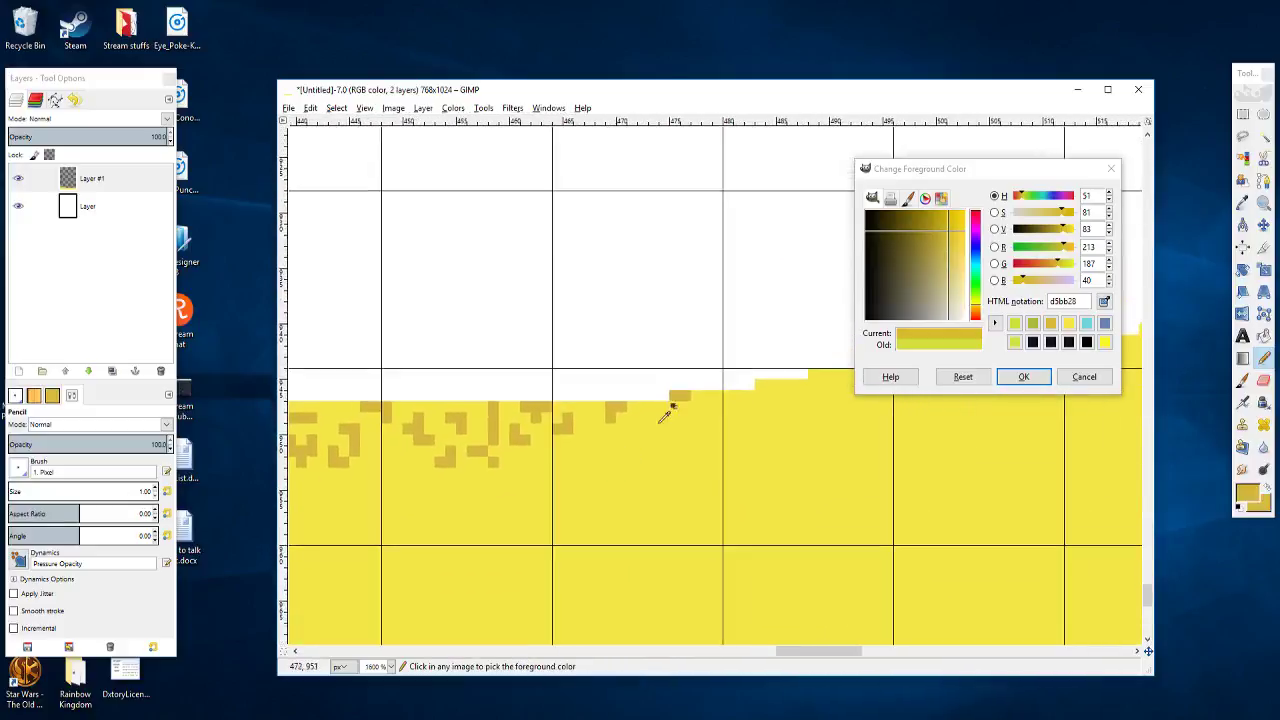
scroll(660, 418, up, 2)
click(628, 436)
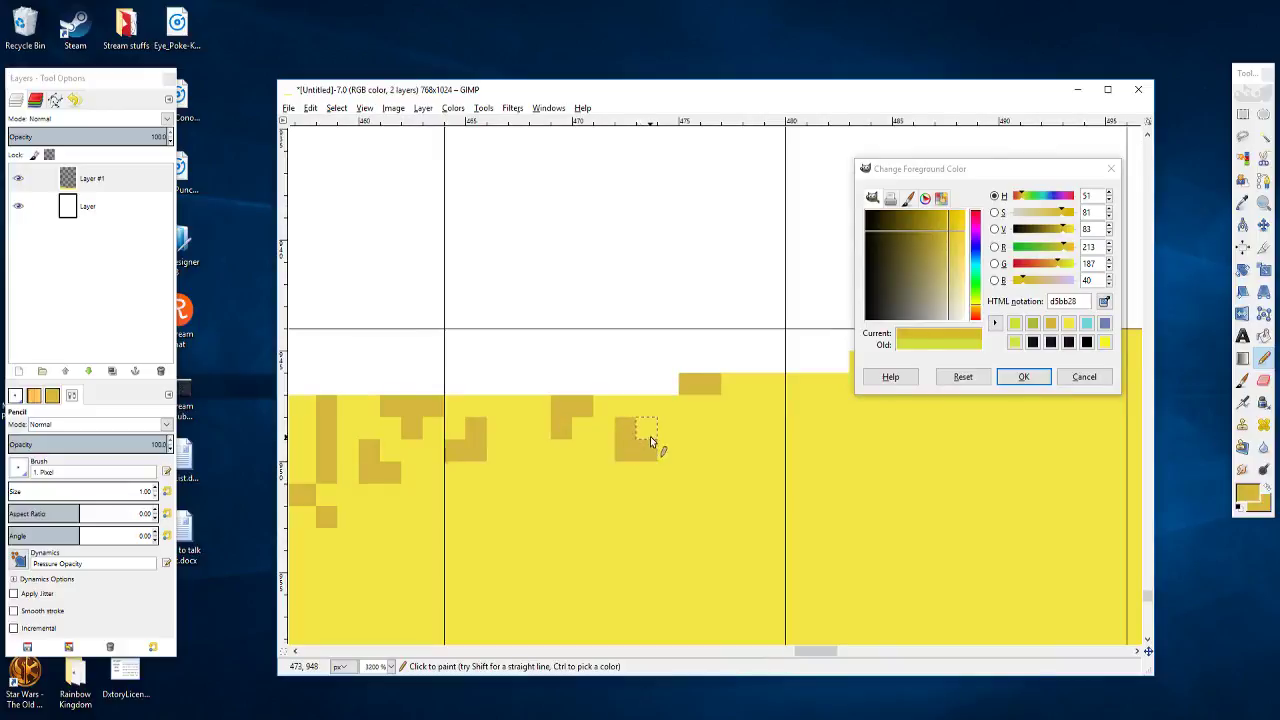
click(666, 448)
scroll(666, 448, right, 2)
click(654, 430)
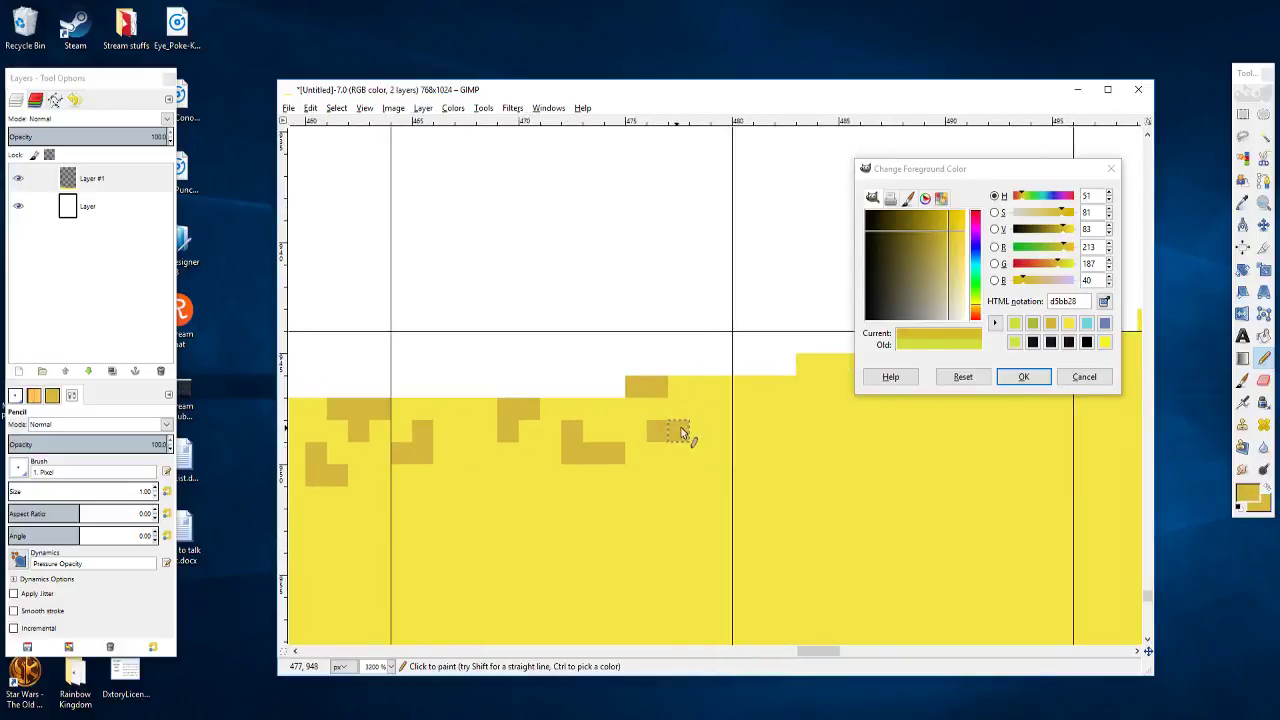
click(682, 430)
scroll(686, 468, right, 2)
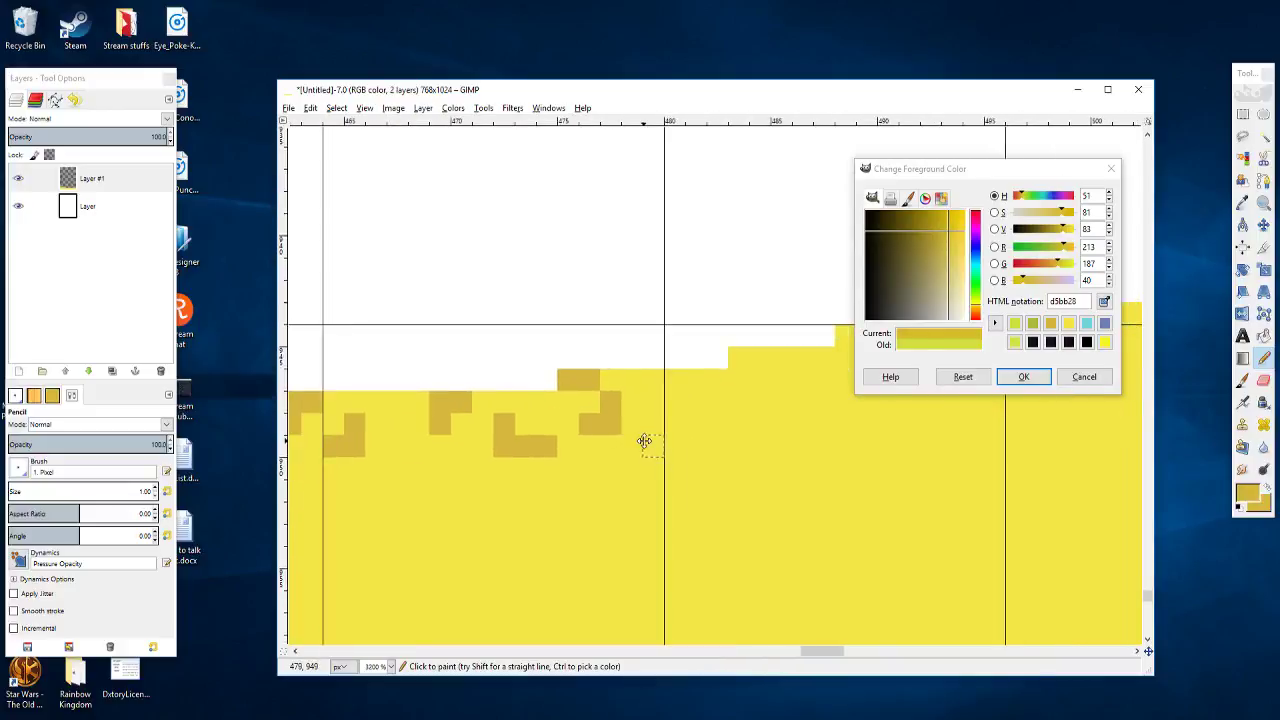
Step: Paint a stepped dark-gold bar at about x 480 to 485, and undo the extra bar at 489 to 492
scroll(644, 429, down, 1)
mouse_move(644, 429)
mouse_down()
mouse_move(764, 350)
mouse_move(803, 338)
mouse_up()
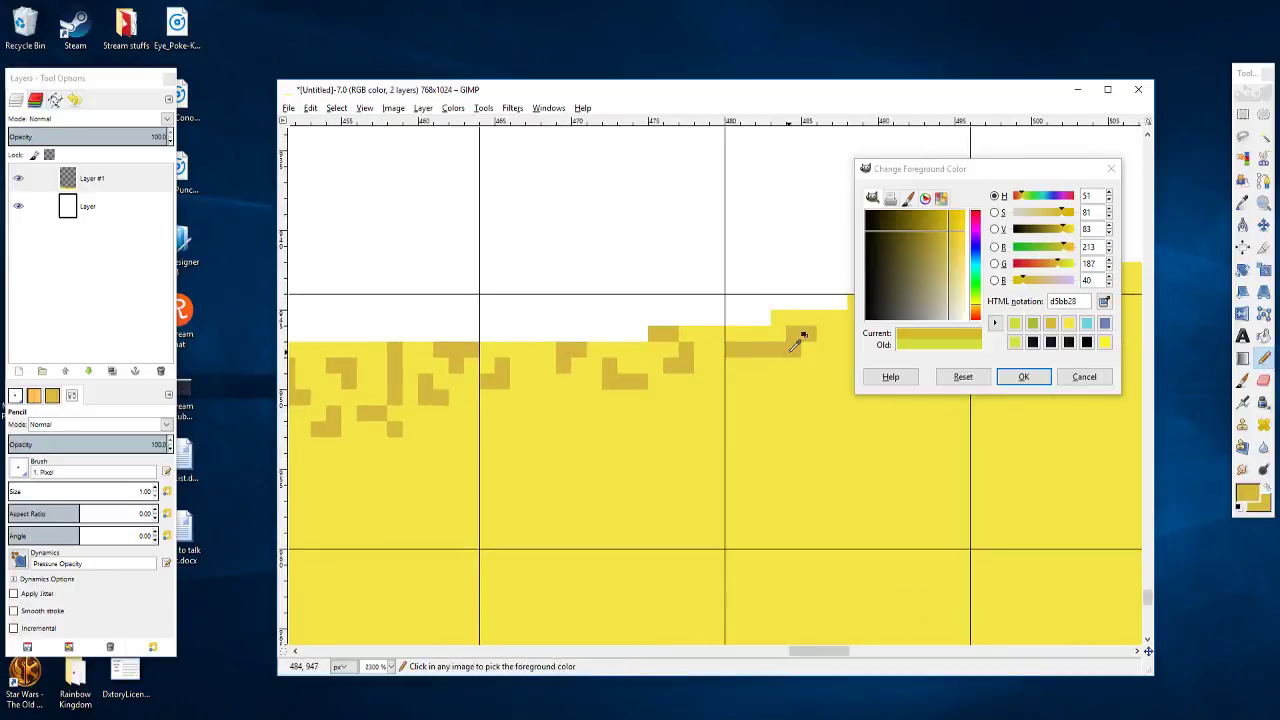
drag(765, 390, 739, 389)
scroll(740, 390, right, 6)
scroll(740, 390, up, 1)
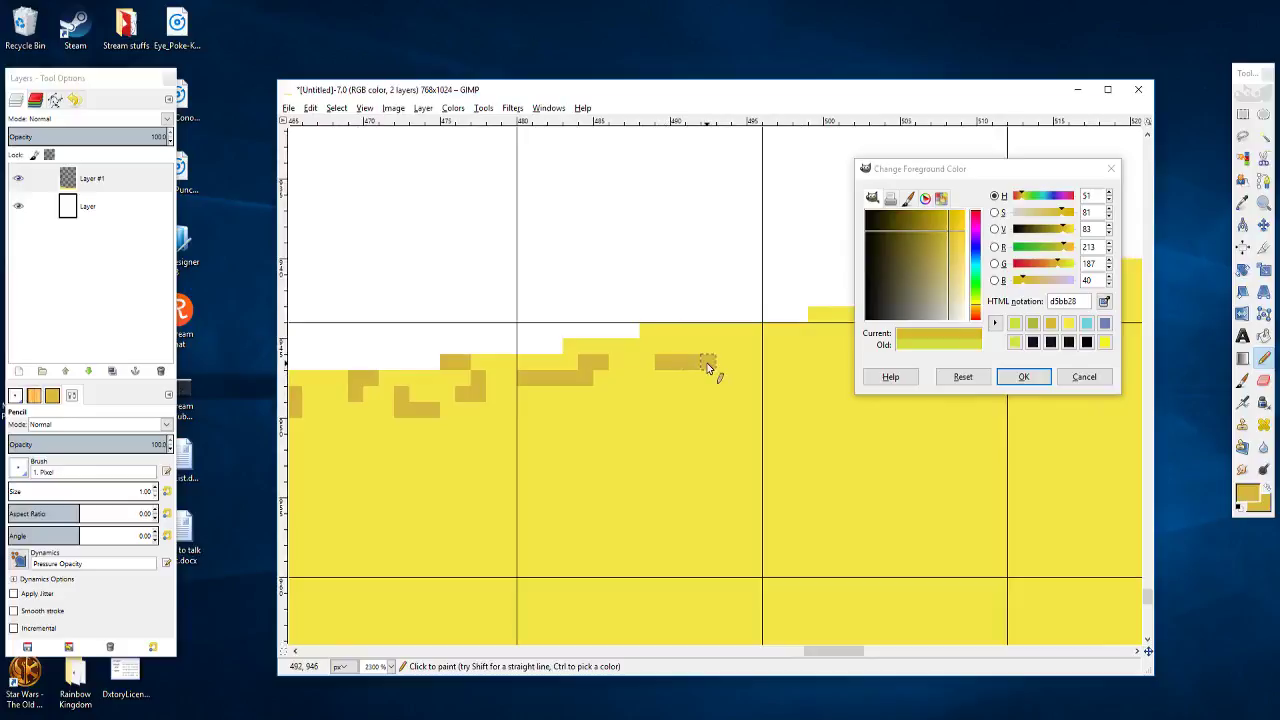
key(ctrl+z)
Step: Paint a hooked speck at about x 485 to 487 and two corner-shaped specks from about 489 to 492 near the edge
drag(636, 416, 581, 467)
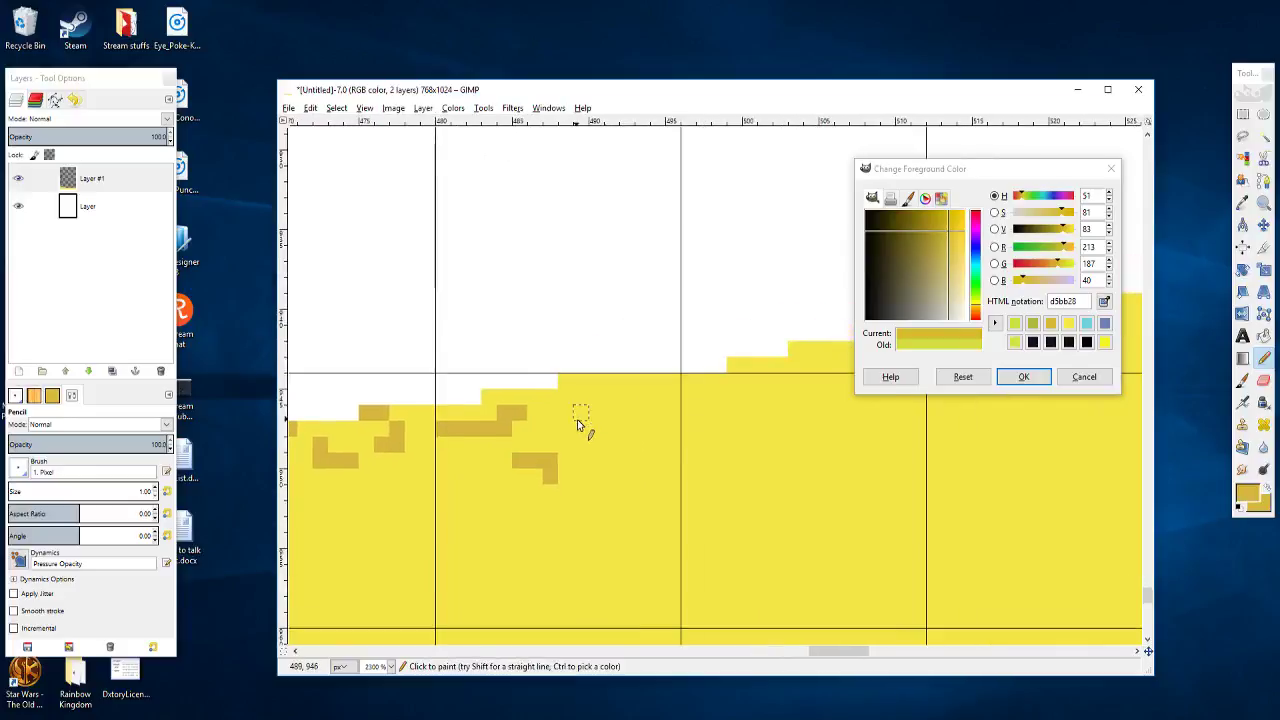
drag(579, 417, 612, 416)
click(596, 427)
scroll(645, 425, right, 2)
scroll(600, 420, up, 1)
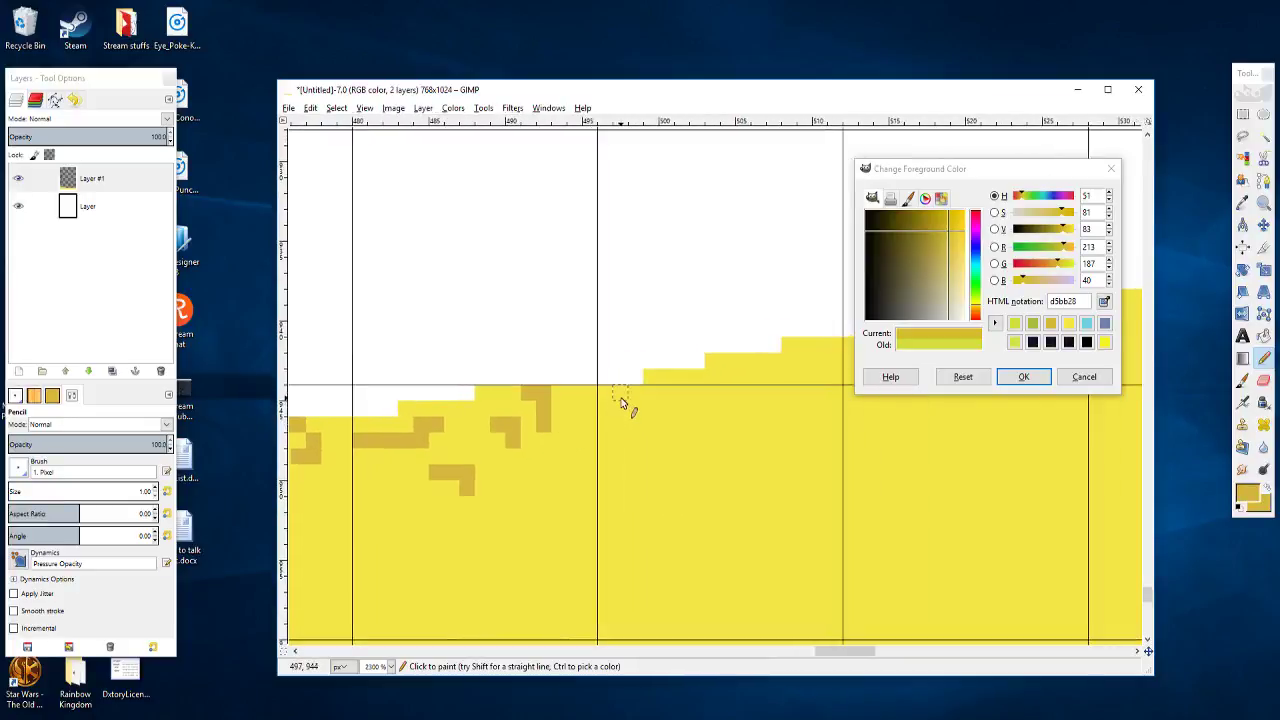
Step: Paint a stepped bar at about x 498 to 502, a single edge pixel at 498, a hook at 504 to 507 and stepped specks above it
drag(642, 423, 676, 424)
click(684, 408)
drag(727, 439, 774, 439)
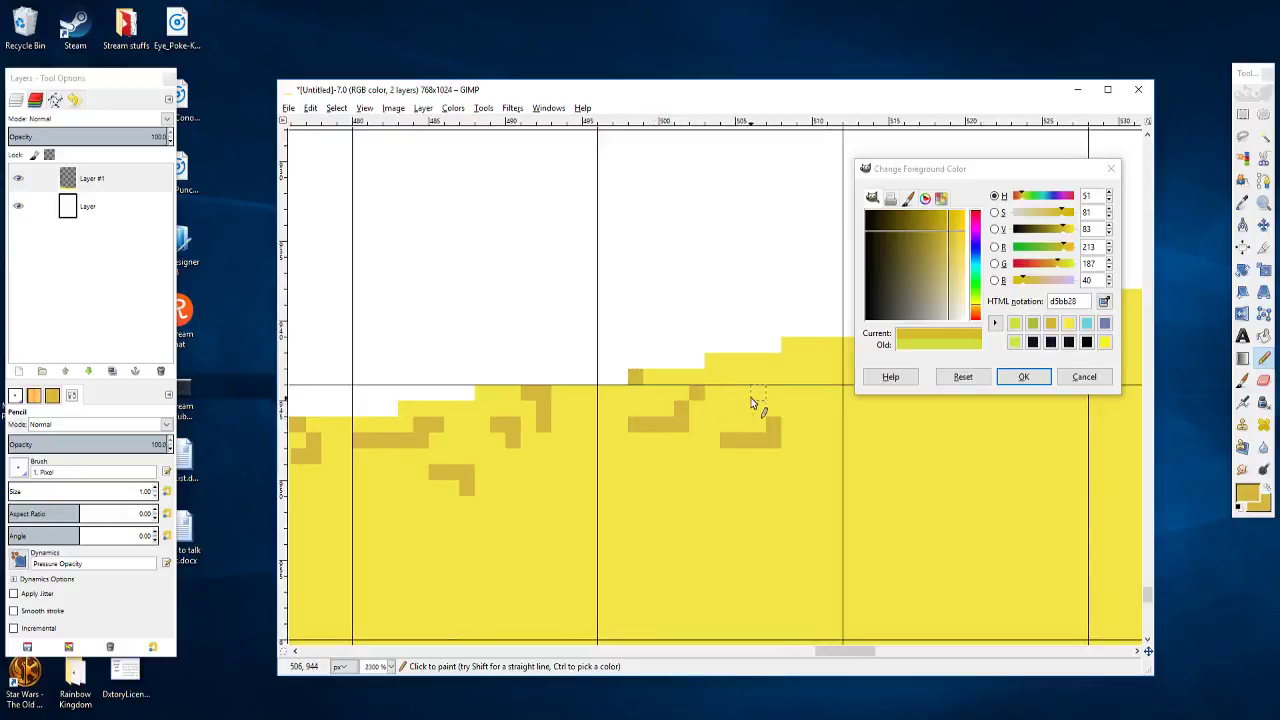
drag(754, 395, 727, 376)
mouse_move(712, 408)
mouse_down()
mouse_move(683, 431)
mouse_move(676, 464)
mouse_move(626, 420)
mouse_up()
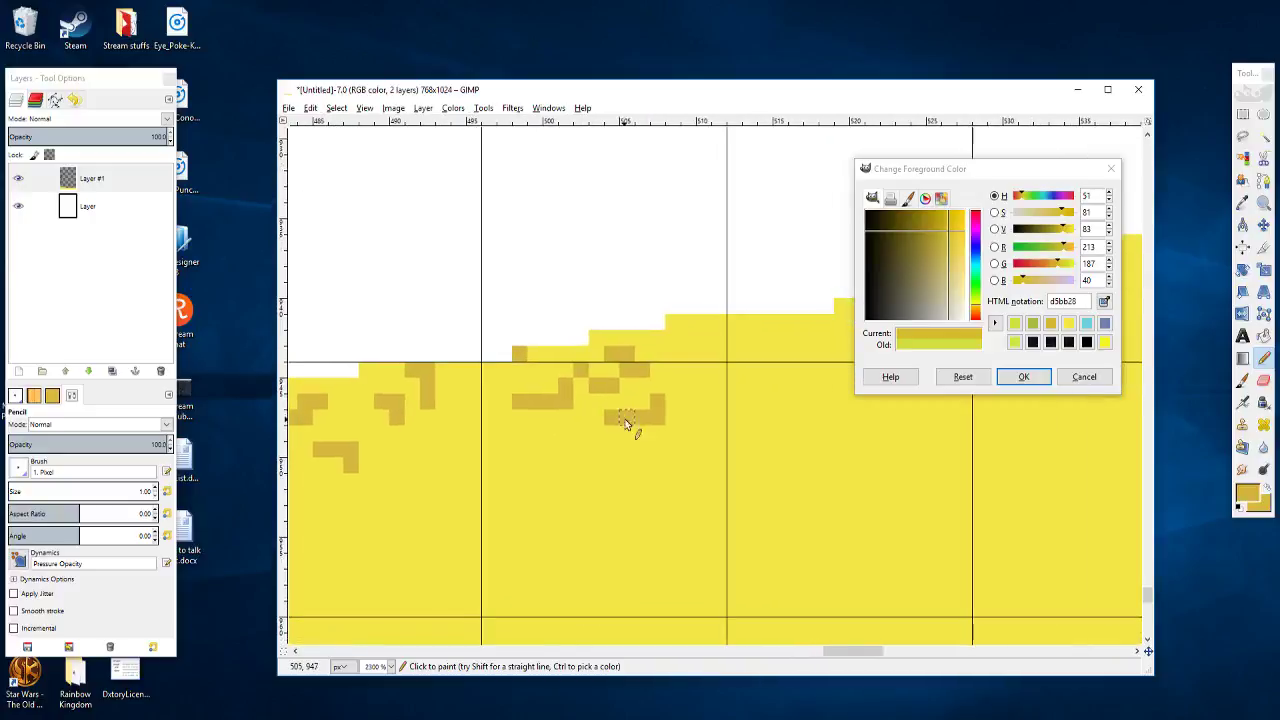
Step: Paint hooks at about x 508 to 509 and 512 to 513, undo a stray stroke, and add a bar at 515 to 518 and T-shape at 522 to 524
mouse_move(673, 354)
mouse_down()
mouse_move(687, 356)
mouse_move(689, 386)
mouse_move(750, 358)
mouse_move(693, 387)
mouse_move(651, 371)
mouse_move(704, 372)
mouse_up()
scroll(692, 386, right, 2)
scroll(692, 386, up, 1)
key(ctrl+z)
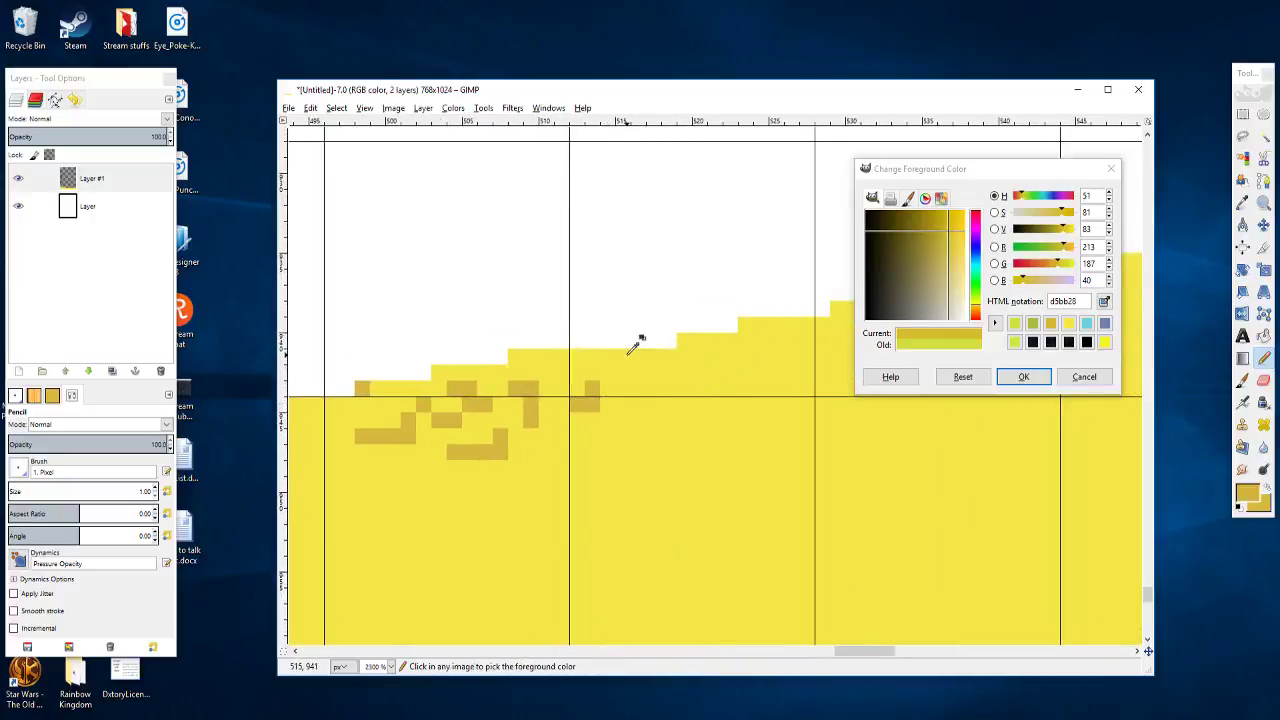
mouse_move(624, 357)
mouse_down()
mouse_move(704, 344)
mouse_move(700, 358)
mouse_up()
scroll(700, 354, right, 2)
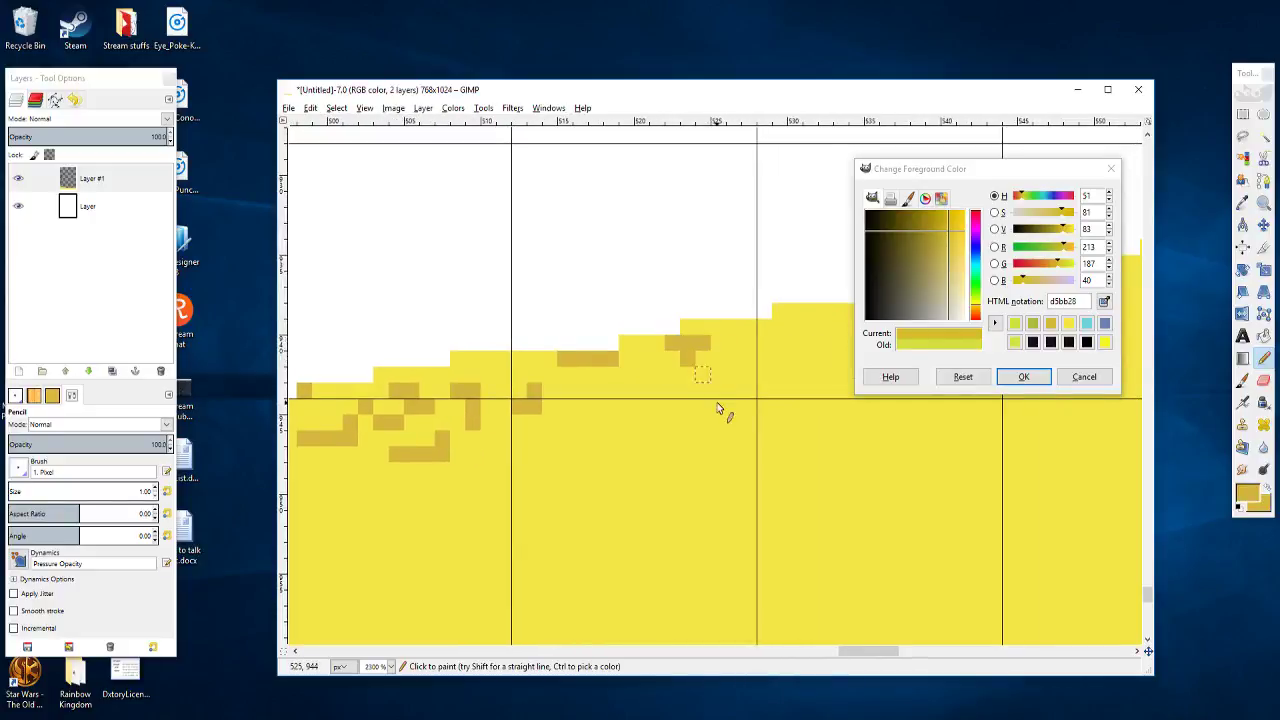
Step: Paint a stepped speck at about x 519 to 520, and undo and repaint the neighbouring corner speck at 515 to 516
scroll(610, 395, right, 4)
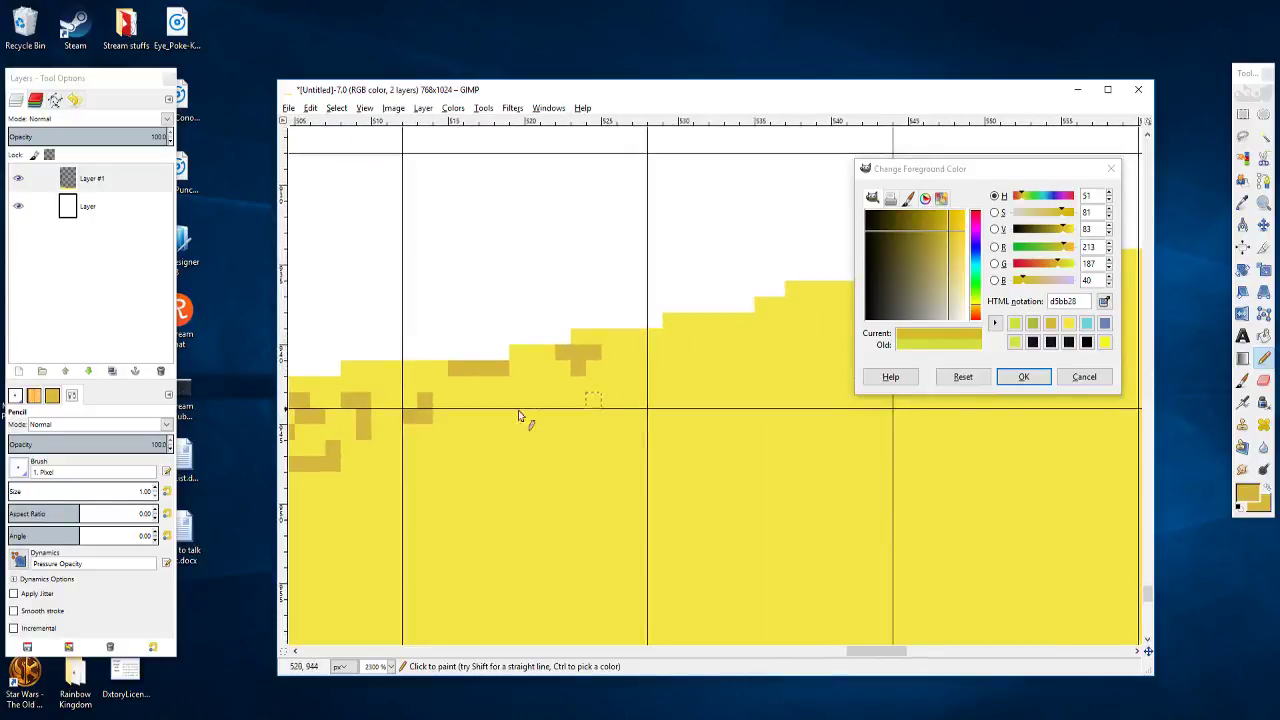
mouse_move(528, 391)
mouse_down()
mouse_move(517, 414)
mouse_move(470, 416)
mouse_up()
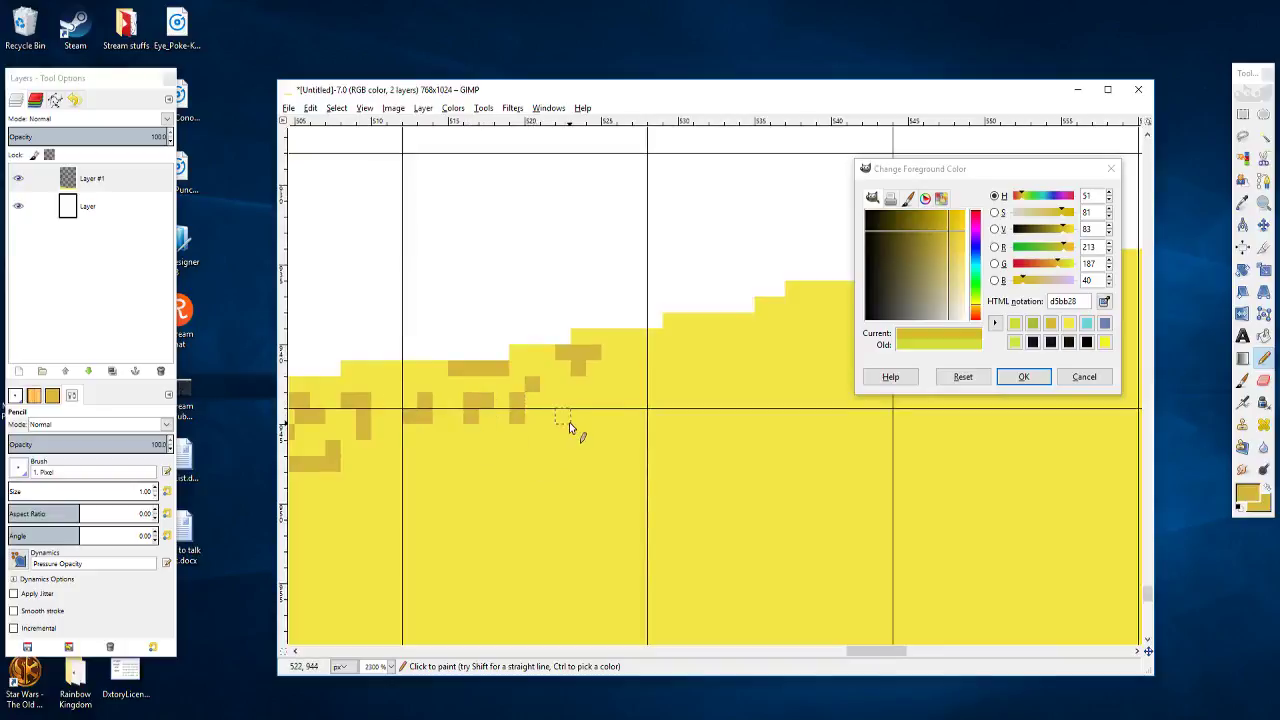
key(ctrl)
key(ctrl+z)
drag(471, 416, 459, 419)
Step: Paint dark-gold specks up the slope at about x 526 to 528, 531 to 533, 536 to 538 and 542 to 544
drag(594, 450, 600, 478)
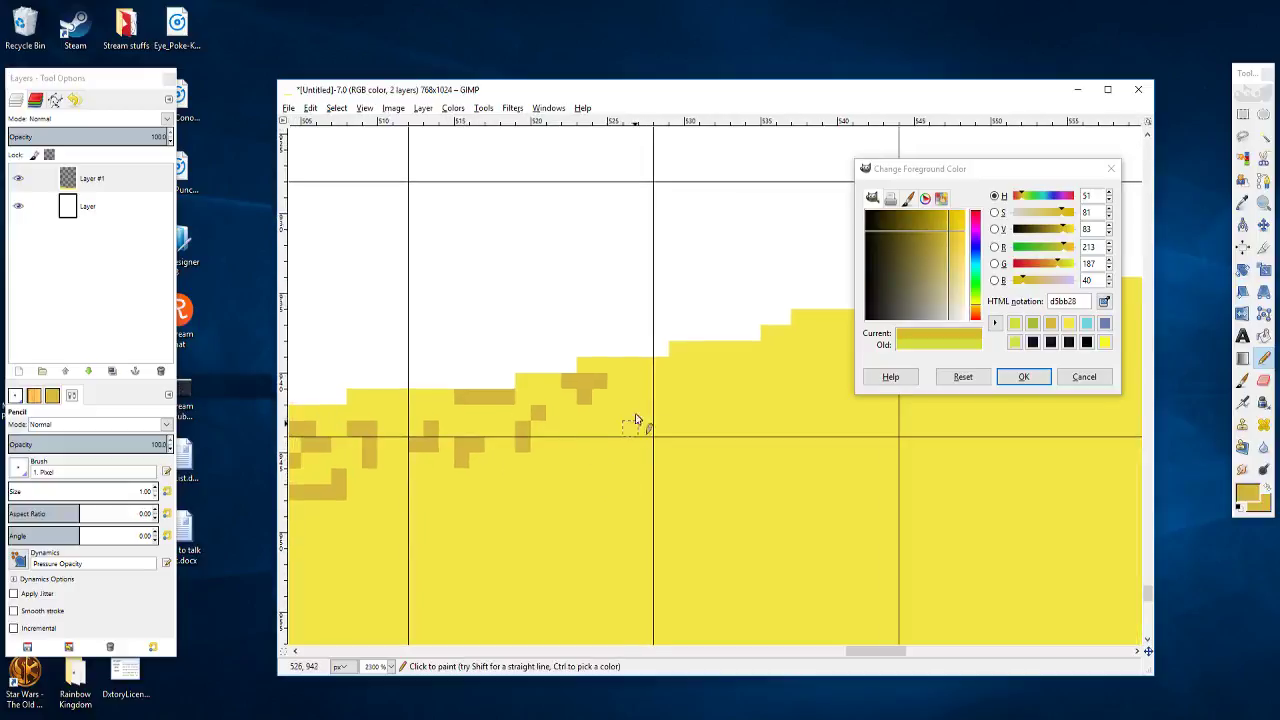
click(663, 381)
drag(725, 360, 591, 401)
mouse_move(605, 378)
mouse_down()
mouse_move(639, 361)
mouse_move(638, 385)
mouse_move(681, 365)
mouse_move(582, 344)
mouse_up()
scroll(617, 381, right, 1)
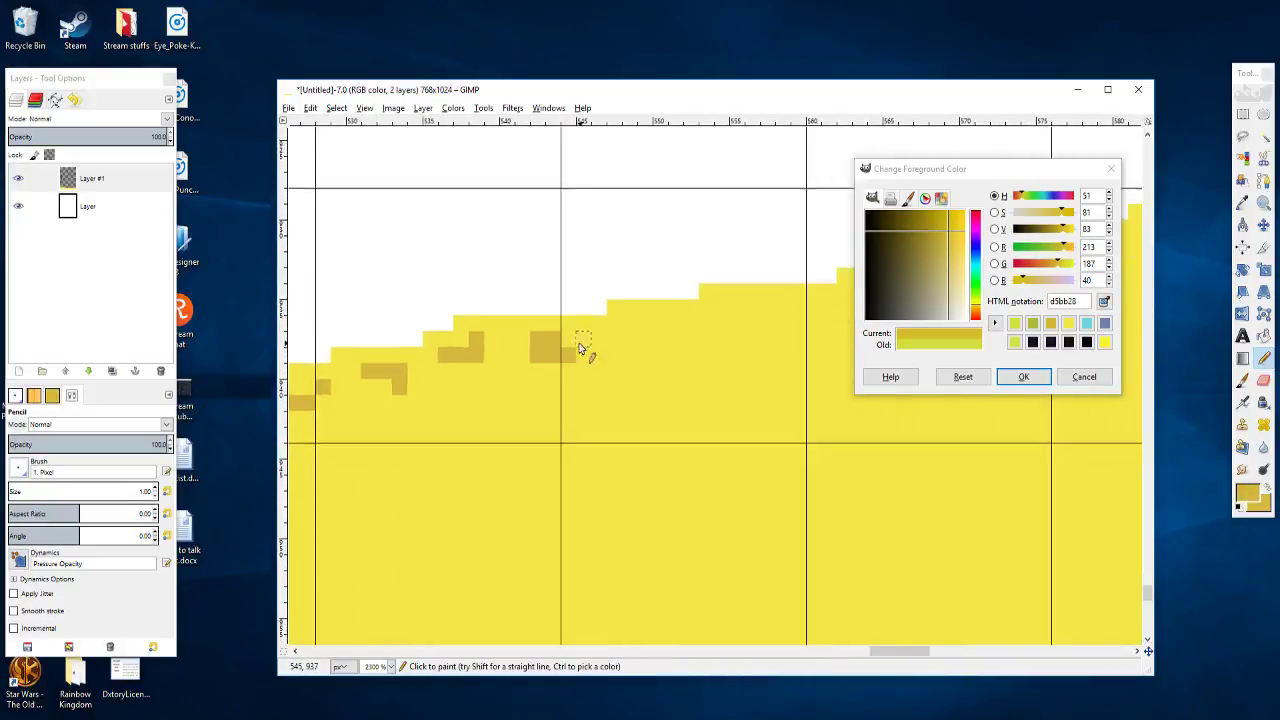
Step: Add a second row of specks beneath, with a corner at about x 535 to 536 and a stepped one at 540 to 542
mouse_move(508, 381)
mouse_down()
mouse_move(579, 422)
mouse_move(570, 402)
mouse_up()
scroll(576, 400, left, 2)
scroll(600, 420, right, 3)
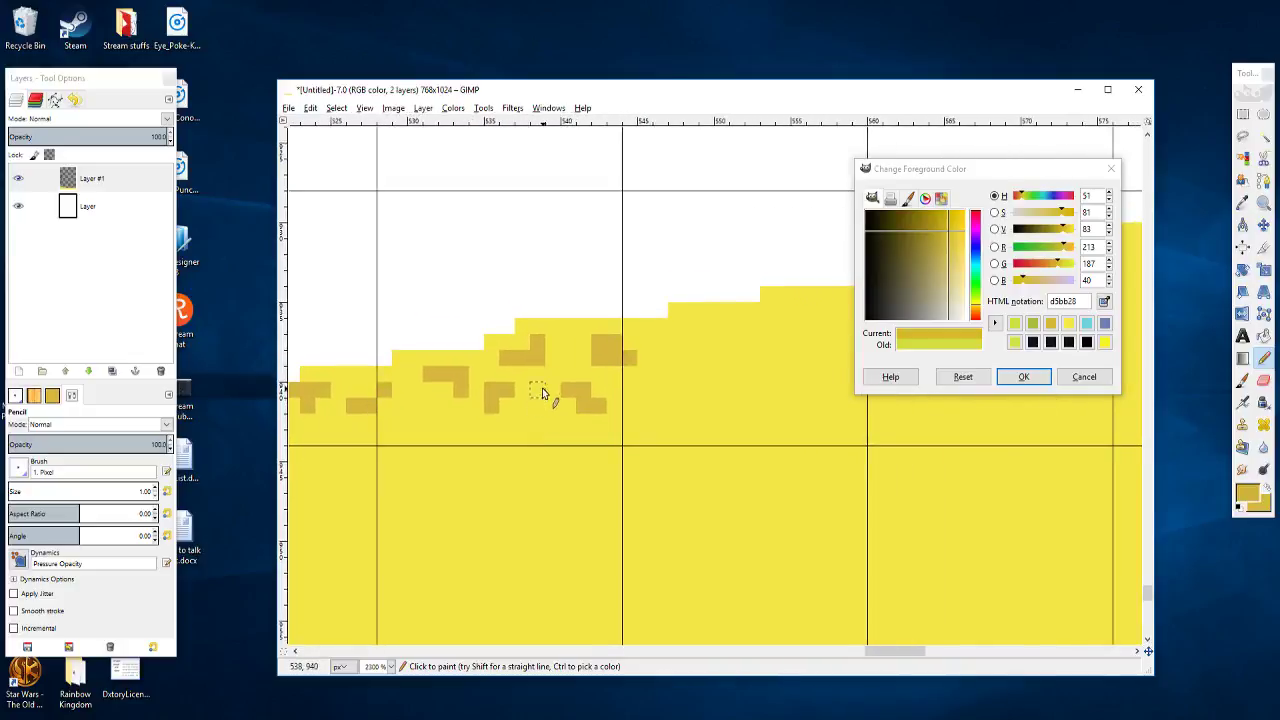
drag(586, 439, 510, 463)
key(ctrl+z)
key(ctrl+z)
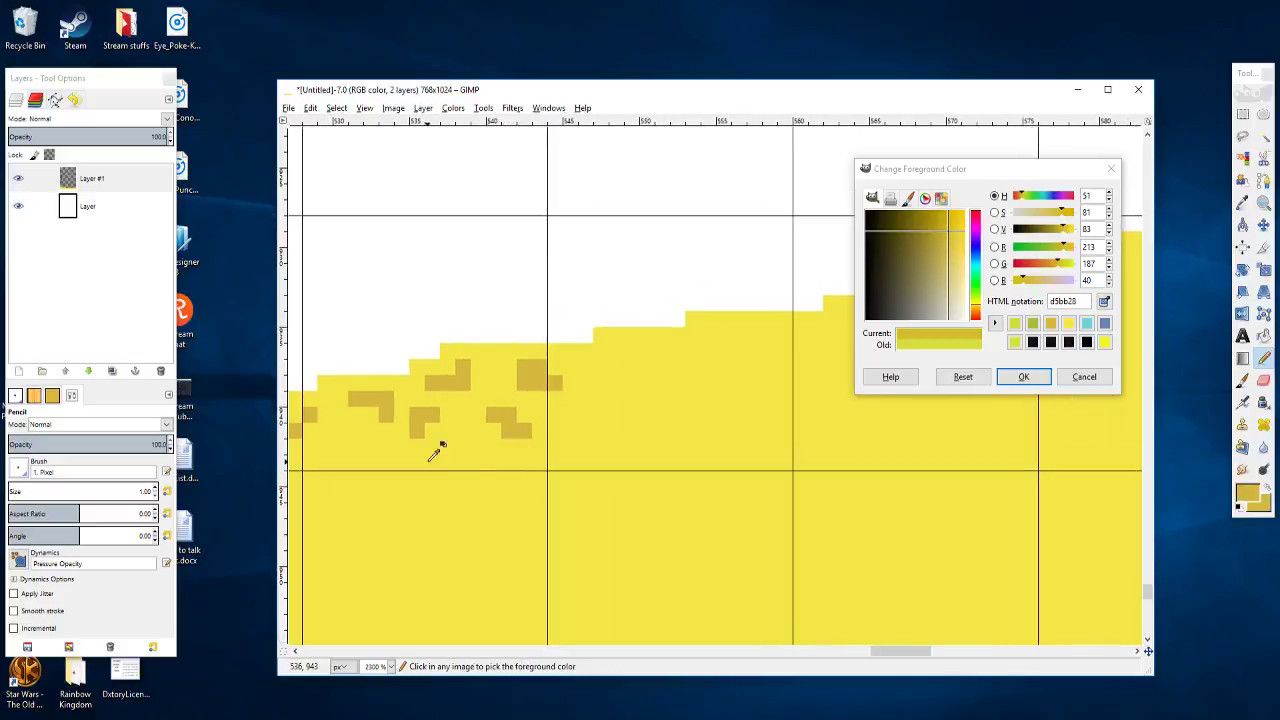
Step: Paint a small L-shaped speck at about x 531 to 532 and an arch-shaped one at 537 to 539 in the third row
mouse_move(406, 462)
mouse_down()
mouse_move(529, 408)
mouse_move(481, 394)
mouse_move(491, 409)
mouse_up()
scroll(520, 420, right, 1)
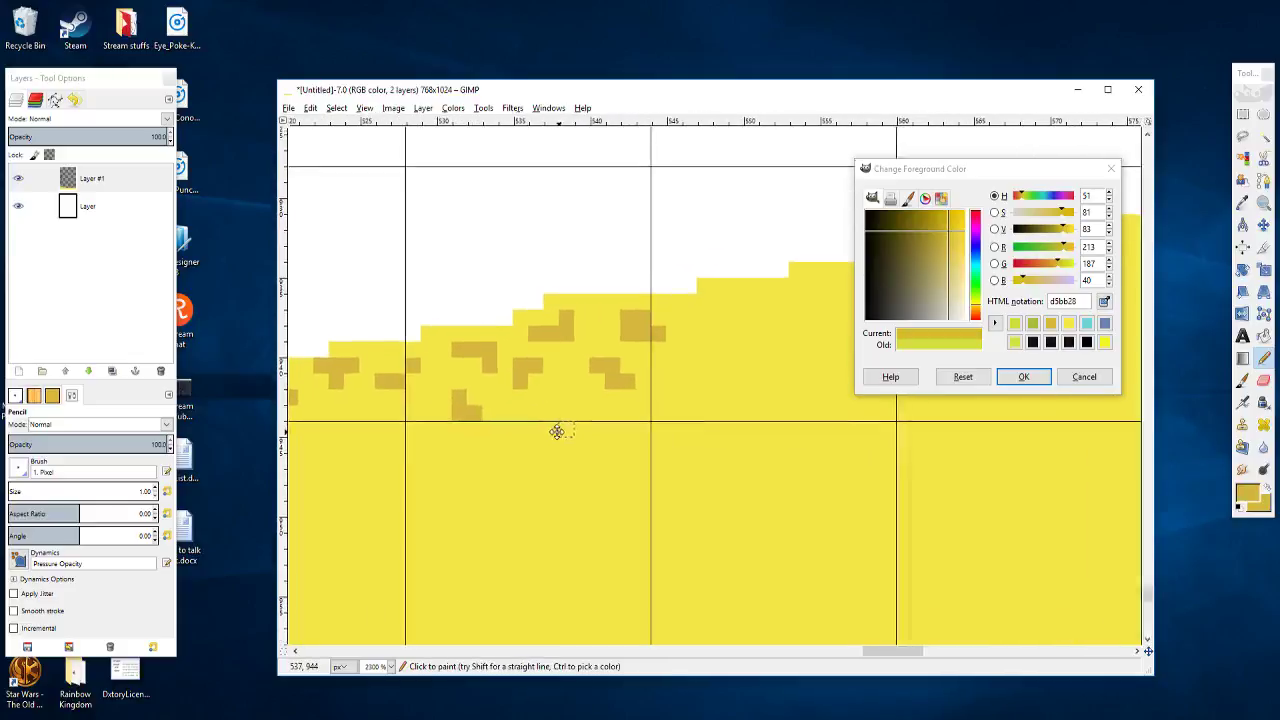
scroll(557, 429, up, 1)
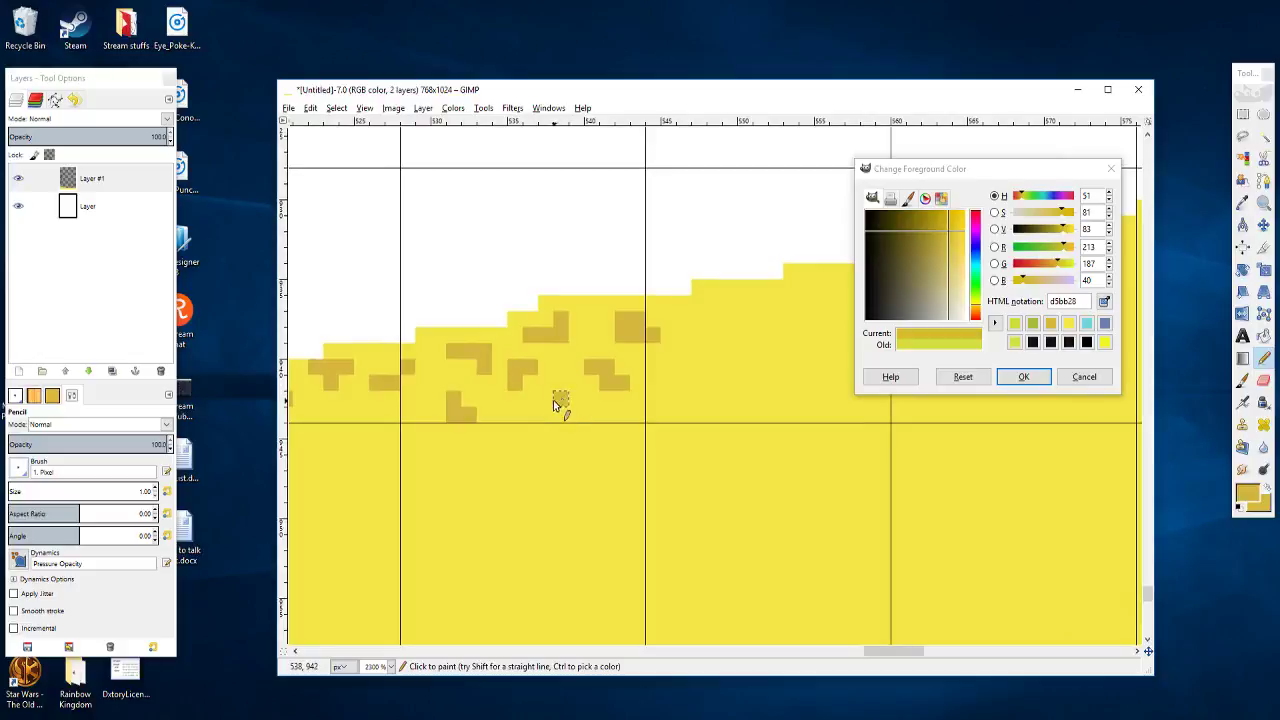
mouse_move(547, 418)
mouse_down()
mouse_move(580, 406)
mouse_move(586, 423)
mouse_move(557, 379)
mouse_up()
scroll(600, 412, right, 4)
scroll(590, 380, up, 2)
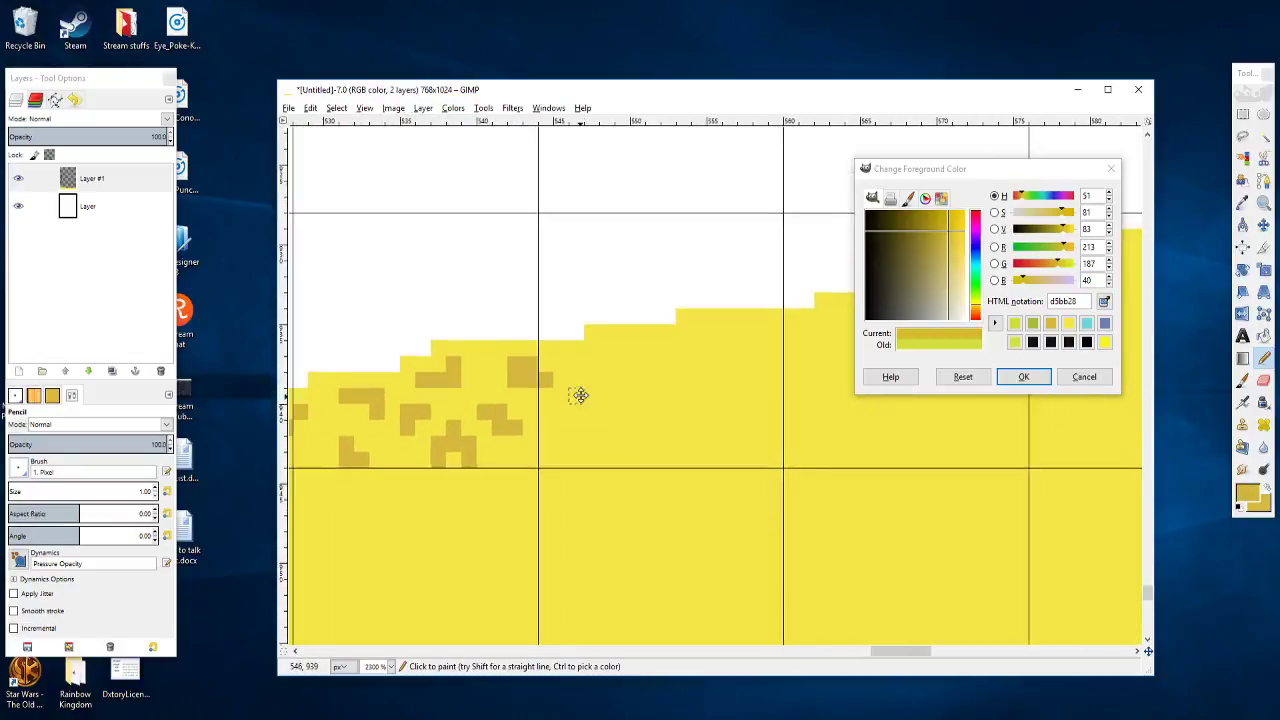
Step: Paint a stepped dark-gold speck hanging from the slope's edge at about x 547 to 548
mouse_move(586, 358)
mouse_down()
mouse_move(612, 340)
mouse_move(622, 364)
mouse_move(577, 353)
mouse_up()
click(608, 336)
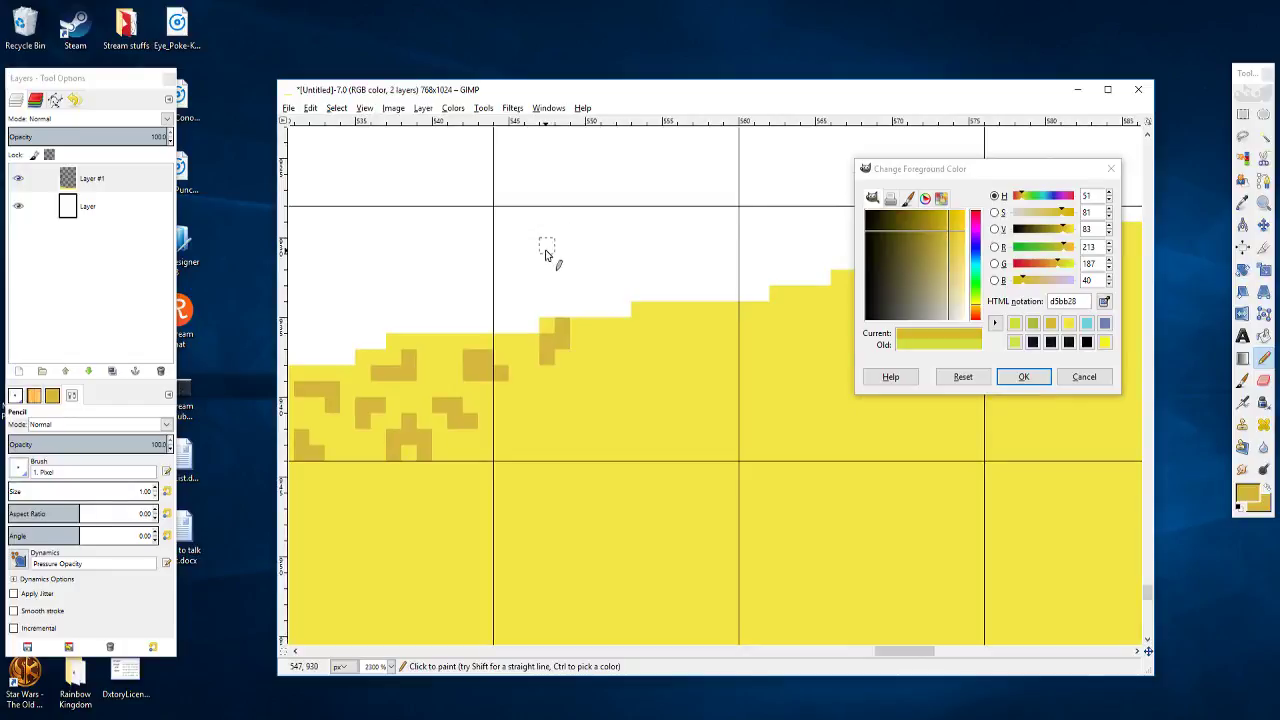
drag(497, 269, 503, 269)
scroll(600, 263, down, 1)
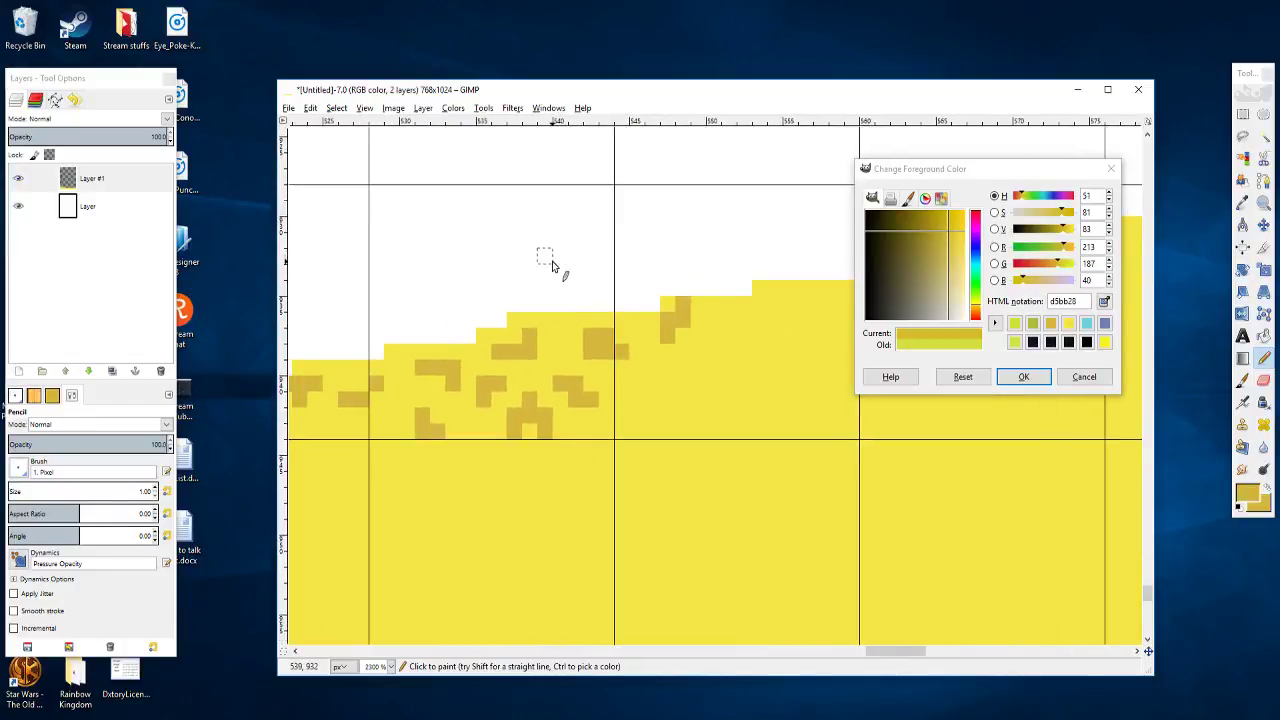
scroll(450, 249, right, 2)
scroll(450, 249, right, 1)
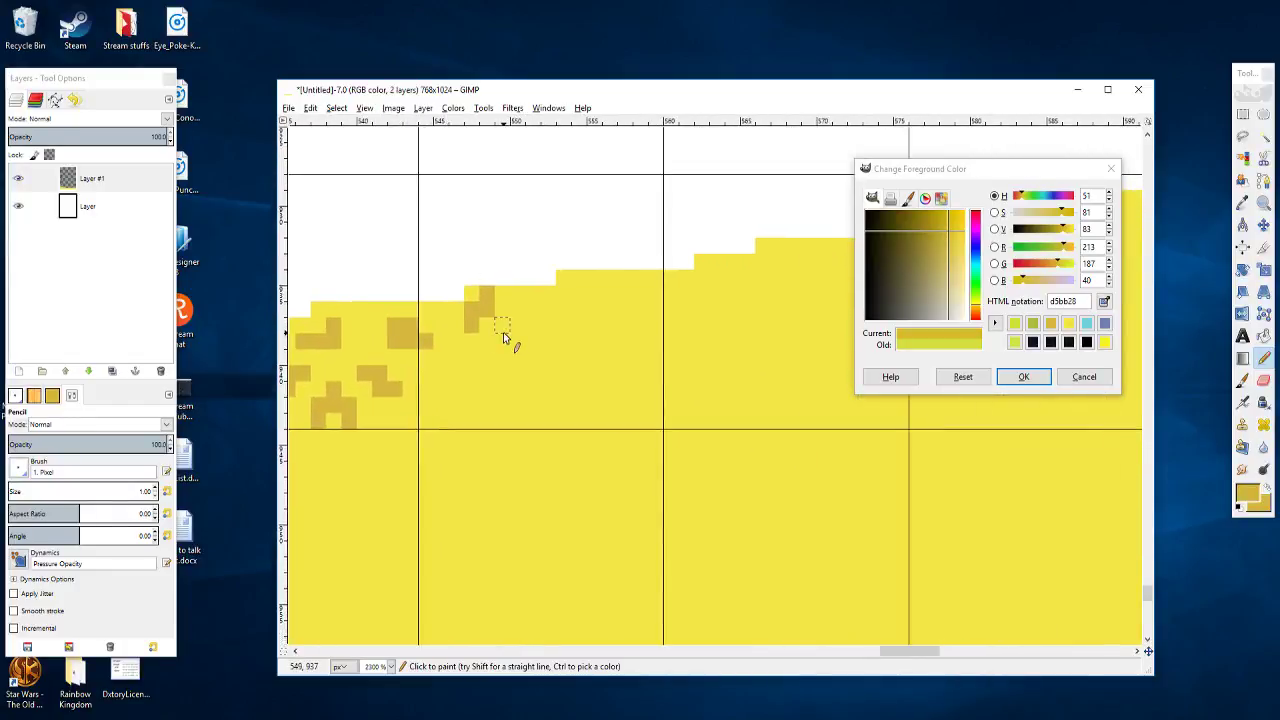
Step: Paint a stepped dark-gold speck at about x 546 to 548 and an L-shaped one at about x 549 to 552
scroll(503, 335, up, 1)
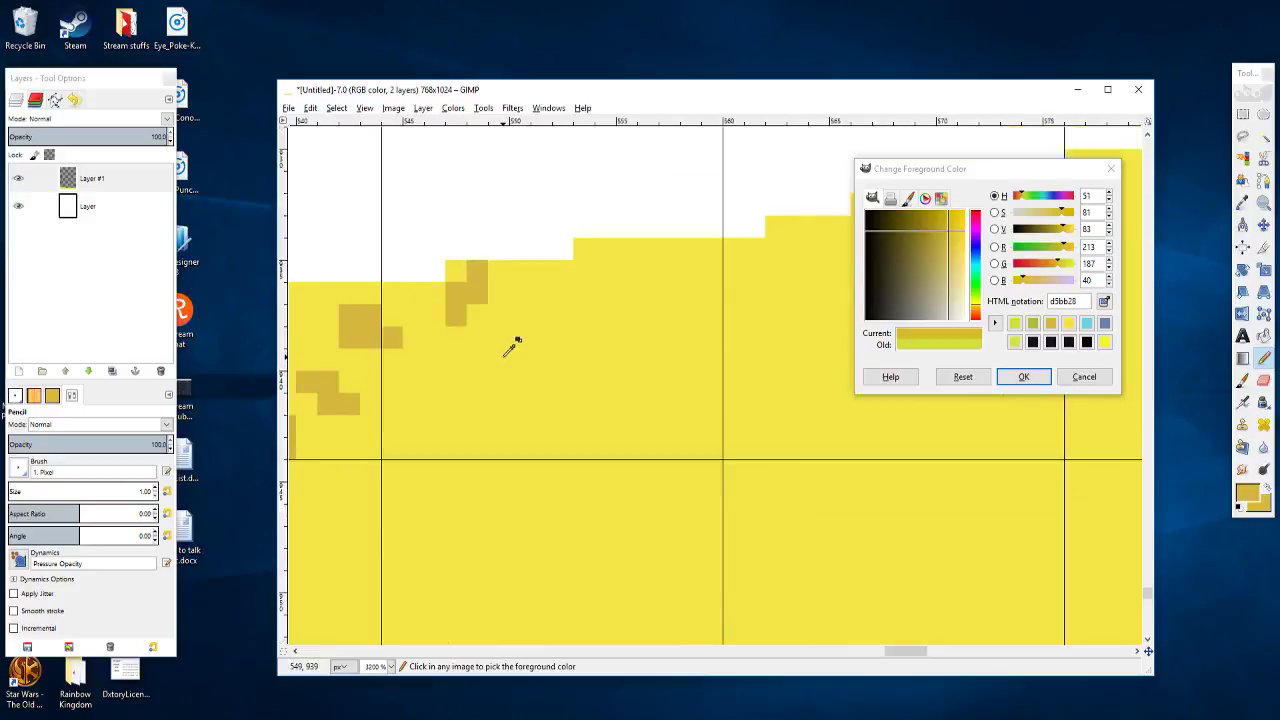
ctrl+scroll(500, 345, down, 1)
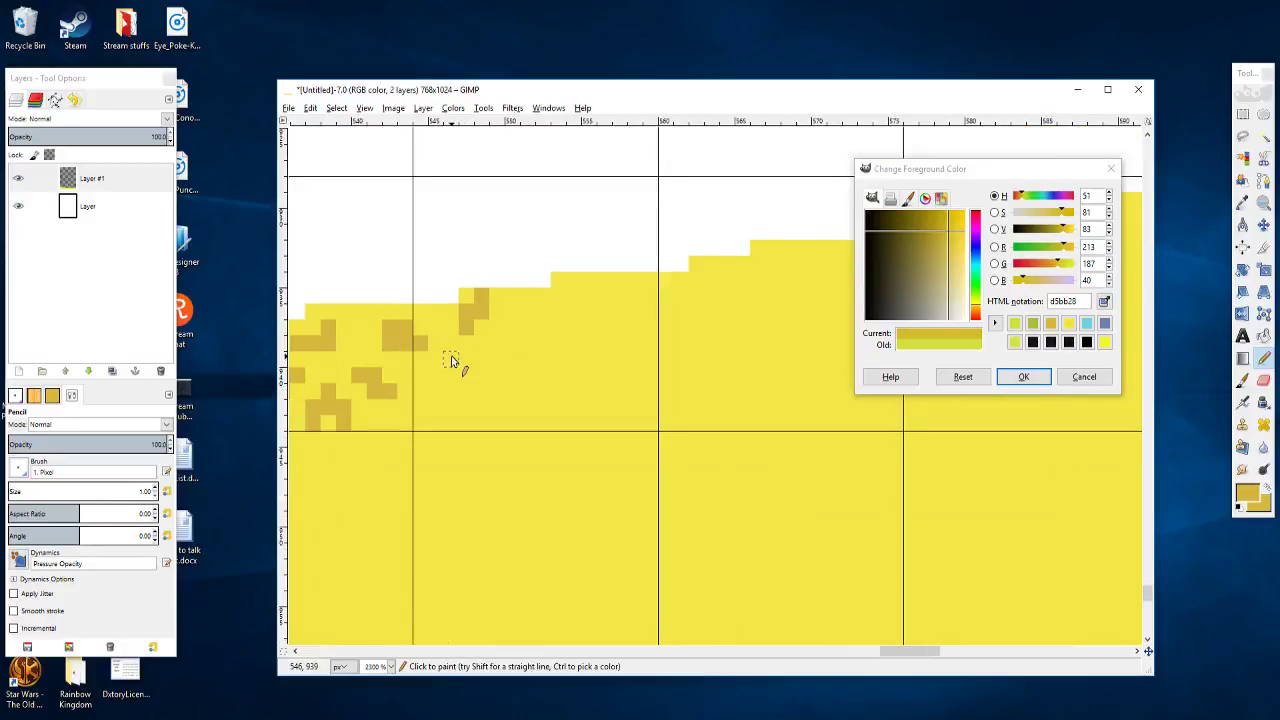
click(451, 360)
drag(473, 375, 488, 376)
drag(565, 356, 547, 376)
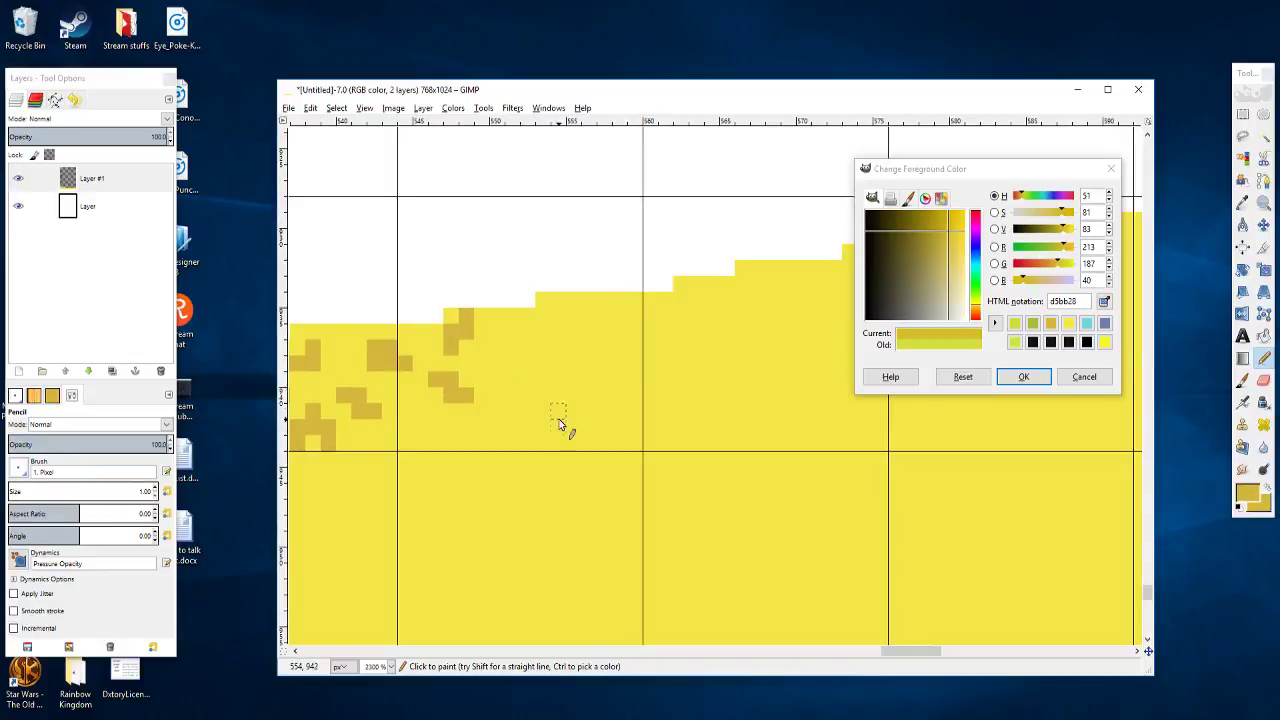
click(512, 364)
drag(528, 369, 498, 366)
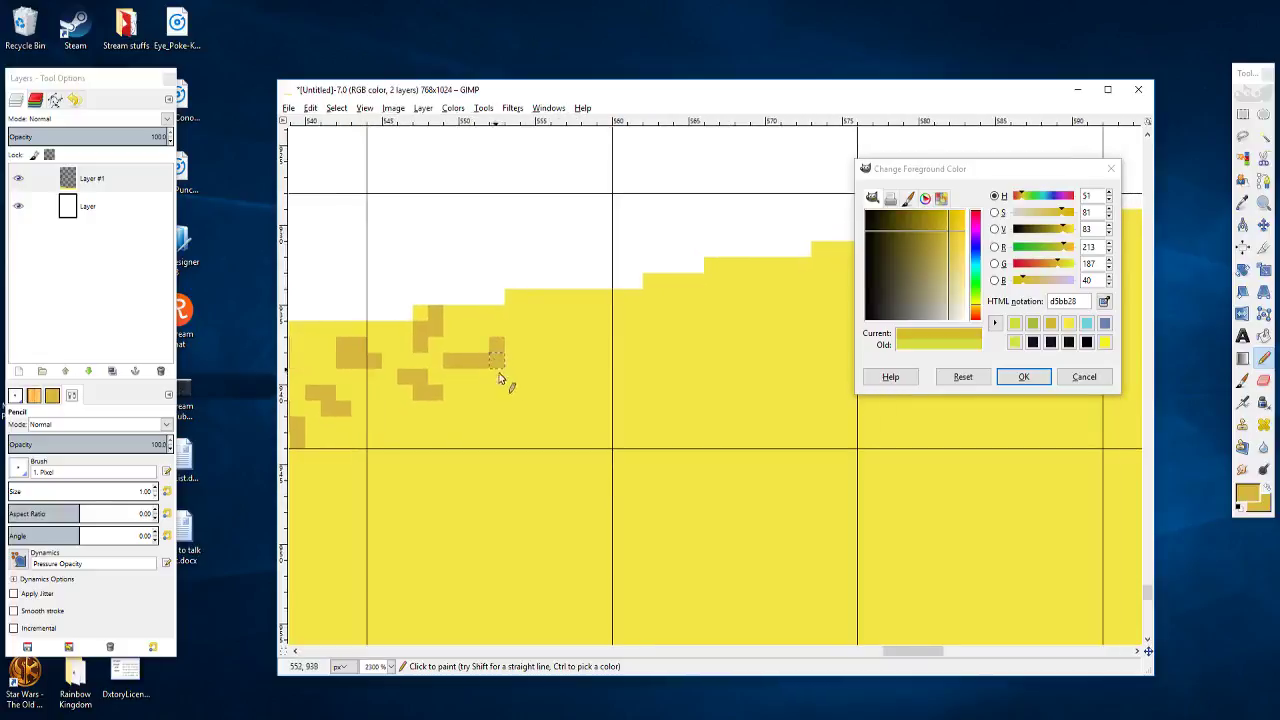
Step: Paint a corner-shaped speck on the slope's edge at about x 555 to 557 and a sideways T at 564 to 565
click(539, 295)
click(560, 299)
click(578, 300)
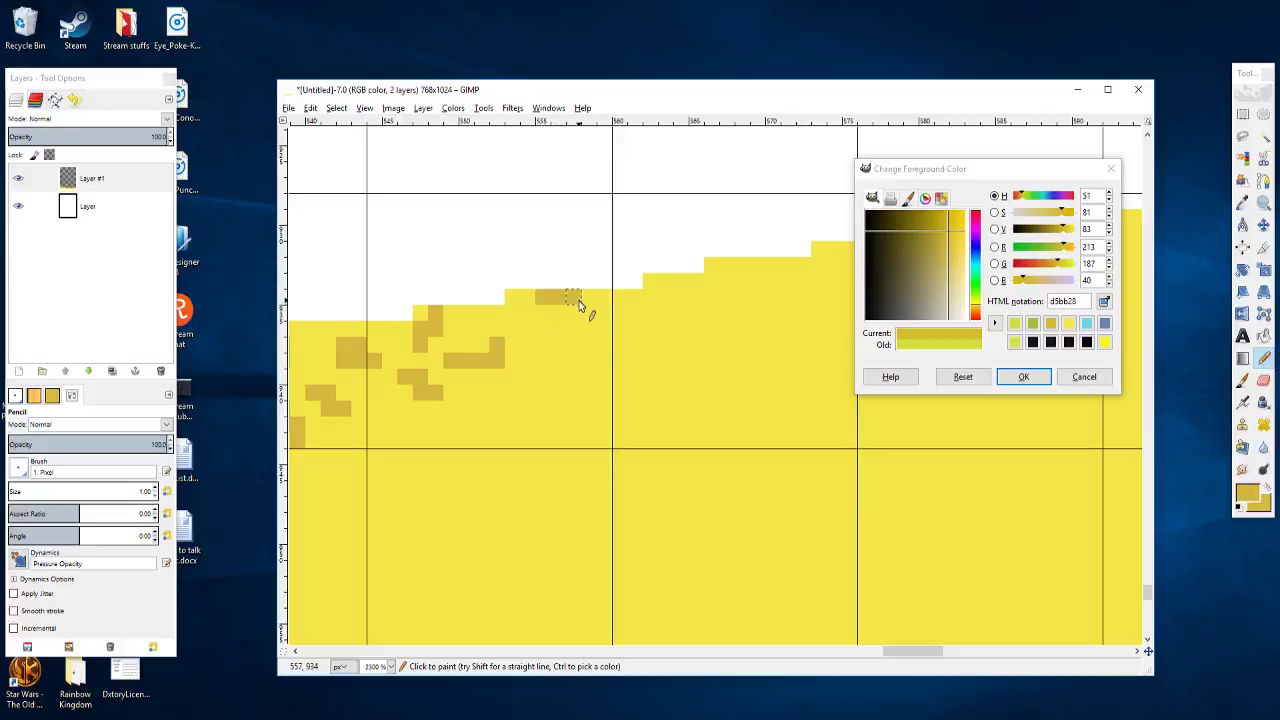
scroll(627, 347, right, 3)
scroll(627, 347, up, 2)
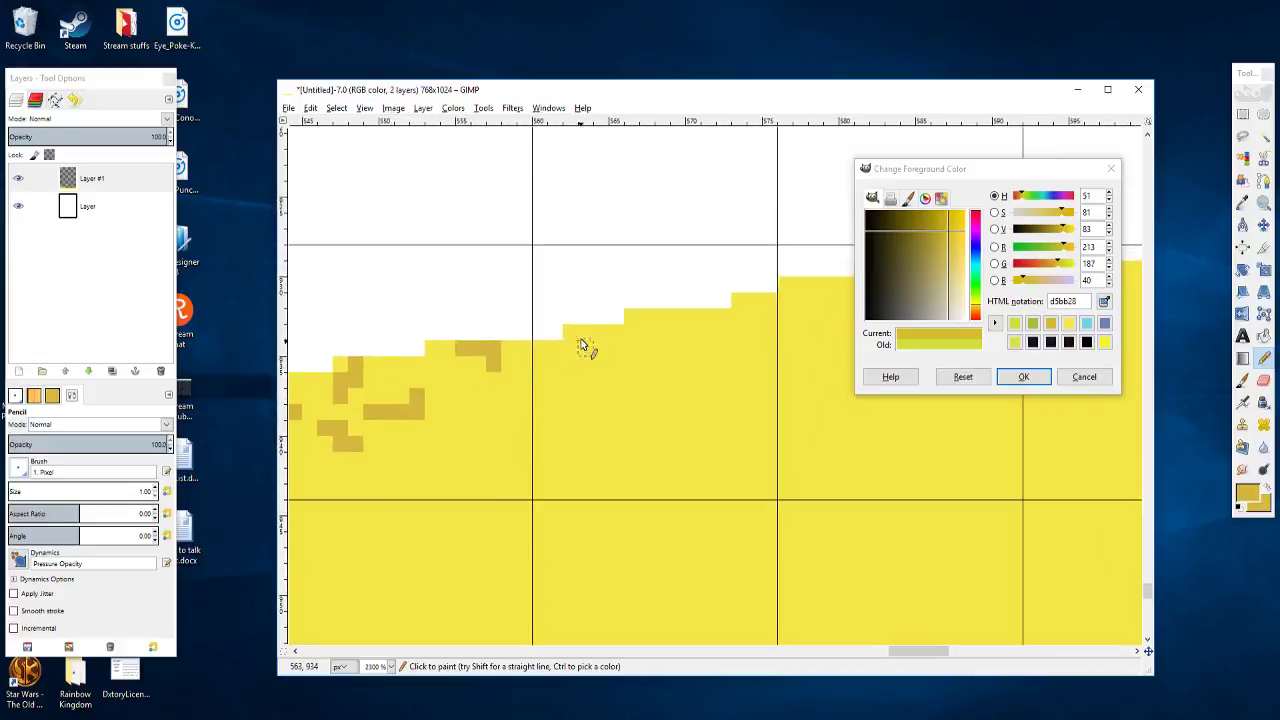
click(599, 338)
click(597, 350)
click(598, 364)
click(615, 349)
Step: Continue the specks up the slope's edge at about x 569 to 570, 574 to 576 and 578 to 580
drag(625, 375, 548, 372)
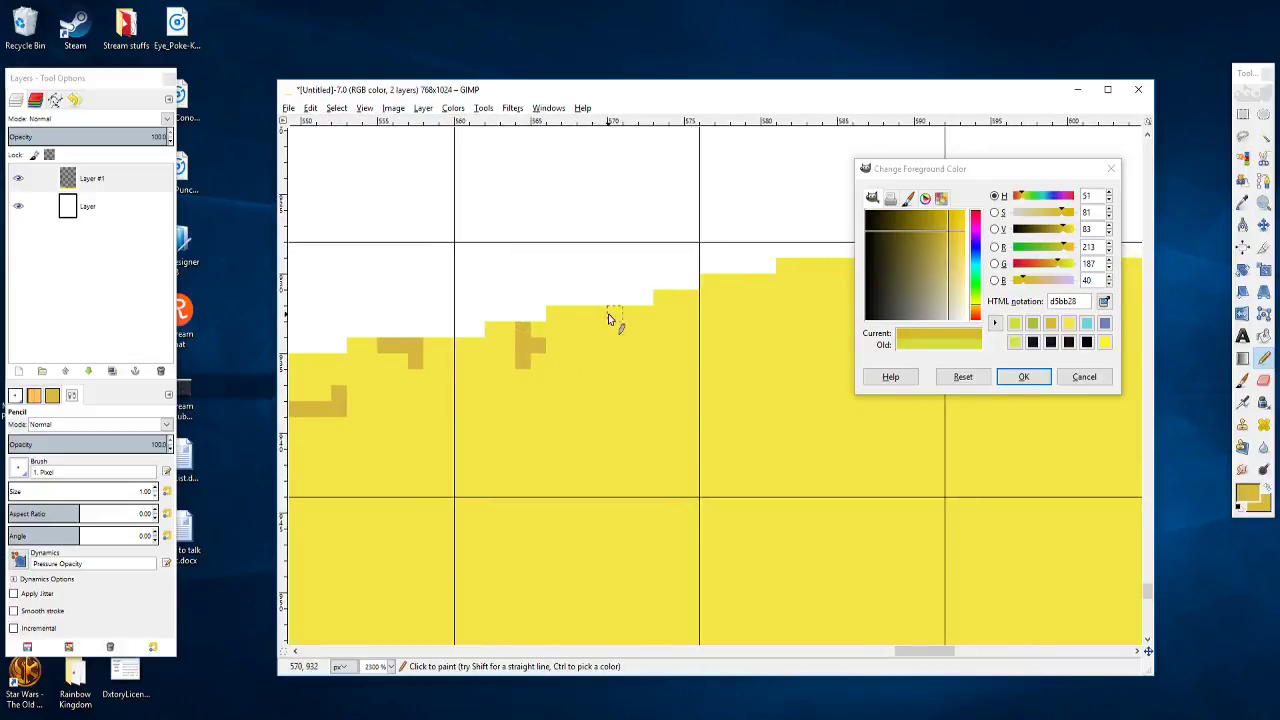
drag(608, 318, 609, 330)
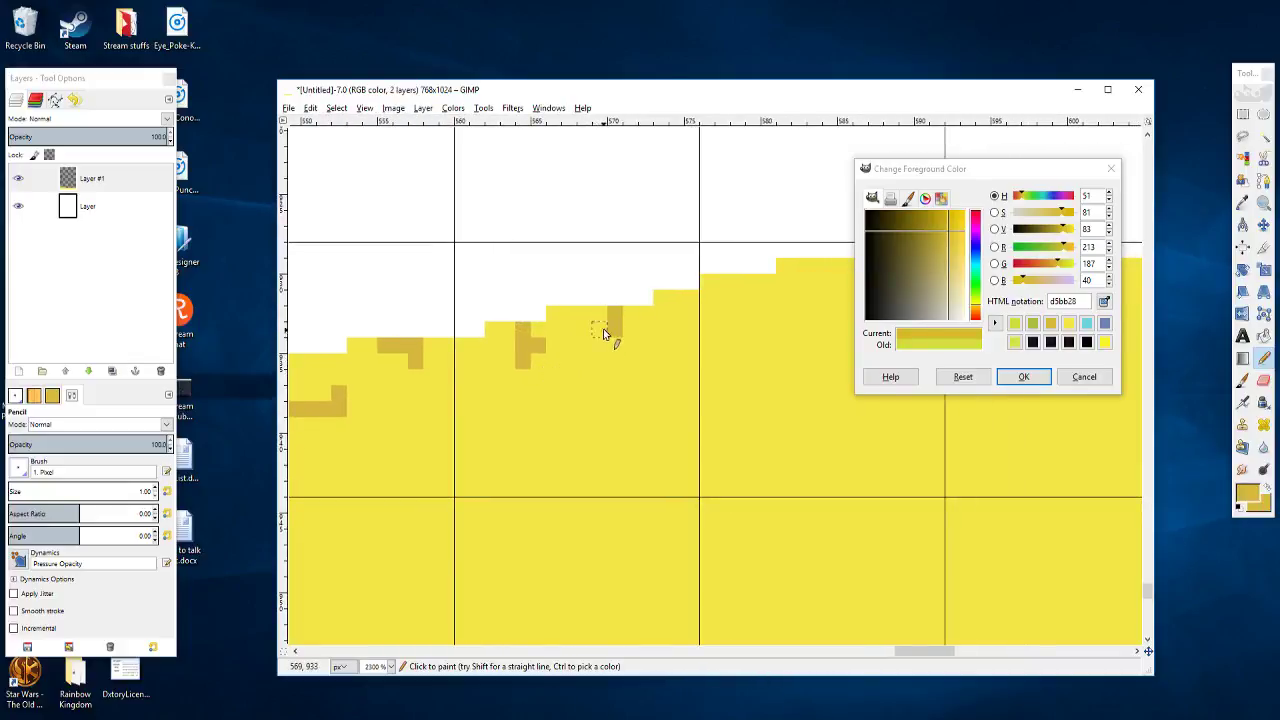
click(685, 297)
drag(697, 317, 694, 331)
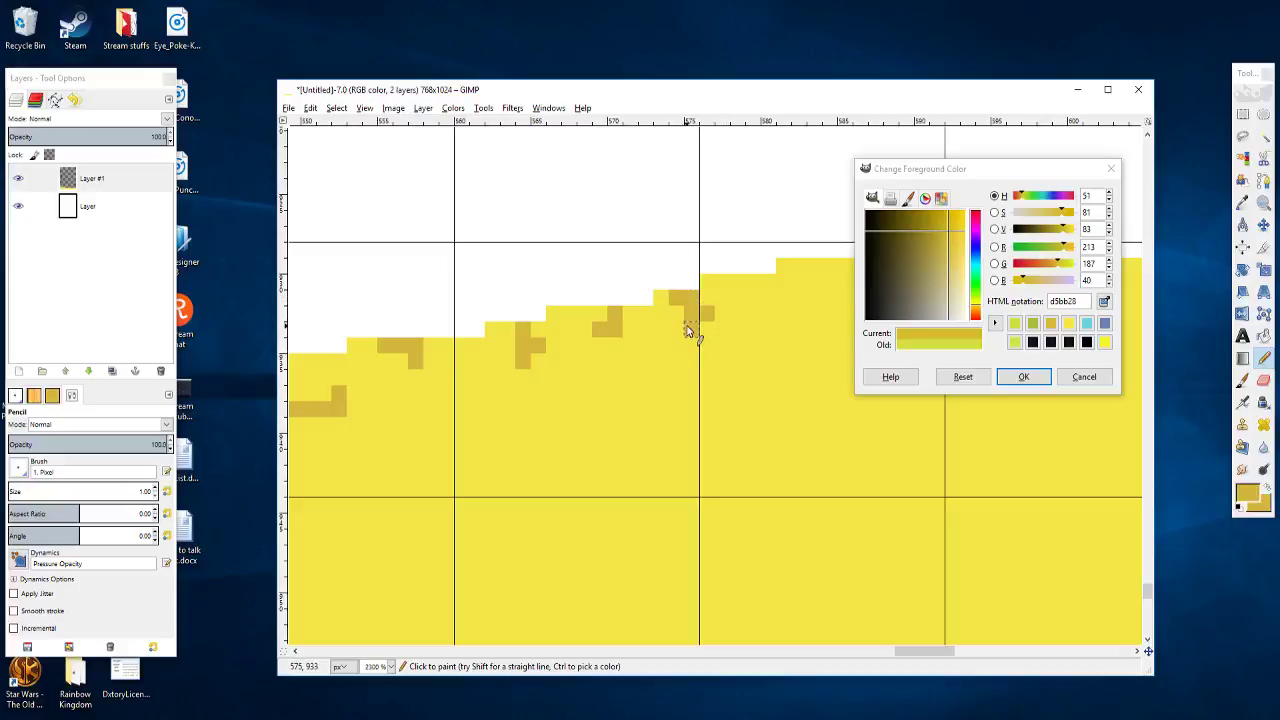
mouse_move(724, 334)
mouse_down()
mouse_move(623, 317)
mouse_move(744, 343)
mouse_up()
click(662, 288)
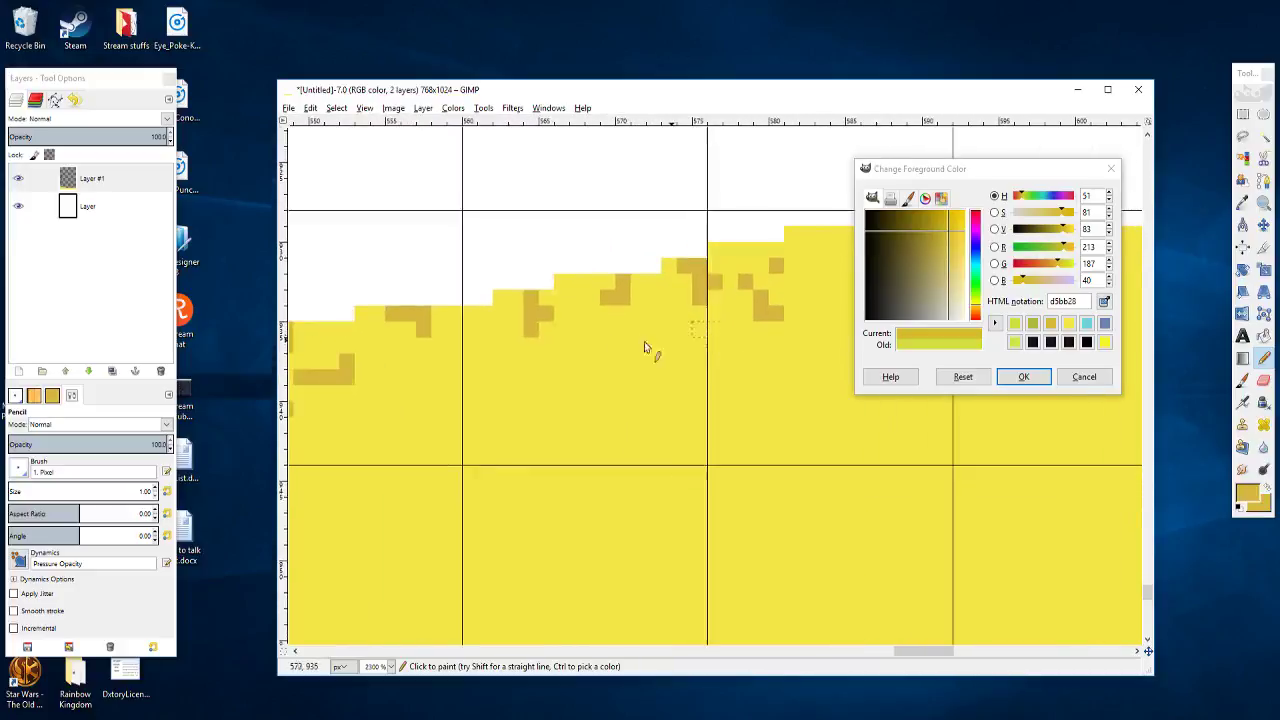
Step: Add a second row of specks beneath at about x 558 to 560, 564 to 566, 569 to 570 and 573 to 576
drag(619, 358, 634, 358)
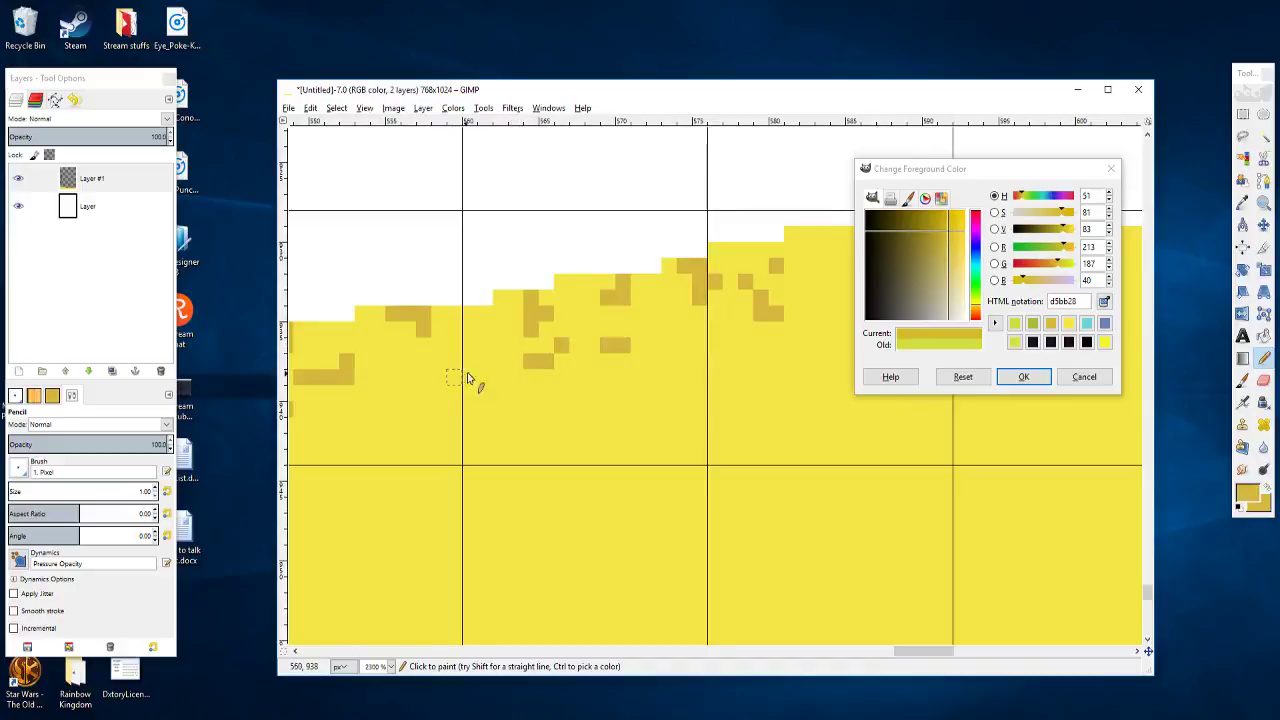
mouse_move(471, 371)
mouse_down()
mouse_move(604, 350)
mouse_move(666, 359)
mouse_move(630, 379)
mouse_move(661, 393)
mouse_move(669, 373)
mouse_move(497, 376)
mouse_move(443, 393)
mouse_up()
click(582, 362)
click(613, 373)
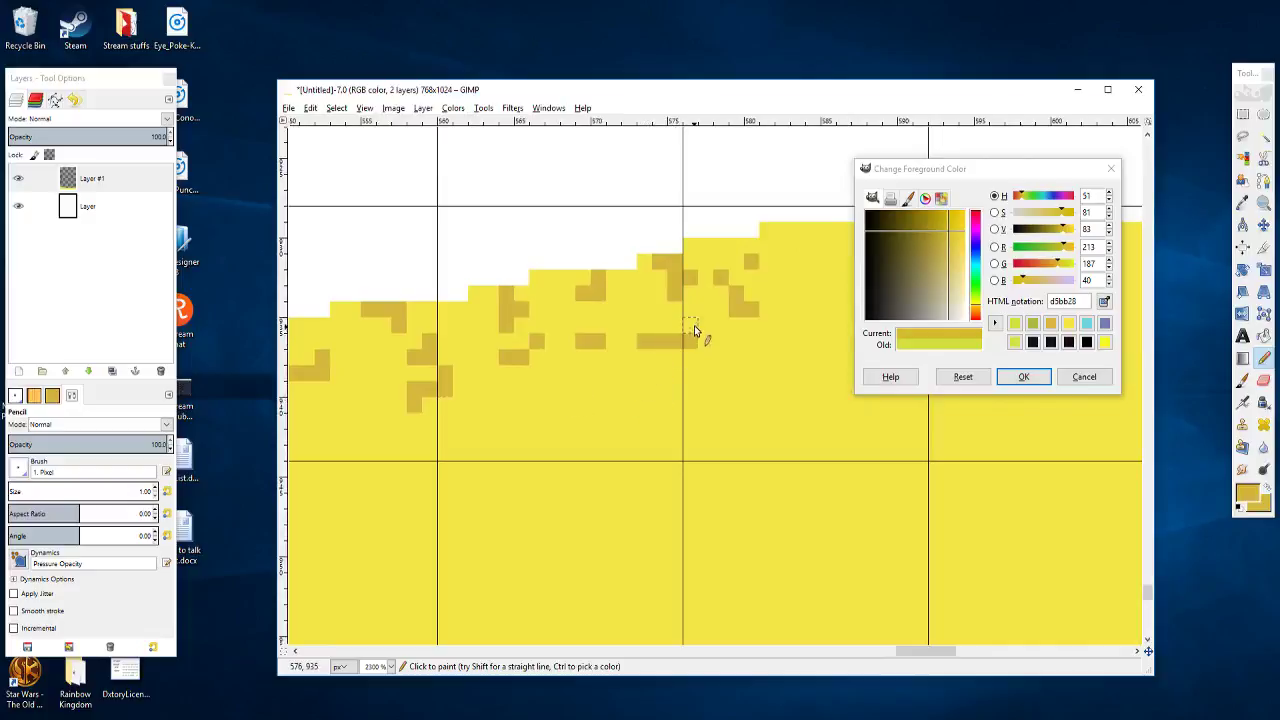
Step: Paint specks along the flat top edge at about x 583 to 586, 589 to 591, 593 to 596 and 598 to 599
drag(774, 334, 620, 346)
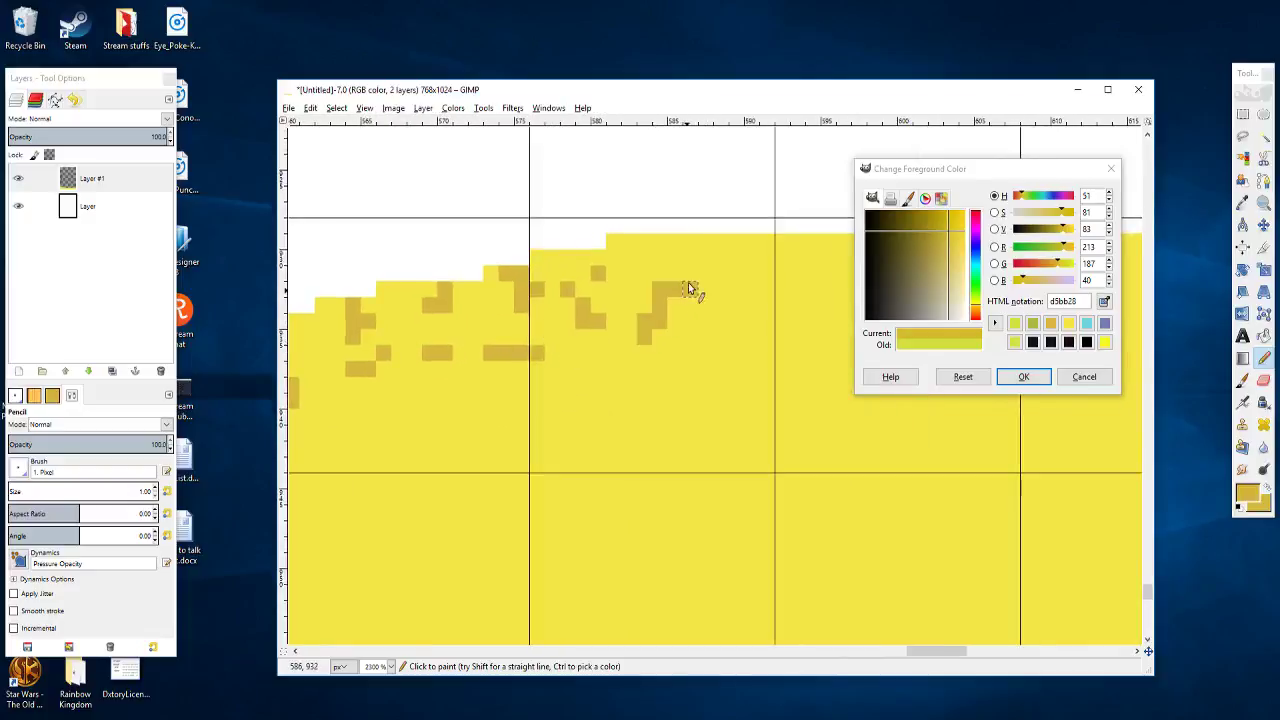
key(ctrl+z)
mouse_move(641, 309)
mouse_down()
mouse_move(680, 299)
mouse_move(570, 309)
mouse_up()
mouse_move(572, 260)
mouse_down()
mouse_move(589, 291)
mouse_move(561, 283)
mouse_move(580, 306)
mouse_move(565, 287)
mouse_move(534, 283)
mouse_move(570, 293)
mouse_up()
click(598, 267)
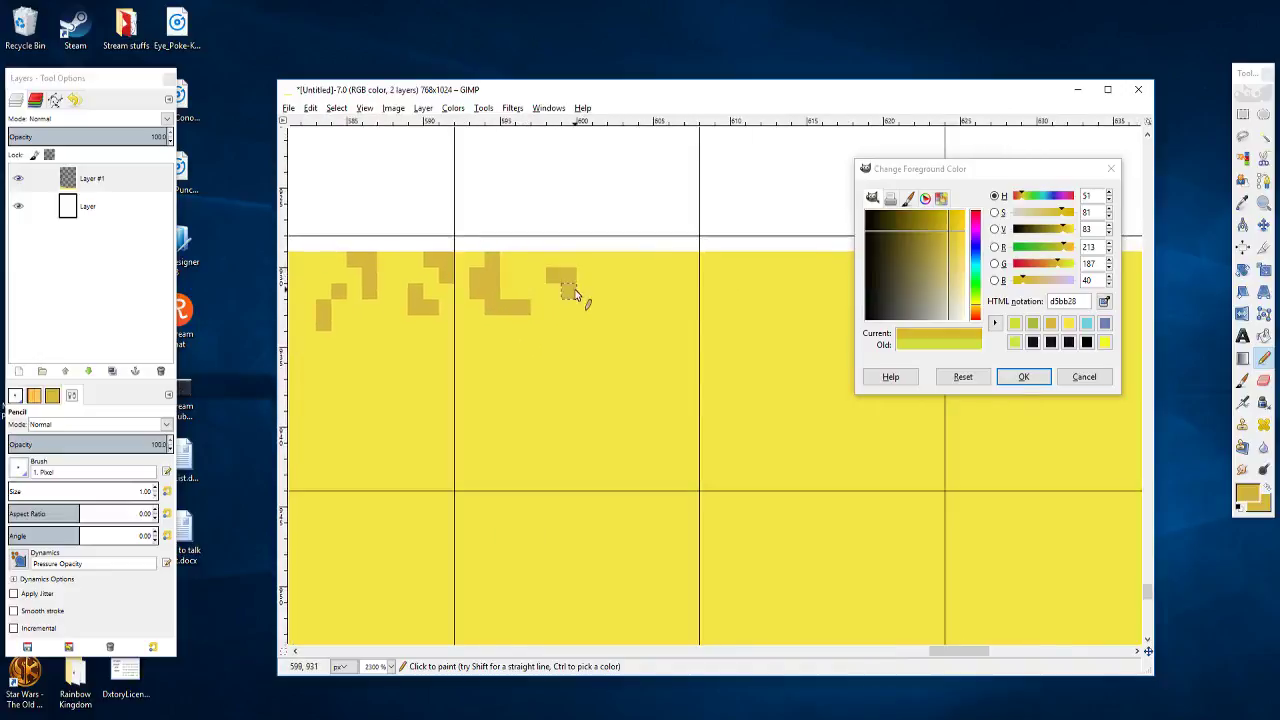
Step: Add lower specks at about x 586 to 588, 592 to 594 and 596 to 597, plus one at 600 to 601
mouse_move(523, 340)
mouse_down()
mouse_move(537, 371)
mouse_move(615, 350)
mouse_up()
mouse_move(514, 339)
mouse_down()
mouse_move(545, 349)
mouse_move(546, 337)
mouse_move(508, 330)
mouse_move(532, 311)
mouse_move(530, 340)
mouse_move(566, 360)
mouse_up()
scroll(549, 331, right, 2)
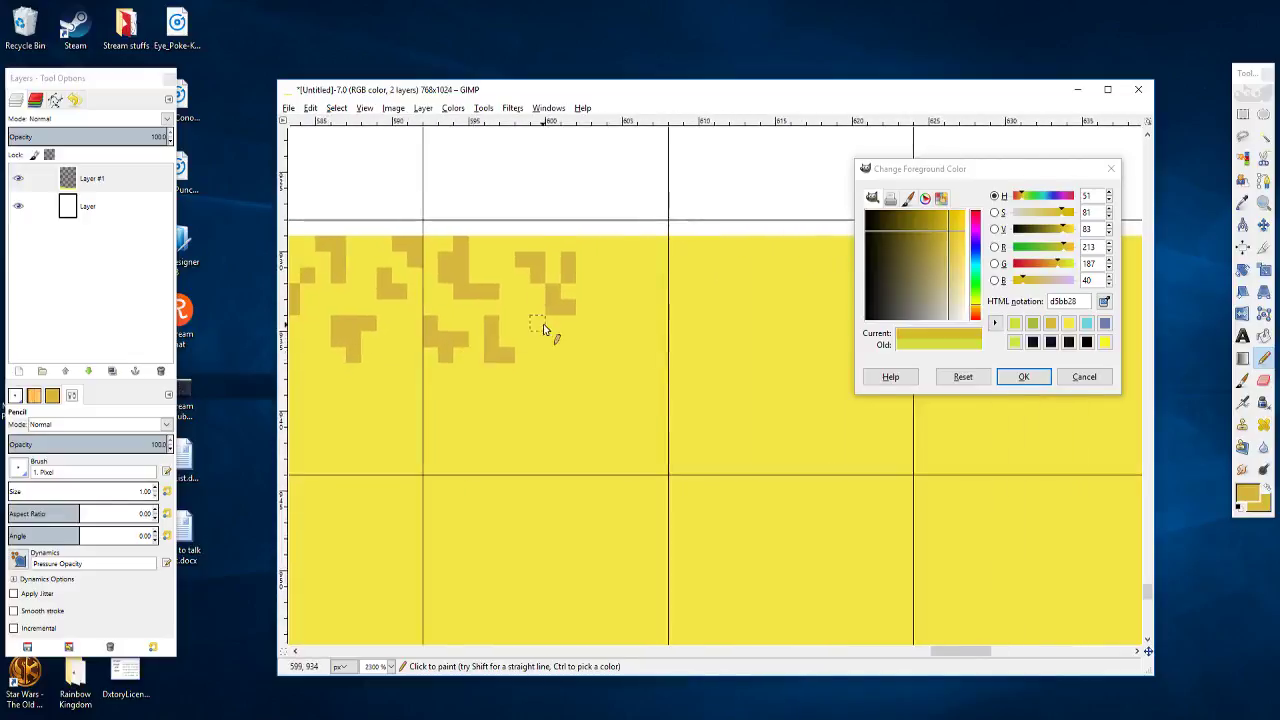
Step: Paint a branching speck at about x 600 to 605, a hooked one at 606 to 609 and an S-shaped one at 611 to 614
mouse_move(607, 314)
mouse_down()
mouse_move(633, 278)
mouse_move(553, 372)
mouse_move(542, 327)
mouse_move(570, 333)
mouse_move(588, 272)
mouse_up()
scroll(552, 360, right, 2)
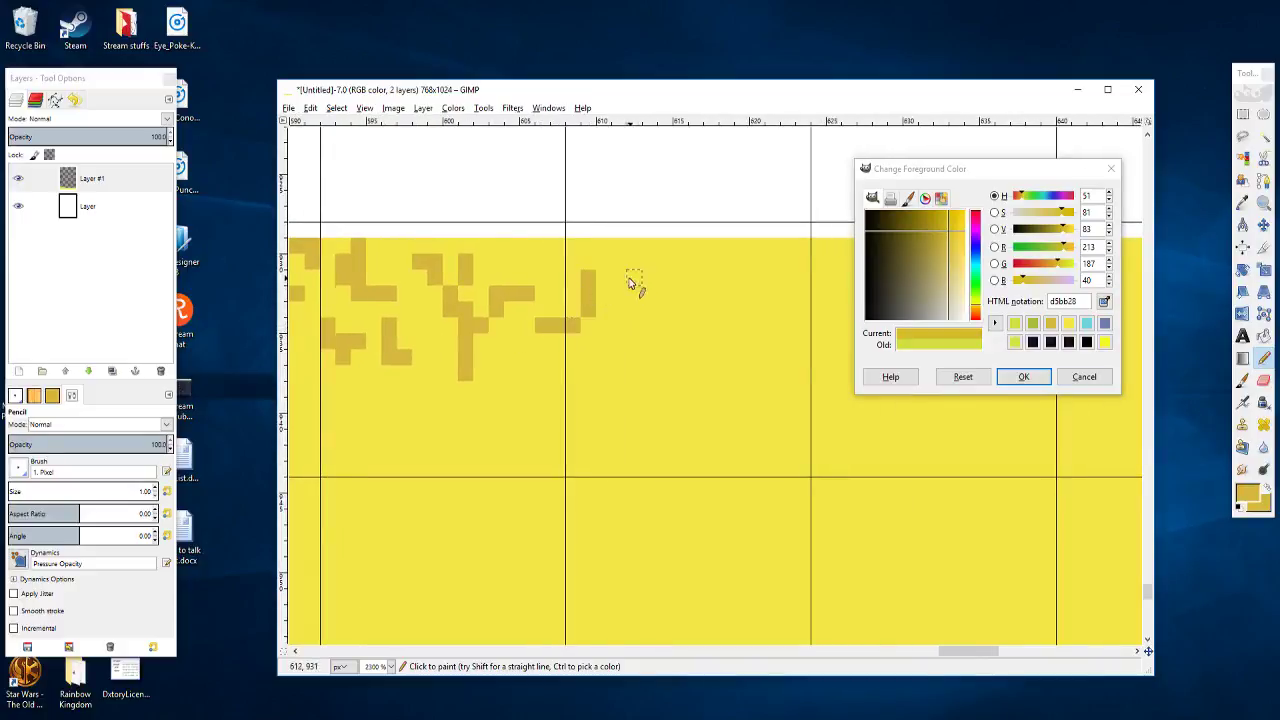
scroll(646, 329, right, 3)
scroll(646, 329, down, 1)
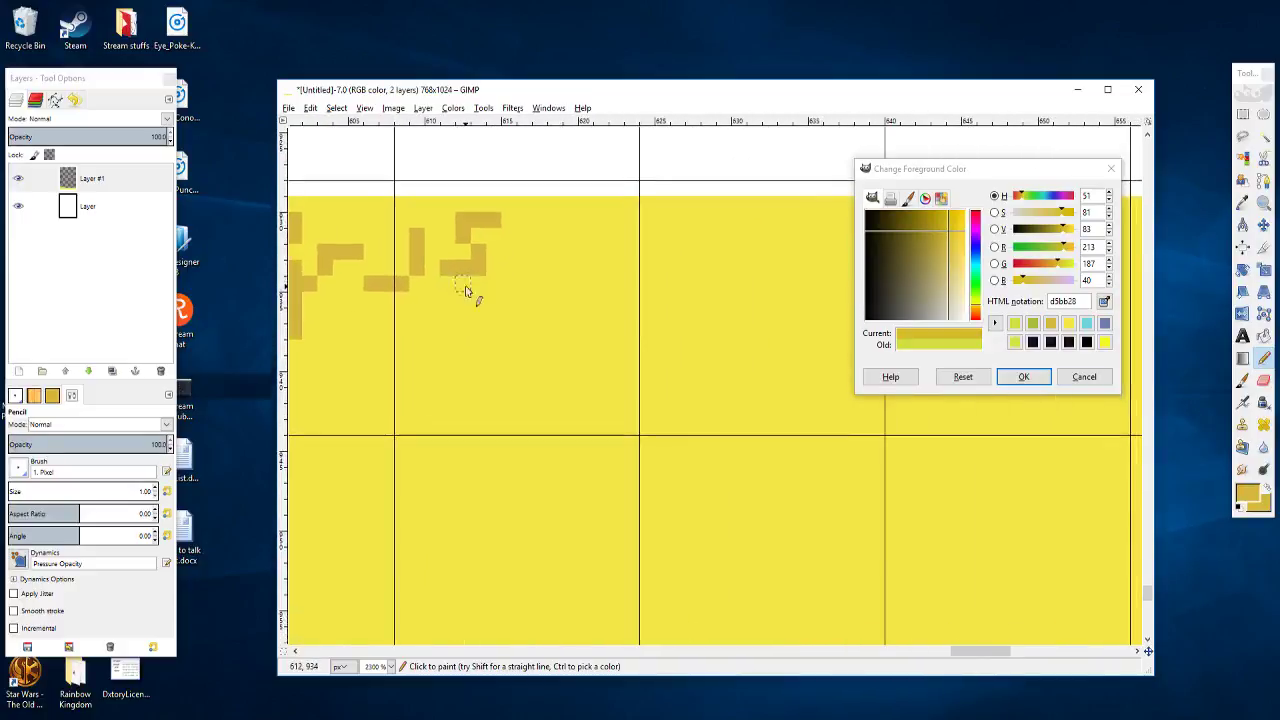
Step: Paint a dark-gold bar at about x 613 to 616 and a cluster of specks at 617 to 620 beneath the flat edge
mouse_move(588, 236)
mouse_down()
mouse_move(552, 254)
mouse_move(561, 284)
mouse_move(530, 306)
mouse_move(477, 300)
mouse_up()
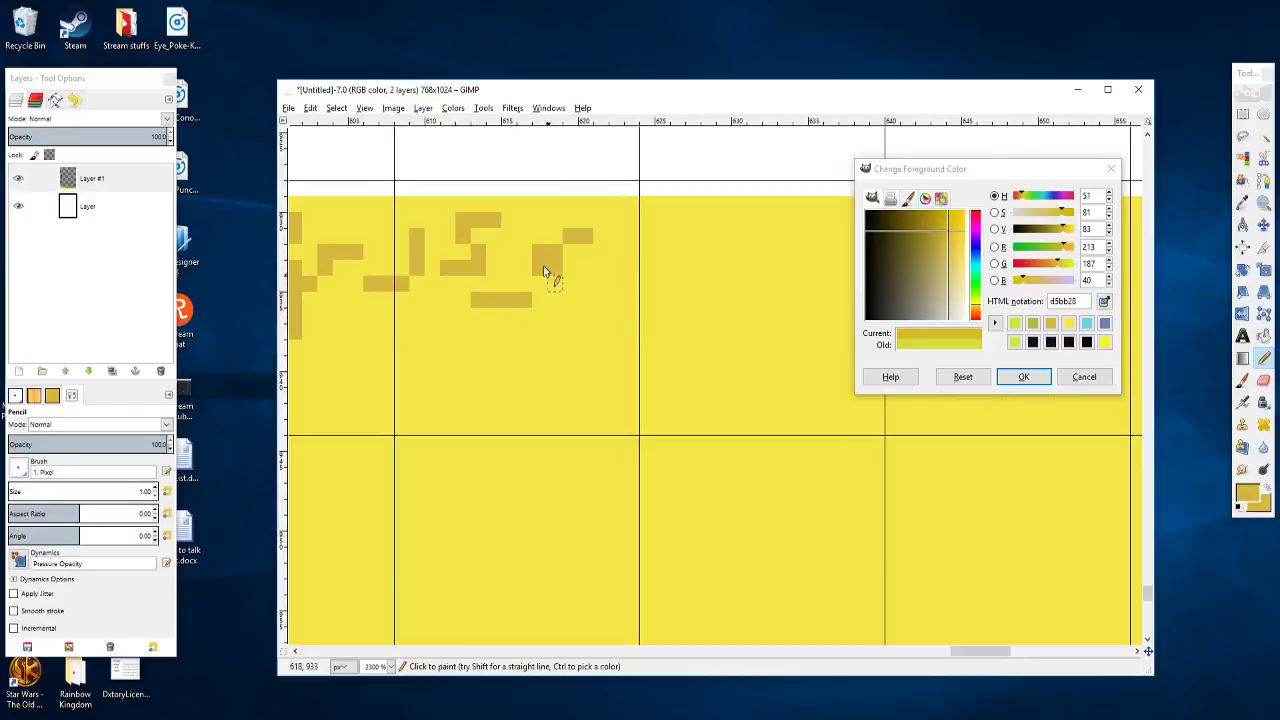
mouse_move(543, 265)
mouse_down()
mouse_move(525, 238)
mouse_move(540, 214)
mouse_move(590, 225)
mouse_up()
scroll(560, 240, right, 2)
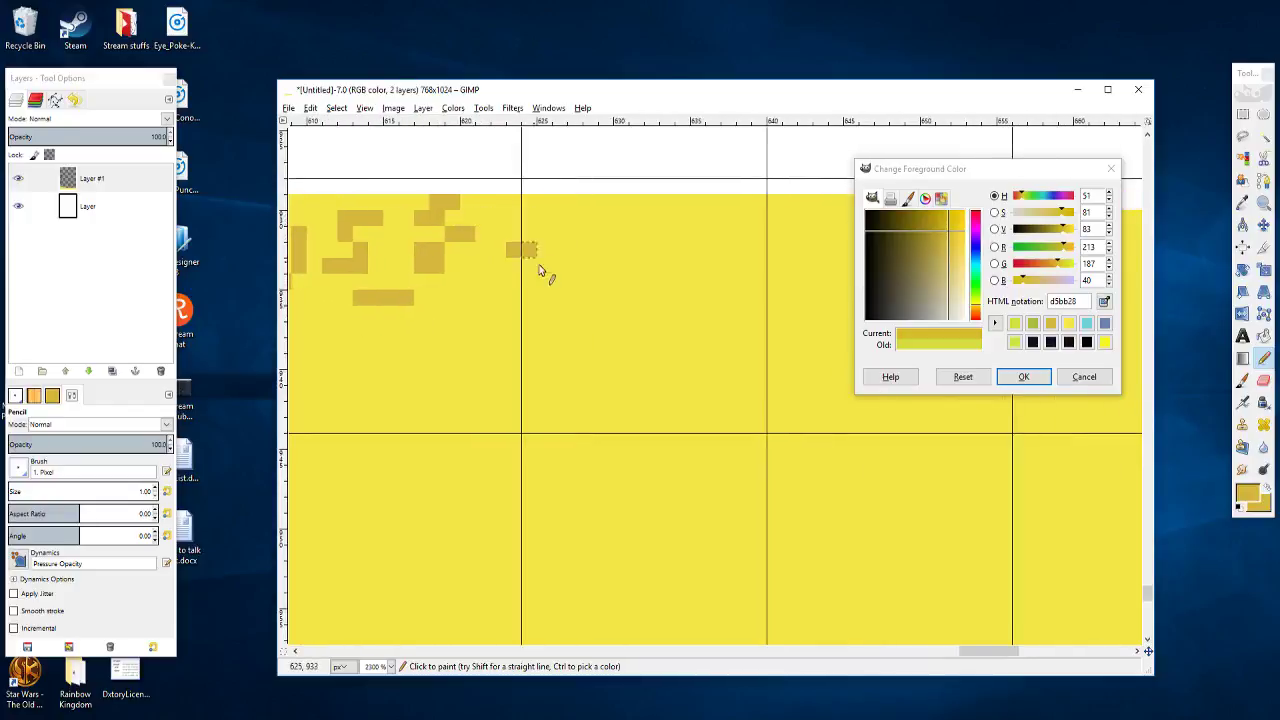
Step: Continue the specks along the flat at about x 623 to 628, 630 to 631, 633 to 635 and 637 to 640
mouse_move(538, 270)
mouse_down()
mouse_move(576, 208)
mouse_move(591, 240)
mouse_move(506, 246)
mouse_move(509, 265)
mouse_move(491, 263)
mouse_move(578, 224)
mouse_move(611, 236)
mouse_move(518, 240)
mouse_move(572, 276)
mouse_up()
scroll(591, 244, right, 2)
scroll(590, 235, right, 2)
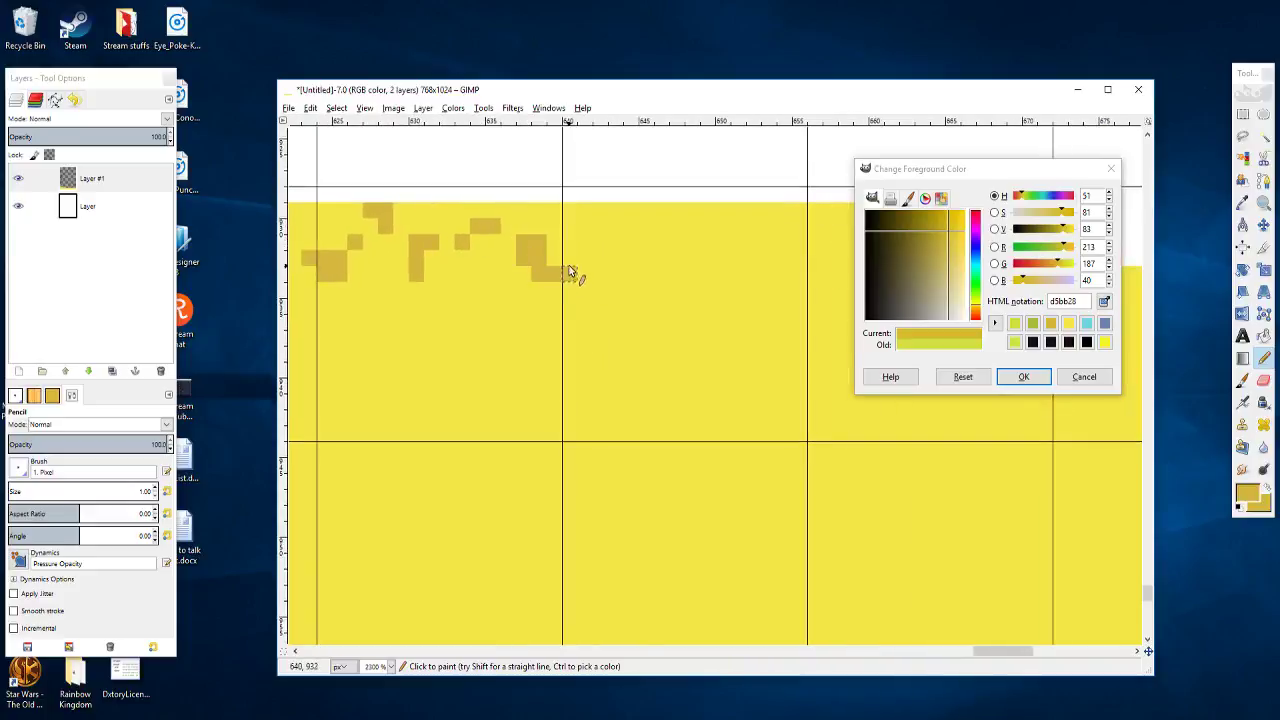
Step: Paint a T-shaped speck at about x 642 to 645 and an L-shaped one at about x 646 to 648
drag(598, 226, 620, 226)
click(614, 244)
scroll(694, 283, left, 2)
scroll(551, 297, up, 1)
key(ctrl)
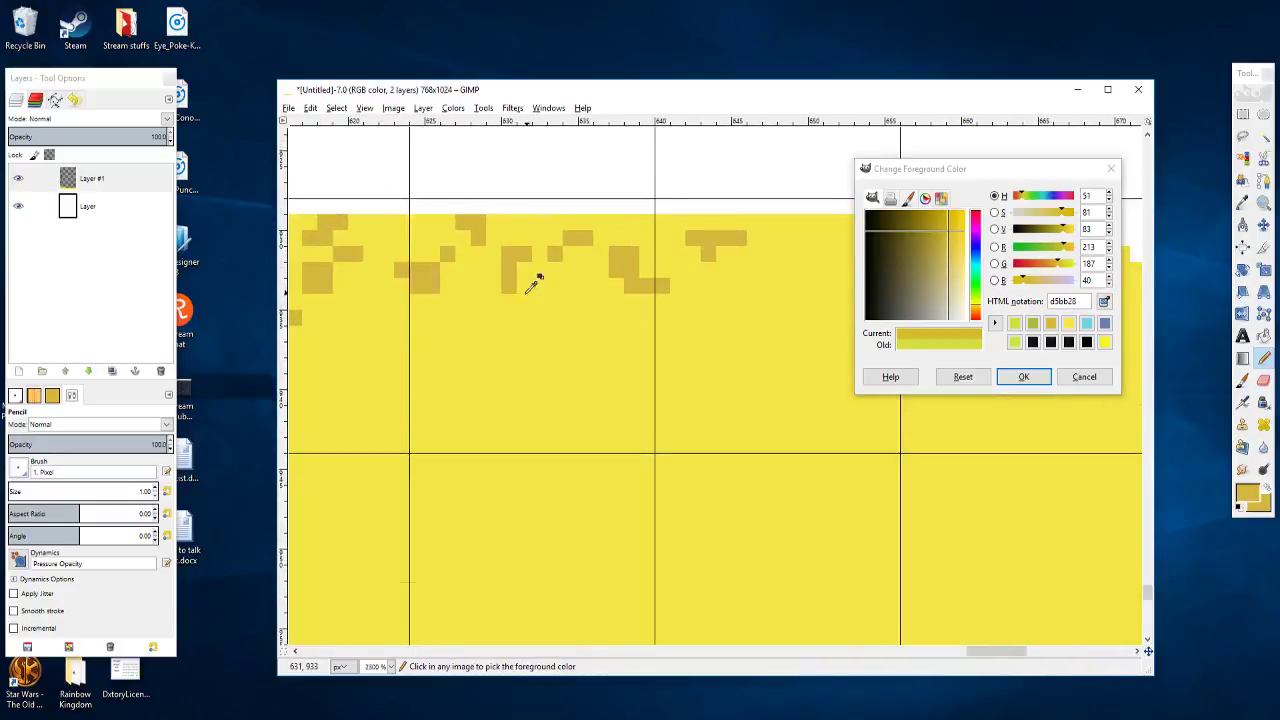
scroll(527, 292, down, 2)
scroll(531, 298, up, 3)
drag(609, 290, 370, 295)
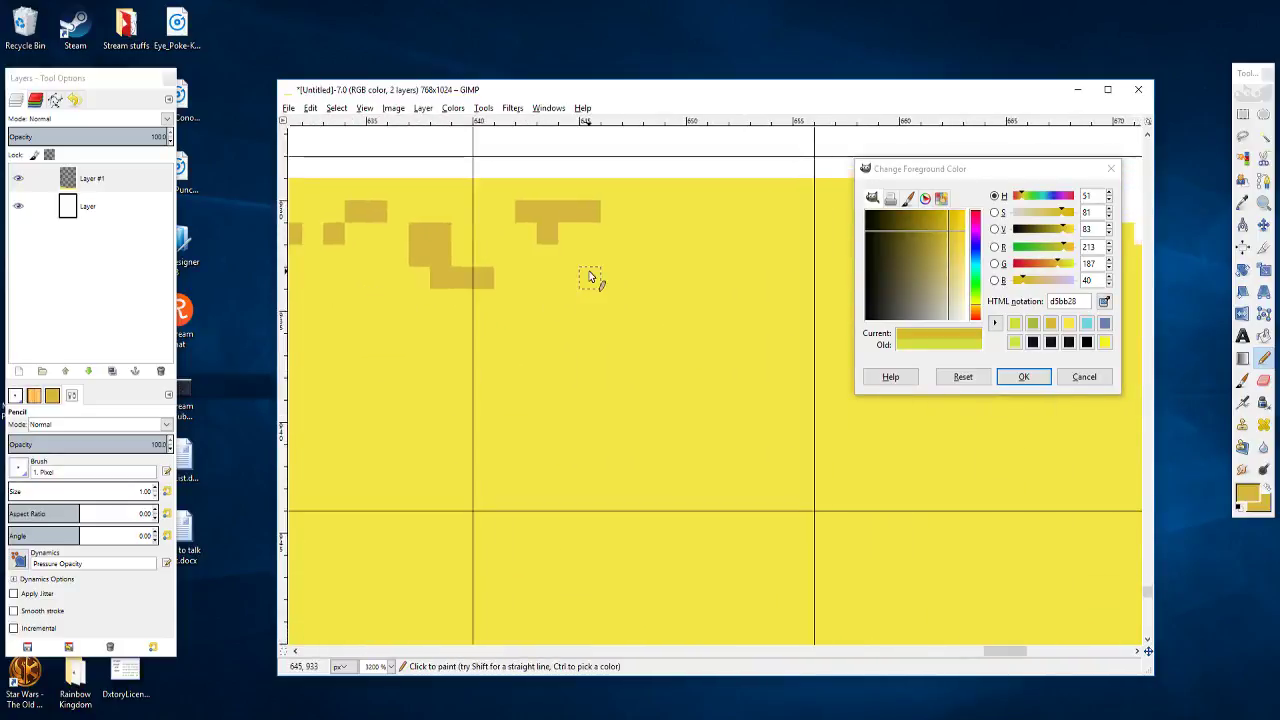
mouse_move(611, 256)
mouse_down()
mouse_move(655, 234)
mouse_move(669, 250)
mouse_up()
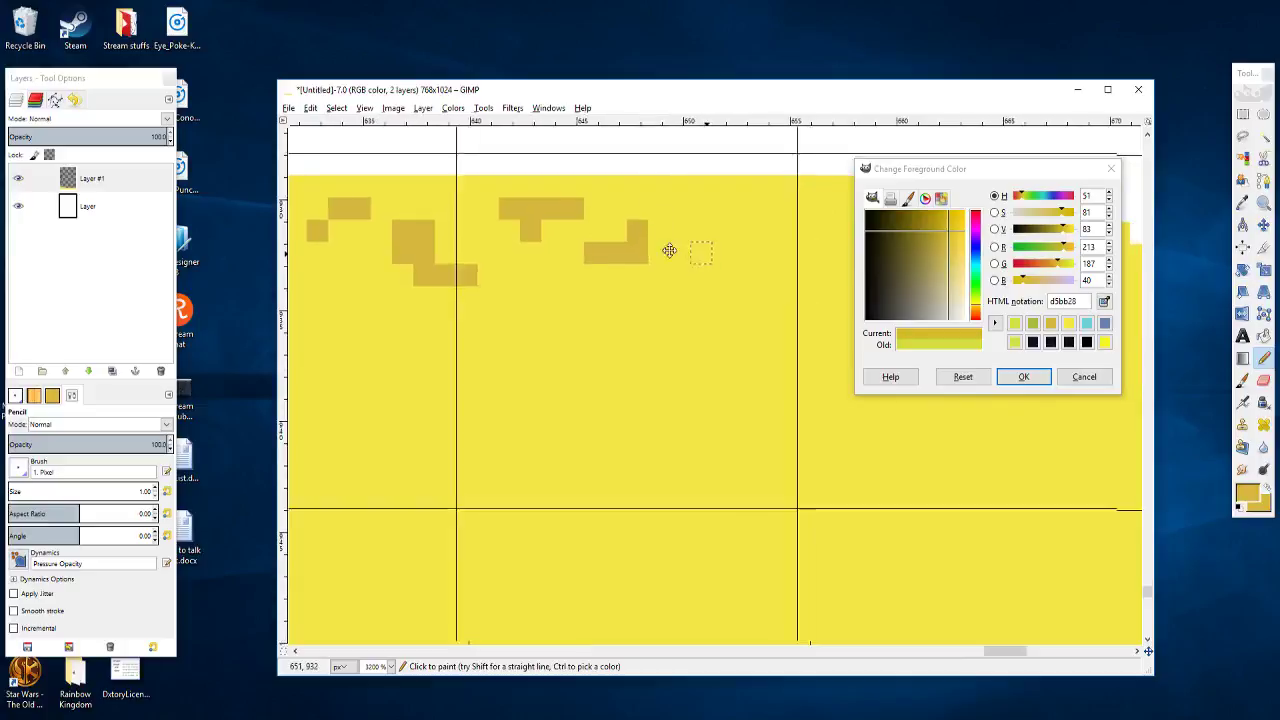
Step: Paint an L-shaped speck at about x 651 to 654 and a sideways T from the top edge at 656 to 657
scroll(669, 250, right, 2)
drag(620, 207, 680, 237)
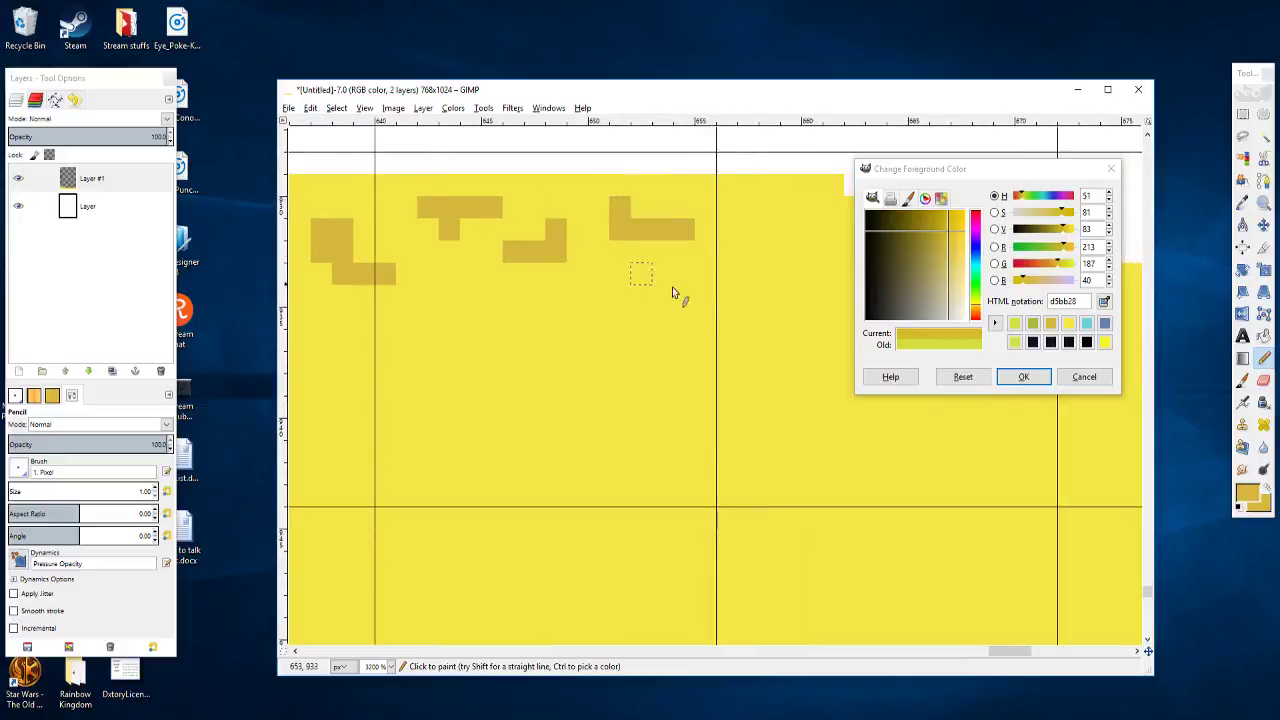
scroll(762, 261, right, 2)
scroll(762, 261, down, 1)
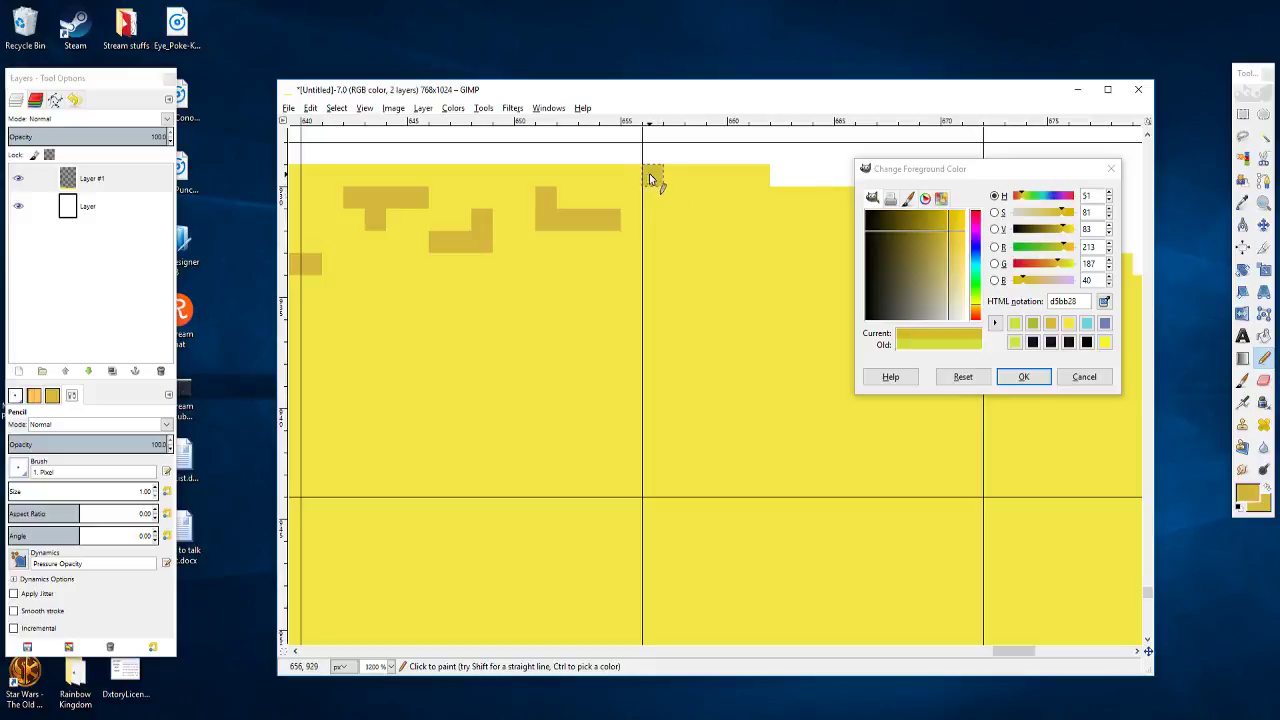
click(673, 197)
Step: Paint specks where the ground starts descending, at about x 659 to 662 and 664 to 667, with lower ones at 658 to 659 and 662
scroll(663, 266, right, 5)
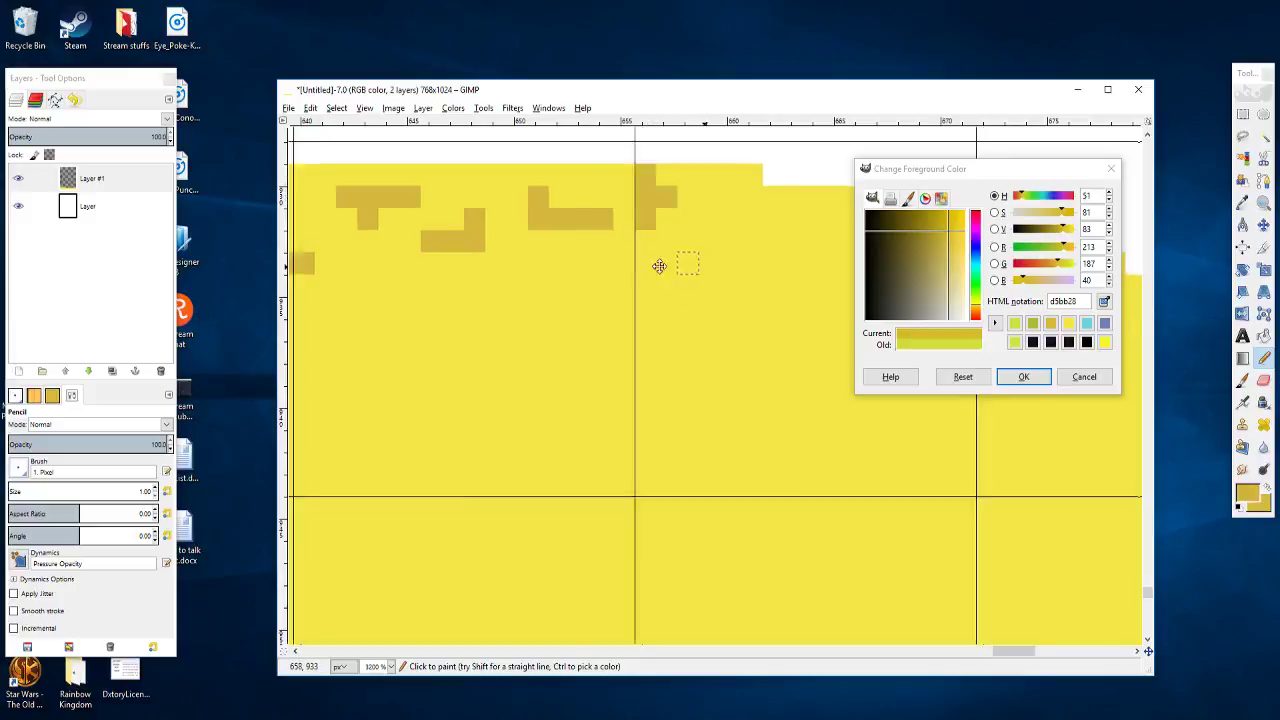
drag(551, 218, 575, 255)
scroll(651, 234, right, 1)
scroll(651, 234, up, 1)
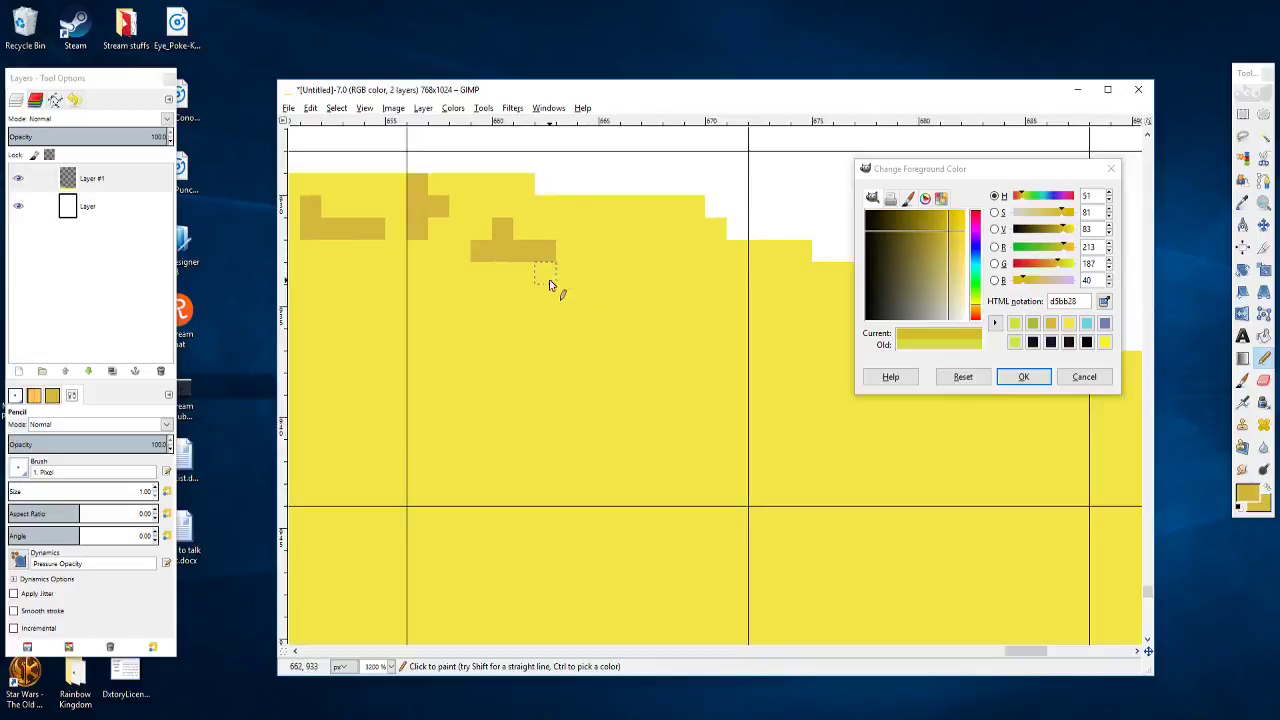
drag(585, 308, 509, 281)
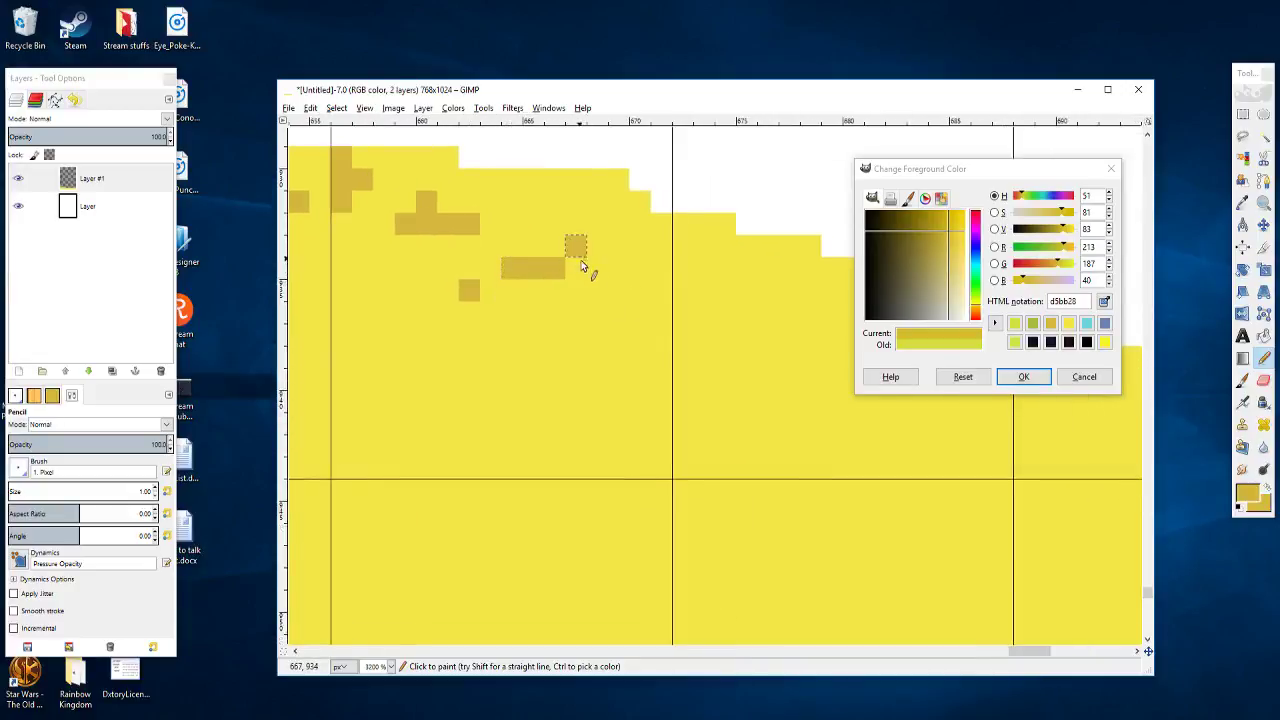
scroll(565, 268, right, 1)
scroll(571, 232, up, 1)
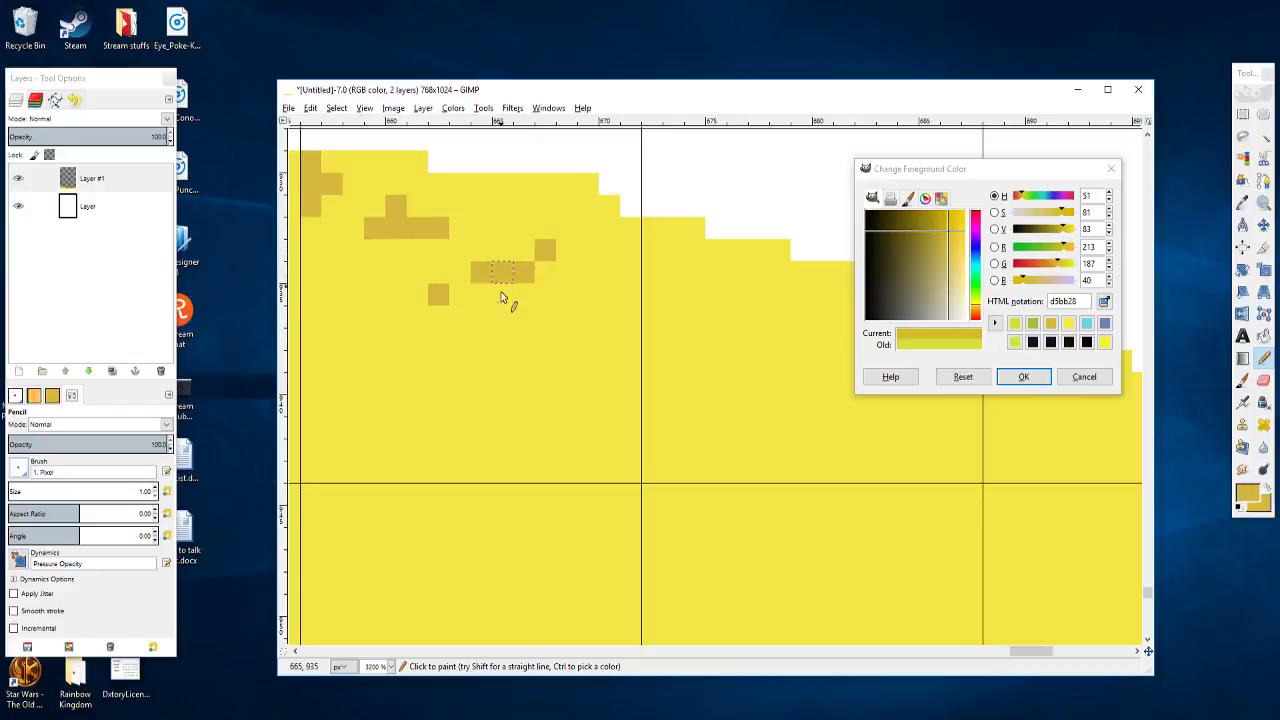
scroll(404, 335, left, 5)
click(527, 276)
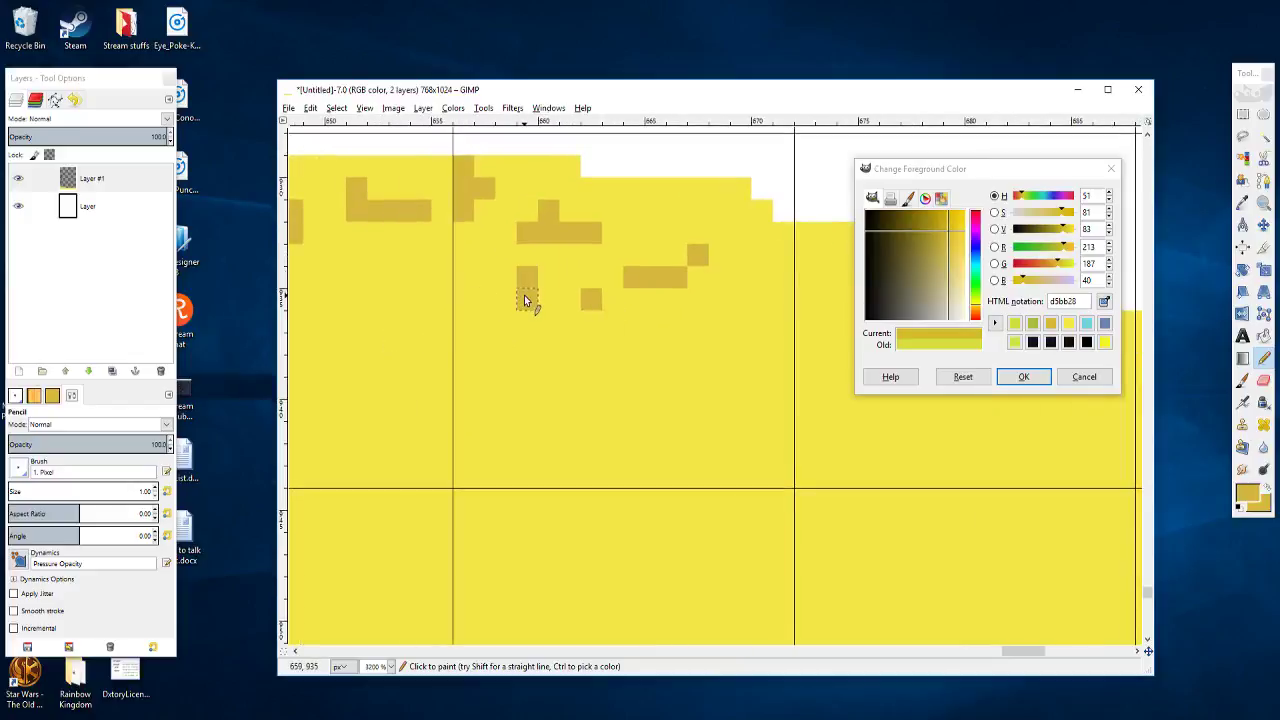
Step: Continue the specks down the descending slope, including about x 677 to 678, 680 to 685 and an L shape at 688 to 690
scroll(560, 340, right, 3)
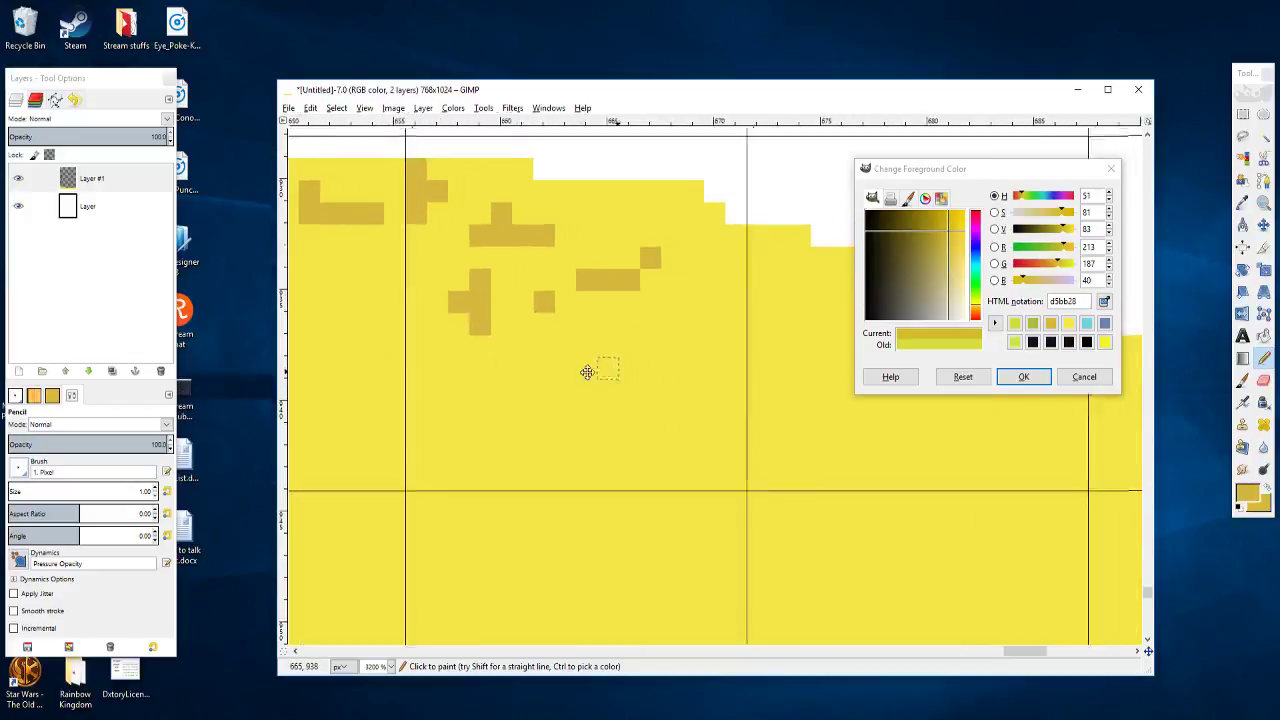
mouse_move(655, 257)
mouse_down()
mouse_move(680, 283)
mouse_move(641, 284)
mouse_up()
scroll(640, 274, right, 3)
scroll(640, 274, down, 1)
mouse_move(724, 262)
mouse_down()
mouse_move(744, 297)
mouse_move(725, 324)
mouse_move(749, 348)
mouse_move(628, 301)
mouse_move(647, 337)
mouse_move(689, 334)
mouse_move(723, 368)
mouse_move(765, 381)
mouse_move(692, 371)
mouse_move(738, 381)
mouse_up()
scroll(690, 300, right, 5)
scroll(764, 377, right, 3)
scroll(749, 374, right, 5)
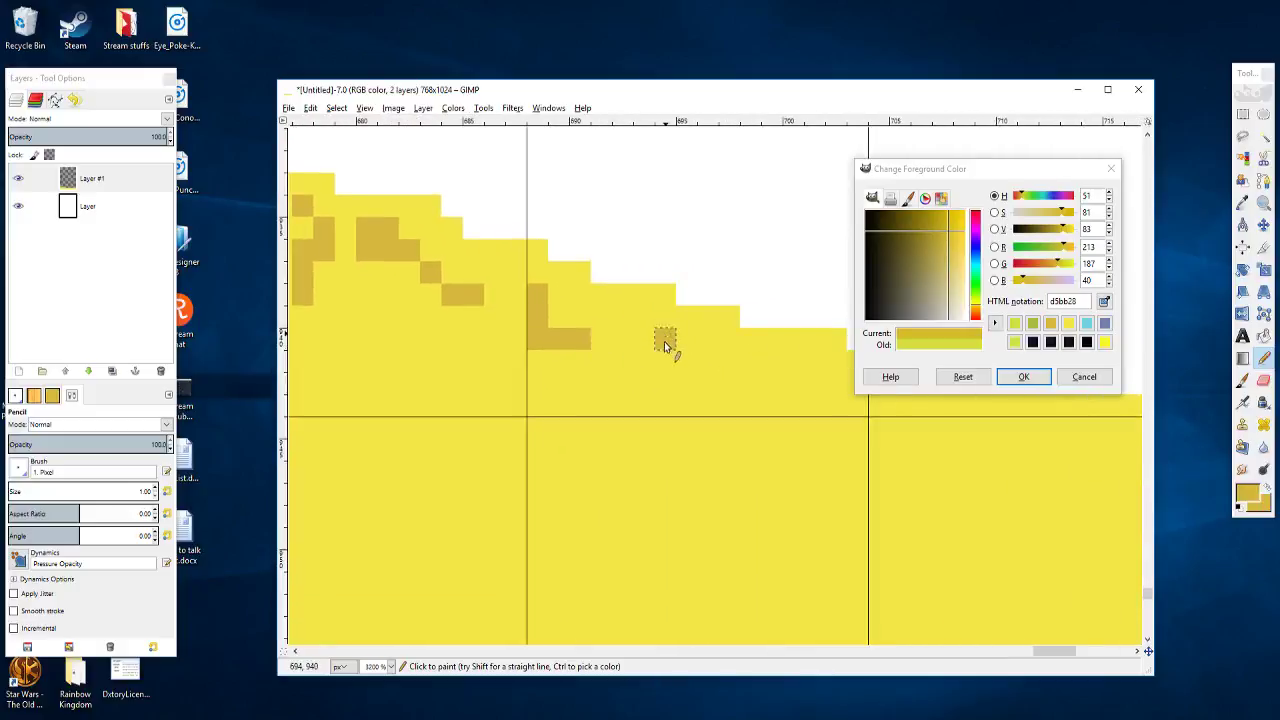
Step: Paint a branching speck at about x 693 to 695 and a Y-shaped one at about x 699 to 701
mouse_move(663, 340)
mouse_down()
mouse_move(686, 362)
mouse_move(630, 376)
mouse_move(645, 374)
mouse_up()
scroll(720, 372, right, 7)
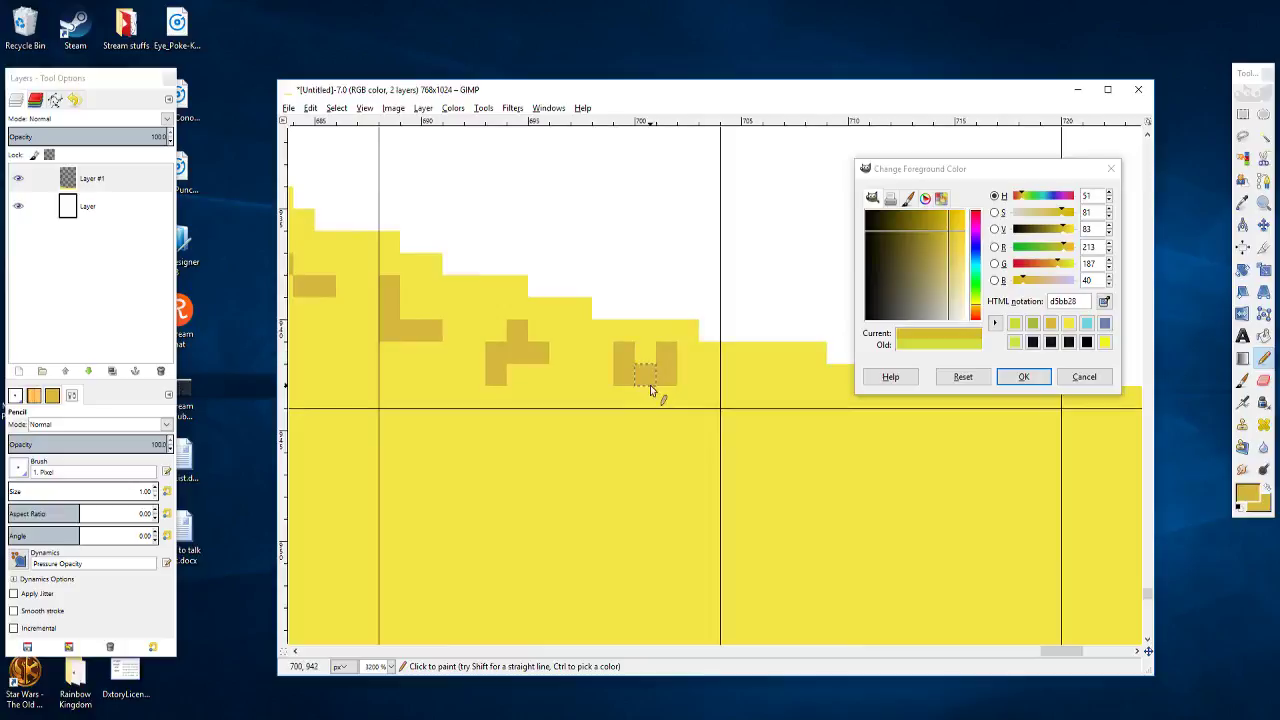
scroll(683, 396, right, 3)
scroll(683, 396, down, 2)
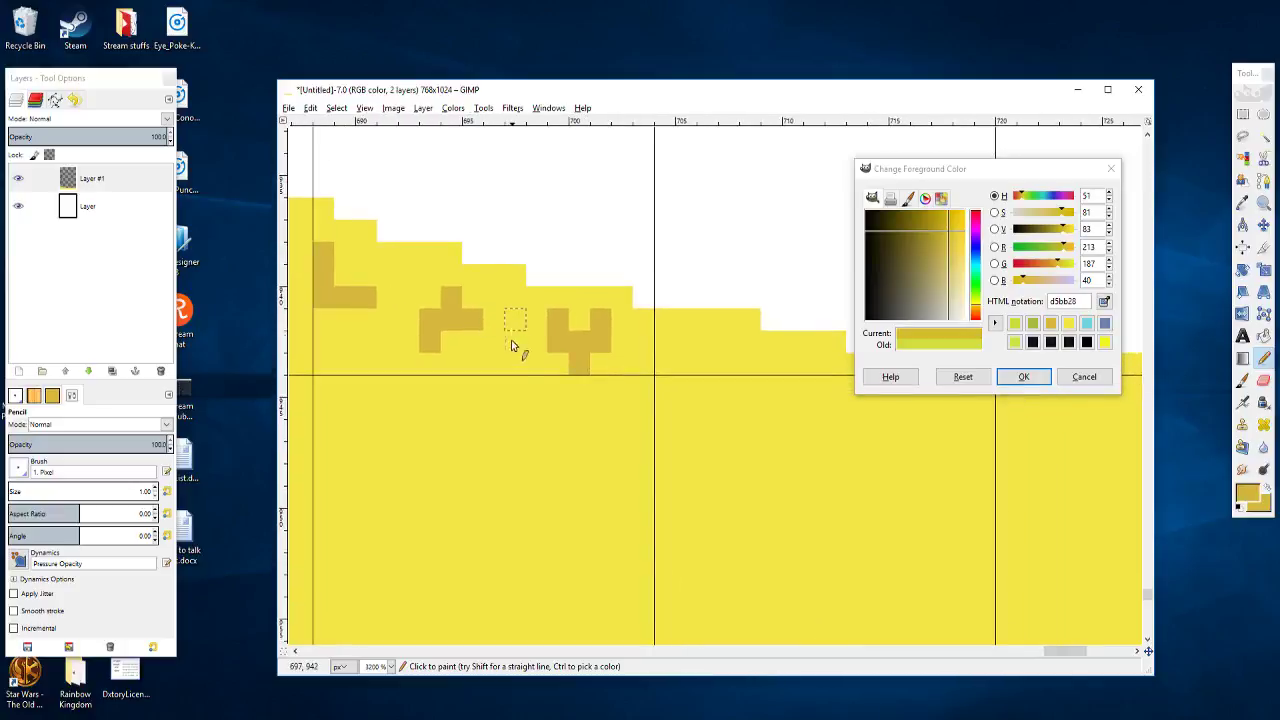
Step: Paint a four-pixel bar at about x 695 to 698 and a blocky speck at about x 705 to 706
click(532, 364)
drag(512, 366, 494, 366)
click(472, 366)
scroll(486, 394, right, 6)
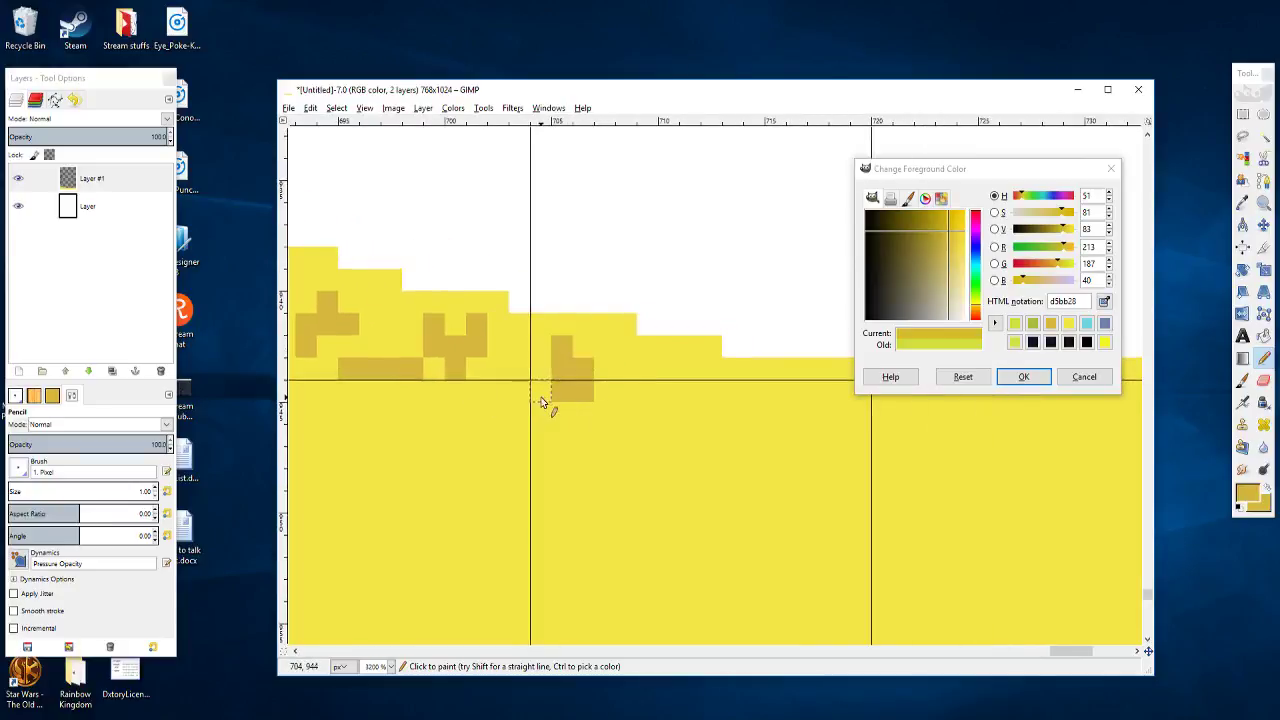
Step: Paint specks at the foot of the slope at about x 708 to 710, plus a five-pixel bar at about x 712 to 716
scroll(622, 437, right, 4)
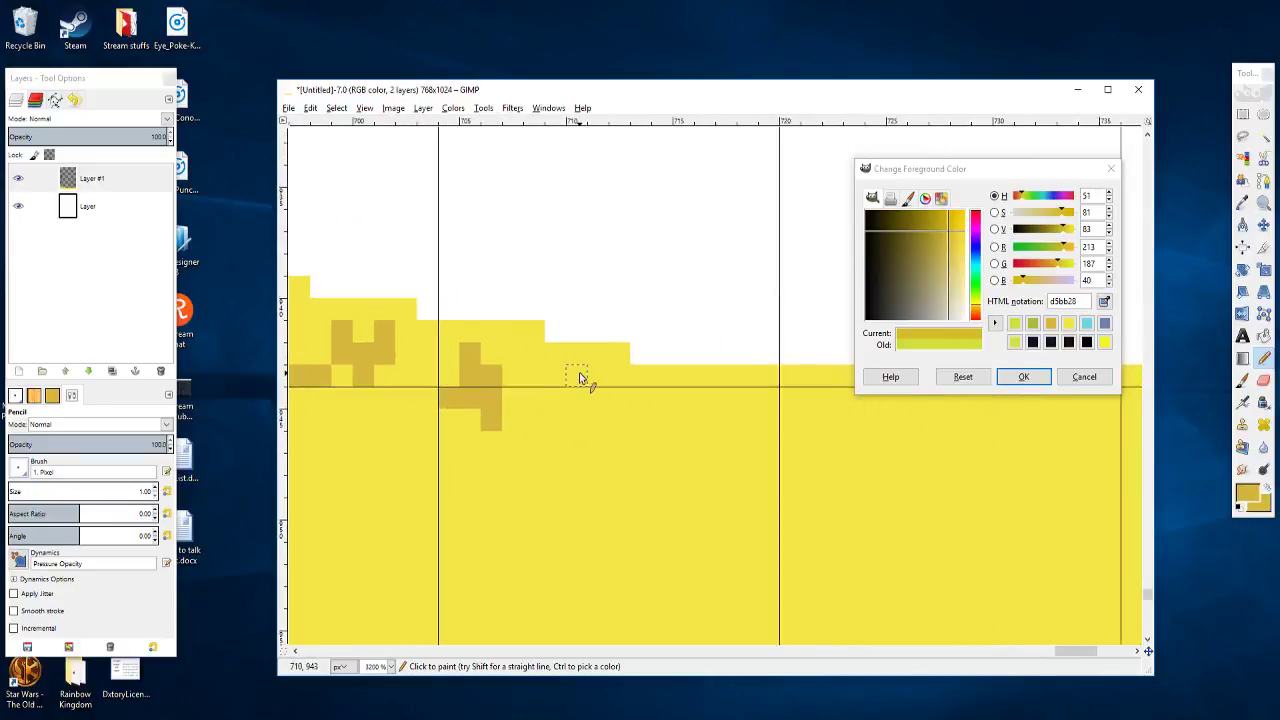
mouse_move(530, 368)
mouse_down()
mouse_move(612, 390)
mouse_move(544, 370)
mouse_move(541, 393)
mouse_move(551, 381)
mouse_move(638, 388)
mouse_up()
scroll(612, 390, right, 3)
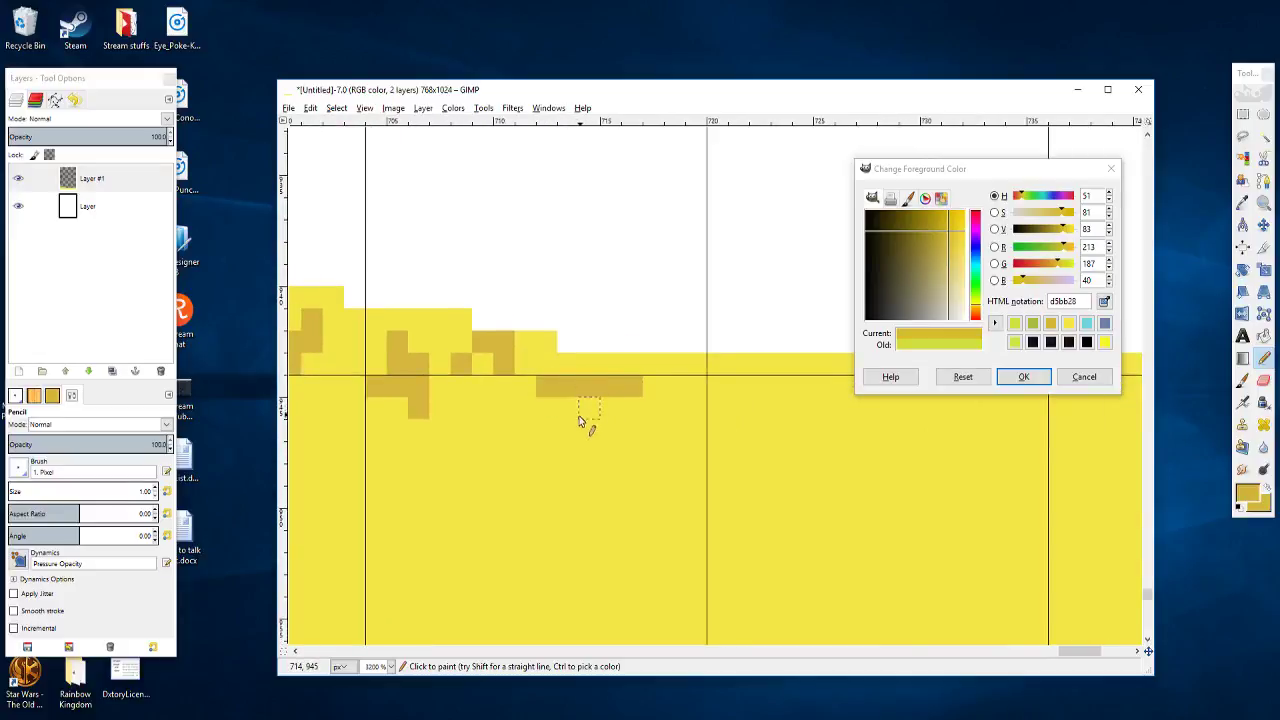
scroll(579, 419, left, 4)
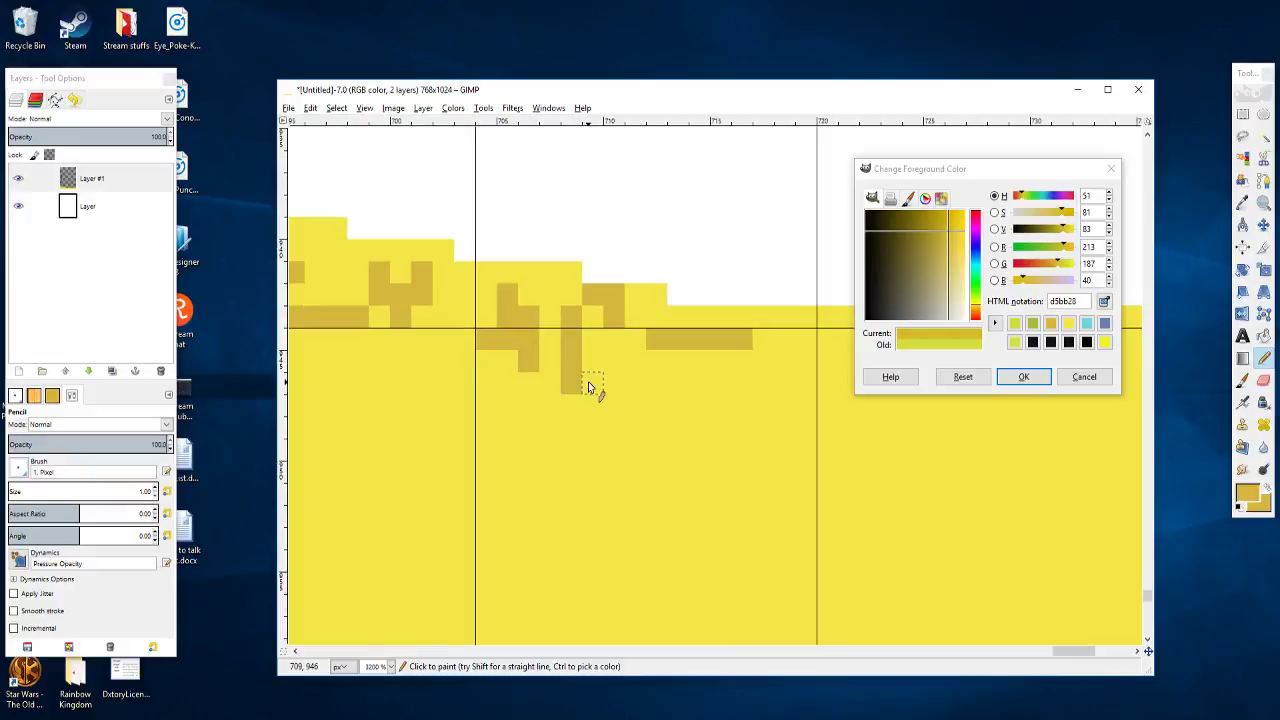
Step: Undo the vertical stroke at about x 708 and paint stepped specks at about x 706 to 709 and x 700 to 702
key(ctrl+z)
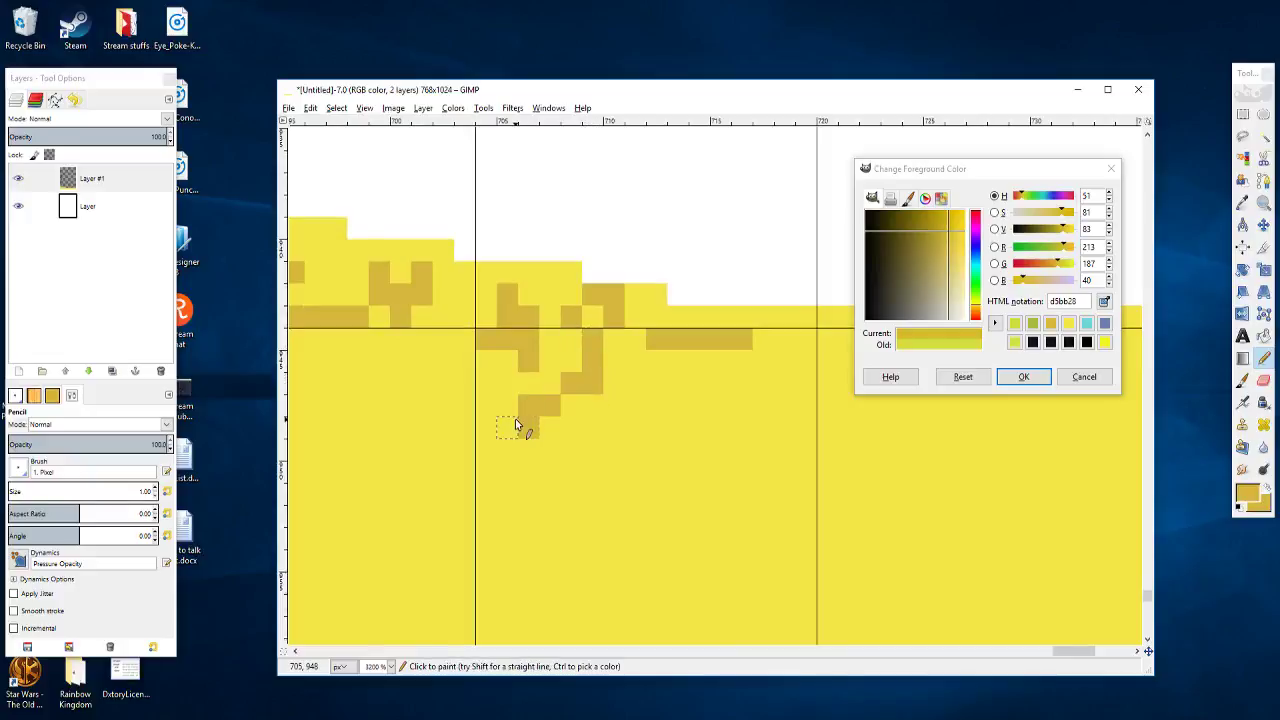
drag(515, 418, 657, 402)
mouse_move(554, 369)
mouse_down()
mouse_move(654, 400)
mouse_move(642, 399)
mouse_up()
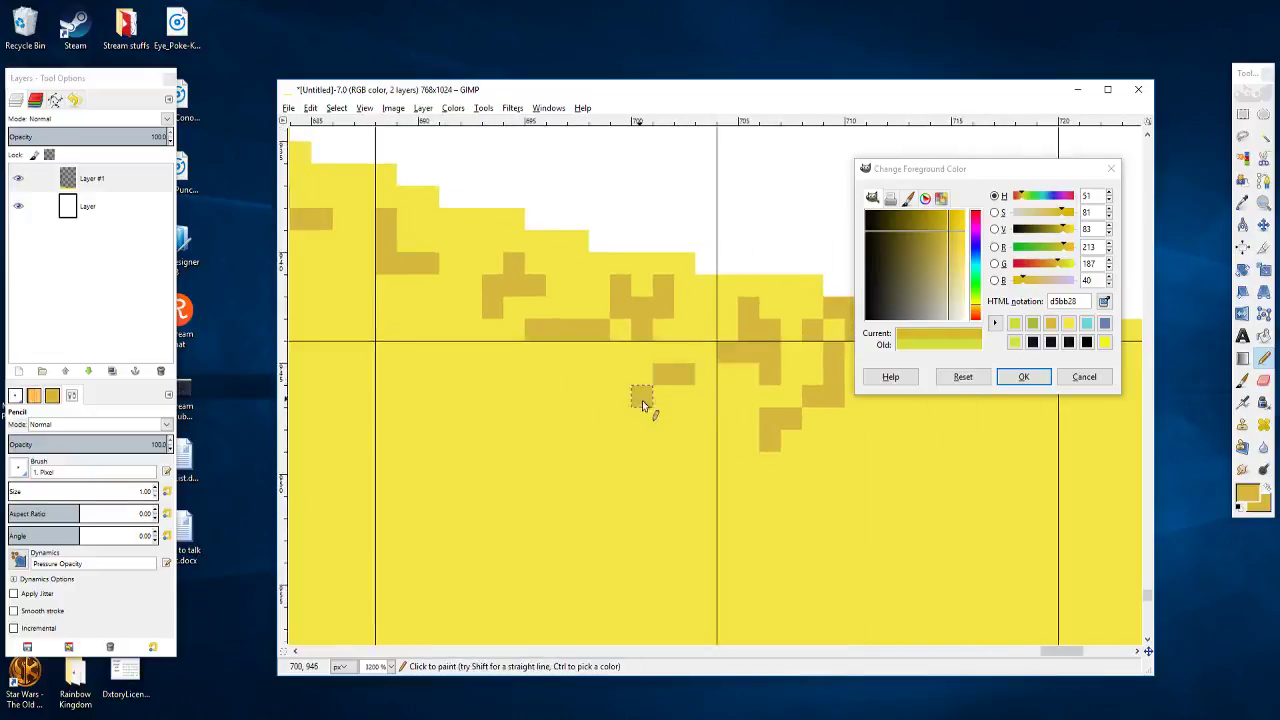
Step: Add a lower row of specks back up the slope at about x 694 to 696, 690 to 691 and 683 to 686
scroll(645, 400, left, 4)
scroll(568, 408, left, 5)
scroll(670, 435, up, 3)
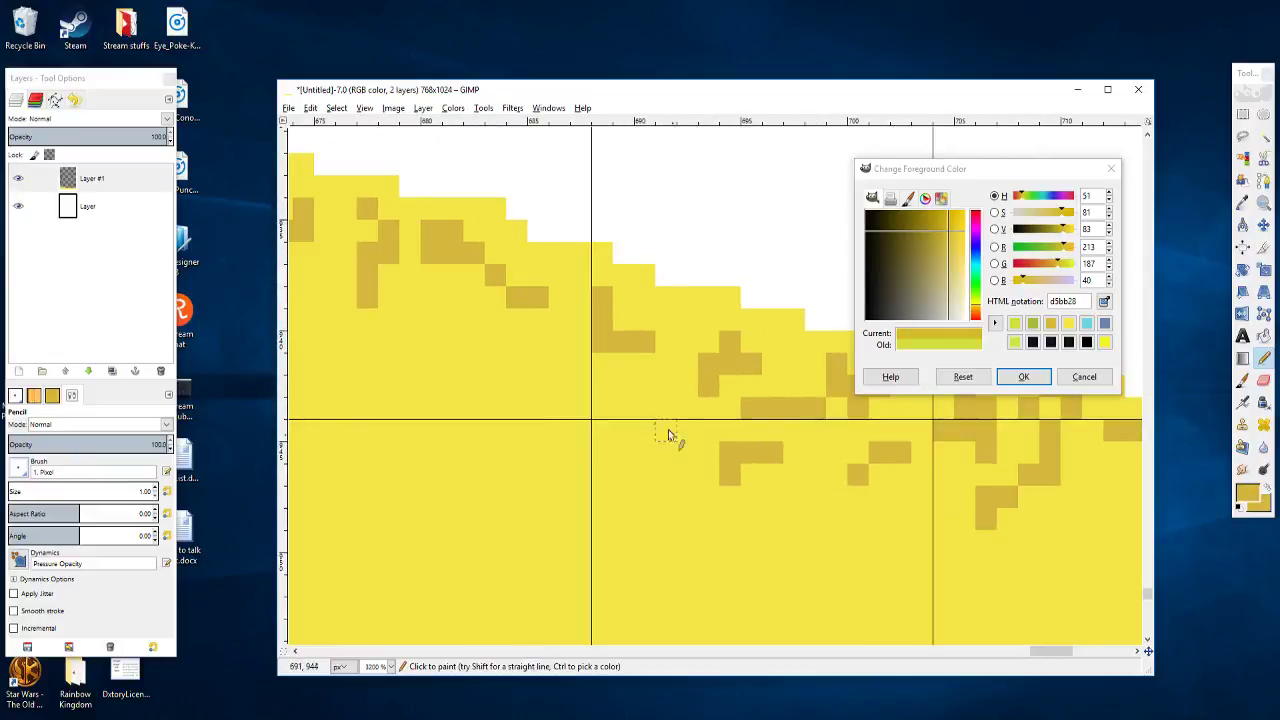
scroll(749, 423, left, 6)
drag(740, 380, 666, 423)
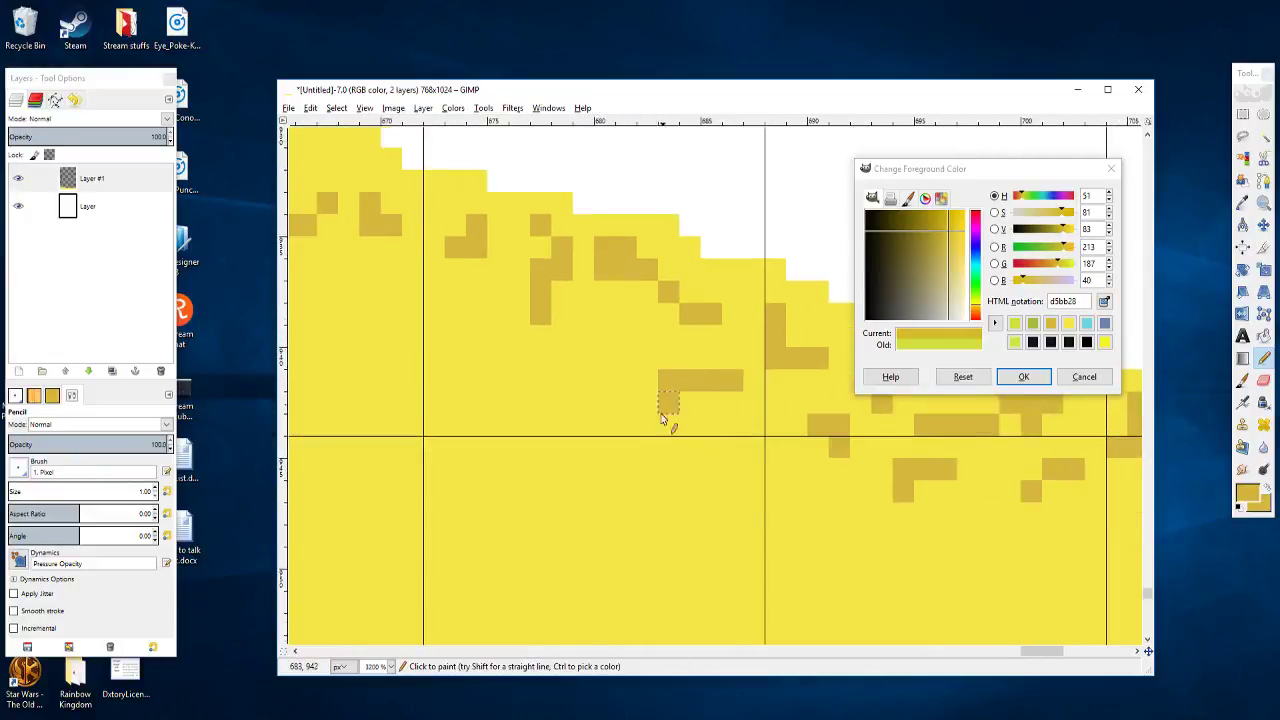
Step: Extend the lower row up the slope with specks at about x 677, 672 to 674, 666 to 669 and 660 to 664
scroll(724, 382, left, 5)
scroll(724, 382, up, 1)
drag(720, 378, 671, 423)
mouse_move(607, 358)
mouse_down()
mouse_move(569, 321)
mouse_move(436, 312)
mouse_up()
scroll(601, 354, left, 8)
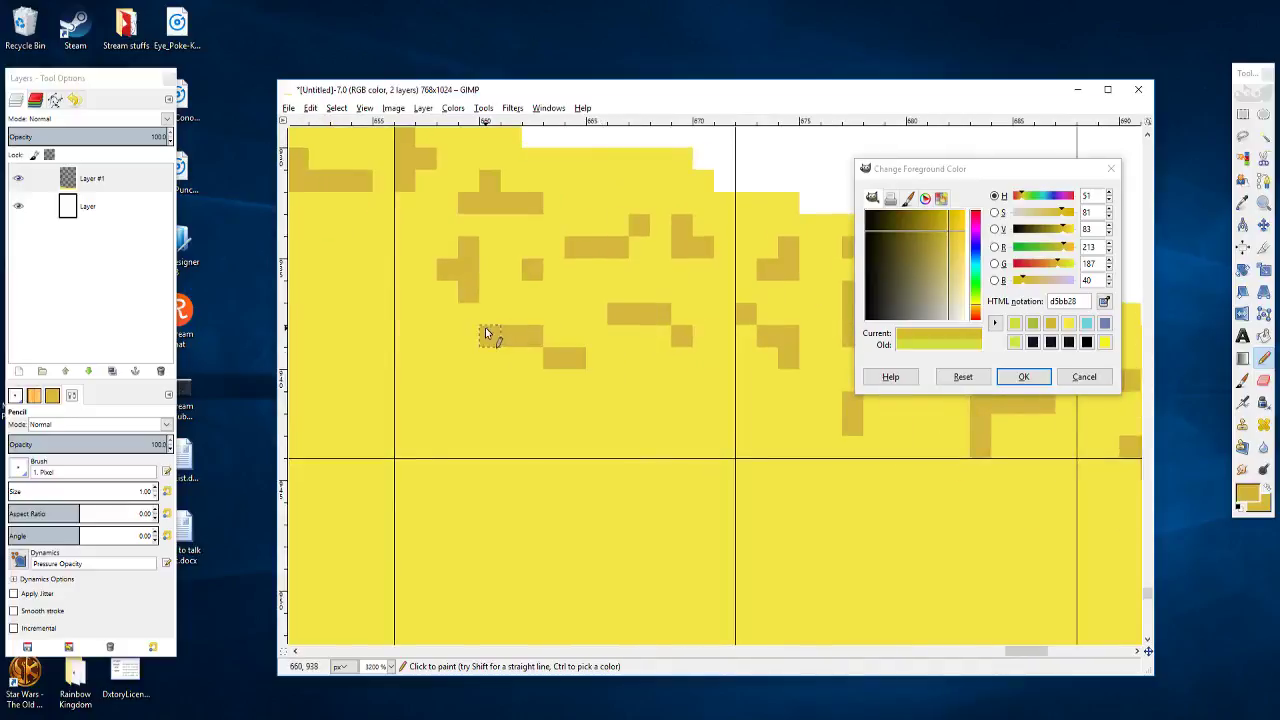
Step: Paint lower specks under the hilltop at about x 653 to 655, 647 to 650 and 640 to 643
scroll(485, 333, left, 9)
scroll(485, 333, up, 2)
mouse_move(590, 294)
mouse_down()
mouse_move(595, 312)
mouse_move(603, 289)
mouse_move(543, 309)
mouse_up()
scroll(540, 291, left, 5)
drag(457, 288, 394, 310)
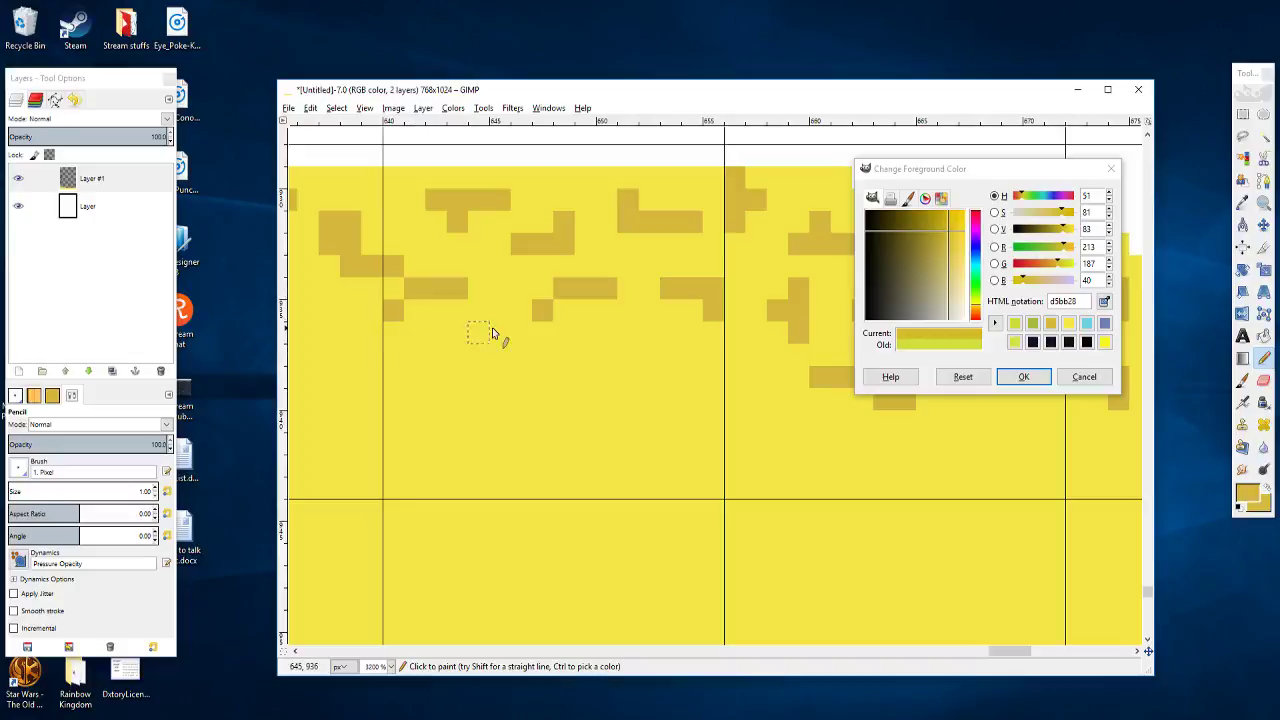
Step: Paint a small hooked speck at about x 714 to 716, below the bar where the flat ground starts
scroll(495, 330, down, 7)
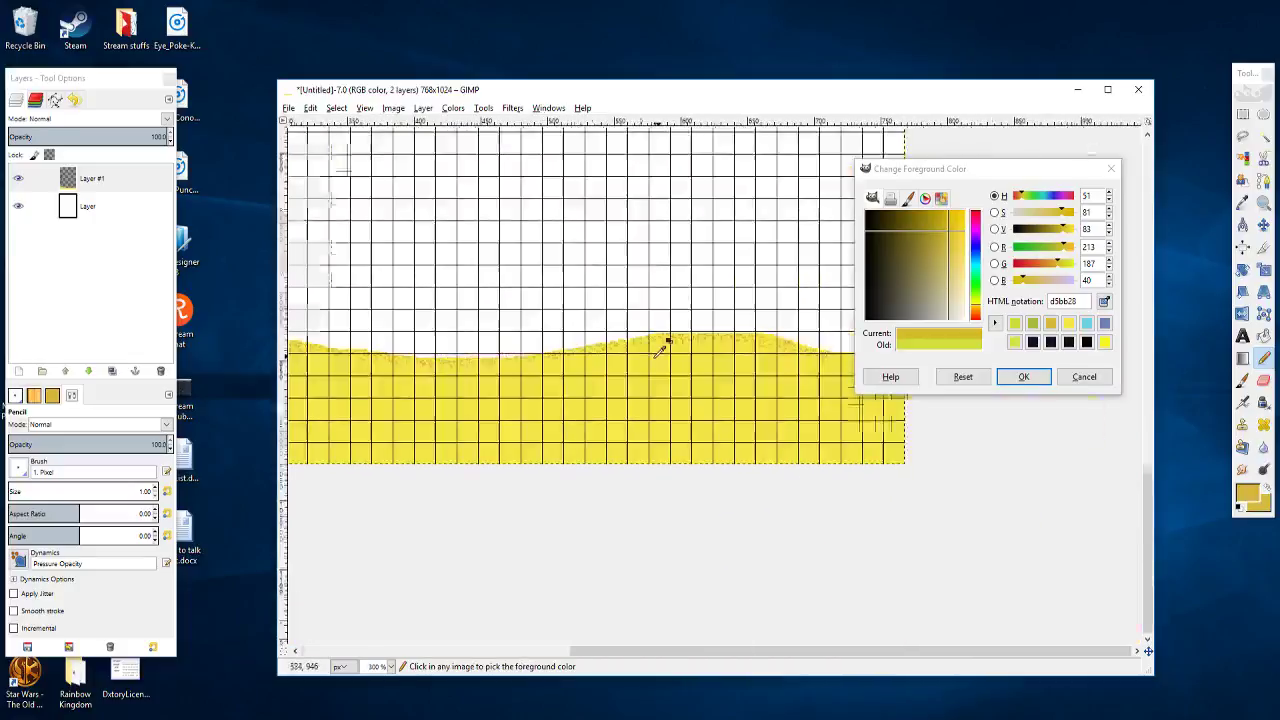
scroll(655, 357, down, 2)
scroll(705, 367, right, 2)
scroll(630, 388, up, 6)
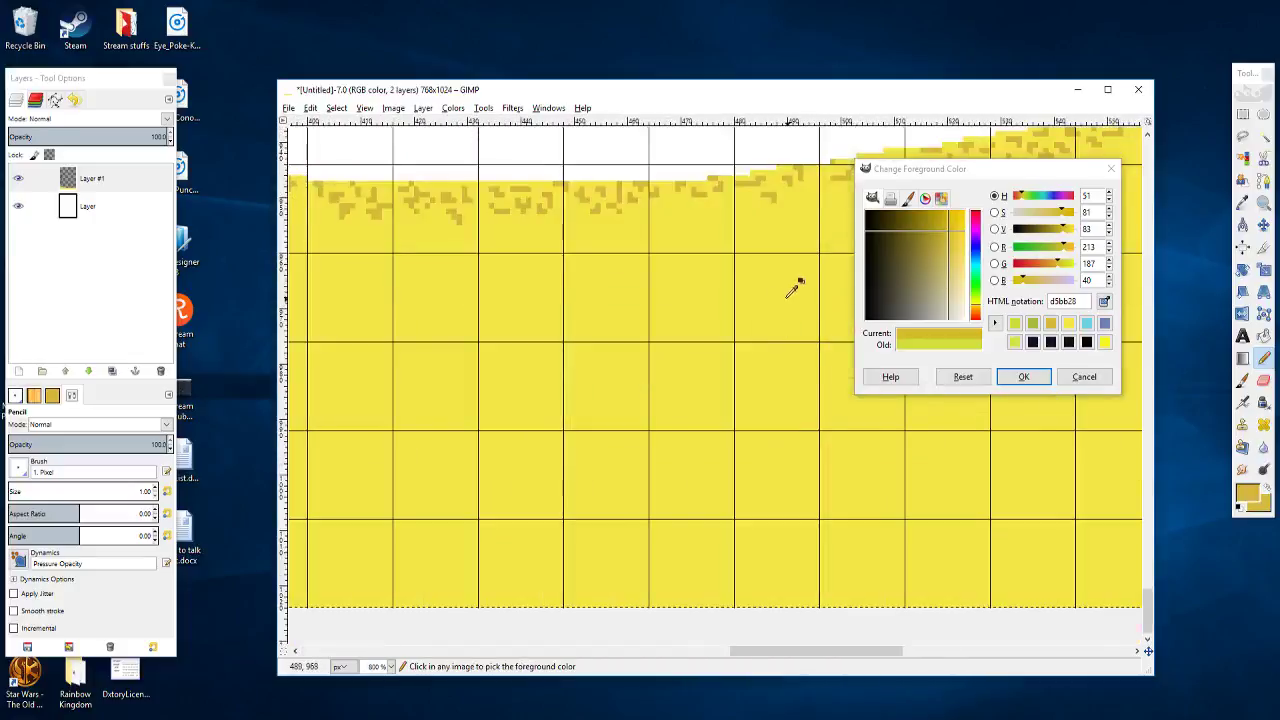
drag(786, 298, 298, 390)
drag(740, 275, 320, 252)
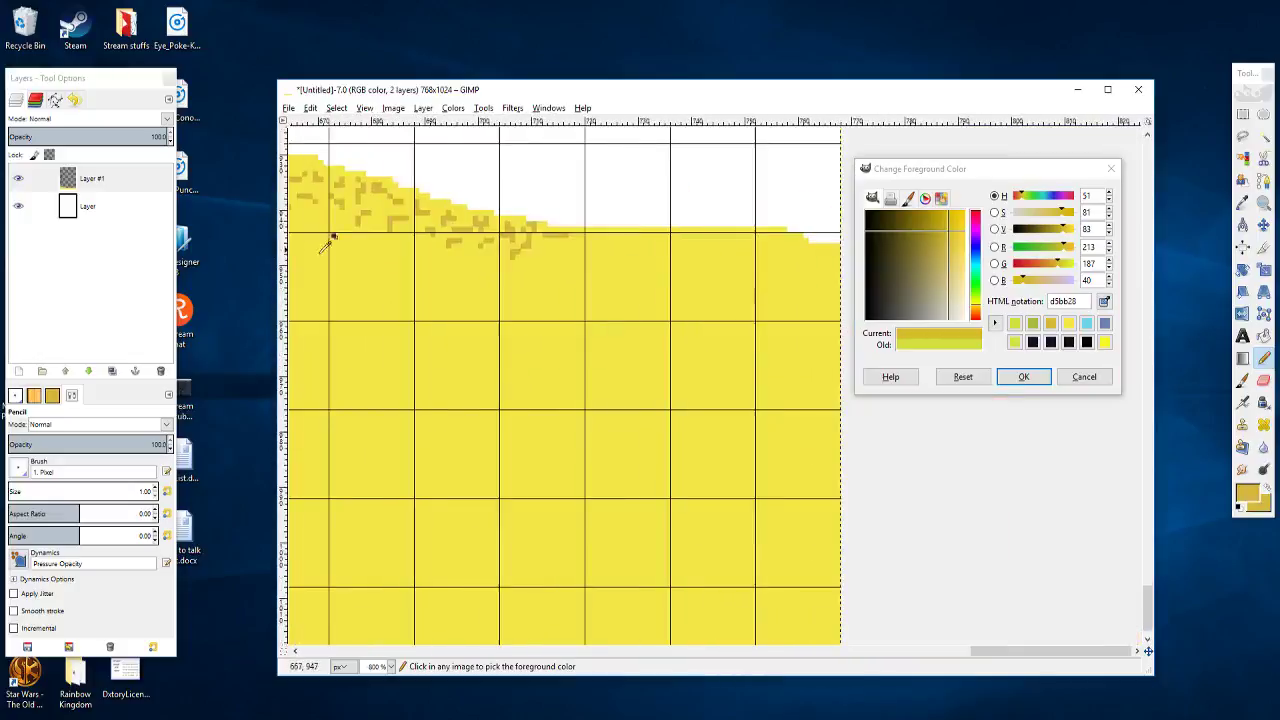
scroll(571, 264, up, 1)
scroll(543, 277, right, 2)
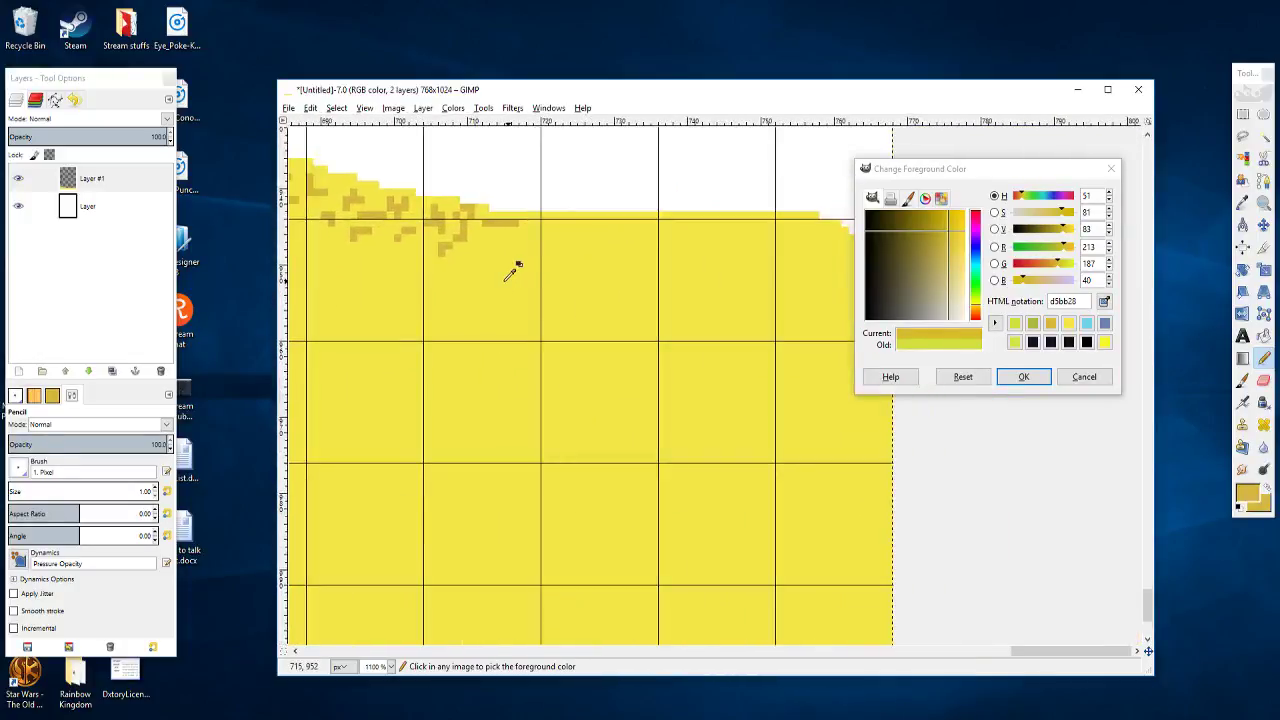
scroll(509, 270, up, 1)
drag(500, 243, 500, 254)
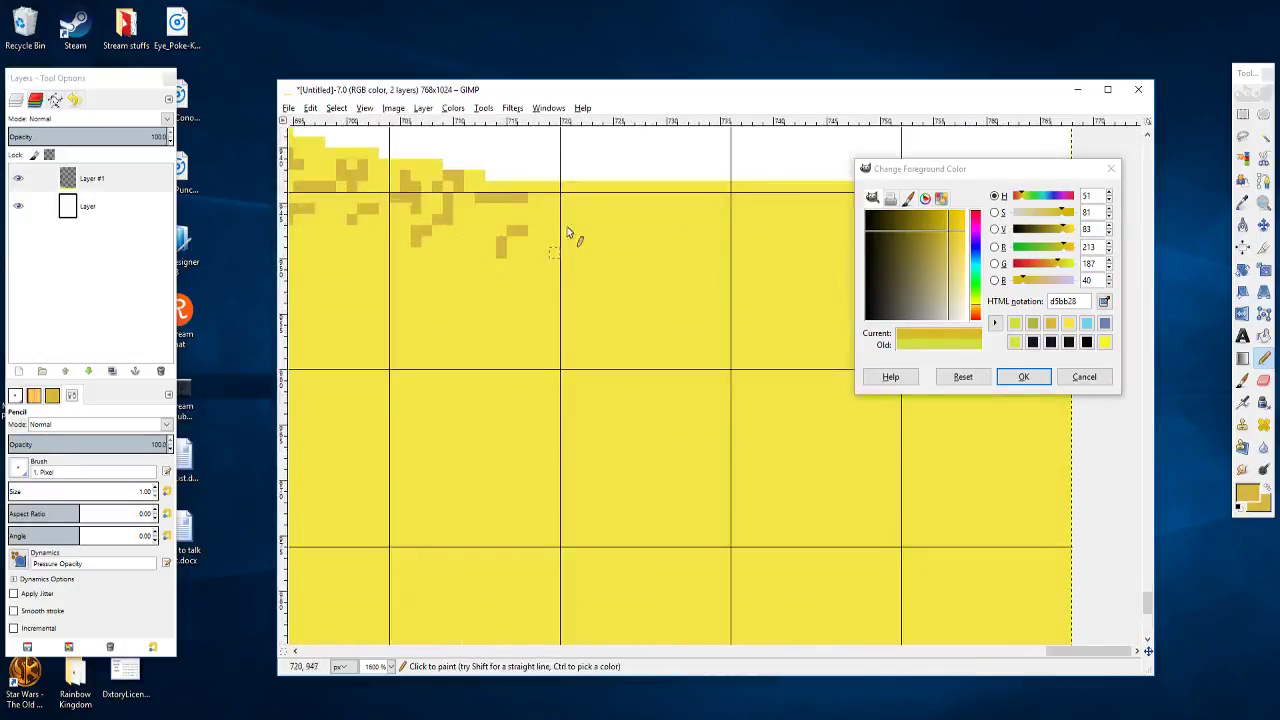
Step: Paint specks along the flat ground at about x 719 to 723, 726 to 728, 730 to 733 and 732 to 735
mouse_move(554, 197)
mouse_down()
mouse_move(597, 219)
mouse_move(682, 220)
mouse_move(583, 234)
mouse_up()
key(ctrl+z)
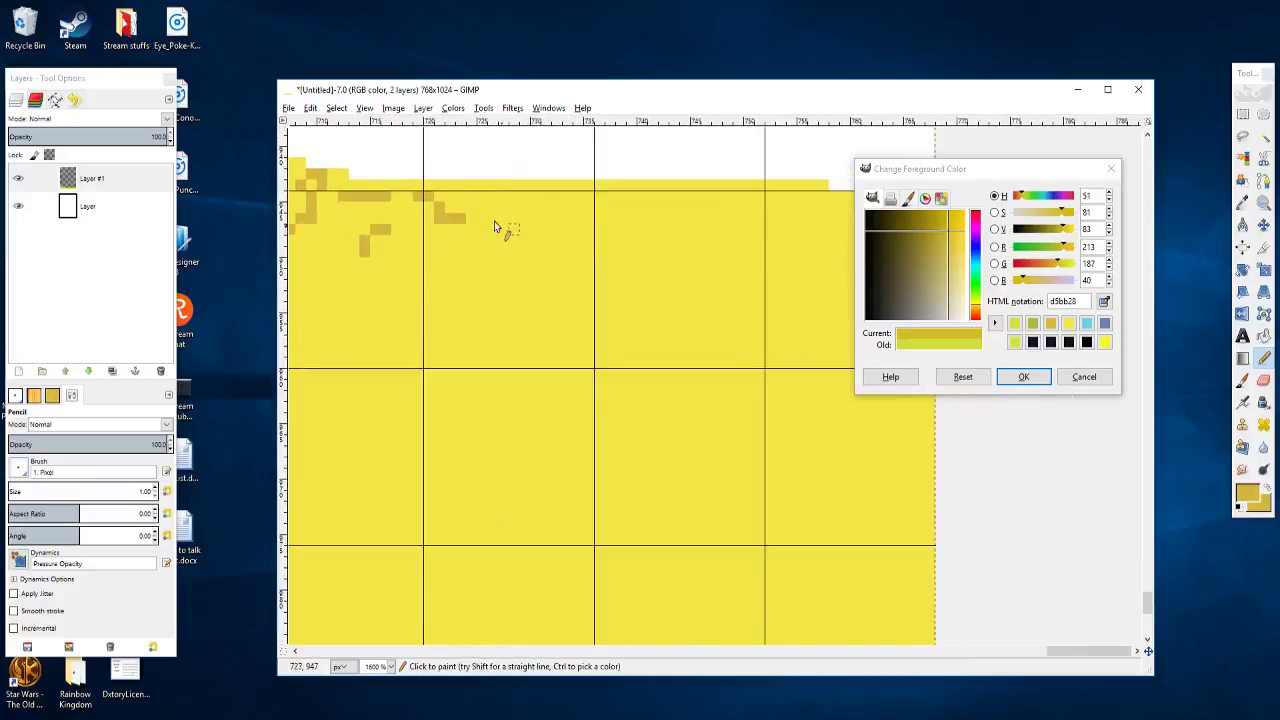
drag(506, 212, 494, 218)
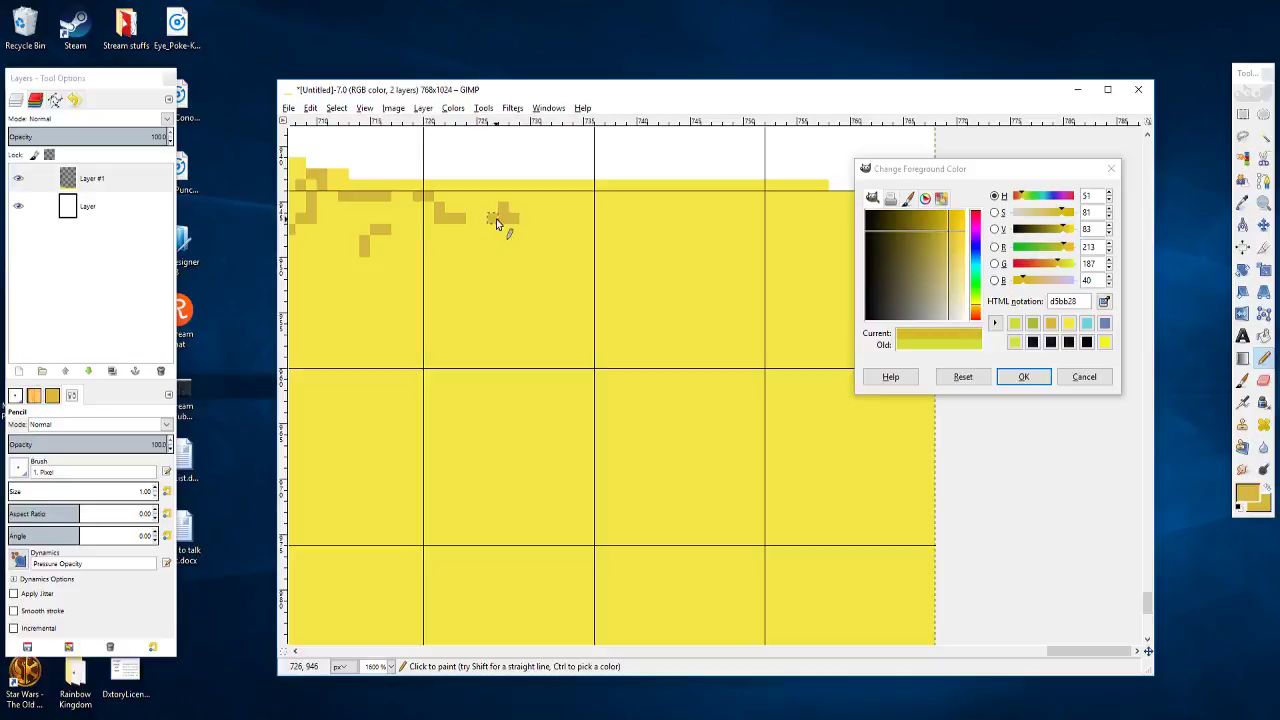
drag(579, 221, 535, 190)
click(556, 190)
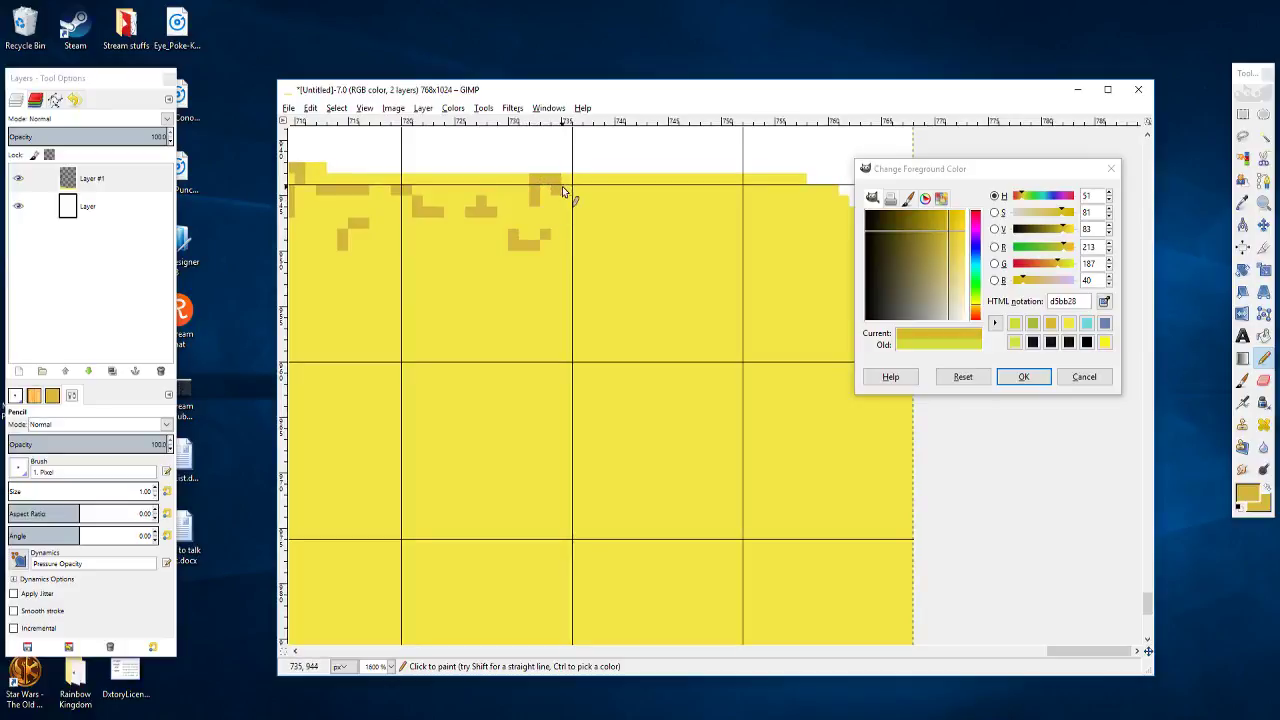
scroll(565, 205, right, 1)
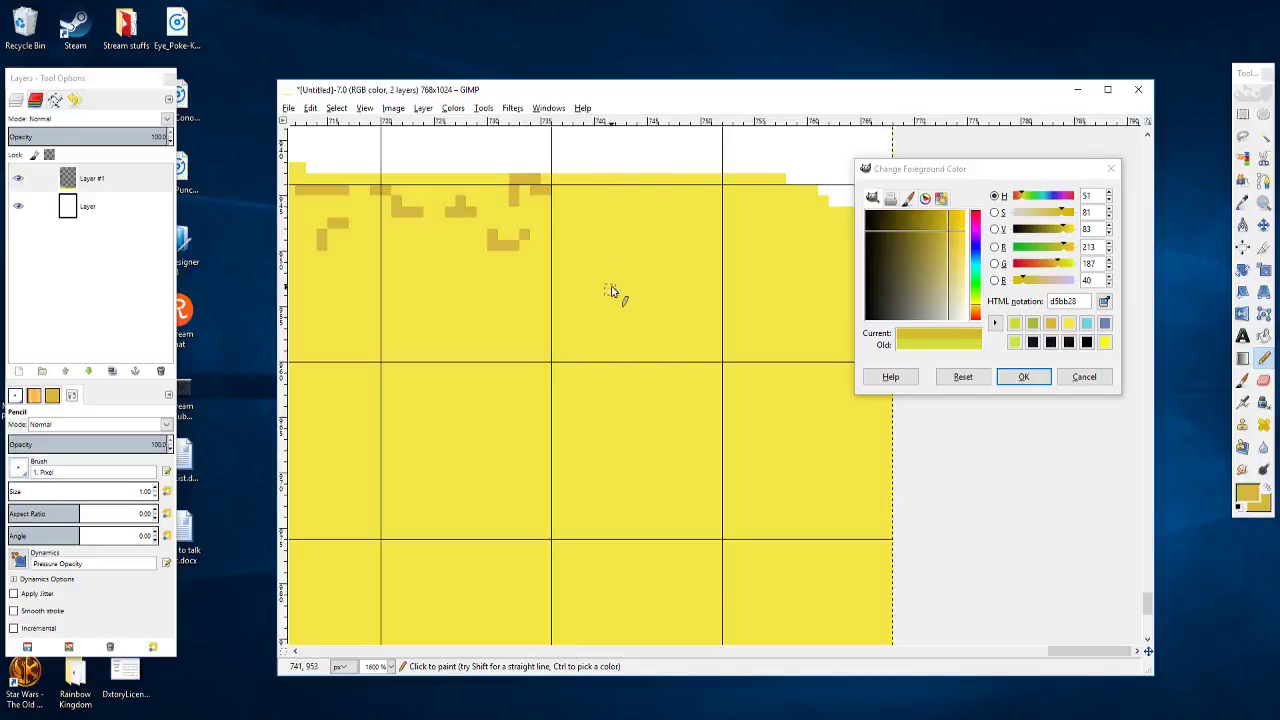
Step: Continue along the flat with specks at about x 738 to 739, 741 to 743, 746 to 748 and a lower one at 742 to 745
mouse_move(586, 211)
mouse_down()
mouse_move(544, 200)
mouse_move(556, 206)
mouse_up()
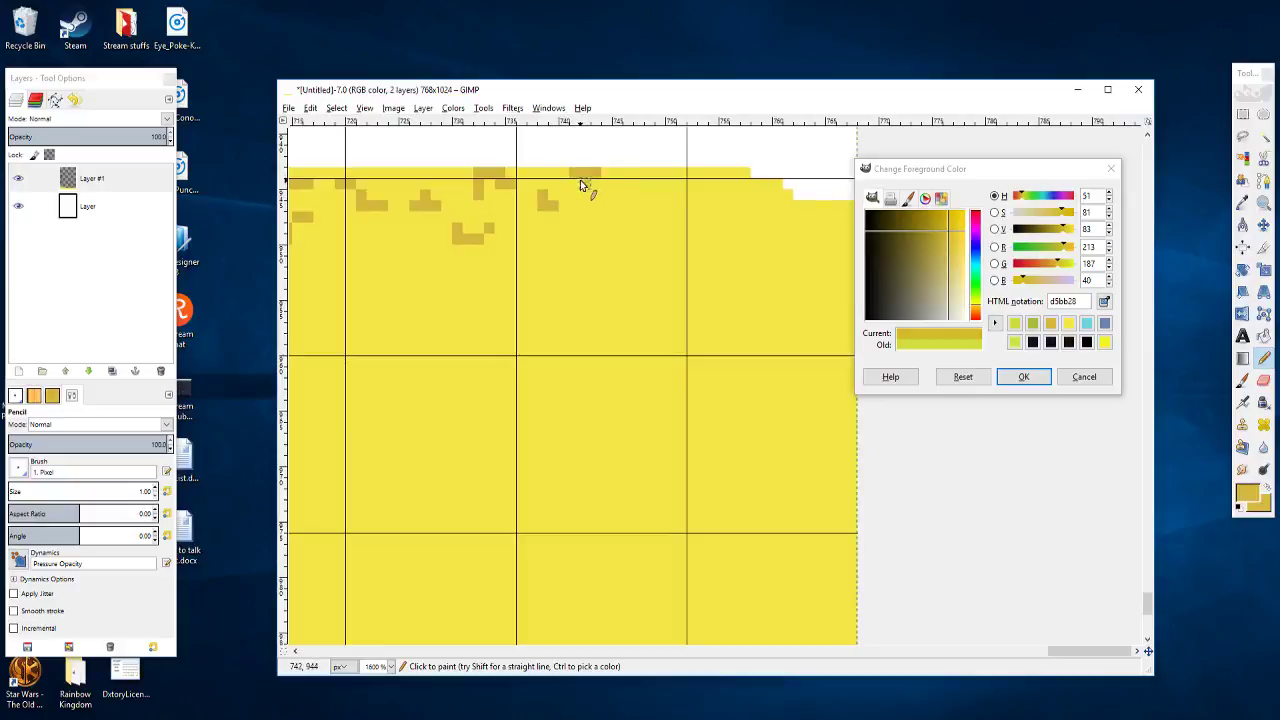
scroll(580, 180, right, 2)
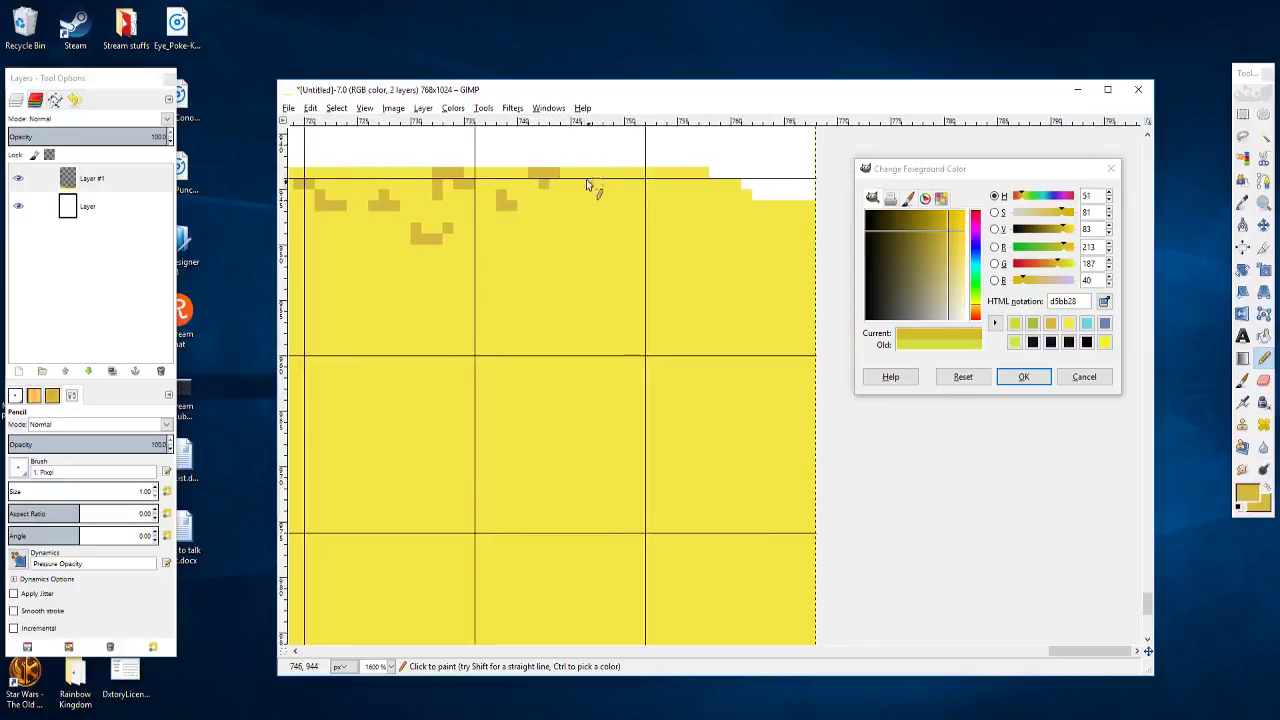
mouse_move(586, 178)
mouse_down()
mouse_move(613, 219)
mouse_move(566, 211)
mouse_up()
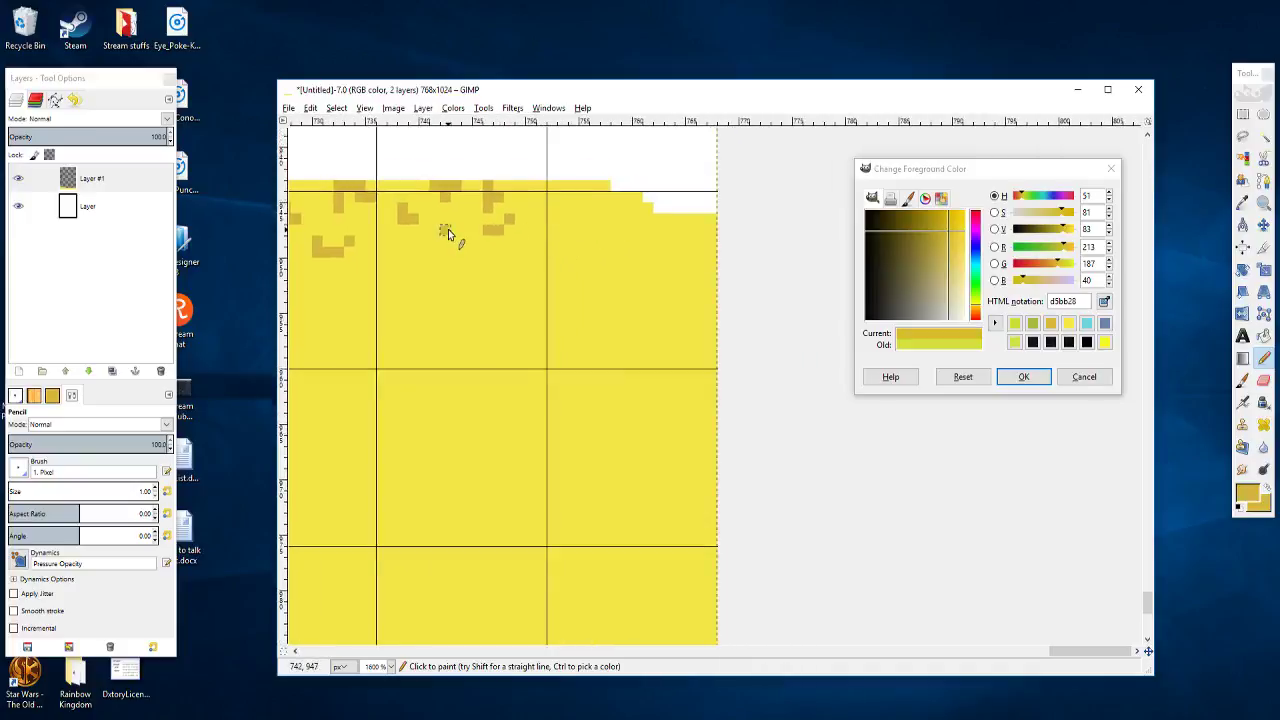
drag(448, 229, 480, 260)
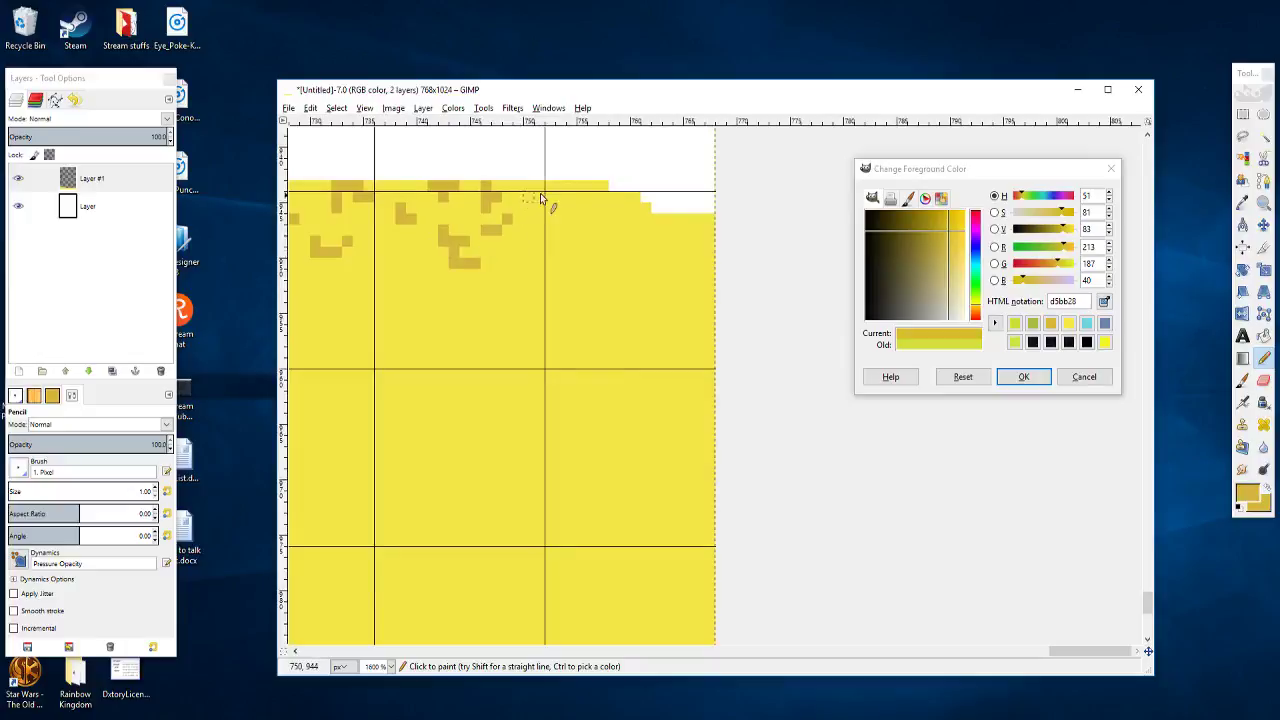
Step: Paint specks toward the canvas edge at about x 751 to 757, 758 to 761 and 763 to 765, with lower ones at 752 to 754 and 763 to 765
mouse_move(587, 219)
mouse_down()
mouse_move(590, 203)
mouse_move(658, 245)
mouse_up()
key(ctrl+z)
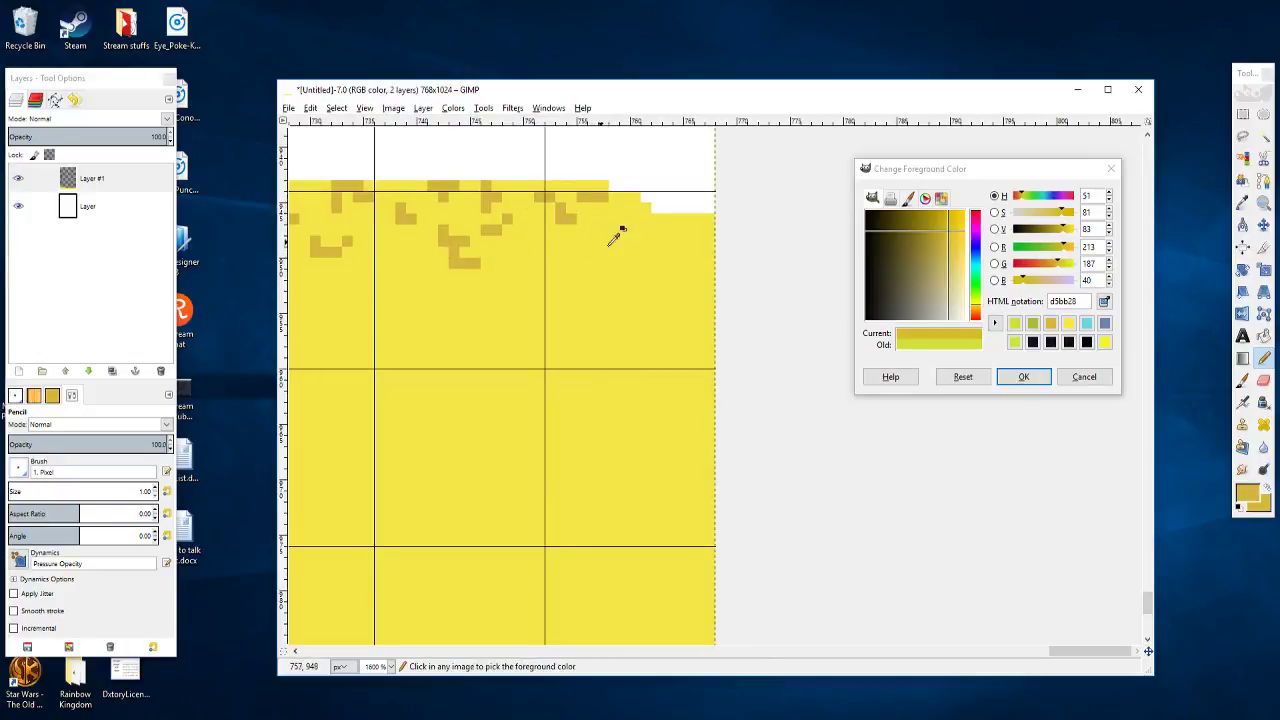
mouse_move(615, 218)
mouse_down()
mouse_move(640, 248)
mouse_move(645, 221)
mouse_move(623, 223)
mouse_move(683, 227)
mouse_up()
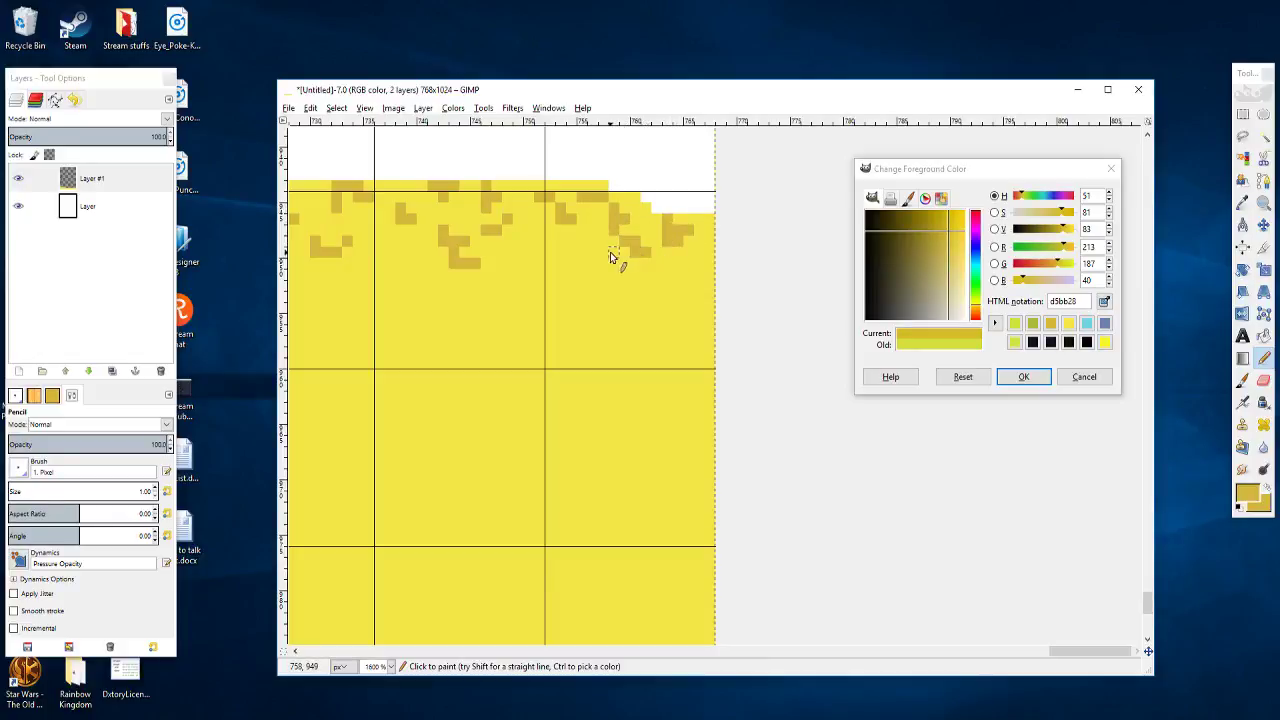
drag(610, 256, 486, 275)
key(ctrl+z)
scroll(540, 258, down, 1)
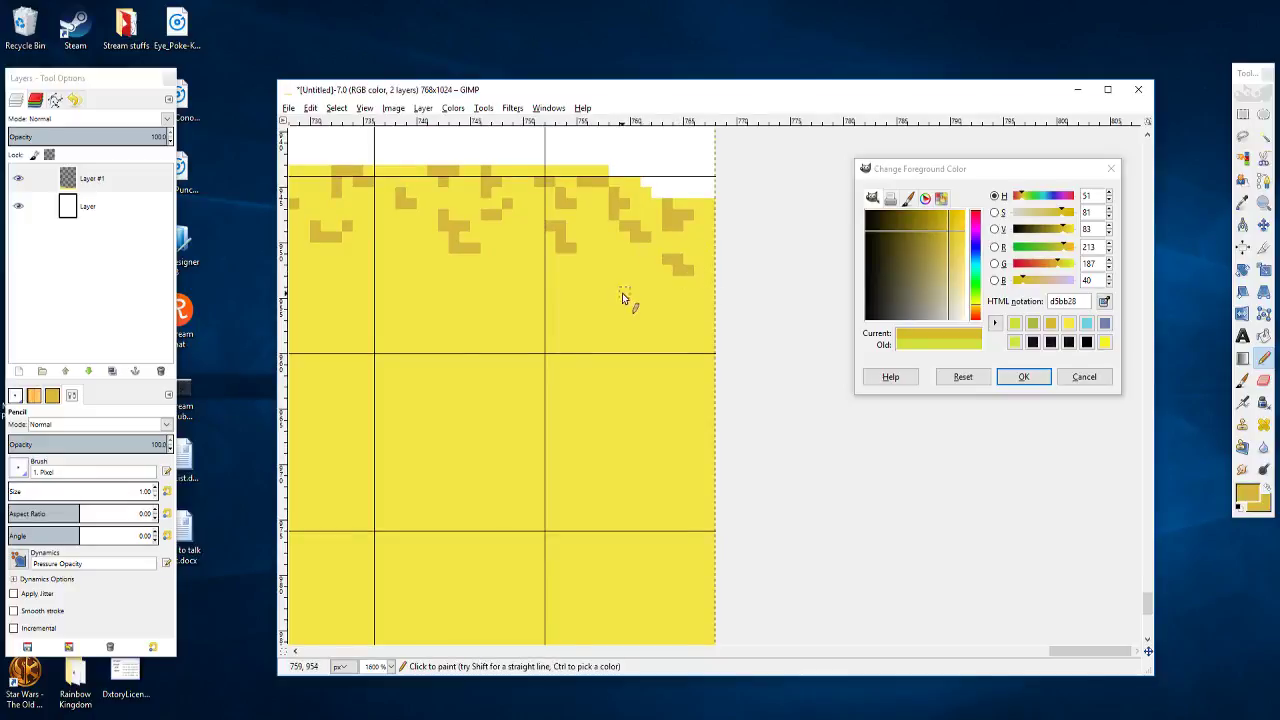
Step: Fill gaps below the flat with an I-shaped speck at about x 724 to 726, a blocky one at 736 to 741 and a small one at 710 to 712
ctrl+scroll(553, 307, down, 8)
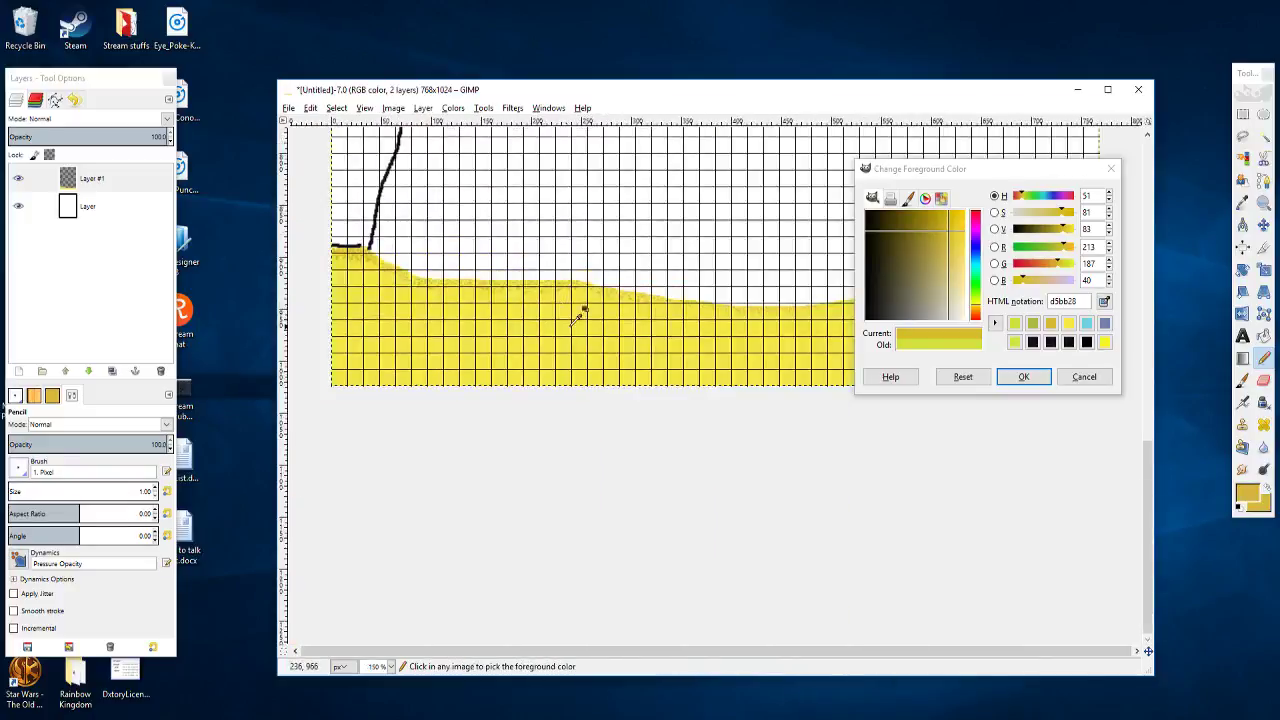
ctrl+scroll(577, 318, up, 4)
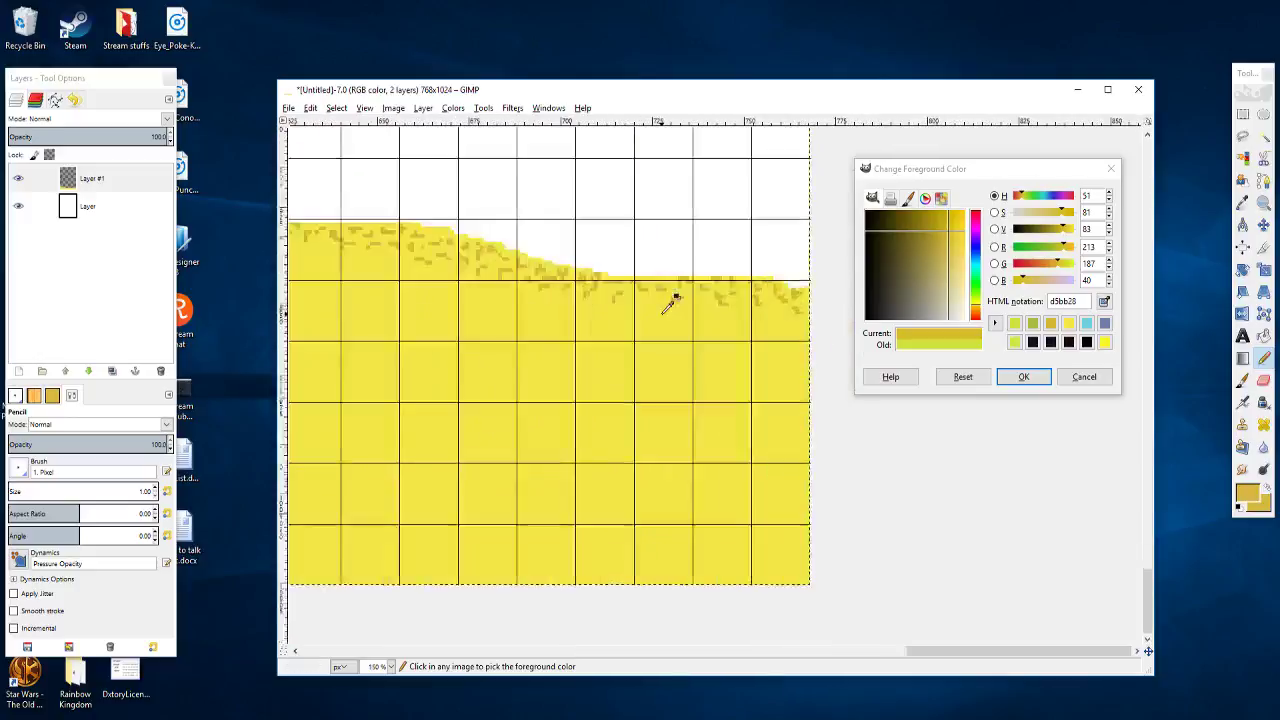
ctrl+scroll(671, 295, up, 5)
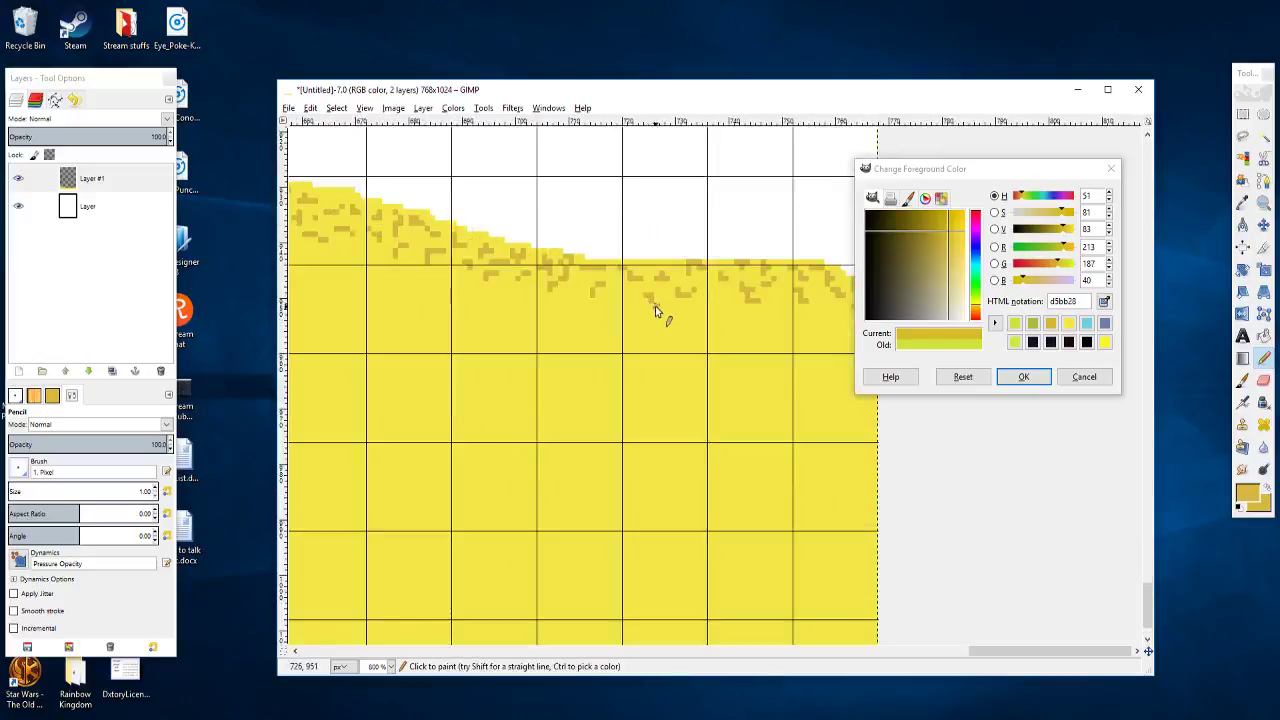
scroll(658, 300, right, 3)
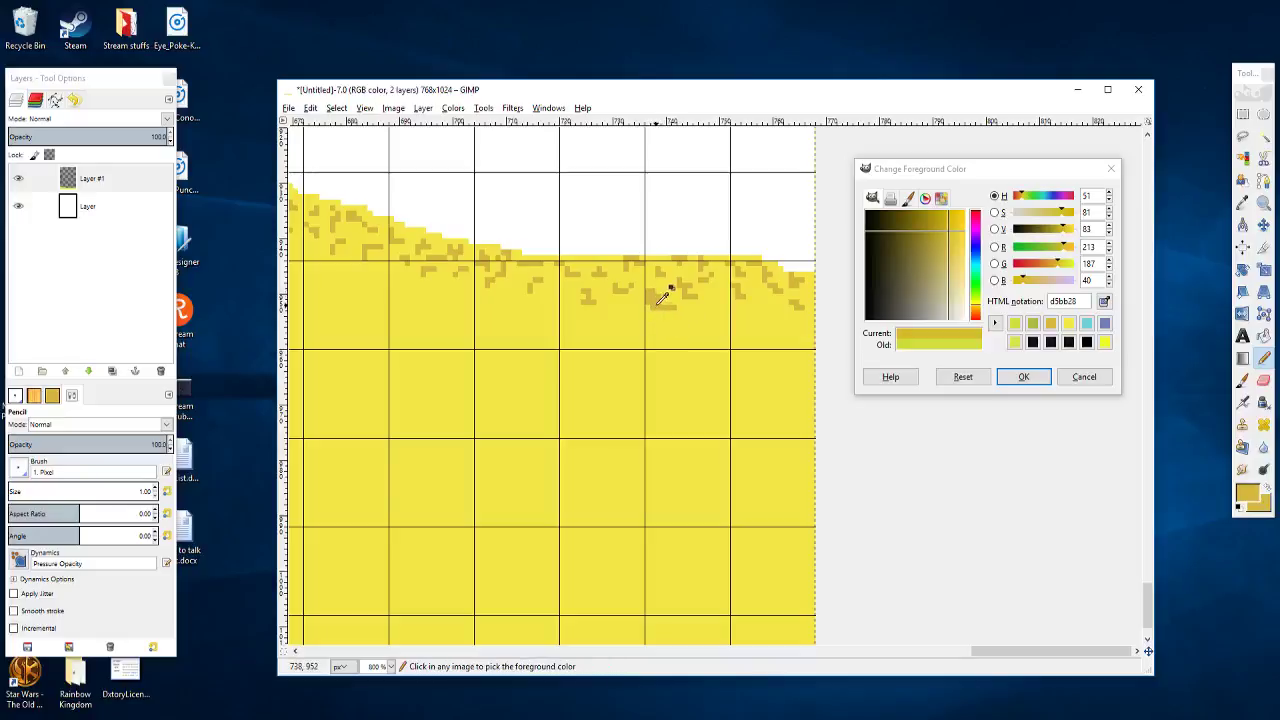
ctrl+scroll(673, 310, down, 5)
ctrl+scroll(668, 308, up, 4)
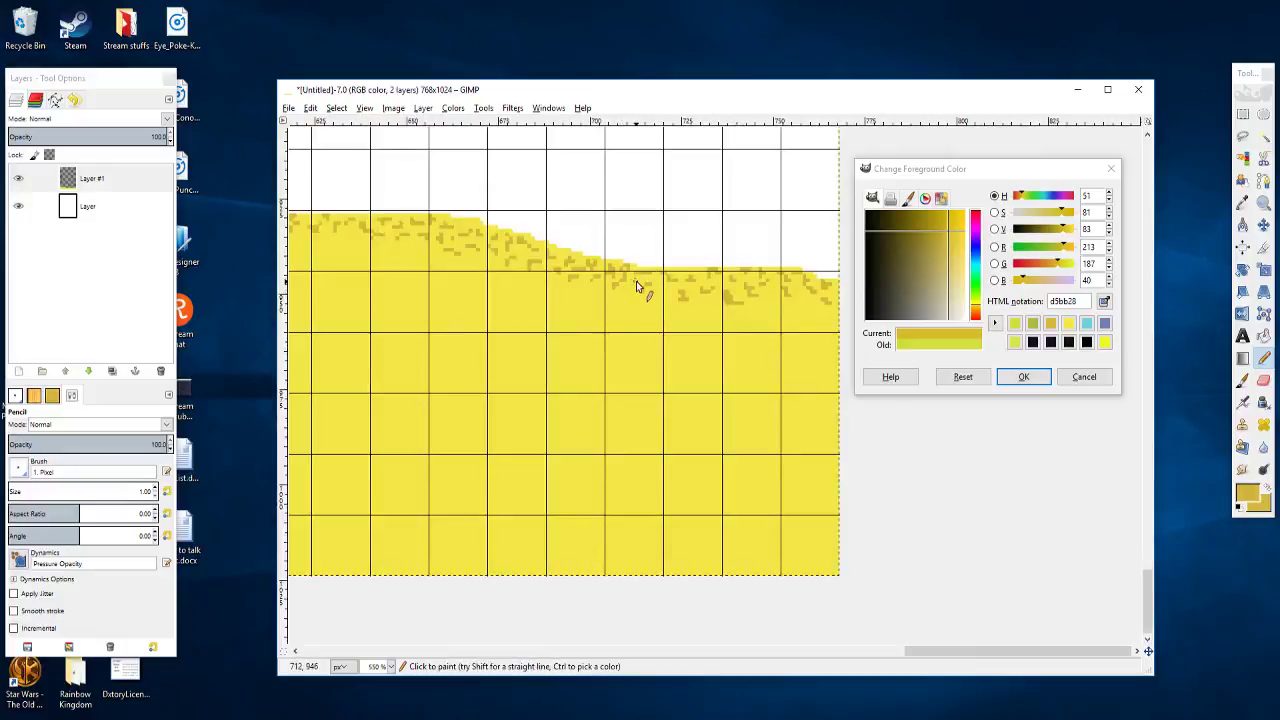
drag(647, 299, 590, 287)
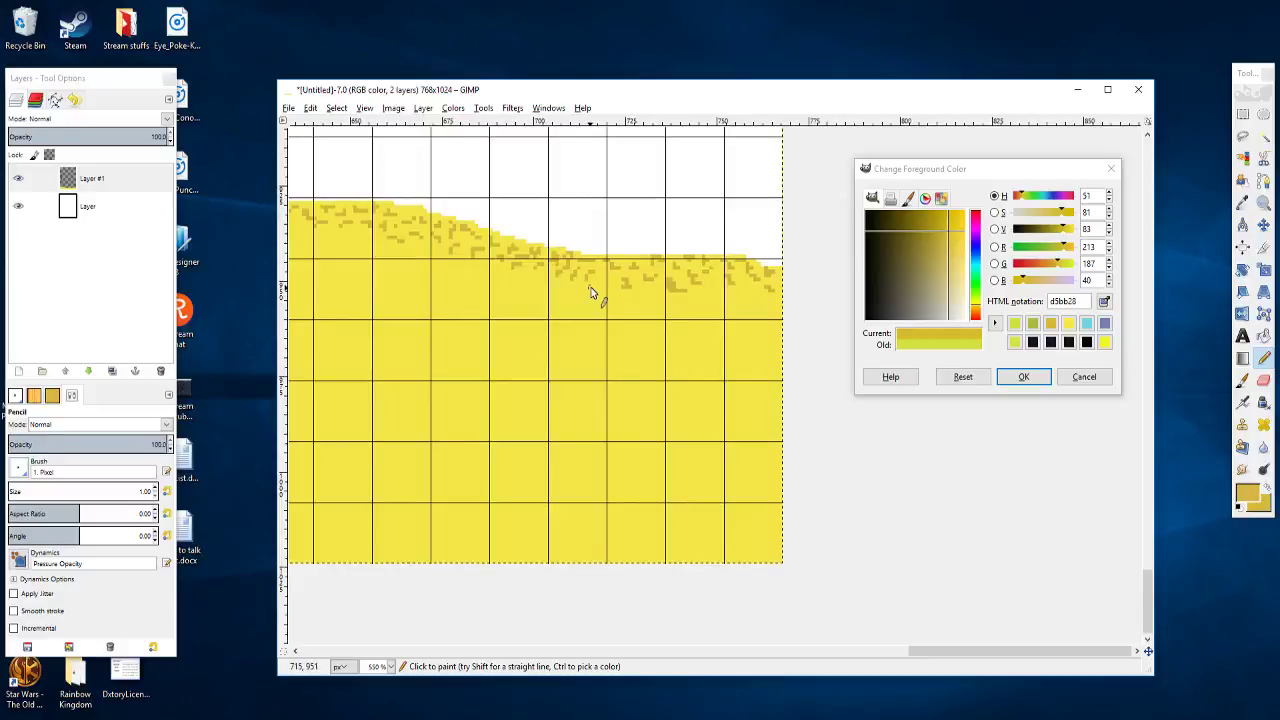
Step: Add a horizontal bar at about x 723 to 726 on the flat's top edge and a vertical bar at about x 730
key(ctrl)
scroll(616, 285, up, 3)
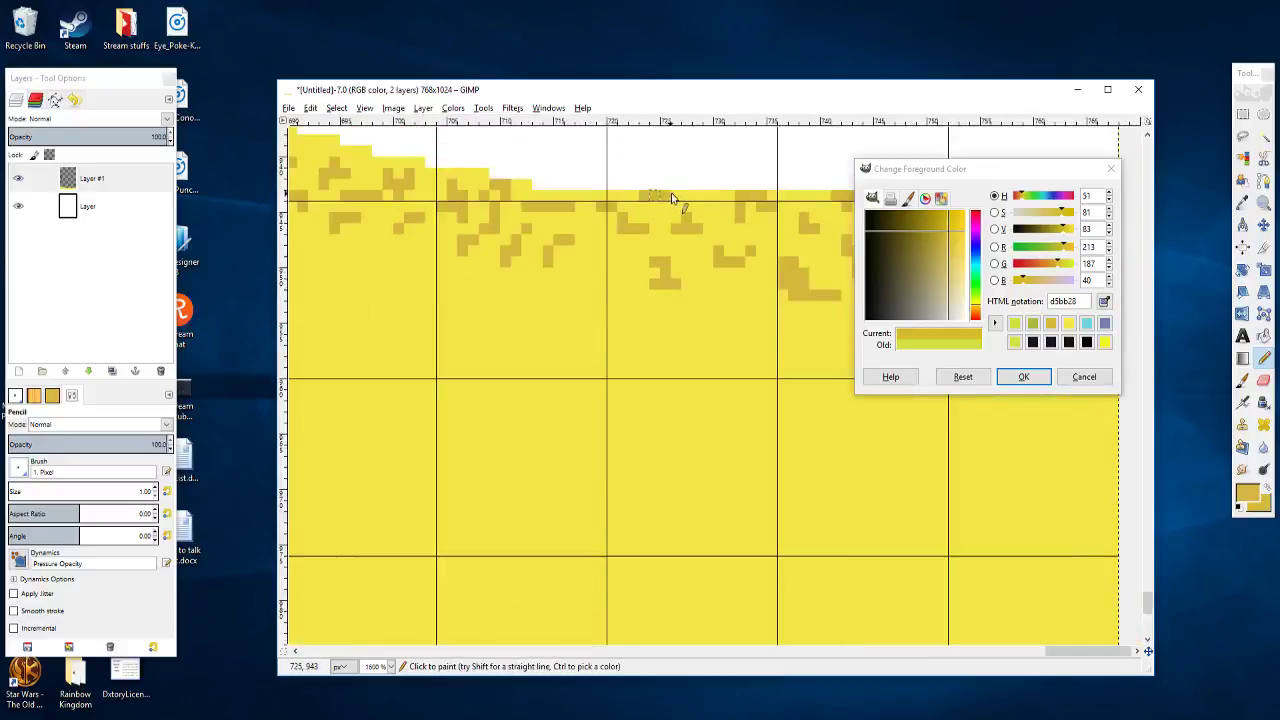
drag(682, 224, 595, 219)
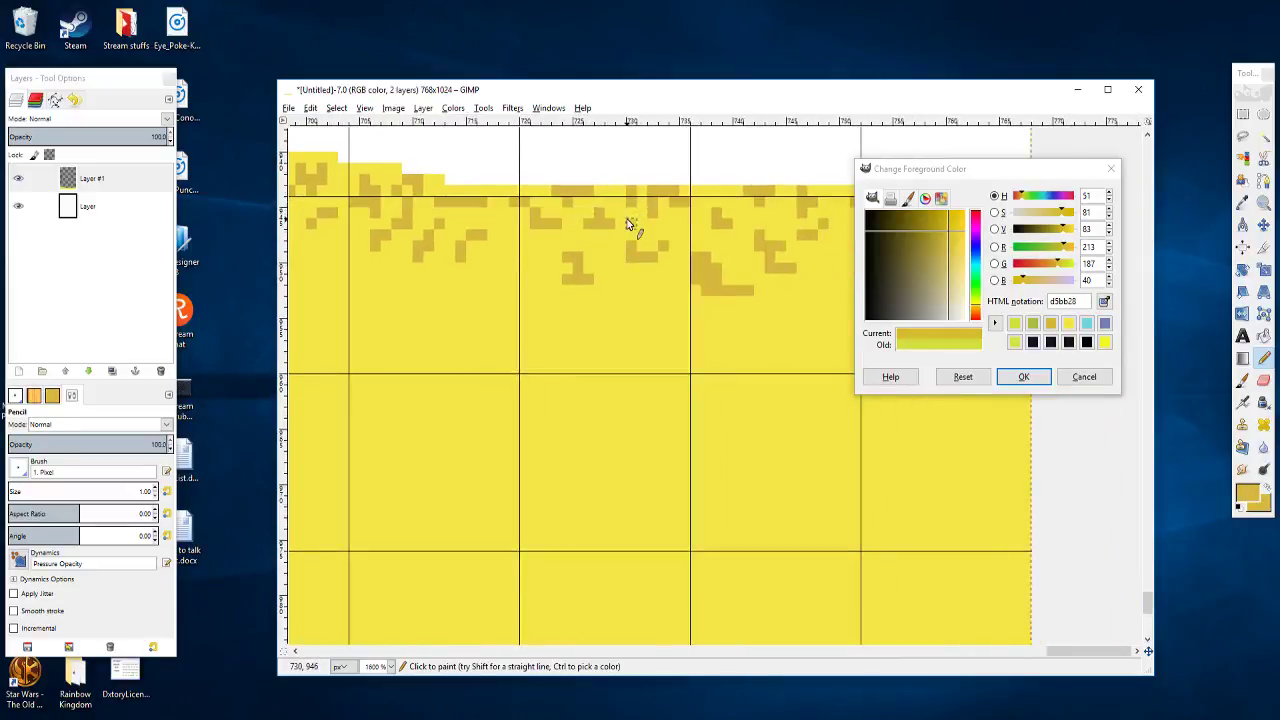
scroll(610, 265, right, 4)
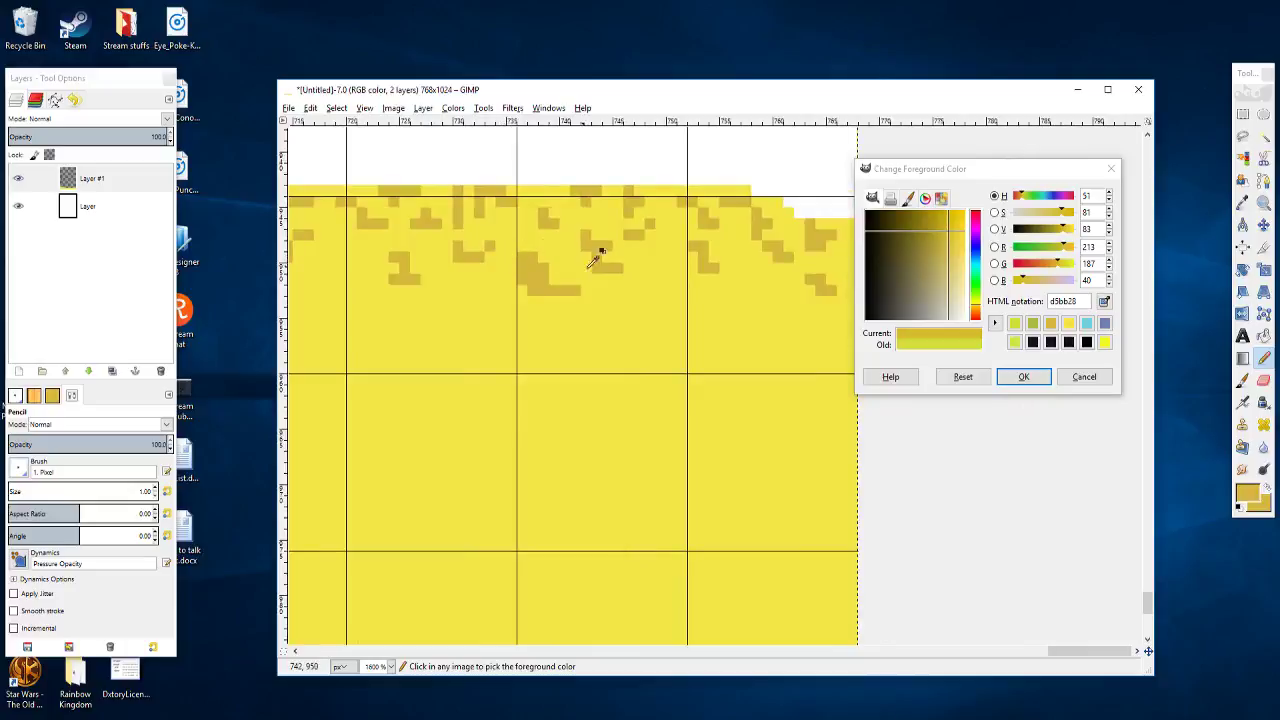
scroll(625, 260, down, 3)
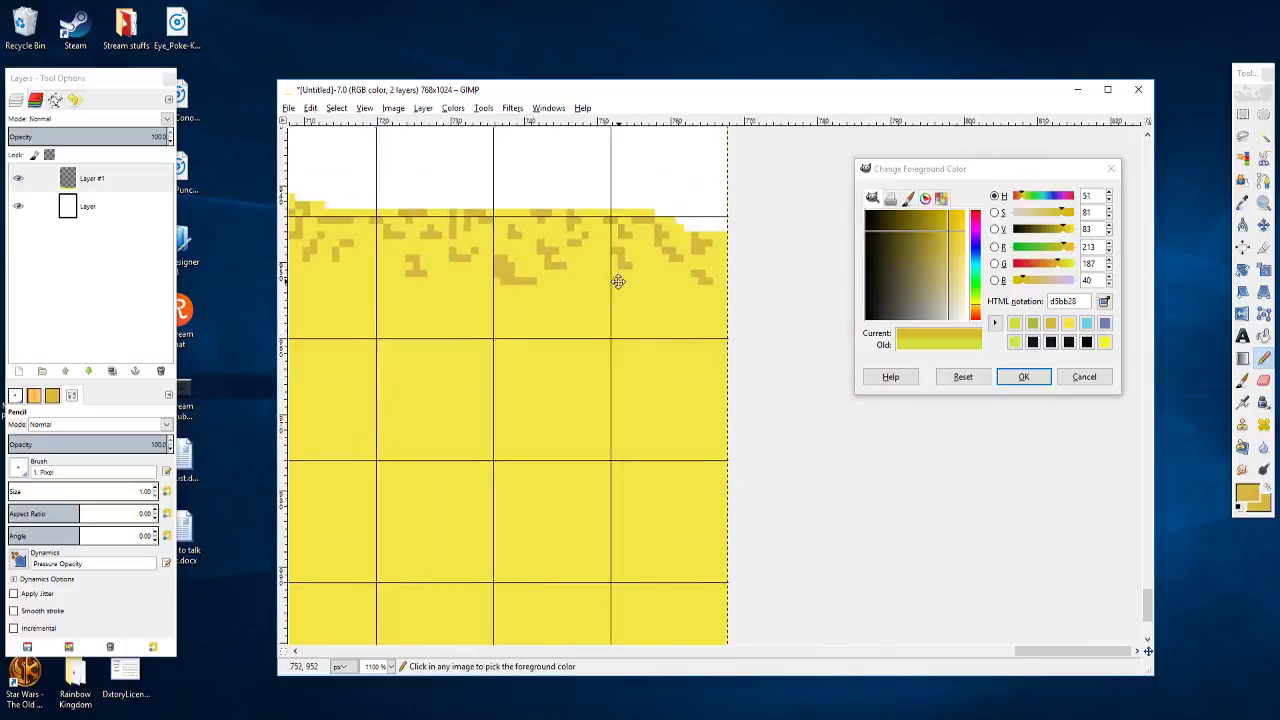
Step: Dot the hilltop's upper edge with dark-gold pixels, including a raised two-pixel speck at about x 609 to 610
scroll(500, 251, down, 2)
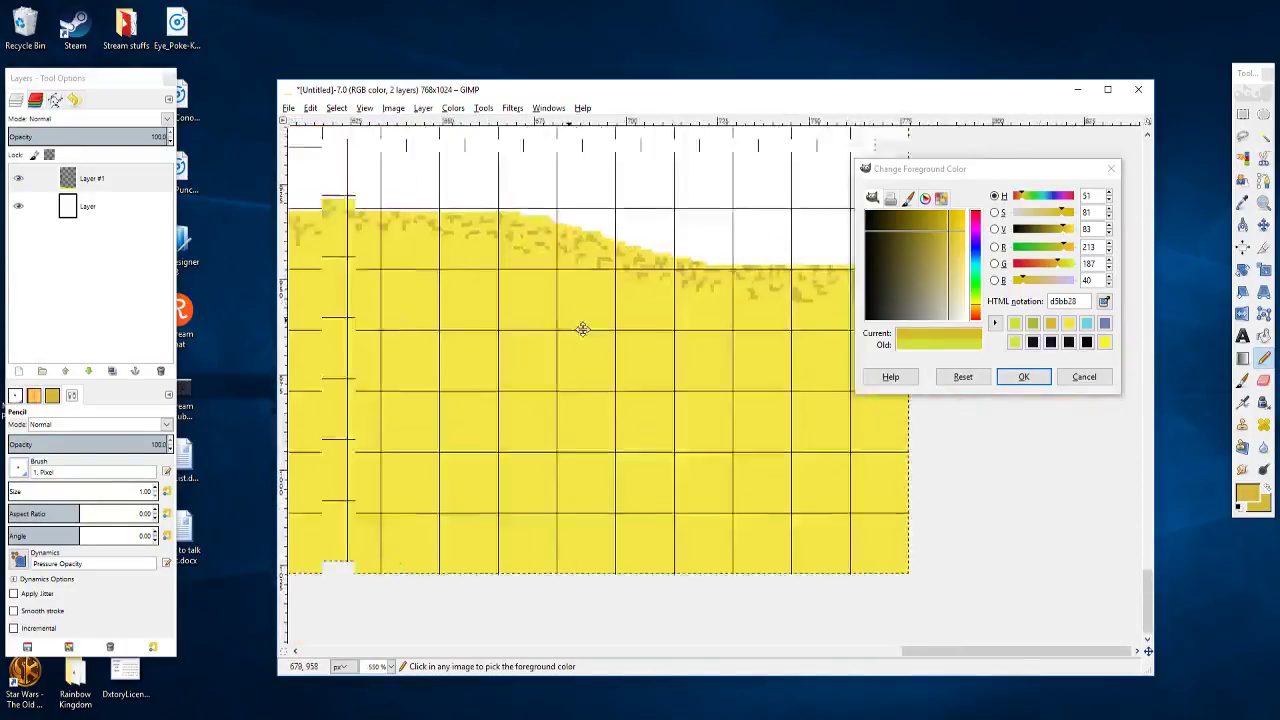
scroll(619, 286, up, 4)
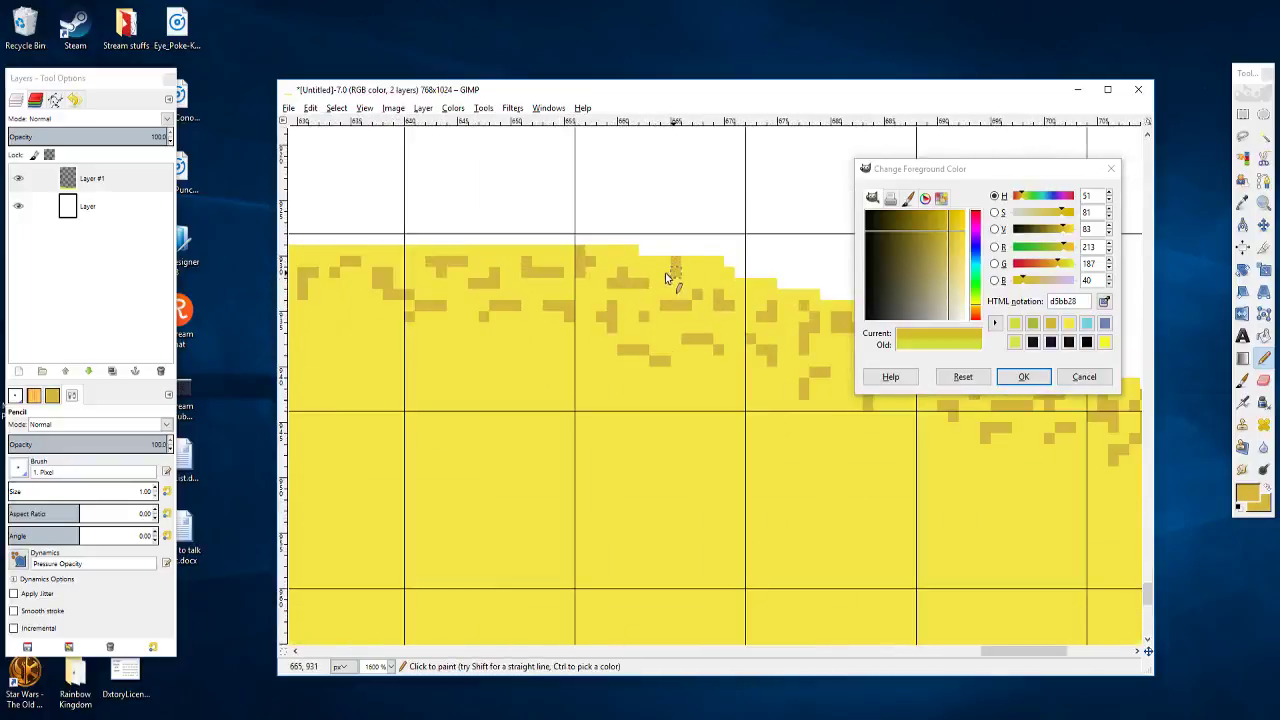
scroll(660, 285, down, 3)
scroll(641, 307, down, 4)
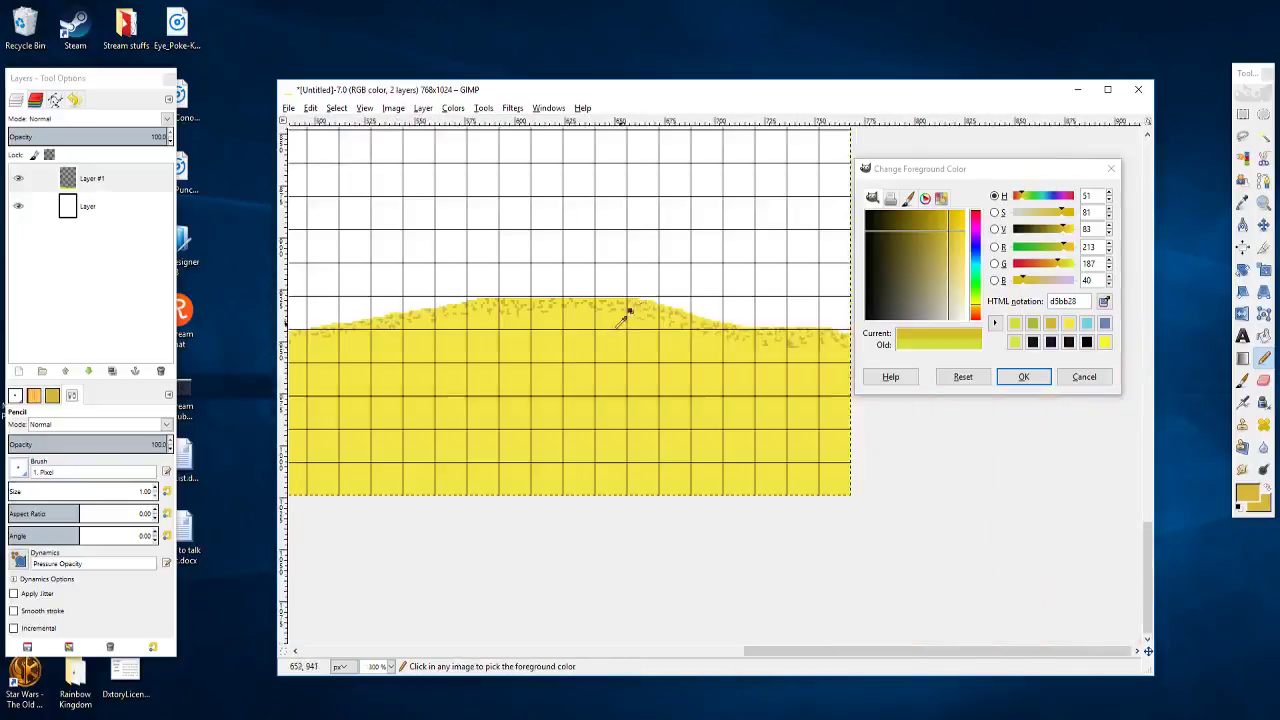
scroll(683, 287, up, 3)
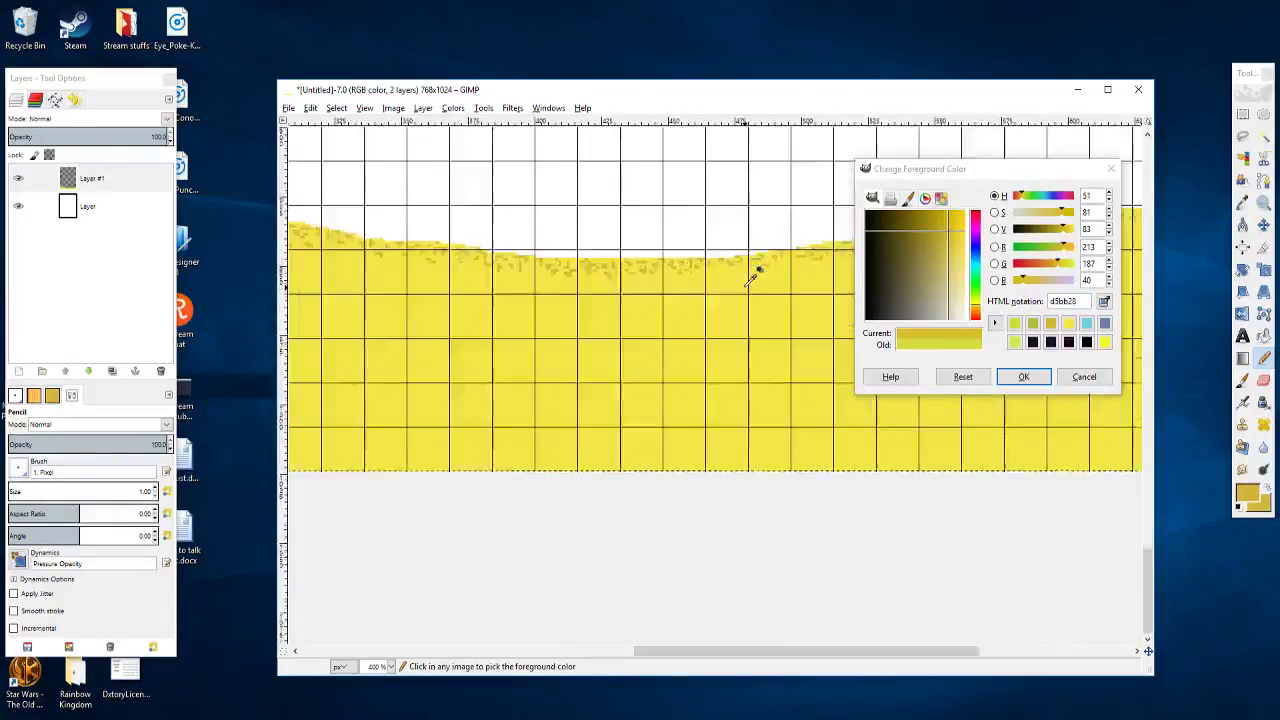
scroll(572, 328, up, 3)
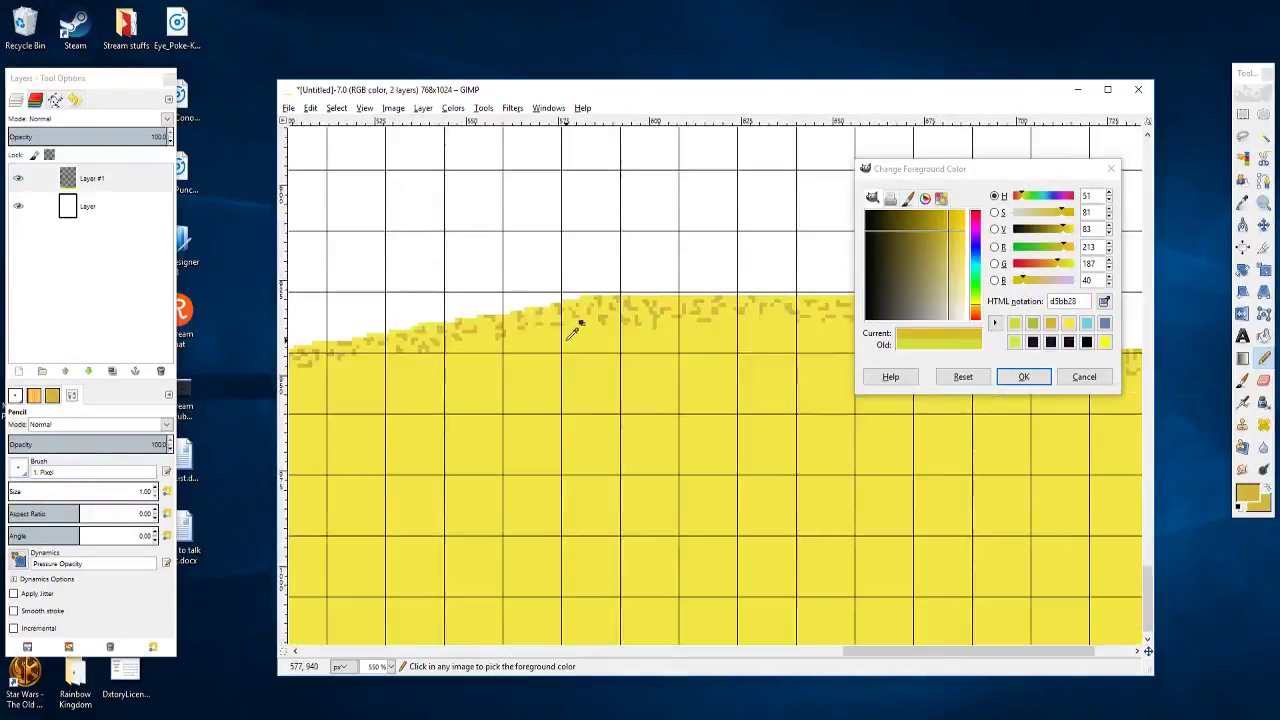
click(588, 258)
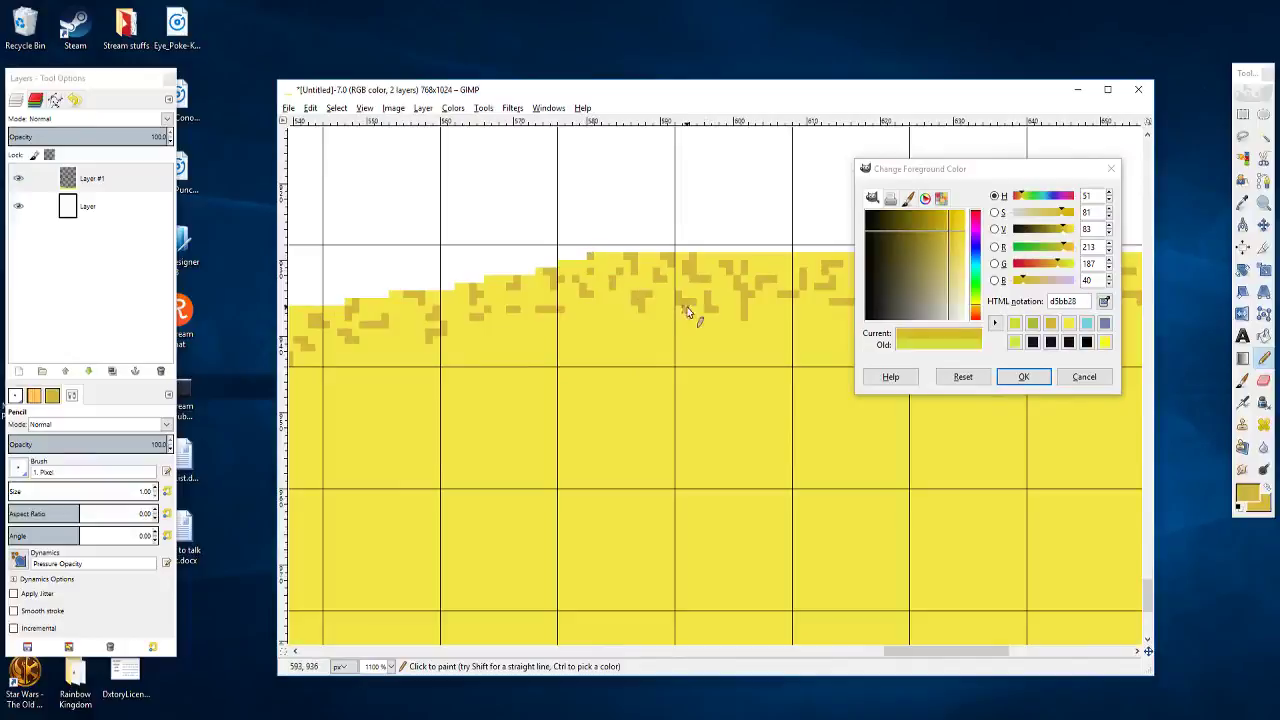
scroll(620, 285, right, 5)
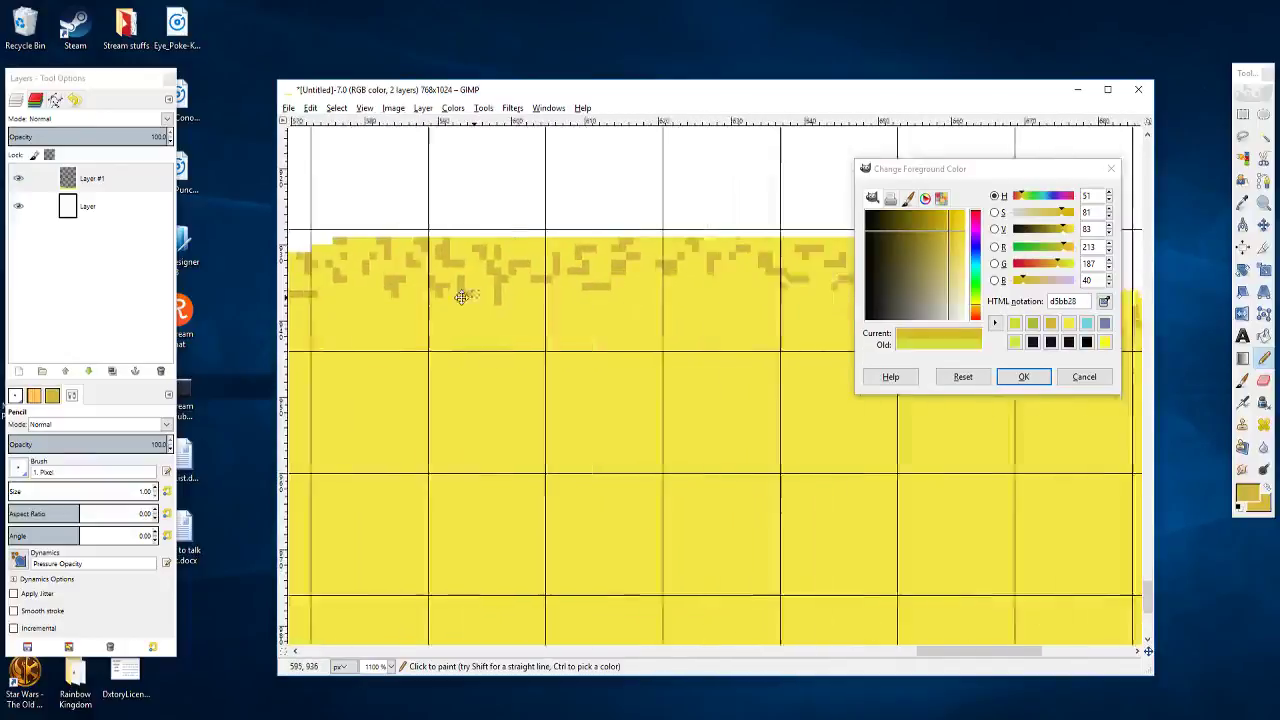
click(463, 237)
drag(470, 240, 563, 271)
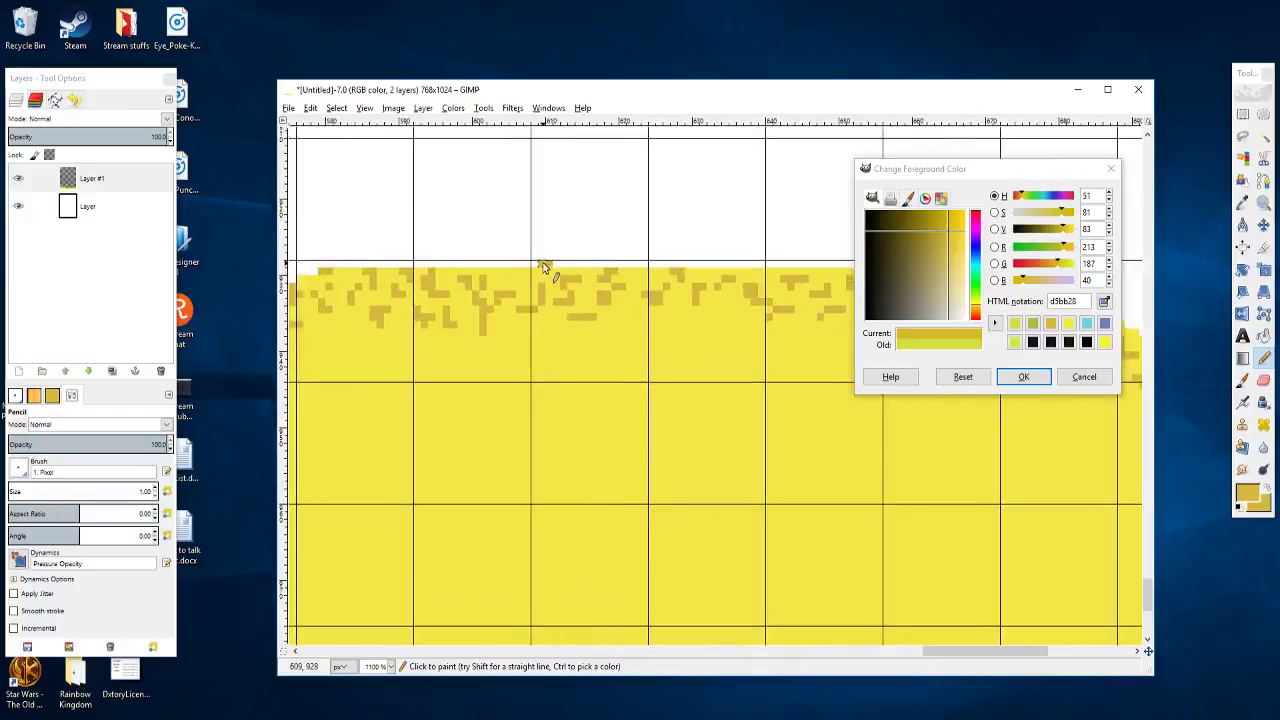
Step: Add a raised dark-gold bar on the hilltop's edge at about x 642 to 646 and a short one at about x 662 to 663
scroll(550, 272, right, 4)
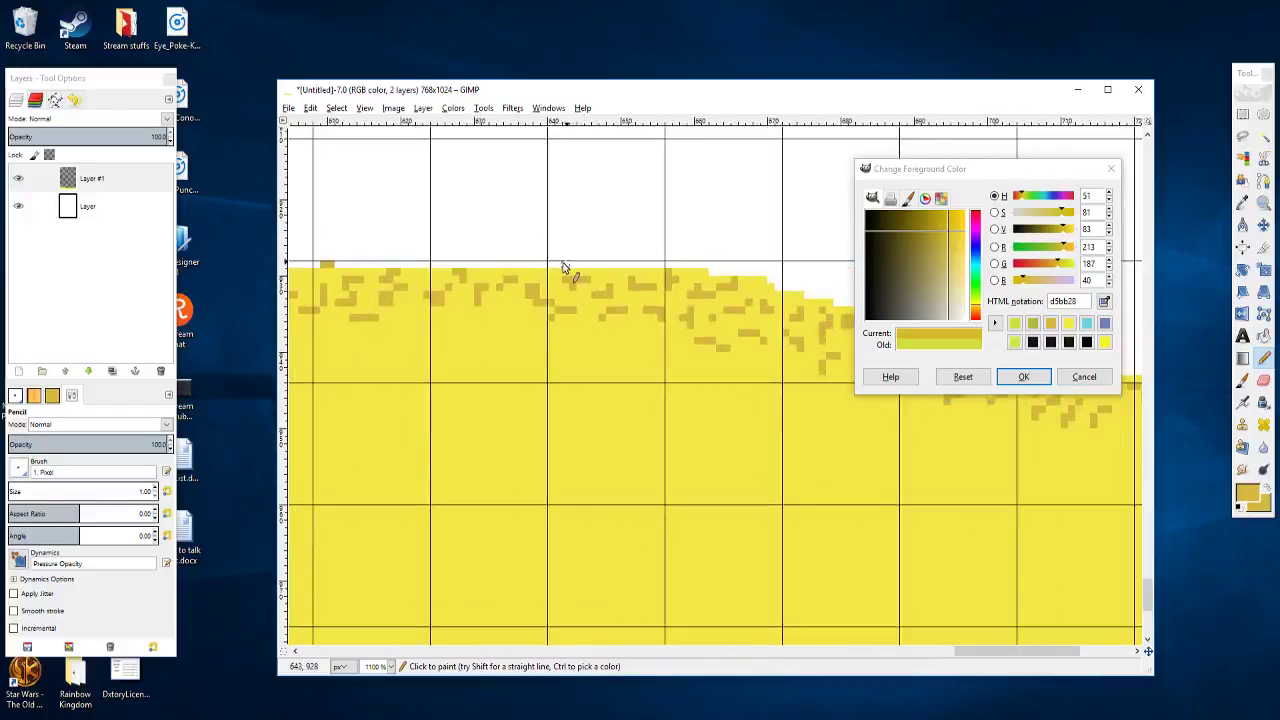
scroll(593, 263, right, 2)
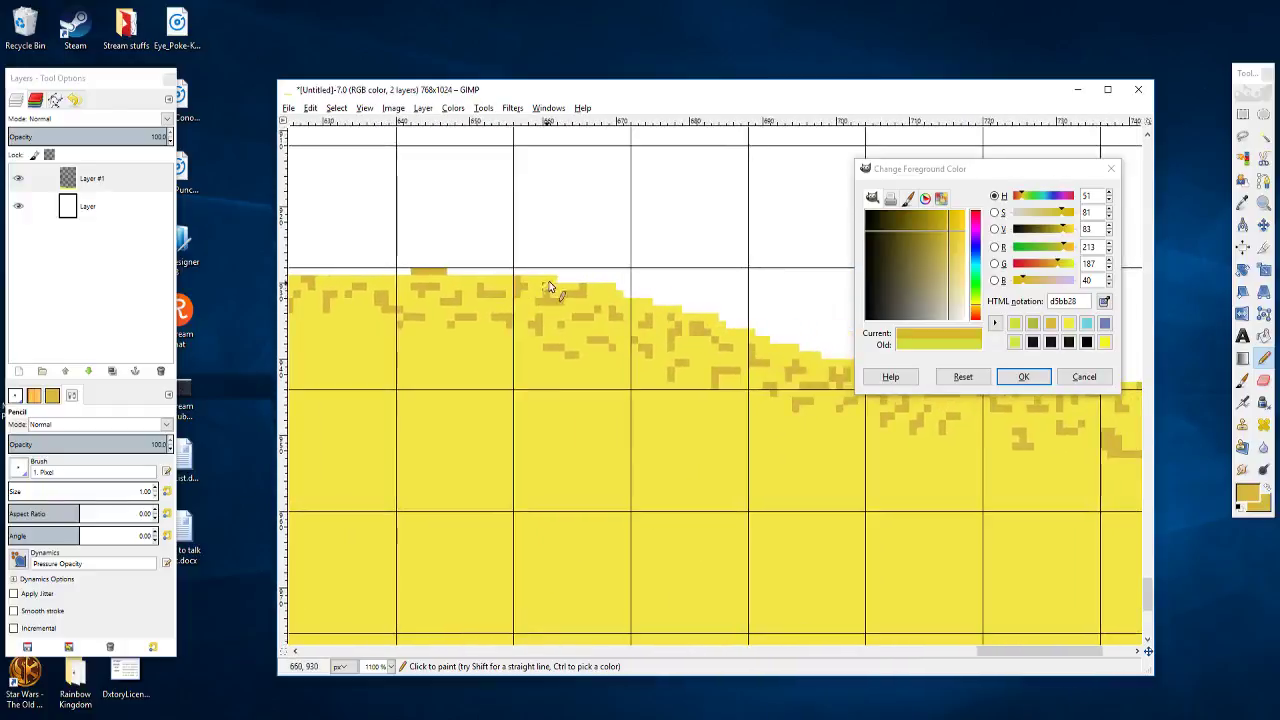
scroll(568, 278, right, 2)
scroll(568, 278, down, 1)
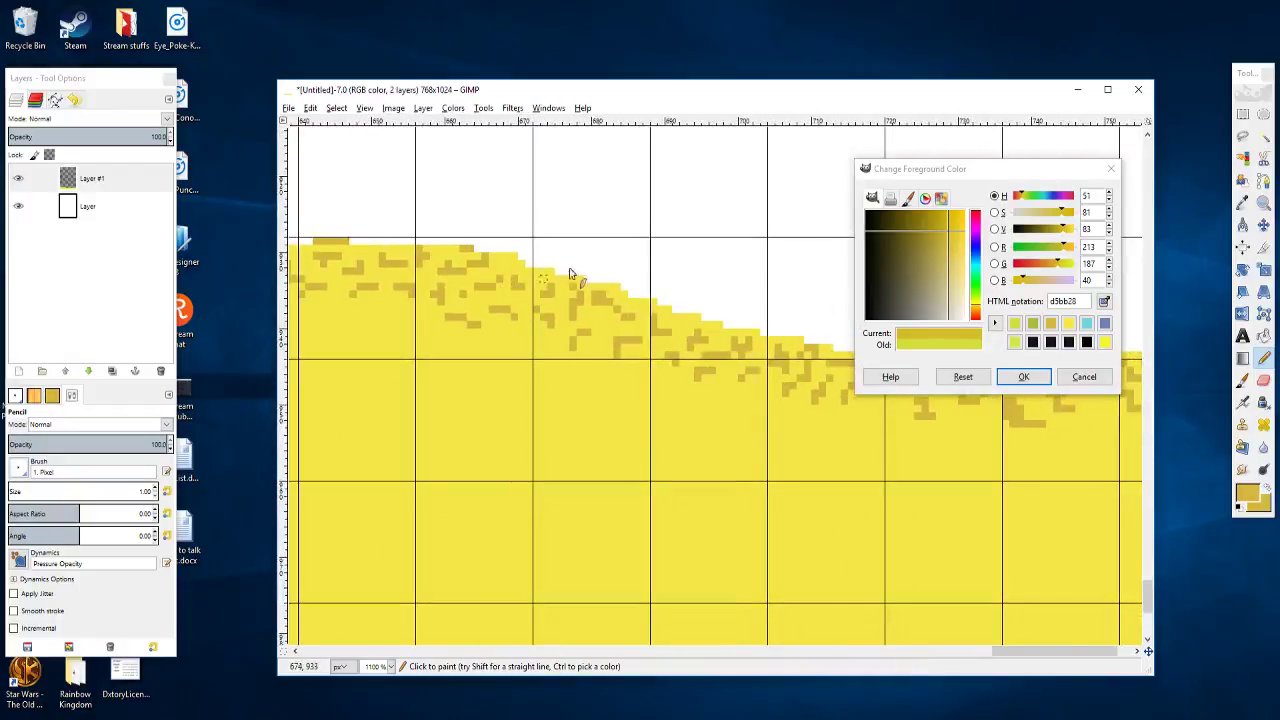
Step: Add raised dark-gold specks on the far slope's edge at about x 697 to 698 and 716 to 719
scroll(560, 290, right, 2)
scroll(560, 290, down, 1)
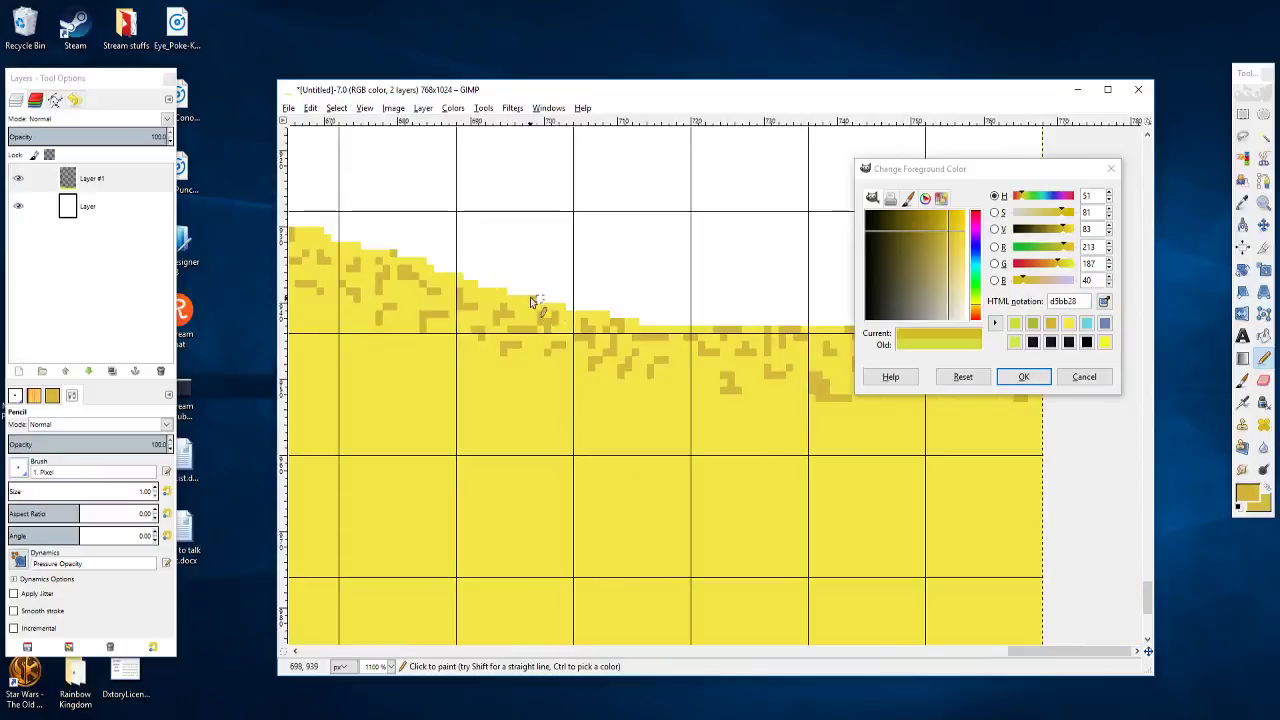
scroll(545, 305, right, 2)
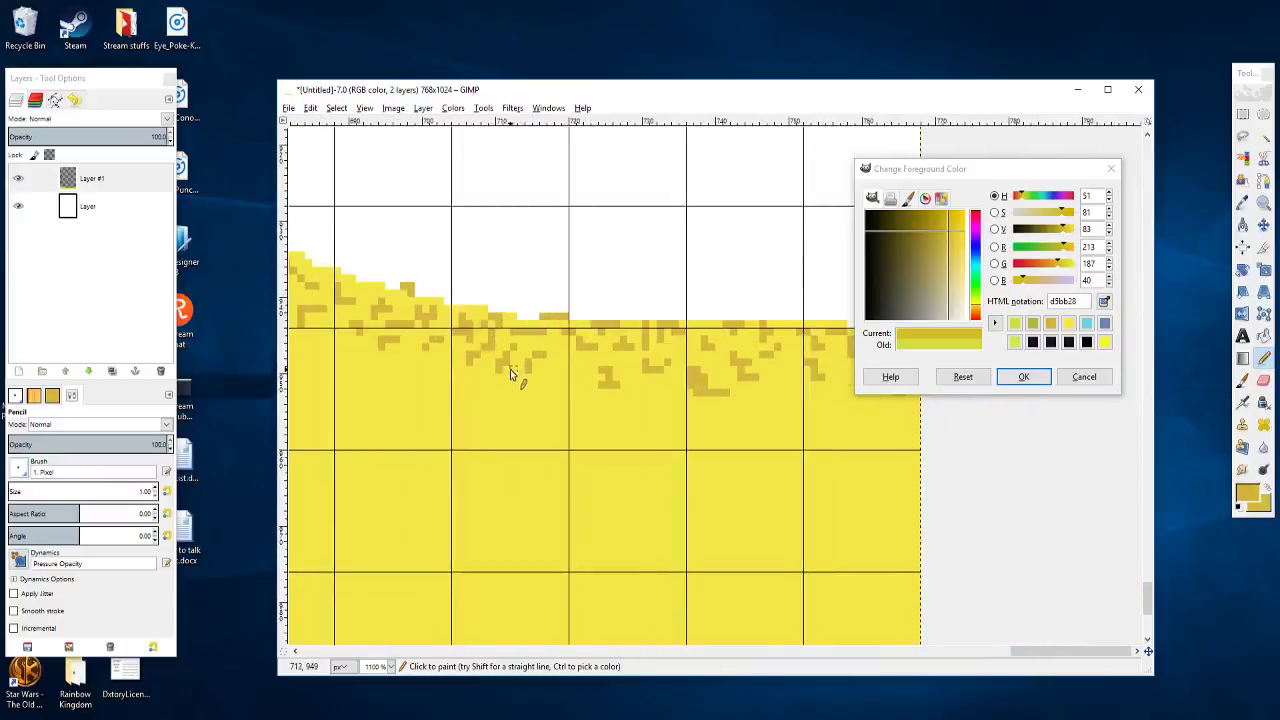
Step: Start saving the image and choose the client's folder inside Desktop > Portfolio > Clients as the location
ctrl+scroll(510, 369, down, 4)
ctrl+scroll(515, 356, down, 4)
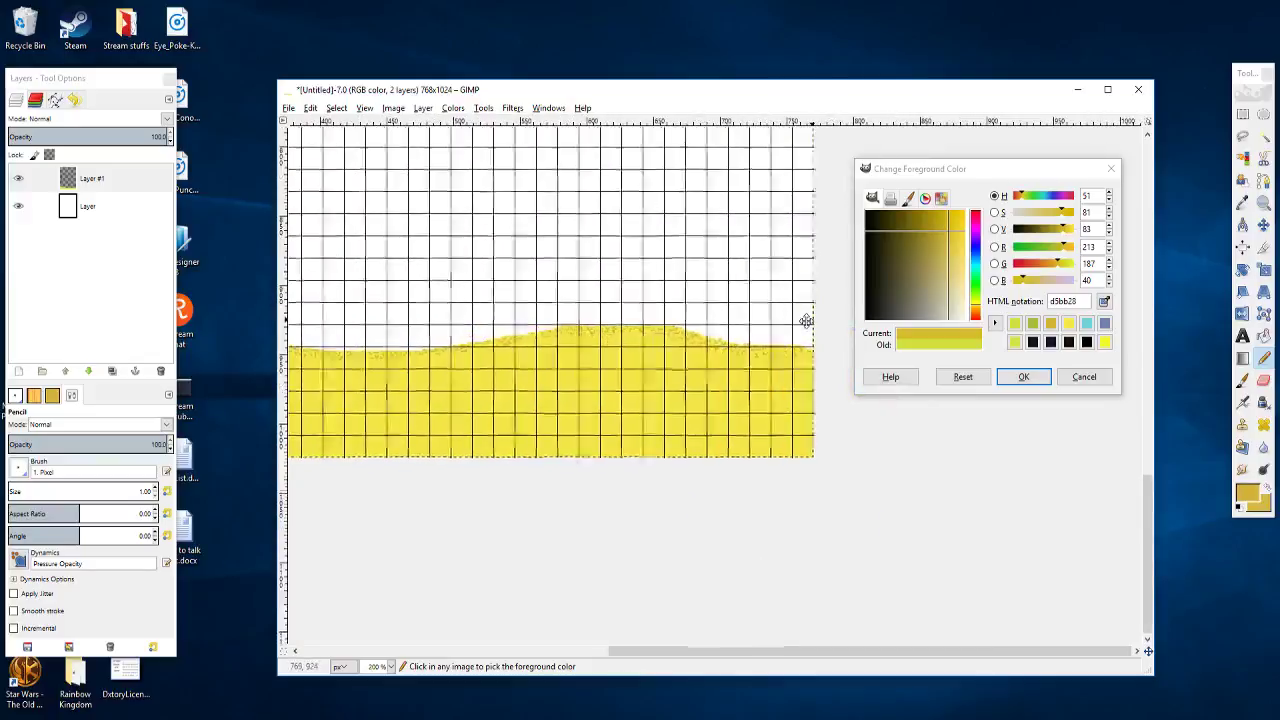
key(ctrl+s)
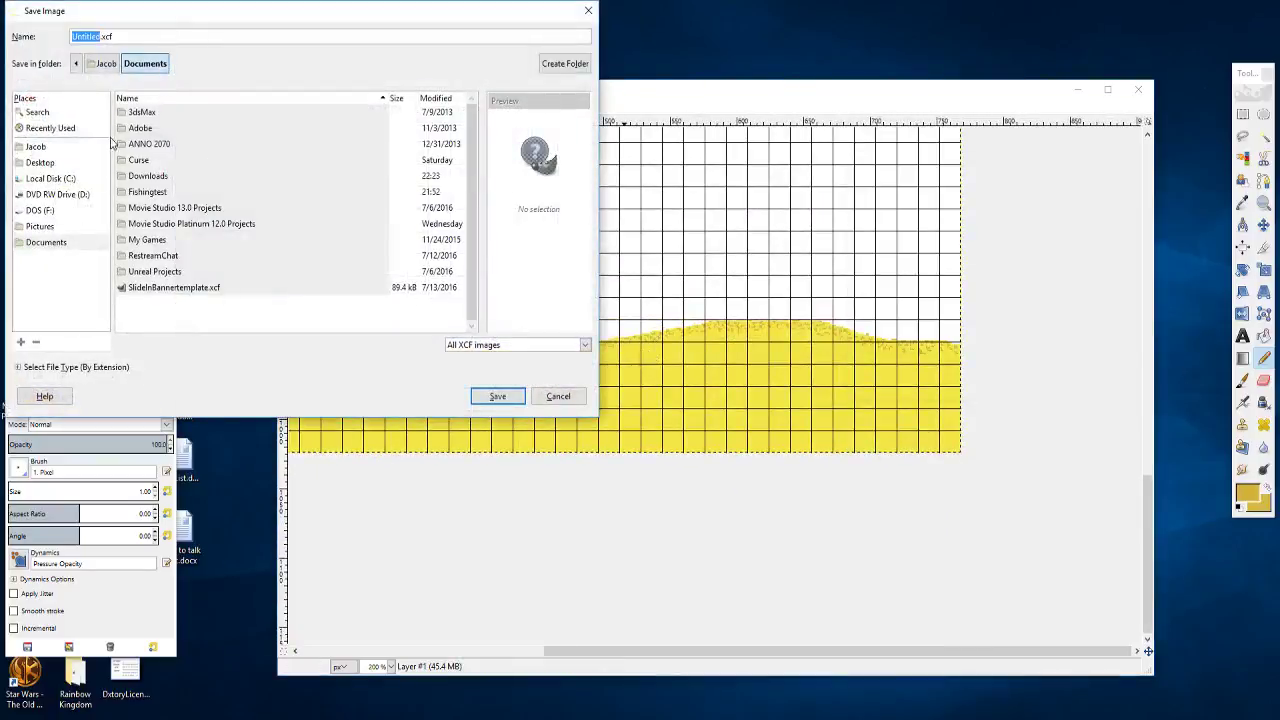
click(50, 162)
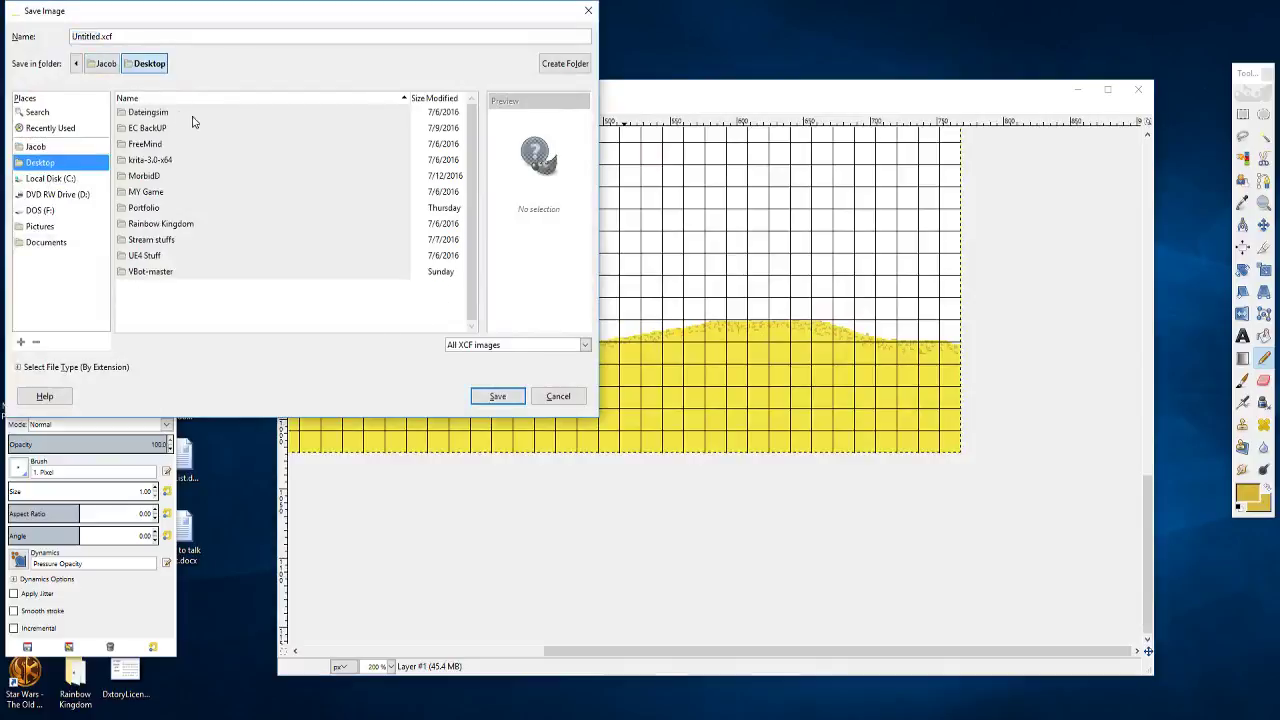
double_click(145, 208)
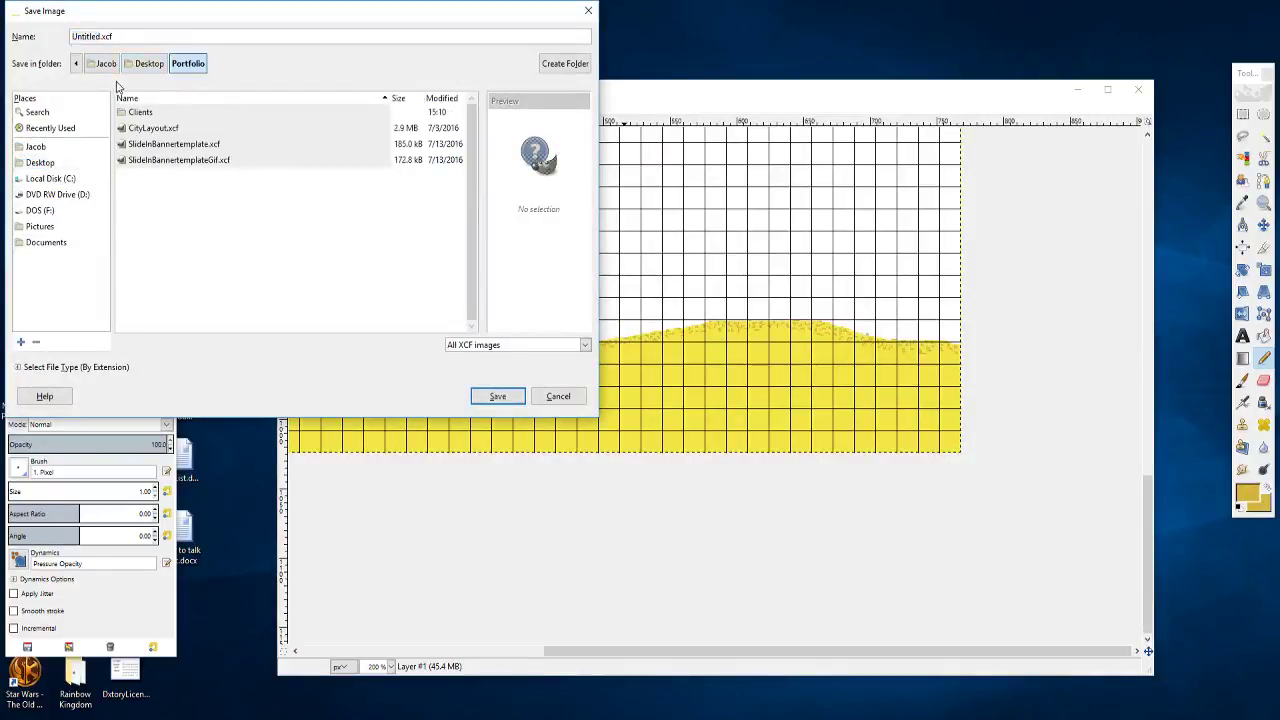
double_click(136, 113)
double_click(136, 113)
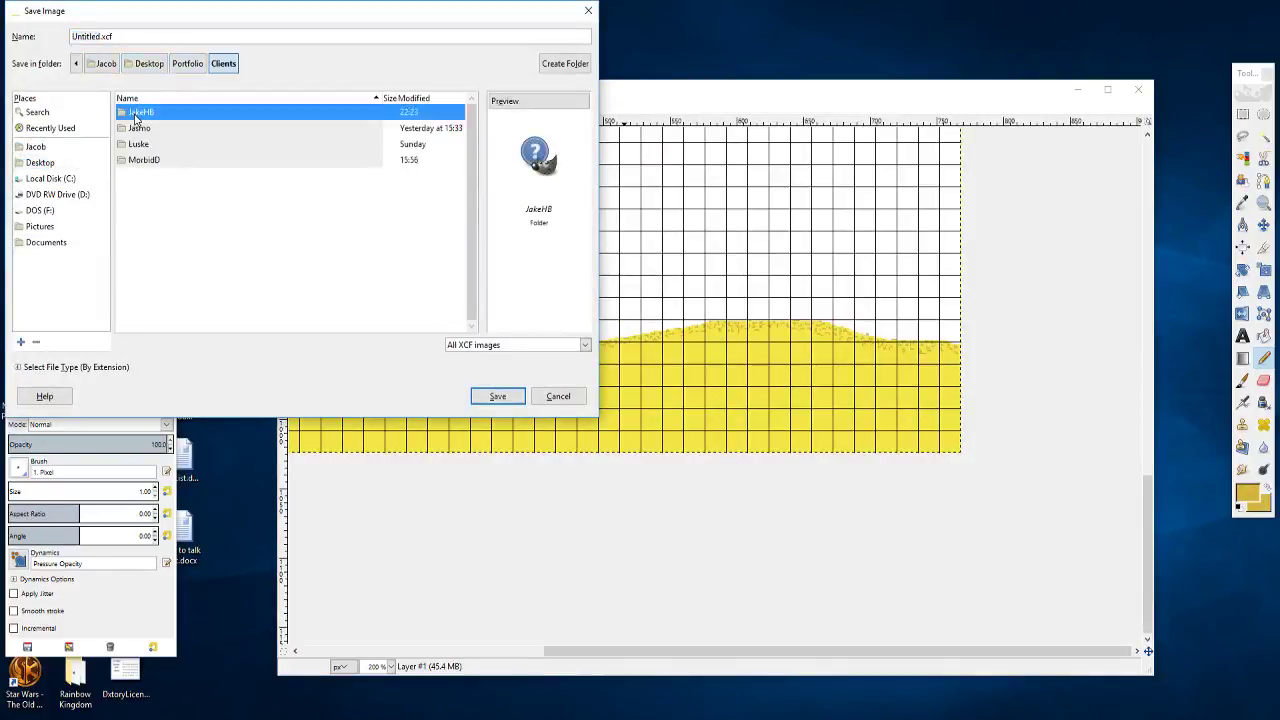
Step: Name the file Background.xcf and save it
click(99, 35)
key(BackSpace)
key(BackSpace)
key(BackSpace)
key(BackSpace)
key(BackSpace)
key(BackSpace)
key(BackSpace)
key(BackSpace)
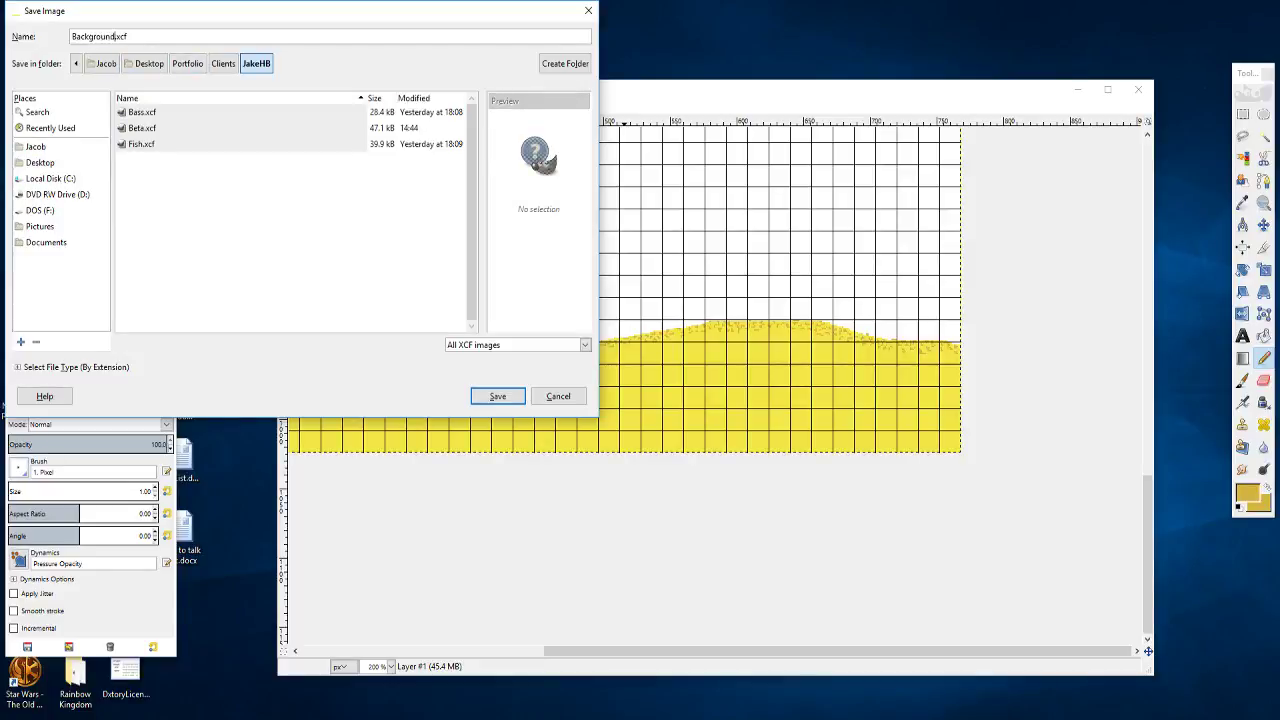
click(497, 396)
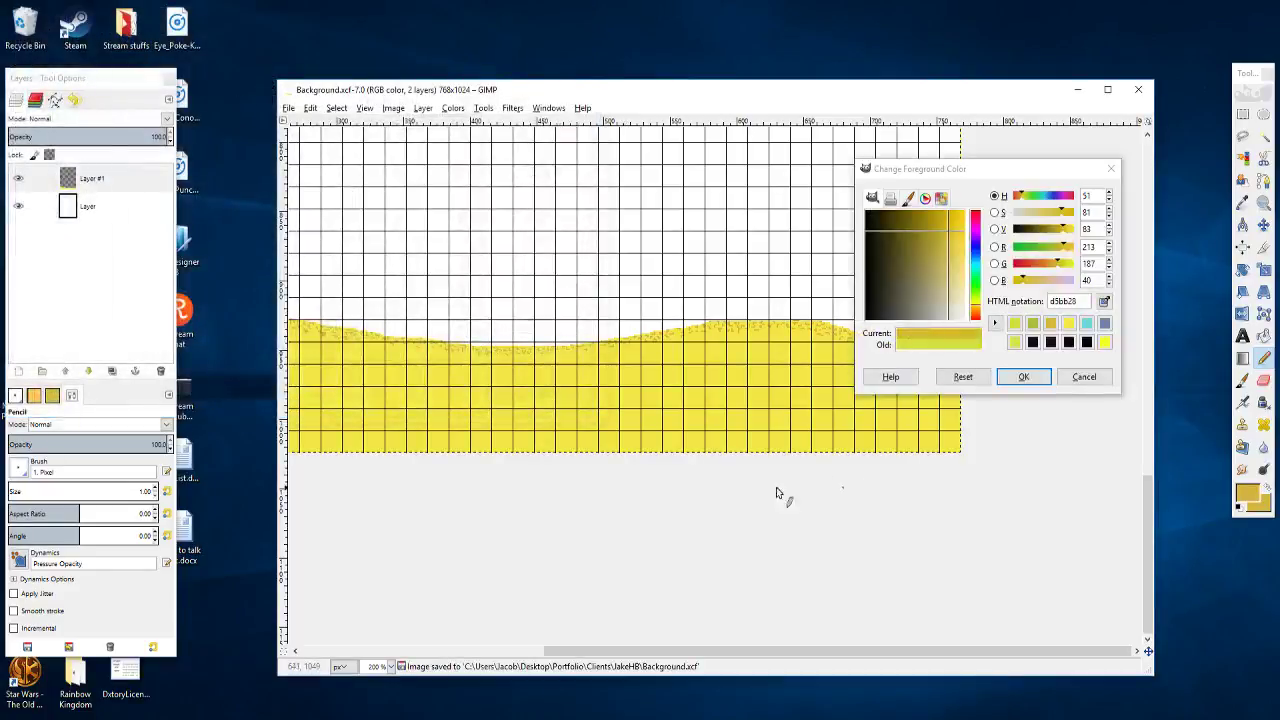
Step: Try darkening a gap in the specks under the black ledge at about x 27, and undo it
scroll(562, 396, left, 5)
scroll(586, 391, down, 2)
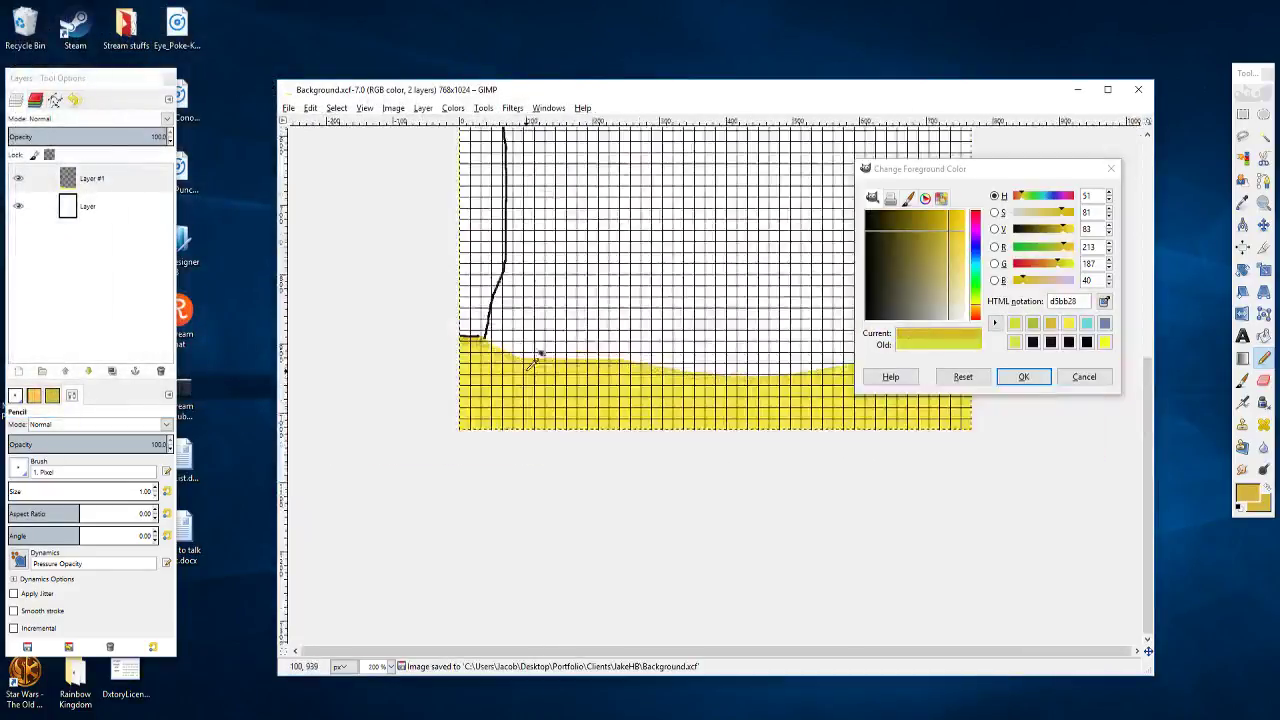
scroll(606, 372, up, 3)
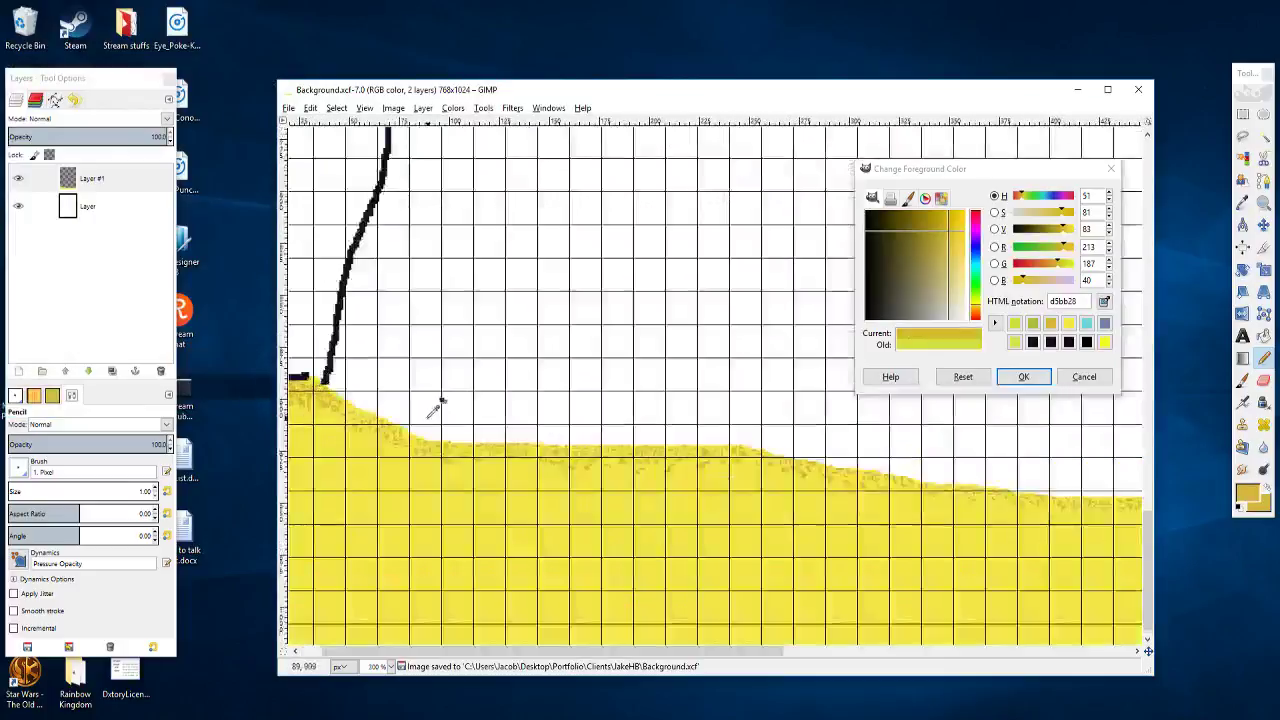
scroll(586, 377, up, 4)
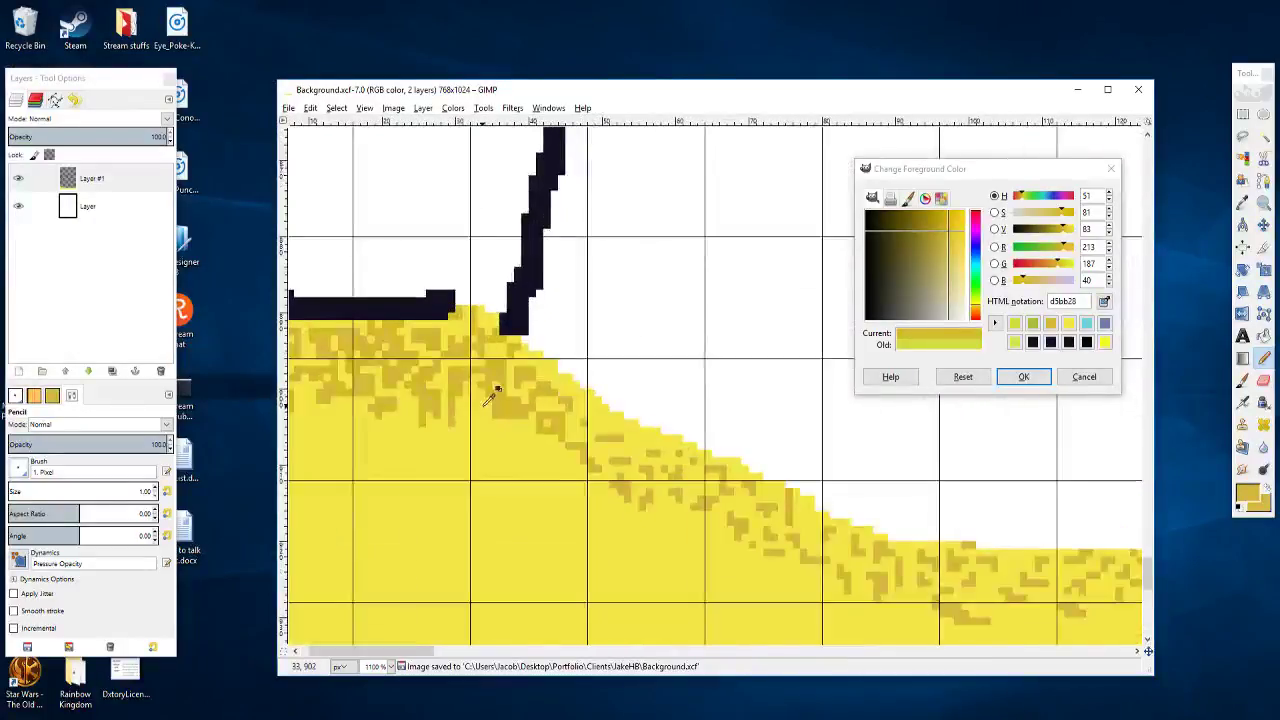
scroll(619, 398, up, 2)
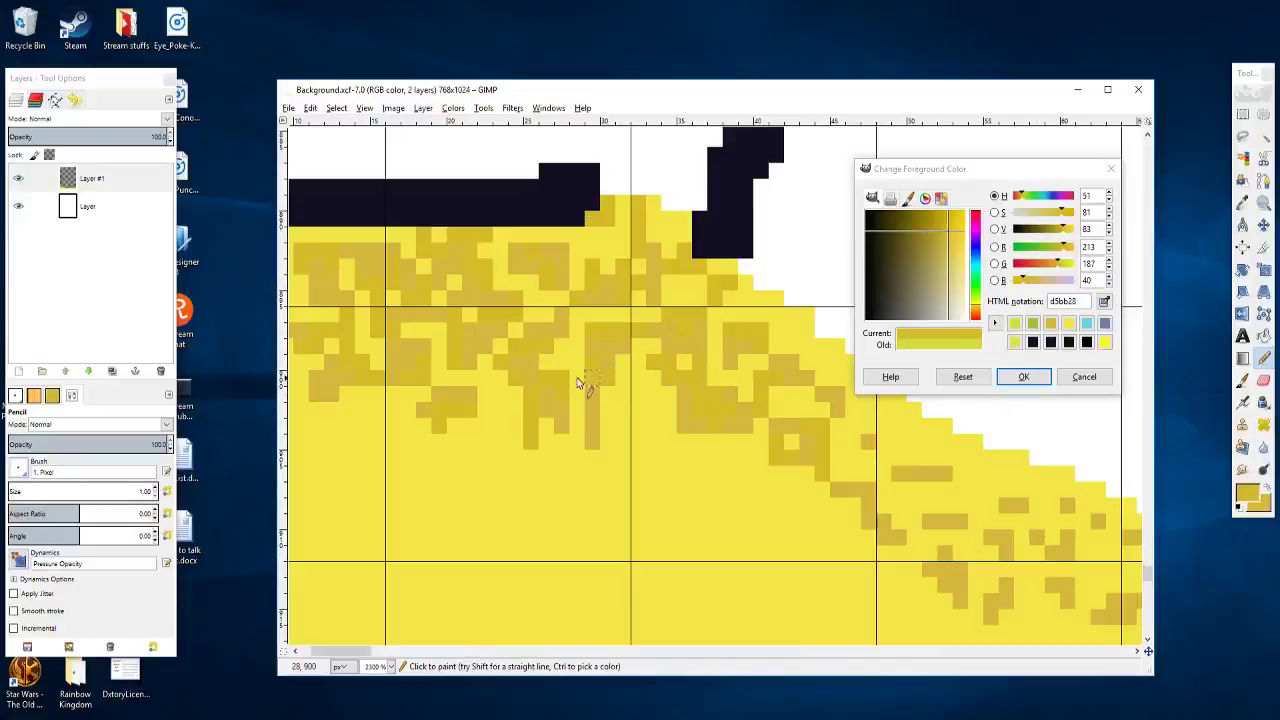
drag(568, 366, 650, 357)
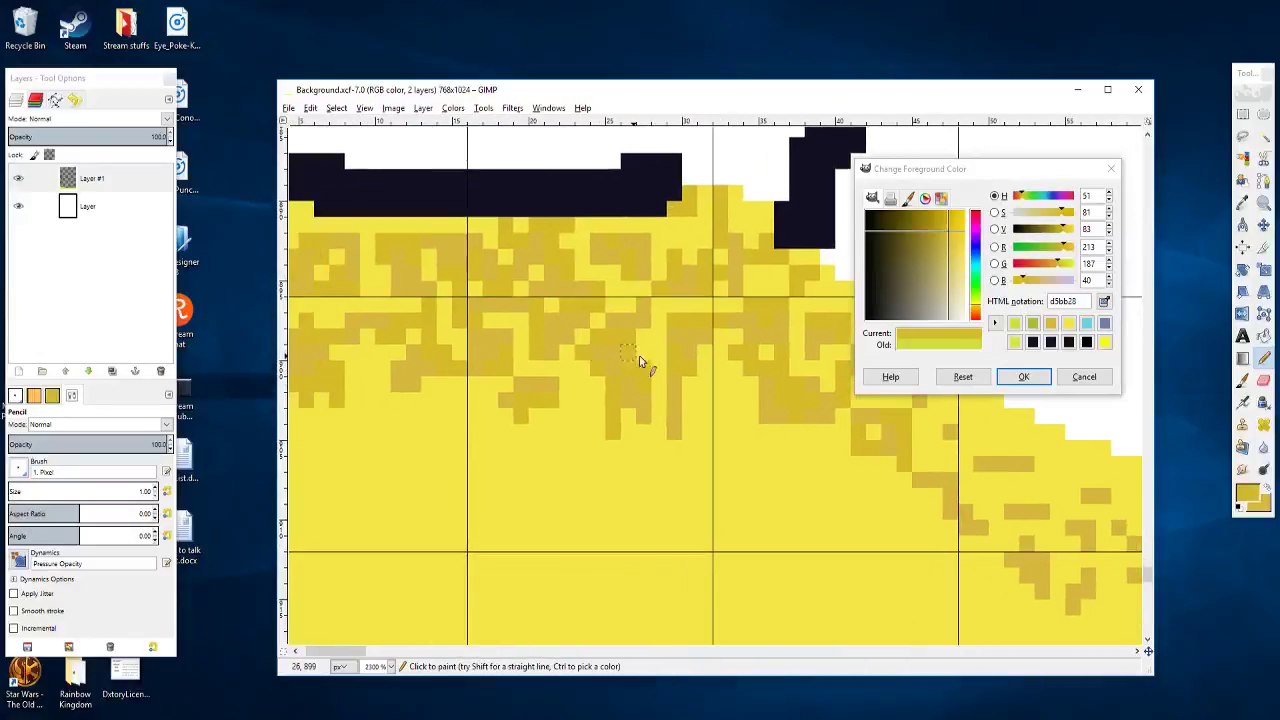
click(648, 348)
key(ctrl+z)
Step: Thicken the near slope's dark-gold specks at about x 46 to 49 and fill the gap at about x 52 to 53
scroll(716, 368, right, 1)
drag(716, 368, 461, 300)
drag(622, 386, 564, 349)
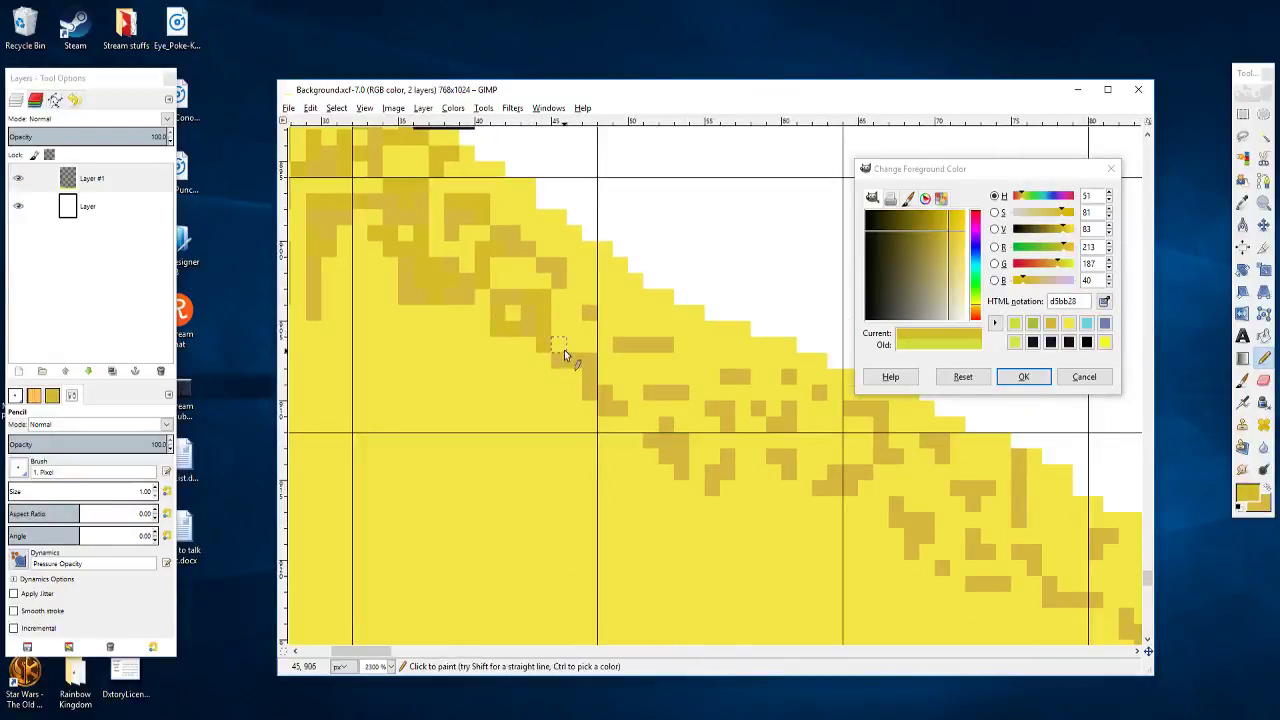
click(594, 348)
click(617, 374)
click(605, 372)
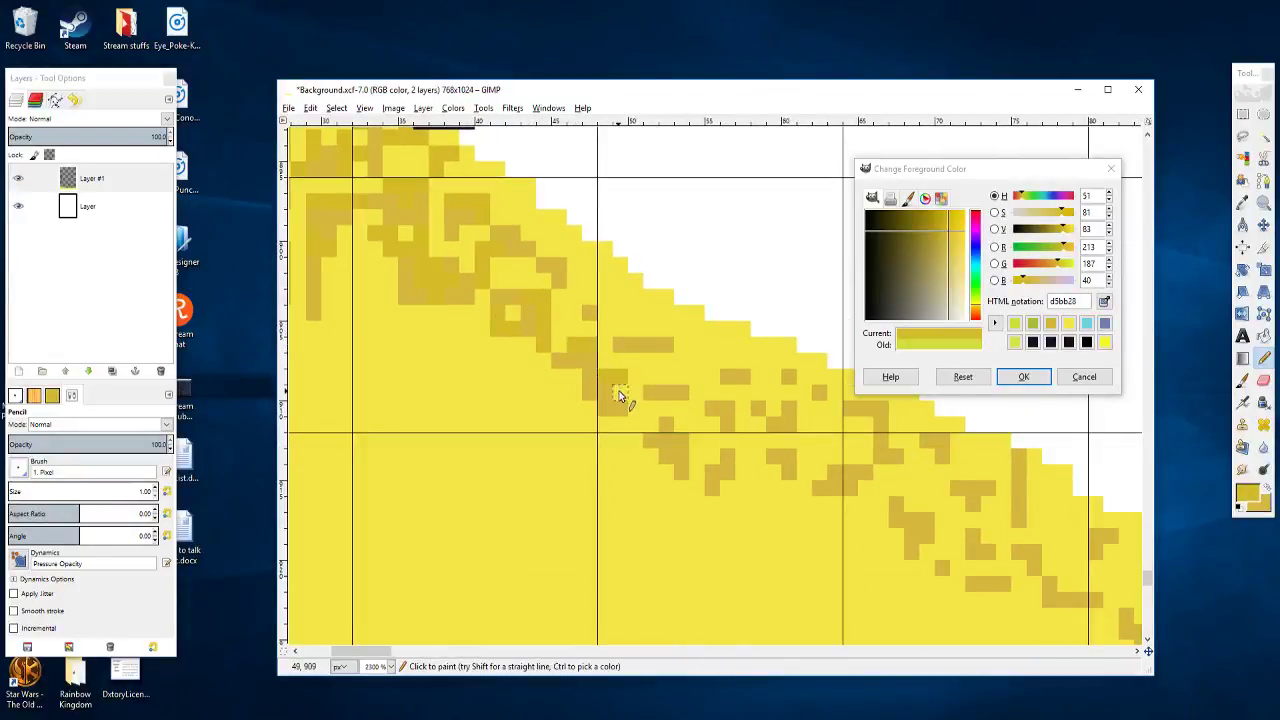
click(617, 391)
drag(670, 394, 607, 364)
click(605, 378)
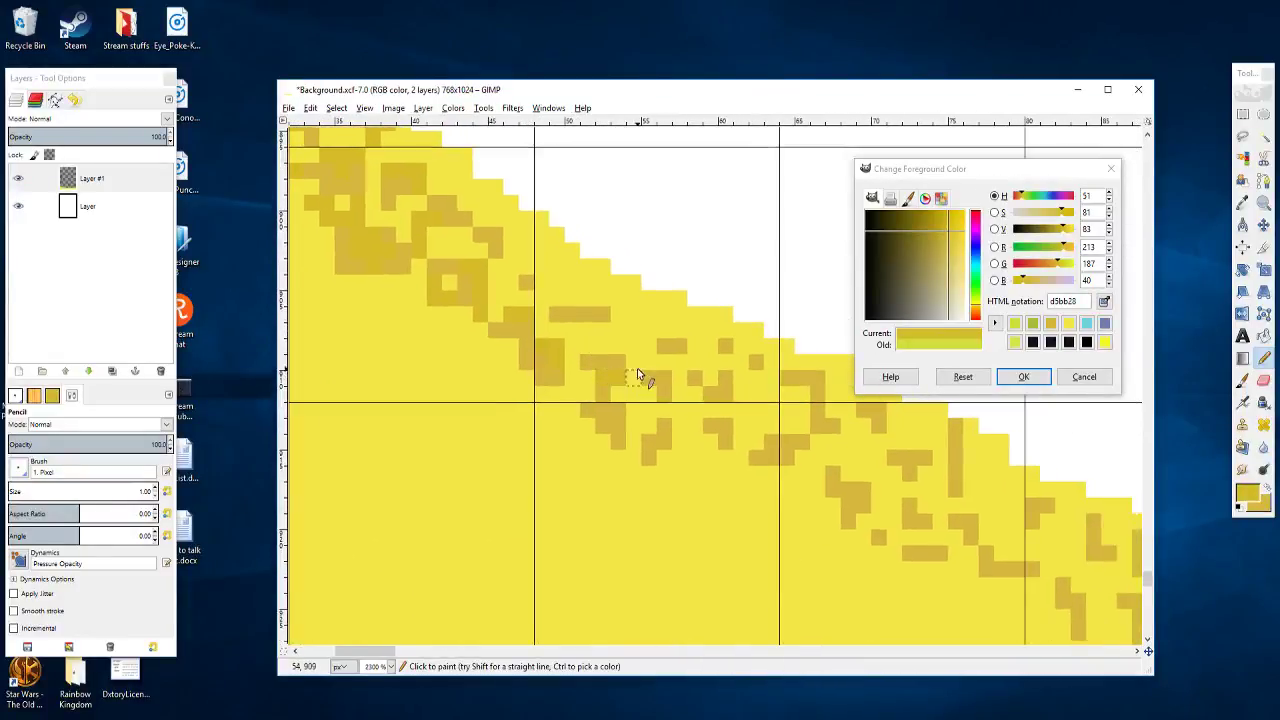
Step: Join the near slope's specks at about x 52 to 61 and thicken the lower ones at about x 55 to 57 and 59 to 65
scroll(657, 377, right, 3)
scroll(600, 360, down, 1)
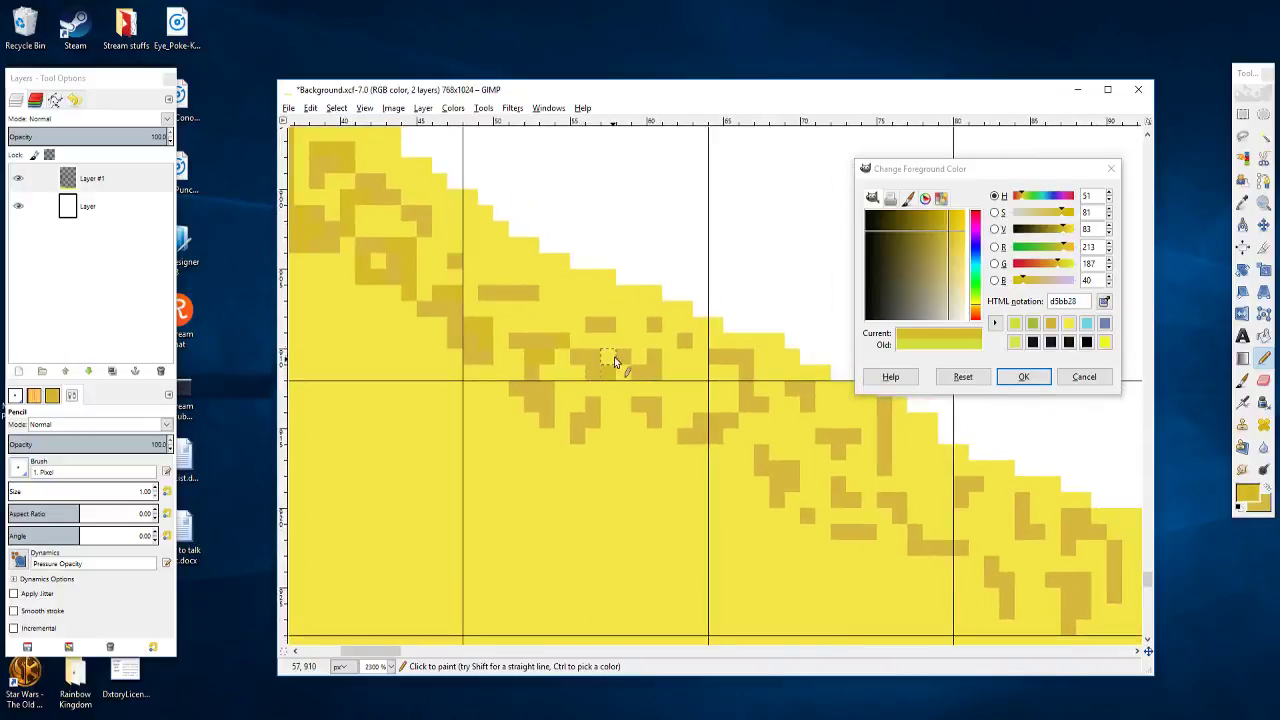
scroll(606, 371, right, 2)
scroll(580, 380, down, 1)
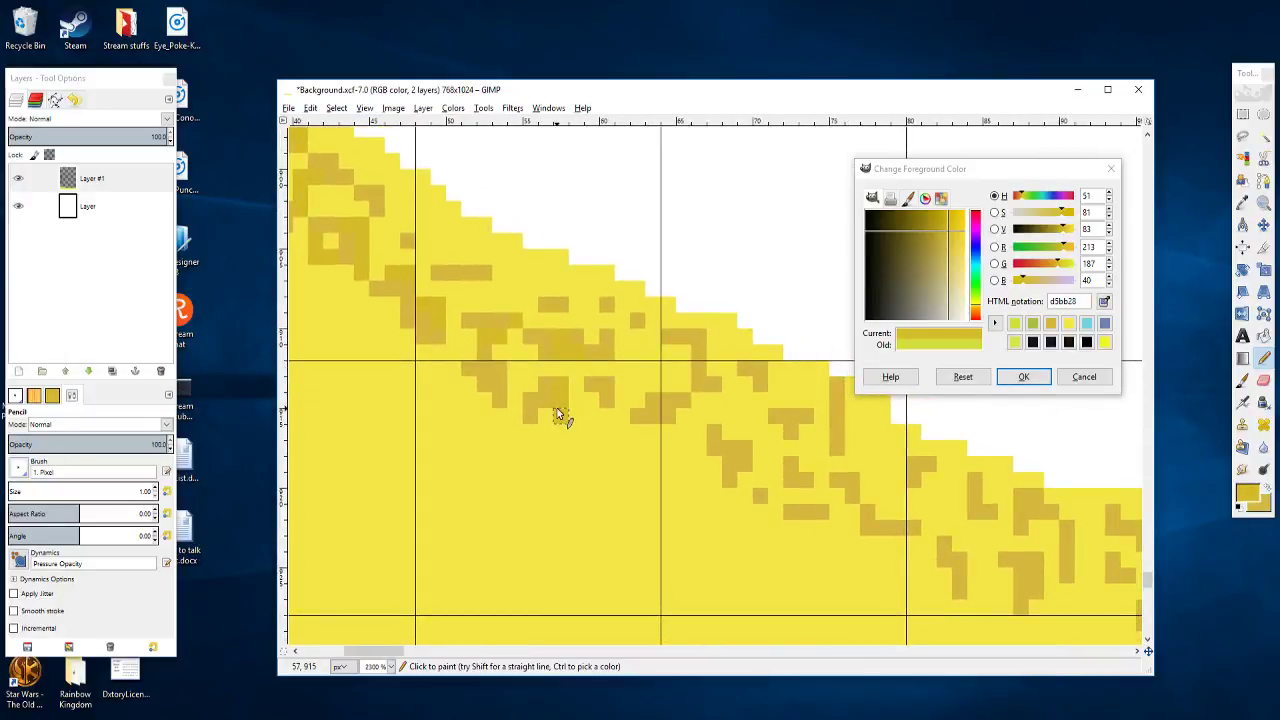
scroll(540, 390, right, 4)
scroll(540, 390, down, 1)
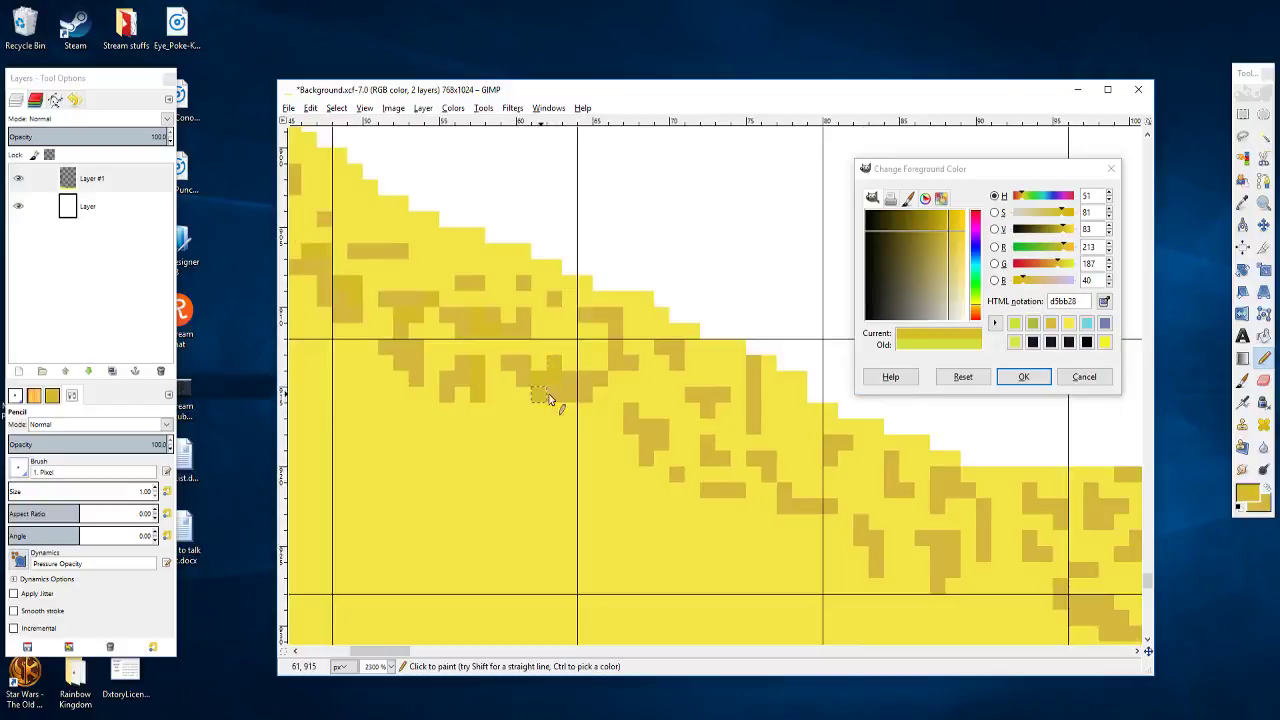
Step: Paint denser speck blocks higher on the near slope at about x 63 to 66, 60 to 63 and 56 to 57
scroll(540, 395, right, 6)
scroll(445, 375, up, 1)
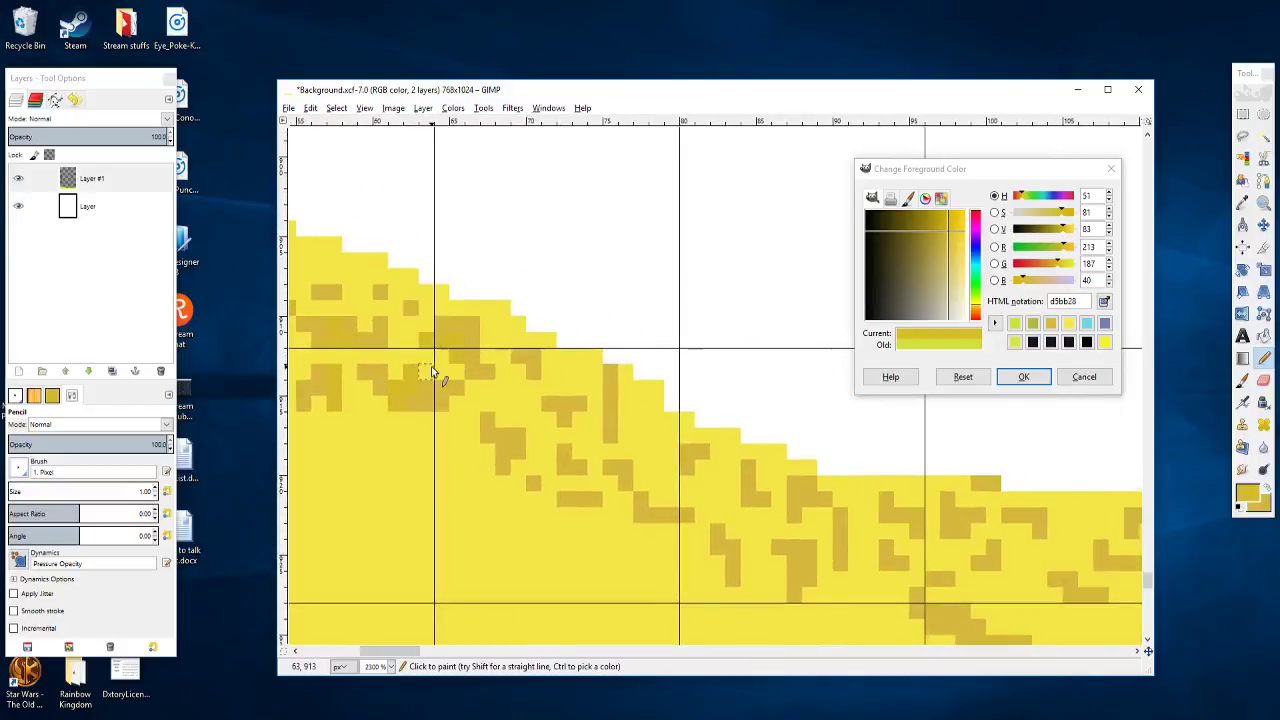
scroll(480, 380, left, 6)
scroll(480, 380, up, 2)
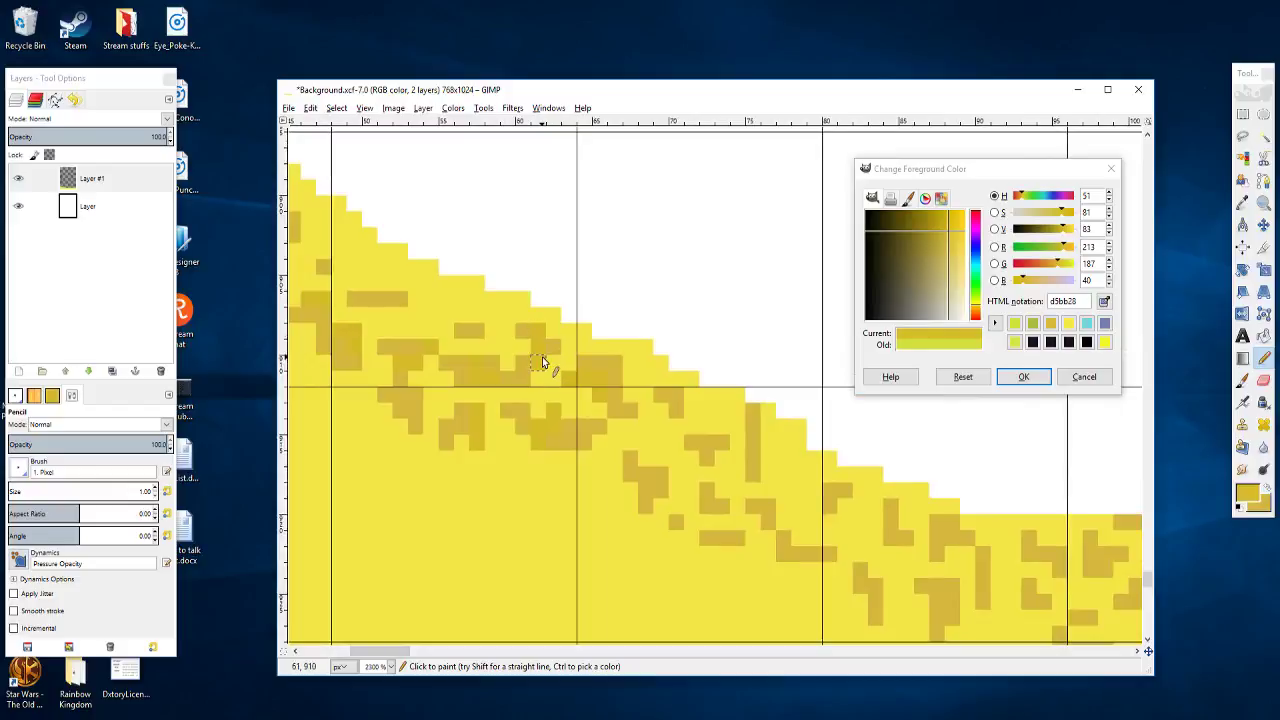
scroll(540, 360, left, 6)
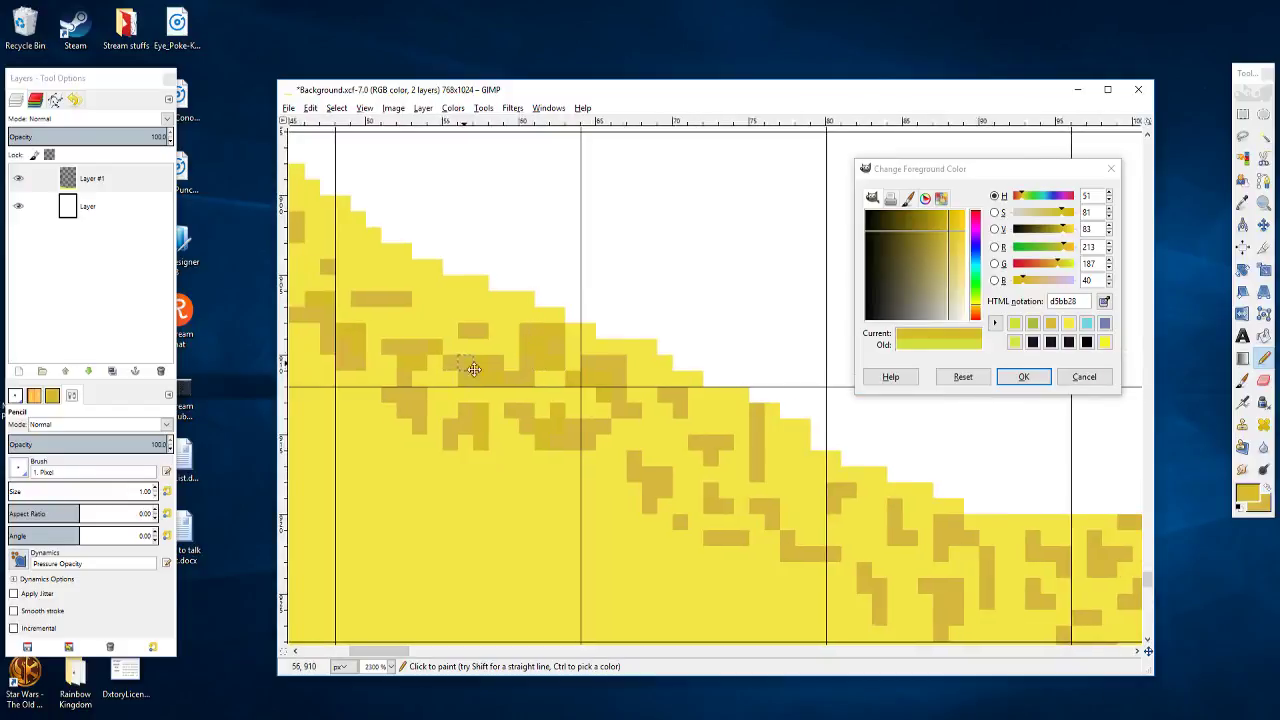
scroll(570, 370, up, 2)
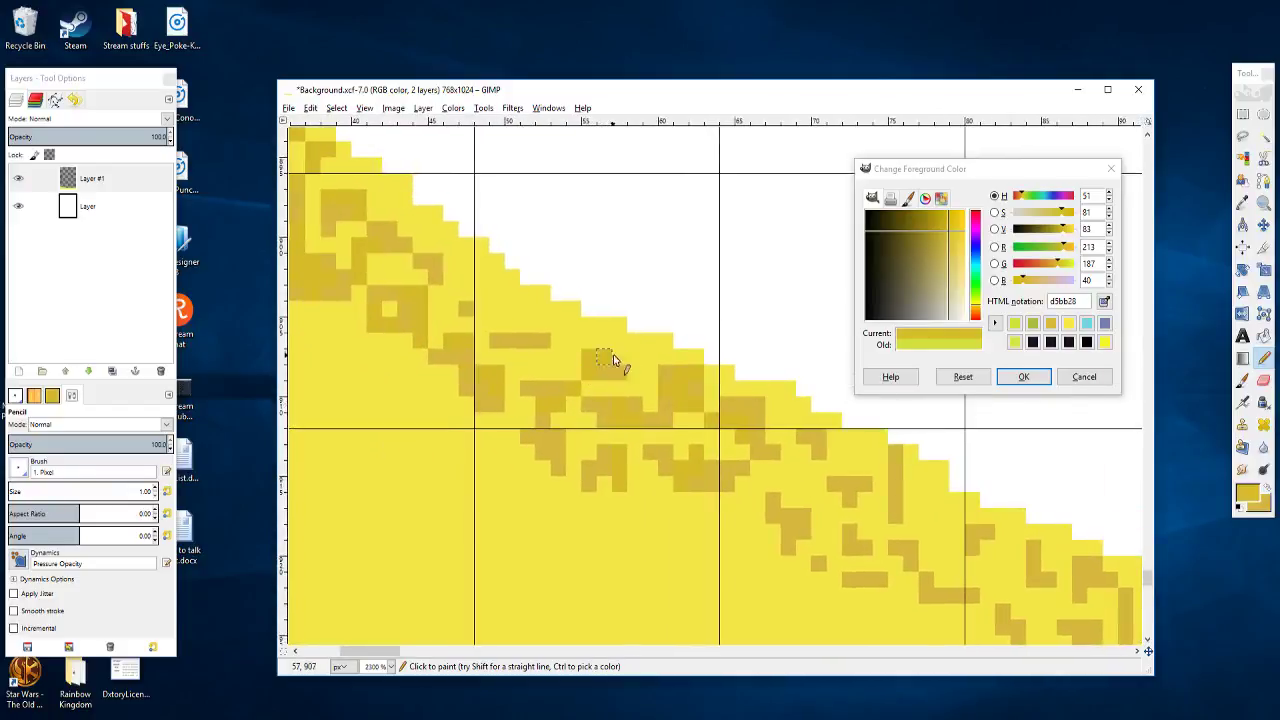
Step: Fill the near slope's gap at about x 49 to 50 and paint specks above it at about x 47 to 48 and 51 to 54
scroll(617, 350, left, 8)
scroll(748, 355, down, 1)
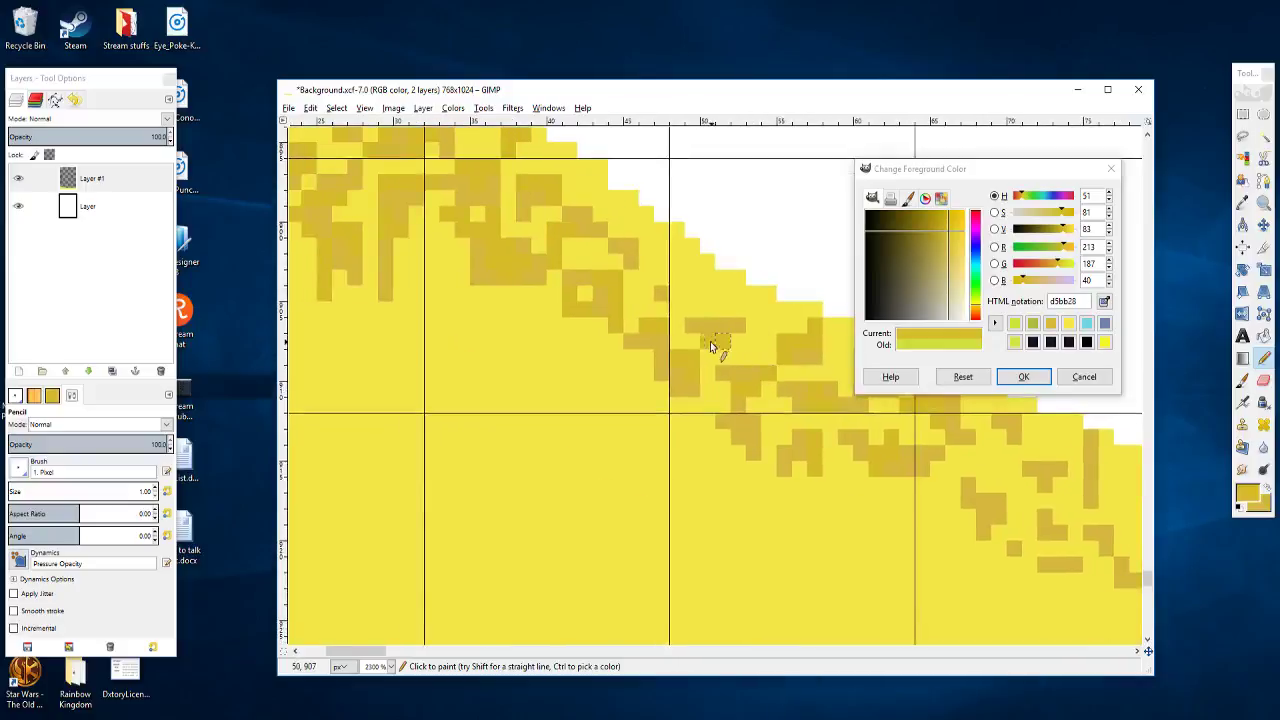
scroll(710, 372, up, 1)
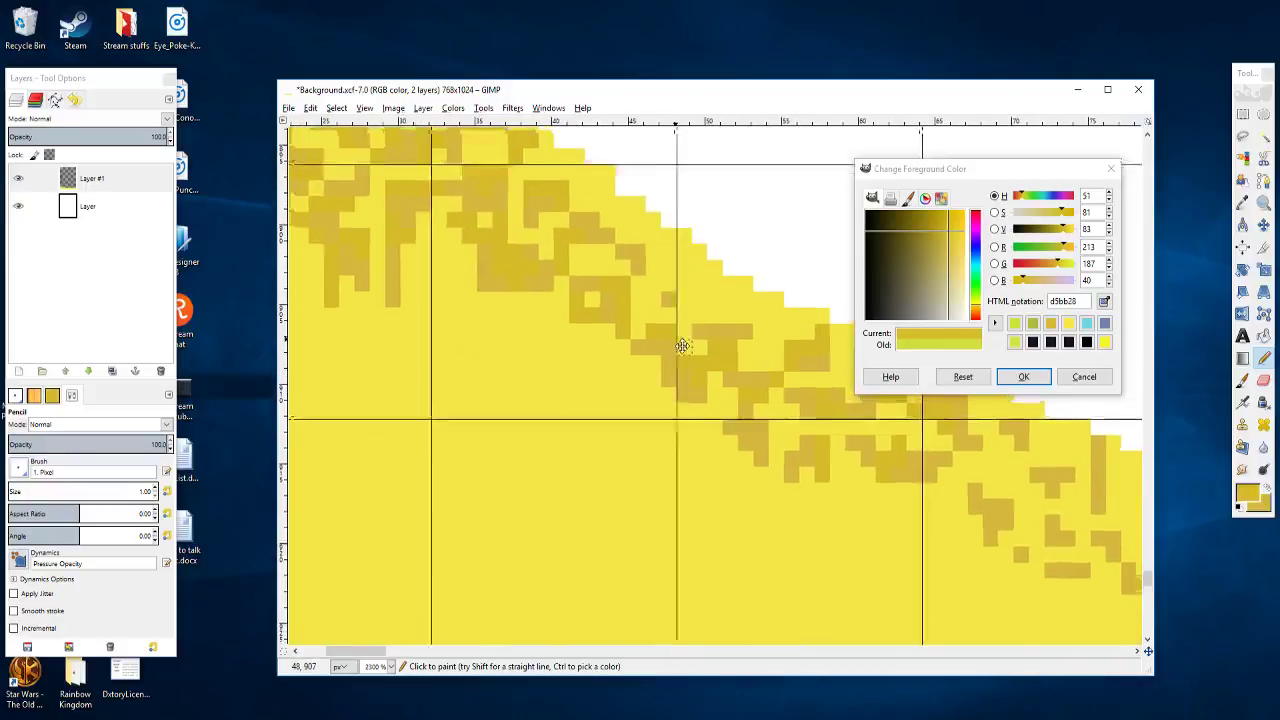
scroll(780, 390, left, 1)
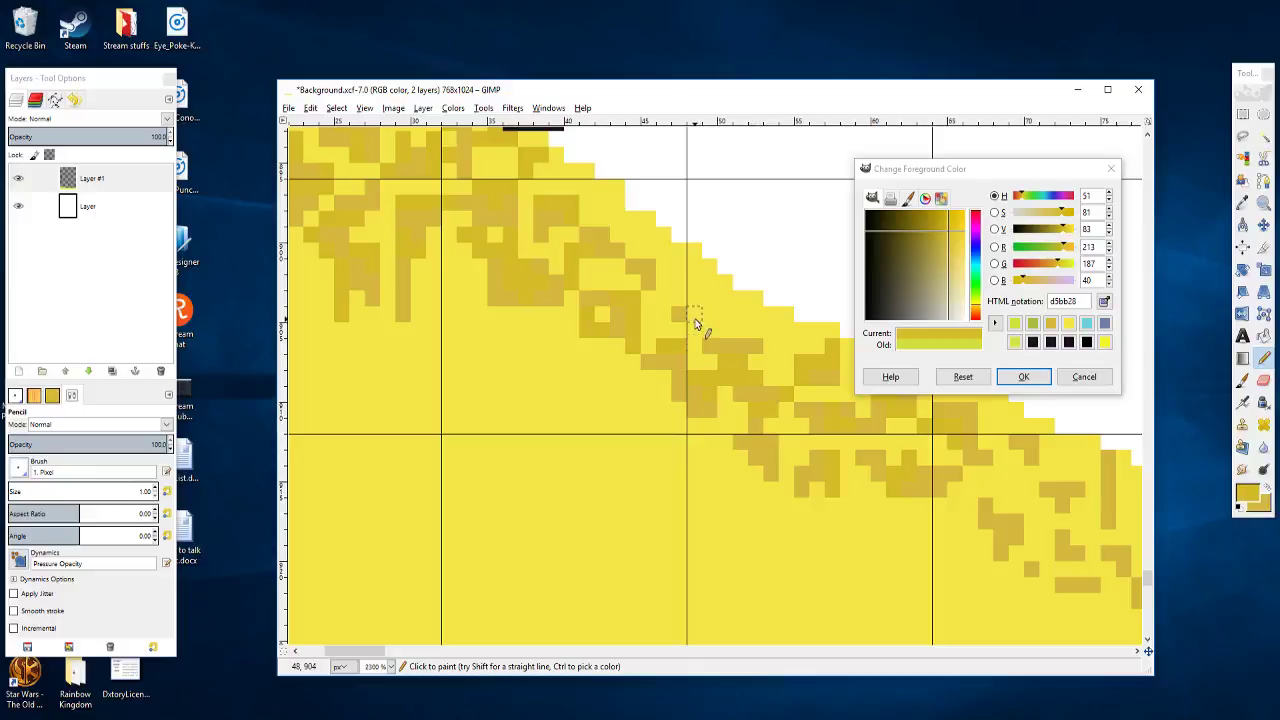
mouse_move(695, 323)
mouse_down()
mouse_move(680, 306)
mouse_move(699, 317)
mouse_move(646, 308)
mouse_move(722, 320)
mouse_move(615, 321)
mouse_up()
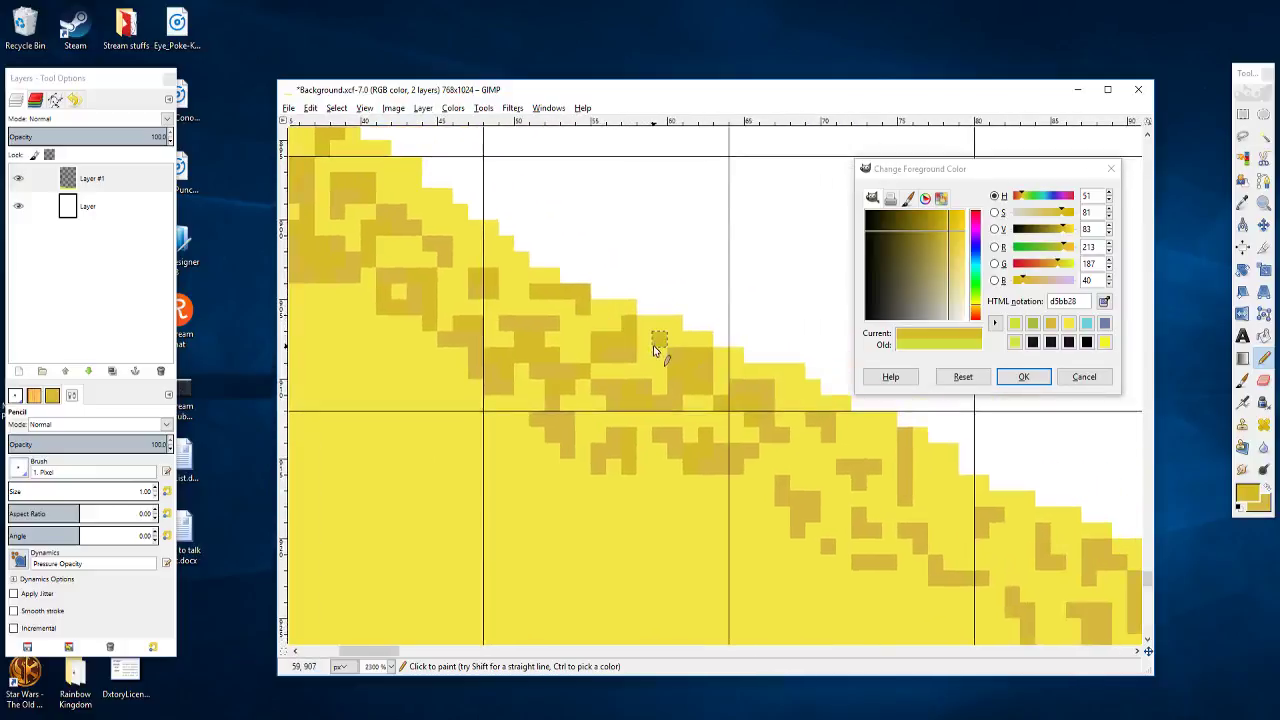
Step: Paint dark-gold specks along the slope's upper edge at about x 64 to 68 and extend them down to about x 73
scroll(640, 360, down, 1)
scroll(600, 355, right, 4)
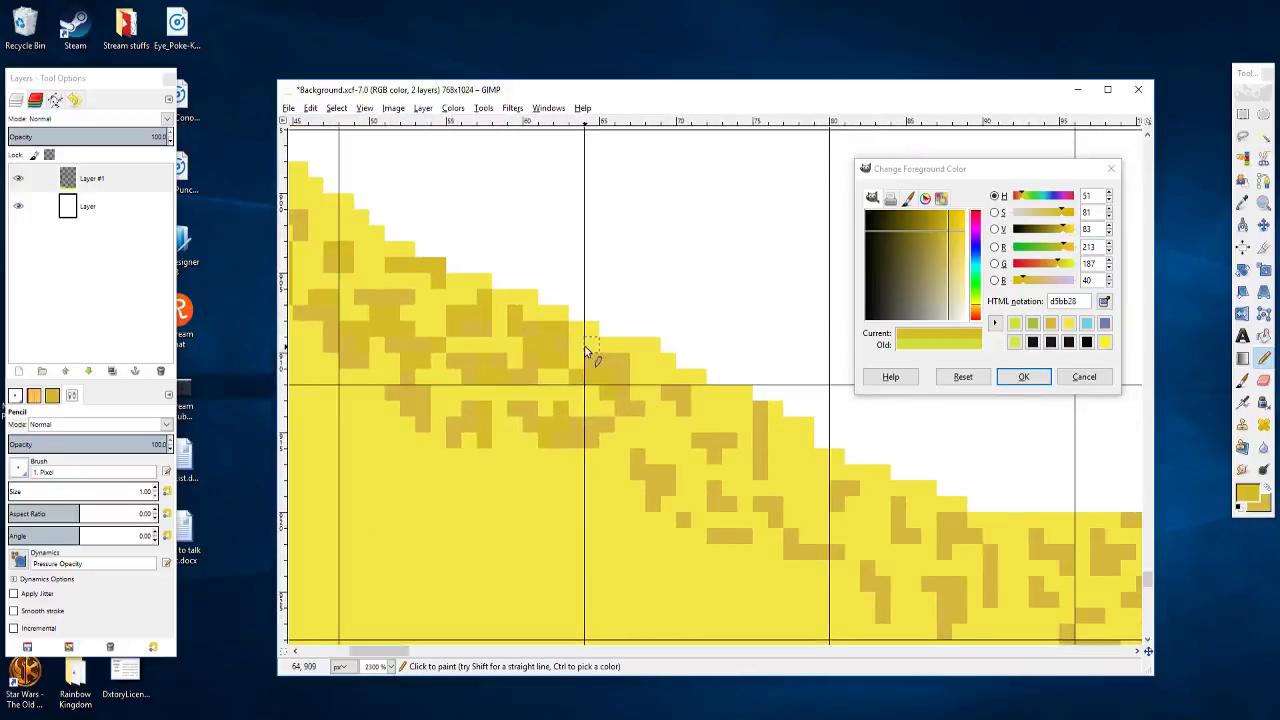
scroll(640, 378, down, 2)
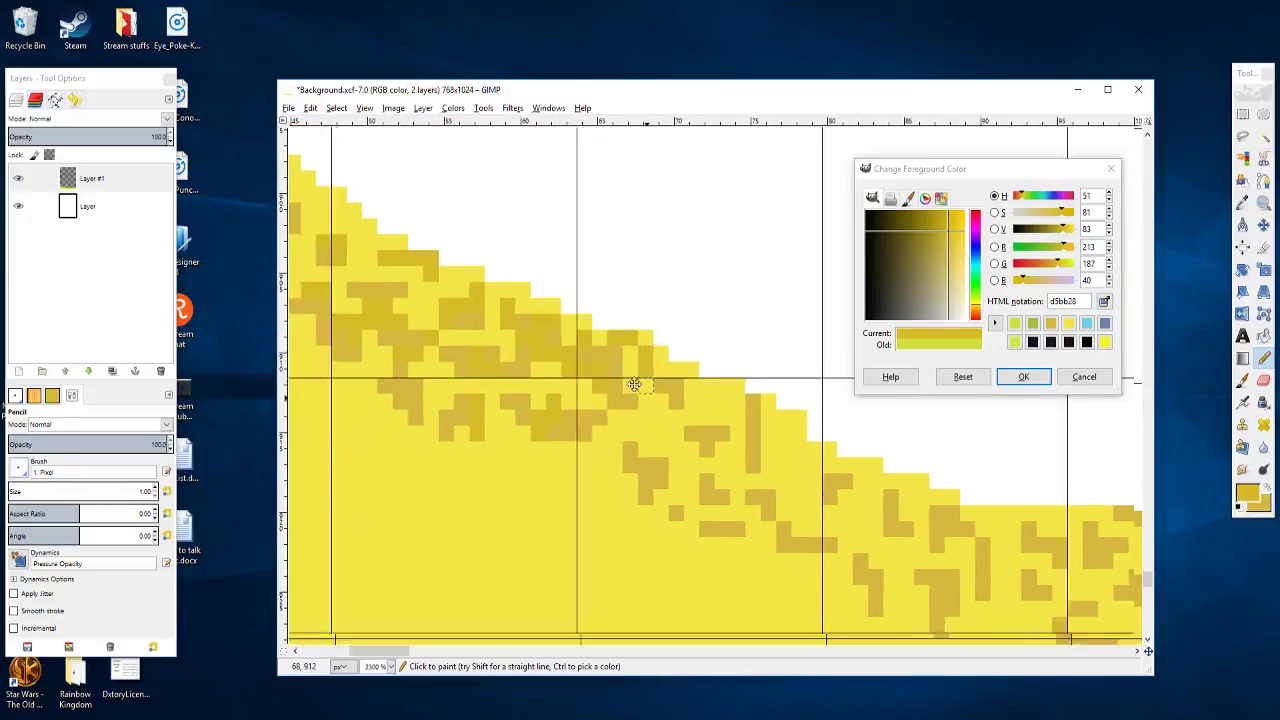
scroll(620, 372, right, 1)
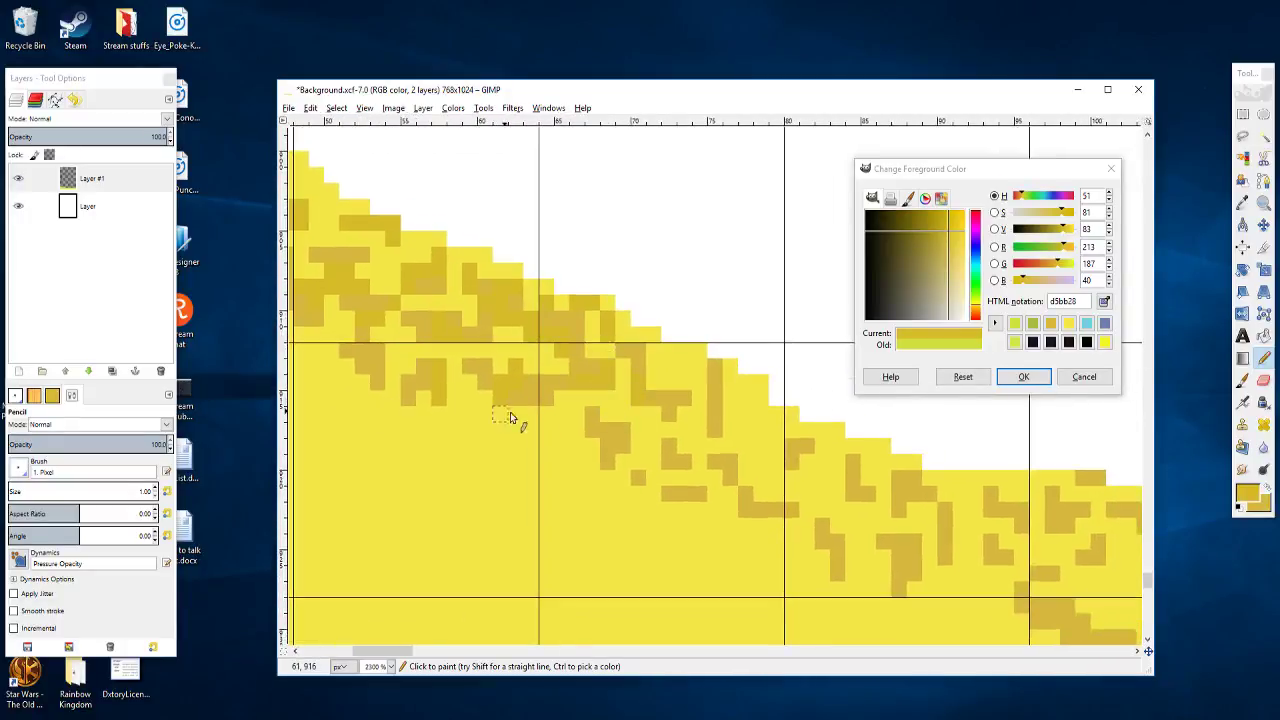
Step: Join the slope's specks at about x 70 to 75 and add stepped specks near the edge at about x 75 to 78
scroll(620, 425, right, 1)
scroll(583, 406, down, 1)
scroll(583, 406, right, 2)
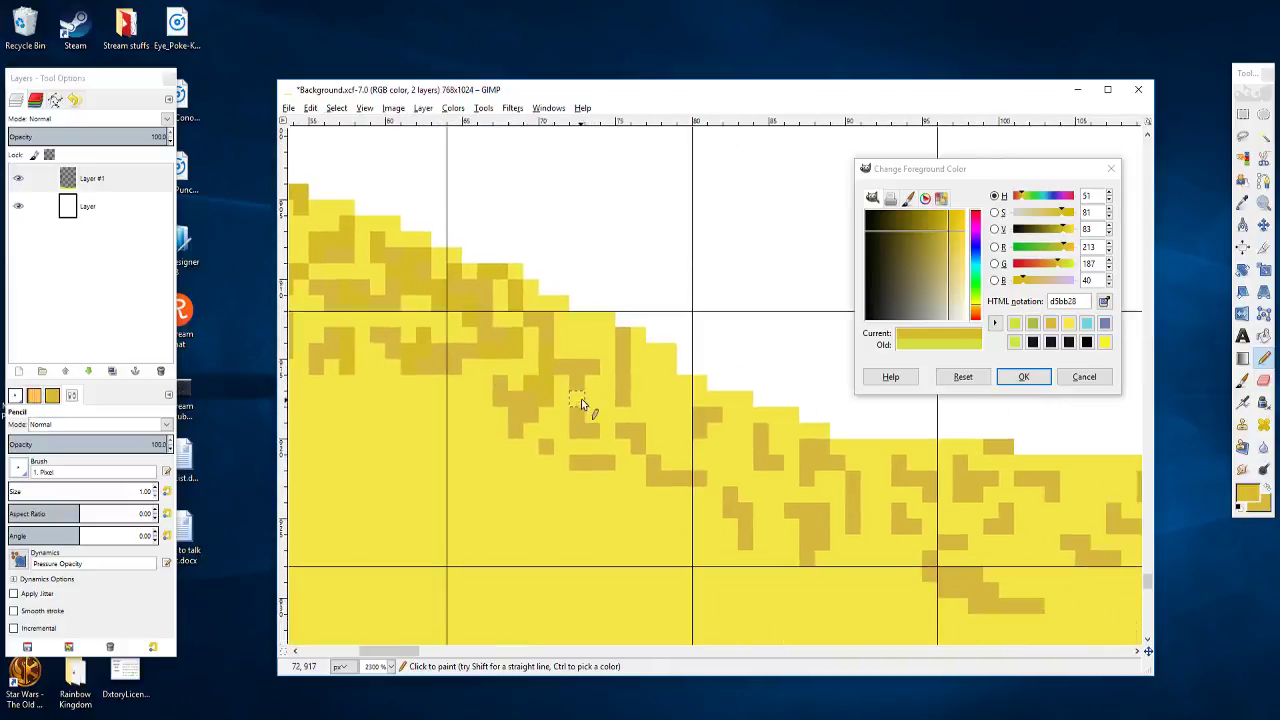
scroll(603, 418, right, 1)
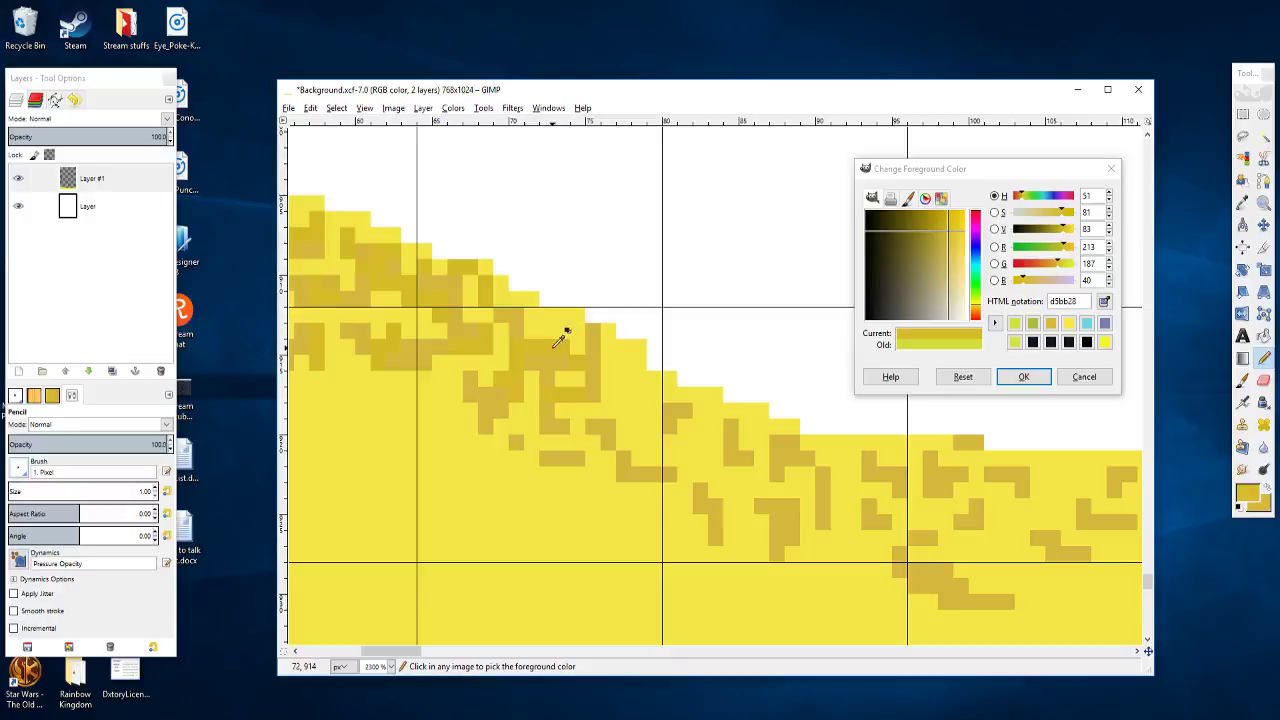
click(558, 348)
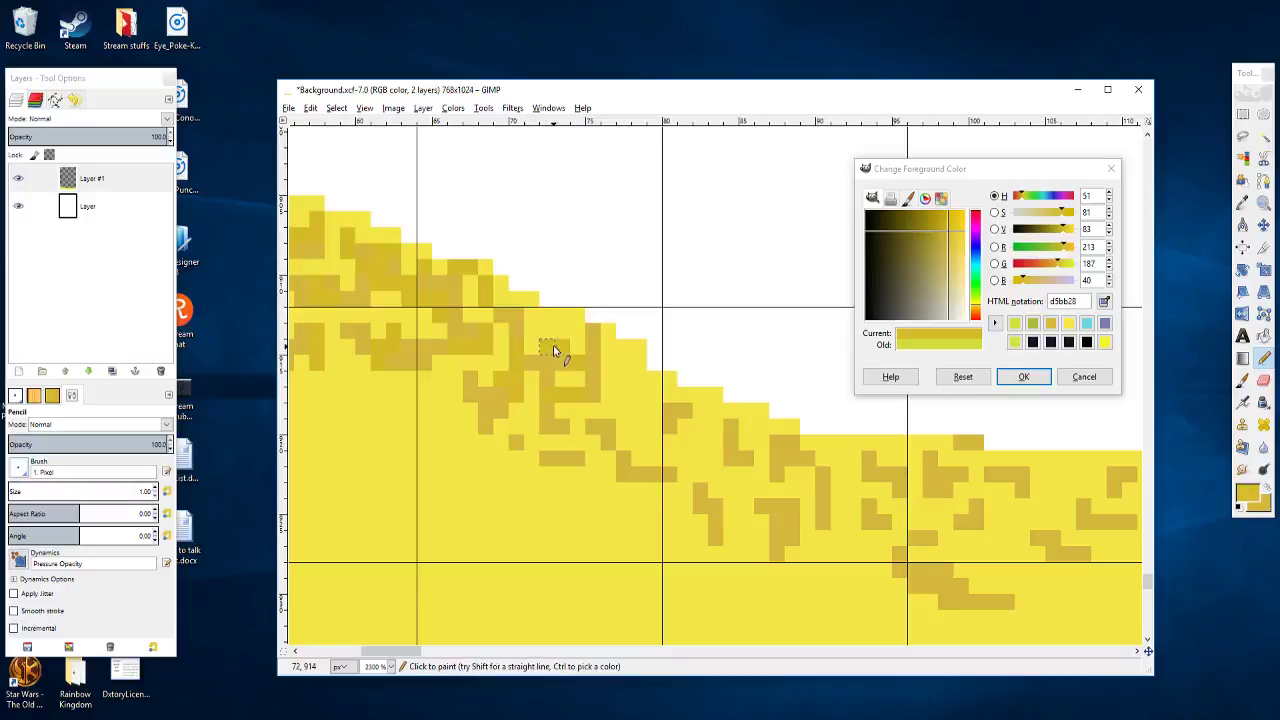
mouse_move(588, 357)
mouse_down()
mouse_move(479, 336)
mouse_move(491, 357)
mouse_move(502, 334)
mouse_move(523, 374)
mouse_up()
scroll(520, 376, down, 1)
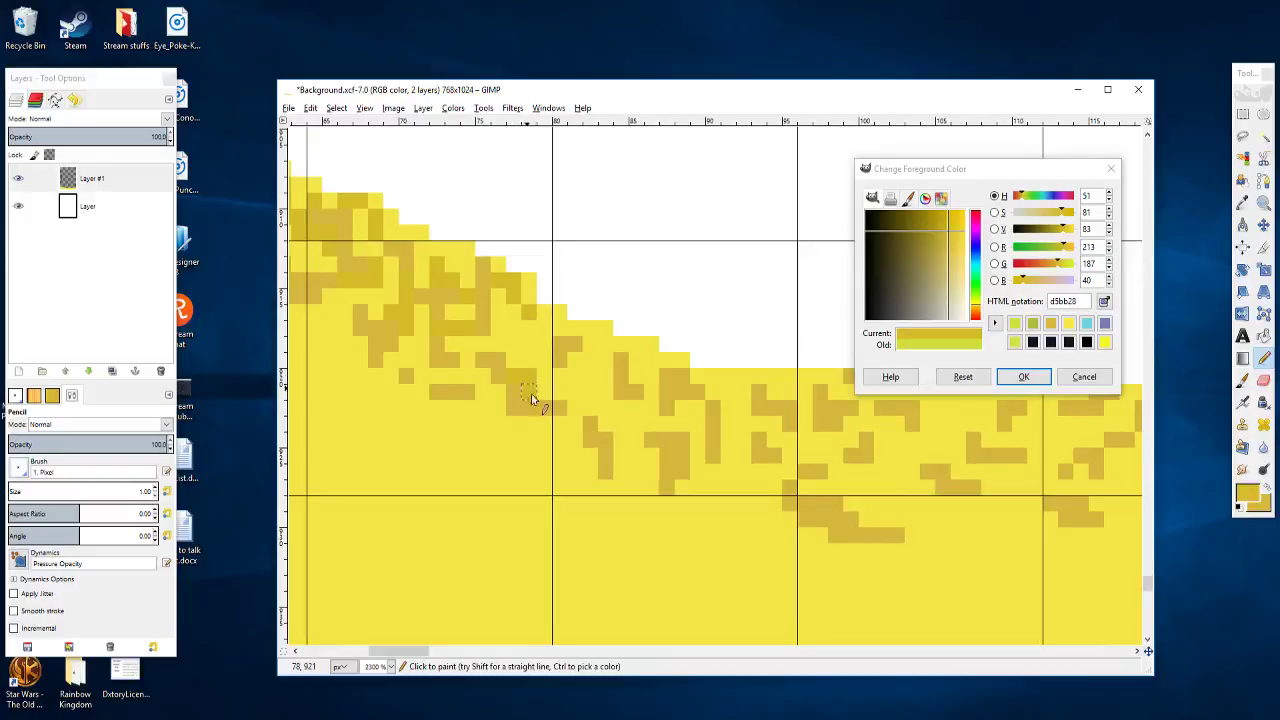
Step: Thicken the slope's lower dark-gold specks at about x 69 to 70 and 72 to 79
scroll(470, 375, left, 2)
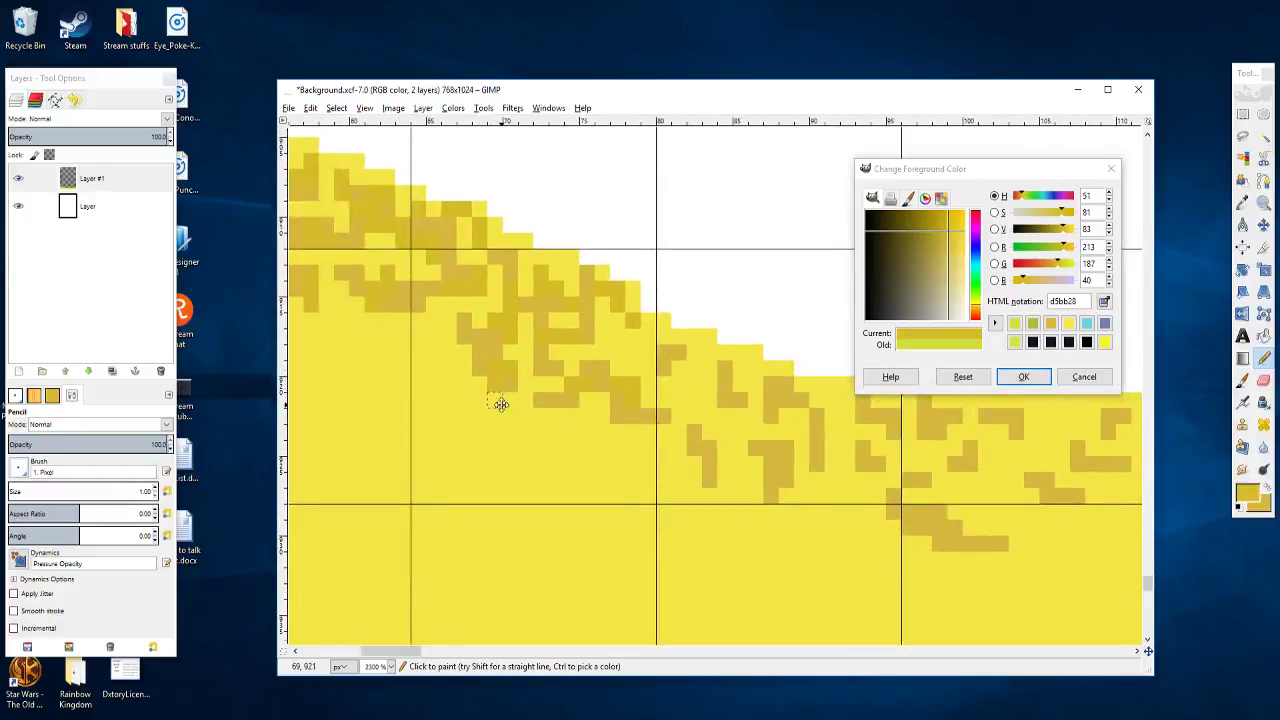
scroll(530, 400, left, 1)
drag(614, 408, 606, 431)
key(ctrl)
scroll(620, 430, right, 2)
scroll(620, 430, down, 1)
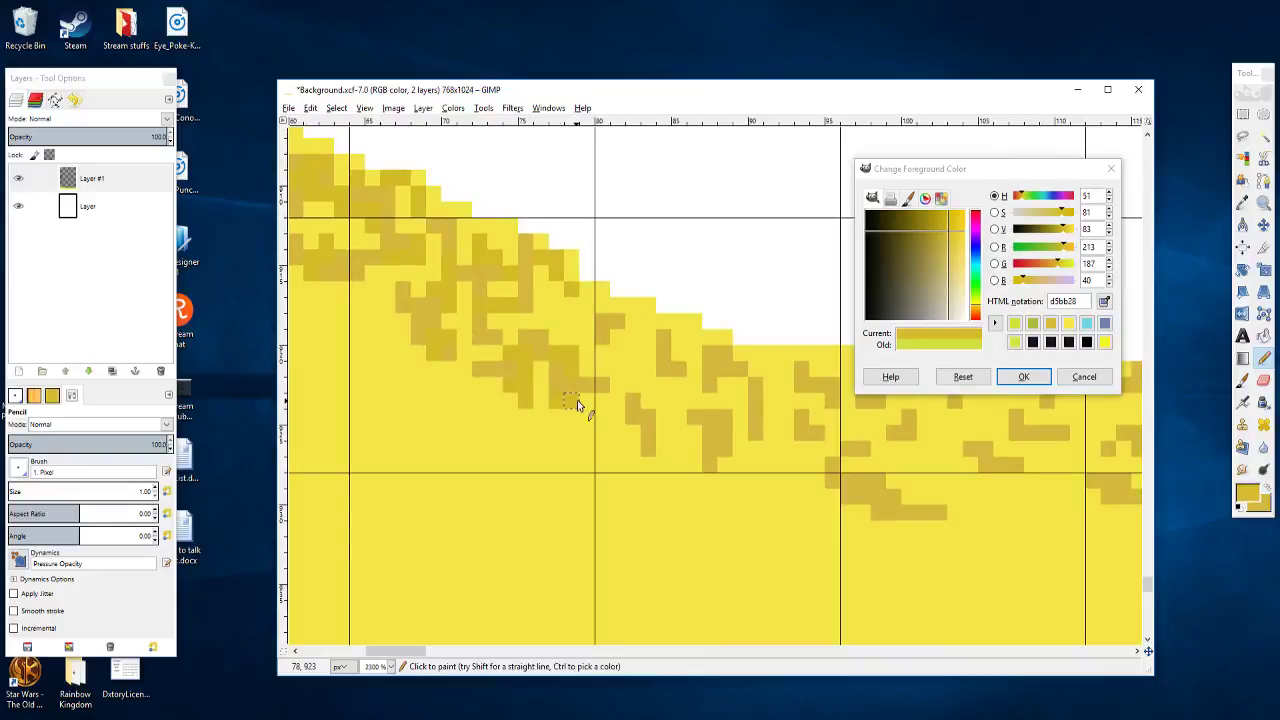
Step: Join the lower specks at about x 82 to 88 and paint a denser block above them at about x 80 to 82
scroll(575, 410, right, 2)
scroll(570, 400, down, 1)
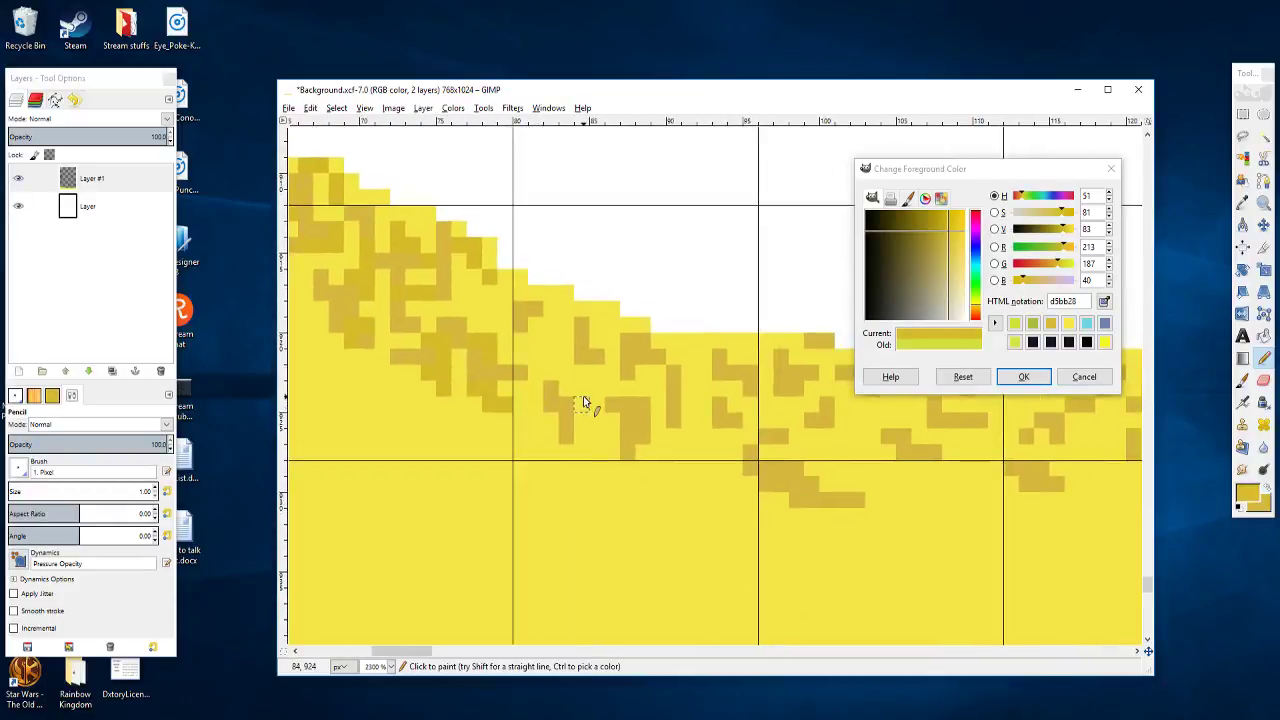
scroll(571, 400, right, 1)
scroll(571, 400, down, 1)
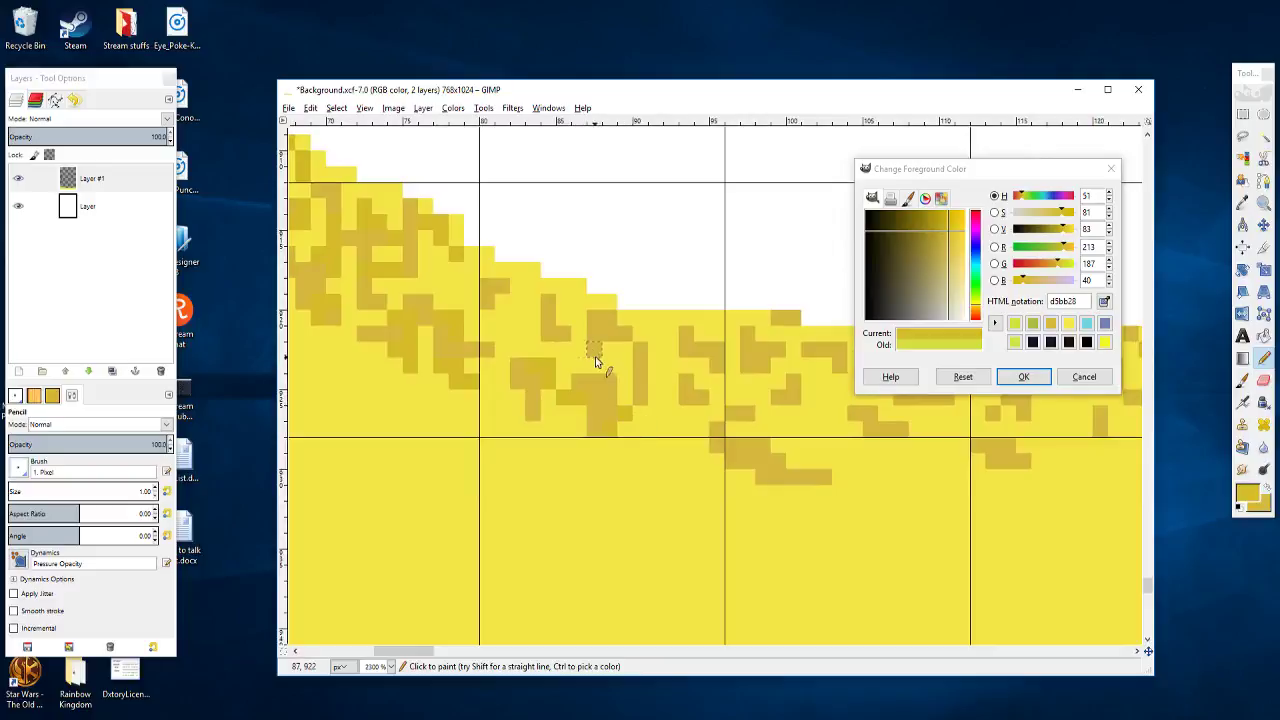
scroll(556, 372, up, 2)
scroll(556, 372, left, 2)
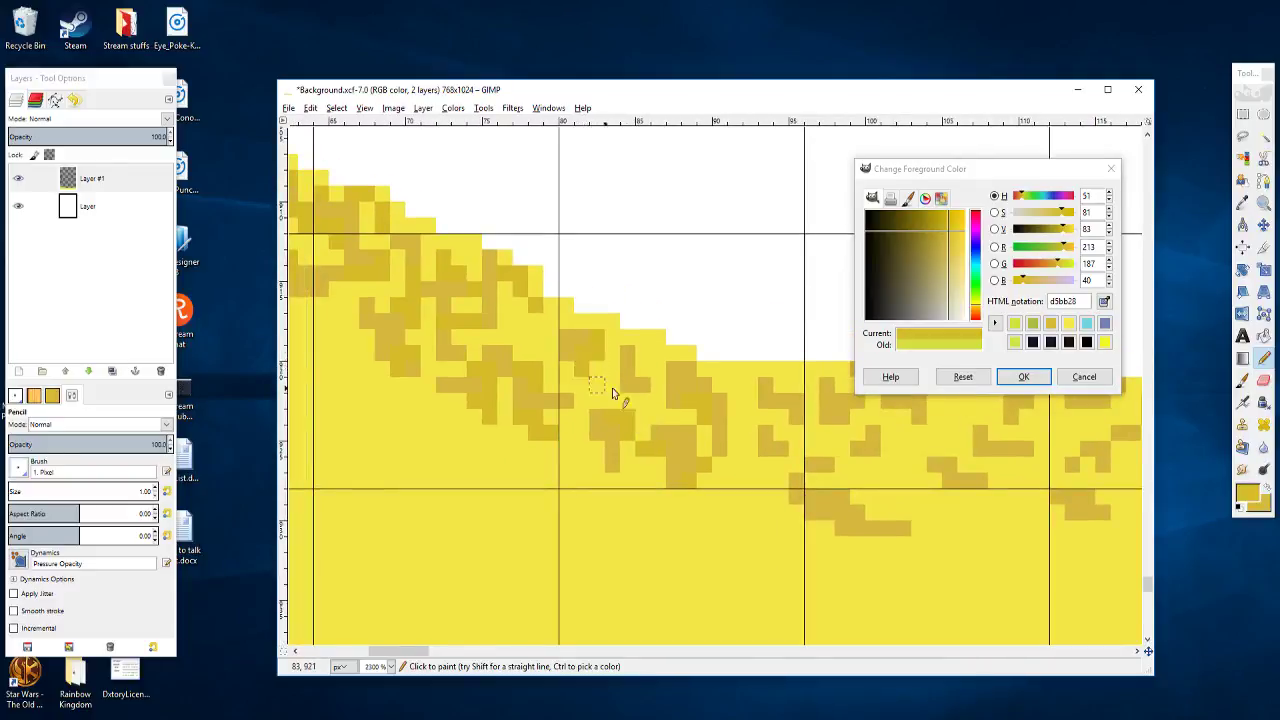
Step: Connect the upper specks at about x 84 to 88 and thicken those beneath them at about x 82 to 86
scroll(657, 394, right, 3)
scroll(657, 394, down, 1)
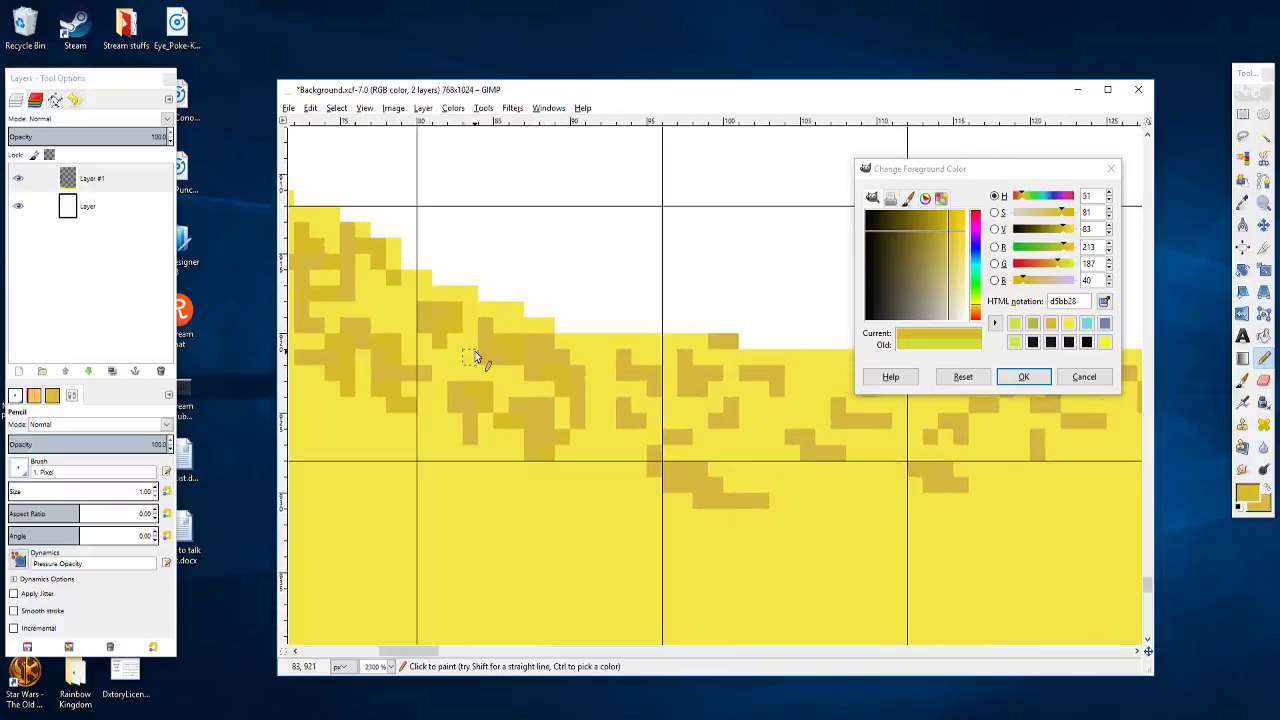
scroll(476, 368, right, 1)
scroll(476, 368, down, 1)
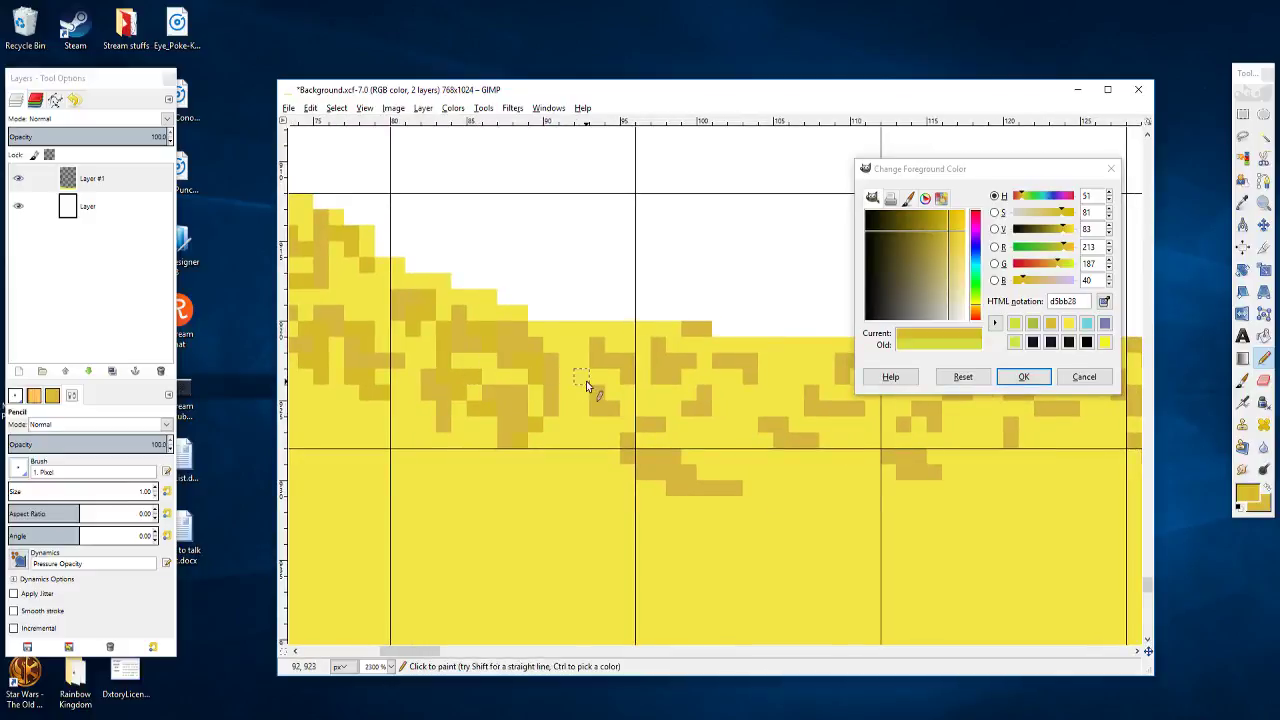
Step: Continue the dense specks onto the flat ground at about x 88 to 93 and 95 to 98, including the top edge at x 92 to 93
scroll(544, 368, right, 2)
scroll(544, 368, down, 1)
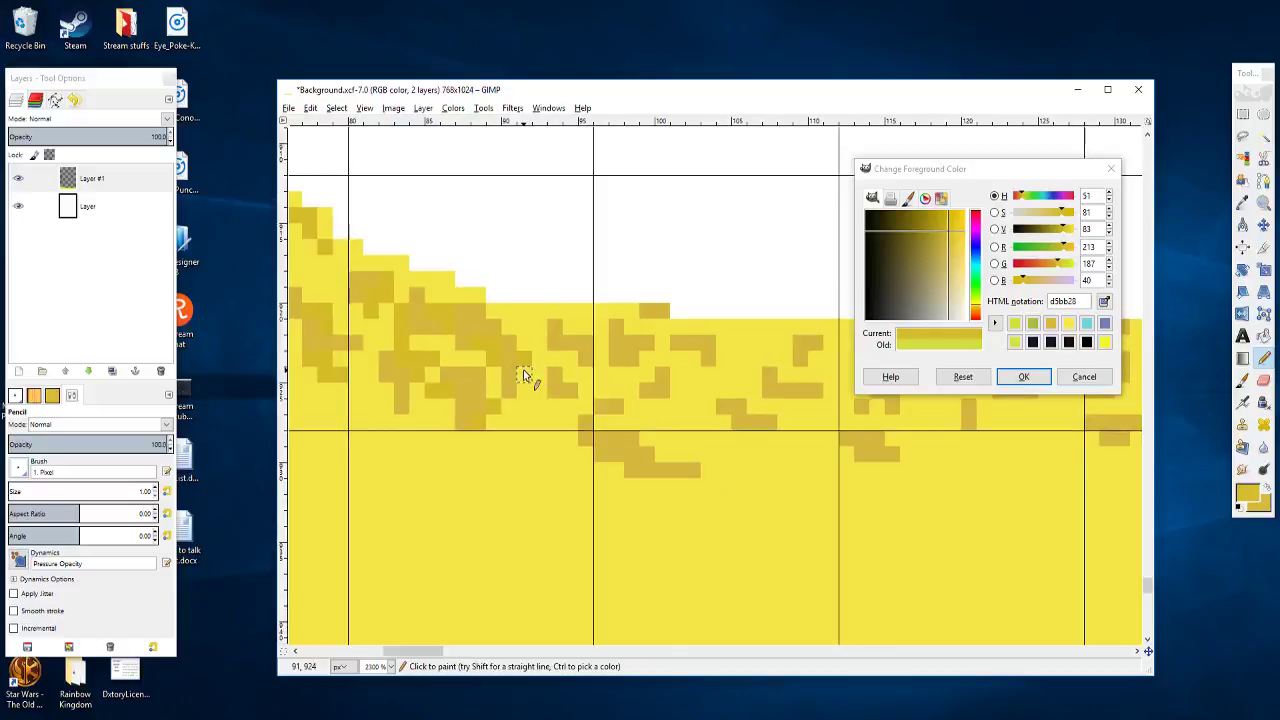
scroll(521, 393, right, 1)
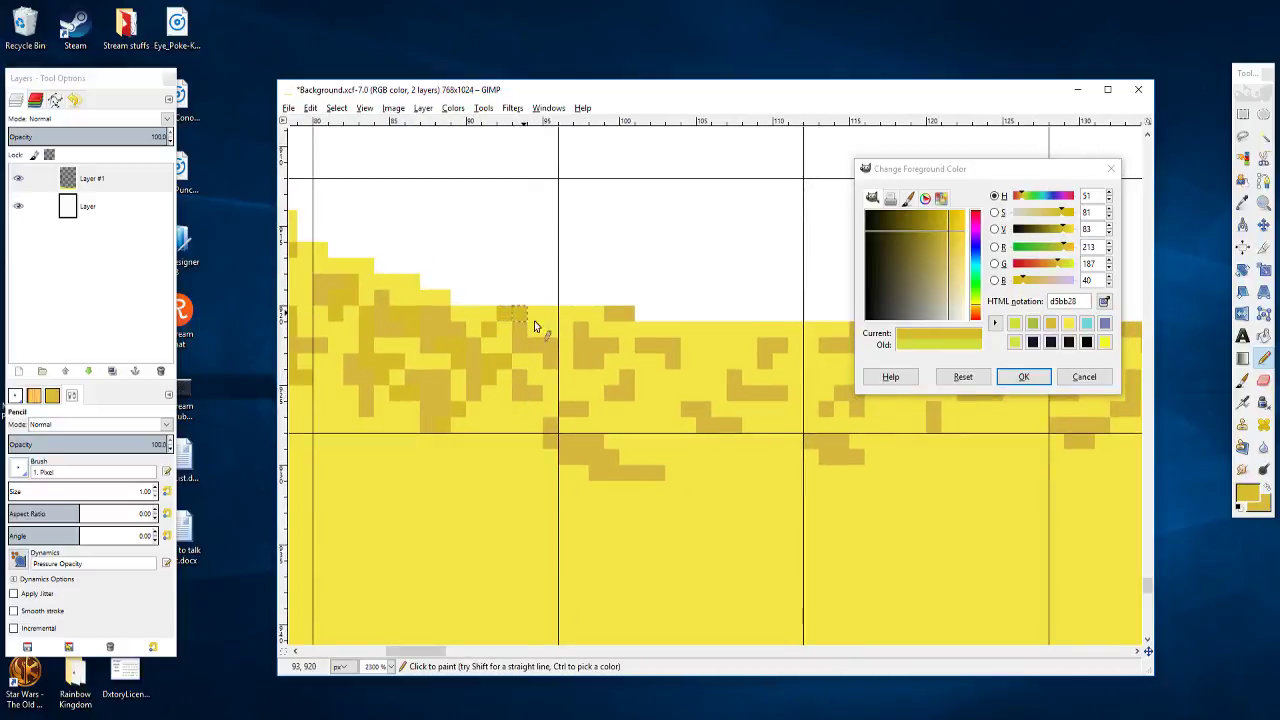
scroll(534, 326, right, 4)
scroll(534, 326, down, 1)
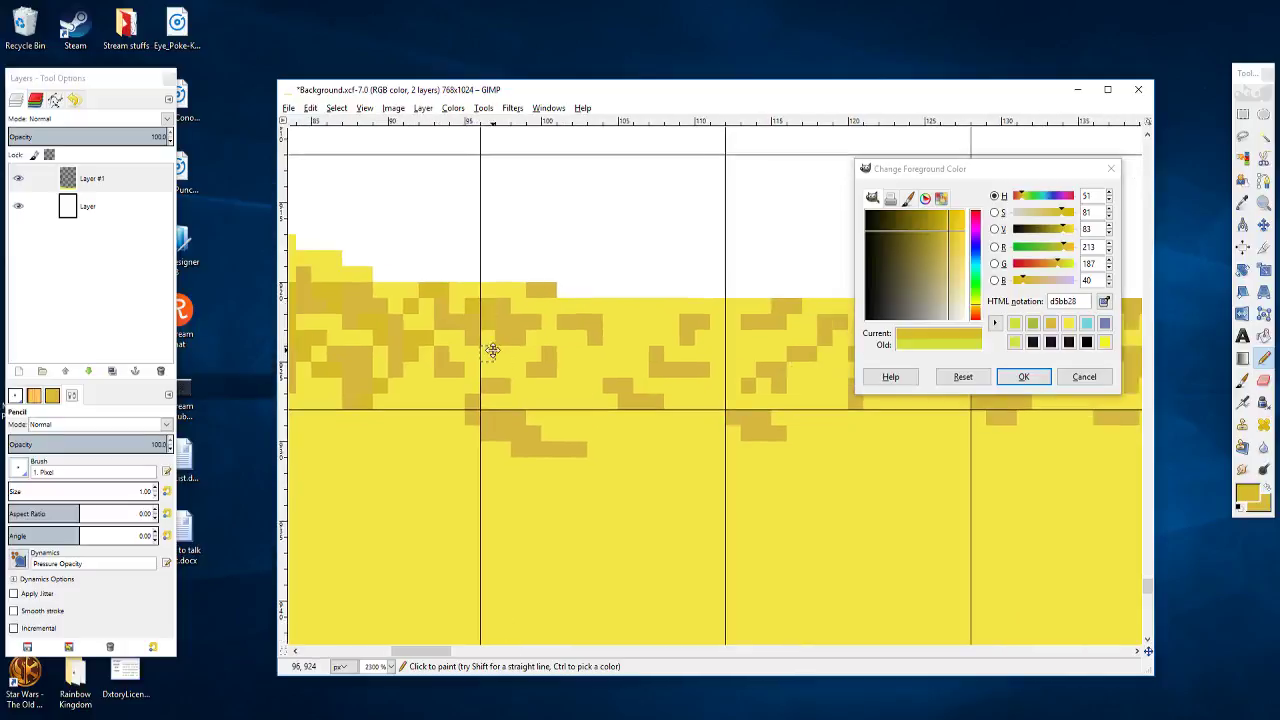
Step: Thicken the flat ground's specks at about x 97 to 100 and form a hollow square of specks at about x 101 to 103
scroll(492, 350, down, 1)
scroll(497, 343, right, 1)
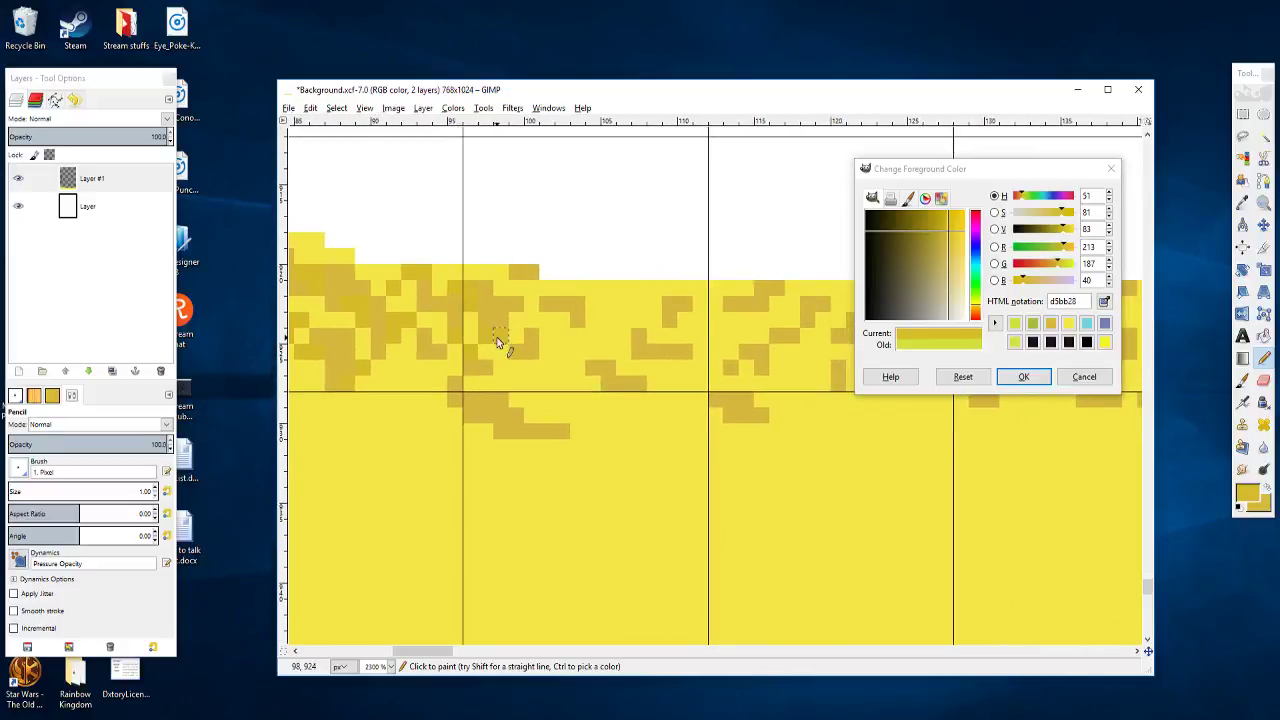
scroll(498, 340, right, 3)
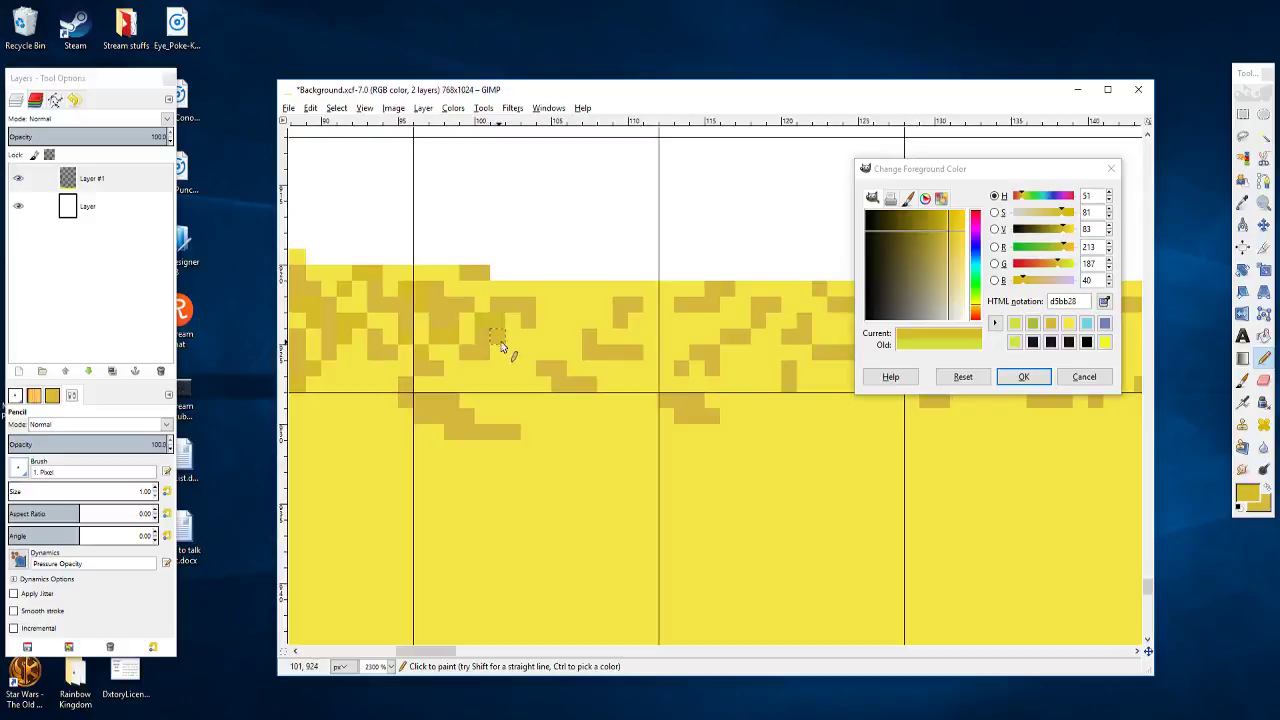
scroll(535, 340, down, 1)
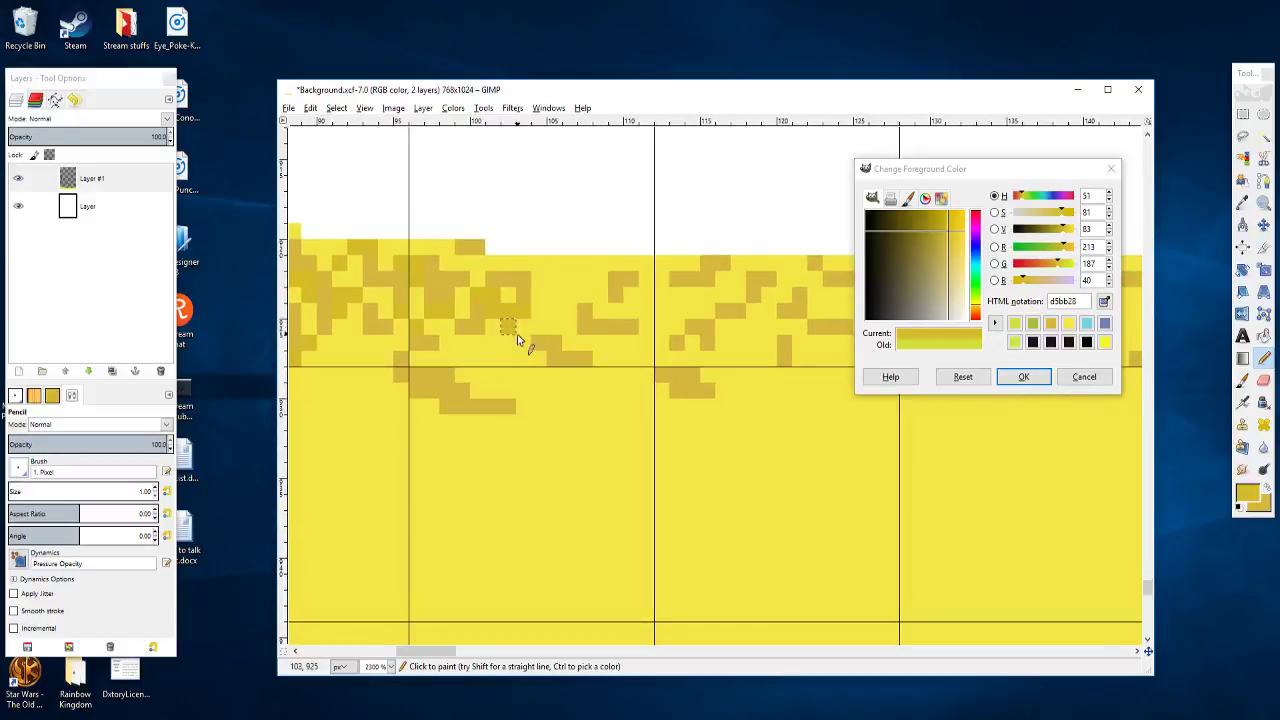
Step: Join the specks below the hollow square at about x 102 to 104 and enlarge the lowest cluster at about x 96 to 103
click(508, 326)
mouse_move(518, 329)
mouse_down()
mouse_move(607, 297)
mouse_move(549, 328)
mouse_move(548, 309)
mouse_move(527, 336)
mouse_move(658, 312)
mouse_move(651, 326)
mouse_move(566, 347)
mouse_move(502, 349)
mouse_move(518, 345)
mouse_move(500, 378)
mouse_move(540, 388)
mouse_move(509, 386)
mouse_up()
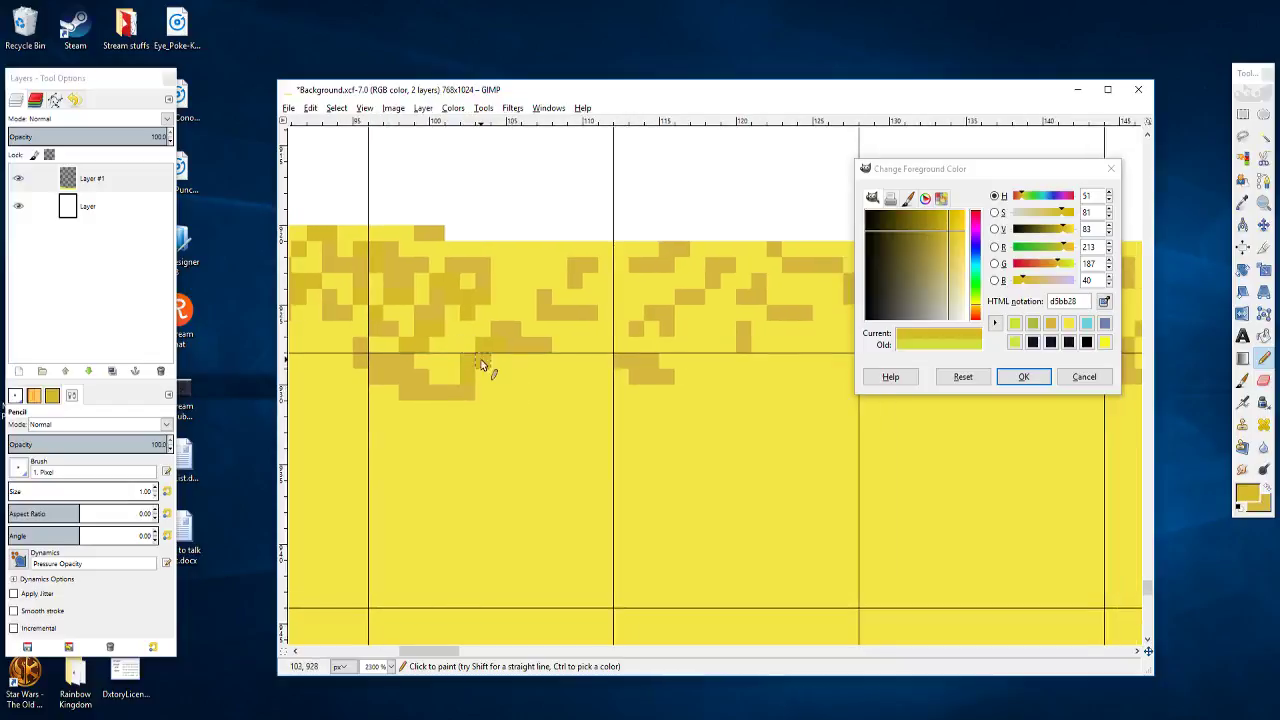
click(483, 376)
click(483, 392)
scroll(506, 420, right, 2)
scroll(506, 420, up, 1)
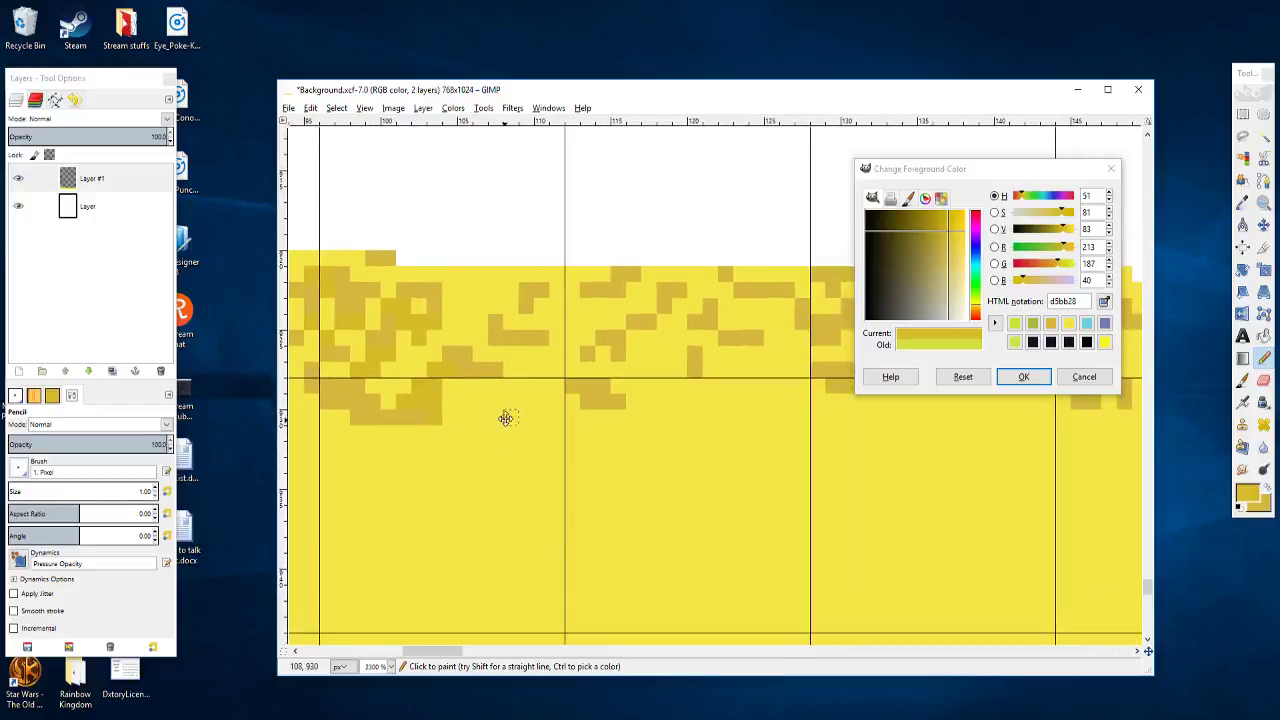
Step: Thicken the flat ground's specks at about x 106 to 110 and build a solid cluster at about x 112 to 115
click(510, 368)
click(529, 358)
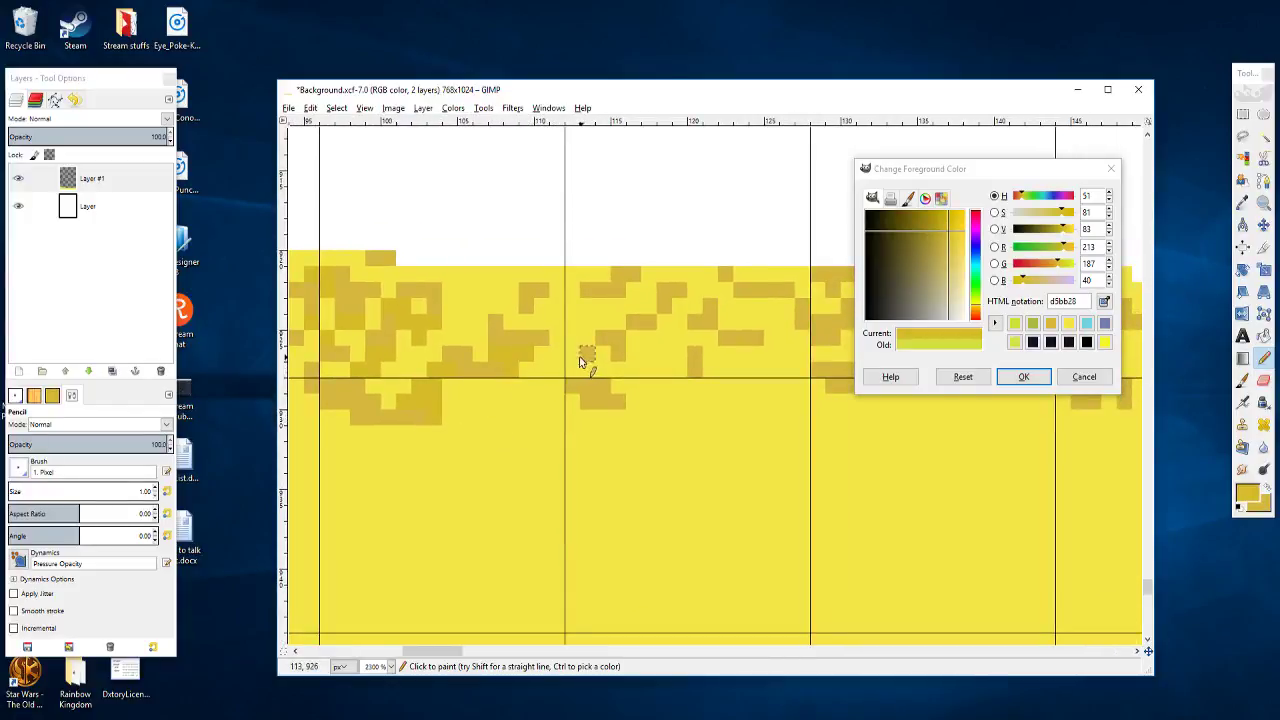
click(578, 365)
click(603, 369)
click(557, 389)
ctrl+scroll(570, 352, up, 2)
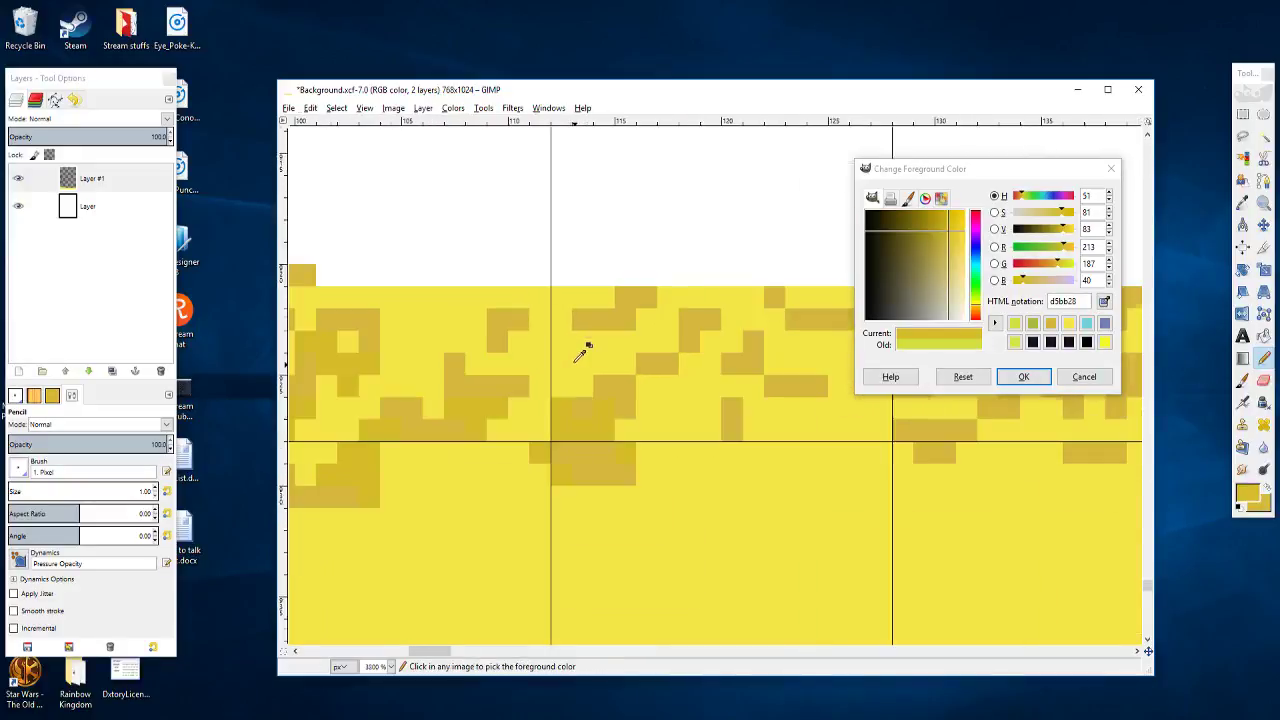
Step: Link the cluster upward at about x 113 to 117 and paint denser specks near the top edge at about x 115 to 119
click(578, 371)
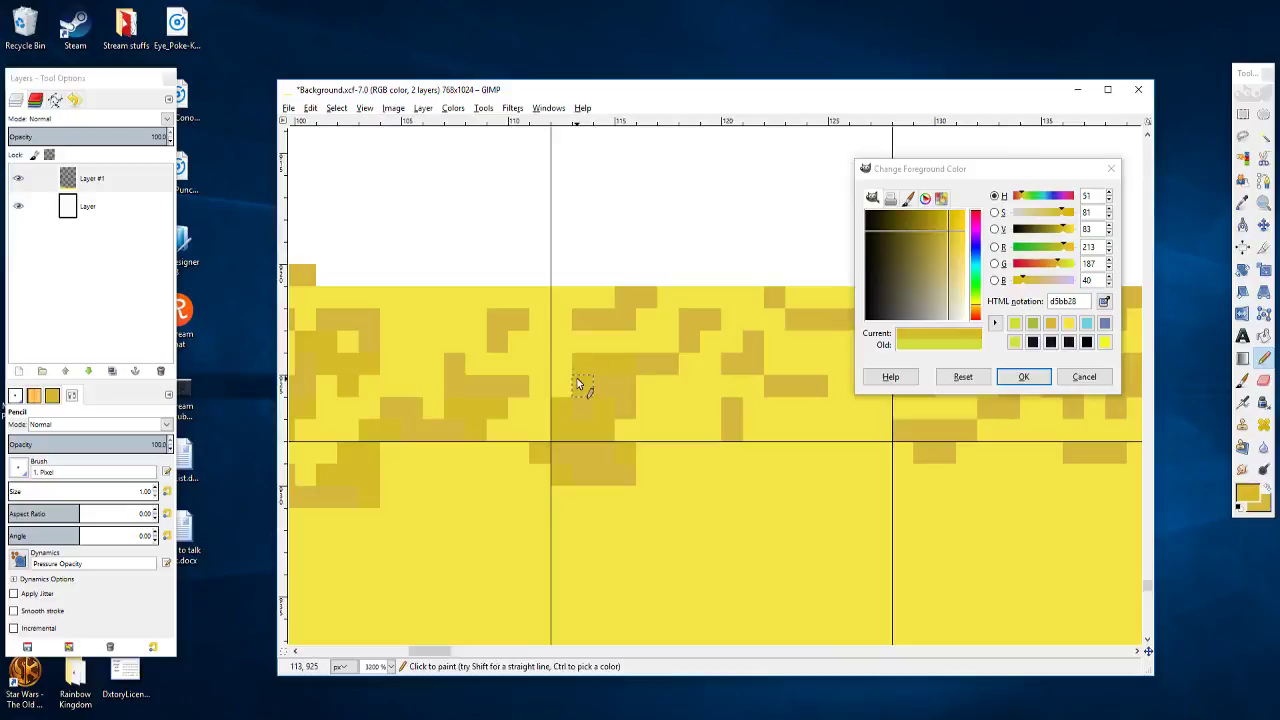
mouse_move(646, 336)
mouse_down()
mouse_move(654, 323)
mouse_move(660, 341)
mouse_up()
scroll(608, 343, right, 3)
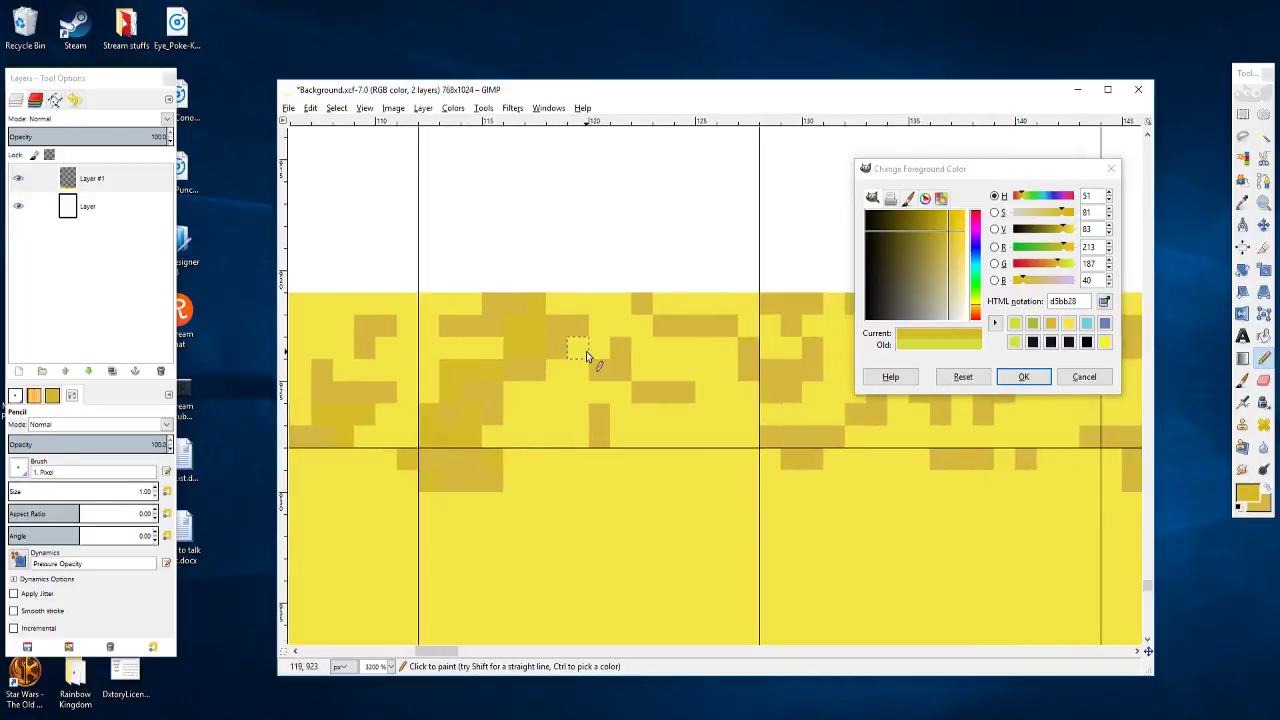
scroll(605, 360, down, 5)
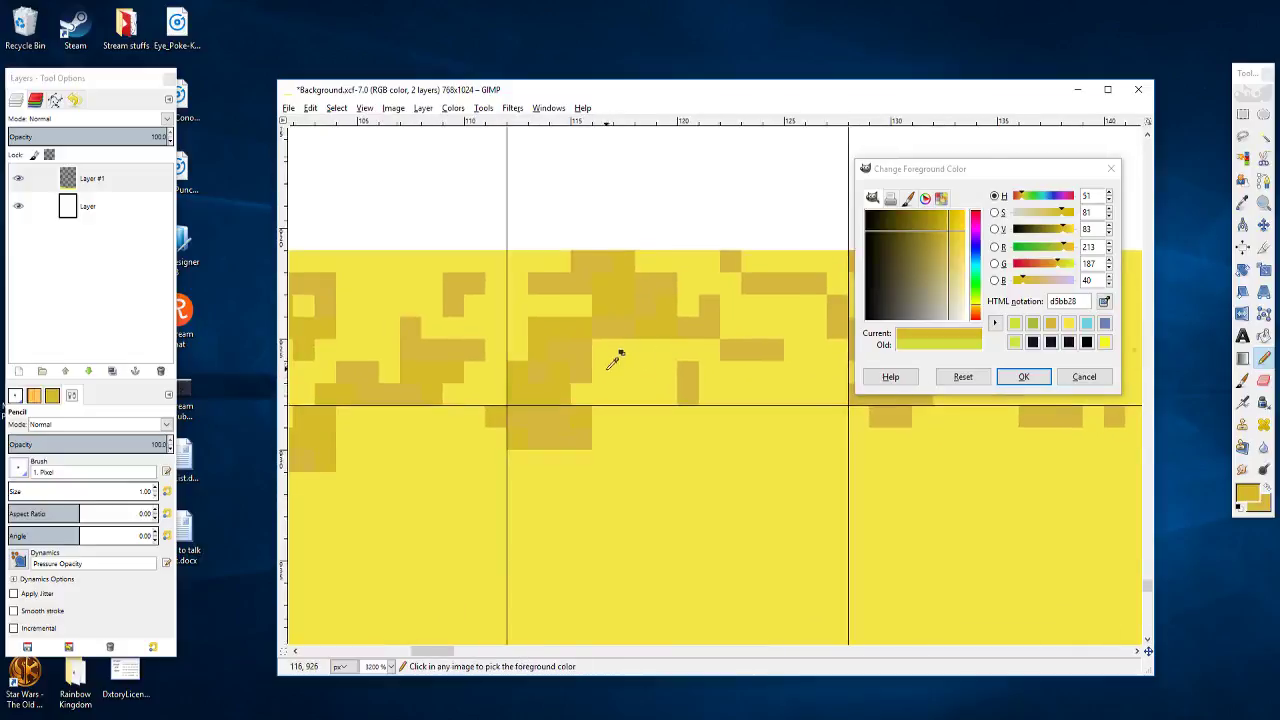
Step: Thicken the earlier lower speck at about x 82 to 83 and fill the gaps at about x 77 to 79 and 88 to 91
scroll(599, 366, up, 4)
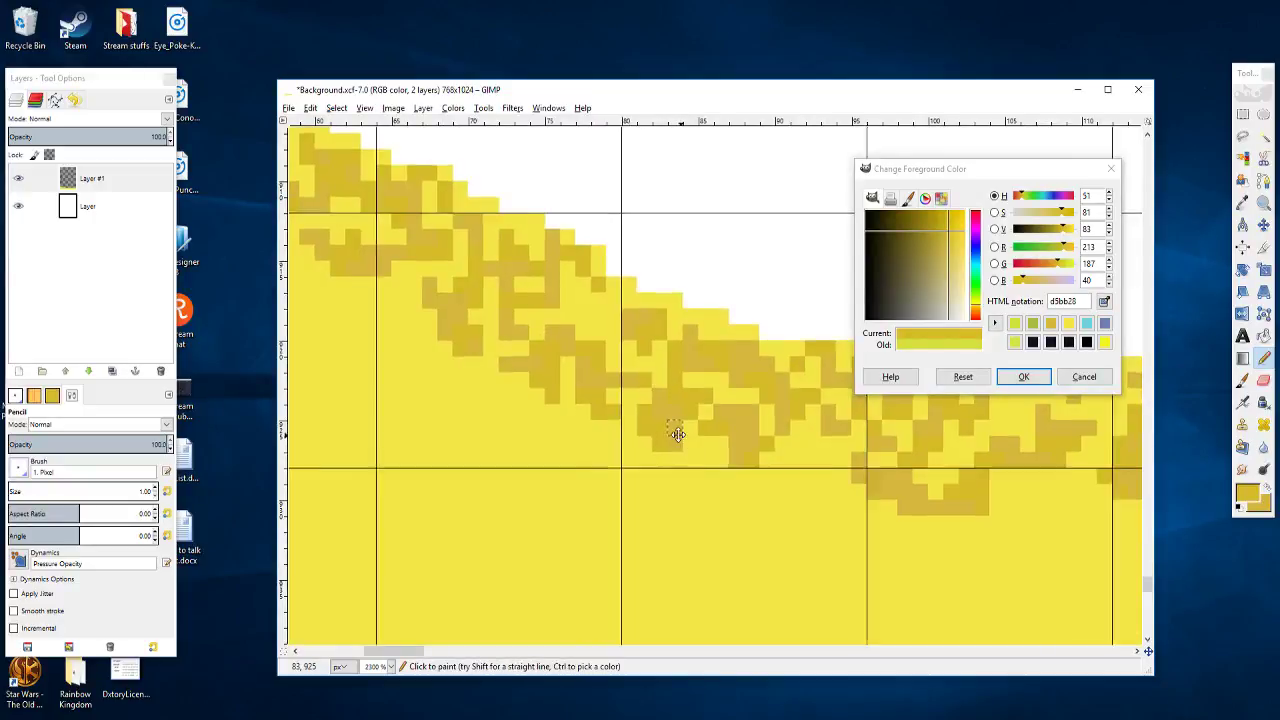
drag(678, 434, 495, 446)
drag(398, 316, 425, 335)
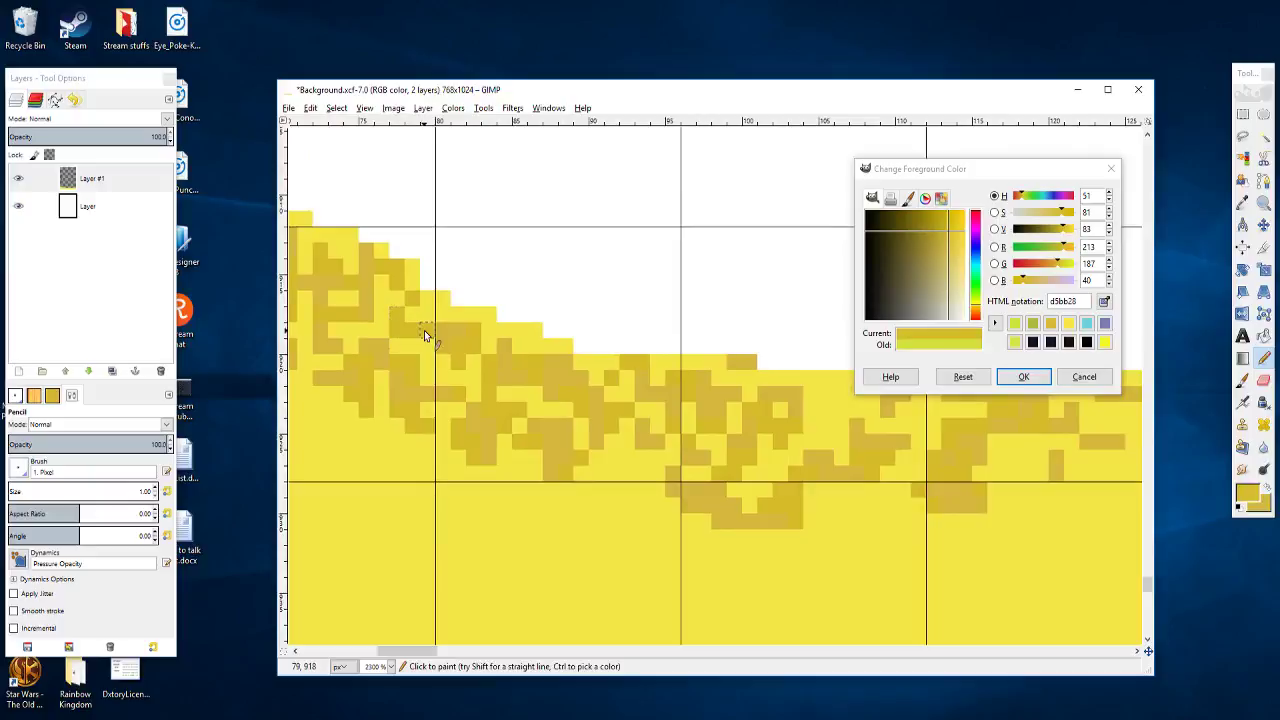
drag(552, 346, 397, 323)
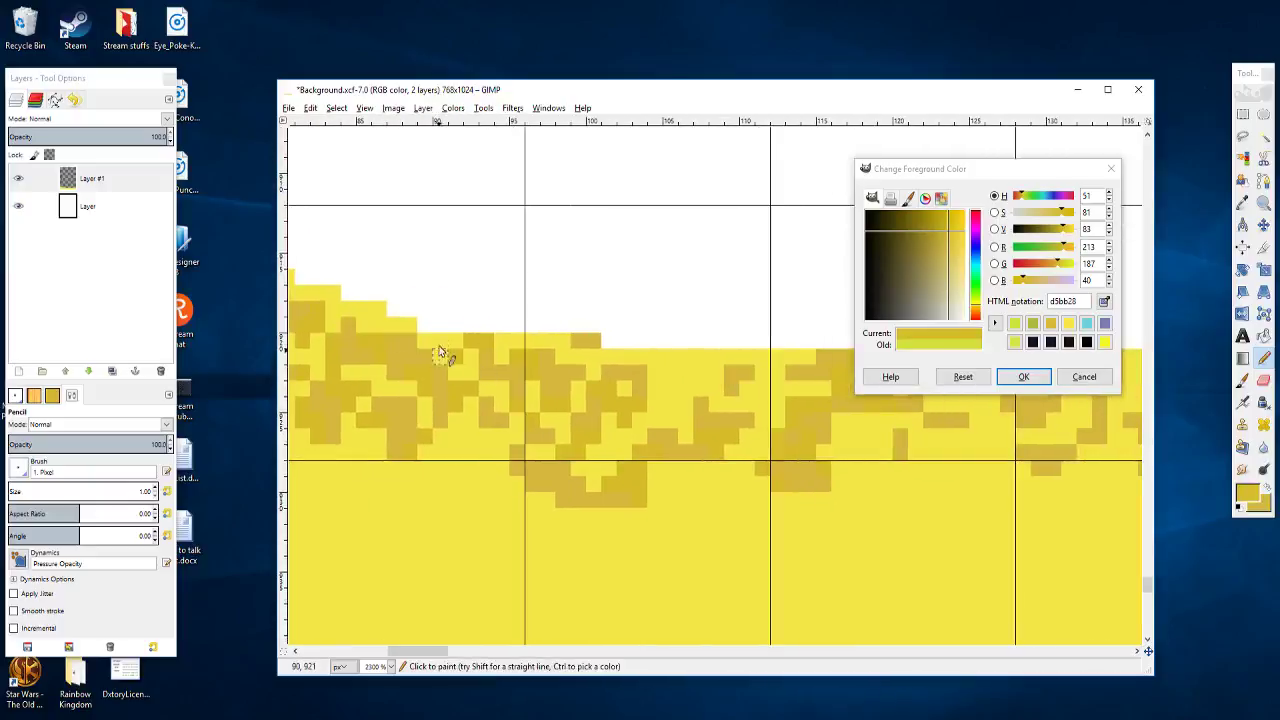
drag(549, 356, 433, 313)
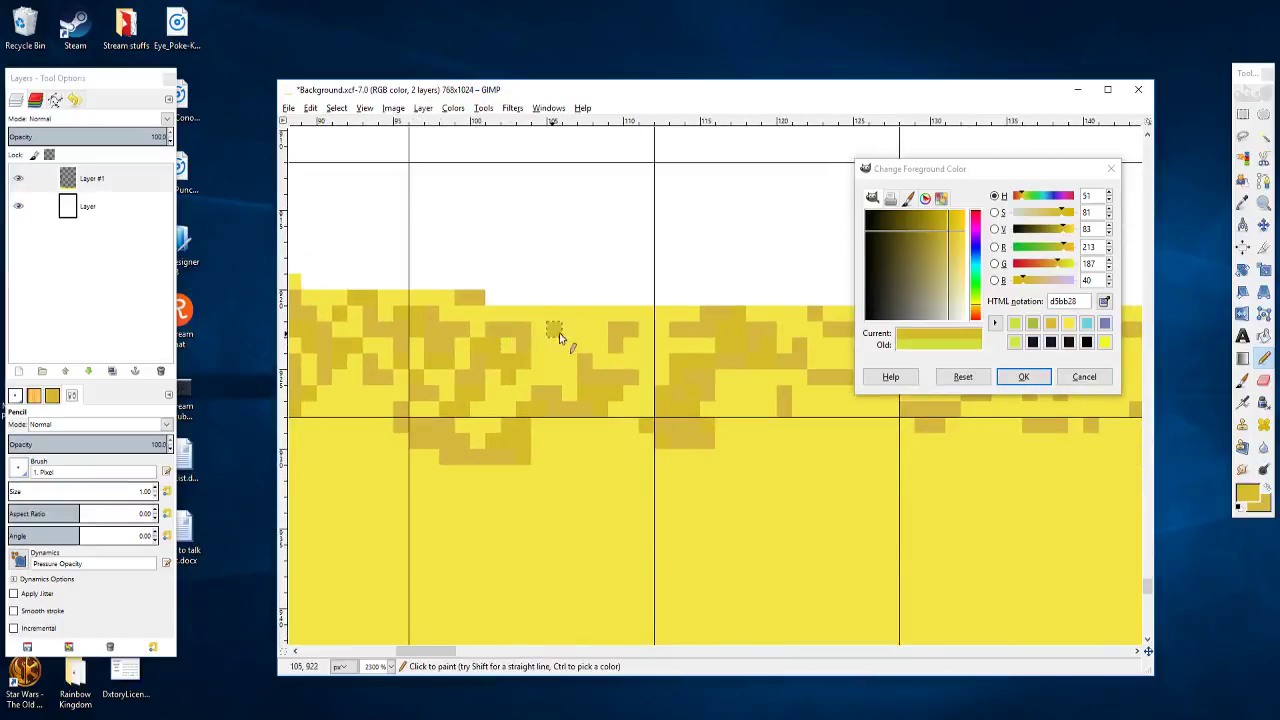
Step: Join the flat ground's dark-gold specks at about x 105 to 108 and fill gaps lower down near x 101
drag(612, 350, 518, 342)
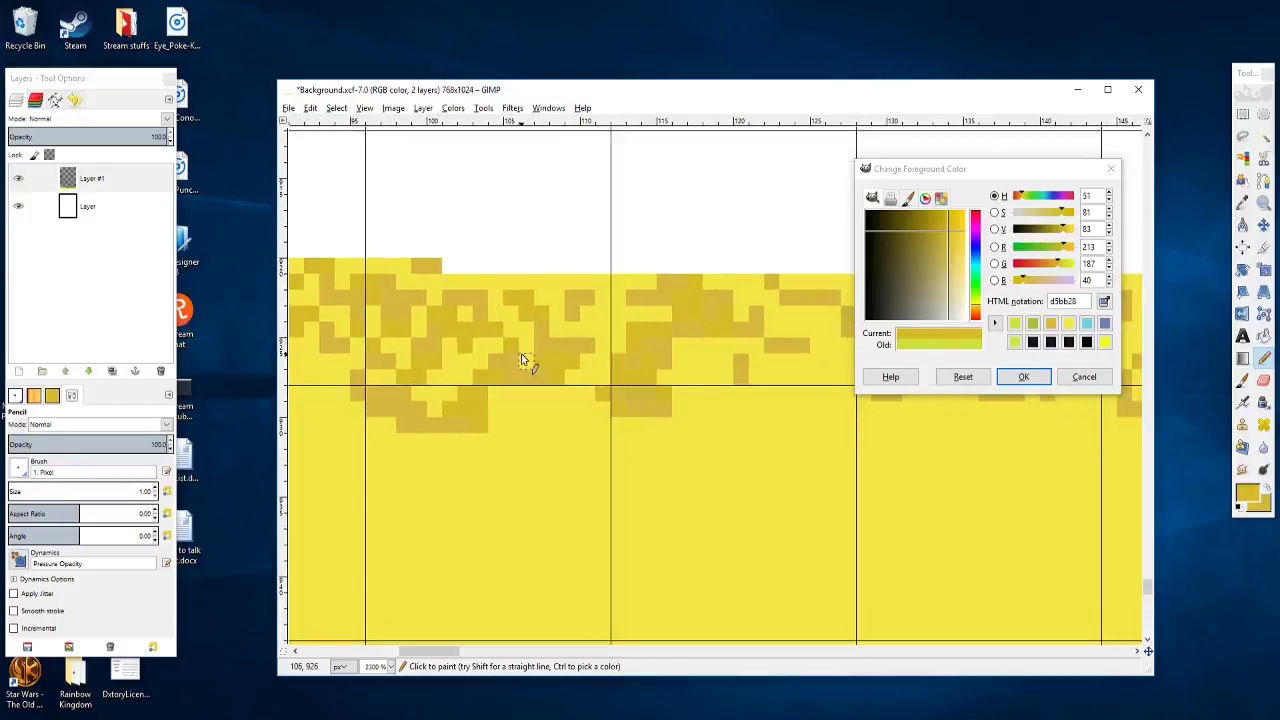
drag(543, 337, 508, 320)
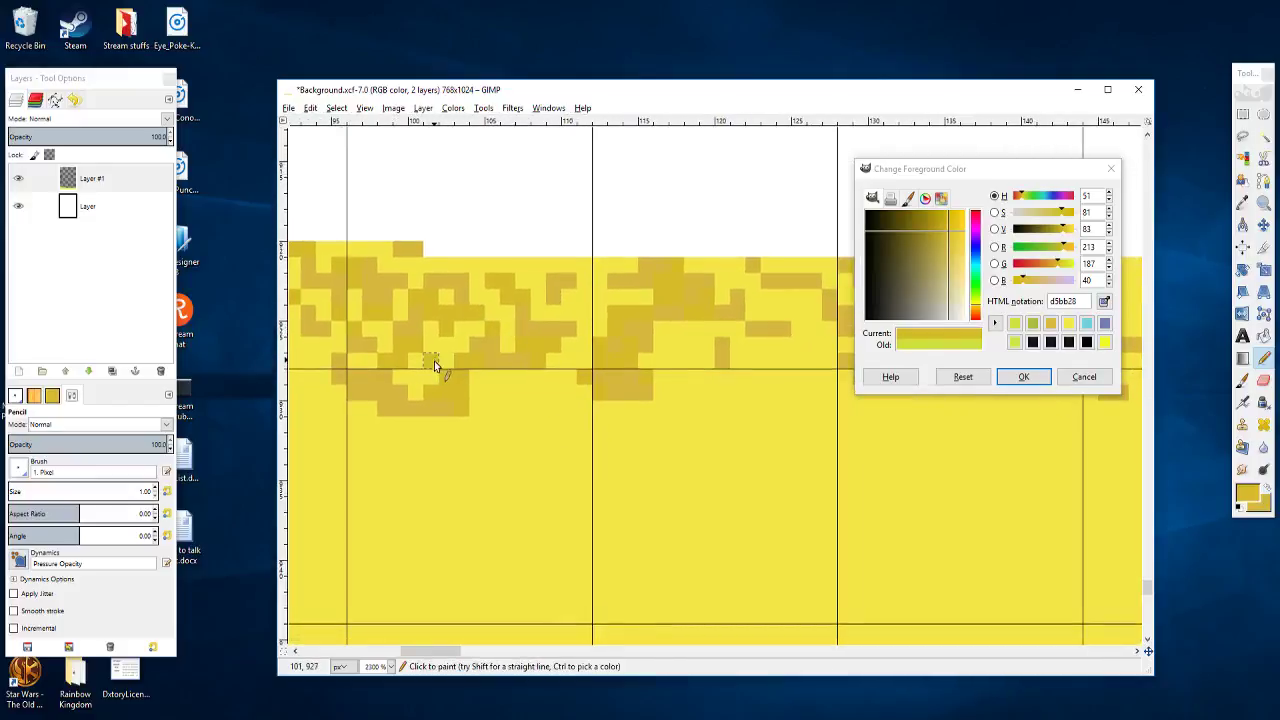
drag(566, 419, 550, 432)
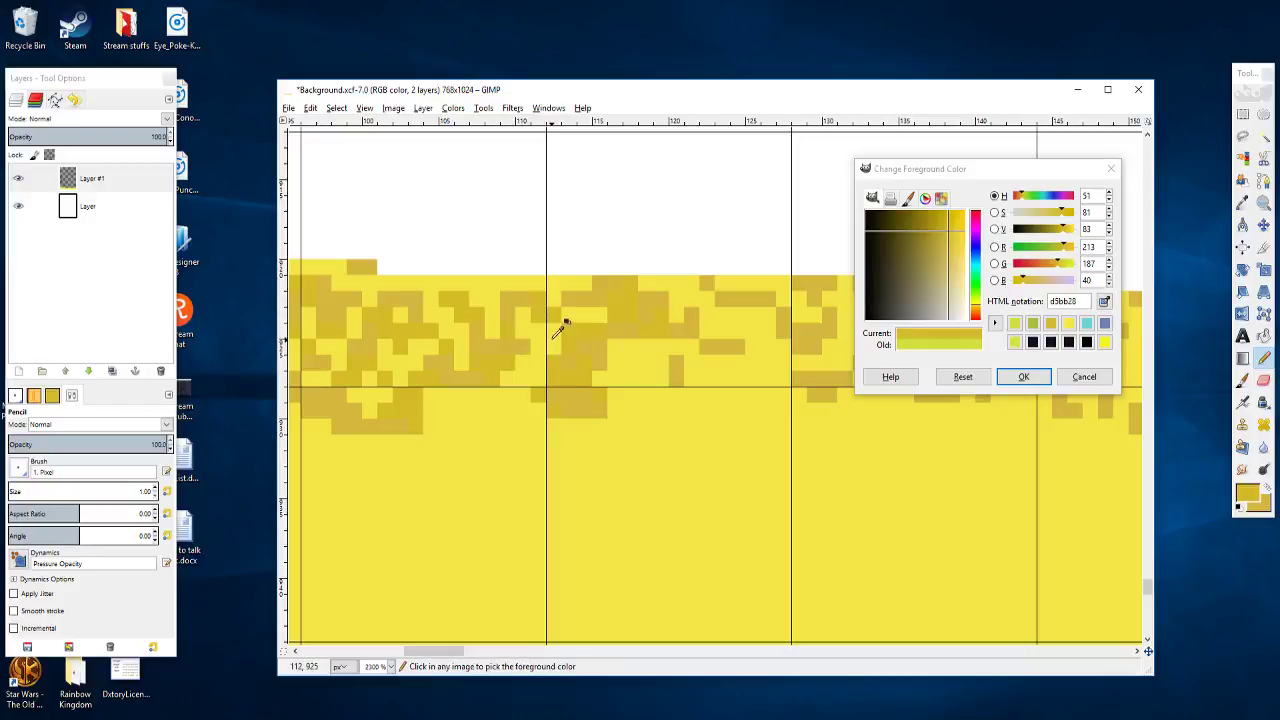
Step: Paint denser specks on the flat ground at about x 117 to 120, adding a short row beneath the upper cluster
drag(560, 326, 411, 298)
mouse_move(566, 323)
mouse_down()
mouse_move(491, 280)
mouse_move(543, 300)
mouse_up()
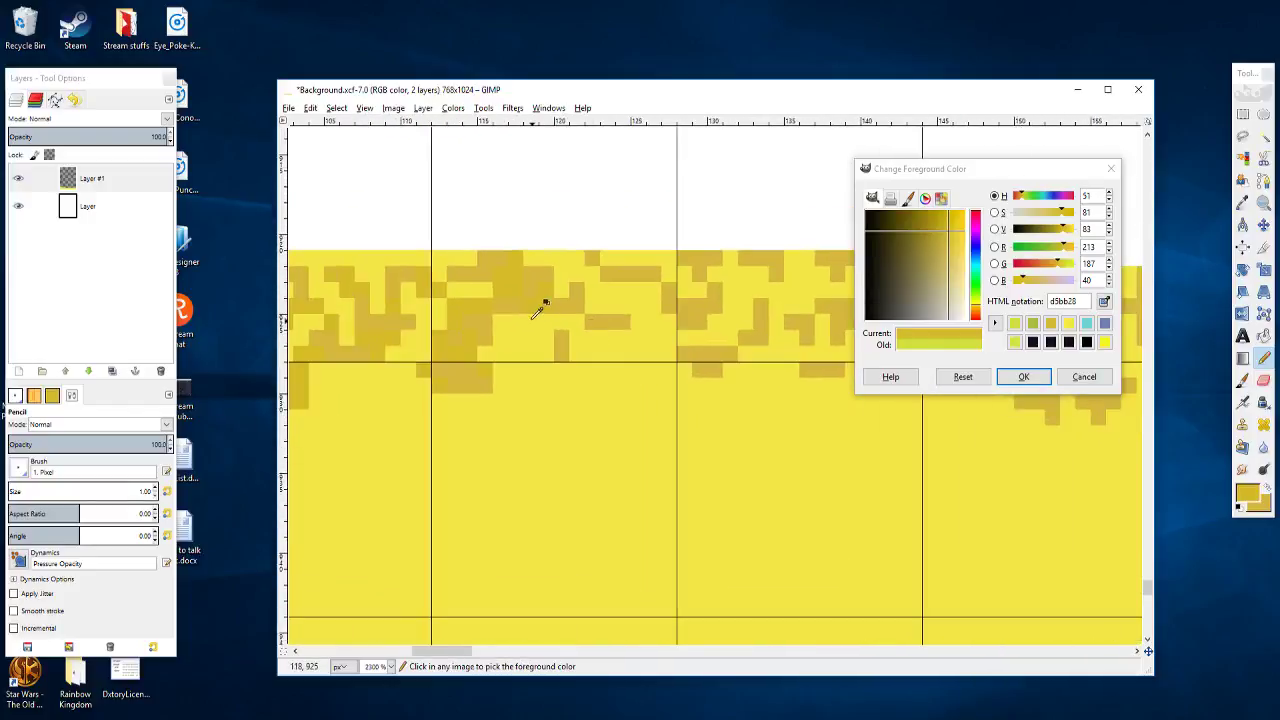
click(521, 339)
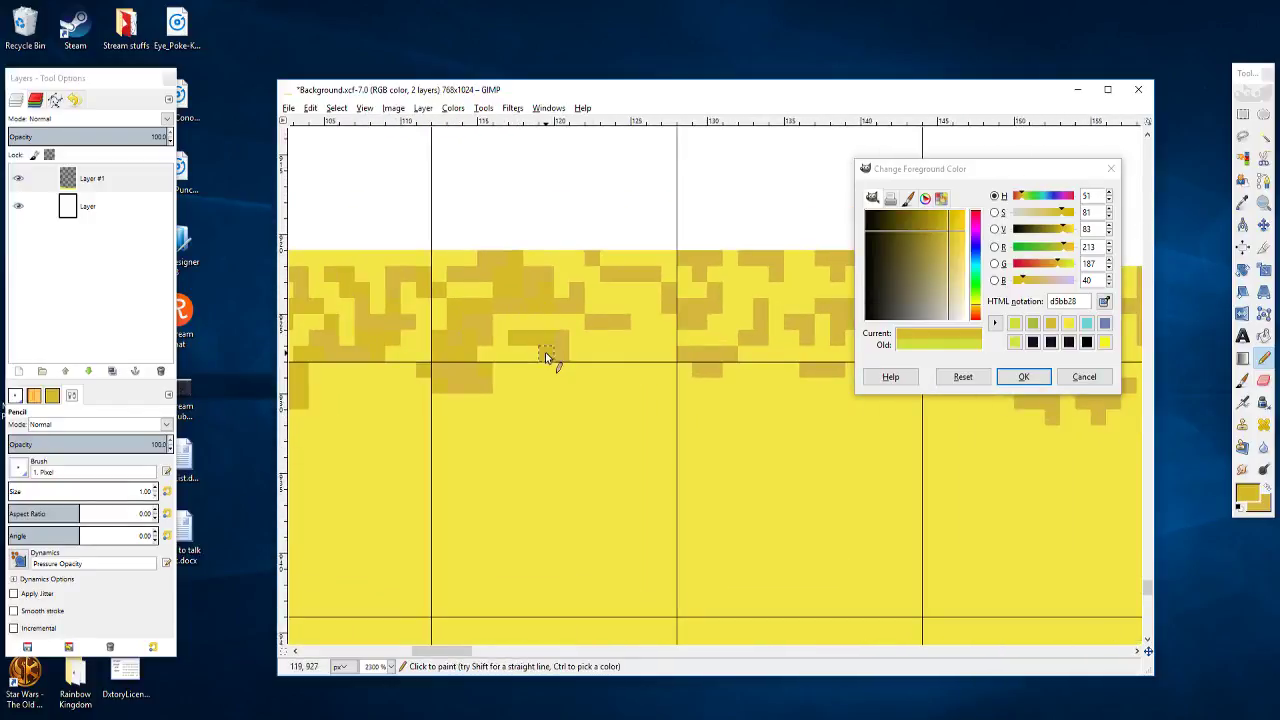
drag(600, 366, 550, 366)
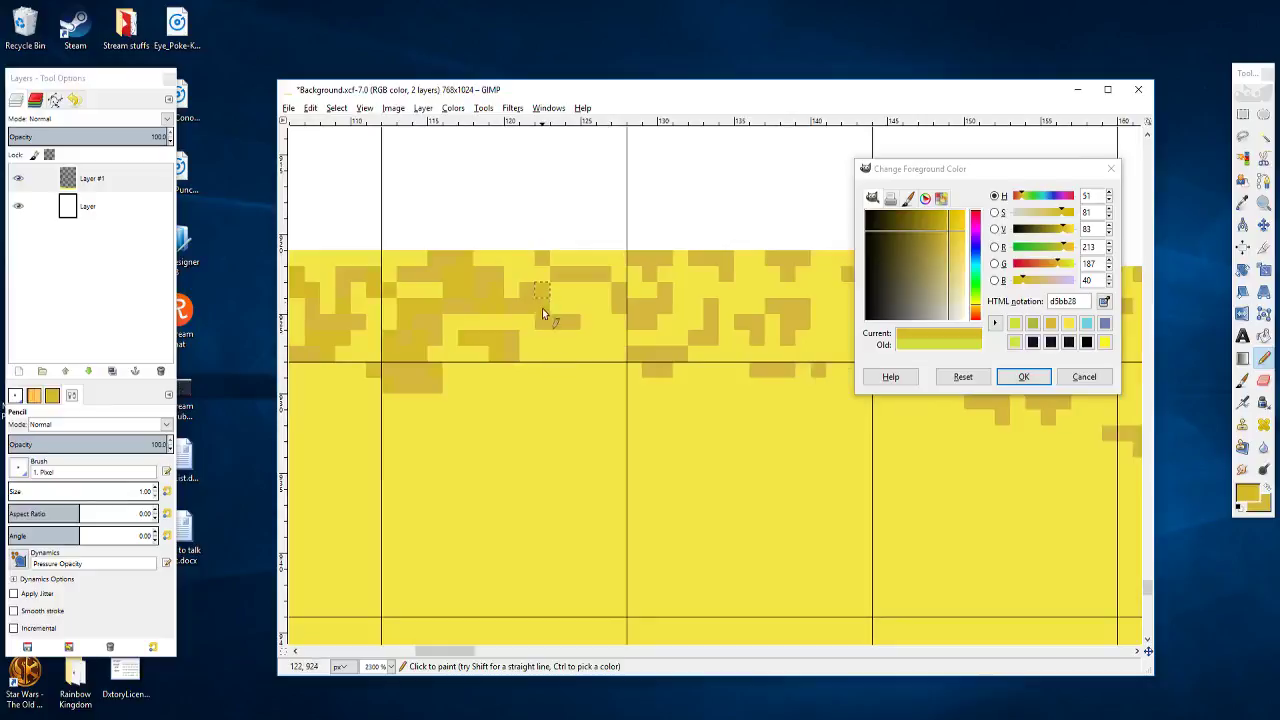
Step: Thicken the specks at about x 122 to 124 and extend the texture with specks at about x 127 to 133
drag(593, 331, 480, 286)
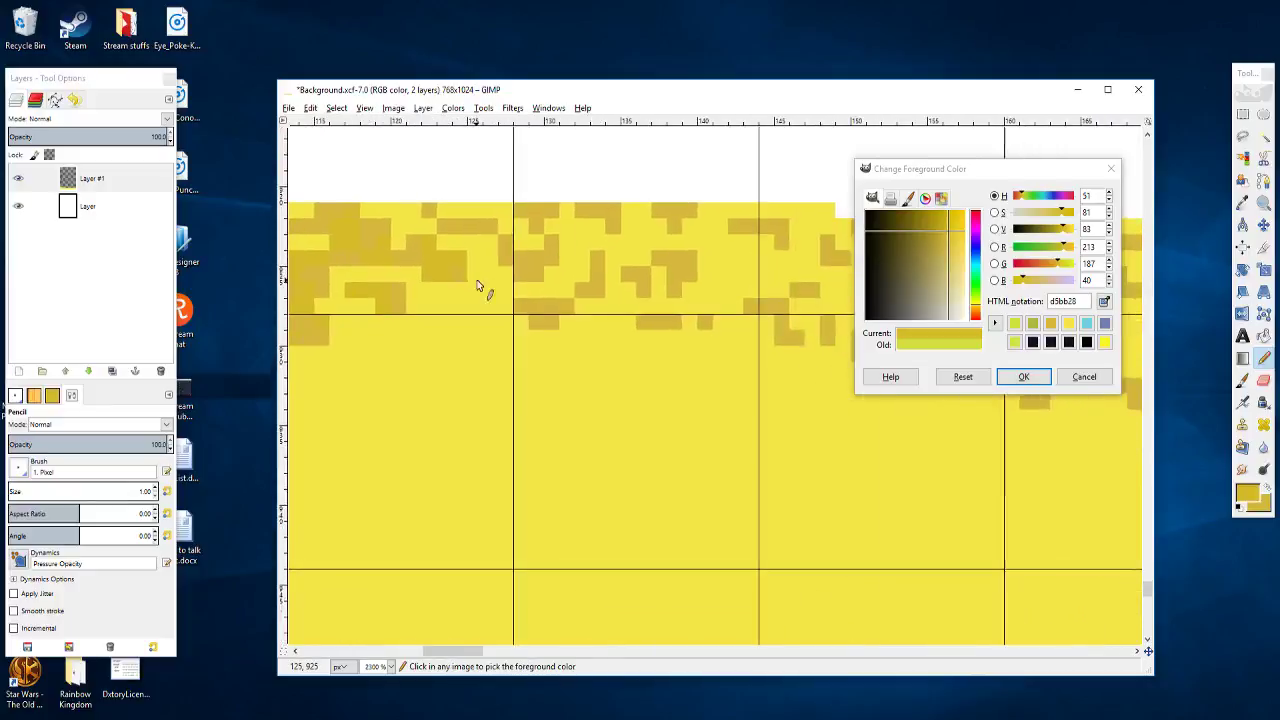
scroll(557, 310, right, 1)
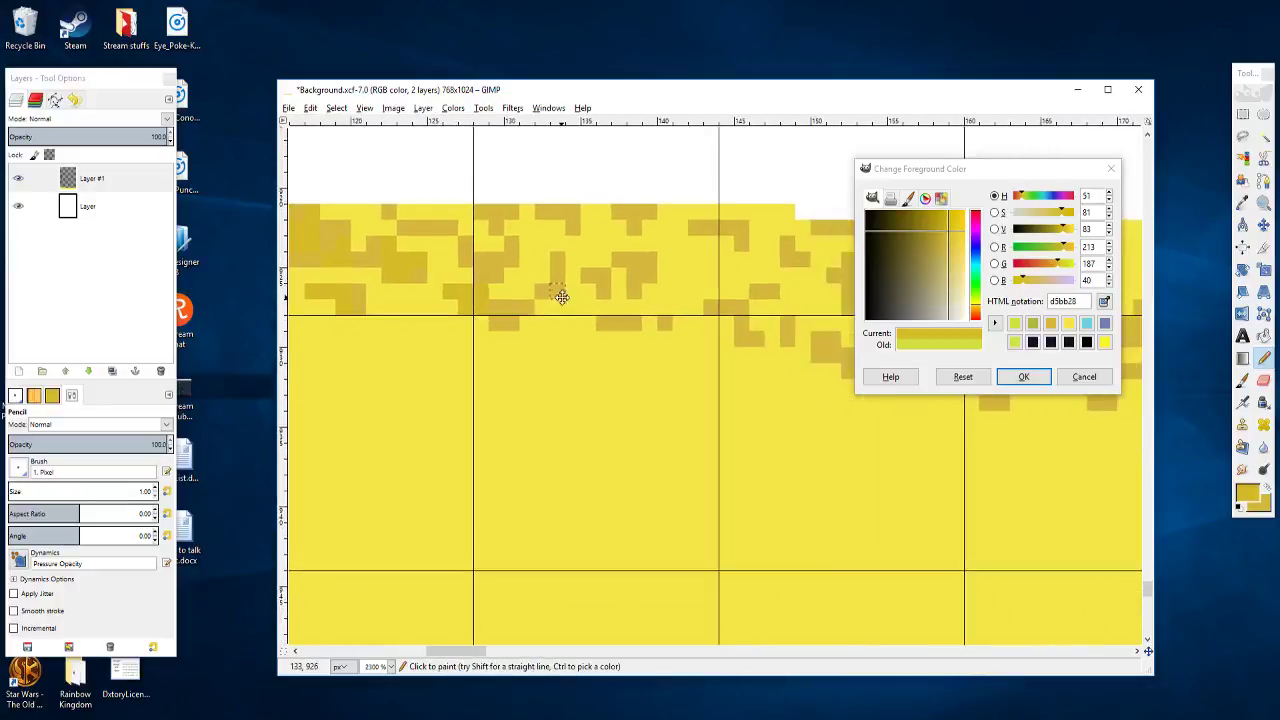
mouse_move(561, 320)
mouse_down()
mouse_move(544, 303)
mouse_move(569, 307)
mouse_up()
Step: Connect the specks at about x 133 to 139 and build up the cluster near the top edge at about x 143 to 145
scroll(566, 320, right, 2)
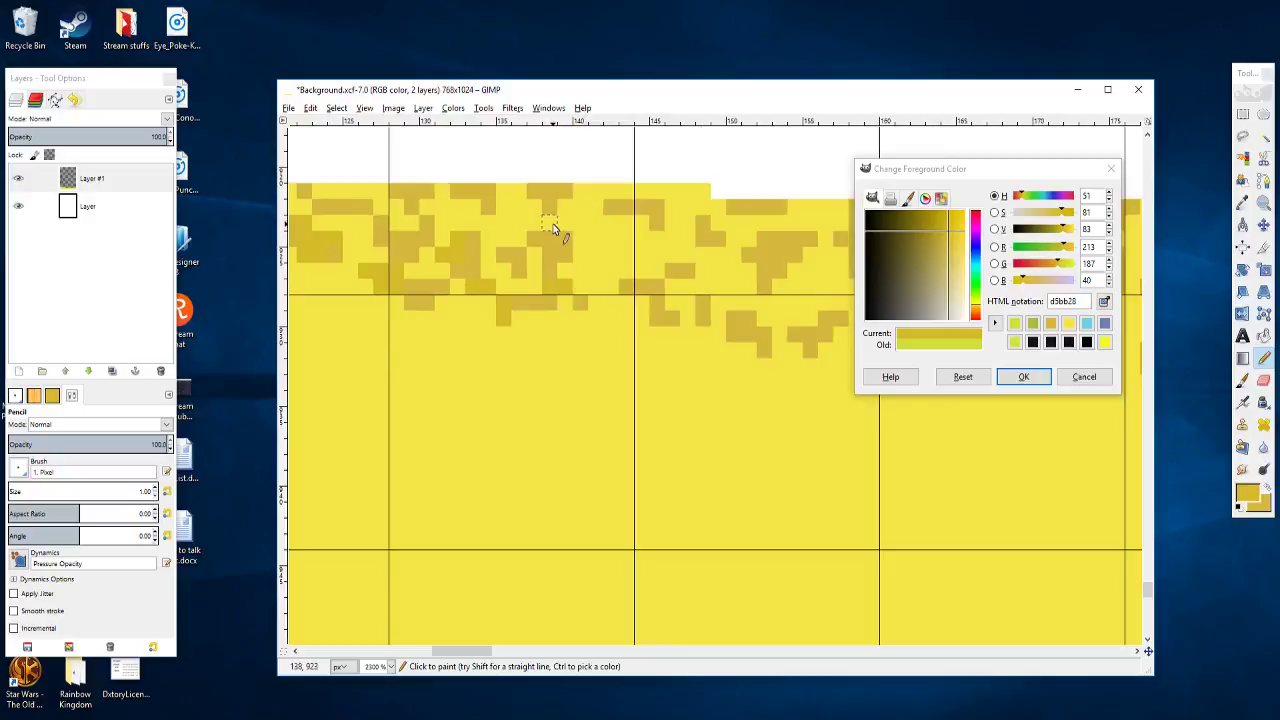
scroll(600, 262, up, 2)
scroll(610, 257, left, 4)
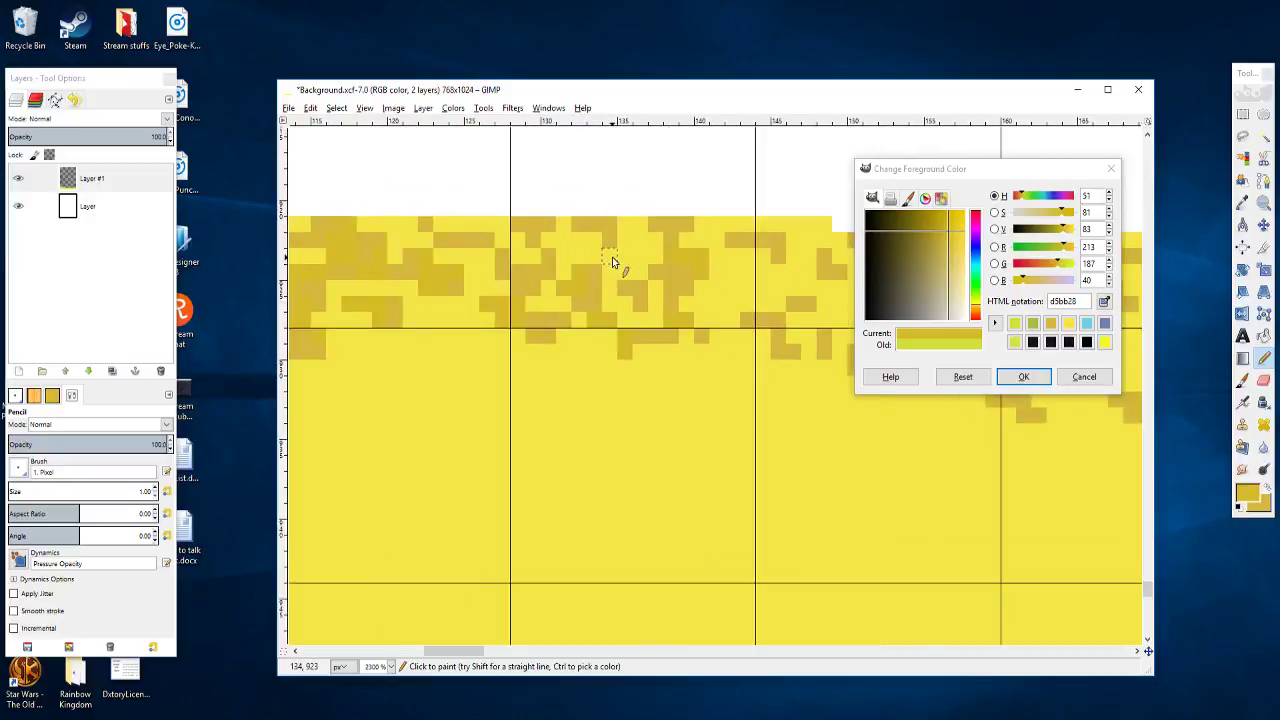
scroll(630, 250, right, 4)
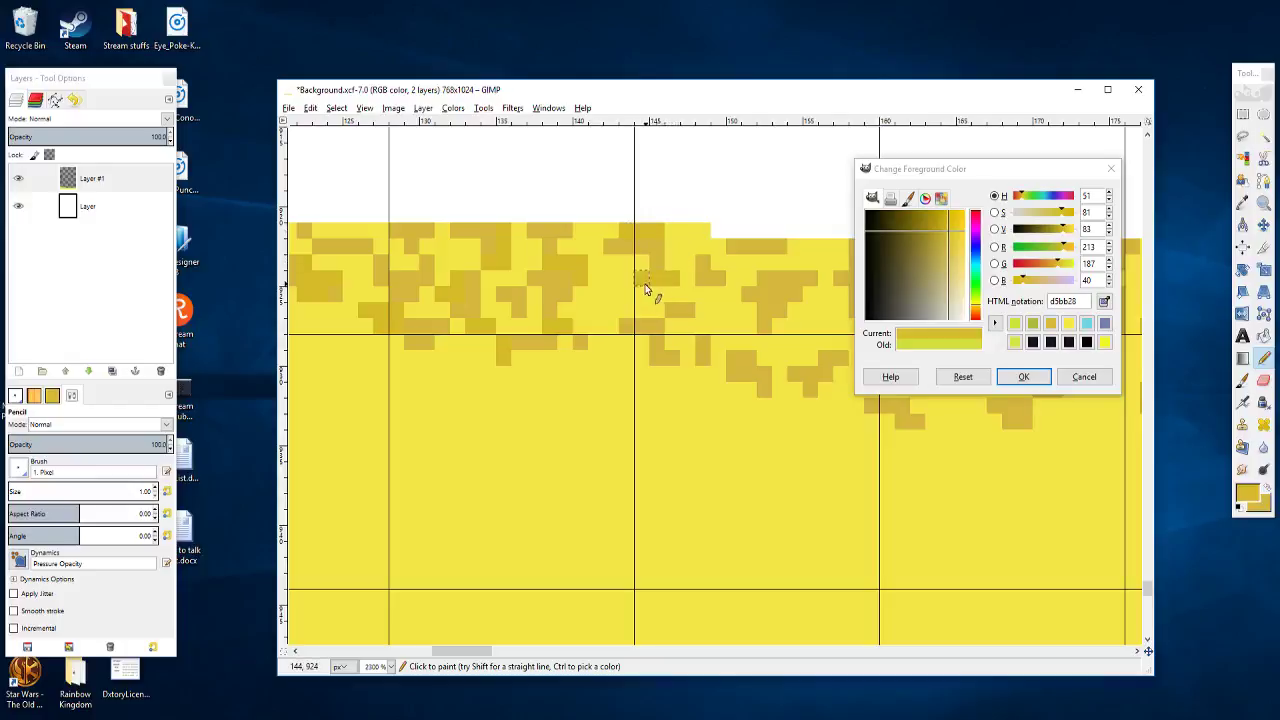
scroll(645, 300, right, 1)
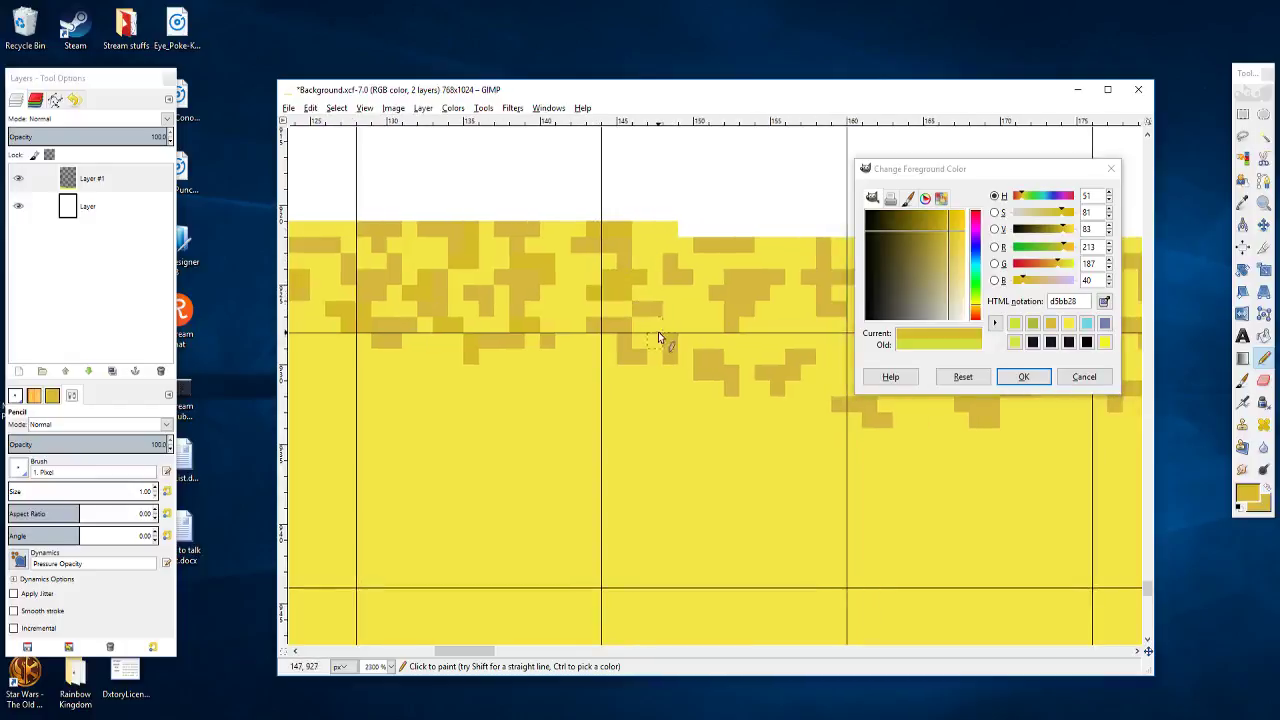
Step: Paint a connecting row at about x 148 to 153 and fill in the cluster at about x 151 to 155
mouse_move(658, 332)
mouse_down()
mouse_move(626, 284)
mouse_move(628, 302)
mouse_move(688, 308)
mouse_up()
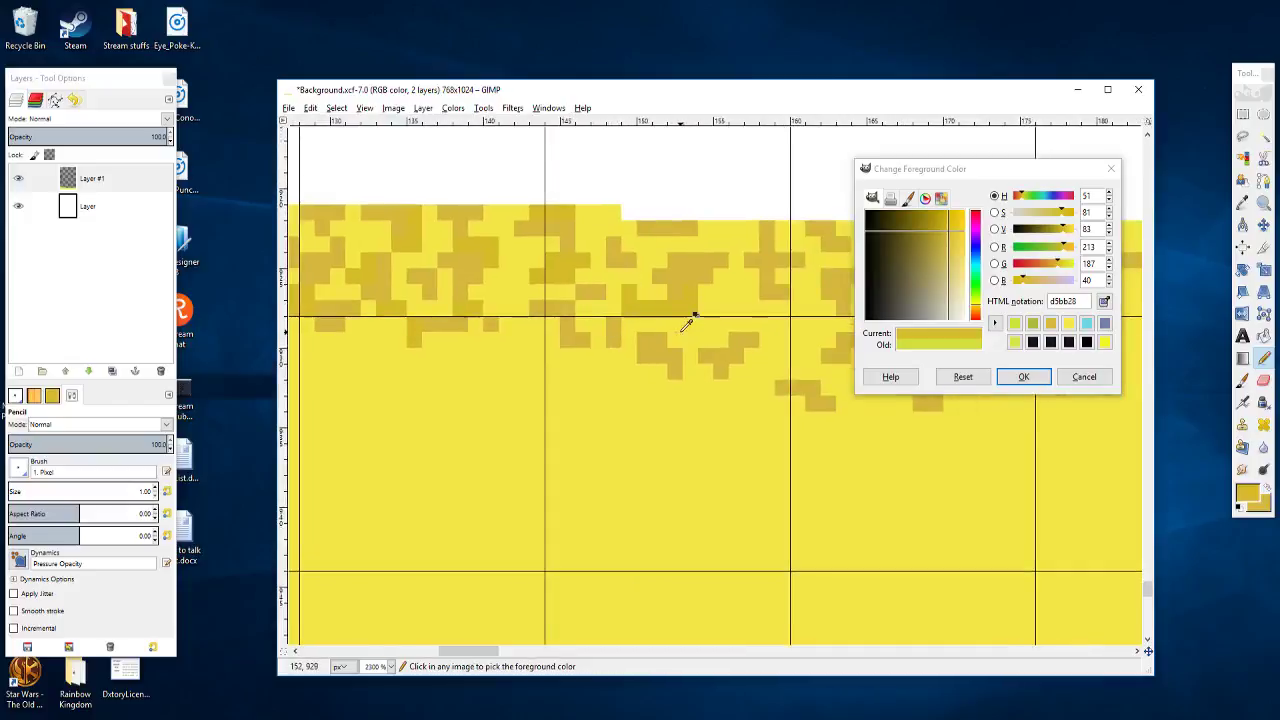
scroll(635, 325, right, 2)
scroll(635, 325, down, 1)
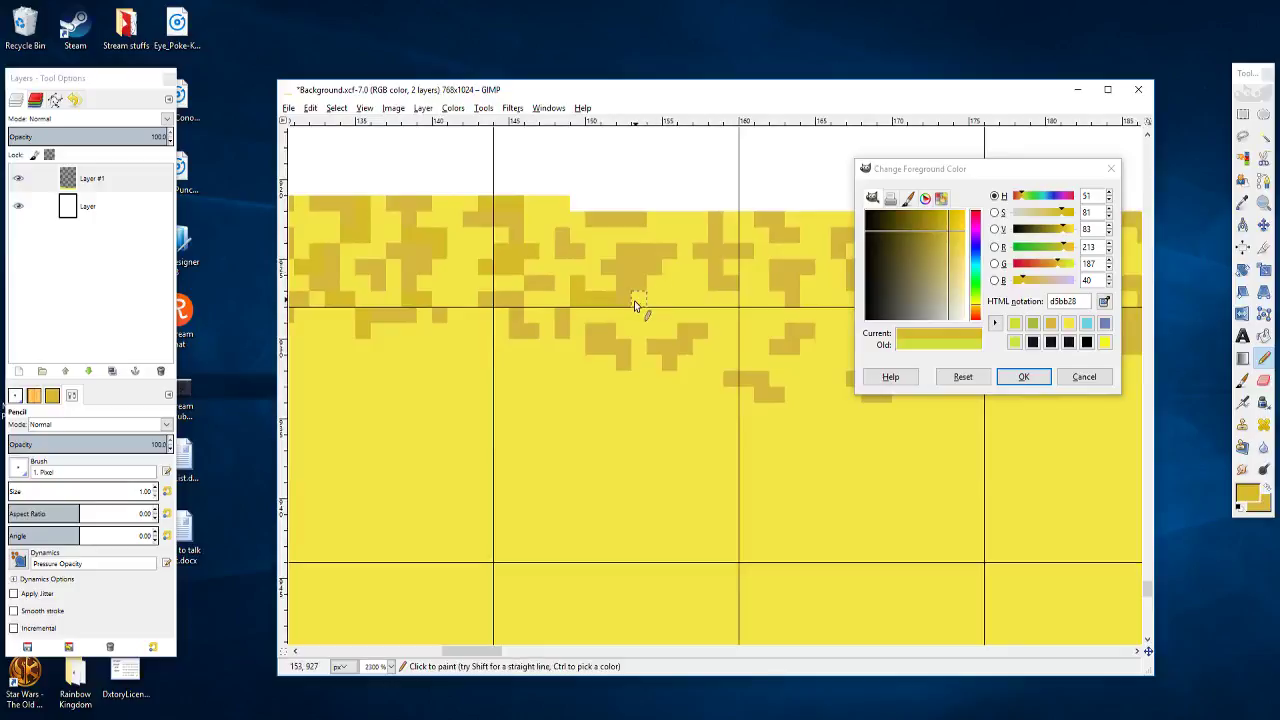
click(666, 267)
scroll(662, 295, left, 3)
scroll(662, 295, up, 1)
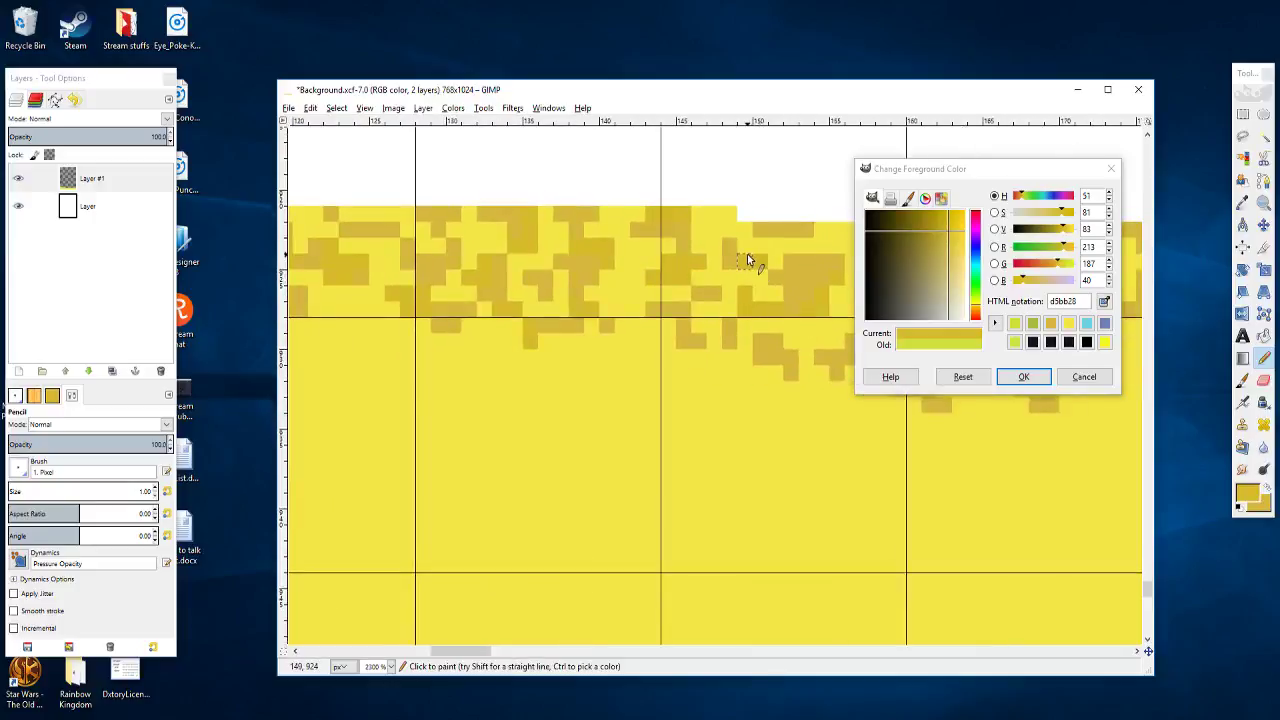
Step: Thicken and join the specks in the upper band at about x 157 to 164
scroll(749, 250, right, 4)
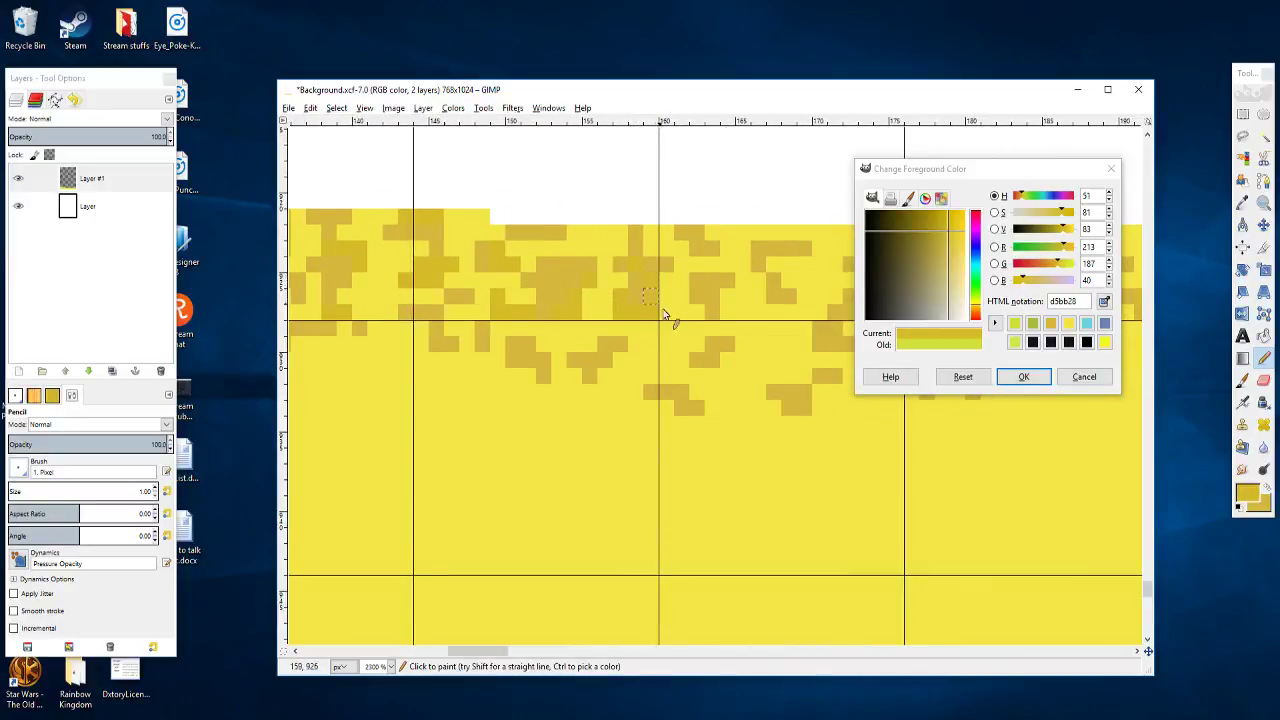
click(665, 282)
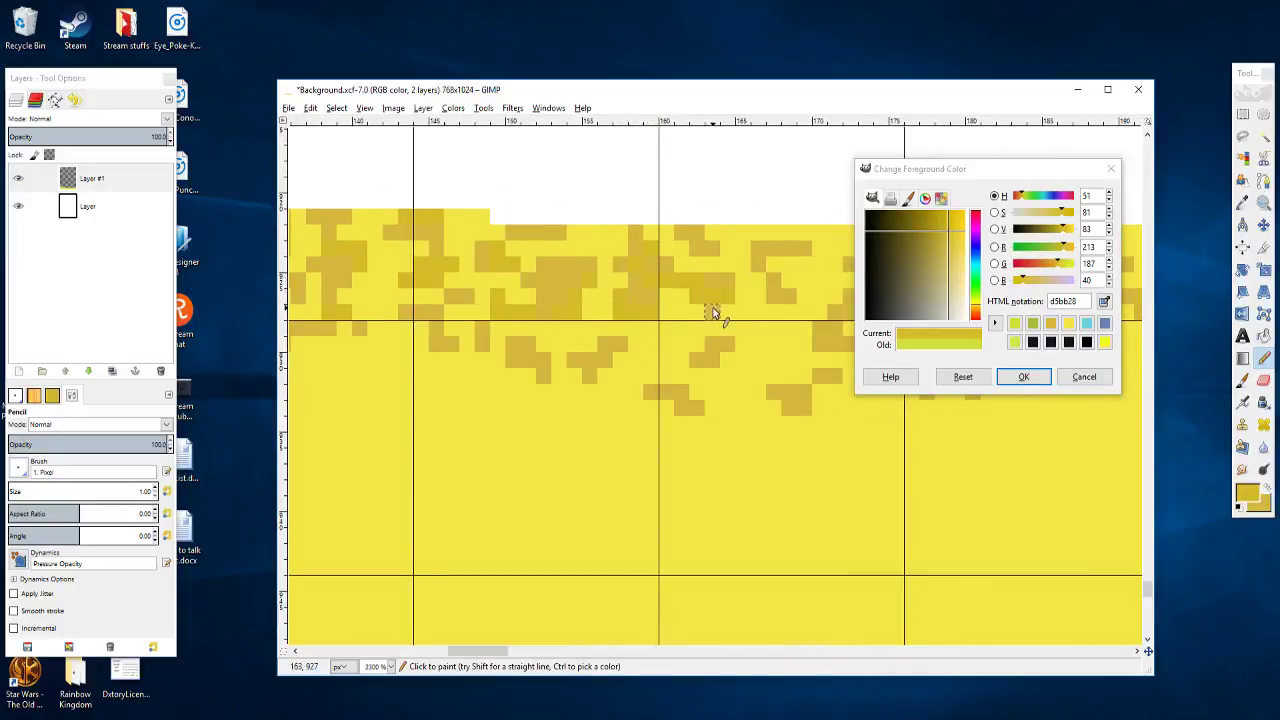
scroll(560, 300, right, 3)
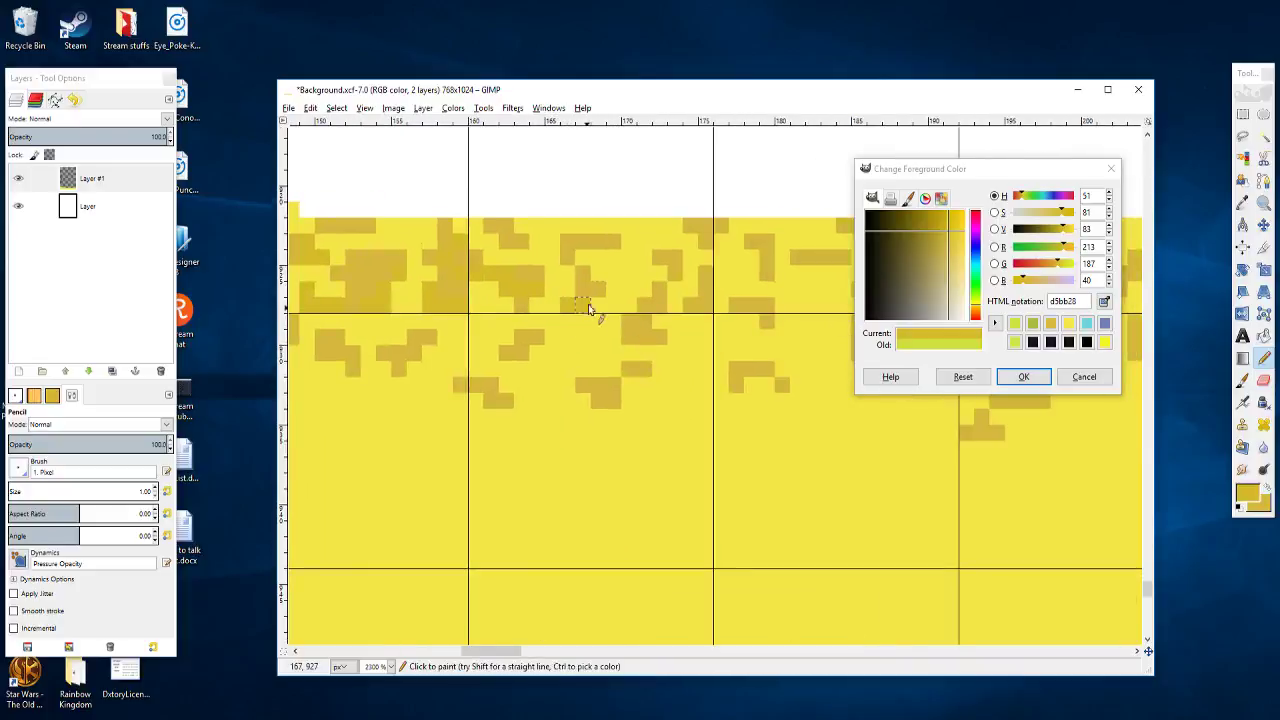
Step: Build denser specks in the upper band at about x 166 to 170 and link those at about x 172 to 173
drag(530, 349, 510, 373)
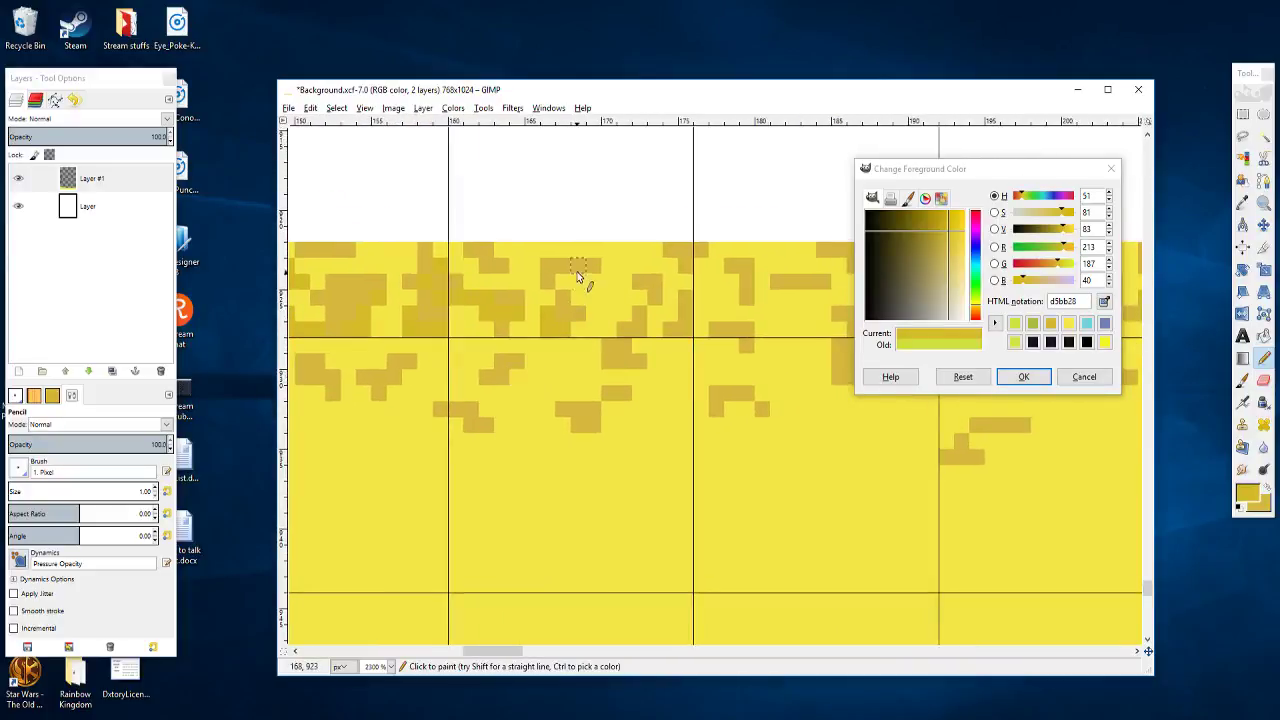
mouse_move(568, 279)
mouse_down()
mouse_move(615, 277)
mouse_move(622, 320)
mouse_move(578, 308)
mouse_up()
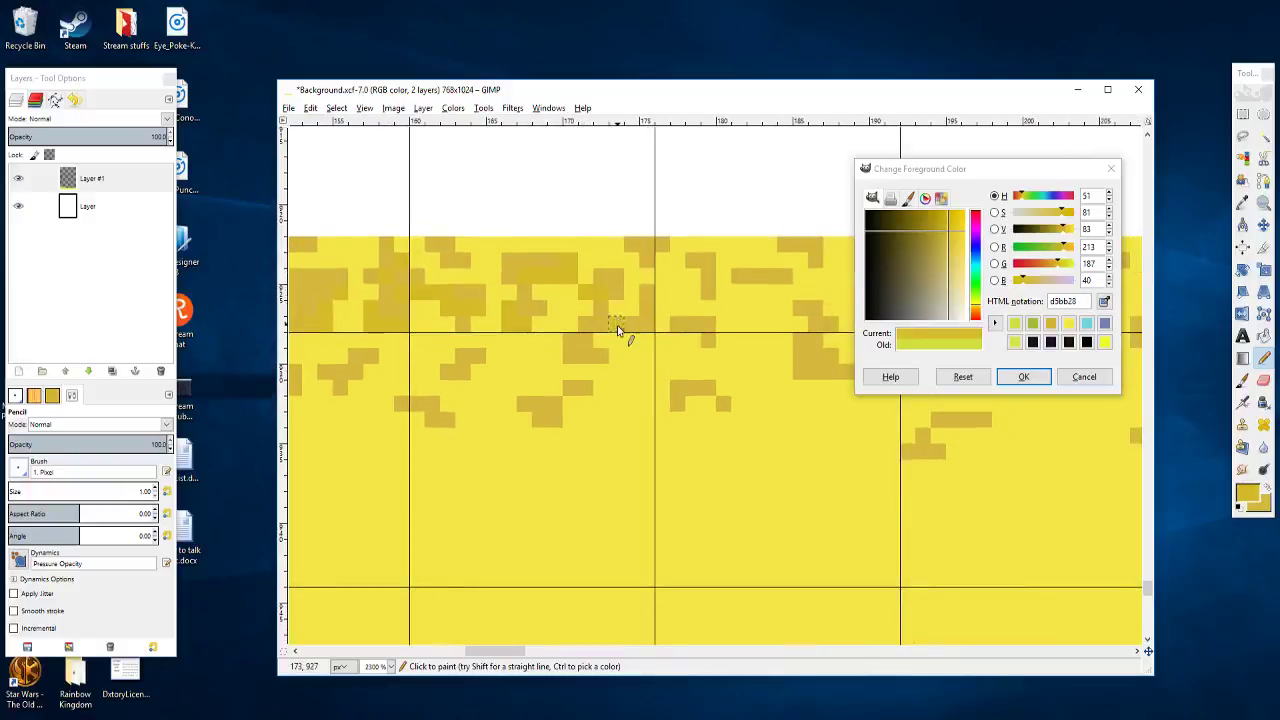
scroll(571, 351, right, 2)
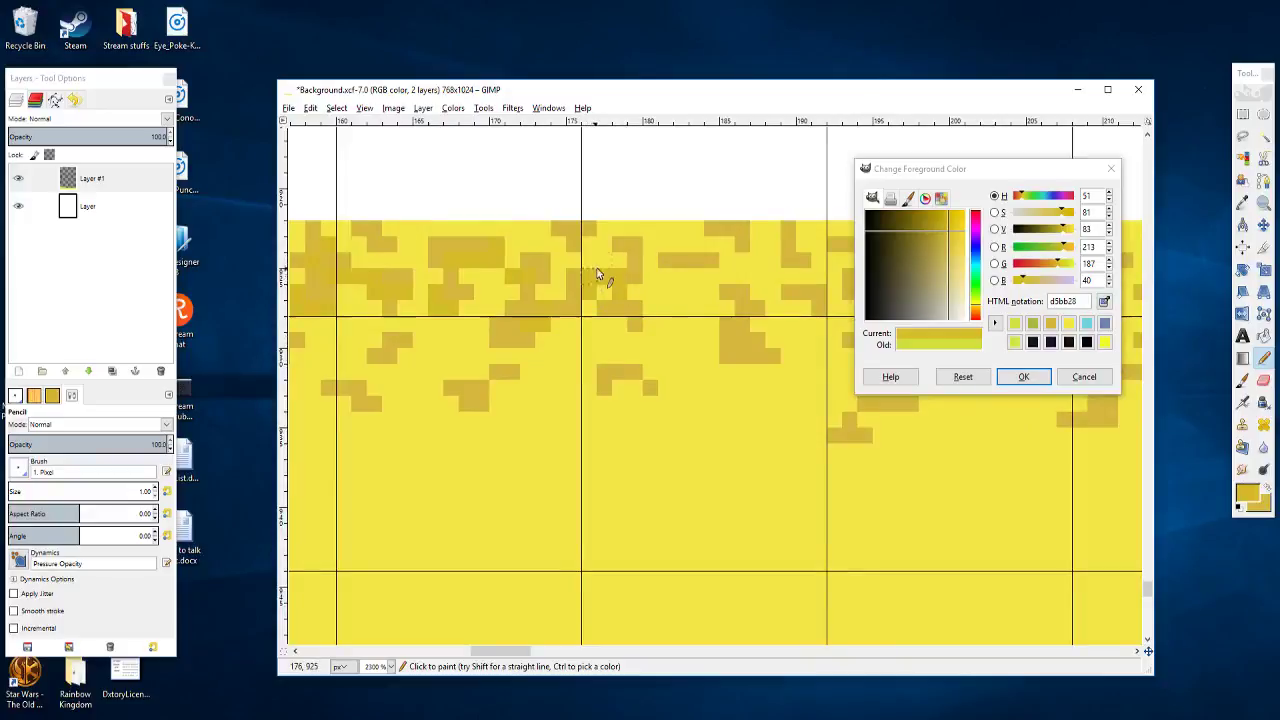
Step: Join the specks near the top edge at about x 173 to 178
mouse_move(585, 287)
mouse_down()
mouse_move(735, 388)
mouse_move(742, 377)
mouse_up()
click(718, 336)
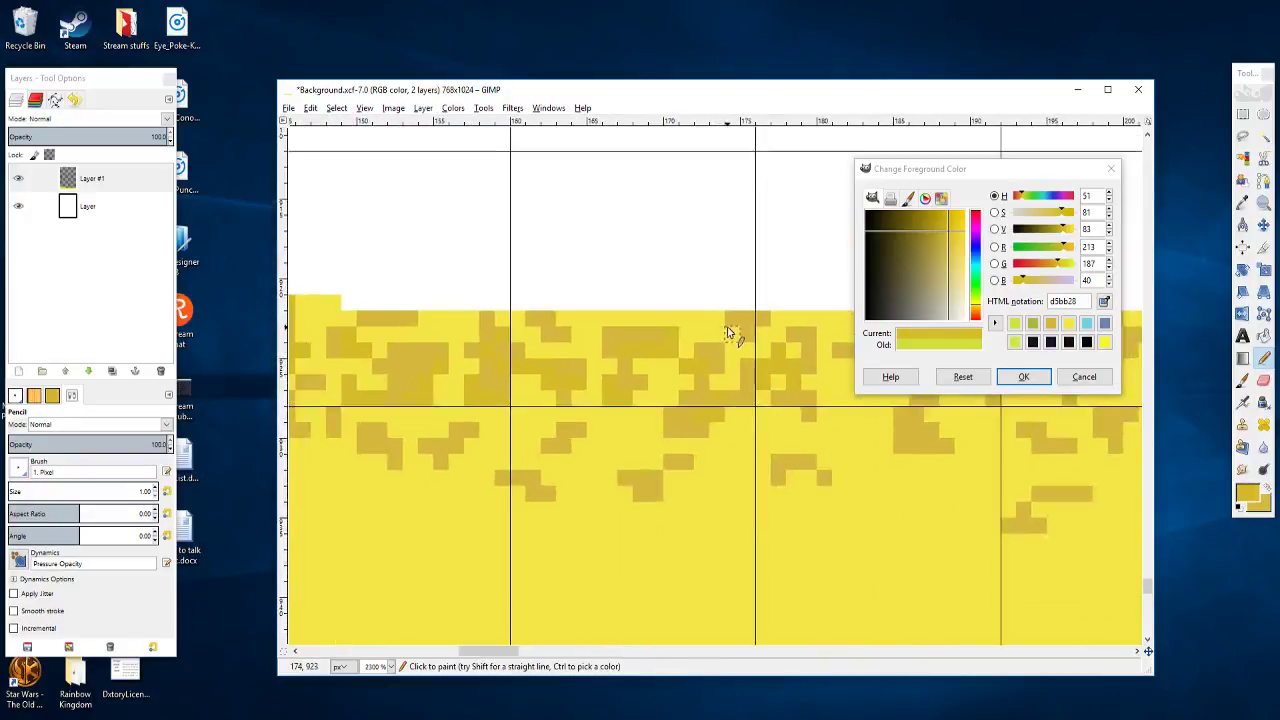
click(726, 336)
click(731, 351)
Step: Enlarge the lower speck at about x 167 to 171 and build a hollow lower cluster at about x 159 to 164
scroll(730, 376, down, 6)
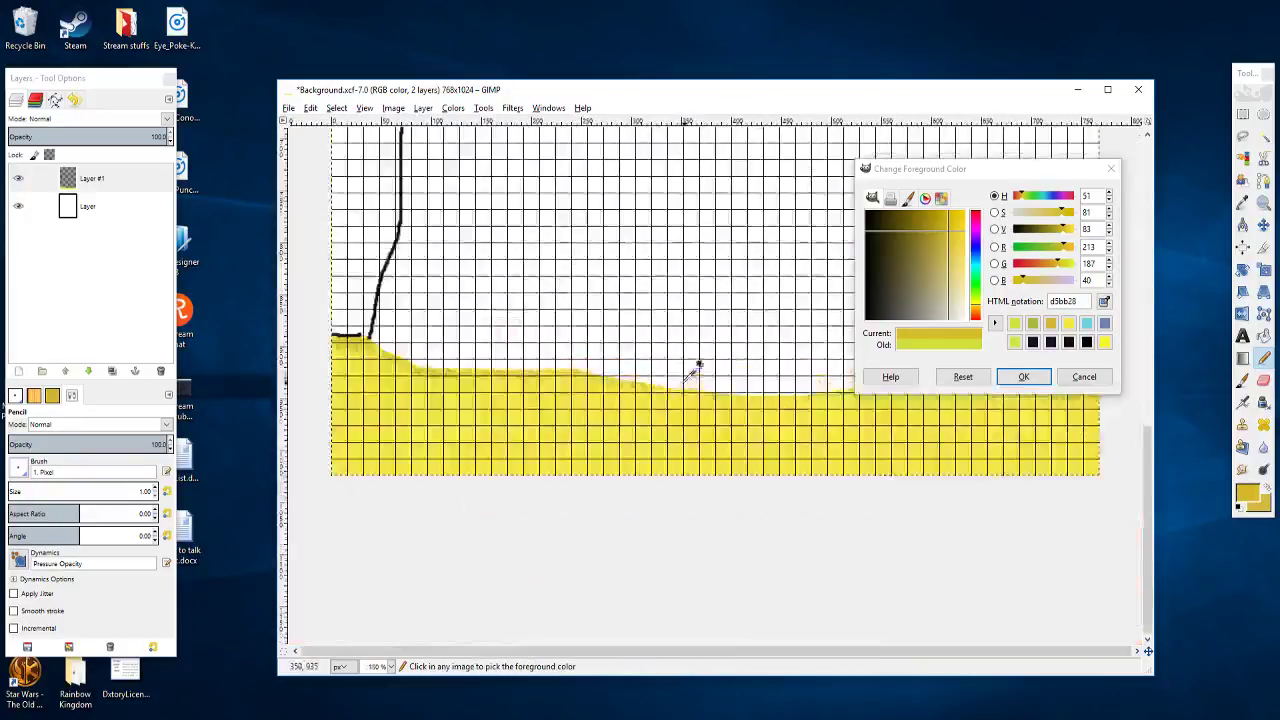
scroll(563, 414, up, 2)
scroll(565, 408, up, 1)
scroll(743, 414, up, 1)
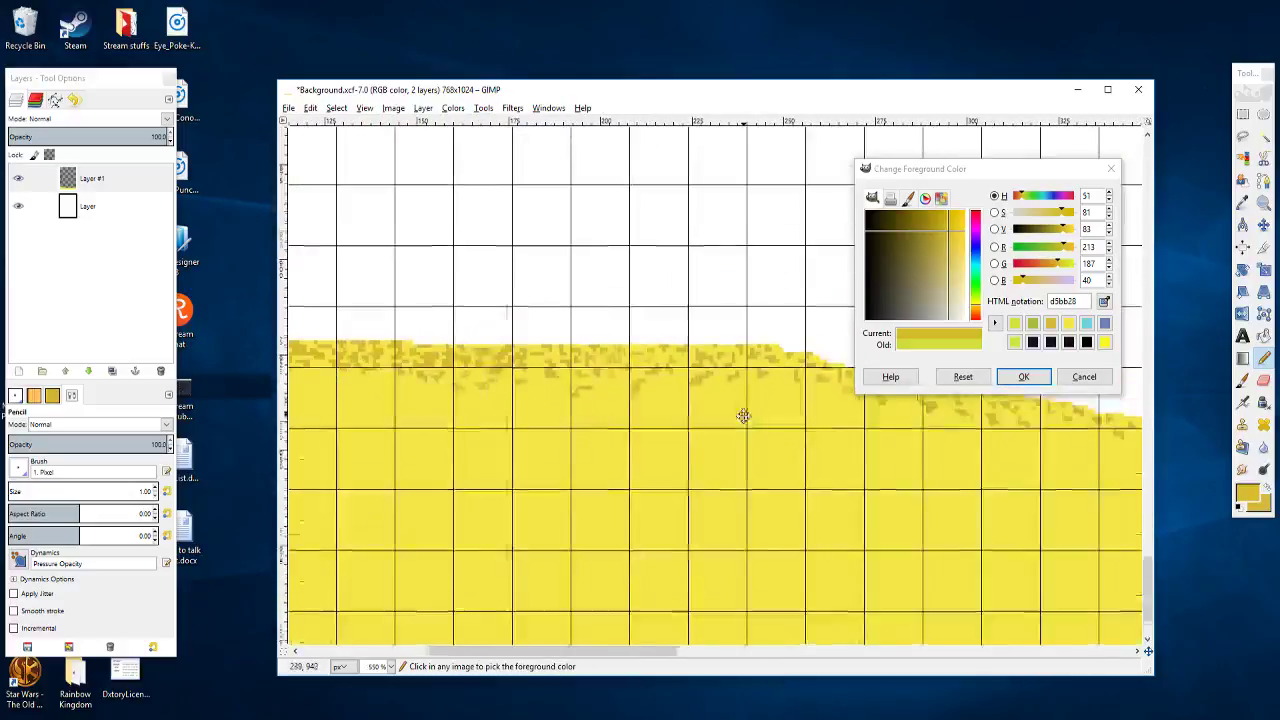
scroll(537, 380, up, 1)
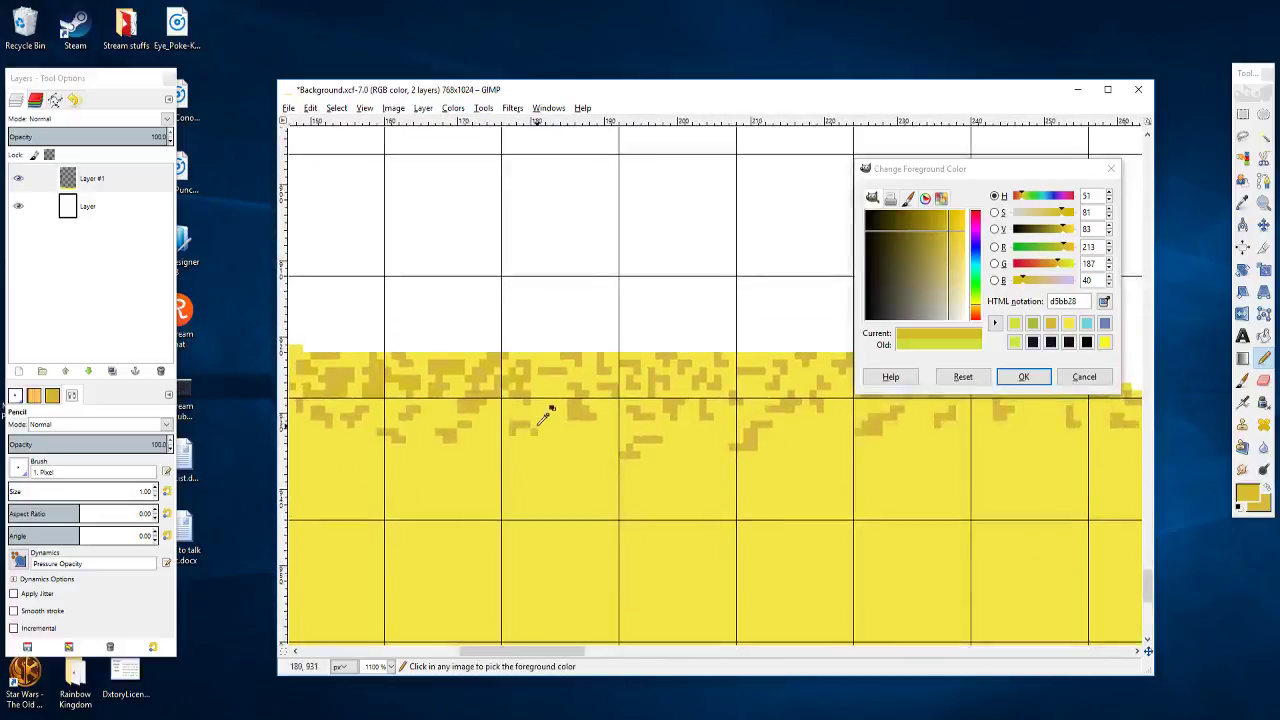
scroll(540, 412, up, 3)
scroll(600, 420, left, 1)
drag(631, 423, 731, 426)
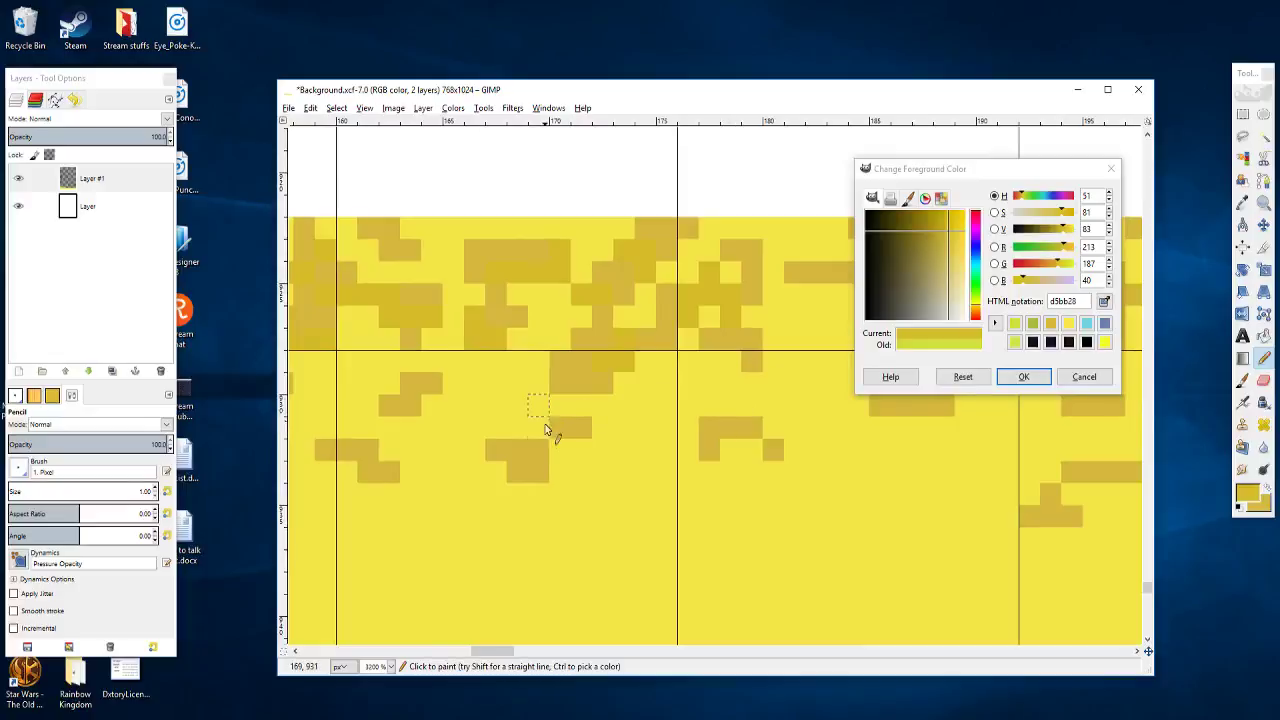
click(545, 428)
drag(487, 448, 494, 408)
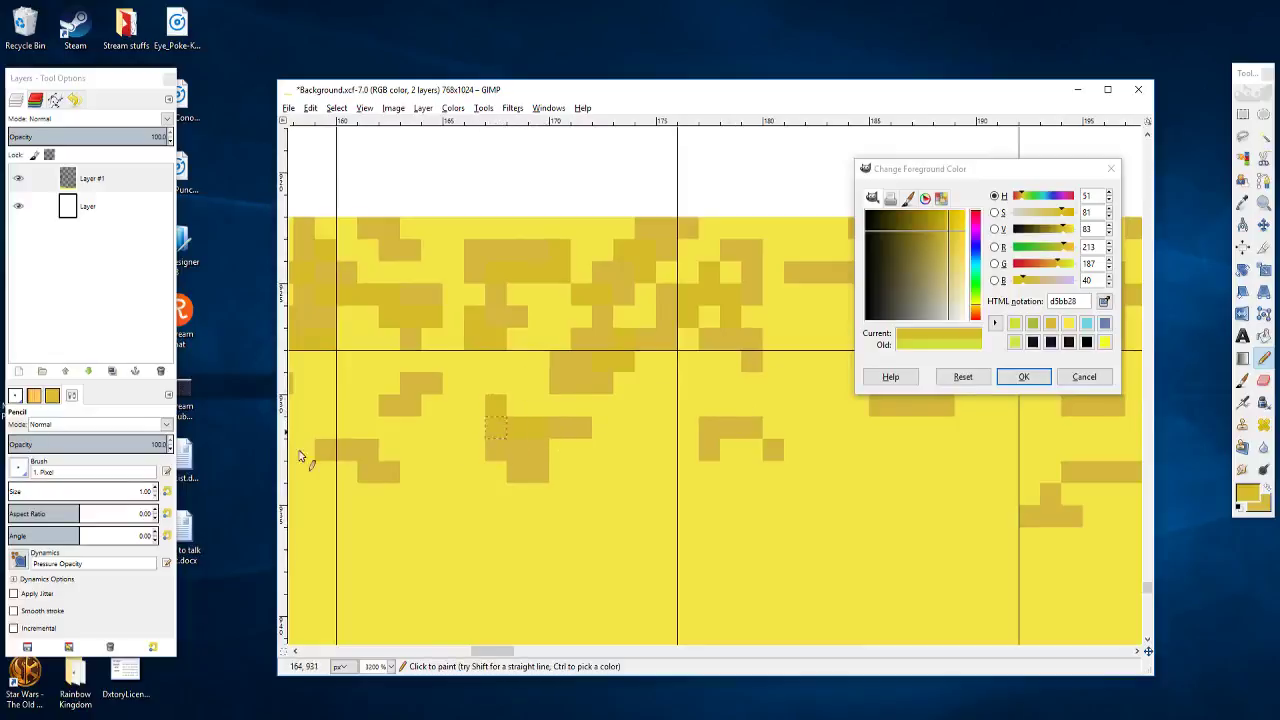
mouse_move(416, 428)
mouse_down()
mouse_move(598, 432)
mouse_move(611, 414)
mouse_move(590, 455)
mouse_up()
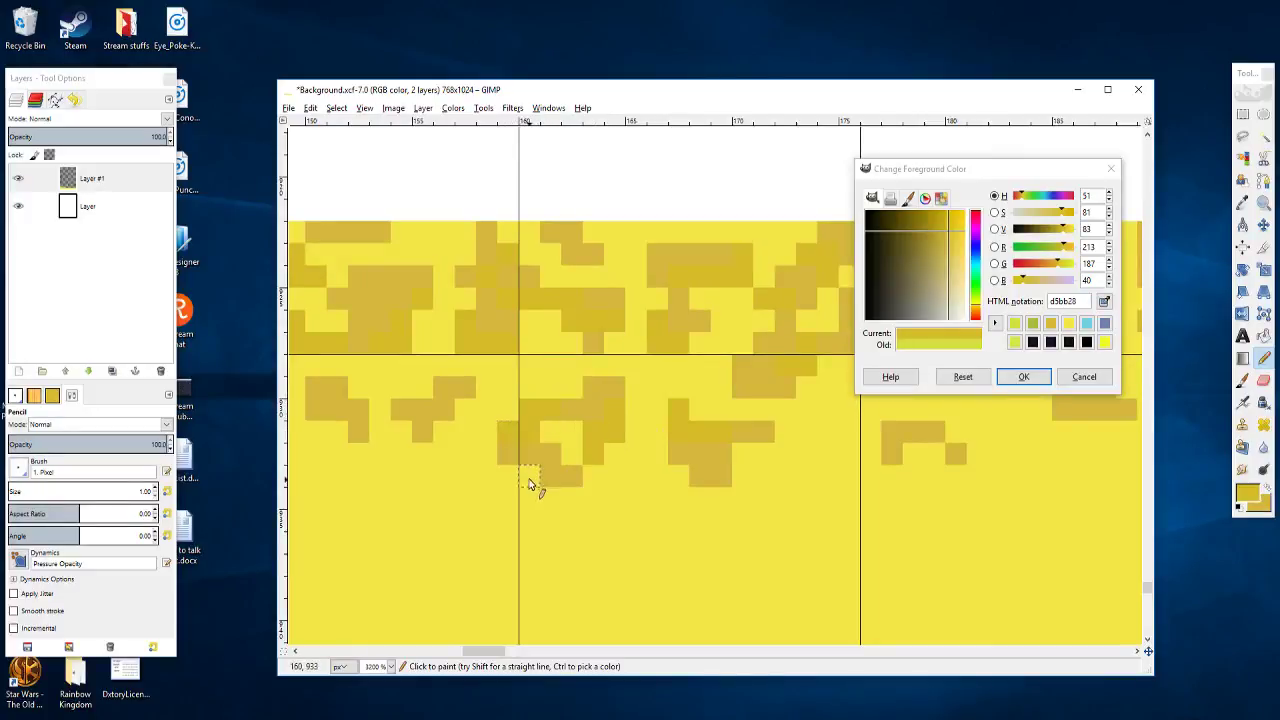
mouse_move(530, 483)
mouse_down()
mouse_move(506, 481)
mouse_move(660, 516)
mouse_up()
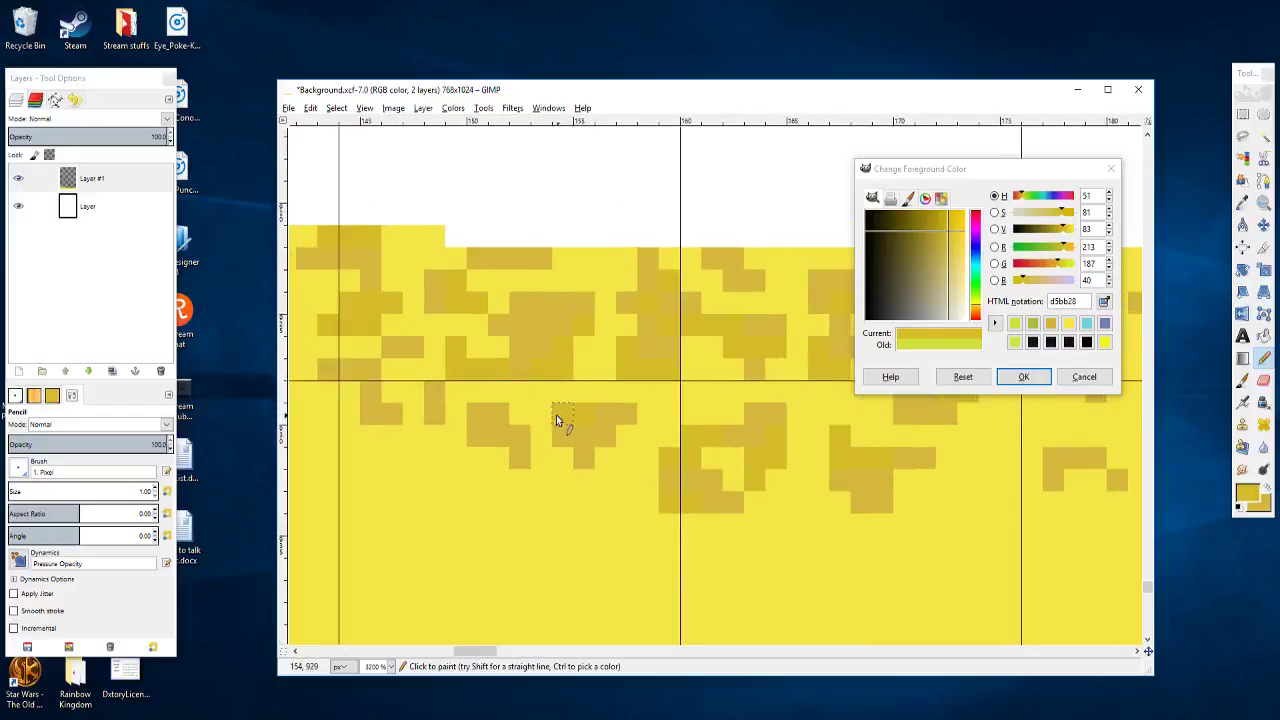
Step: Fill out the lower specks at about x 153 to 157 and thicken the adjoining ones at about x 149 to 152
drag(549, 414, 544, 435)
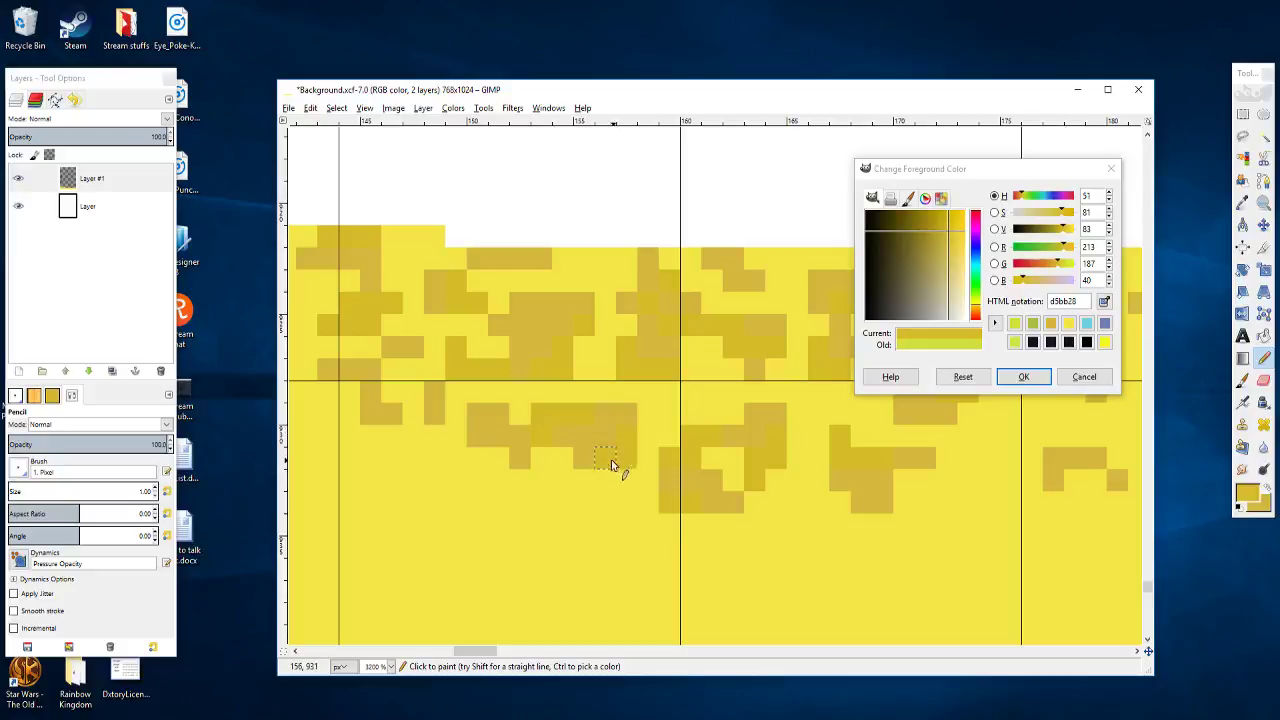
drag(458, 416, 463, 398)
click(457, 428)
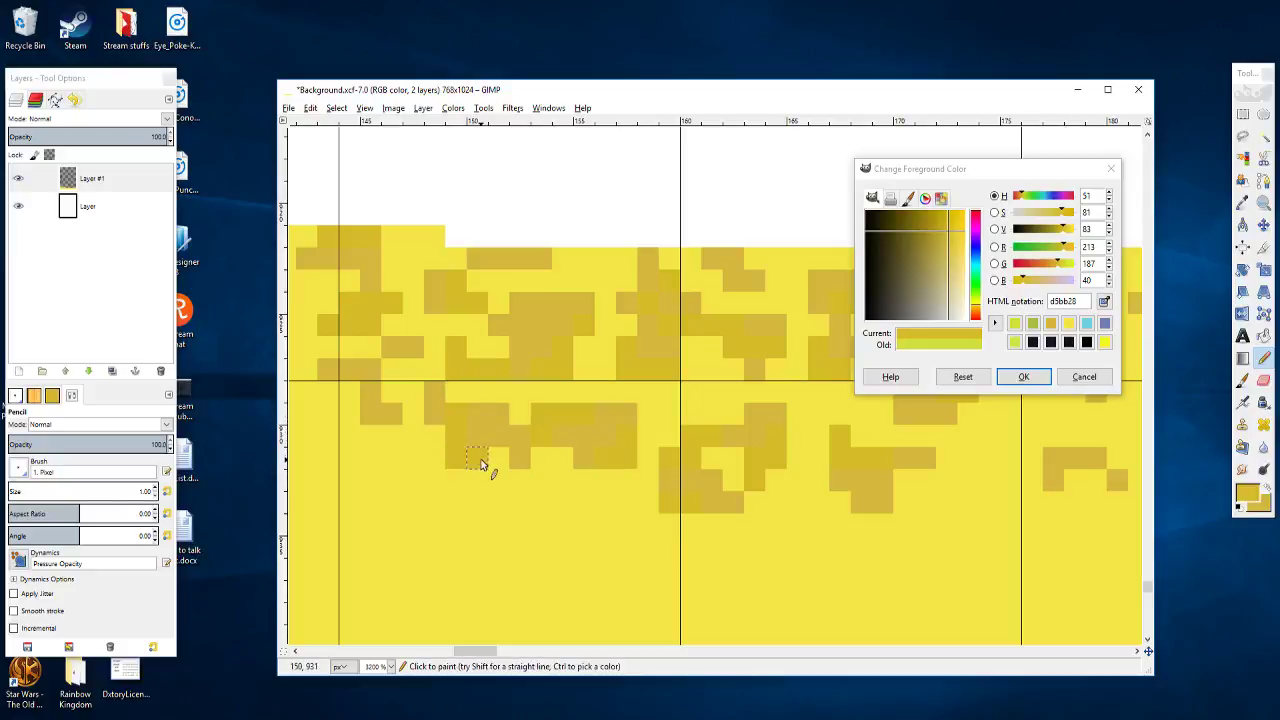
drag(444, 455, 733, 476)
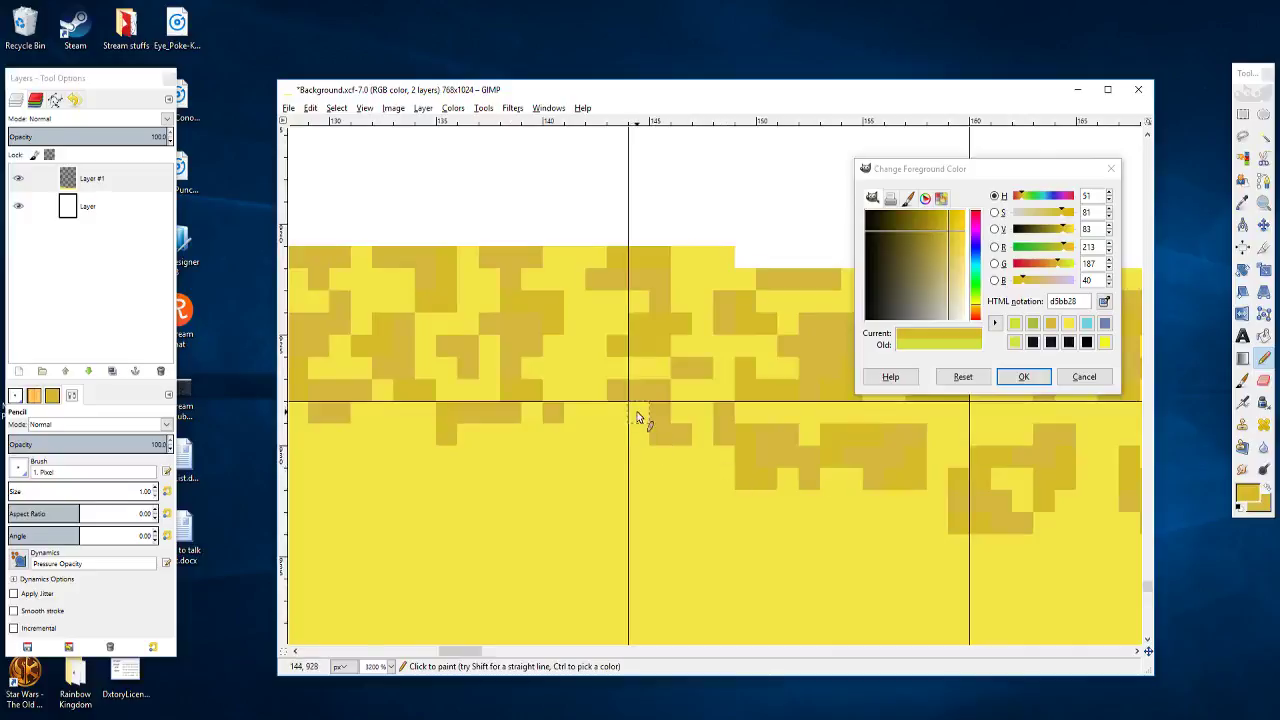
Step: Enlarge the lower specks at about x 143 to 146 and add a small one at about x 139 to 140
drag(637, 418, 639, 451)
drag(621, 436, 664, 469)
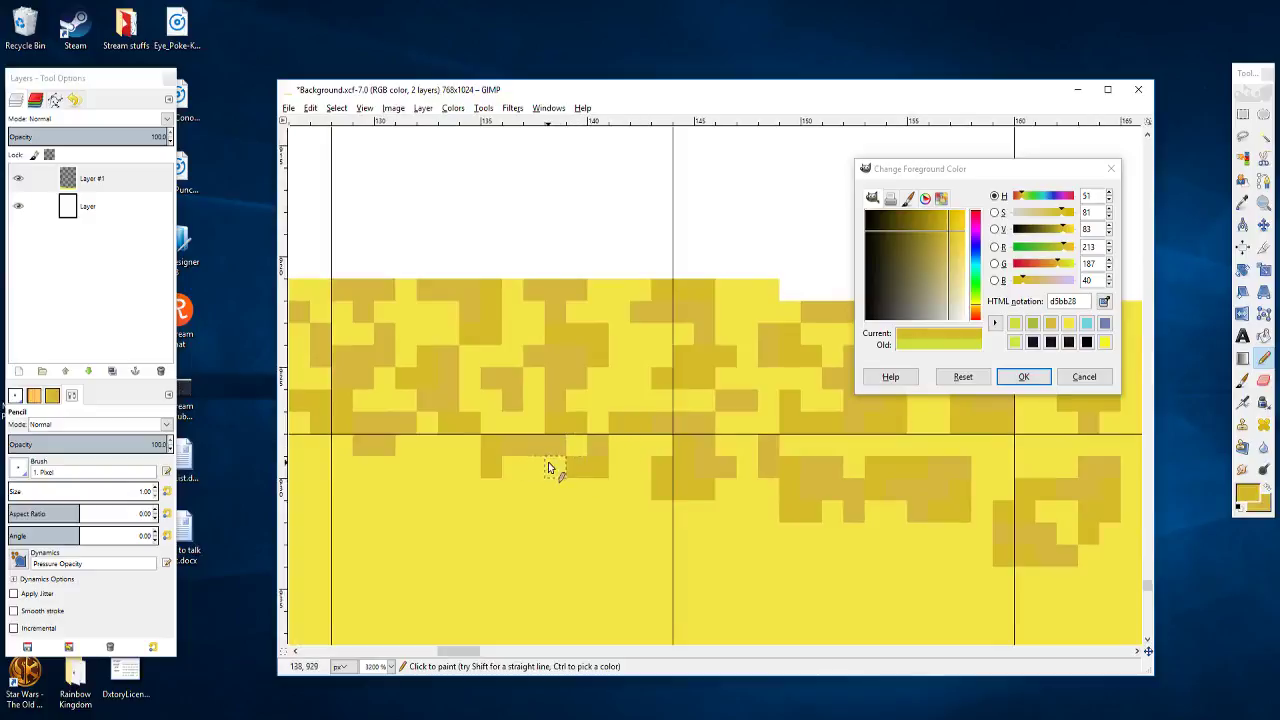
scroll(578, 474, down, 3)
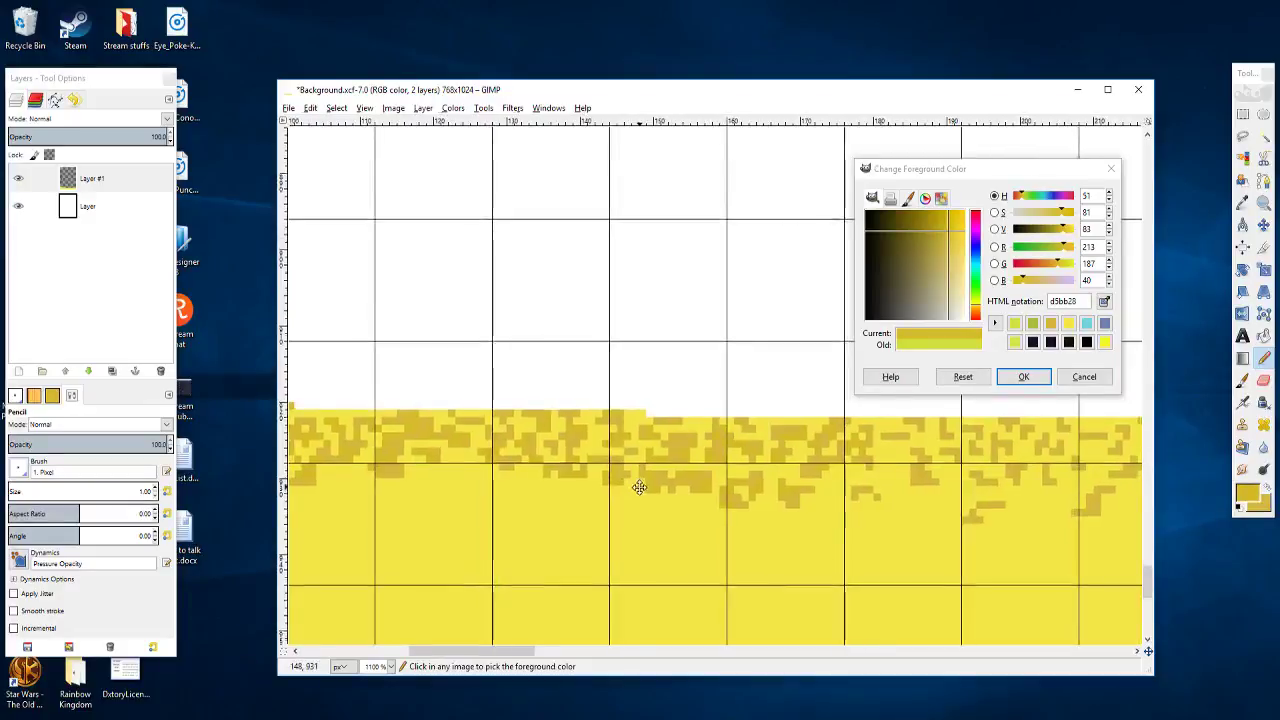
scroll(578, 474, down, 3)
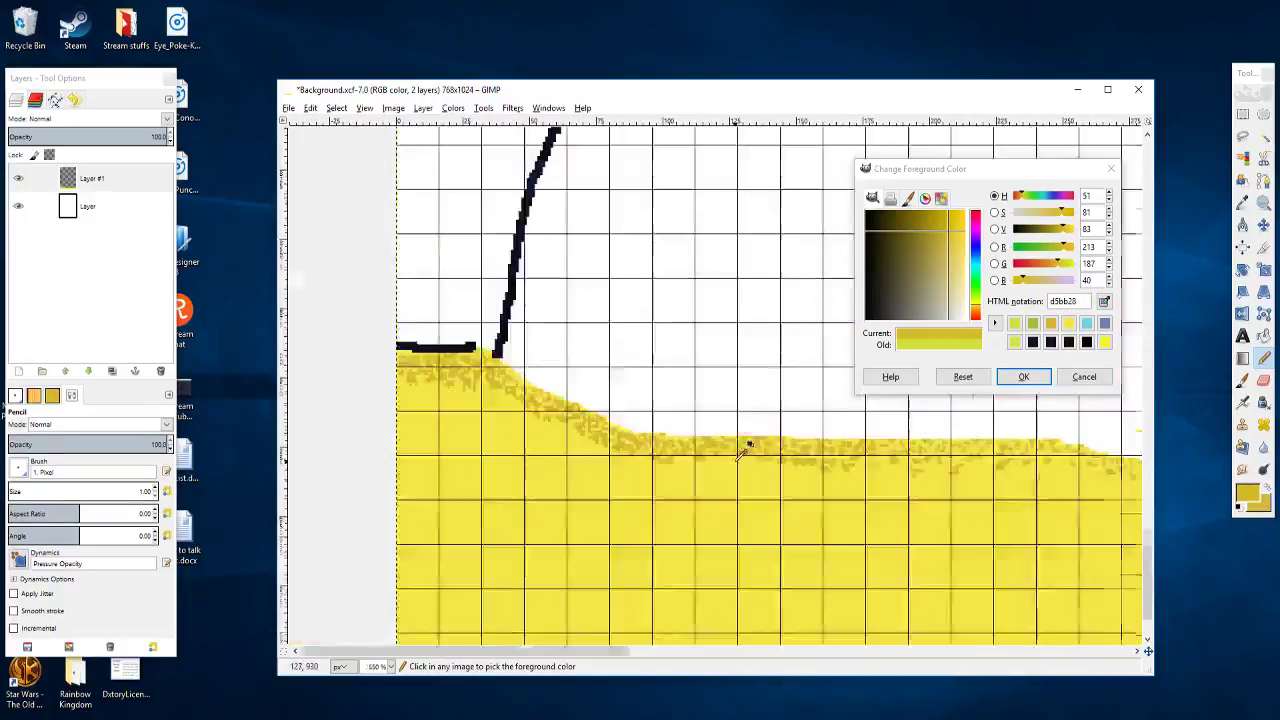
Step: Fill gaps between the upper specks with pencil pixels at about x 187 to 194 on the flat ground
scroll(697, 448, up, 3)
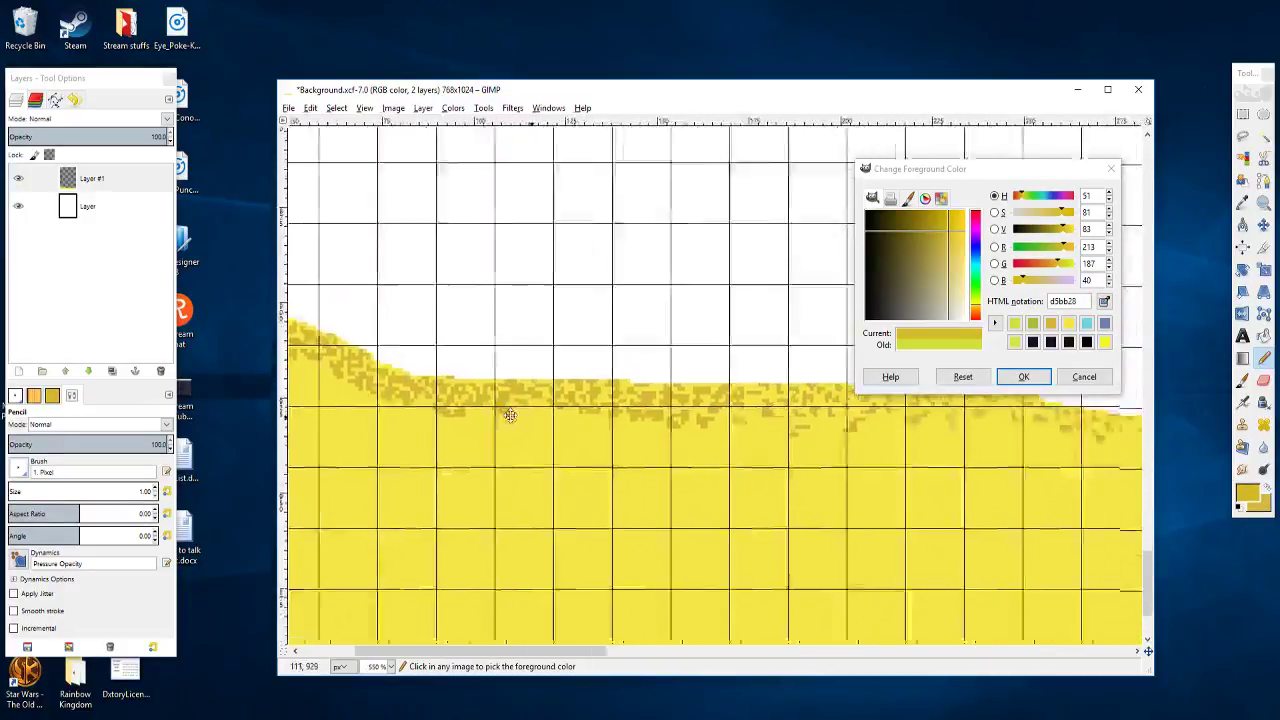
scroll(634, 451, up, 3)
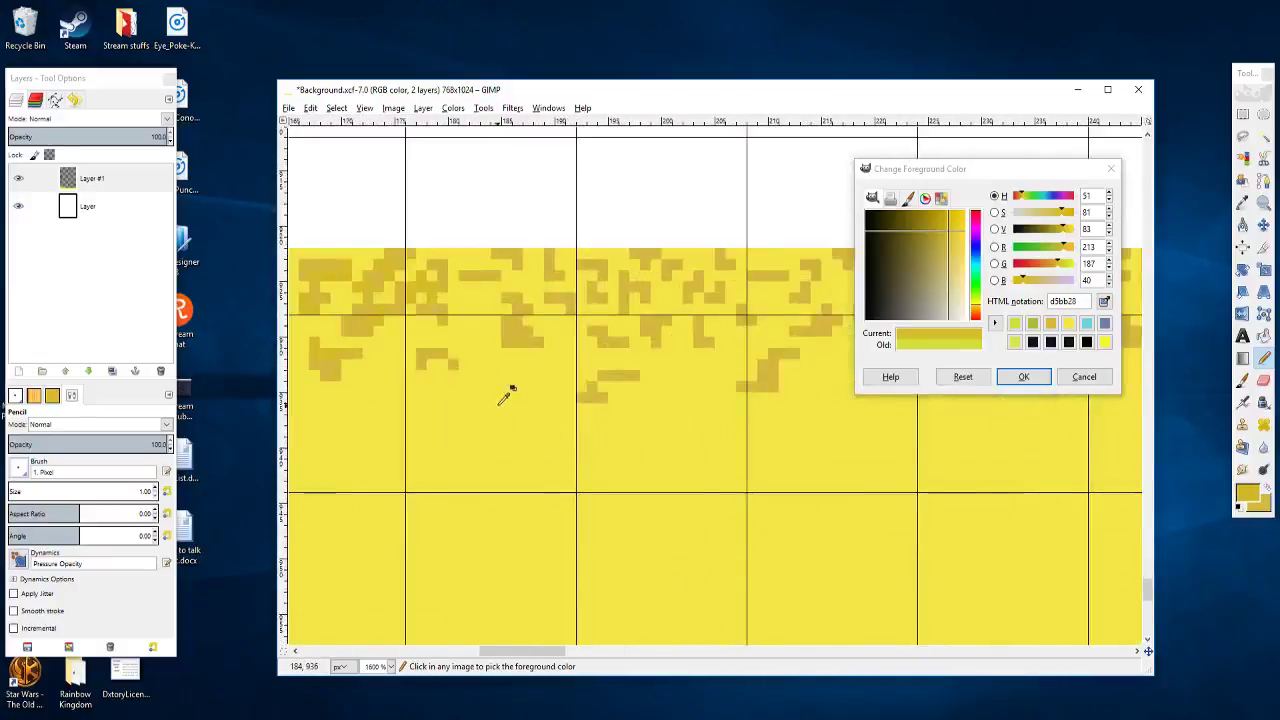
scroll(620, 450, up, 2)
key(n)
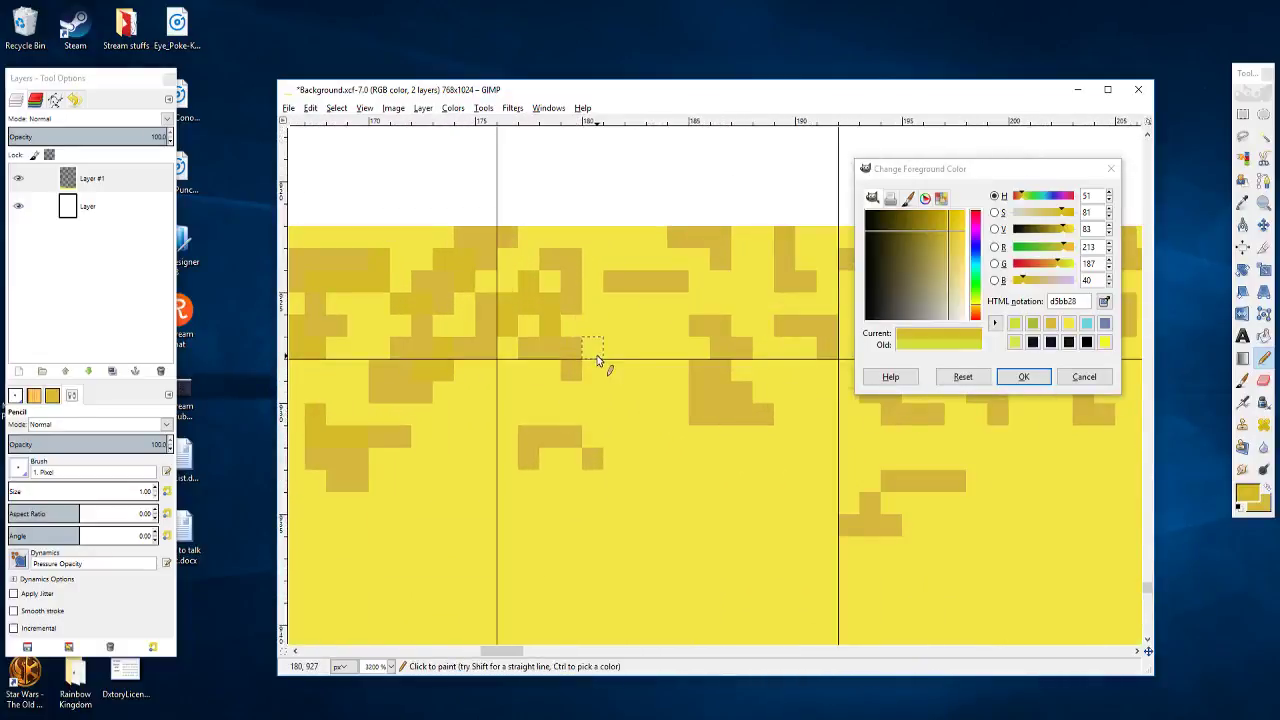
scroll(628, 372, down, 2)
scroll(620, 400, up, 2)
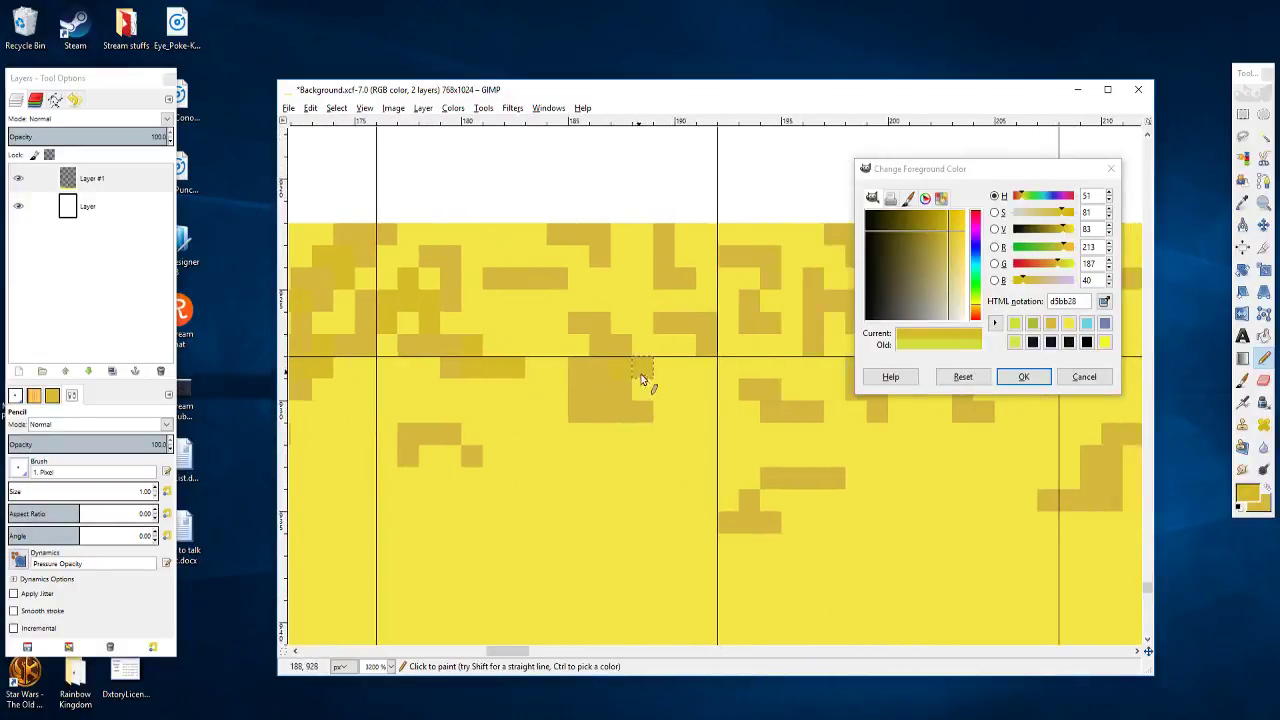
drag(645, 328, 660, 348)
click(676, 352)
scroll(640, 360, right, 2)
click(573, 306)
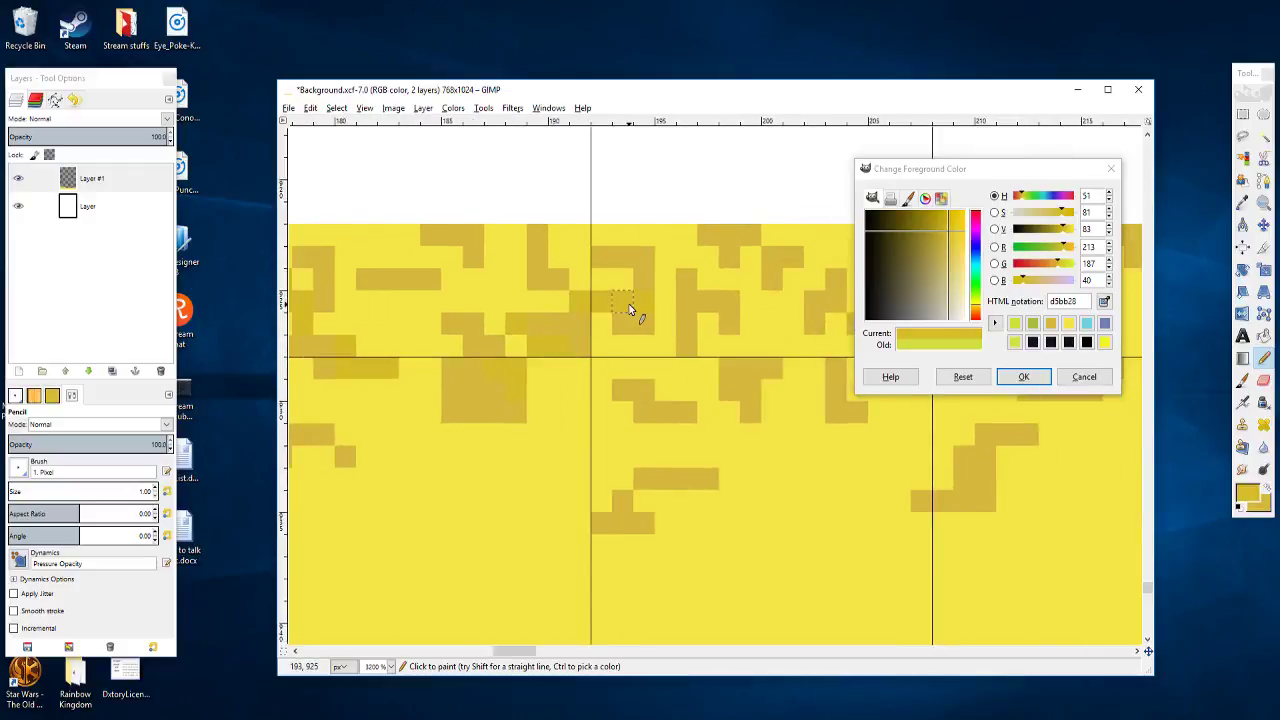
Step: Join the upper specks at about x 196 to 202 and thicken the speck just below them at about x 198 to 200
scroll(600, 340, right, 2)
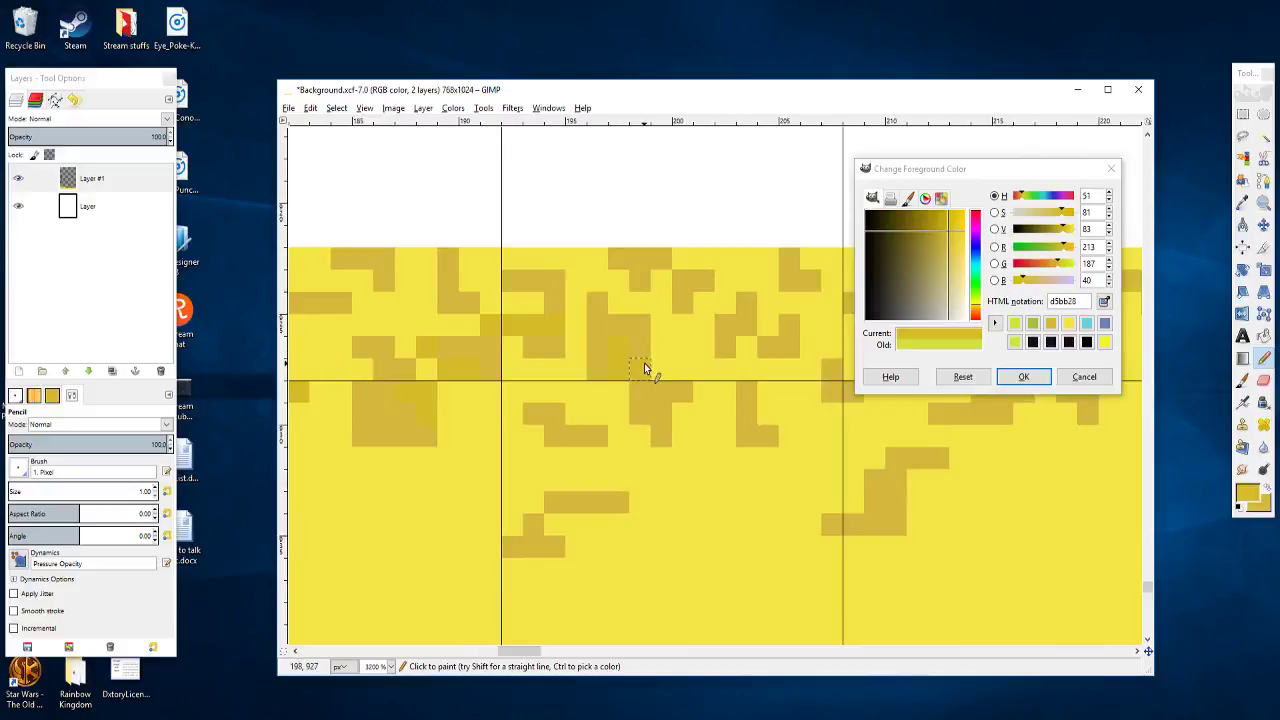
scroll(714, 366, right, 2)
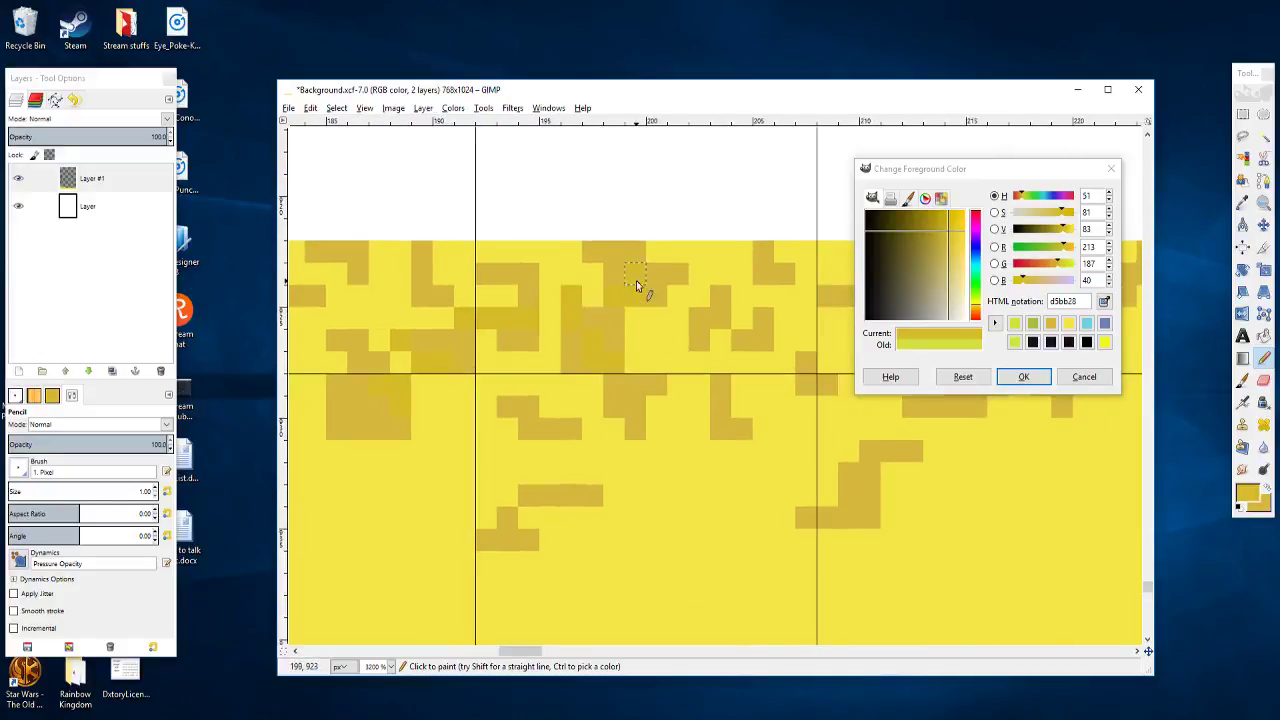
click(654, 336)
click(679, 331)
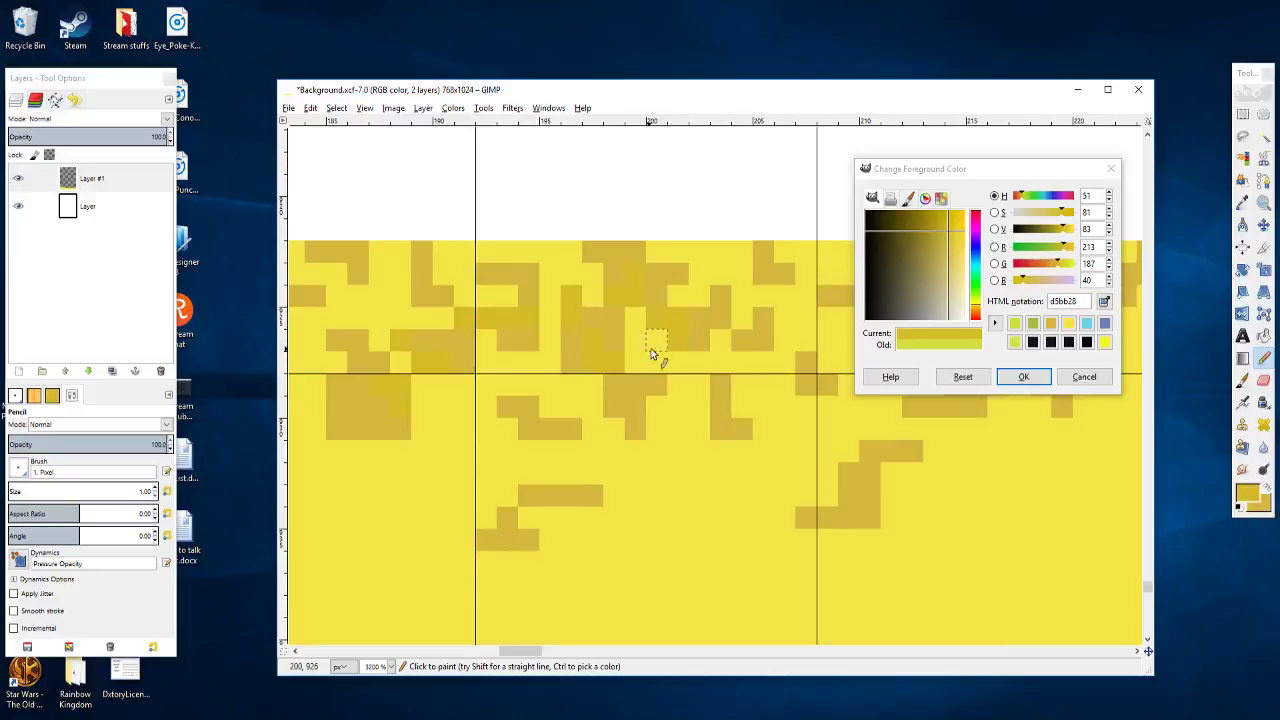
drag(658, 383, 645, 414)
scroll(645, 442, down, 3)
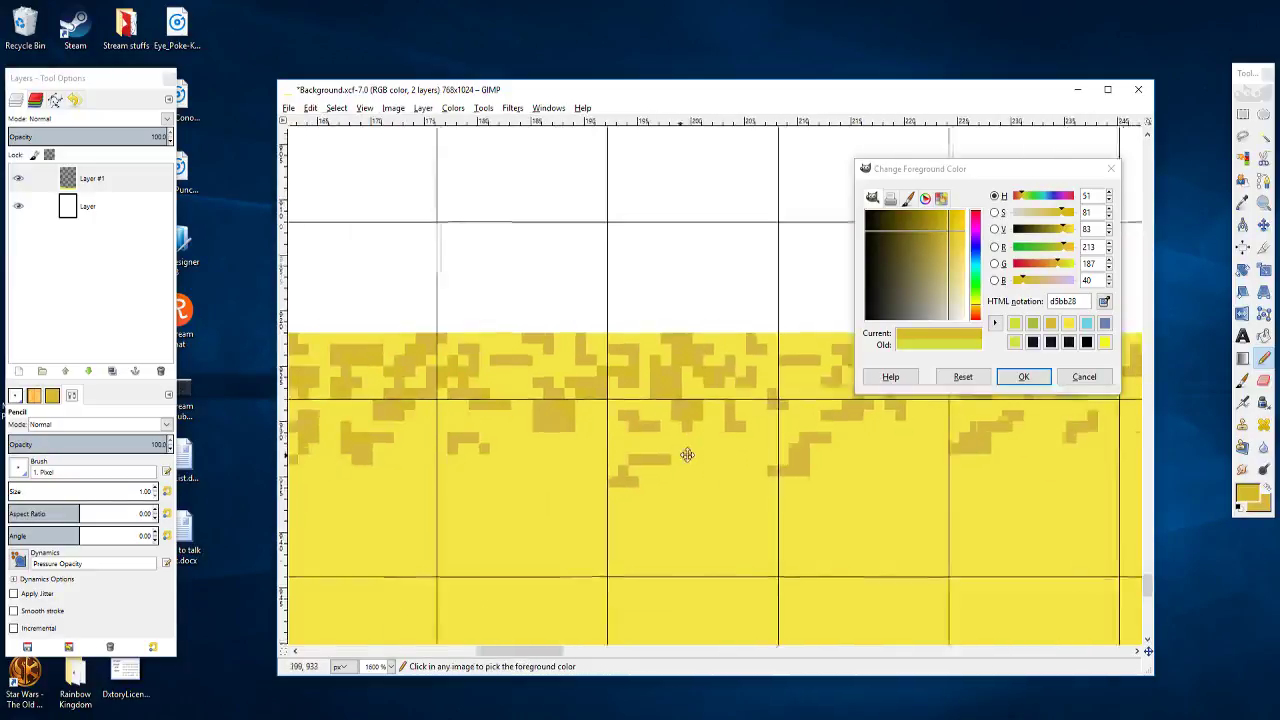
Step: Connect the upper speck to the lower one at about x 203 and extend the fill to about x 205
scroll(645, 468, up, 3)
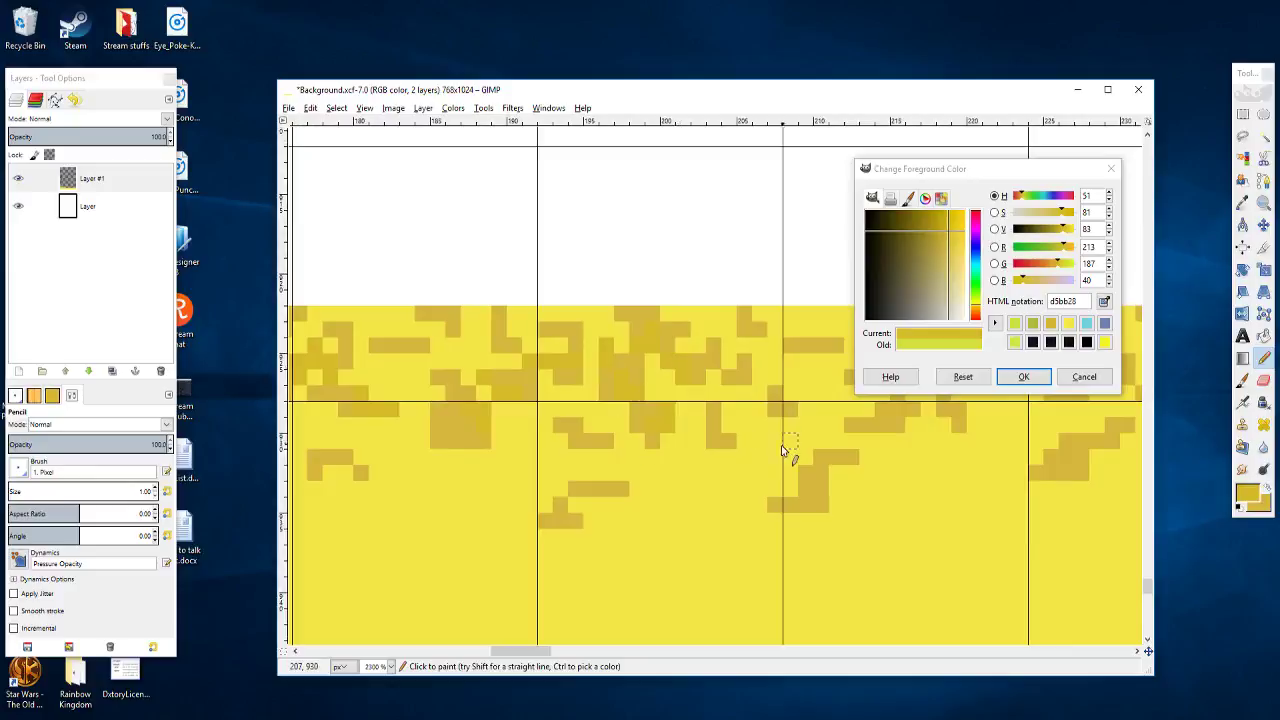
scroll(700, 450, up, 2)
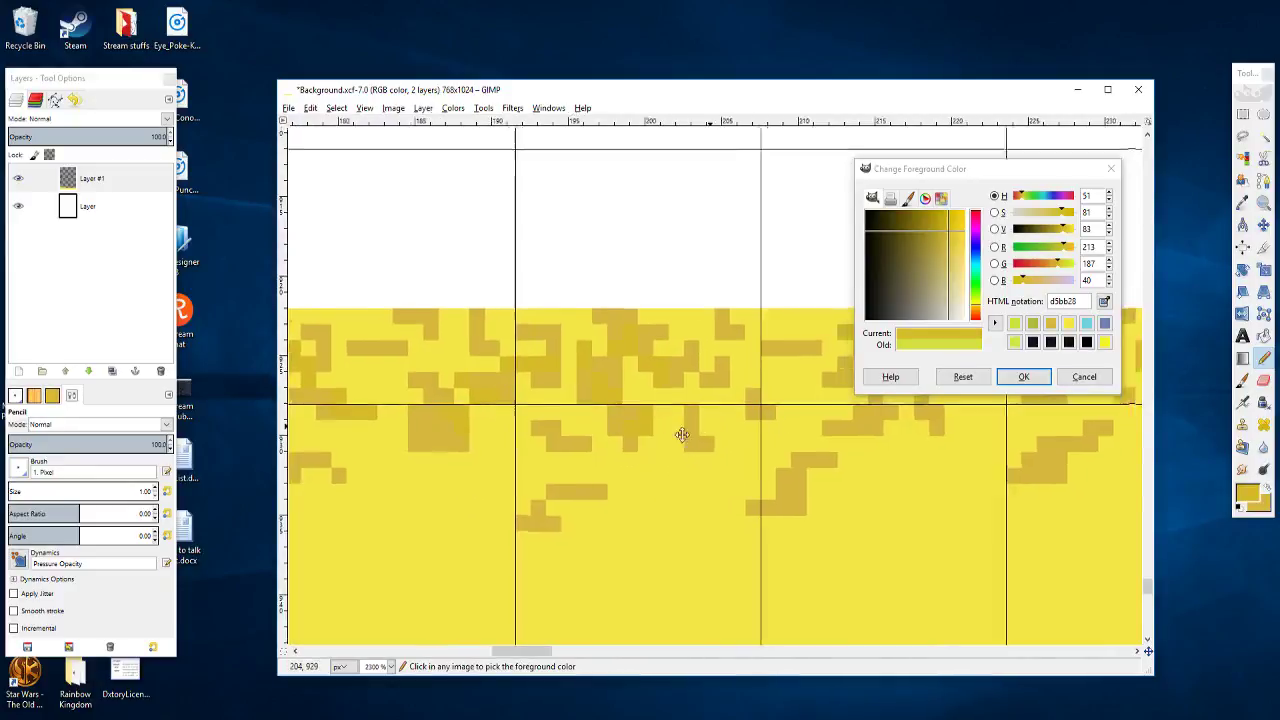
drag(660, 423, 588, 441)
click(590, 421)
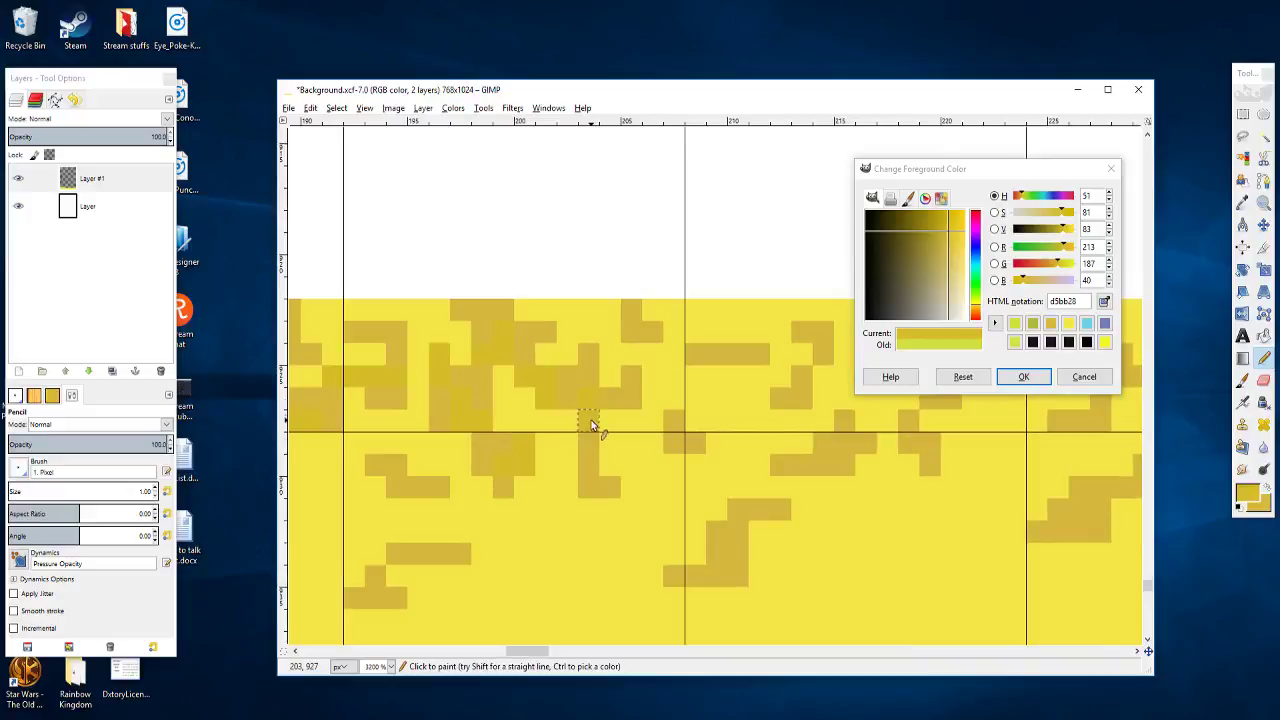
drag(612, 440, 633, 444)
mouse_move(643, 486)
mouse_down()
mouse_move(720, 458)
mouse_move(629, 439)
mouse_up()
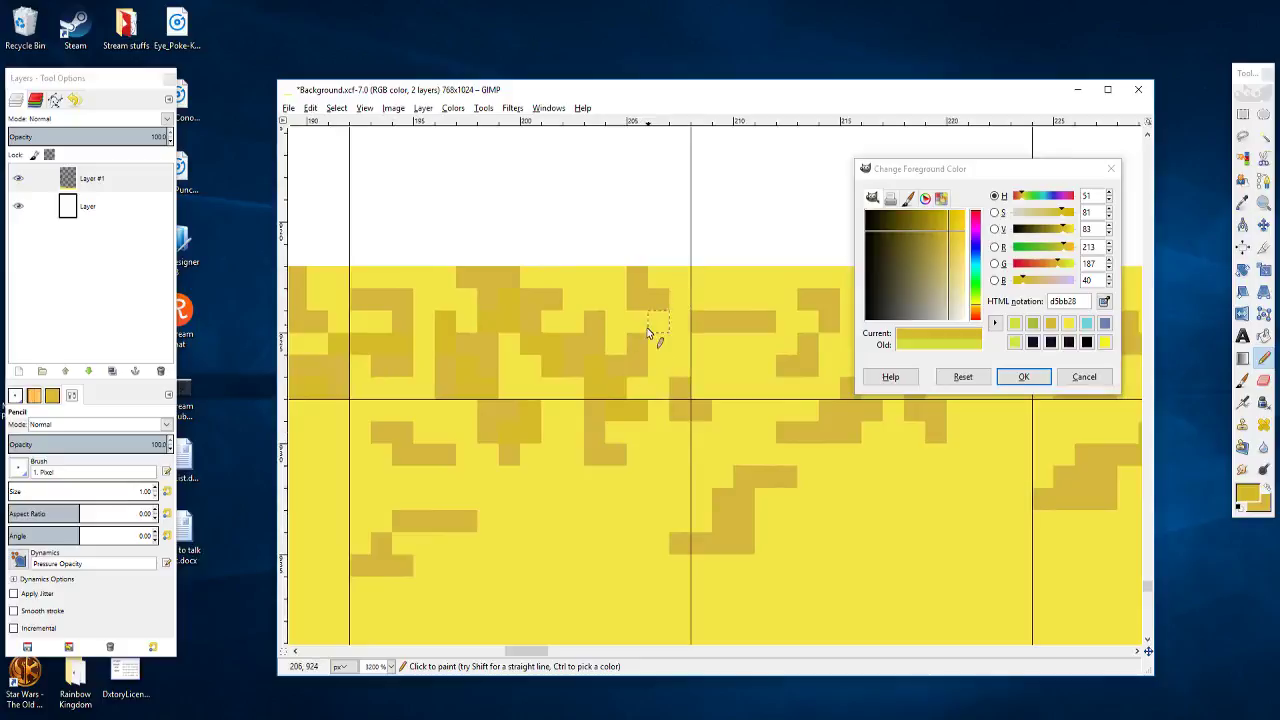
Step: Thicken and join the specks near the top edge at about x 203 to 207
drag(670, 370, 703, 420)
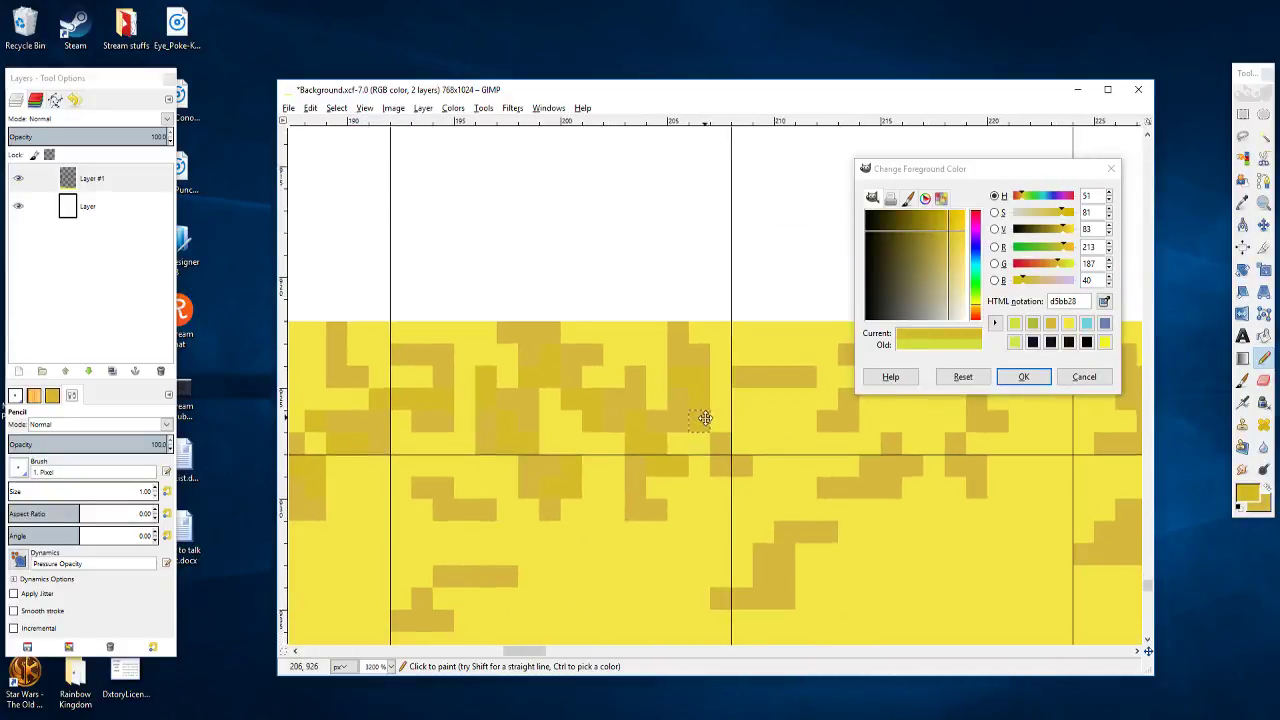
scroll(634, 401, down, 2)
scroll(634, 401, up, 2)
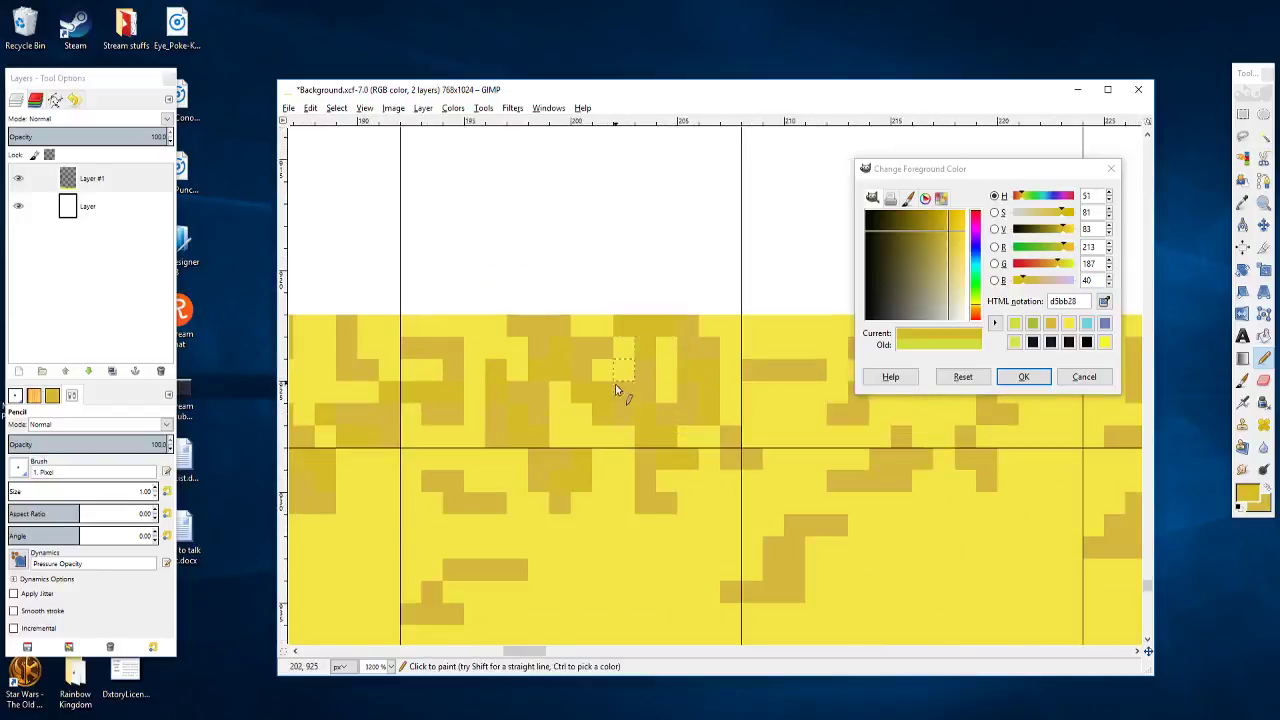
drag(620, 440, 683, 271)
scroll(645, 350, down, 2)
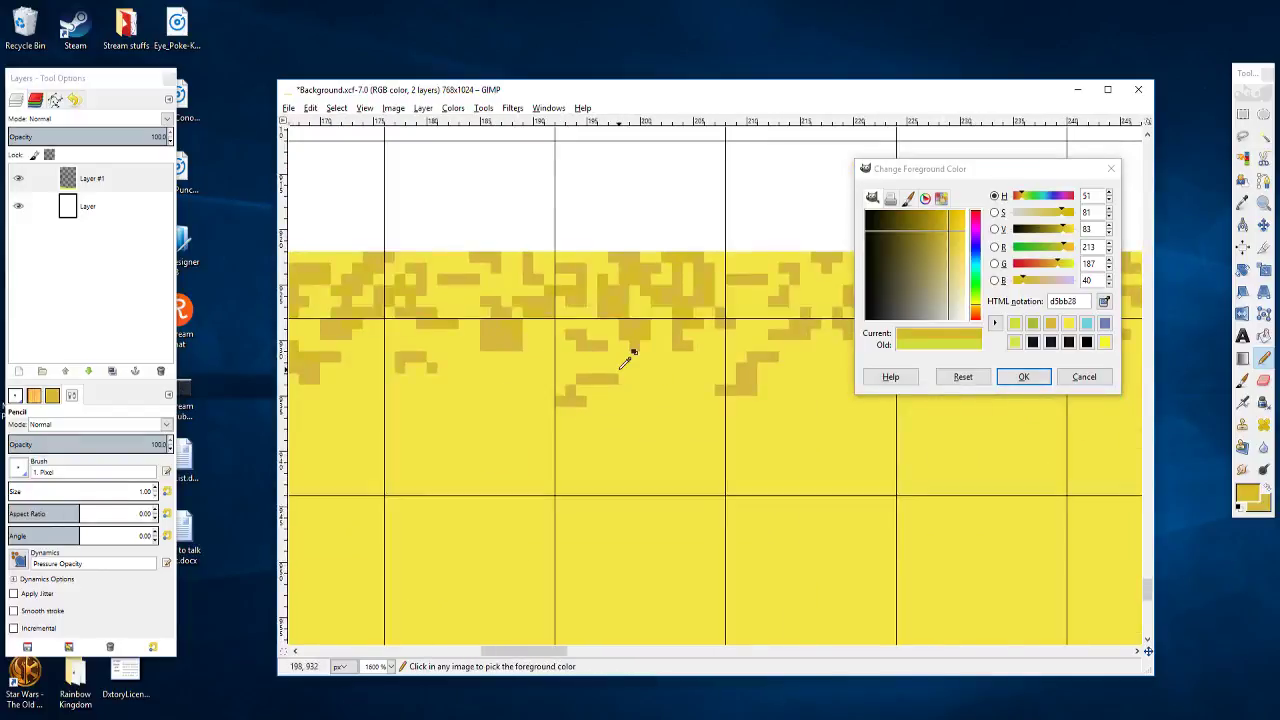
Step: Fill out the lower specks at about x 193 to 197 into one larger cluster
scroll(630, 356, up, 2)
mouse_move(563, 393)
mouse_down()
mouse_move(631, 384)
mouse_move(609, 376)
mouse_move(637, 380)
mouse_move(646, 405)
mouse_move(647, 390)
mouse_move(625, 389)
mouse_move(608, 365)
mouse_move(650, 363)
mouse_move(635, 393)
mouse_up()
key(ctrl+z)
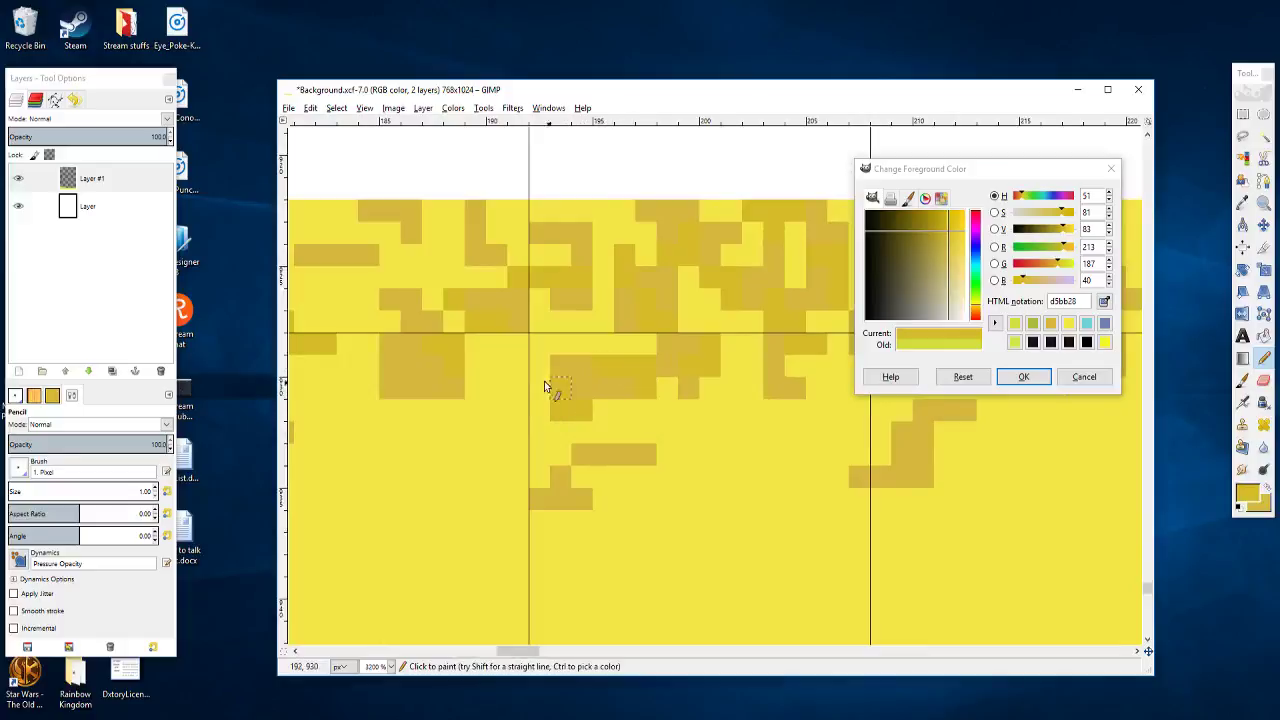
drag(559, 374, 645, 370)
ctrl+scroll(643, 368, down, 2)
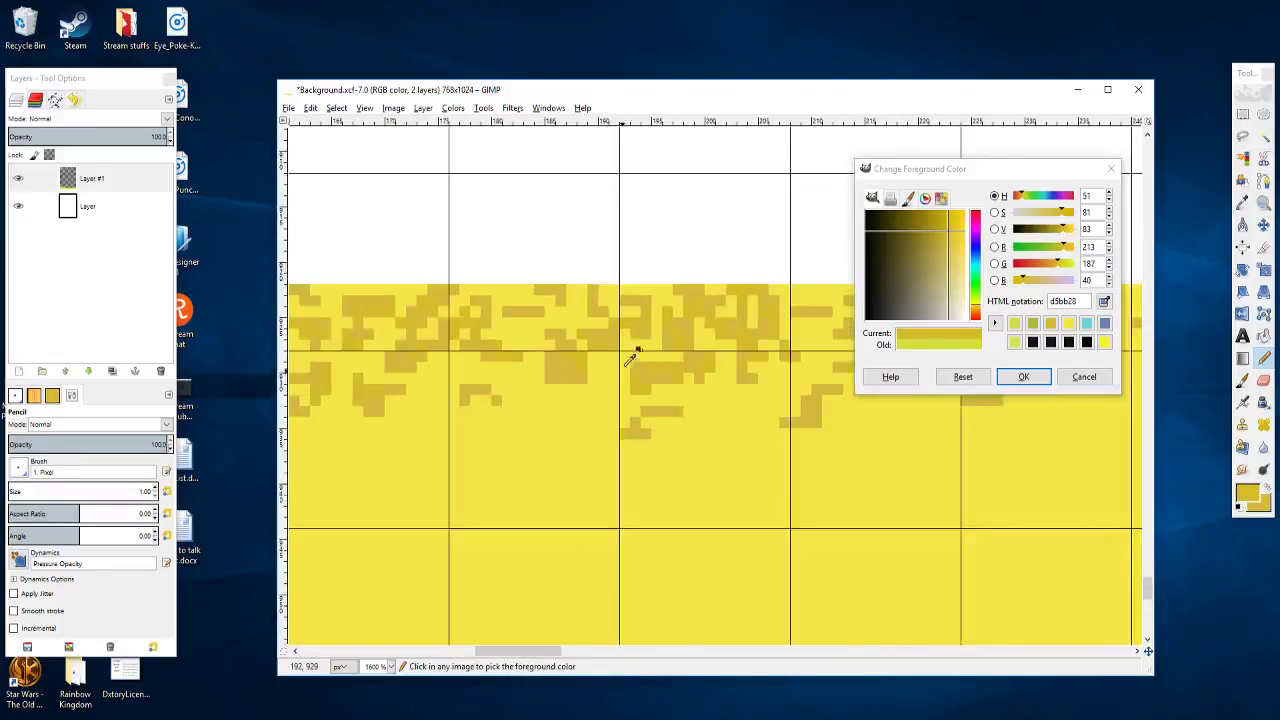
ctrl+scroll(636, 383, down, 1)
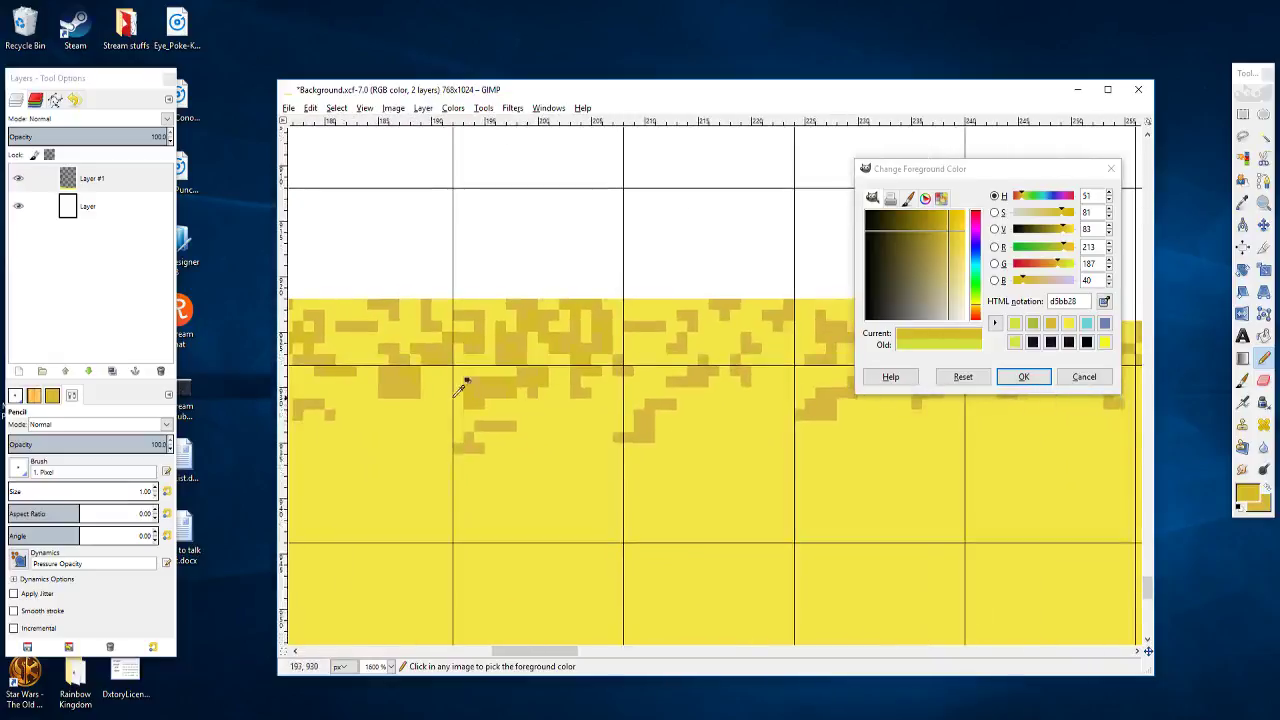
Step: Pencil darker yellow (d5bb28) pixels between the existing patches along the sand's upper edge around x 183 to 187
ctrl+scroll(700, 400, up, 3)
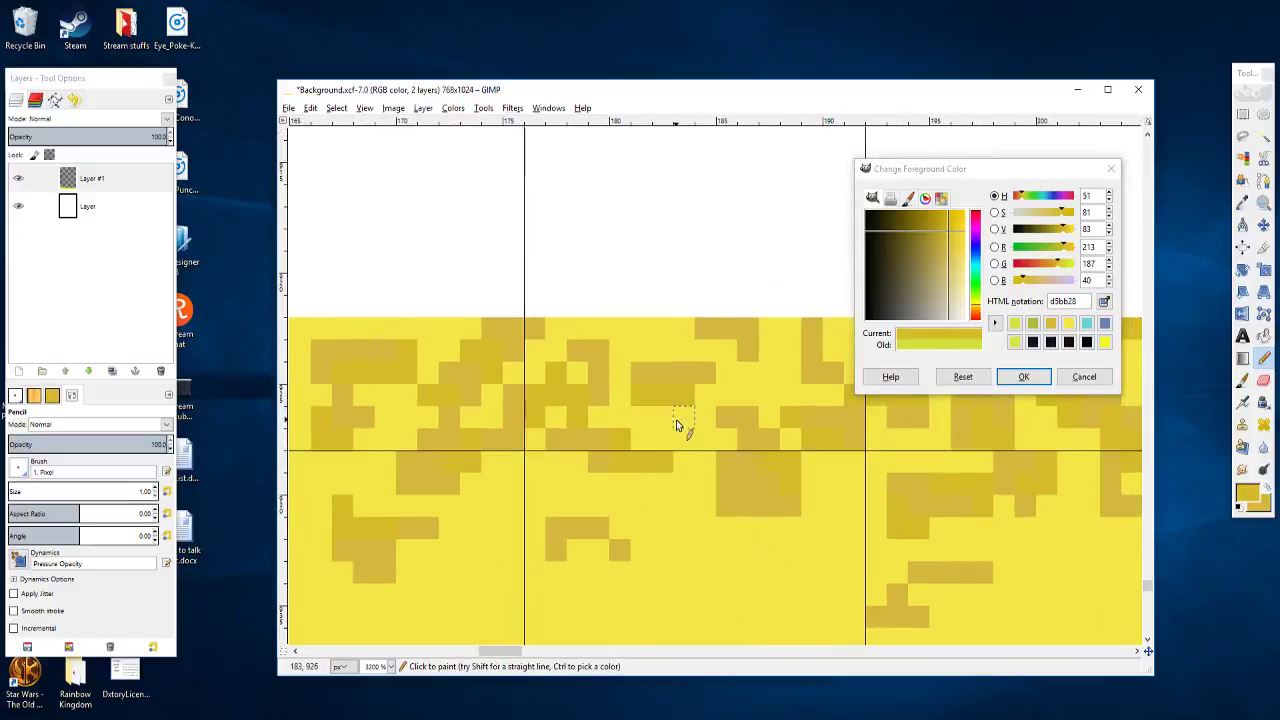
drag(695, 426, 617, 431)
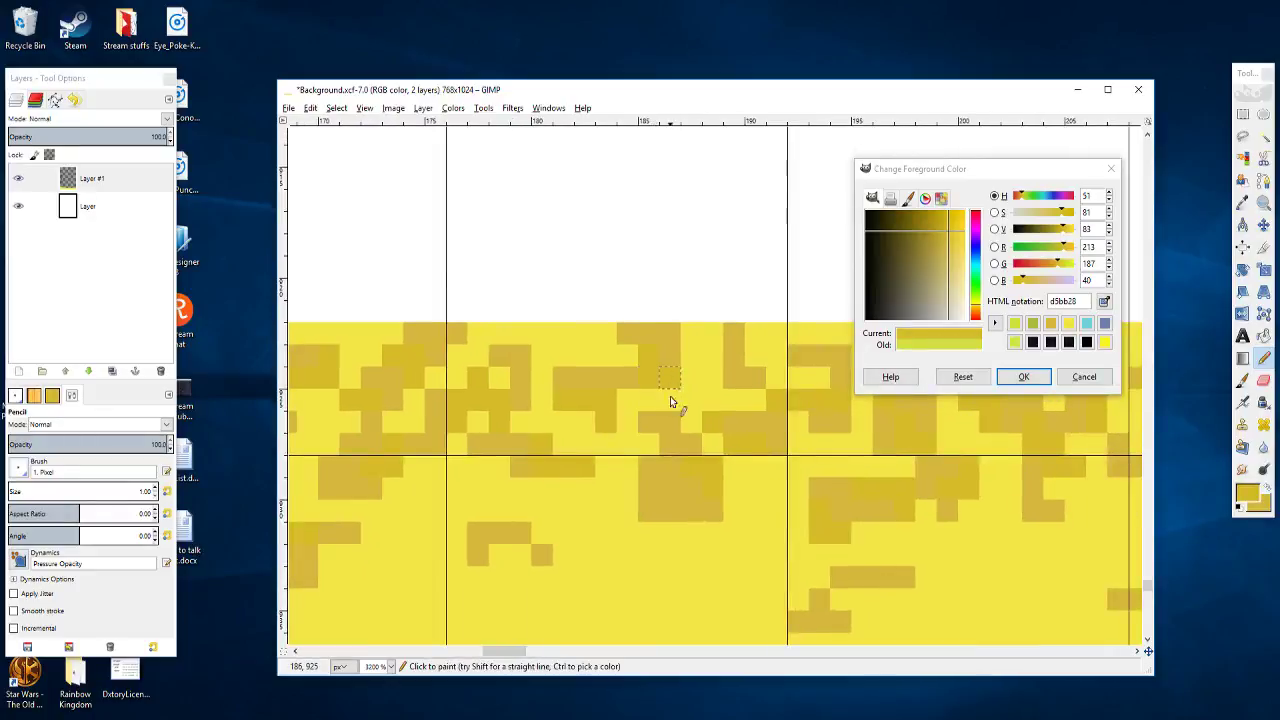
ctrl+scroll(670, 393, down, 1)
ctrl+scroll(668, 394, down, 5)
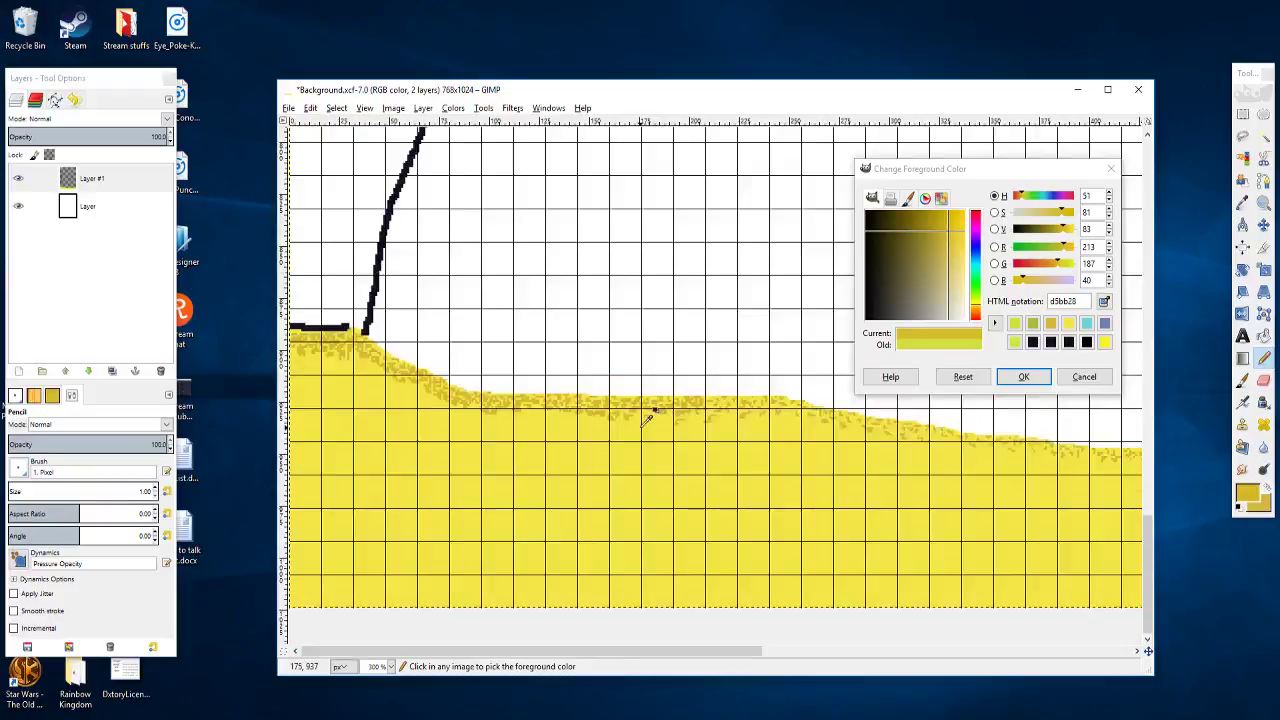
Step: Fill gaps between the sand's surface patches with d5bb28 pencil pixels around x 205 to 215
ctrl+scroll(651, 417, up, 3)
scroll(543, 409, up, 3)
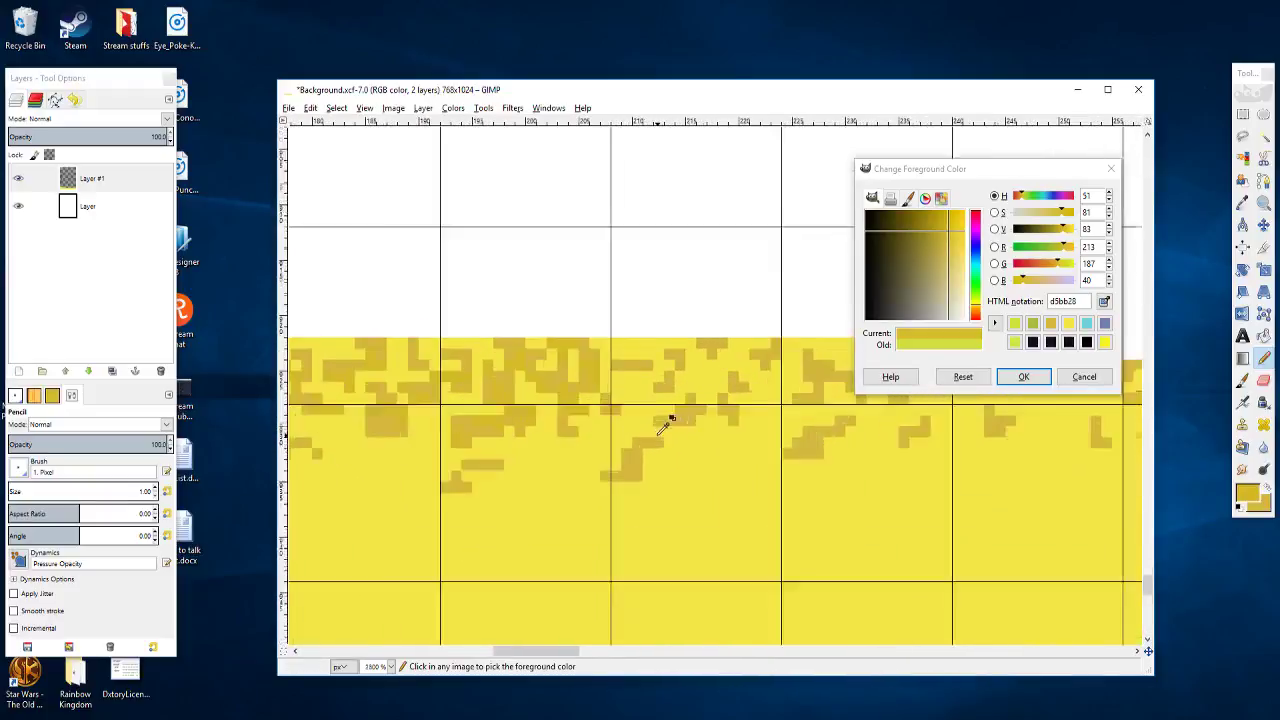
ctrl+scroll(643, 418, down, 2)
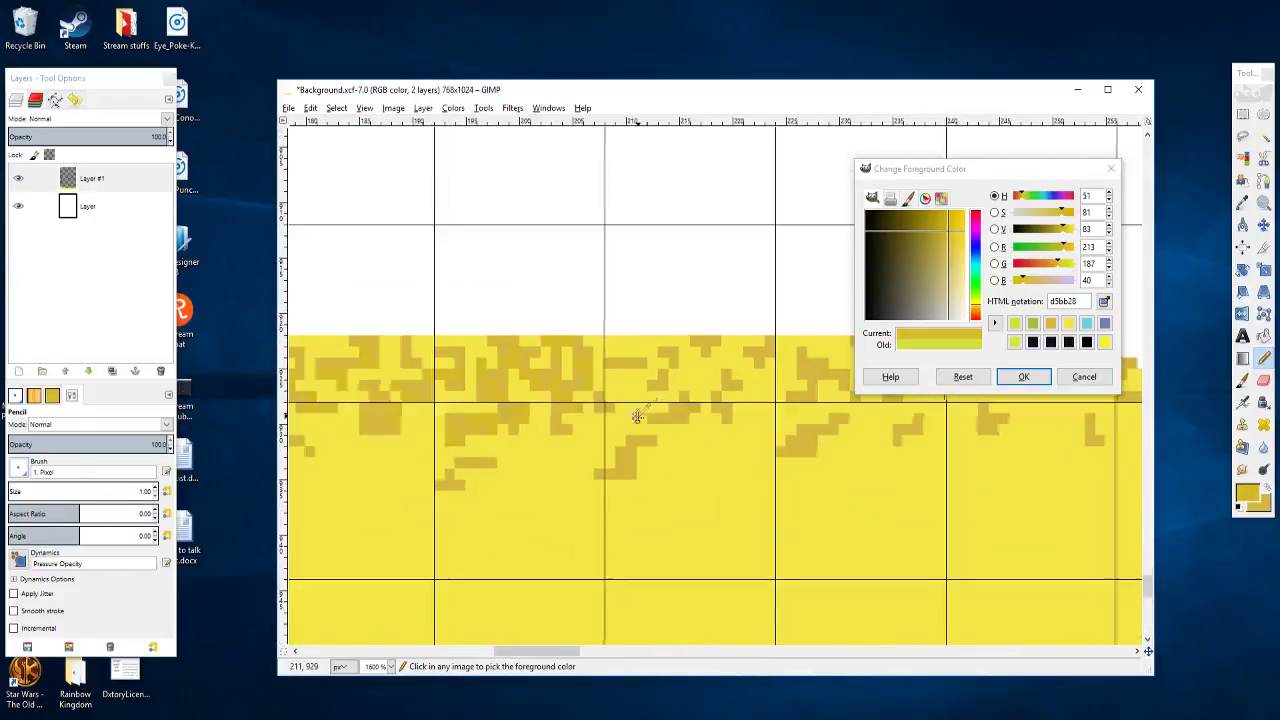
click(572, 406)
drag(606, 428, 557, 418)
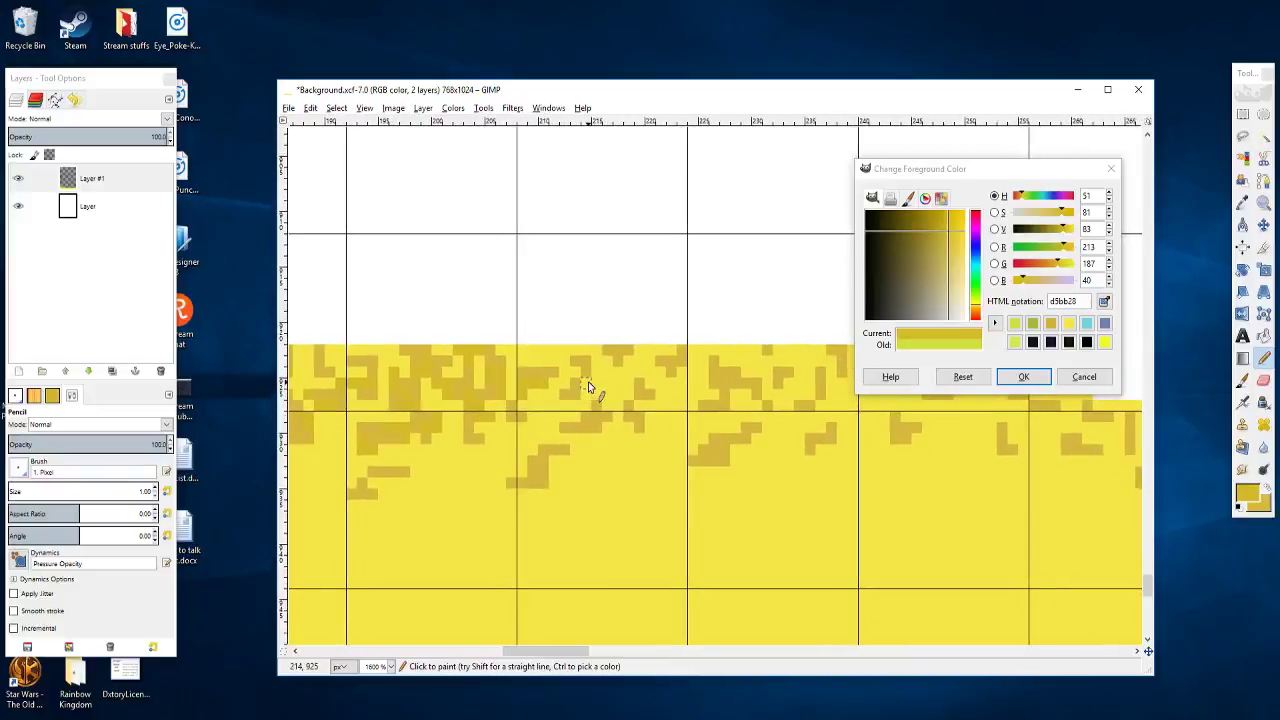
scroll(578, 410, right, 1)
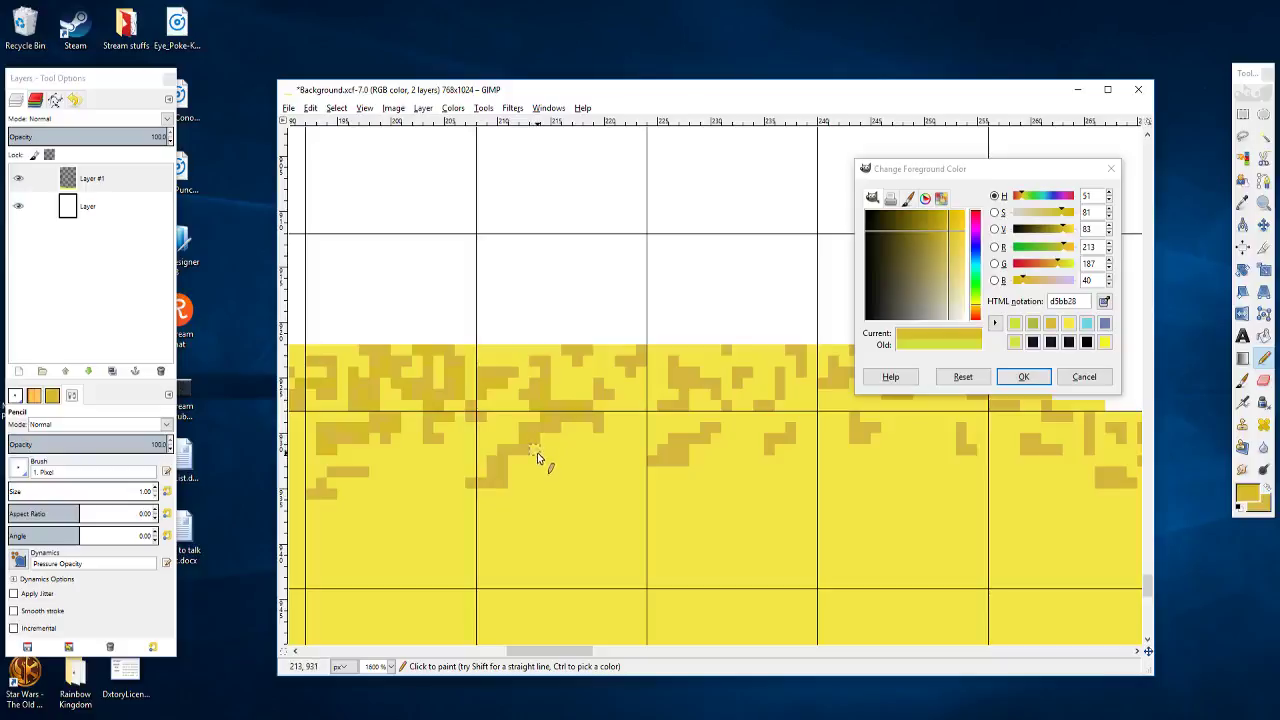
Step: Thicken the diagonal patch below the sand's surface around x 208 to 214, y 930 to 935, with d5bb28 pixels
scroll(537, 452, left, 3)
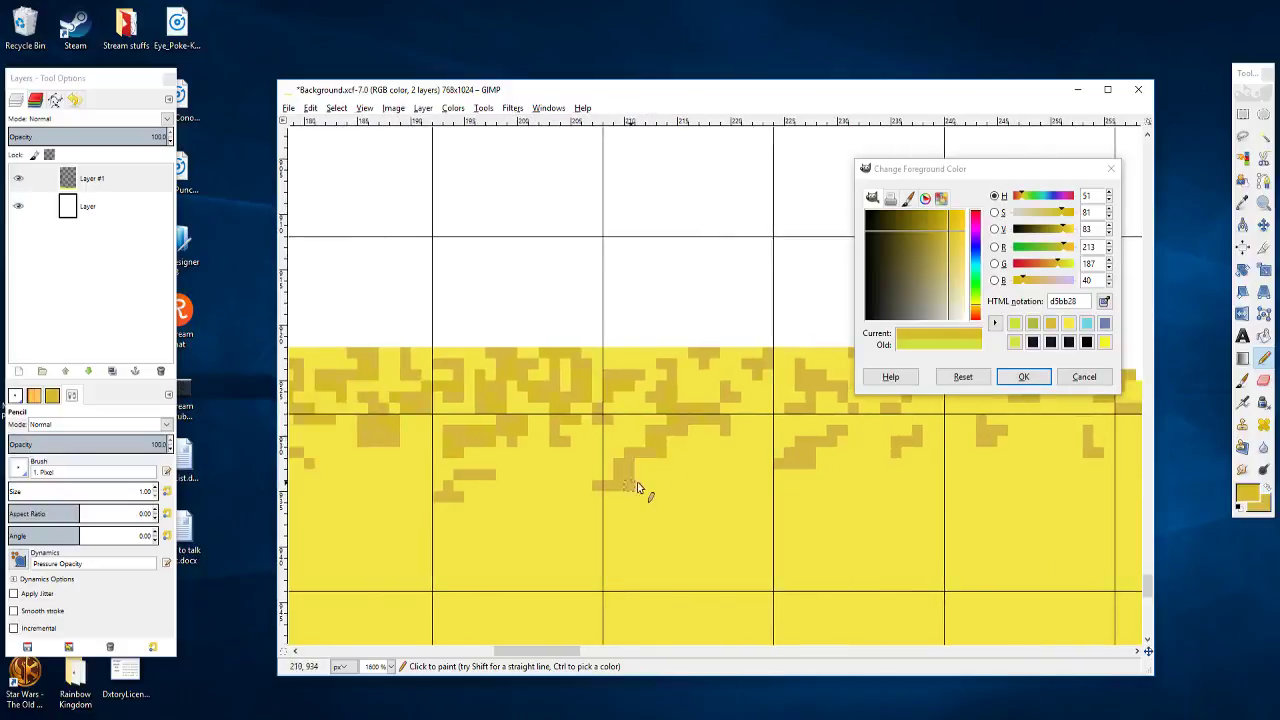
mouse_move(644, 468)
mouse_down()
mouse_move(644, 499)
mouse_move(630, 493)
mouse_up()
scroll(595, 505, left, 1)
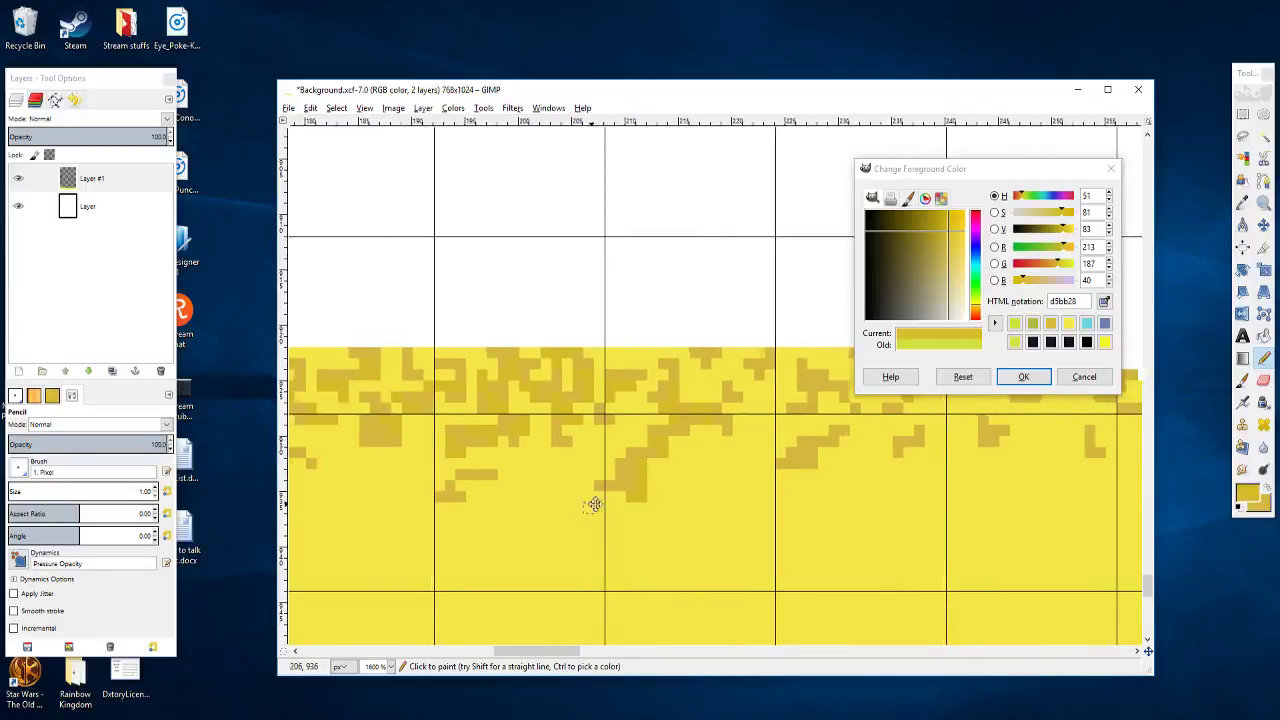
click(620, 454)
mouse_move(666, 456)
mouse_down()
mouse_move(618, 464)
mouse_move(604, 425)
mouse_move(628, 445)
mouse_move(542, 403)
mouse_move(563, 414)
mouse_up()
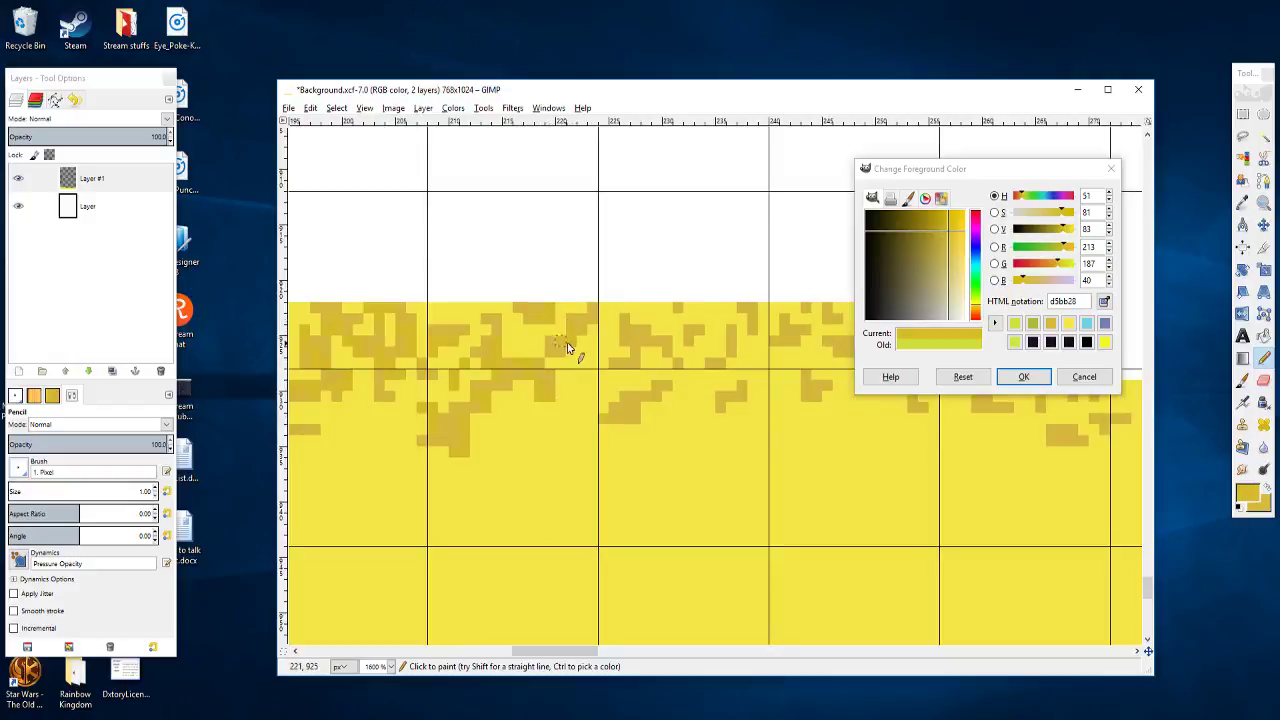
Step: Join the sand patches around x 221 to 235 with d5bb28 pixels, thickening them near y 925 to 927
scroll(550, 335, right, 3)
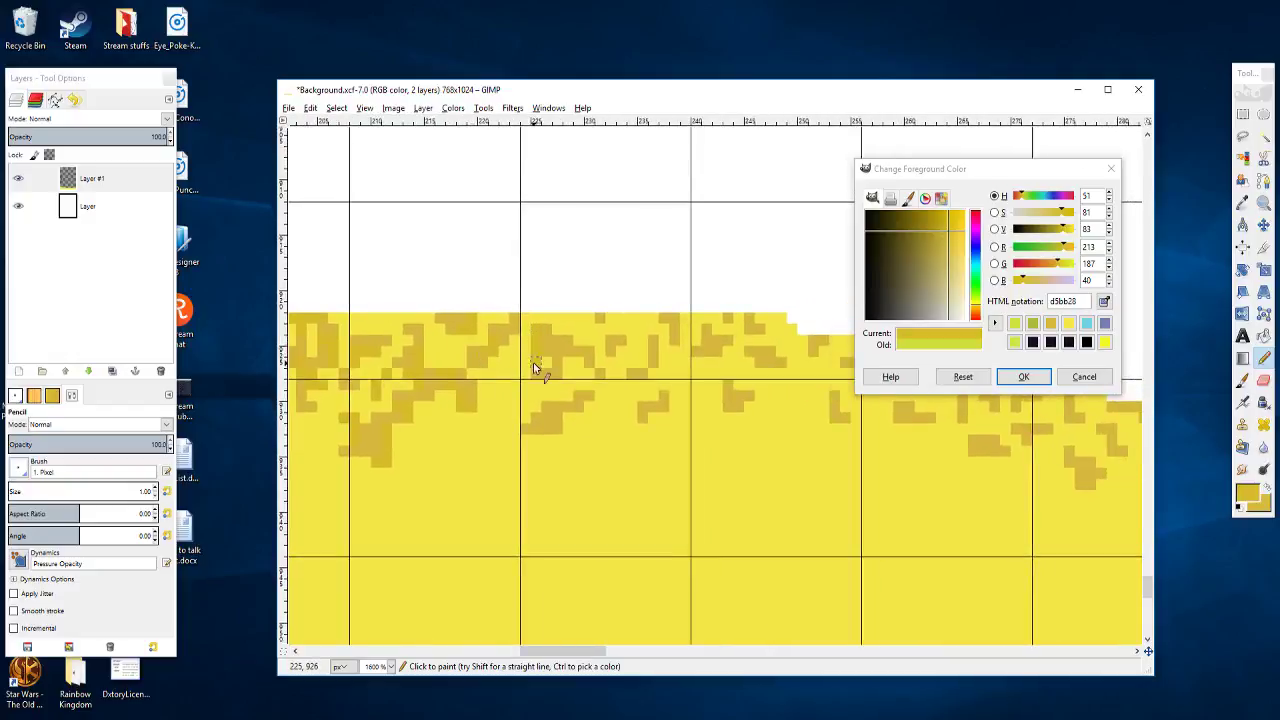
scroll(543, 370, right, 1)
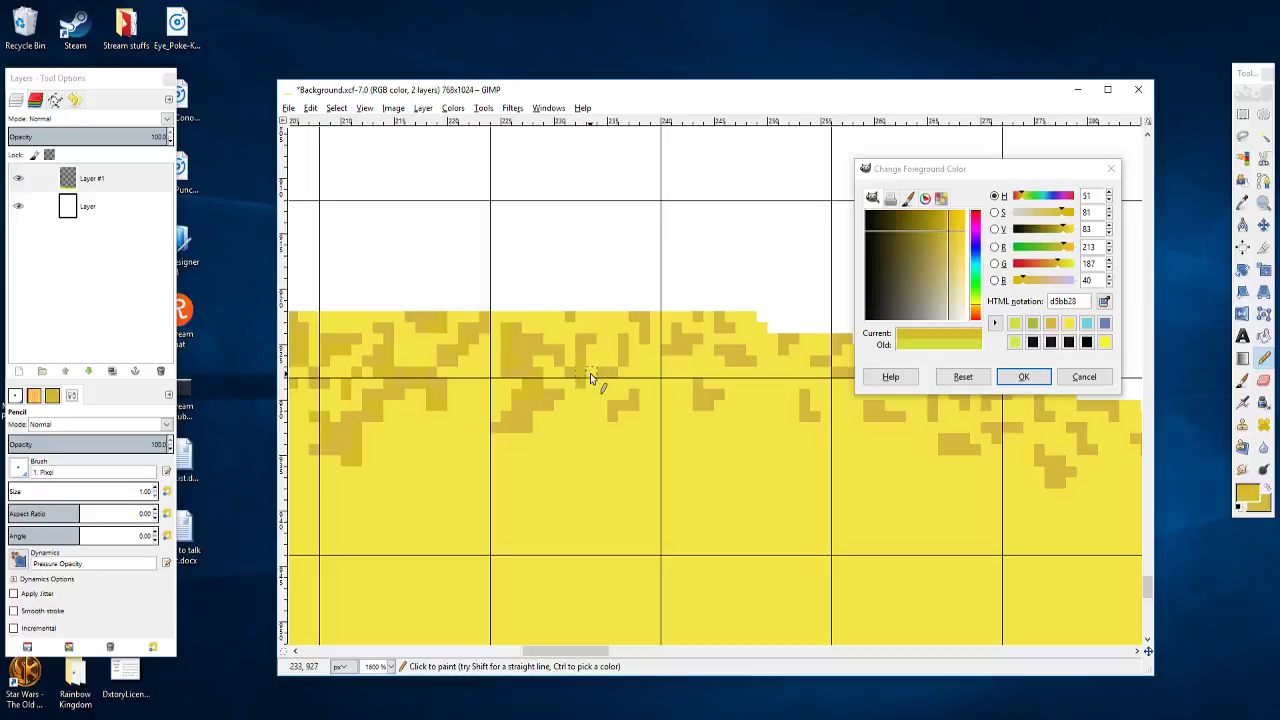
drag(604, 374, 551, 365)
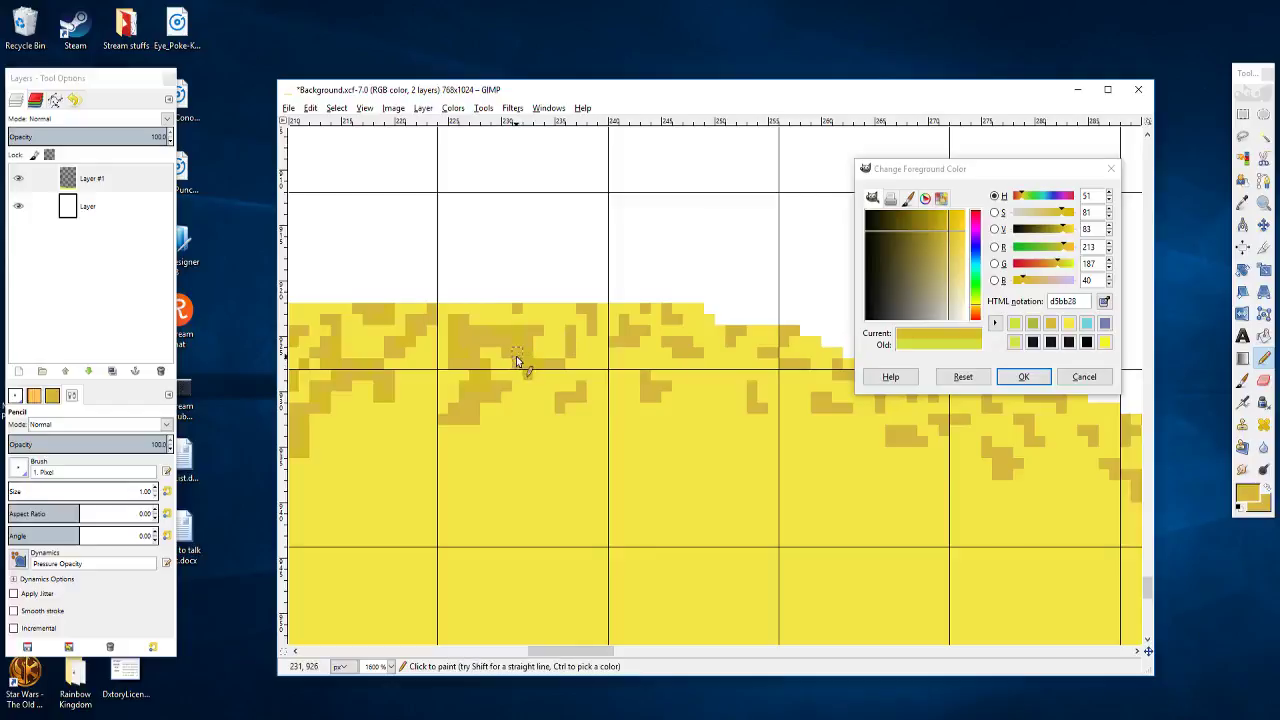
key(ctrl)
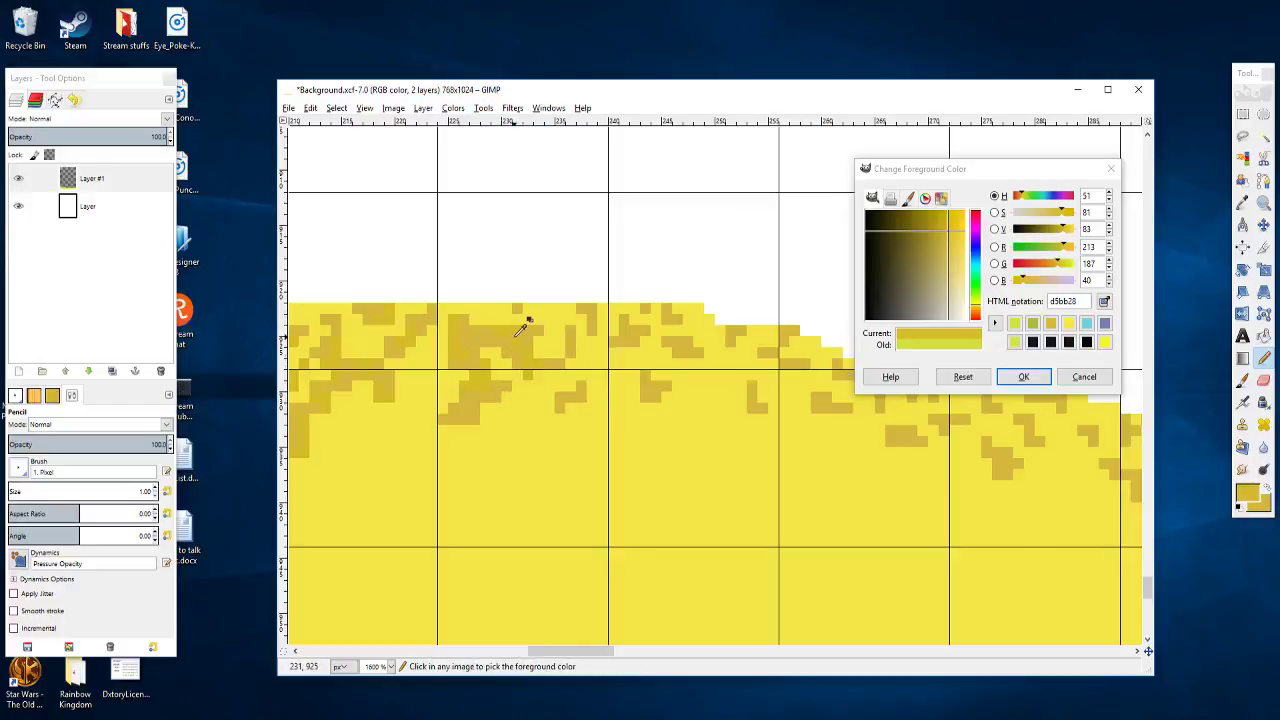
drag(539, 309, 547, 325)
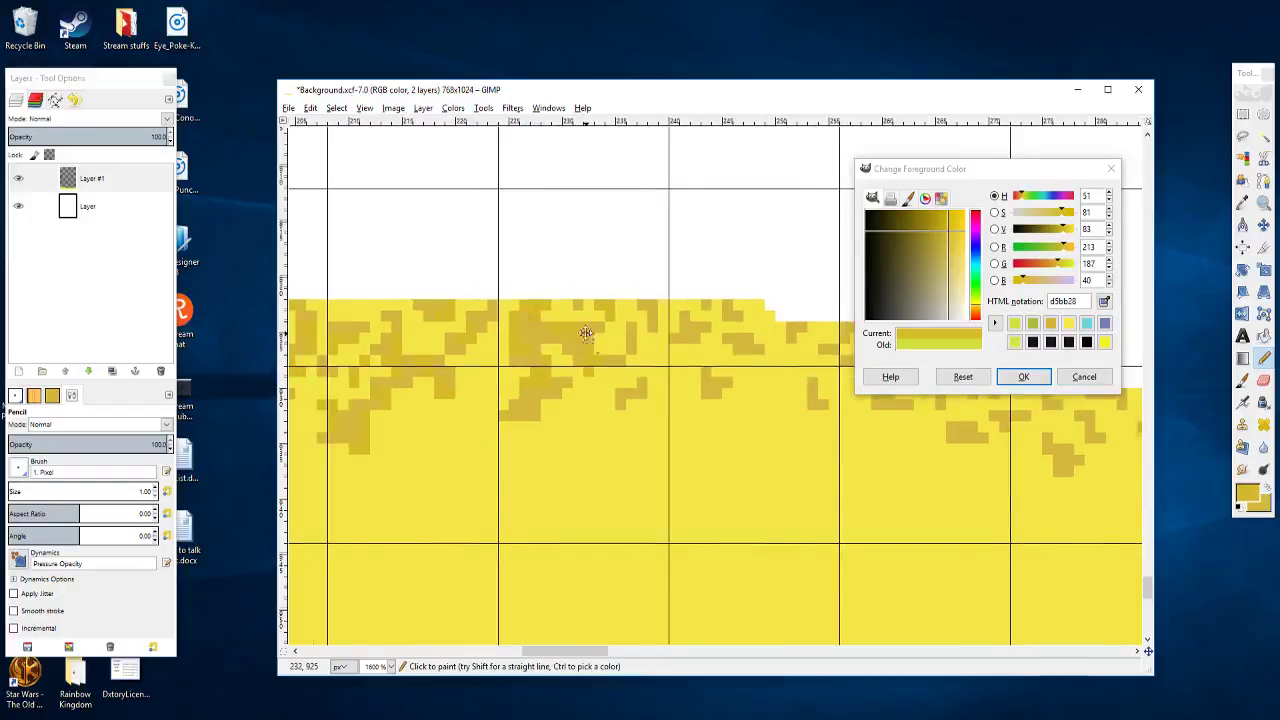
drag(586, 334, 418, 305)
drag(493, 341, 568, 334)
Step: Add d5bb28 pixels to the patches where the sand begins to slope, around x 238 to 257
scroll(593, 288, up, 3)
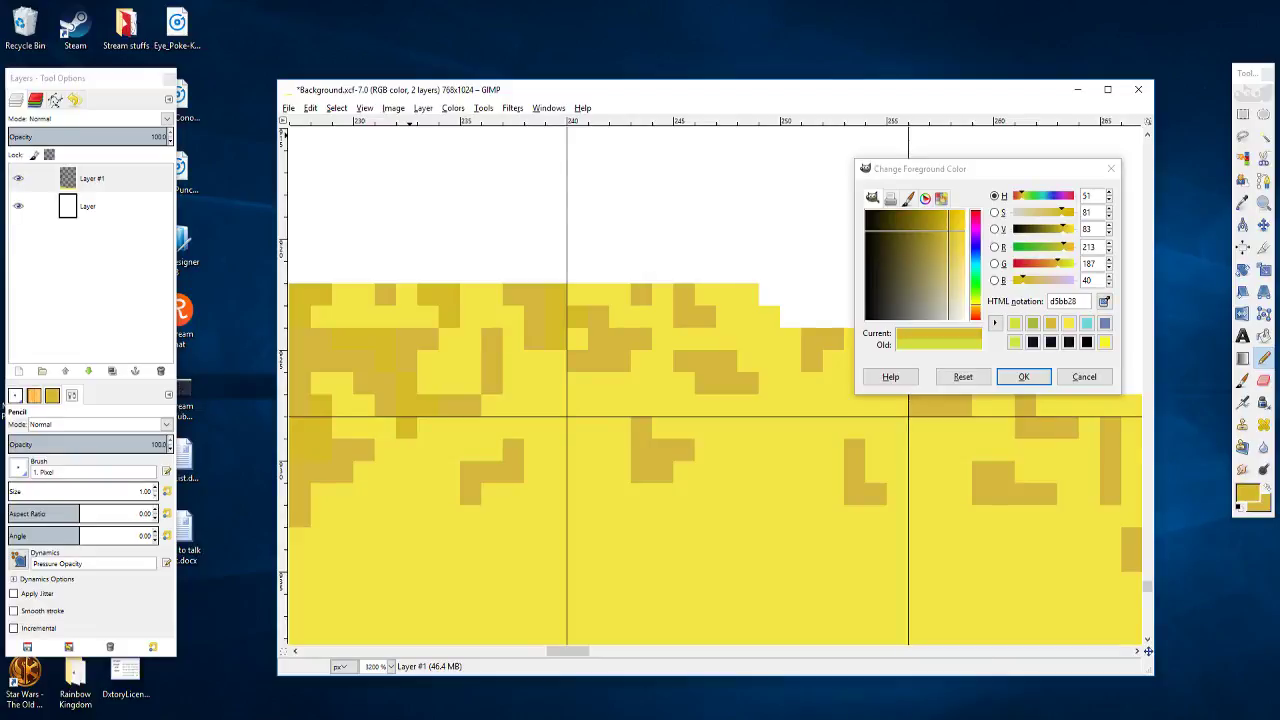
drag(577, 357, 457, 291)
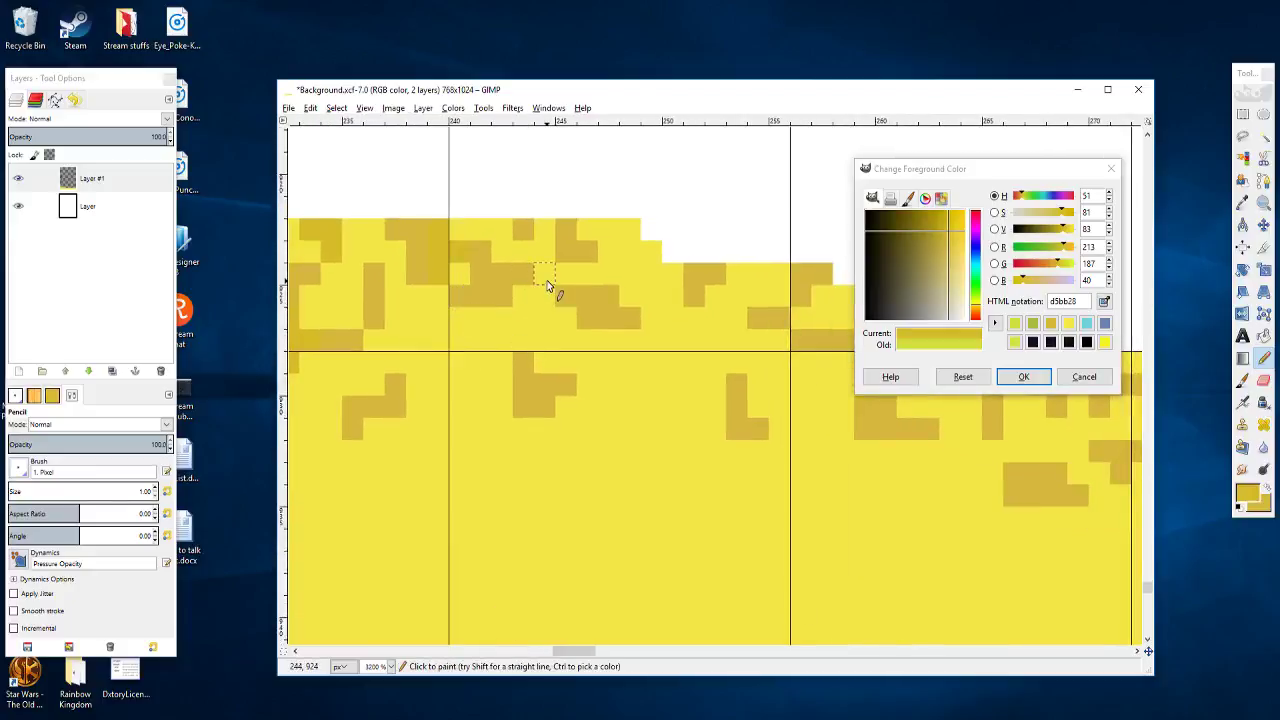
drag(546, 279, 546, 299)
scroll(570, 310, right, 3)
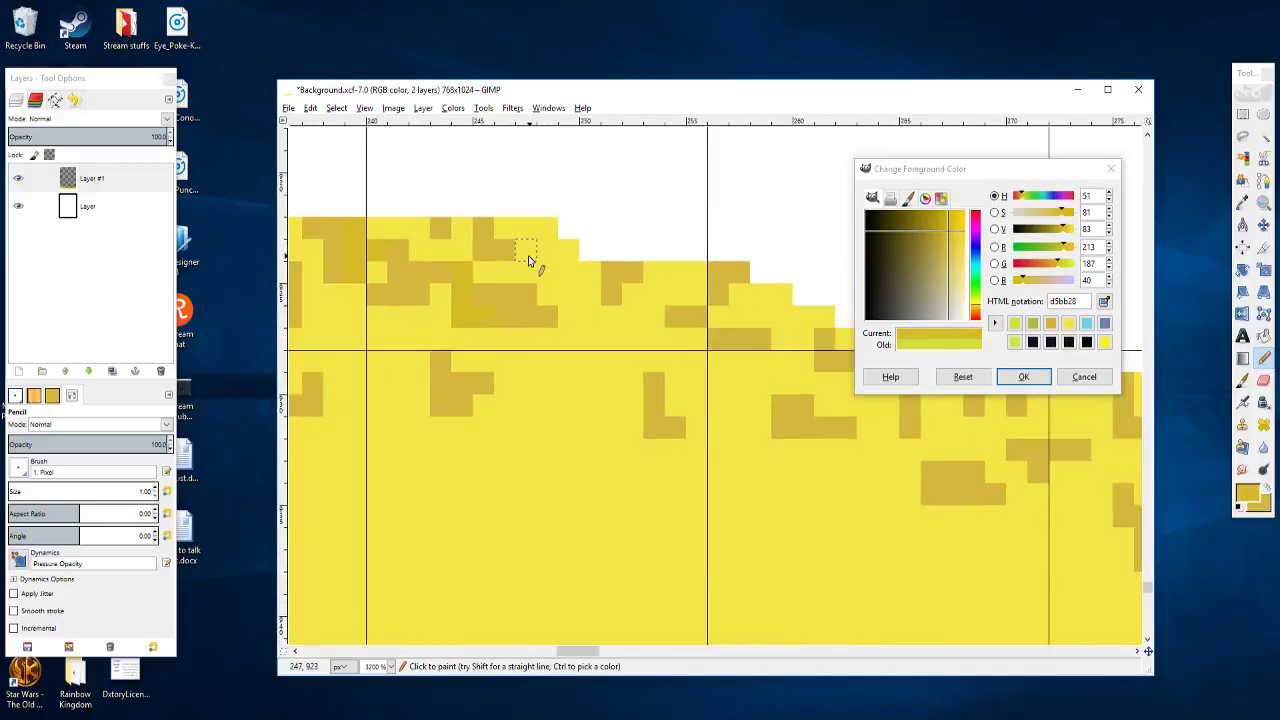
click(519, 235)
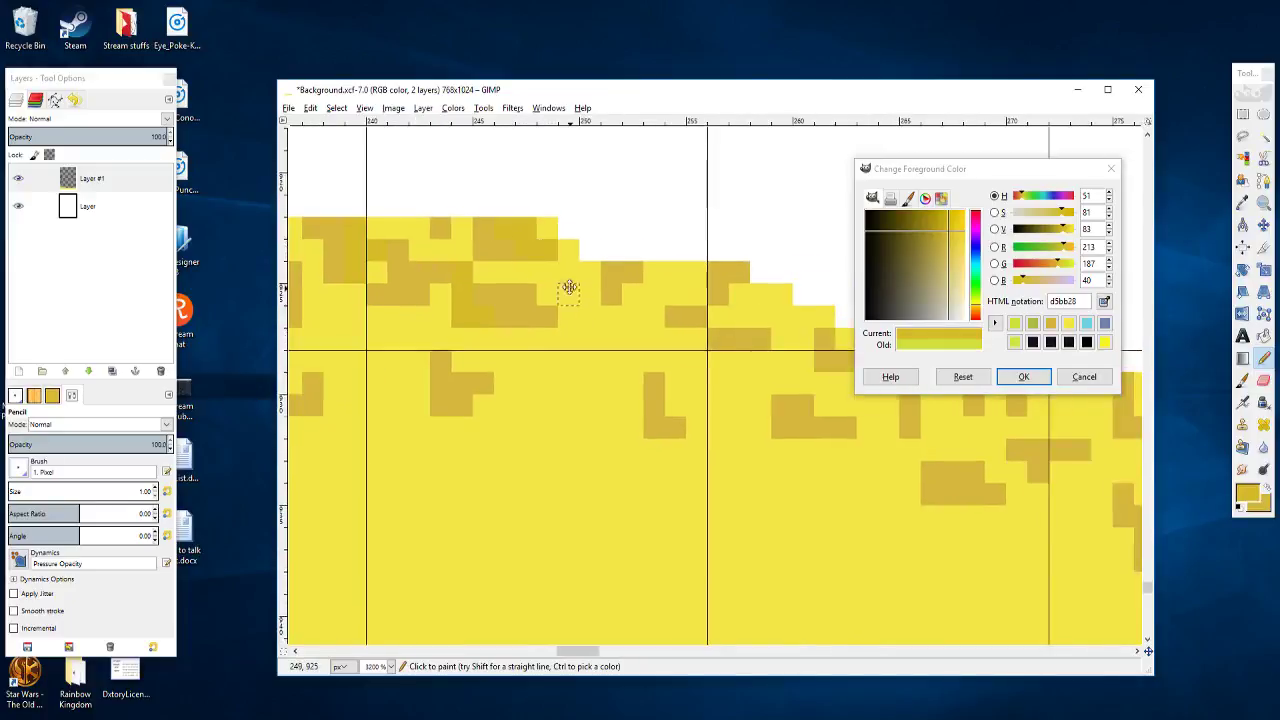
mouse_move(568, 287)
mouse_down()
mouse_move(481, 266)
mouse_move(546, 266)
mouse_move(587, 244)
mouse_move(607, 293)
mouse_move(536, 271)
mouse_up()
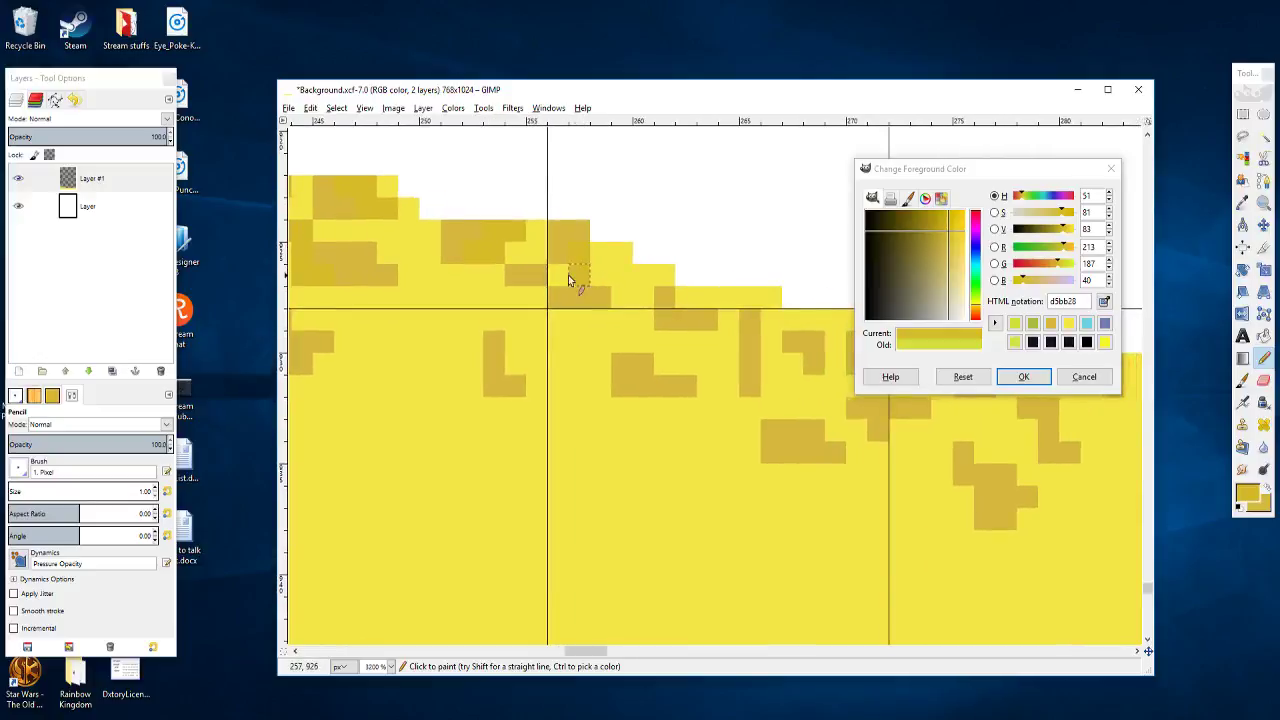
Step: Shade the stepped slope edge with d5bb28 pixels around x 257 to 265, y 926 to 928, connecting its patches
scroll(580, 312, right, 2)
scroll(580, 312, down, 1)
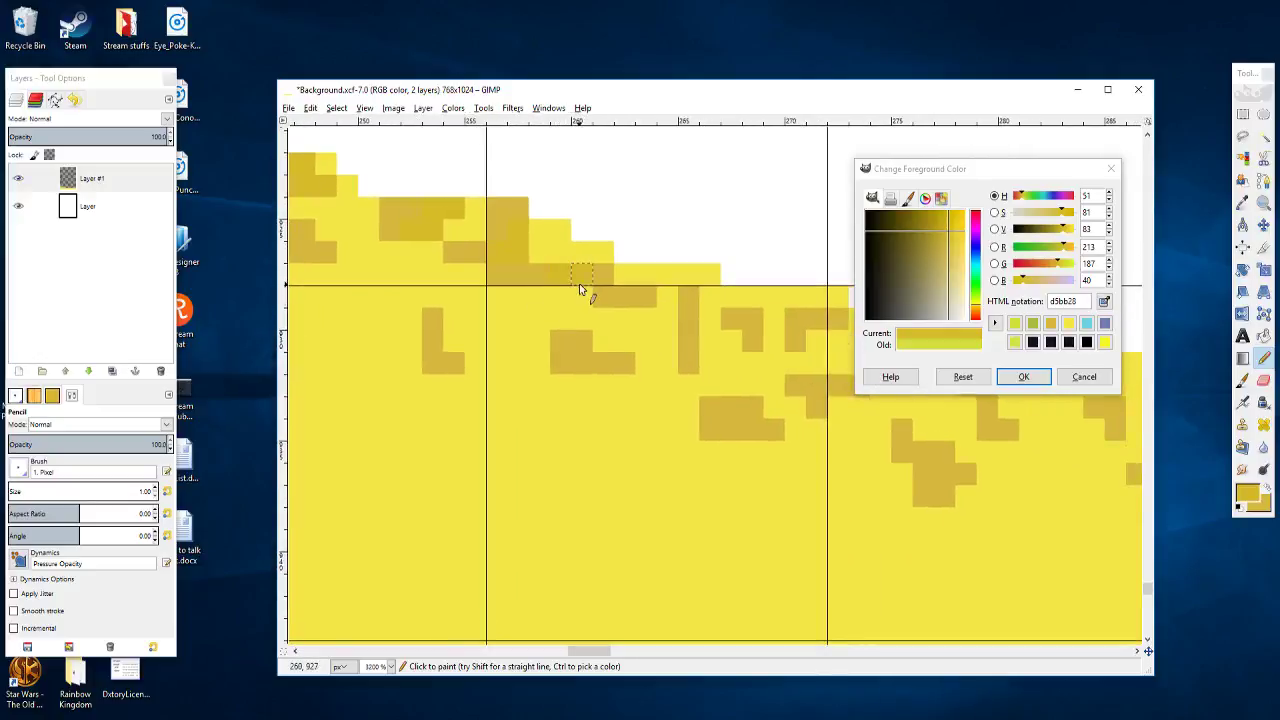
click(582, 296)
scroll(603, 255, right, 2)
scroll(603, 255, down, 1)
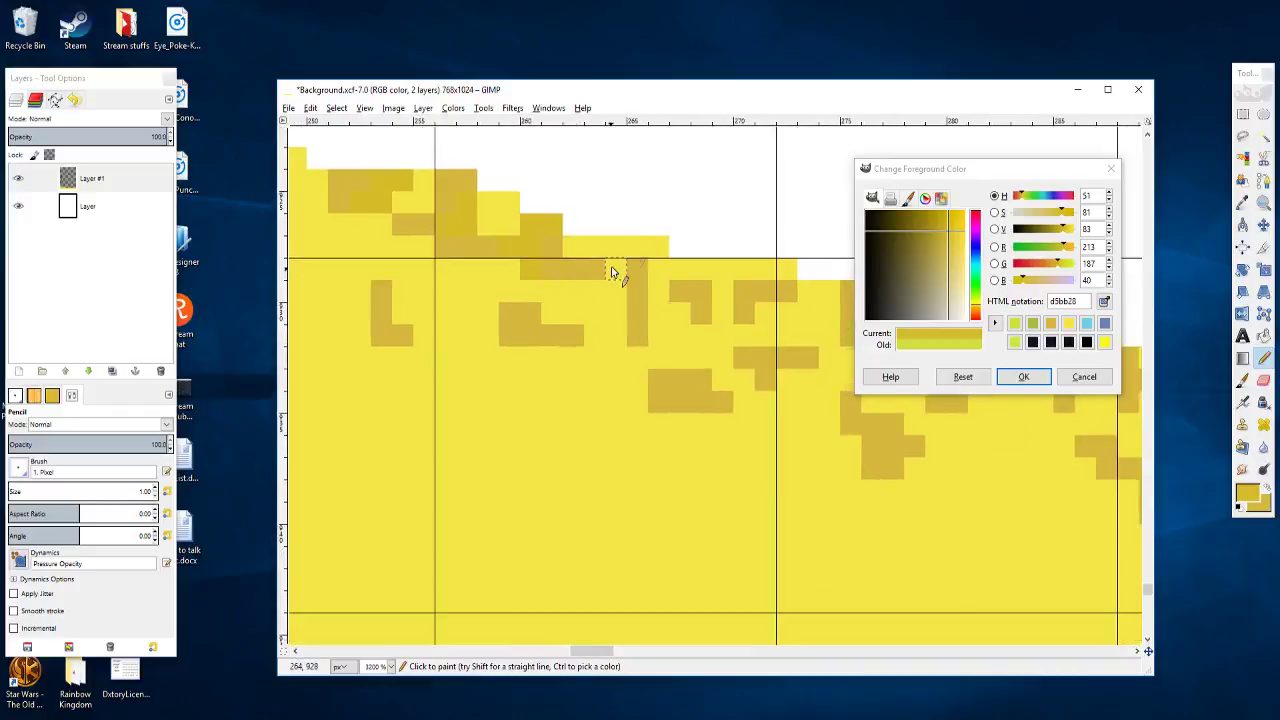
click(630, 248)
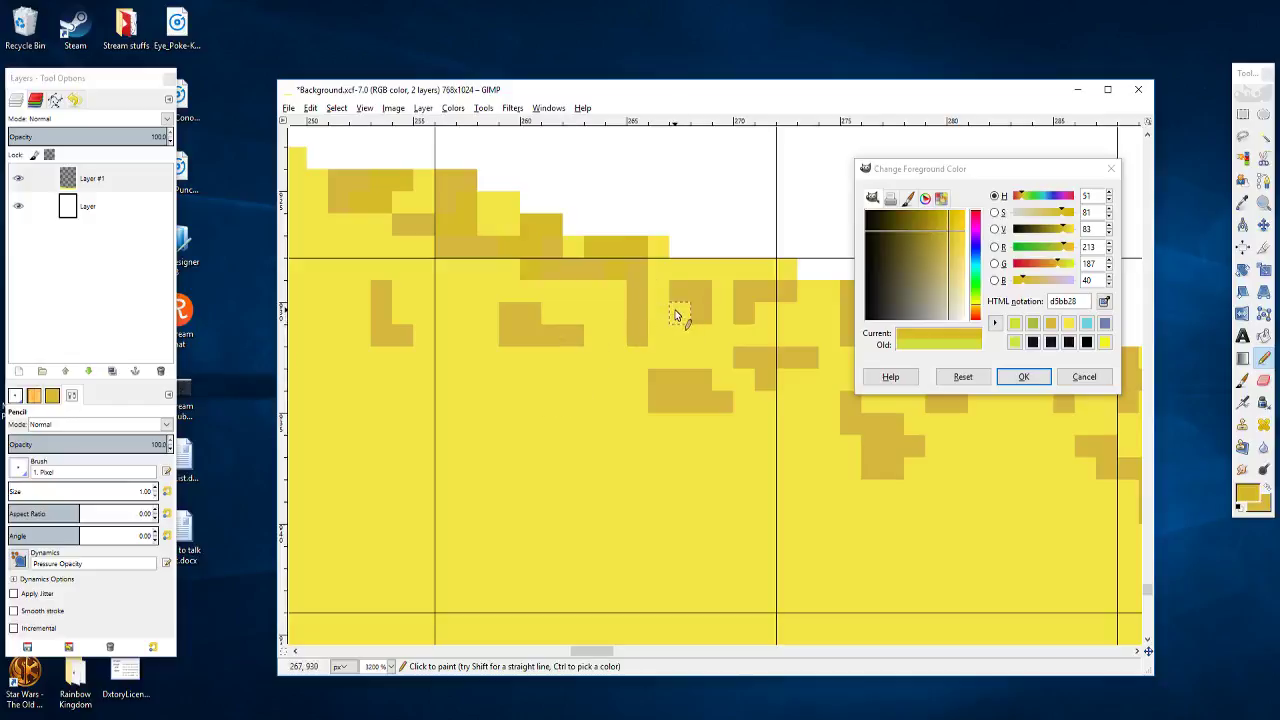
Step: Link the hanging patches below the slope with d5bb28 pixels around x 267 to 274, y 930 to 934
mouse_move(693, 363)
mouse_down()
mouse_move(660, 349)
mouse_move(669, 365)
mouse_move(557, 335)
mouse_up()
click(661, 347)
click(607, 353)
scroll(620, 373, right, 1)
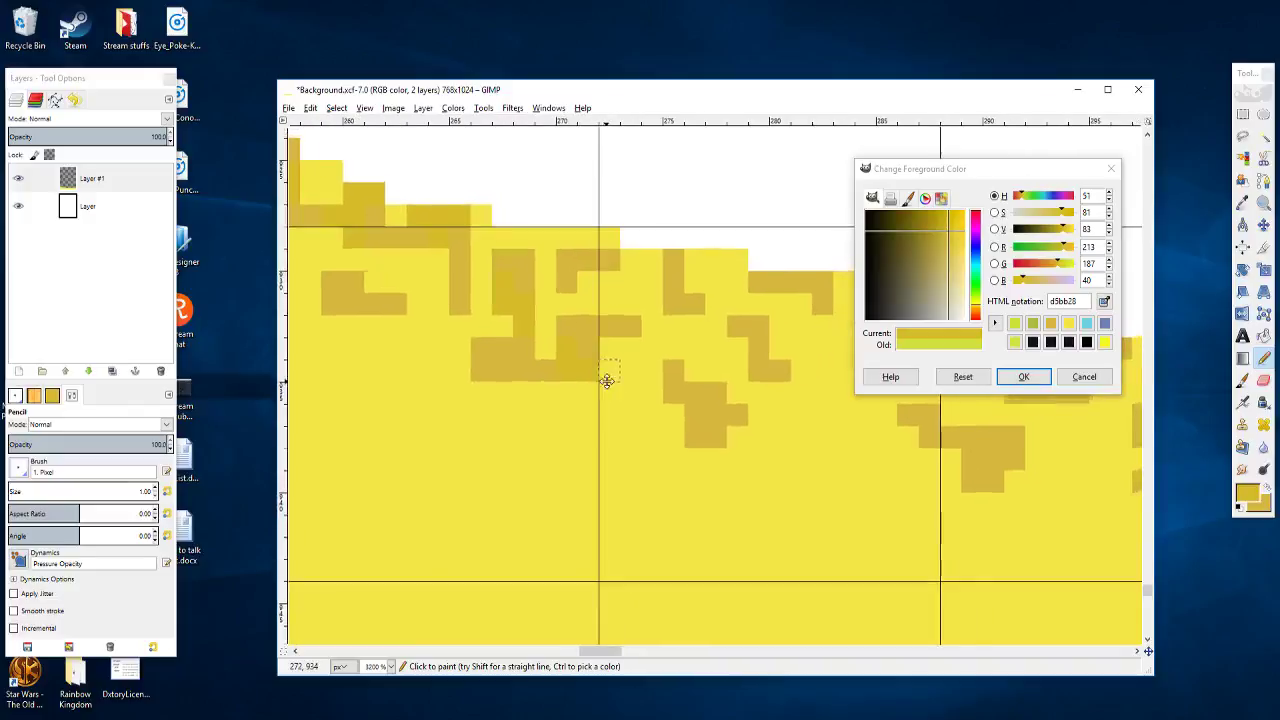
click(651, 324)
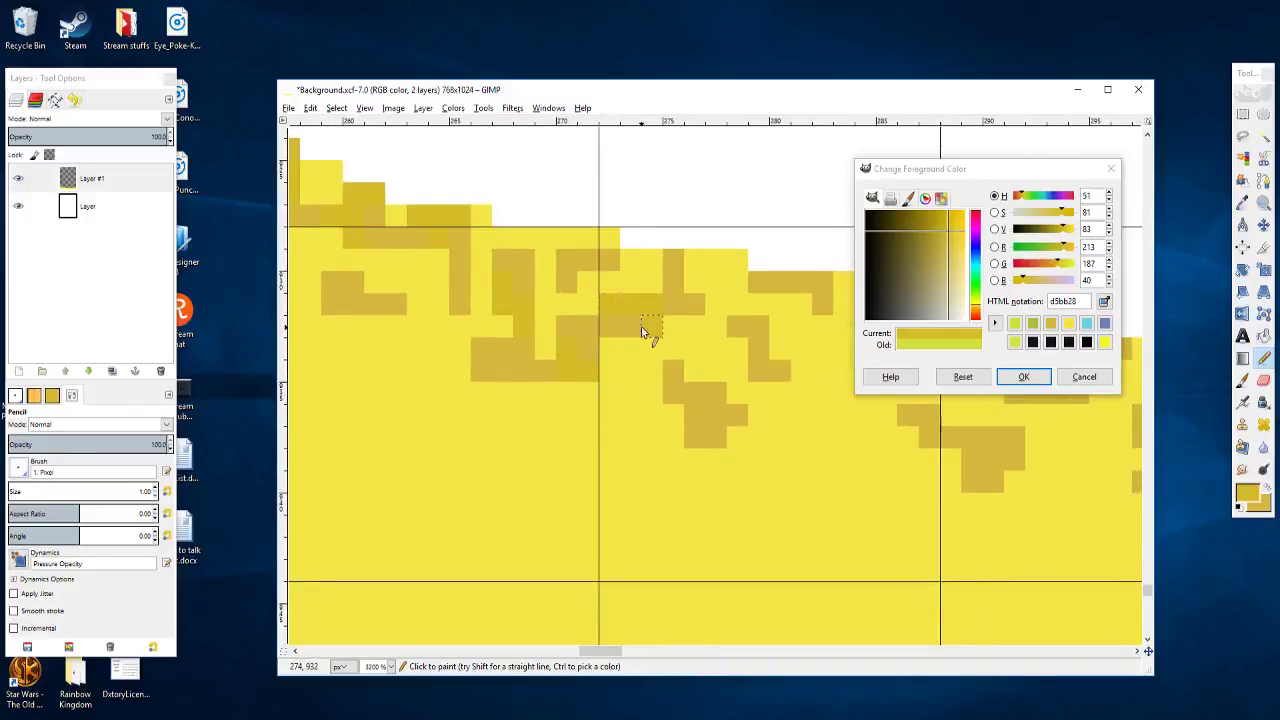
Step: Extend the slope's shading with d5bb28 pixels around x 275 to 282, joining the upper patches to those below
scroll(643, 329, right, 2)
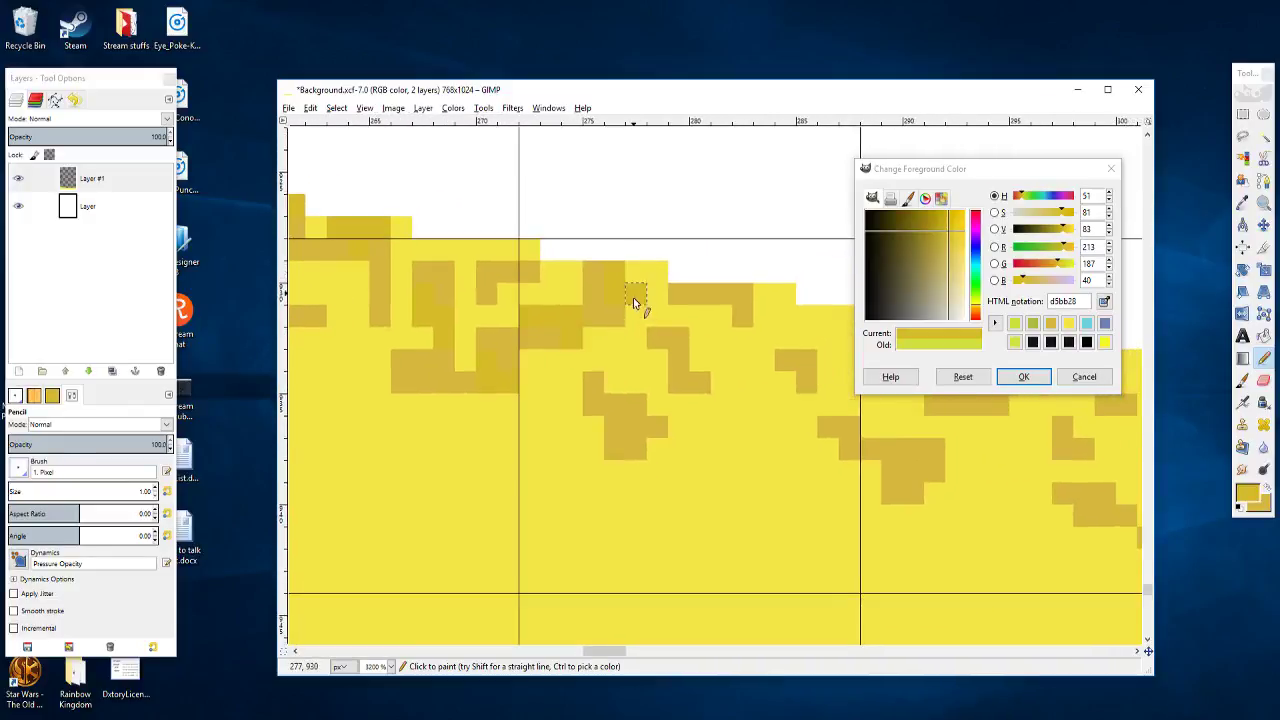
scroll(651, 336, right, 1)
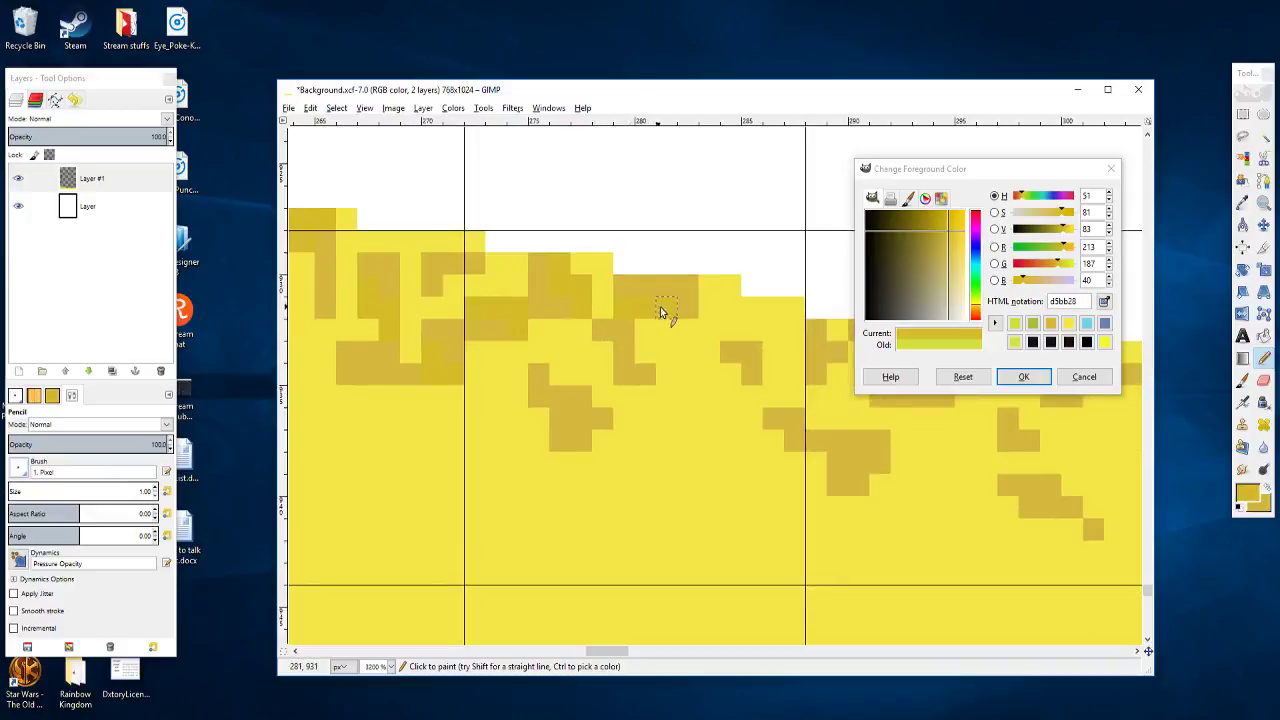
scroll(631, 354, right, 1)
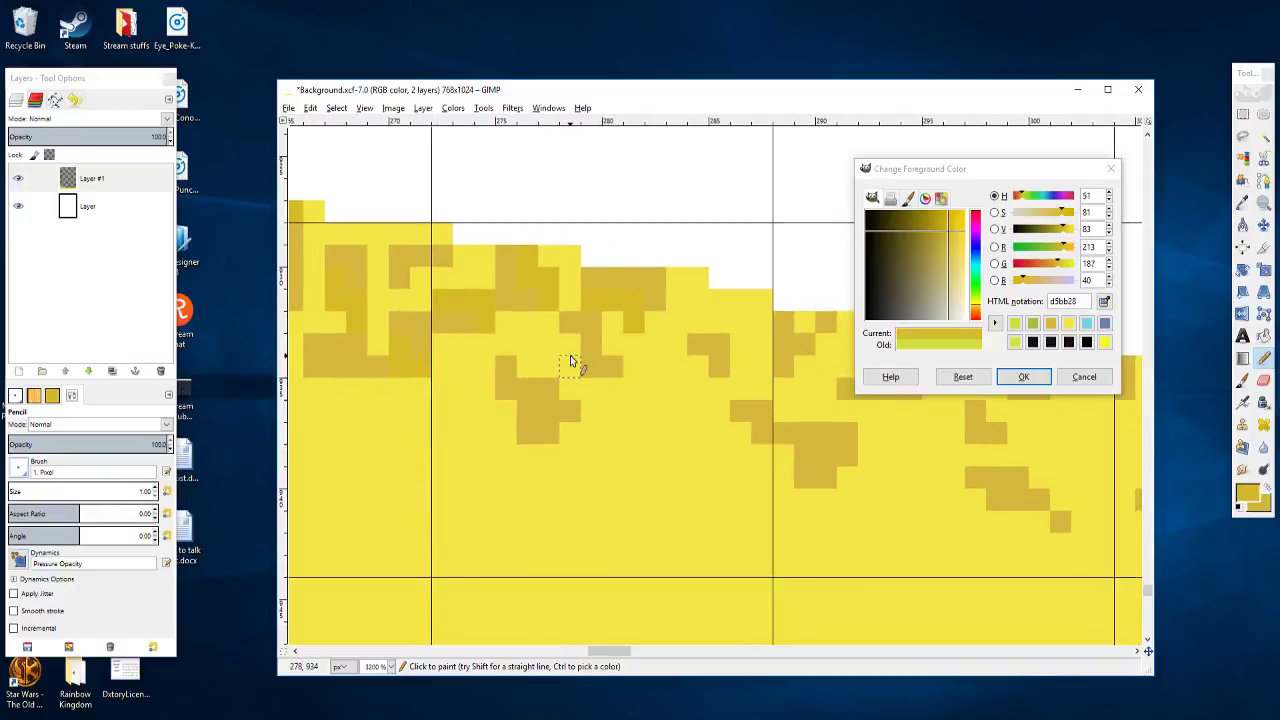
scroll(584, 390, left, 3)
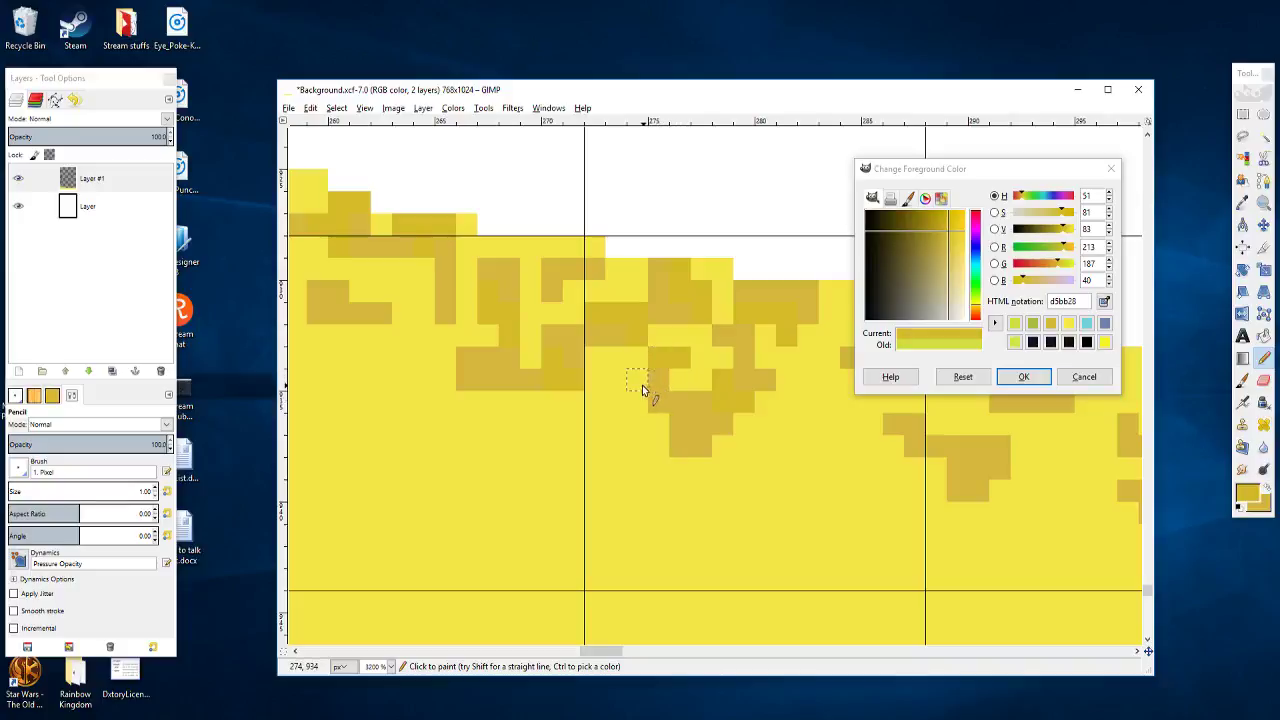
Step: Extend the vertical patch at x 265 down to y 934 and enlarge the isolated patch around x 259 to 263 with d5bb28 pixels
ctrl+scroll(590, 430, down, 2)
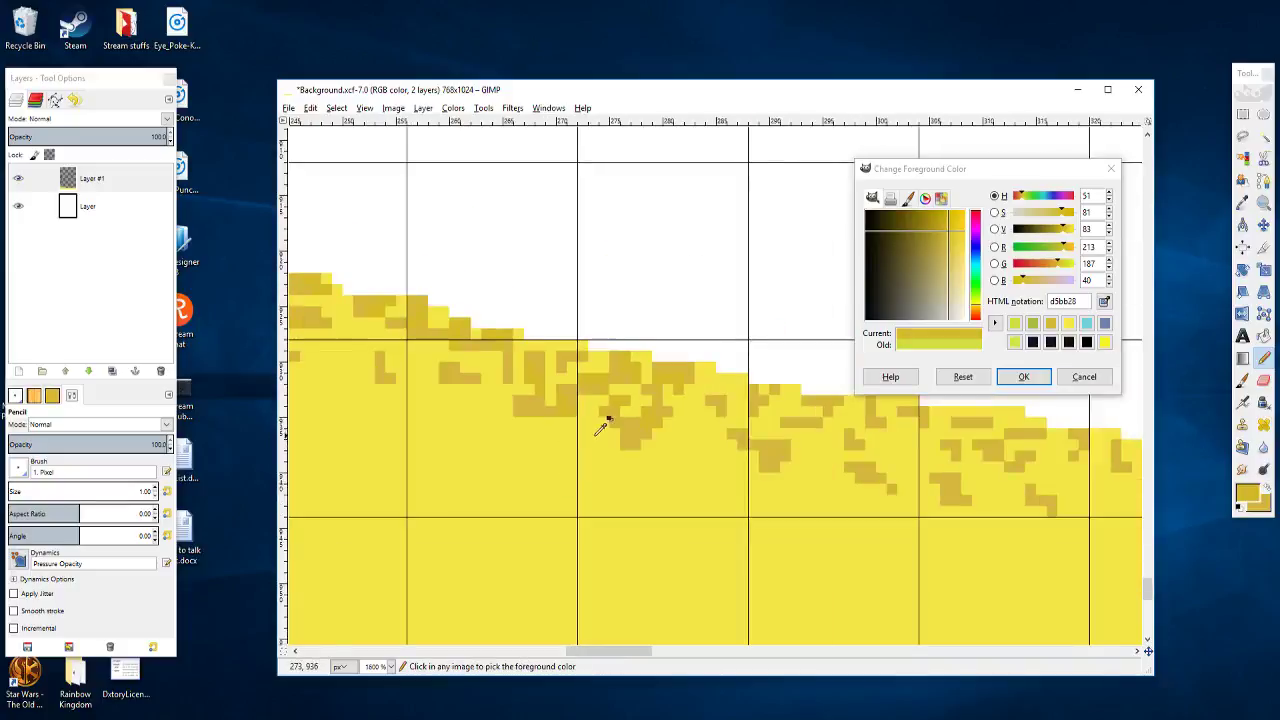
ctrl+scroll(600, 428, up, 2)
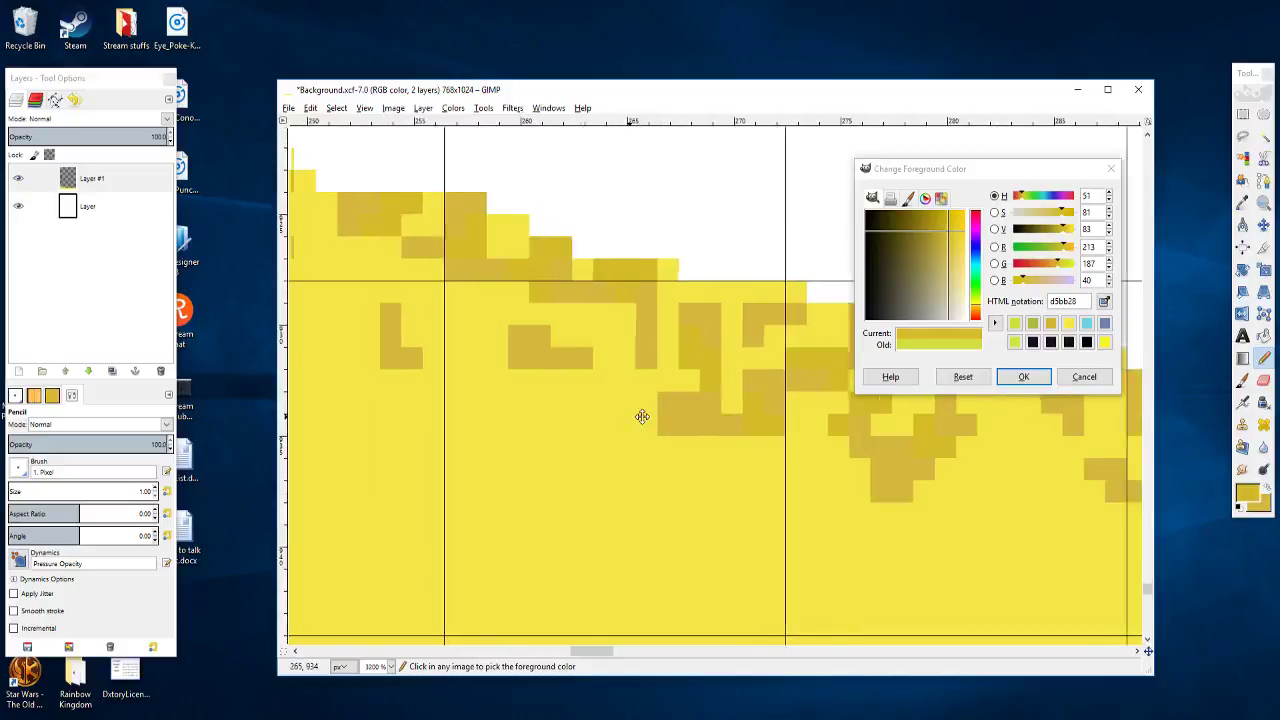
drag(642, 416, 689, 421)
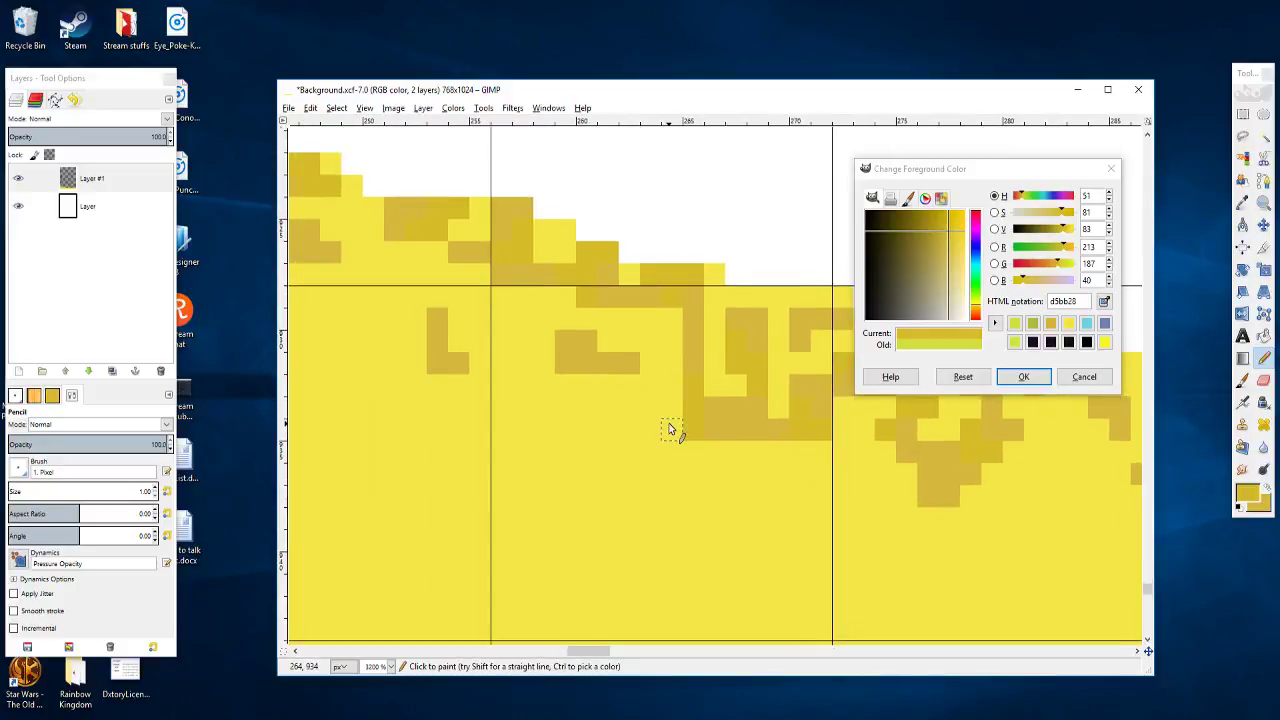
drag(589, 410, 644, 514)
ctrl+scroll(669, 465, up, 2)
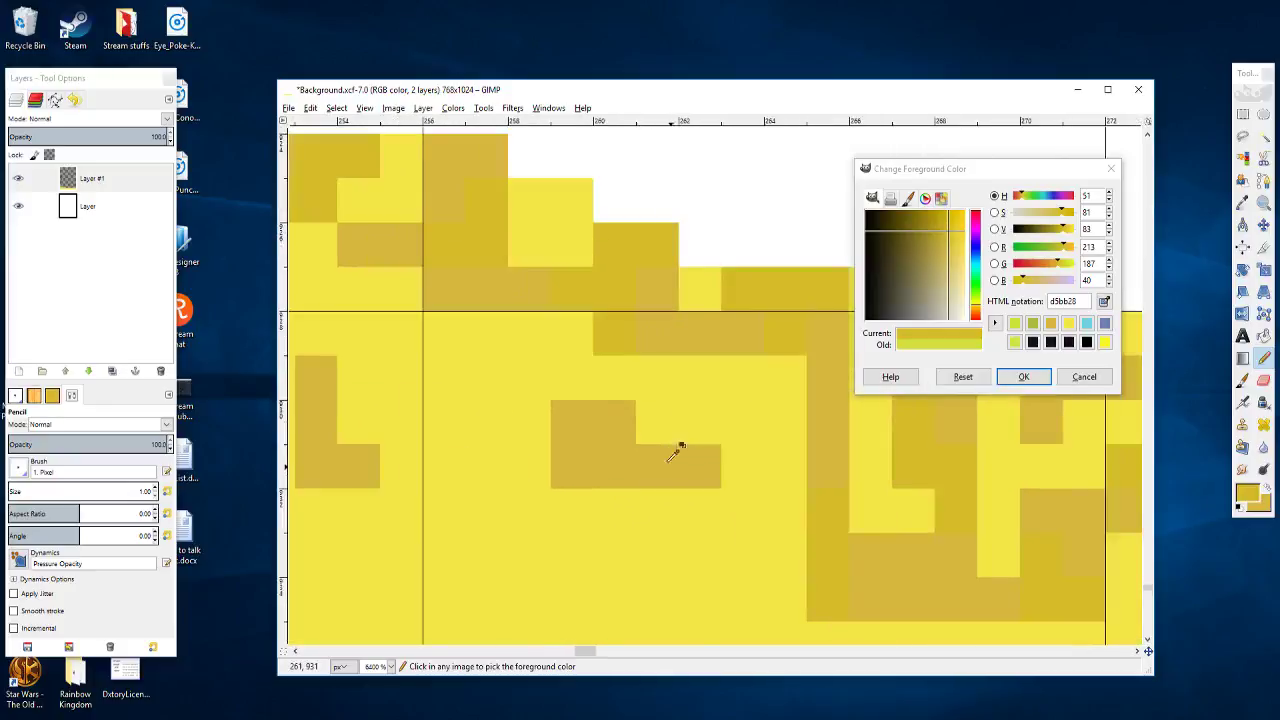
drag(663, 428, 705, 428)
ctrl+scroll(722, 459, down, 2)
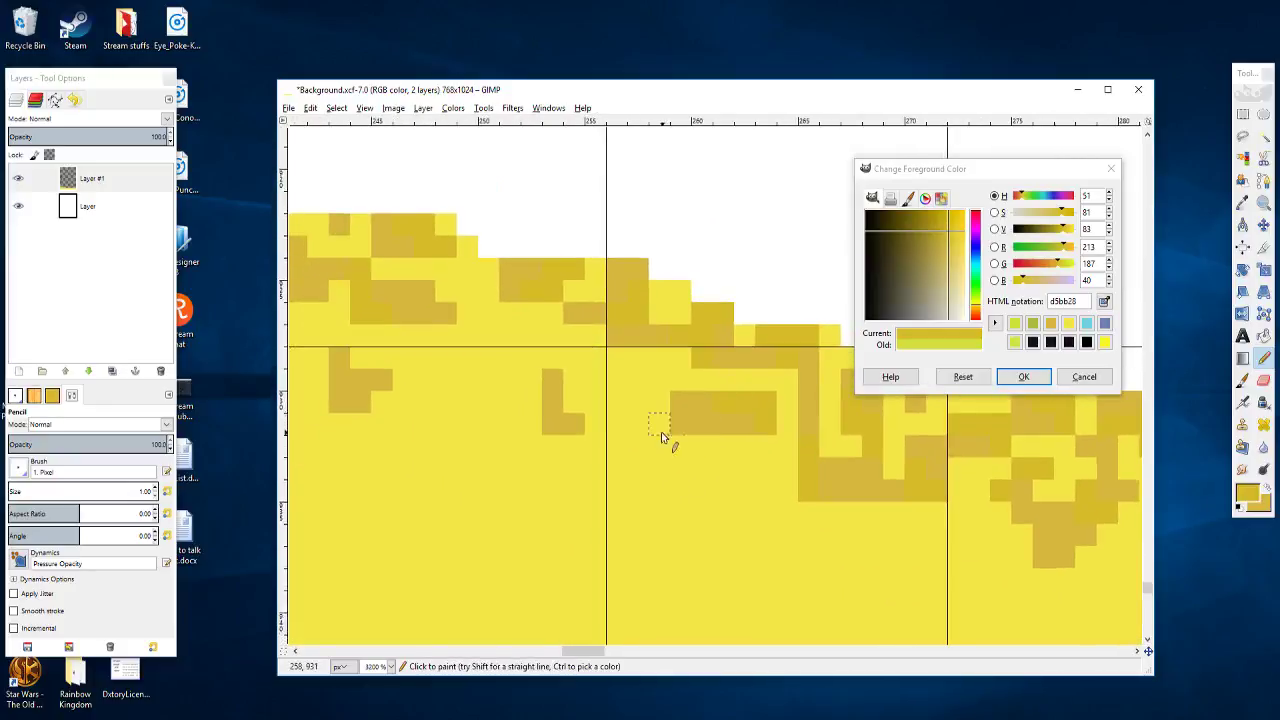
click(767, 386)
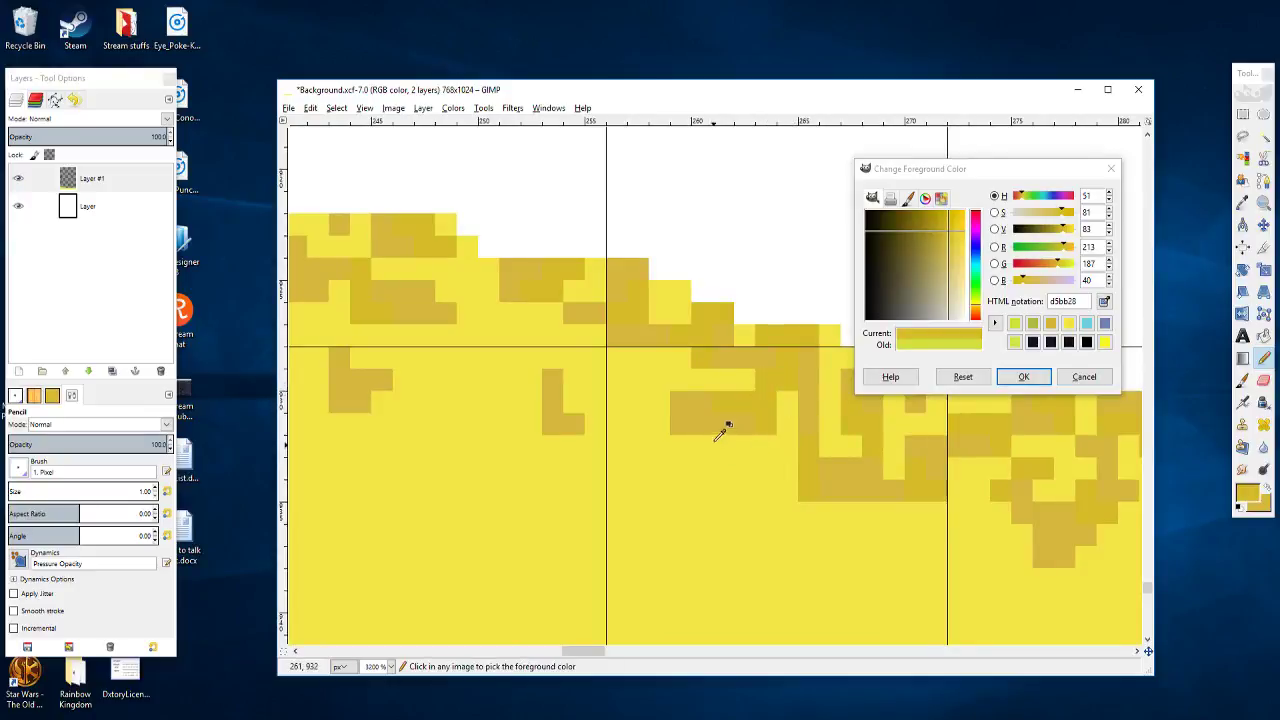
Step: Fill out the two isolated patches around x 253 to 255, y 929 to 931 and x 243 to 246, y 928 to 930 with d5bb28 pixels
drag(717, 432, 680, 376)
drag(586, 322, 668, 343)
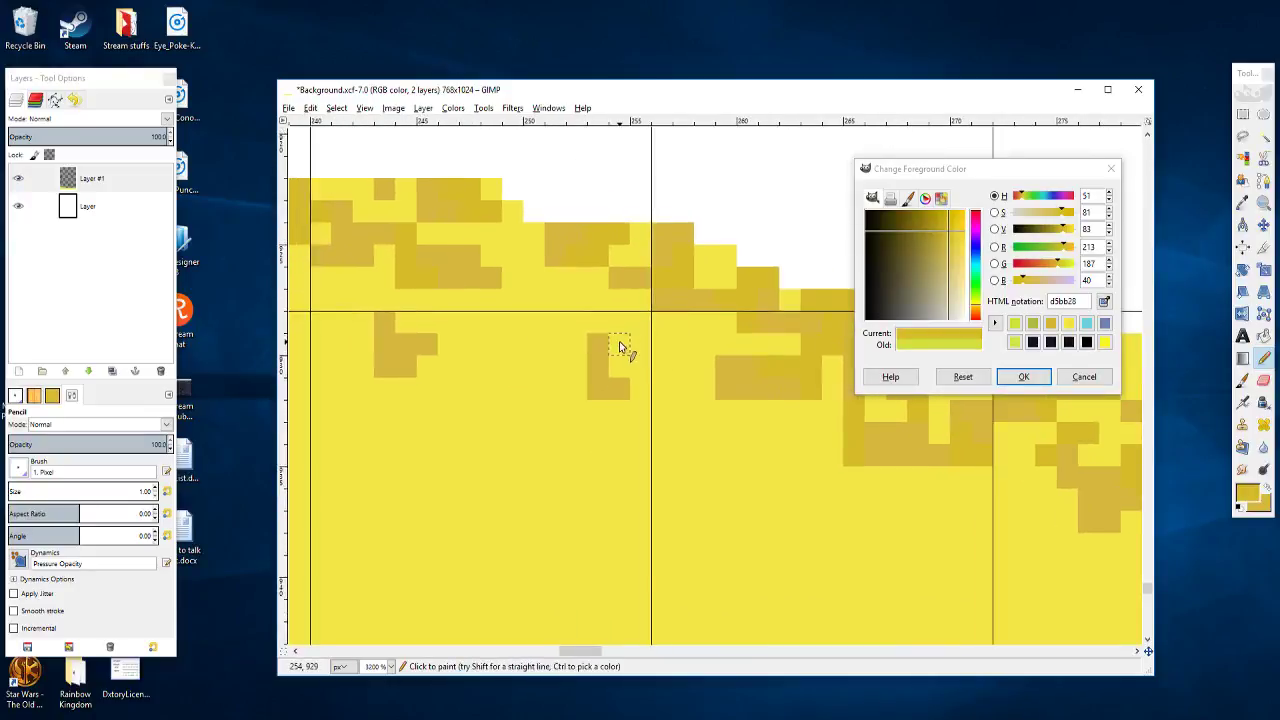
click(620, 346)
click(424, 368)
mouse_move(405, 326)
mouse_down()
mouse_move(449, 325)
mouse_move(726, 441)
mouse_up()
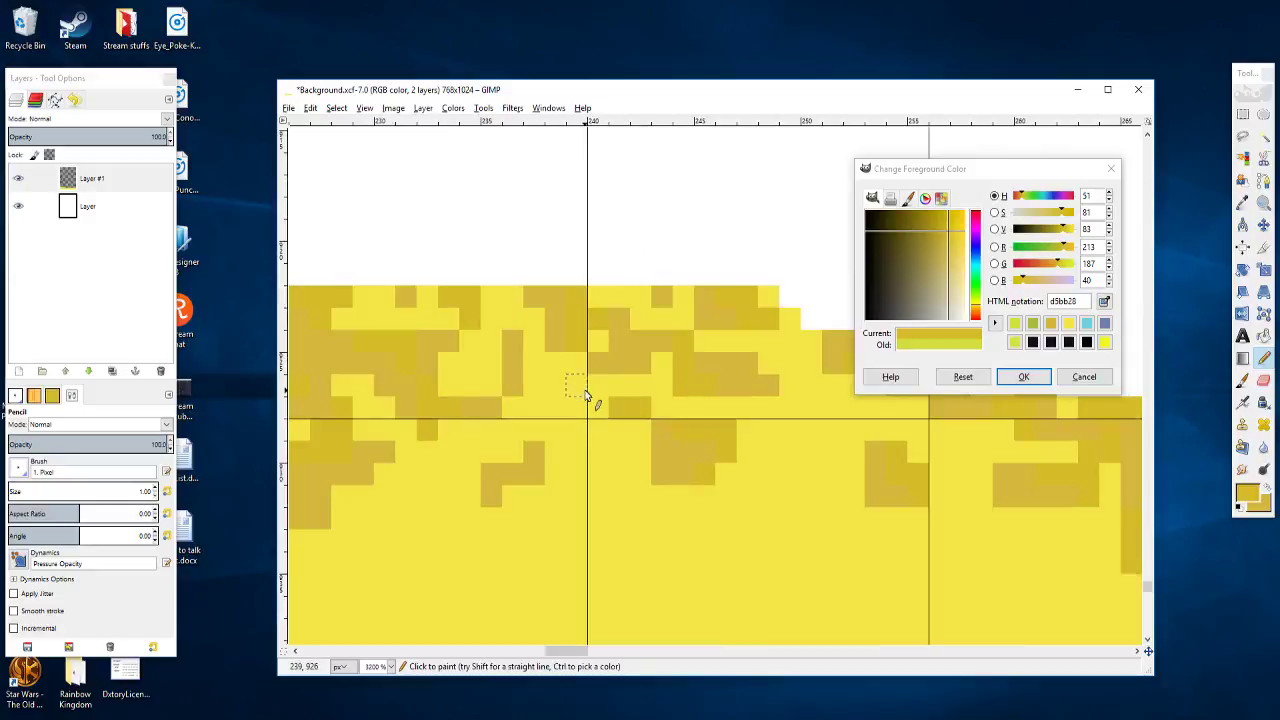
Step: Thicken the isolated patch around x 234 to 237, y 929 to 932 with d5bb28 pixels
drag(613, 397, 677, 338)
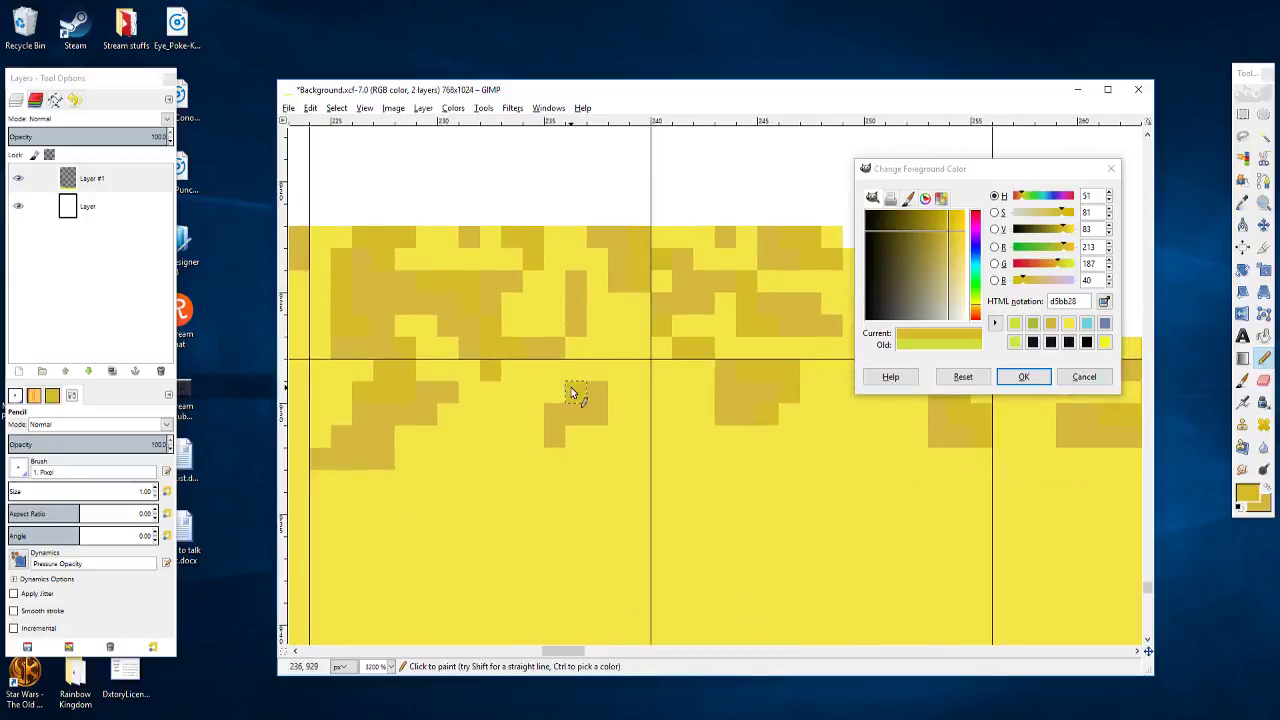
drag(571, 387, 589, 376)
drag(532, 456, 549, 459)
drag(492, 420, 708, 386)
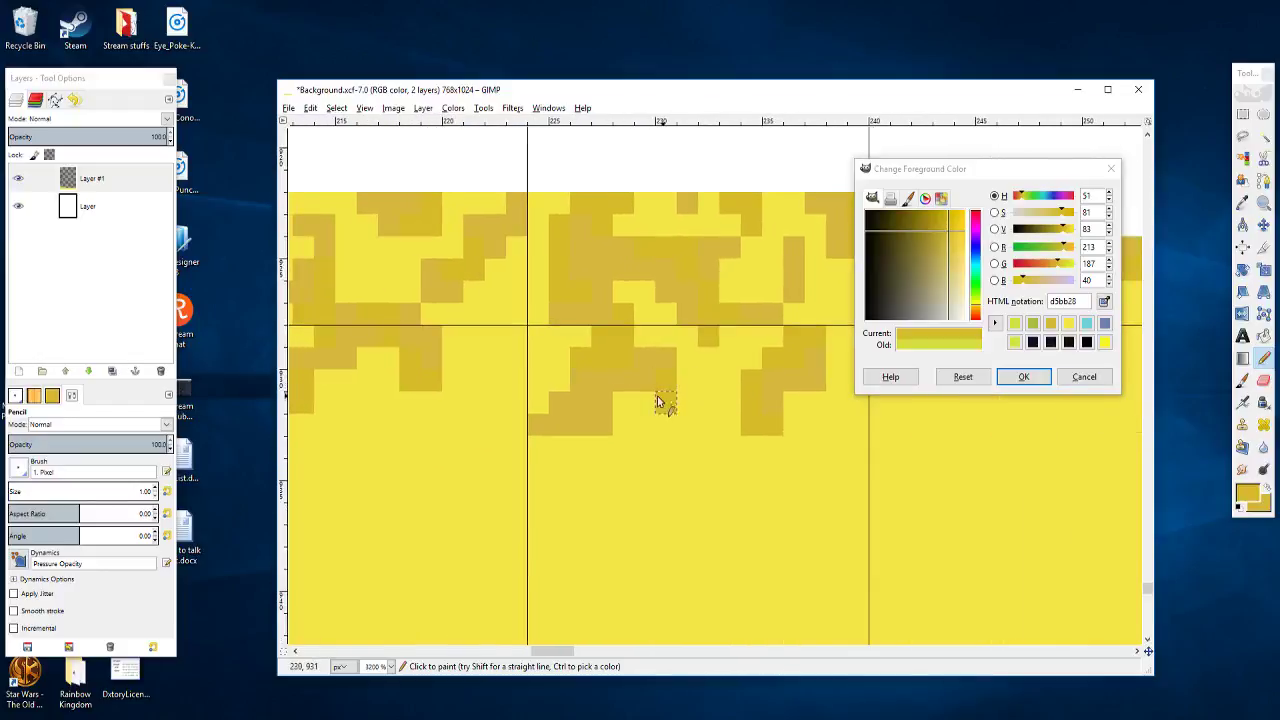
Step: Enlarge the hanging patch around x 223 to 230, y 928 to 932 and link the x 237 patch up to y 928
click(634, 404)
mouse_move(653, 424)
mouse_down()
mouse_move(559, 444)
mouse_move(506, 448)
mouse_move(451, 430)
mouse_move(418, 445)
mouse_move(428, 435)
mouse_move(427, 453)
mouse_move(545, 466)
mouse_move(490, 466)
mouse_move(594, 491)
mouse_up()
click(427, 457)
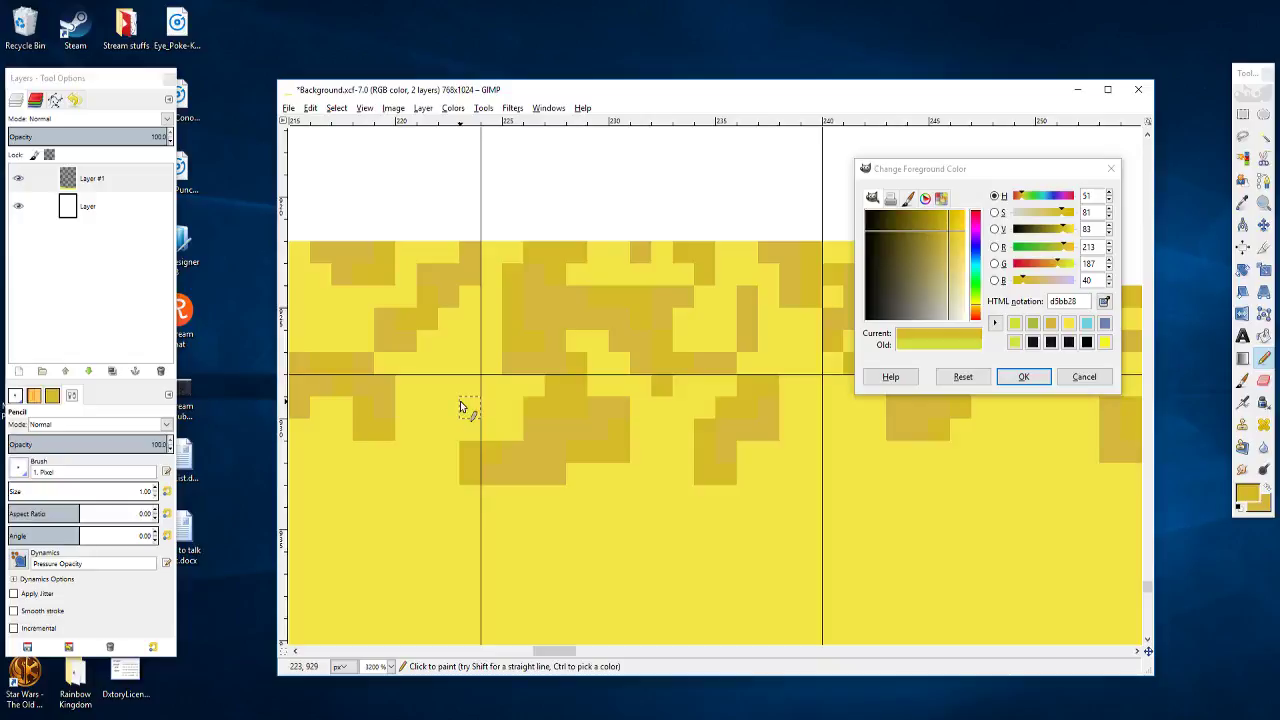
drag(478, 381, 330, 380)
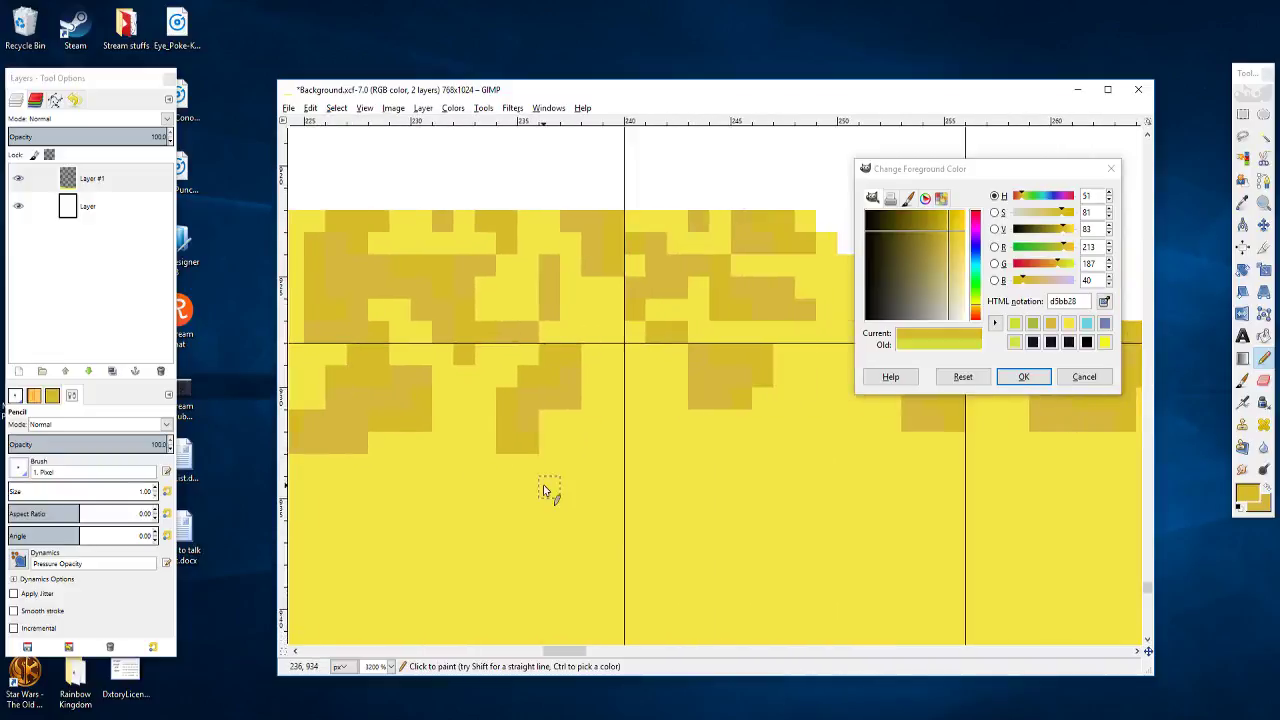
drag(477, 457, 580, 466)
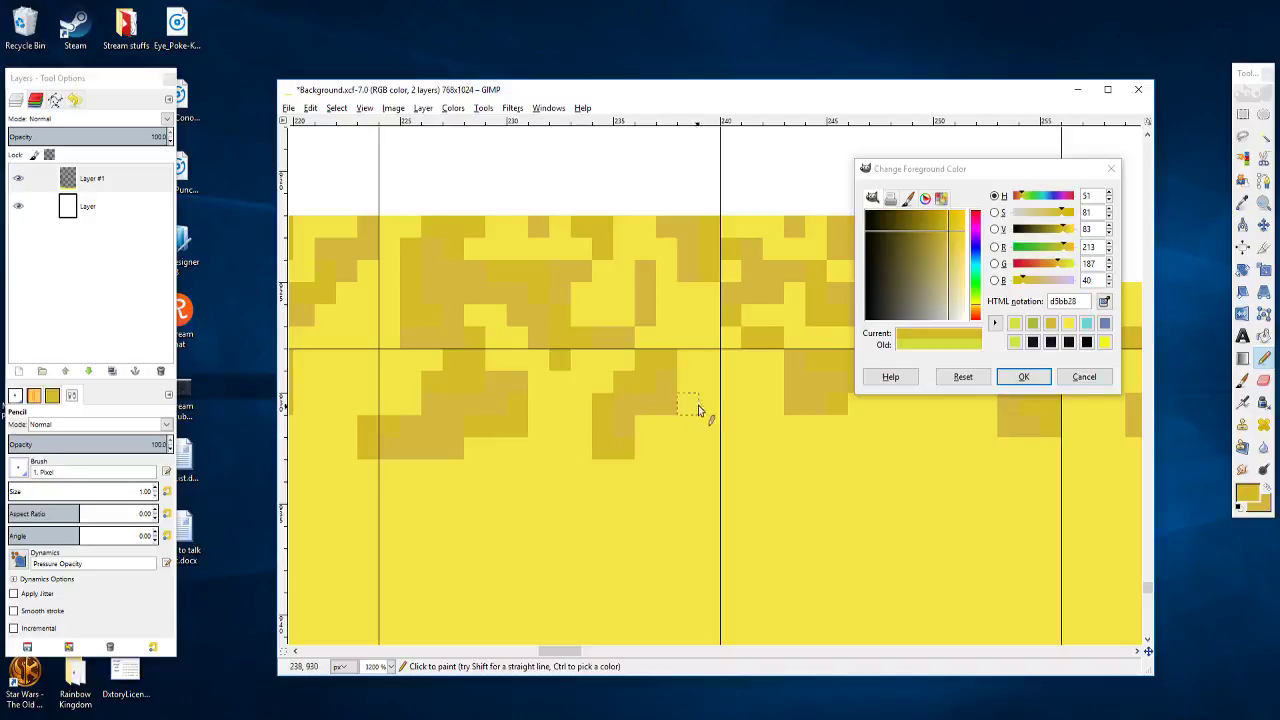
Step: Add d5bb28 pixels around x 249 to 256, y 927 to 928, joining the patch below to the slope's shading
scroll(650, 400, right, 4)
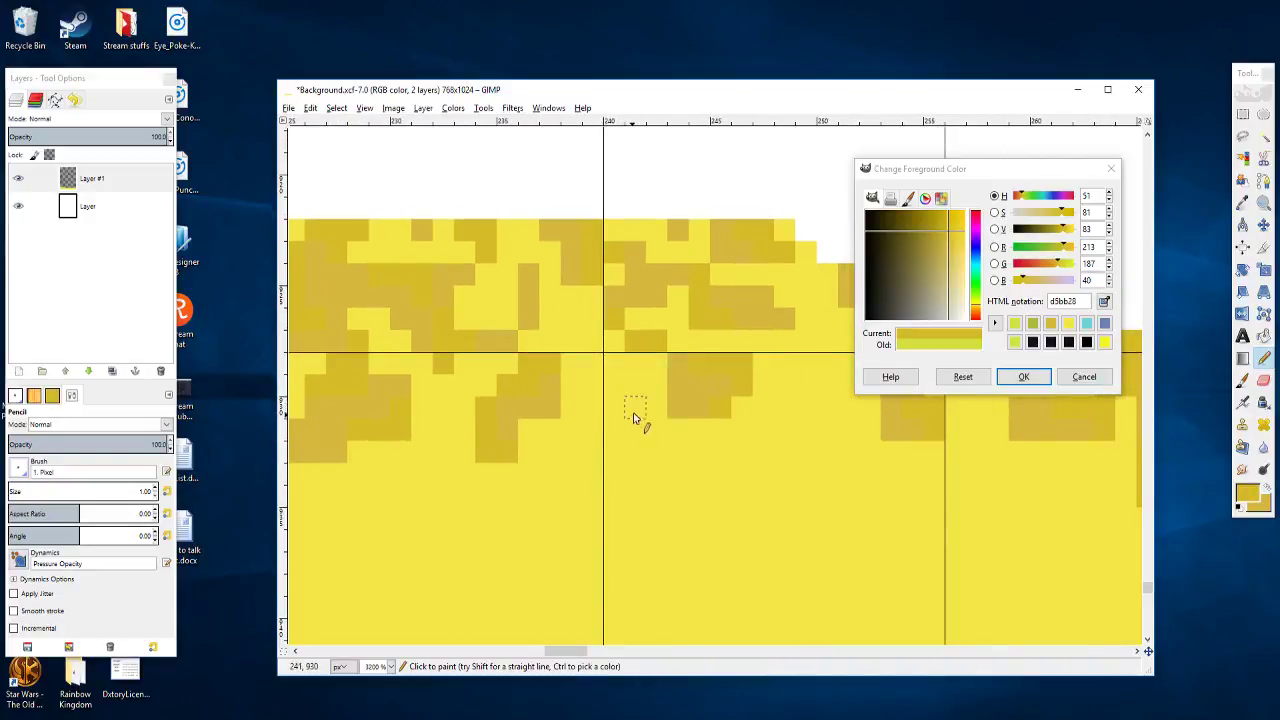
drag(635, 405, 482, 415)
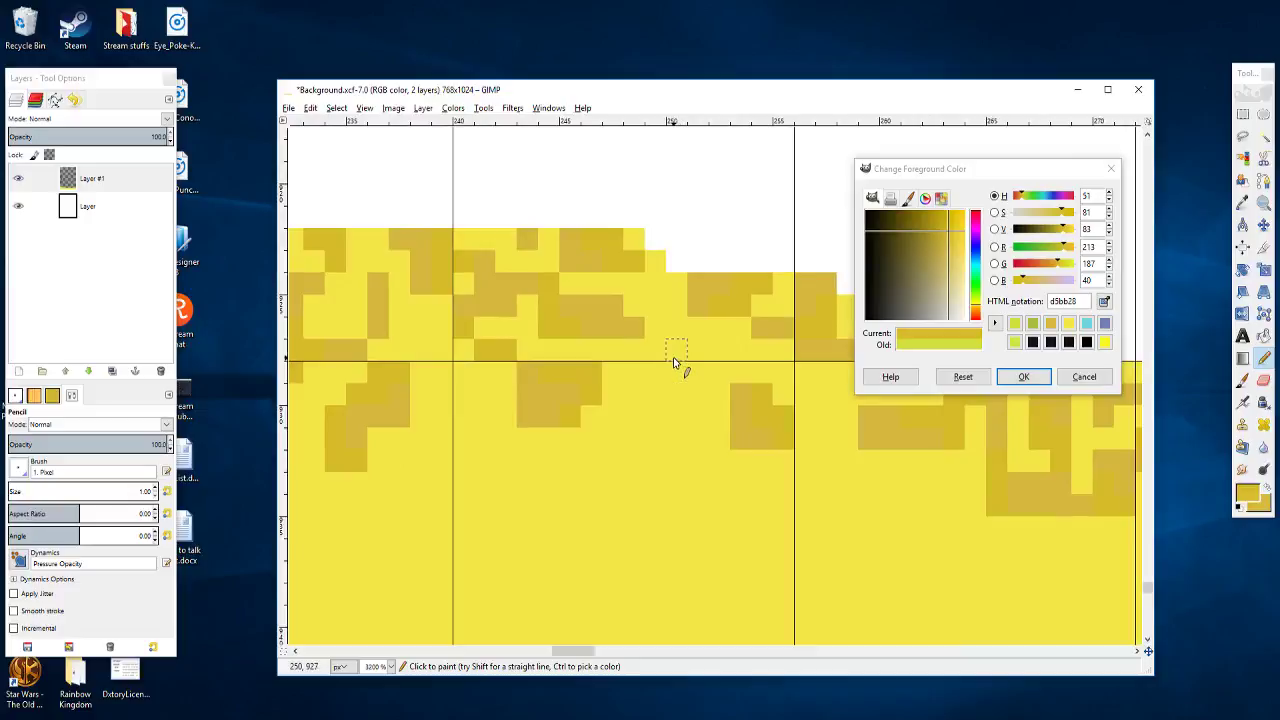
drag(674, 362, 674, 368)
mouse_move(721, 376)
mouse_down()
mouse_move(719, 440)
mouse_move(658, 408)
mouse_up()
scroll(657, 408, right, 2)
scroll(657, 408, up, 1)
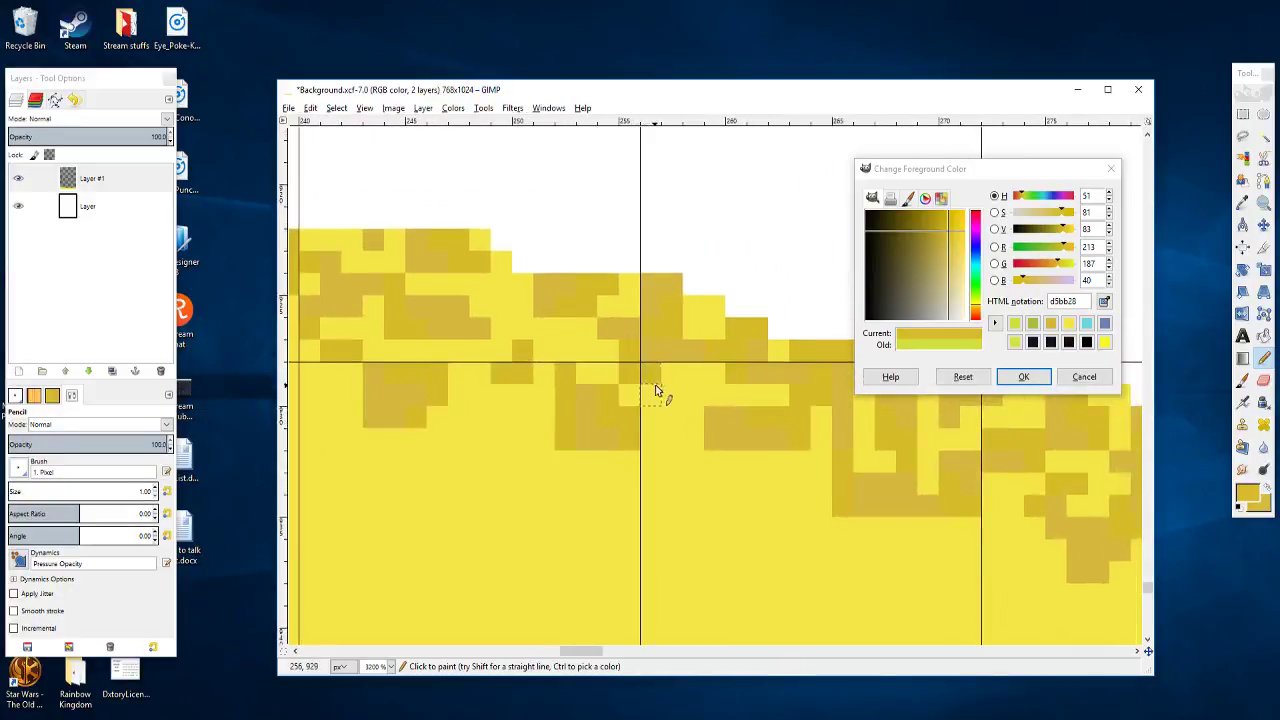
scroll(635, 372, right, 1)
scroll(635, 372, down, 1)
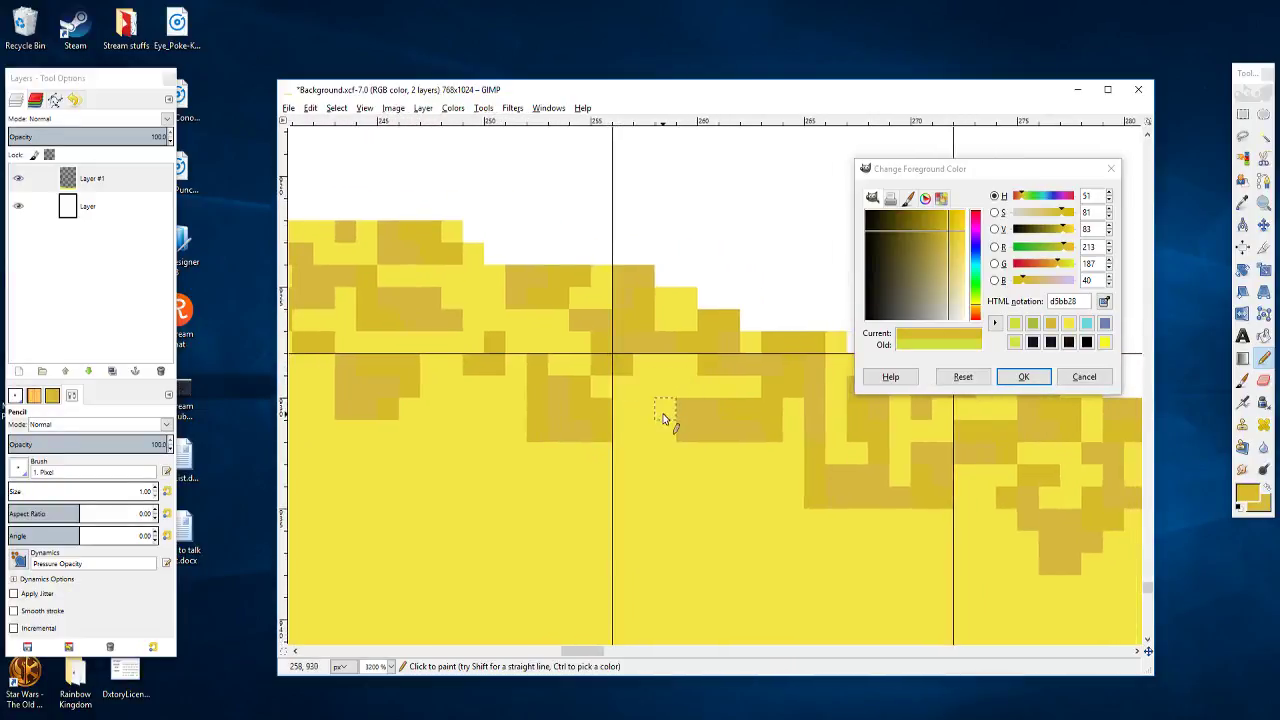
Step: Extend the patch below the slope with d5bb28 pixels around x 258 to 259, y 930 to 932
drag(662, 418, 665, 448)
scroll(670, 460, right, 1)
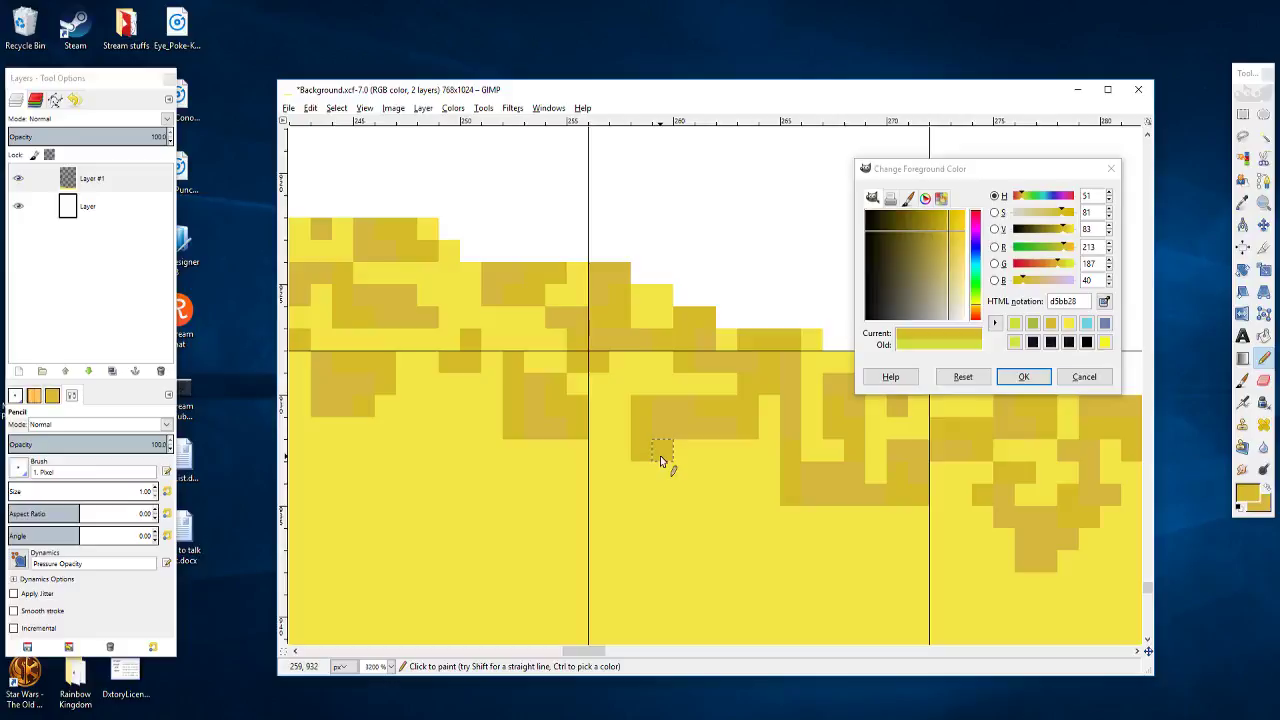
scroll(660, 462, down, 3)
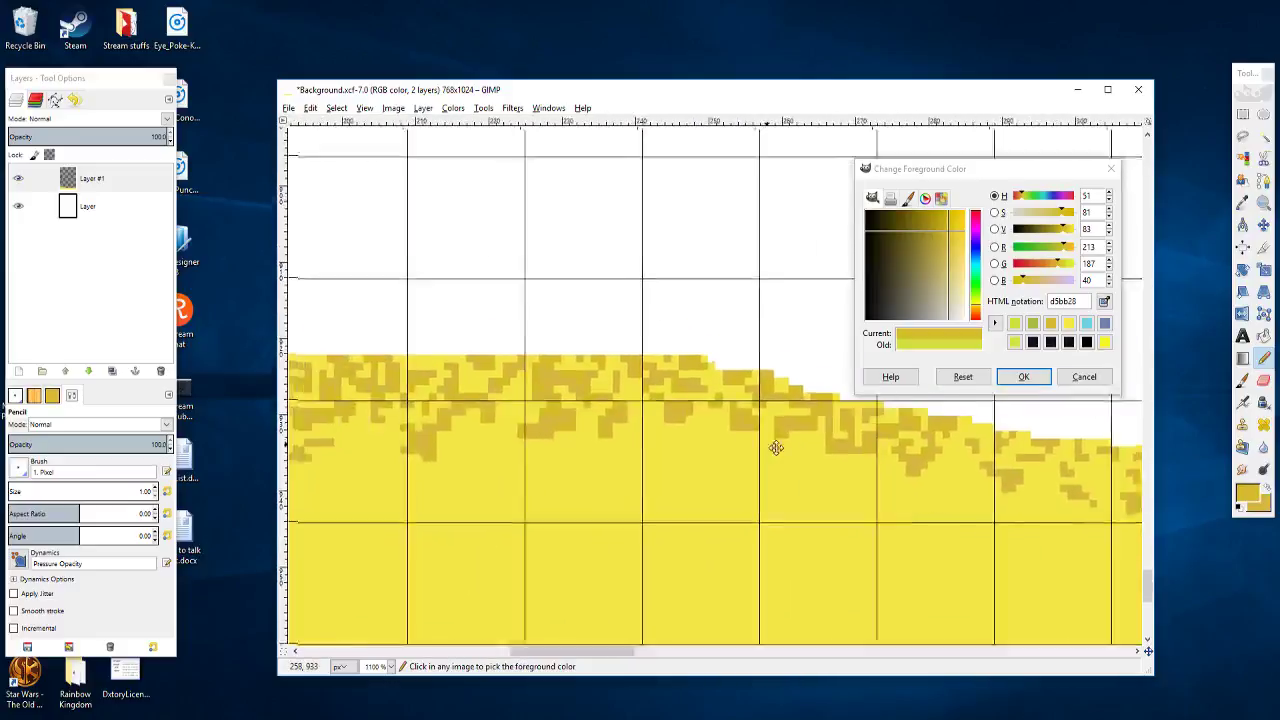
scroll(655, 442, down, 2)
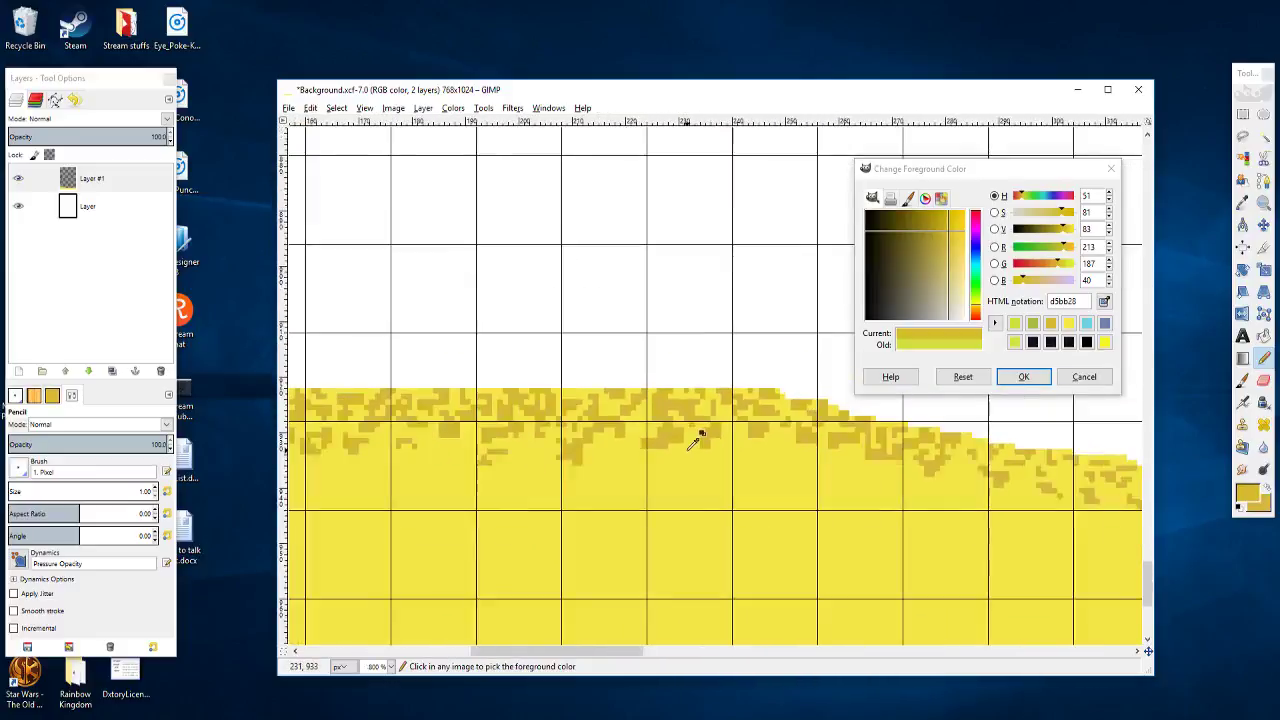
Step: Add d5bb28 pixels under the patch around x 267 to 269, y 935 to 936, and widen the neighbouring patch at x 275 down to y 937
scroll(688, 449, up, 3)
drag(666, 429, 296, 461)
drag(674, 457, 523, 431)
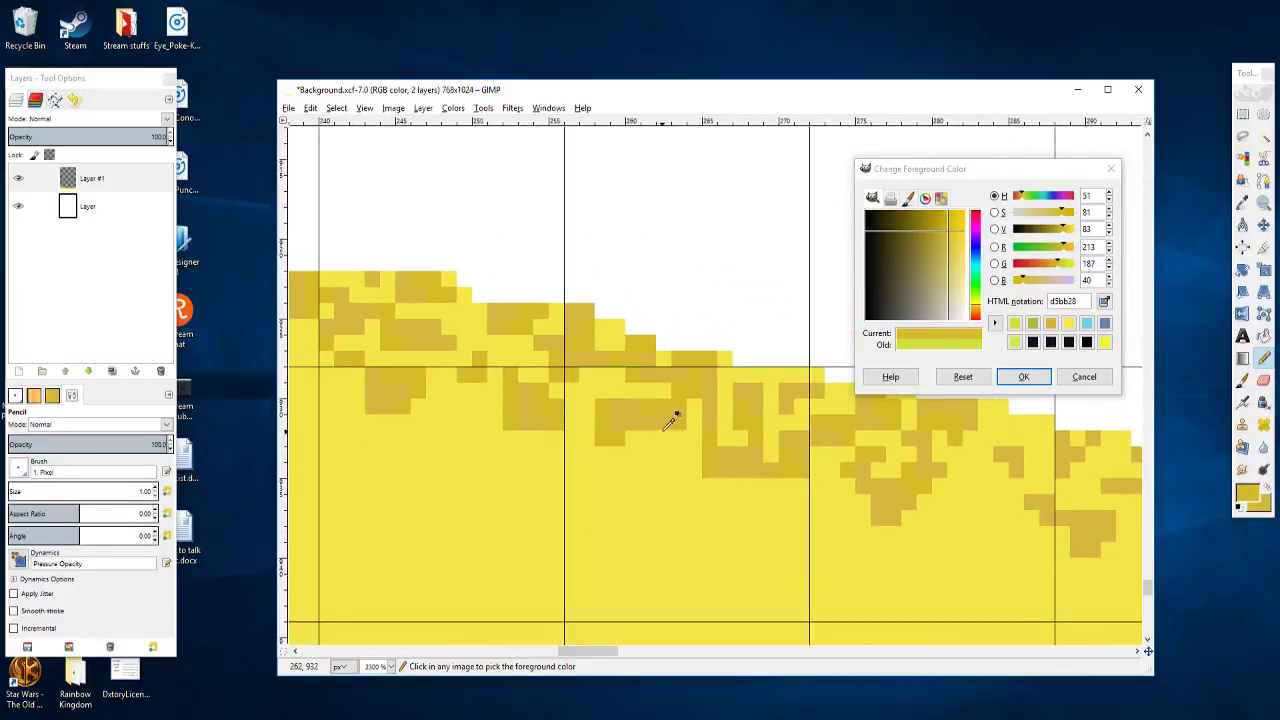
drag(661, 431, 518, 377)
click(595, 435)
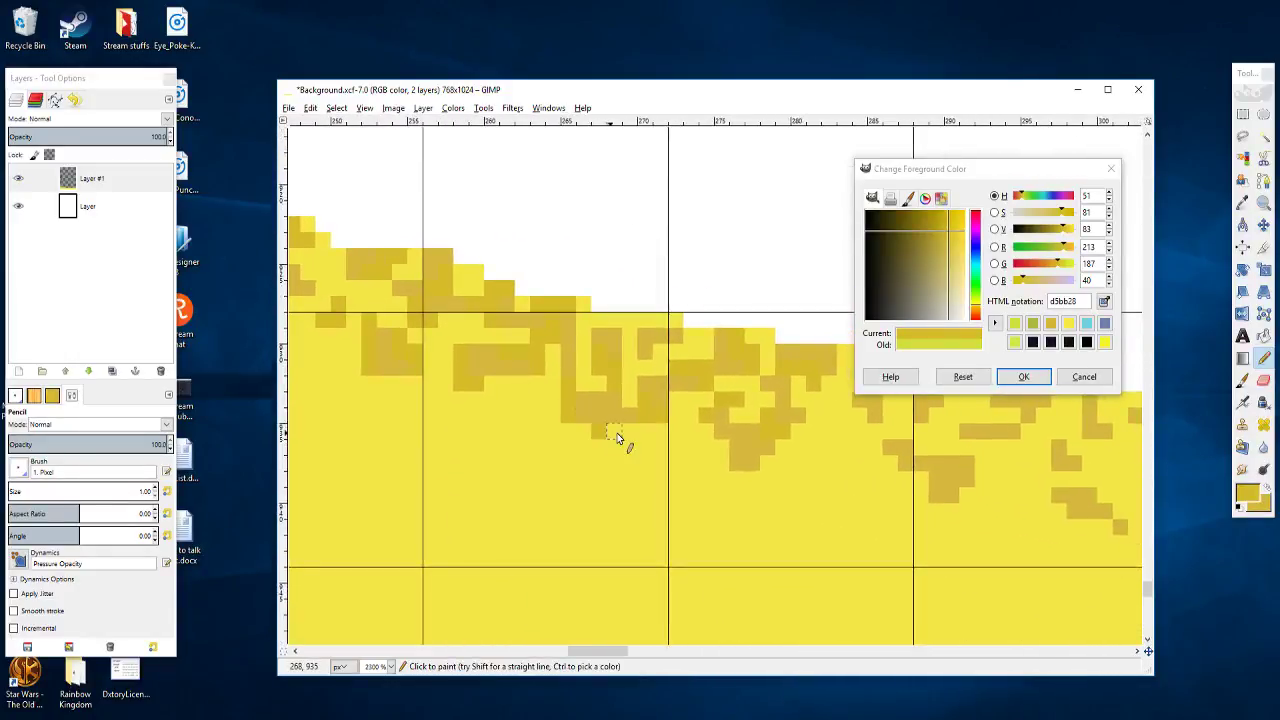
click(617, 436)
click(616, 448)
drag(669, 456, 630, 450)
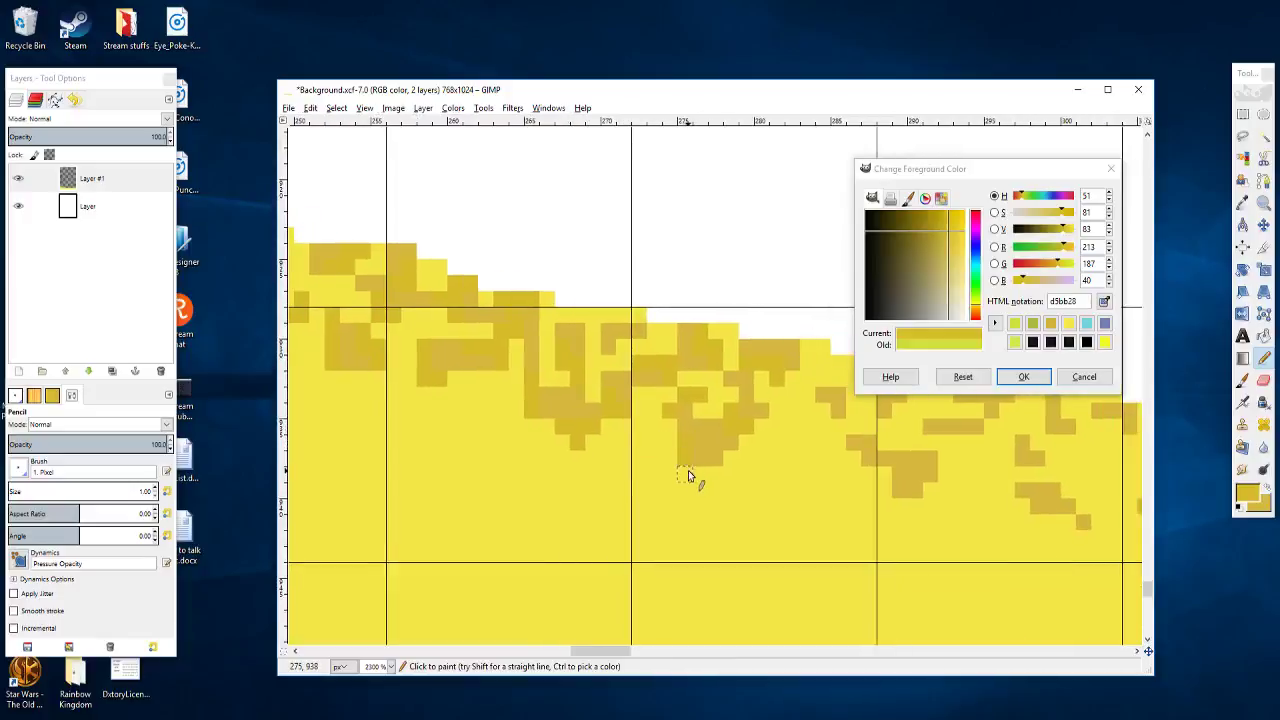
Step: Fill the small patch at x 284 to 285, y 933 to 935 into a solid block of d5bb28 pixels
scroll(700, 468, right, 2)
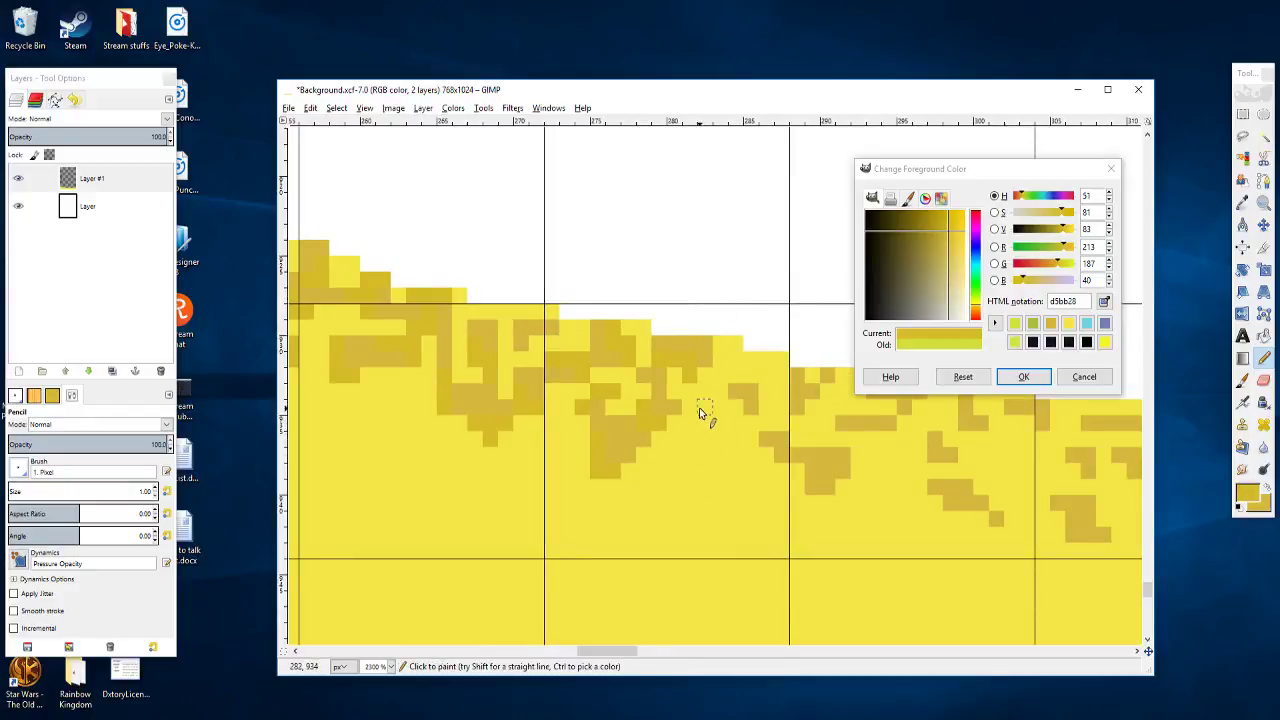
drag(699, 407, 623, 374)
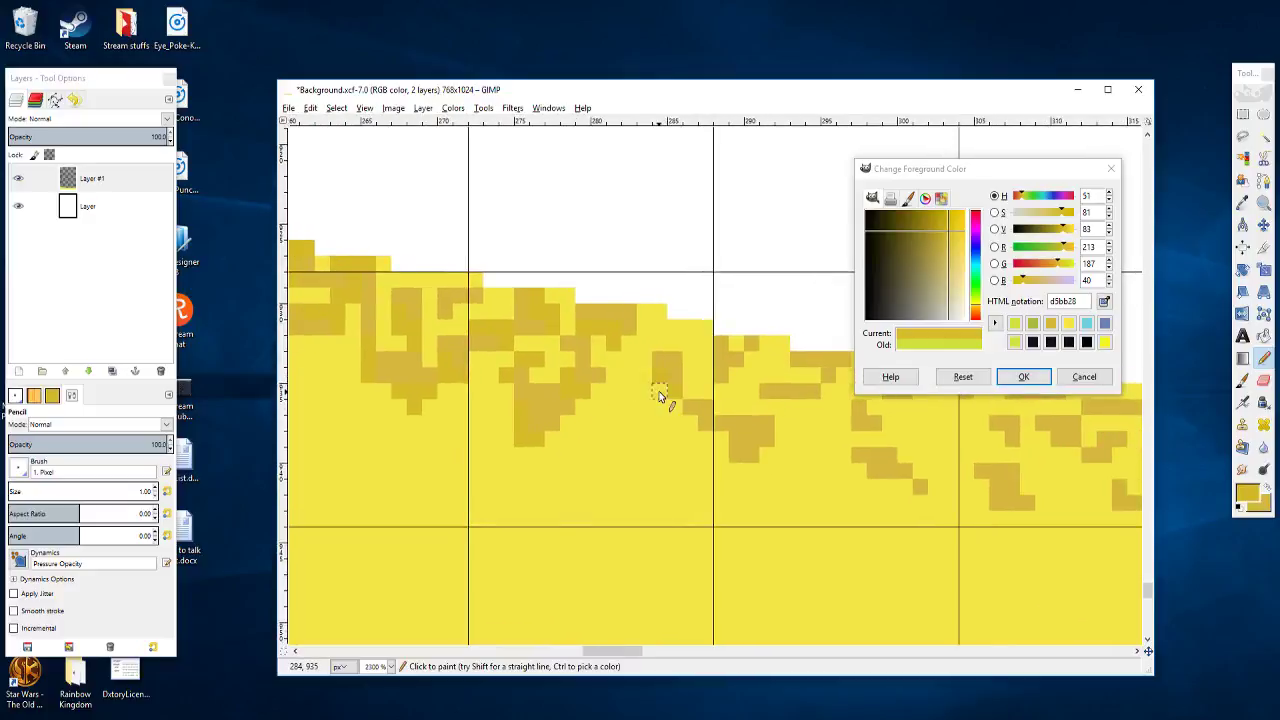
drag(677, 410, 637, 404)
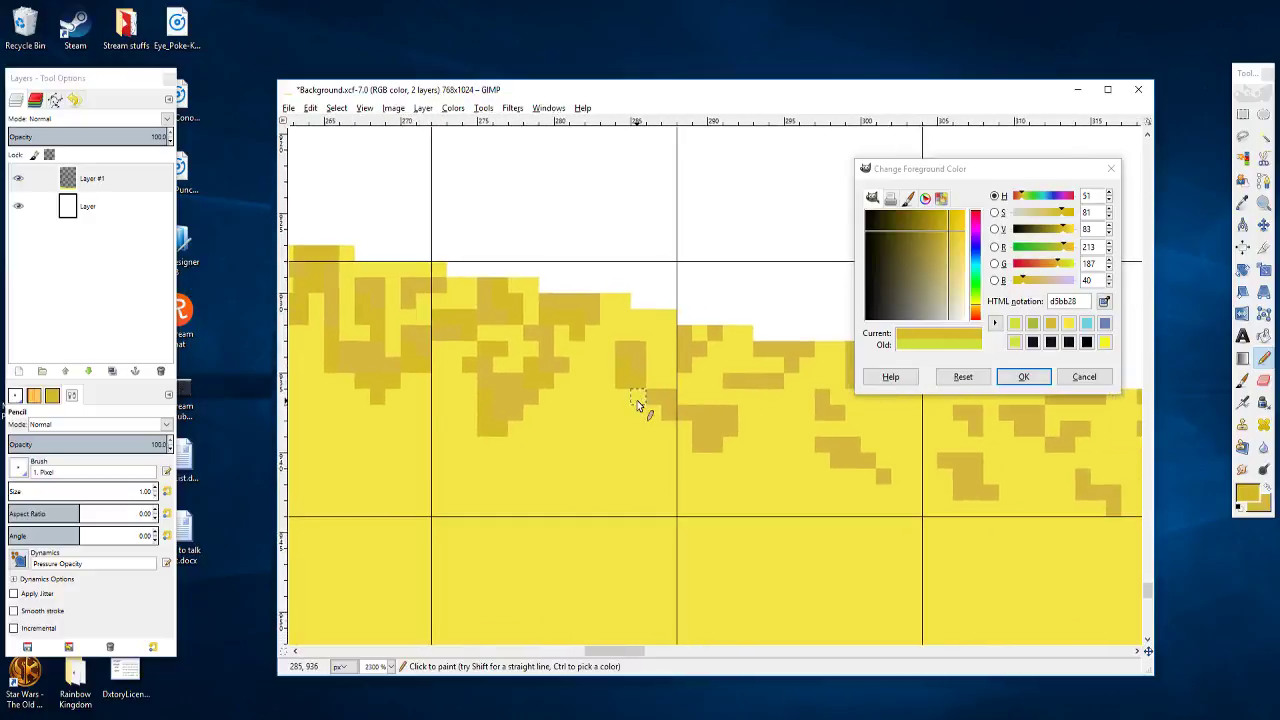
Step: Join the slope's scattered patches with d5bb28 pixels around x 288 to 315, y 933 to 939
mouse_move(700, 371)
mouse_down()
mouse_move(634, 357)
mouse_move(588, 366)
mouse_move(637, 382)
mouse_move(546, 419)
mouse_up()
click(568, 328)
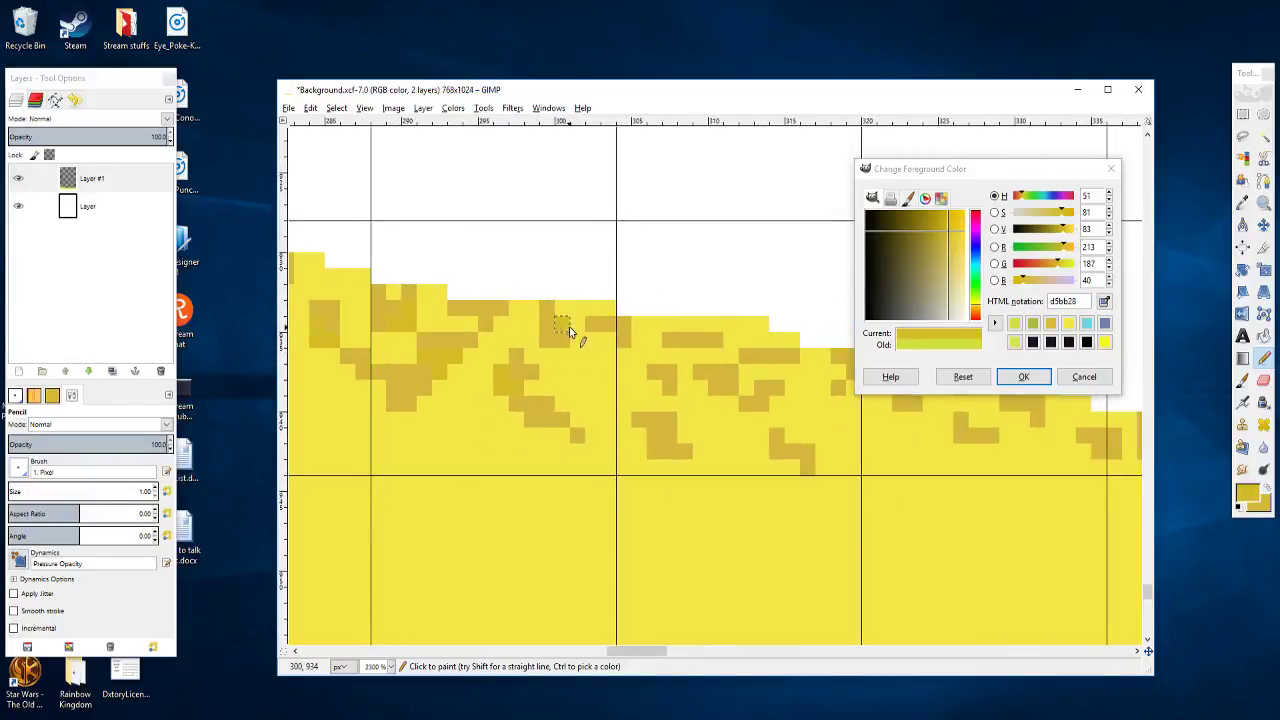
scroll(590, 341, right, 3)
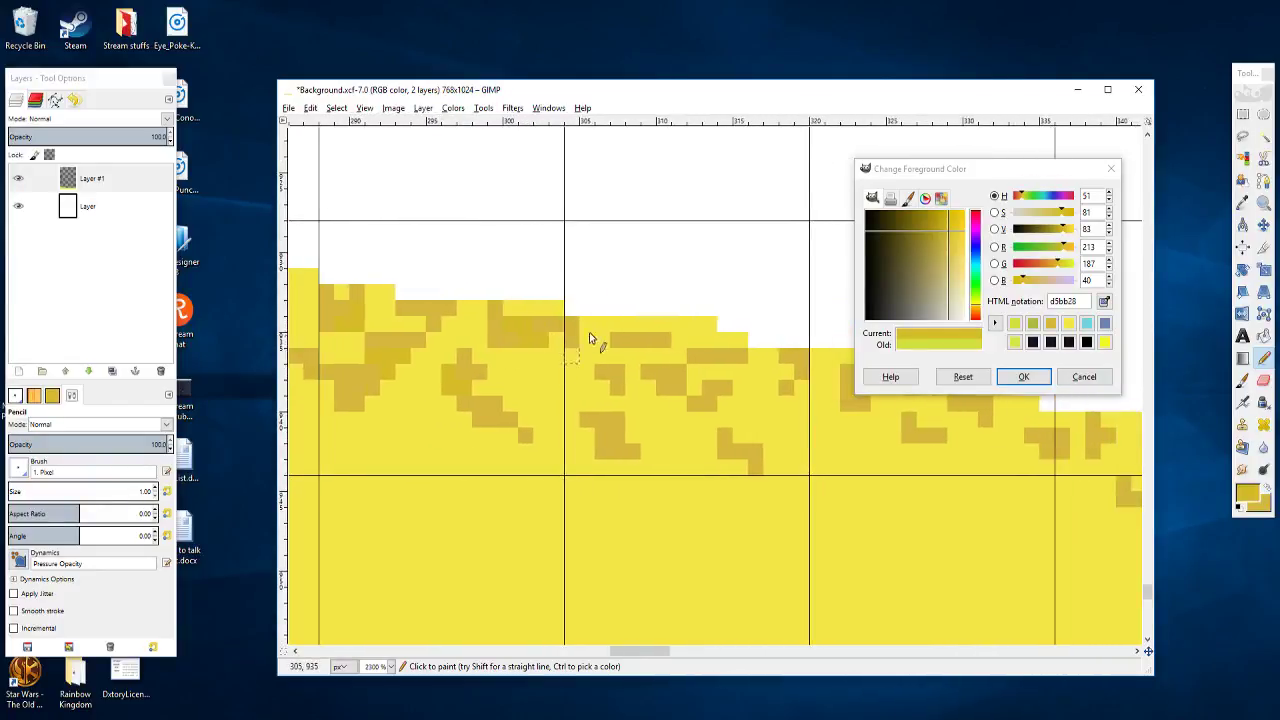
scroll(630, 355, right, 3)
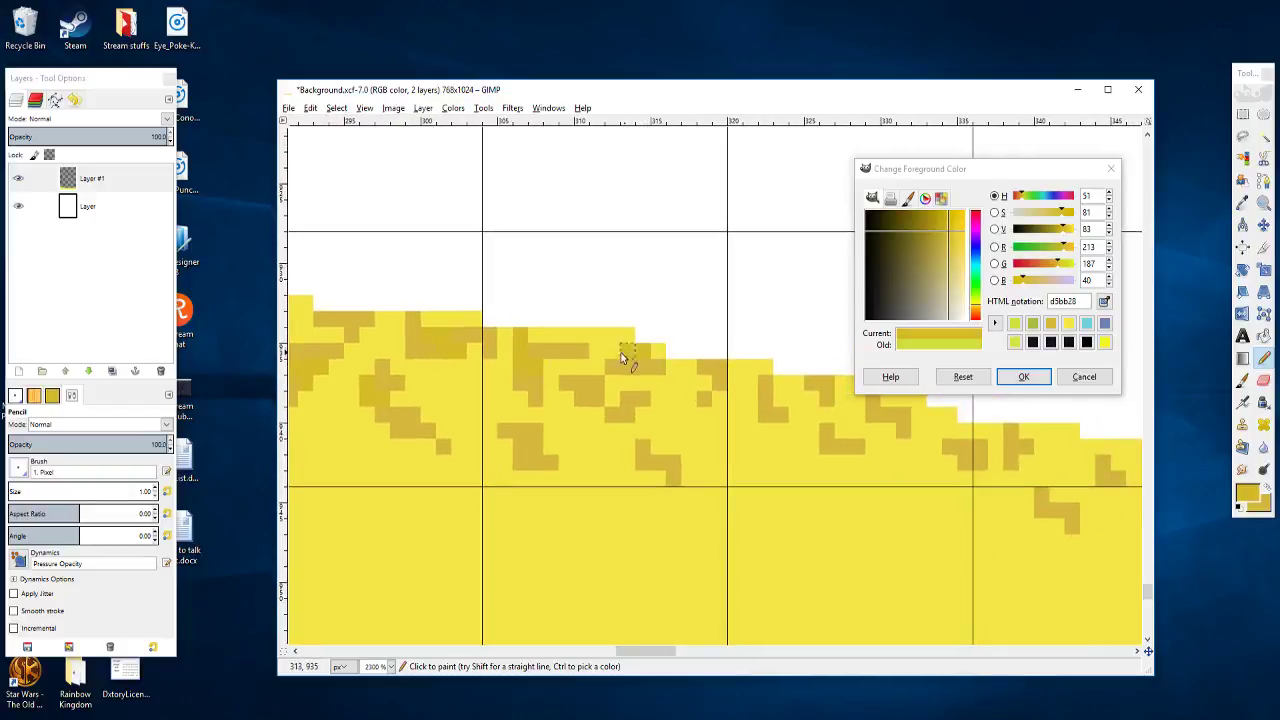
scroll(620, 352, right, 3)
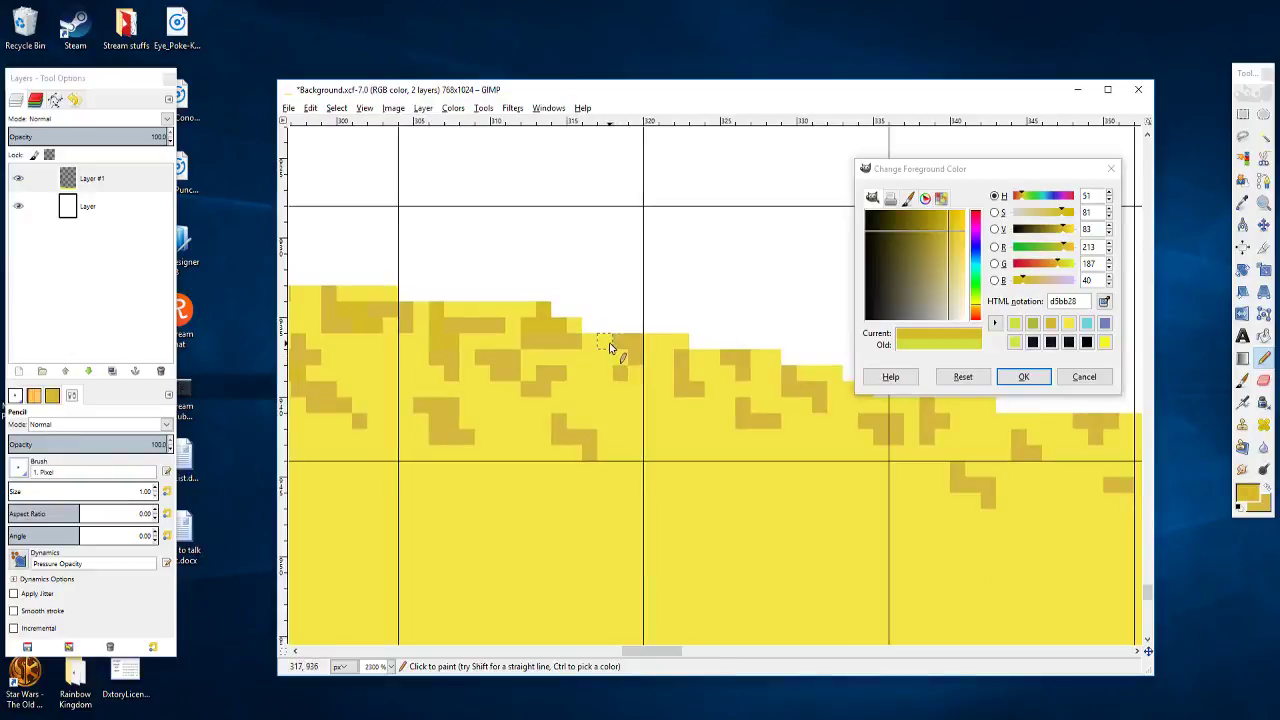
Step: Shade the stepped slope edge with d5bb28 pixels around x 317 to 322, y 936 to 938
click(607, 343)
click(606, 374)
click(622, 355)
mouse_move(648, 366)
mouse_down()
mouse_move(514, 362)
mouse_move(524, 345)
mouse_up()
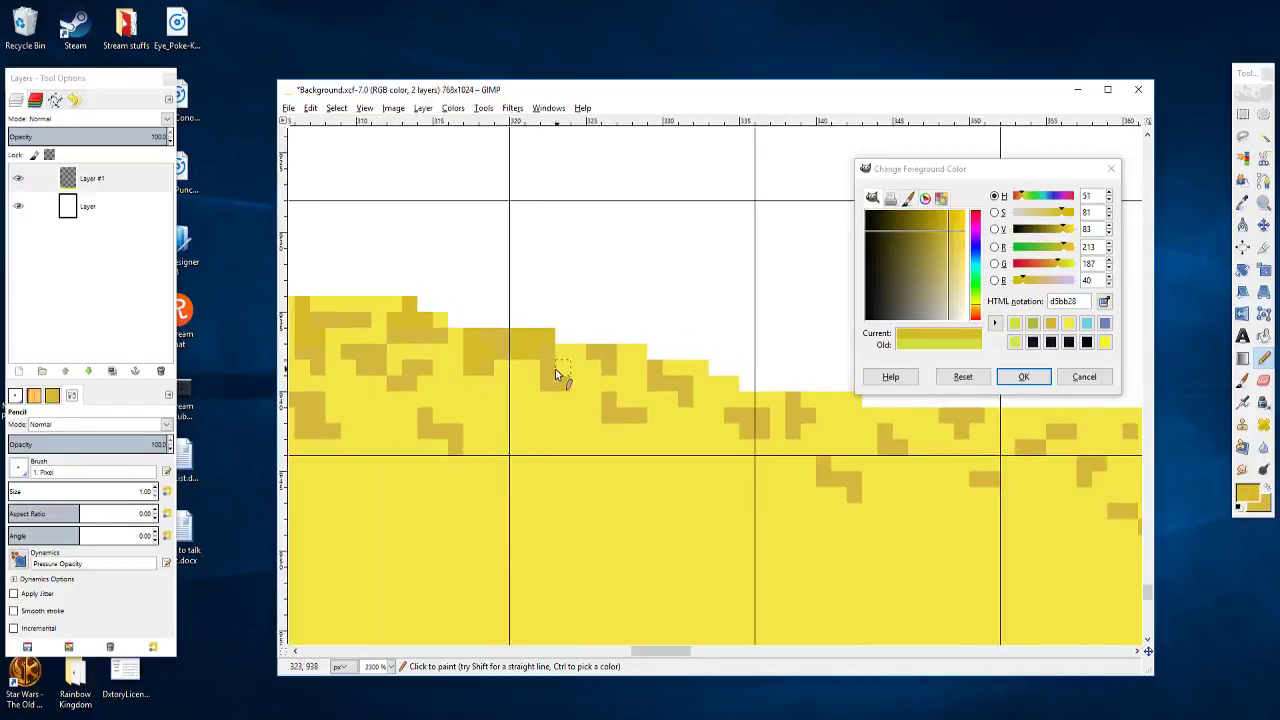
Step: Continue the edge shading with d5bb28 pixels around x 319 to 326, y 937 to 938, connecting it to the neighbouring patches
click(506, 367)
click(520, 370)
click(564, 353)
drag(575, 403, 501, 380)
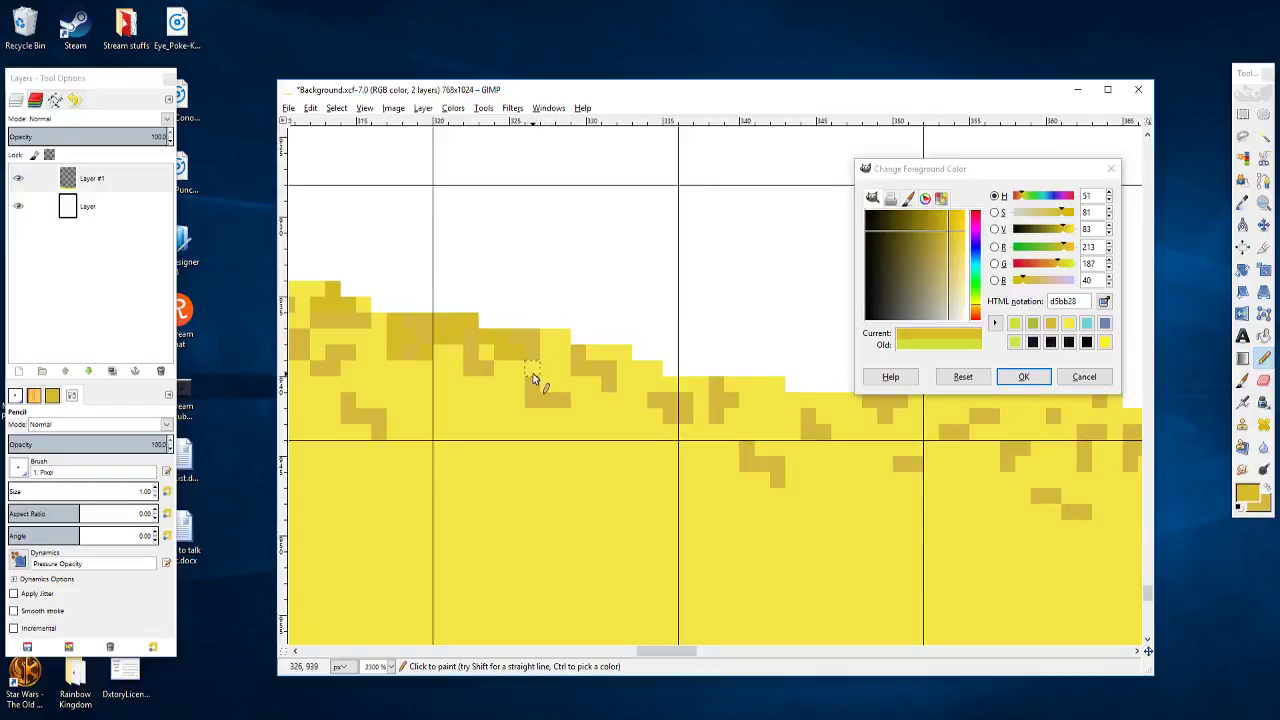
Step: Fill the gaps around x 326 to 331, y 938 to 941 with d5bb28 pixels to merge the patches there
click(547, 387)
click(547, 372)
drag(577, 380, 505, 358)
scroll(523, 375, up, 1)
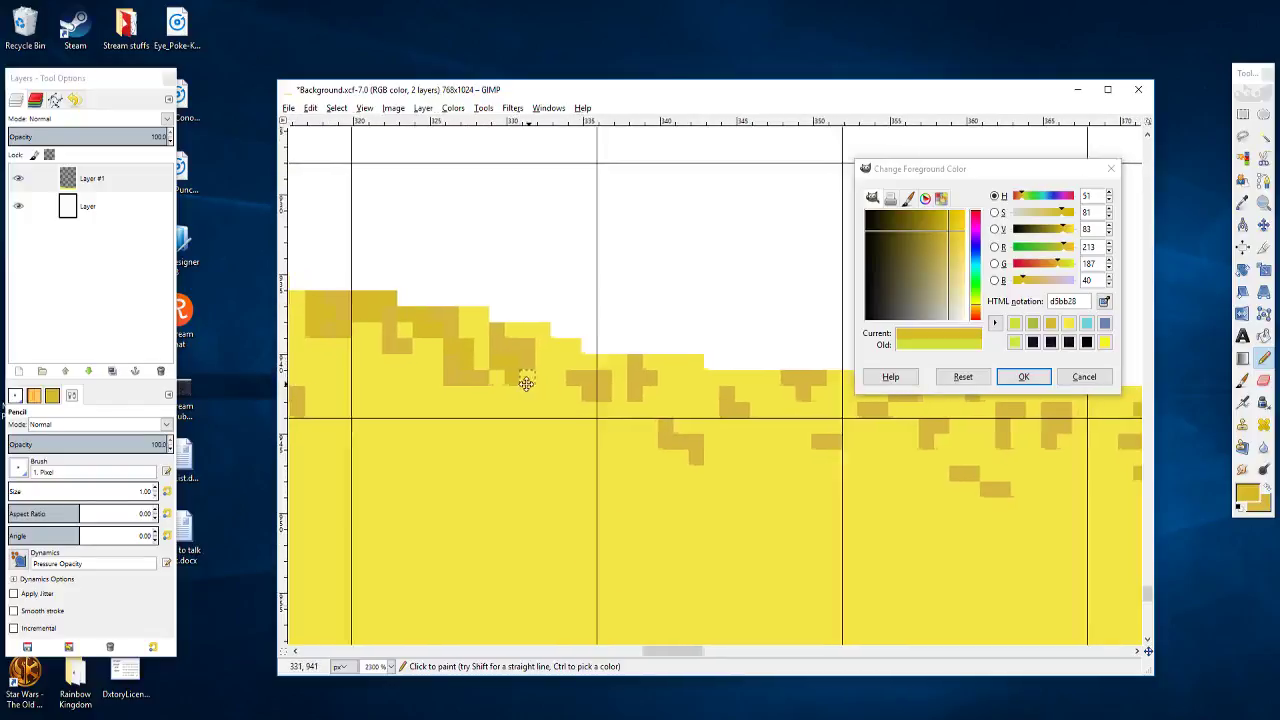
Step: Add a short row of d5bb28 pixels at x 321 to 324, y 940 beneath the slope's edge shading
scroll(630, 404, left, 1)
scroll(690, 412, left, 1)
scroll(660, 414, left, 1)
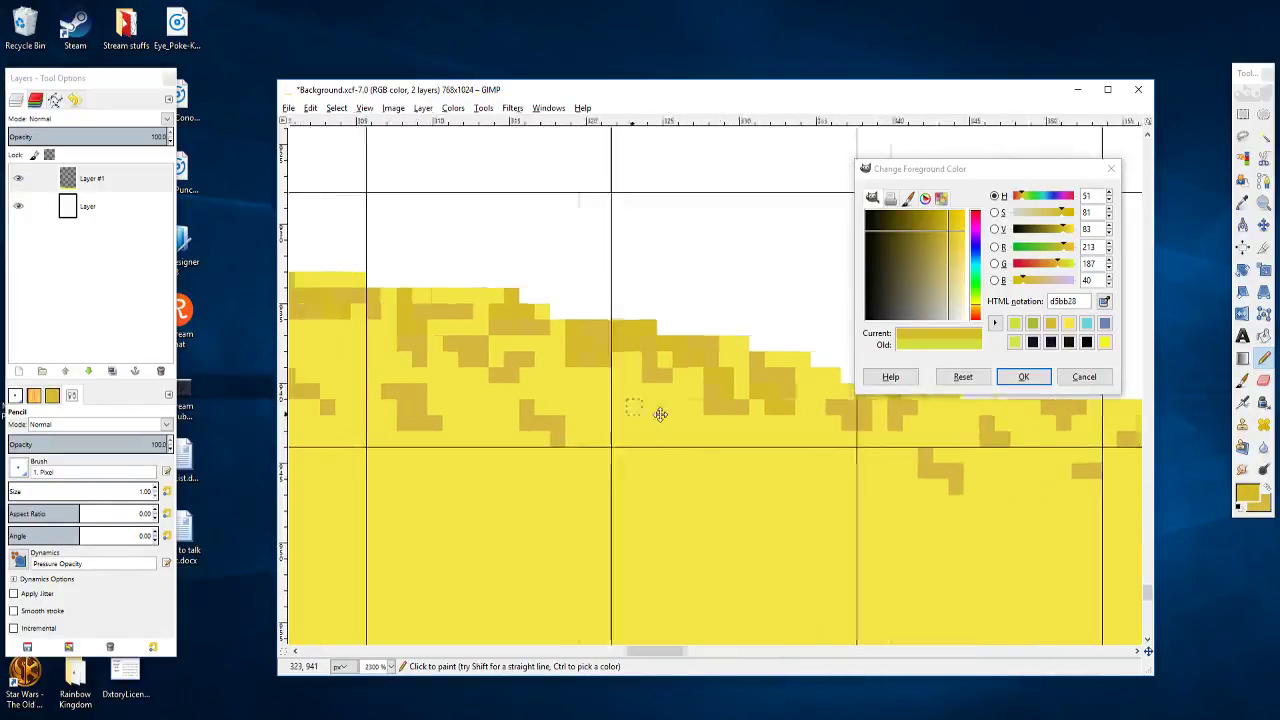
scroll(704, 420, left, 1)
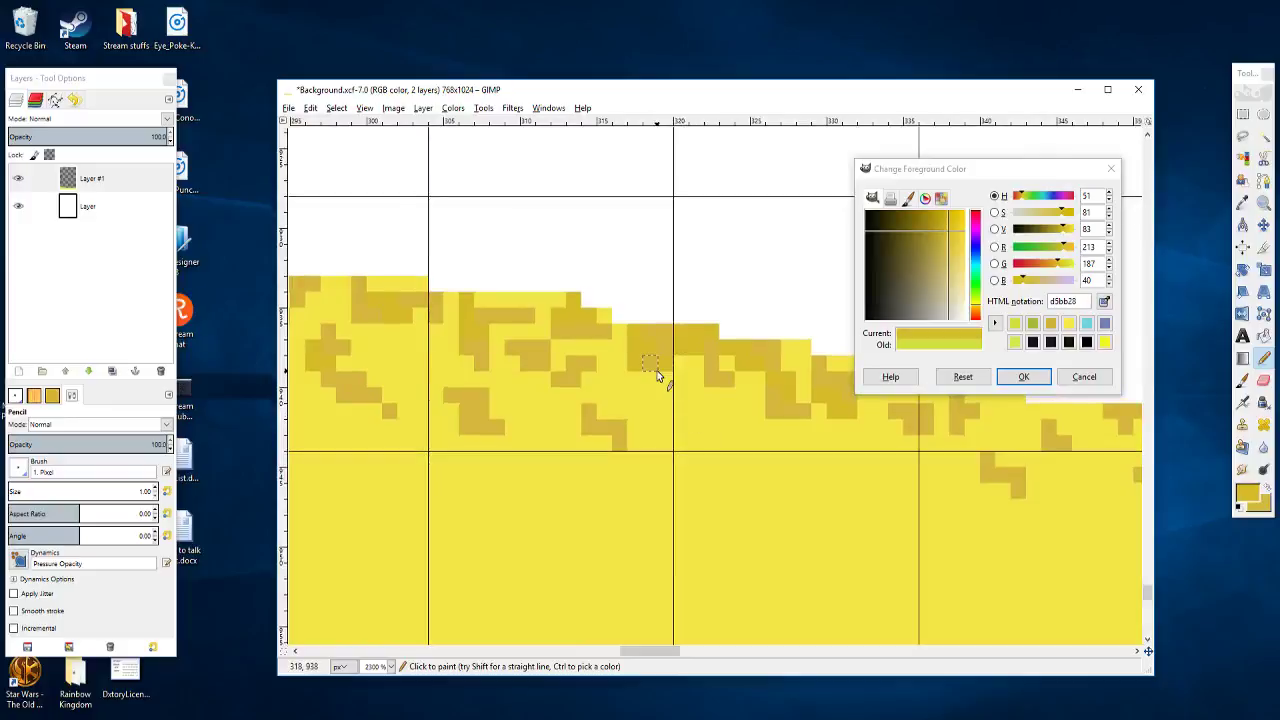
drag(685, 348, 553, 349)
click(575, 360)
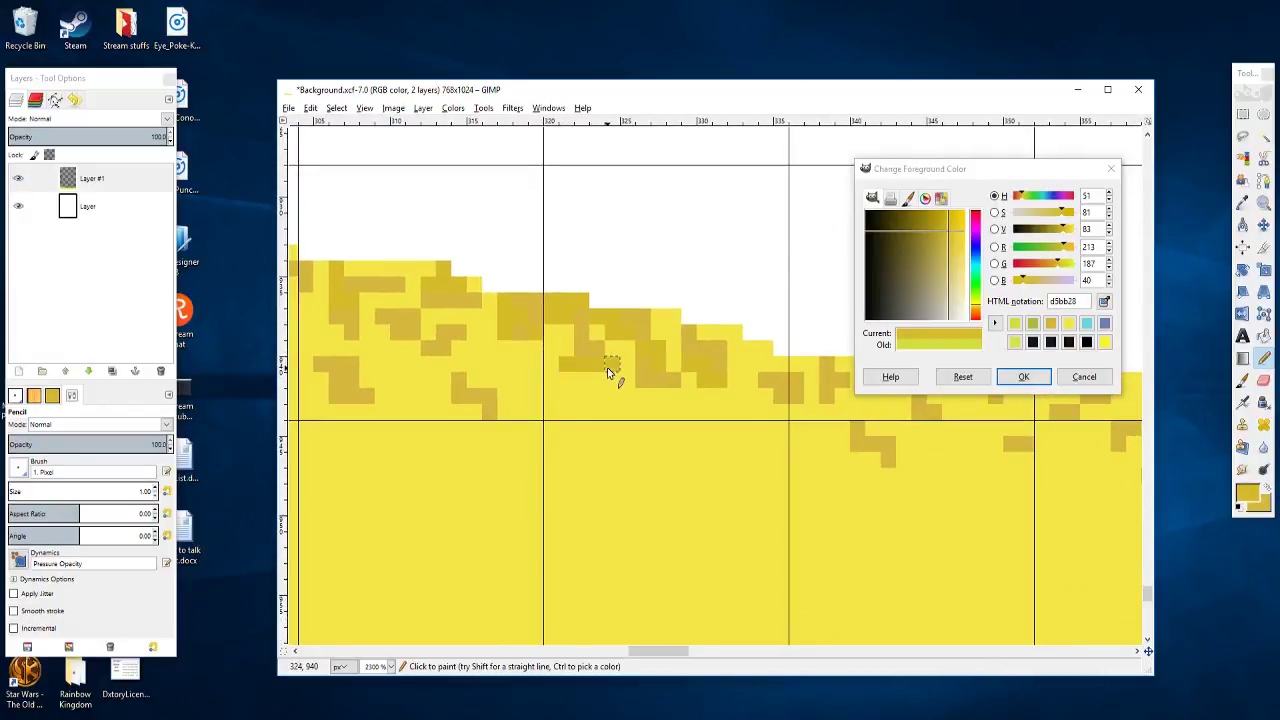
Step: Extend the hanging patch at x 326 to 327 down to y 943 with d5bb28 pixels
scroll(600, 368, down, 1)
scroll(591, 366, right, 2)
drag(530, 378, 545, 380)
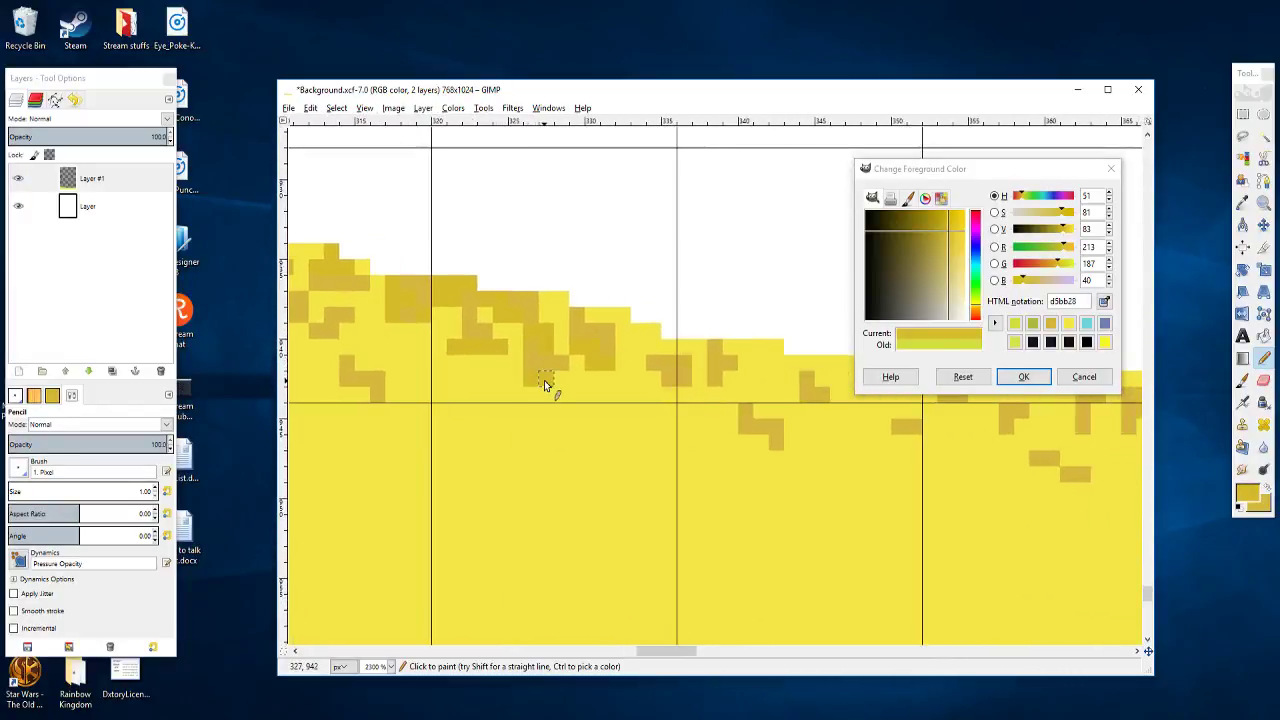
click(548, 392)
scroll(570, 395, right, 1)
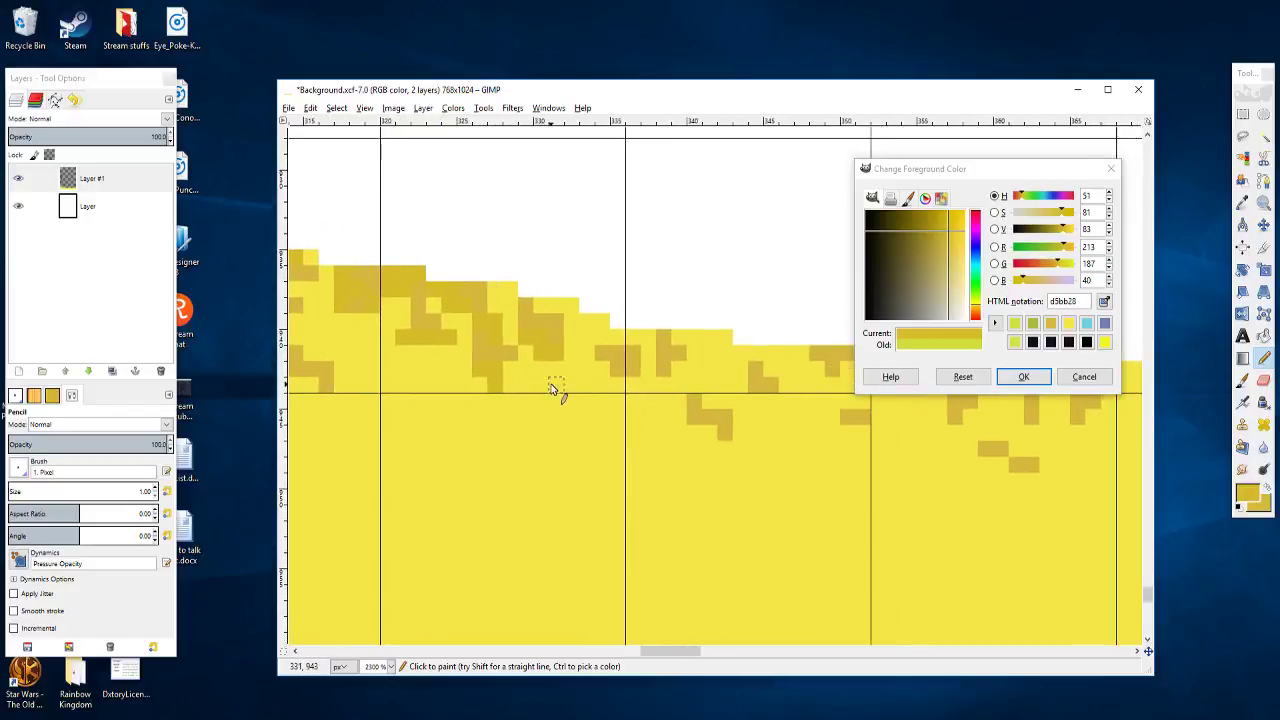
Step: Extend the patch around x 335 to 337 down to y 943 with d5bb28 pixels
click(620, 385)
click(634, 389)
click(653, 391)
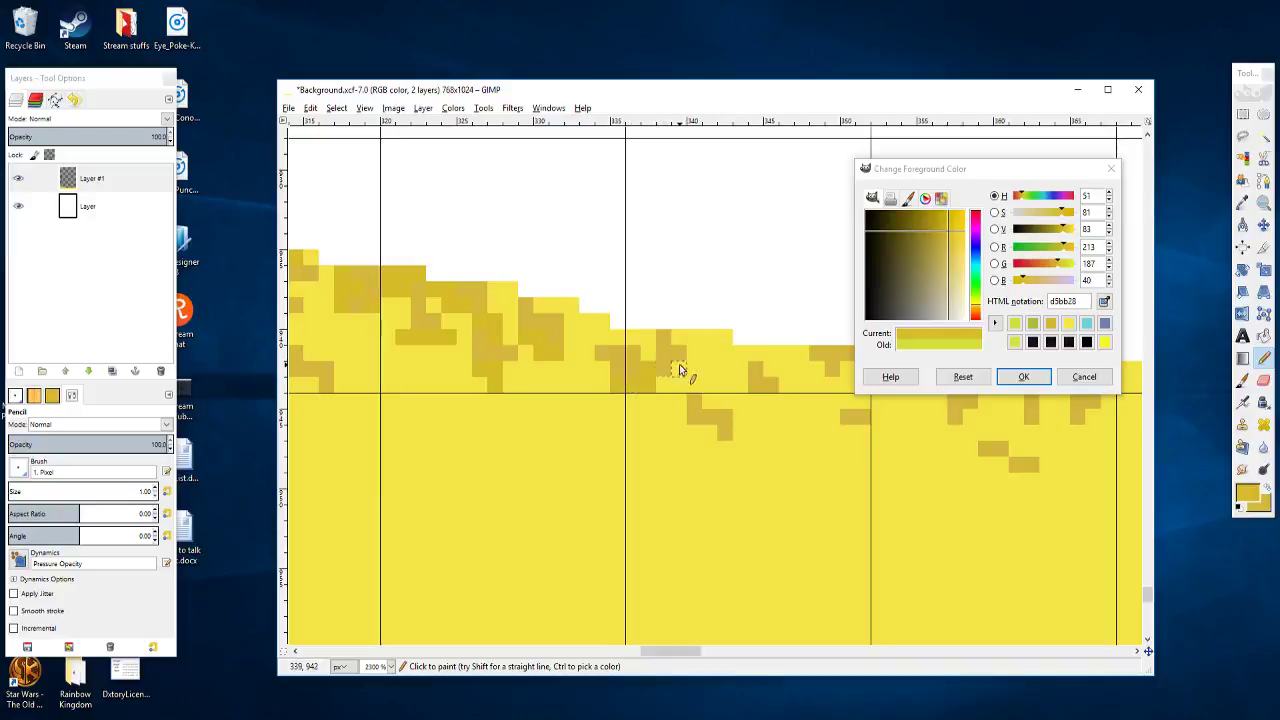
Step: Enlarge and join the patches along the slope with d5bb28 pixels around x 338 to 351, y 940 to 947
mouse_move(679, 370)
mouse_down()
mouse_move(577, 336)
mouse_move(590, 331)
mouse_up()
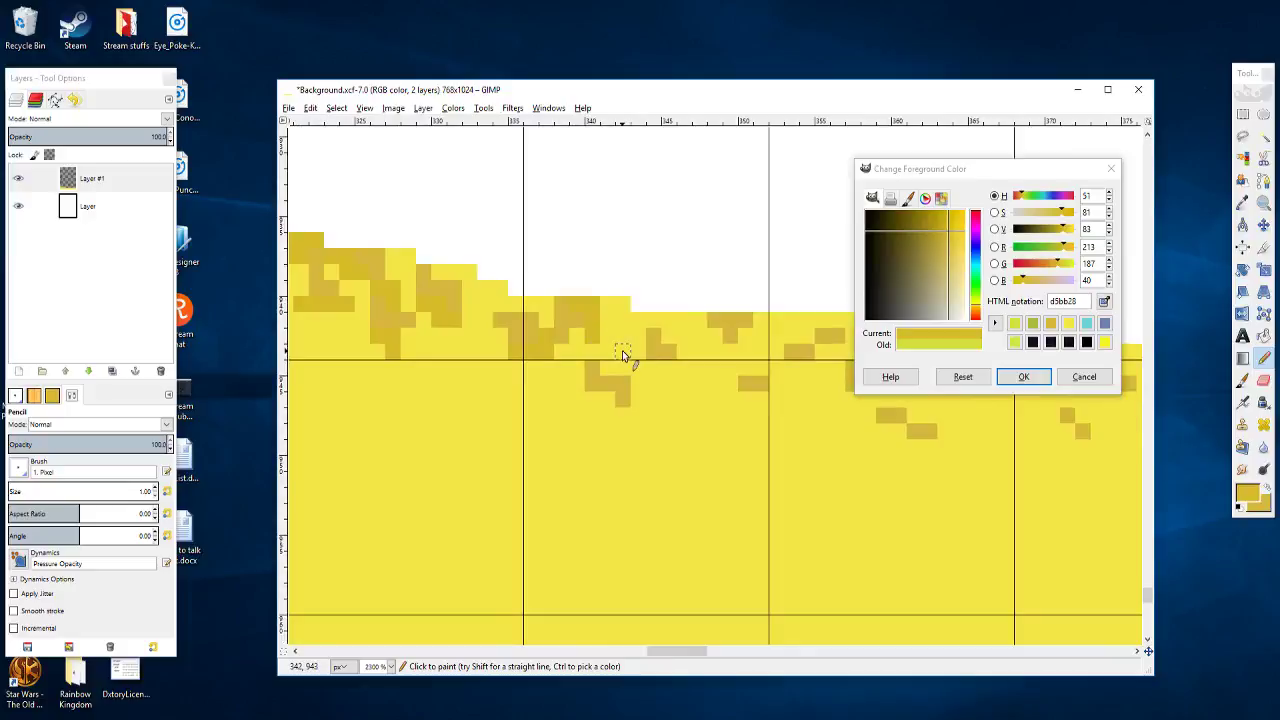
mouse_move(611, 403)
mouse_down()
mouse_move(636, 418)
mouse_move(644, 394)
mouse_move(587, 358)
mouse_move(614, 370)
mouse_move(610, 352)
mouse_move(584, 352)
mouse_move(589, 314)
mouse_move(535, 320)
mouse_up()
mouse_move(536, 383)
mouse_down()
mouse_move(716, 393)
mouse_move(751, 408)
mouse_move(611, 420)
mouse_up()
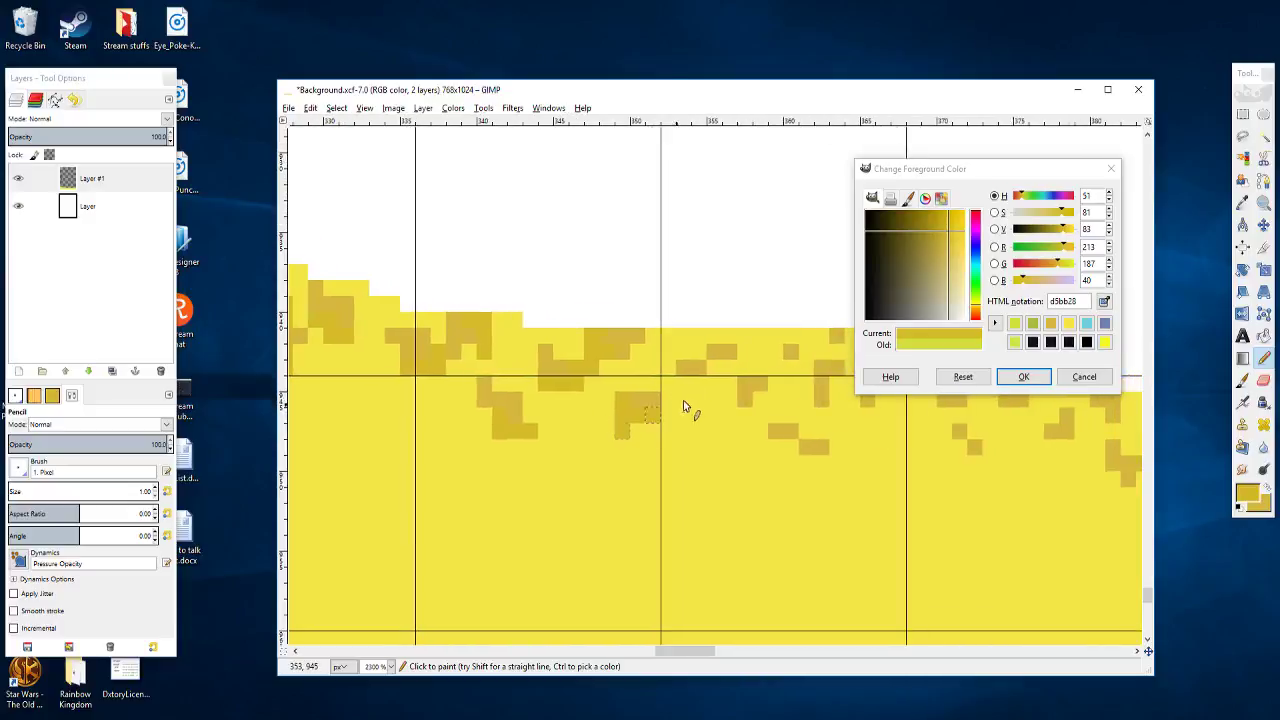
Step: Thicken the patches below the sand edge around x 353 to 367, y 942 to 946, with d5bb28 pixels
mouse_move(684, 406)
mouse_down()
mouse_move(691, 380)
mouse_move(726, 383)
mouse_move(722, 371)
mouse_move(707, 388)
mouse_move(592, 380)
mouse_up()
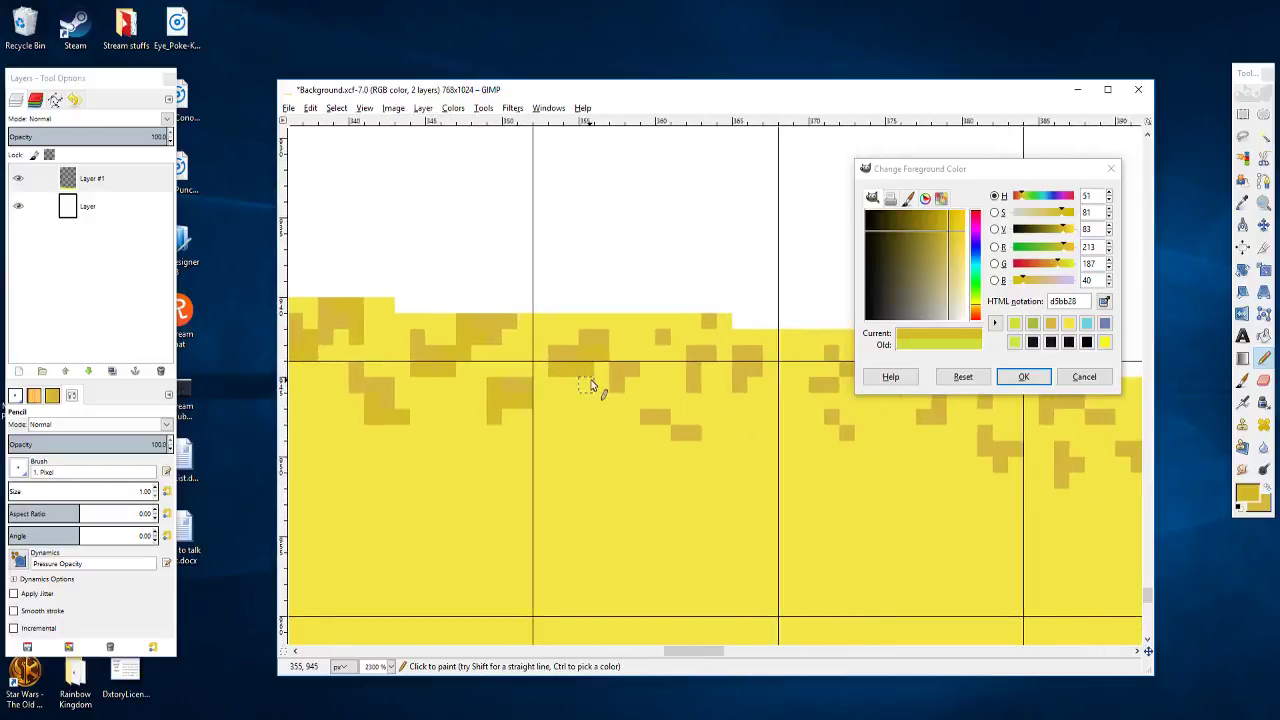
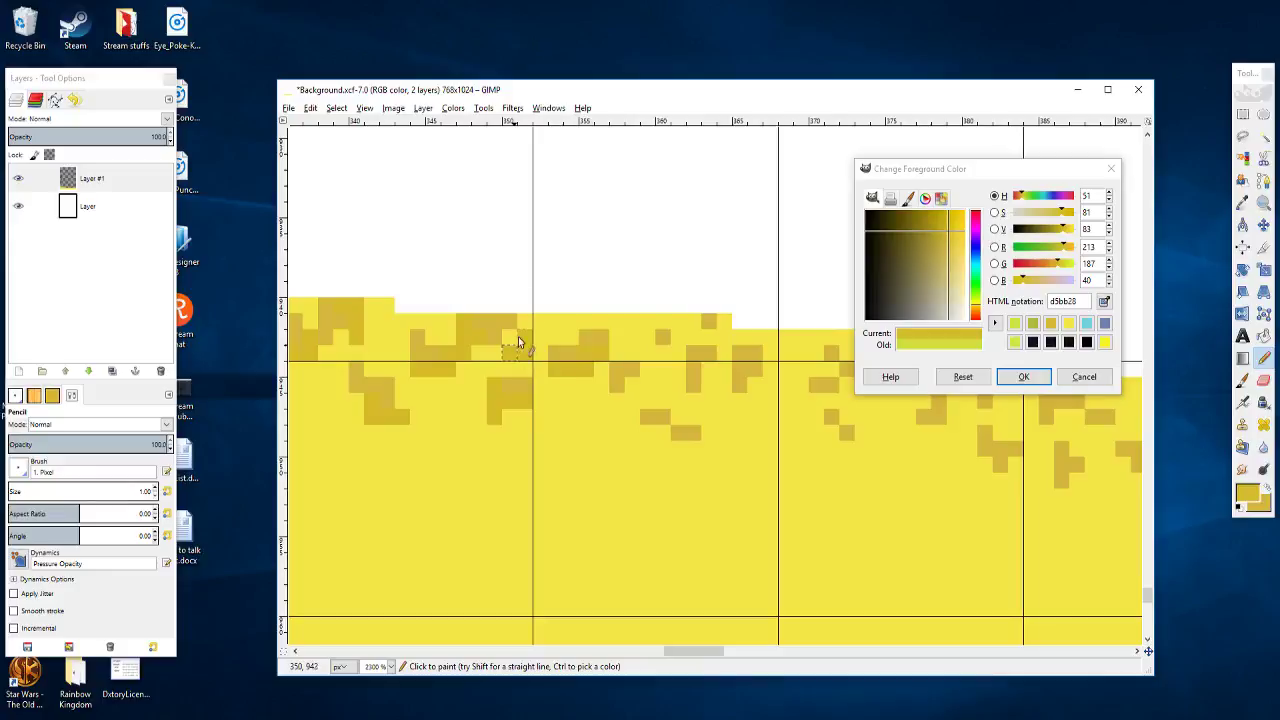
mouse_move(688, 370)
mouse_down()
mouse_move(607, 315)
mouse_move(630, 339)
mouse_move(586, 364)
mouse_move(606, 366)
mouse_up()
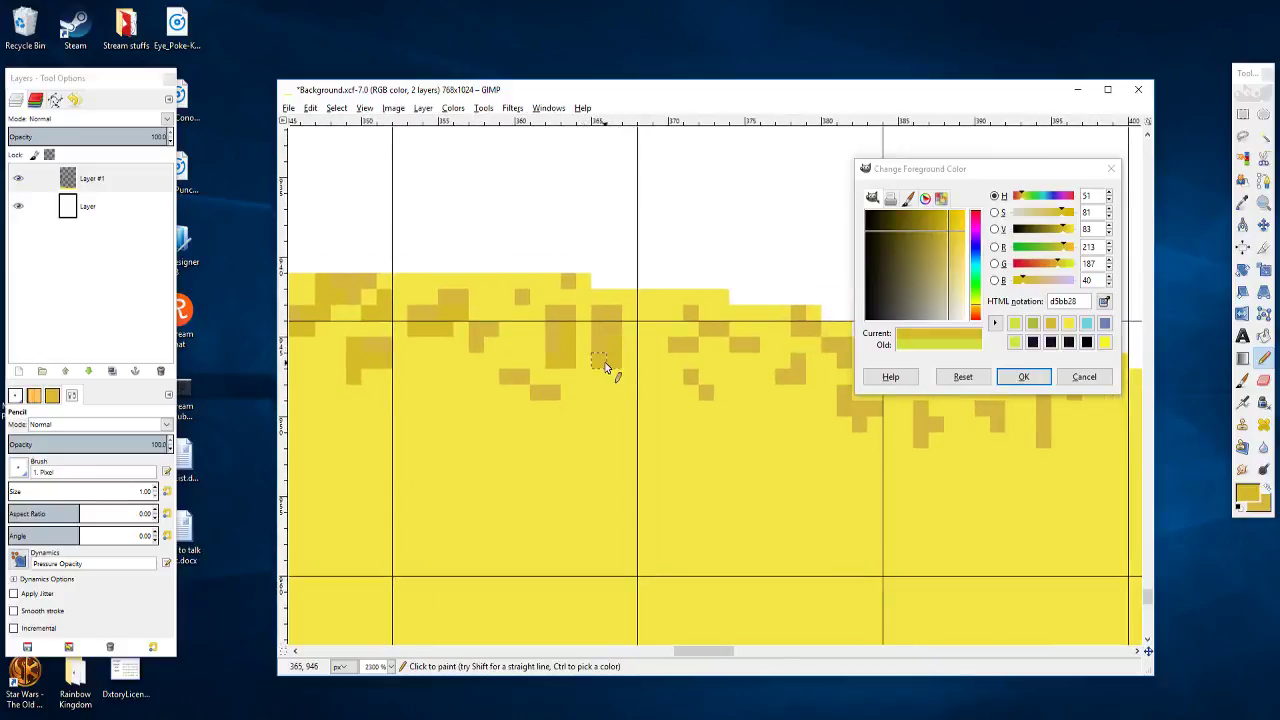
scroll(634, 366, right, 1)
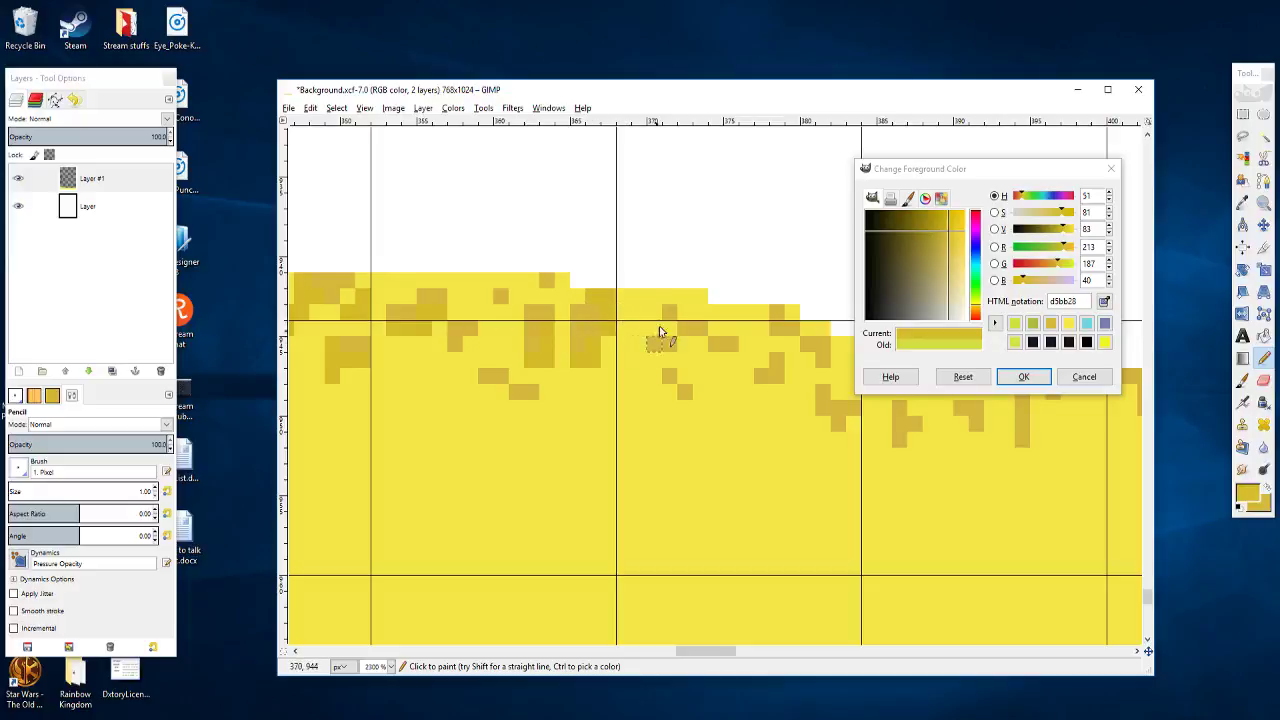
Step: Fill out the two stacked patches around x 370 to 375, y 943 to 948, with d5bb28 pixels
drag(660, 331, 614, 305)
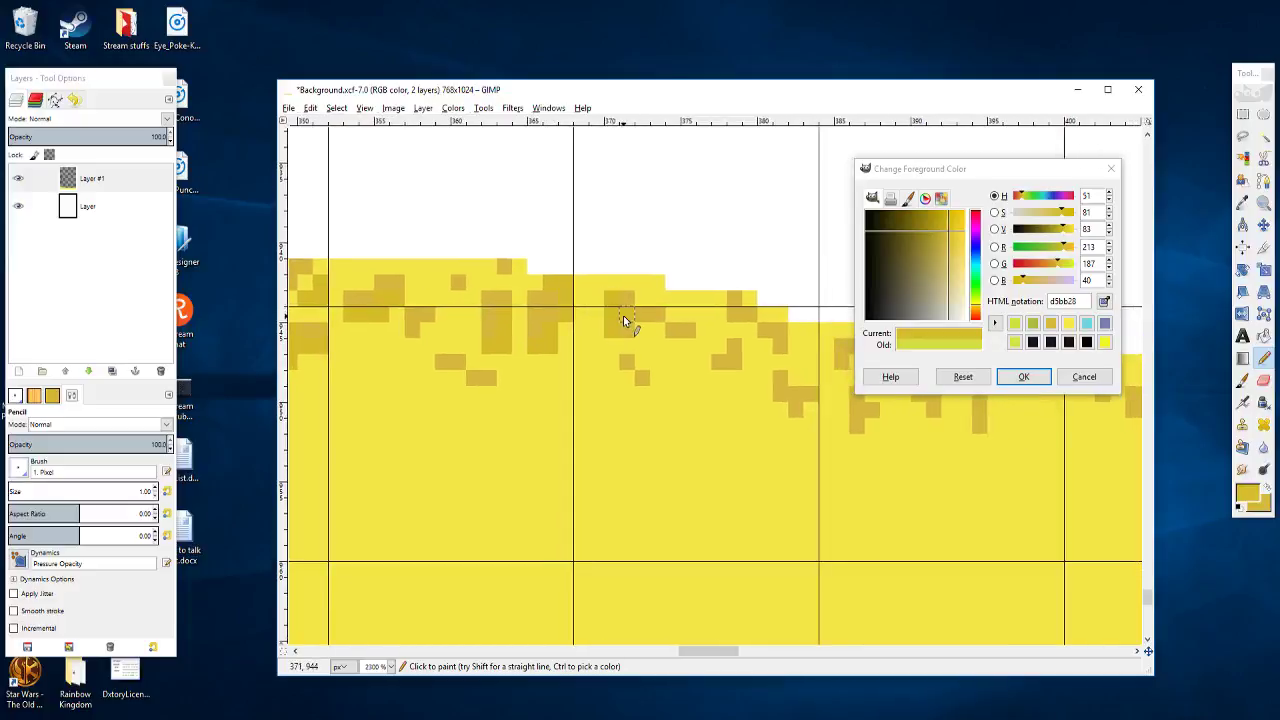
scroll(655, 357, right, 1)
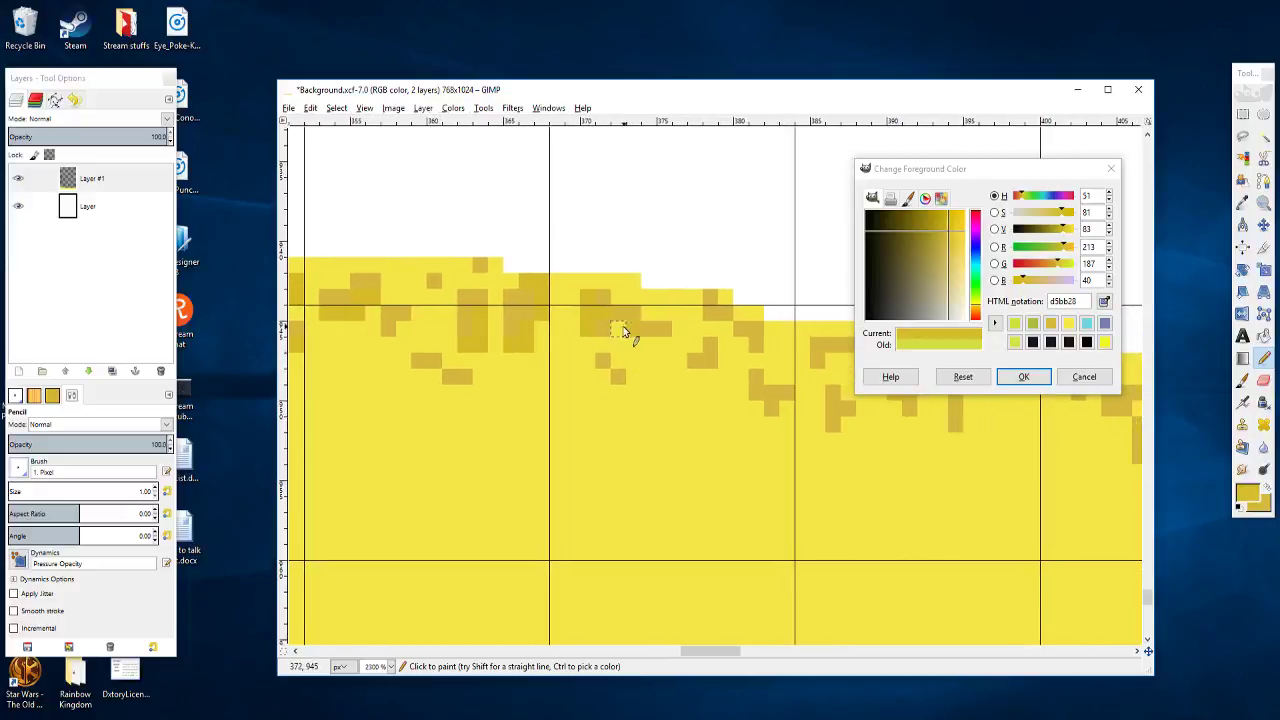
click(630, 325)
drag(652, 348, 604, 362)
click(616, 376)
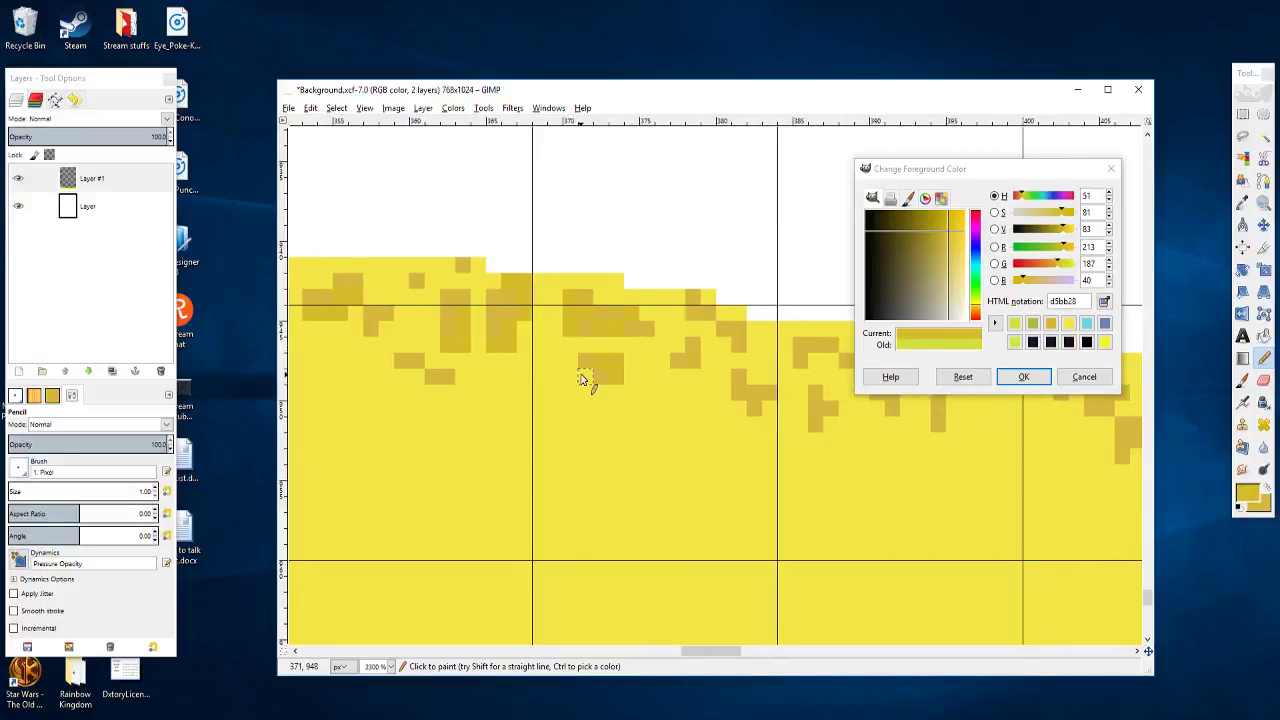
Step: Enlarge the hanging patches around x 378 to 391, y 943 to 952, with d5bb28 pixels
drag(700, 362, 667, 383)
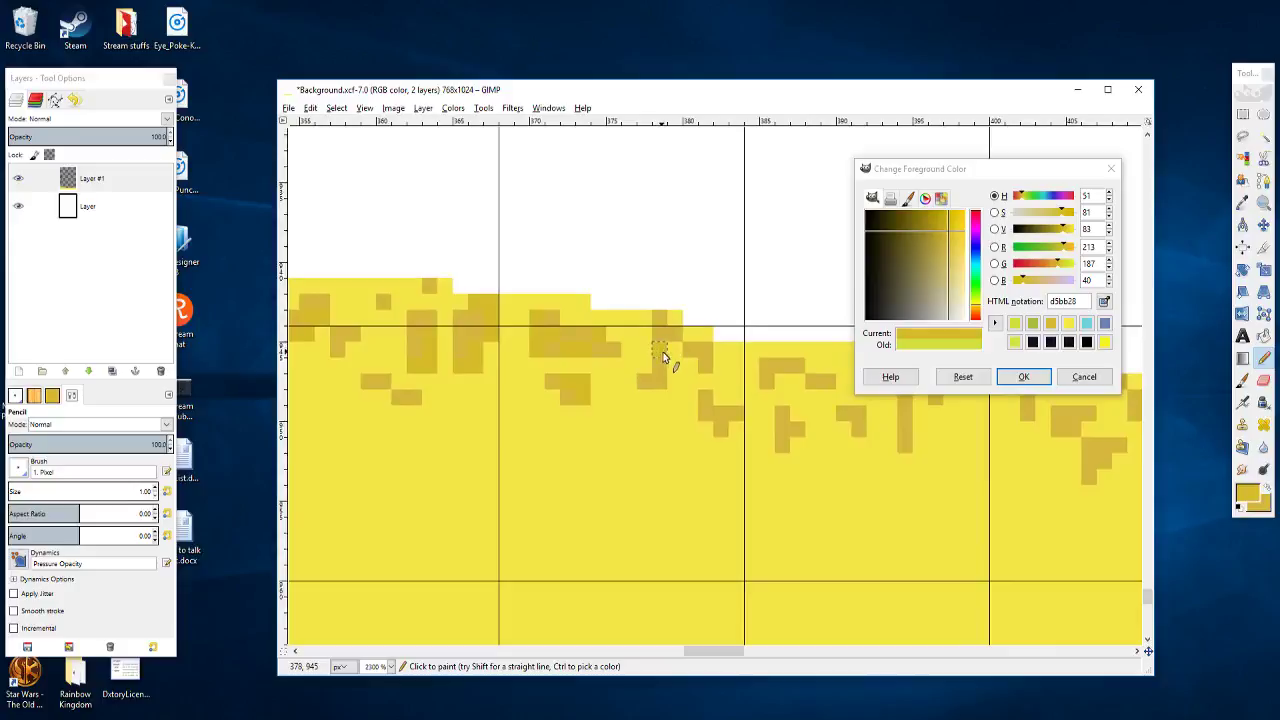
mouse_move(680, 397)
mouse_down()
mouse_move(614, 370)
mouse_move(653, 370)
mouse_move(631, 363)
mouse_up()
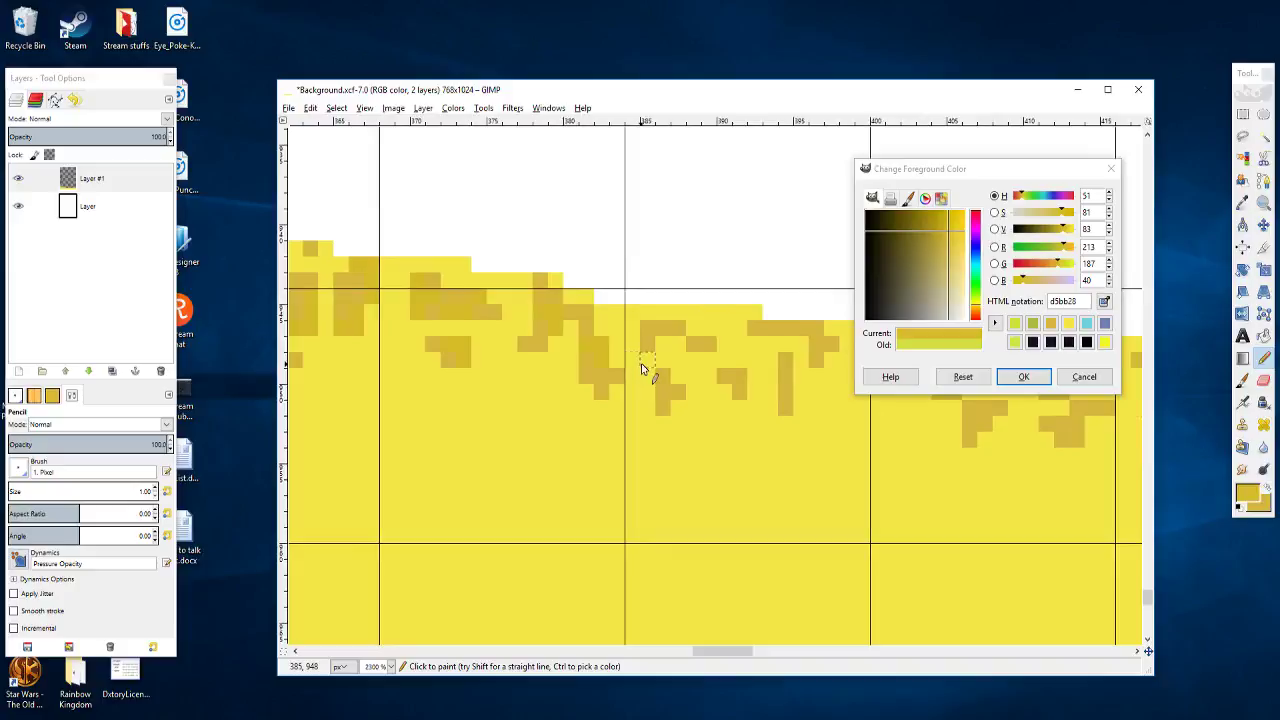
drag(705, 369, 771, 331)
click(685, 339)
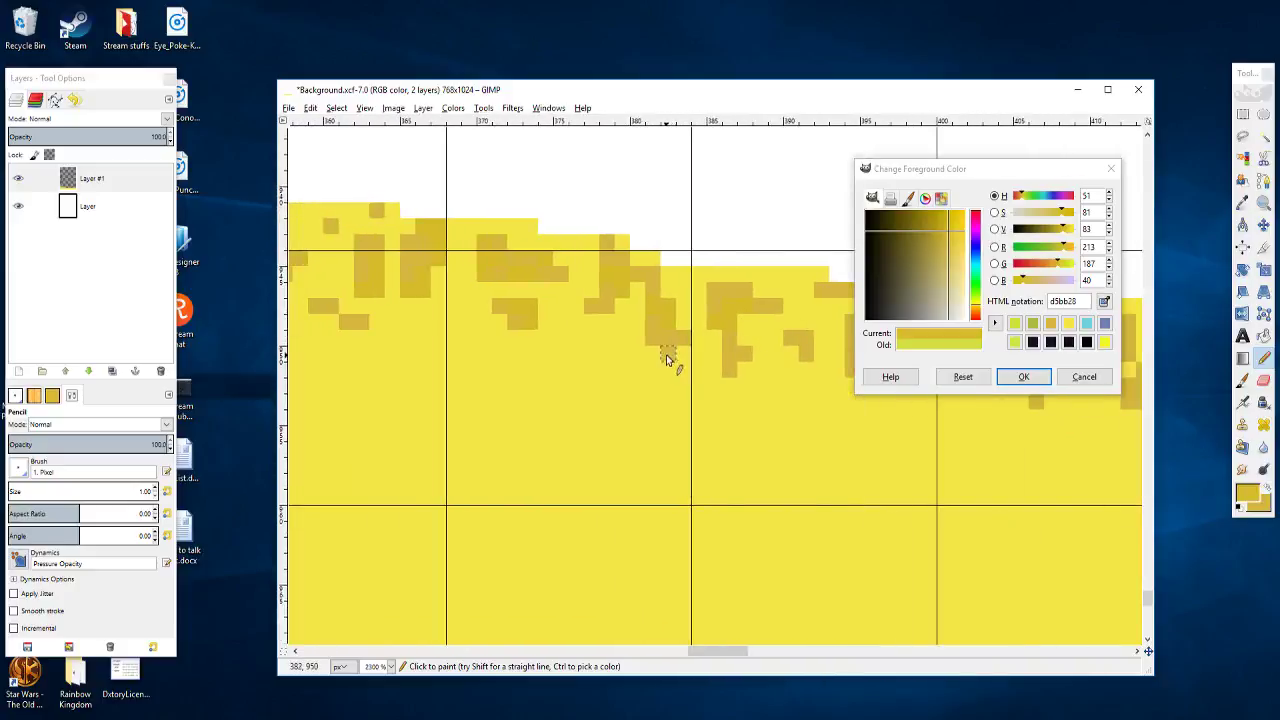
click(652, 352)
mouse_move(715, 390)
mouse_down()
mouse_move(651, 374)
mouse_move(668, 352)
mouse_up()
click(716, 338)
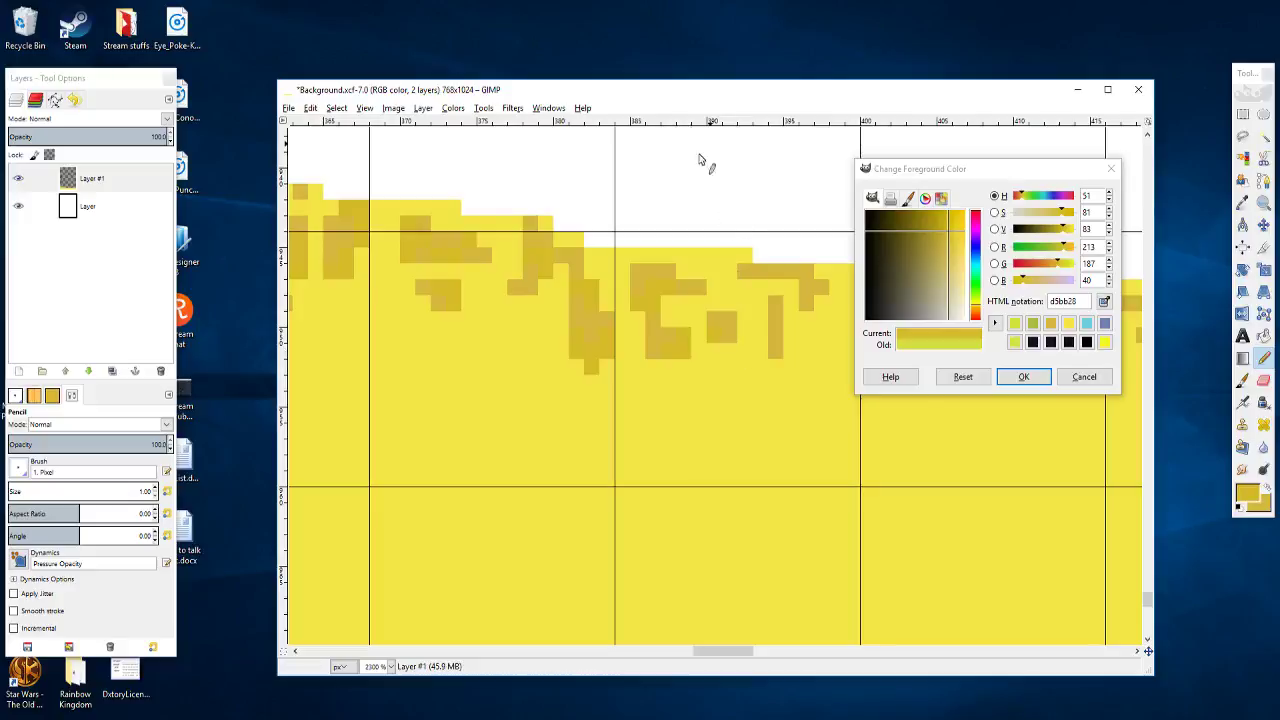
Step: Join the patches around x 392 to 397, y 946 to 951, and extend the one around x 376 to 378 to y 949
mouse_move(742, 347)
mouse_down()
mouse_move(614, 321)
mouse_move(631, 293)
mouse_move(578, 291)
mouse_up()
click(621, 281)
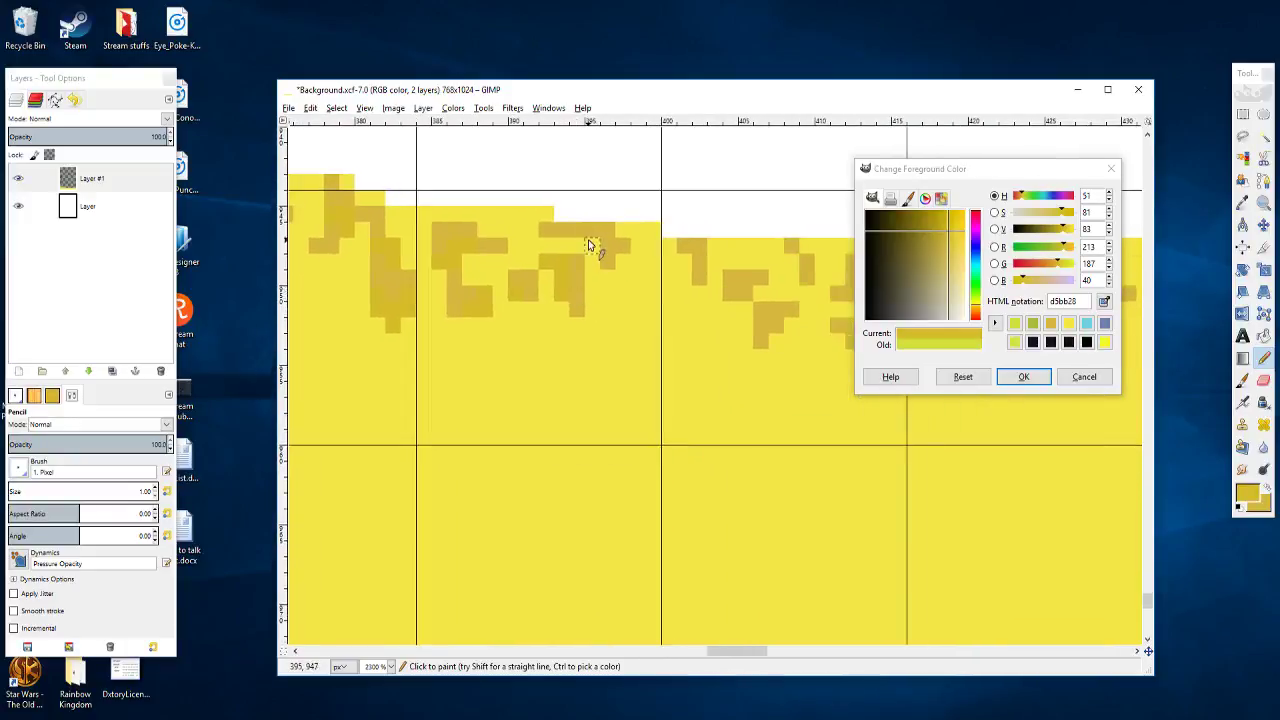
mouse_move(588, 239)
mouse_down()
mouse_move(601, 300)
mouse_move(695, 328)
mouse_move(723, 329)
mouse_move(759, 291)
mouse_move(632, 268)
mouse_move(742, 284)
mouse_up()
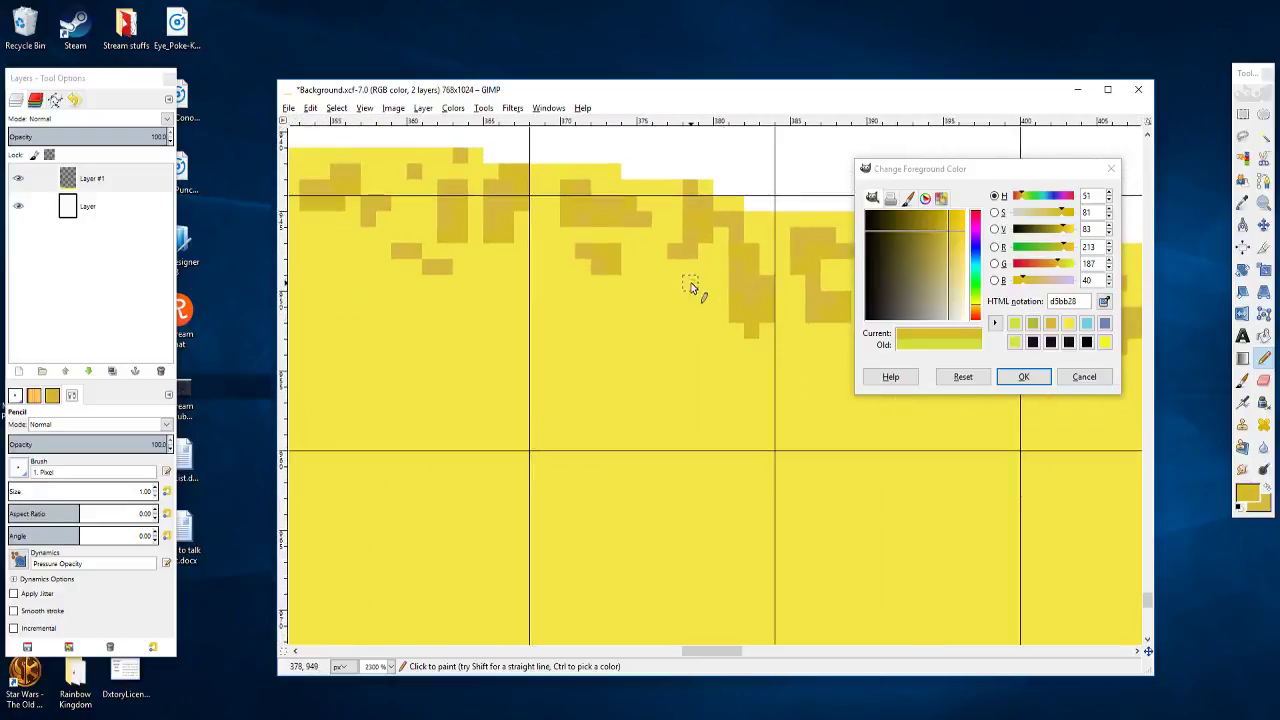
mouse_move(714, 349)
mouse_down()
mouse_move(460, 303)
mouse_move(645, 330)
mouse_move(586, 323)
mouse_move(697, 354)
mouse_move(356, 322)
mouse_up()
drag(777, 347, 465, 358)
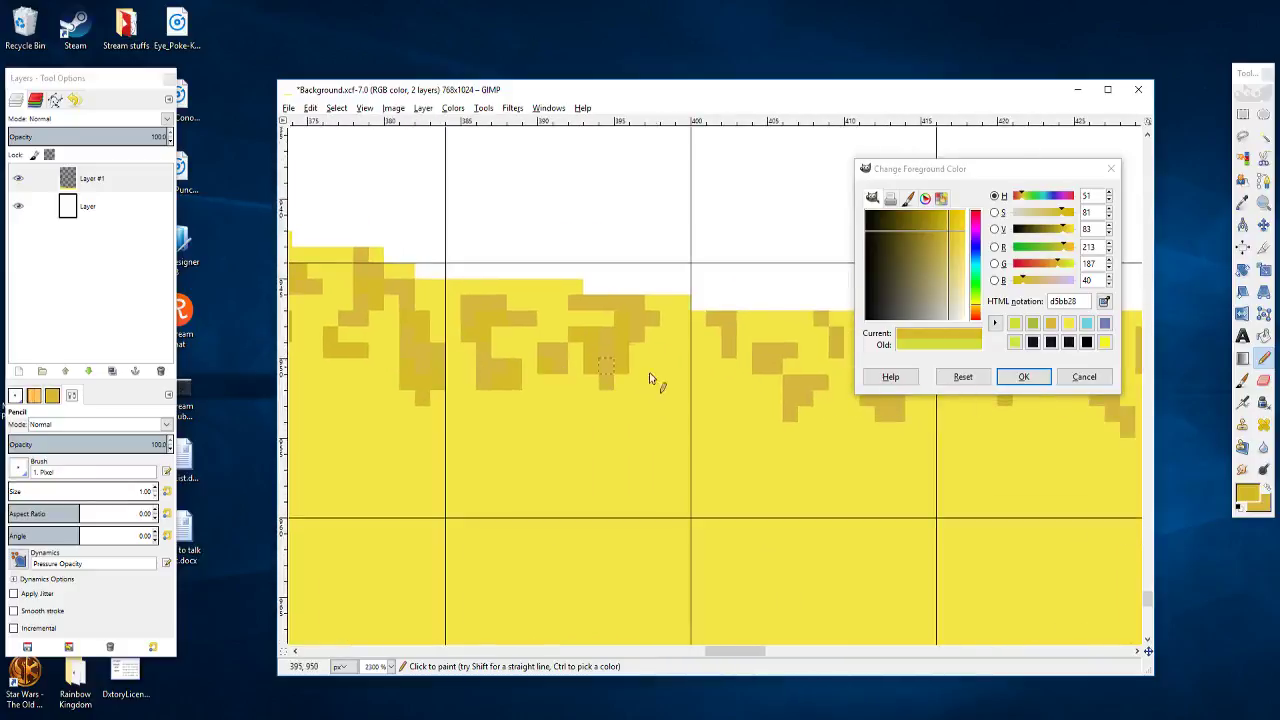
Step: Enlarge and connect the patches around x 400 to 409, y 947 to 953, with d5bb28 pixels
mouse_move(649, 374)
mouse_down()
mouse_move(517, 331)
mouse_move(571, 286)
mouse_up()
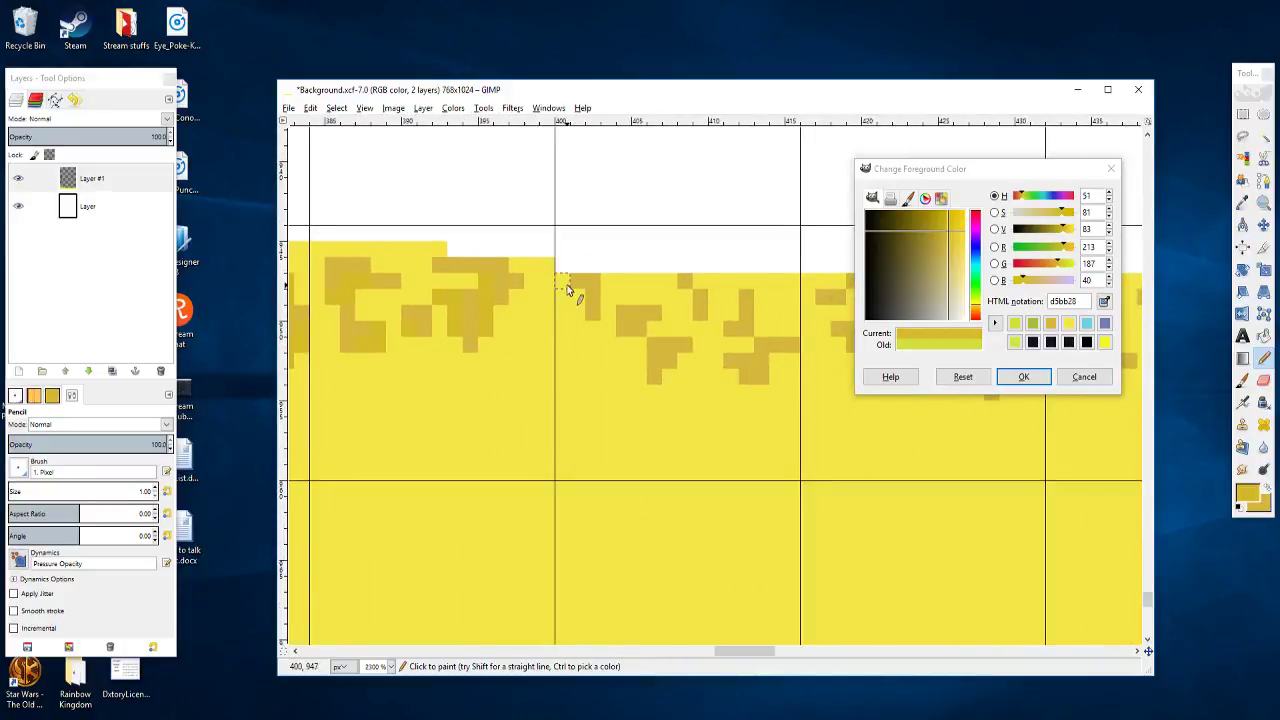
click(565, 327)
drag(593, 347, 556, 342)
click(575, 331)
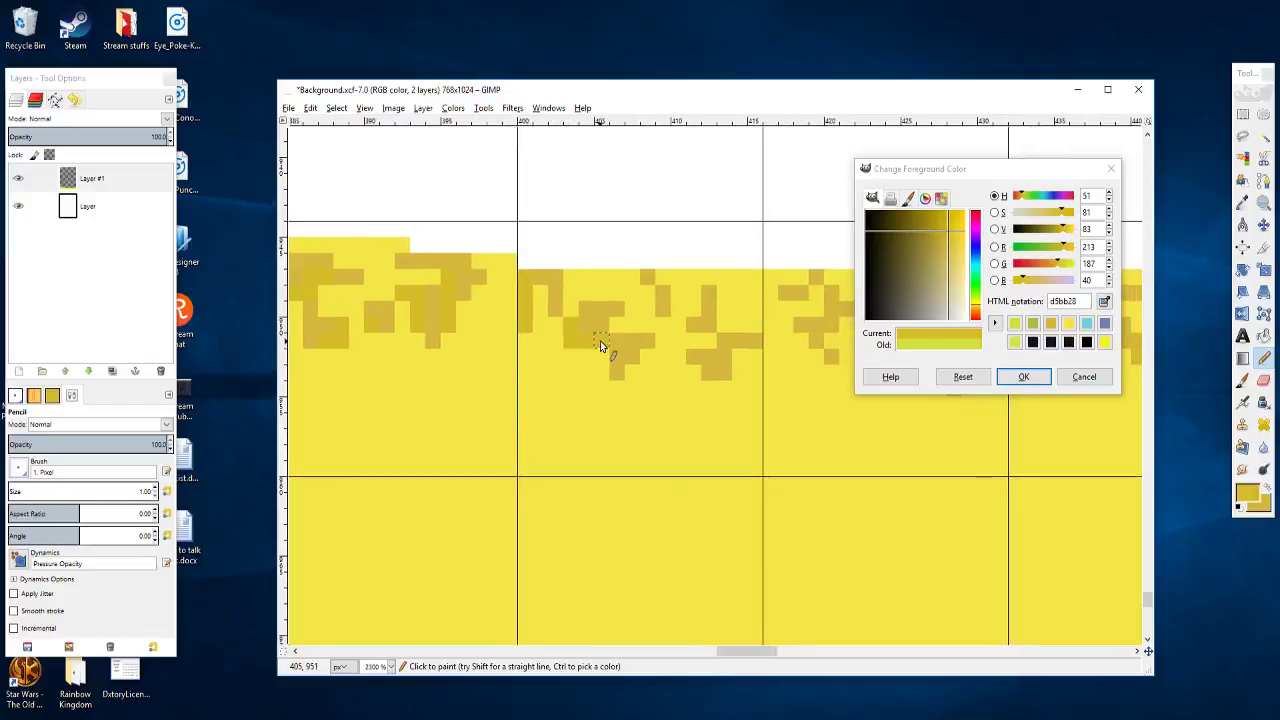
scroll(597, 380, right, 3)
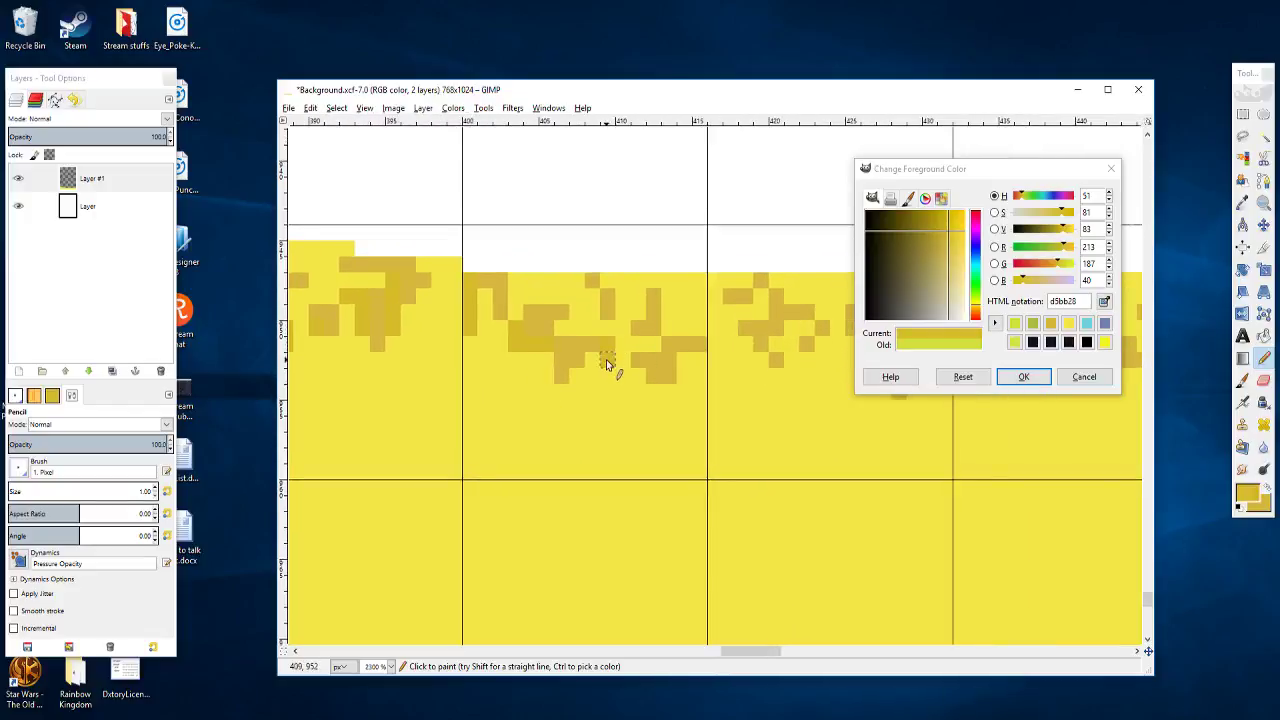
scroll(635, 405, right, 1)
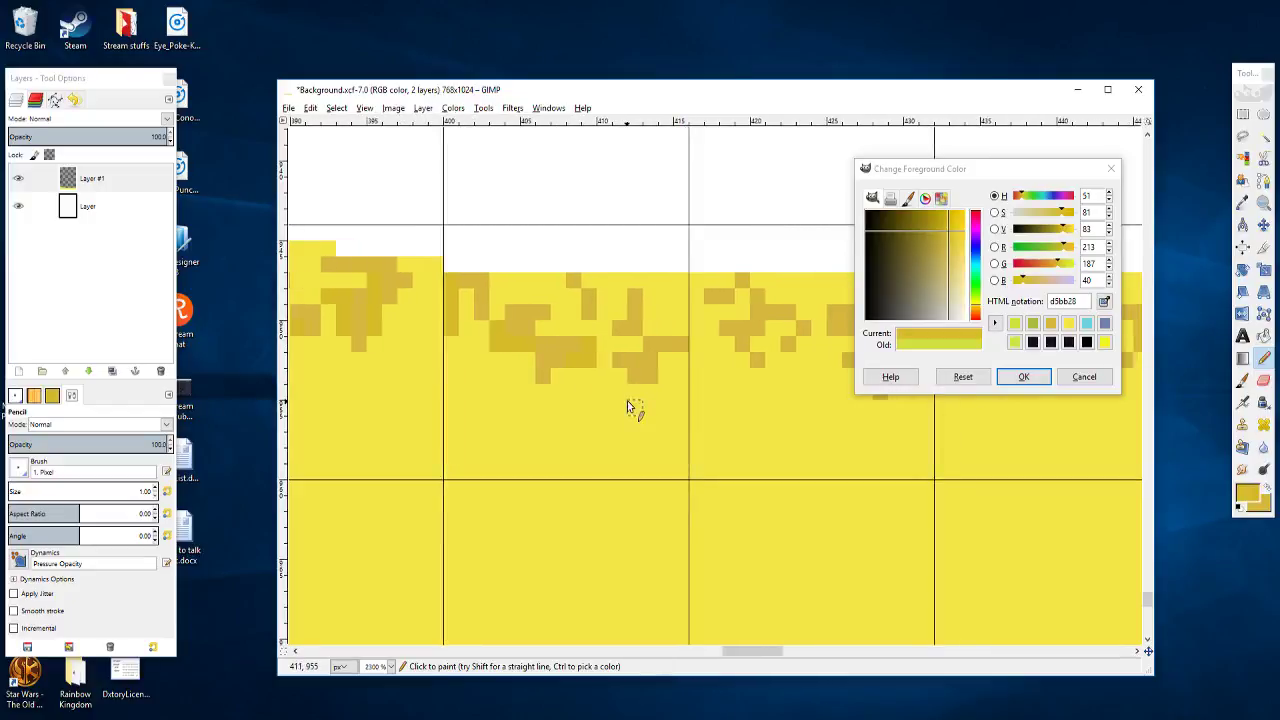
Step: Join the patches around x 411 to 416 with d5bb28 pixels at y 950 to 951
scroll(650, 290, right, 3)
scroll(610, 316, down, 1)
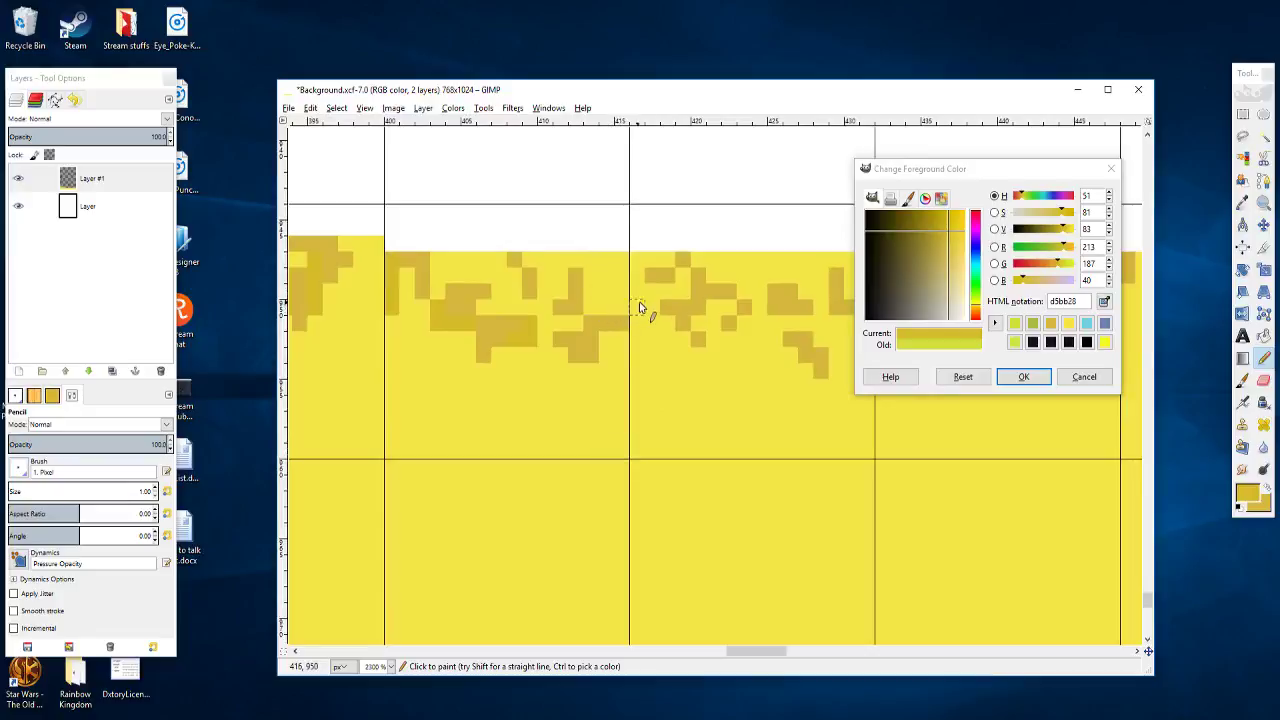
drag(640, 308, 594, 307)
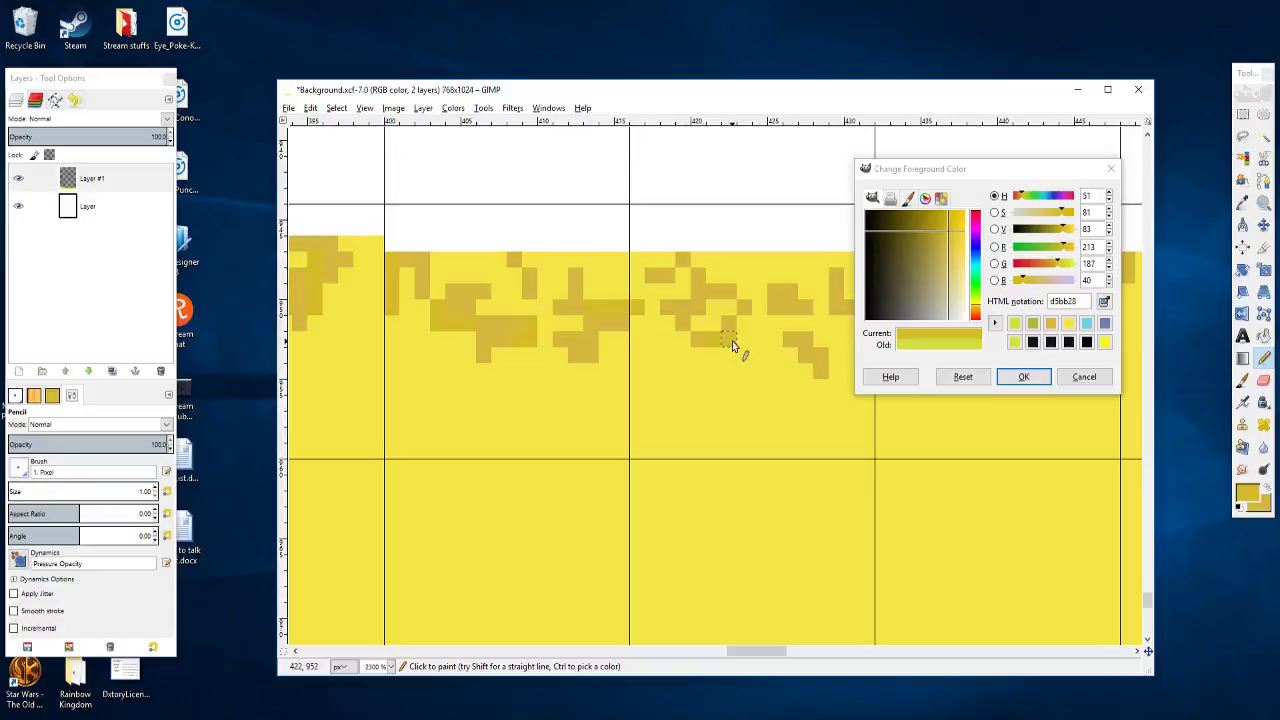
Step: Thicken the patches around x 419 to 430, y 947 to 954, with d5bb28 pixels
mouse_move(741, 345)
mouse_down()
mouse_move(742, 320)
mouse_move(743, 343)
mouse_move(687, 343)
mouse_up()
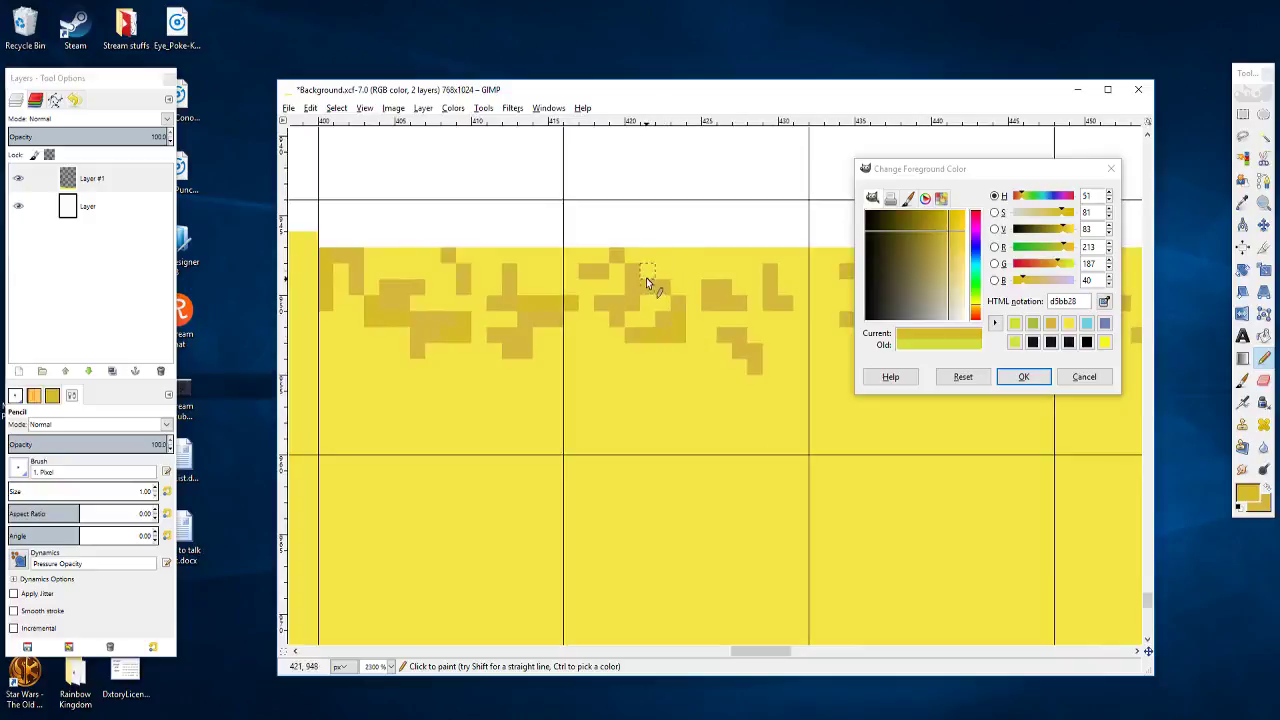
drag(641, 252, 570, 257)
mouse_move(652, 266)
mouse_down()
mouse_move(660, 275)
mouse_move(630, 289)
mouse_up()
scroll(630, 289, down, 1)
scroll(630, 289, right, 1)
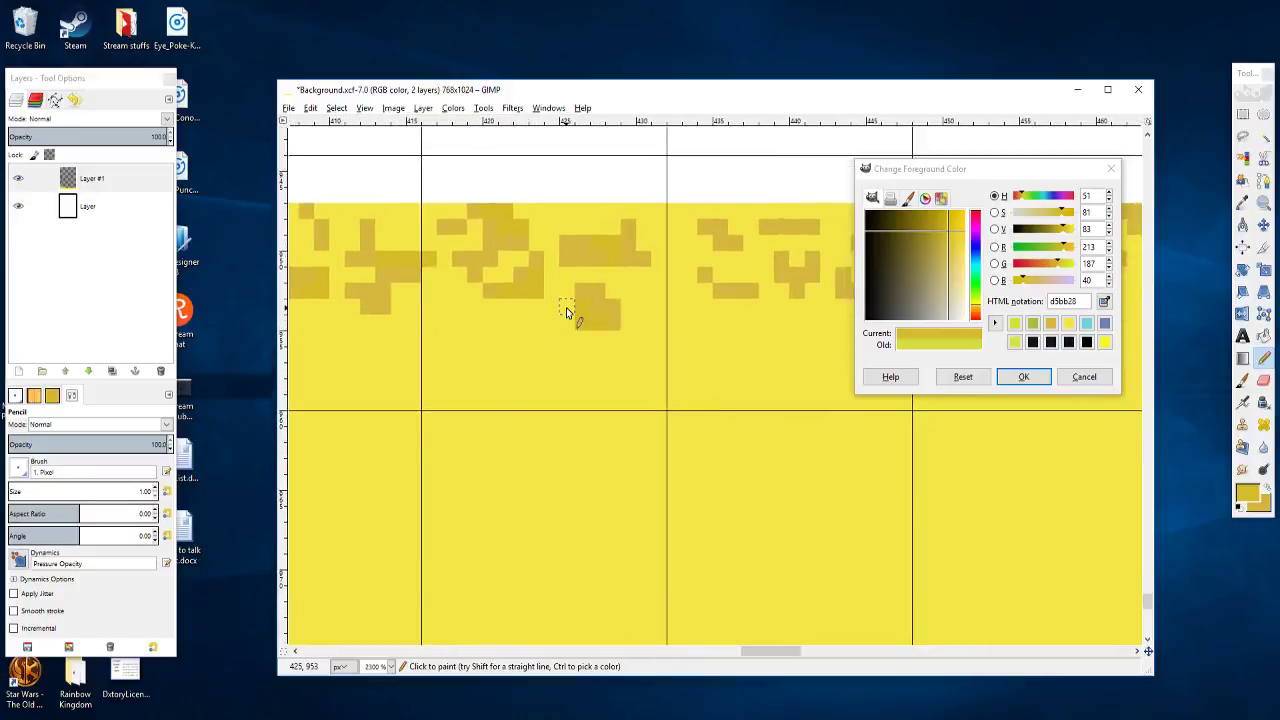
Step: Widen the lower patch around x 425 to 429, y 952 to 954, and extend the one above it toward x 431
scroll(620, 323, up, 1)
scroll(620, 323, right, 2)
drag(608, 298, 607, 298)
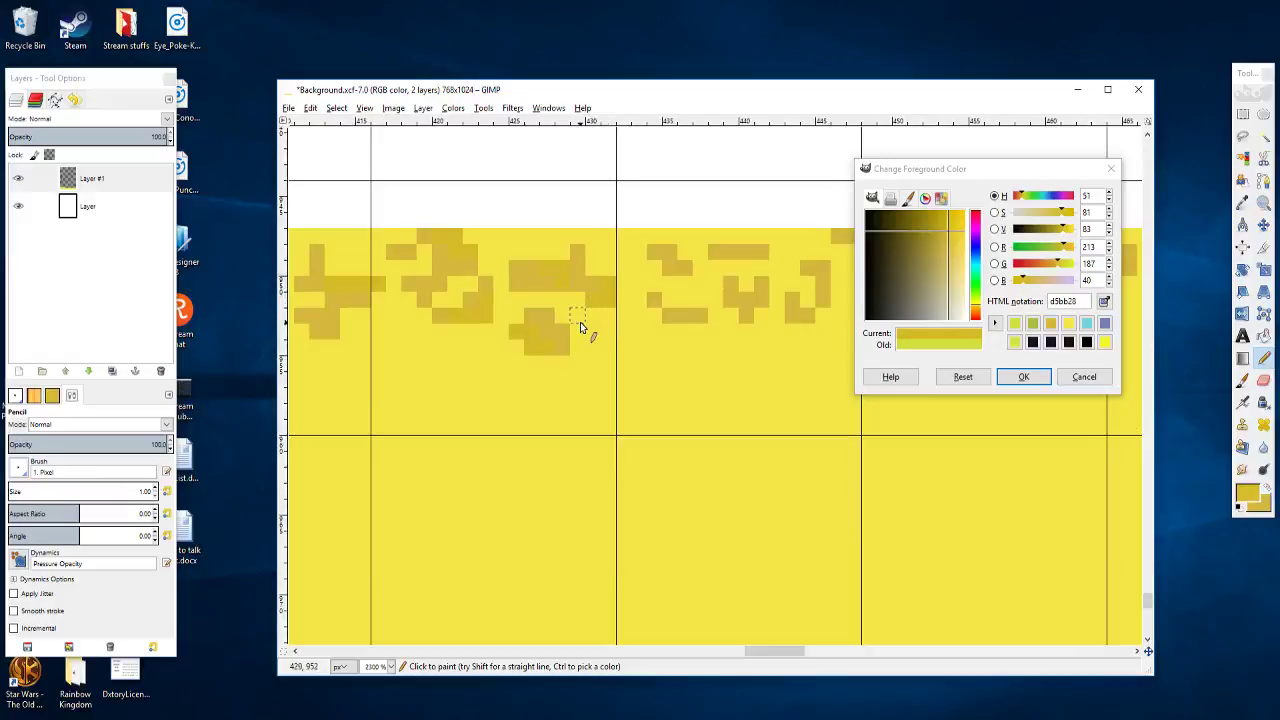
click(565, 318)
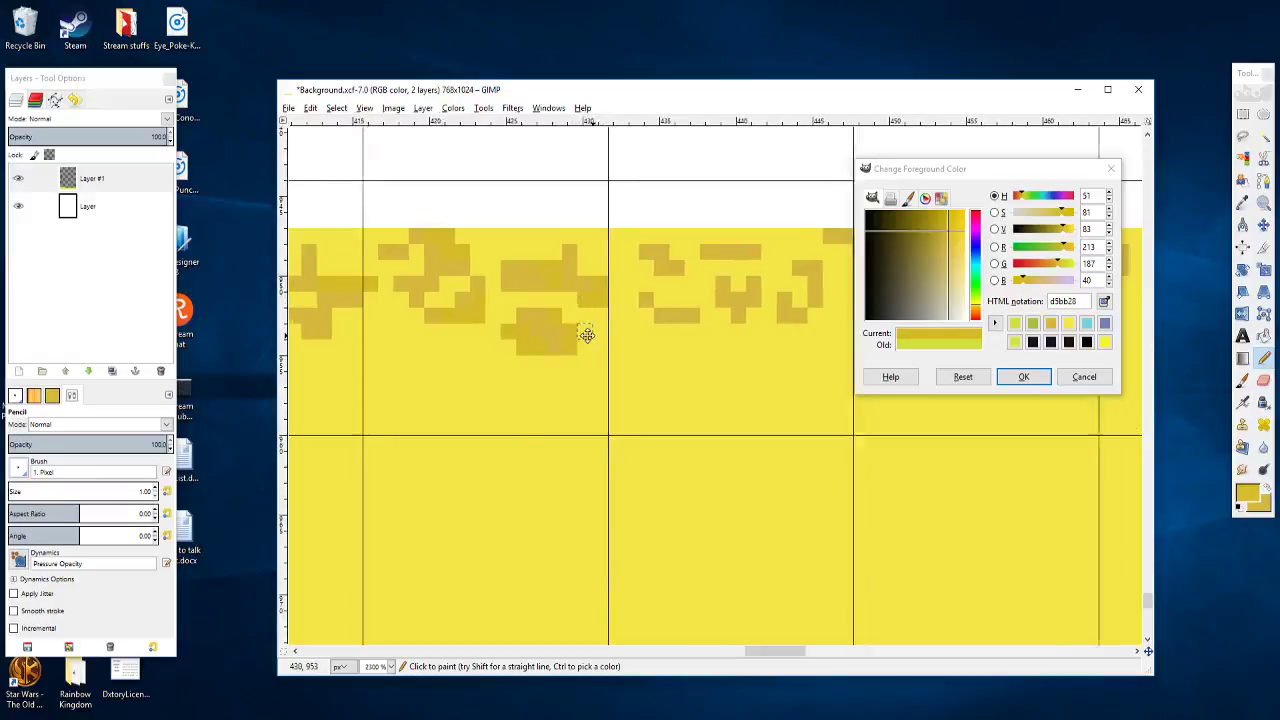
Step: Enlarge and join the separate patches around x 434 to 441, y 948 to 952, with d5bb28 pixels
scroll(577, 345, left, 3)
scroll(577, 345, up, 1)
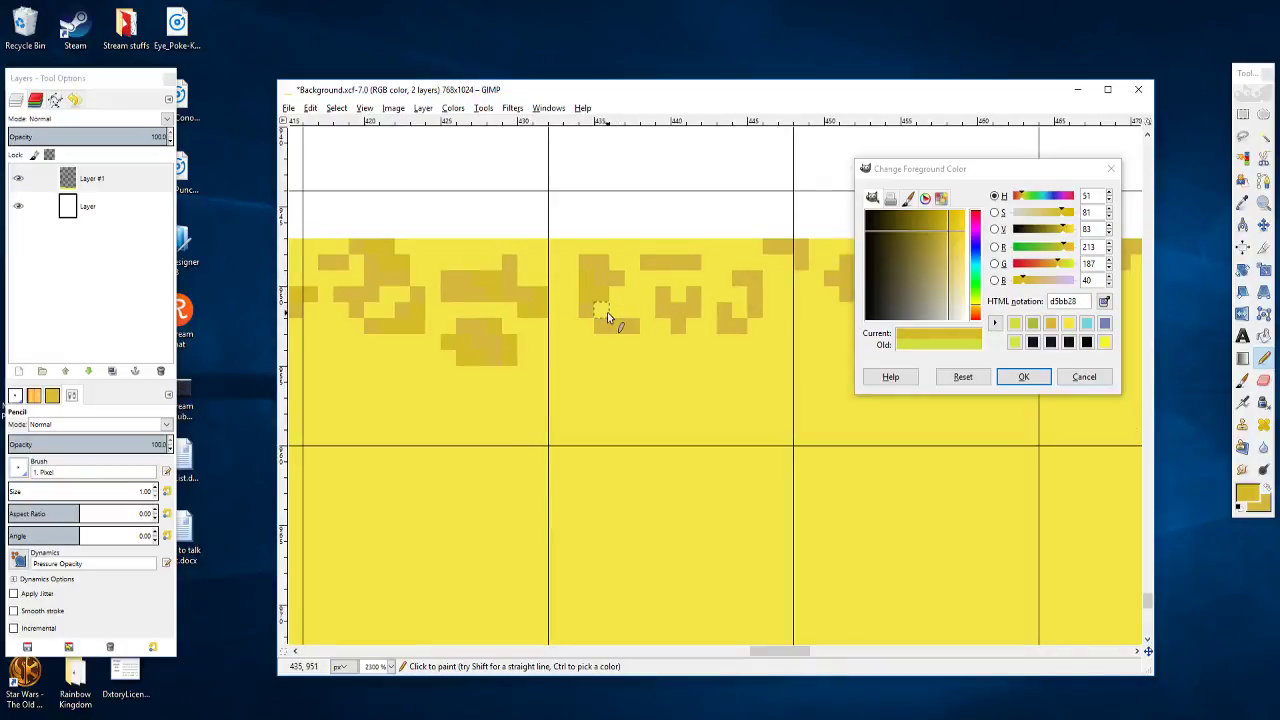
scroll(605, 315, right, 1)
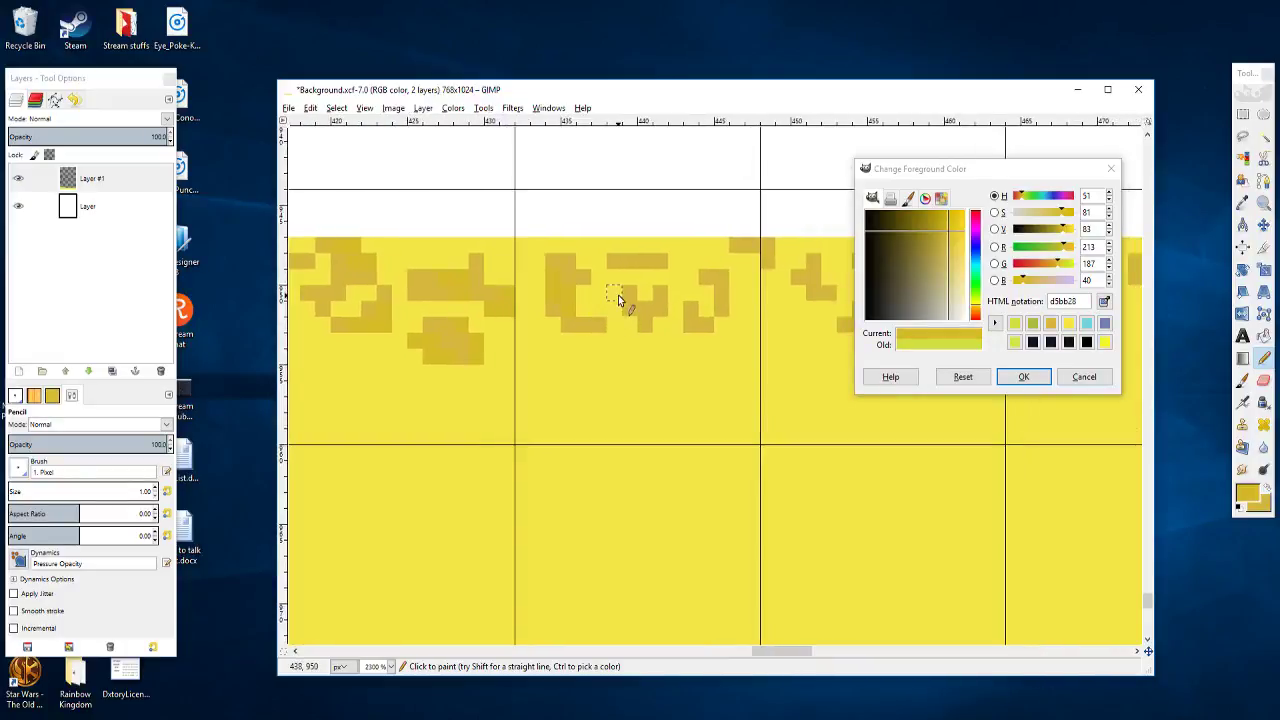
click(640, 280)
click(657, 279)
click(630, 280)
drag(620, 318, 581, 304)
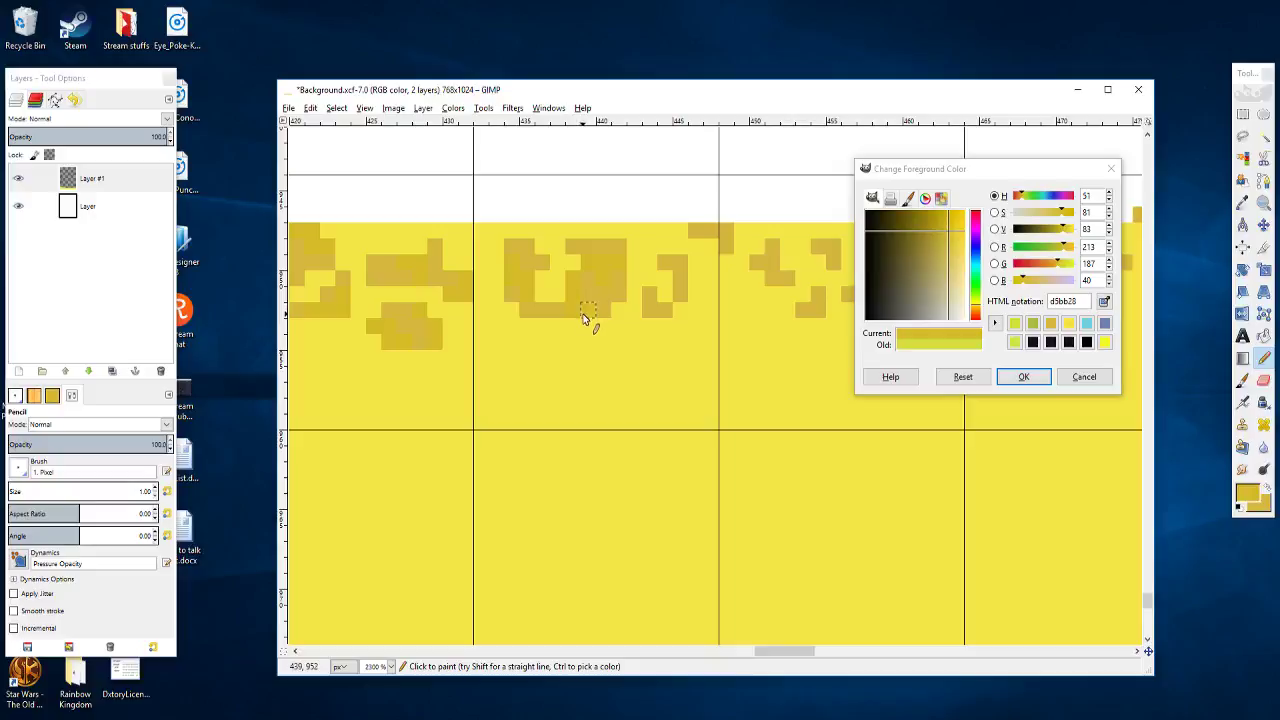
Step: Connect the patches around x 442 to 447, y 947 to 952, with d5bb28 pixels
scroll(583, 318, right, 3)
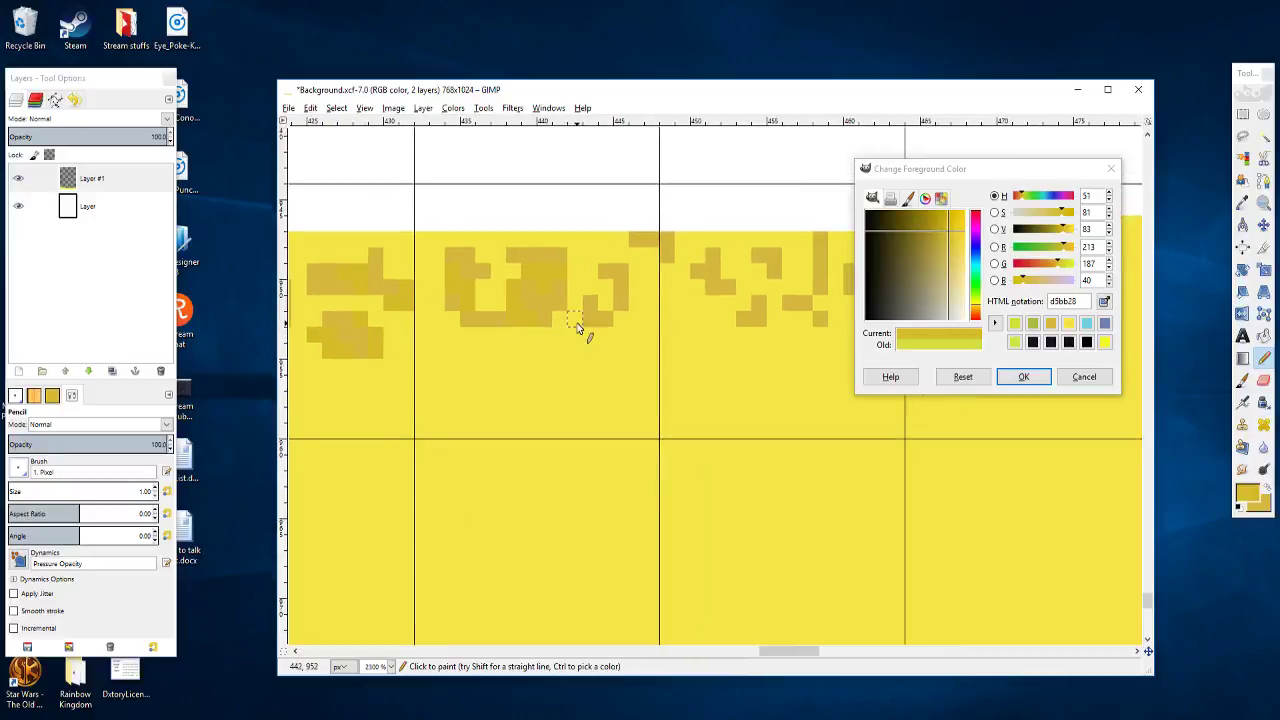
scroll(585, 325, right, 1)
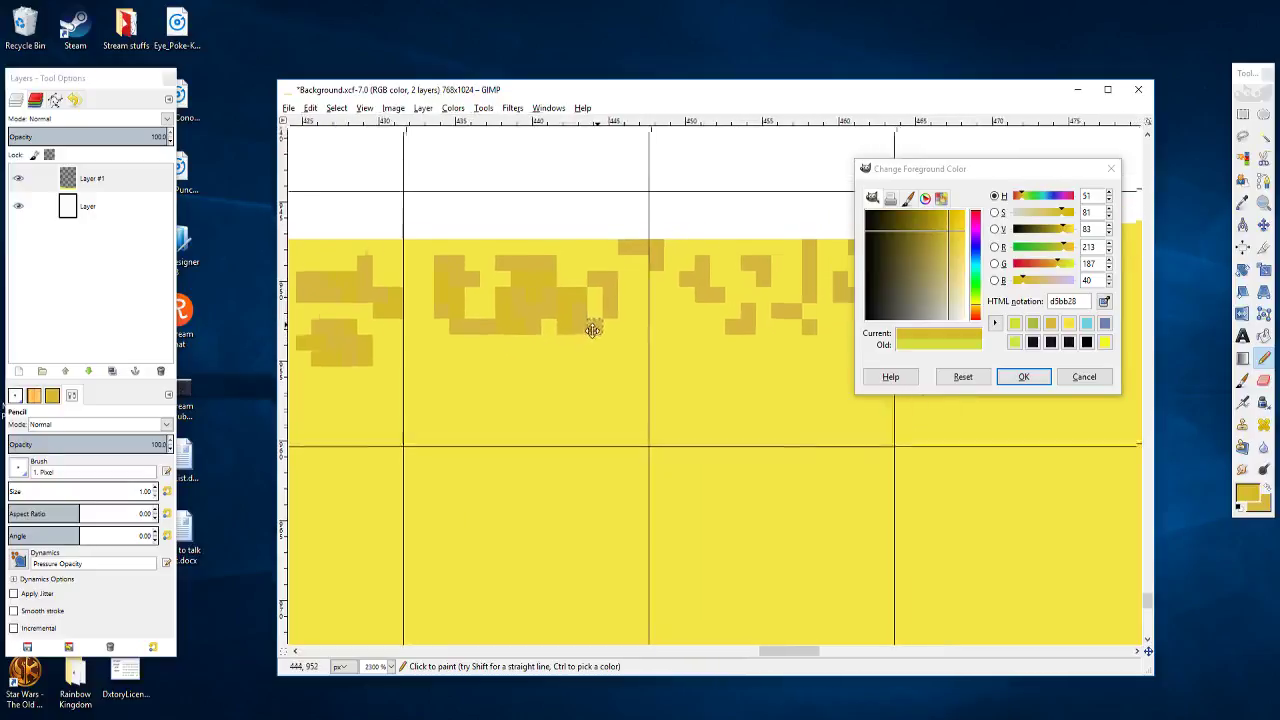
drag(592, 330, 588, 338)
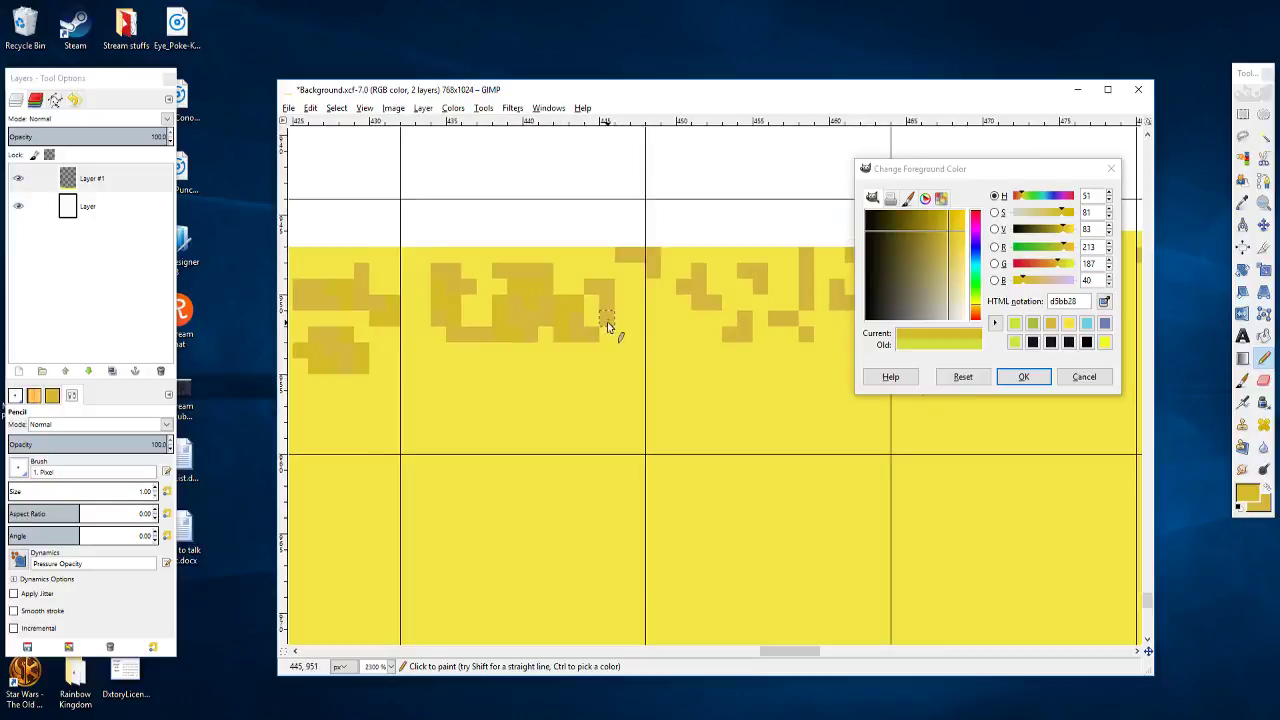
mouse_move(590, 275)
mouse_down()
mouse_move(625, 272)
mouse_move(626, 330)
mouse_up()
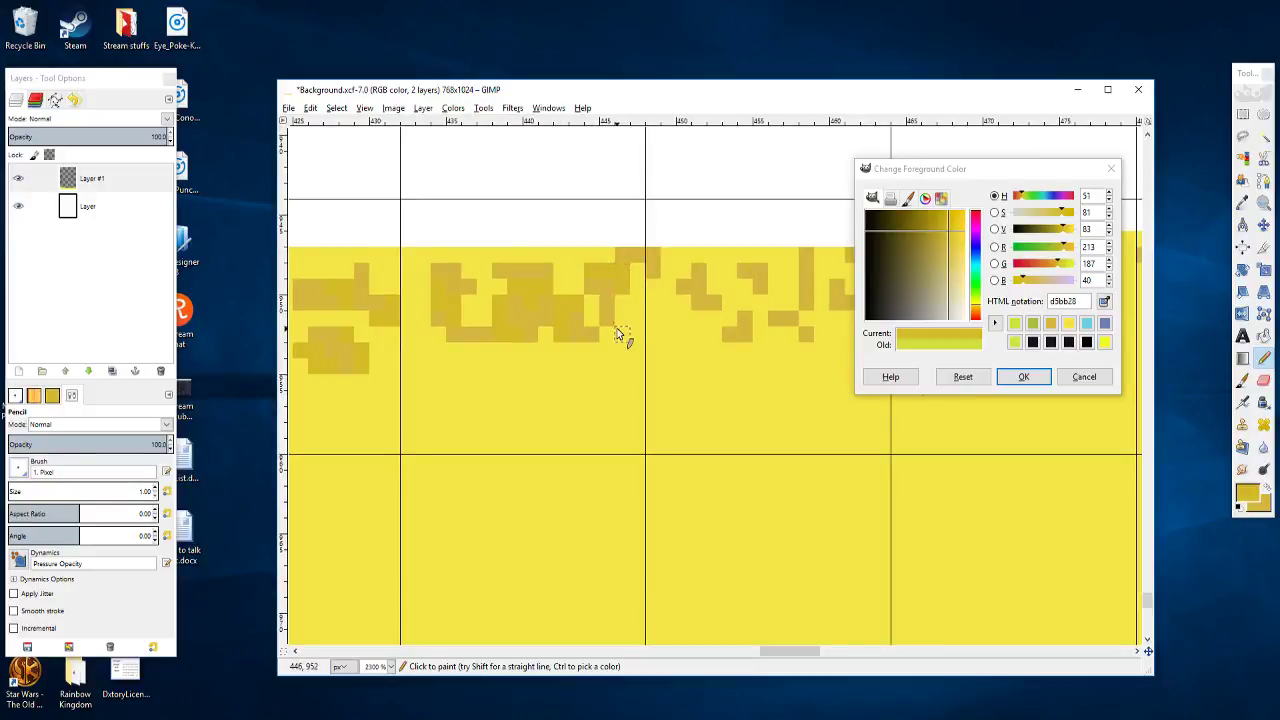
Step: Add d5bb28 pixels along the sand's upper edge at y 947 around x 436 to 443 and join the shading beneath
drag(554, 248, 558, 247)
drag(475, 252, 600, 240)
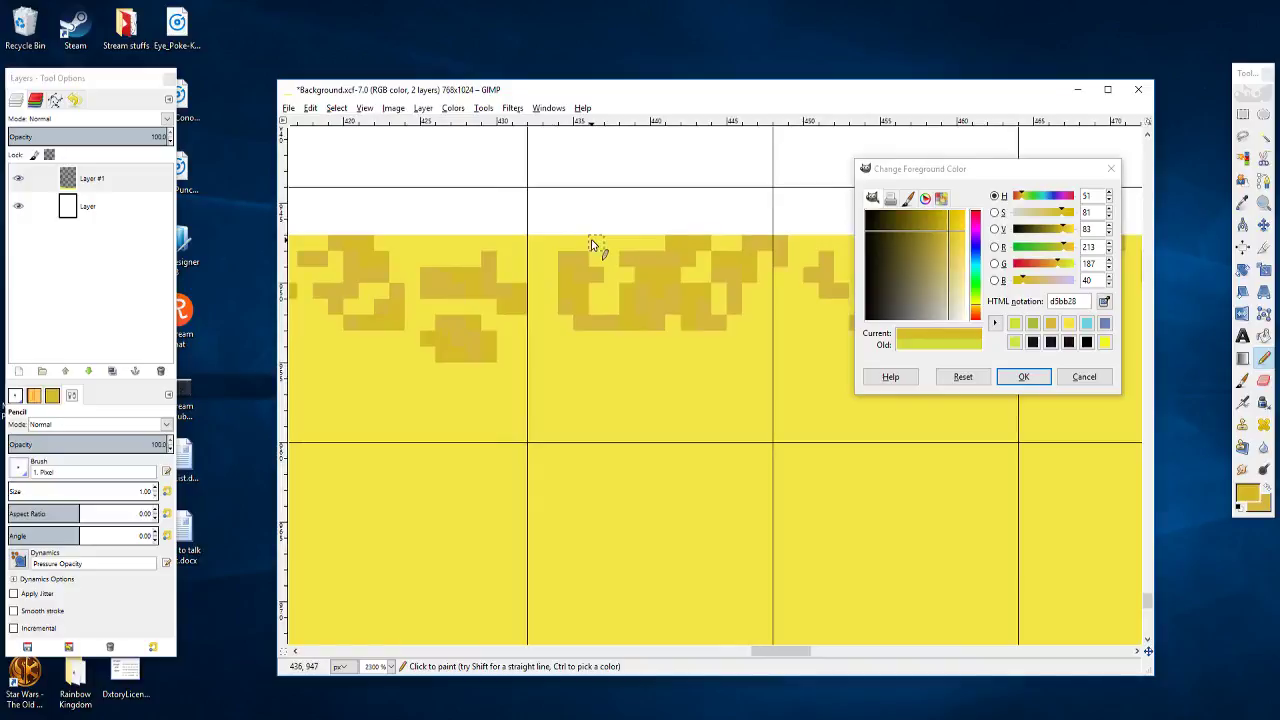
click(593, 242)
scroll(631, 283, right, 4)
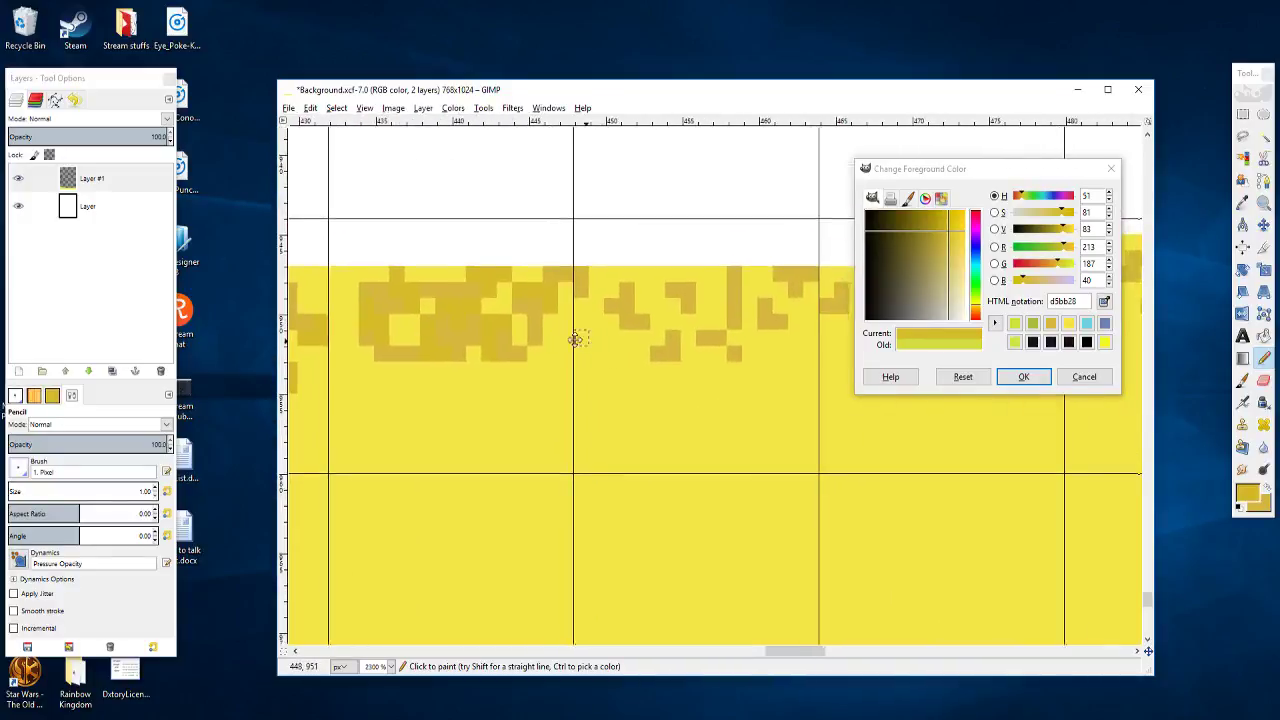
Step: Enlarge the patches around x 450 to 458, y 947 to 951, with d5bb28 pixels
scroll(595, 320, right, 2)
click(592, 306)
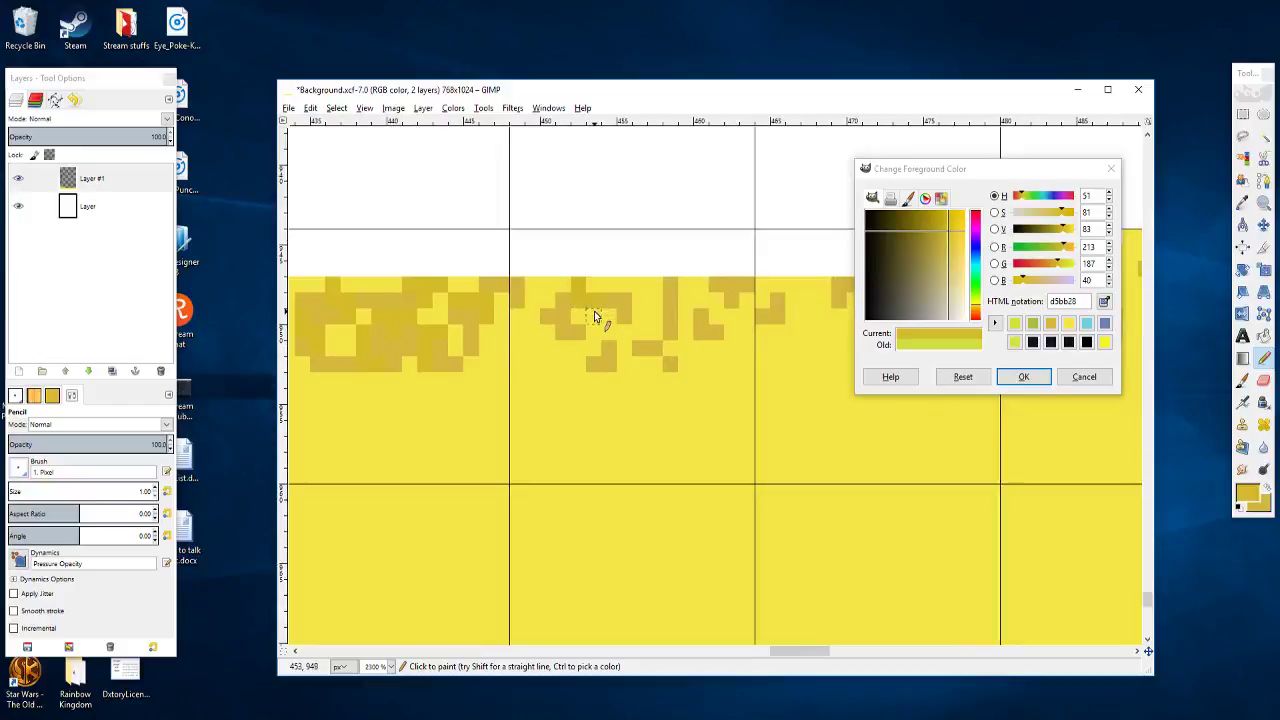
drag(646, 286, 656, 306)
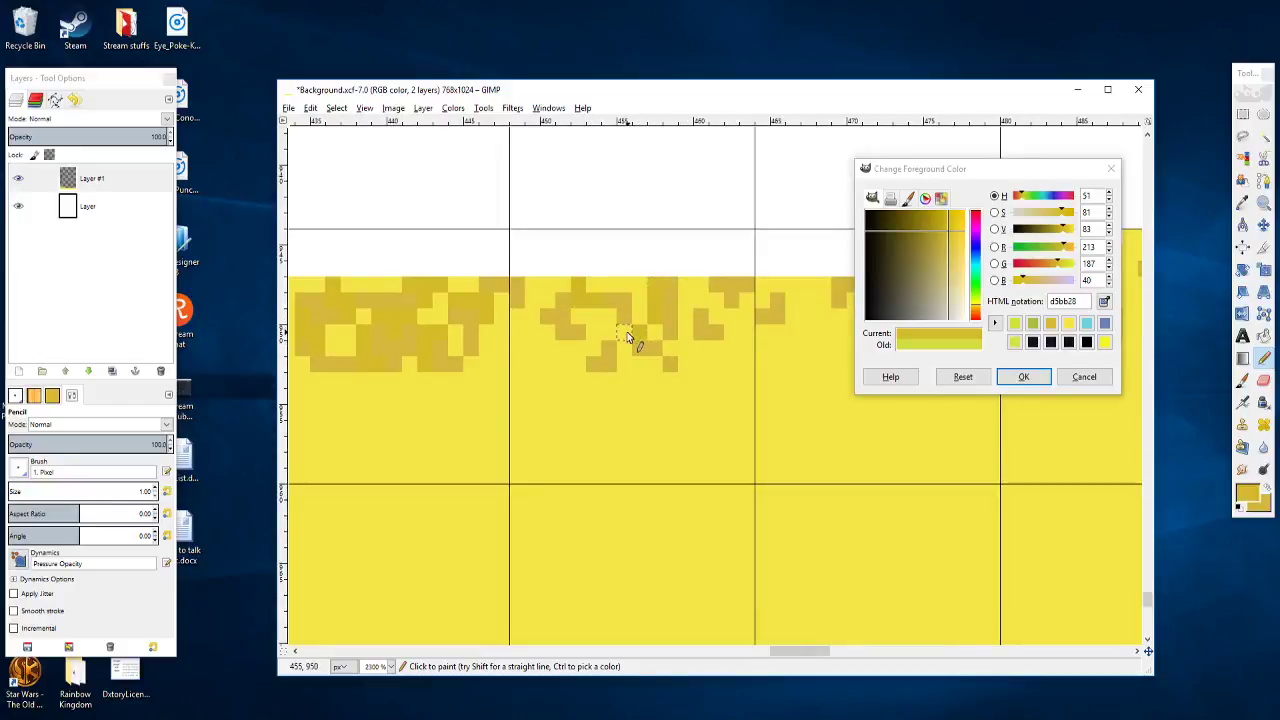
Step: Fill the gap at x 455, y 950, and enlarge the patches around x 406 to 415, y 947 to 949, with d5bb28 pixels
click(625, 335)
scroll(609, 340, down, 4)
scroll(683, 355, left, 2)
scroll(712, 345, up, 3)
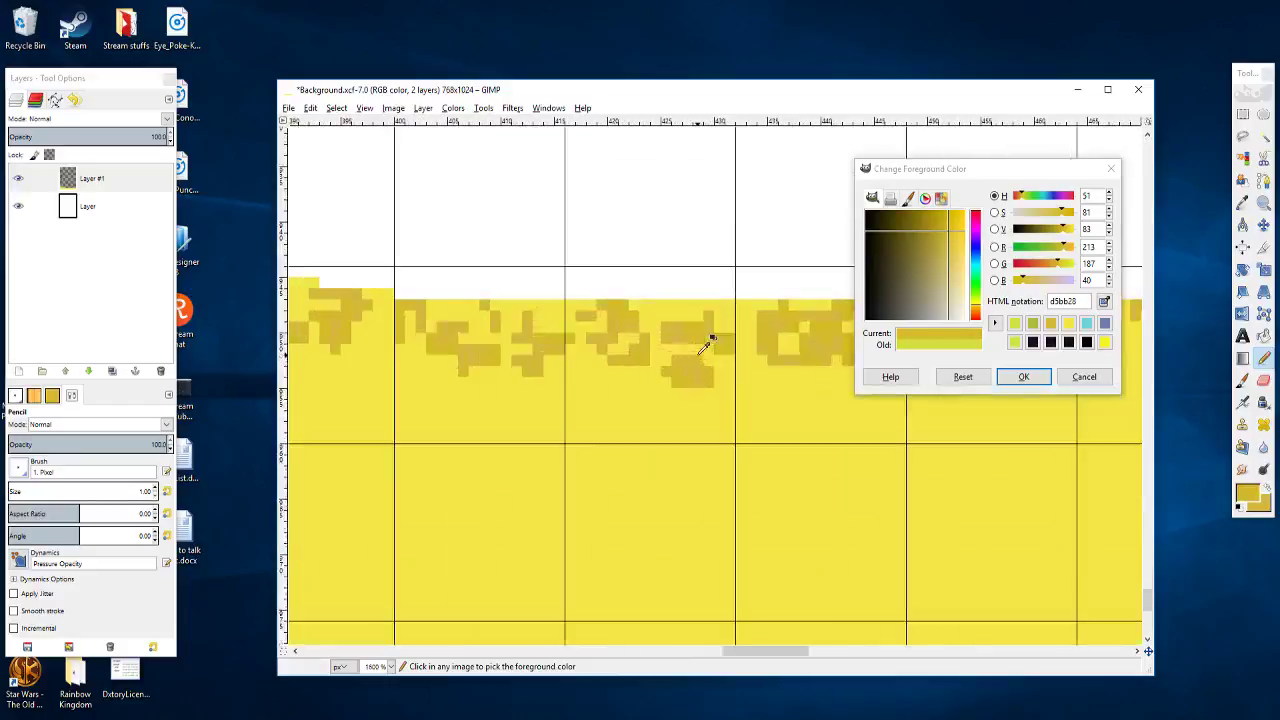
scroll(694, 334, up, 2)
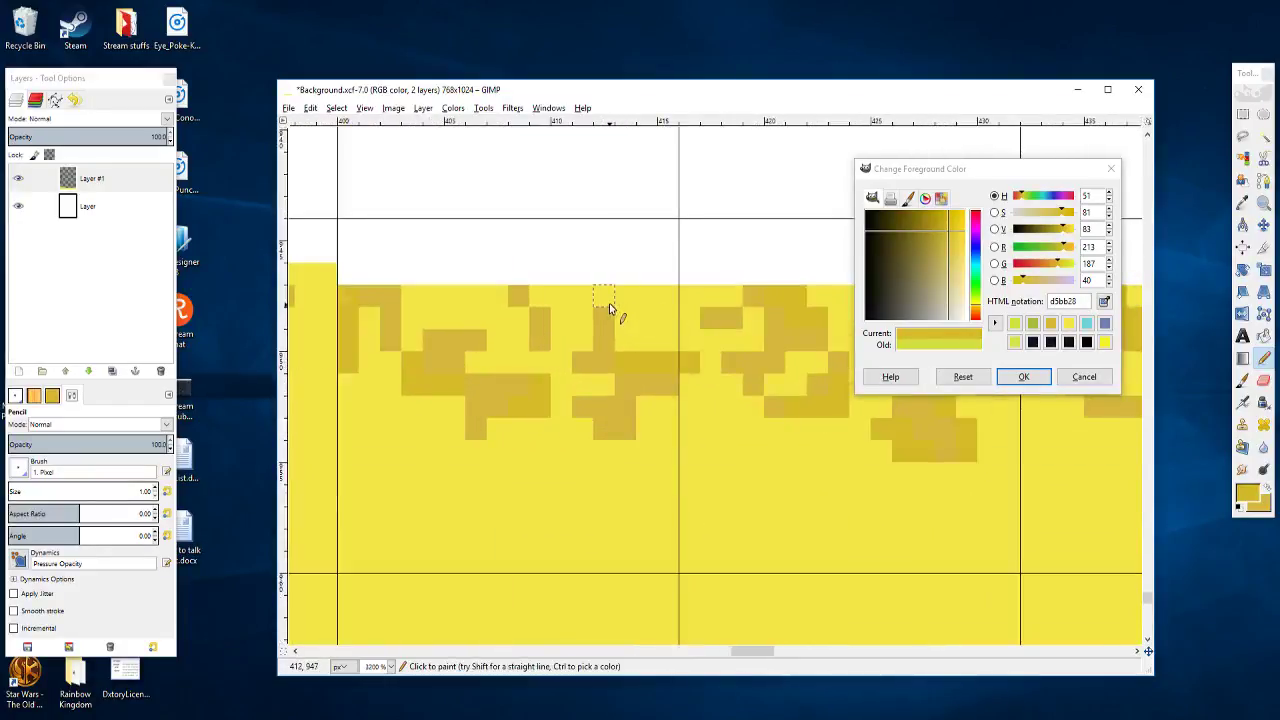
click(609, 308)
mouse_move(654, 334)
mouse_down()
mouse_move(614, 334)
mouse_move(706, 356)
mouse_up()
drag(561, 336, 517, 330)
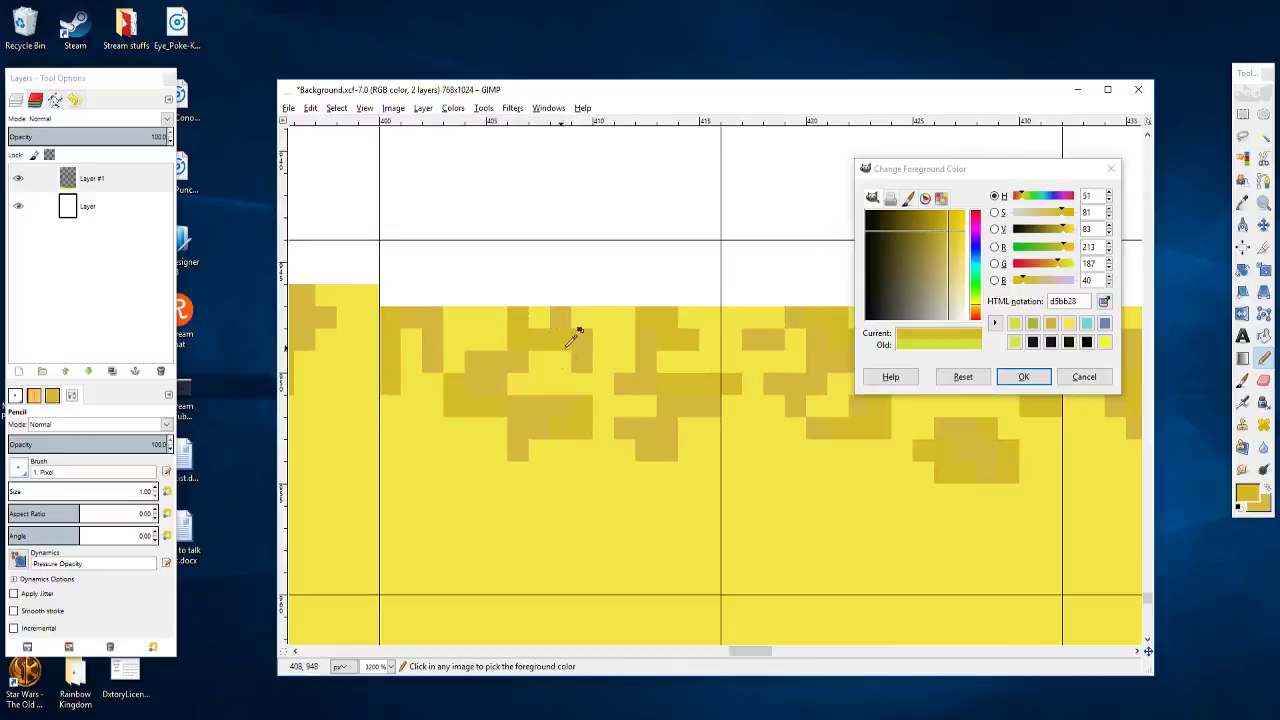
Step: Join the patches around x 447 to 458 and extend the shading at y 953 around x 444 to 447 with d5bb28 pixels
scroll(590, 340, down, 2)
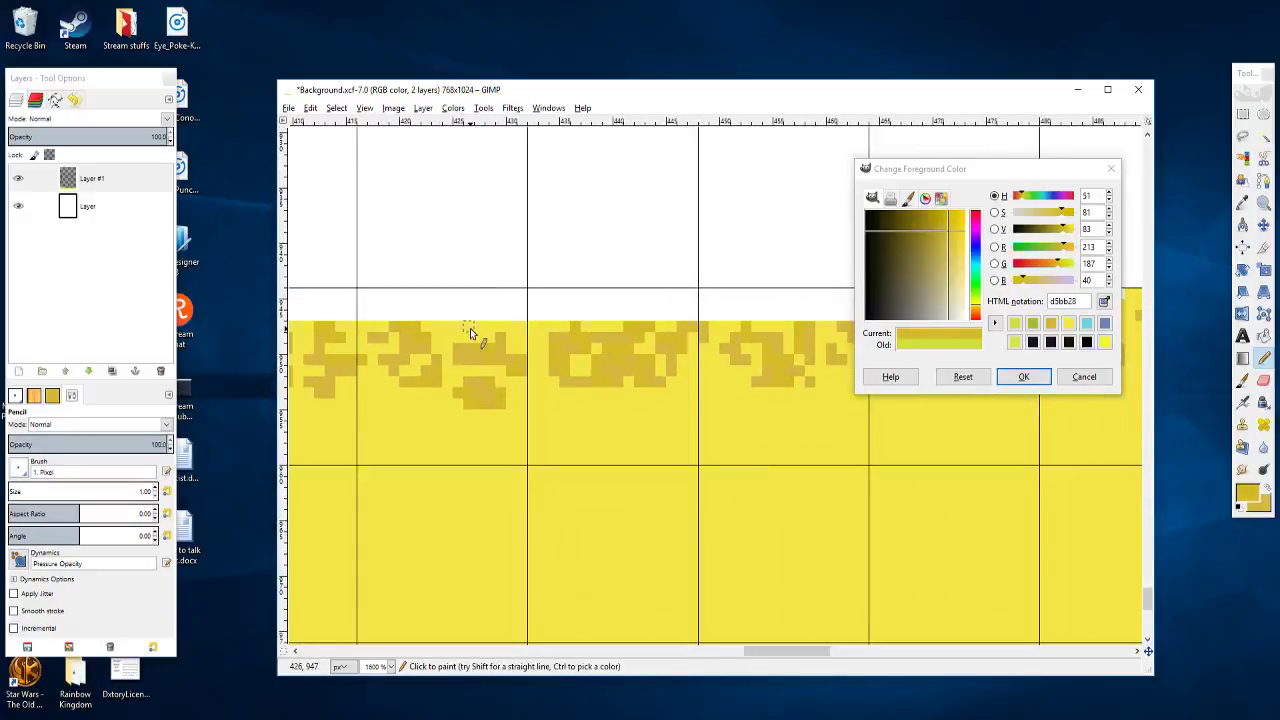
drag(709, 354, 462, 374)
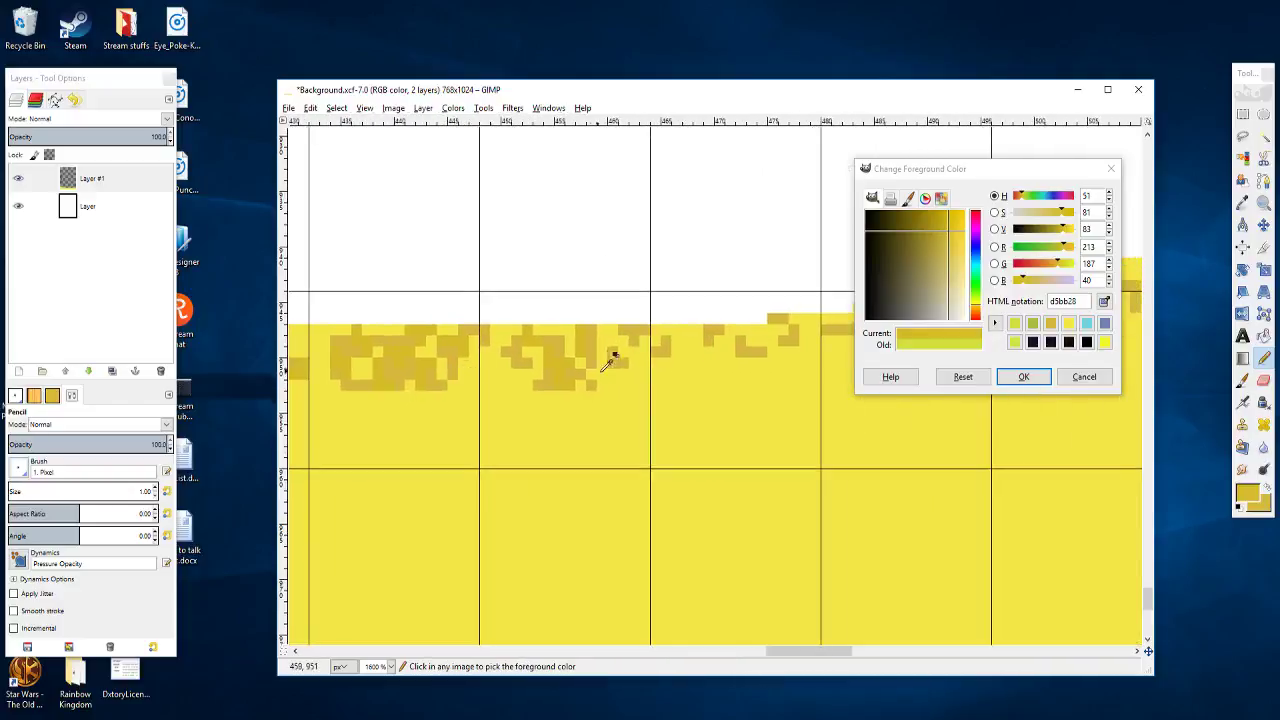
scroll(621, 368, up, 1)
drag(803, 377, 769, 367)
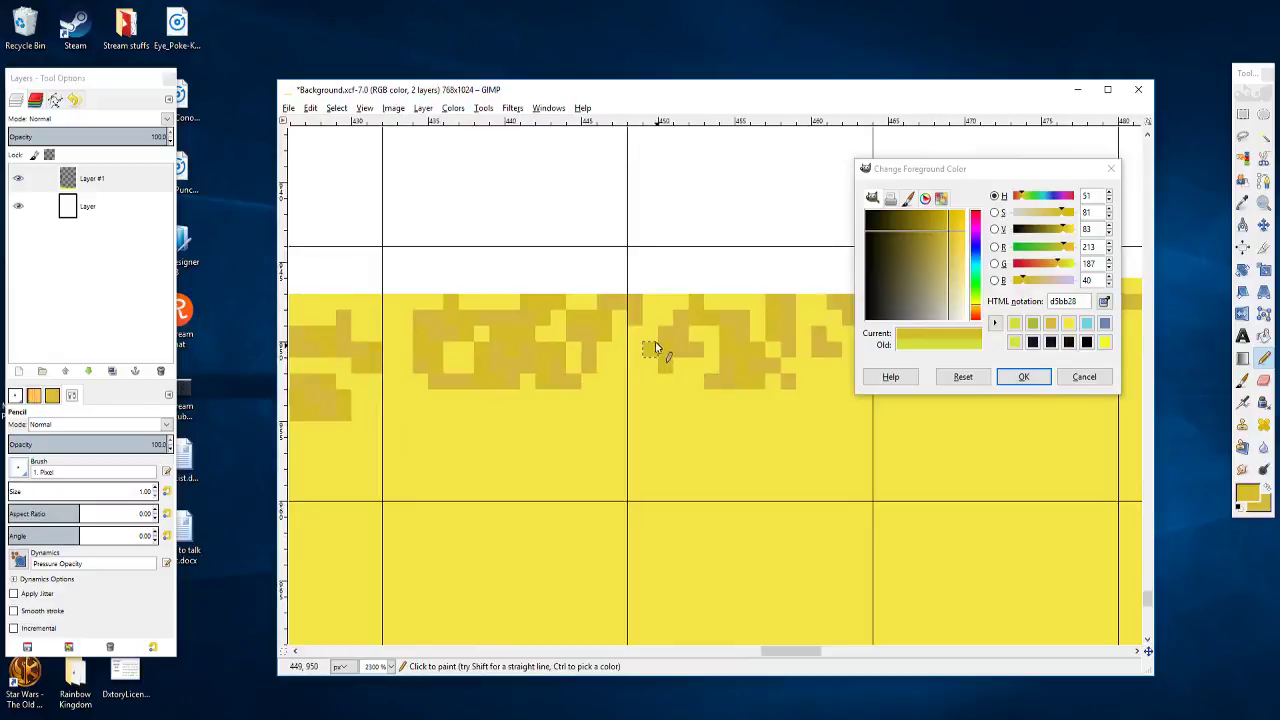
drag(612, 386, 661, 380)
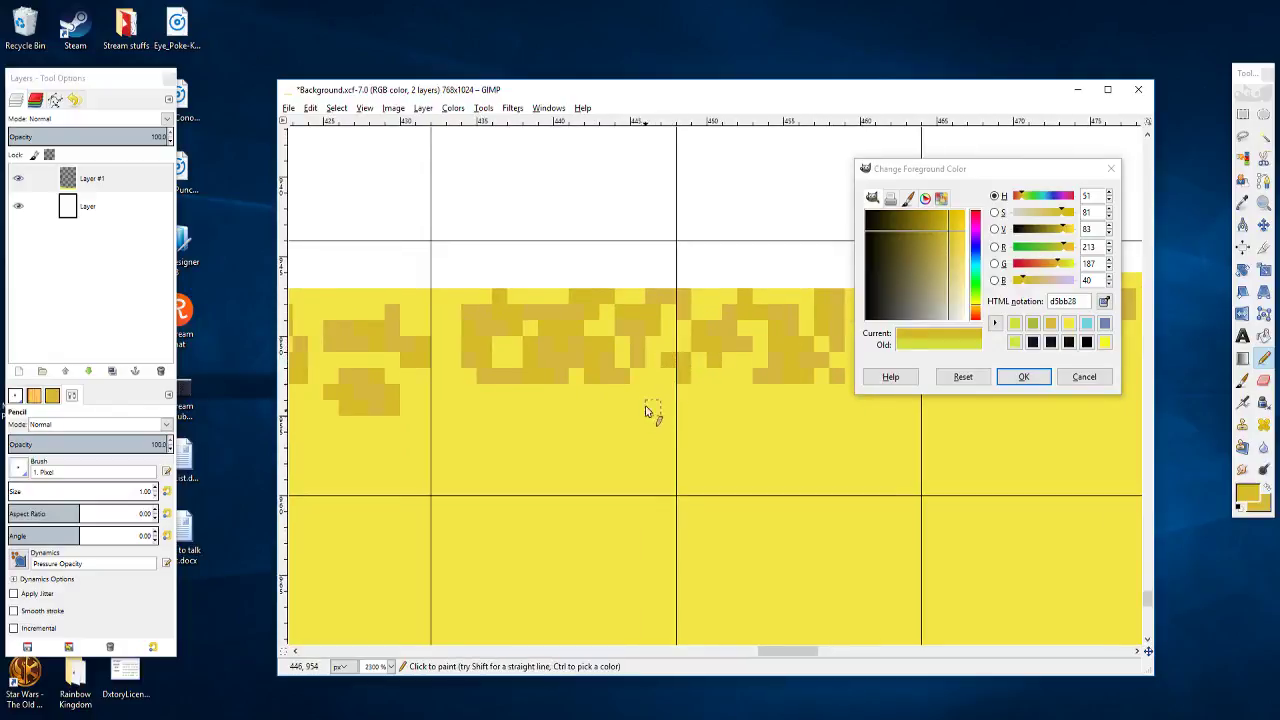
drag(674, 397, 651, 397)
Step: Examine the shading along the sand's upper edge from about x 460 back to x 320 and across the whole dune
scroll(609, 403, down, 4)
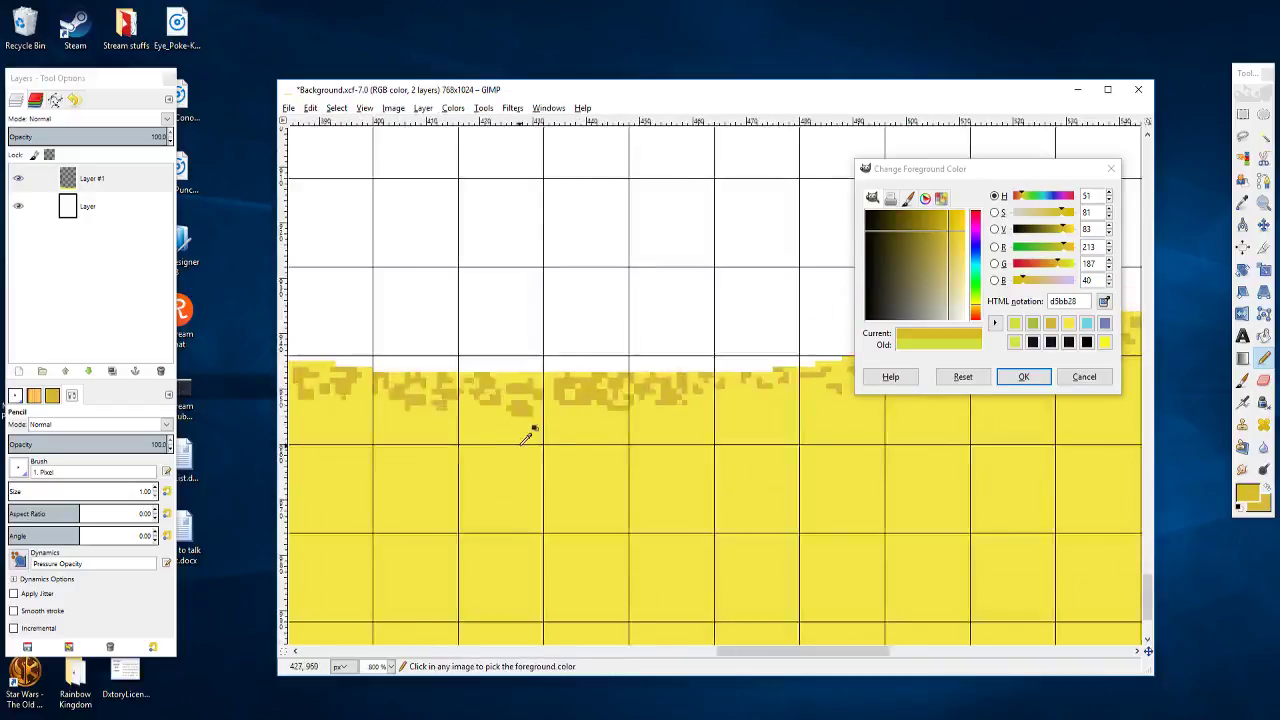
scroll(526, 434, up, 2)
scroll(617, 397, down, 2)
drag(662, 425, 912, 484)
scroll(640, 410, up, 2)
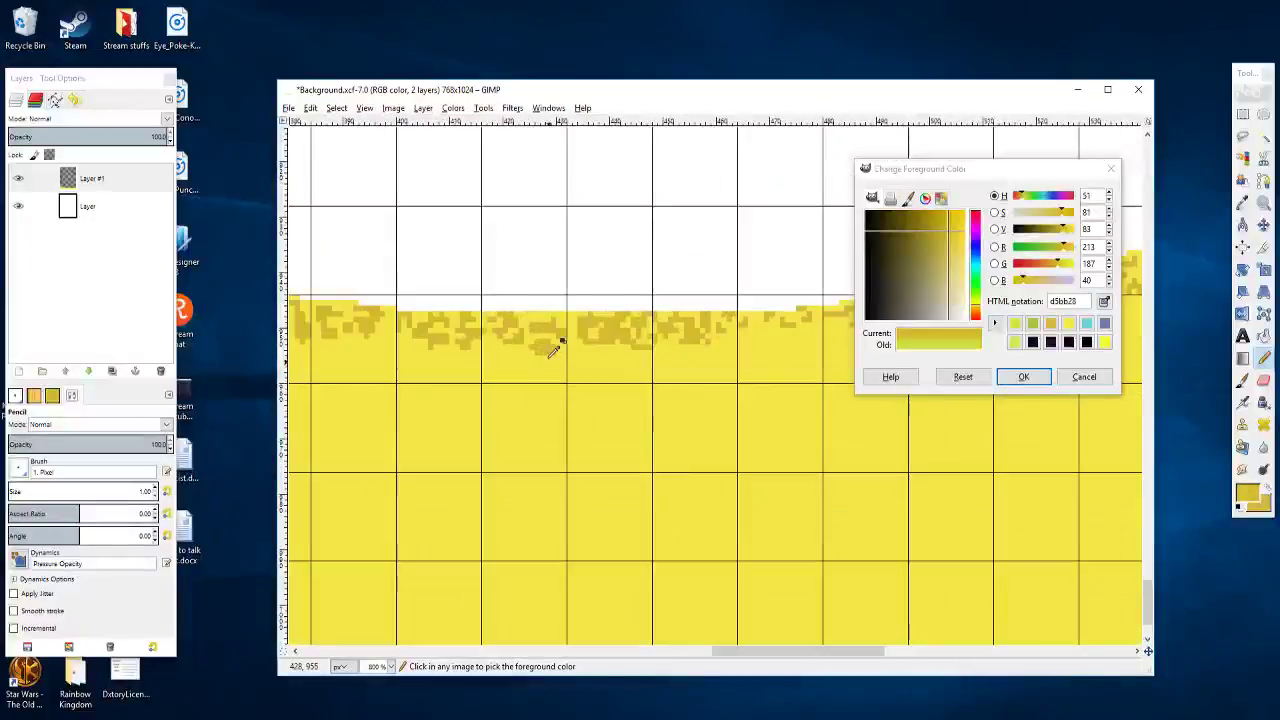
scroll(720, 412, up, 3)
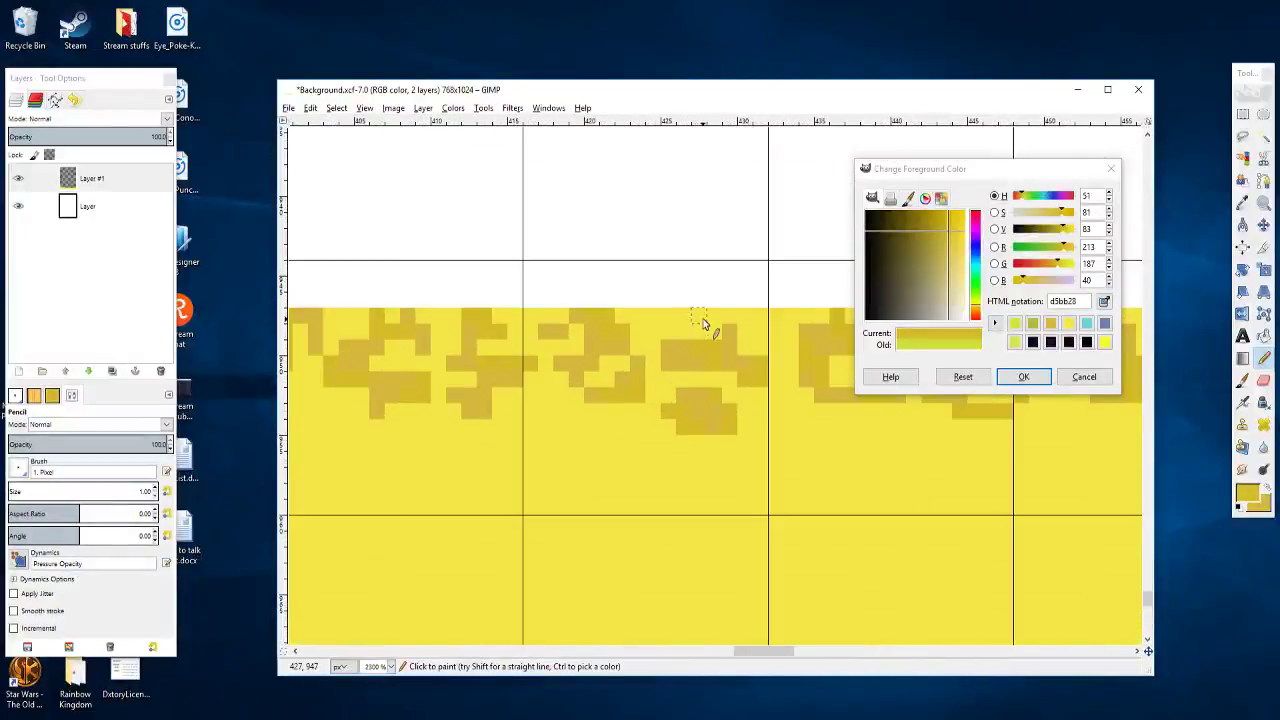
drag(683, 353, 813, 373)
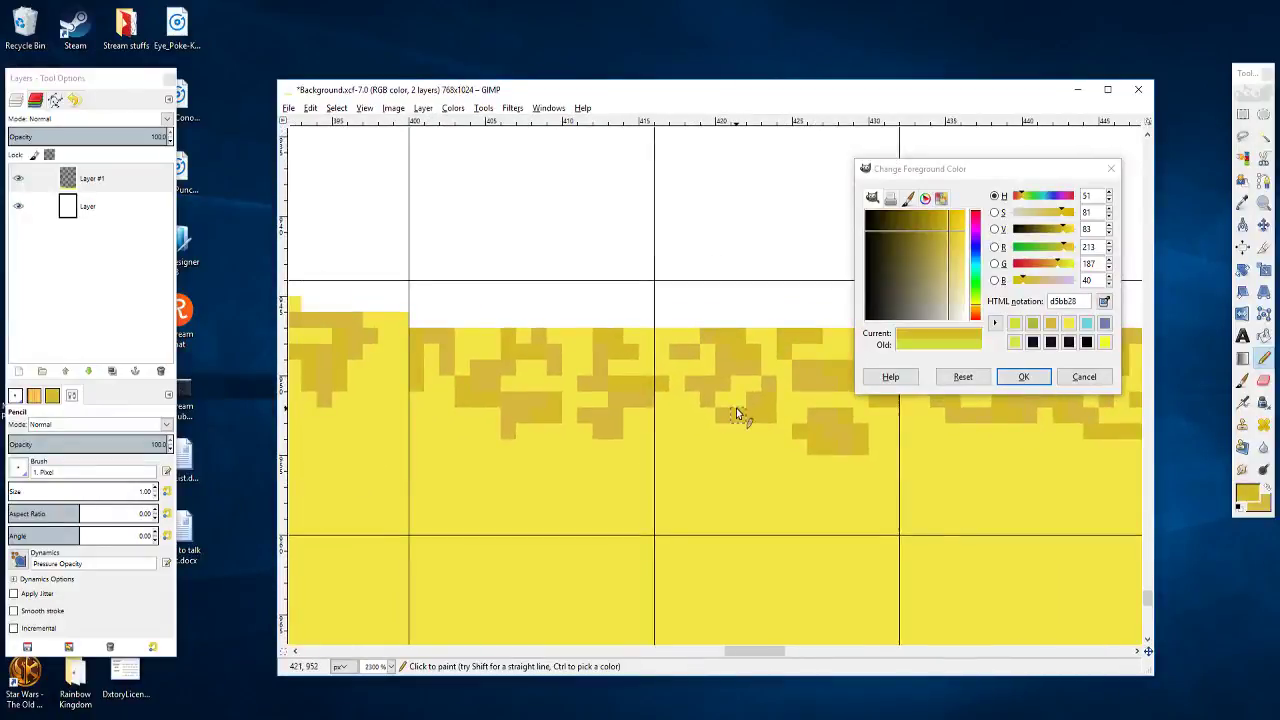
drag(737, 412, 815, 422)
scroll(688, 385, down, 3)
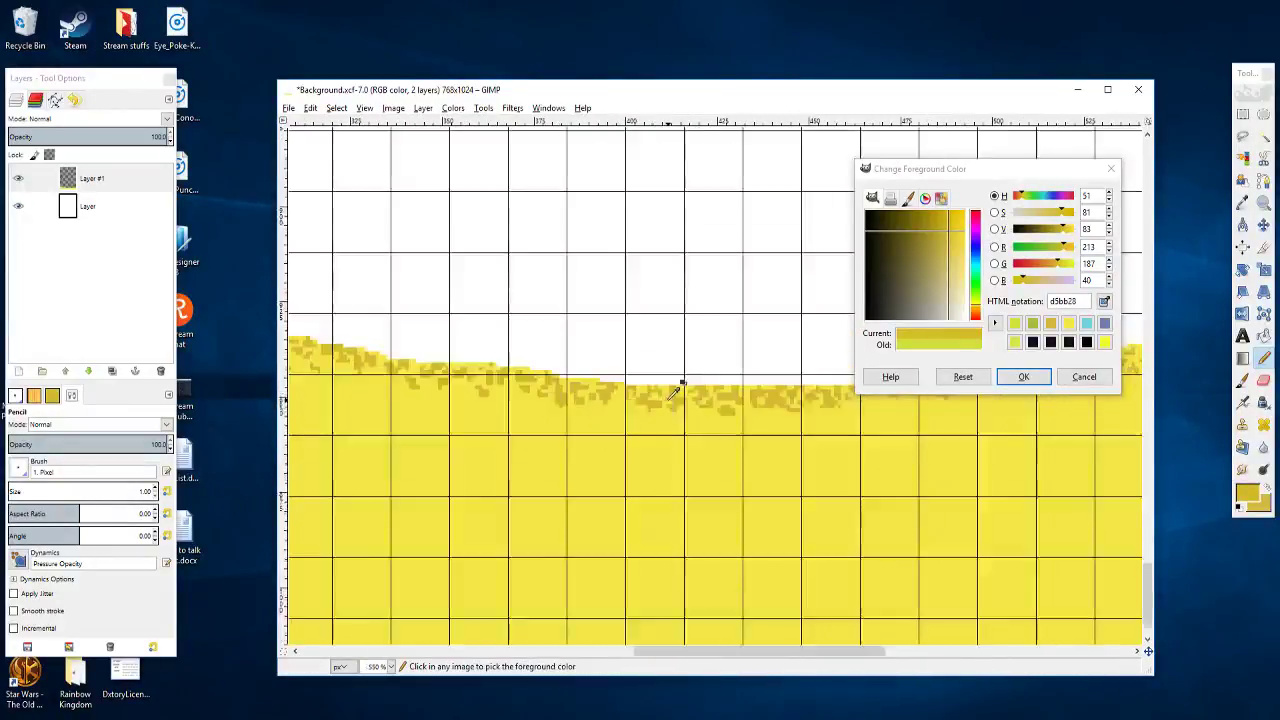
scroll(651, 406, up, 2)
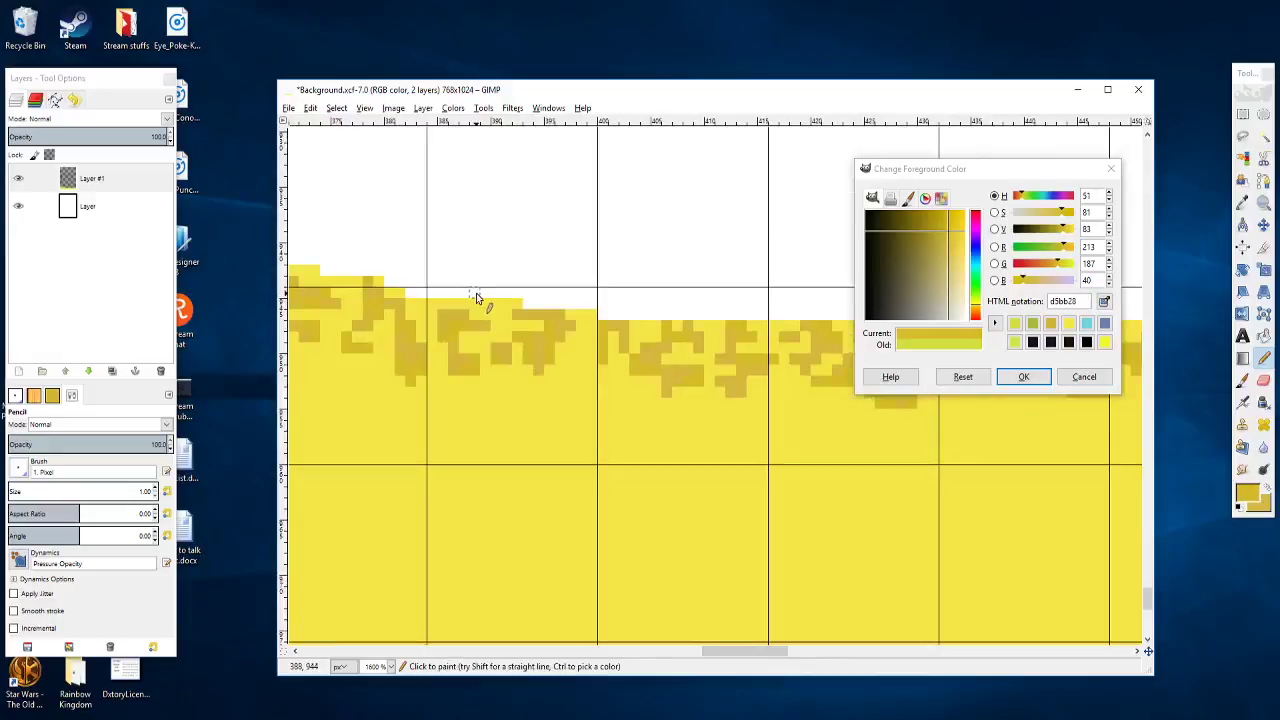
mouse_move(482, 290)
mouse_down()
mouse_move(802, 366)
mouse_move(817, 397)
mouse_up()
drag(583, 412, 696, 421)
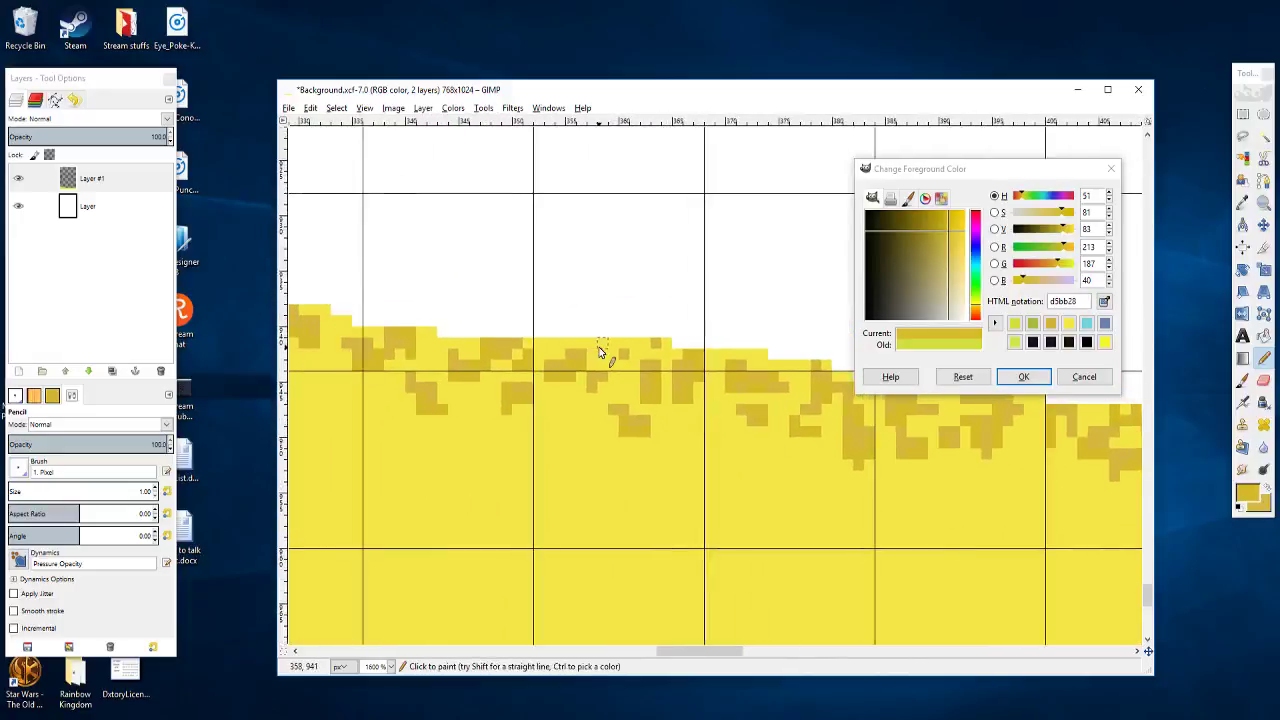
drag(620, 374, 819, 394)
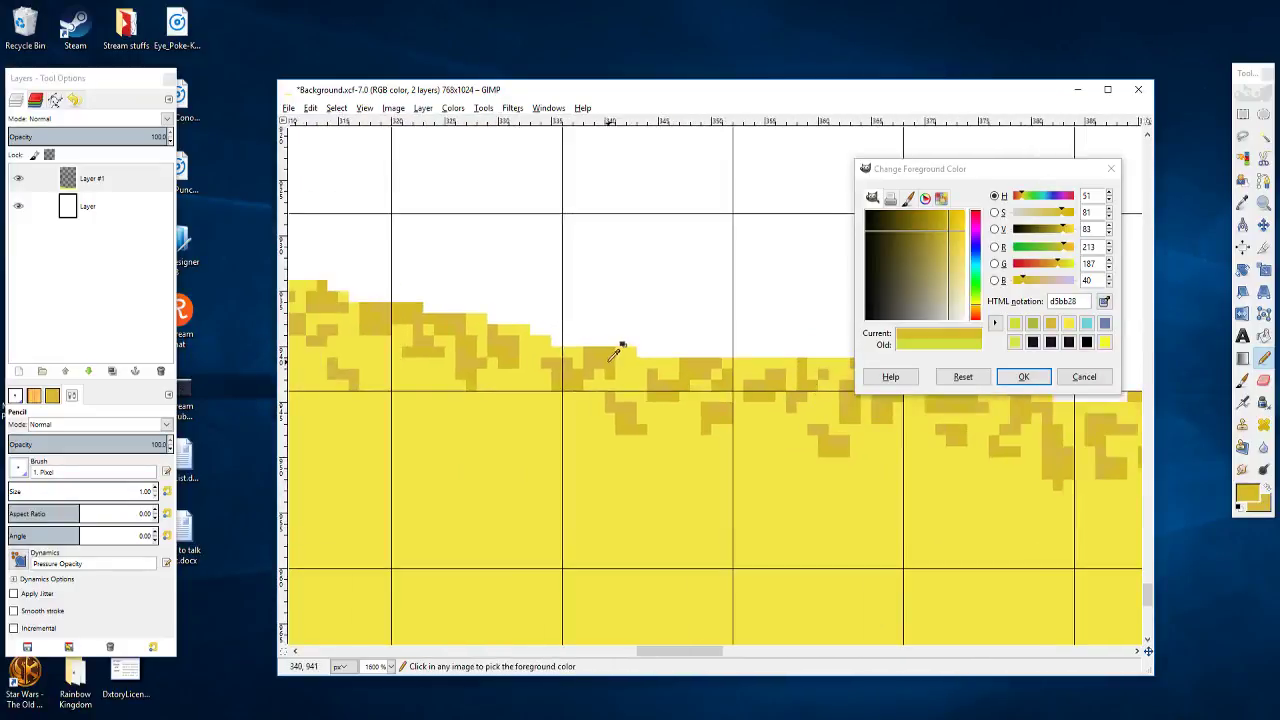
scroll(616, 358, down, 3)
scroll(643, 417, down, 2)
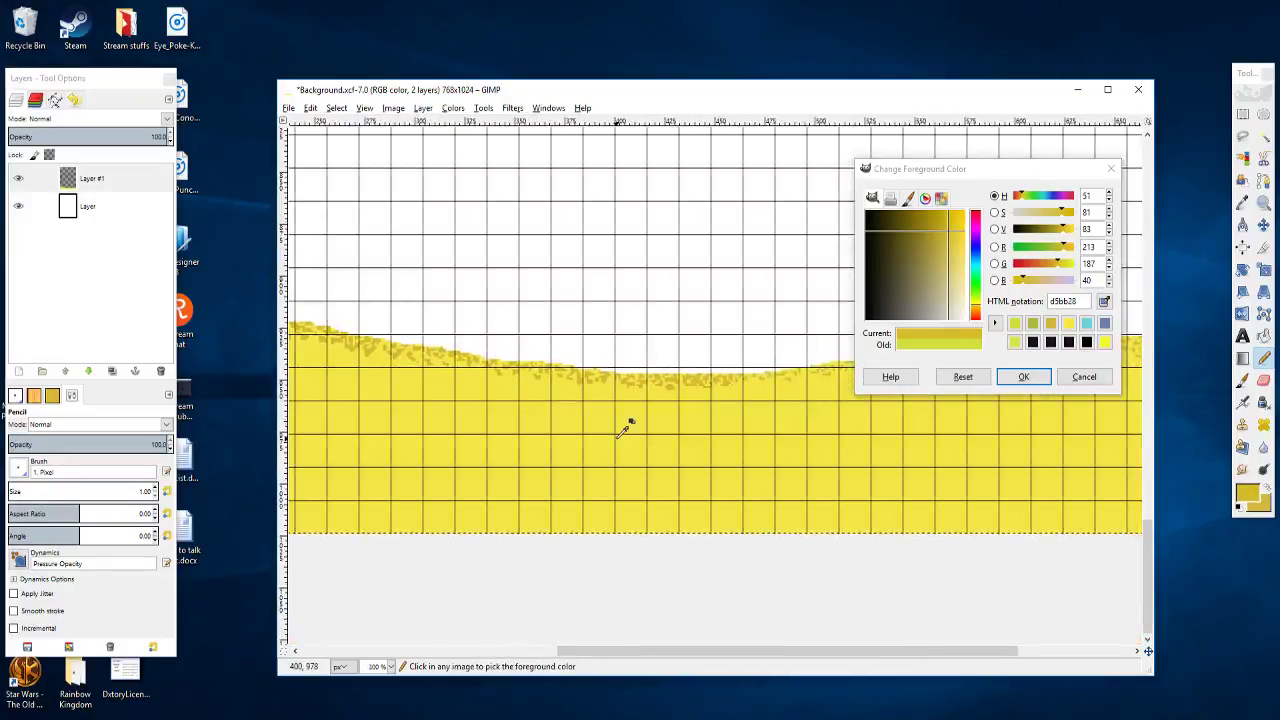
scroll(622, 428, up, 2)
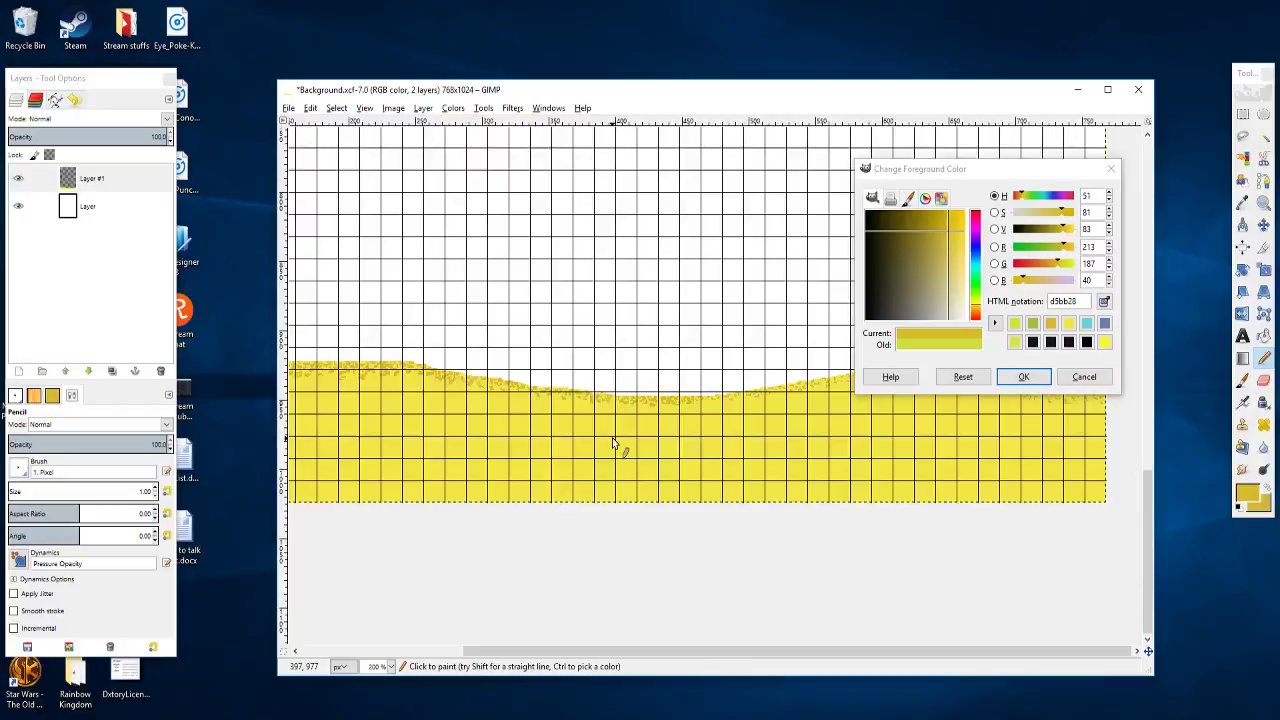
key(ctrl)
scroll(586, 396, down, 2)
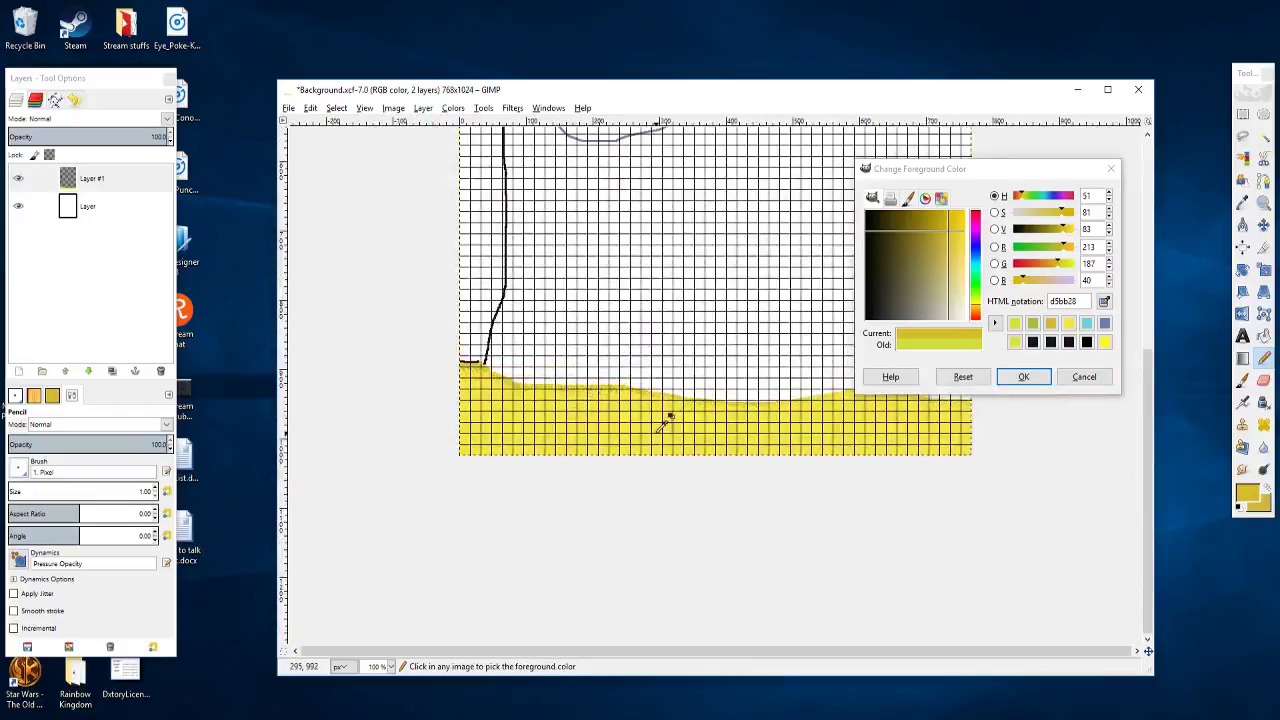
Step: Add d5bb28 pixels between the patches on the sand slope around x 280 to 300, y 932 to 939
scroll(677, 426, up, 5)
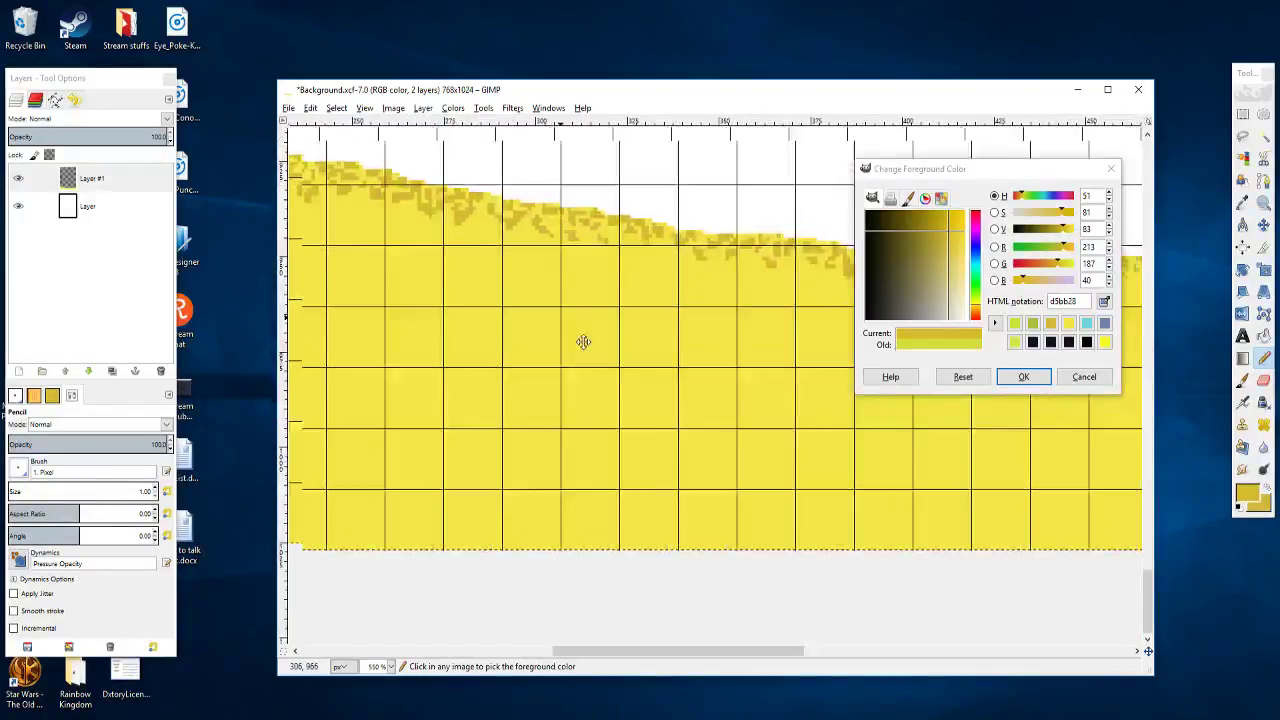
scroll(690, 343, up, 3)
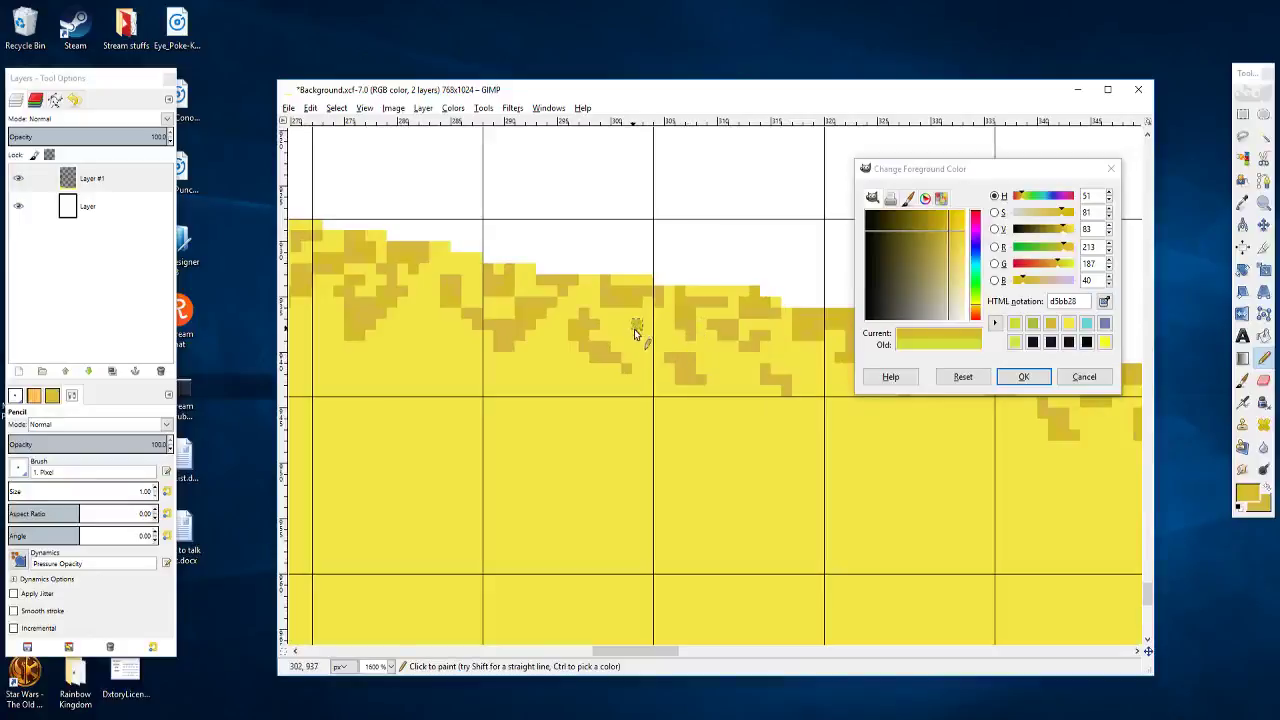
drag(650, 381, 798, 433)
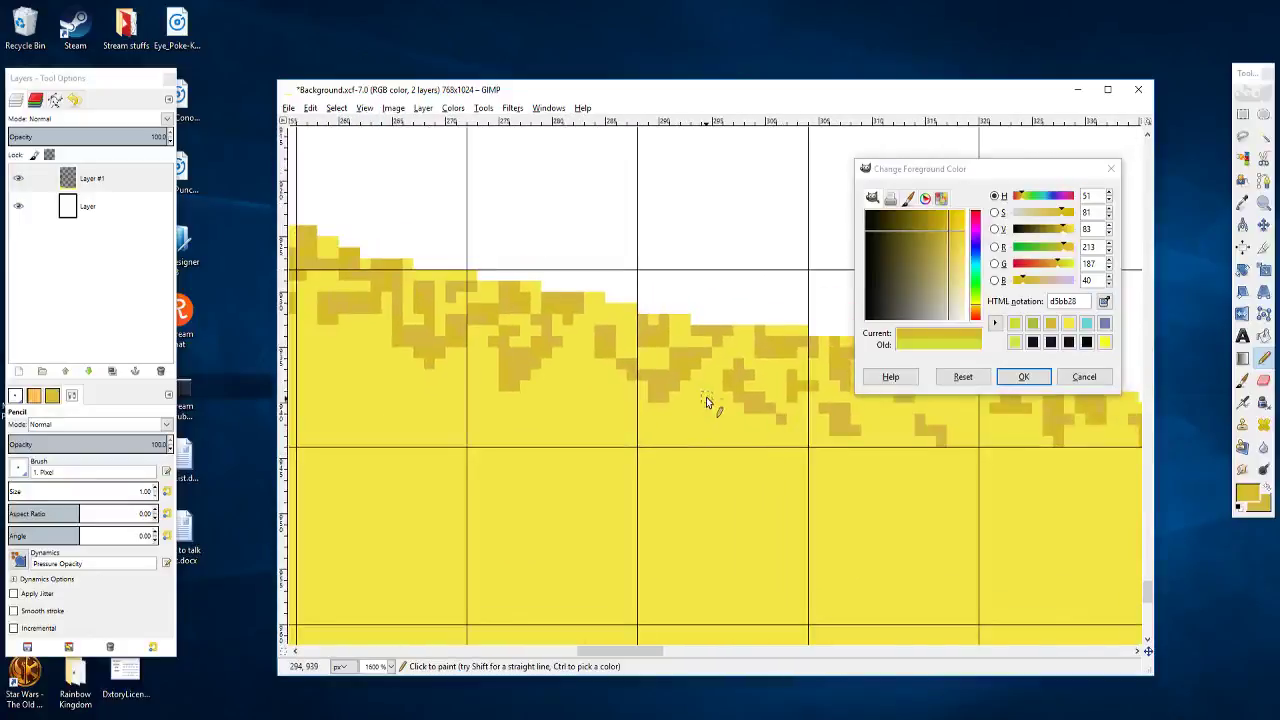
scroll(697, 397, left, 2)
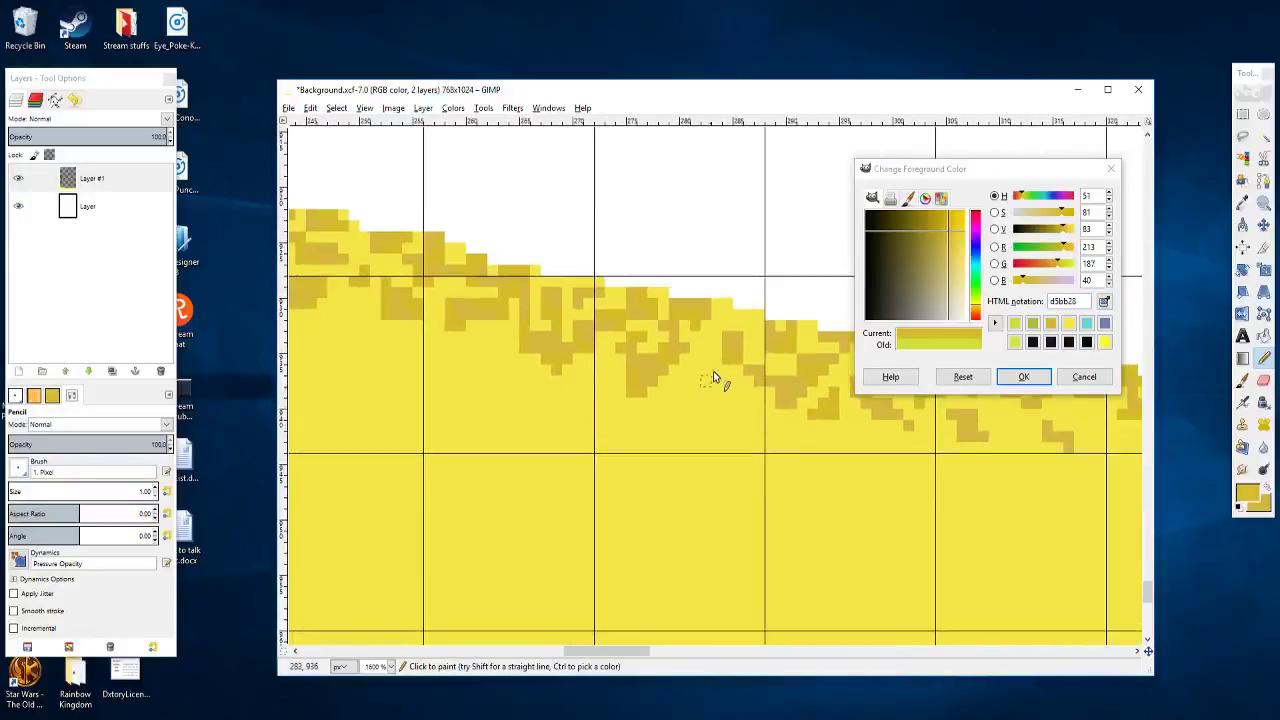
scroll(686, 390, up, 1)
scroll(684, 398, left, 2)
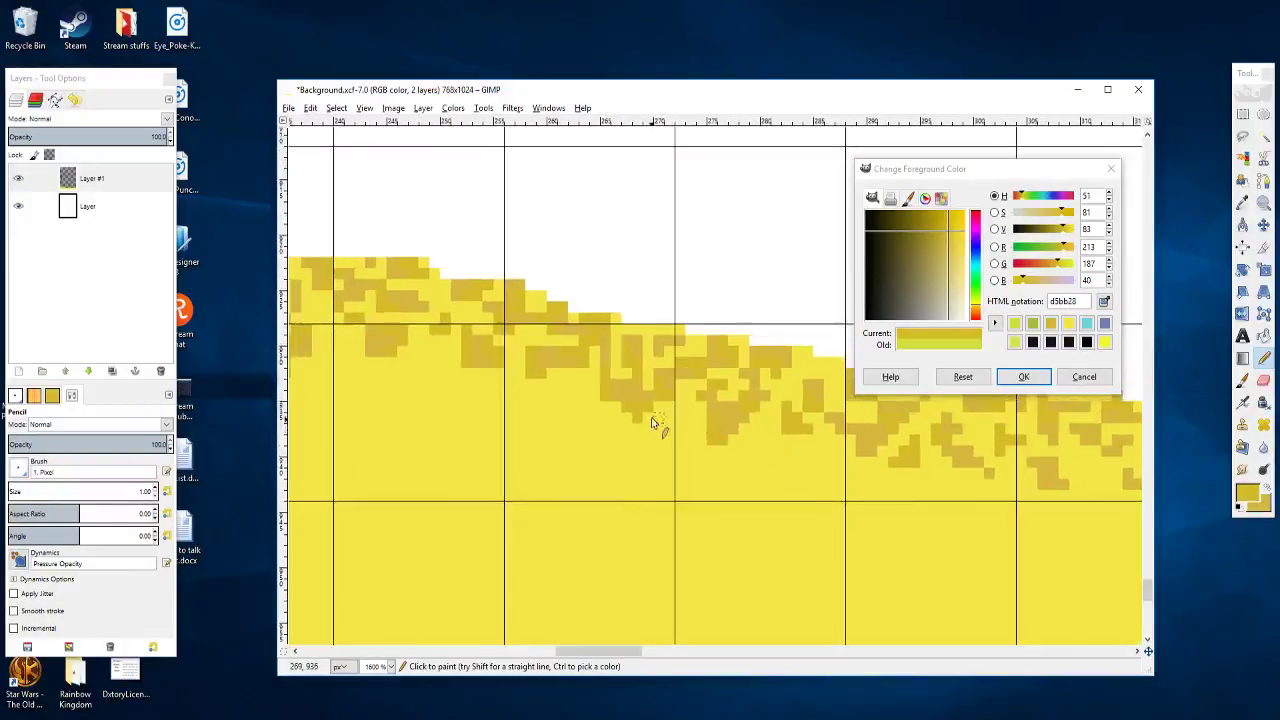
scroll(681, 410, right, 2)
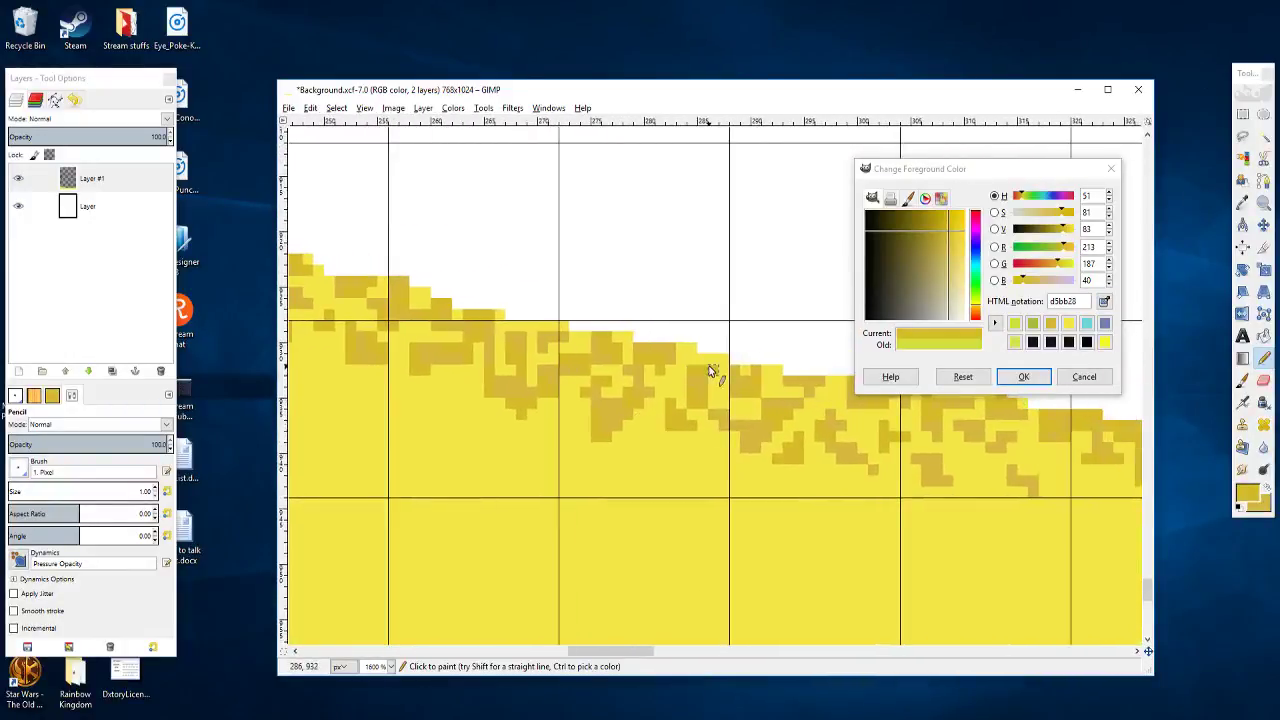
Step: Extend the shading on the slope around x 297 to 303, y 933 to 938, with d5bb28 pixels
scroll(740, 420, down, 1)
scroll(715, 422, right, 1)
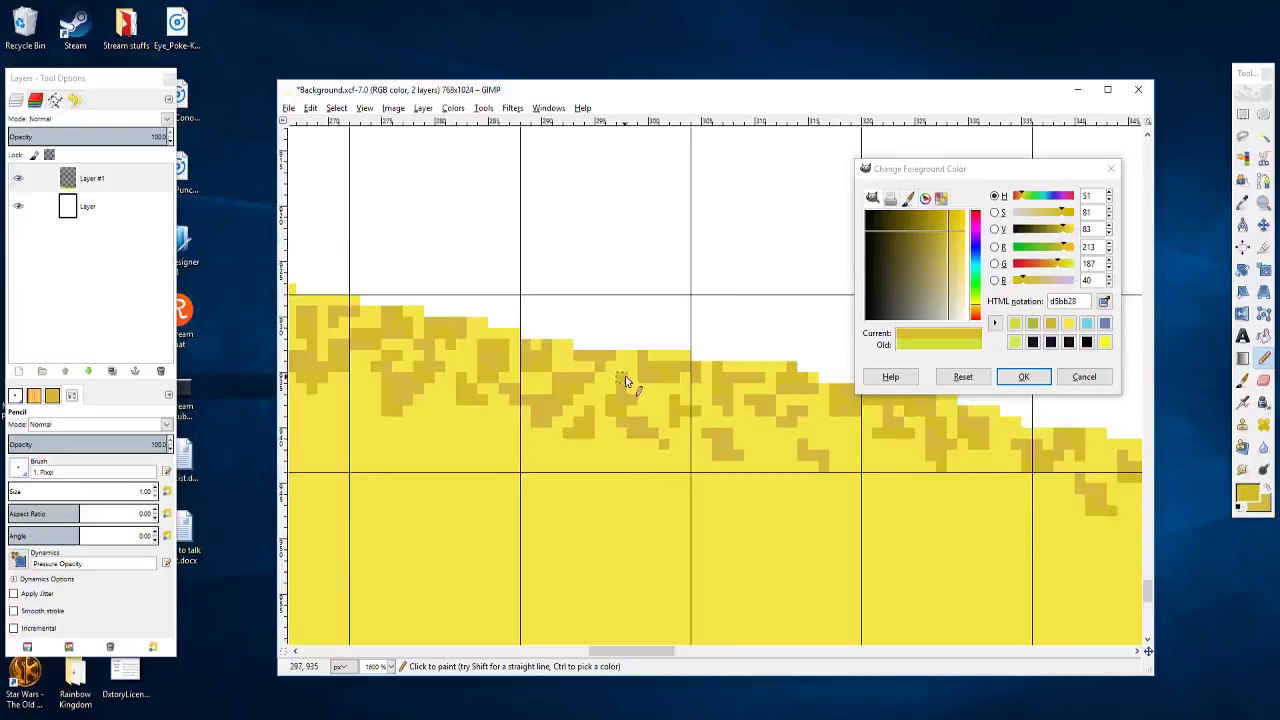
scroll(650, 400, down, 2)
scroll(603, 394, left, 2)
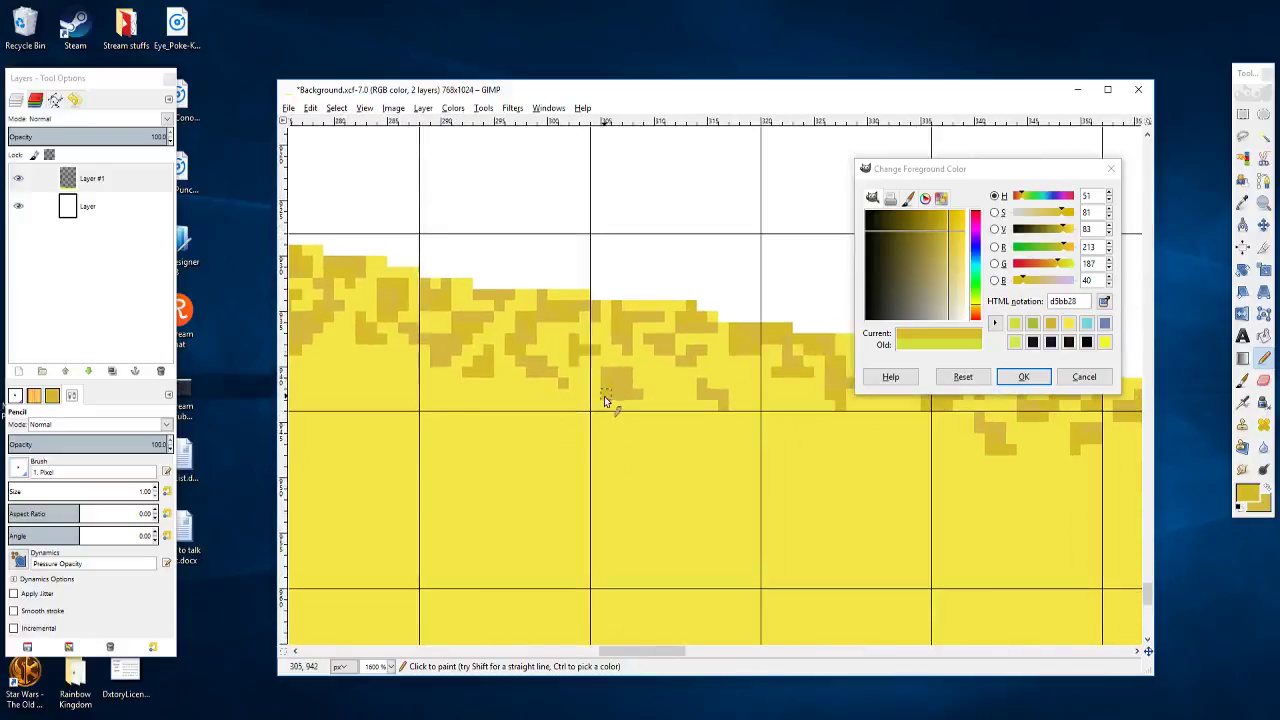
Step: Connect the patches around x 308 to 320, y 938 to 943, with d5bb28 pixels
scroll(620, 378, right, 1)
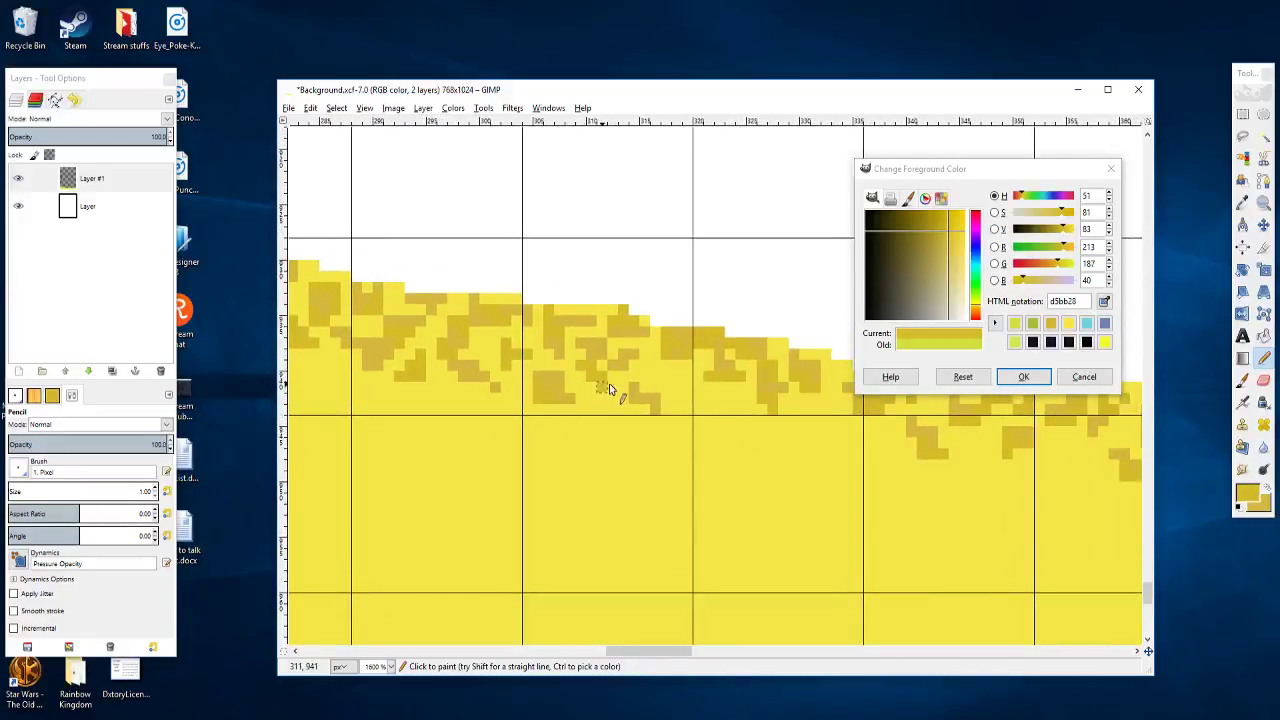
scroll(600, 388, down, 1)
scroll(560, 386, right, 1)
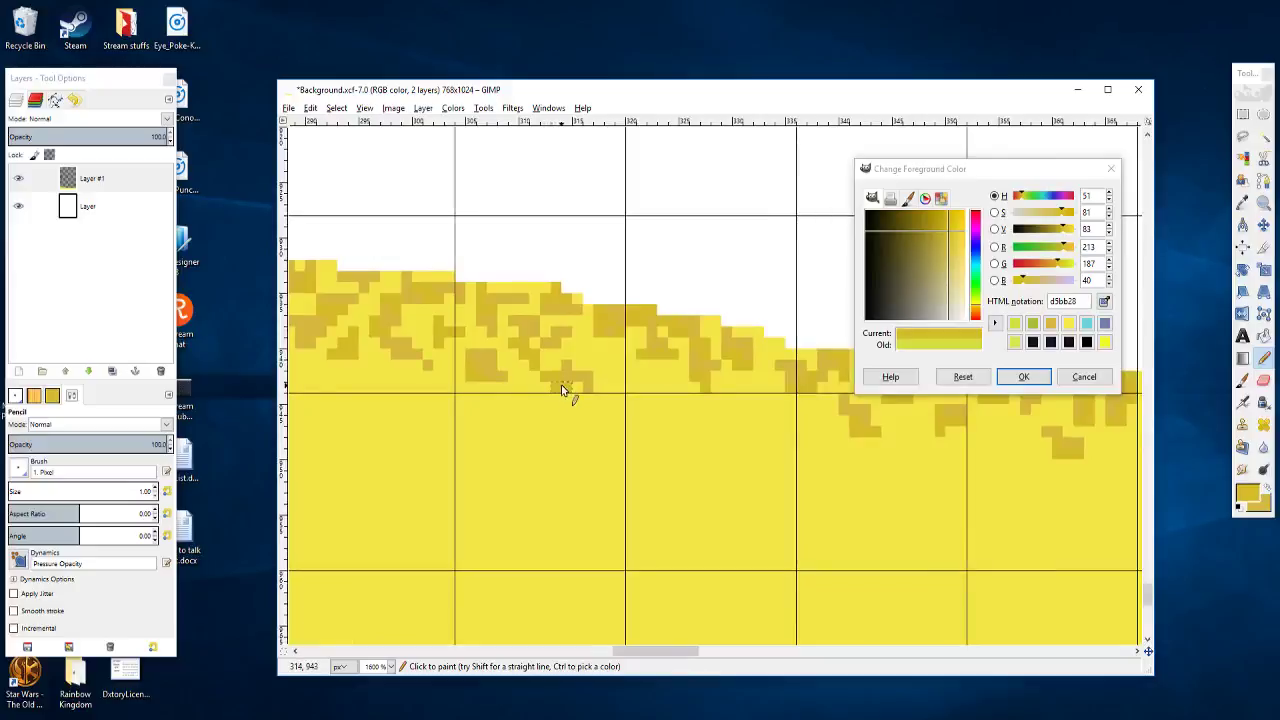
scroll(560, 398, right, 1)
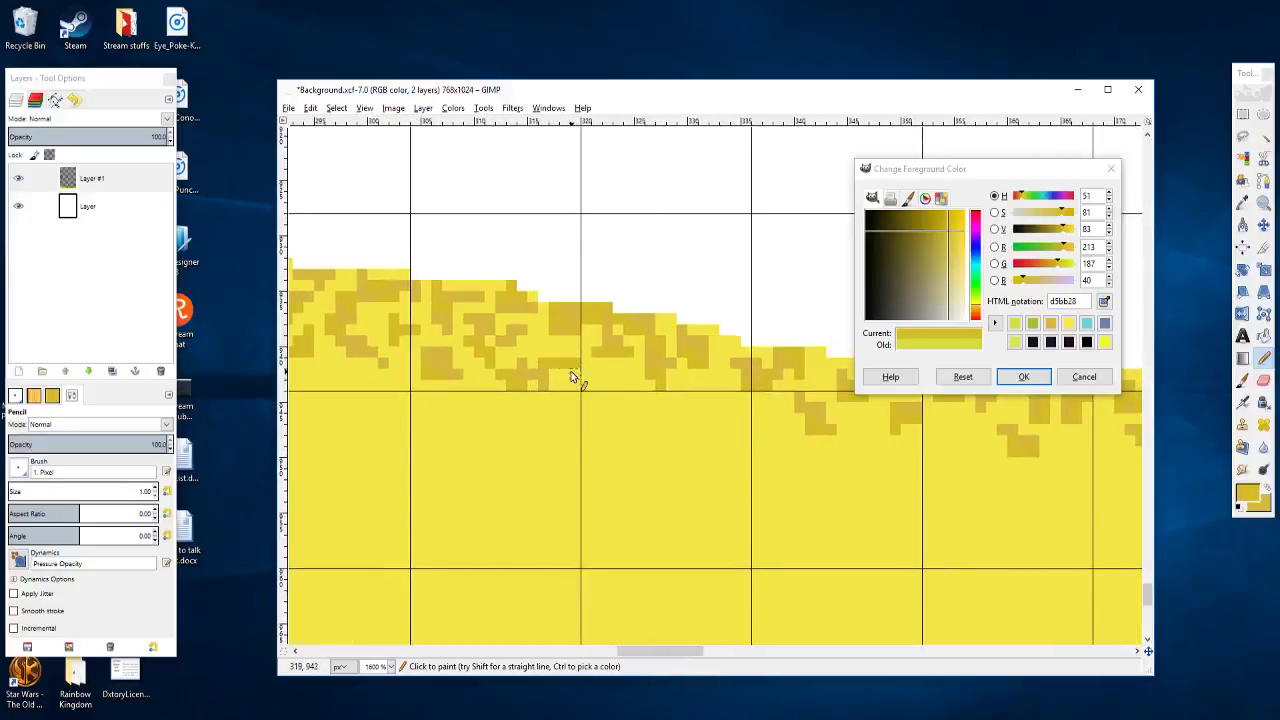
click(562, 384)
drag(625, 374, 592, 373)
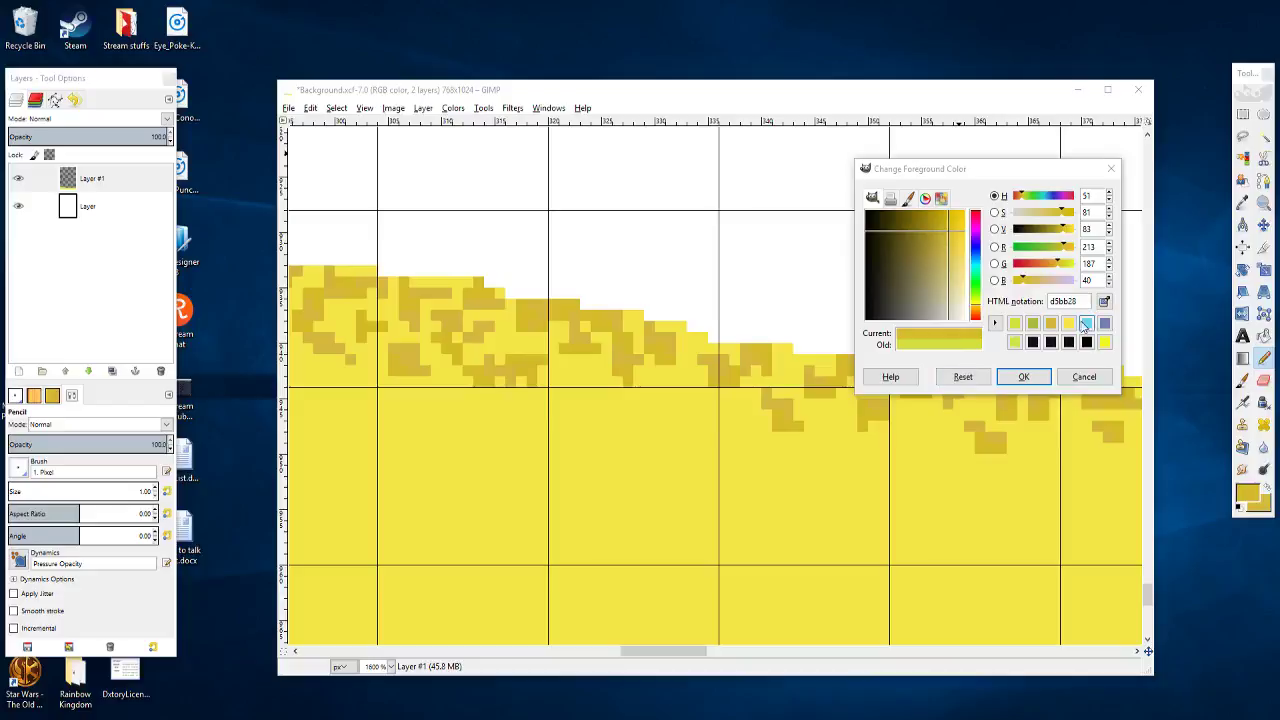
Step: Confirm d5bb28 as the foreground color for continuing the sand-edge shading around x 460
click(985, 357)
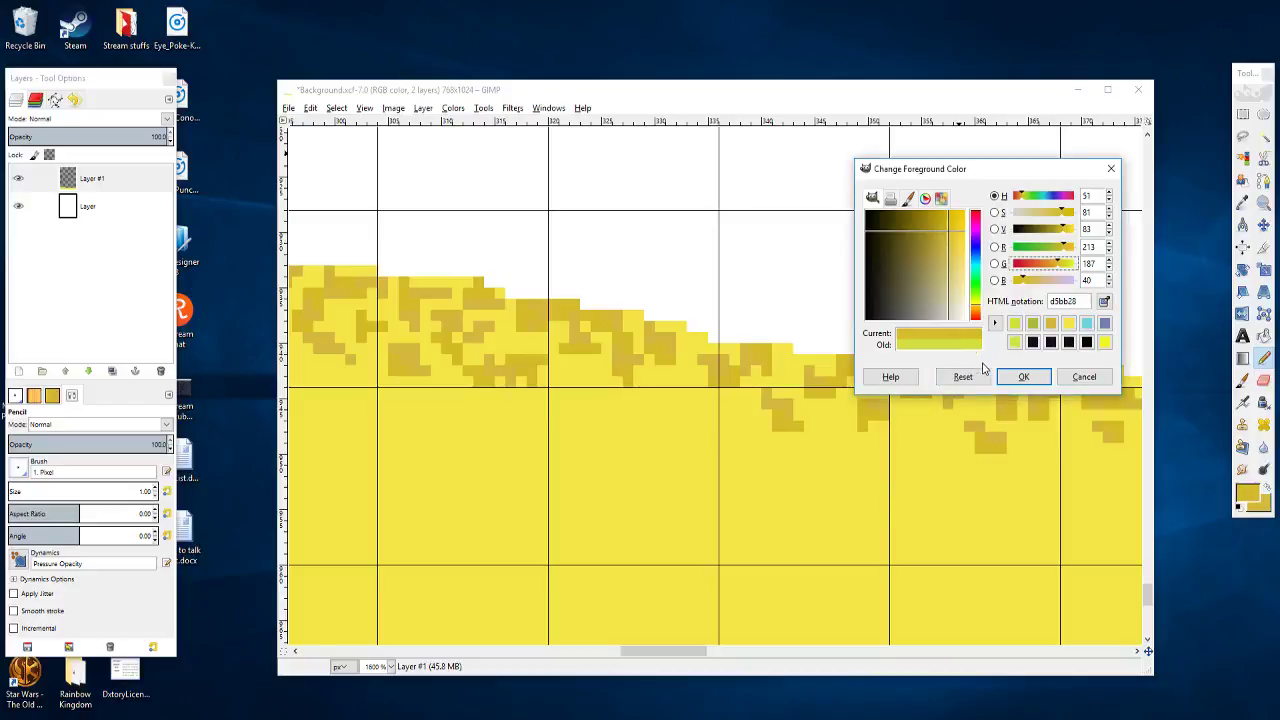
drag(960, 437, 616, 466)
drag(1017, 487, 687, 414)
drag(916, 471, 748, 482)
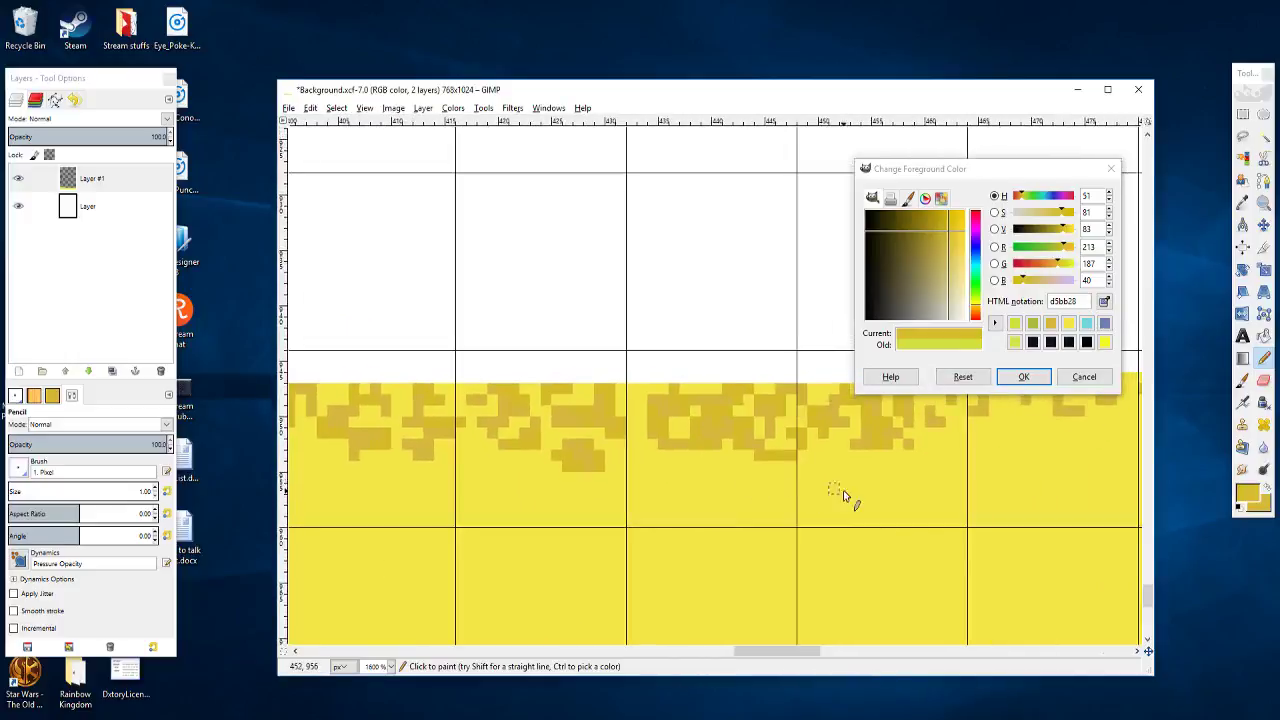
drag(855, 489, 578, 489)
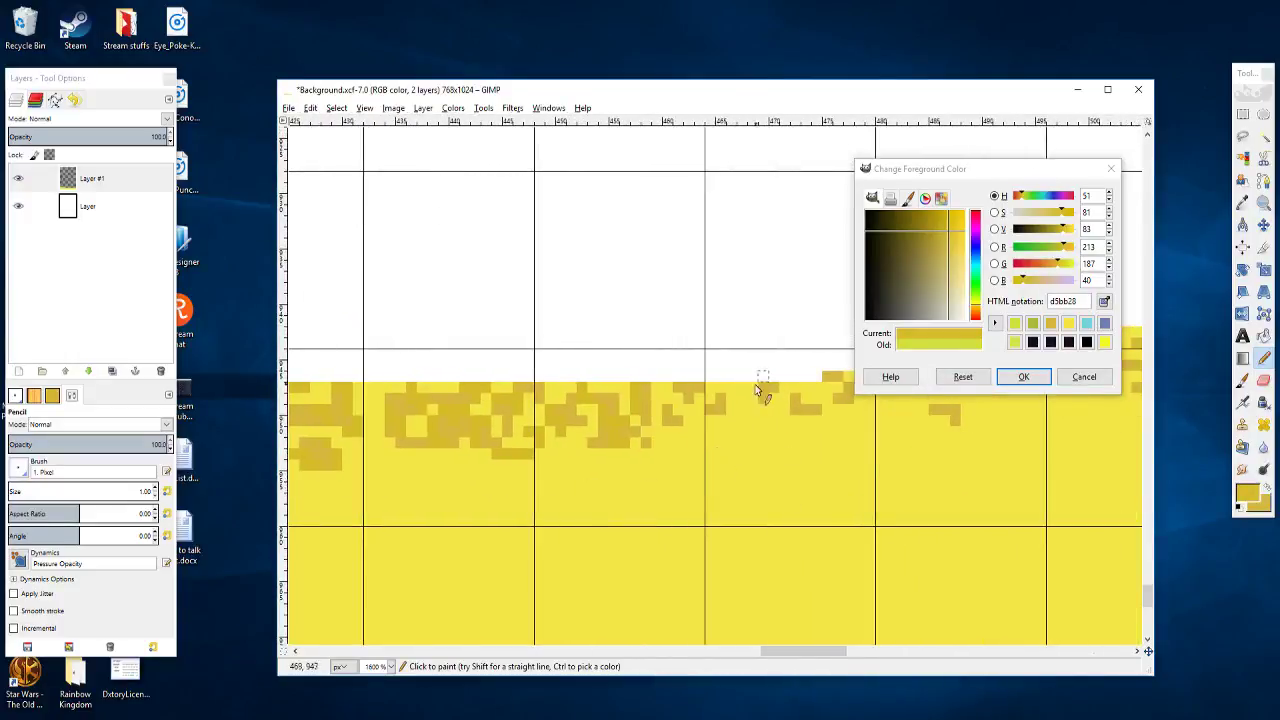
click(1017, 380)
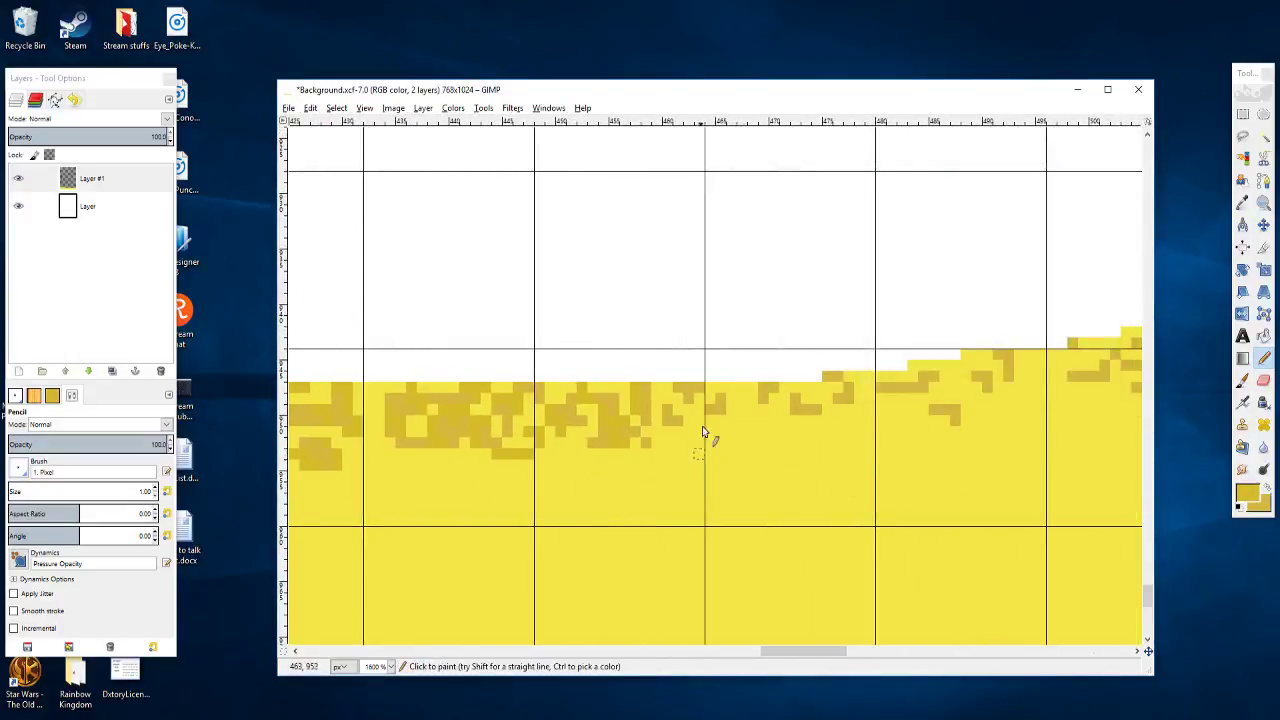
Step: Connect the patches along the sand's edge around x 460 to 478, y 946 to 950, with d5bb28 pixels
mouse_move(737, 400)
mouse_down()
mouse_move(729, 437)
mouse_move(625, 429)
mouse_up()
click(649, 394)
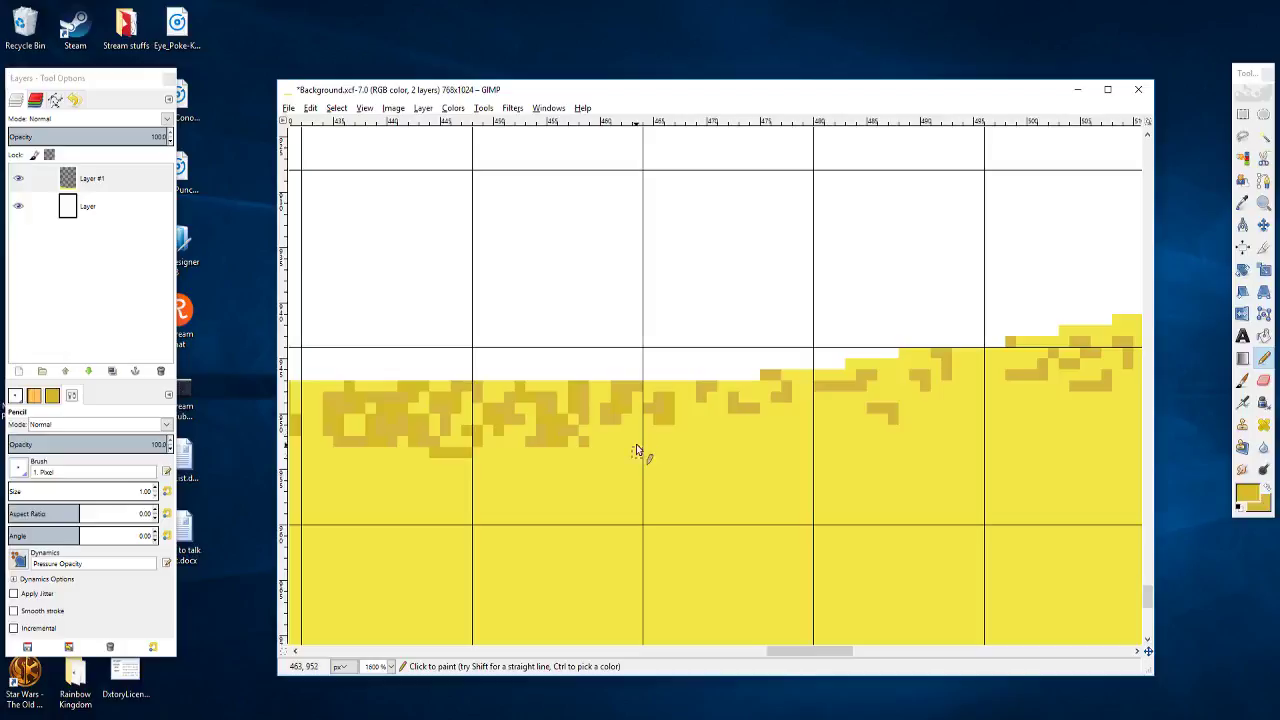
mouse_move(689, 400)
mouse_down()
mouse_move(828, 450)
mouse_move(836, 428)
mouse_up()
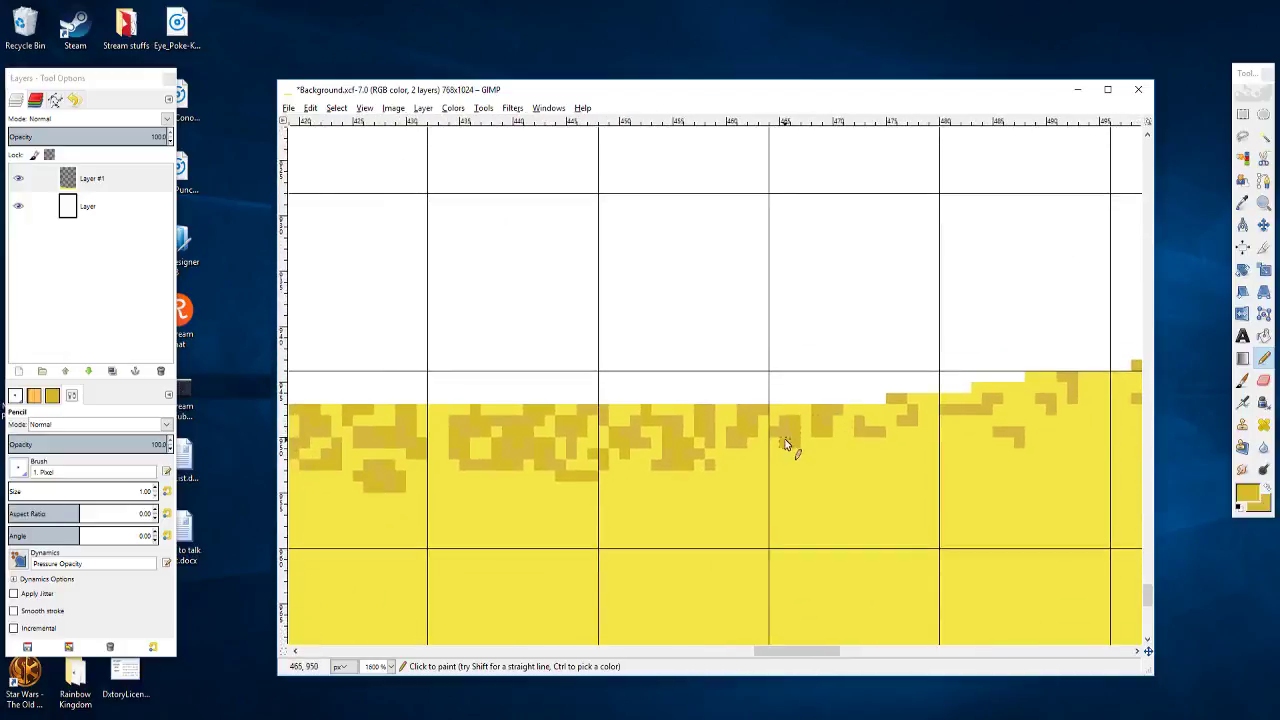
mouse_move(742, 448)
mouse_down()
mouse_move(589, 411)
mouse_move(503, 439)
mouse_up()
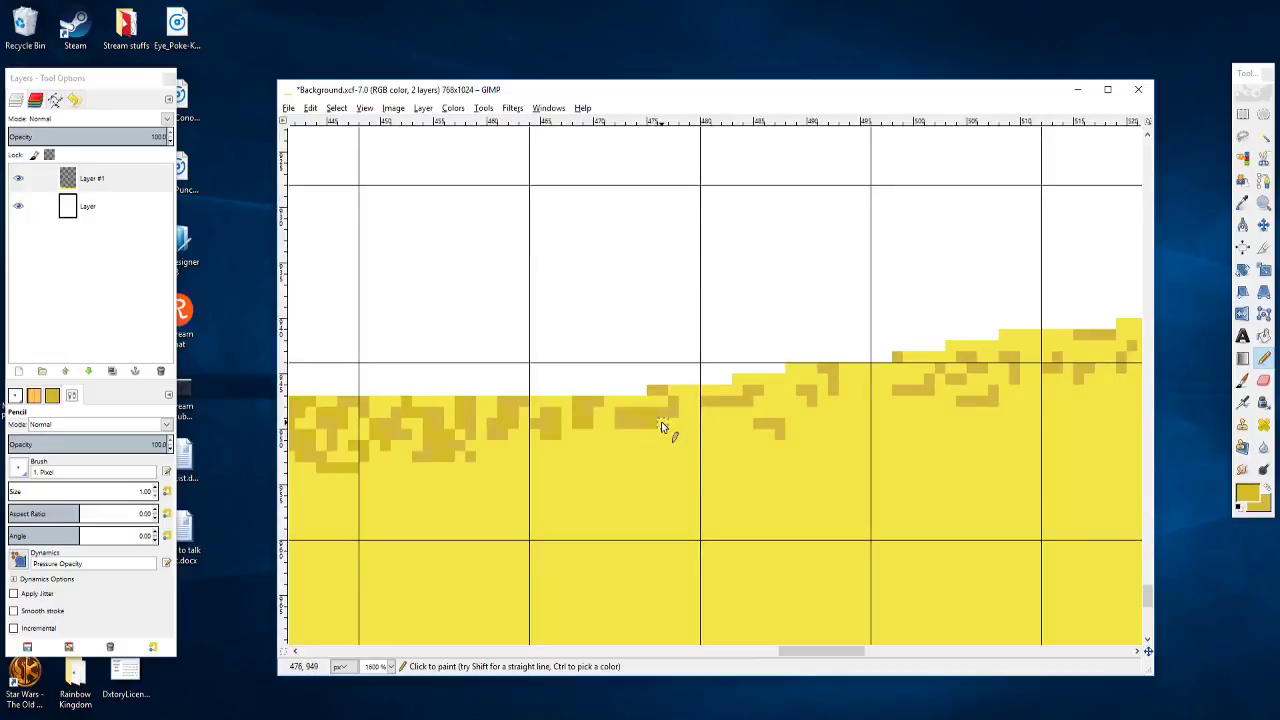
scroll(688, 417, right, 1)
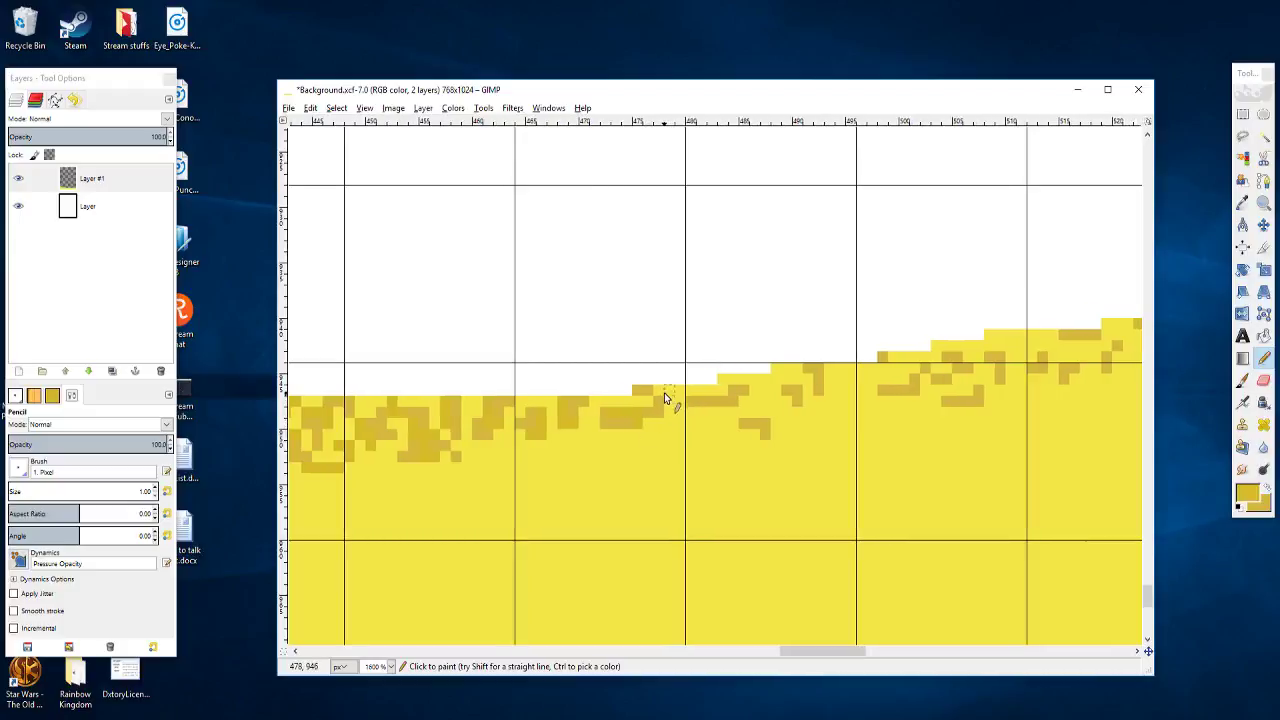
Step: Extend the edge shading around x 478 to 487, y 945 to 947, and fill the gap near x 458, y 951, with d5bb28 pixels
scroll(684, 428, right, 4)
scroll(684, 428, up, 1)
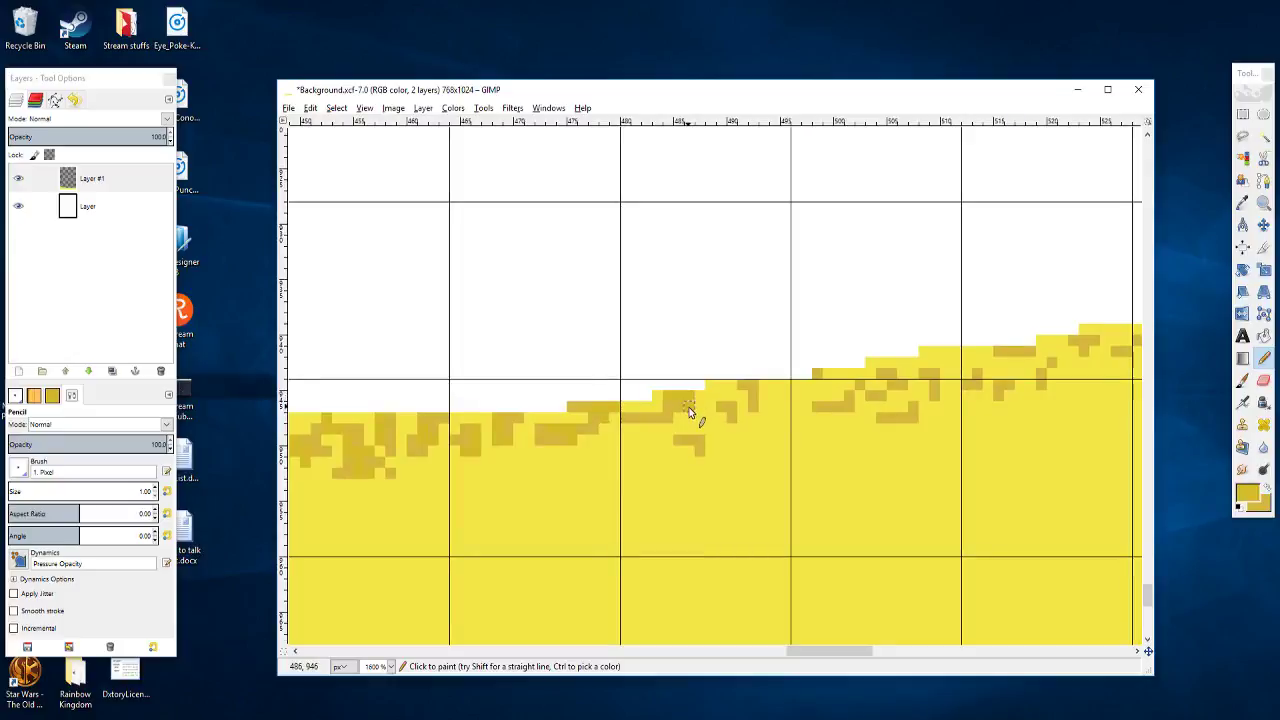
scroll(680, 420, right, 5)
scroll(749, 422, down, 1)
scroll(749, 422, left, 5)
scroll(683, 425, down, 1)
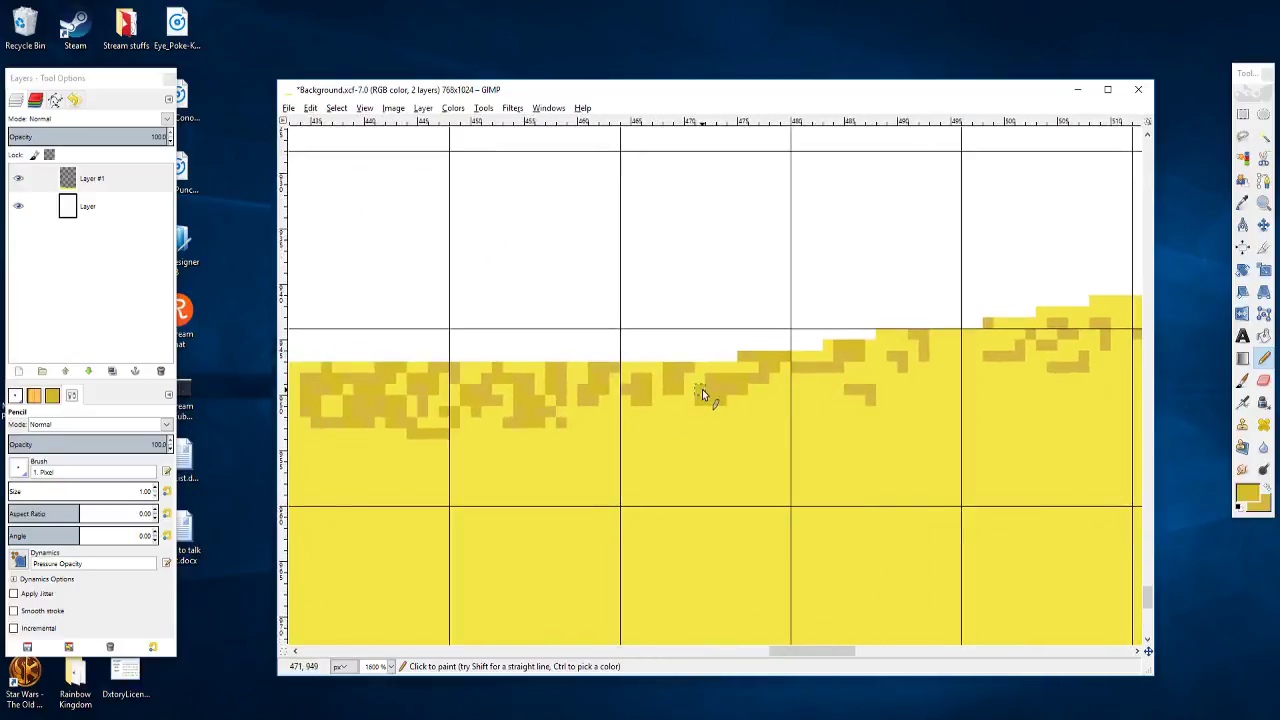
scroll(820, 425, right, 5)
scroll(870, 420, down, 1)
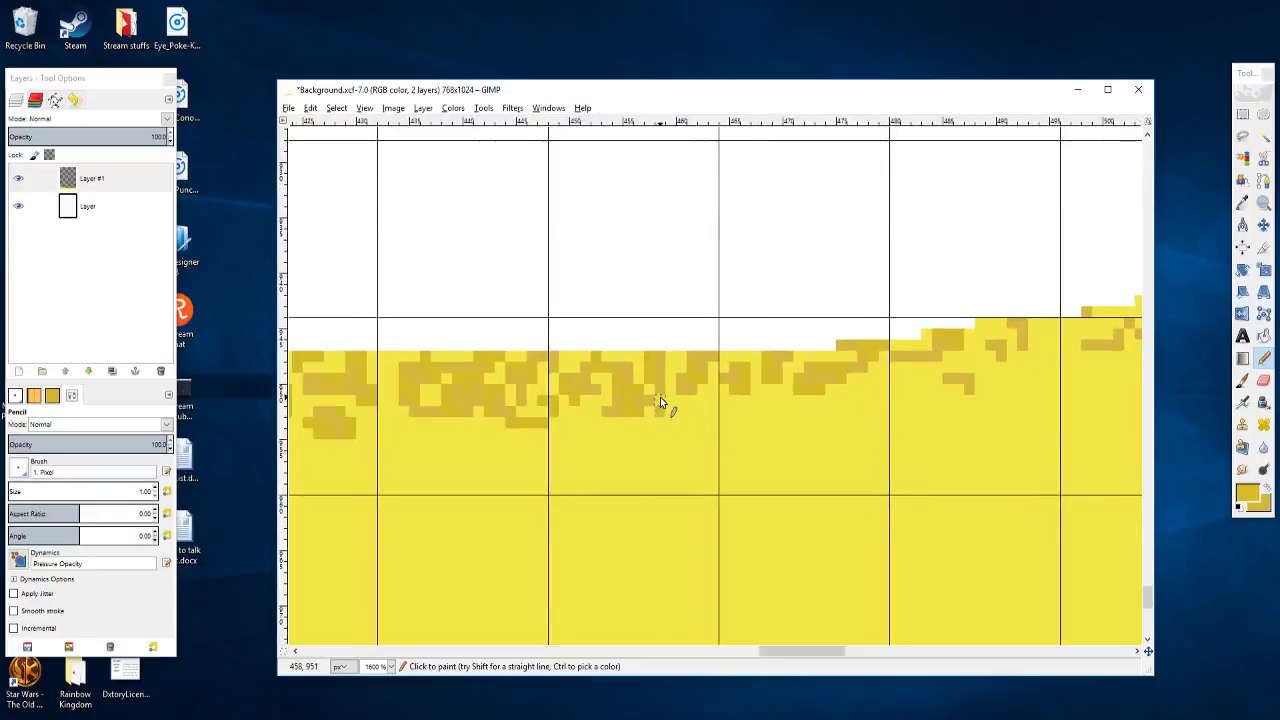
Step: Add lower d5bb28 patches around x 464 to 471, y 951 to 953, and x 477 to 480, y 950 to 952
drag(703, 411, 441, 447)
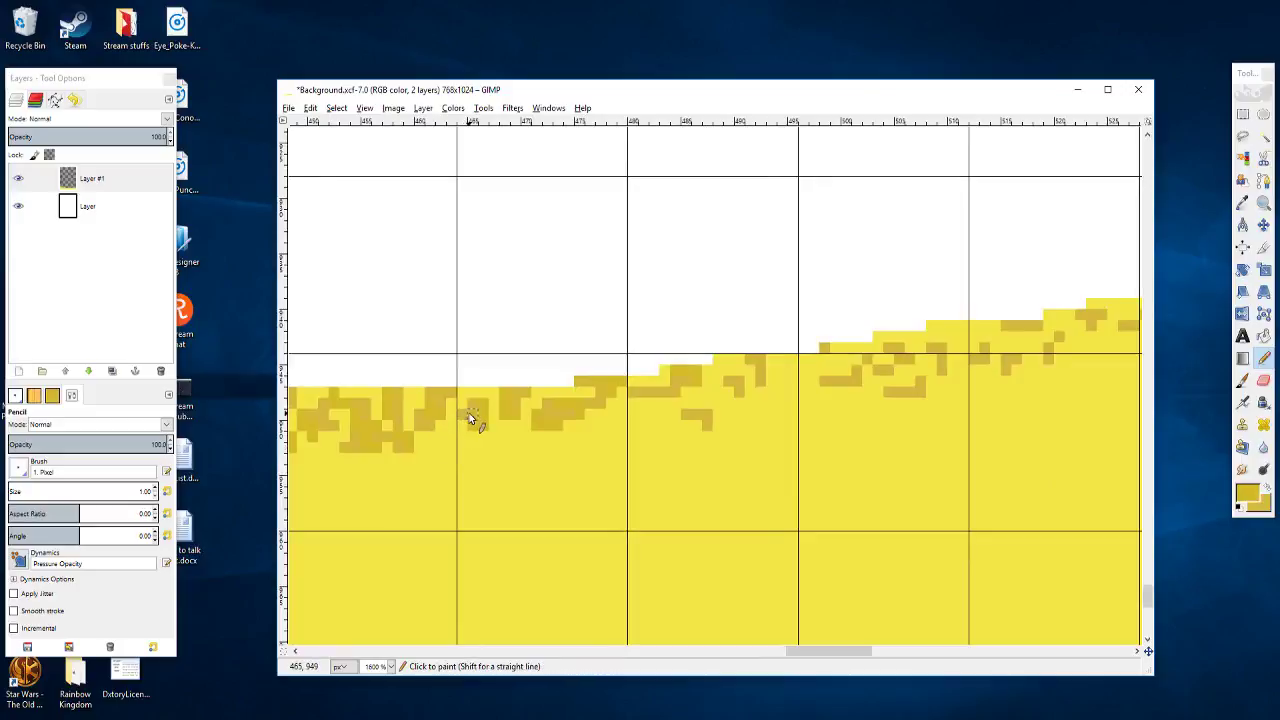
drag(458, 445, 486, 457)
key(ctrl)
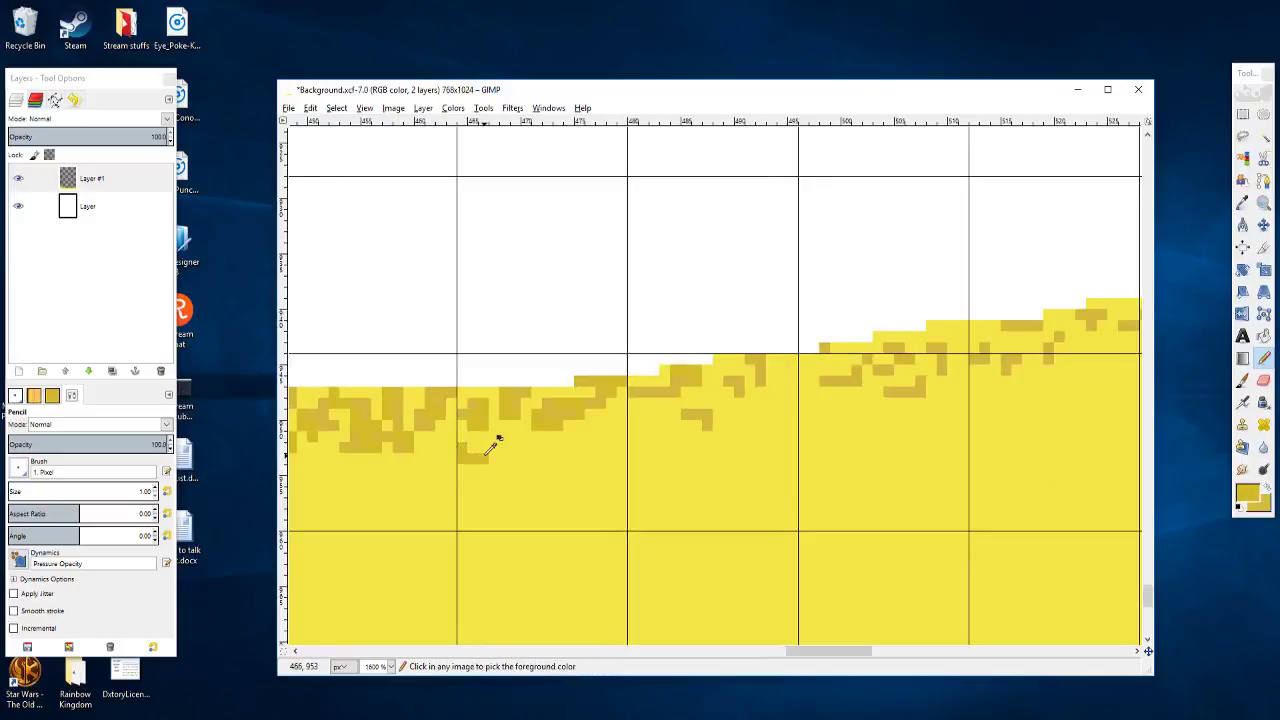
key(ctrl+z)
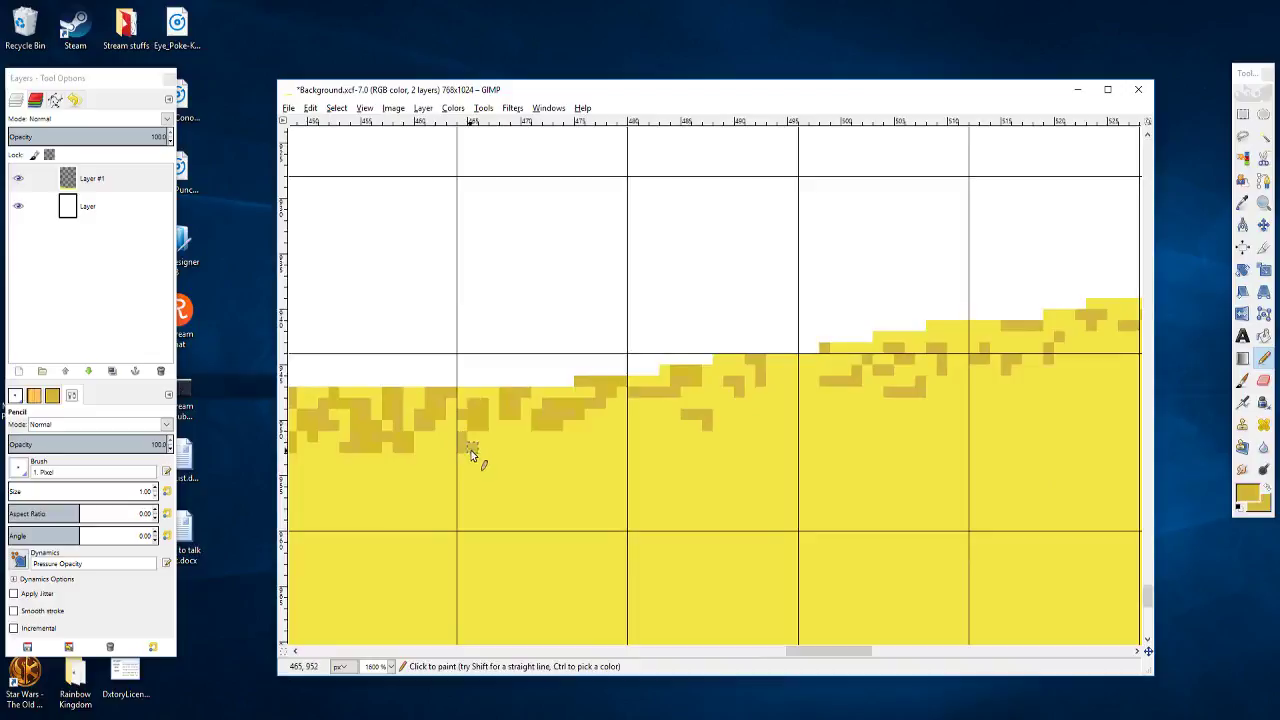
click(467, 445)
click(515, 440)
click(611, 430)
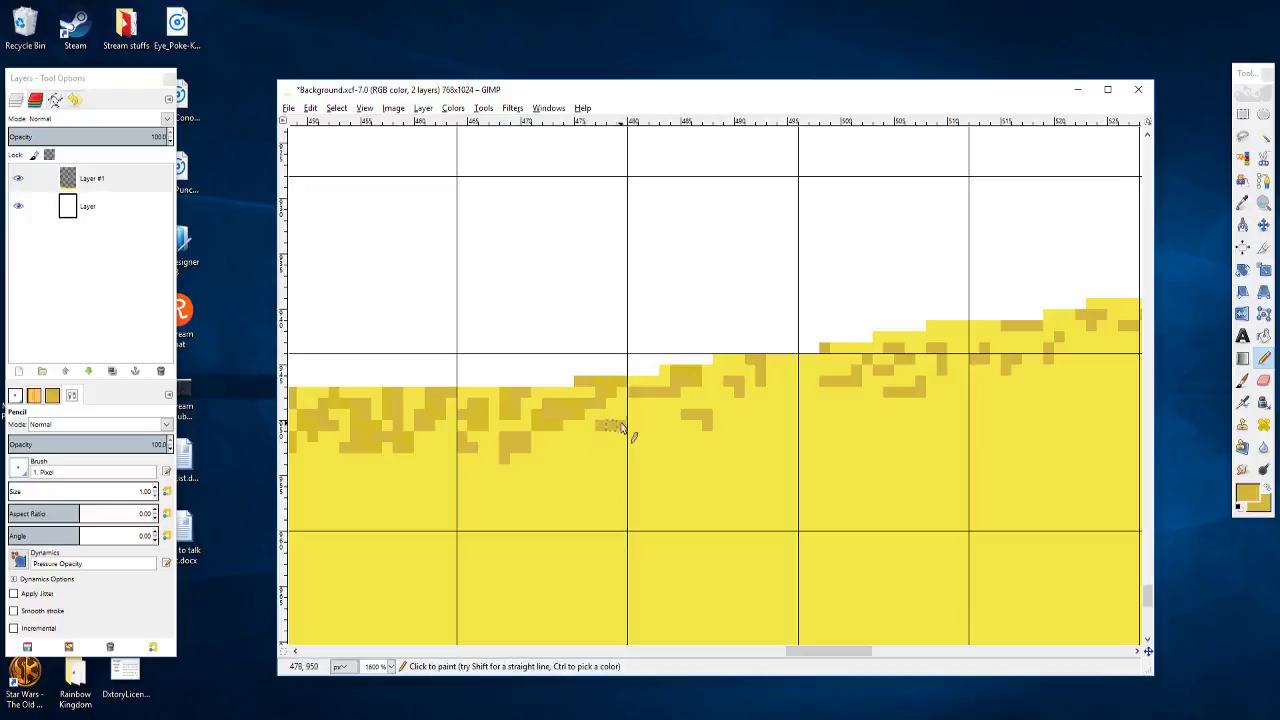
mouse_move(615, 436)
mouse_down()
mouse_move(633, 447)
mouse_move(583, 460)
mouse_move(594, 425)
mouse_move(635, 445)
mouse_up()
Step: Add d5bb28 pixels between the patches on the rising slope around x 490 to 498, y 948 to 949
scroll(668, 446, right, 2)
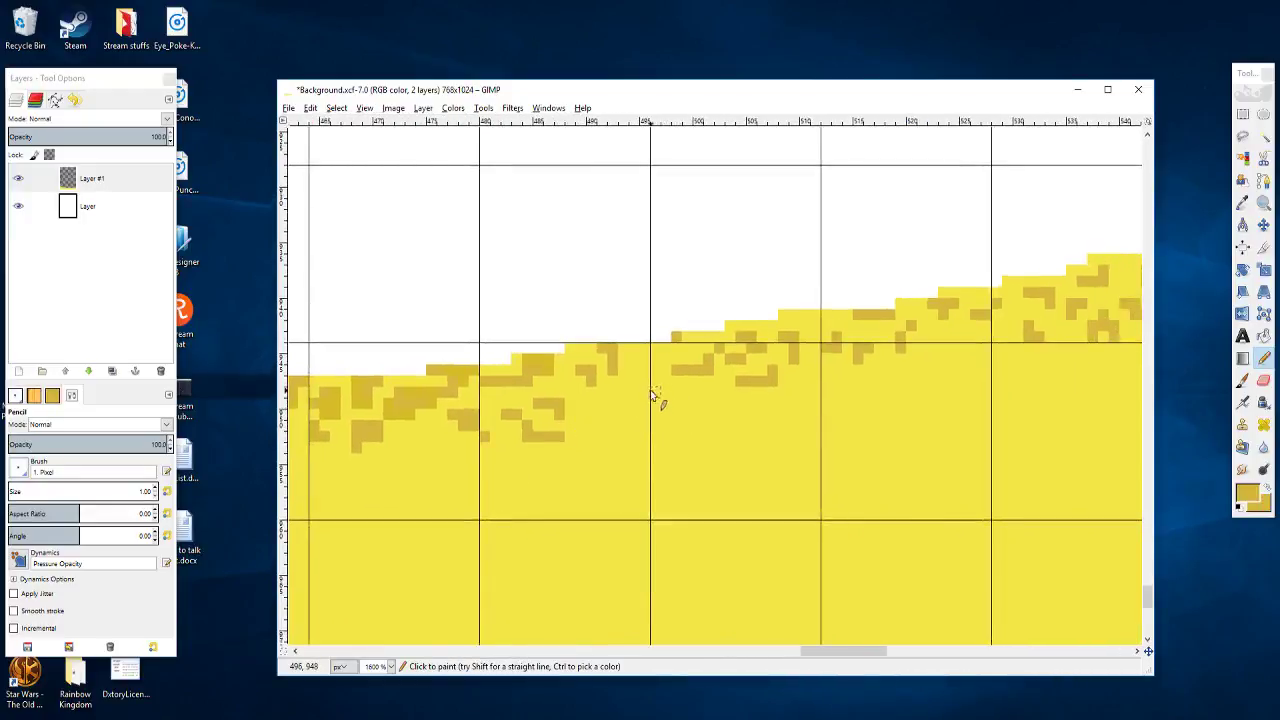
drag(649, 392, 655, 400)
scroll(605, 420, down, 3)
scroll(583, 465, up, 3)
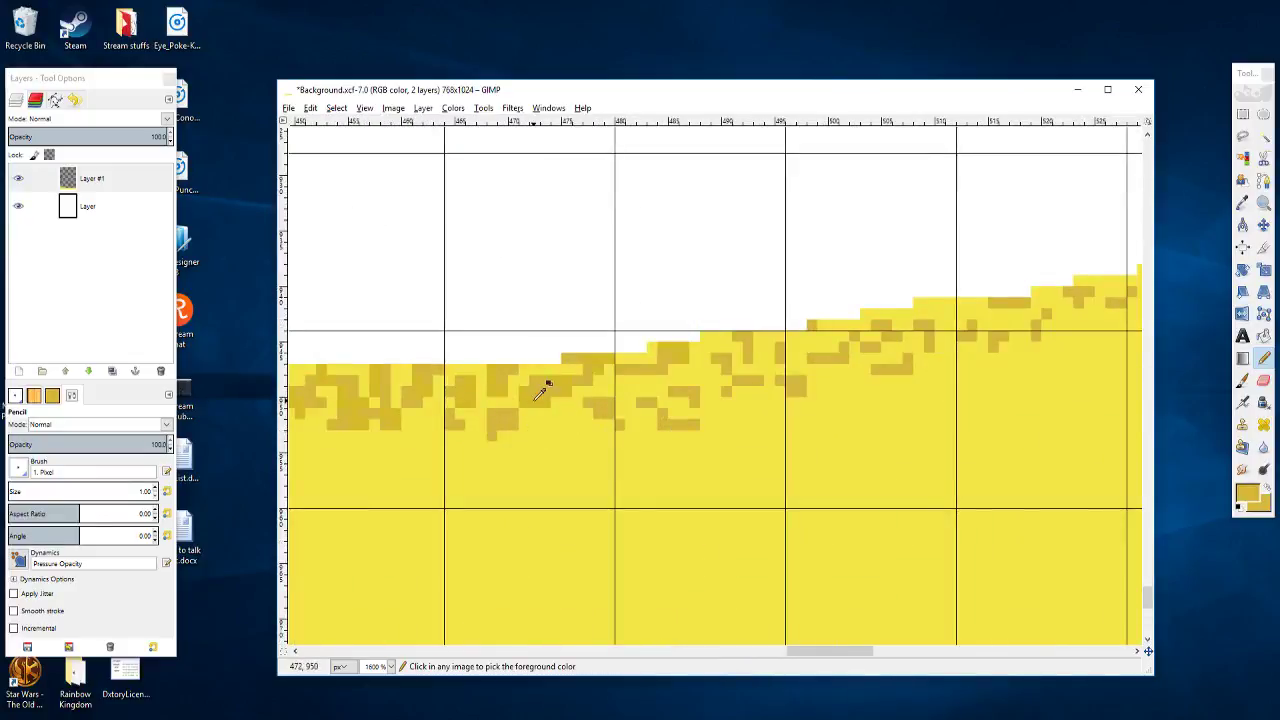
Step: Thicken the patch around x 468 to 471, y 951 to 953, with d5bb28 pixels and check the shading across the whole dune
drag(505, 434, 654, 468)
scroll(633, 443, down, 1)
scroll(640, 440, down, 8)
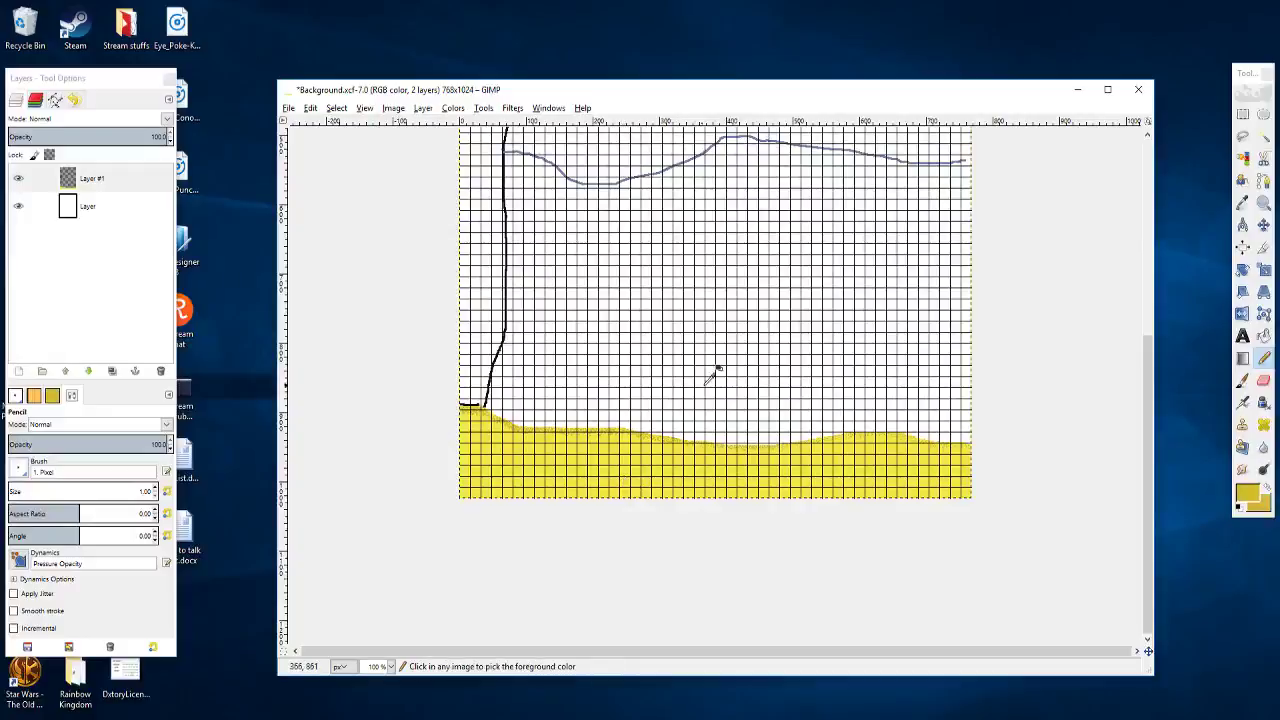
scroll(708, 434, up, 4)
scroll(483, 462, up, 4)
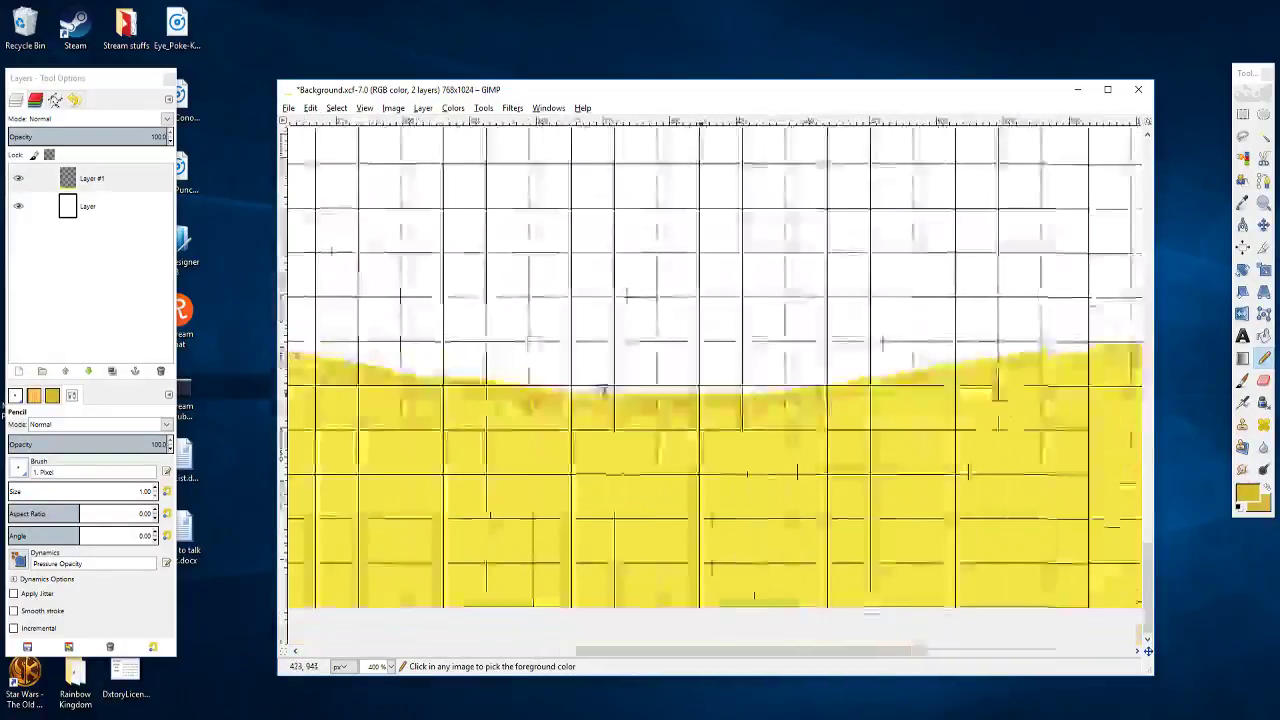
mouse_move(531, 372)
mouse_down()
mouse_move(549, 420)
mouse_move(629, 497)
mouse_move(650, 478)
mouse_move(637, 487)
mouse_up()
click(641, 460)
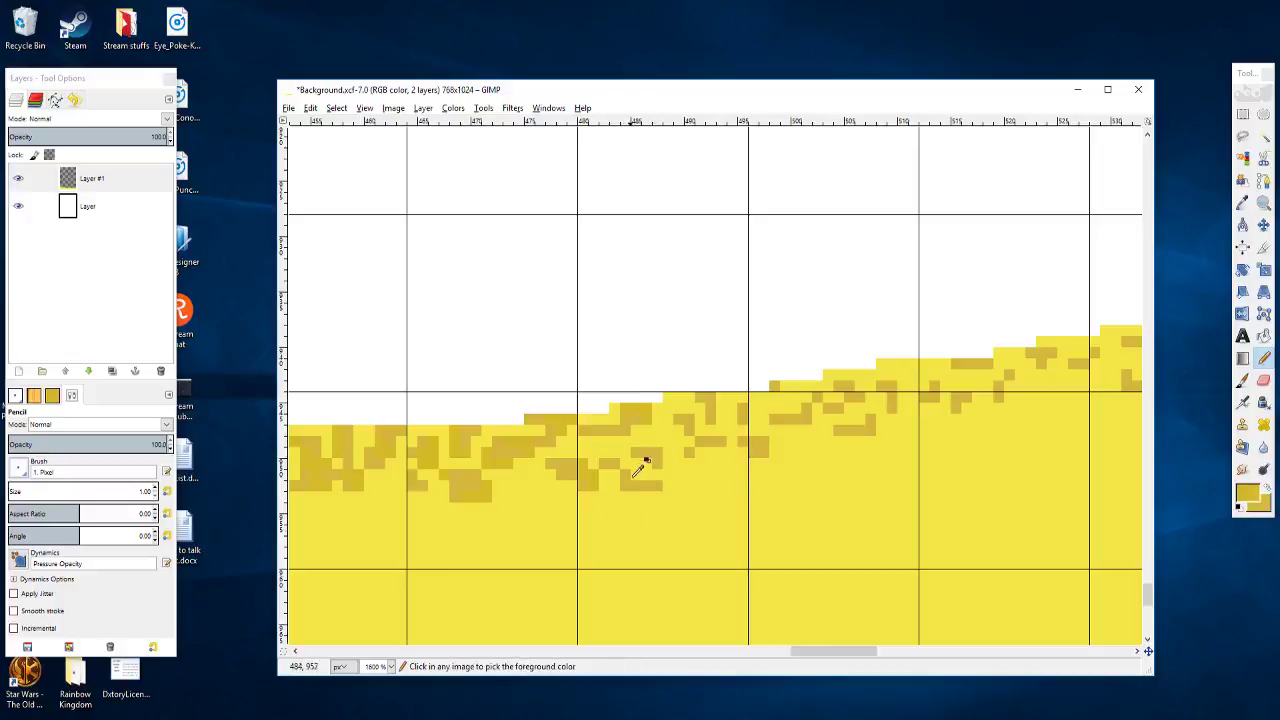
Step: Add d5bb28 pixels joining the patches around x 483 to 490, y 946 to 951
ctrl+scroll(640, 460, up, 3)
click(585, 410)
click(615, 414)
click(609, 447)
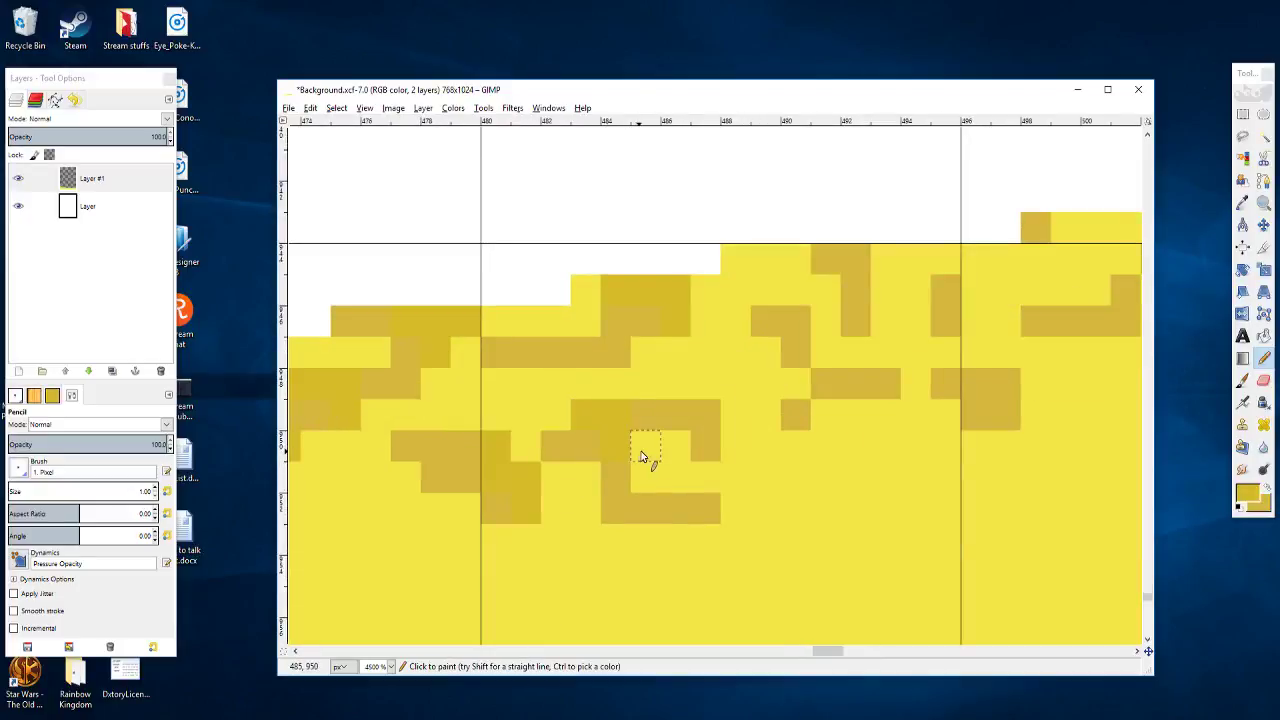
click(642, 450)
mouse_move(734, 380)
mouse_down()
mouse_move(628, 399)
mouse_move(668, 394)
mouse_up()
click(655, 437)
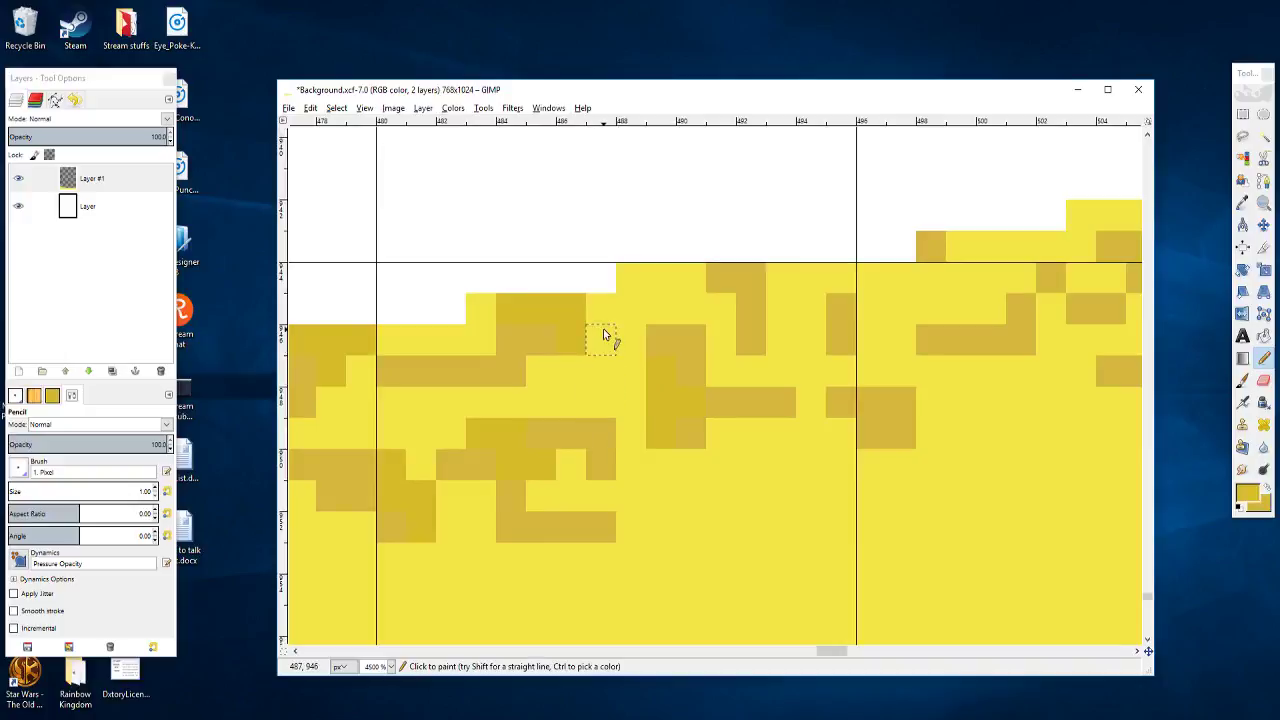
drag(605, 335, 604, 357)
Step: Join the patches with a row of d5bb28 pixels from about x 479 to 482 at y 948
scroll(643, 400, left, 5)
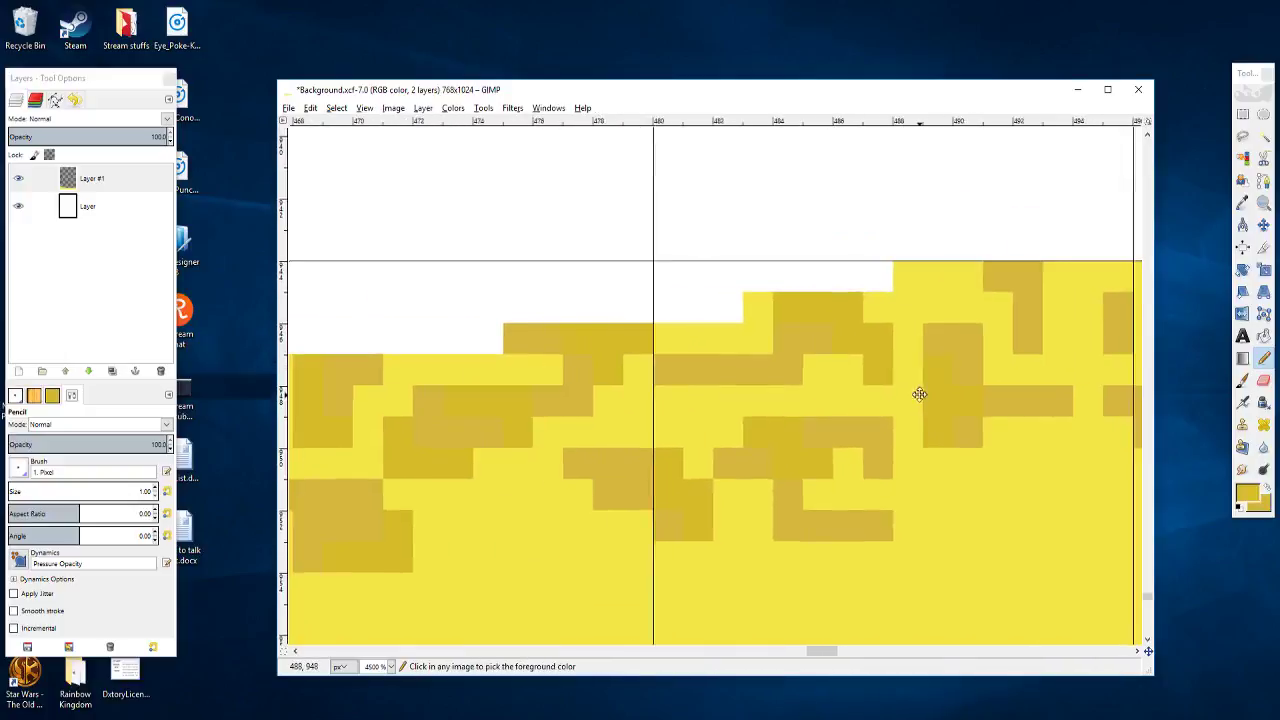
drag(658, 402, 706, 402)
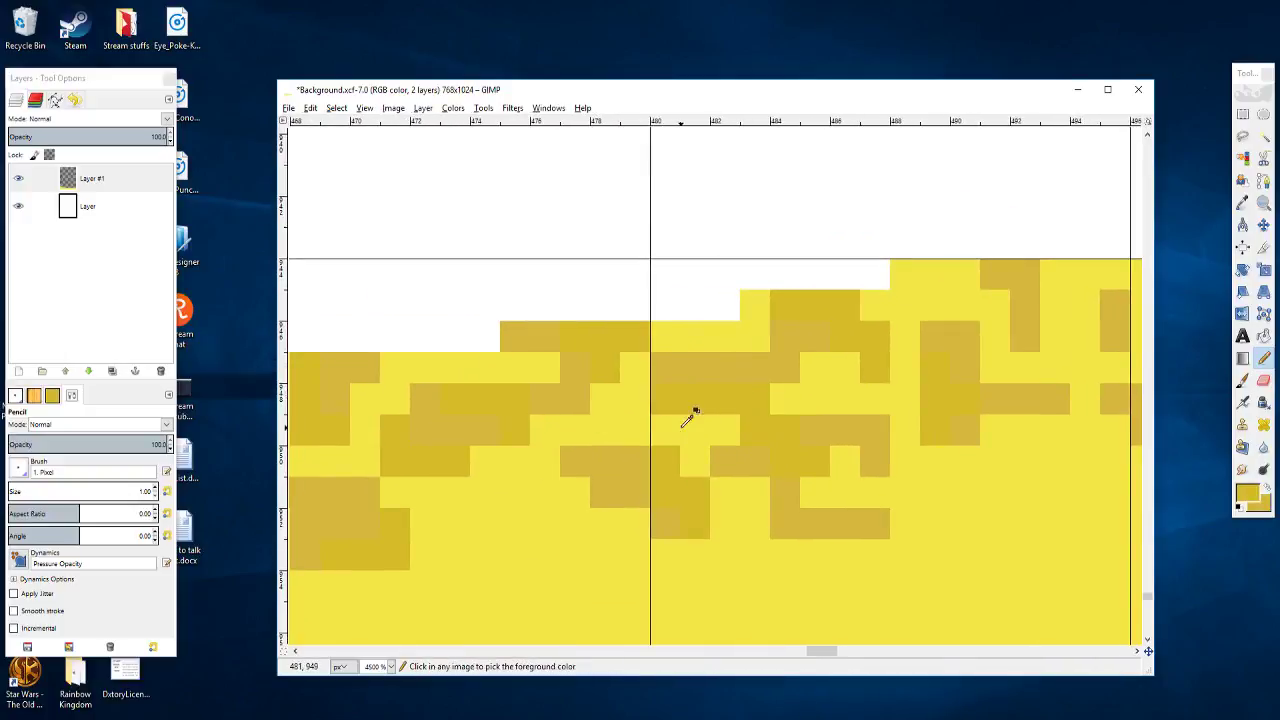
key(ctrl+z)
drag(695, 403, 611, 403)
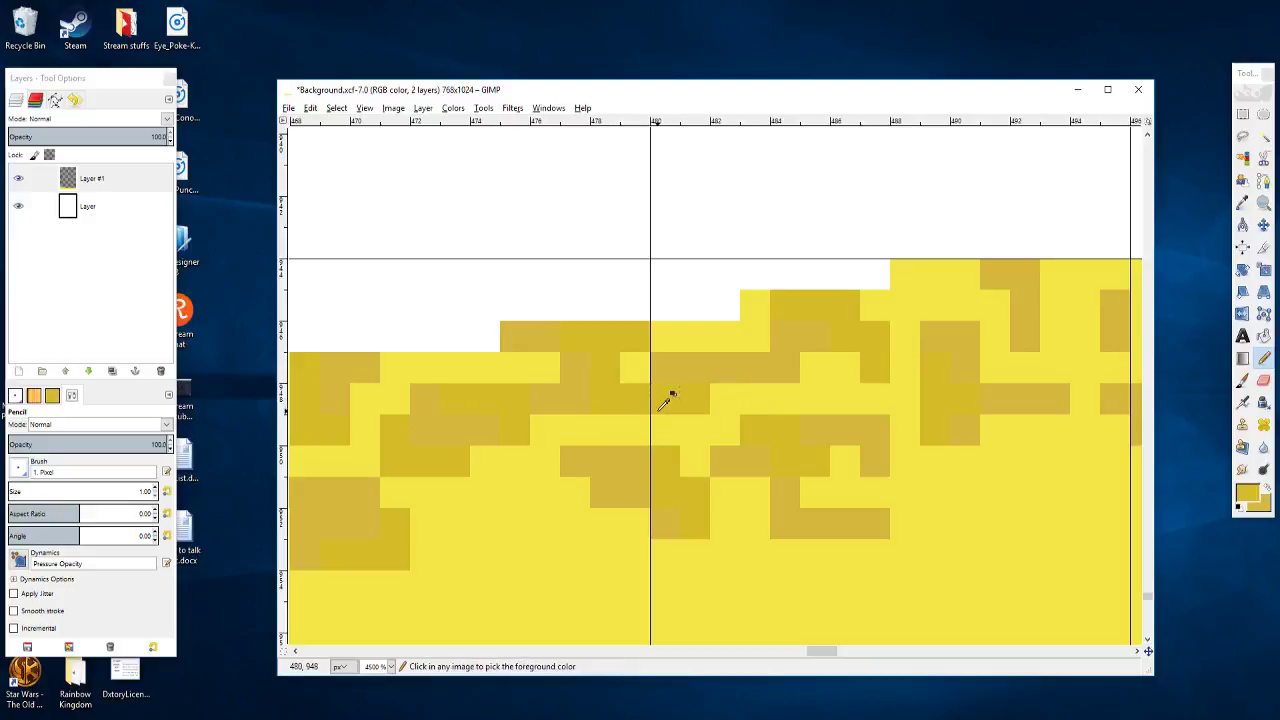
key(ctrl+z)
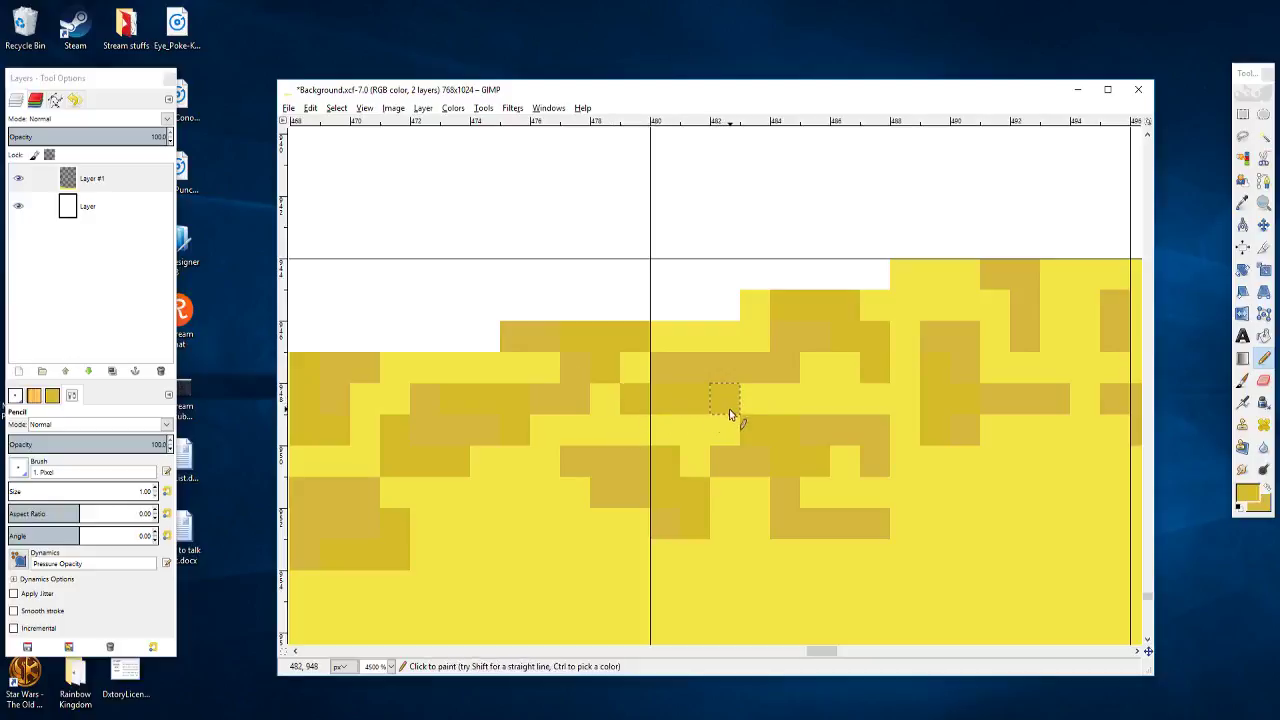
Step: Fill in d5bb28 pixels beneath the edge around x 473 to 481, y 950 to 952, and x 489 to 493, y 948 to 951
scroll(727, 400, down, 3)
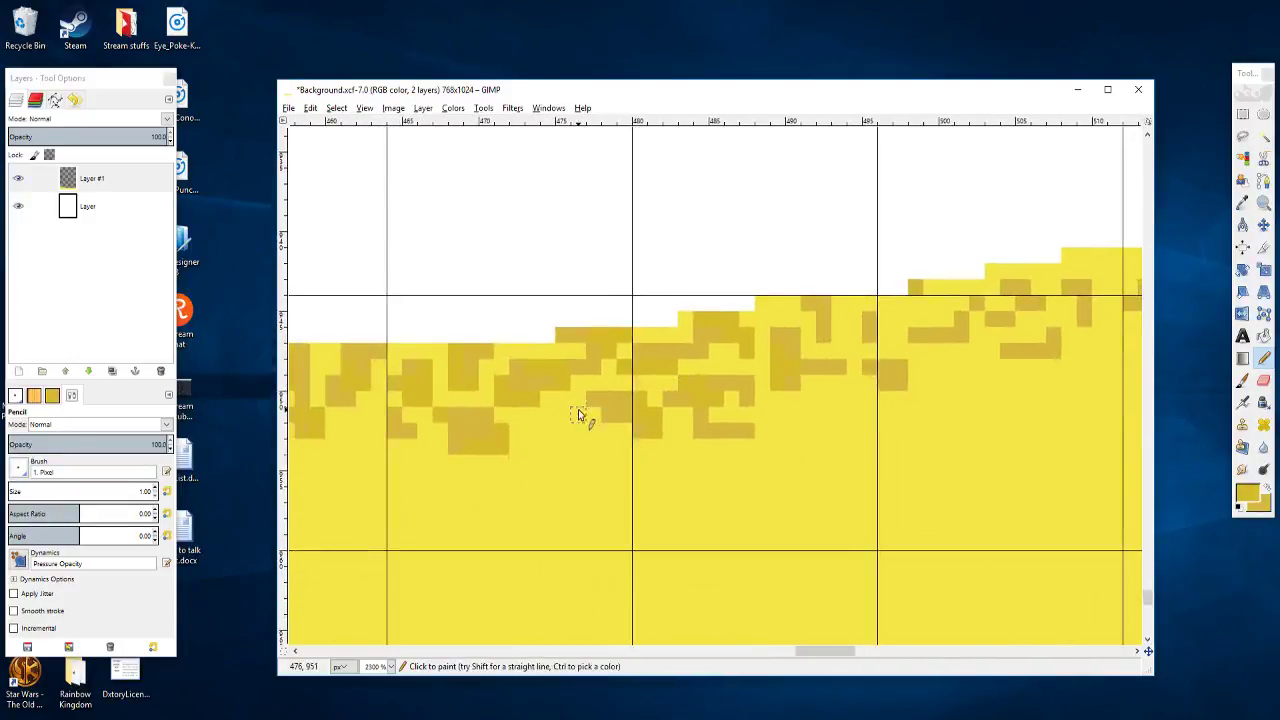
drag(593, 429, 756, 454)
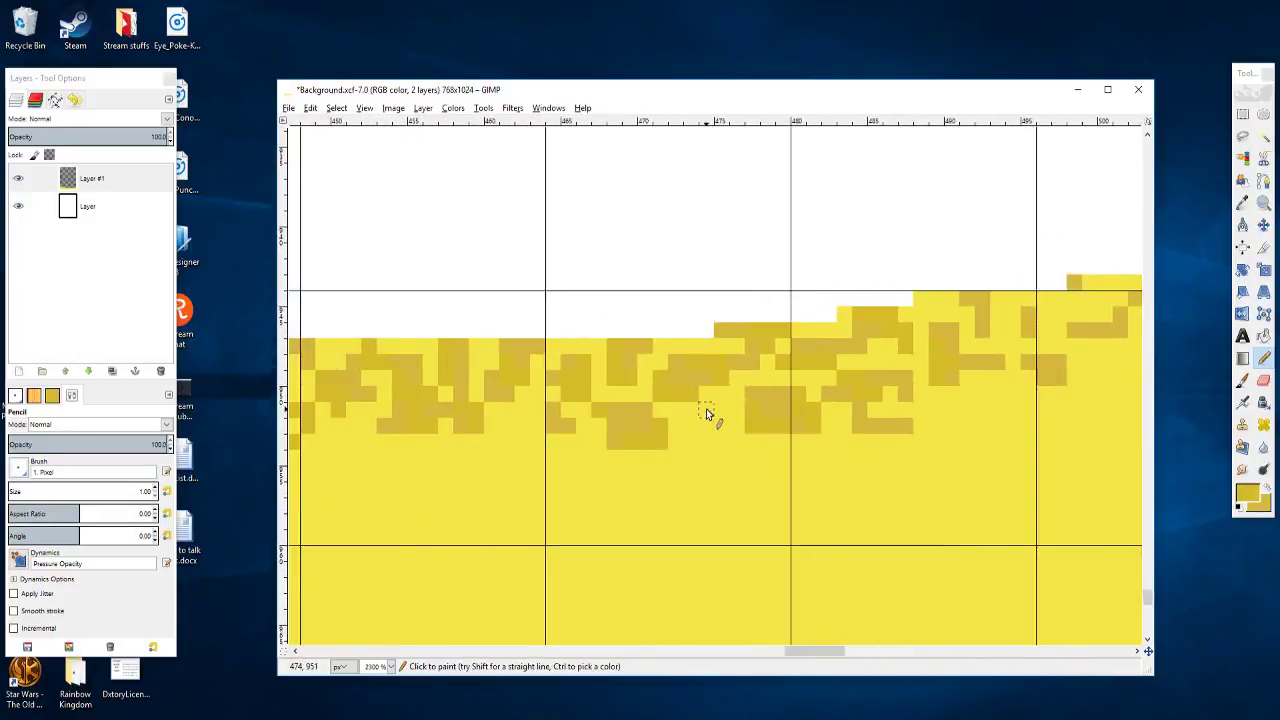
scroll(712, 437, right, 2)
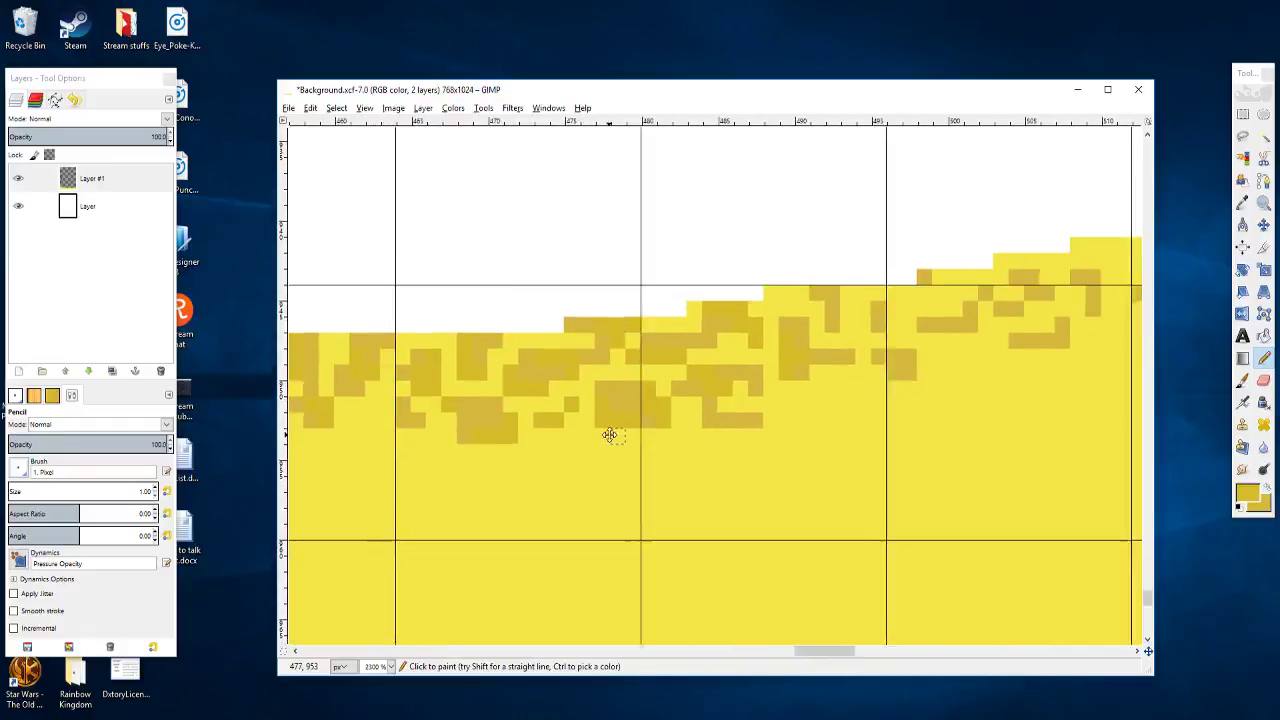
mouse_move(824, 381)
mouse_down()
mouse_move(822, 369)
mouse_move(773, 421)
mouse_up()
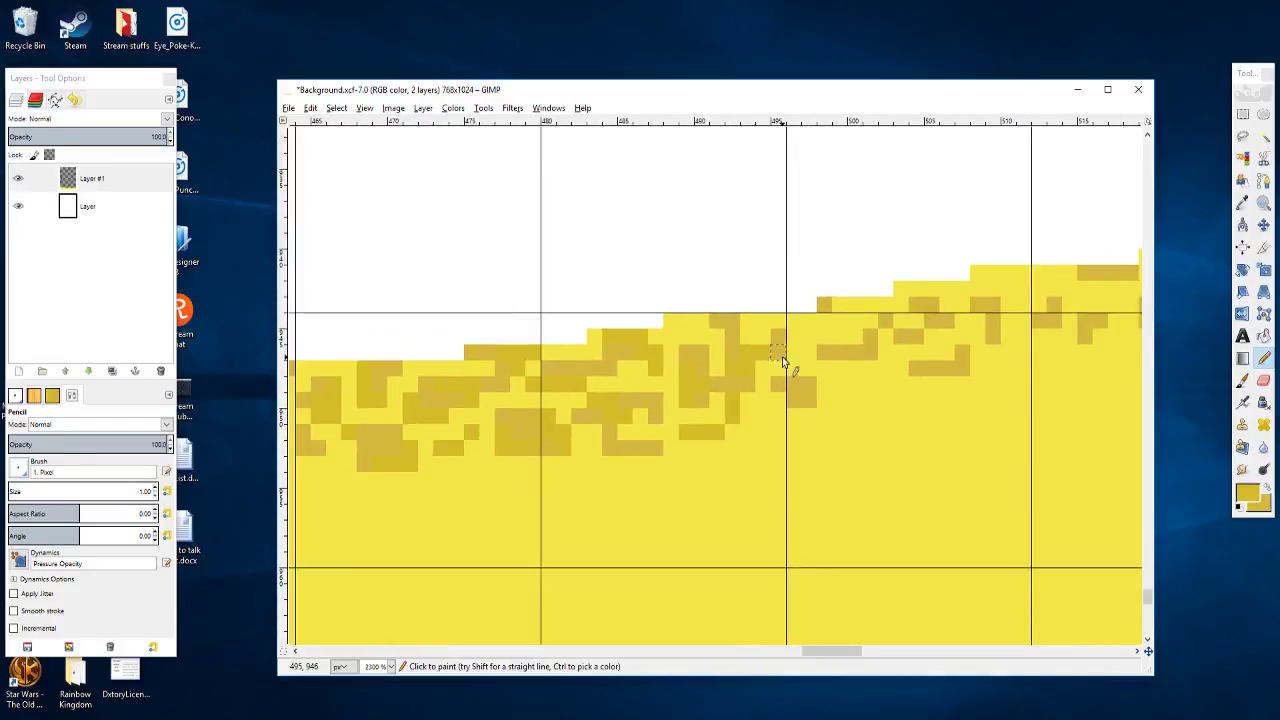
Step: Connect the patches on the rising slope around x 495 to 508, y 943 to 949, with d5bb28 pixels
scroll(775, 358, right, 2)
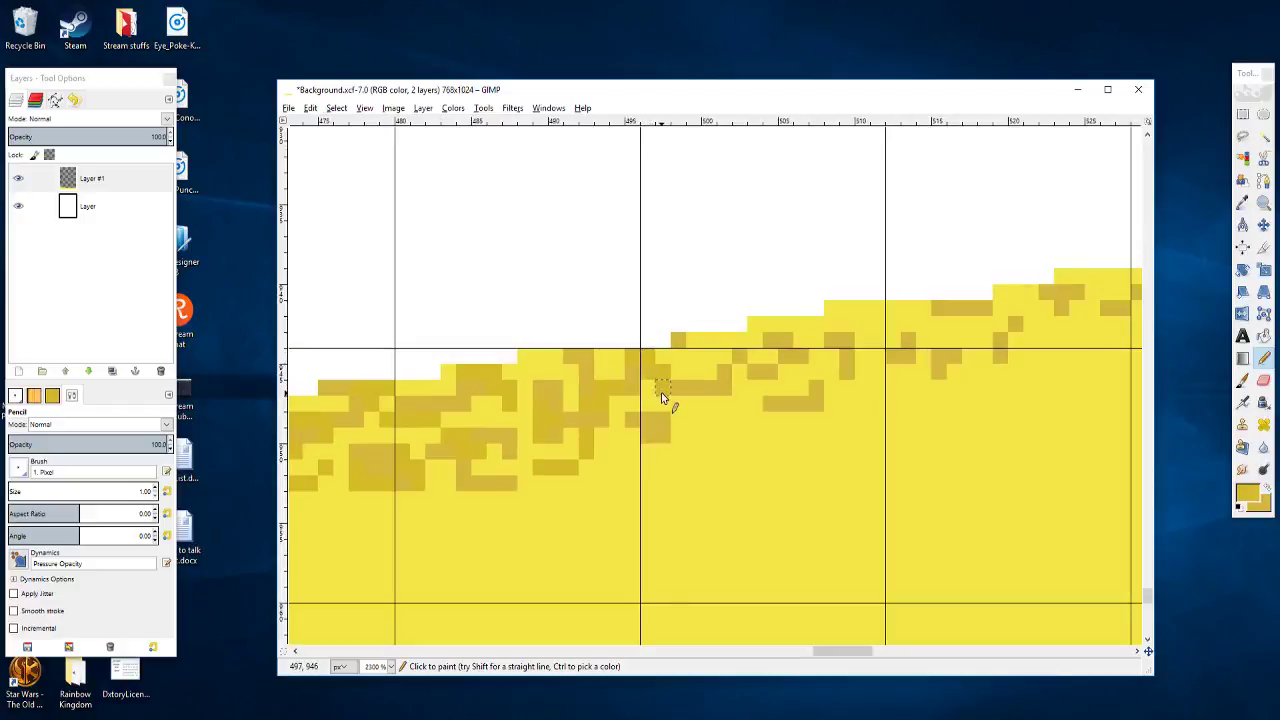
scroll(661, 392, left, 1)
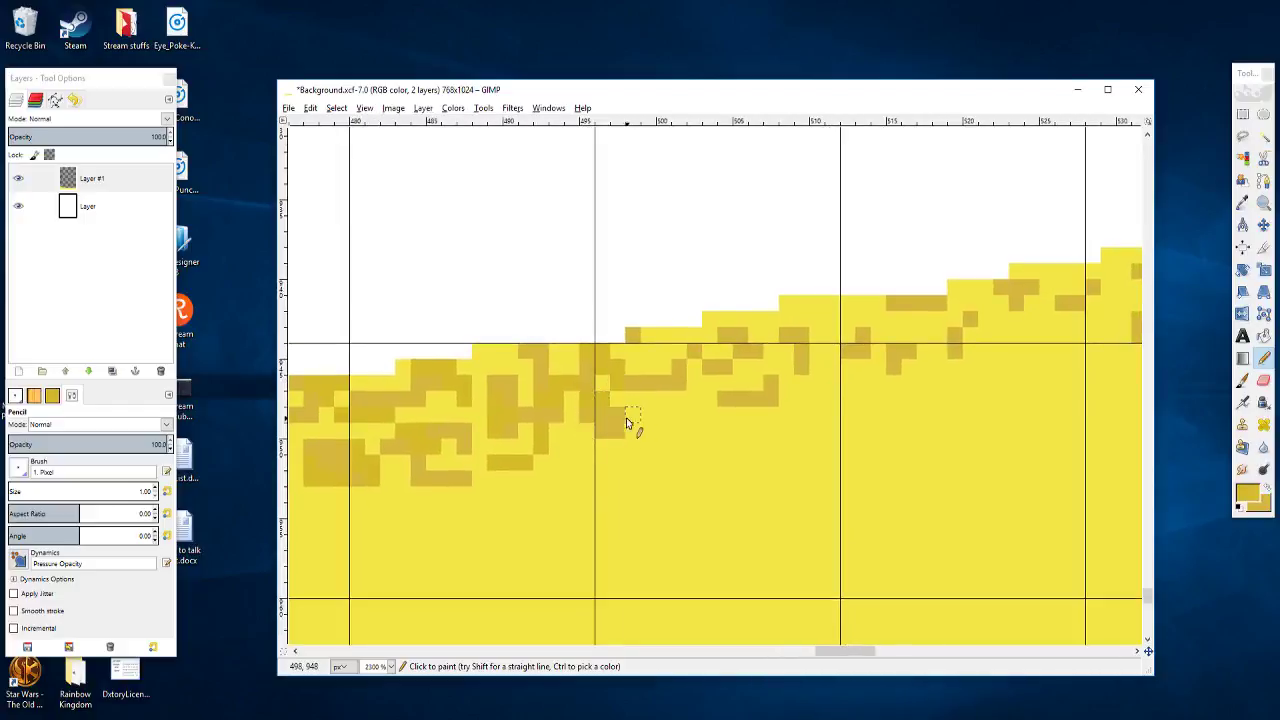
scroll(645, 425, right, 1)
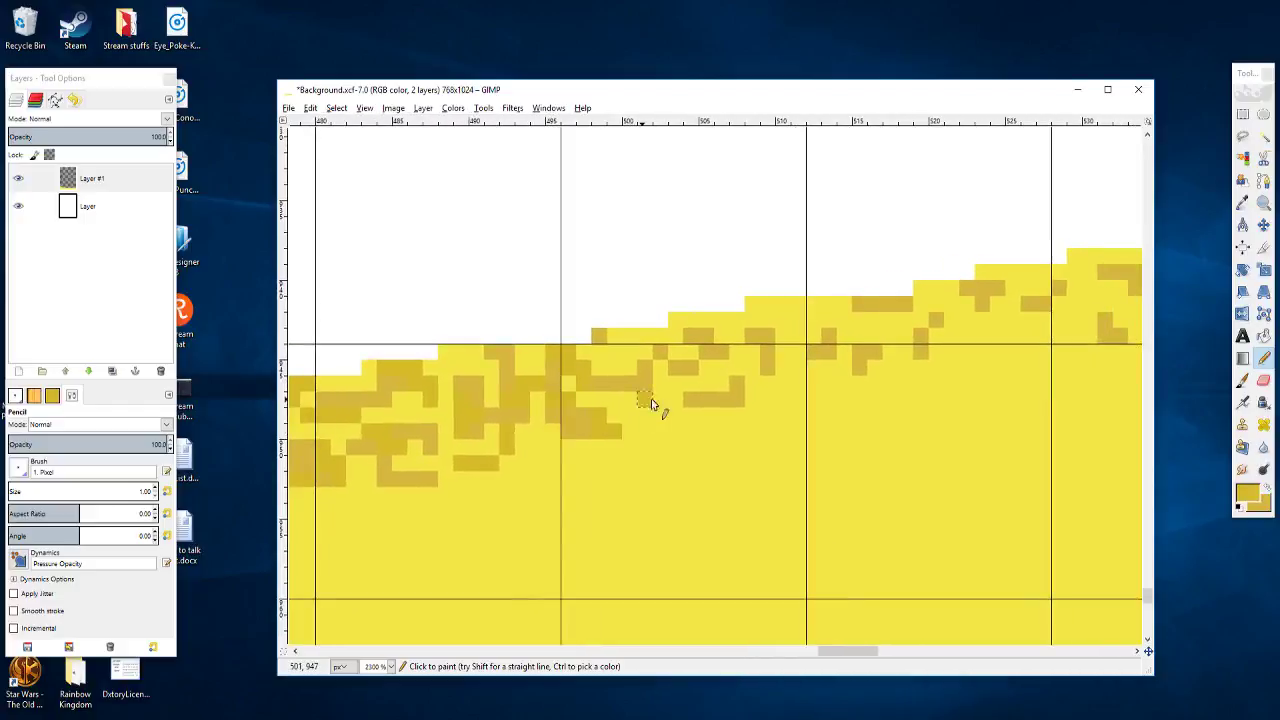
scroll(663, 390, right, 1)
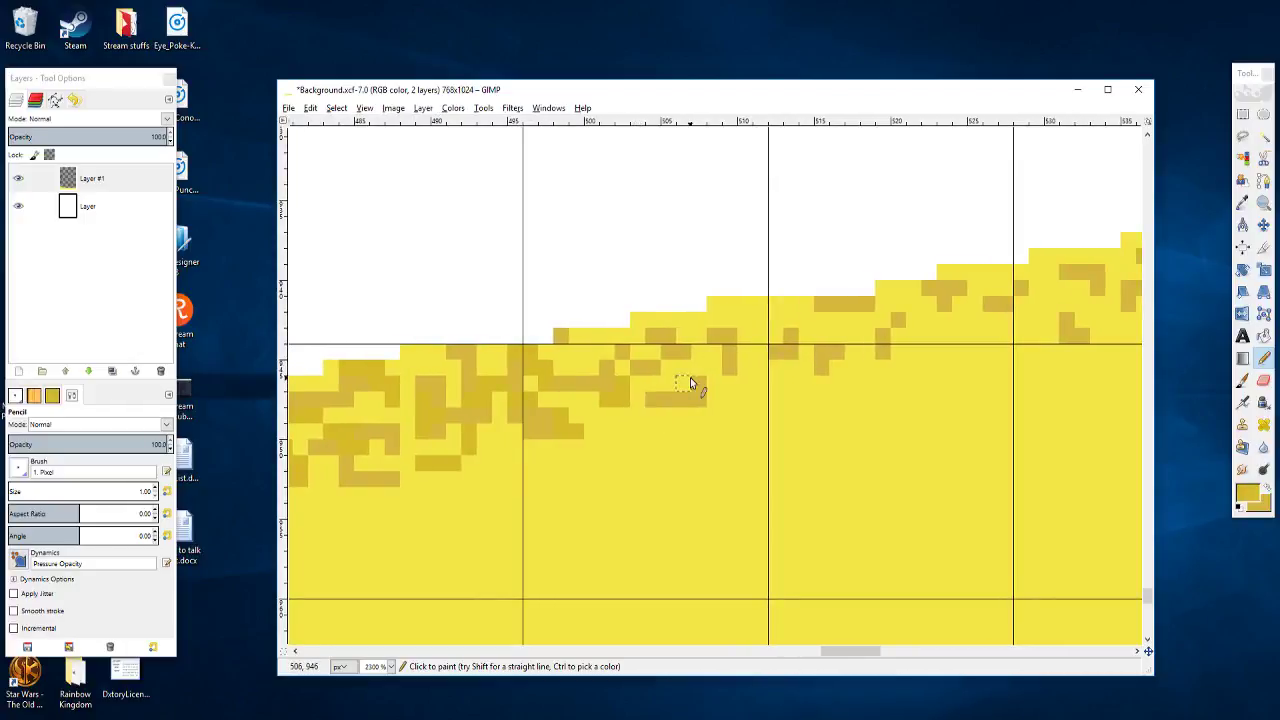
click(674, 371)
mouse_move(740, 371)
mouse_down()
mouse_move(753, 360)
mouse_move(720, 346)
mouse_up()
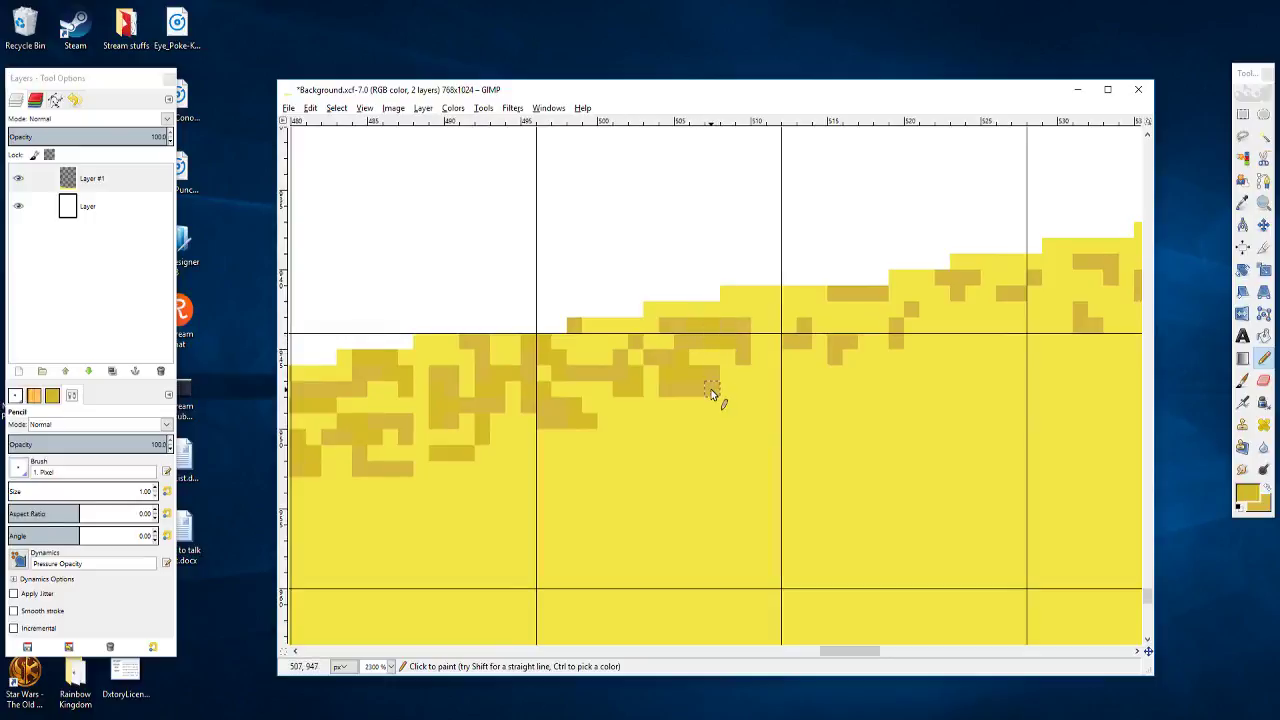
Step: Add d5bb28 pixels around x 500 to 504, y 942 to 943, and x 509 to 516, y 941 to 946, undoing the last stray stroke
mouse_move(671, 311)
mouse_down()
mouse_move(652, 312)
mouse_move(700, 339)
mouse_up()
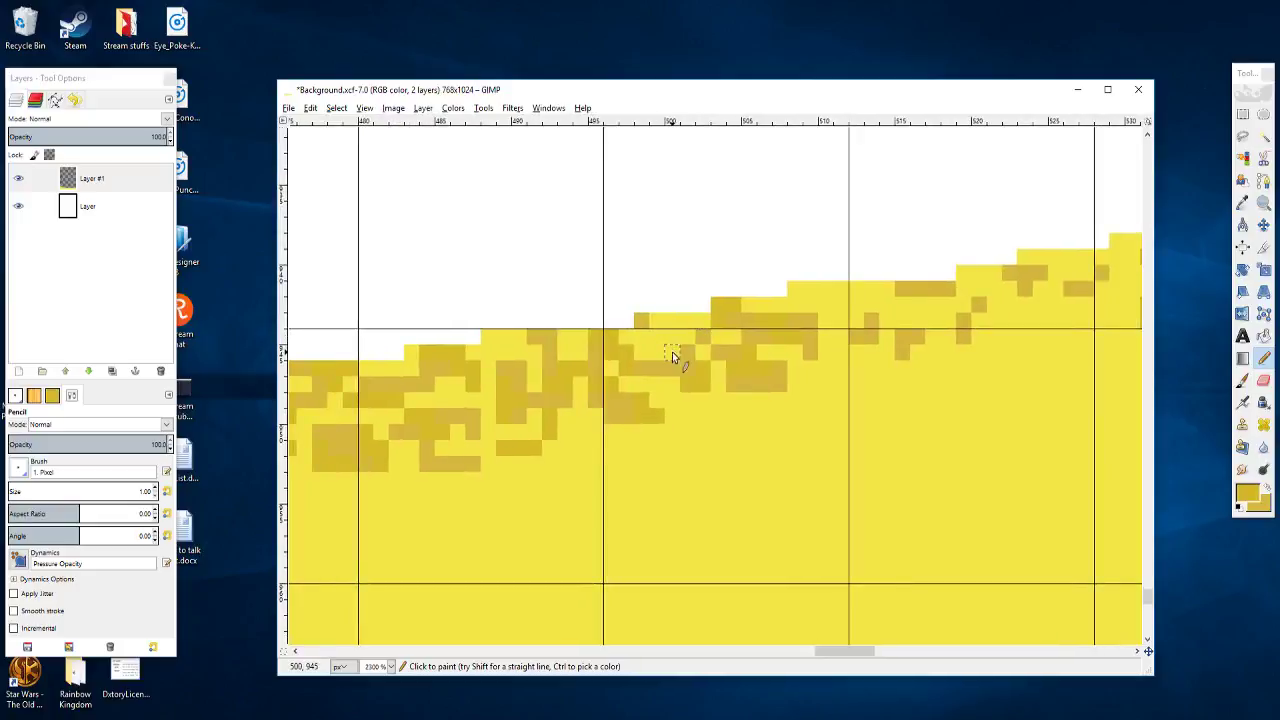
click(684, 324)
drag(738, 373, 518, 408)
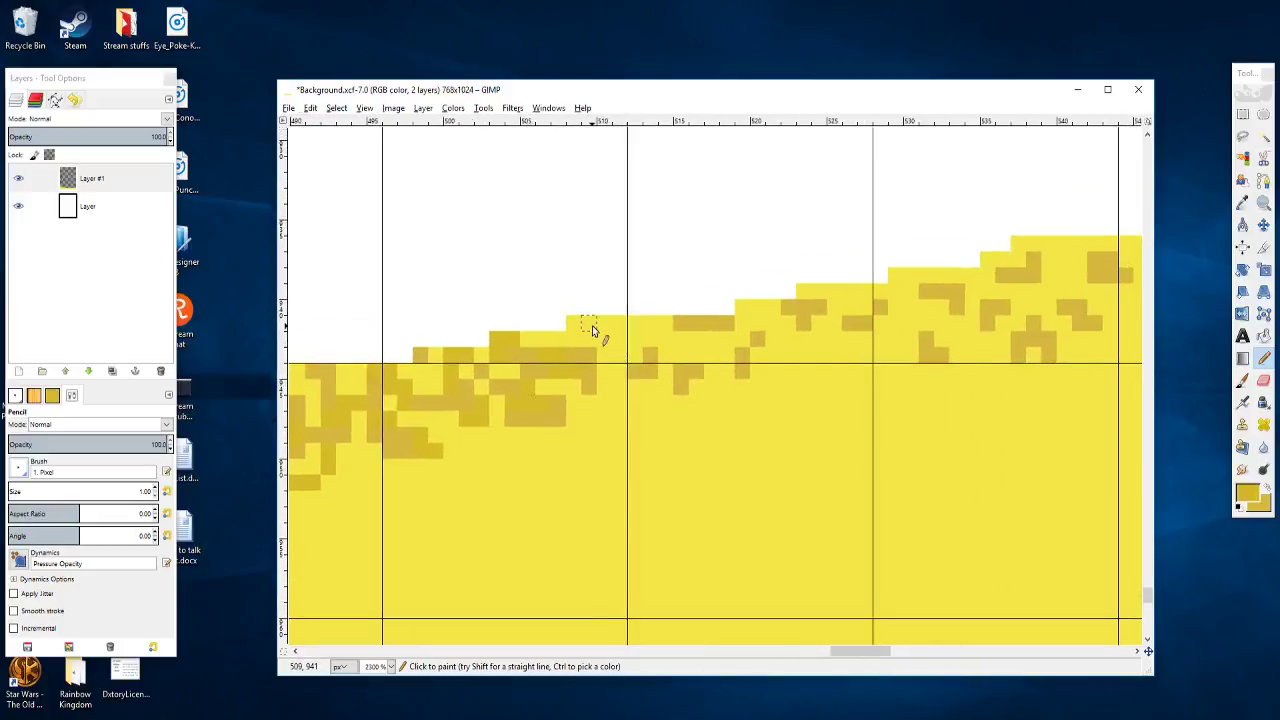
mouse_move(592, 325)
mouse_down()
mouse_move(636, 325)
mouse_move(629, 301)
mouse_move(595, 326)
mouse_move(643, 340)
mouse_move(623, 371)
mouse_move(697, 369)
mouse_move(675, 354)
mouse_move(701, 368)
mouse_move(680, 354)
mouse_up()
click(617, 305)
key(ctrl+z)
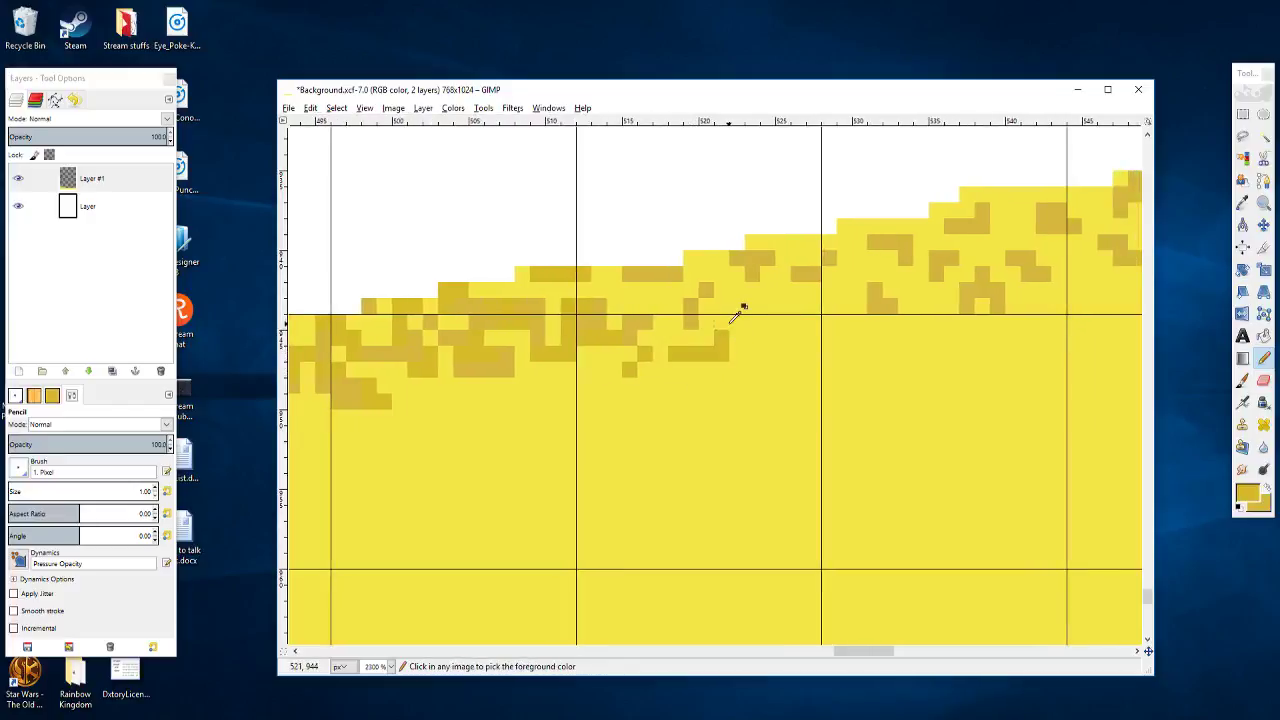
Step: Connect the patches with d5bb28 pixels around x 519 to 521, y 943 to 945, and x 524 to 527, y 941 to 942
click(724, 310)
mouse_move(740, 320)
mouse_down()
mouse_move(671, 342)
mouse_move(680, 328)
mouse_move(641, 336)
mouse_move(823, 334)
mouse_up()
click(698, 308)
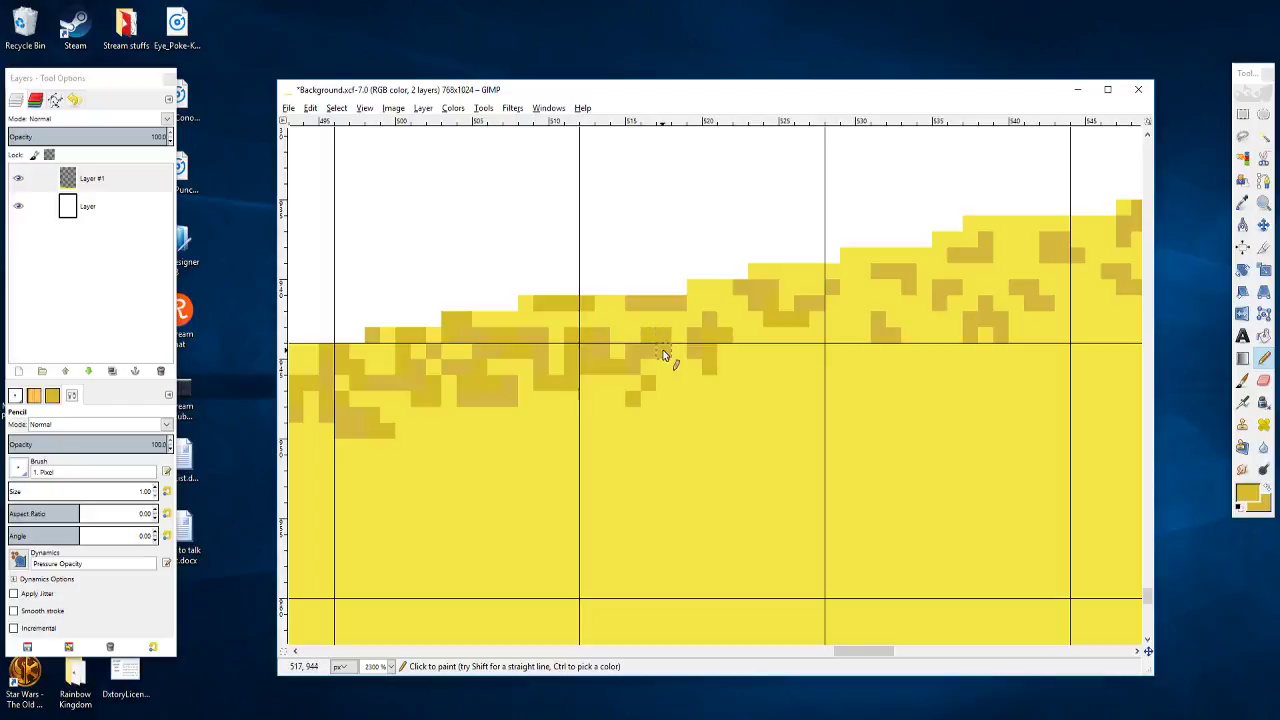
key(ctrl)
mouse_move(680, 333)
mouse_down()
mouse_move(435, 374)
mouse_move(486, 383)
mouse_move(392, 362)
mouse_up()
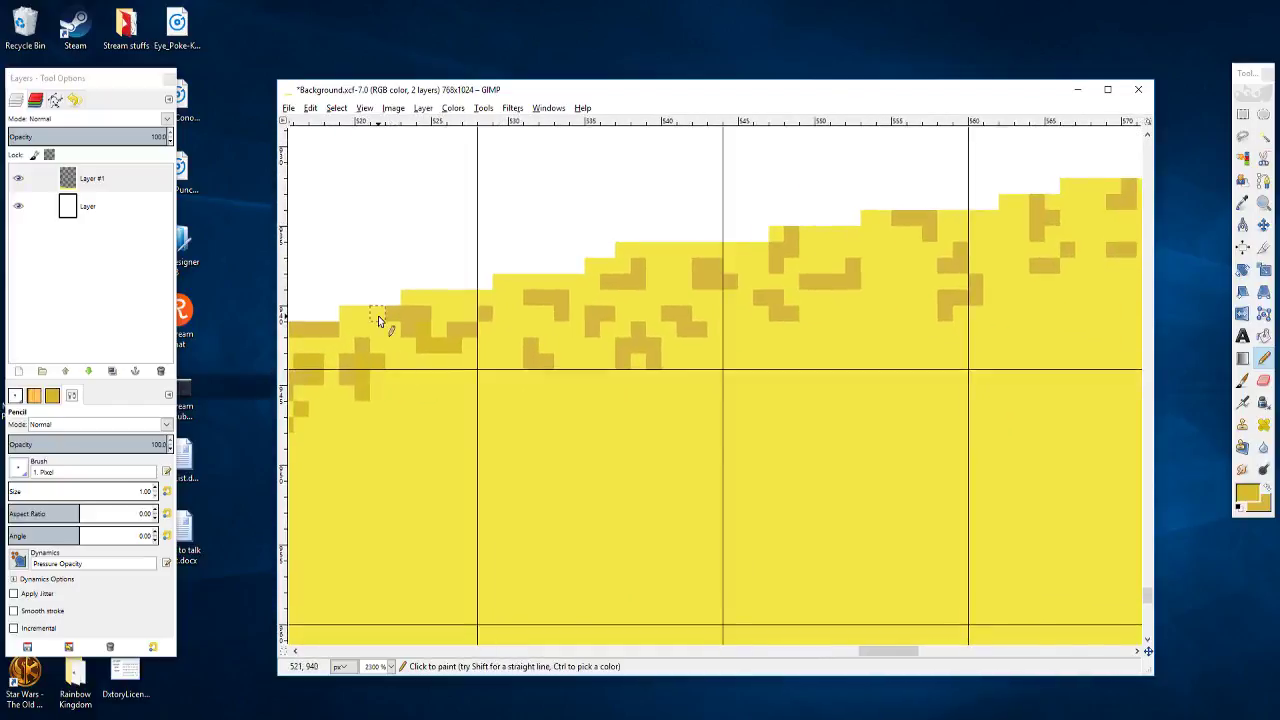
Step: Extend the edge patches with d5bb28 pixels around x 519 to 522, y 940 to 942, and x 526 to 527, y 939 to 940
click(366, 330)
drag(494, 351, 501, 377)
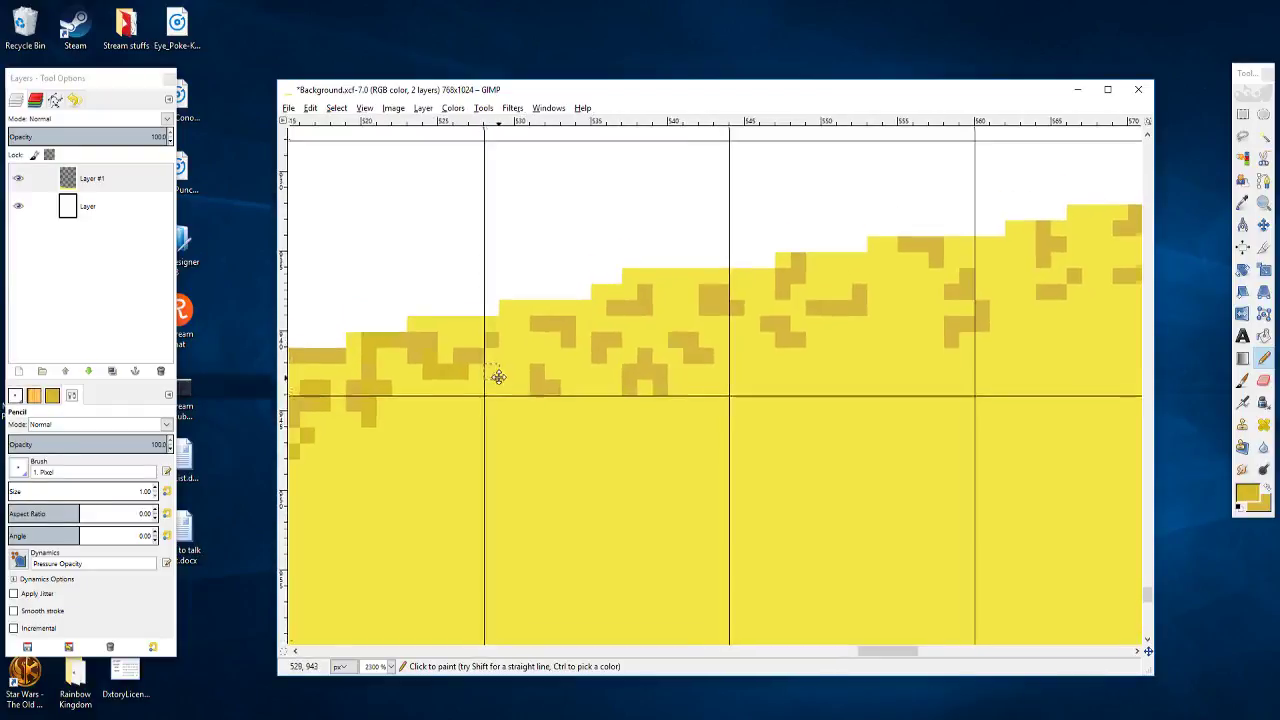
click(466, 332)
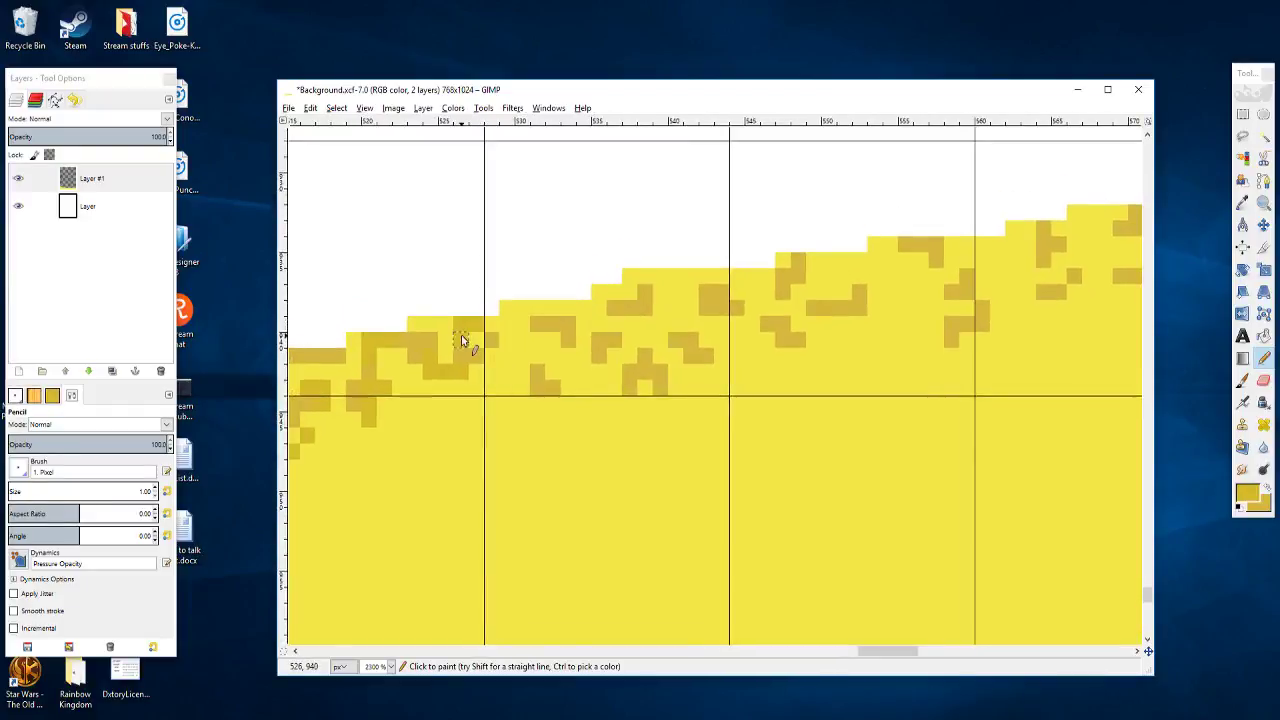
scroll(492, 336, right, 2)
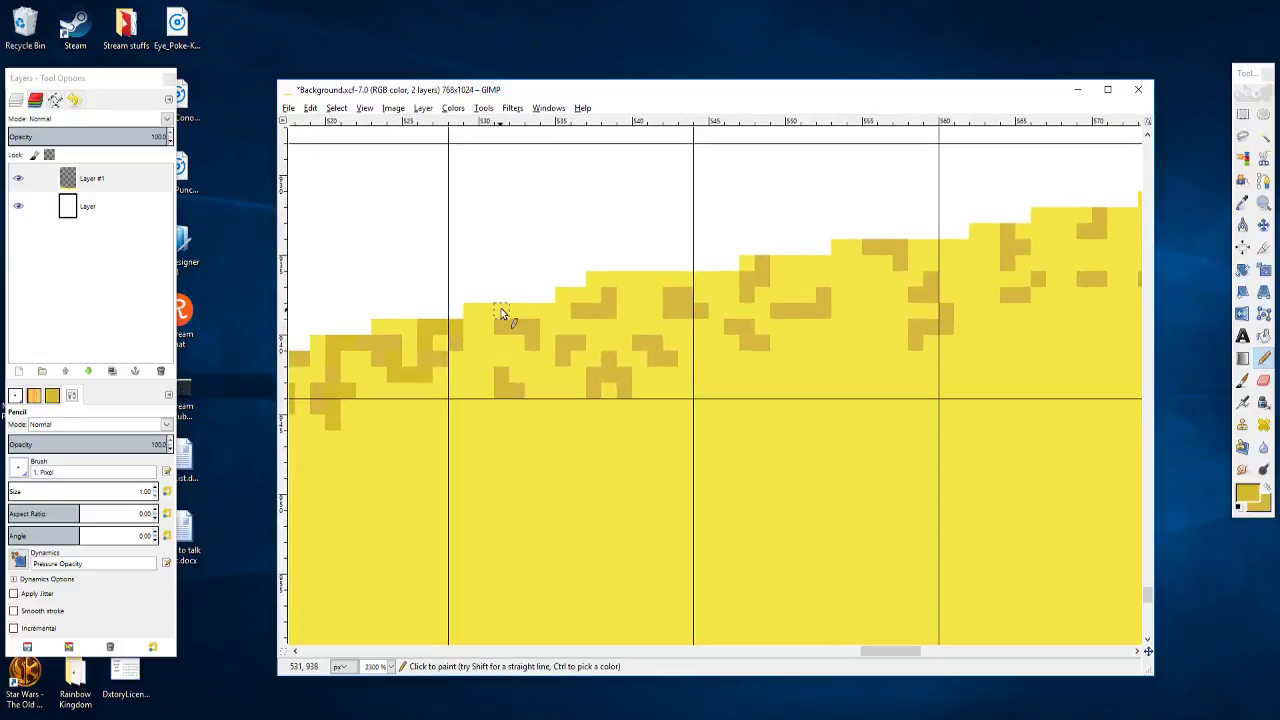
Step: Join the patches around x 531 to 541, y 938 to 943, with d5bb28 pixels
mouse_move(503, 314)
mouse_down()
mouse_move(543, 316)
mouse_move(507, 271)
mouse_move(533, 310)
mouse_up()
scroll(557, 310, right, 1)
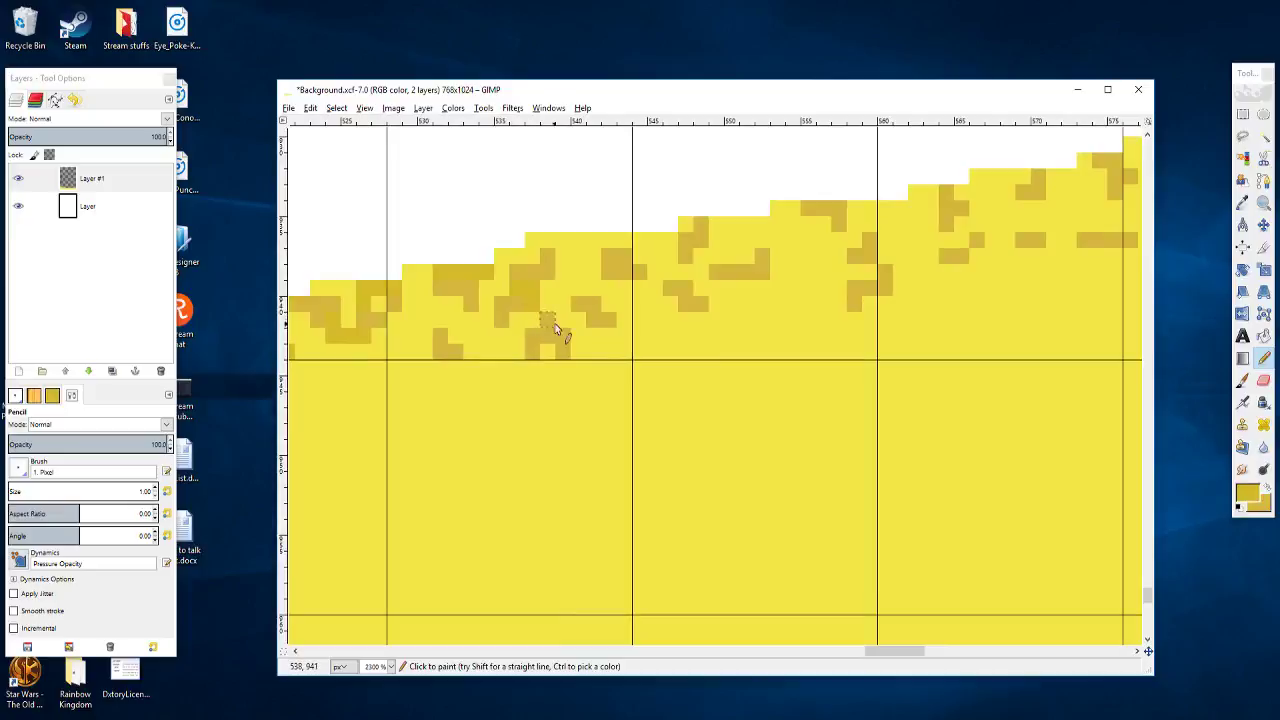
click(578, 352)
scroll(503, 363, left, 5)
scroll(503, 363, up, 1)
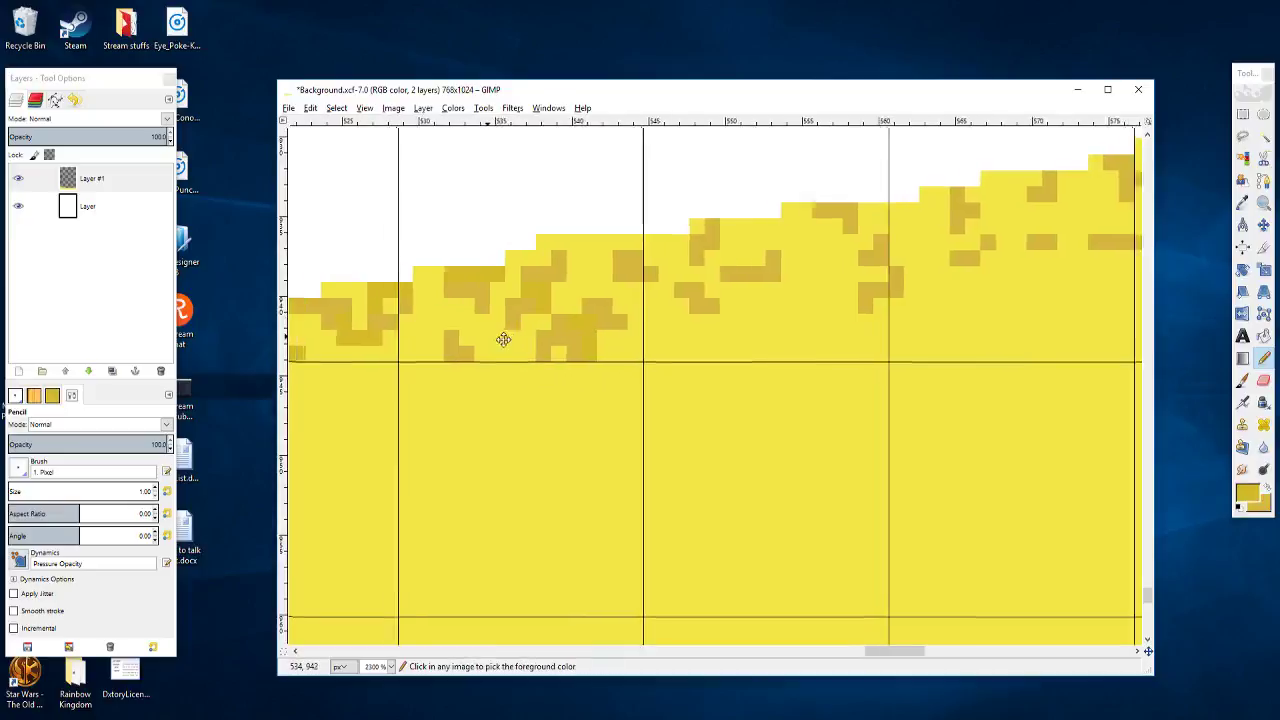
click(566, 356)
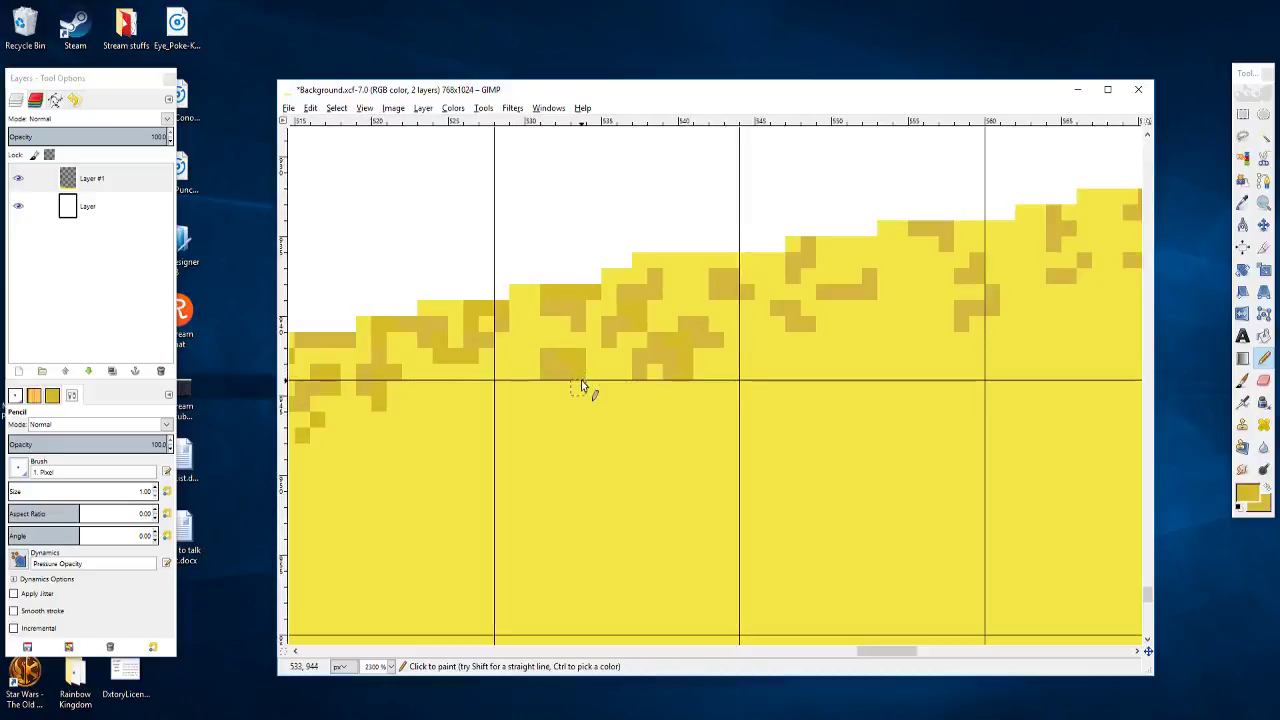
scroll(586, 377, right, 1)
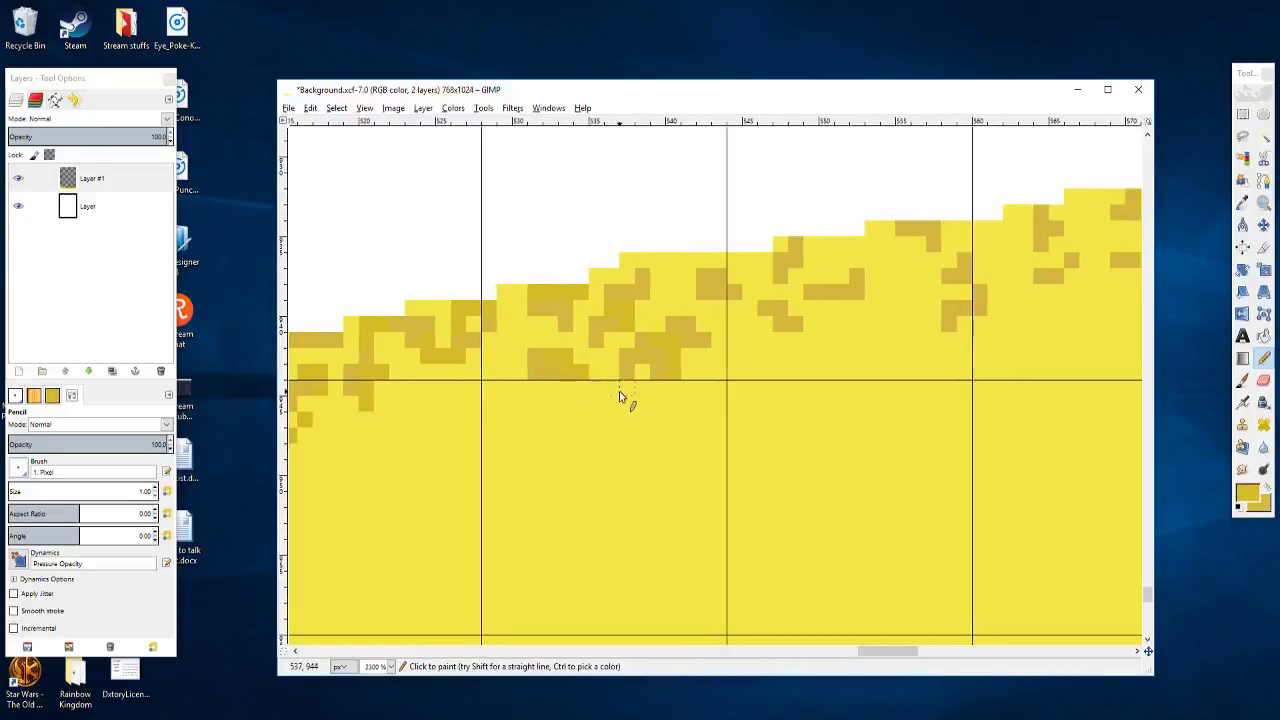
Step: Fill in d5bb28 pixels around x 541 to 549, y 938 to 942, to link the neighbouring patches
drag(714, 346, 606, 356)
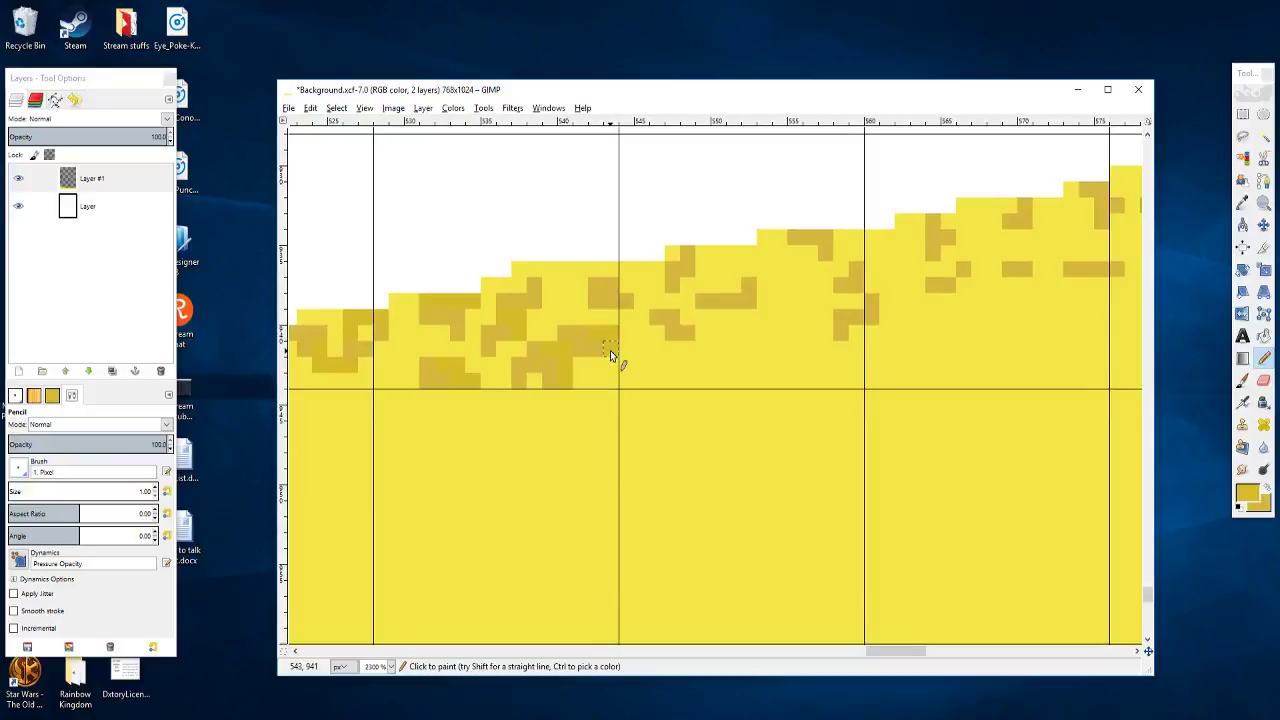
click(610, 350)
click(642, 323)
click(690, 288)
click(694, 314)
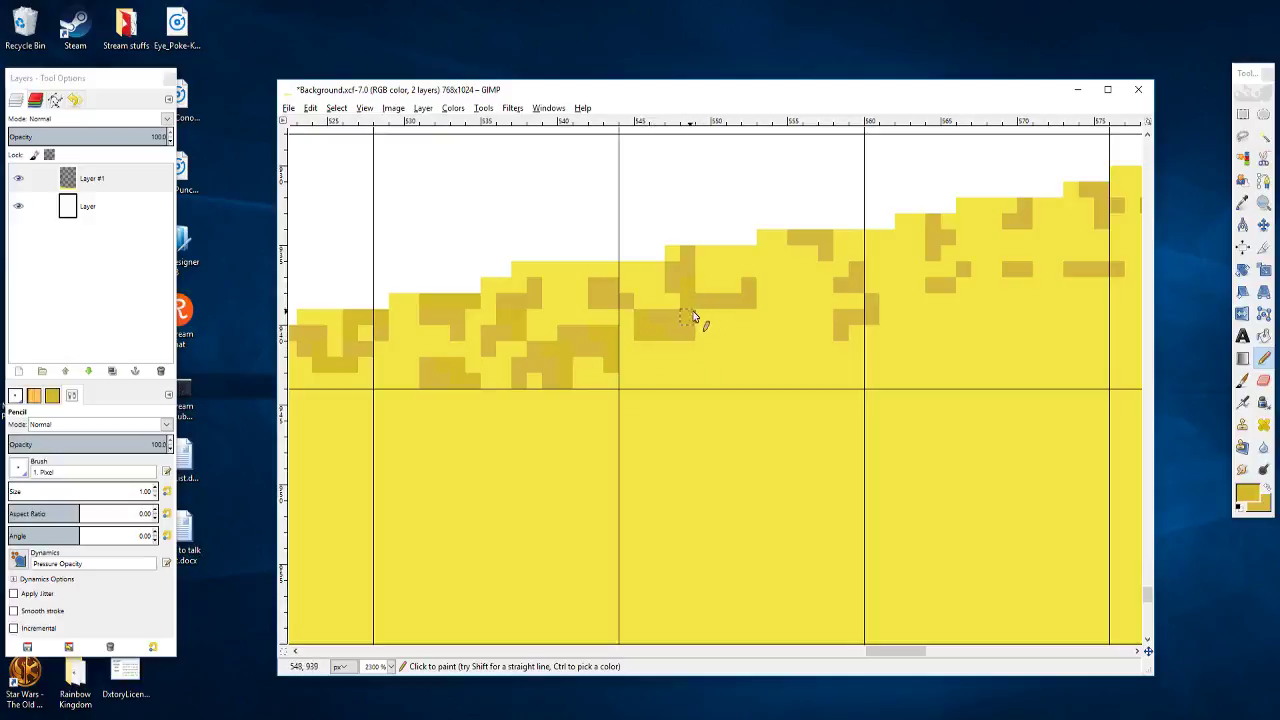
click(700, 315)
click(686, 300)
Step: Add d5bb28 pixels around x 550 to 552, y 936 to 938, and on the edge near x 543, y 936
click(732, 288)
click(735, 273)
click(748, 274)
mouse_move(748, 298)
mouse_down()
mouse_move(711, 282)
mouse_move(726, 320)
mouse_move(794, 361)
mouse_up()
drag(727, 322, 714, 318)
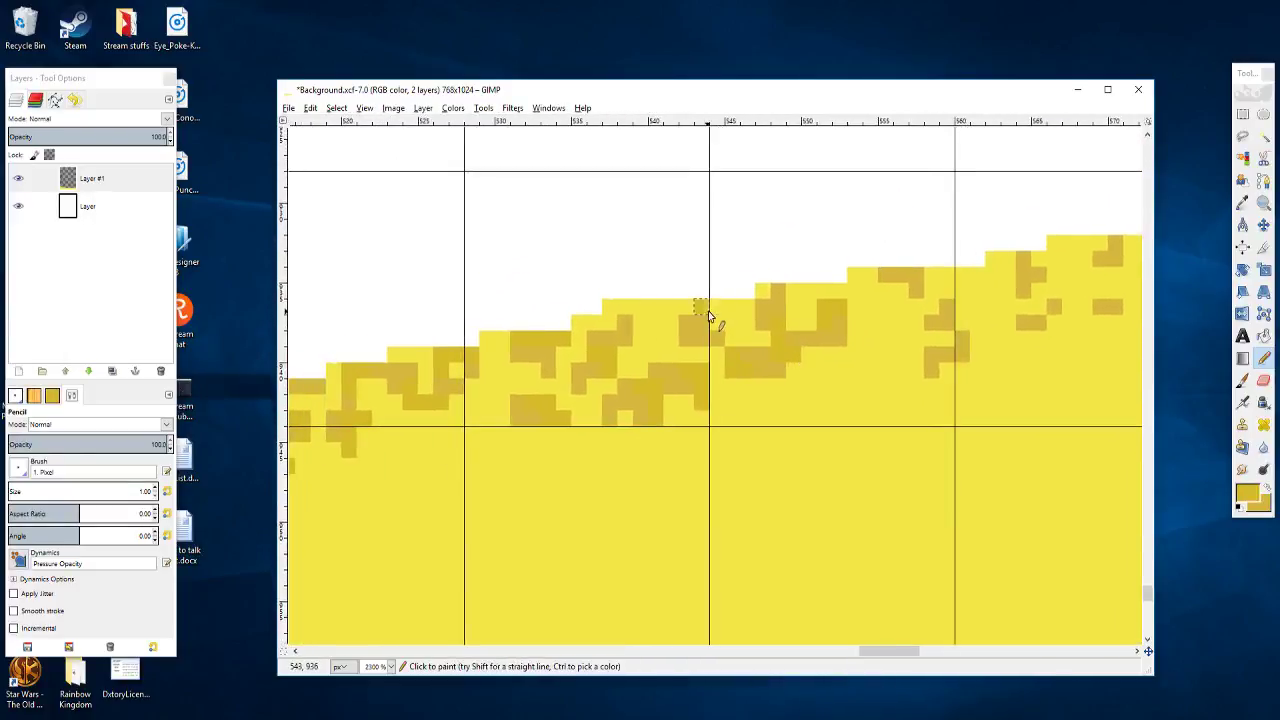
Step: Add d5bb28 pixels around x 537 to 541, y 936 to 940, between the existing patches
scroll(726, 339, left, 4)
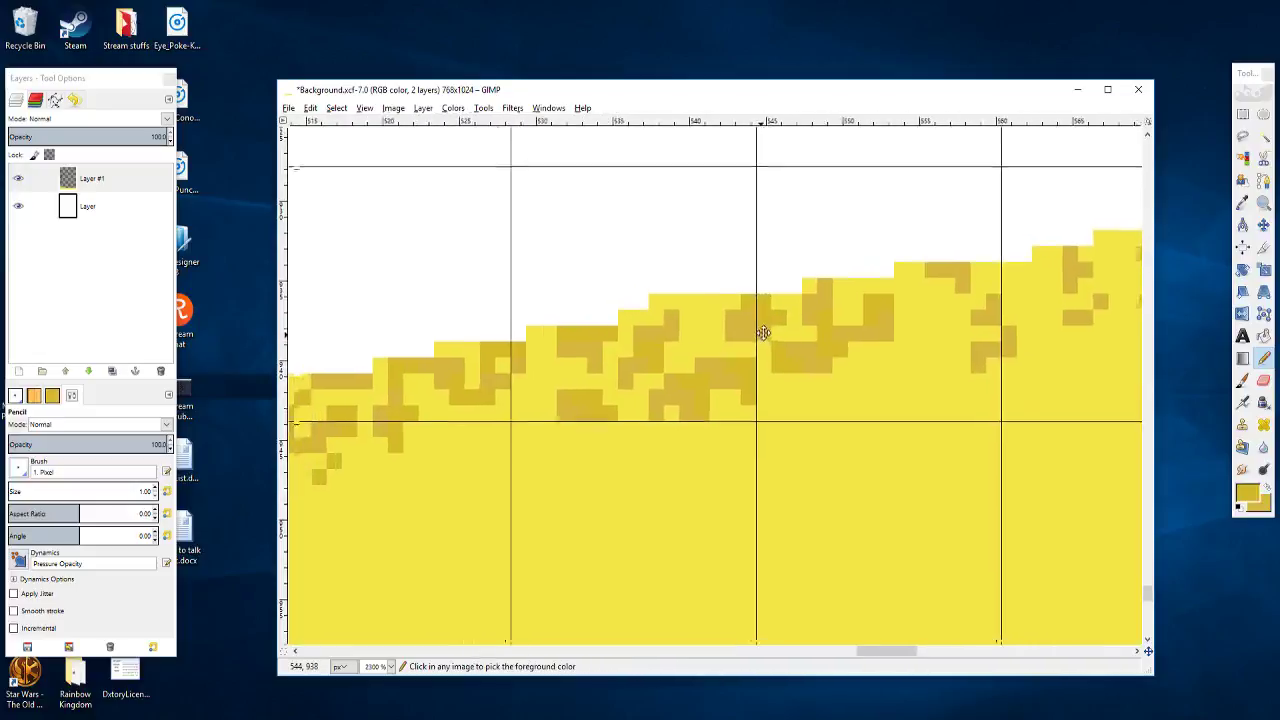
scroll(715, 310, down, 2)
scroll(708, 290, right, 8)
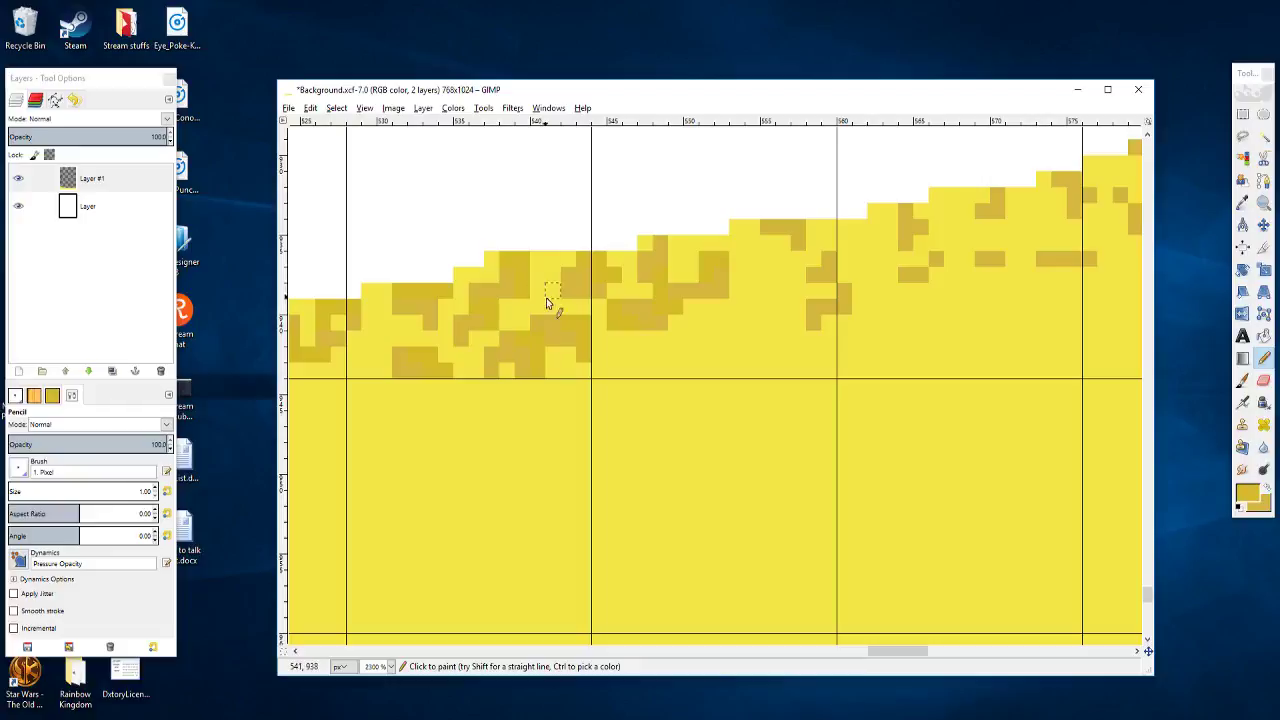
click(544, 308)
drag(647, 355, 550, 399)
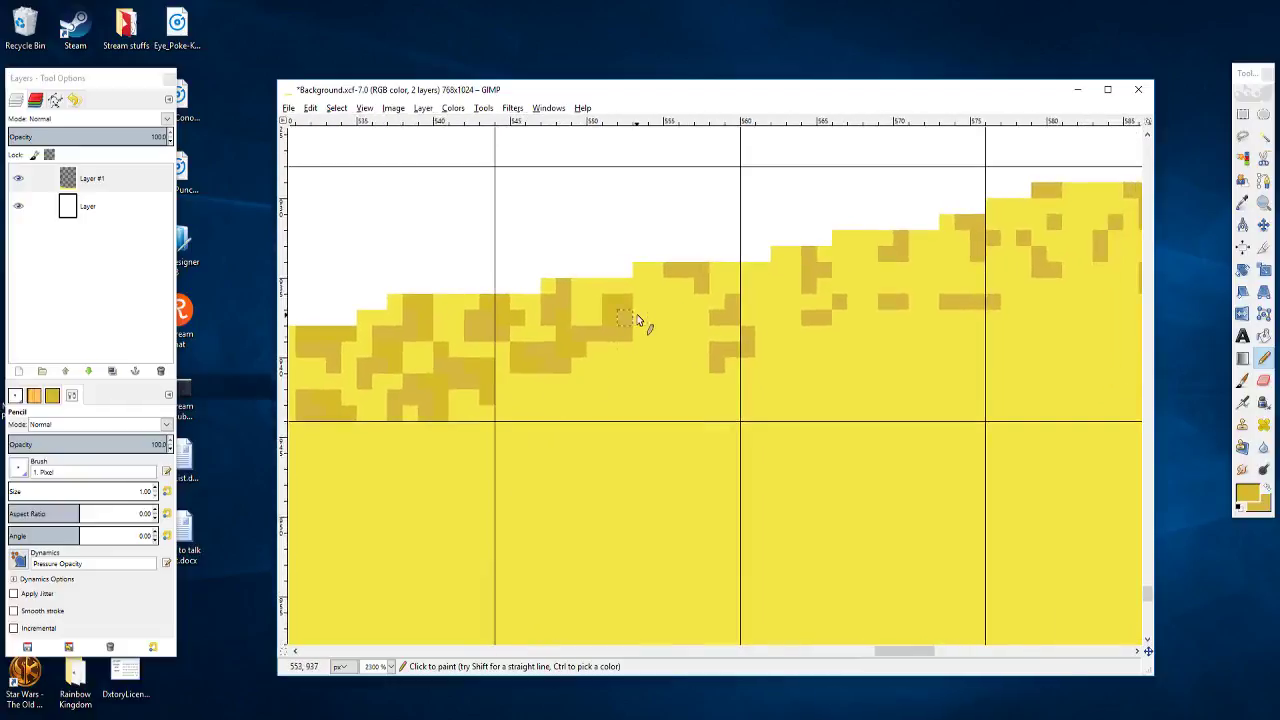
Step: Connect the patches around x 554 to 563, y 933 to 939, with d5bb28 pixels
scroll(660, 315, right, 1)
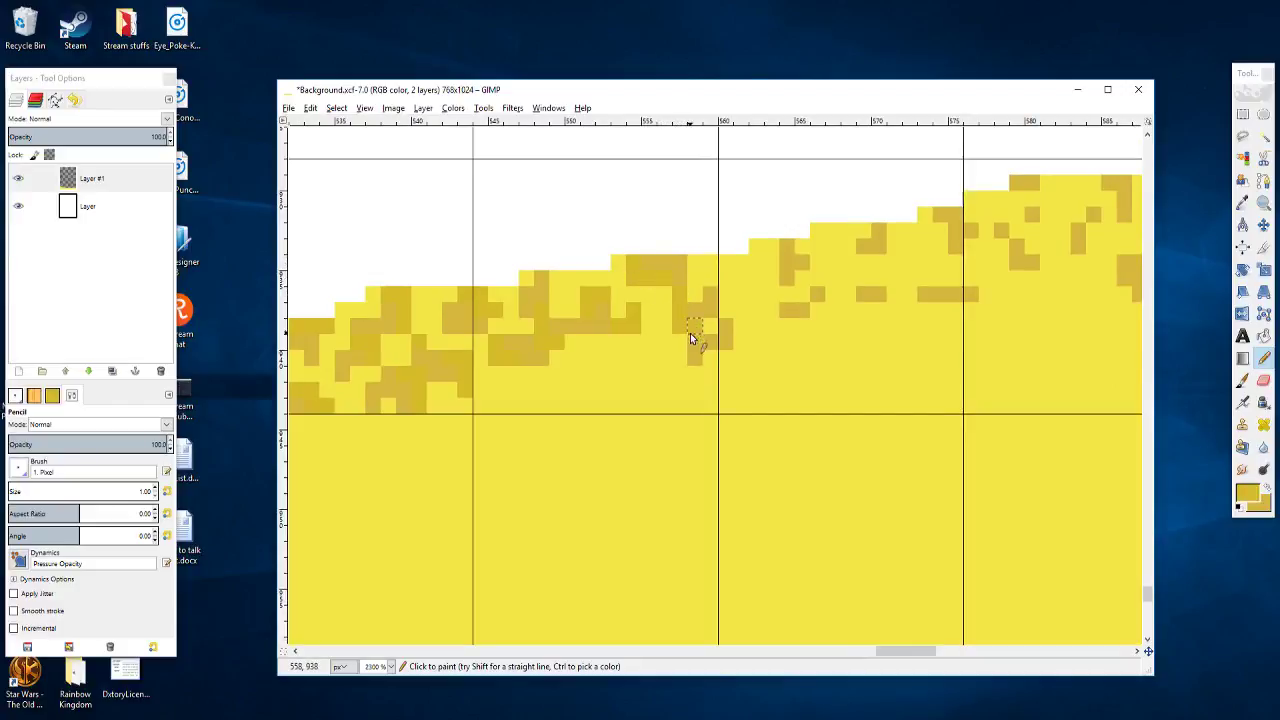
drag(690, 333, 600, 361)
mouse_move(645, 300)
mouse_down()
mouse_move(649, 334)
mouse_move(663, 312)
mouse_move(606, 312)
mouse_move(634, 306)
mouse_move(636, 322)
mouse_move(722, 266)
mouse_up()
click(657, 301)
scroll(672, 280, down, 2)
scroll(661, 288, up, 3)
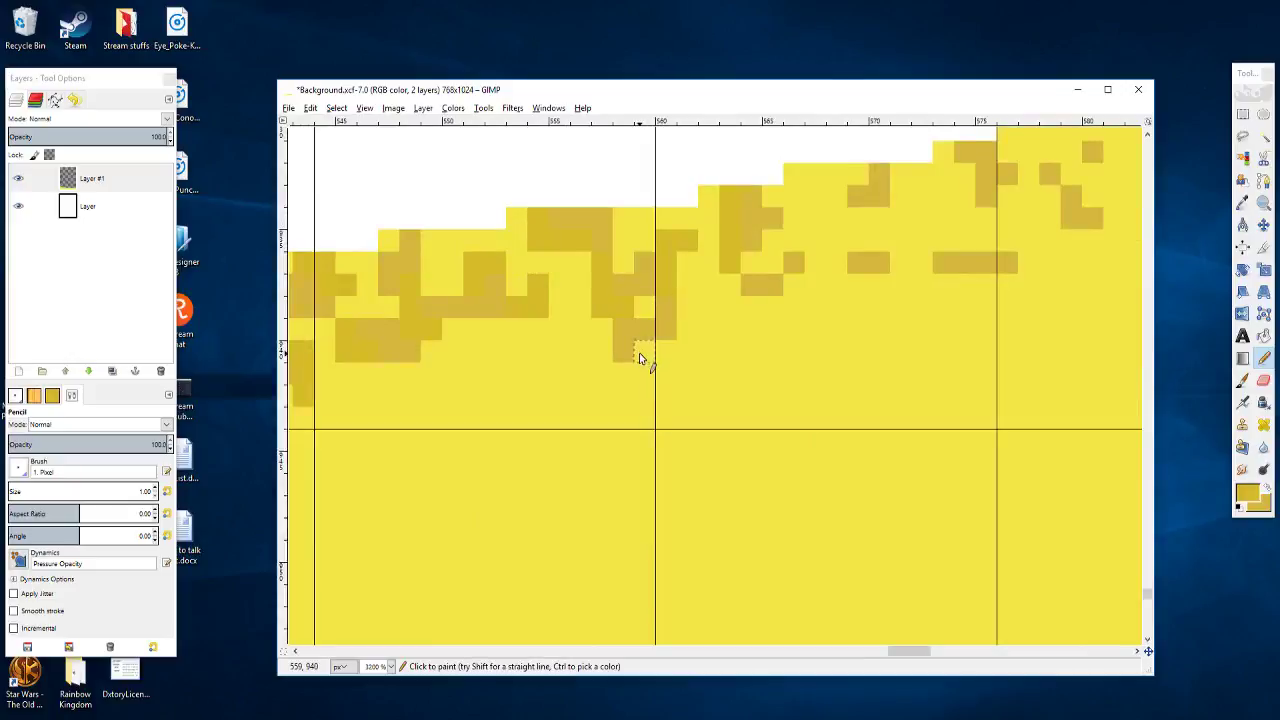
Step: Add d5bb28 pixels beneath the edge around x 552 to 562, y 938 to 941, and x 566 to 567, y 936 to 937
mouse_move(640, 372)
mouse_down()
mouse_move(626, 377)
mouse_move(766, 363)
mouse_up()
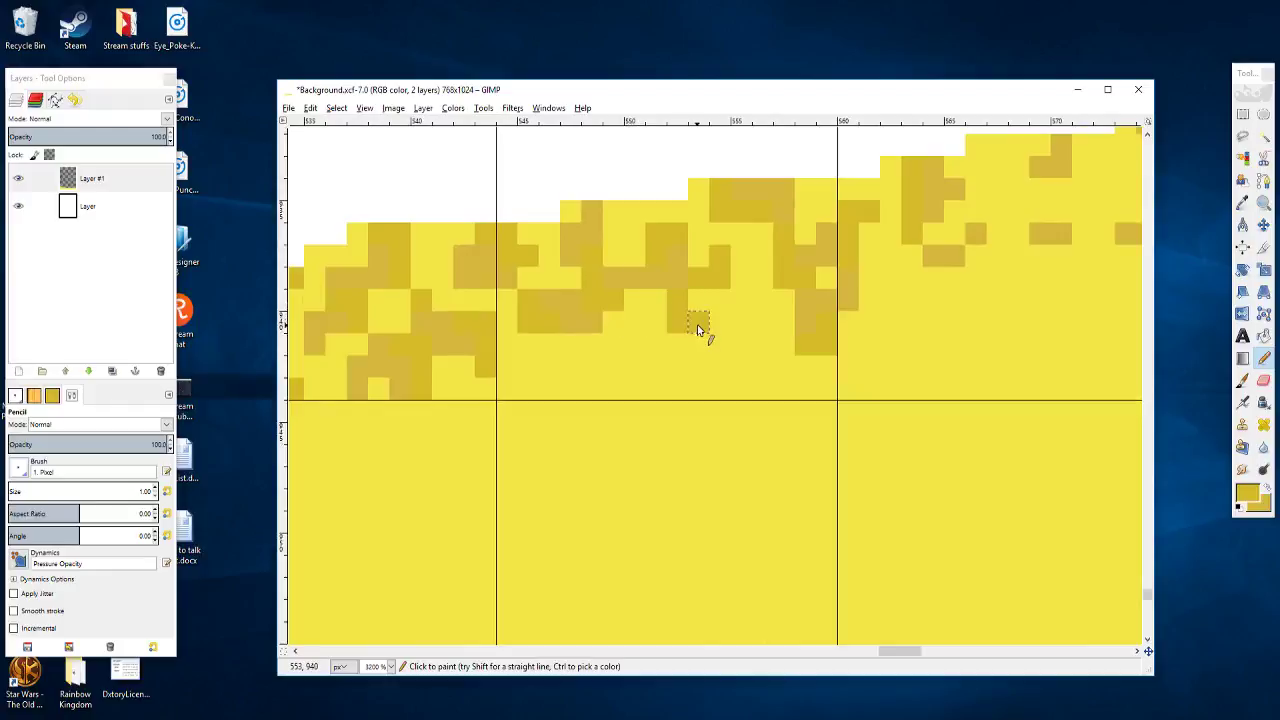
drag(737, 349, 491, 337)
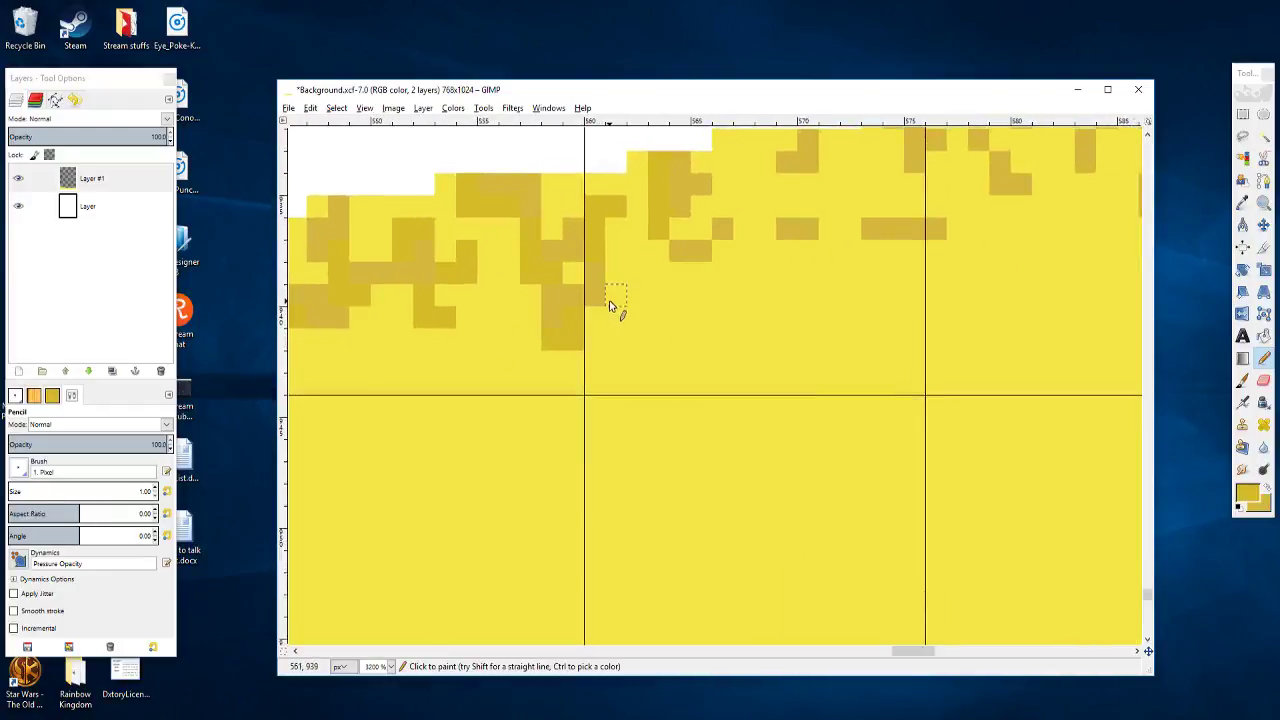
drag(645, 288, 645, 268)
drag(786, 237, 731, 360)
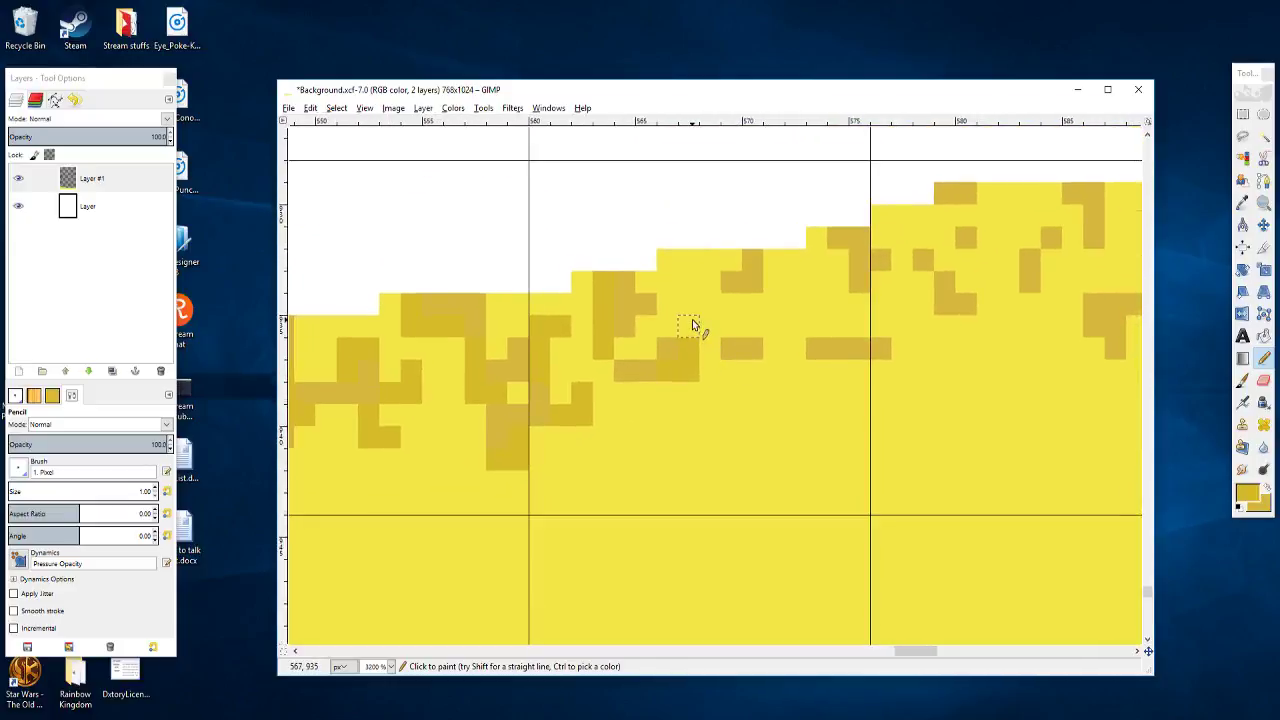
Step: Extend the patches with d5bb28 pixels around x 565 to 566, y 933 to 934, and down x 571 from y 932 to 934
click(670, 284)
click(672, 288)
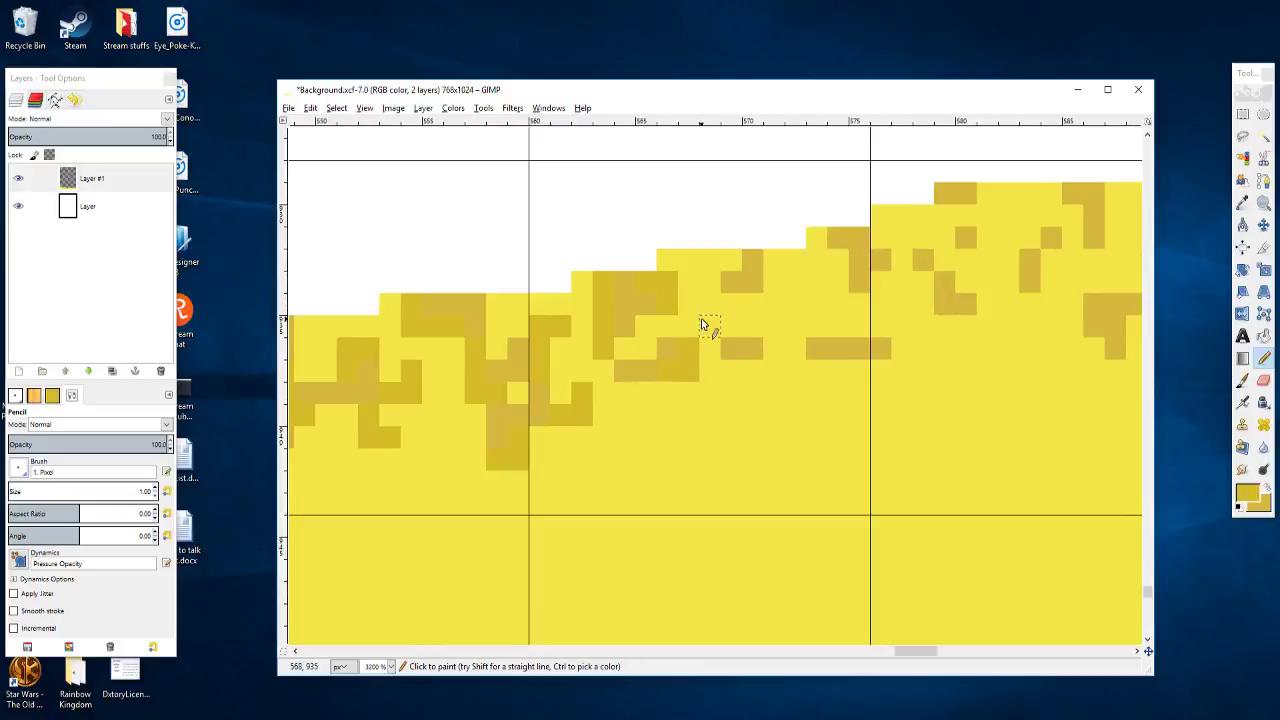
click(773, 262)
click(777, 289)
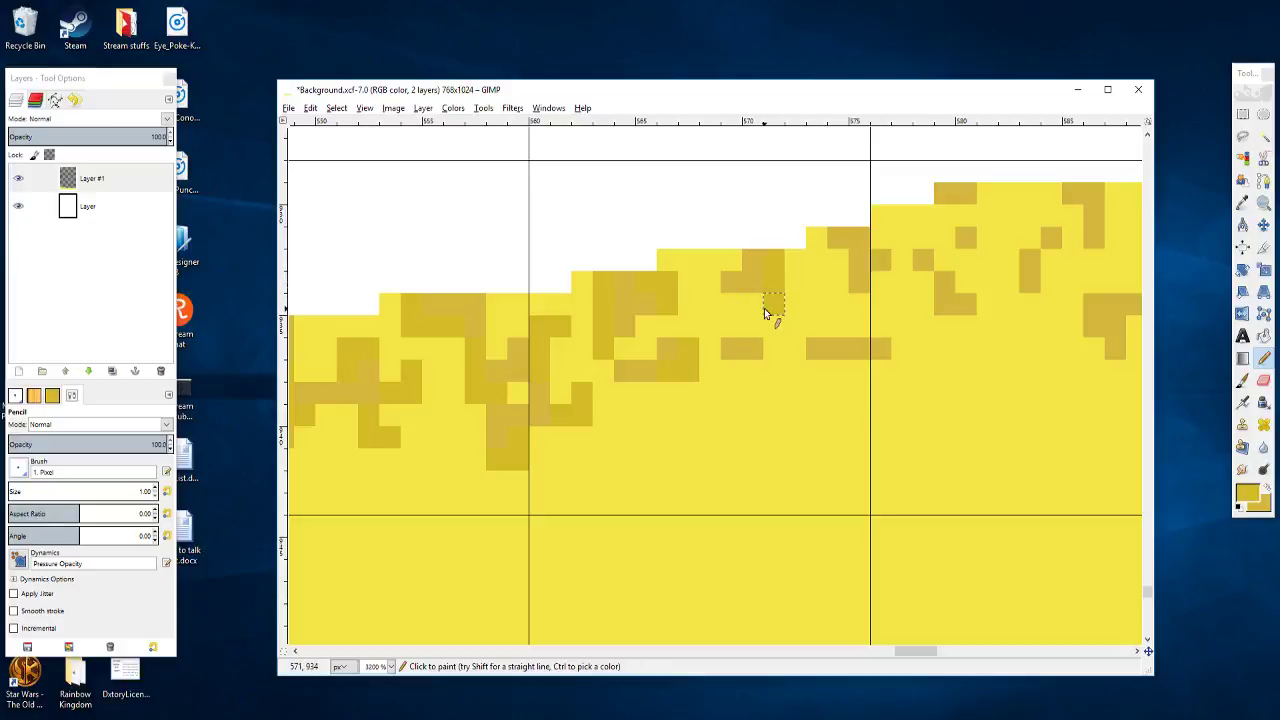
click(770, 304)
Step: Link the patches at the top of the slope around x 573 to 584, y 929 to 936, with d5bb28 pixels
mouse_move(809, 294)
mouse_down()
mouse_move(709, 322)
mouse_move(677, 348)
mouse_up()
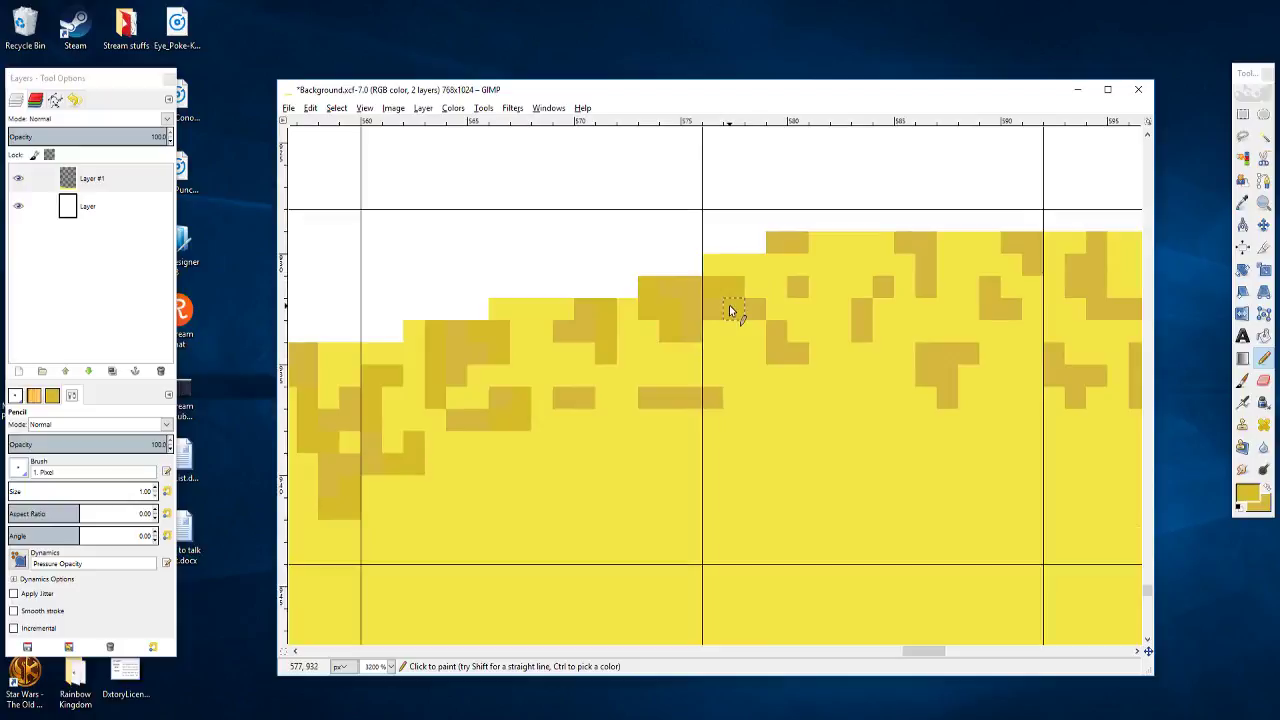
click(730, 262)
scroll(668, 330, down, 3)
scroll(605, 417, up, 3)
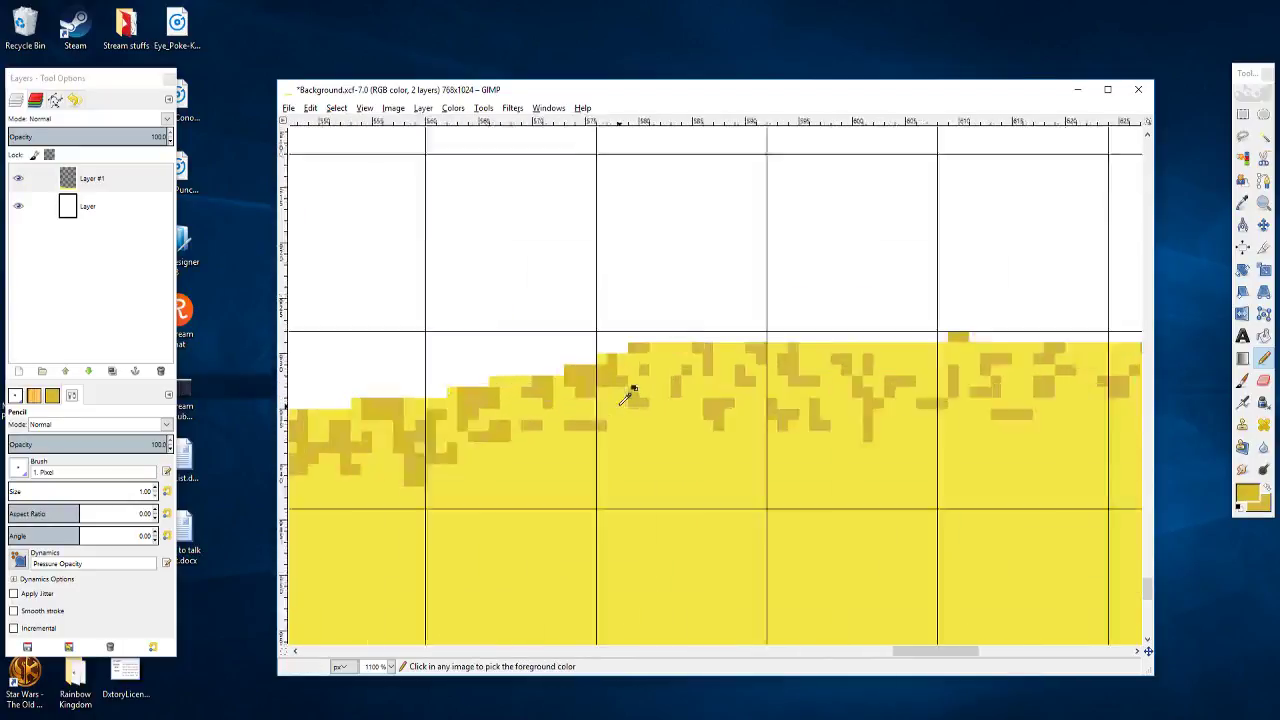
mouse_move(588, 428)
mouse_down()
mouse_move(601, 438)
mouse_move(600, 363)
mouse_move(620, 346)
mouse_move(517, 364)
mouse_up()
click(582, 340)
drag(543, 307, 582, 290)
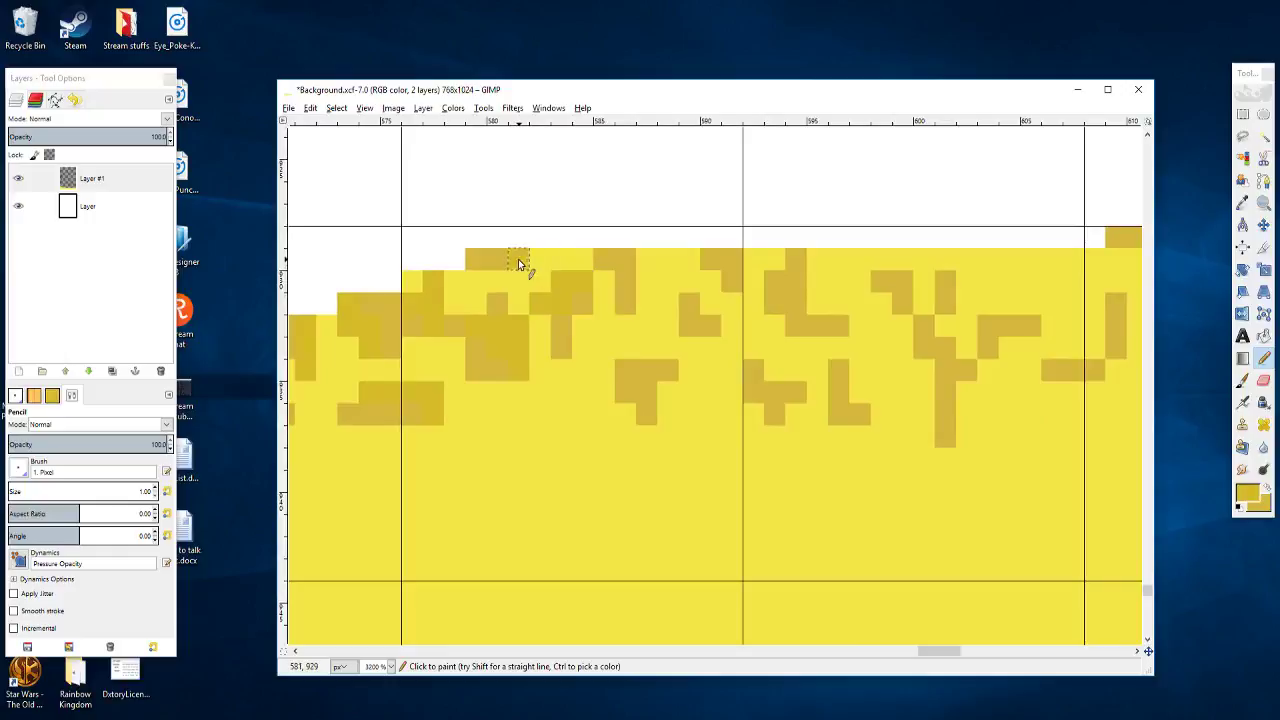
Step: Thicken the patches around x 583 to 589, y 930 to 936, with d5bb28 pixels
mouse_move(651, 283)
mouse_down()
mouse_move(646, 328)
mouse_move(630, 325)
mouse_move(633, 390)
mouse_move(638, 372)
mouse_move(664, 366)
mouse_move(666, 409)
mouse_up()
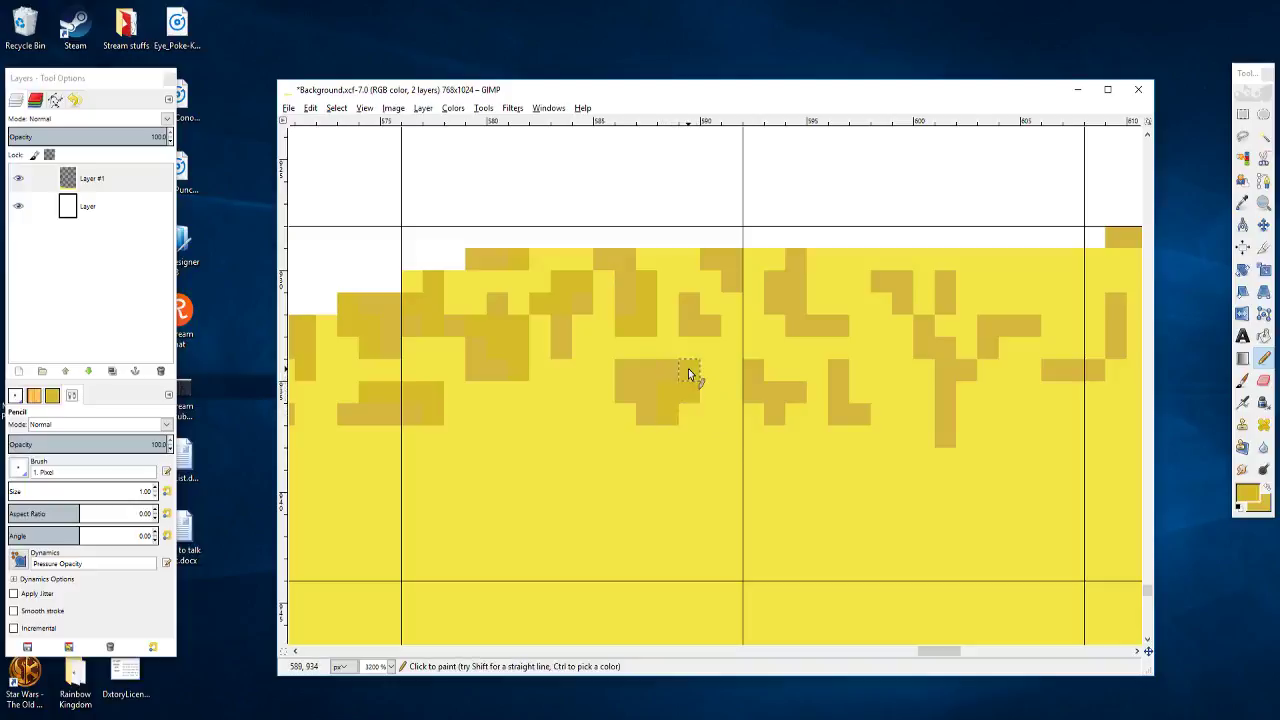
scroll(700, 383, right, 3)
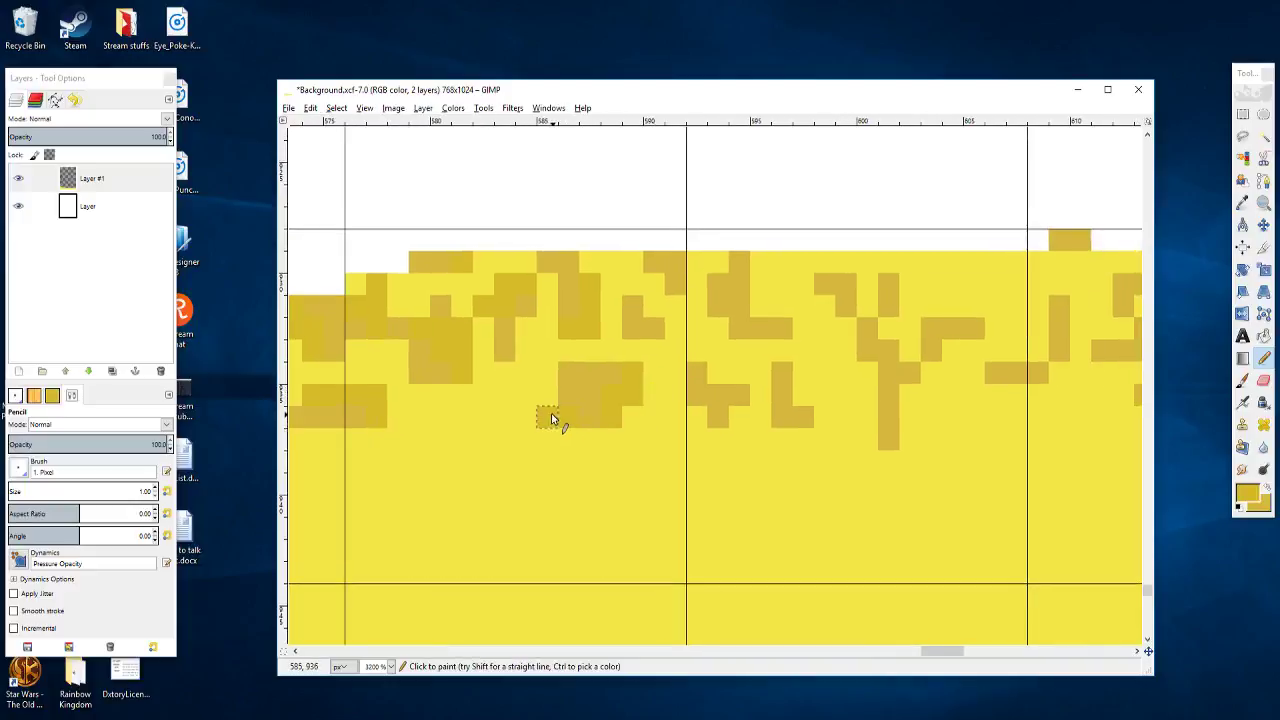
drag(530, 418, 509, 417)
drag(529, 372, 508, 380)
Step: Fill in d5bb28 pixels around x 589 to 591, y 929 to 932, and x 591 to 595, y 933 to 938
mouse_move(640, 389)
mouse_down()
mouse_move(839, 451)
mouse_move(560, 394)
mouse_move(717, 323)
mouse_up()
click(730, 412)
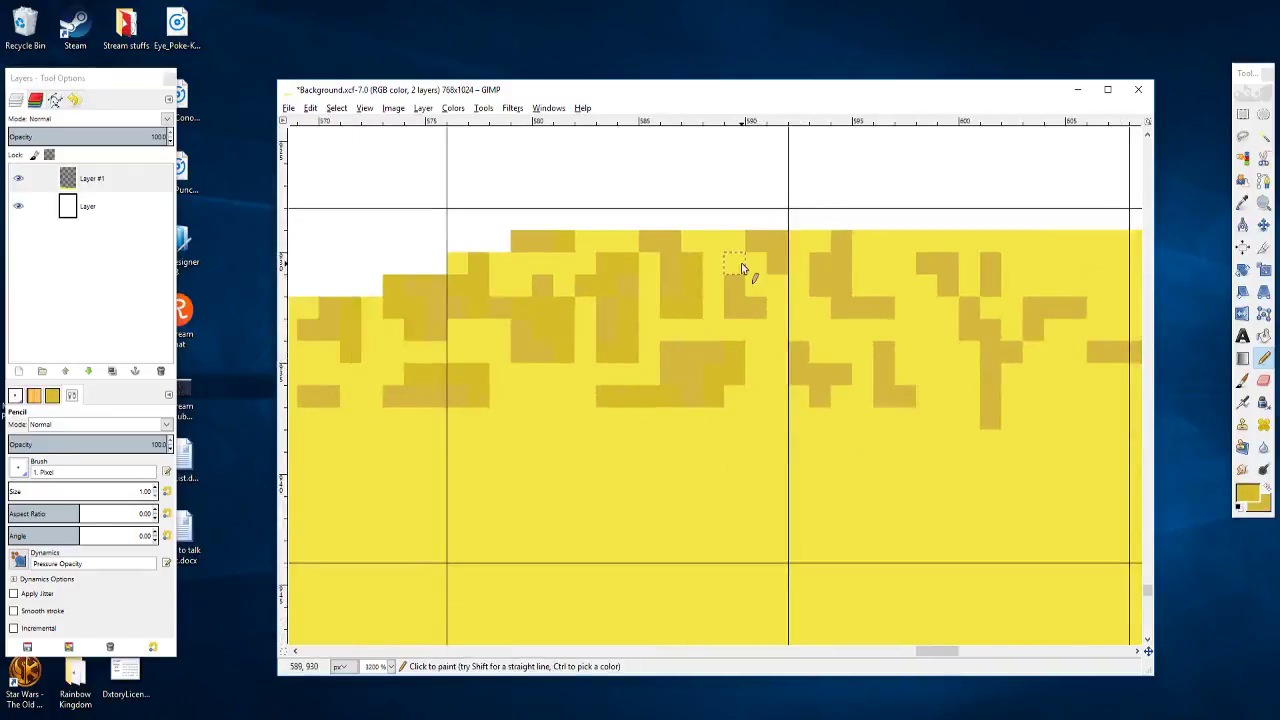
mouse_move(742, 268)
mouse_down()
mouse_move(756, 268)
mouse_move(766, 331)
mouse_move(808, 366)
mouse_move(814, 317)
mouse_move(840, 331)
mouse_move(814, 332)
mouse_move(778, 372)
mouse_up()
click(761, 337)
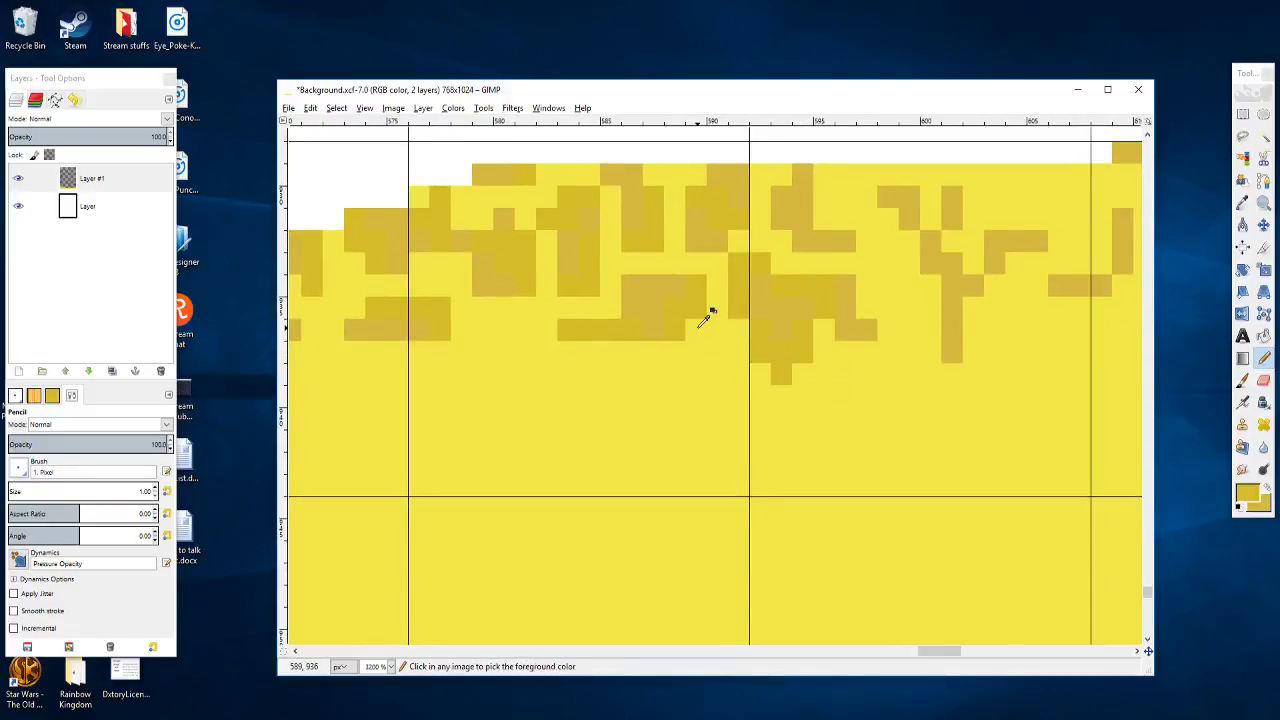
Step: Add d5bb28 pixels at x 572, y 936 to 937, and around x 595 to 596, y 931
scroll(707, 312, down, 3)
scroll(666, 349, up, 3)
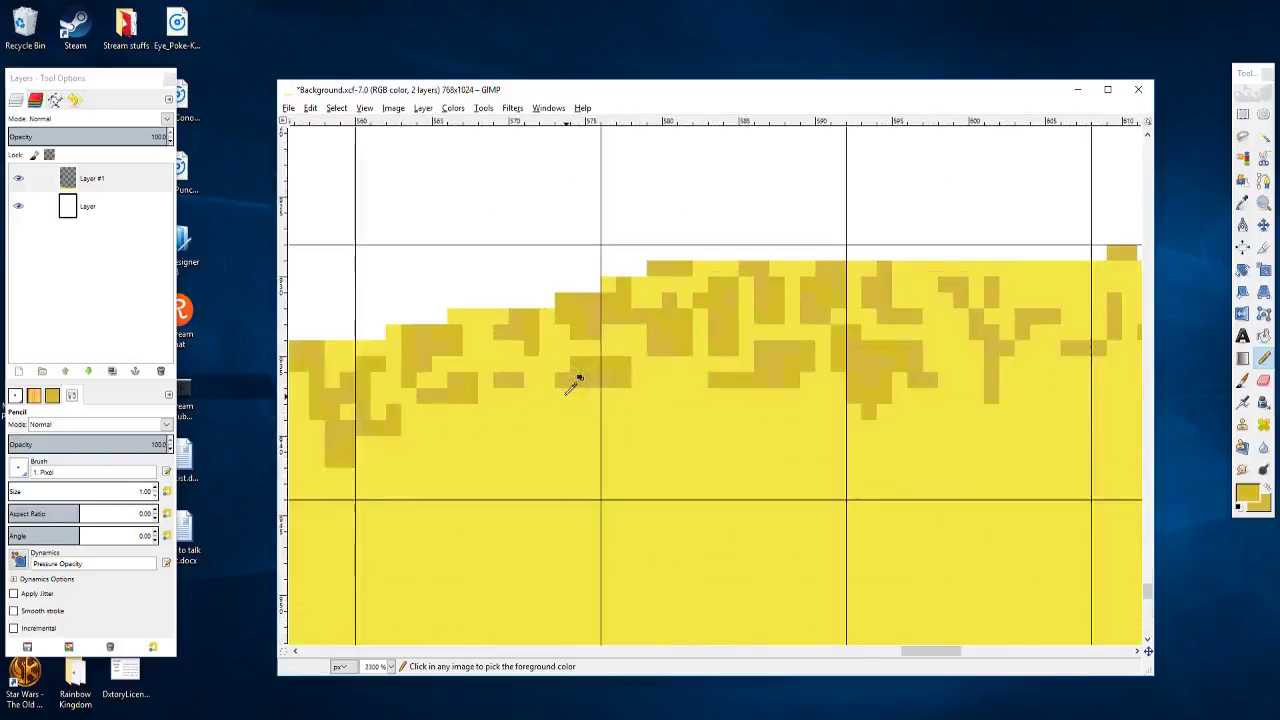
scroll(570, 388, up, 1)
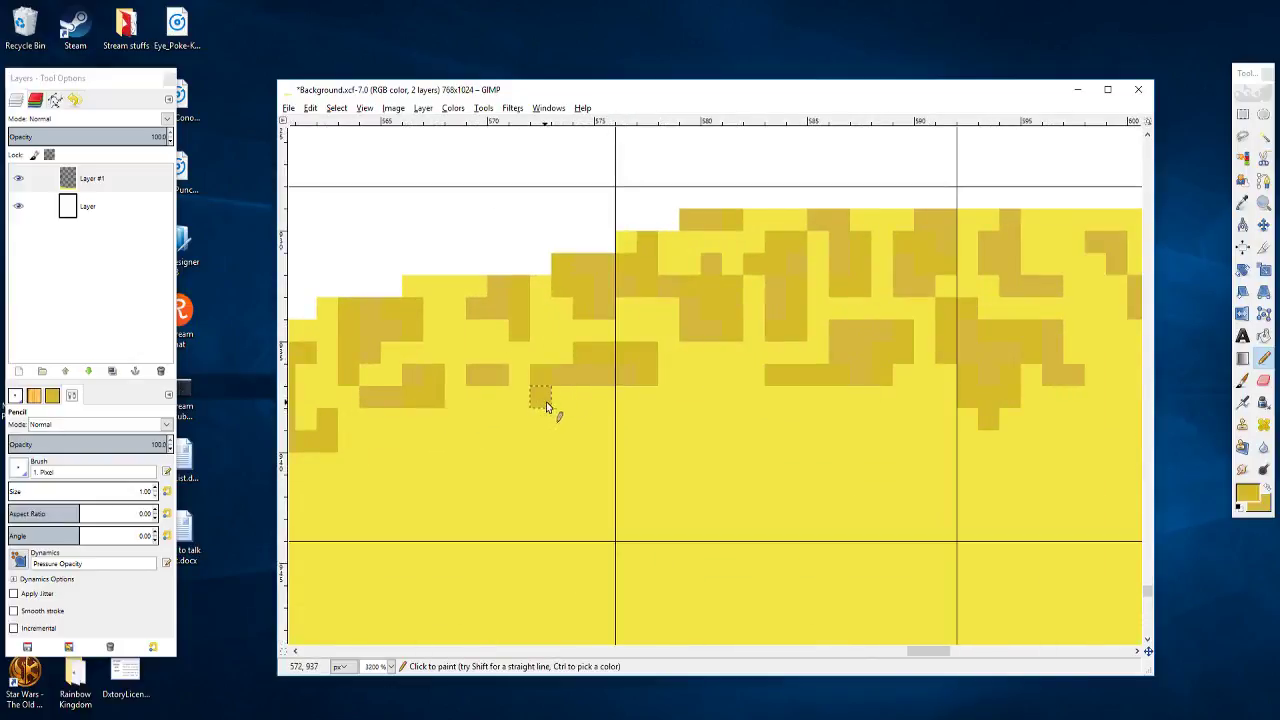
drag(546, 407, 560, 400)
drag(712, 359, 421, 405)
drag(738, 312, 772, 311)
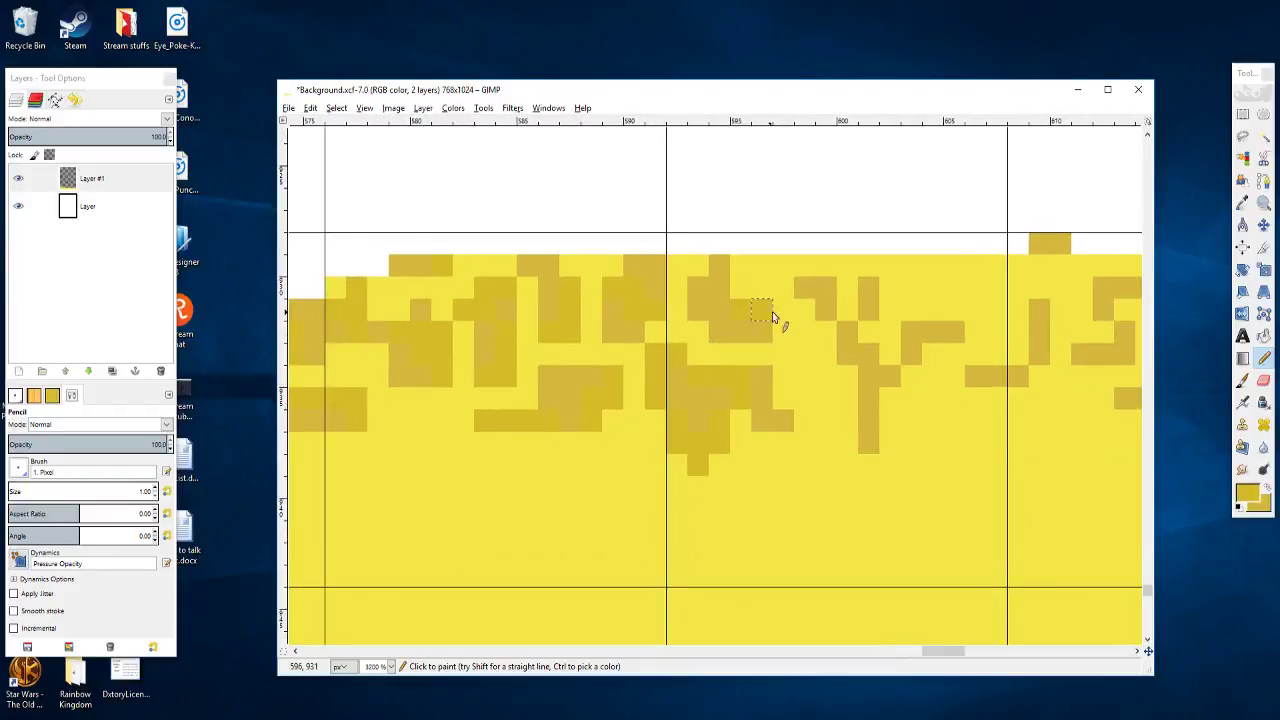
Step: Fill in d5bb28 pixels around x 595 to 598, y 929 to 931, and x 599 to 602, y 932 to 935
click(737, 272)
click(812, 270)
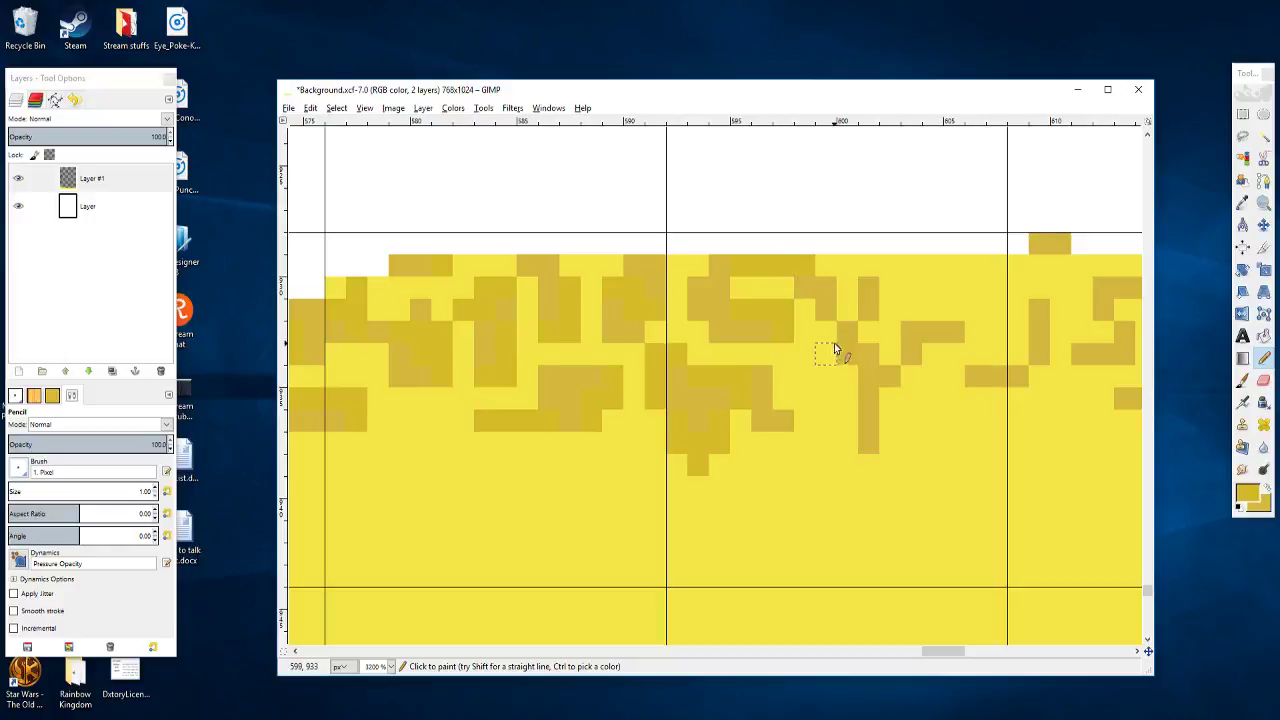
key(space)
click(769, 303)
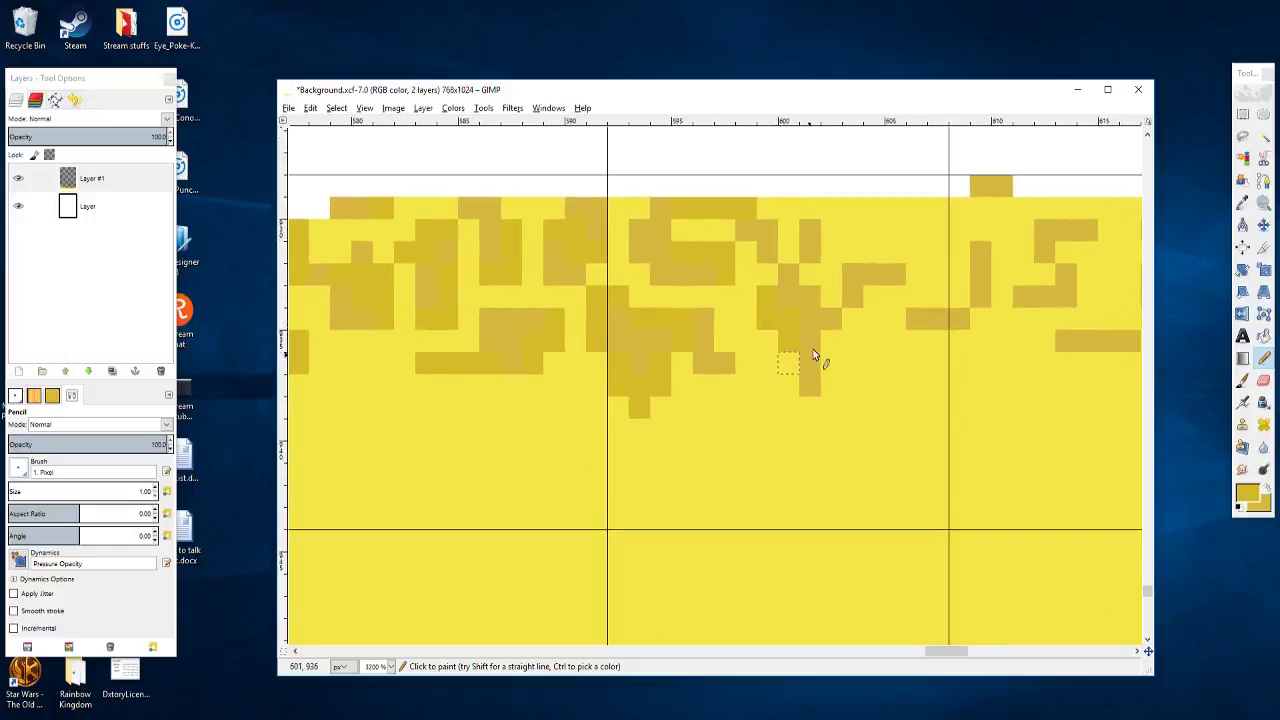
Step: Link the patches around x 602 to 608, y 931 to 934, with d5bb28 pixels
key(space)
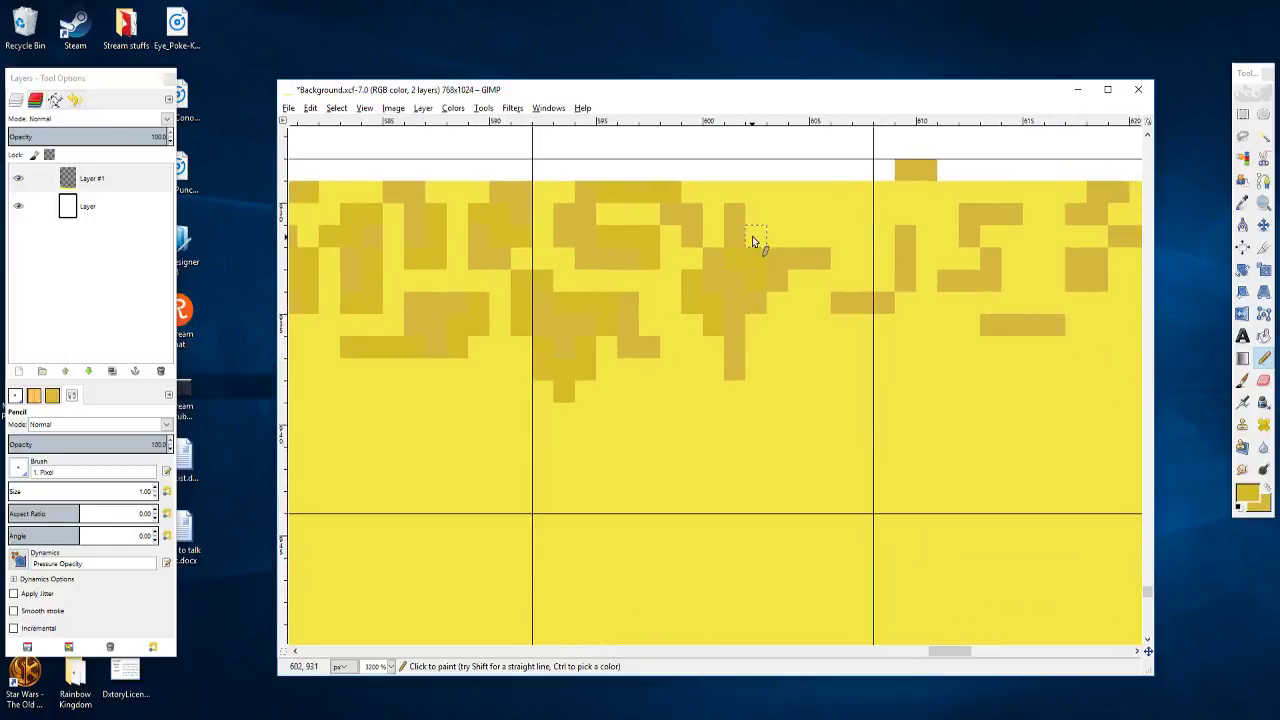
key(space)
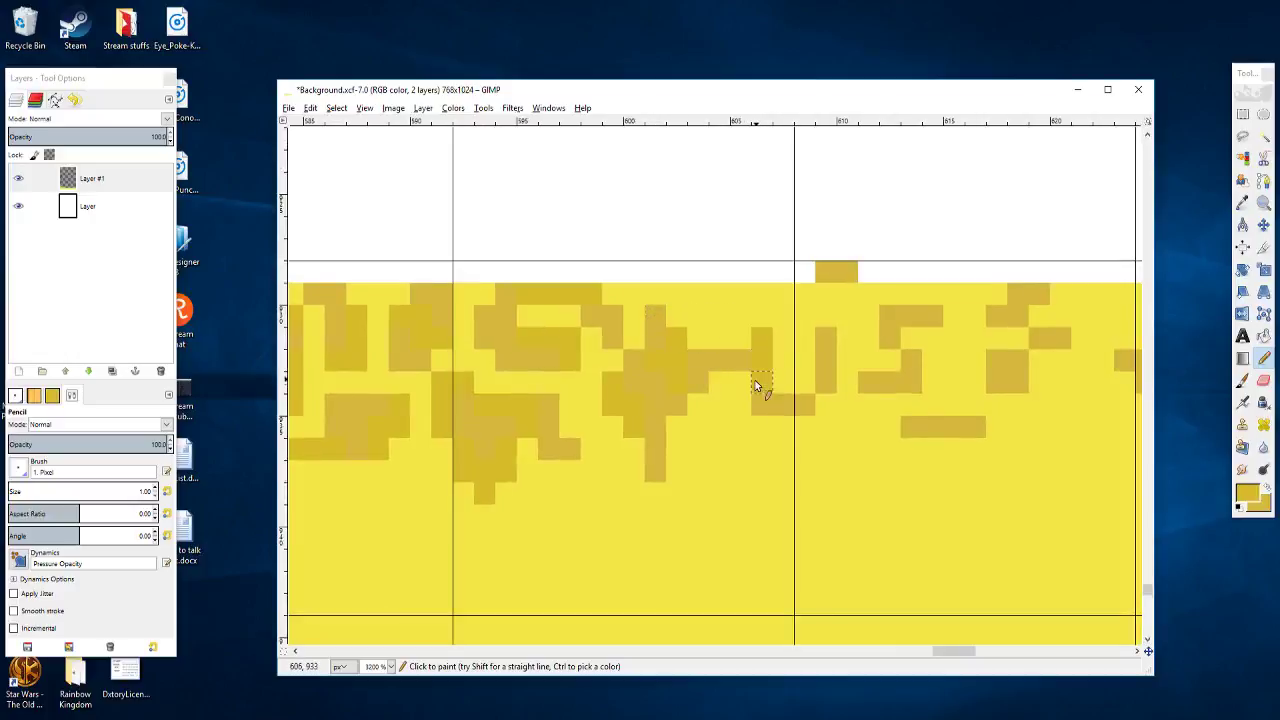
key(space)
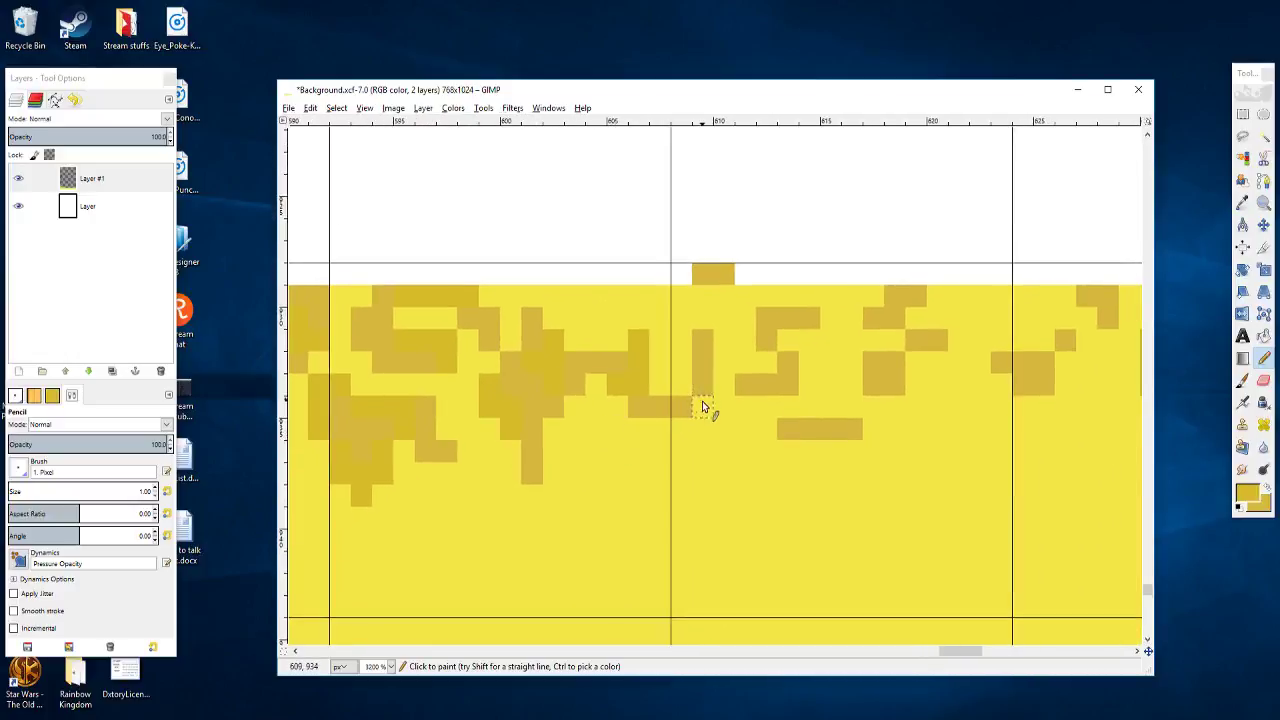
Step: Add a column of d5bb28 pixels at x 608, y 930 to 934, and thicken the patch around x 611 to 614, y 929 to 934
drag(679, 381, 681, 312)
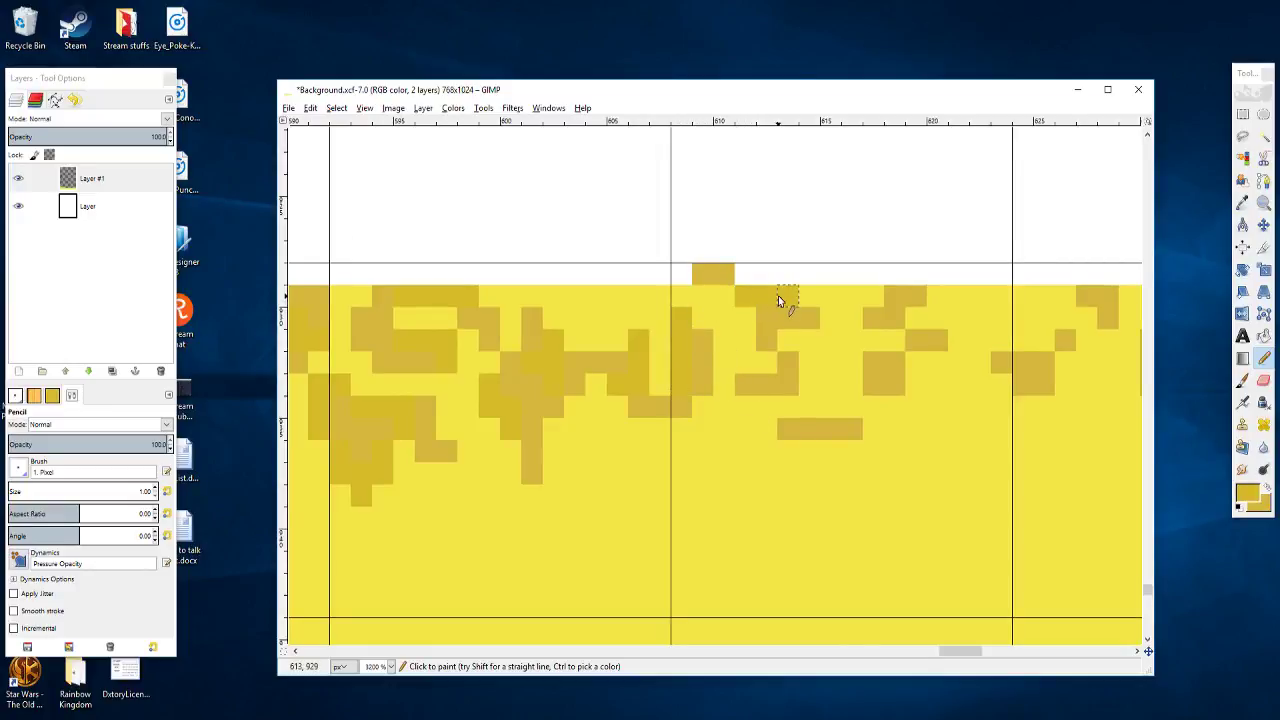
drag(763, 370, 729, 371)
mouse_move(793, 347)
mouse_down()
mouse_move(806, 414)
mouse_move(662, 396)
mouse_up()
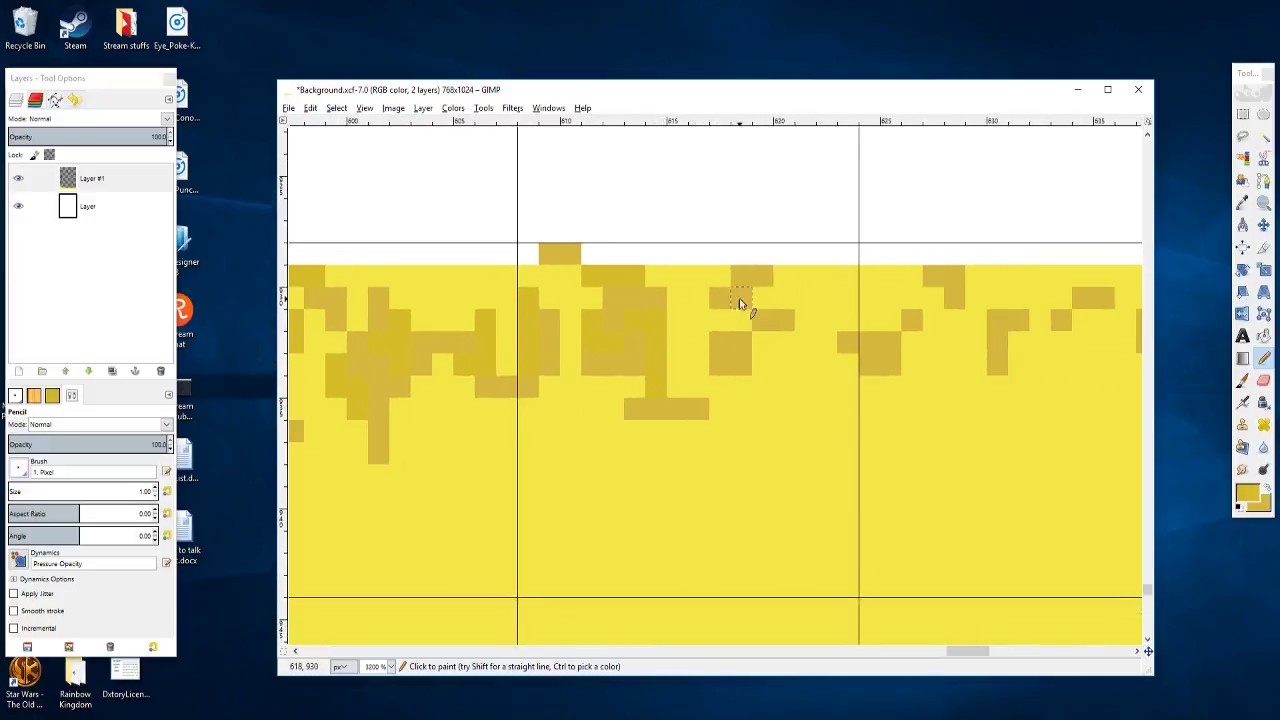
Step: Join the small patches around x 616 to 621, y 930 to 932, with d5bb28 pixels
click(690, 330)
click(703, 340)
click(781, 302)
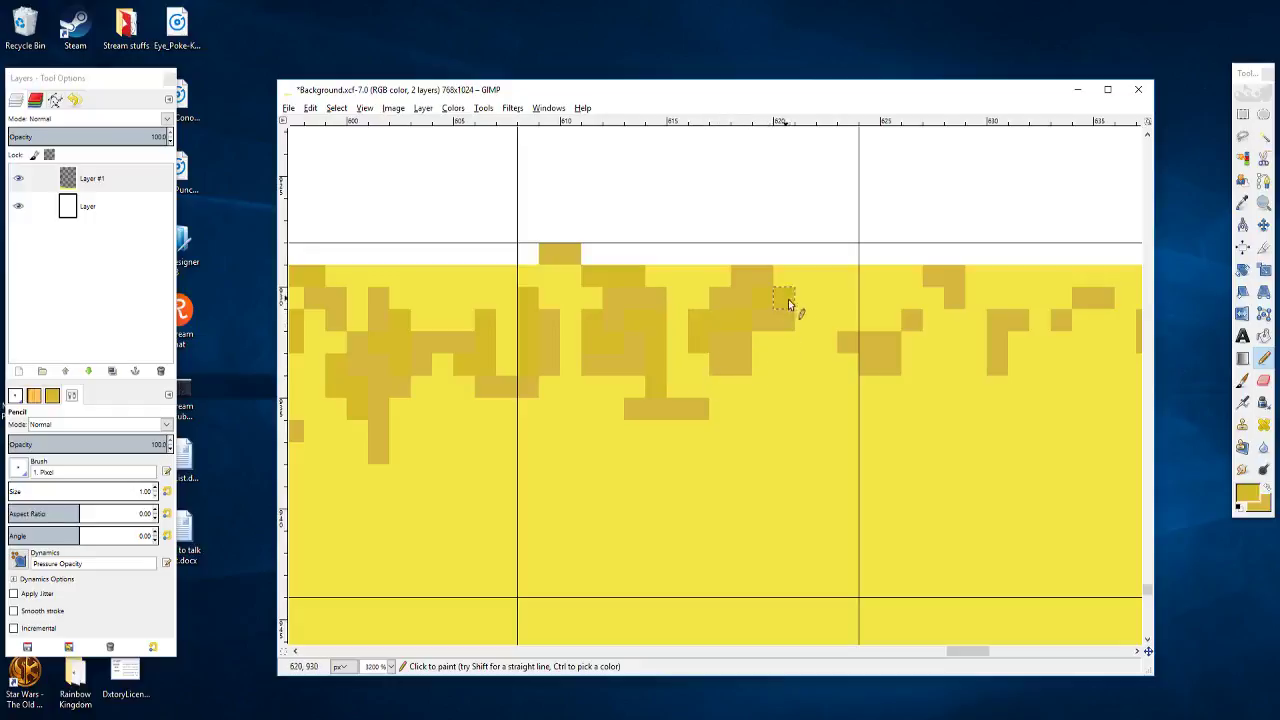
scroll(786, 353, right, 1)
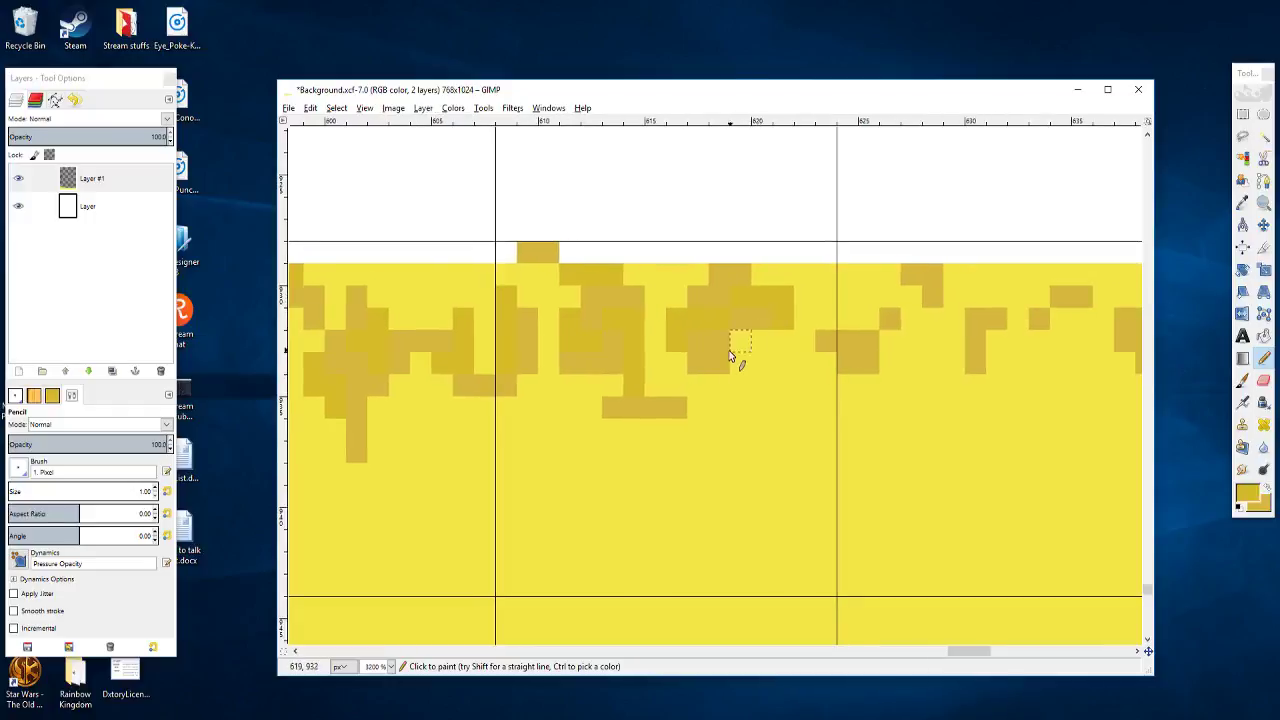
Step: Add d5bb28 pixels around x 617 to 619, y 933 to 934, and x 623 to 625, y 930 to 931
scroll(615, 340, down, 1)
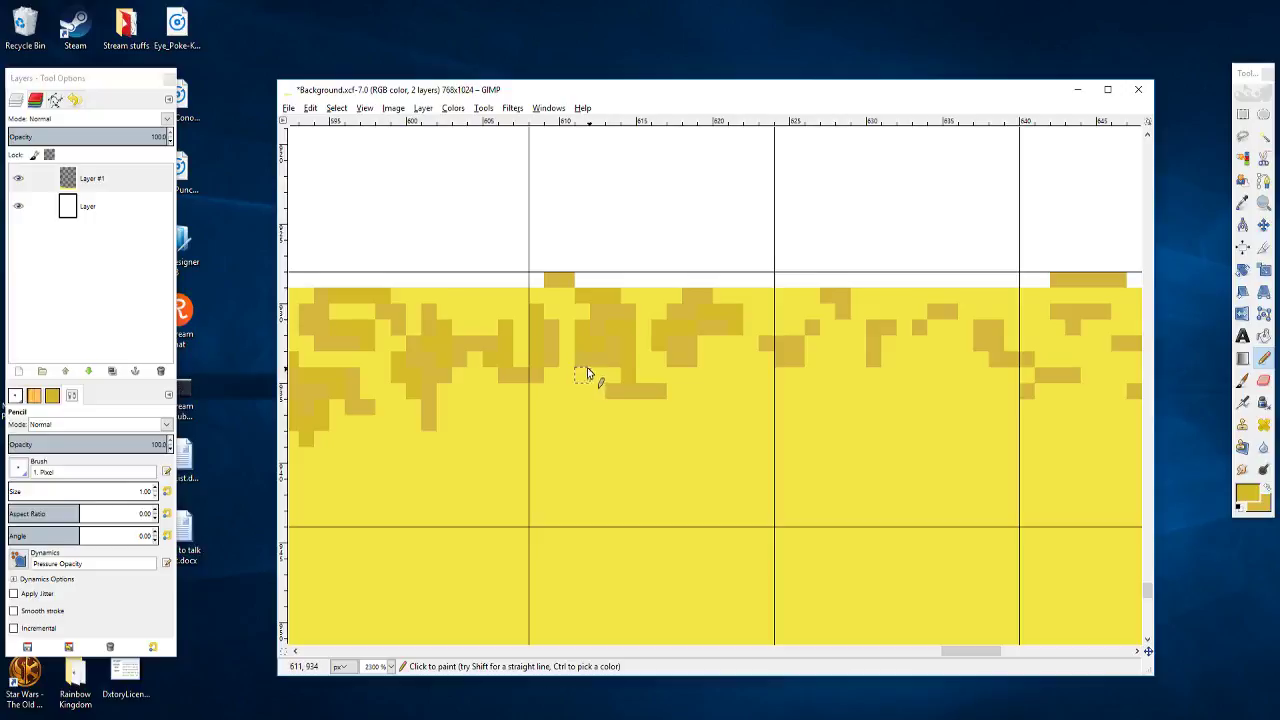
scroll(622, 376, up, 2)
mouse_move(754, 367)
mouse_down()
mouse_move(654, 383)
mouse_move(570, 442)
mouse_up()
click(553, 443)
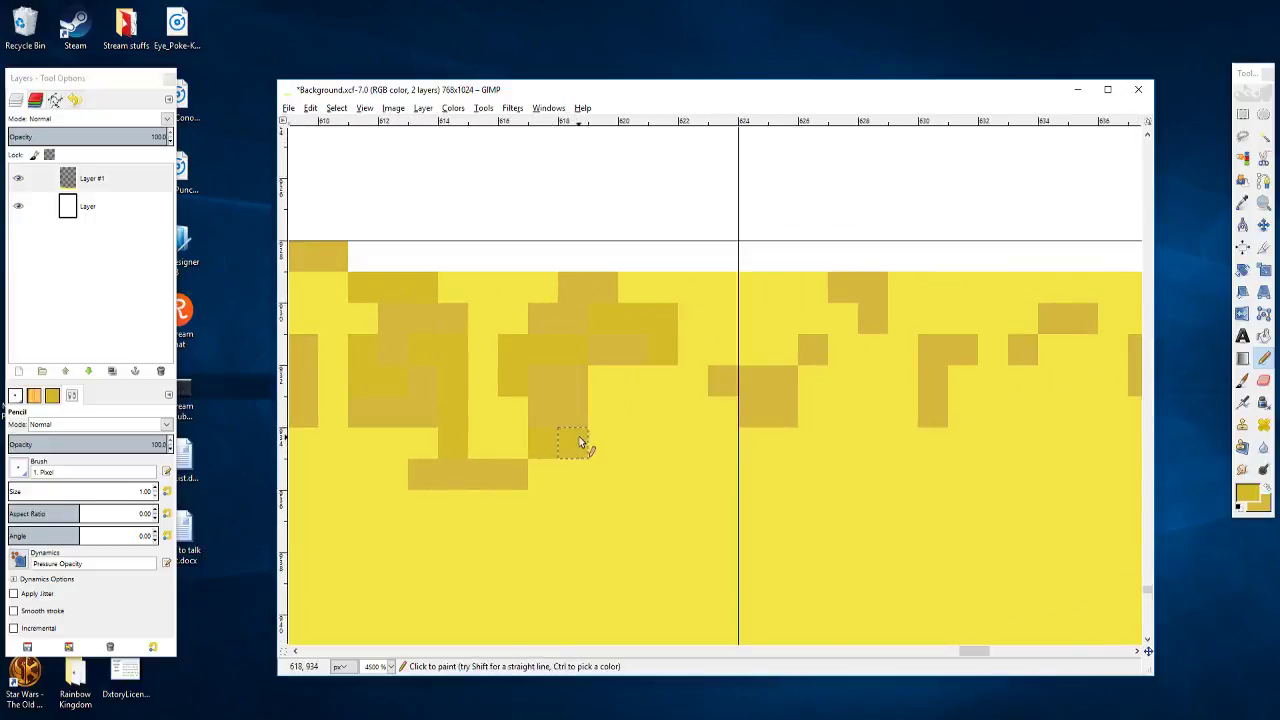
drag(738, 362, 611, 349)
click(608, 323)
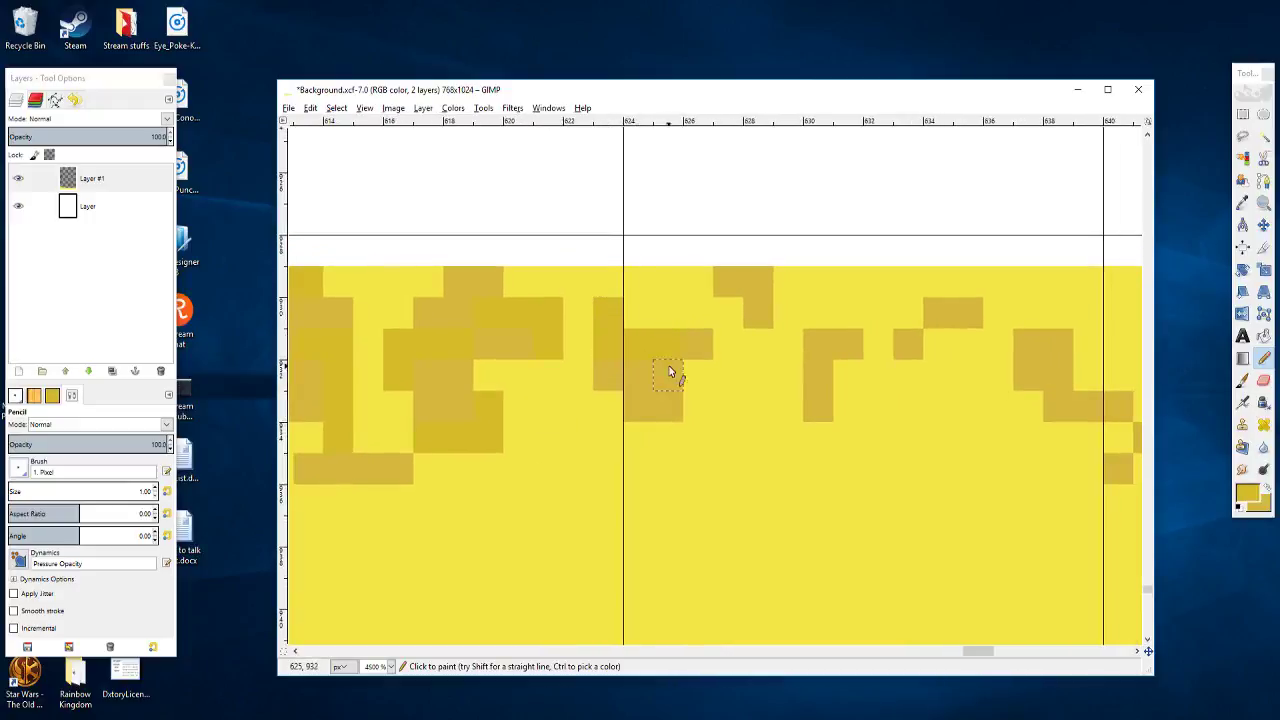
Step: Add d5bb28 pixels at x 629, y 930 to 933, and around x 633 to 636, y 929 to 932
ctrl+scroll(578, 365, down, 6)
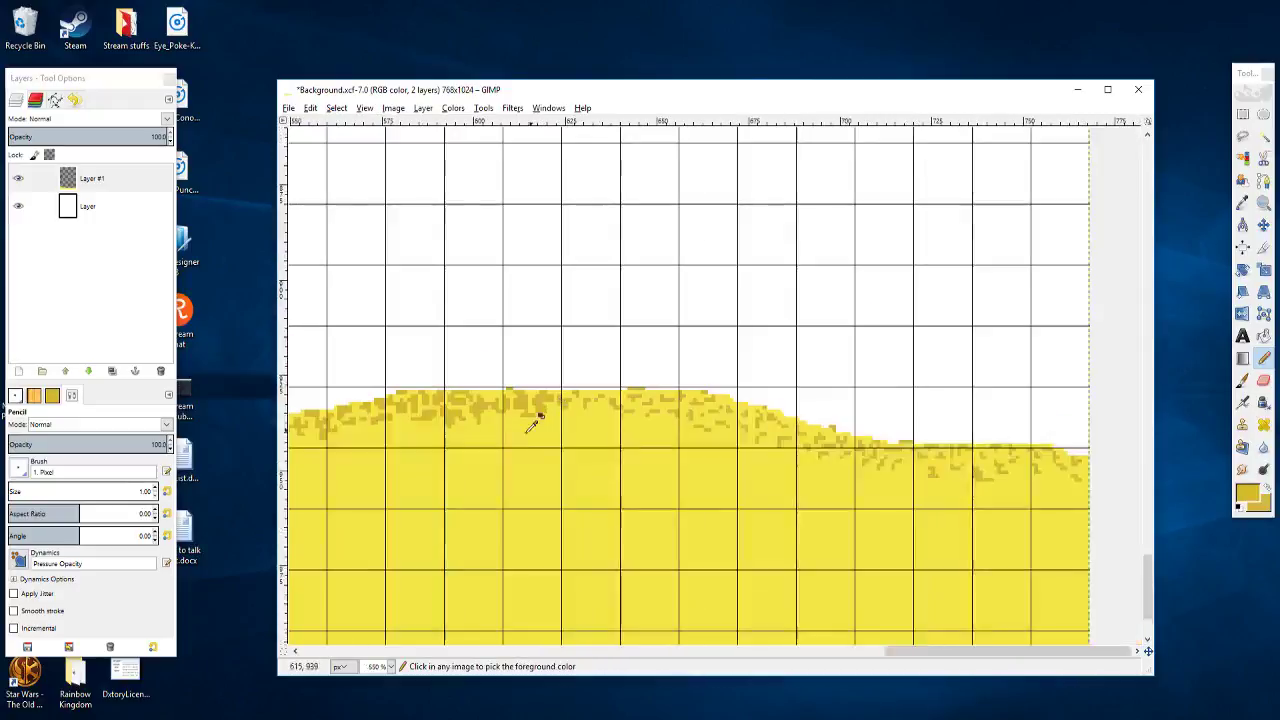
ctrl+scroll(727, 337, up, 4)
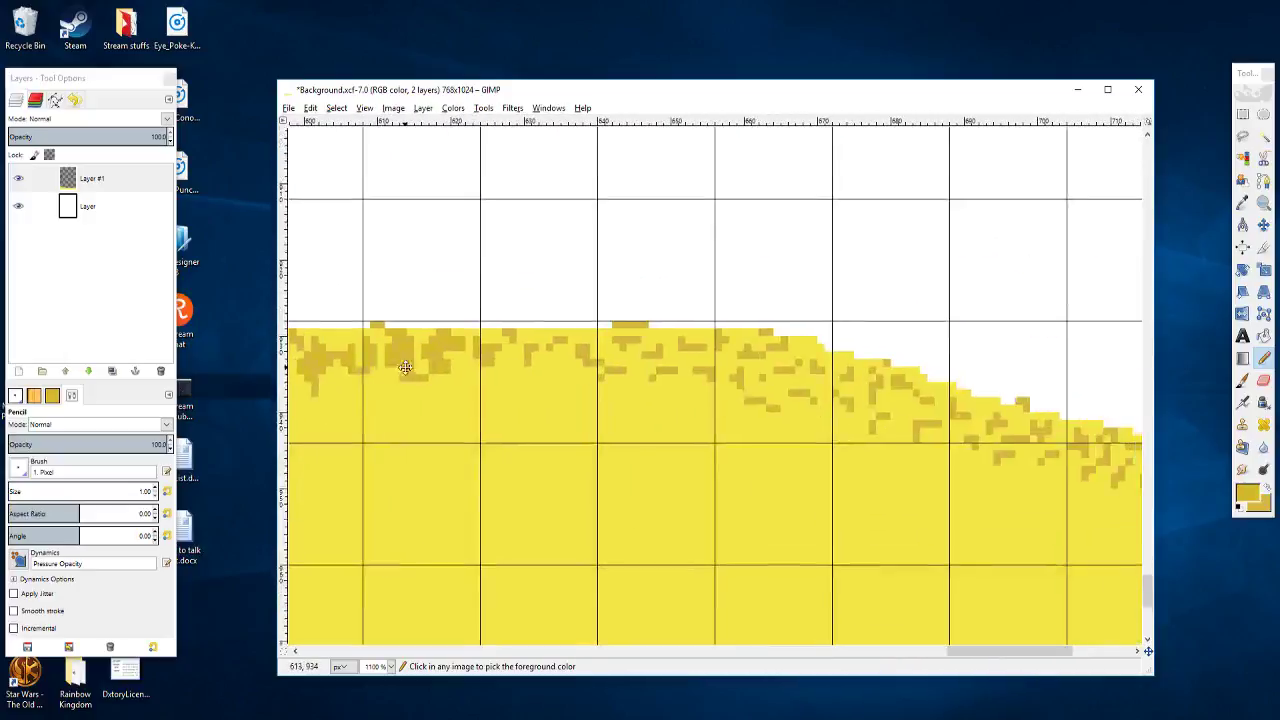
ctrl+scroll(686, 357, up, 3)
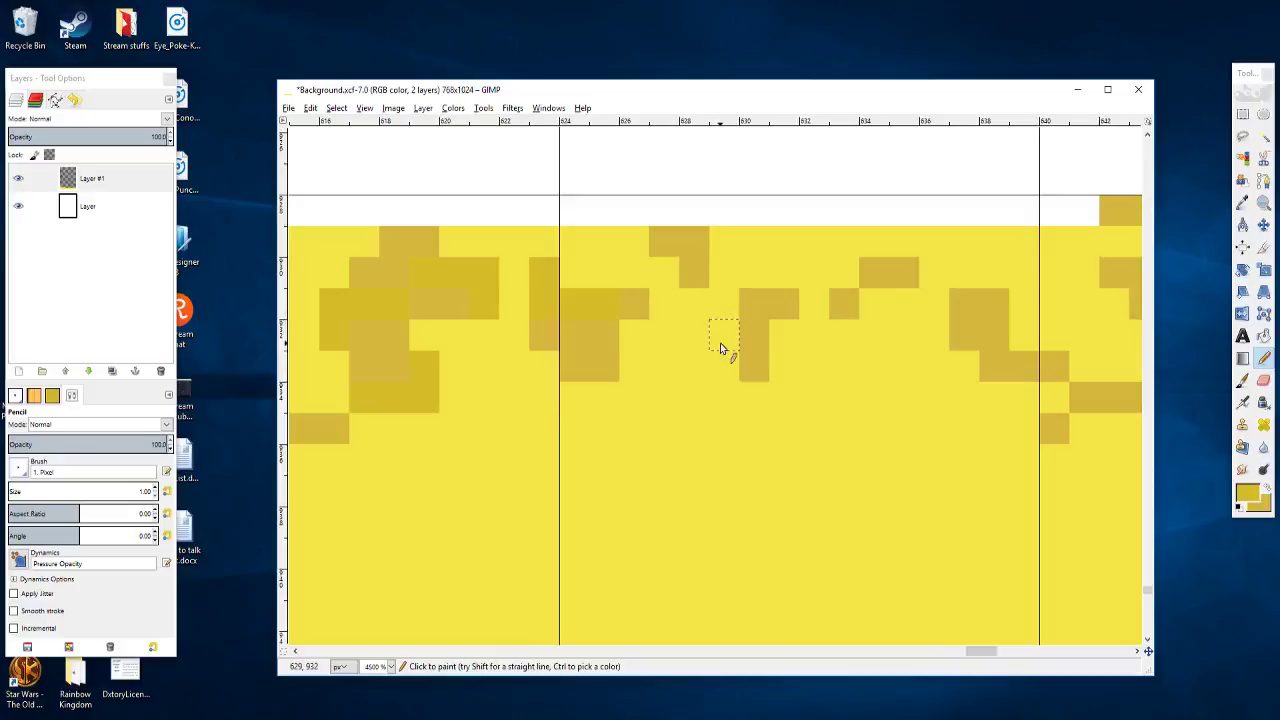
mouse_move(728, 276)
mouse_down()
mouse_move(730, 372)
mouse_move(611, 385)
mouse_up()
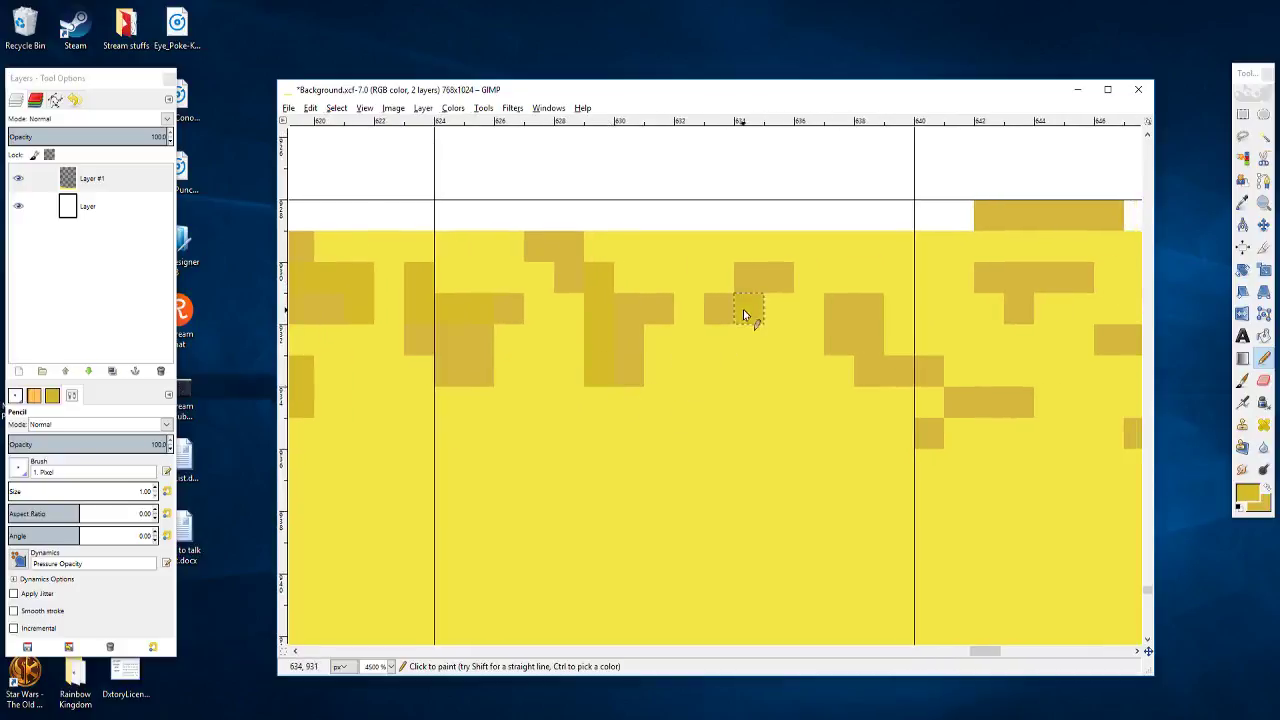
drag(743, 309, 718, 339)
scroll(700, 360, right, 2)
drag(707, 288, 714, 252)
Step: Extend the patches downward with d5bb28 pixels around x 612 to 615, y 936, and x 607 to 609, y 934 to 936
ctrl+scroll(716, 318, down, 7)
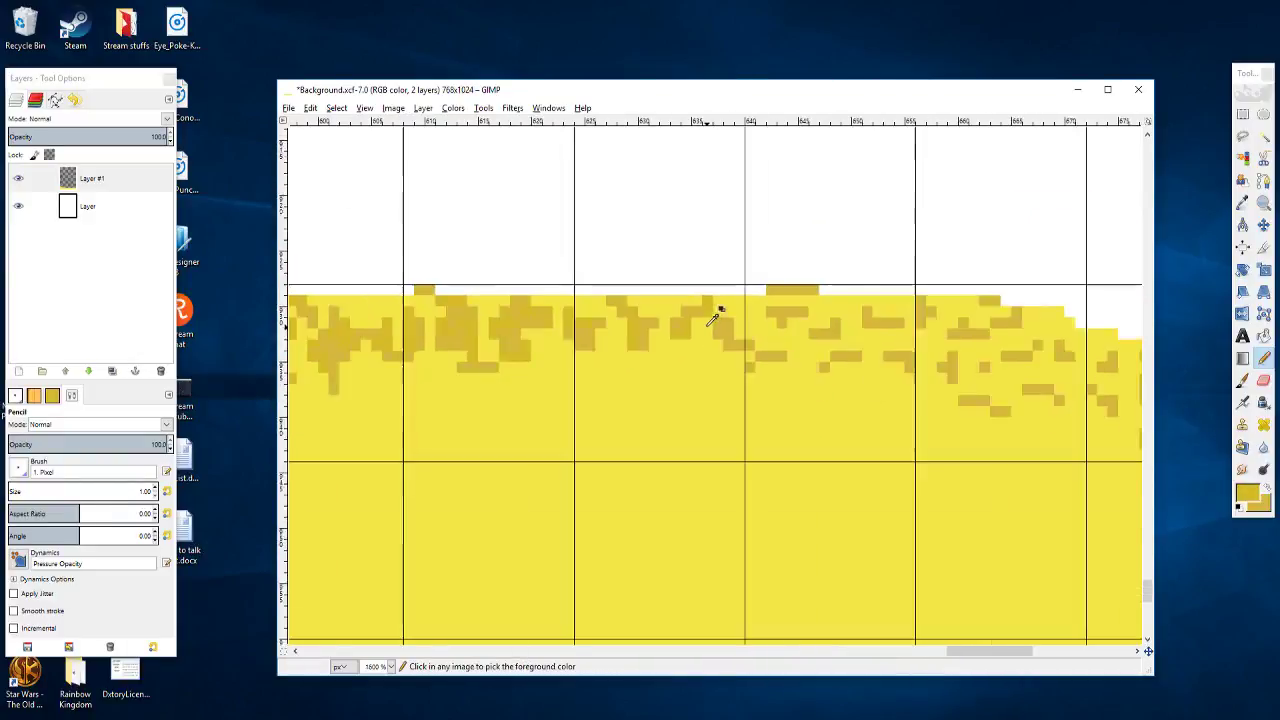
ctrl+scroll(716, 318, down, 2)
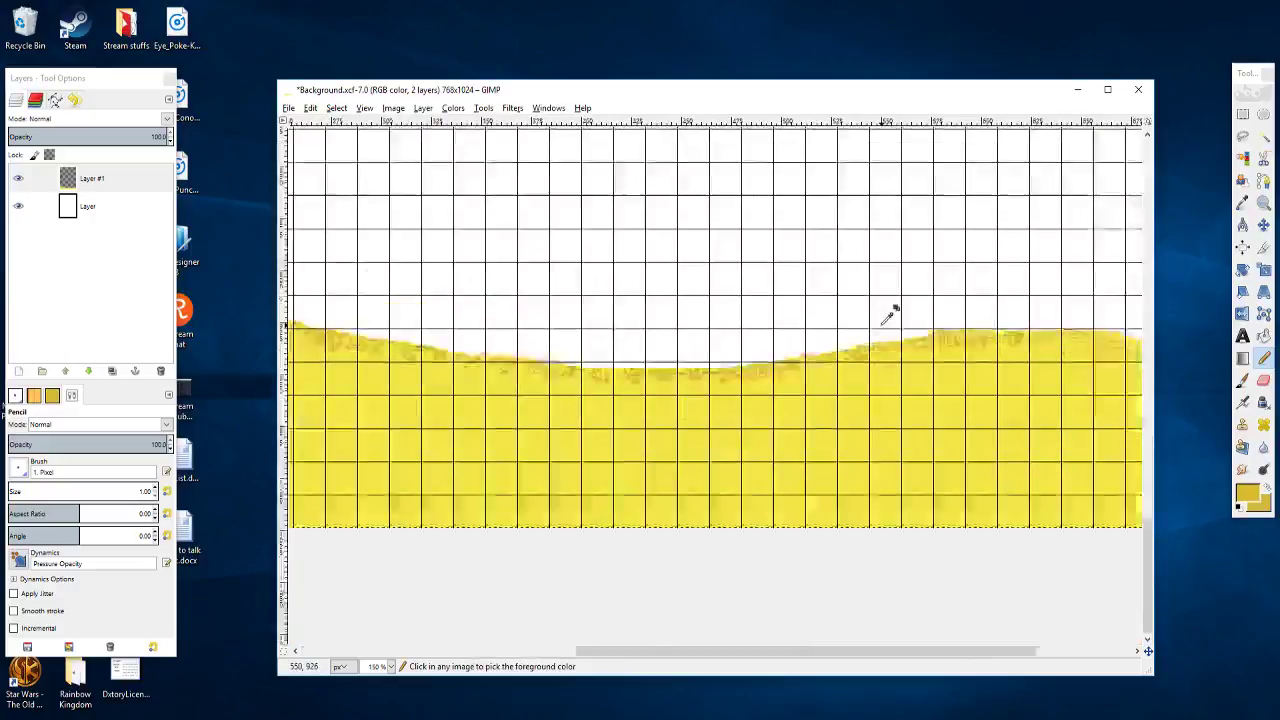
ctrl+scroll(891, 314, up, 4)
ctrl+scroll(537, 343, up, 4)
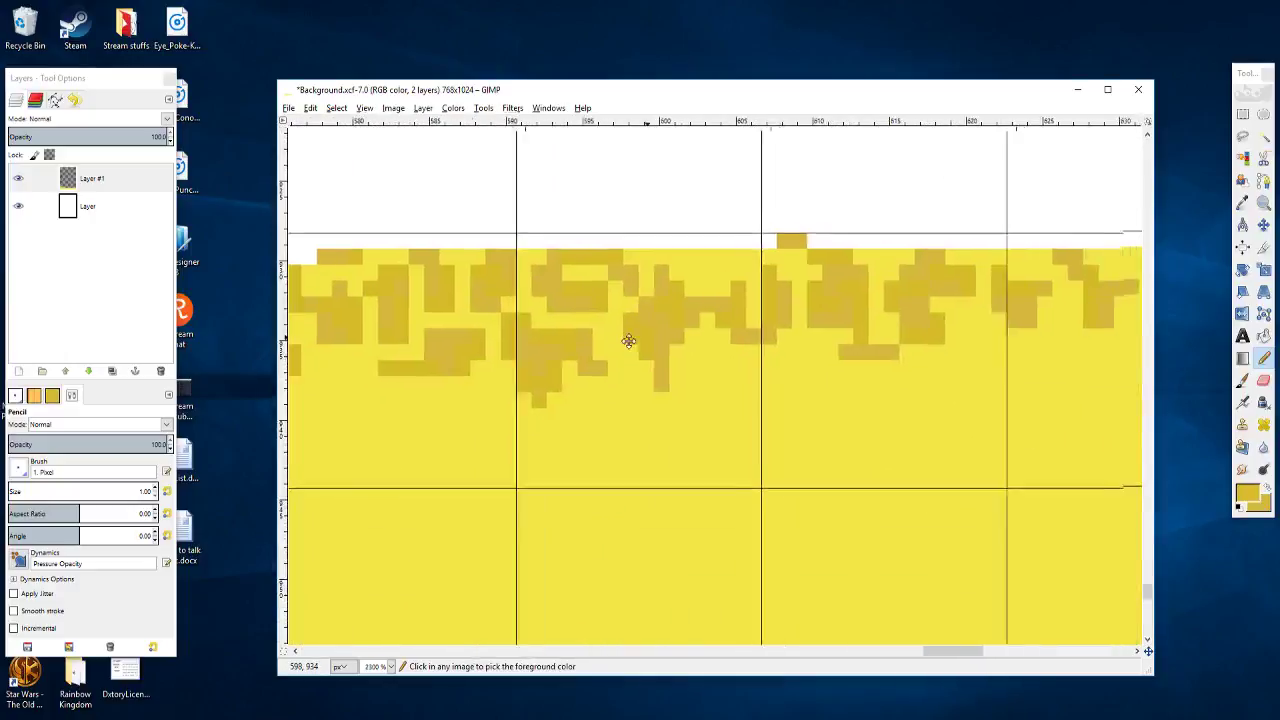
drag(590, 413, 631, 423)
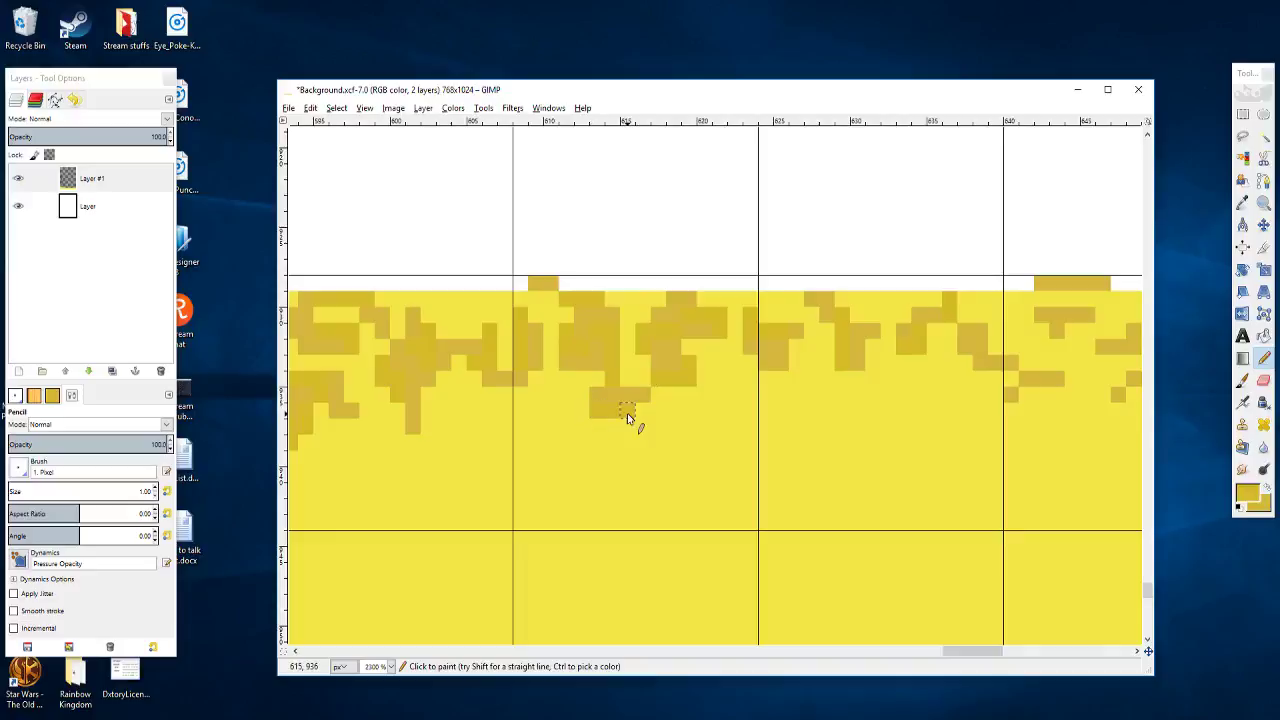
drag(536, 412, 600, 406)
click(574, 382)
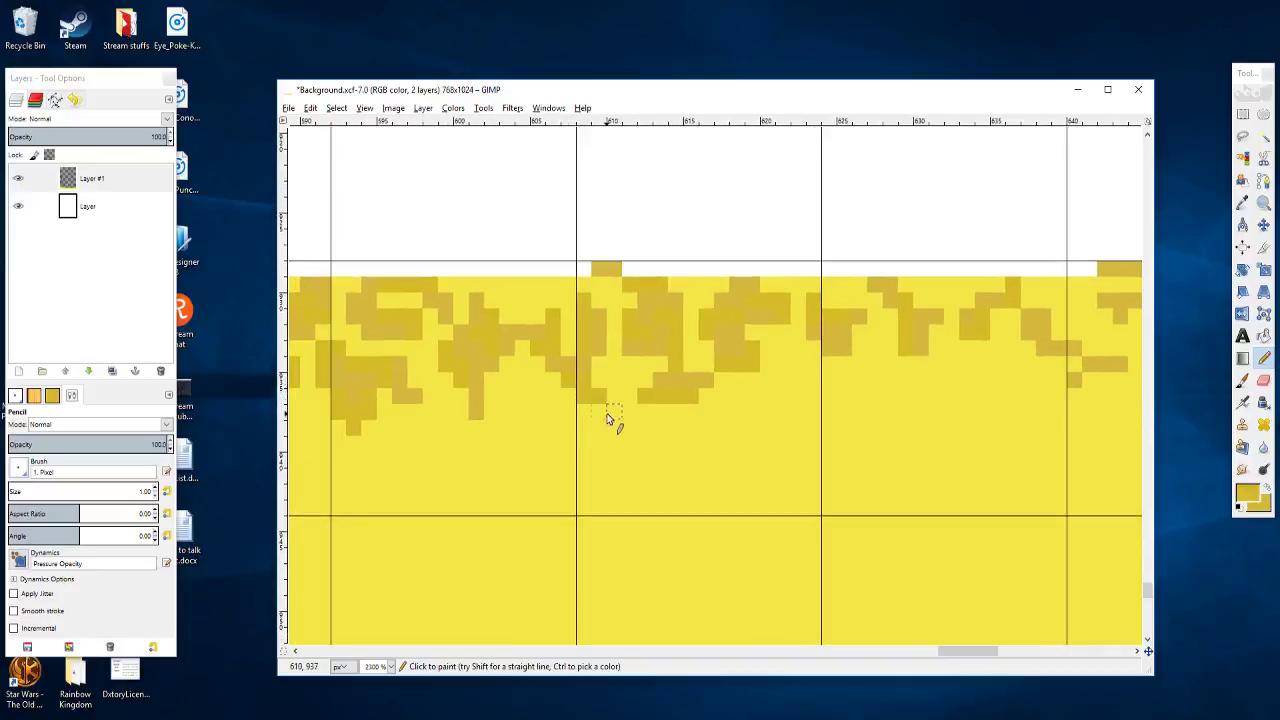
Step: Connect the patches around x 638 to 644, y 931 to 935, with d5bb28 pixels
mouse_move(750, 408)
mouse_down()
mouse_move(623, 423)
mouse_move(449, 417)
mouse_up()
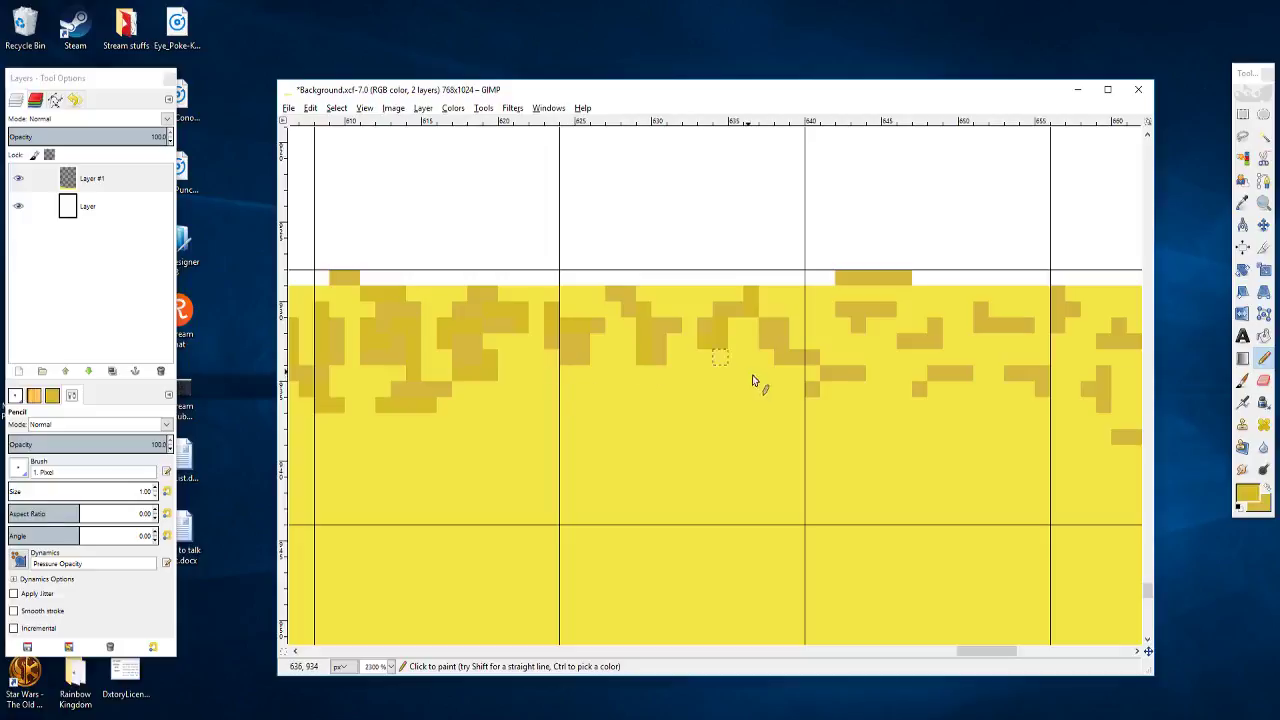
drag(786, 396, 700, 386)
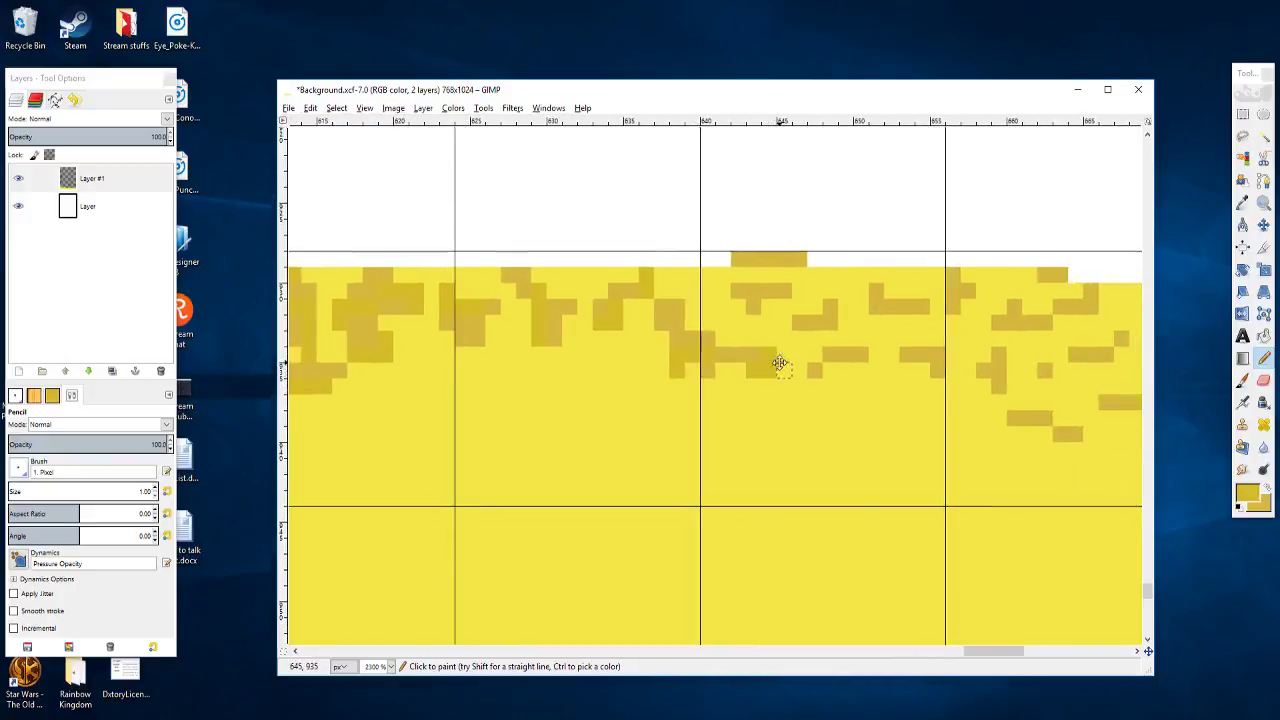
drag(777, 360, 773, 374)
drag(694, 323, 694, 334)
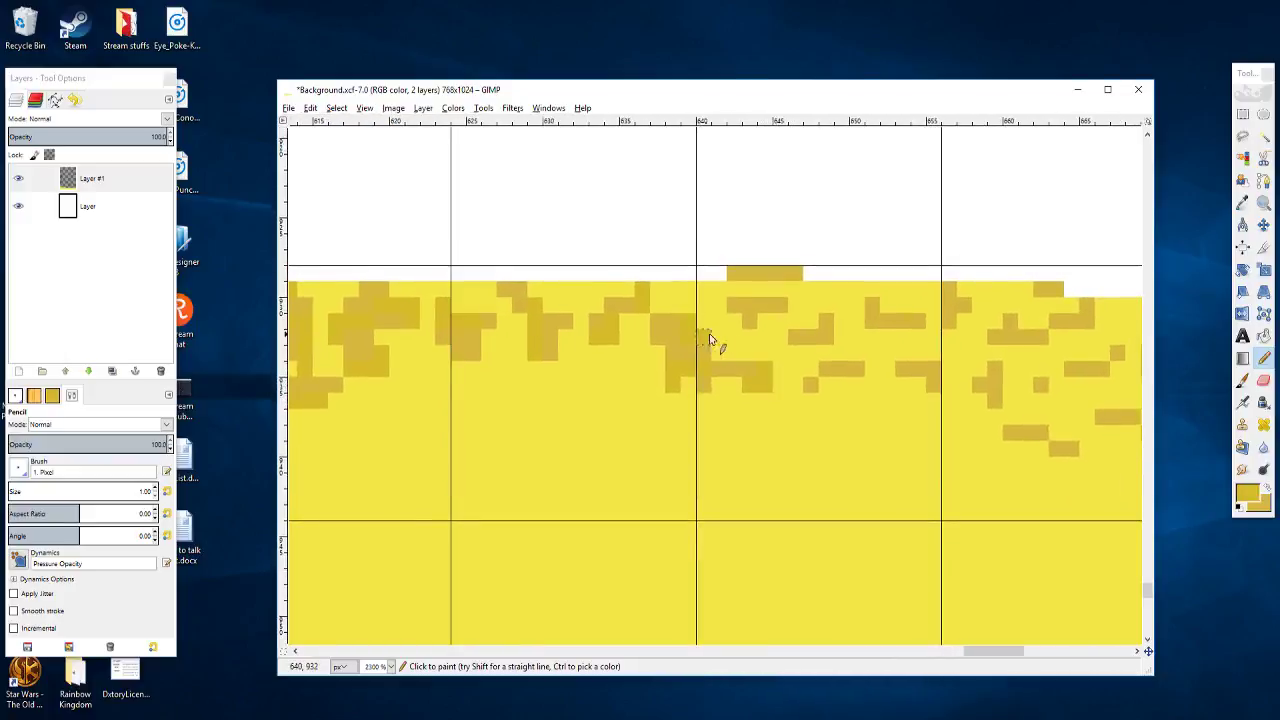
Step: Draw d5bb28 patches around x 647 to 651, y 935 to 938, and x 654 to 663, y 929 to 933
mouse_move(824, 374)
mouse_down()
mouse_move(751, 361)
mouse_move(797, 375)
mouse_up()
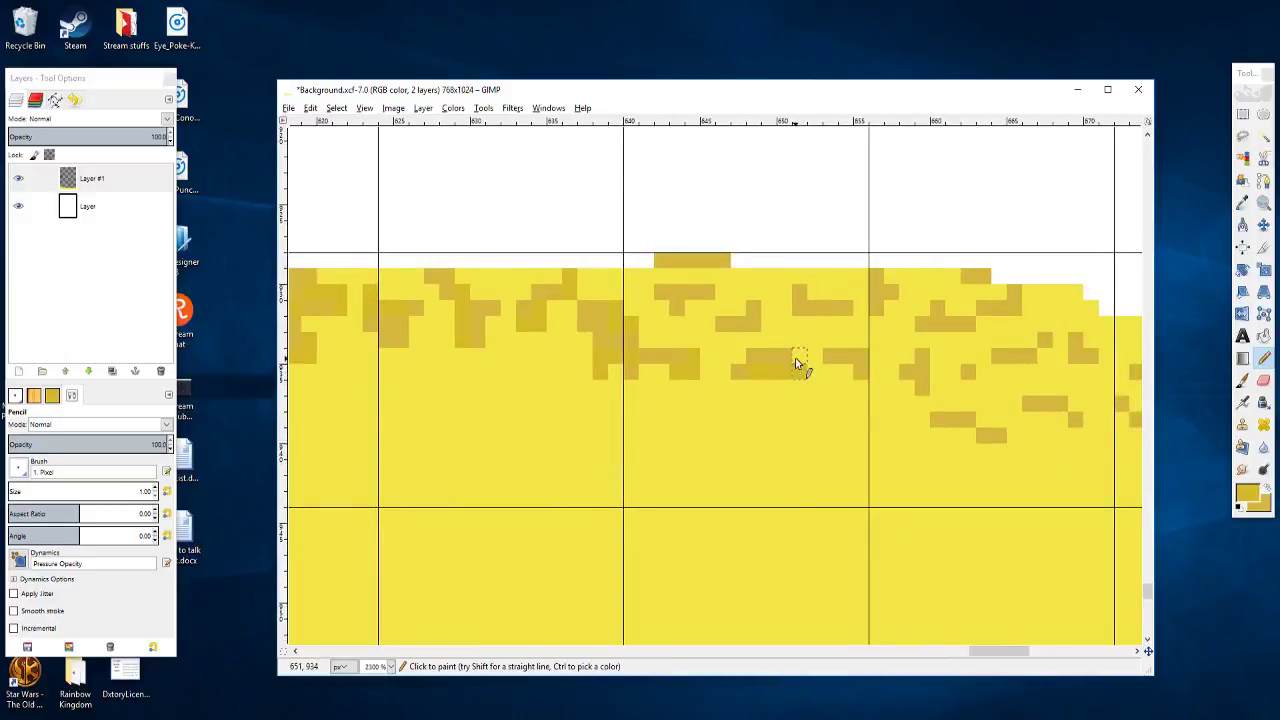
drag(743, 410, 797, 413)
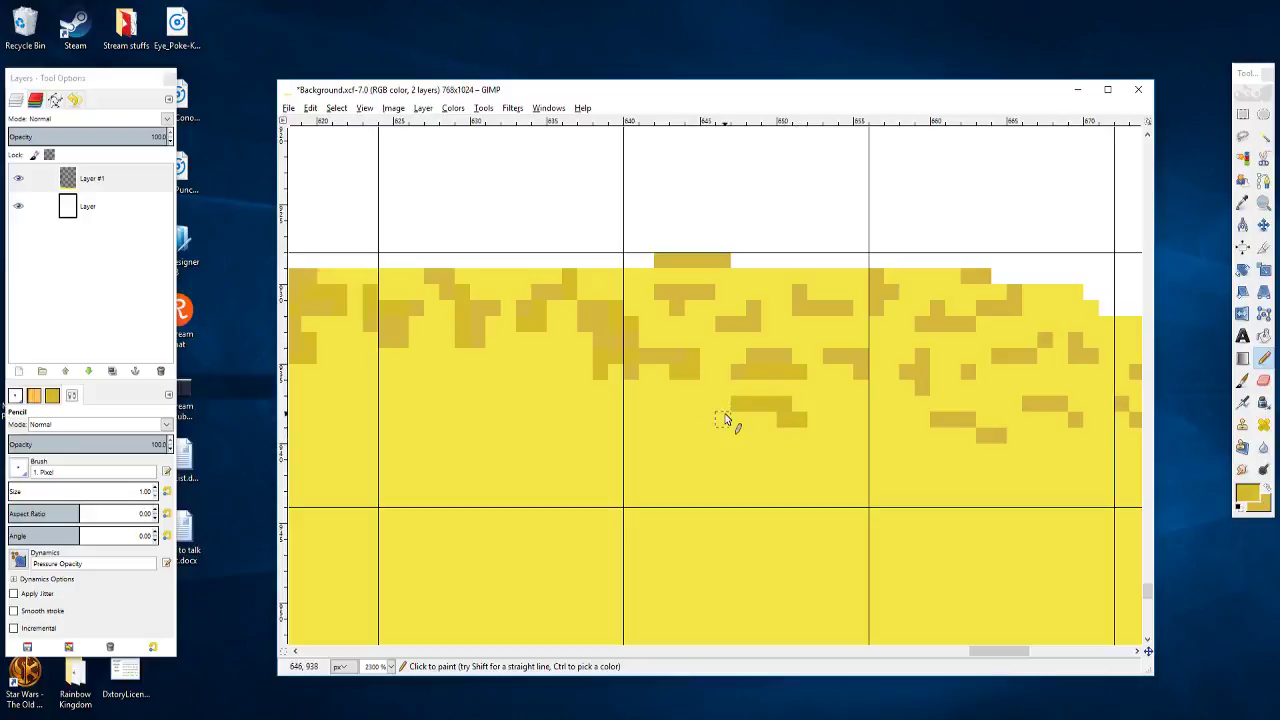
mouse_move(838, 366)
mouse_down()
mouse_move(744, 364)
mouse_move(750, 395)
mouse_up()
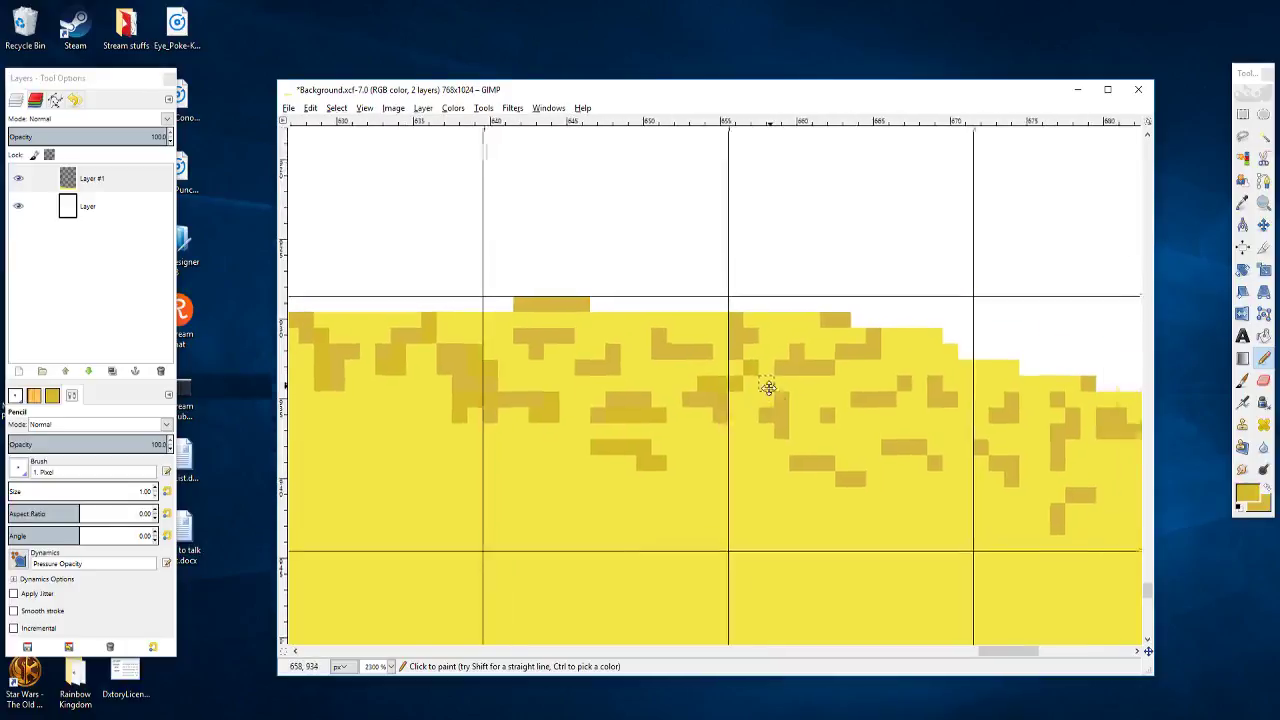
drag(779, 330, 808, 318)
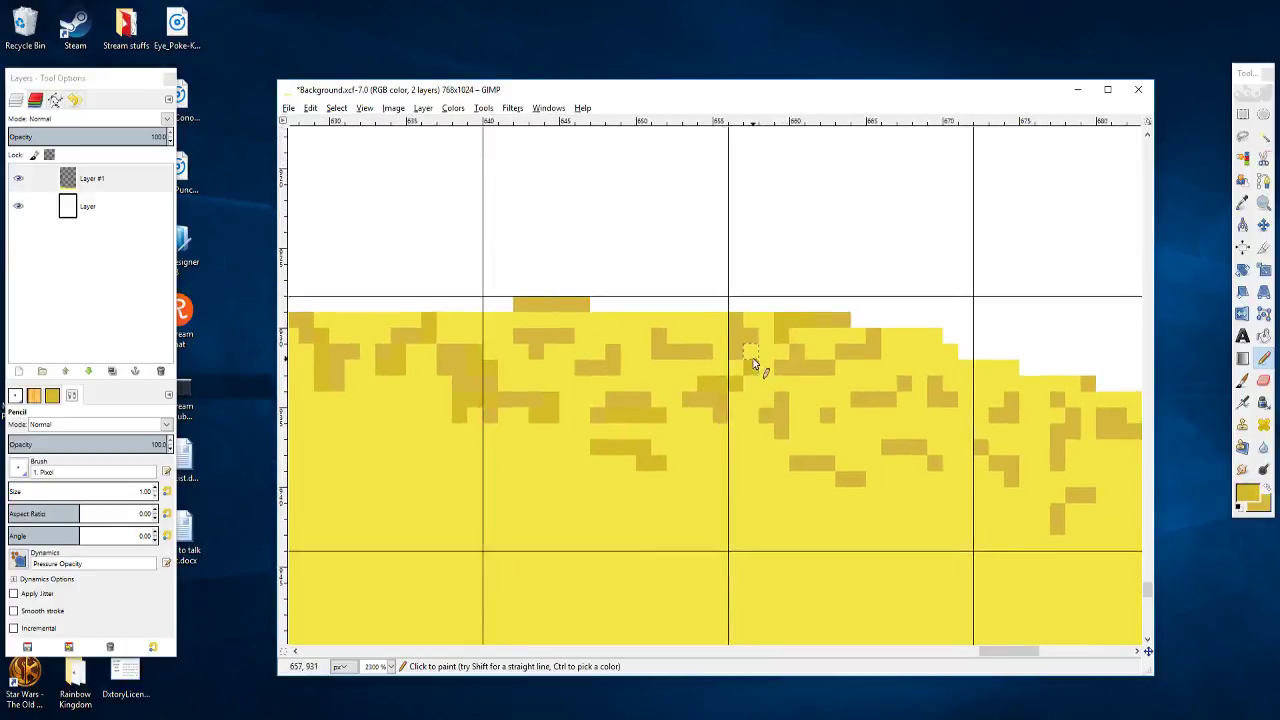
Step: Add d5bb28 pixels along the sand's upper edge around x 644 to 651, y 929 to 930, and x 639 to 640, y 929
scroll(754, 365, left, 2)
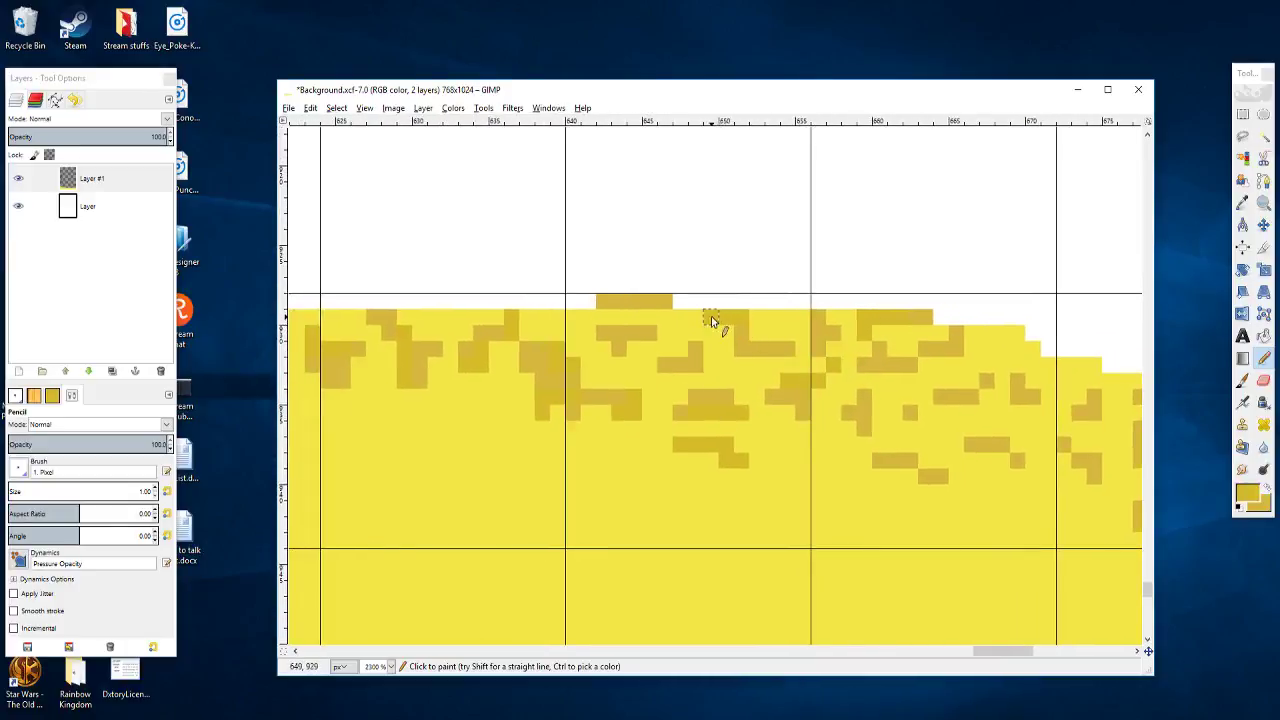
scroll(705, 352, left, 2)
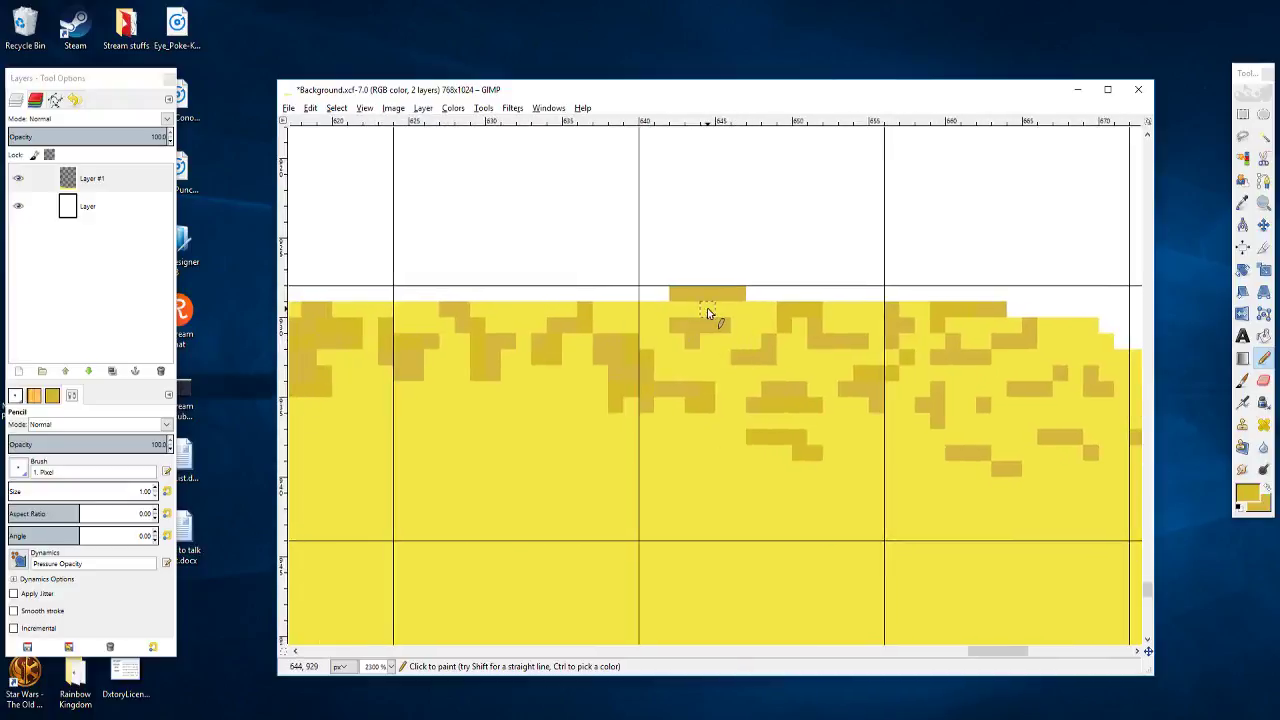
scroll(740, 327, left, 3)
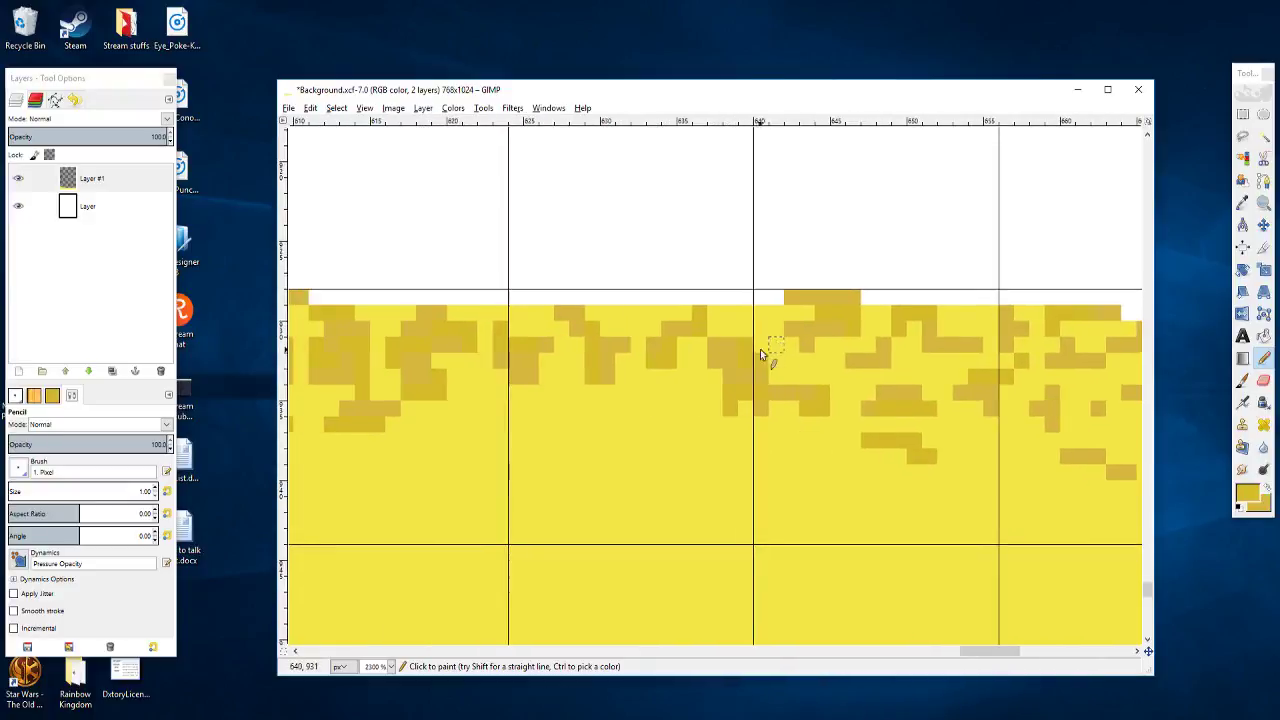
click(746, 314)
Step: Connect the patches at the start of the downward slope around x 659 to 671, y 930 to 935, with d5bb28 pixels
scroll(794, 374, right, 4)
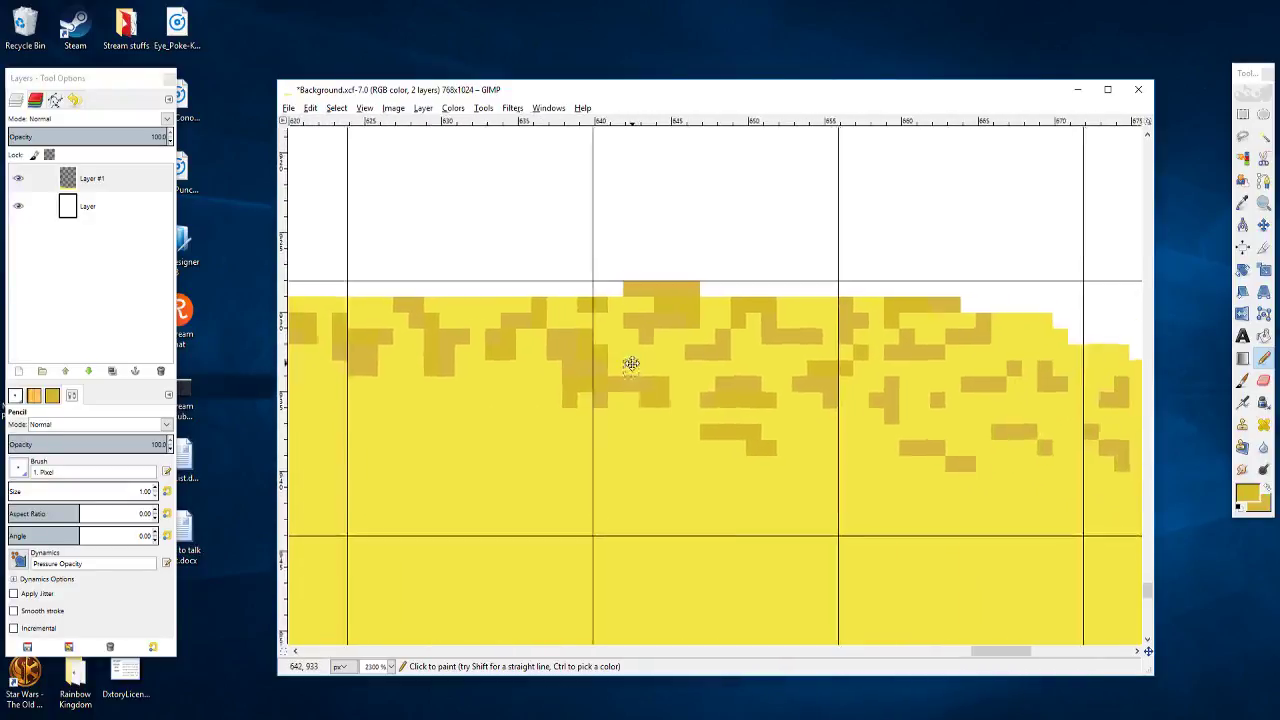
scroll(800, 351, right, 4)
scroll(757, 371, up, 1)
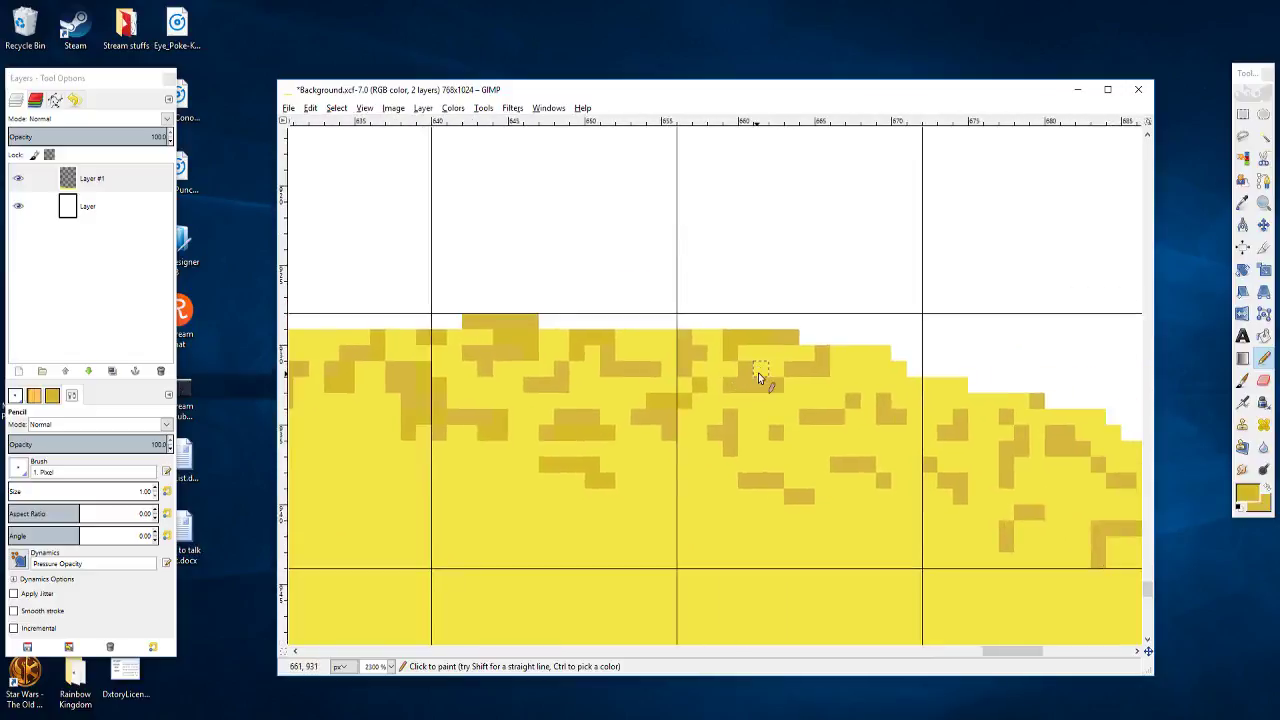
drag(793, 384, 820, 383)
drag(849, 443, 778, 440)
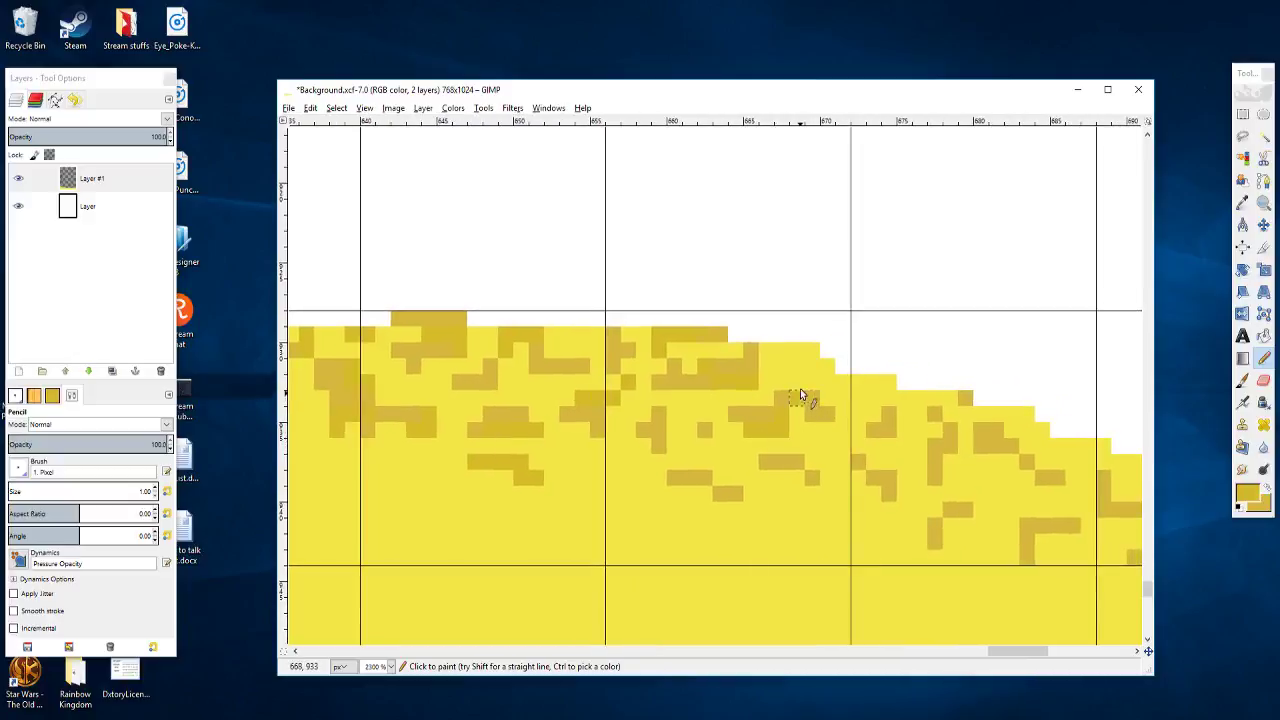
drag(800, 386, 826, 381)
drag(826, 448, 760, 443)
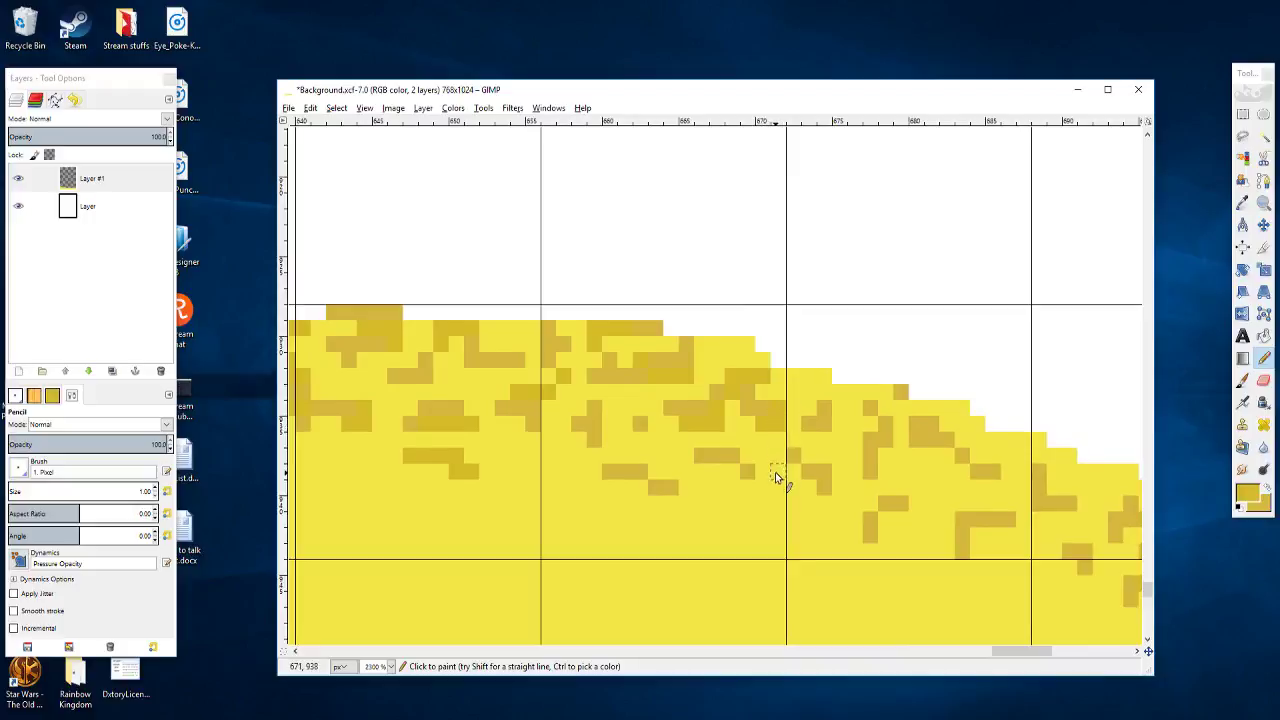
Step: Connect the patches on the downward slope around x 672 to 679, y 932 to 939, with d5bb28 pixels
click(715, 344)
drag(796, 415, 647, 316)
click(645, 292)
click(668, 294)
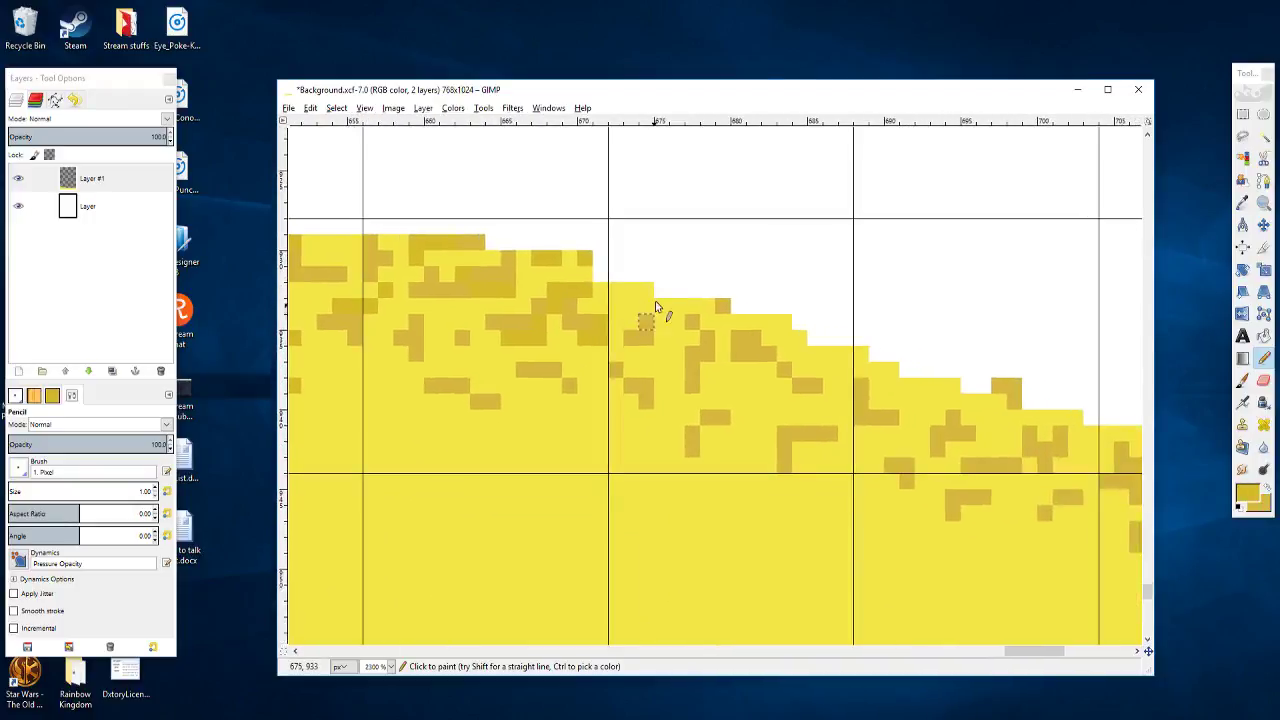
click(660, 290)
mouse_move(658, 371)
mouse_down()
mouse_move(660, 390)
mouse_move(640, 379)
mouse_move(657, 384)
mouse_move(753, 338)
mouse_move(774, 372)
mouse_up()
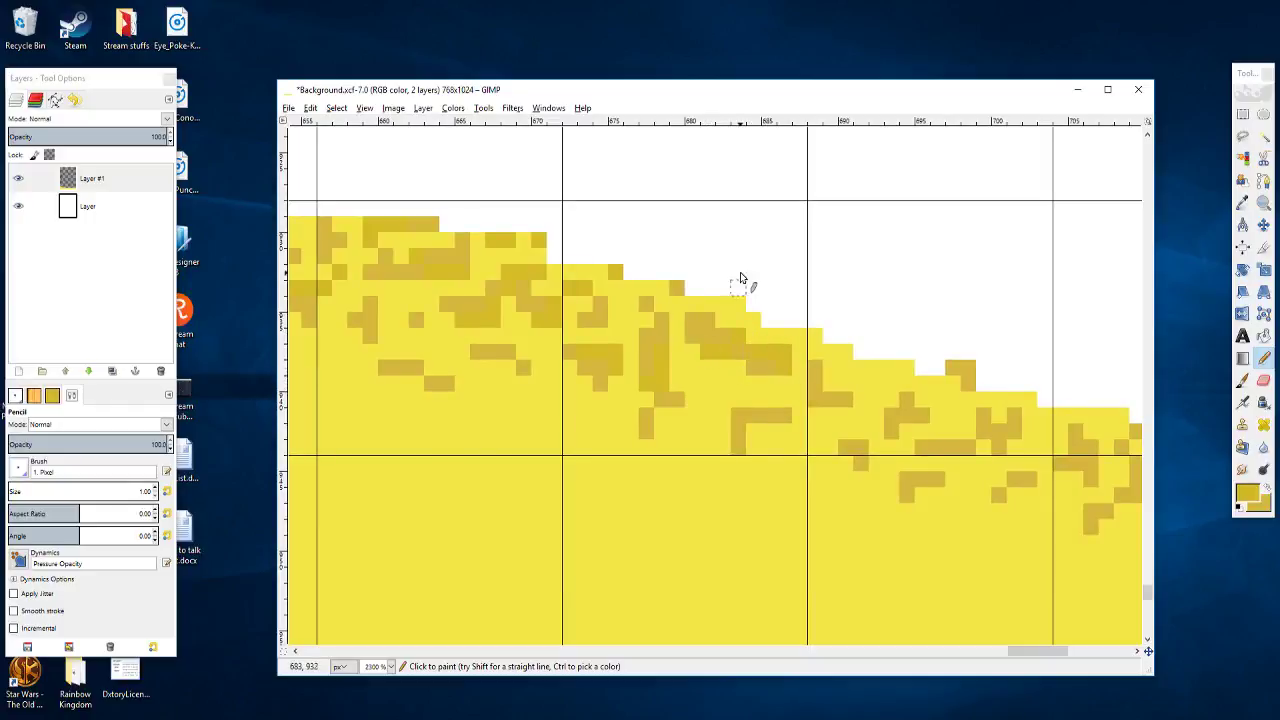
Step: Draw a d5bb28 strip along the slope's upper edge at x 680 to 683, y 934, joining the patch below it
click(716, 312)
click(768, 338)
drag(725, 305, 746, 306)
key(ctrl)
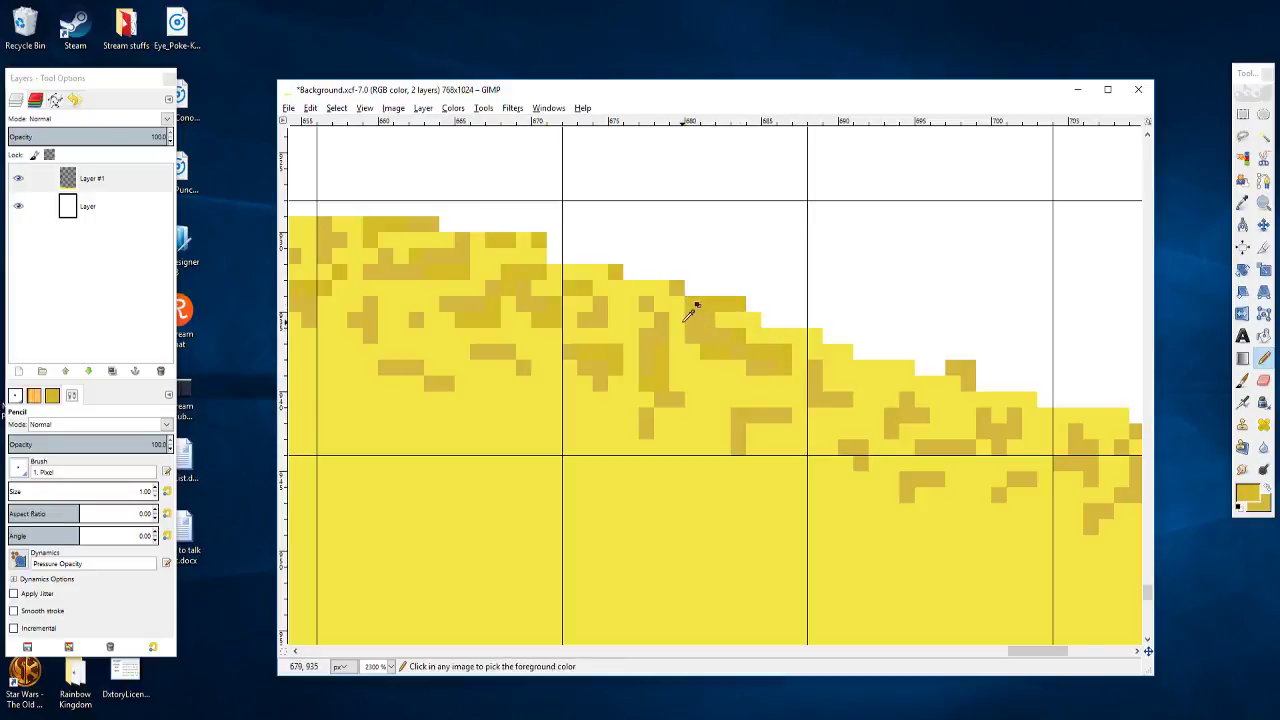
Step: Connect the patches around x 654 to 655, y 934 to 936, and x 659 to 665, y 933 to 940, with d5bb28 pixels
scroll(684, 321, down, 3)
scroll(643, 343, up, 4)
drag(576, 331, 734, 371)
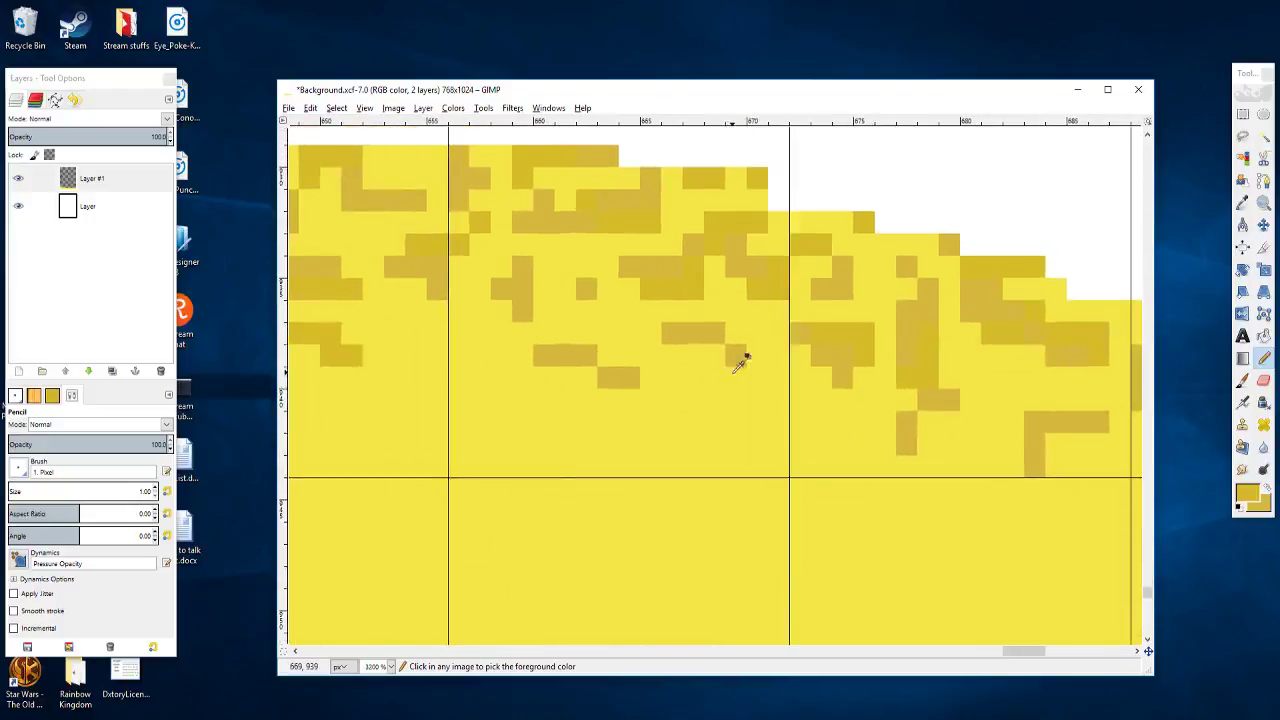
mouse_move(576, 350)
mouse_down()
mouse_move(736, 378)
mouse_move(687, 391)
mouse_move(748, 446)
mouse_up()
scroll(731, 420, left, 2)
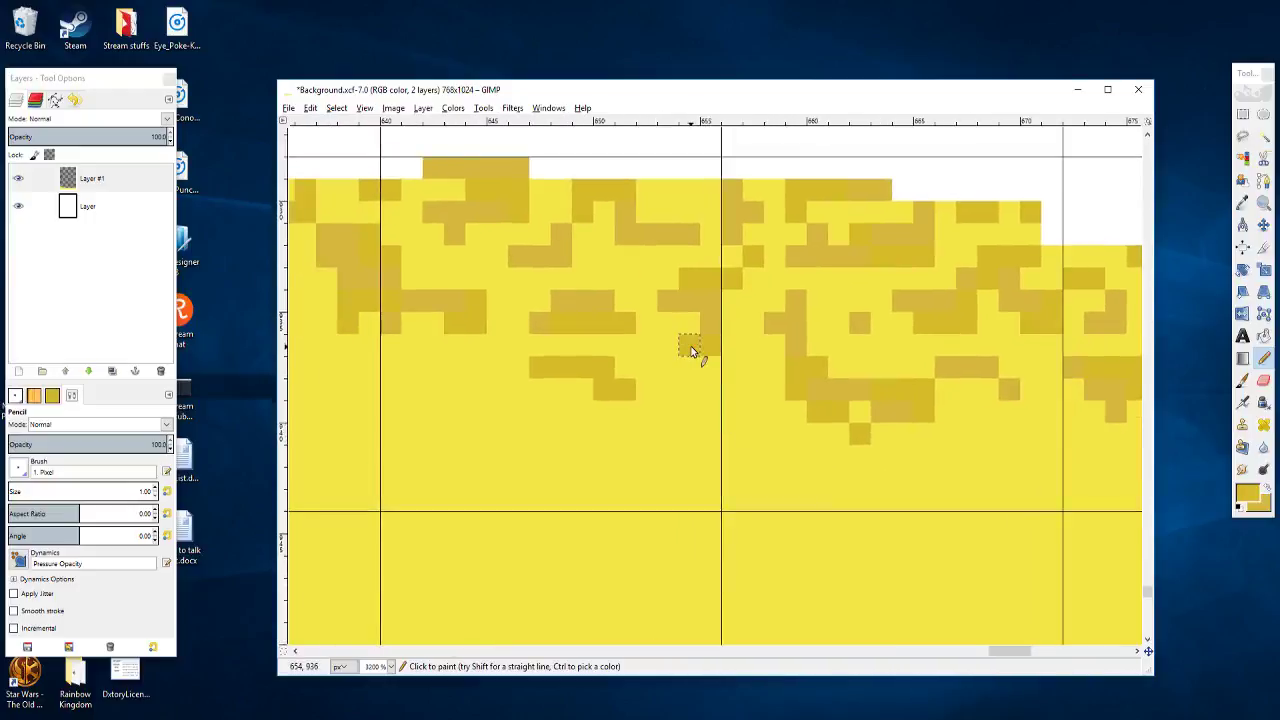
drag(714, 369, 518, 421)
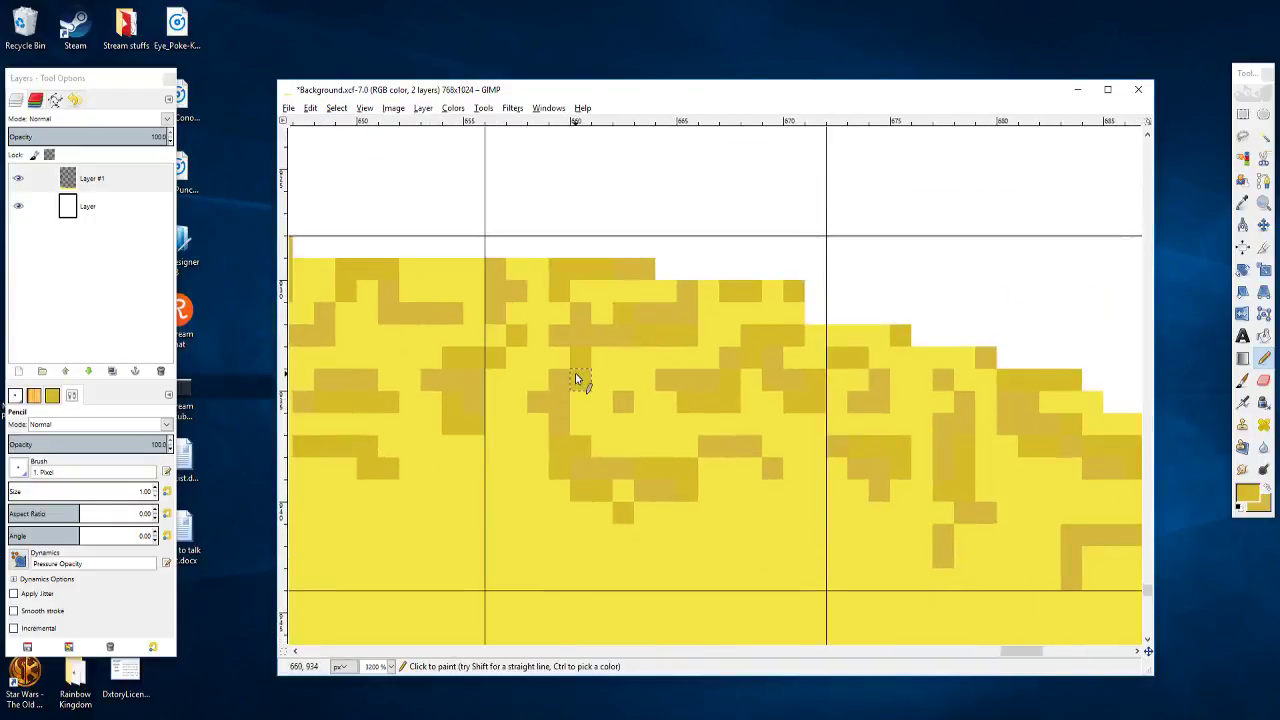
drag(629, 390, 546, 354)
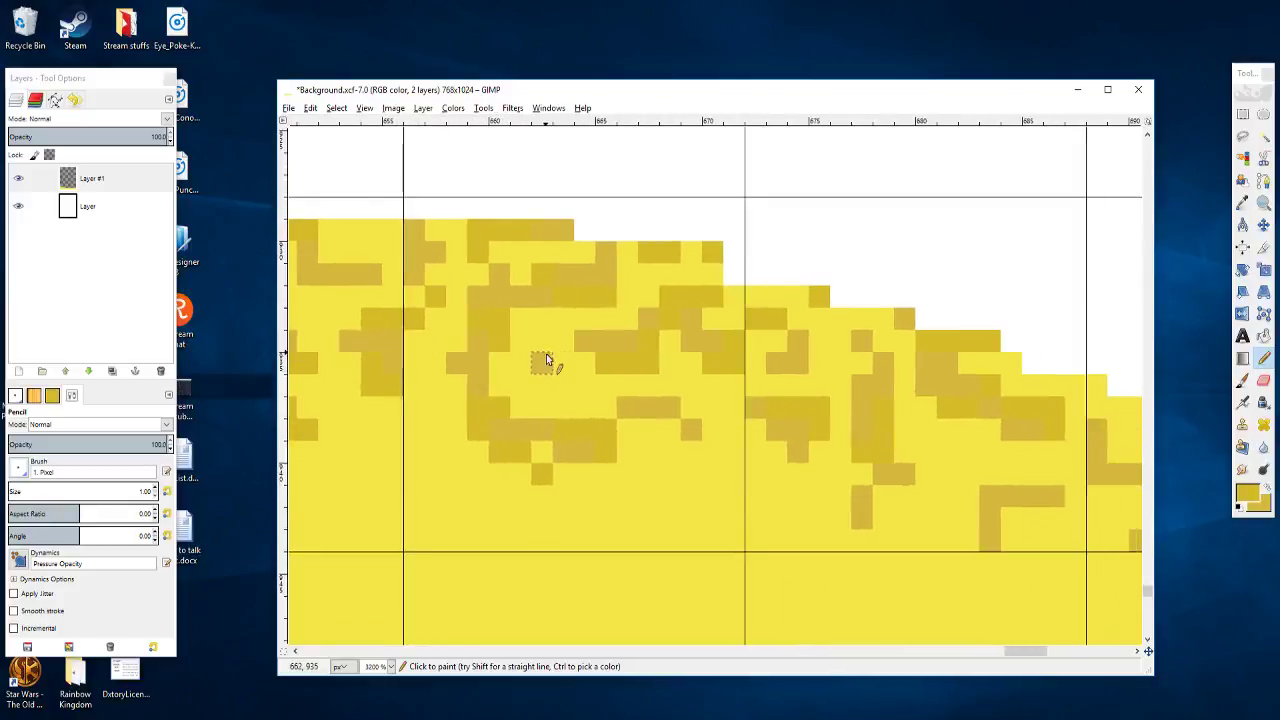
Step: Extend the small patch around x 668 to 670, y 938 to 940, with d5bb28 pixels
drag(651, 434, 620, 417)
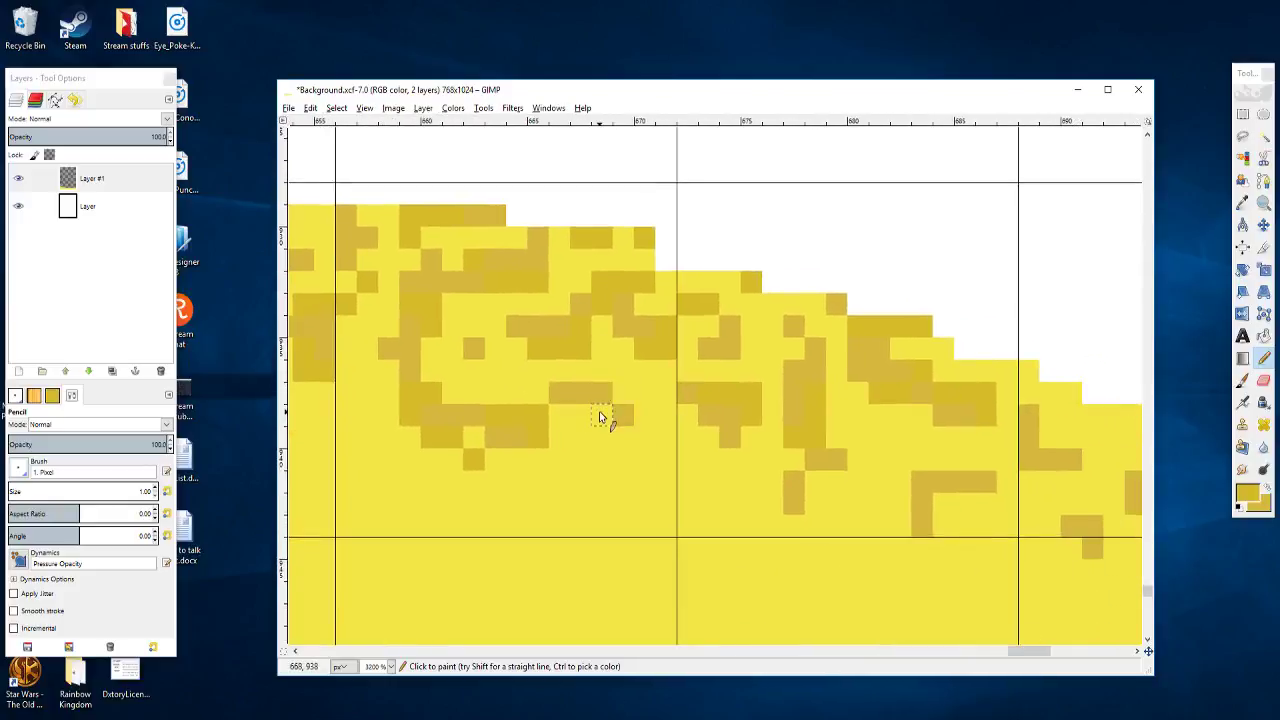
click(600, 413)
click(630, 436)
click(640, 419)
click(644, 436)
Step: Fill out the patches around x 677 to 680, y 940 to 942, and x 682 to 686, y 939 to 943, with d5bb28 pixels
drag(734, 386, 600, 351)
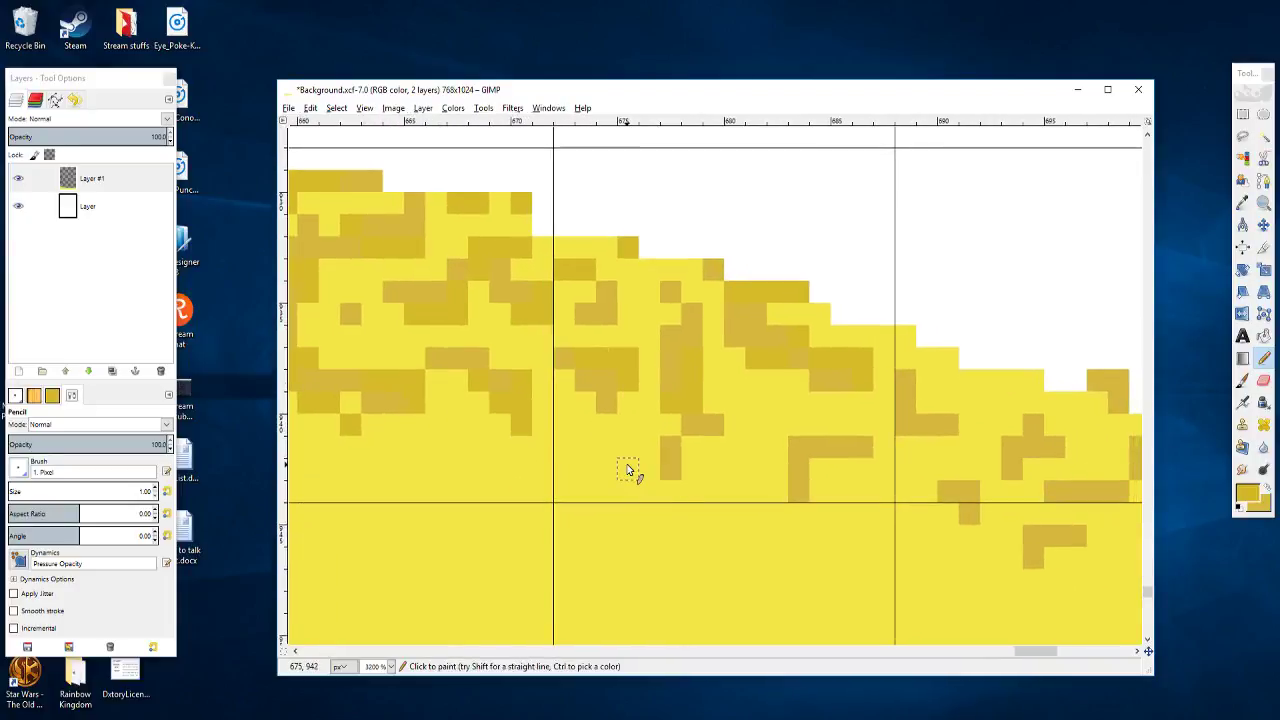
mouse_move(685, 441)
mouse_down()
mouse_move(732, 463)
mouse_move(640, 476)
mouse_up()
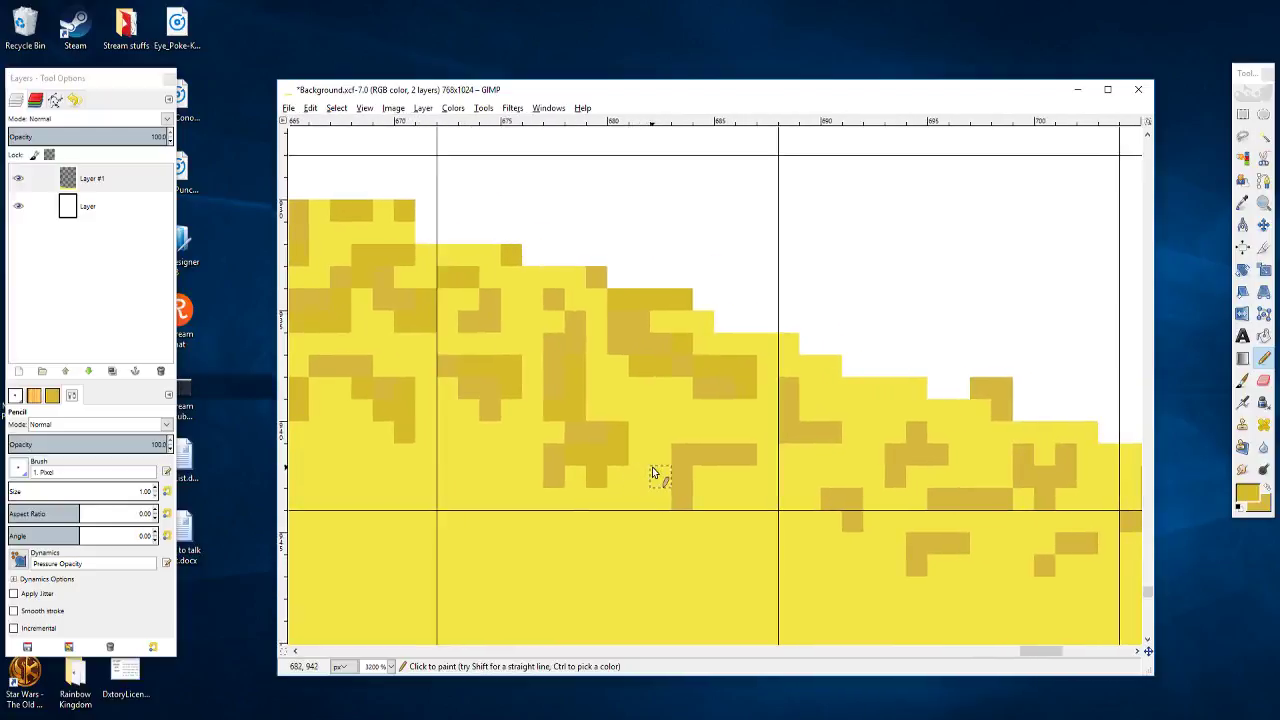
click(656, 406)
mouse_move(700, 468)
mouse_down()
mouse_move(743, 477)
mouse_move(679, 428)
mouse_up()
click(727, 501)
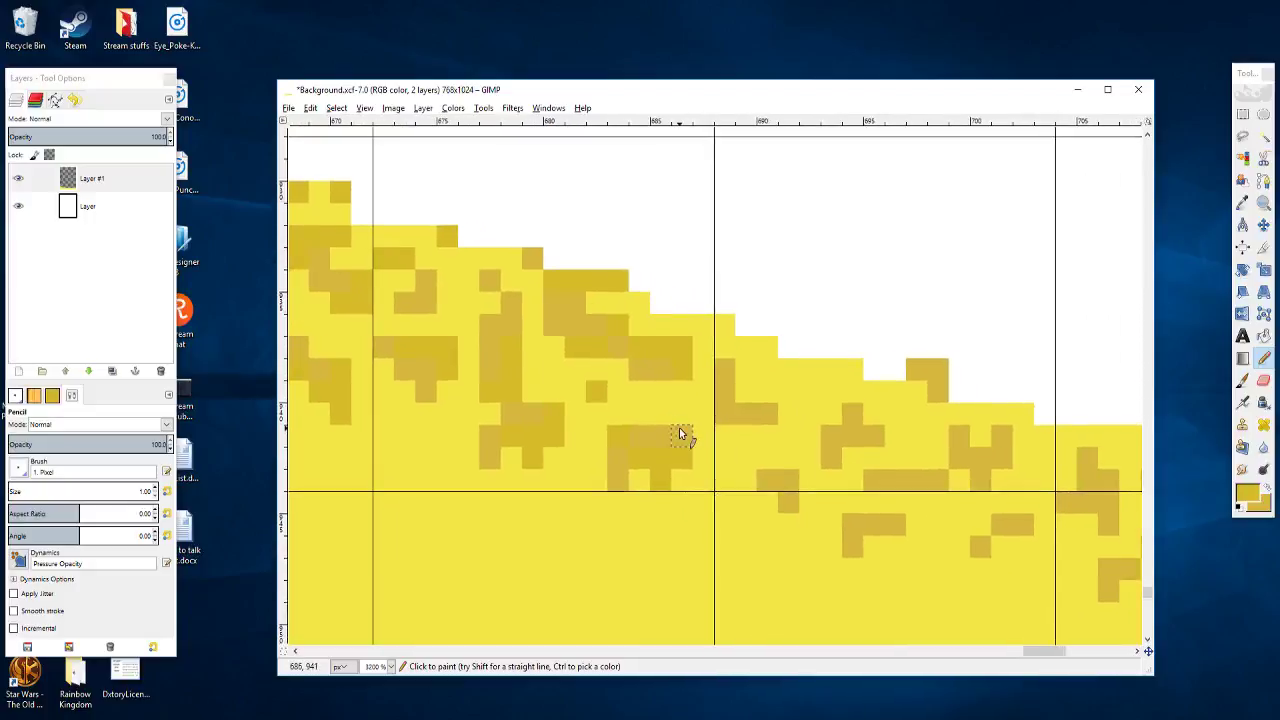
click(653, 439)
Step: Thicken the patches around x 688 to 691, y 938 to 940, and x 693 to 696, y 941 to 942, with d5bb28 pixels
mouse_move(765, 402)
mouse_down()
mouse_move(780, 397)
mouse_move(798, 420)
mouse_move(600, 329)
mouse_up()
drag(663, 379, 705, 353)
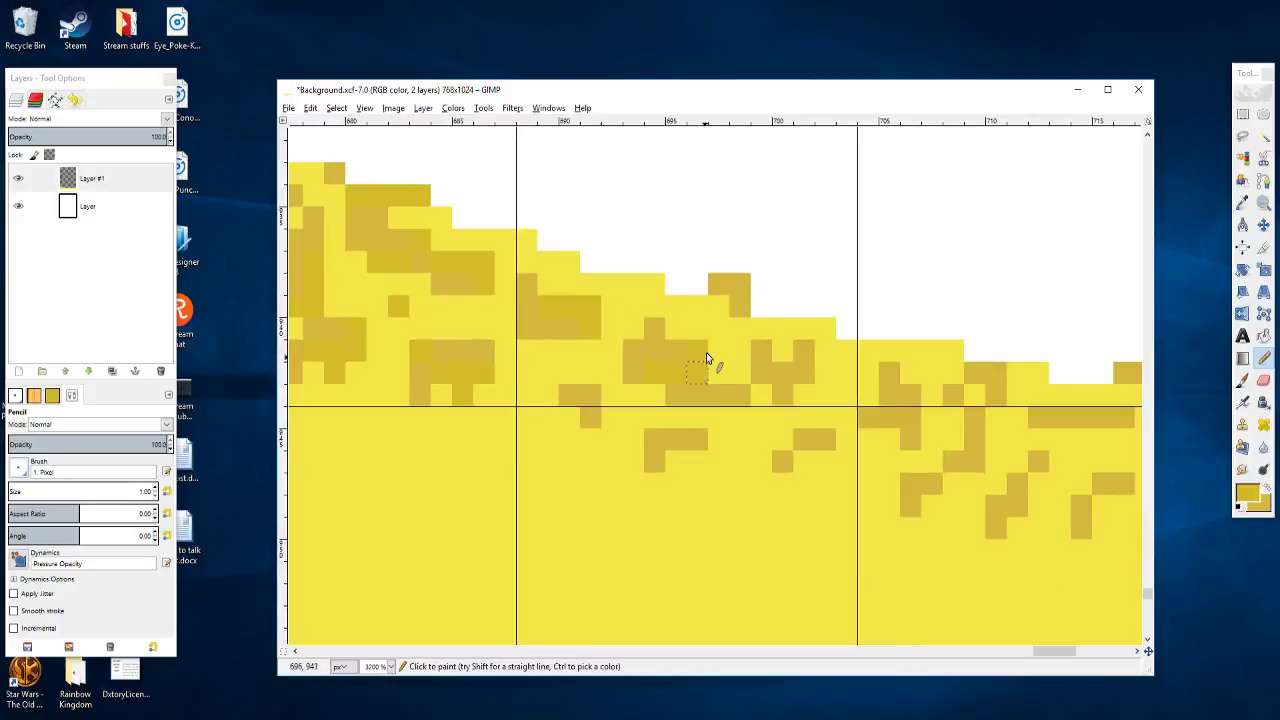
drag(753, 392, 658, 329)
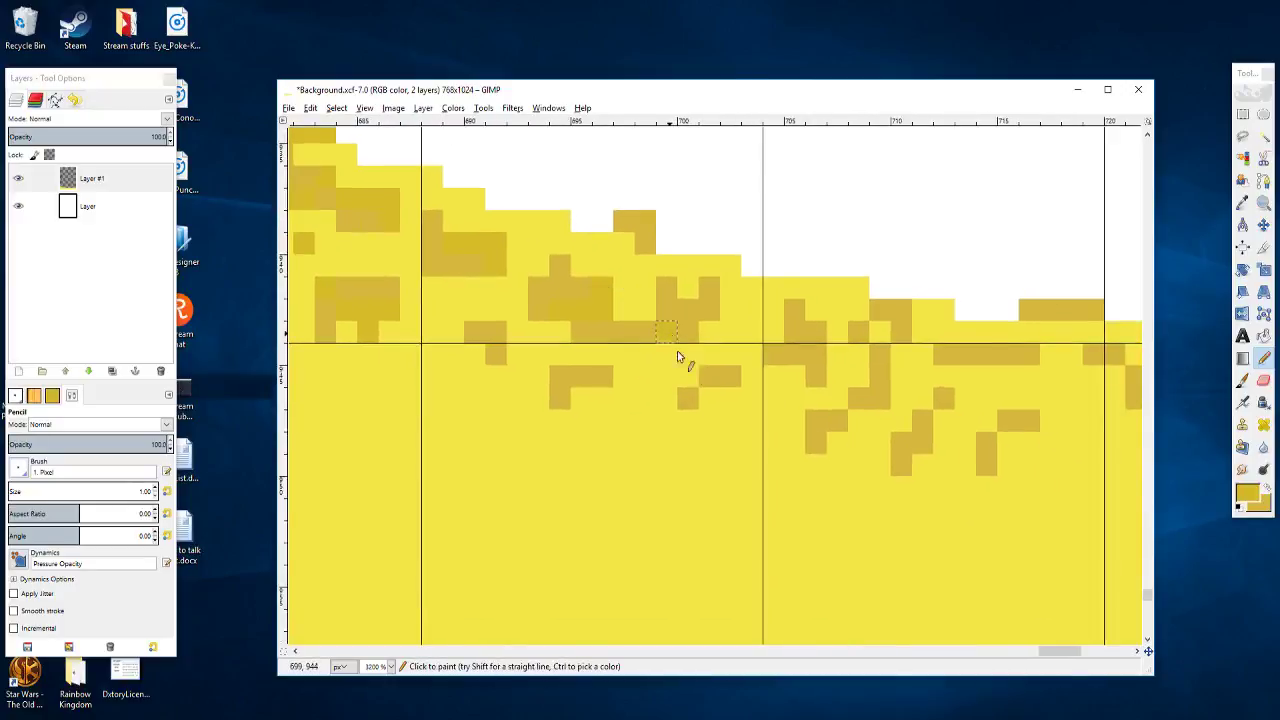
Step: Connect the patches down from the slope's edge around x 698 to 702, y 939 to 944, with d5bb28 pixels
scroll(732, 332, right, 1)
drag(730, 332, 701, 336)
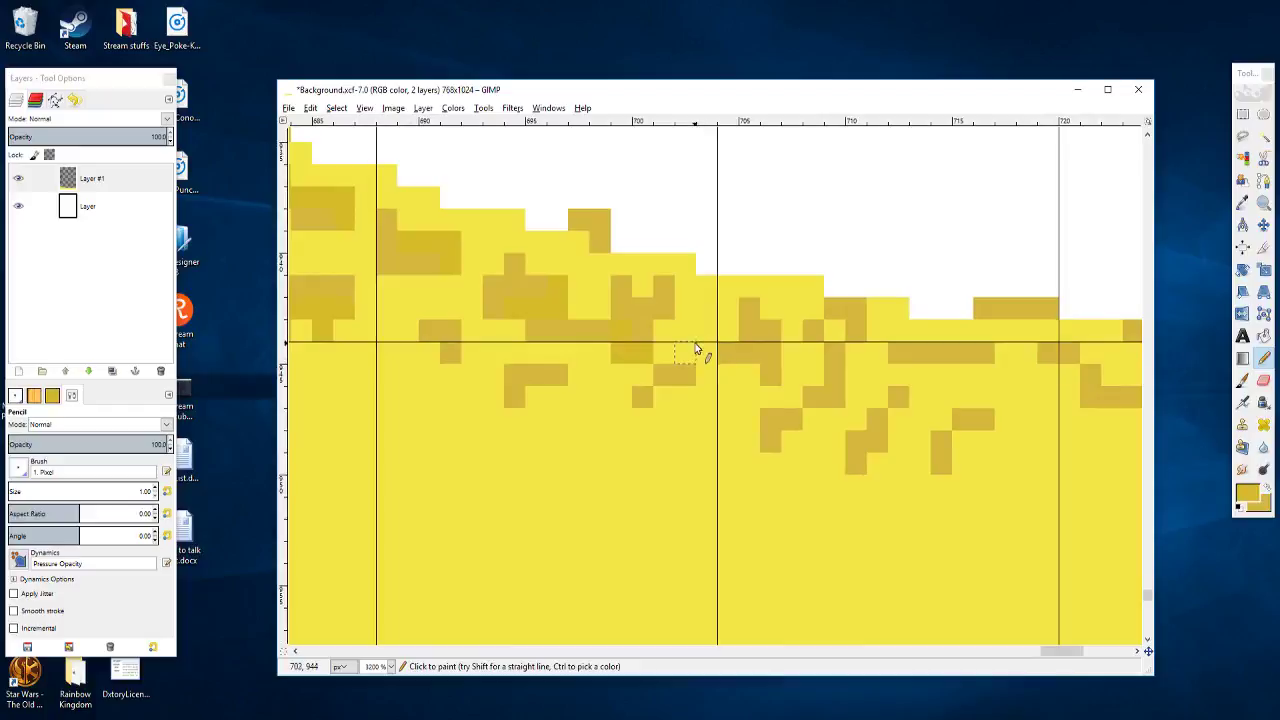
drag(637, 263, 618, 264)
click(601, 291)
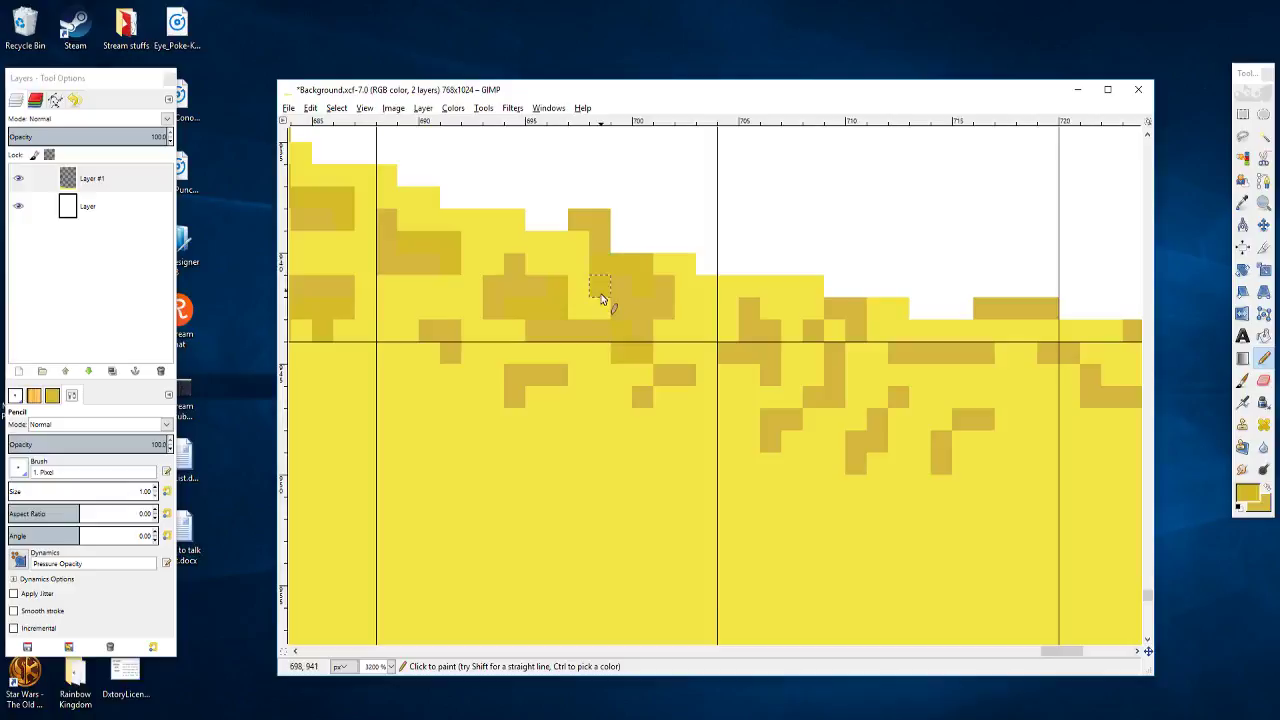
click(620, 243)
drag(676, 314, 556, 295)
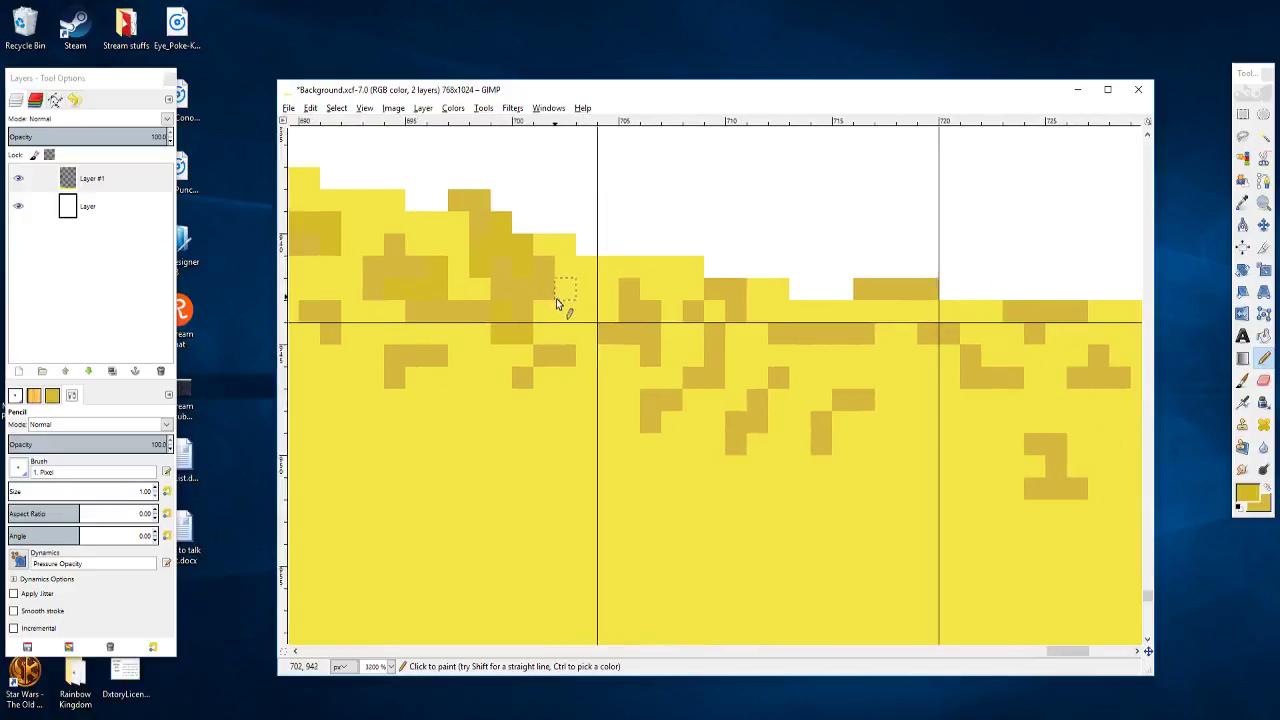
Step: Connect the patches around x 705 to 711, y 942 to 949, with d5bb28 pixels
mouse_move(660, 266)
mouse_down()
mouse_move(624, 226)
mouse_move(647, 237)
mouse_move(650, 270)
mouse_up()
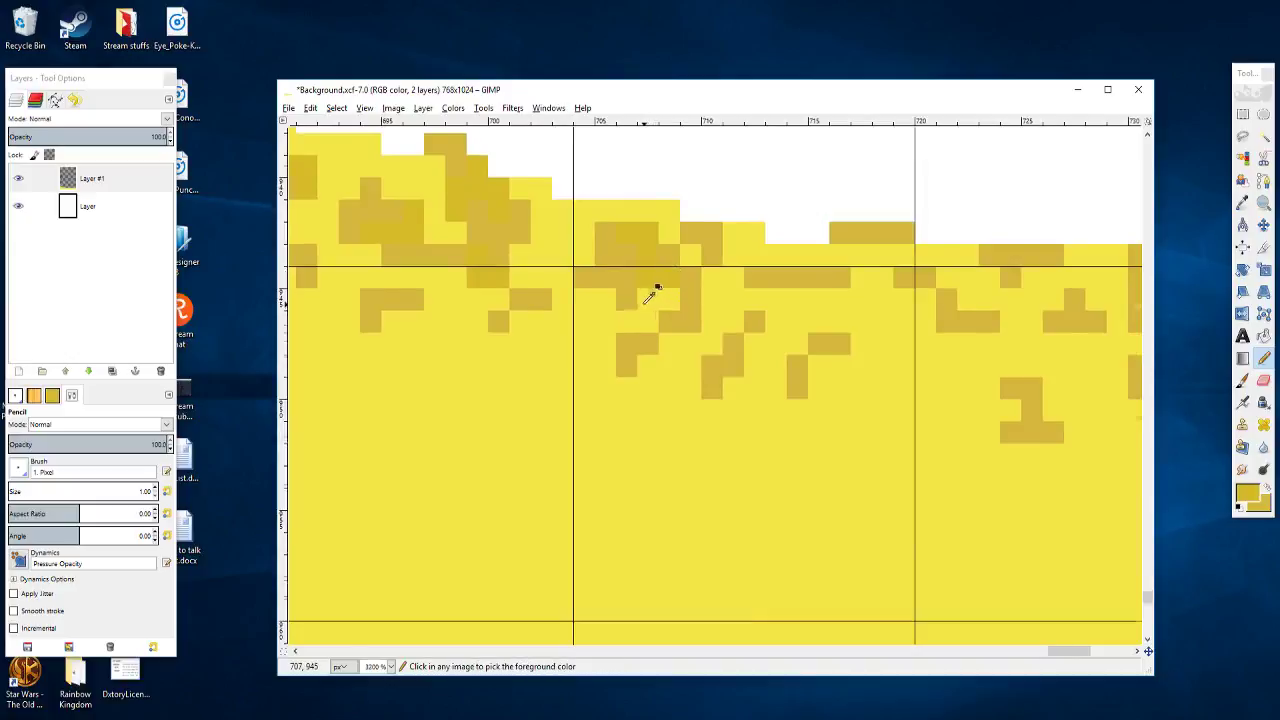
scroll(660, 286, down, 1)
scroll(660, 312, up, 1)
mouse_move(686, 263)
mouse_down()
mouse_move(694, 294)
mouse_move(694, 351)
mouse_move(643, 361)
mouse_move(653, 364)
mouse_move(637, 384)
mouse_move(671, 386)
mouse_up()
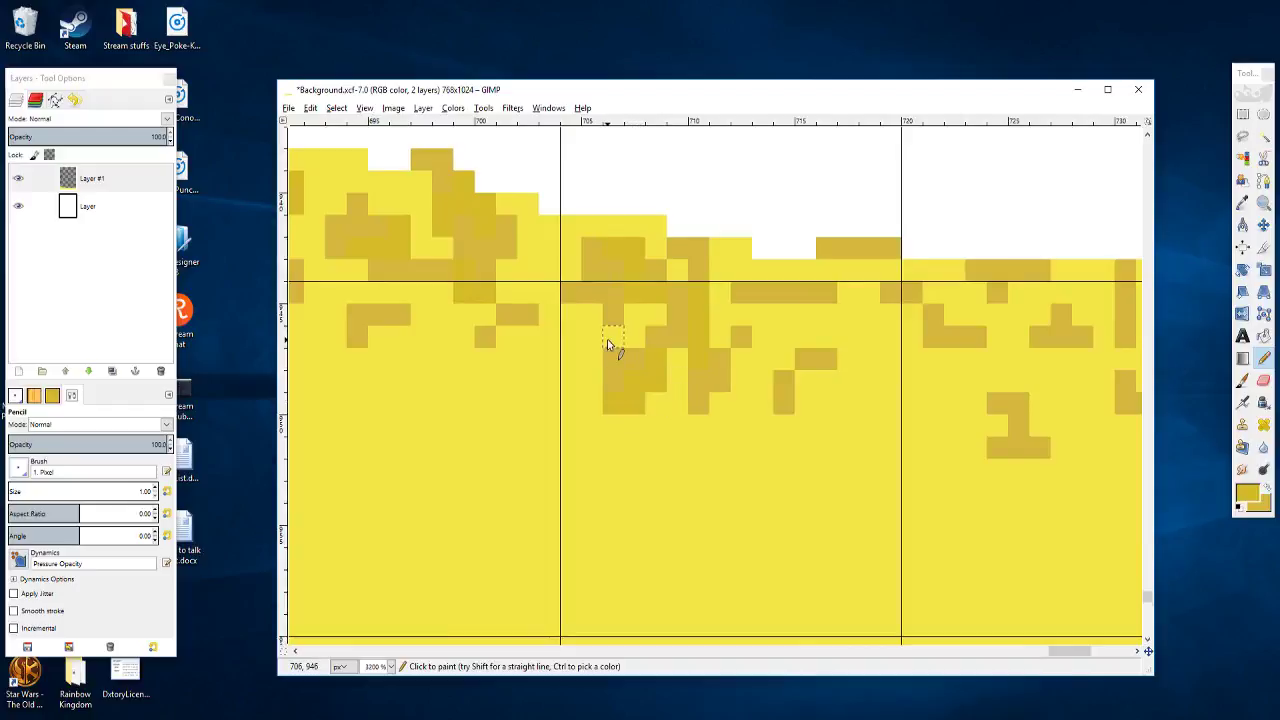
Step: Fill out the lower patches around x 689 to 696, y 943 to 947, and x 700 to 705, y 945 to 947, with d5bb28 pixels
scroll(575, 330, down, 4)
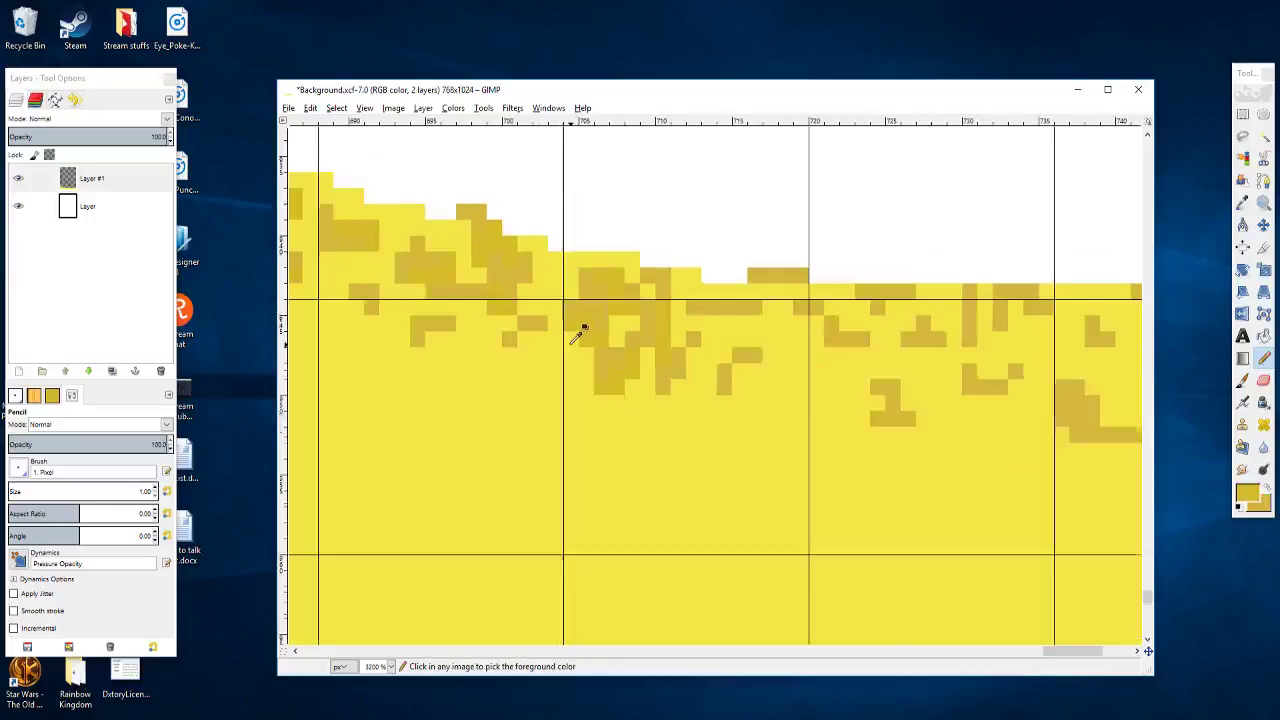
scroll(578, 334, up, 3)
drag(540, 340, 451, 328)
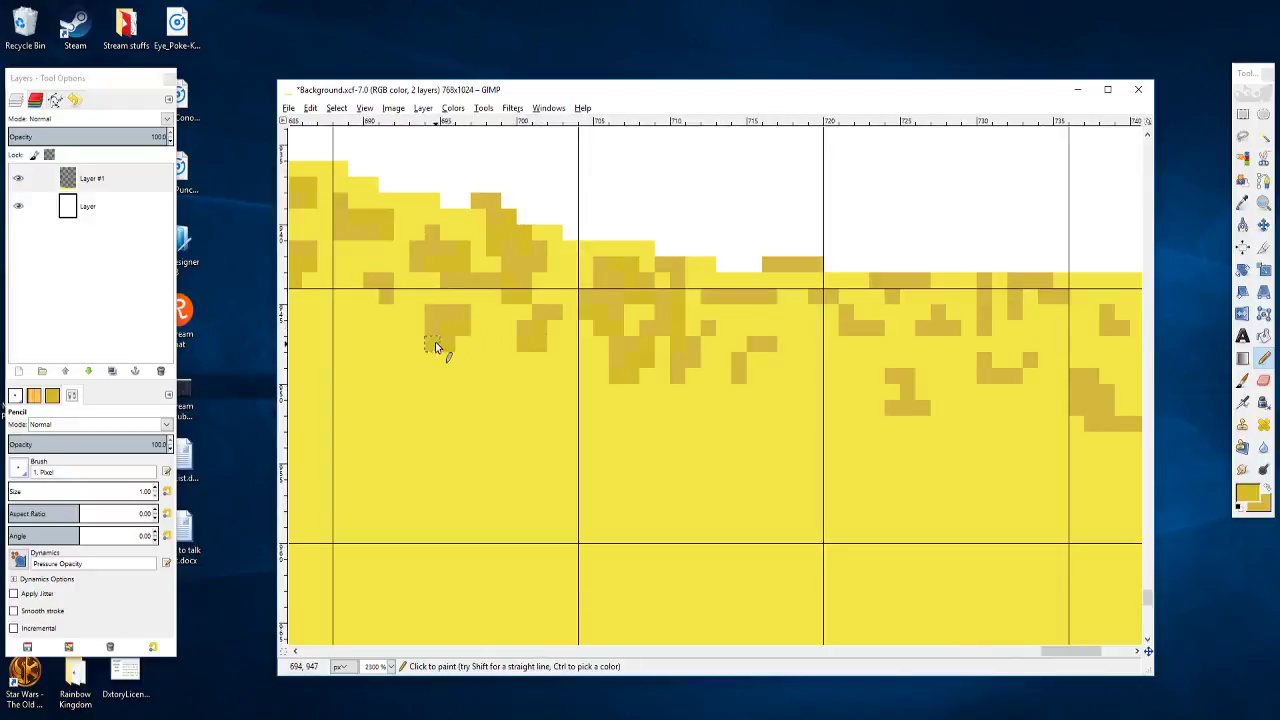
drag(460, 345, 700, 371)
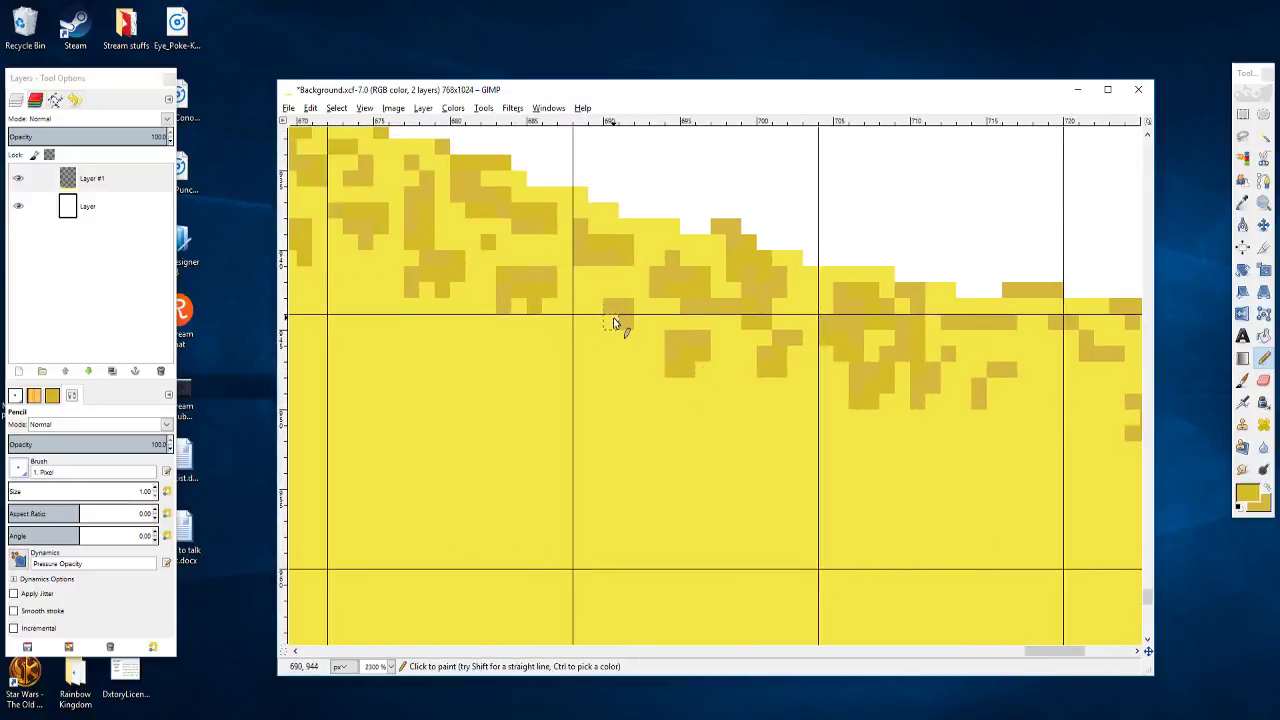
mouse_move(606, 323)
mouse_down()
mouse_move(594, 314)
mouse_move(737, 352)
mouse_up()
click(627, 342)
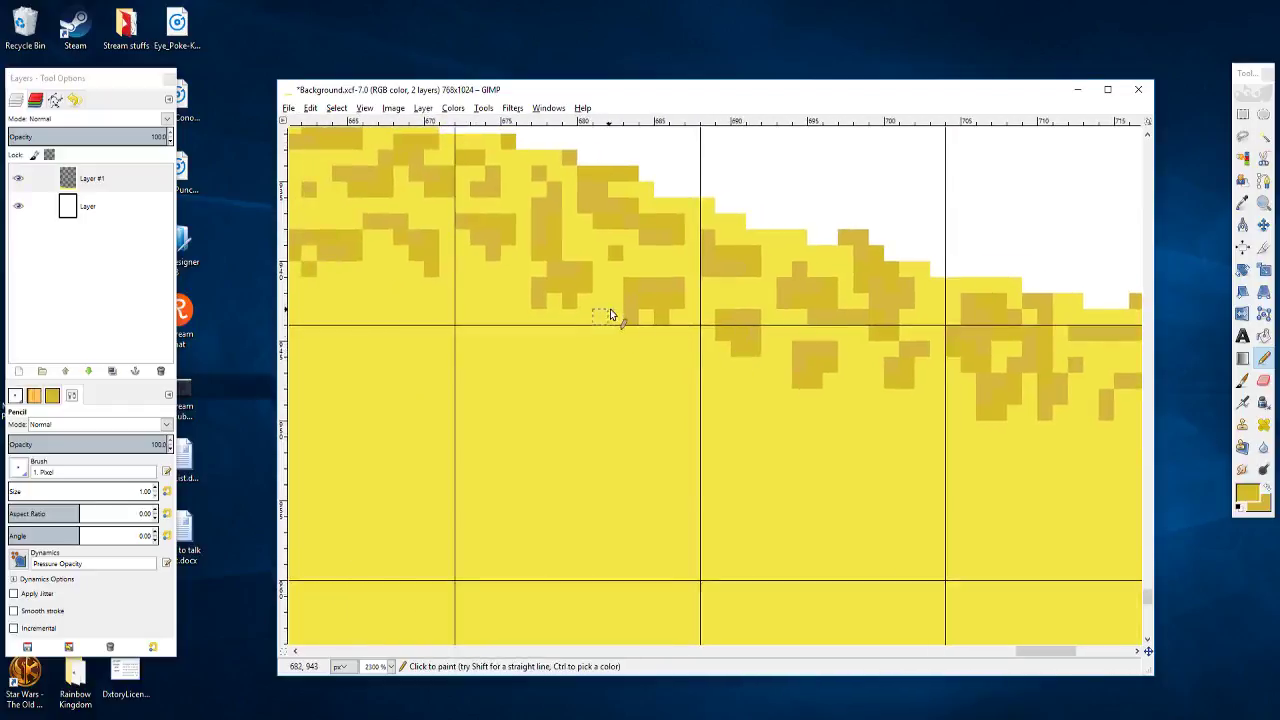
click(479, 265)
Step: Extend the patches around x 720 to 724, y 945 to 947, and x 714 to 718, y 947 to 949, with d5bb28 pixels
scroll(497, 294, down, 2)
scroll(649, 356, up, 4)
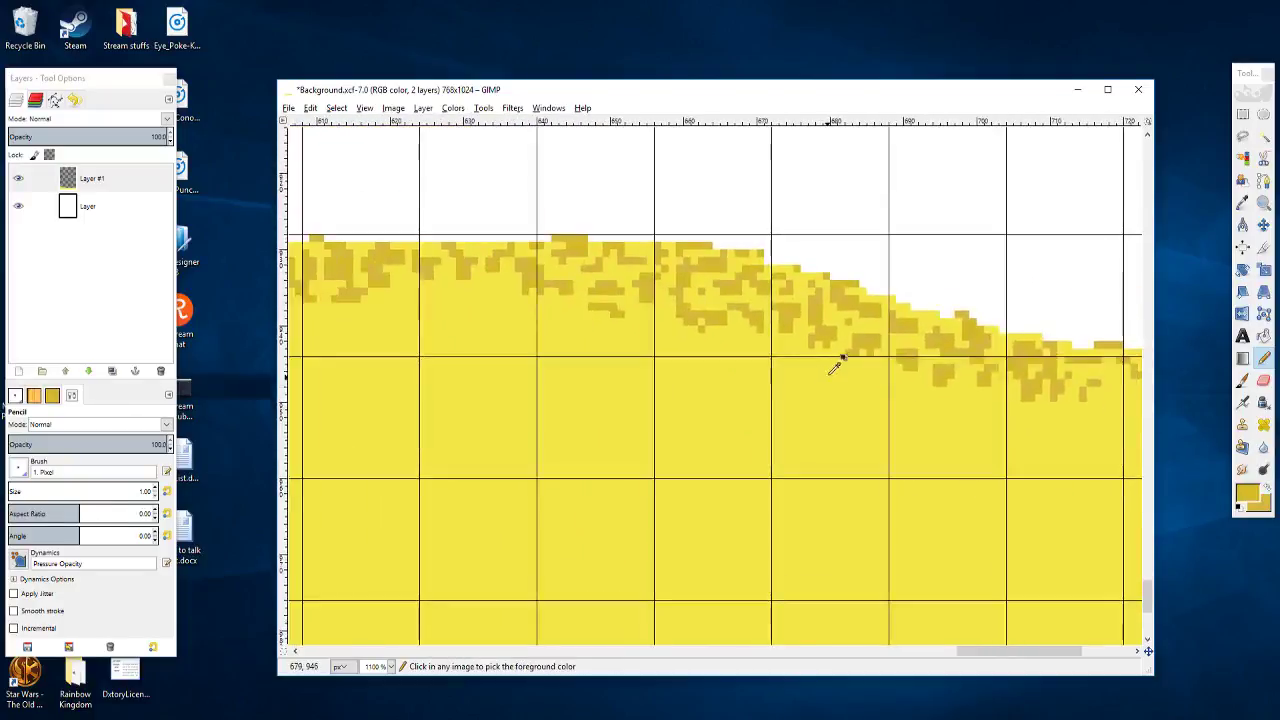
scroll(621, 345, up, 3)
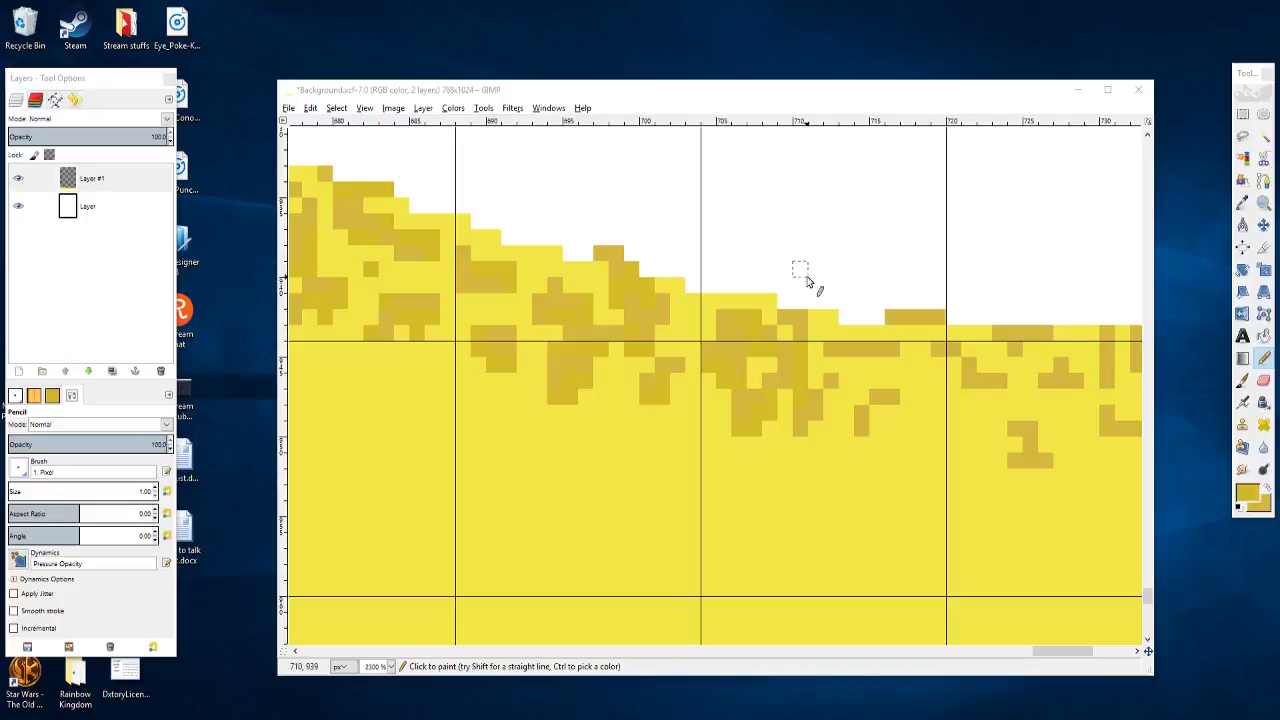
drag(871, 310, 638, 300)
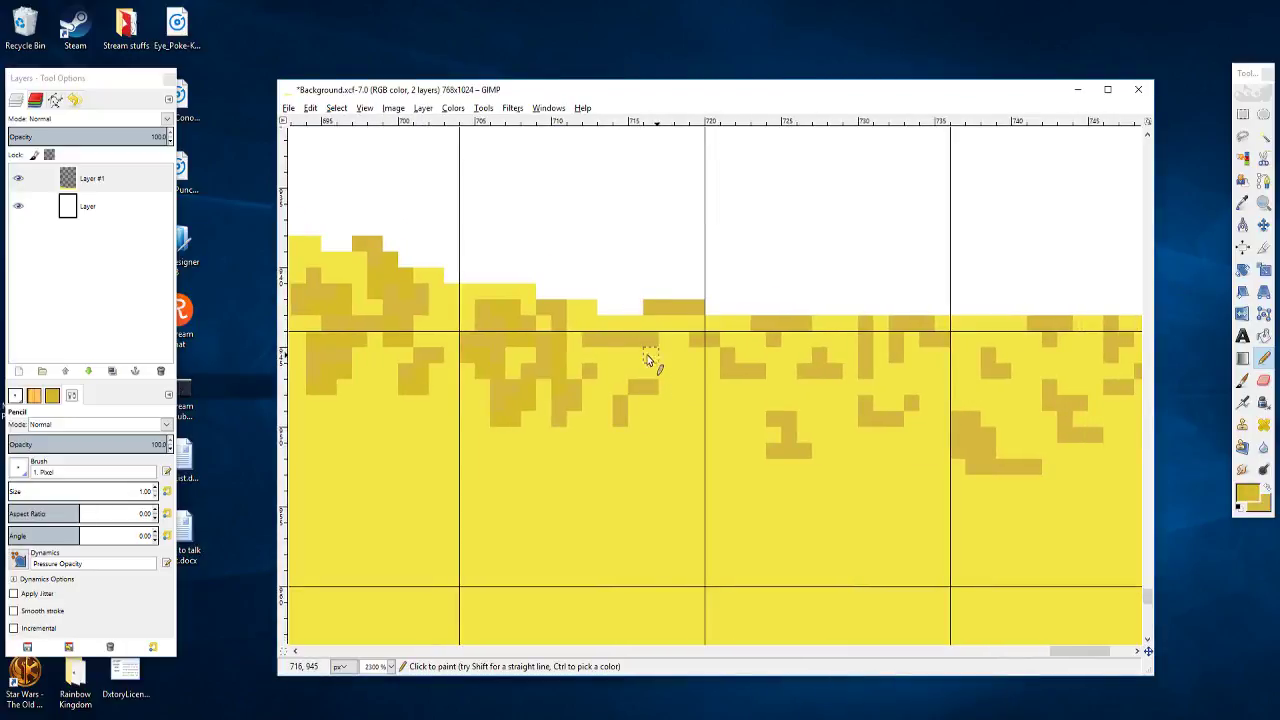
drag(669, 362, 545, 330)
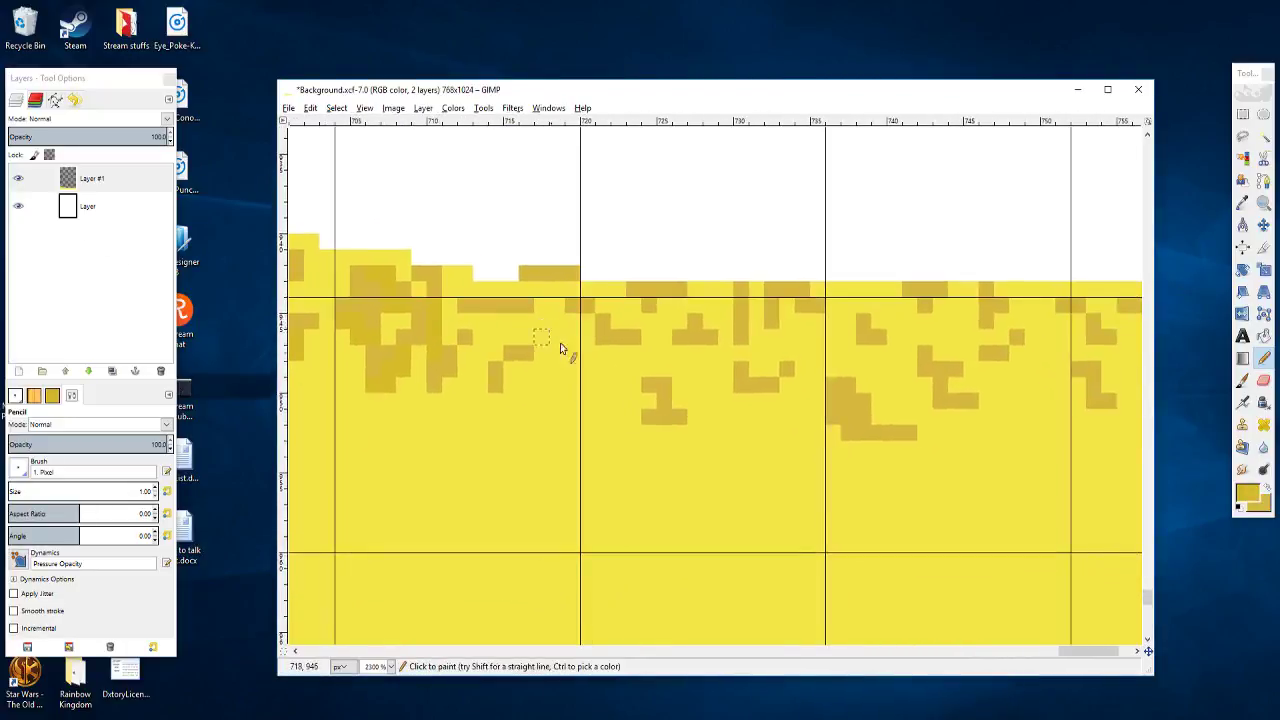
click(641, 325)
drag(585, 338, 603, 355)
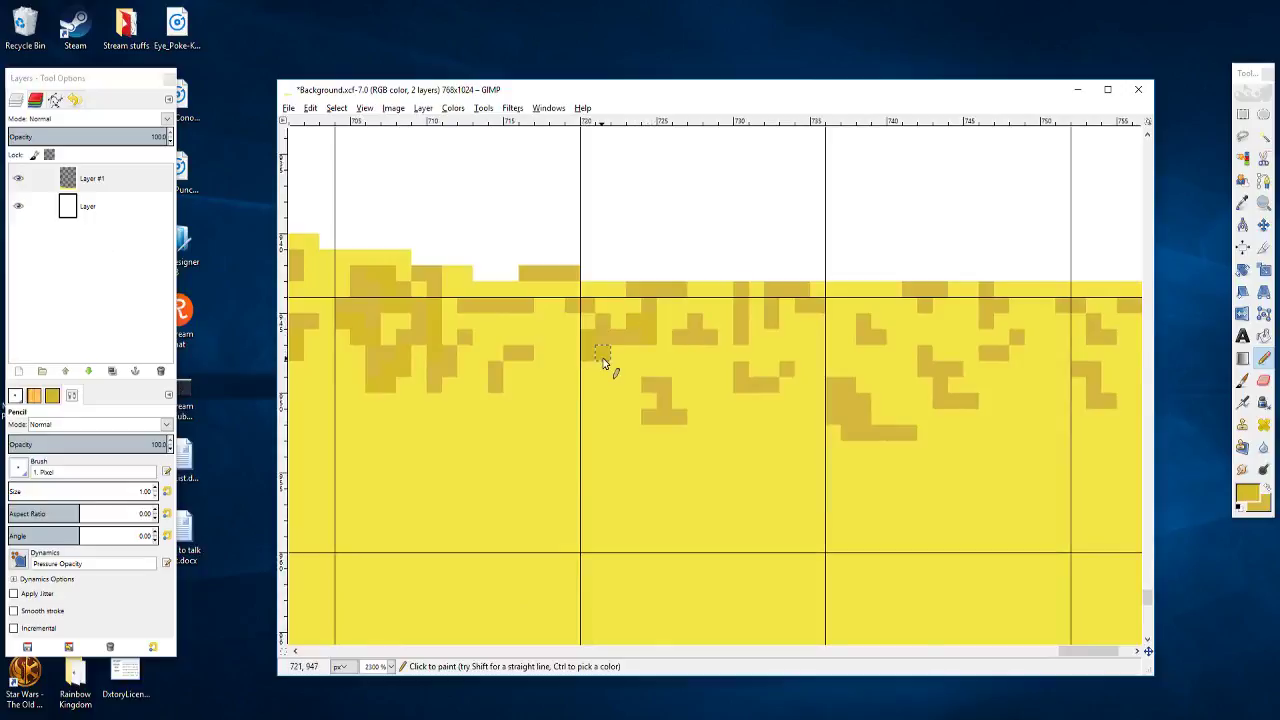
drag(510, 368, 543, 382)
click(557, 384)
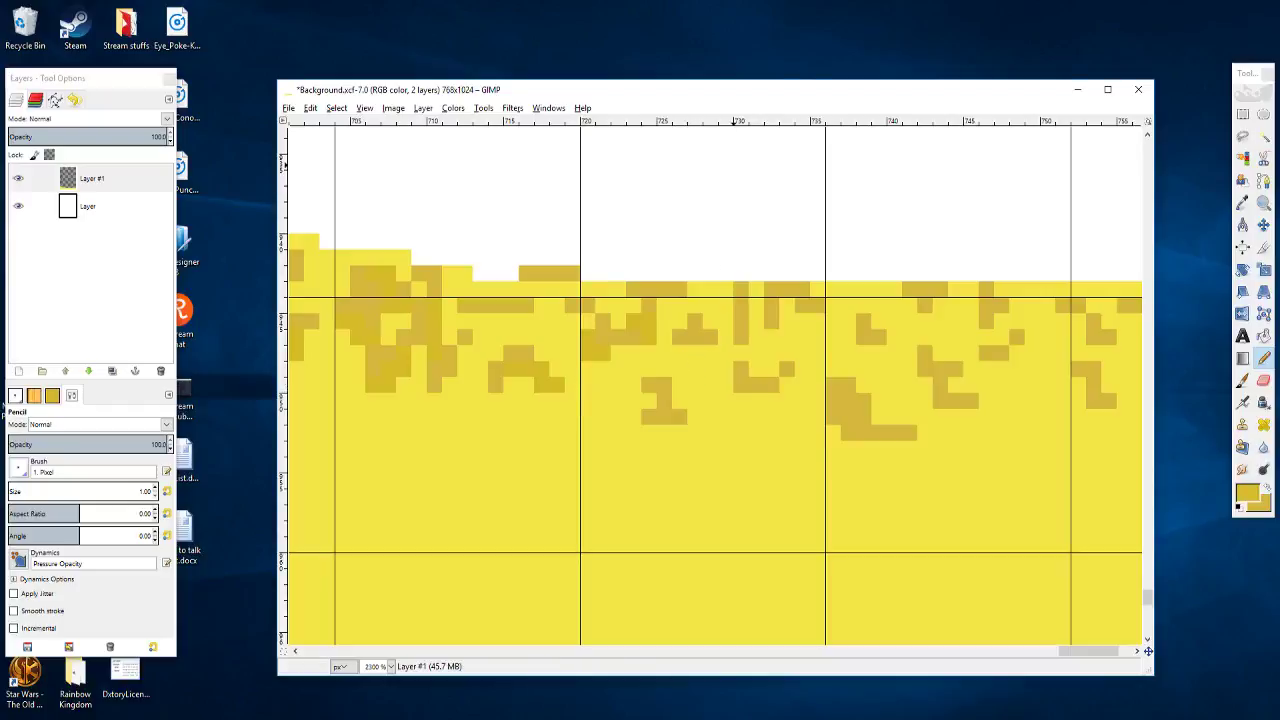
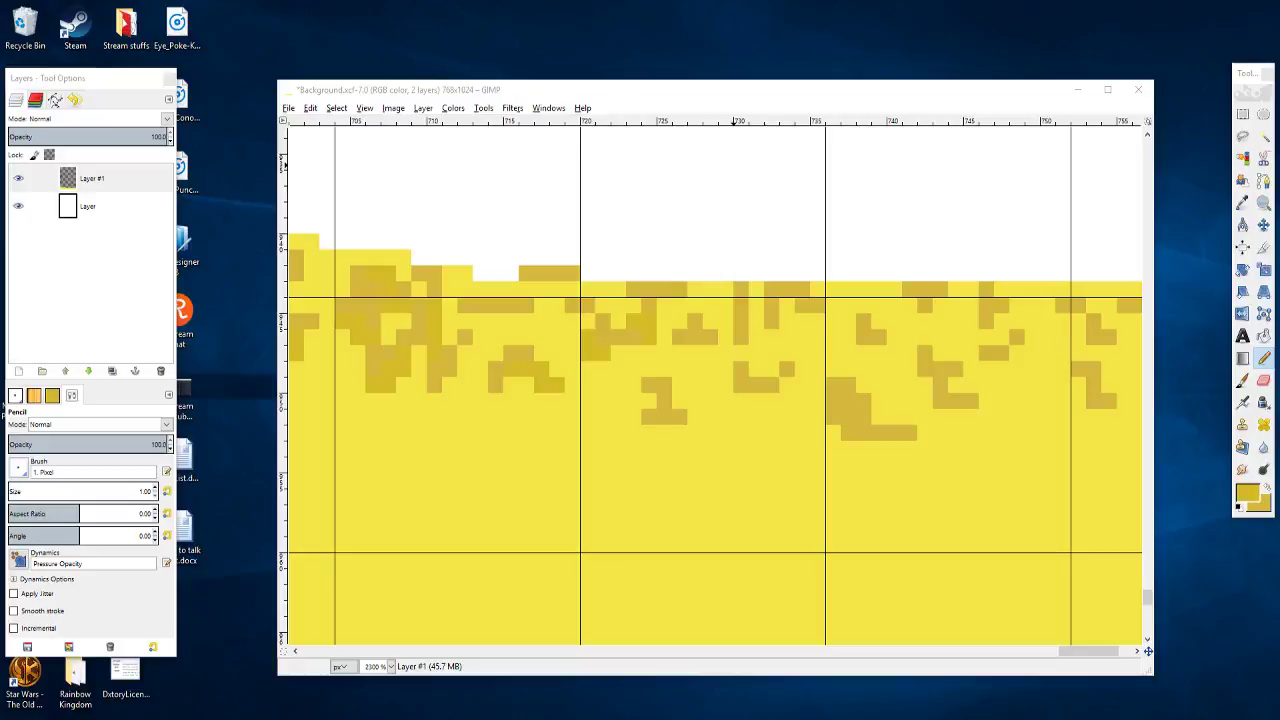
Step: Thicken the patches around x 726 to 728, y 945 to 948, and x 729 to 730, y 943 to 946, with d5bb28 pixels
click(694, 353)
scroll(689, 374, right, 2)
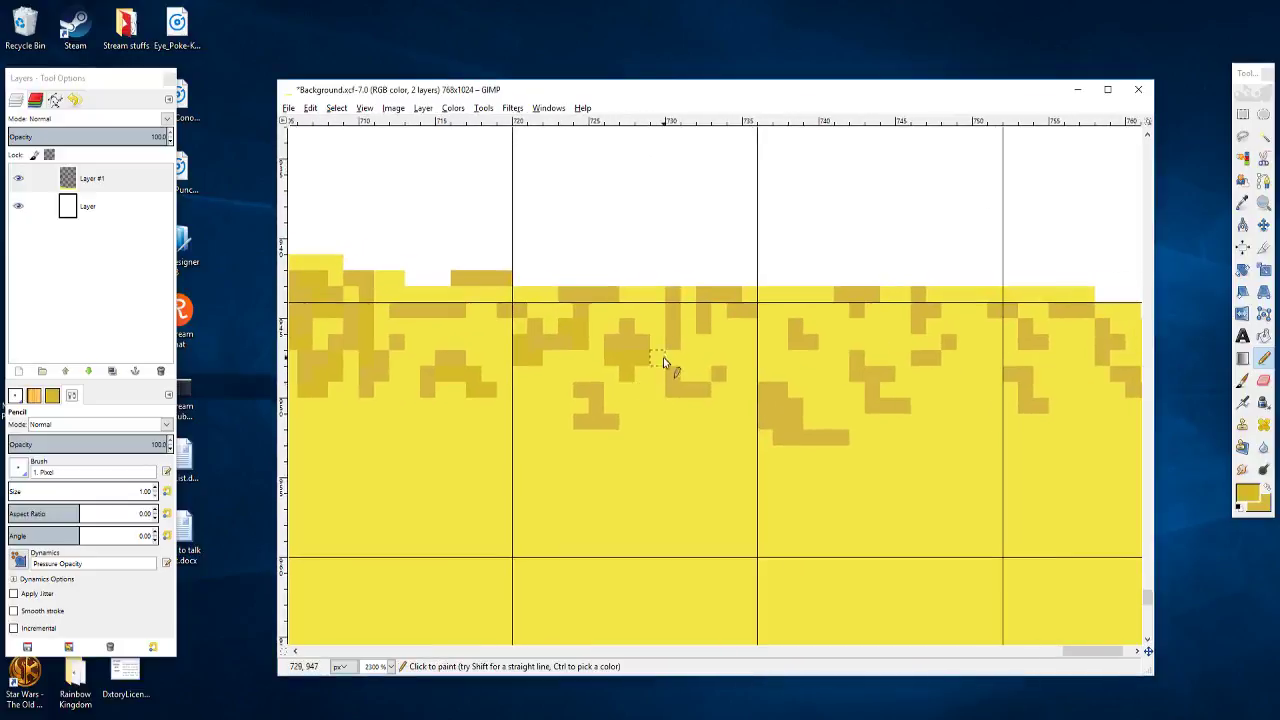
click(661, 341)
click(661, 326)
click(661, 311)
click(661, 297)
Step: Add d5bb28 pixels to the patches around x 729 to 734, y 948 to 950, and x 735 to 740, y 949 to 953
mouse_move(660, 386)
mouse_down()
mouse_move(679, 418)
mouse_move(709, 420)
mouse_move(650, 422)
mouse_move(683, 381)
mouse_move(693, 399)
mouse_move(634, 374)
mouse_move(628, 404)
mouse_move(641, 396)
mouse_move(670, 431)
mouse_up()
scroll(682, 412, right, 3)
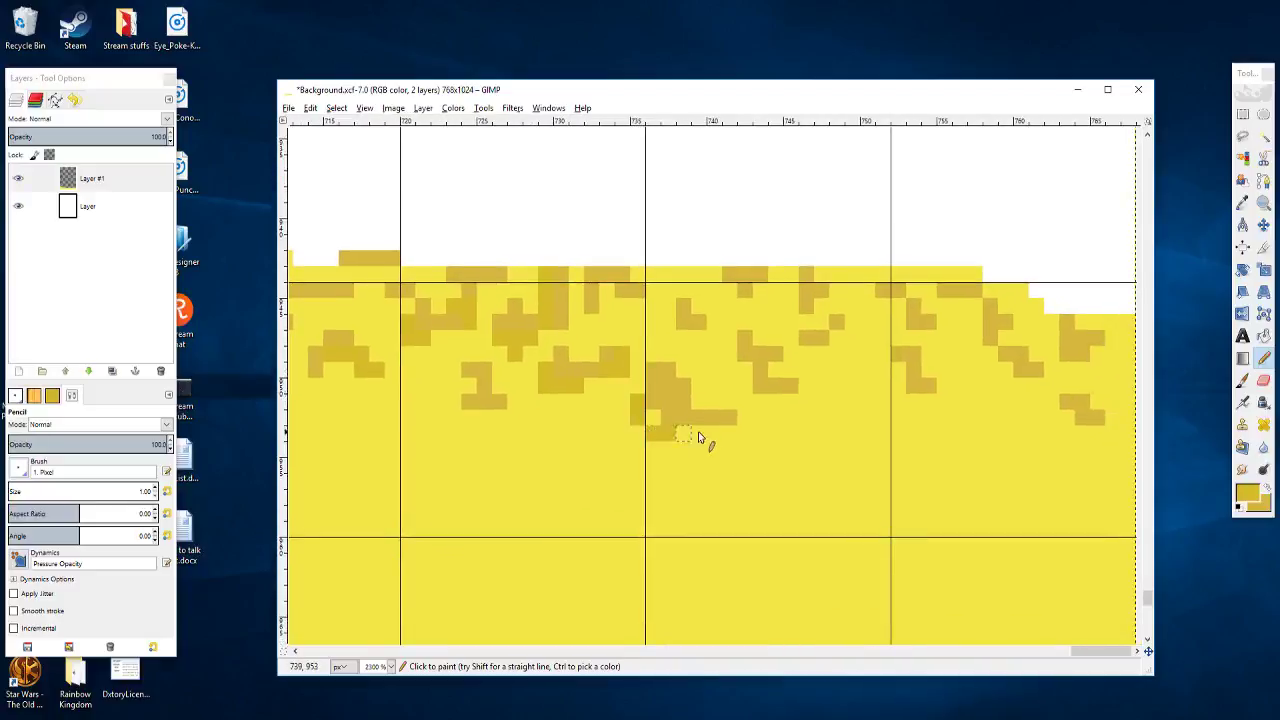
scroll(698, 437, right, 2)
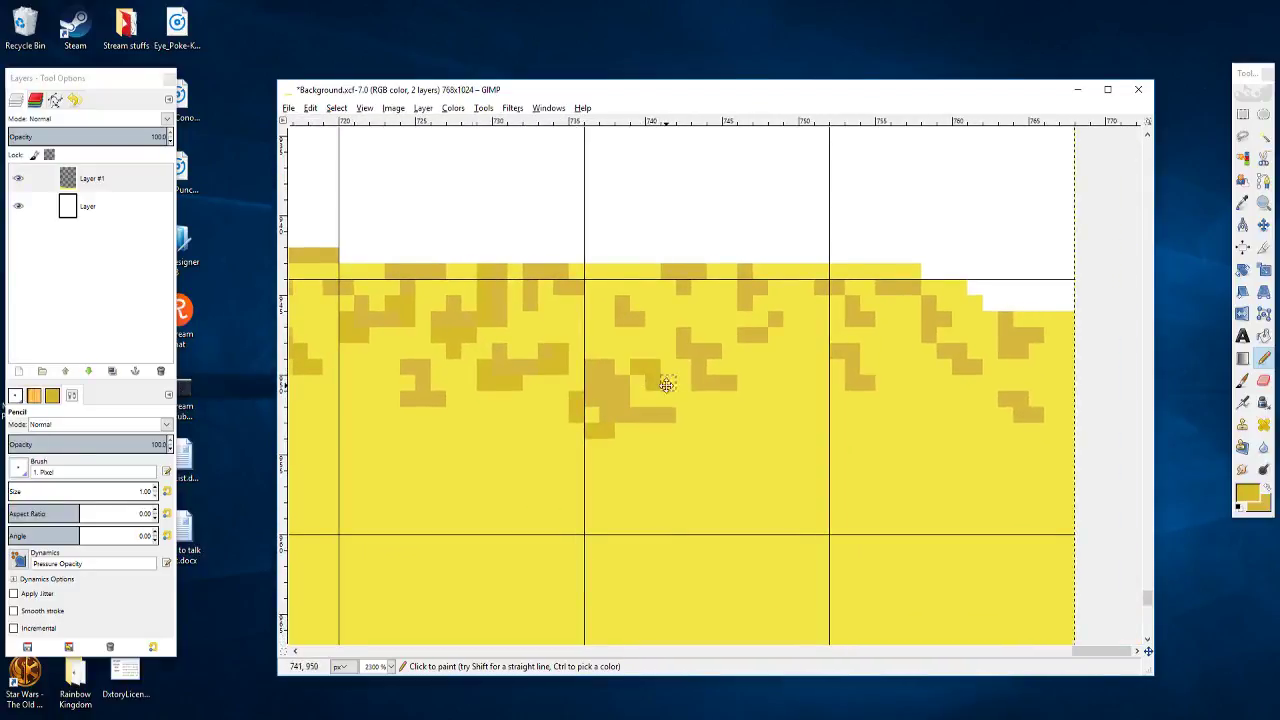
Step: Connect the patches around x 742 to 748, y 946 to 952, and x 751 to 754, y 945 to 950, with d5bb28 pixels
scroll(645, 380, right, 1)
scroll(670, 414, right, 2)
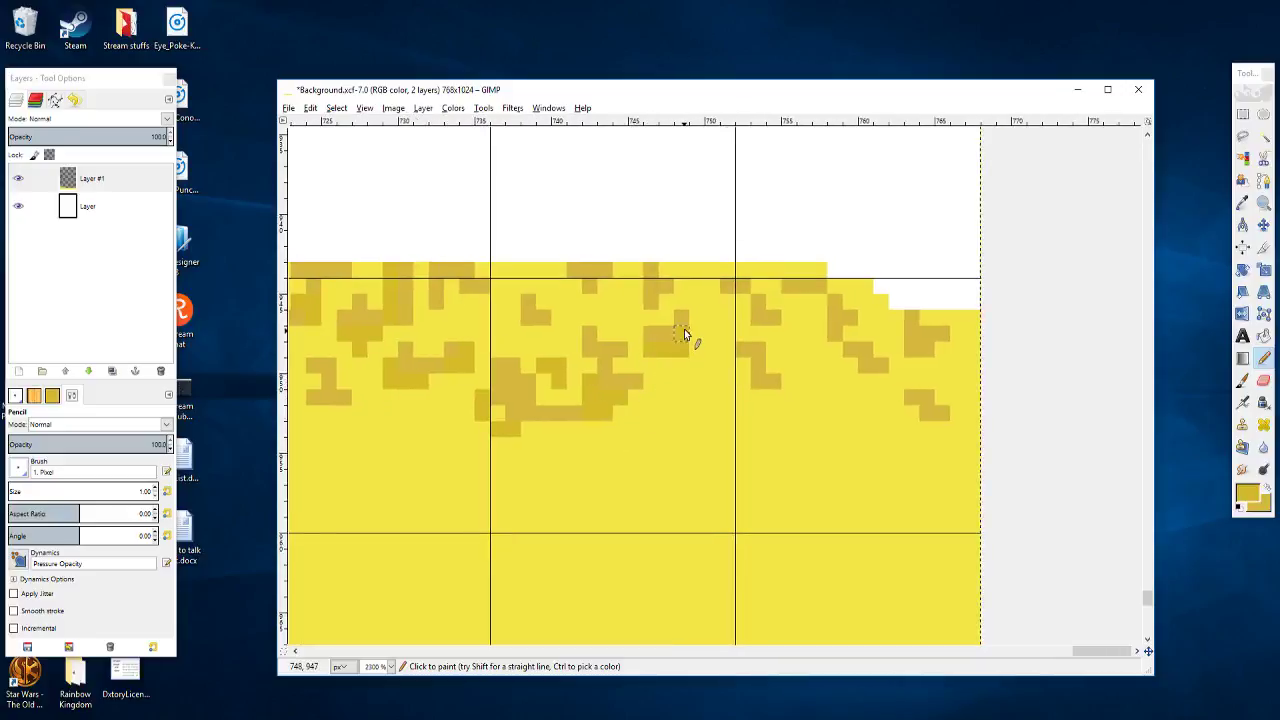
scroll(680, 332, right, 2)
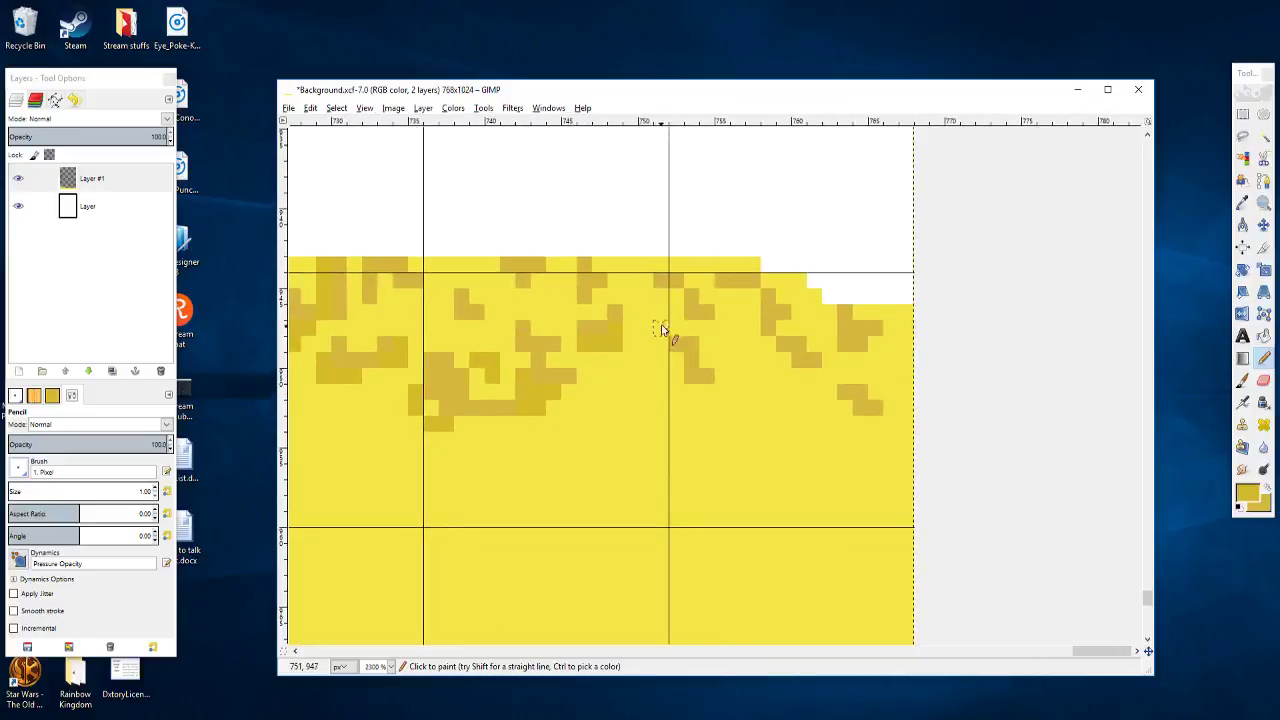
click(707, 346)
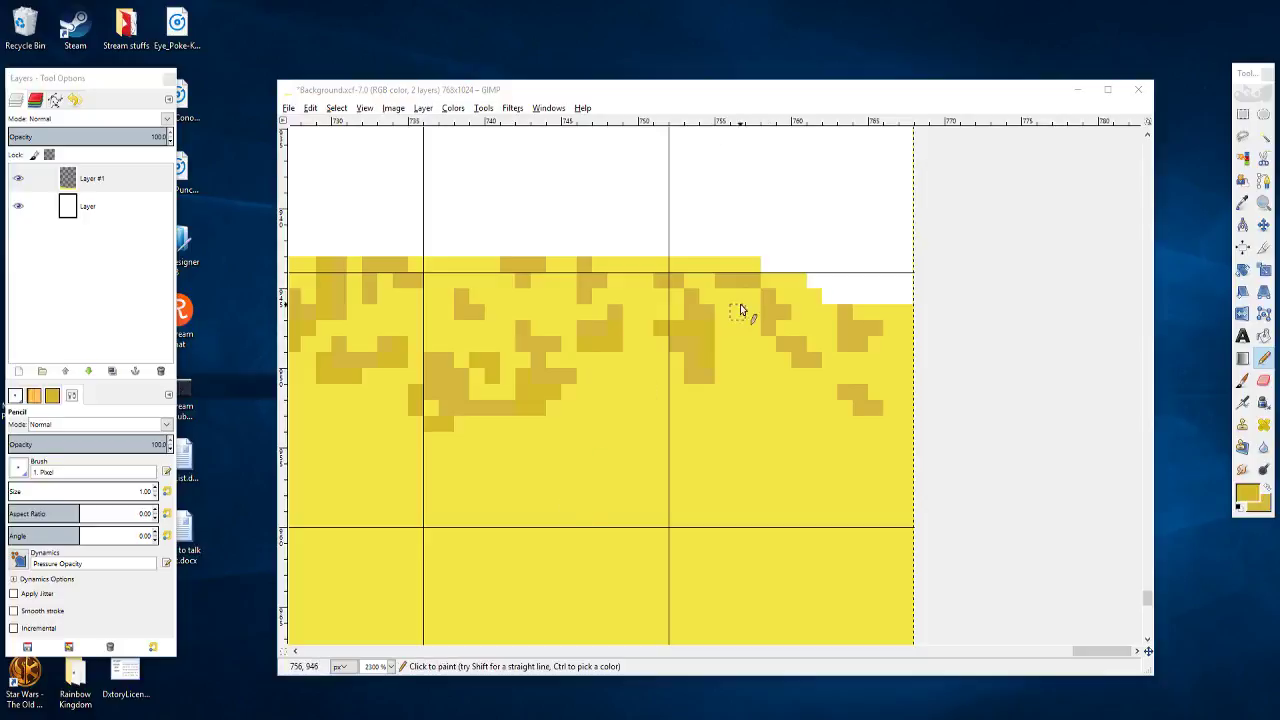
Step: Connect the patches around x 756 to 765, y 945 to 950, with d5bb28 pixels
mouse_move(740, 304)
mouse_down()
mouse_move(682, 272)
mouse_move(704, 274)
mouse_move(697, 313)
mouse_move(713, 318)
mouse_move(659, 311)
mouse_move(697, 282)
mouse_up()
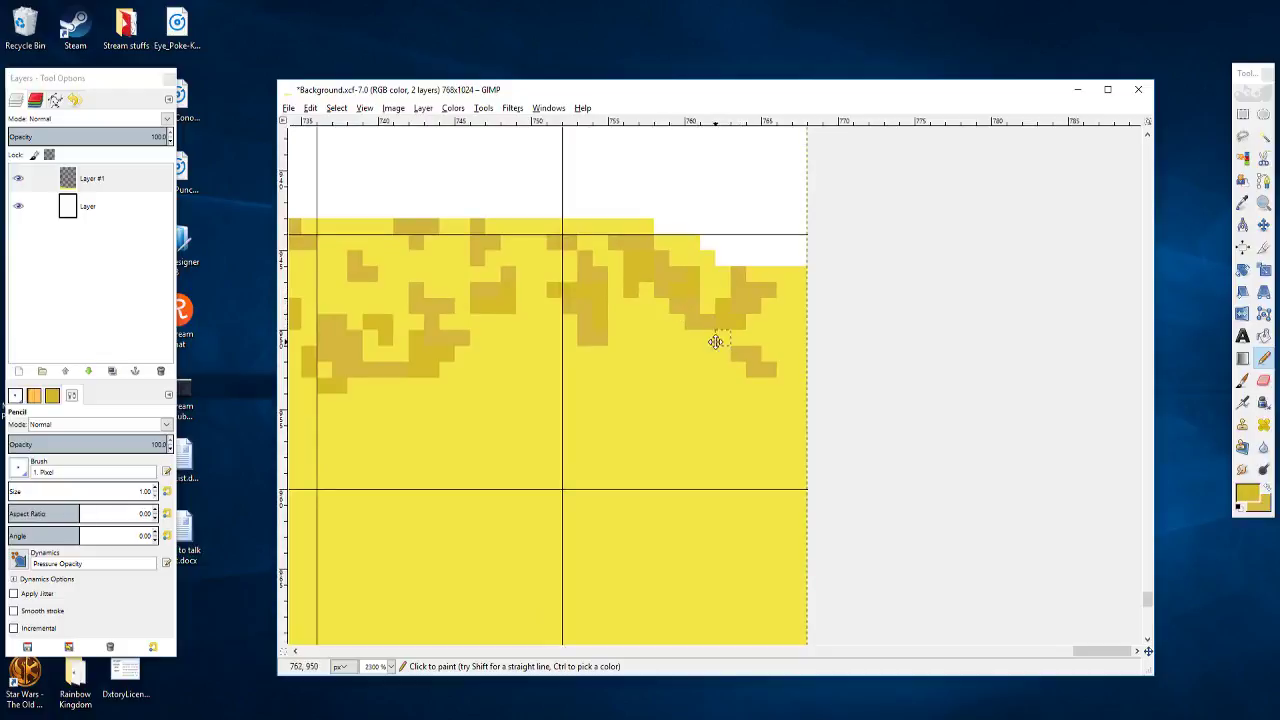
drag(749, 341, 755, 312)
Step: Extend the patch around x 752 to 754, y 950 to 951, and add d5bb28 pixels around x 747 to 750, y 949 to 951
drag(672, 362, 828, 355)
click(737, 309)
drag(739, 318, 761, 326)
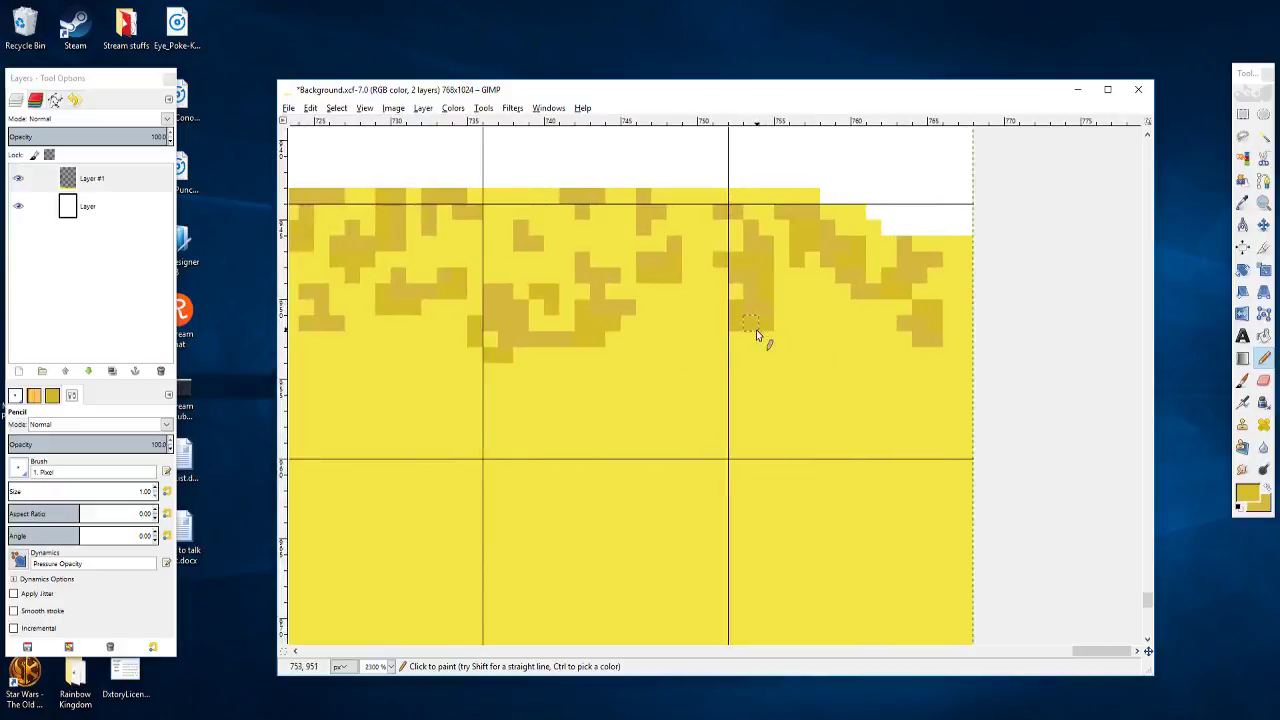
mouse_move(687, 303)
mouse_down()
mouse_move(801, 332)
mouse_move(778, 370)
mouse_up()
scroll(746, 340, down, 1)
scroll(766, 340, up, 1)
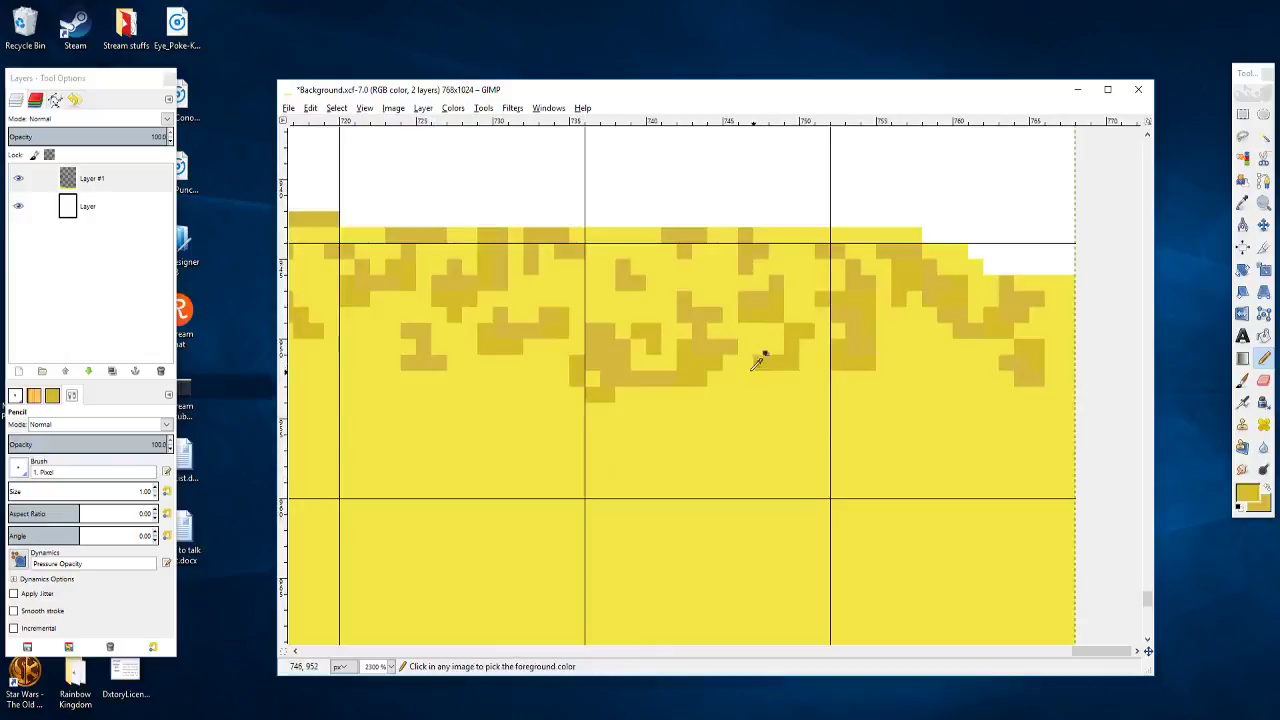
Step: Fill out the patch around x 722 to 726, y 949 to 951, and add d5bb28 pixels at x 698, y 946 to 947
scroll(760, 357, left, 10)
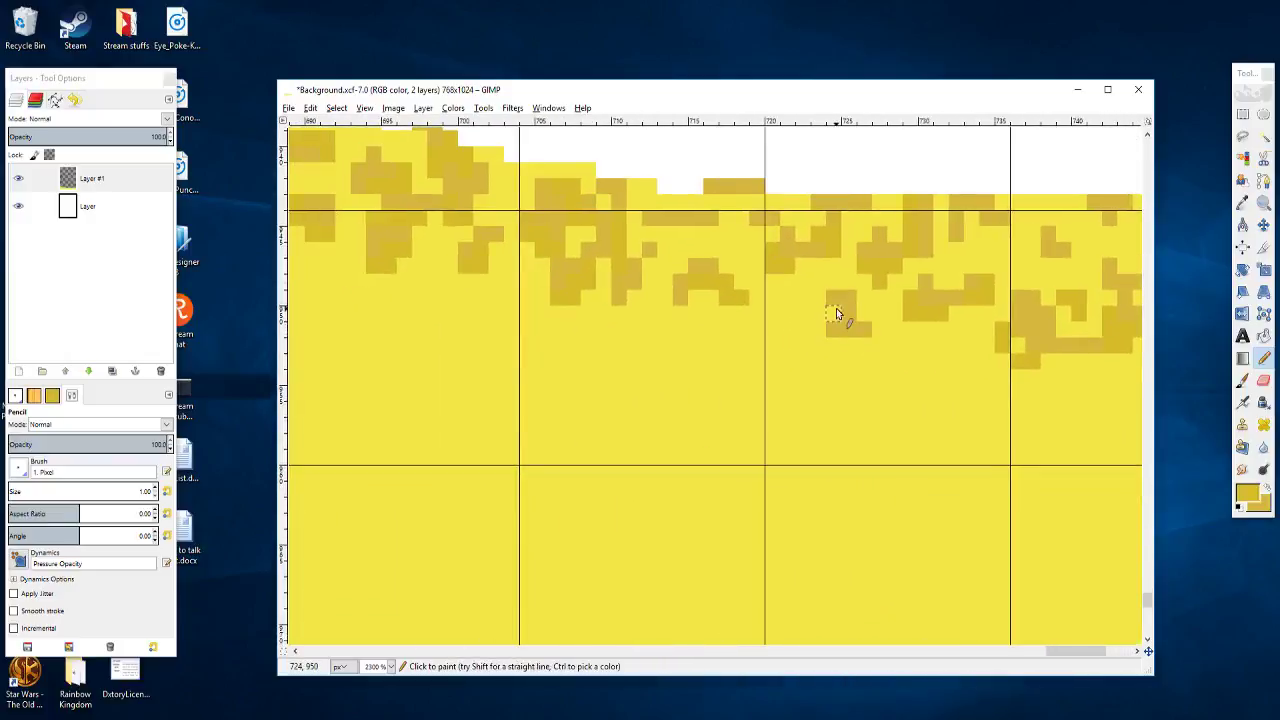
click(806, 321)
scroll(530, 325, left, 4)
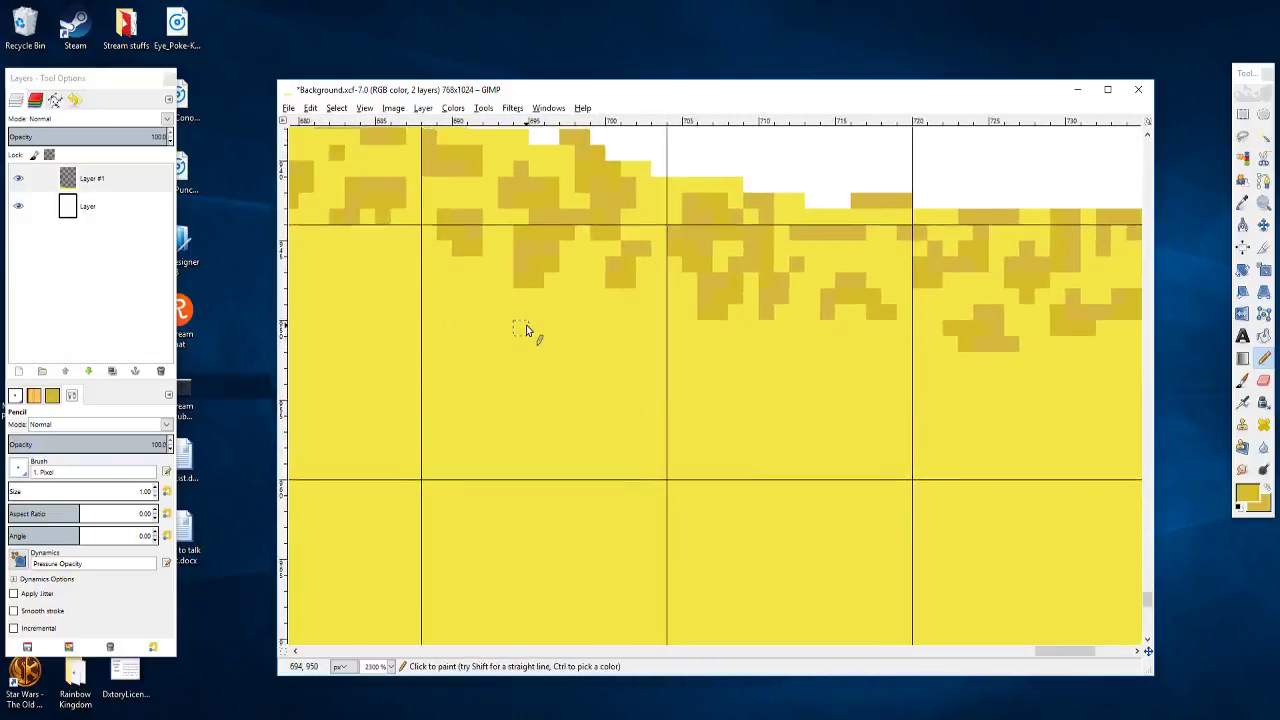
scroll(545, 310, left, 6)
click(843, 303)
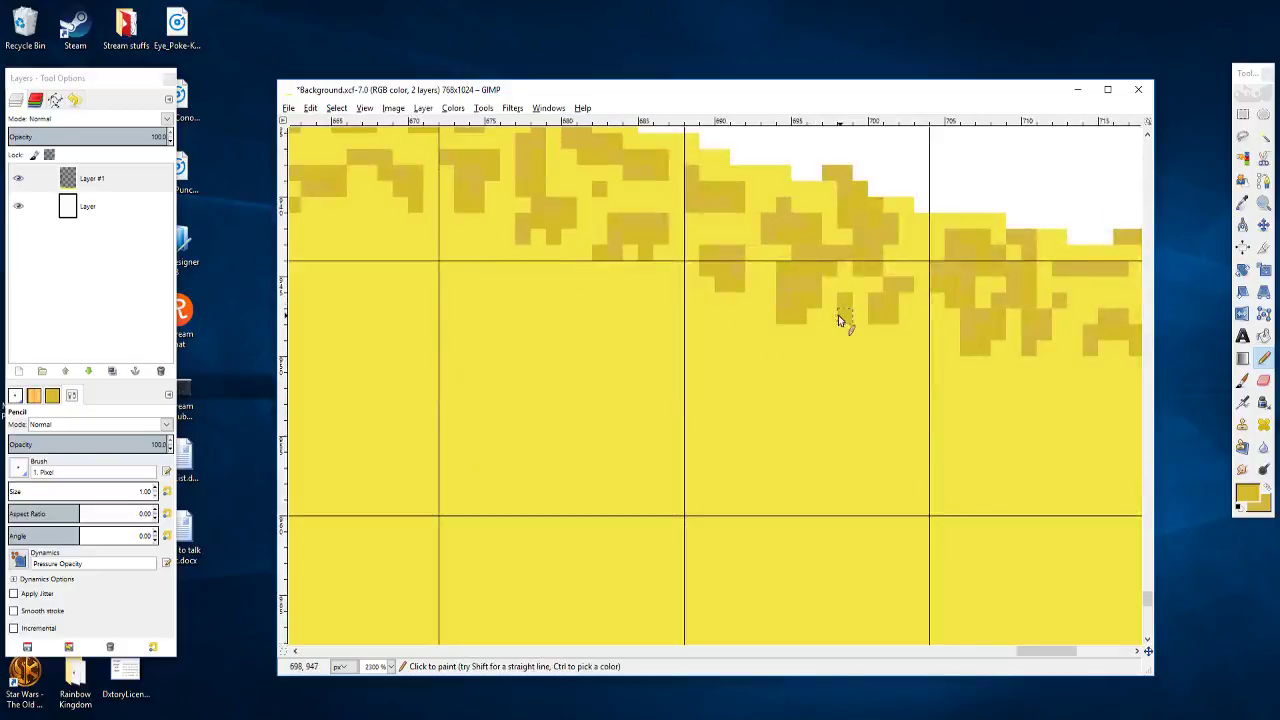
click(719, 297)
Step: Examine the shading along the sand's upper edge from about x 635 to the image's right edge for gaps
scroll(780, 300, left, 3)
scroll(780, 300, up, 1)
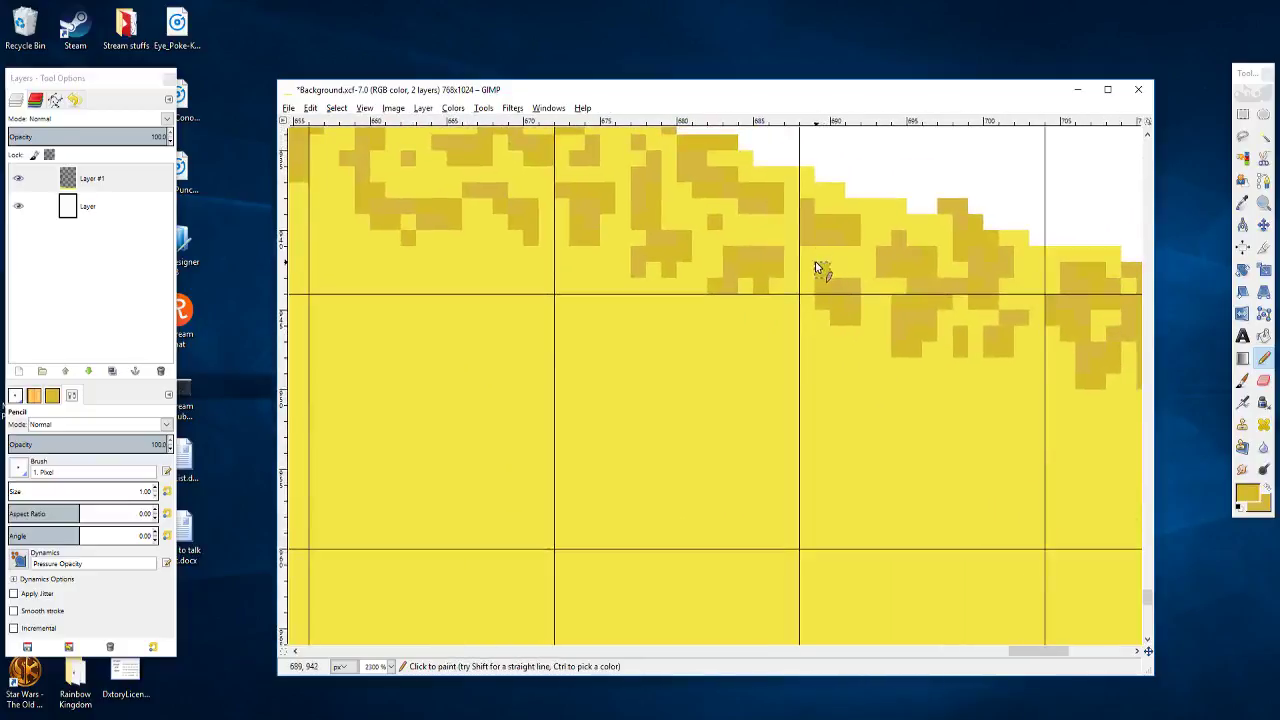
drag(791, 279, 906, 329)
scroll(842, 295, down, 1)
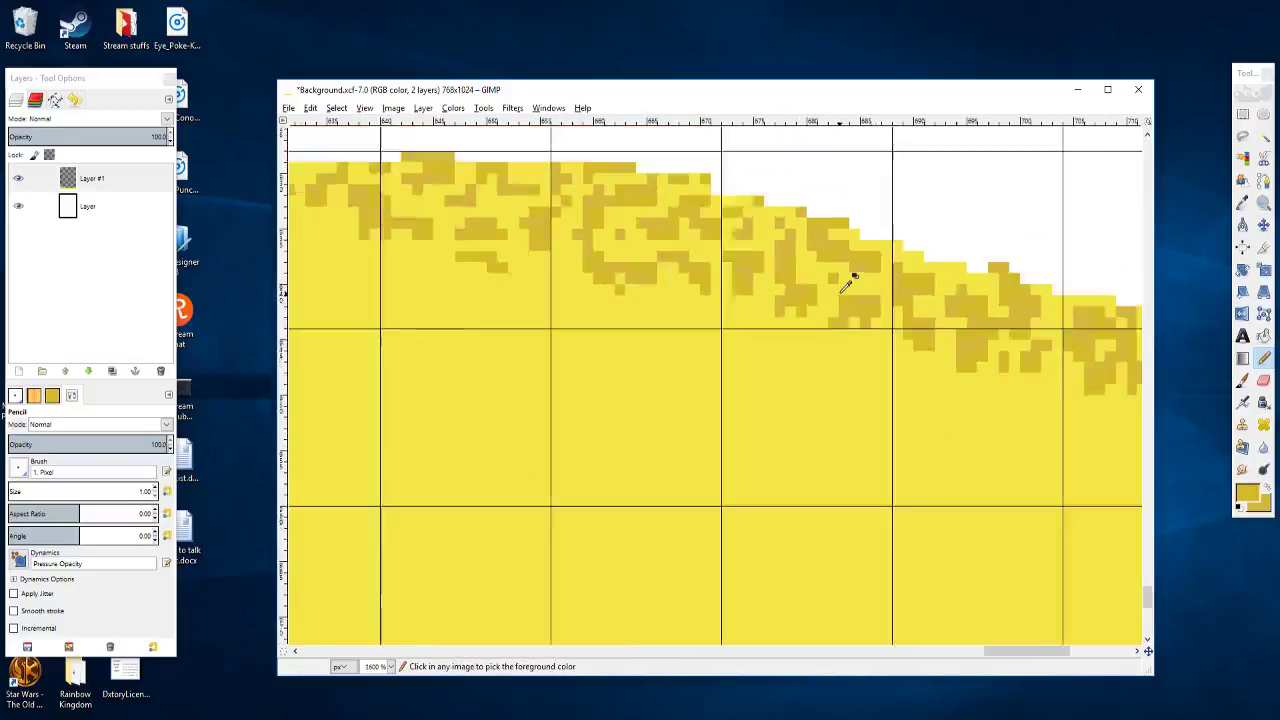
drag(839, 293, 834, 293)
scroll(830, 295, right, 7)
scroll(810, 295, down, 1)
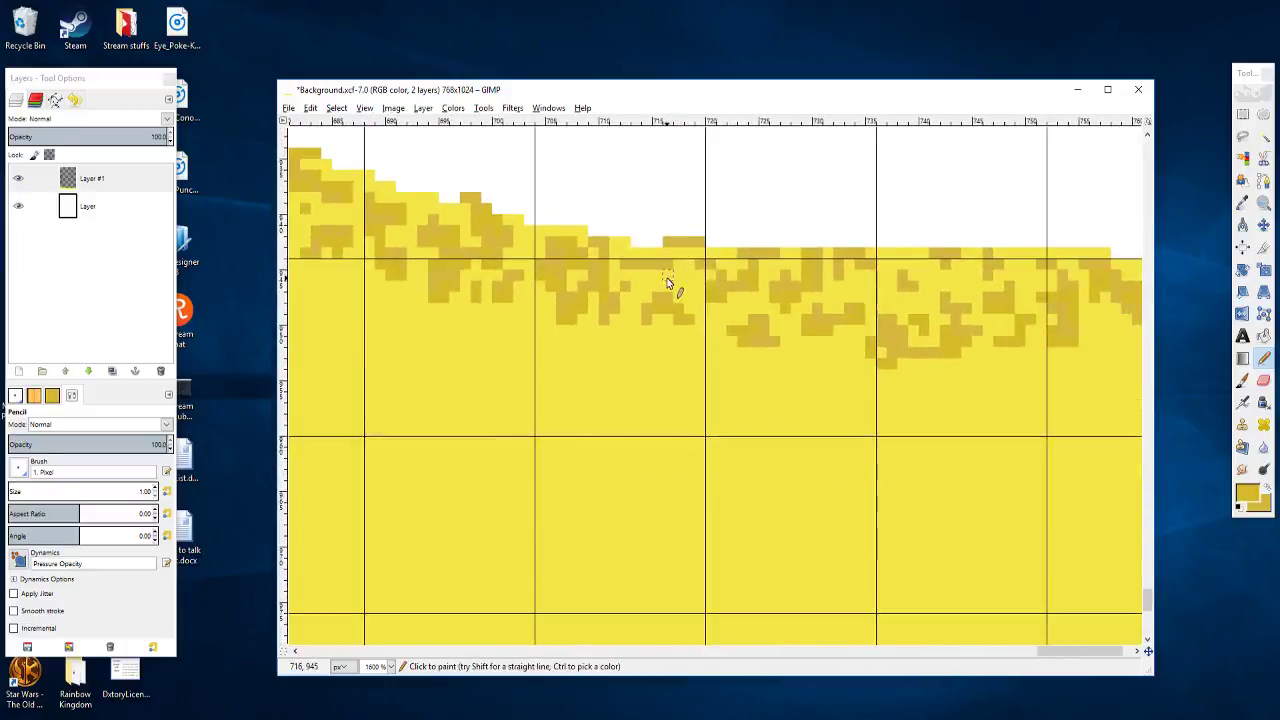
drag(692, 311, 606, 258)
scroll(642, 280, right, 1)
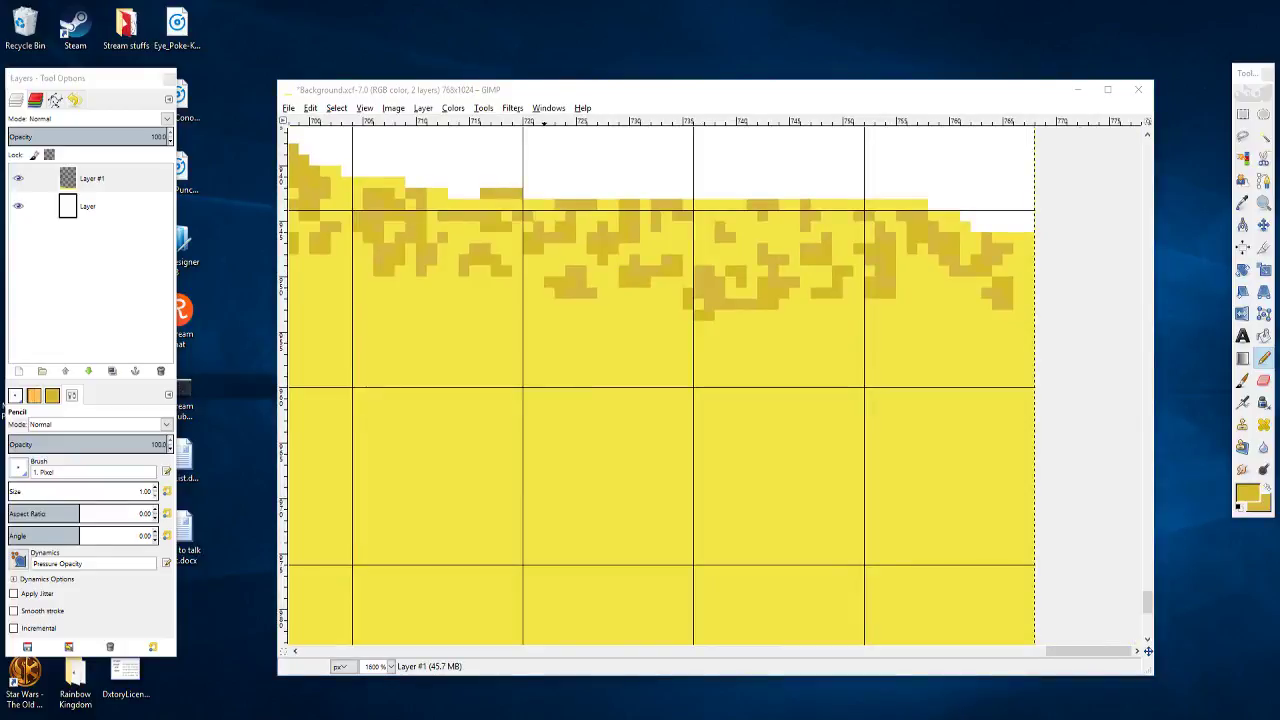
Step: Add d5bb28 pixels around x 760 to 762, y 950 to 951, to join the neighbouring patches
drag(849, 298, 680, 293)
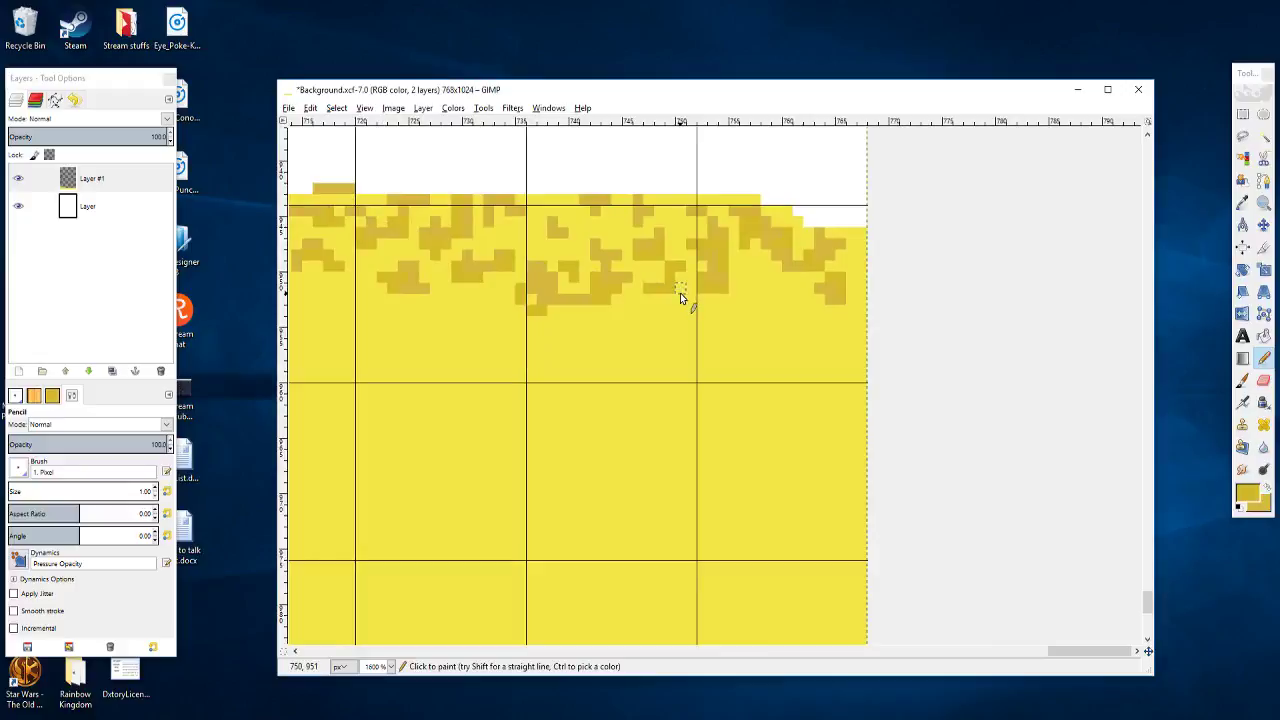
scroll(748, 262, down, 1)
scroll(748, 262, right, 1)
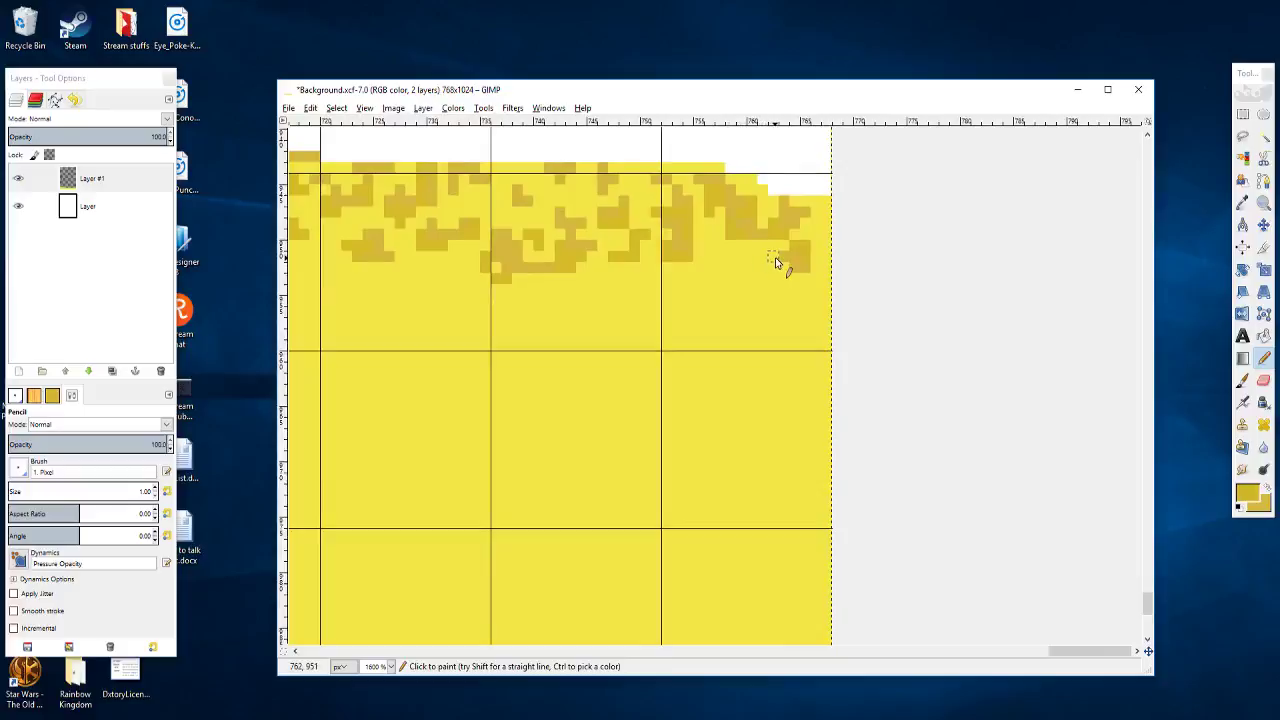
drag(775, 257, 762, 257)
click(752, 247)
scroll(645, 260, down, 3)
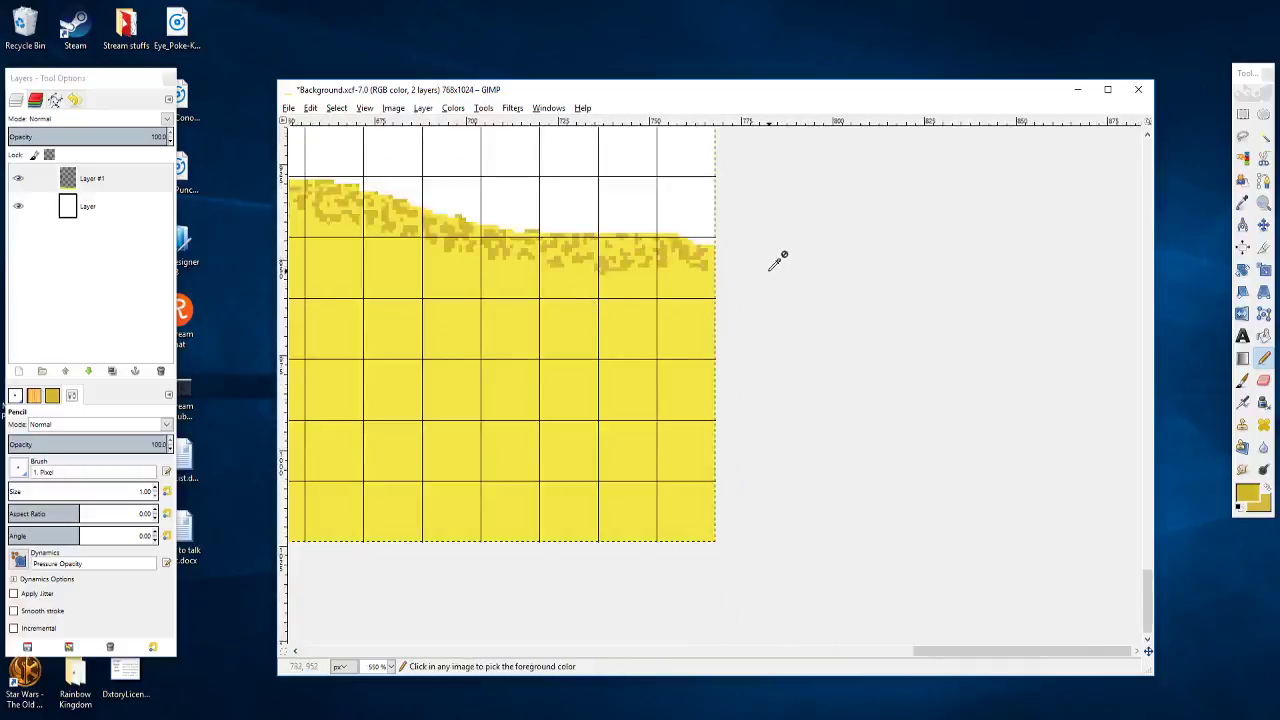
scroll(777, 262, up, 5)
scroll(711, 180, up, 2)
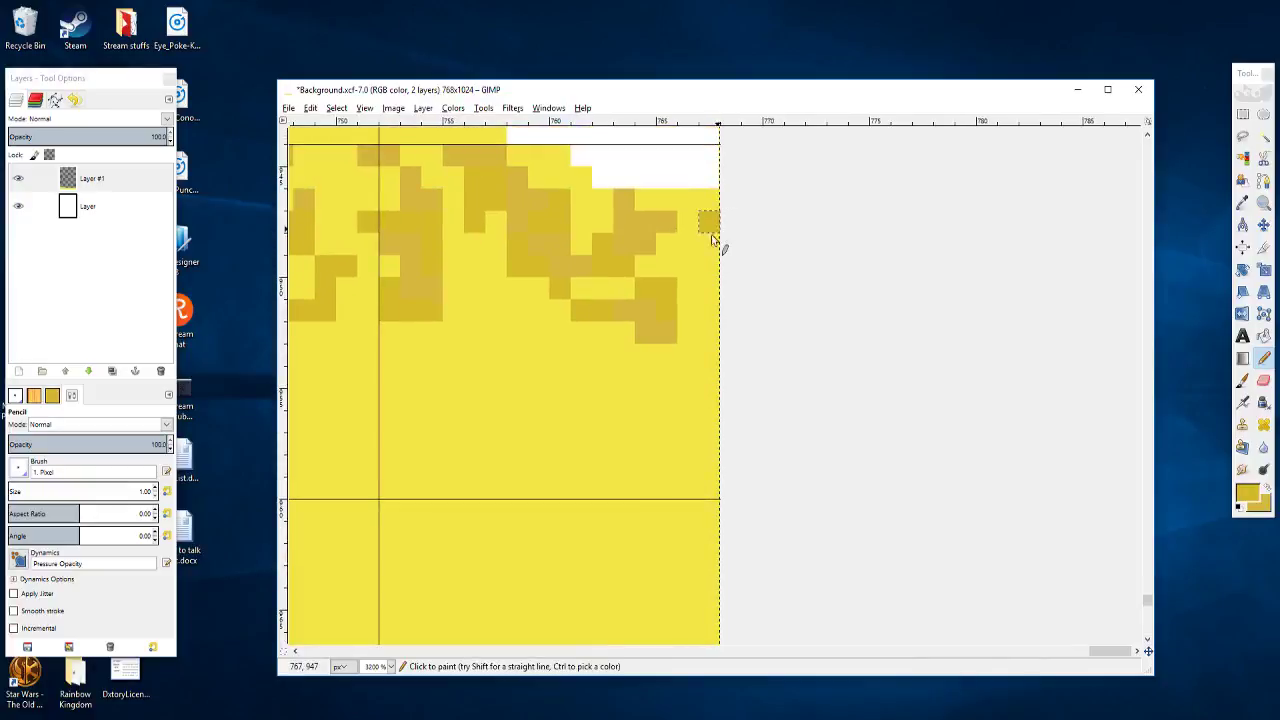
drag(712, 240, 697, 315)
key(ctrl+z)
mouse_move(711, 264)
mouse_down()
mouse_move(705, 286)
mouse_move(687, 200)
mouse_up()
key(ctrl+z)
Step: Shade the image's right edge around x 766 to 767, y 946 to 952, with d5bb28 pixels connected to the adjacent patch
click(706, 242)
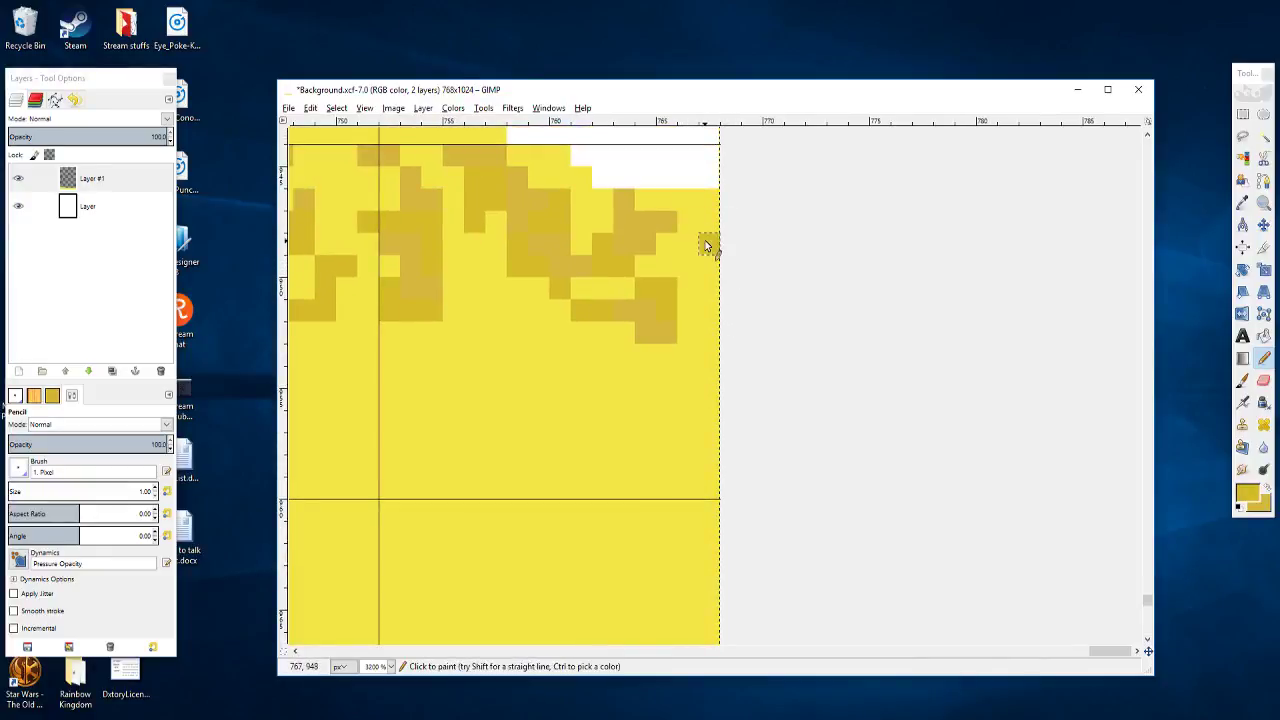
click(708, 222)
click(716, 208)
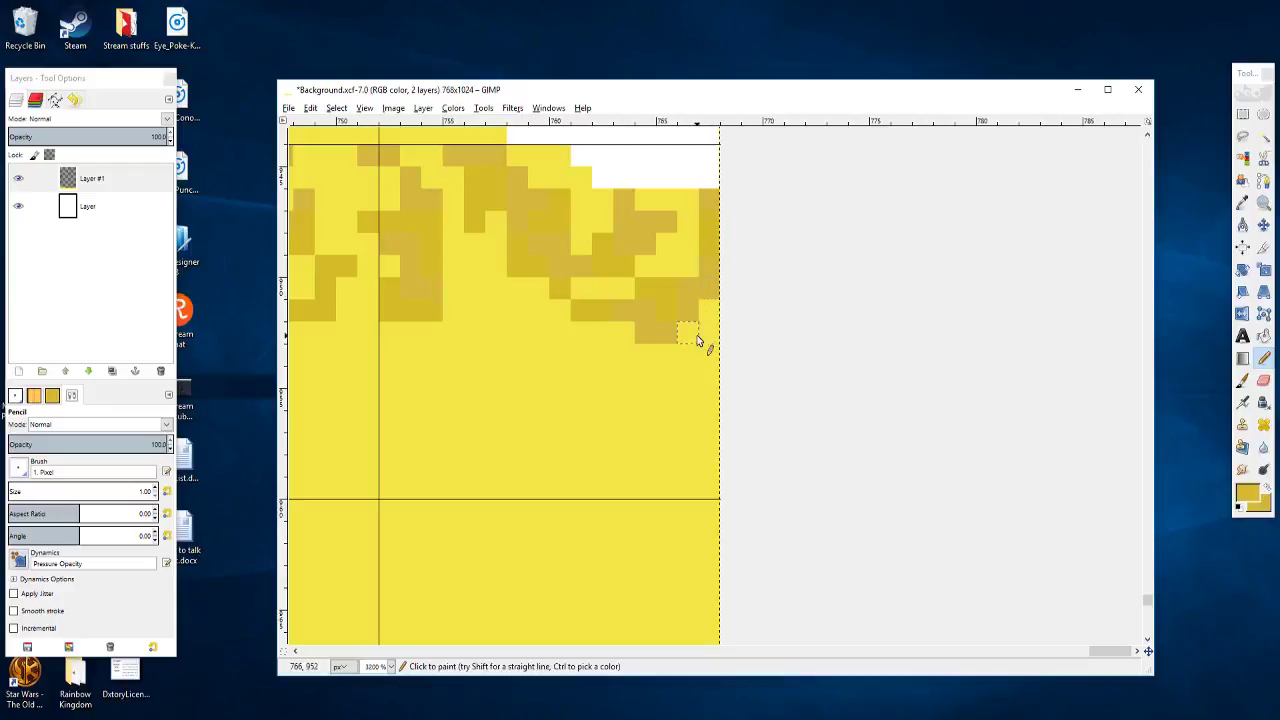
ctrl+scroll(752, 336, down, 2)
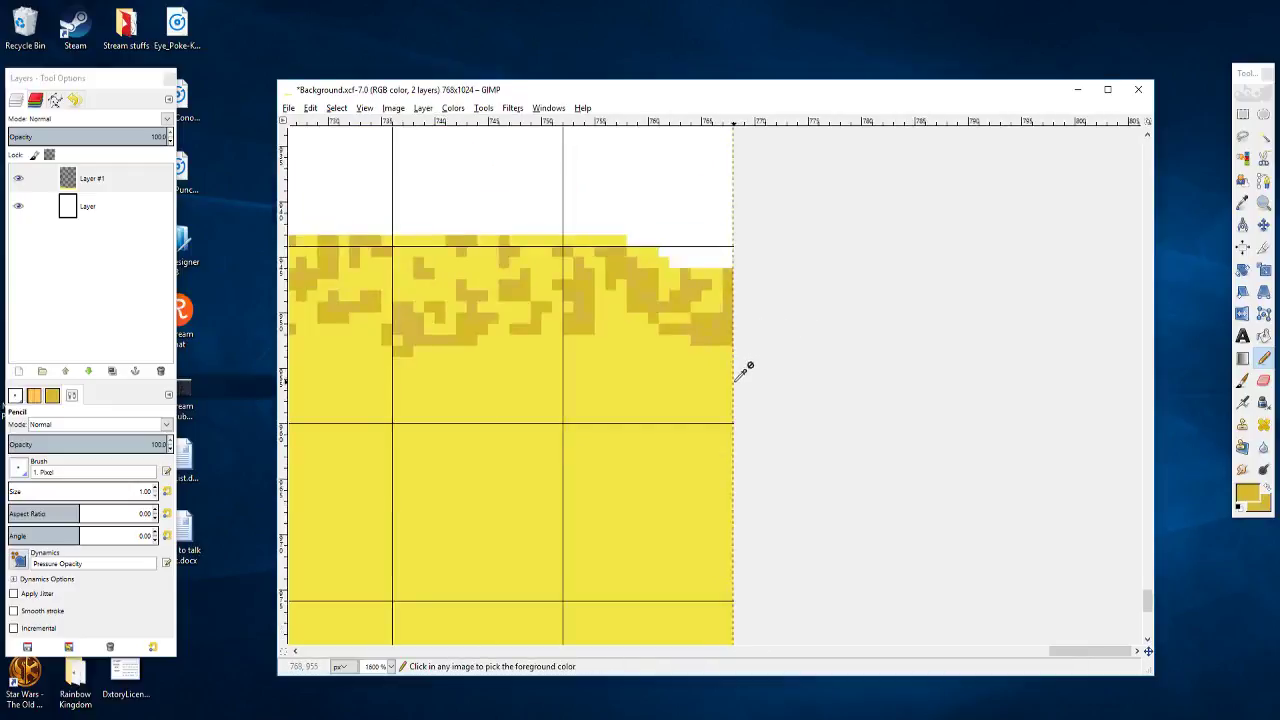
Step: Fill out the patches around x 738 to 740, y 945 to 946, and x 763 to 765, y 946 to 948, with d5bb28 pixels
drag(742, 372, 980, 400)
ctrl+scroll(793, 367, down, 1)
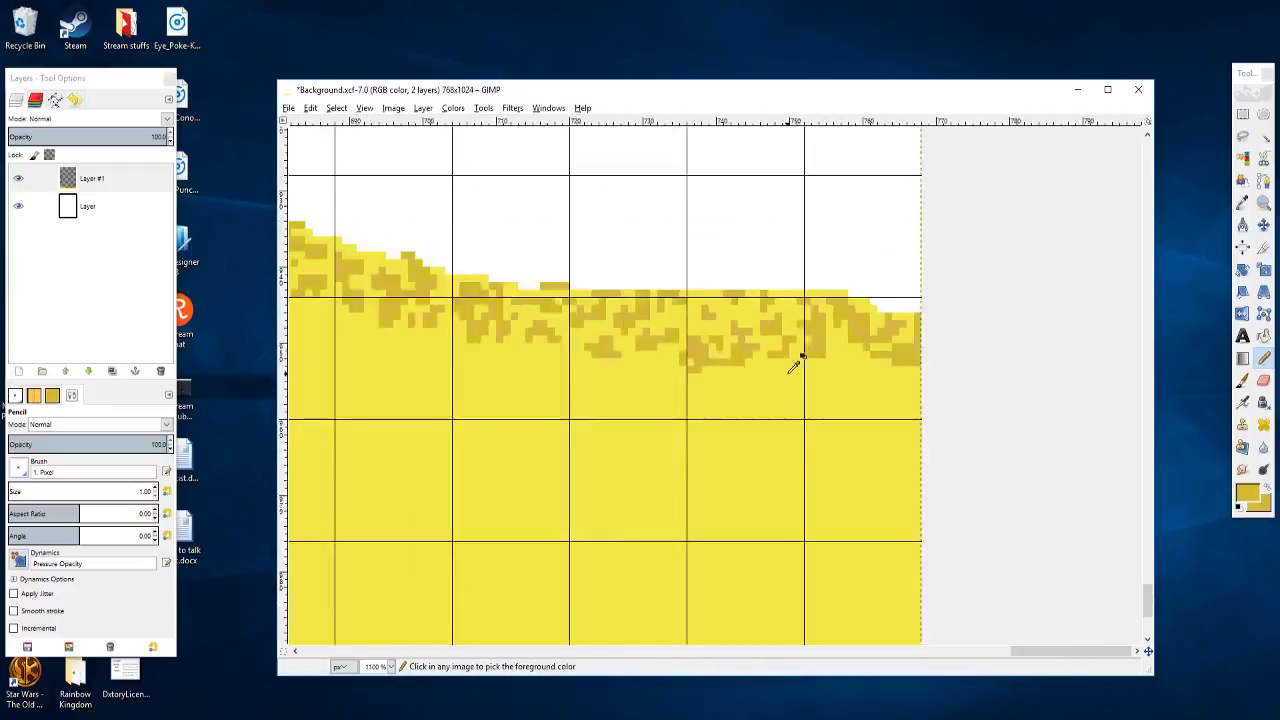
ctrl+scroll(760, 325, up, 3)
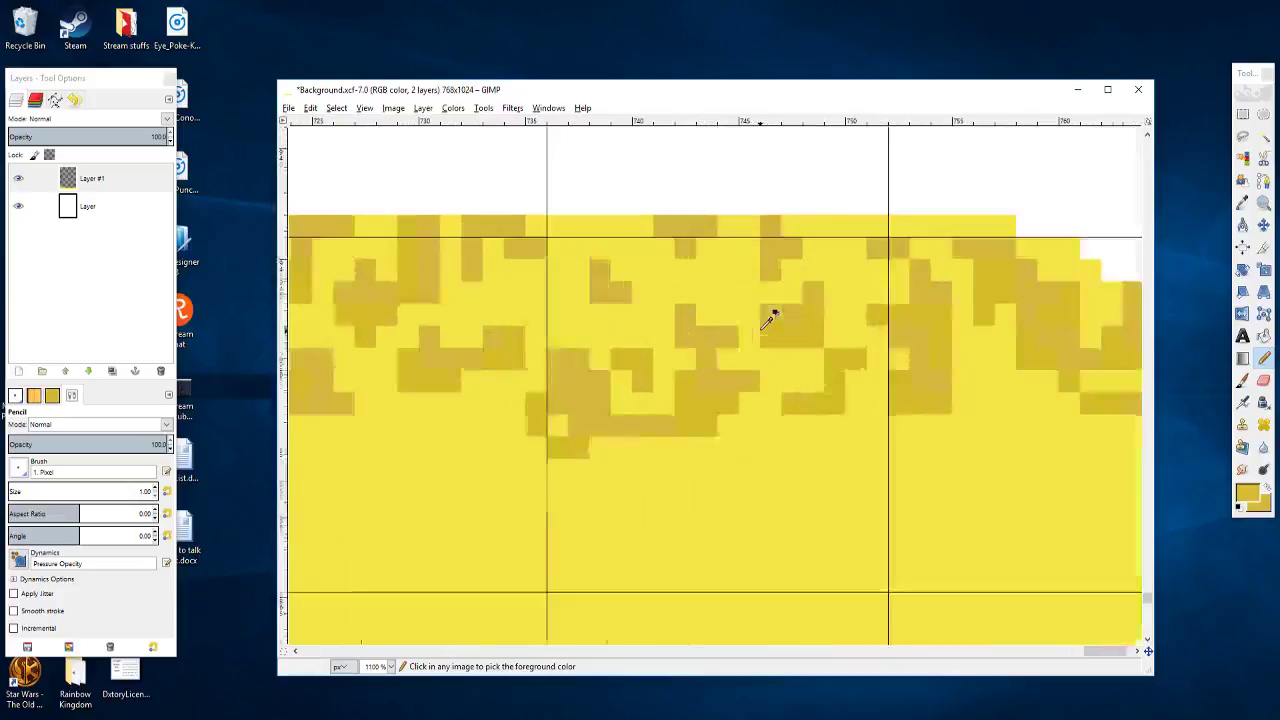
click(640, 288)
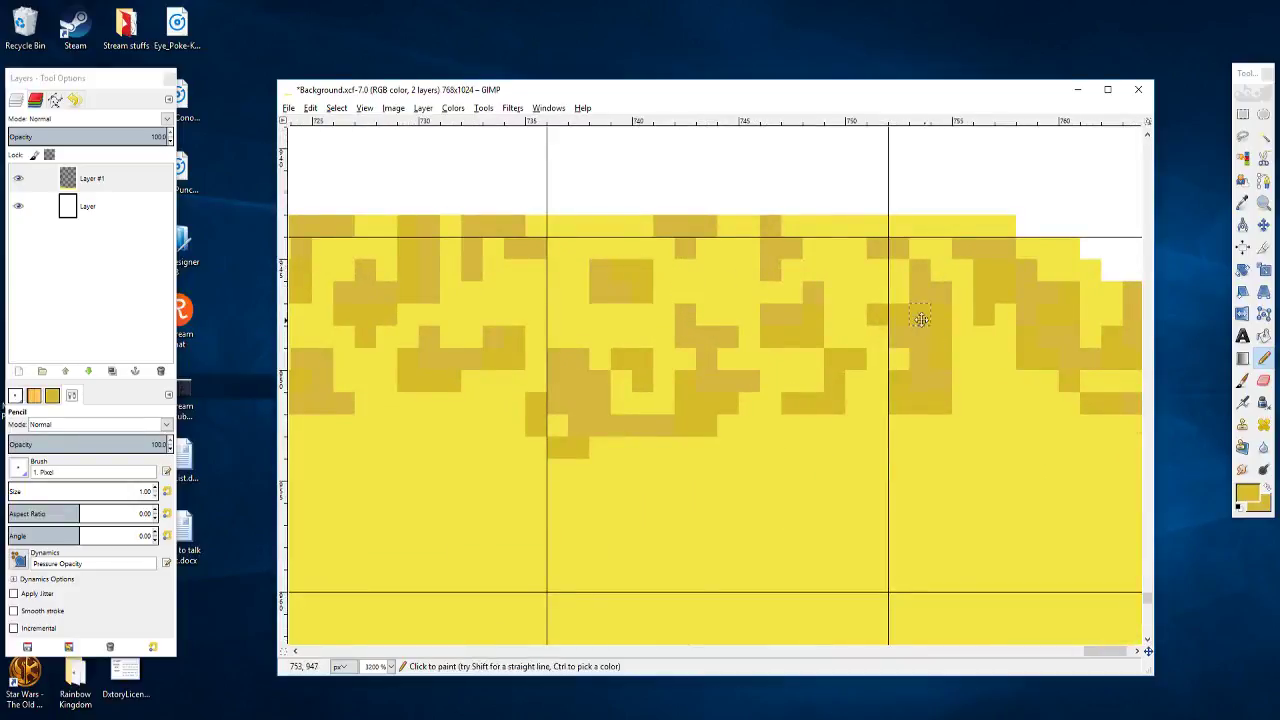
drag(920, 320, 694, 286)
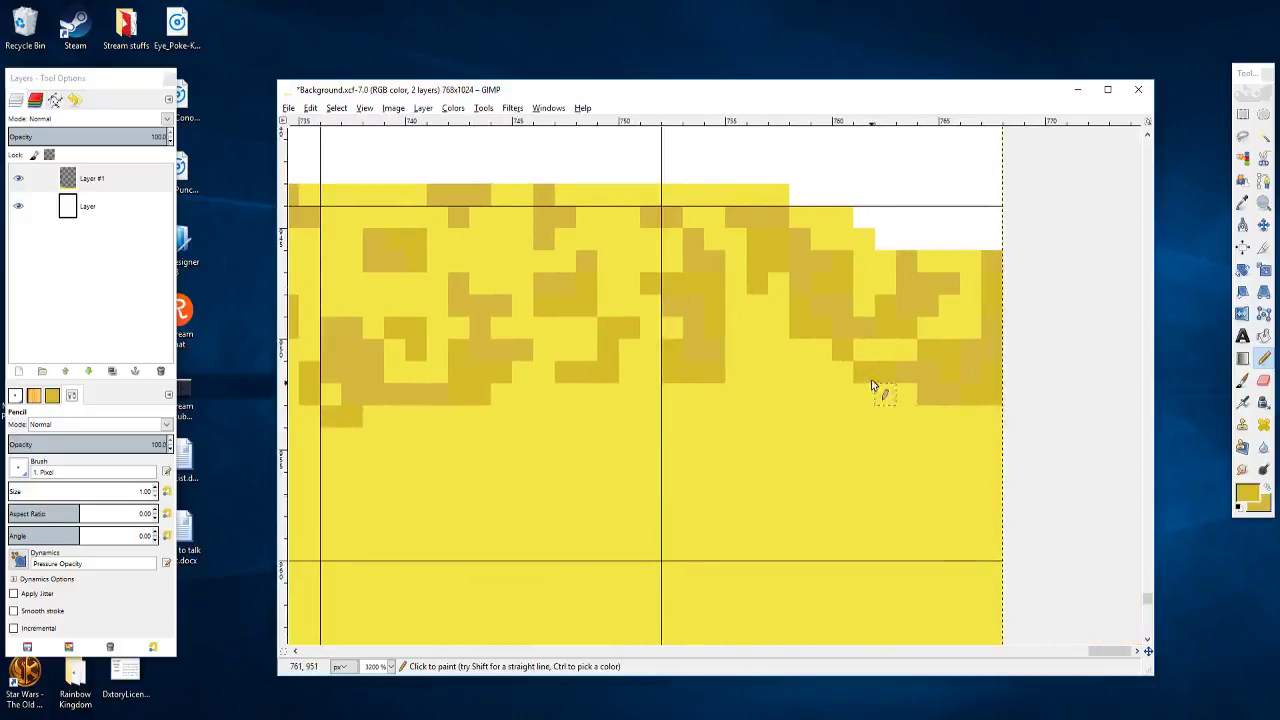
drag(983, 328, 936, 398)
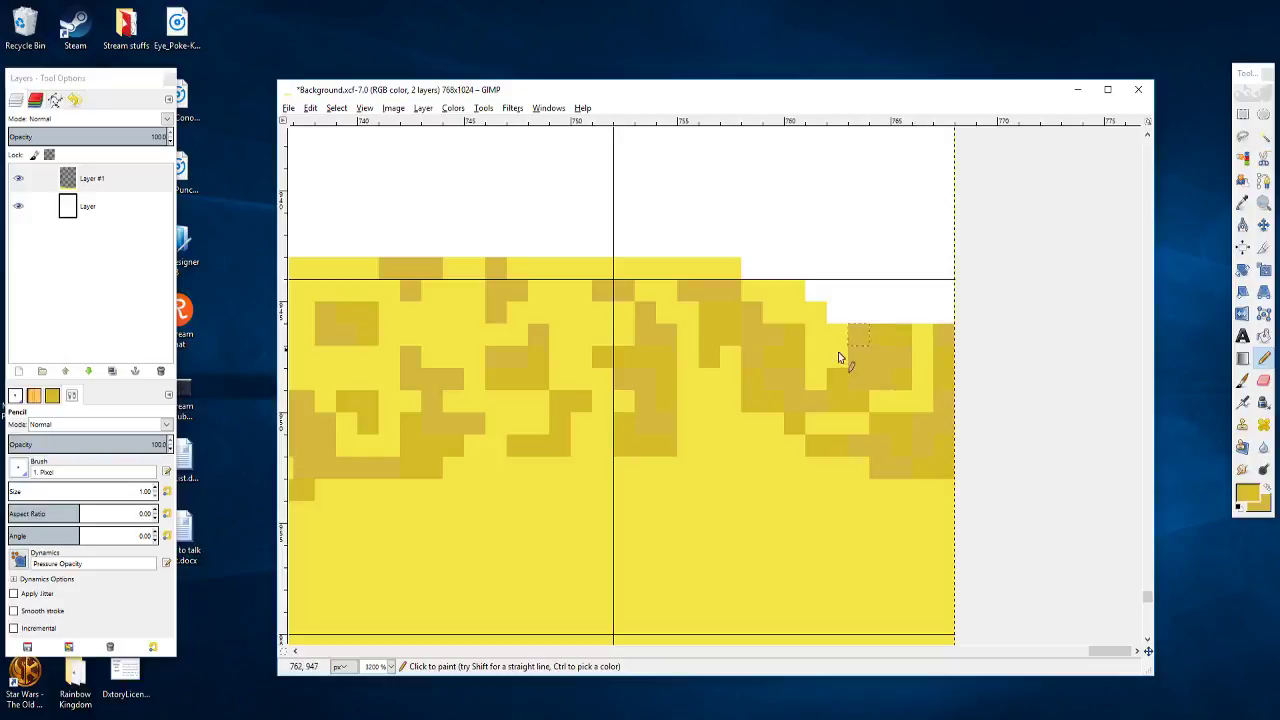
Step: Examine the finished shading along the sand's upper edge, both close up from the right edge backwards and across the full image width
scroll(837, 383, up, 2)
scroll(837, 383, left, 3)
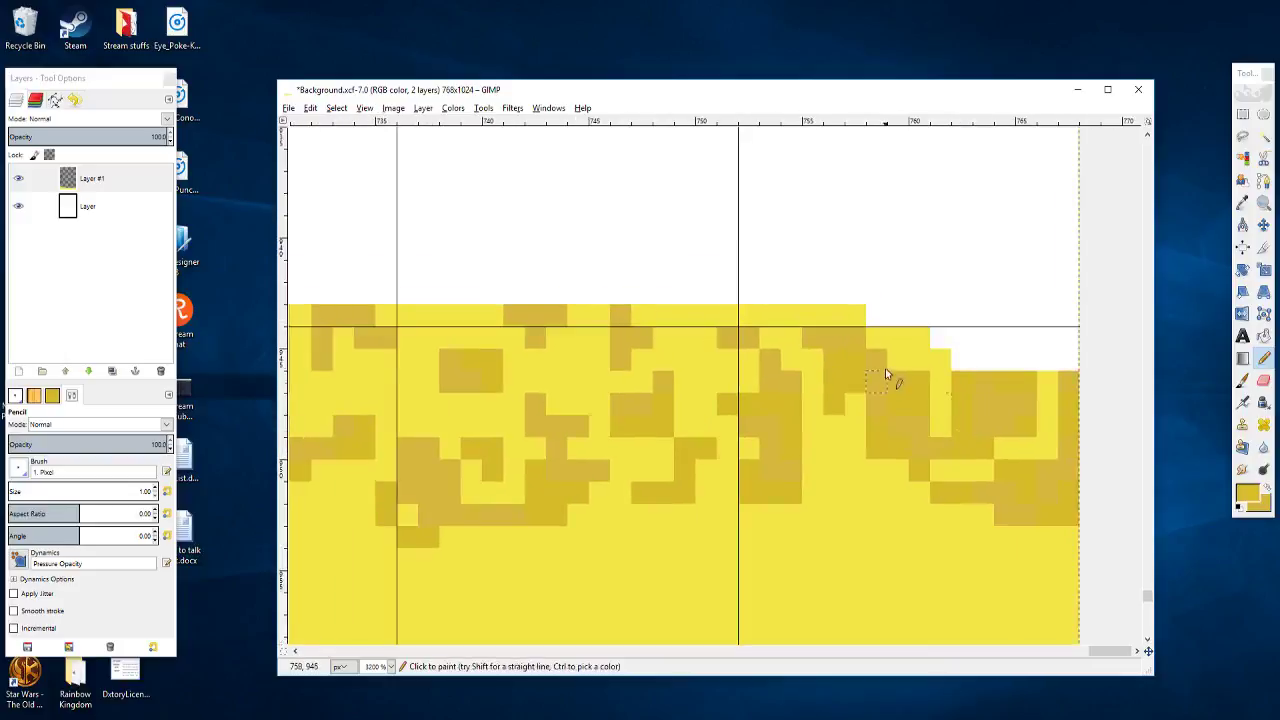
ctrl+scroll(904, 380, down, 1)
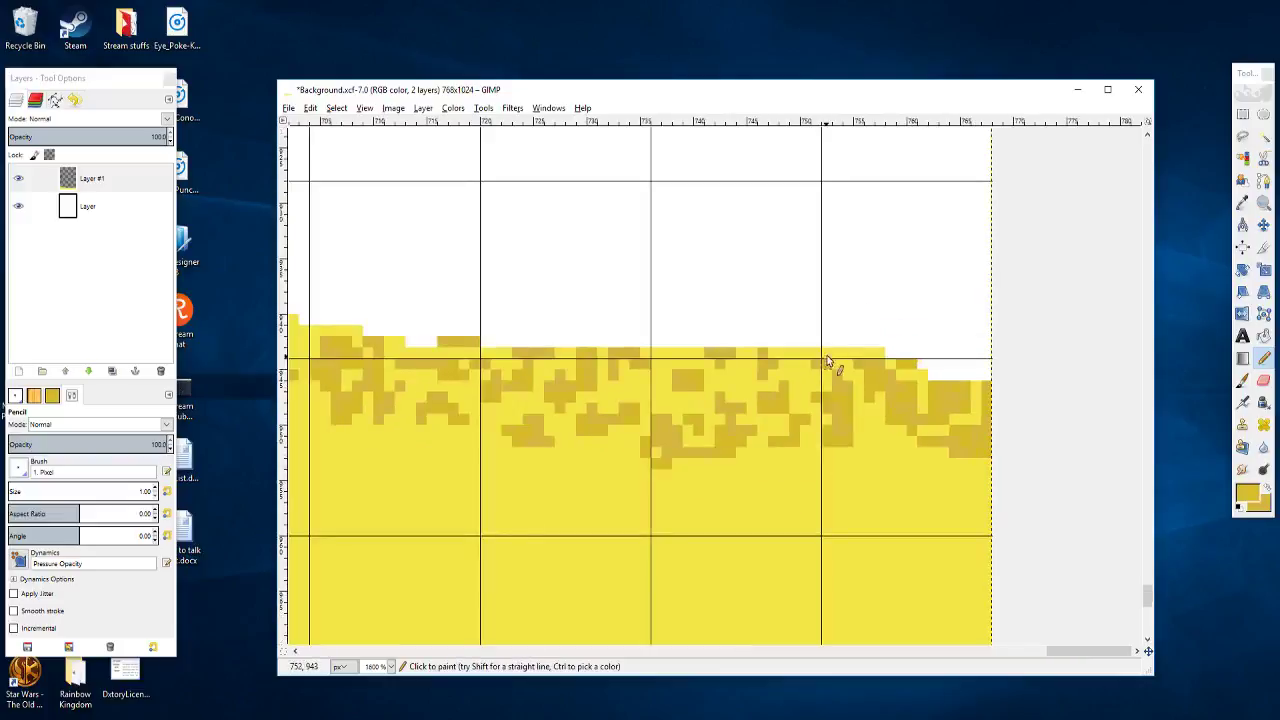
click(748, 351)
drag(747, 383, 834, 349)
click(792, 360)
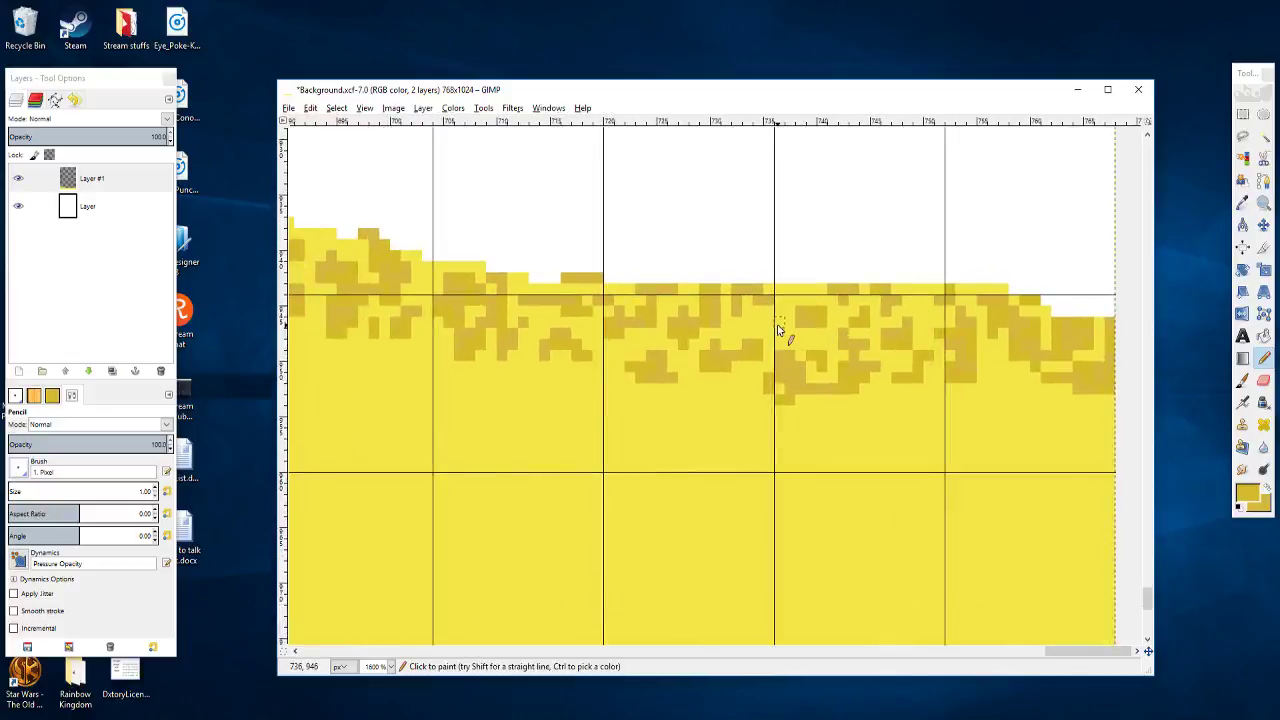
drag(784, 348, 1097, 375)
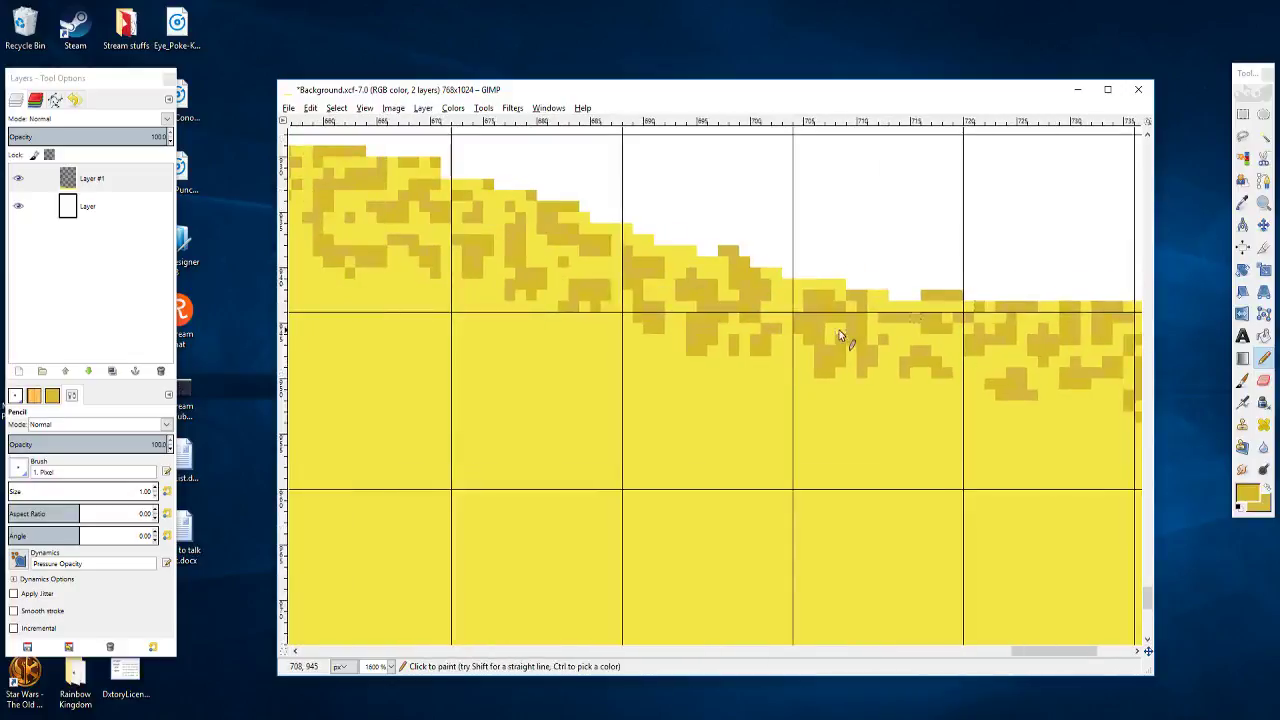
drag(856, 311, 963, 380)
click(766, 309)
drag(742, 304, 942, 347)
click(906, 329)
mouse_move(810, 344)
mouse_down()
mouse_move(990, 346)
mouse_move(638, 355)
mouse_up()
scroll(582, 331, up, 1)
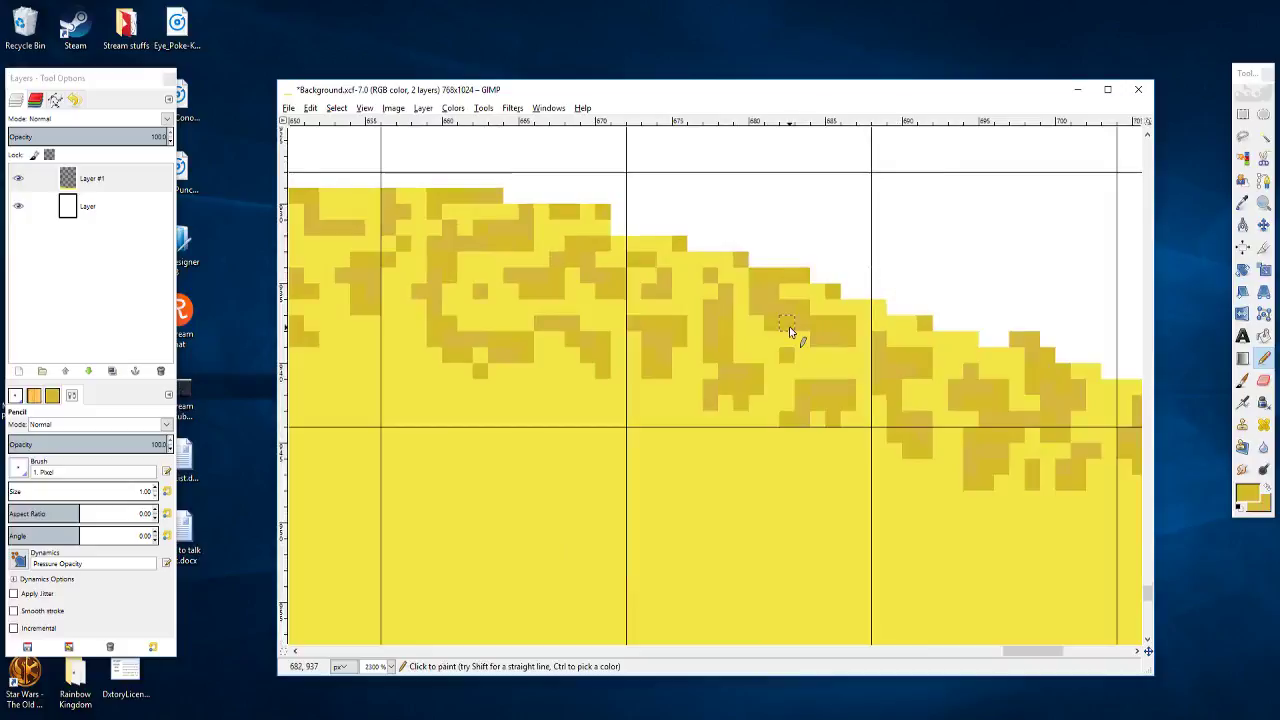
drag(797, 334, 691, 269)
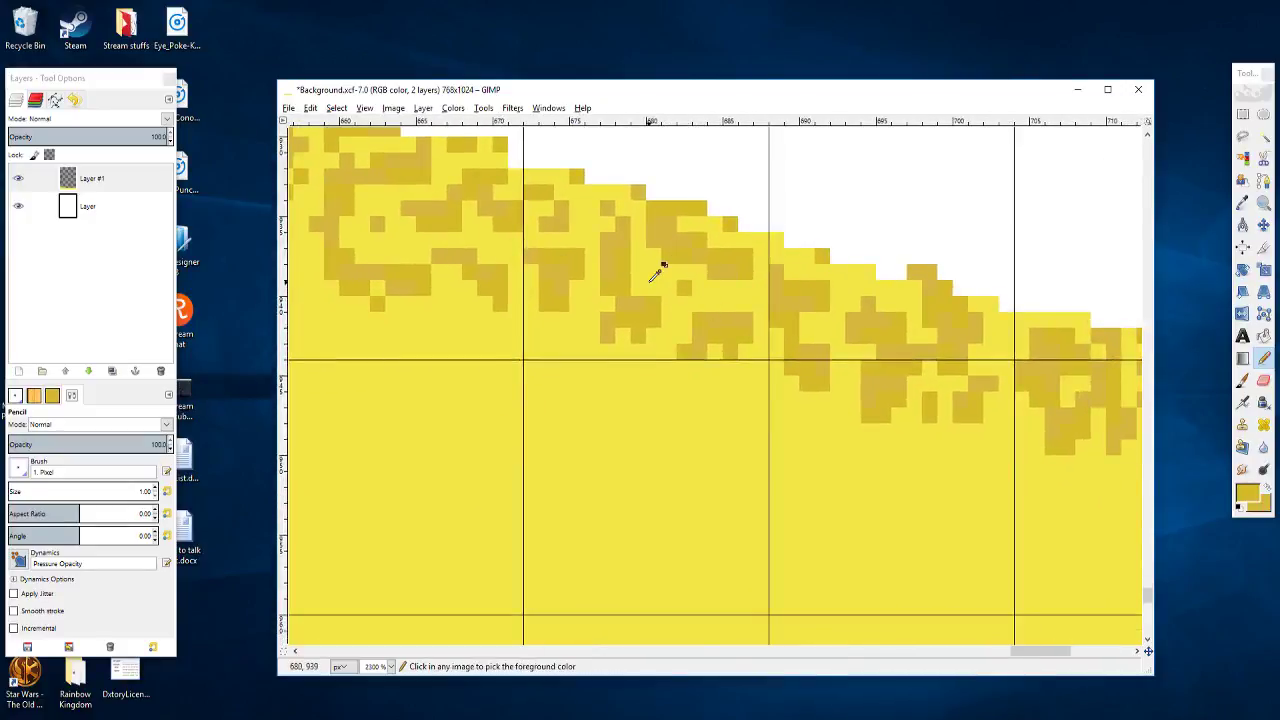
scroll(660, 268, down, 6)
scroll(627, 303, down, 3)
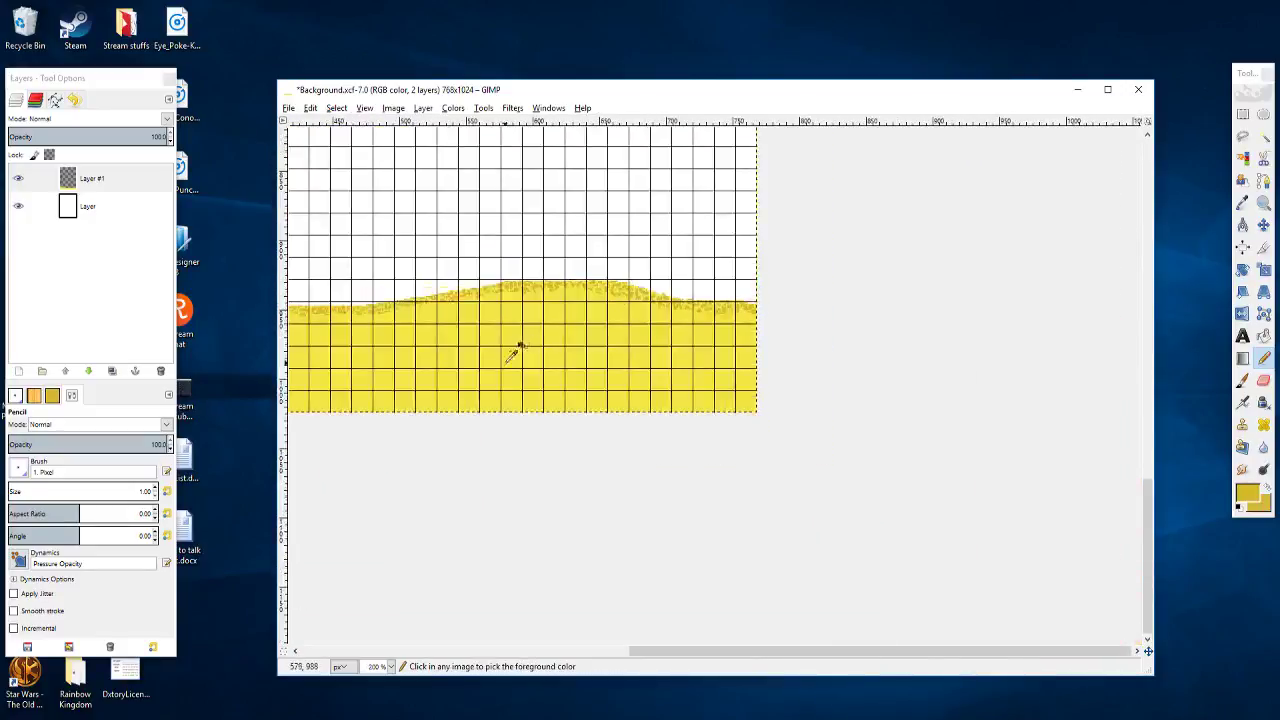
scroll(696, 380, up, 1)
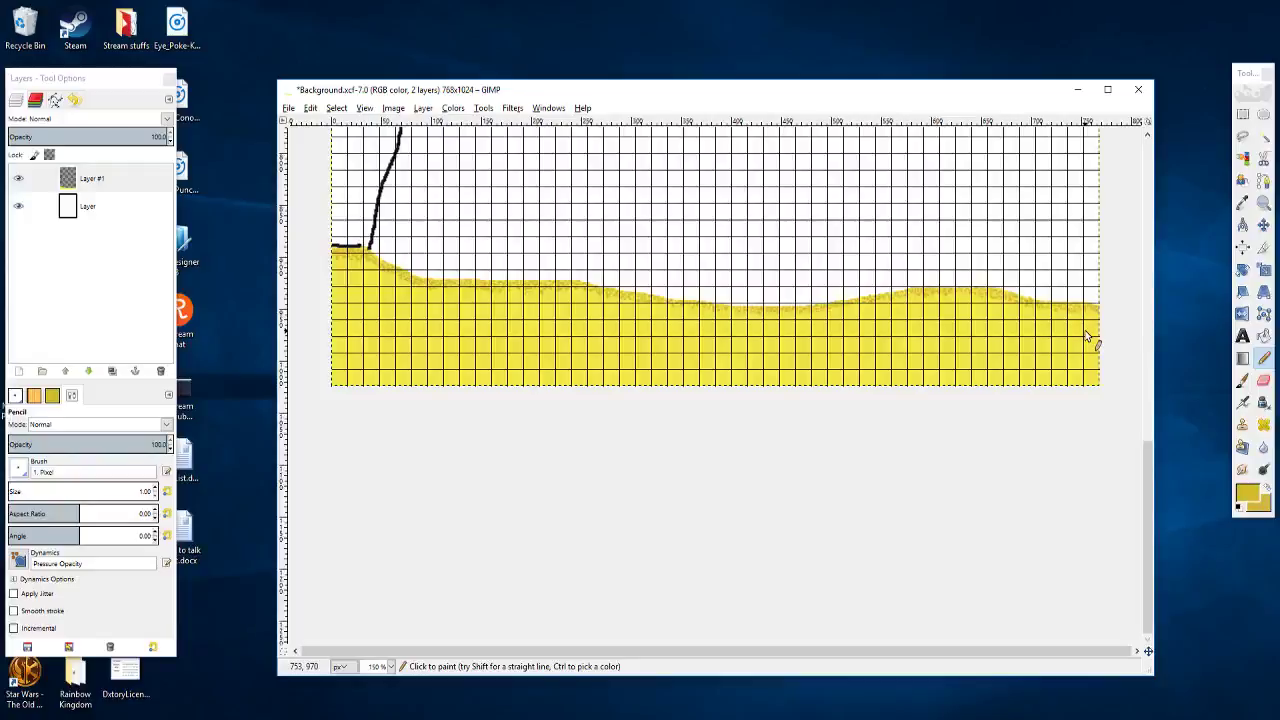
scroll(771, 309, up, 7)
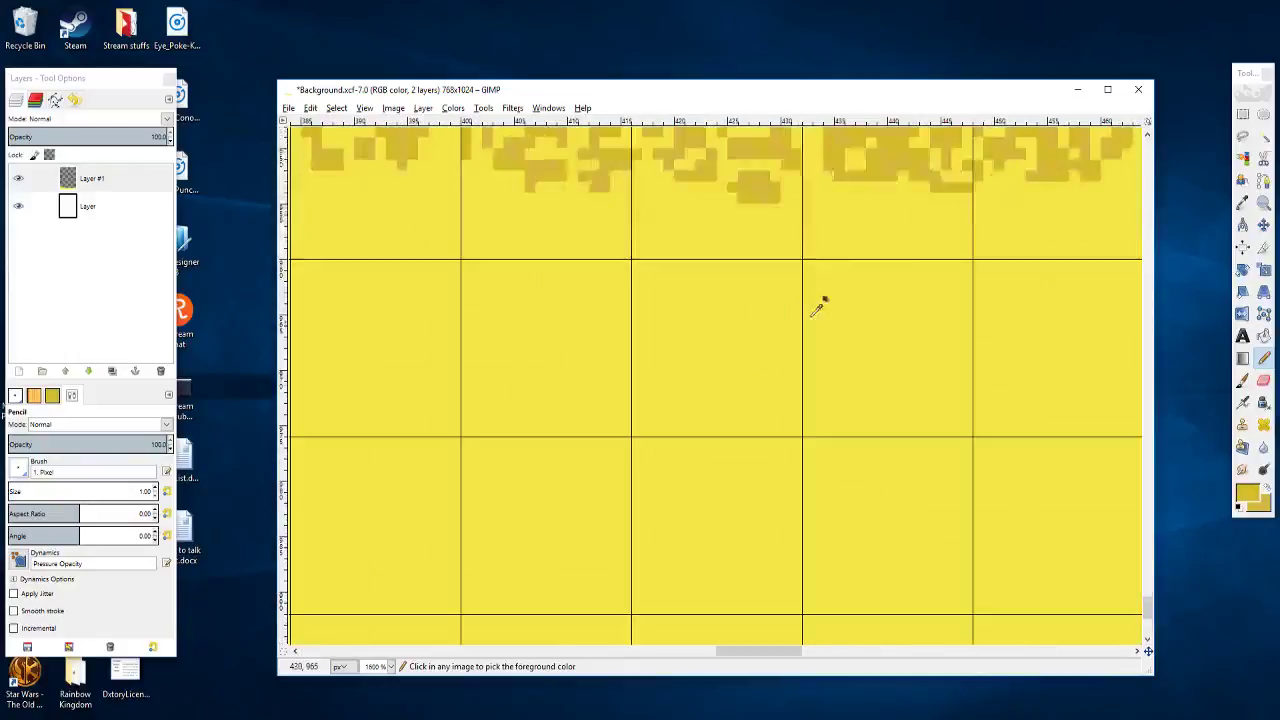
Step: Add a small patch of d5bb28 pixels below the sand's edge around x 527 to 529, y 943 to 945
drag(799, 425, 686, 585)
scroll(717, 517, down, 2)
drag(717, 517, 408, 468)
drag(905, 421, 863, 434)
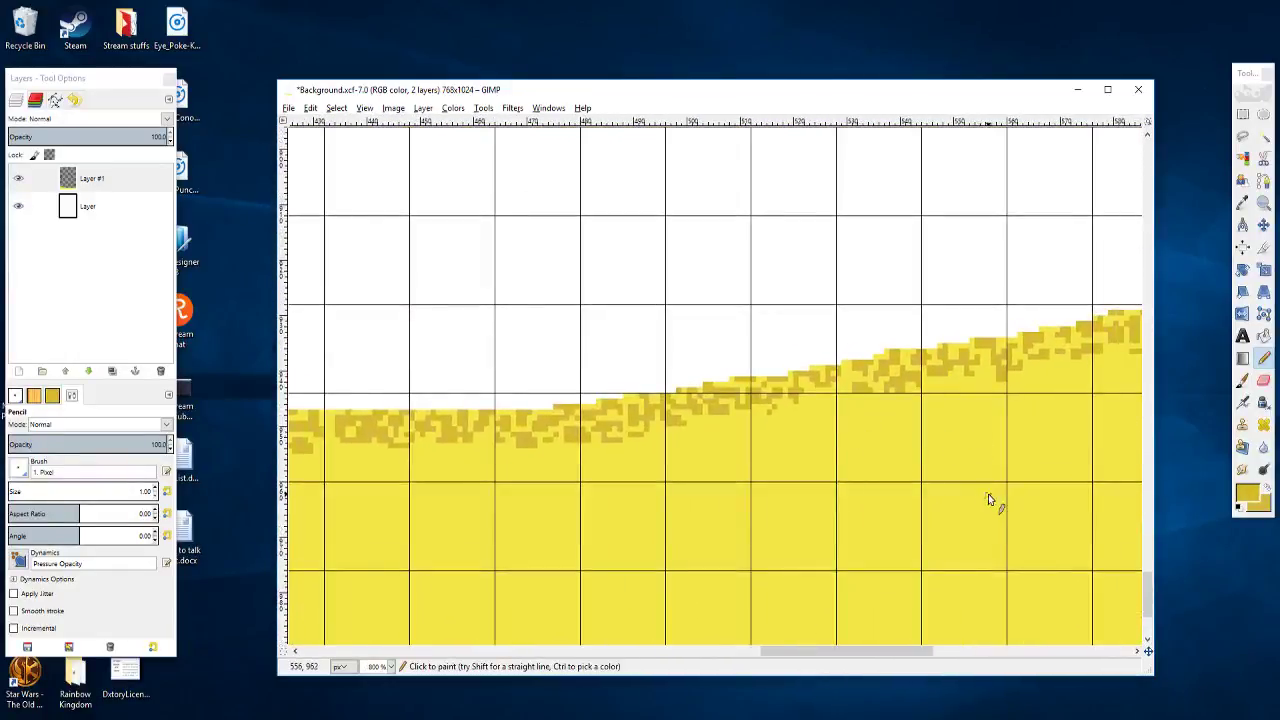
drag(996, 384, 993, 386)
ctrl+scroll(831, 400, up, 3)
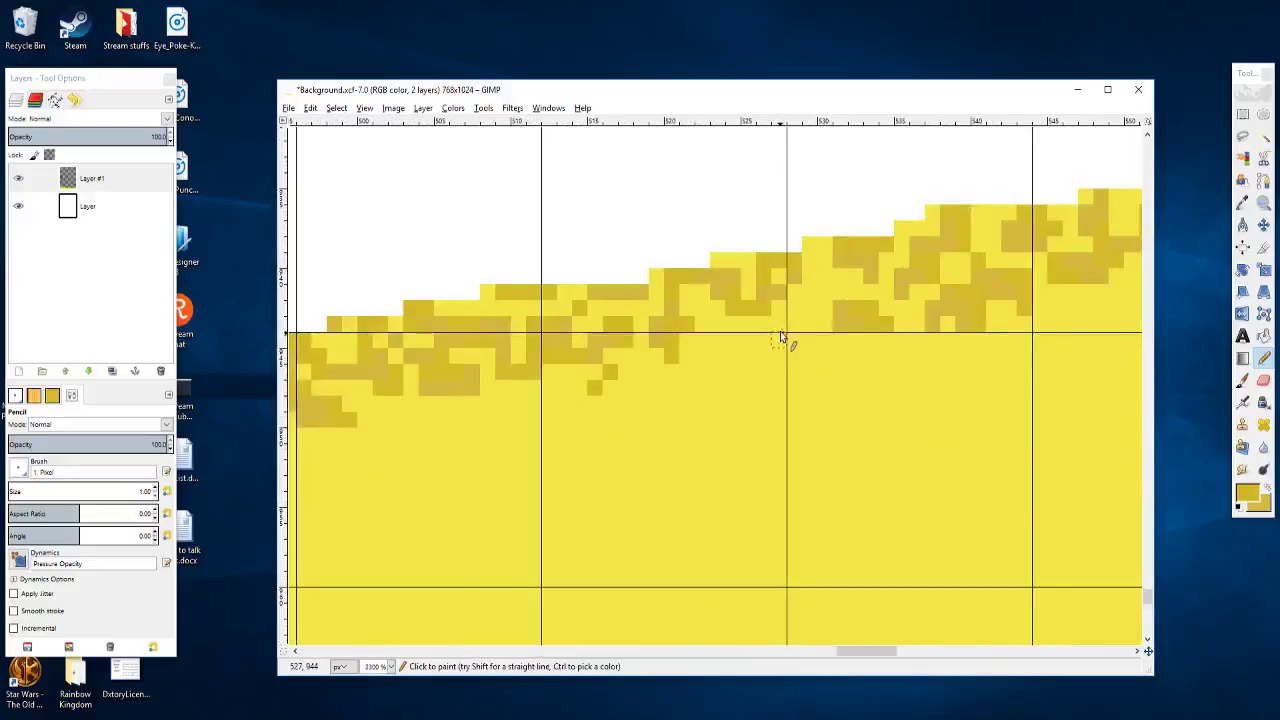
ctrl+scroll(815, 335, down, 2)
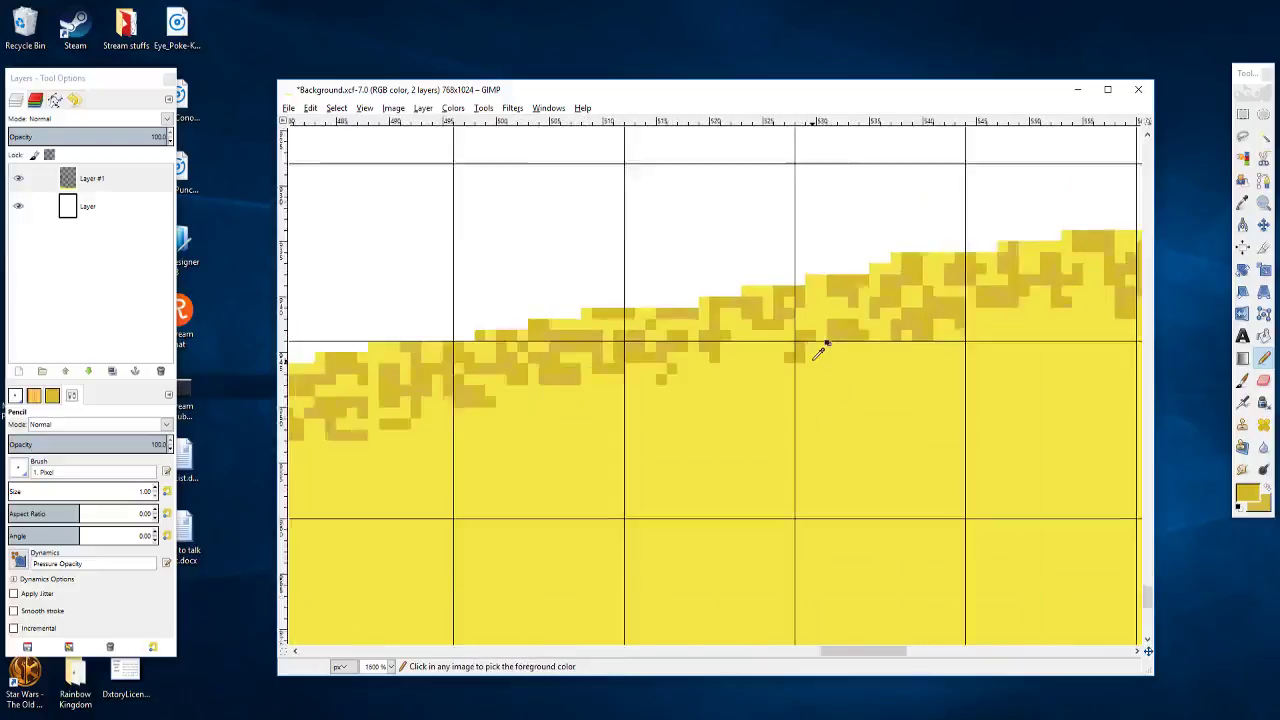
drag(925, 407, 704, 434)
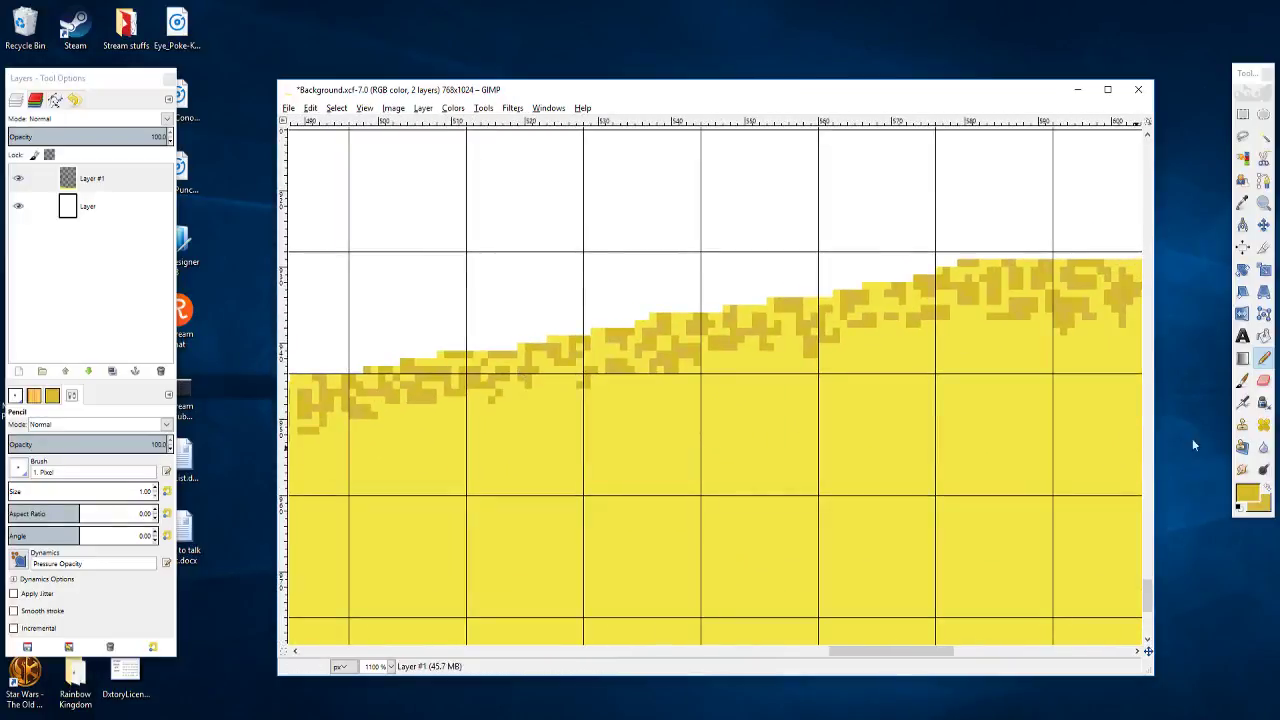
Step: Add a short run of d5bb28 pixels below the sand's edge around x 332 to 334, y 945
ctrl+scroll(571, 334, up, 3)
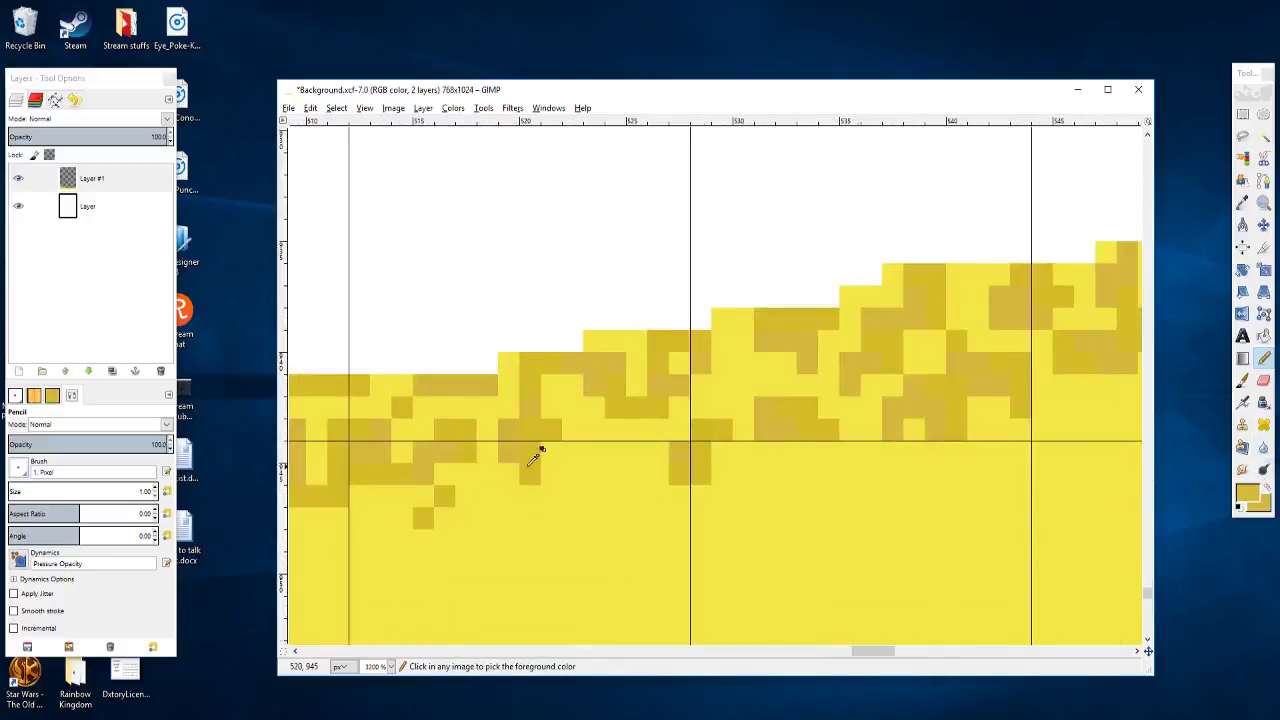
drag(534, 449, 743, 420)
ctrl+scroll(695, 437, down, 3)
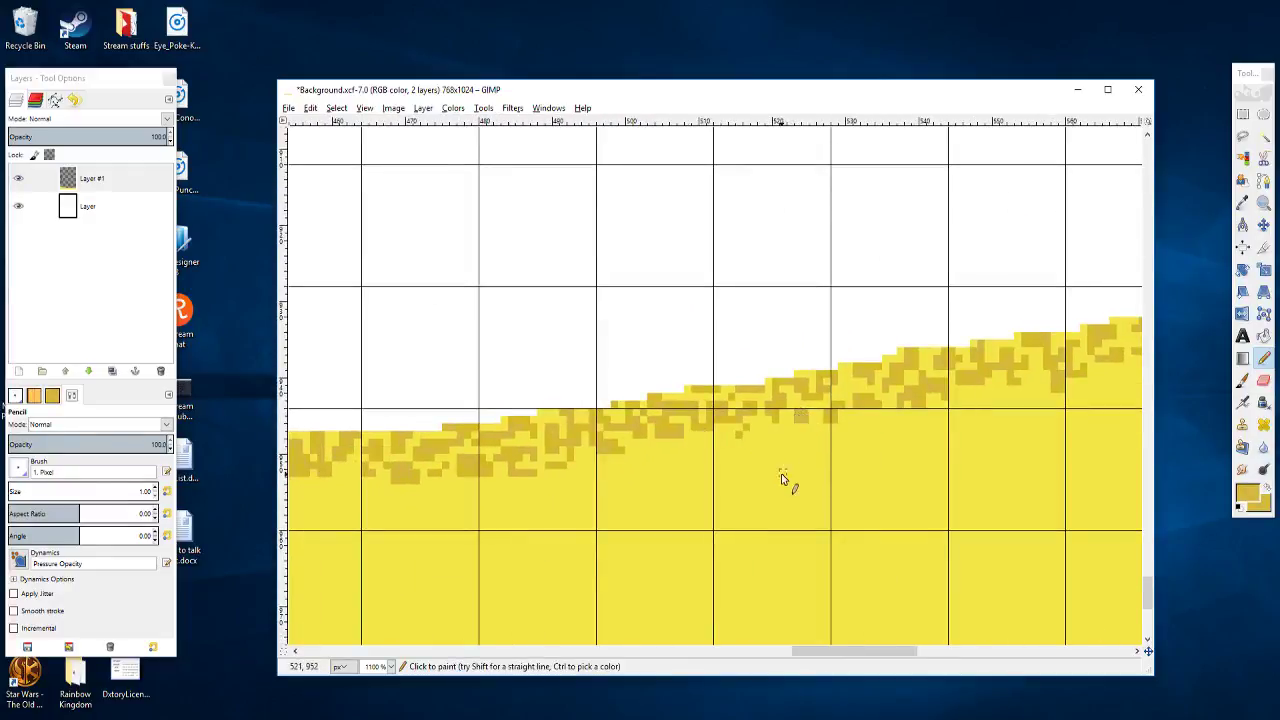
ctrl+scroll(780, 466, down, 3)
drag(771, 465, 928, 395)
drag(612, 431, 854, 438)
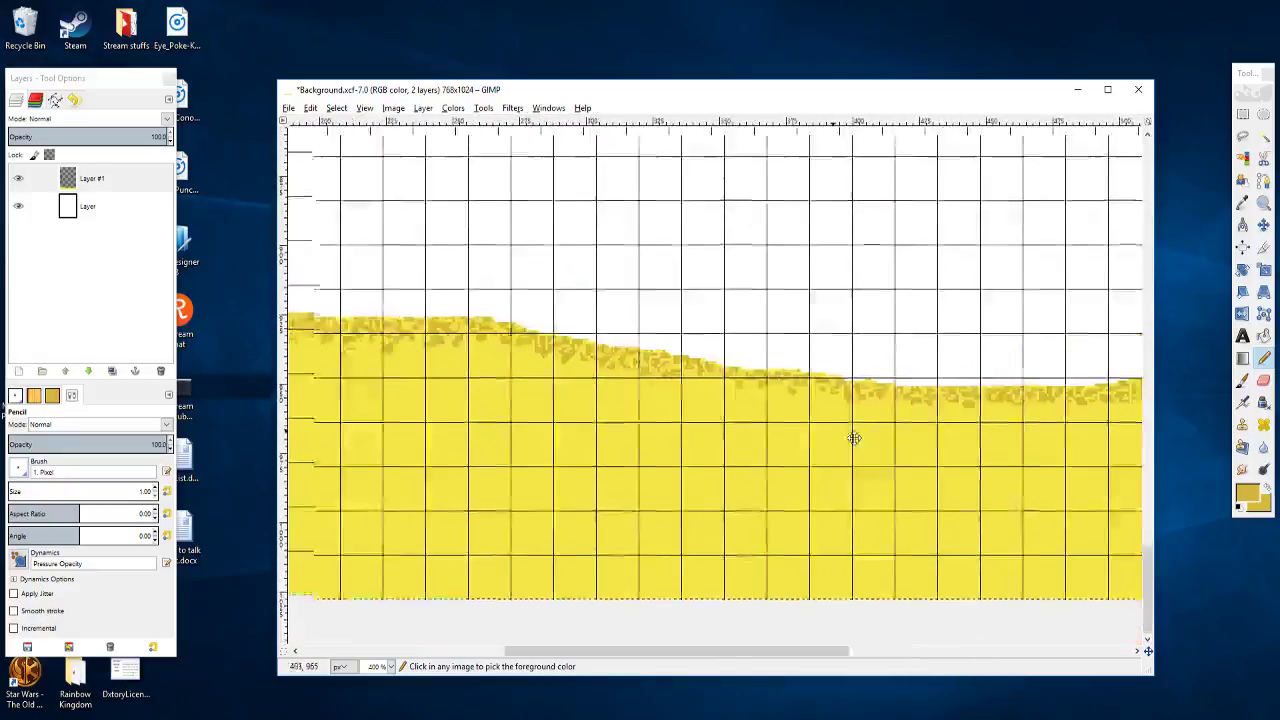
ctrl+scroll(777, 397, up, 3)
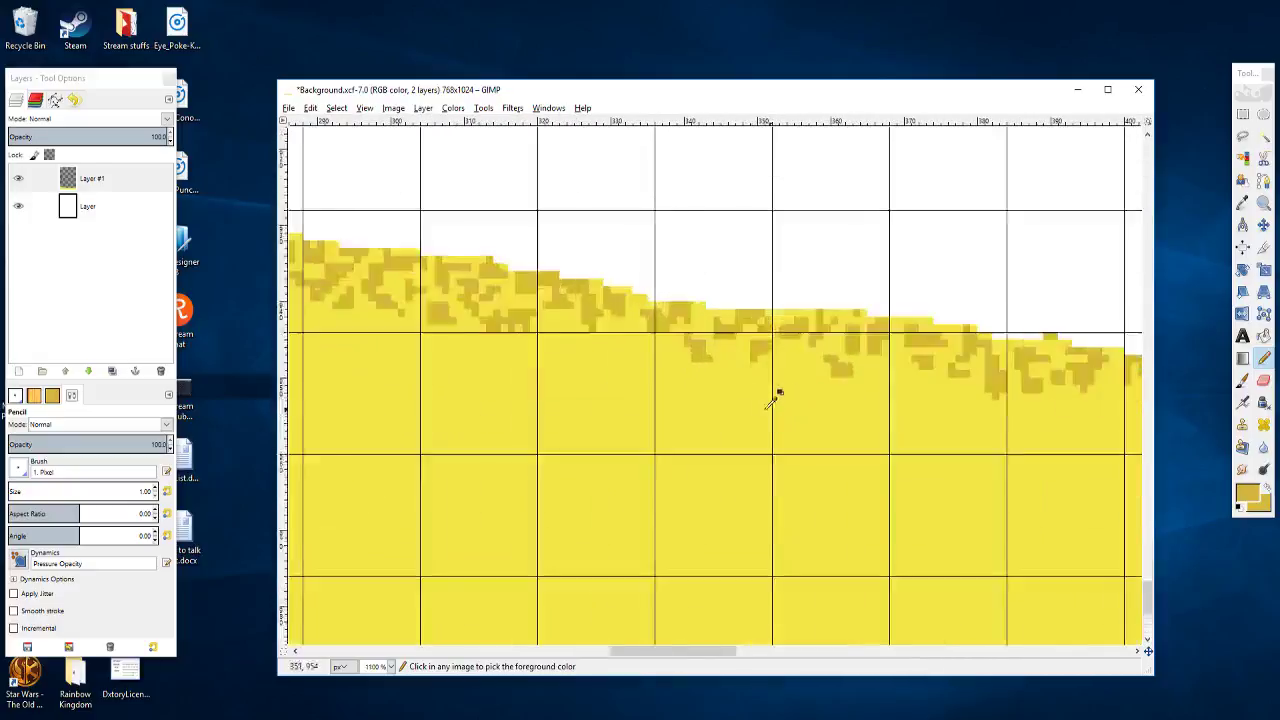
click(638, 345)
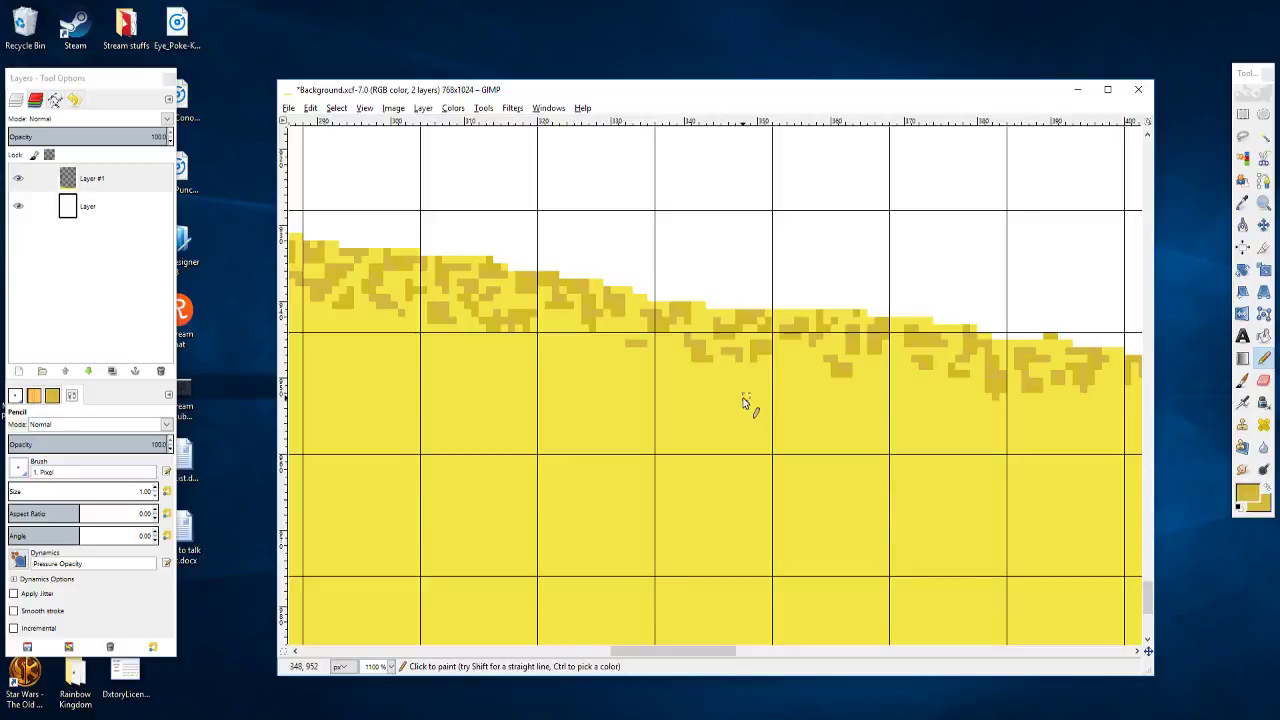
Step: Add small d5bb28 pixel marks along the shading's lower edge around x 322 to 327, y 942 to 943
drag(569, 342, 797, 342)
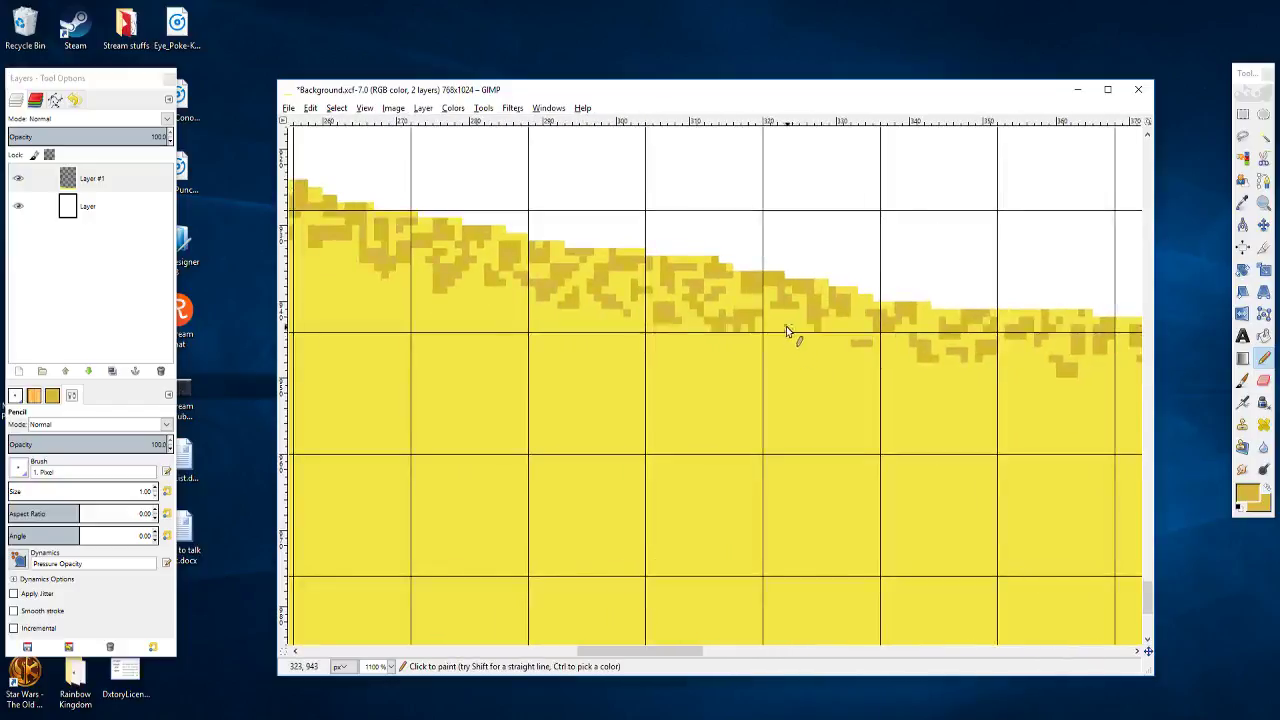
key(ctrl)
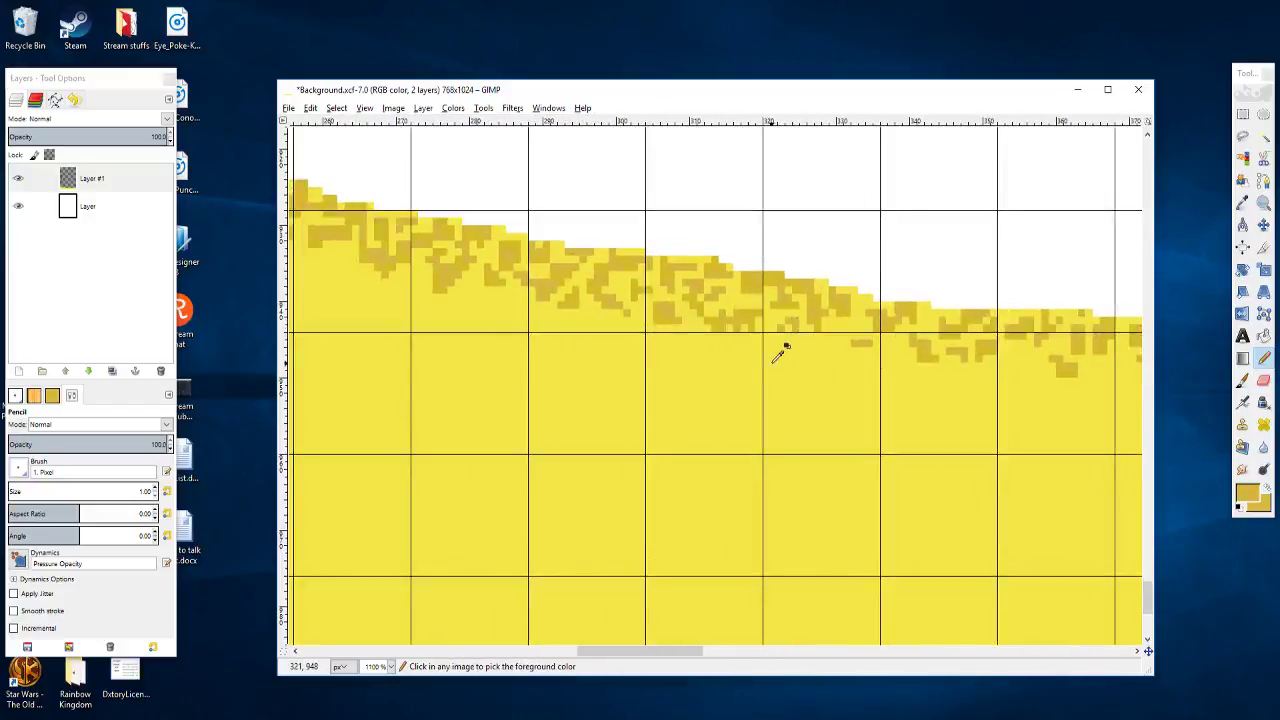
scroll(778, 355, up, 1)
scroll(861, 352, up, 2)
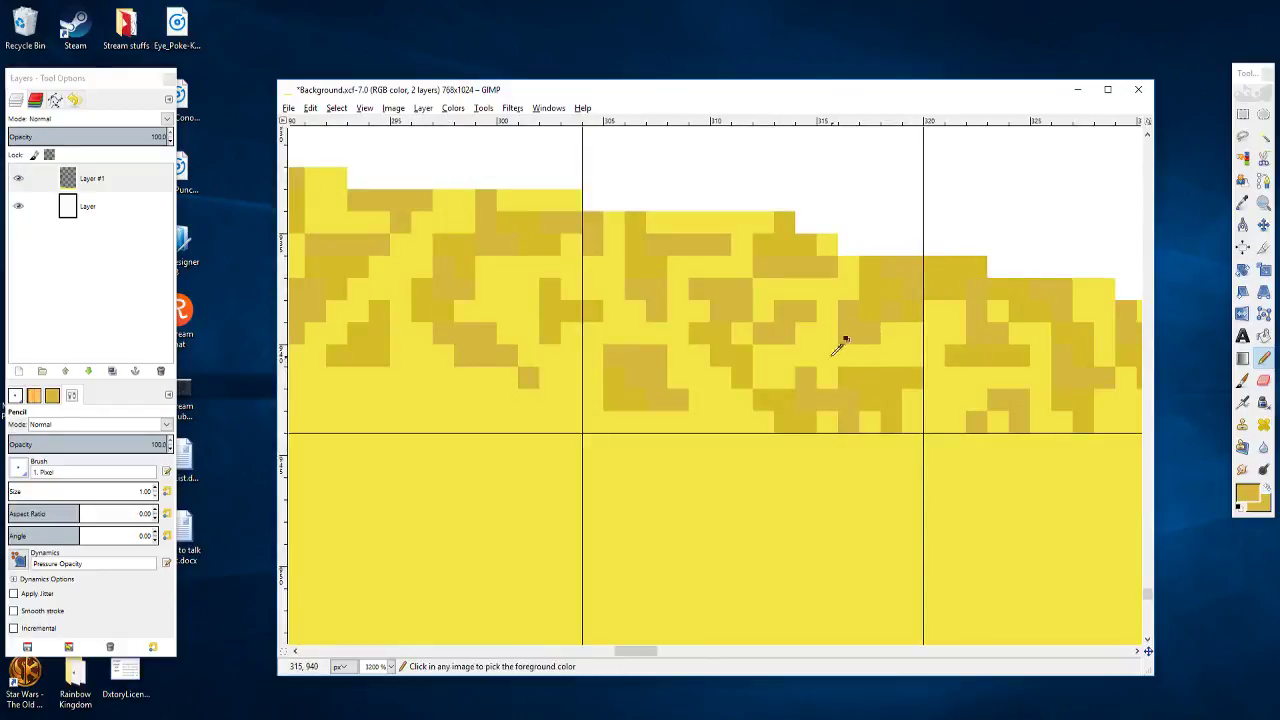
Step: Extend the shading patches around x 242 to 246, y 928 to 931, and x 234 to 238, y 928 to 932, with d5bb28 pixels
scroll(838, 337, down, 2)
scroll(680, 350, down, 2)
scroll(880, 349, up, 1)
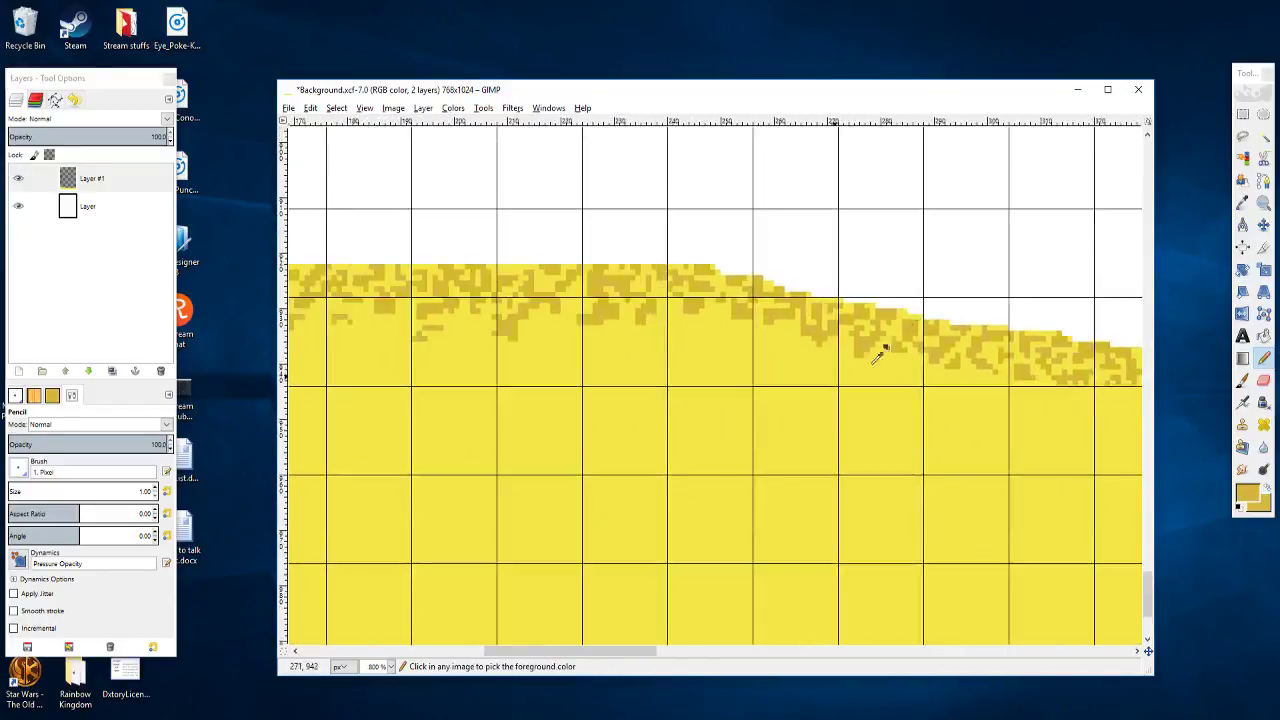
scroll(909, 320, up, 2)
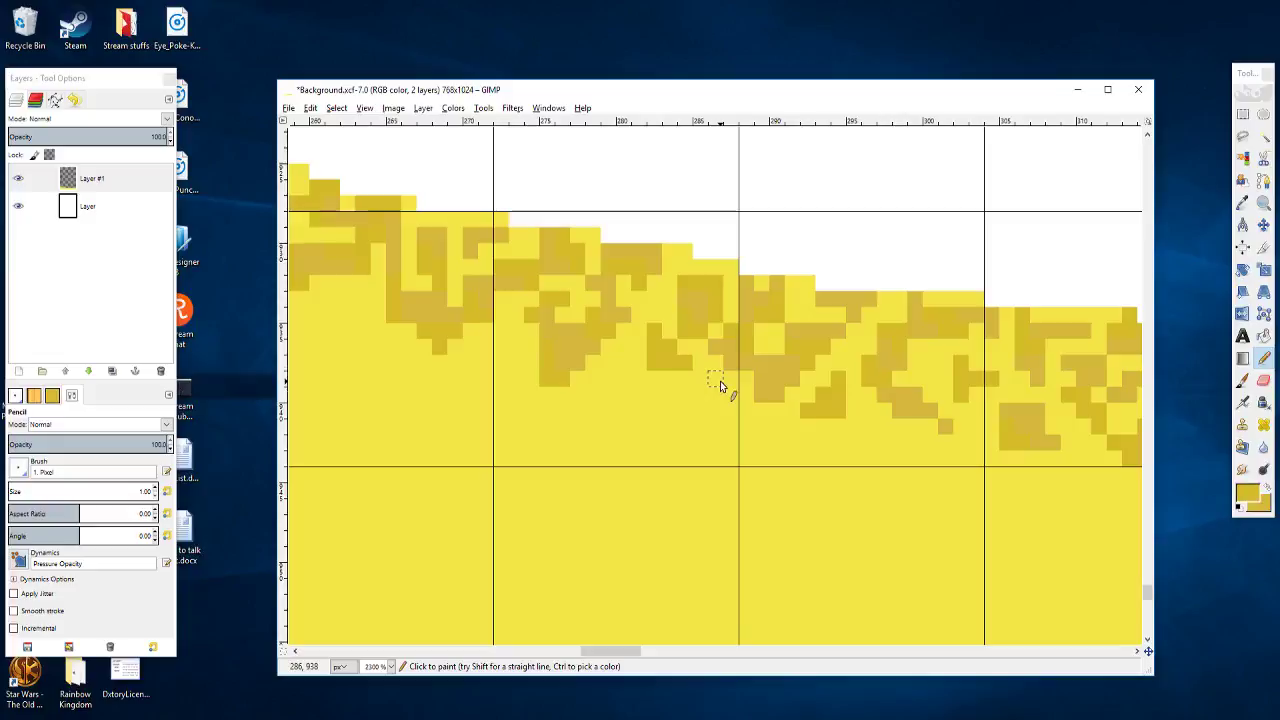
drag(529, 342, 818, 371)
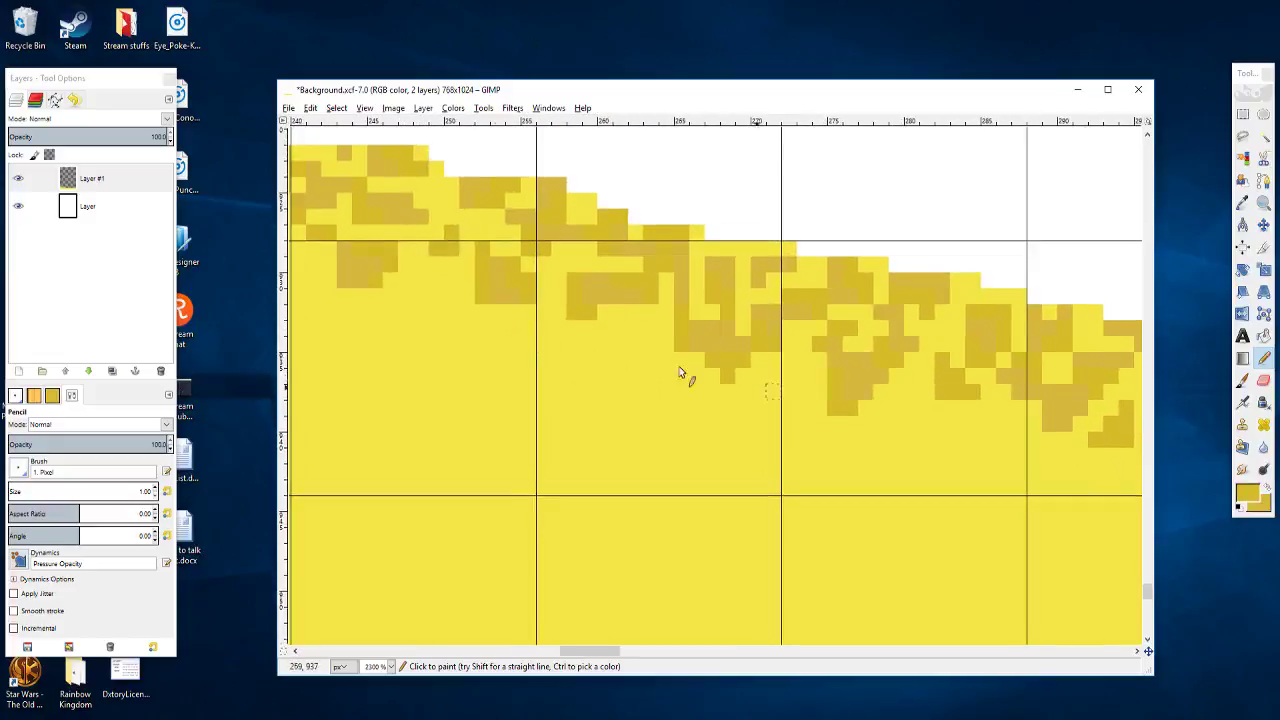
scroll(620, 323, left, 2)
scroll(706, 363, up, 1)
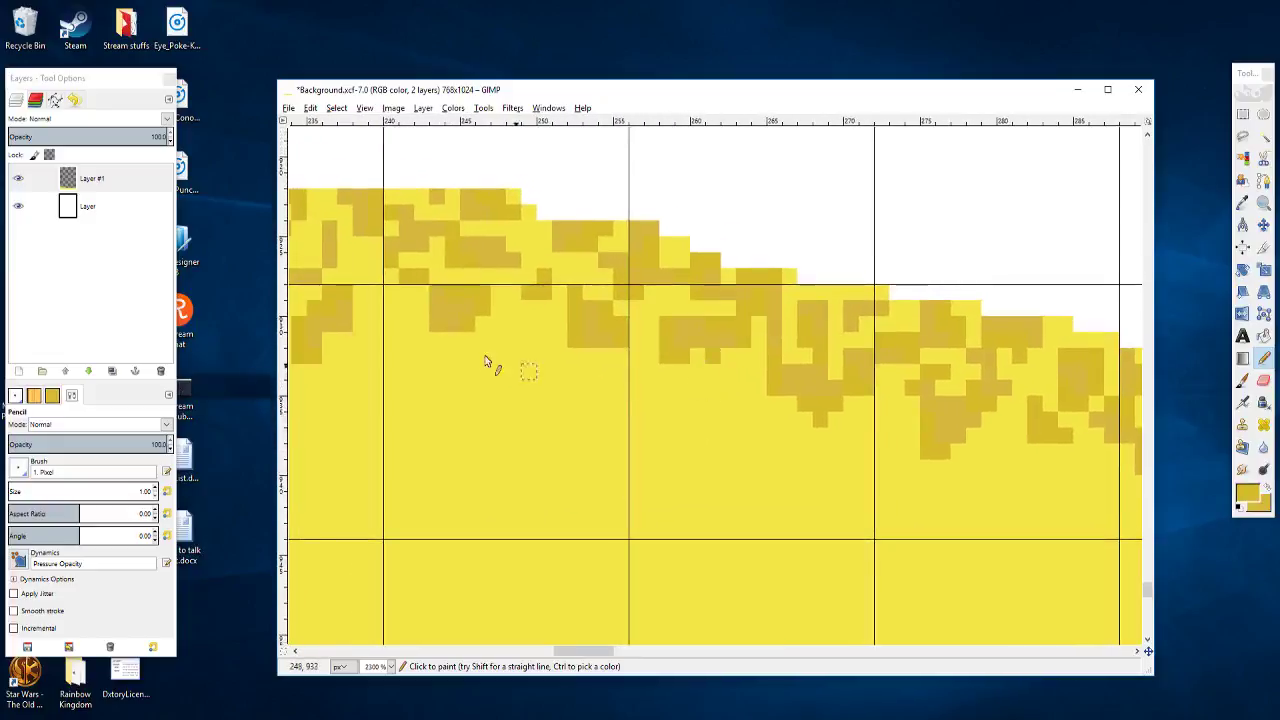
scroll(640, 355, left, 4)
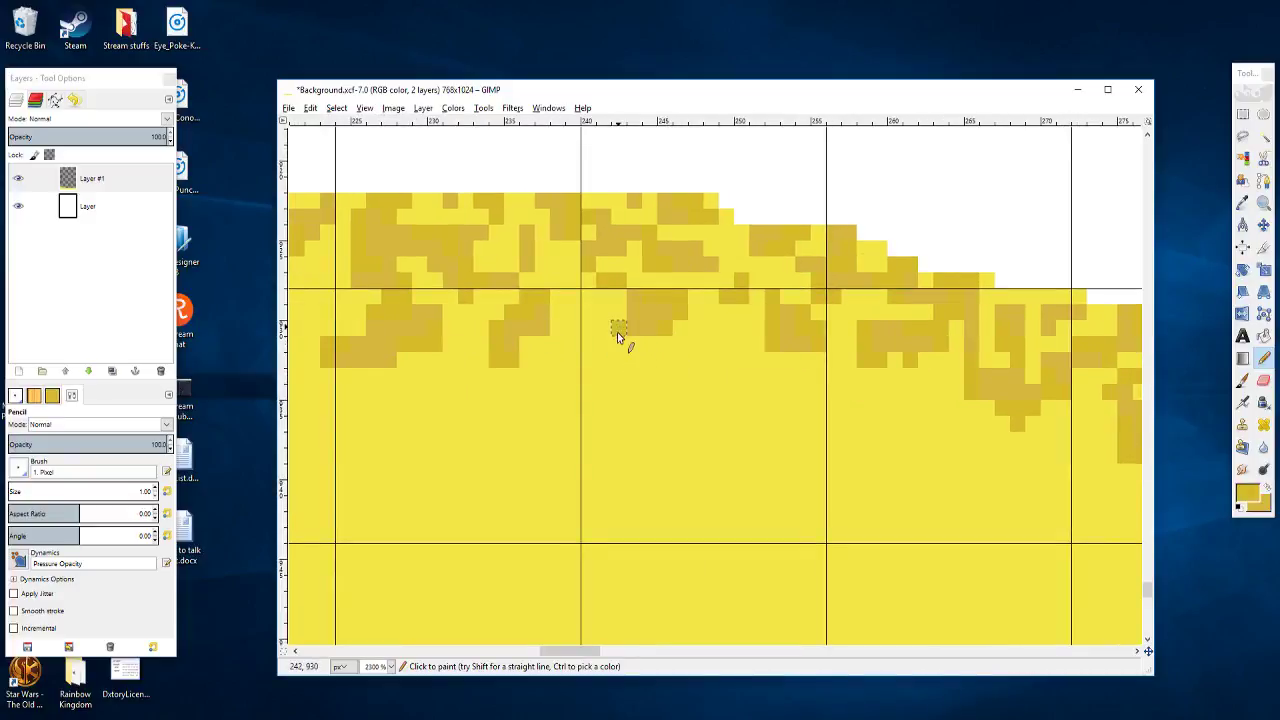
scroll(640, 354, left, 3)
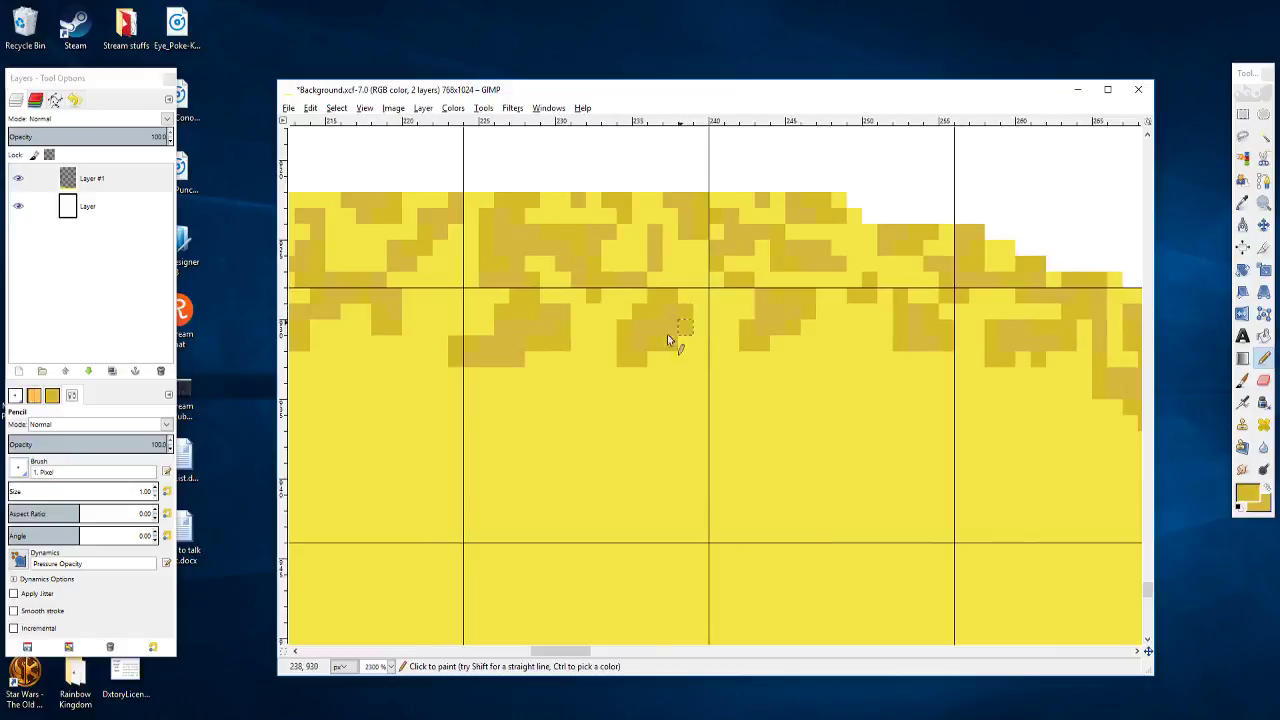
click(684, 326)
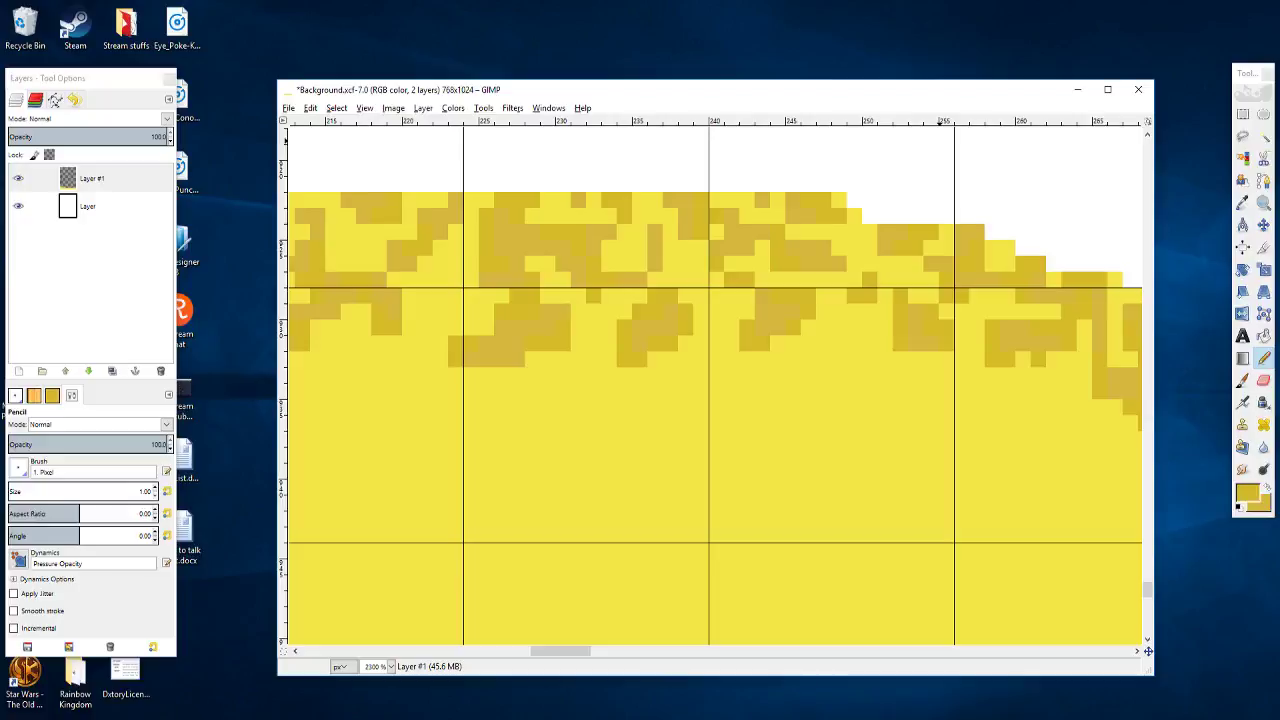
Step: Fill out the shading patches around x 194 to 197, x 177 to 180 and x 168 to 171, y 931 to 934, with d5bb28 pixels
drag(469, 362, 854, 311)
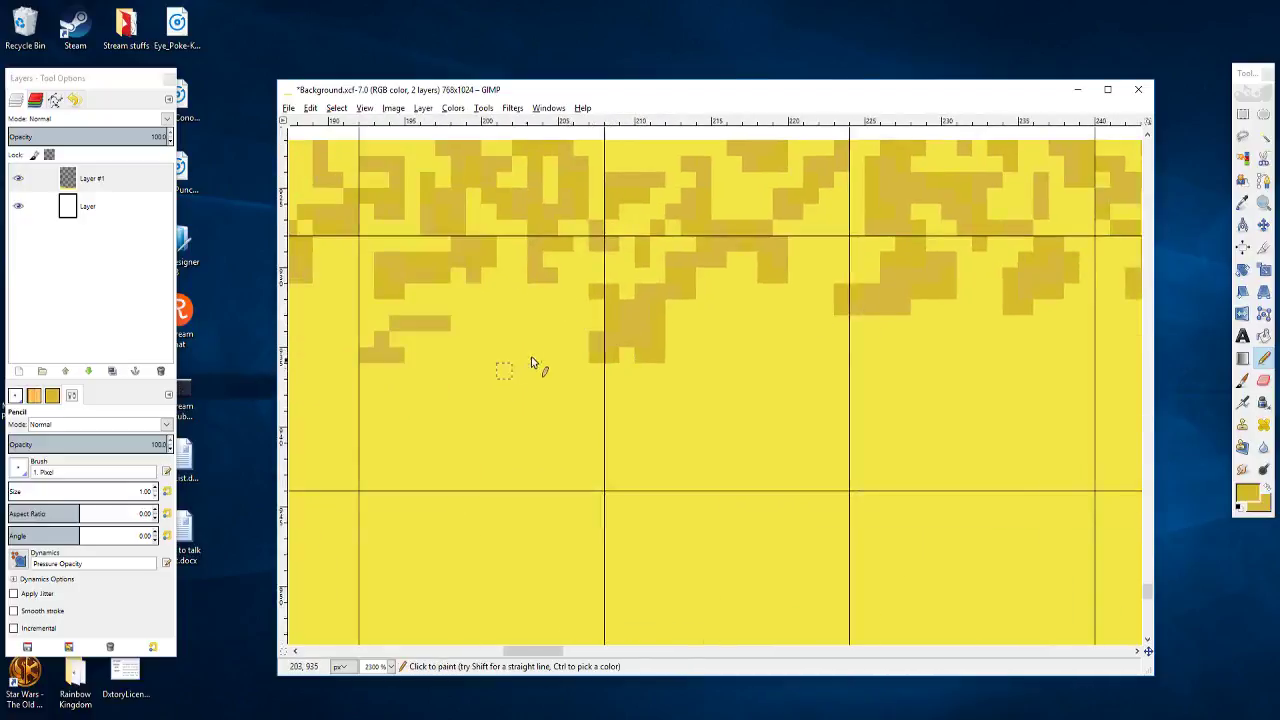
scroll(531, 356, left, 2)
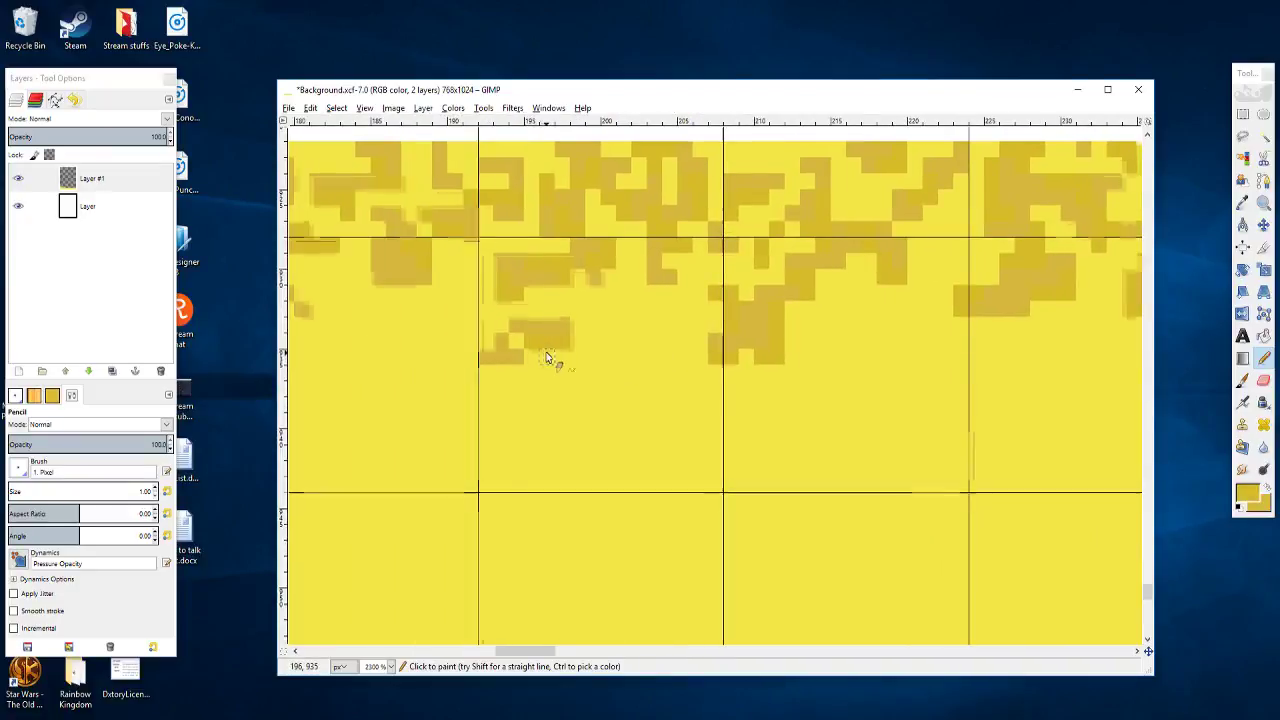
scroll(551, 358, left, 3)
scroll(551, 358, up, 1)
scroll(593, 333, left, 1)
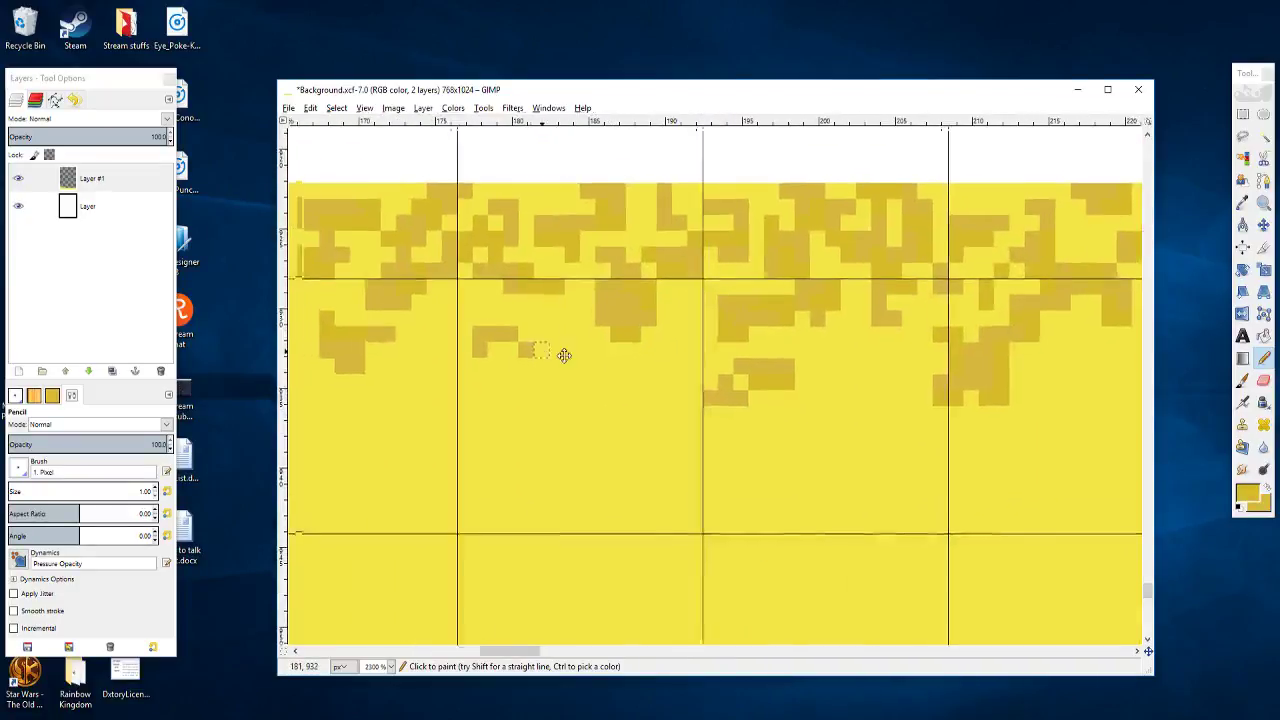
mouse_move(594, 343)
mouse_down()
mouse_move(550, 361)
mouse_move(564, 357)
mouse_up()
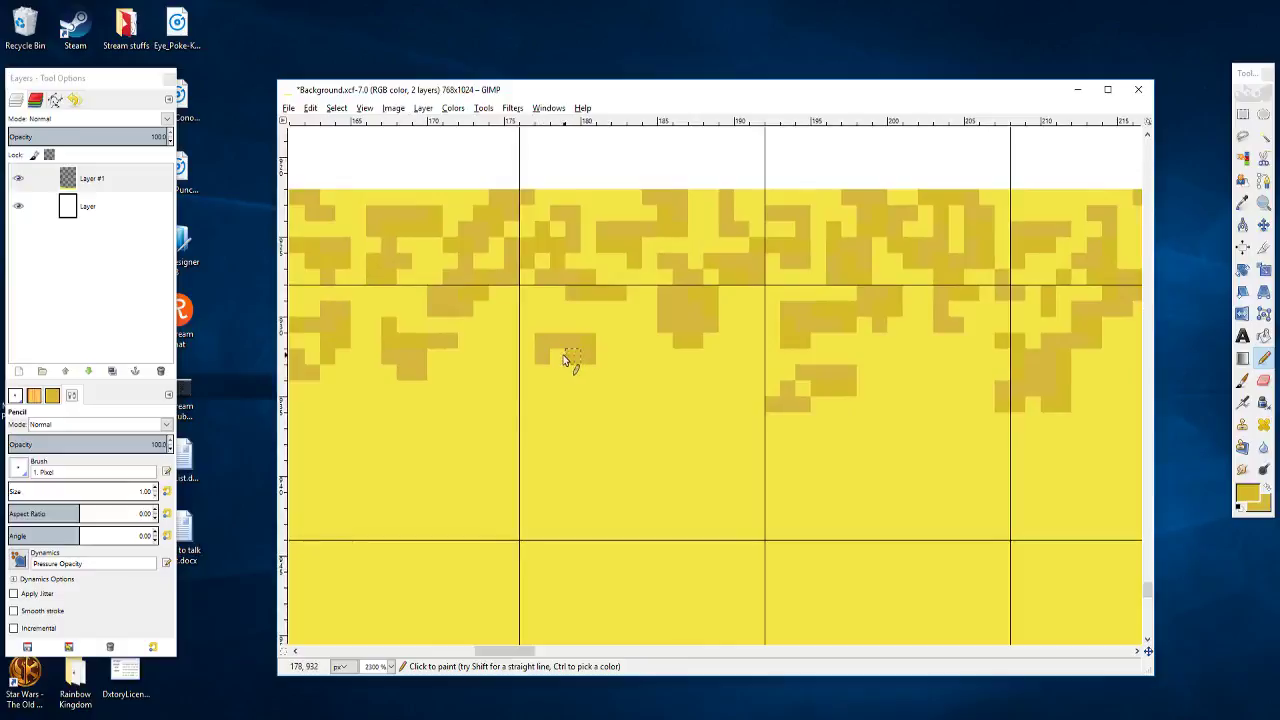
scroll(549, 372, left, 3)
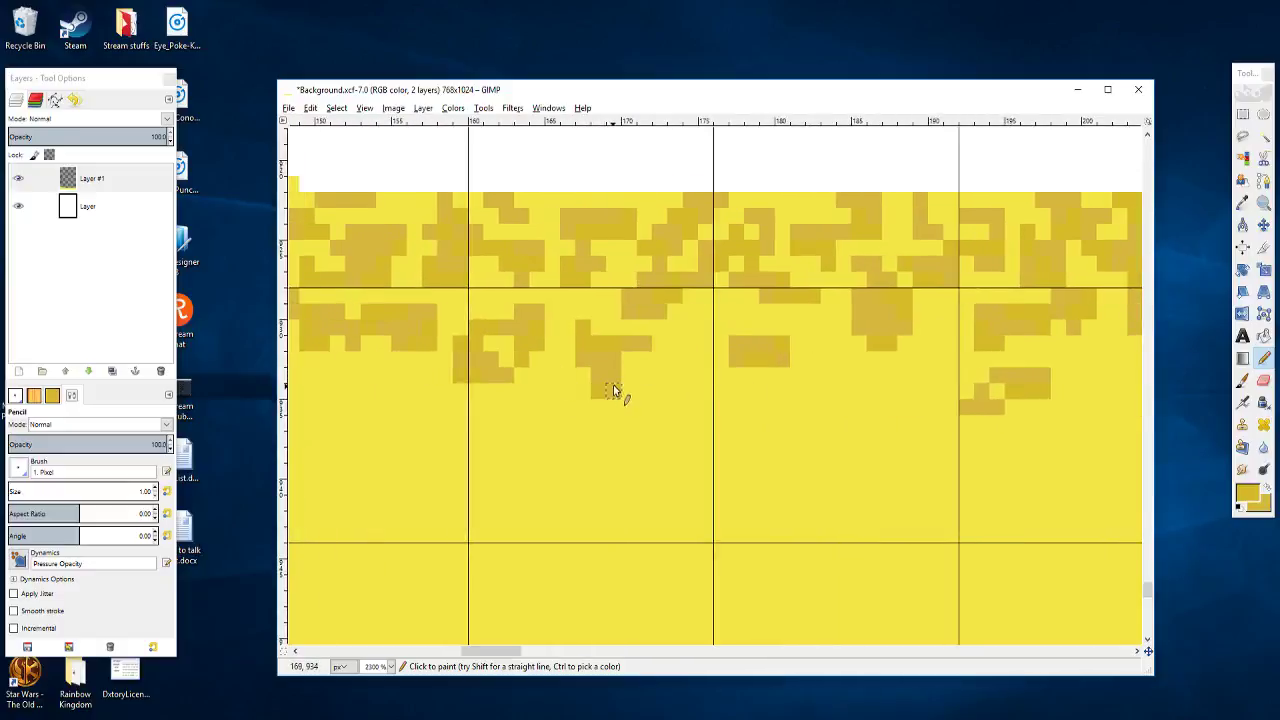
scroll(580, 386, left, 2)
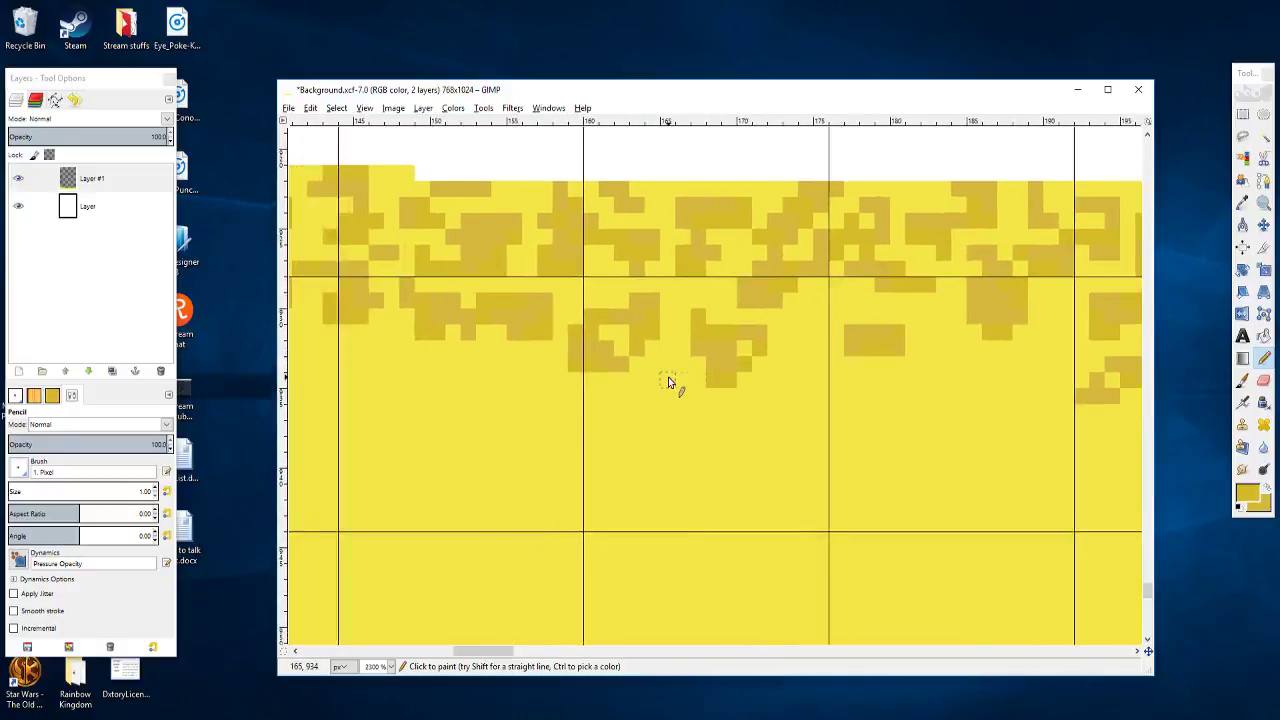
Step: Examine the shading along the sand's upper edge from about x 165 back to x 100 for remaining gaps
scroll(677, 363, down, 6)
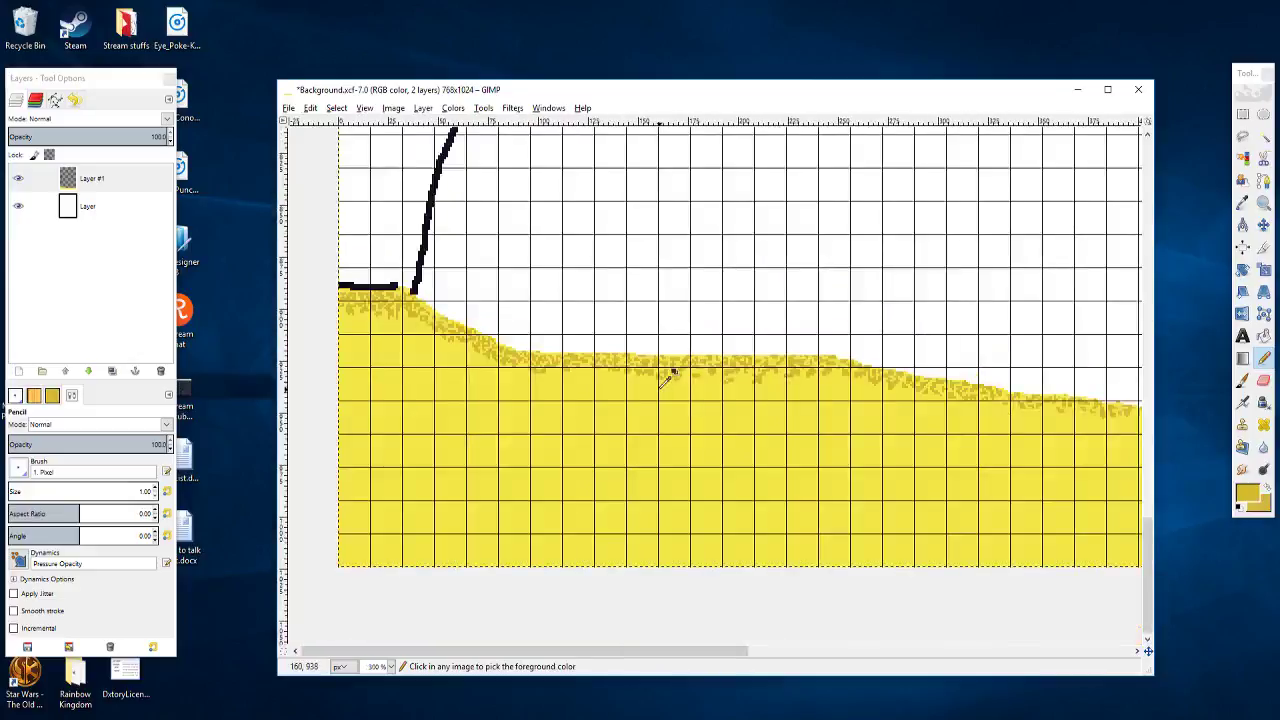
scroll(665, 378, up, 3)
scroll(665, 378, up, 3)
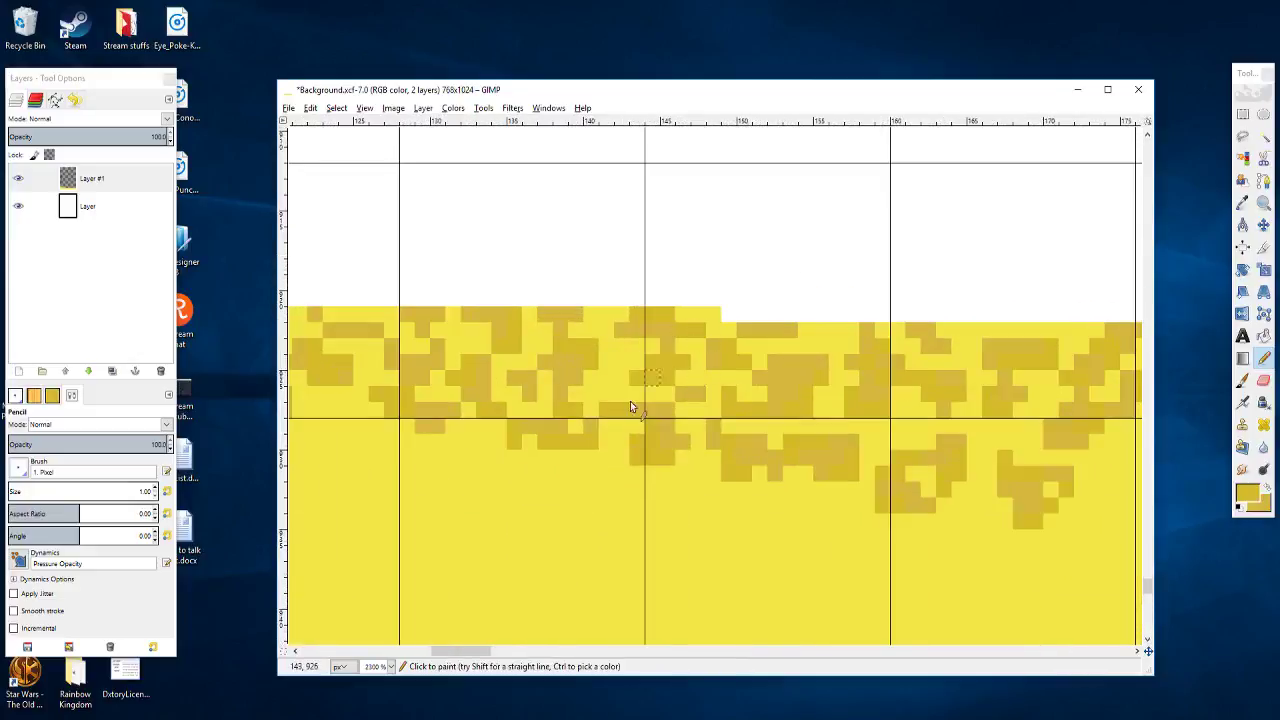
drag(530, 399, 816, 435)
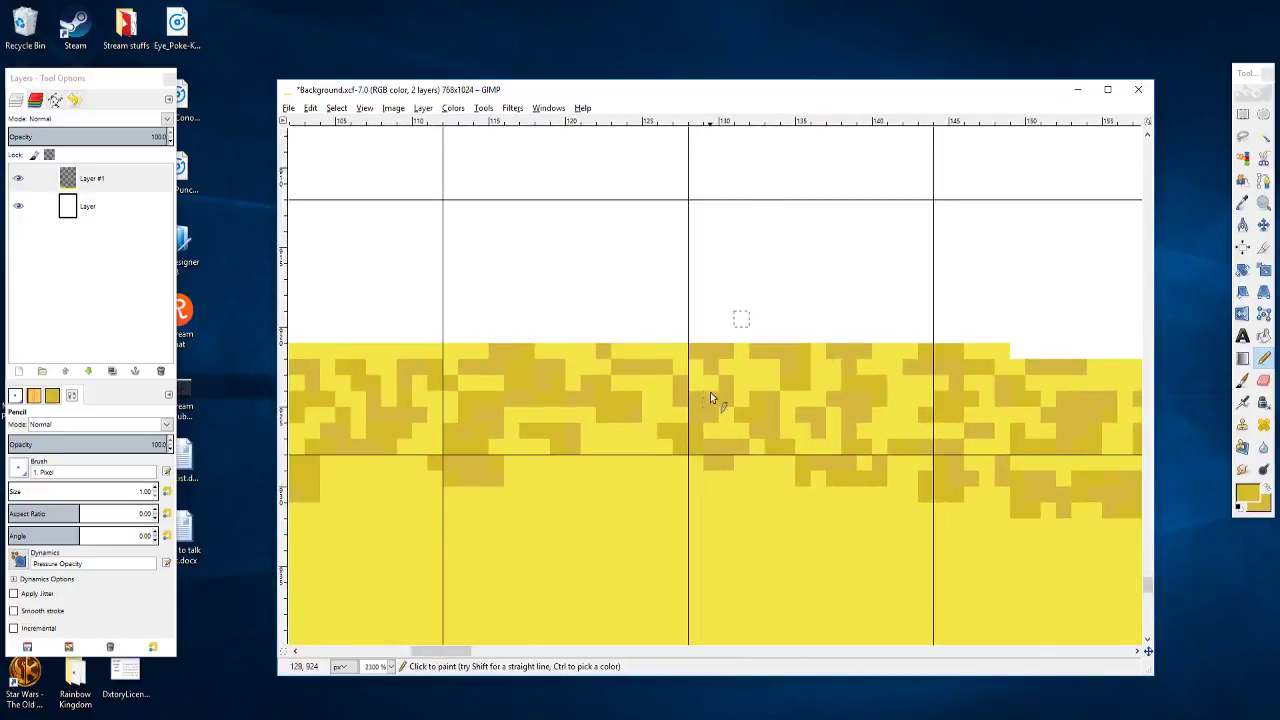
drag(671, 385, 738, 357)
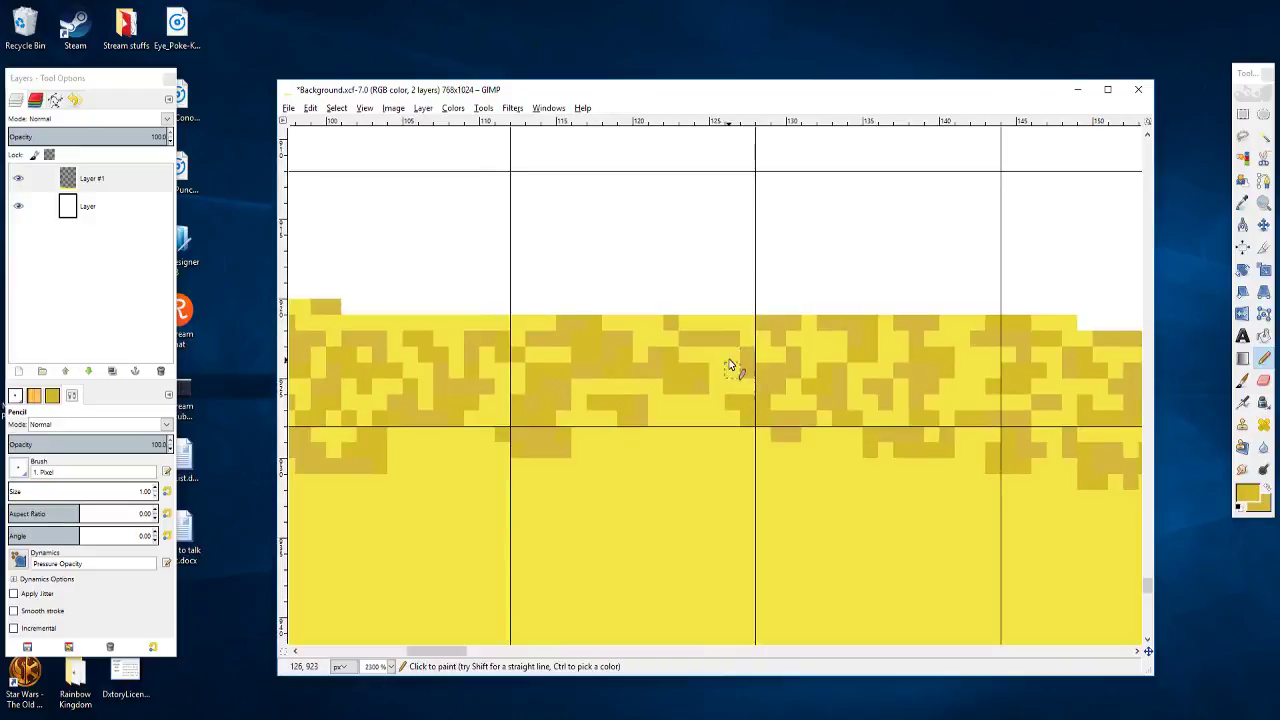
Step: Pencil a small cluster of dark gold pixels on the lower edge of the textured sand band, around x 123, y 928
scroll(700, 432, left, 1)
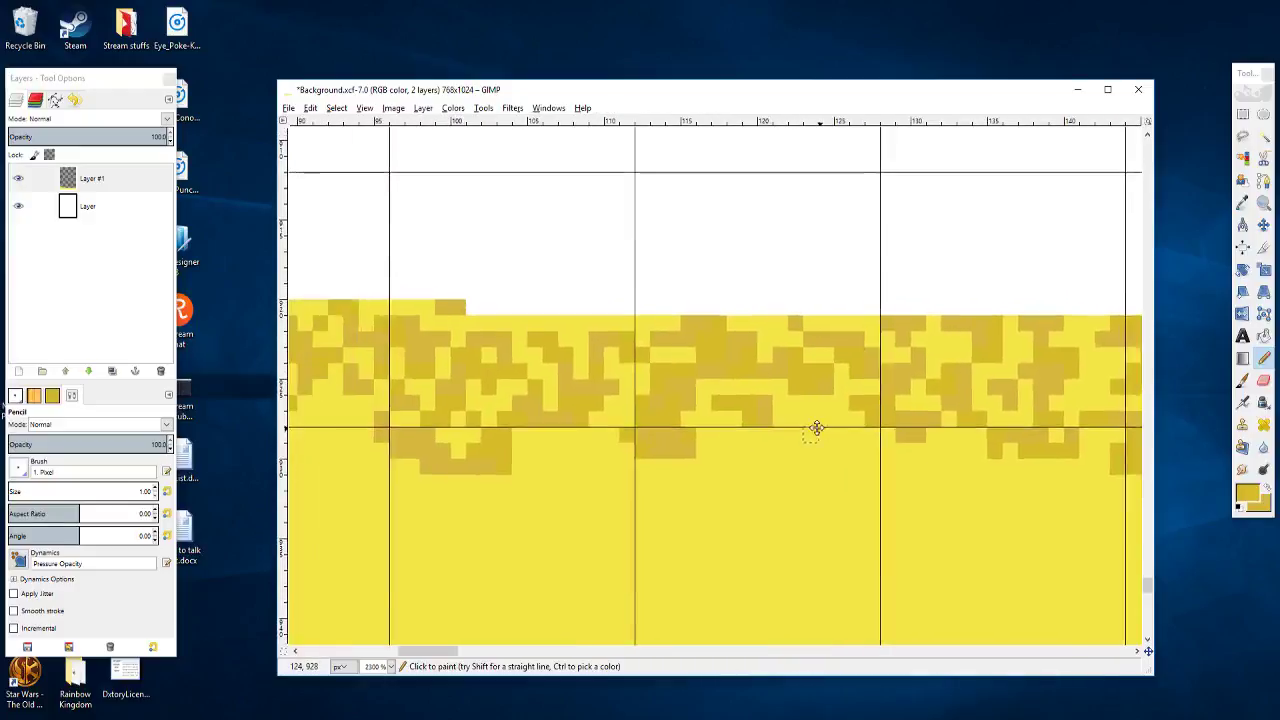
scroll(816, 489, up, 1)
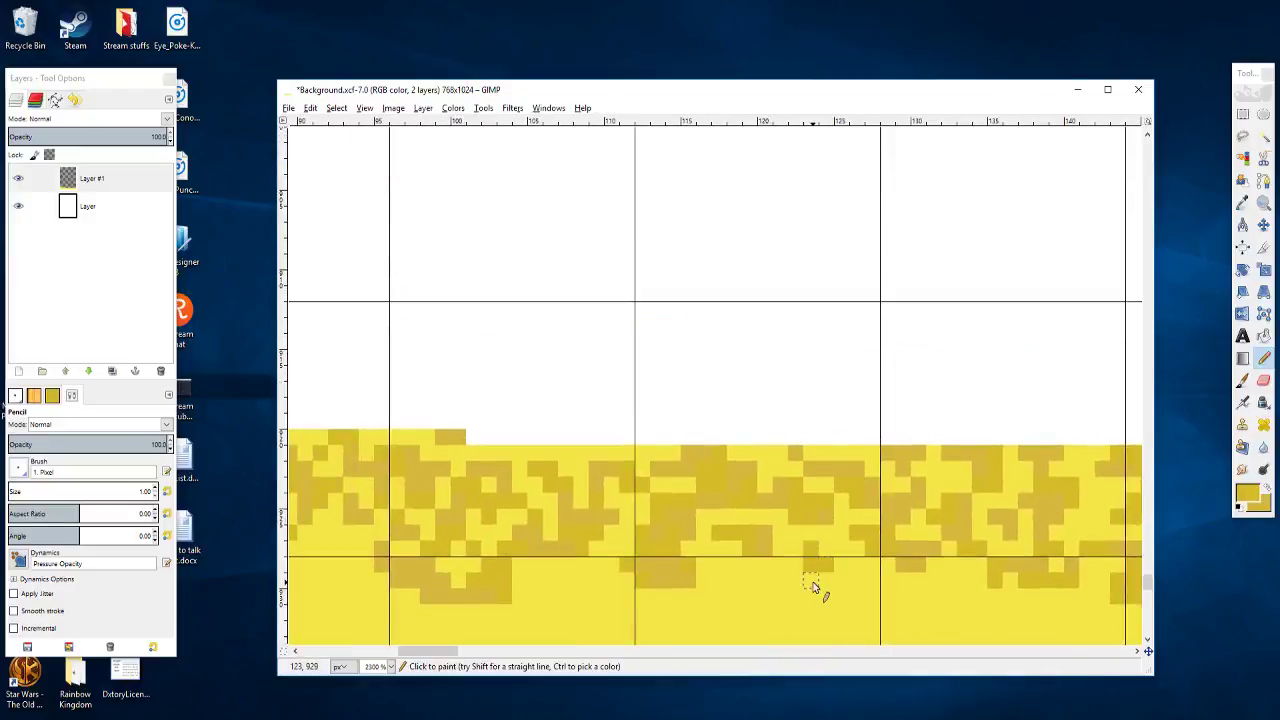
scroll(811, 560, down, 2)
scroll(790, 545, down, 3)
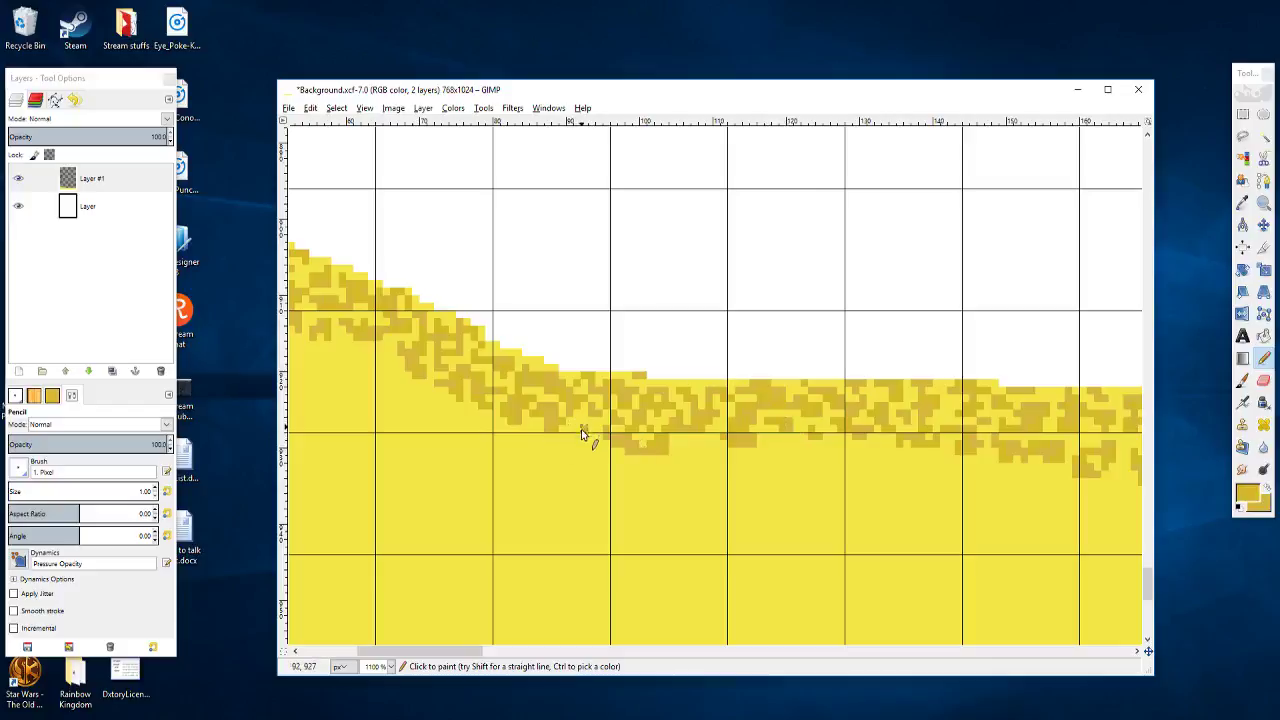
Step: Change the foreground colour to the pale sand tone ddc974
ctrl+scroll(634, 466, down, 3)
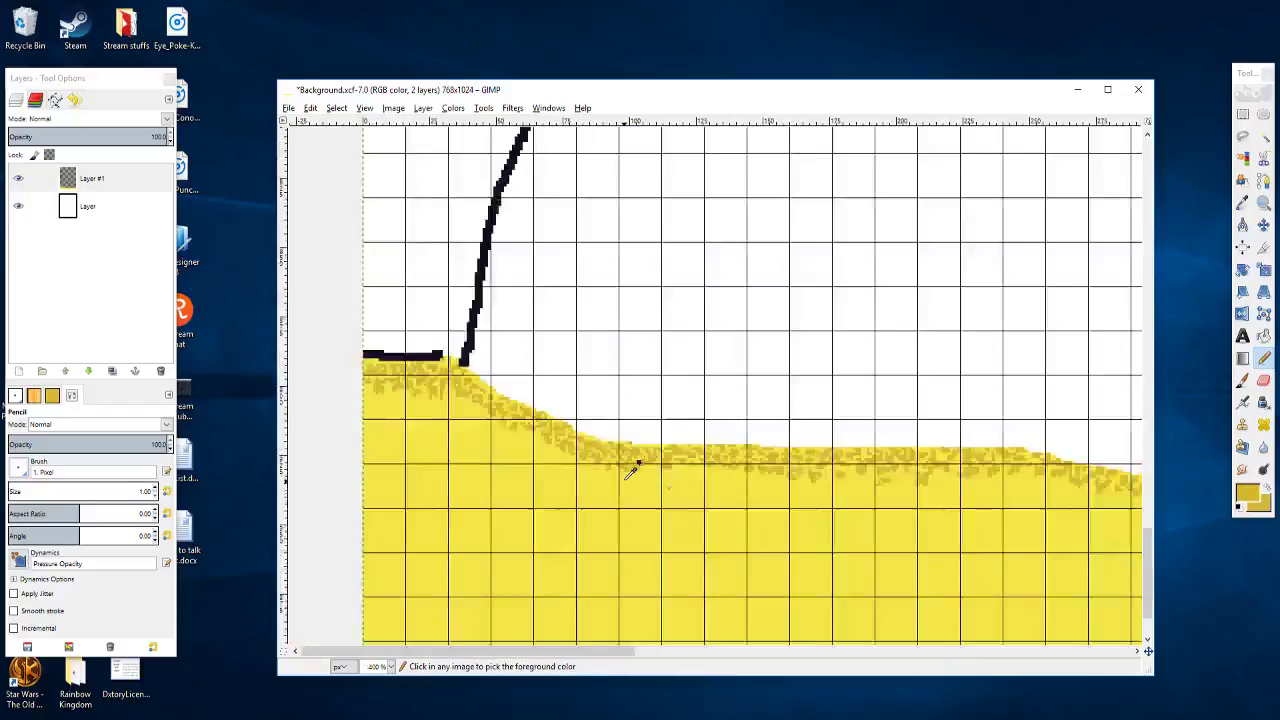
scroll(544, 393, up, 5)
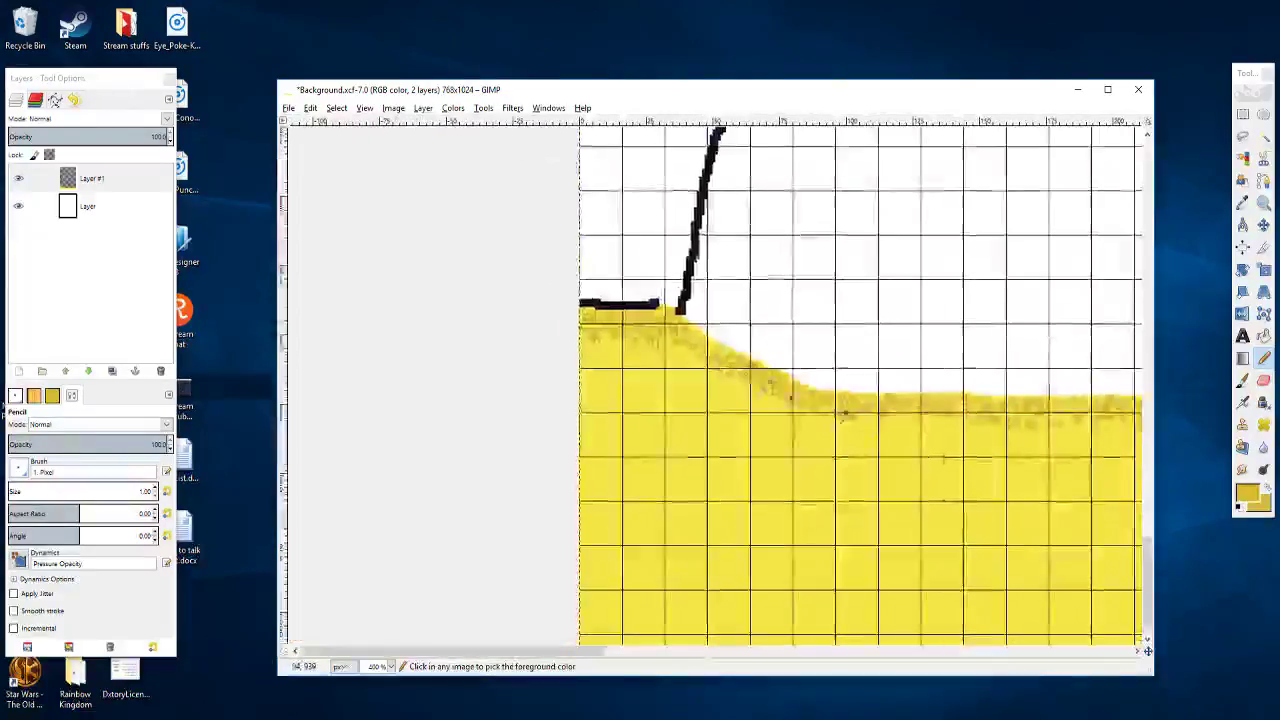
drag(652, 378, 923, 486)
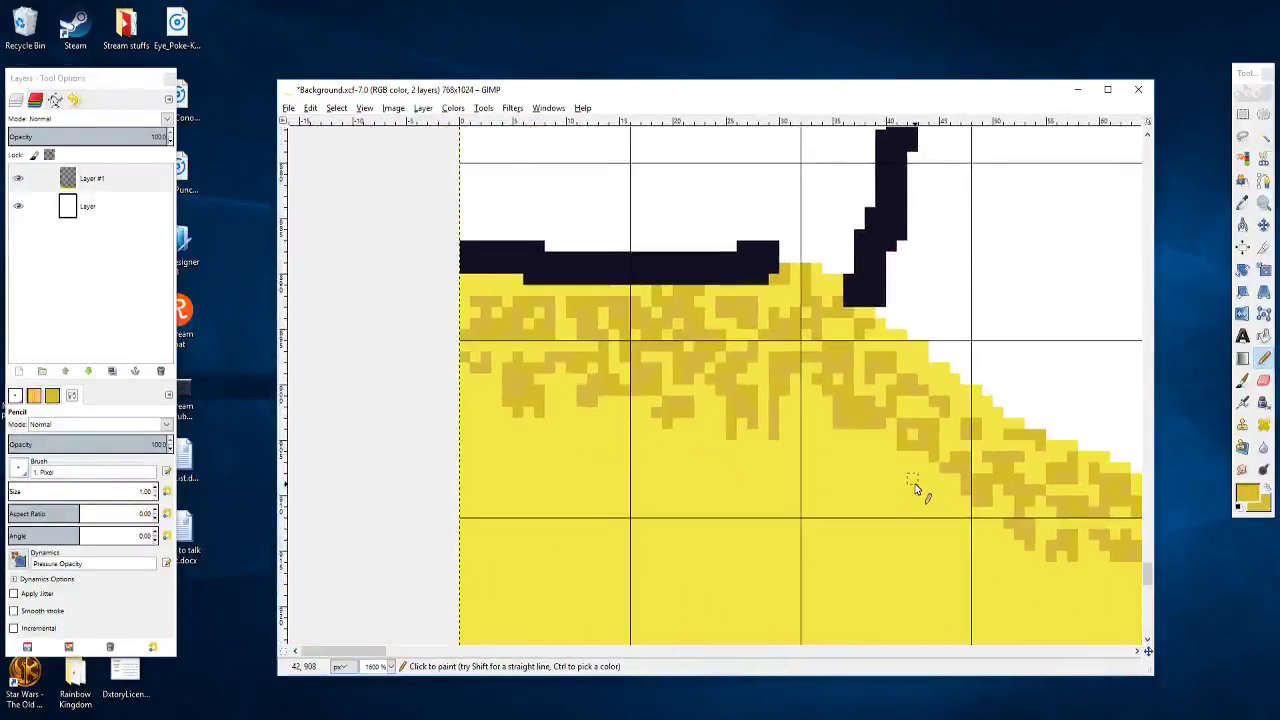
click(1247, 492)
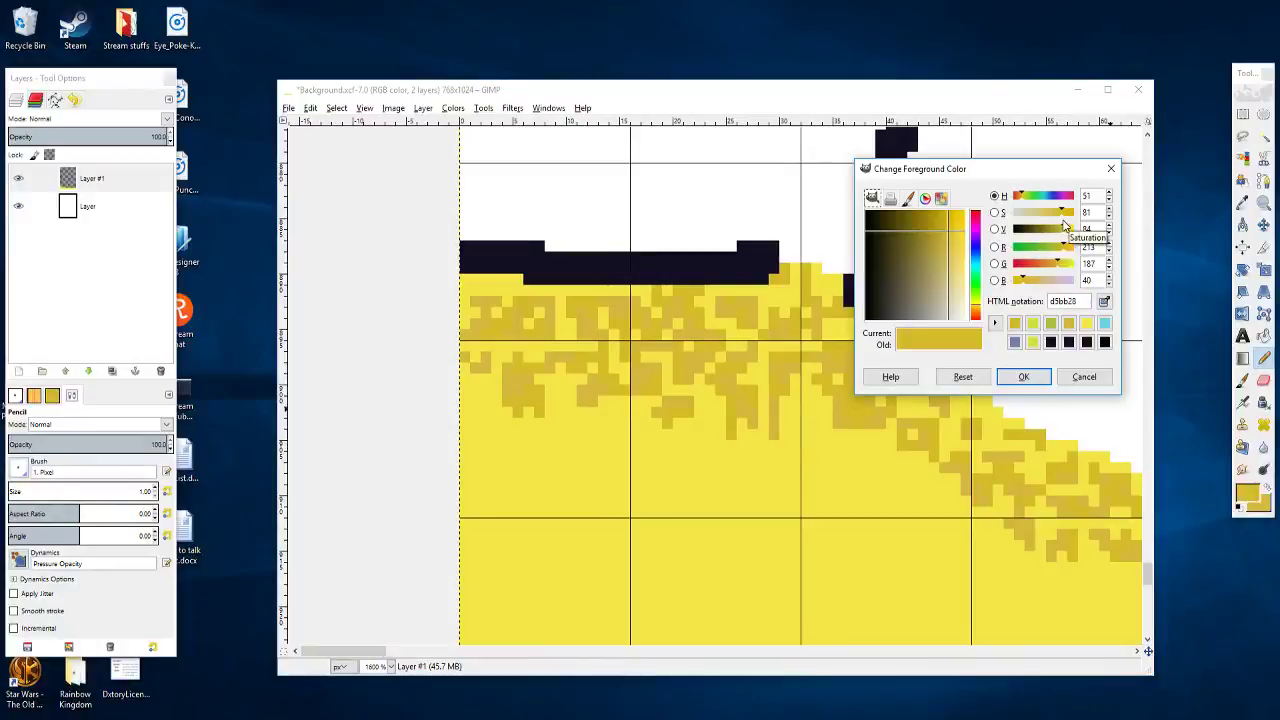
mouse_move(1063, 220)
mouse_down()
mouse_move(1049, 218)
mouse_move(1064, 268)
mouse_move(1044, 283)
mouse_up()
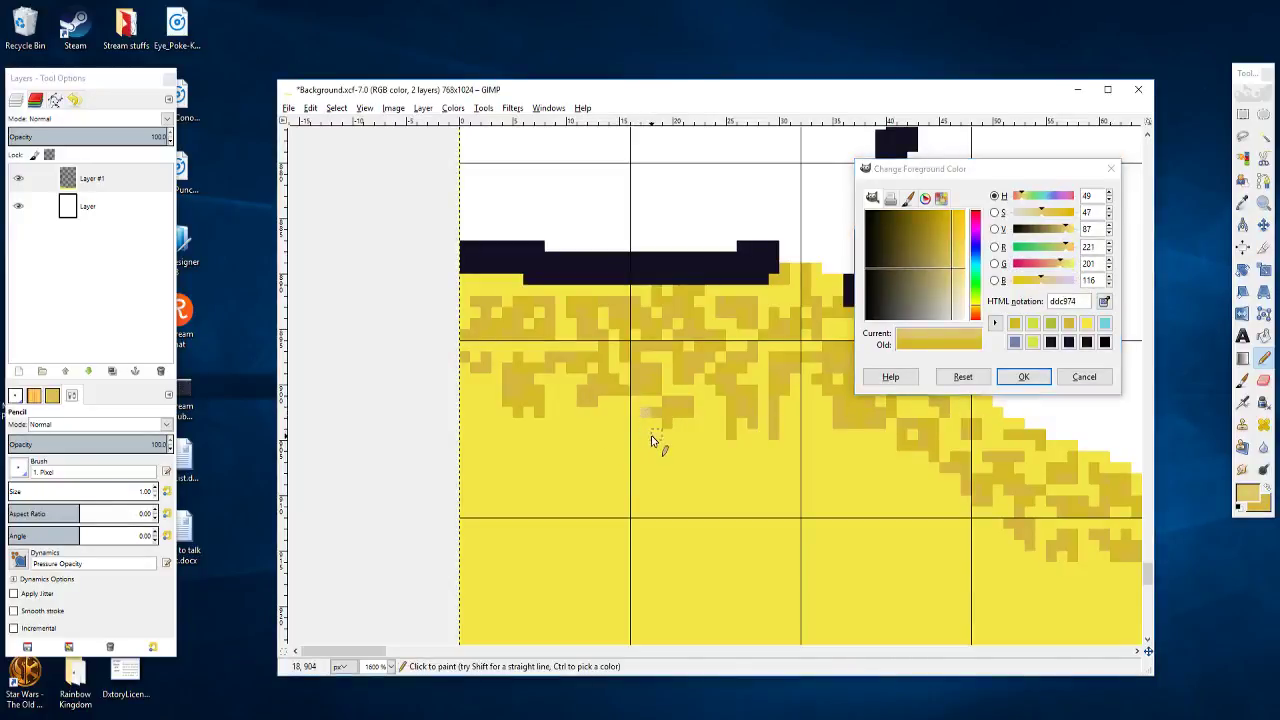
Step: Undo the test pixels and dot pale sand highlights into the texture beneath the black outline, from about x 27 to x 51
key(ctrl)
drag(737, 453, 643, 471)
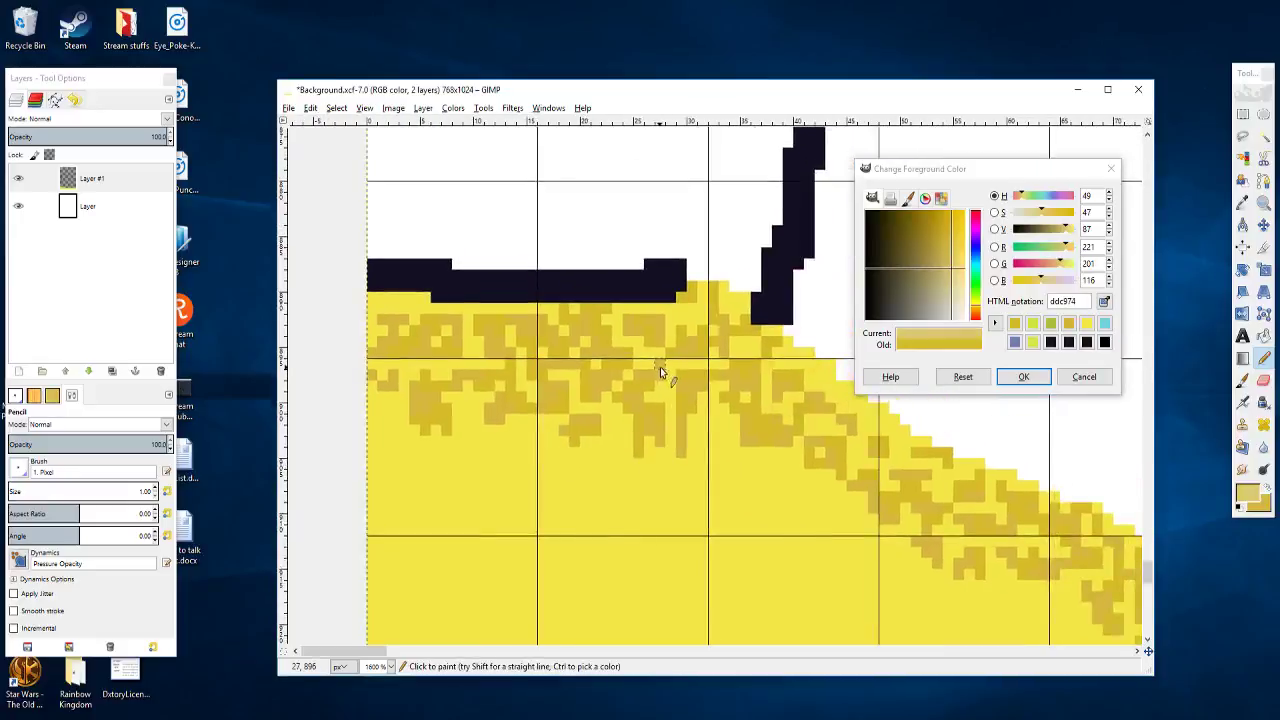
click(672, 372)
scroll(725, 385, right, 4)
scroll(720, 380, down, 2)
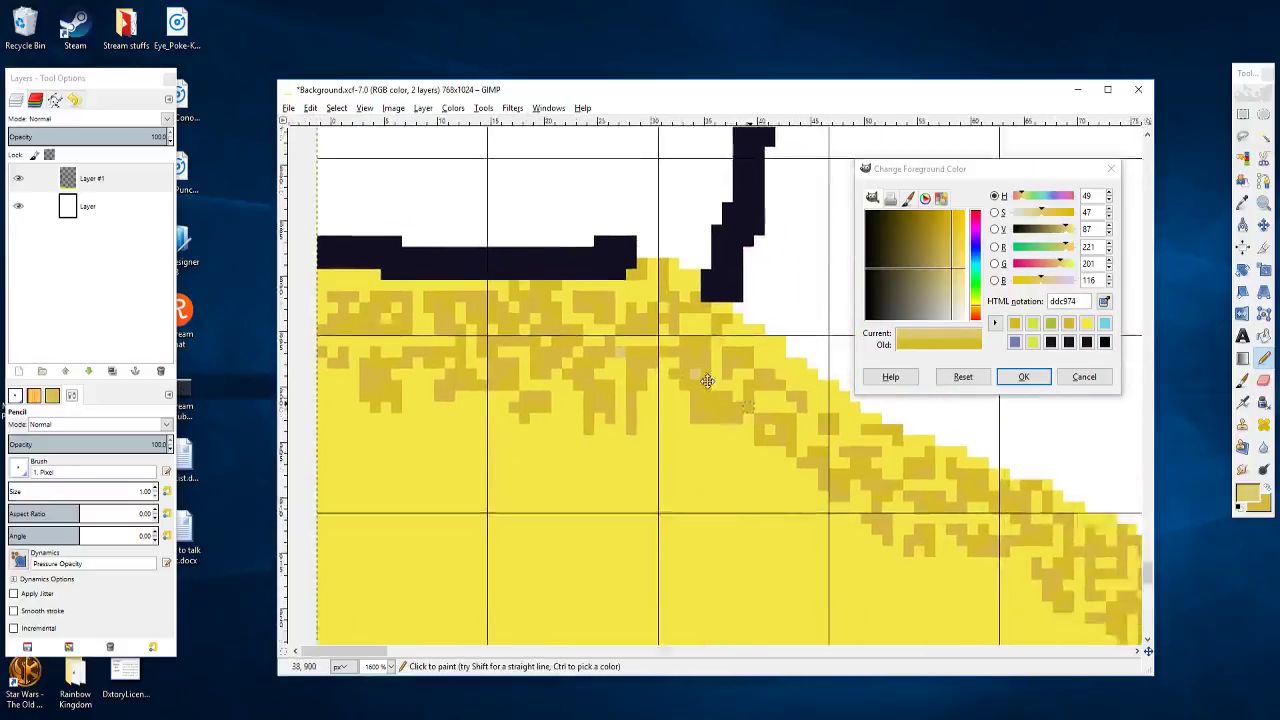
click(711, 366)
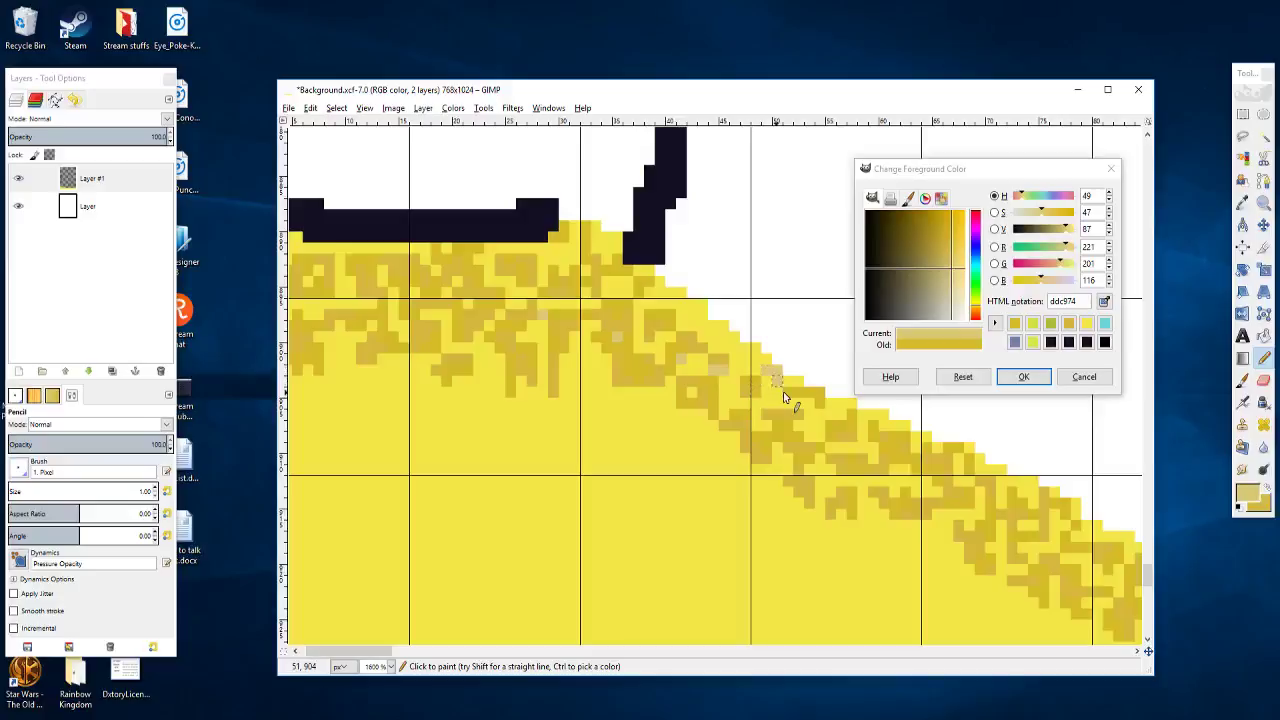
Step: Scatter single pale sand pixels through the texture down the steep dune slope, from about x 51 to x 107
scroll(809, 410, right, 4)
scroll(809, 410, down, 2)
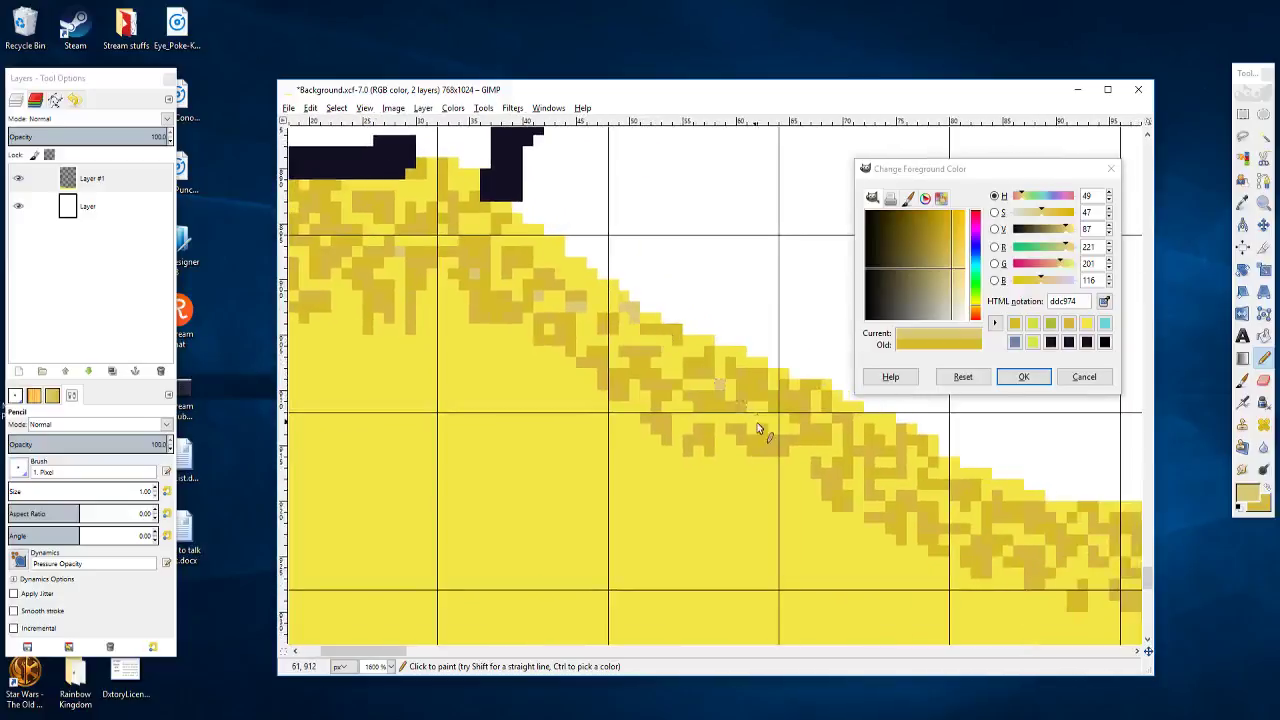
scroll(630, 372, right, 5)
scroll(630, 372, down, 1)
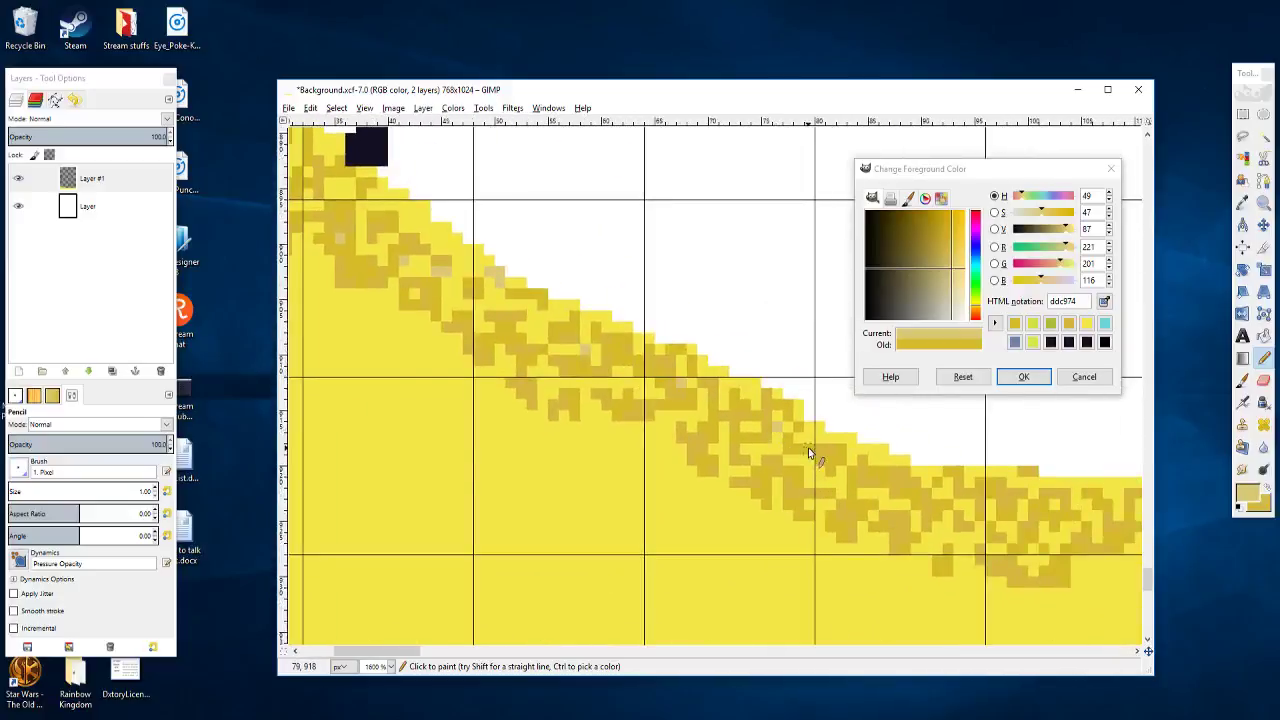
scroll(654, 393, down, 1)
scroll(707, 397, right, 7)
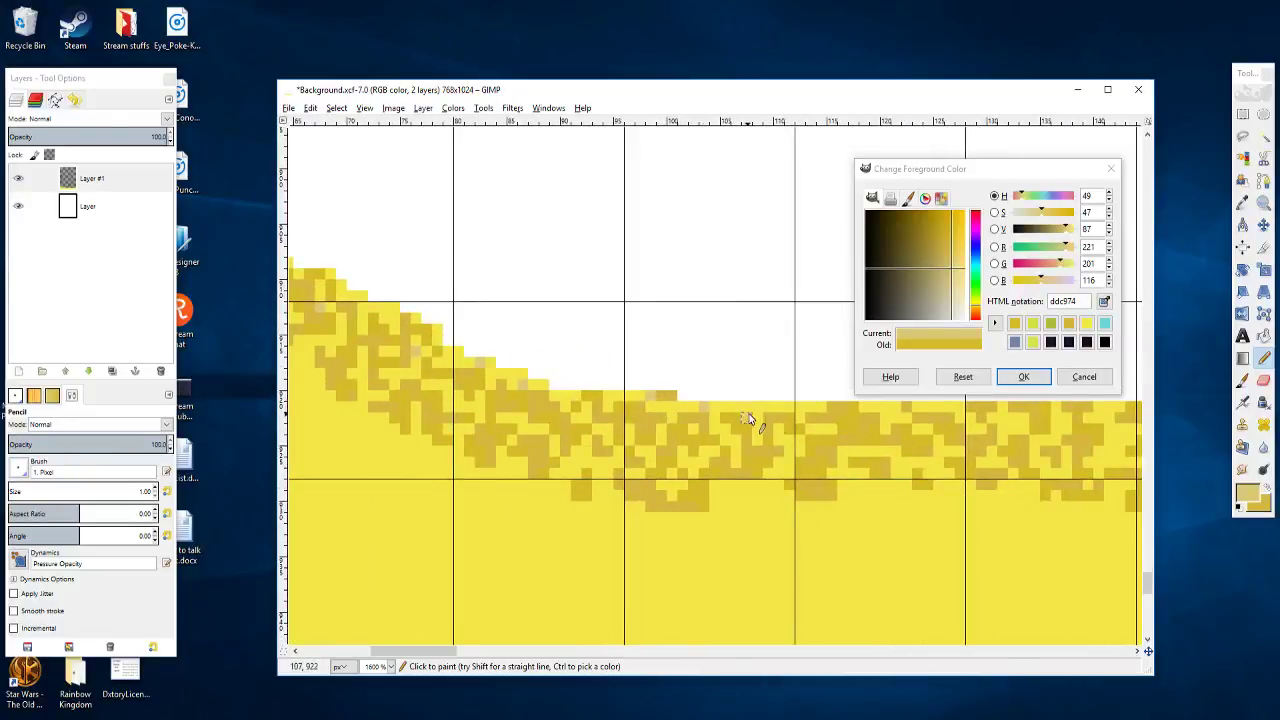
Step: Dot pale sand pixels along the flat textured band after the slope, from about x 107 to x 139
scroll(726, 412, right, 3)
scroll(711, 414, right, 3)
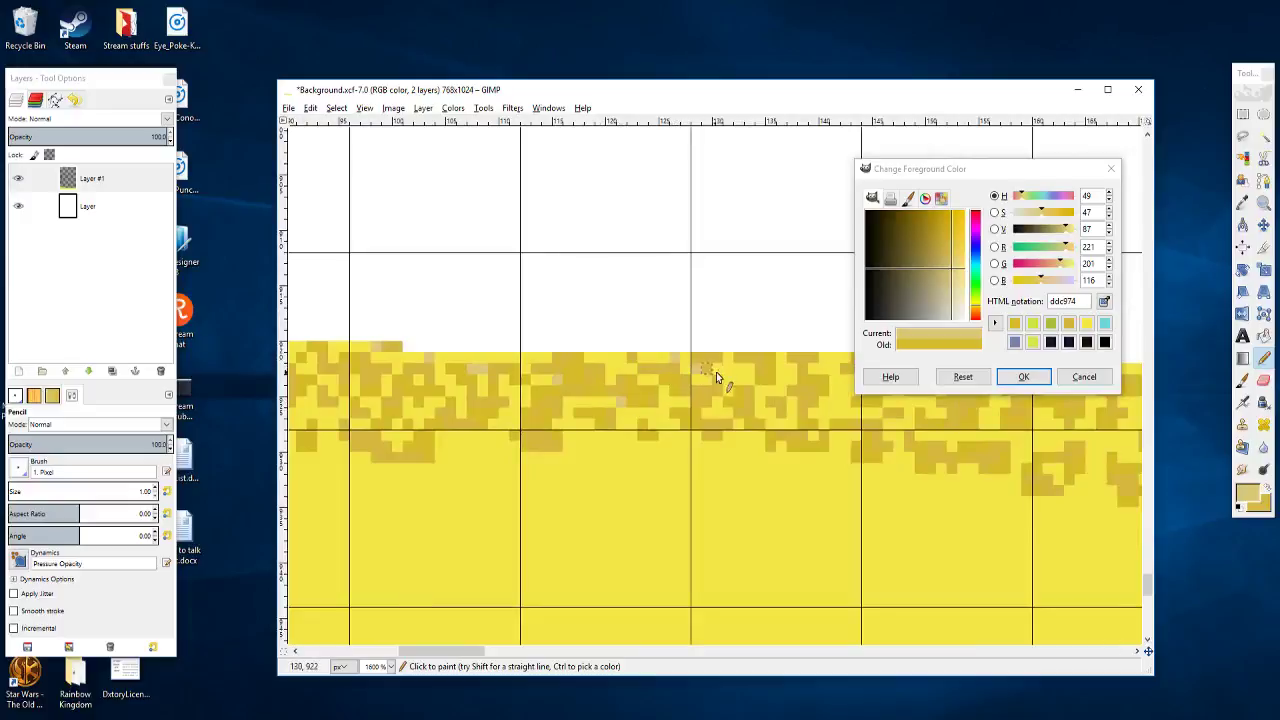
scroll(710, 380, right, 3)
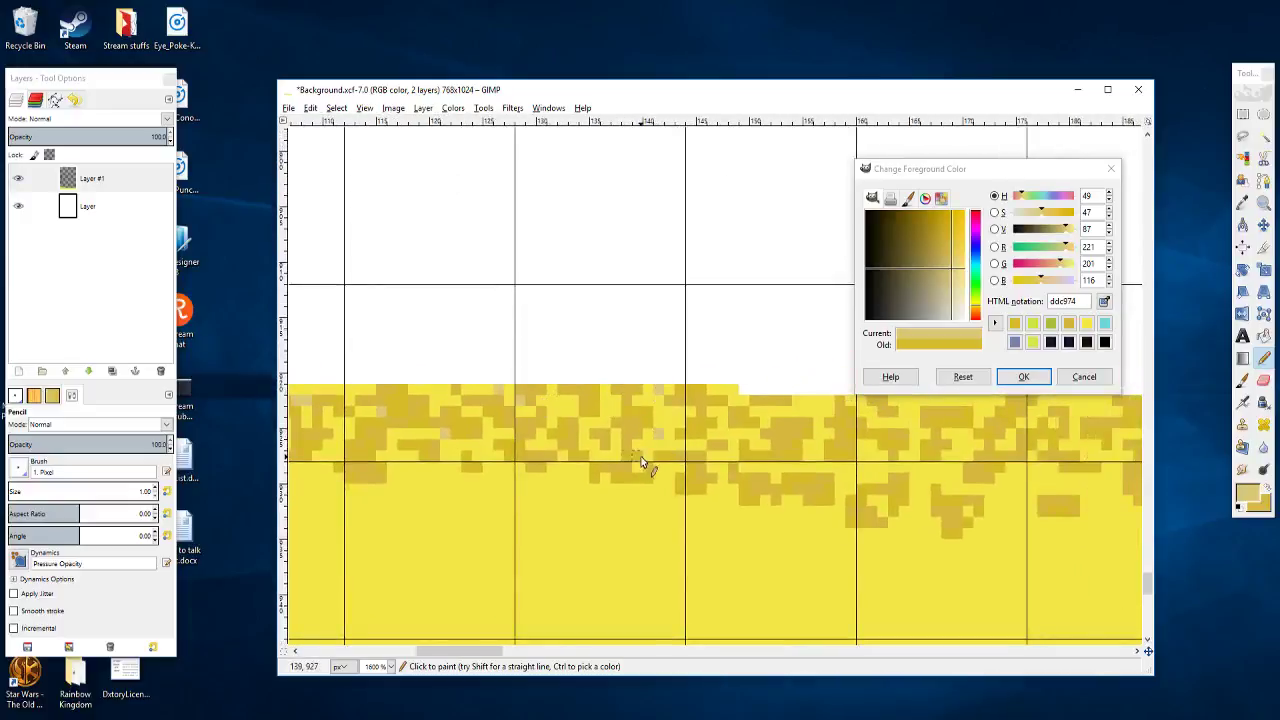
click(637, 444)
scroll(660, 460, right, 3)
Step: Add pale sand pixels to the flat band just past its small step down, from about x 155 to x 179
click(626, 393)
click(637, 414)
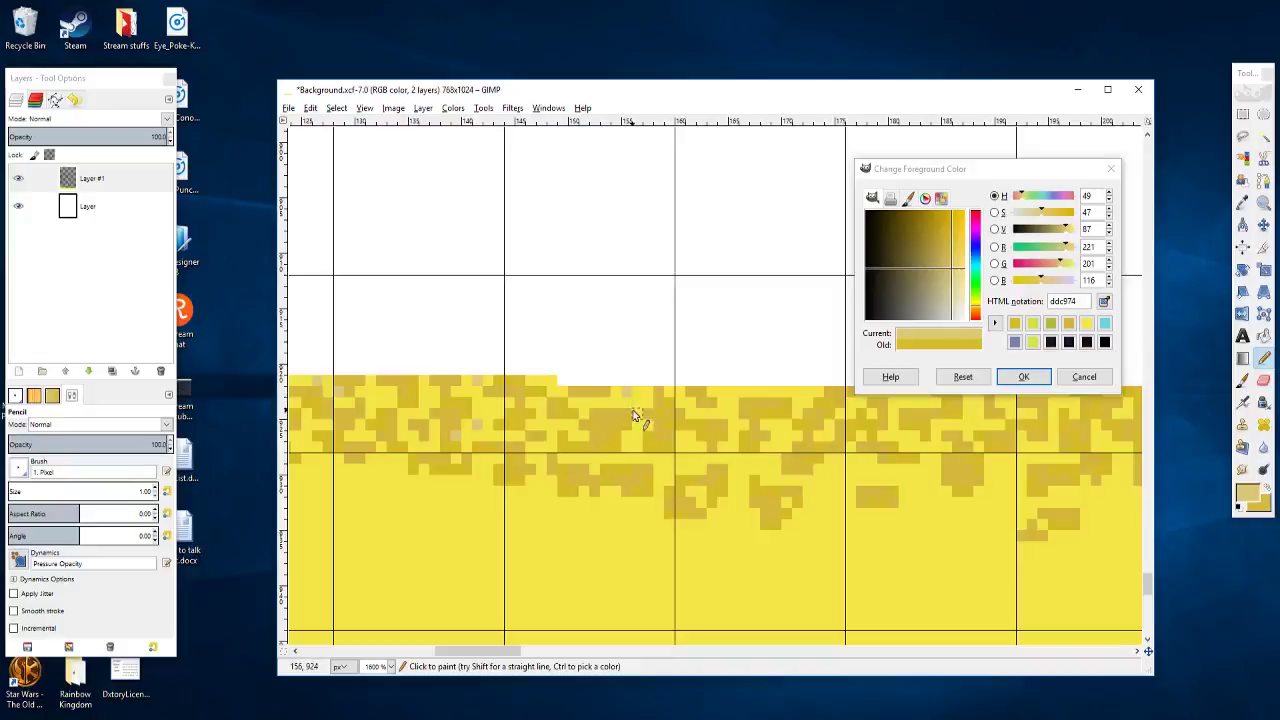
click(637, 434)
drag(654, 462, 524, 440)
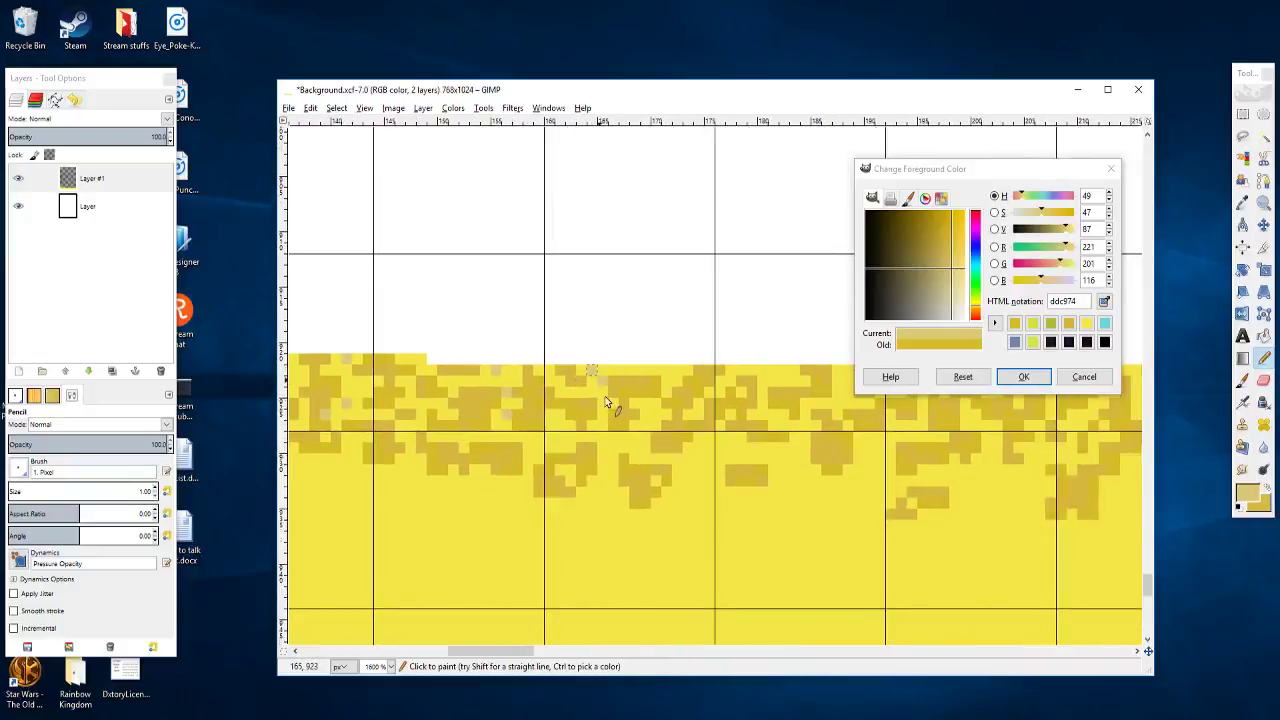
scroll(619, 437, left, 2)
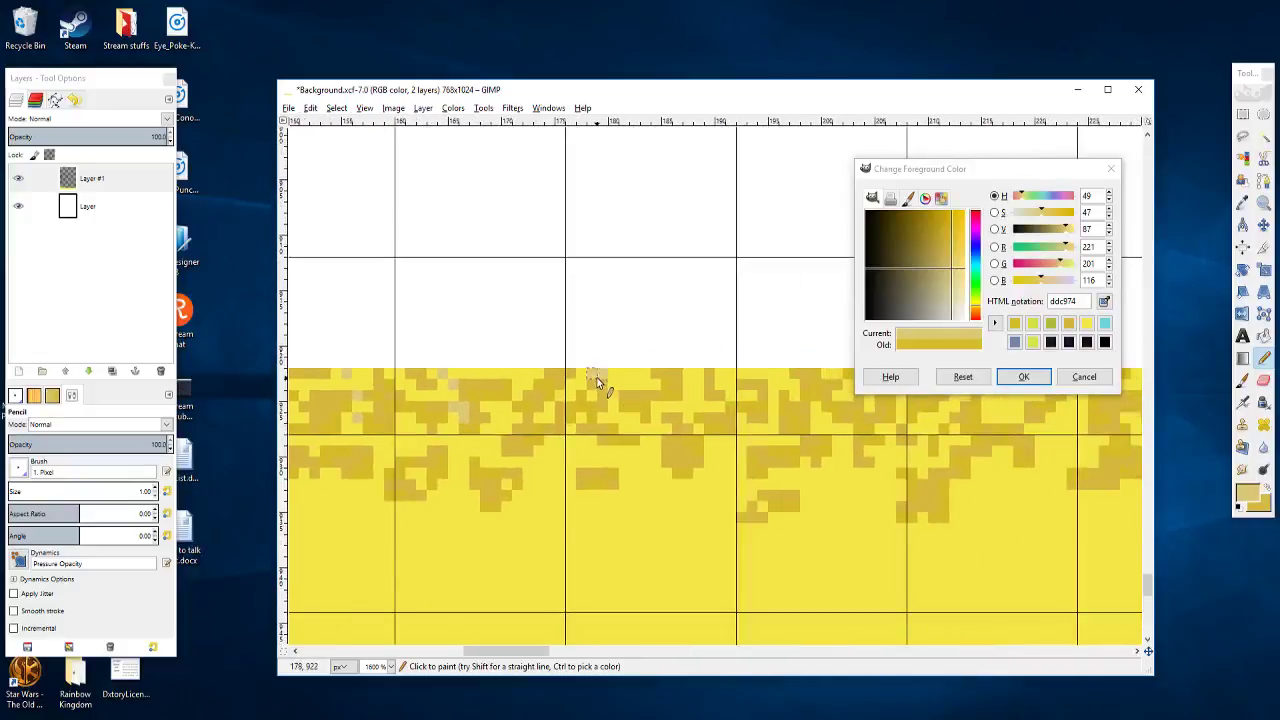
scroll(624, 400, right, 4)
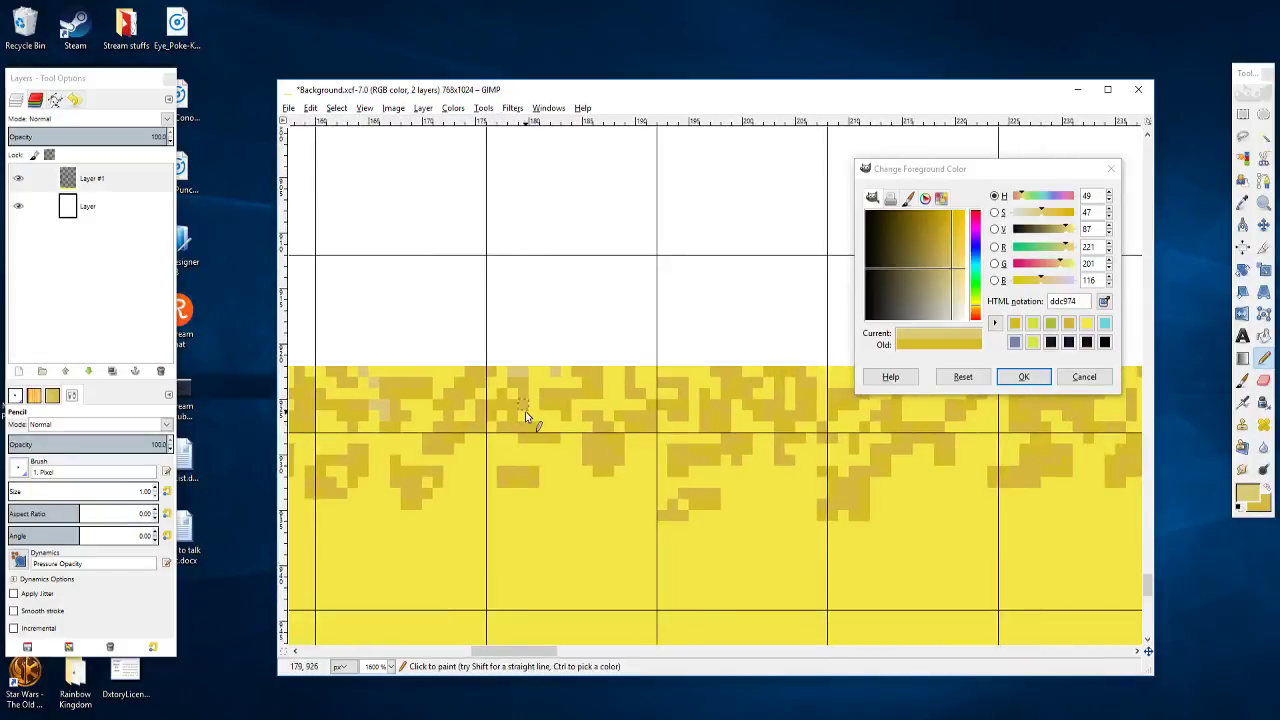
Step: Continue the pale sand highlights across the flat band's upper texture, from about x 180 to x 197
scroll(532, 408, left, 4)
scroll(532, 406, up, 1)
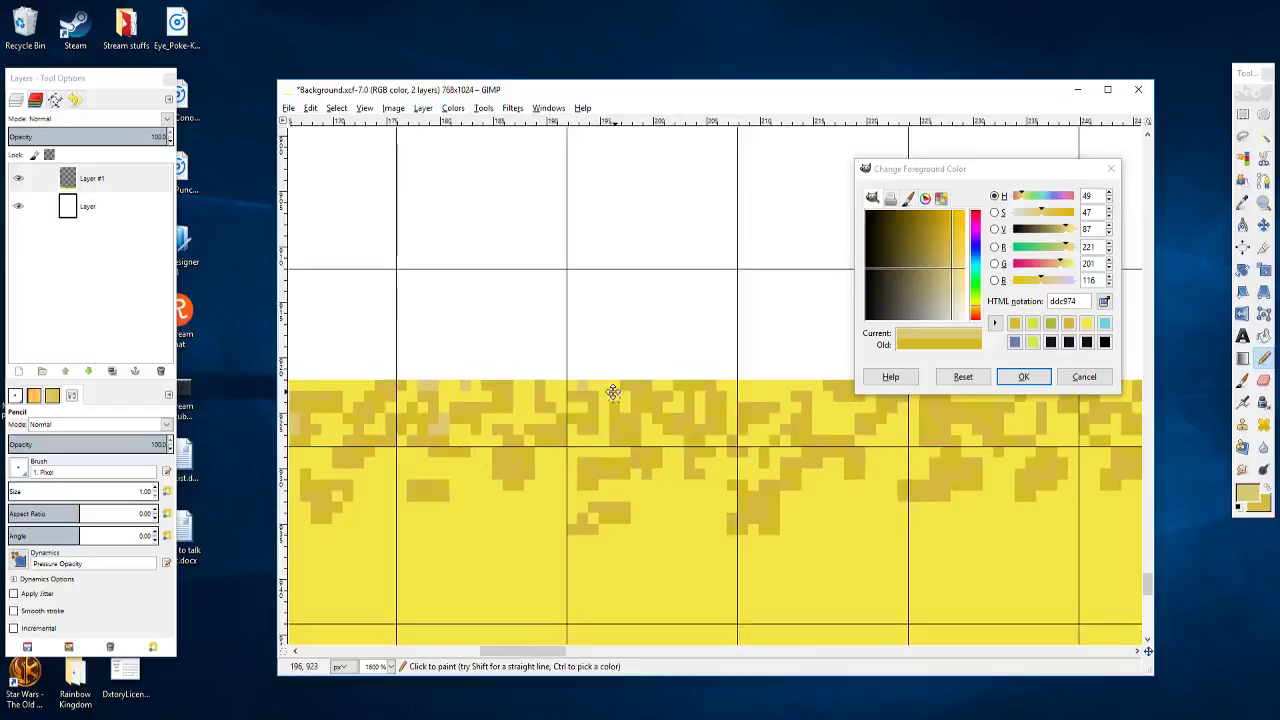
scroll(590, 389, down, 1)
scroll(595, 390, right, 1)
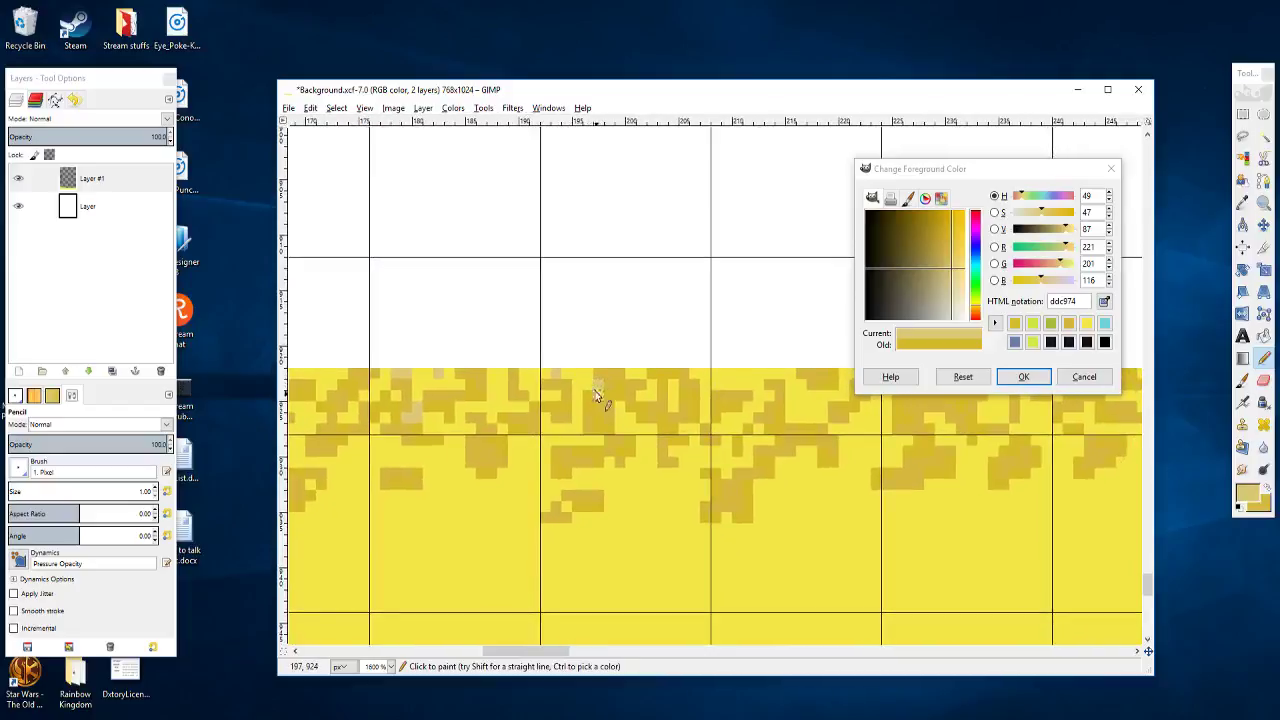
scroll(540, 393, right, 1)
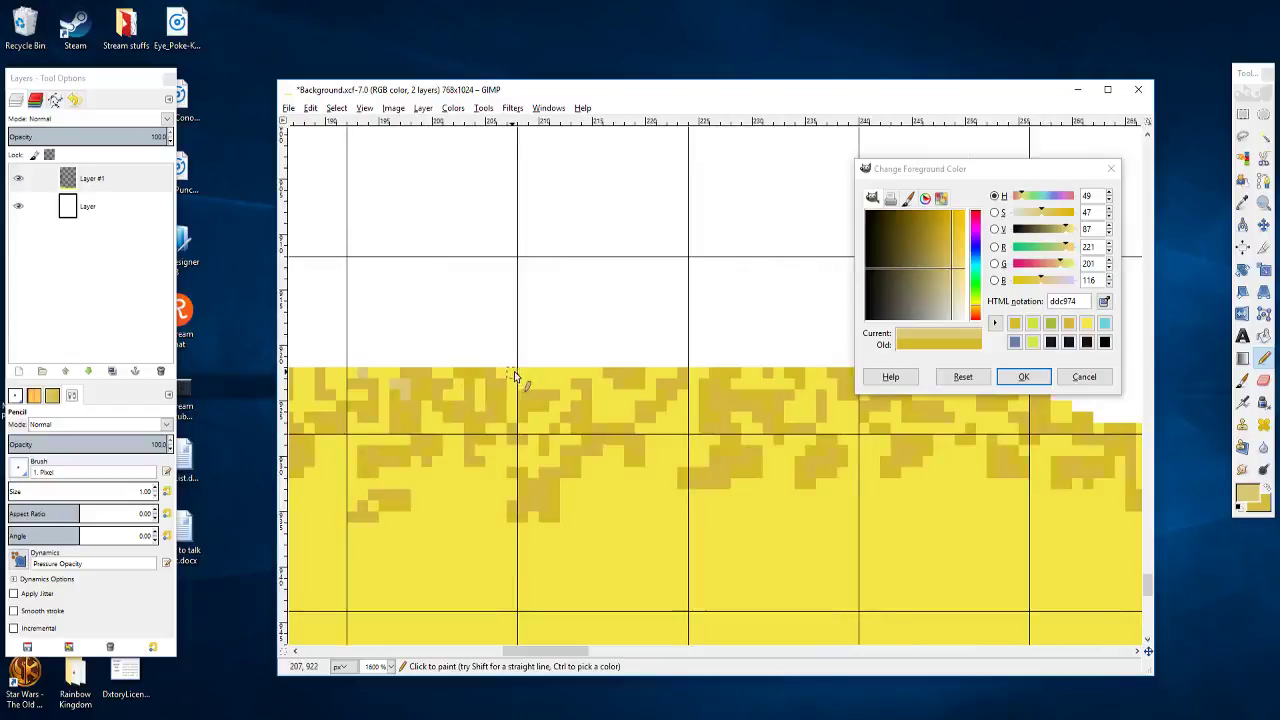
Step: Speckle the rest of the flat band with pale sand pixels, from about x 207 to x 246
drag(533, 372, 543, 372)
scroll(523, 403, left, 3)
scroll(523, 403, down, 1)
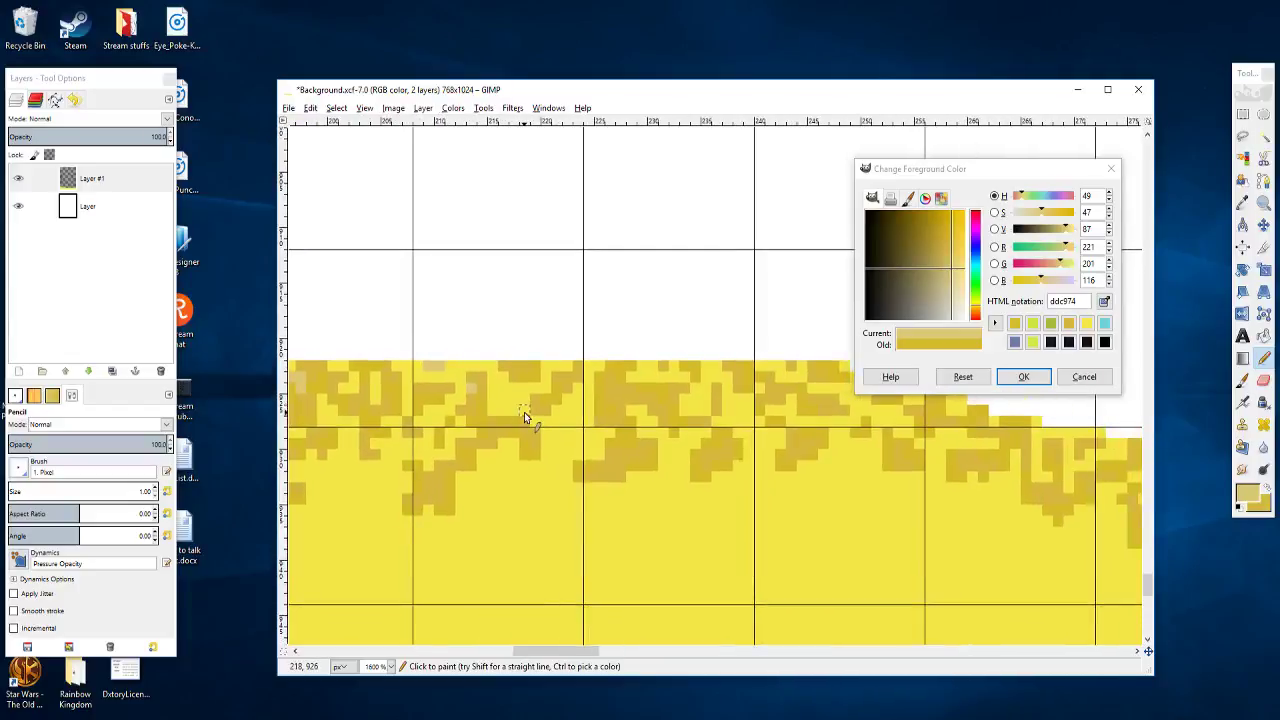
click(632, 367)
scroll(653, 370, right, 5)
scroll(527, 386, down, 1)
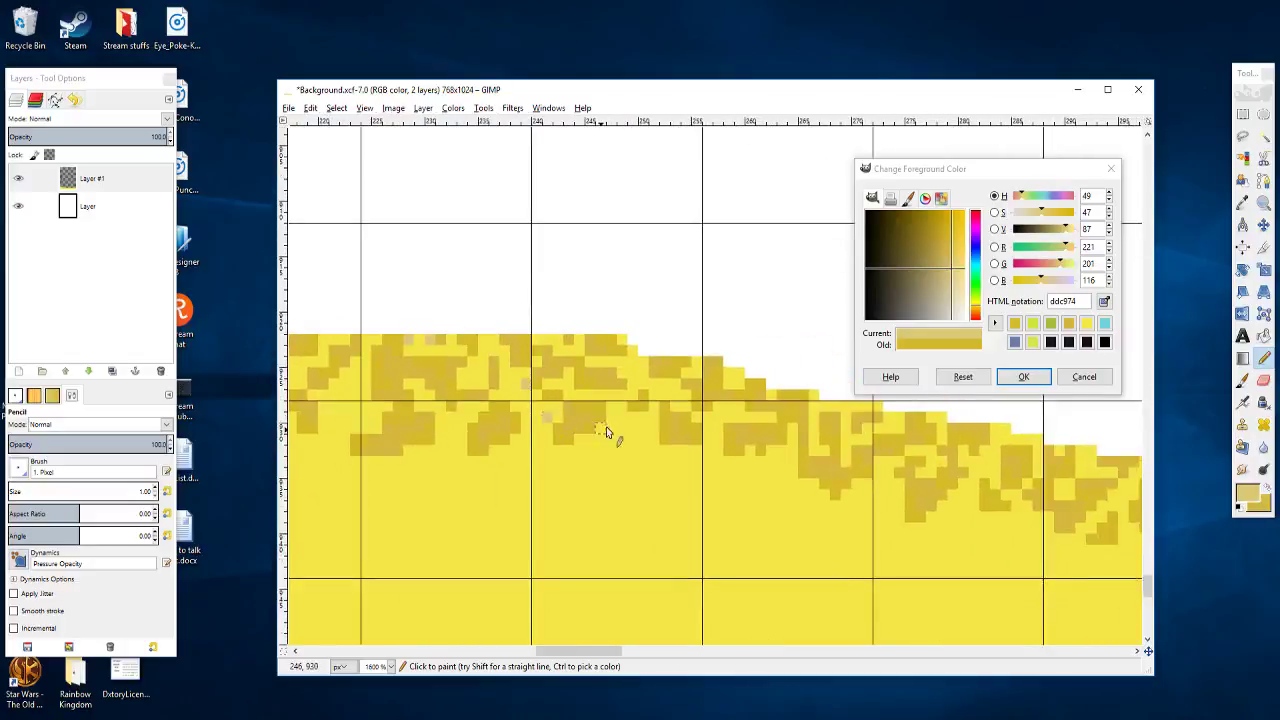
Step: Scatter pale sand pixels over the start of the gentle second slope, from about x 246 to x 288
scroll(605, 430, right, 3)
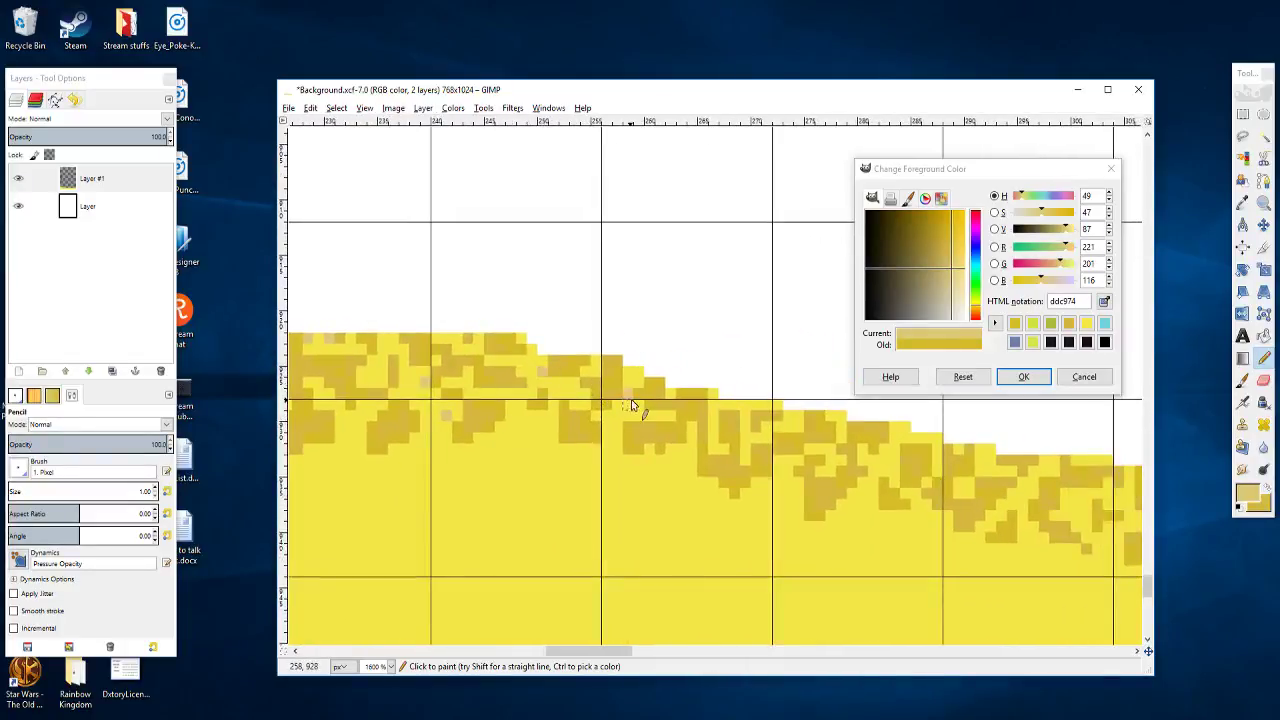
scroll(631, 405, right, 3)
scroll(631, 405, down, 2)
scroll(658, 396, left, 2)
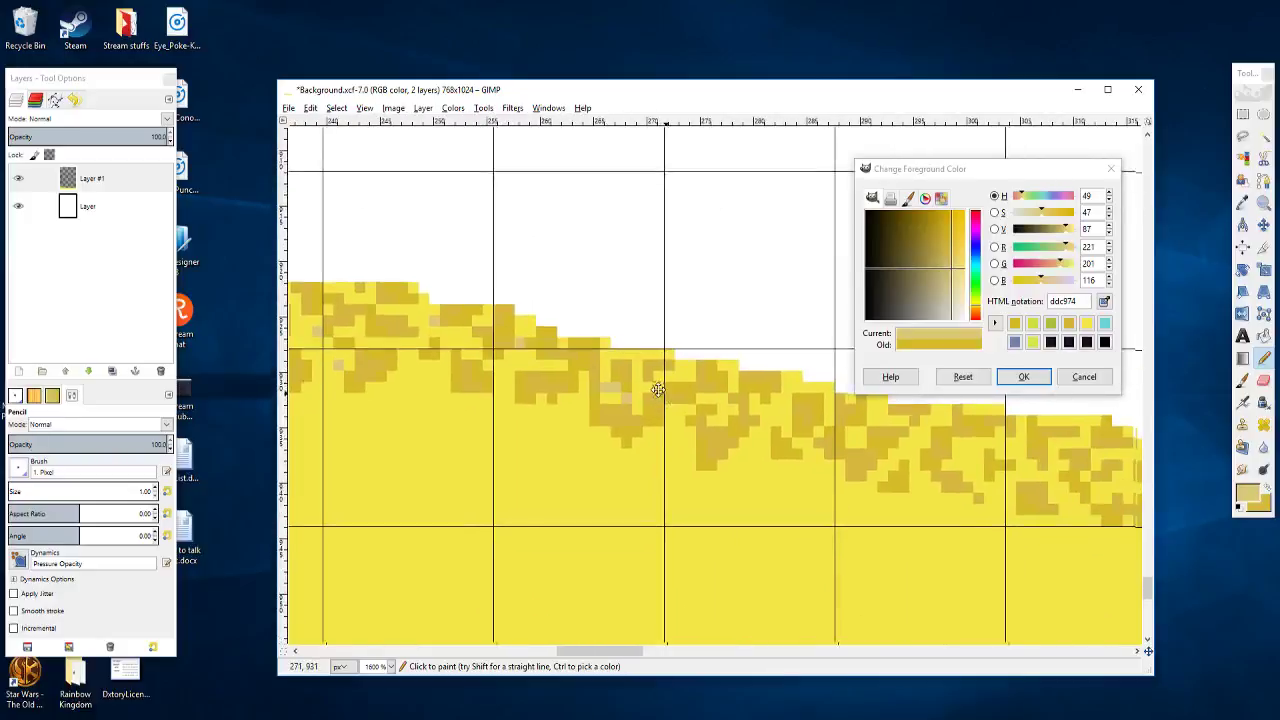
scroll(614, 357, down, 2)
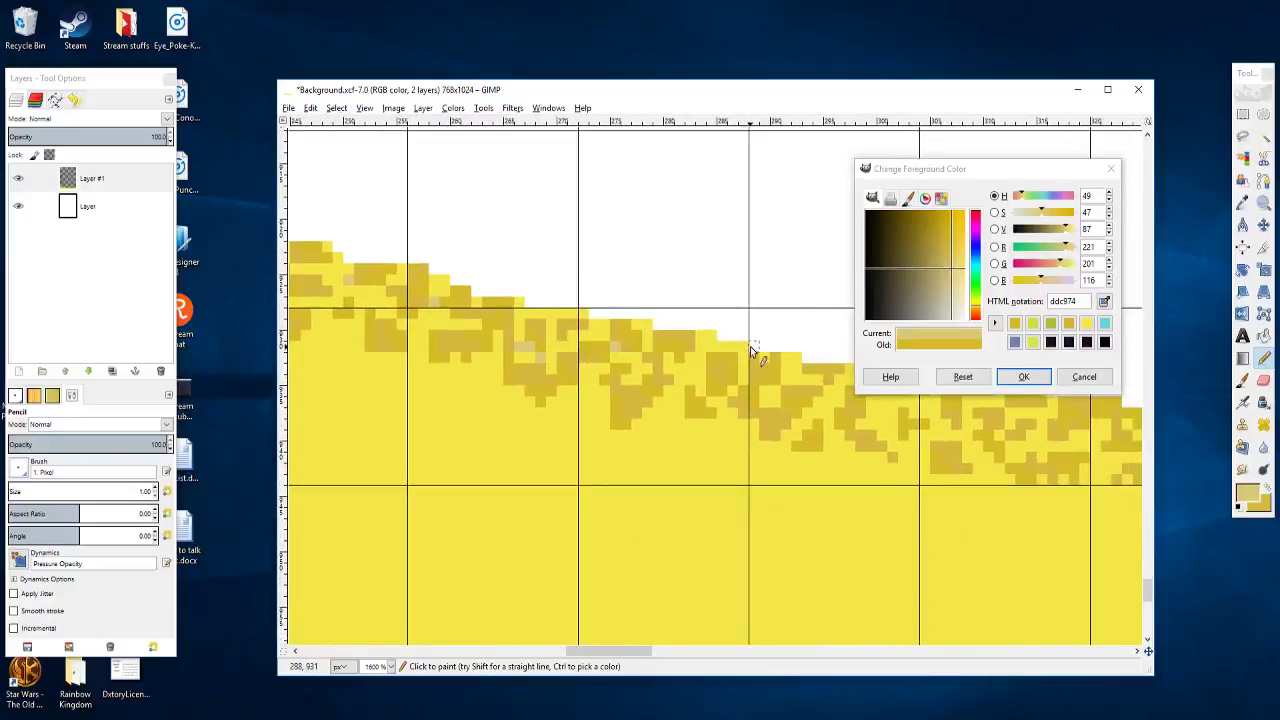
scroll(700, 390, right, 3)
scroll(580, 437, right, 3)
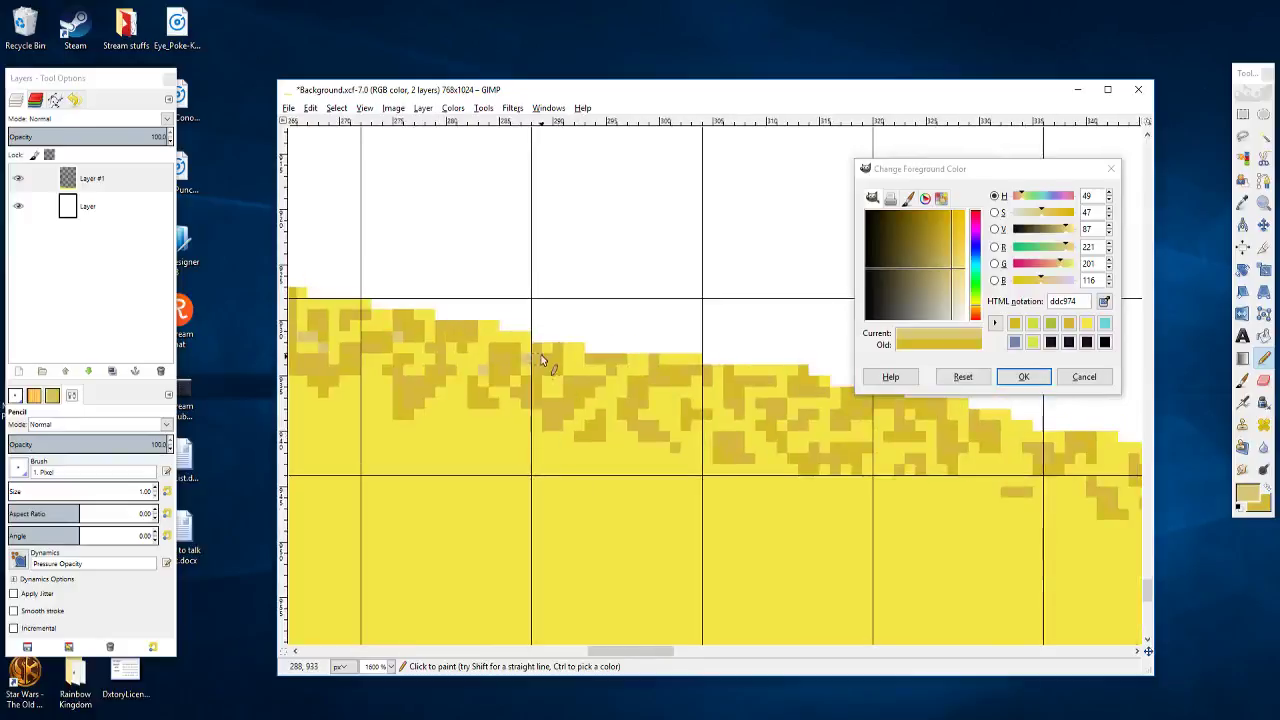
Step: Scatter pale sand pixels down the rest of the gentle second slope, from about x 288 to x 332
scroll(651, 383, left, 2)
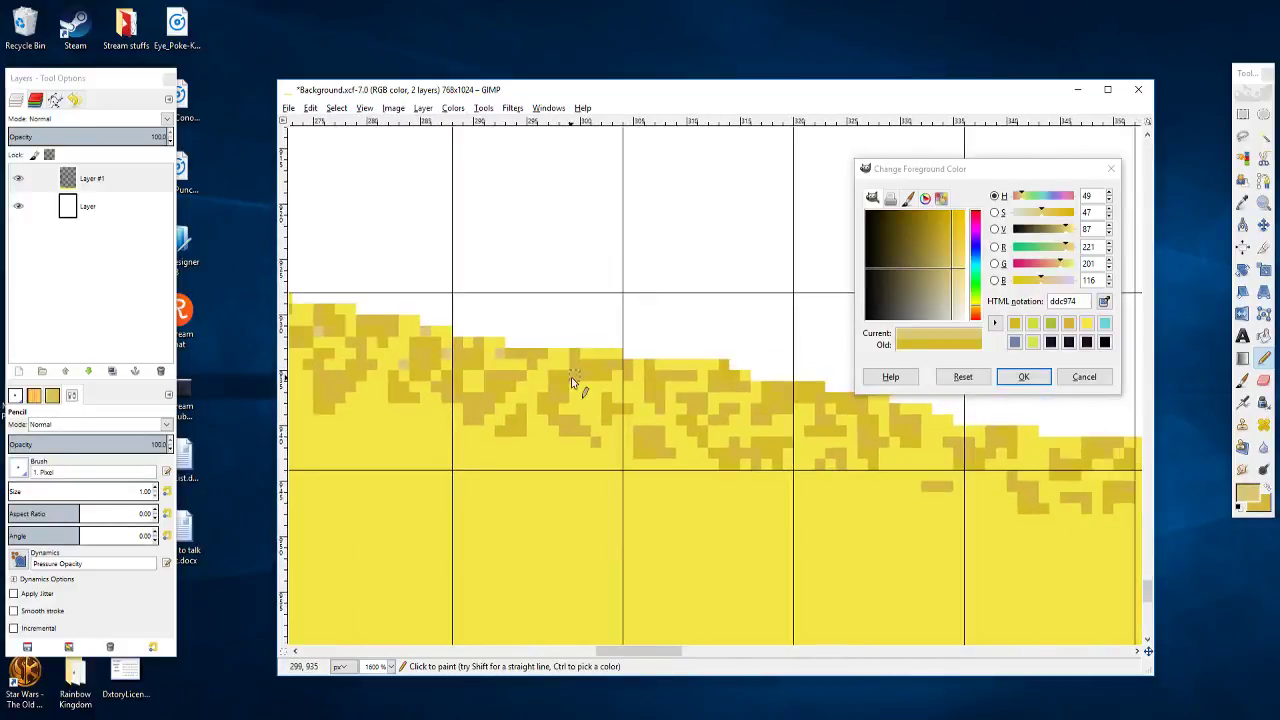
scroll(580, 392, right, 3)
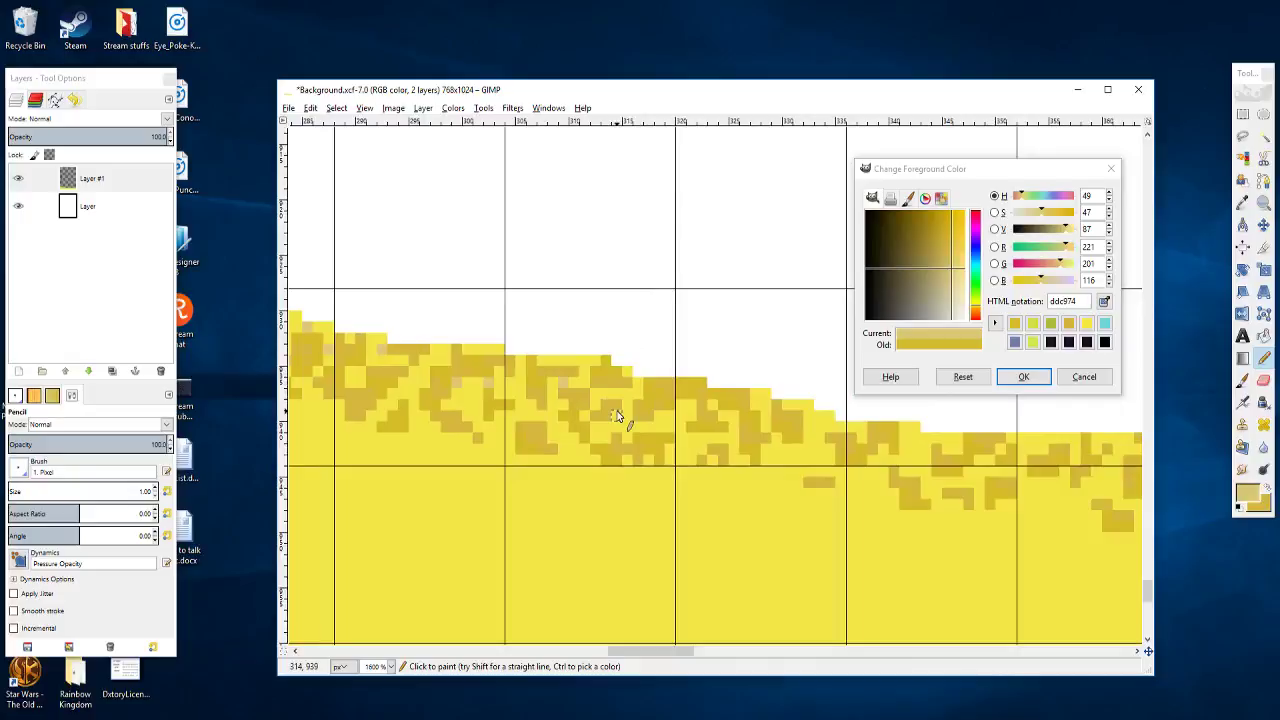
scroll(650, 405, down, 1)
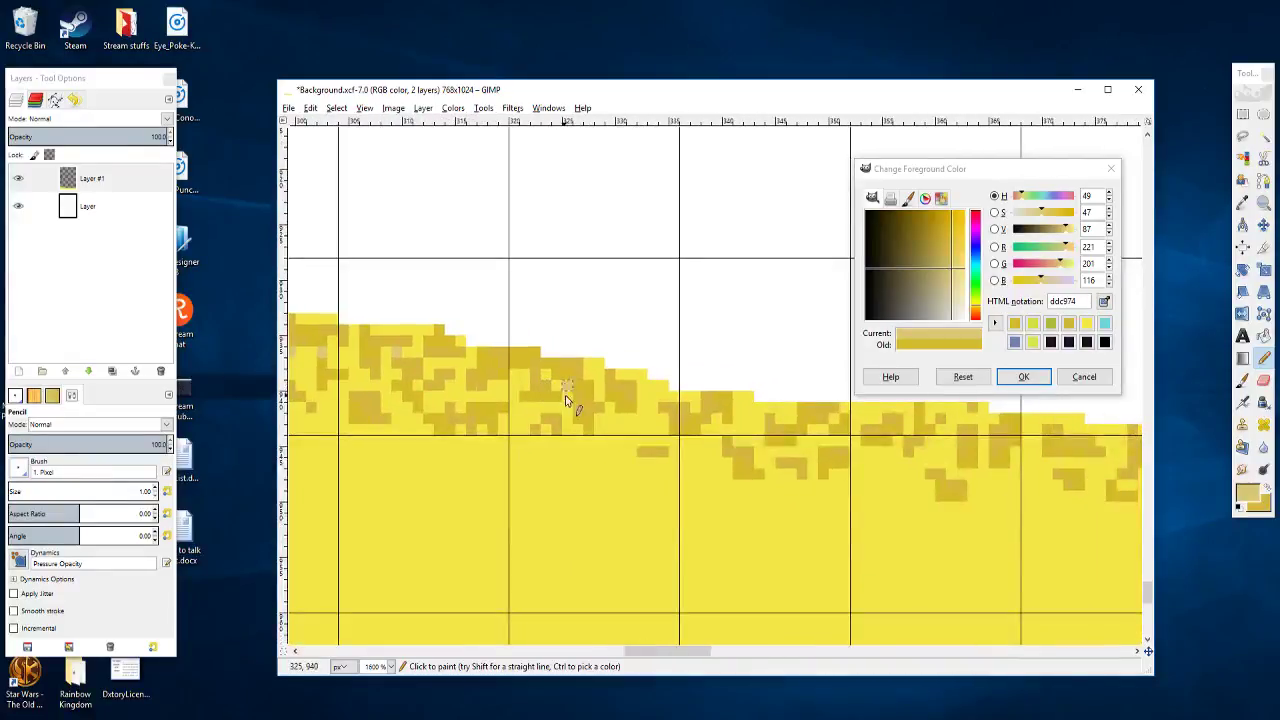
scroll(582, 420, right, 1)
click(605, 365)
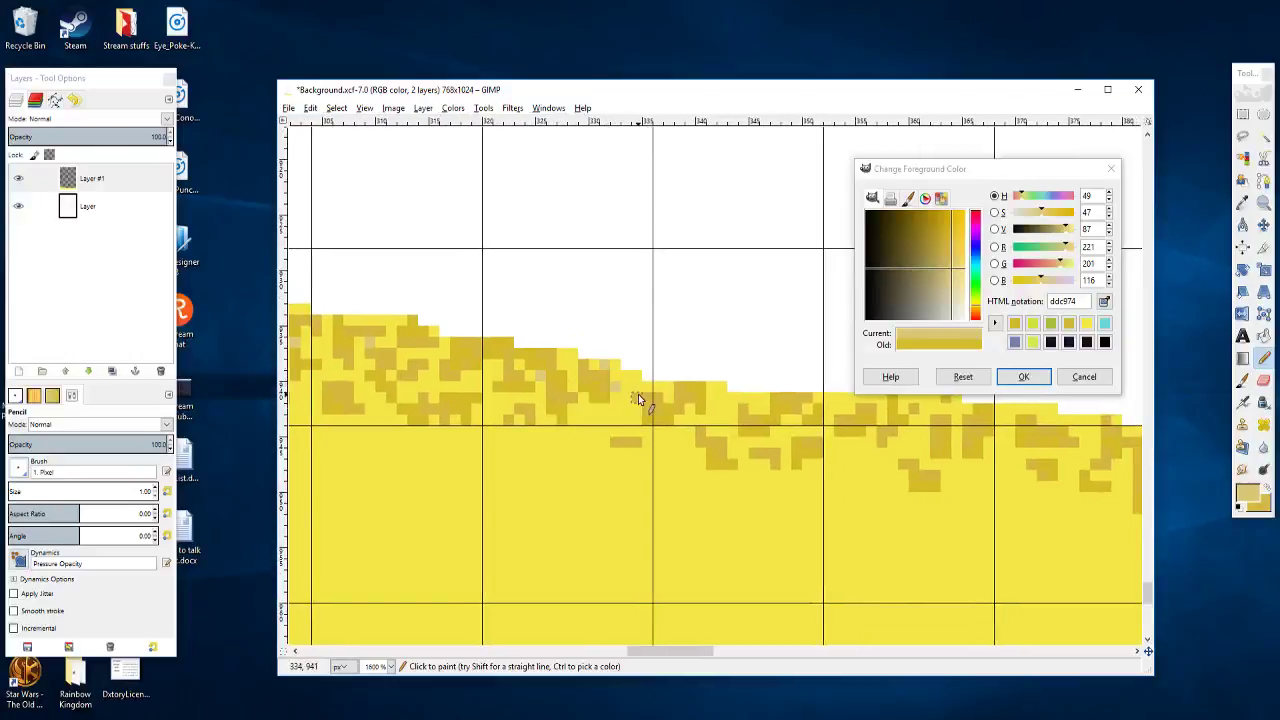
Step: Add sparse pale sand pixels along the ledge below the second slope, from about x 334 to x 370
scroll(640, 398, right, 2)
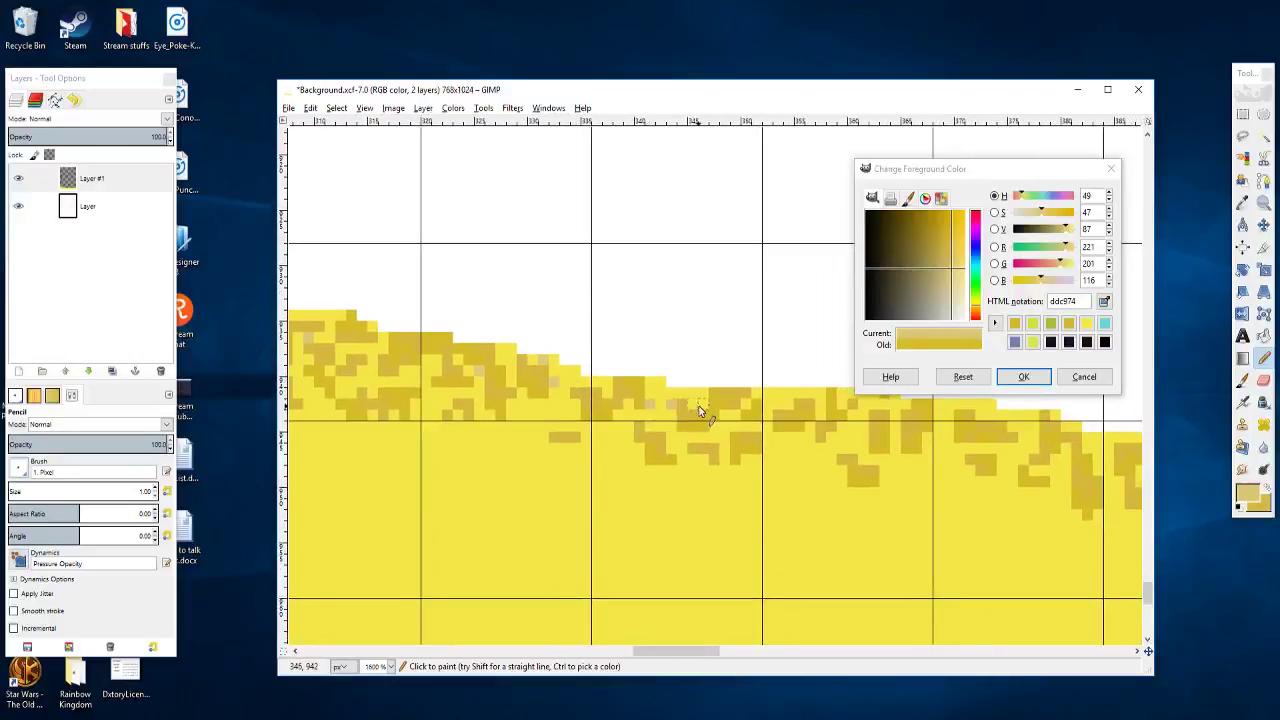
scroll(700, 410, right, 4)
scroll(640, 425, right, 5)
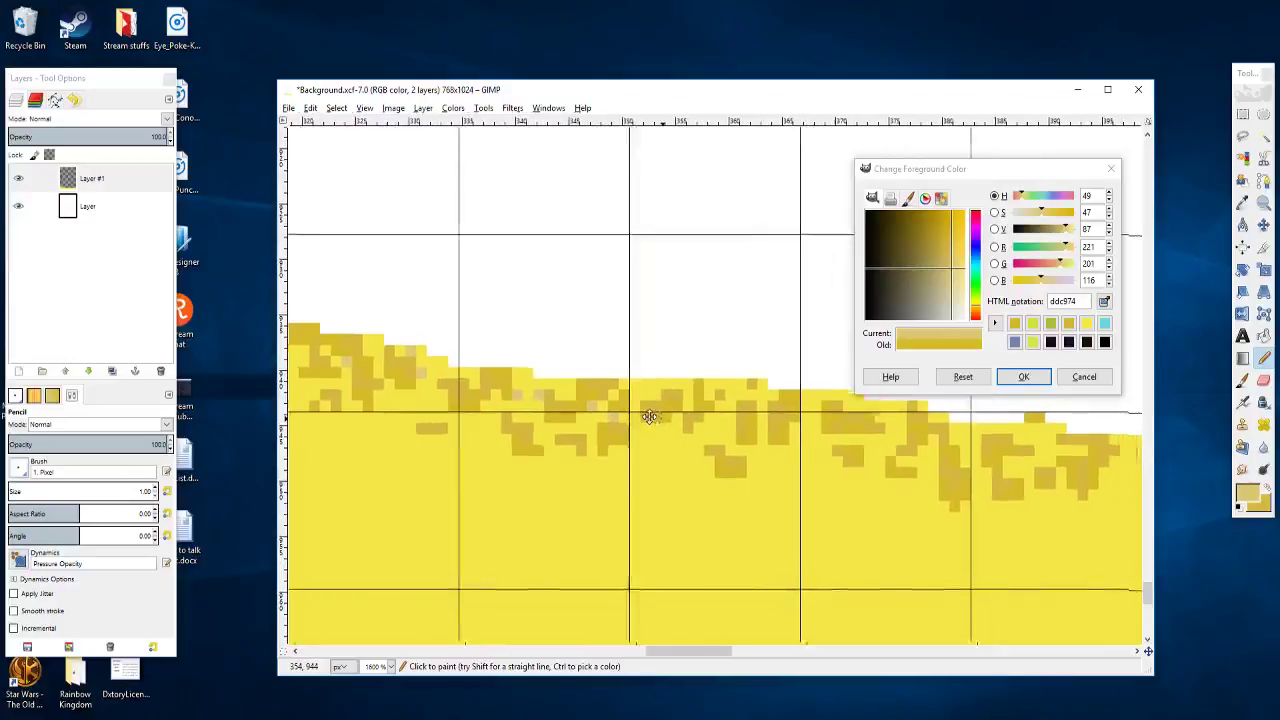
scroll(612, 420, right, 2)
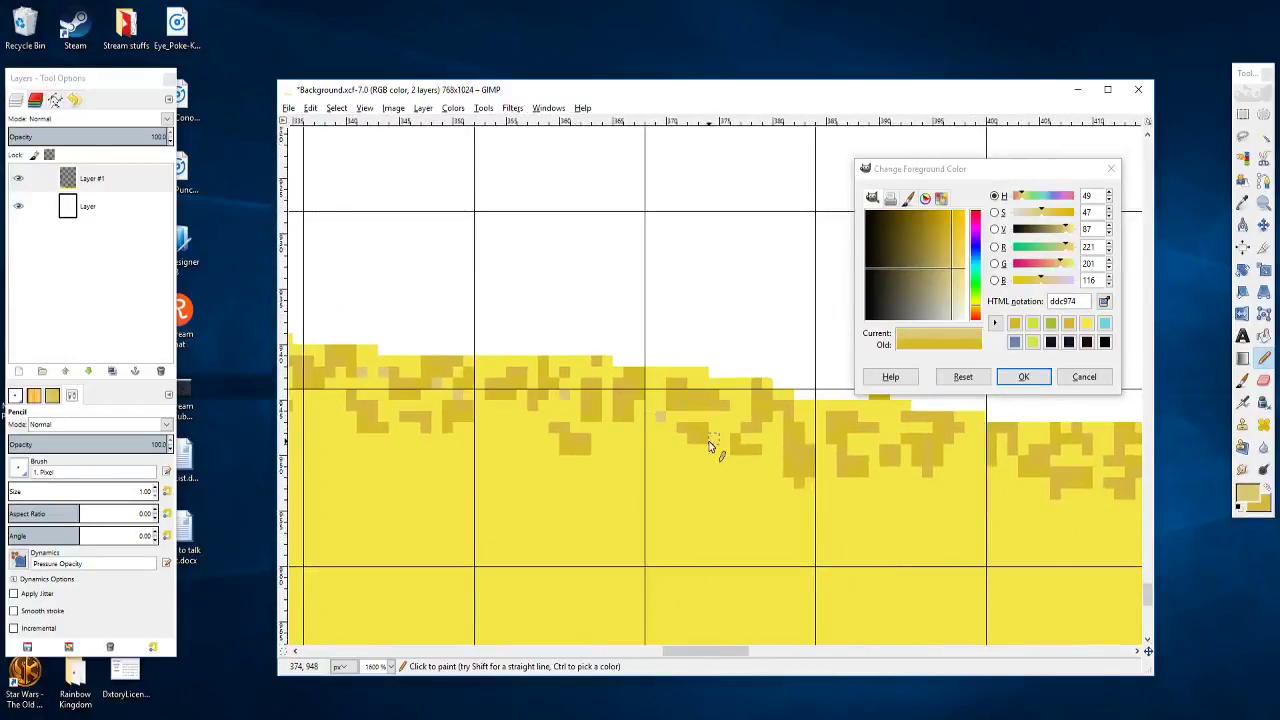
scroll(708, 445, right, 5)
scroll(690, 420, right, 1)
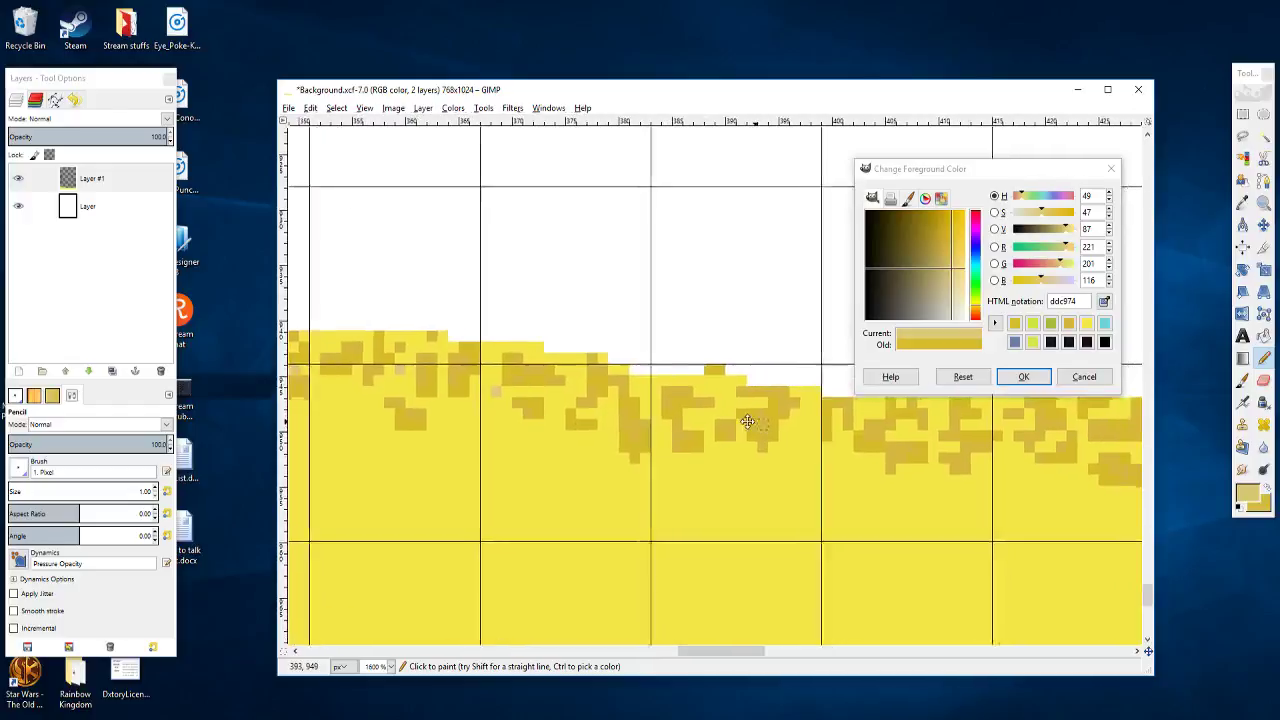
Step: Speckle the ground across the last small step down into the valley with pale sand pixels, from about x 390 to x 430
scroll(700, 392, right, 2)
scroll(697, 398, right, 2)
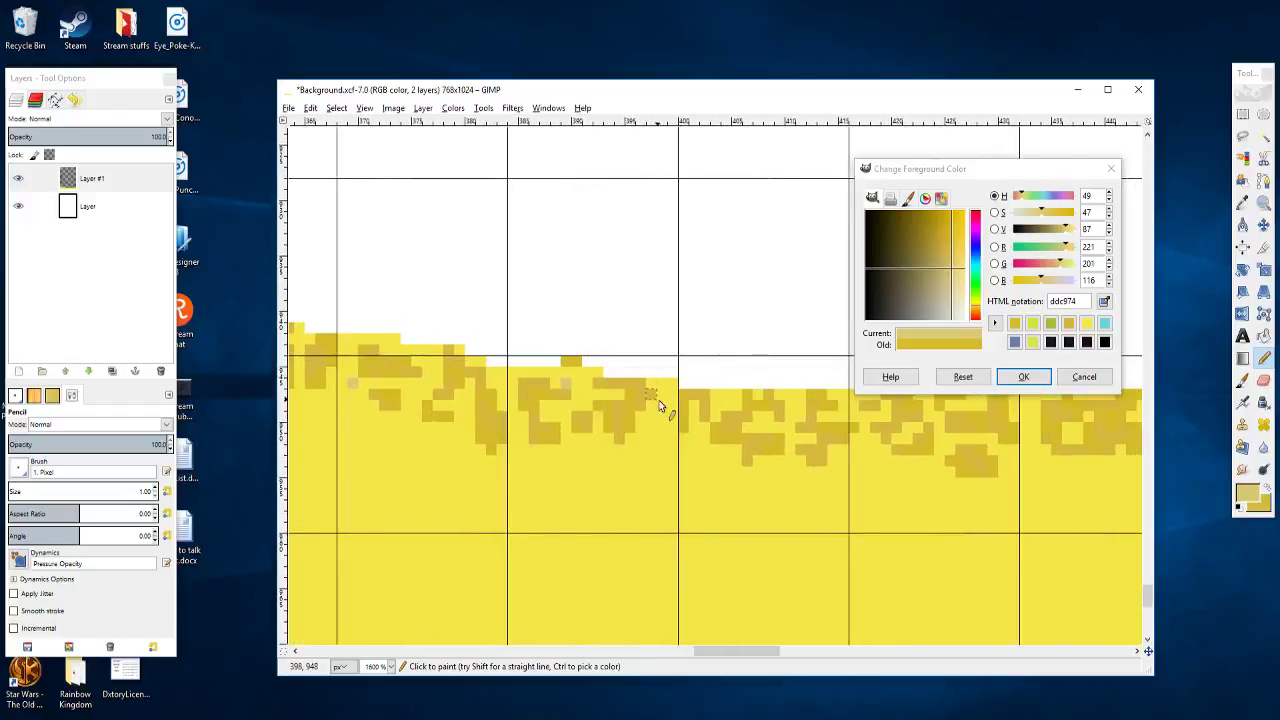
scroll(701, 421, right, 2)
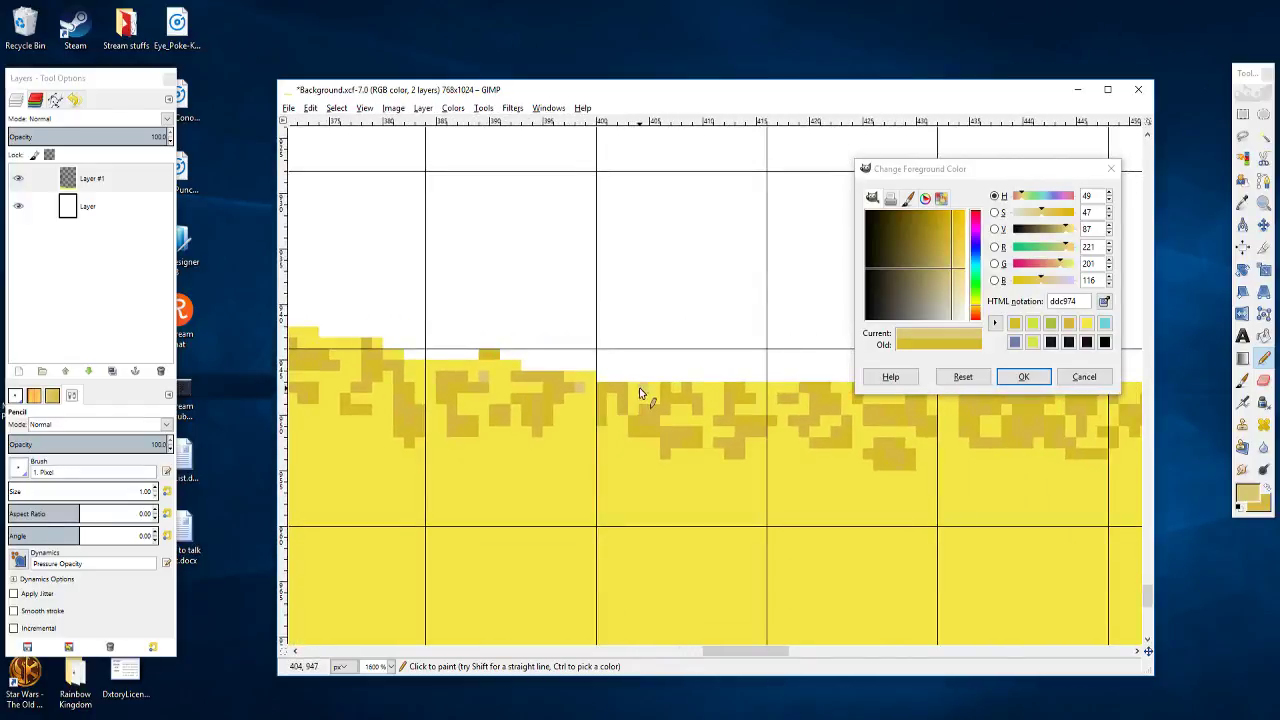
scroll(701, 414, right, 2)
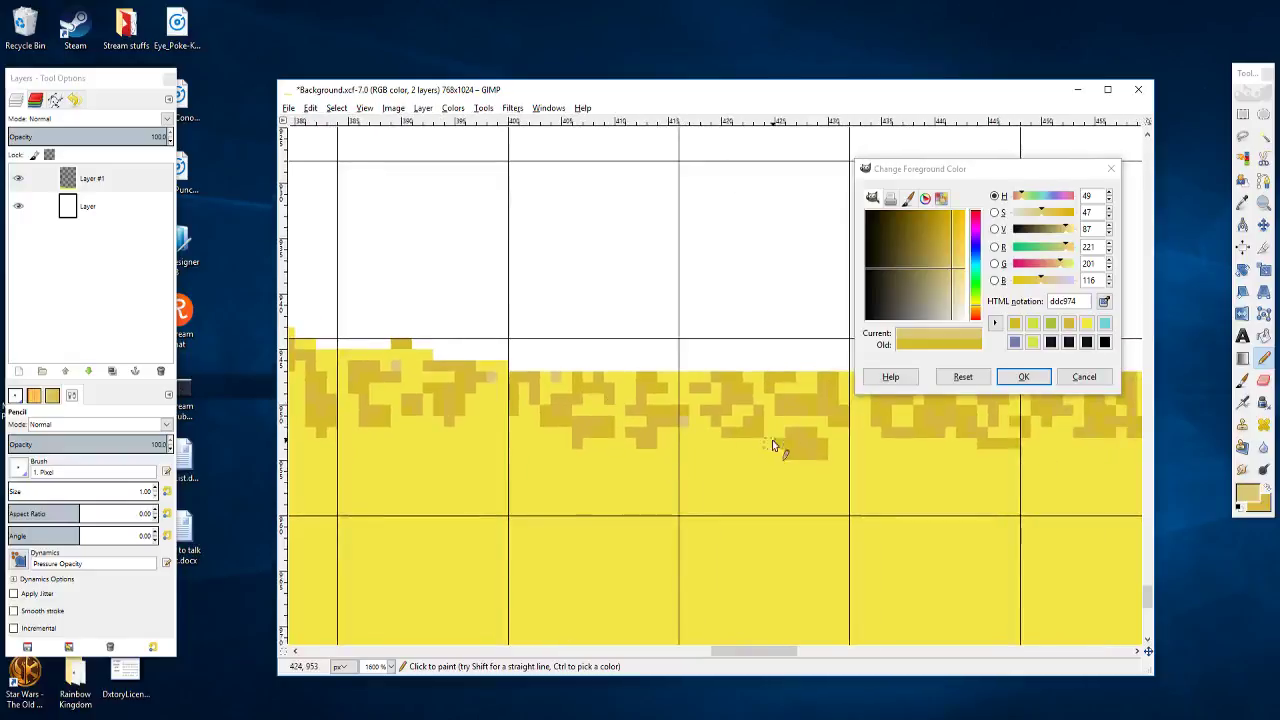
scroll(772, 445, right, 2)
scroll(580, 432, right, 1)
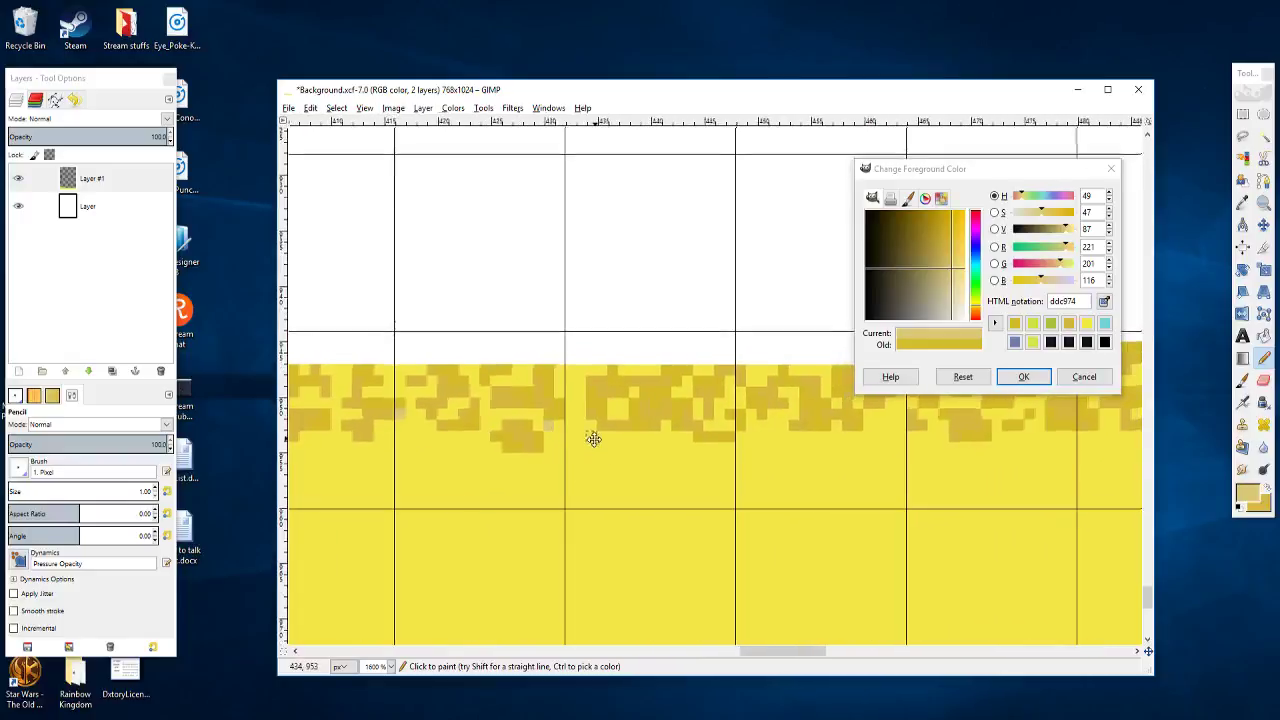
Step: Continue the pale sand pixels over the flat valley floor and the foot of the rise, from about x 438 to x 488
scroll(594, 443, right, 1)
scroll(594, 443, up, 1)
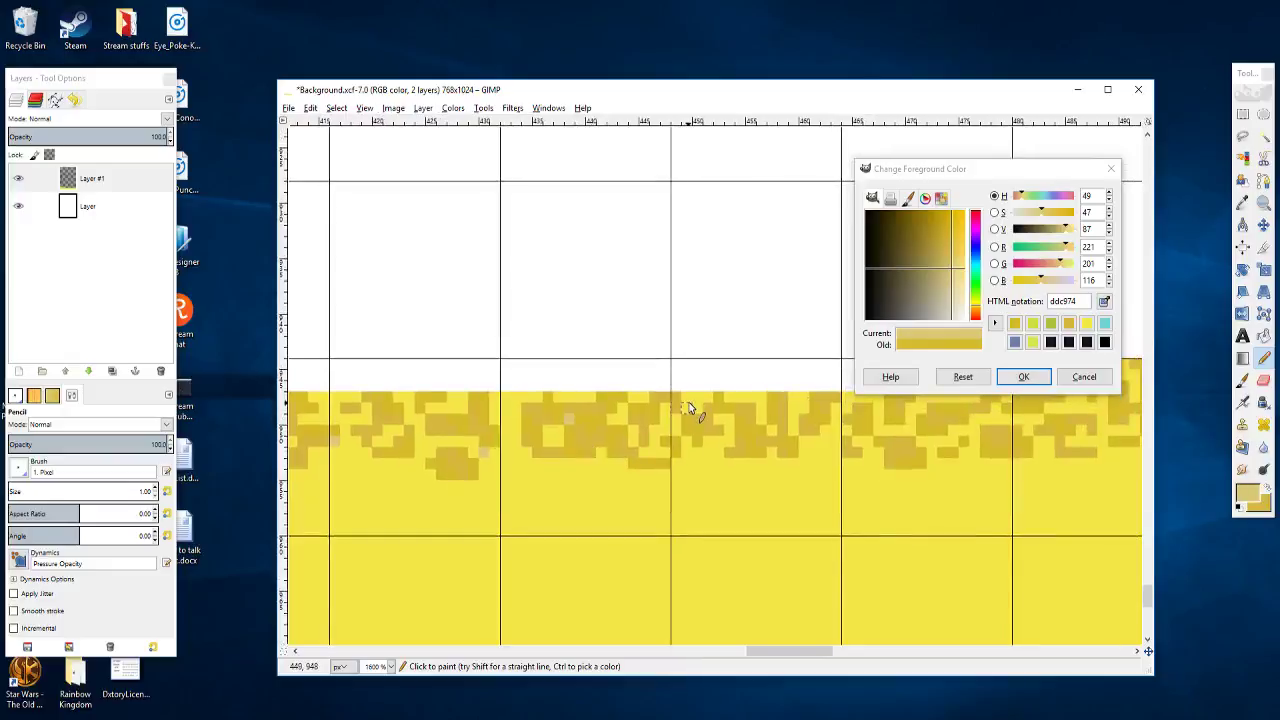
scroll(690, 401, left, 2)
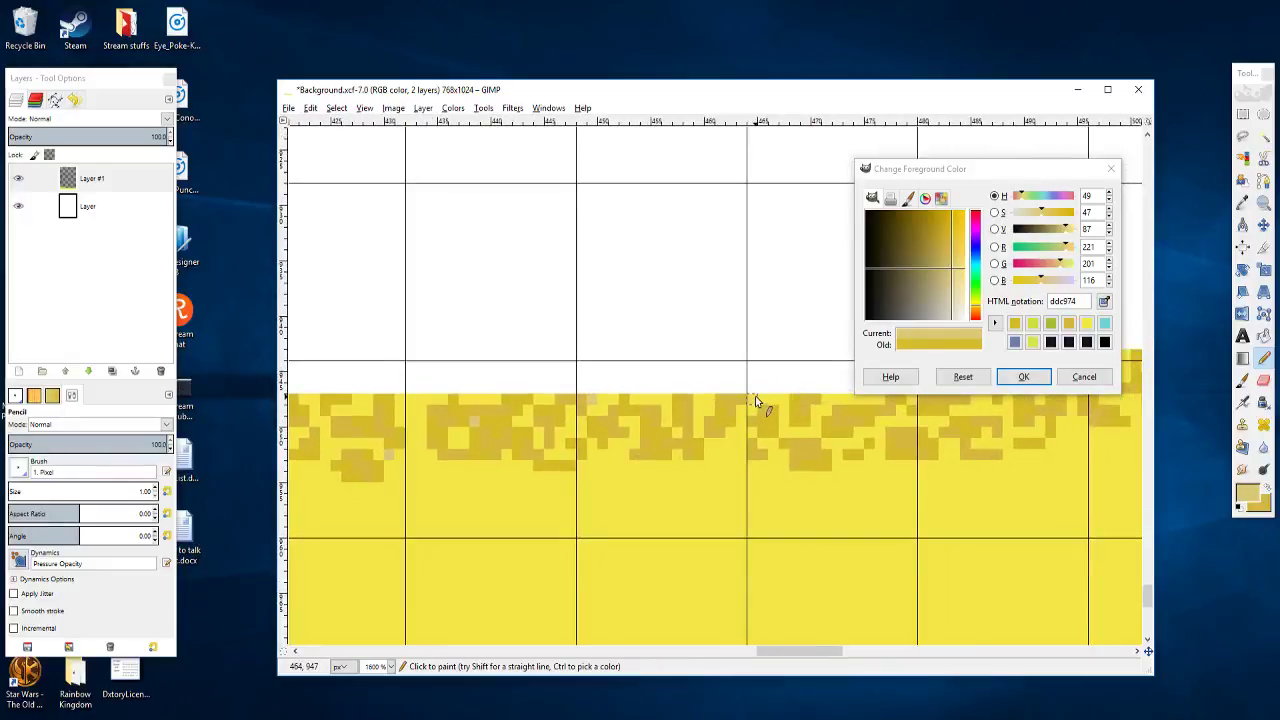
drag(756, 438, 606, 454)
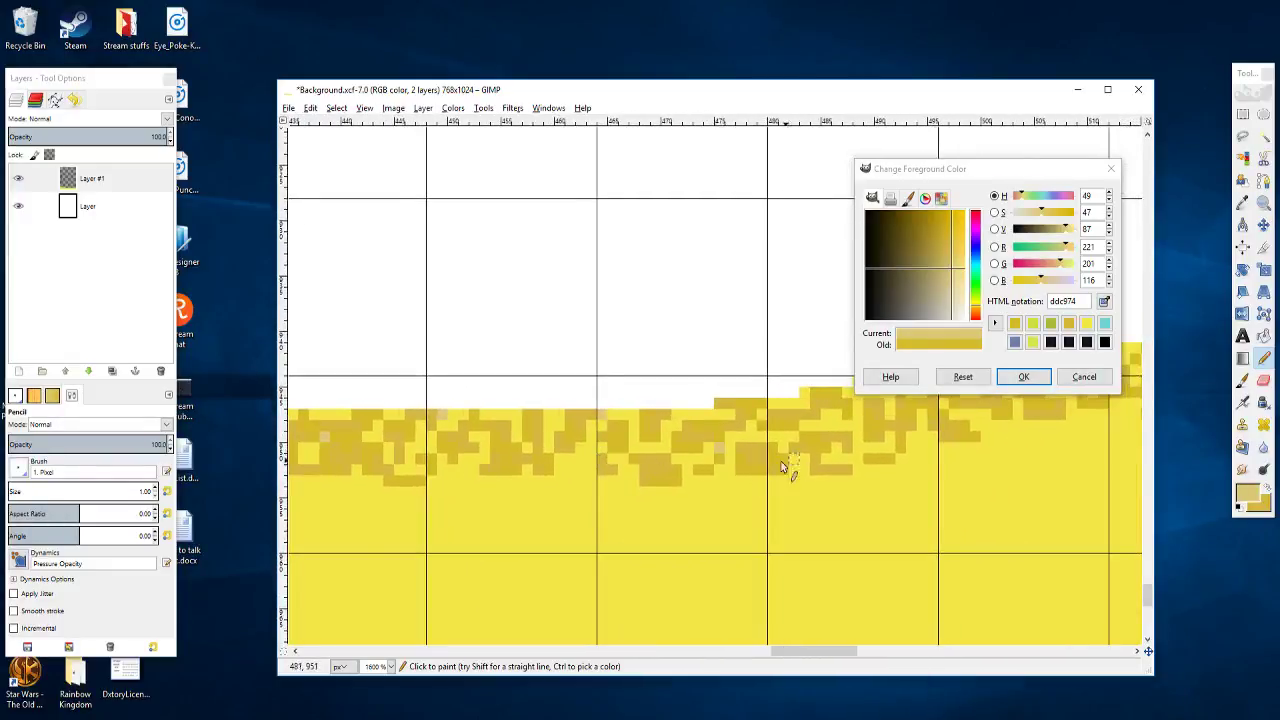
drag(783, 466, 674, 450)
drag(762, 453, 691, 452)
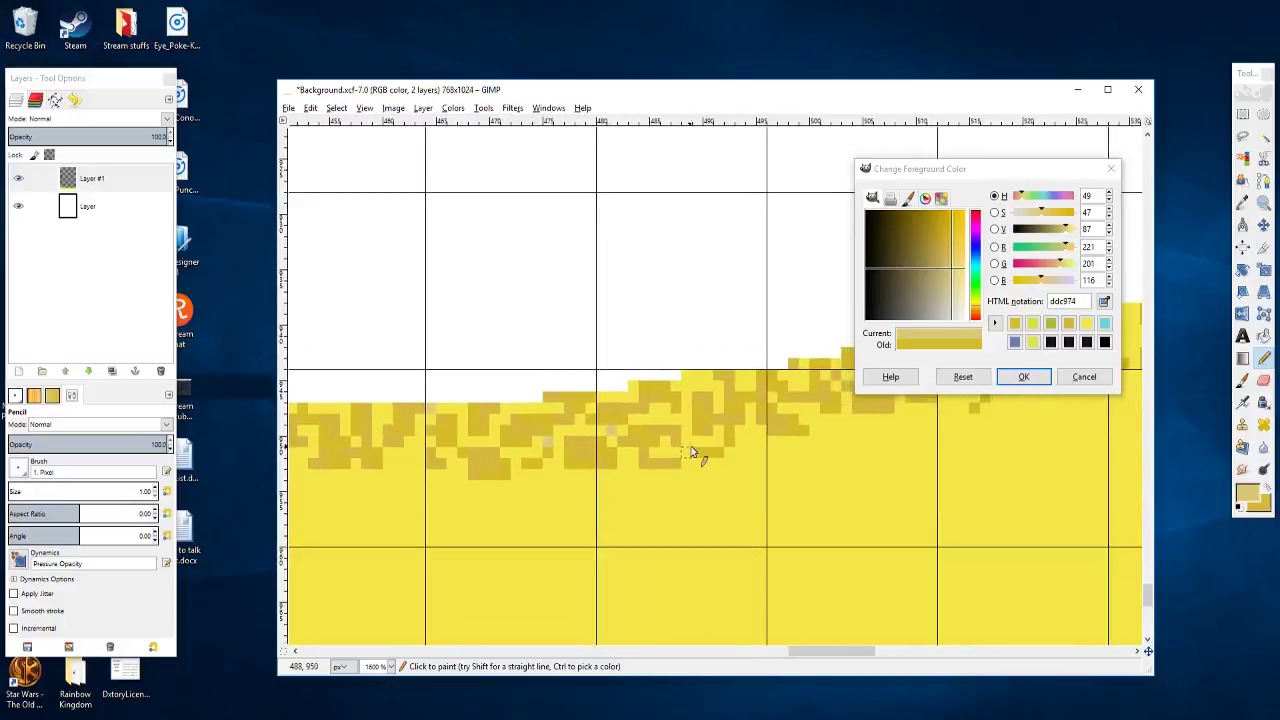
Step: Scatter pale sand pixels up the lower part of the rising slope, from about x 498 to x 541
scroll(700, 470, up, 2)
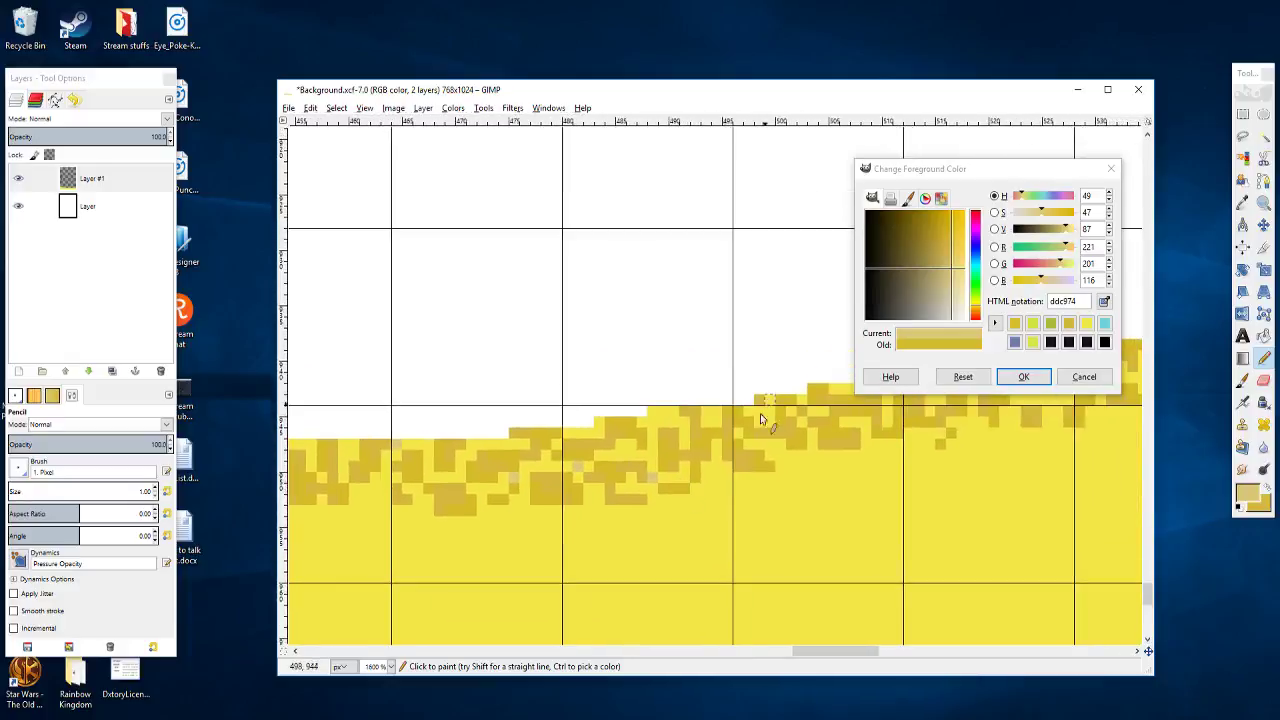
scroll(664, 453, left, 1)
drag(665, 453, 656, 459)
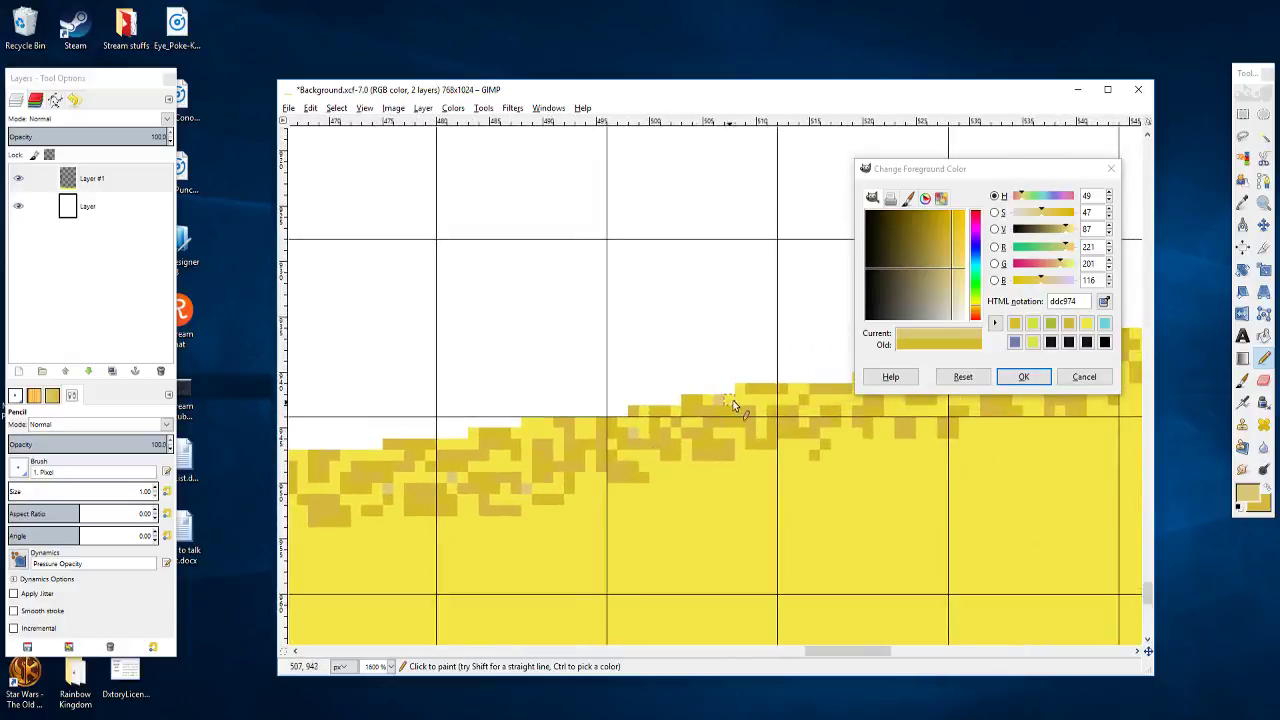
mouse_move(777, 429)
mouse_down()
mouse_move(624, 436)
mouse_move(602, 418)
mouse_up()
scroll(642, 392, right, 3)
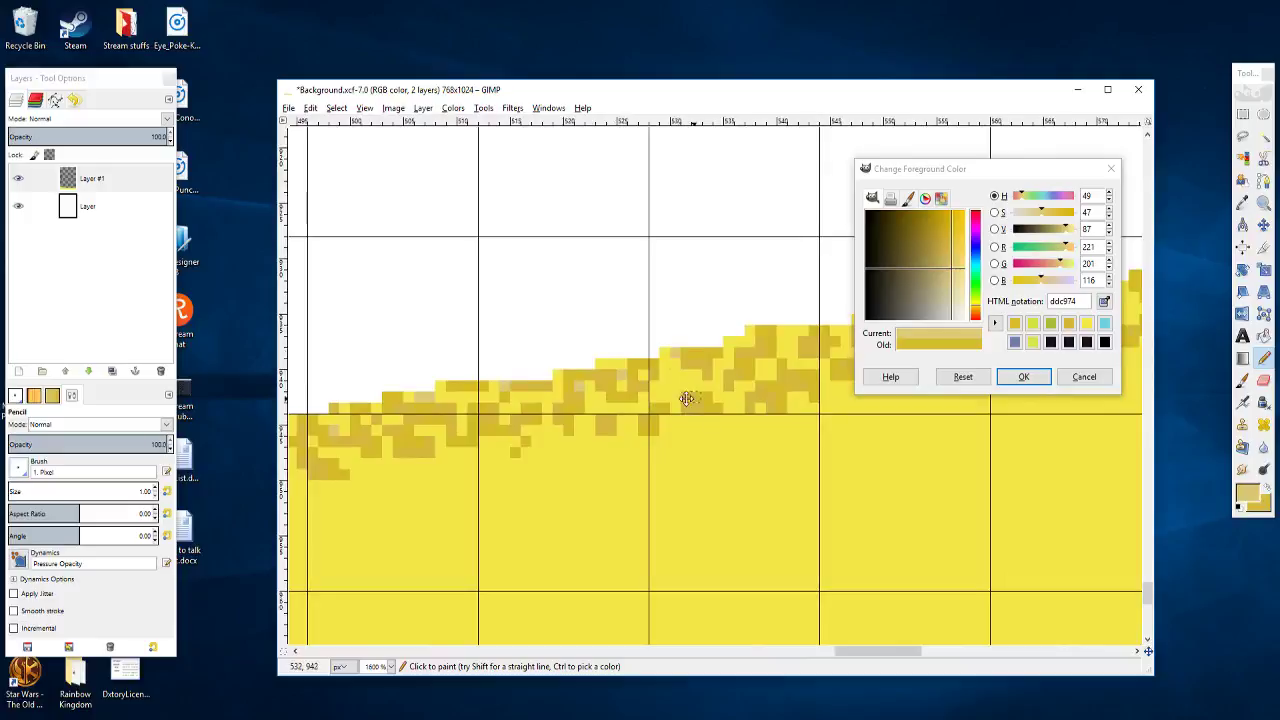
scroll(690, 395, left, 4)
scroll(690, 395, up, 1)
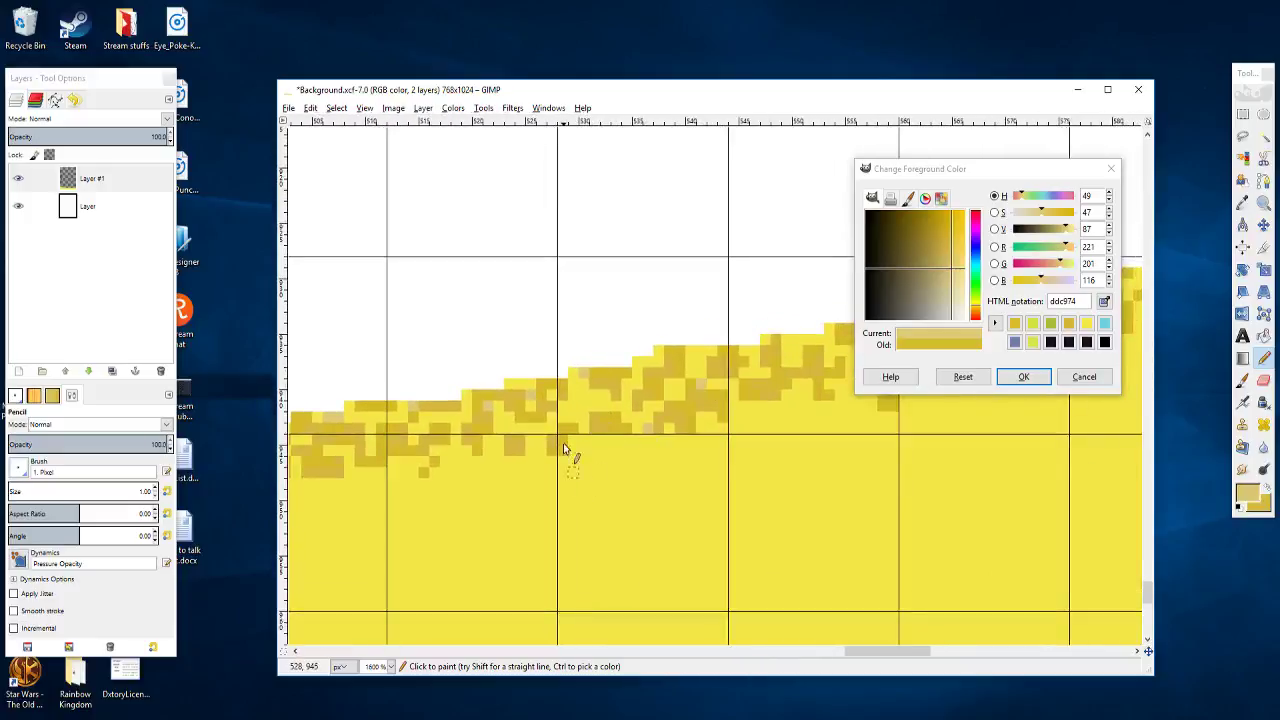
Step: Add pale sand pixels to the upper part of the rise up to the crest, from about x 568 to x 588
drag(504, 335, 360, 481)
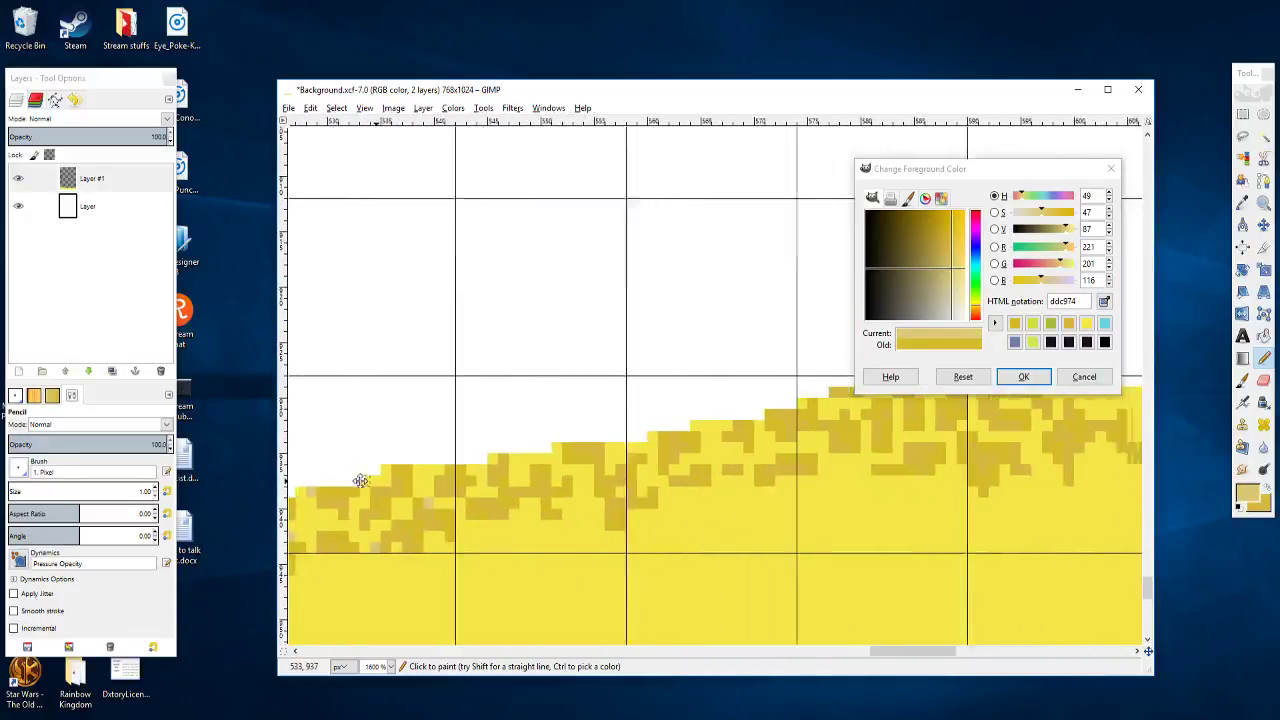
scroll(360, 481, right, 1)
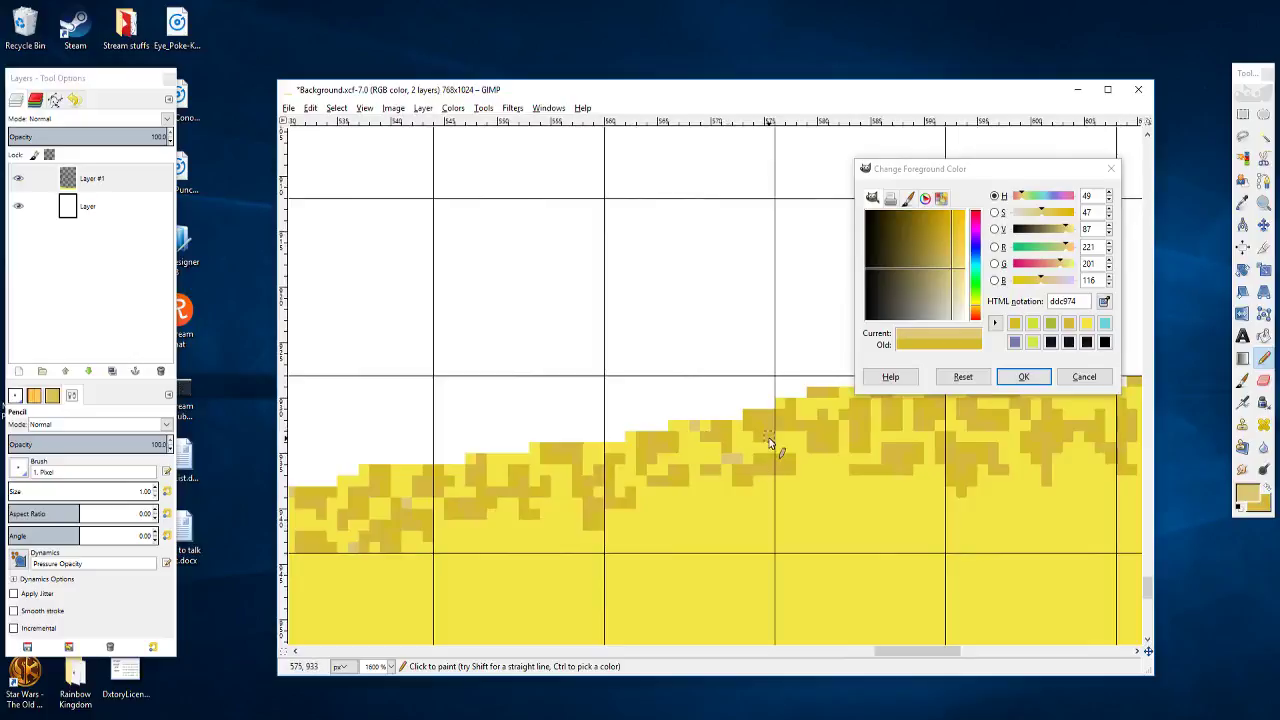
scroll(667, 458, right, 8)
scroll(667, 458, up, 2)
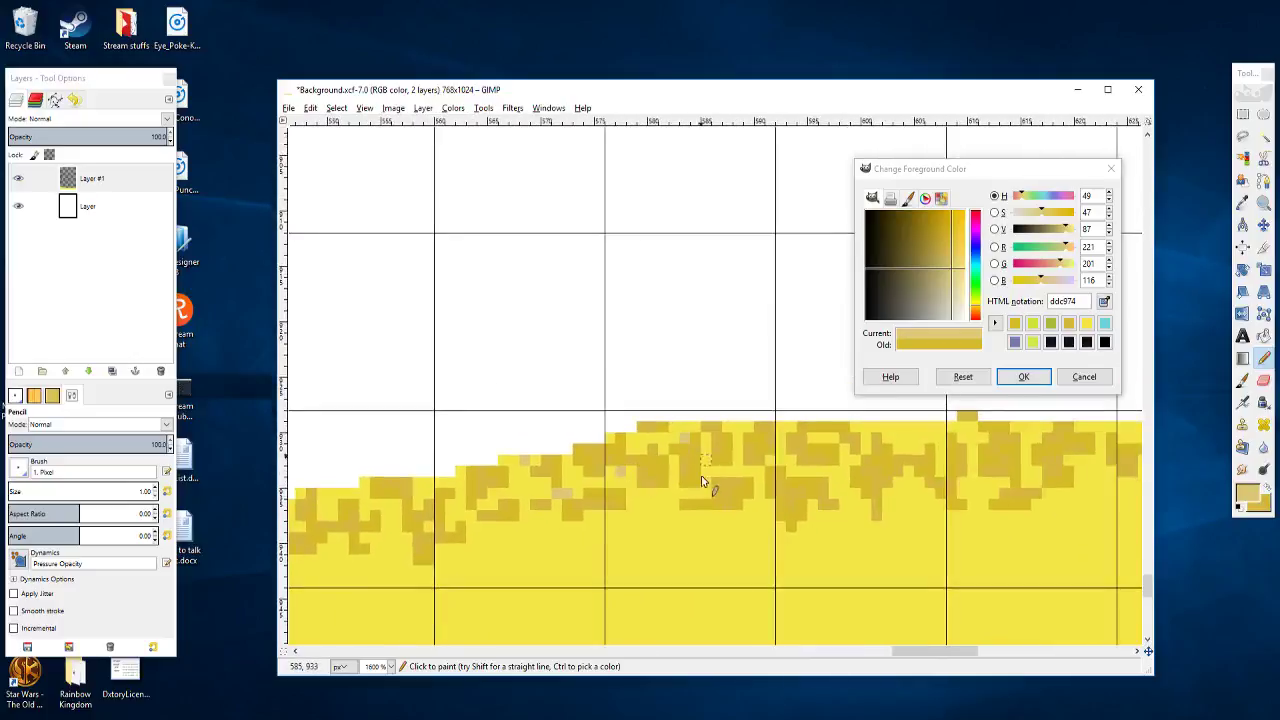
scroll(626, 466, up, 1)
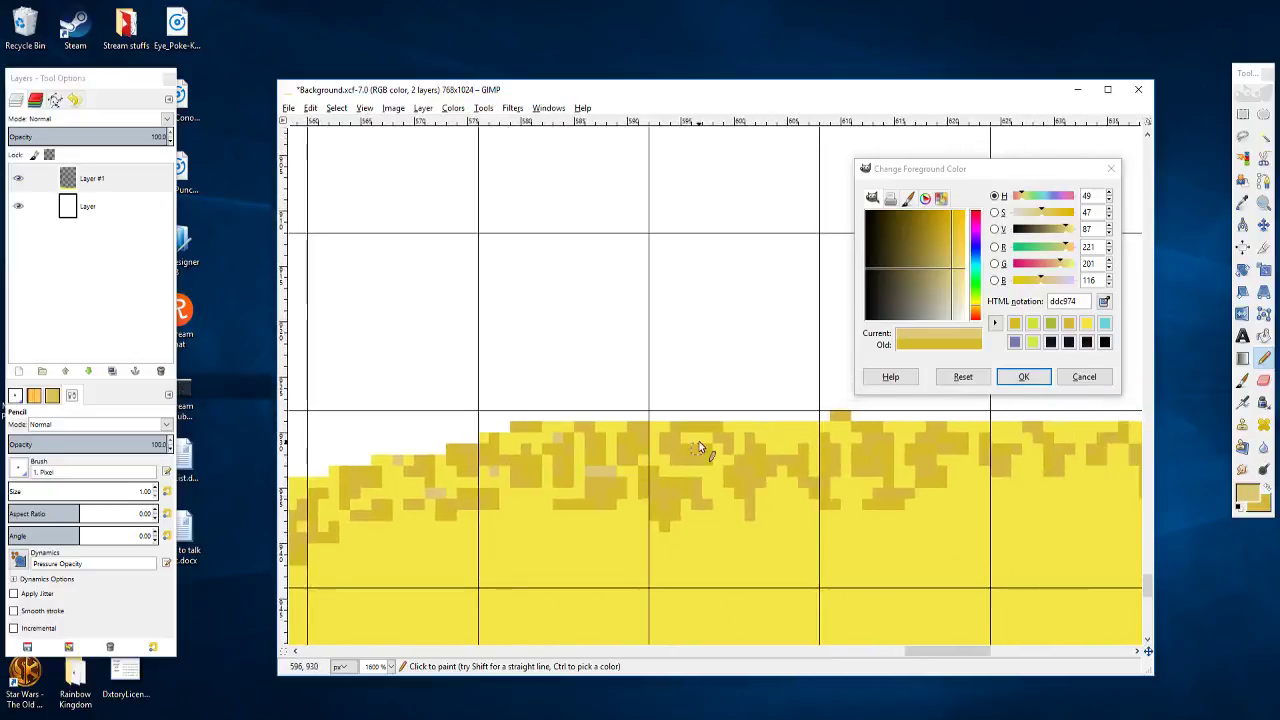
Step: Speckle the flat crest with single and clustered pale sand pixels, from about x 595 to x 627
scroll(720, 443, right, 2)
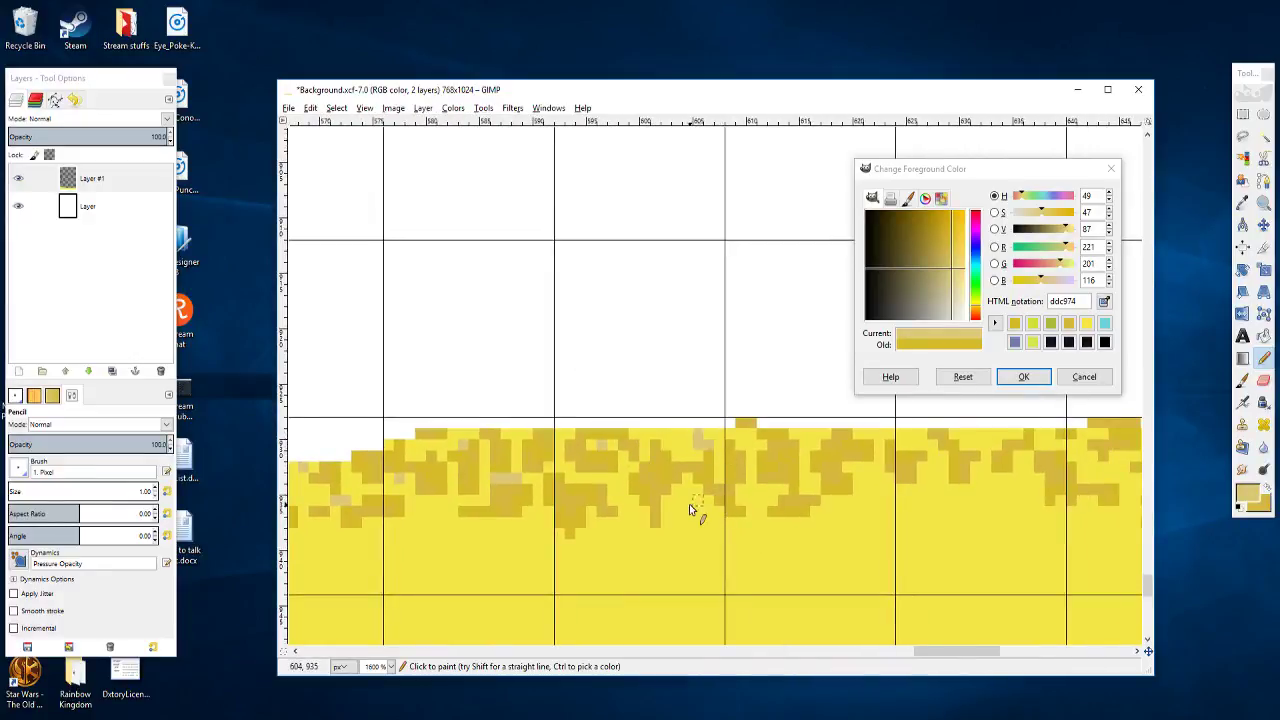
scroll(700, 510, left, 3)
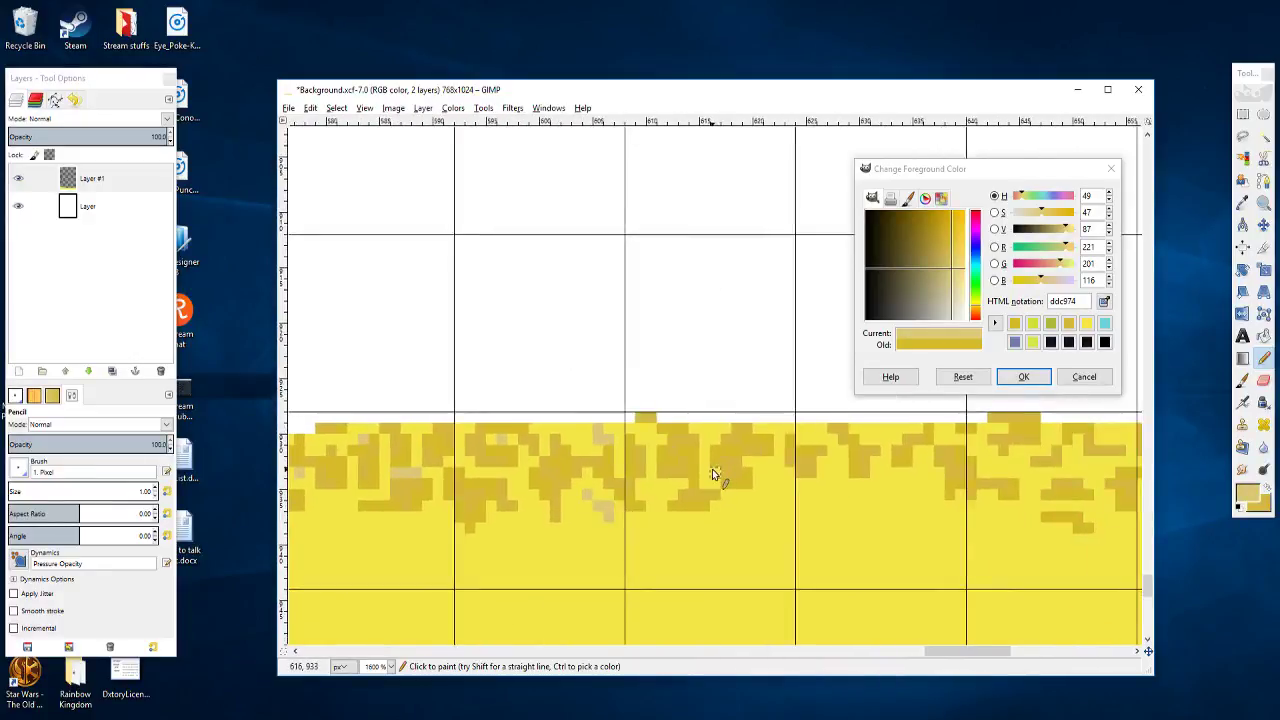
scroll(707, 493, right, 4)
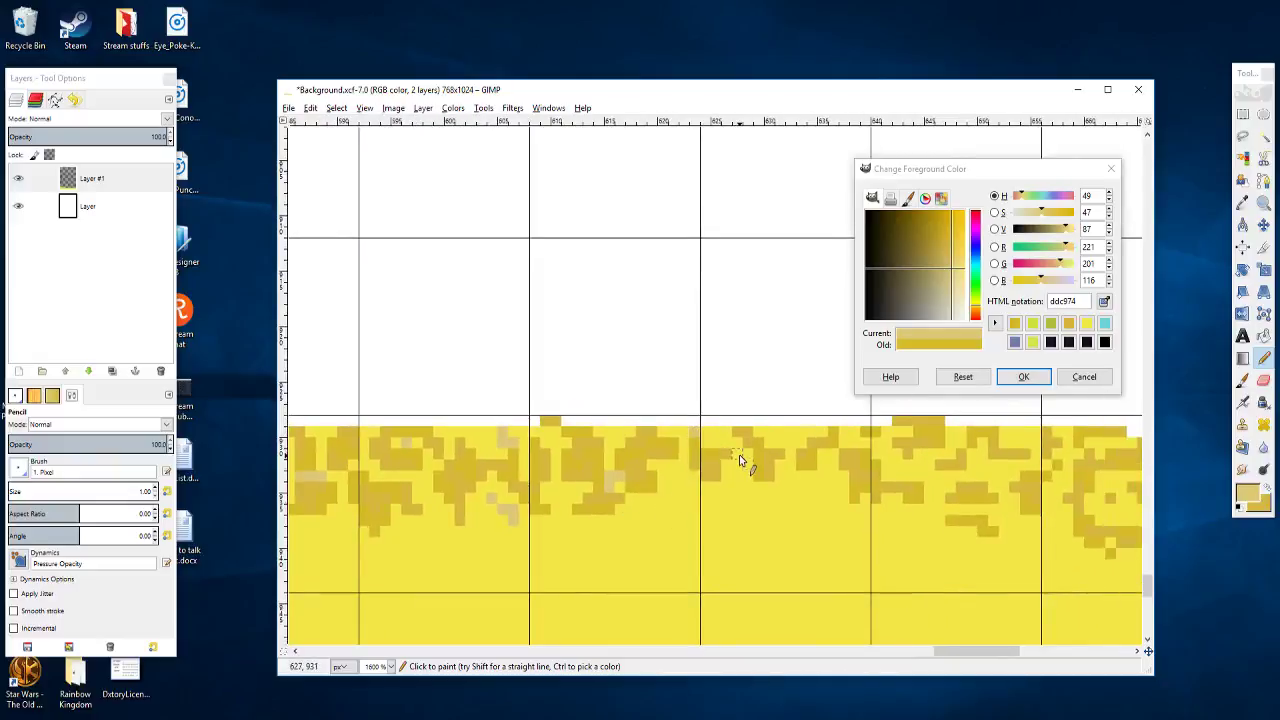
scroll(700, 488, left, 3)
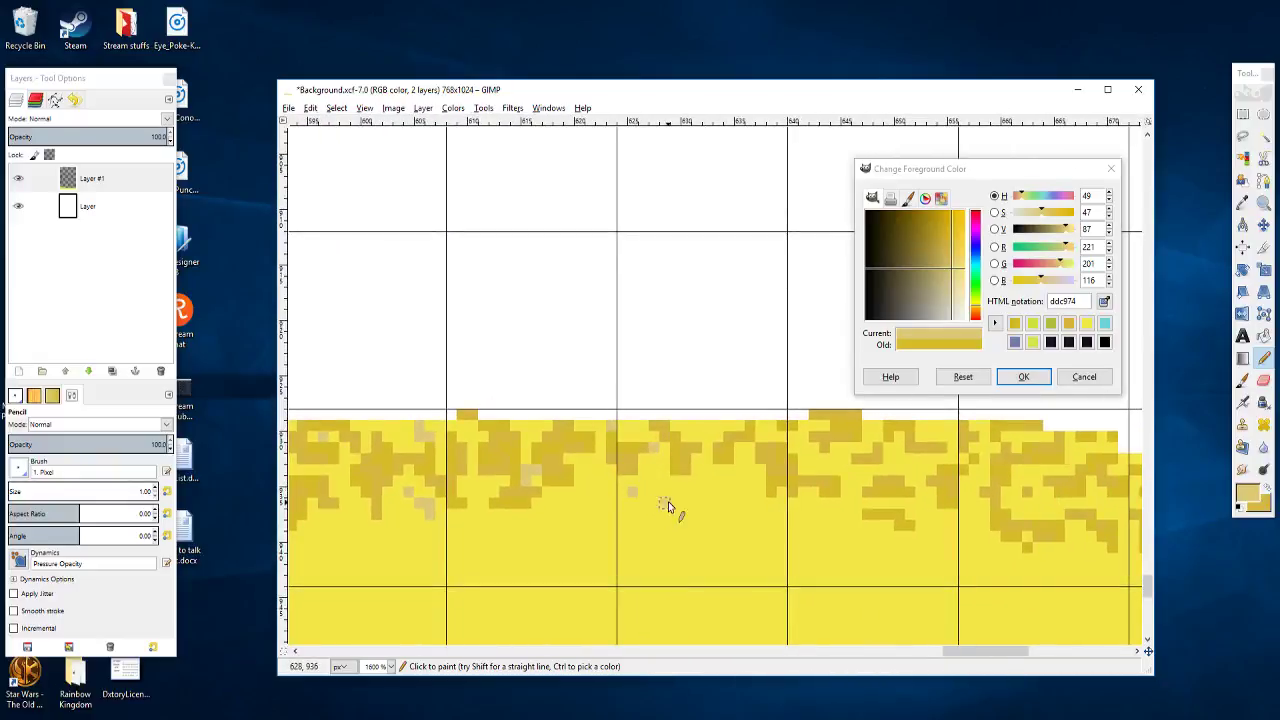
Step: Fill the bare gap under the crest's texture with small clusters of pale sand and dark gold pixels, around x 625 to x 635
click(669, 502)
click(707, 492)
click(737, 480)
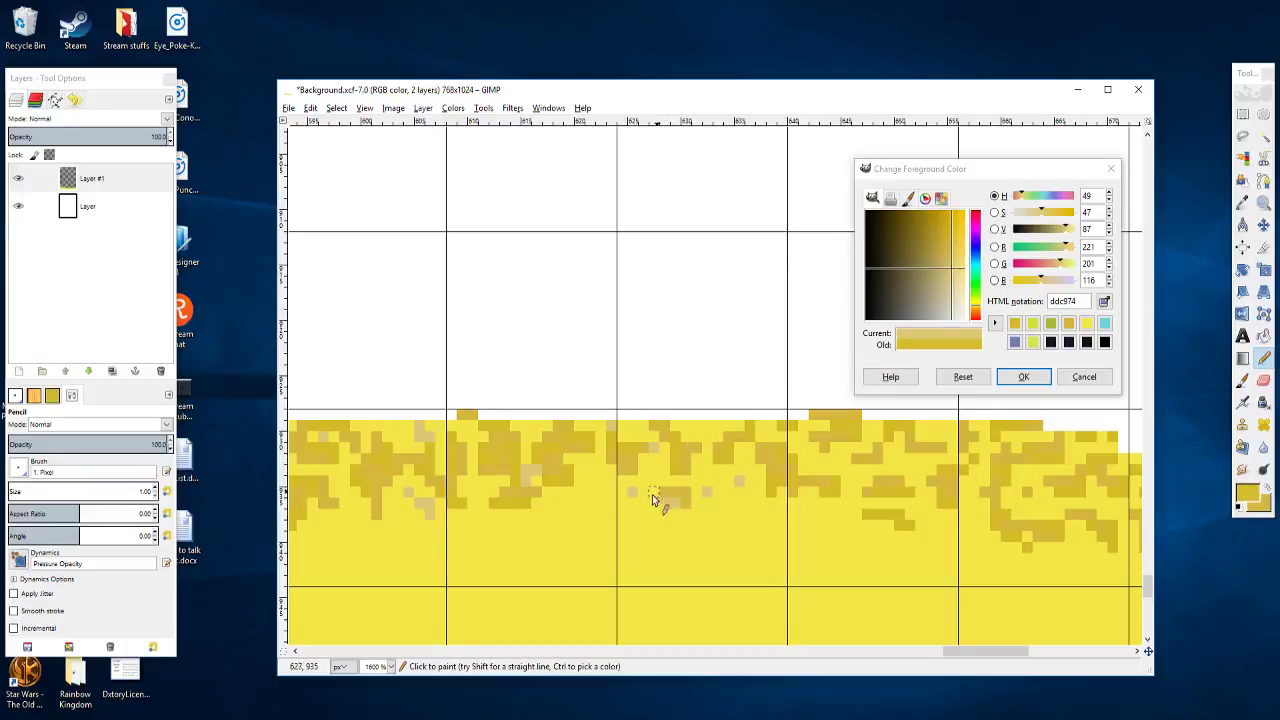
drag(651, 496, 657, 506)
click(688, 516)
ctrl+click(687, 496)
mouse_move(707, 481)
mouse_down()
mouse_move(741, 496)
mouse_move(705, 481)
mouse_up()
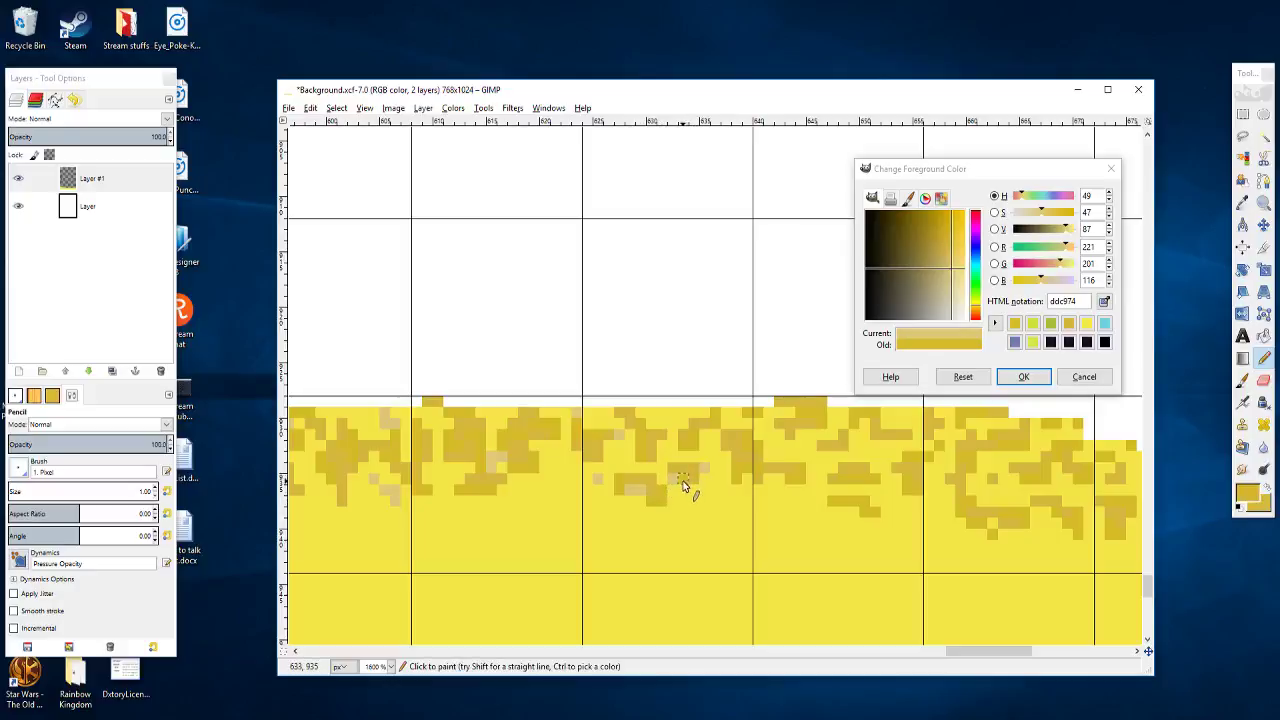
Step: Place pale sand pixels in the crest texture around its raised bump, from about x 640 to x 651
mouse_move(736, 500)
mouse_down()
mouse_move(660, 491)
mouse_move(690, 487)
mouse_move(661, 473)
mouse_up()
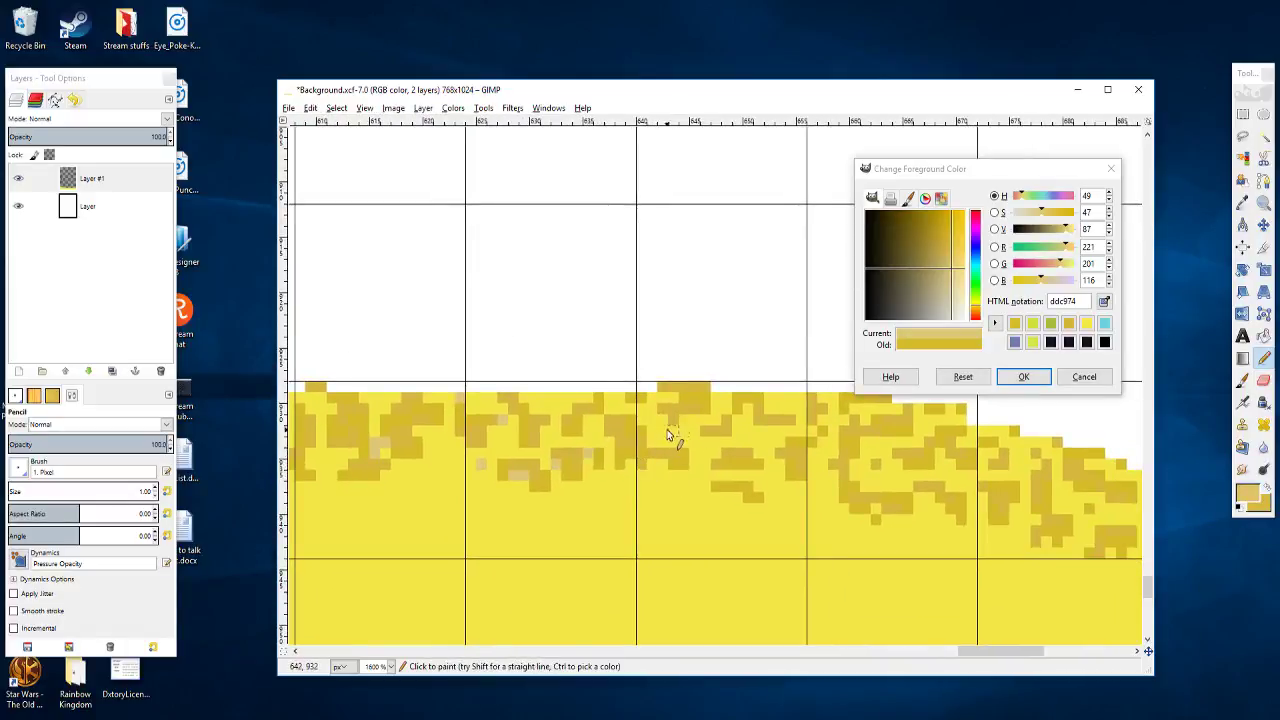
drag(749, 442, 688, 430)
click(698, 408)
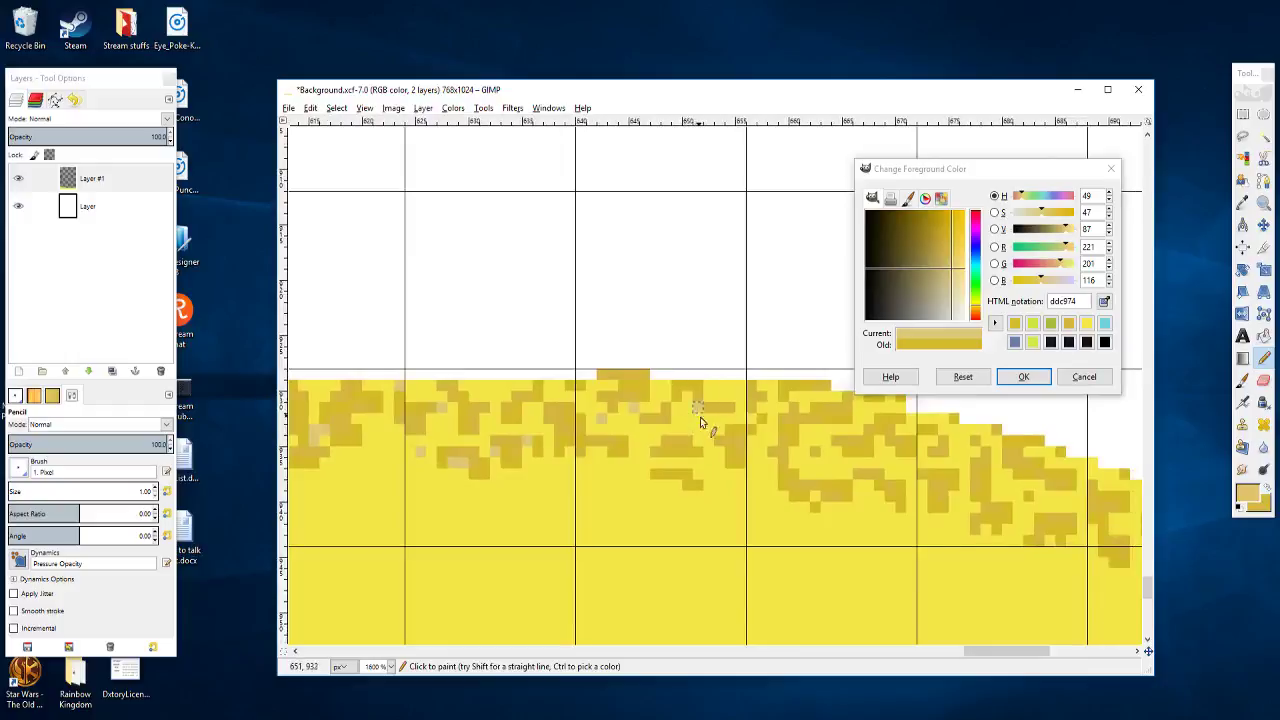
Step: Scatter pale sand pixels from the crest's end onto the descending slope, from about x 653 to x 684
scroll(700, 435, left, 2)
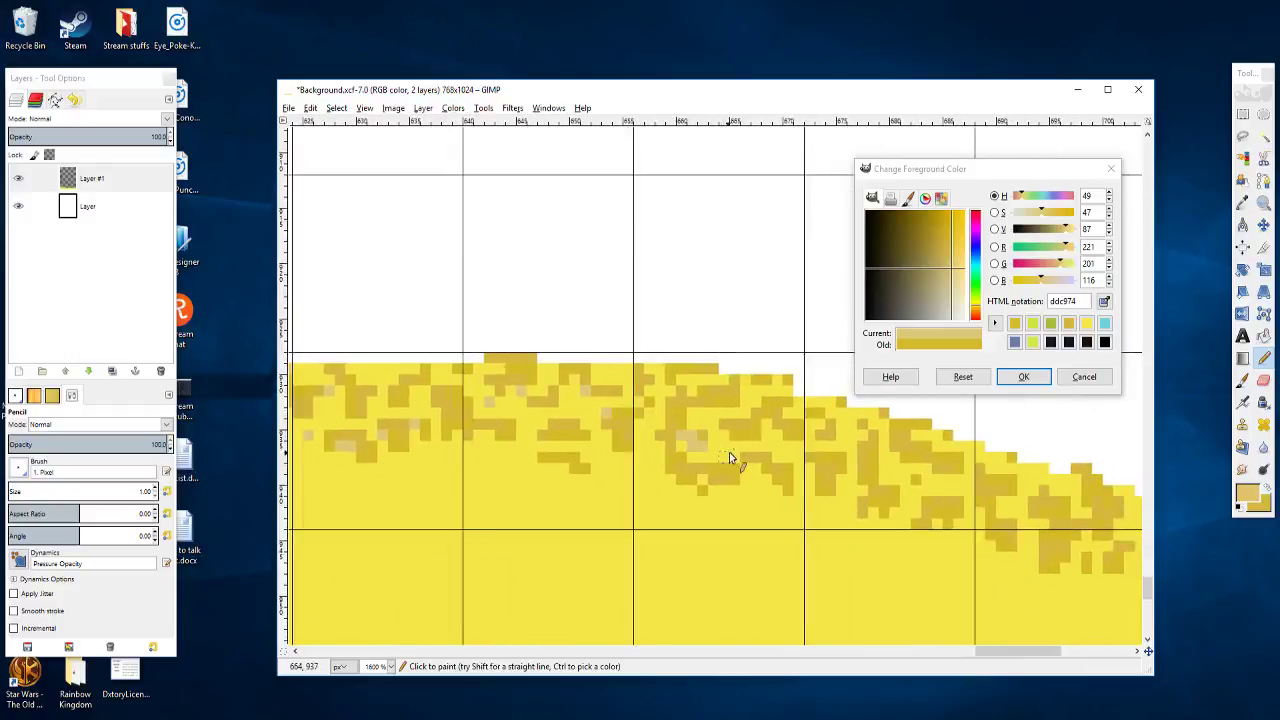
scroll(700, 440, right, 2)
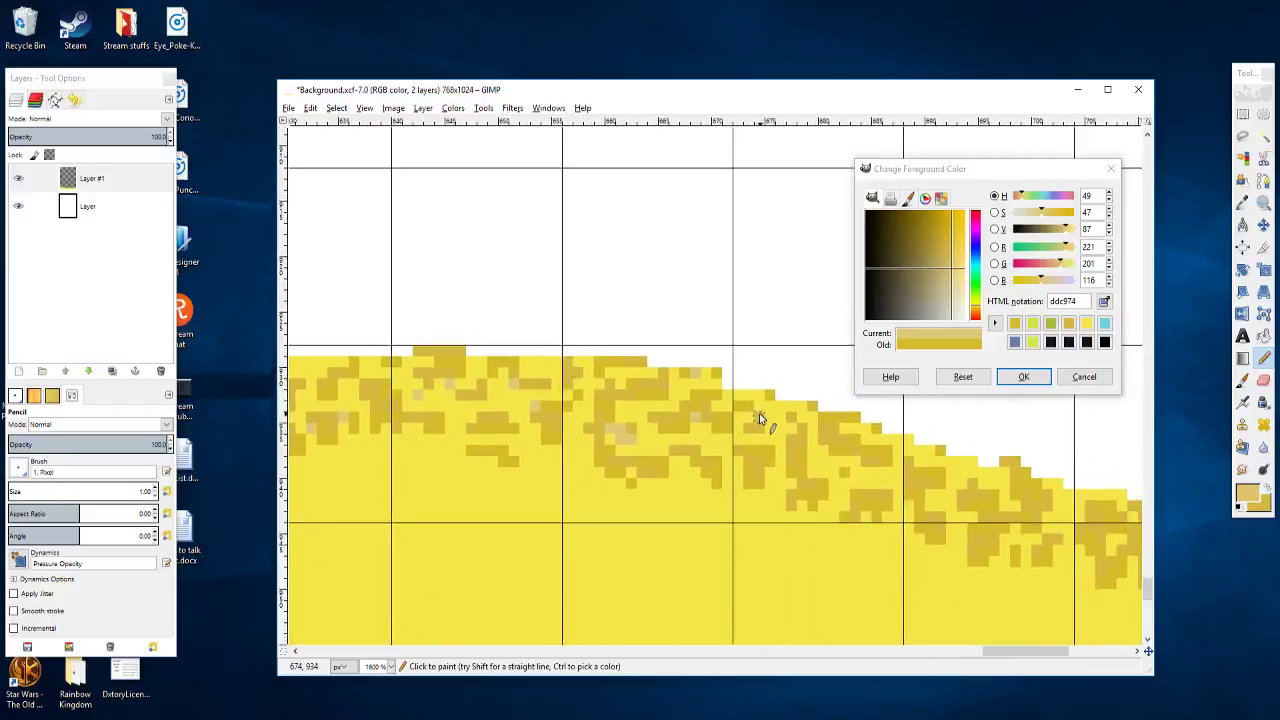
scroll(759, 413, down, 2)
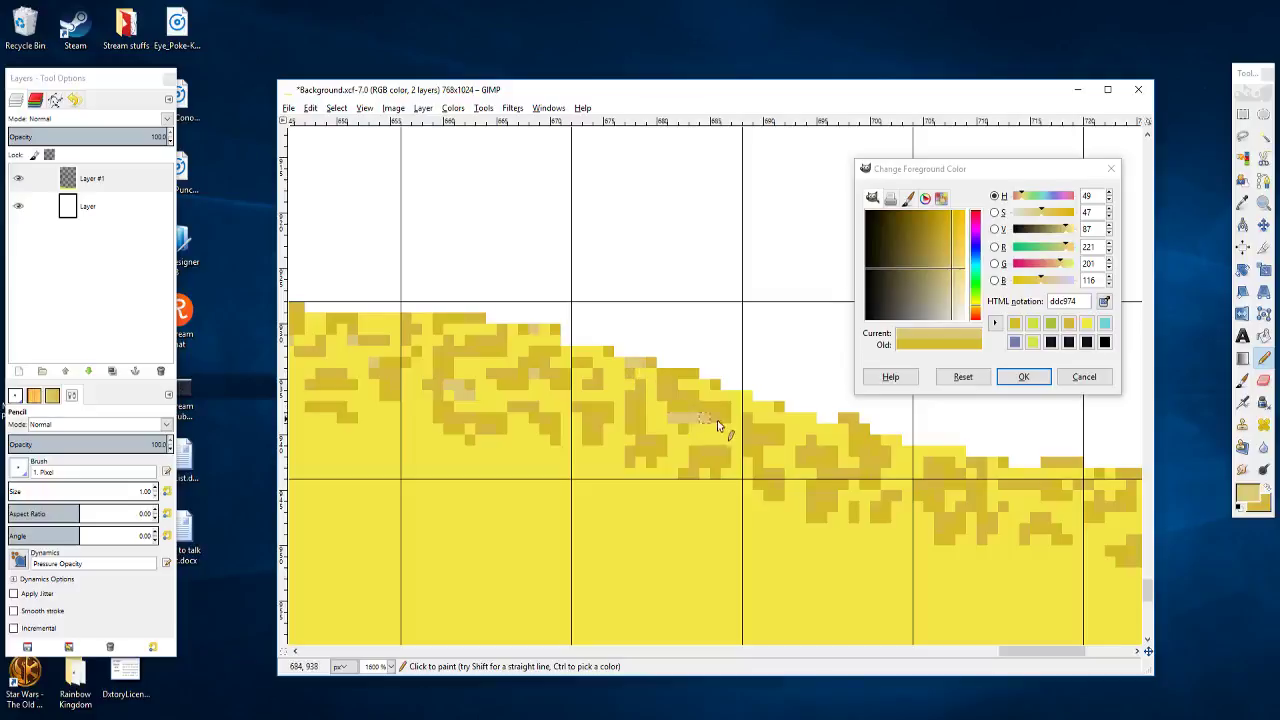
Step: Scatter pale sand pixels down the last slope and along the flat stretch to the canvas edge, from about x 690 to x 757
scroll(717, 425, right, 2)
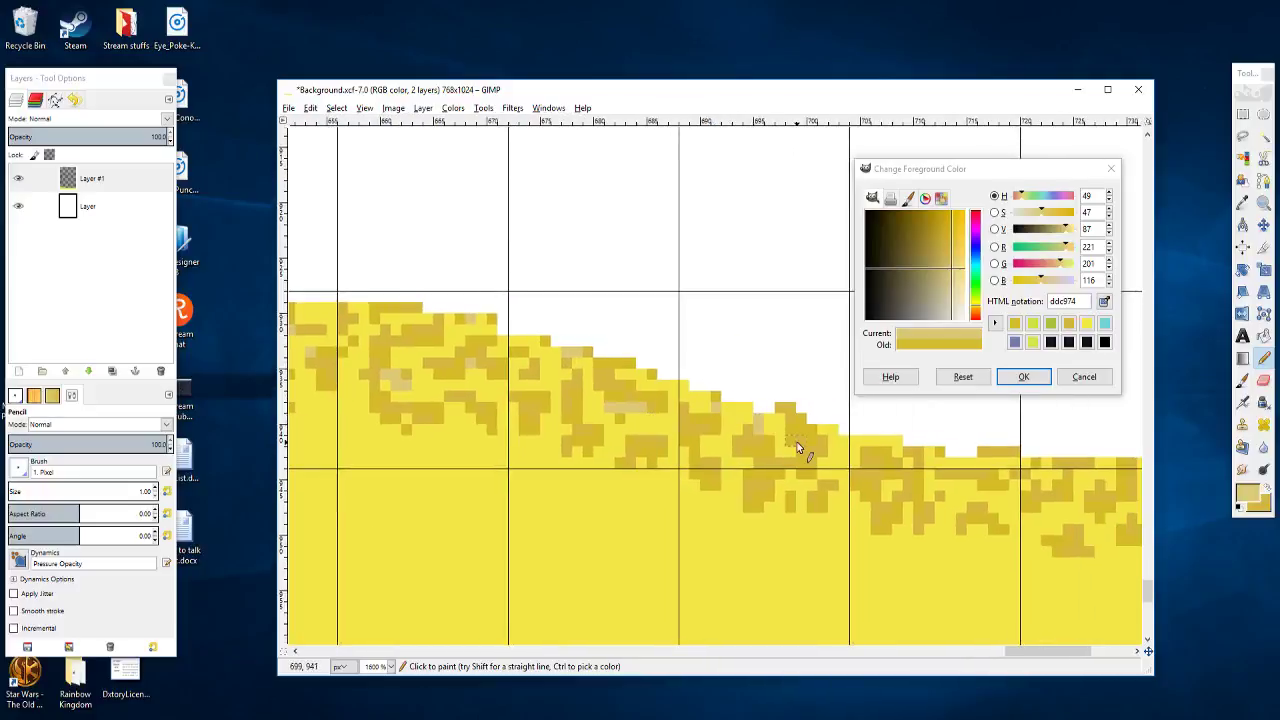
scroll(740, 430, down, 2)
scroll(680, 414, left, 2)
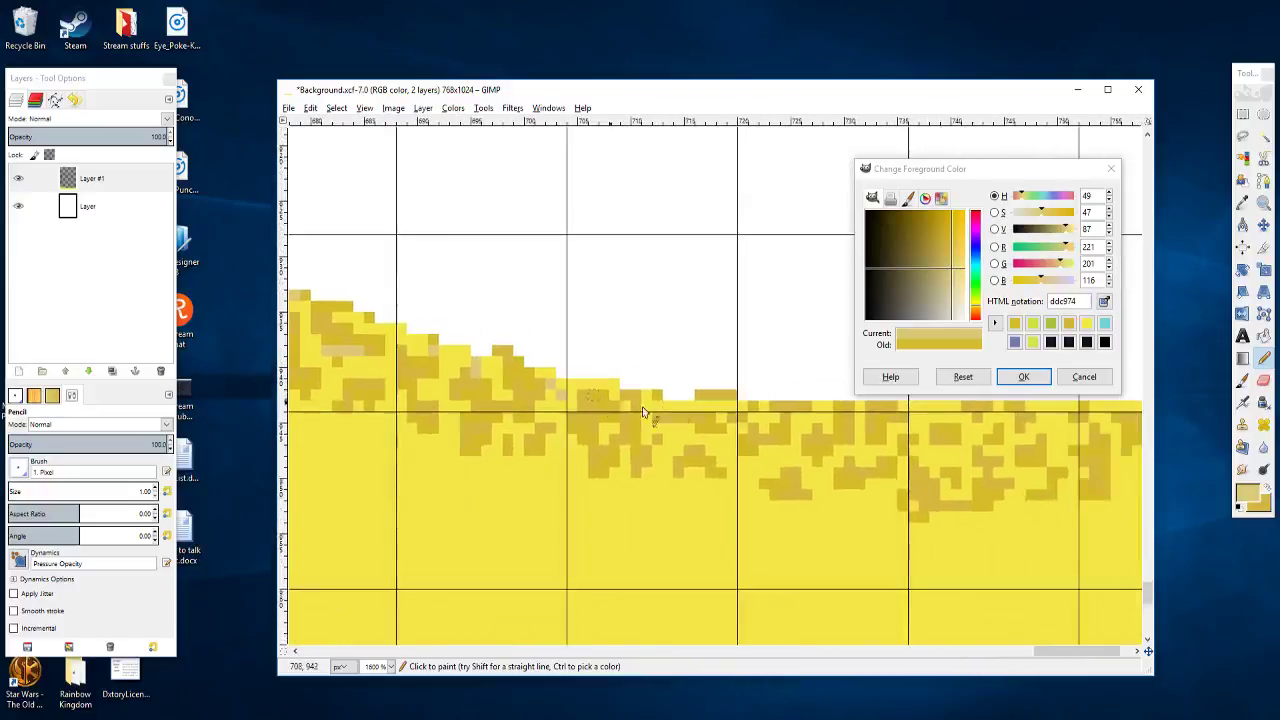
scroll(720, 408, right, 3)
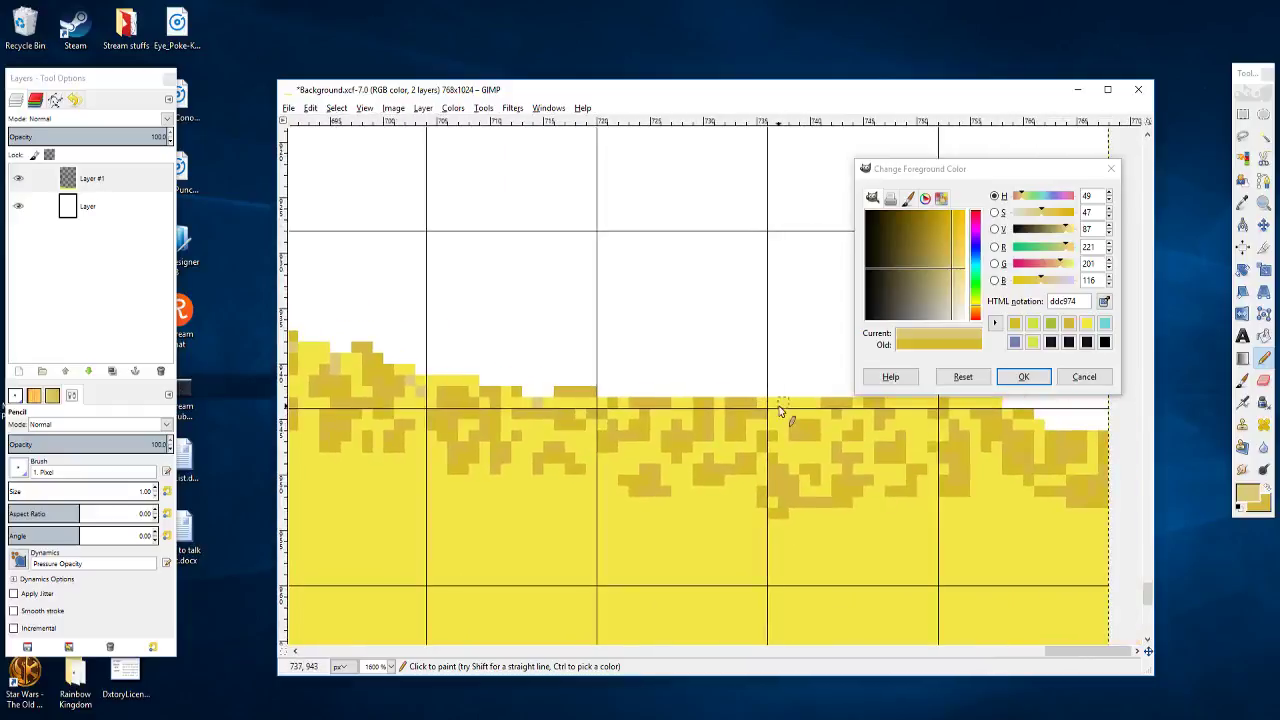
scroll(800, 410, right, 4)
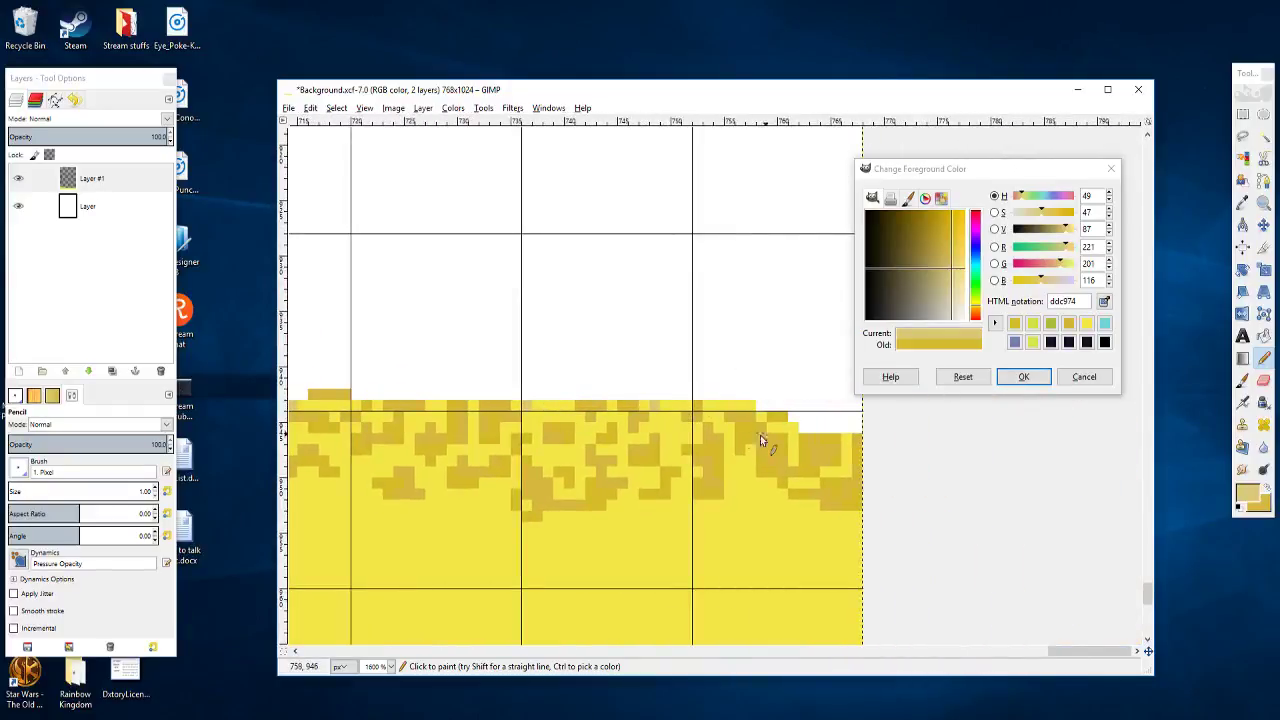
scroll(726, 456, right, 2)
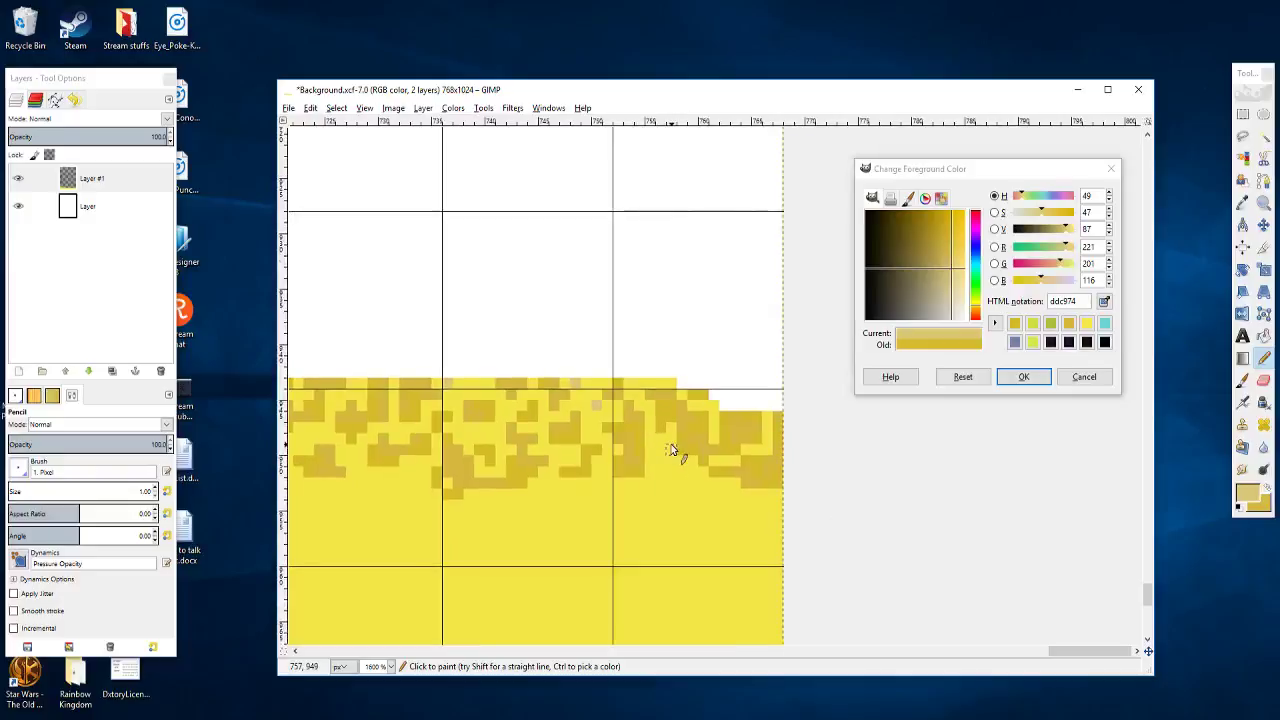
scroll(706, 455, right, 1)
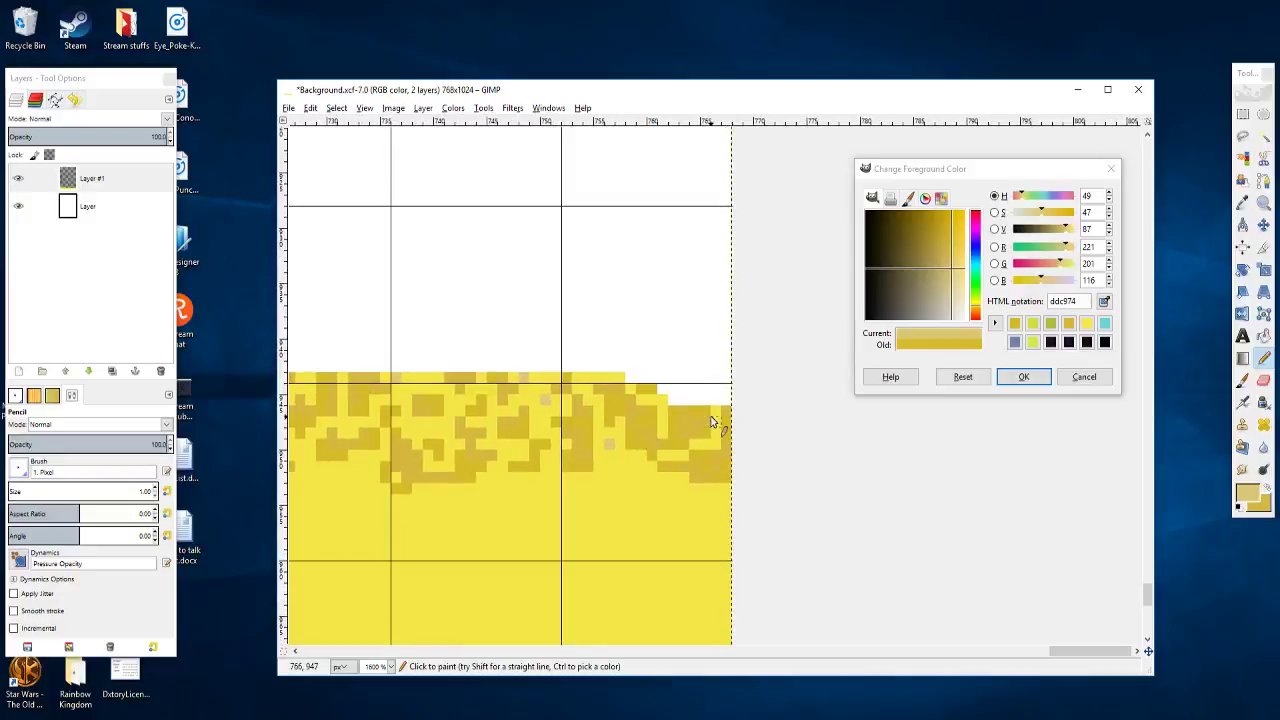
Step: Return to the start of the ground and mix a medium gold foreground color by lowering the blue value of the pale sand
scroll(637, 511, down, 6)
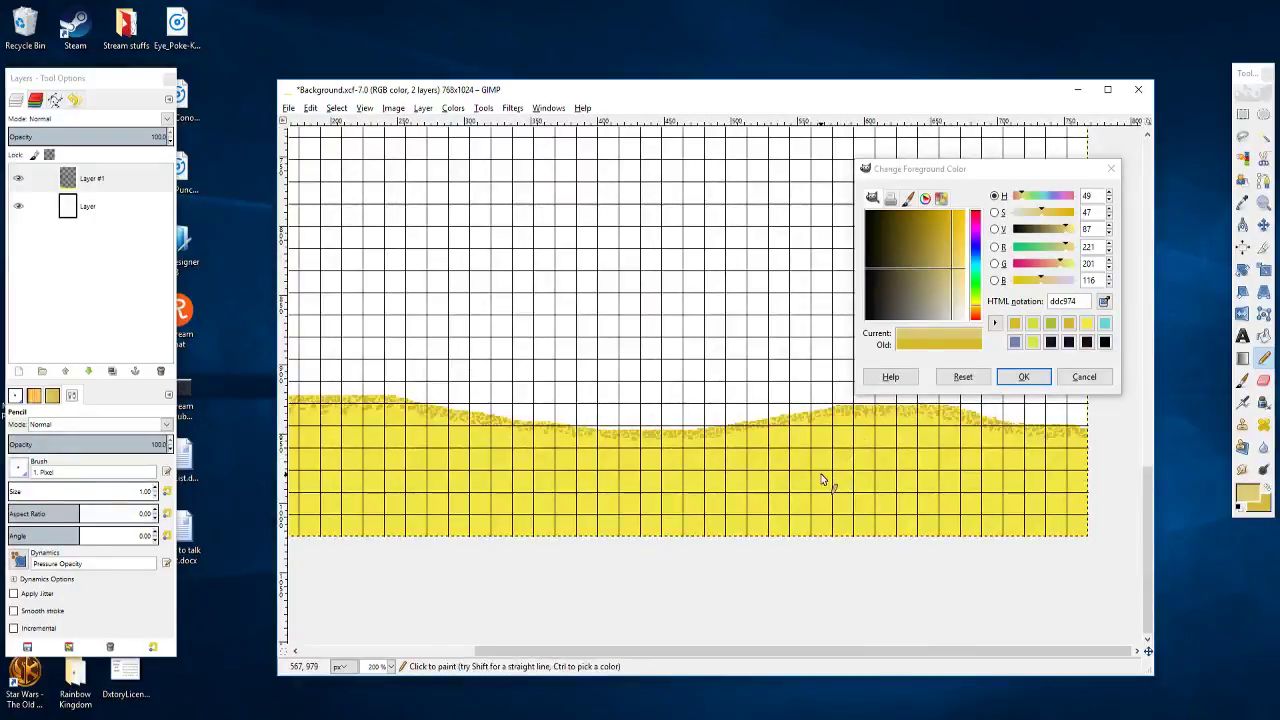
scroll(651, 469, down, 1)
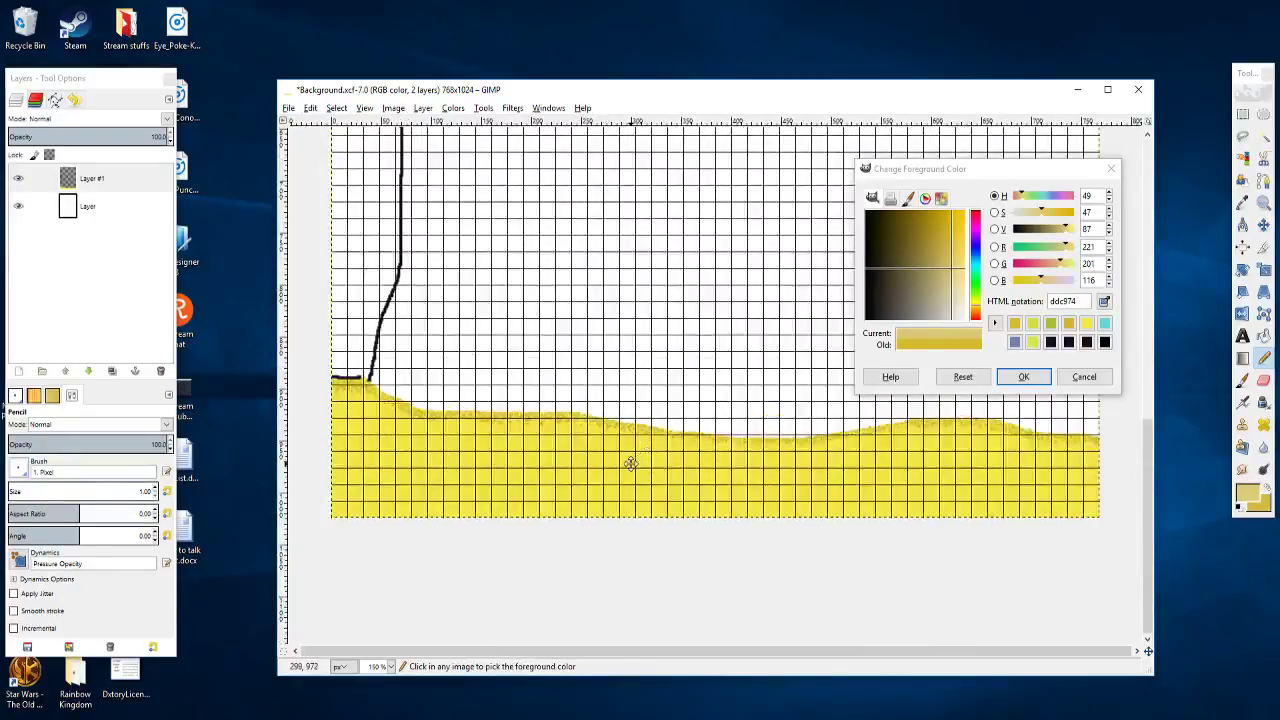
scroll(631, 463, left, 2)
scroll(457, 402, up, 6)
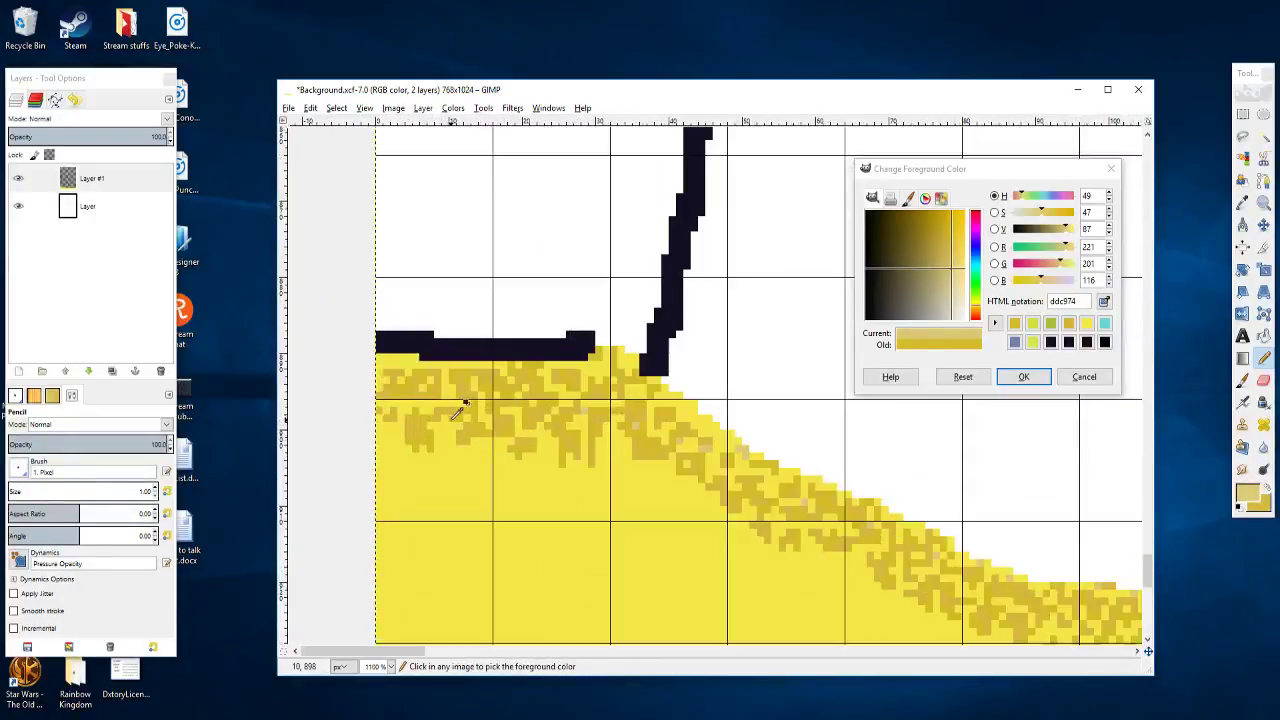
scroll(465, 455, up, 3)
scroll(466, 454, down, 1)
drag(466, 454, 544, 476)
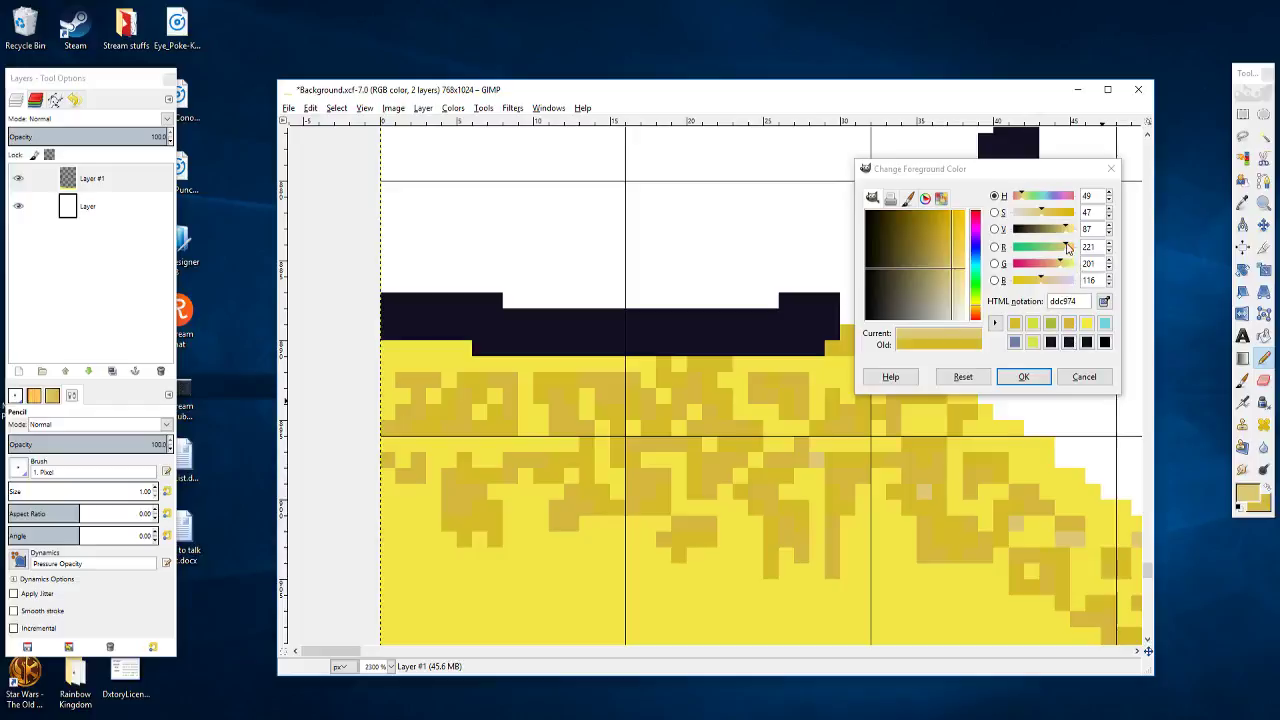
drag(1046, 281, 1032, 288)
click(1023, 376)
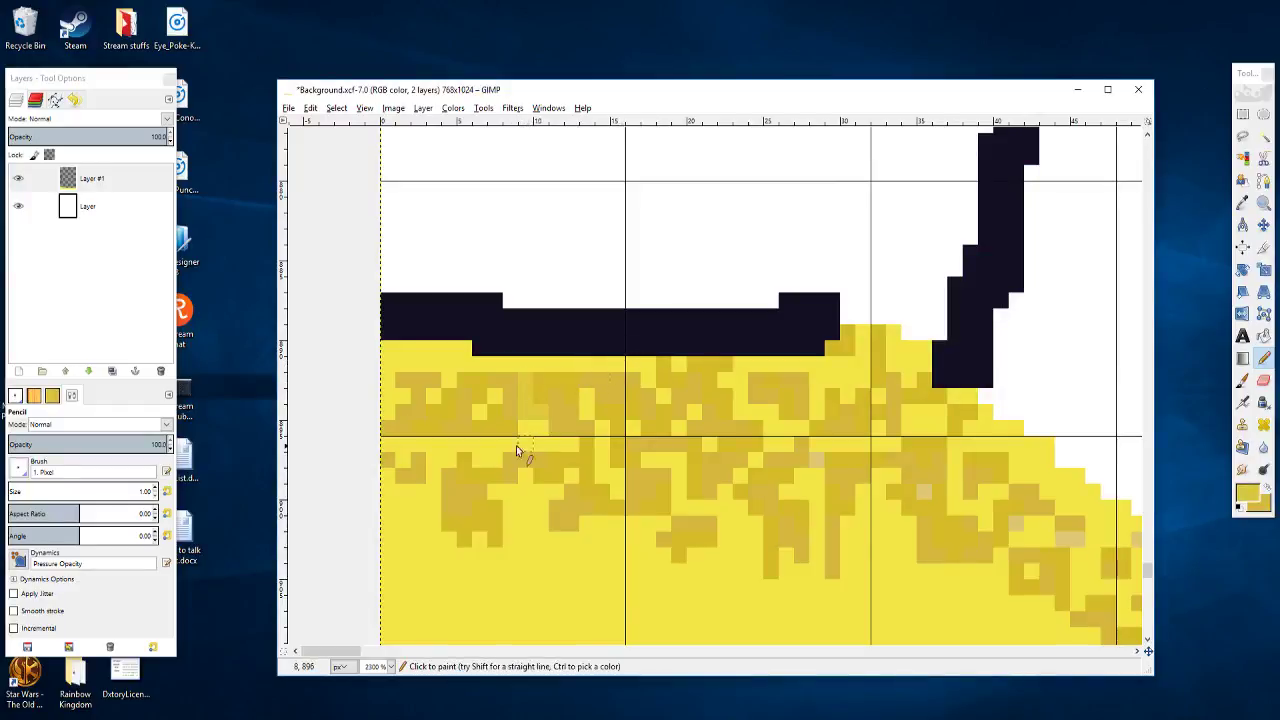
Step: Dab medium gold pixels into the texture beneath the black ledge, from about x 8 to x 24
click(495, 459)
drag(525, 446, 557, 443)
drag(635, 448, 545, 458)
click(511, 461)
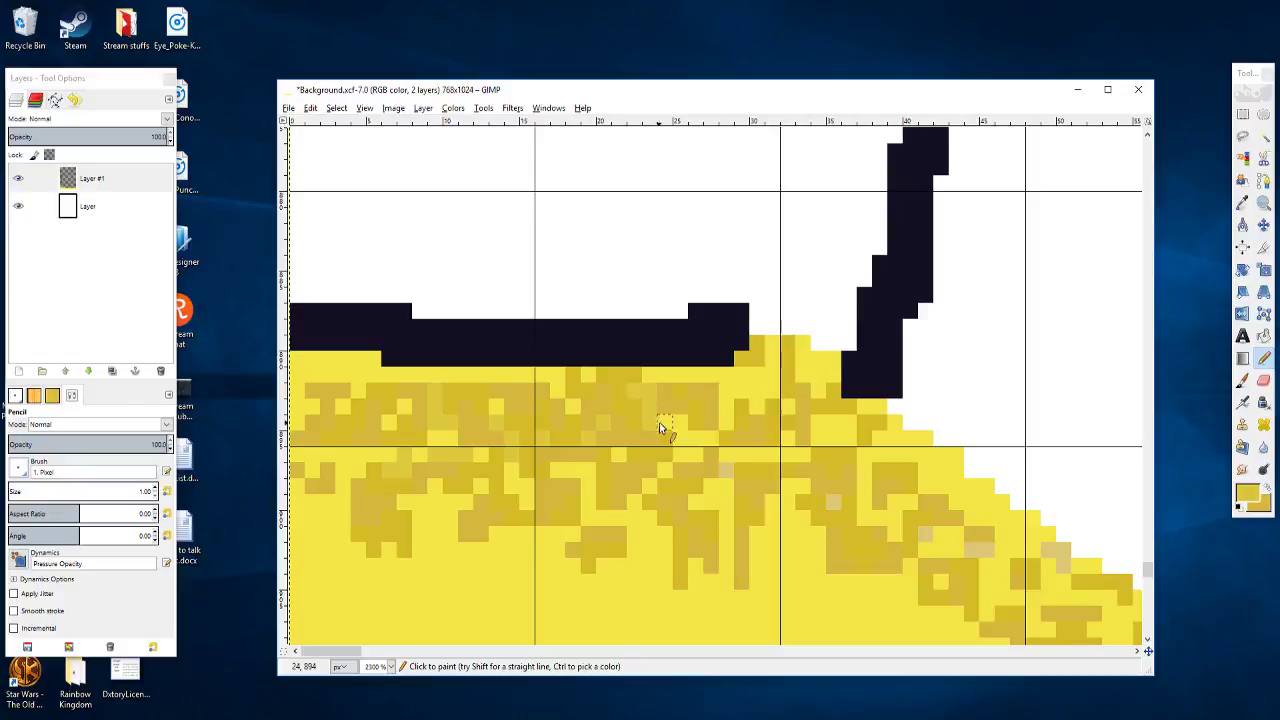
Step: Bucket-fill the bare yellow gaps beneath the ledge's end and on the crest between the two black outlines with medium gold
key(shift+b)
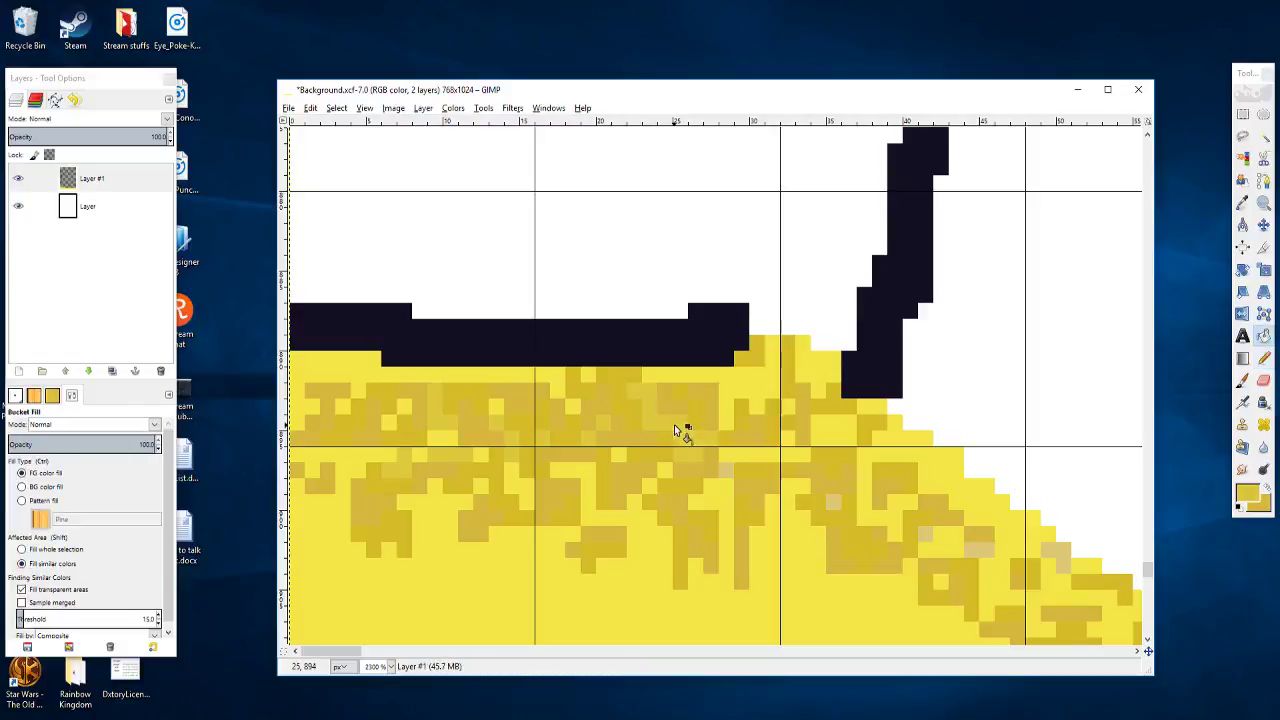
click(723, 399)
drag(755, 406, 670, 369)
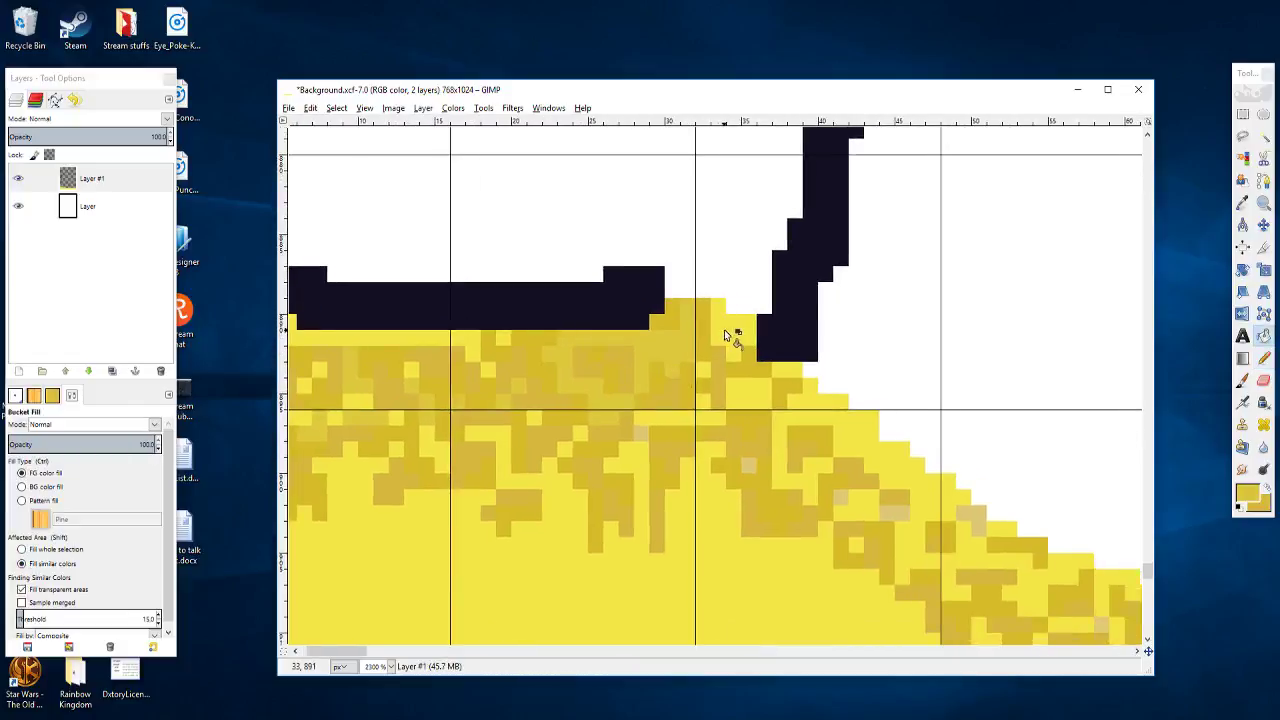
click(725, 330)
scroll(741, 393, down, 8)
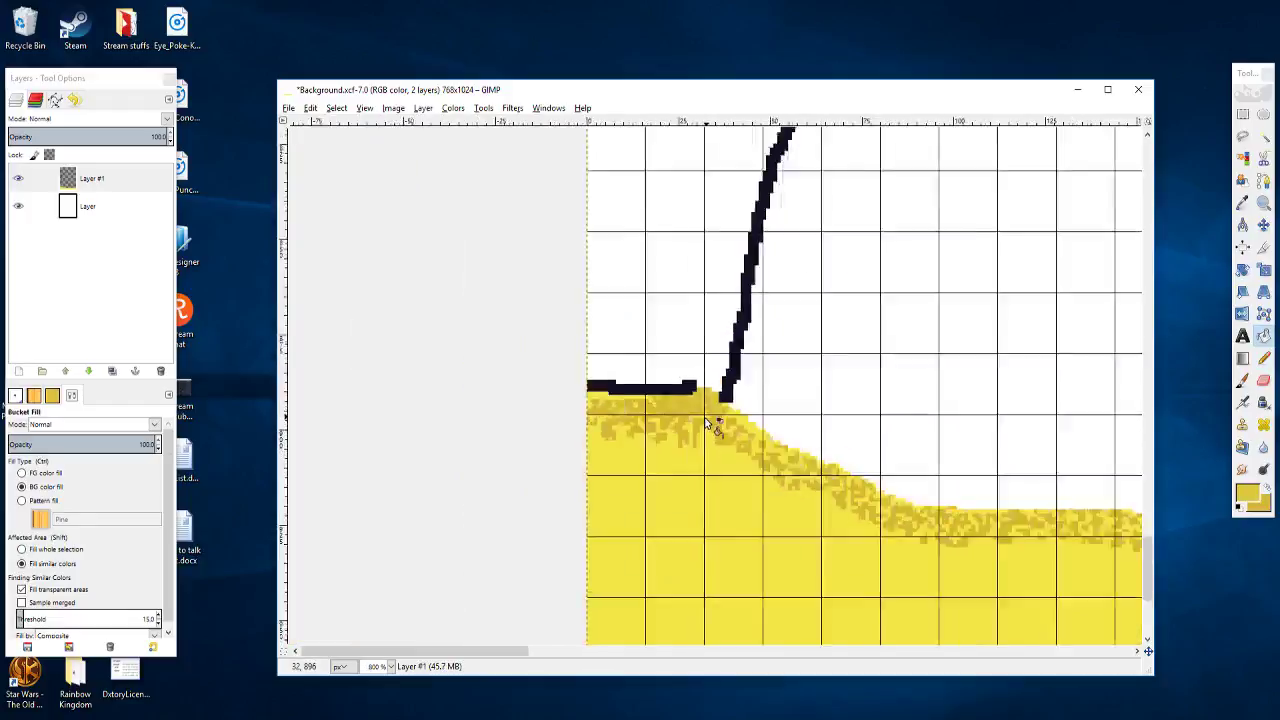
scroll(714, 457, up, 8)
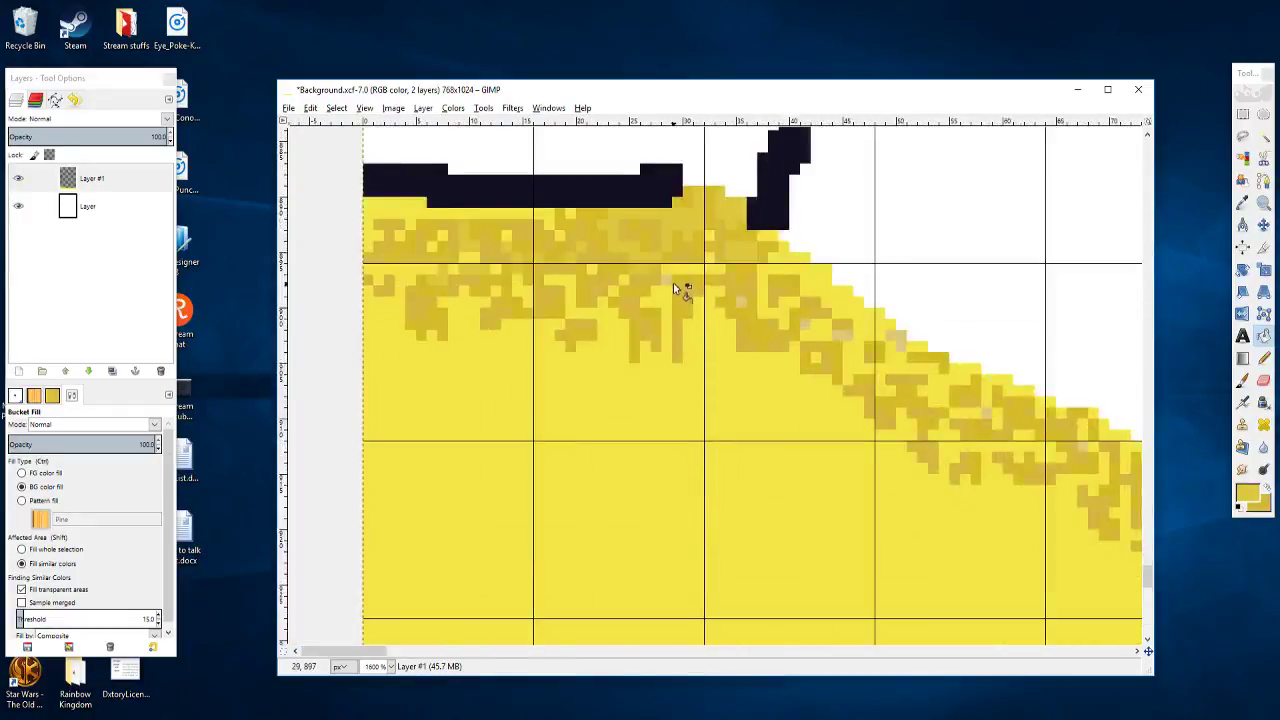
scroll(648, 325, up, 1)
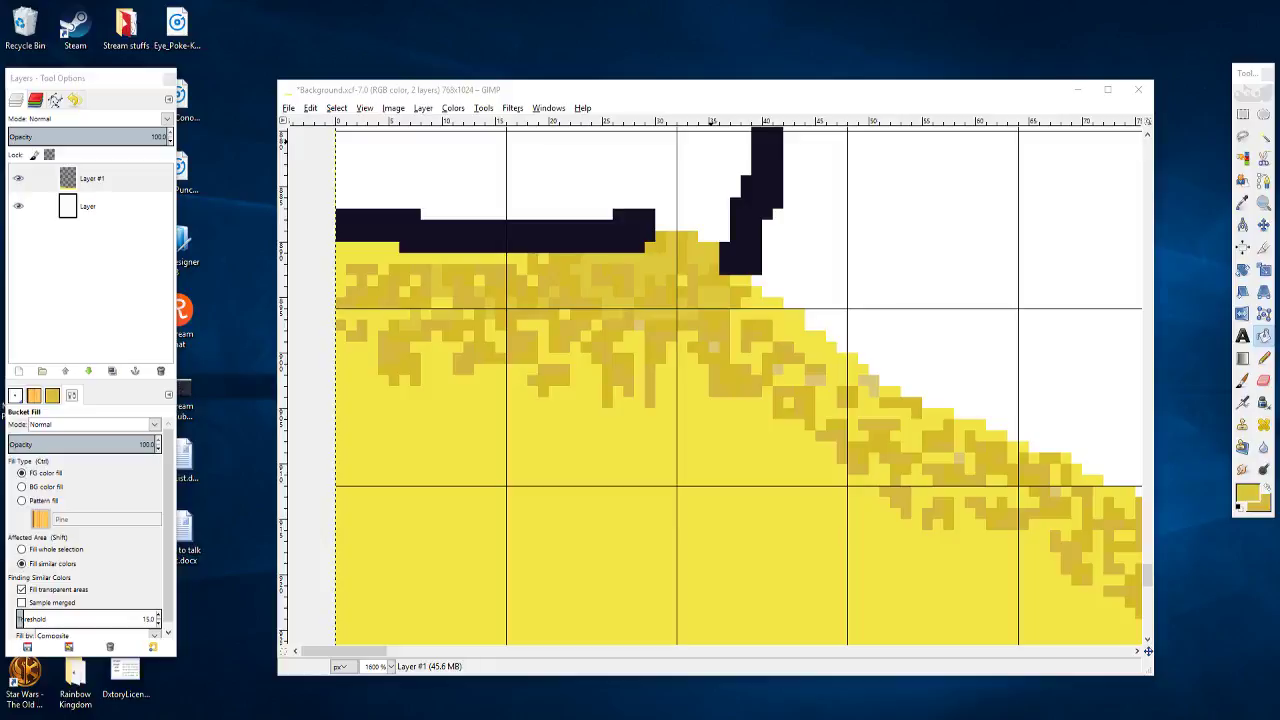
drag(683, 369, 765, 362)
scroll(757, 283, up, 1)
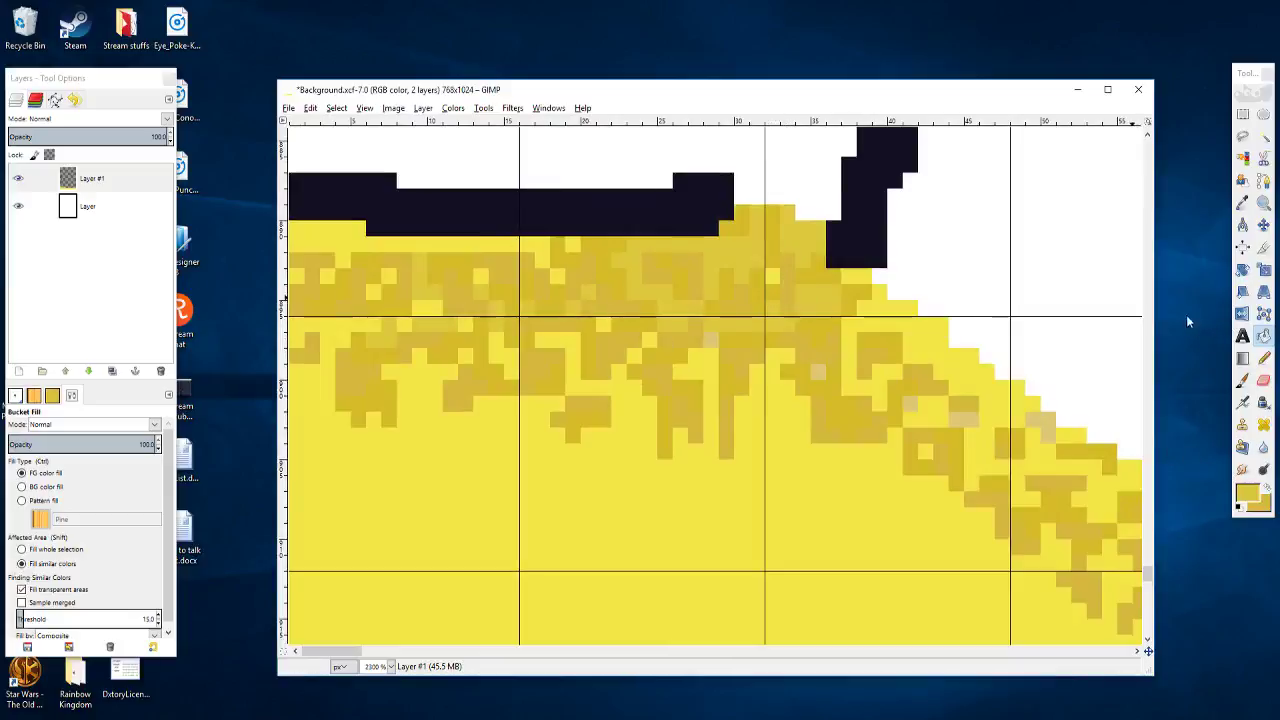
Step: Pencil a few bright yellow pixels back into the gold-filled crest between the black outlines, around x 30 to x 32
click(1263, 359)
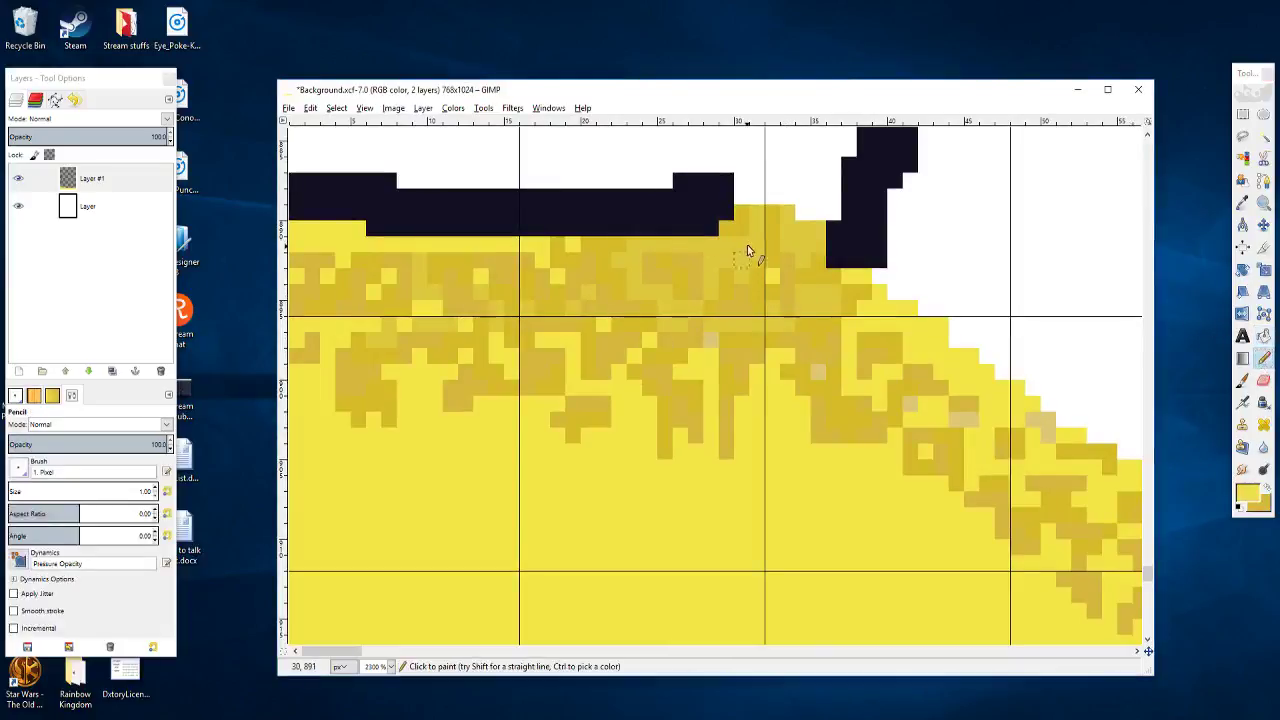
scroll(760, 277, down, 4)
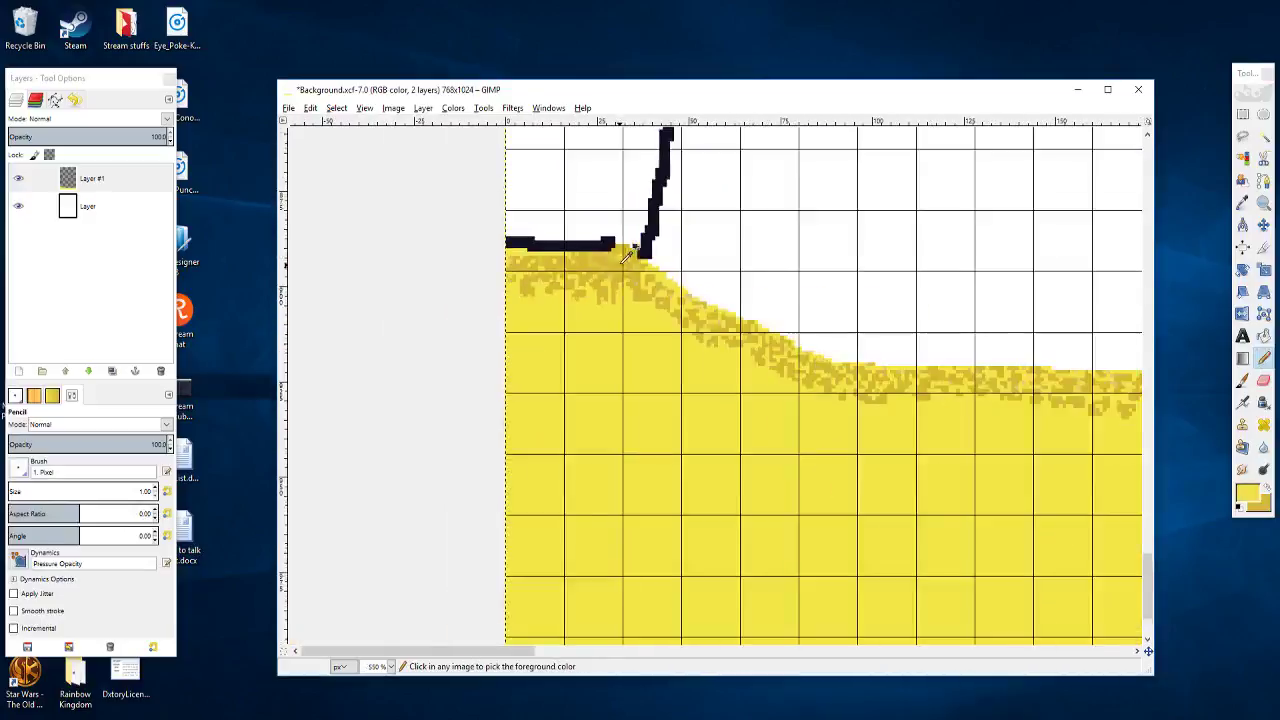
scroll(652, 283, up, 4)
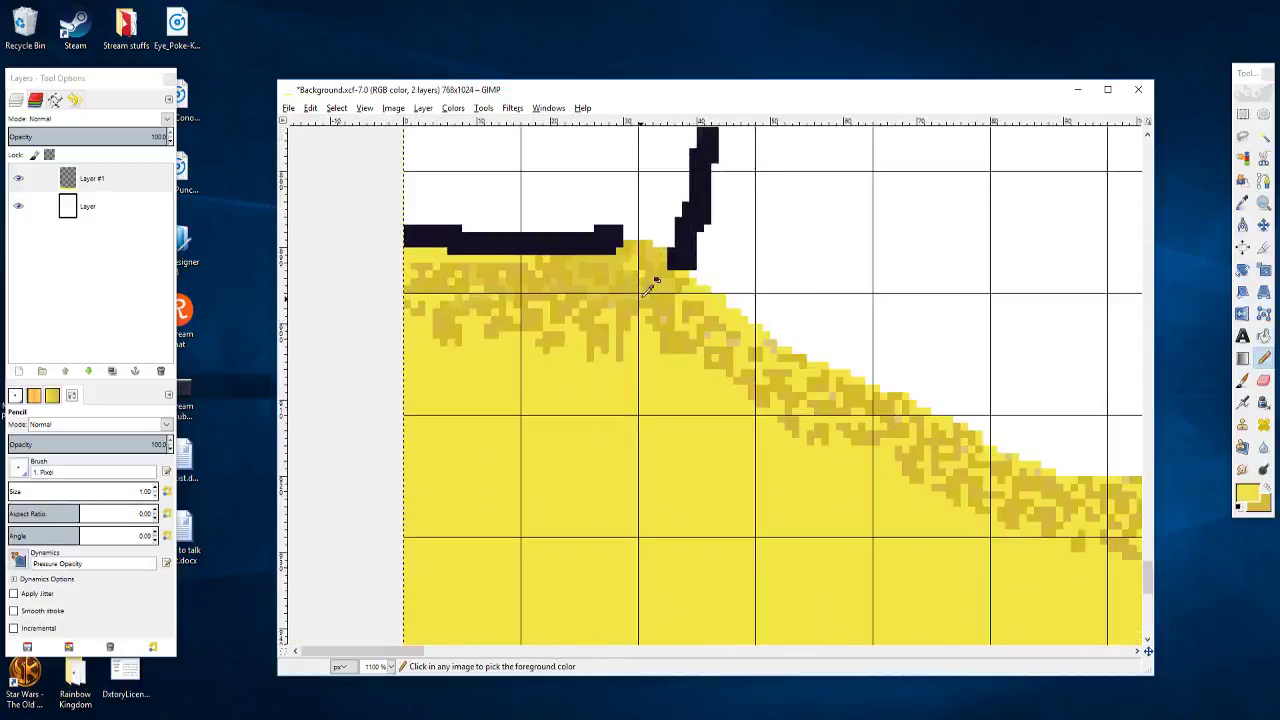
drag(648, 296, 576, 274)
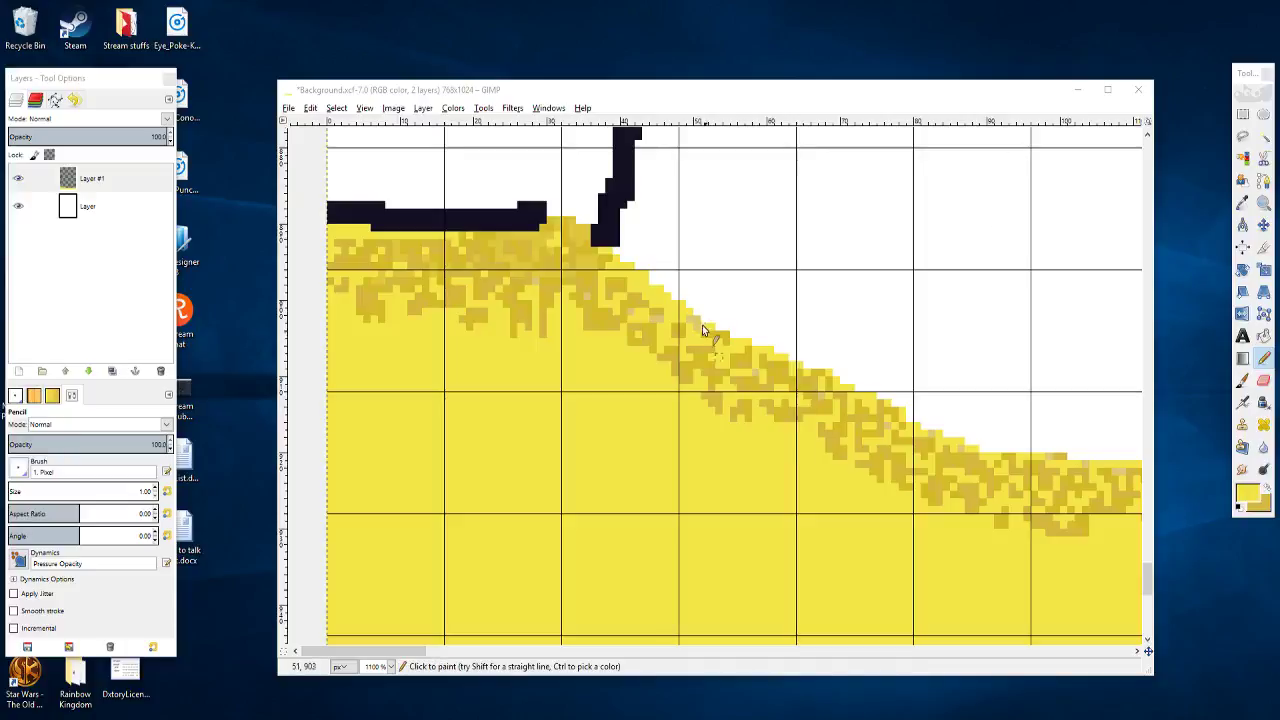
click(660, 304)
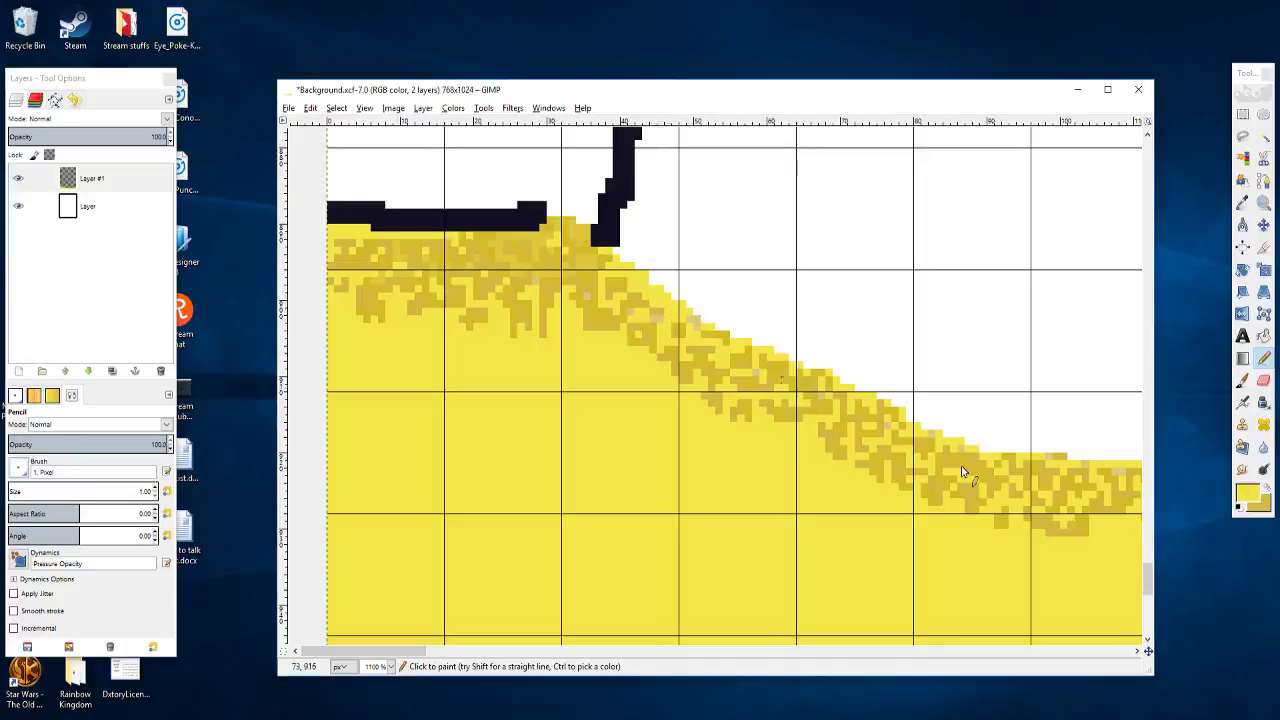
Step: Sample the medium gold from the crest and paint pixels of it just below, from about x 32 to x 38
key(ctrl)
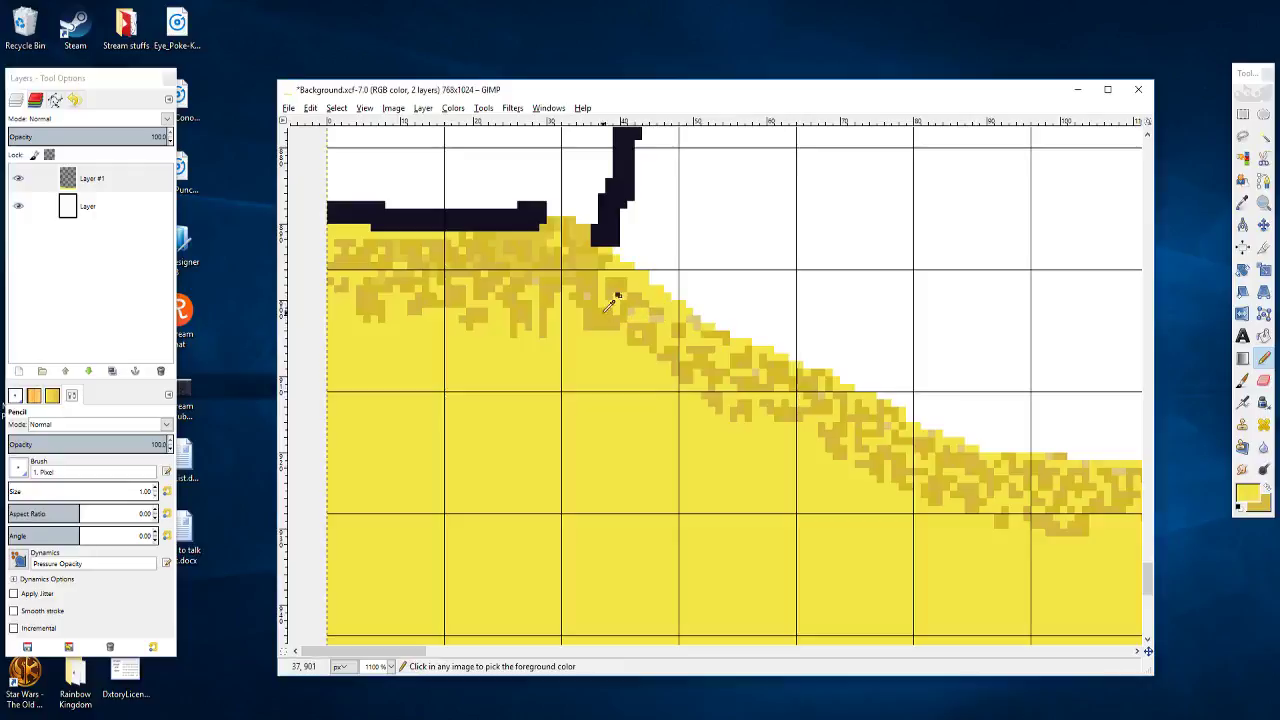
ctrl+click(552, 244)
scroll(570, 250, up, 3)
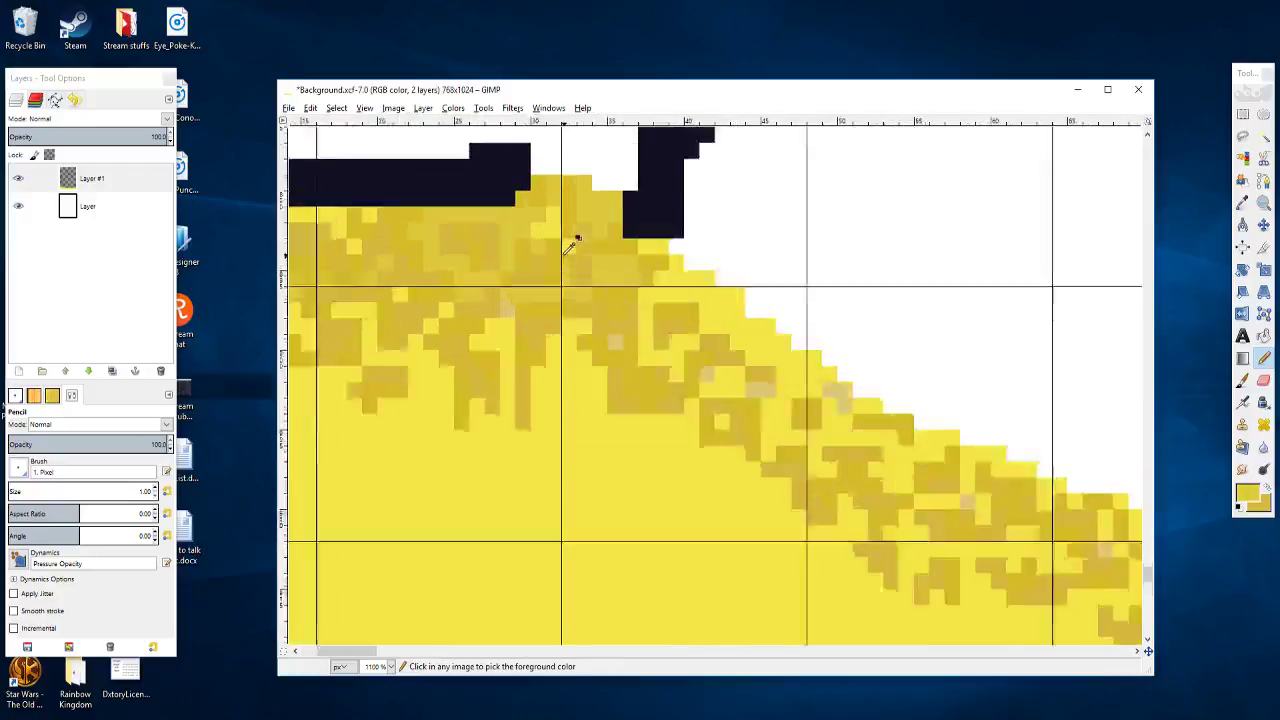
drag(579, 282, 605, 300)
click(620, 284)
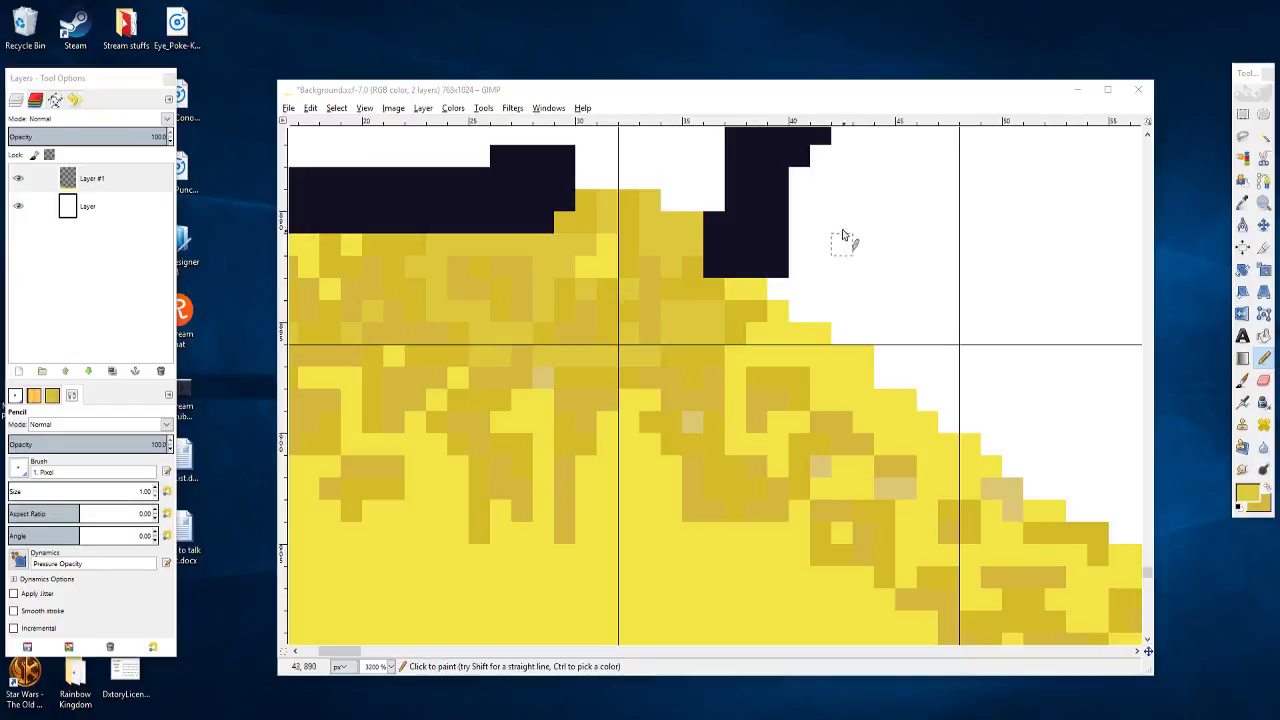
drag(797, 335, 808, 283)
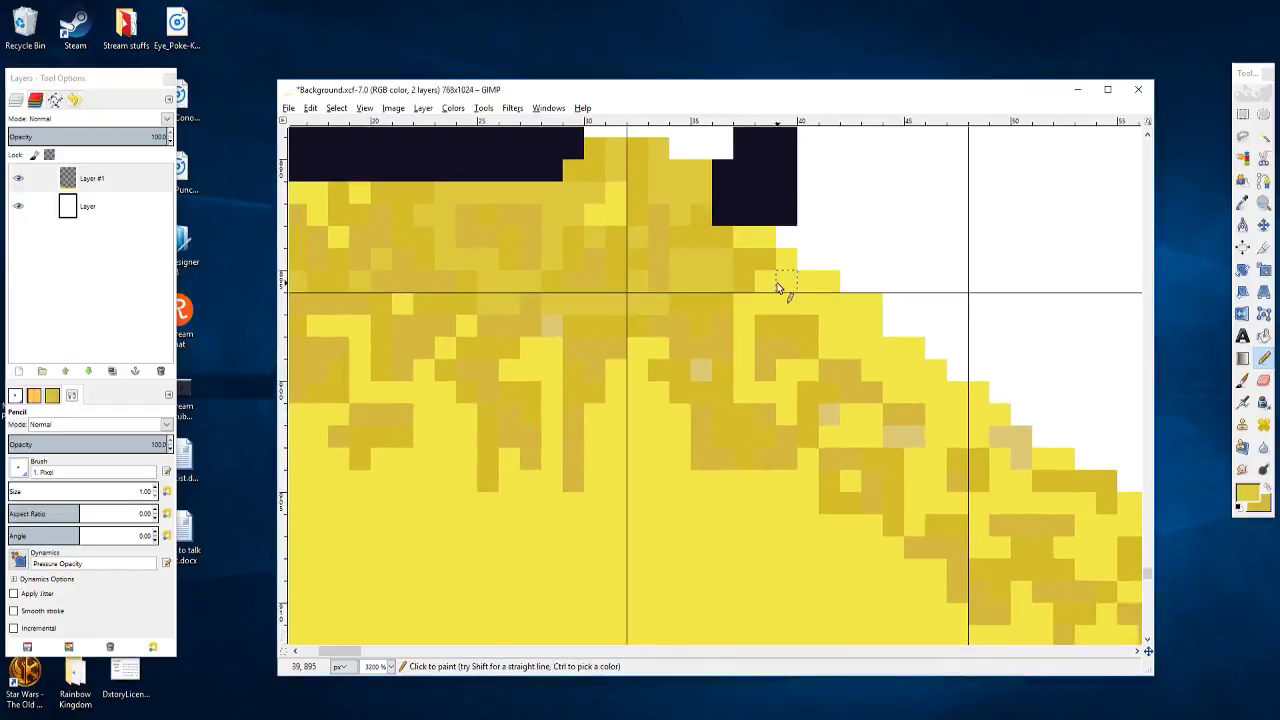
click(743, 306)
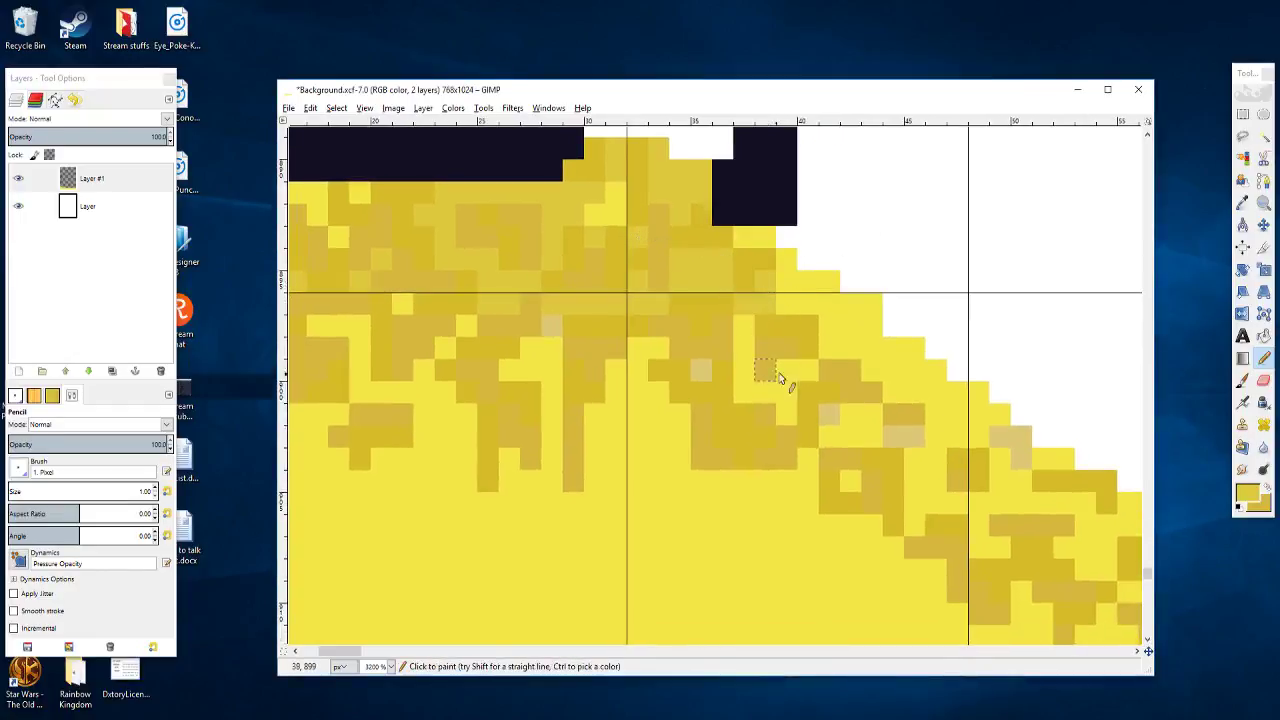
Step: Paint a medium gold stroke in the slope's bare gap around x 39, undo it, and redraw it shorter as a small patch
mouse_move(787, 362)
mouse_down()
mouse_move(716, 294)
mouse_move(712, 377)
mouse_up()
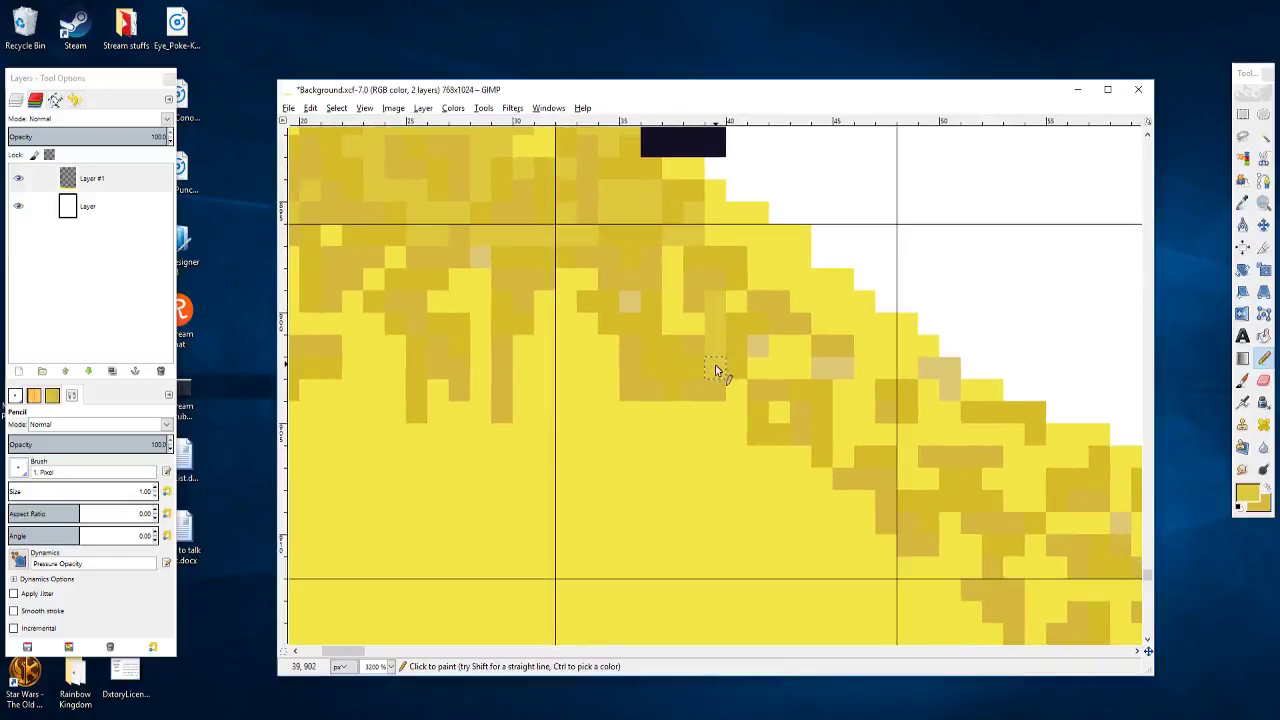
key(ctrl+z)
drag(716, 303, 716, 330)
key(space)
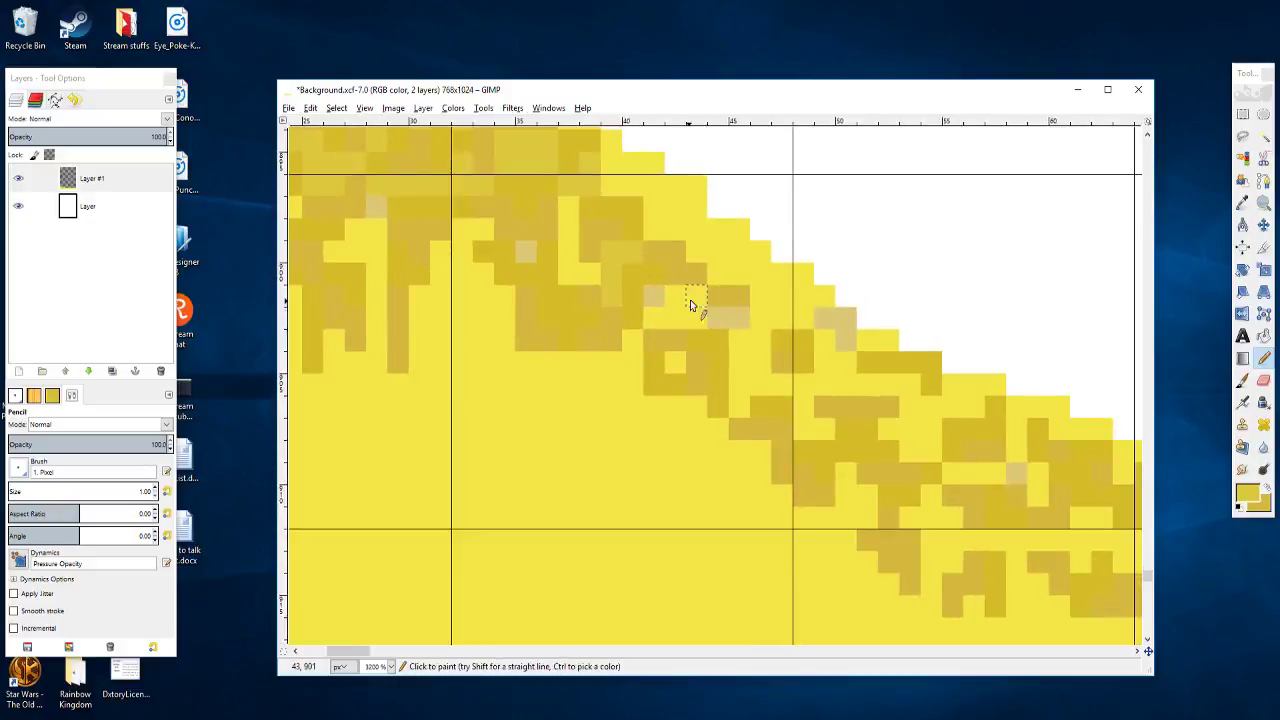
key(space)
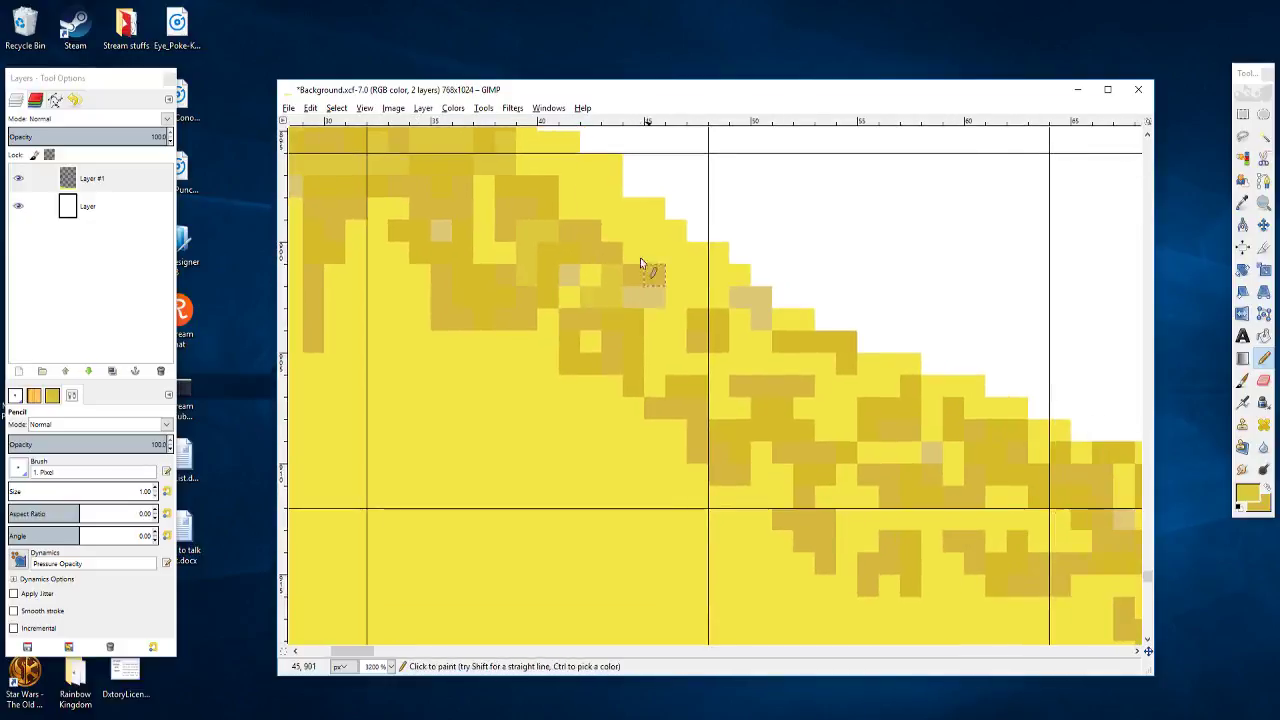
Step: Add small medium gold patches and single pixels along the upper part of the descending slope, from about x 41 to x 48
mouse_move(640, 257)
mouse_down()
mouse_move(656, 250)
mouse_move(666, 275)
mouse_up()
key(space)
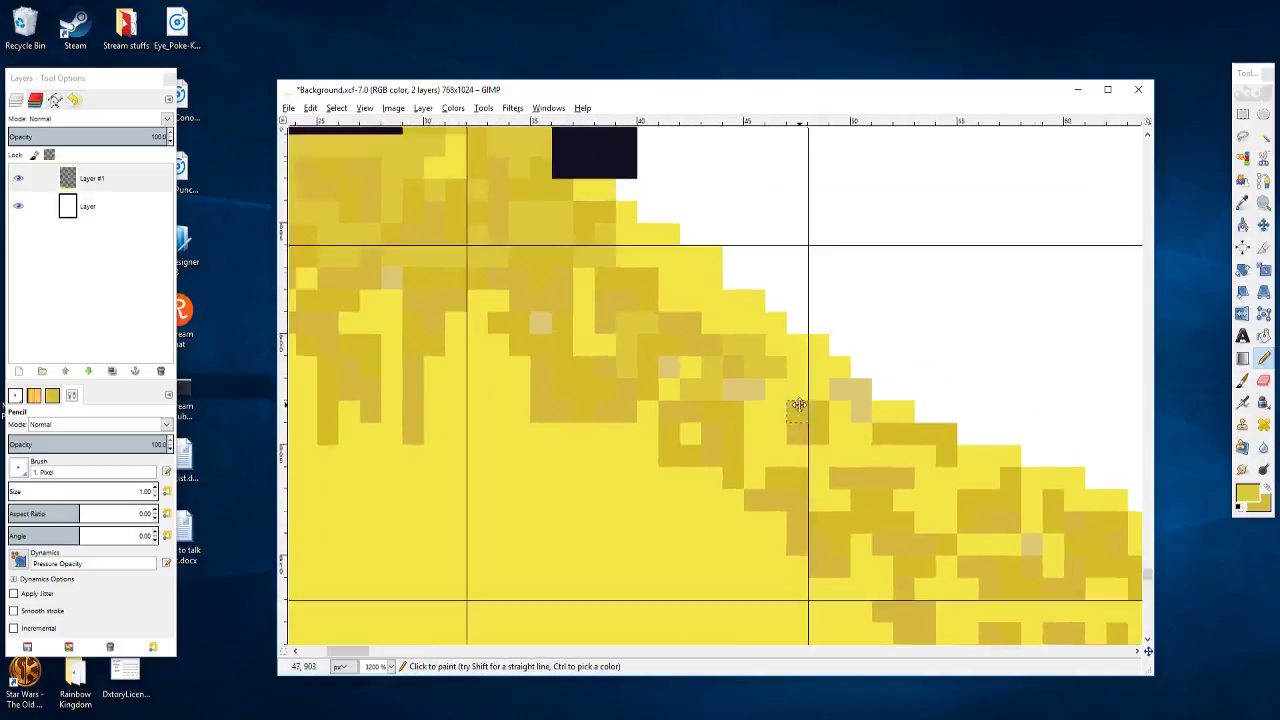
click(672, 276)
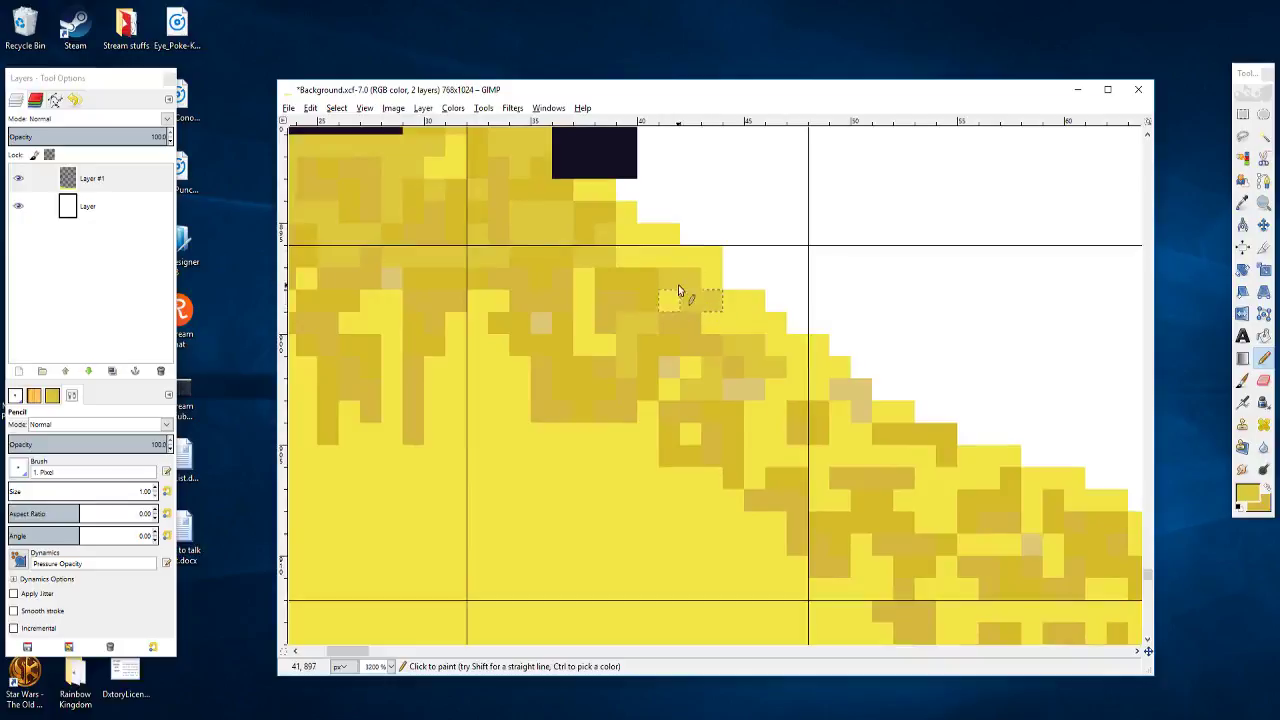
key(shift)
key(space)
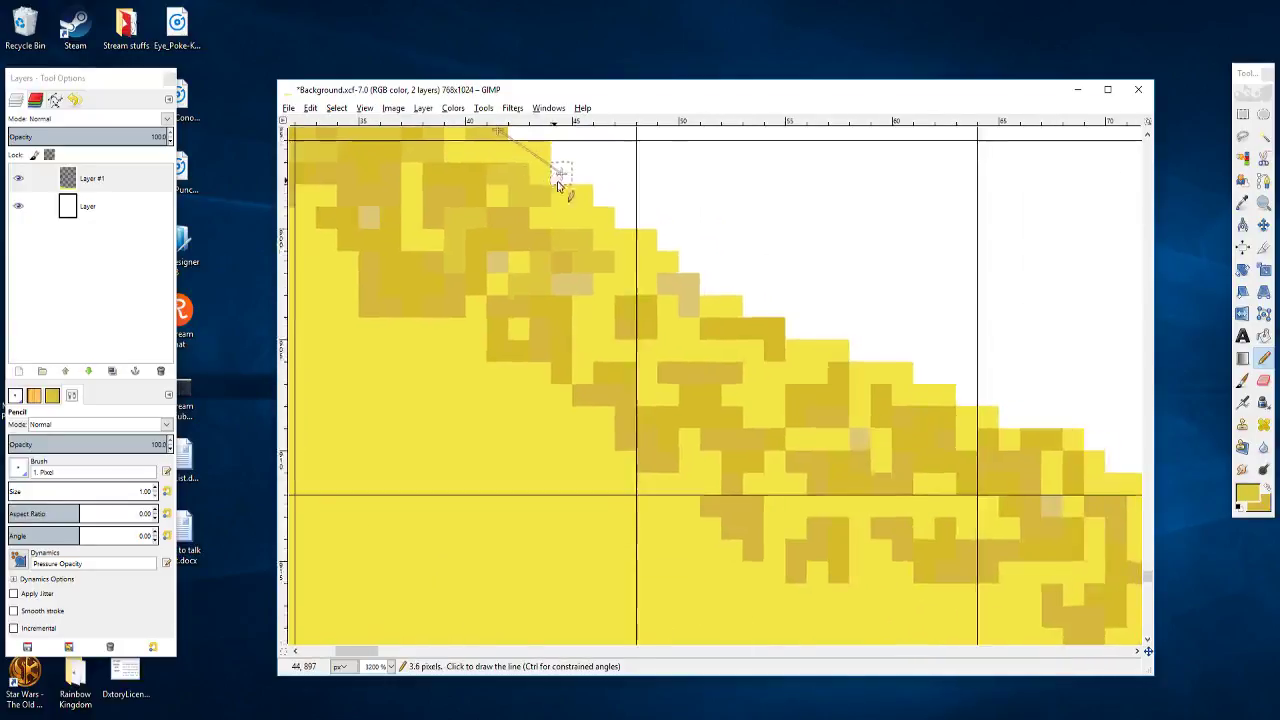
click(648, 241)
key(space)
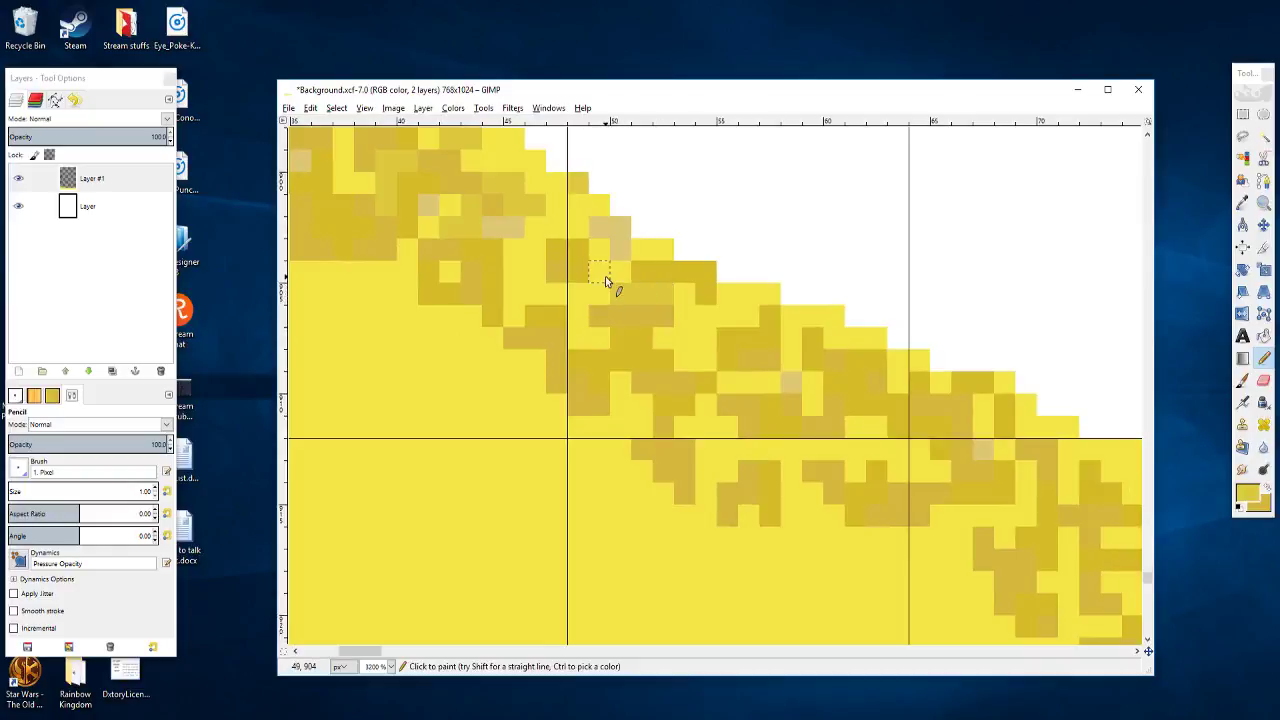
Step: Pencil medium gold patches and single pixels into the bare gaps of the descending slope, from about x 48 to x 59
key(space)
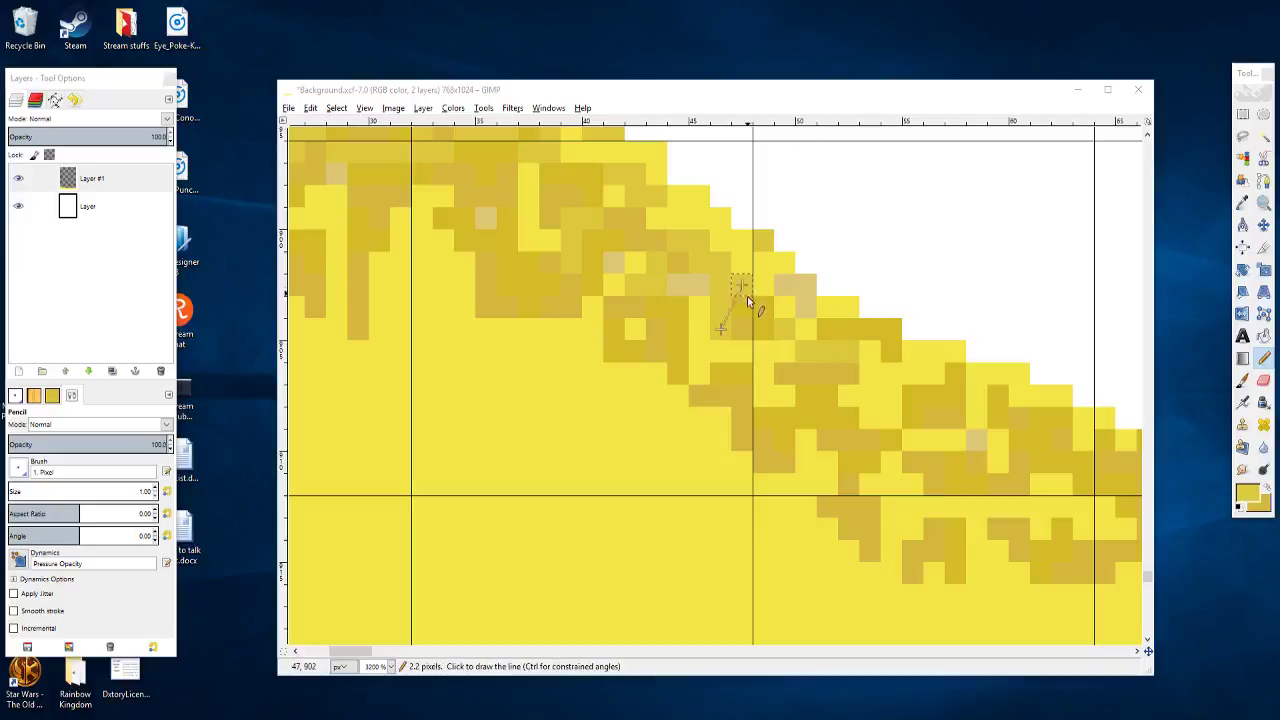
drag(748, 301, 651, 260)
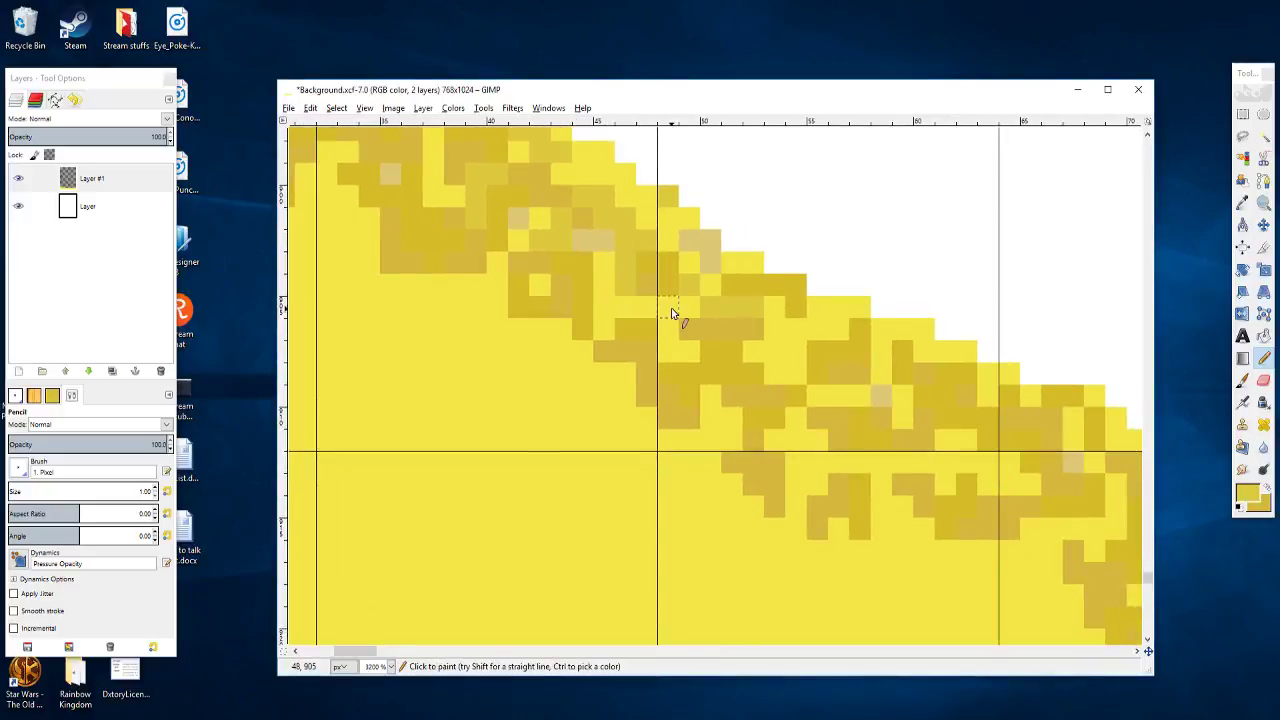
drag(737, 394, 557, 331)
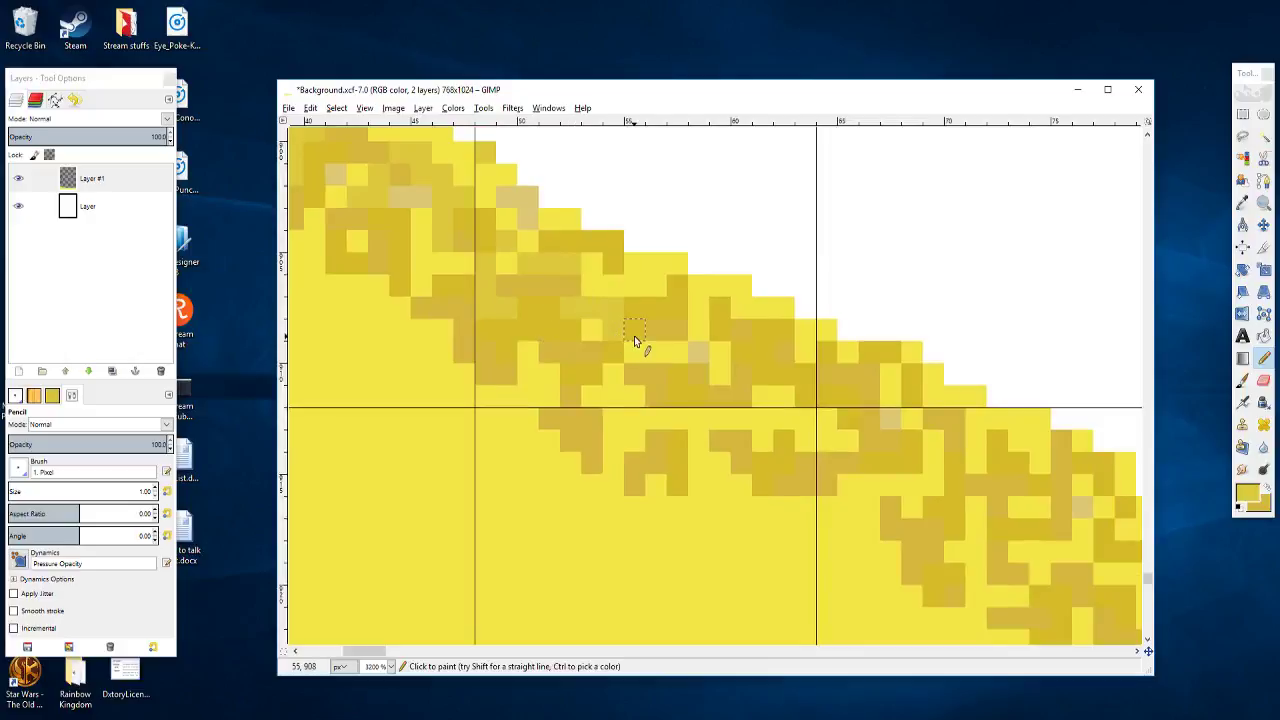
drag(678, 323, 532, 251)
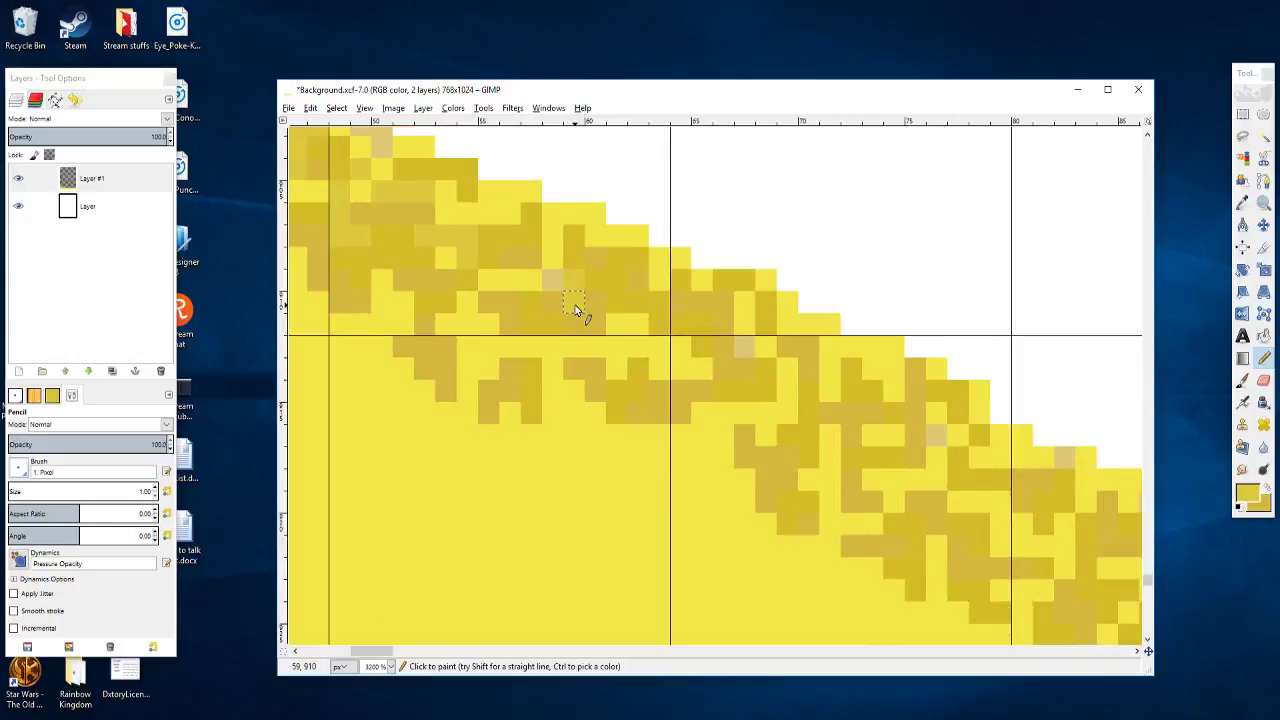
drag(651, 337, 631, 311)
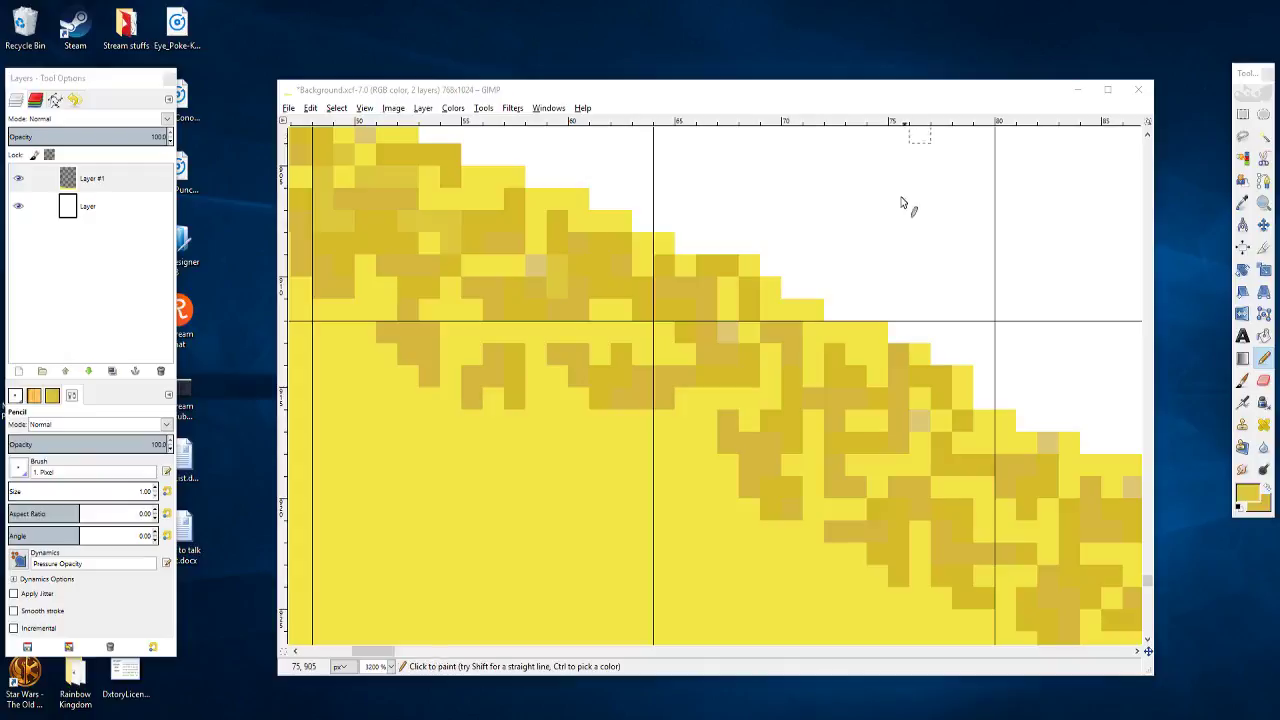
Step: Continue the medium gold speckles down the slope from about x 60 to x 81, including a vertical strip near x 70
mouse_move(885, 324)
mouse_down()
mouse_move(805, 263)
mouse_move(737, 300)
mouse_move(741, 310)
mouse_up()
mouse_move(716, 363)
mouse_down()
mouse_move(736, 326)
mouse_move(753, 331)
mouse_move(750, 366)
mouse_up()
scroll(749, 412, down, 2)
scroll(749, 412, right, 3)
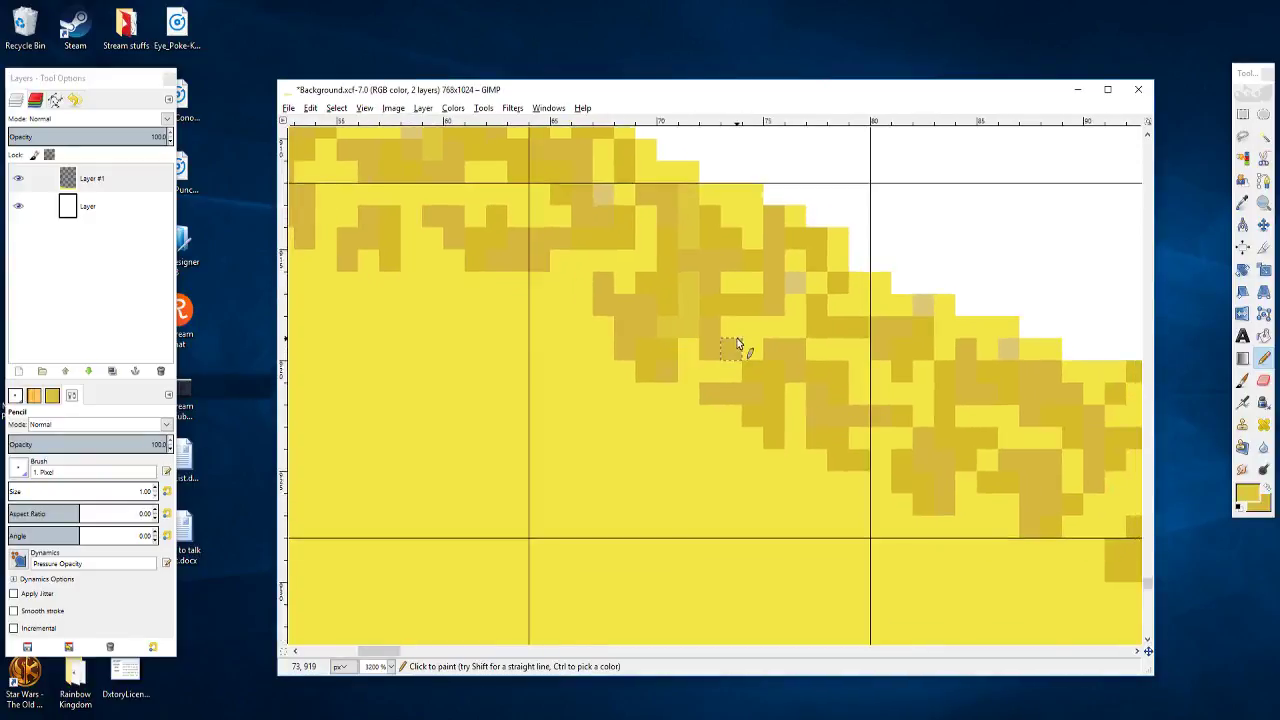
drag(765, 326, 608, 314)
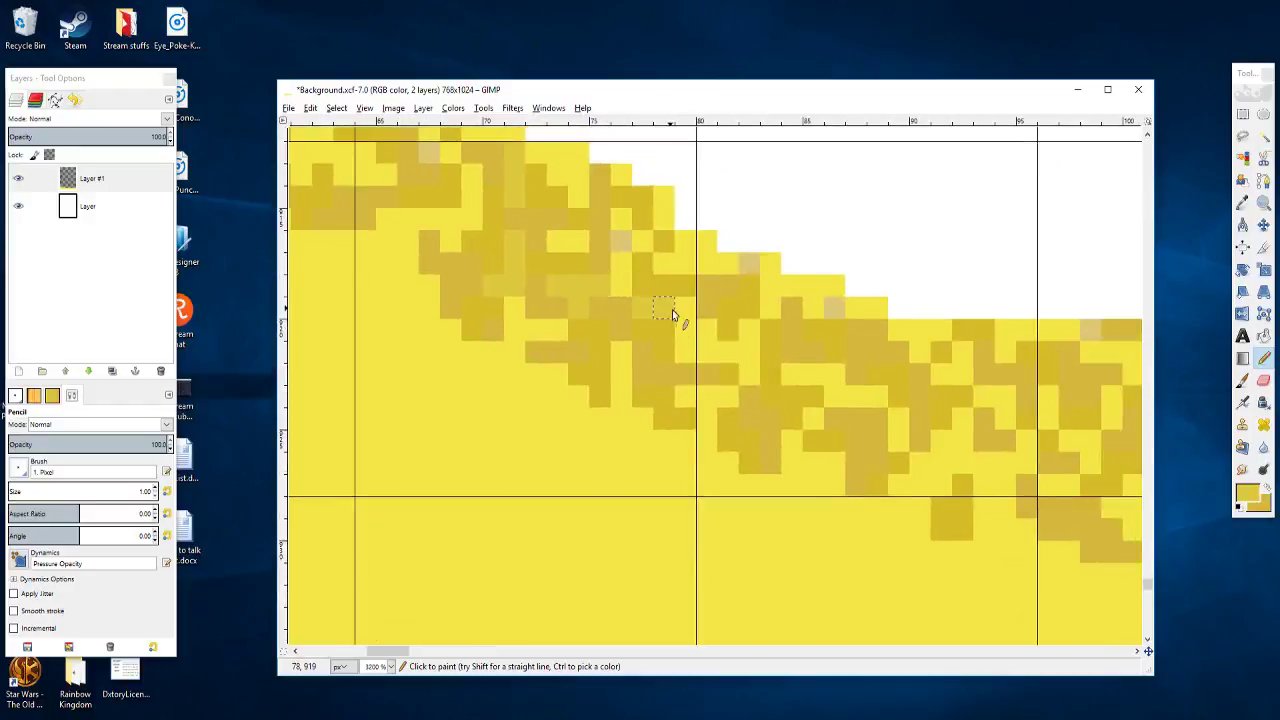
scroll(690, 328, up, 1)
scroll(697, 320, up, 2)
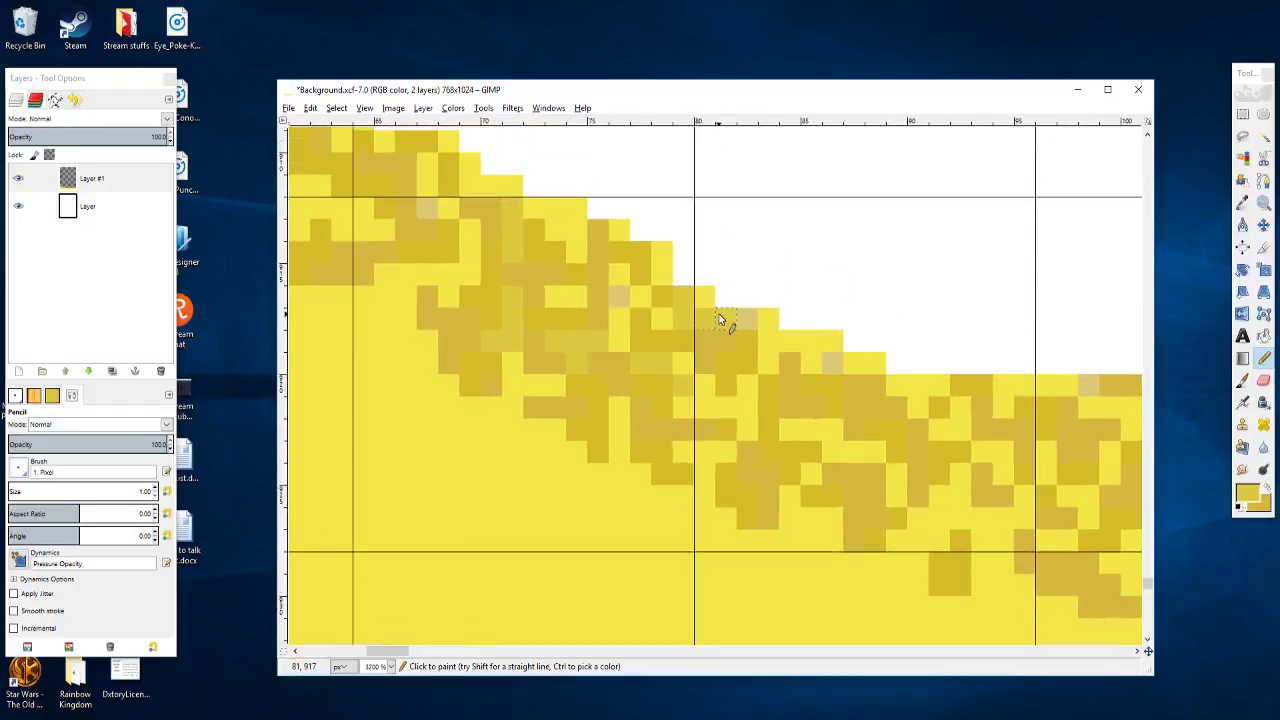
Step: Paint small medium gold patches in the gaps along the slope's upper edge, around x 72 to x 75
scroll(666, 323, up, 2)
scroll(666, 323, left, 6)
drag(799, 396, 805, 399)
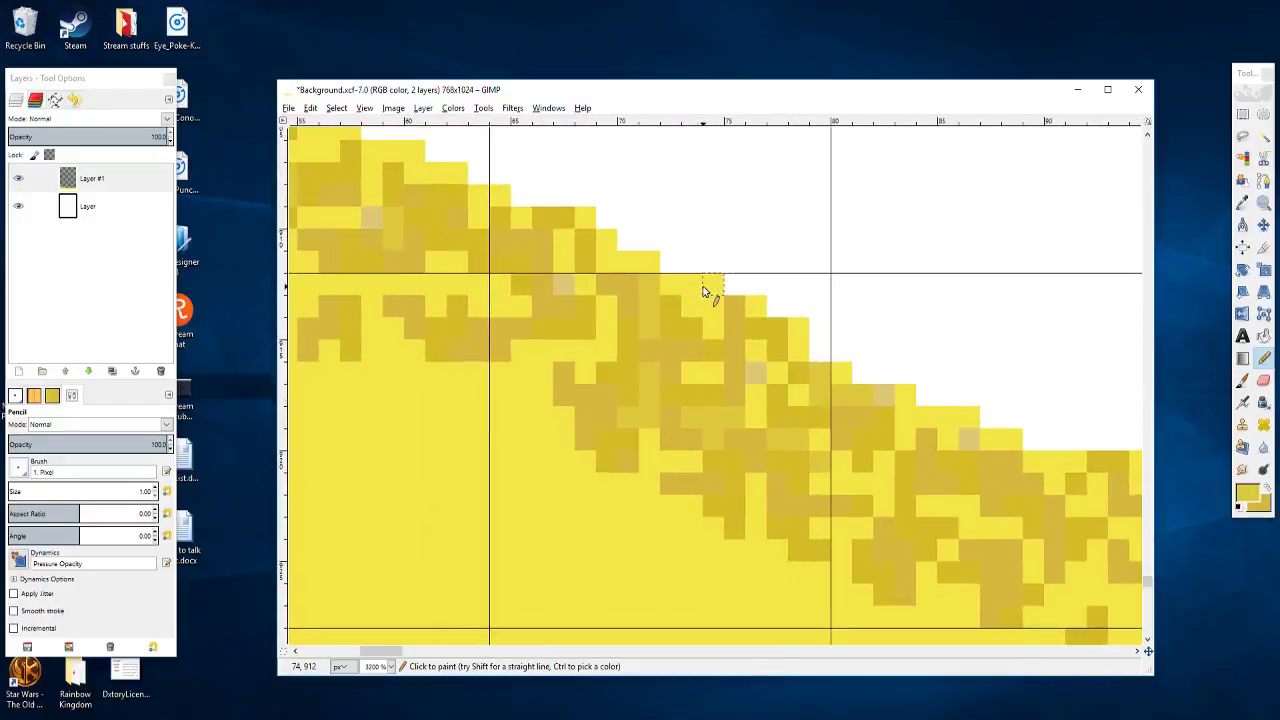
drag(700, 289, 704, 312)
scroll(703, 311, left, 3)
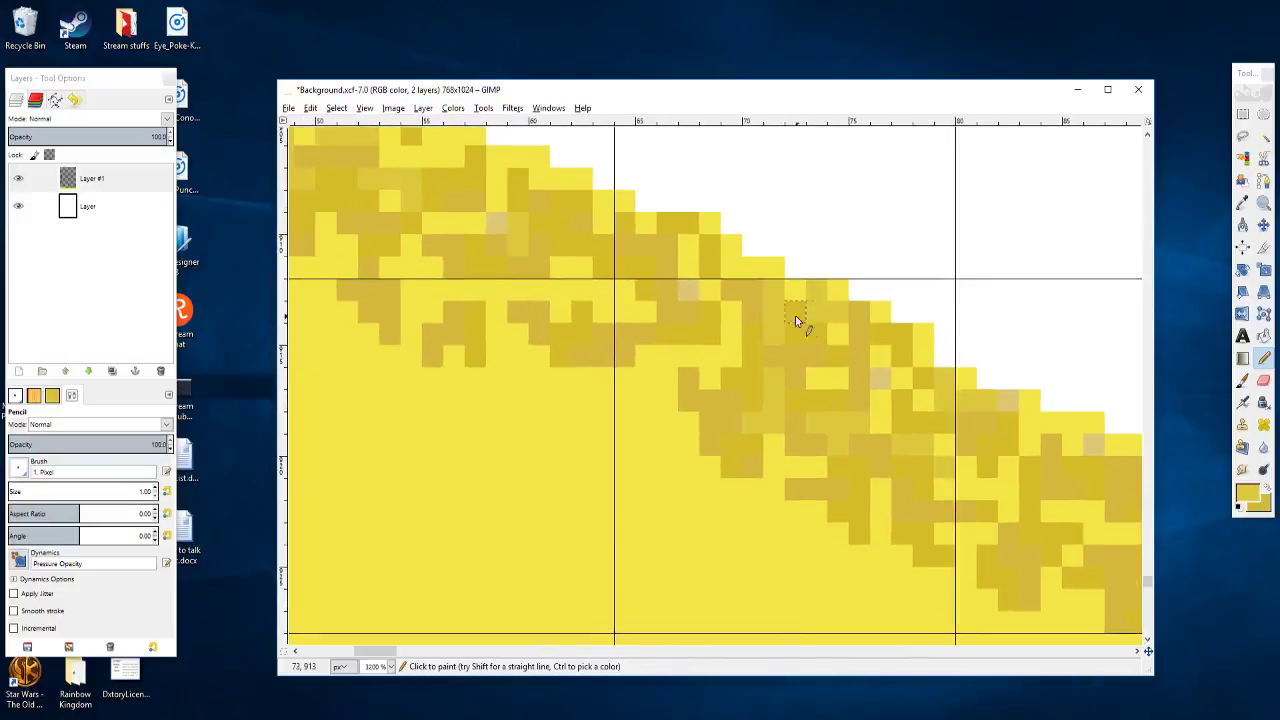
Step: Fill remaining bright yellow gaps in the middle of the slope with medium gold pixels, around x 59 to x 65
scroll(795, 315, down, 3)
scroll(757, 300, down, 1)
scroll(666, 357, up, 3)
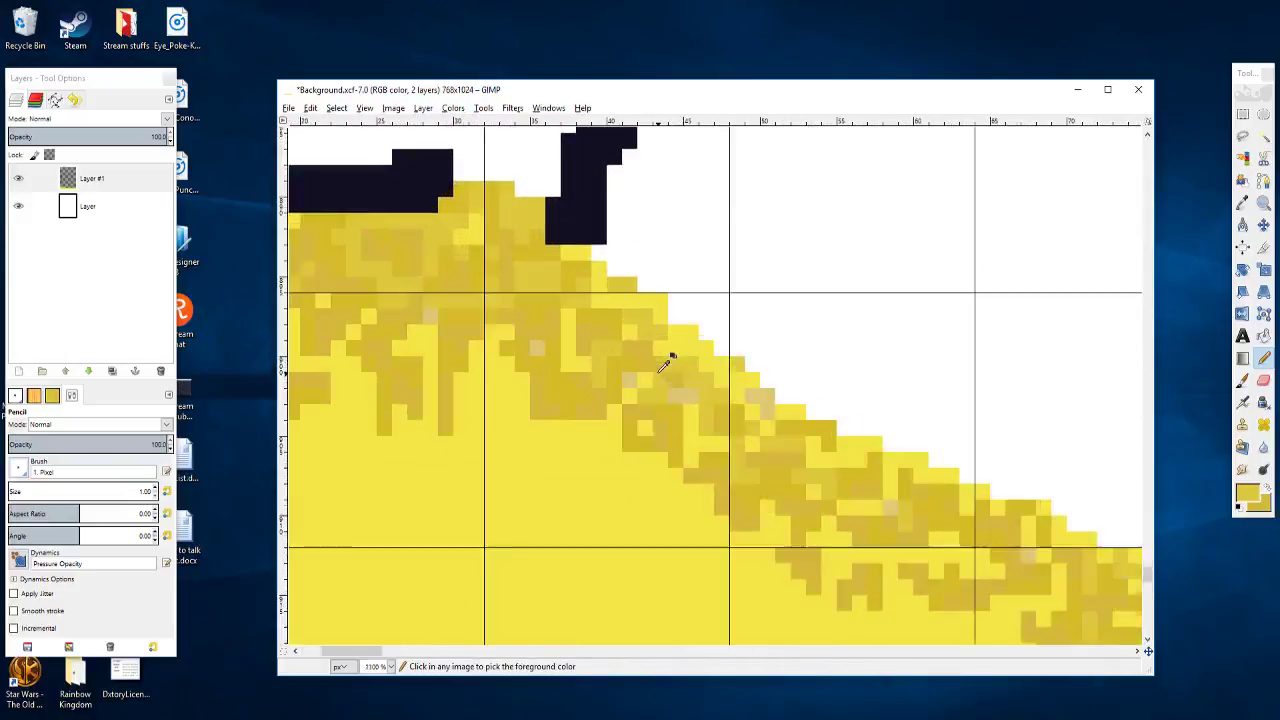
scroll(731, 377, up, 2)
drag(731, 377, 451, 103)
mouse_move(577, 300)
mouse_down()
mouse_move(567, 317)
mouse_move(545, 310)
mouse_up()
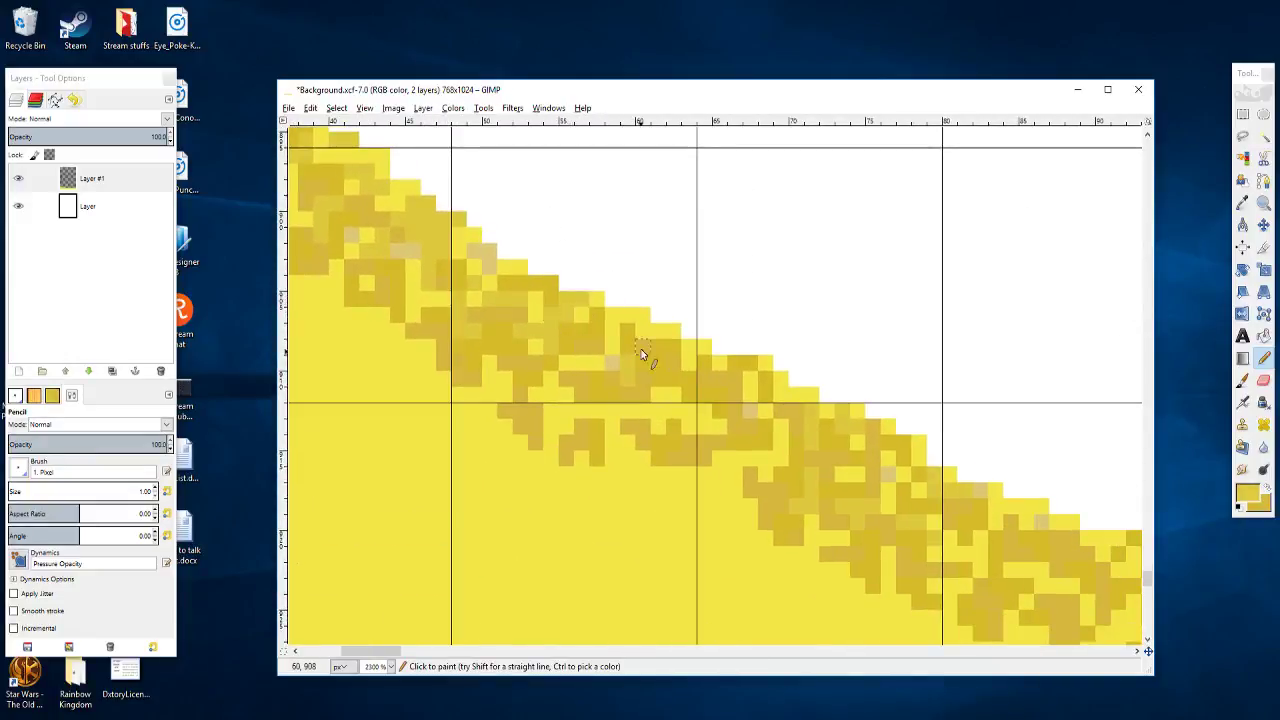
drag(641, 349, 568, 306)
click(541, 275)
scroll(565, 290, down, 1)
scroll(565, 290, right, 1)
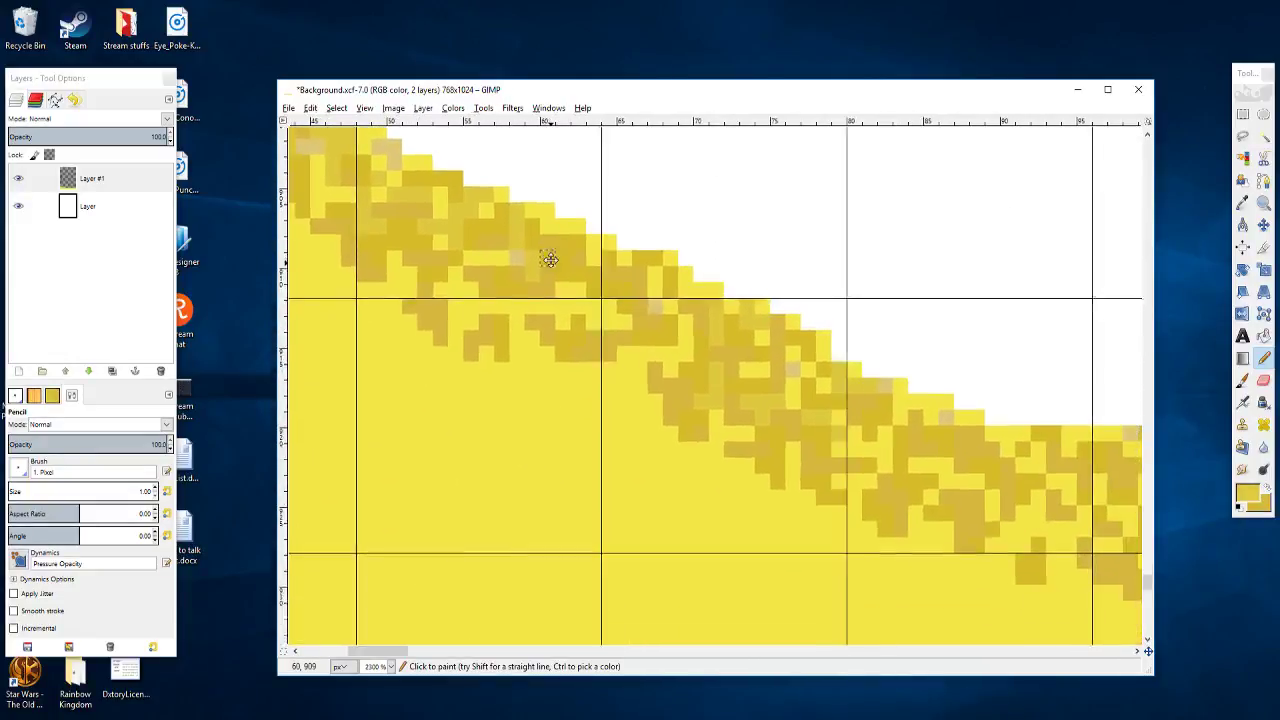
scroll(621, 310, down, 1)
scroll(600, 300, right, 3)
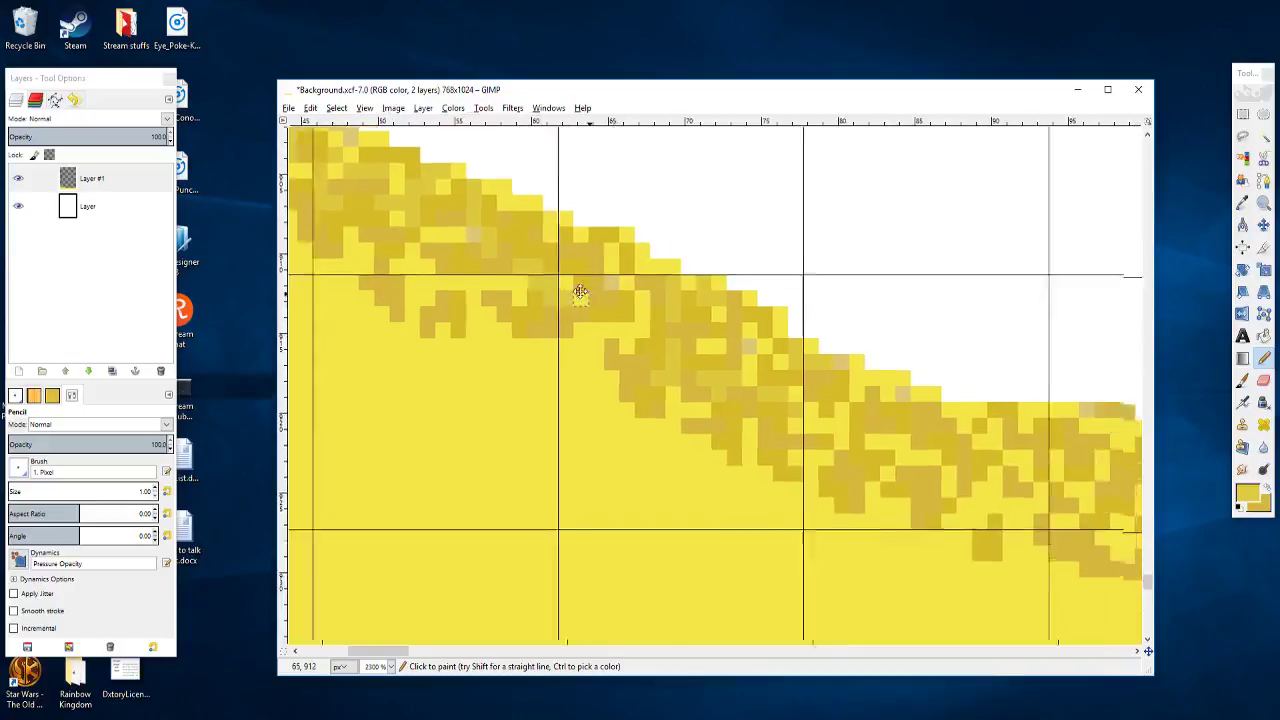
Step: Add medium gold pixels to the lower part of the slope where it flattens, around x 80 to x 85
scroll(500, 290, down, 1)
scroll(500, 290, right, 3)
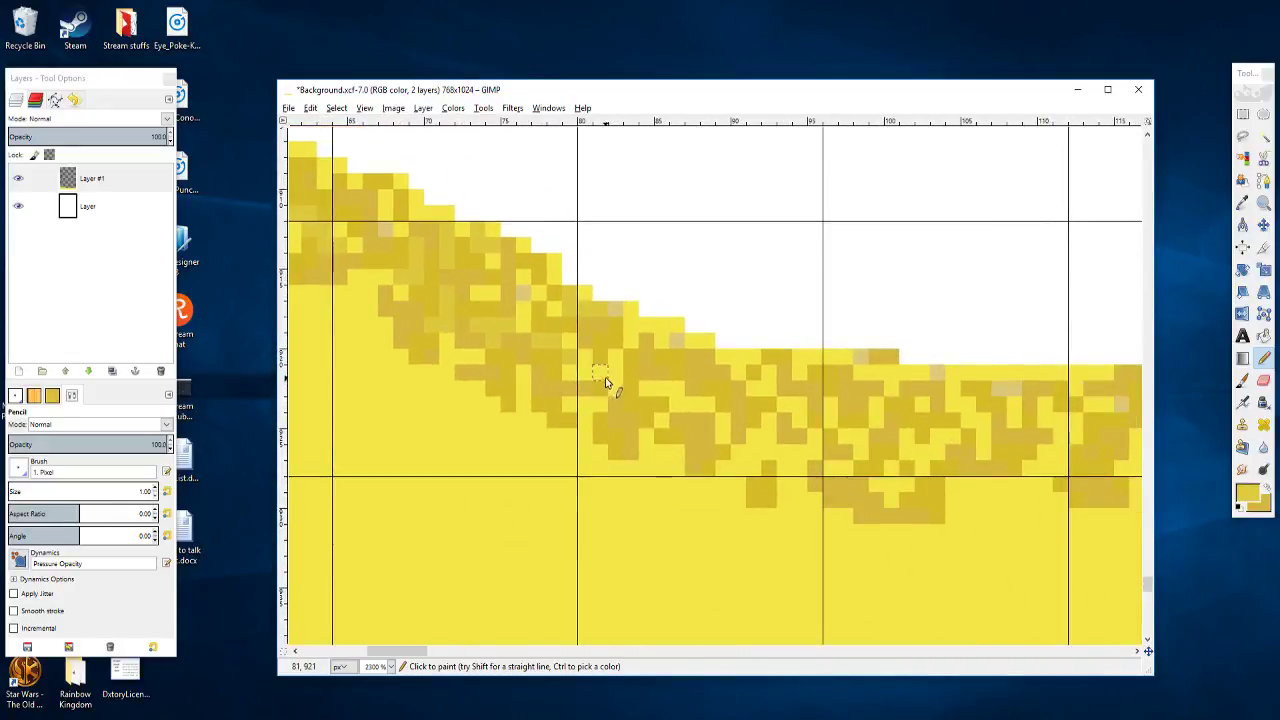
scroll(621, 357, down, 1)
scroll(621, 357, right, 1)
scroll(619, 360, down, 1)
scroll(619, 360, right, 1)
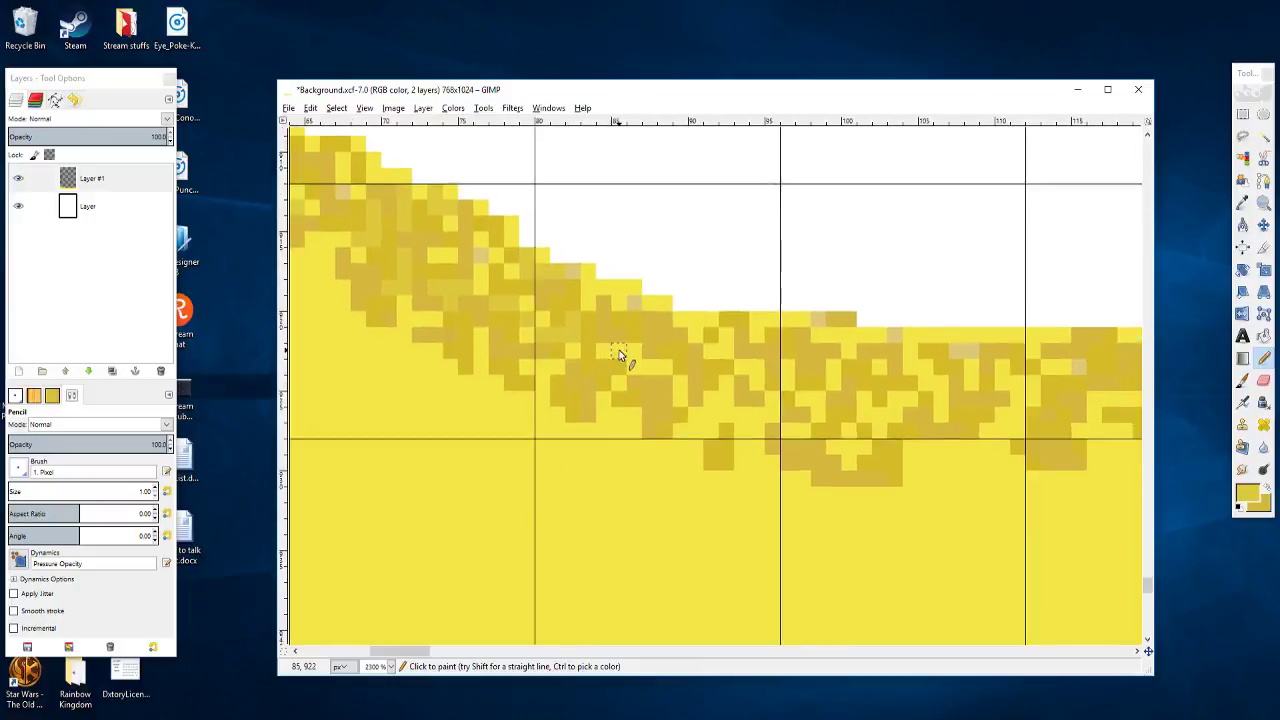
Step: Scatter medium gold patches between the darker speckles of the flat ground, from about x 86 to x 106
scroll(689, 393, down, 1)
scroll(689, 393, right, 3)
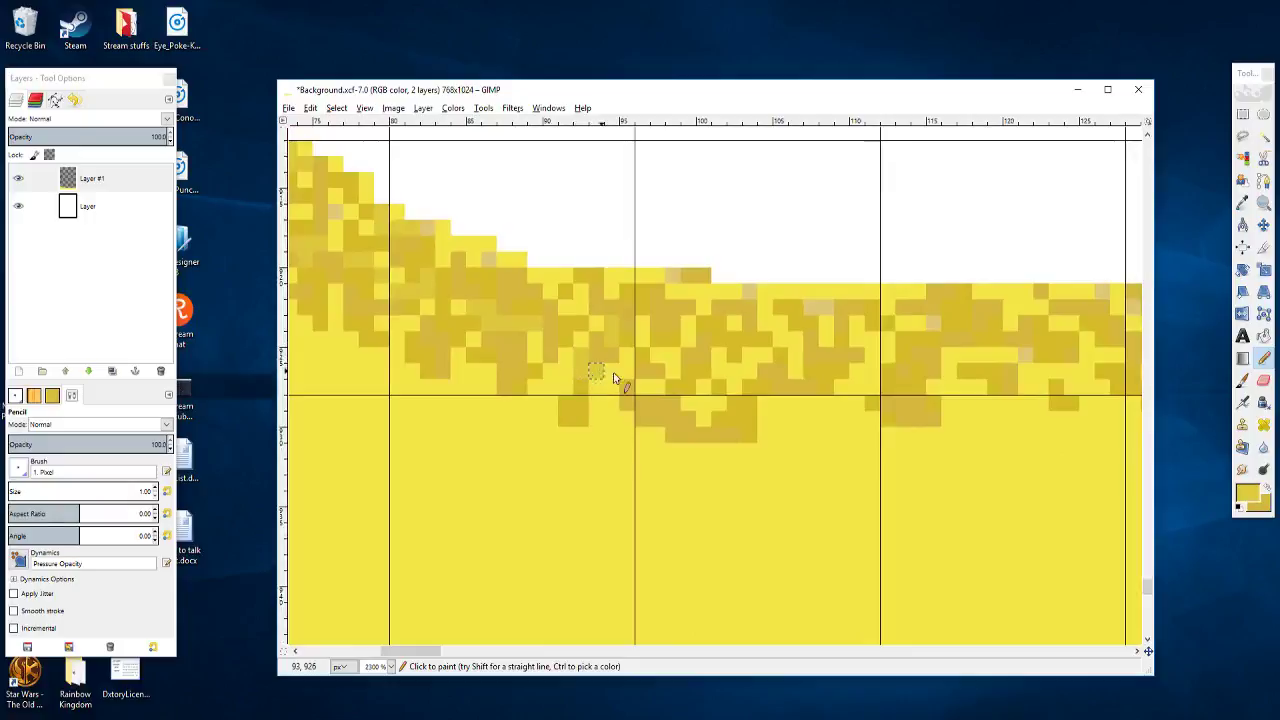
scroll(610, 371, down, 1)
scroll(610, 371, right, 2)
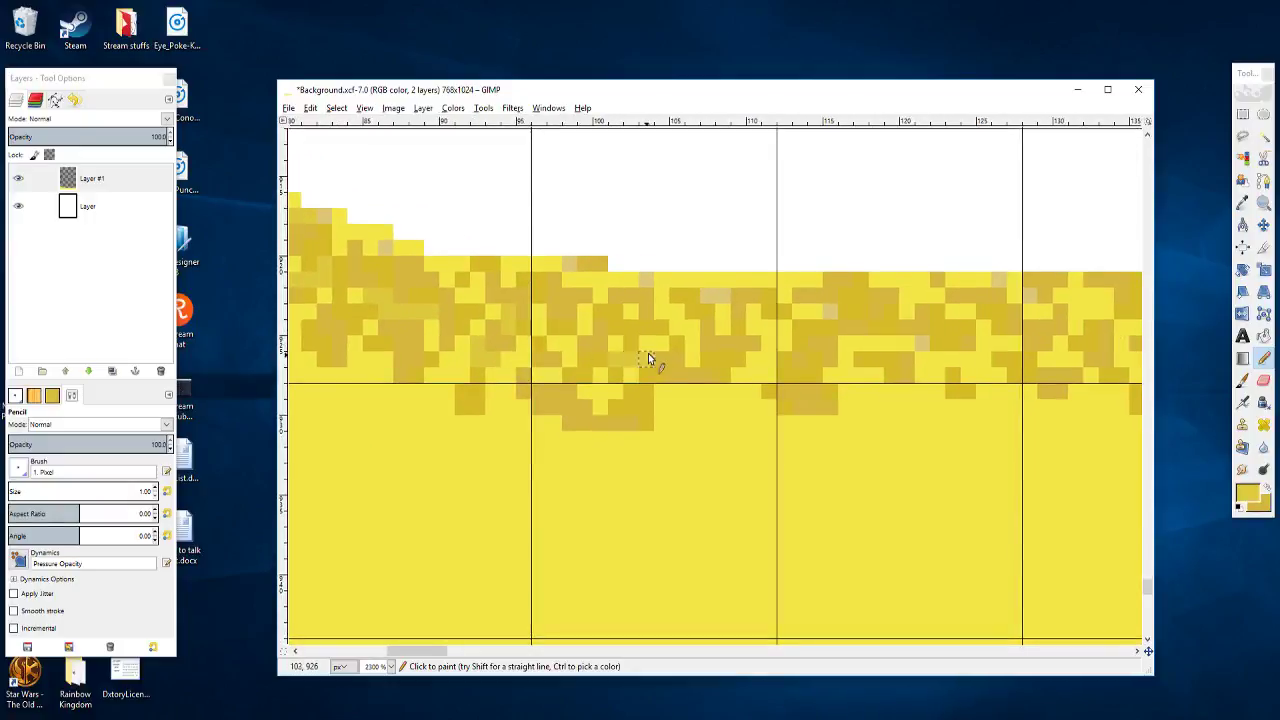
scroll(634, 342, down, 1)
scroll(634, 342, right, 2)
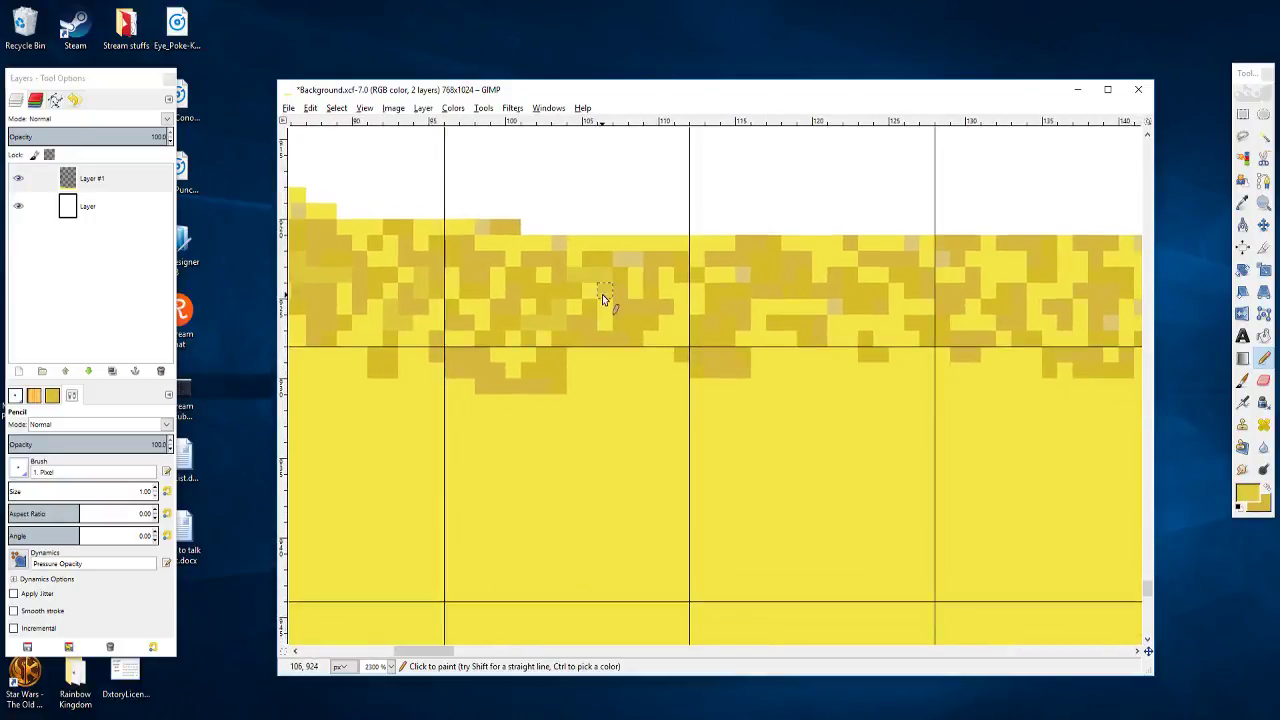
Step: Fill gaps in the flat ground's speckled band with medium gold pixels, from about x 107 to x 125
scroll(605, 300, down, 1)
scroll(605, 300, right, 2)
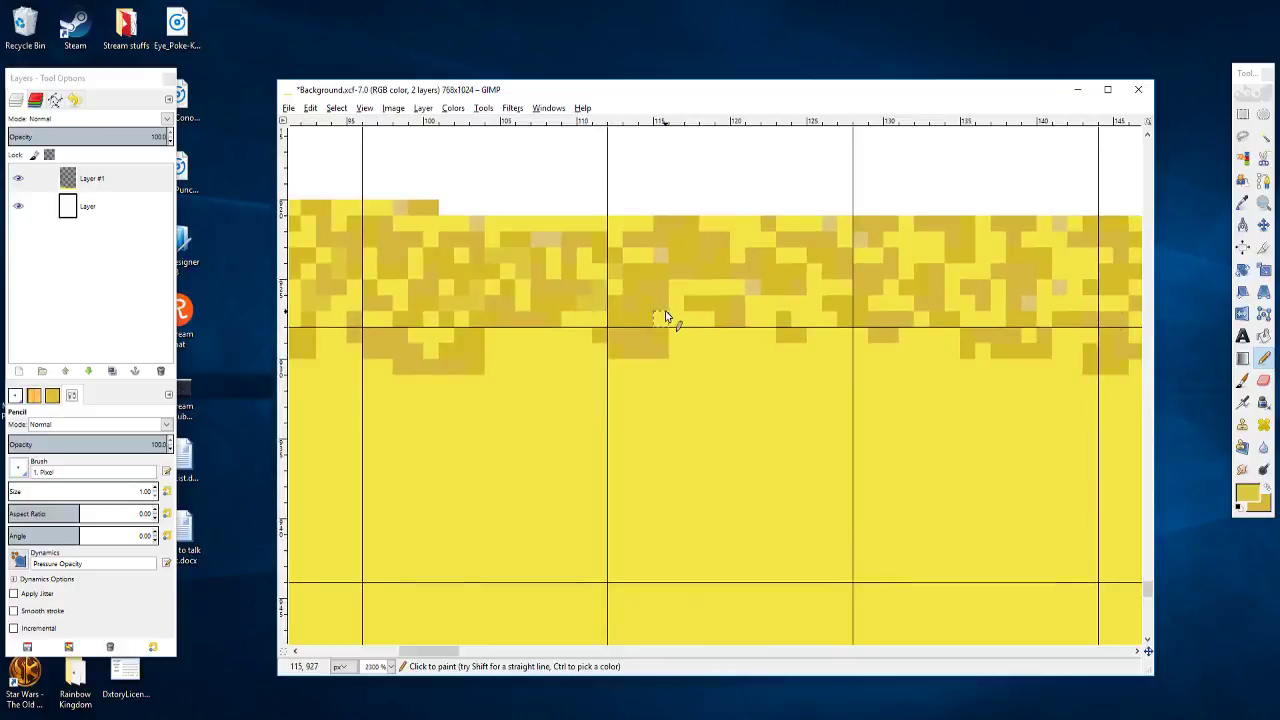
scroll(665, 316, right, 5)
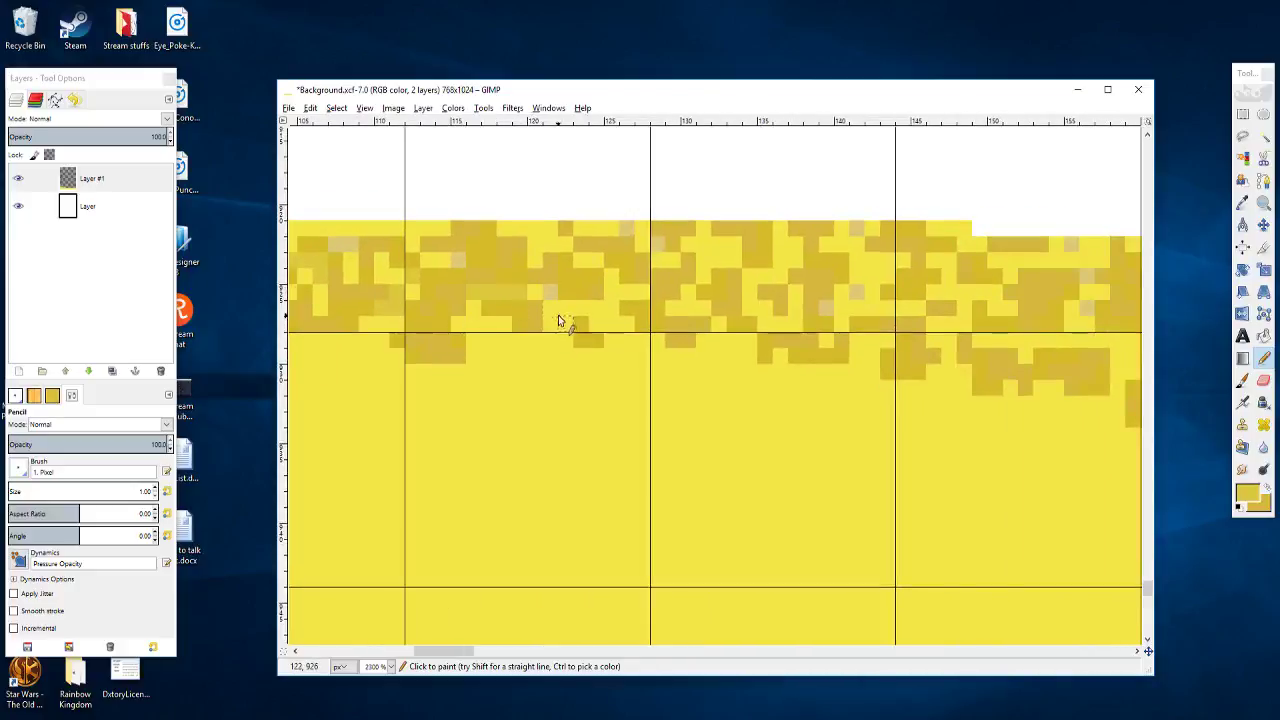
scroll(603, 300, down, 1)
scroll(603, 300, right, 1)
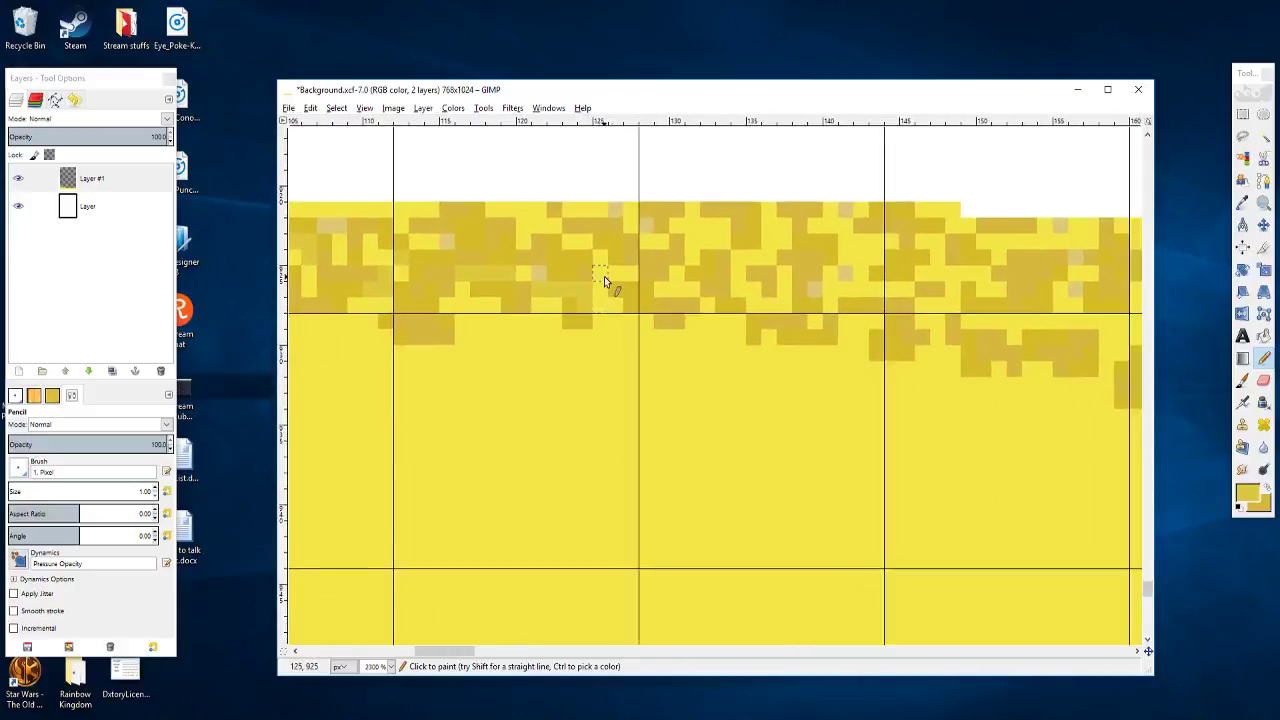
Step: Carry the medium gold speckles along the flat ground from about x 126 to x 152, past the small surface step
scroll(580, 288, up, 3)
scroll(580, 288, right, 1)
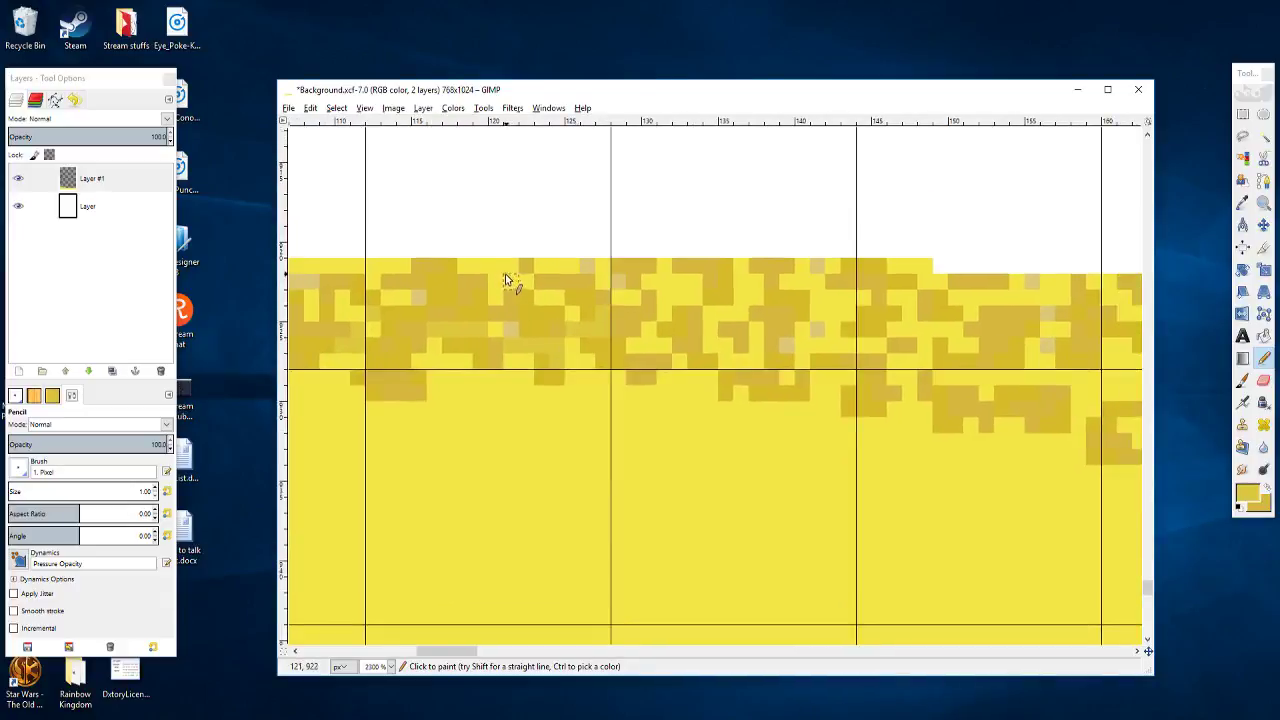
scroll(500, 285, right, 10)
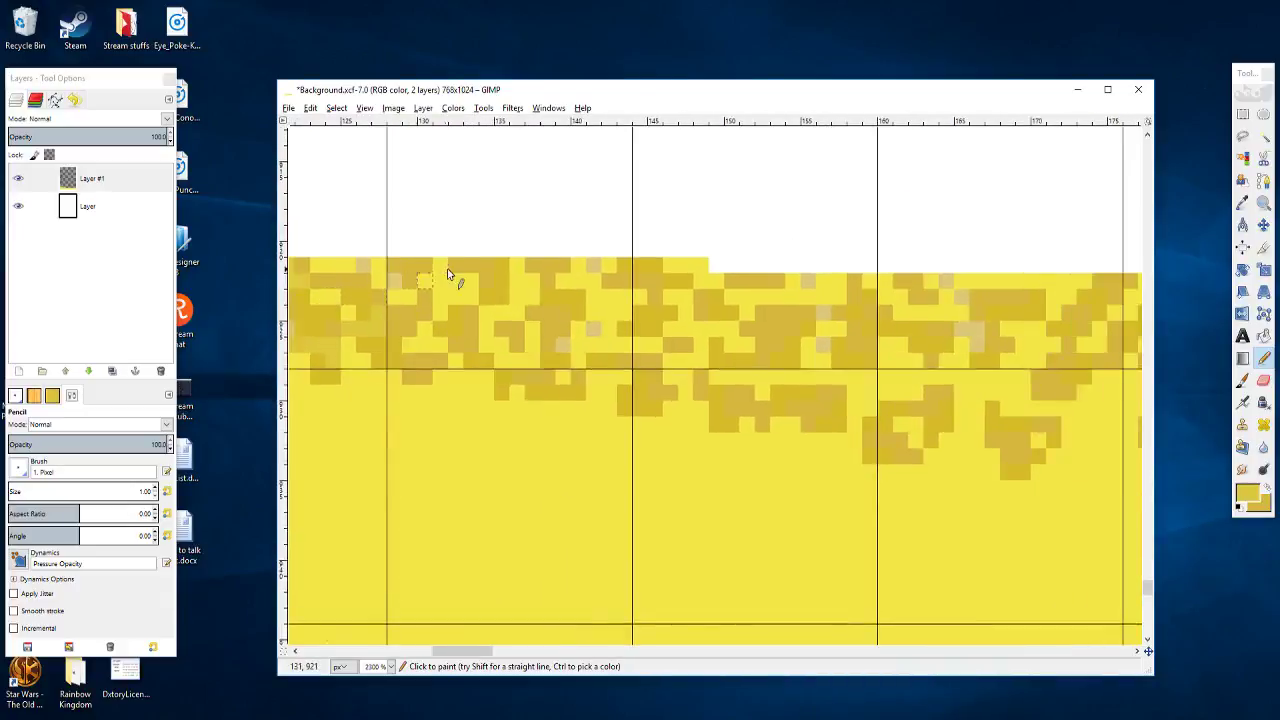
drag(474, 325, 418, 302)
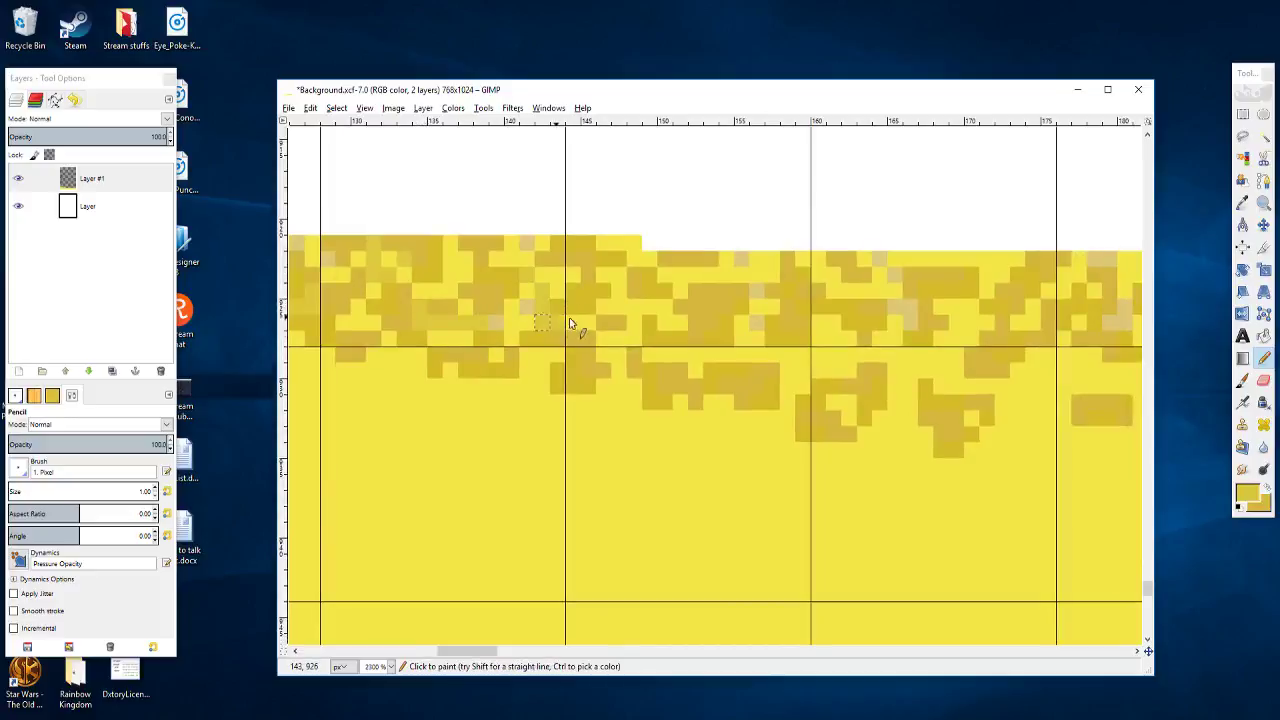
scroll(536, 296, right, 4)
scroll(563, 300, right, 2)
scroll(563, 300, up, 1)
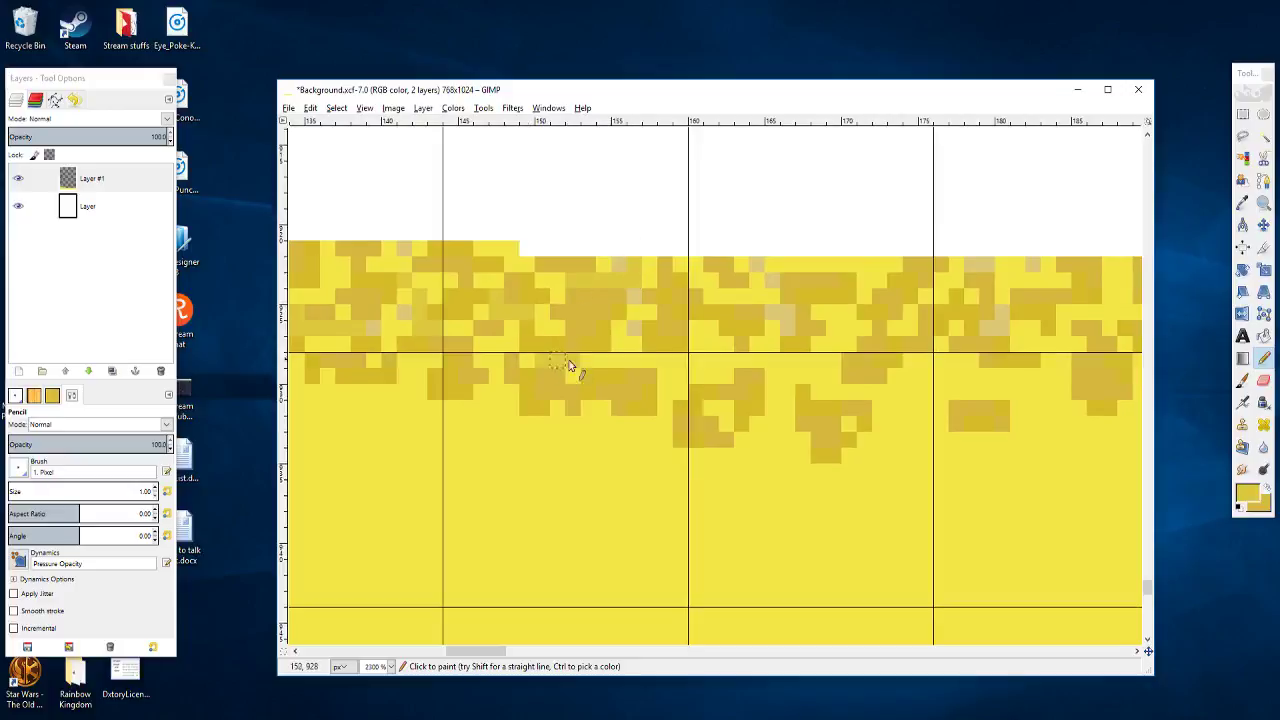
Step: Add medium gold pixels along the underside of the speckled band, working back from about x 148 to x 129
scroll(640, 372, left, 6)
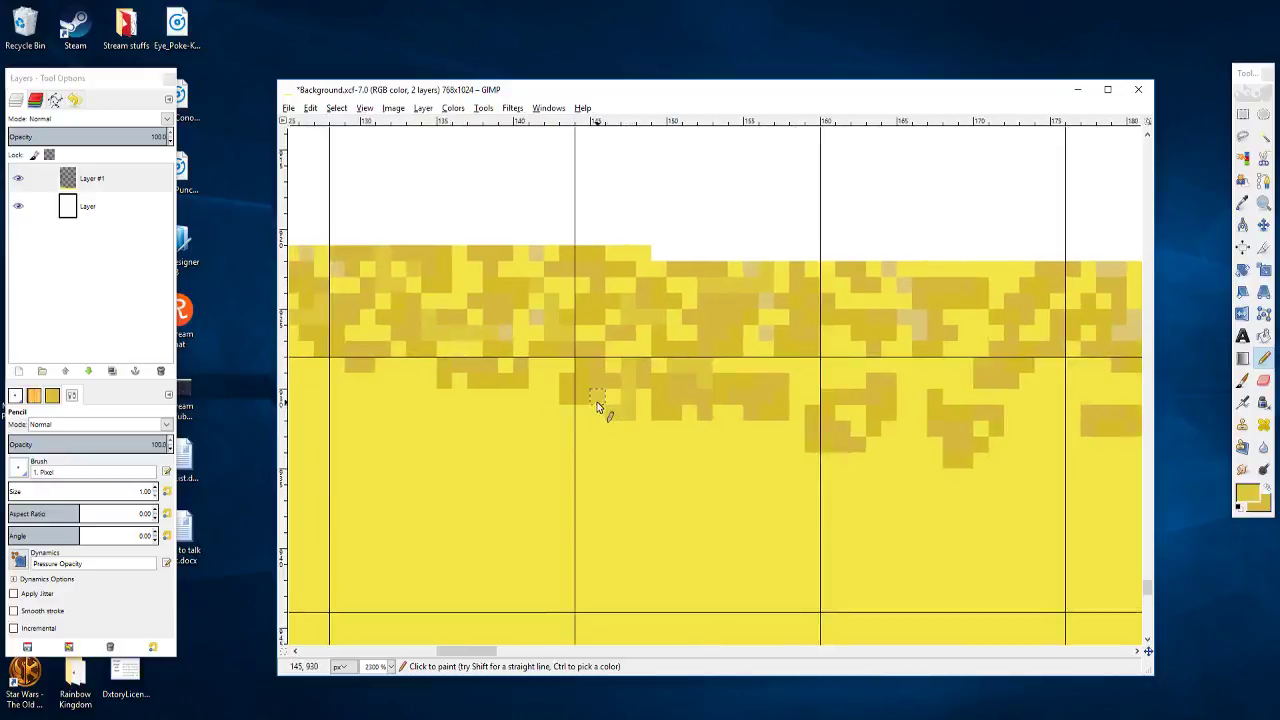
scroll(600, 420, left, 6)
scroll(600, 420, up, 1)
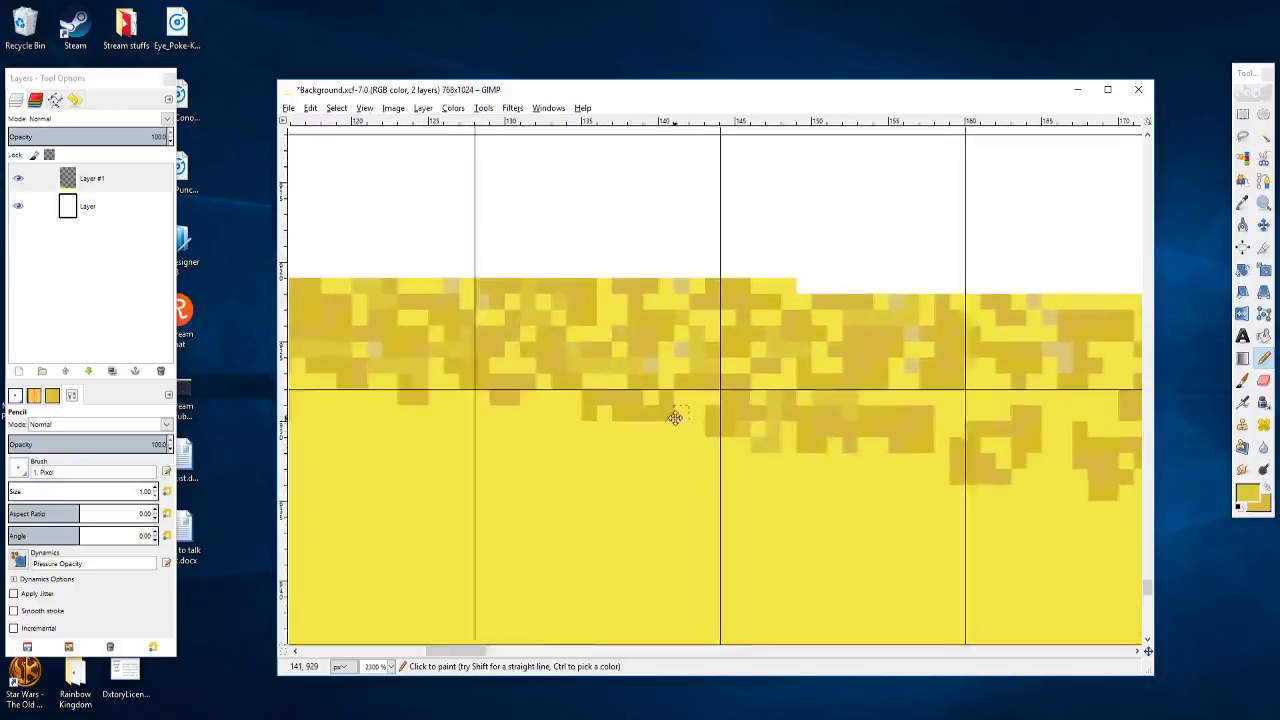
click(619, 429)
drag(560, 398, 521, 398)
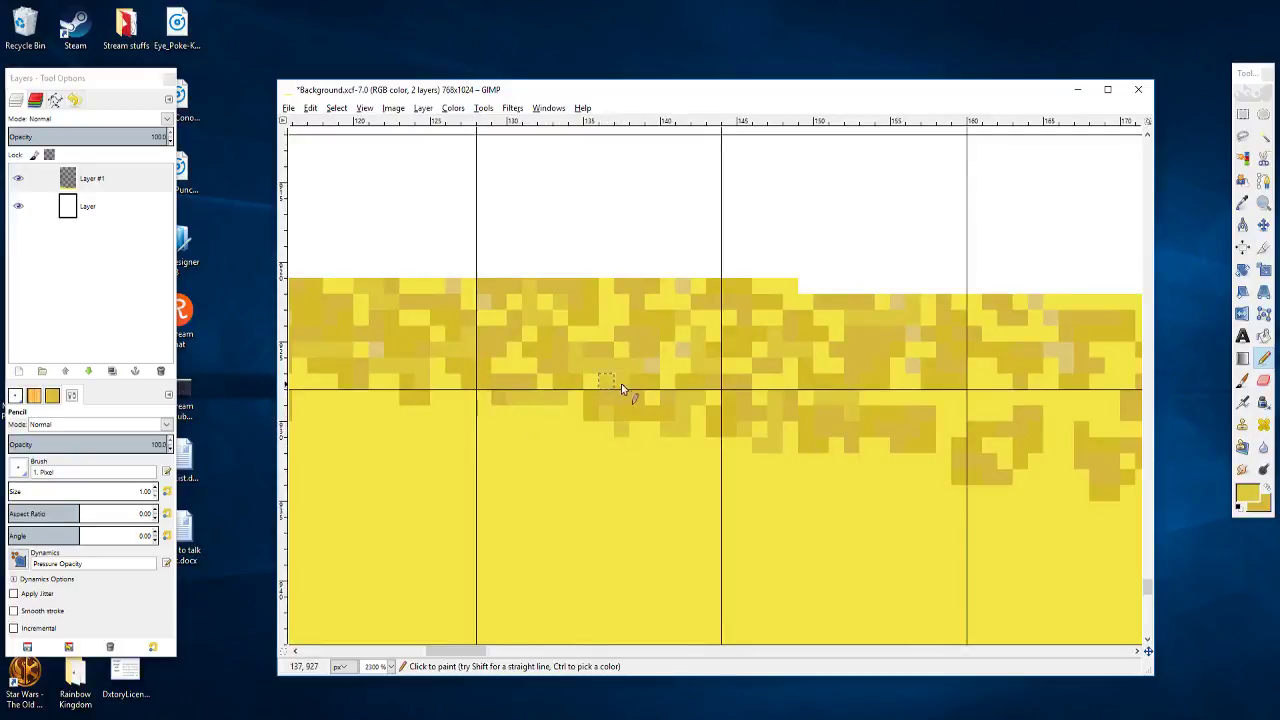
Step: Pencil medium gold patches into the flat ground's texture and its lower edge, from about x 153 to x 169
scroll(674, 391, right, 12)
scroll(640, 370, down, 1)
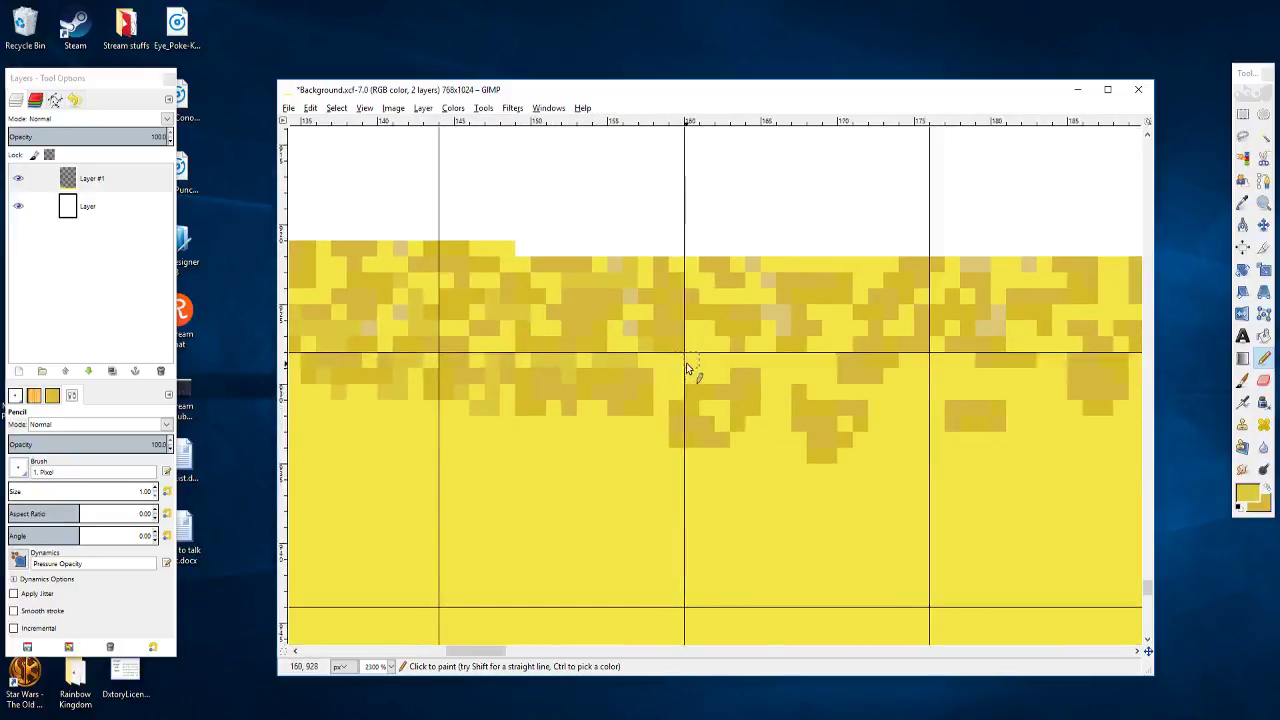
scroll(720, 346, right, 4)
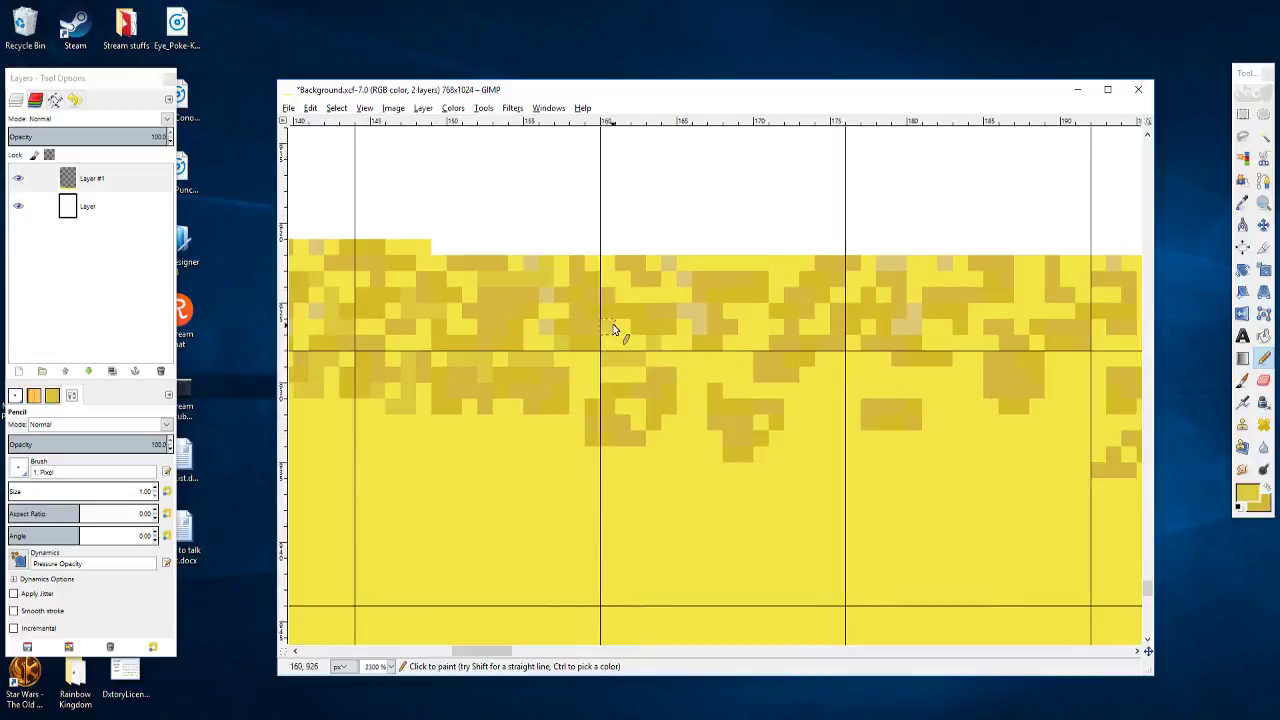
scroll(664, 350, right, 3)
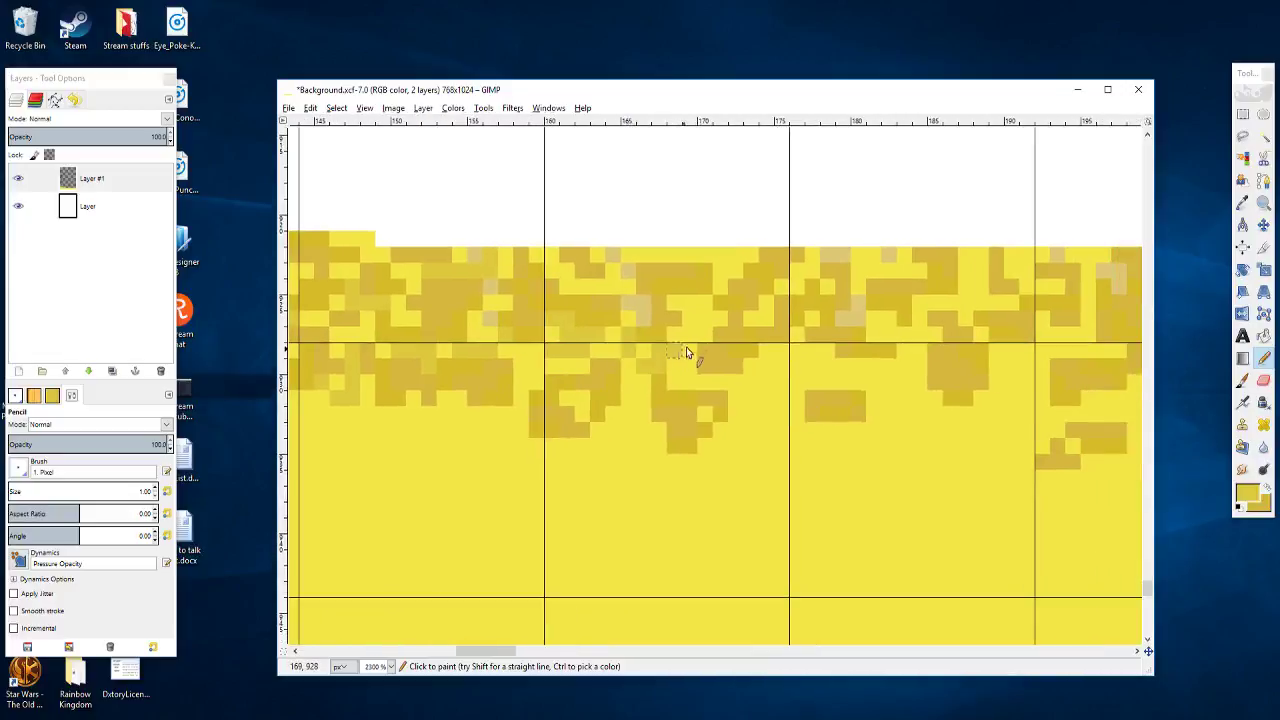
Step: Add medium gold patches between the speckles of the flat ground, from about x 170 to x 189
scroll(680, 318, right, 5)
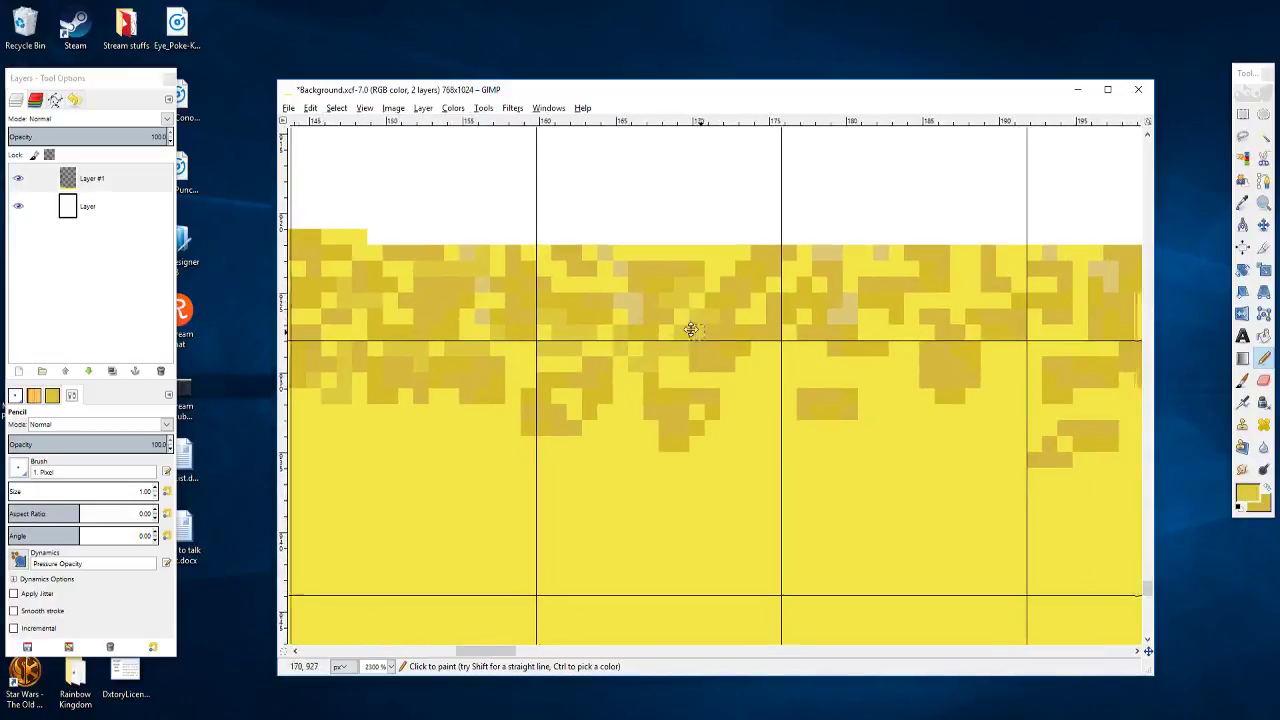
drag(733, 347, 644, 309)
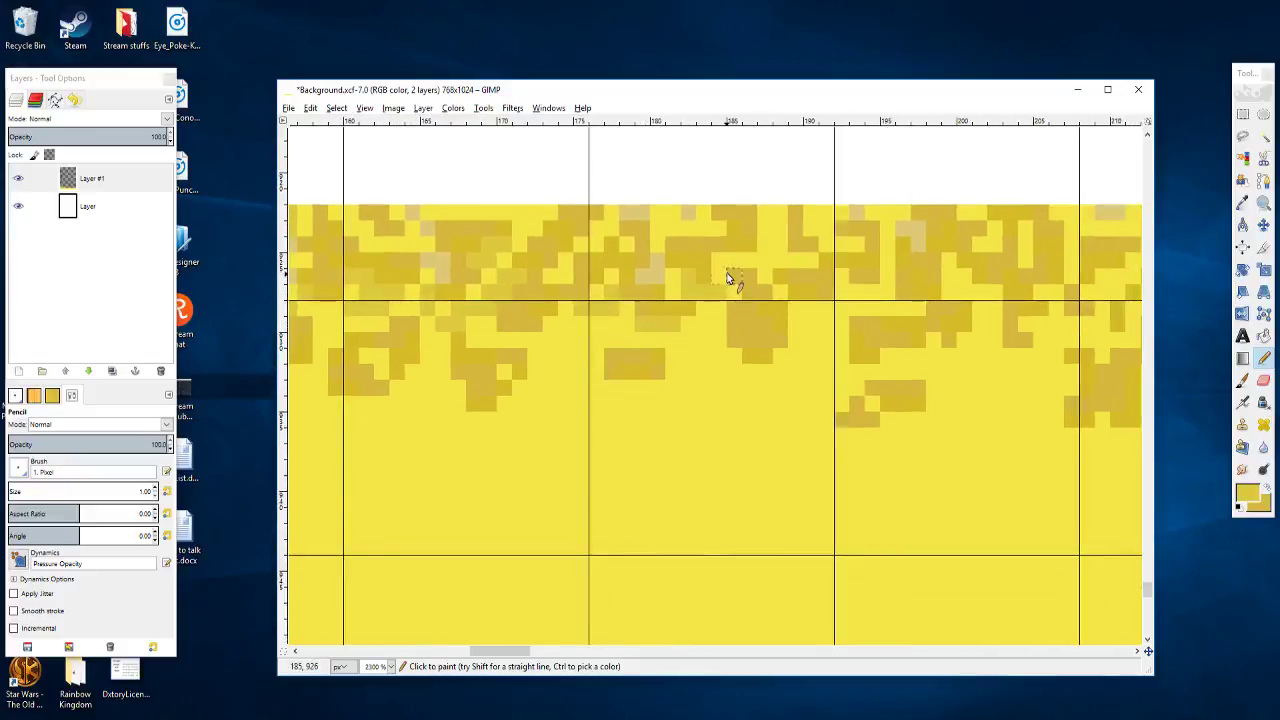
scroll(700, 362, right, 5)
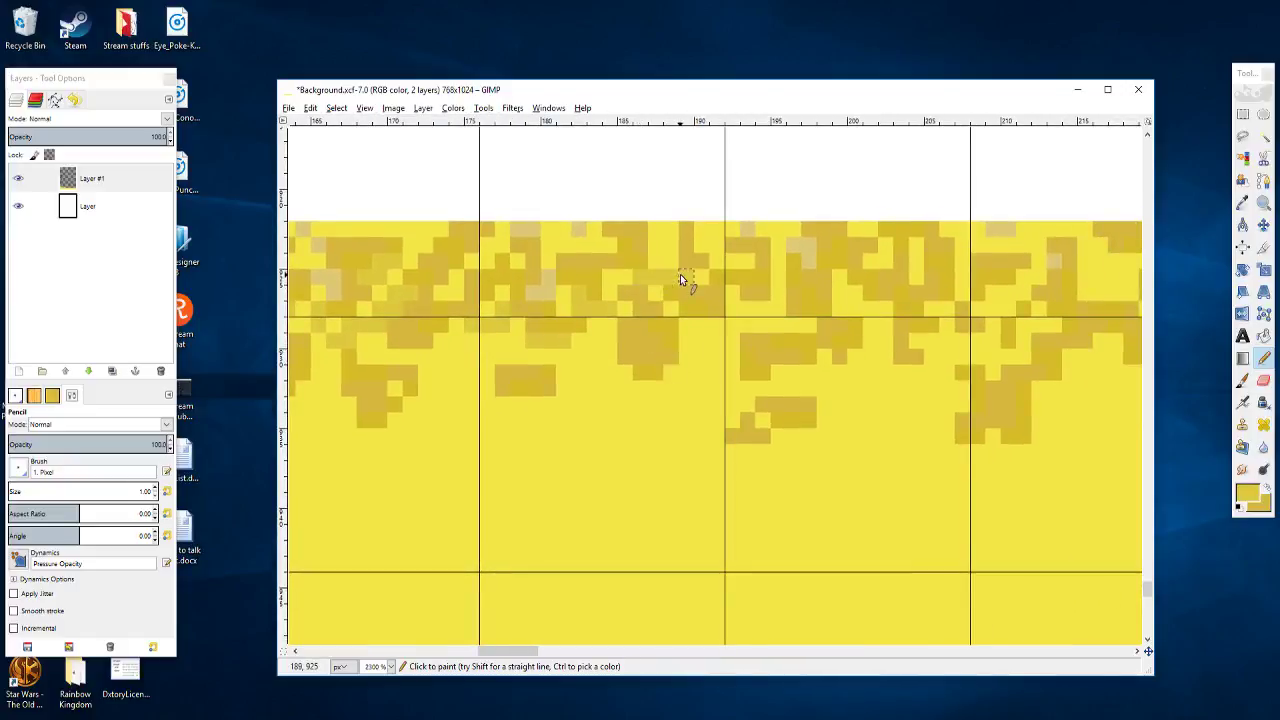
Step: Pencil medium gold patches between the speckles of the flat ground, from about x 190 to x 204
drag(710, 313, 702, 315)
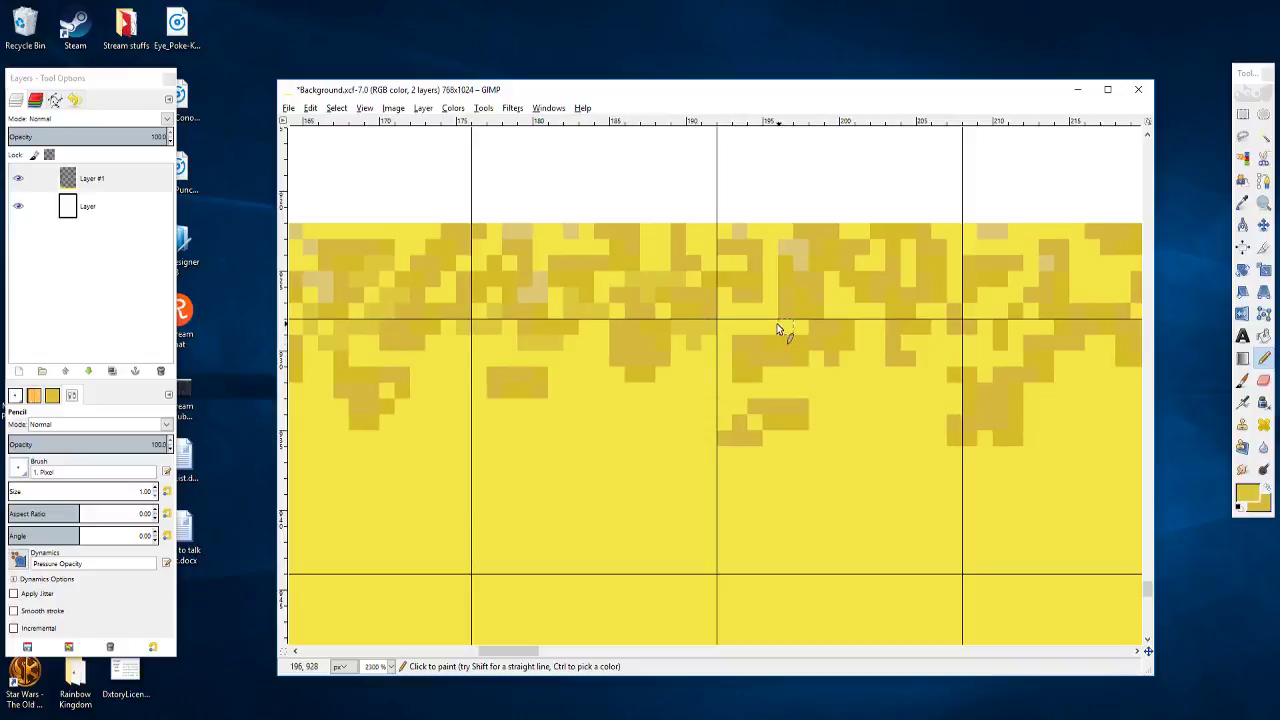
mouse_move(763, 342)
mouse_down()
mouse_move(737, 323)
mouse_move(671, 320)
mouse_up()
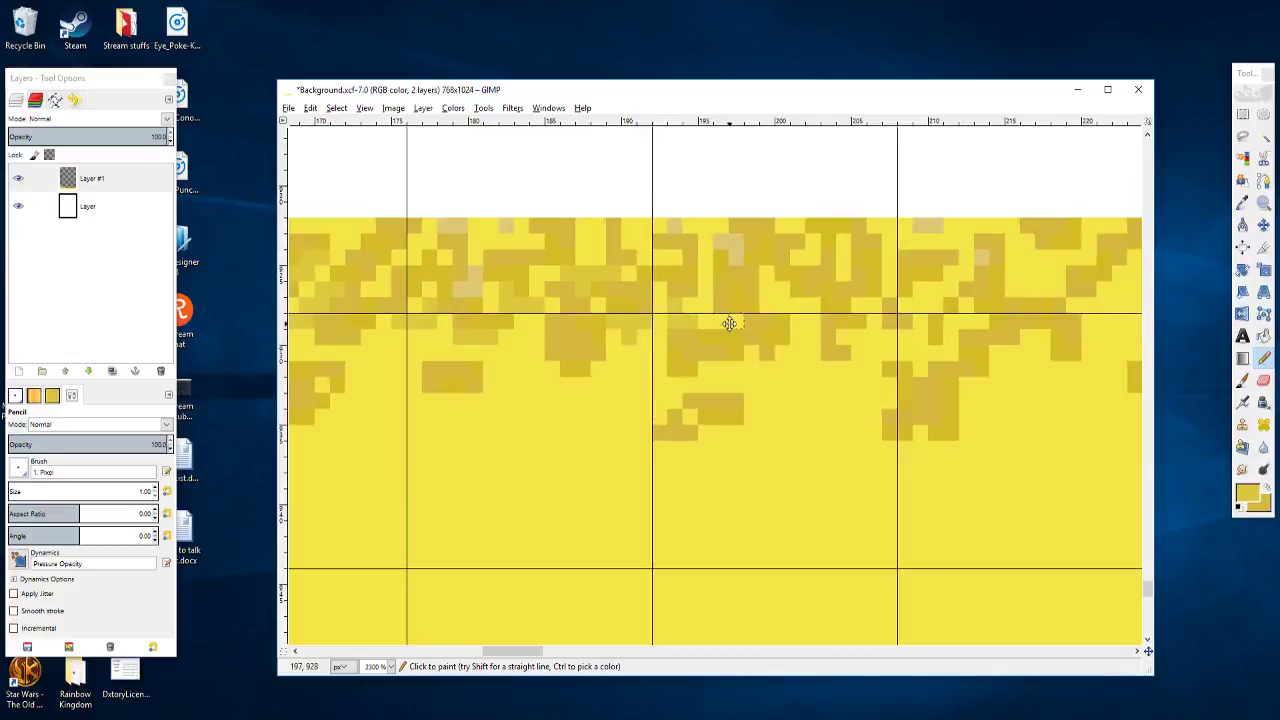
scroll(690, 305, right, 2)
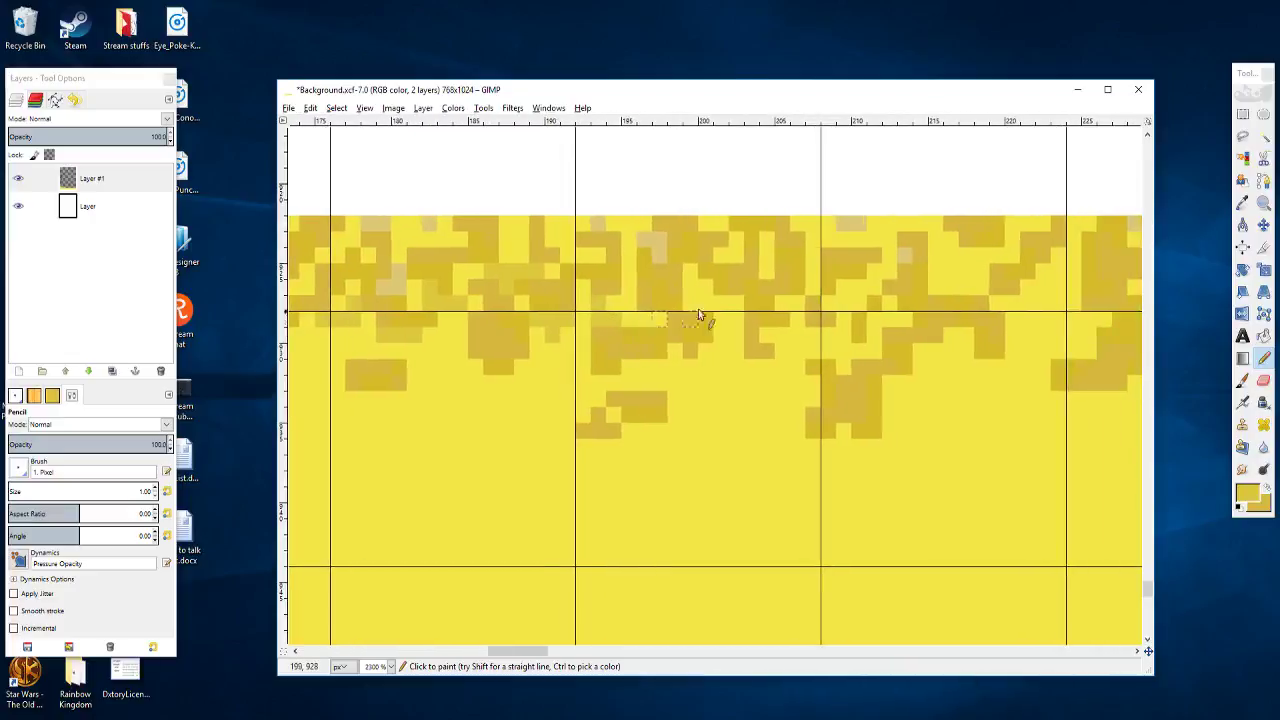
mouse_move(723, 322)
mouse_down()
mouse_move(713, 347)
mouse_move(735, 370)
mouse_move(689, 376)
mouse_move(741, 371)
mouse_up()
click(736, 357)
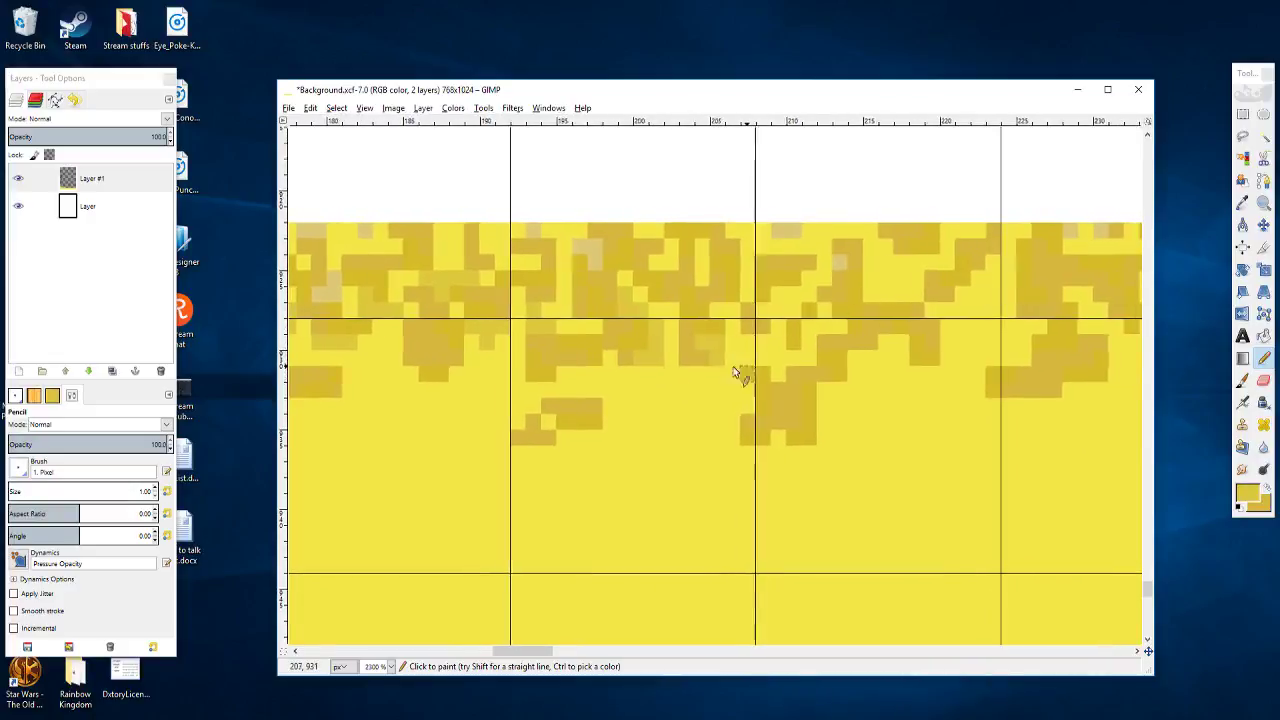
Step: Add medium gold patches beneath the speckled band of the flat ground, from about x 199 to x 207
mouse_move(624, 373)
mouse_down()
mouse_move(668, 390)
mouse_move(677, 411)
mouse_up()
scroll(683, 397, right, 1)
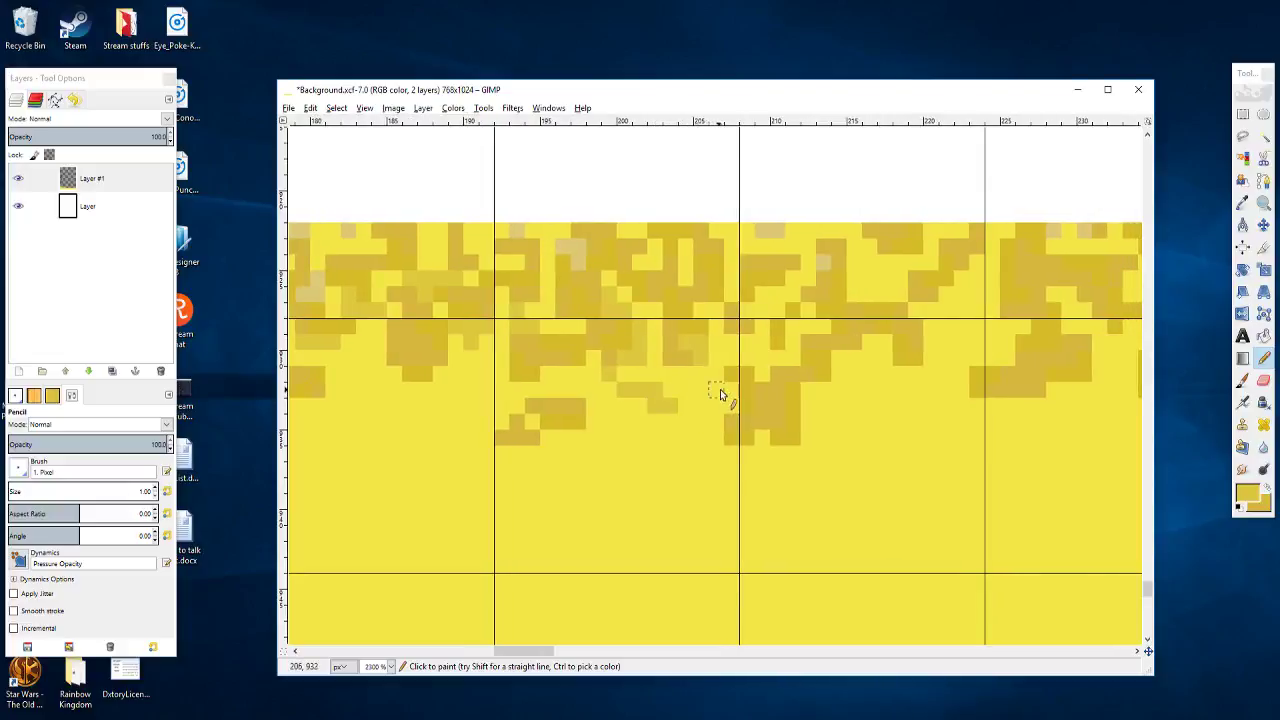
mouse_move(715, 408)
mouse_down()
mouse_move(716, 432)
mouse_move(672, 440)
mouse_up()
click(697, 371)
scroll(720, 372, right, 4)
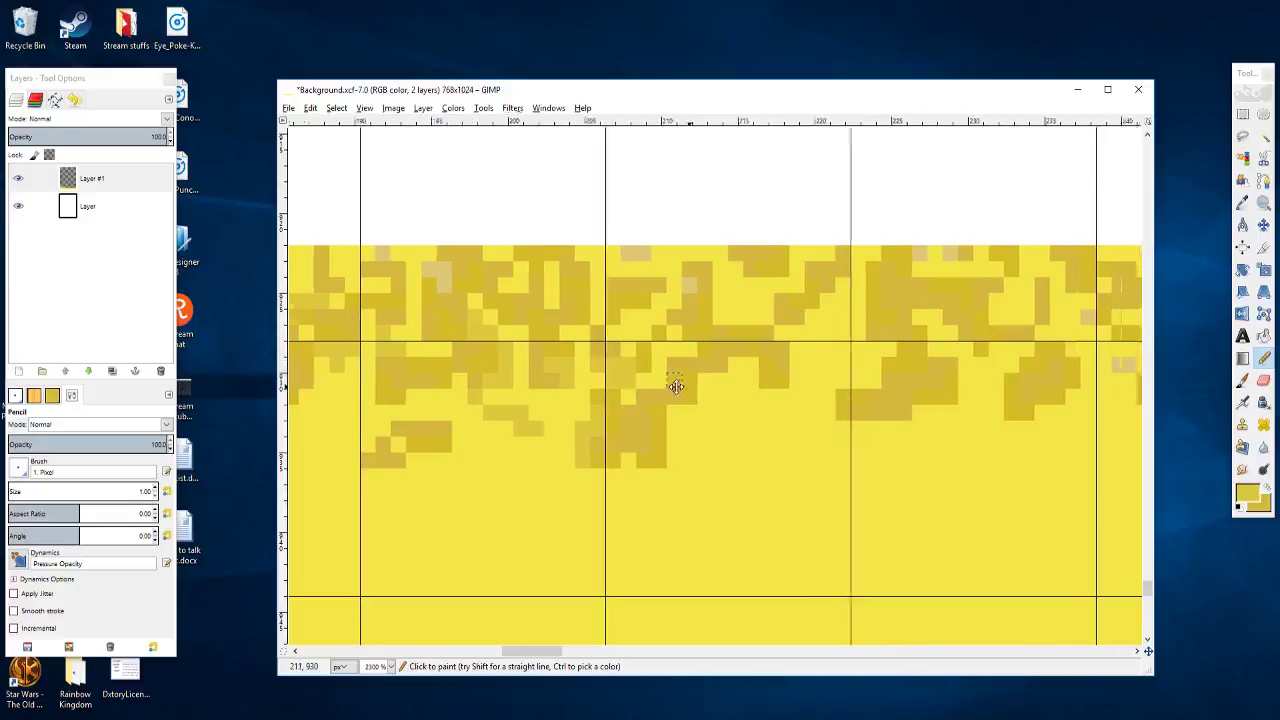
Step: Carry the medium gold patches along the flat ground from about x 208 to x 234, filling gaps between the darker speckles
scroll(737, 380, right, 1)
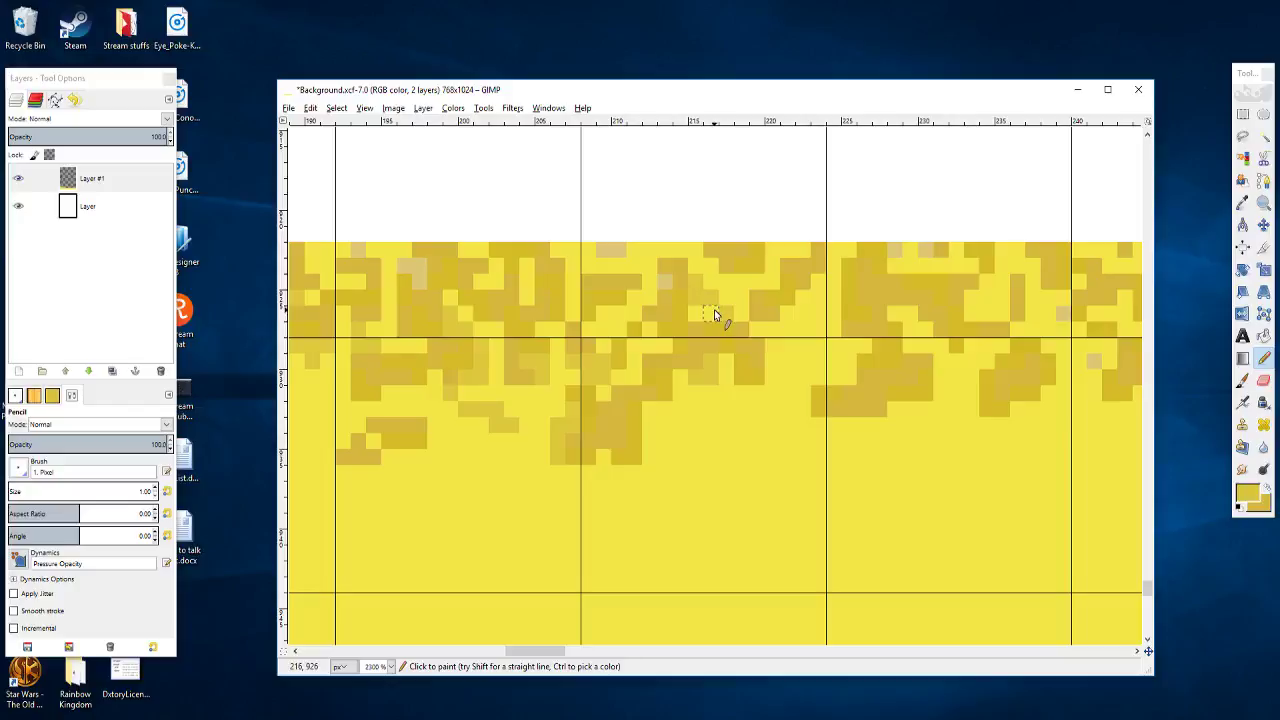
scroll(740, 306, right, 2)
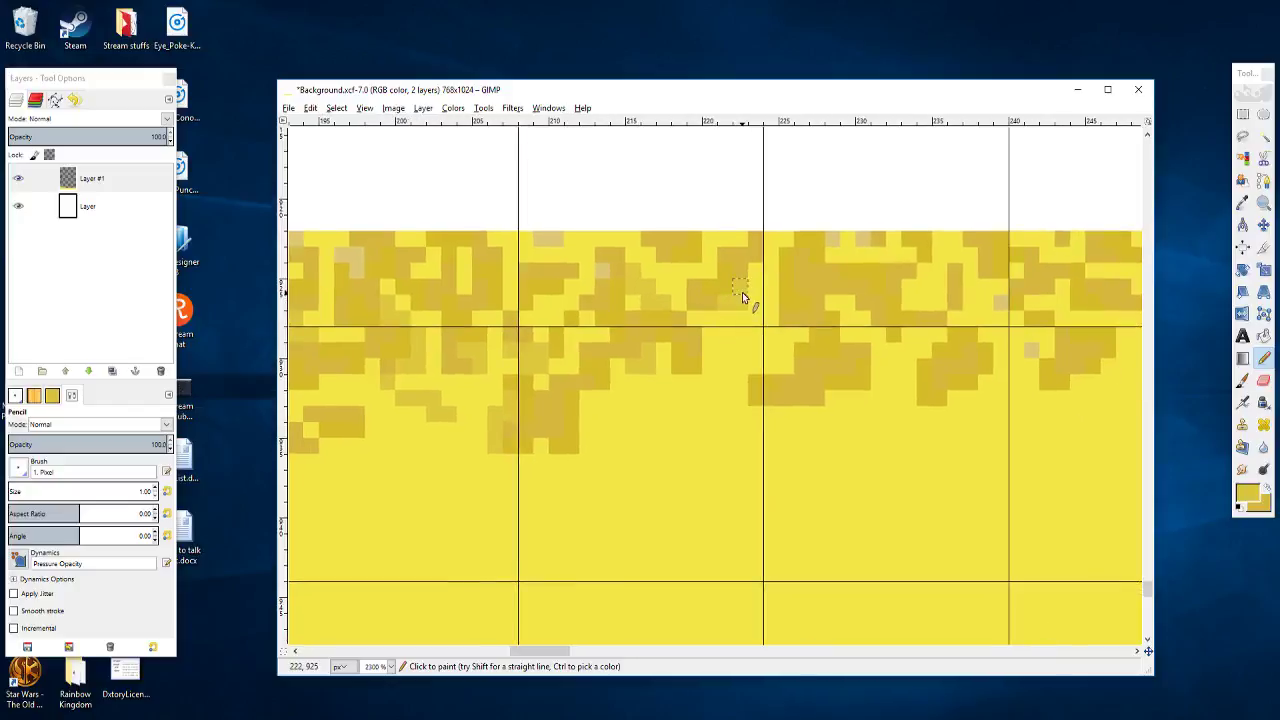
mouse_move(776, 361)
mouse_down()
mouse_move(746, 326)
mouse_move(765, 322)
mouse_up()
scroll(765, 322, right, 2)
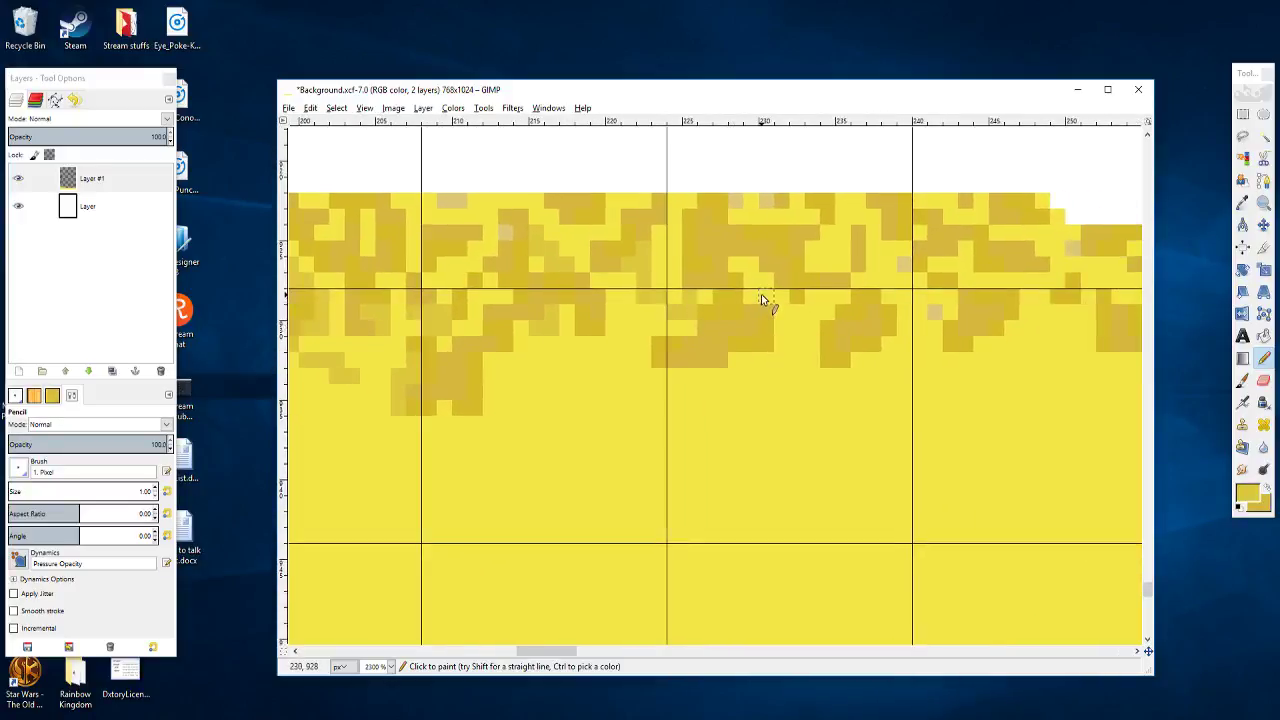
scroll(783, 322, right, 1)
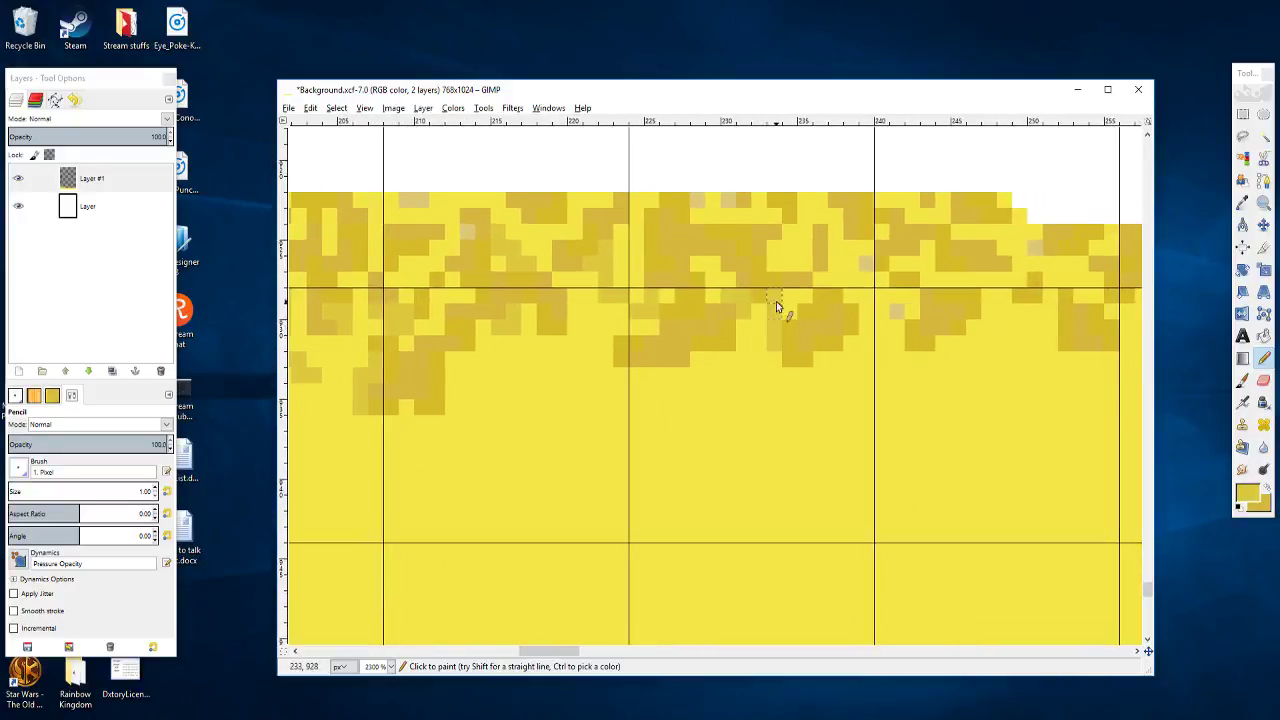
scroll(835, 322, right, 1)
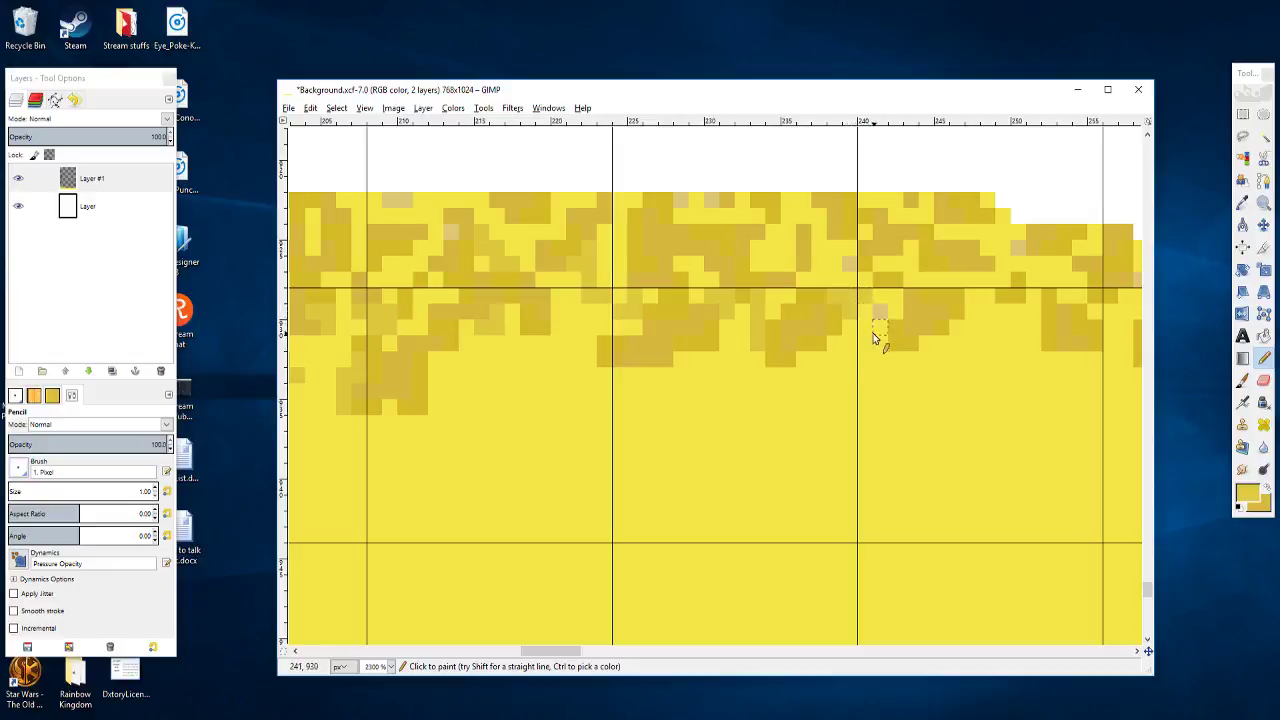
Step: Add medium gold patches from about x 235 to x 257, past the first surface step where the ground begins to descend
mouse_move(821, 231)
mouse_down()
mouse_move(818, 258)
mouse_move(753, 283)
mouse_up()
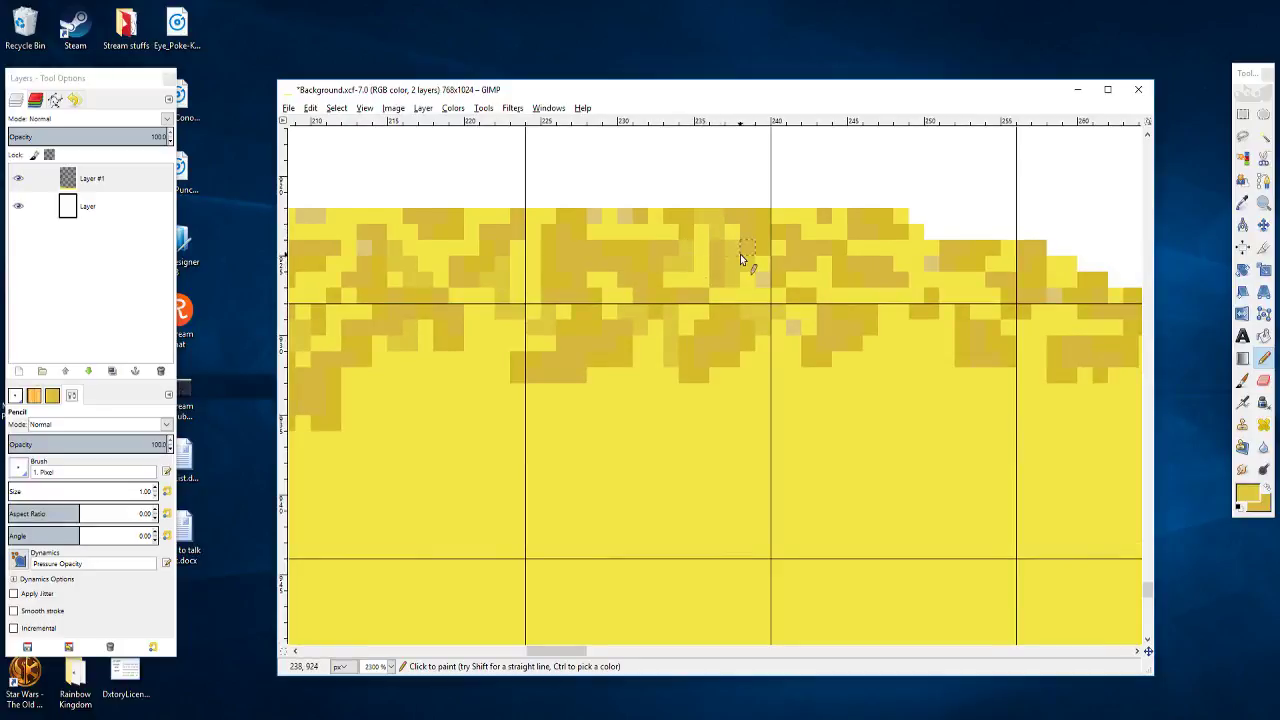
drag(743, 257, 643, 241)
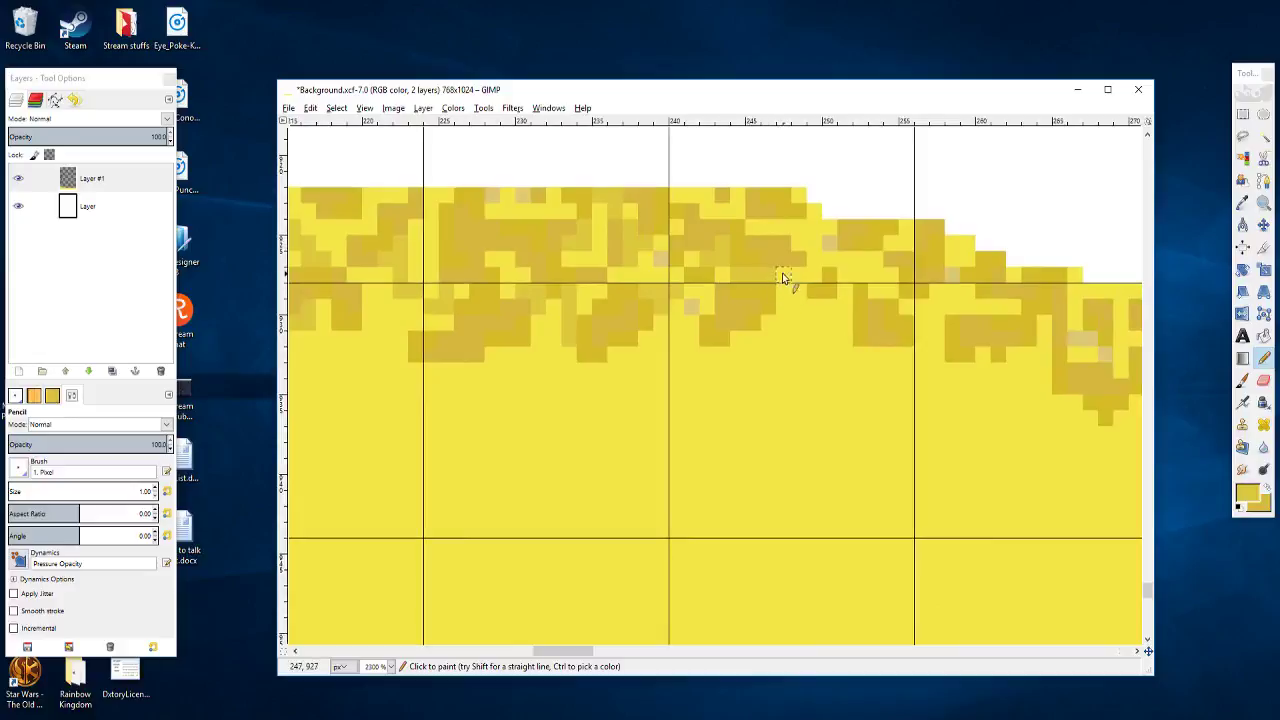
drag(795, 280, 745, 276)
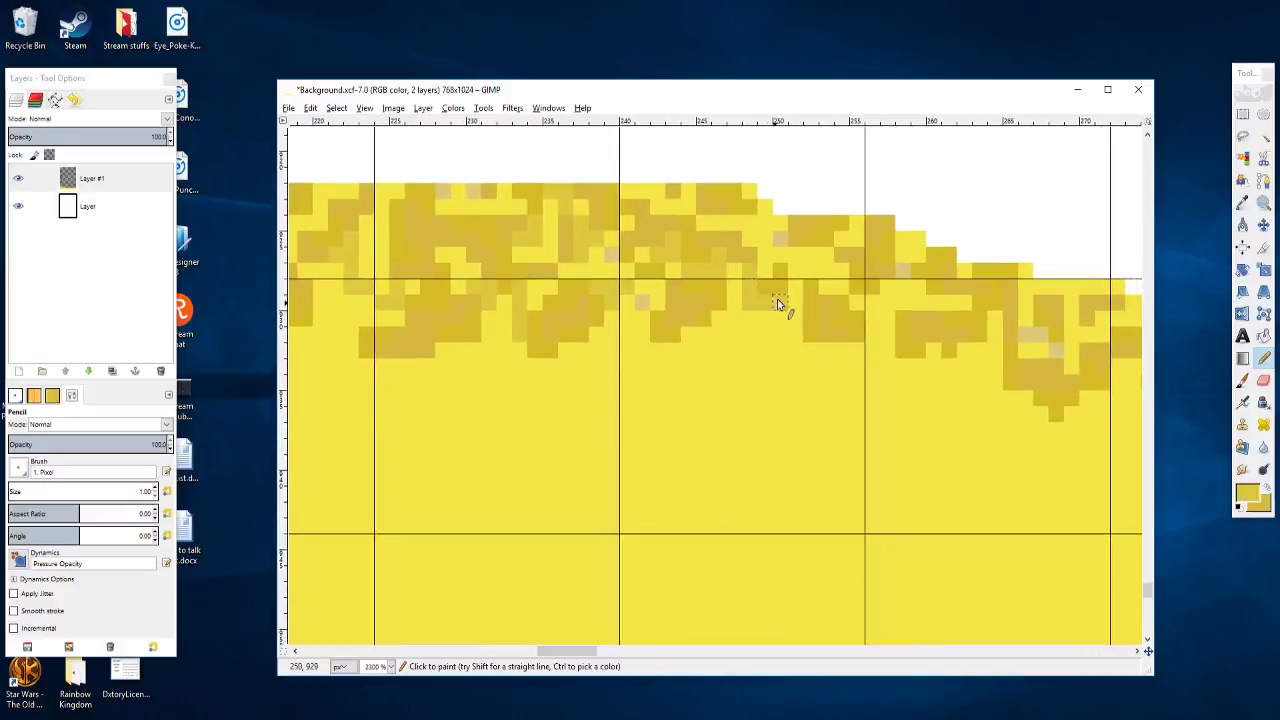
mouse_move(800, 320)
mouse_down()
mouse_move(726, 314)
mouse_move(694, 285)
mouse_move(700, 311)
mouse_move(668, 306)
mouse_move(695, 314)
mouse_up()
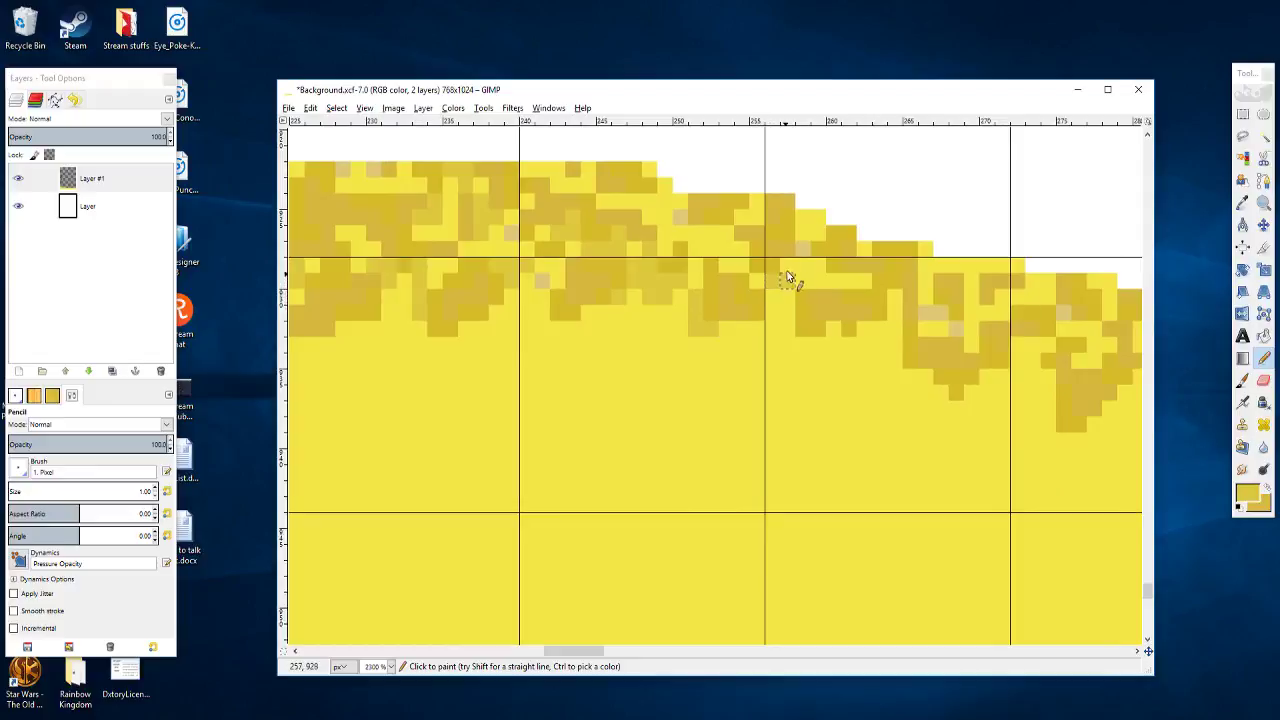
mouse_move(788, 279)
mouse_down()
mouse_move(794, 298)
mouse_move(762, 280)
mouse_move(710, 282)
mouse_up()
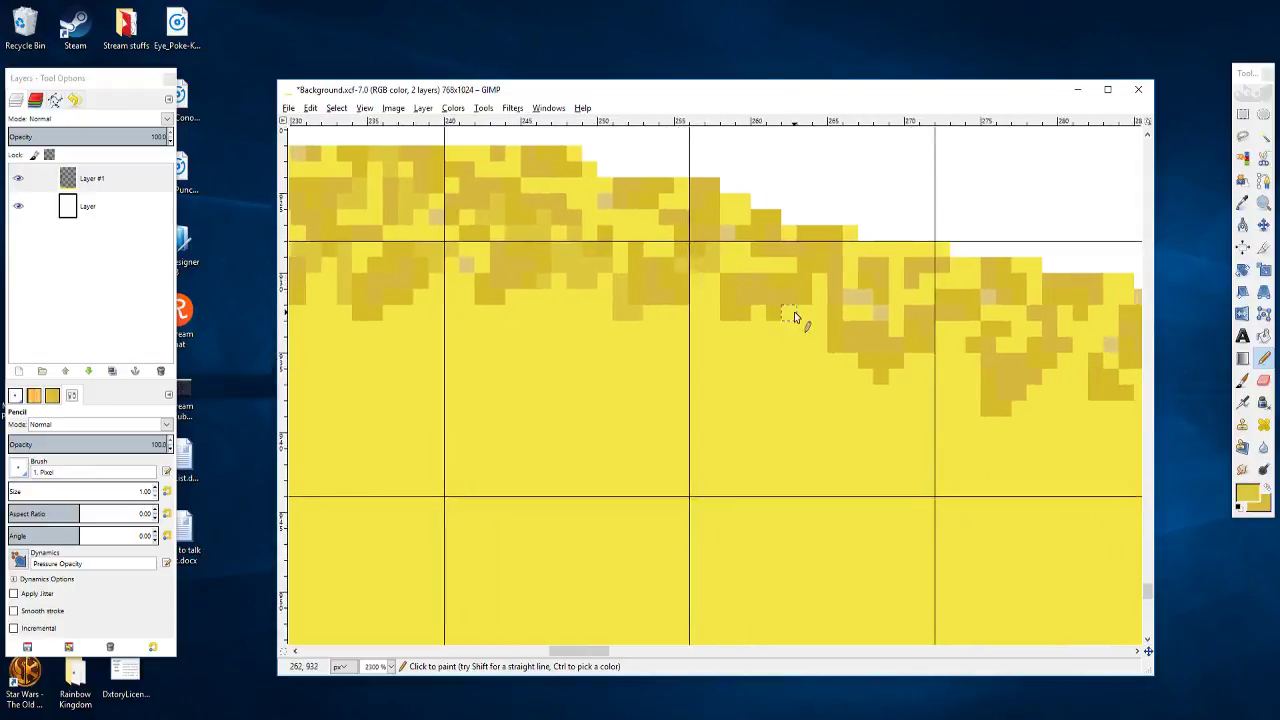
Step: Pencil medium gold pixels among the speckles and along their lower edge on the descending slope, from about x 258 to x 283
scroll(753, 281, up, 1)
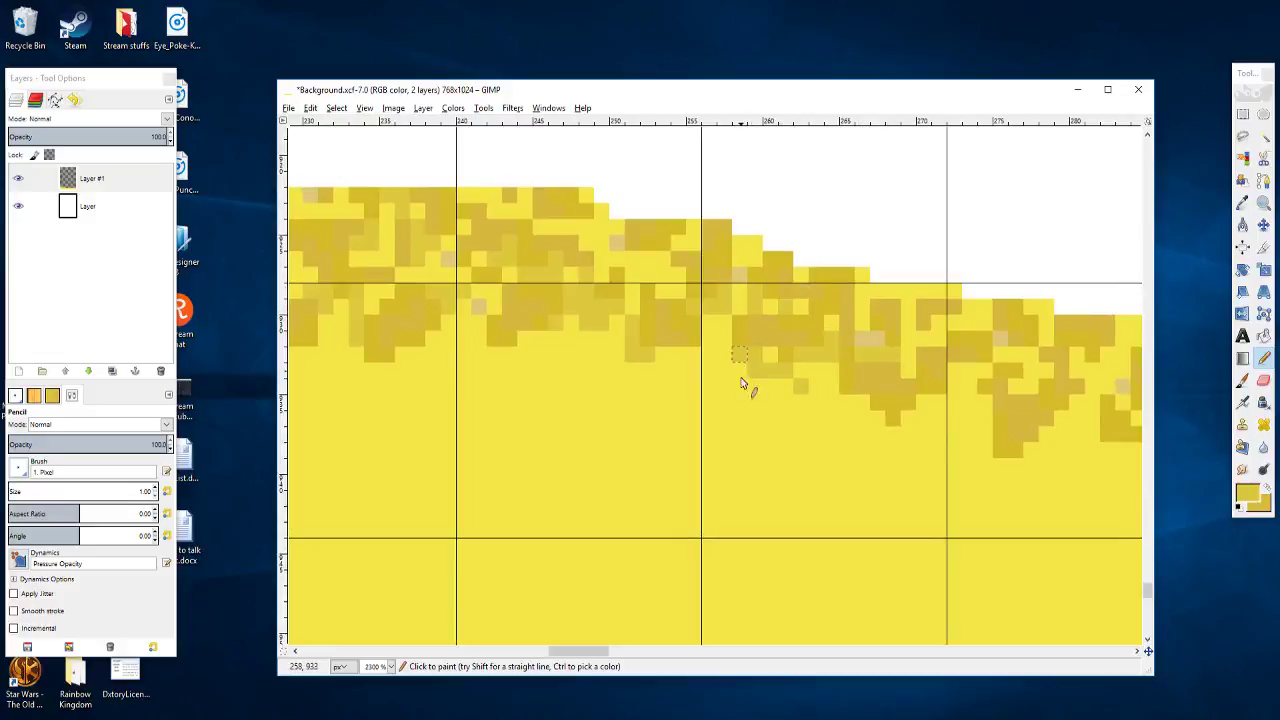
scroll(800, 362, right, 5)
scroll(790, 343, down, 2)
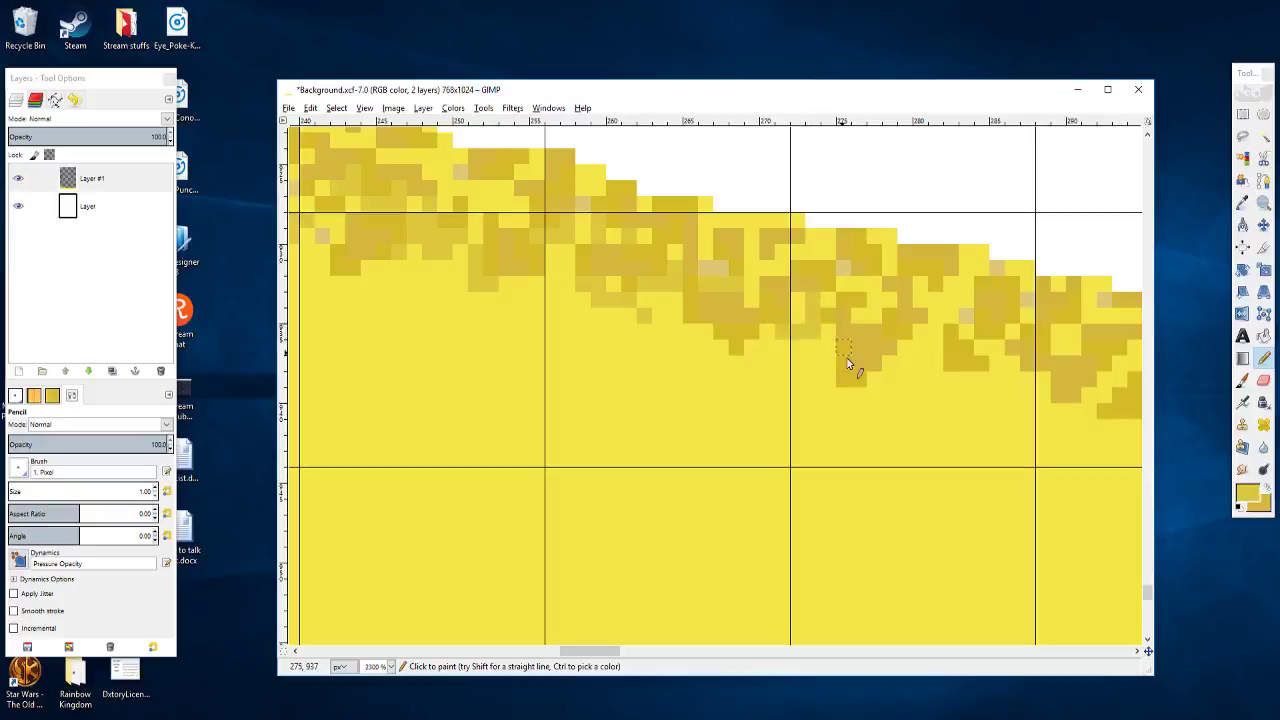
scroll(790, 345, right, 4)
scroll(760, 340, down, 1)
scroll(705, 322, right, 2)
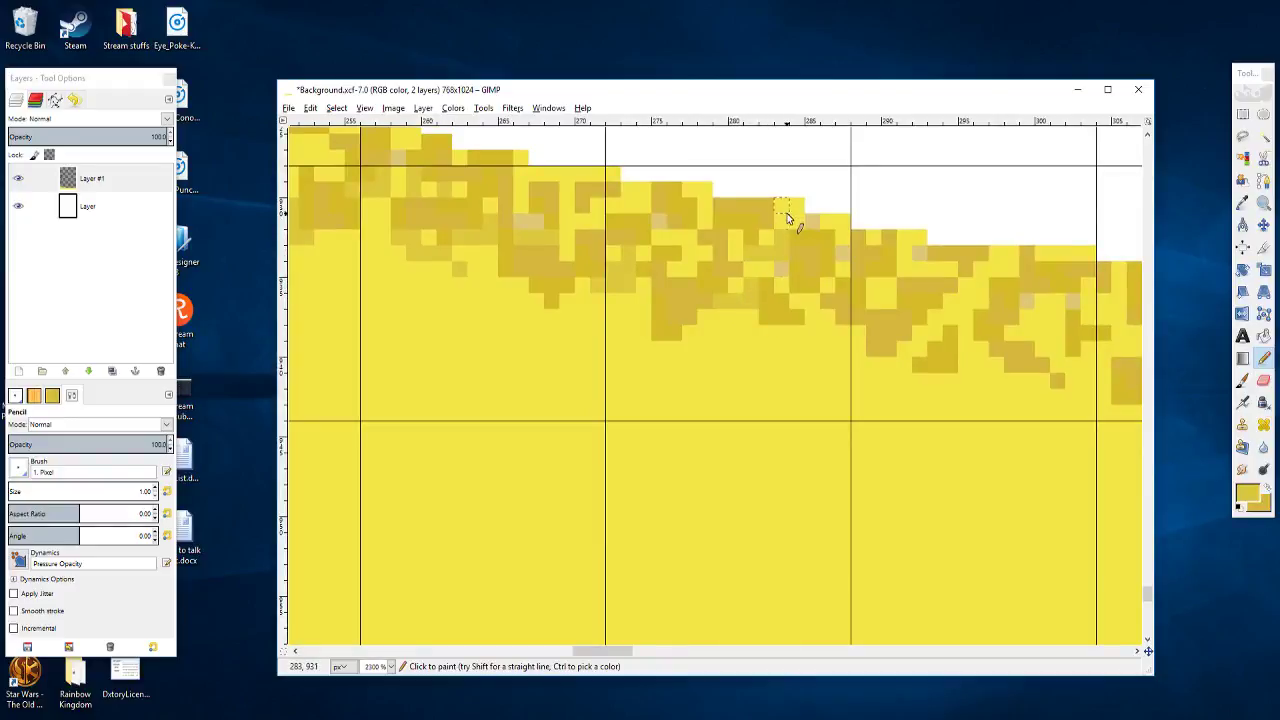
Step: Fill gaps in the slope's speckled texture with medium gold patches, from about x 284 to x 303
drag(829, 259, 701, 215)
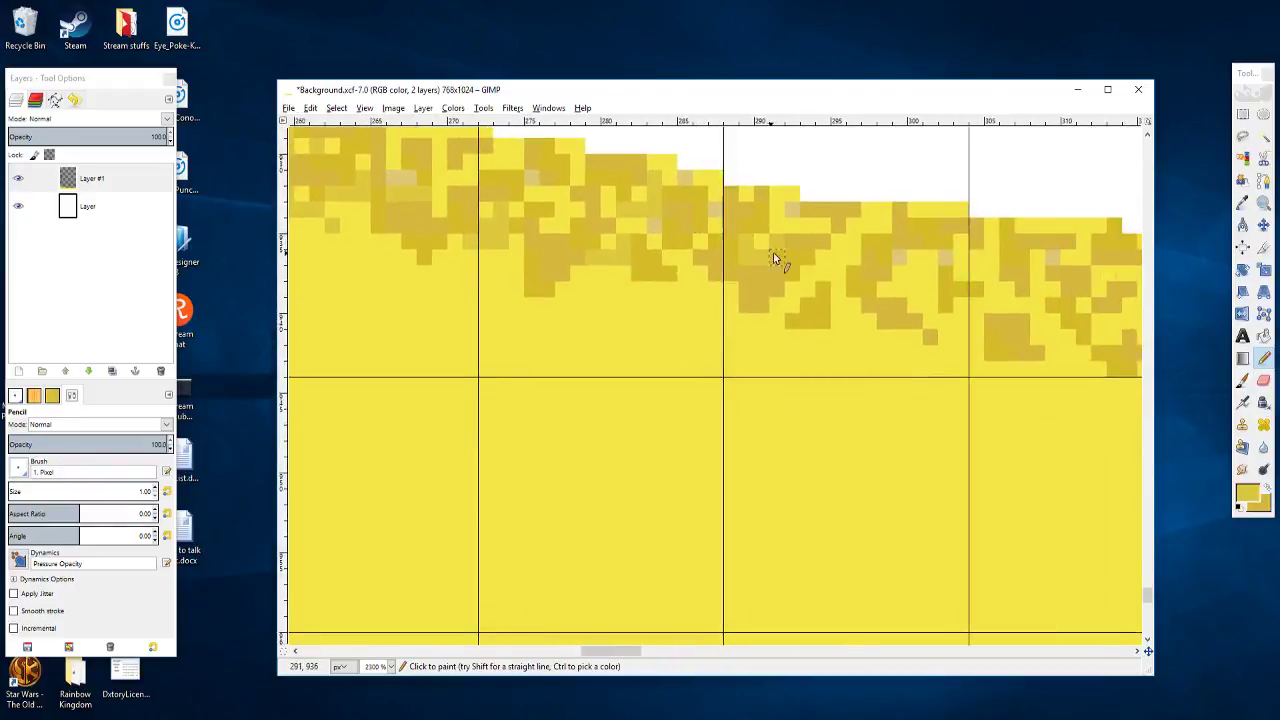
drag(827, 275, 763, 261)
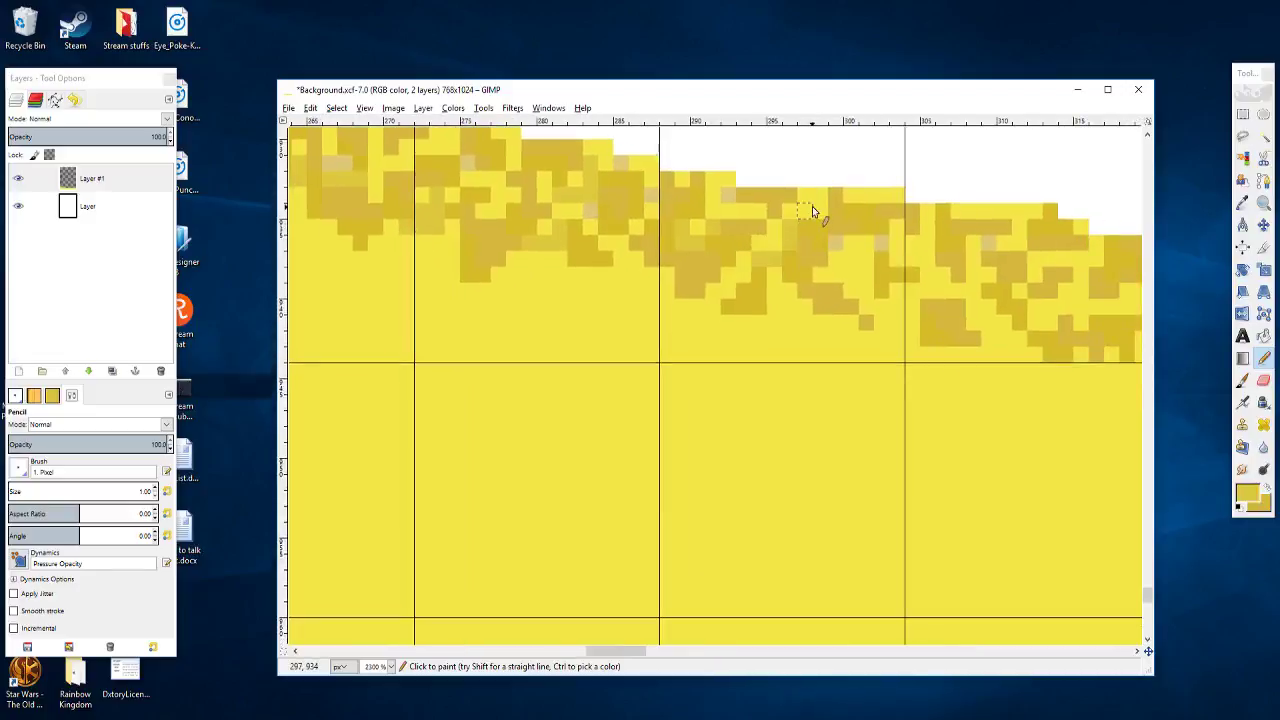
scroll(849, 214, right, 3)
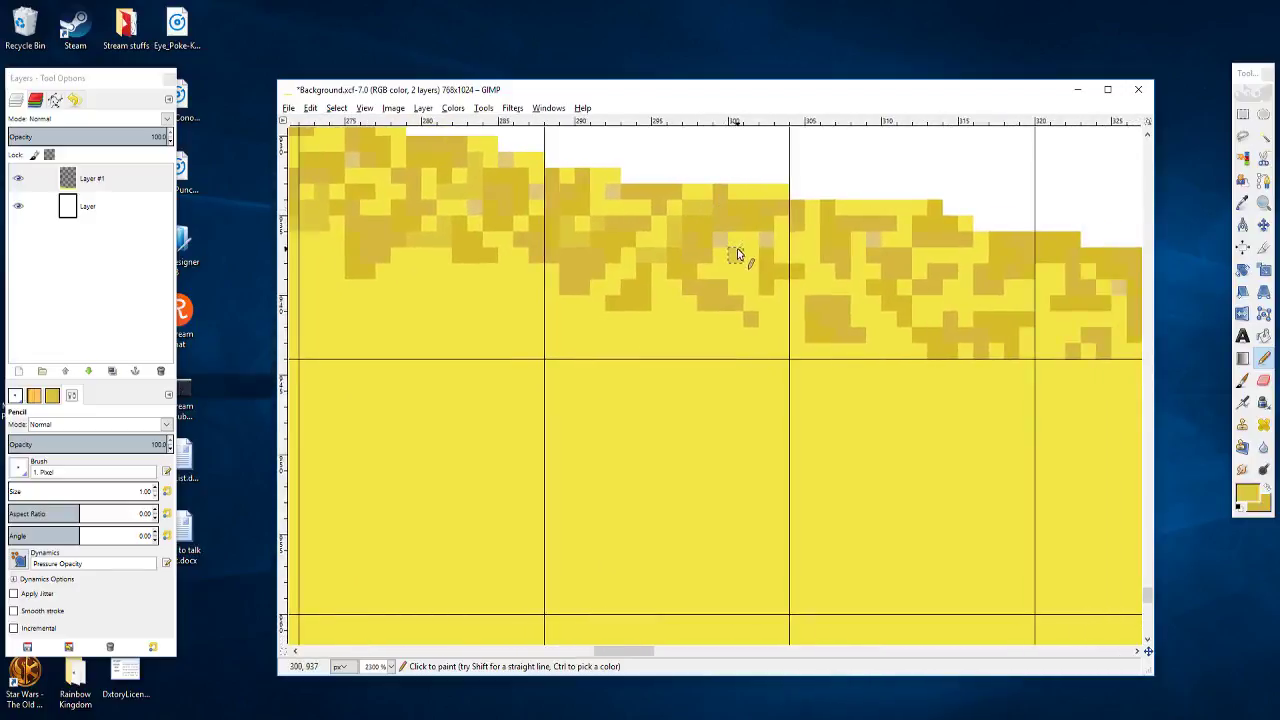
scroll(761, 291, right, 2)
scroll(761, 291, down, 1)
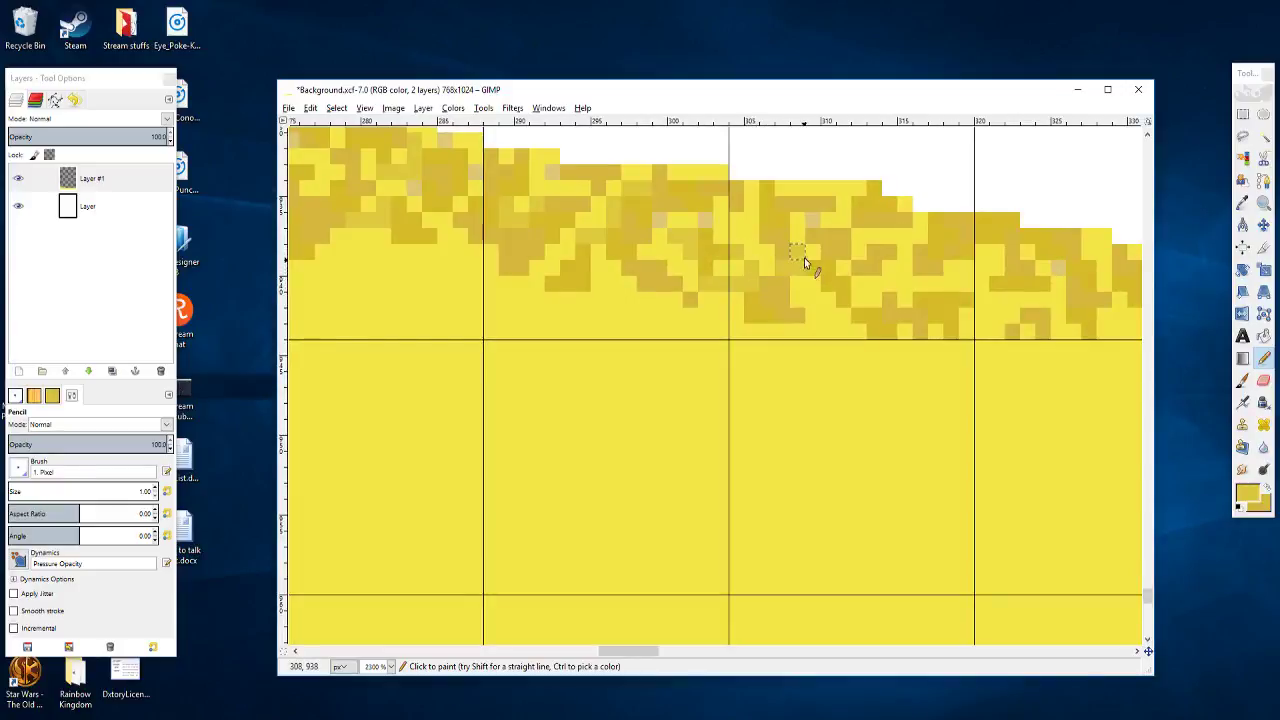
Step: Continue the medium gold patches down the slope between the darker speckles, from about x 304 to x 317
scroll(823, 286, right, 2)
scroll(823, 286, down, 1)
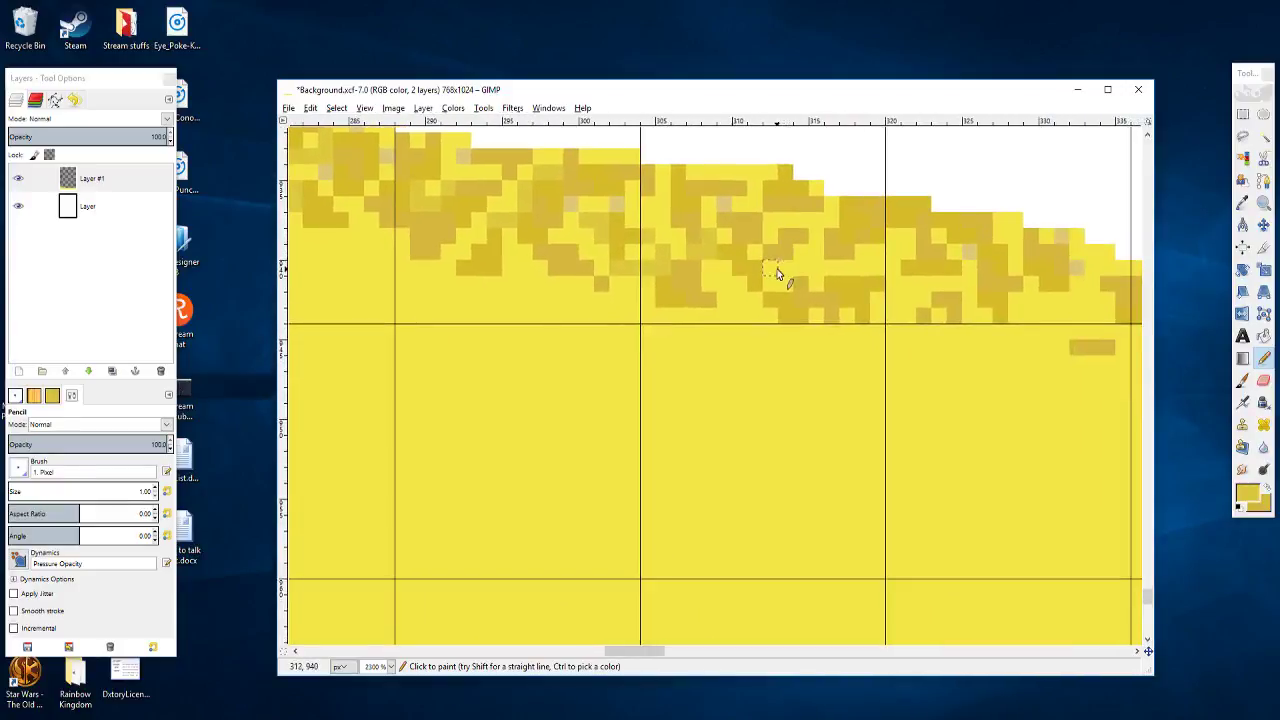
scroll(795, 262, right, 1)
scroll(795, 262, down, 1)
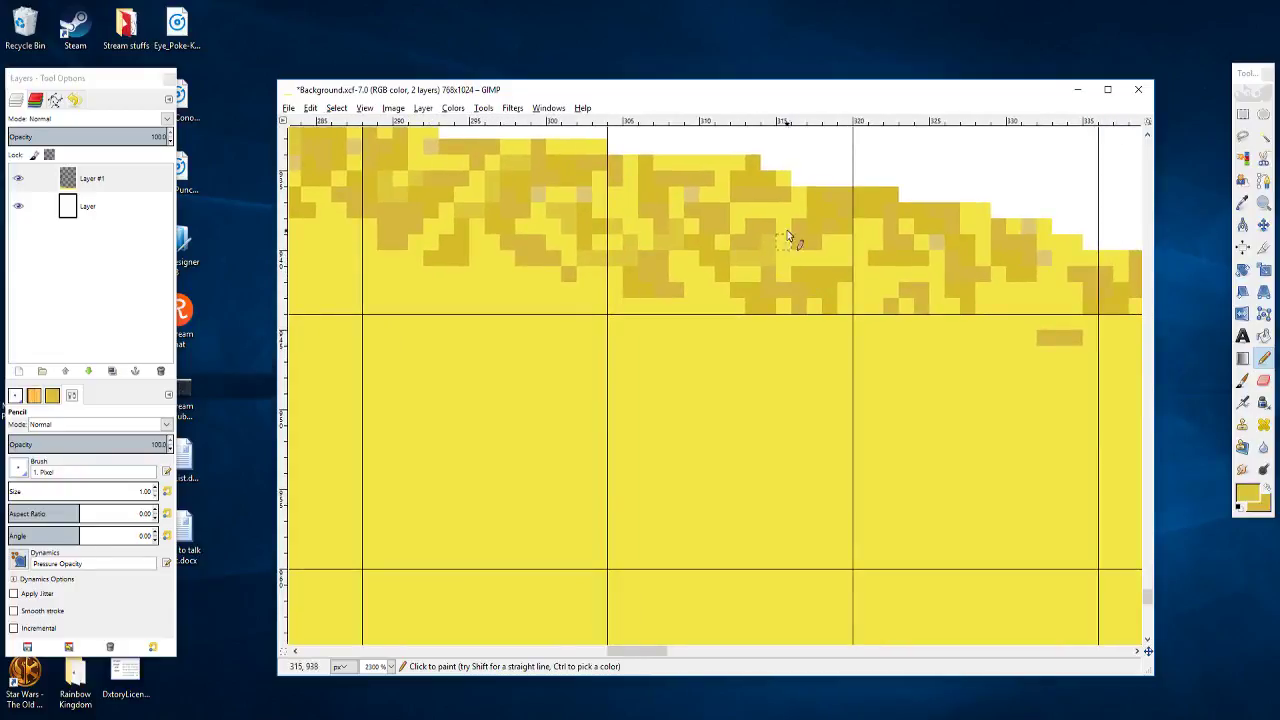
scroll(775, 230, right, 4)
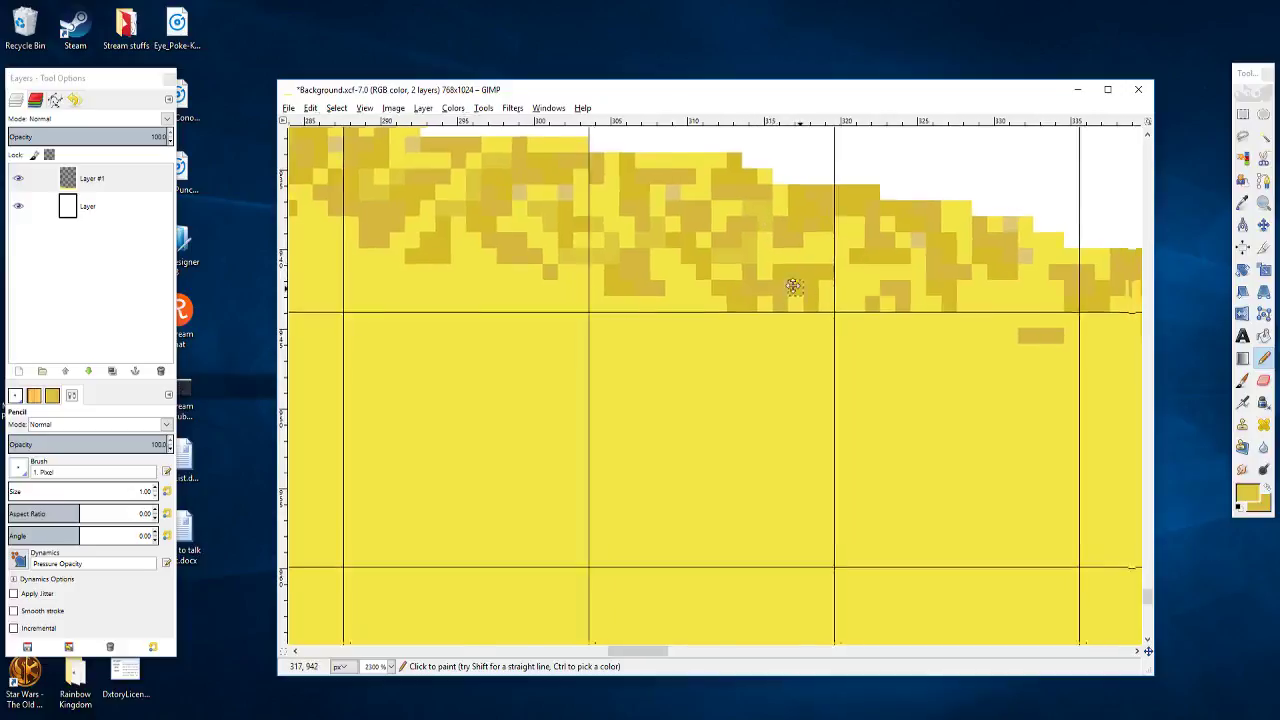
scroll(714, 283, down, 1)
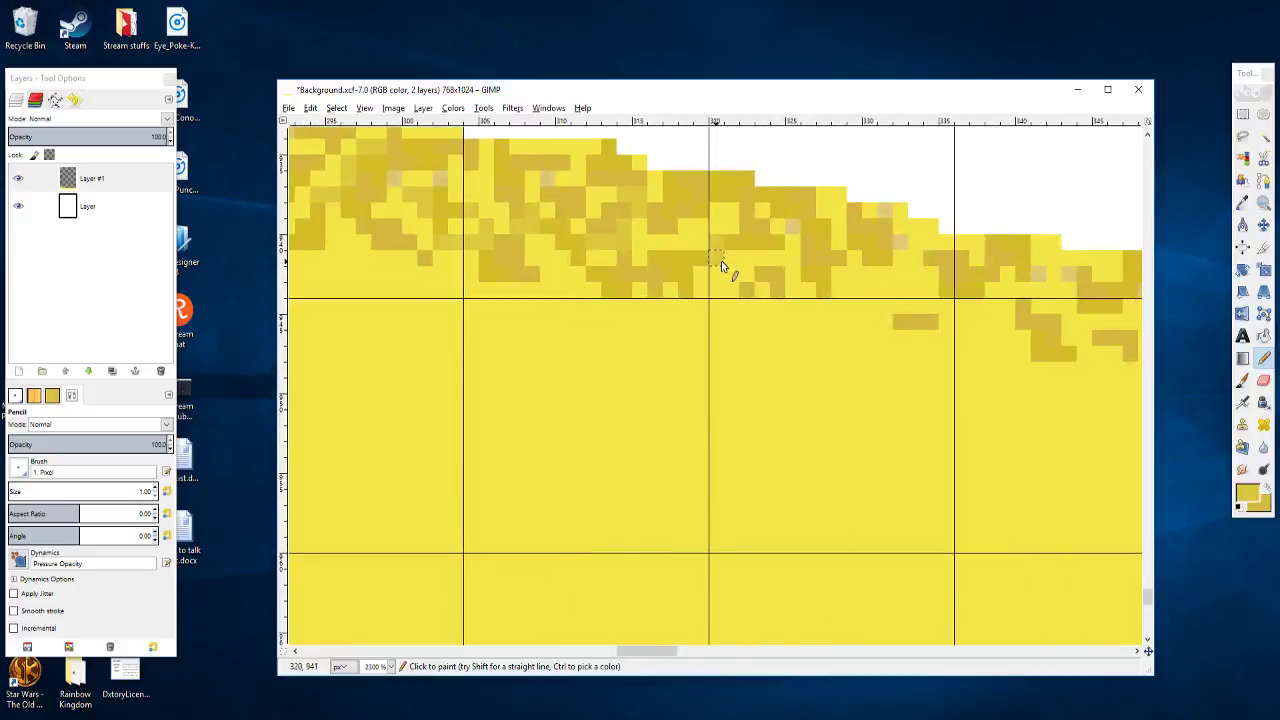
Step: Add medium gold patches to the slope's texture and lower edge, from about x 318 to x 331
scroll(700, 263, right, 2)
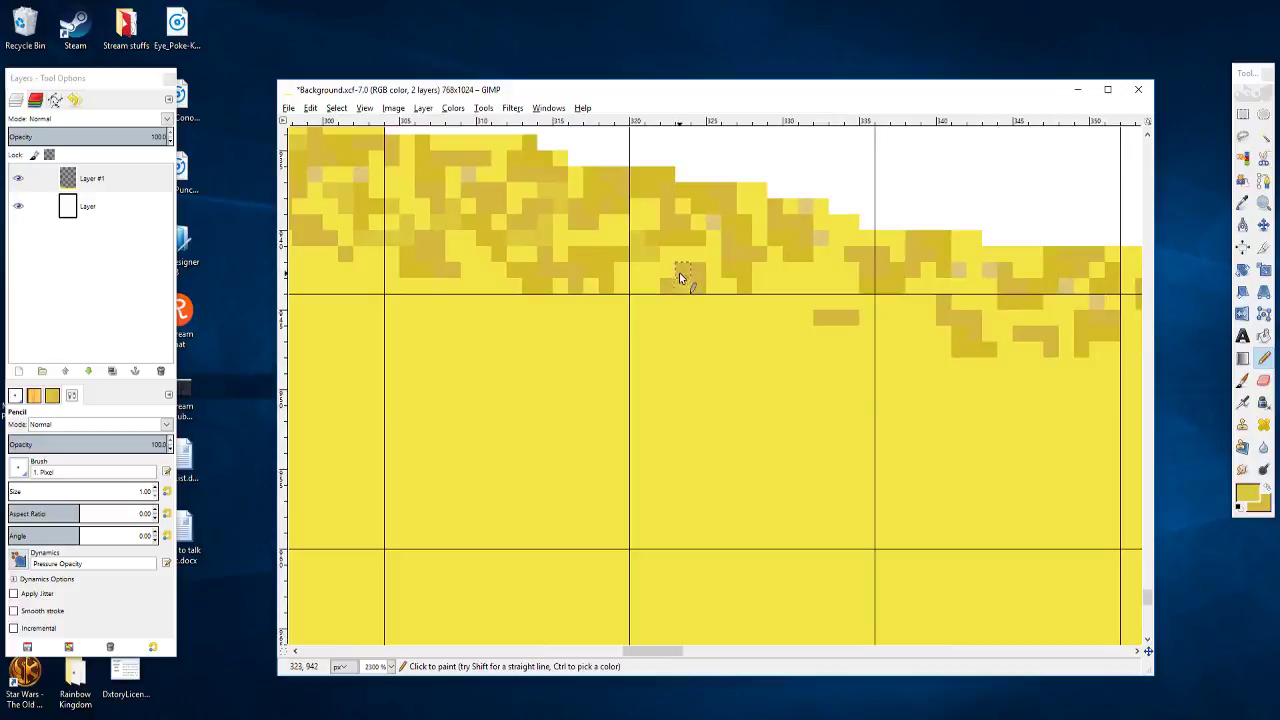
drag(675, 271, 652, 286)
scroll(670, 286, right, 1)
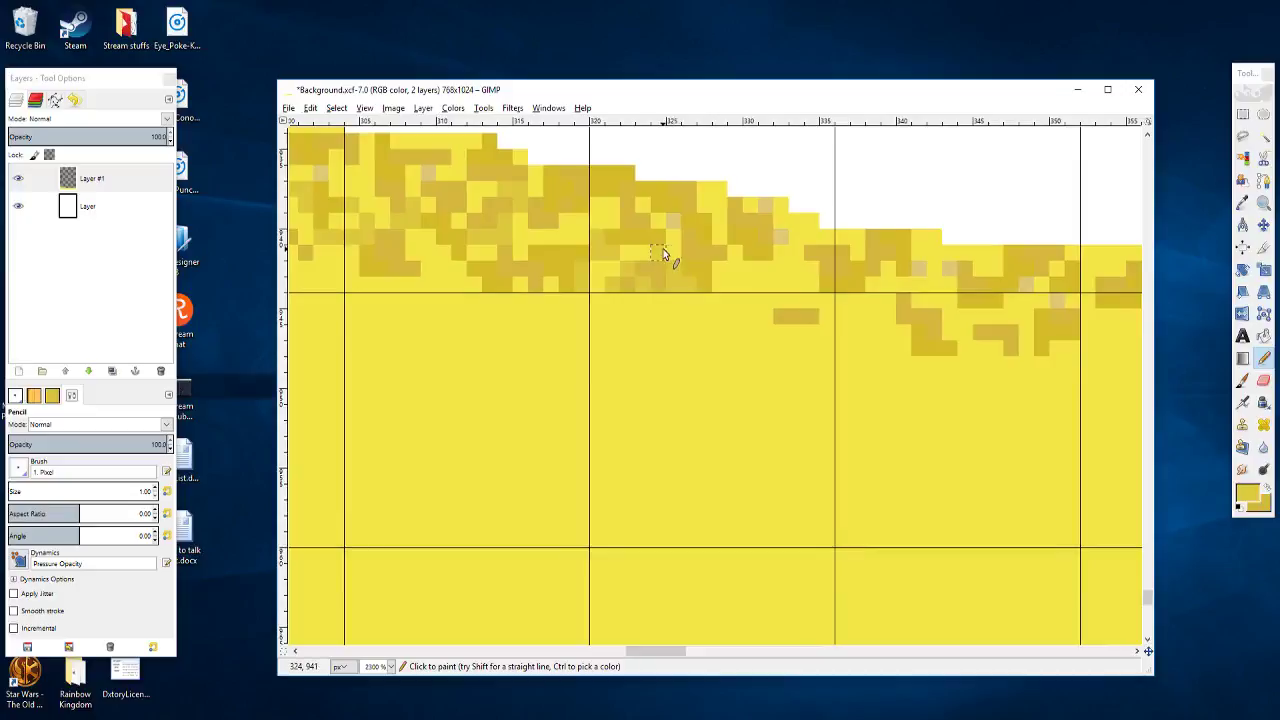
scroll(669, 262, right, 1)
click(688, 262)
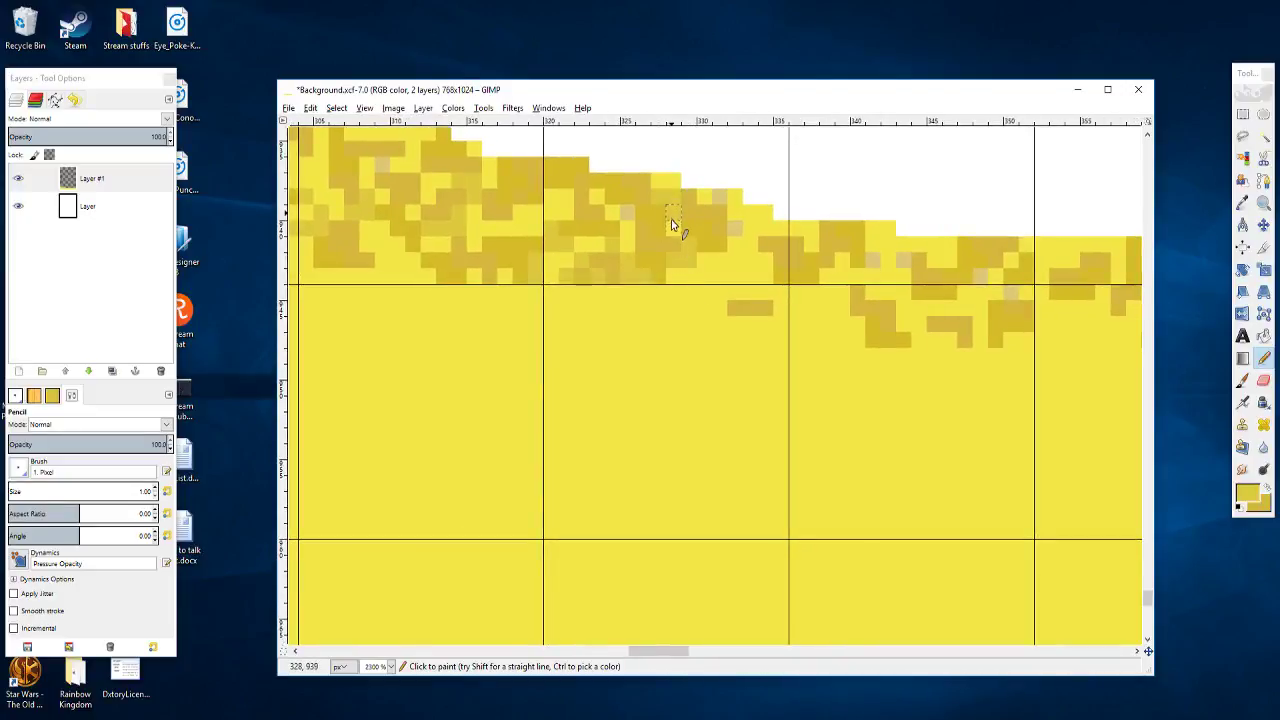
drag(716, 252, 657, 226)
drag(675, 218, 675, 230)
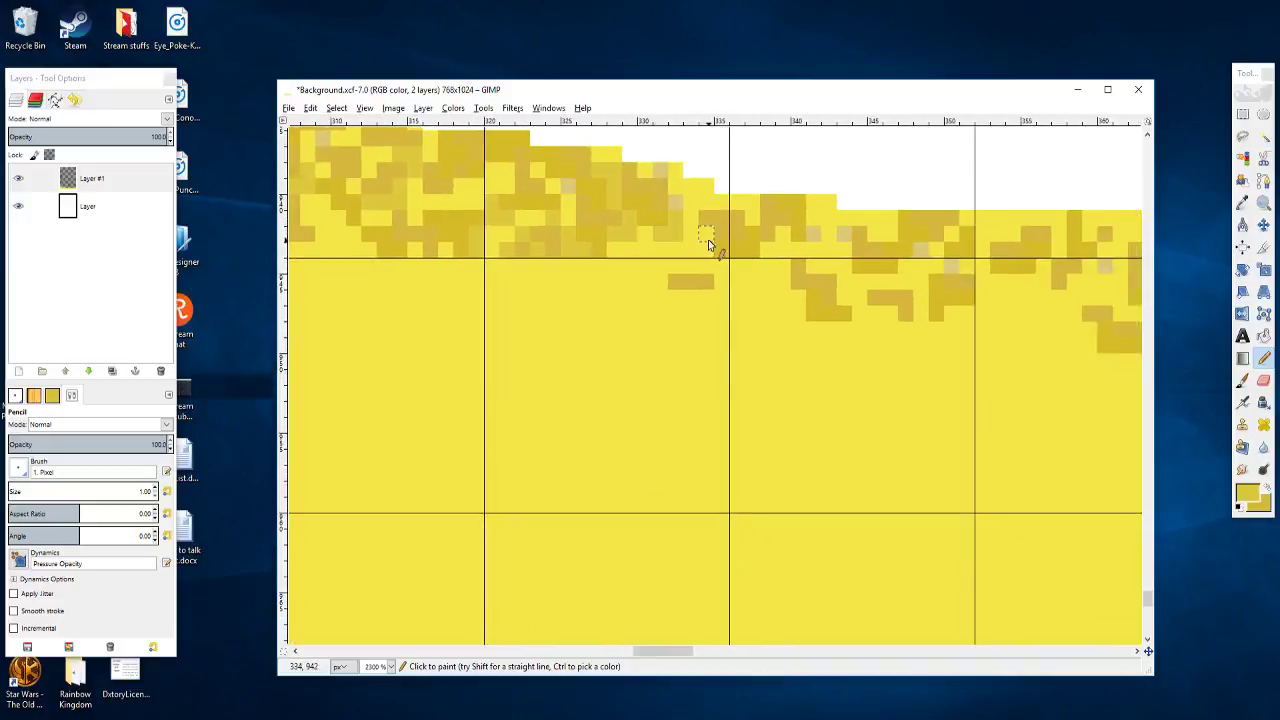
Step: Fill gaps in the ground's speckled texture with medium gold patches, from about x 334 to x 360
click(722, 266)
mouse_move(744, 270)
mouse_down()
mouse_move(786, 240)
mouse_move(829, 254)
mouse_move(832, 240)
mouse_move(728, 251)
mouse_move(757, 232)
mouse_move(775, 244)
mouse_up()
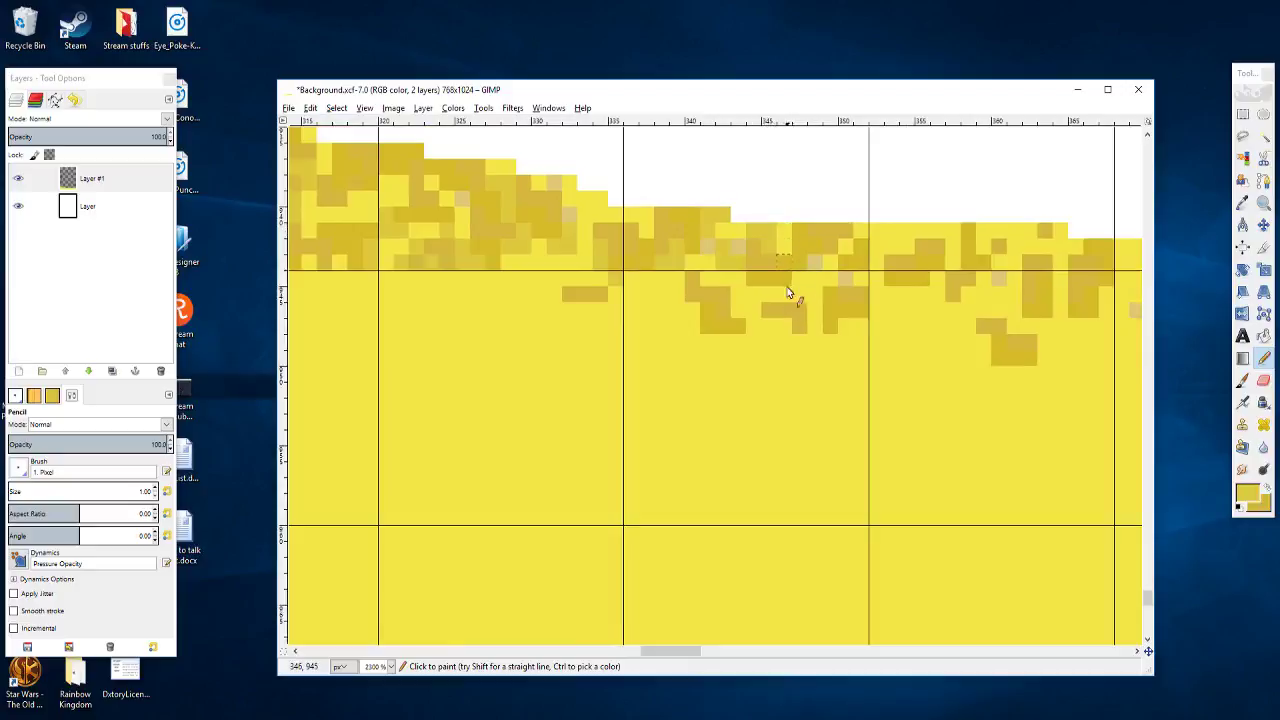
mouse_move(795, 286)
mouse_down()
mouse_move(771, 292)
mouse_move(794, 303)
mouse_move(751, 306)
mouse_up()
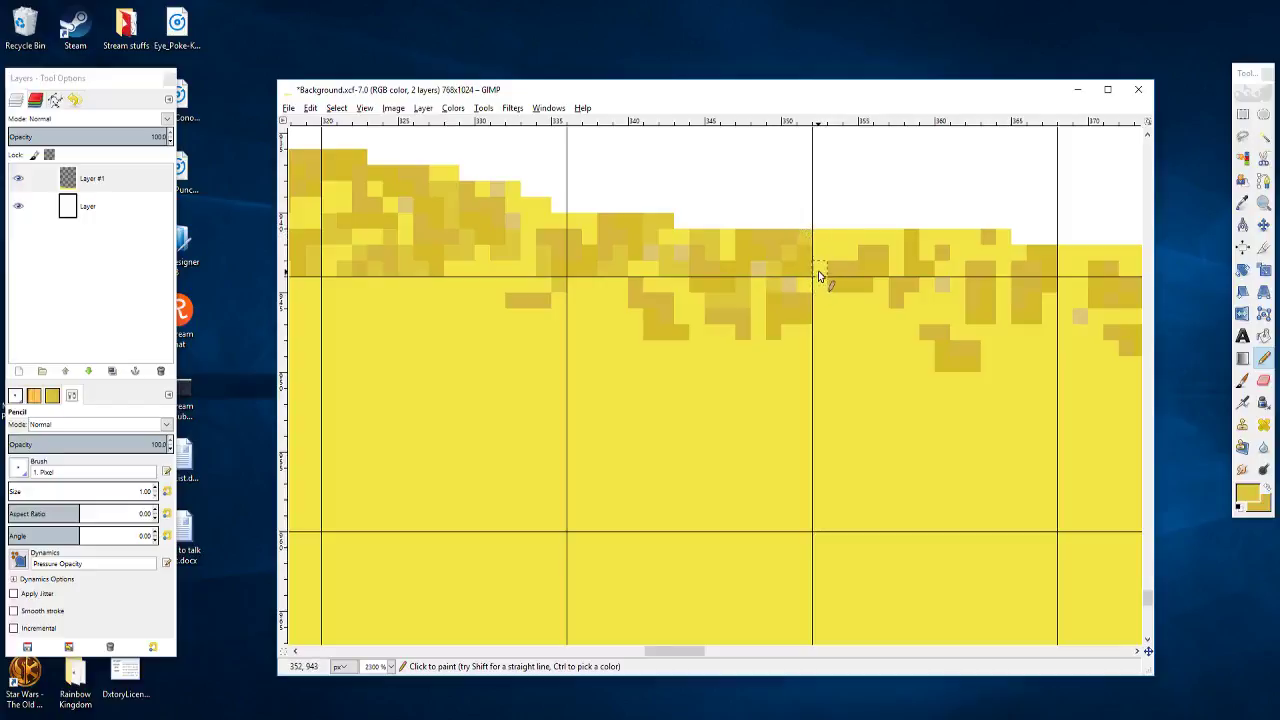
scroll(818, 293, right, 2)
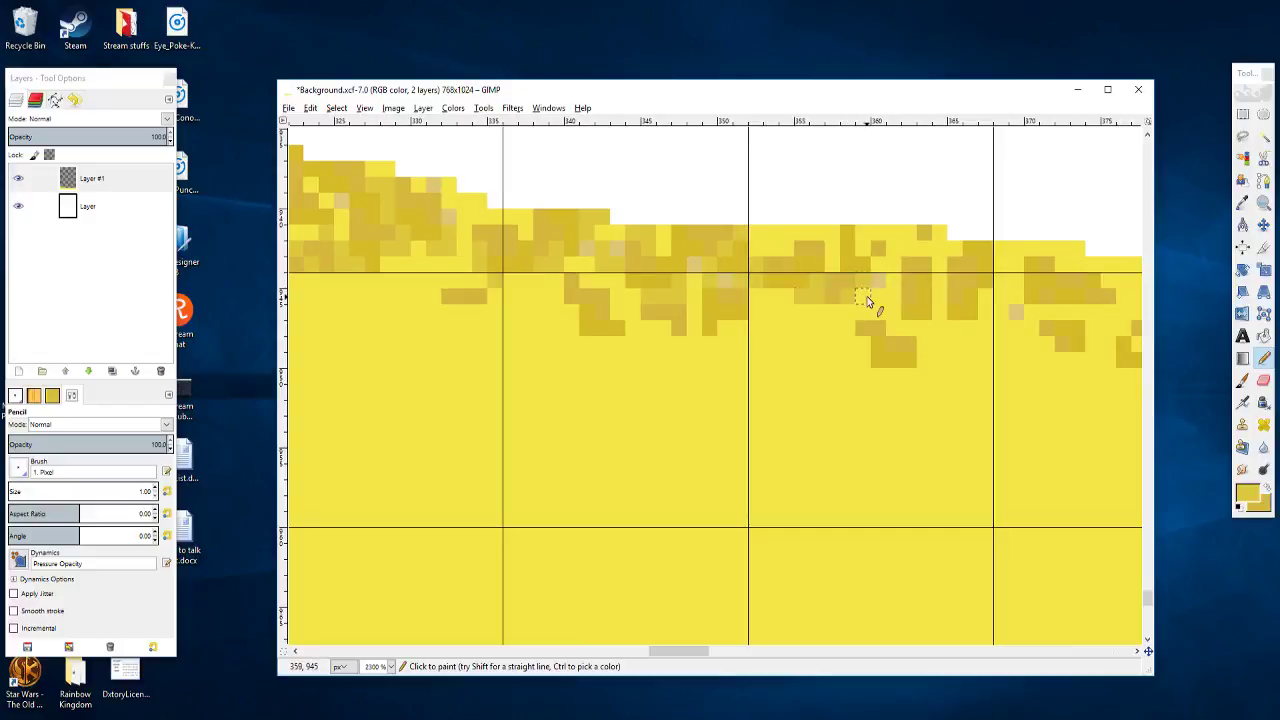
scroll(904, 316, right, 2)
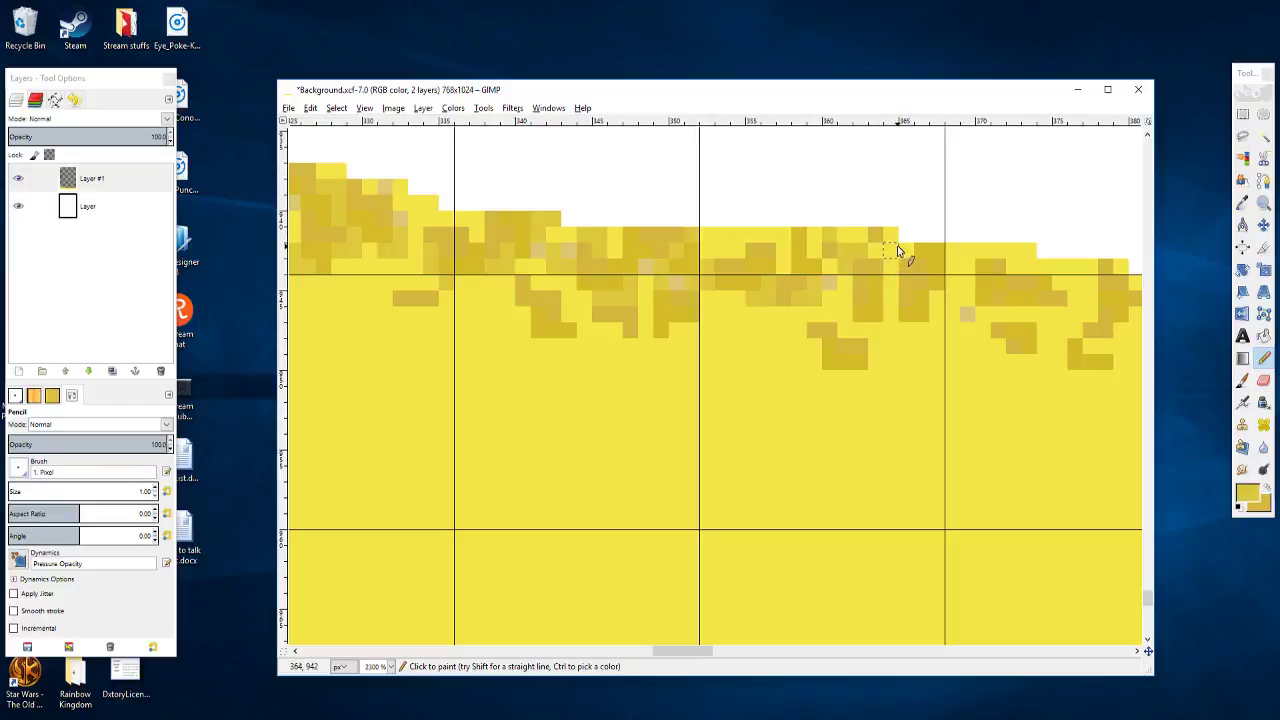
Step: Continue the medium gold patches between the darker speckles down the gentle slope, from about x 361 to x 388
scroll(901, 255, right, 3)
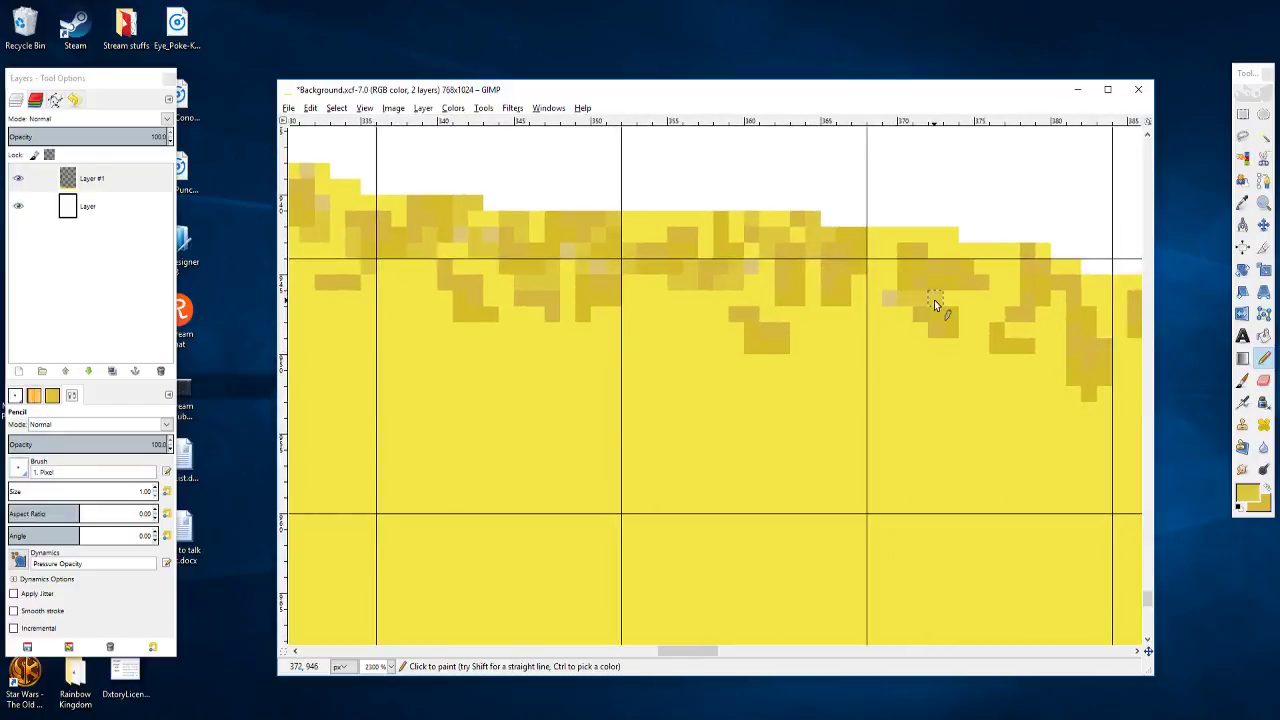
scroll(920, 308, right, 3)
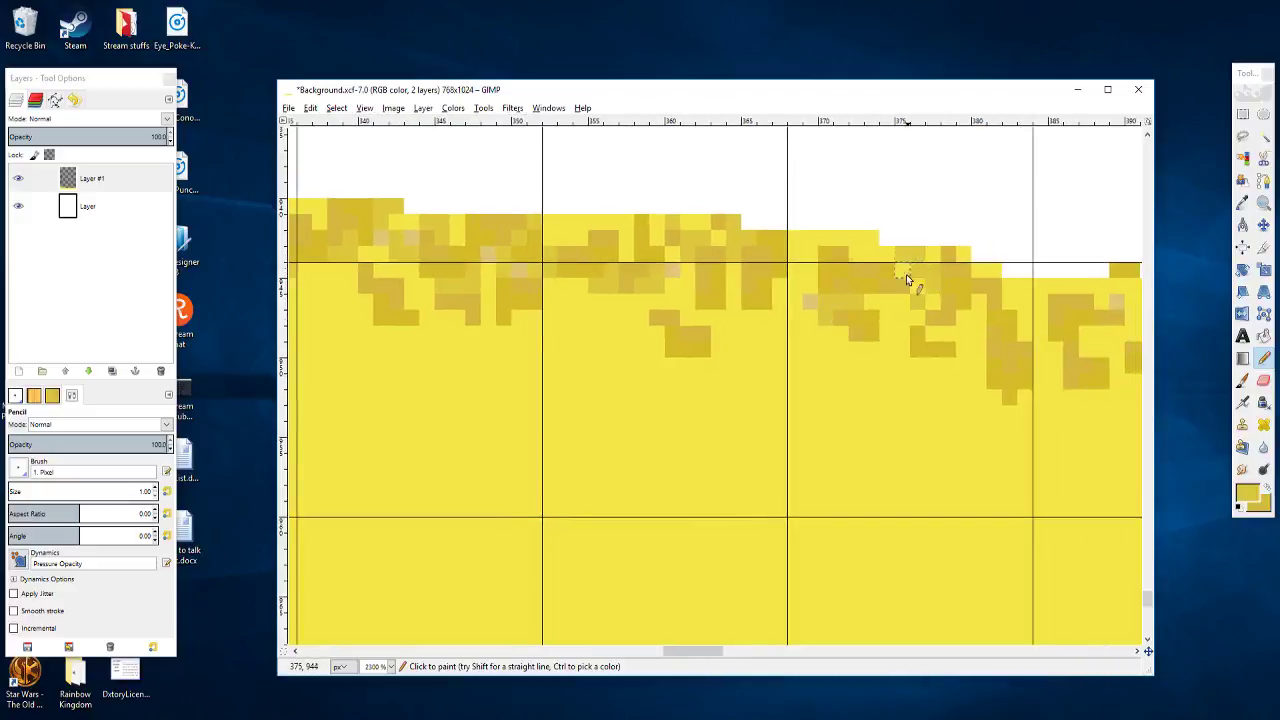
scroll(903, 288, down, 2)
scroll(903, 288, right, 2)
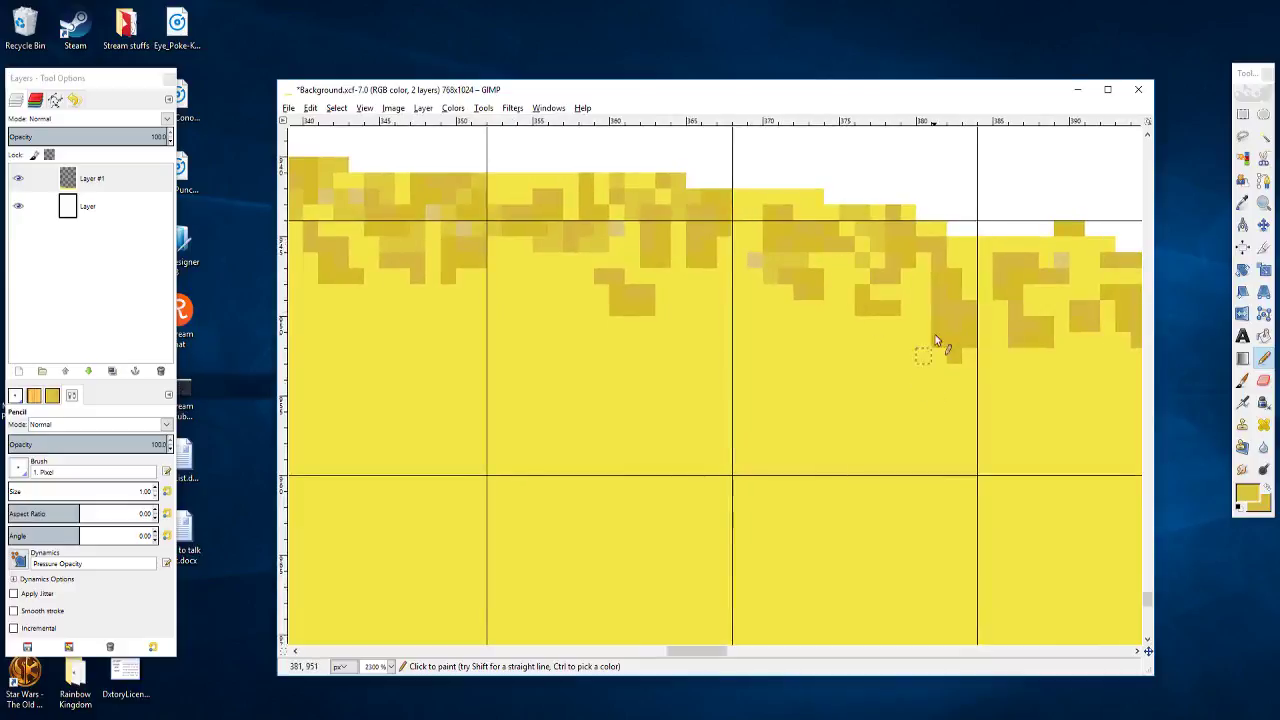
scroll(840, 268, right, 4)
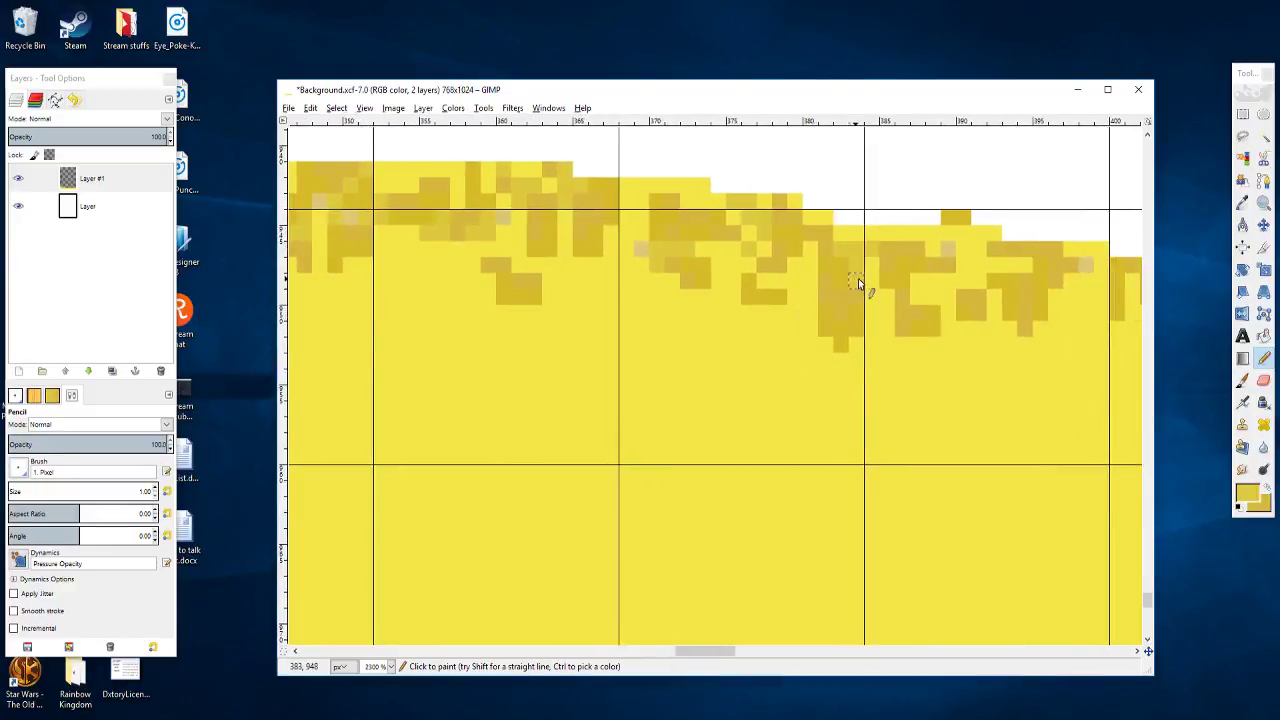
scroll(886, 320, up, 2)
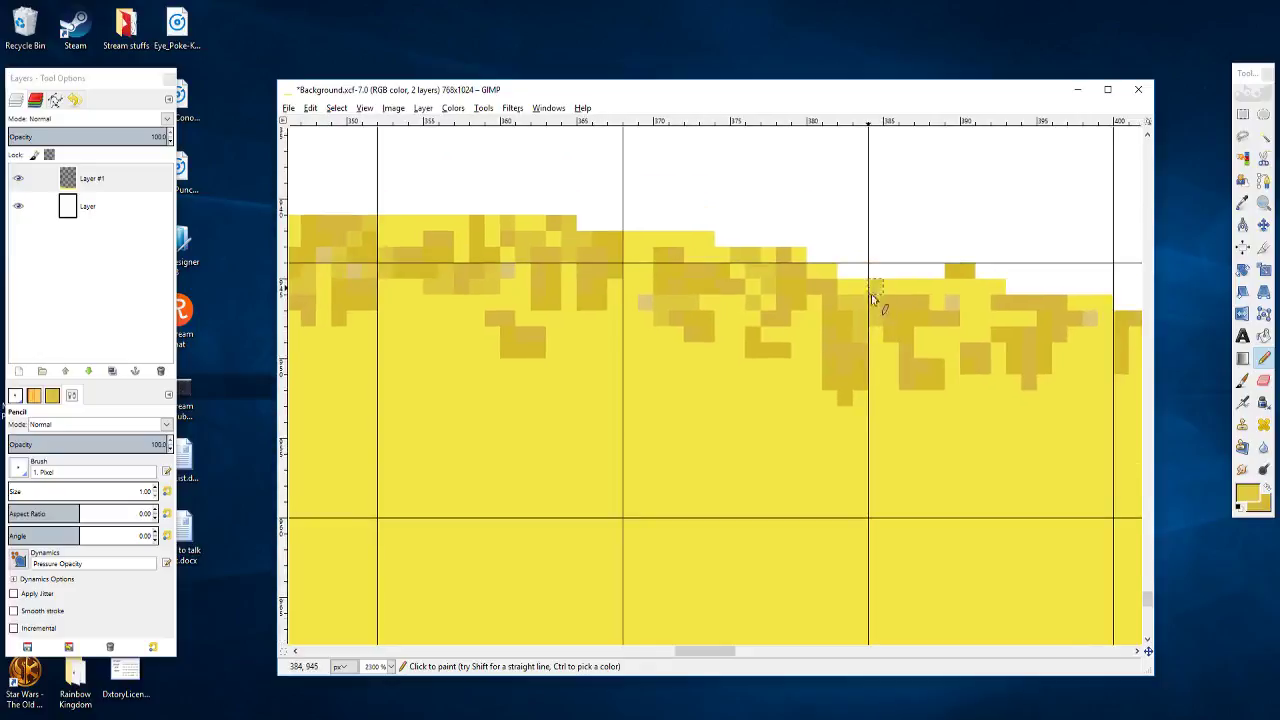
scroll(873, 298, right, 3)
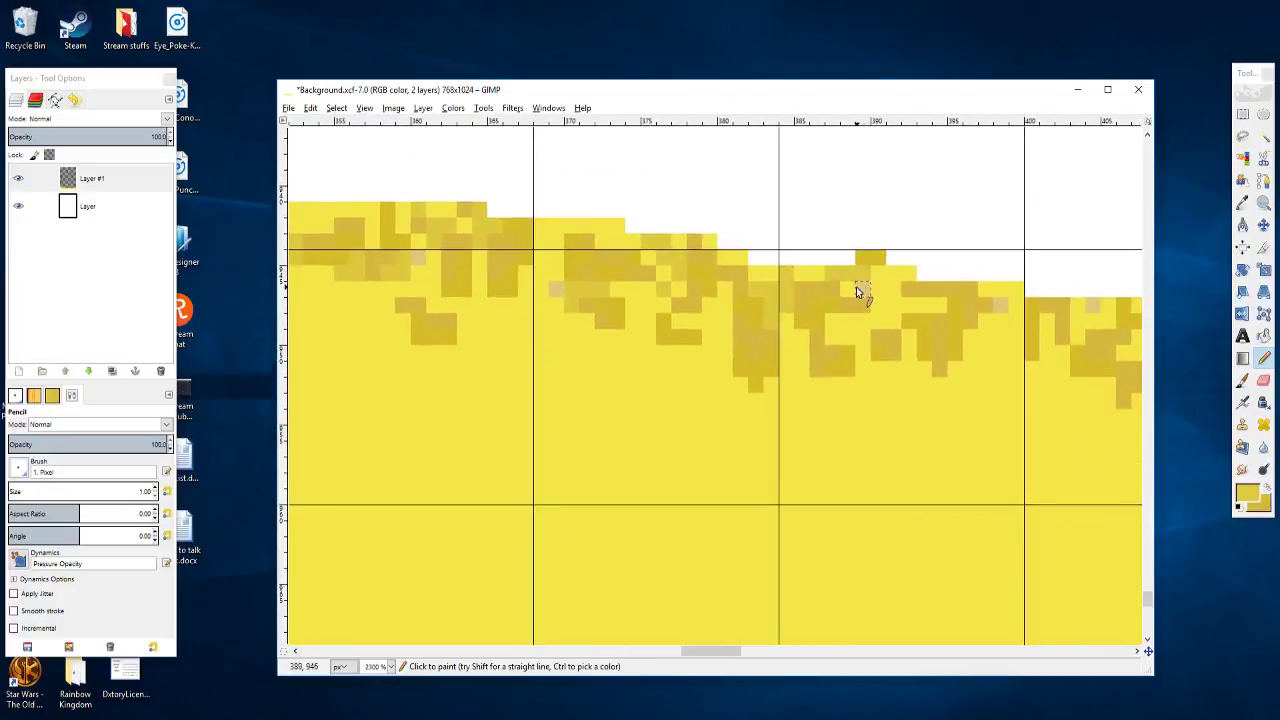
Step: Pencil medium gold patches back along the texture's lower edge, from about x 391 to x 366
drag(848, 338, 889, 366)
scroll(889, 366, left, 3)
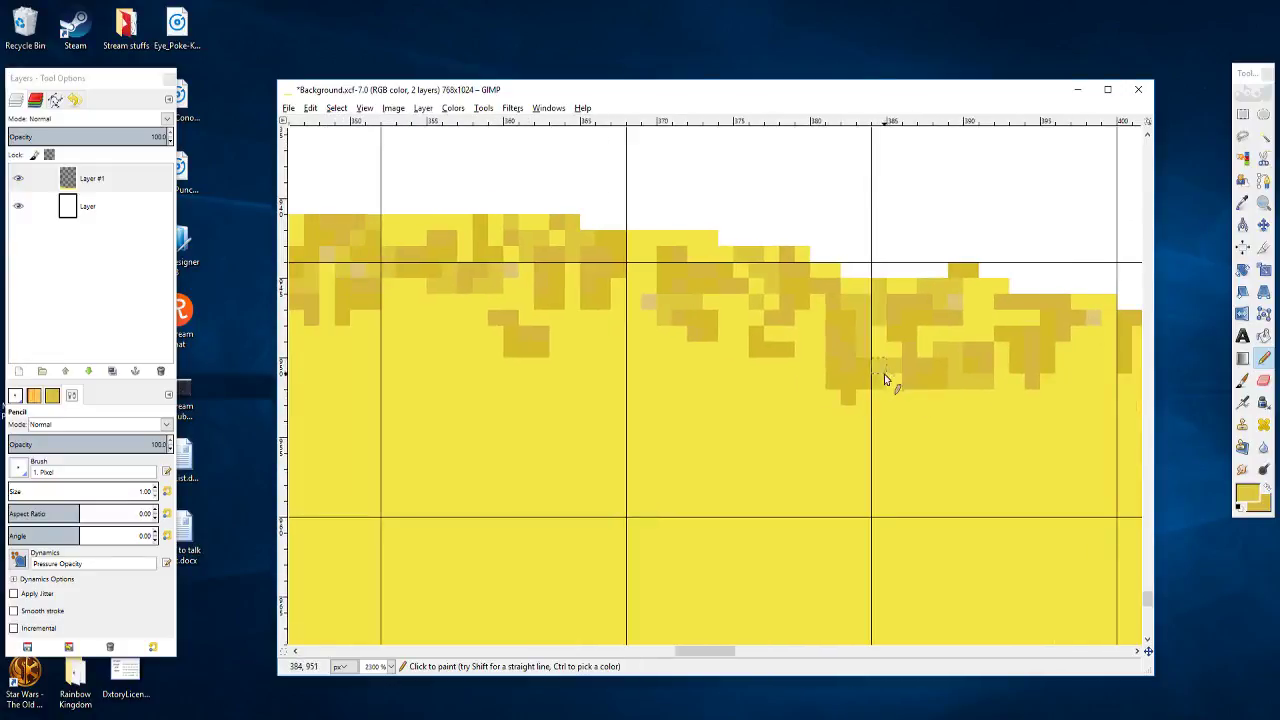
scroll(886, 390, left, 2)
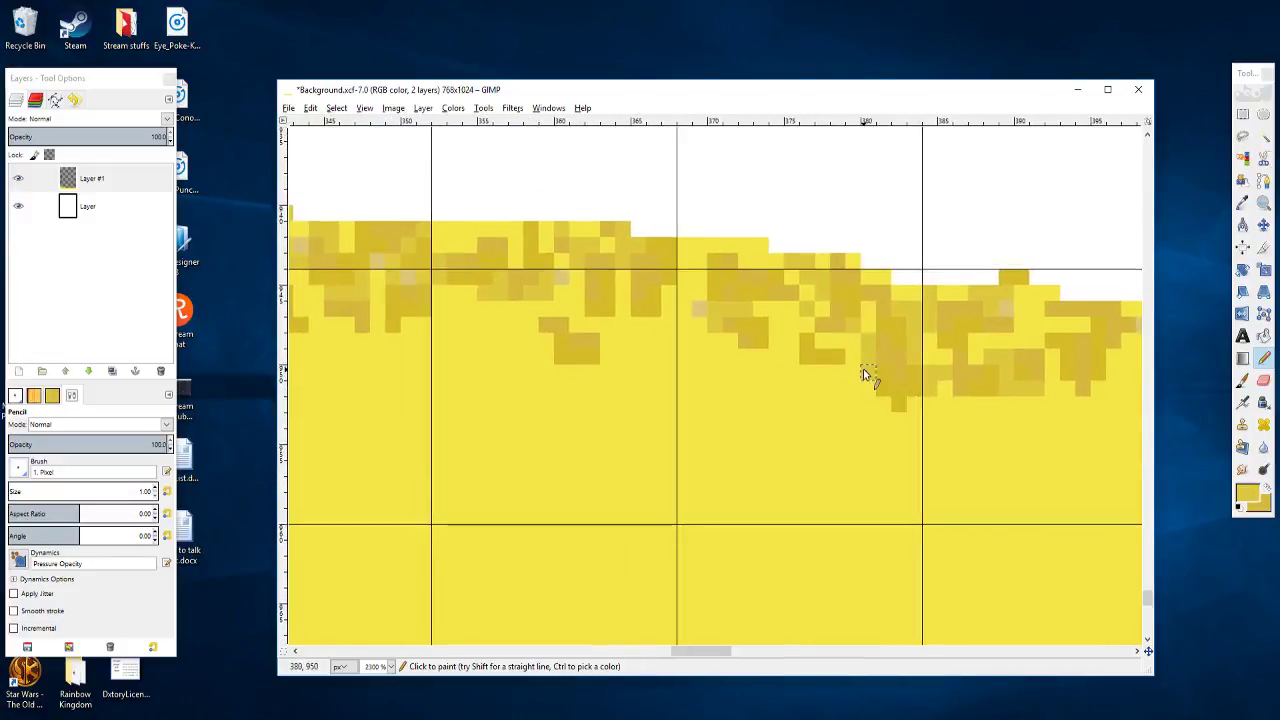
scroll(866, 372, left, 2)
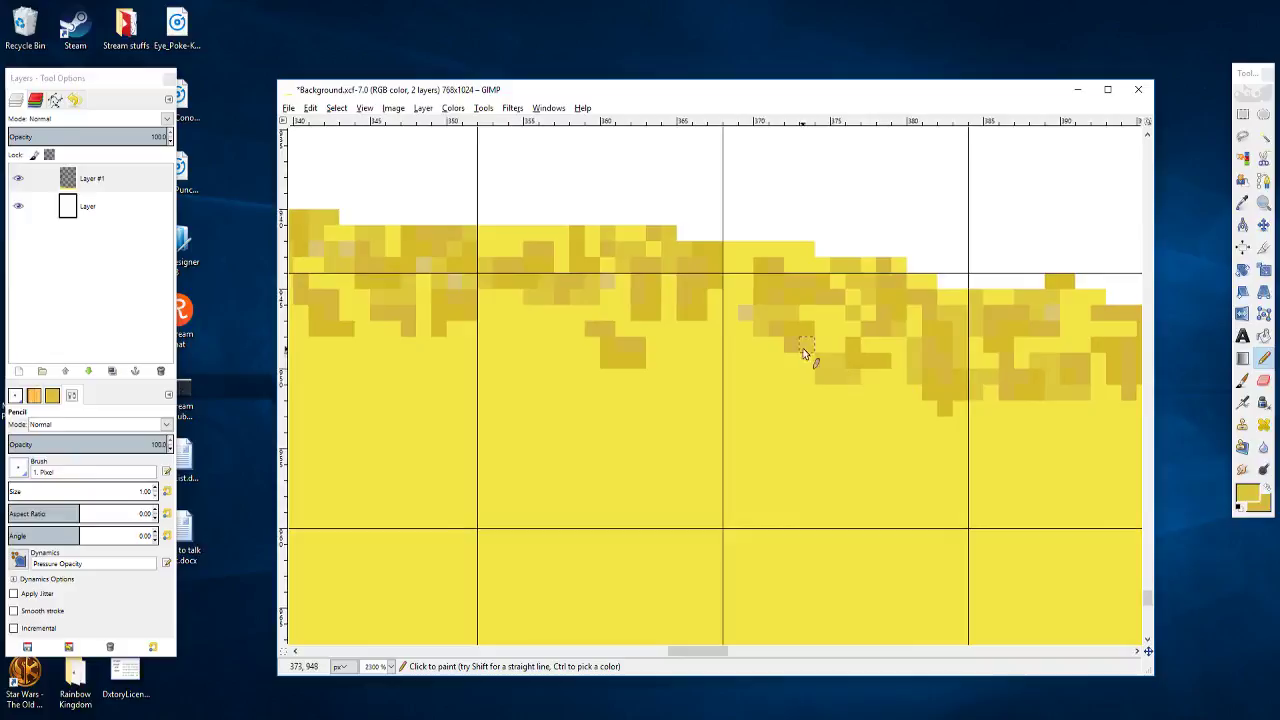
scroll(791, 362, left, 4)
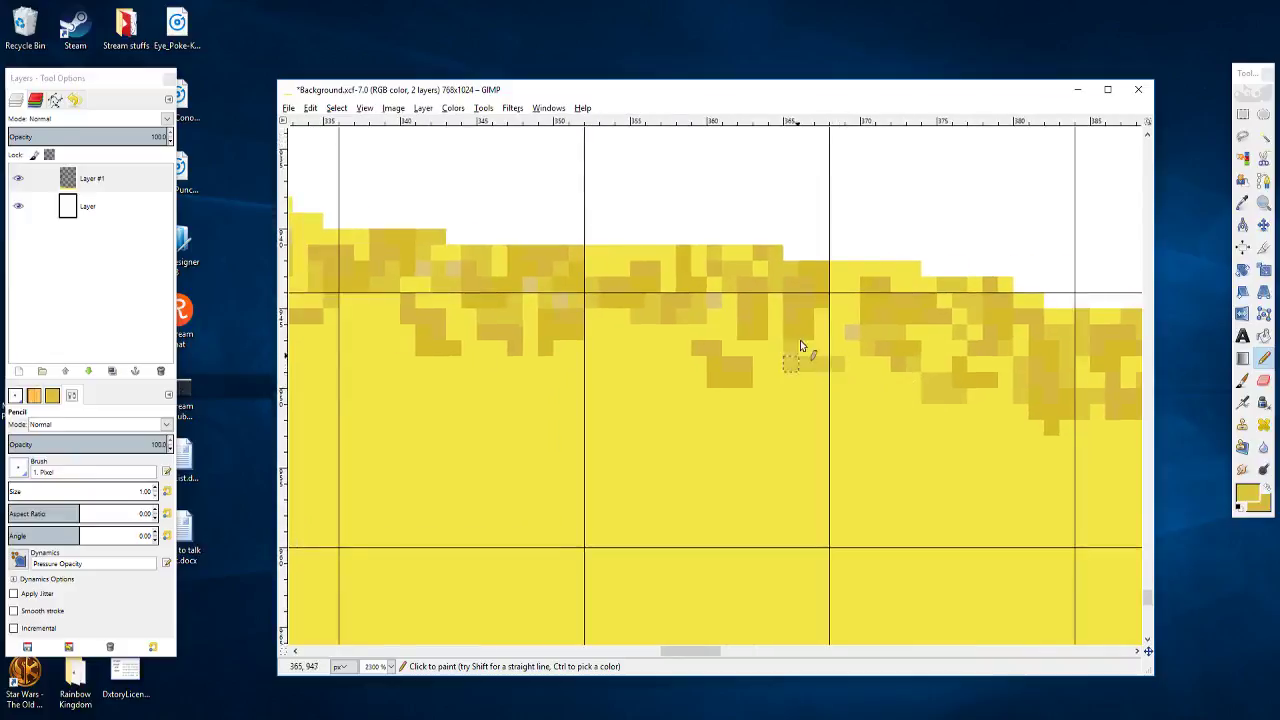
Step: Add medium gold pixels beneath the speckles along the lower edge, between about x 353 and x 372
mouse_move(806, 379)
mouse_down()
mouse_move(776, 380)
mouse_move(753, 405)
mouse_move(902, 389)
mouse_up()
click(775, 387)
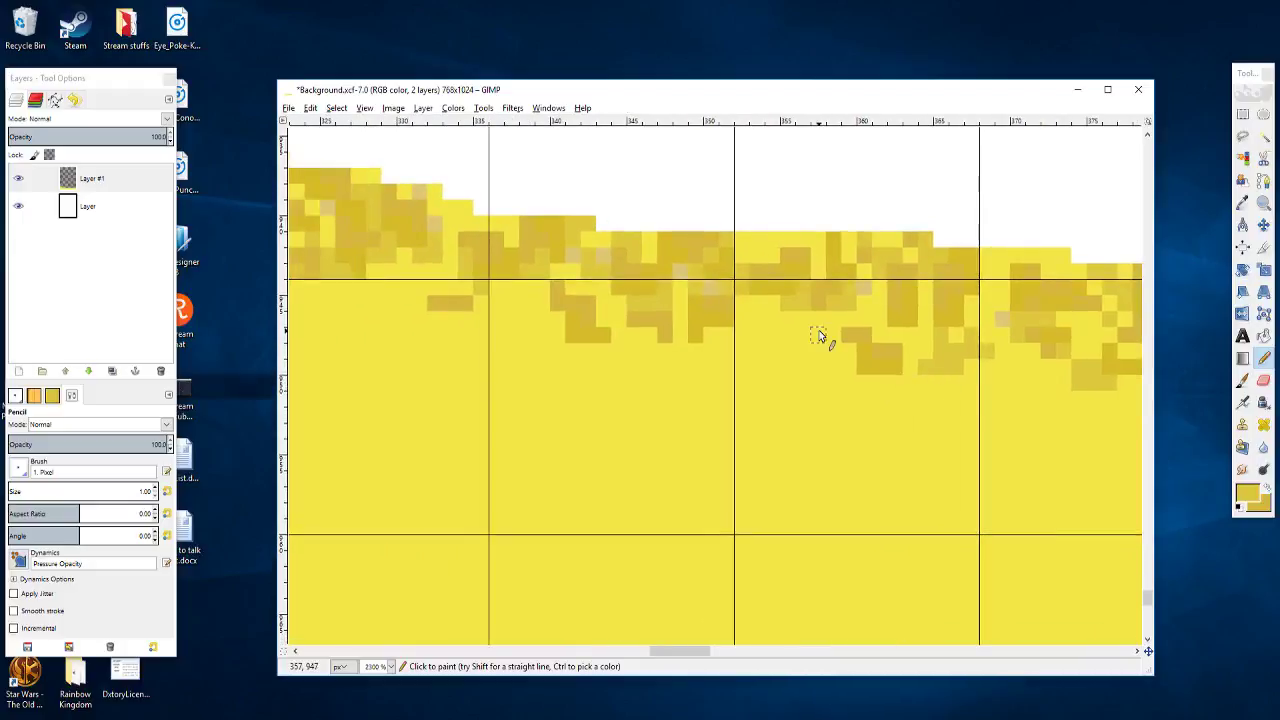
mouse_move(818, 336)
mouse_down()
mouse_move(781, 322)
mouse_move(777, 343)
mouse_move(751, 326)
mouse_move(777, 349)
mouse_up()
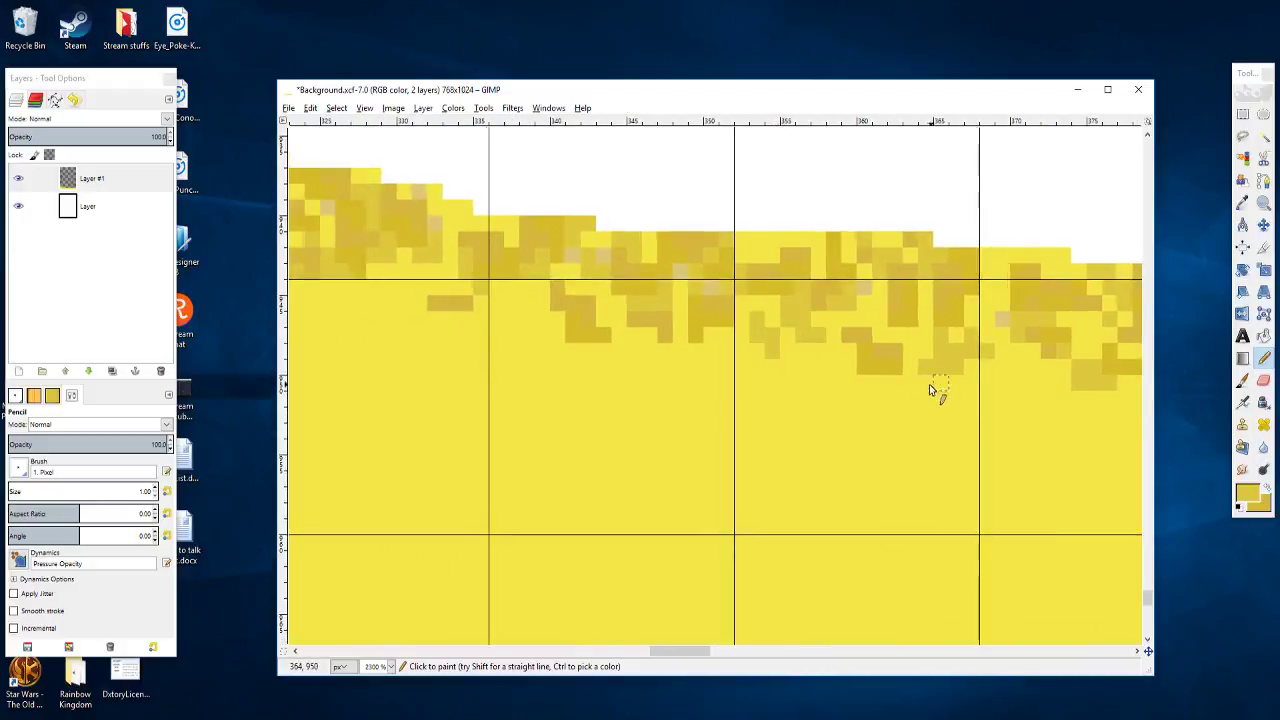
drag(929, 384, 772, 361)
click(850, 354)
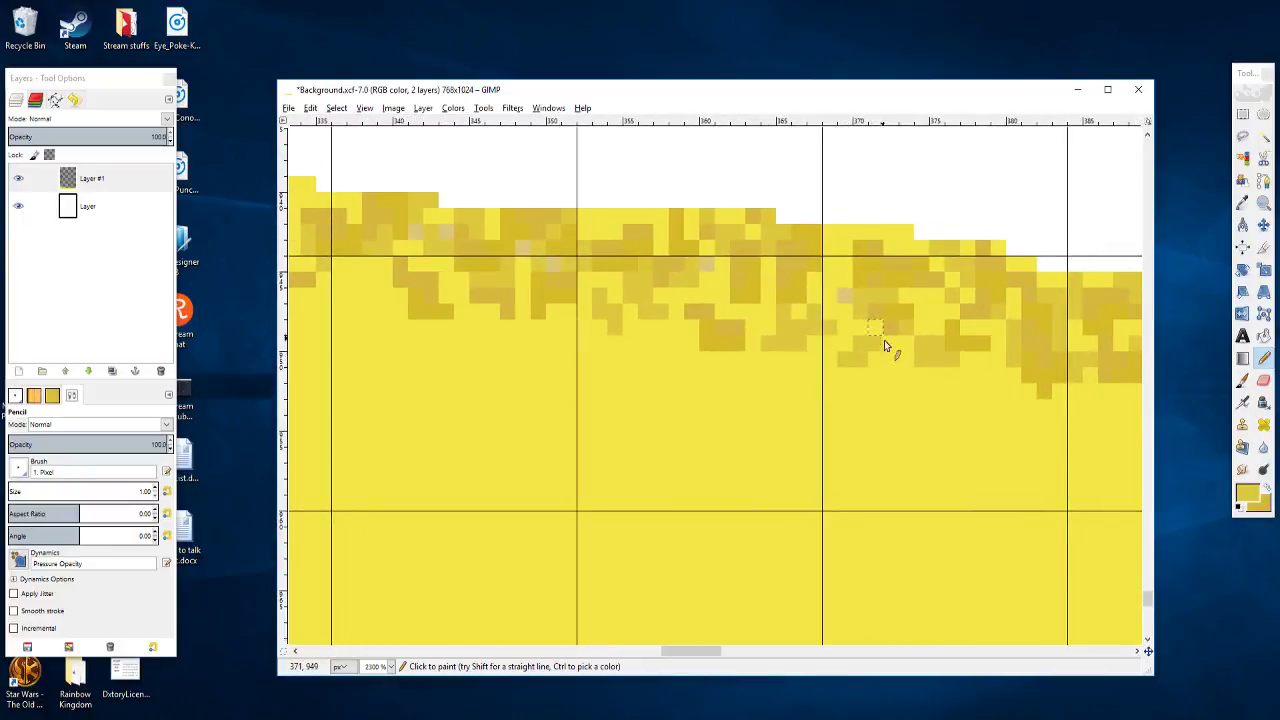
Step: Extend the lower edge with medium gold pixels and fill gaps among the speckles, from about x 379 to x 392
scroll(880, 350, right, 3)
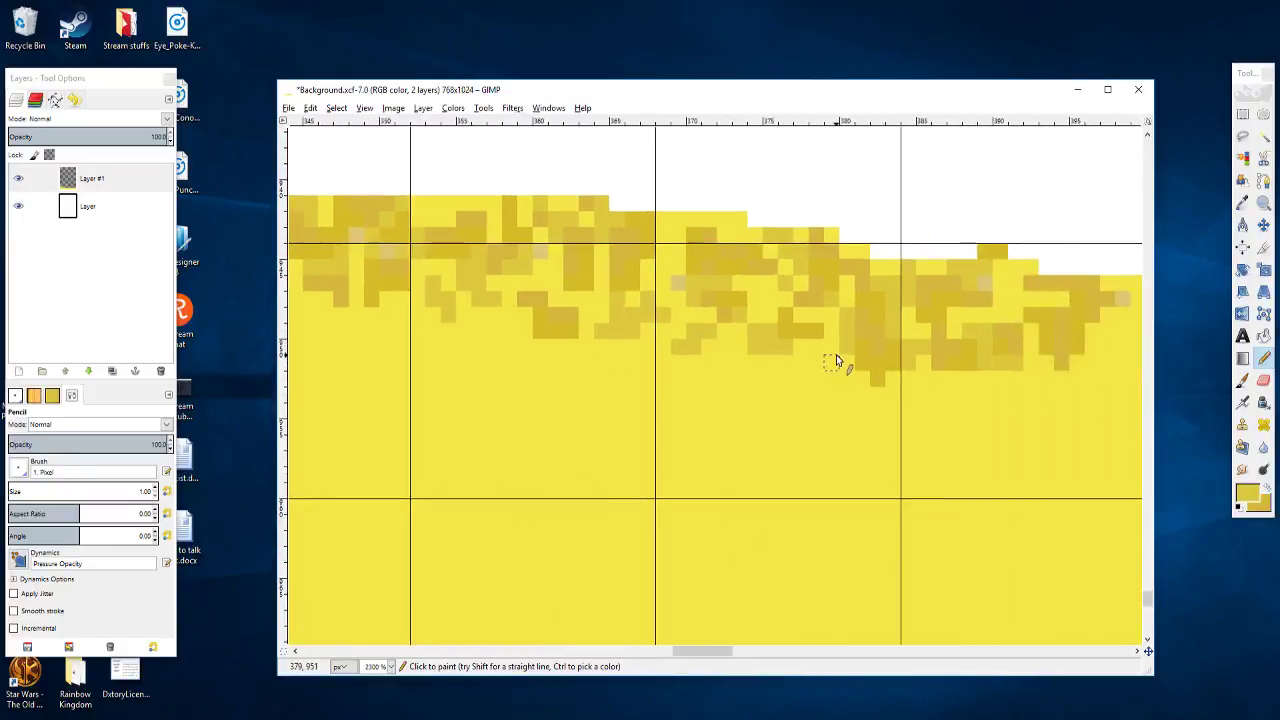
scroll(874, 387, right, 2)
click(893, 373)
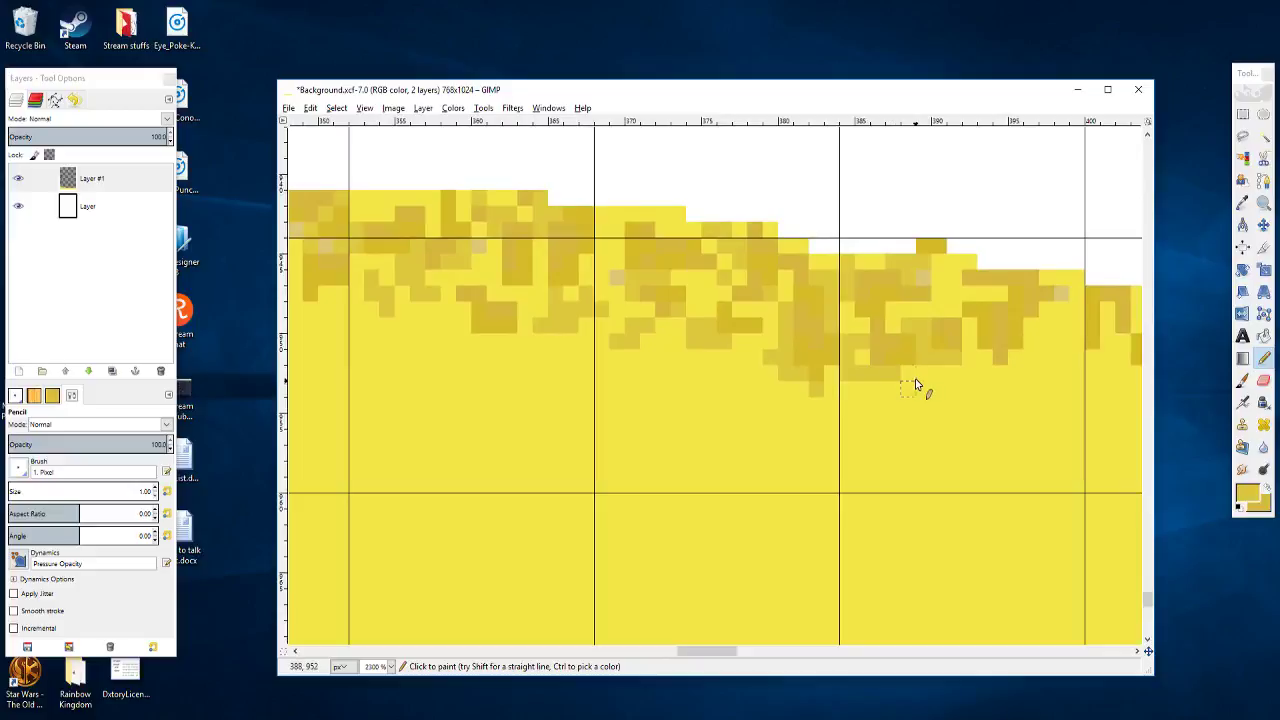
click(970, 358)
drag(954, 305, 838, 280)
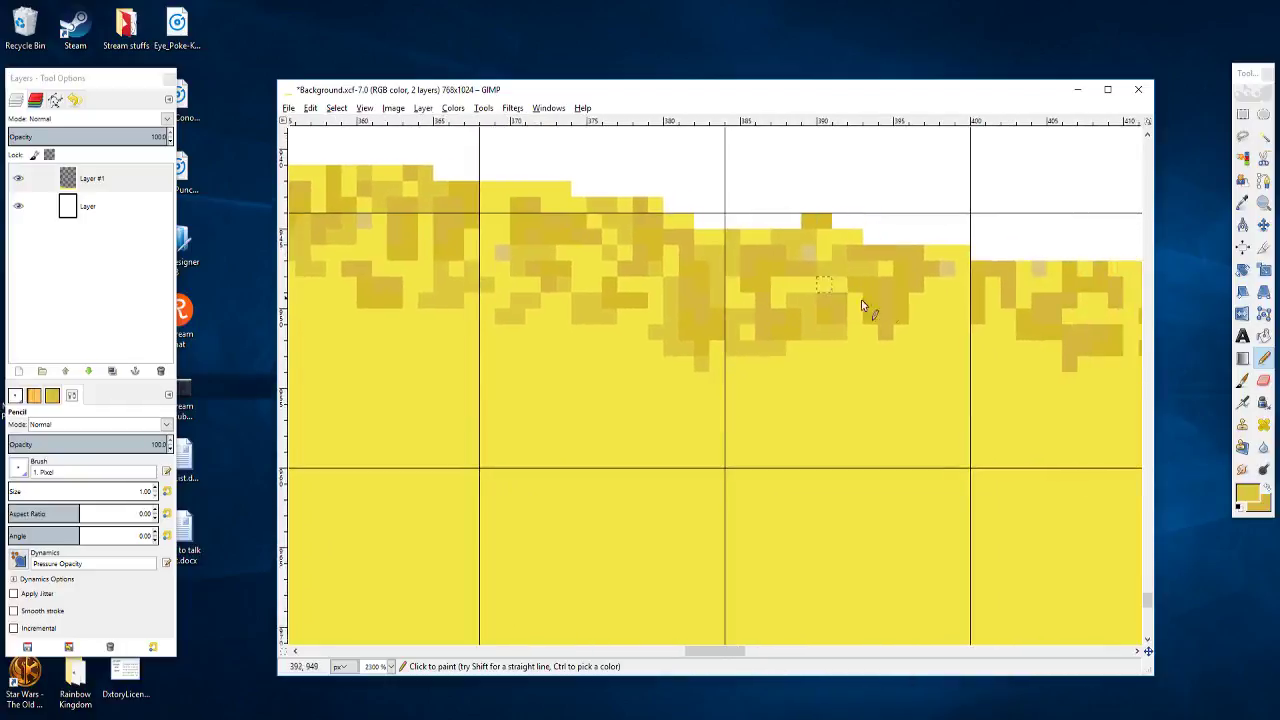
Step: Pencil medium gold patches where the slope meets the flat ground, from about x 393 to x 404
click(941, 300)
drag(960, 316, 899, 311)
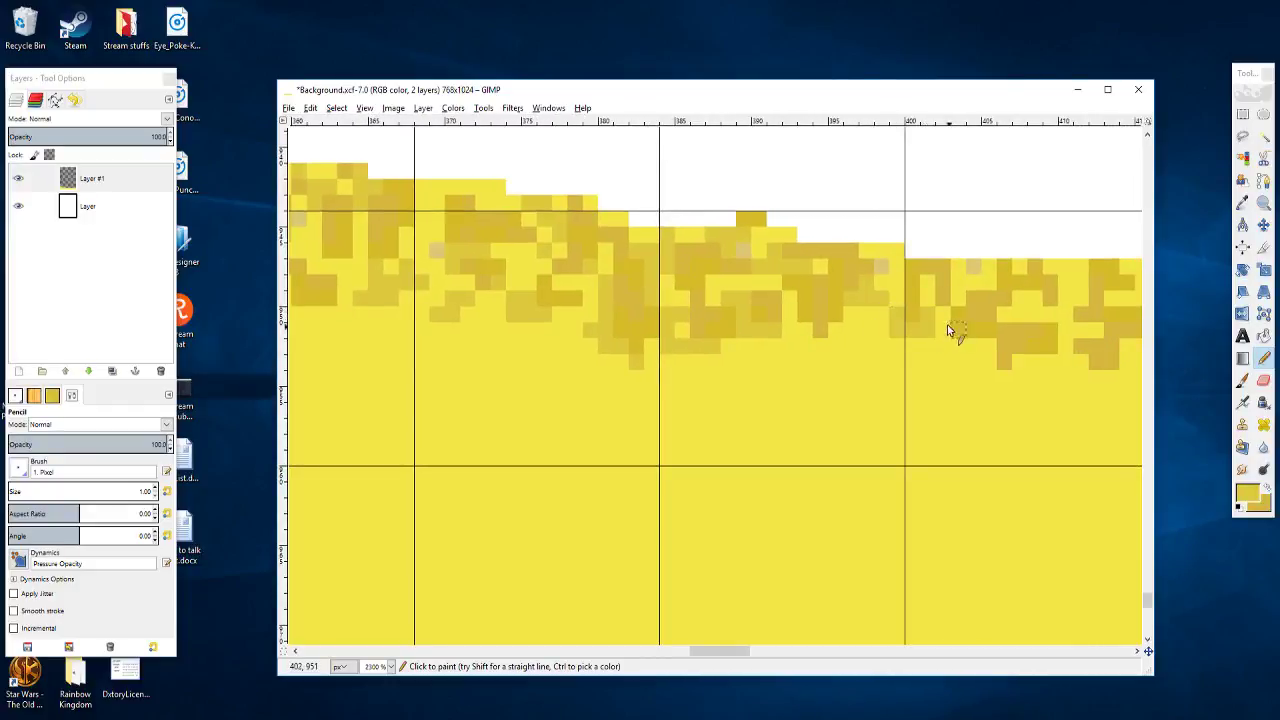
click(916, 349)
drag(889, 360, 749, 337)
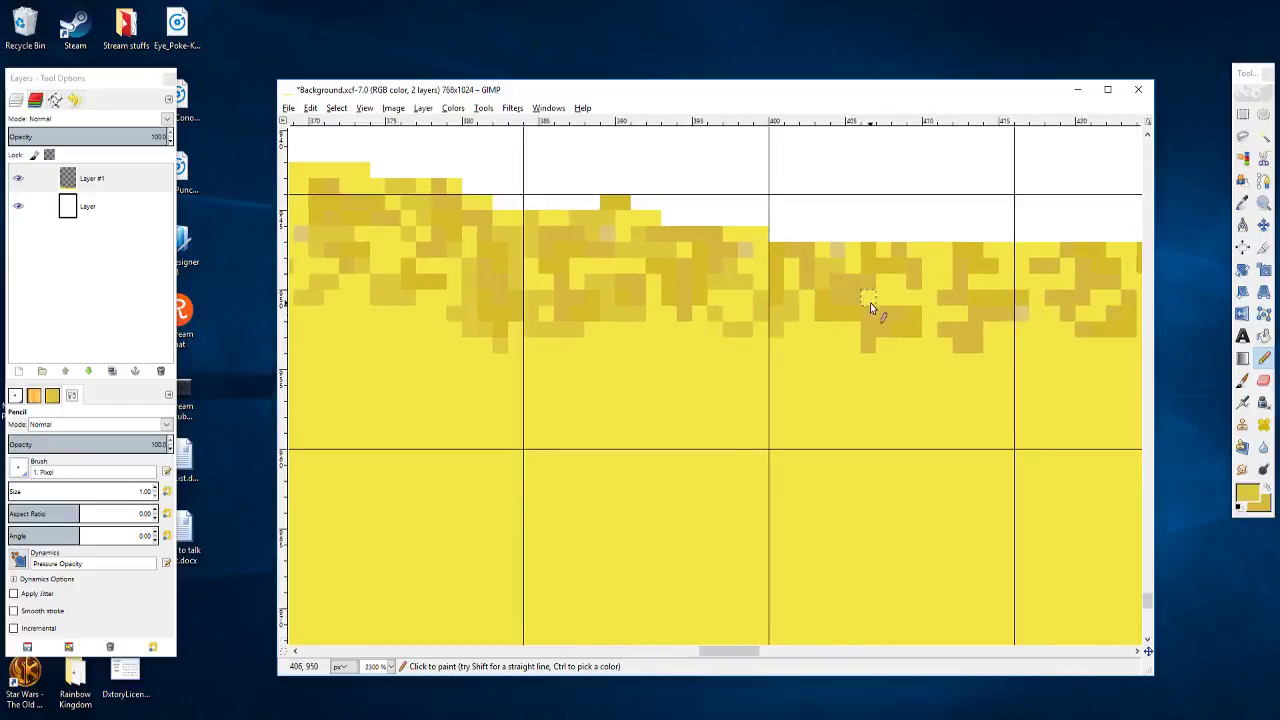
Step: Fill gaps in the flat ground's speckled texture with medium gold patches, from about x 405 to x 430
drag(870, 302, 823, 300)
click(823, 299)
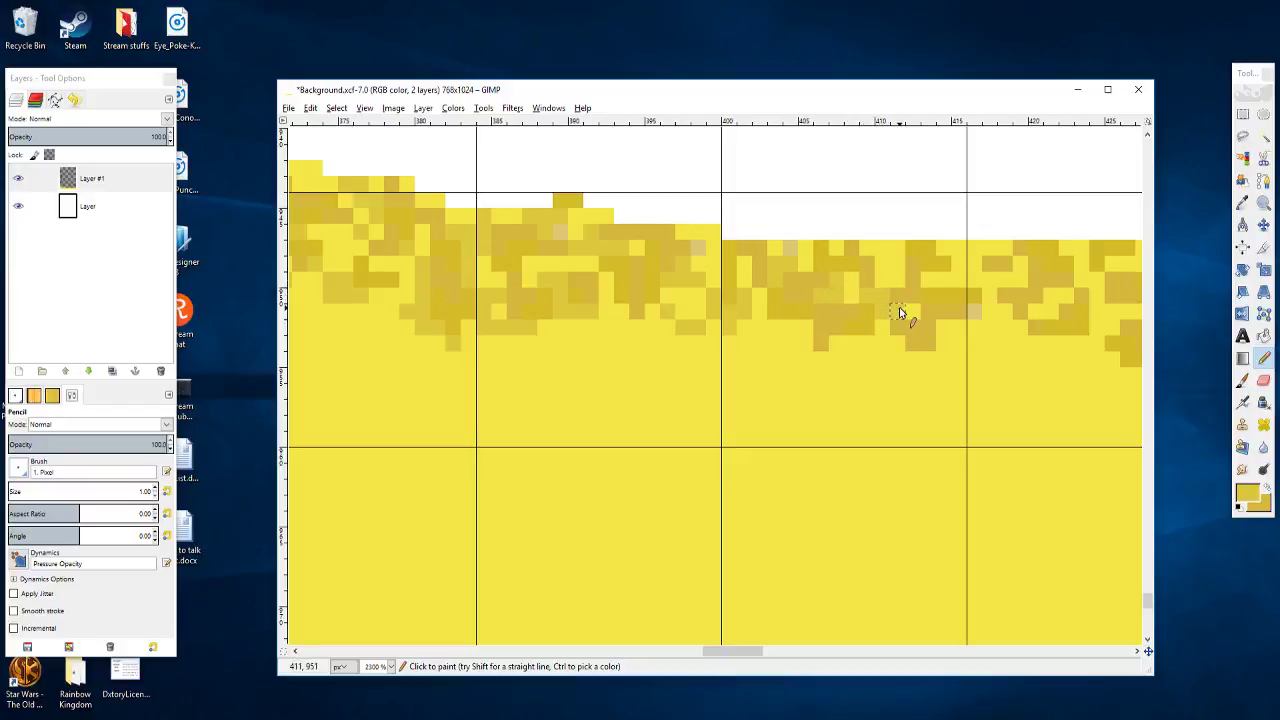
drag(900, 357, 829, 351)
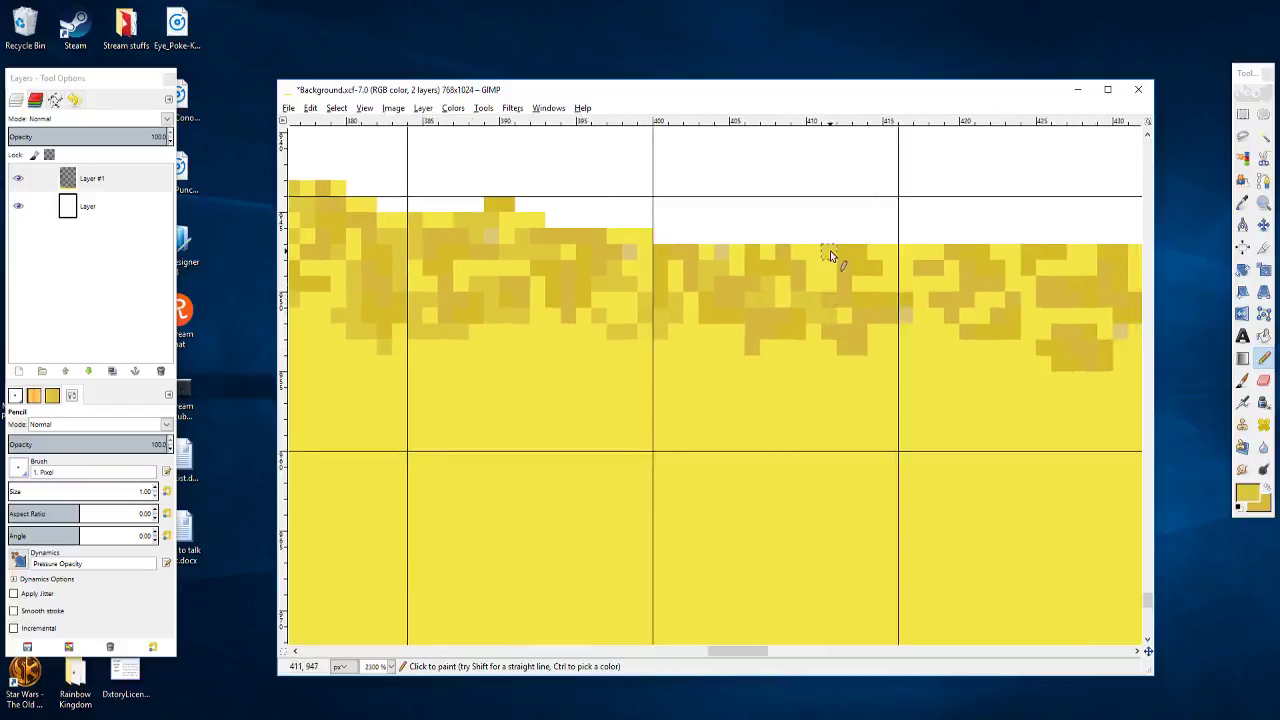
mouse_move(866, 277)
mouse_down()
mouse_move(812, 281)
mouse_move(911, 285)
mouse_move(827, 300)
mouse_move(854, 300)
mouse_move(871, 346)
mouse_move(837, 344)
mouse_up()
click(846, 288)
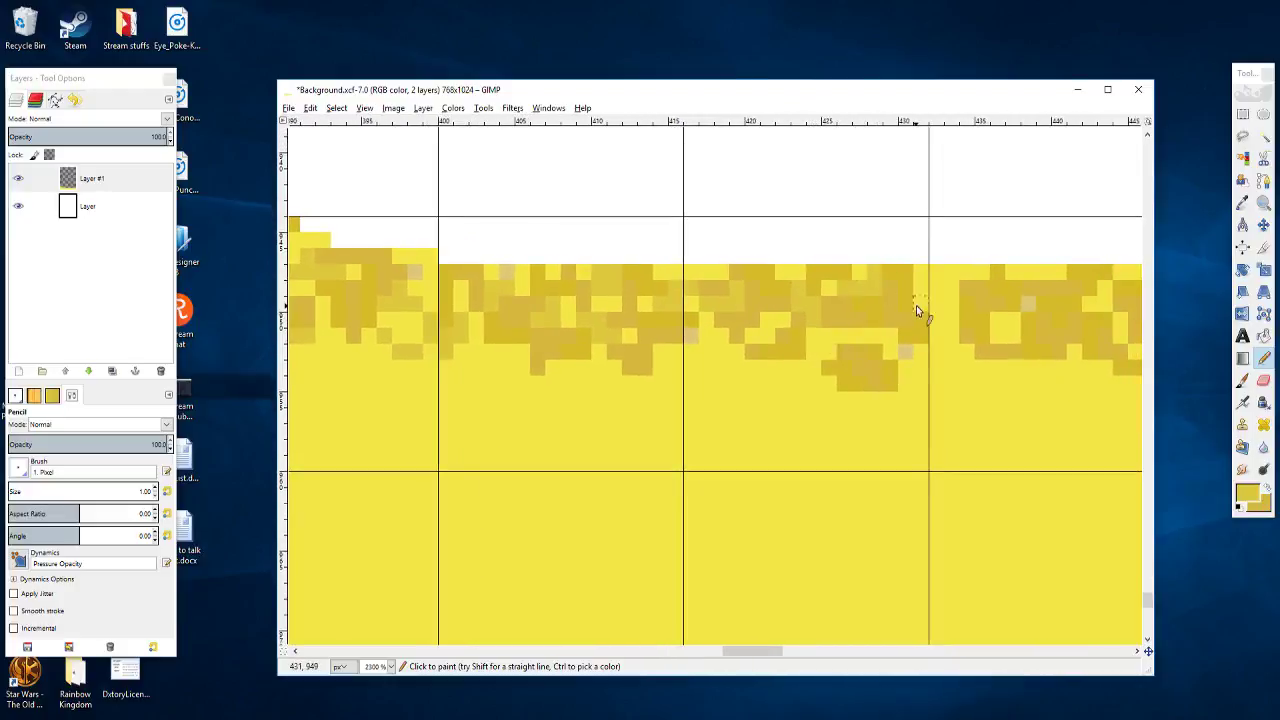
Step: Continue the medium gold patches among the flat ground's speckles and top edge, from about x 431 to x 447
drag(916, 305, 810, 296)
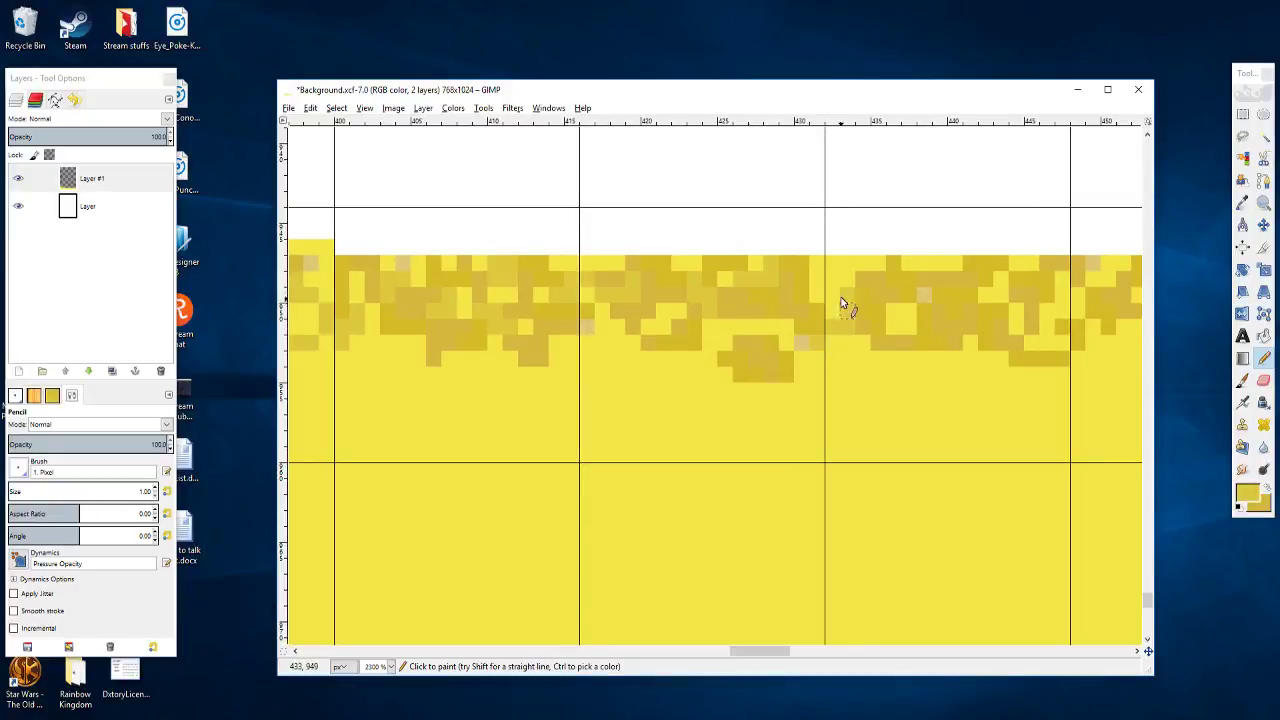
click(832, 264)
click(864, 265)
scroll(904, 283, right, 1)
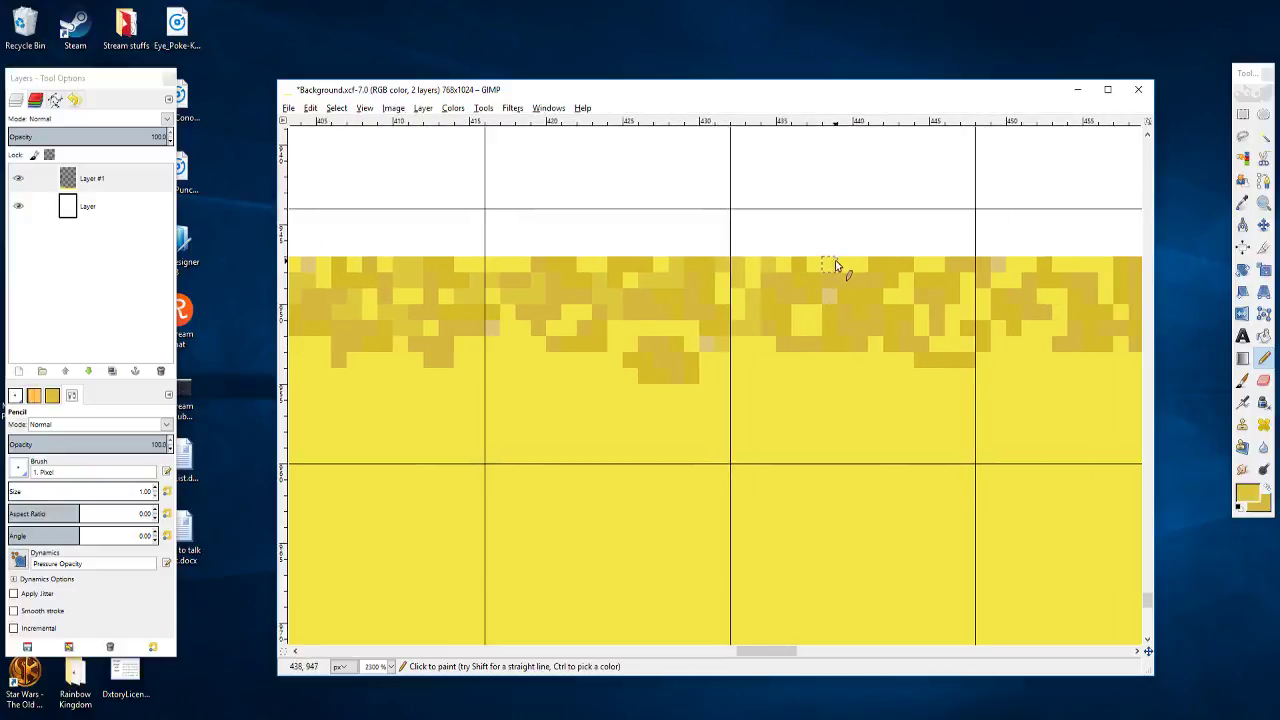
scroll(918, 281, right, 1)
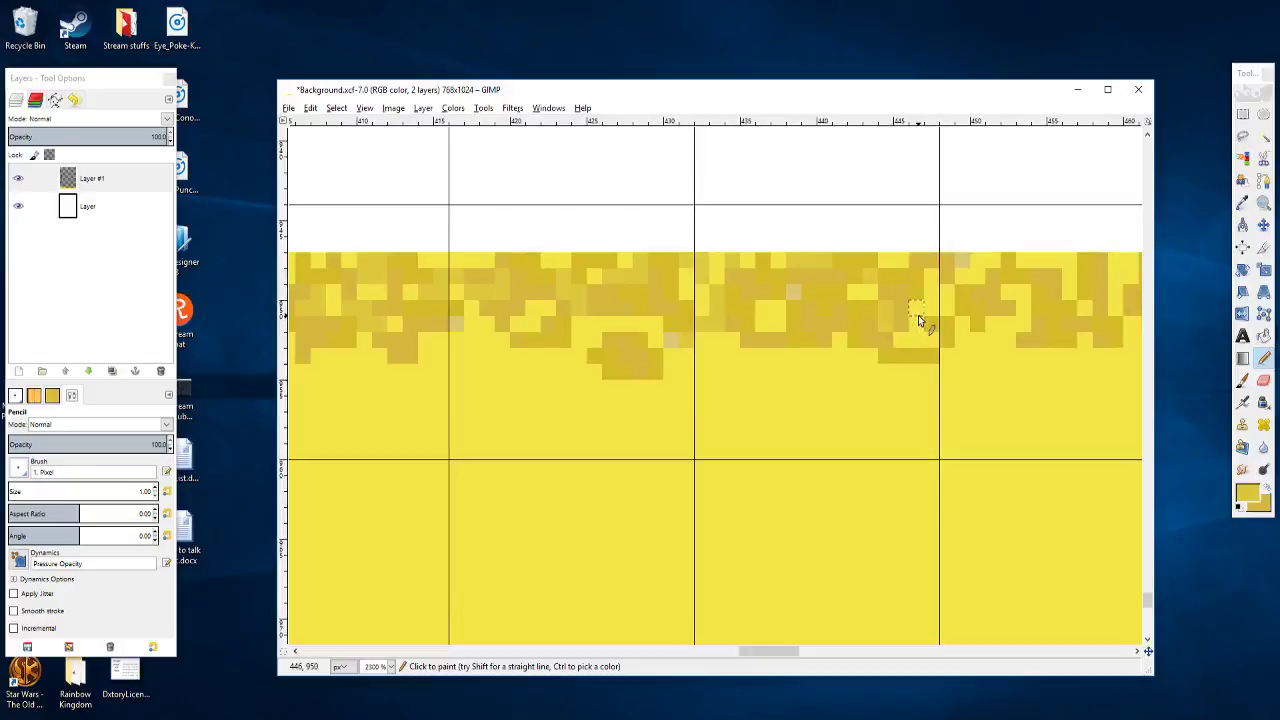
scroll(937, 341, right, 1)
scroll(866, 338, up, 1)
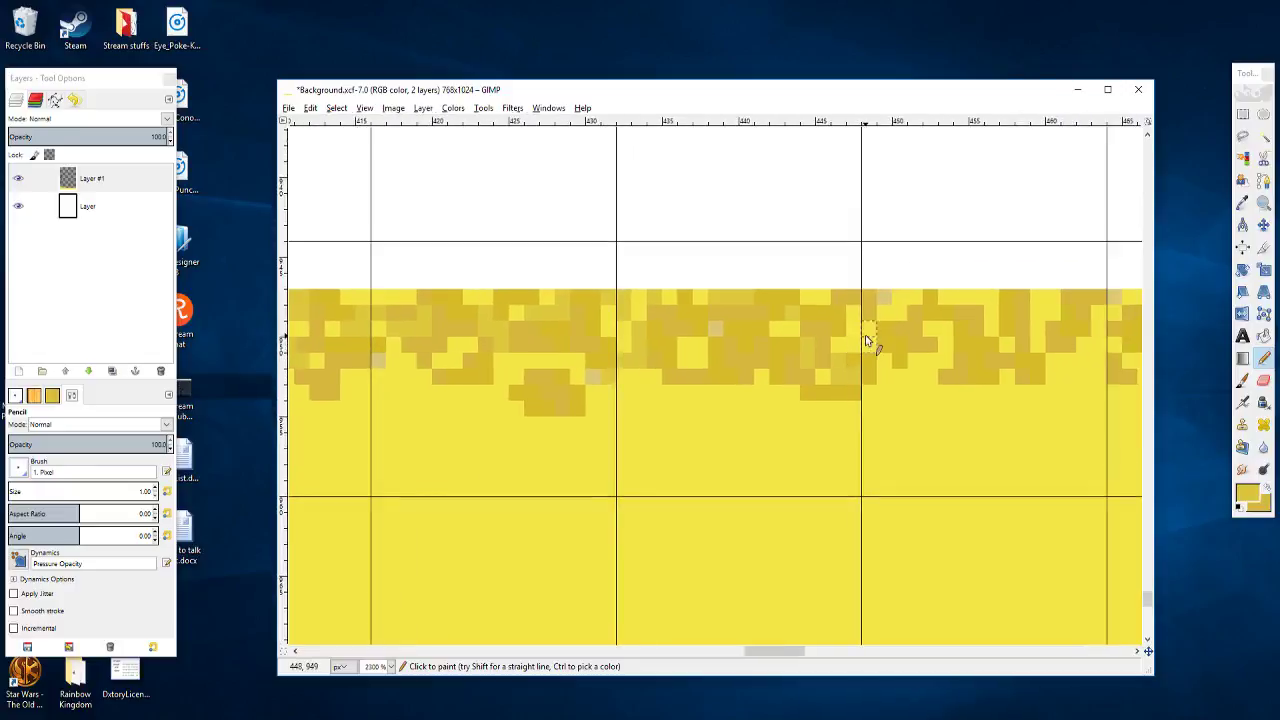
Step: Add medium gold patches between the flat ground's darker speckles, from about x 448 to x 474
click(857, 329)
drag(904, 308, 909, 295)
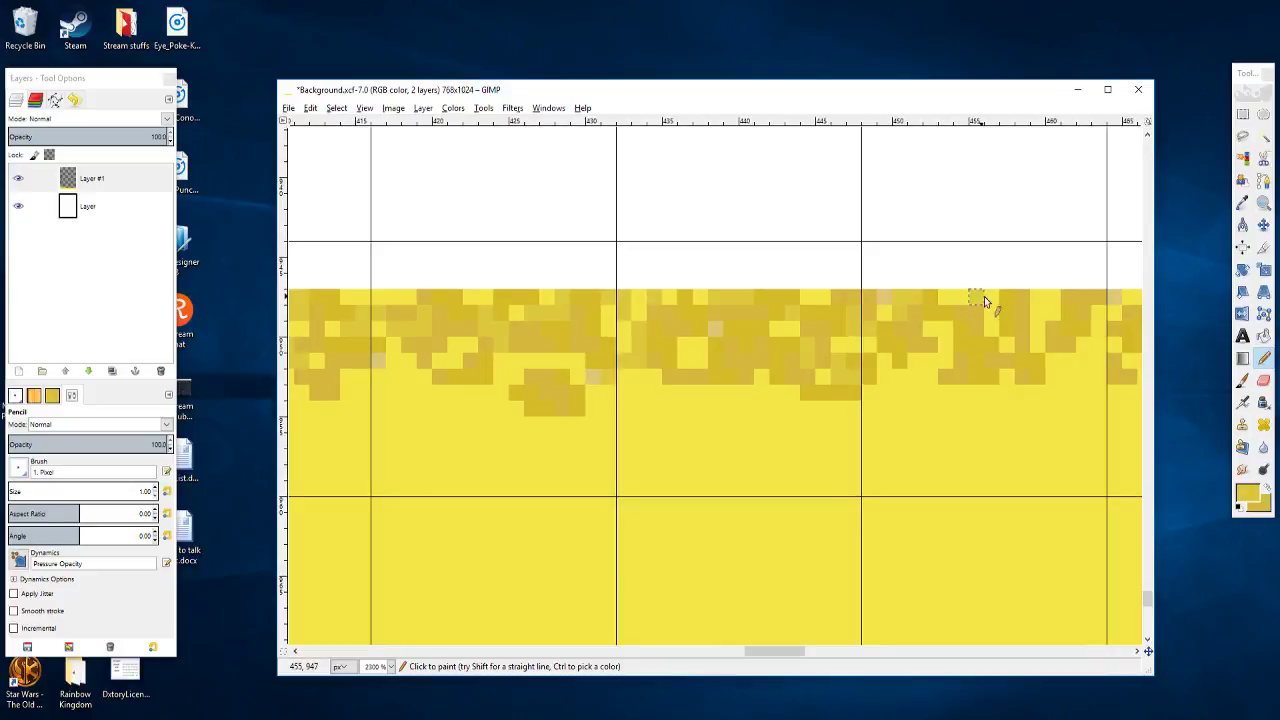
scroll(952, 343, right, 1)
scroll(952, 343, right, 1)
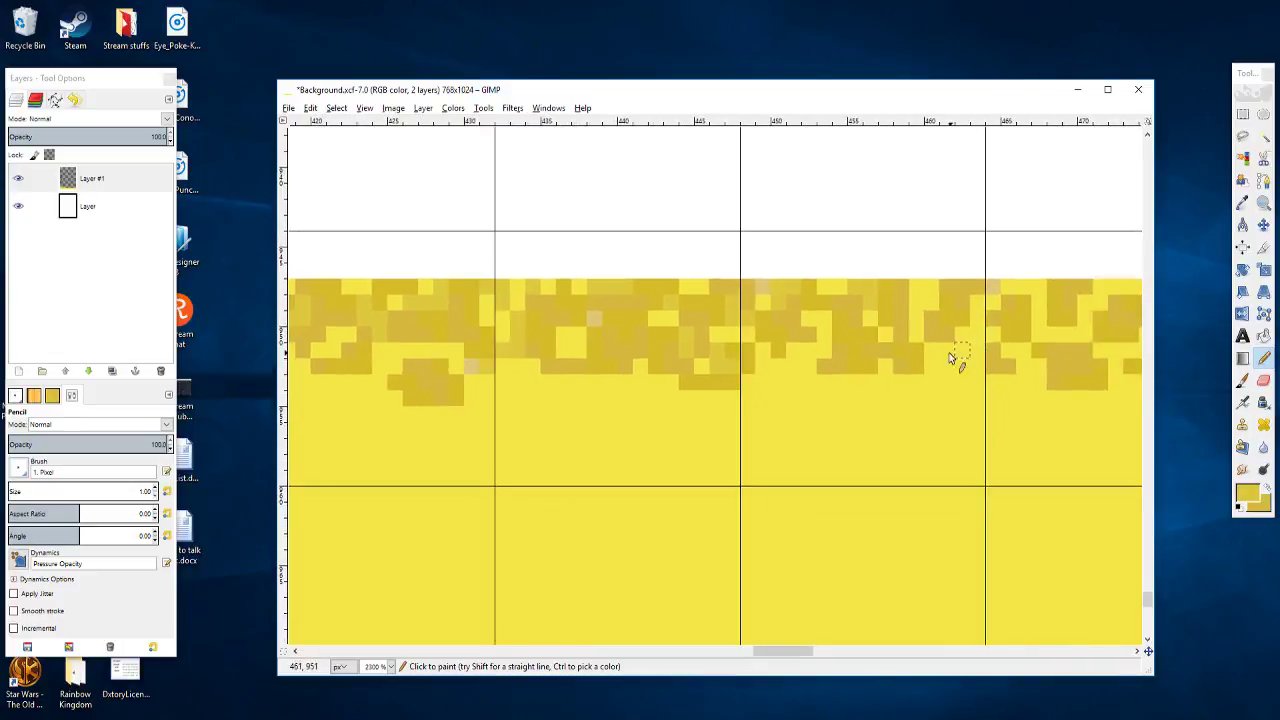
mouse_move(1006, 300)
mouse_down()
mouse_move(1048, 337)
mouse_move(984, 331)
mouse_move(1021, 323)
mouse_move(941, 294)
mouse_up()
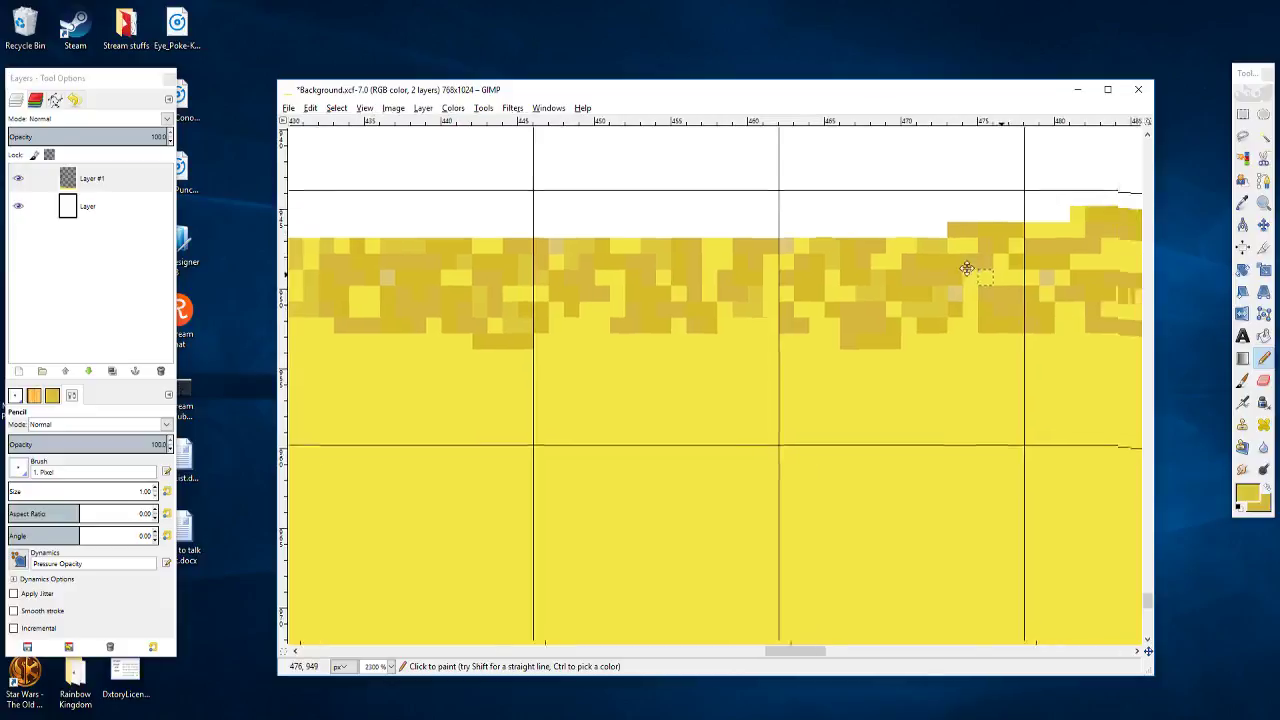
Step: Fill gaps in the speckled texture at the start of the rising slope with medium gold, from about x 475 to x 487
scroll(945, 275, right, 2)
scroll(945, 275, down, 1)
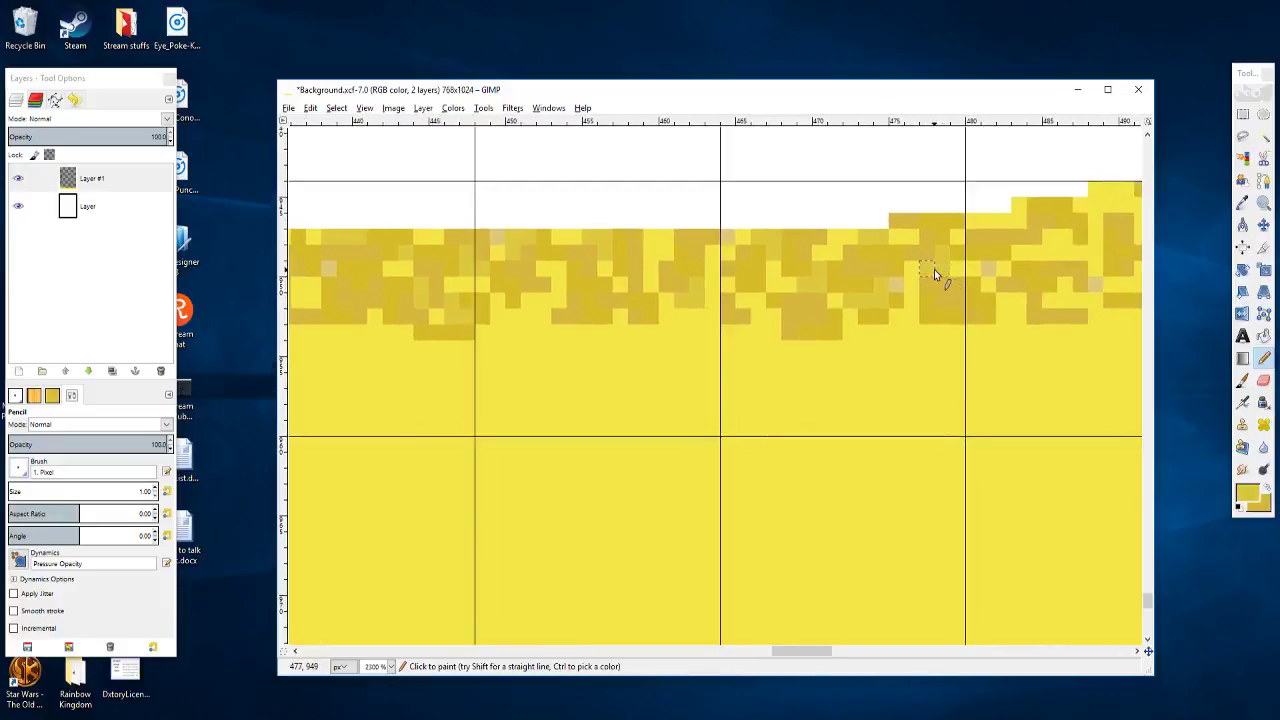
scroll(870, 311, right, 2)
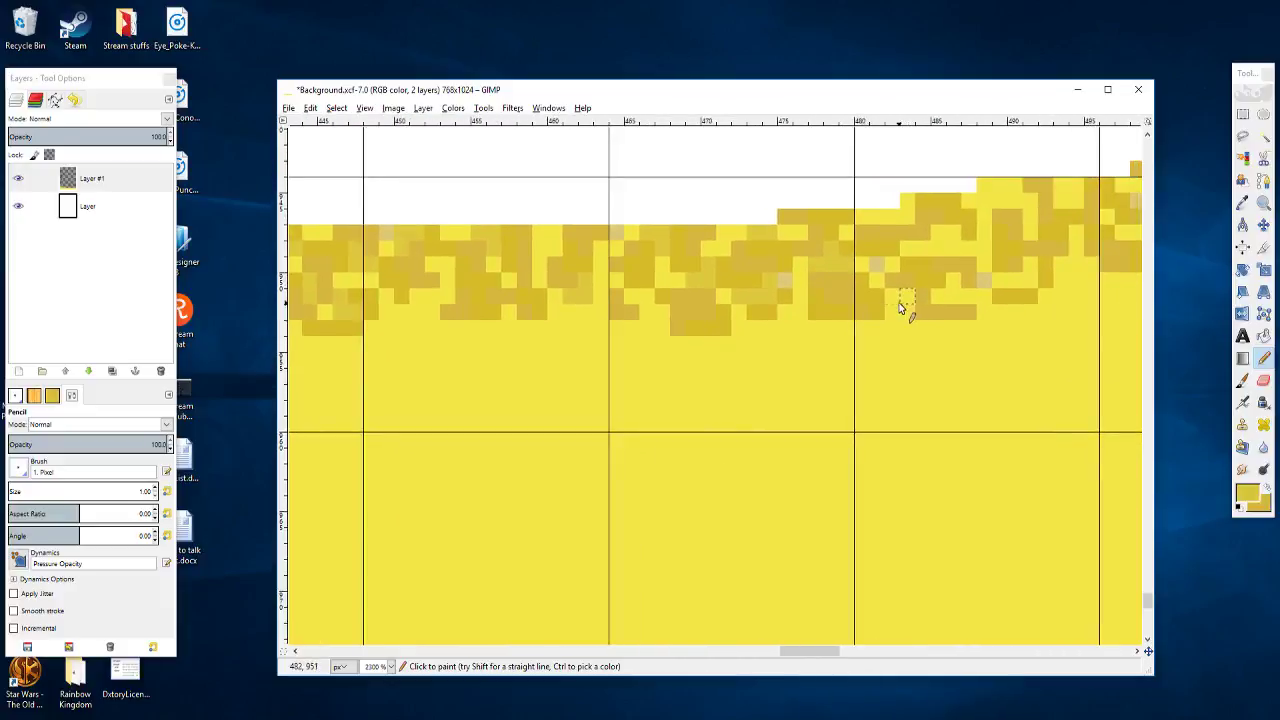
click(913, 311)
click(956, 246)
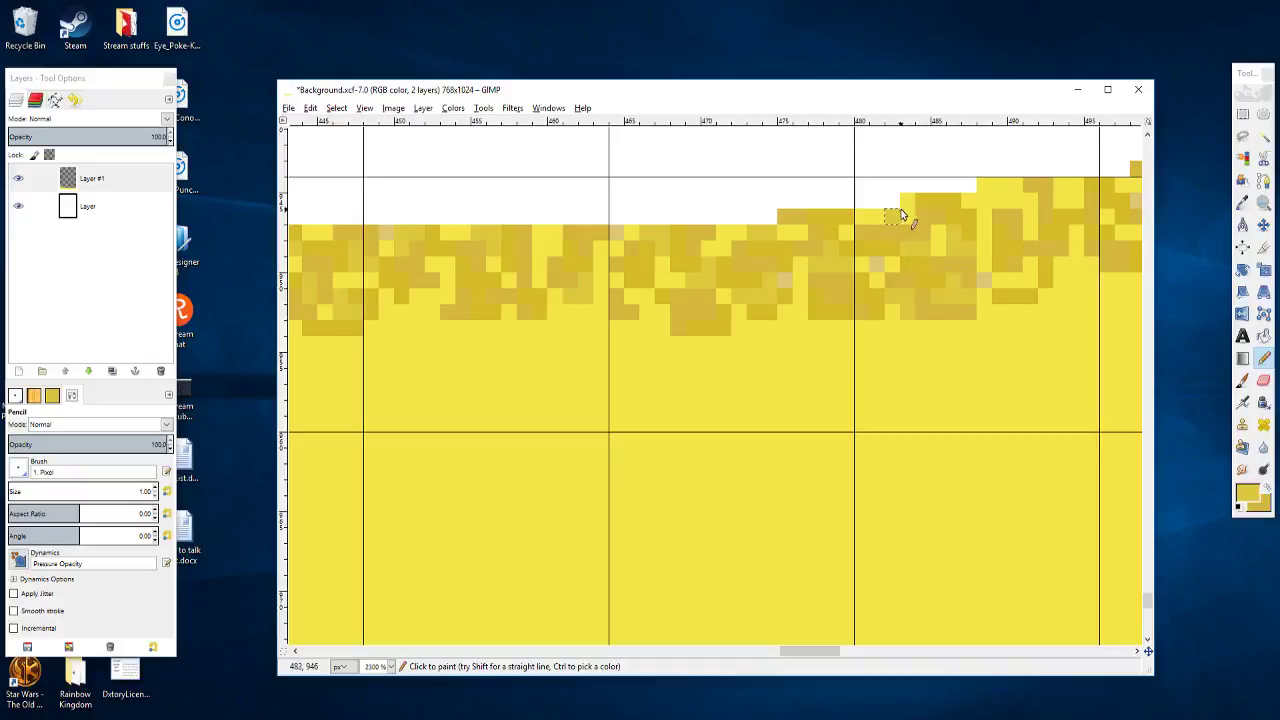
Step: Fill gaps in the rising slope's speckled texture with medium gold patches, from about x 488 to x 505
scroll(977, 257, right, 2)
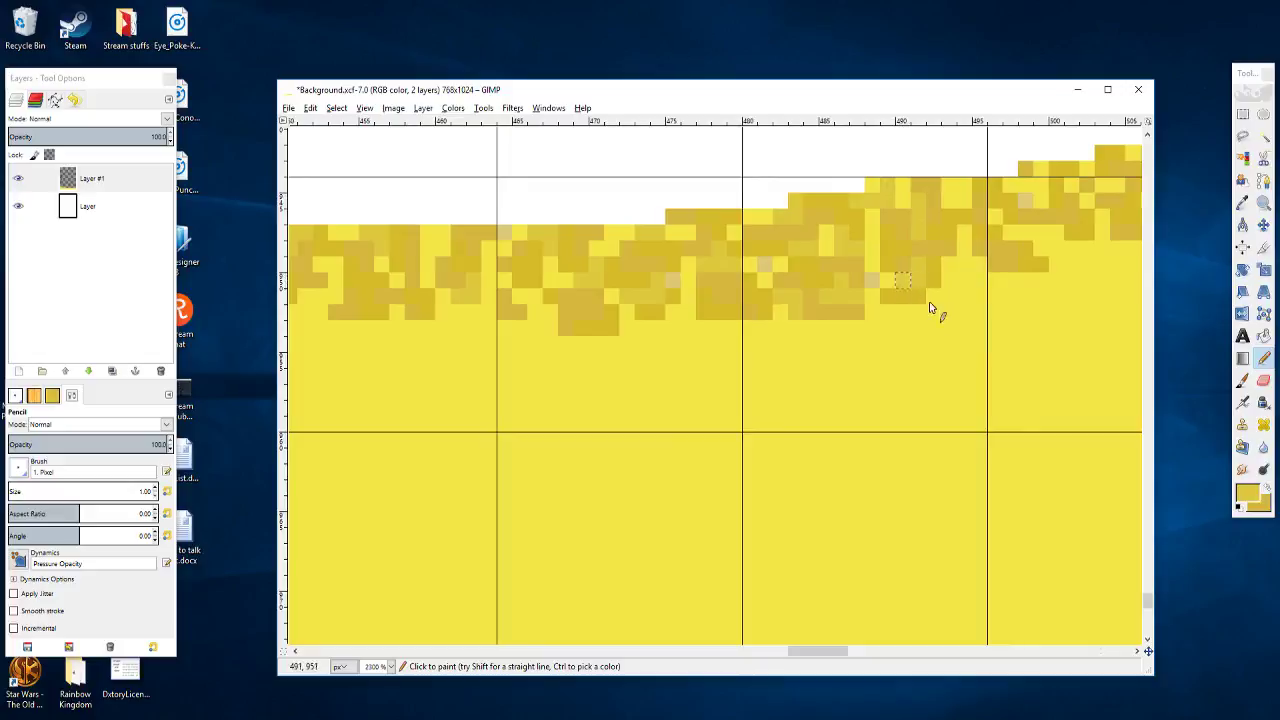
mouse_move(941, 313)
mouse_down()
mouse_move(833, 307)
mouse_move(851, 222)
mouse_move(841, 273)
mouse_move(862, 282)
mouse_move(869, 271)
mouse_move(815, 328)
mouse_up()
click(840, 272)
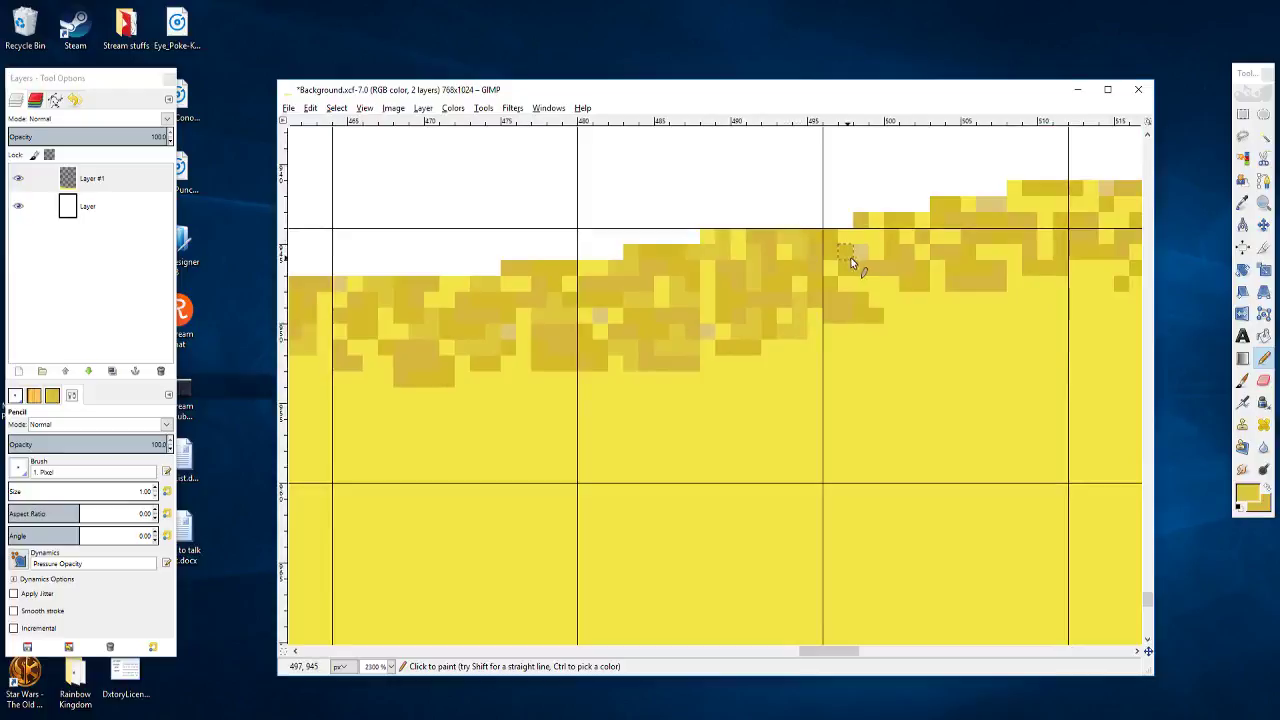
scroll(870, 258, right, 1)
scroll(870, 258, up, 1)
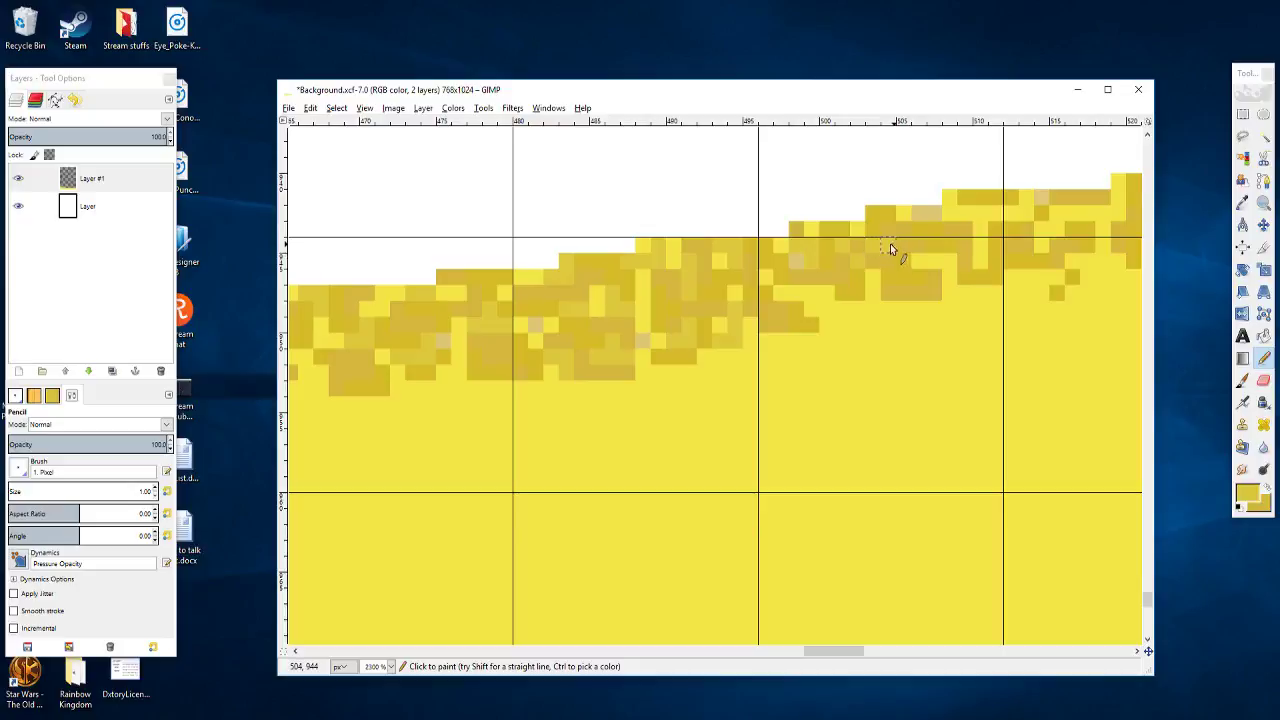
mouse_move(868, 301)
mouse_down()
mouse_move(849, 258)
mouse_move(837, 276)
mouse_up()
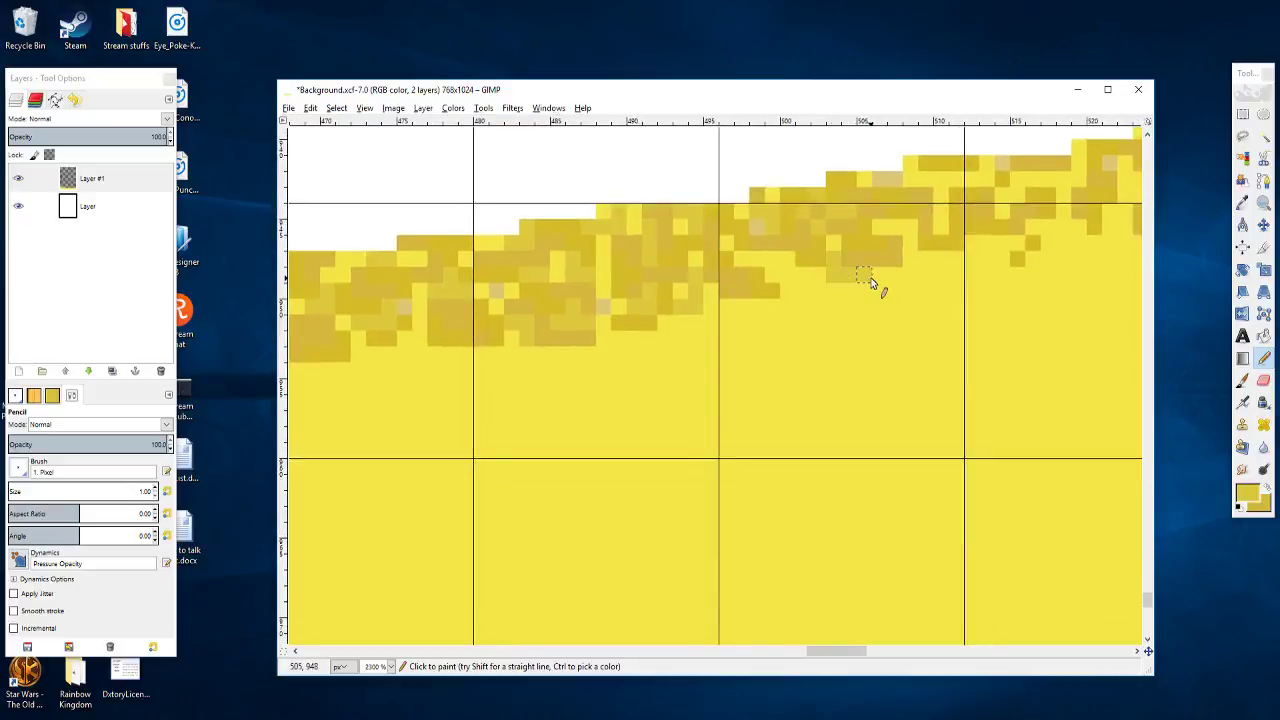
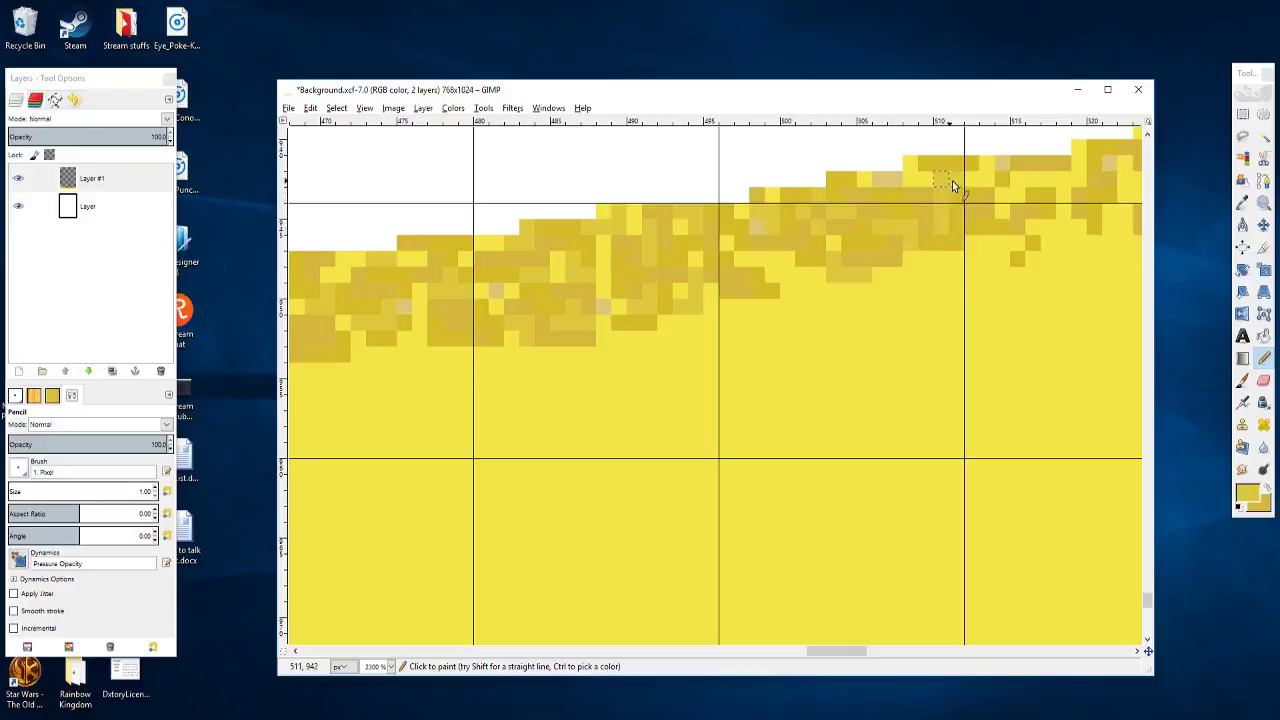
Step: Add medium gold patches between the slope's darker speckles, from about x 506 to x 527
drag(1001, 208, 956, 198)
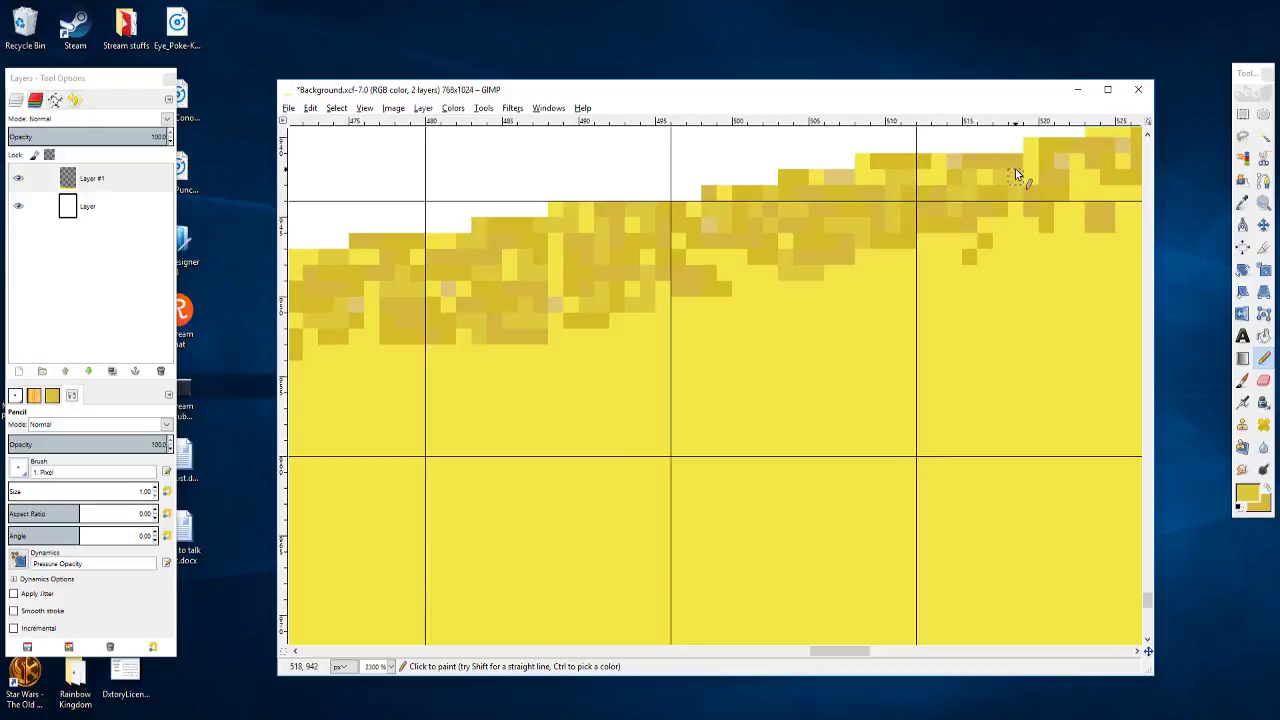
drag(1014, 231, 880, 243)
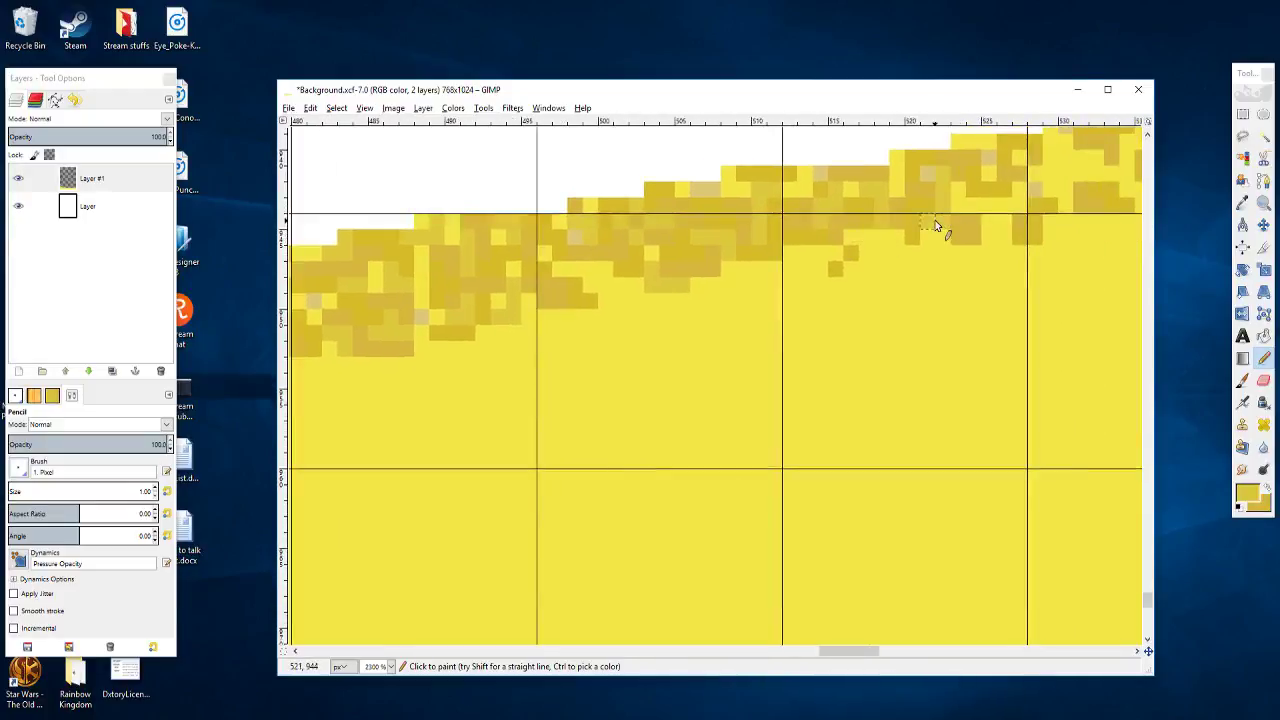
drag(1015, 221, 979, 225)
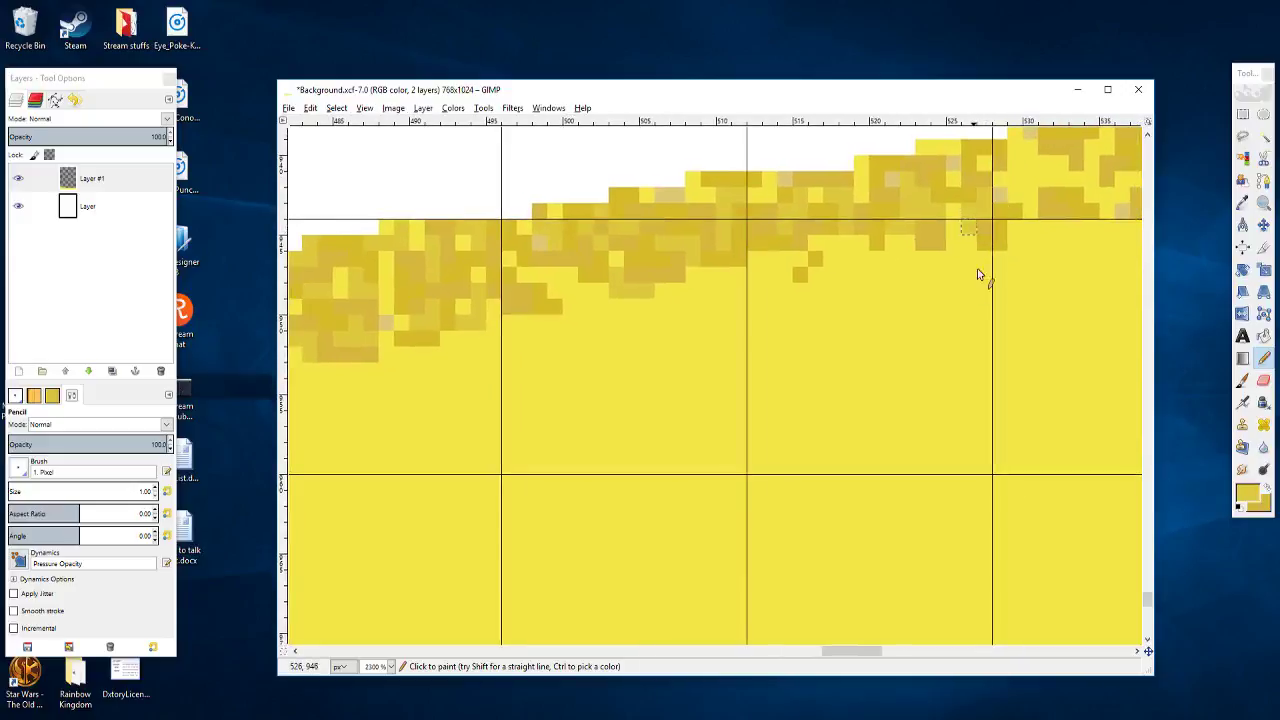
drag(1029, 251, 976, 281)
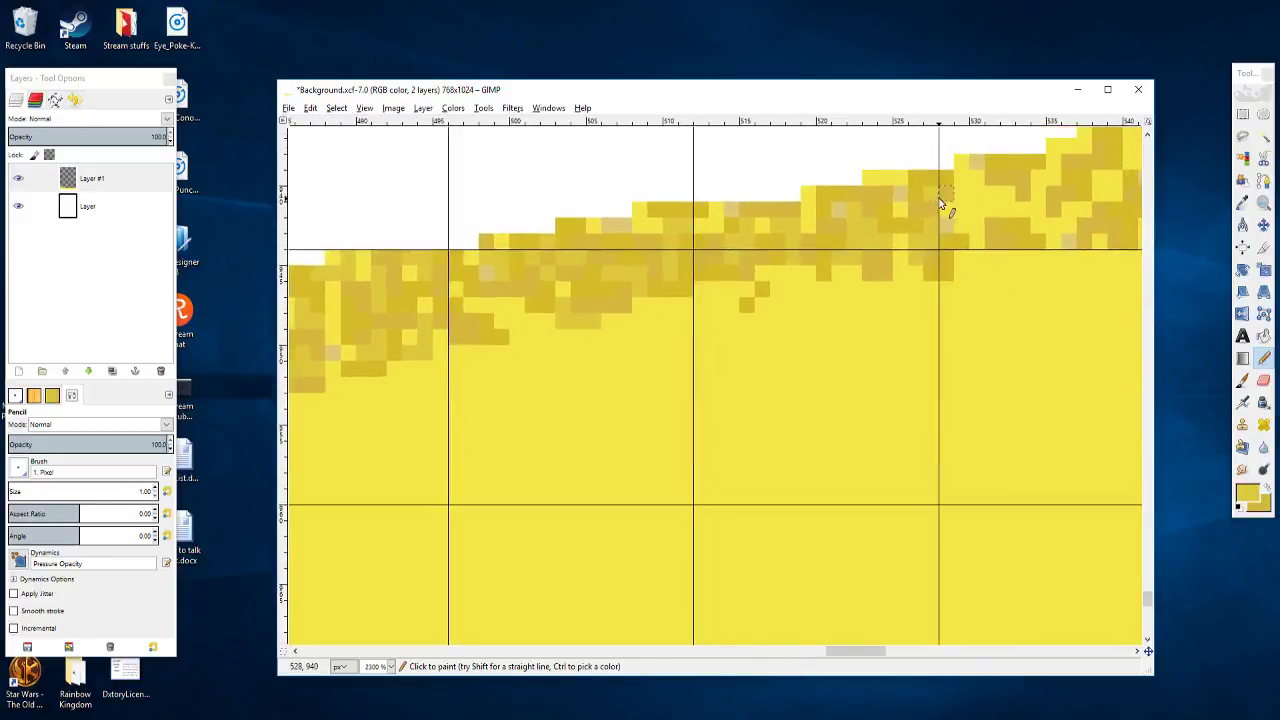
Step: Continue the medium gold patches through the slope's speckled band, from about x 528 to x 537
drag(961, 207, 964, 224)
click(1001, 196)
drag(1034, 242, 977, 234)
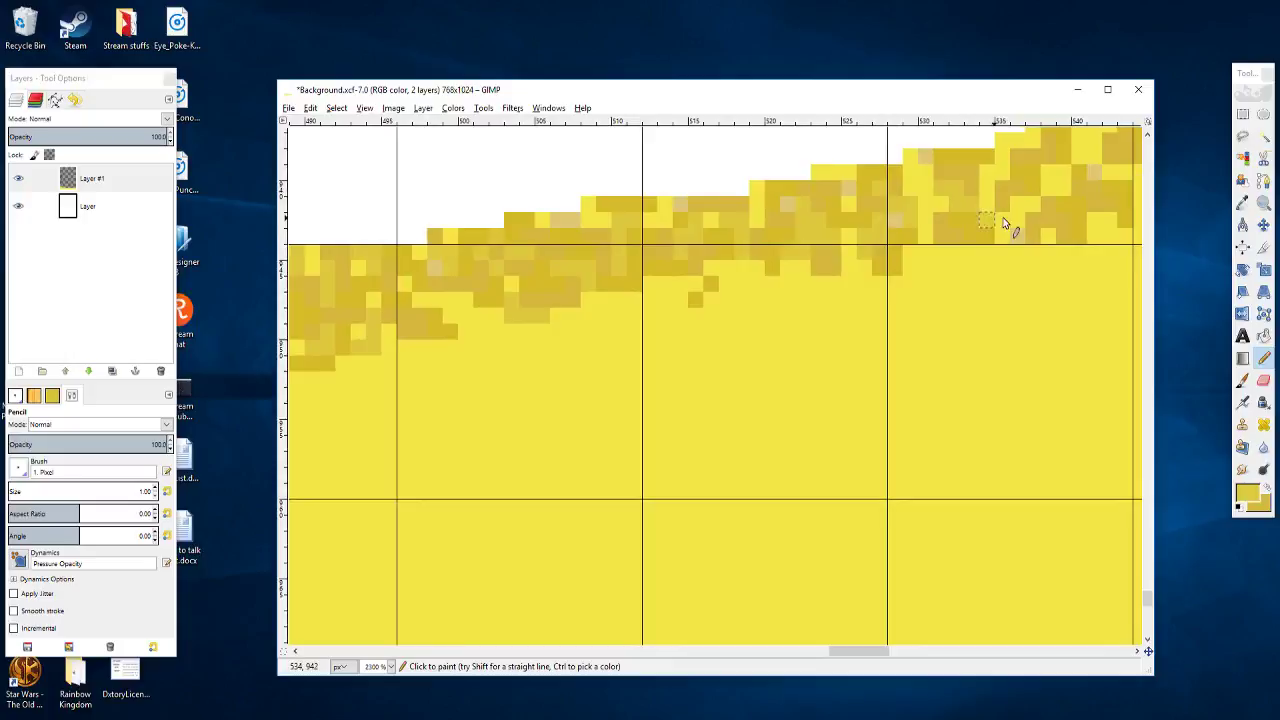
click(993, 177)
drag(1020, 206, 988, 211)
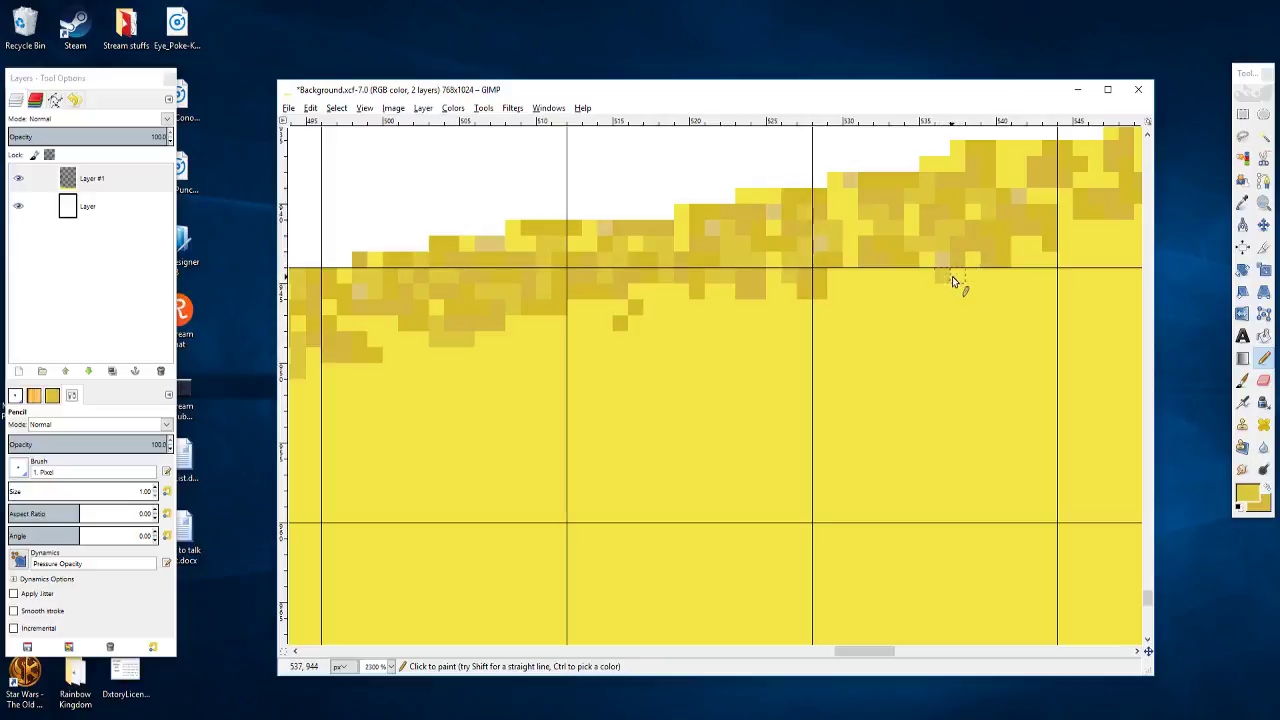
Step: Fill the bright gaps among the slope's speckles with medium gold, from about x 538 to x 552
click(972, 260)
drag(1056, 232, 980, 252)
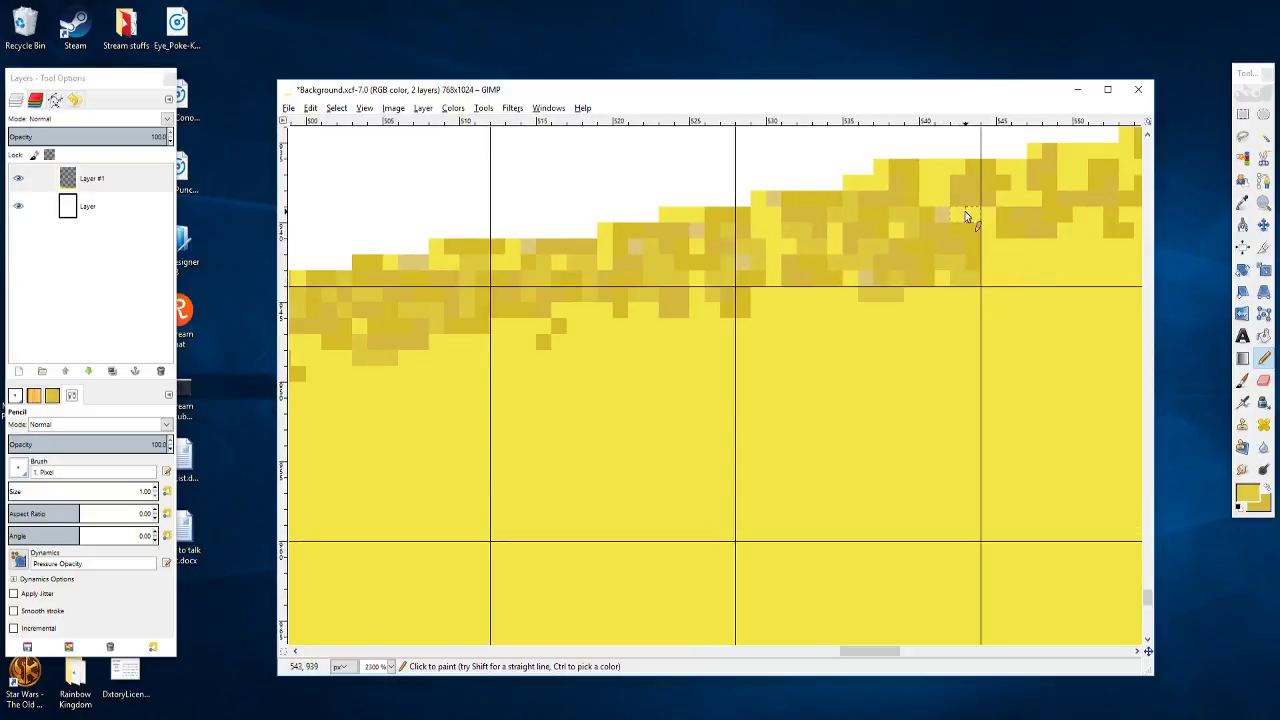
drag(997, 251, 970, 280)
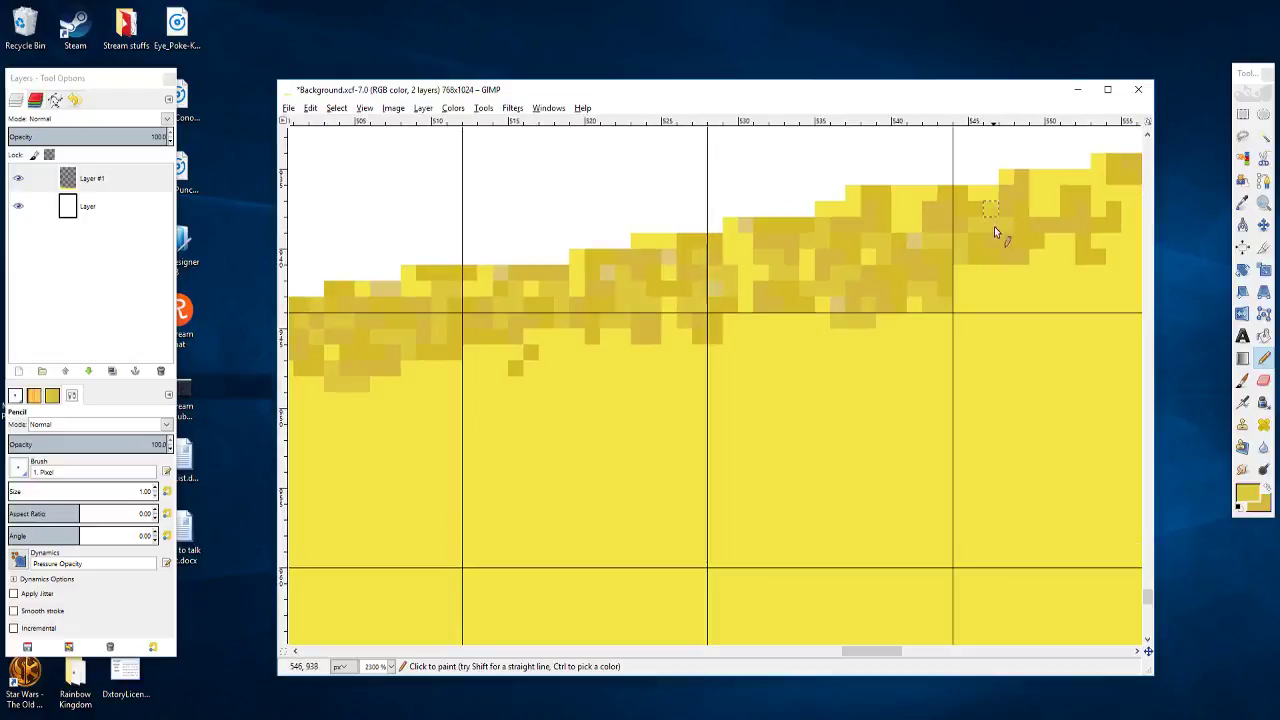
mouse_move(1014, 204)
mouse_down()
mouse_move(966, 246)
mouse_move(989, 226)
mouse_up()
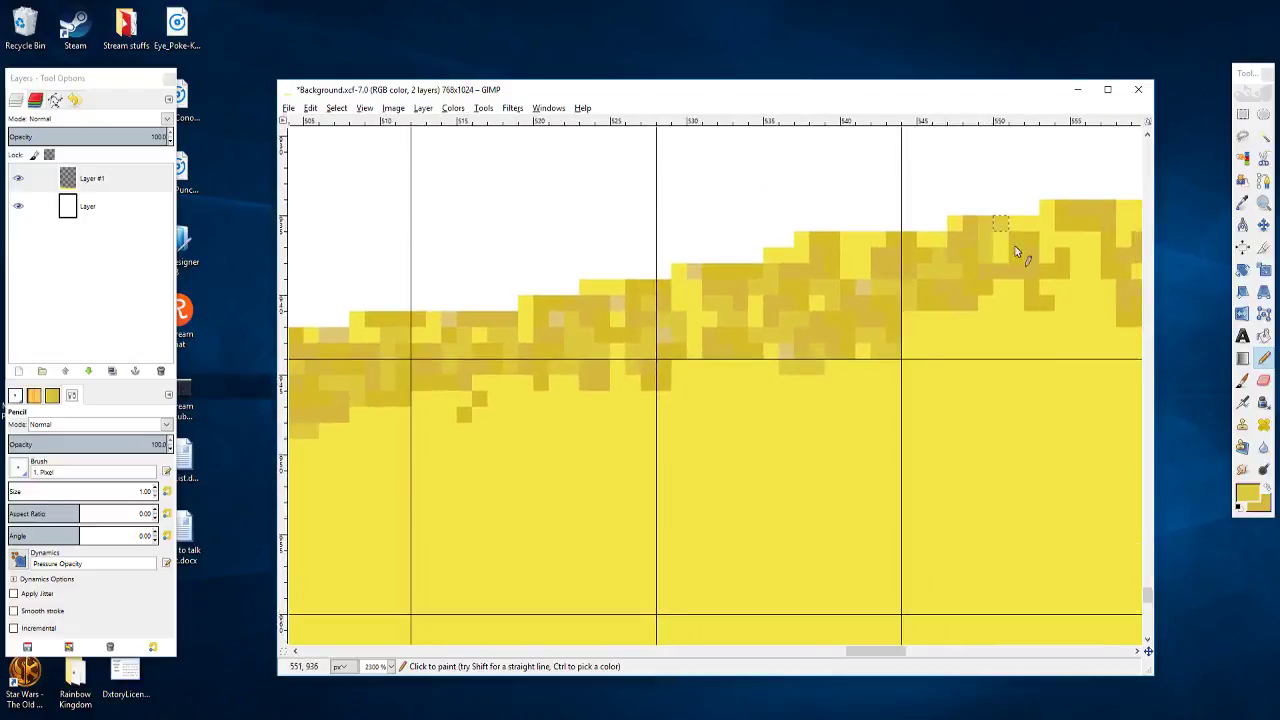
scroll(1015, 250, right, 2)
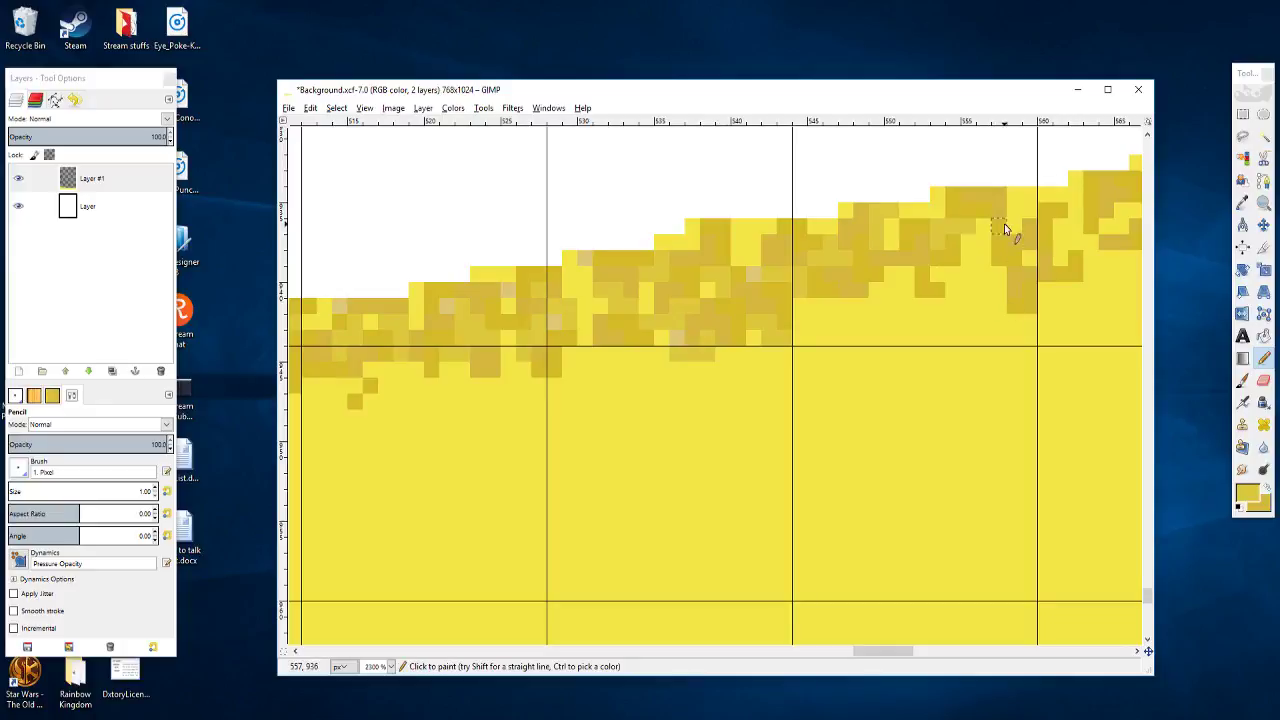
Step: Add medium gold patches within and just below the slope's speckles, from about x 553 to x 573
drag(998, 221, 858, 178)
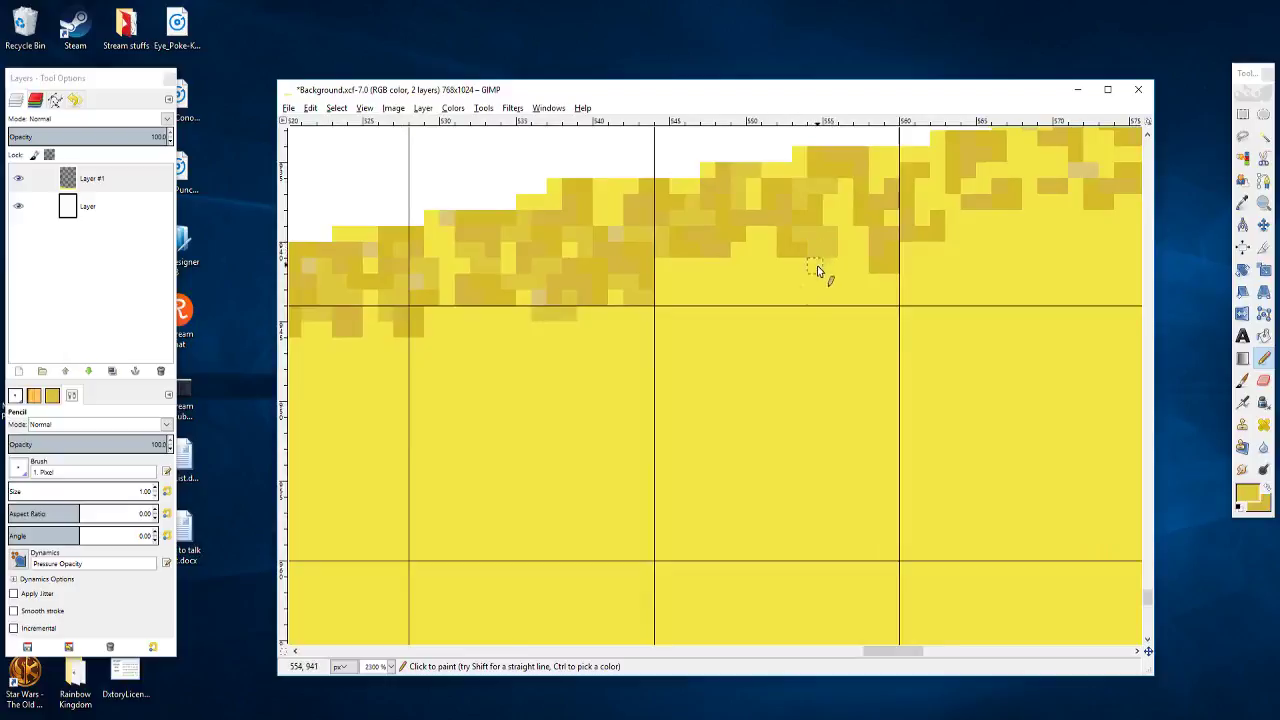
drag(834, 271, 757, 277)
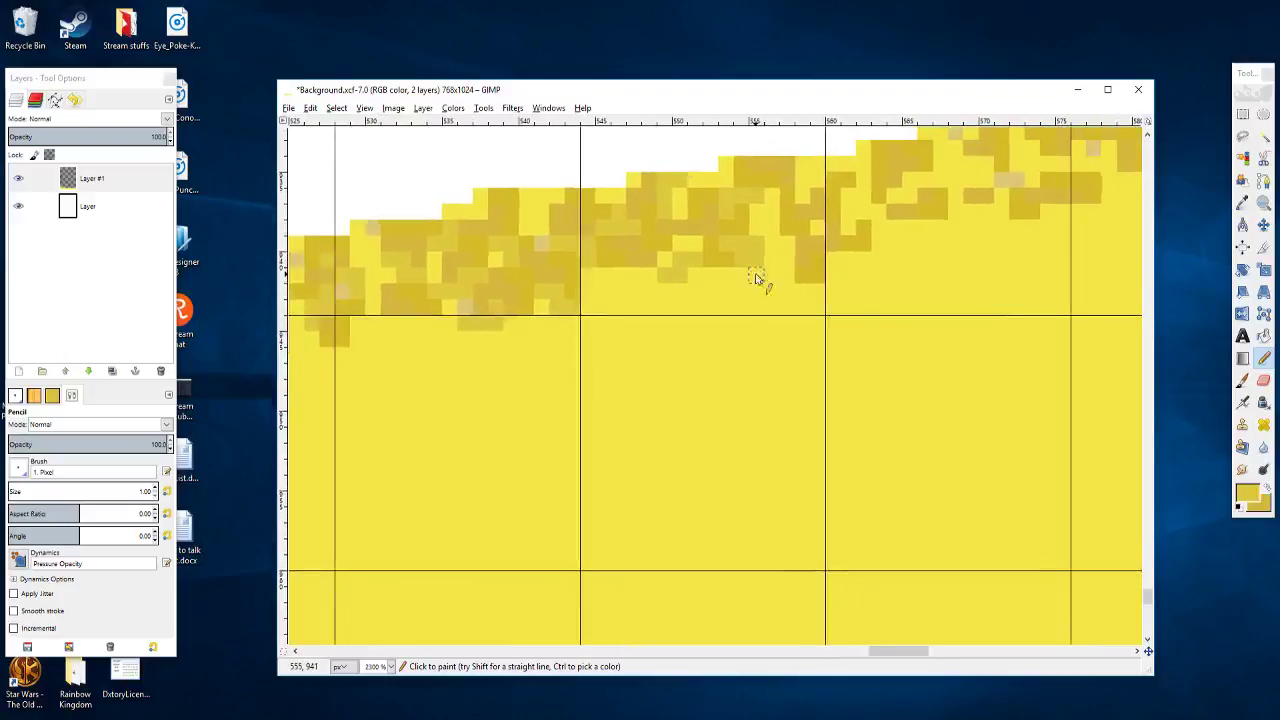
mouse_move(873, 256)
mouse_down()
mouse_move(839, 305)
mouse_move(816, 271)
mouse_up()
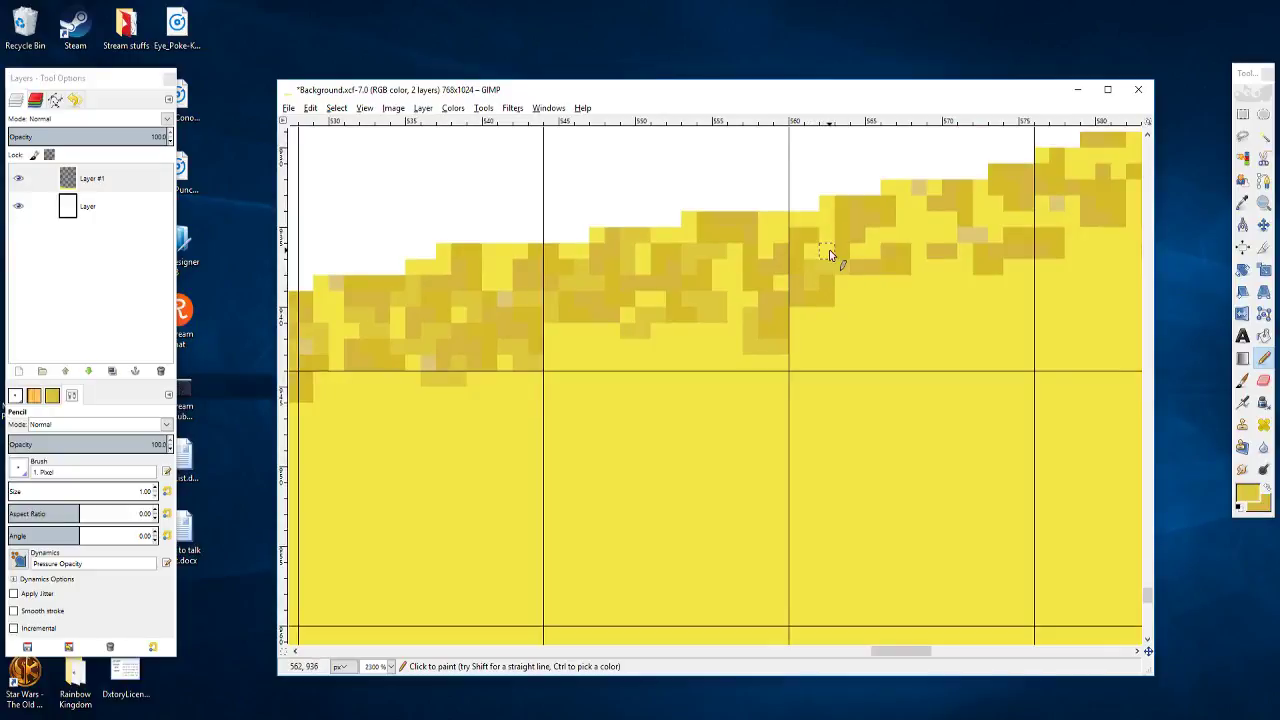
drag(880, 246, 809, 283)
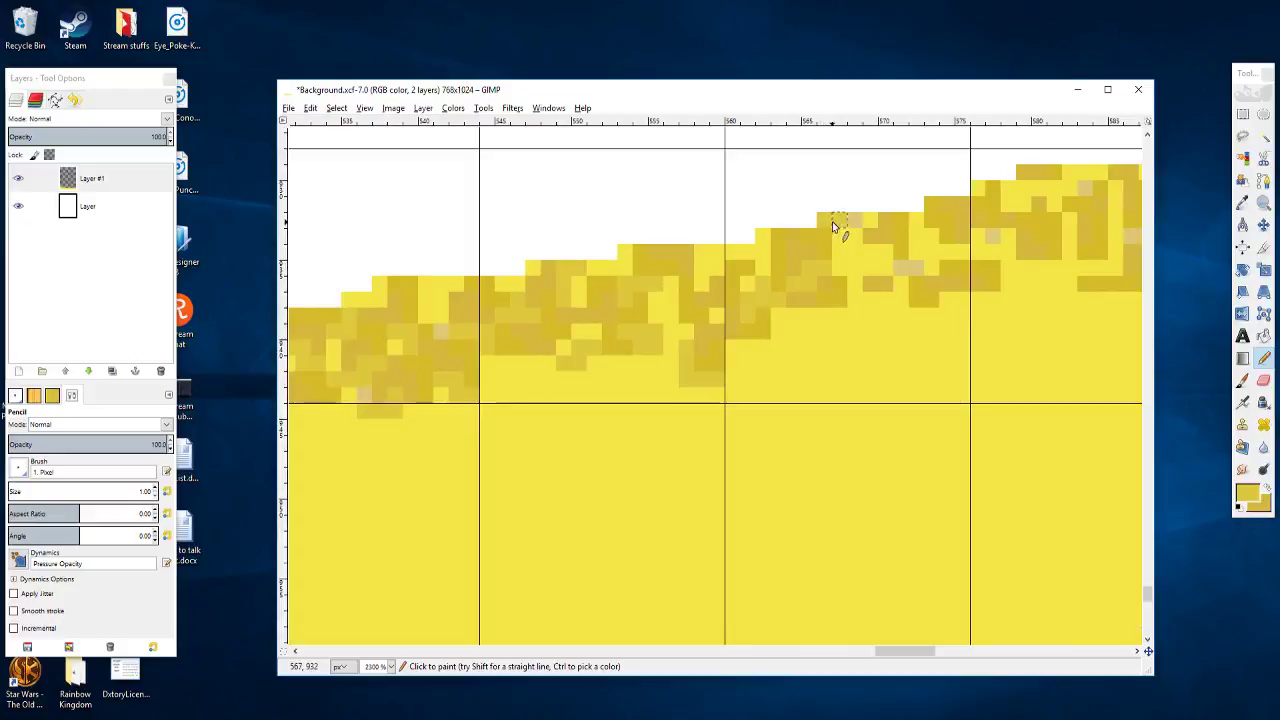
mouse_move(874, 283)
mouse_down()
mouse_move(800, 249)
mouse_move(791, 280)
mouse_up()
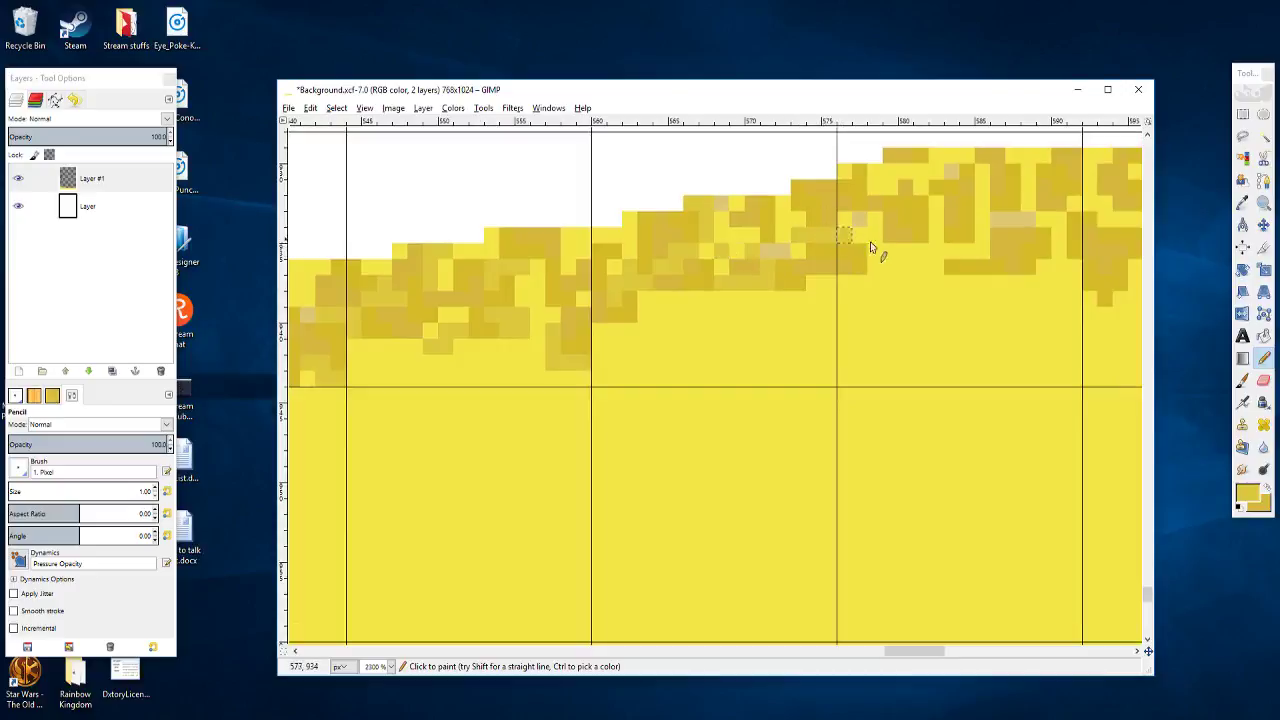
Step: Extend the medium gold patches toward the crest of the slope, from about x 574 to x 586
mouse_move(868, 243)
mouse_down()
mouse_move(886, 270)
mouse_move(895, 253)
mouse_move(868, 289)
mouse_move(908, 296)
mouse_move(898, 287)
mouse_move(848, 307)
mouse_up()
click(874, 288)
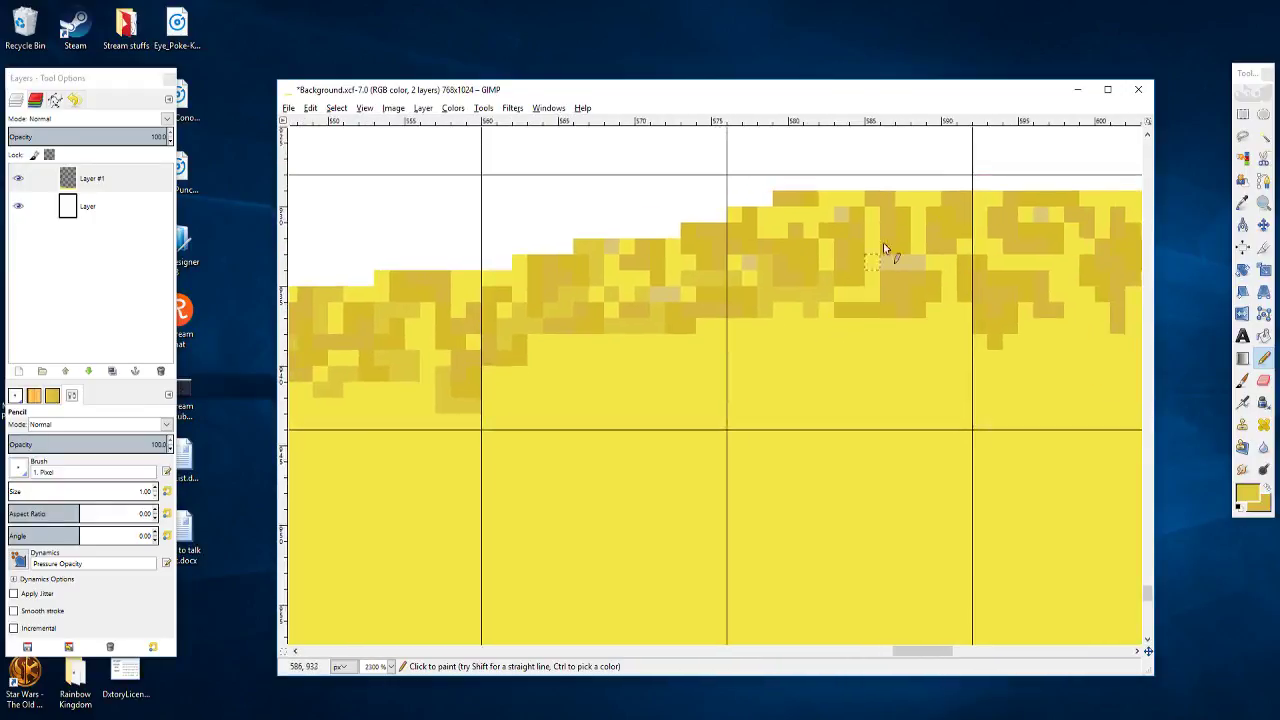
drag(870, 204, 871, 224)
Step: Switch to the browser and look over the featured drawings in the artist's DeviantArt gallery
key(alt+Tab)
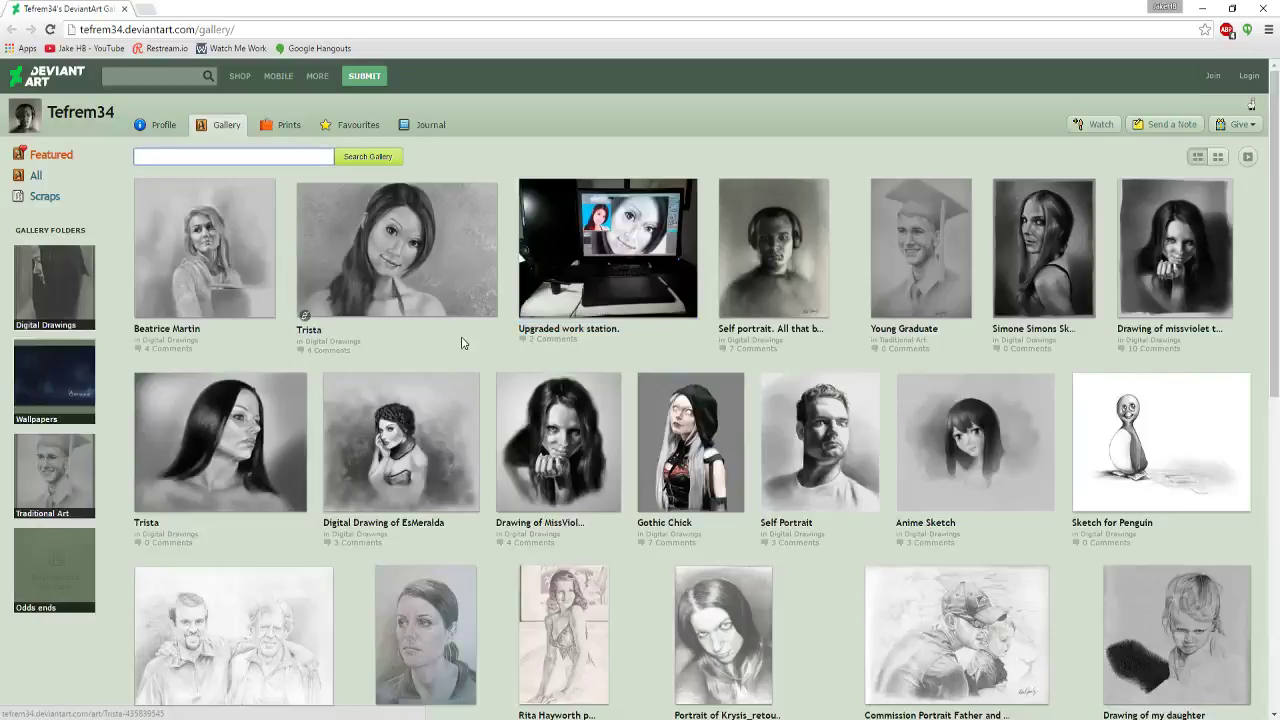
scroll(462, 343, down, 1)
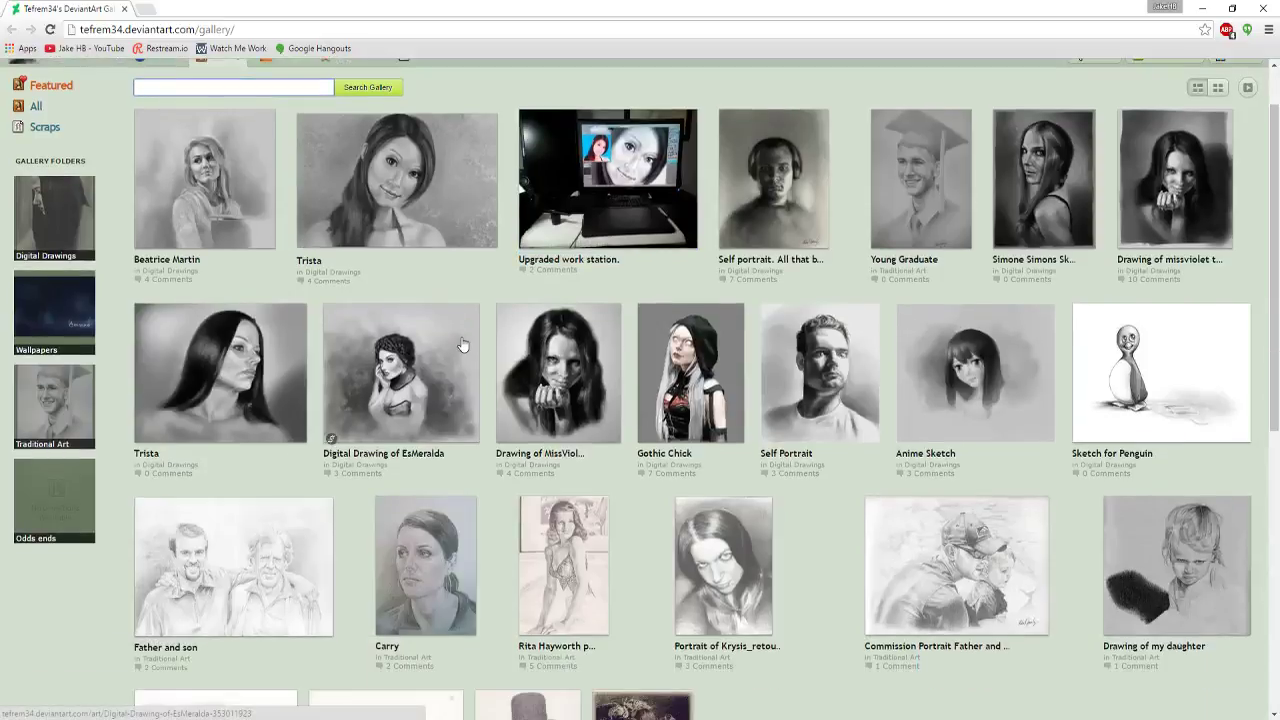
scroll(462, 343, down, 1)
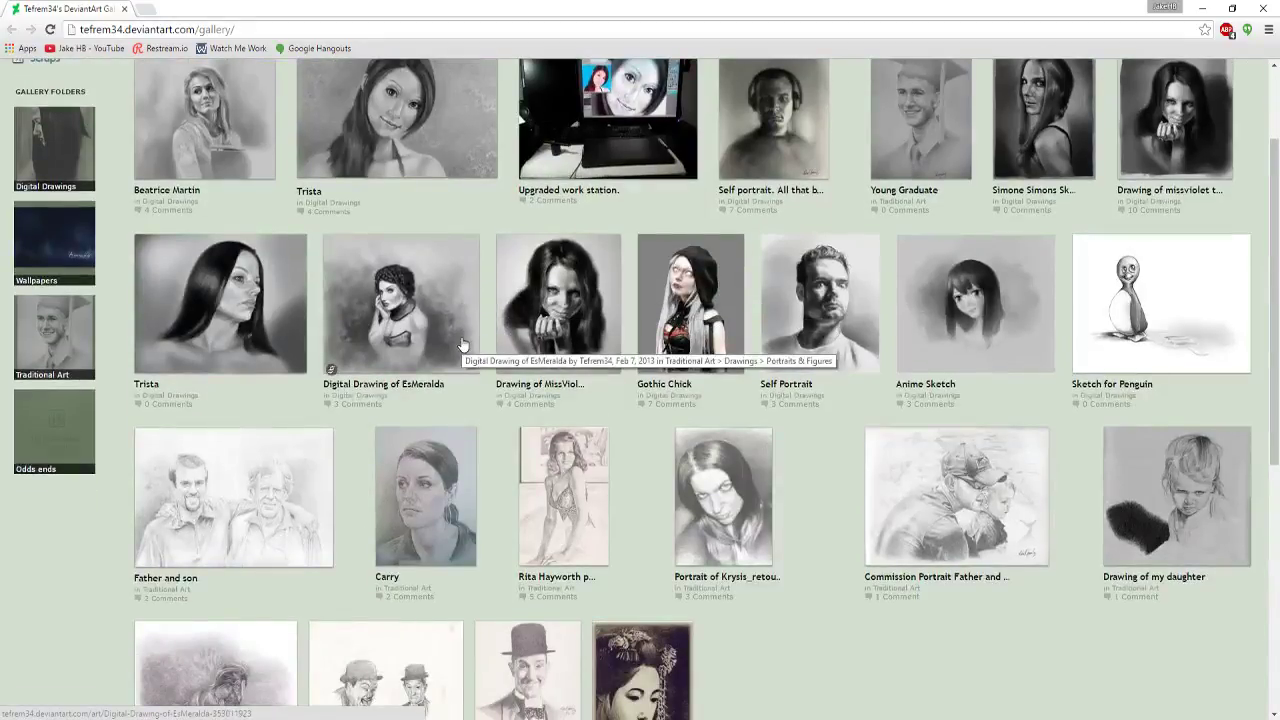
scroll(462, 343, down, 1)
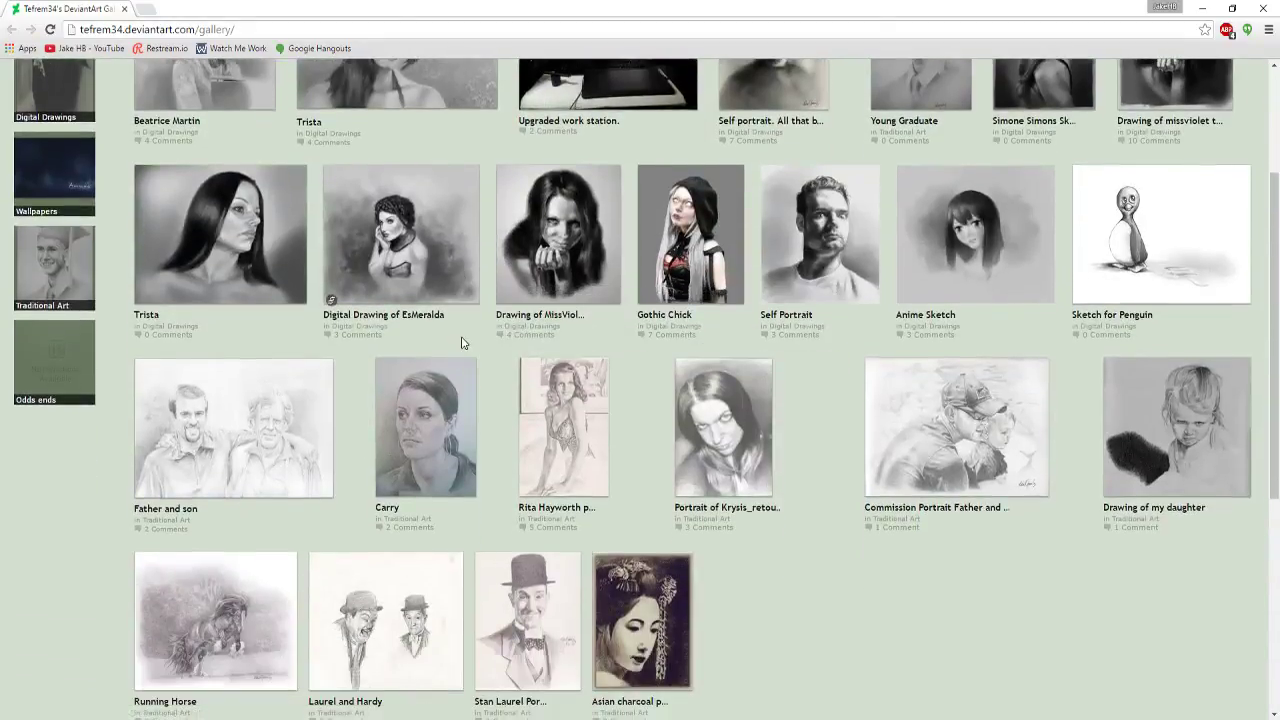
scroll(462, 343, up, 1)
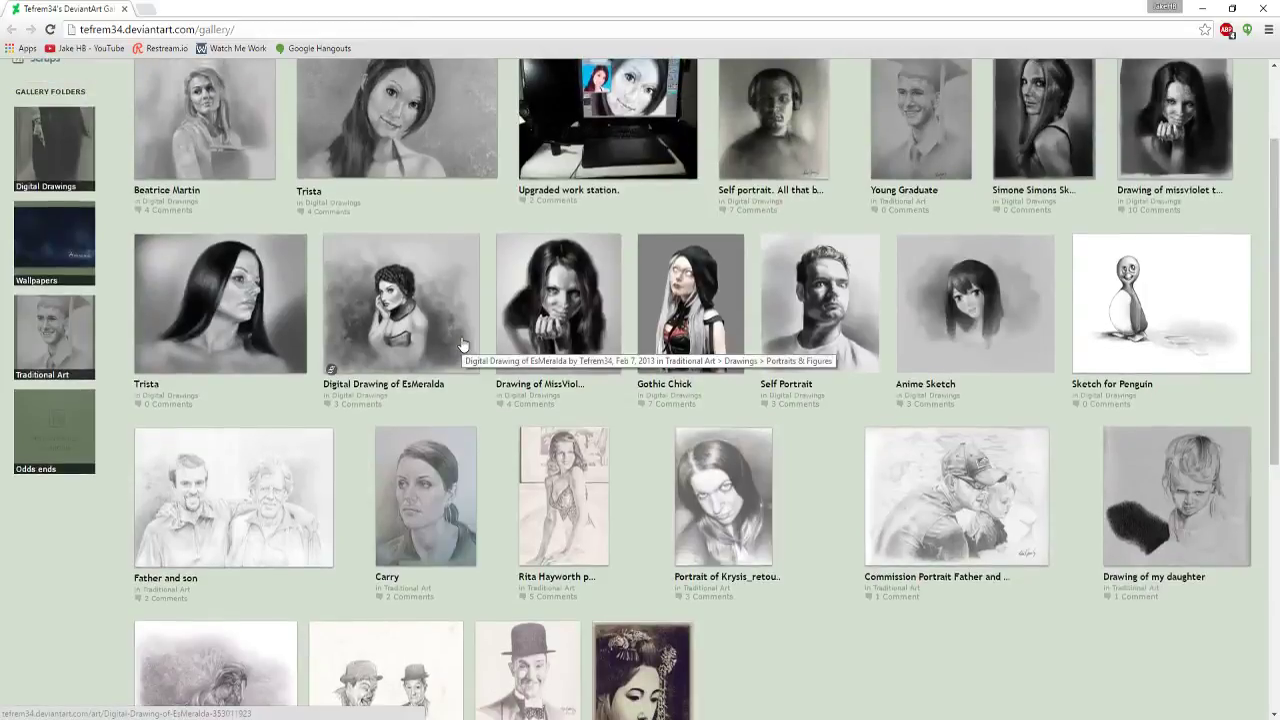
scroll(462, 345, up, 1)
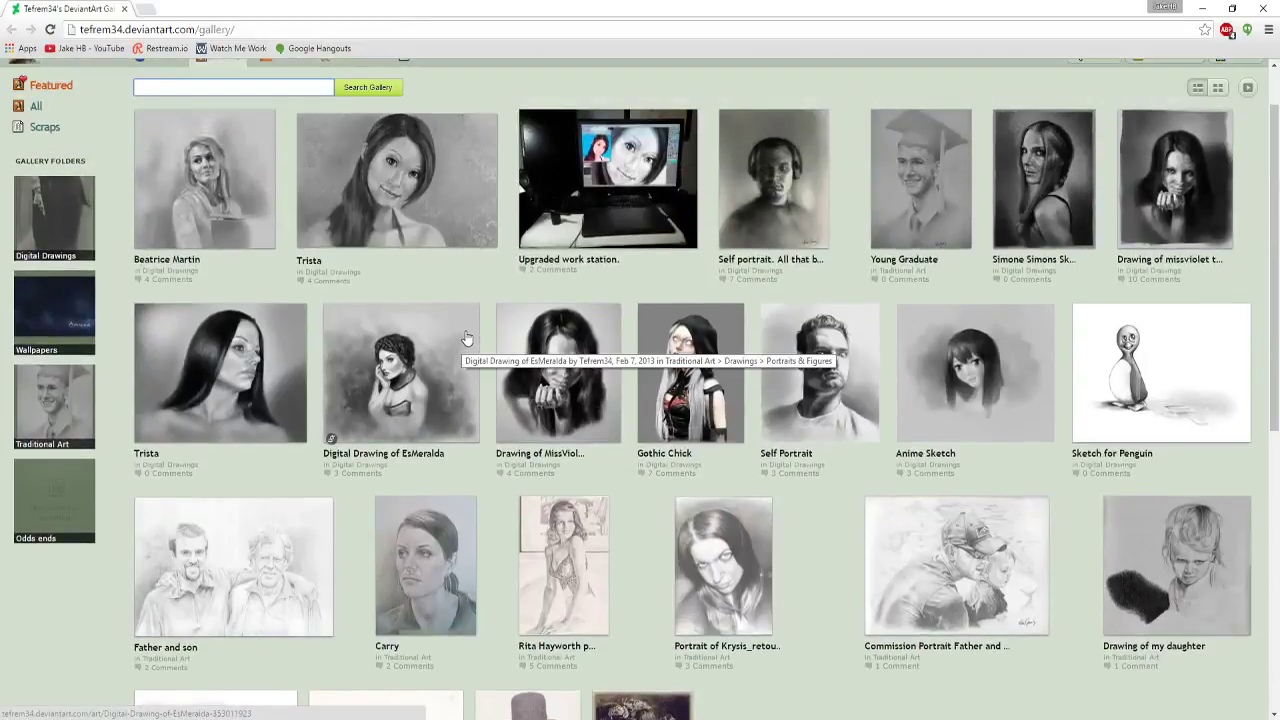
scroll(466, 338, down, 1)
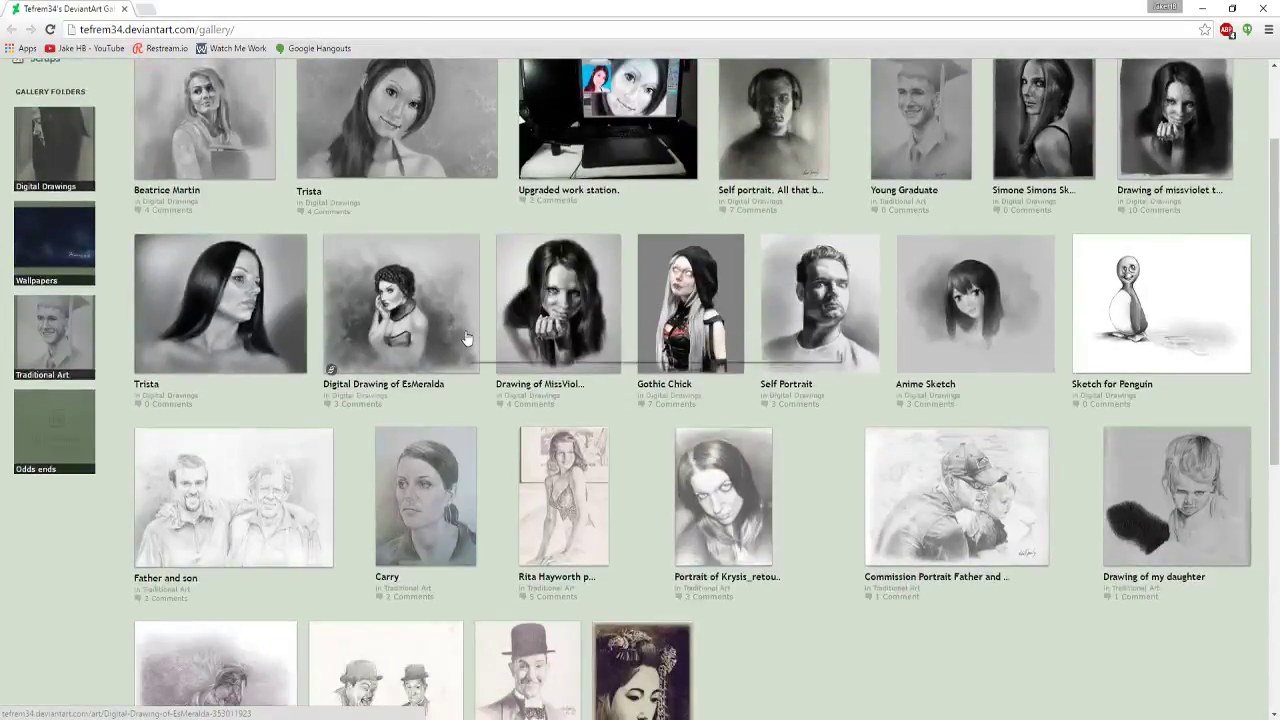
scroll(466, 338, down, 1)
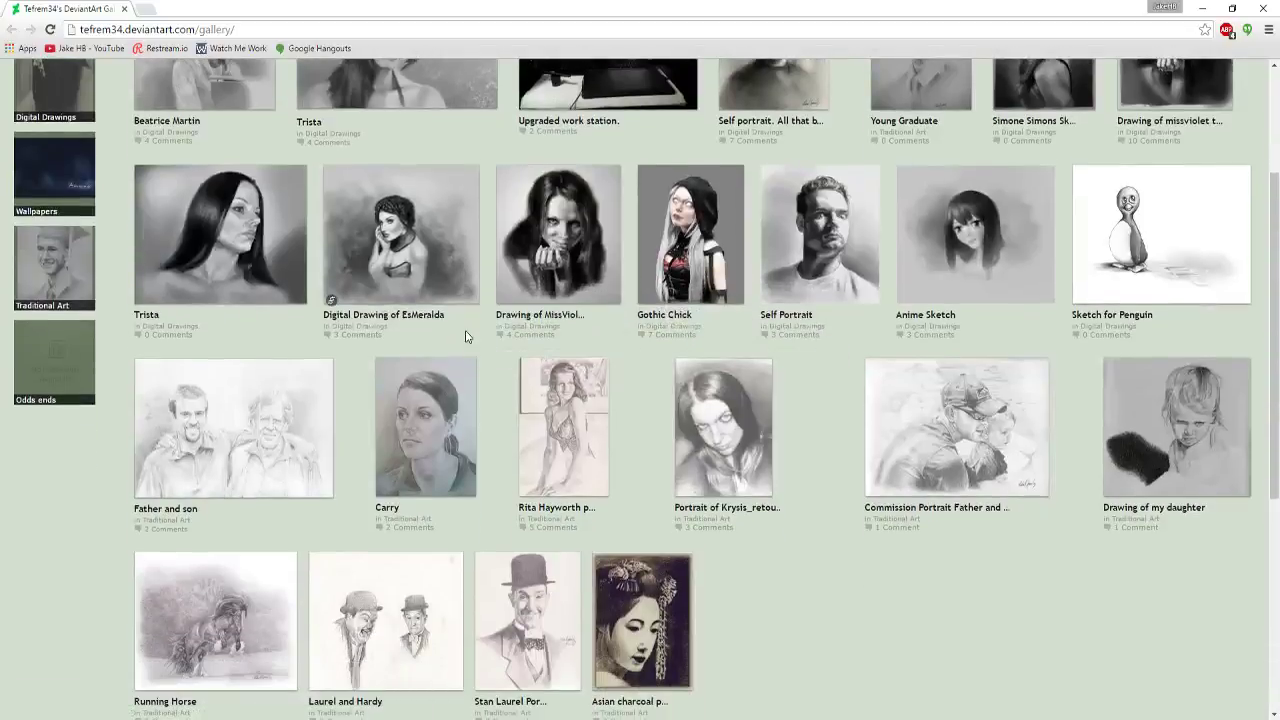
scroll(466, 338, down, 1)
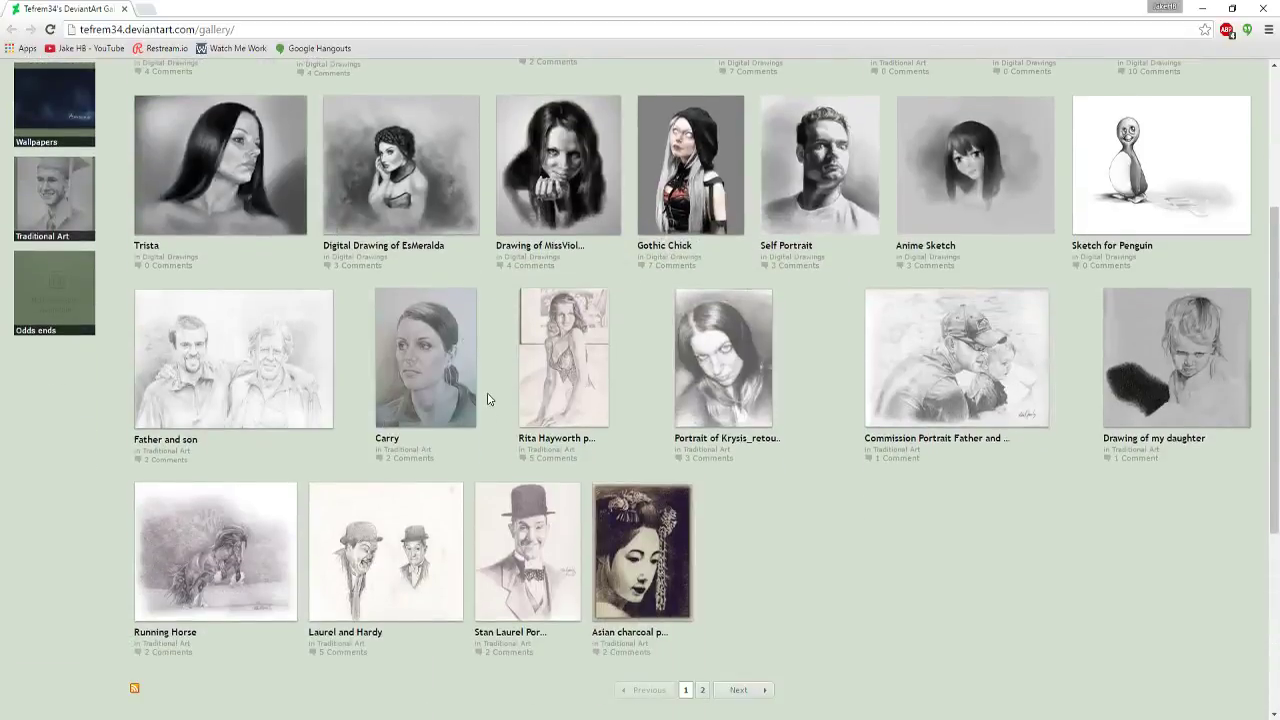
scroll(489, 400, up, 2)
scroll(488, 393, up, 2)
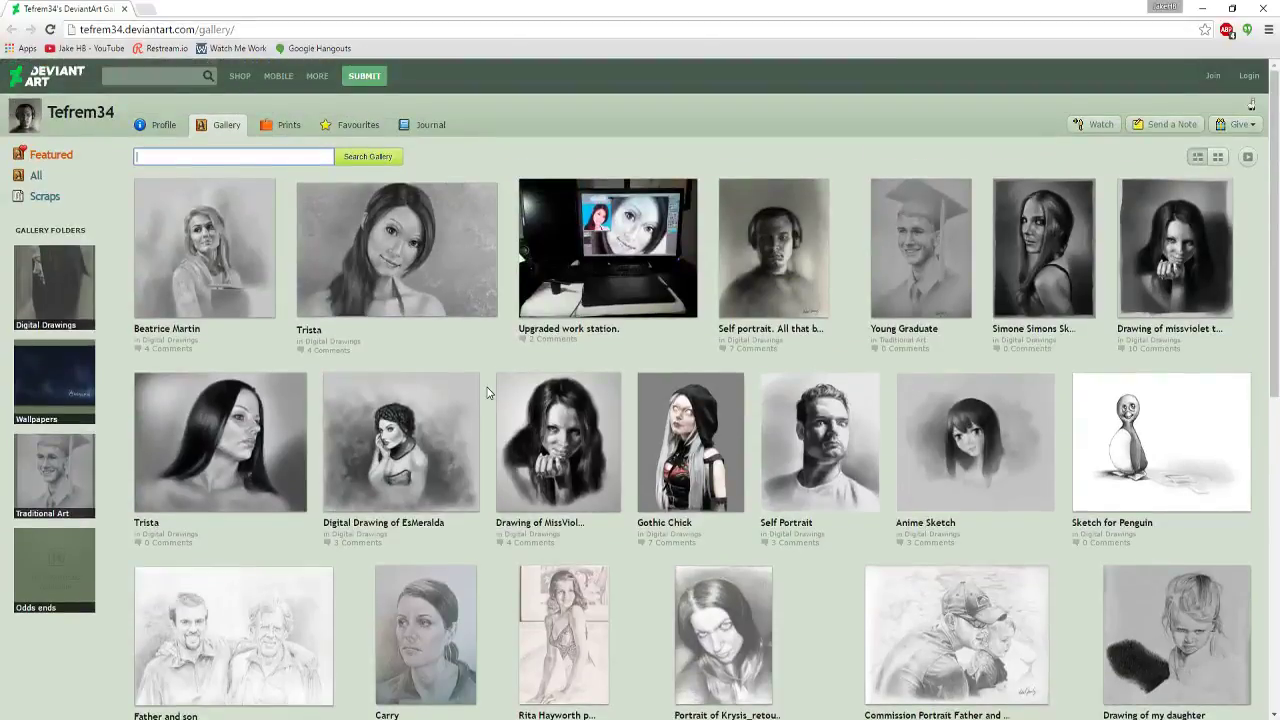
scroll(487, 393, down, 1)
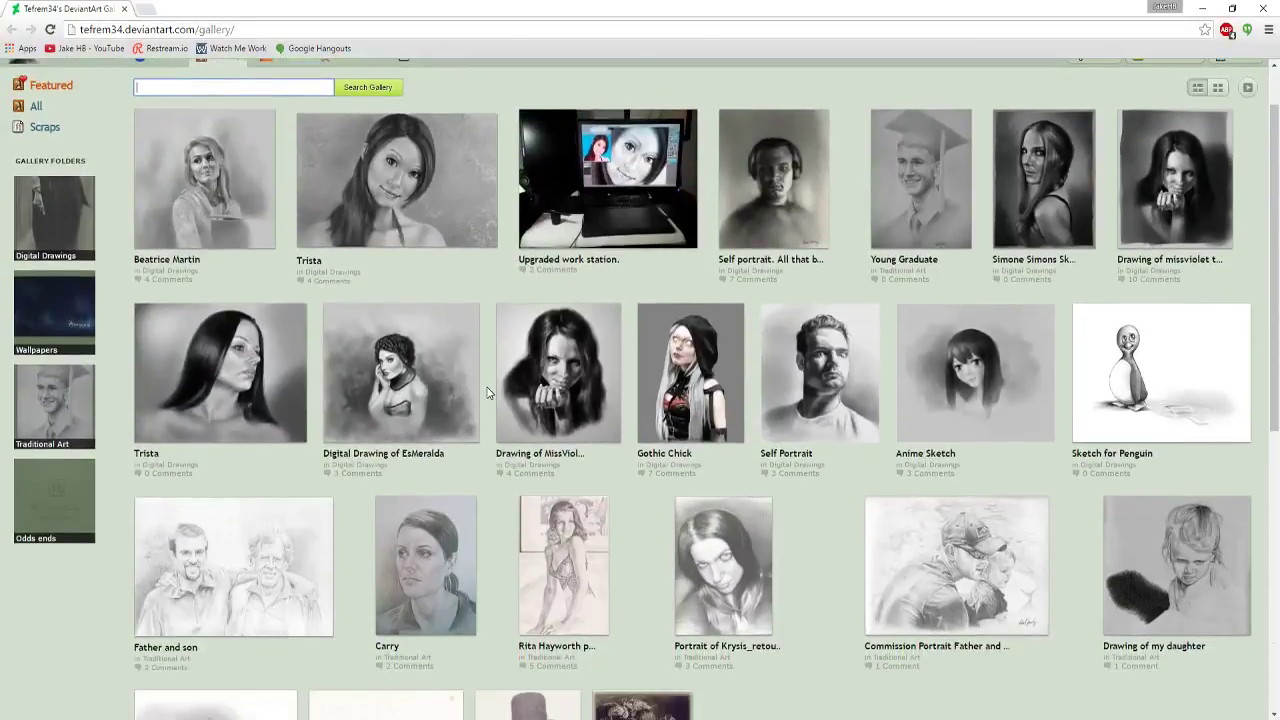
scroll(487, 393, down, 2)
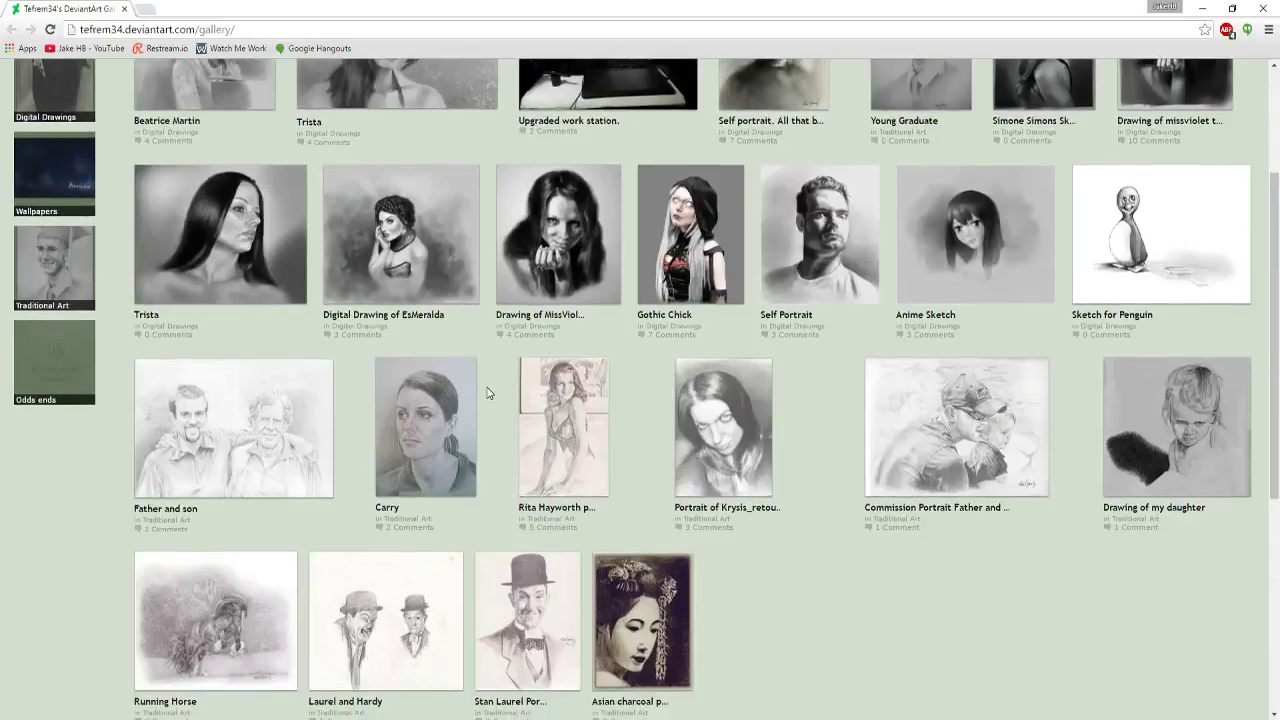
scroll(487, 393, down, 1)
scroll(483, 395, down, 2)
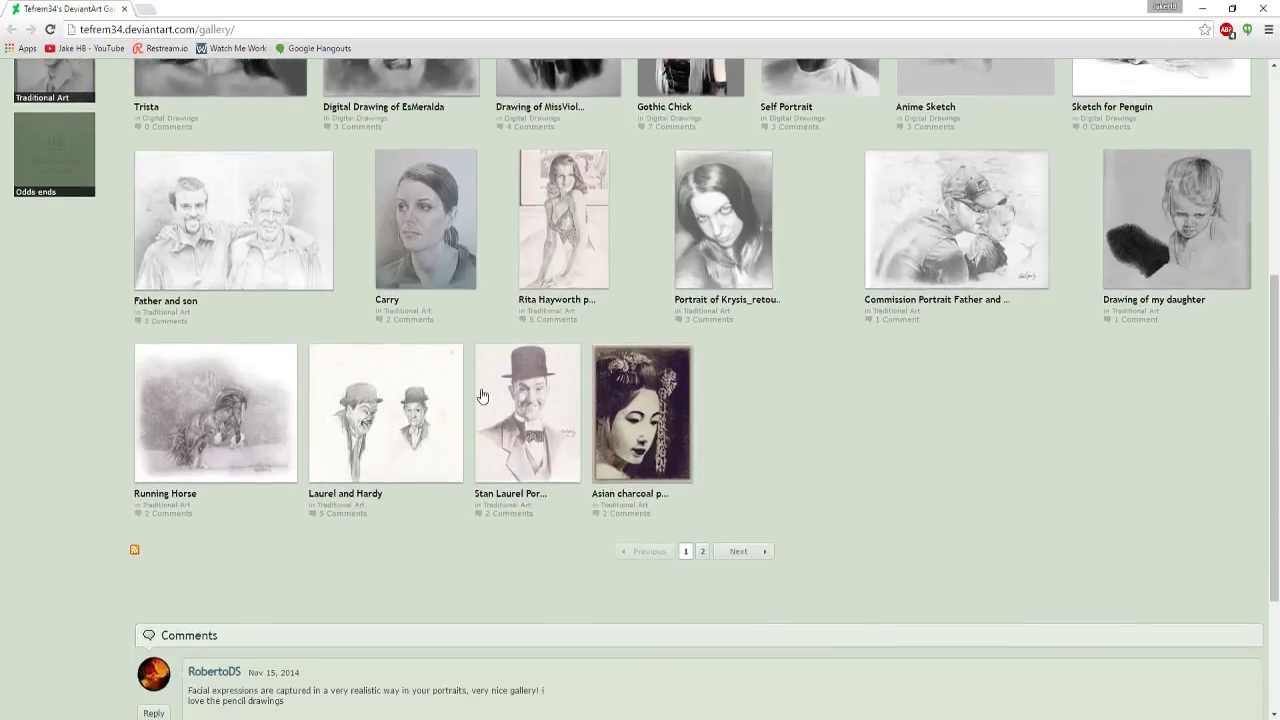
scroll(472, 413, up, 2)
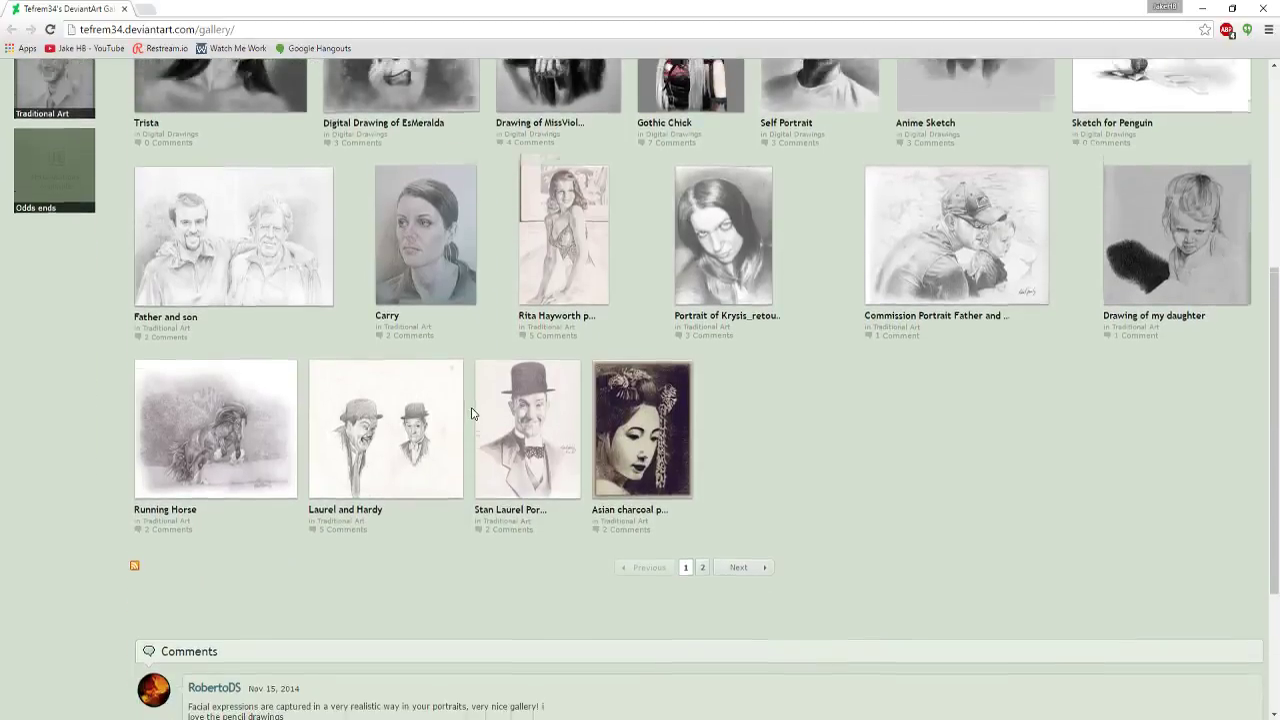
scroll(472, 413, up, 1)
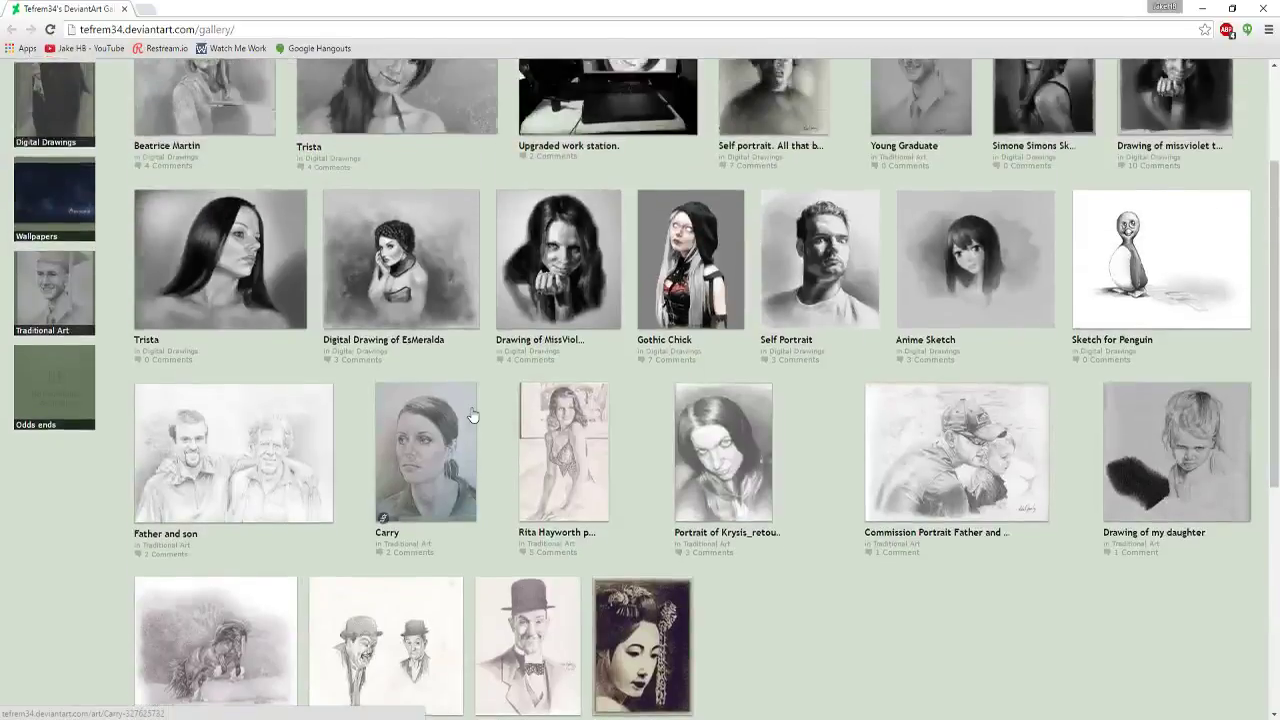
scroll(471, 415, up, 3)
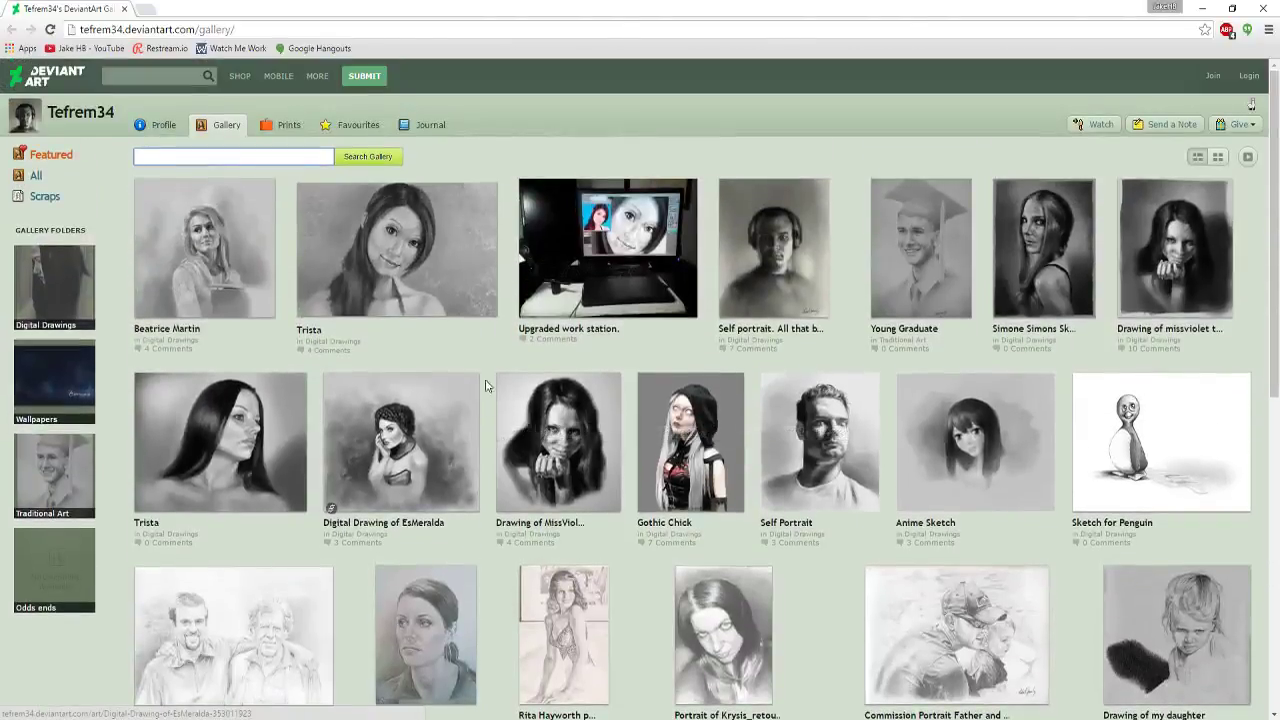
Step: Look through the Traditional Art and Digital Drawings folders of the DeviantArt gallery
click(40, 463)
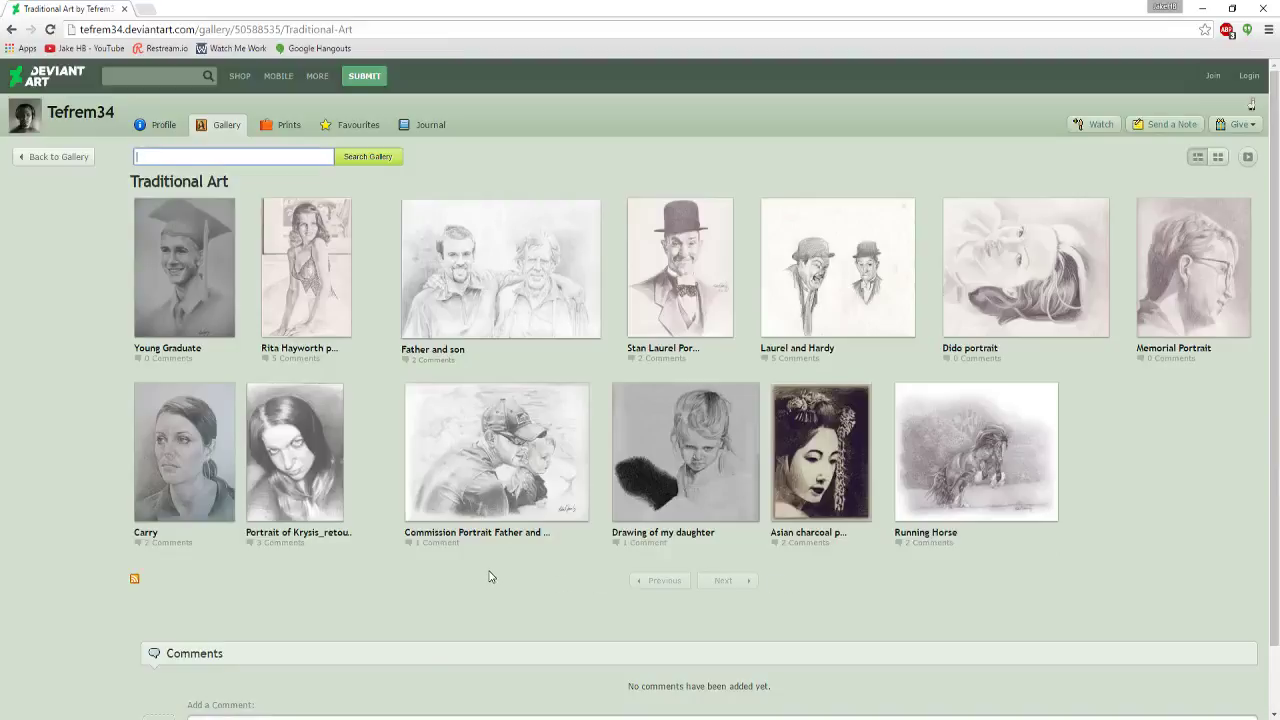
click(31, 158)
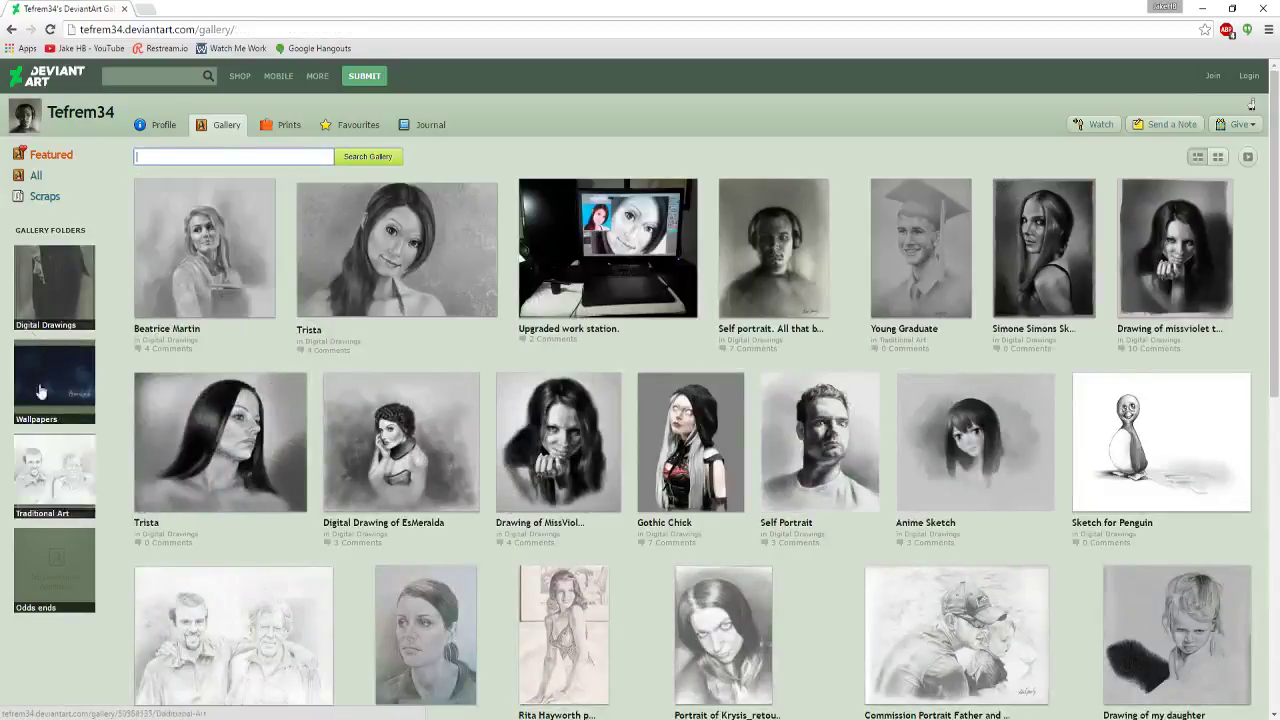
click(56, 302)
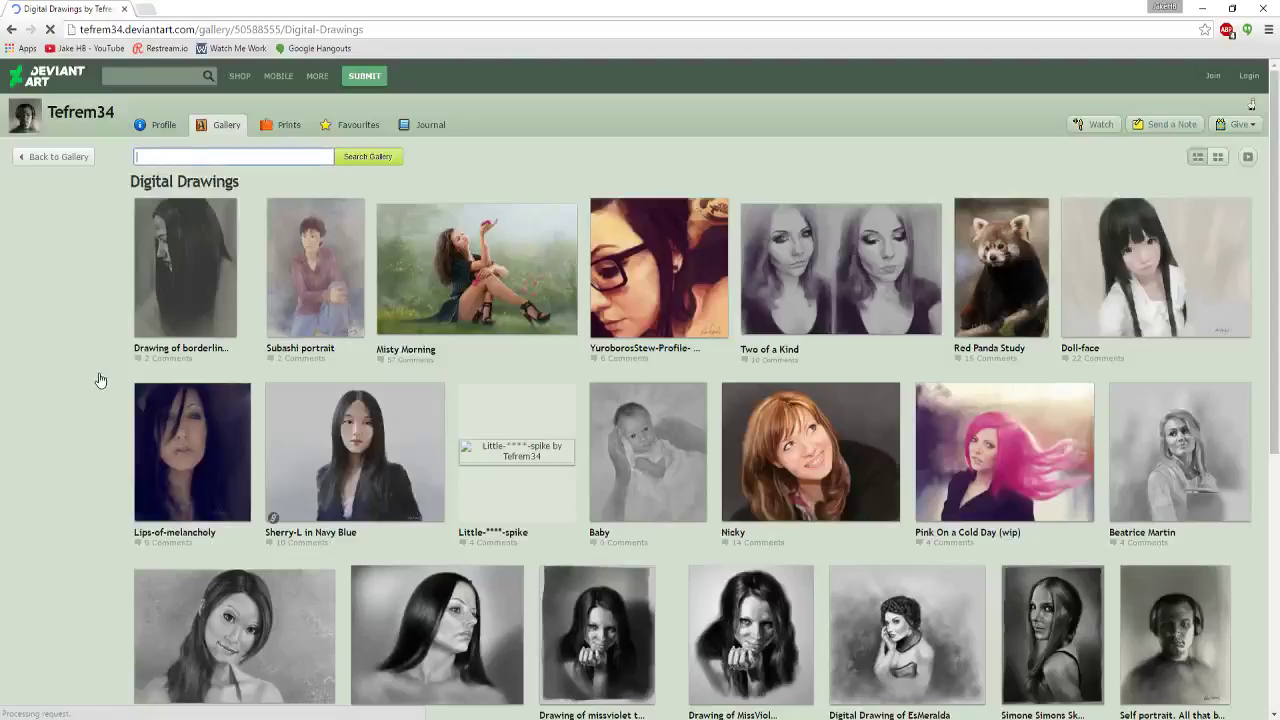
scroll(102, 373, down, 1)
scroll(102, 373, down, 2)
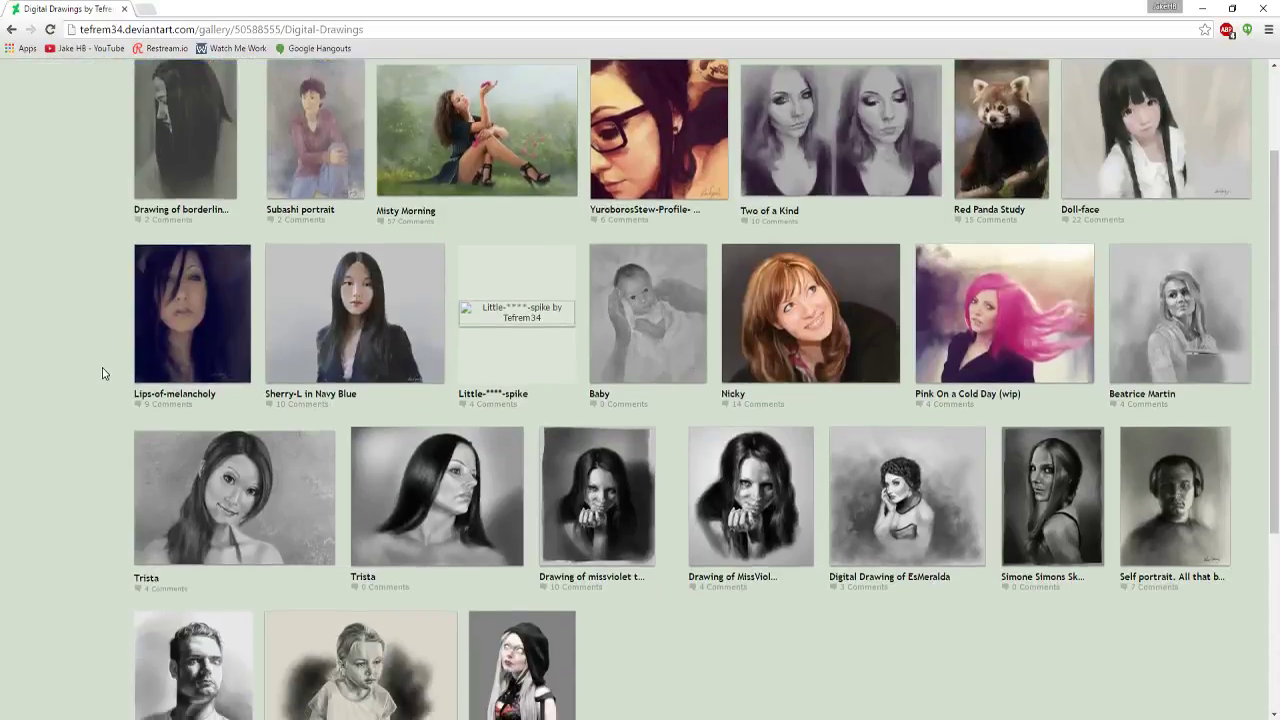
scroll(102, 373, down, 1)
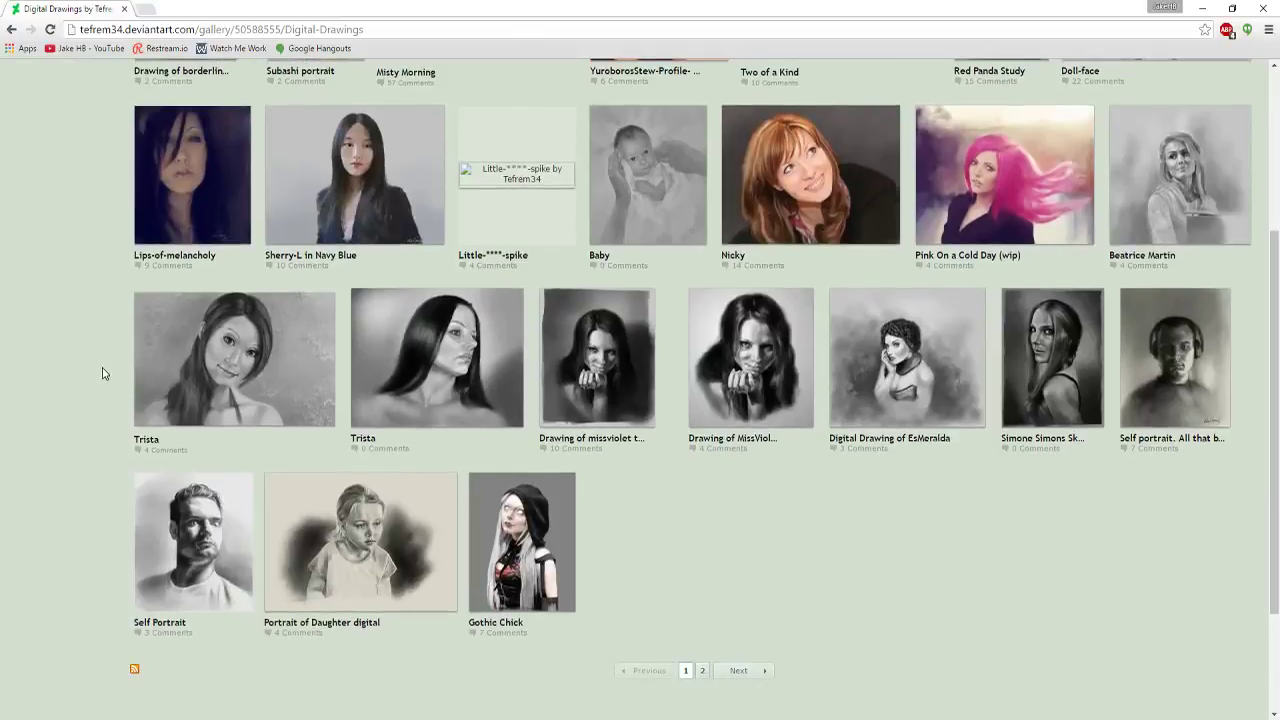
scroll(102, 373, down, 1)
scroll(102, 373, up, 3)
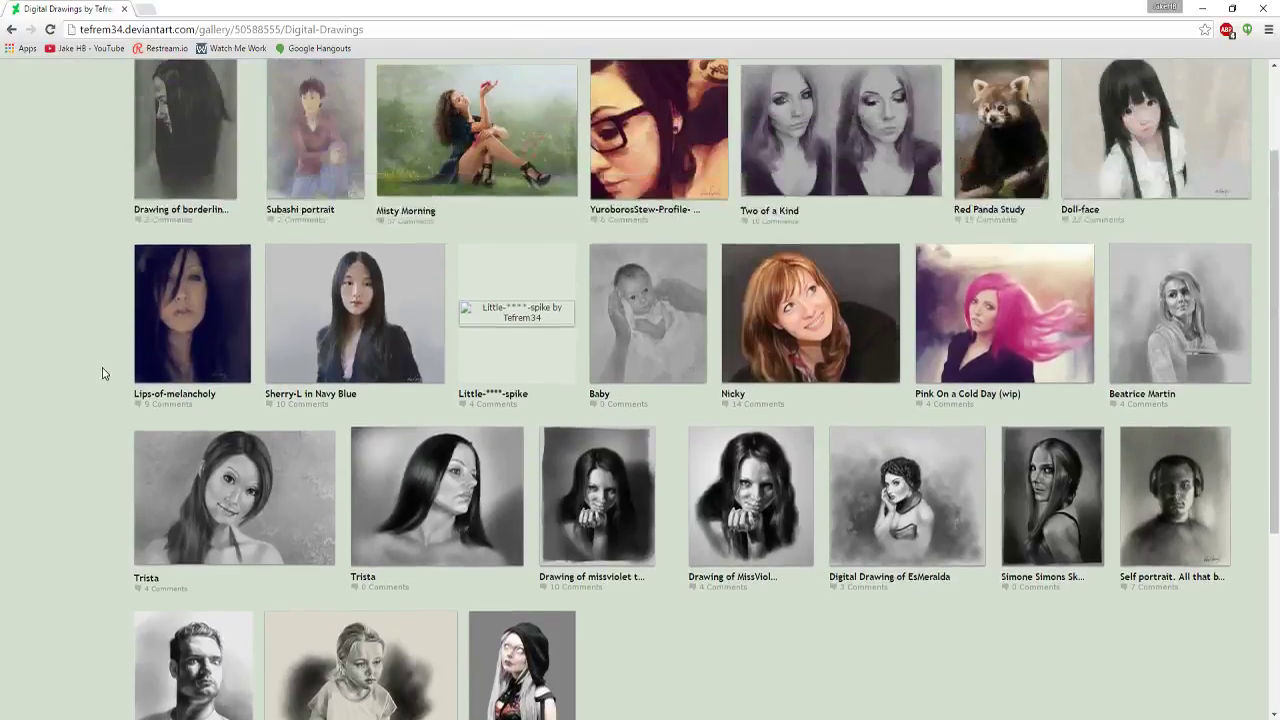
scroll(102, 373, up, 2)
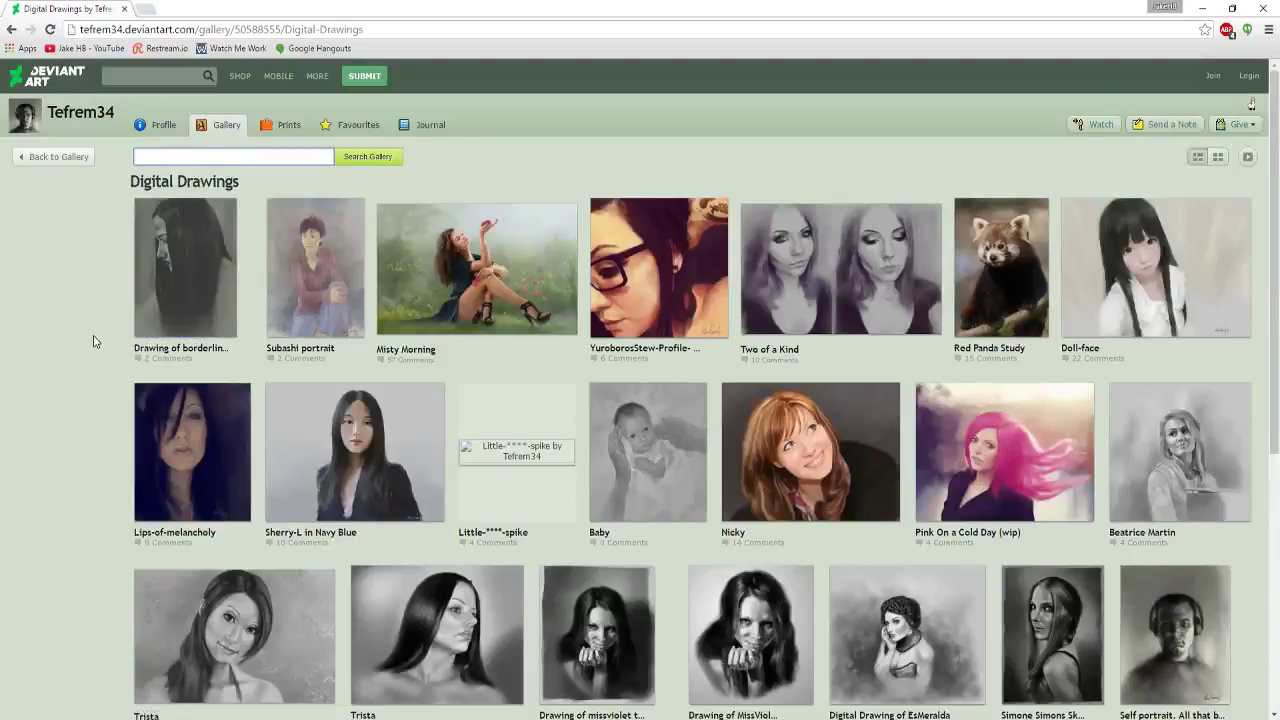
click(35, 163)
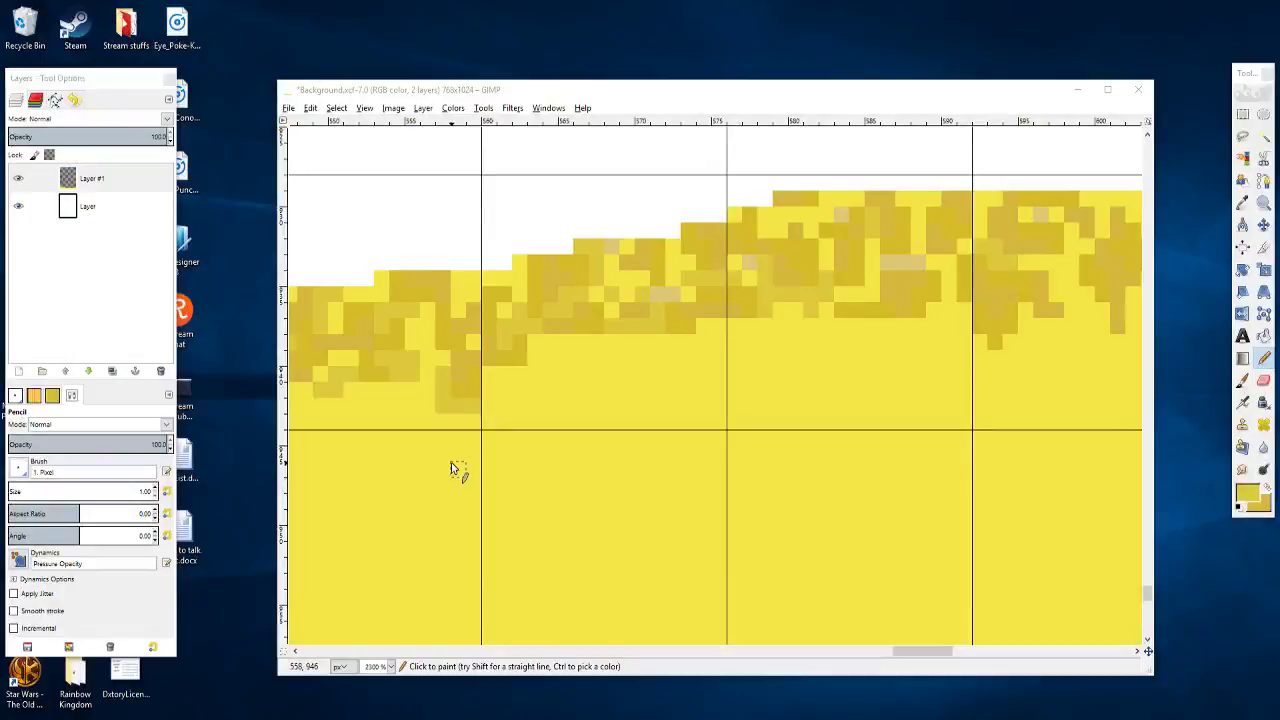
Step: Switch back to GIMP and add medium gold patches among the crest's speckles, from about x 586 to x 598
click(623, 279)
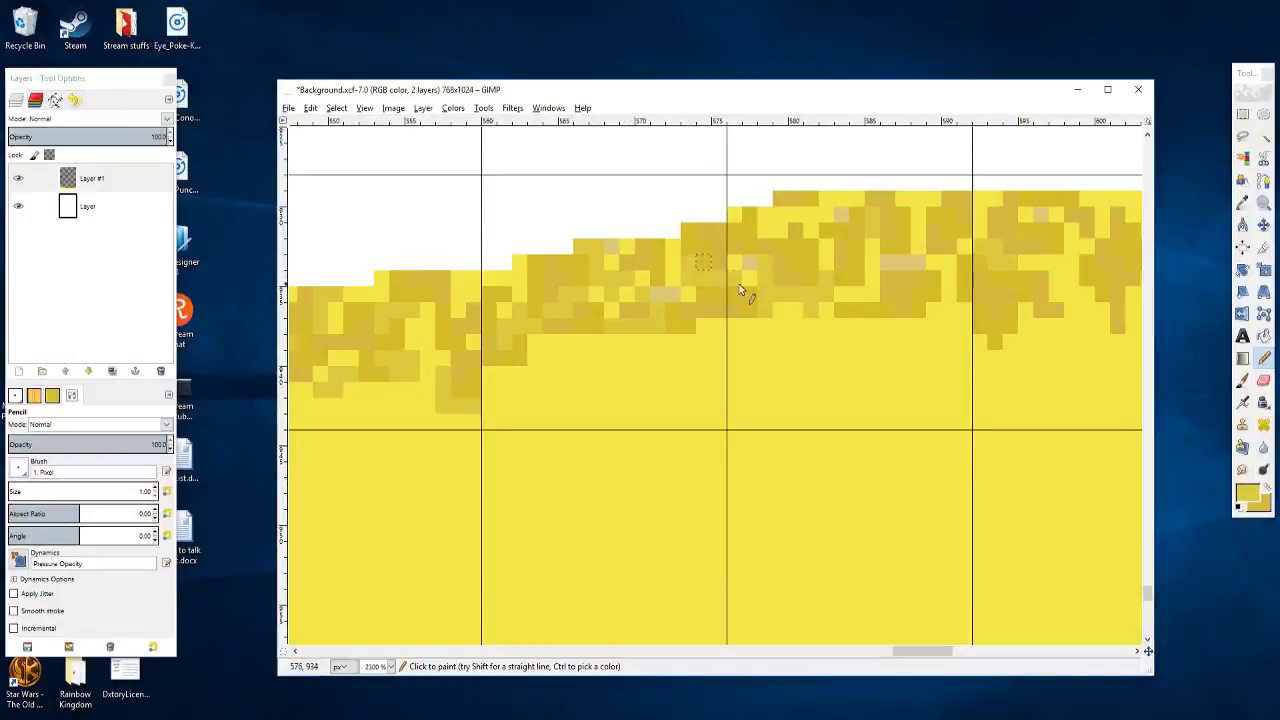
mouse_move(773, 222)
mouse_down()
mouse_move(807, 224)
mouse_move(692, 250)
mouse_up()
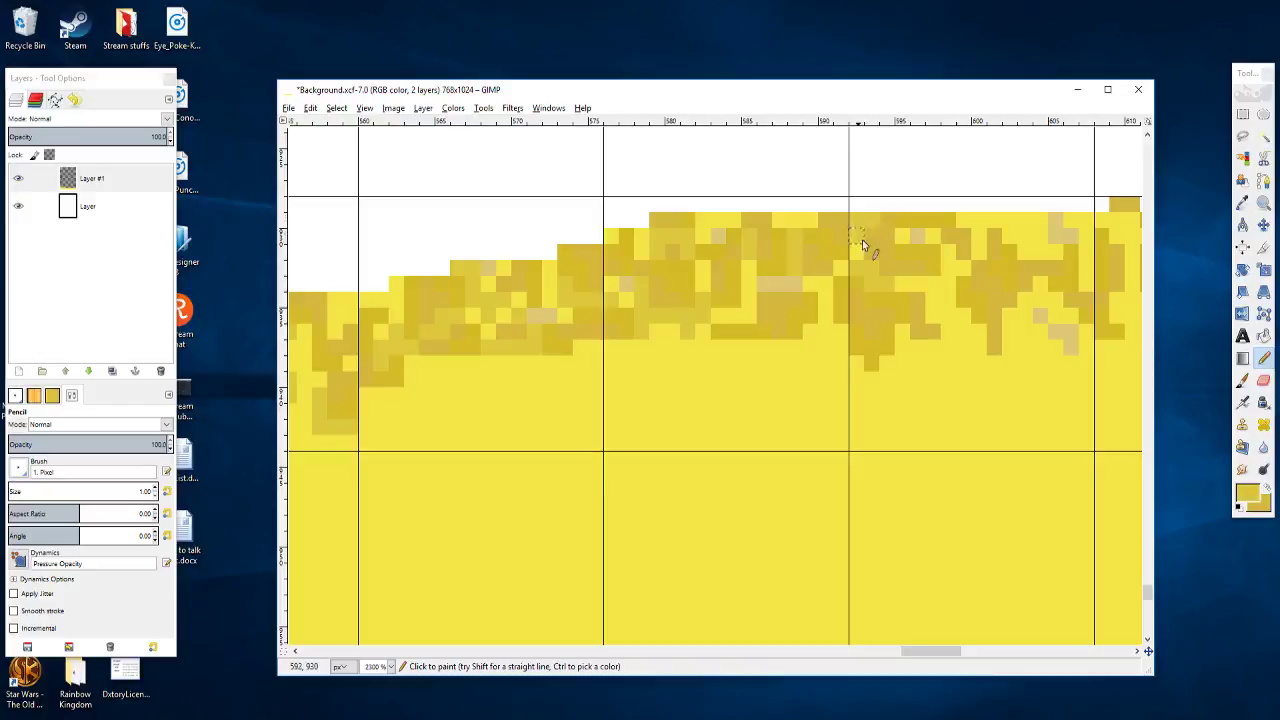
drag(860, 246, 680, 205)
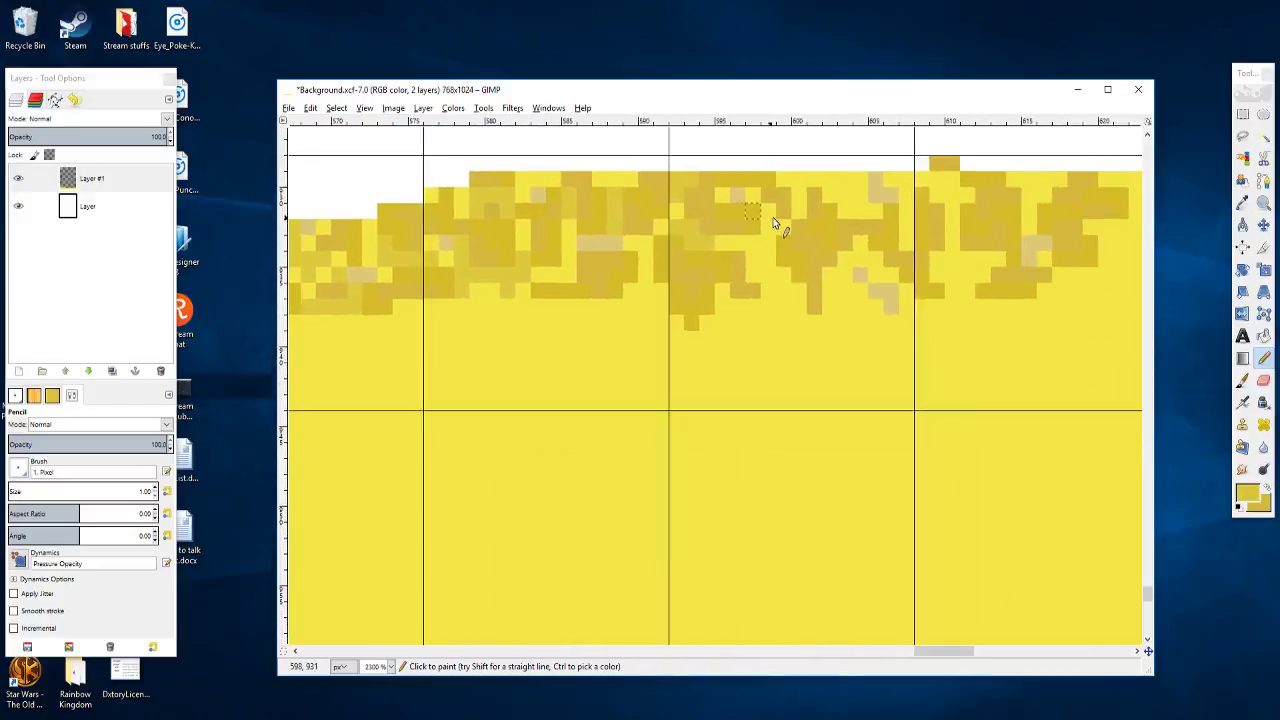
click(767, 276)
drag(774, 297, 660, 283)
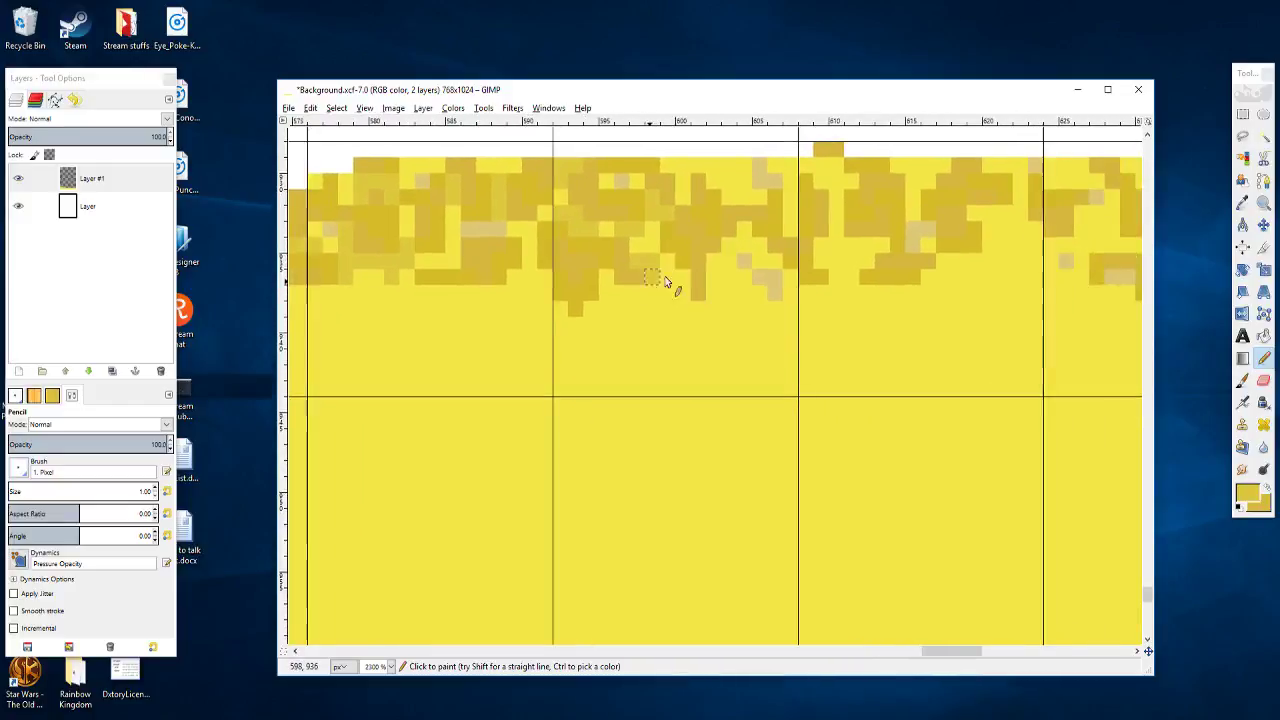
Step: Continue the medium gold patches through the speckled band along the flat crest, from about x 599 to x 610
click(733, 257)
drag(763, 250, 720, 210)
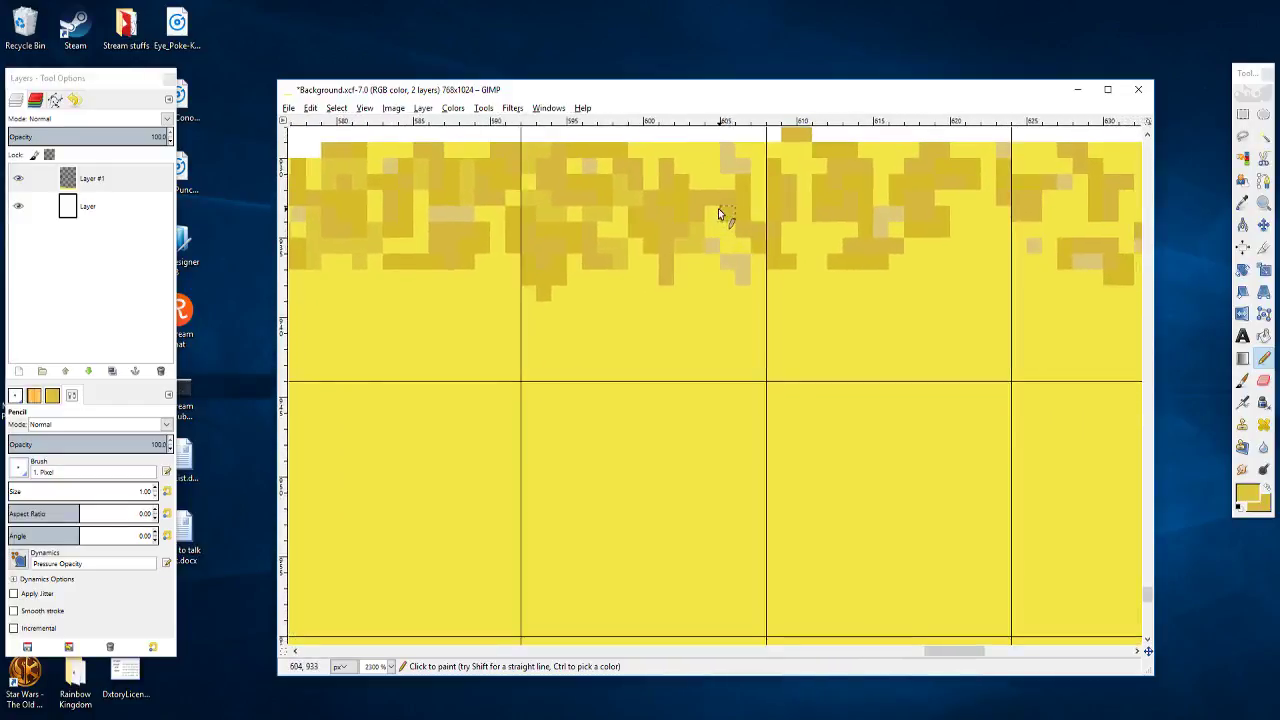
click(728, 231)
click(742, 243)
drag(757, 254, 703, 267)
click(729, 246)
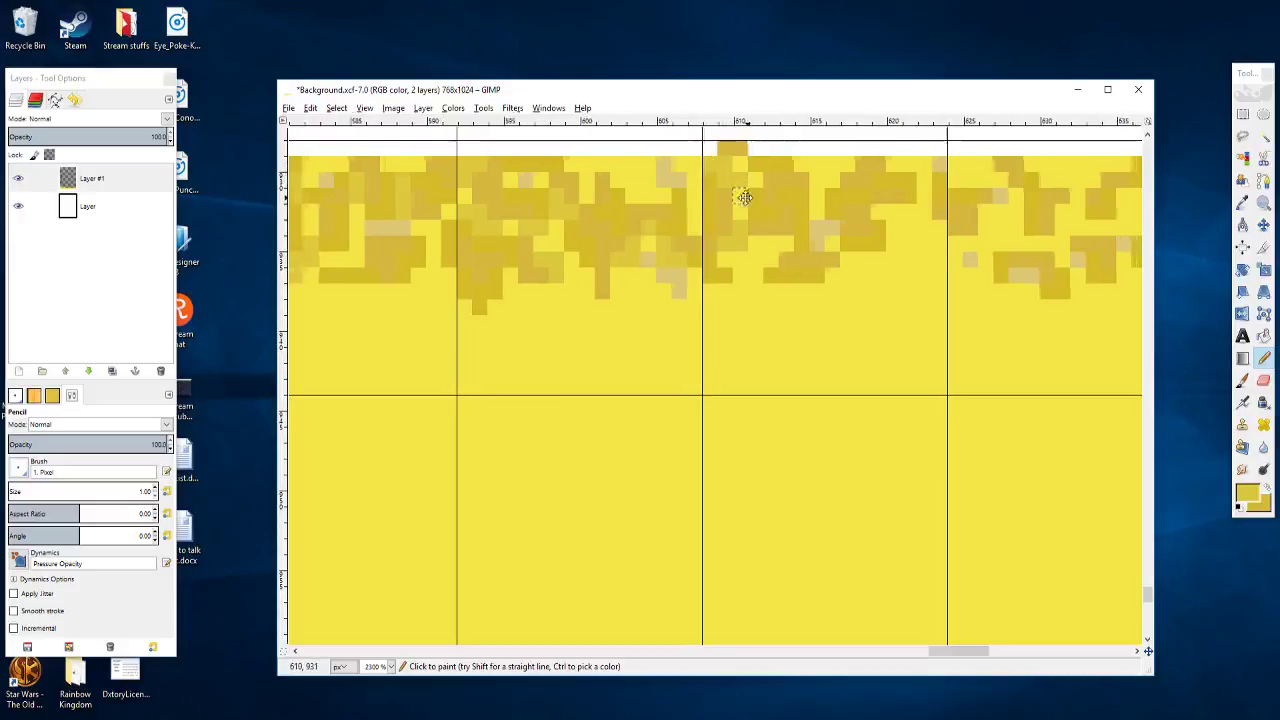
Step: Fill gaps among the crest's speckles with medium gold, from about x 611 to x 623
scroll(737, 190, right, 2)
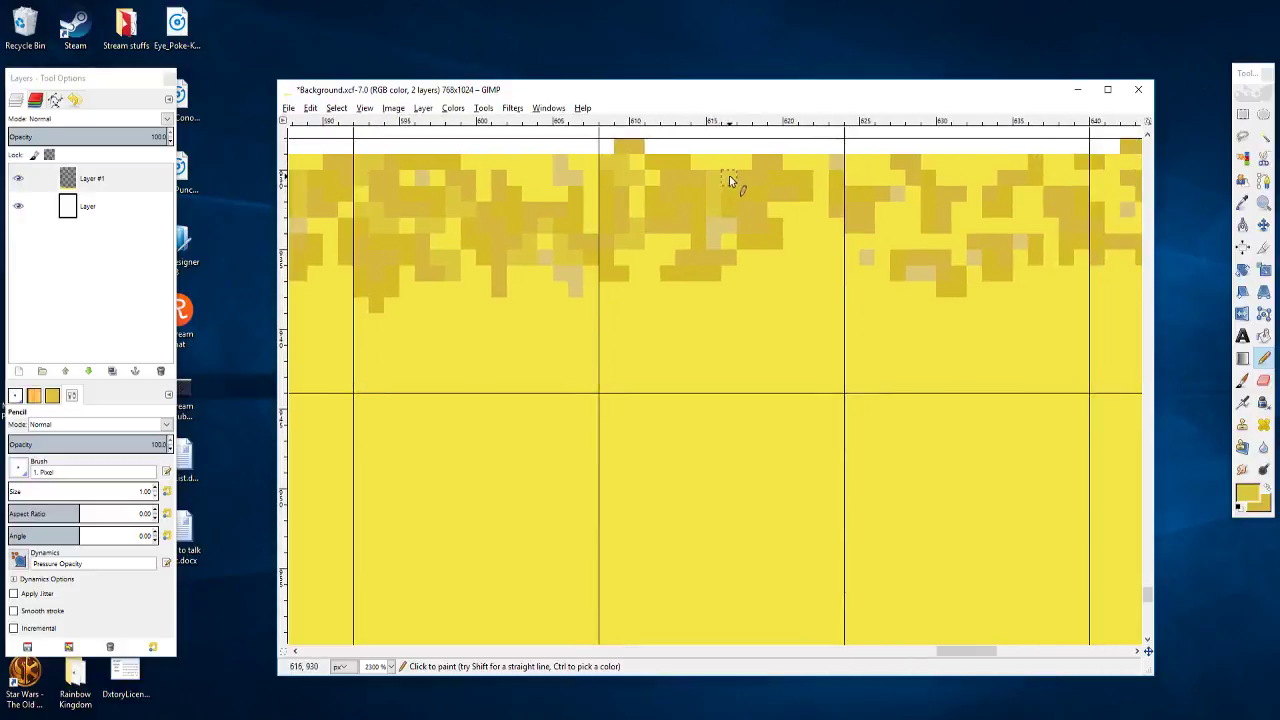
mouse_move(762, 226)
mouse_down()
mouse_move(708, 211)
mouse_move(737, 201)
mouse_move(738, 216)
mouse_up()
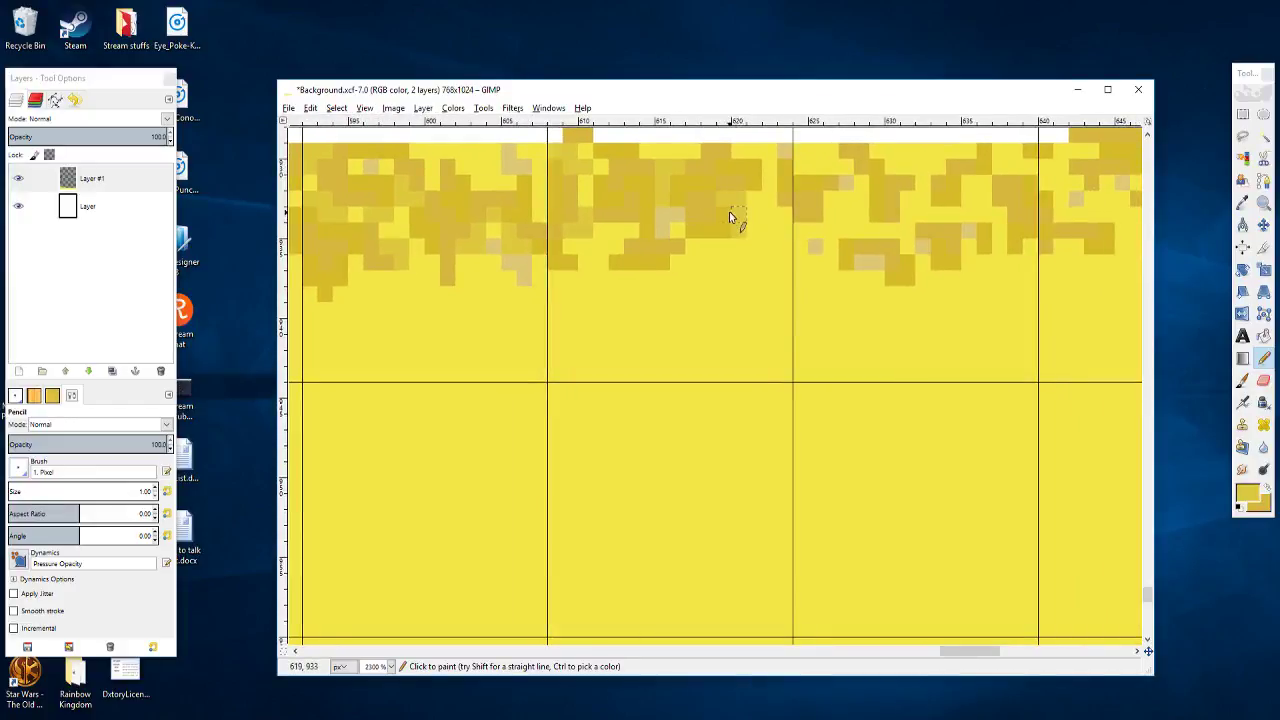
scroll(746, 231, right, 2)
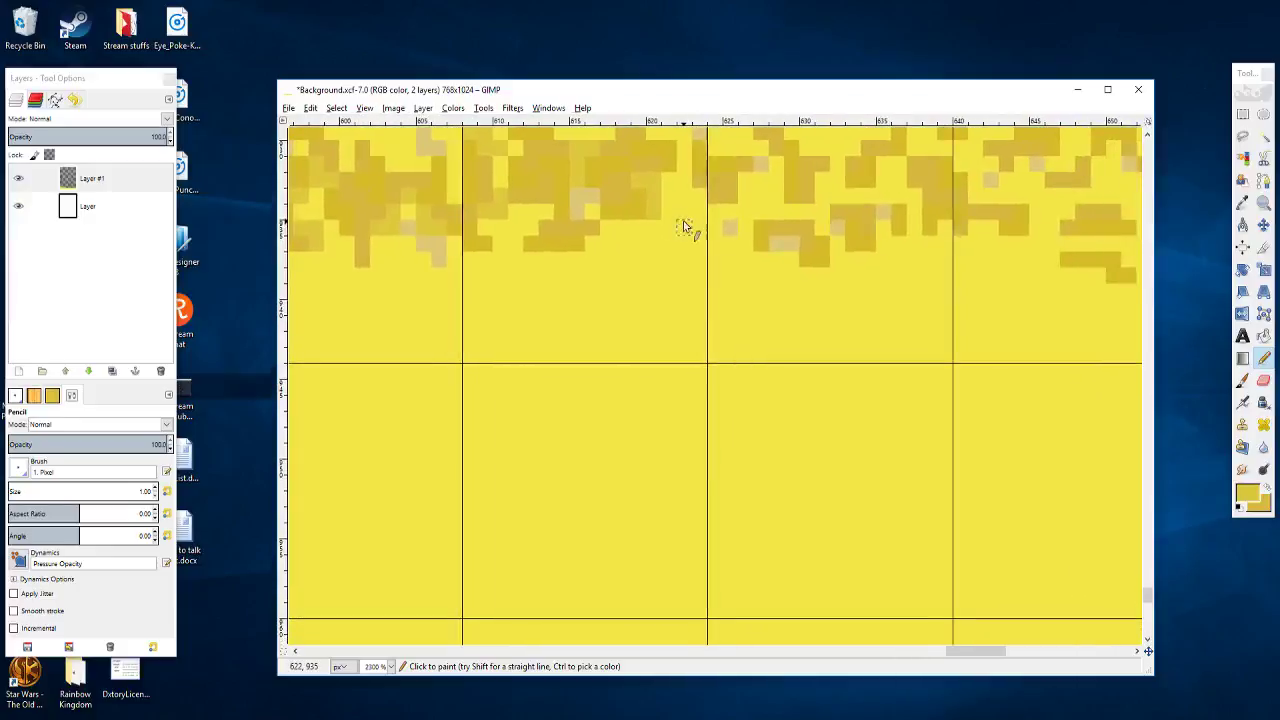
scroll(684, 226, up, 1)
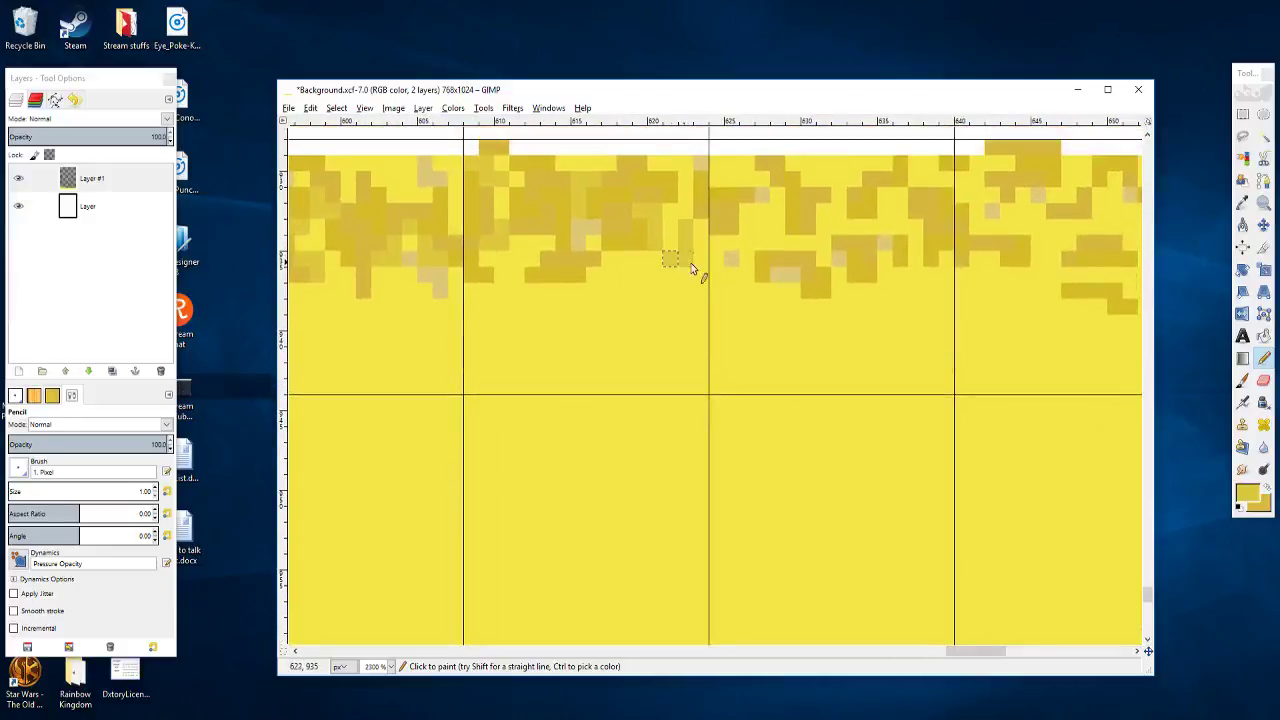
scroll(690, 268, right, 1)
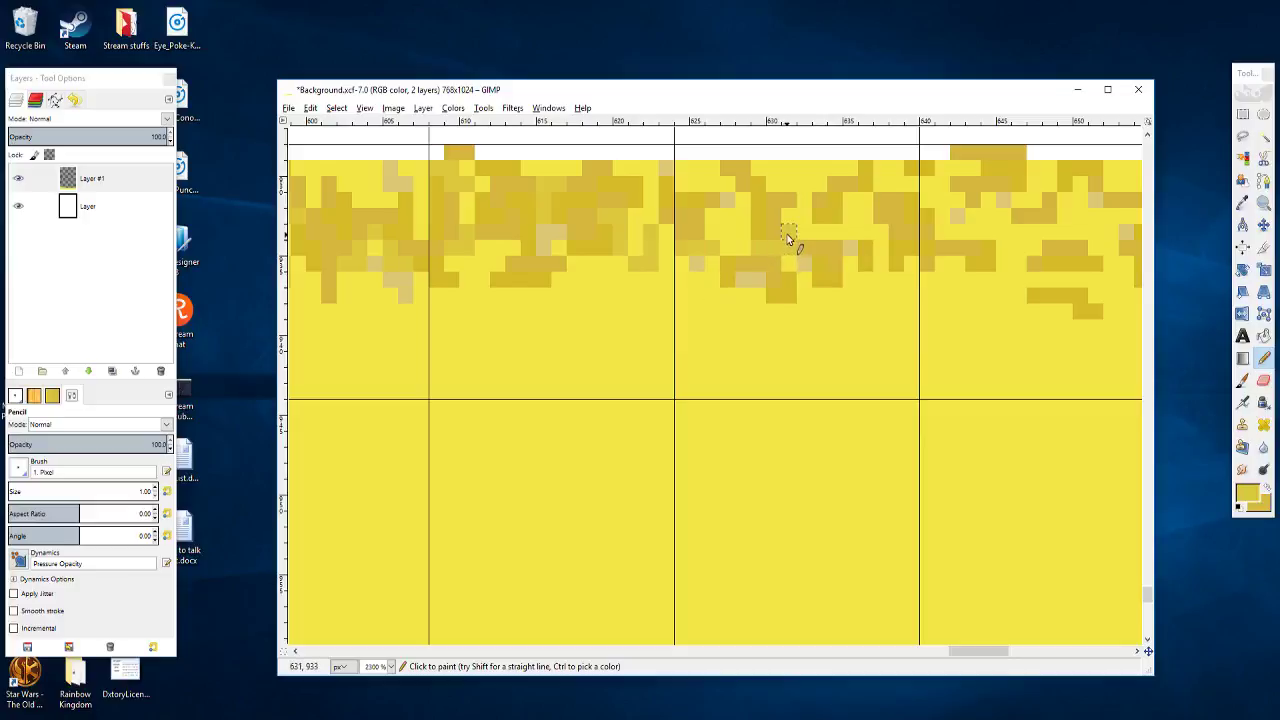
Step: Continue the medium gold patches among the flat crest's speckles, from about x 625 to x 640
scroll(765, 256, right, 1)
scroll(765, 256, up, 1)
scroll(765, 256, right, 1)
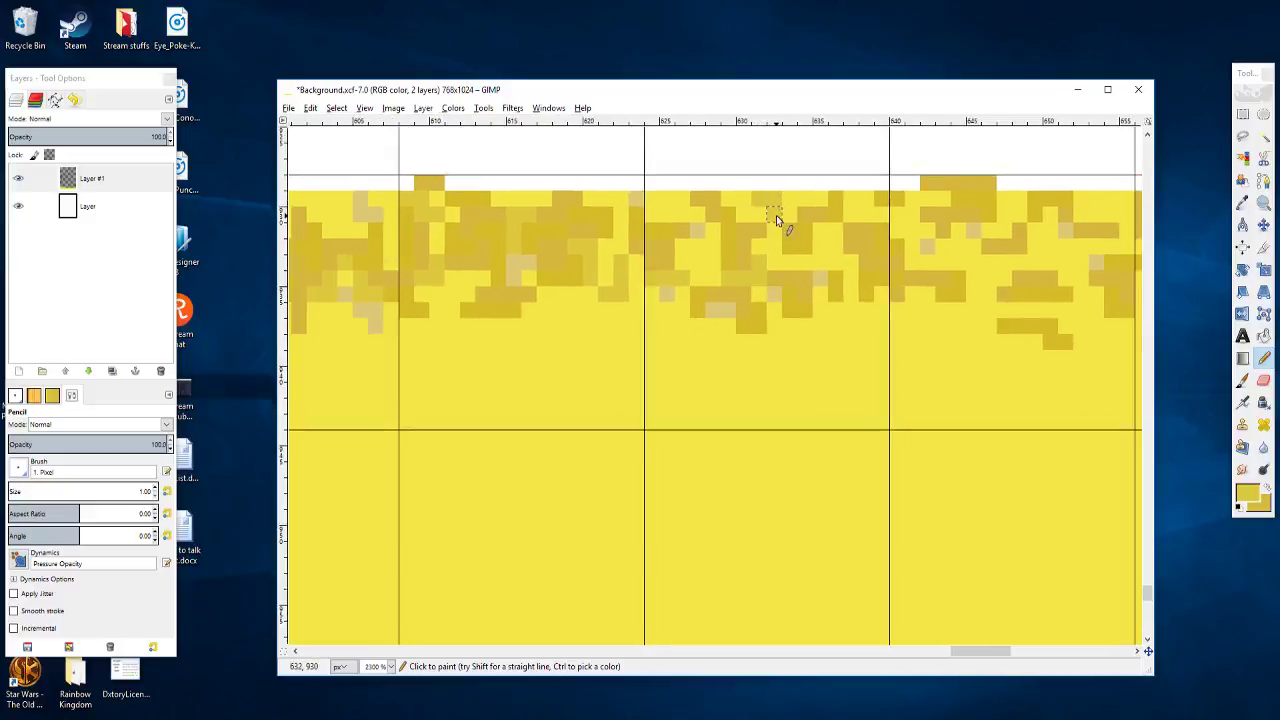
scroll(777, 232, right, 4)
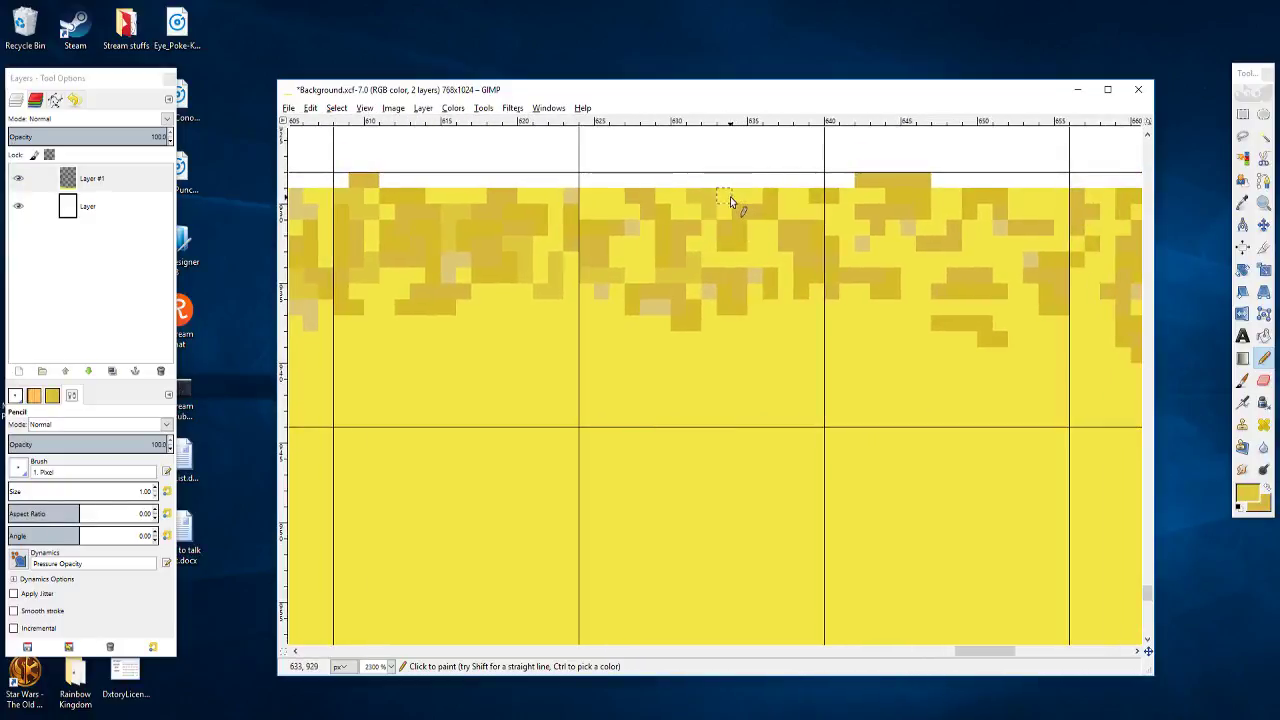
scroll(771, 268, down, 1)
scroll(771, 268, right, 2)
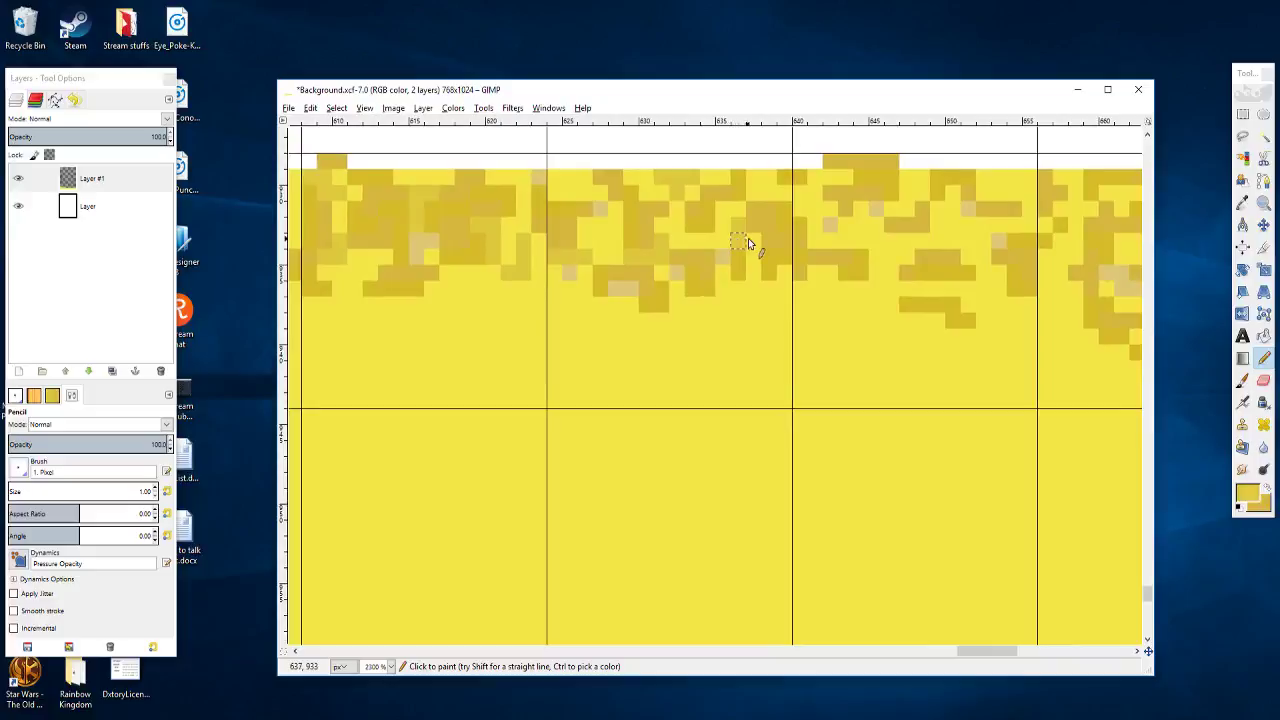
scroll(753, 258, up, 2)
scroll(753, 258, right, 3)
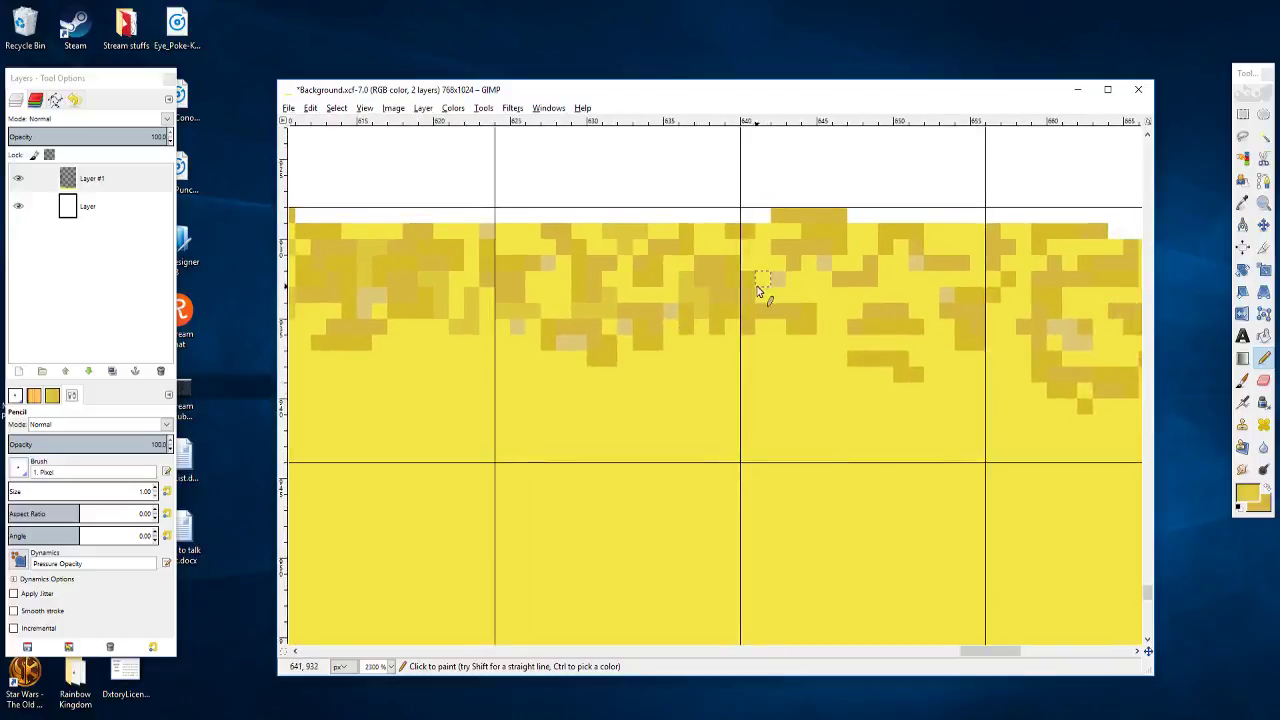
Step: Fill gaps between the dark gold speckles with medium gold, from about x 641 to x 655
scroll(791, 279, right, 1)
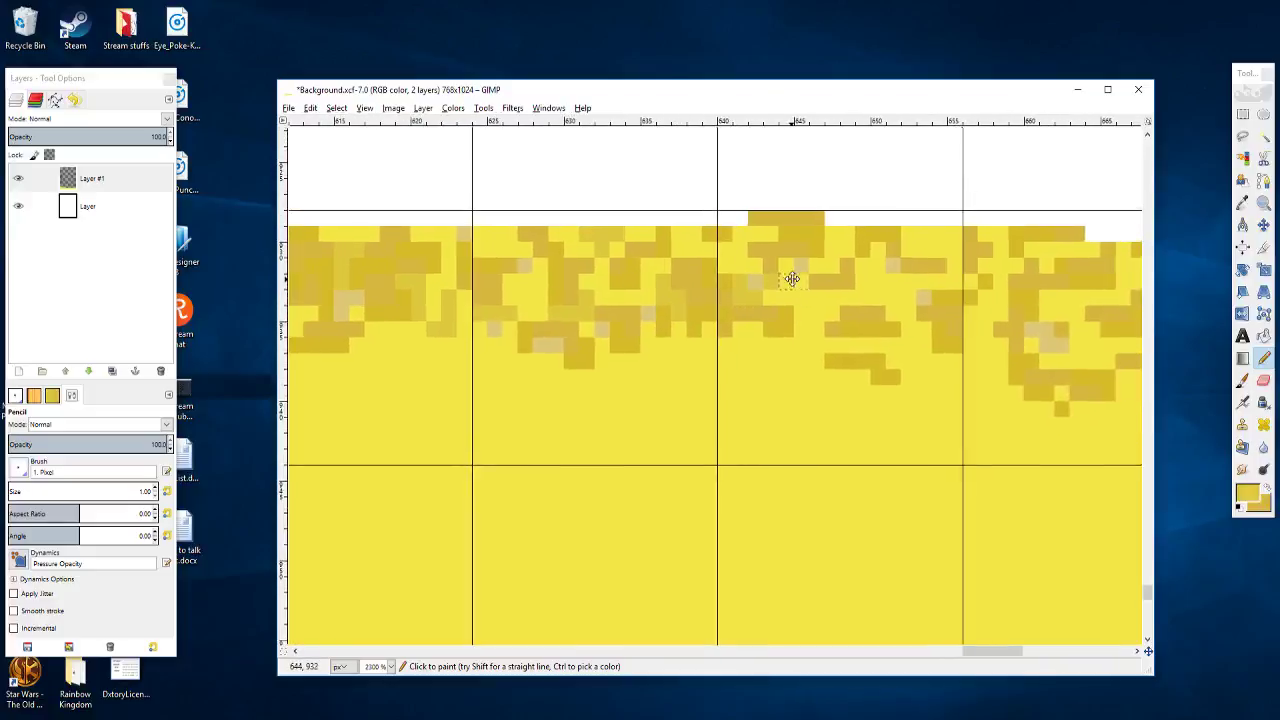
scroll(792, 279, right, 1)
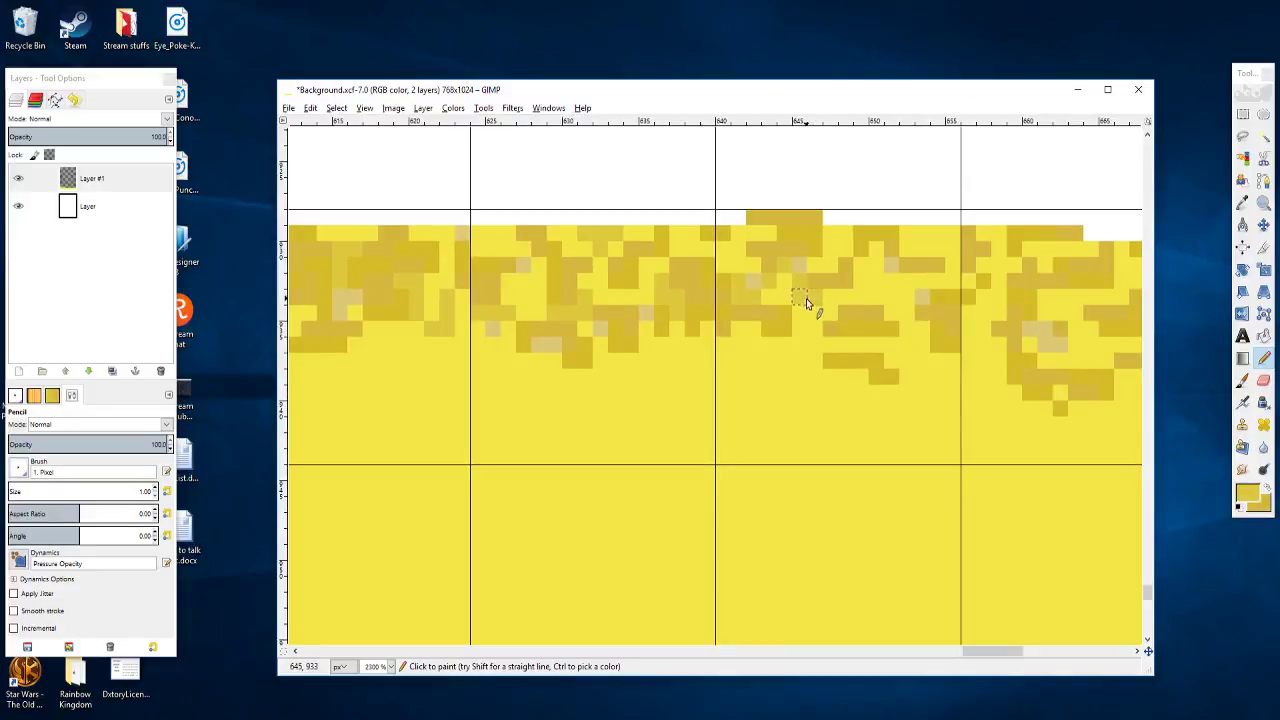
scroll(842, 328, right, 2)
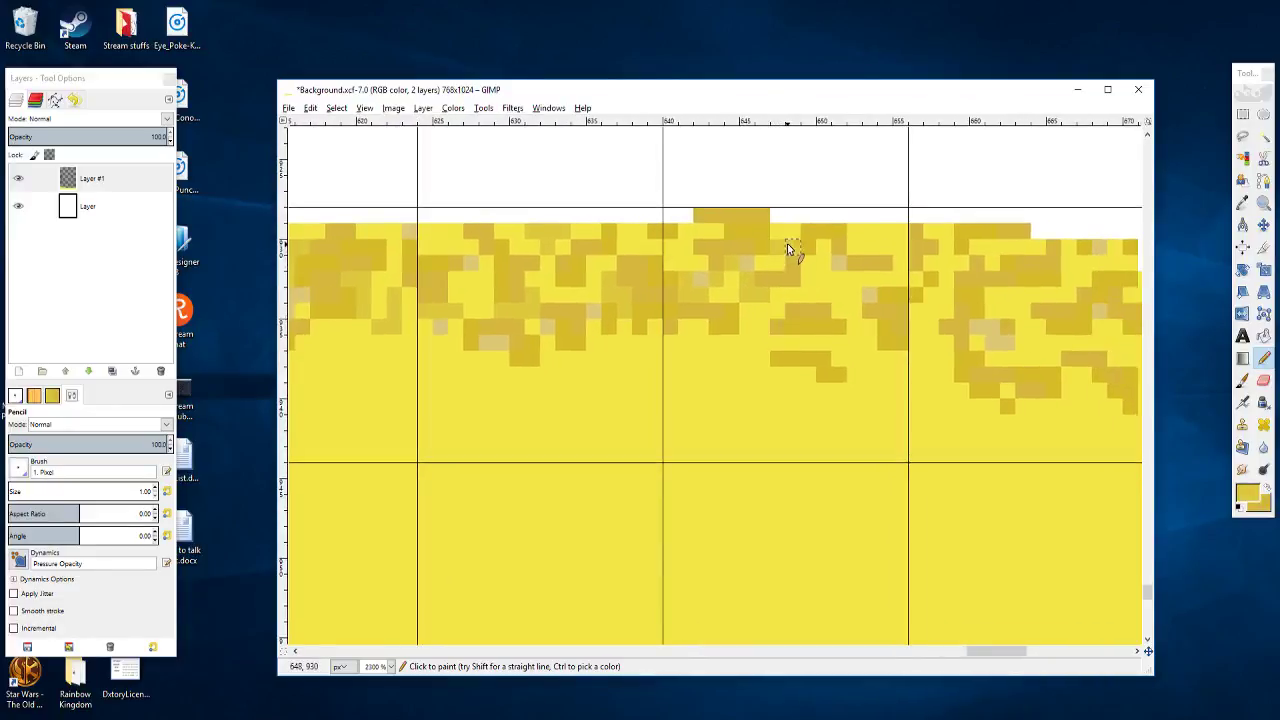
scroll(790, 243, down, 1)
scroll(790, 243, right, 2)
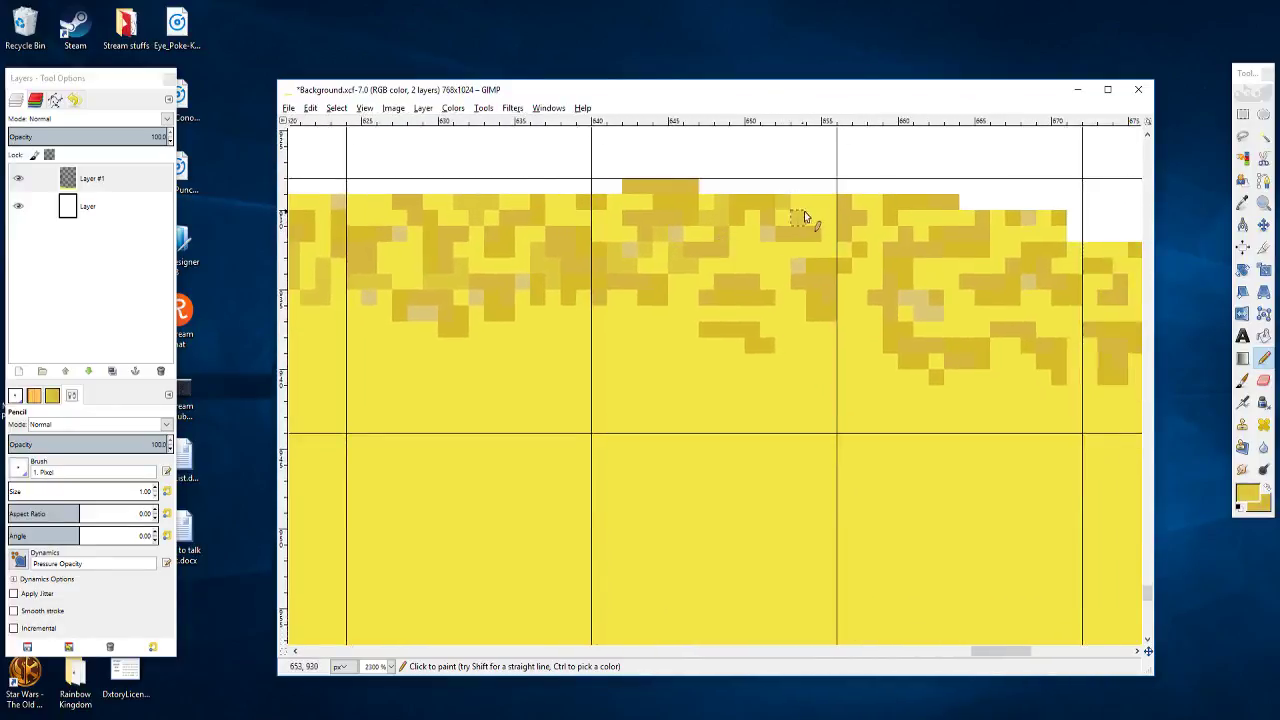
scroll(818, 232, down, 1)
scroll(790, 220, right, 2)
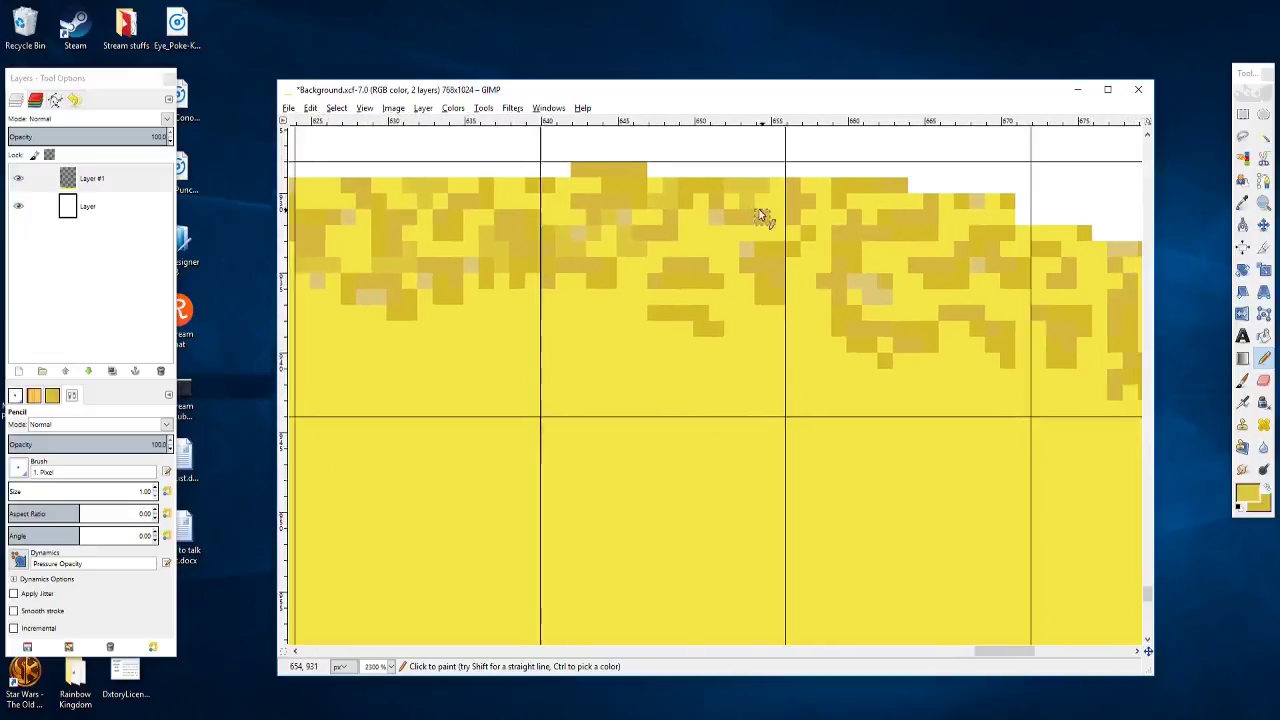
Step: Add medium gold patches among the speckles where the crest begins to descend, from about x 653 to x 669
scroll(735, 261, right, 2)
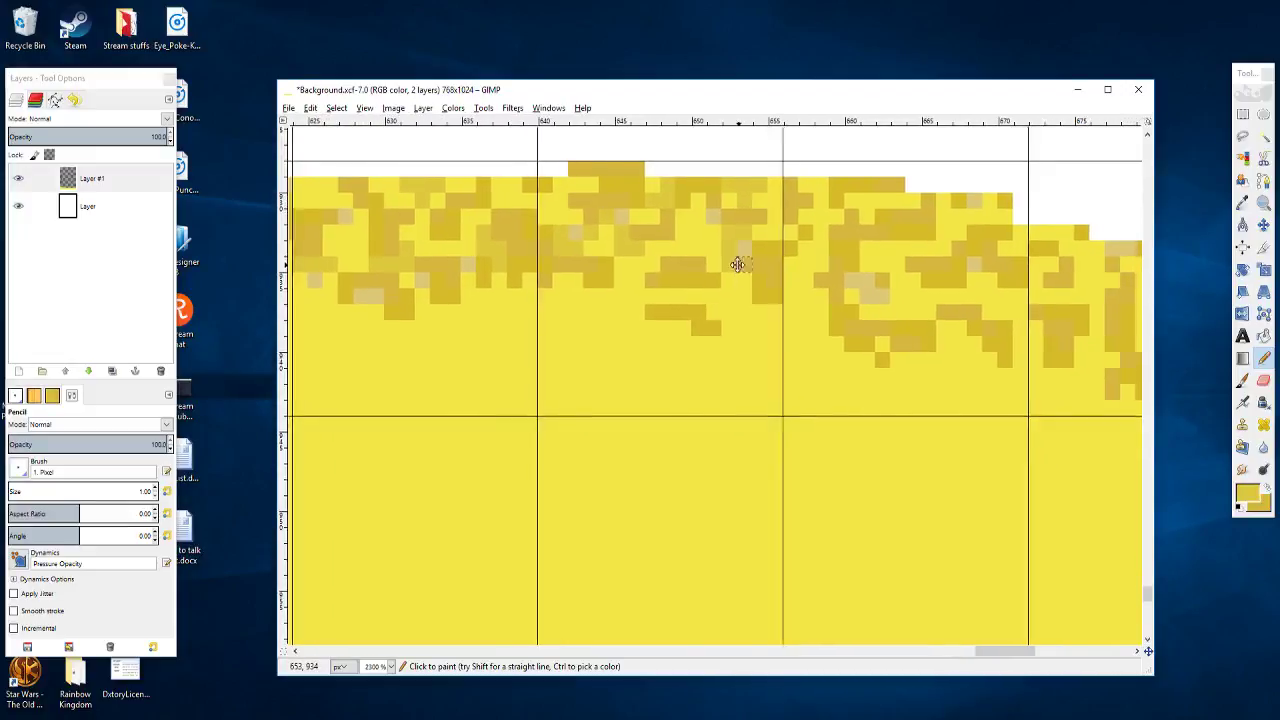
scroll(734, 265, up, 1)
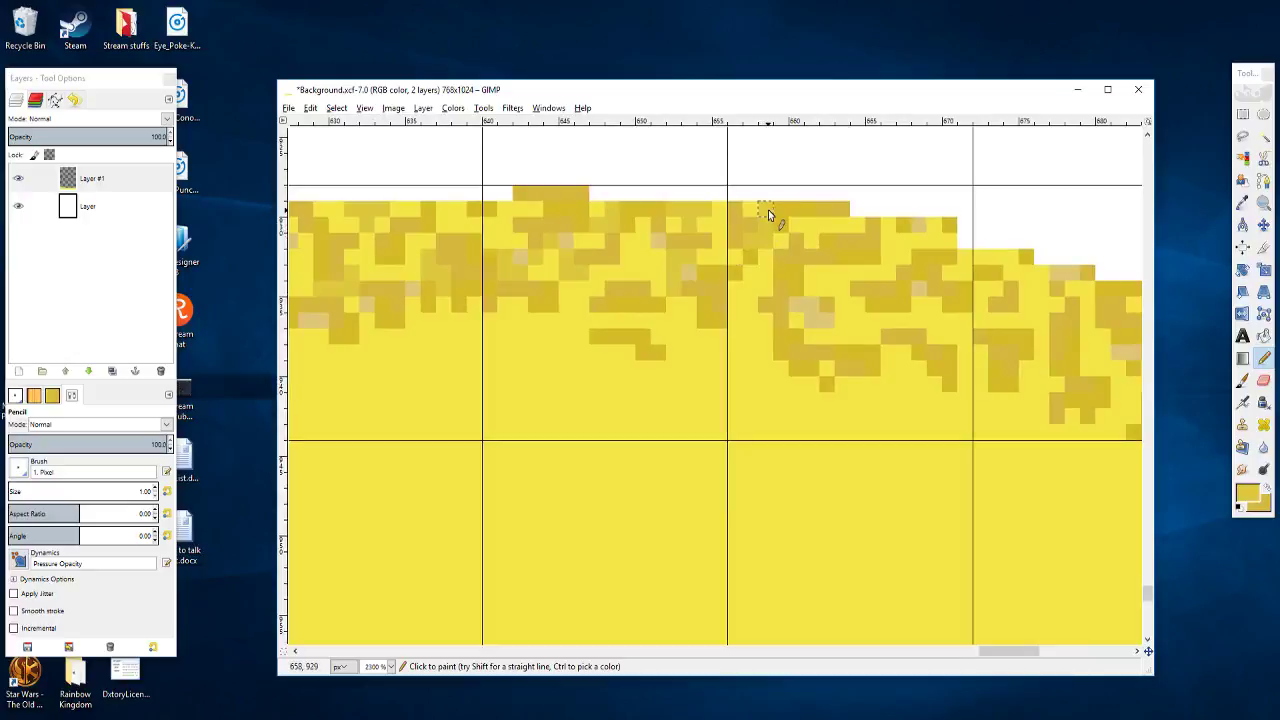
scroll(768, 212, right, 4)
scroll(757, 255, down, 1)
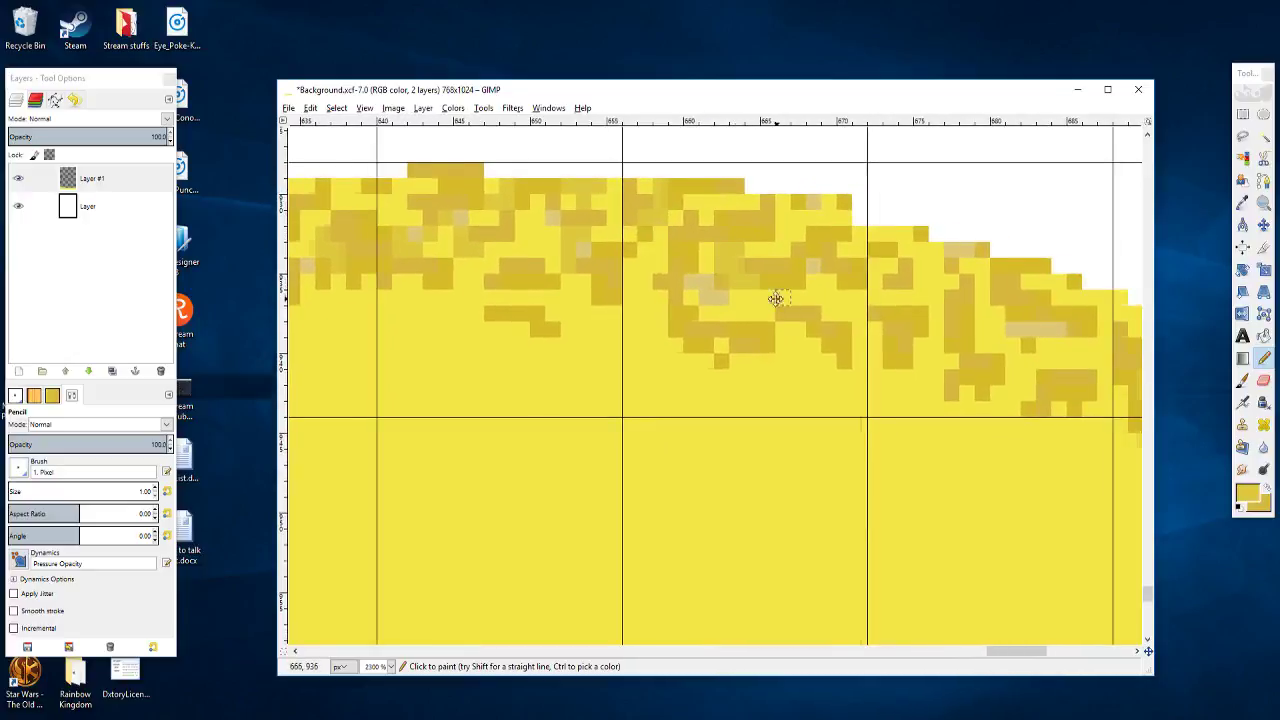
scroll(750, 298, right, 2)
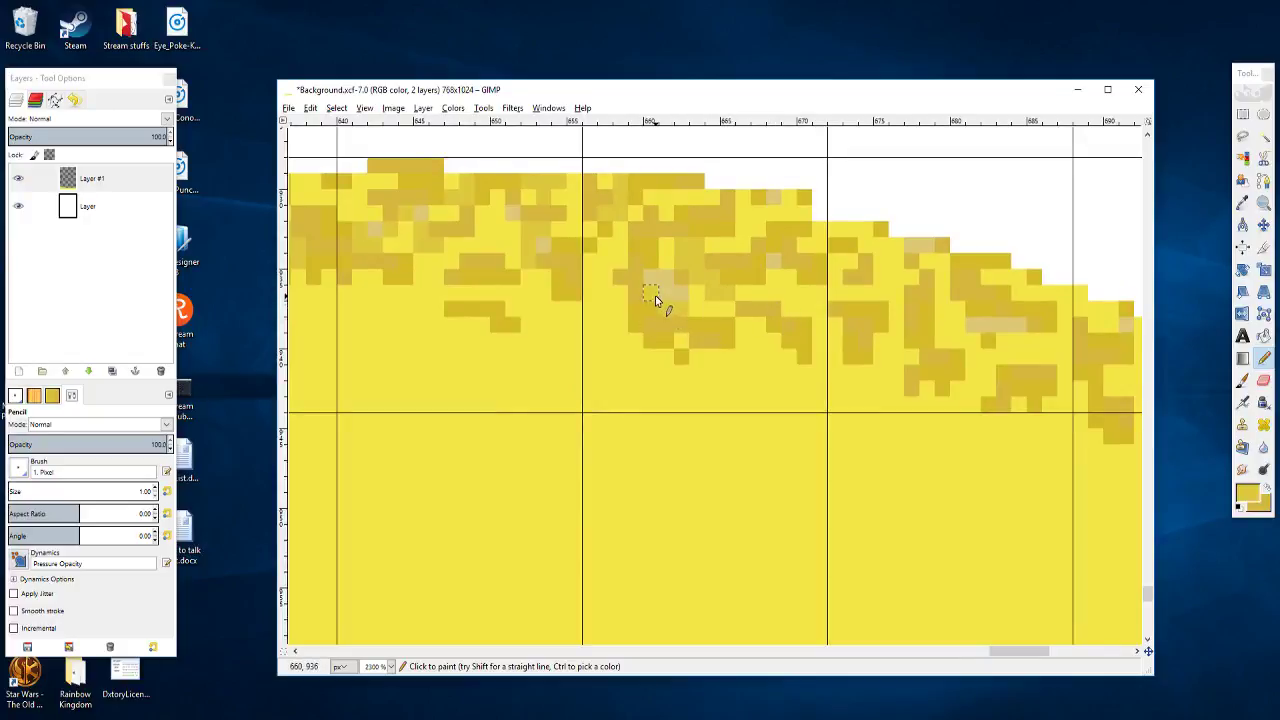
drag(575, 324, 590, 325)
click(591, 277)
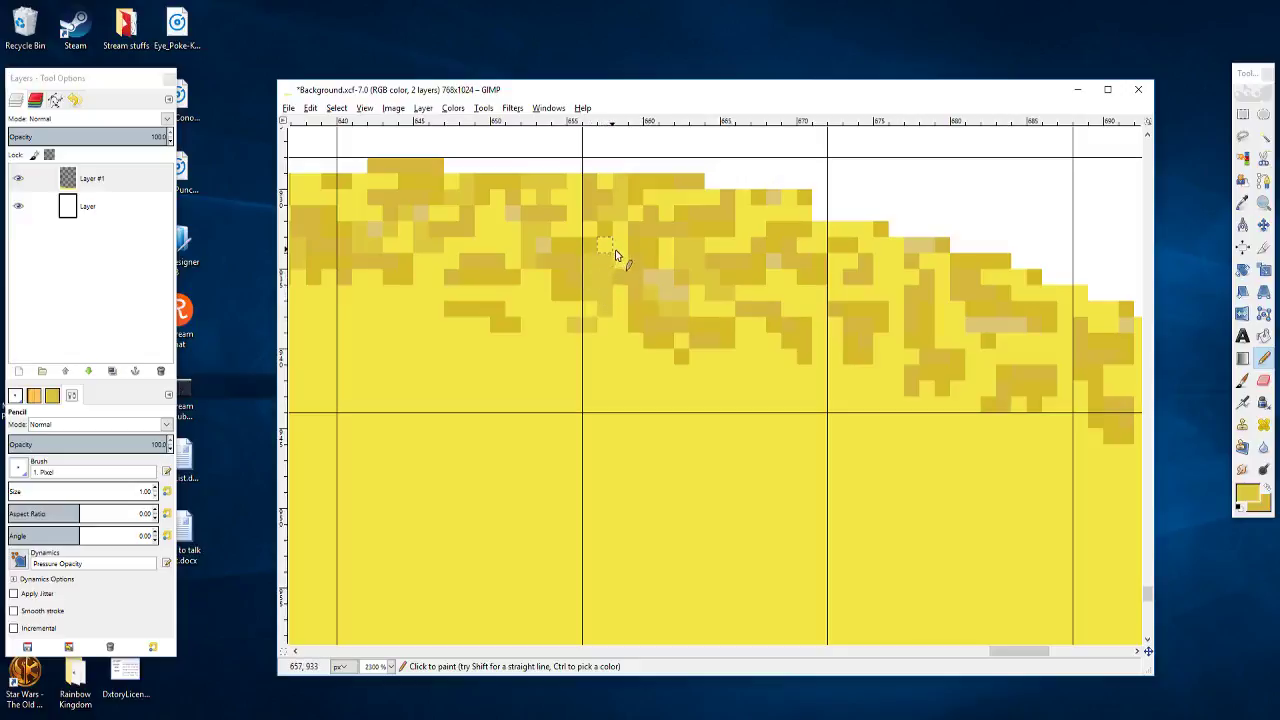
drag(707, 280, 630, 252)
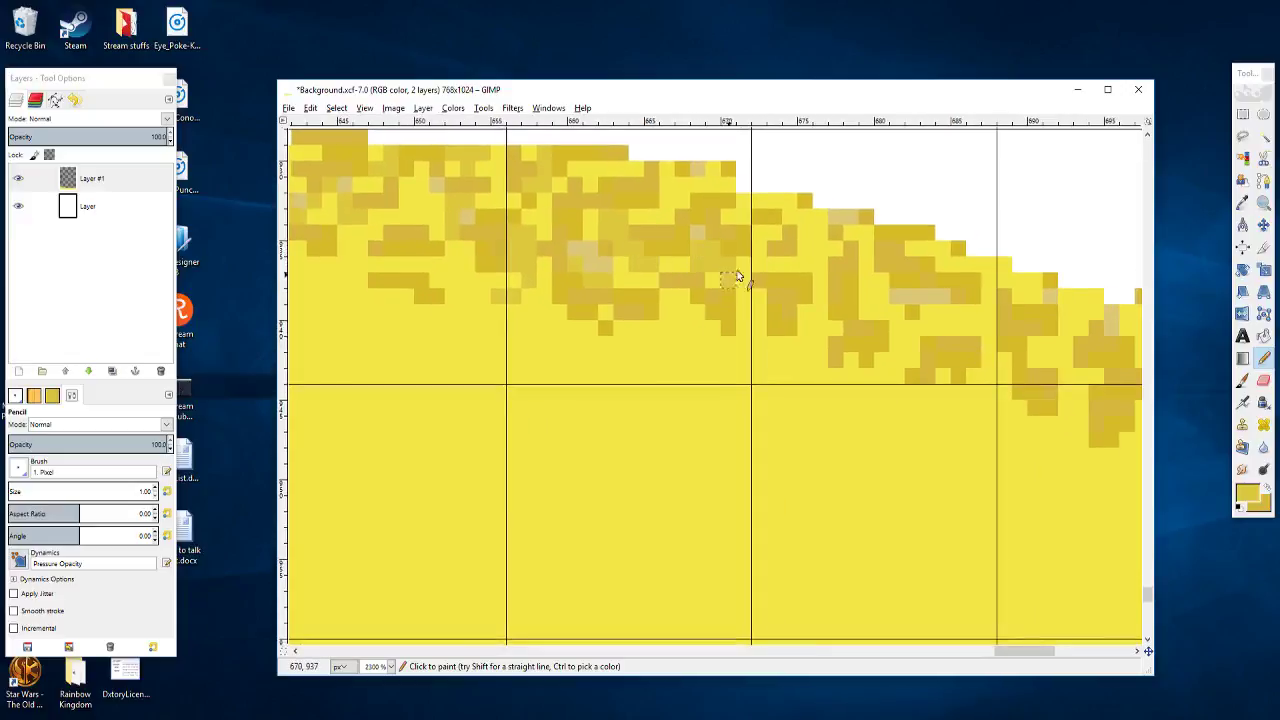
Step: Paint medium gold patches through the speckles on the descending slope, from about x 670 to x 681
scroll(715, 265, right, 2)
scroll(715, 265, down, 1)
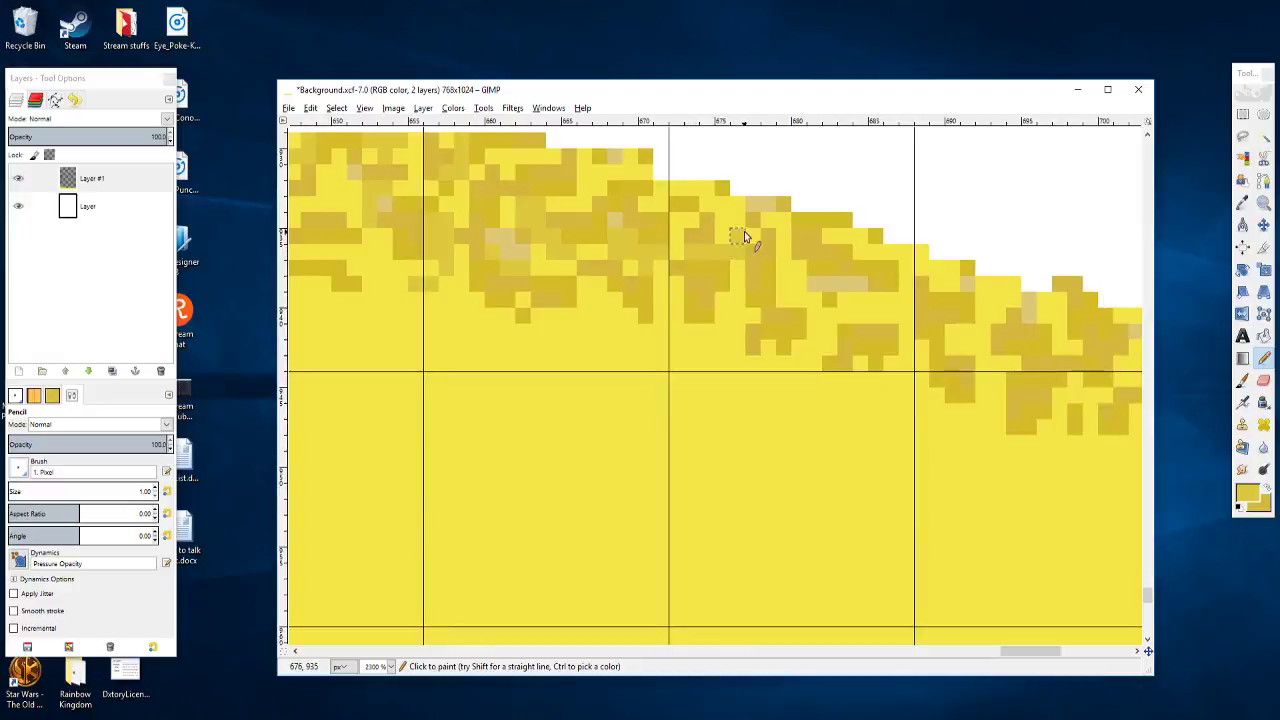
scroll(740, 275, down, 1)
scroll(740, 275, right, 1)
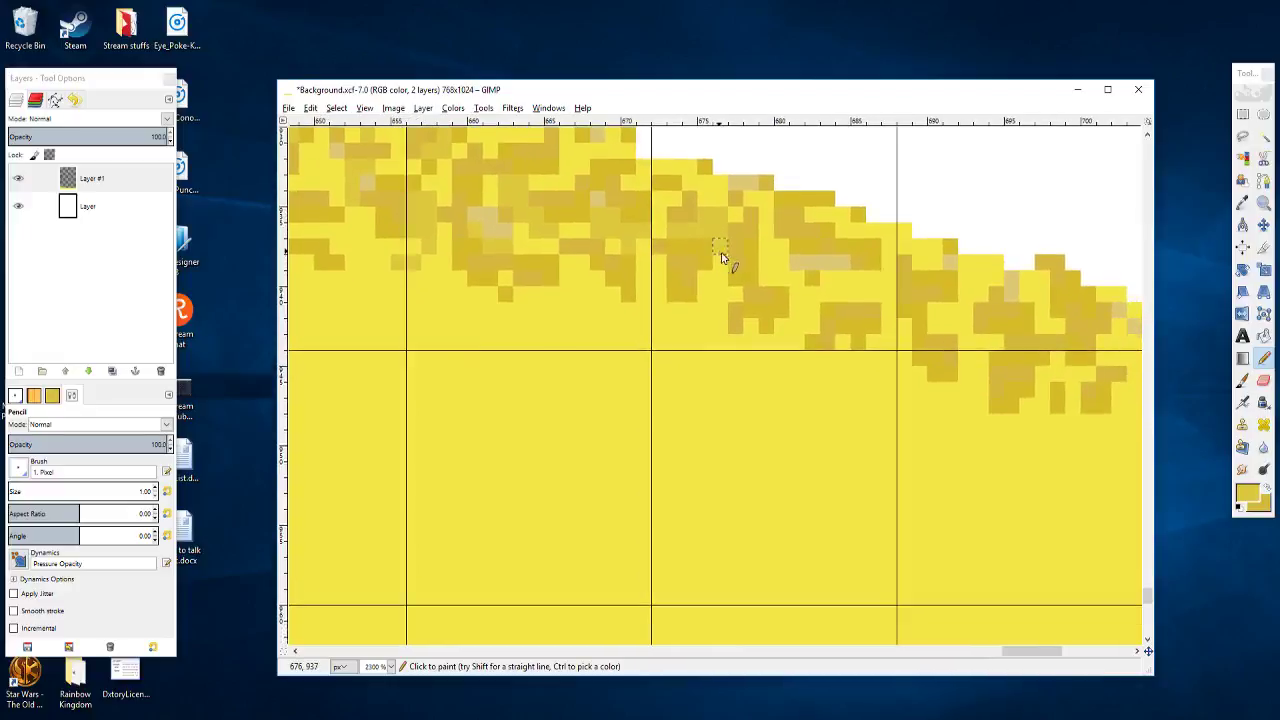
scroll(721, 258, right, 2)
scroll(721, 258, down, 1)
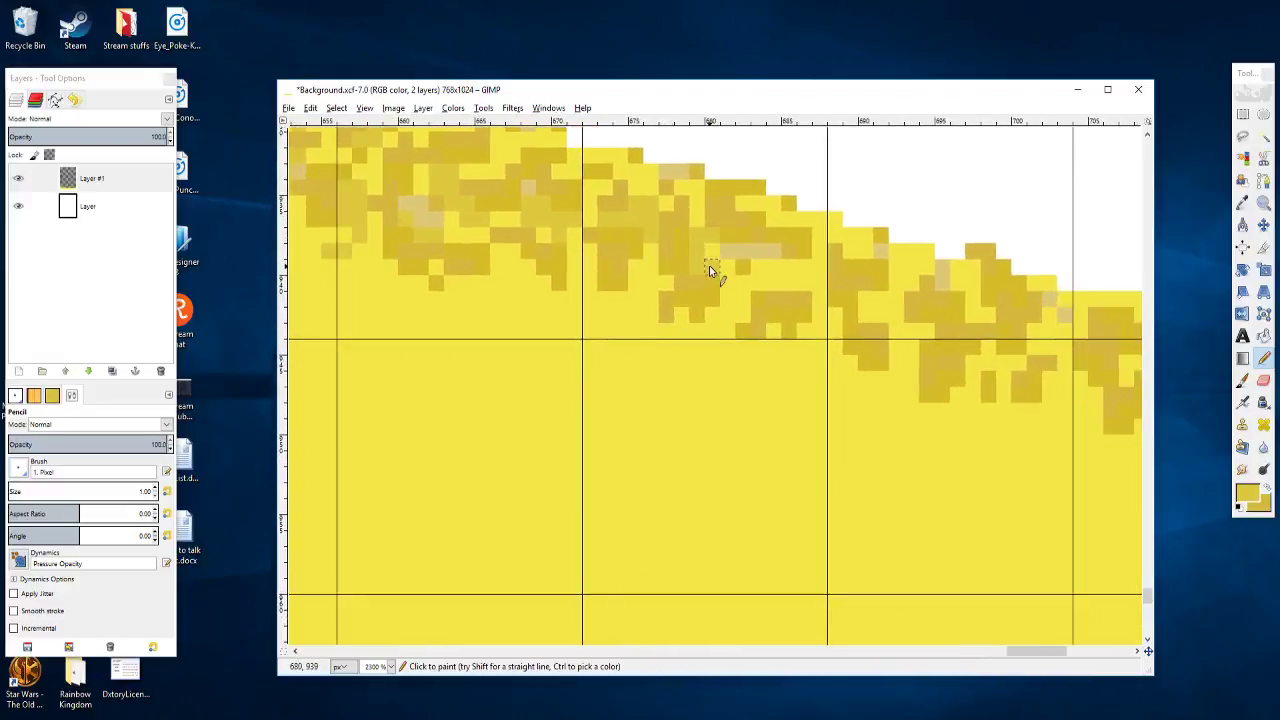
scroll(730, 282, right, 1)
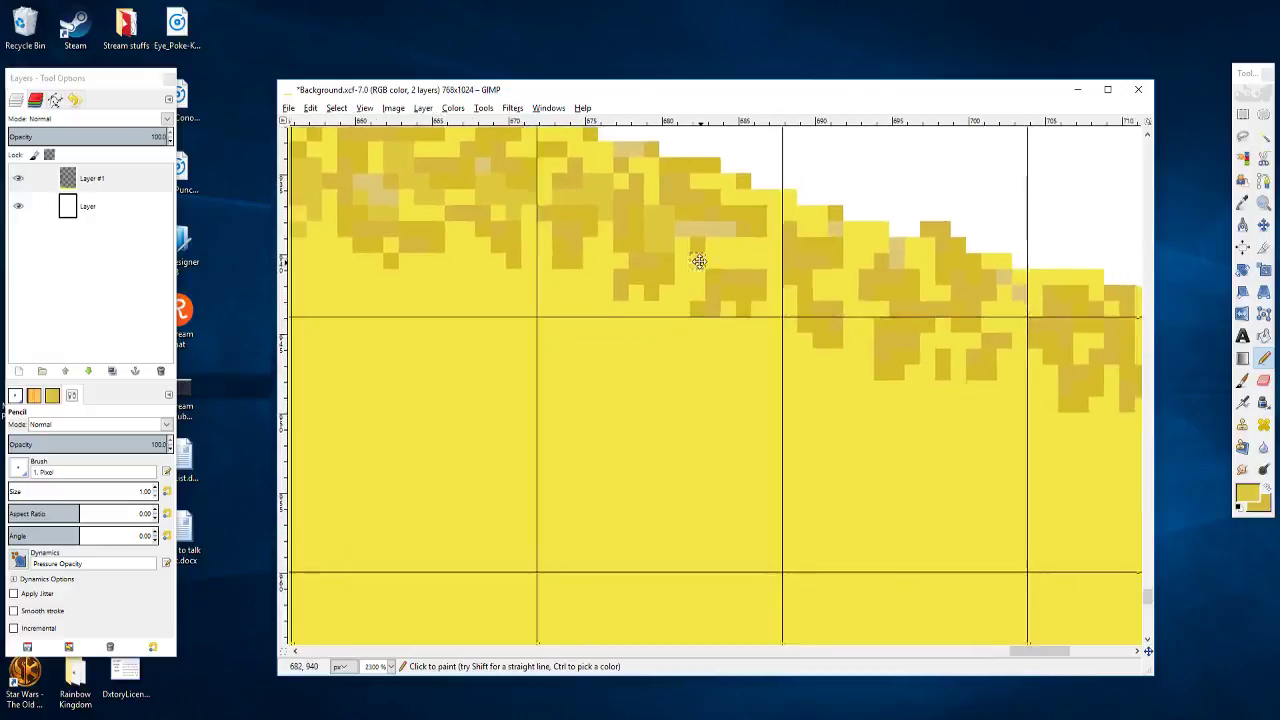
Step: Continue the medium gold patches down the slope's speckled band, from about x 682 to x 695
scroll(690, 251, down, 1)
scroll(710, 265, down, 1)
scroll(710, 265, right, 1)
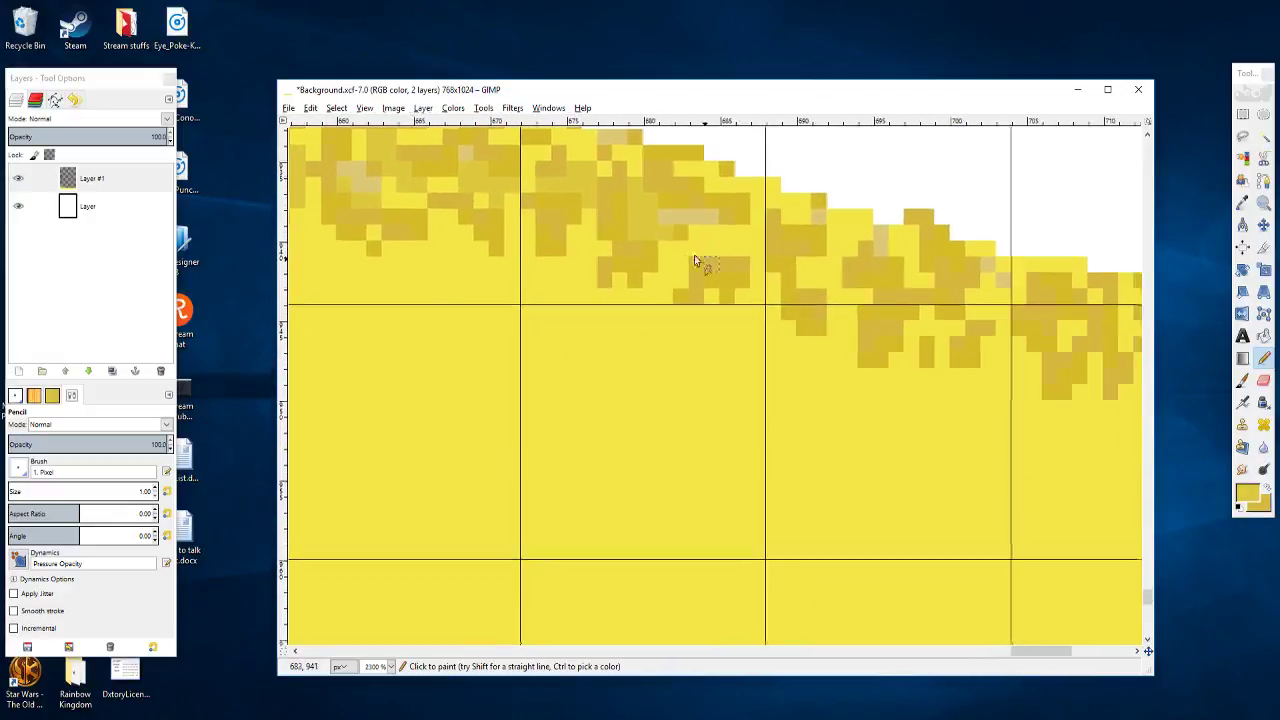
scroll(669, 258, right, 1)
scroll(650, 263, up, 1)
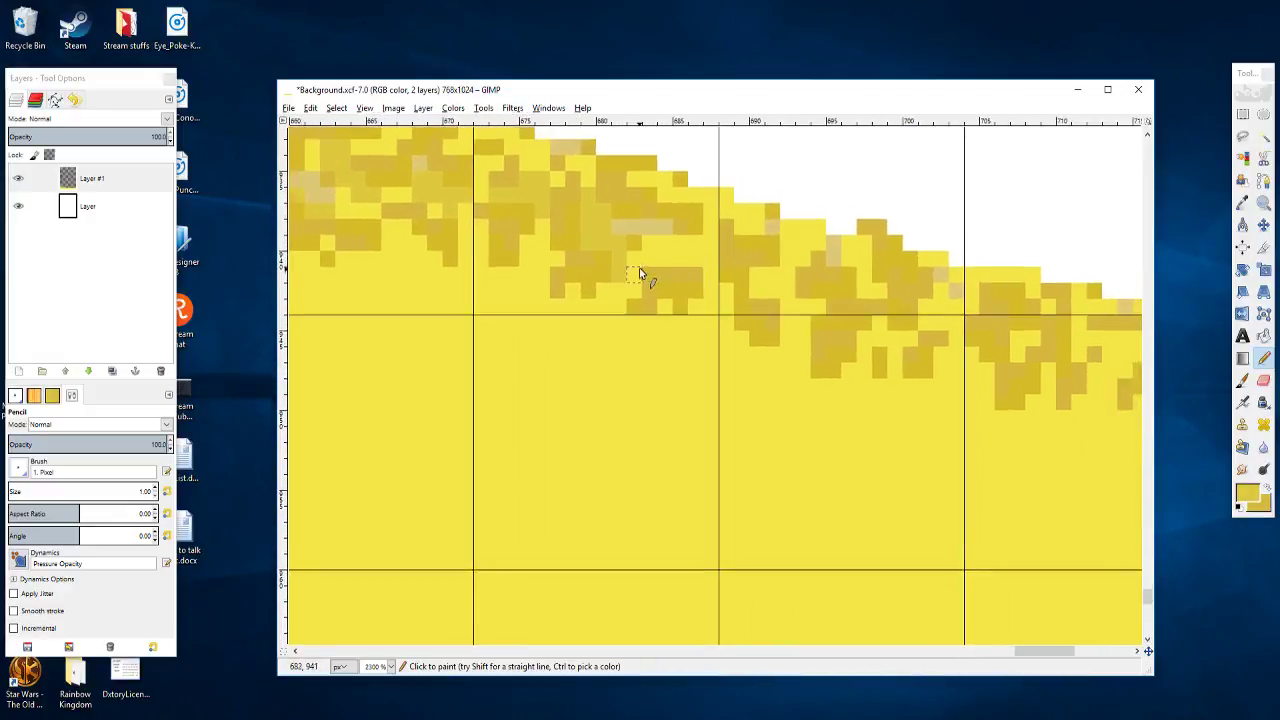
scroll(672, 268, up, 1)
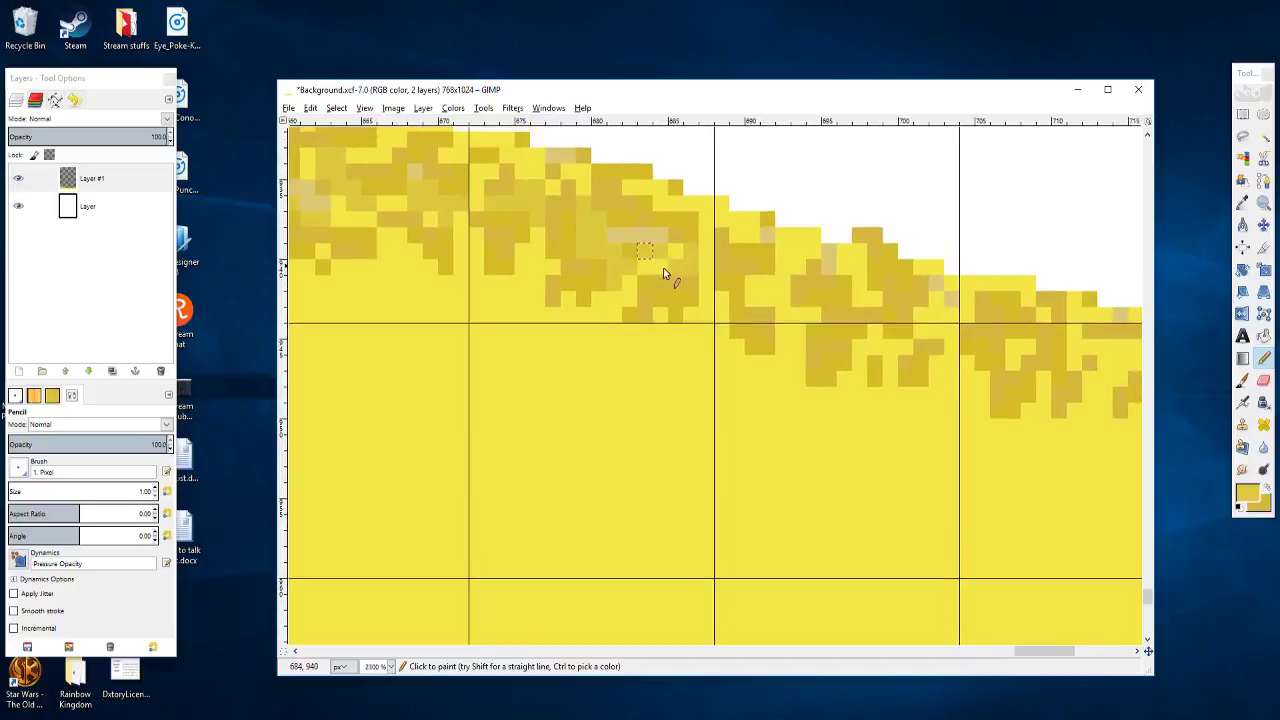
scroll(675, 270, right, 2)
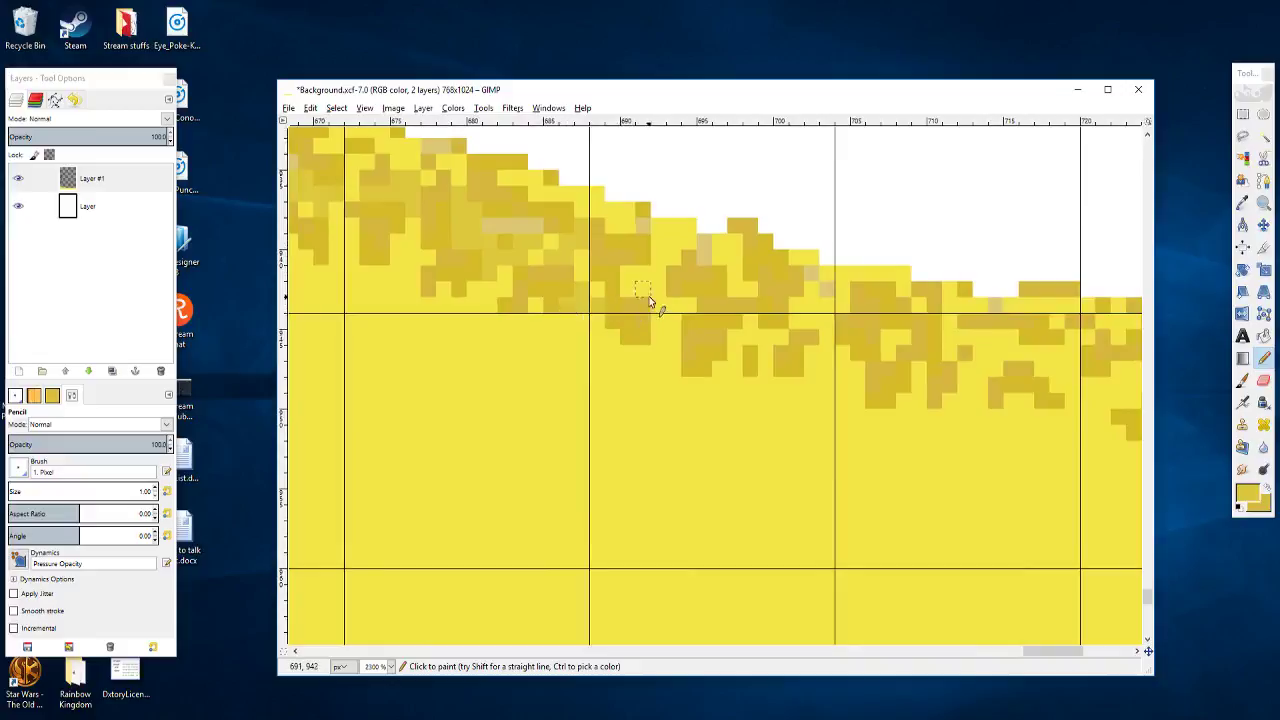
drag(672, 334, 627, 277)
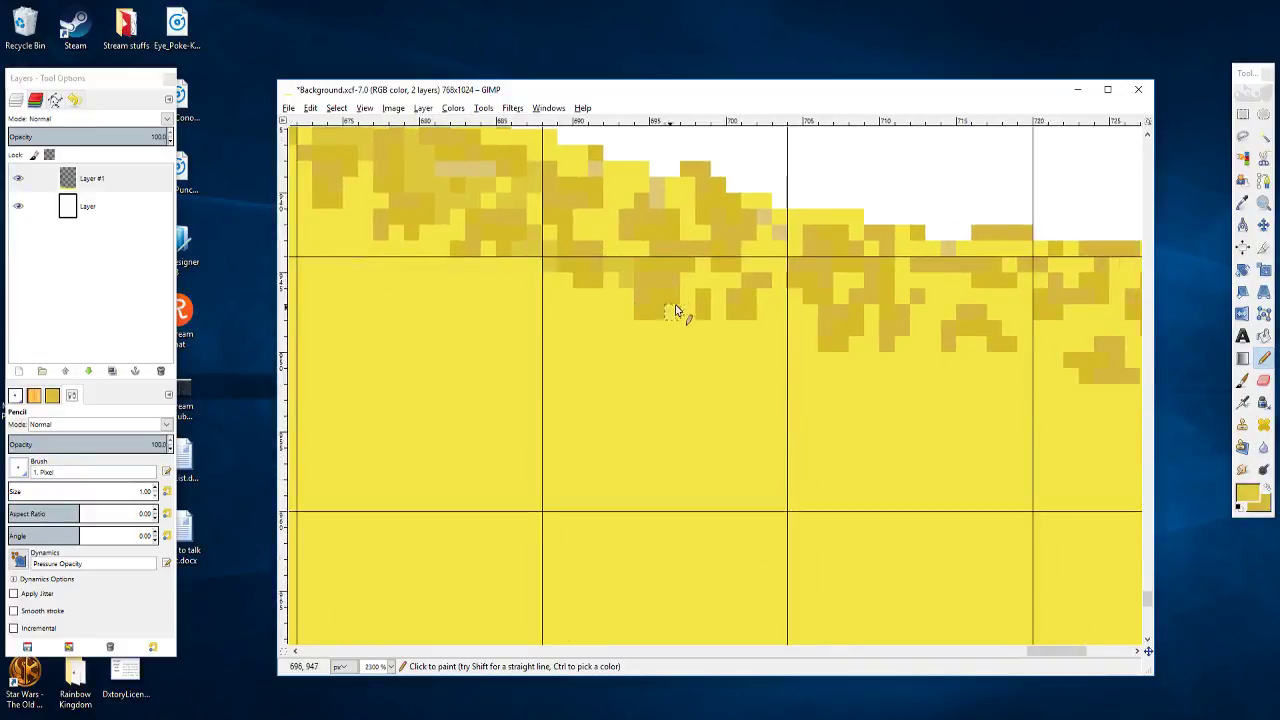
Step: Fill gaps among the speckles at the foot of the slope with medium gold, from about x 696 to x 721
scroll(727, 283, right, 2)
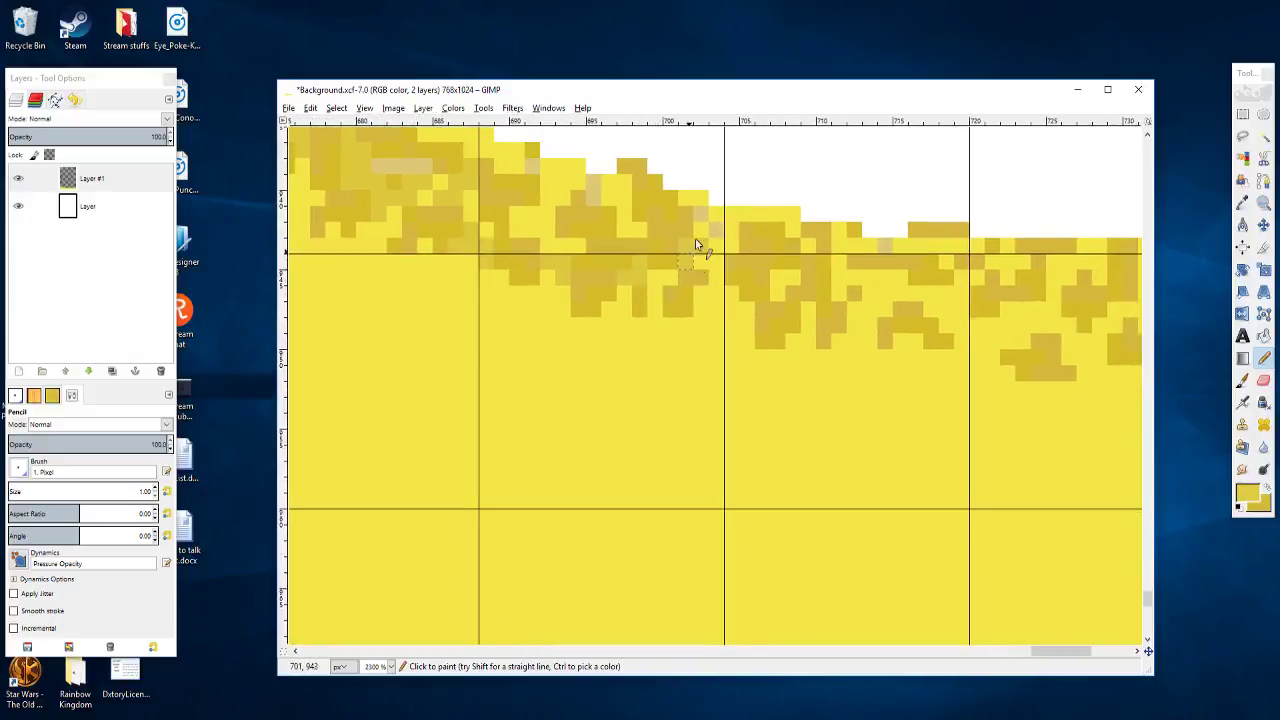
scroll(698, 243, right, 1)
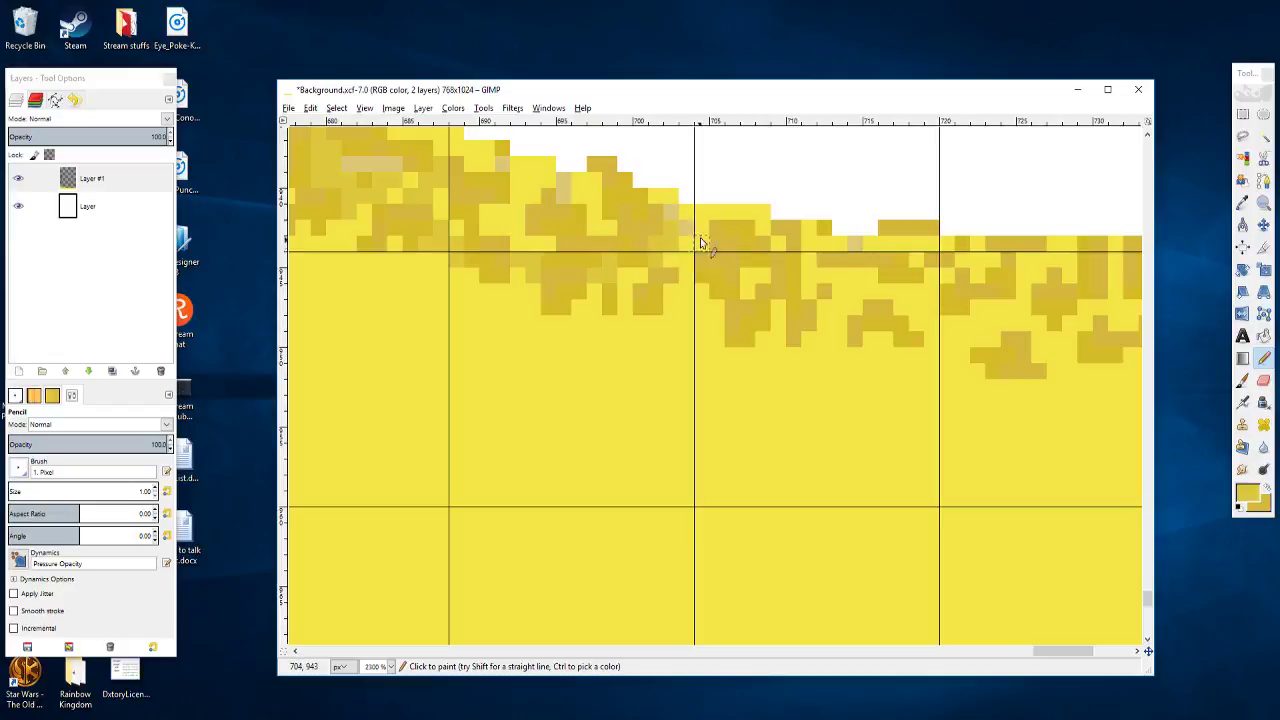
click(703, 213)
scroll(705, 265, right, 1)
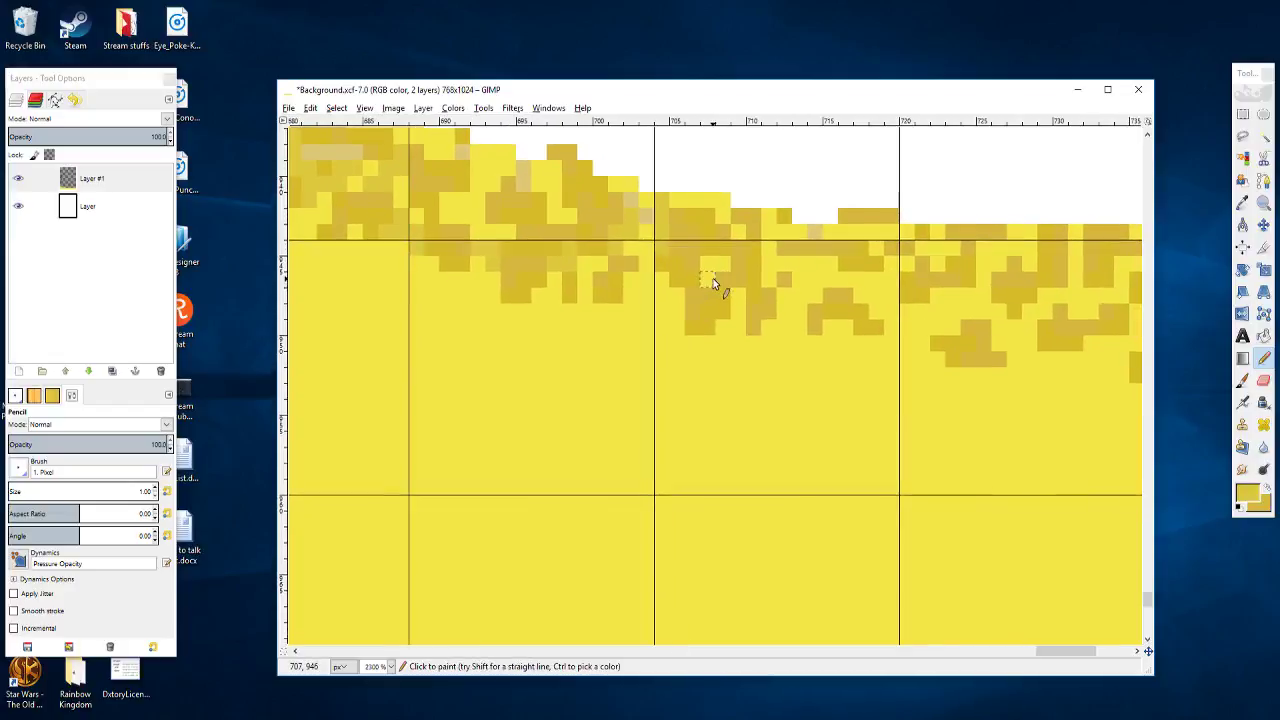
click(710, 266)
click(668, 311)
drag(698, 316, 598, 336)
mouse_move(715, 298)
mouse_down()
mouse_move(744, 322)
mouse_move(761, 315)
mouse_move(621, 298)
mouse_up()
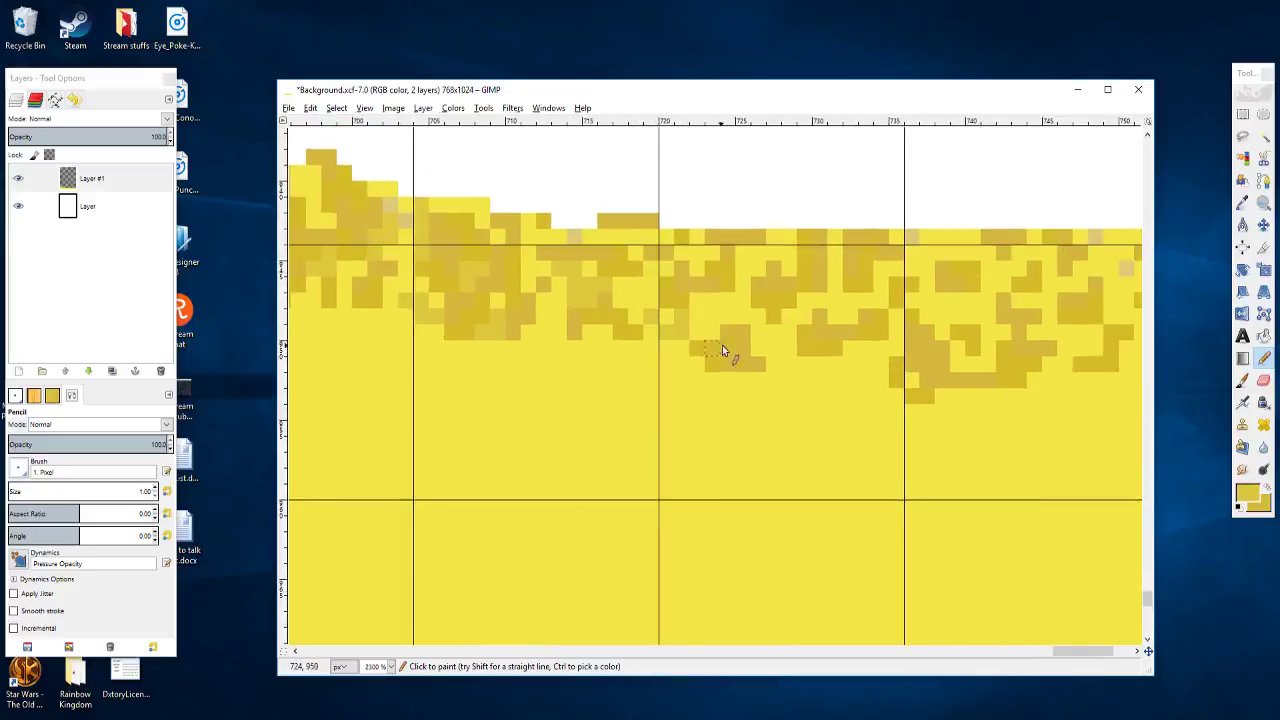
Step: Add medium gold patches among the speckles of the low flat stretch, from about x 722 to x 739
scroll(700, 340, right, 1)
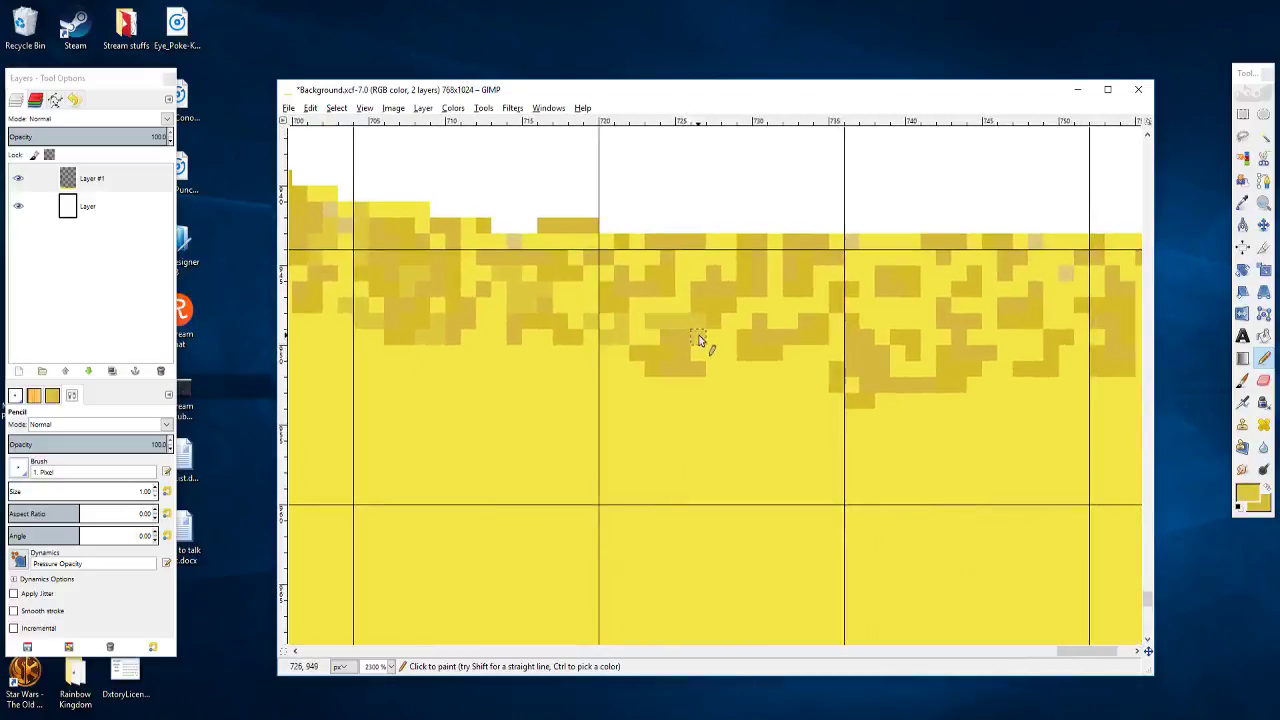
scroll(700, 330, right, 2)
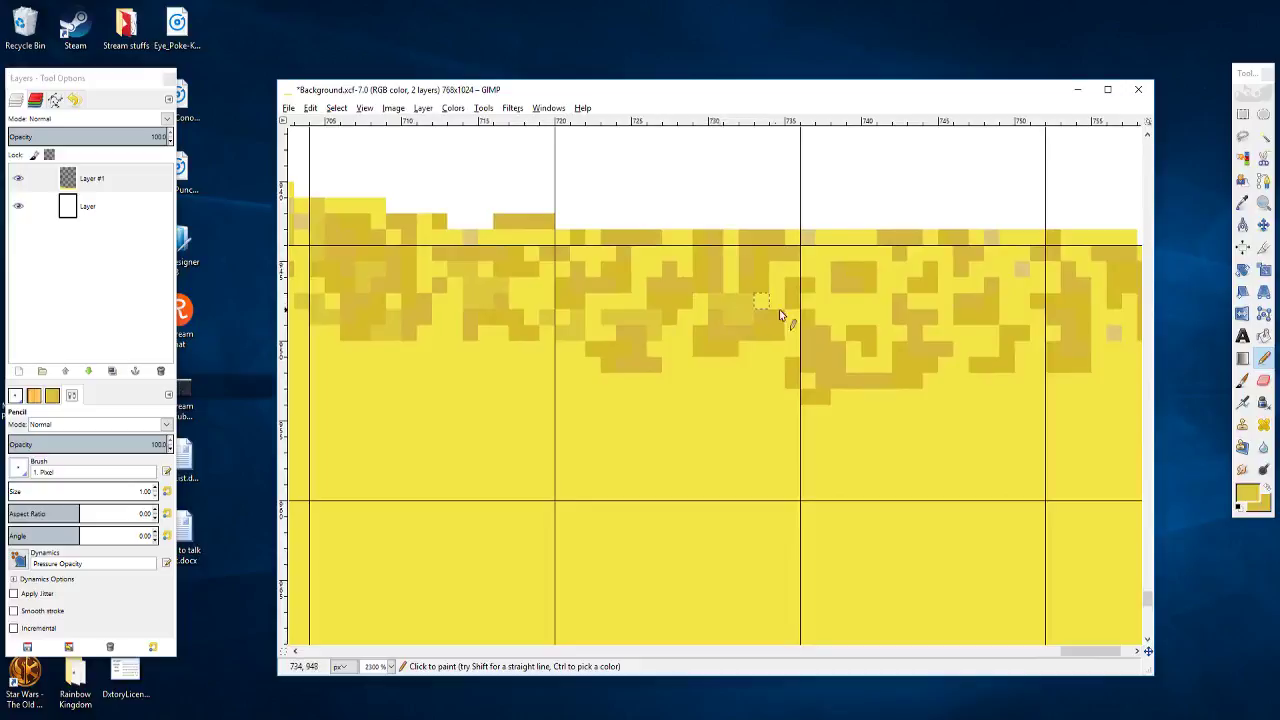
scroll(777, 314, right, 2)
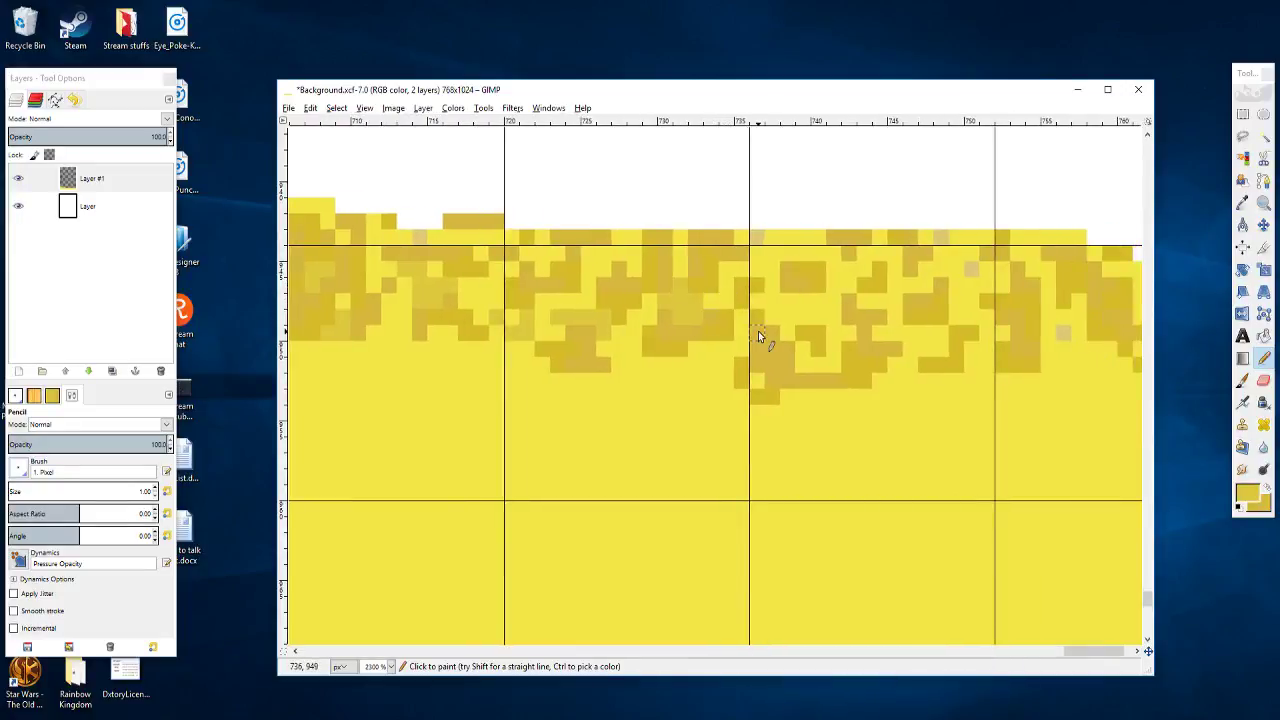
click(776, 300)
click(787, 300)
click(790, 321)
scroll(818, 318, right, 2)
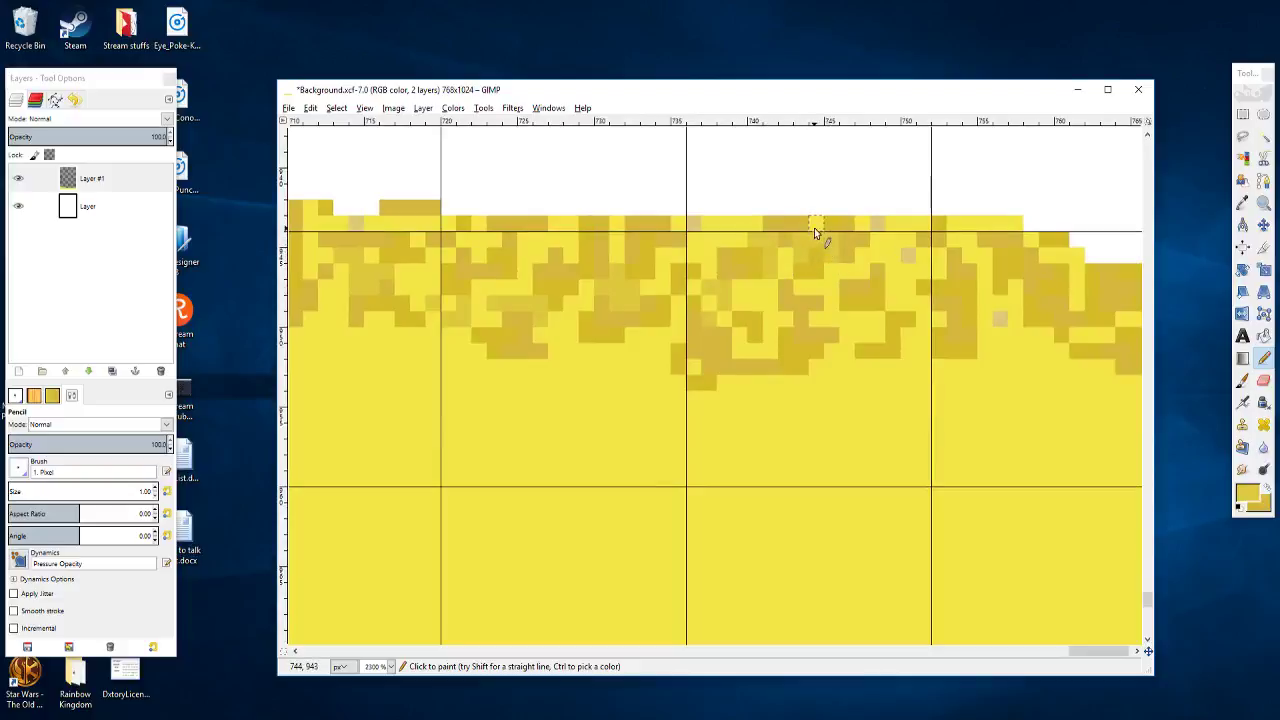
Step: Fill gaps among the low flat stretch's speckles with medium gold, from about x 736 to x 747
drag(815, 290, 710, 283)
click(731, 299)
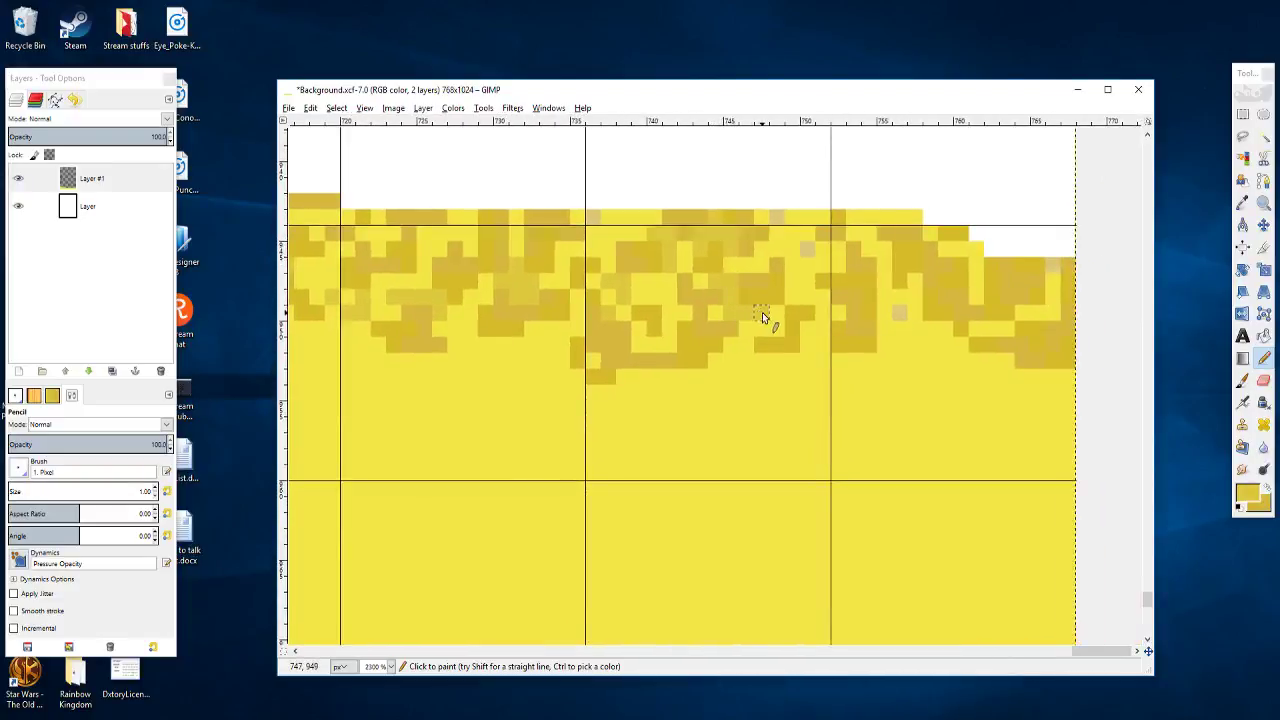
scroll(708, 318, left, 3)
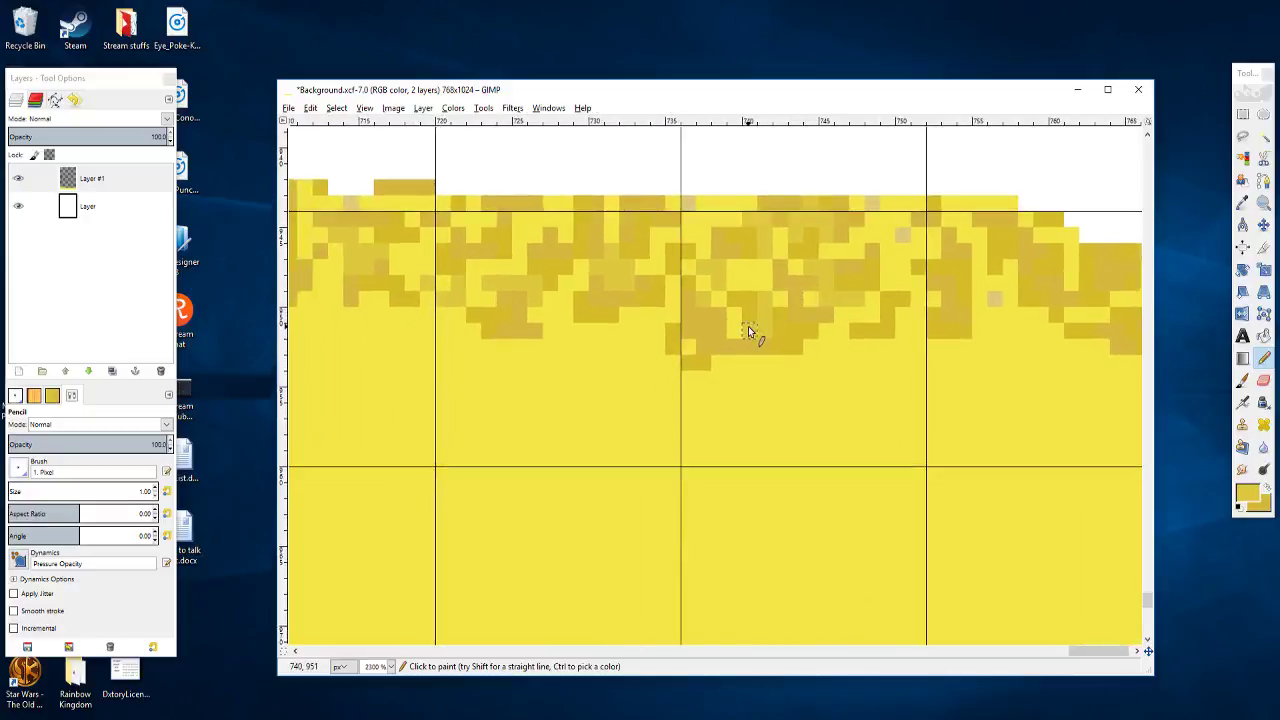
scroll(750, 326, left, 2)
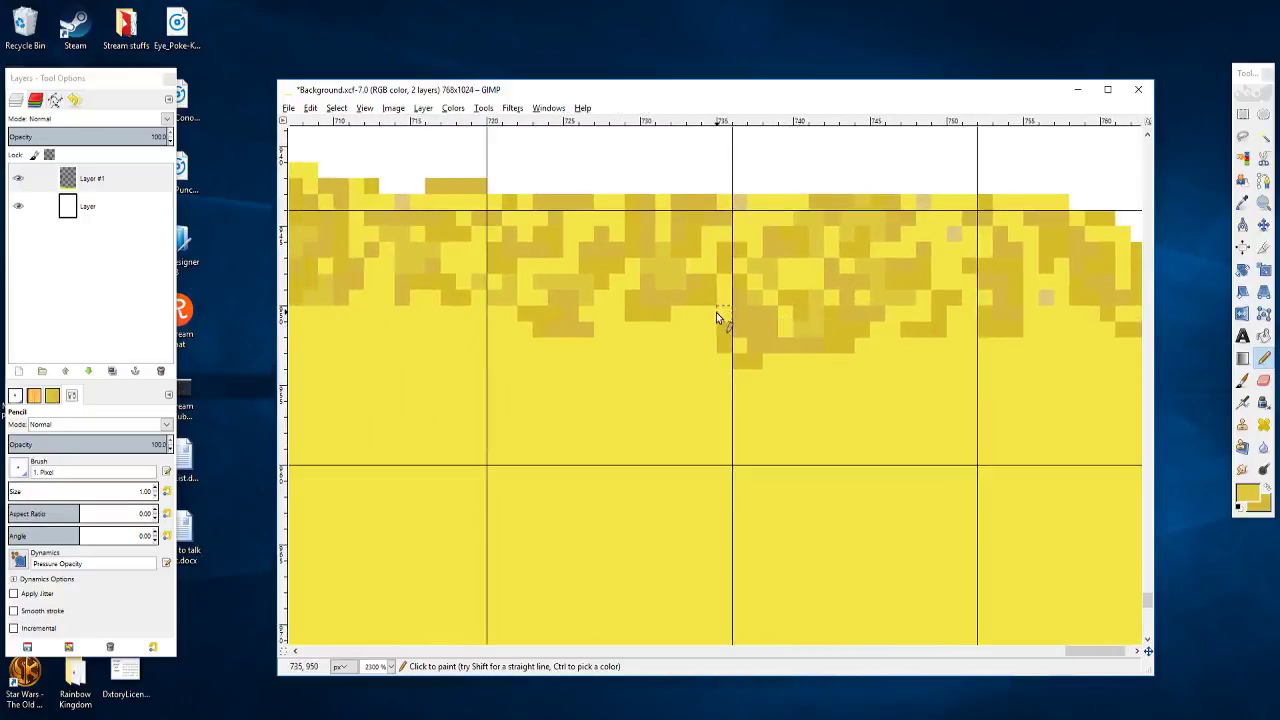
Step: Extend the lower edge of the low flat stretch's speckles with medium gold patches, from about x 727 to x 754
scroll(680, 340, left, 5)
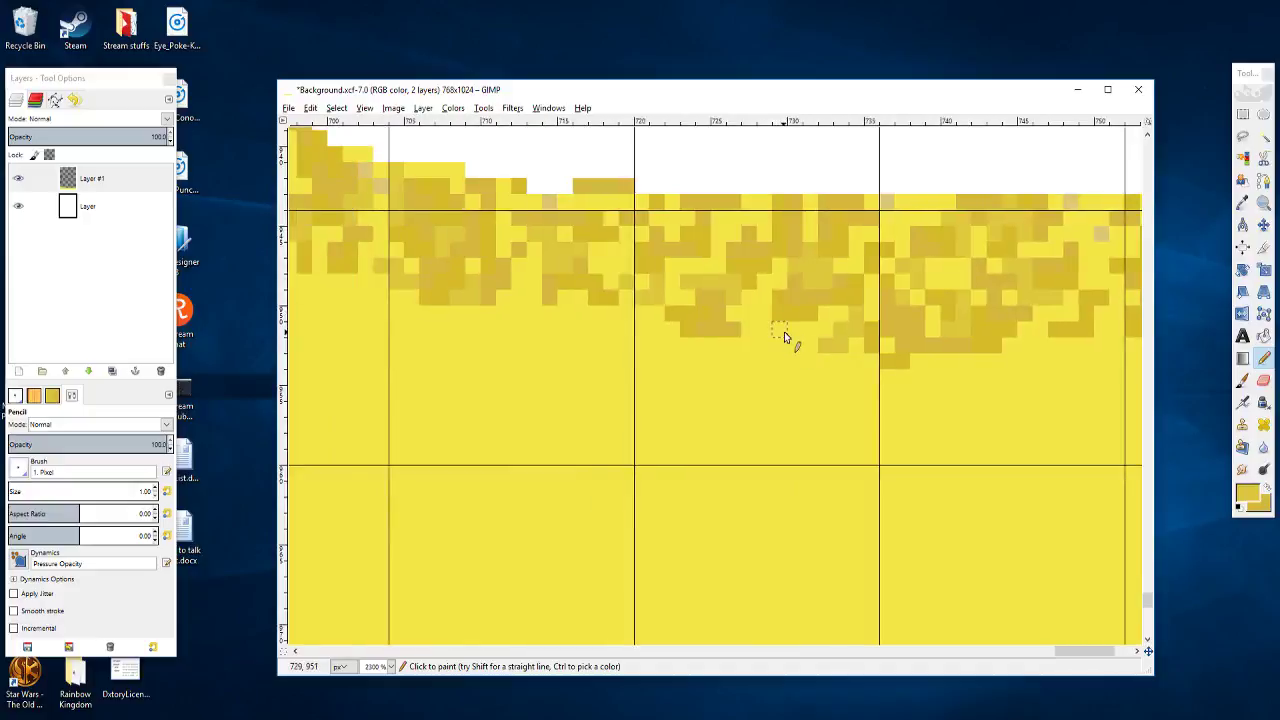
scroll(808, 366, right, 8)
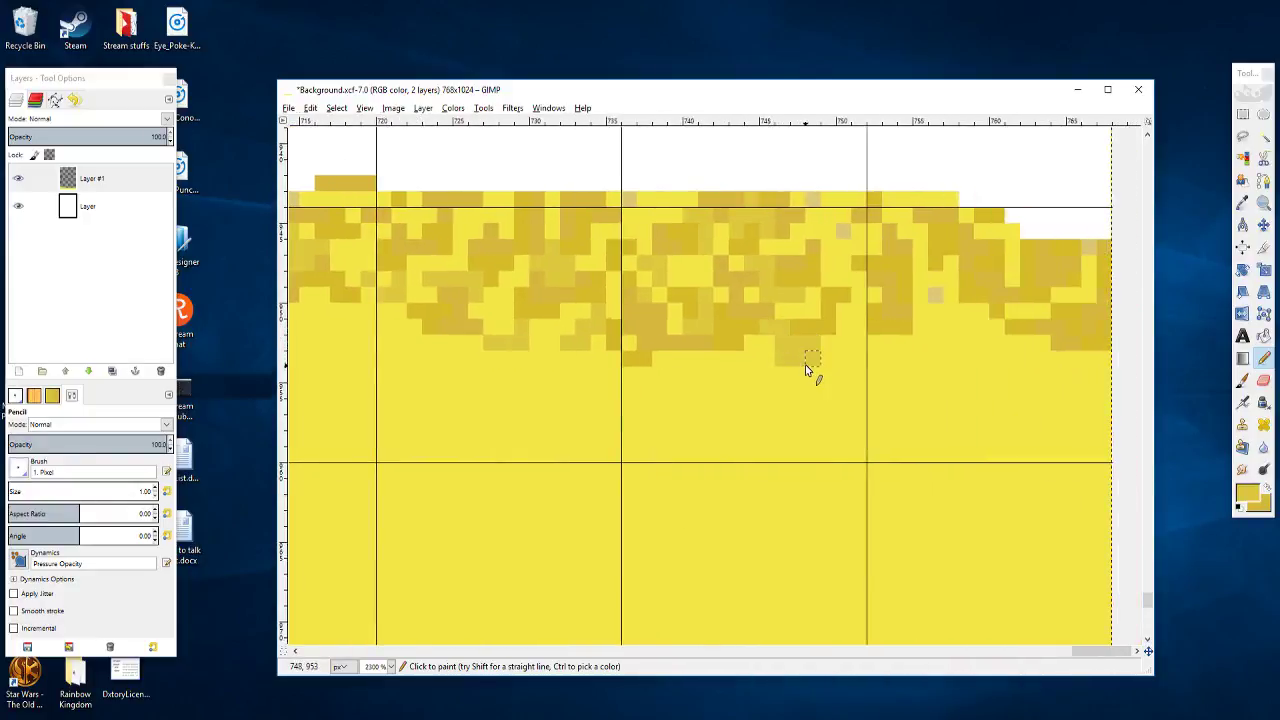
drag(844, 327, 896, 339)
scroll(895, 345, right, 3)
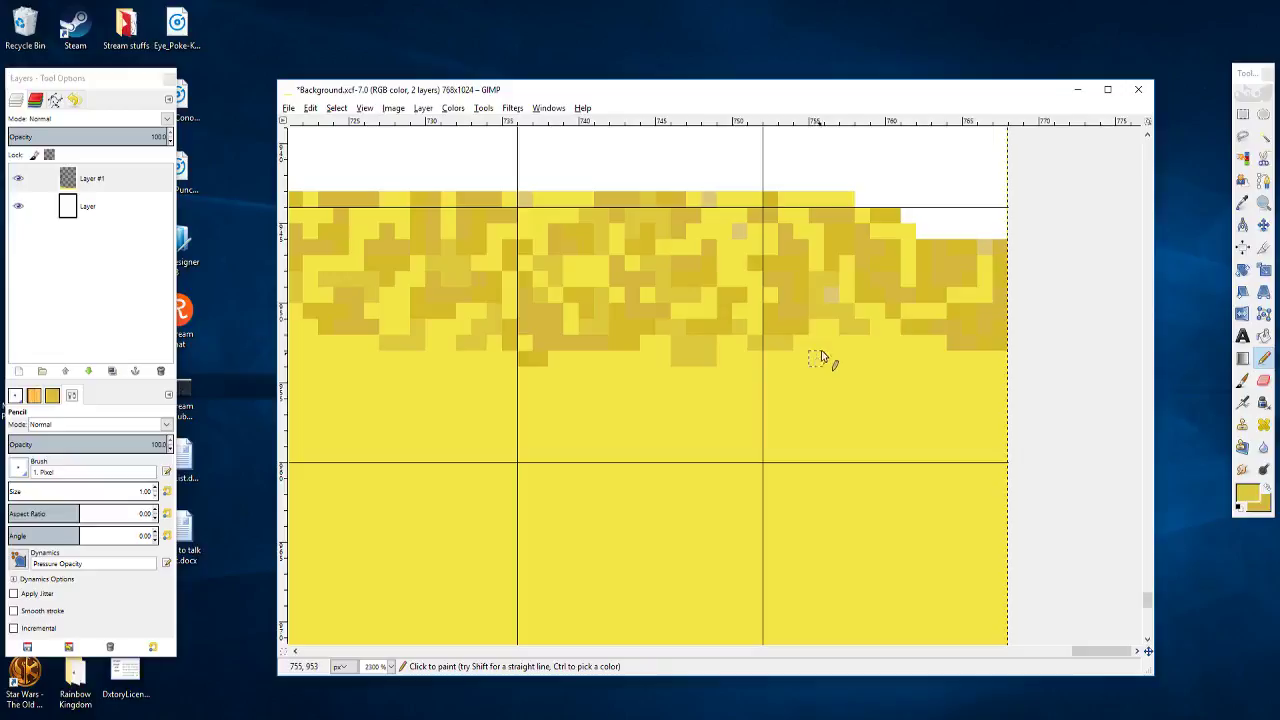
scroll(831, 406, up, 2)
mouse_move(831, 407)
mouse_down()
mouse_move(931, 486)
mouse_move(1003, 434)
mouse_move(840, 427)
mouse_up()
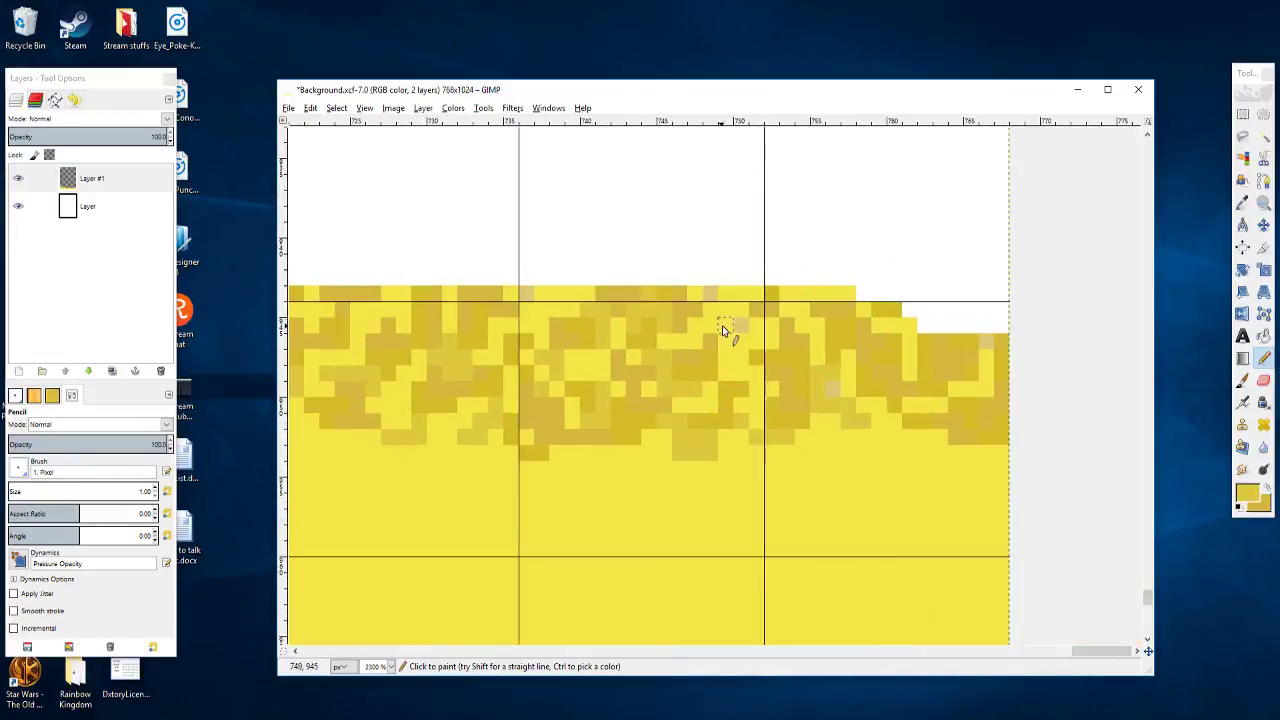
Step: Fill gaps in the upper part of the speckled band with medium gold, from about x 725 to x 734
scroll(748, 373, down, 1)
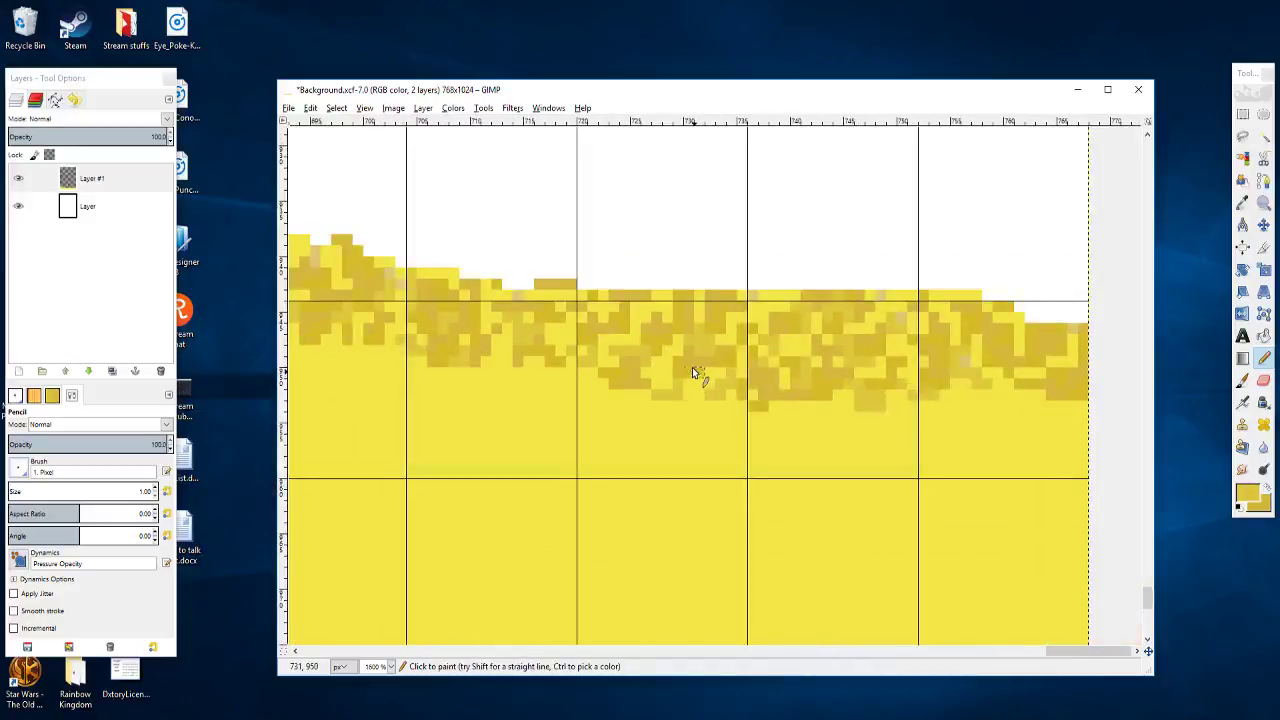
scroll(620, 329, up, 4)
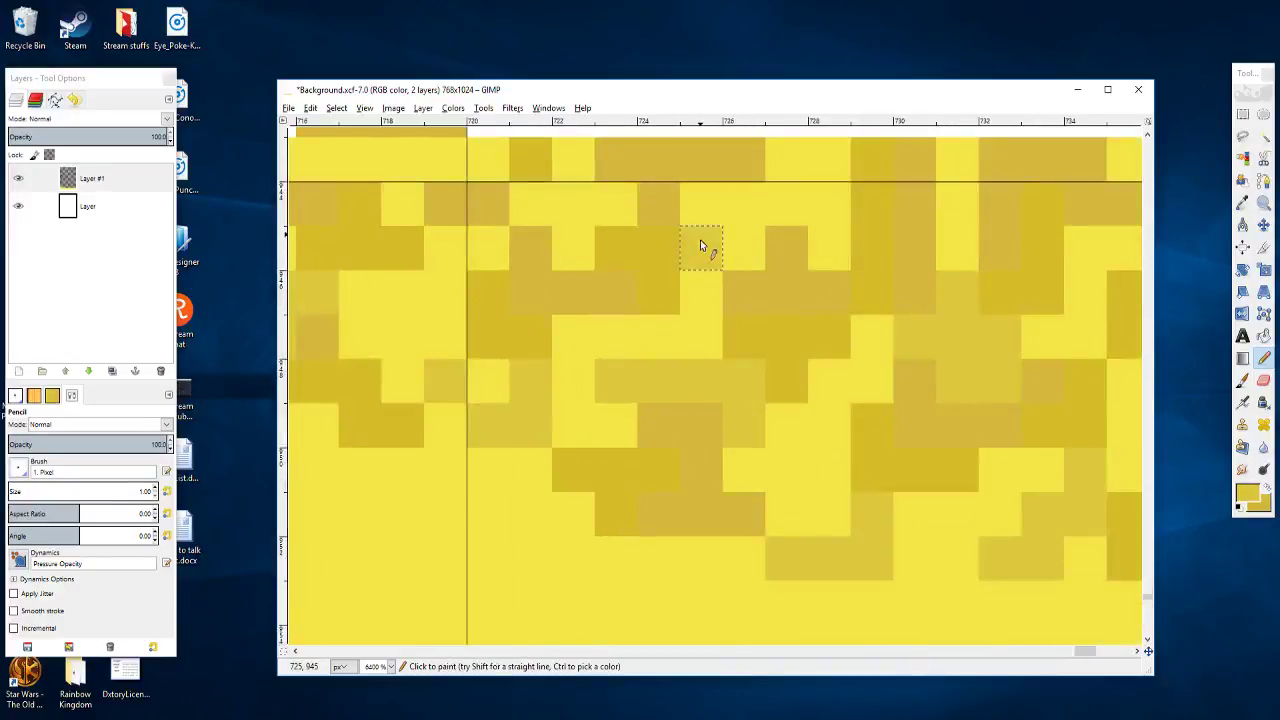
mouse_move(704, 262)
mouse_down()
mouse_move(739, 211)
mouse_move(805, 186)
mouse_move(801, 174)
mouse_move(740, 259)
mouse_up()
scroll(763, 285, down, 2)
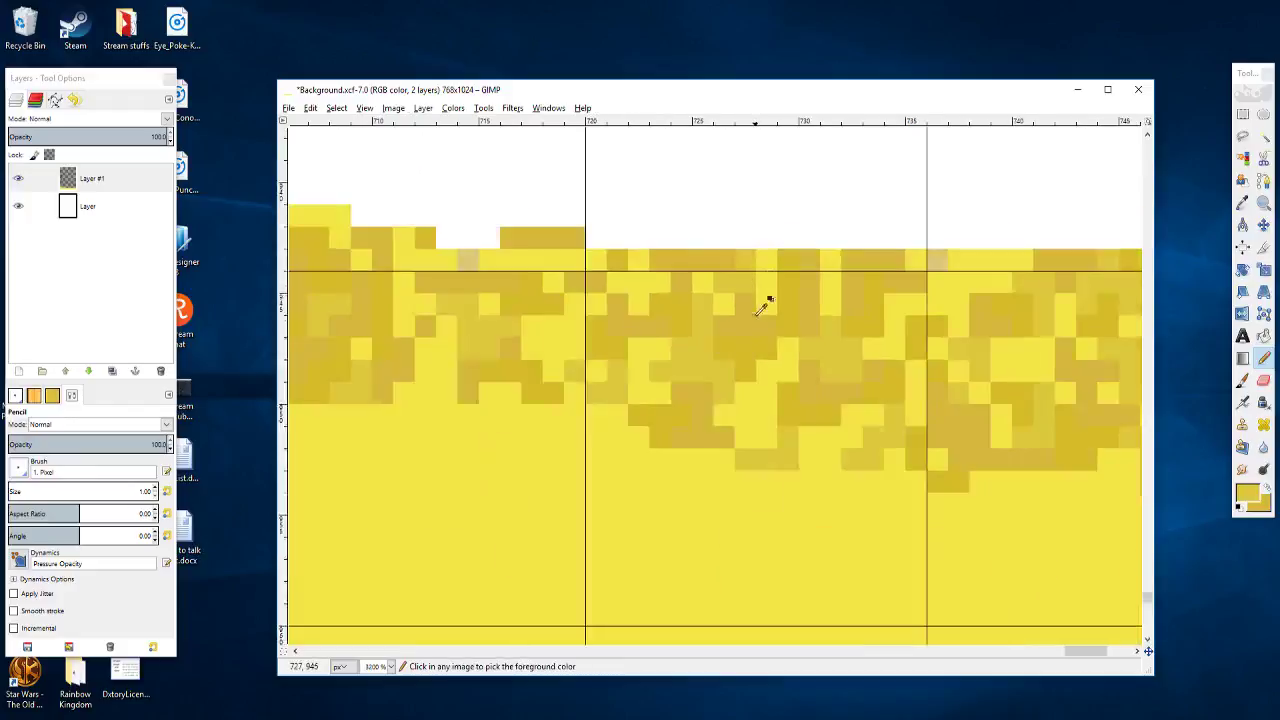
drag(759, 316, 423, 240)
scroll(586, 229, right, 1)
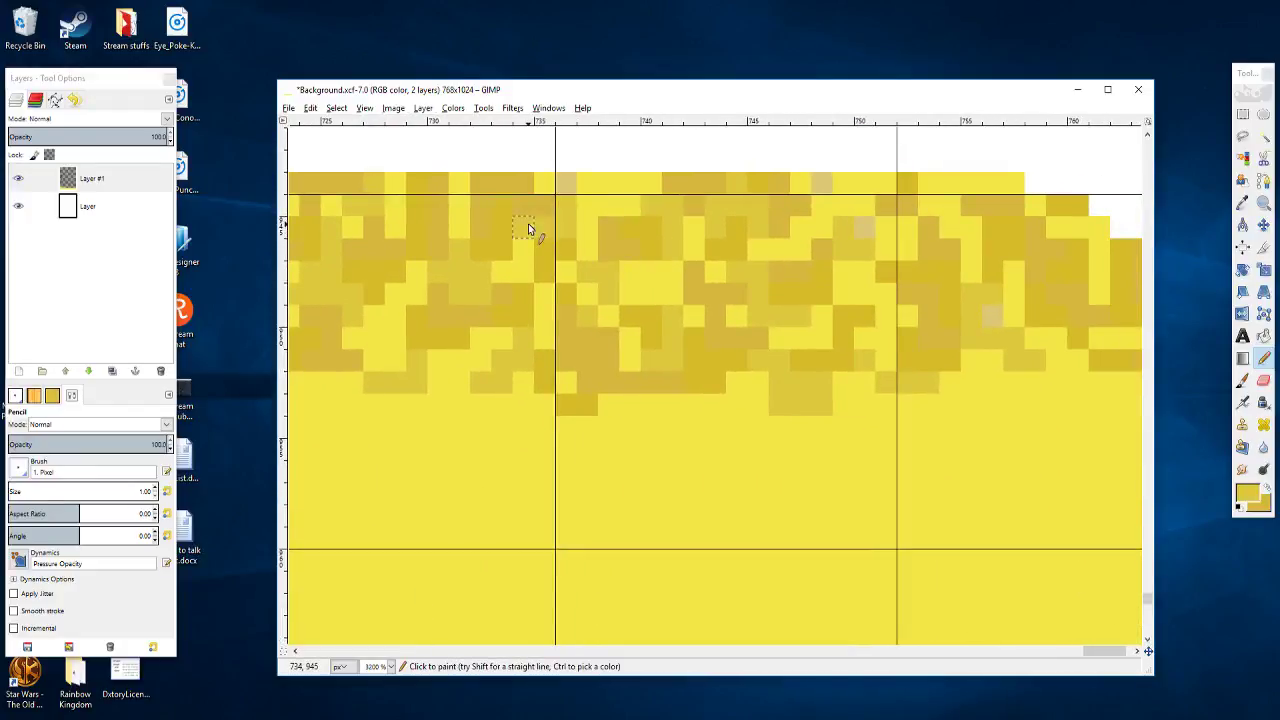
Step: Continue the medium gold fill among the upper speckles toward the dune's final drop, from about x 737 to x 761
scroll(560, 270, right, 3)
scroll(530, 250, up, 1)
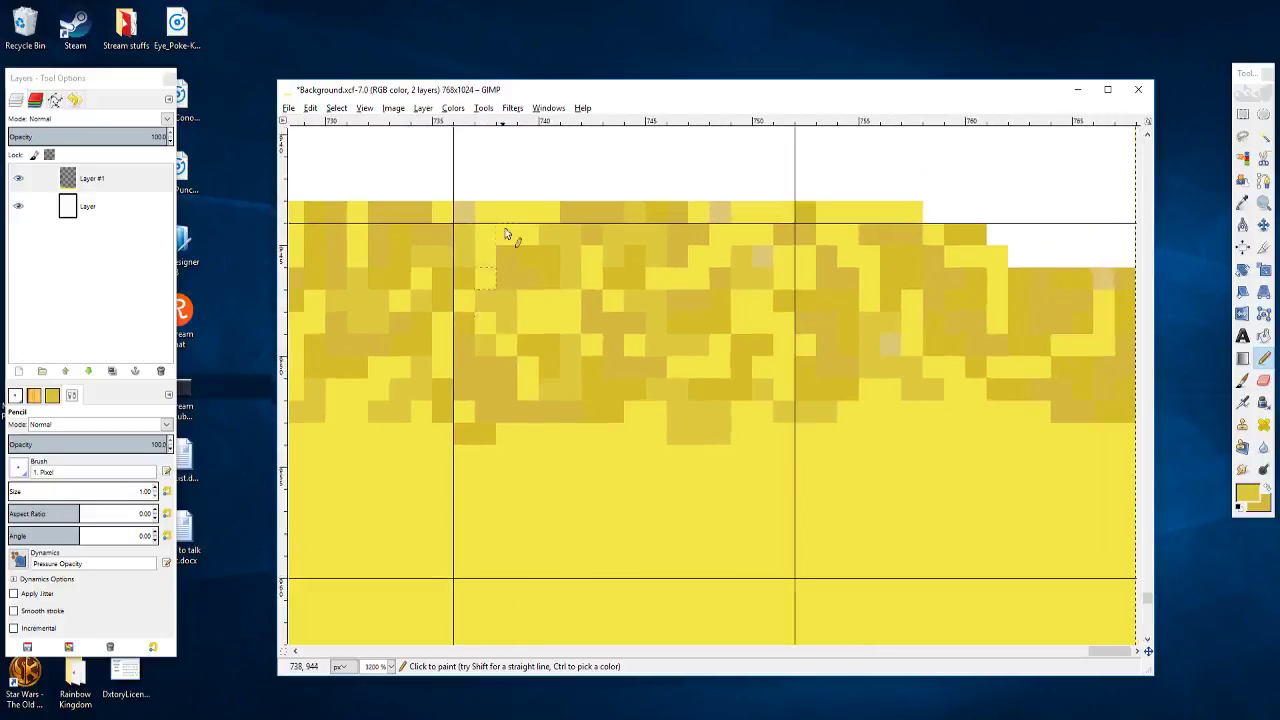
scroll(580, 251, right, 2)
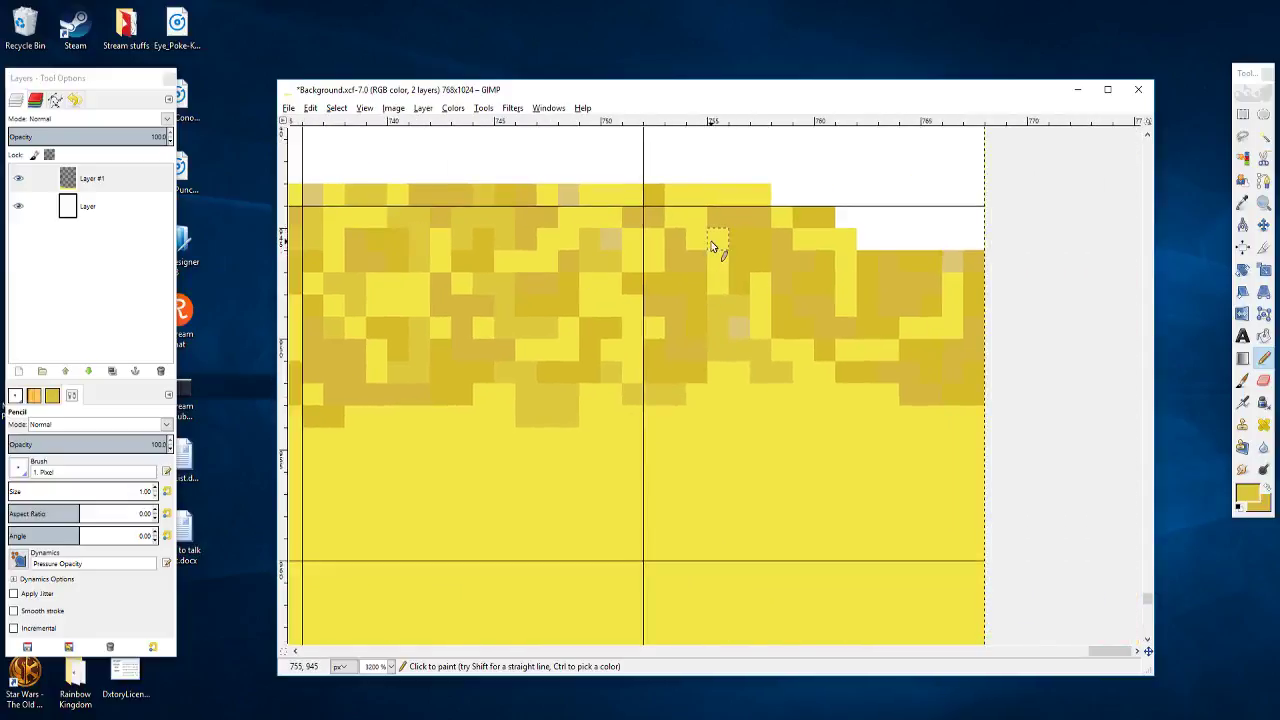
scroll(680, 228, right, 1)
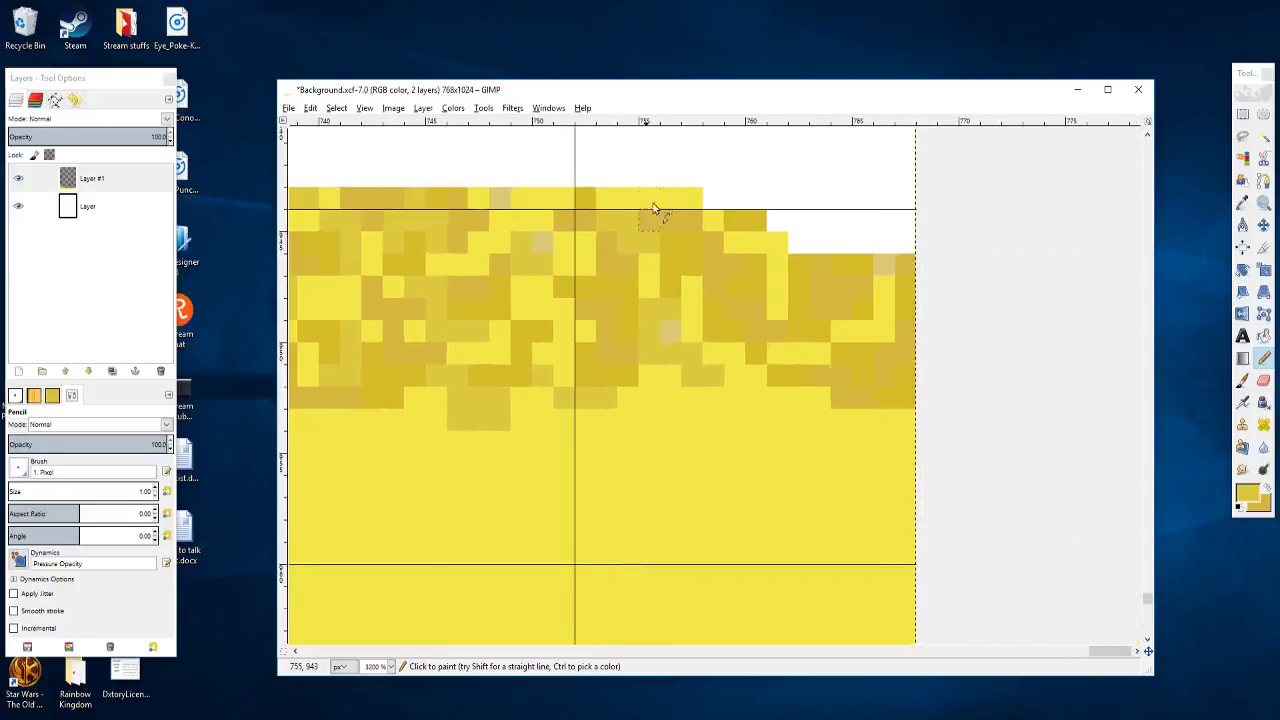
scroll(702, 236, right, 1)
scroll(702, 236, down, 1)
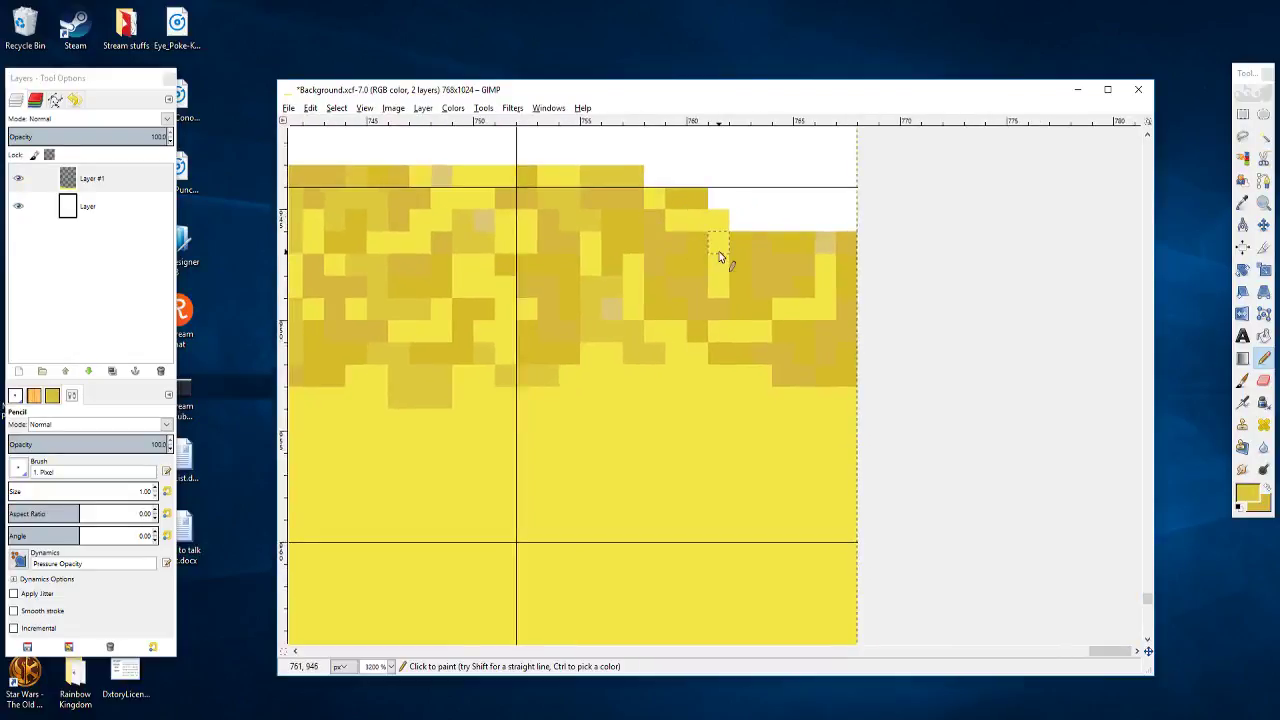
mouse_move(696, 226)
mouse_down()
mouse_move(709, 225)
mouse_move(712, 245)
mouse_move(632, 237)
mouse_up()
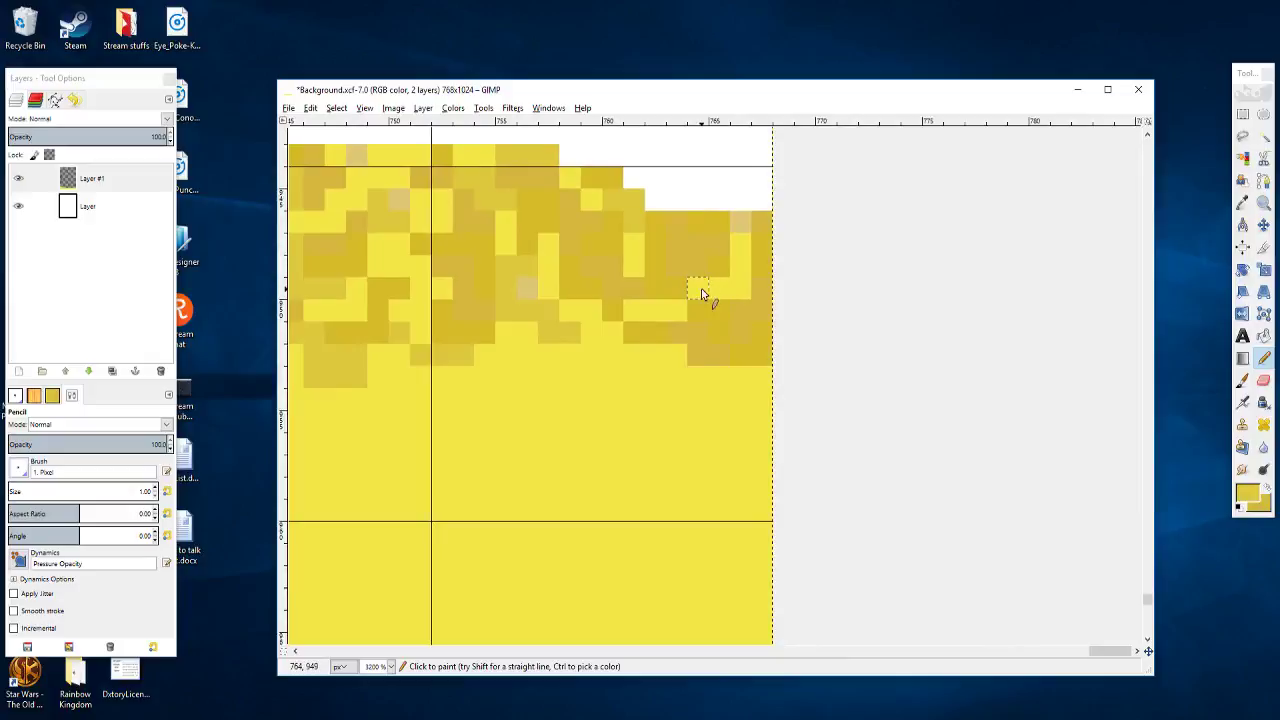
Step: Add medium gold pixels among and below the speckles at the canvas's far end, from about x 759 to x 767
drag(701, 288, 731, 292)
click(739, 265)
drag(674, 362, 718, 377)
drag(627, 371, 753, 371)
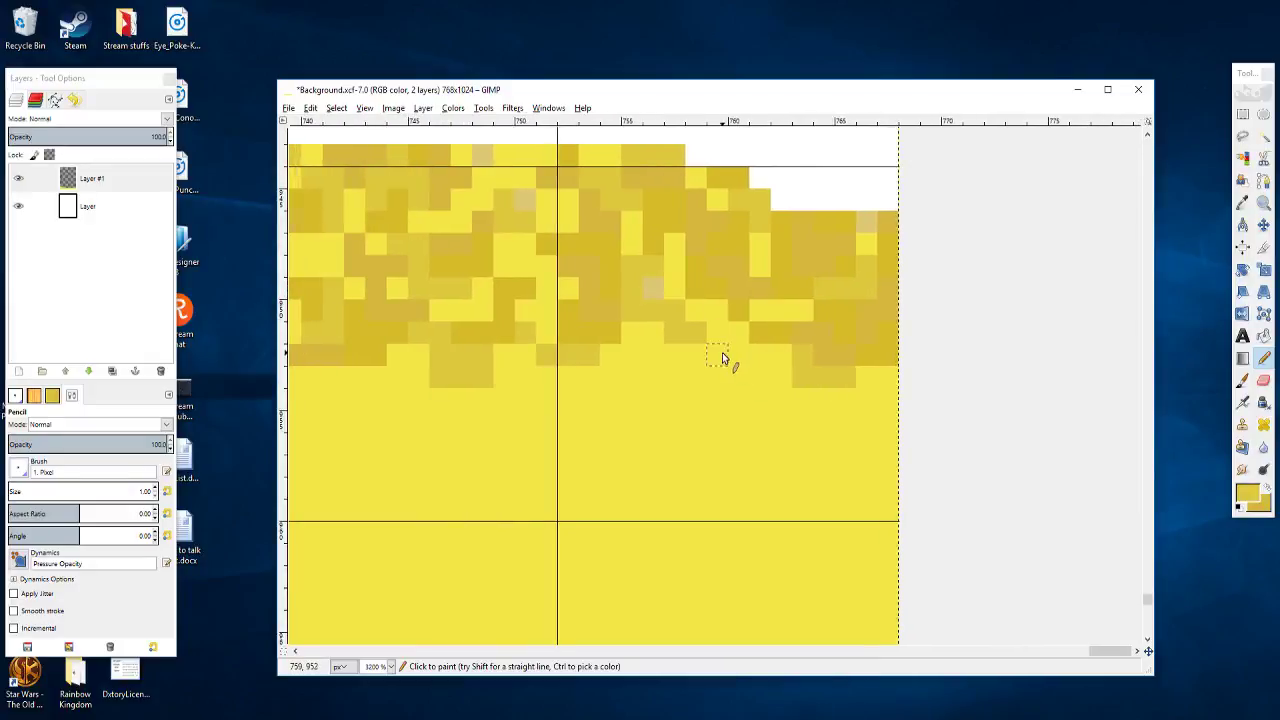
click(738, 354)
scroll(694, 374, left, 2)
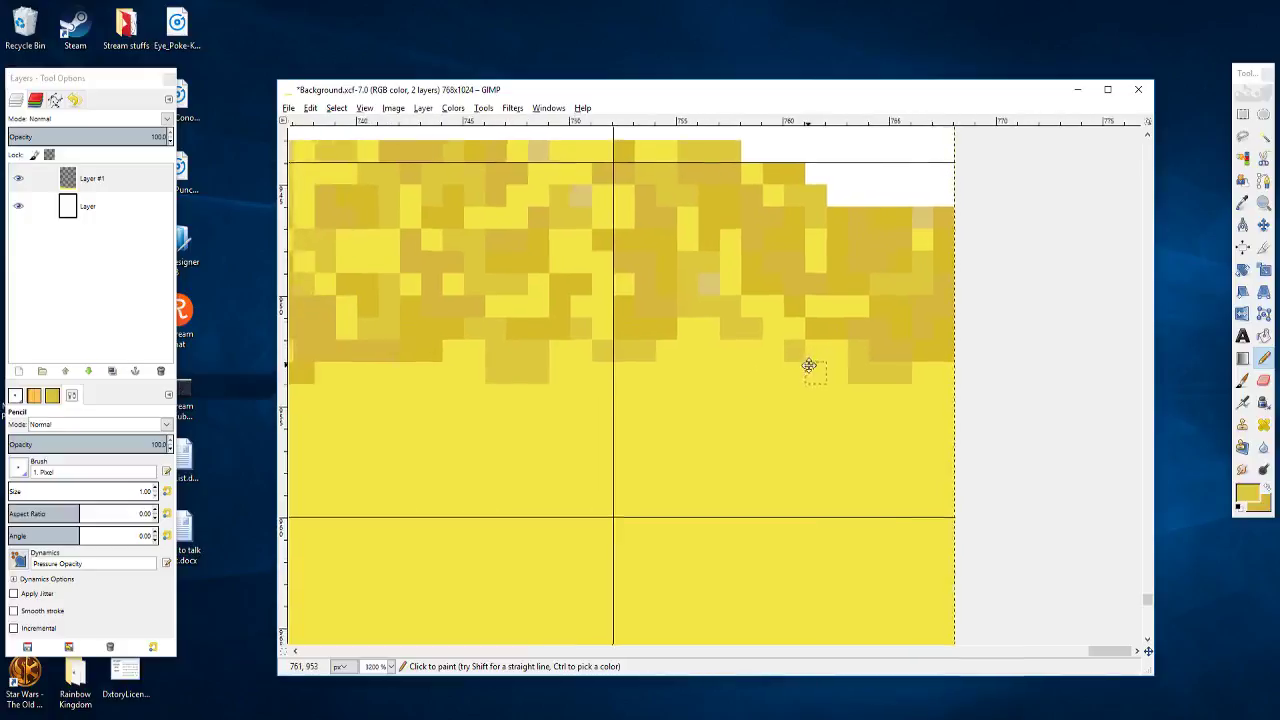
Step: Save the textured dune image as Background.xcf
scroll(606, 346, down, 4)
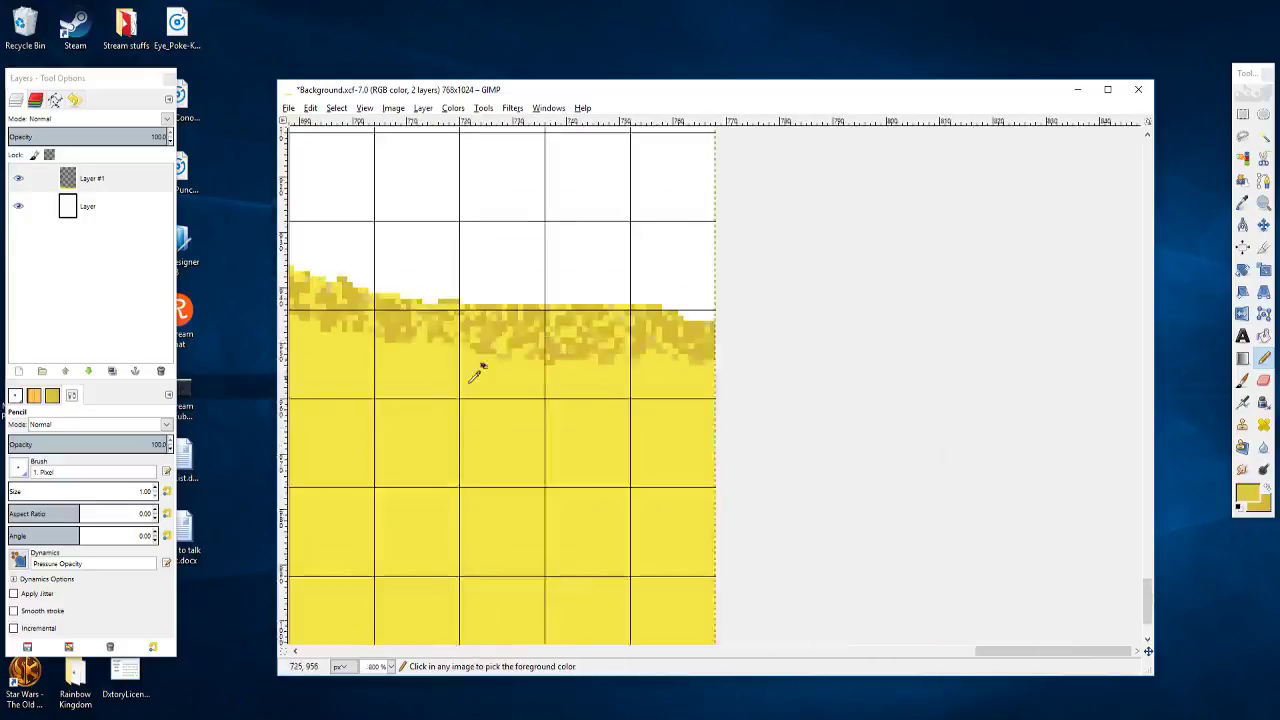
scroll(609, 409, down, 5)
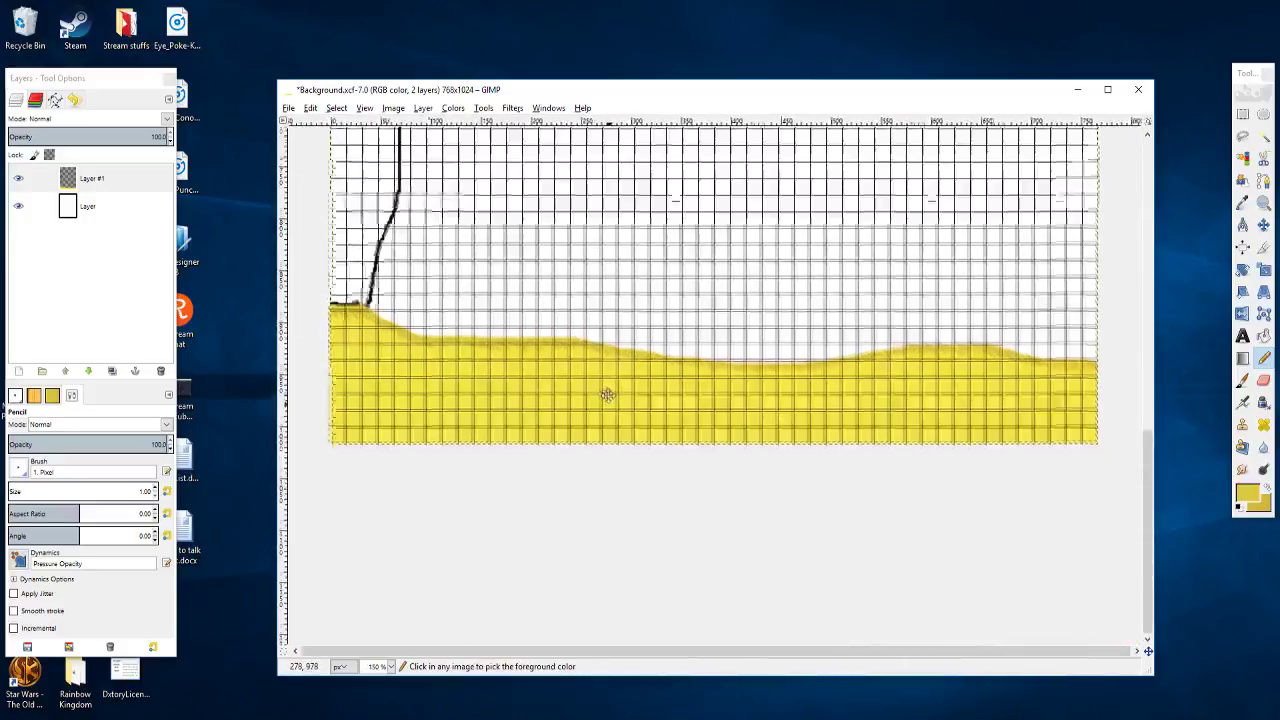
key(ctrl+s)
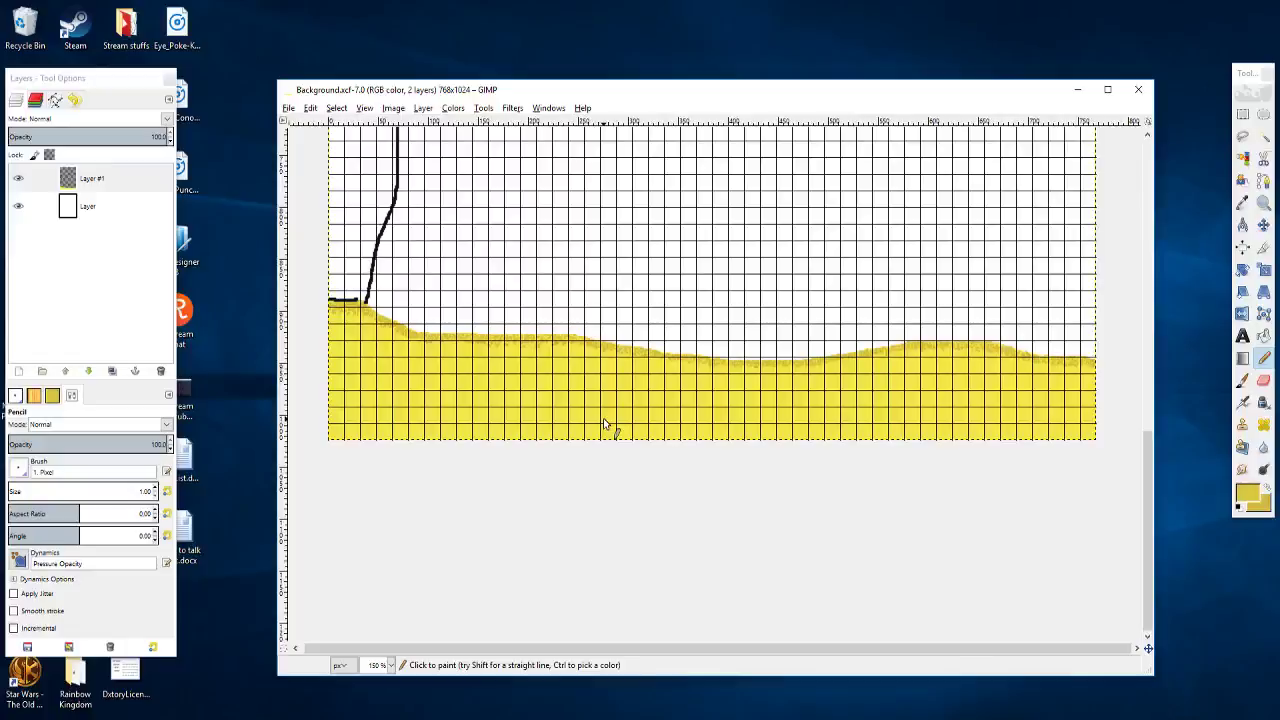
Step: Turn off the image grid and hide the white bottom layer, leaving only Layer #1 displayed
click(364, 108)
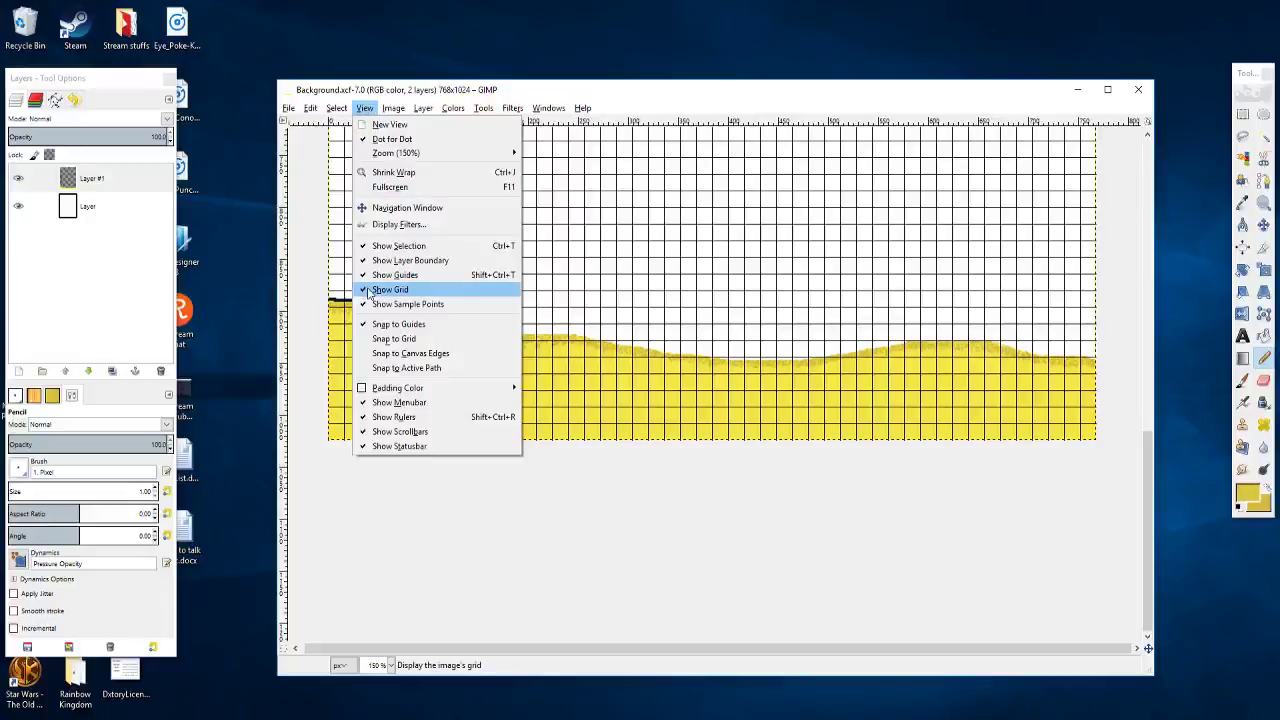
click(372, 293)
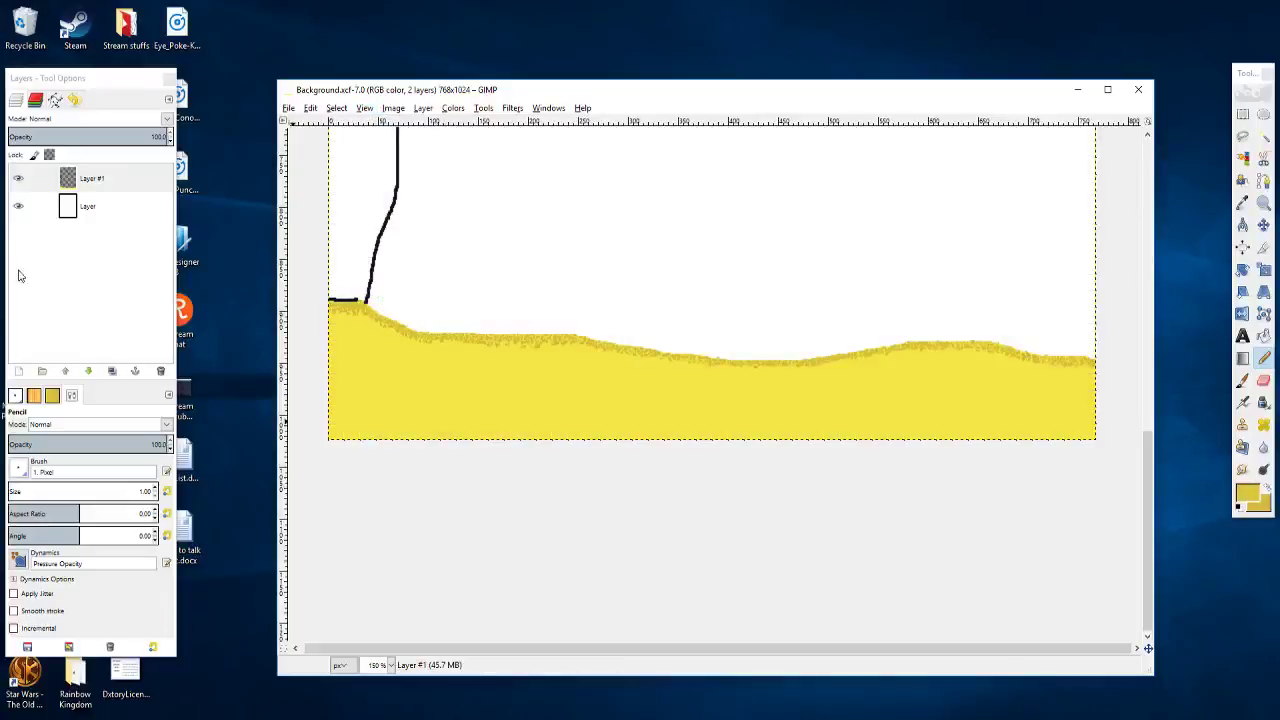
click(18, 206)
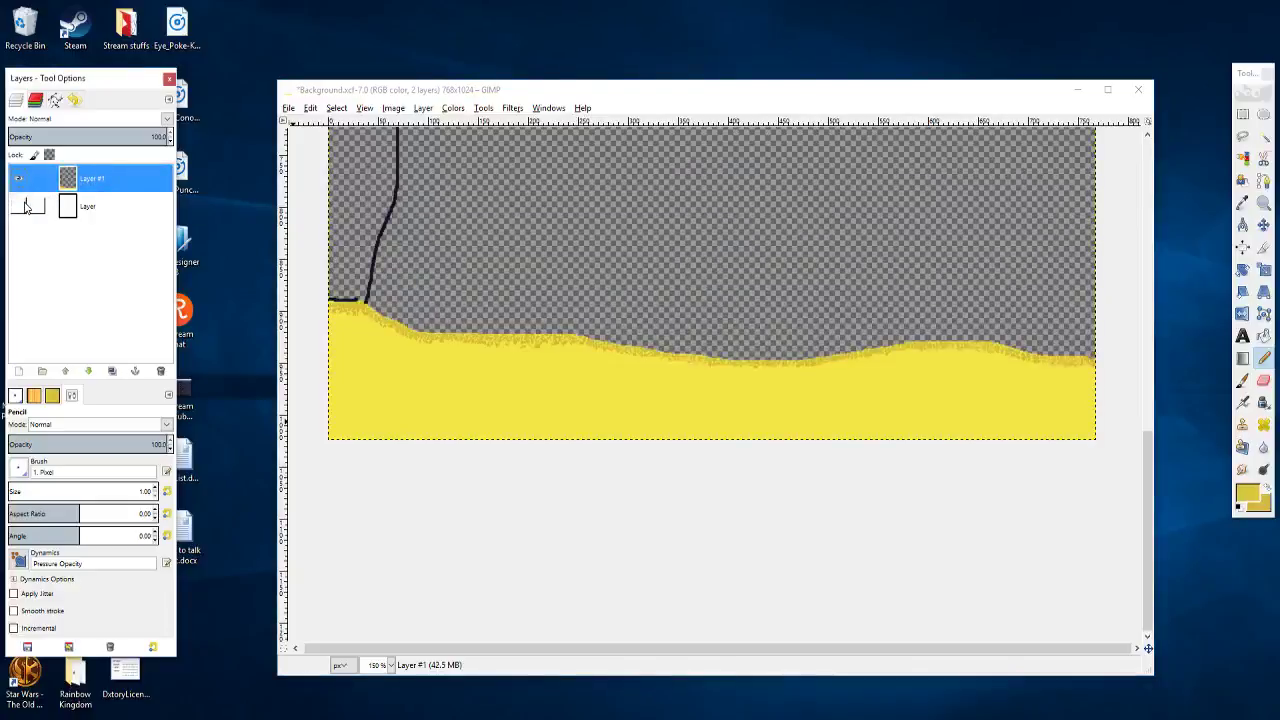
click(26, 206)
click(26, 206)
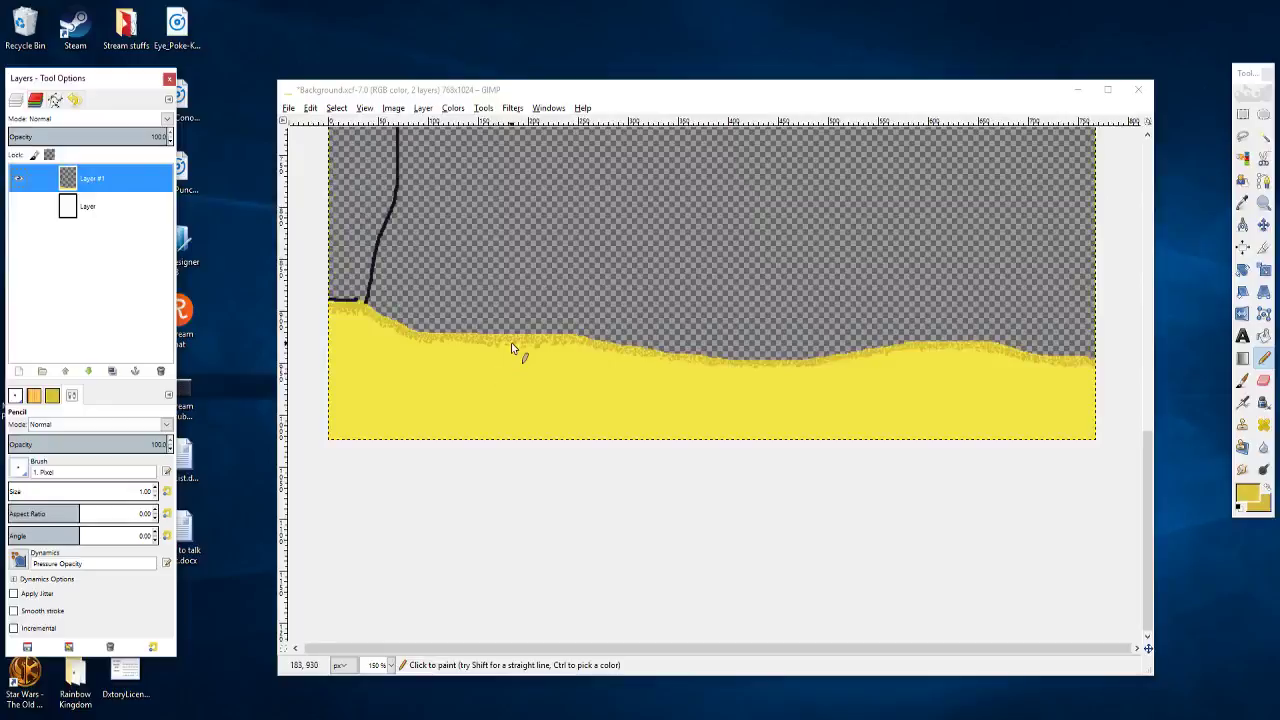
Step: Inspect the speckled dune edge against the transparent backdrop, from the black outline's foot to the slope near x 280
scroll(511, 348, up, 5)
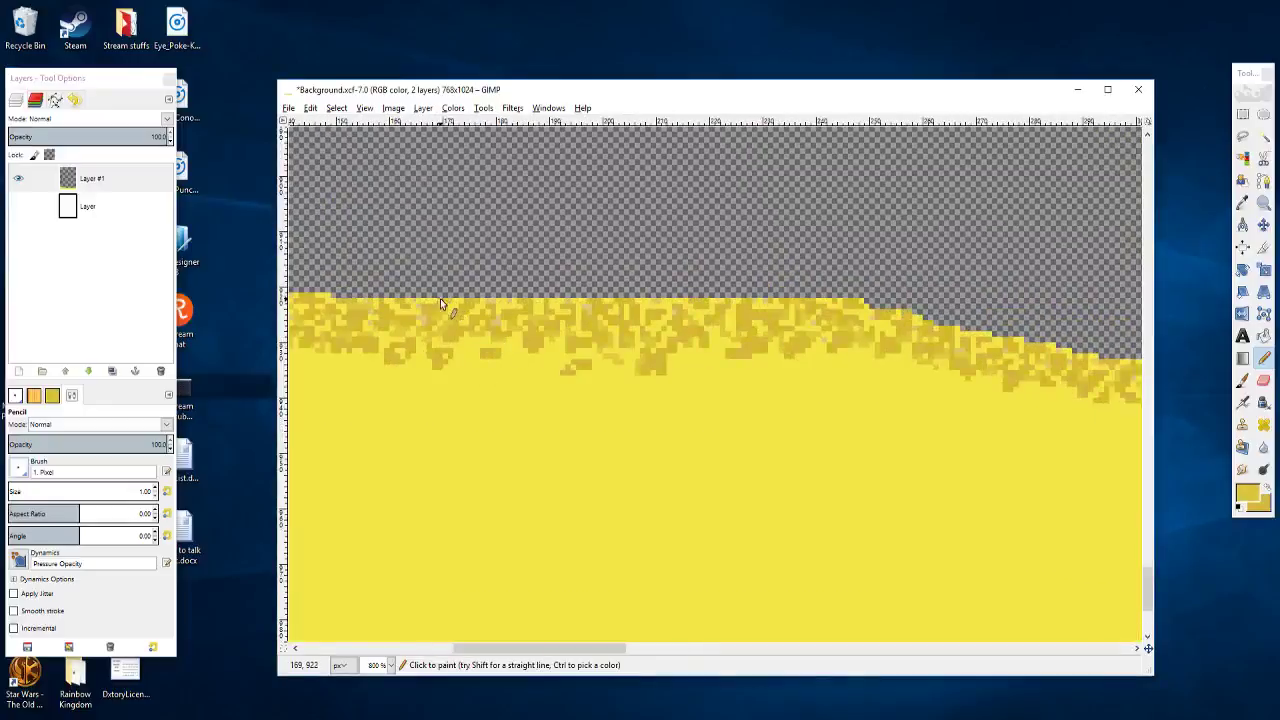
scroll(596, 320, left, 5)
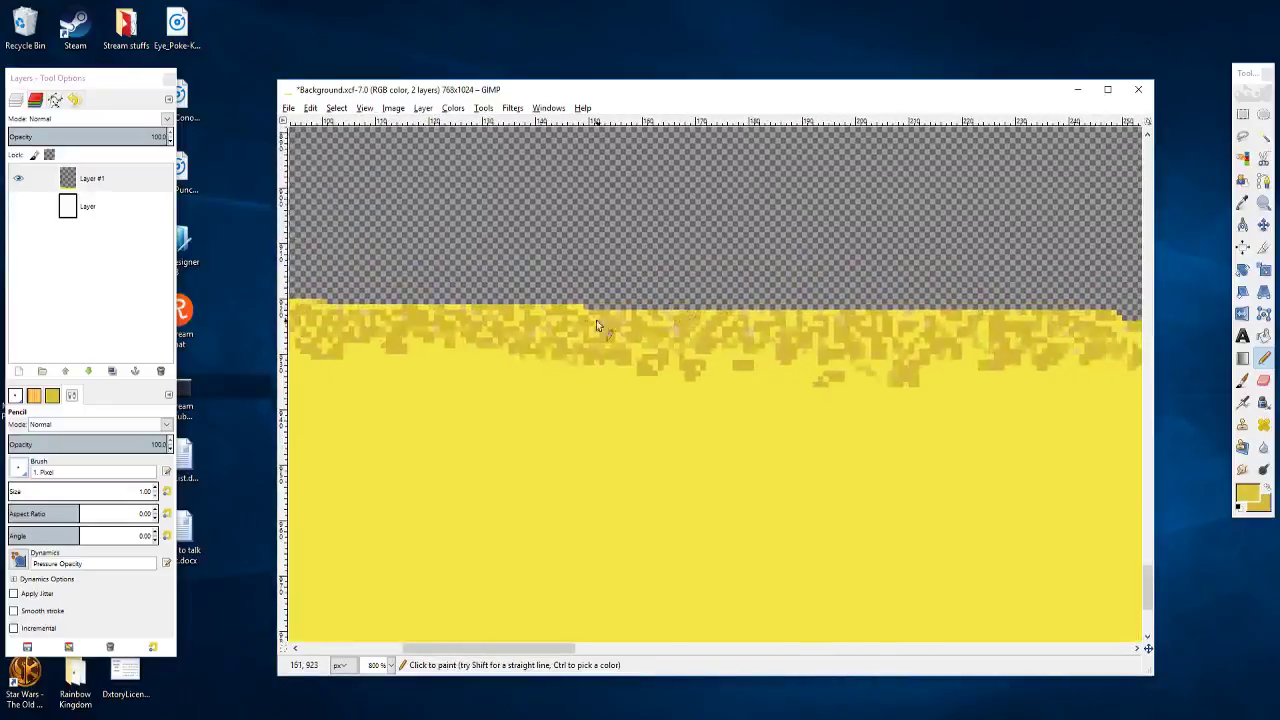
scroll(575, 318, left, 4)
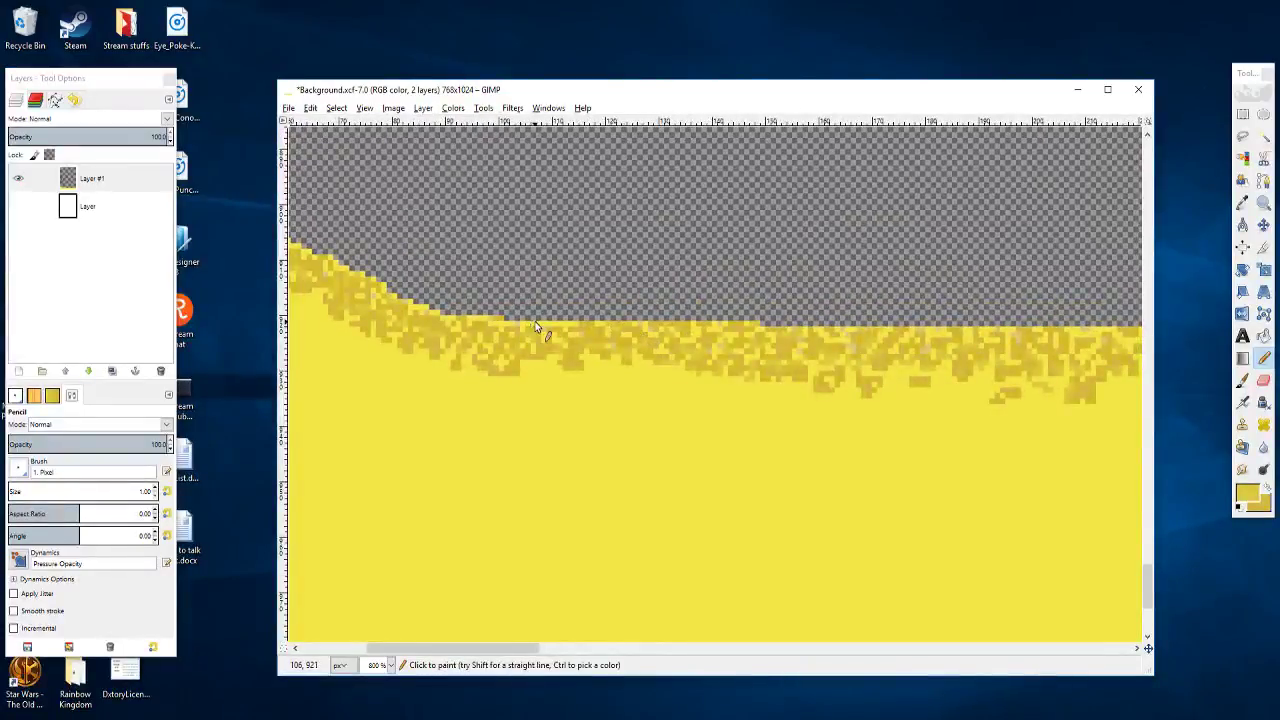
drag(548, 321, 721, 367)
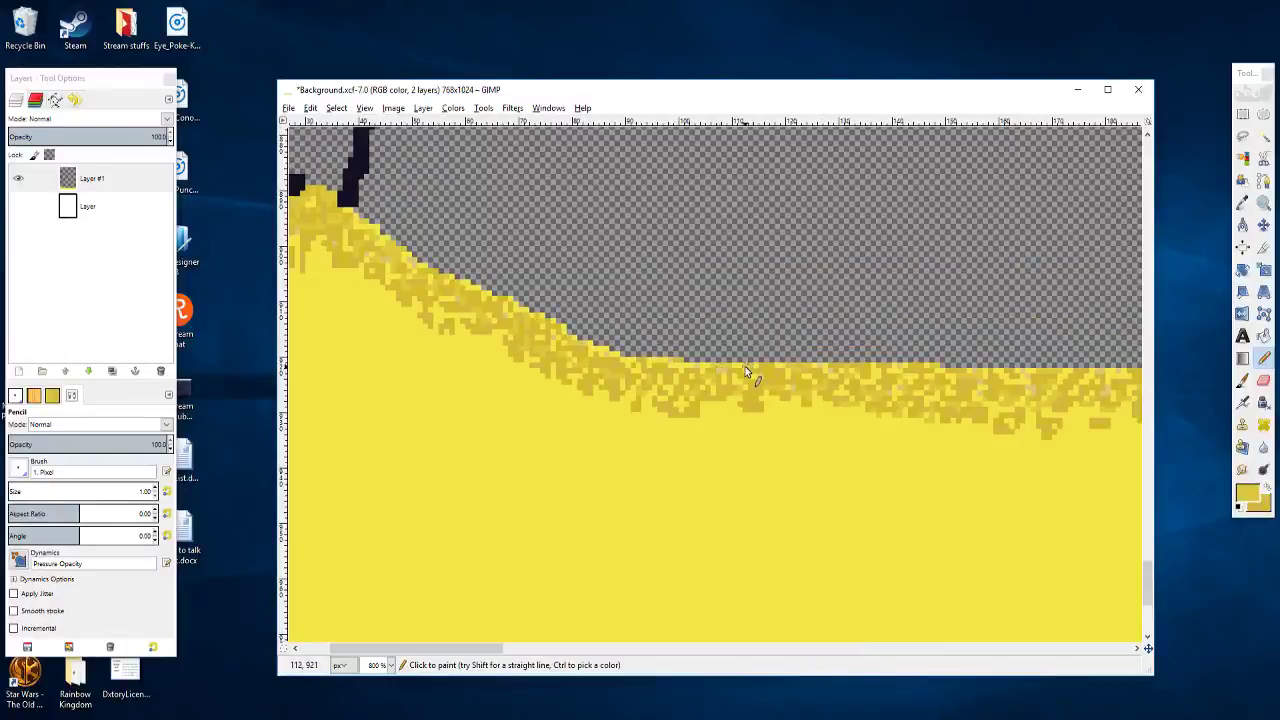
drag(612, 362, 741, 373)
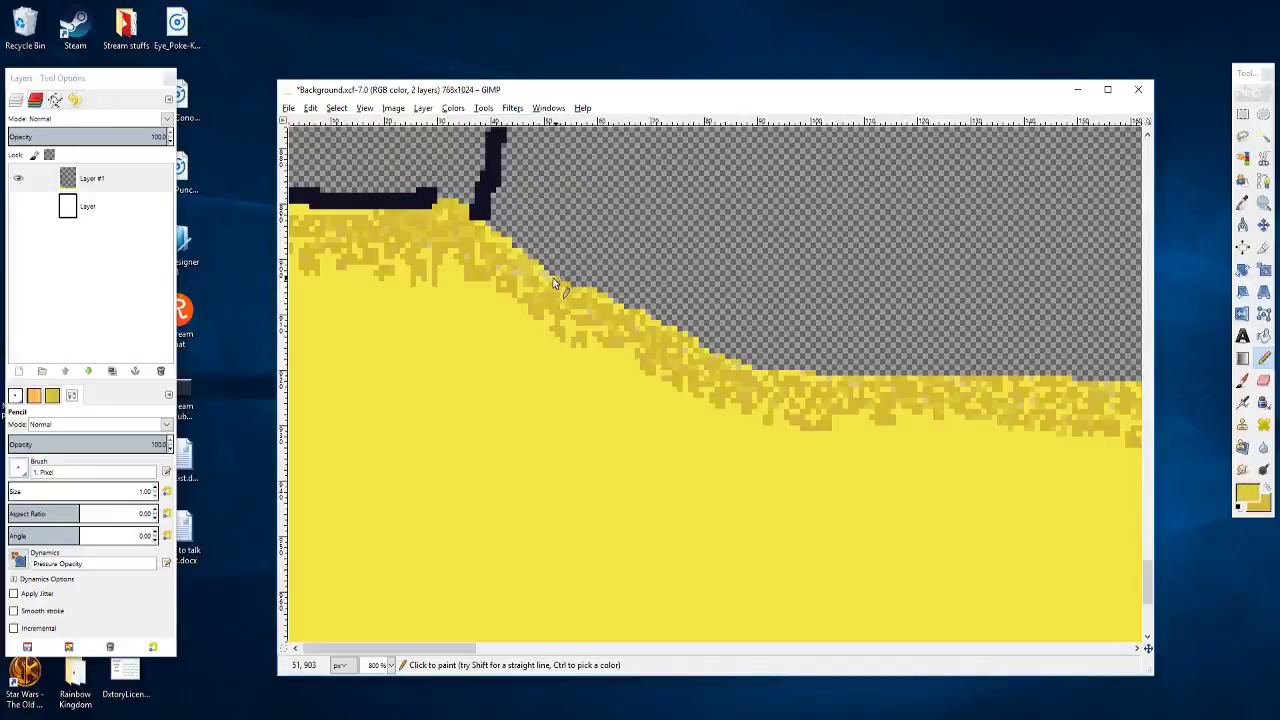
key(ctrl)
scroll(610, 260, down, 3)
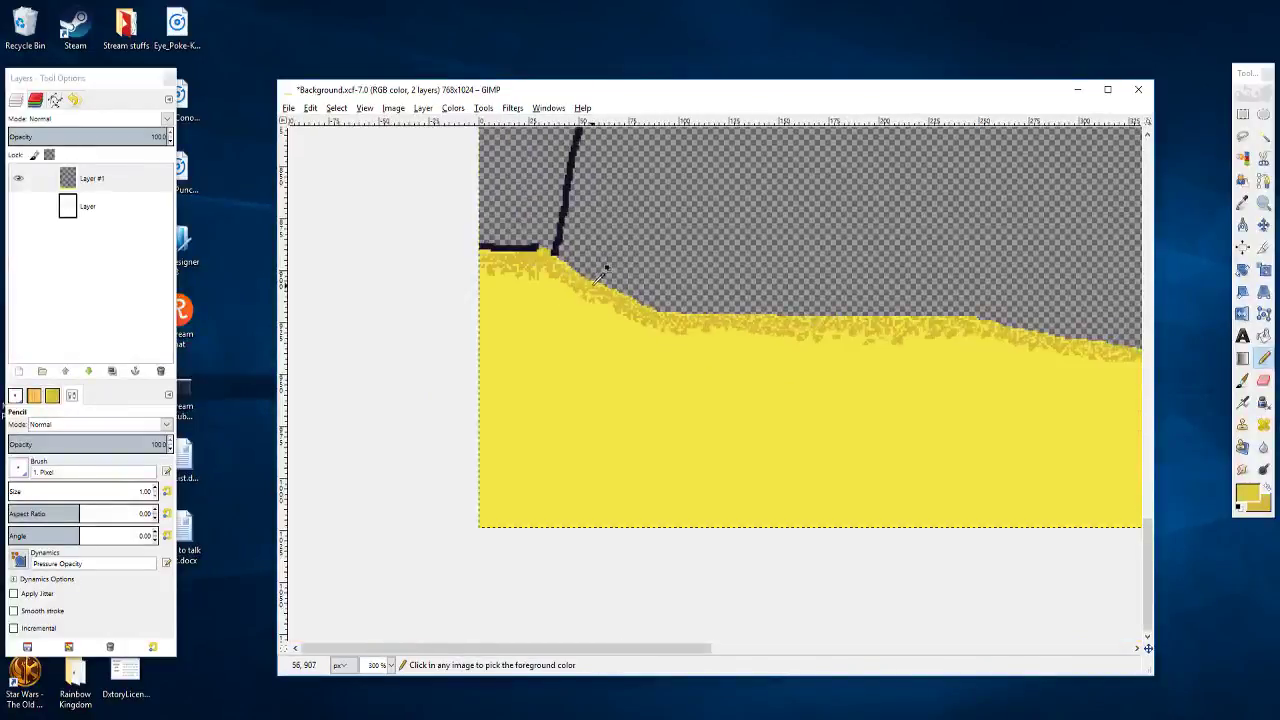
scroll(663, 302, up, 4)
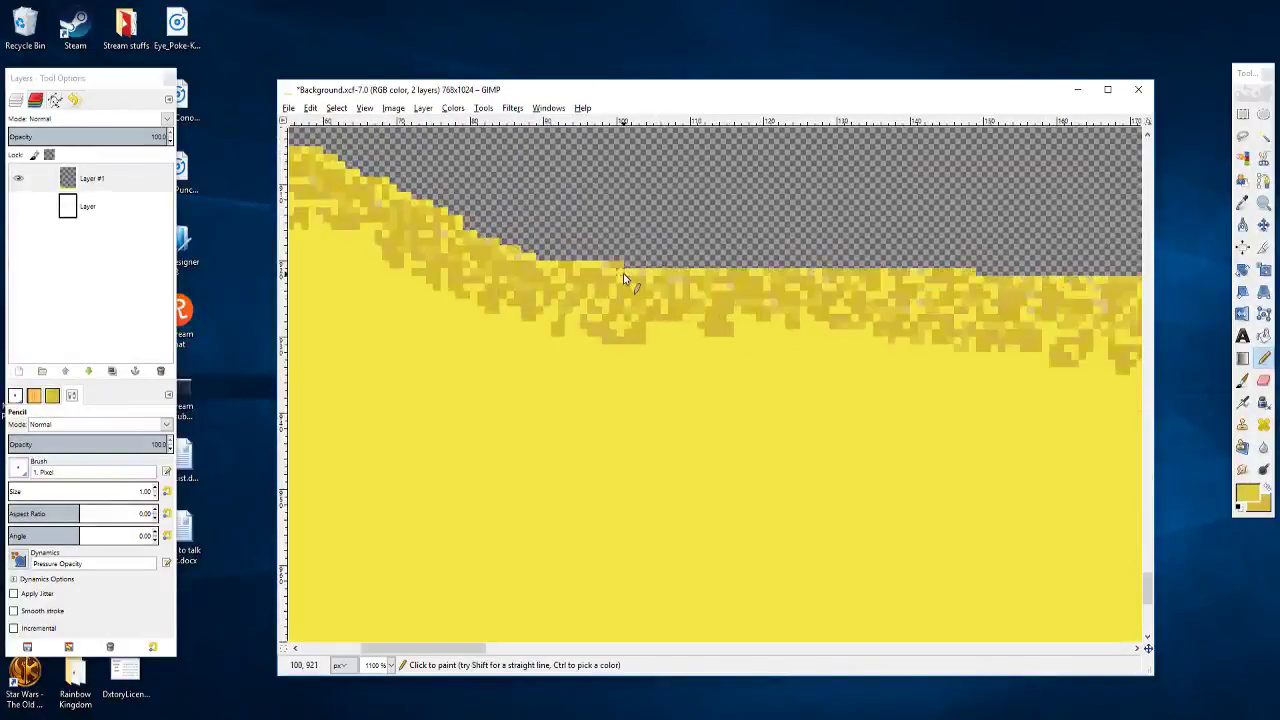
drag(663, 306, 399, 350)
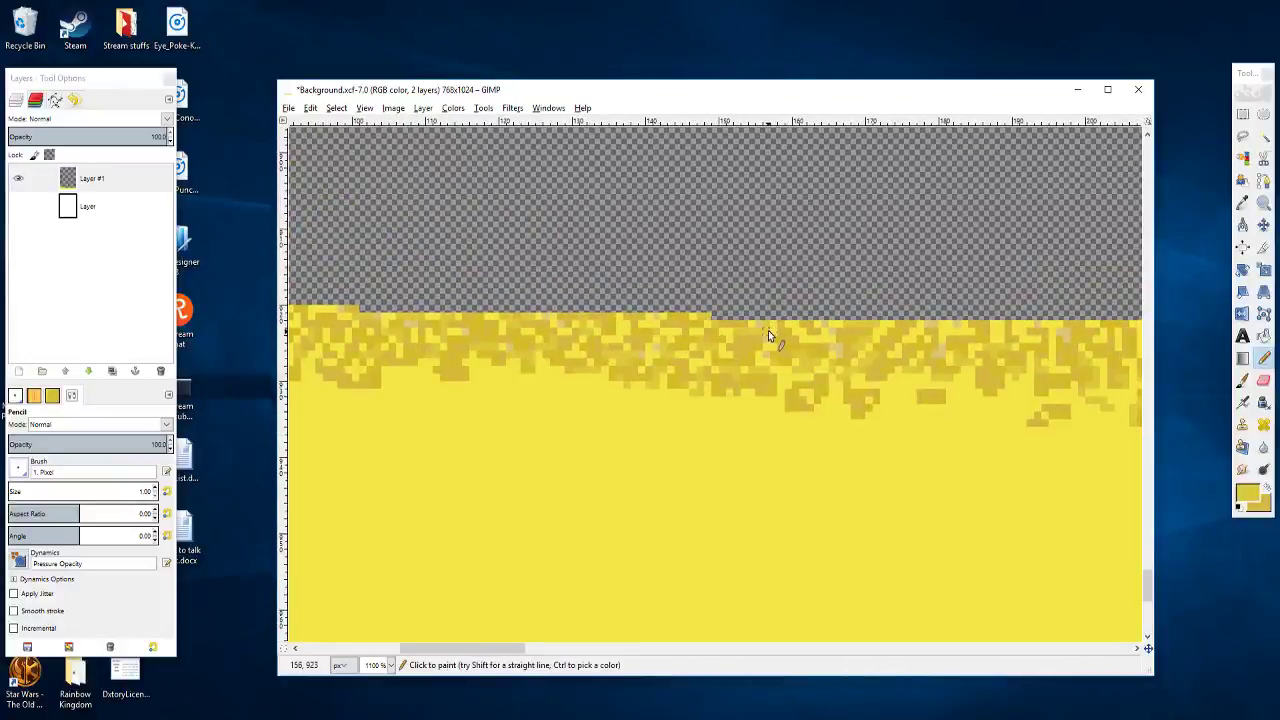
scroll(789, 342, right, 3)
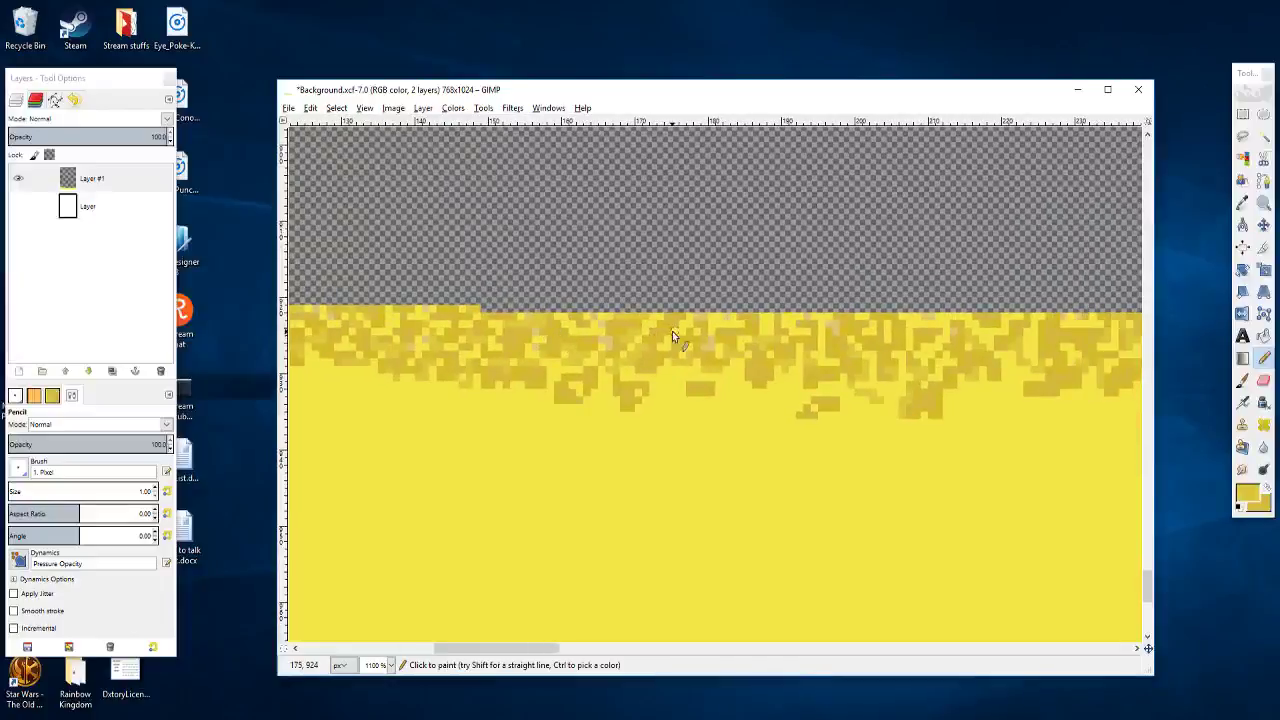
scroll(650, 335, right, 2)
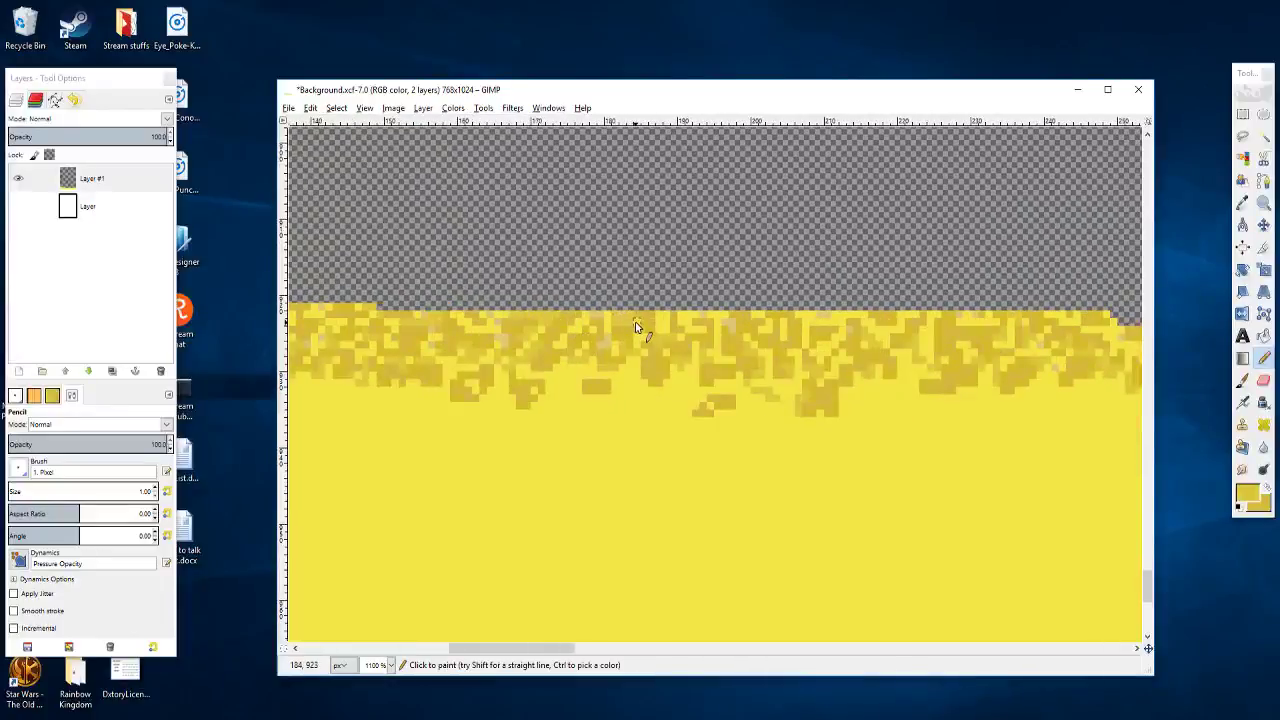
scroll(631, 318, right, 1)
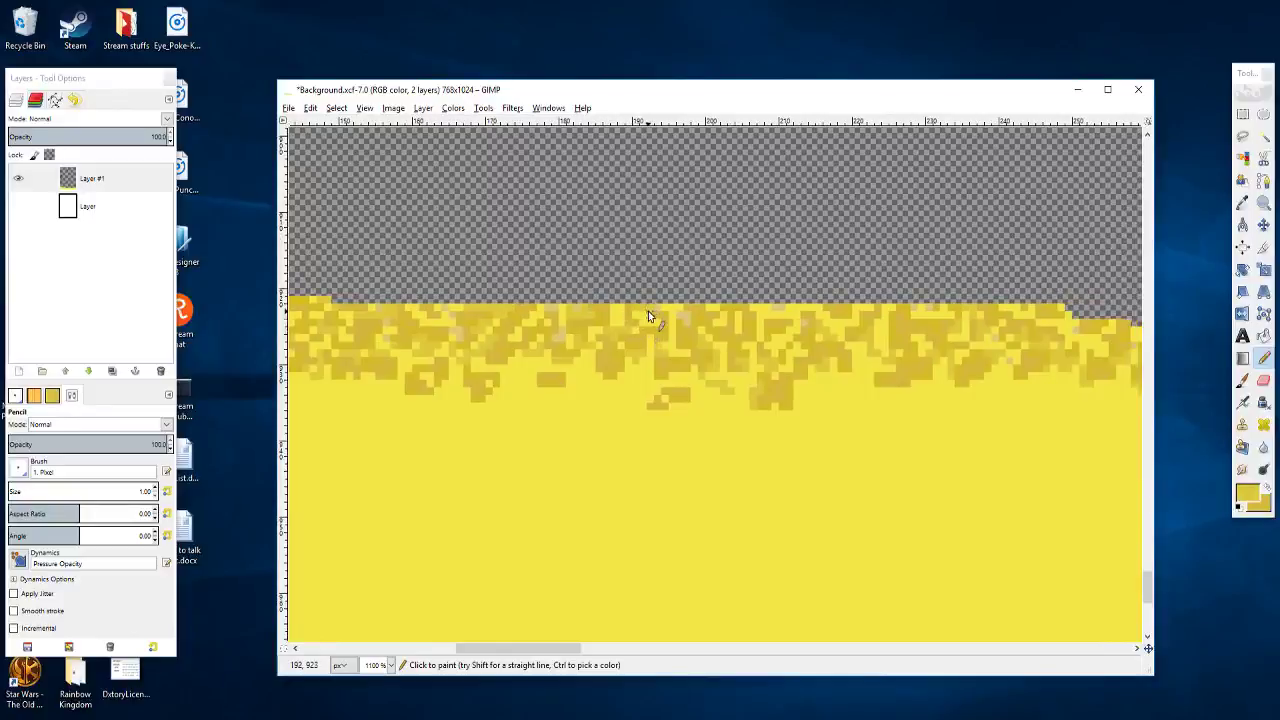
scroll(646, 313, right, 1)
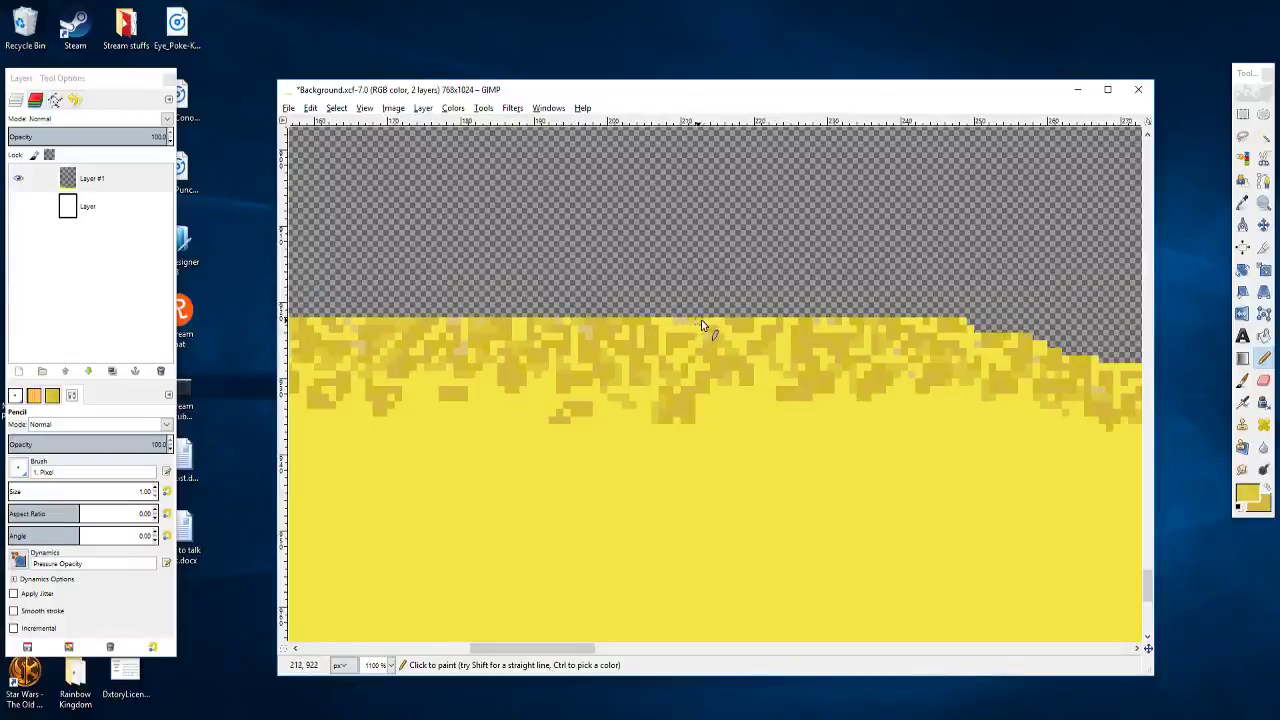
drag(713, 342, 625, 335)
scroll(625, 335, down, 8)
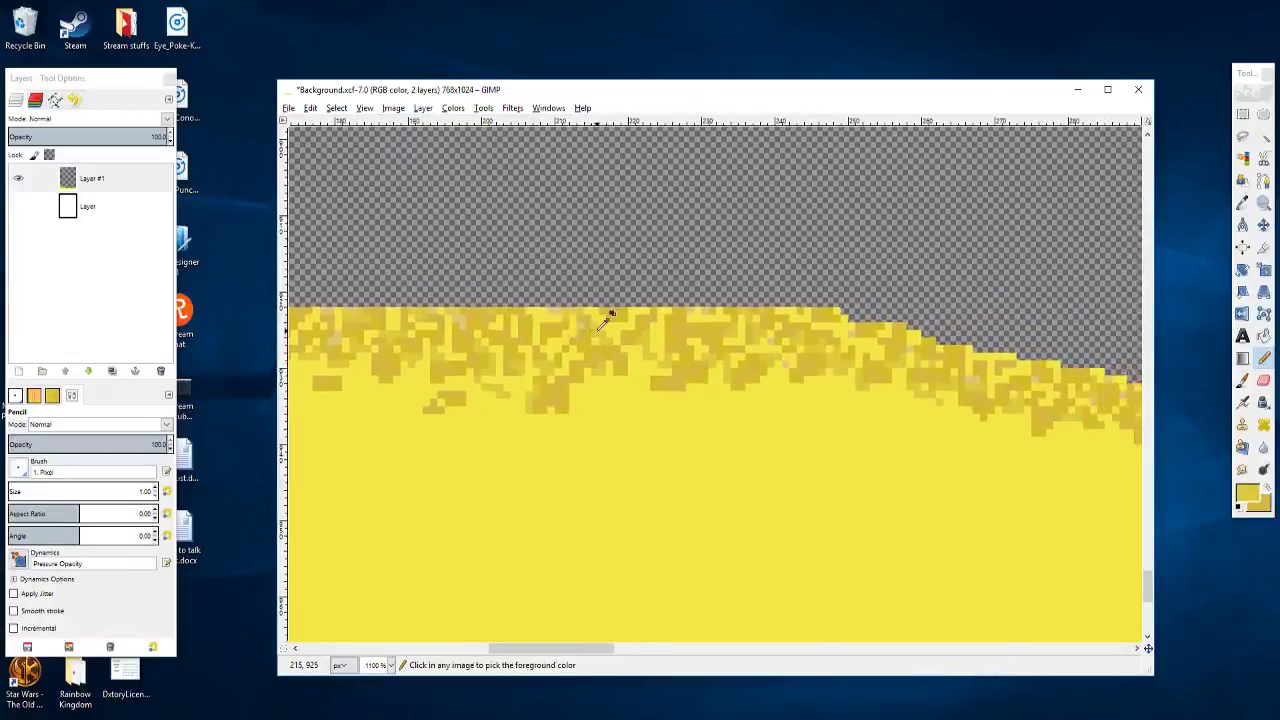
Step: Examine the speckled dune edge across the full canvas width, comparing the overall view with close-ups of the slope near x 250
scroll(642, 447, up, 4)
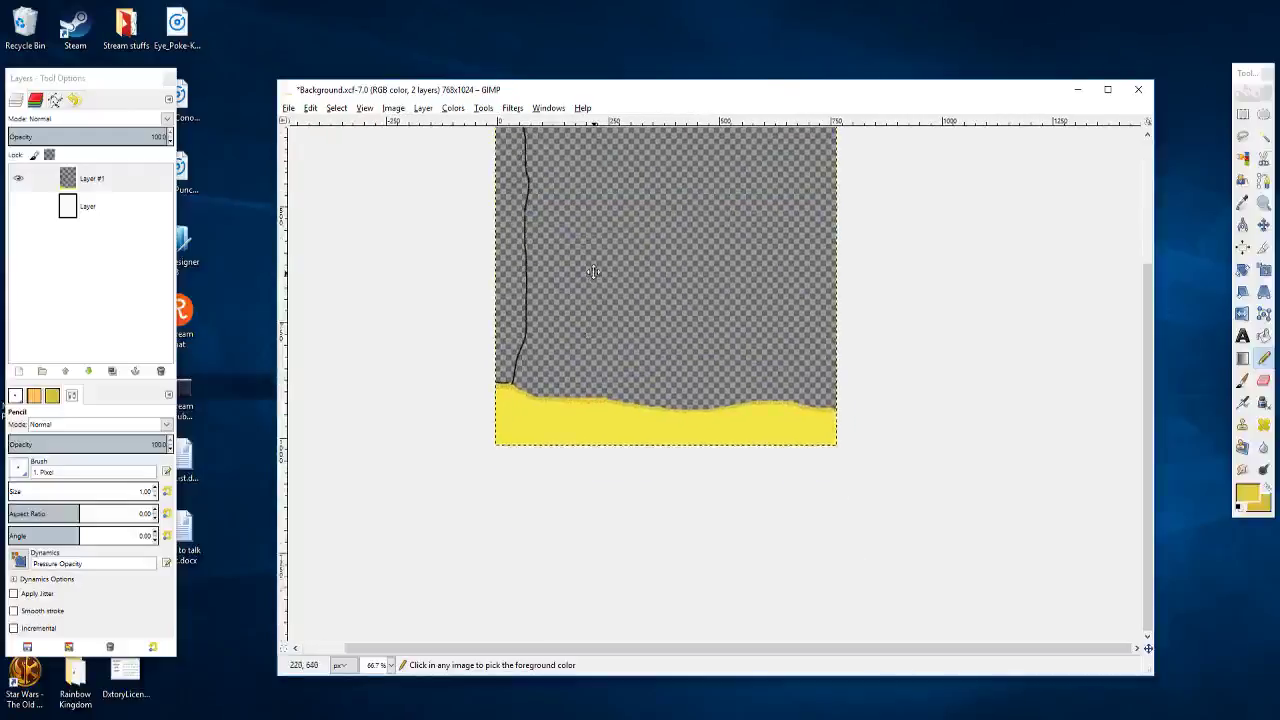
scroll(678, 408, down, 3)
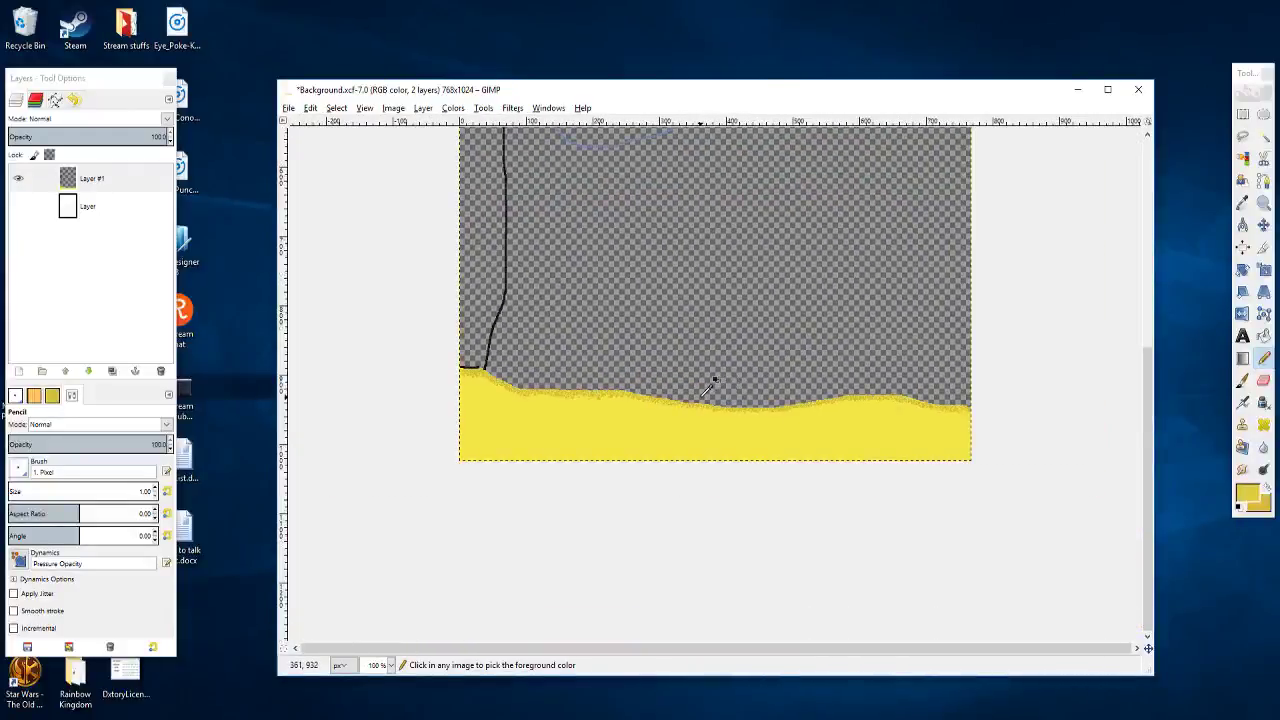
scroll(714, 388, down, 3)
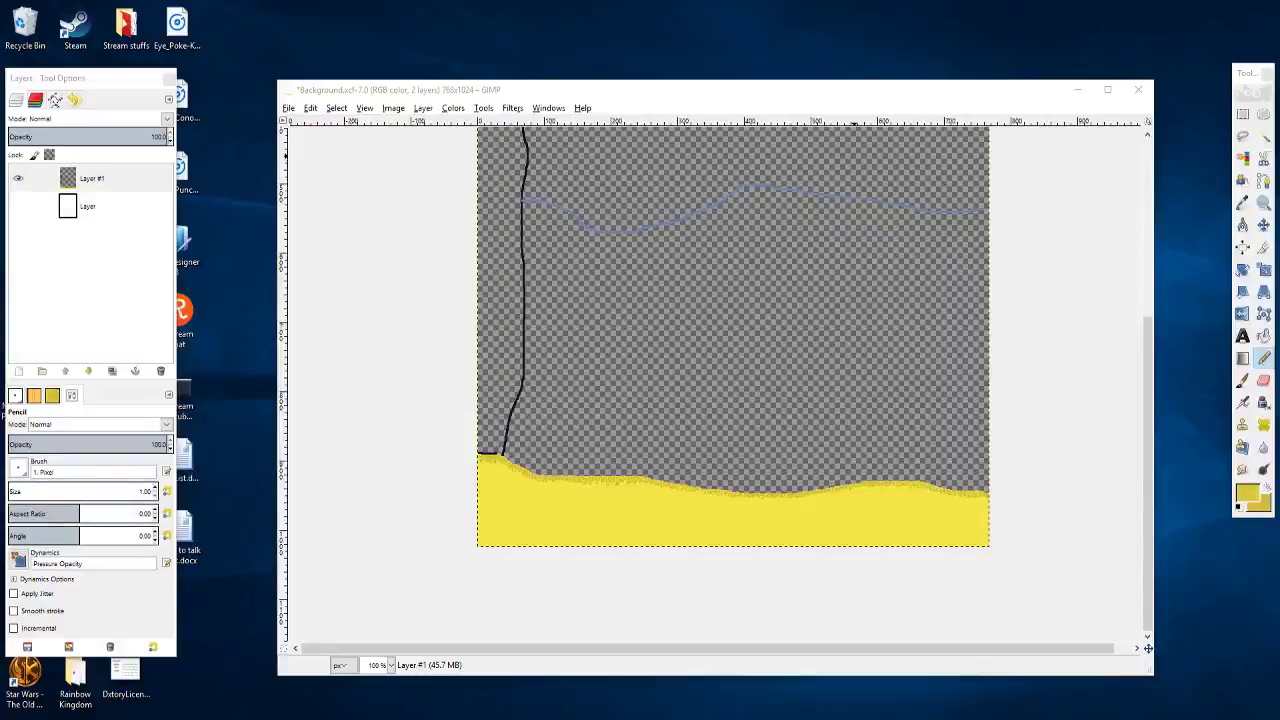
scroll(766, 530, up, 2)
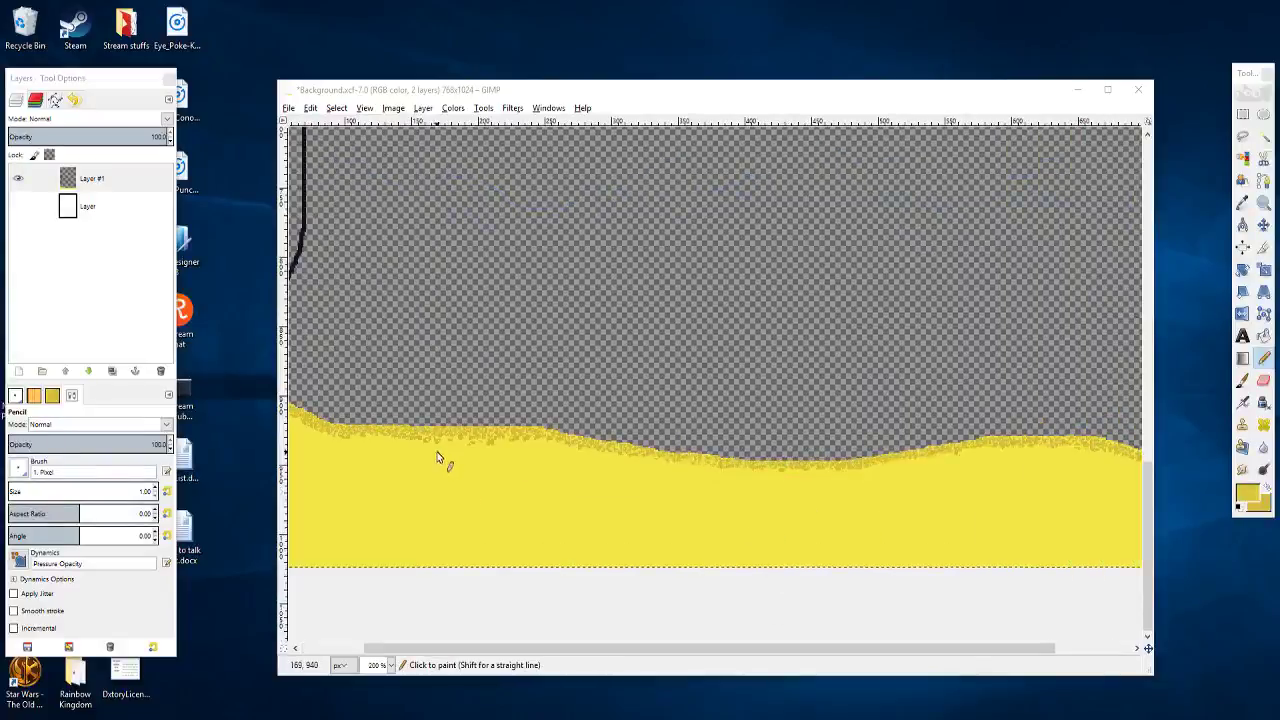
drag(437, 456, 704, 510)
scroll(636, 499, up, 3)
scroll(636, 499, down, 3)
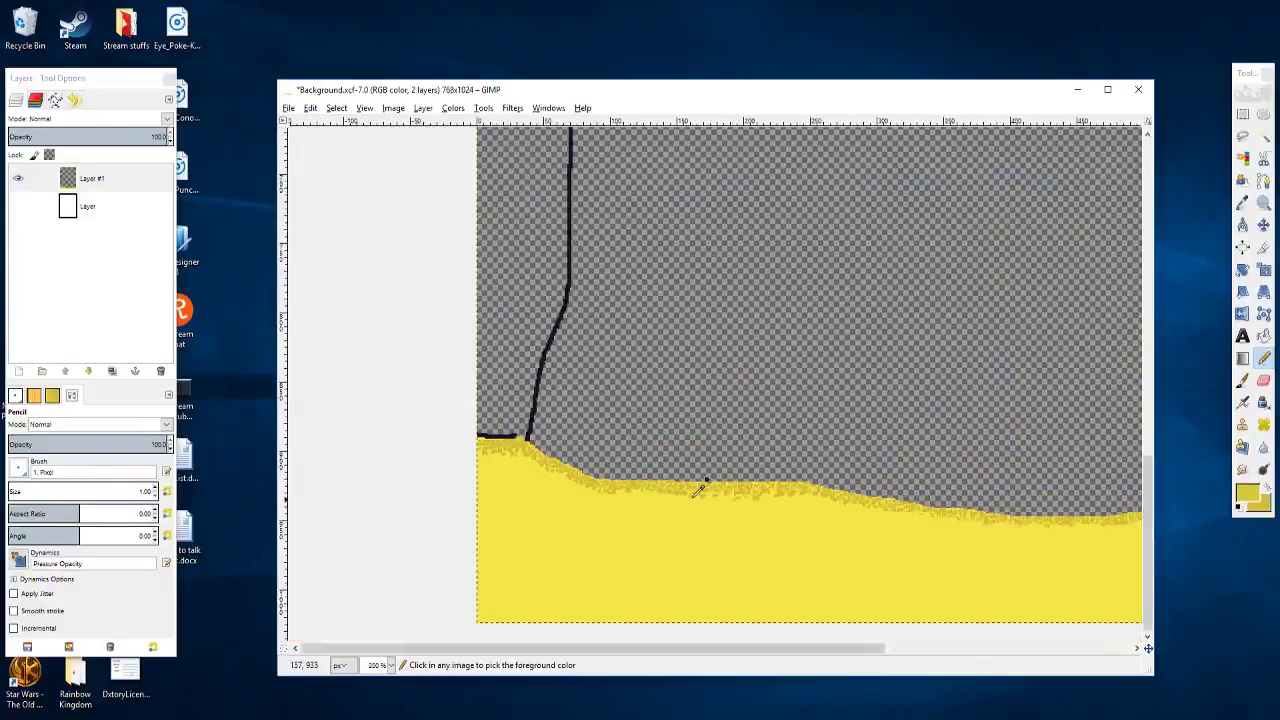
drag(823, 510, 669, 486)
scroll(600, 480, up, 3)
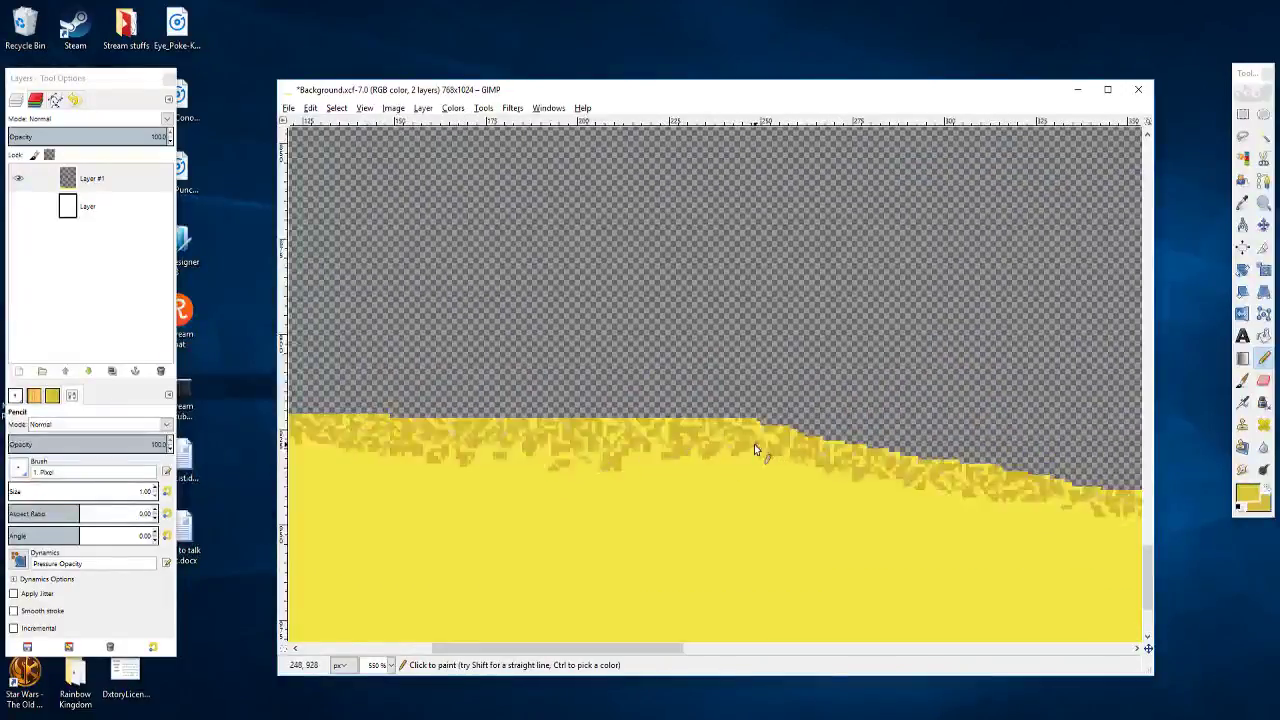
scroll(757, 445, down, 3)
scroll(762, 441, down, 1)
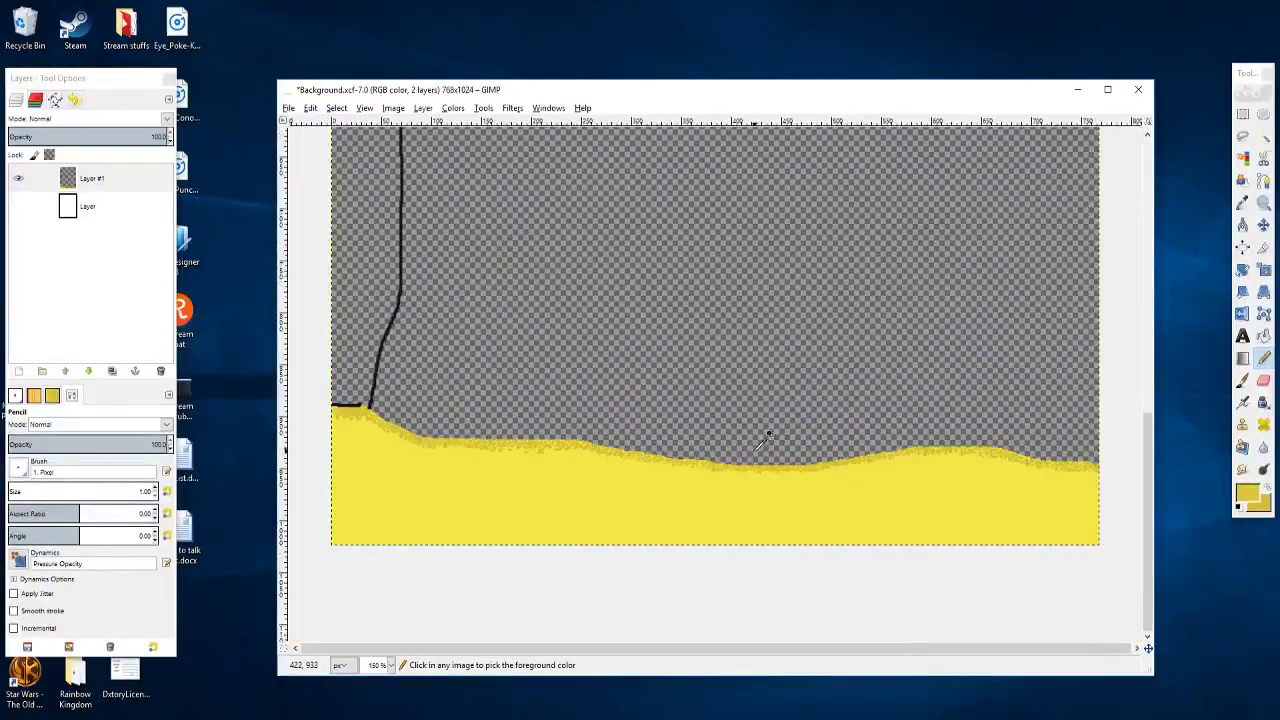
scroll(755, 460, up, 2)
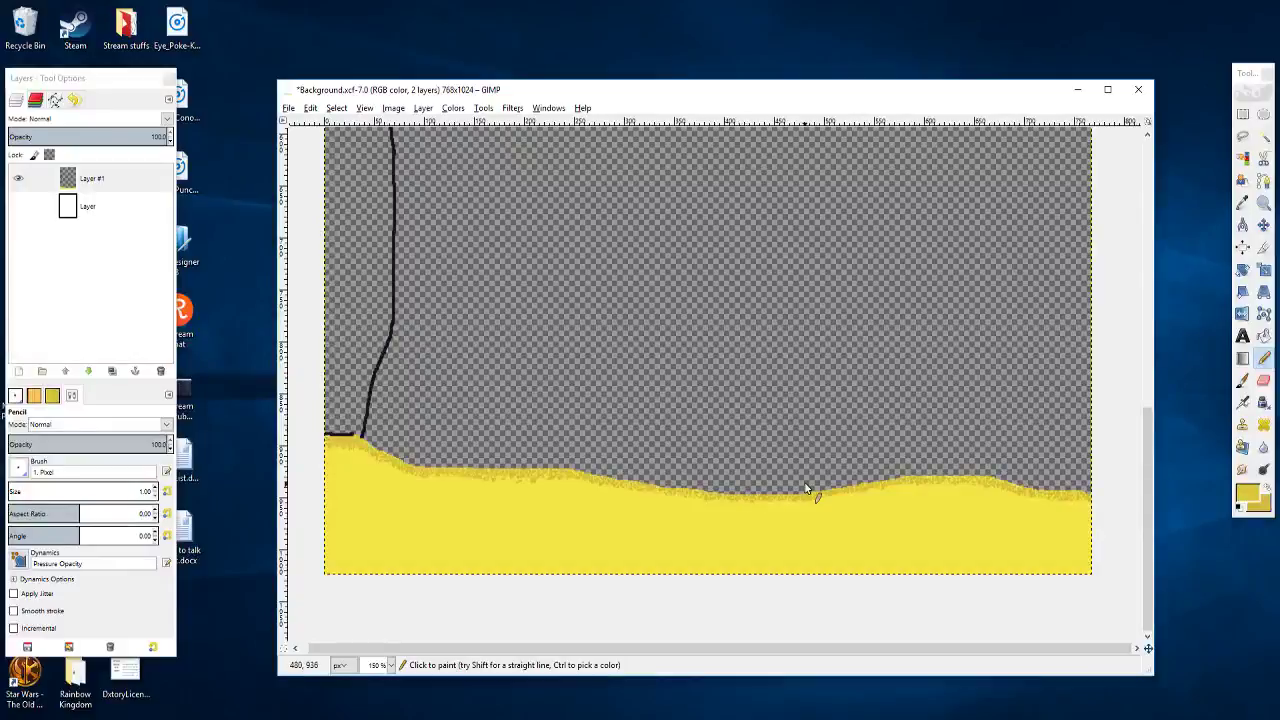
Step: Save the changes to Background.xcf with only Layer #1 displayed
key(ctrl+s)
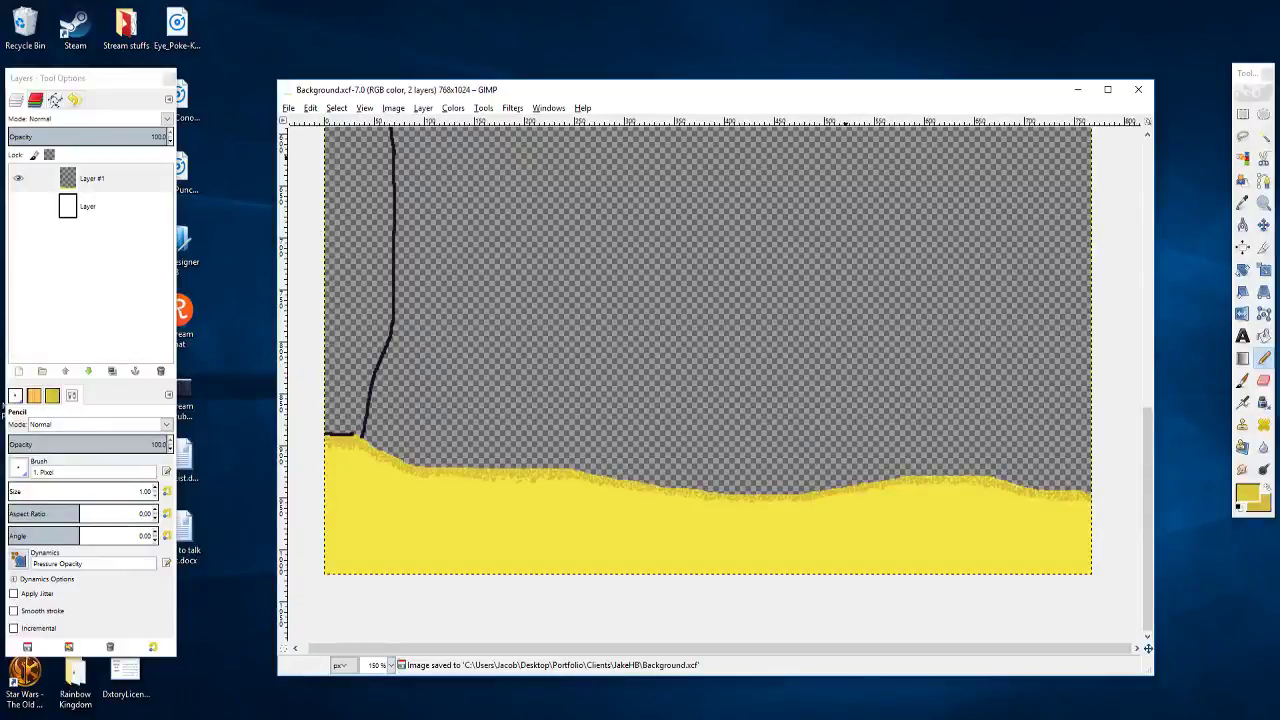